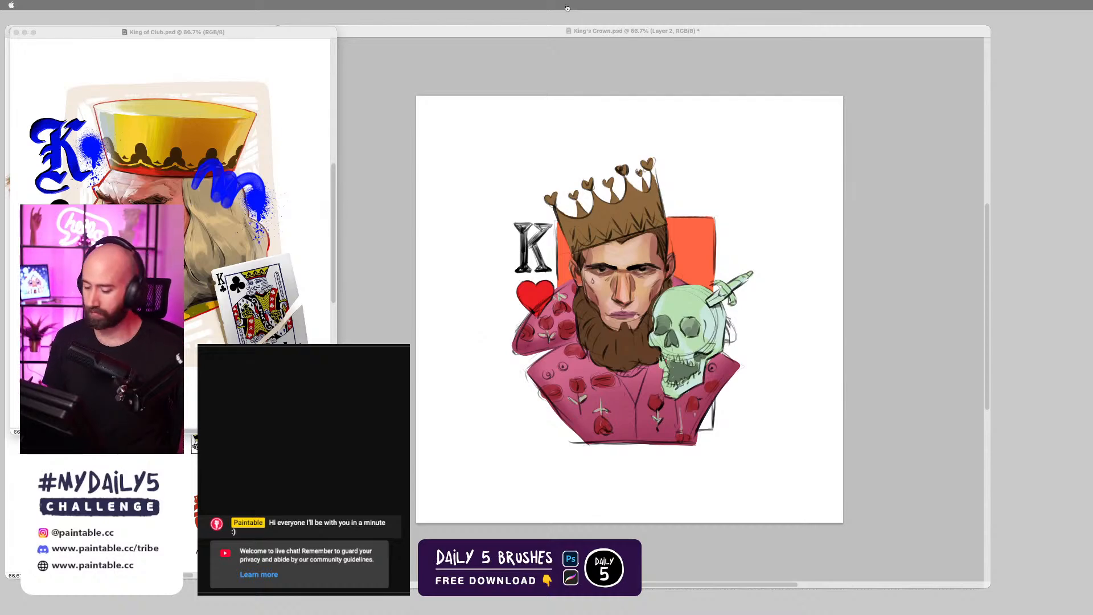
Shrink and reposition the King of Club.psd window over the references so that the card-king painting fits inside it.
key("Tab")
left_click_drag(284, 34, 316, 75)
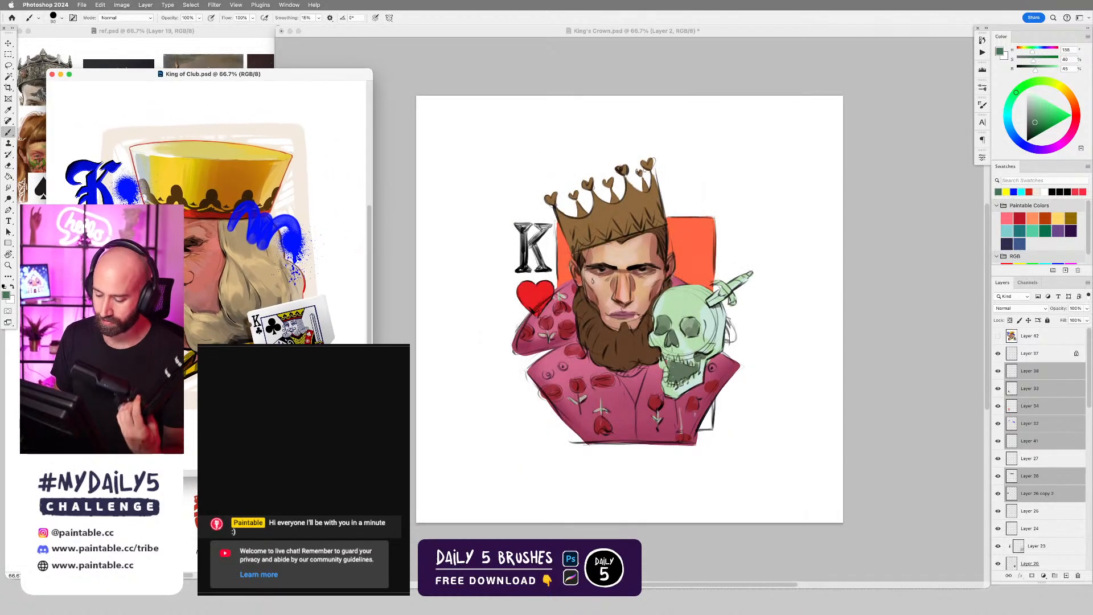
left_click_drag(372, 476, 286, 325)
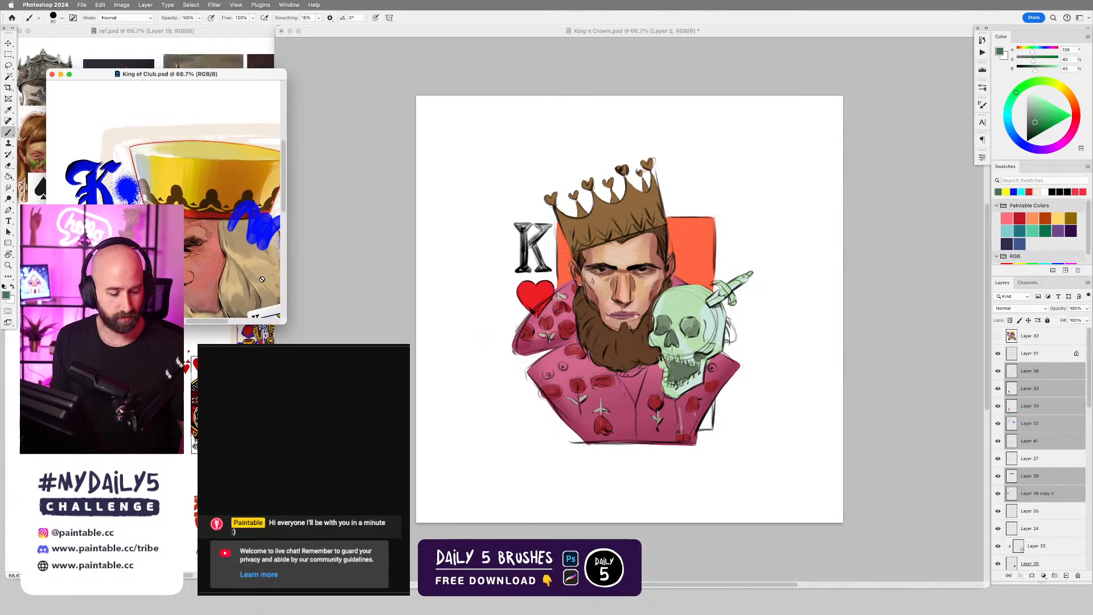
scroll(220, 238, "down", 3)
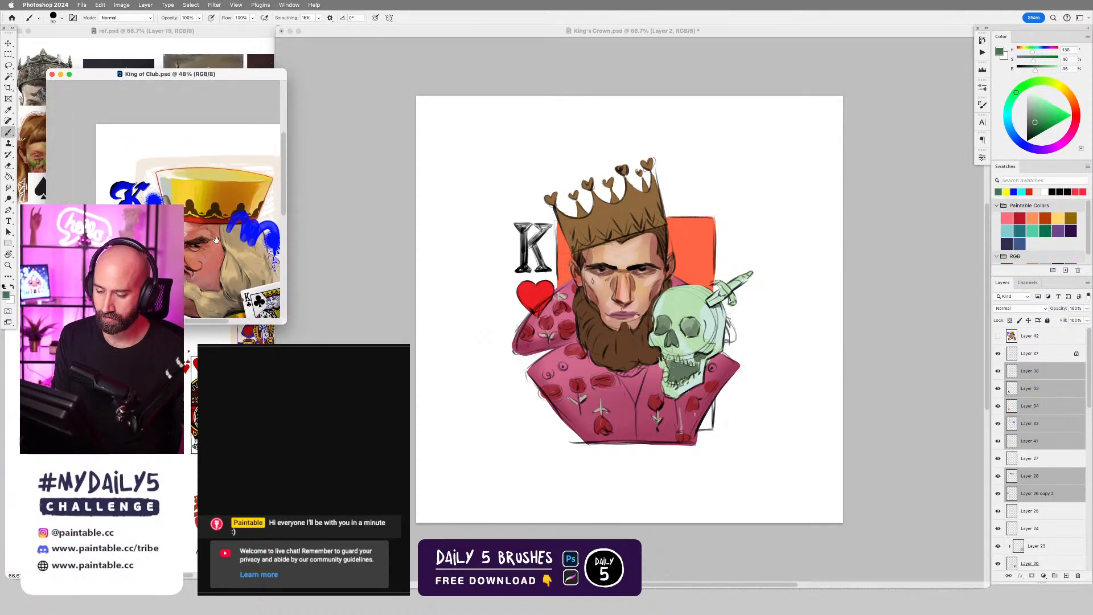
scroll(217, 239, "down", 3)
scroll(216, 240, "right", 3)
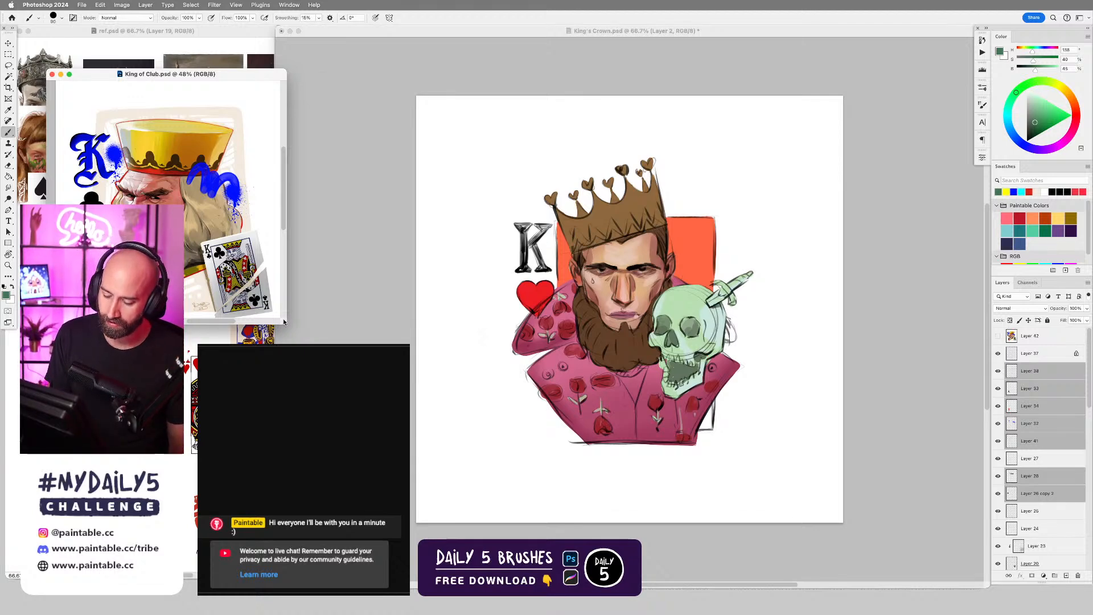
left_click_drag(284, 322, 278, 351)
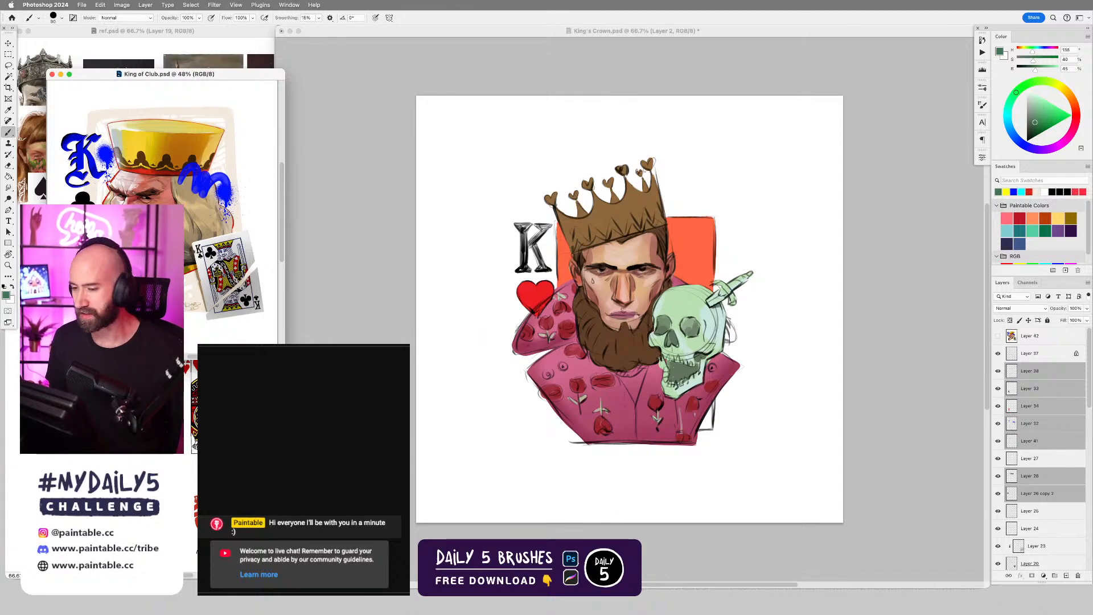
Bring the ref.psd reference window in front of the King of Club.psd window and reduce its size.
key("super+Tab")
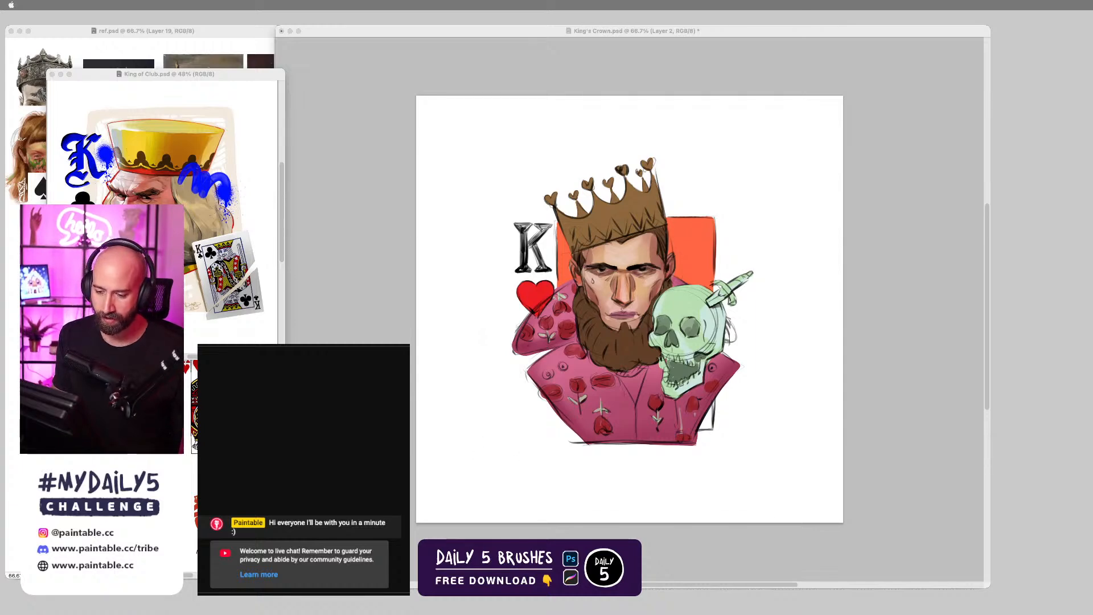
left_click(186, 392)
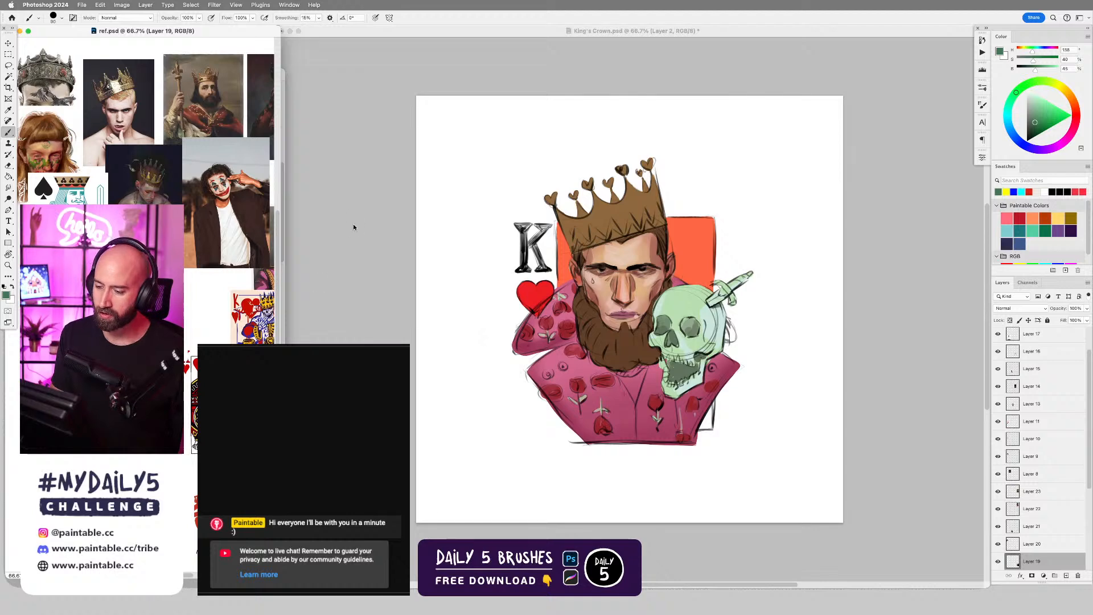
key("super+Tab")
key("super+Tab")
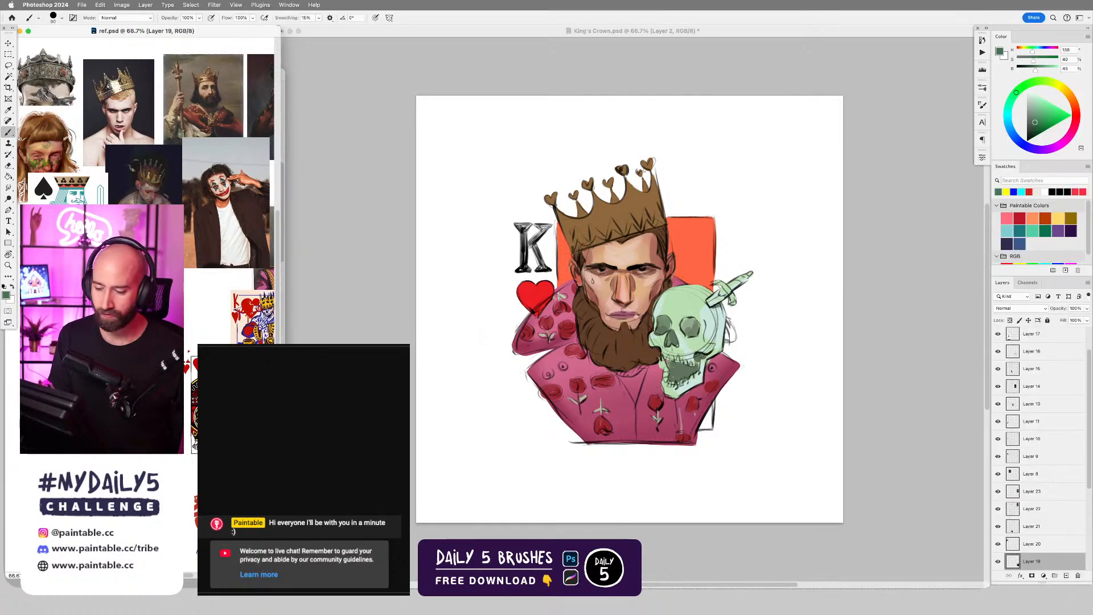
key("super+grave")
key("super+grave")
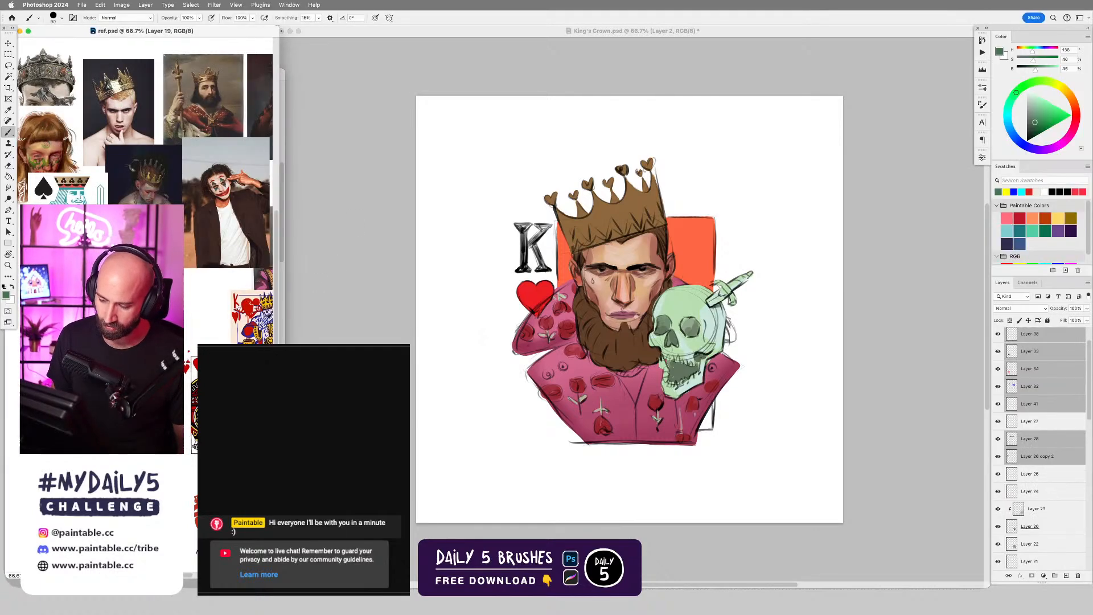
Place the King of Club.psd window below the reference window, widen it slightly and bring its painting into view.
left_click(283, 337)
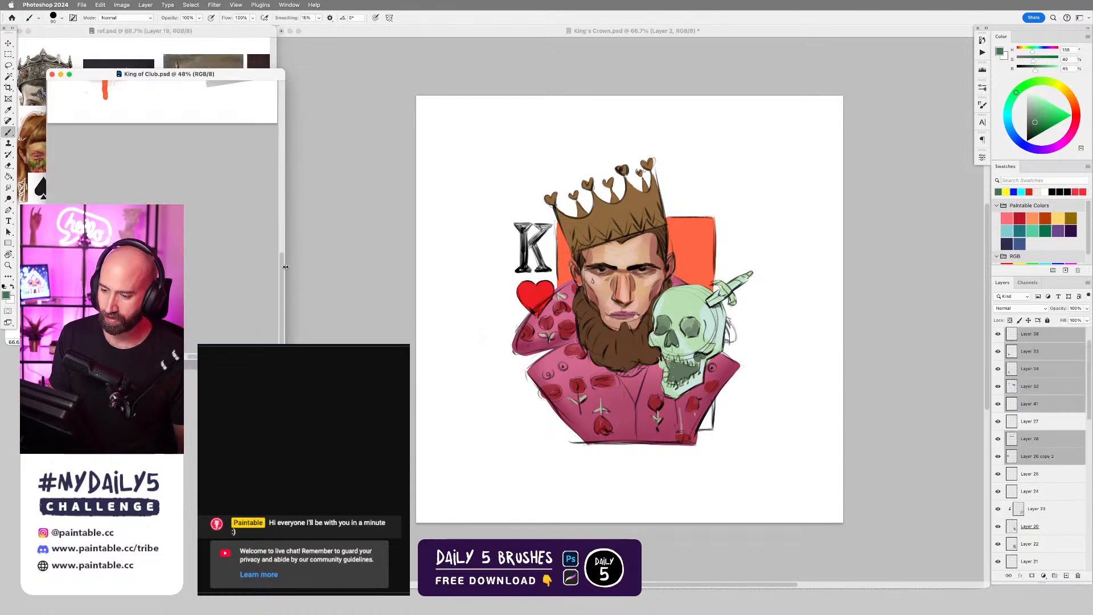
left_click_drag(266, 77, 235, 343)
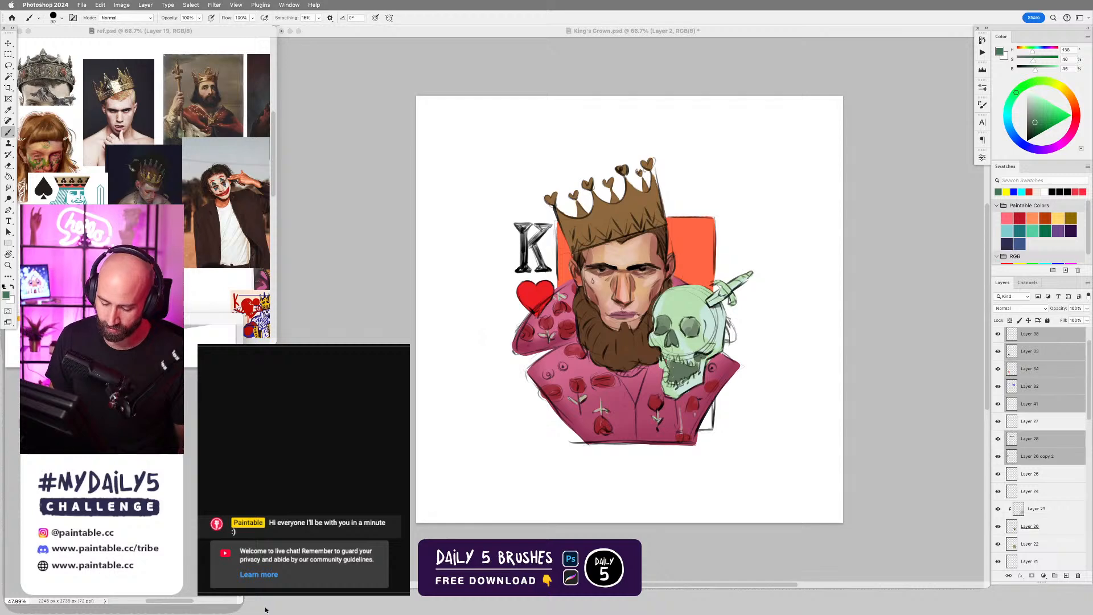
left_click_drag(239, 602, 272, 606)
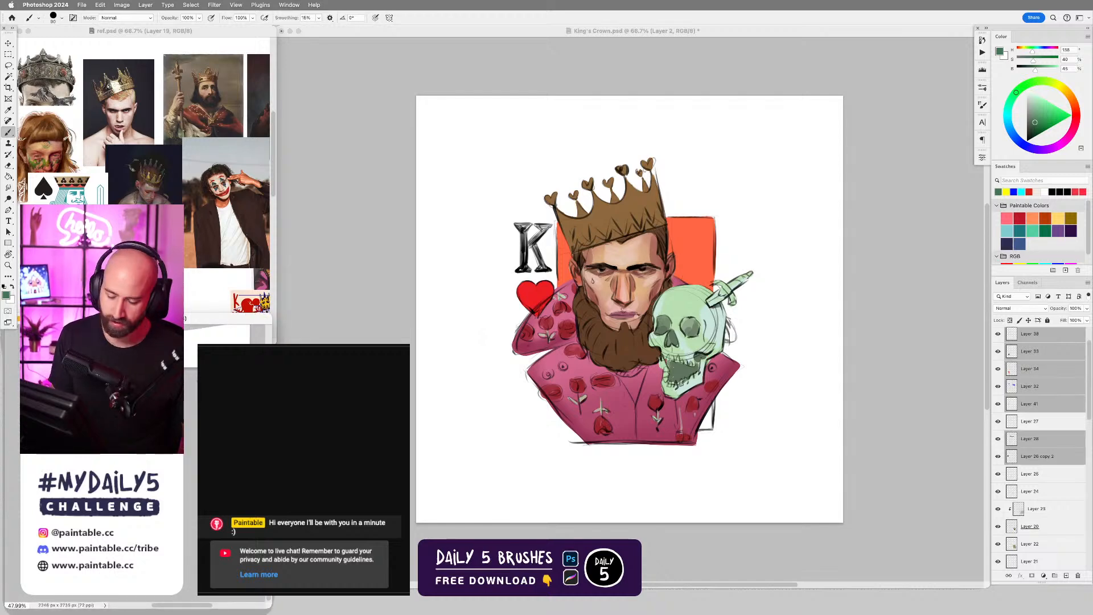
left_click_drag(193, 427, 194, 467)
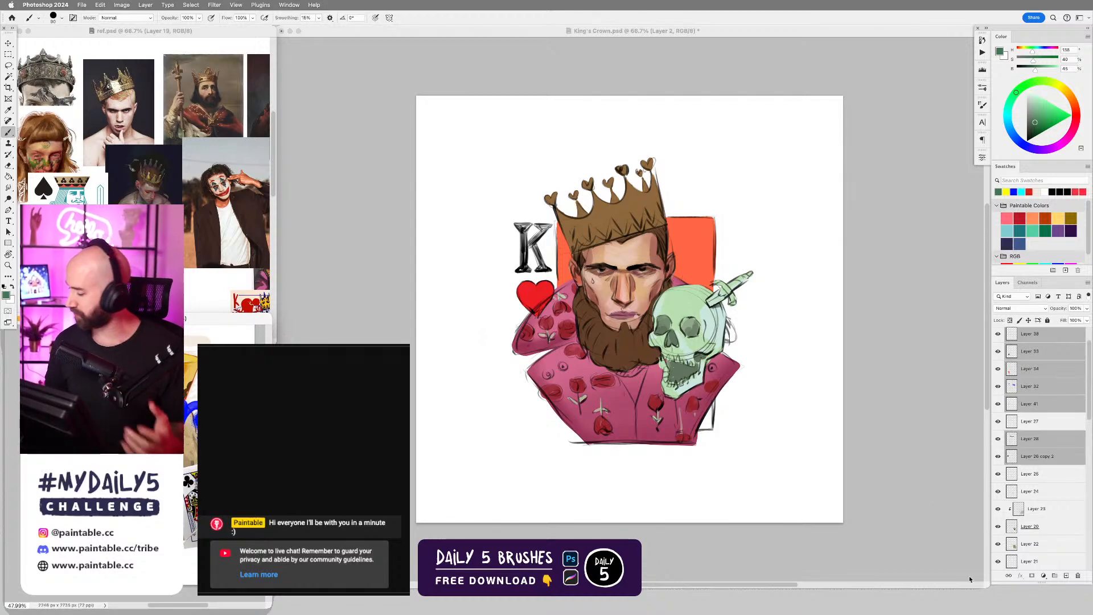
Narrow the King's Crown.psd window so that it closely frames the king artwork beside the references.
left_click_drag(986, 584, 801, 586)
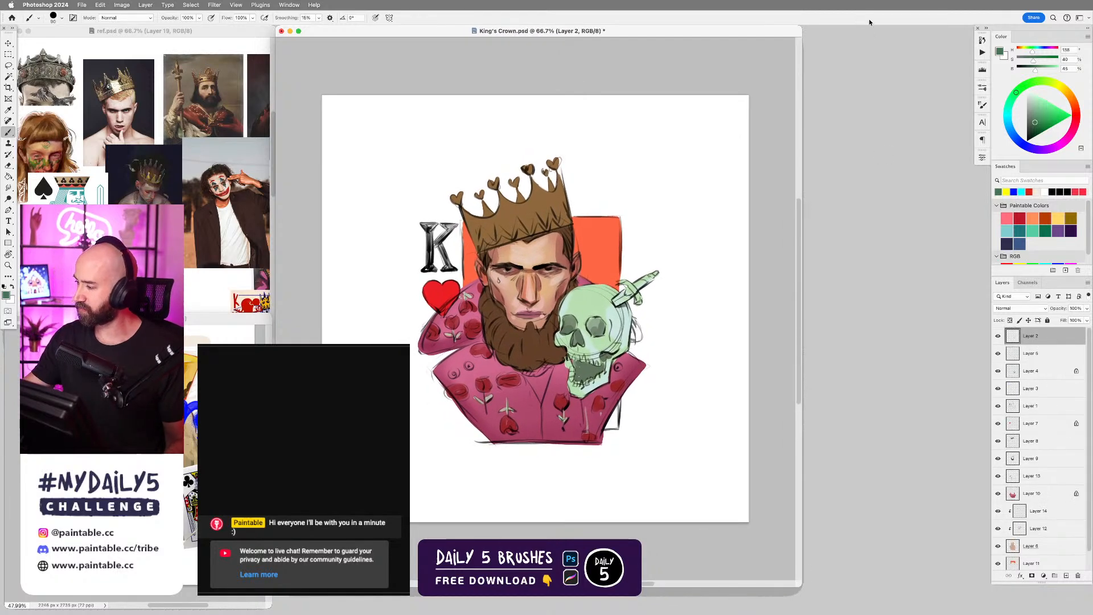
left_click(866, 73)
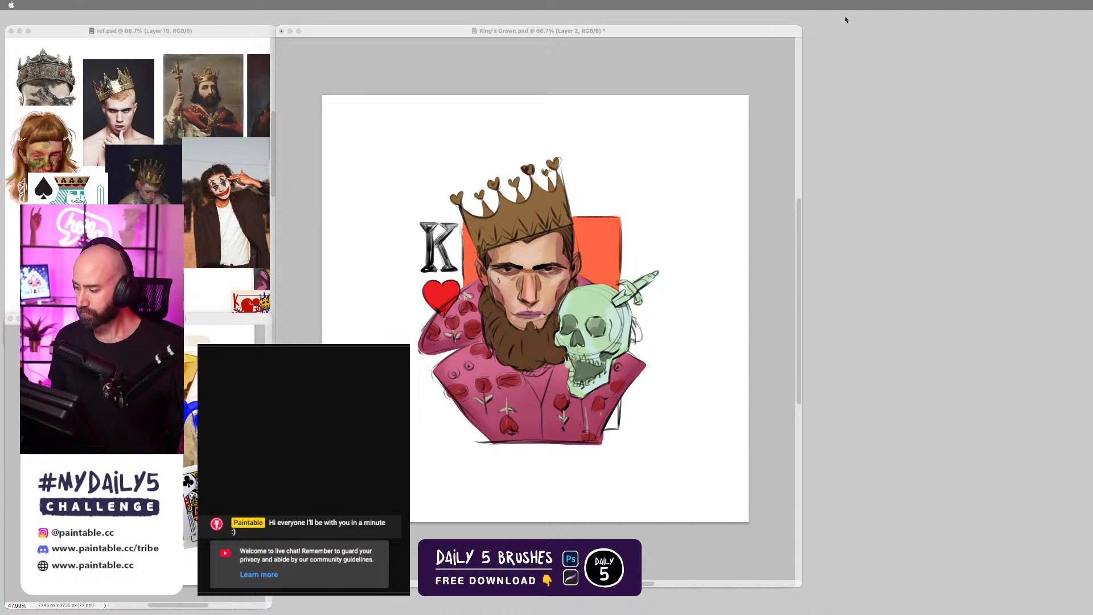
left_click(846, 20)
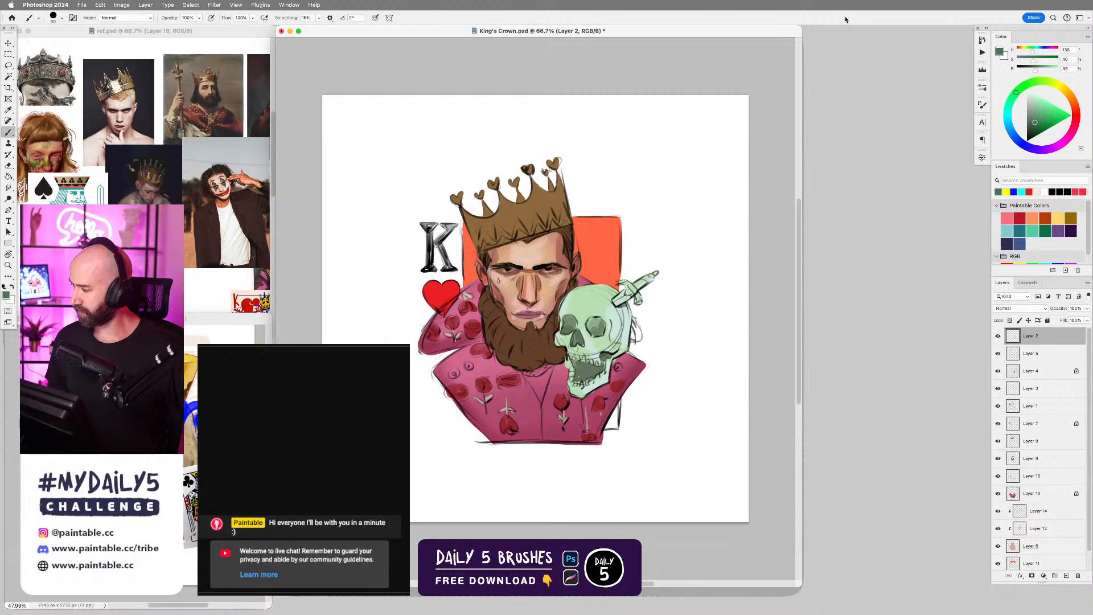
left_click(870, 30)
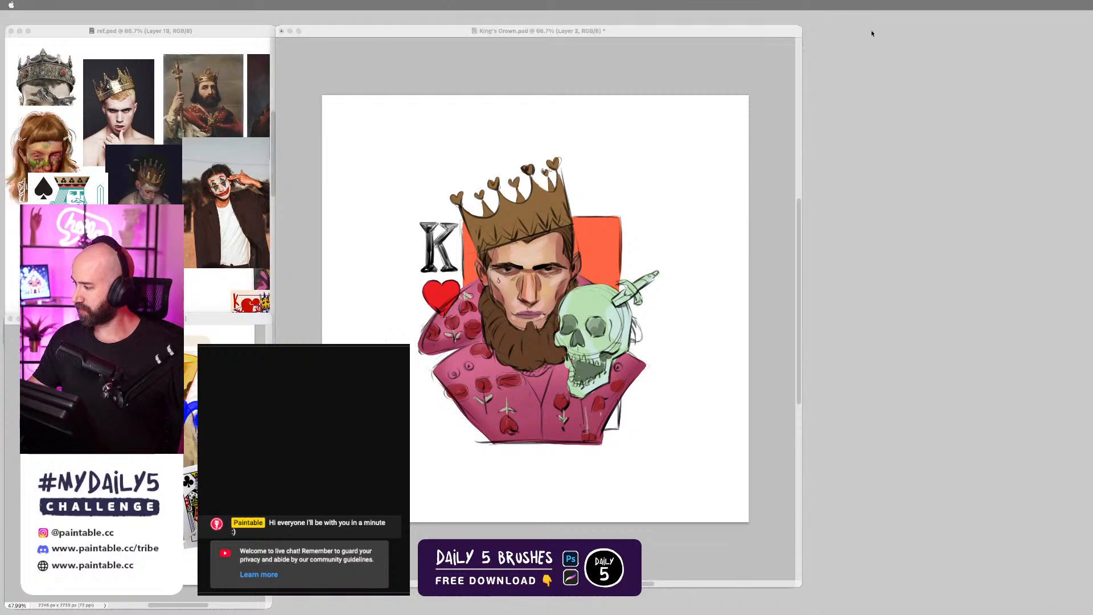
left_click(900, 18)
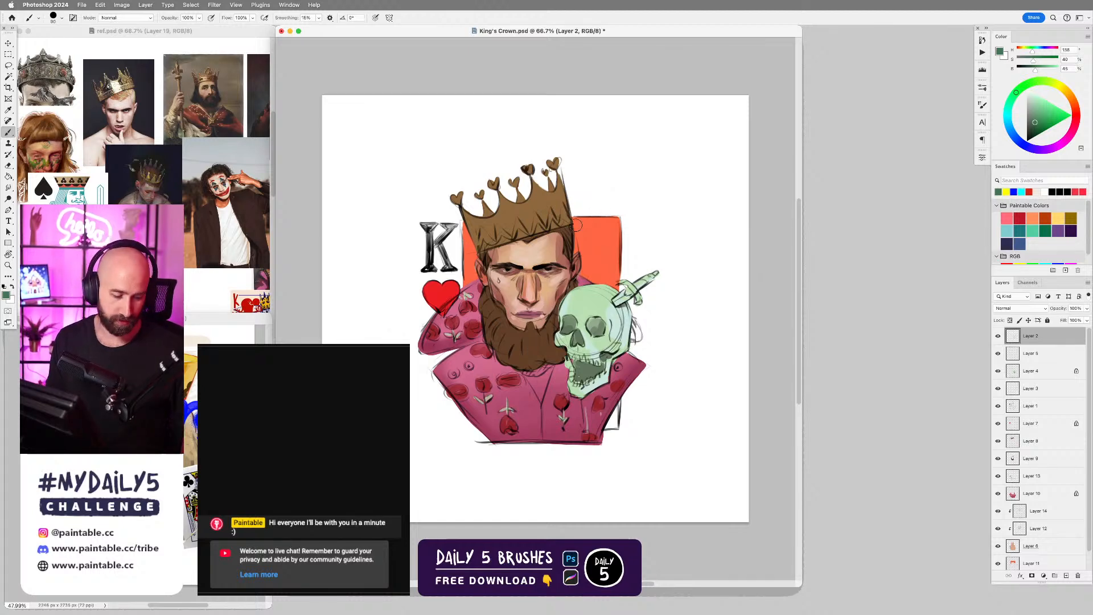
Examine the king's face up close alongside enlarged views of the King of Club painting and the crowned portrait references.
key("v")
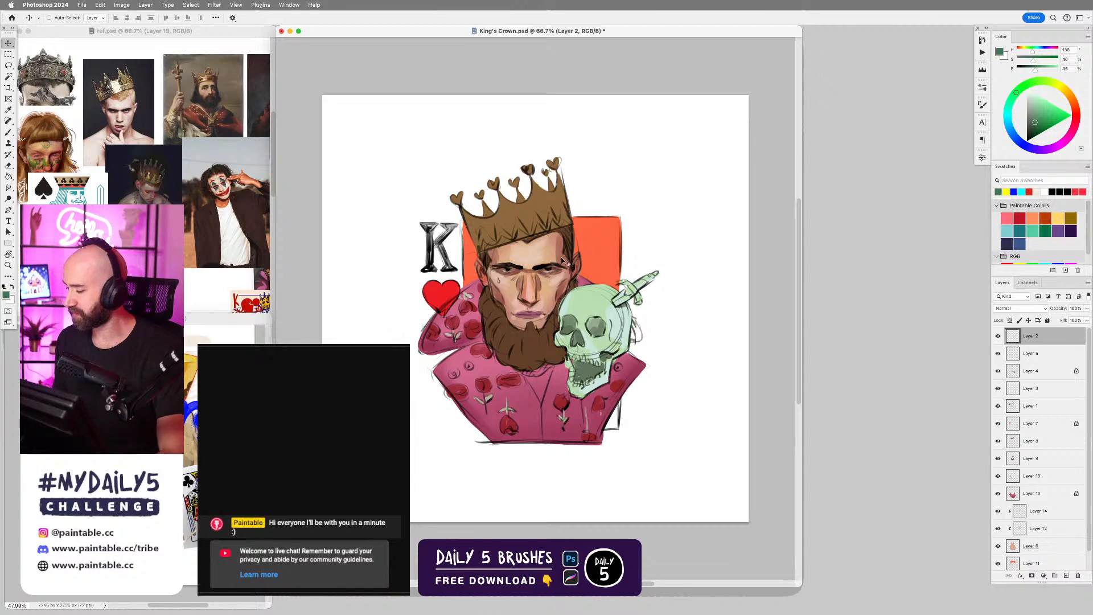
left_click_drag(563, 262, 605, 267)
left_click_drag(532, 305, 607, 297)
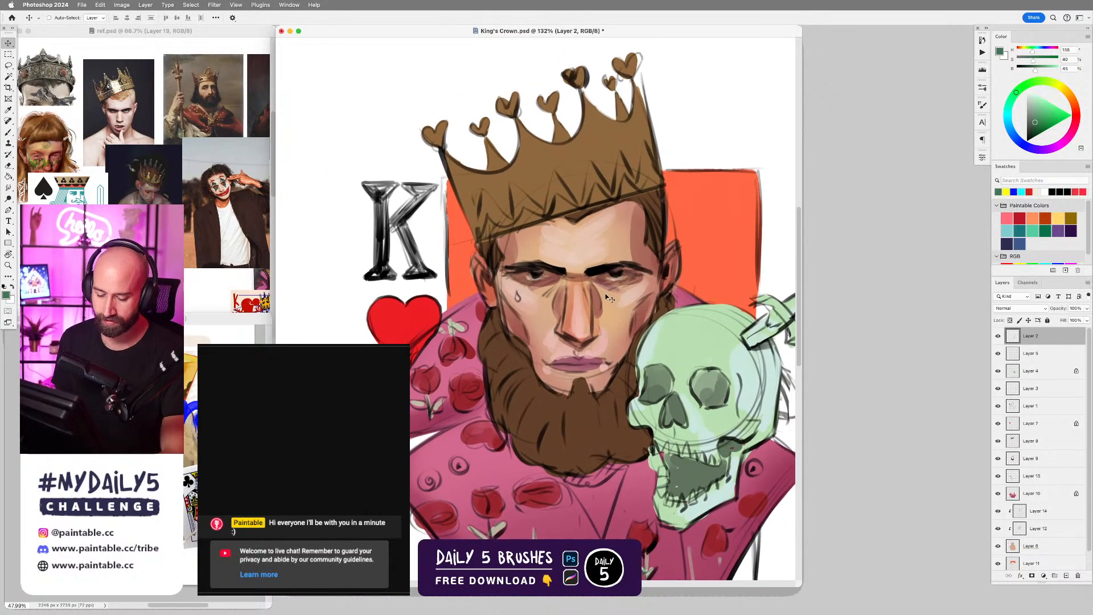
left_click(137, 455)
left_click_drag(136, 455, 168, 456)
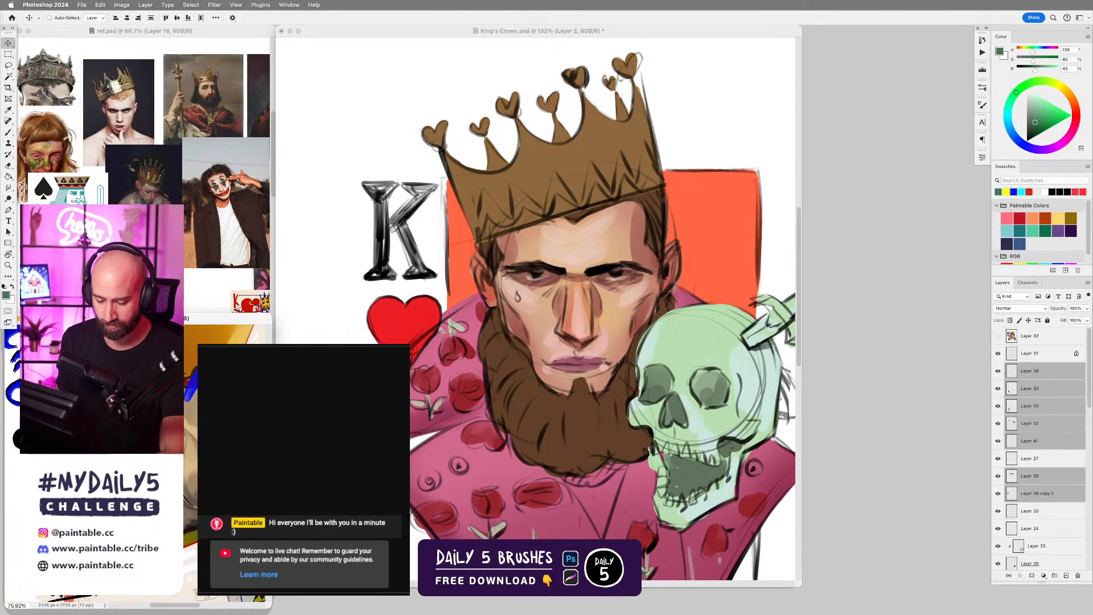
left_click(203, 209)
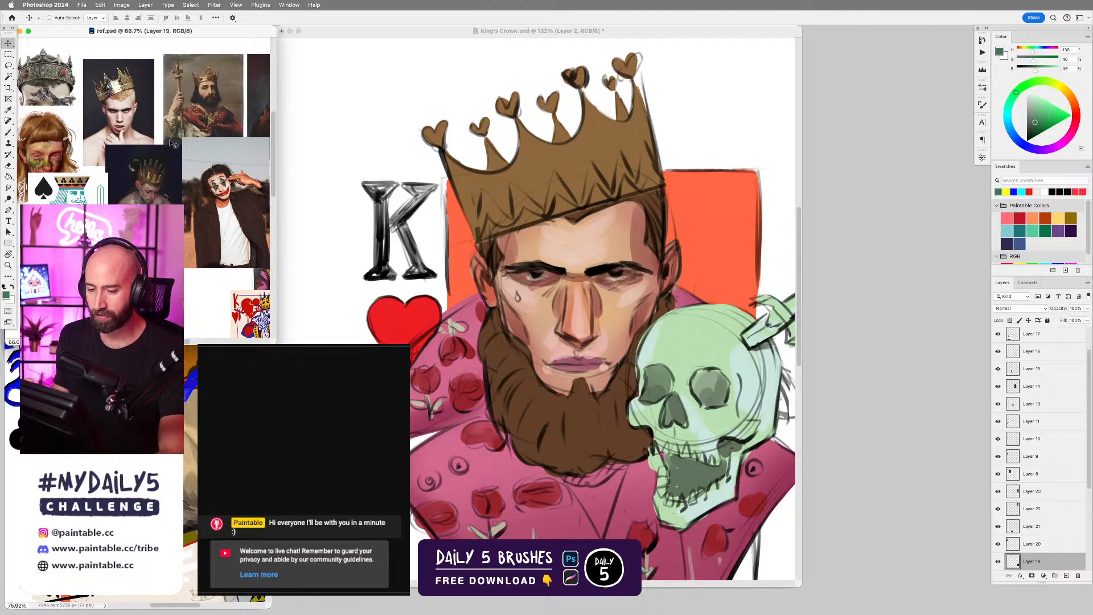
left_click_drag(140, 137, 249, 149)
Make Layer 14 of King's Crown.psd active and set up the Brush tool with Hard Round Brush Dynamic.
left_click(614, 335)
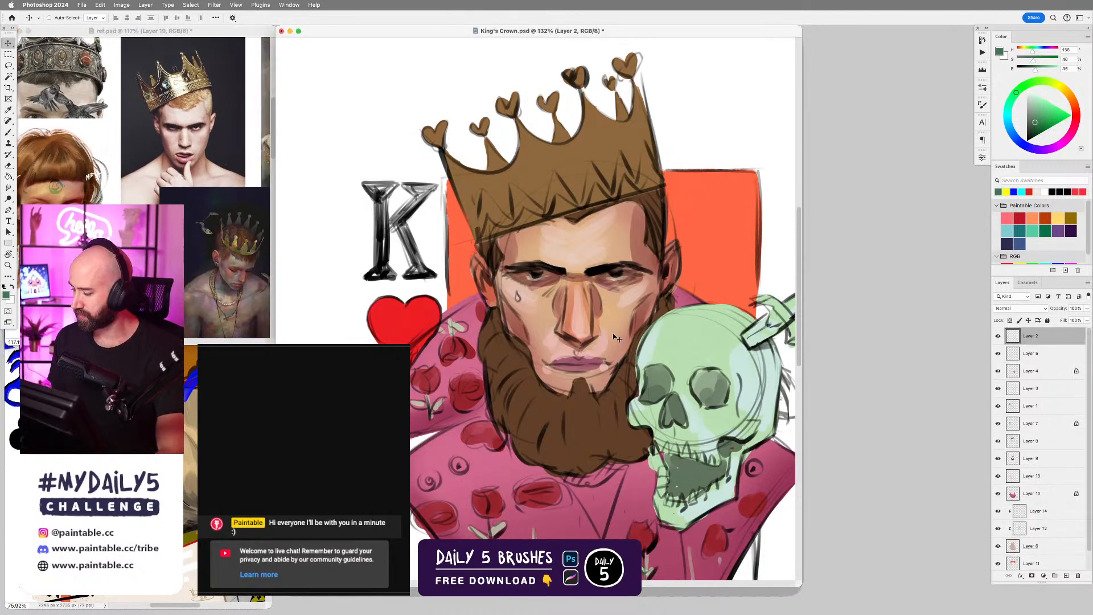
left_click(597, 257)
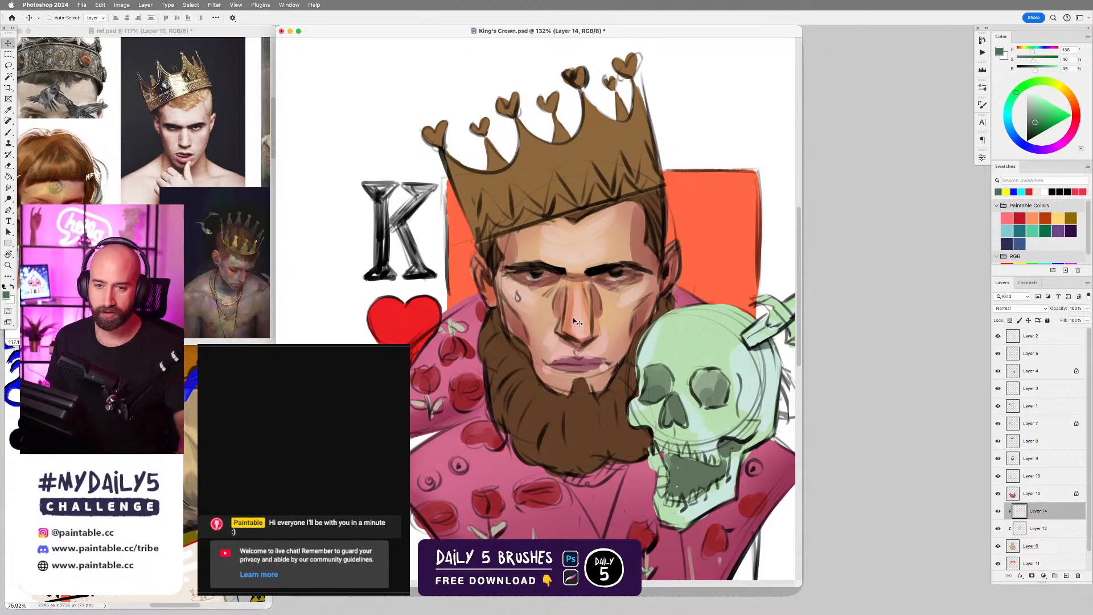
key("b")
right_click(626, 242)
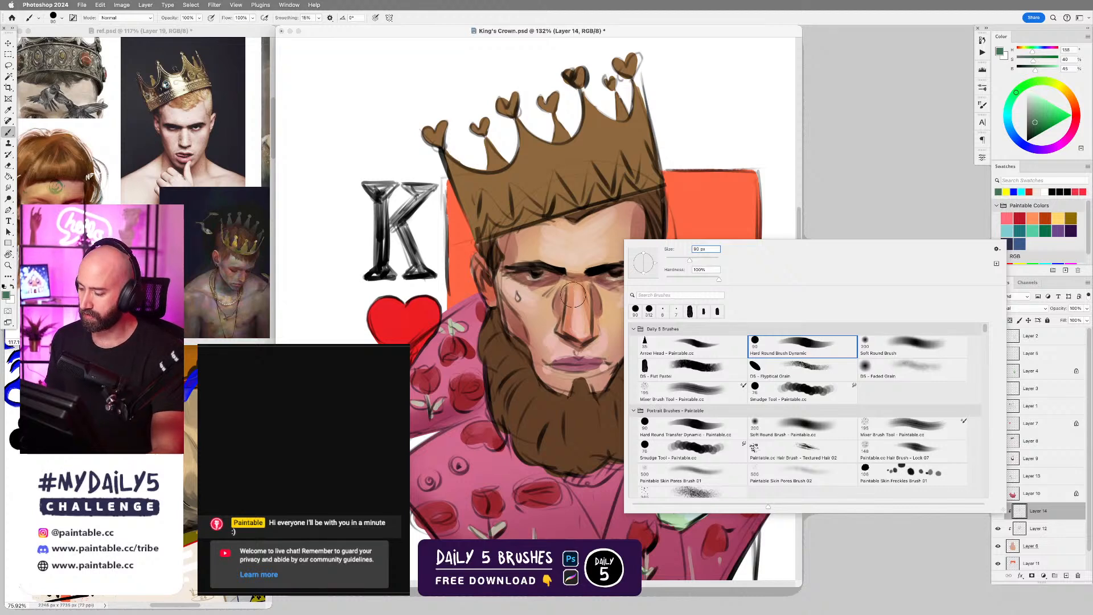
left_click(593, 241)
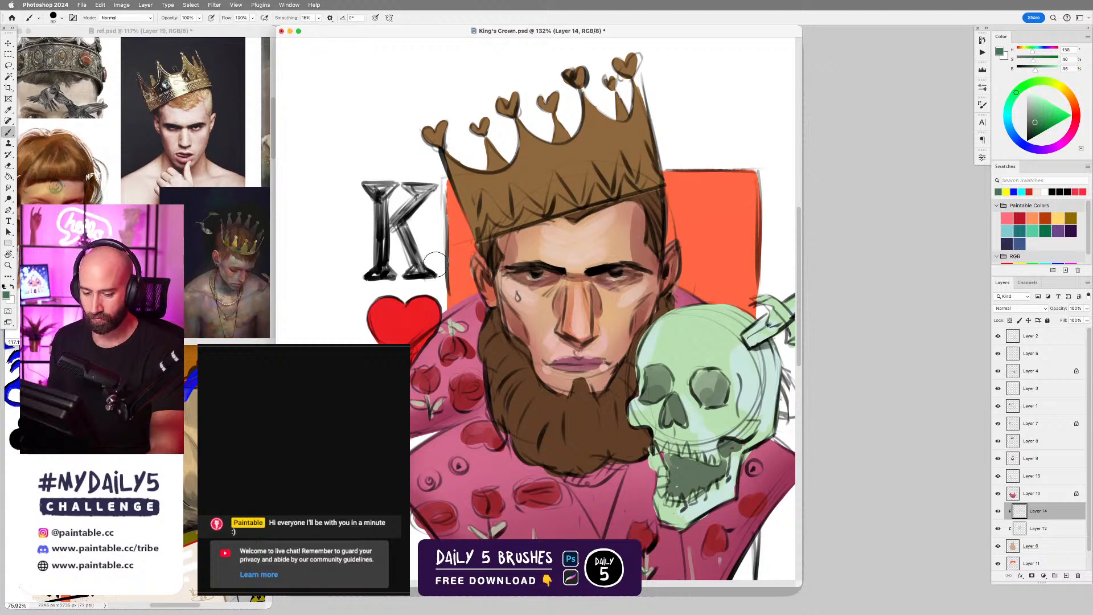
Frame the crowned-man photo in ref.psd, and paint sampled light skin tones over the king's nose bridge and cheeks.
left_click(221, 291)
left_click_drag(221, 292, 24, 208)
left_click_drag(137, 196, 83, 339)
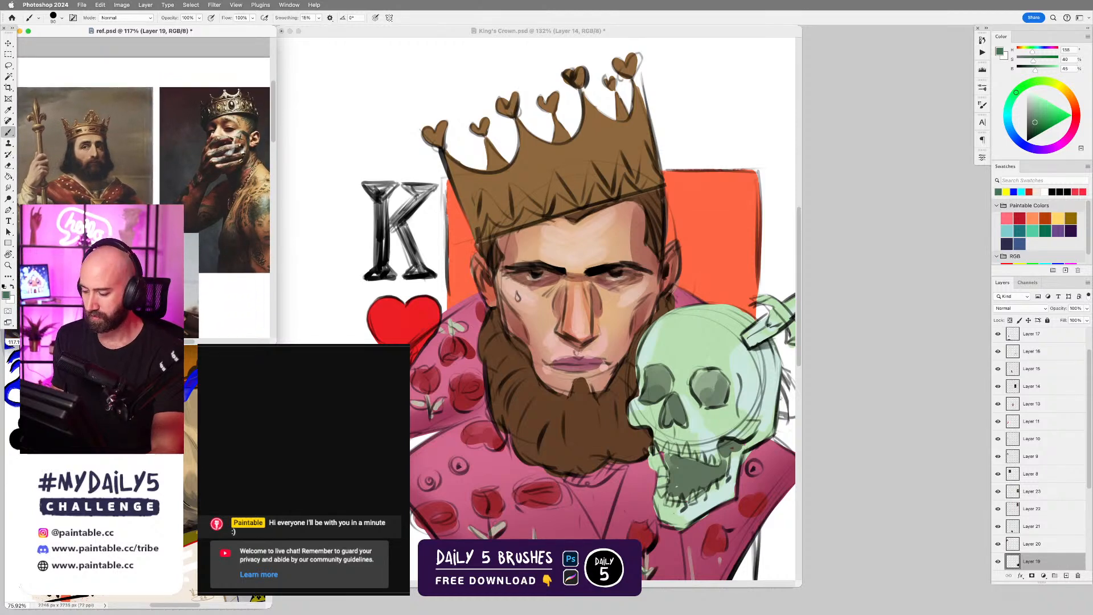
left_click_drag(51, 250, 225, 229)
left_click_drag(116, 250, 167, 240)
left_click(580, 313)
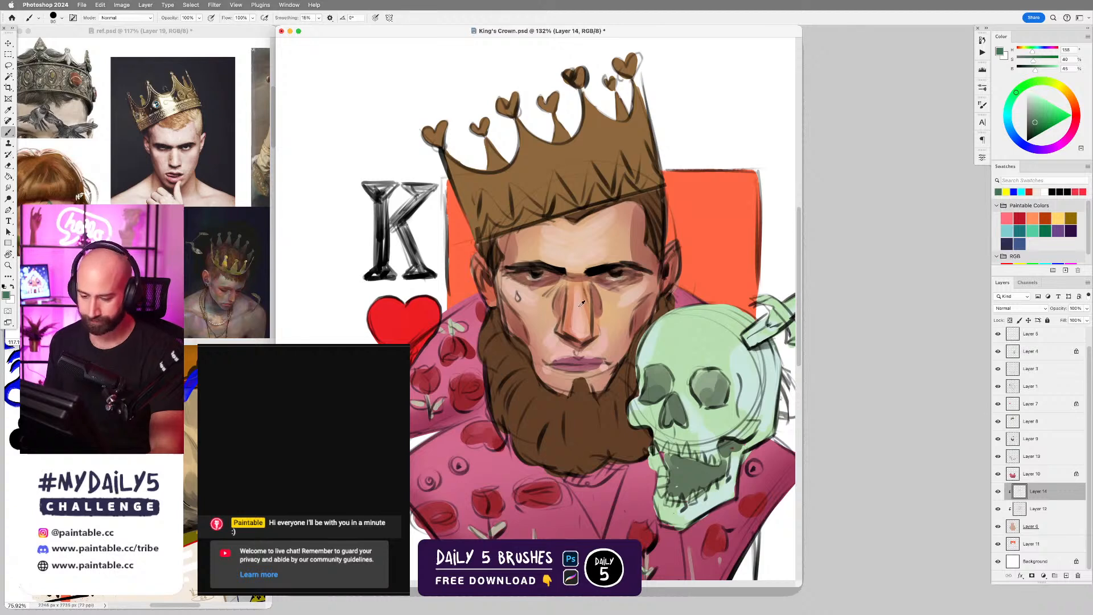
left_click(578, 300, "alt")
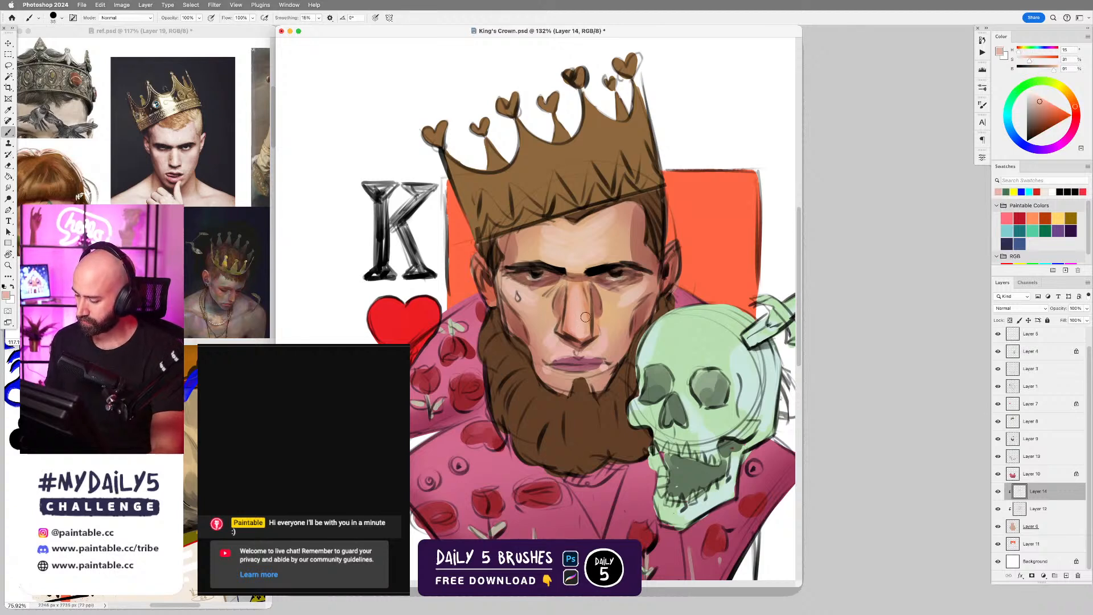
left_click(580, 286, "alt")
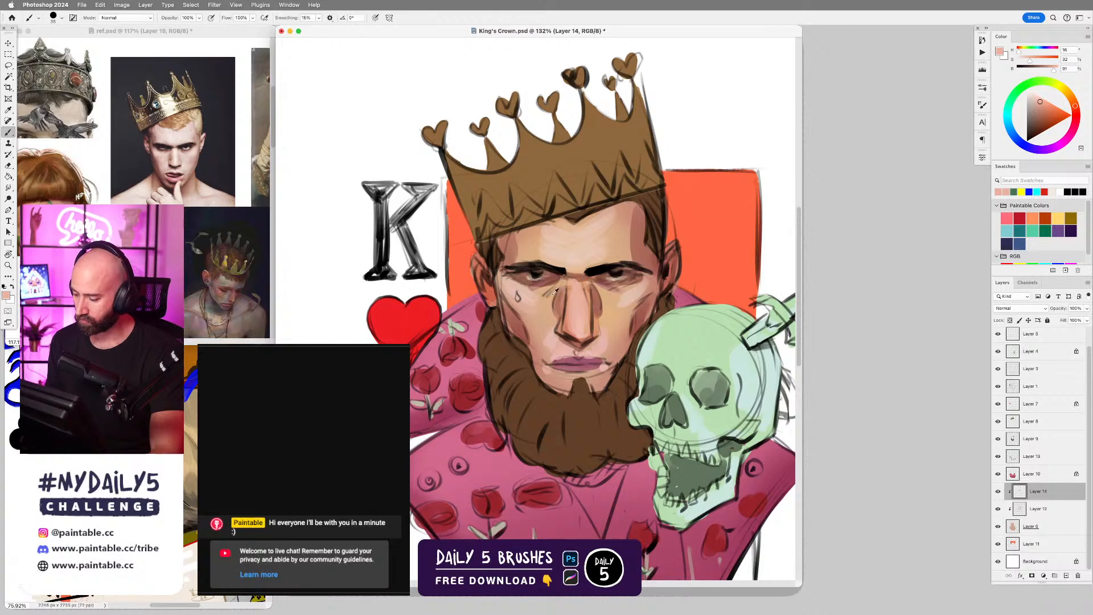
left_click(533, 296, "alt")
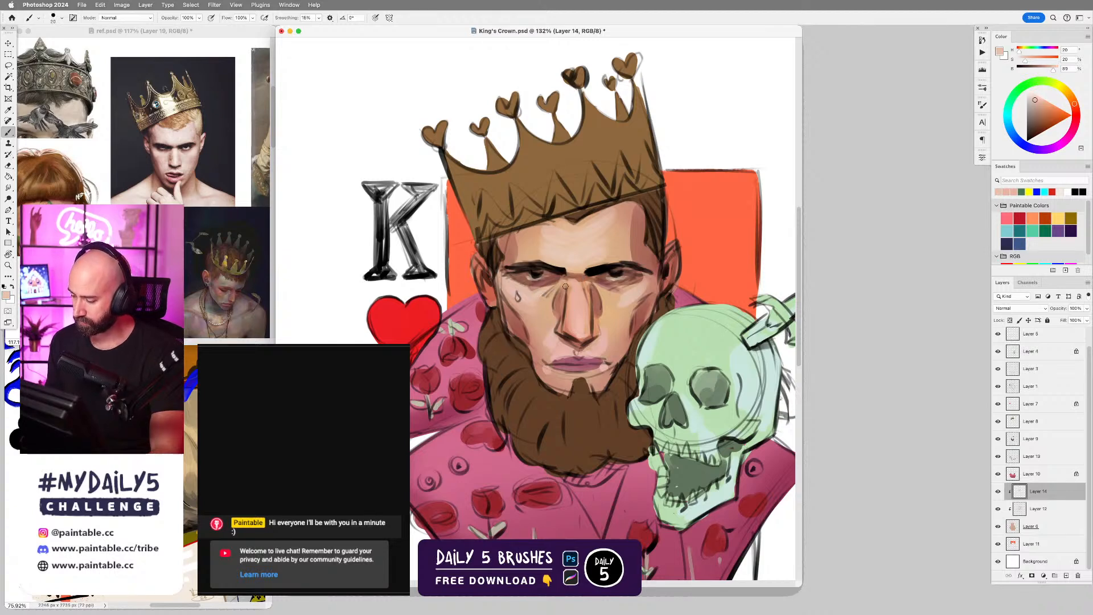
left_click_drag(610, 294, 625, 301)
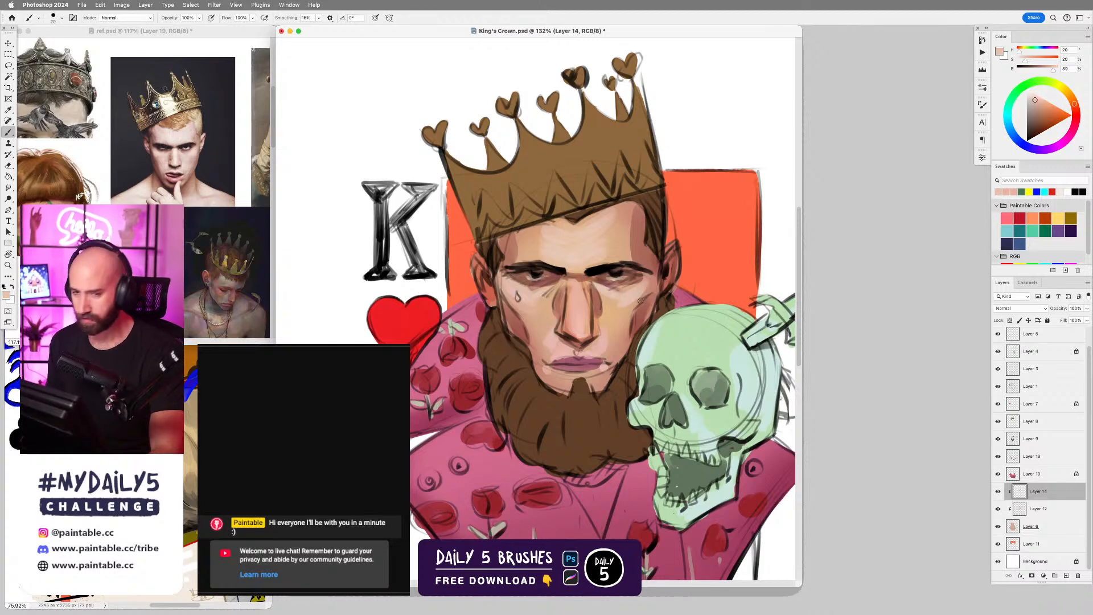
Blend sampled forehead and cheek skin tones above the king's eyebrows and under the eye beside the nose.
left_click(560, 254, "alt")
mouse_move(546, 254)
left_mouse_down()
mouse_move(528, 234)
mouse_move(561, 223)
mouse_move(586, 242)
mouse_move(602, 225)
mouse_move(590, 241)
mouse_move(611, 258)
mouse_move(549, 240)
mouse_move(608, 245)
mouse_move(632, 223)
mouse_move(596, 257)
mouse_move(617, 256)
mouse_move(616, 241)
mouse_move(625, 263)
mouse_move(624, 233)
mouse_move(602, 253)
left_mouse_up()
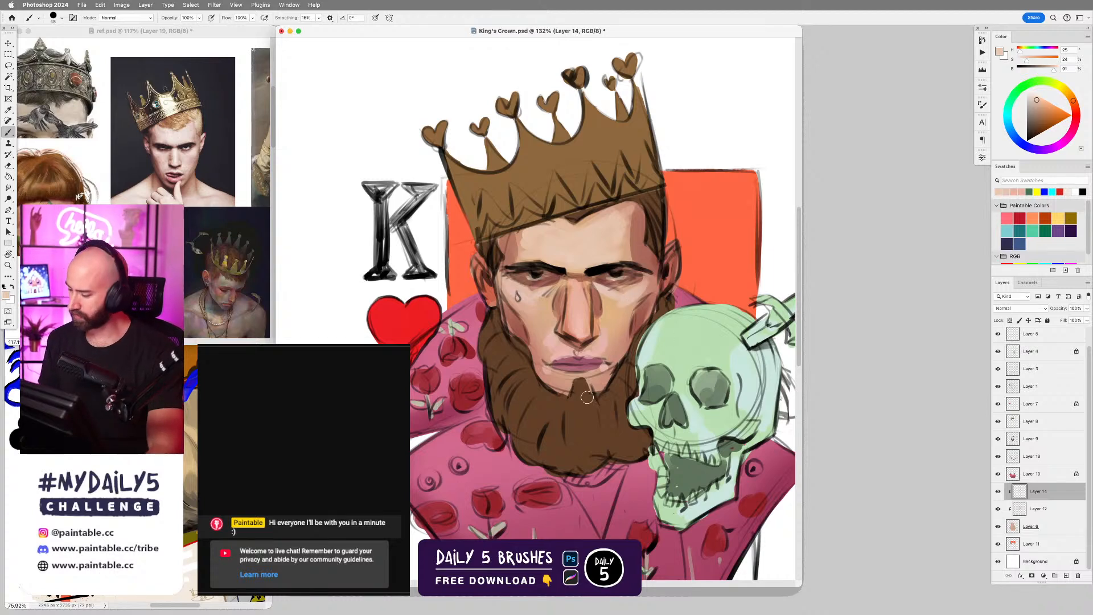
scroll(646, 345, "up", 5)
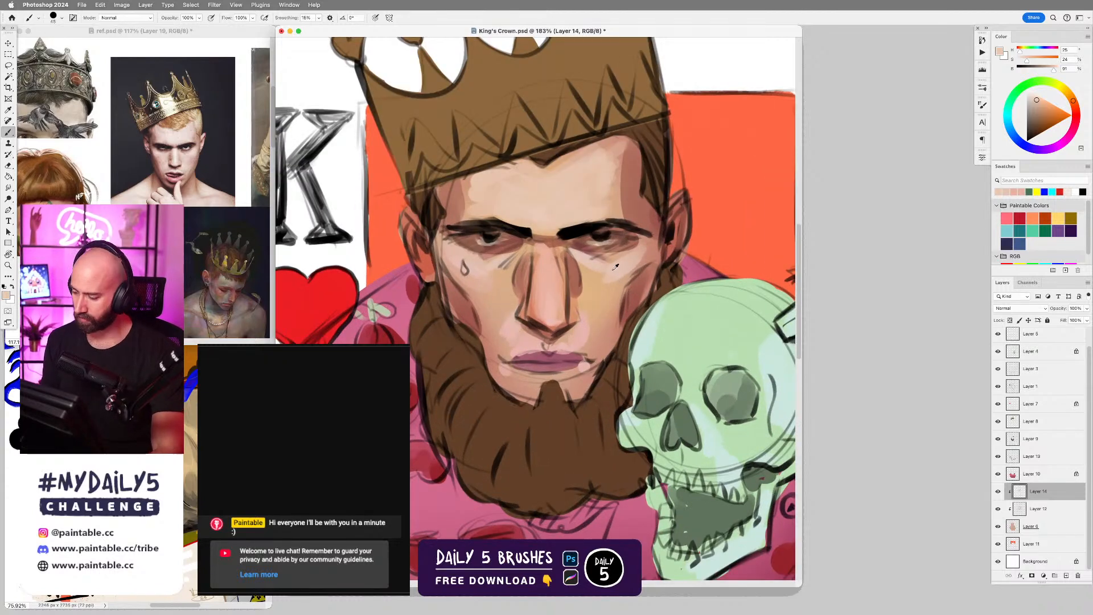
left_click(594, 272, "alt")
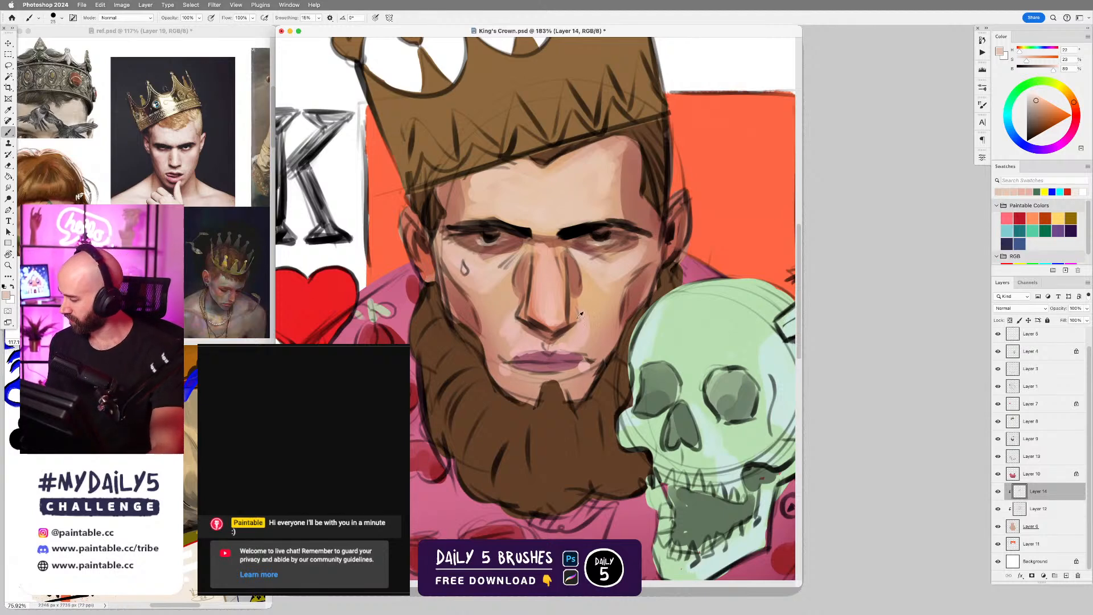
Blend sampled light and shadowed skin tones along the bridge and side of the king's nose.
left_click(557, 278, "alt")
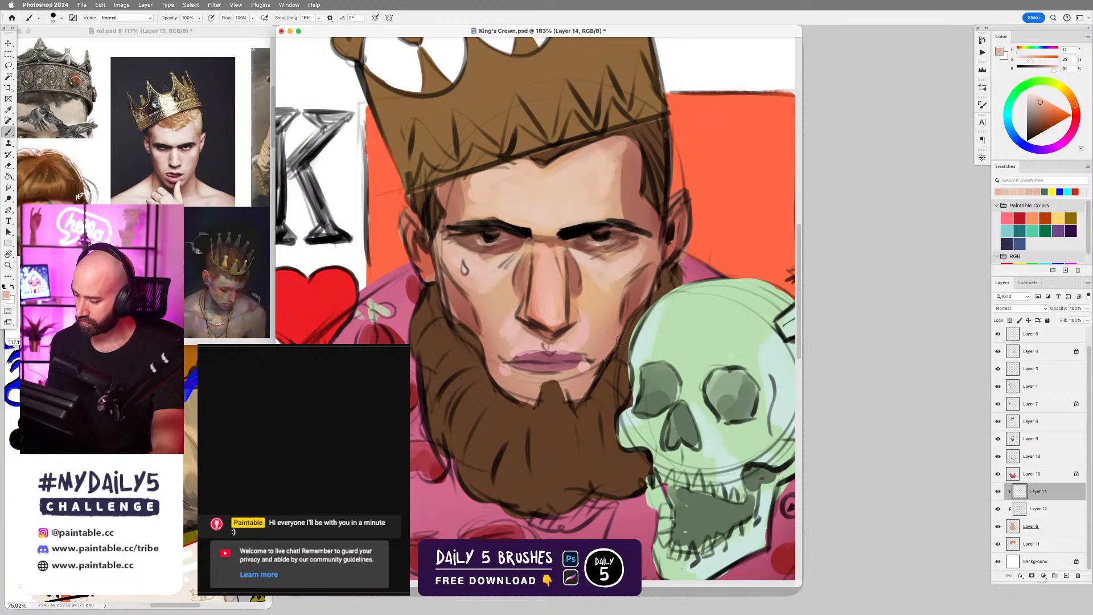
scroll(573, 290, "down", 2)
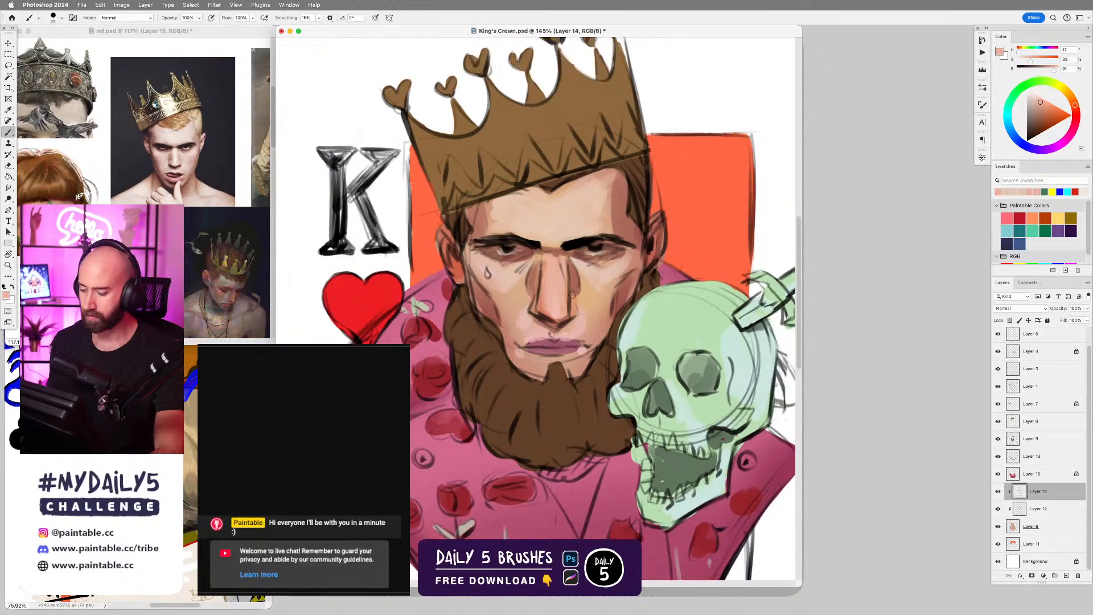
left_click(535, 270, "alt")
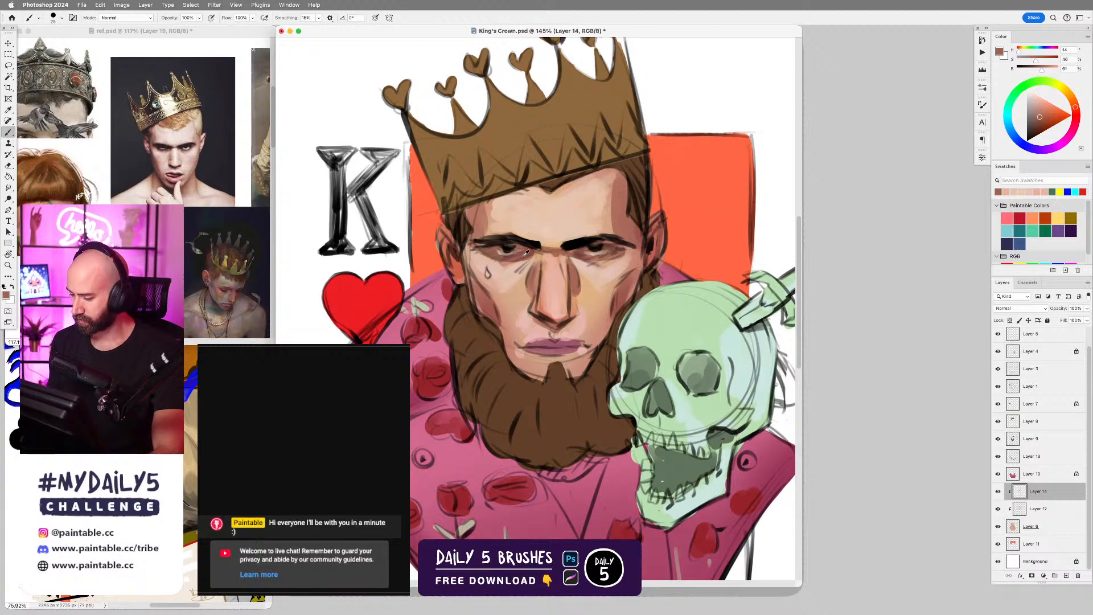
Tint the skin around both eyes with a magenta tone, and touch up the lips with a sampled mauve.
left_click(607, 311, "alt")
left_click_drag(1075, 117, 1073, 130)
left_click(1049, 122)
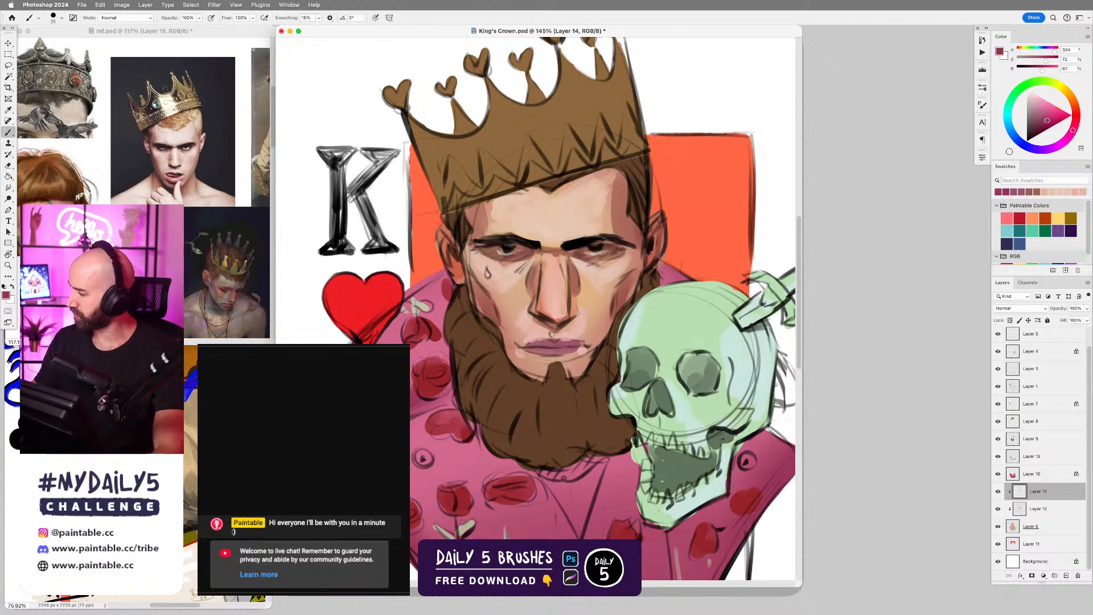
mouse_move(483, 255)
left_mouse_down()
mouse_move(520, 253)
mouse_move(538, 266)
mouse_move(530, 271)
mouse_move(491, 257)
mouse_move(570, 268)
mouse_move(575, 253)
mouse_move(615, 254)
left_mouse_up()
key("super+z")
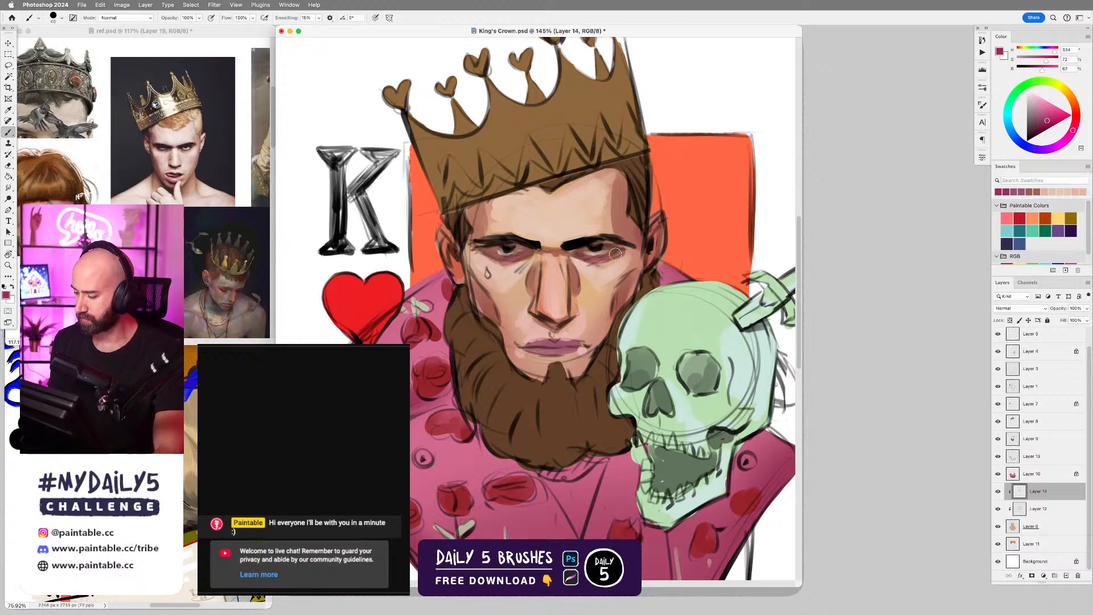
left_click(554, 341, "alt")
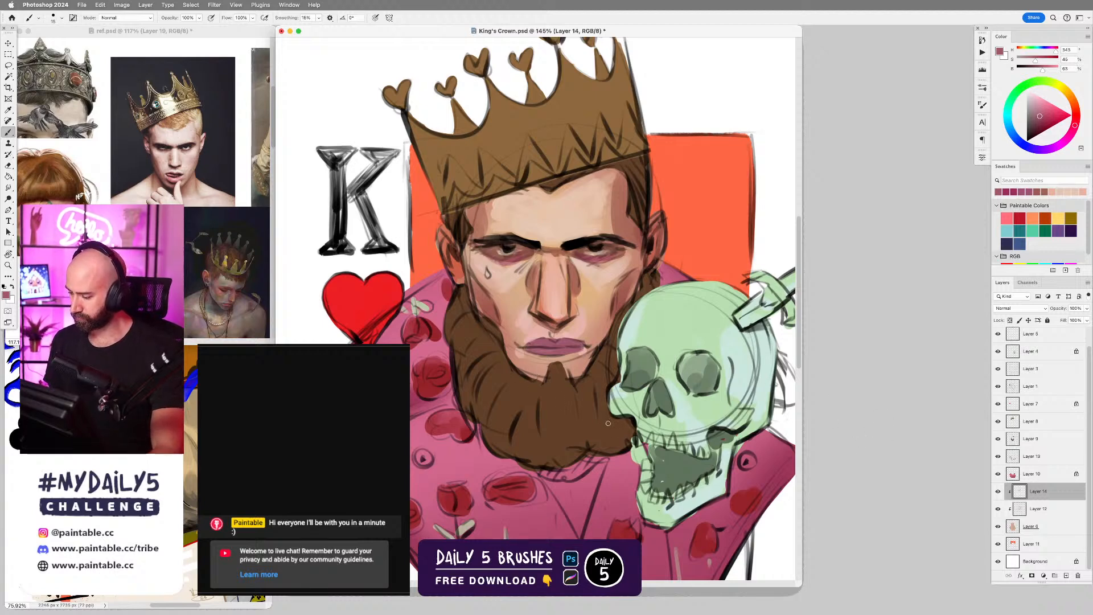
Group the skull's layers, Layer 2 and Layer 4, and hide the group.
key("v")
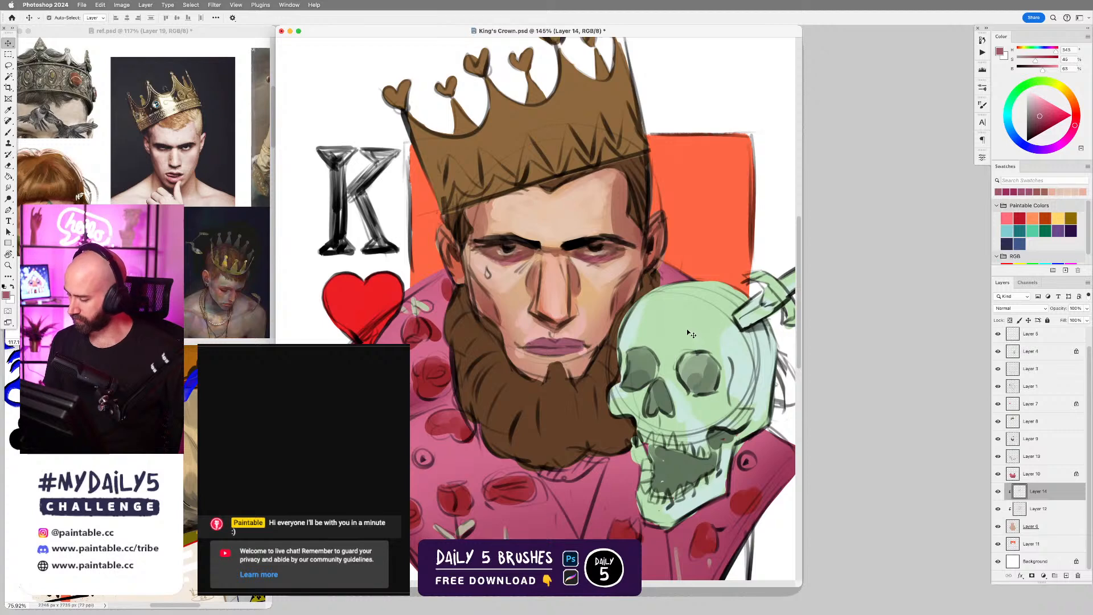
left_click(686, 329)
left_click_drag(619, 377, 669, 363)
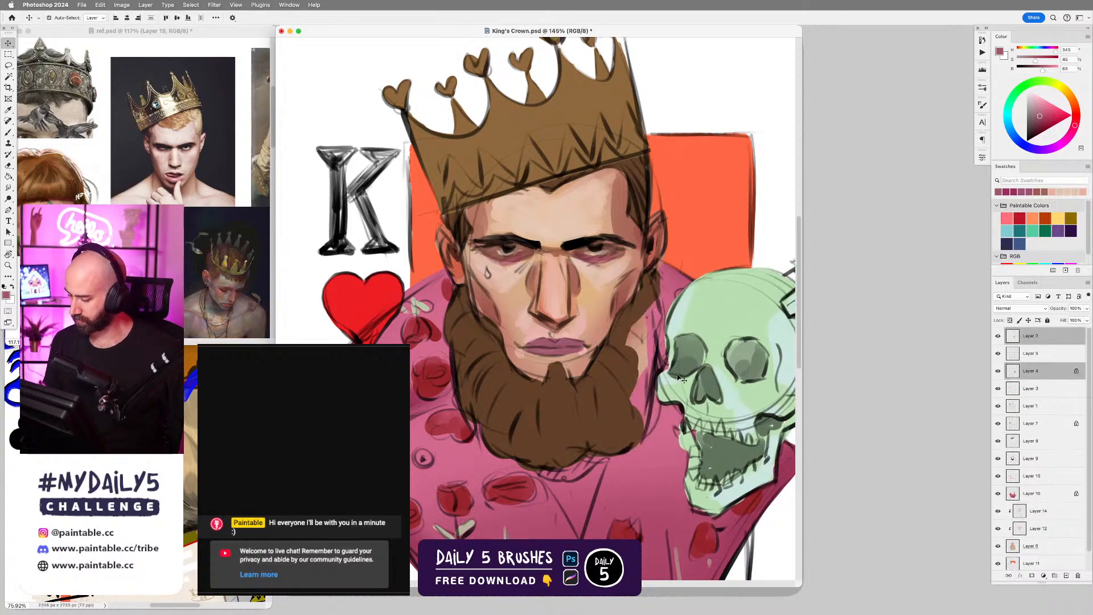
key("super+z")
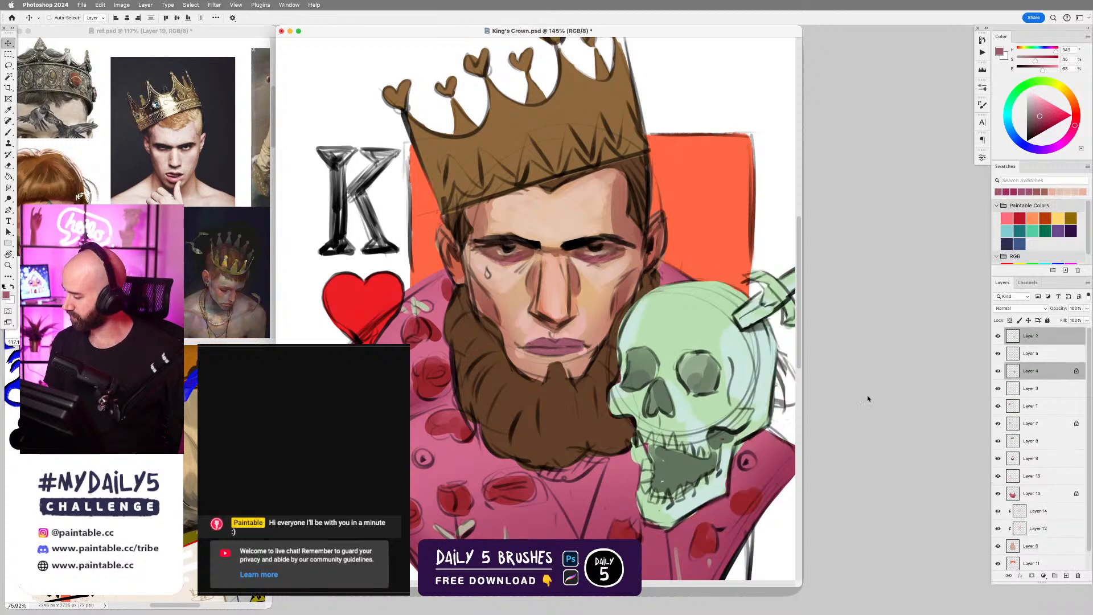
mouse_move(746, 396)
left_mouse_down()
mouse_move(770, 392)
mouse_move(616, 494)
mouse_move(752, 402)
left_mouse_up()
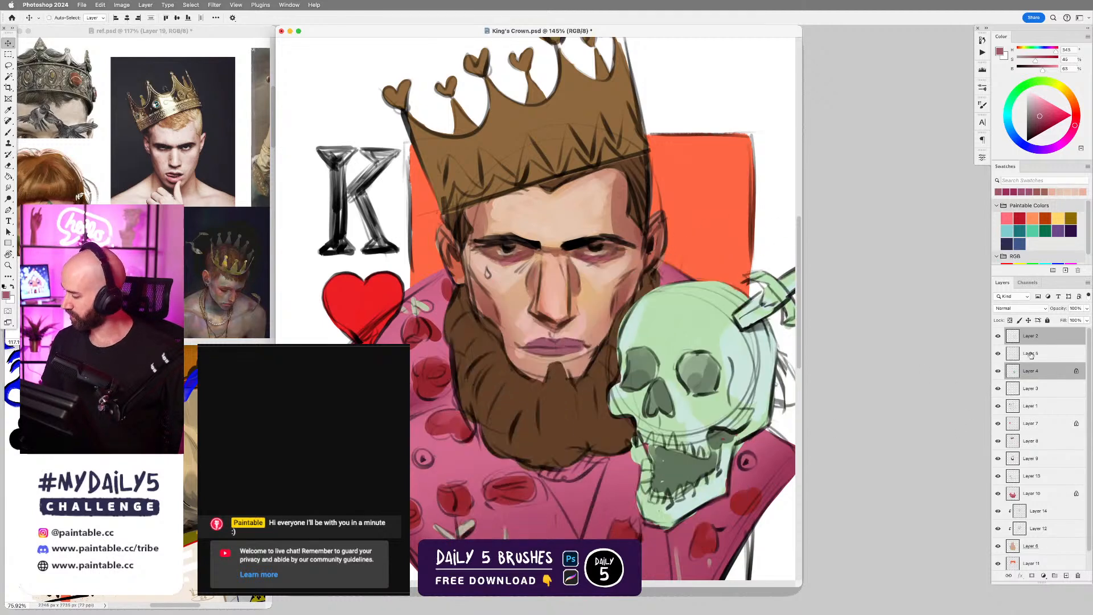
key("super+g")
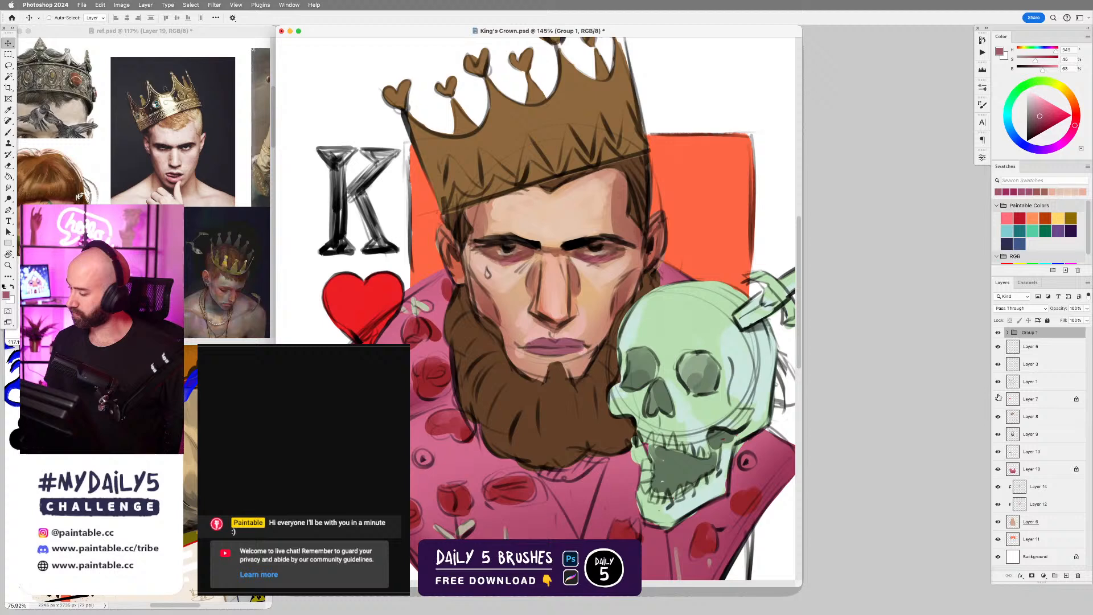
left_click(997, 332)
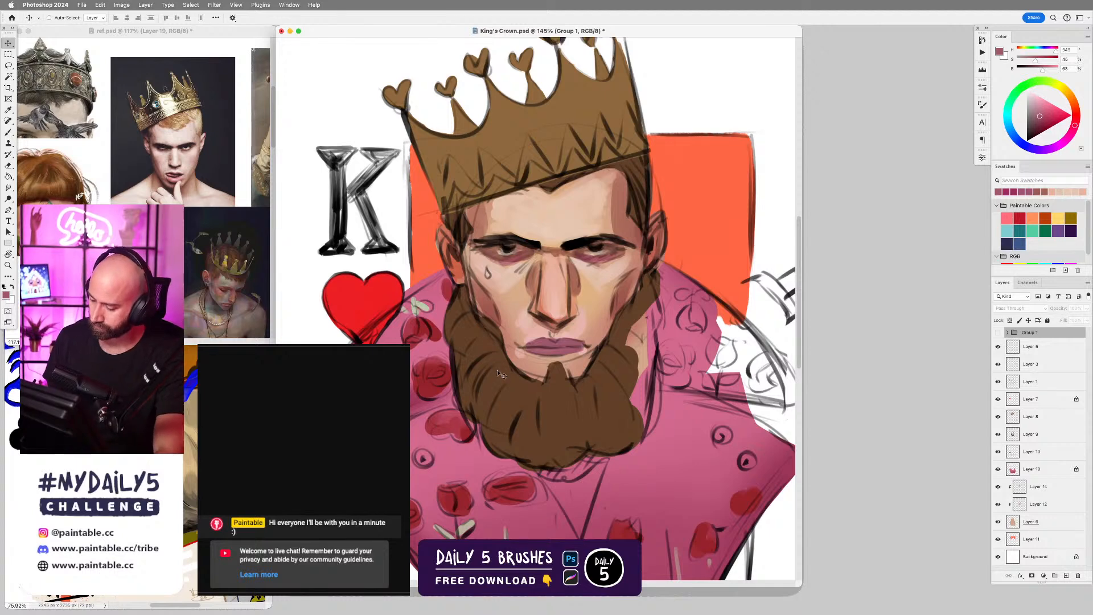
Make Layer 5 active and set up a larger brush with the beard's sampled dark brown.
key("b")
left_click(529, 384)
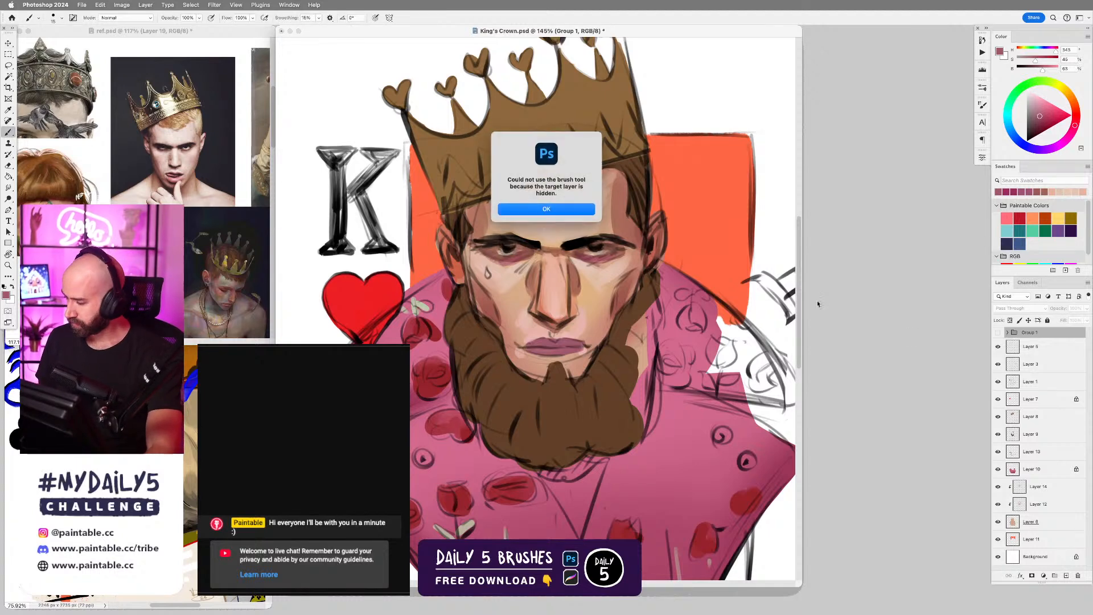
key("Return")
left_click(1044, 354)
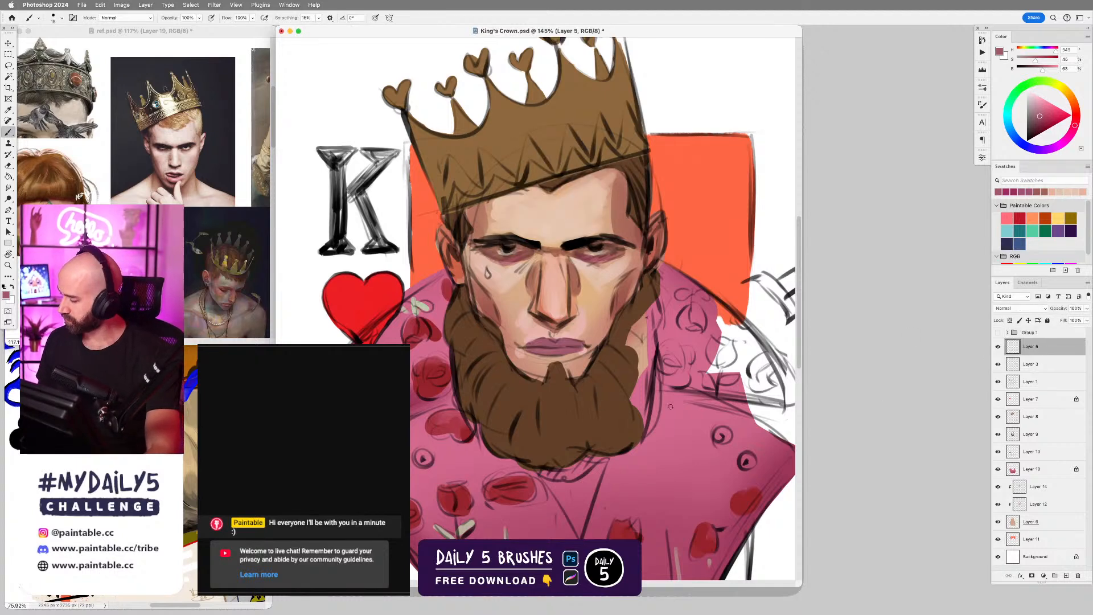
left_click(517, 401, "alt")
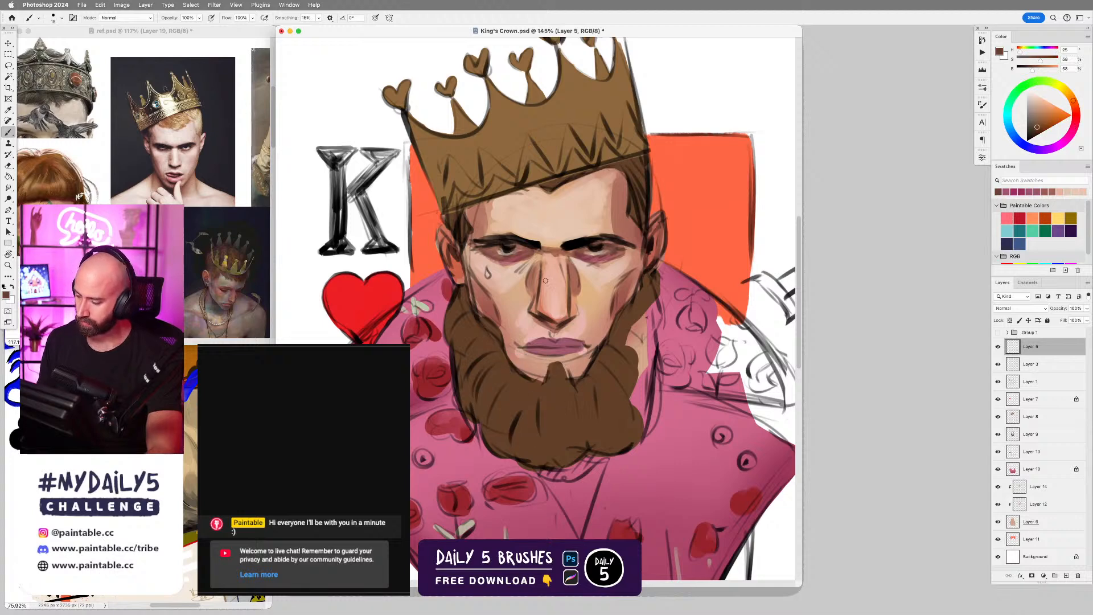
key("bracketright")
key("bracketright")
key("bracketright")
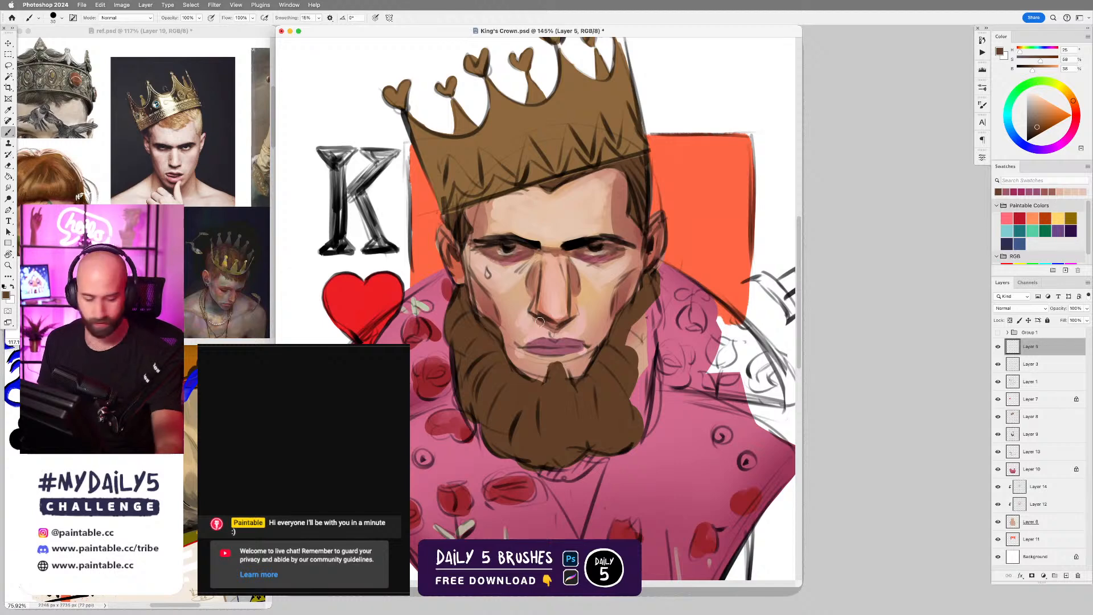
Make the face's Layer 12 active and paint a sampled light pink skin tone on the cheek beside the nose.
key("v")
left_click(590, 300, "super")
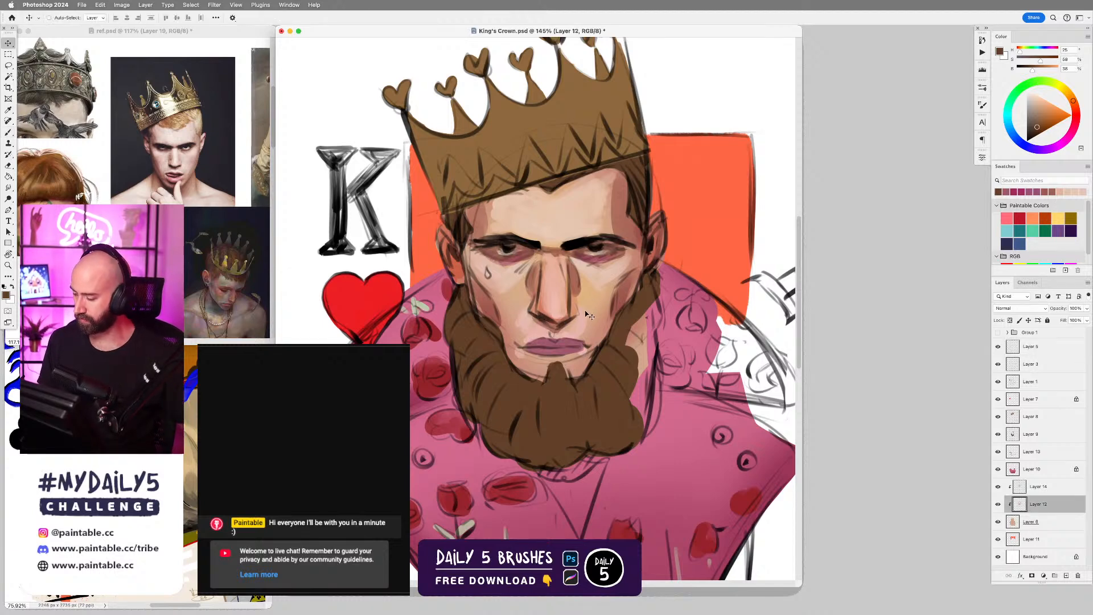
key("b")
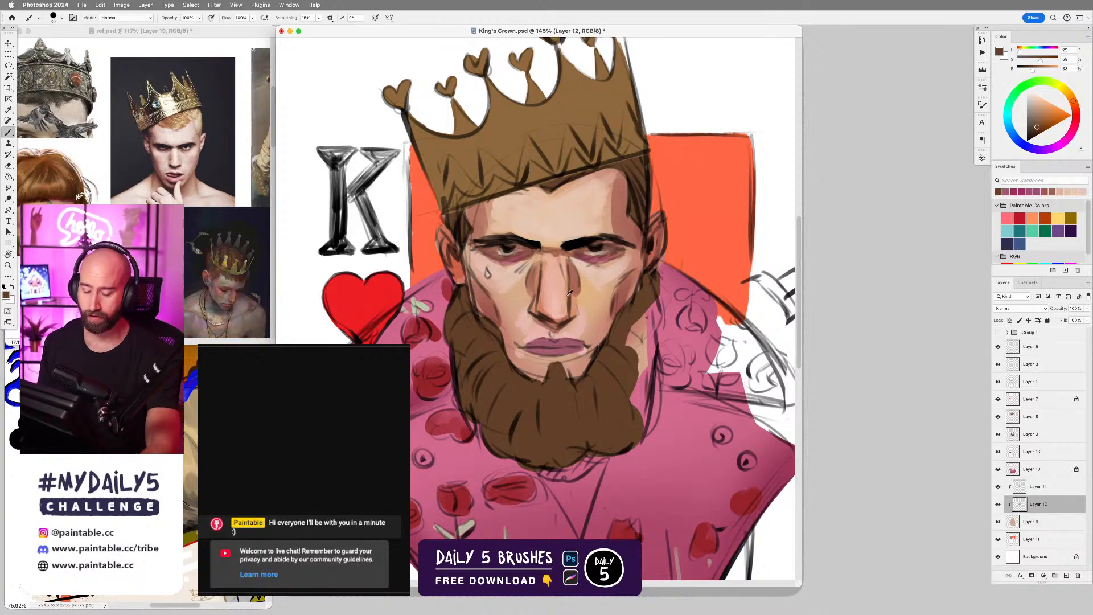
left_click(524, 315, "alt")
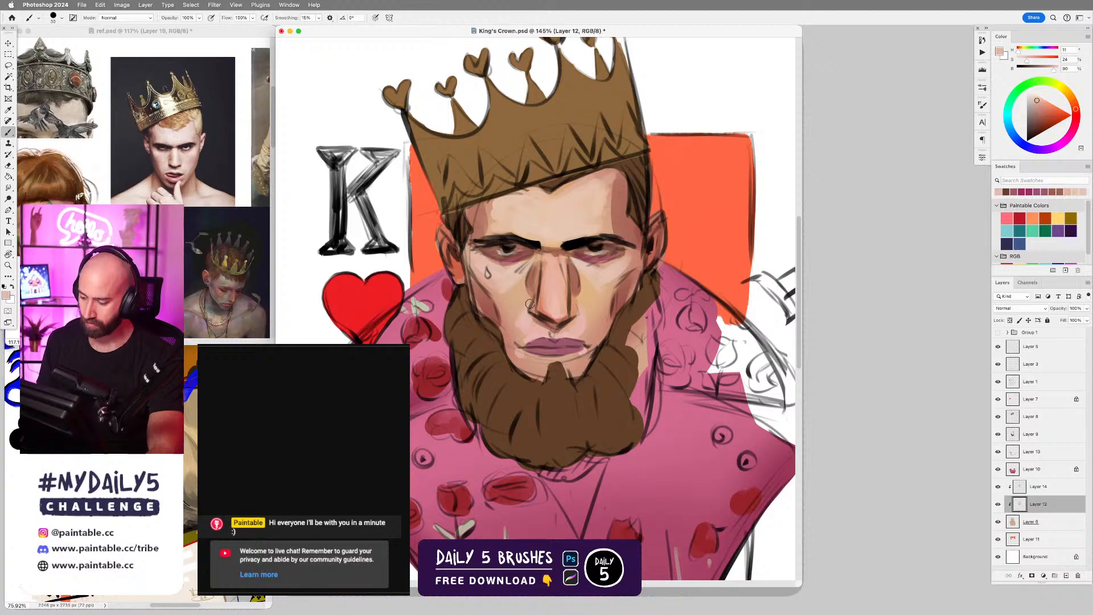
key("bracketleft")
key("bracketleft")
key("bracketright")
key("bracketright")
key("bracketright")
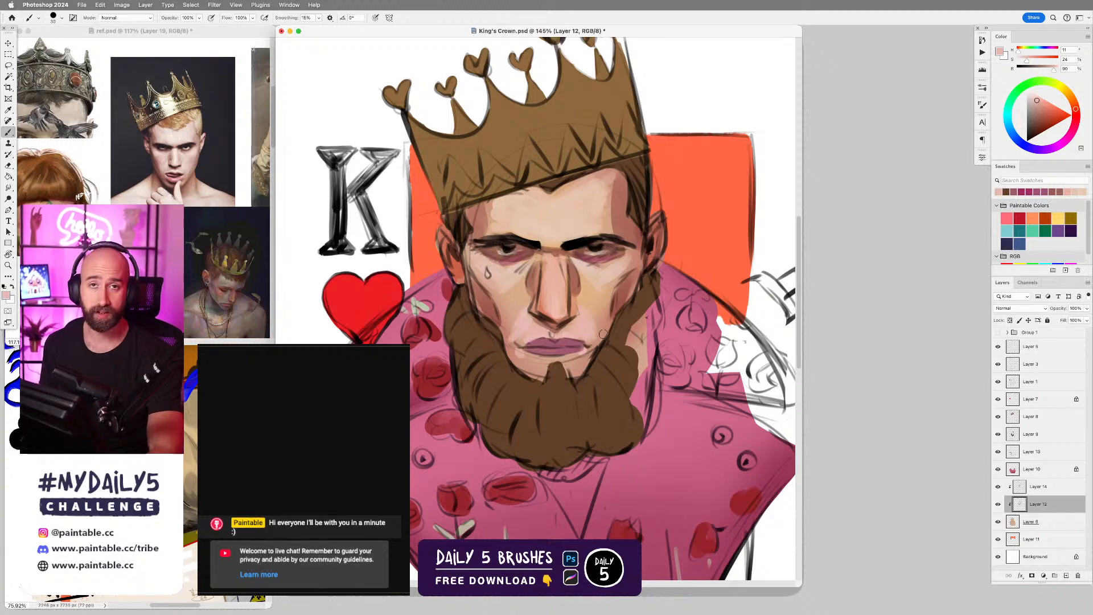
Blend the sampled reddish nose shadow and temple skin tones into the face on Layer 12.
left_click(575, 276, "alt")
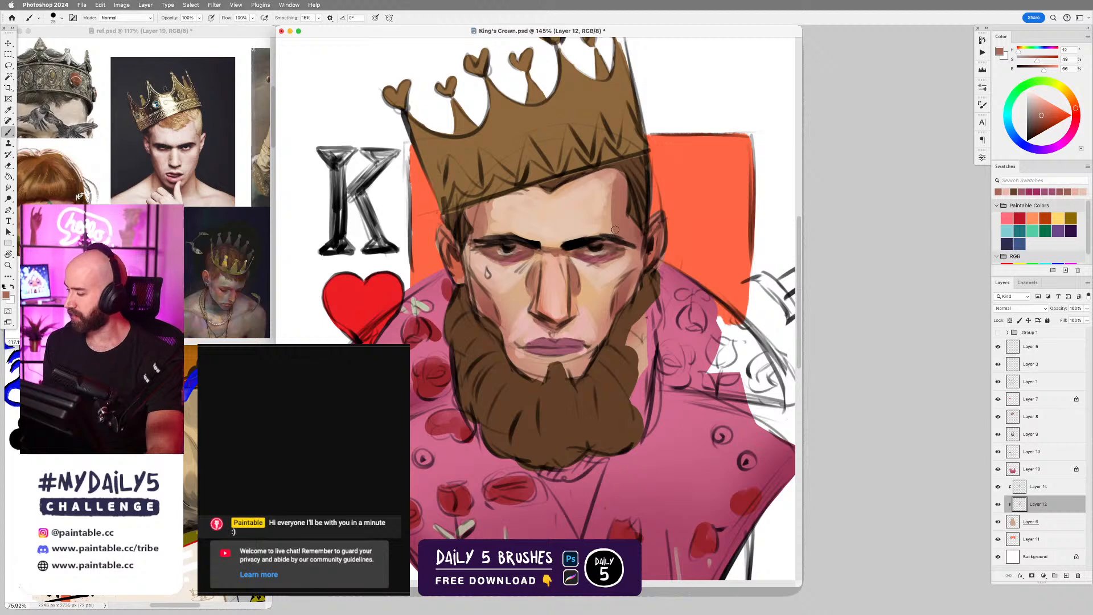
key("r")
key("bracketright")
key("bracketright")
key("bracketright")
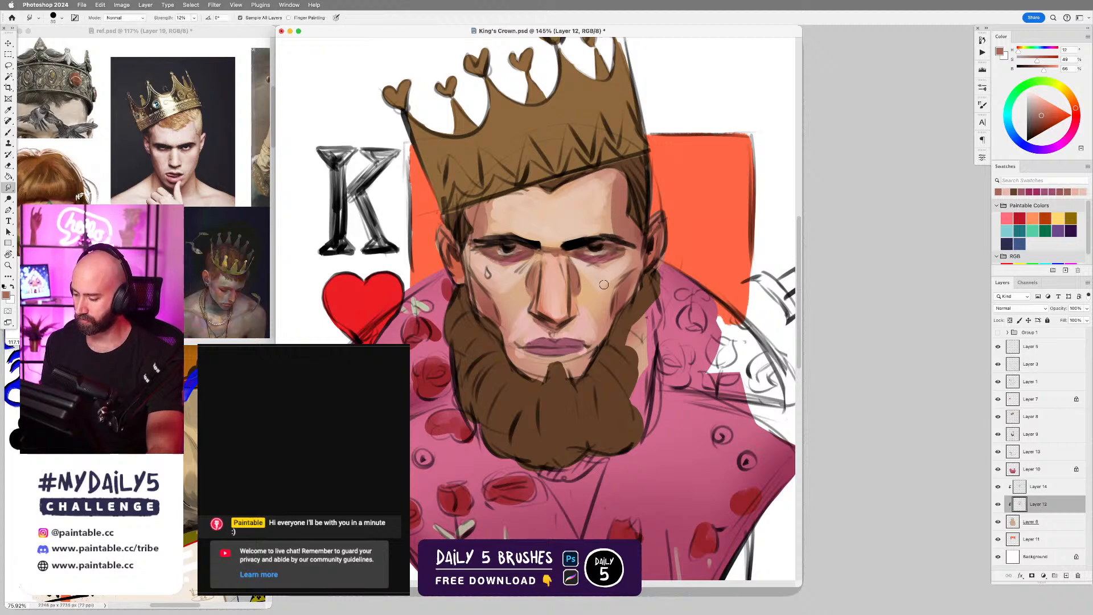
key("b")
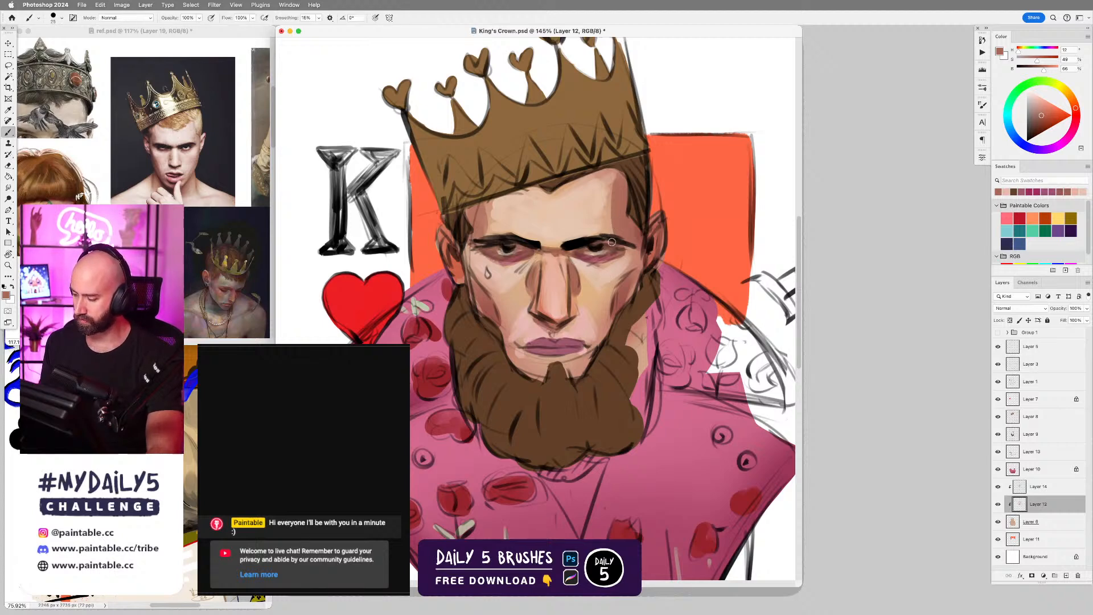
left_click(612, 205, "alt")
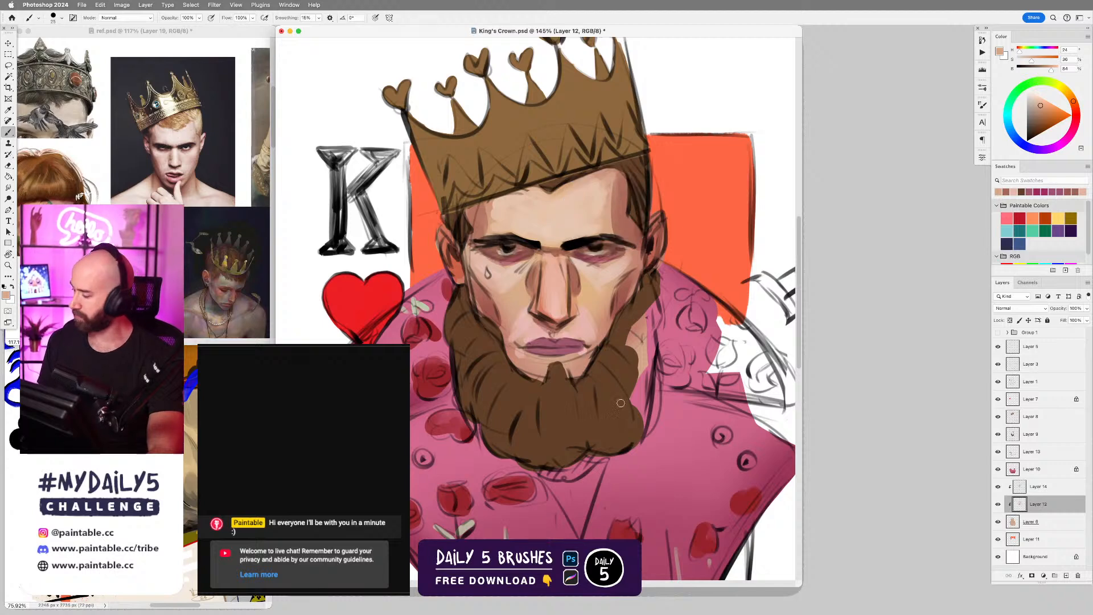
Make Layer 14 active and smooth the king's forehead with sampled light forehead tones.
left_click(1044, 487)
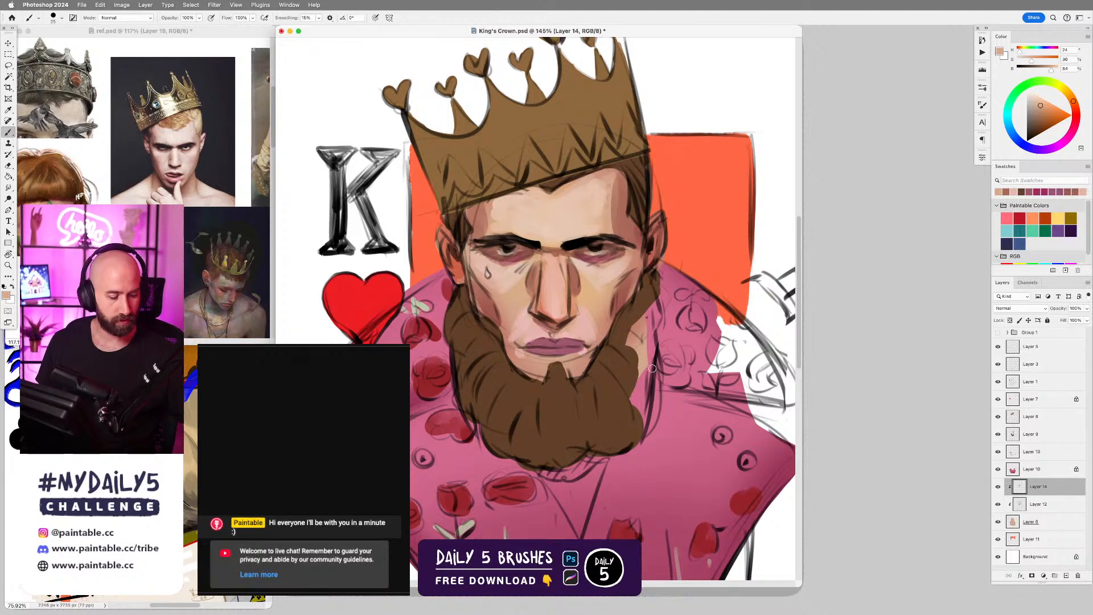
key("v")
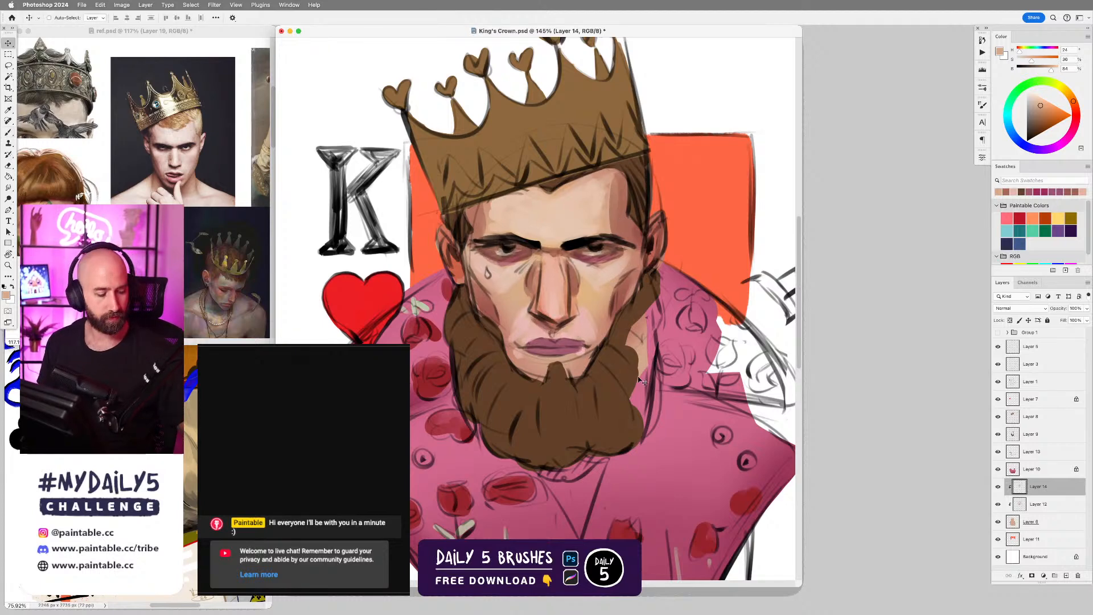
key("b")
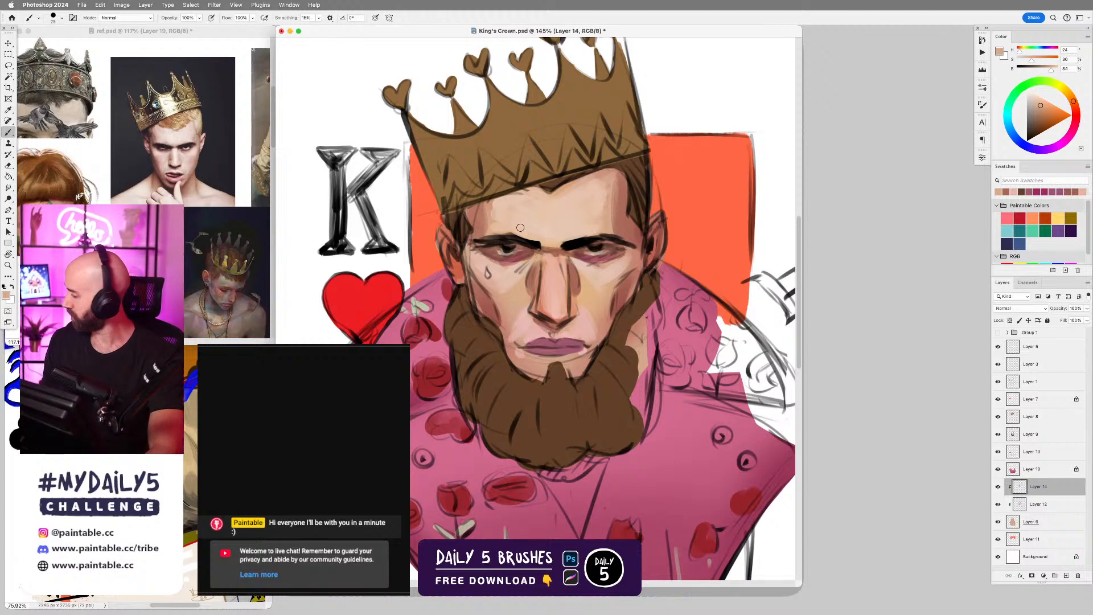
left_click(506, 215, "alt")
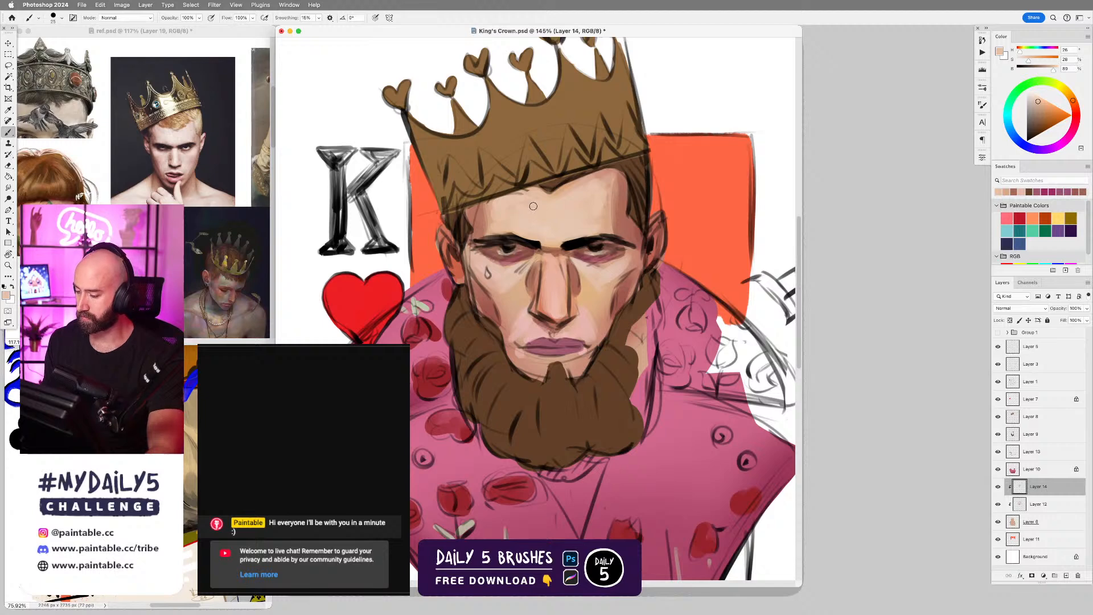
left_click(533, 205, "alt")
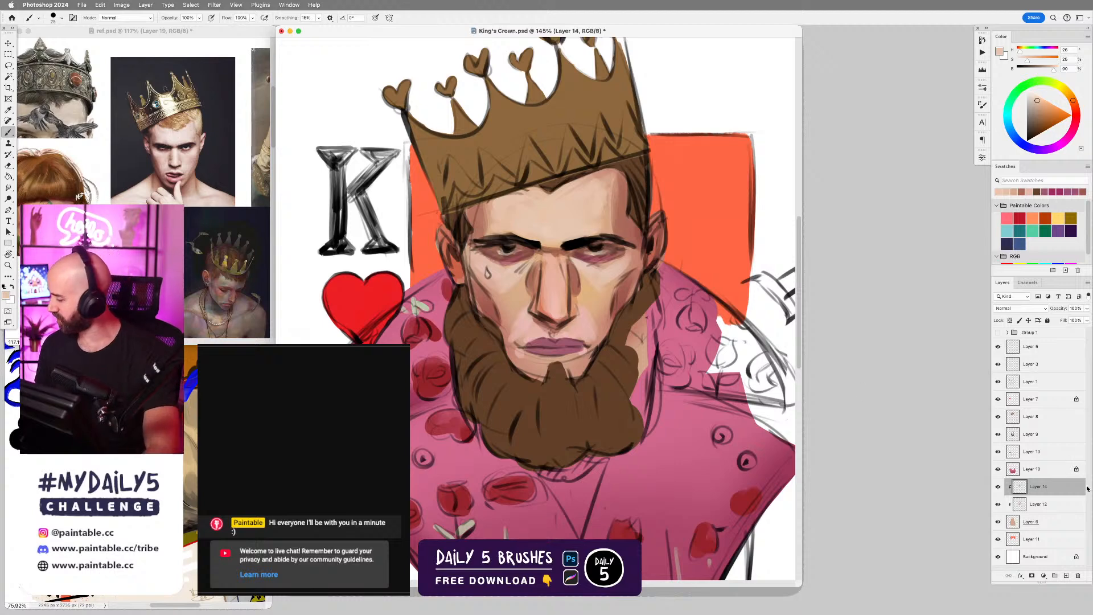
Add a new layer directly above Layer 7 and paint sampled light cheek tones under the king's eyes.
left_click(1041, 350)
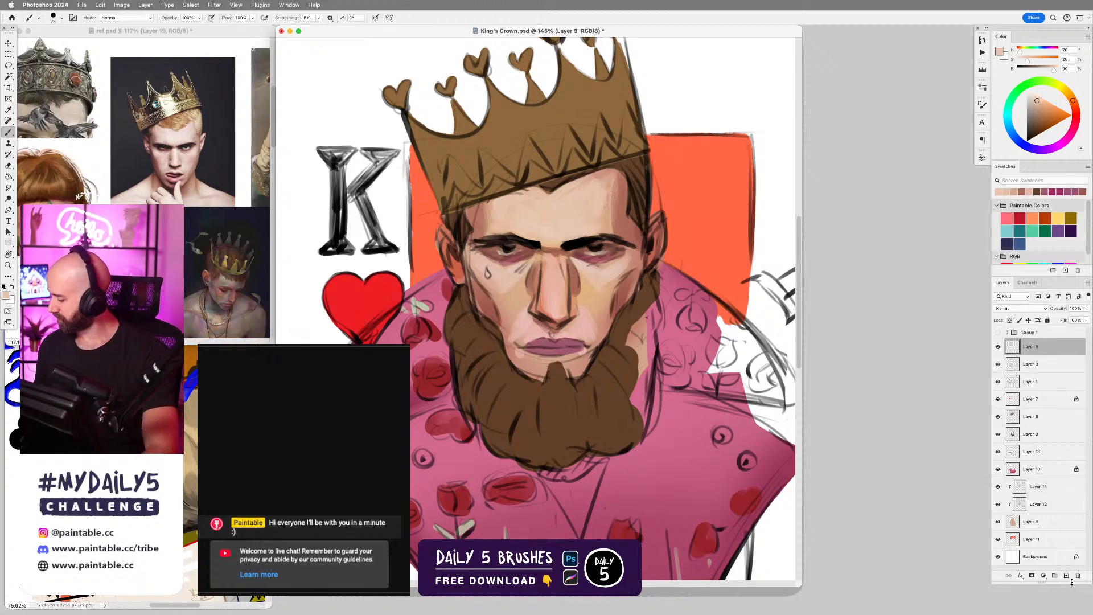
left_click(998, 382)
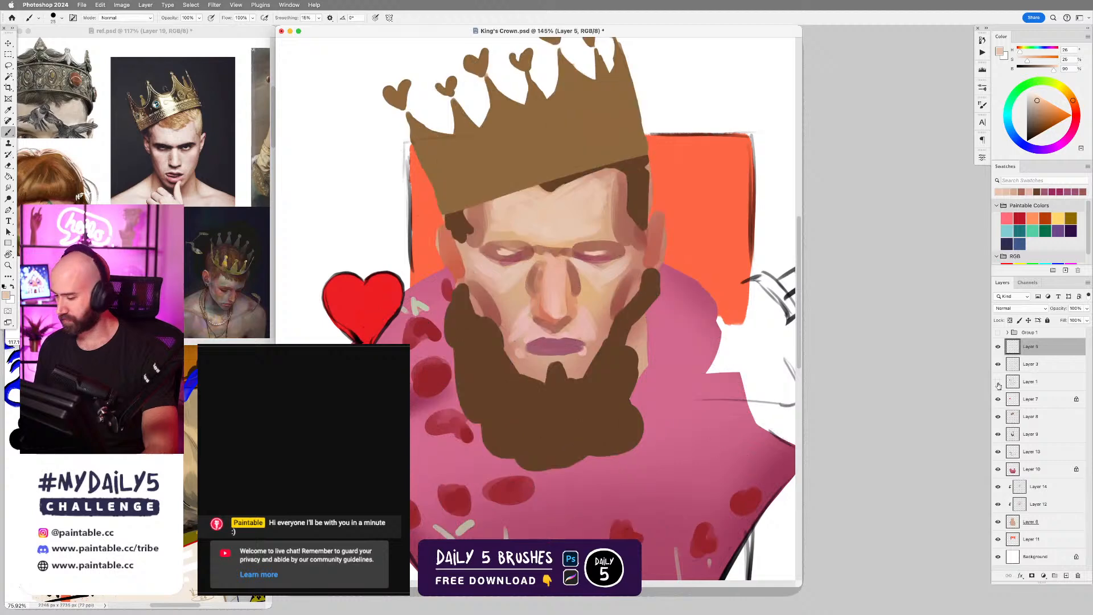
left_click(998, 382)
left_click(1031, 400)
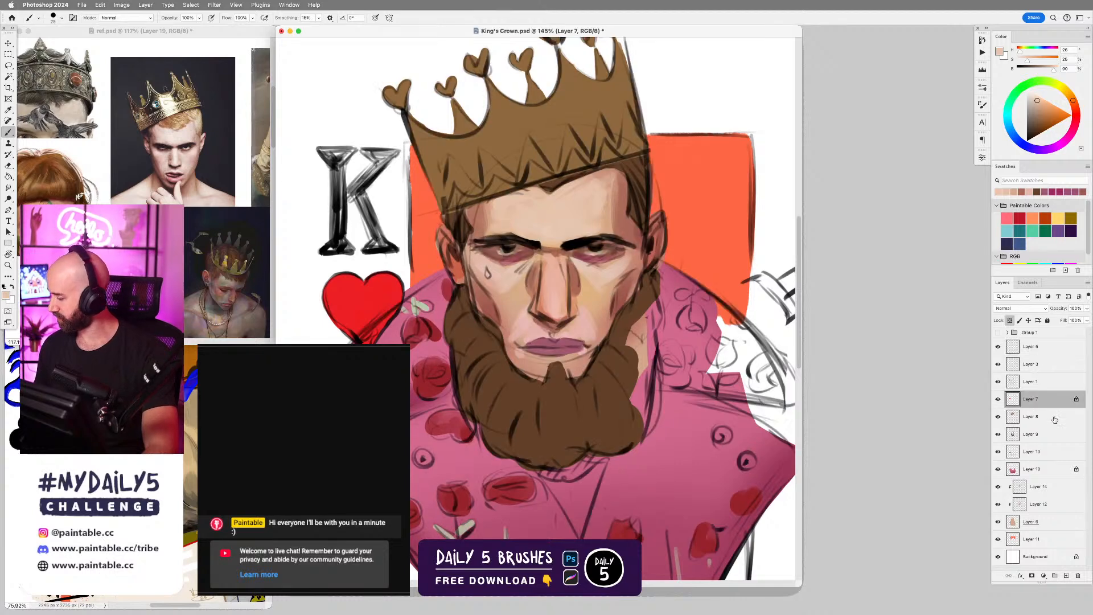
left_click(1065, 576)
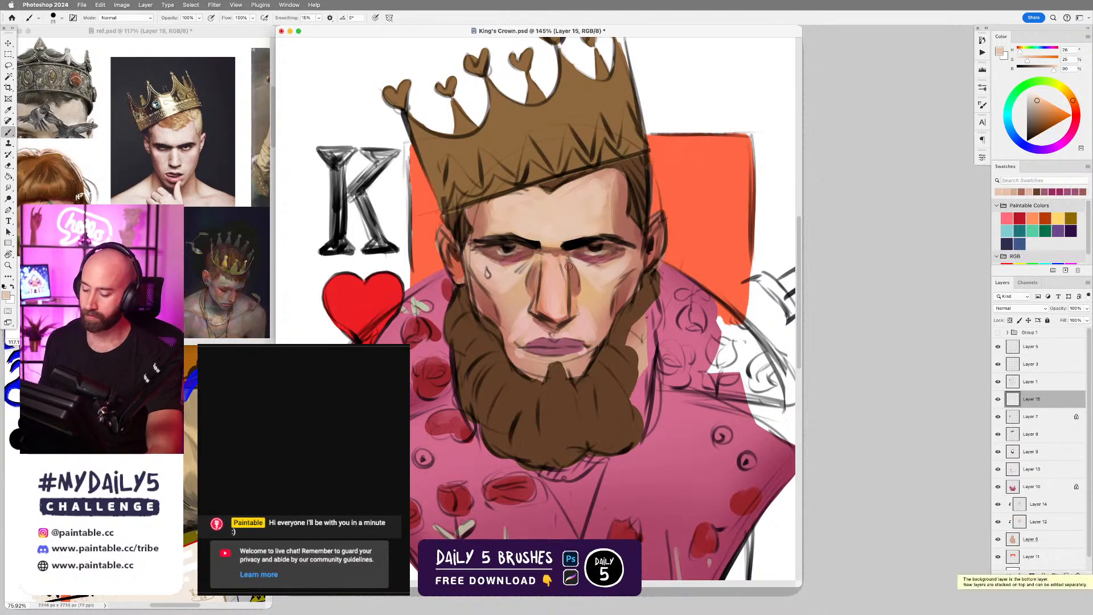
left_click(501, 288, "alt")
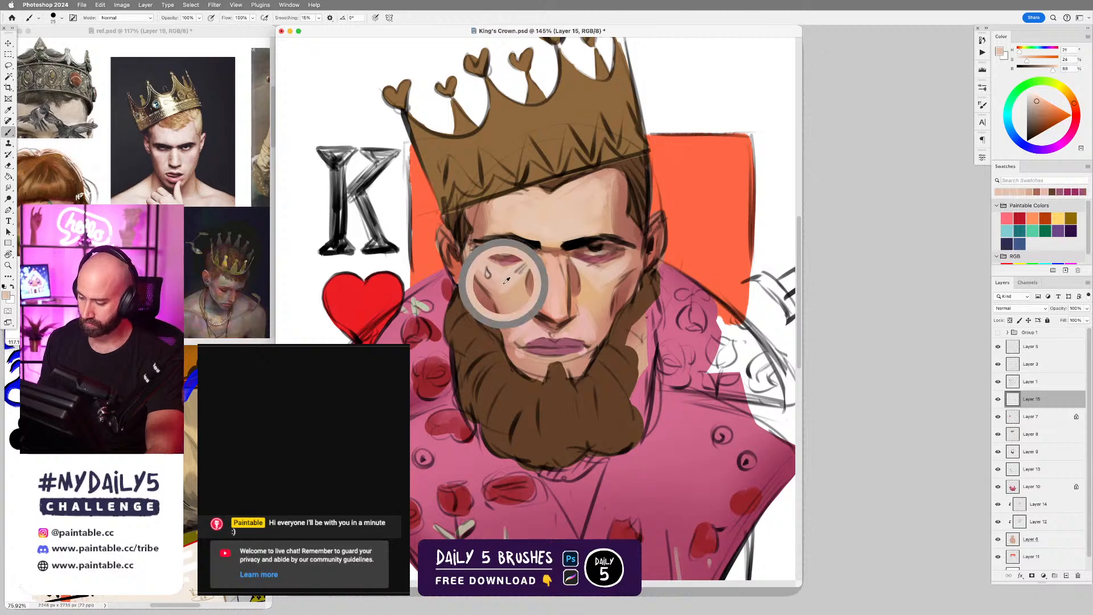
left_click(593, 271, "alt")
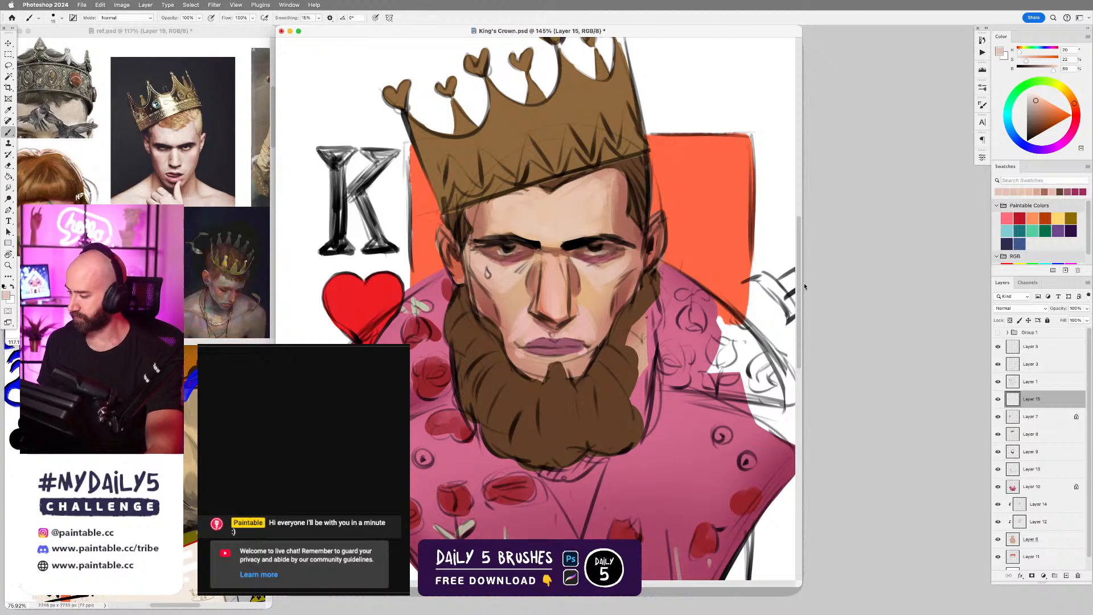
left_click(844, 40)
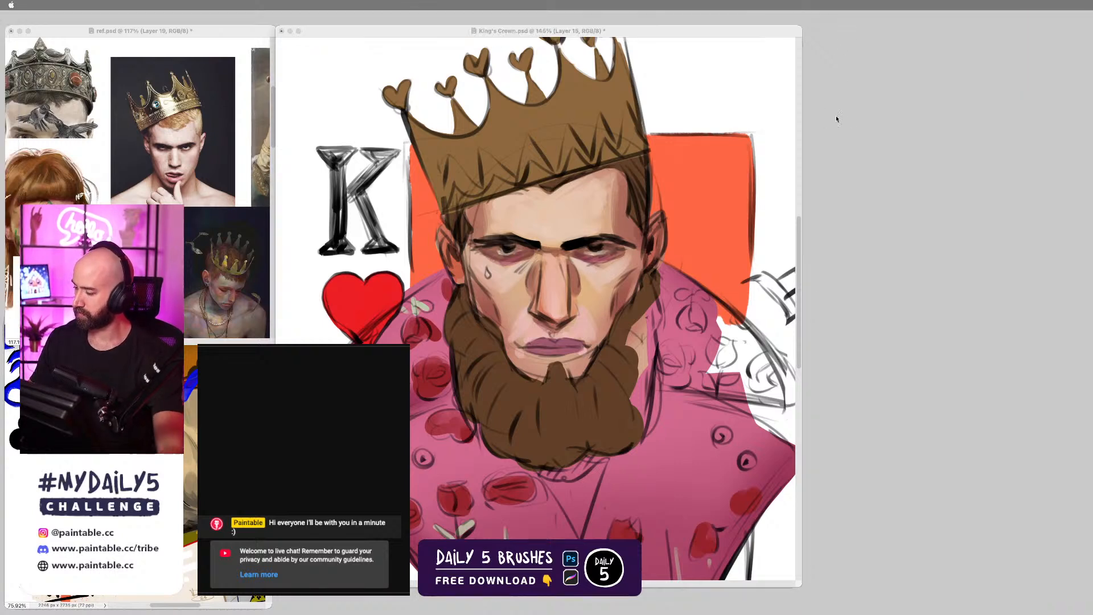
left_click(821, 198)
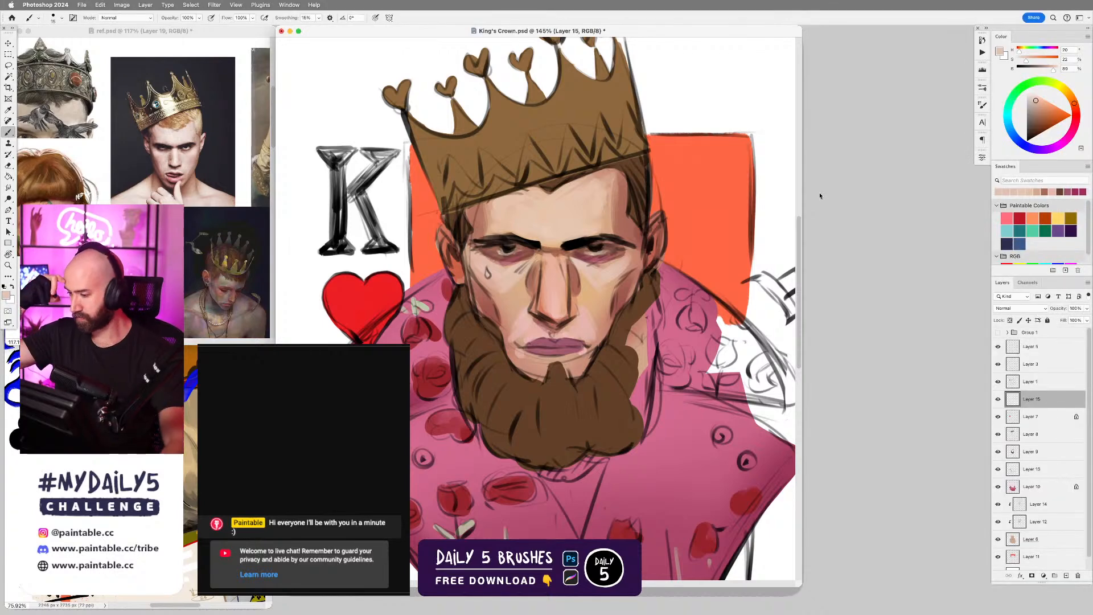
left_click_drag(585, 265, 613, 268)
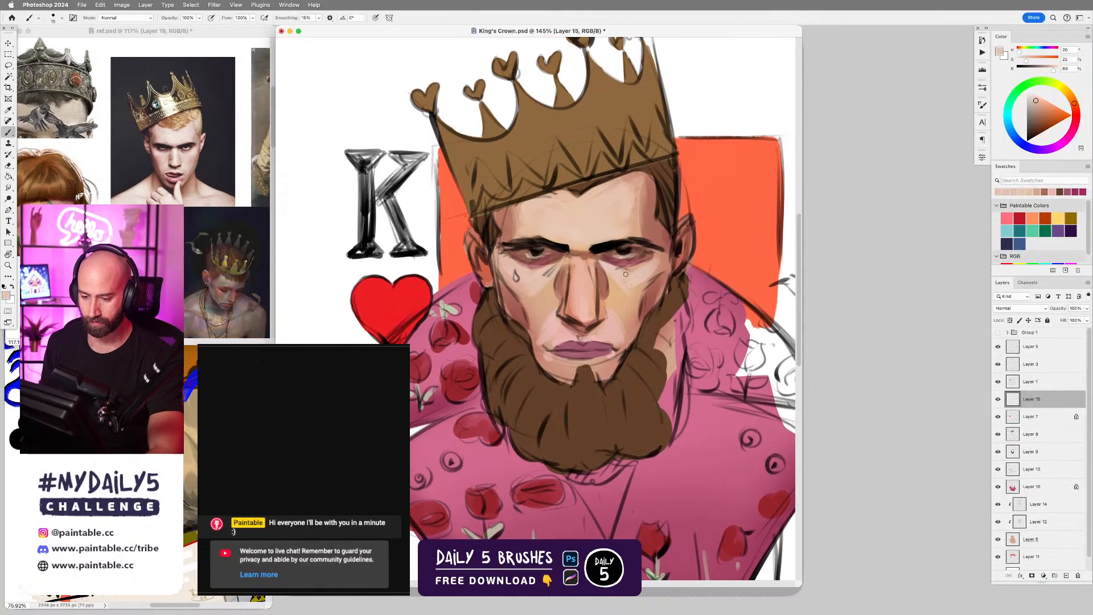
Look through the portrait images in ref.psd for beard and crown reference.
left_click(214, 271)
left_click_drag(214, 271, 221, 104)
left_click_drag(211, 318, 208, 202)
left_click_drag(188, 123, 256, 274)
left_click_drag(205, 94, 197, 256)
left_click_drag(214, 142, 39, 196)
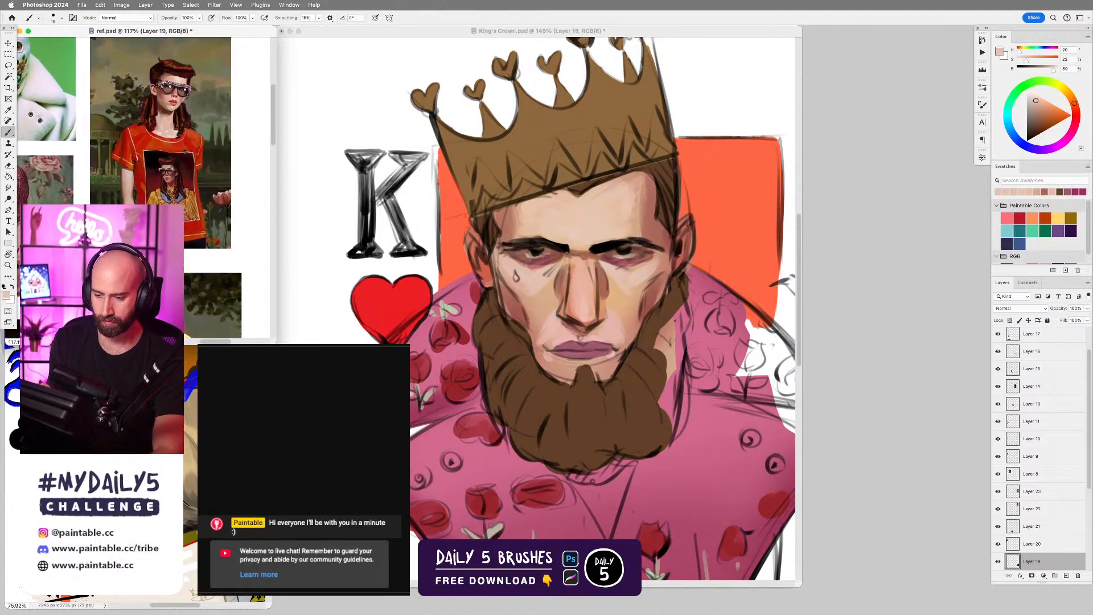
left_click_drag(213, 221, 200, 222)
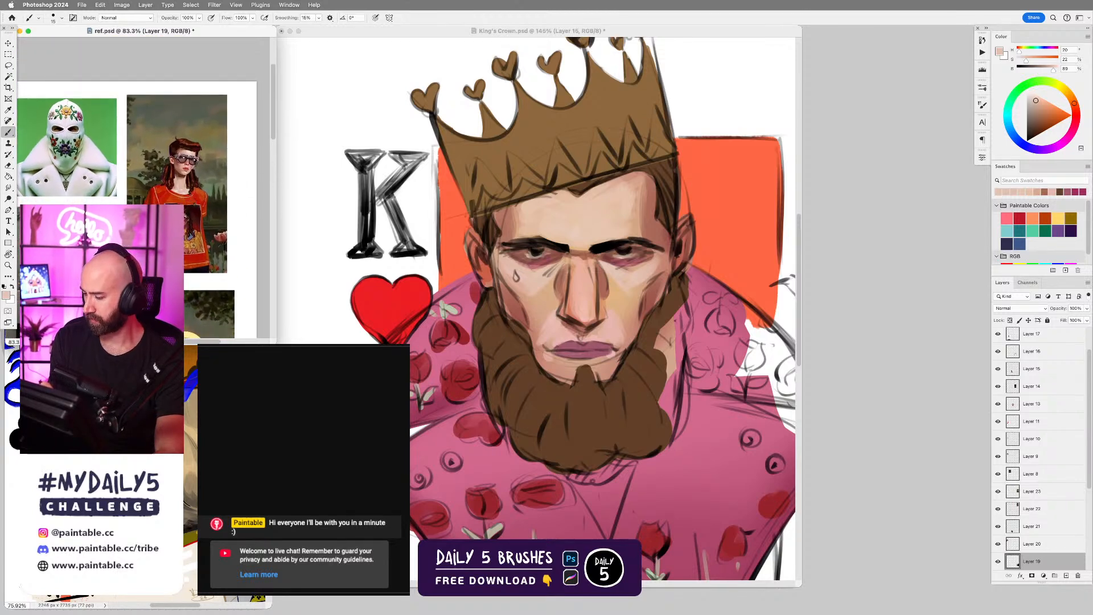
left_click_drag(214, 228, 228, 228)
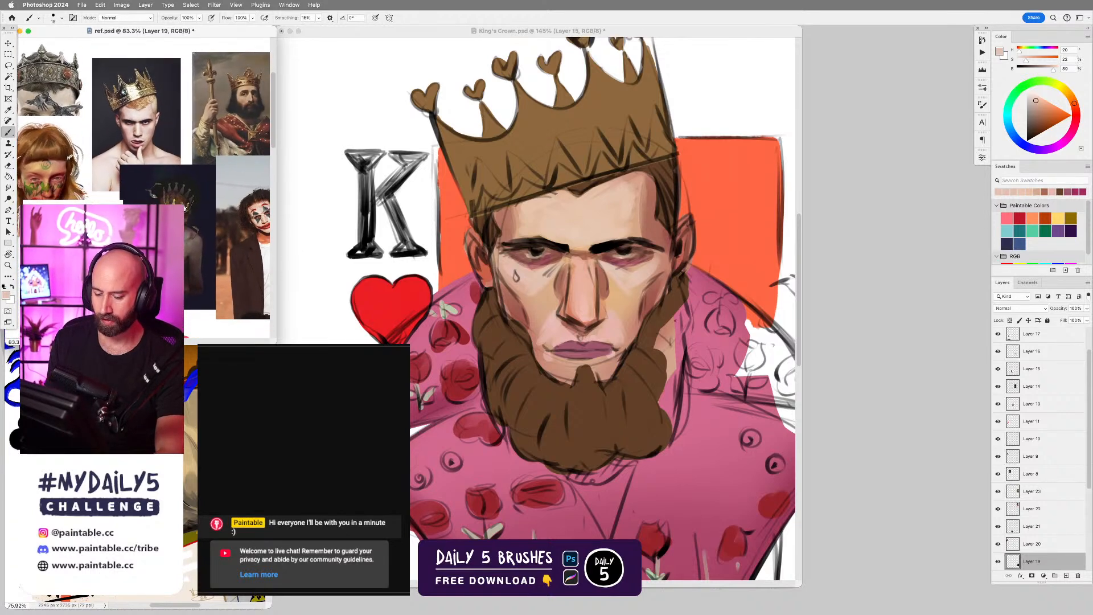
Return to King's Crown.psd, sample the beard's brown, shift it to a lighter brown and enlarge the brush.
left_click(633, 350)
scroll(633, 350, "up", 2)
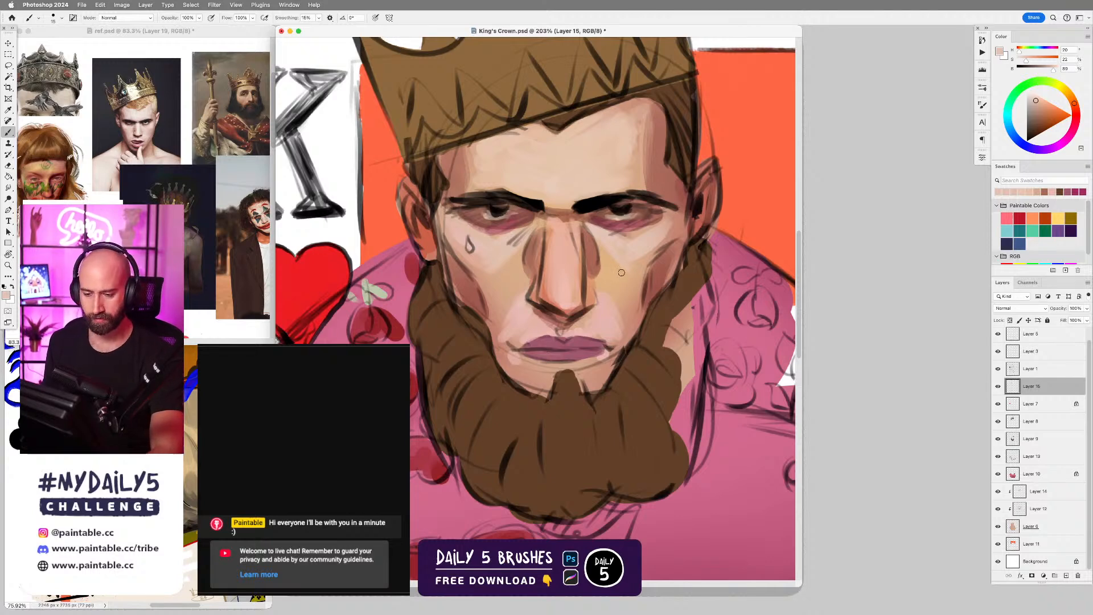
scroll(617, 272, "down", 3)
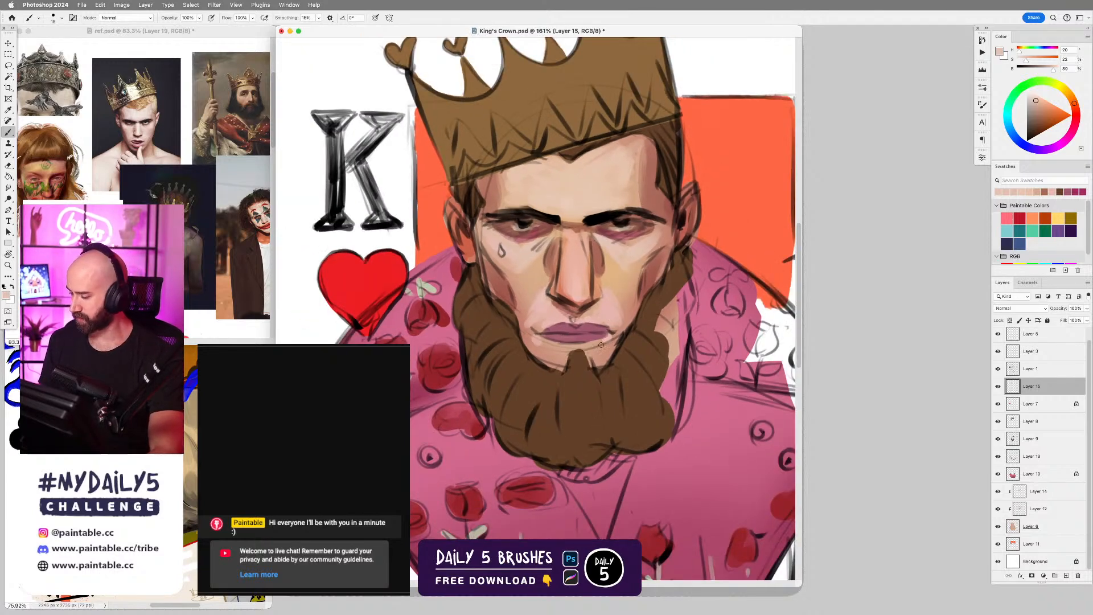
scroll(600, 345, "down", 5)
scroll(585, 387, "up", 6)
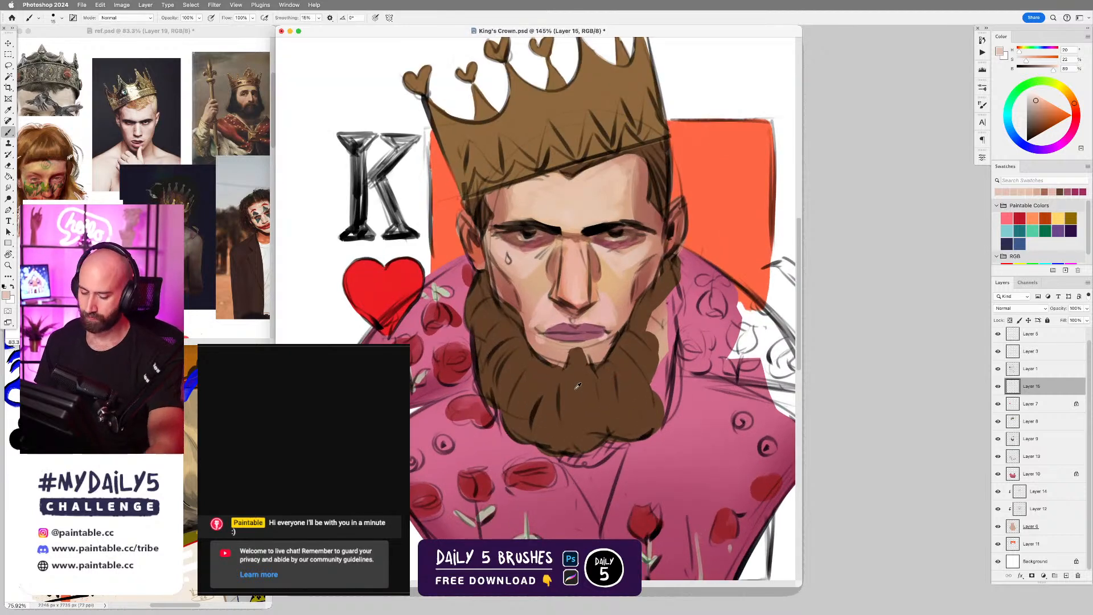
left_click(578, 385, "alt")
left_click(1038, 124)
left_click(1039, 120)
key("bracketright")
key("bracketright")
key("bracketright")
key("bracketright")
key("bracketright")
key("bracketright")
key("bracketright")
key("bracketright")
key("bracketright")
key("bracketright")
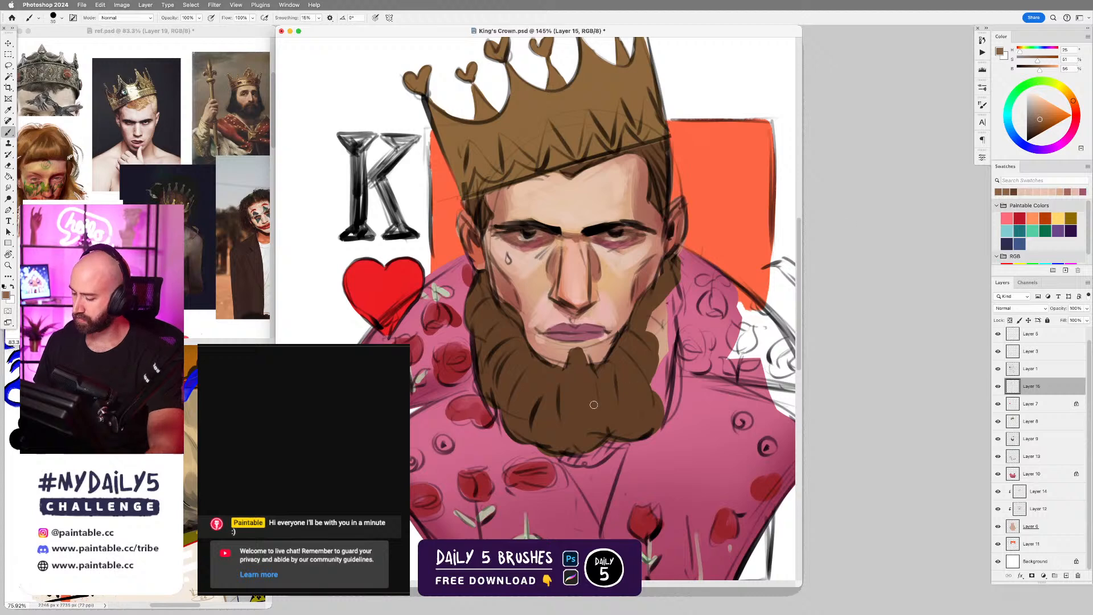
mouse_move(518, 362)
left_mouse_down()
mouse_move(508, 387)
mouse_move(519, 395)
left_mouse_up()
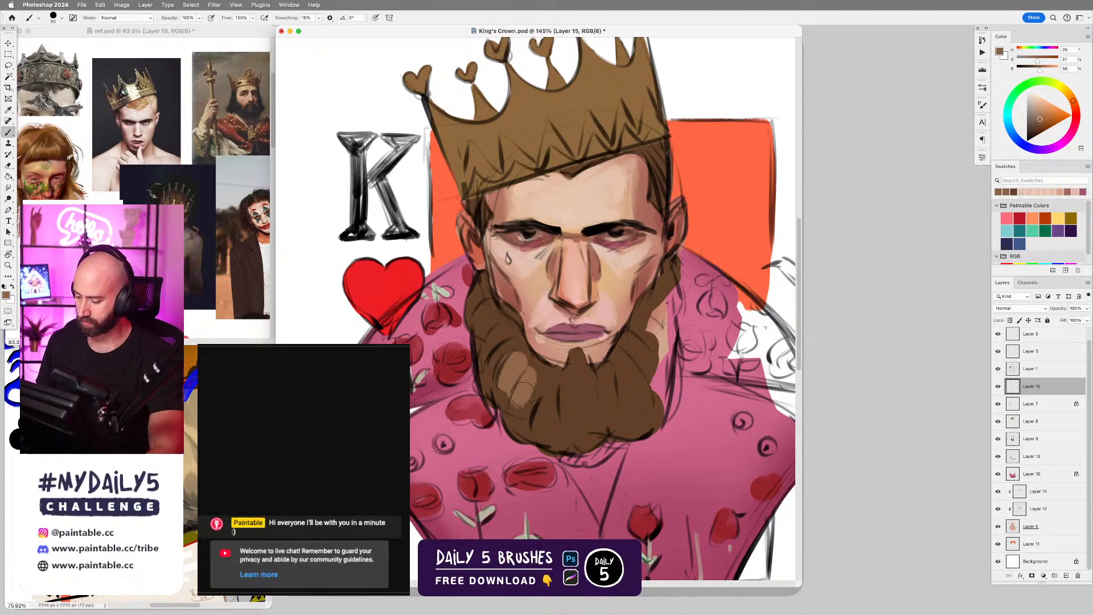
key("super+z")
key("super+z")
Shift the brown's hue toward yellow and block in olive highlight clumps across the middle of the beard on Layer 15.
left_click_drag(1072, 99, 1067, 92)
mouse_move(534, 373)
left_mouse_down()
mouse_move(525, 407)
mouse_move(533, 399)
mouse_move(549, 424)
left_mouse_up()
key("super+z")
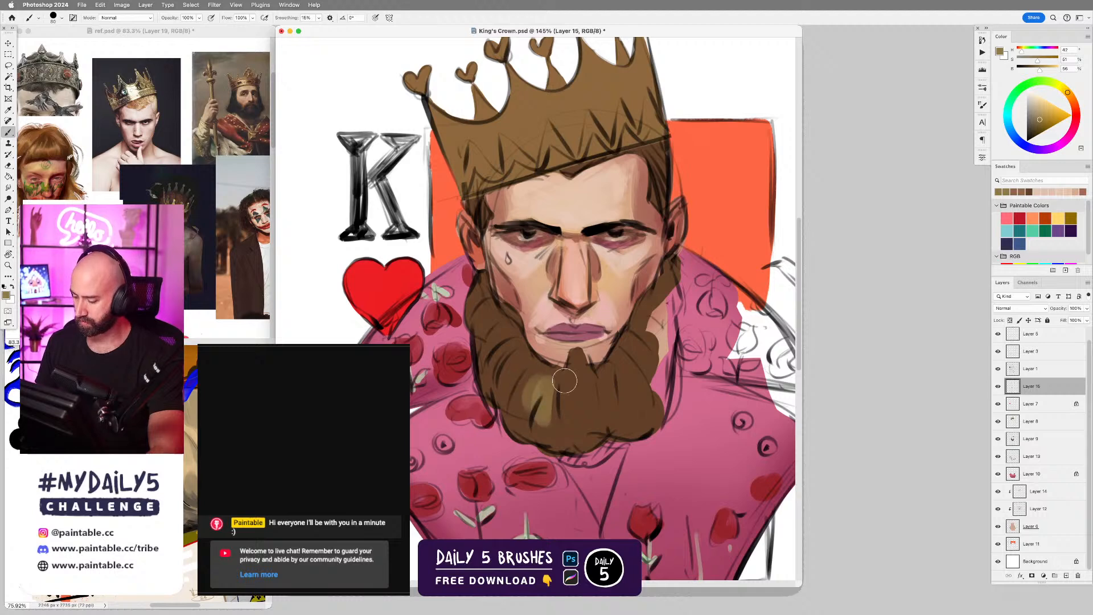
mouse_move(564, 381)
left_mouse_down()
mouse_move(573, 419)
mouse_move(576, 384)
mouse_move(607, 424)
left_mouse_up()
left_click_drag(637, 368, 617, 399)
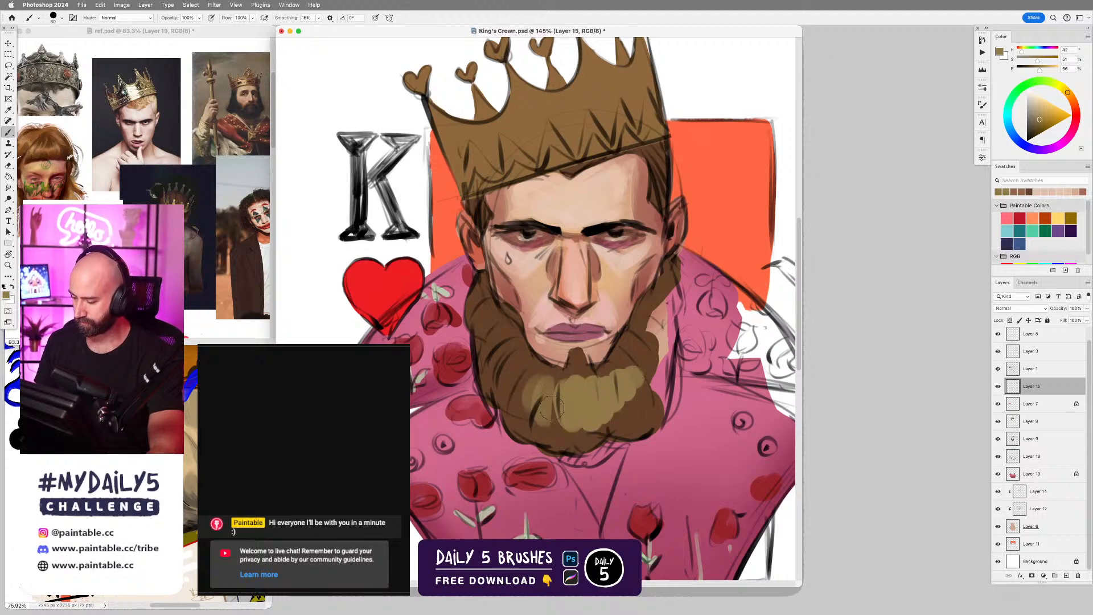
Extend the olive highlight clumps up both sides of the beard along the jaw.
mouse_move(534, 367)
left_mouse_down()
mouse_move(510, 390)
mouse_move(498, 319)
left_mouse_up()
left_click_drag(515, 372, 524, 385)
left_click_drag(505, 343, 500, 369)
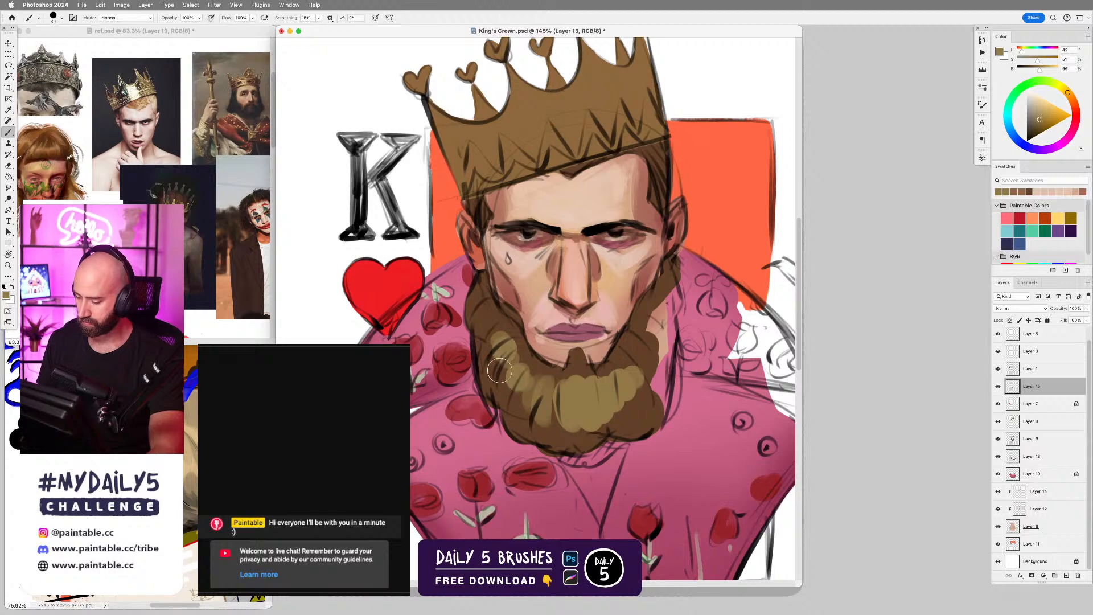
left_click_drag(636, 352, 645, 368)
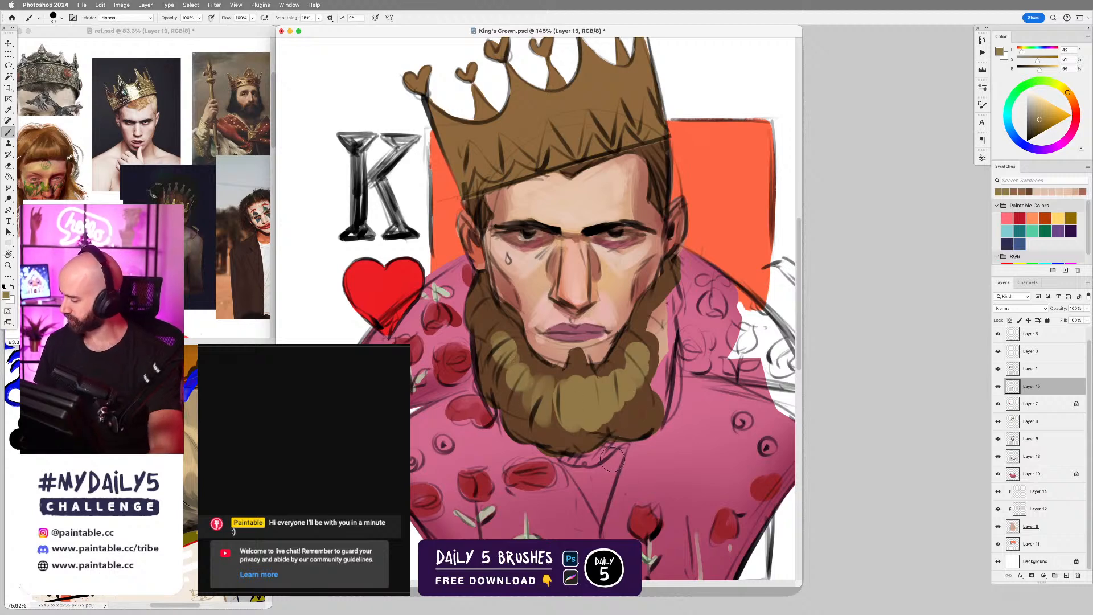
Break the olive highlights into hair strands with a smaller brush and the beard's sampled dark brown.
key("bracketleft")
left_click(629, 420, "alt")
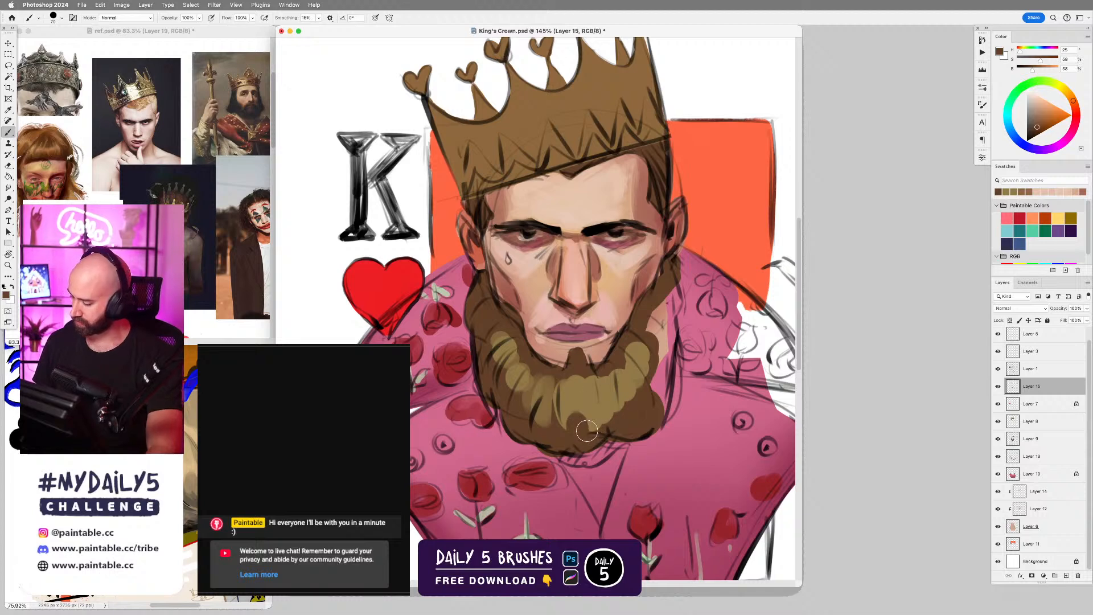
mouse_move(576, 431)
left_mouse_down()
mouse_move(571, 380)
mouse_move(578, 409)
mouse_move(583, 383)
mouse_move(597, 445)
mouse_move(593, 385)
left_mouse_up()
mouse_move(610, 428)
left_mouse_down()
mouse_move(607, 372)
mouse_move(636, 416)
mouse_move(617, 360)
mouse_move(640, 390)
mouse_move(633, 345)
left_mouse_up()
mouse_move(511, 380)
left_mouse_down()
mouse_move(494, 363)
mouse_move(514, 334)
mouse_move(494, 343)
mouse_move(511, 332)
mouse_move(525, 391)
mouse_move(529, 381)
mouse_move(518, 338)
mouse_move(525, 381)
mouse_move(516, 383)
mouse_move(527, 366)
mouse_move(511, 411)
mouse_move(539, 418)
left_mouse_up()
key("bracketleft")
key("bracketleft")
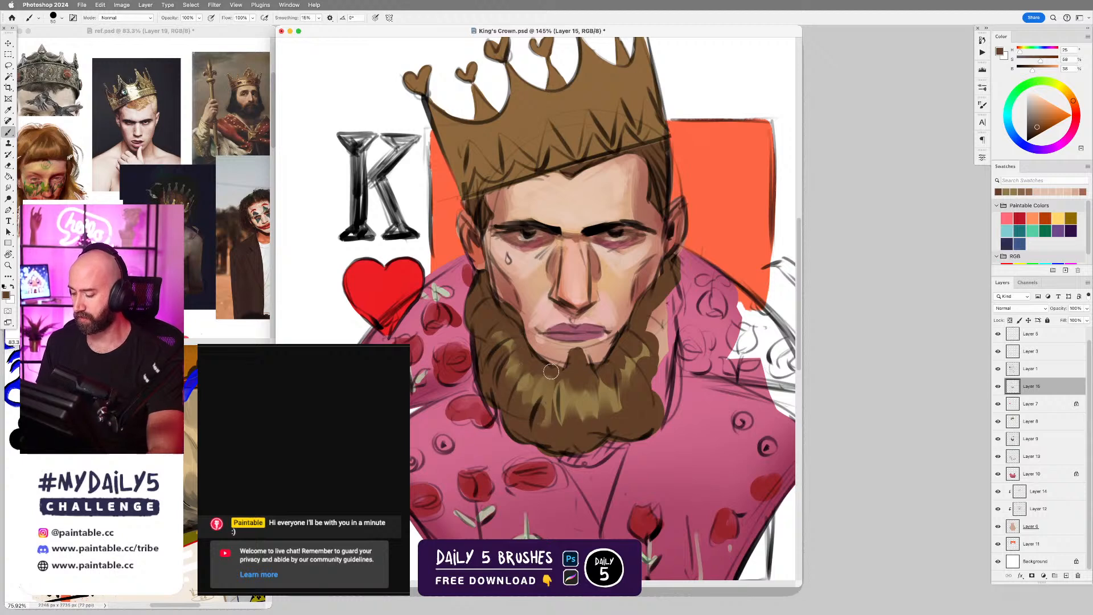
left_click_drag(551, 371, 546, 387)
mouse_move(551, 425)
left_mouse_down()
mouse_move(564, 451)
mouse_move(569, 411)
left_mouse_up()
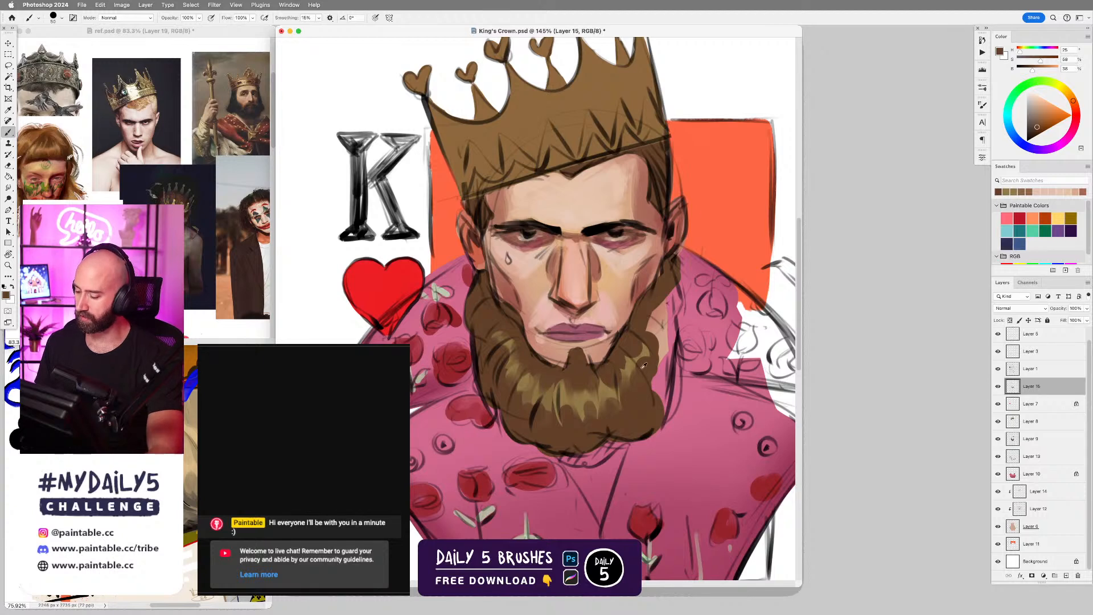
Rework the beard side opposite the teardrop with sampled highlight brown and fill the bare skin gap beside it with beard brown.
left_click(613, 388, "alt")
mouse_move(617, 364)
left_mouse_down()
mouse_move(629, 397)
mouse_move(634, 352)
mouse_move(647, 347)
mouse_move(641, 377)
left_mouse_up()
left_click_drag(643, 337, 651, 369)
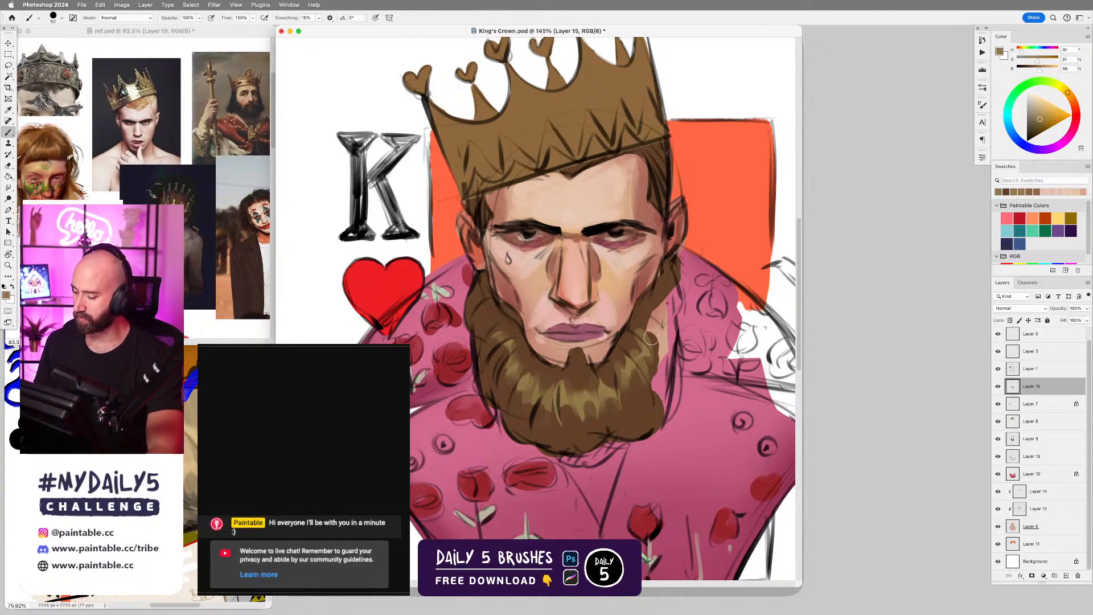
left_click_drag(653, 329, 658, 358)
left_click(652, 320, "alt")
mouse_move(654, 317)
left_mouse_down()
mouse_move(662, 356)
mouse_move(653, 340)
left_mouse_up()
mouse_move(660, 299)
left_mouse_down()
mouse_move(661, 342)
mouse_move(671, 290)
mouse_move(659, 408)
left_mouse_up()
Paint sampled olive highlight strands through the newly filled side of the beard and touch up the strands below the teardrop cheek.
left_click(641, 356, "alt")
left_click_drag(649, 315, 644, 349)
left_click_drag(655, 322, 647, 353)
left_click_drag(663, 303, 666, 340)
left_click_drag(667, 341, 666, 356)
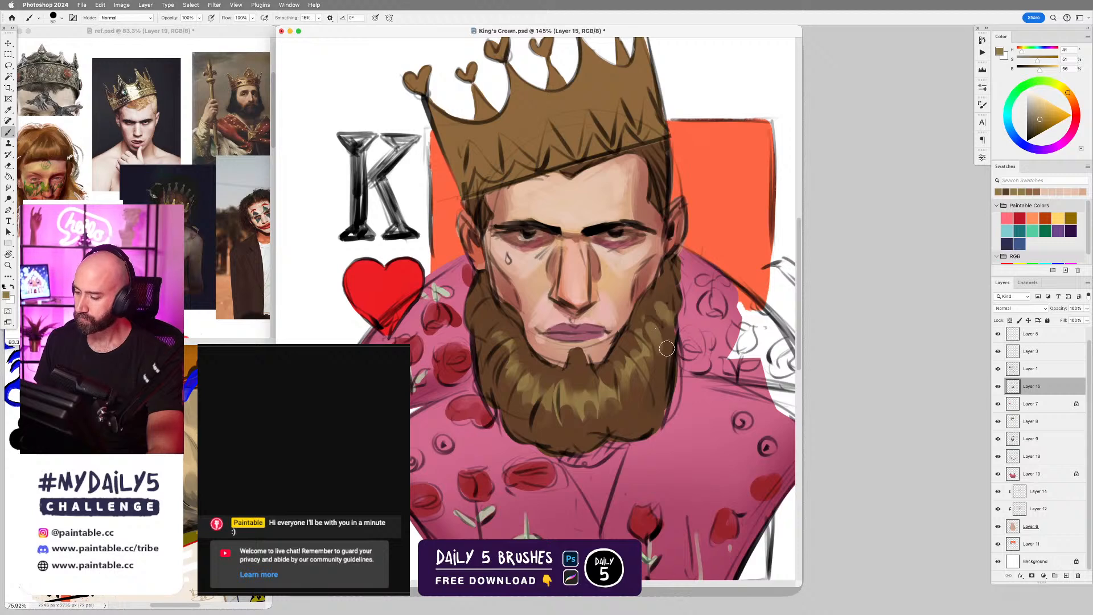
left_click_drag(491, 320, 505, 330)
left_click(511, 332, "alt")
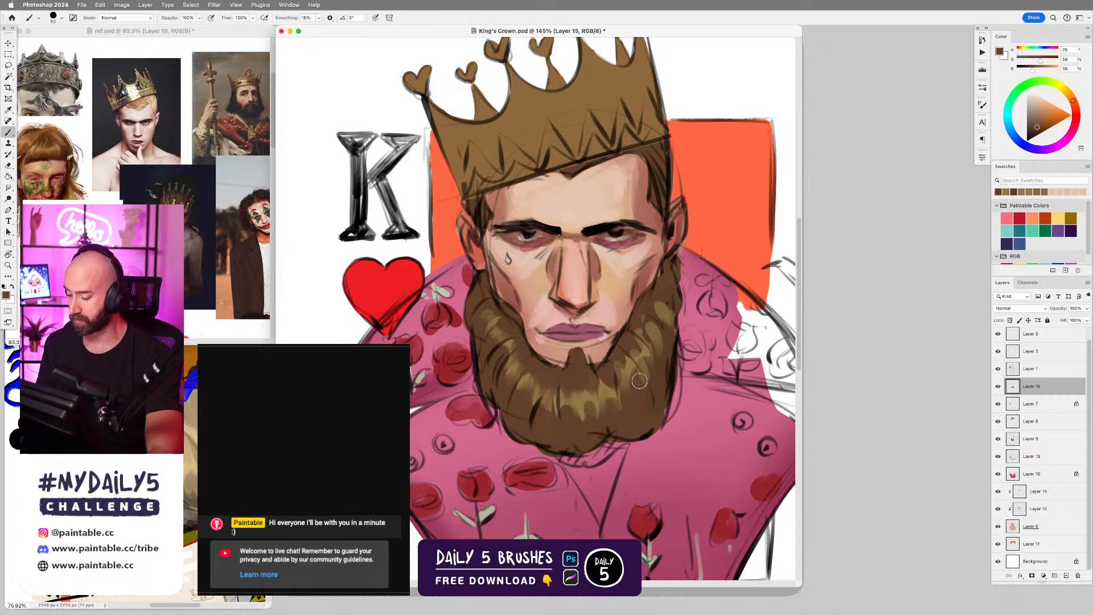
Sample the dark brown of the king's hair and outline the whole beard with a Lasso selection.
left_click(659, 169, "alt")
key("l")
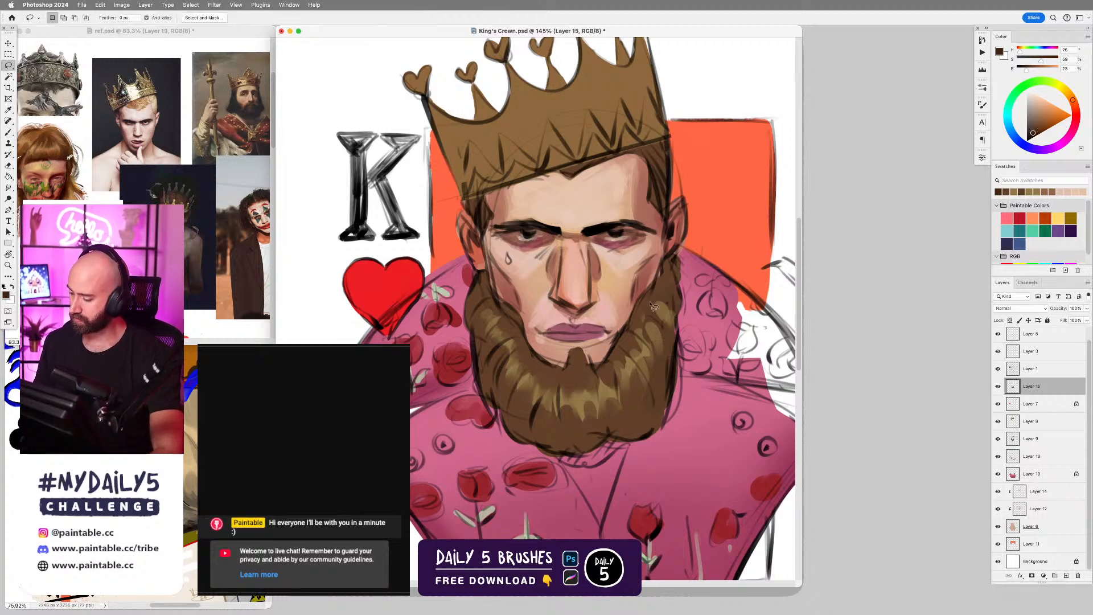
mouse_move(665, 266)
left_mouse_down()
mouse_move(598, 366)
mouse_move(574, 347)
mouse_move(555, 370)
mouse_move(529, 342)
left_mouse_up()
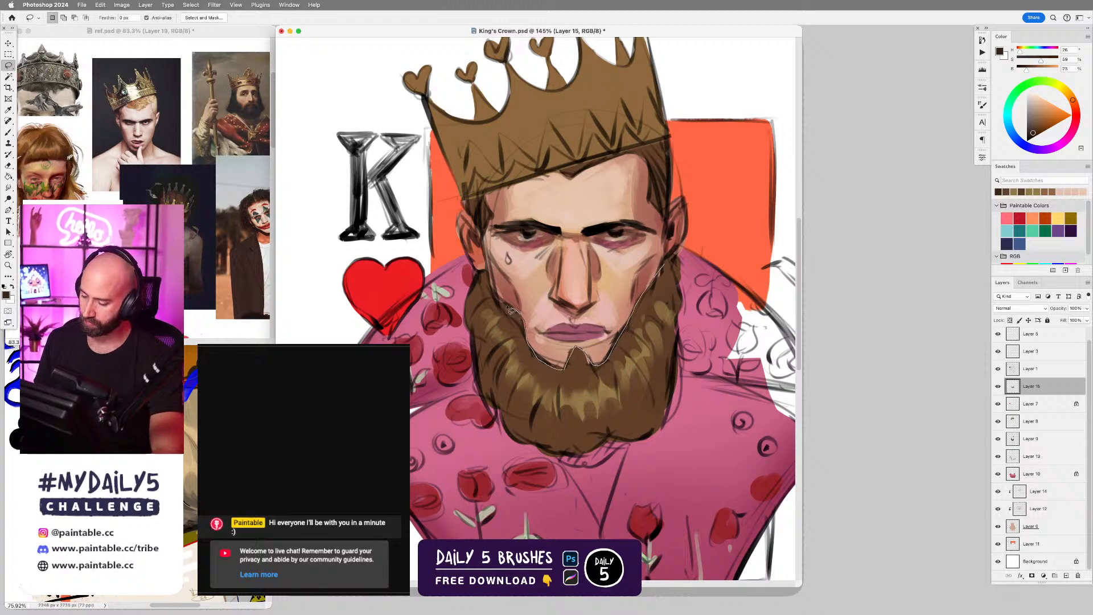
mouse_move(484, 276)
left_mouse_down()
mouse_move(477, 361)
mouse_move(496, 414)
mouse_move(538, 454)
mouse_move(613, 457)
left_mouse_up()
left_click_drag(665, 423, 679, 320)
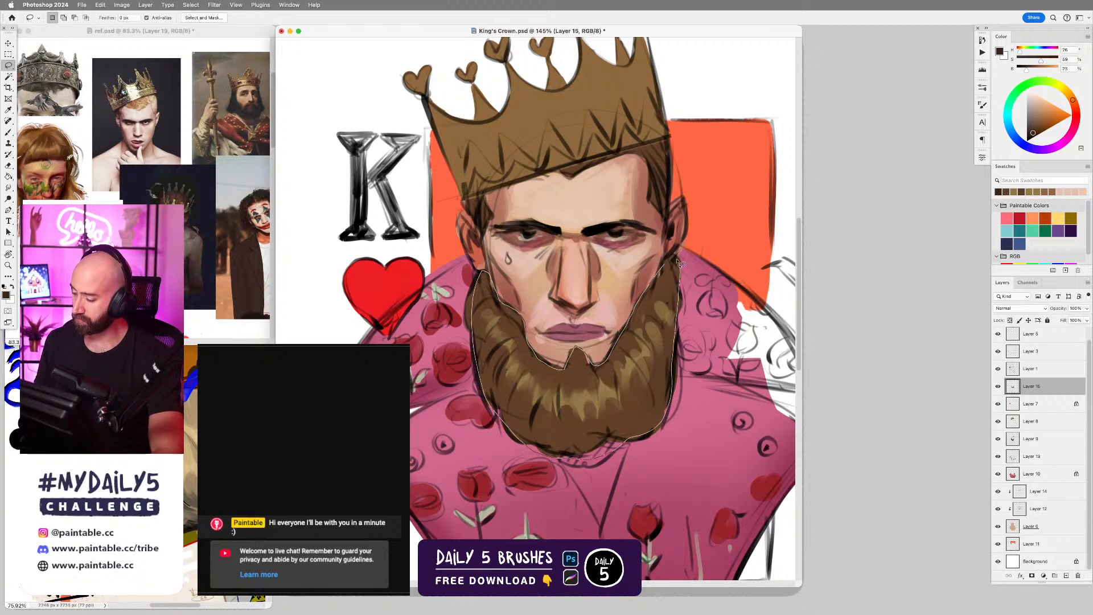
left_click_drag(677, 261, 674, 260)
Shade the beard's upper edge below the lip and along both cheeks with a soft, reduced brush inside the selection.
key("b")
right_click(584, 310)
double_click(794, 401)
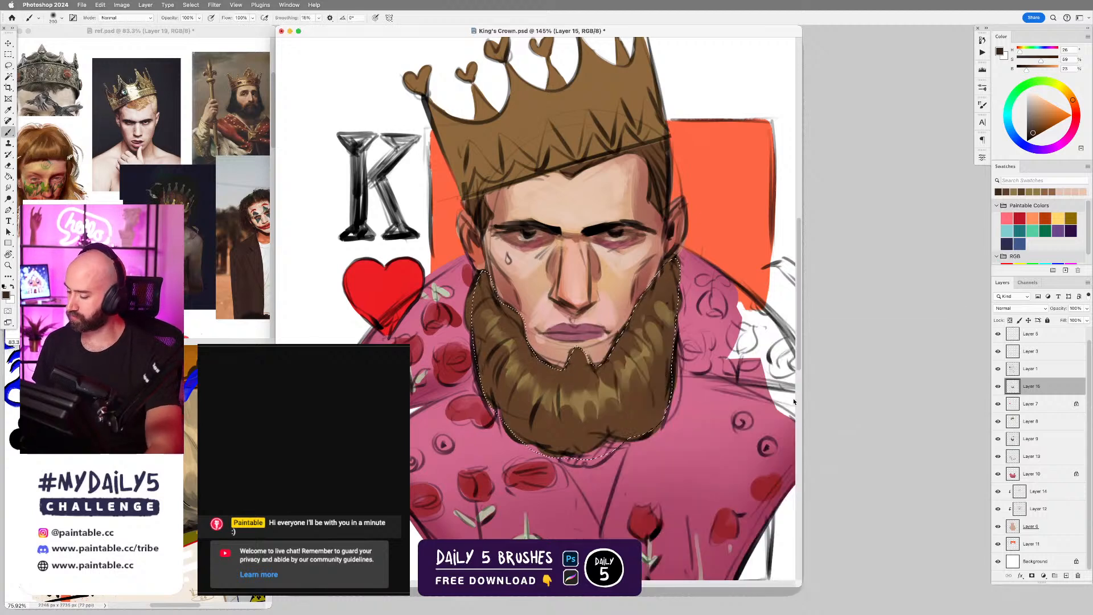
key("bracketleft")
key("bracketleft")
key("bracketleft")
key("bracketleft")
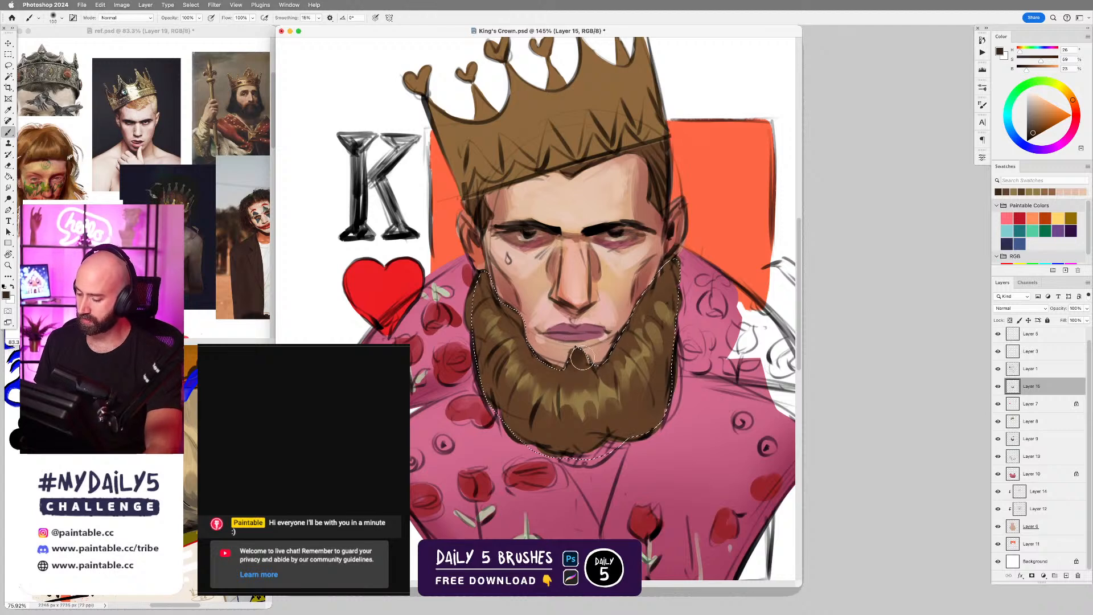
mouse_move(582, 358)
left_mouse_down()
mouse_move(536, 351)
mouse_move(520, 299)
mouse_move(489, 286)
left_mouse_up()
mouse_move(605, 373)
left_mouse_down()
mouse_move(660, 263)
mouse_move(639, 303)
mouse_move(682, 251)
left_mouse_up()
Restore the beard selection and shade the beard's lower edge and outer sides dark brown with a larger soft brush.
key("super+d")
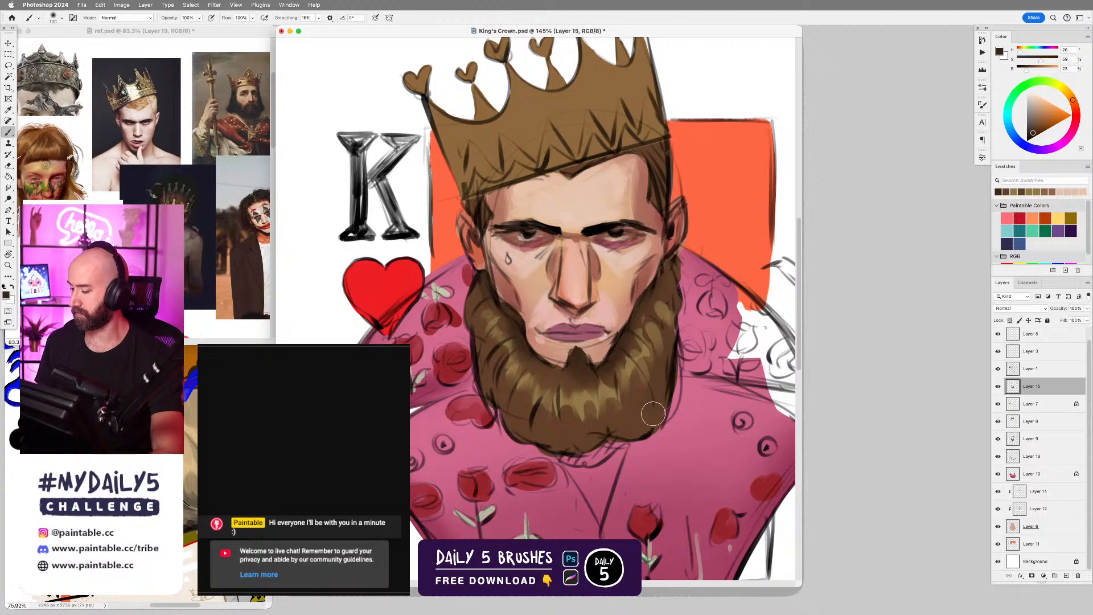
key("bracketright")
key("super+z")
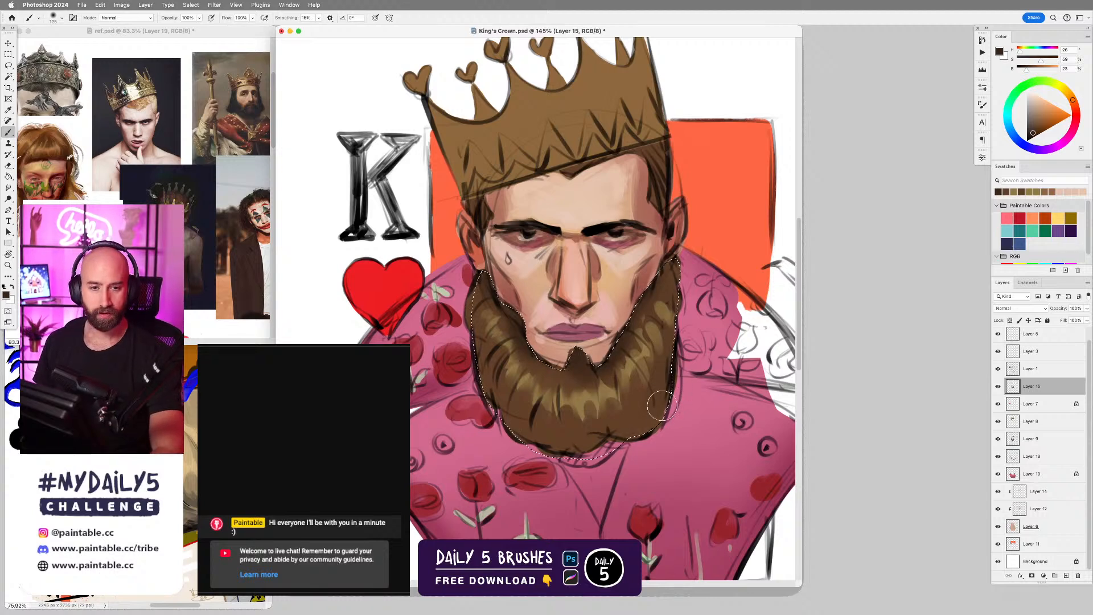
key("bracketright")
mouse_move(673, 390)
left_mouse_down()
mouse_move(613, 440)
mouse_move(552, 450)
left_mouse_up()
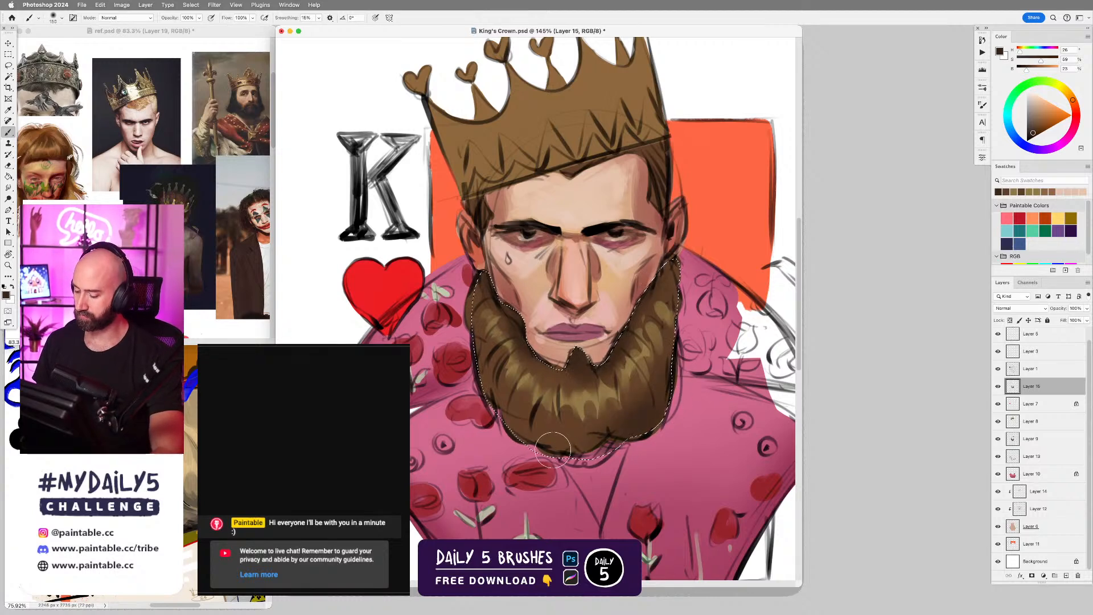
left_click_drag(488, 405, 582, 468)
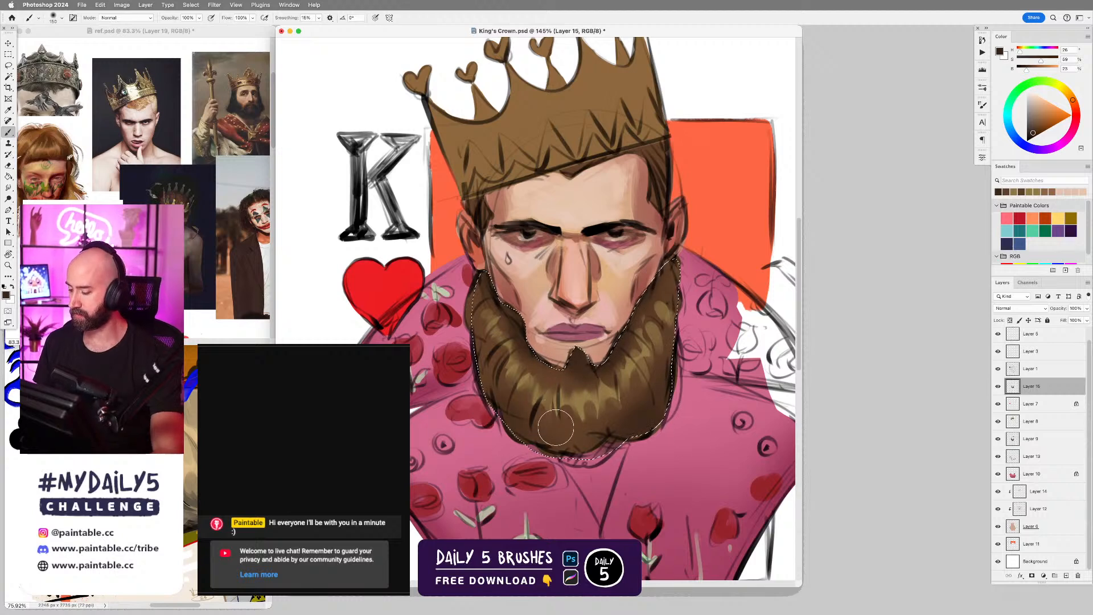
Clear the beard selection and touch up the strands at the beard's center with a smaller brush in sampled brown and olive tones.
right_click(607, 424)
double_click(771, 421)
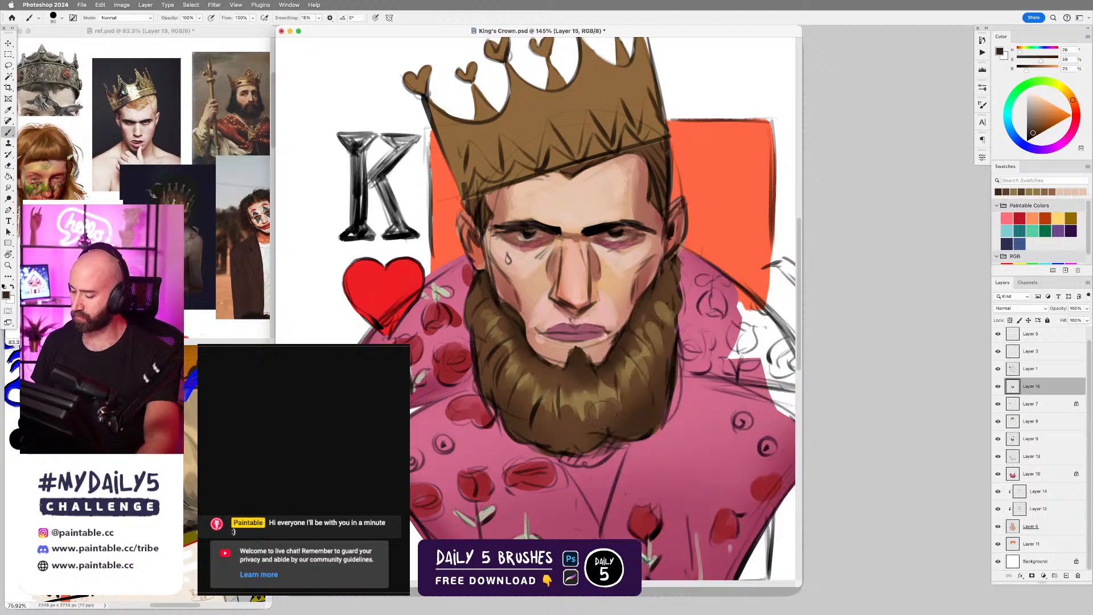
left_click(581, 424, "alt")
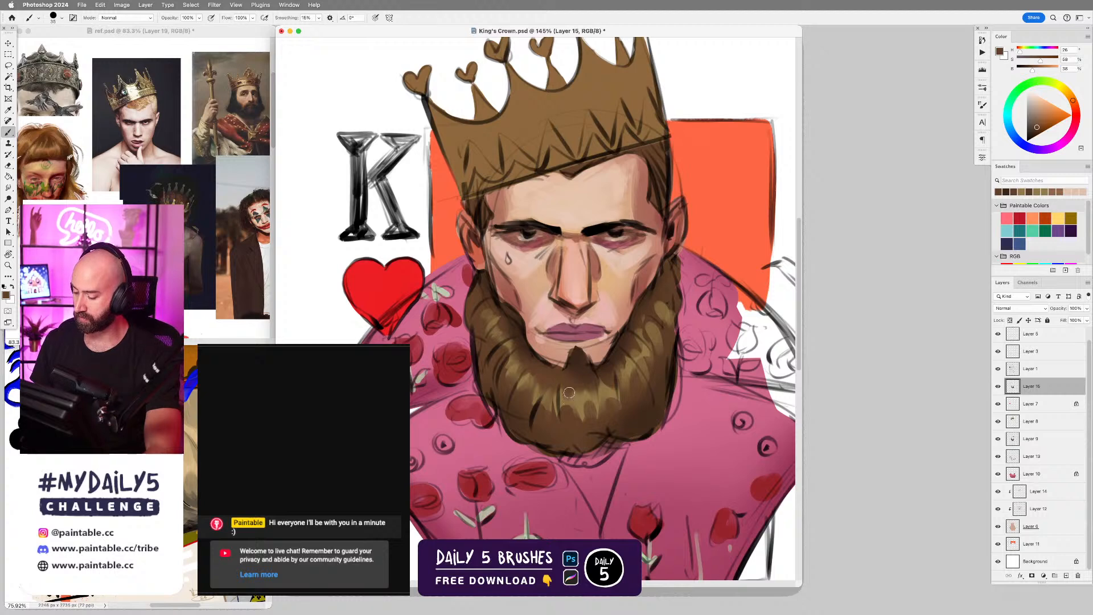
left_click(574, 414, "alt")
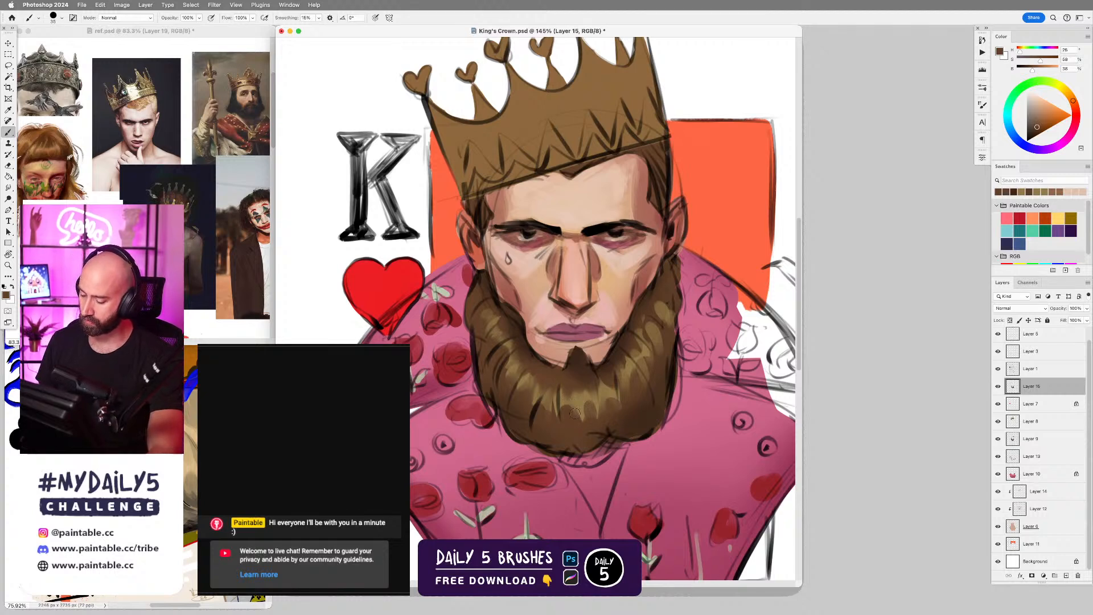
left_click(579, 399, "alt")
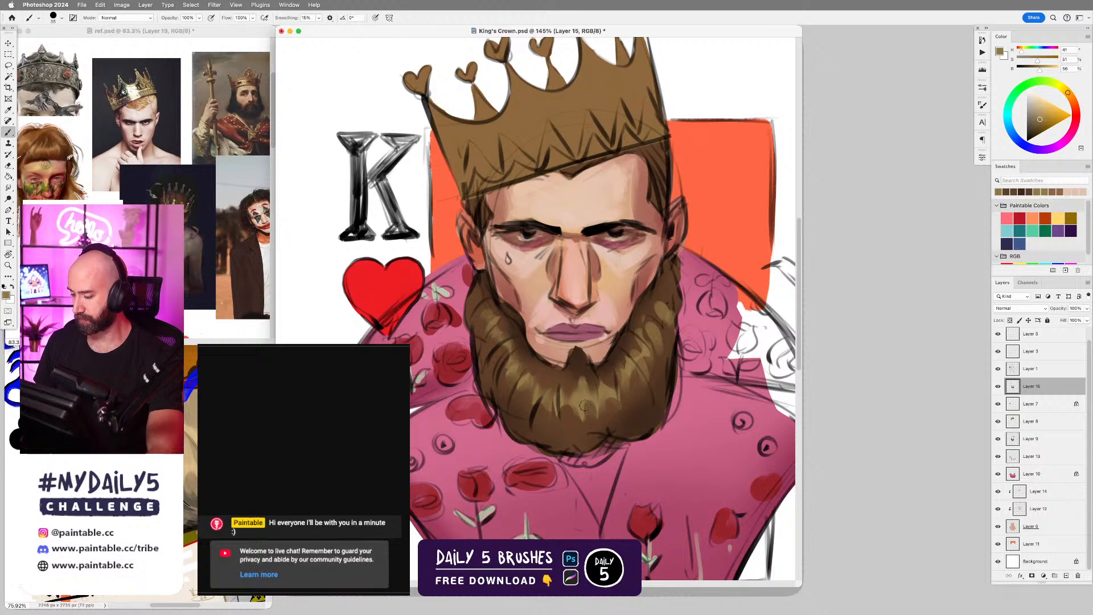
left_click(591, 377, "alt")
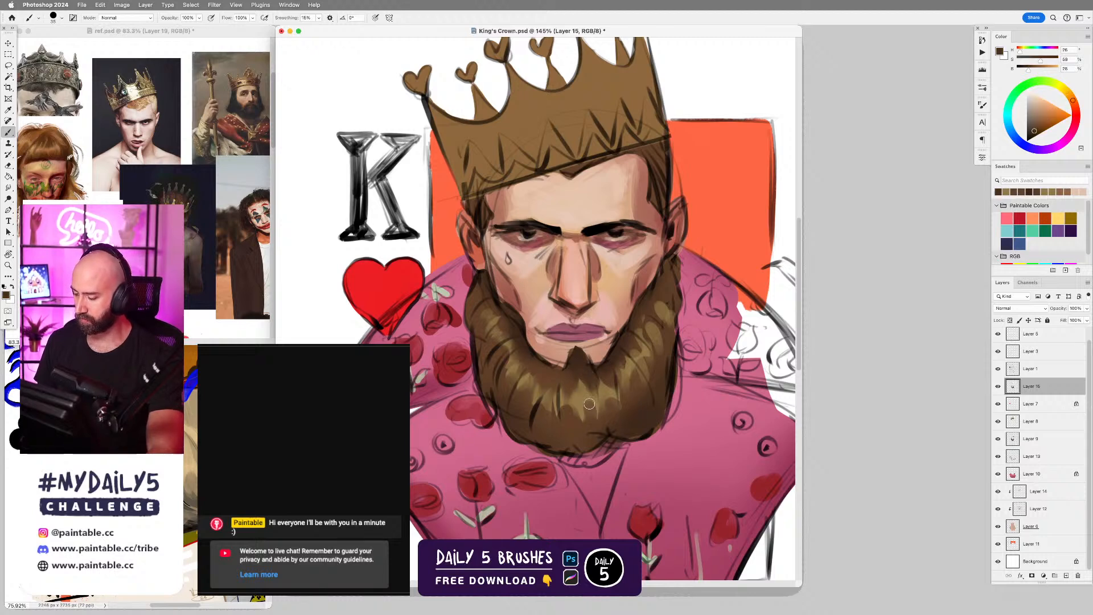
scroll(665, 373, "up", 3)
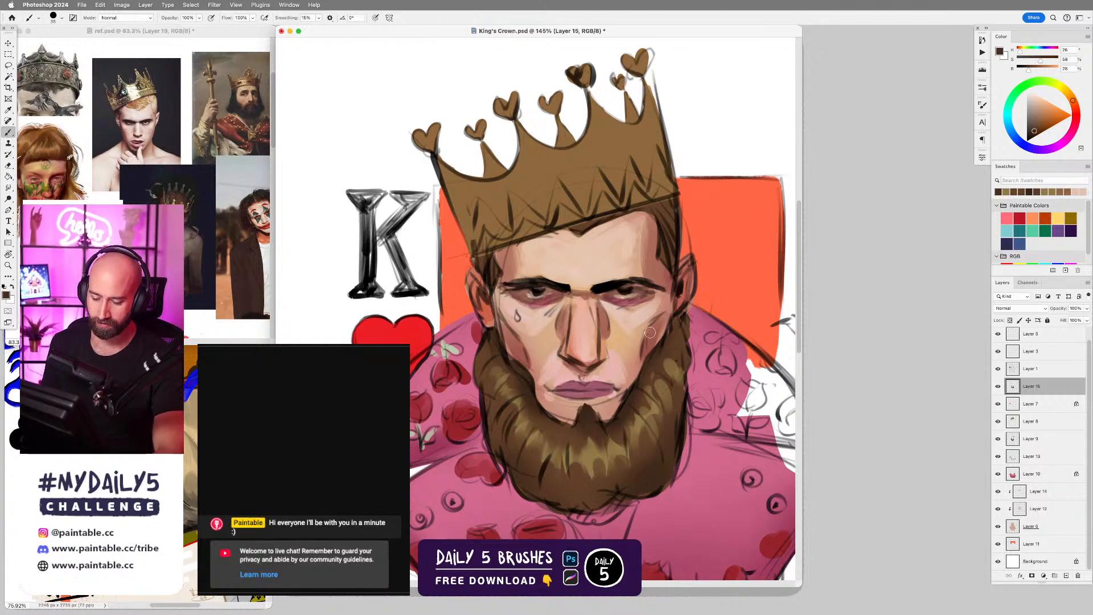
scroll(652, 301, "down", 3)
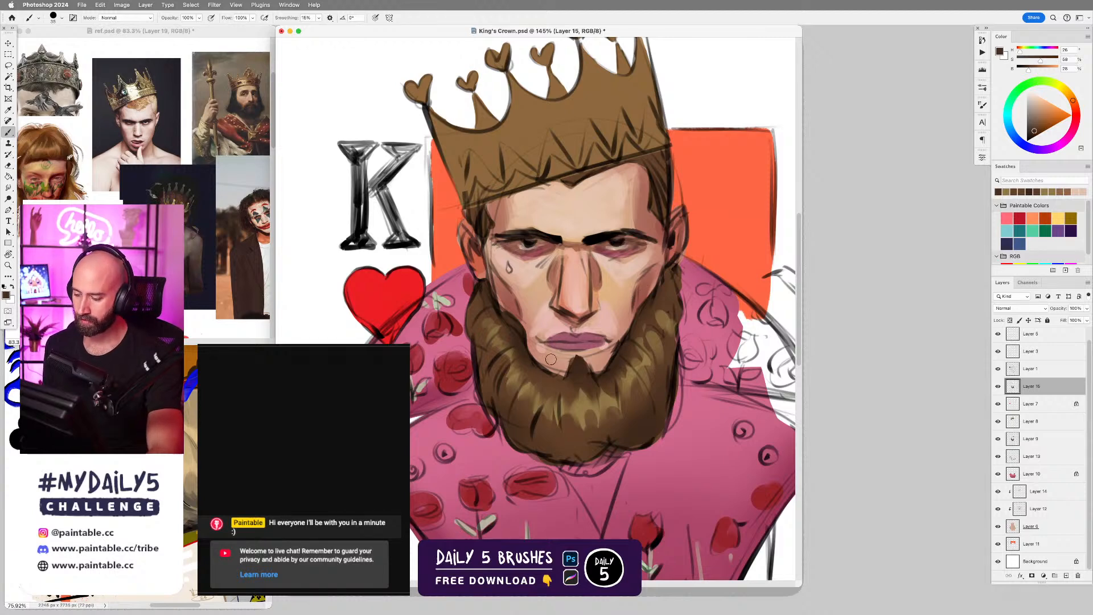
scroll(645, 275, "down", 3)
scroll(607, 312, "up", 6)
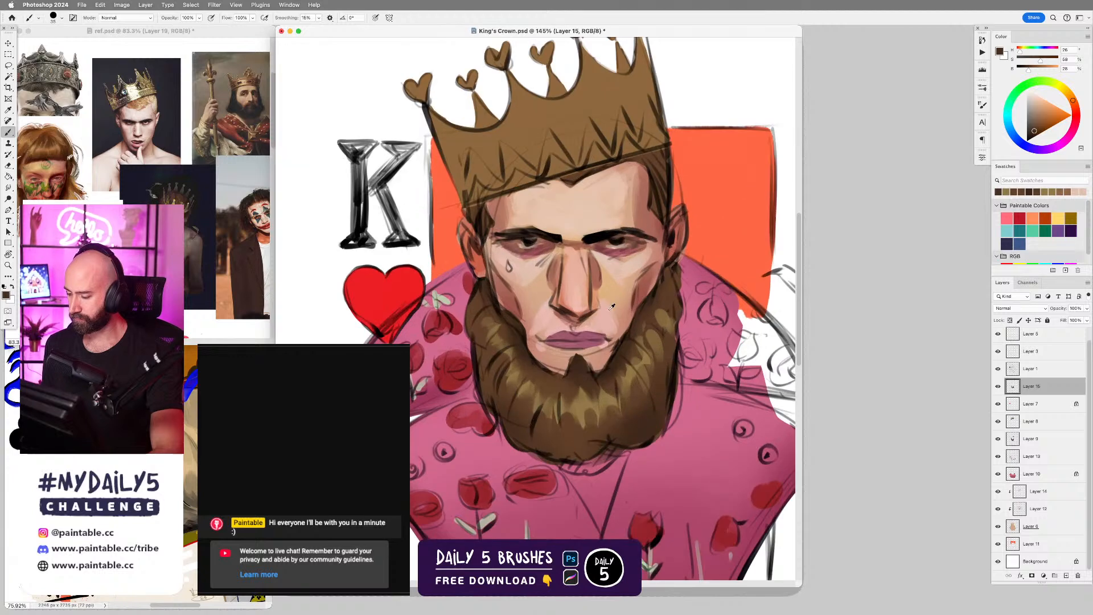
scroll(607, 312, "down", 5)
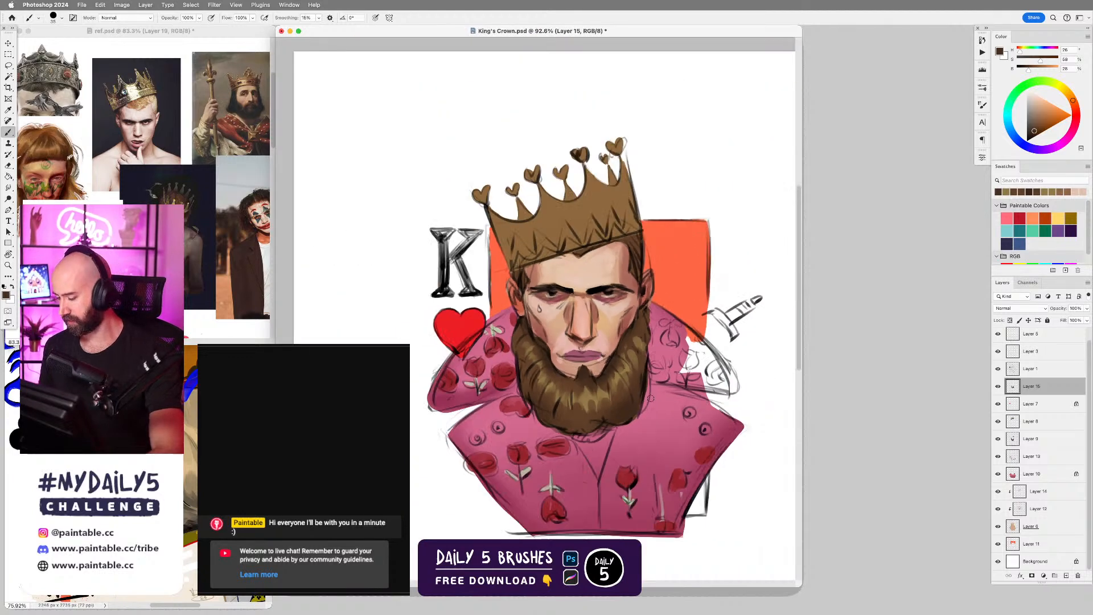
scroll(604, 413, "up", 2)
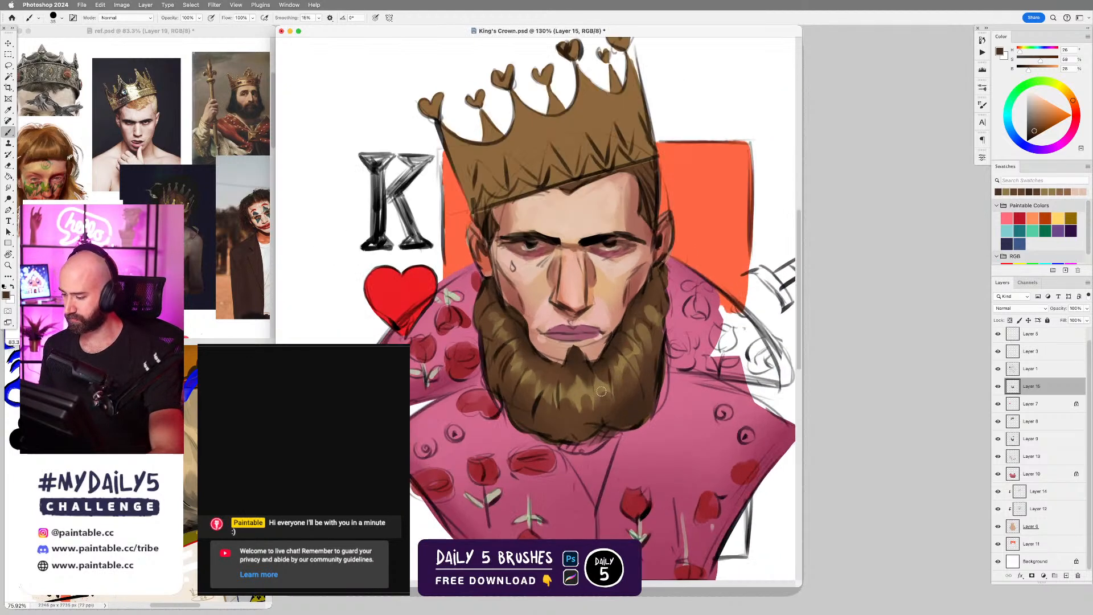
left_click_drag(618, 134, 614, 222)
key("l")
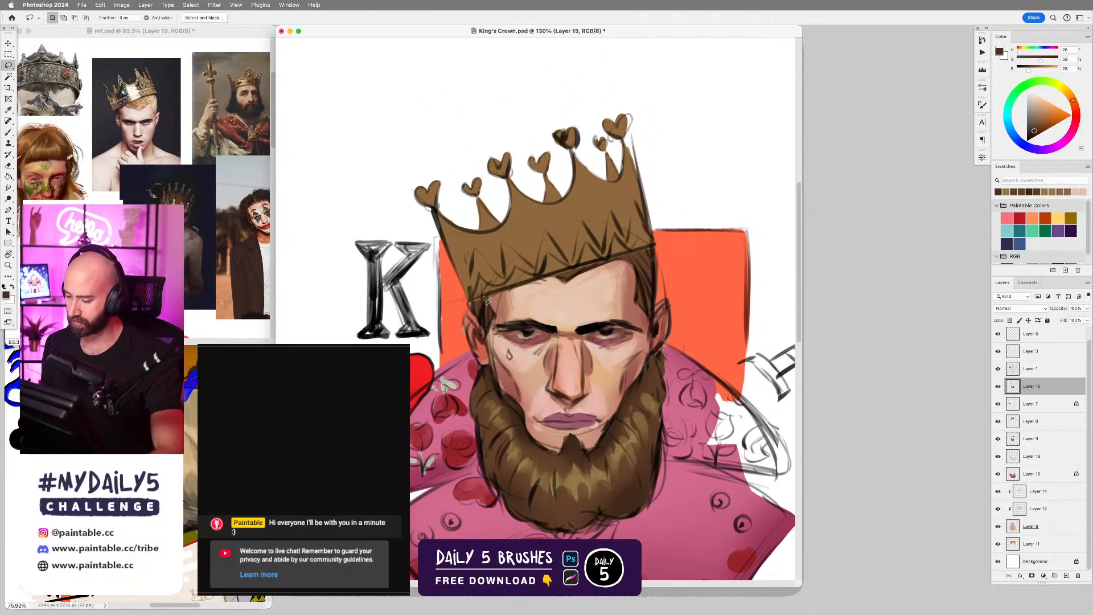
mouse_move(519, 291)
left_mouse_down()
mouse_move(656, 247)
mouse_move(624, 143)
left_mouse_up()
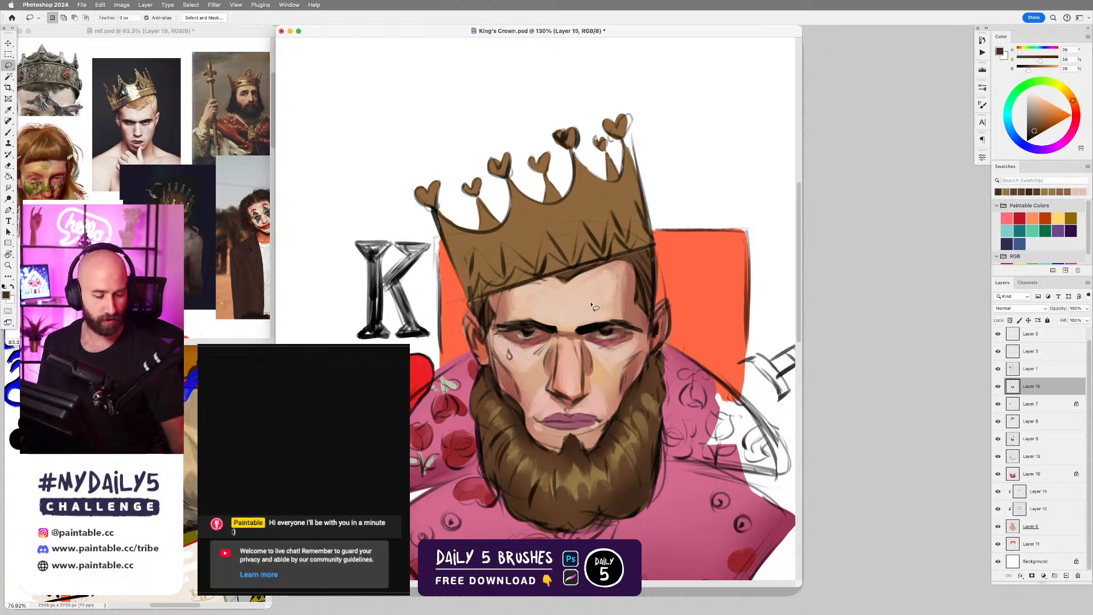
key("super+d")
Add a new layer above the crown's base color layer and clip it to that layer for painting.
left_click(588, 237, "super")
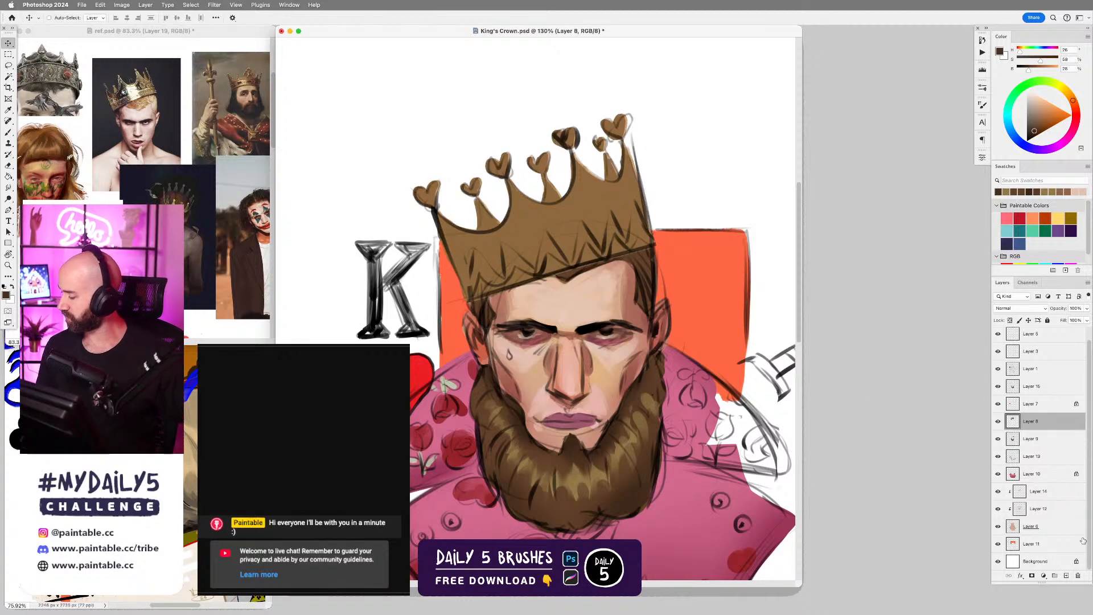
left_click(1065, 576)
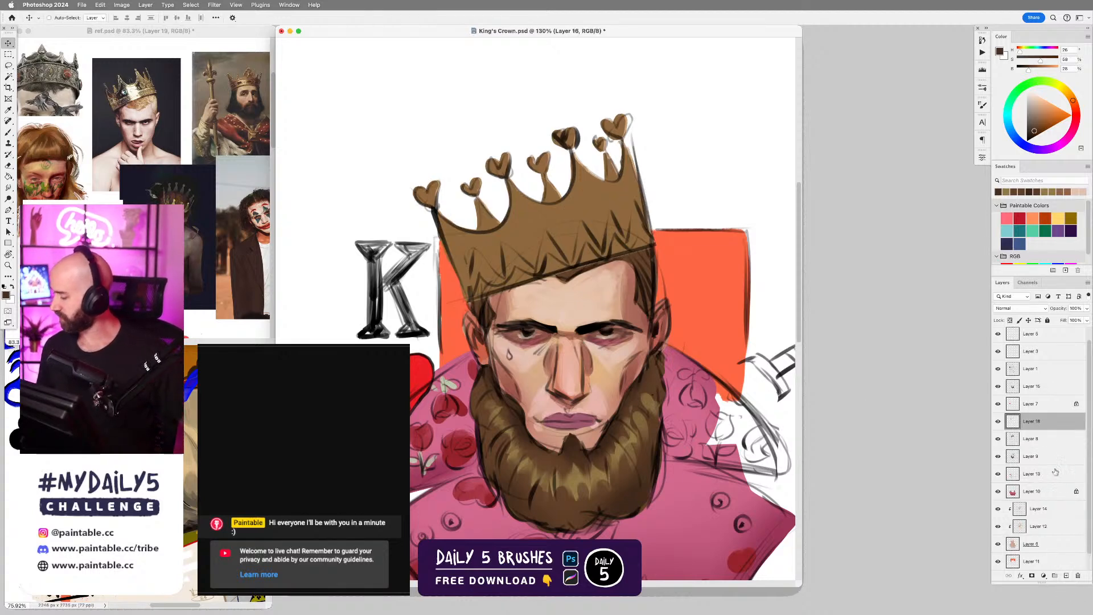
left_click(1014, 429, "alt")
key("b")
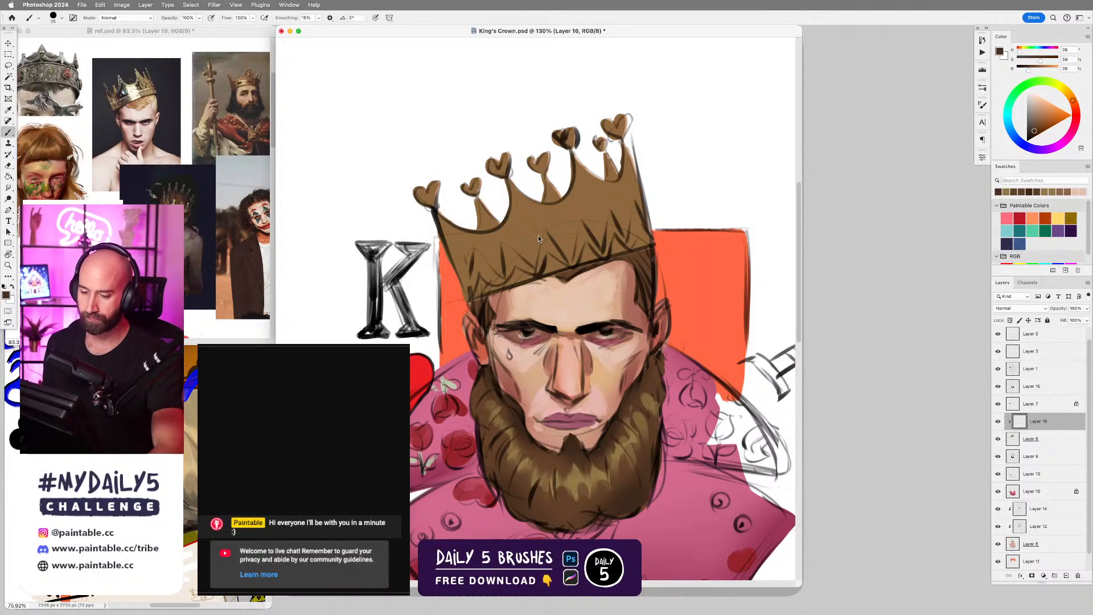
Choose a different brush preset and paint a dark brown vertical shadow band down the crown below its third heart prong.
right_click(544, 238)
double_click(741, 341)
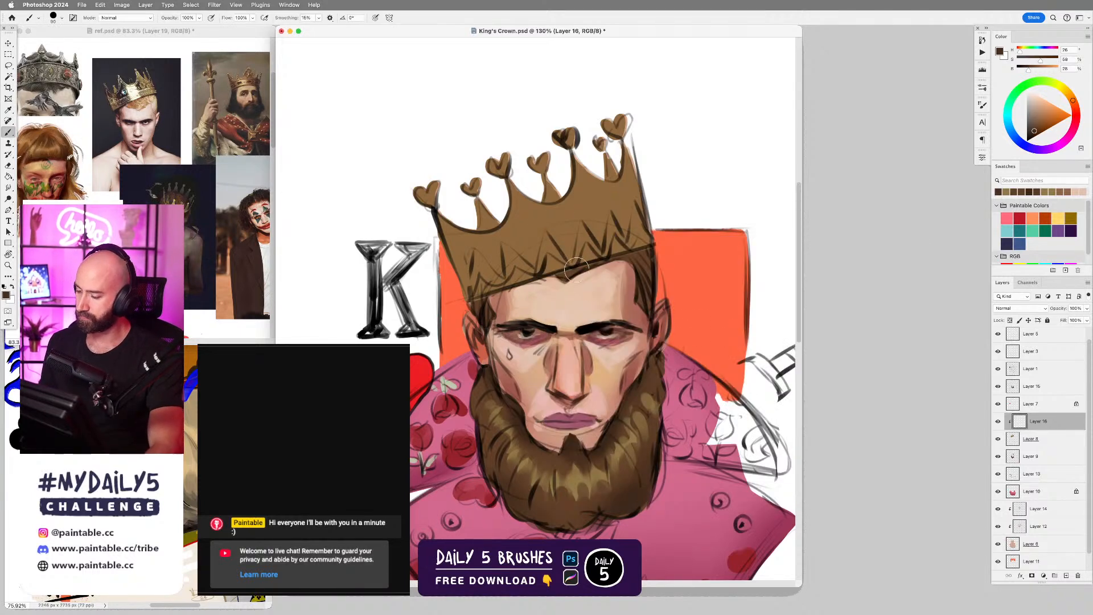
left_click_drag(494, 219, 515, 270)
mouse_move(494, 189)
left_mouse_down()
mouse_move(519, 264)
mouse_move(539, 285)
left_mouse_up()
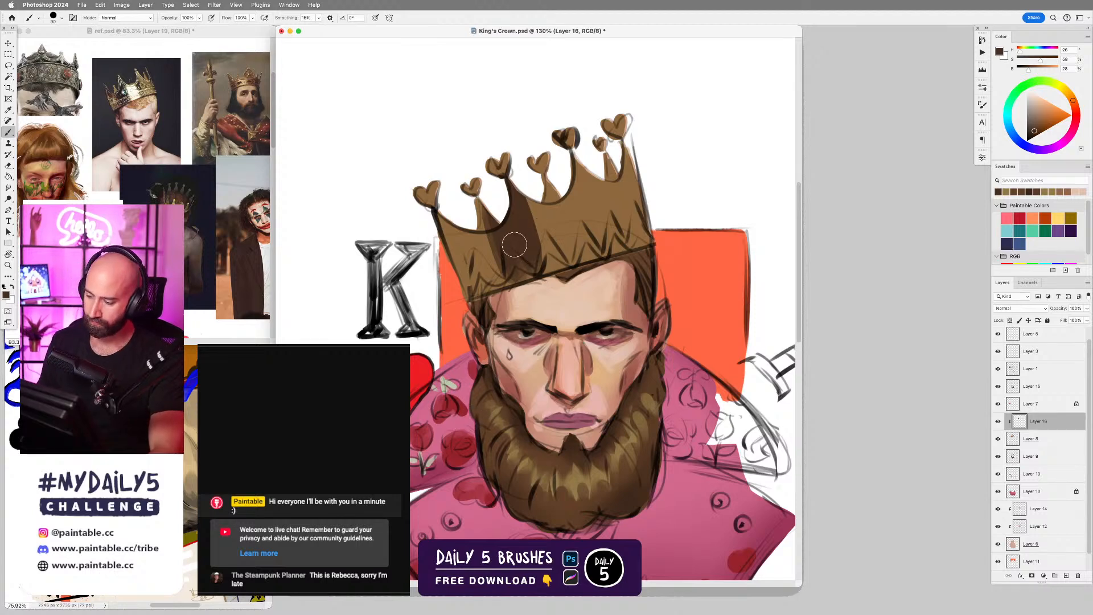
Paint a narrow orange-brown reflection beside the crown's dark band with a smaller brush.
left_click(1048, 118)
key("bracketleft")
key("bracketleft")
key("bracketleft")
key("bracketleft")
key("bracketleft")
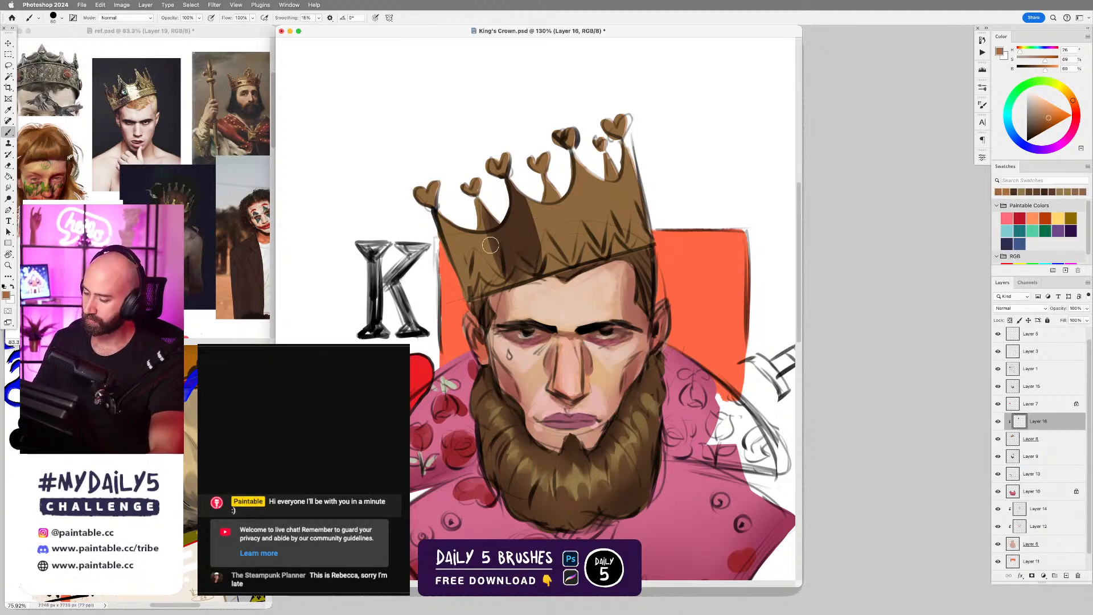
left_click_drag(485, 231, 503, 278)
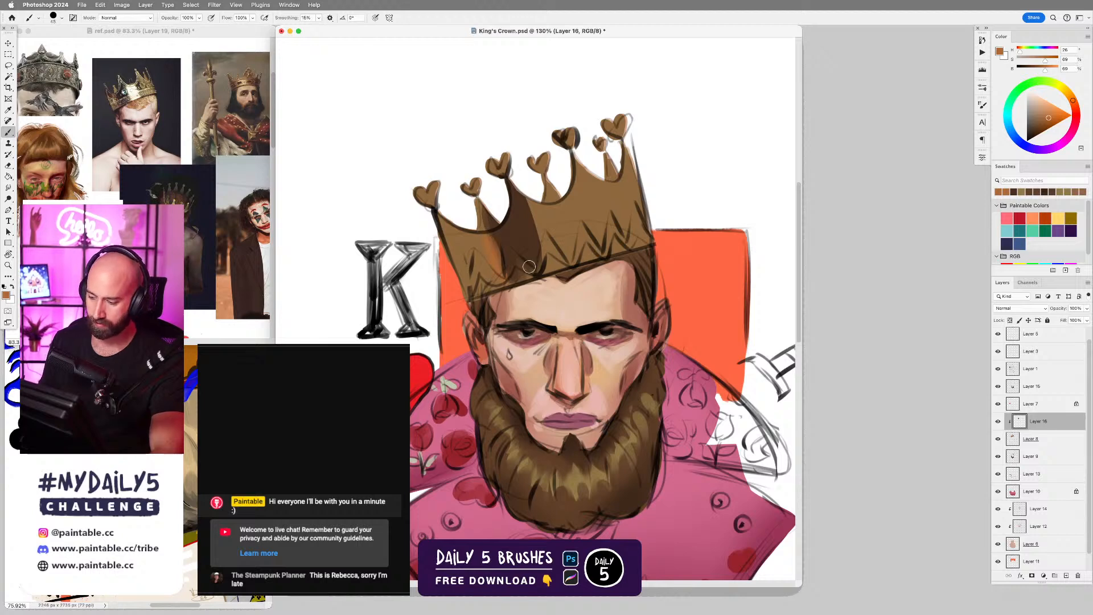
Mix a lighter desaturated tan and brush it with a larger tip over the crown's outer side below the first heart prong.
left_click(1071, 97)
left_click(1042, 112)
left_click(1040, 111)
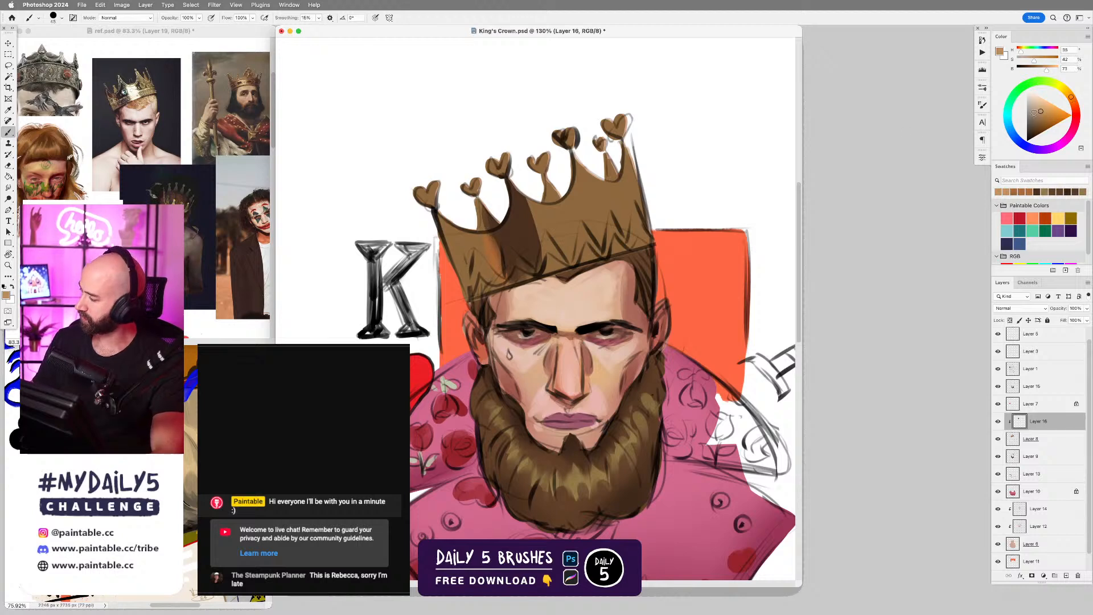
key("bracketright")
key("bracketright")
key("bracketright")
key("bracketright")
mouse_move(459, 252)
left_mouse_down()
mouse_move(472, 273)
mouse_move(489, 268)
mouse_move(484, 288)
left_mouse_up()
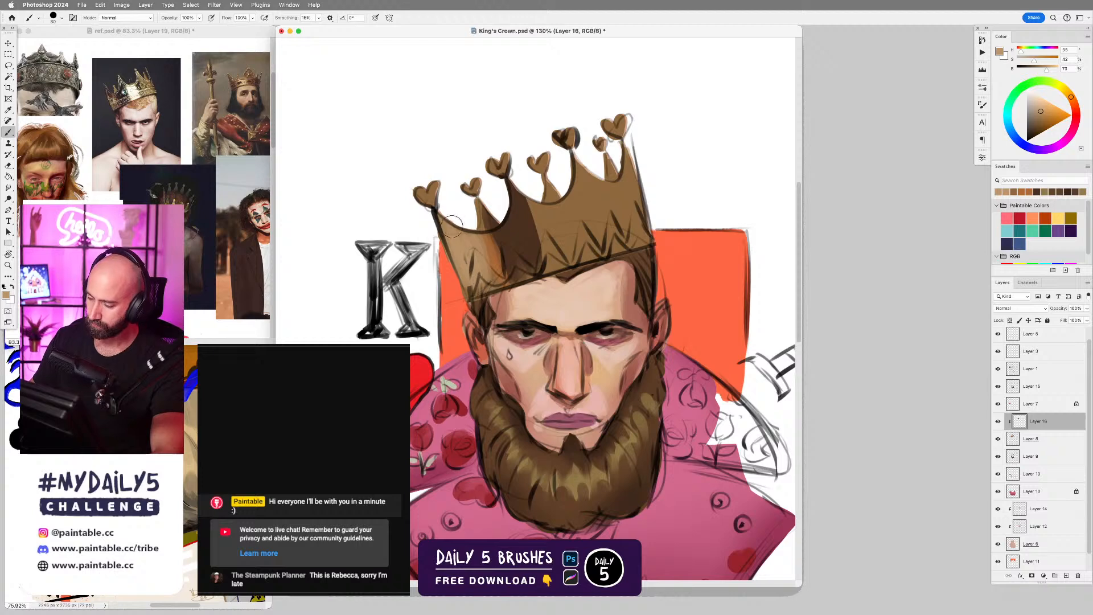
Shift the sampled crown brown to a pale yellow and paint a broad vertical highlight down the crown's center, redoing the first stroke.
scroll(605, 290, "left", 3)
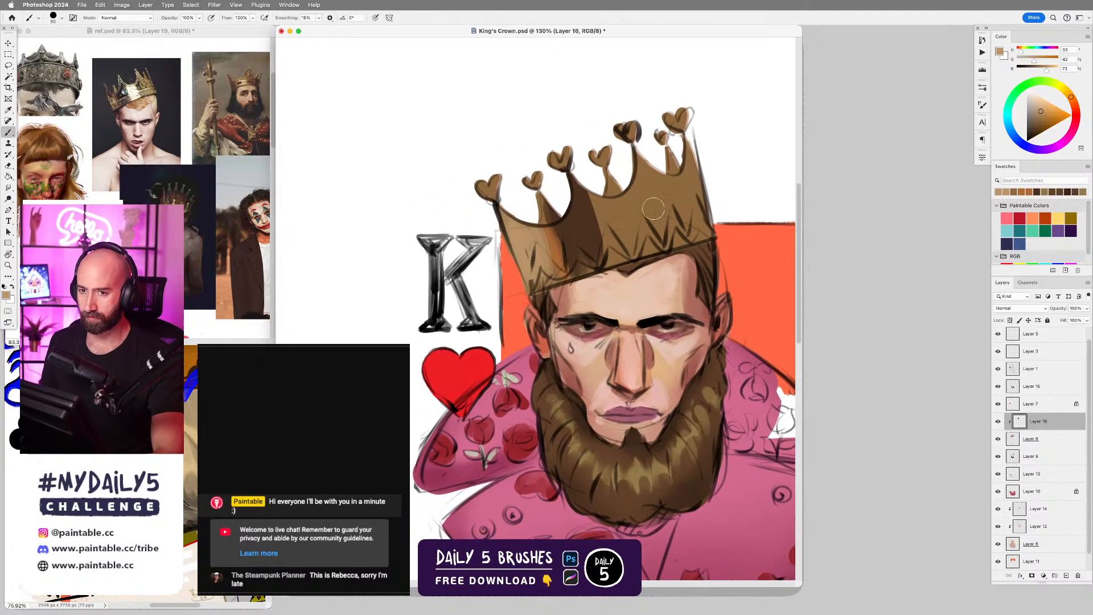
left_click(609, 228, "alt")
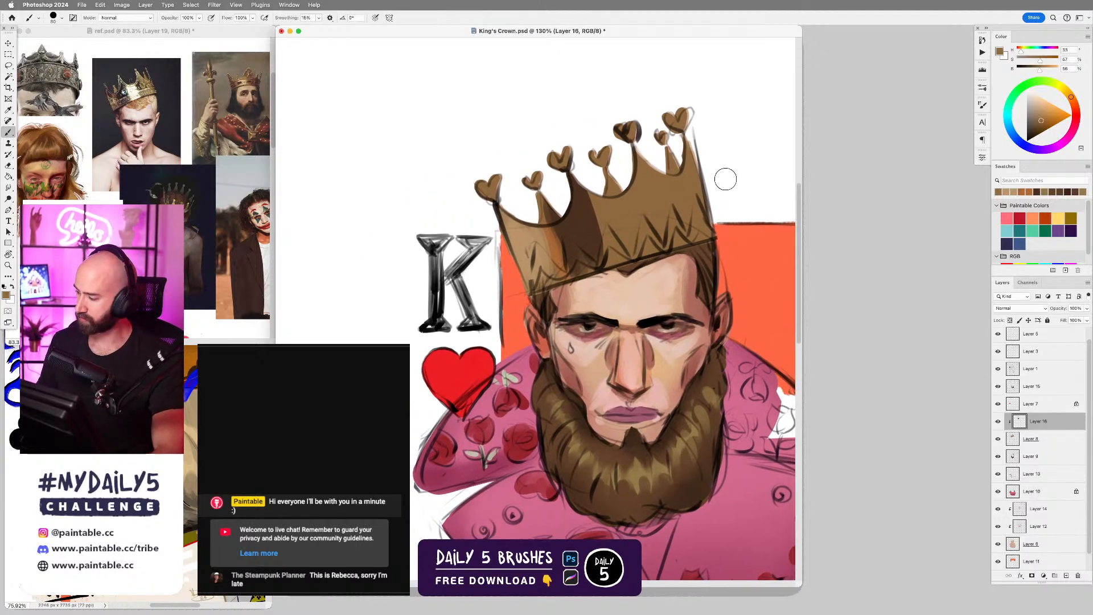
left_click(1066, 92)
left_click(1062, 88)
left_click(1046, 108)
left_click(1046, 106)
left_click_drag(603, 190, 620, 259)
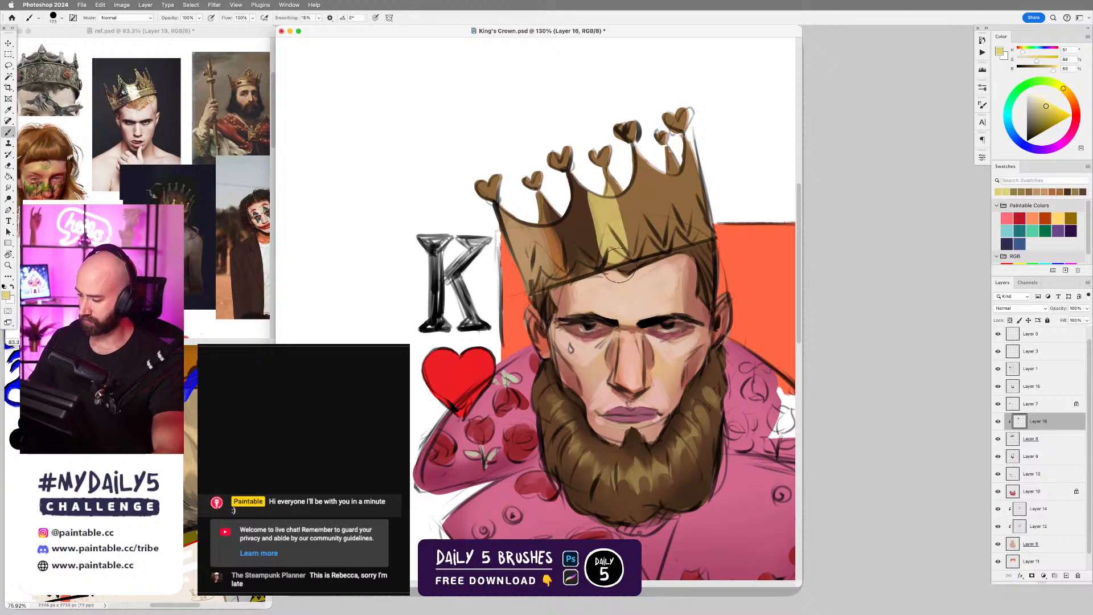
key("super+z")
key("bracketright")
mouse_move(605, 189)
left_mouse_down()
mouse_move(621, 261)
mouse_move(635, 255)
left_mouse_up()
left_click_drag(629, 181, 641, 264)
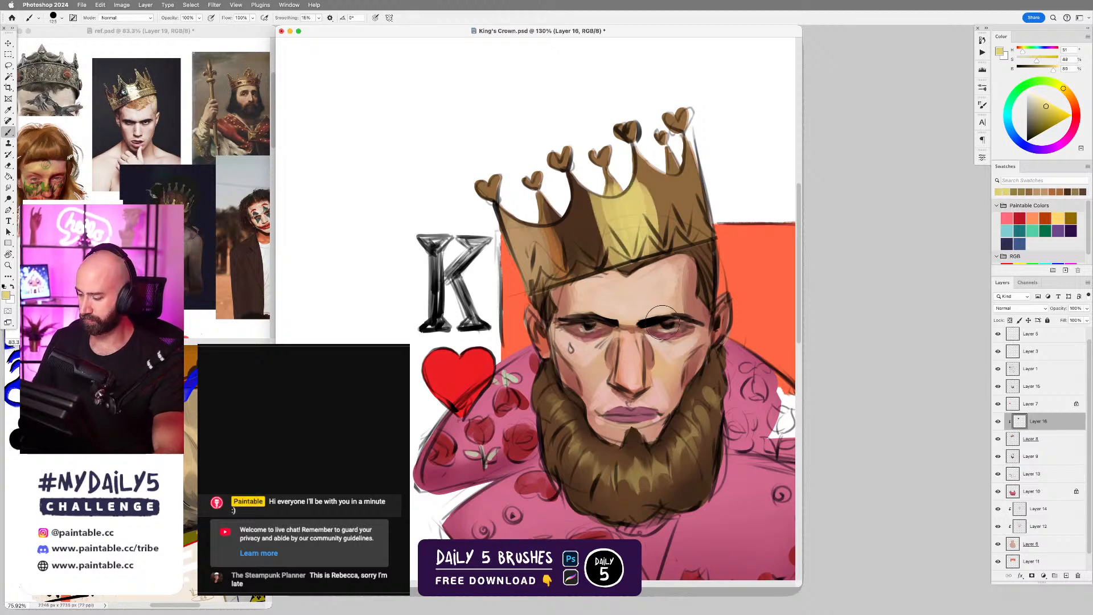
left_click_drag(642, 182, 653, 255)
Sample the dark brown and paint a narrower vertical shadow band beside the crown's yellow highlight with a reduced brush.
left_click(652, 251, "alt")
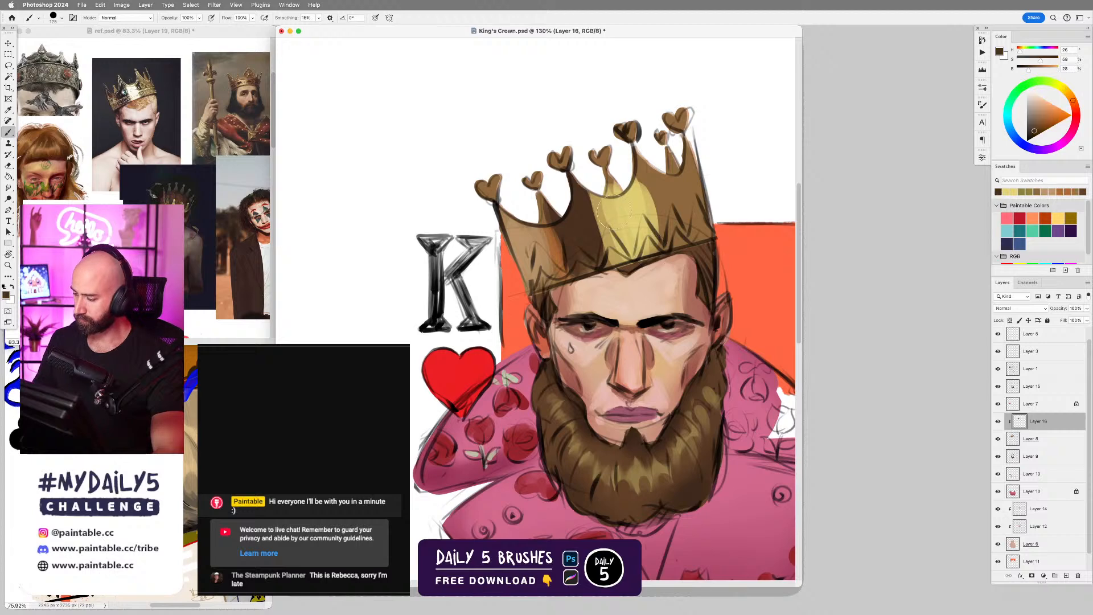
key("bracketleft")
key("bracketleft")
key("bracketleft")
left_click_drag(643, 171, 659, 241)
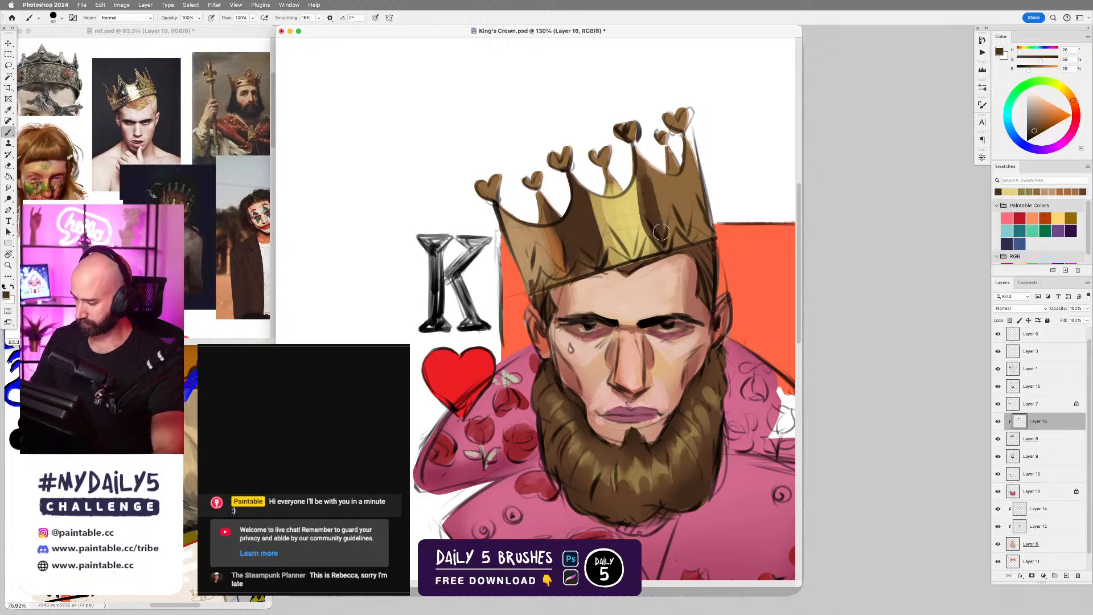
left_click_drag(652, 191, 666, 250)
Brighten the sampled crown brown and paint lighter tan strokes along the crown's side below the tallest heart prong with a larger brush.
left_click(671, 194, "alt")
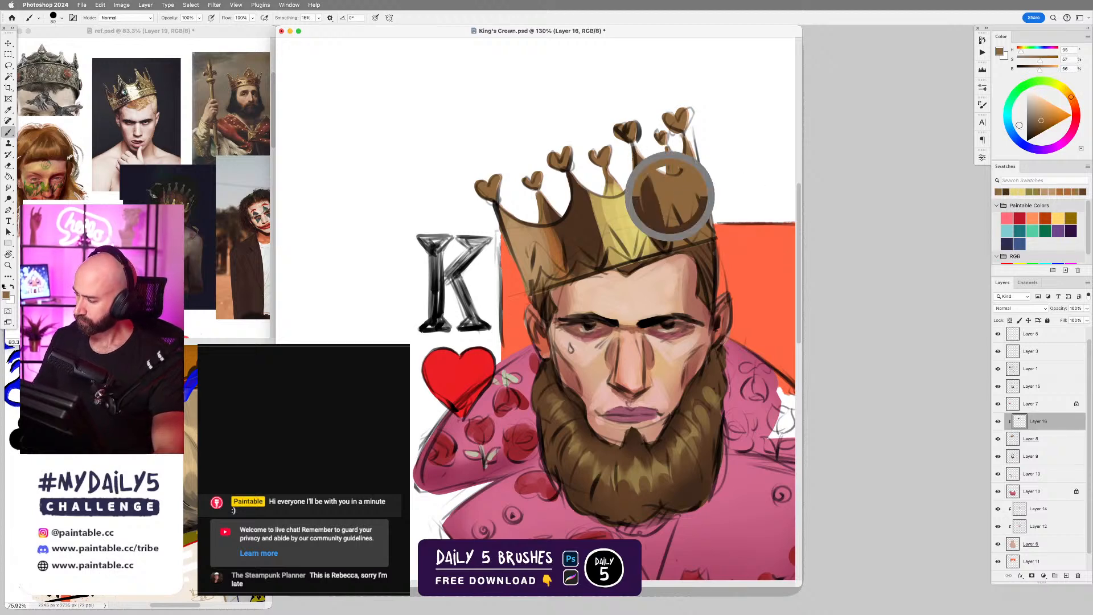
left_click_drag(1038, 69, 1046, 69)
key("bracketright")
key("bracketright")
left_click_drag(671, 181, 688, 225)
left_click_drag(686, 171, 691, 213)
mouse_move(689, 139)
left_mouse_down()
mouse_move(694, 211)
mouse_move(707, 226)
left_mouse_up()
Sample the dark brown shadow and darken the three smaller heart prongs at the back of the crown.
left_click(574, 211, "alt")
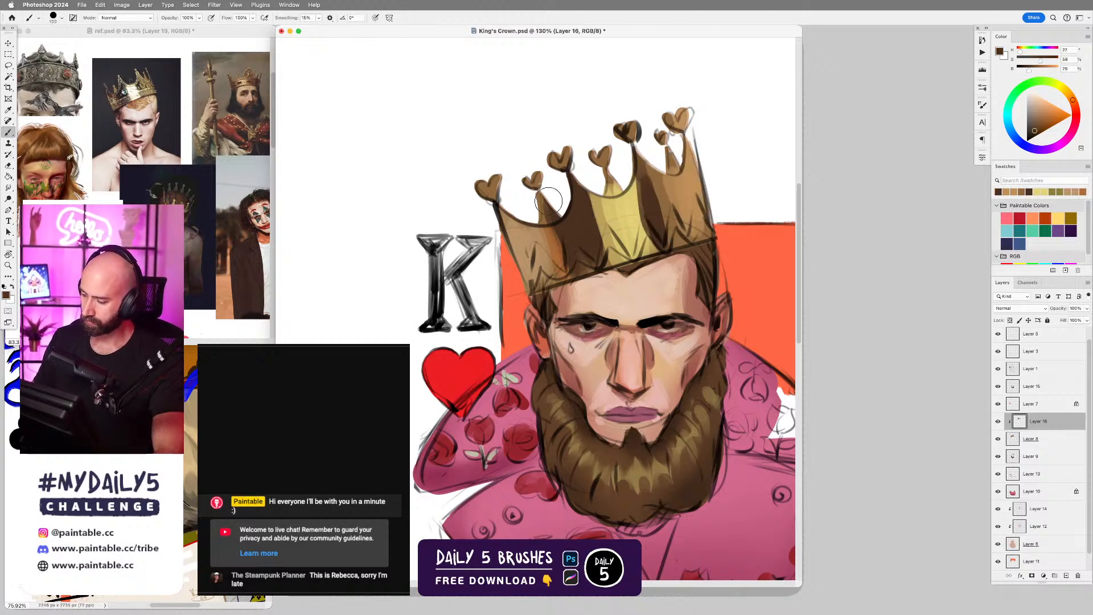
left_click_drag(534, 177, 538, 213)
left_click_drag(601, 153, 623, 191)
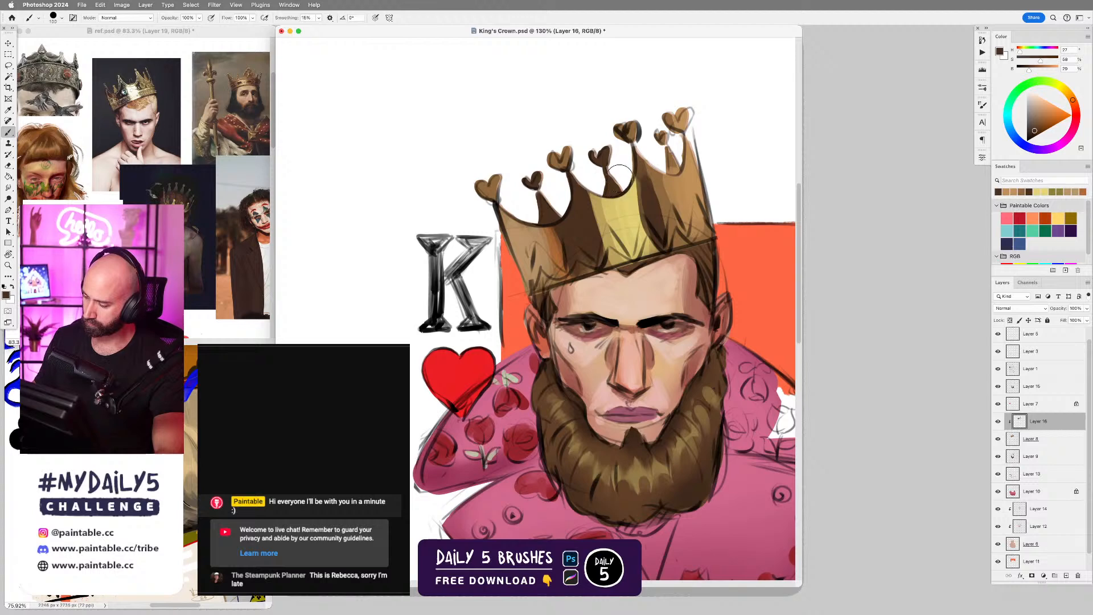
left_click_drag(649, 134, 674, 159)
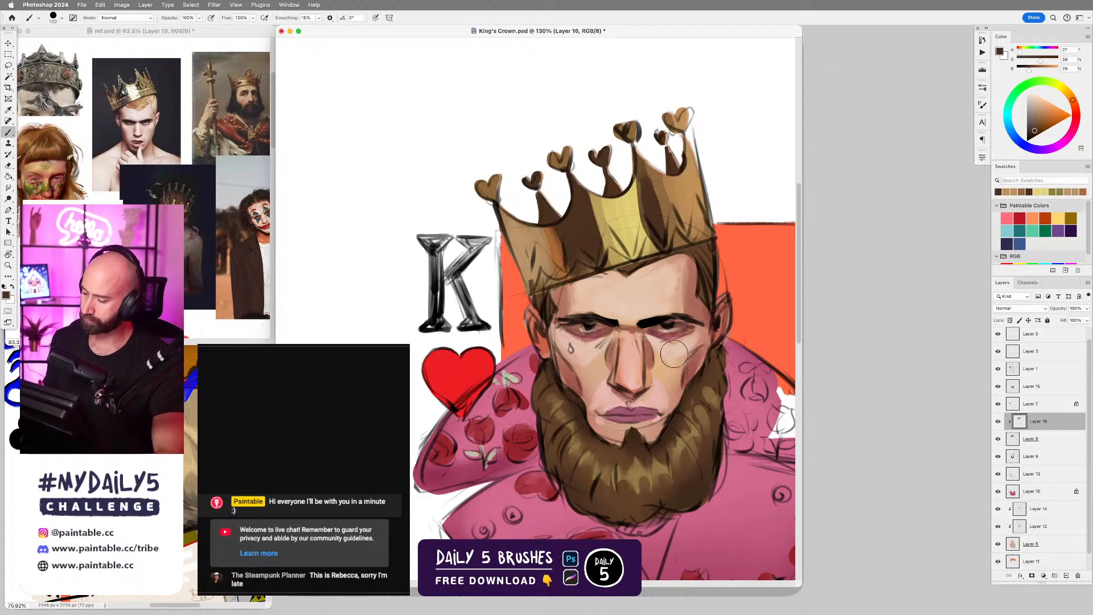
Select Layer 5 and turn on the visibility of Group 1, which holds the skull and dagger.
scroll(655, 308, "down", 5)
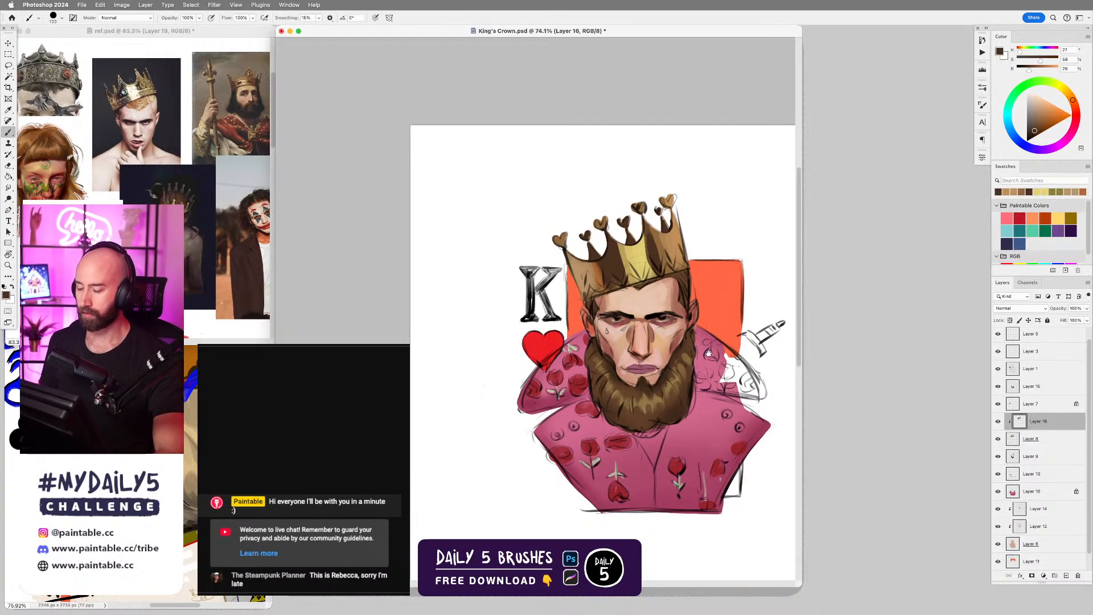
scroll(677, 335, "up", 4)
left_click_drag(668, 397, 679, 400)
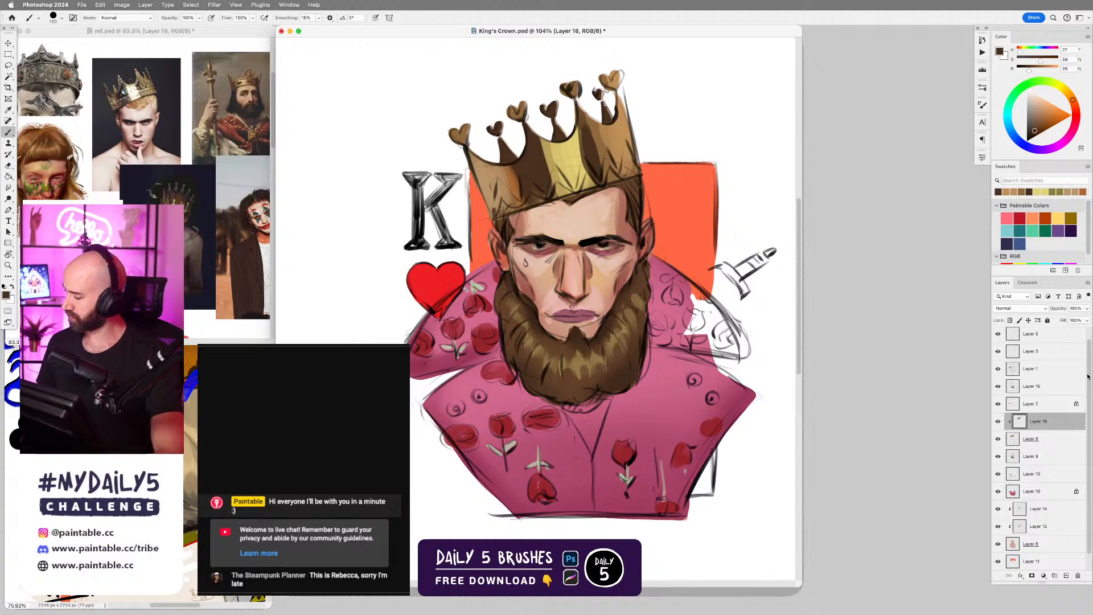
left_click_drag(1089, 376, 1072, 323)
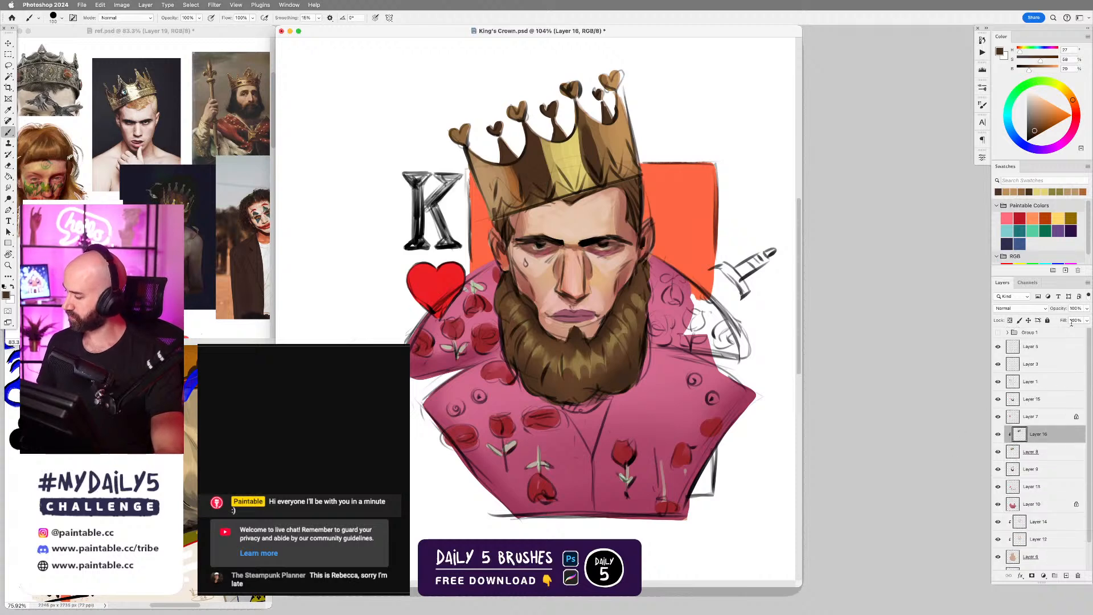
left_click(1042, 349)
left_click(999, 334)
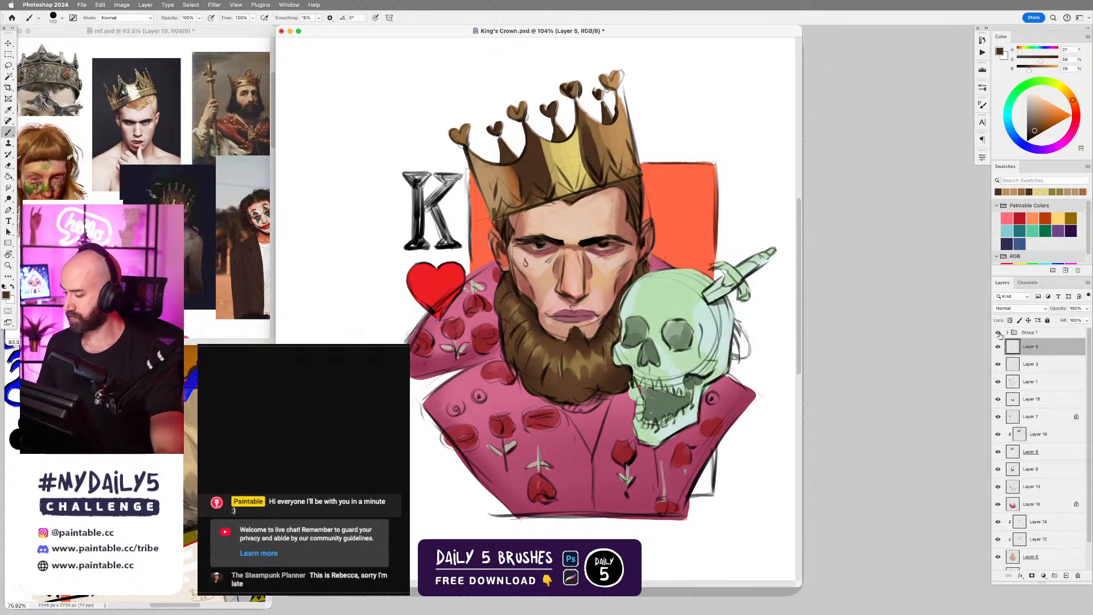
Hide Group 1 with the skull and dagger and add a new layer above Layer 5.
left_click(999, 334)
left_click(999, 335)
left_click(999, 335)
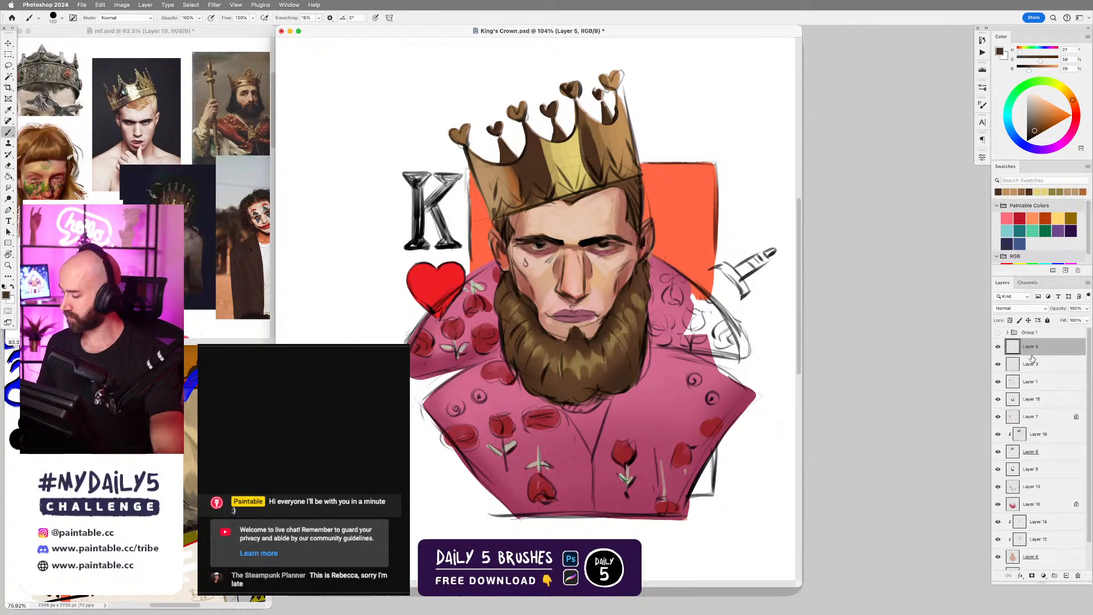
left_click(1067, 576)
scroll(598, 230, "up", 3)
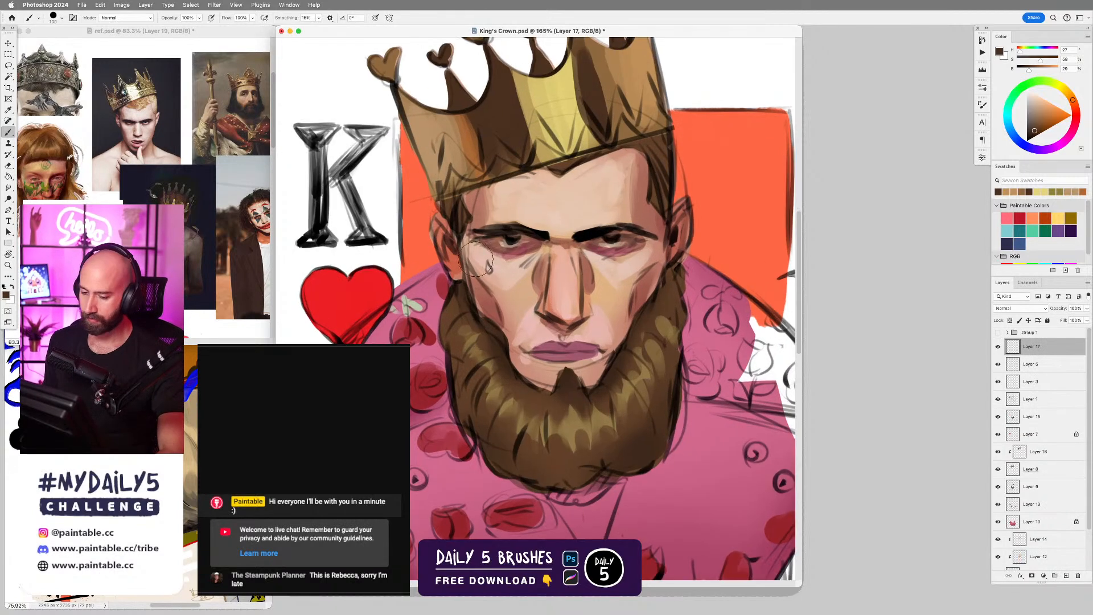
Try a sampled dark brown shadow stroke beside the crown's yellow highlight with a larger brush, using the enlarged gold crown reference.
left_click(168, 164)
scroll(168, 163, "up", 5)
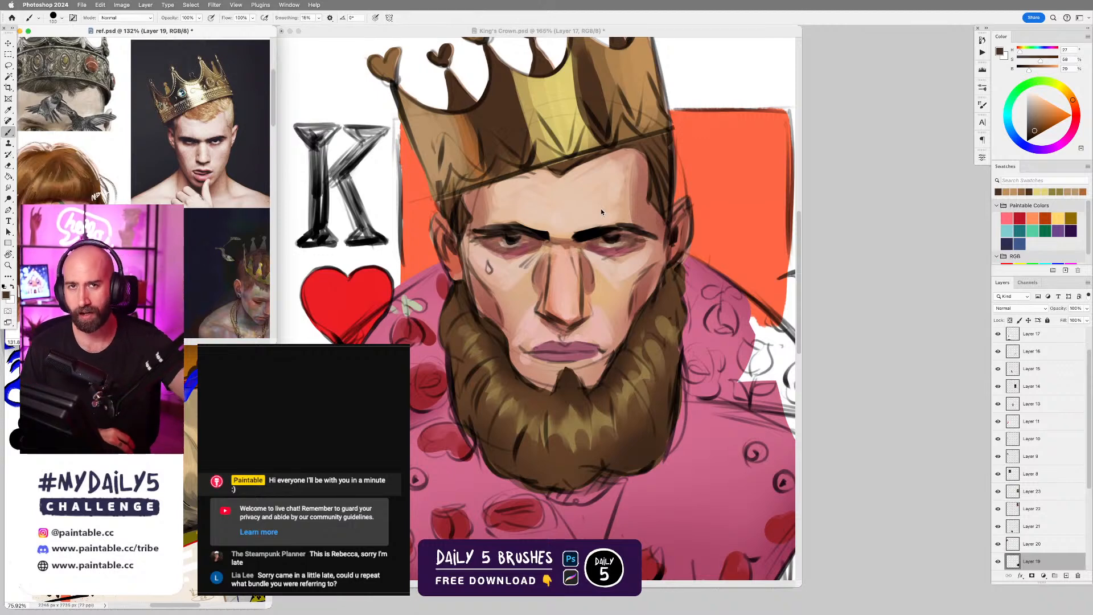
left_click(507, 108, "alt")
left_click(519, 104)
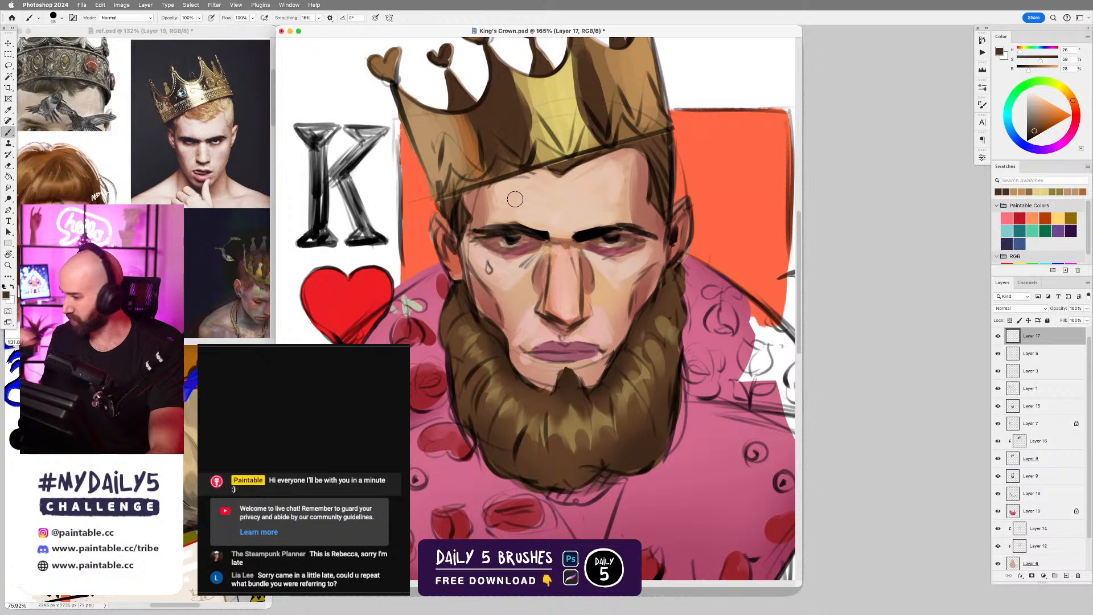
mouse_move(584, 101)
left_mouse_down()
mouse_move(566, 192)
mouse_move(573, 220)
left_mouse_up()
left_click(556, 165, "alt")
key("bracketright")
key("bracketright")
key("bracketright")
left_click(571, 171, "alt")
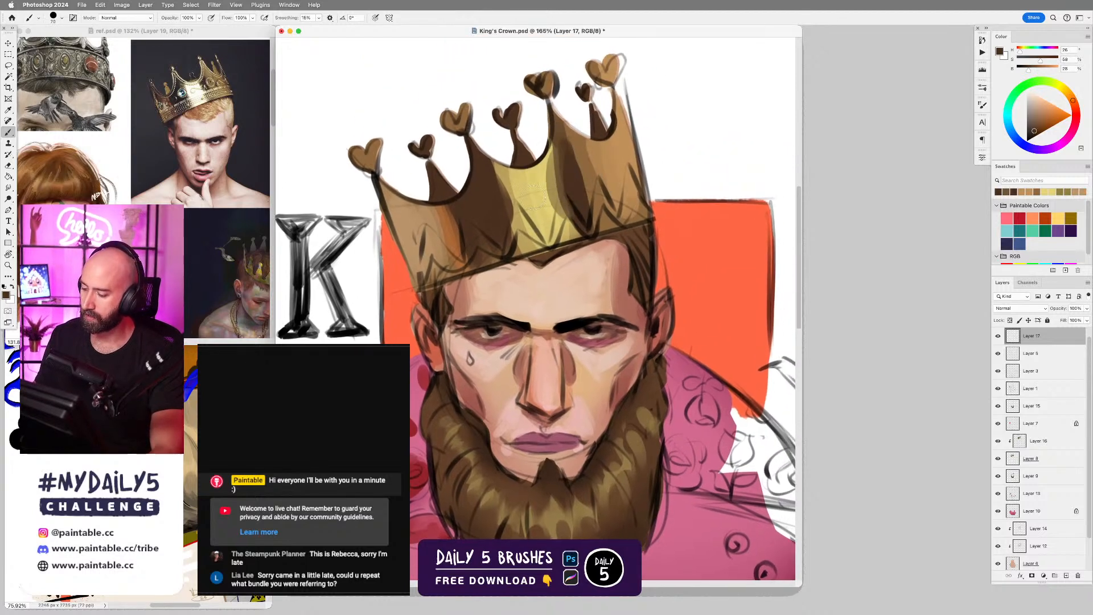
mouse_move(488, 168)
left_mouse_down()
mouse_move(507, 240)
mouse_move(521, 242)
left_mouse_up()
key("super+z")
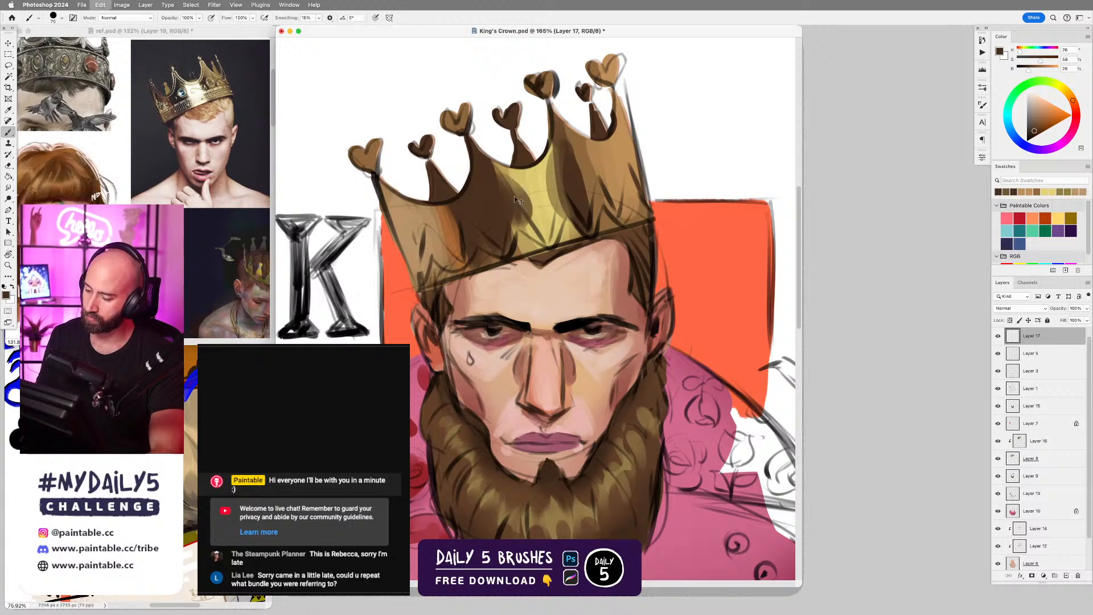
Sample the crown's tan and paint with a smaller brush along its outer edge below the heart prong nearest the K.
left_click(424, 214, "alt")
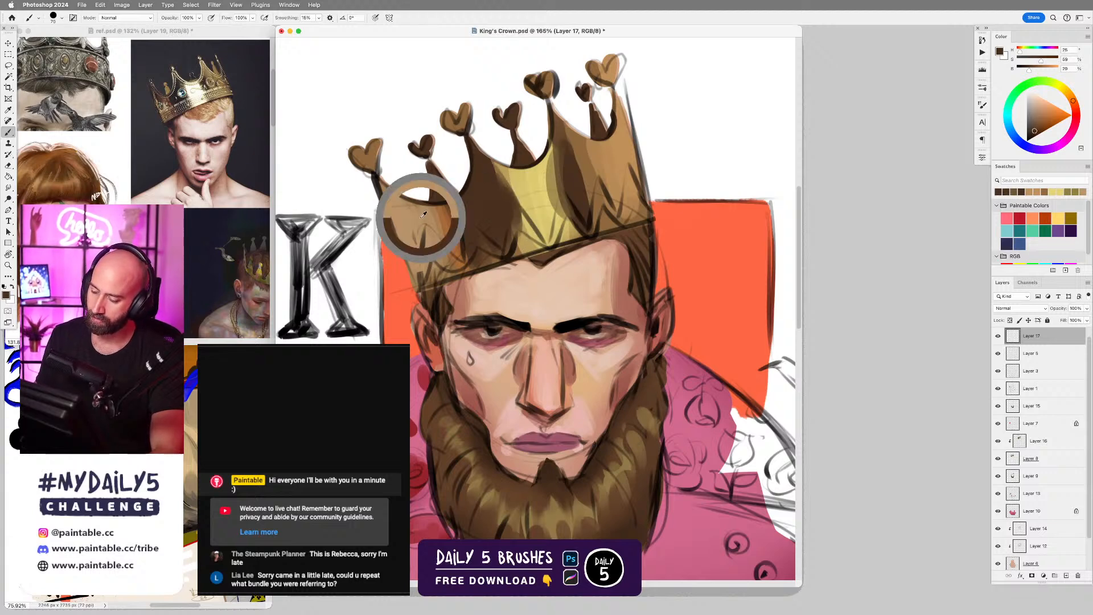
key("bracketleft")
key("bracketleft")
key("bracketleft")
key("bracketleft")
key("bracketleft")
key("bracketleft")
key("bracketleft")
mouse_move(397, 212)
left_mouse_down()
mouse_move(375, 177)
mouse_move(401, 243)
left_mouse_up()
mouse_move(376, 181)
left_mouse_down()
mouse_move(401, 240)
mouse_move(379, 188)
left_mouse_up()
Paint tan over the sketch lines inside the heart prong nearest the K with a slightly larger brush.
key("bracketright")
key("bracketright")
key("bracketright")
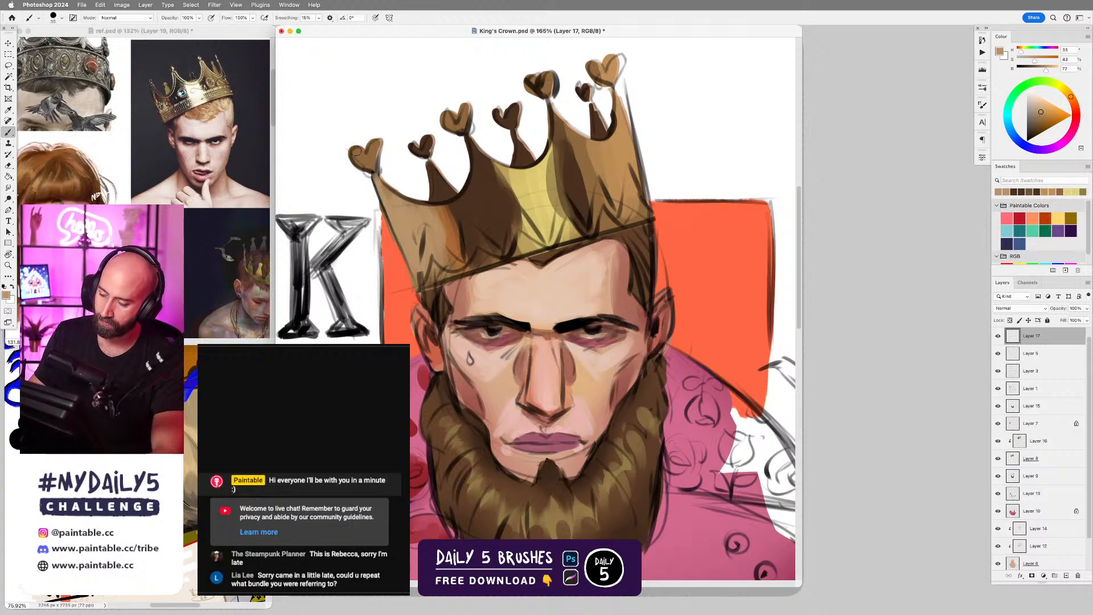
left_click_drag(355, 152, 372, 171)
Clean up the crown's outer edge beside the K with a small brush, using sampled background orange and crown tan.
key("bracketleft")
key("bracketleft")
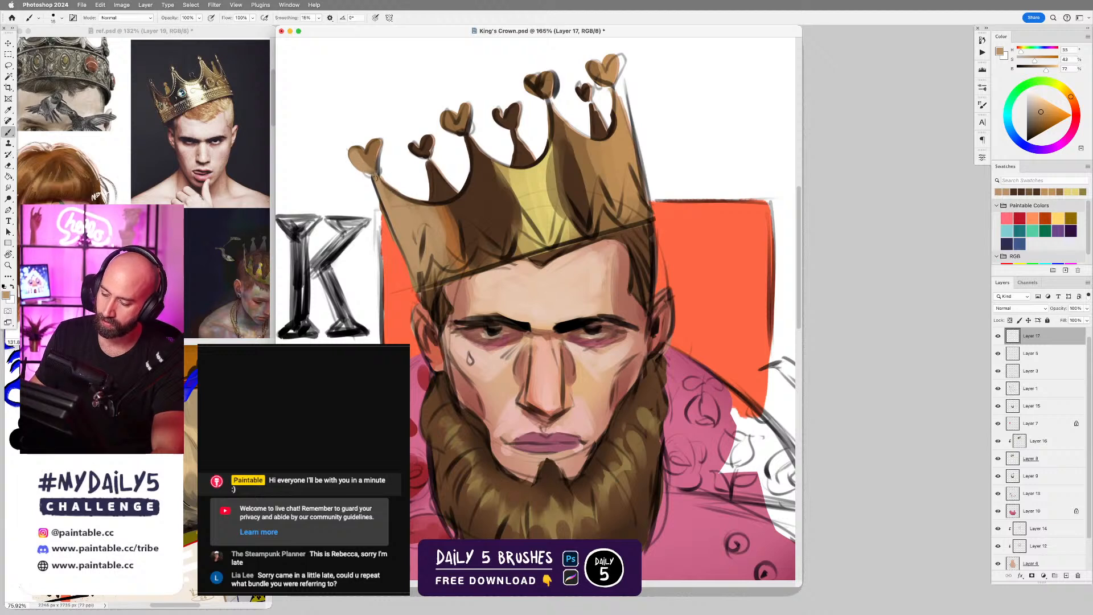
scroll(432, 261, "left", 5)
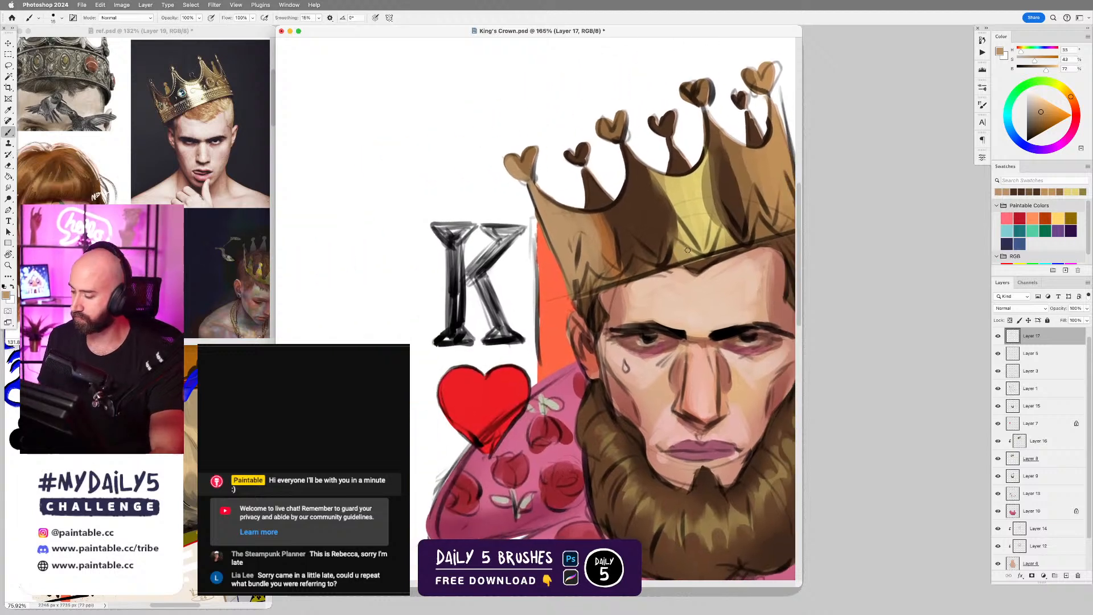
left_click(543, 230, "alt")
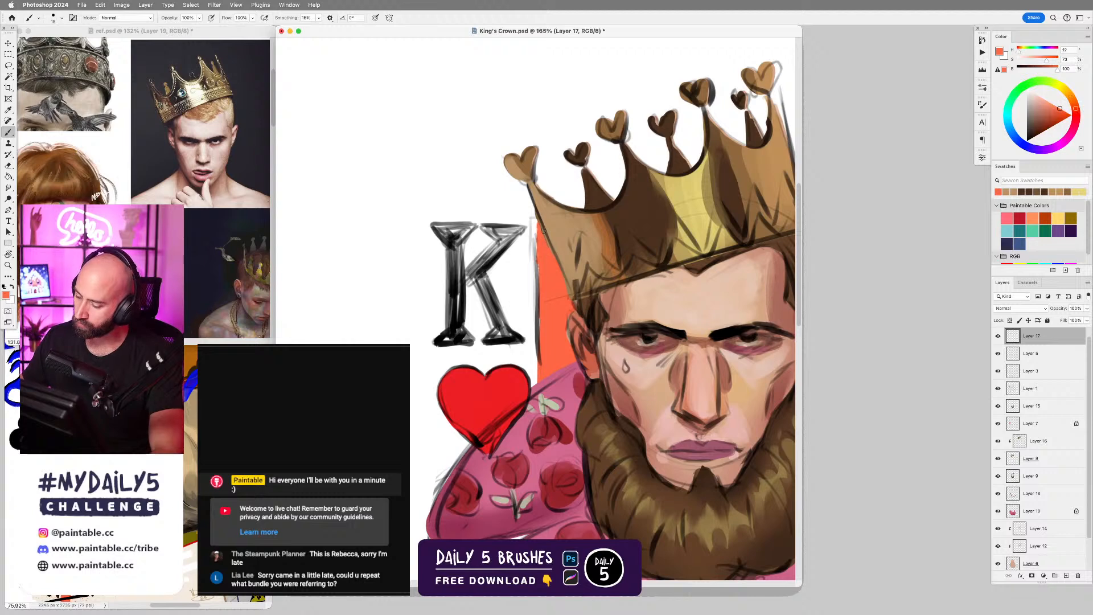
left_click_drag(540, 207, 570, 274)
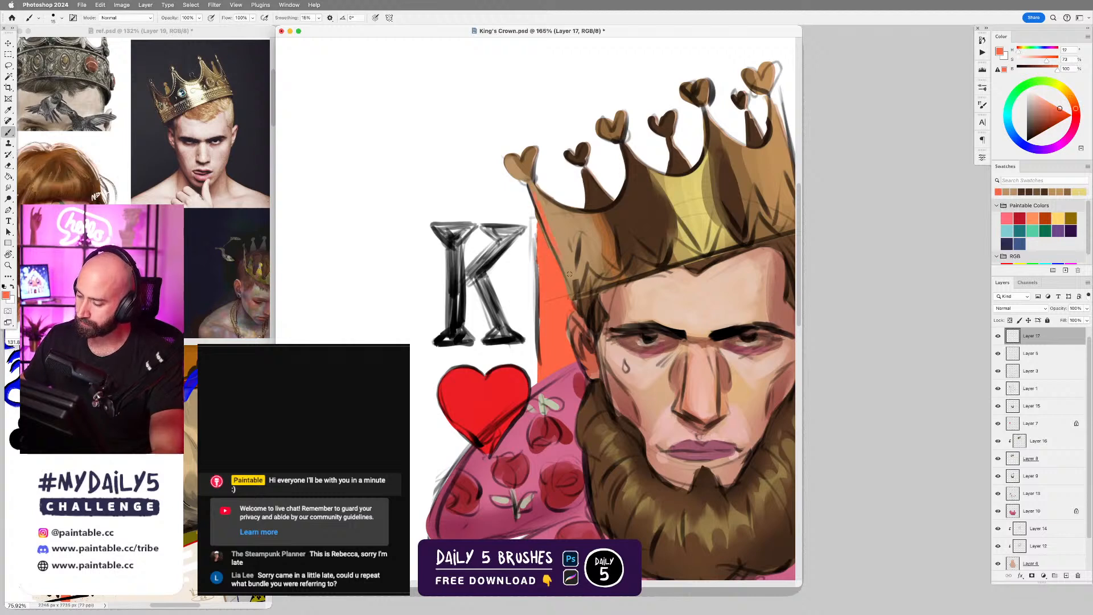
left_click(548, 212, "alt")
left_click_drag(552, 236, 557, 257)
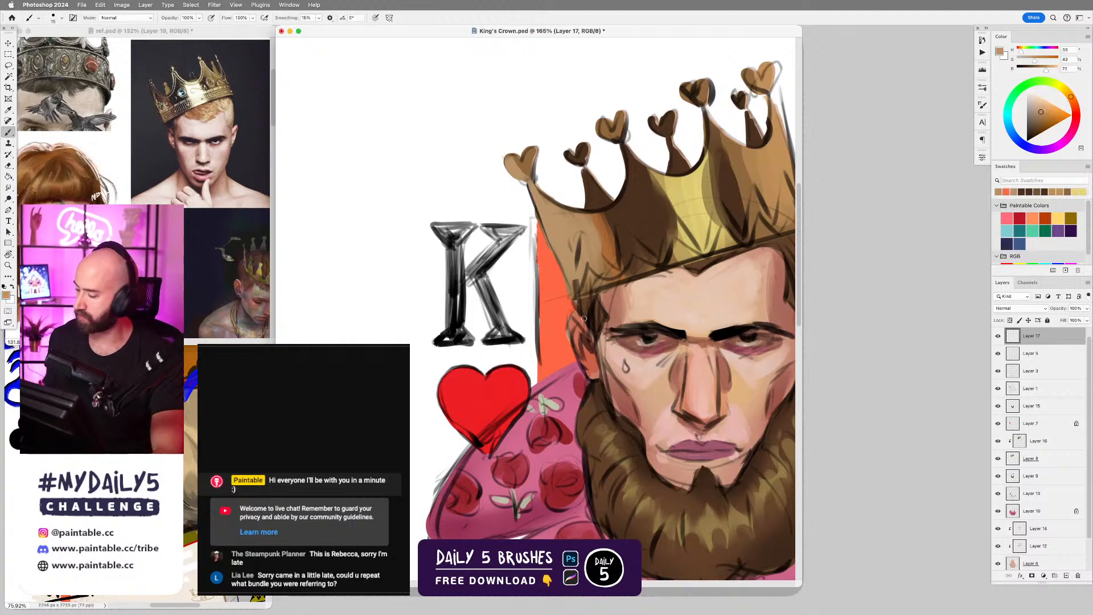
Enlarge the brush and smooth the crown's side nearest the K with sampled tan, covering the sketch lines.
key("bracketright")
key("bracketright")
key("bracketright")
key("bracketright")
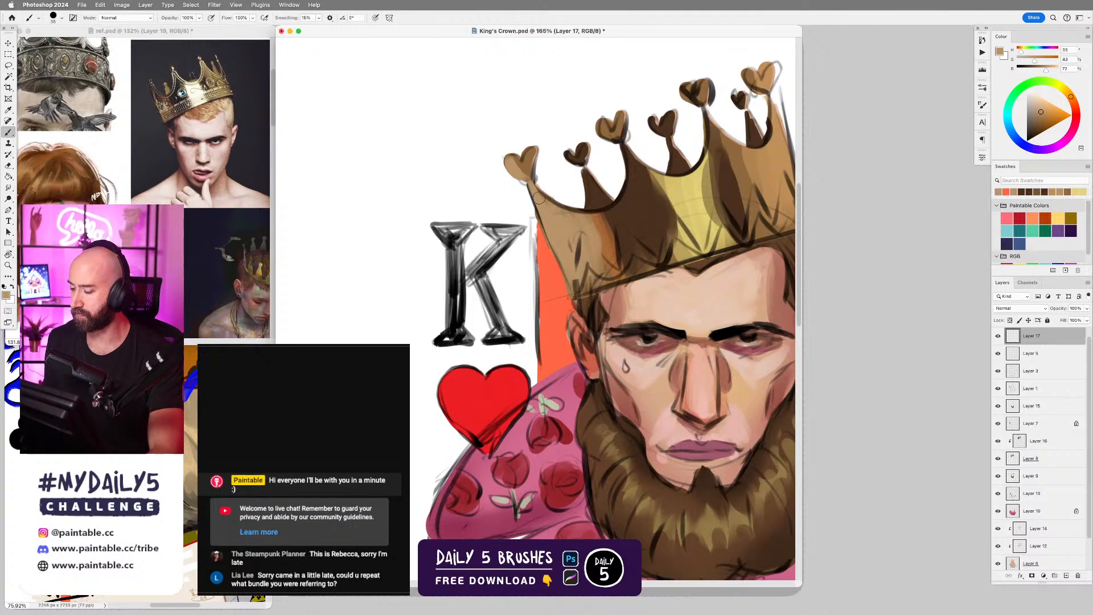
left_click(577, 221, "alt")
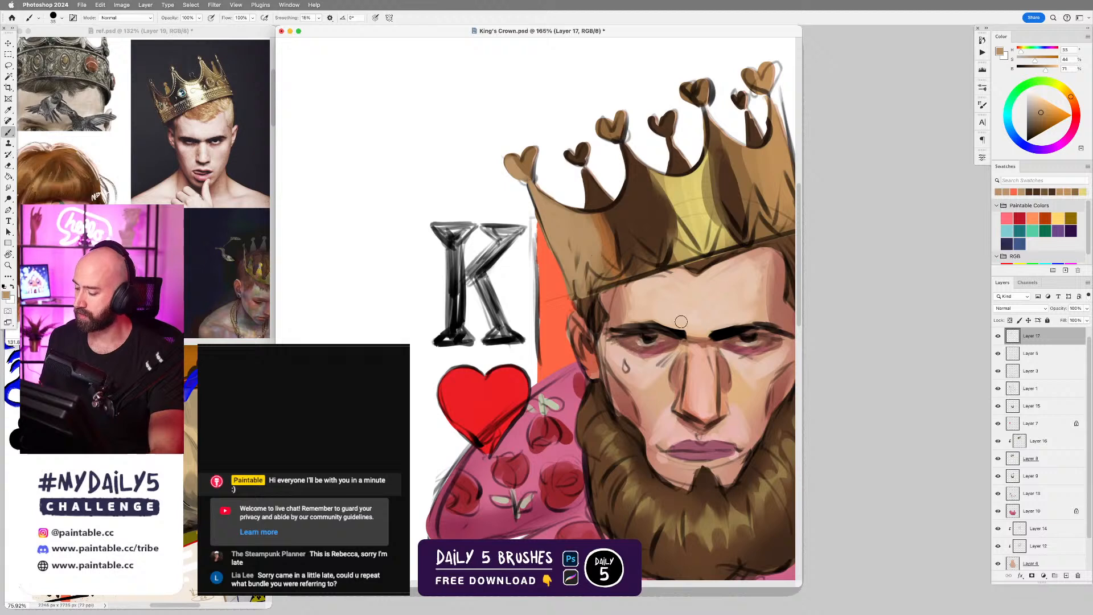
Sample the light skin tone between the eyebrows and tidy the skin at their inner ends.
mouse_move(768, 335)
left_mouse_down()
mouse_move(701, 295)
mouse_move(631, 297)
mouse_move(690, 289)
left_mouse_up()
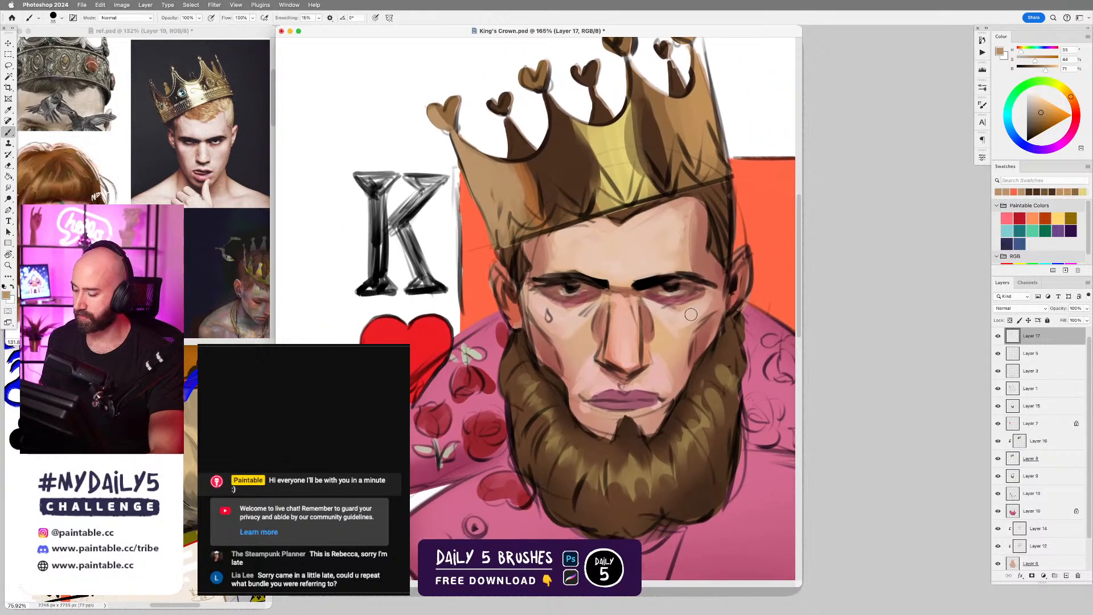
scroll(690, 300, "up", 2)
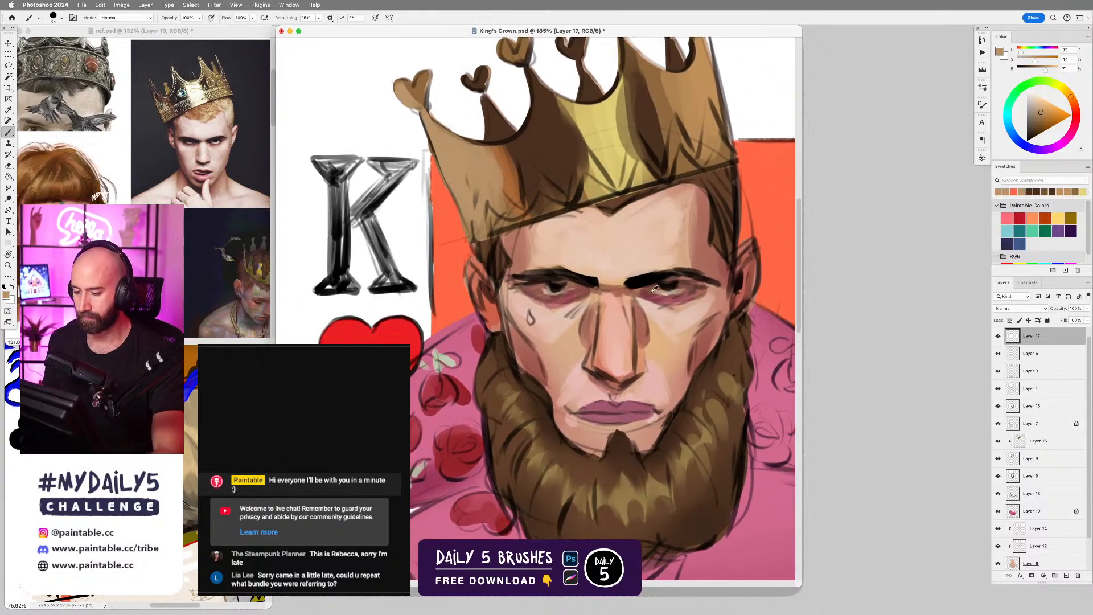
left_click(596, 282, "alt")
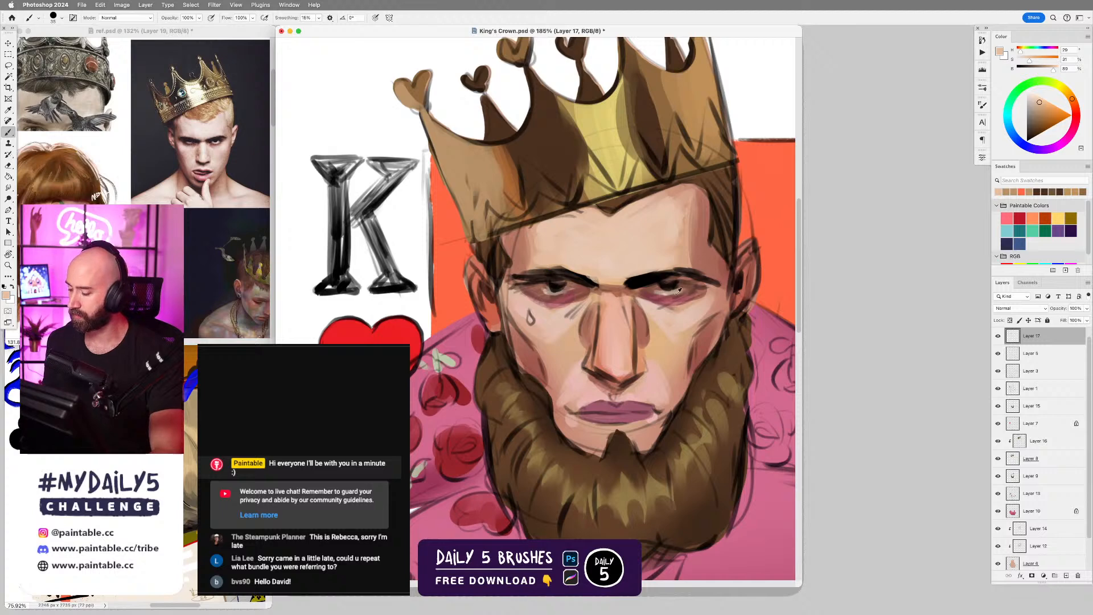
Sample black from the eyebrow and refine the eyebrows, upper eyelids and pupils with a small brush.
left_click(657, 280, "alt")
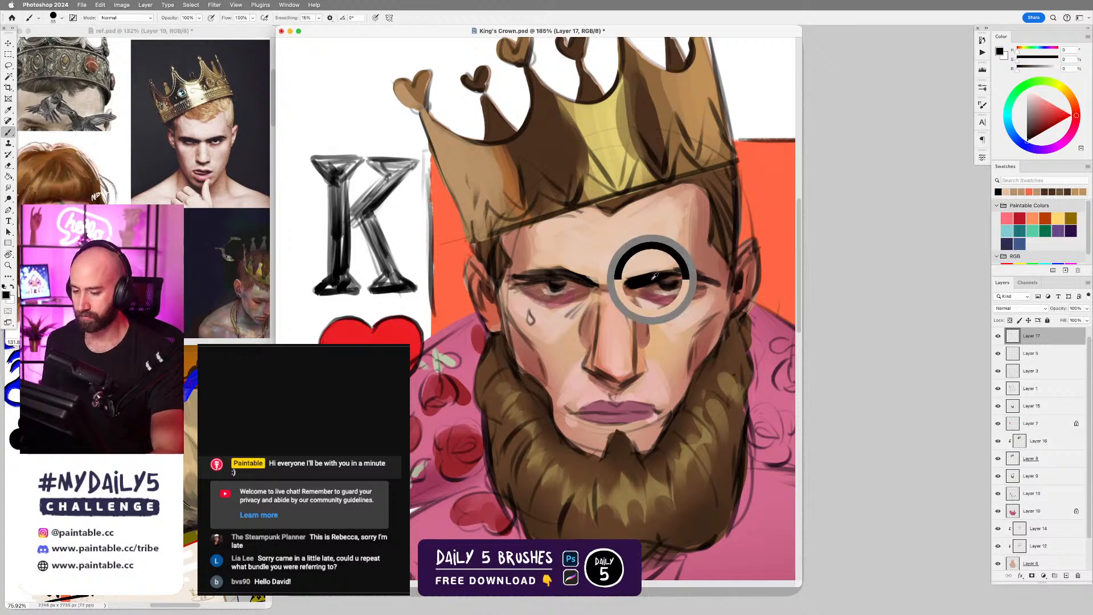
key("bracketleft")
key("bracketleft")
key("bracketleft")
key("bracketleft")
key("bracketleft")
key("bracketleft")
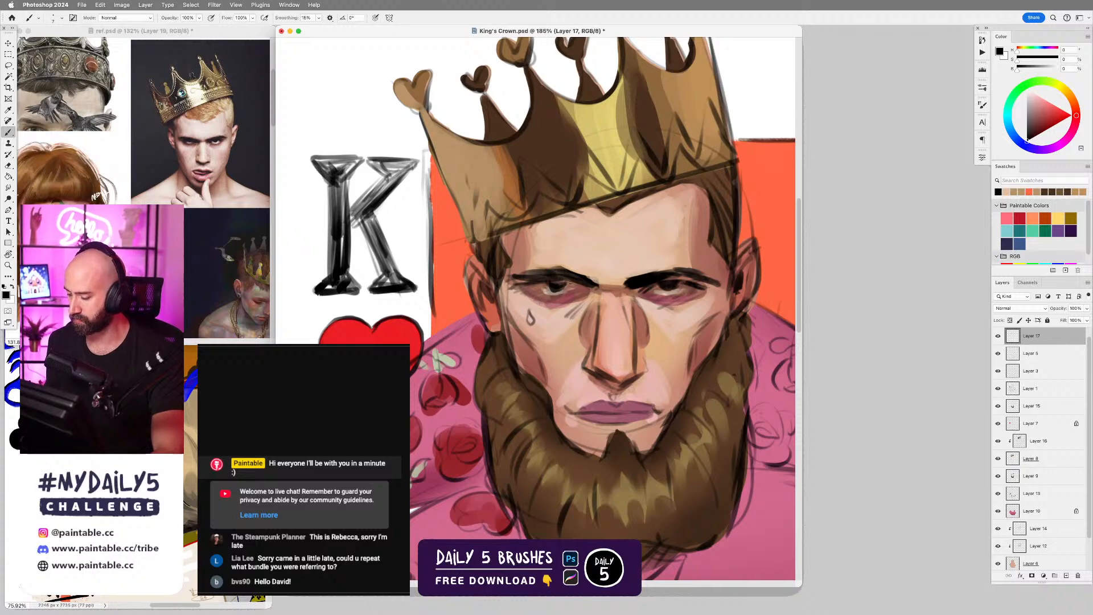
left_click_drag(549, 282, 566, 282)
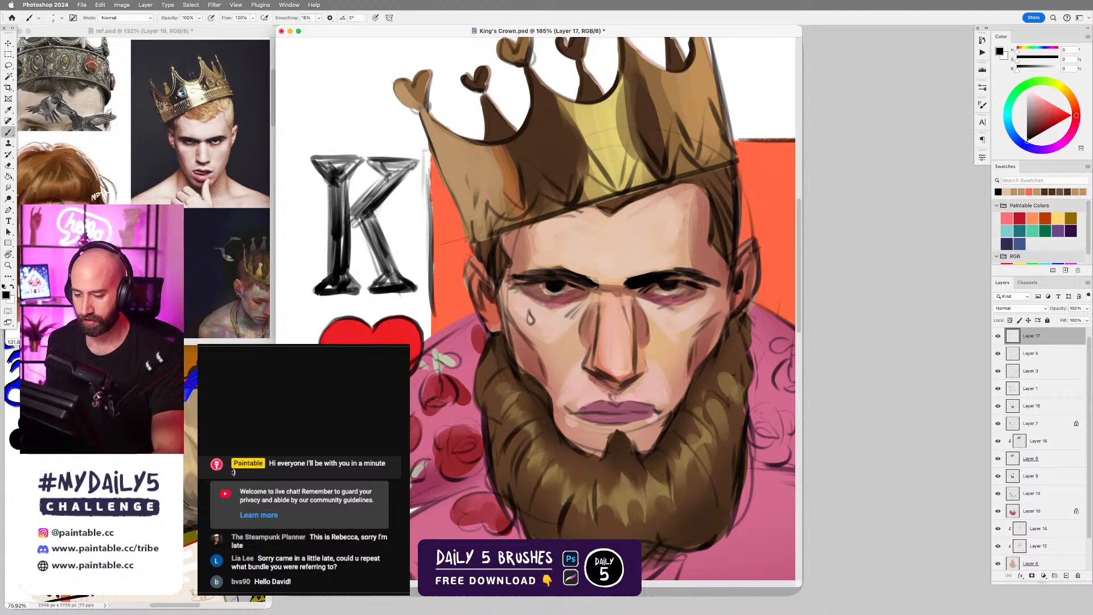
Sample the pinkish skin tone and paint over the cheek below the eye, covering part of the teardrop sketch.
left_click(514, 296, "alt")
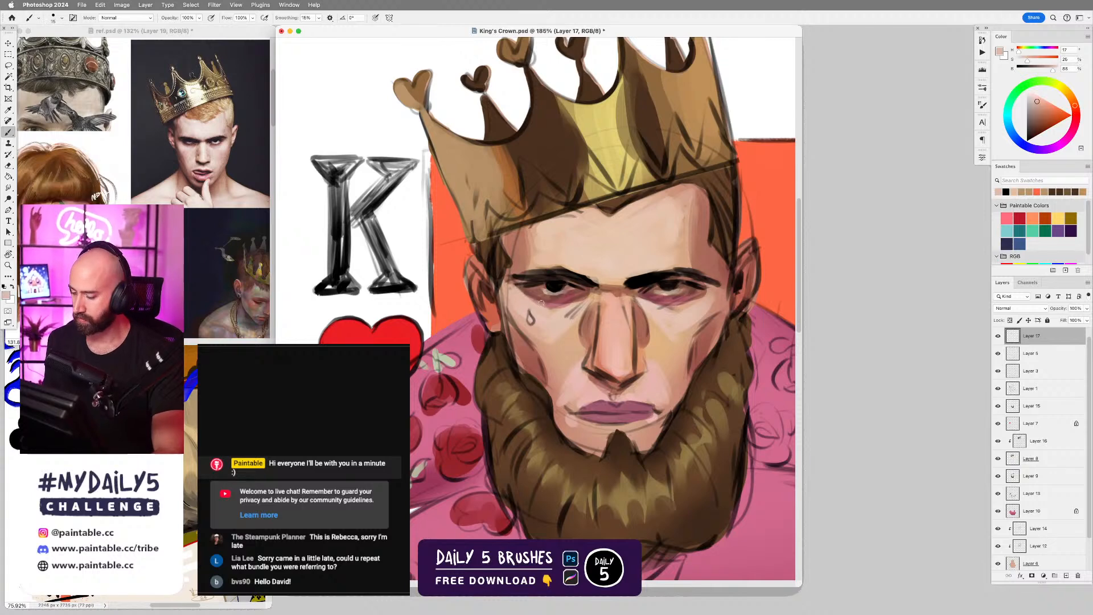
key("]")
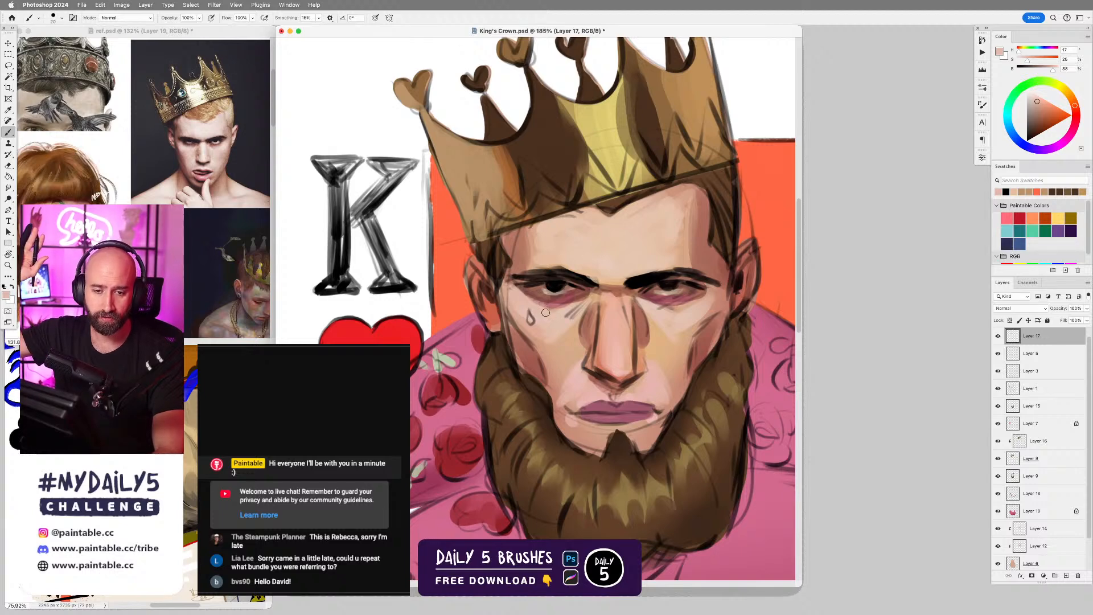
key("bracketleft")
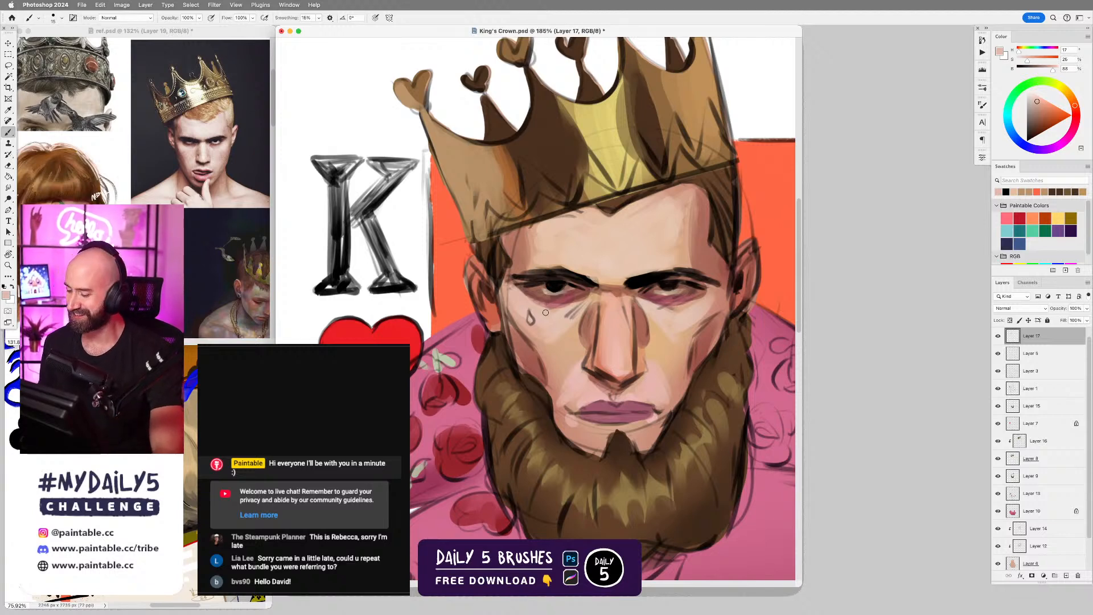
left_click(544, 316, "alt")
key("bracketright")
key("bracketright")
key("bracketleft")
key("bracketleft")
key("bracketleft")
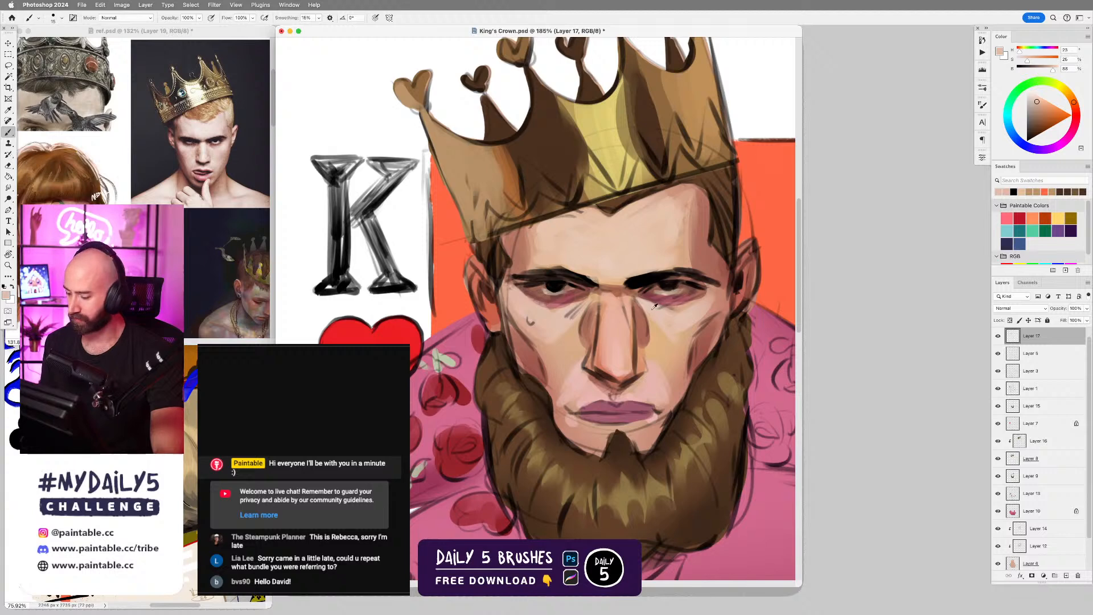
Paint the lower eyelid and under-eye area opposite the teardrop with sampled skin and dark reddish tones.
left_click(672, 305, "alt")
key("bracketleft")
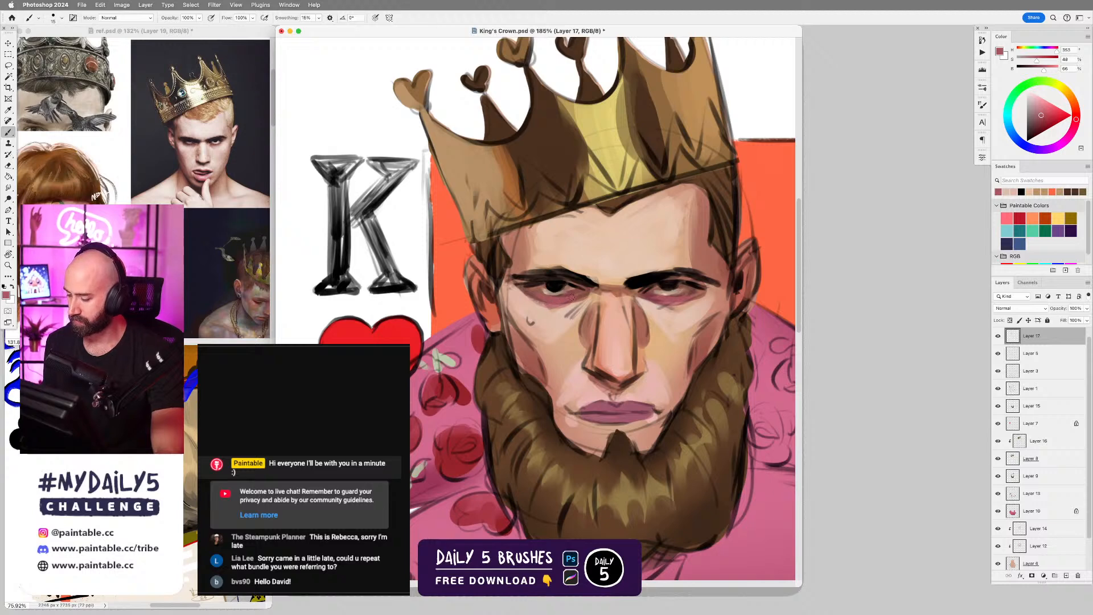
left_click(661, 298, "alt")
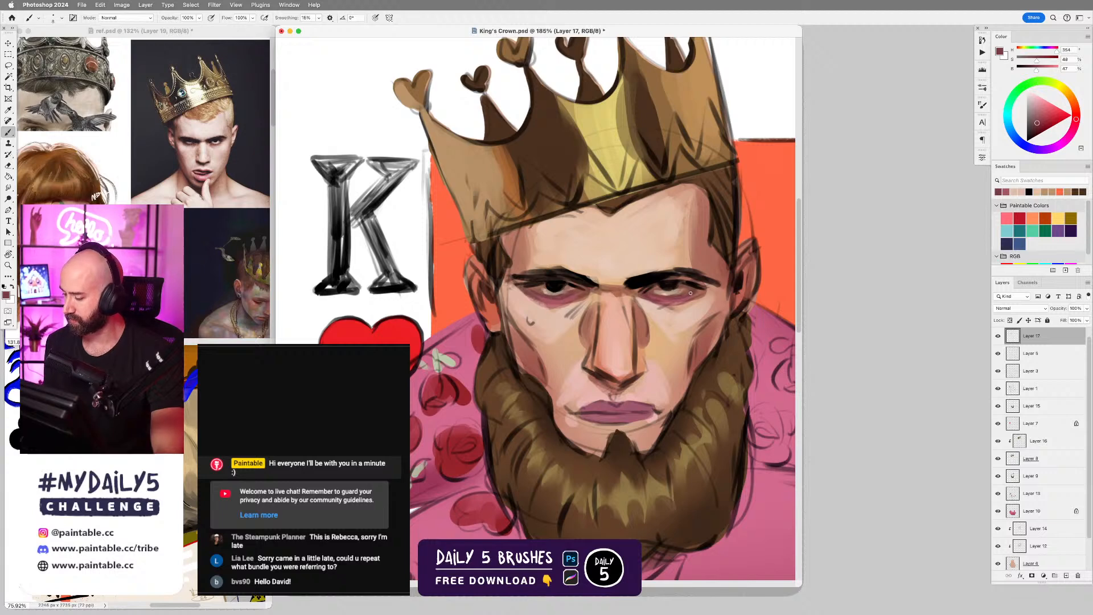
Lasso the white of the eye opposite the teardrop and lighten it with a sampled light skin tone and a soft brush.
scroll(661, 291, "up", 3)
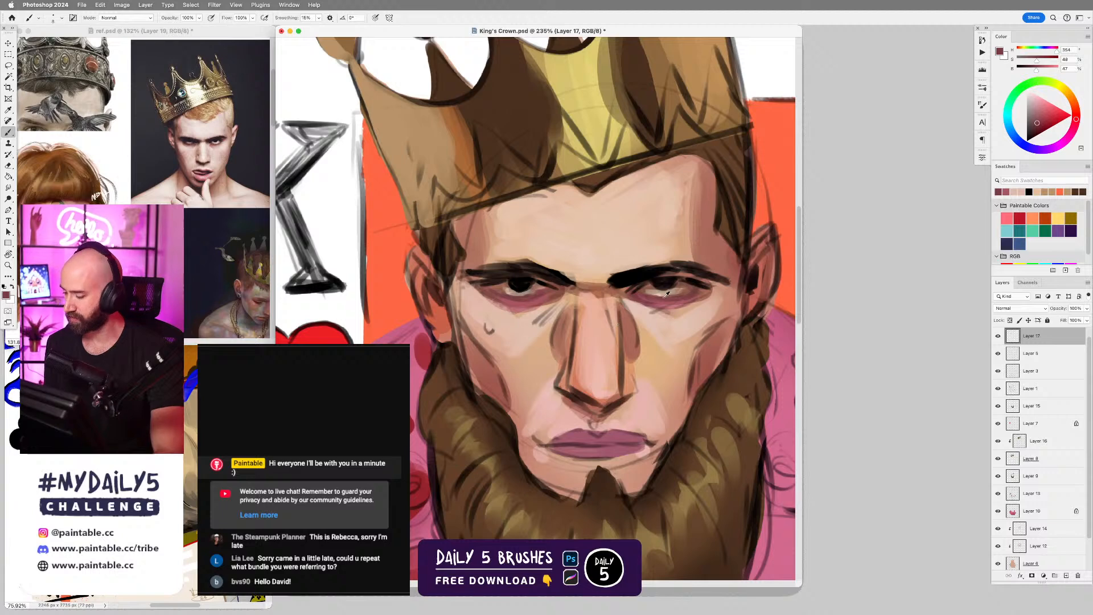
left_click(663, 291, "alt")
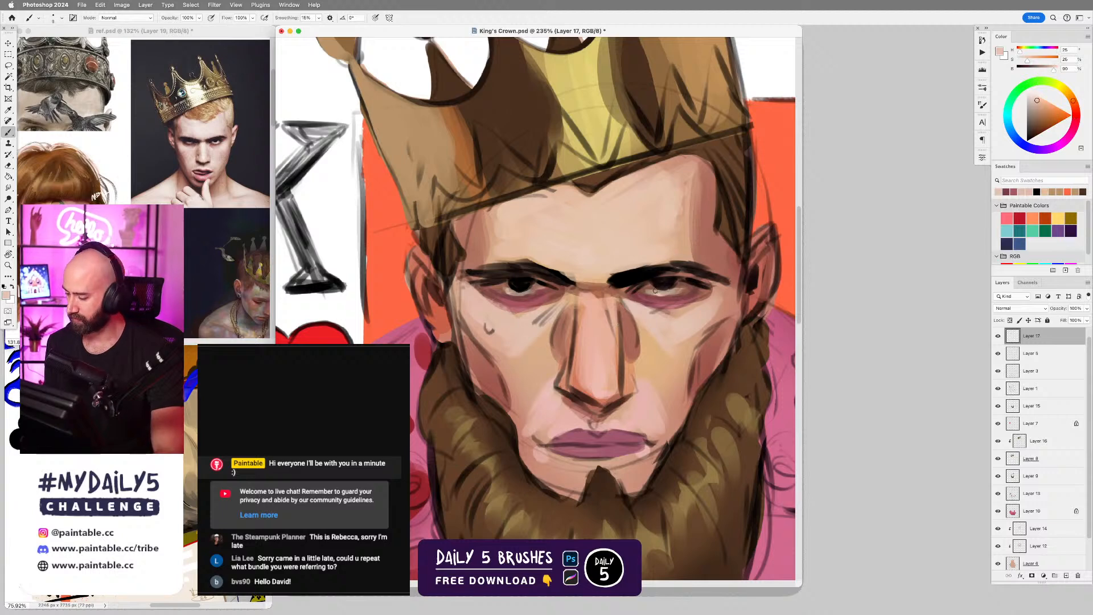
key("l")
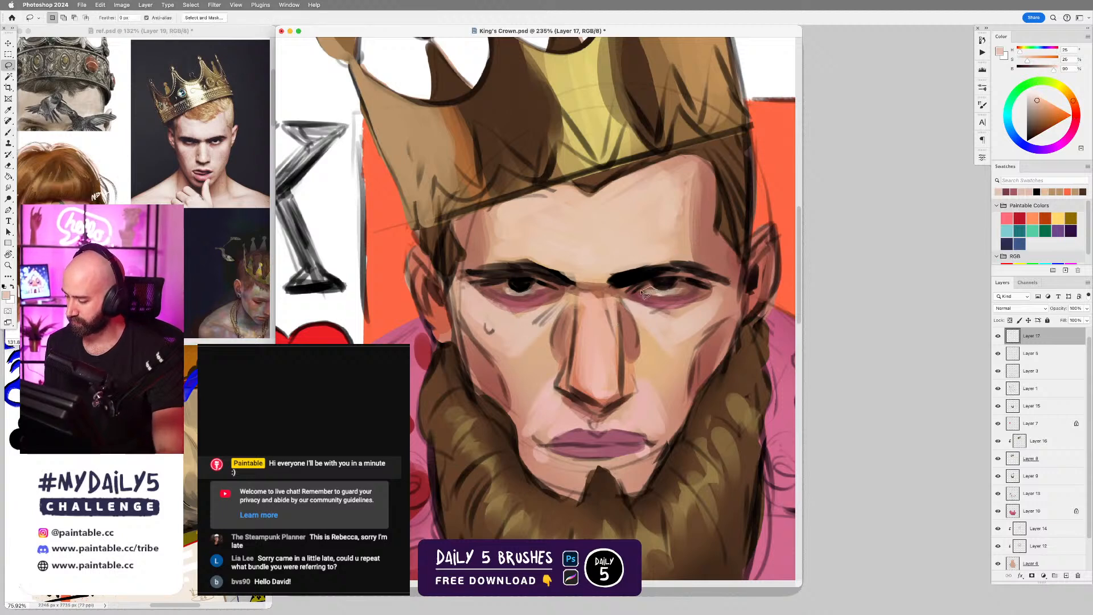
mouse_move(643, 294)
left_mouse_down()
mouse_move(671, 303)
mouse_move(683, 285)
left_mouse_up()
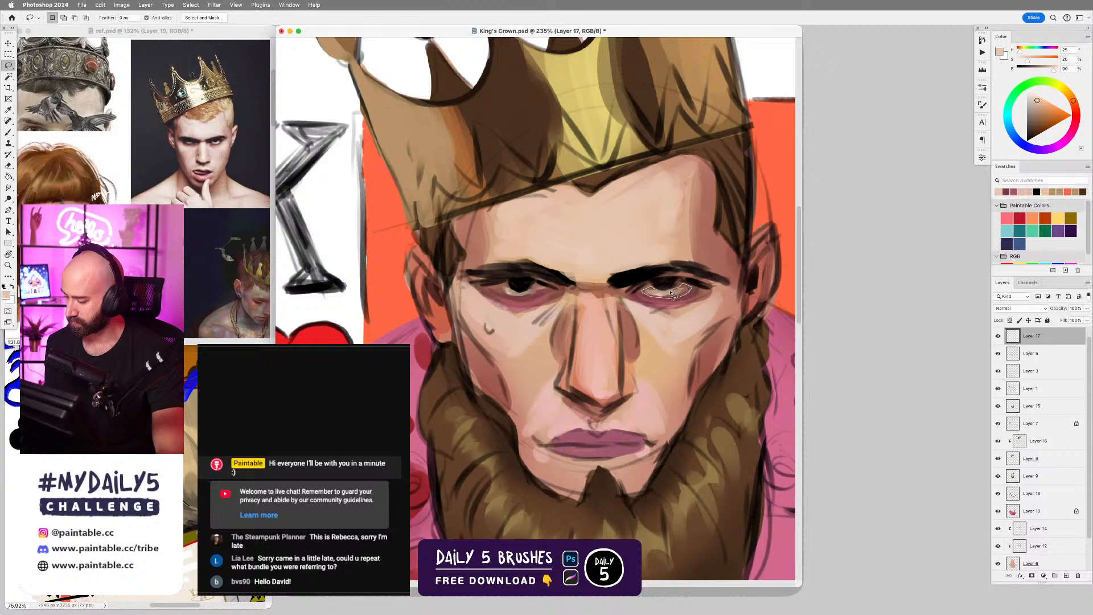
key("b")
right_click(662, 291)
left_click(951, 396)
left_click(650, 324)
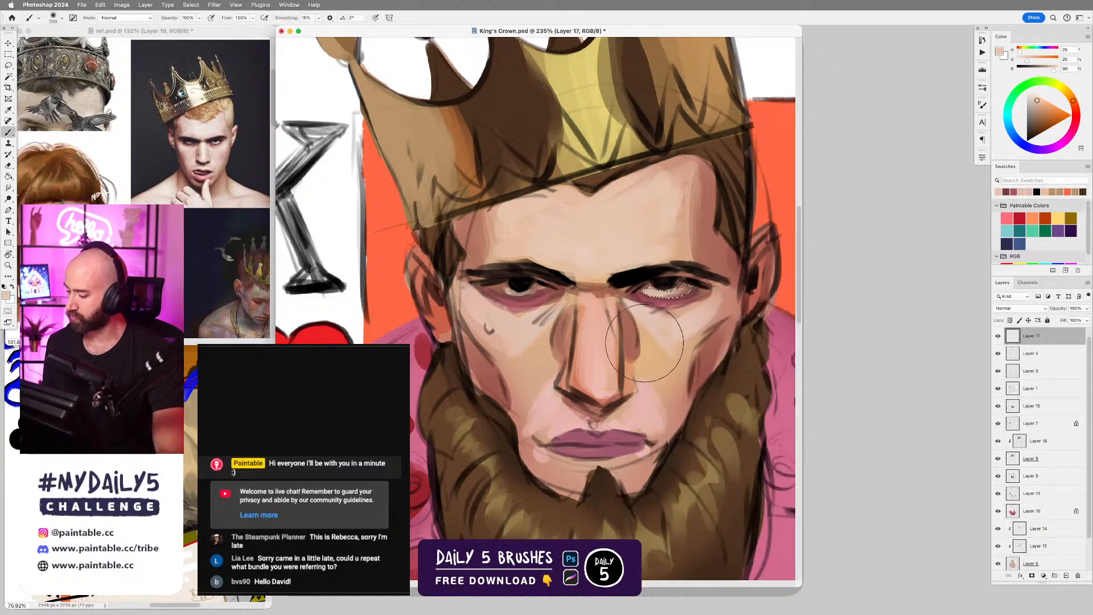
key("bracketleft")
key("bracketleft")
key("bracketleft")
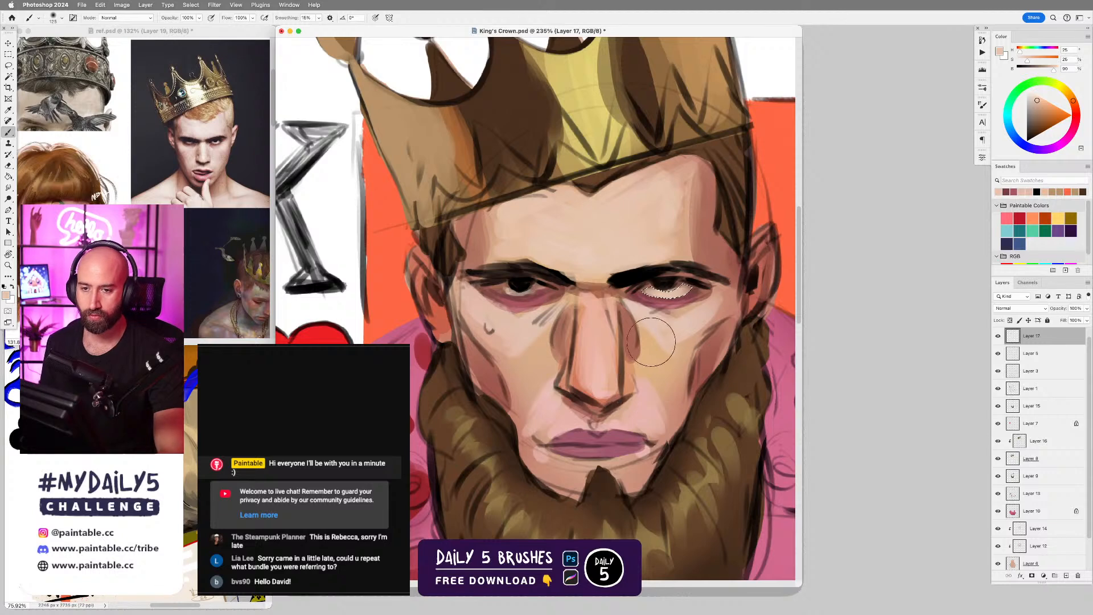
Lasso and lighten the white of the eye above the teardrop, deselect it, and switch to a harder brush.
key("l")
mouse_move(506, 283)
left_mouse_down()
mouse_move(500, 298)
mouse_move(548, 290)
mouse_move(507, 284)
mouse_move(540, 288)
left_mouse_up()
key("b")
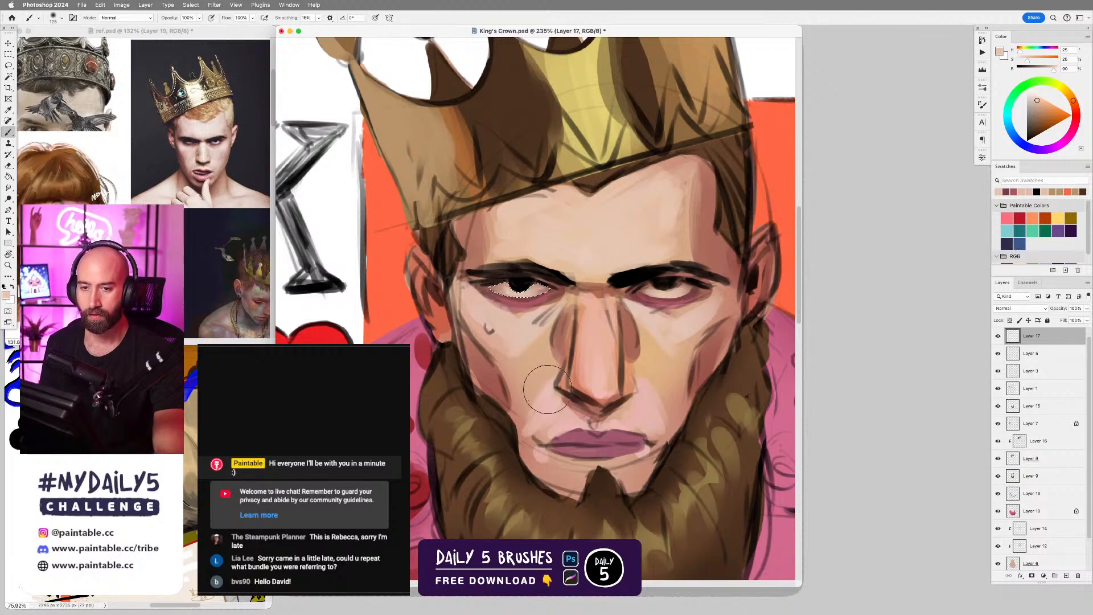
key("super+d")
right_click(597, 301)
double_click(770, 404)
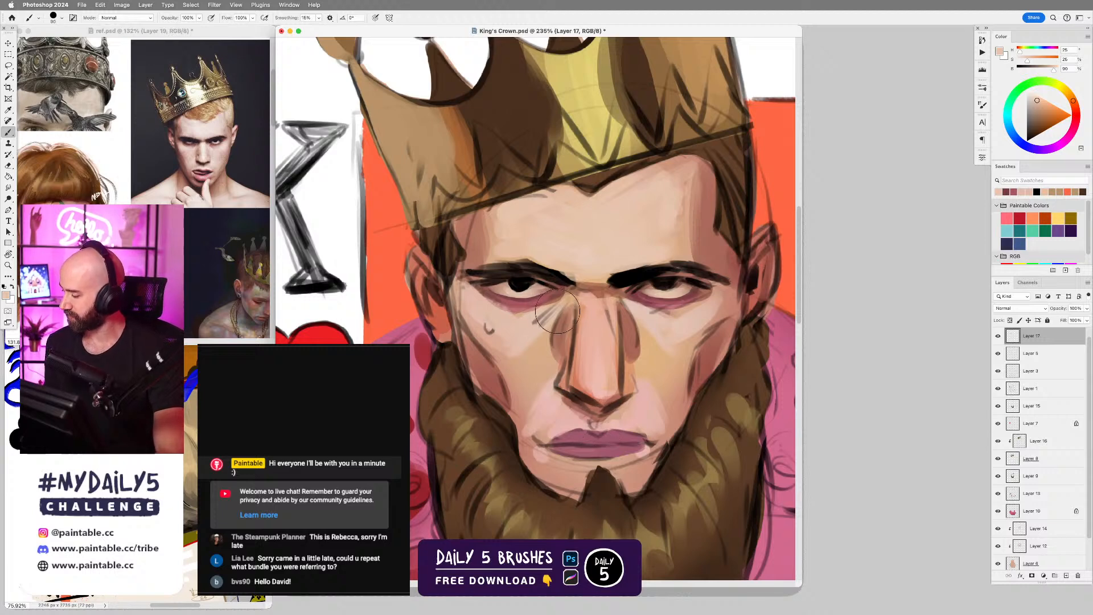
Sample the reddish-brown tone between the eyebrows and paint it along the upper edge of the eyebrow above the teardrop.
scroll(539, 320, "up", 1)
scroll(539, 320, "up", 1)
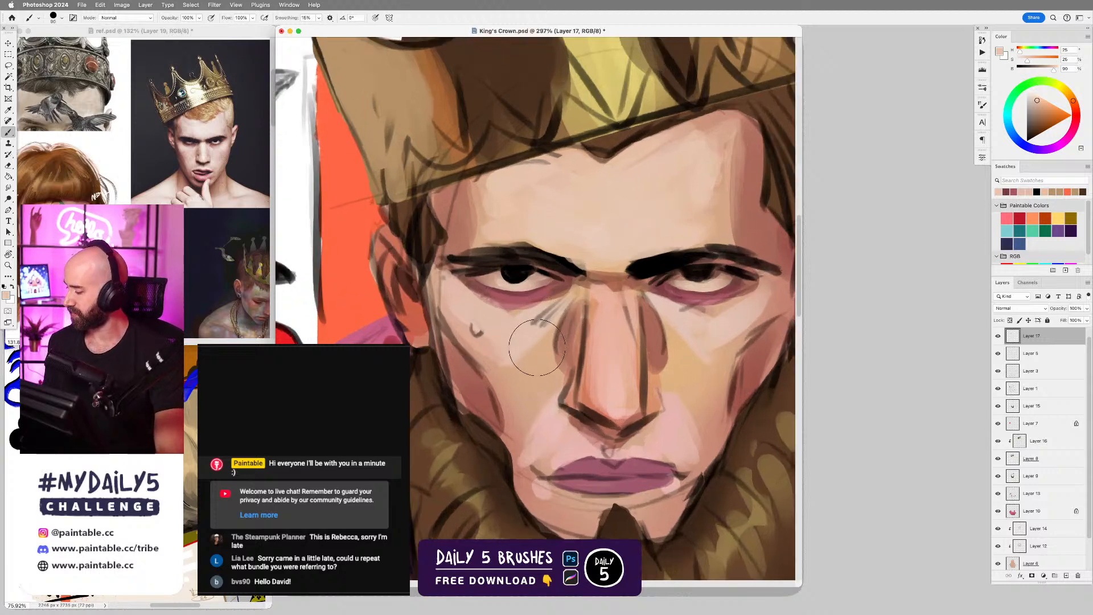
scroll(540, 345, "down", 1)
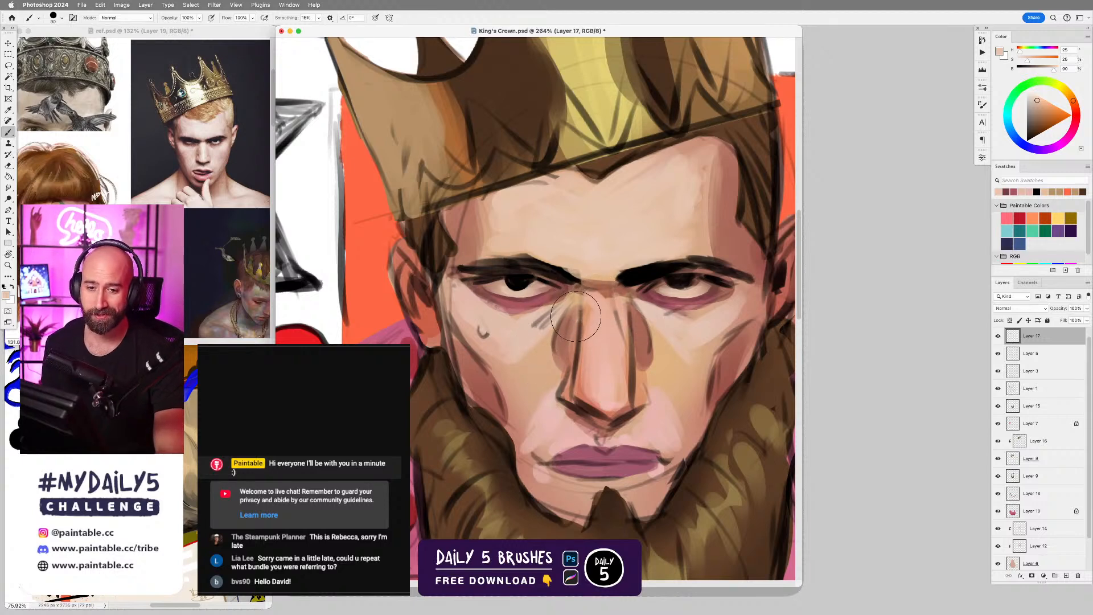
scroll(603, 302, "down", 3)
scroll(629, 307, "up", 2)
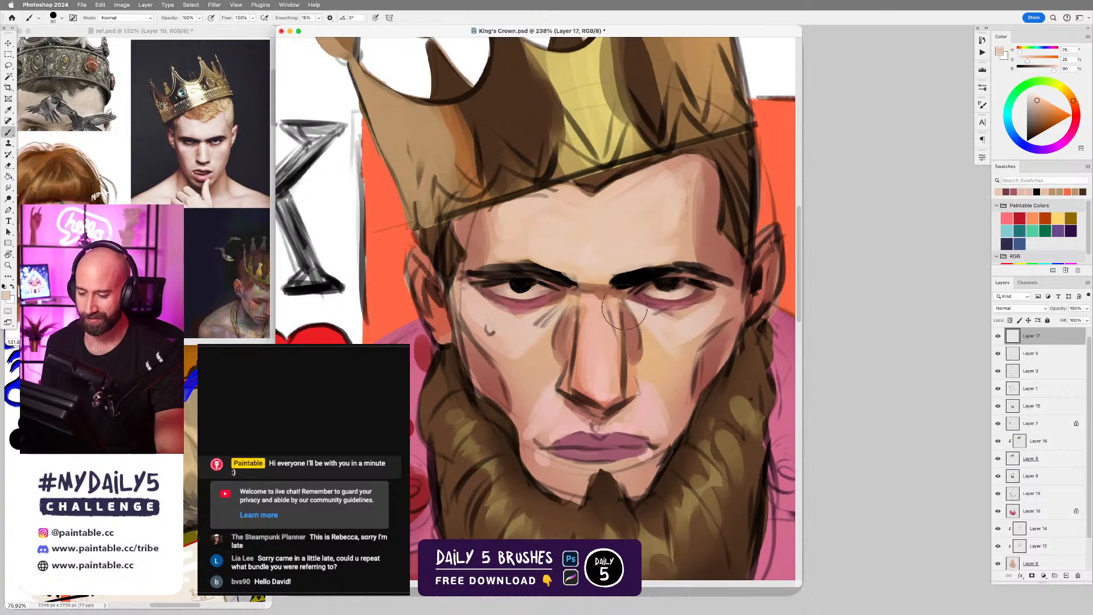
left_click(598, 284, "alt")
key("bracketleft")
key("bracketleft")
key("bracketleft")
key("bracketleft")
key("bracketleft")
key("bracketleft")
key("bracketleft")
key("bracketleft")
key("bracketleft")
key("bracketleft")
key("bracketleft")
key("bracketleft")
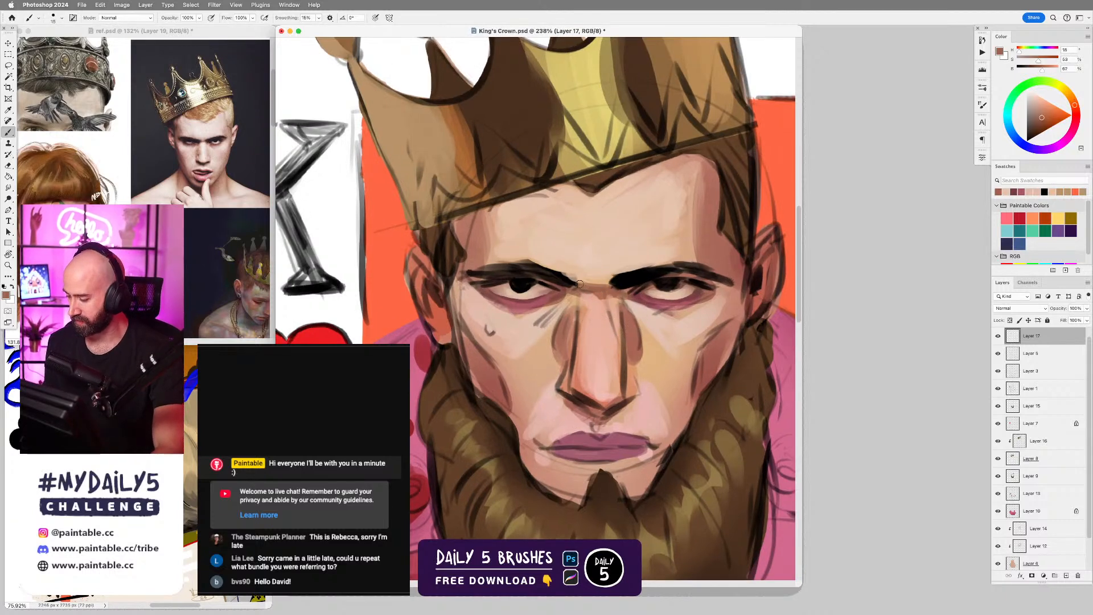
key("bracketright")
key("bracketright")
key("bracketright")
left_click_drag(558, 271, 480, 263)
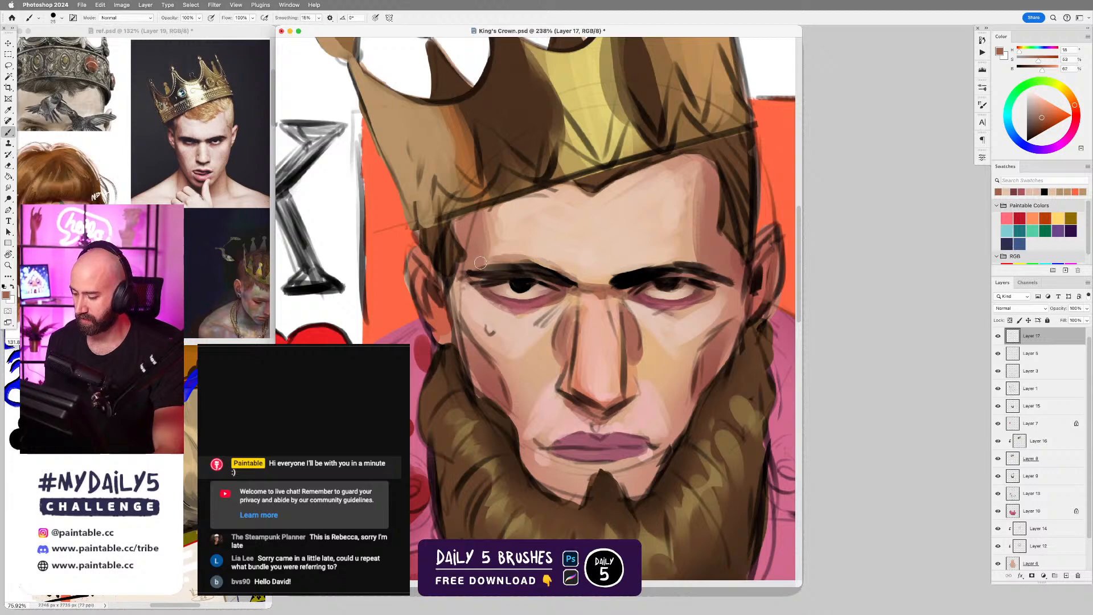
Paint the opposite eyebrow's upper edge with the reddish-brown tone, and reinforce both eyebrows with sampled black using a smaller brush.
key("bracketleft")
key("bracketleft")
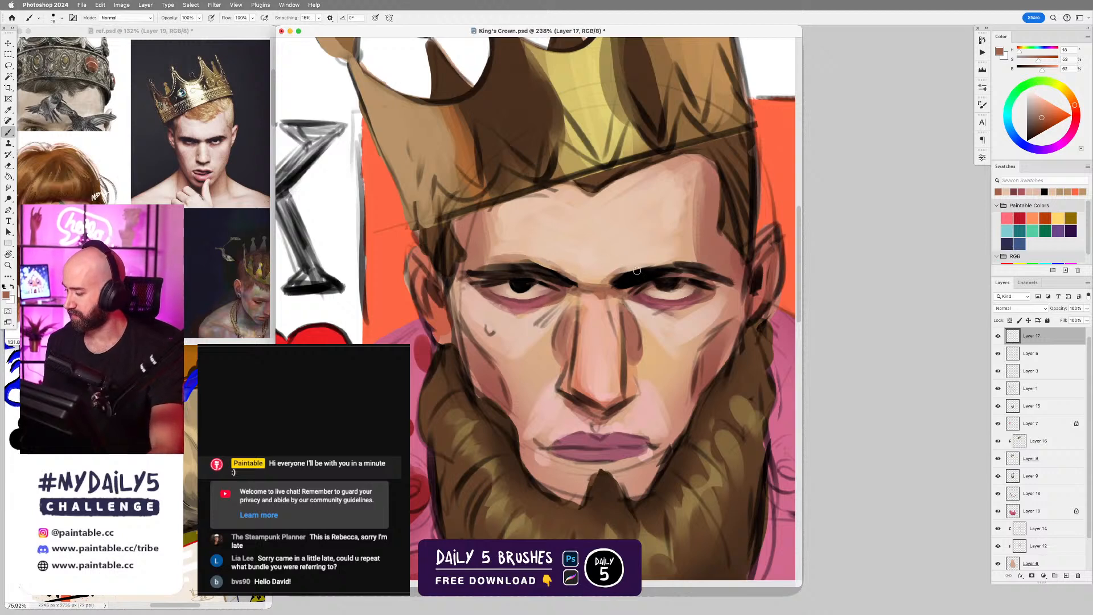
left_click_drag(624, 270, 695, 261)
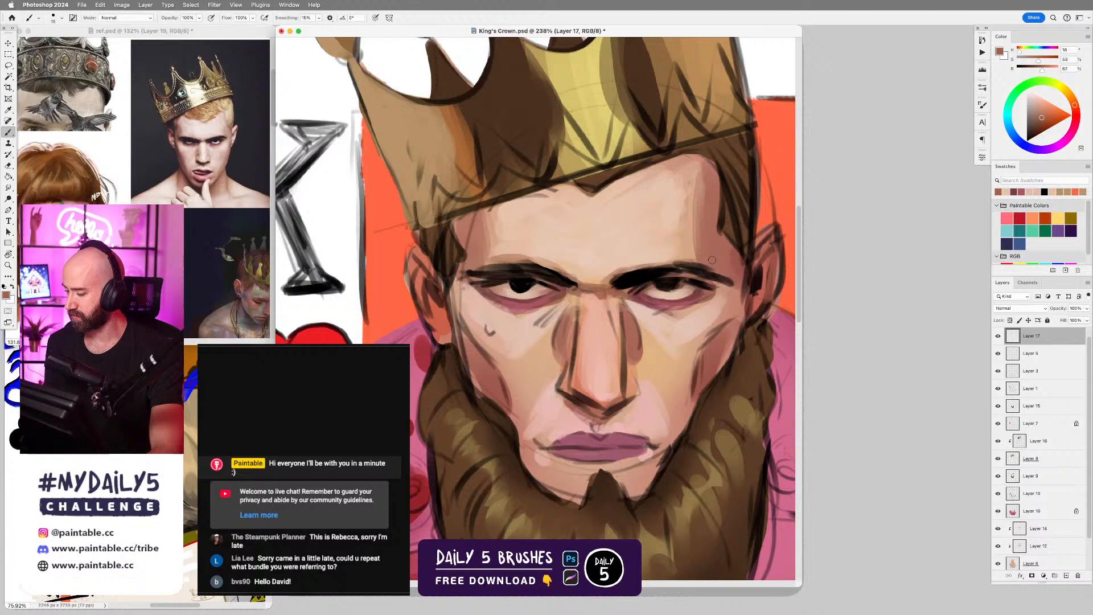
left_click(699, 265, "alt")
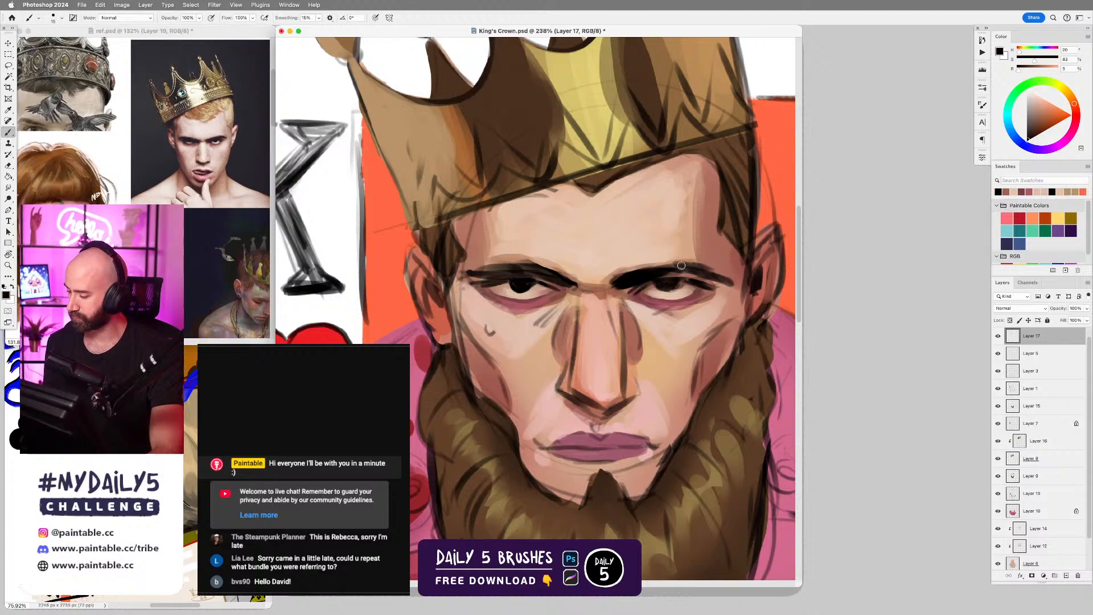
left_click_drag(666, 274, 699, 273)
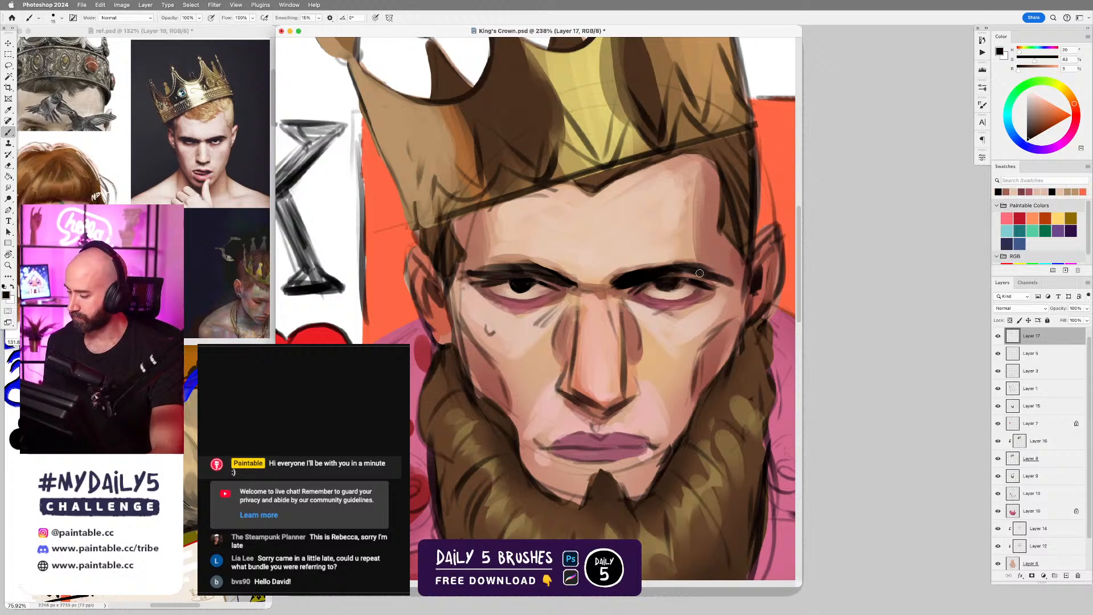
left_click_drag(557, 282, 573, 286)
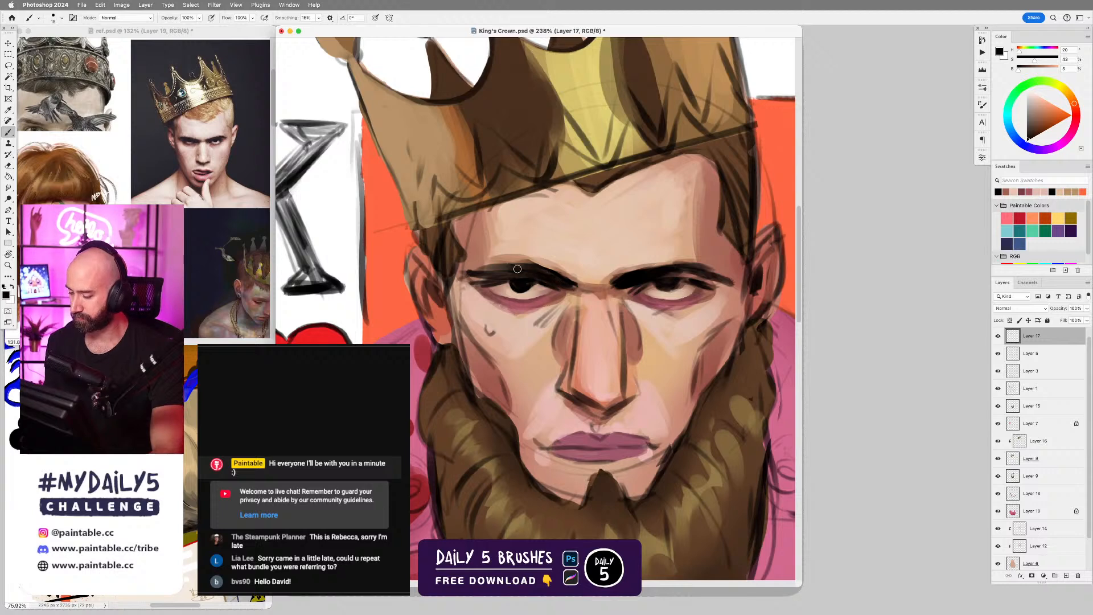
Clean up the outer end of the eyebrow above the teardrop and refine both eyebrows with sampled skin and dark tones.
left_click(472, 277, "alt")
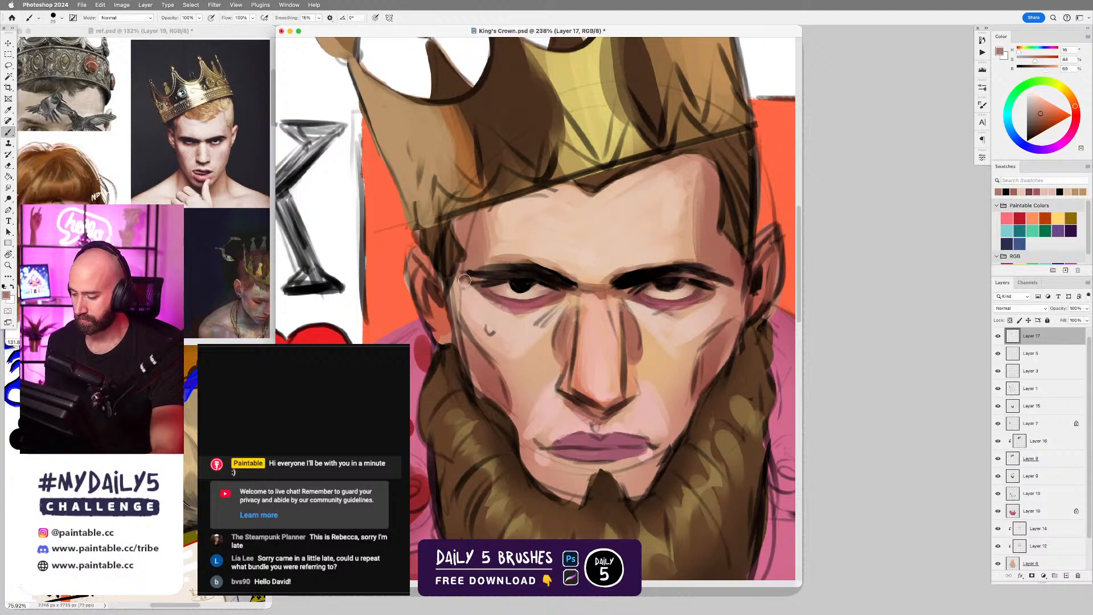
left_click(504, 269, "alt")
left_click_drag(484, 270, 526, 267)
mouse_move(642, 278)
left_mouse_down()
mouse_move(723, 281)
mouse_move(703, 268)
left_mouse_up()
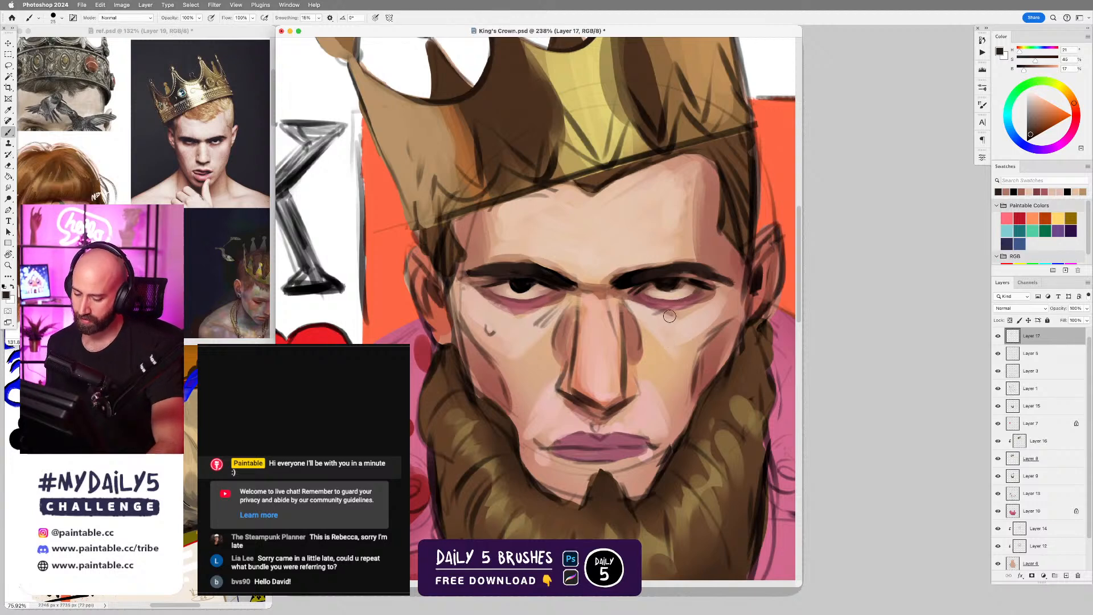
Shift the sampled dark red to a brighter orange-red for the eye accents, and touch up the outer eye and brow corner with sampled skin tones.
left_click(677, 291, "alt")
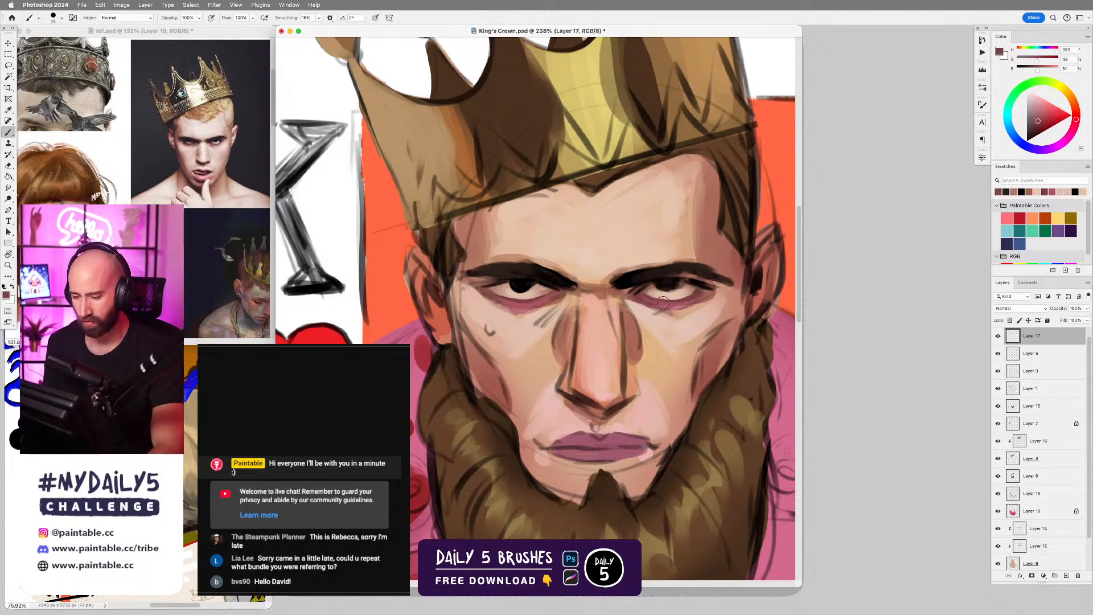
left_click_drag(1076, 119, 1076, 109)
left_click(1046, 114)
left_click(1047, 112)
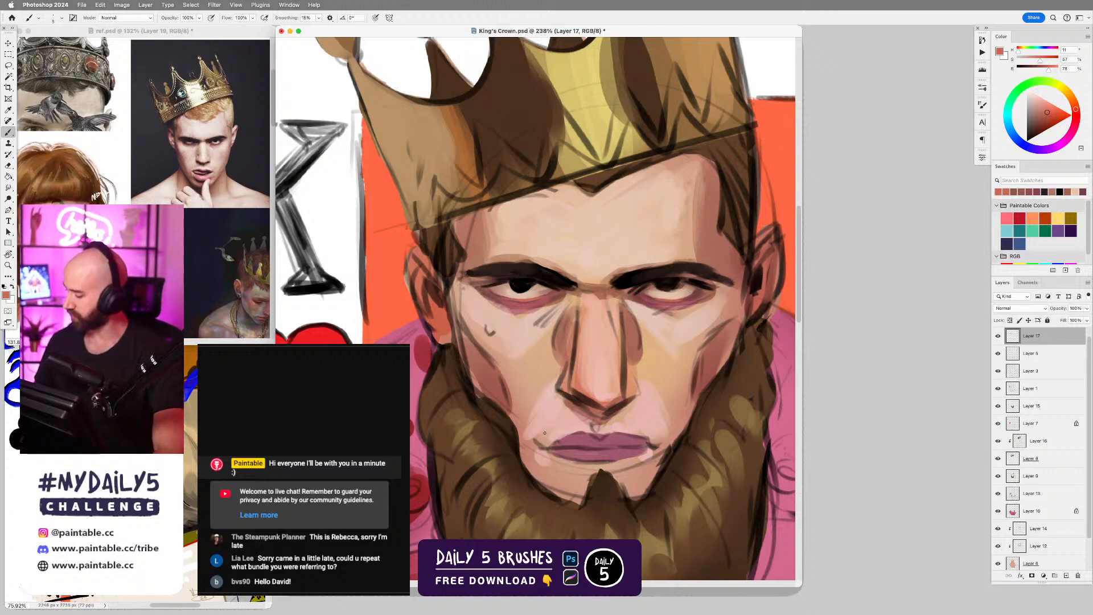
left_click(469, 292, "alt")
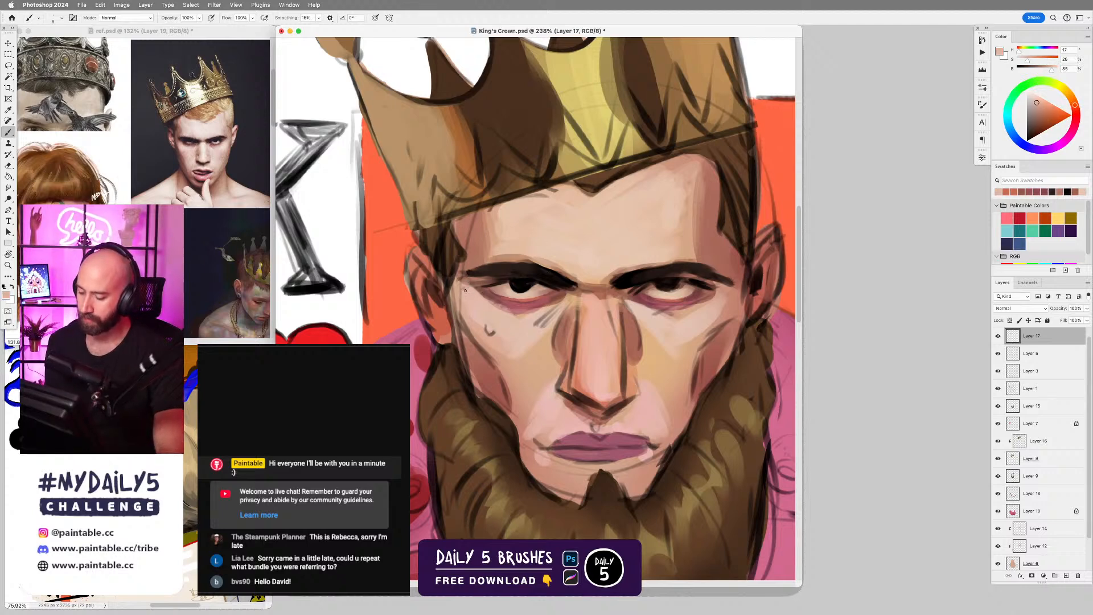
left_click(472, 262, "alt")
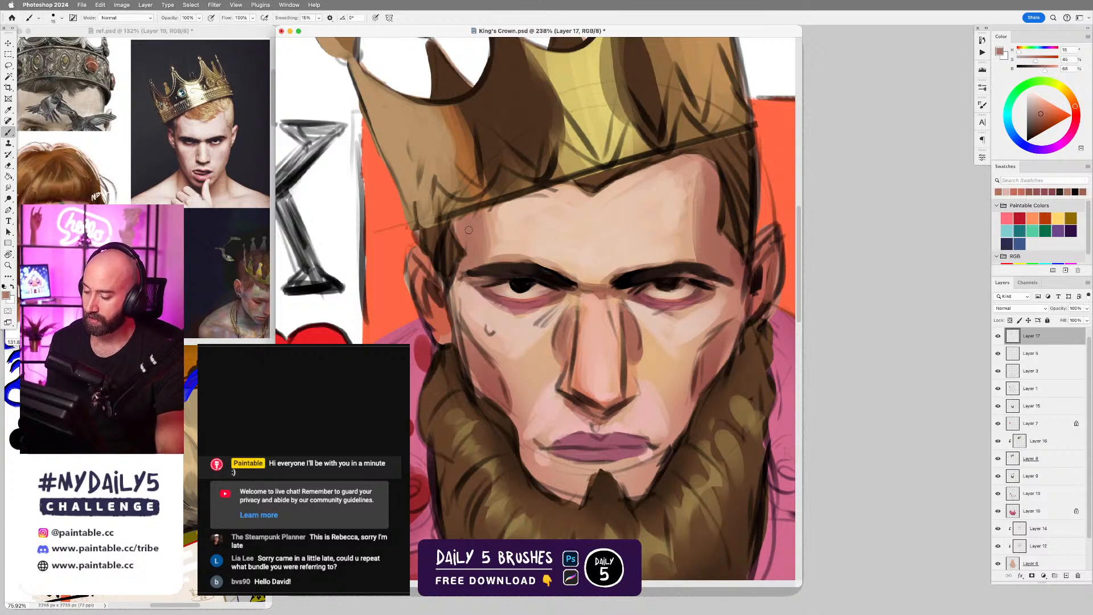
Paint over the sketch lines on the crown's lower corner above the teardrop-side temple with sampled browns and a larger brush.
left_click(451, 200, "alt")
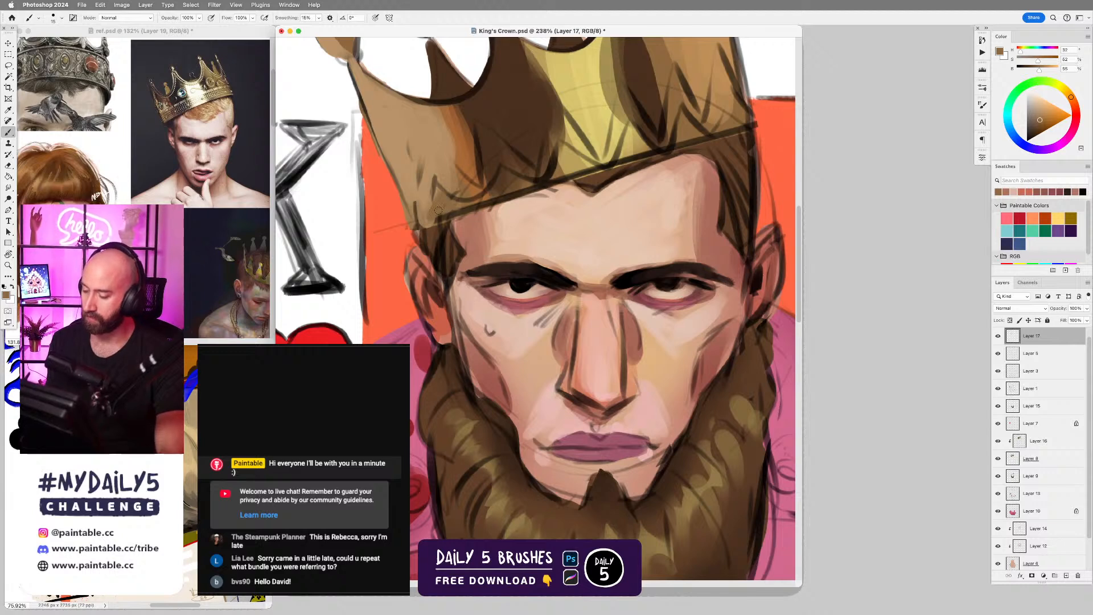
left_click(449, 217, "alt")
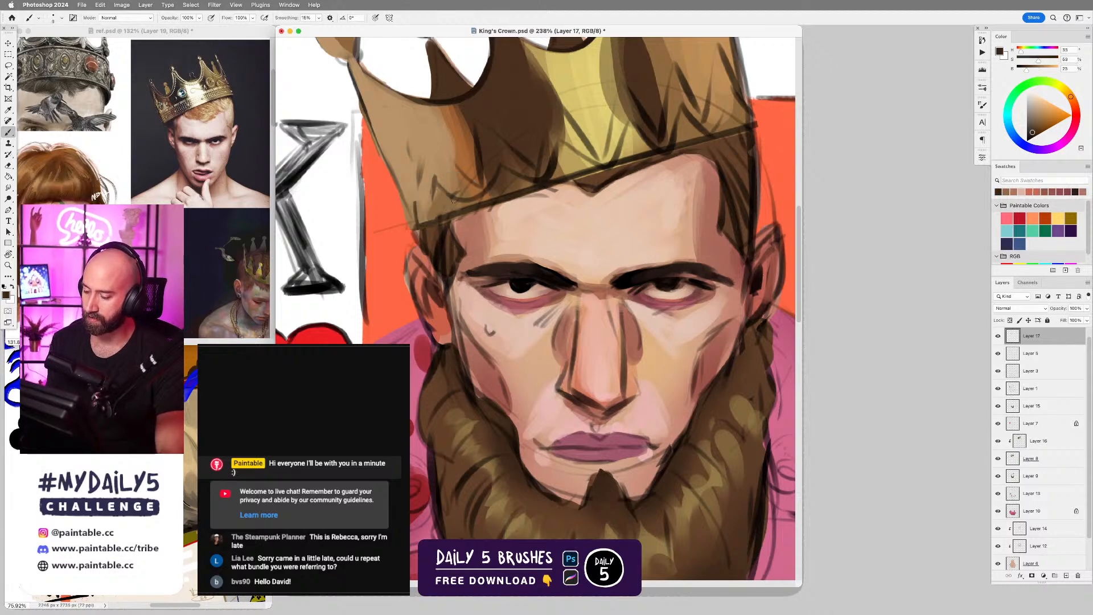
left_click(443, 199, "alt")
key("bracketright")
key("bracketright")
key("bracketright")
left_click_drag(434, 192, 431, 211)
left_click(426, 162, "alt")
left_click_drag(411, 145, 416, 217)
left_click_drag(432, 163, 434, 189)
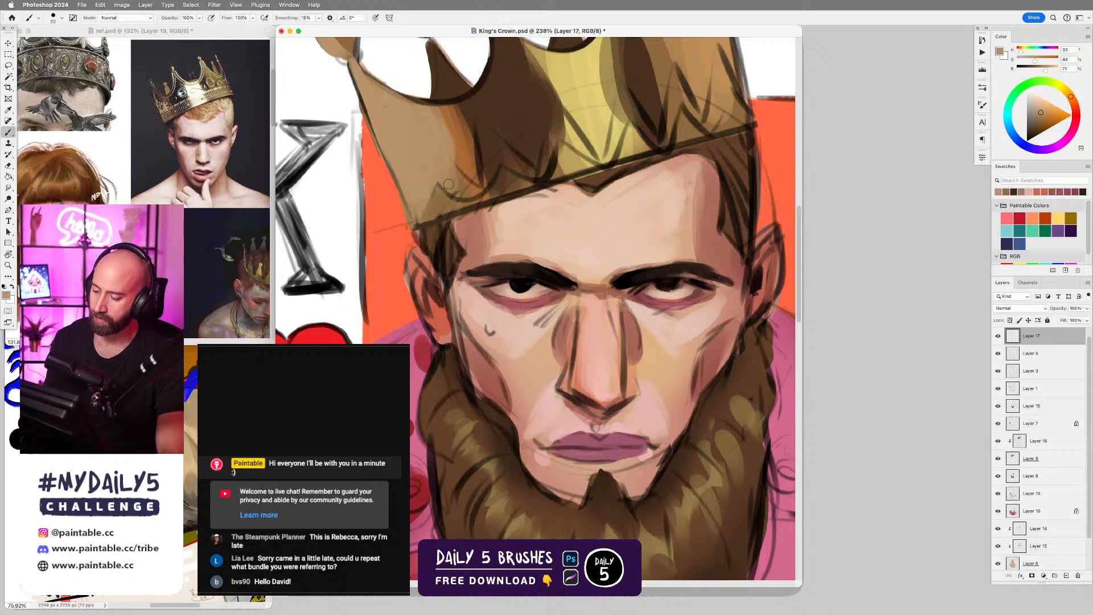
Clean up the crown's lower edge from the temple to the yellow section with sampled browns, and the forehead beneath it with sampled skin tones.
left_click(443, 209, "alt")
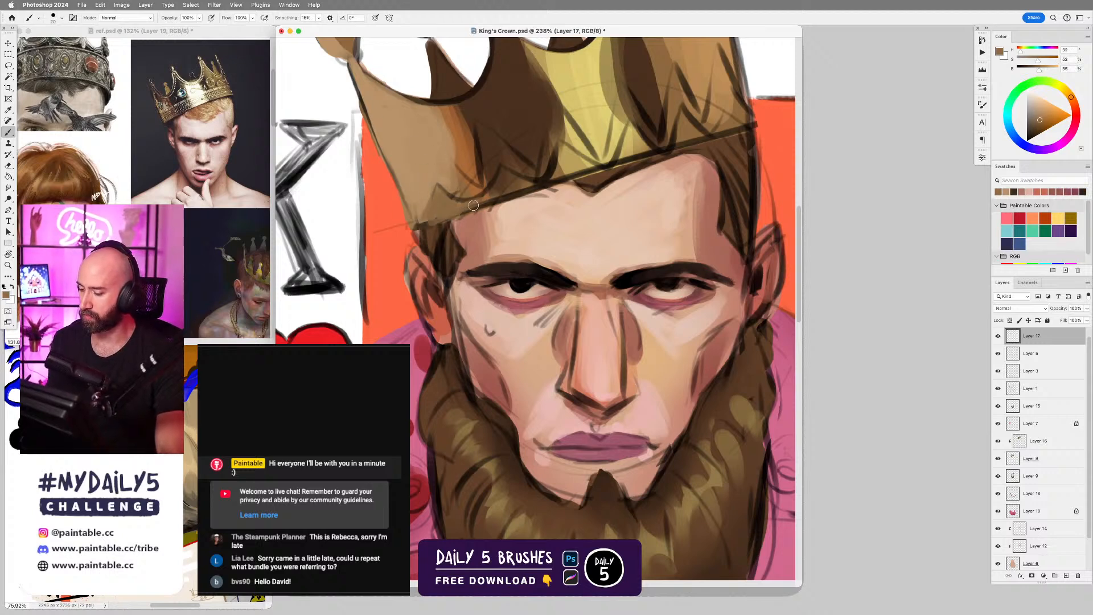
left_click(506, 182, "alt")
left_click_drag(494, 194, 509, 191)
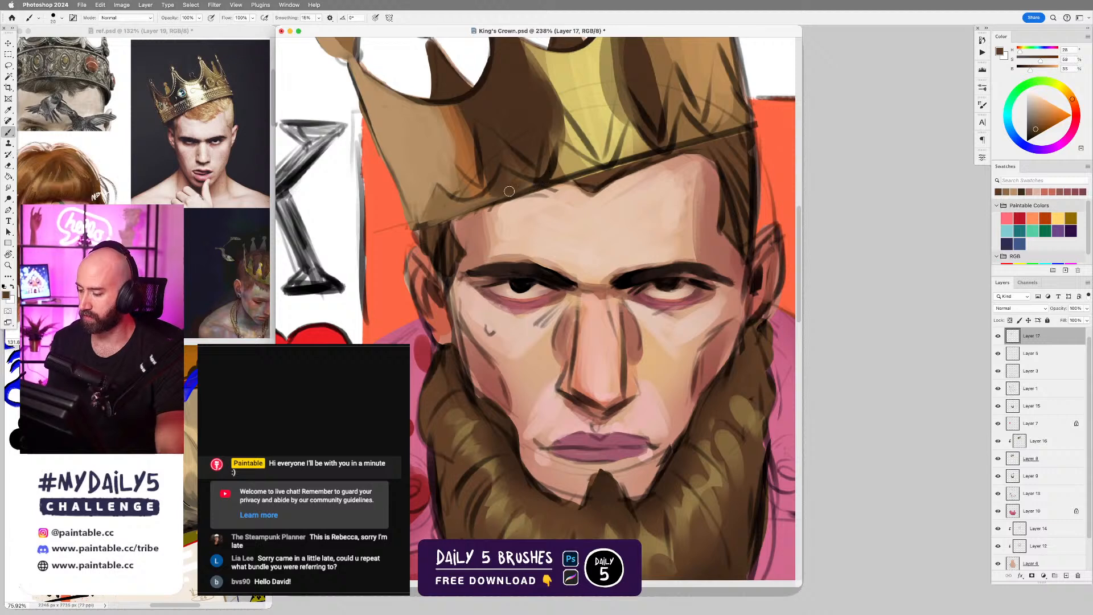
left_click(560, 161, "alt")
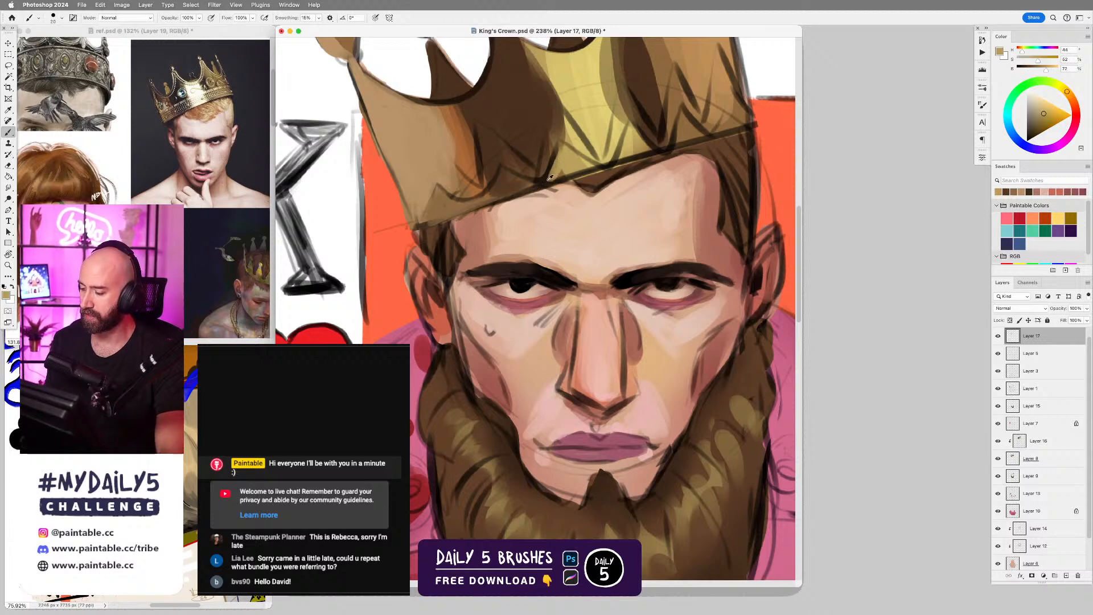
left_click(550, 139, "alt")
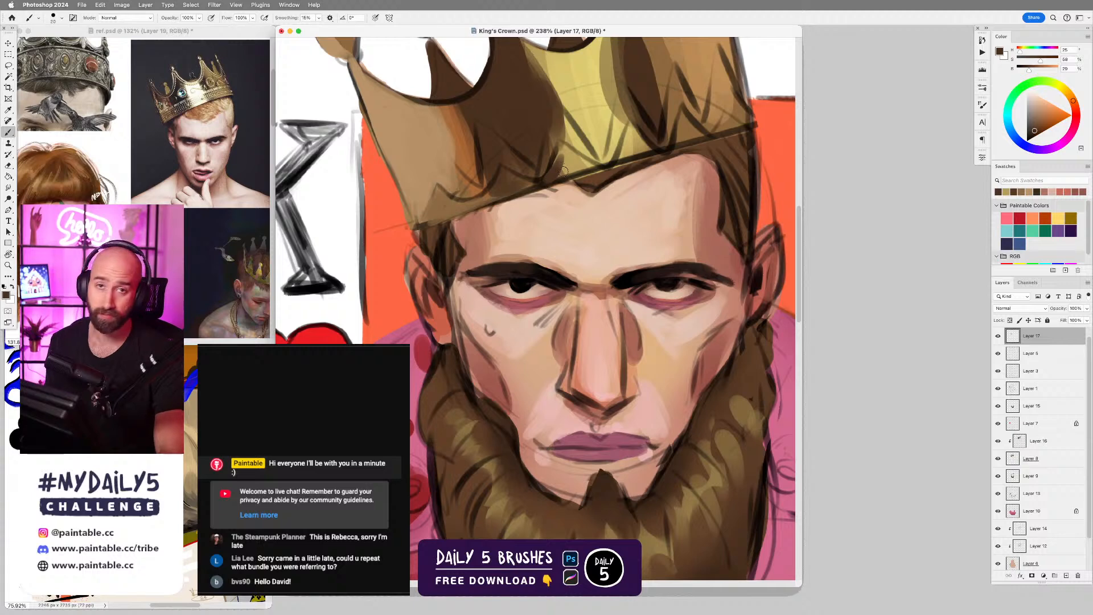
left_click(561, 169, "alt")
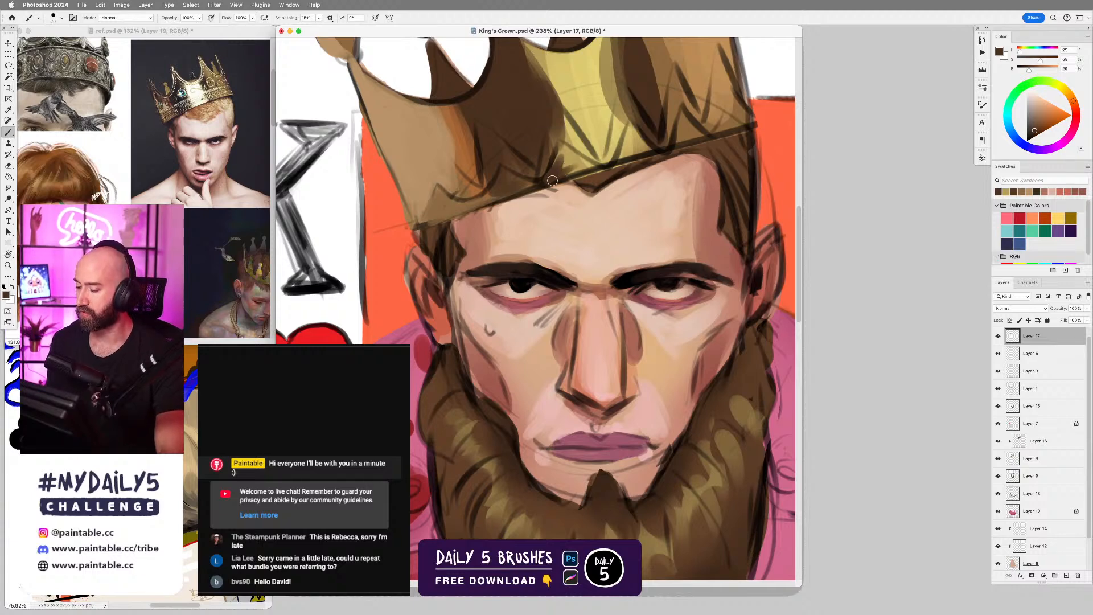
left_click(568, 187, "alt")
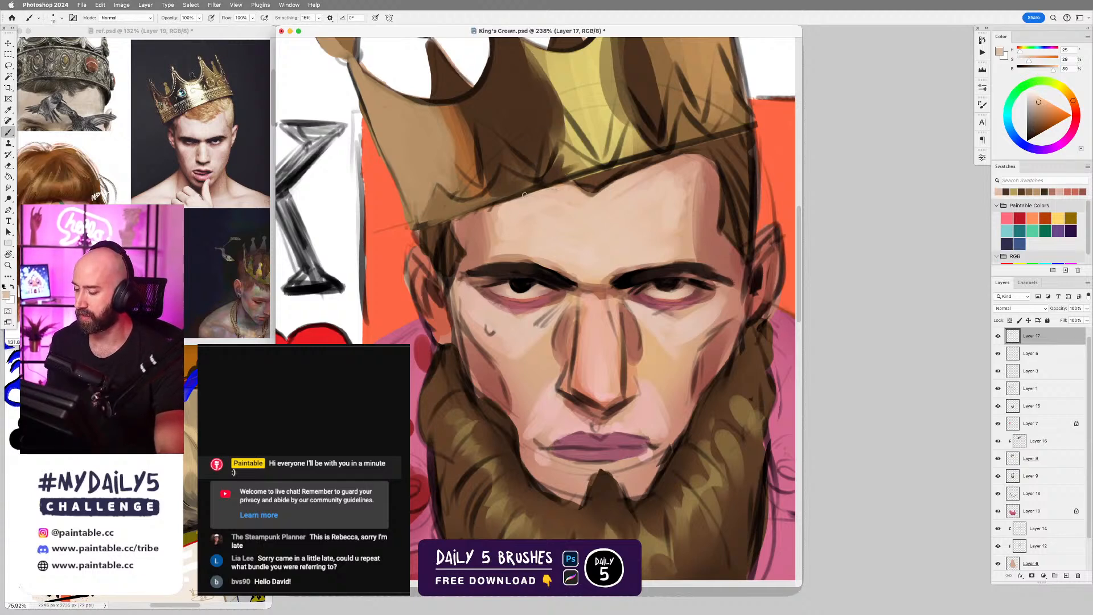
left_click(490, 210, "alt")
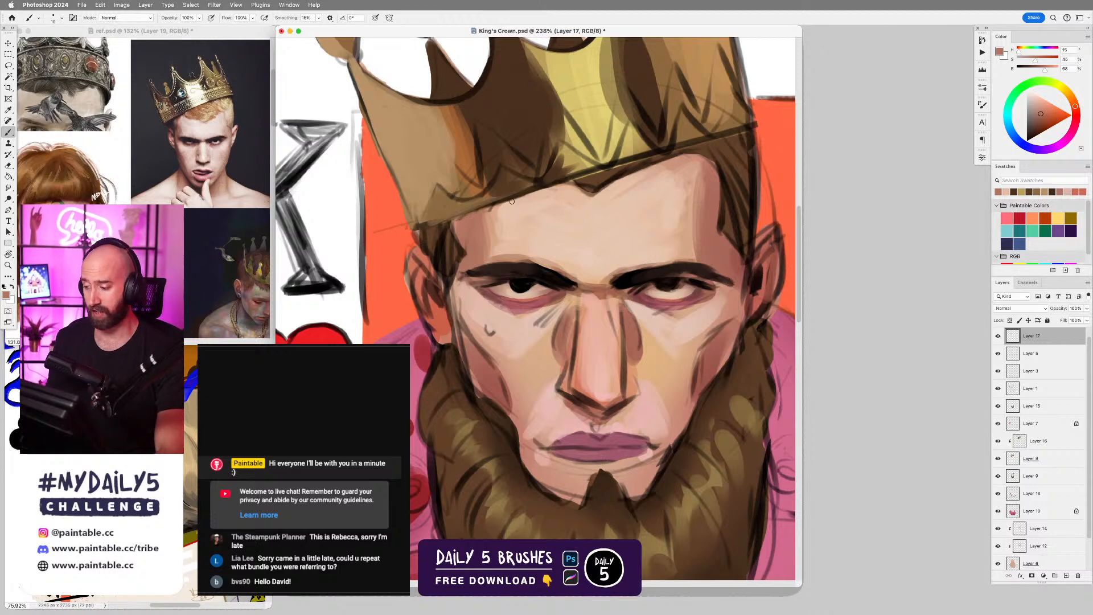
Try drawing a thin line along the crown's lower edge with sampled near-black, undoing each attempt.
left_click(633, 142, "alt")
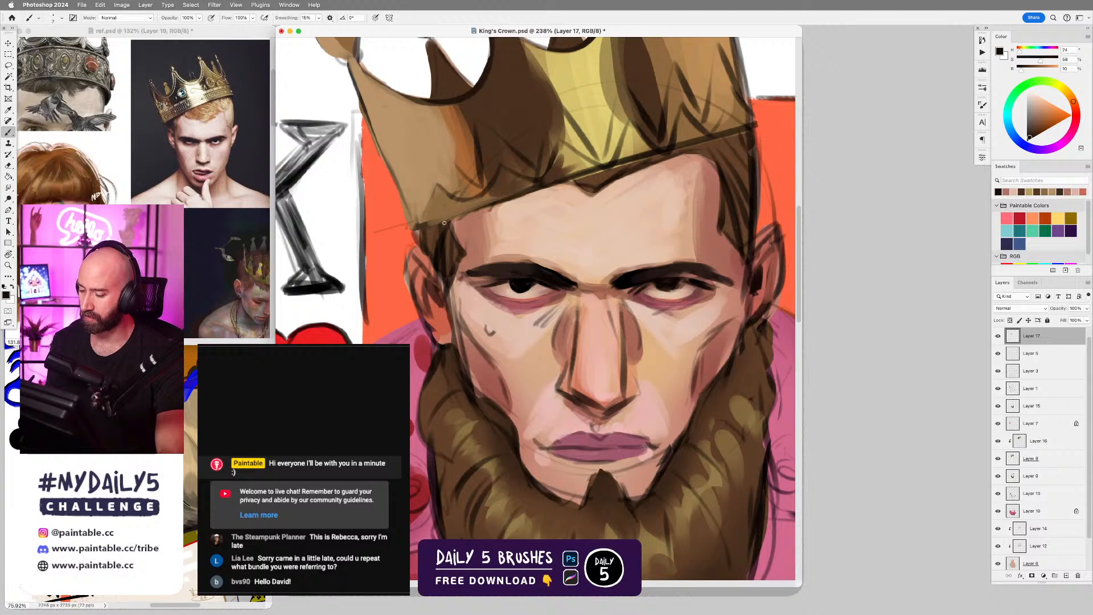
left_click_drag(427, 228, 552, 189)
key("super+z")
left_click_drag(428, 228, 653, 153)
key("super+z")
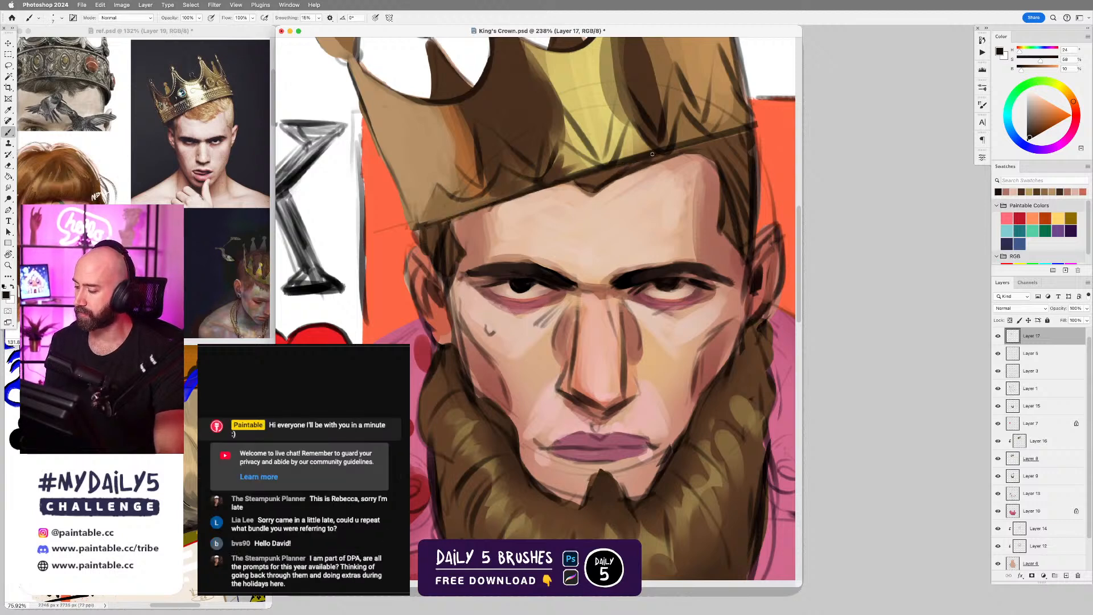
Sample the dark brown hair colour and touch up the hair beneath the crown's lower edge.
left_click(740, 138, "alt")
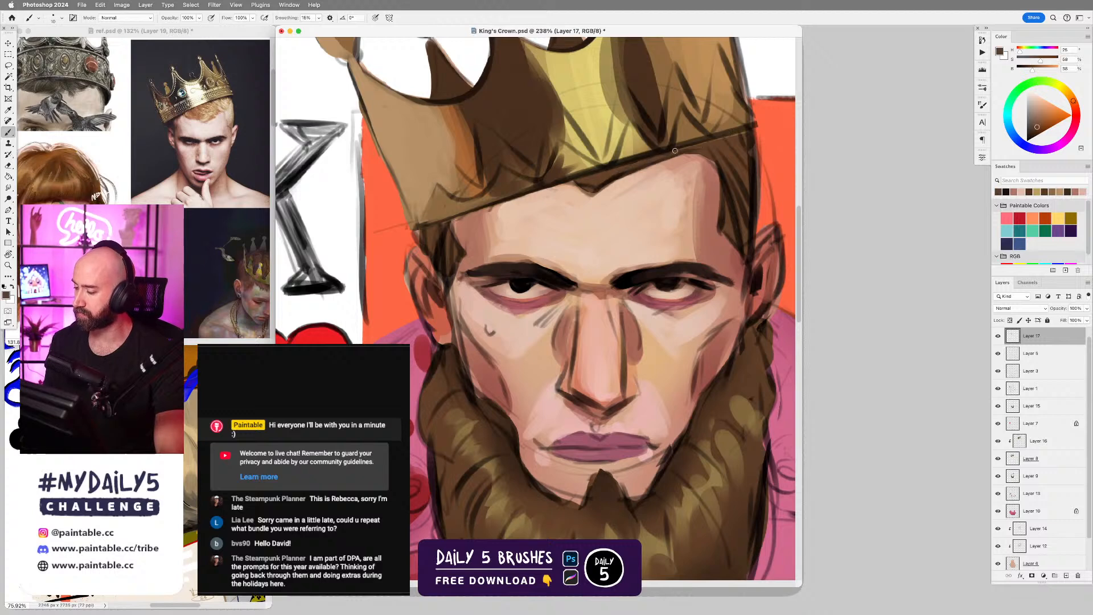
Sample the nose-side skin tones and a muted greyish pink to rework the shading beside the nose bridge on the teardrop side.
left_click_drag(649, 325, 680, 307)
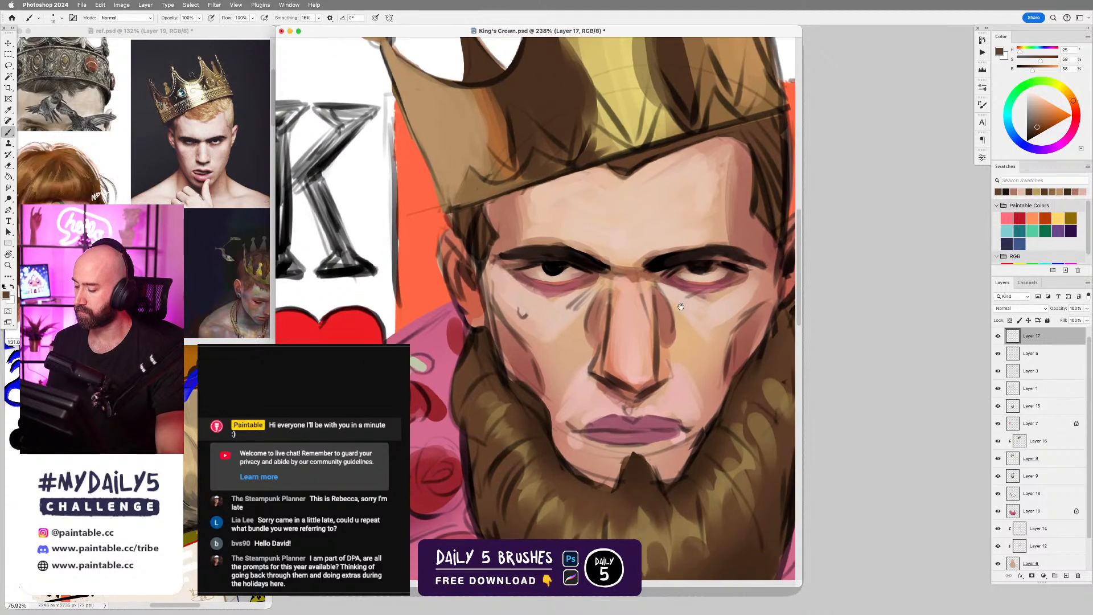
left_click(597, 308, "alt")
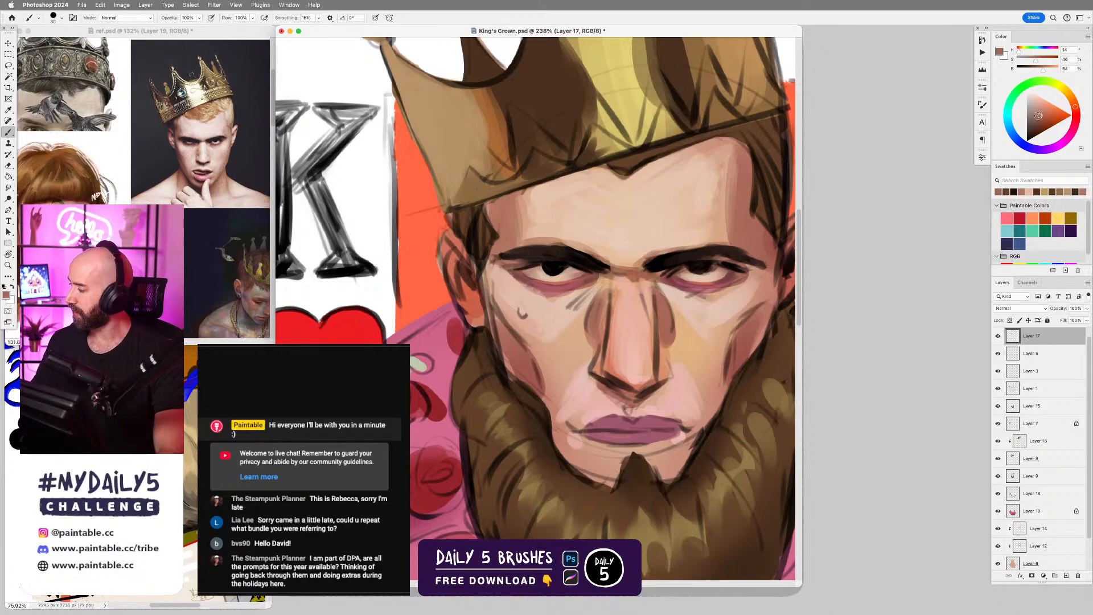
left_click(1031, 107)
key("bracketleft")
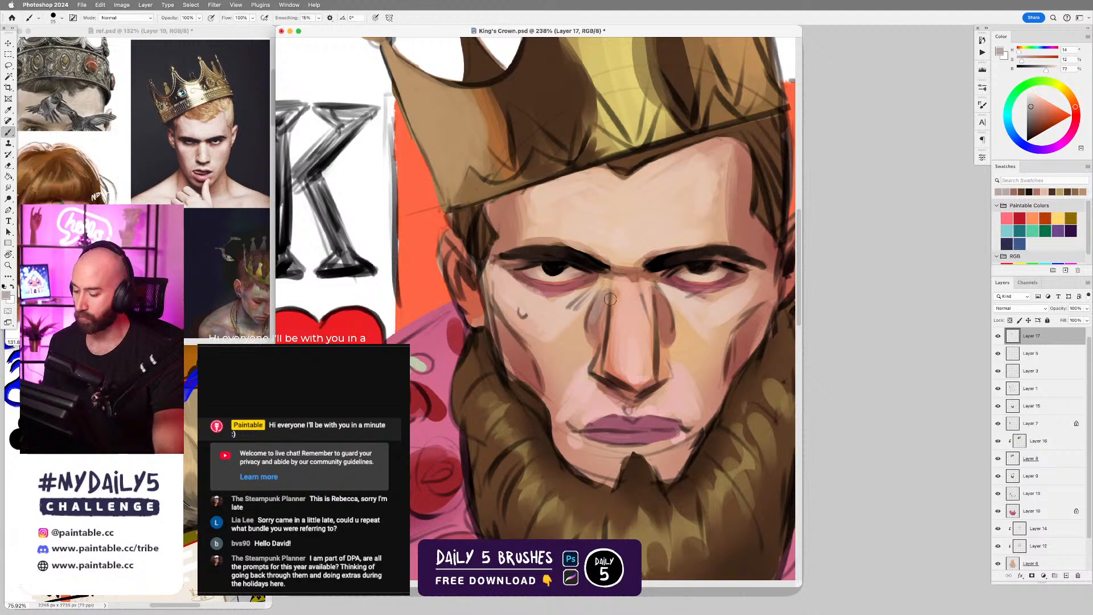
left_click(595, 325, "alt")
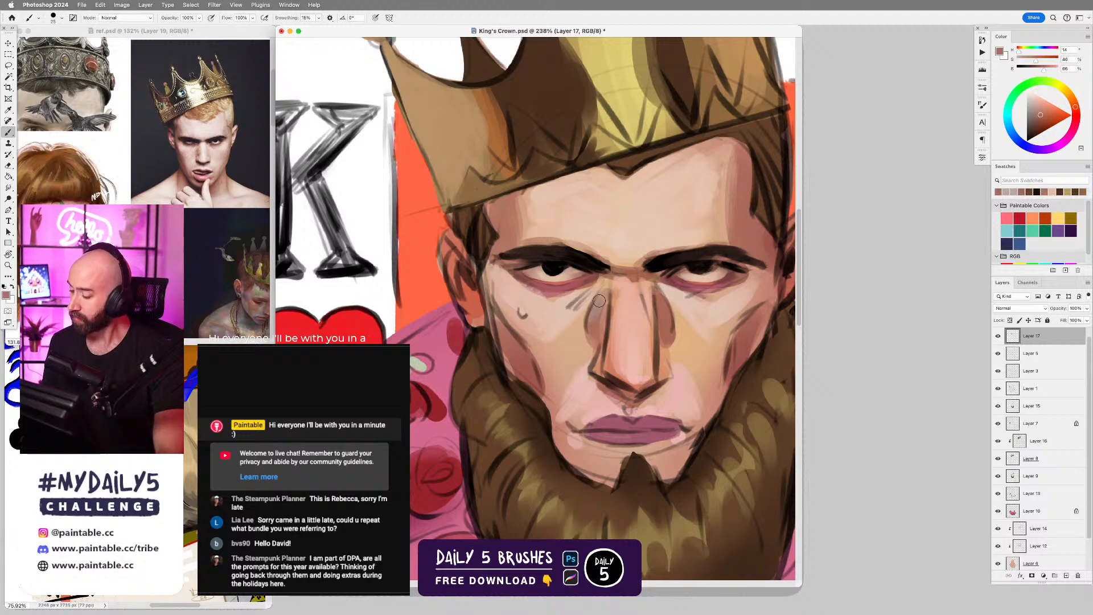
left_click(596, 310, "alt")
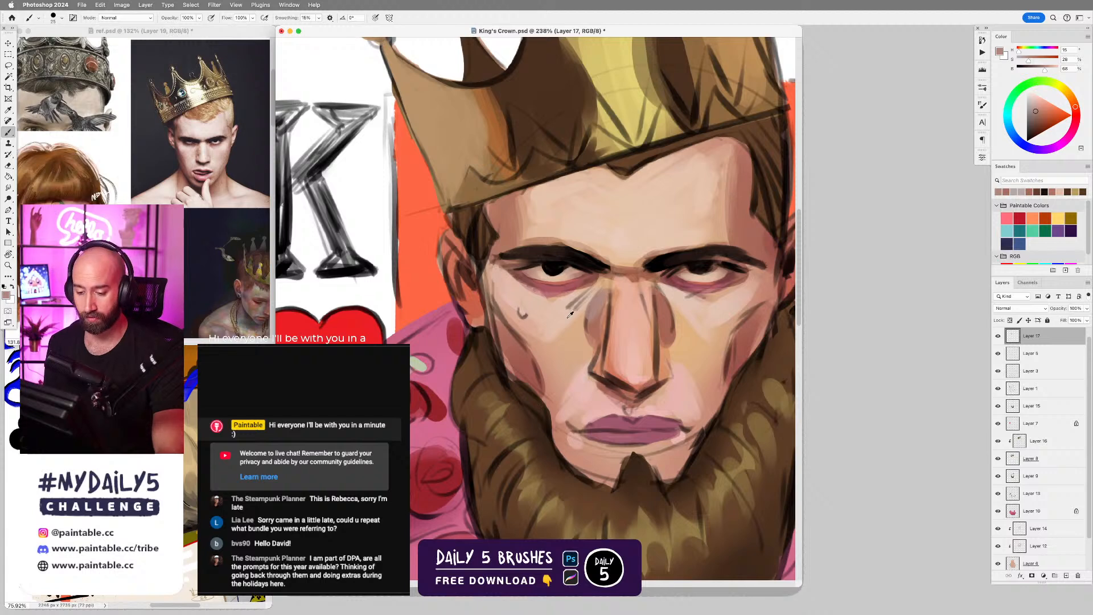
Paint over the sketch lines beneath the inner eye corner and the teardrop mark with sampled cheek tones, enlarging the brush for the teardrop.
left_click(571, 309, "alt")
key("bracketleft")
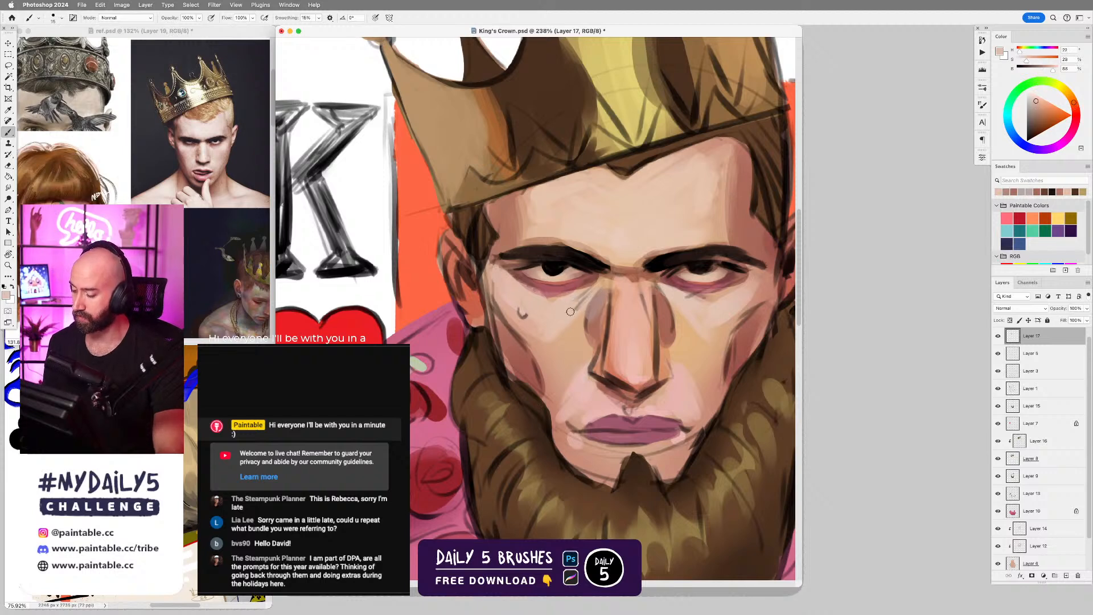
left_click_drag(570, 311, 595, 290)
left_click(540, 311, "alt")
key("bracketright")
key("bracketright")
key("bracketright")
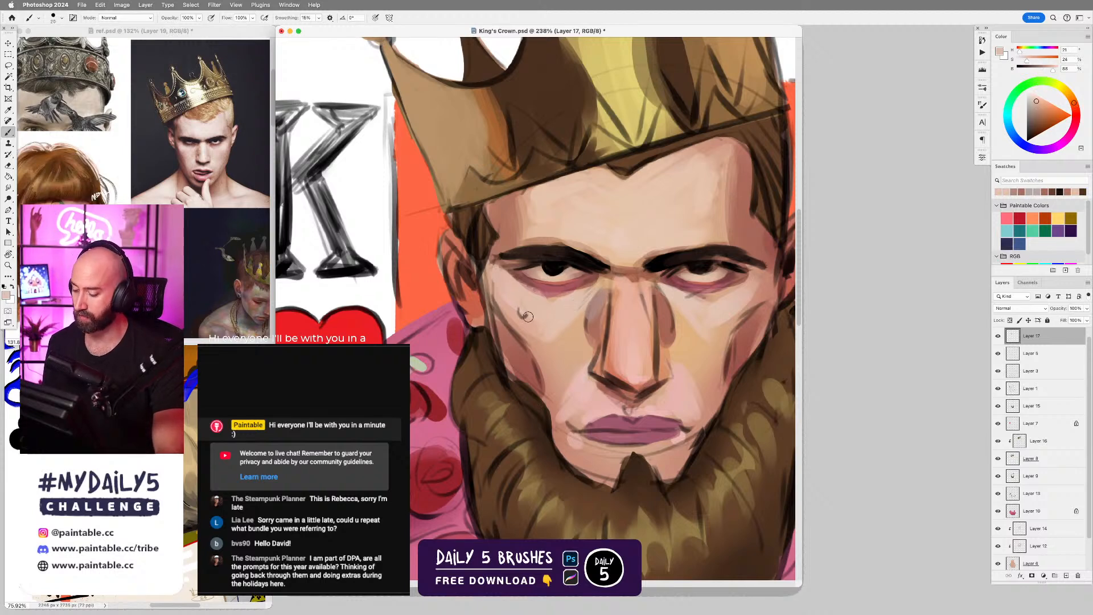
left_click_drag(523, 314, 514, 308)
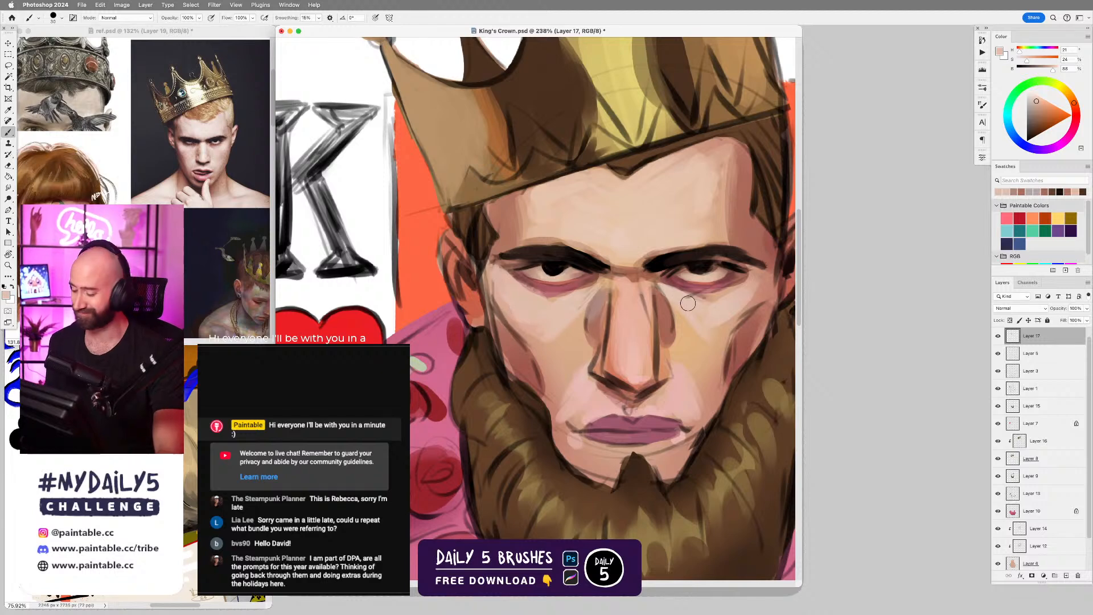
Rework the outer edge of the teardrop-side cheek with deeper red and muted shadow tones, following it down to the beard.
left_click(531, 348, "alt")
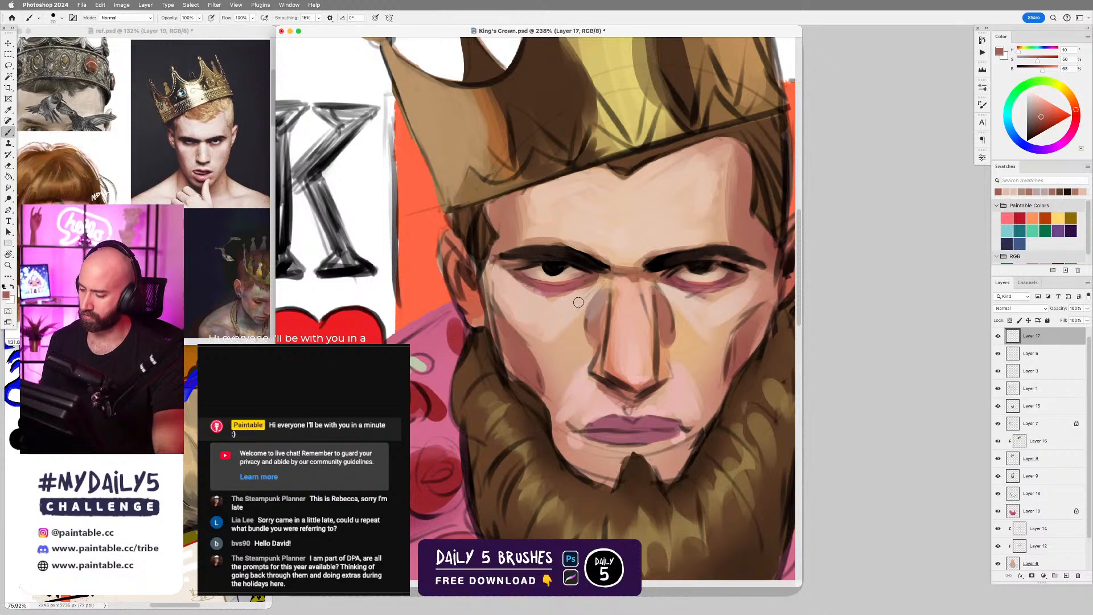
left_click(1047, 122)
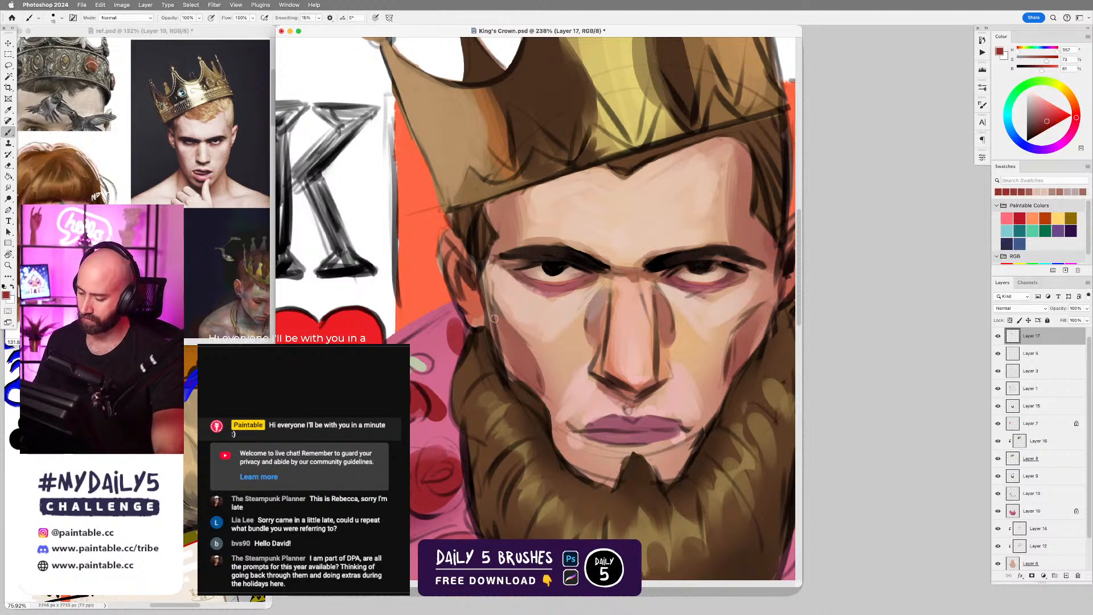
mouse_move(494, 318)
left_mouse_down()
mouse_move(518, 370)
mouse_move(497, 322)
mouse_move(536, 380)
mouse_move(535, 347)
mouse_move(515, 347)
mouse_move(526, 375)
mouse_move(493, 321)
mouse_move(523, 383)
left_mouse_up()
left_click(1035, 120)
key("bracketright")
key("bracketright")
left_click(530, 391, "alt")
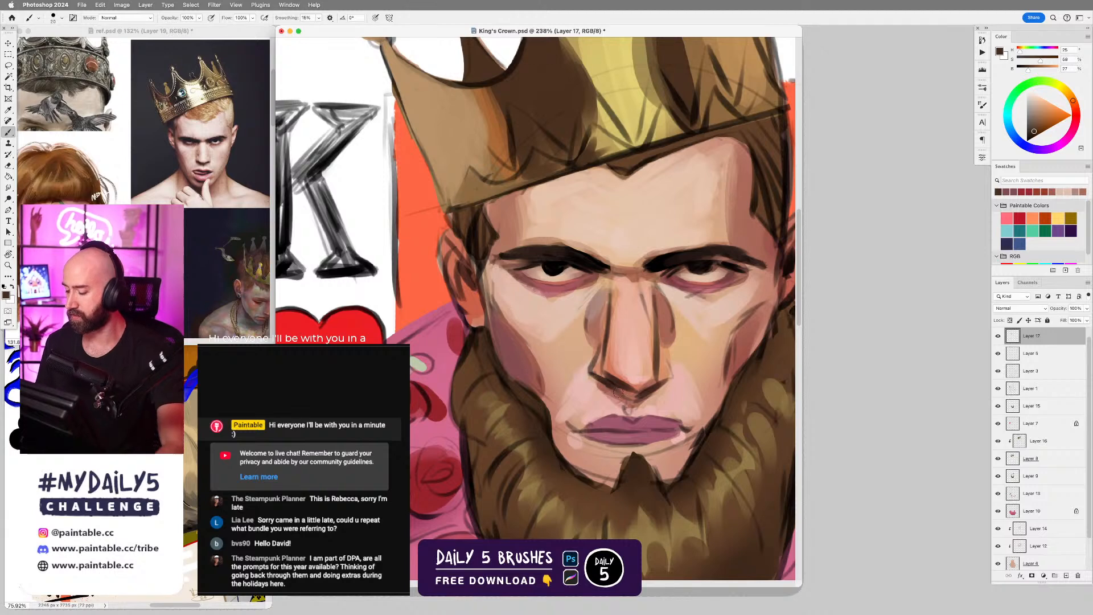
Paint over the sketch lines on the far temple and cheek with sampled forehead and cheek tones, and fill the cheek hollow with sampled shadow.
scroll(630, 396, "down", 5)
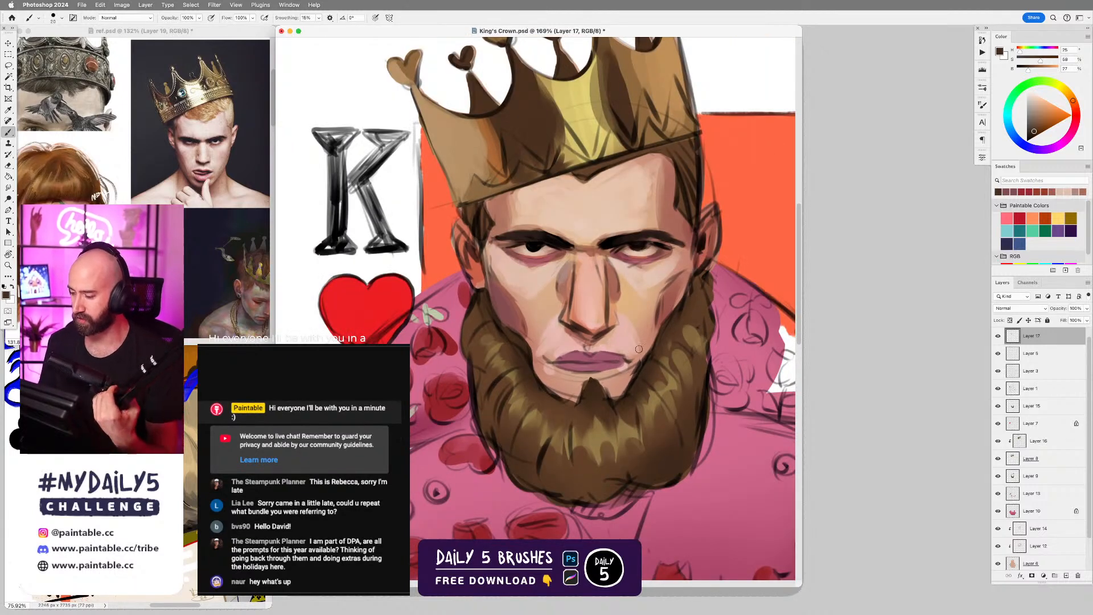
left_click(643, 189, "alt")
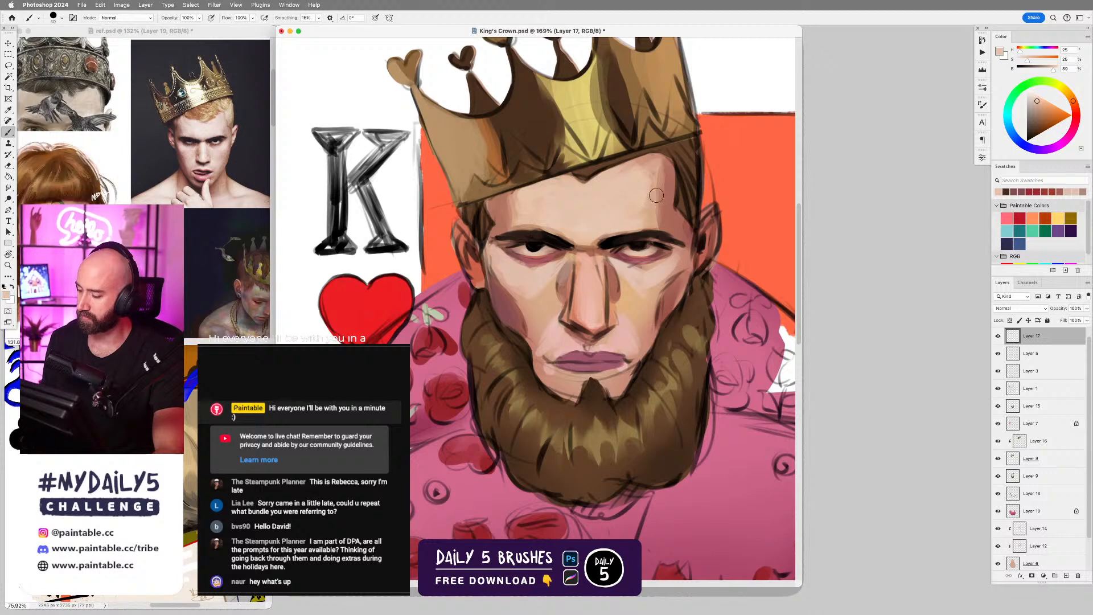
left_click(534, 281, "alt")
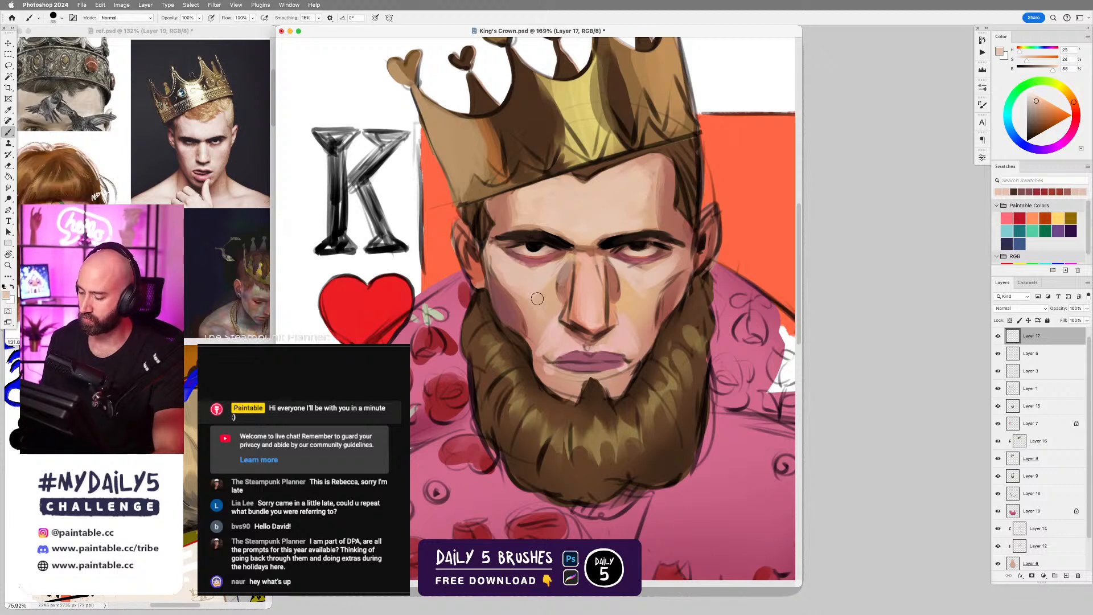
left_click(656, 273, "alt")
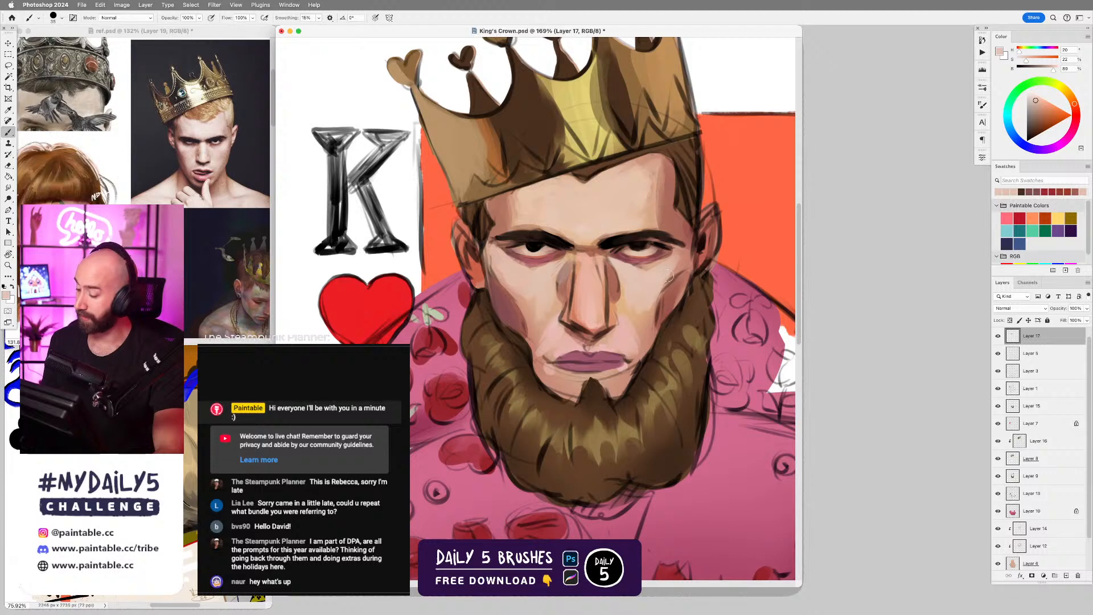
left_click(514, 309, "alt")
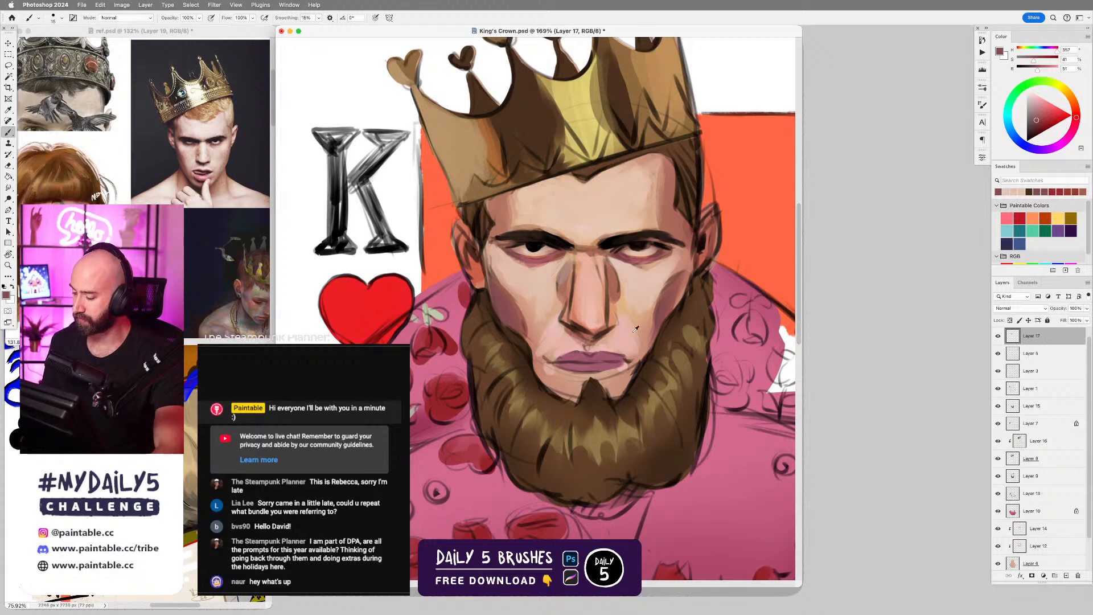
Sample the lip colour and refine the lips, drawing their parting line with a smaller brush in progressively darker reds.
left_click(562, 354, "alt")
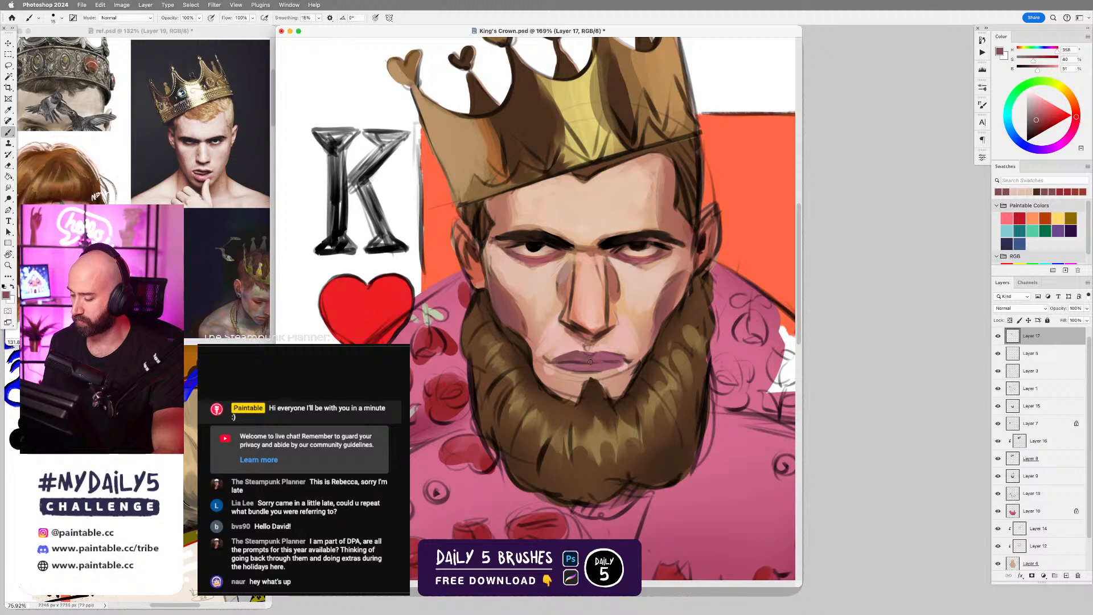
left_click(1037, 130)
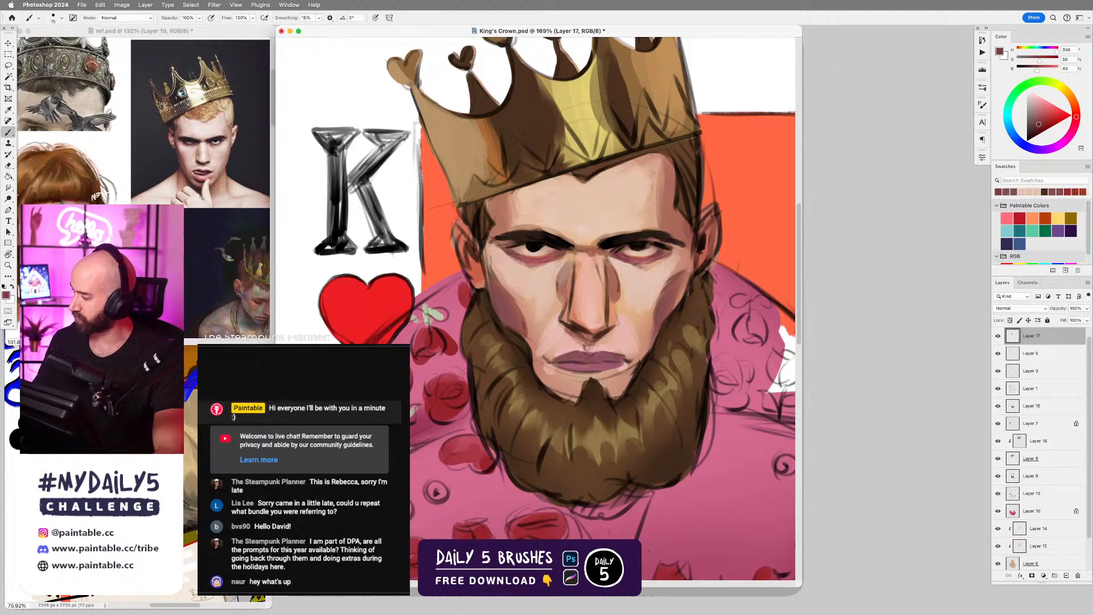
key("[")
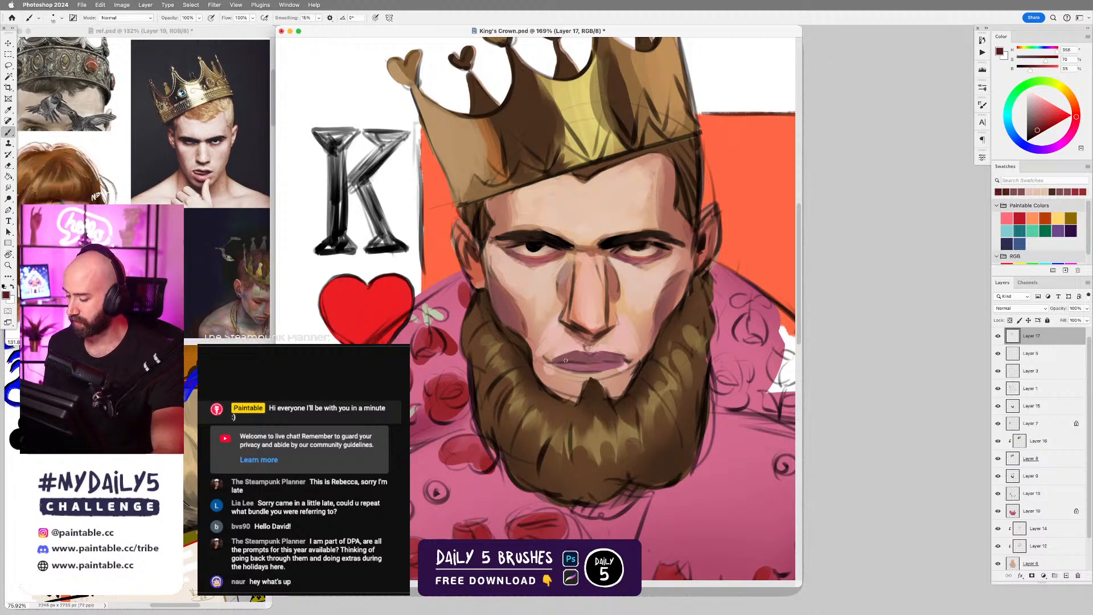
left_click(1032, 133)
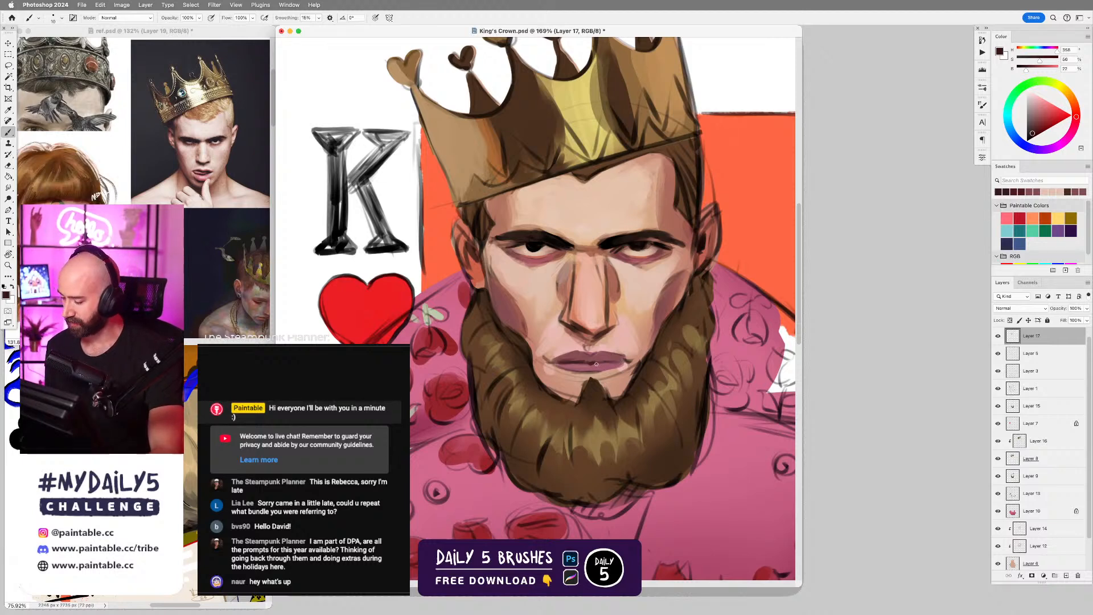
left_click_drag(603, 361, 629, 361)
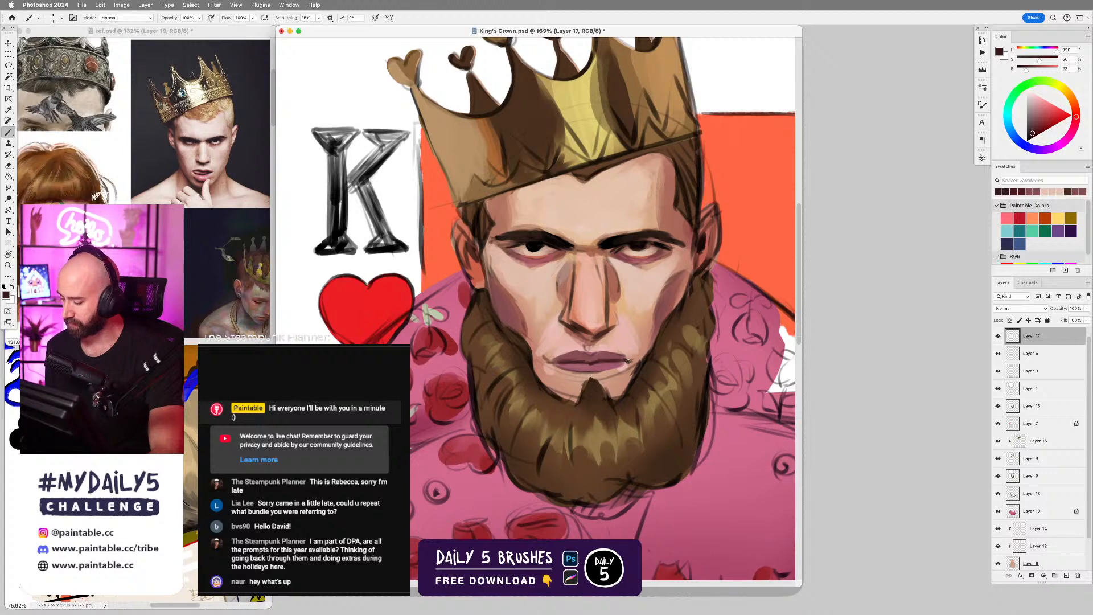
Sample the reddish skin tone at the mouth corner and blend the skin around the mouth with a larger brush.
left_click(549, 355, "alt")
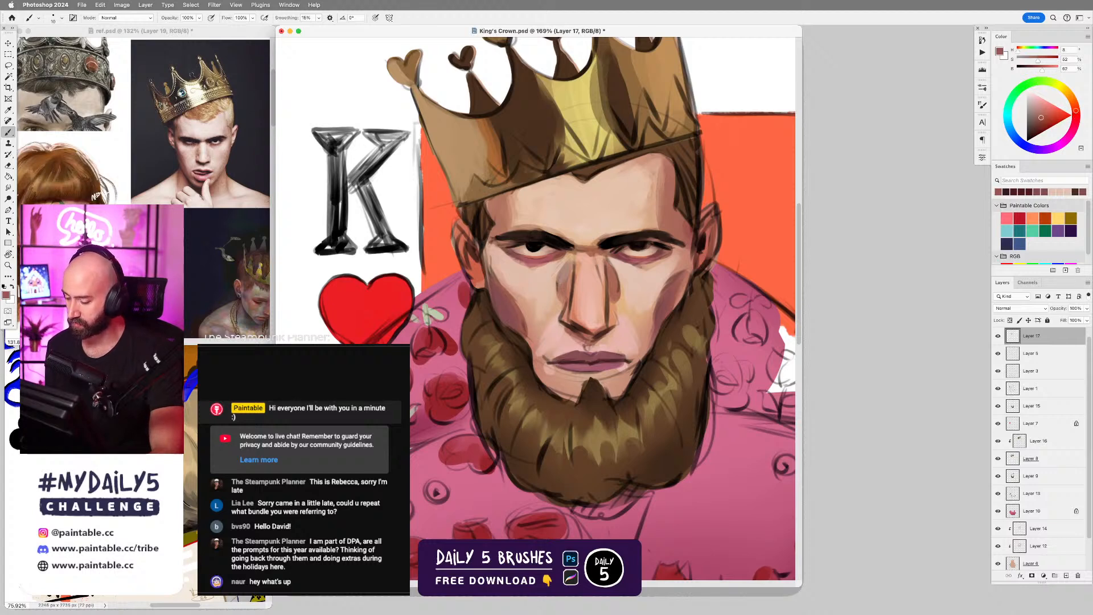
key("]")
key("]")
key("]")
key("]")
key("]")
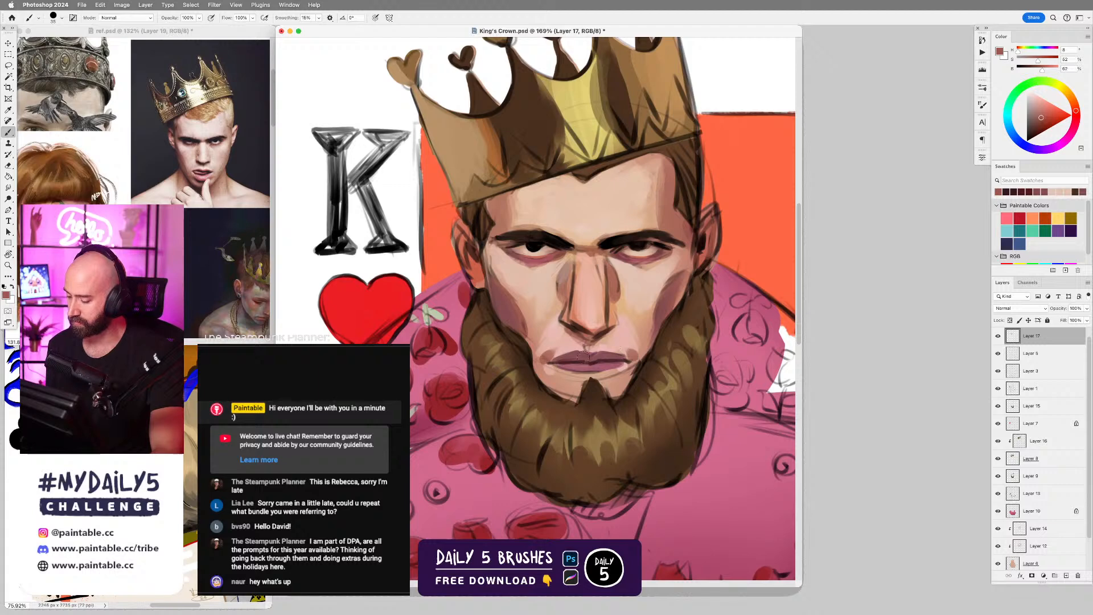
key("r")
left_click_drag(625, 348, 660, 362)
key("b")
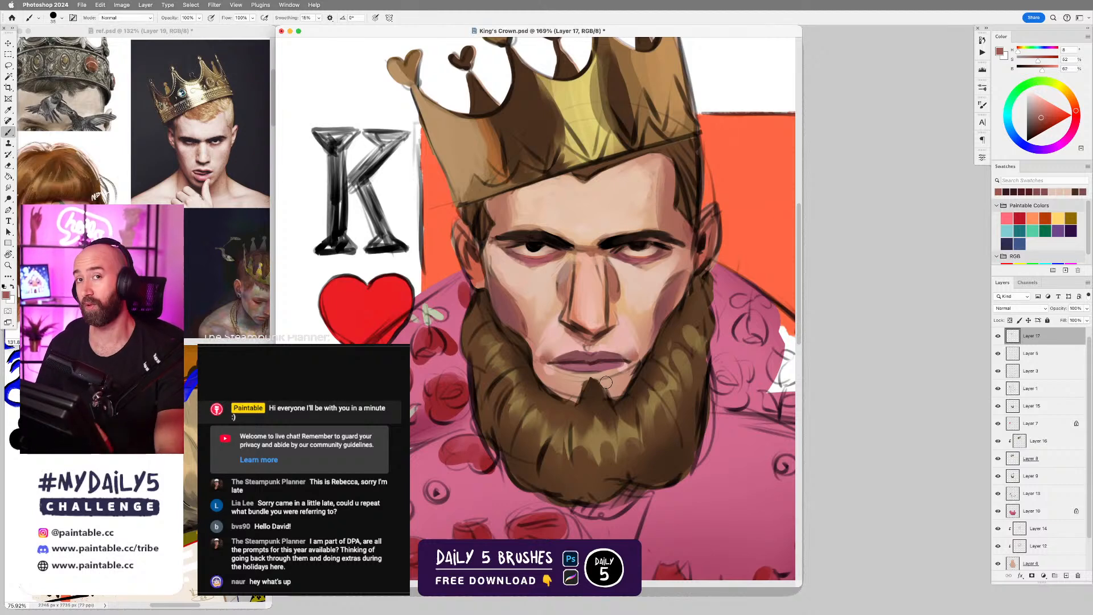
Refine the nose bridge and nostril sides with sampled light and reddish skin tones and a smaller brush.
left_click(561, 273, "alt")
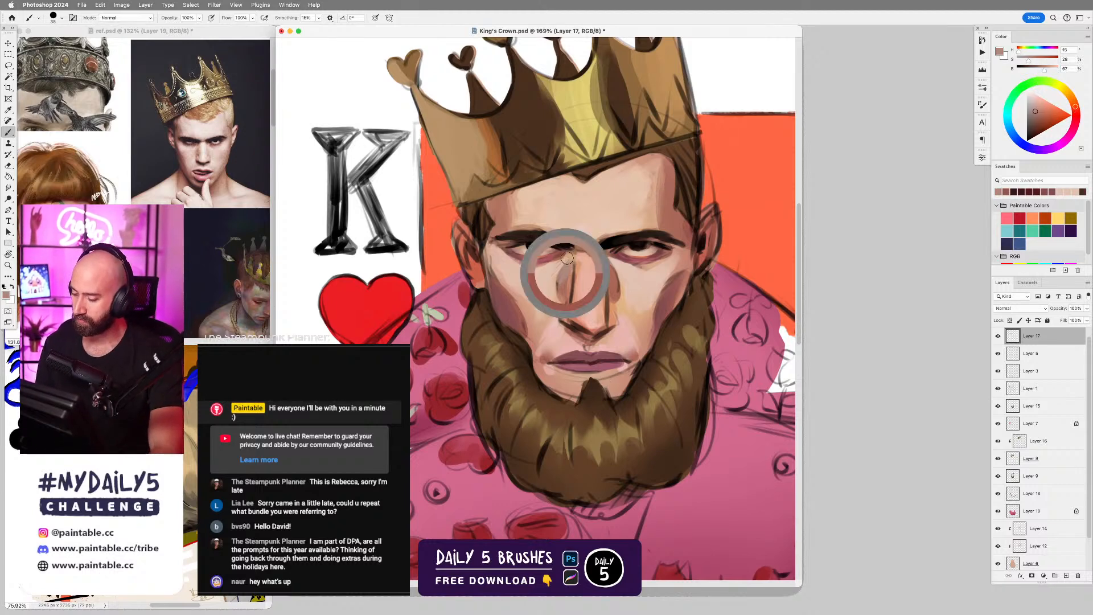
key("bracketleft")
key("bracketleft")
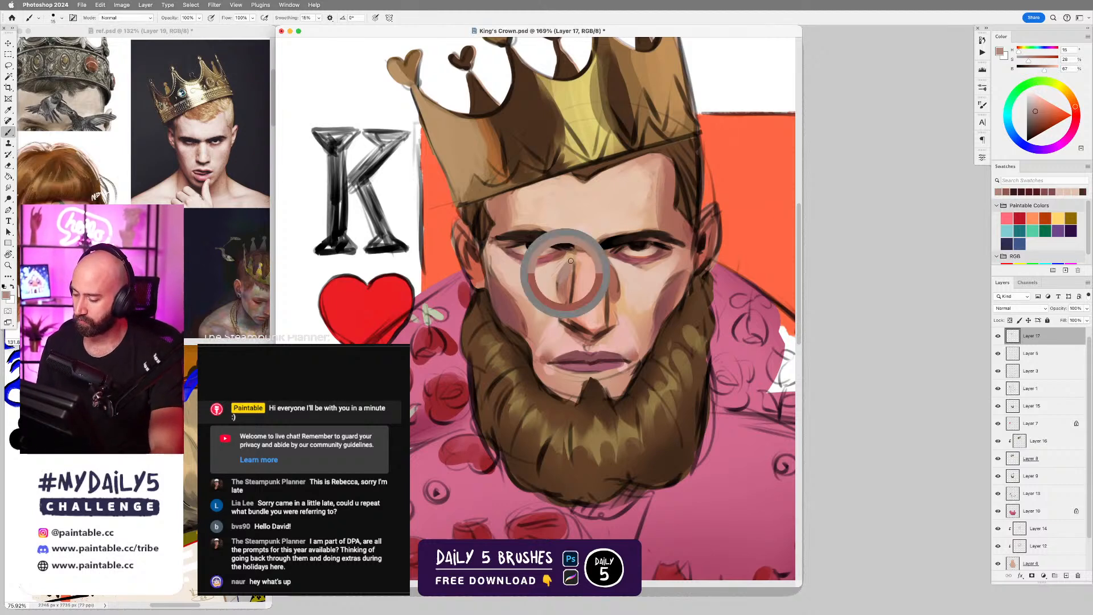
left_click(624, 268, "alt")
left_click_drag(590, 260, 594, 284)
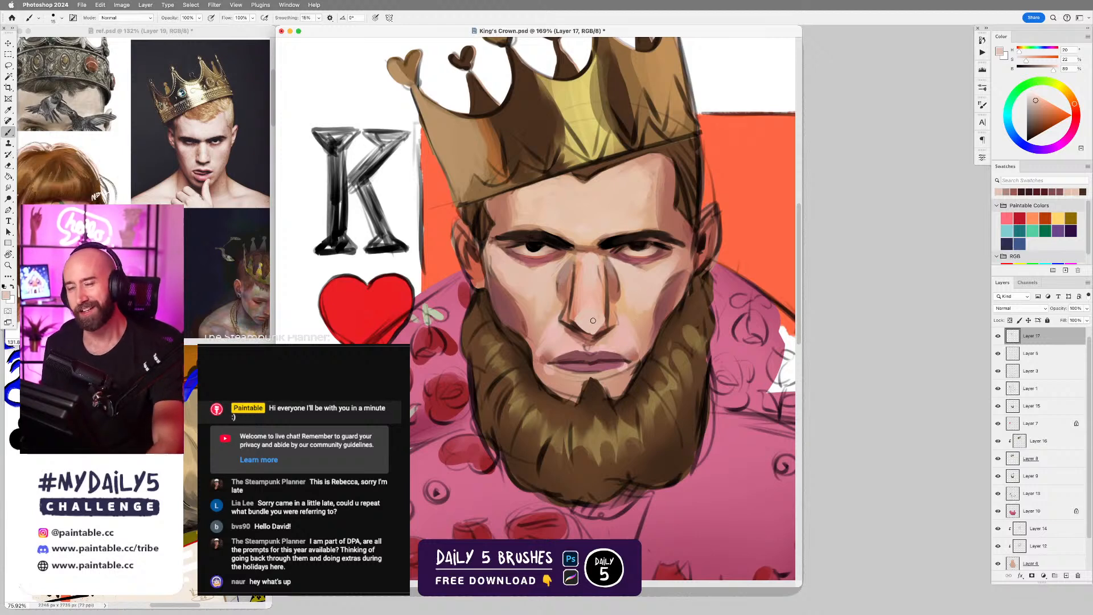
left_click(565, 310, "alt")
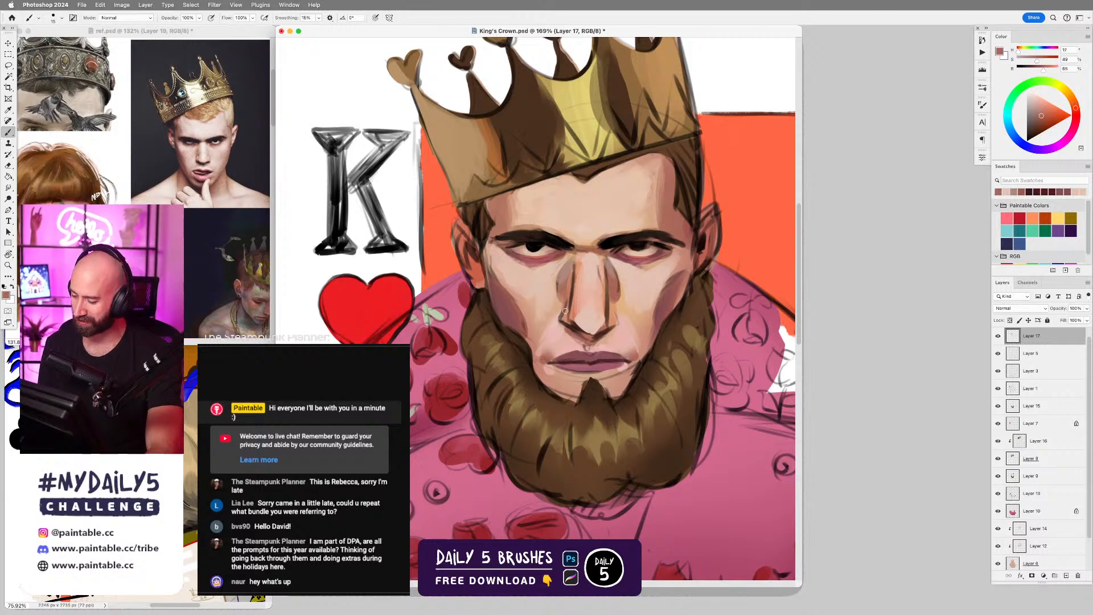
mouse_move(566, 311)
left_mouse_down()
mouse_move(577, 290)
mouse_move(612, 323)
left_mouse_up()
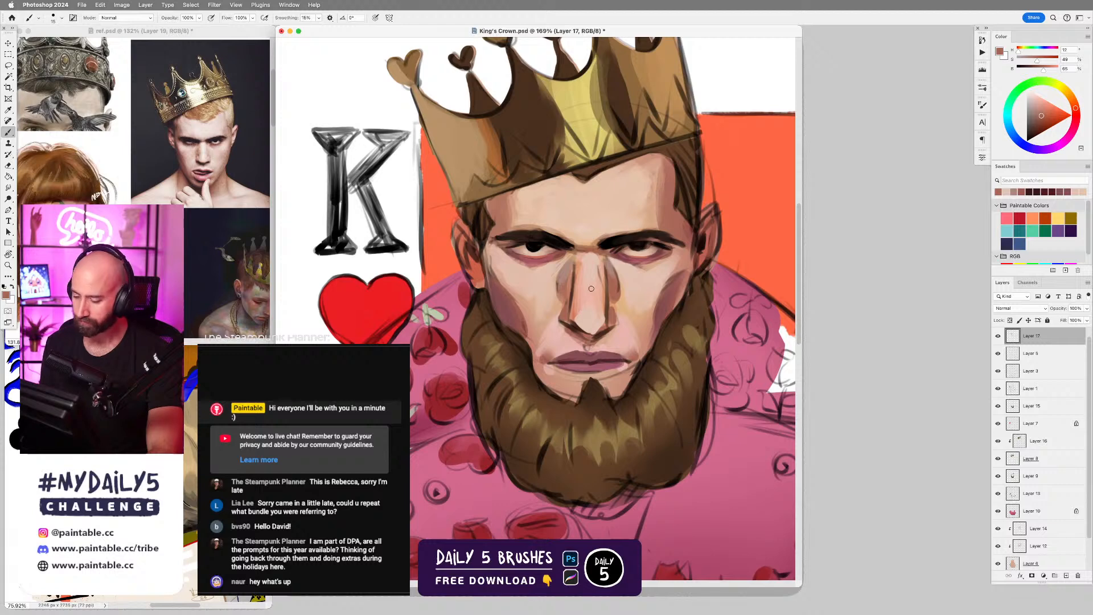
Add fine pale pink highlights around both nostrils and beneath the inner corner of the teardrop-side eye.
left_click(564, 337, "alt")
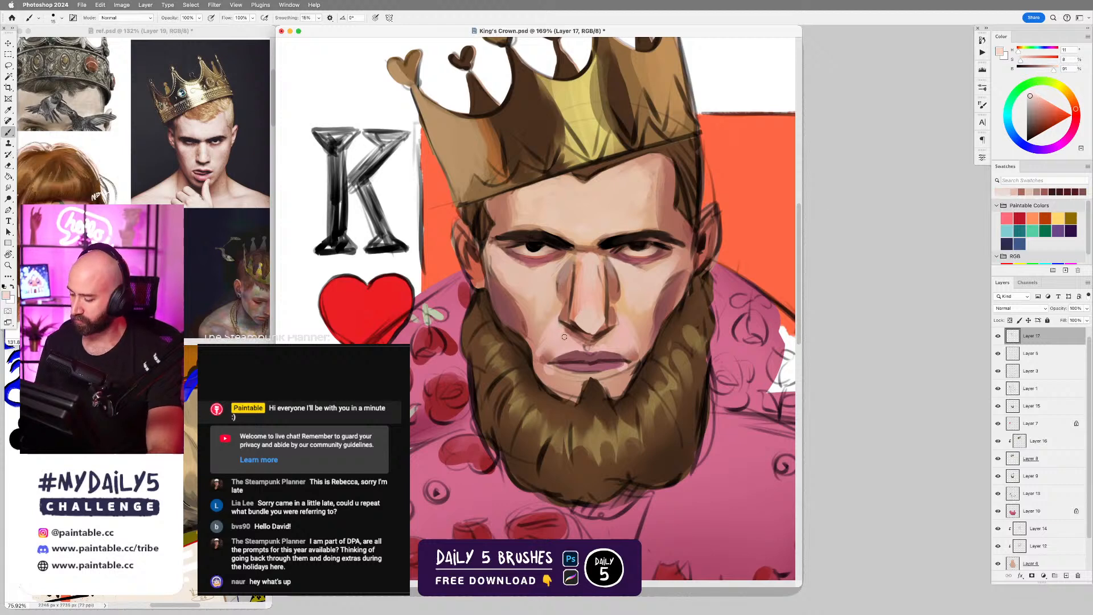
mouse_move(556, 315)
left_mouse_down()
mouse_move(565, 332)
mouse_move(622, 329)
left_mouse_up()
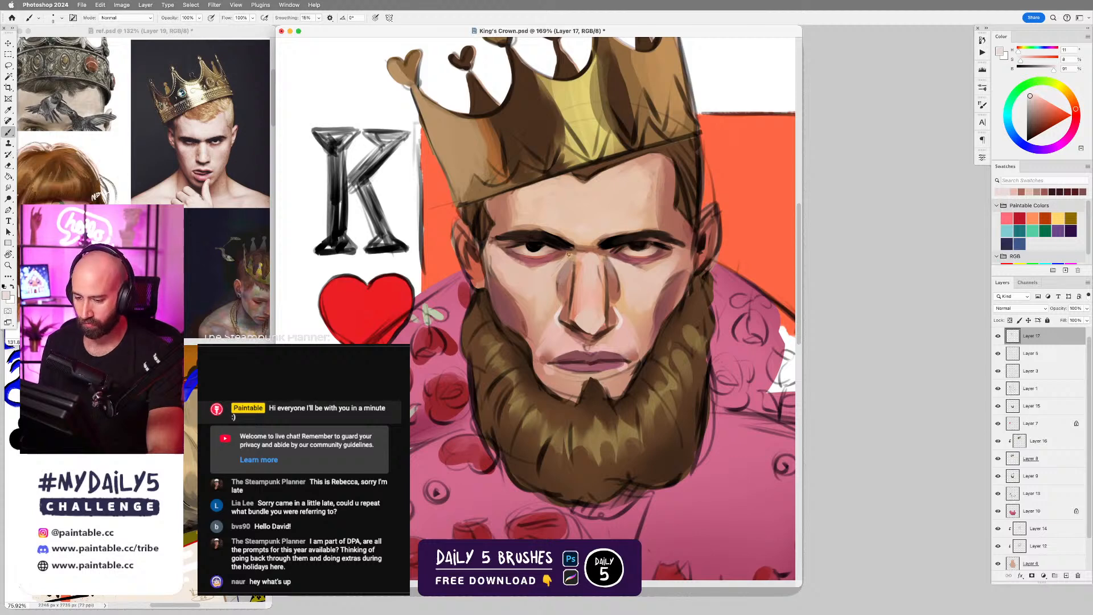
left_click_drag(560, 261, 550, 271)
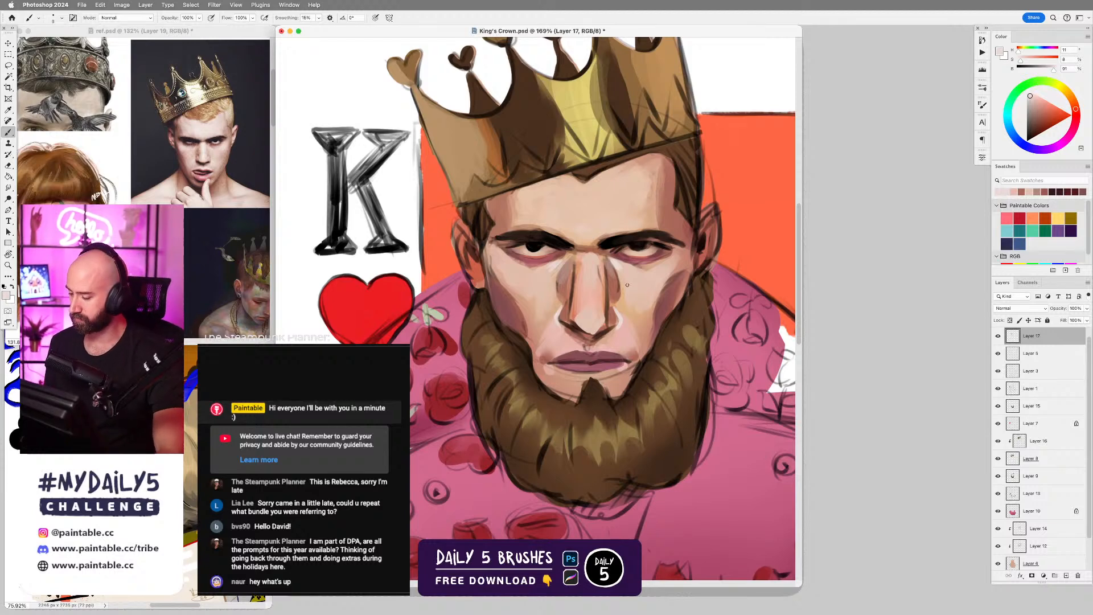
left_click(622, 321, "alt")
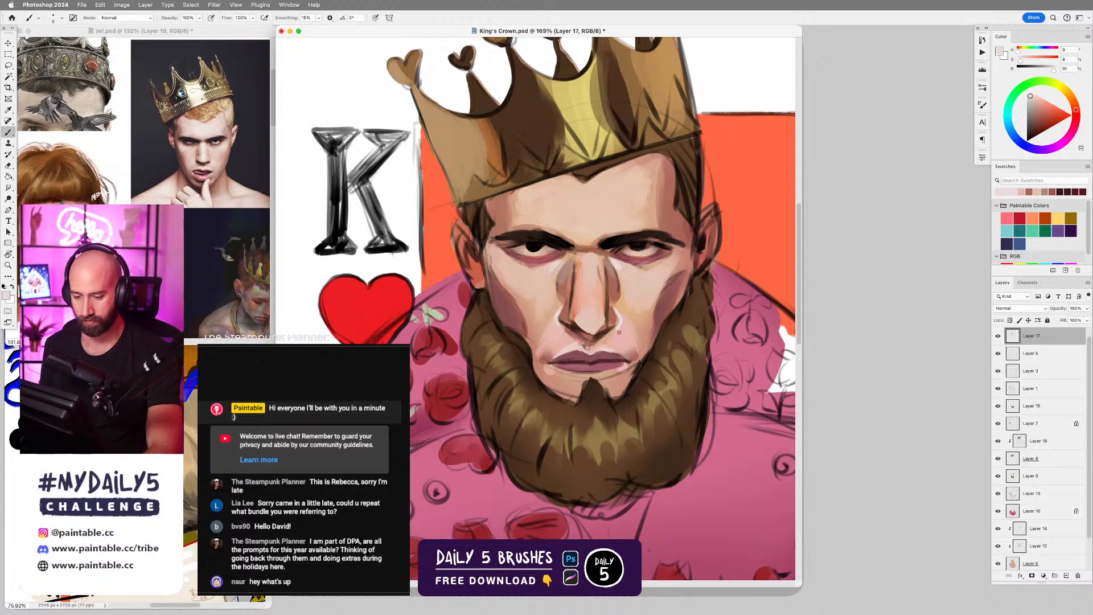
Refine the shading along the sides of the nose bridge with a smaller brush, using sampled dark reddish and light pink skin tones.
left_click(584, 333, "alt")
key("bracketleft")
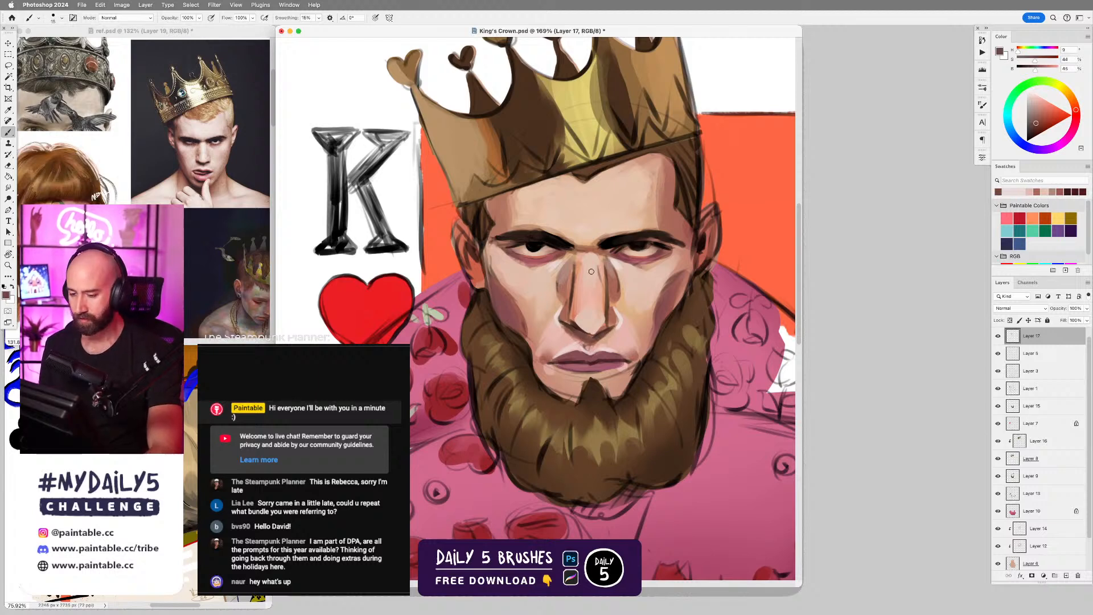
left_click(571, 288, "alt")
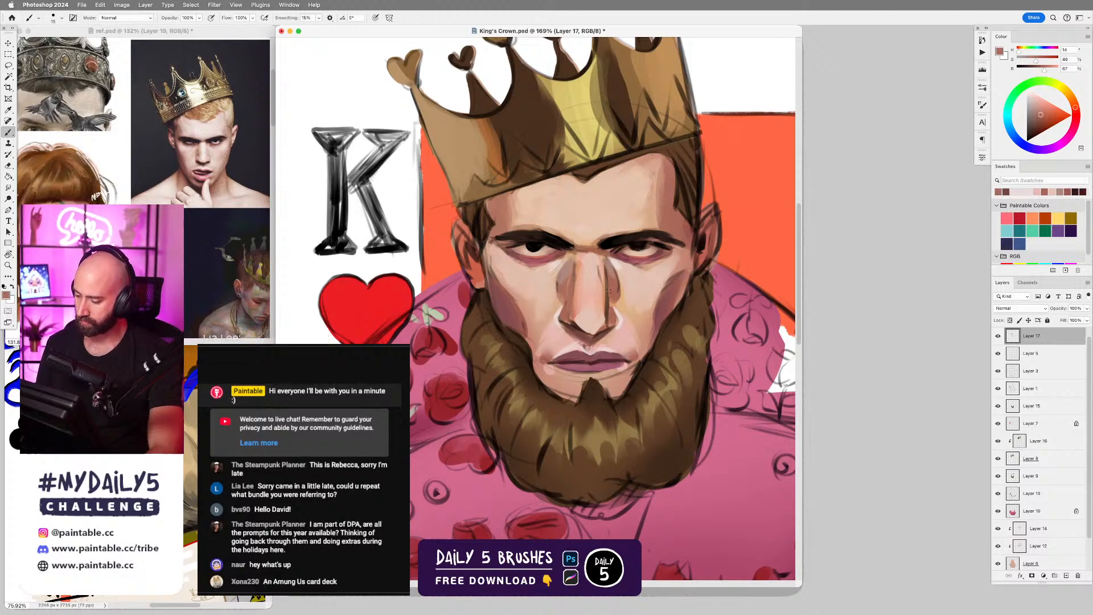
left_click_drag(604, 267, 606, 319)
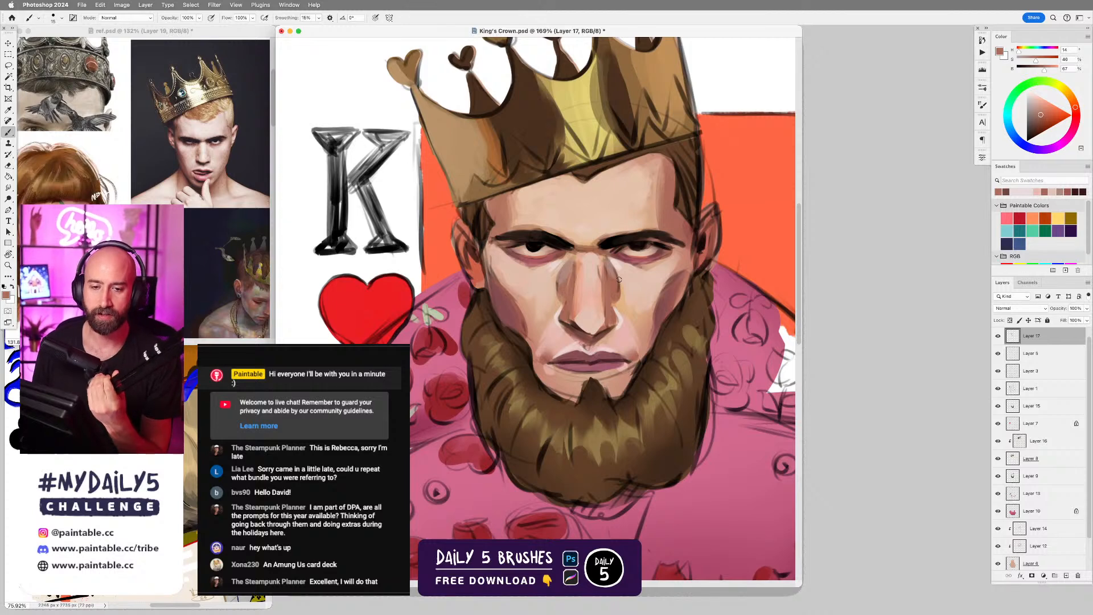
left_click(573, 285, "alt")
key("[")
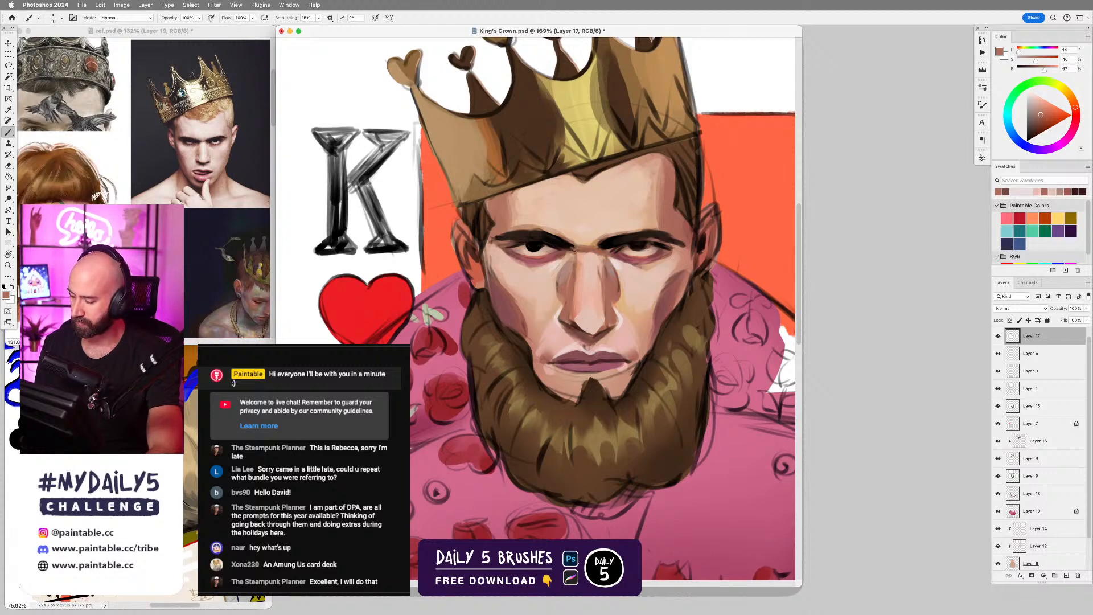
left_click_drag(600, 262, 608, 291)
left_click(599, 277, "alt")
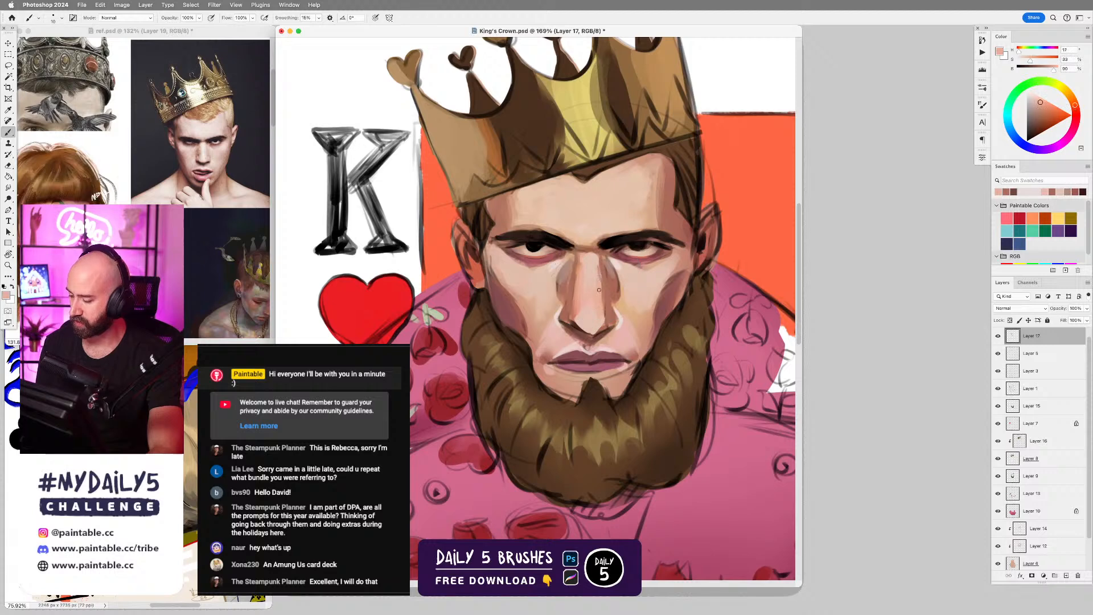
left_click(605, 279, "alt")
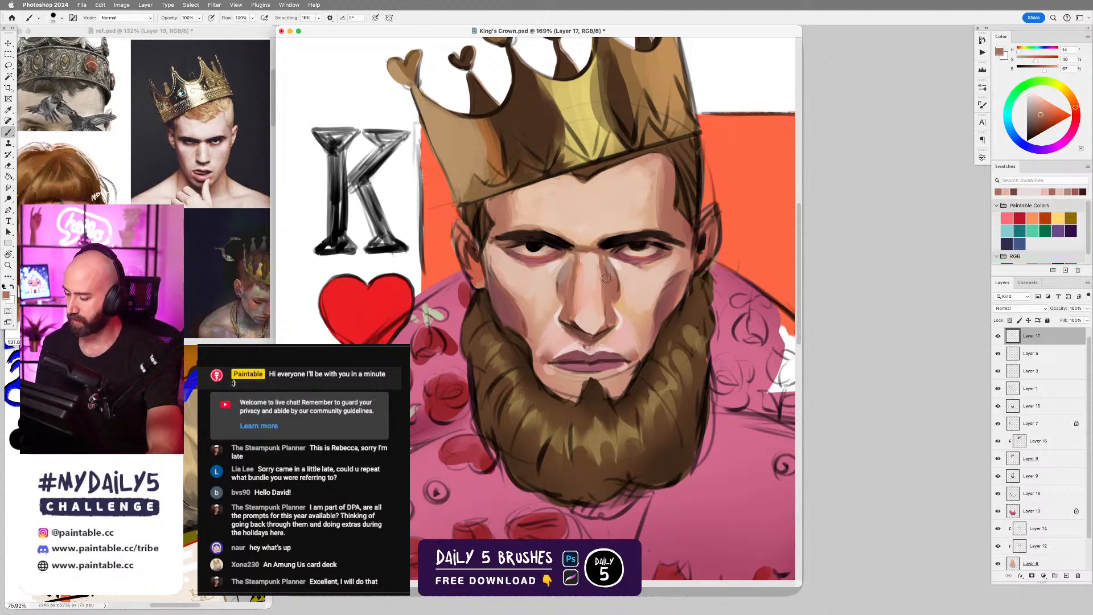
Strengthen the nose bridge shading with a larger brush in the sampled reddish brown, and soften it with the Smudge tool.
key("]")
key("]")
left_click(576, 264, "alt")
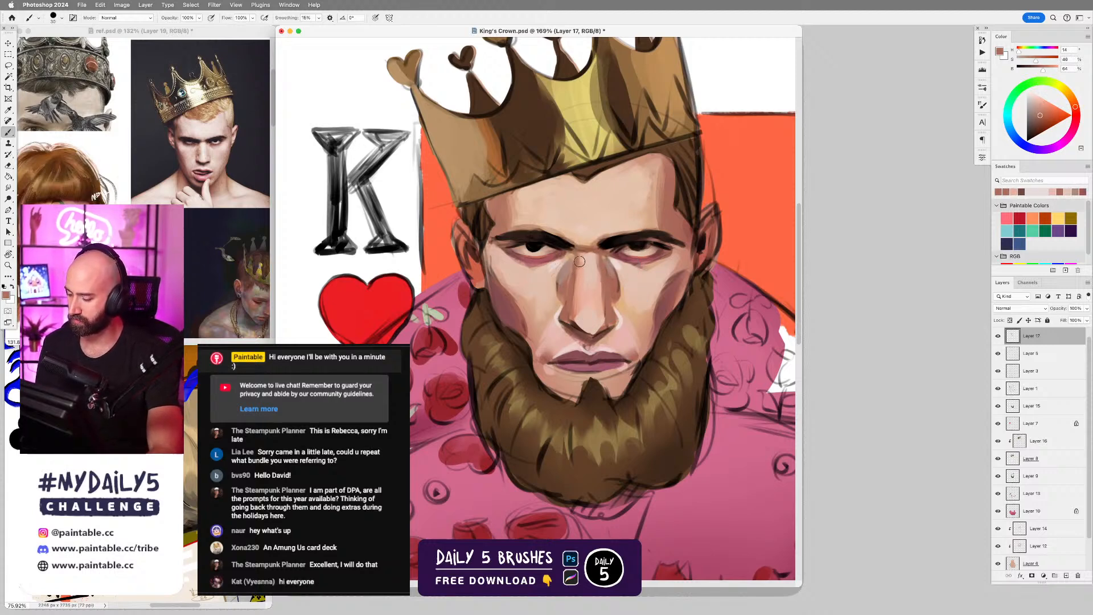
left_click_drag(579, 263, 577, 310)
key("r")
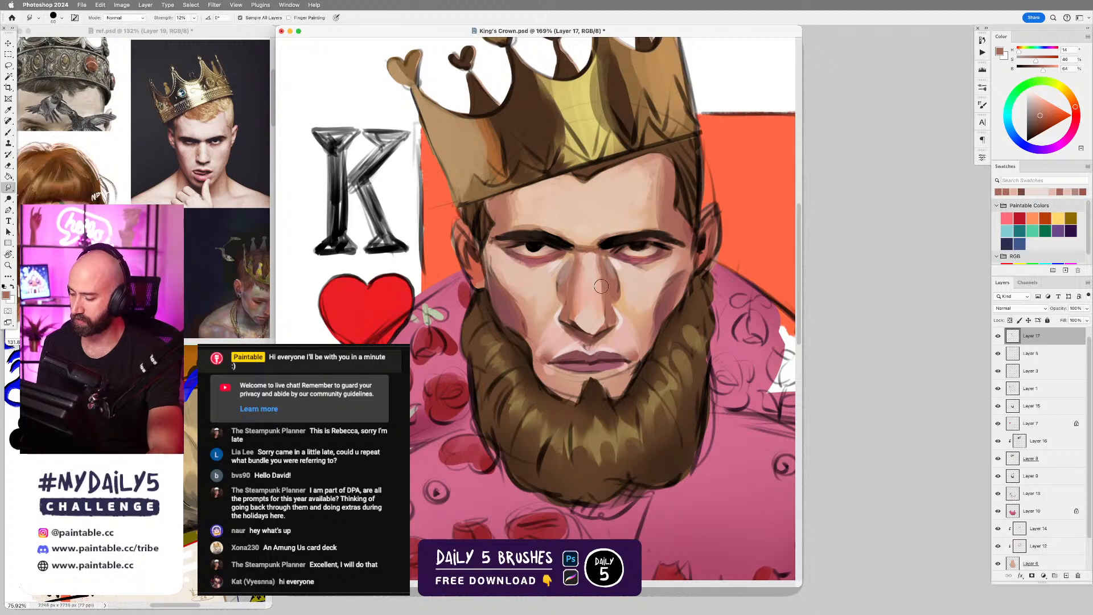
key("b")
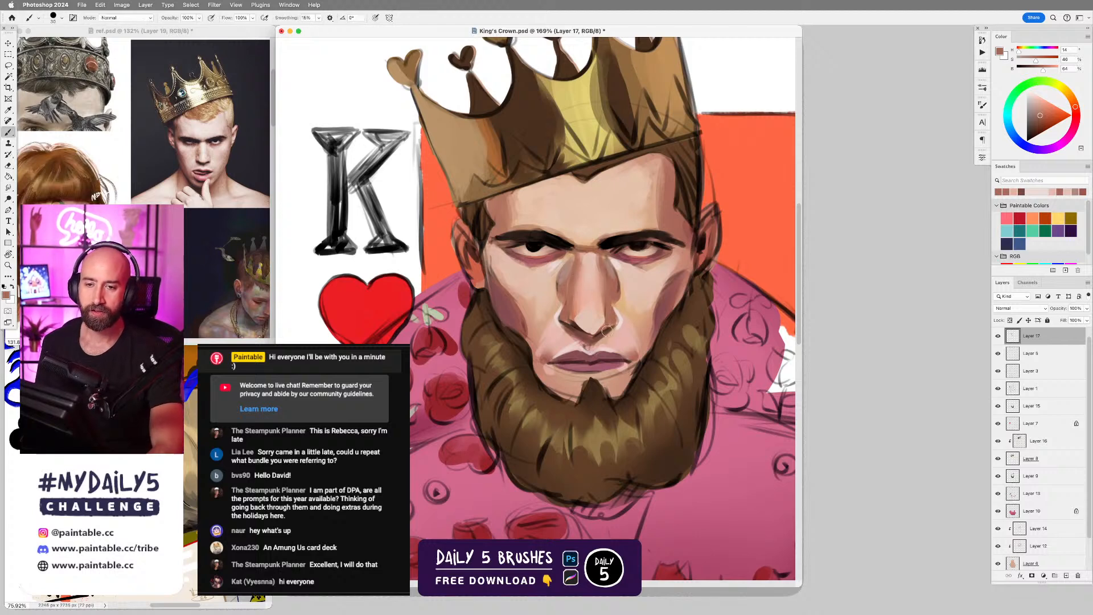
Touch up the skin around the inner eye corners and nose bridge with a smaller brush, sampling pale skin and under-eye reddish tones.
left_click(544, 262, "alt")
key("bracketleft")
key("bracketleft")
key("bracketleft")
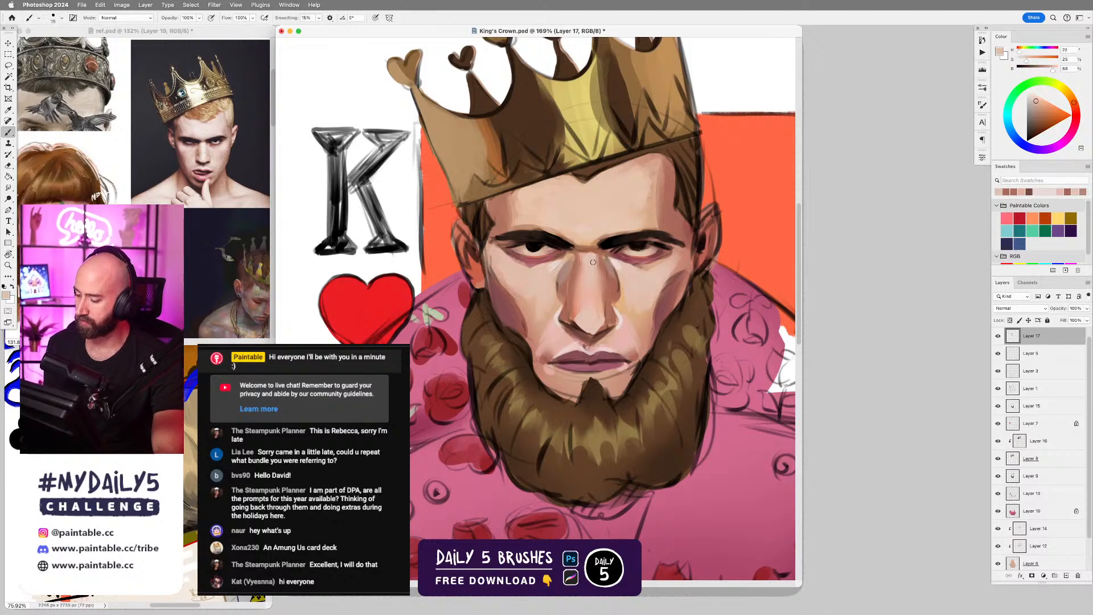
left_click(637, 259, "alt")
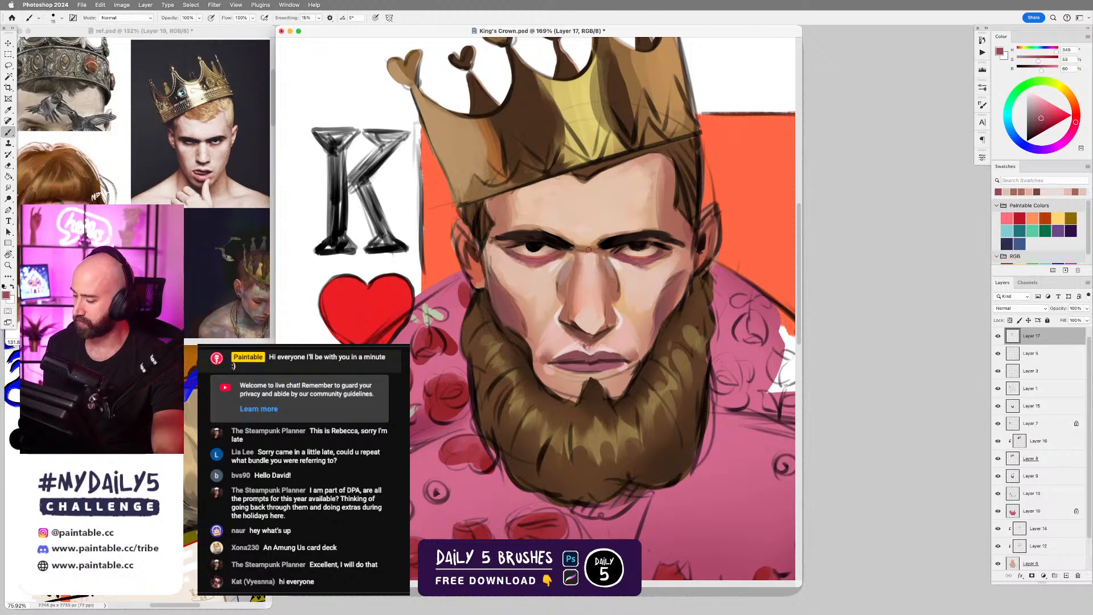
Sample the near-black brow colour and thicken both eyebrows with varied brush sizes, undoing the last stroke above the K-side brow.
left_click(622, 234, "alt")
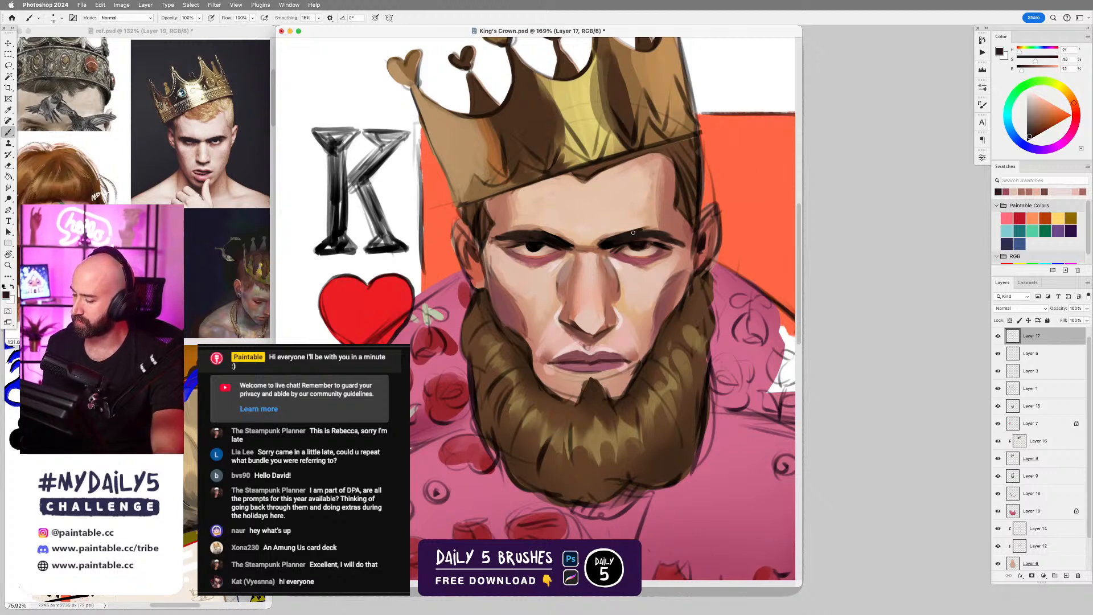
key("bracketright")
key("bracketright")
key("bracketright")
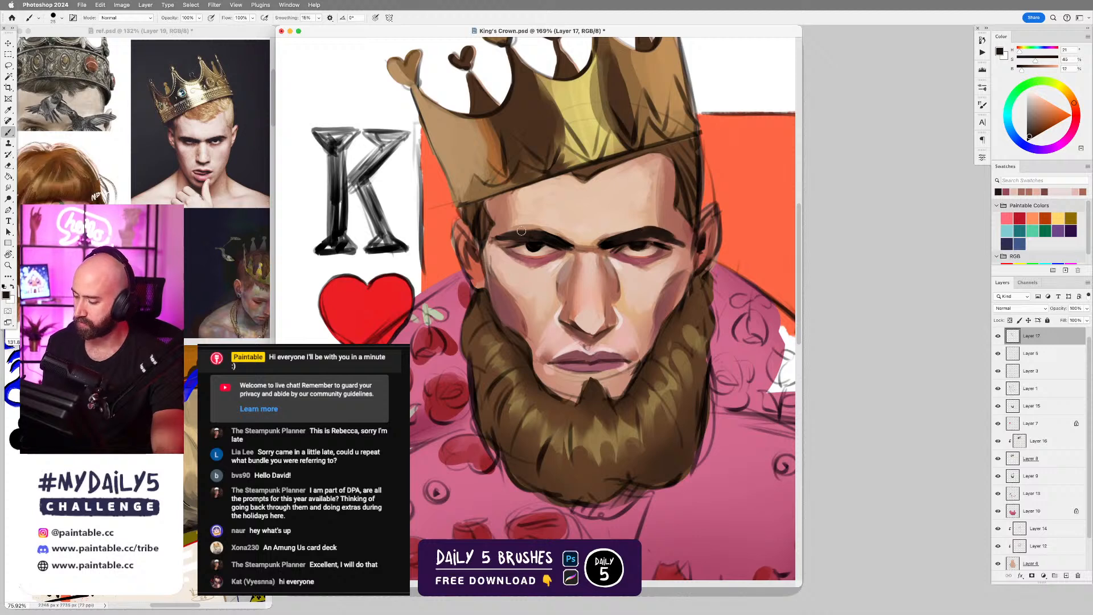
key("bracketleft")
key("bracketleft")
mouse_move(499, 234)
left_mouse_down()
mouse_move(553, 237)
mouse_move(537, 225)
left_mouse_up()
key("super+z")
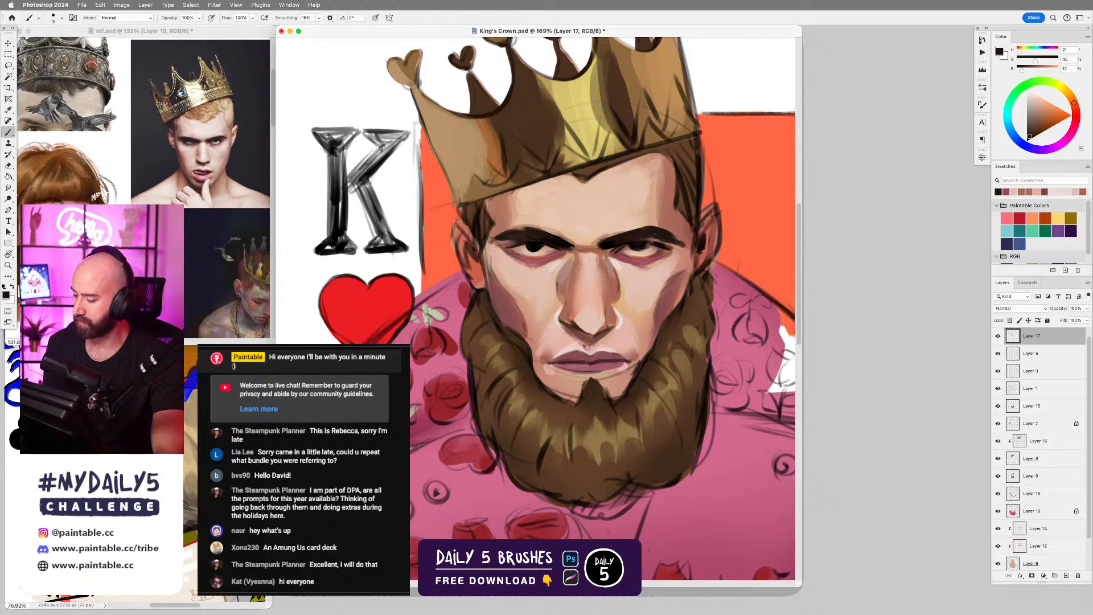
Sample the forehead skin and paint along the upper edge of the brow farther from the K with a larger brush, undoing the last two strokes.
left_click(645, 221, "alt")
key("bracketright")
key("bracketright")
key("bracketright")
left_click_drag(638, 229, 670, 235)
key("super+z")
key("super+z")
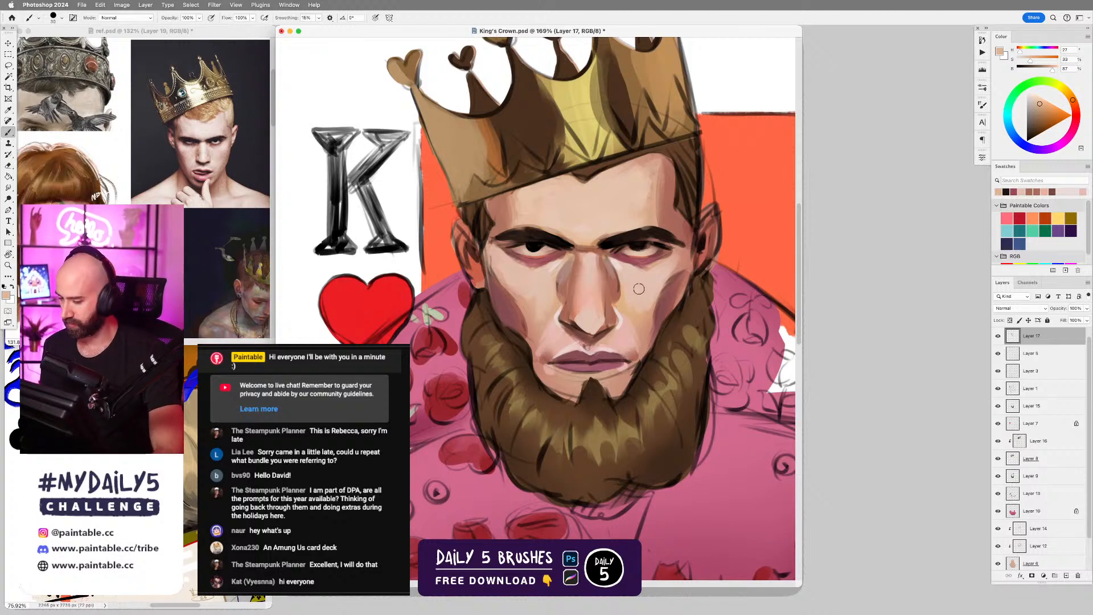
Refine the skin beneath the eye farther from the K with a smaller brush in sampled muted skin and reddish tones.
left_click(614, 259, "alt")
key("bracketleft")
key("bracketleft")
key("bracketleft")
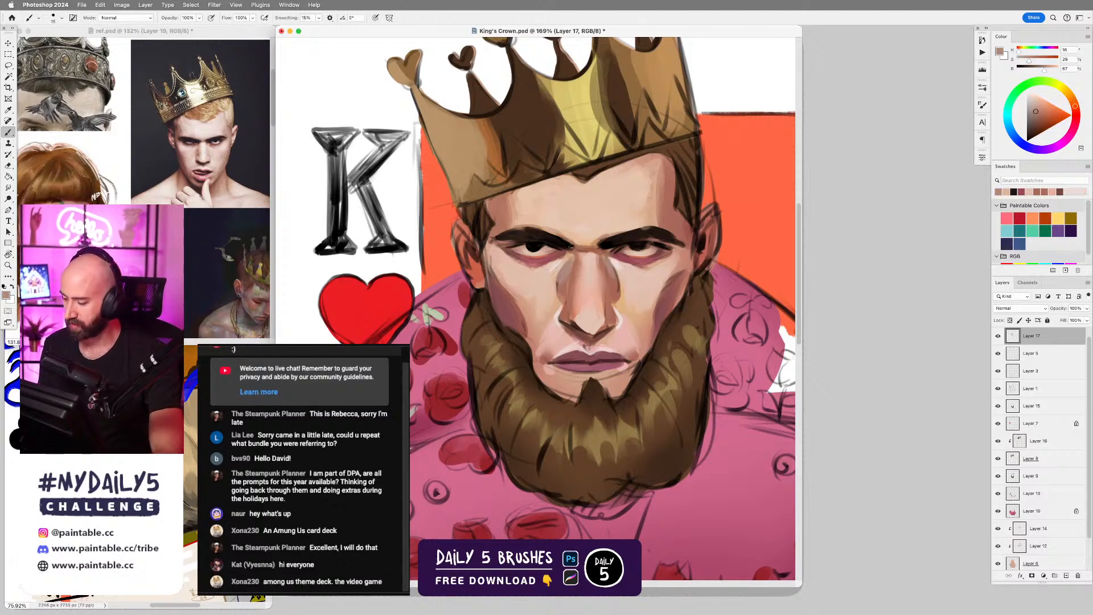
key("bracketleft")
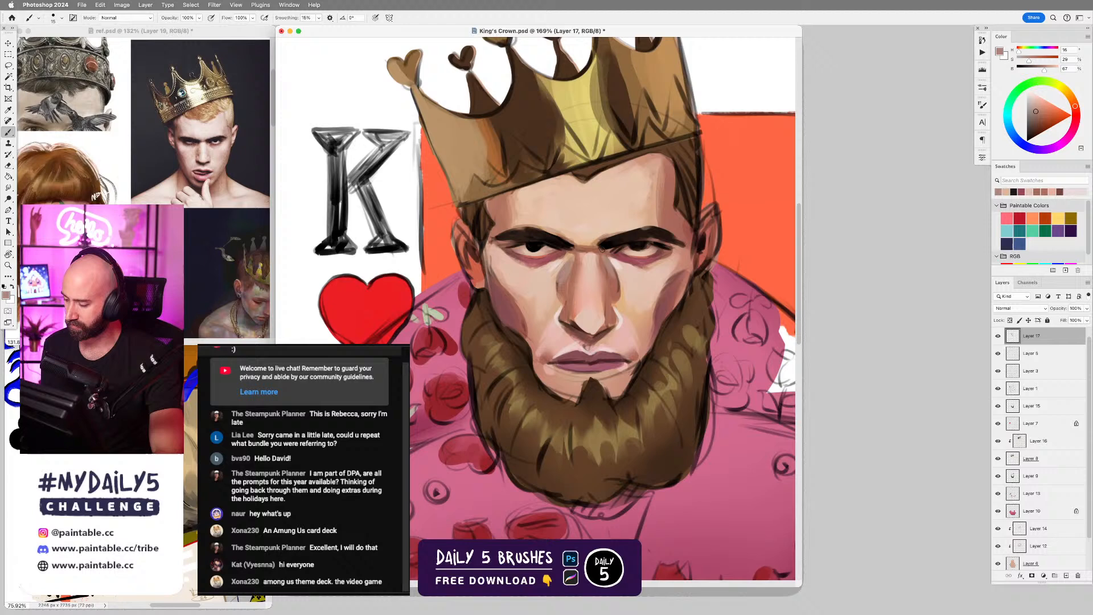
left_click(634, 261, "alt")
left_click_drag(622, 260, 638, 267)
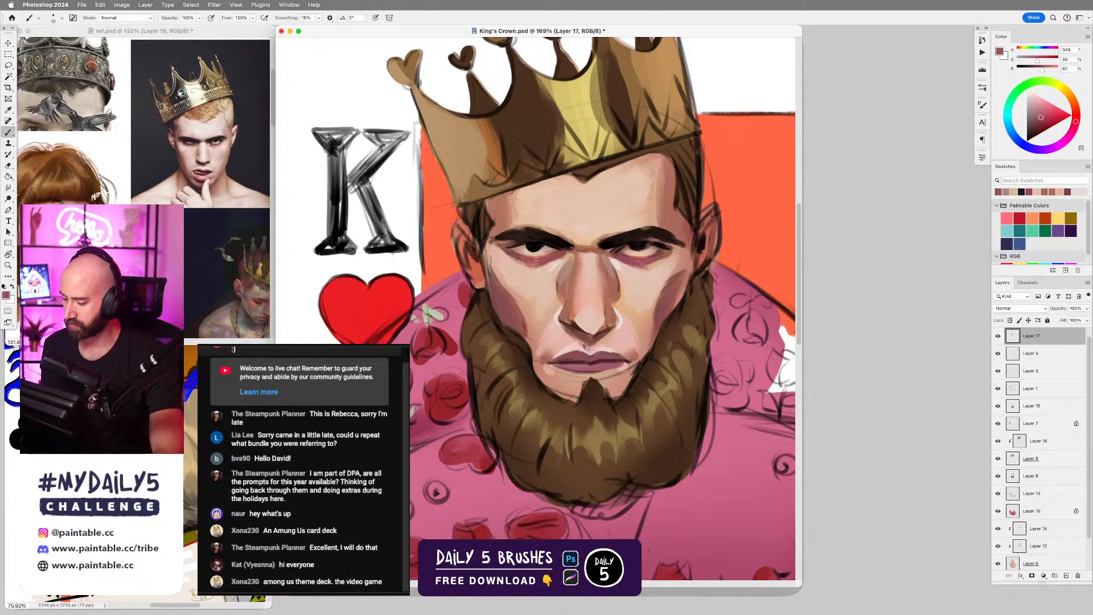
Build up the reddish shadows beneath both eyes with sampled dark red and pink tones, and touch up the adjoining cheek.
left_click(518, 257, "alt")
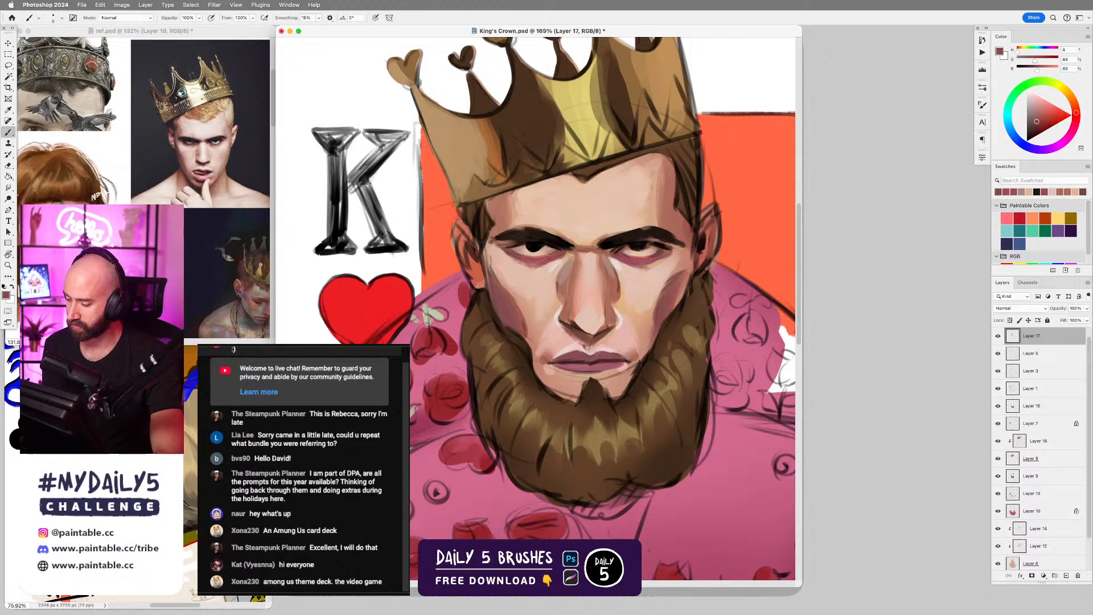
left_click(531, 261, "alt")
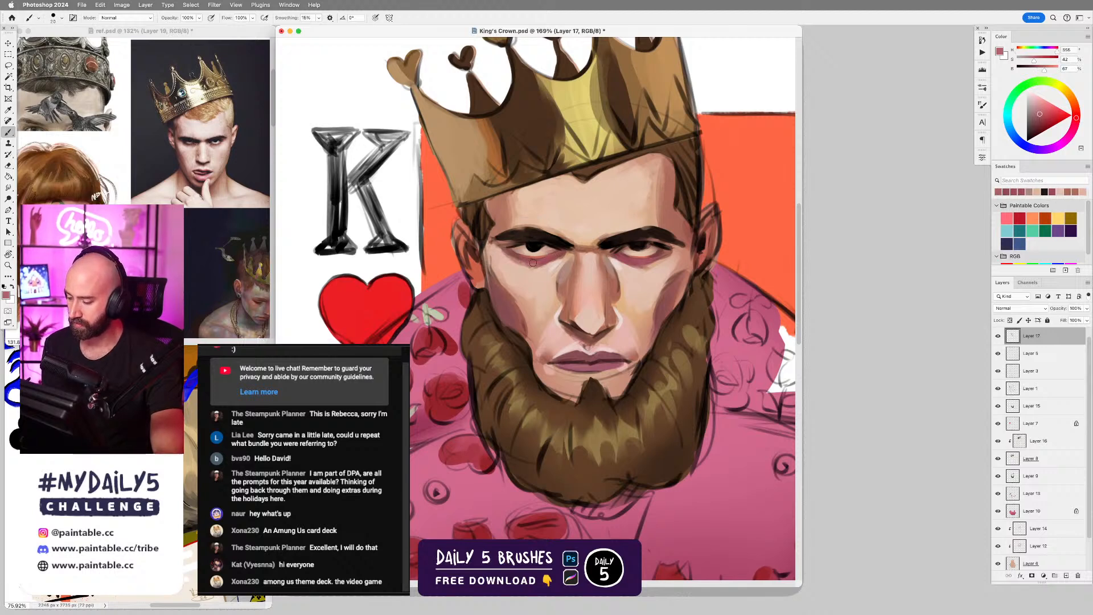
left_click(653, 263, "alt")
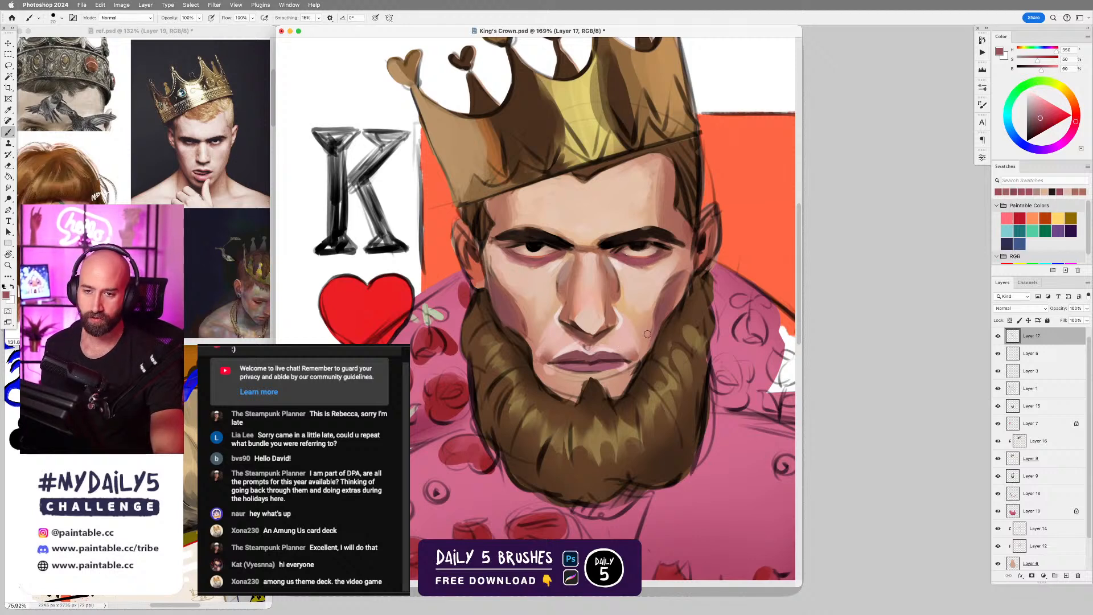
mouse_move(638, 290)
left_mouse_down()
mouse_move(654, 294)
mouse_move(648, 286)
left_mouse_up()
Darken the eye farther from the K with its sampled near-black, and try dark strokes at its outer corner, undoing the unwanted ones.
left_click(652, 241, "alt")
left_click_drag(646, 244, 658, 243)
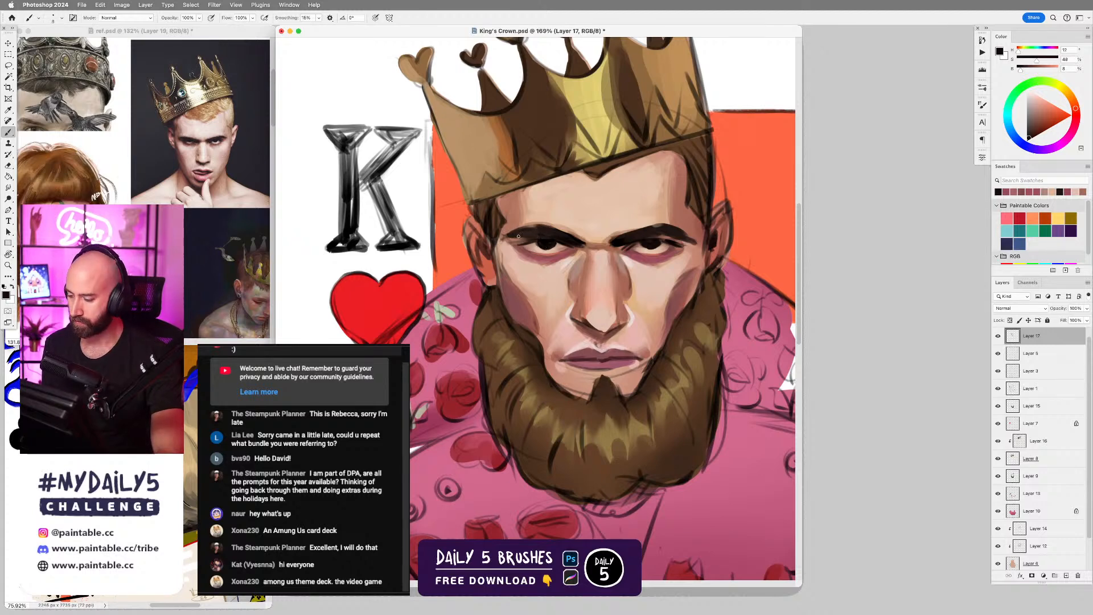
left_click(682, 240, "alt")
key("super+z")
left_click_drag(682, 242, 684, 243)
left_click(681, 239, "alt")
key("super+z")
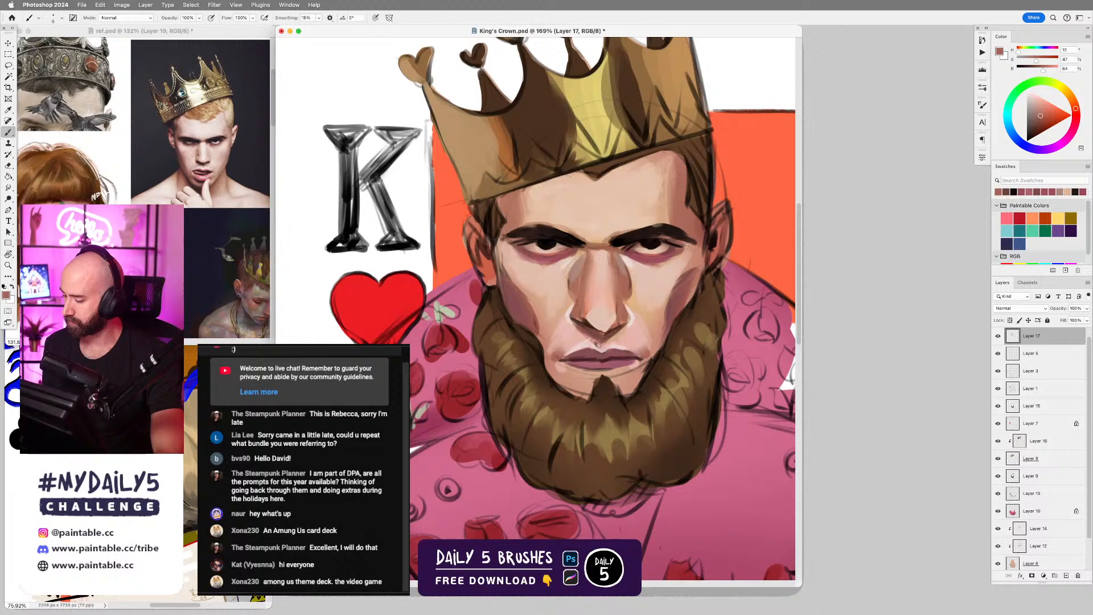
Shade the outer eyelid and brow end farther from the K with sampled reddish brown and near-black tones, adjusting the brush size.
left_click(661, 237, "alt")
left_click_drag(667, 240, 682, 243)
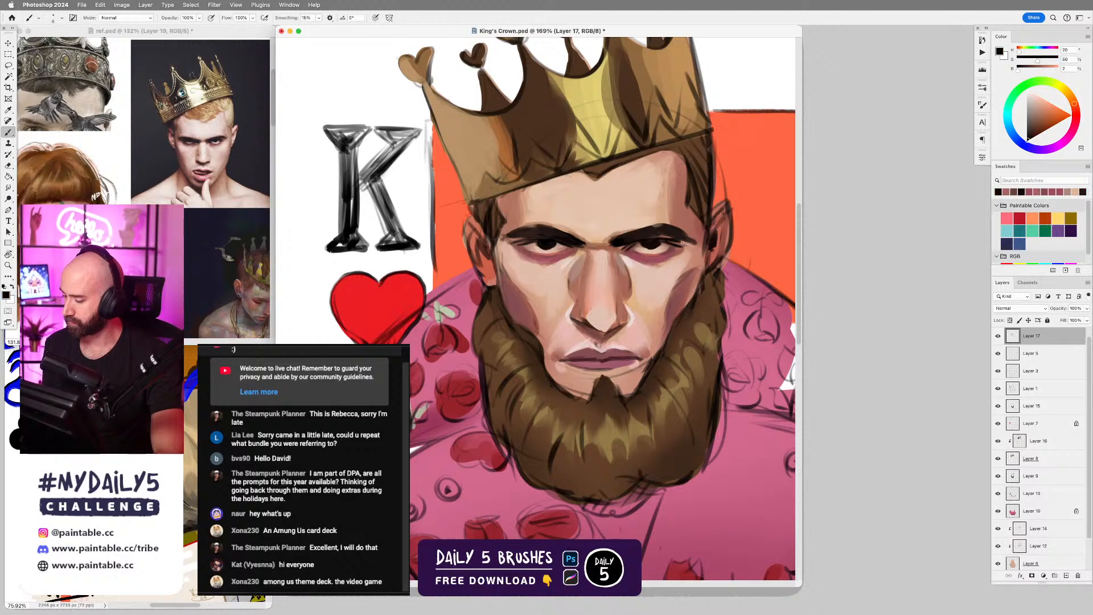
left_click(683, 237, "alt")
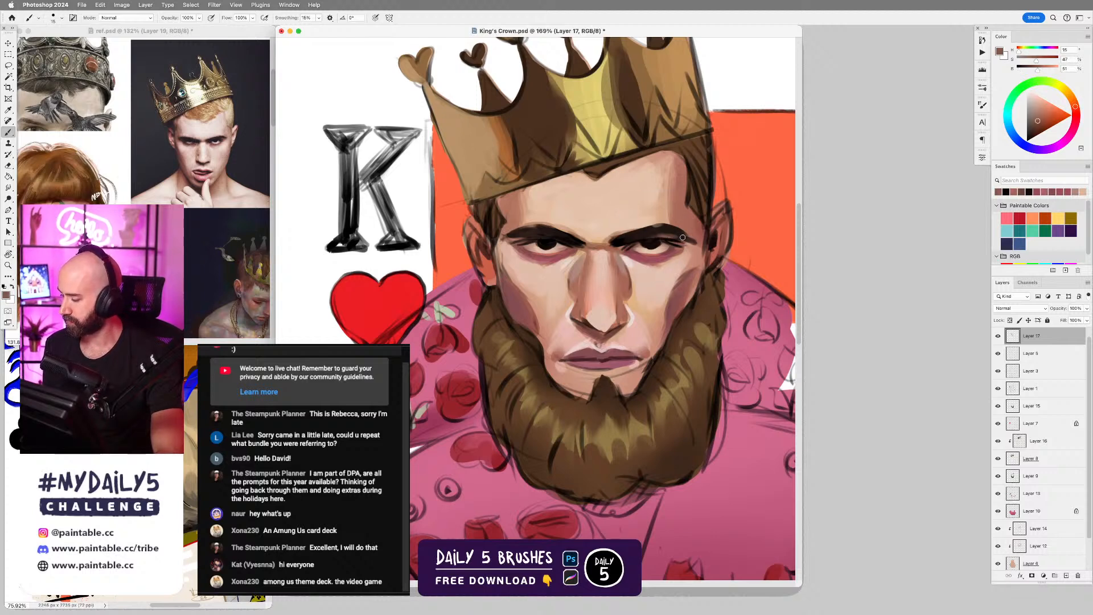
key("bracketright")
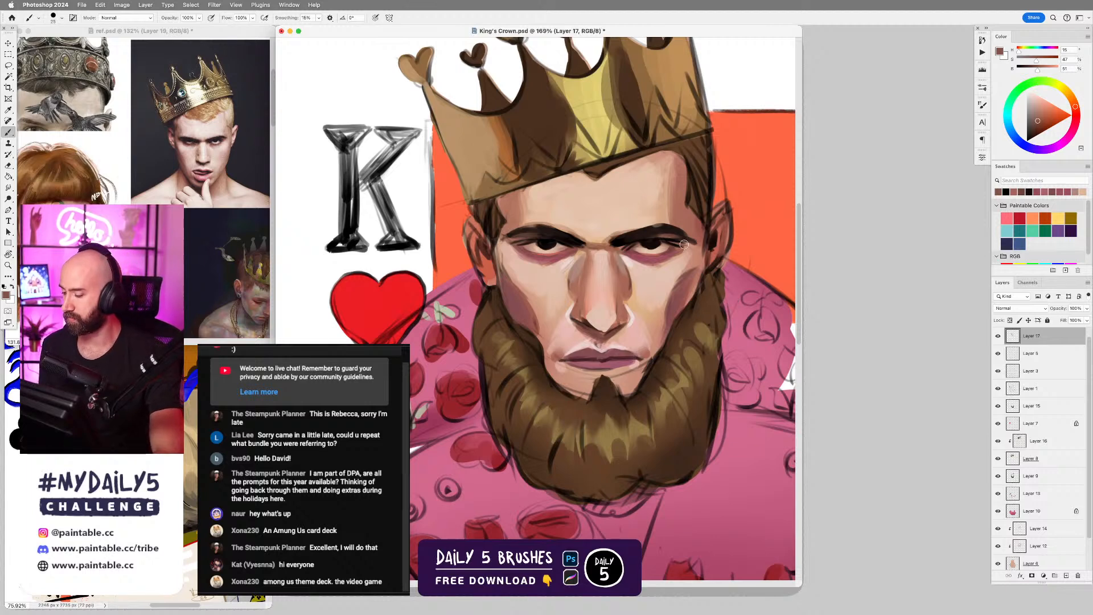
left_click(669, 221, "alt")
key("bracketleft")
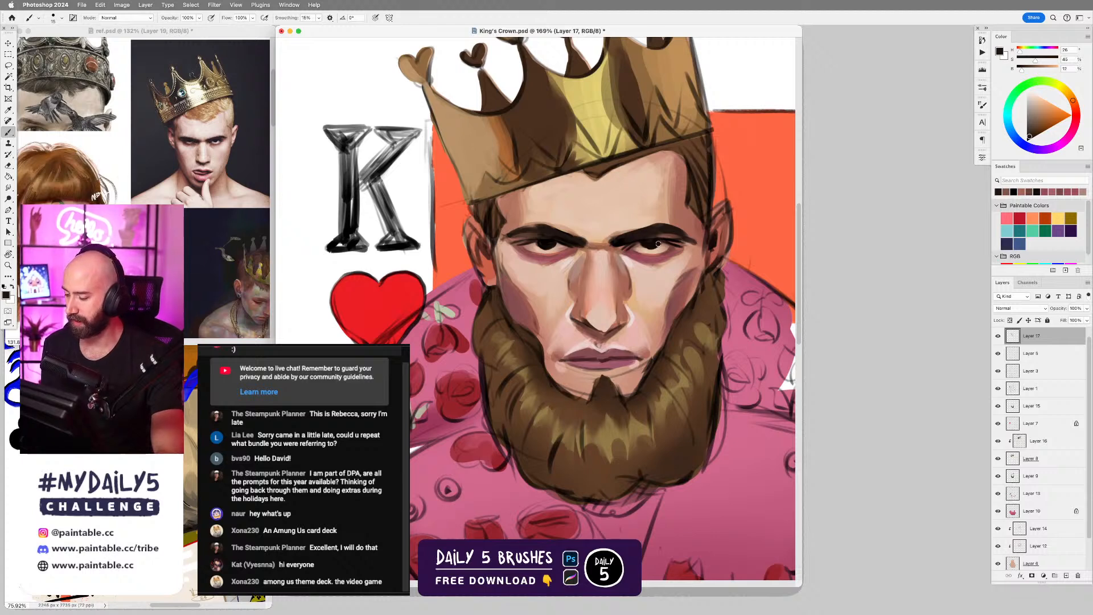
Refine the shadow edges on both cheeks with a small brush, using reddish tones sampled from the face.
scroll(691, 316, "down", 6)
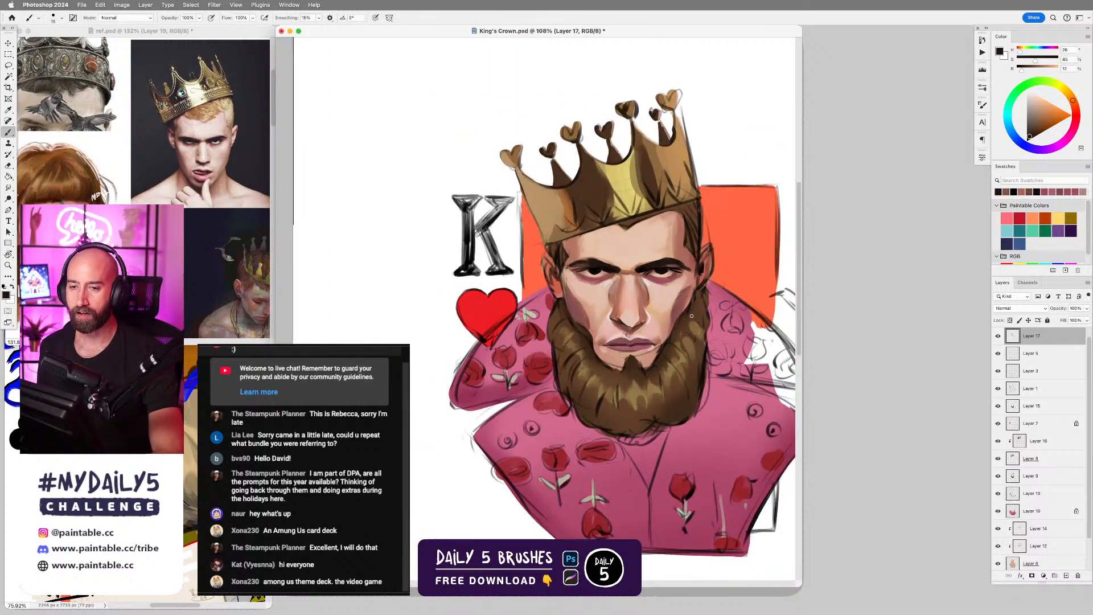
scroll(691, 316, "up", 3)
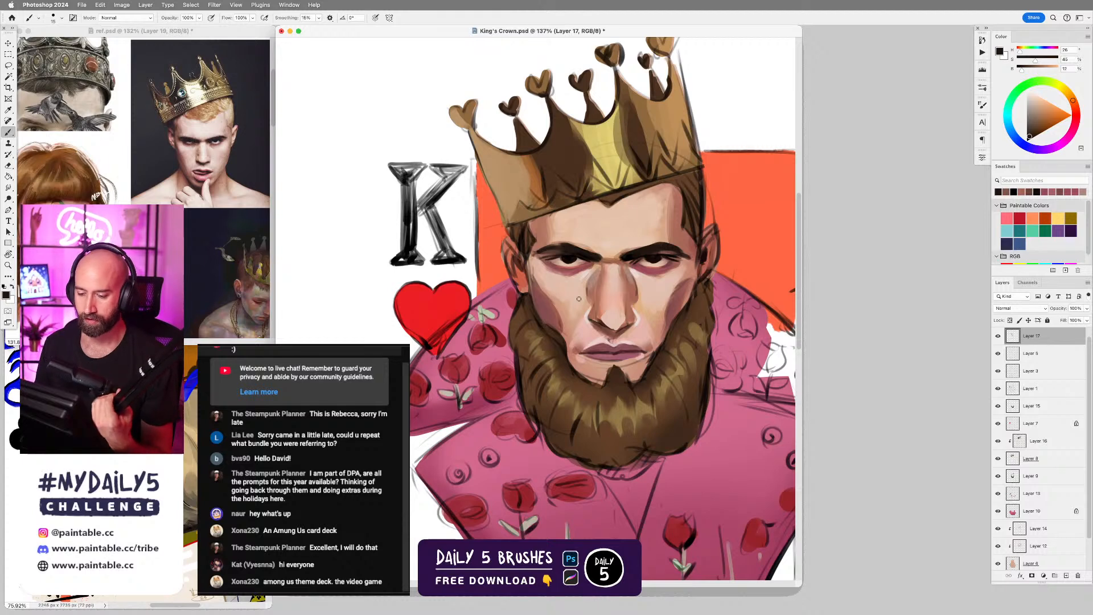
left_click(550, 289, "alt")
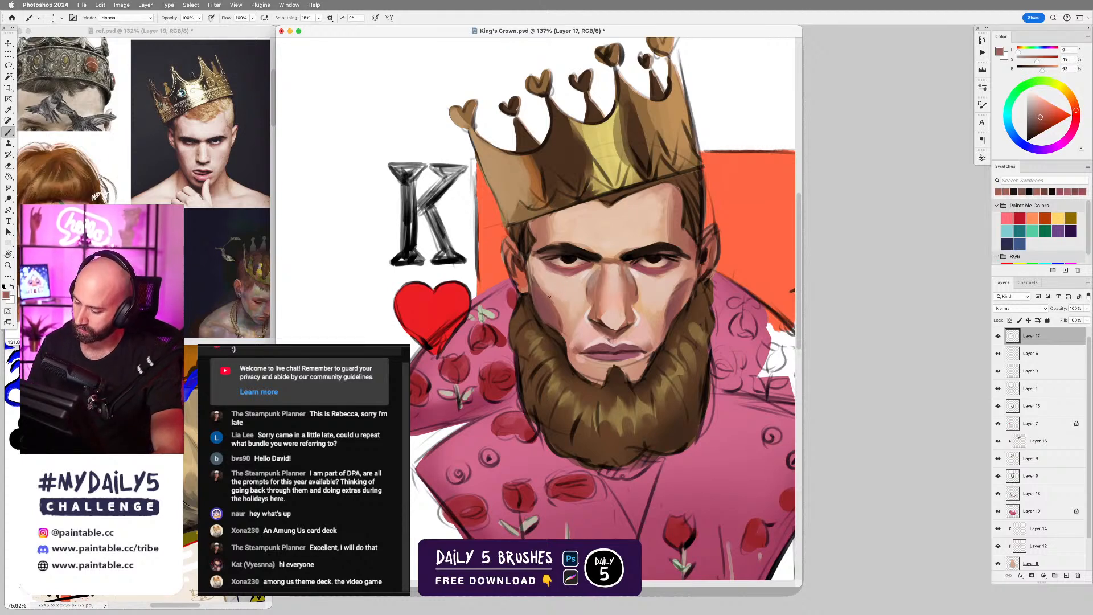
left_click(675, 301, "alt")
left_click_drag(669, 290, 663, 312)
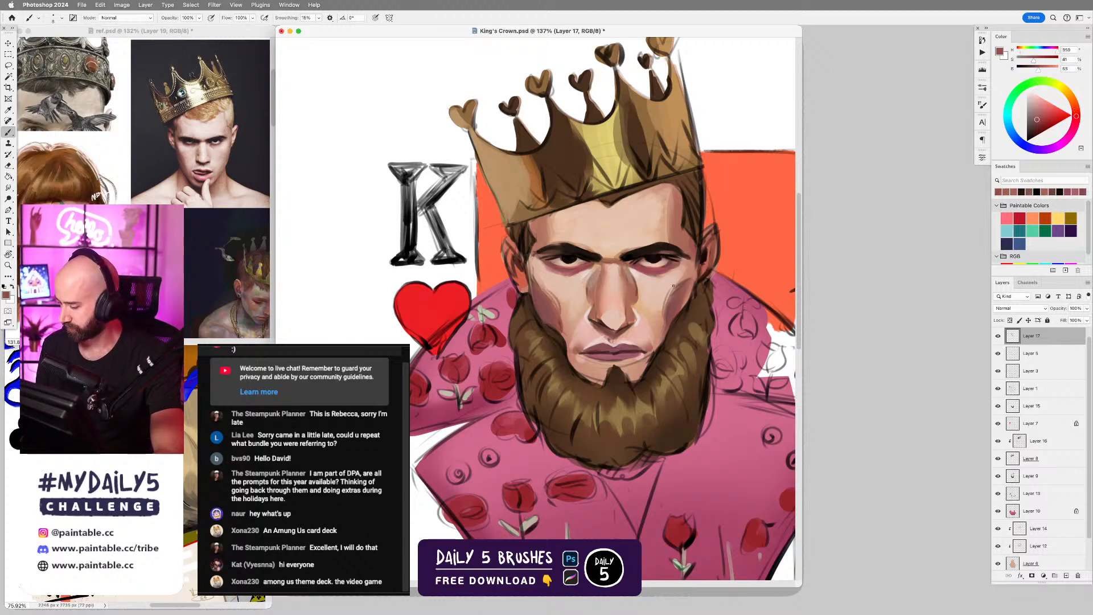
Refine both sides of the nose below the inner eye corners with sampled brown and pale skin tones, undoing the stroke farther from the K.
scroll(619, 315, "up", 3)
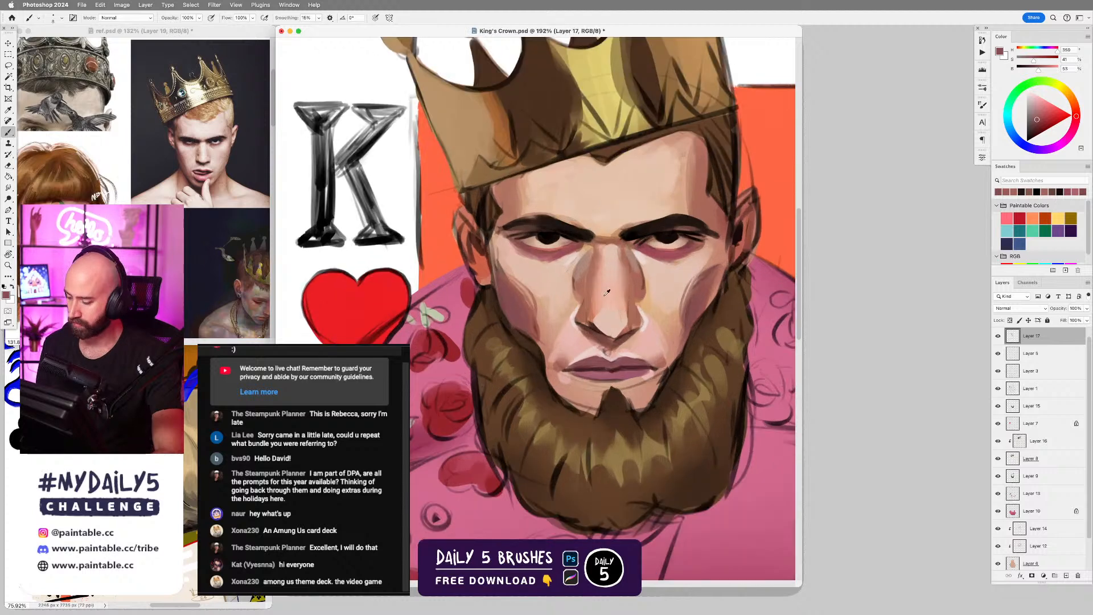
left_click(518, 292, "alt")
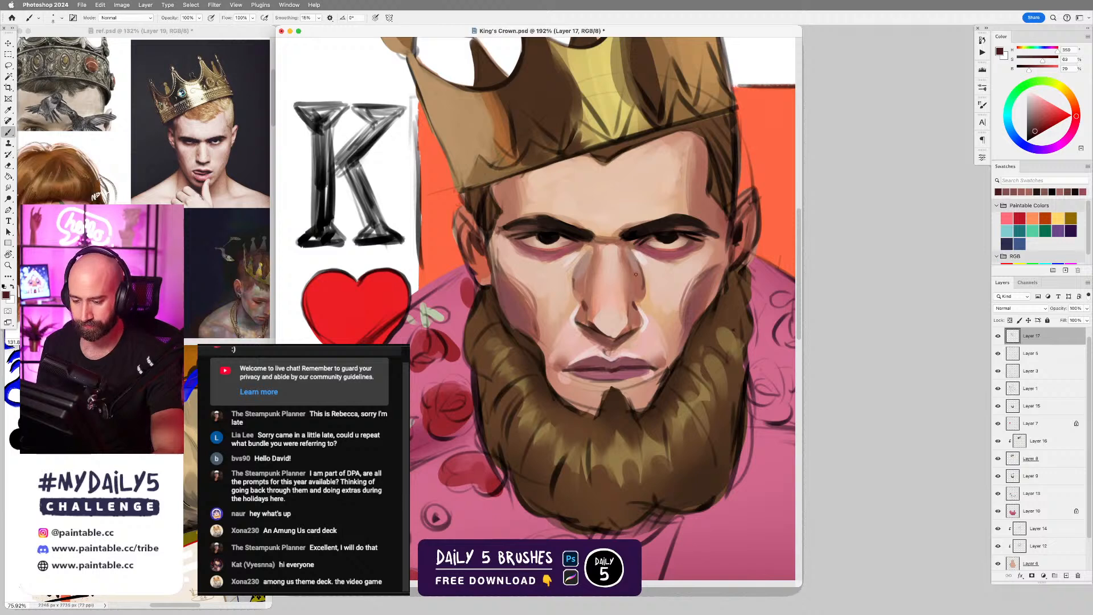
left_click(577, 283, "alt")
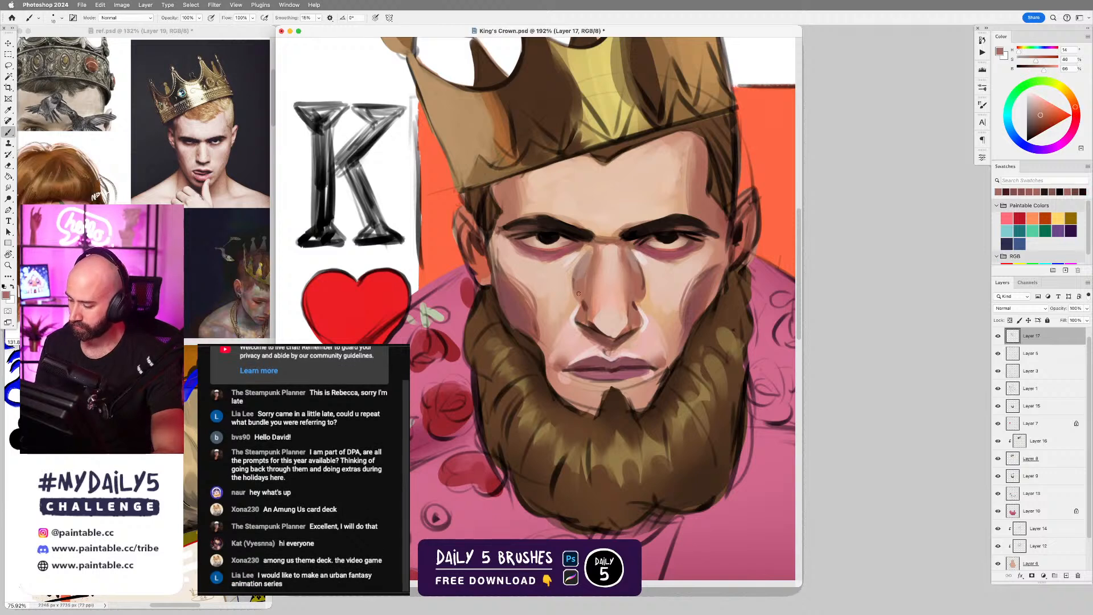
left_click(582, 265, "alt")
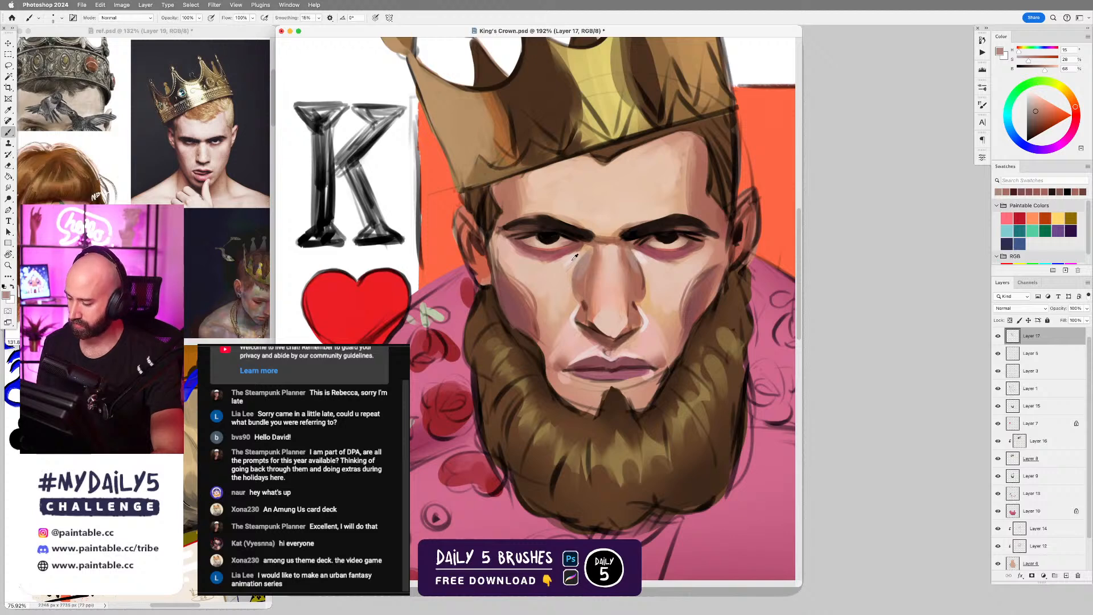
left_click(581, 254, "alt")
left_click_drag(577, 260, 569, 285)
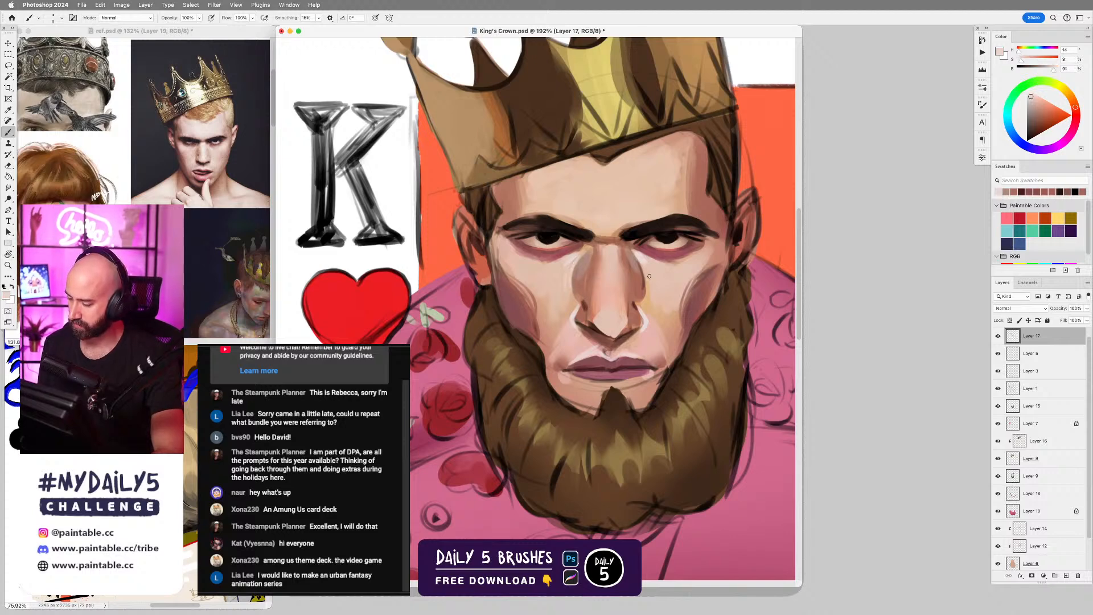
left_click_drag(640, 263, 647, 294)
key("super+z")
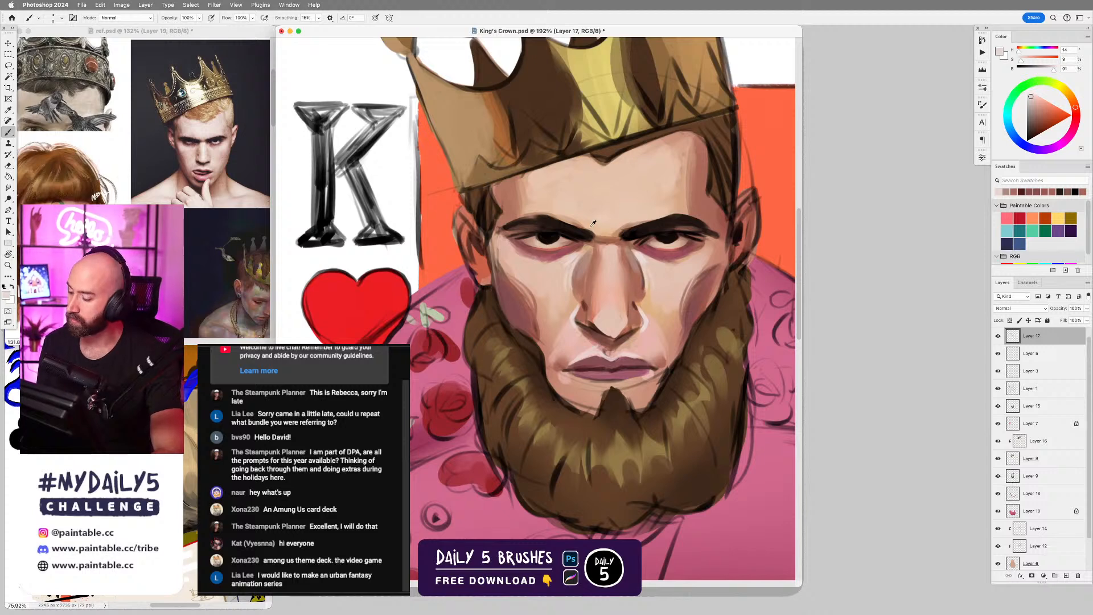
Paint pale pink highlights above the brow nearer the K and up the forehead, using a sampled tone and an enlarged brush.
left_click(572, 260, "alt")
left_click_drag(569, 218, 597, 228)
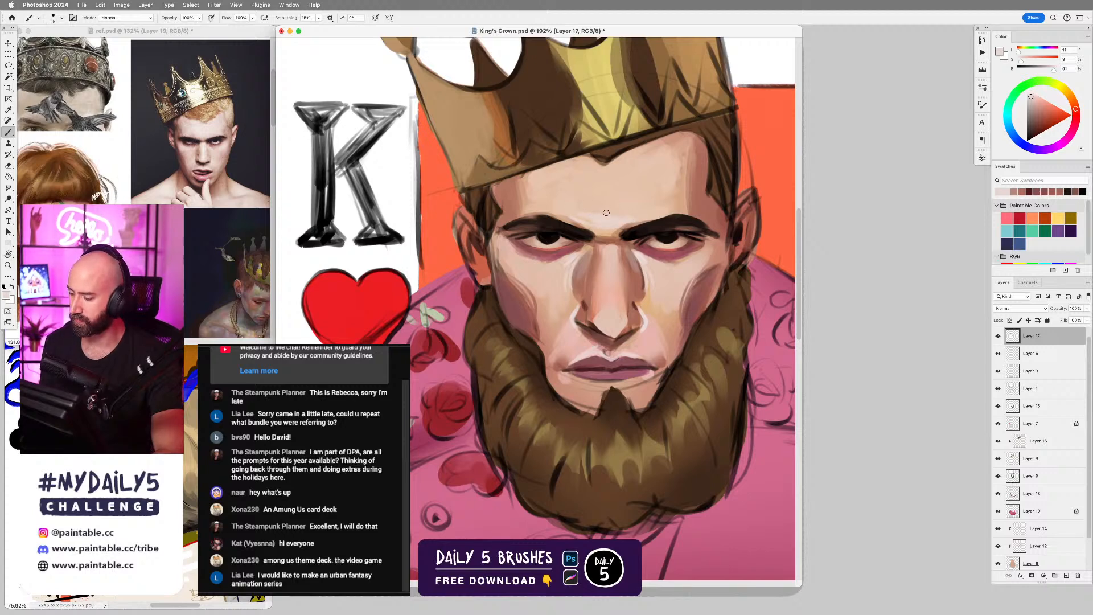
key("bracketright")
key("bracketright")
key("bracketright")
key("bracketright")
key("bracketright")
key("bracketright")
left_click_drag(598, 206, 581, 171)
left_click(559, 183, "alt")
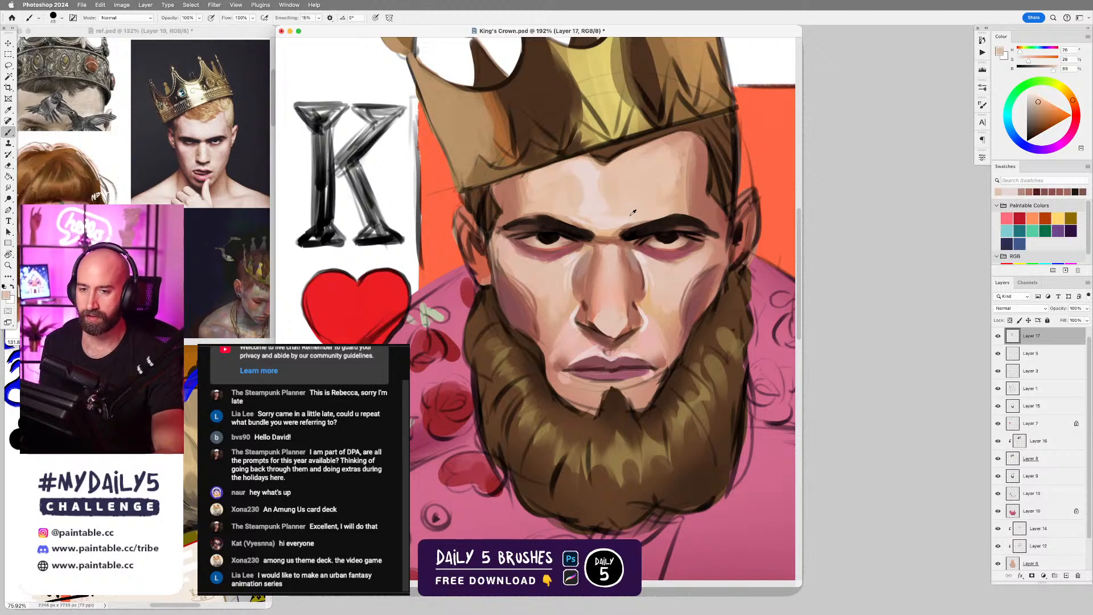
Sample the pale skin tone above the brow farther from the K and reduce the brush size for the forehead highlights.
left_click(632, 209, "alt")
key("bracketleft")
key("bracketleft")
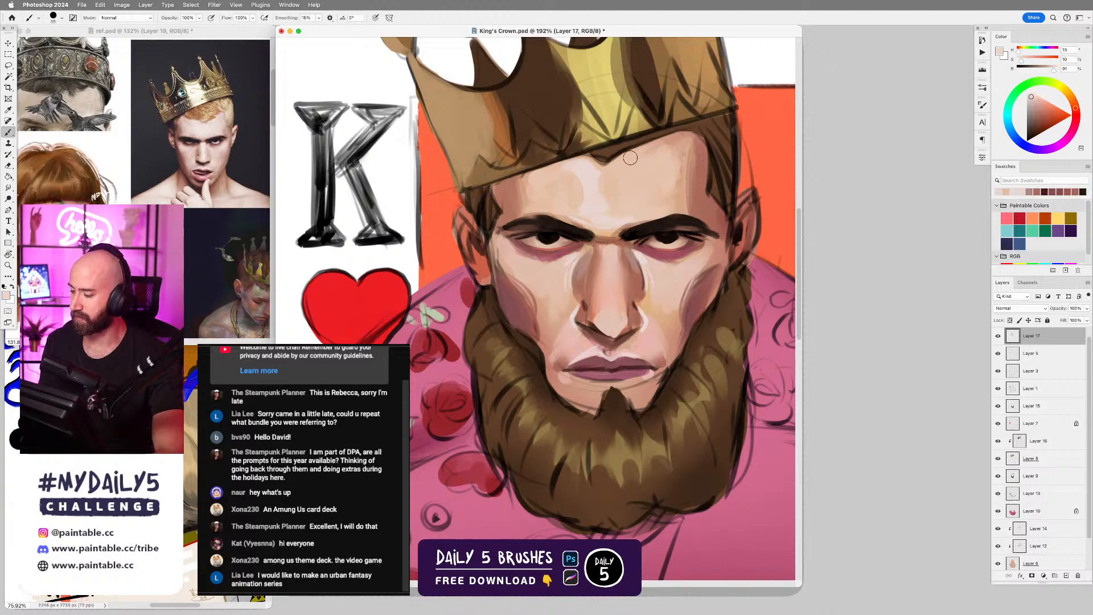
key("bracketleft")
key("bracketleft")
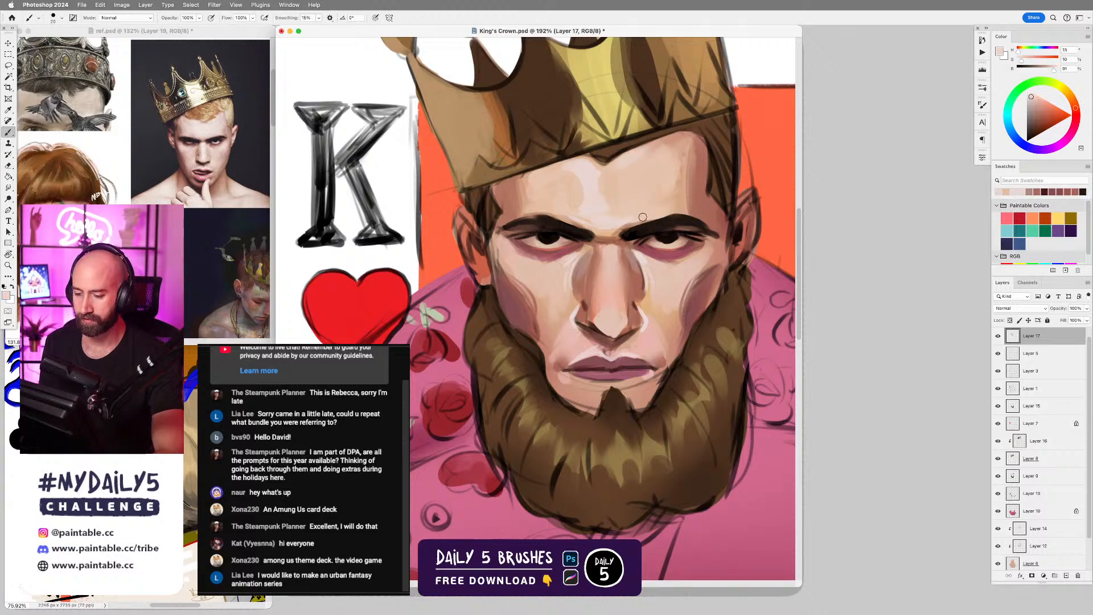
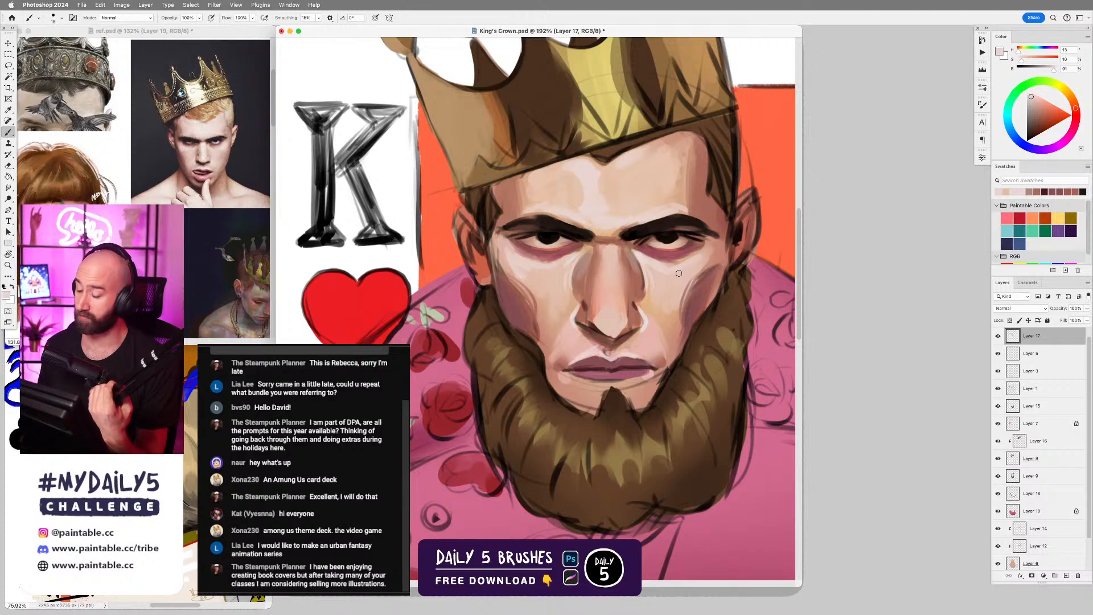
Refine the cheek below the eye farther from the K using pale skin tones sampled from the face.
left_click(679, 274, "alt")
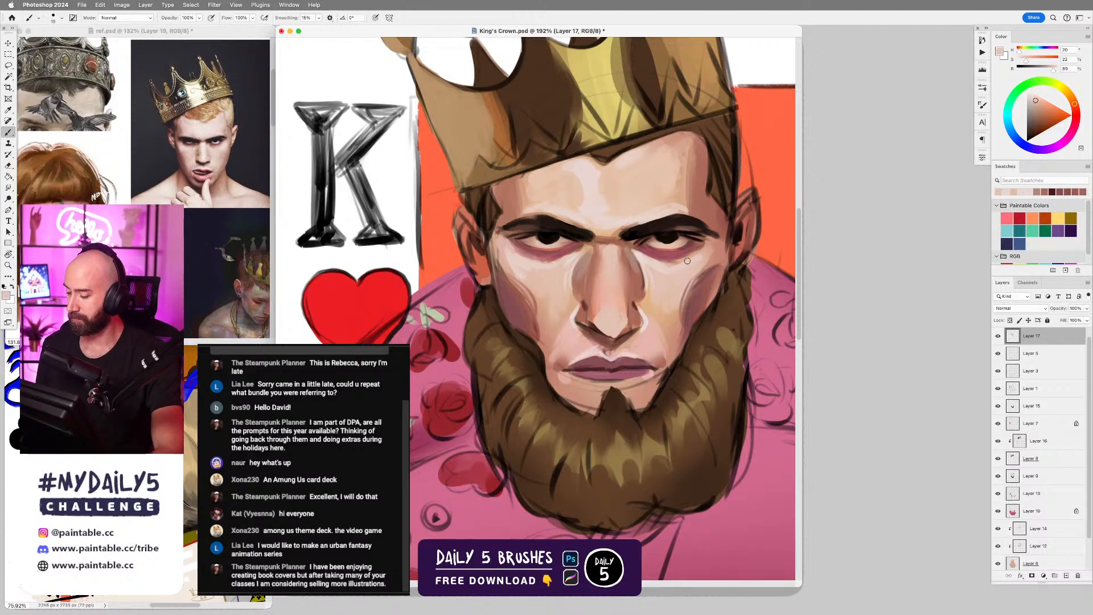
left_click(699, 254, "alt")
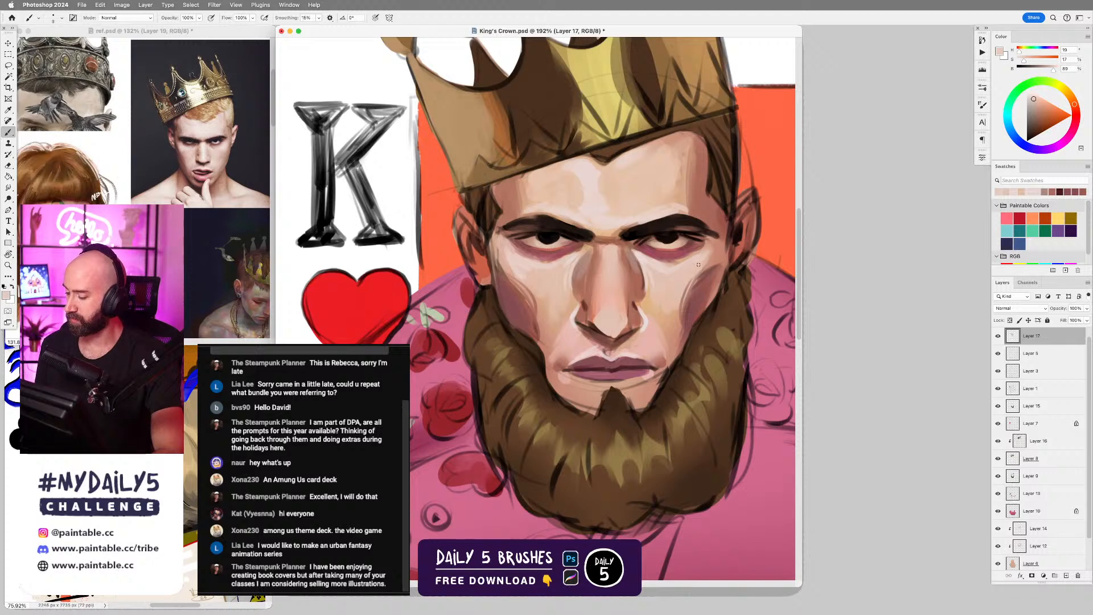
Refine the hairline and temple nearer the K with sampled reddish, brown and pale skin tones.
left_click(505, 197, "alt")
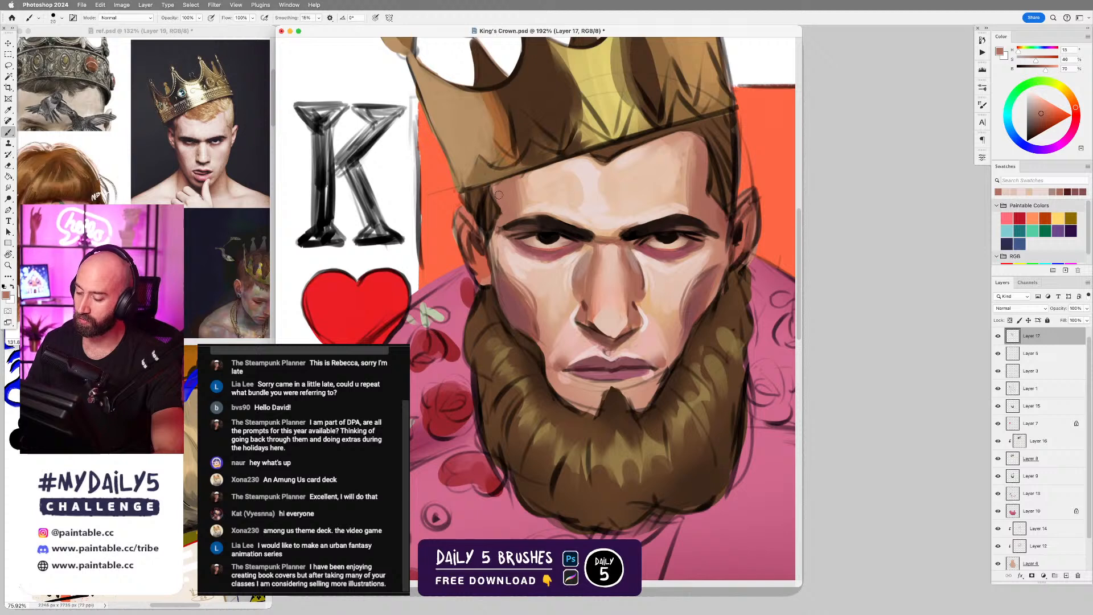
left_click(493, 197, "alt")
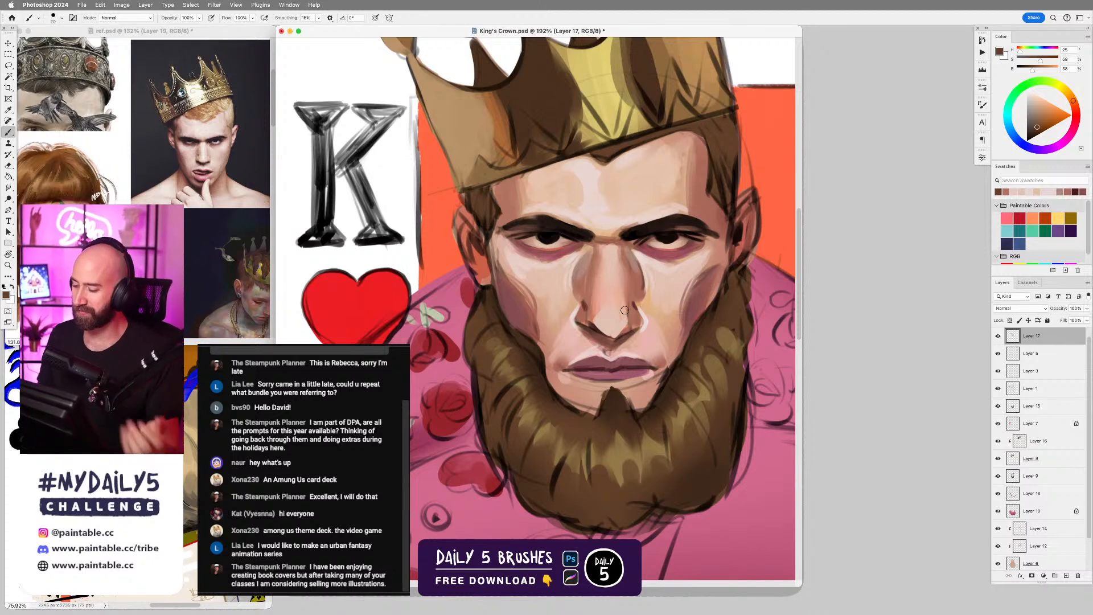
left_click(522, 208, "alt")
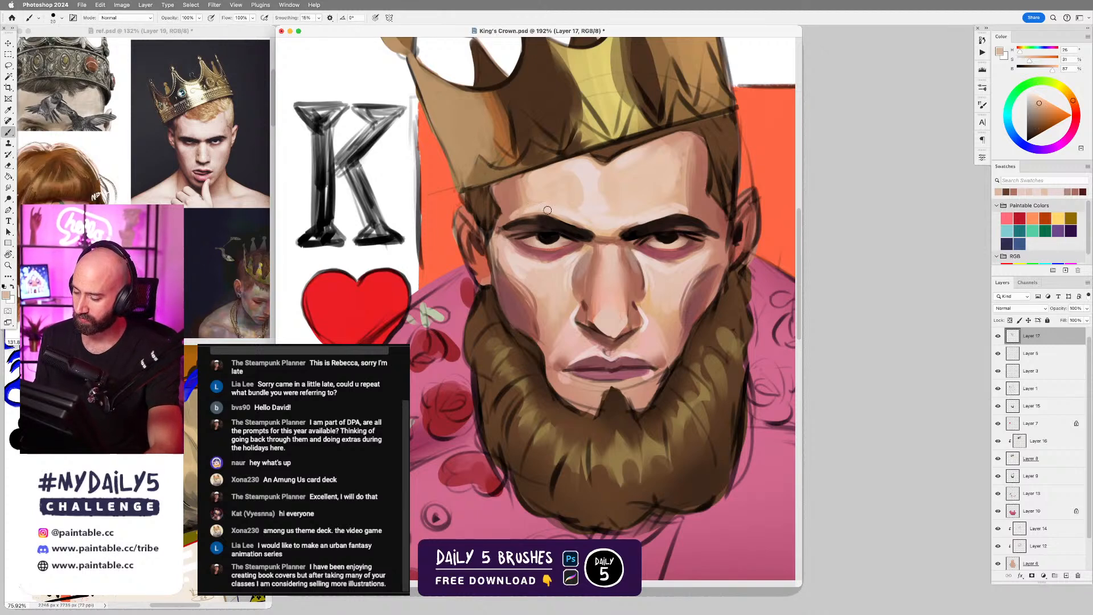
Shade both temples above the outer brow ends with a smaller brush and a mauve tone sampled from the eye area.
left_click(528, 245, "alt")
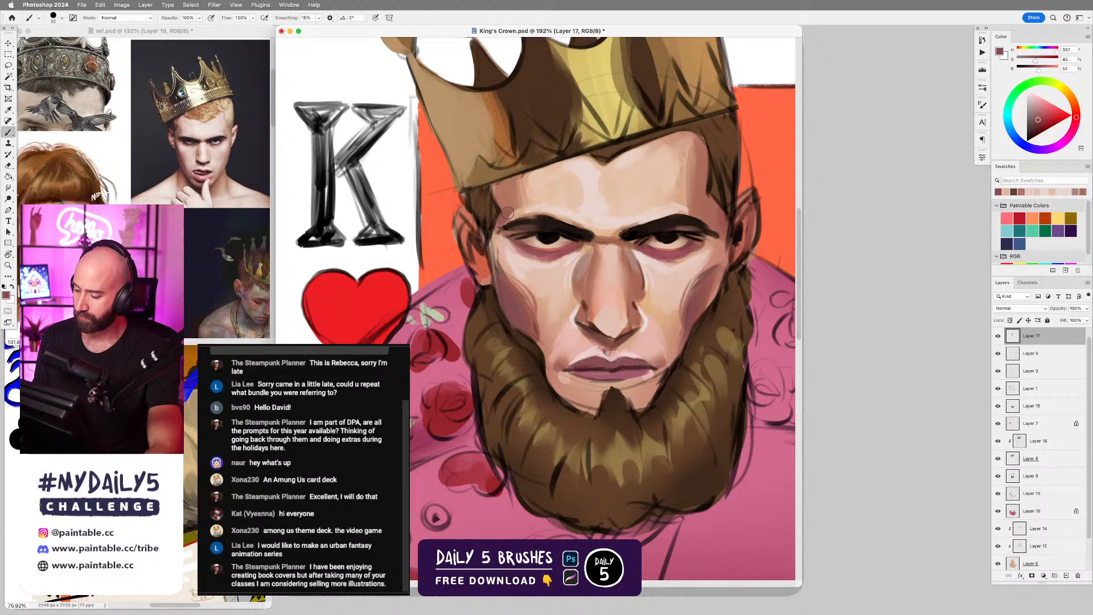
key("bracketleft")
key("bracketleft")
key("bracketleft")
left_click_drag(508, 196, 508, 209)
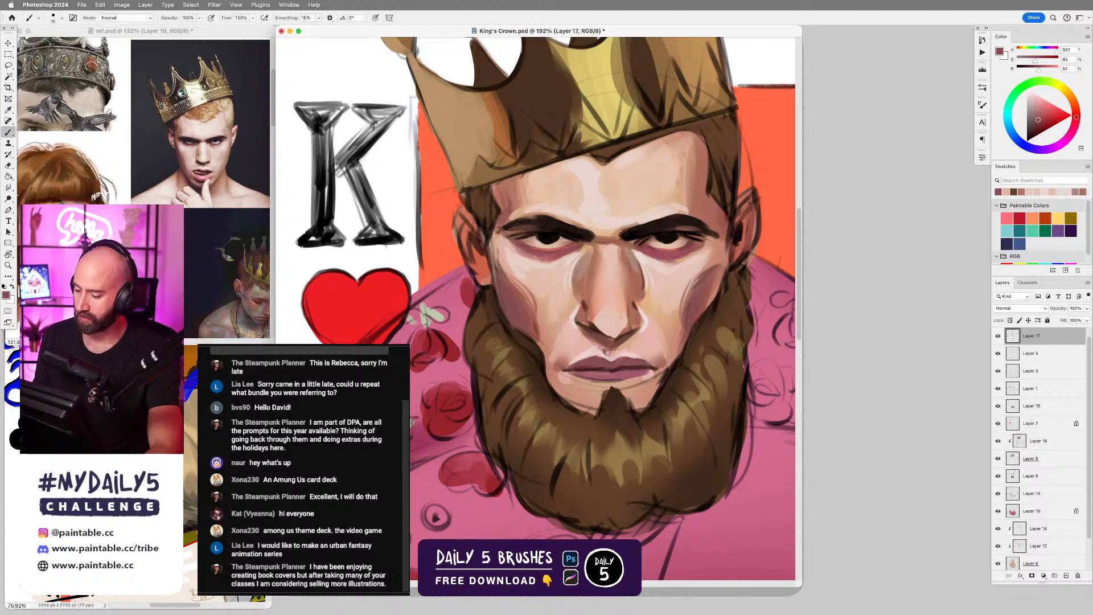
left_click_drag(697, 200, 707, 221)
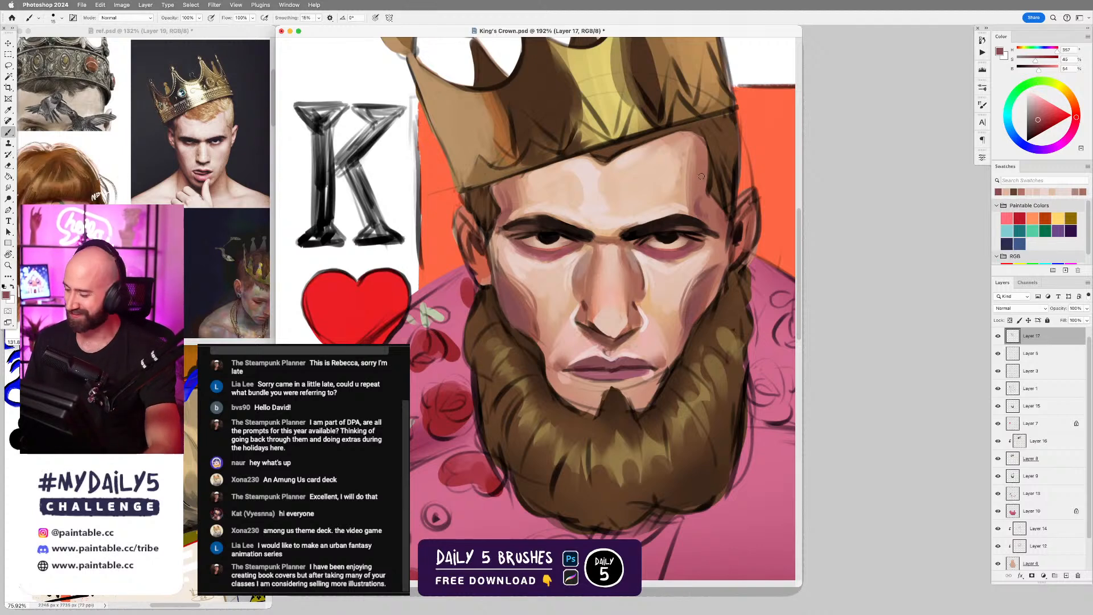
left_click_drag(695, 192, 706, 215)
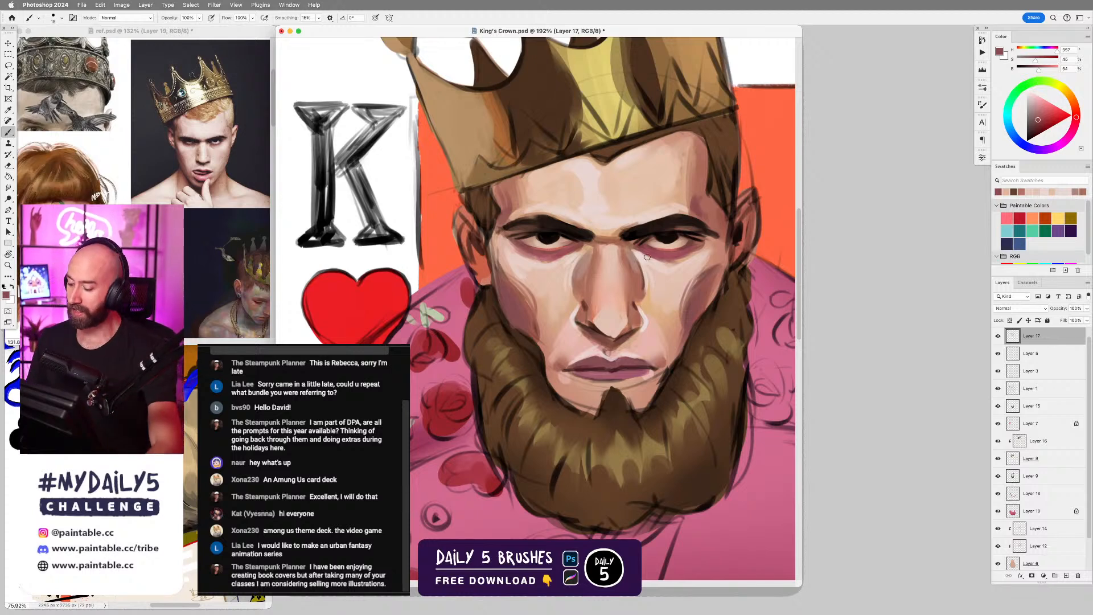
Blend the nose wing nearer the K with pale and pinkish skin tones sampled from the forehead and nose.
left_click(594, 217, "alt")
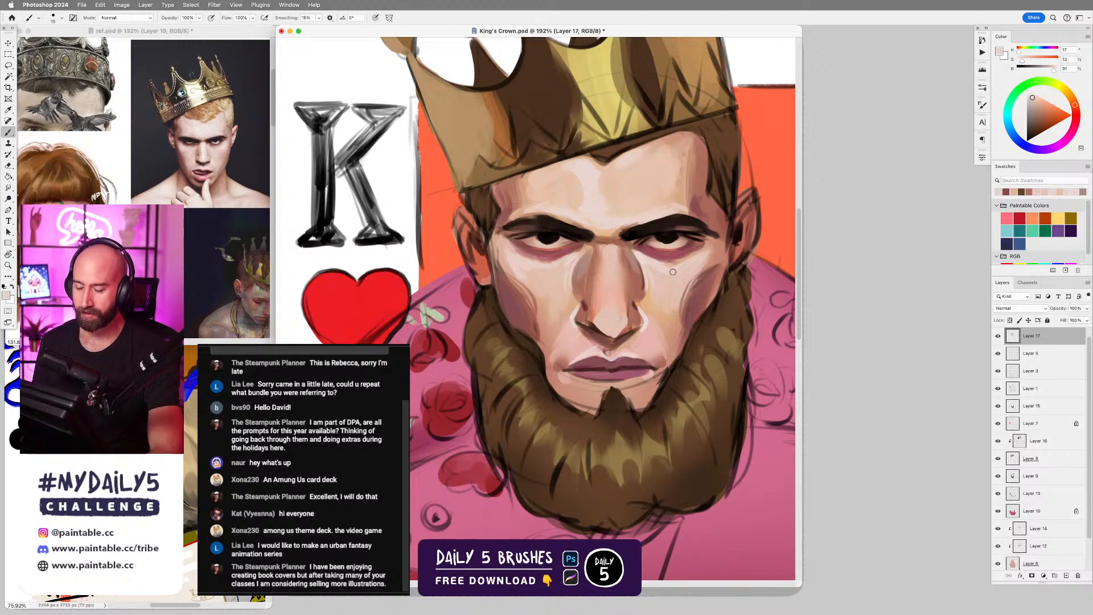
left_click(609, 317, "alt")
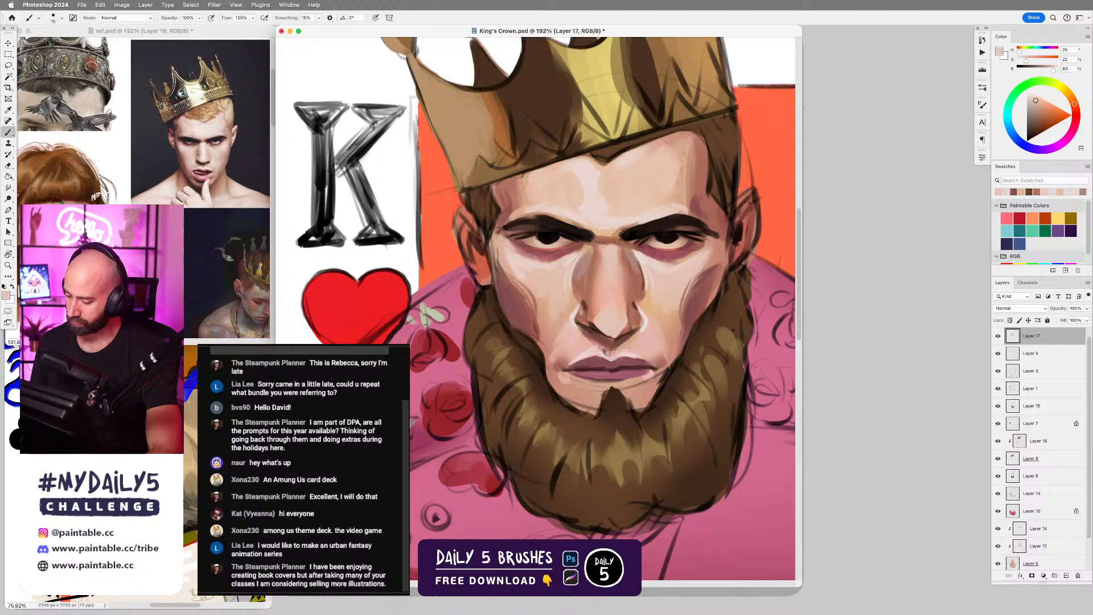
left_click(583, 311, "alt")
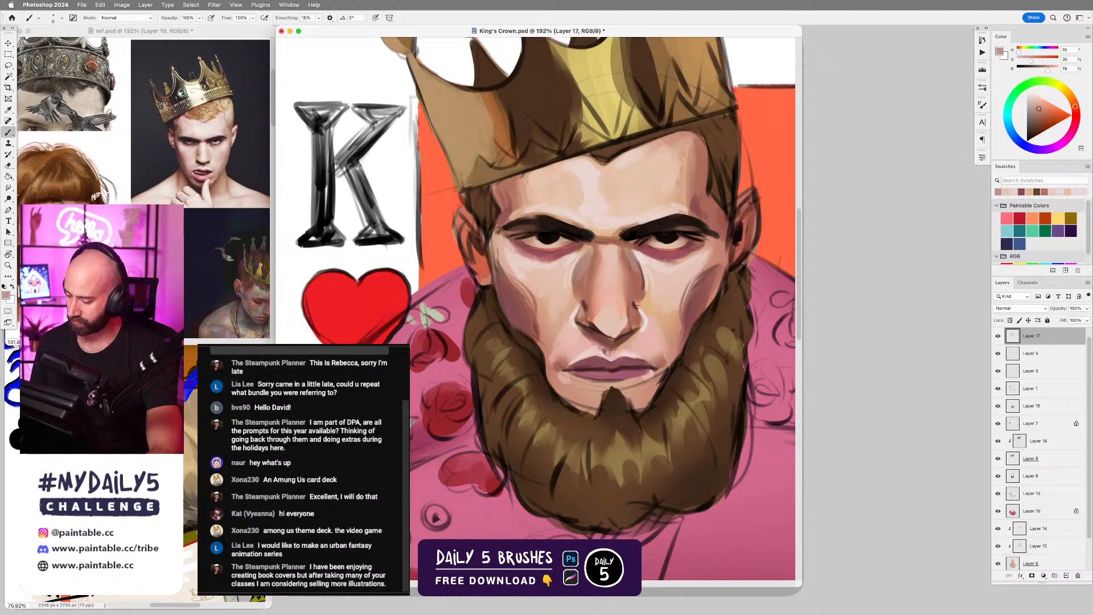
left_click(585, 316, "alt")
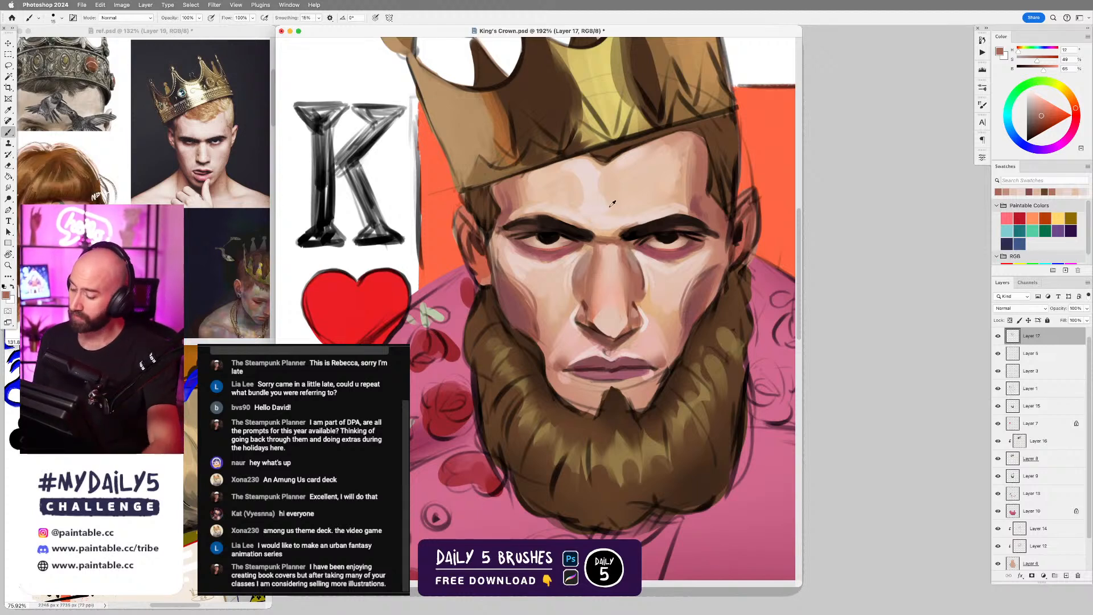
Paint warm reddish color across the tip of the nose using tones sampled from the face.
left_click(605, 186, "alt")
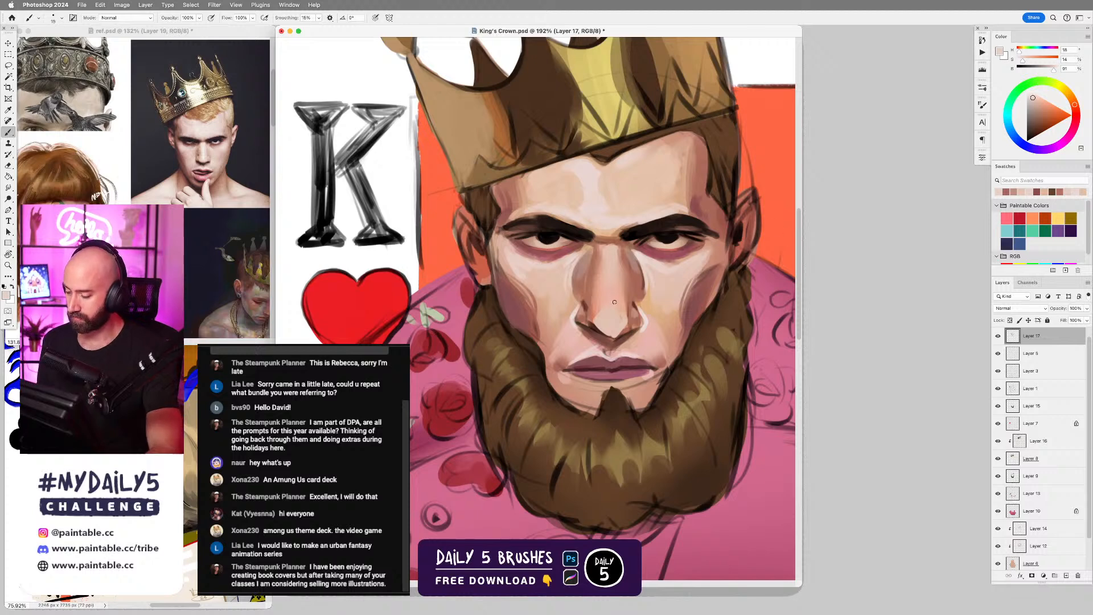
left_click(592, 317, "alt")
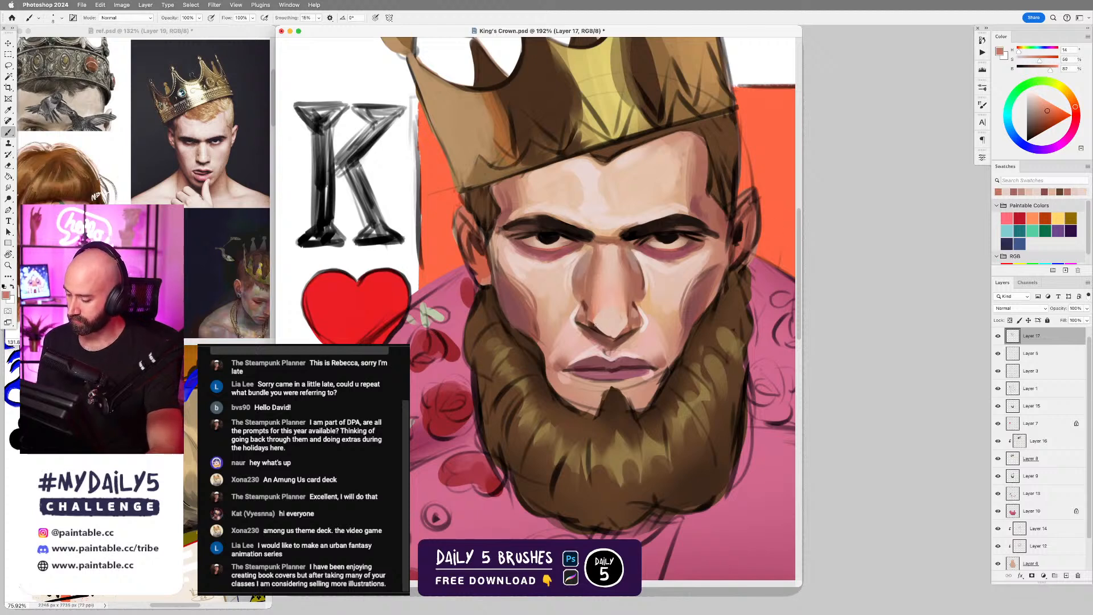
mouse_move(591, 321)
left_mouse_down()
mouse_move(610, 337)
mouse_move(626, 326)
left_mouse_up()
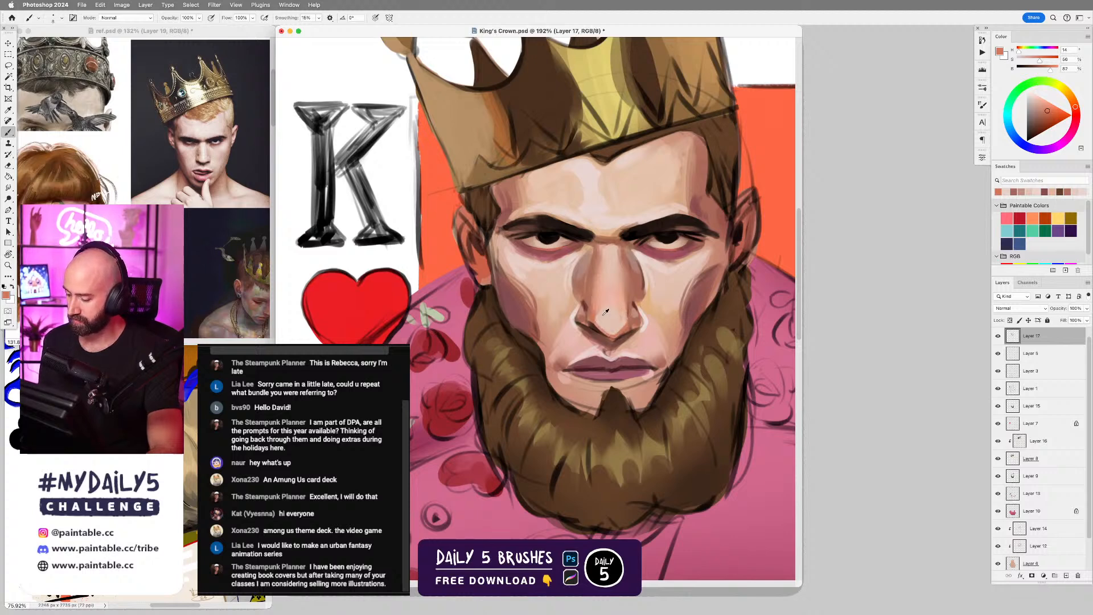
Refine the nose bridge between the eyes with an enlarged brush and sampled pale pink and brownish skin tones.
left_click(602, 310, "alt")
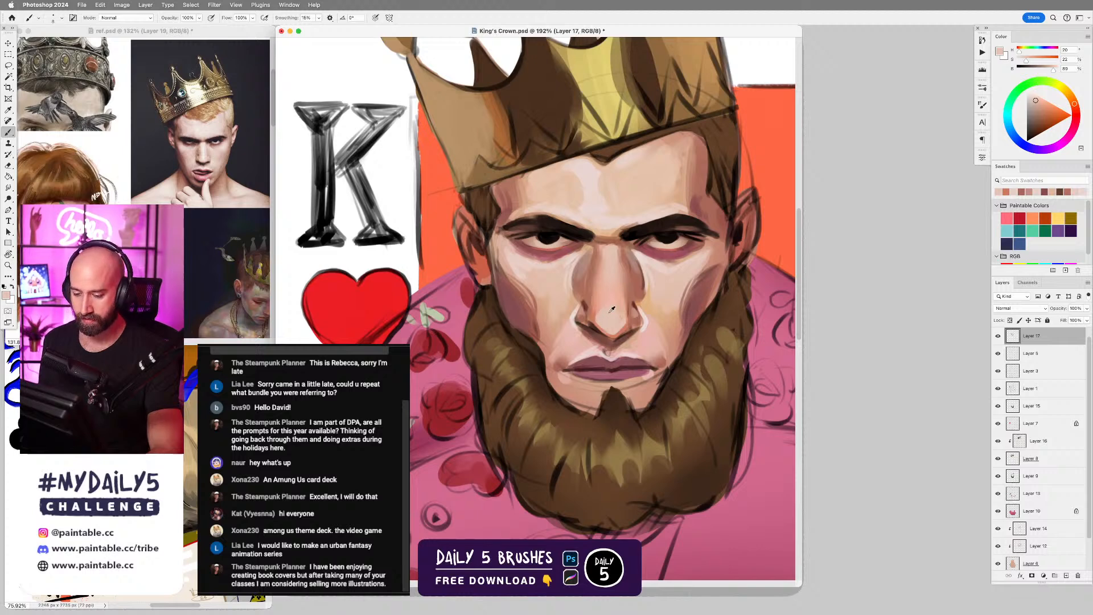
key("bracketright")
key("bracketright")
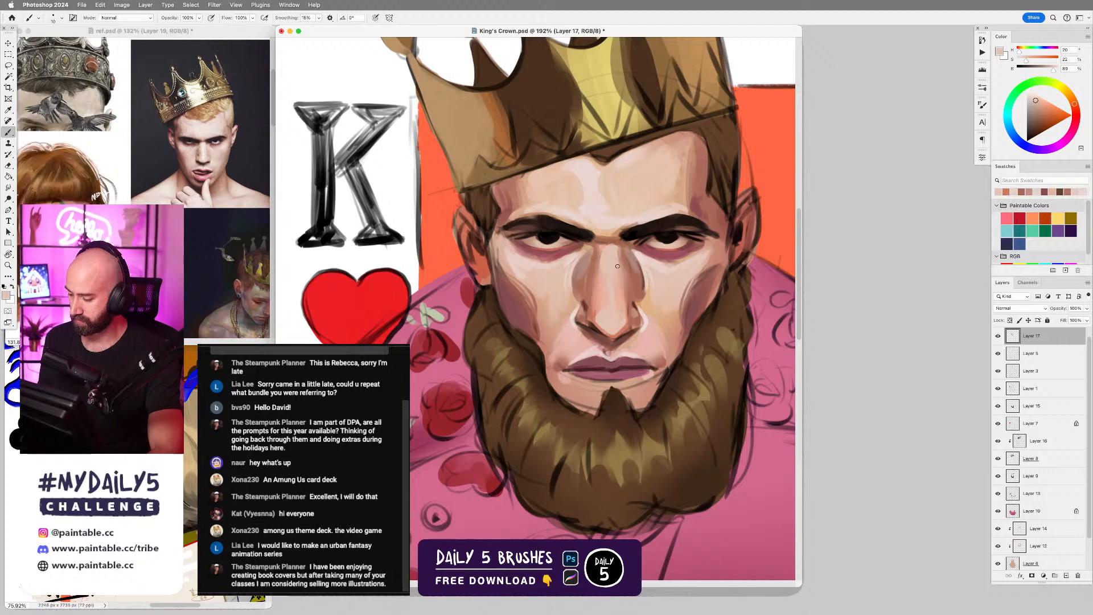
left_click(617, 247, "alt")
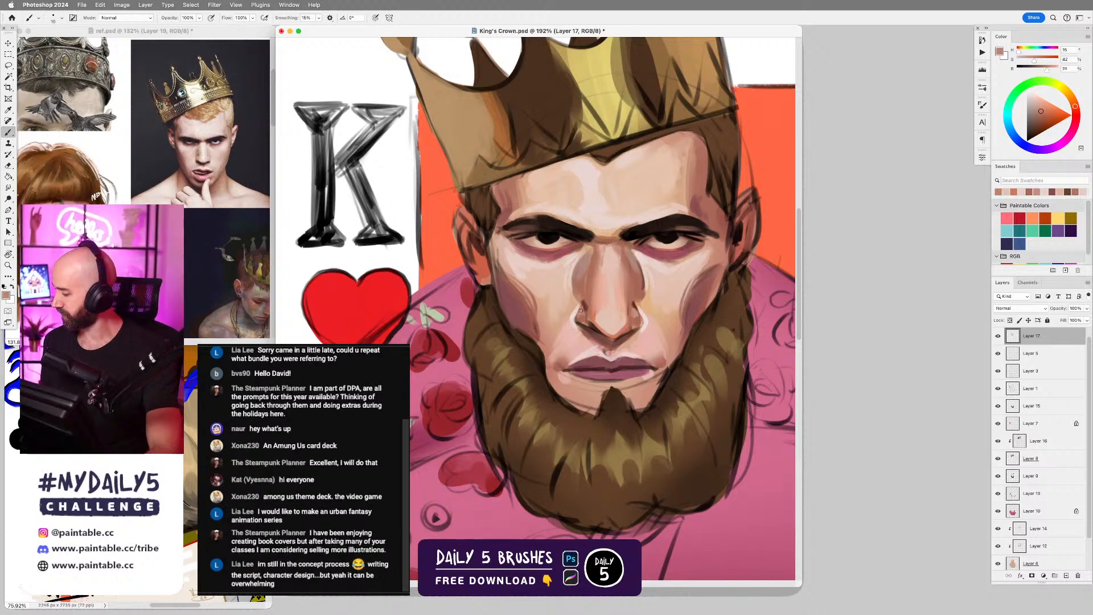
key("r")
key("b")
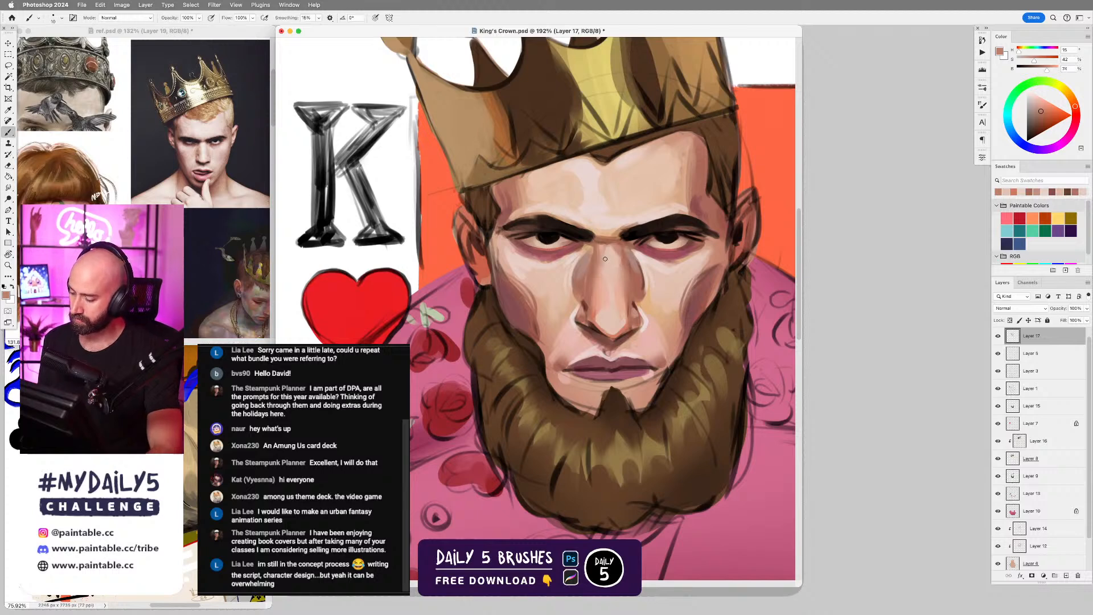
left_click(609, 255, "alt")
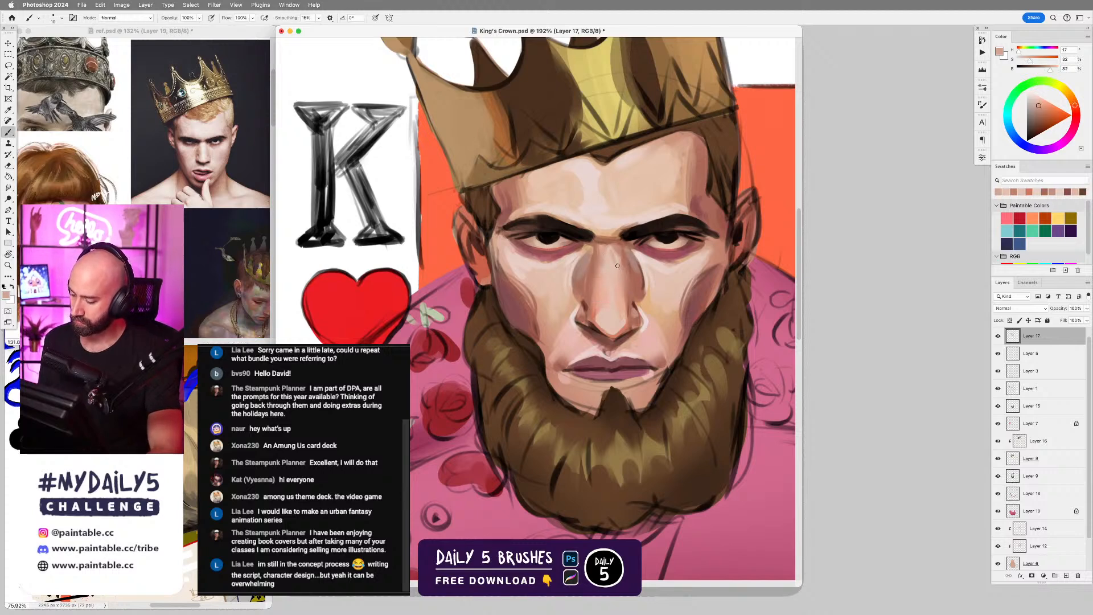
key("e")
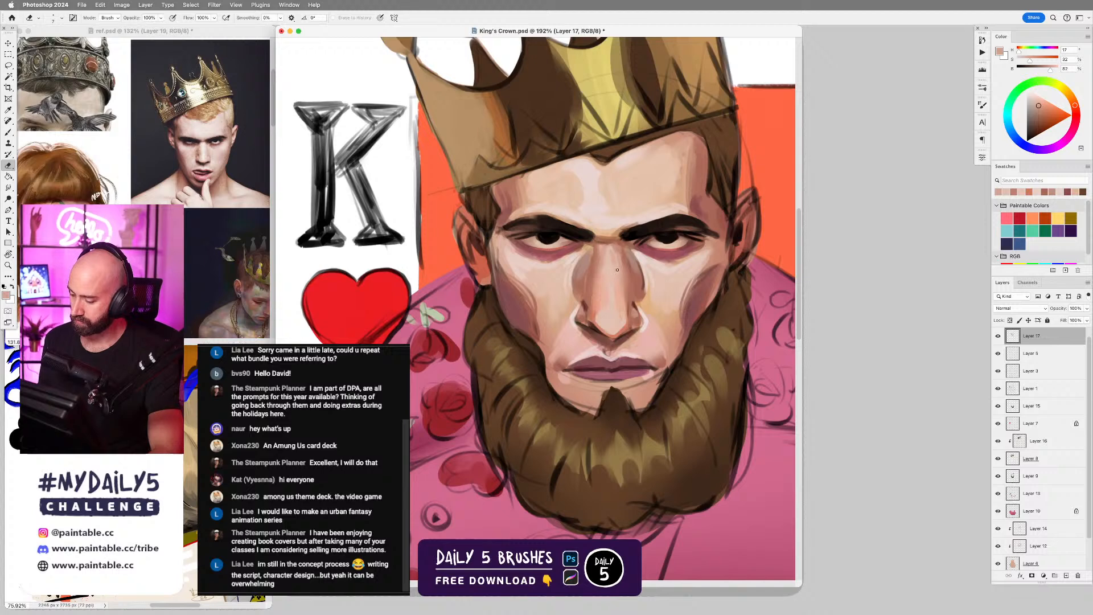
key("b")
left_click(614, 270, "alt")
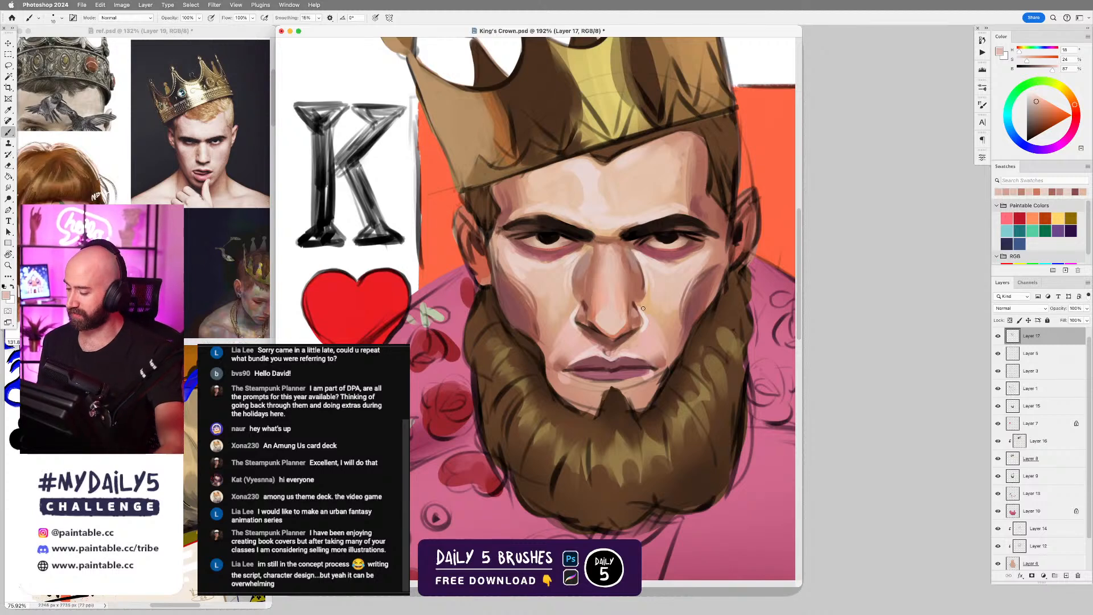
Hide and show Layer 17 again to compare the face with and without the new paint.
scroll(643, 308, "down", 3)
left_click(998, 336)
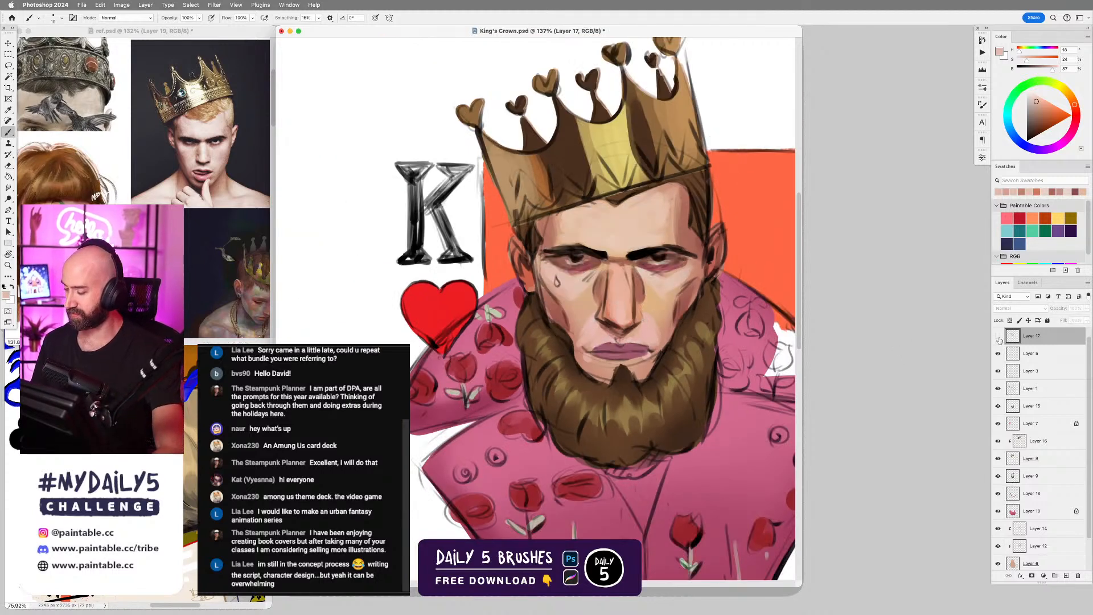
left_click(997, 336)
scroll(611, 330, "up", 3)
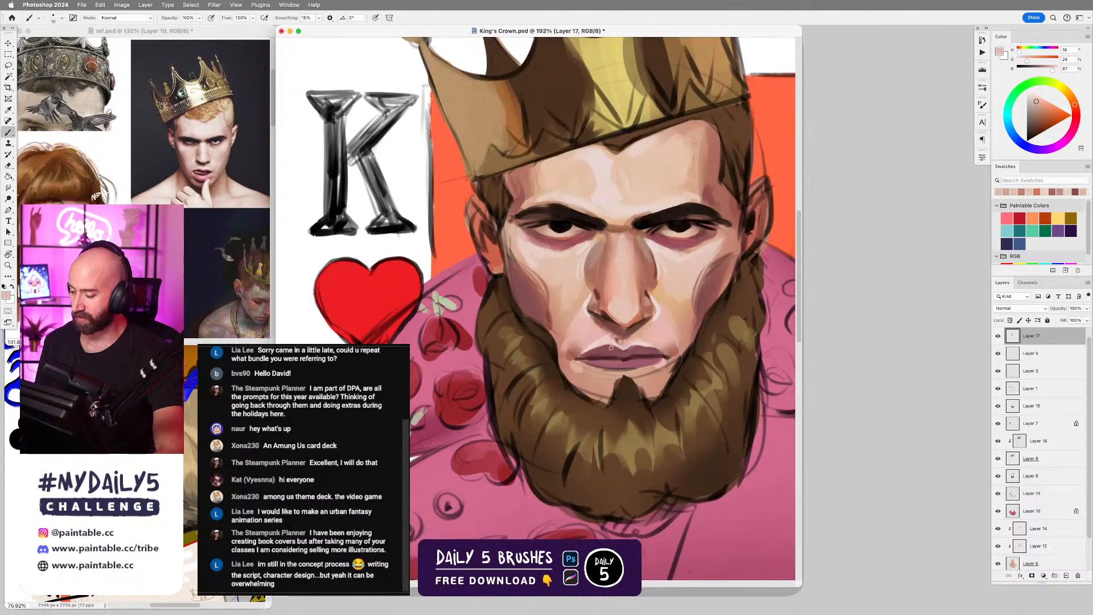
Darken both nostrils and the underside of the nose with sampled near-black, dark red and brown tones.
scroll(610, 362, "down", 3)
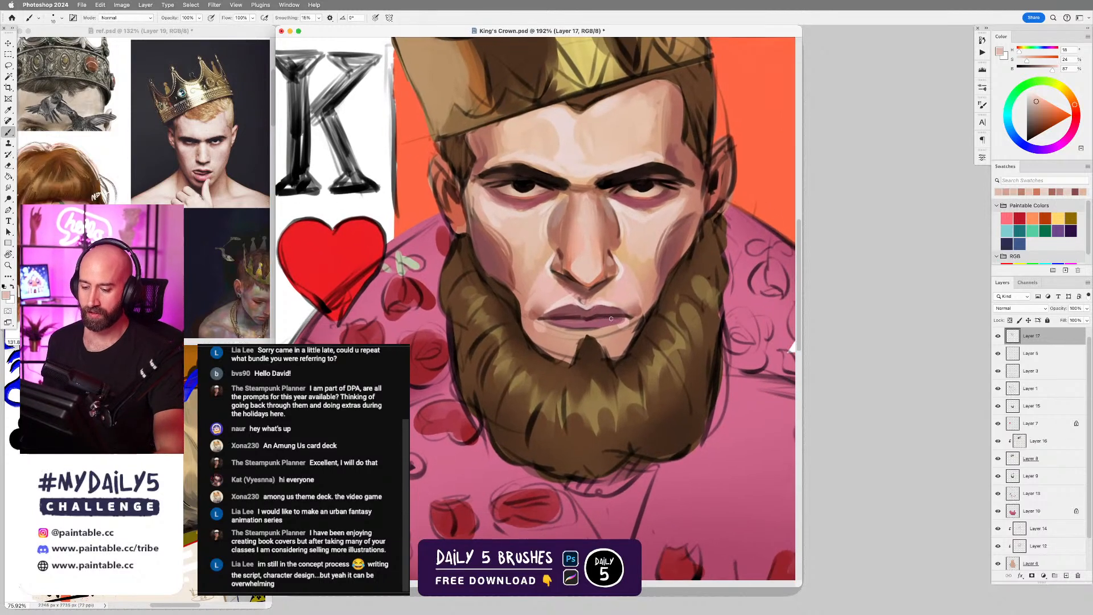
scroll(616, 366, "down", 1)
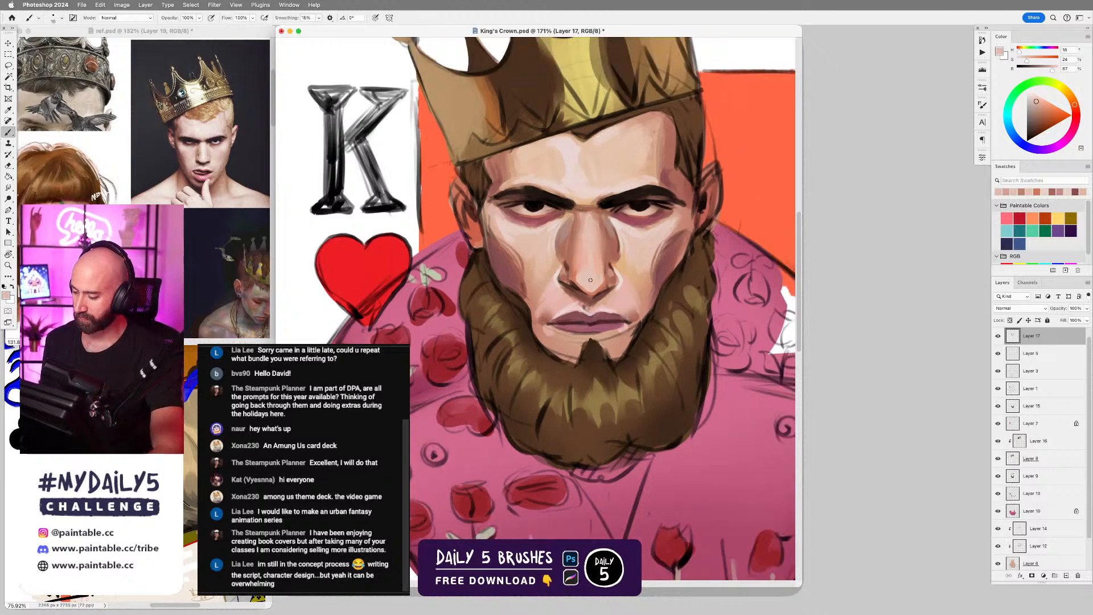
left_click(564, 199, "alt")
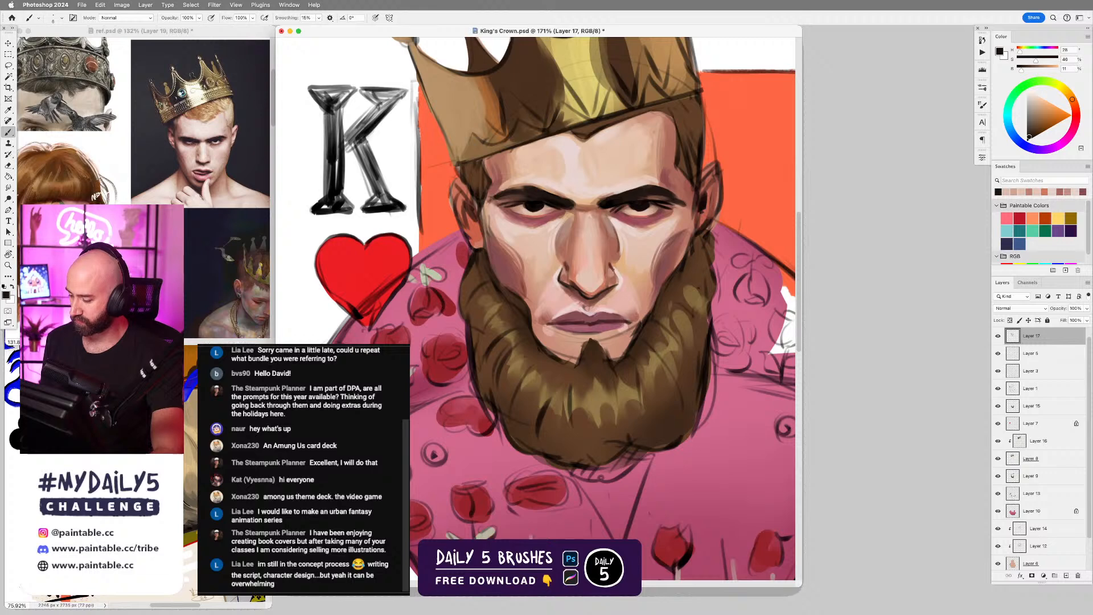
left_click_drag(614, 268, 618, 284)
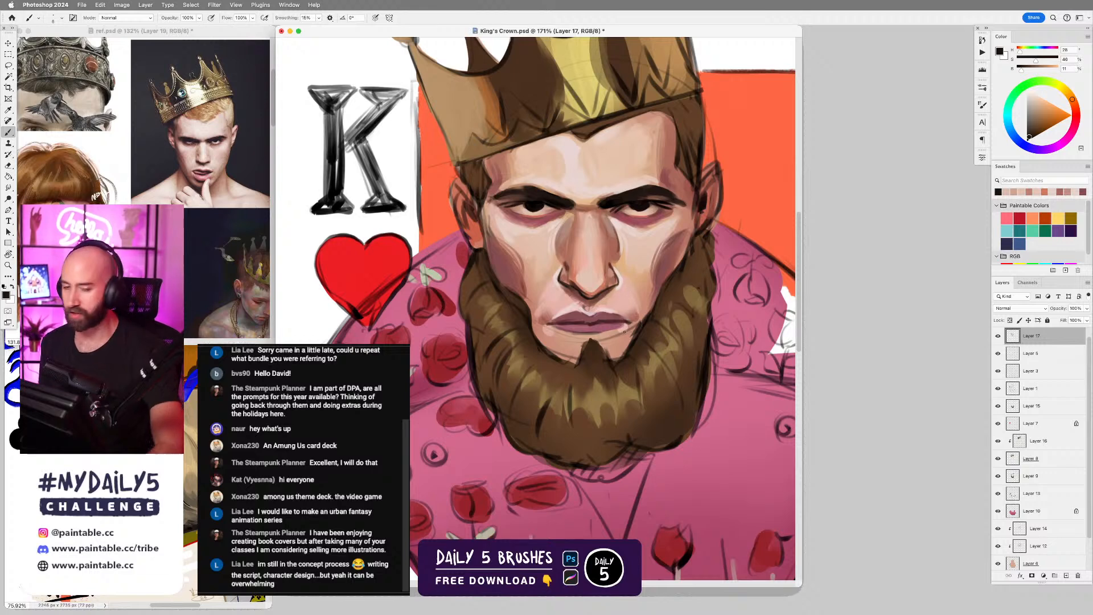
left_click(613, 278, "alt")
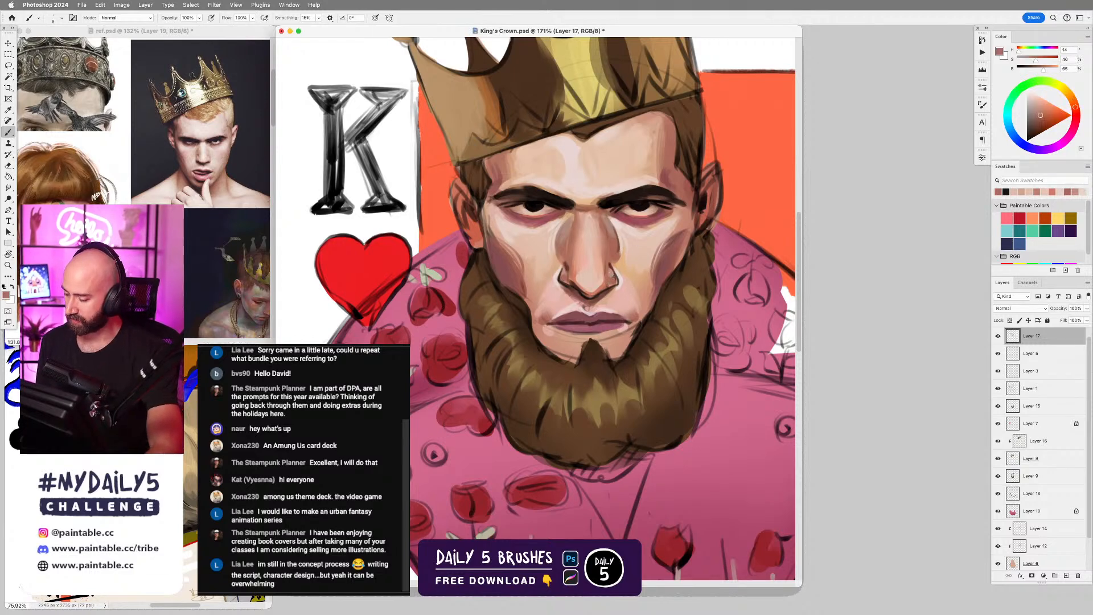
left_click(571, 266, "alt")
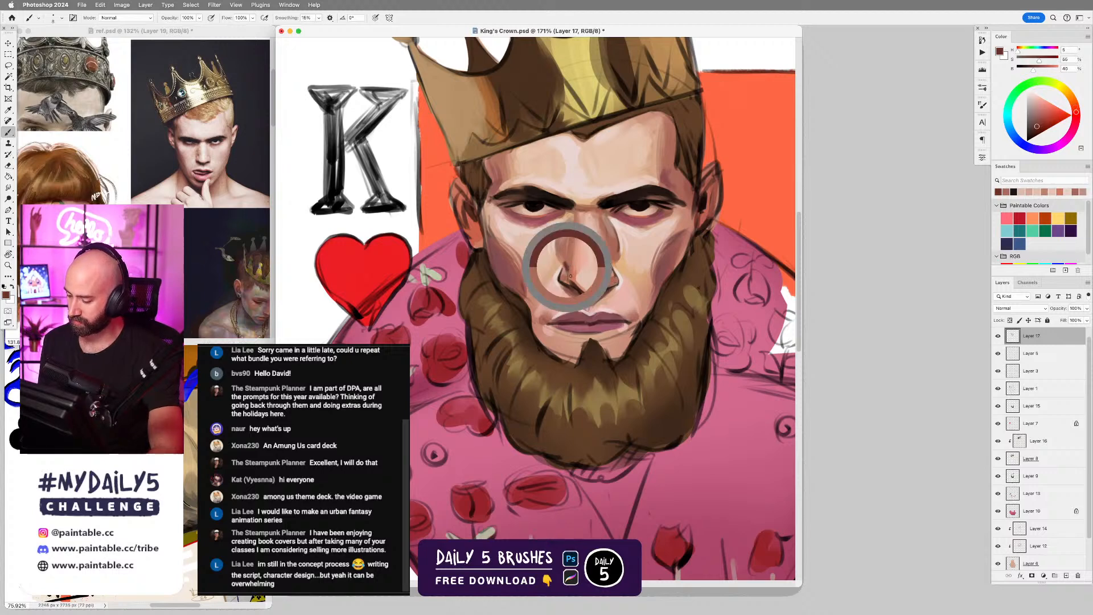
left_click(612, 292, "alt")
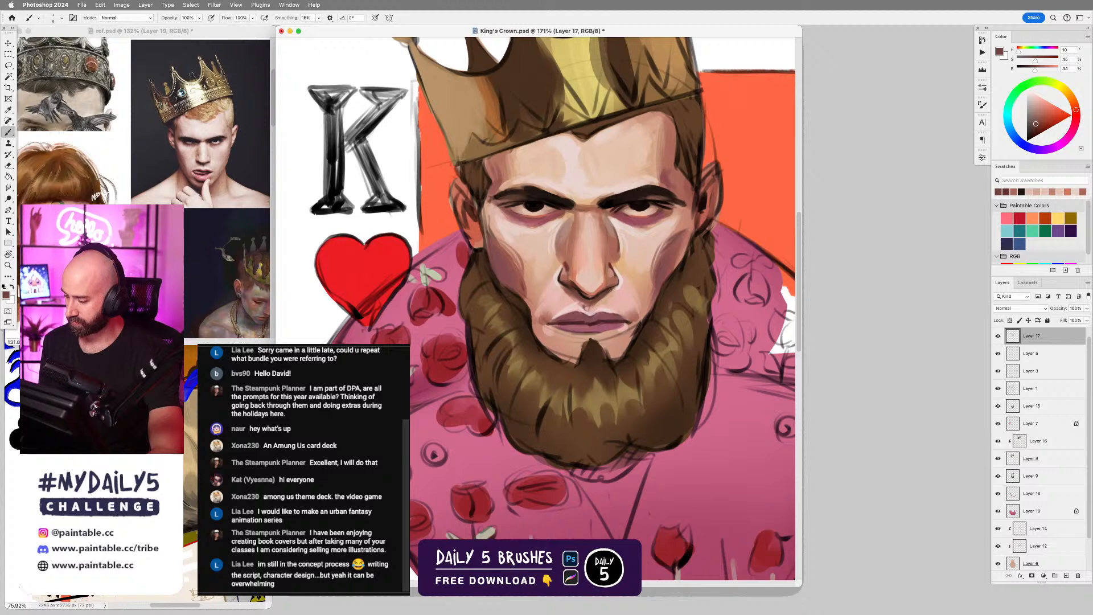
left_click(574, 286, "alt")
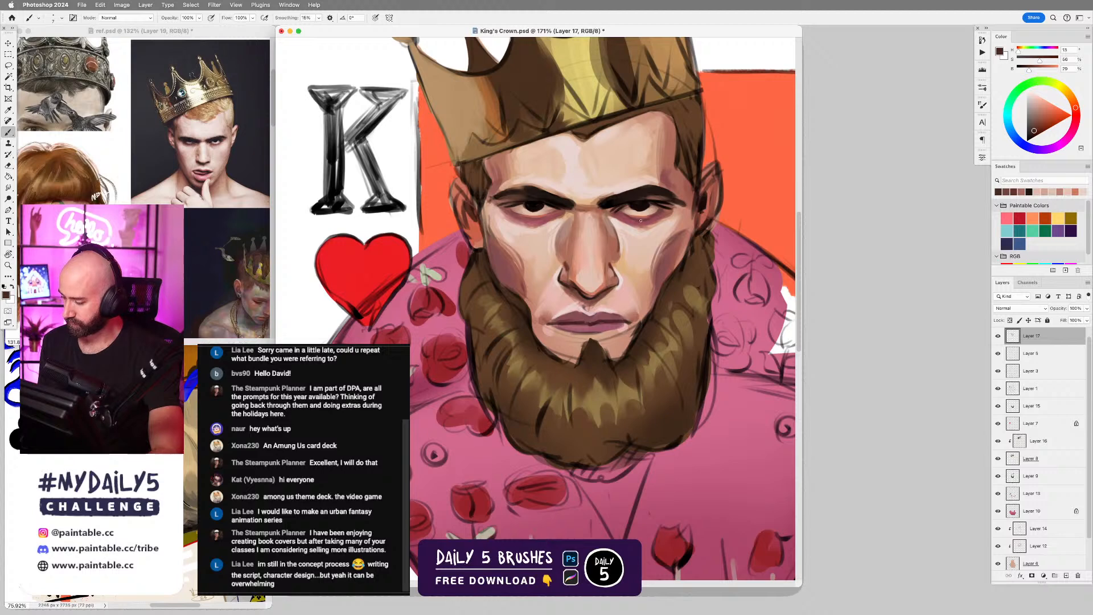
Refine the lower lid of the left eye and the outer corner of the right eye with sampled dark brown and reddish tones.
mouse_move(518, 216)
left_mouse_down()
mouse_move(534, 218)
mouse_move(519, 218)
left_mouse_up()
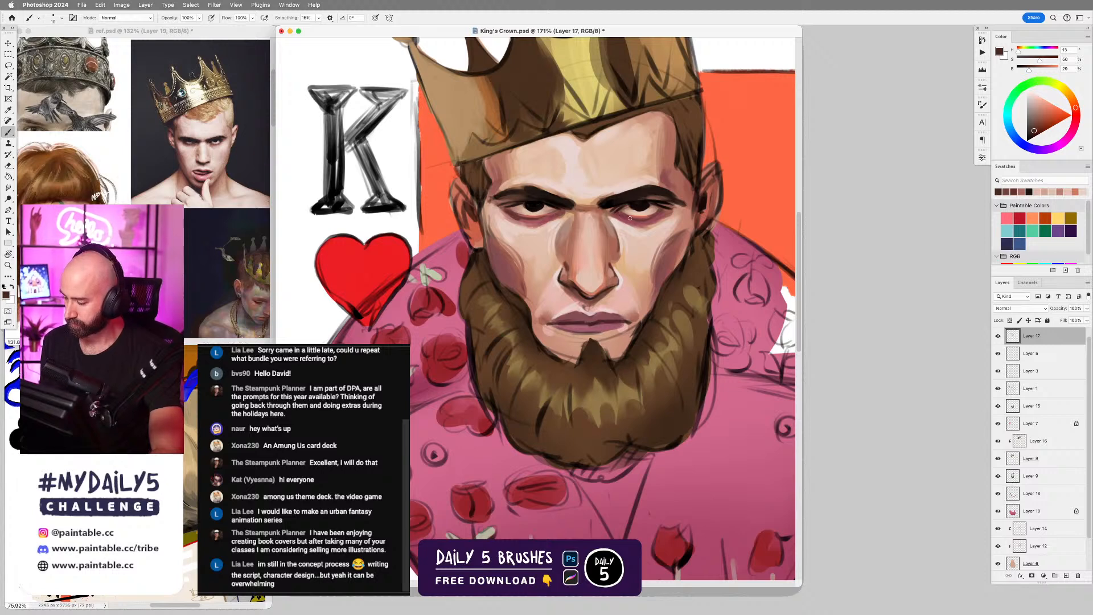
left_click(665, 195, "alt")
left_click(685, 199, "alt")
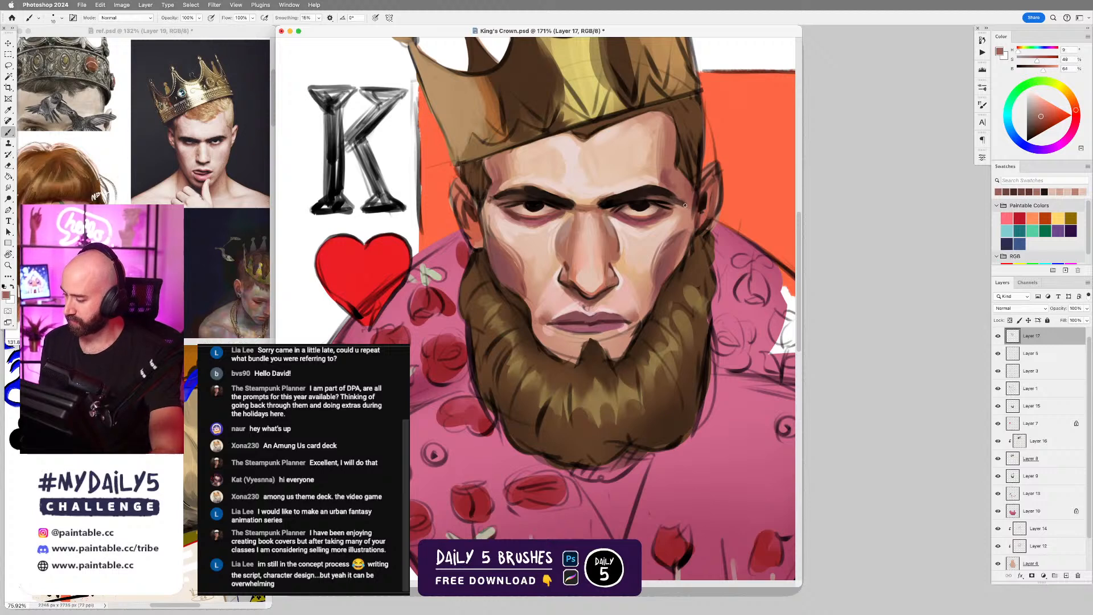
key("bracketright")
key("bracketright")
key("bracketright")
left_click_drag(687, 206, 675, 205)
Darken and shape both eyebrows with near-black and brown tones sampled from the brows.
left_click(530, 187, "alt")
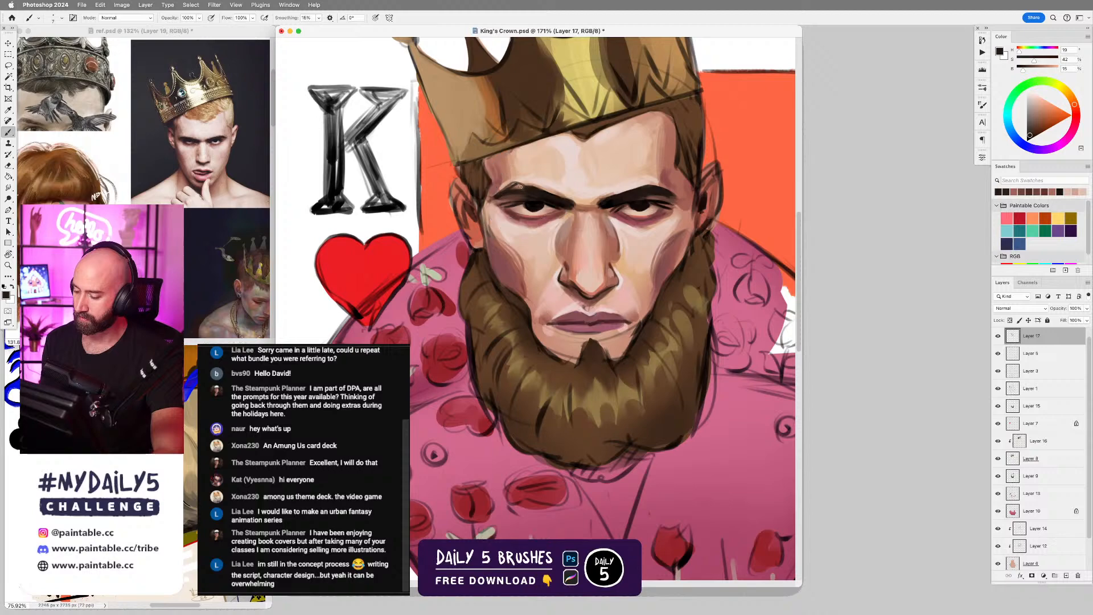
left_click_drag(565, 190, 684, 185)
left_click(658, 196, "alt")
left_click(541, 196, "alt")
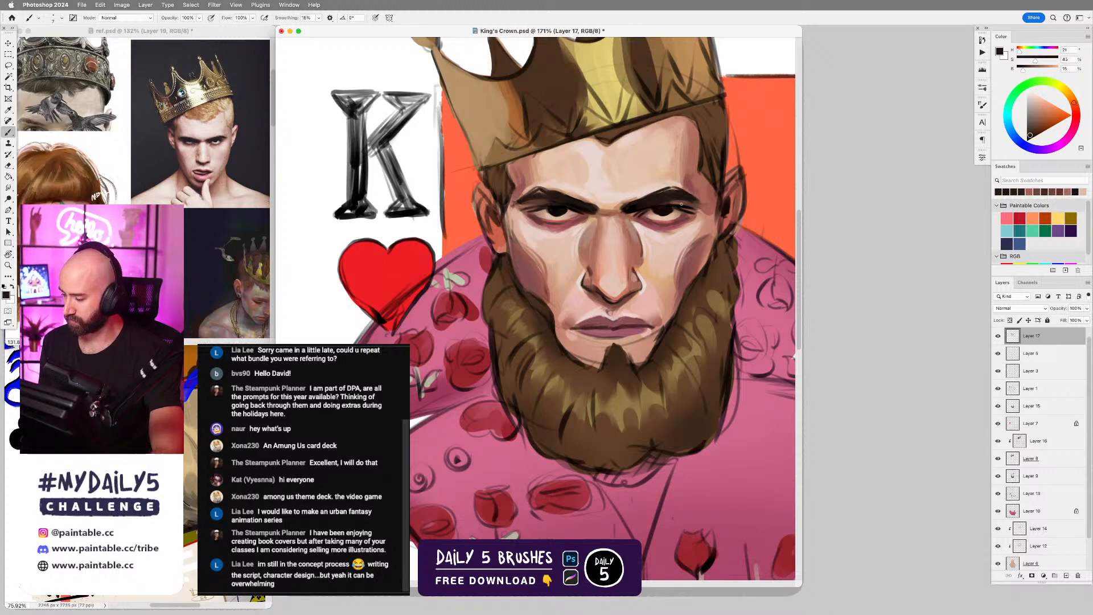
left_click(678, 196, "alt")
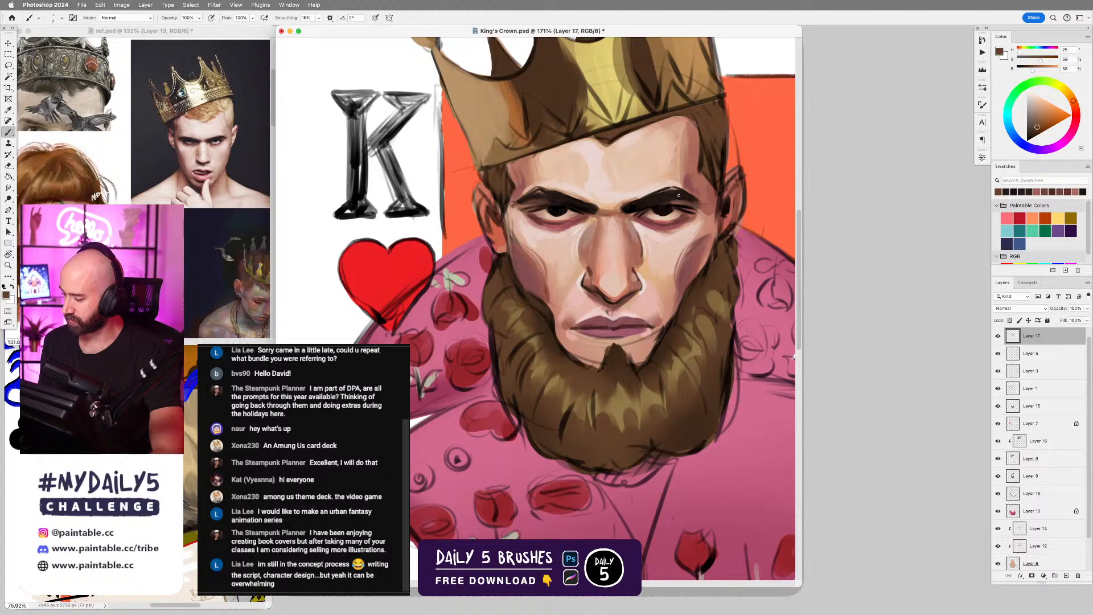
left_click_drag(669, 200, 694, 198)
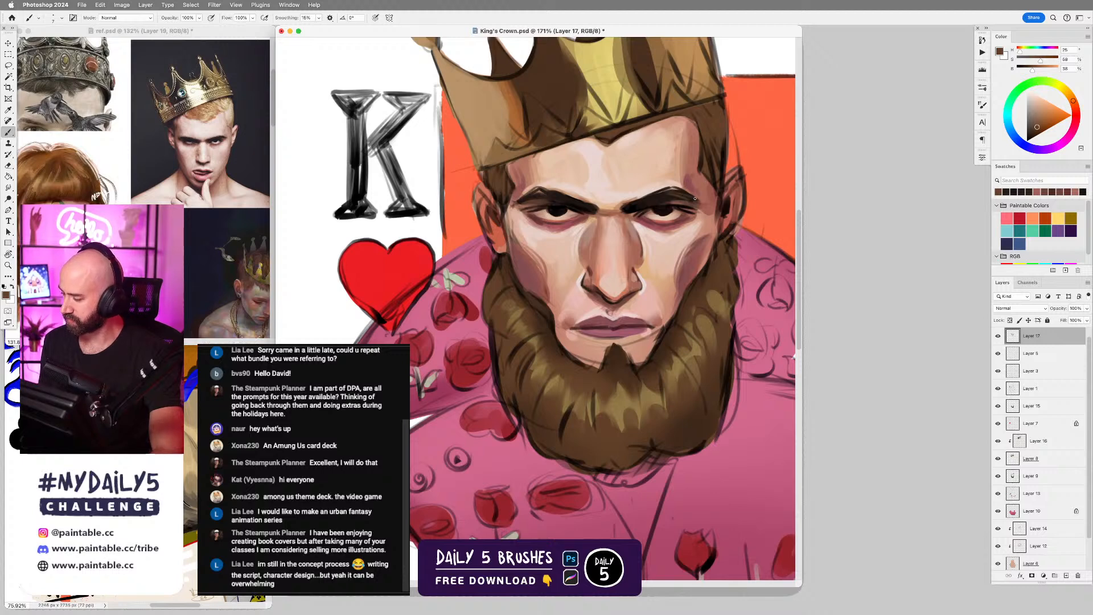
left_click(560, 197, "alt")
left_click_drag(545, 206, 525, 203)
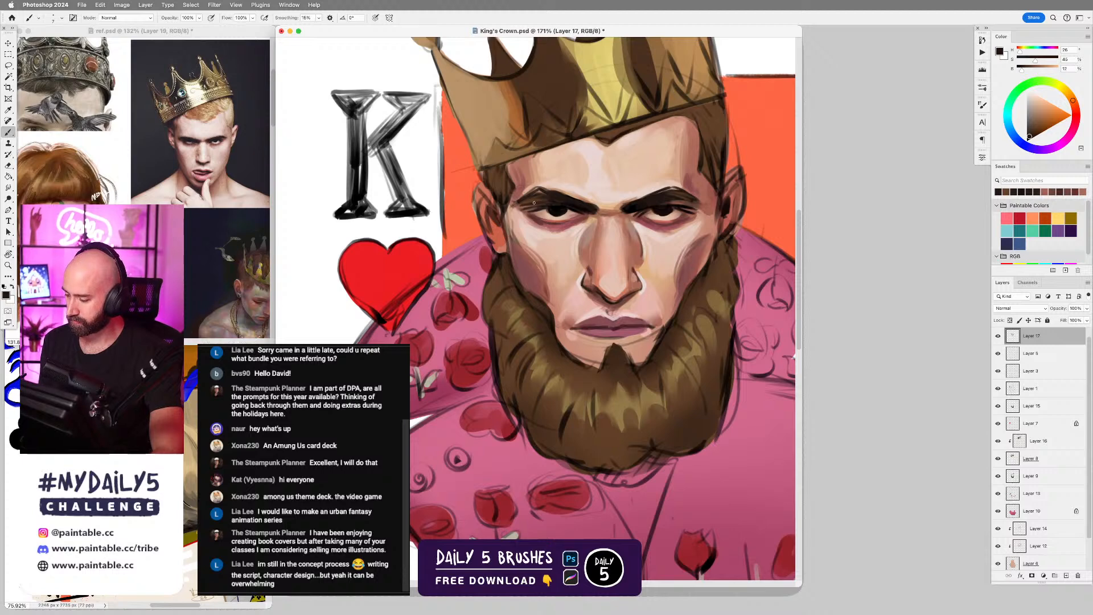
Blend the skin around the outer brow ends and under the eyes with sampled pale pink, tan and rosy tones.
left_click(518, 206, "alt")
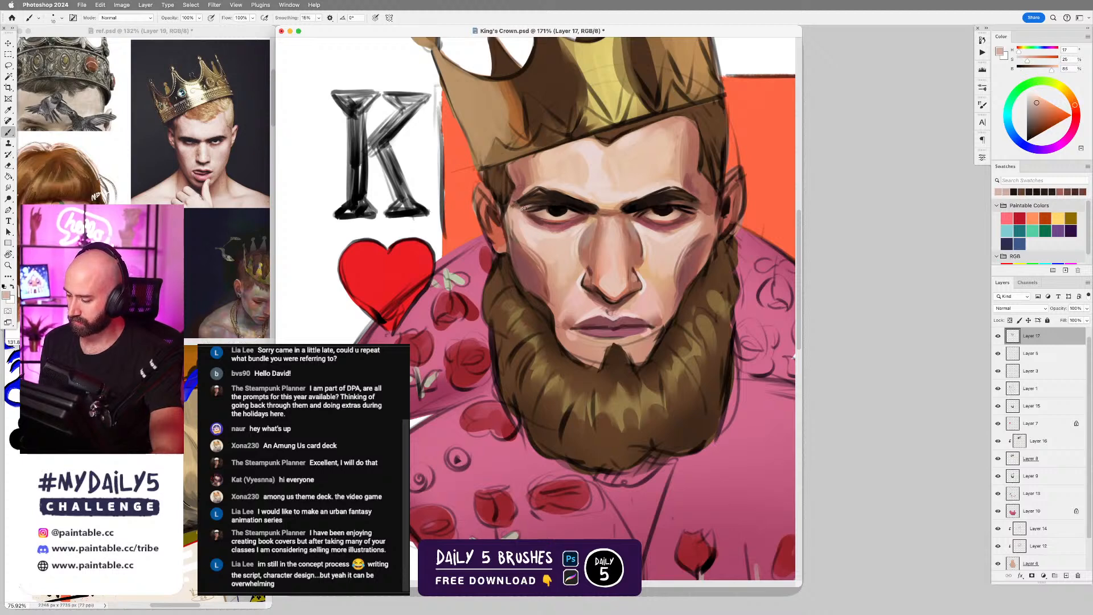
left_click(522, 205, "alt")
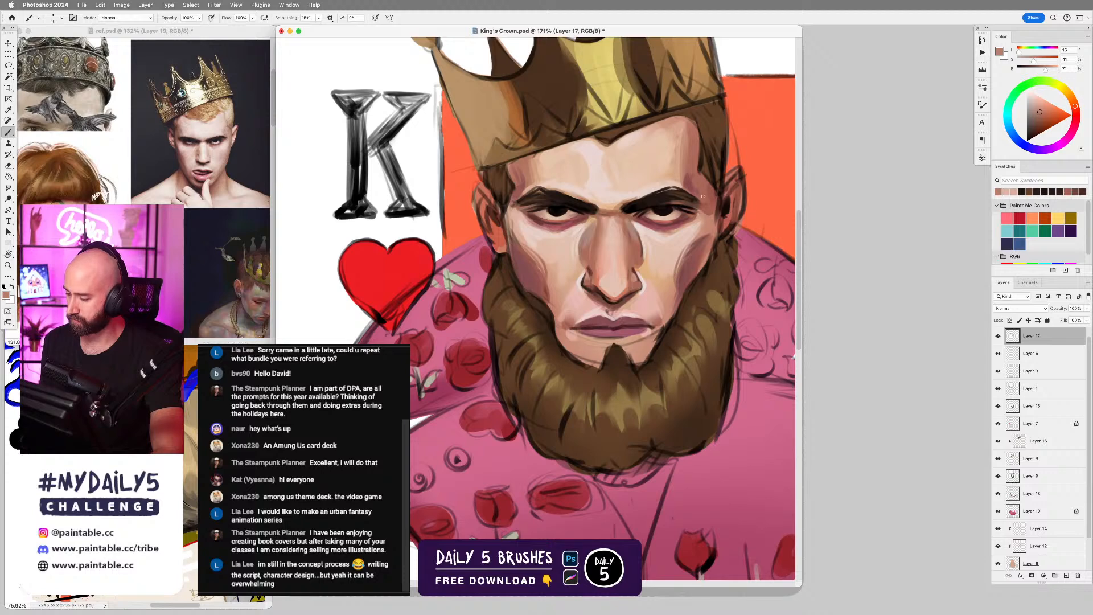
left_click(554, 227, "alt")
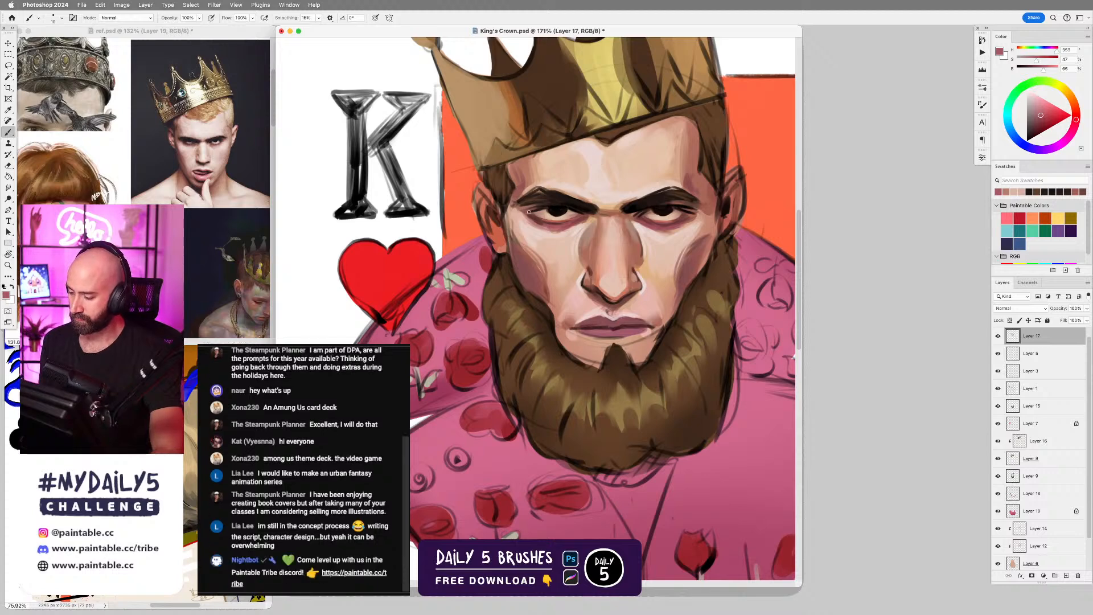
left_click(708, 207, "alt")
key("bracketright")
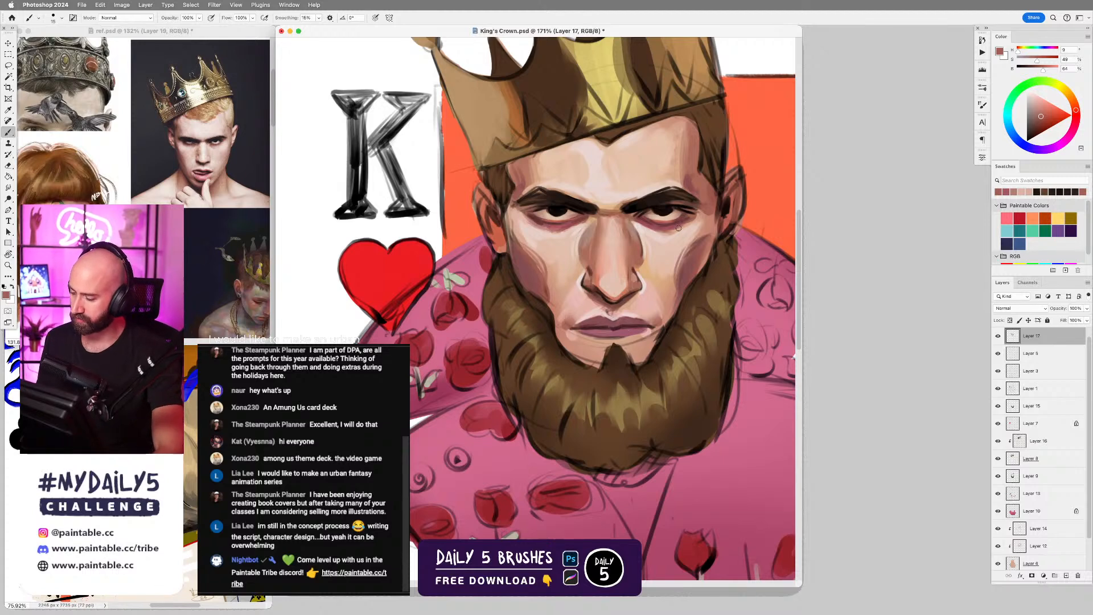
Move Layer 17 down one level and shade a lassoed strand on the beard's left side in sampled dark brown with the Soft Round Brush.
left_click_drag(628, 353, 620, 299)
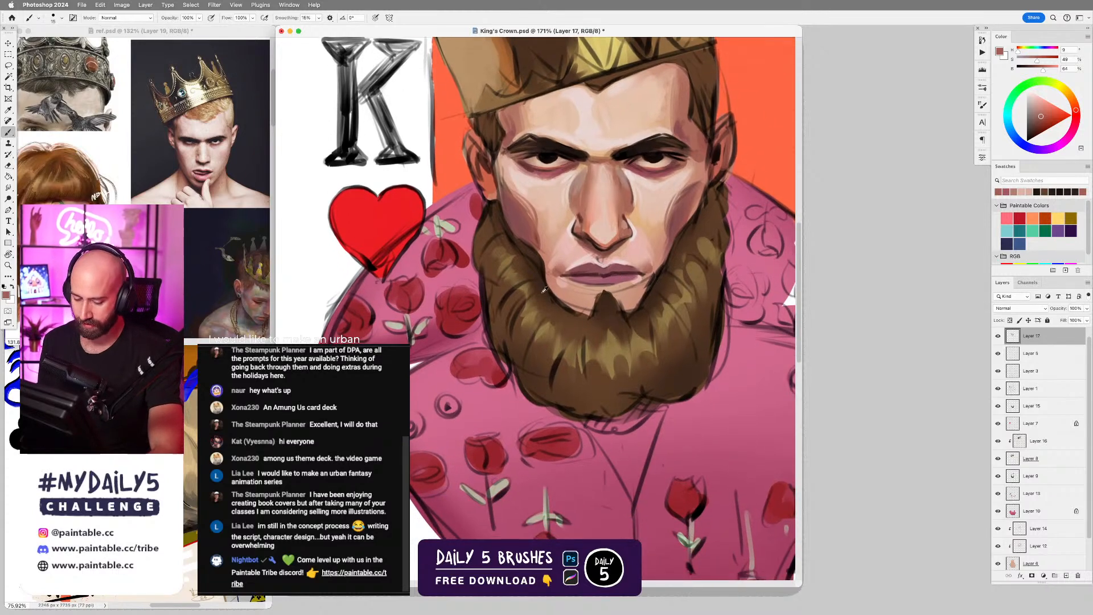
left_click(521, 373, "alt")
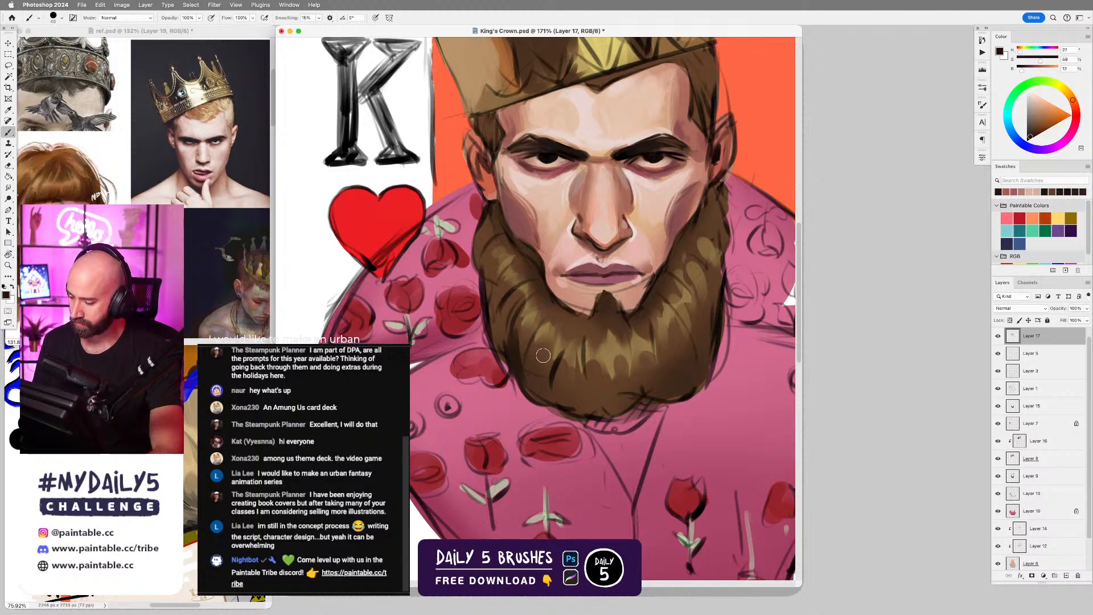
key("l")
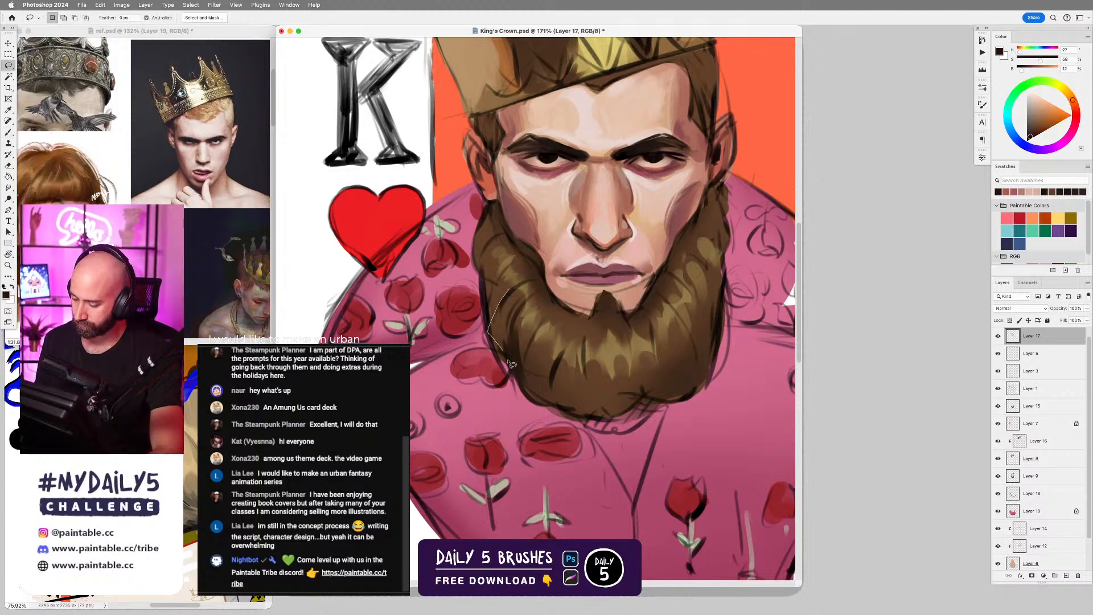
key("super+bracketleft")
mouse_move(514, 294)
left_mouse_down()
mouse_move(492, 341)
mouse_move(505, 368)
mouse_move(524, 289)
mouse_move(507, 390)
left_mouse_up()
key("b")
right_click(520, 297)
left_click(784, 399)
Lasso more pointed strands up the beard's left edge toward the ear and shade each one in soft dark brown.
key("l")
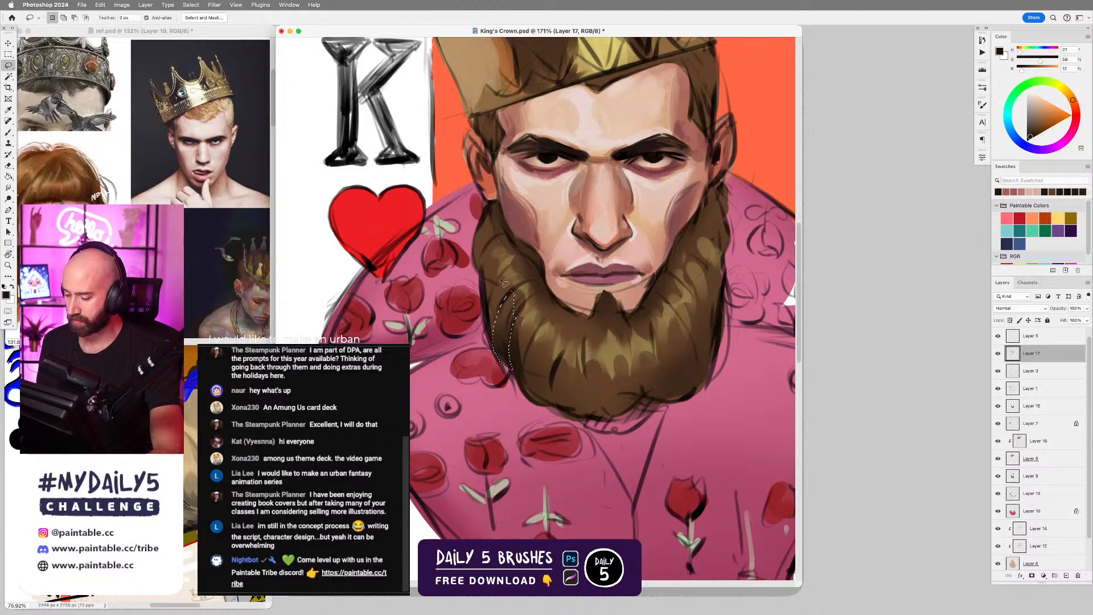
mouse_move(510, 262)
left_mouse_down()
mouse_move(494, 334)
mouse_move(512, 272)
left_mouse_up()
key("b")
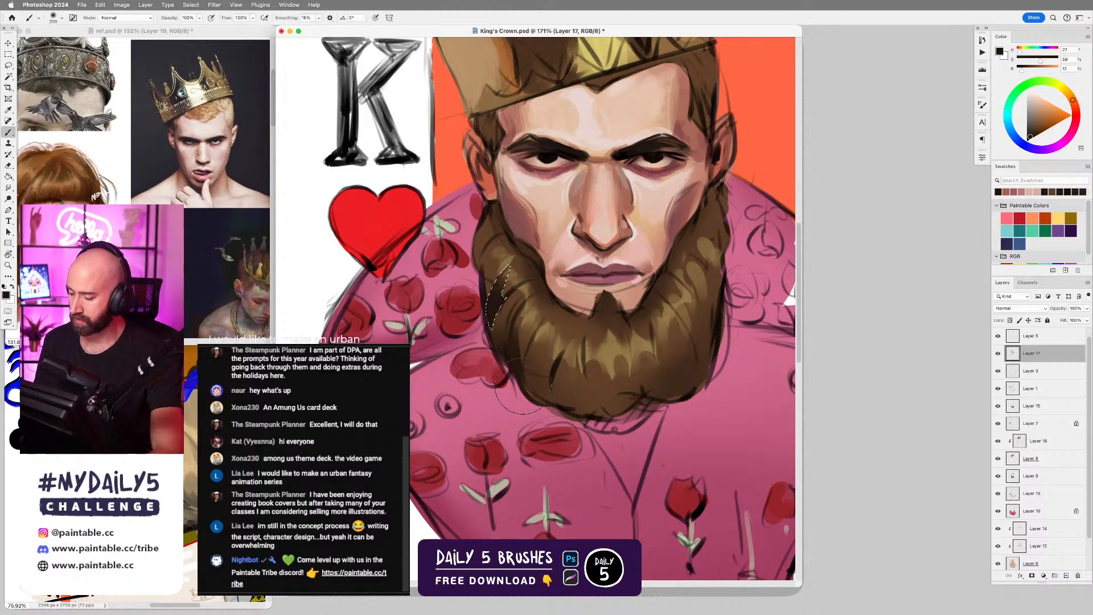
key("l")
mouse_move(494, 238)
left_mouse_down()
mouse_move(483, 267)
mouse_move(500, 284)
mouse_move(499, 264)
mouse_move(502, 274)
left_mouse_up()
key("b")
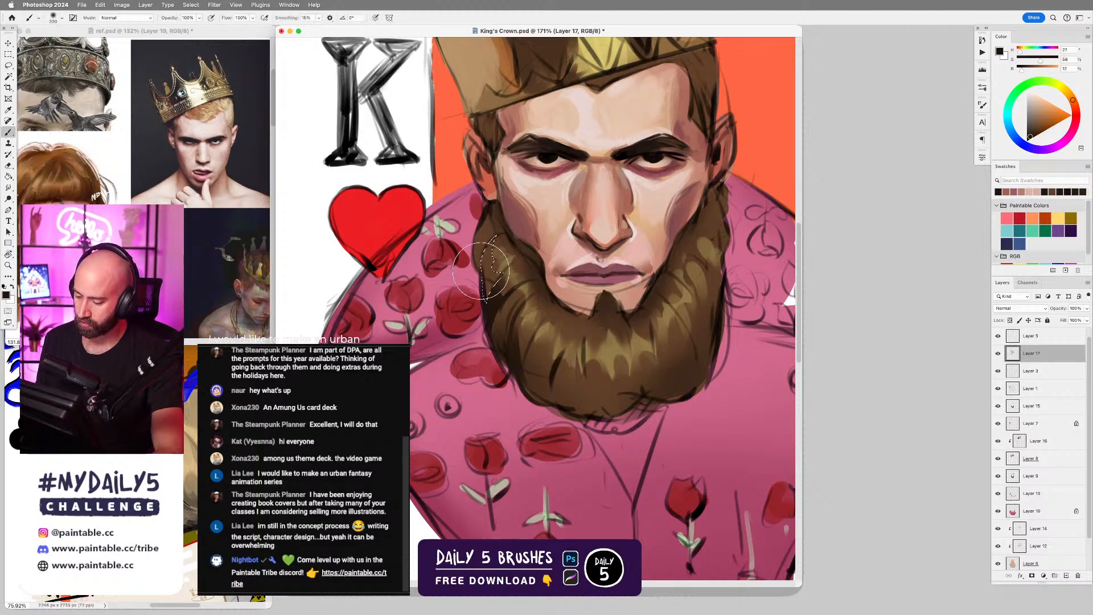
key("l")
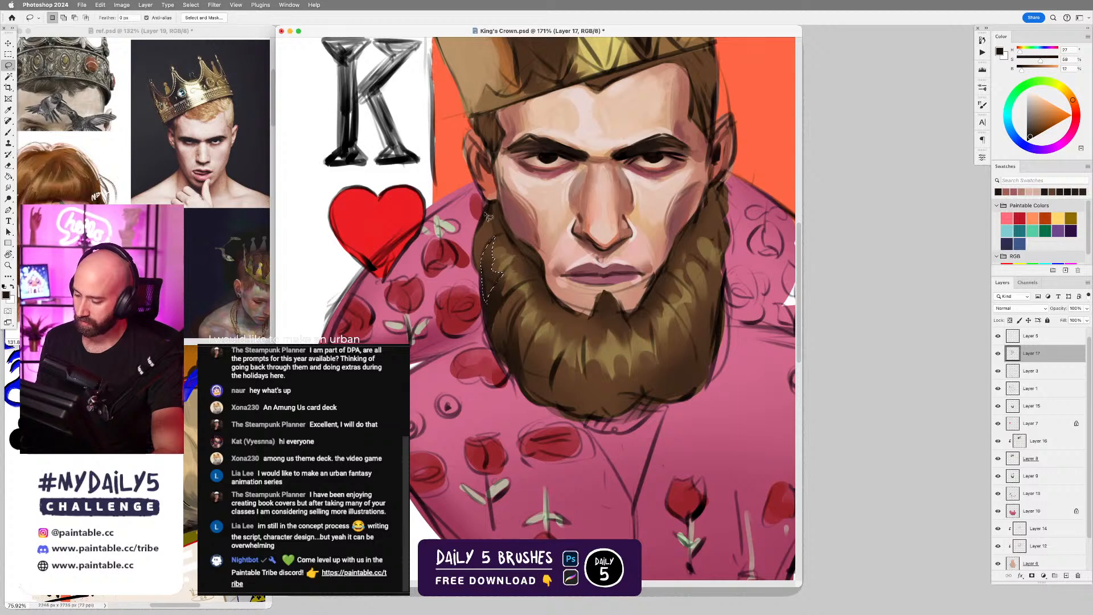
mouse_move(485, 211)
left_mouse_down()
mouse_move(478, 265)
mouse_move(487, 214)
left_mouse_up()
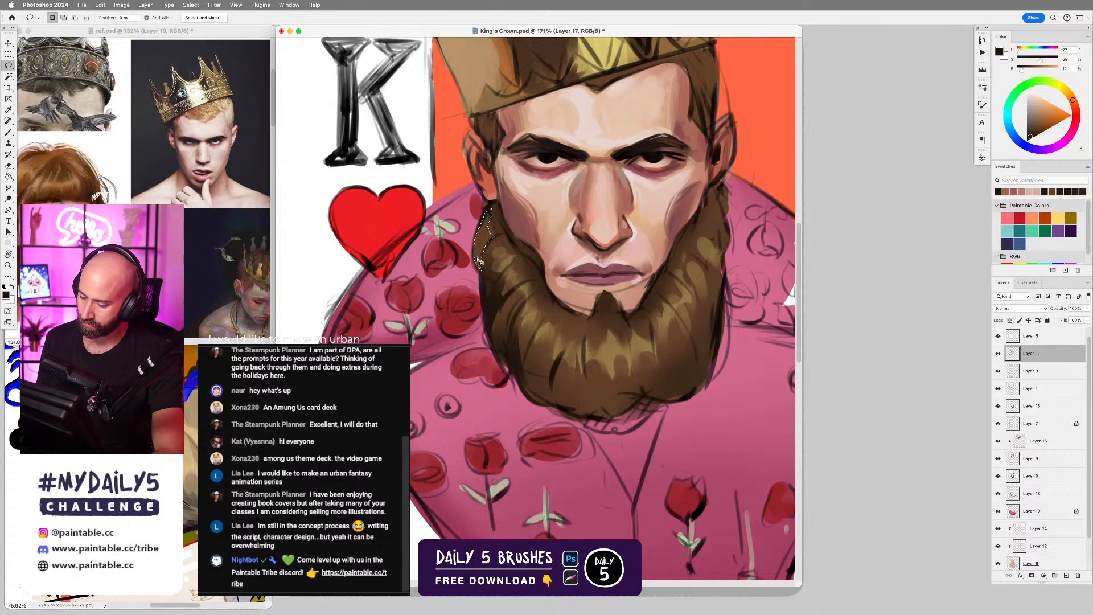
key("b")
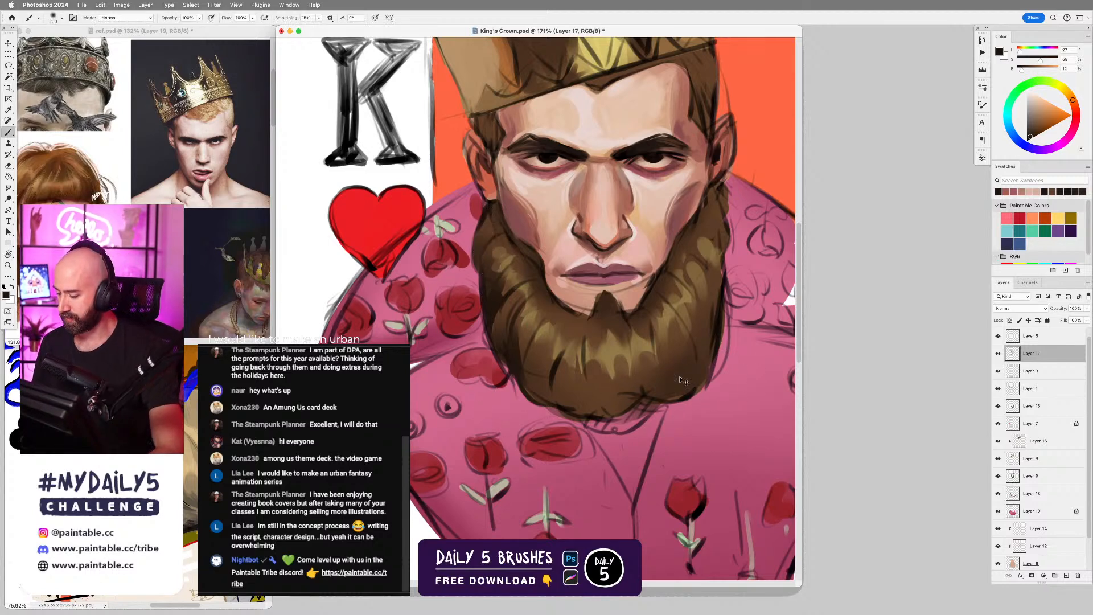
Lasso a jagged strip along the beard's lower edge, shade it dark brown and clear the selection.
key("l")
mouse_move(531, 340)
left_mouse_down()
mouse_move(578, 367)
mouse_move(605, 406)
mouse_move(630, 370)
mouse_move(682, 351)
mouse_move(688, 331)
mouse_move(698, 391)
mouse_move(592, 422)
mouse_move(527, 404)
mouse_move(518, 370)
left_mouse_up()
key("b")
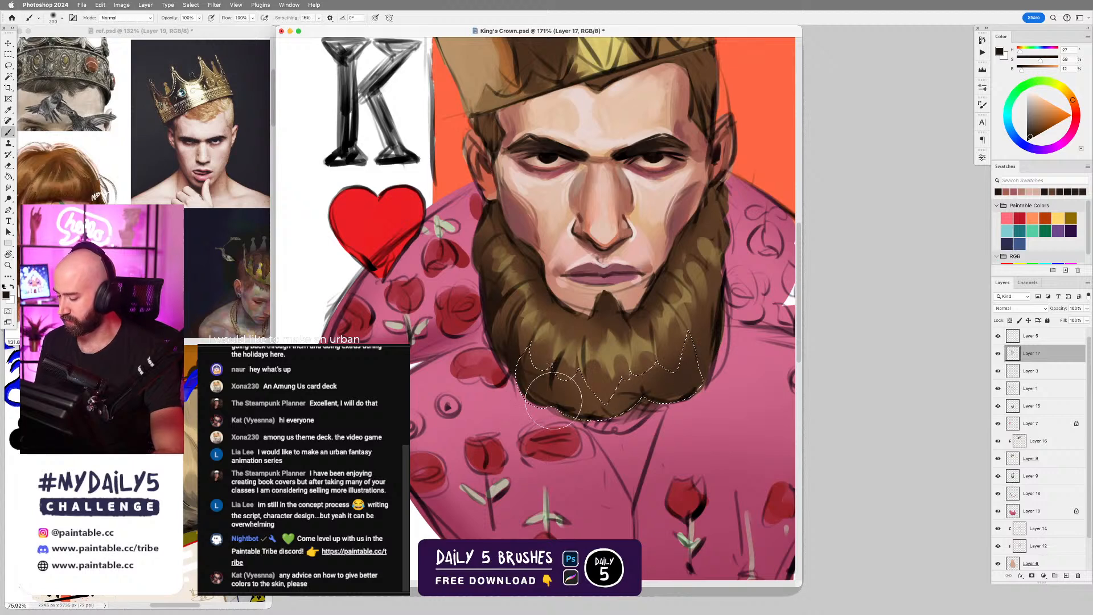
key("super+d")
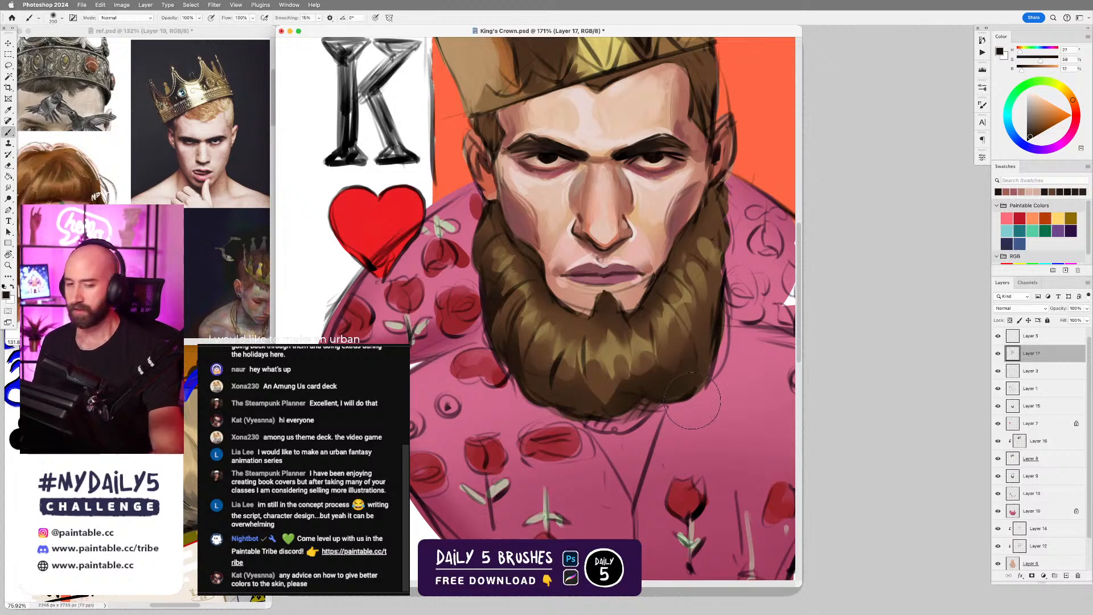
Switch to the Hard Round Brush Dynamic and undo the last stroke.
right_click(648, 256)
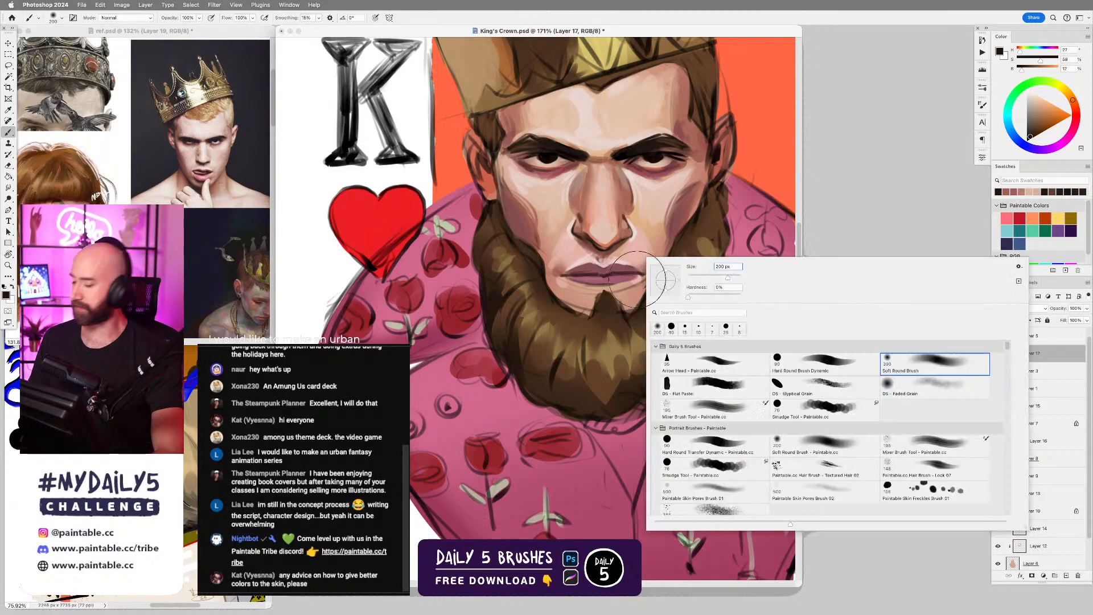
left_click(811, 362)
left_click(591, 308)
key("super+z")
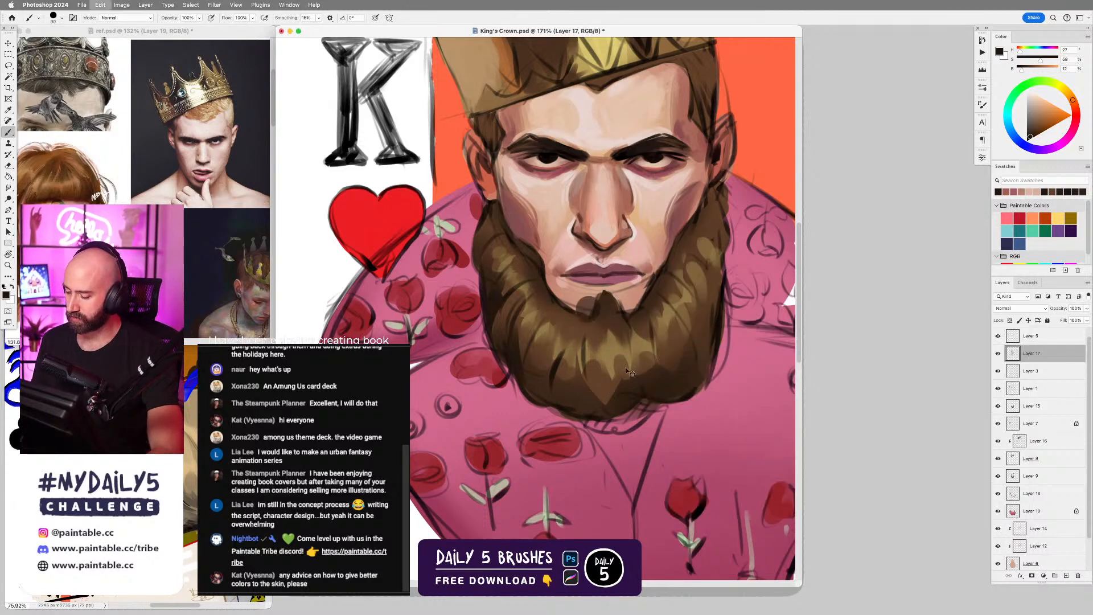
Paint the shadow beneath the lower lip with a smaller brush in a muted red sampled from the cheek.
left_click(551, 241, "alt")
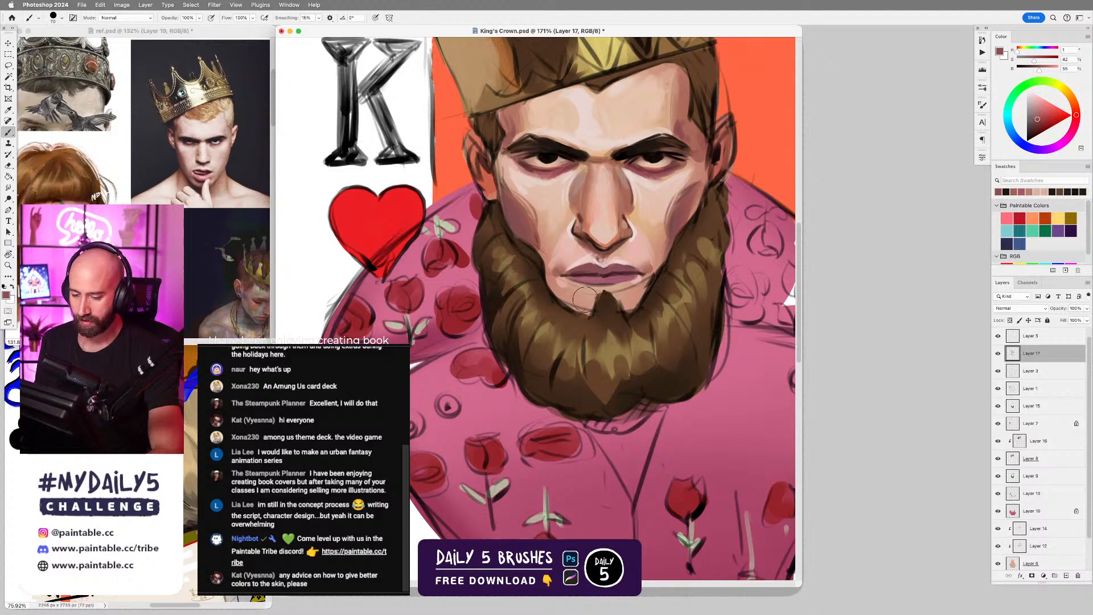
key("[")
key("[")
key("[")
key("[")
key("[")
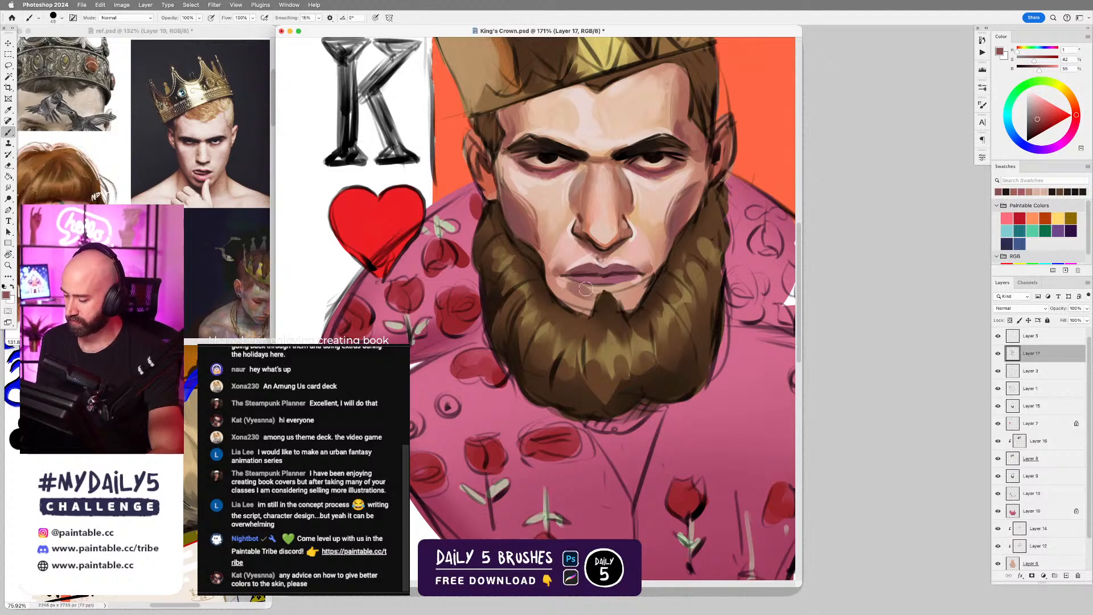
mouse_move(582, 287)
left_mouse_down()
mouse_move(631, 285)
mouse_move(576, 286)
mouse_move(610, 288)
mouse_move(613, 272)
mouse_move(590, 285)
mouse_move(630, 286)
left_mouse_up()
Define the lower lip and its bottom edge with sampled mauve and dark red tones.
left_click(605, 270, "alt")
left_click(623, 282, "alt")
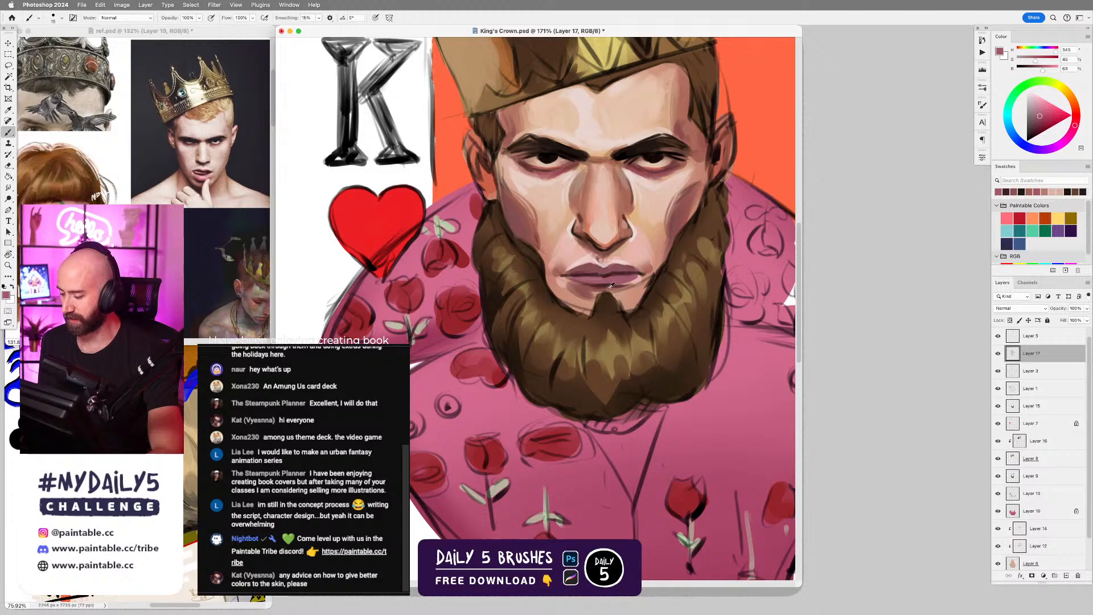
left_click(609, 288, "alt")
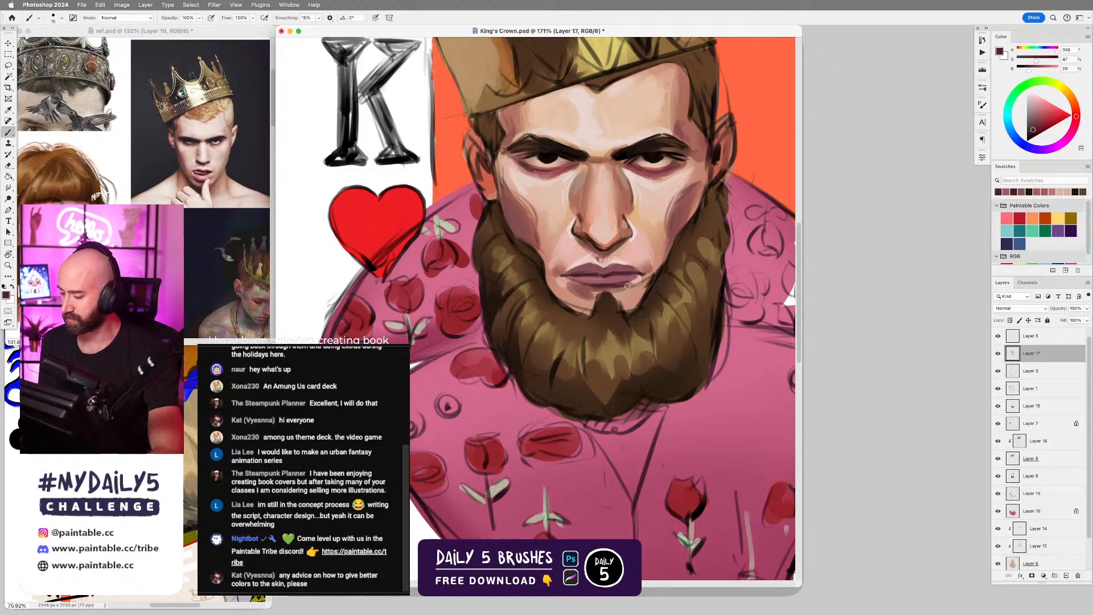
left_click_drag(571, 280, 627, 286)
left_click(636, 275, "alt")
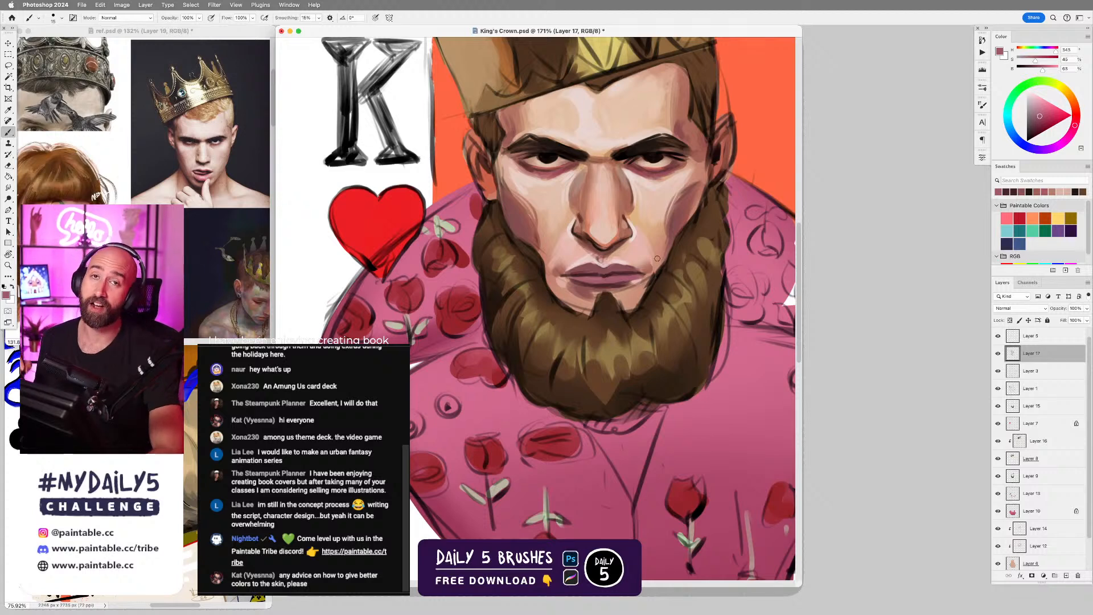
Refine the upper lip and the line between the lips with sampled mauve and dark red tones.
left_click(582, 272, "alt")
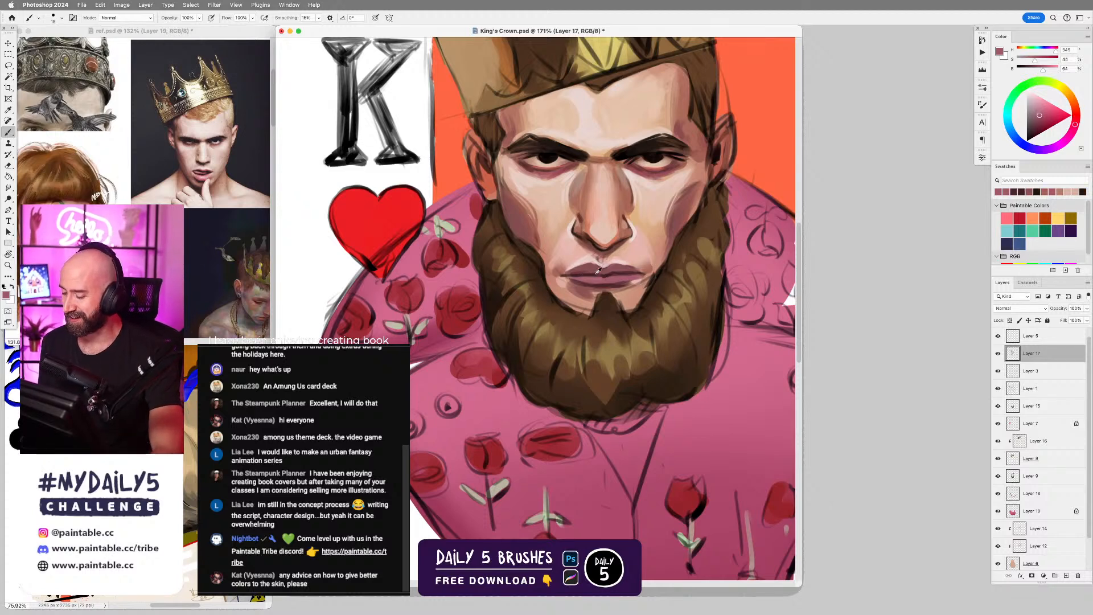
left_click_drag(581, 273, 626, 271)
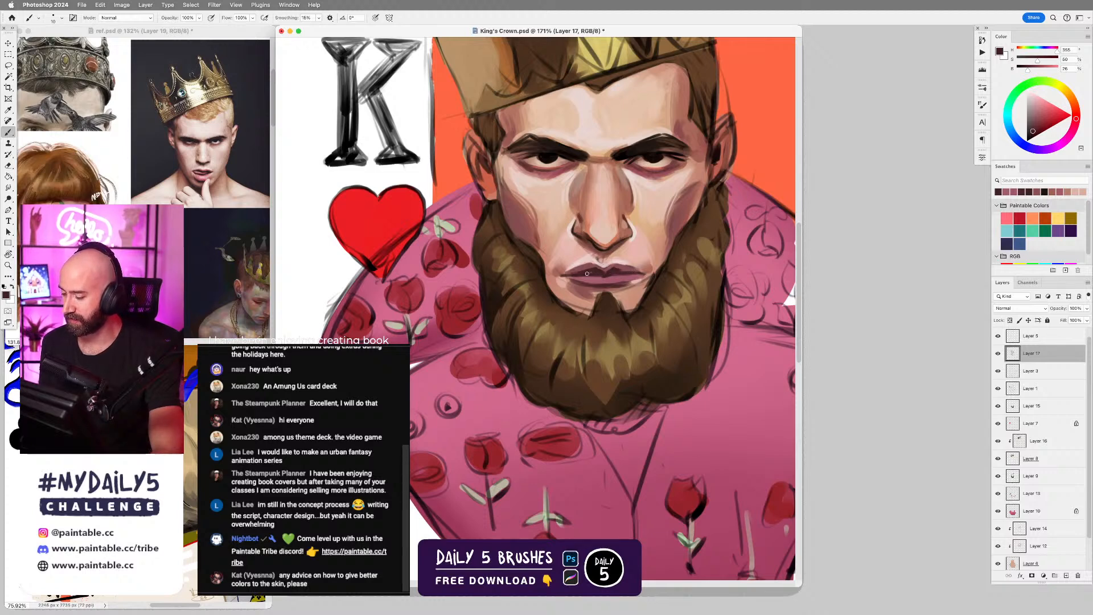
left_click(597, 276, "alt")
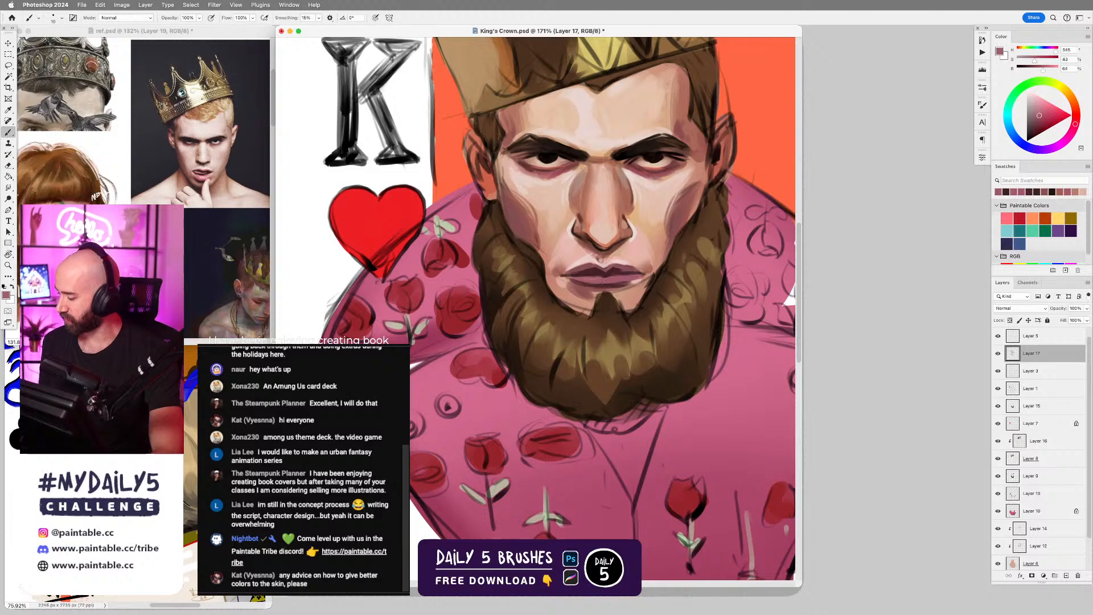
left_click(594, 271, "alt")
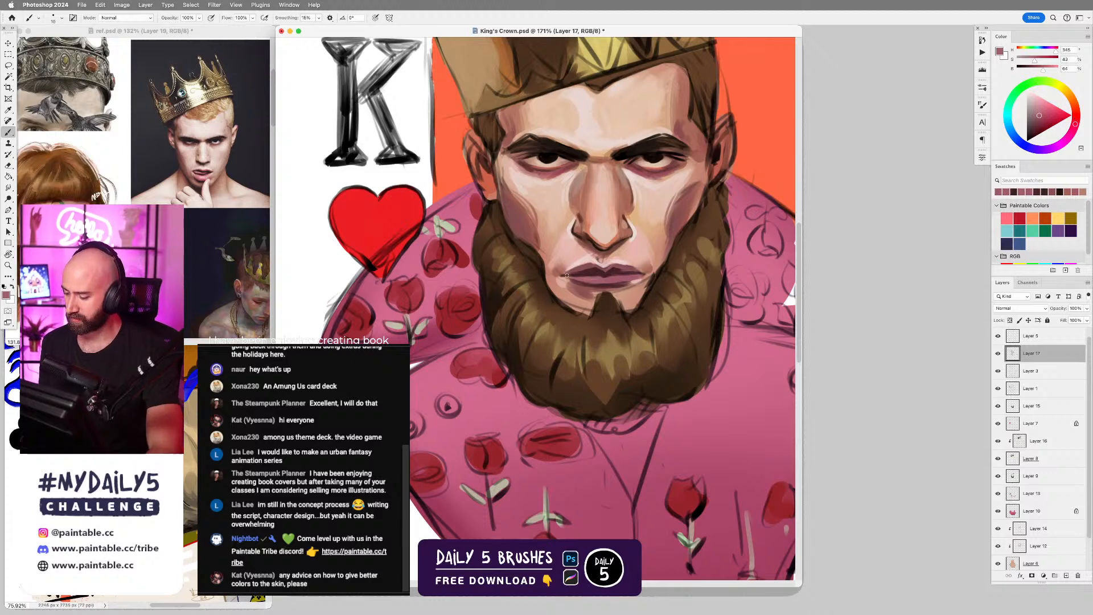
left_click(616, 265, "alt")
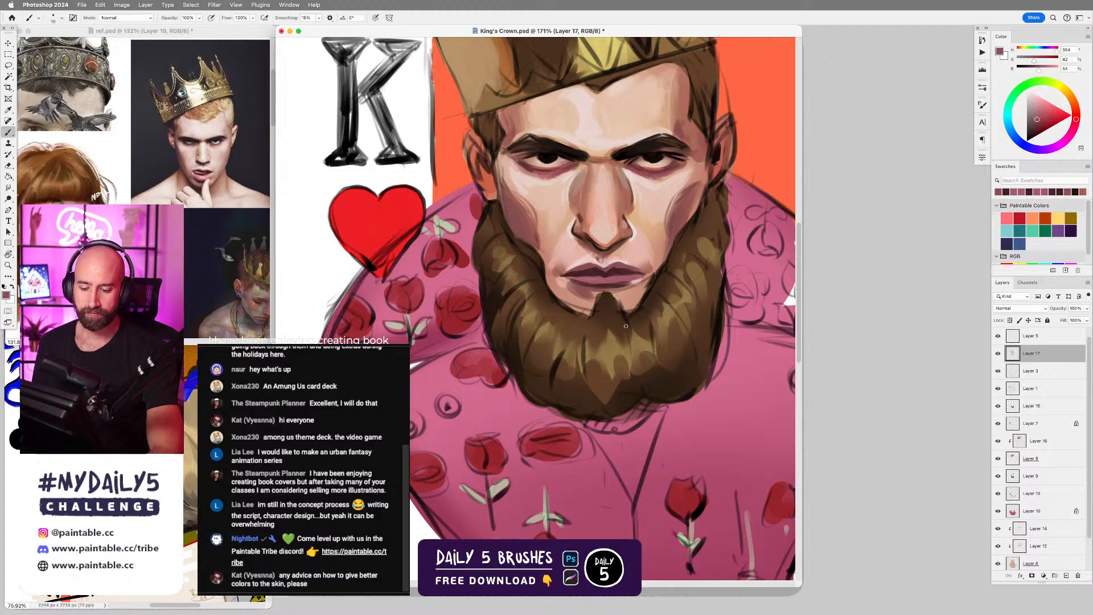
left_click(576, 264, "alt")
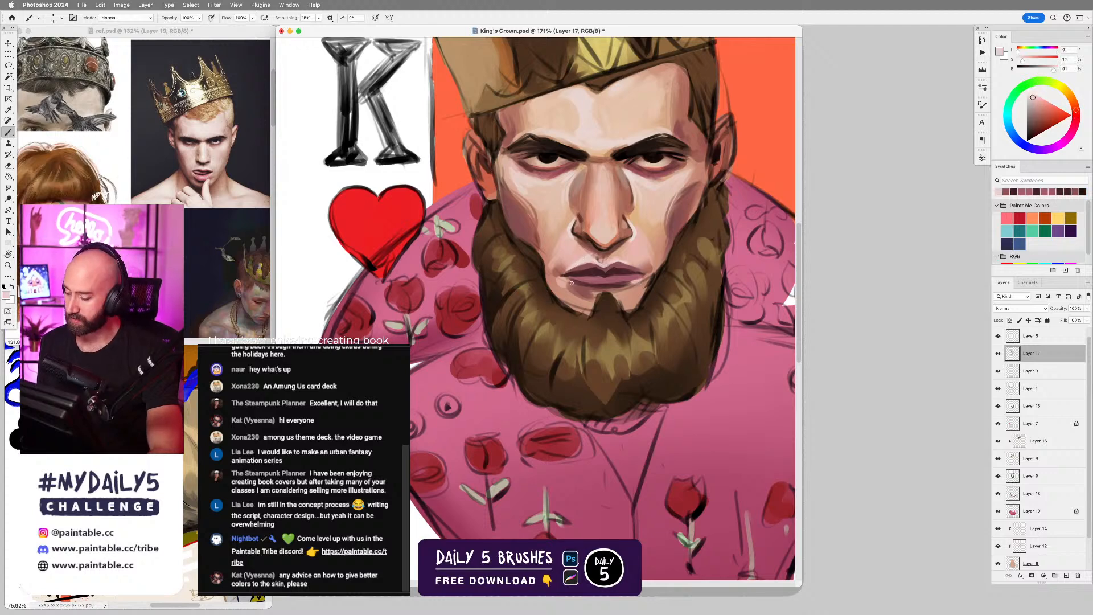
Blend the skin around the mouth corners and chin with a larger brush in sampled skin and muted red tones.
left_click(560, 287, "alt")
key("bracketright")
key("bracketright")
key("bracketright")
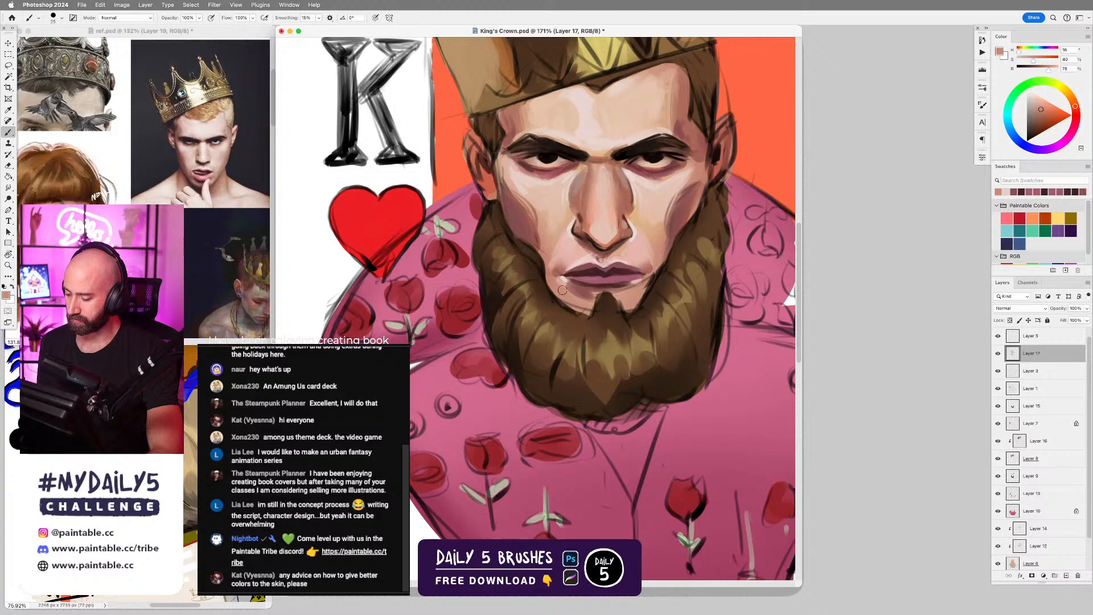
left_click(572, 287, "alt")
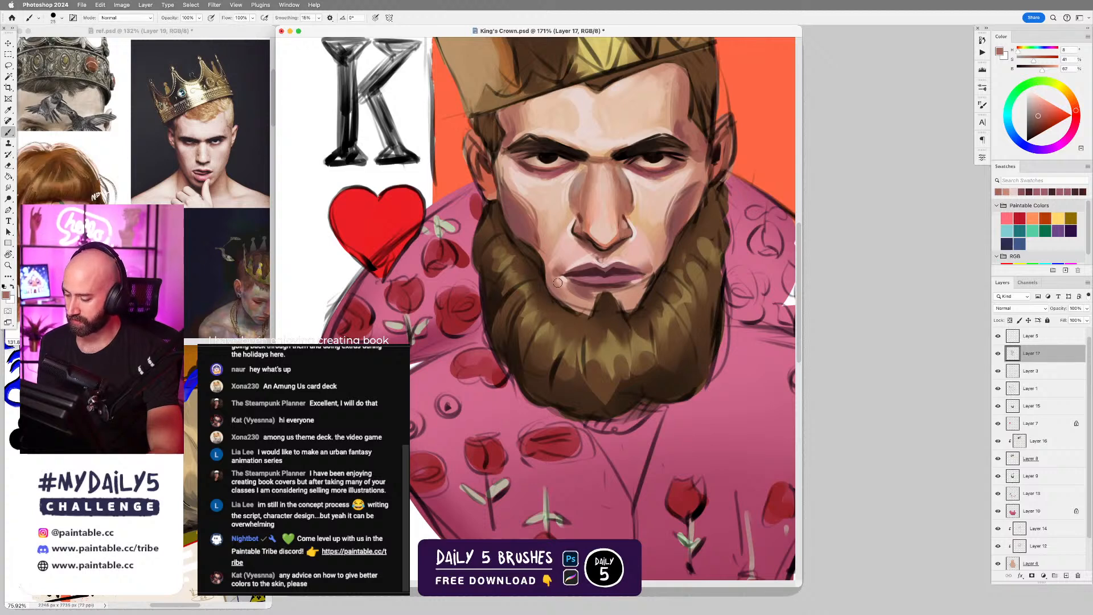
left_click(536, 242, "alt")
mouse_move(537, 249)
left_mouse_down()
mouse_move(564, 299)
mouse_move(551, 275)
mouse_move(577, 307)
mouse_move(610, 307)
mouse_move(575, 307)
mouse_move(645, 294)
mouse_move(583, 305)
mouse_move(600, 313)
mouse_move(641, 291)
mouse_move(585, 302)
mouse_move(565, 293)
mouse_move(633, 296)
mouse_move(662, 276)
mouse_move(622, 297)
mouse_move(594, 295)
mouse_move(593, 305)
mouse_move(610, 292)
mouse_move(573, 296)
mouse_move(635, 299)
left_mouse_up()
key("r")
key("b")
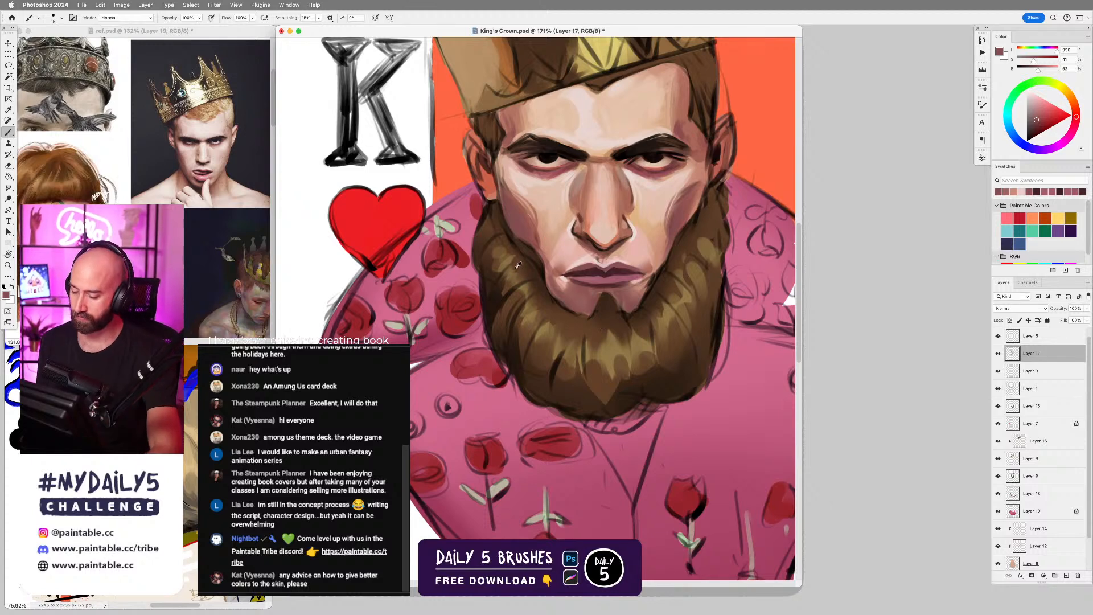
Shade both sides of the beard with a larger brush in dark browns sampled from the beard.
left_click(492, 274, "alt")
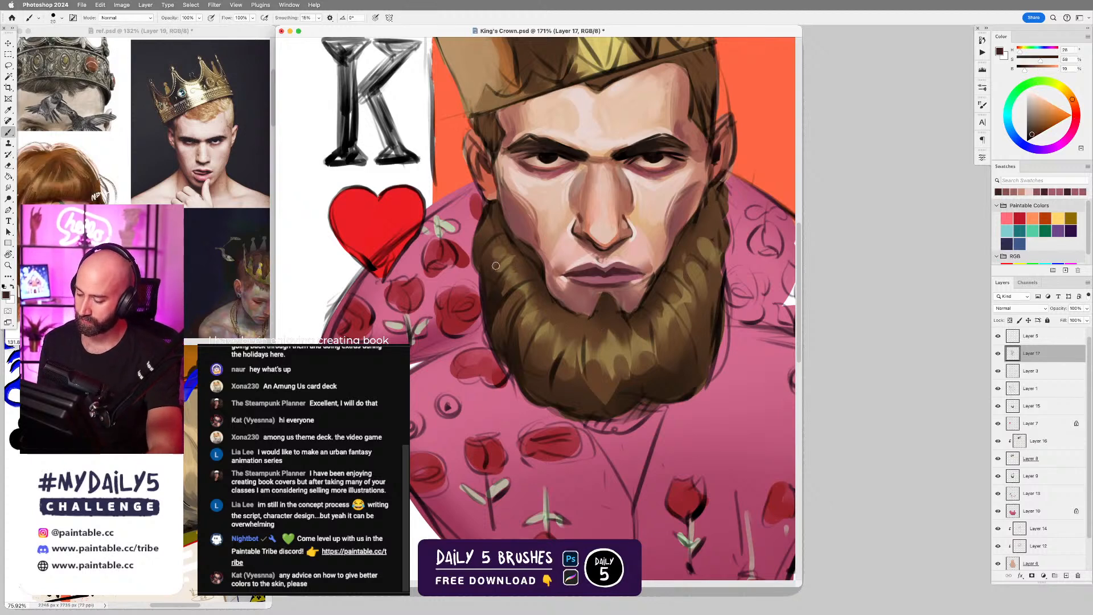
left_click(509, 249, "alt")
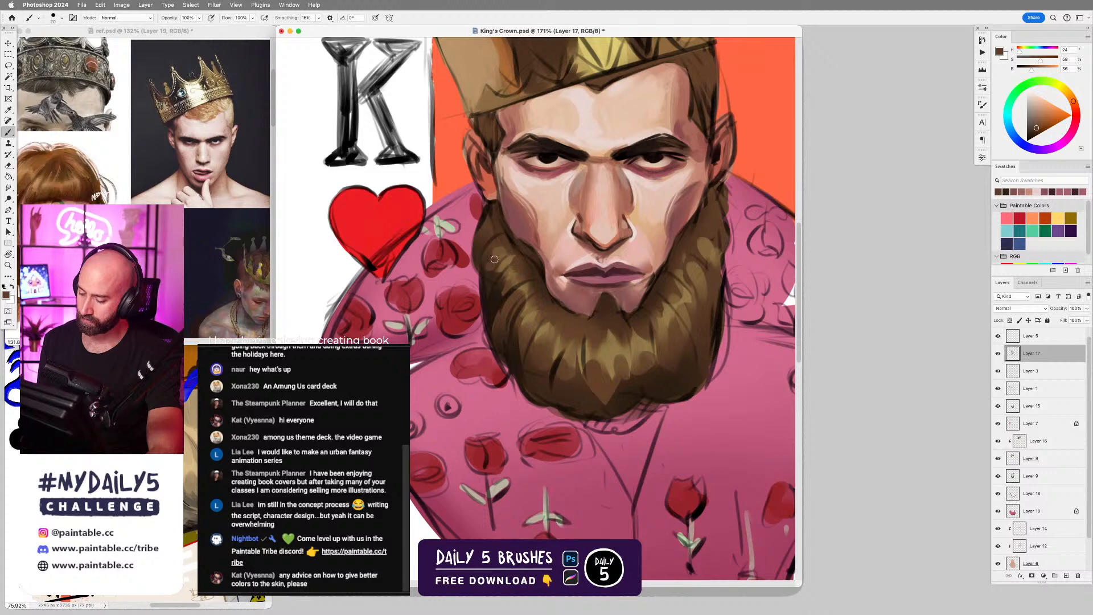
left_click(706, 308, "alt")
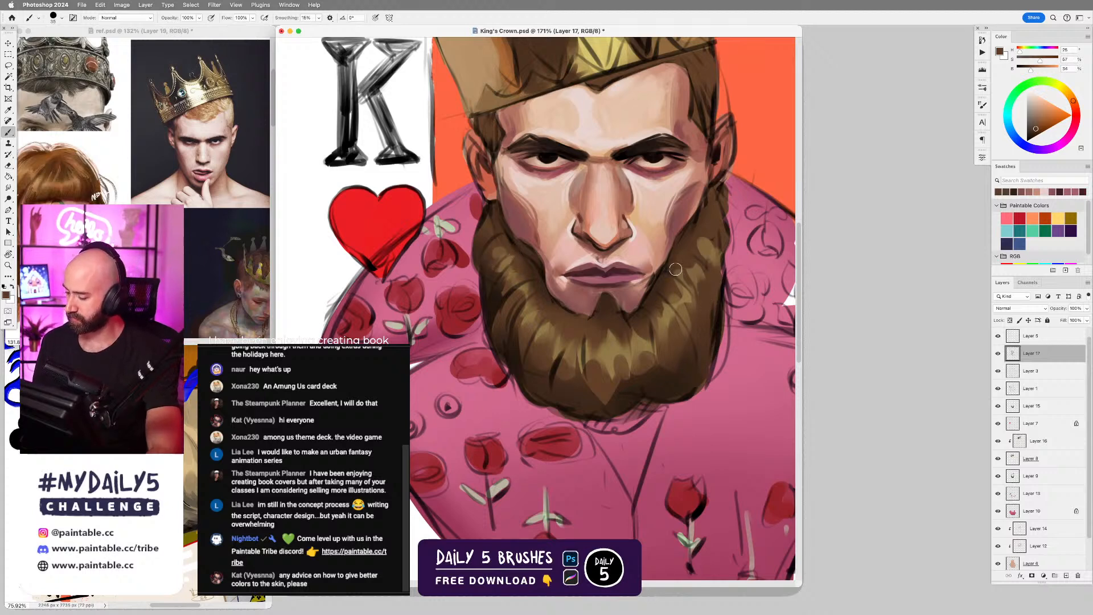
left_click(695, 346, "alt")
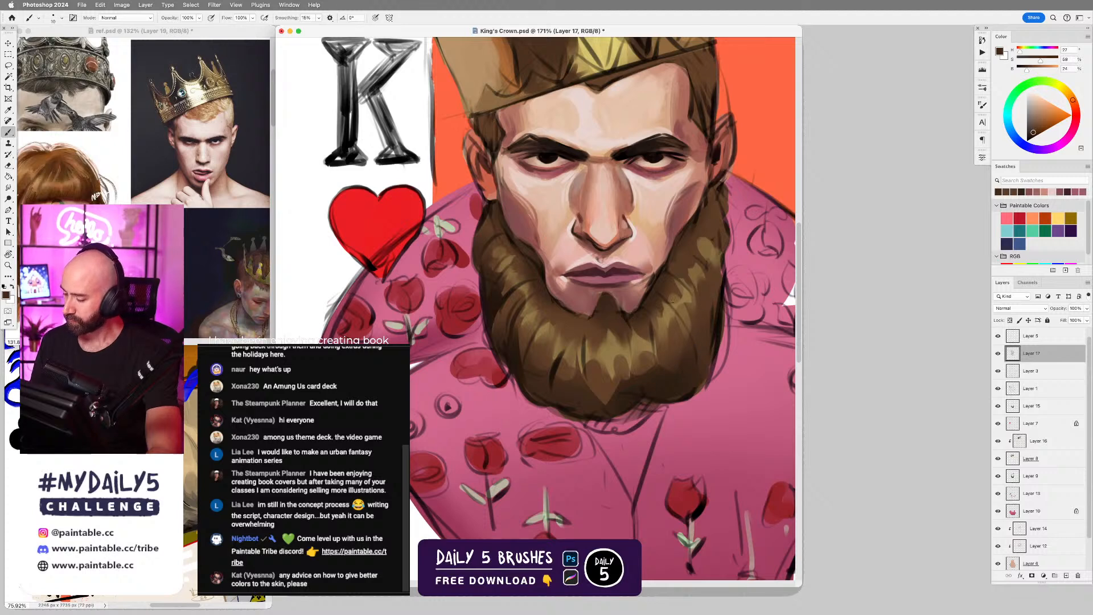
key("bracketright")
key("bracketright")
key("bracketright")
key("bracketright")
key("bracketright")
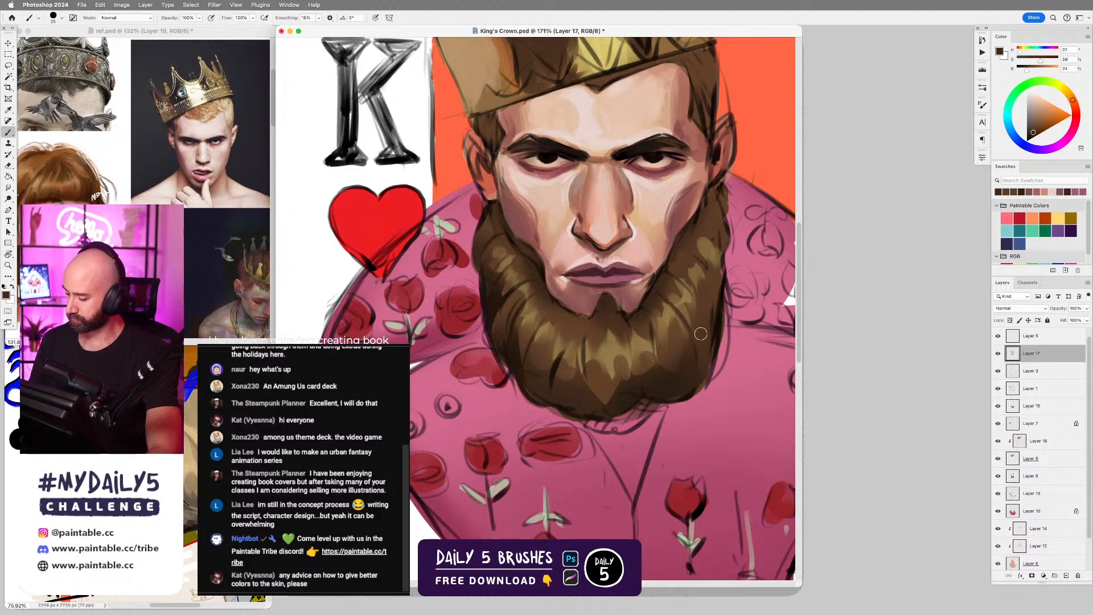
left_click(714, 303, "alt")
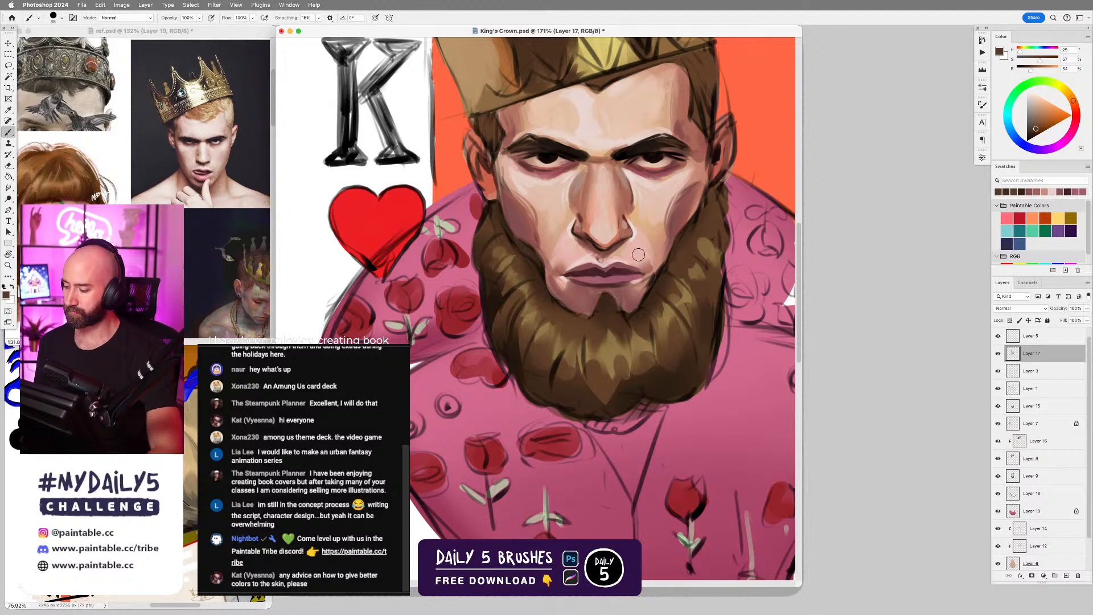
Darken the eyebrows and upper eyelid lines with a small brush in sampled dark brown and near-black tones.
scroll(660, 262, "down", 5)
scroll(671, 307, "up", 5)
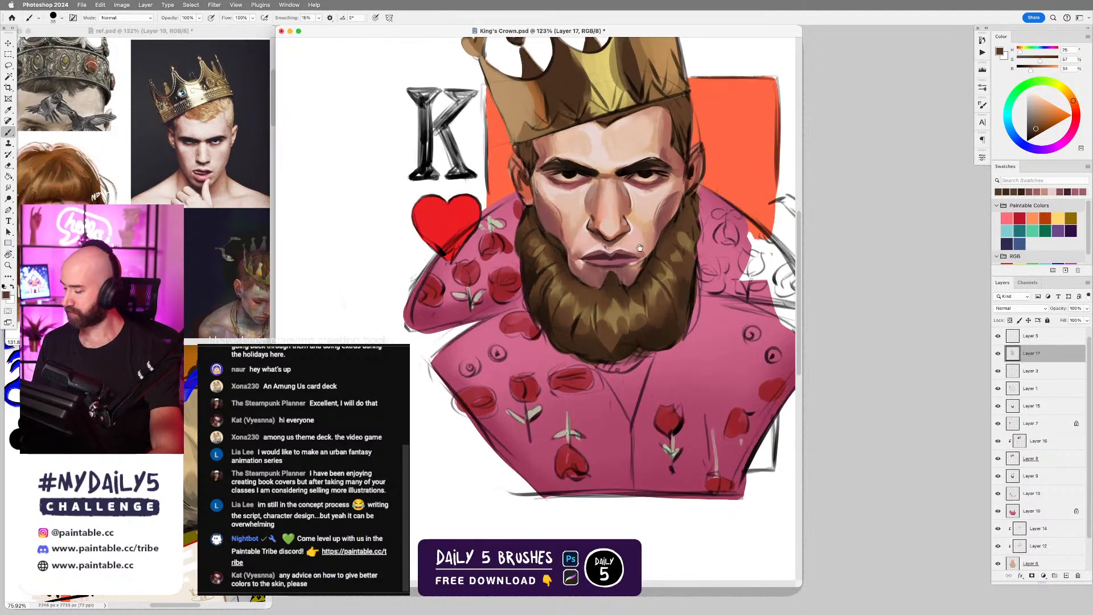
scroll(654, 260, "down", 3)
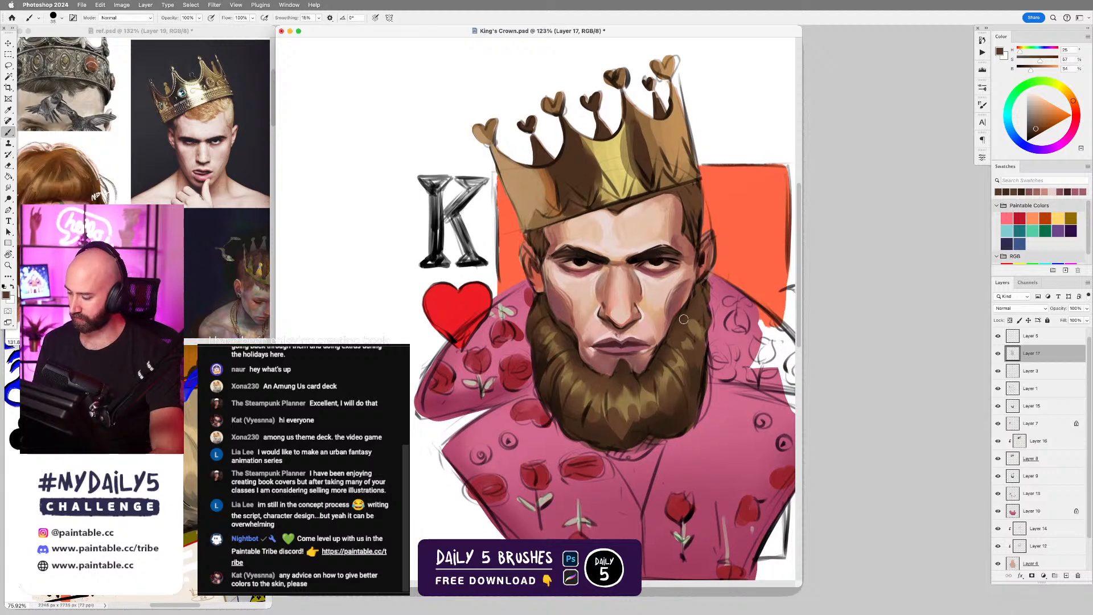
scroll(686, 318, "up", 2)
left_click_drag(661, 292, 680, 278)
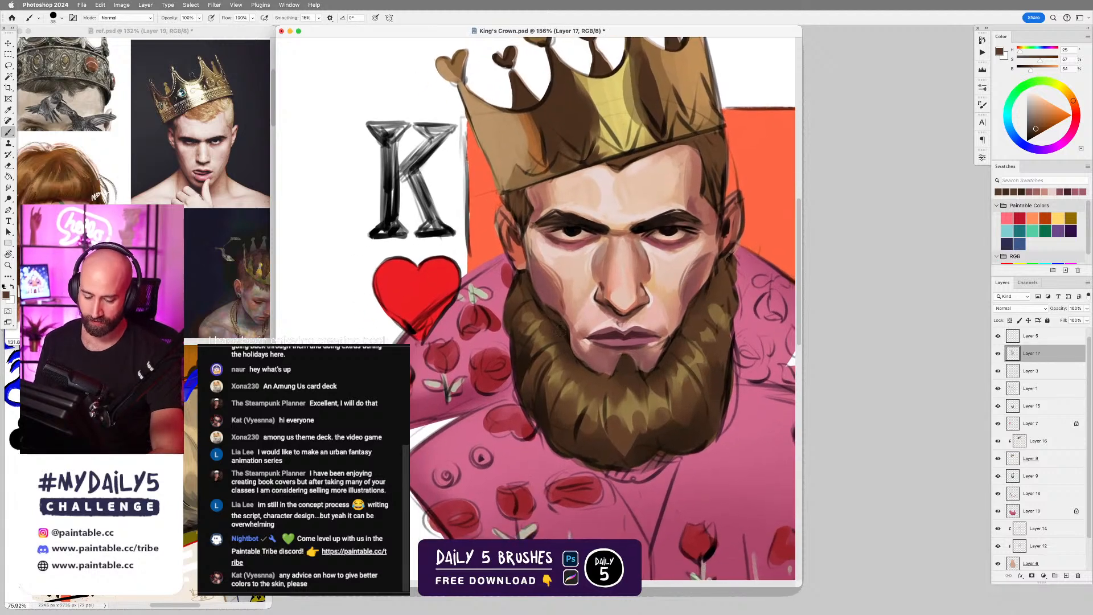
scroll(669, 236, "up", 2)
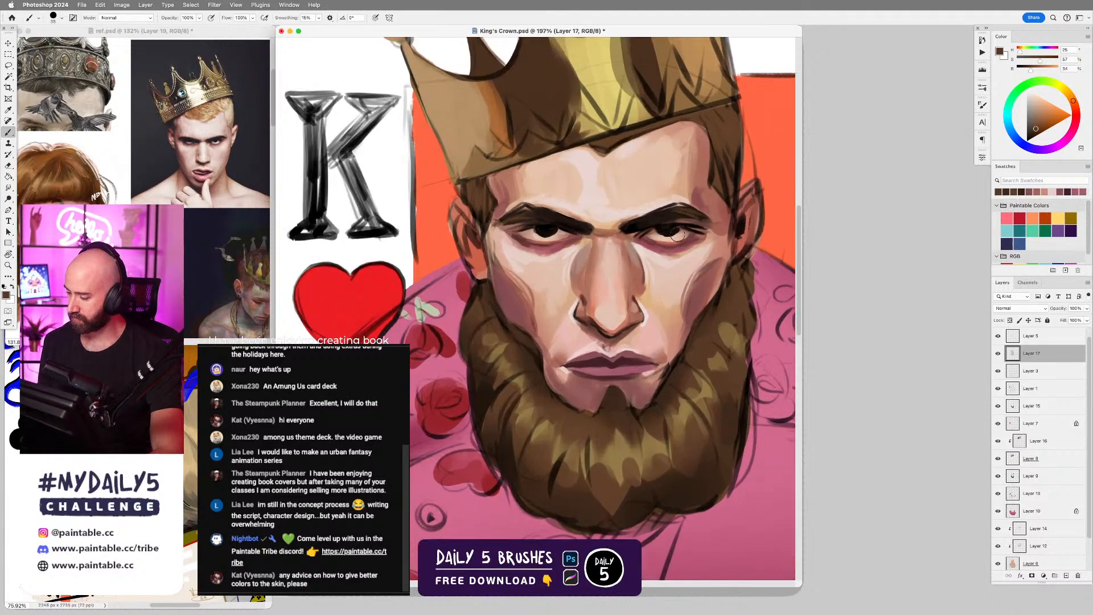
left_click(690, 207, "alt")
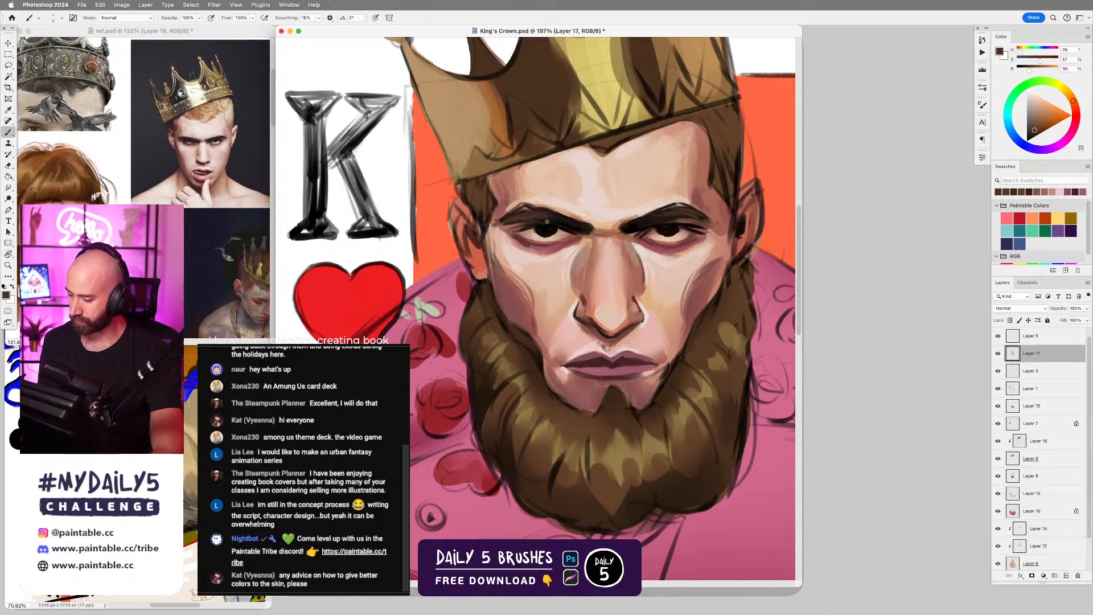
left_click(569, 218, "alt")
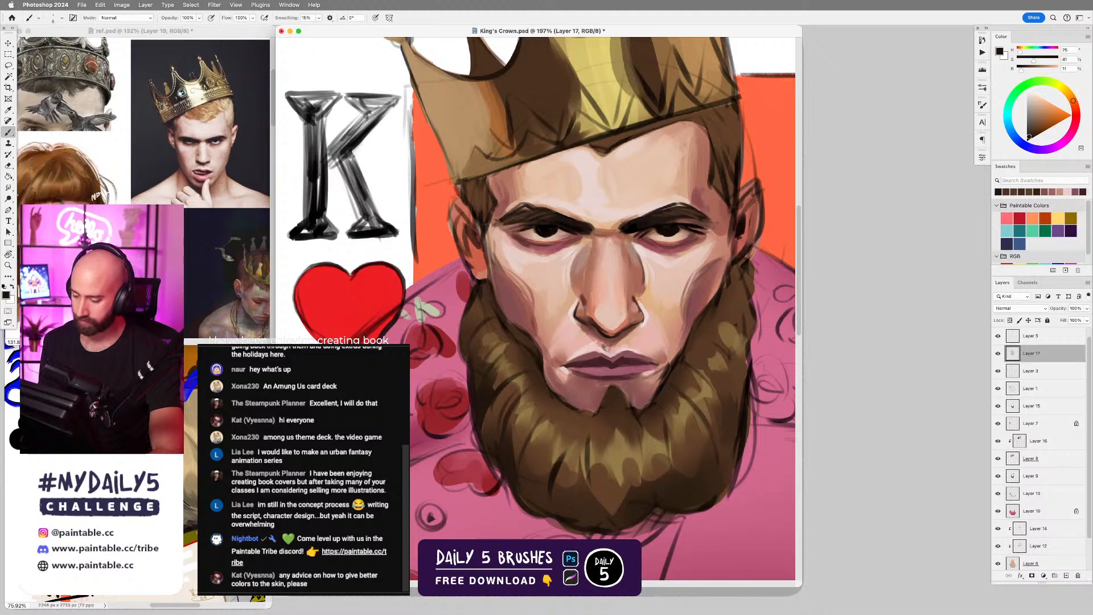
left_click(528, 227, "alt")
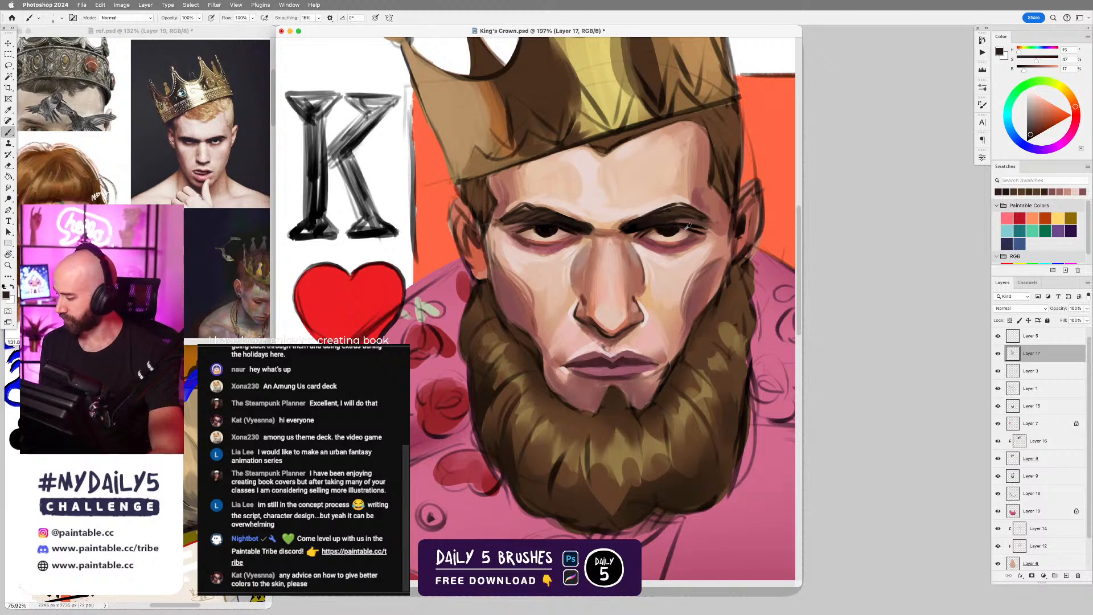
left_click(650, 231, "alt")
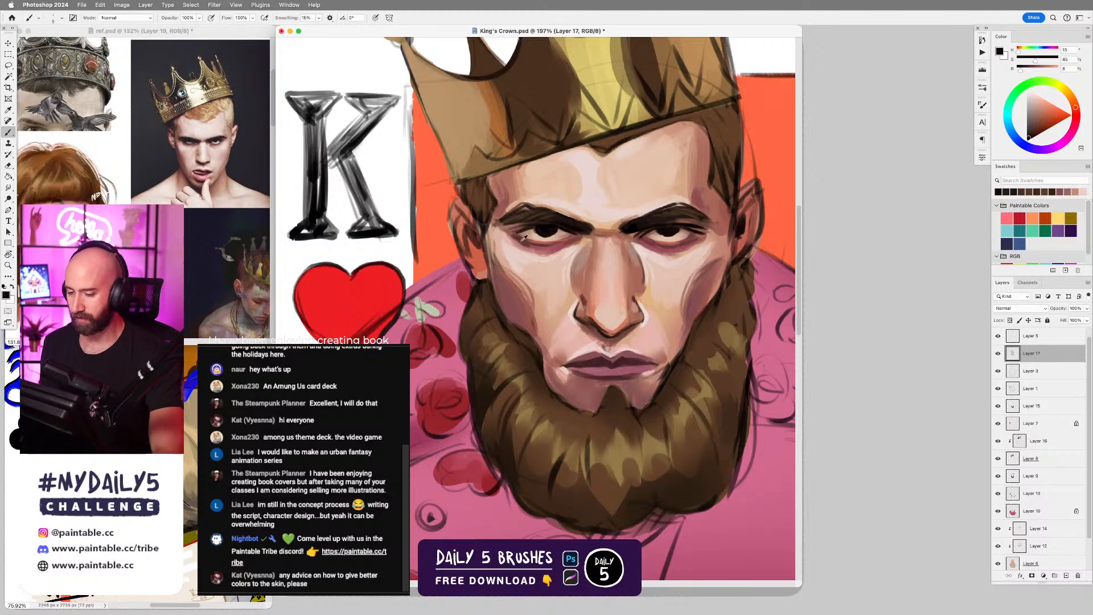
Deepen the shadows around and beneath both eyes in a muted dark red sampled from the inner eye corner.
left_click(571, 241, "alt")
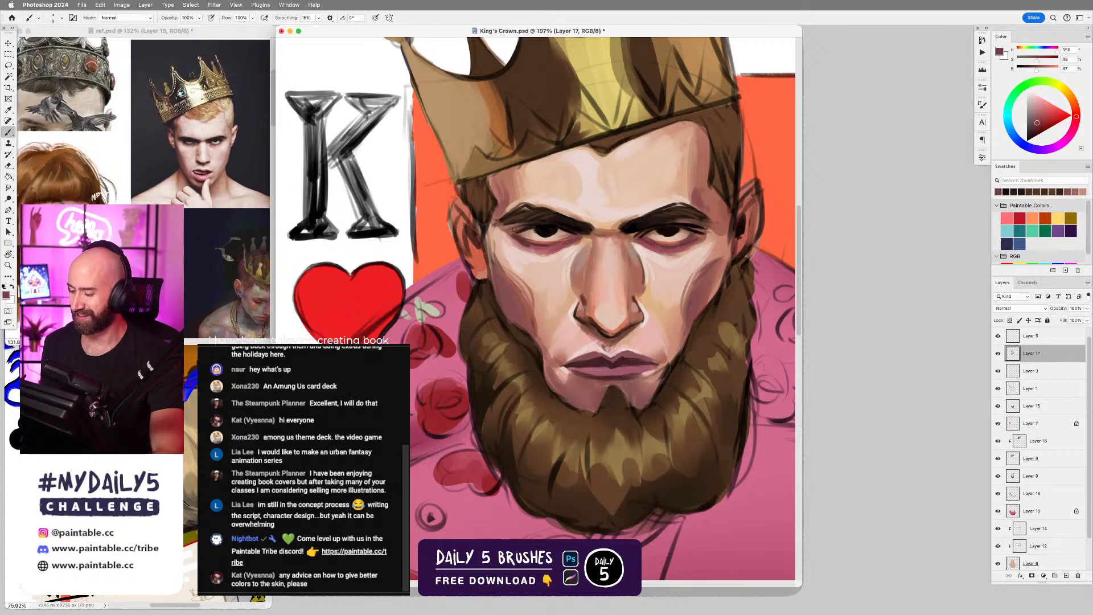
key("bracketright")
left_click_drag(501, 225, 514, 226)
key("super+z")
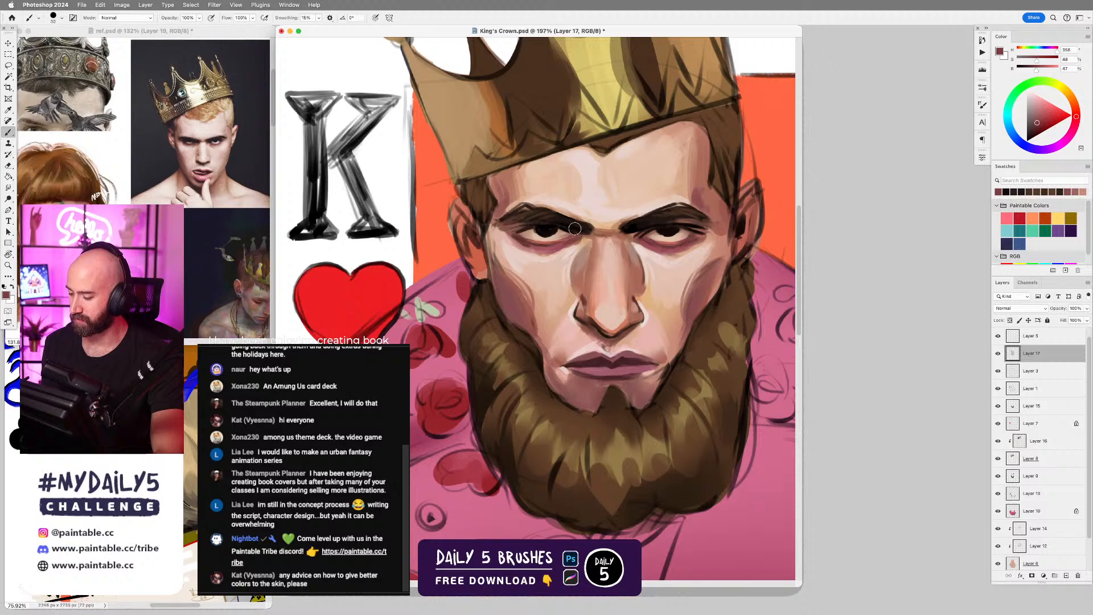
key("bracketleft")
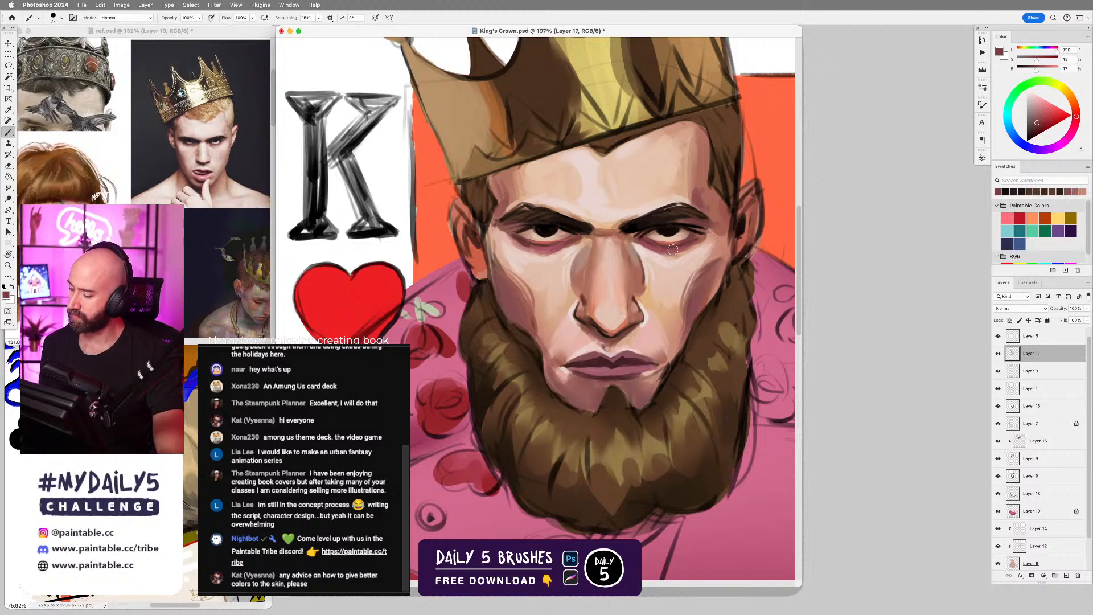
key("i")
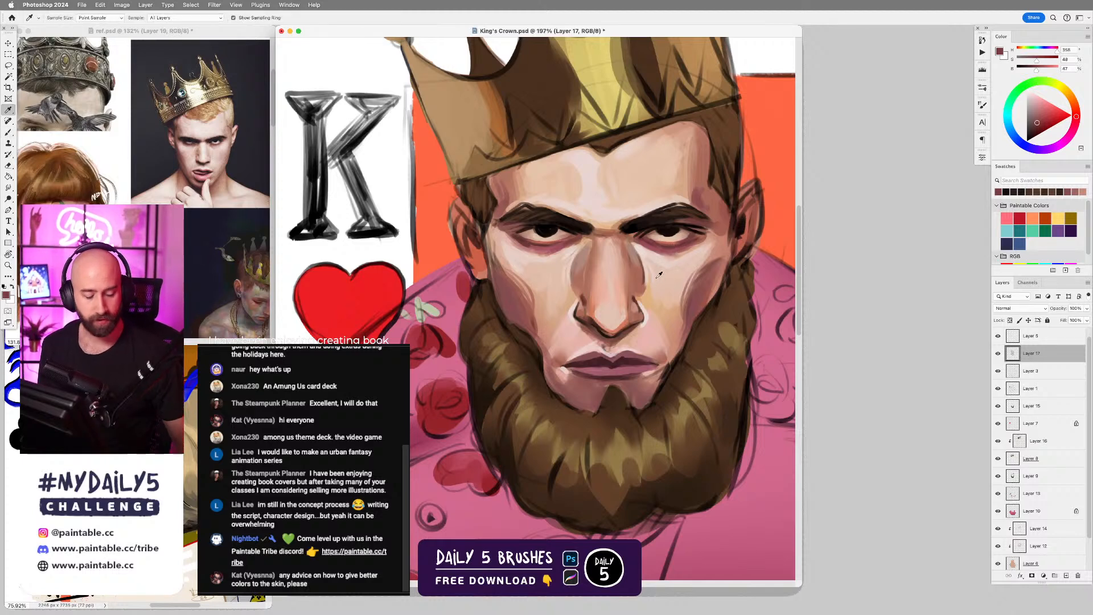
mouse_move(683, 243)
left_mouse_down()
mouse_move(628, 250)
mouse_move(631, 260)
mouse_move(633, 172)
mouse_move(641, 178)
mouse_move(558, 187)
mouse_move(618, 340)
mouse_move(637, 249)
left_mouse_up()
key("b")
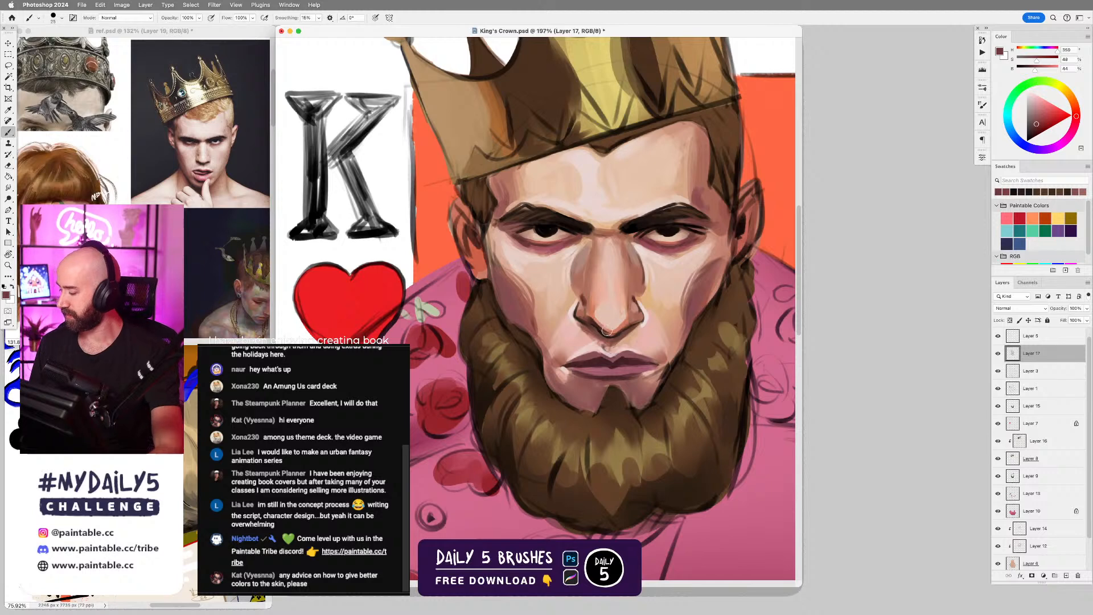
Lasso the whole nose from the bridge down to the nostrils.
key("l")
mouse_move(624, 335)
left_mouse_down()
mouse_move(645, 319)
mouse_move(635, 299)
mouse_move(644, 273)
mouse_move(622, 236)
mouse_move(591, 244)
left_mouse_up()
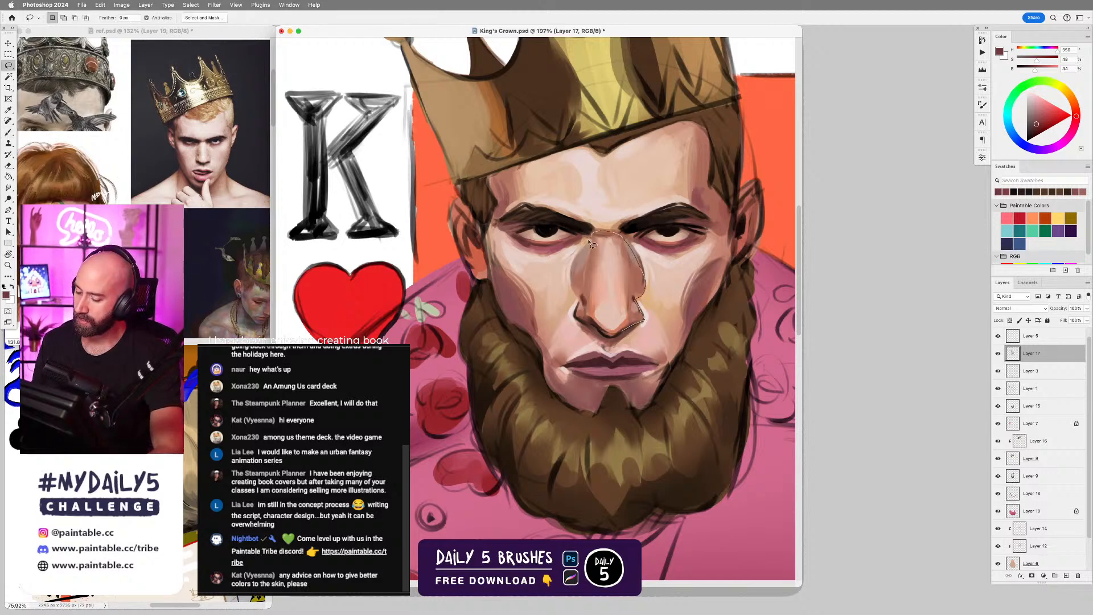
mouse_move(576, 290)
left_mouse_down()
mouse_move(574, 317)
mouse_move(624, 339)
left_mouse_up()
Add a new layer above Layer 17 and set its blend mode to Overlay.
key("super+shift+alt+n")
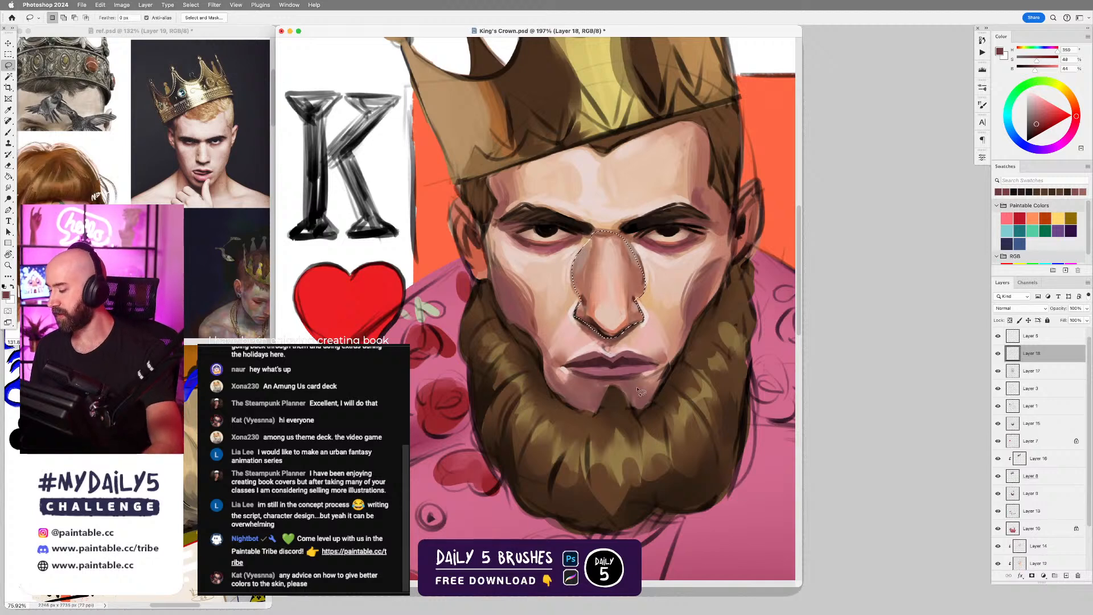
left_click(1016, 310)
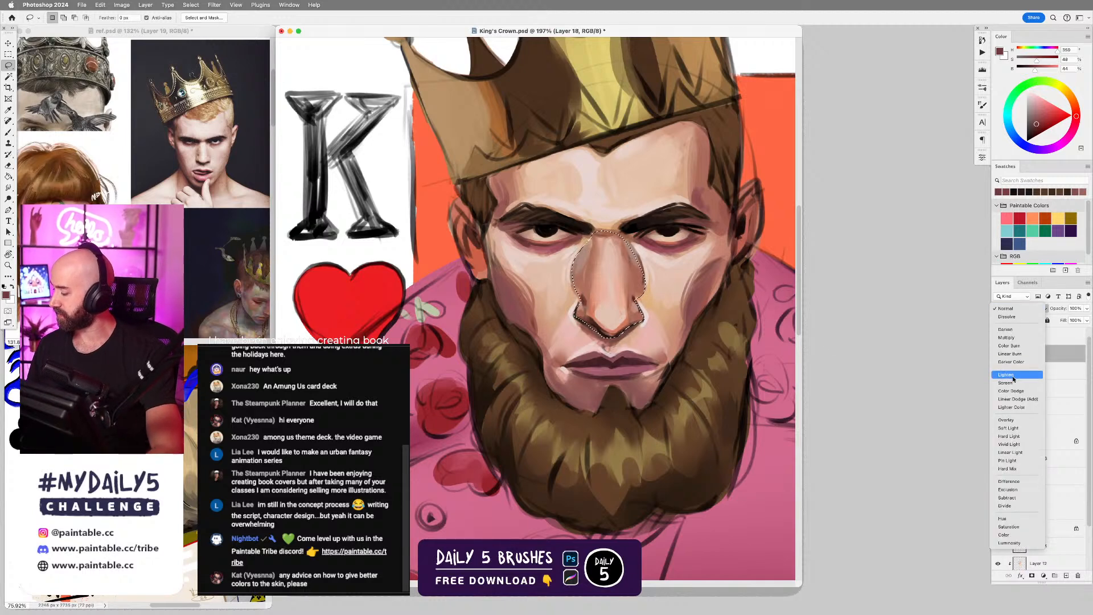
left_click(1020, 536)
left_click(1018, 311)
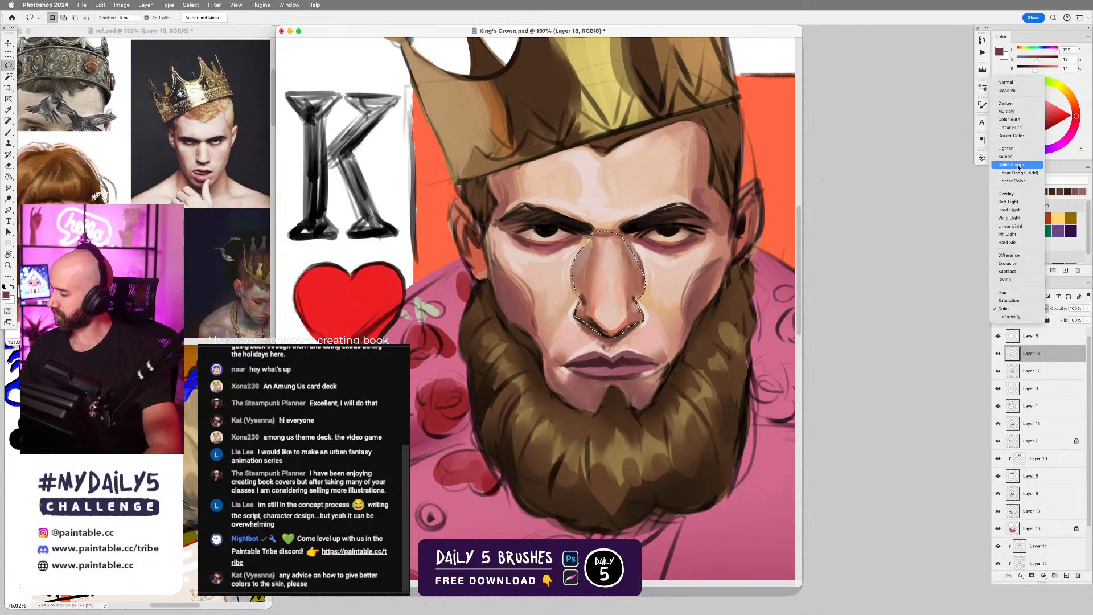
left_click(1006, 193)
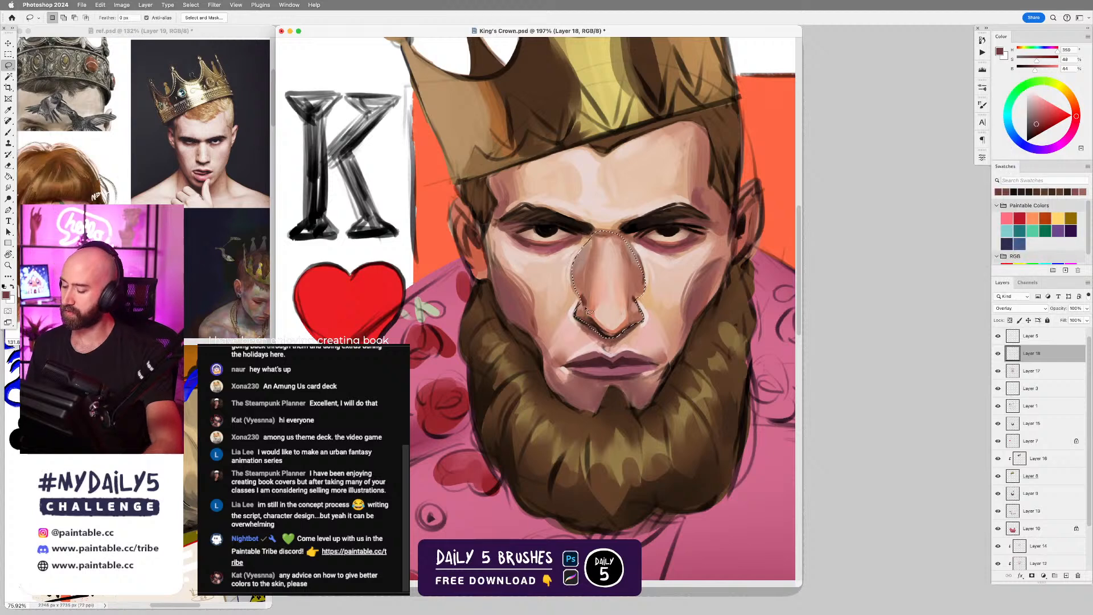
Tint the selected nose with the Soft Round Brush in the current dark red.
key("b")
right_click(589, 305)
left_click(889, 402)
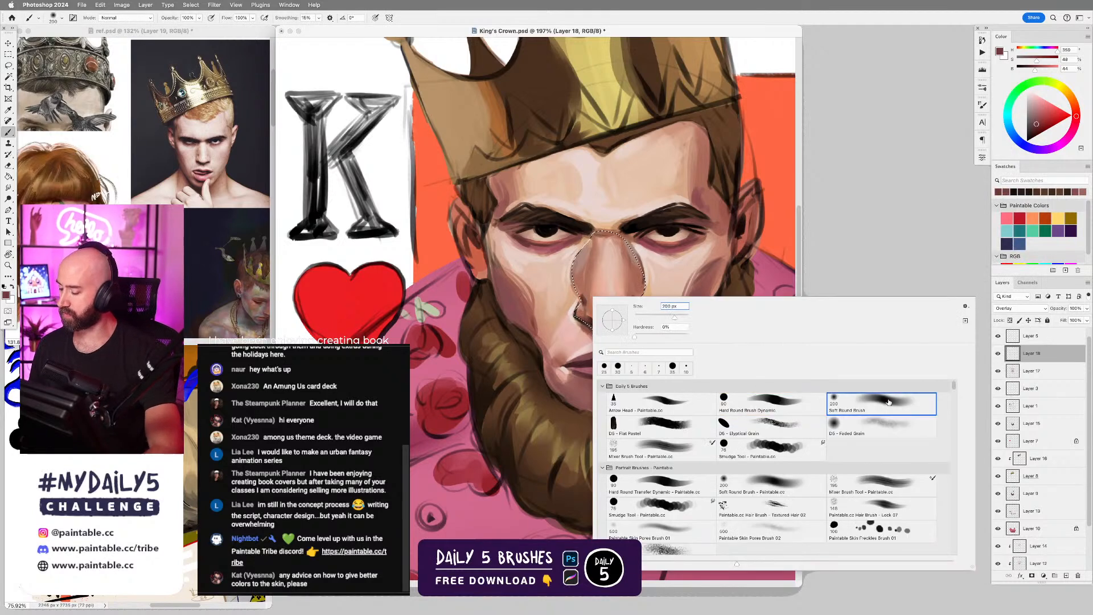
left_click_drag(585, 281, 605, 299)
key("super+z")
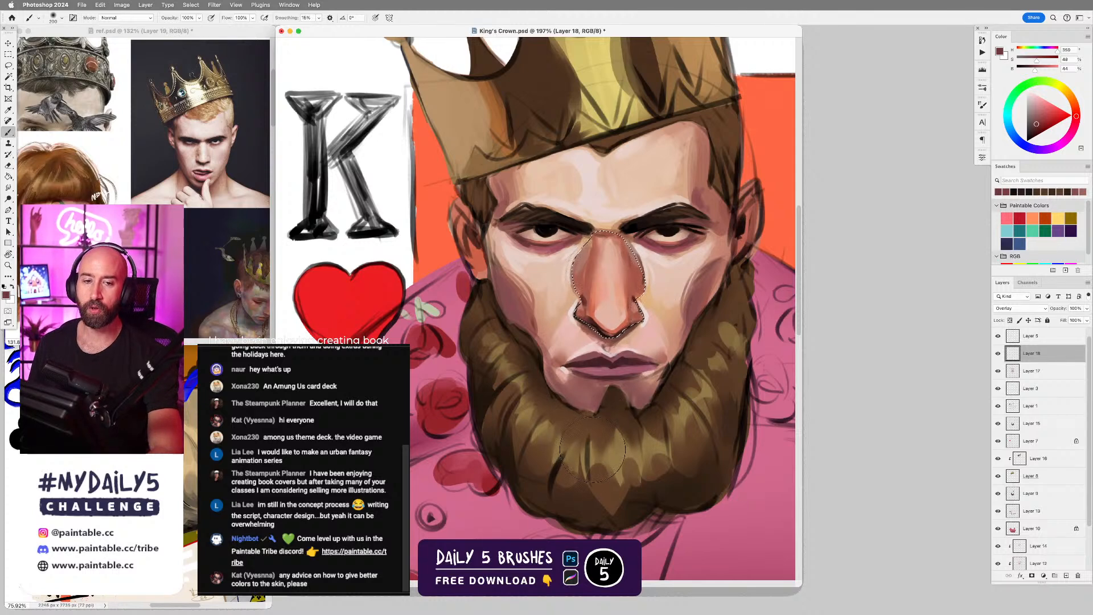
Undo the last nose tint, shift the dark red's hue slightly toward pink, repaint the nose with it and deselect.
key("super+z")
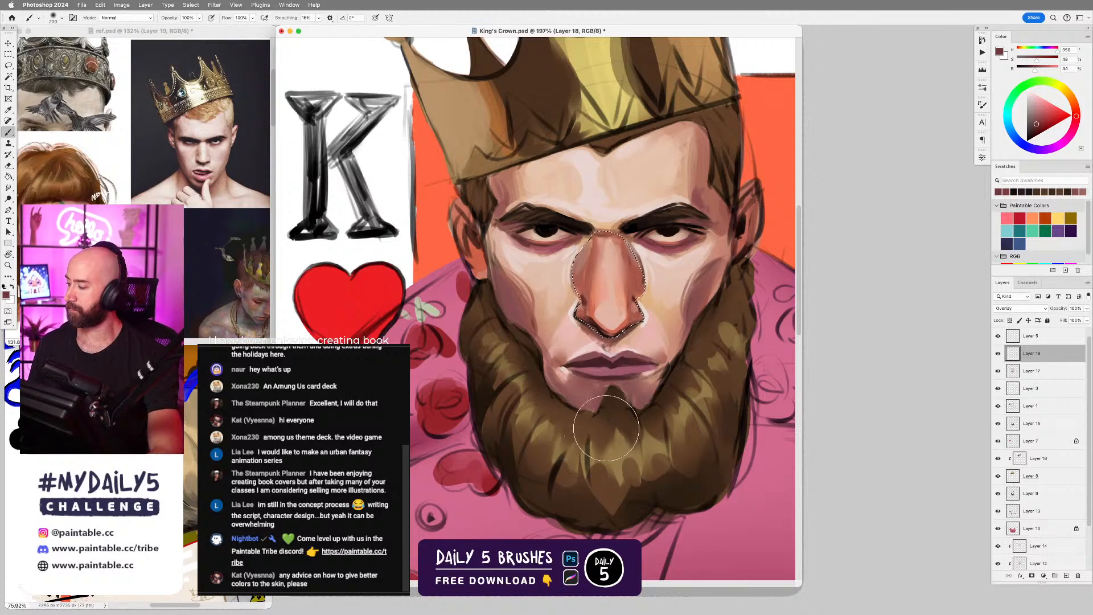
left_click(1073, 129)
left_click_drag(601, 258, 614, 299)
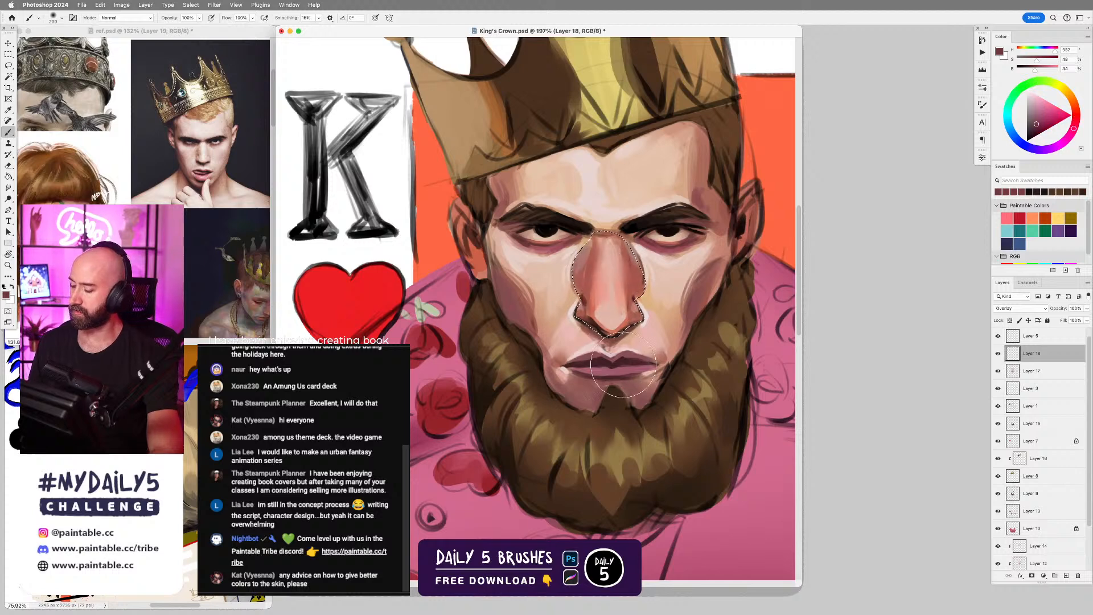
key("super+d")
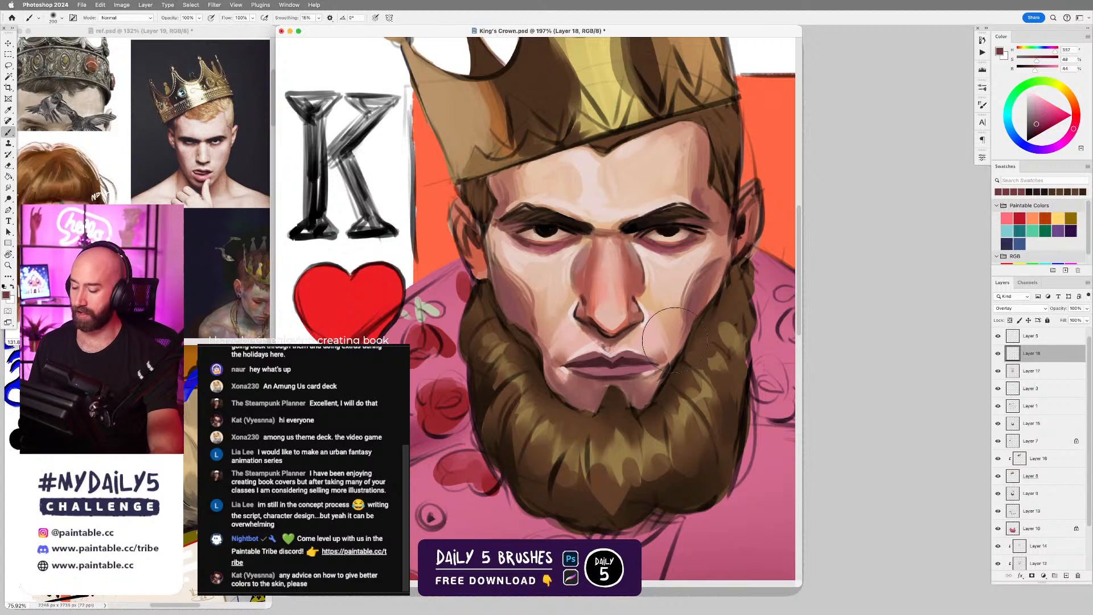
Switch to another brush at a small size, sample the light forehead skin tone and add a new layer above the Overlay layer.
right_click(604, 312)
left_click(788, 413)
left_click(596, 197, "alt")
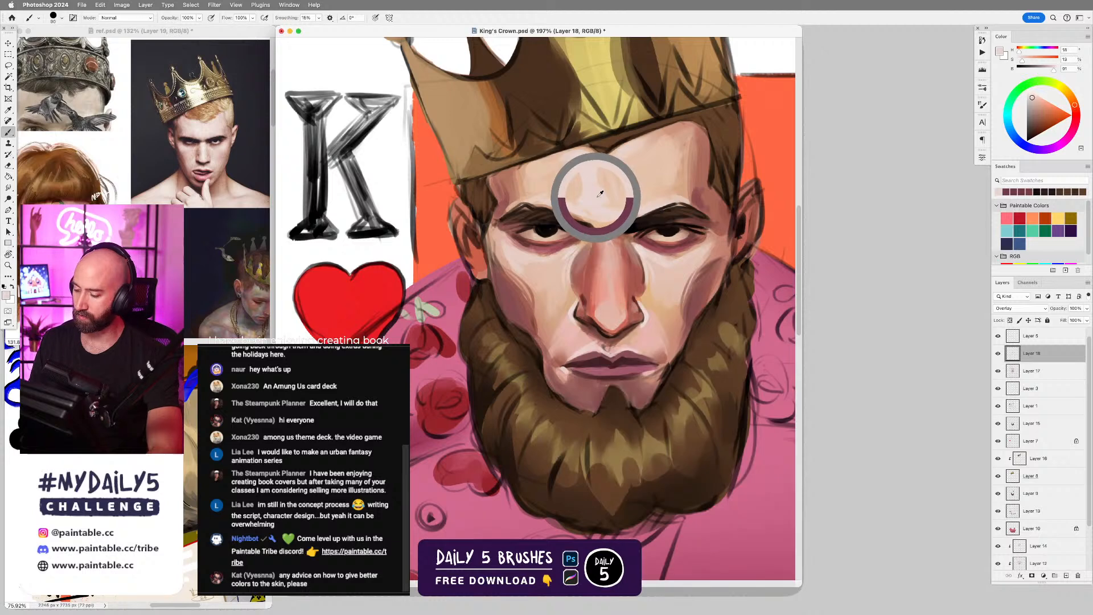
key("bracketleft")
key("bracketleft")
key("bracketleft")
key("bracketleft")
key("bracketleft")
key("bracketleft")
key("bracketleft")
key("bracketleft")
key("bracketleft")
key("bracketleft")
key("bracketleft")
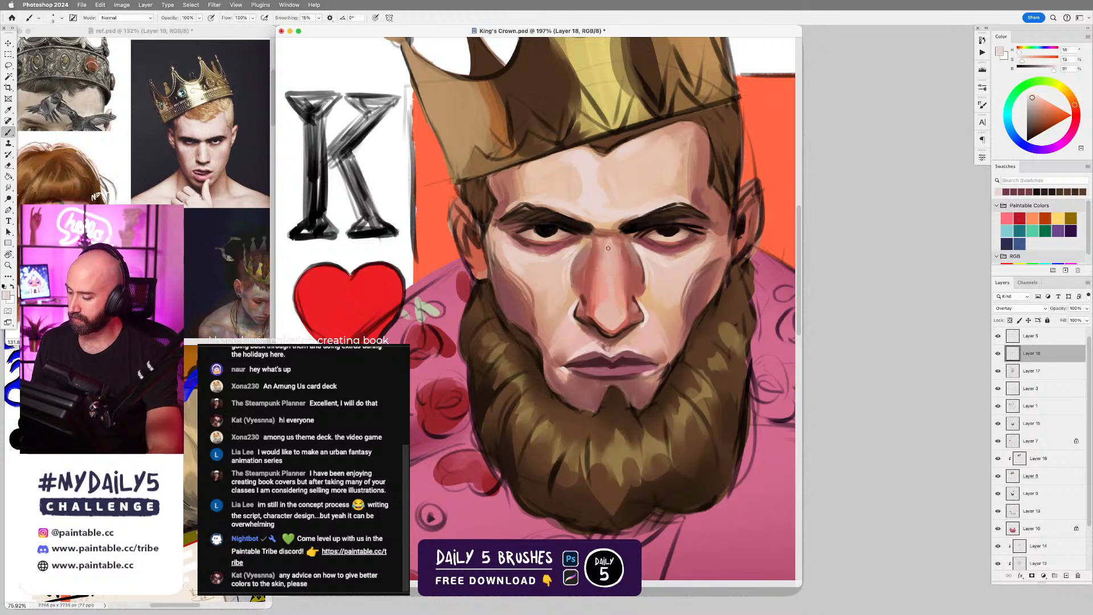
key("super+shift+alt+n")
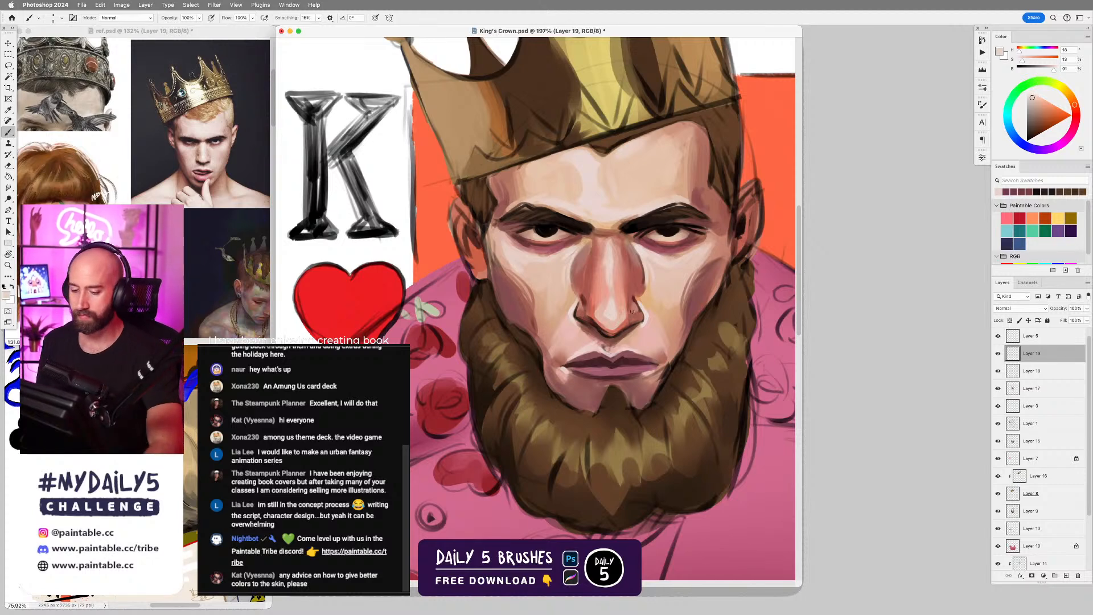
Shade the ear on the K side of the head in a muted red sampled from the nearby skin edge.
left_click(474, 211, "alt")
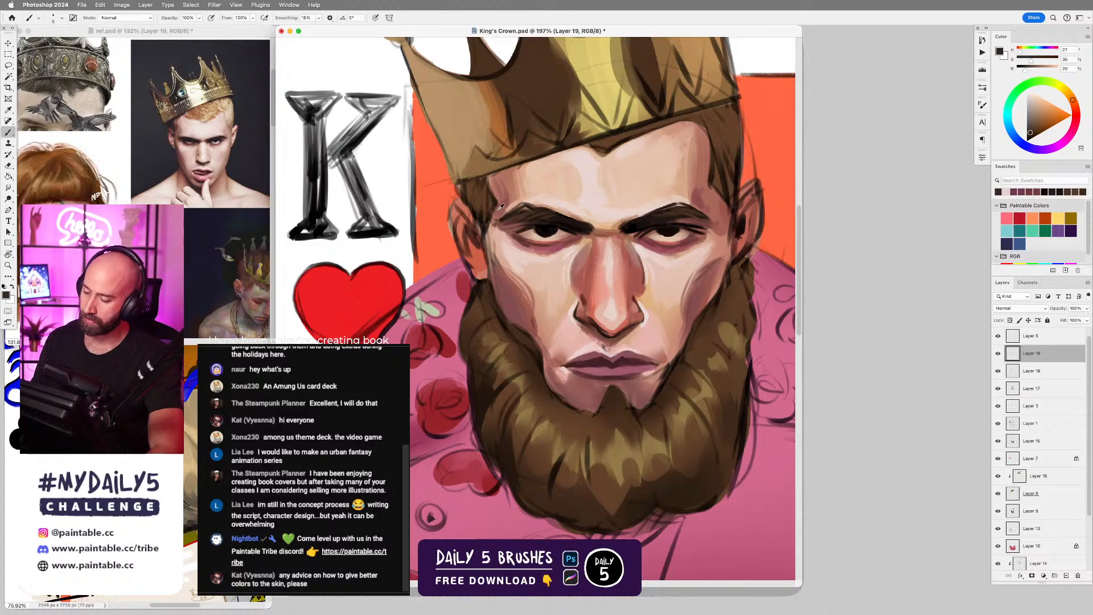
left_click(500, 208, "alt")
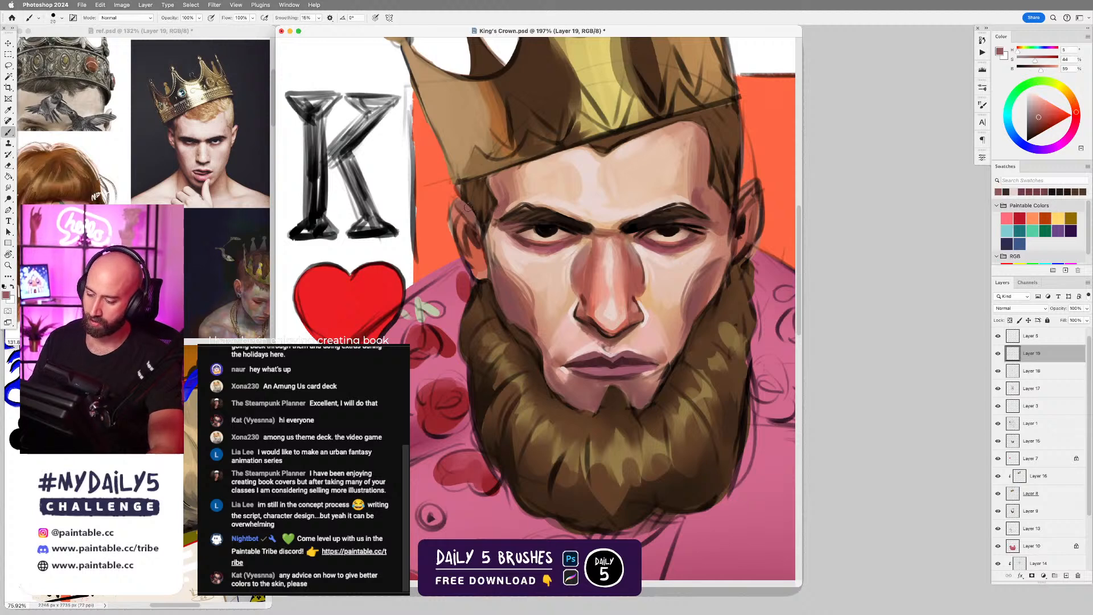
key("]")
key("]")
key("]")
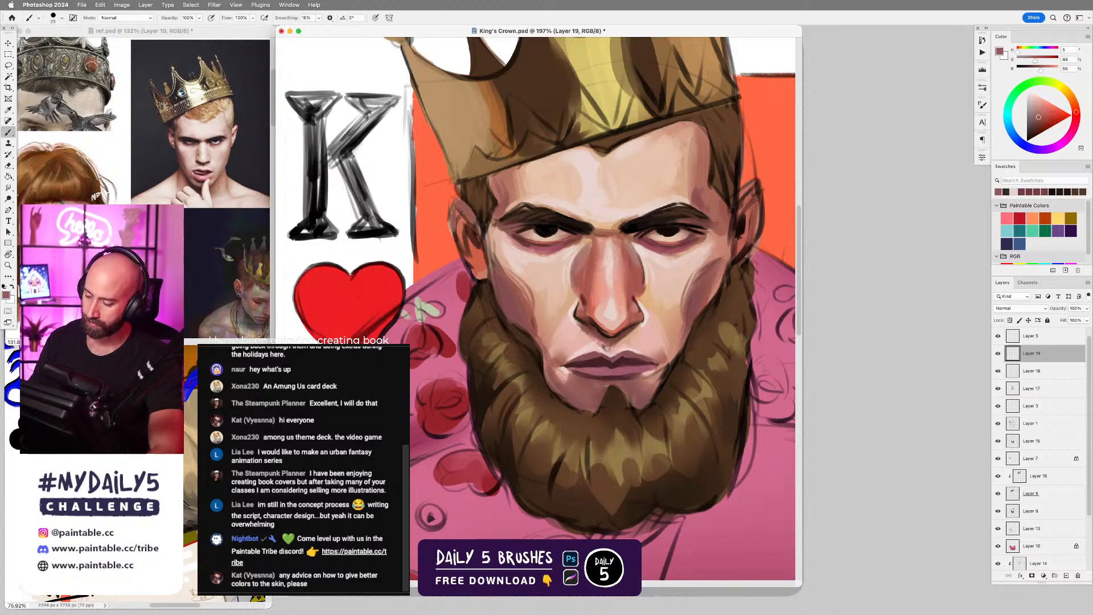
left_click_drag(461, 213, 463, 241)
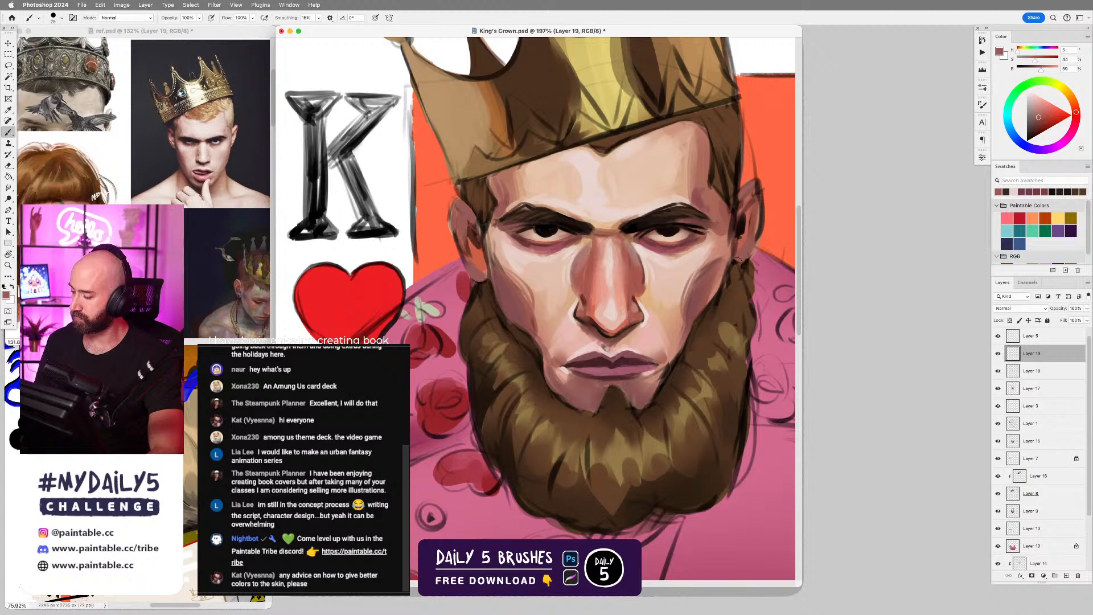
key("bracketleft")
key("bracketleft")
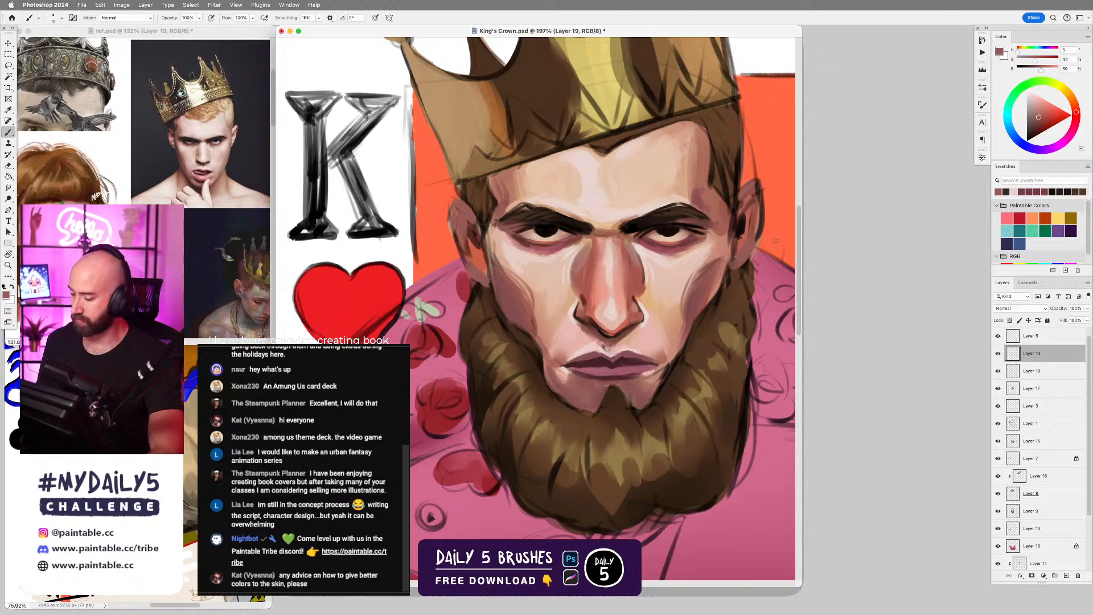
Darken the beard's inner edge and the tuft below the lower lip with sampled dark brown and near-black strokes.
left_click(734, 282, "alt")
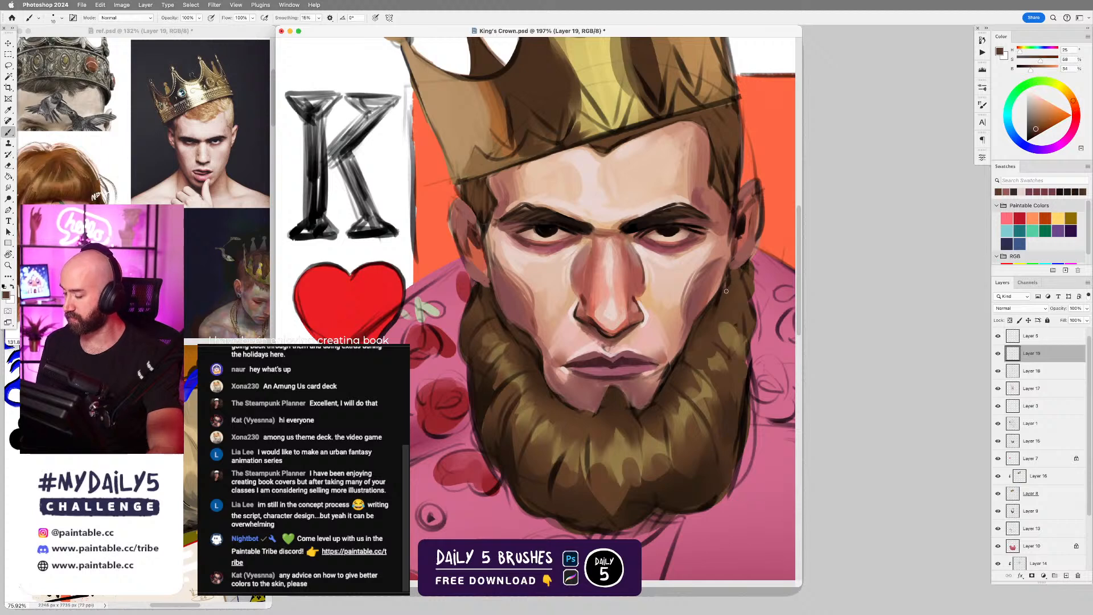
key("bracketright")
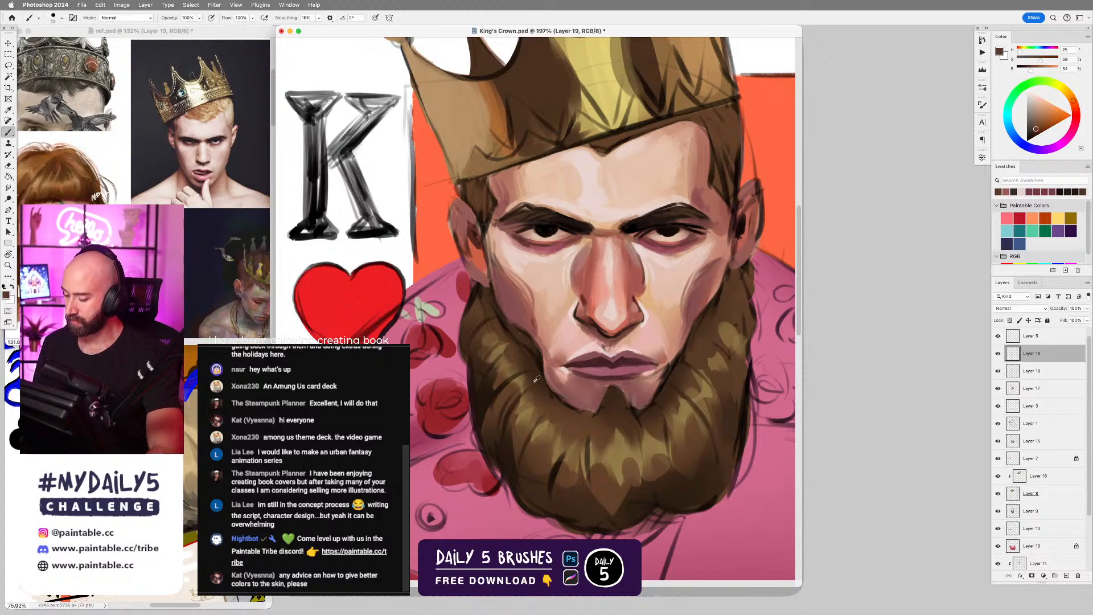
left_click(538, 362, "alt")
key("bracketleft")
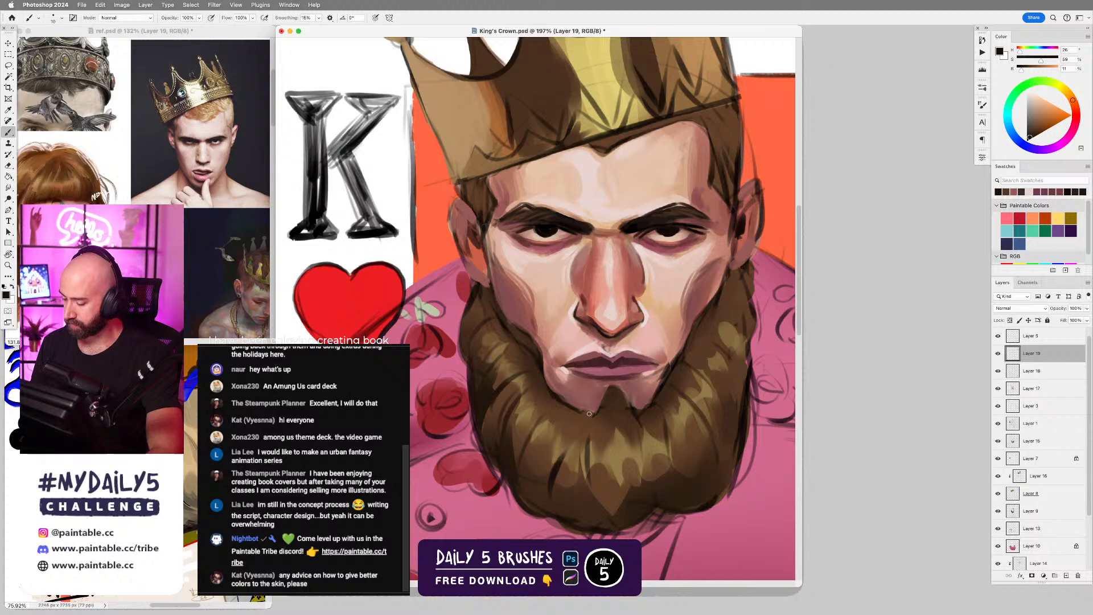
left_click_drag(611, 386, 605, 443)
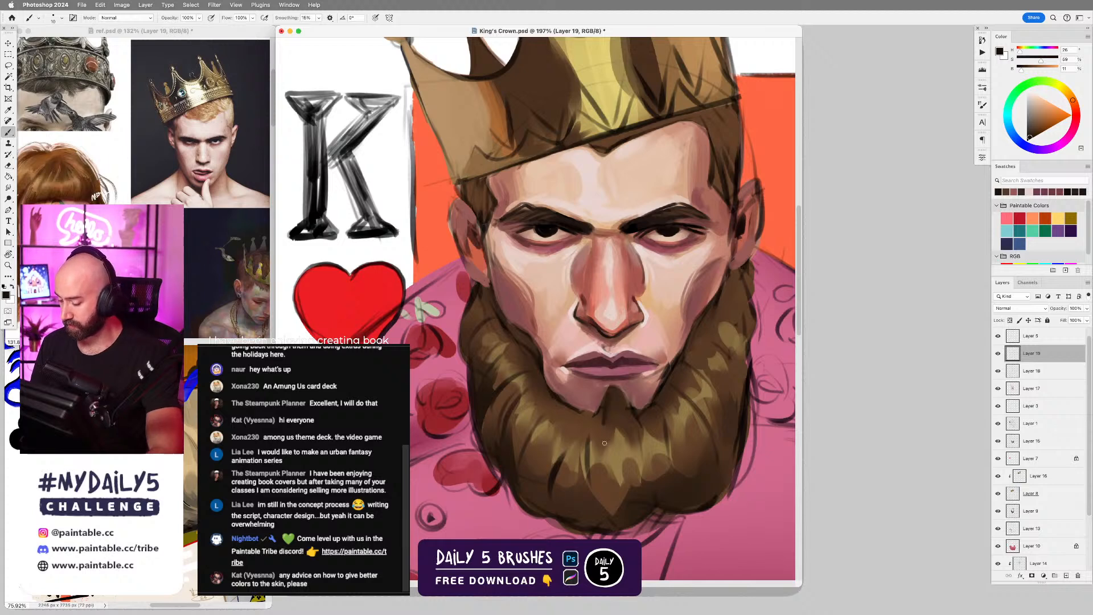
mouse_move(624, 388)
left_mouse_down()
mouse_move(631, 423)
mouse_move(613, 431)
mouse_move(624, 434)
left_mouse_up()
Paint lighter golden-brown strands down the tuft below the lower lip and blend them into the beard's center with sampled browns.
left_click(617, 441, "alt")
key("bracketright")
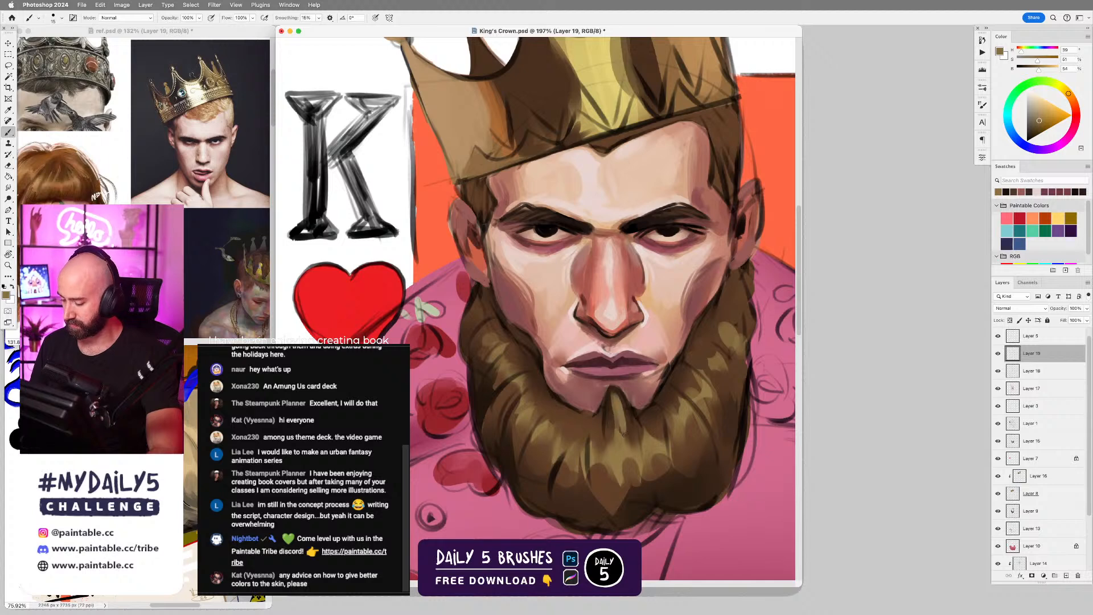
left_click(617, 386, "alt")
key("bracketright")
mouse_move(613, 391)
left_mouse_down()
mouse_move(625, 481)
mouse_move(622, 450)
left_mouse_up()
left_click(621, 433, "alt")
left_click(612, 492, "alt")
key("bracketright")
key("bracketright")
key("bracketright")
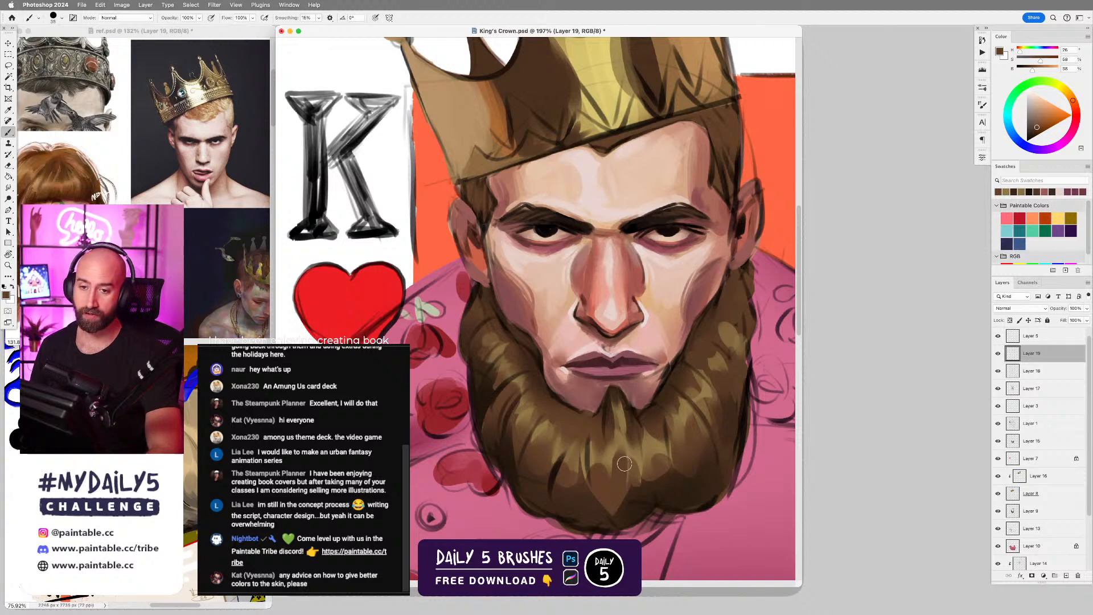
Add golden-brown hair strands to the lower center of the beard and its side nearest the heart.
left_click(632, 448, "alt")
key("bracketleft")
key("bracketleft")
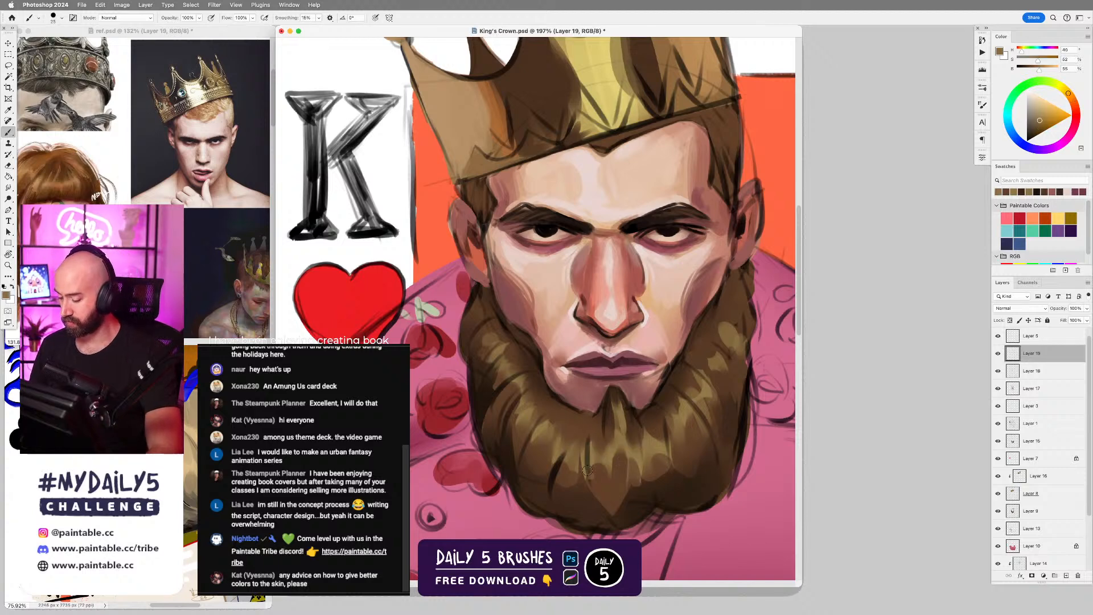
left_click_drag(588, 470, 590, 446)
left_click(578, 433, "alt")
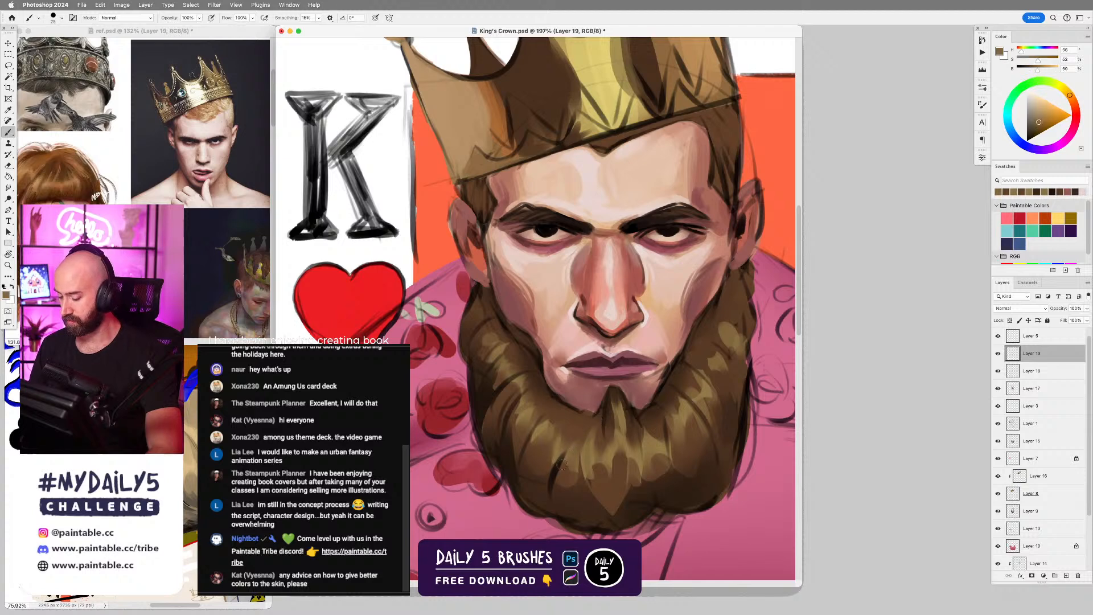
left_click_drag(555, 502, 550, 463)
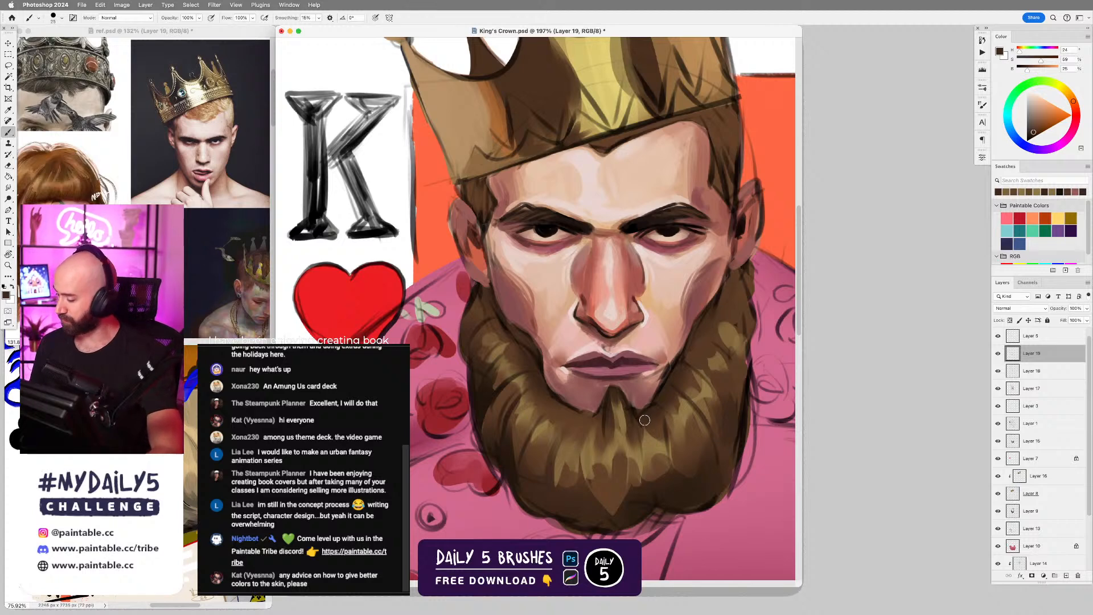
Deepen the outer edges of the beard on both sides with sampled dark browns.
scroll(653, 422, "down", 3)
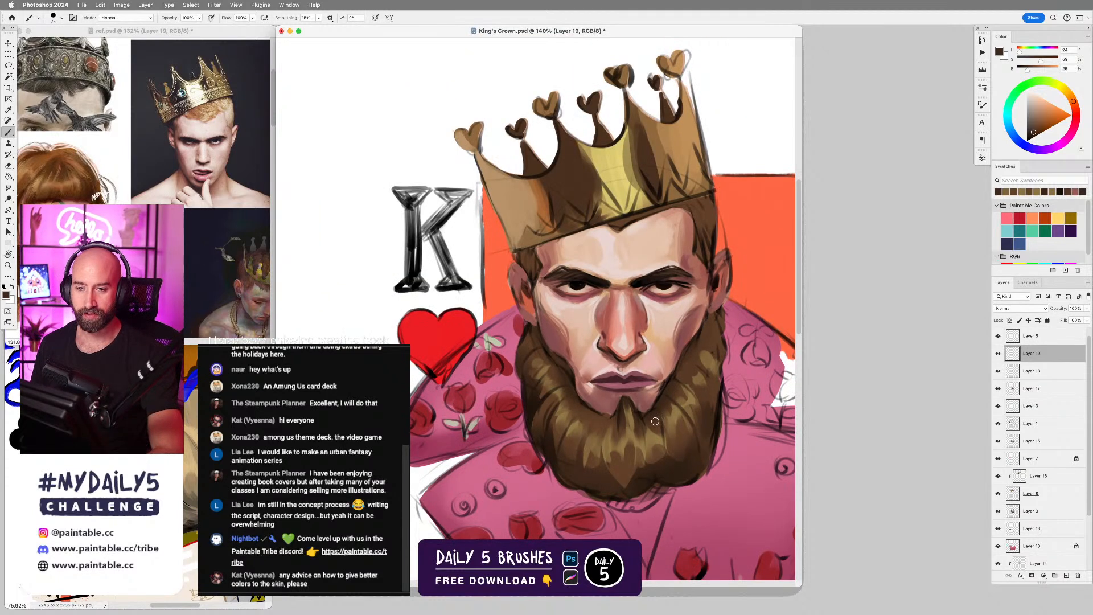
scroll(655, 422, "up", 2)
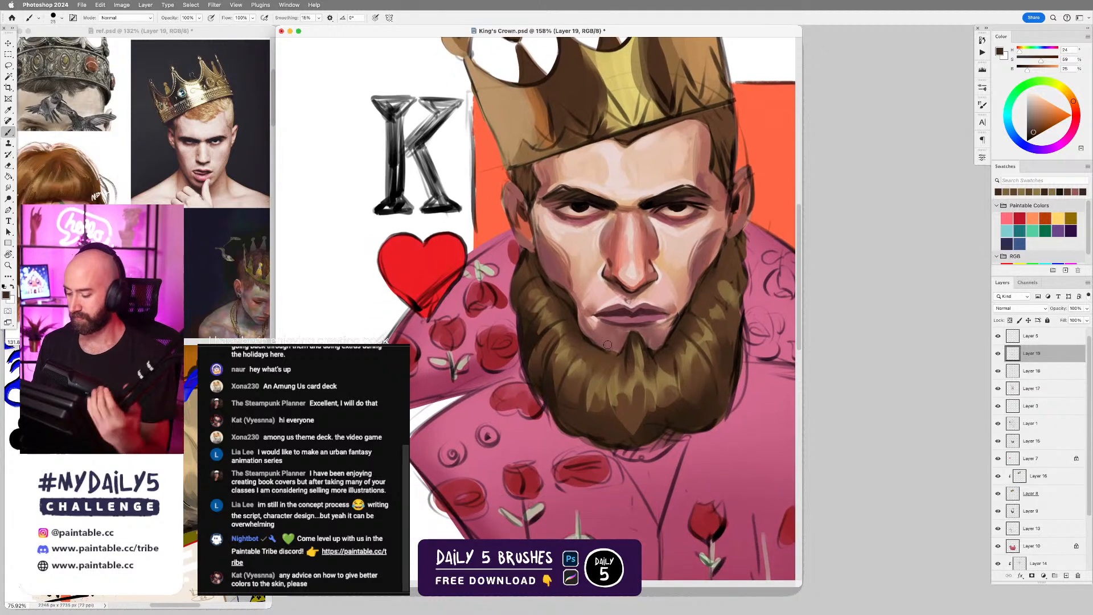
left_click(545, 322, "alt")
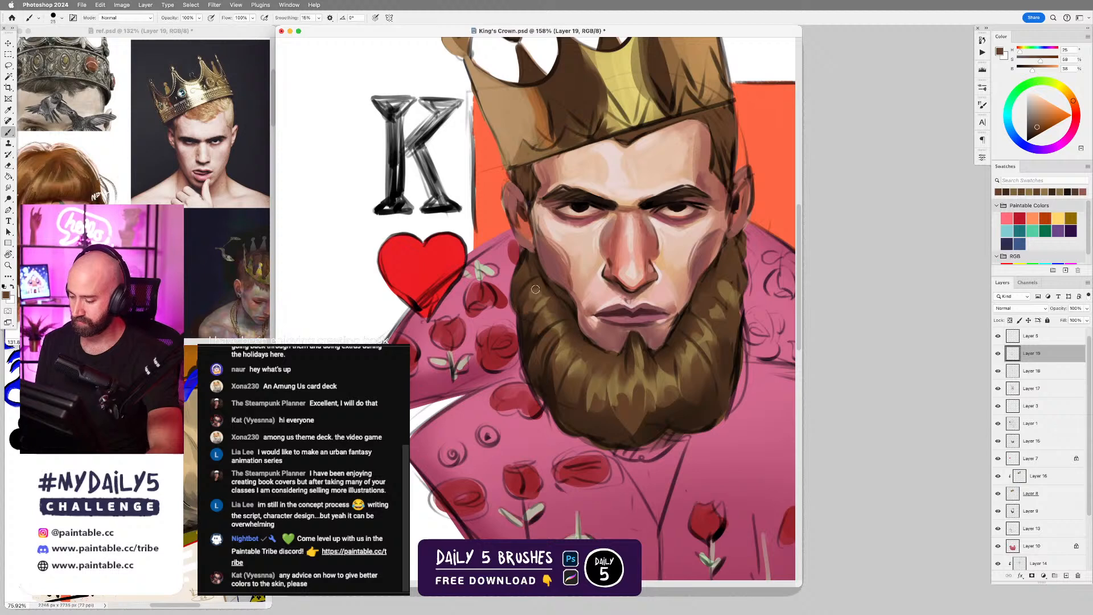
left_click(519, 318, "alt")
mouse_move(518, 316)
left_mouse_down()
mouse_move(523, 265)
mouse_move(518, 292)
left_mouse_up()
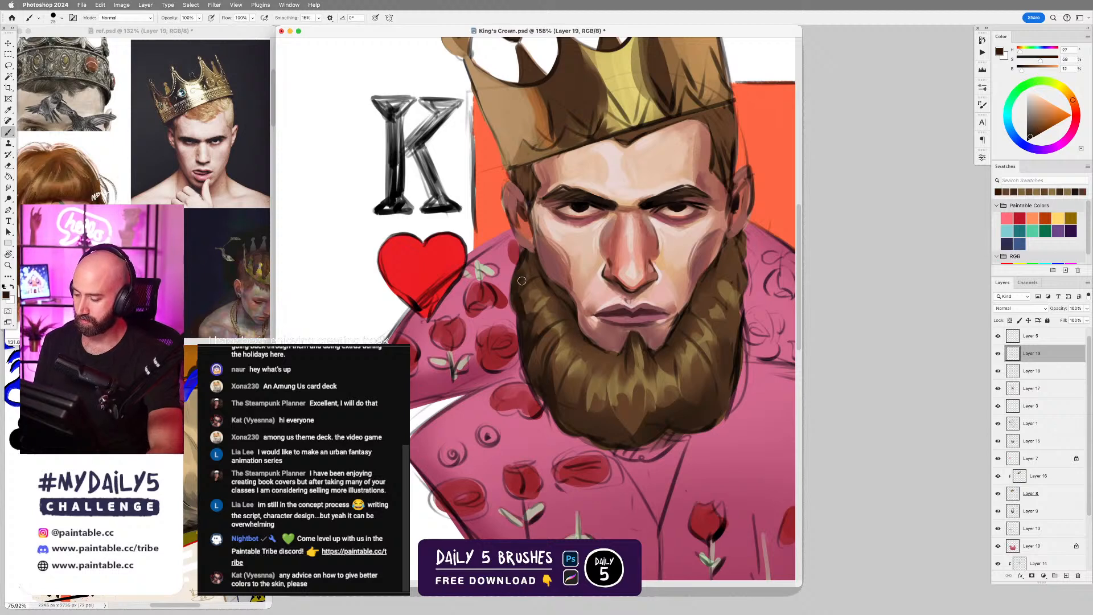
left_click_drag(726, 337, 723, 391)
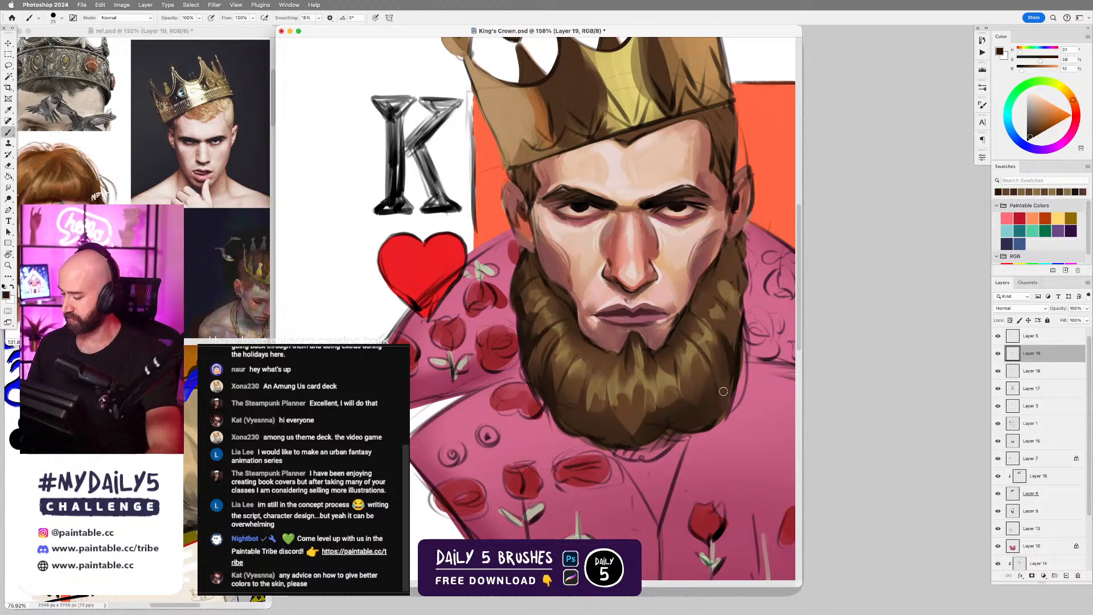
Paint near-black strand gaps through the beard's lower center and its lower side nearest the heart.
left_click(648, 426, "alt")
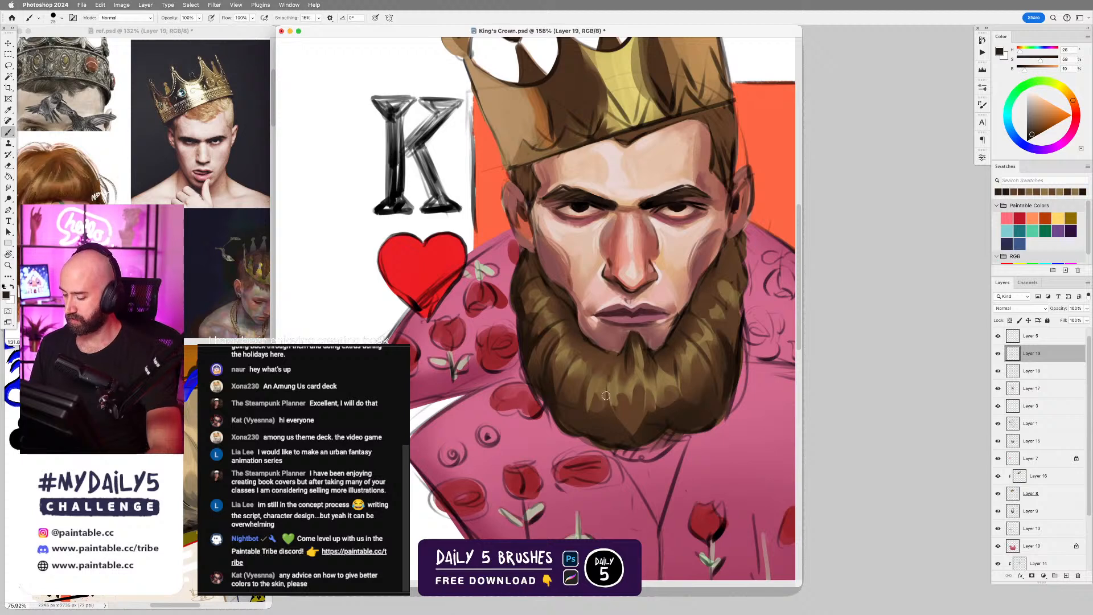
left_click_drag(606, 395, 609, 415)
left_click_drag(591, 373, 587, 412)
left_click_drag(571, 359, 567, 402)
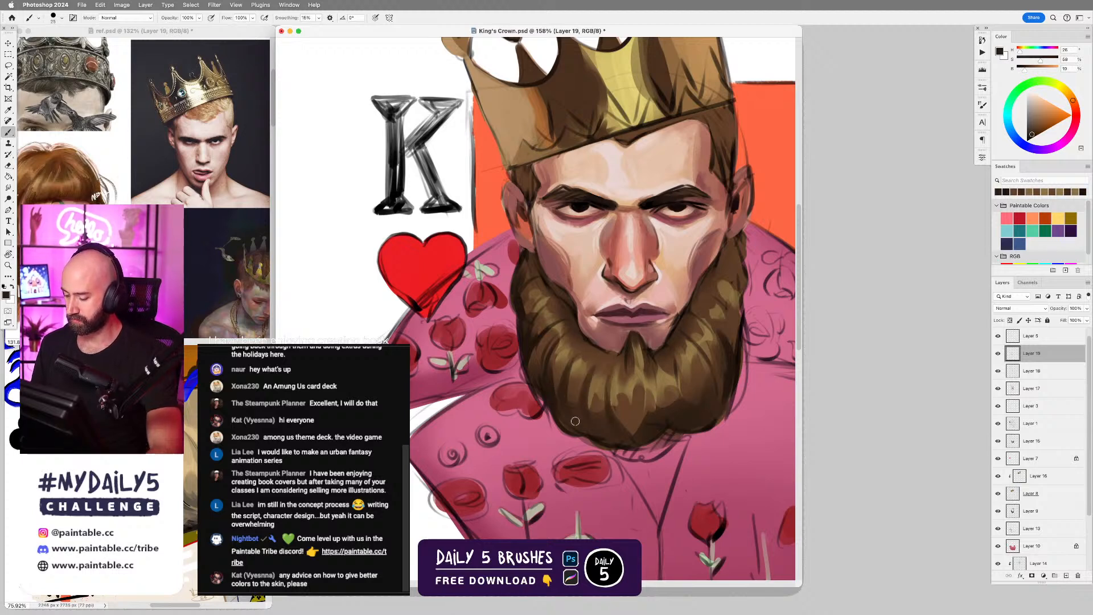
Blend the lower beard strands on the heart side with a larger brush in a sampled medium brown.
left_click(586, 369, "alt")
key("bracketright")
key("bracketright")
key("bracketright")
key("bracketright")
mouse_move(581, 364)
left_mouse_down()
mouse_move(570, 395)
mouse_move(583, 398)
mouse_move(574, 390)
mouse_move(568, 400)
left_mouse_up()
left_click(575, 394, "alt")
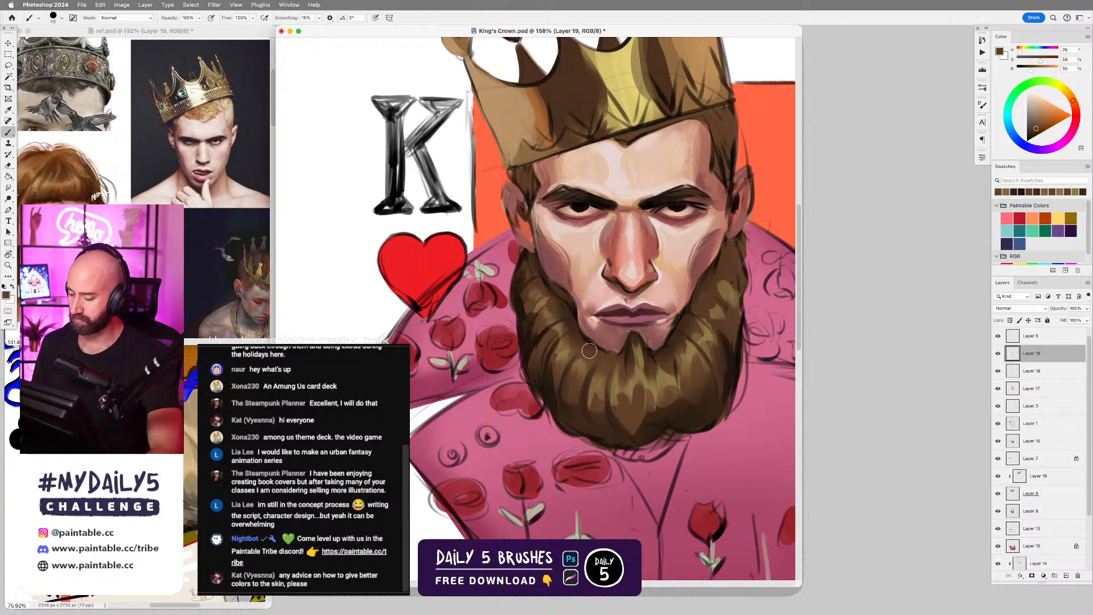
Shade the beard's outer edge and the underside below the chin with sampled dark browns.
left_click(533, 350, "alt")
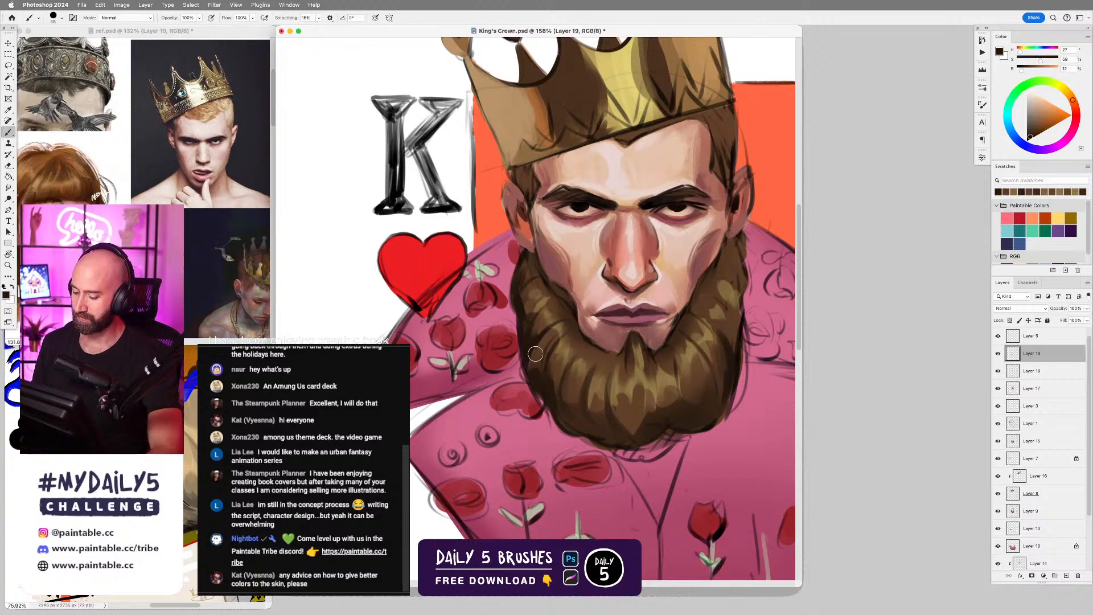
left_click(670, 397, "alt")
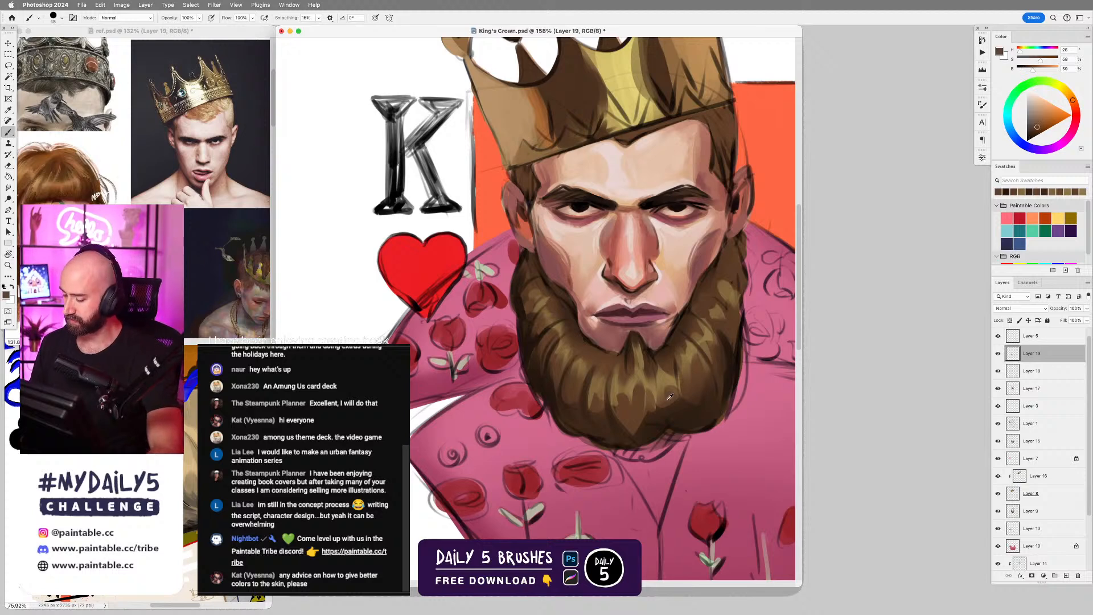
left_click(651, 430, "alt")
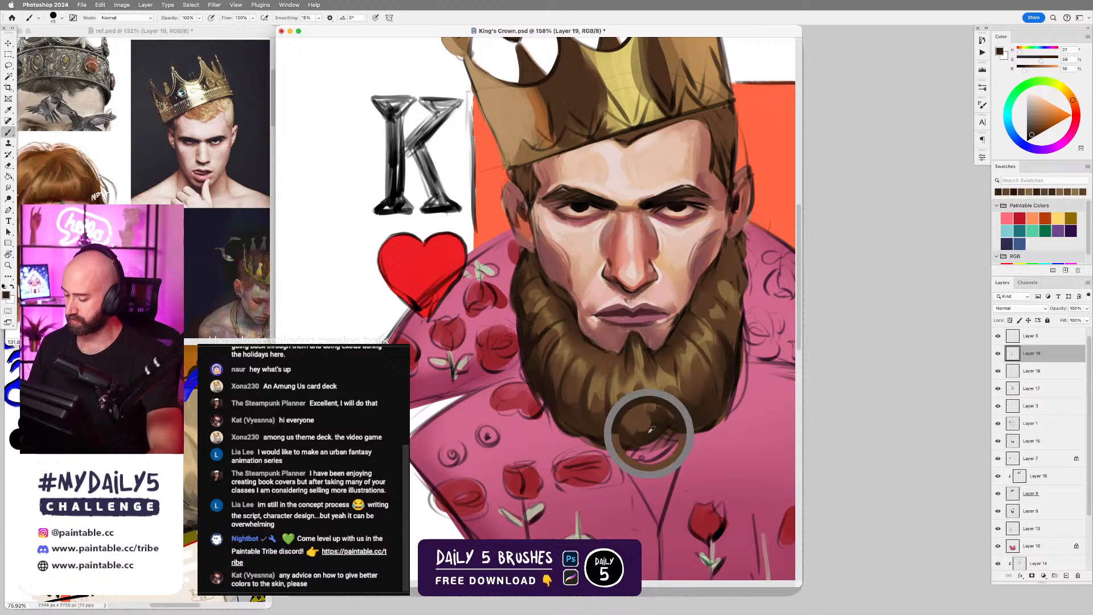
mouse_move(622, 426)
left_mouse_down()
mouse_move(664, 420)
mouse_move(624, 427)
mouse_move(642, 420)
left_mouse_up()
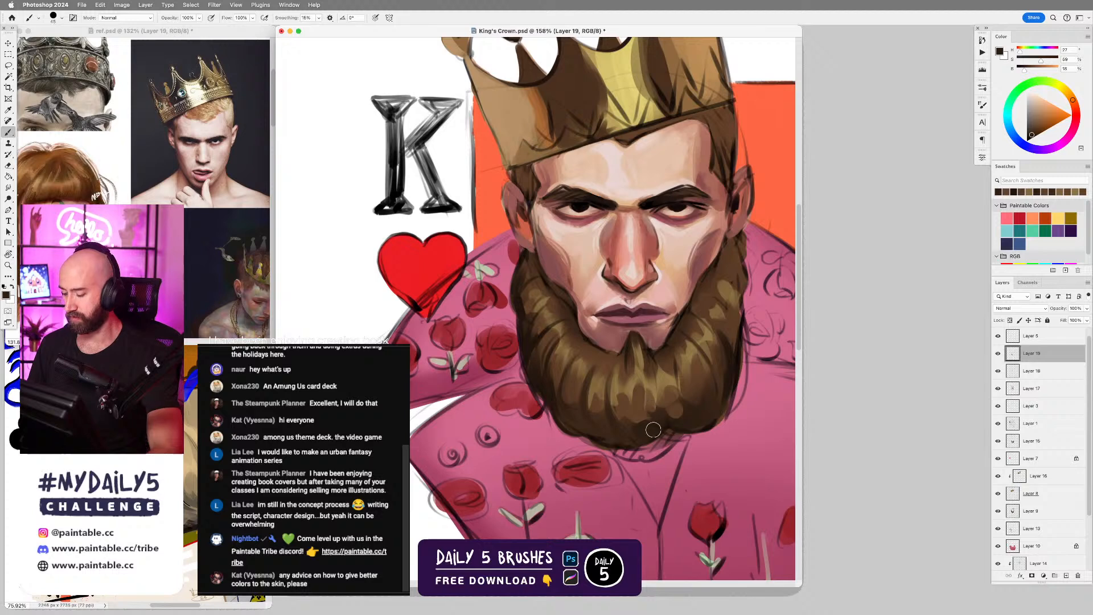
Blend the upper beard strands on the side away from the heart with sampled dark and golden browns.
key("r")
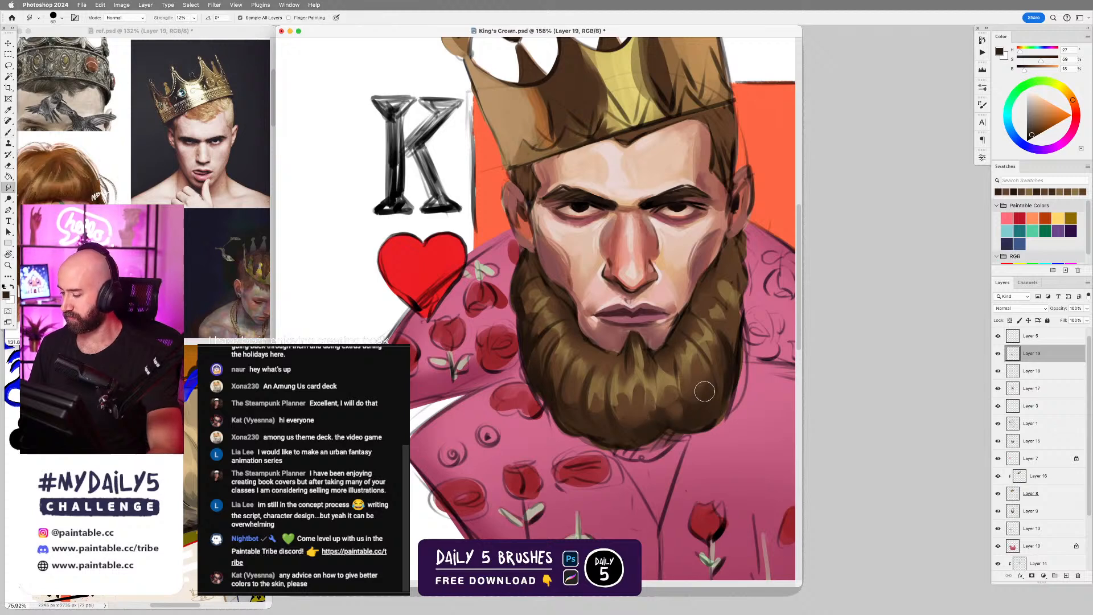
key("b")
left_click(711, 305, "alt")
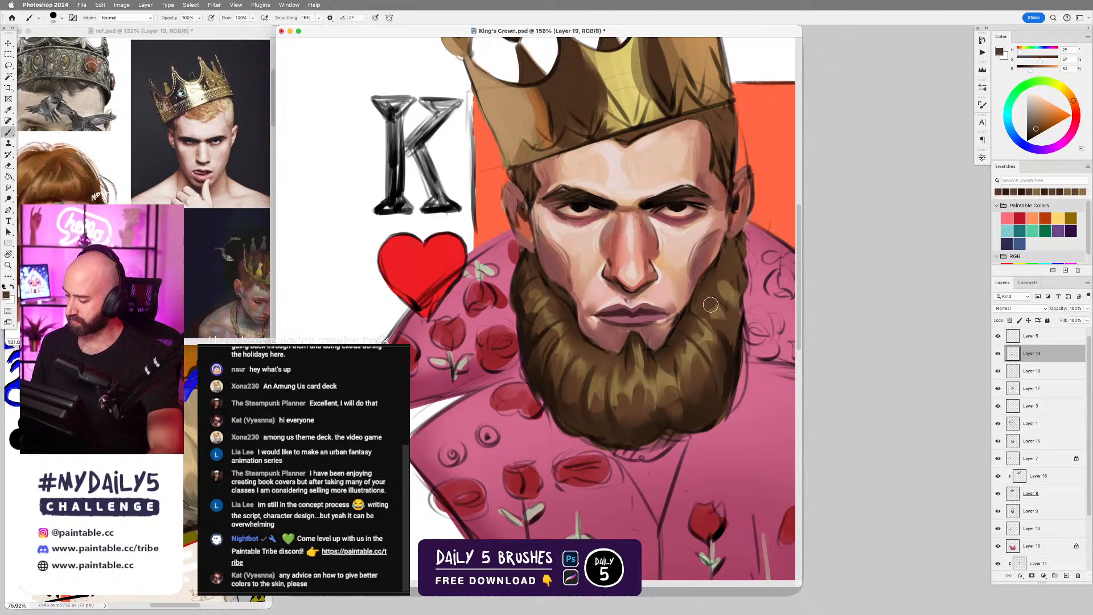
key("bracketleft")
left_click(712, 277, "alt")
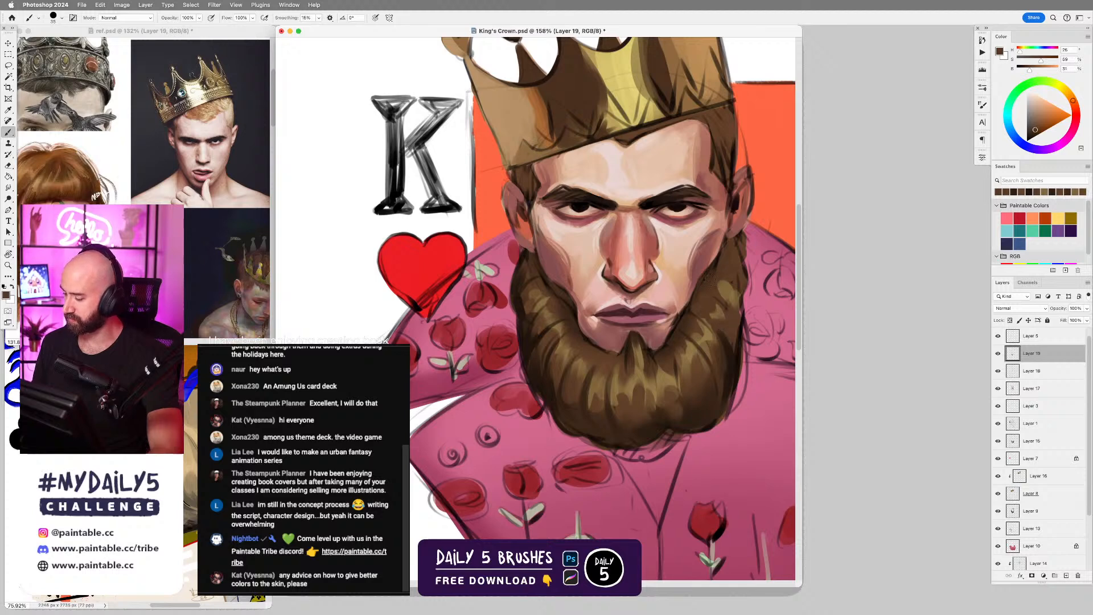
left_click(736, 307, "alt")
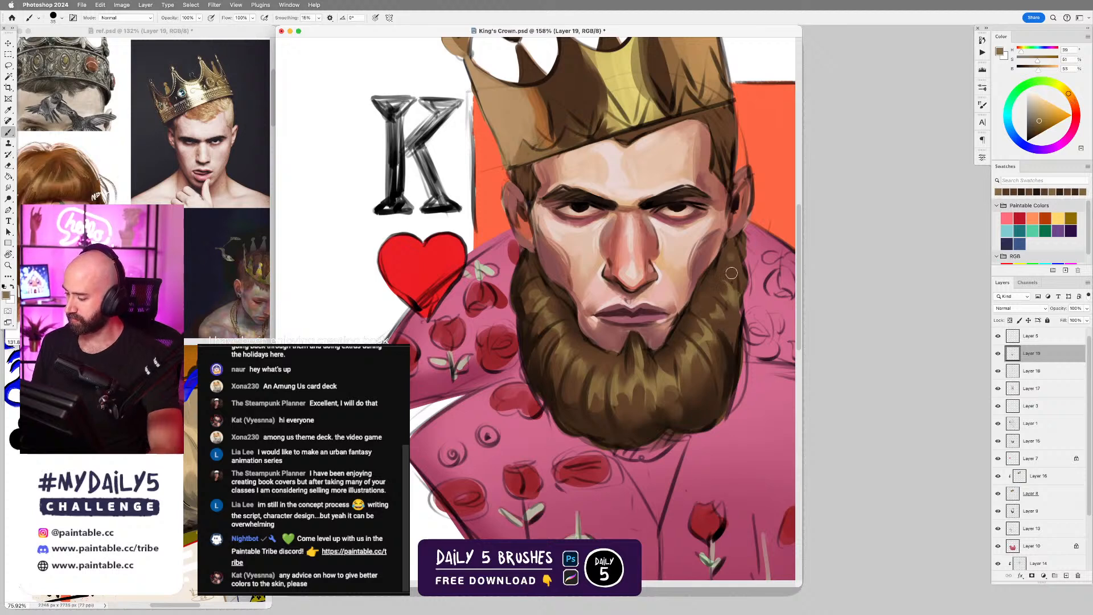
key("bracketleft")
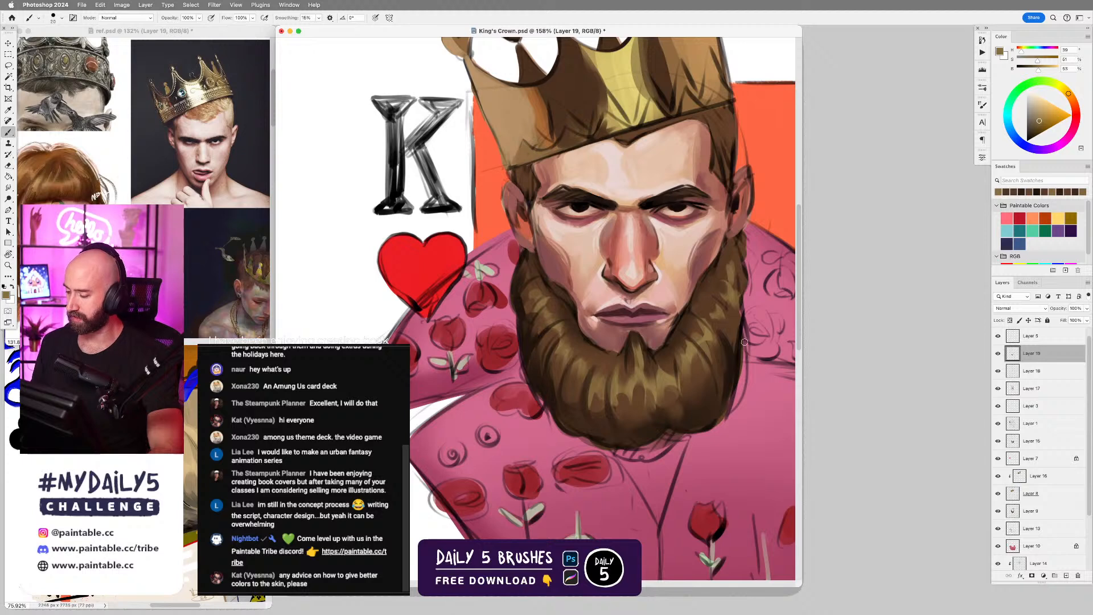
Darken the beard's outer edge from the ear down to the jaw on the side away from the heart.
key("bracketright")
left_click(725, 330, "alt")
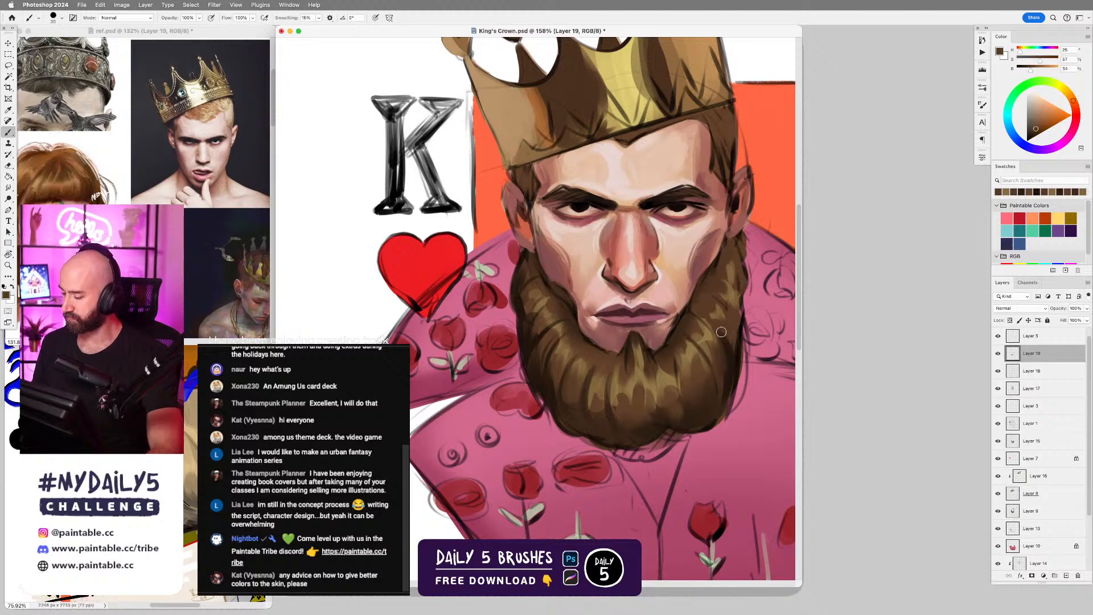
left_click(731, 365, "alt")
left_click_drag(741, 307, 738, 338)
left_click_drag(739, 251, 742, 300)
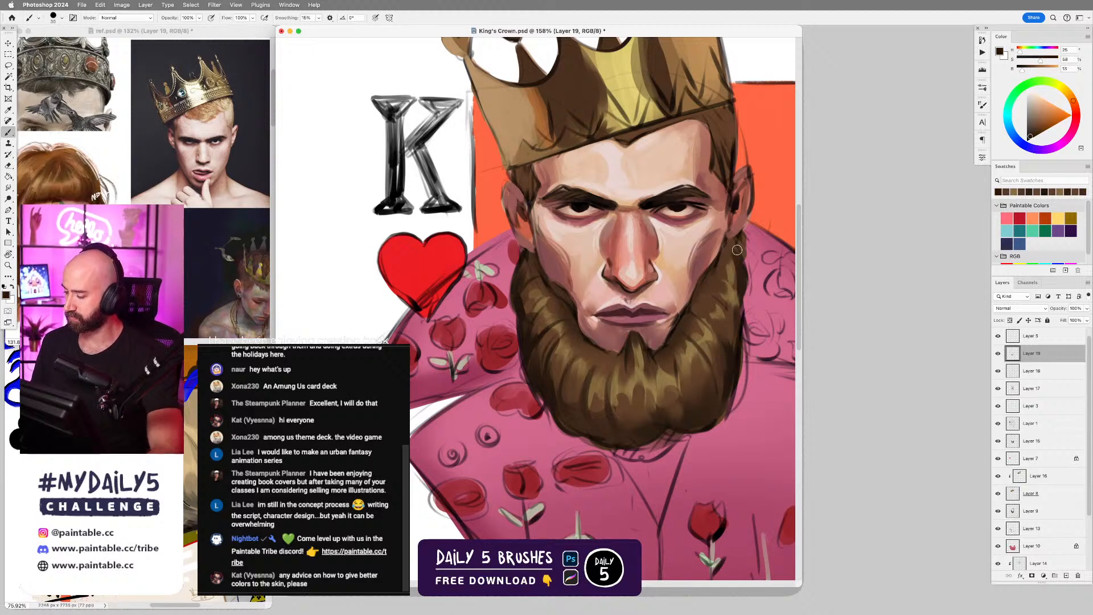
Paint black shadows beneath both earlobes where the beard begins, using the black sampled from the eye.
key("bracketleft")
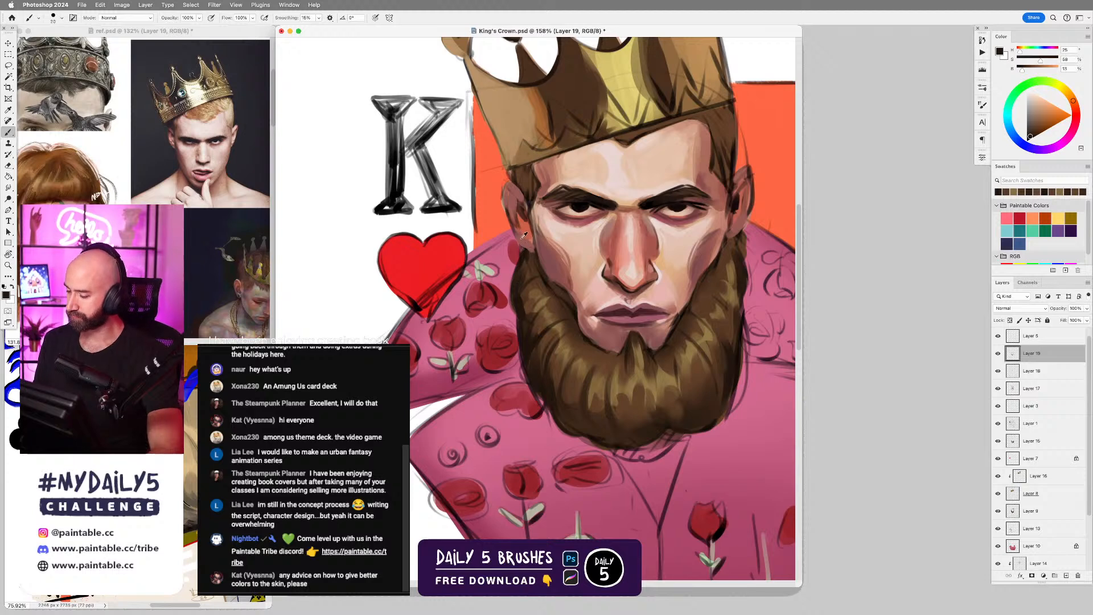
left_click(524, 235, "alt")
key("bracketleft")
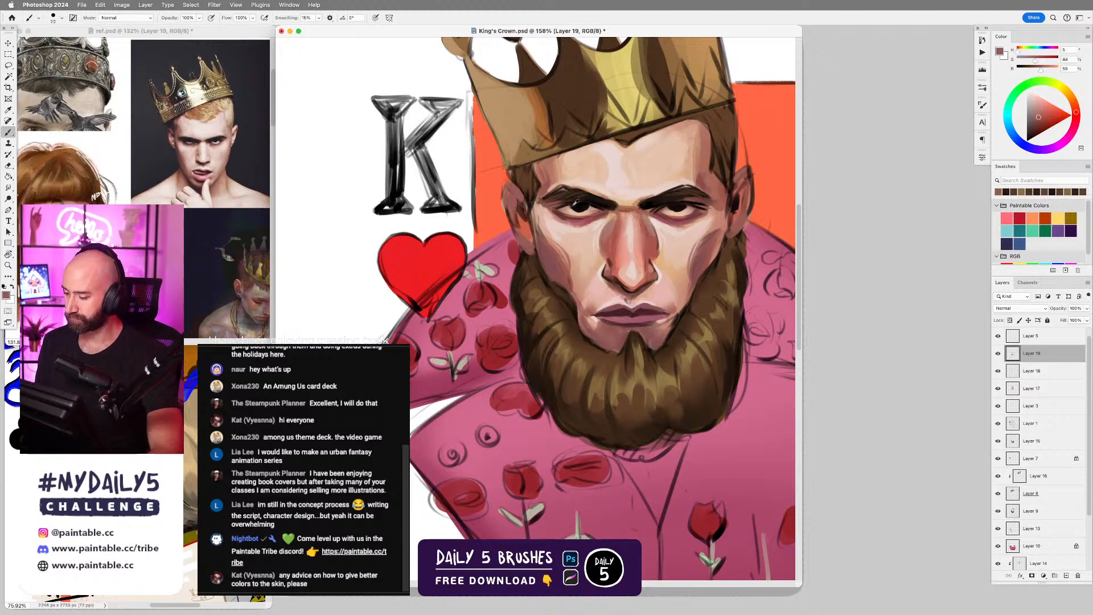
left_click(581, 205, "alt")
left_click_drag(522, 248, 537, 256)
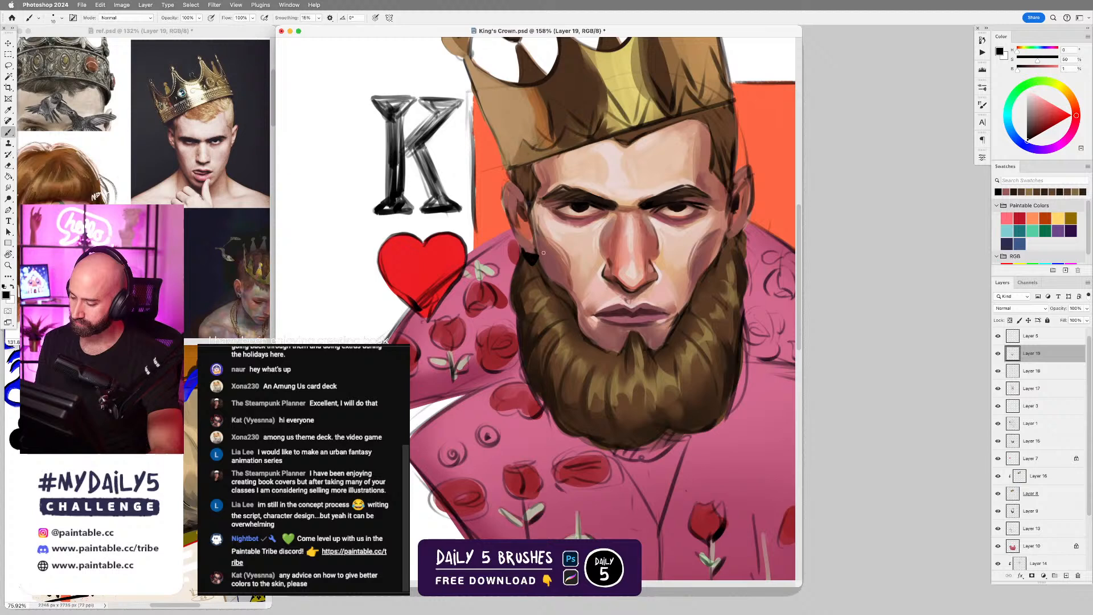
left_click_drag(728, 246, 730, 240)
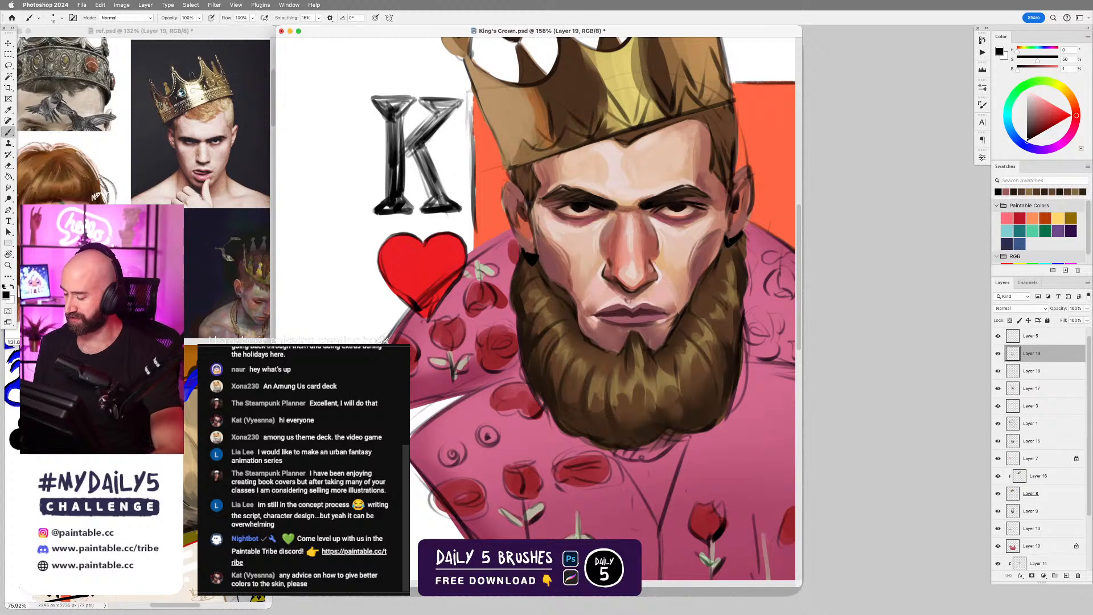
Examine the color variation in the facial skin by sampling the temple, forehead and cheek tones and comparing a grayer variant.
left_click(544, 208, "alt")
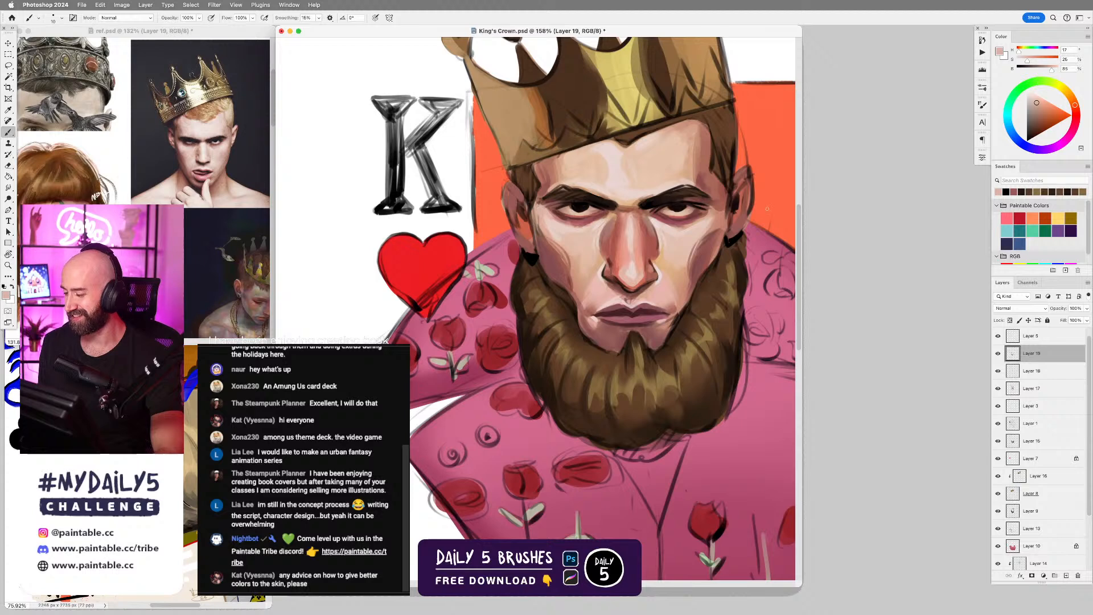
left_click(716, 205, "alt")
key("bracketright")
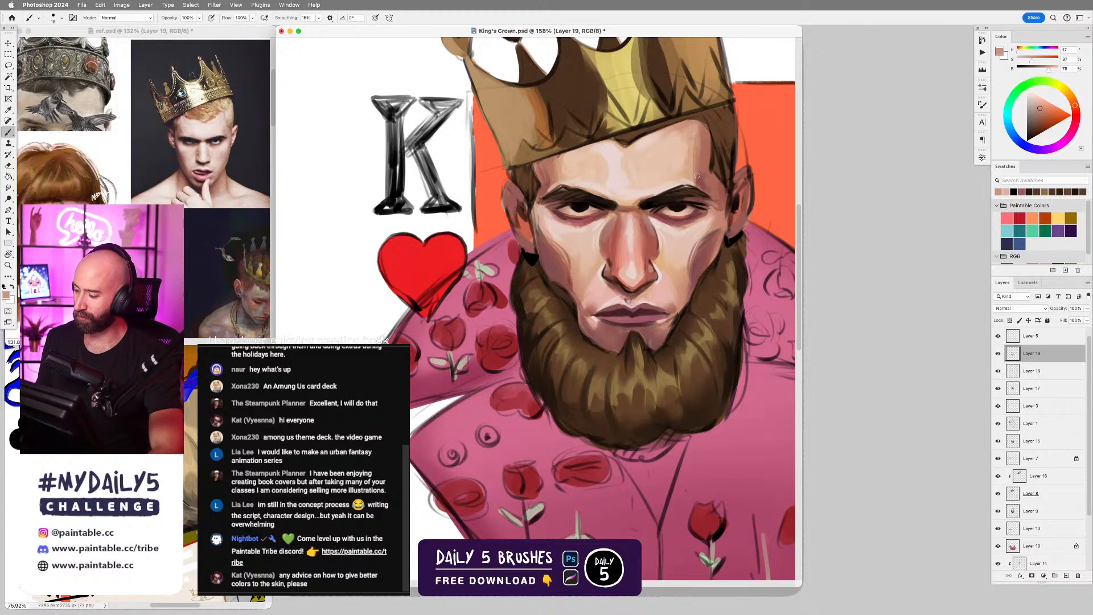
left_click(706, 151, "alt")
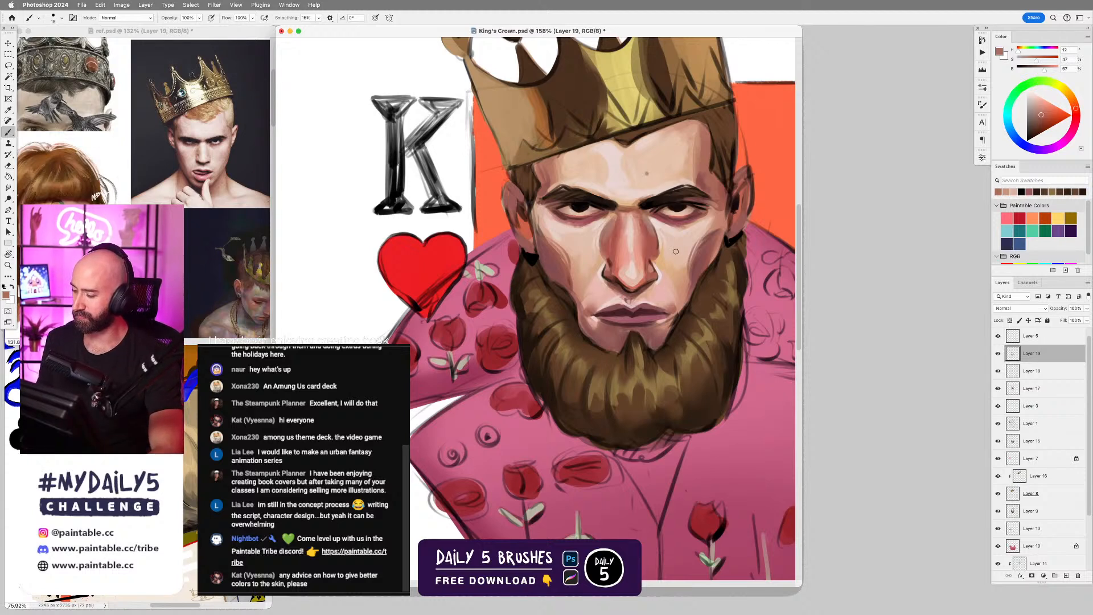
key("bracketleft")
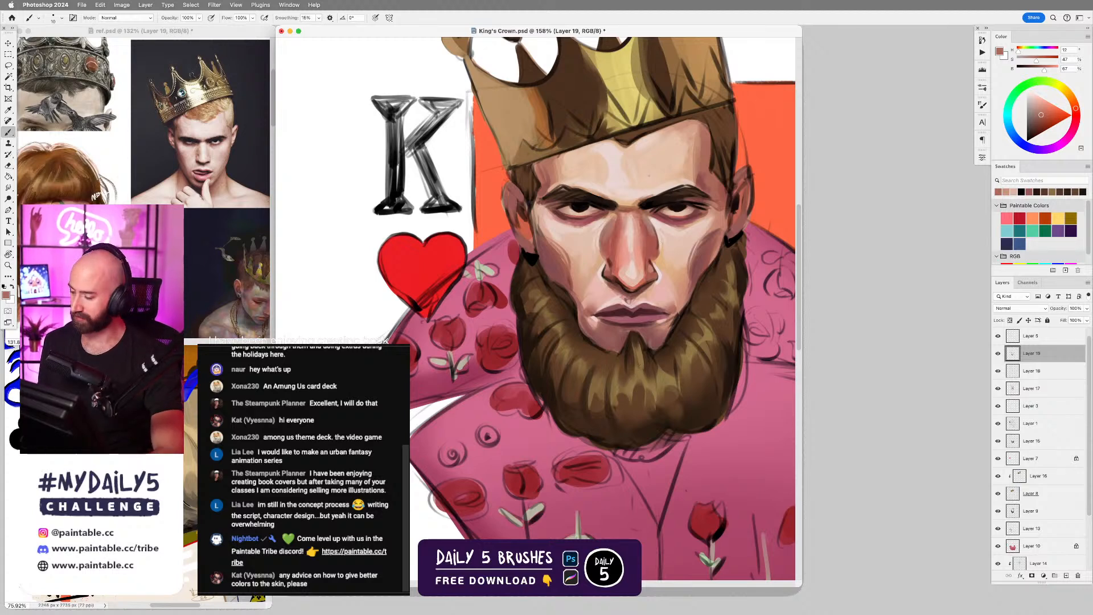
scroll(684, 233, "up", 3)
left_click(688, 201, "alt")
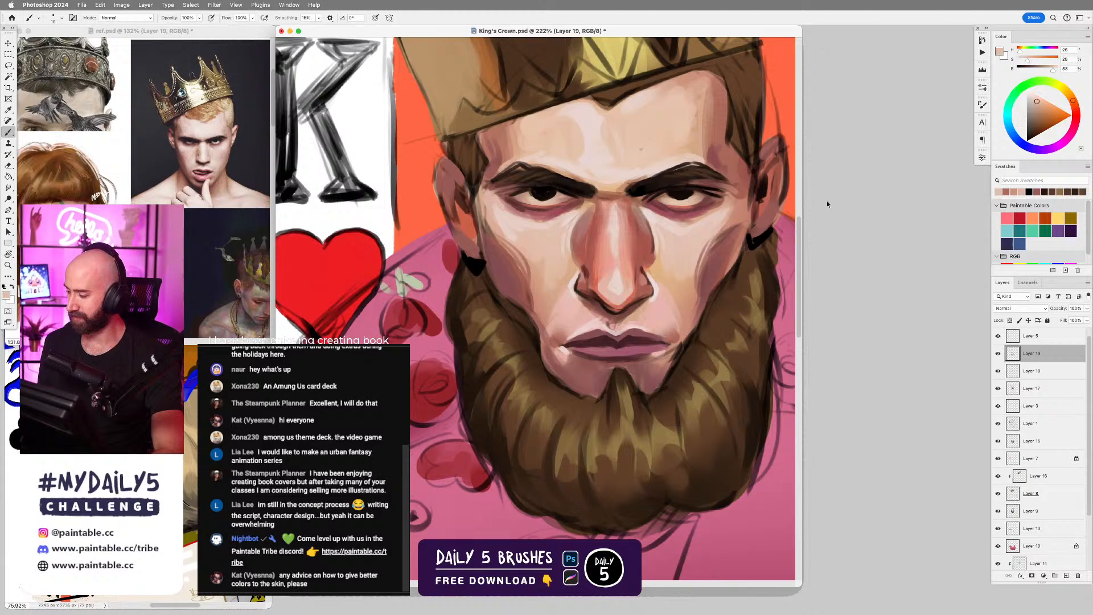
left_click(1034, 99)
left_click(1030, 101)
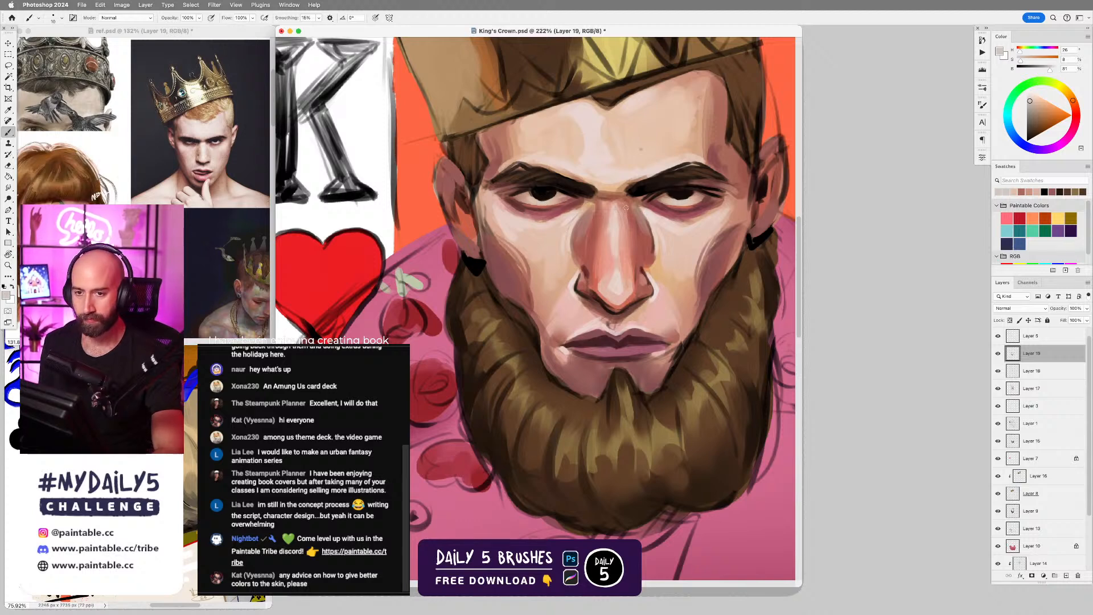
Compare the reddish shadow tone at the side of the face with the light peach tones of both cheeks.
scroll(683, 378, "down", 3)
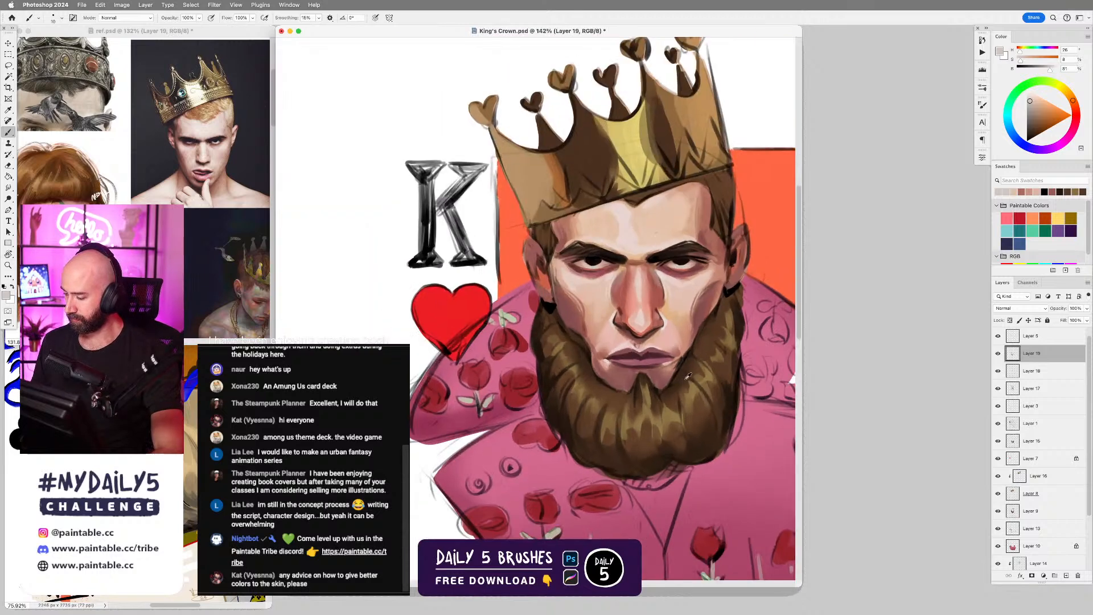
scroll(688, 376, "up", 1)
left_click_drag(733, 297, 715, 288)
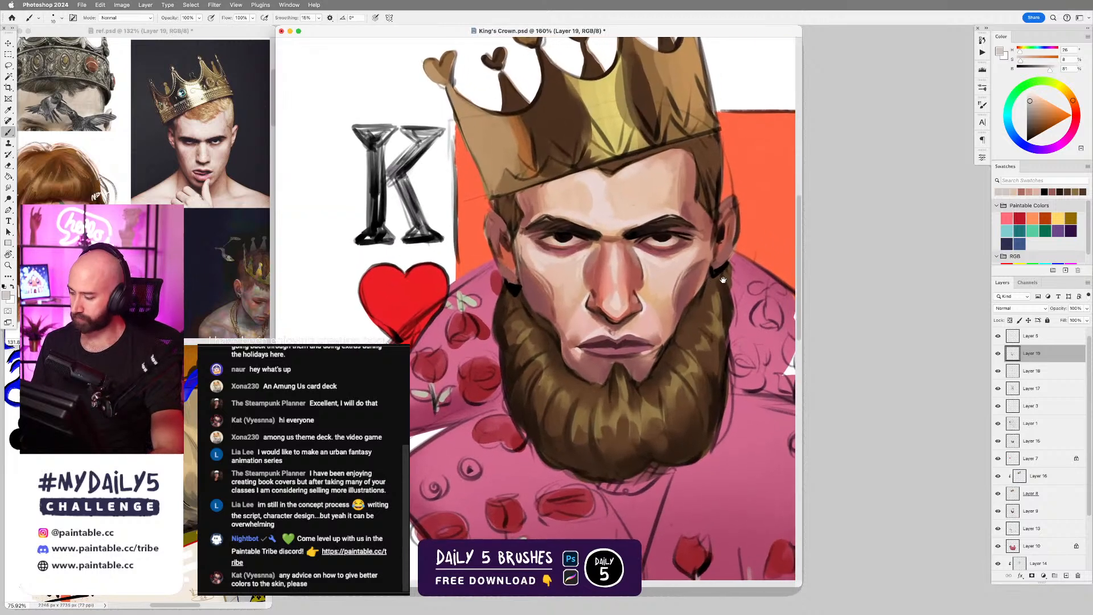
left_click(703, 257, "alt")
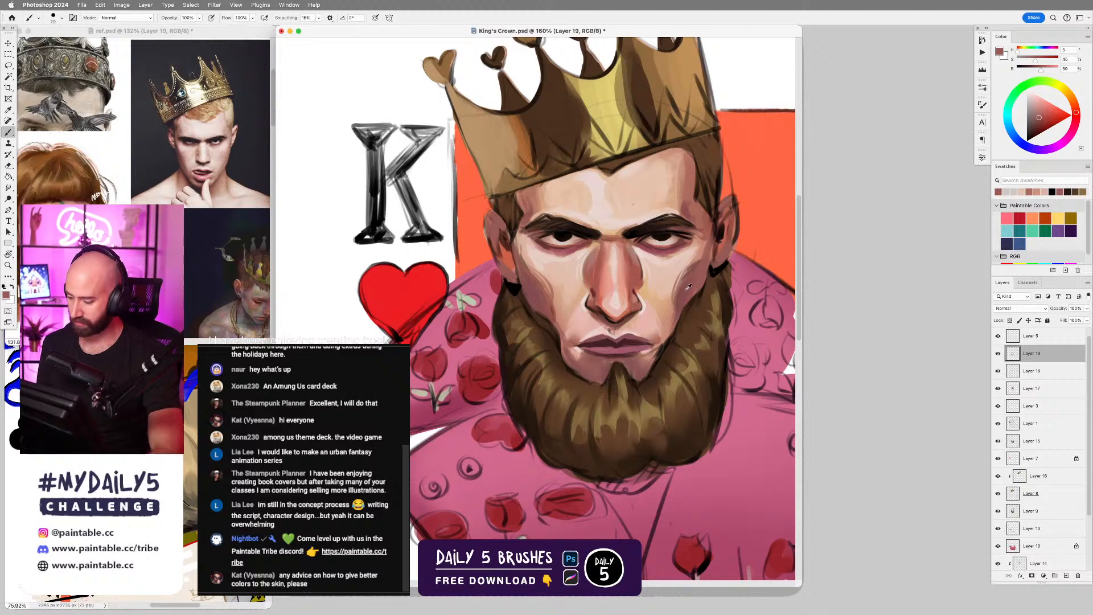
left_click(658, 312, "alt")
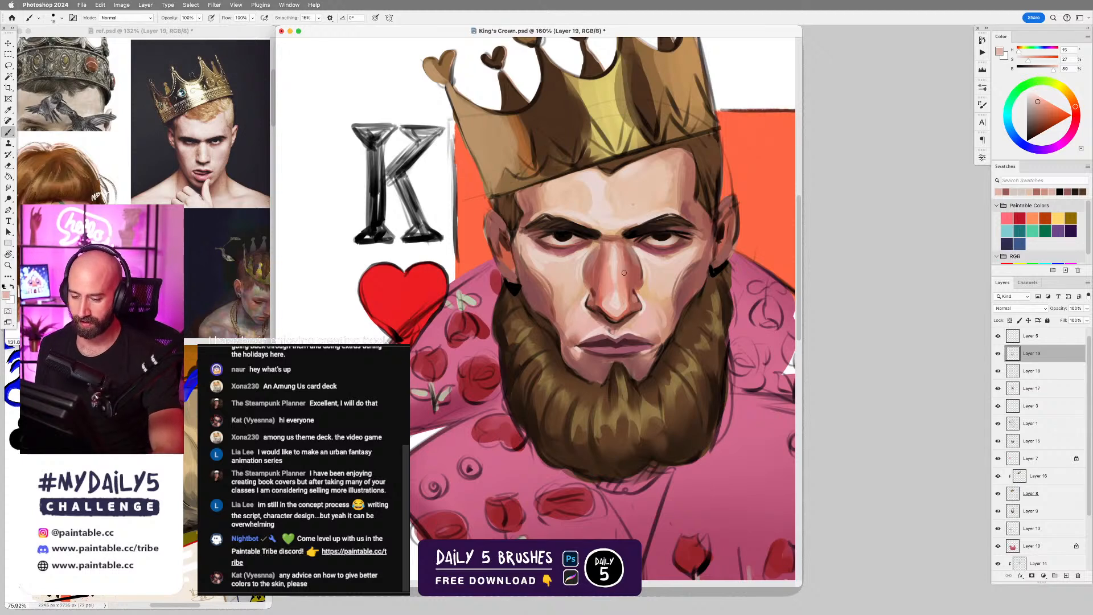
left_click(577, 274, "alt")
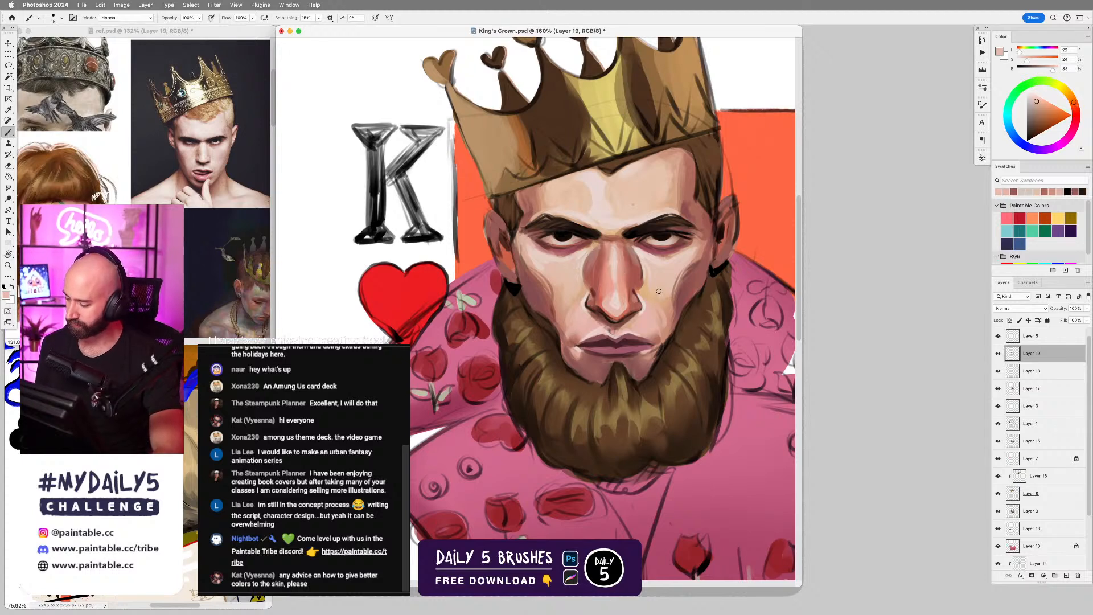
left_click(557, 271, "alt")
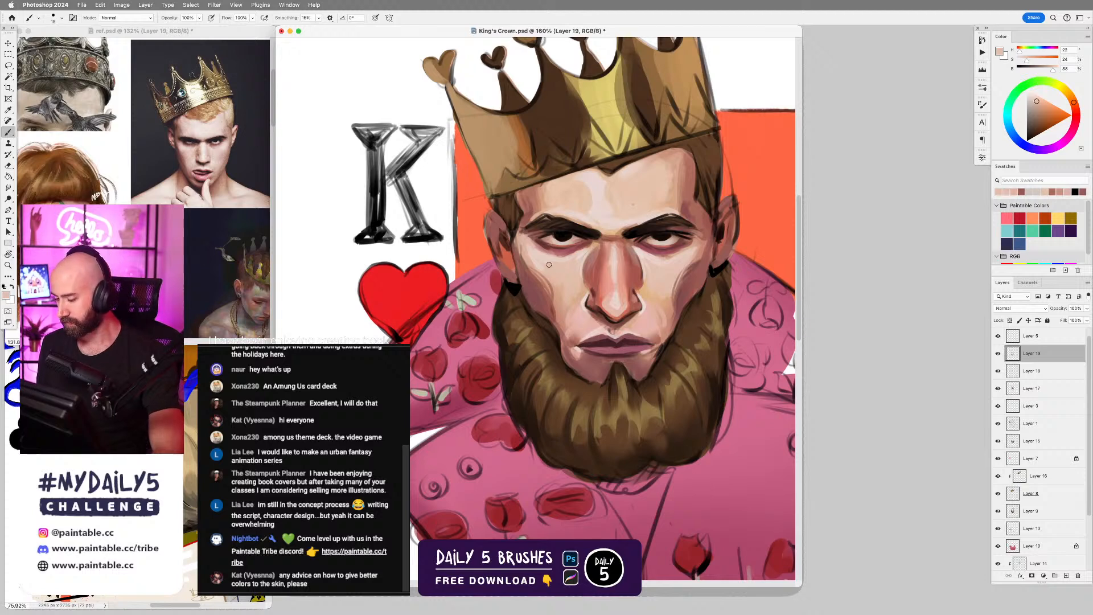
key("]")
key("]")
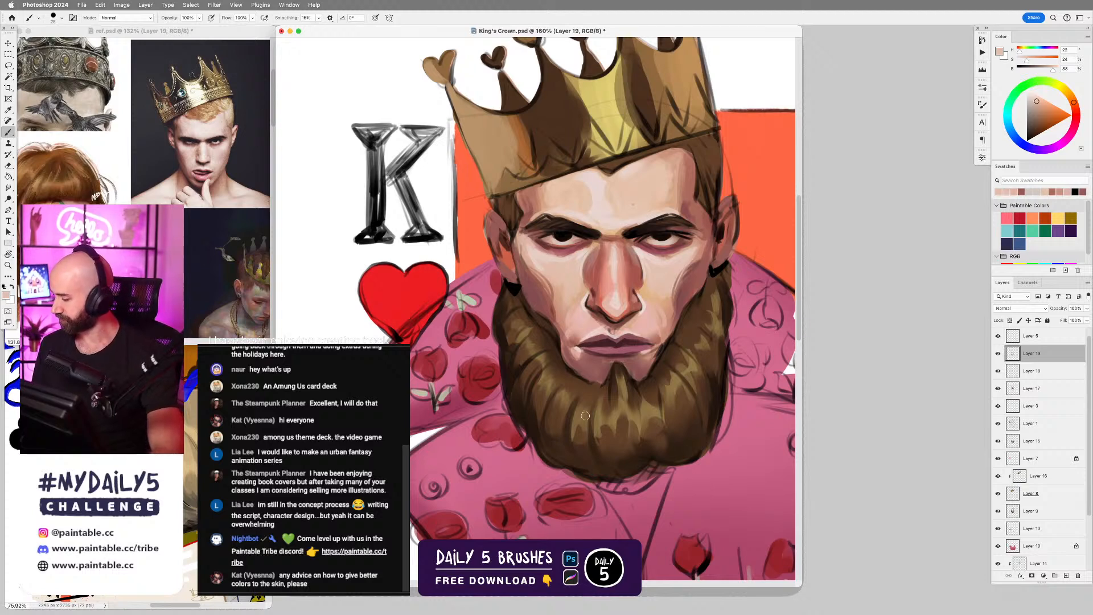
Paint a dark brown edge where the hair meets the ear on the heart side, using sampled hair color.
left_click(690, 193, "alt")
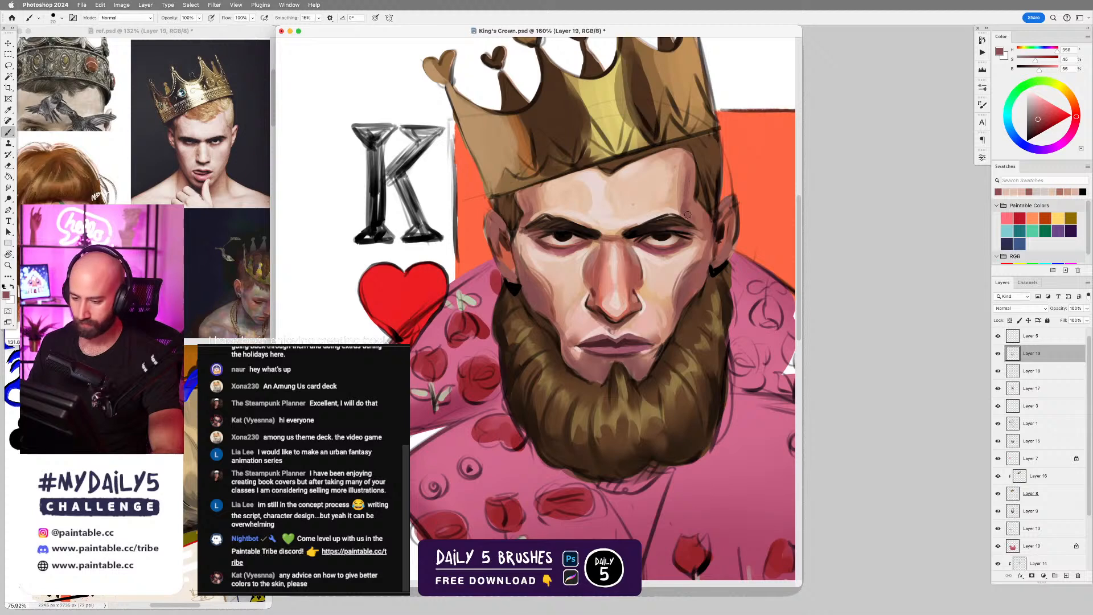
left_click(519, 211, "alt")
left_click_drag(500, 204, 513, 225)
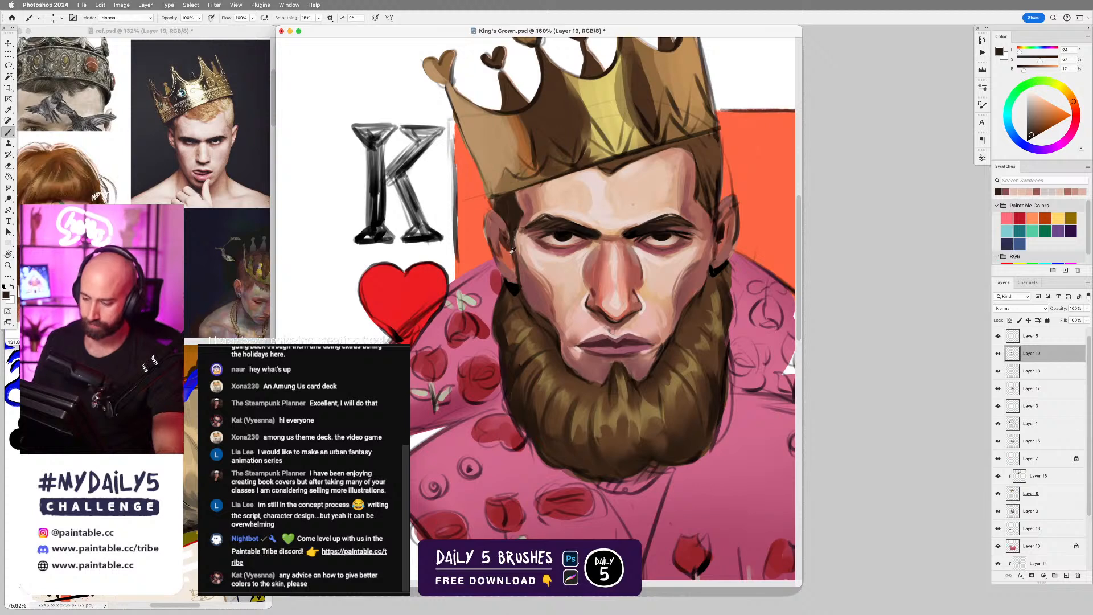
Paint pink light onto the lower ear on the heart side, shifting sampled forehead peach to a hue of about 344.
left_click(532, 274, "alt")
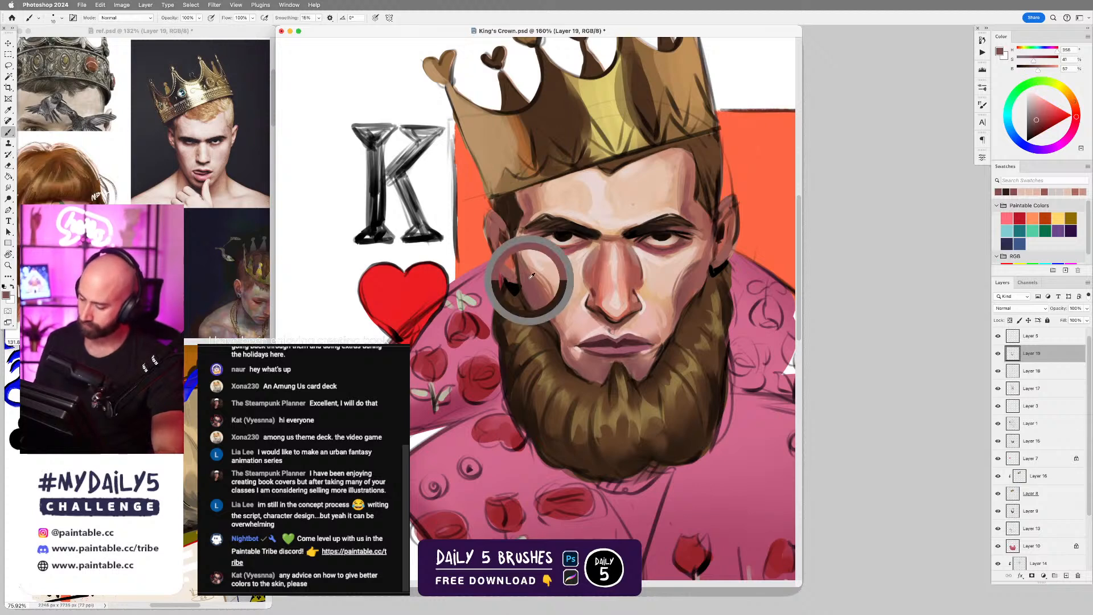
left_click(640, 196, "alt")
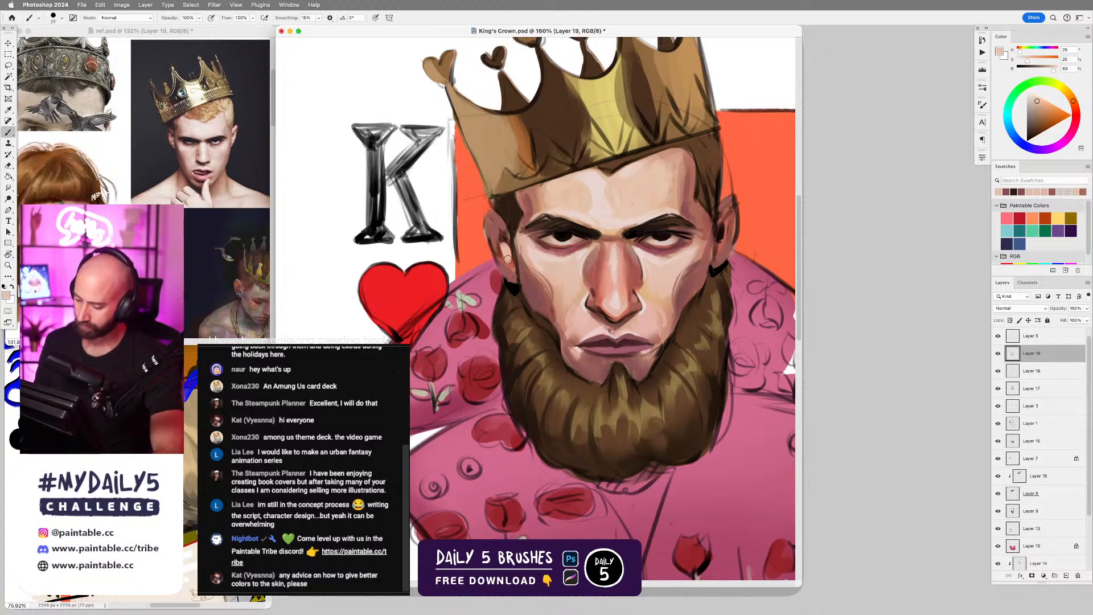
left_click_drag(504, 246, 507, 261)
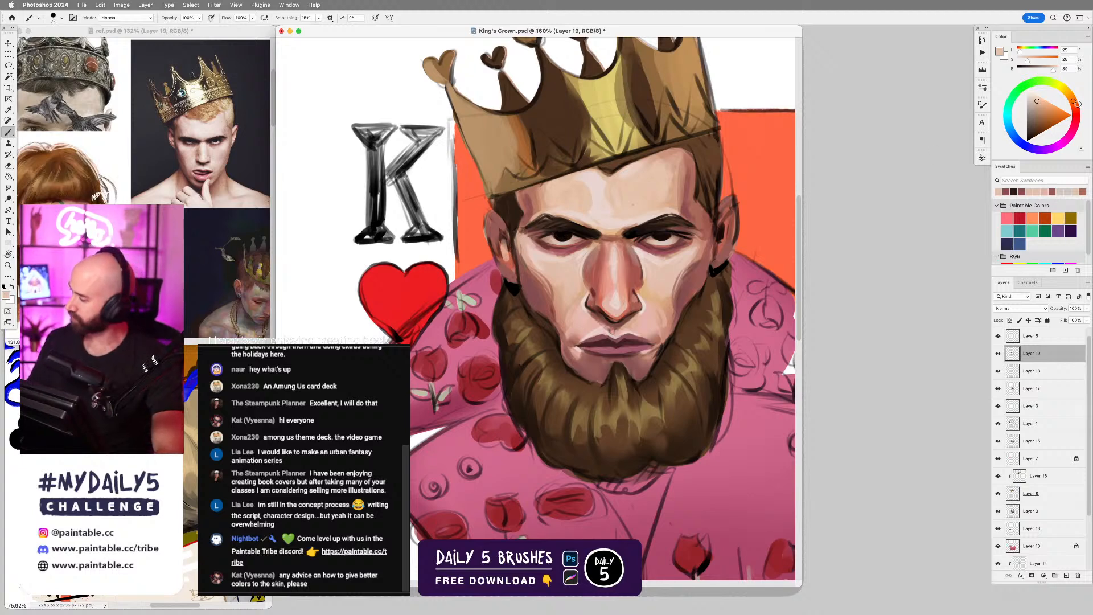
mouse_move(1077, 104)
left_mouse_down()
mouse_move(1075, 124)
mouse_move(1041, 103)
left_mouse_up()
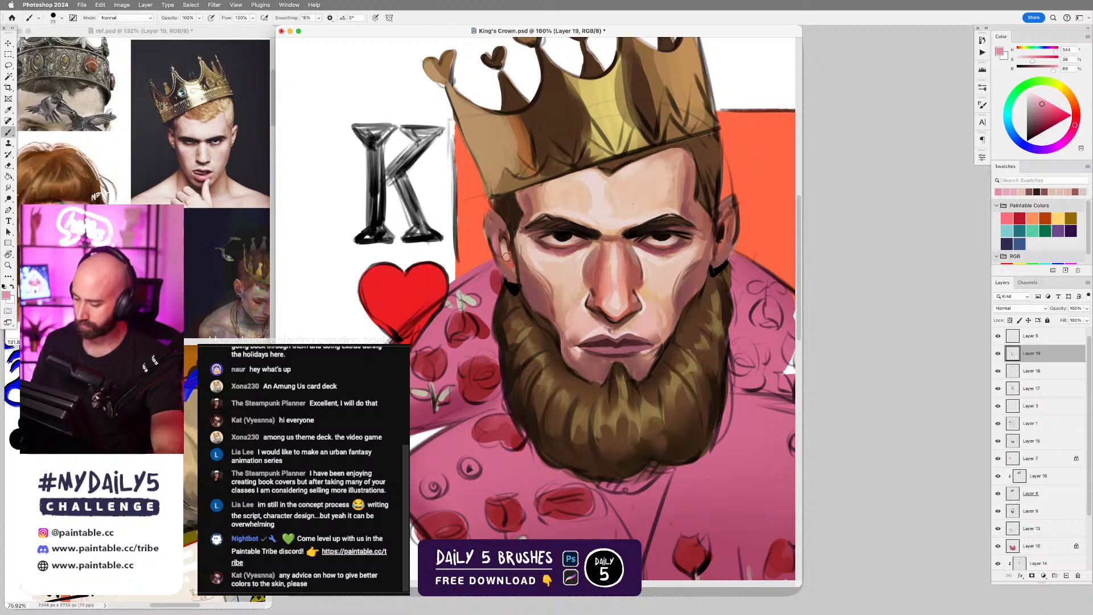
key("[")
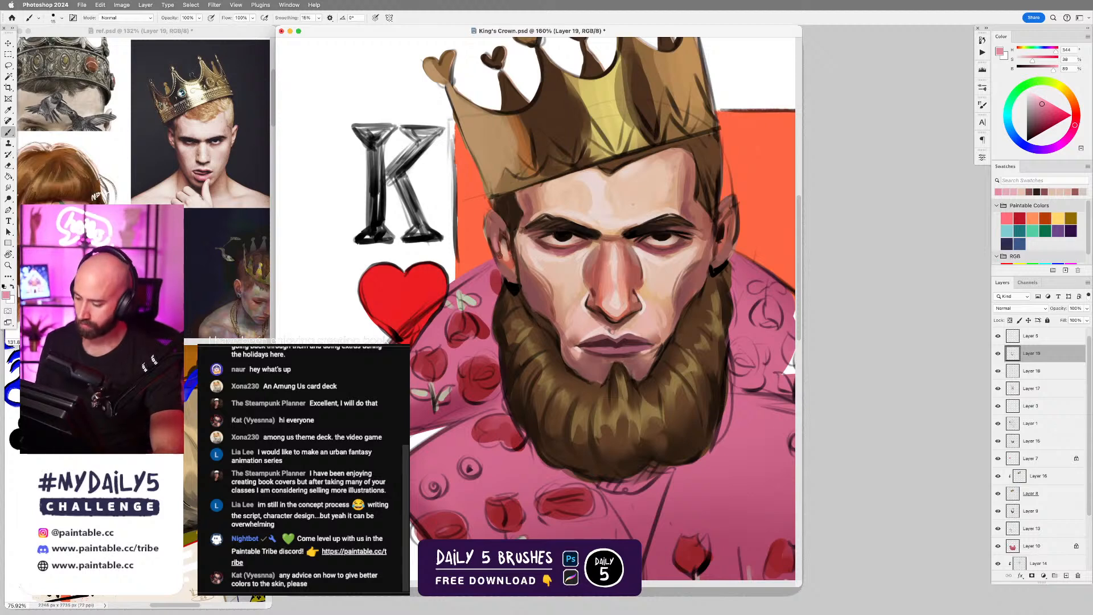
left_click_drag(495, 245, 502, 259)
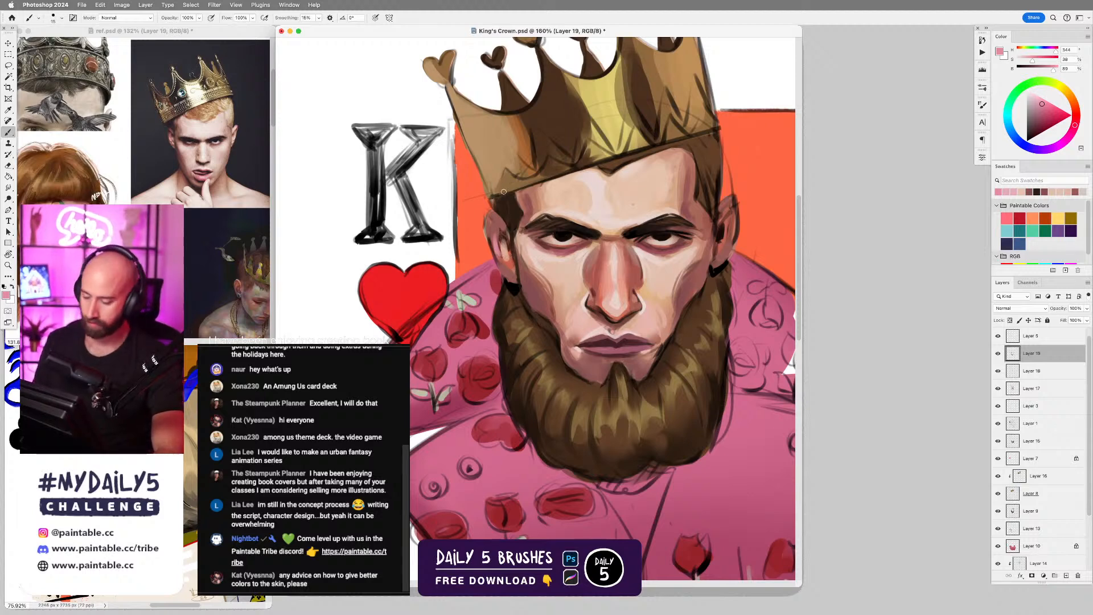
Define the inner folds of the ear on the heart side with sampled dark brown and muted red tones.
left_click(495, 220, "alt")
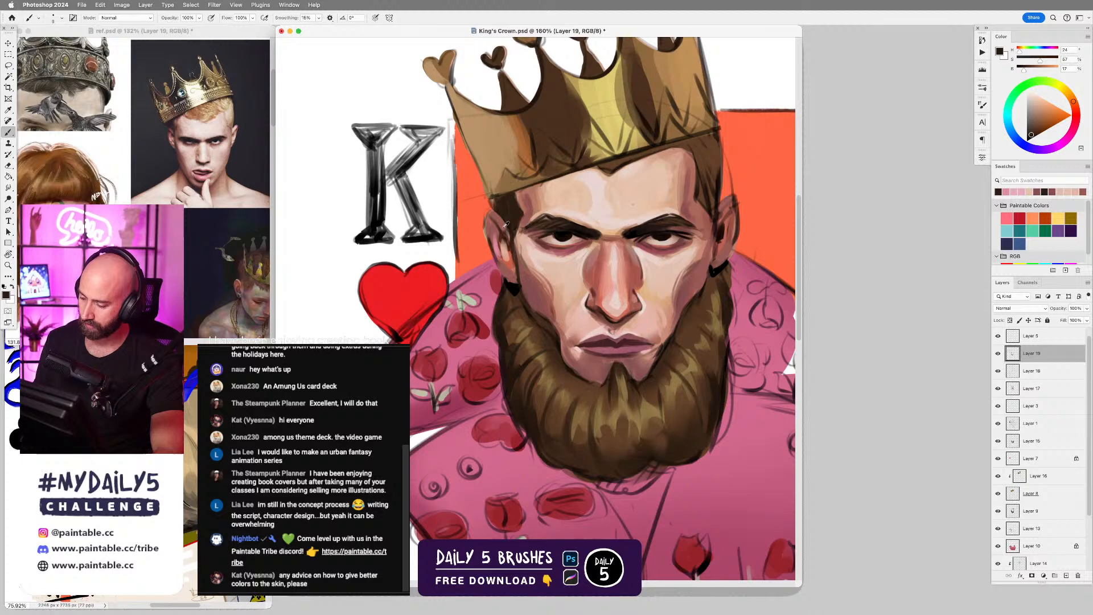
left_click(508, 239, "alt")
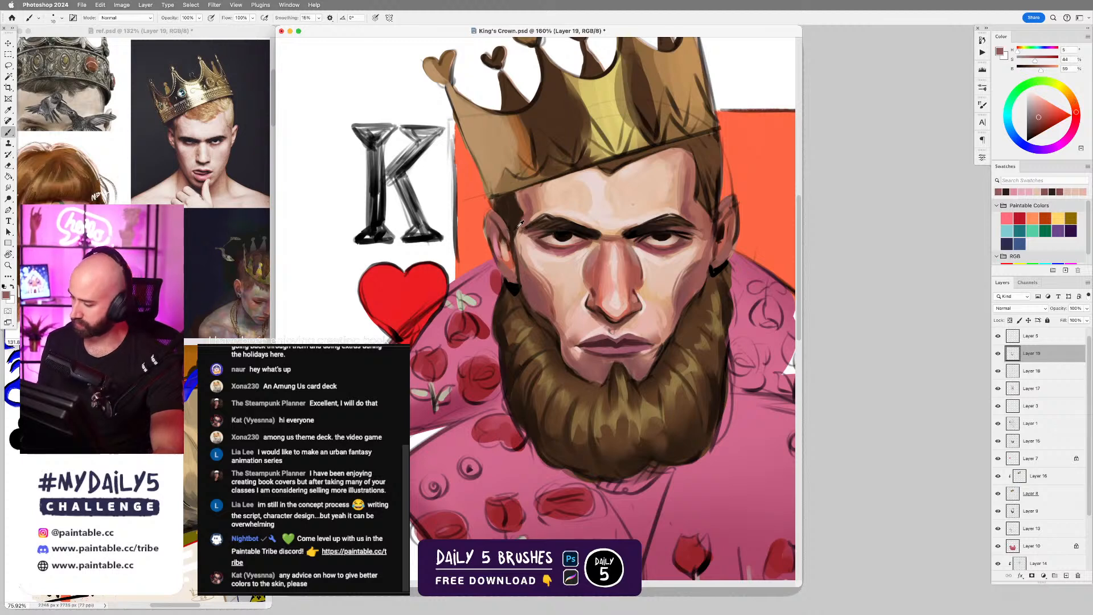
left_click(501, 220, "alt")
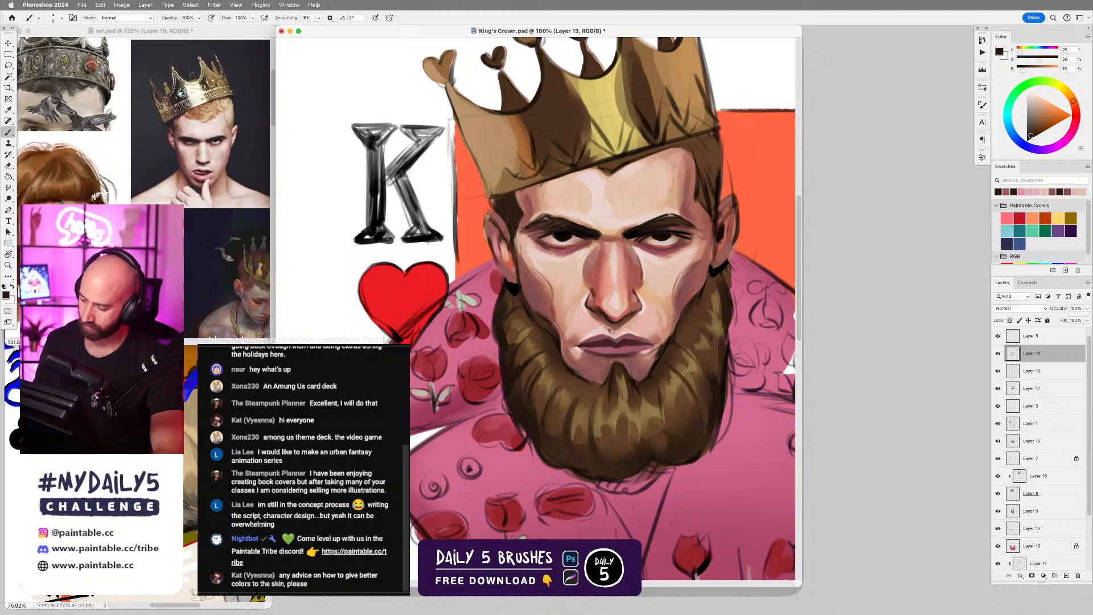
left_click(499, 232, "alt")
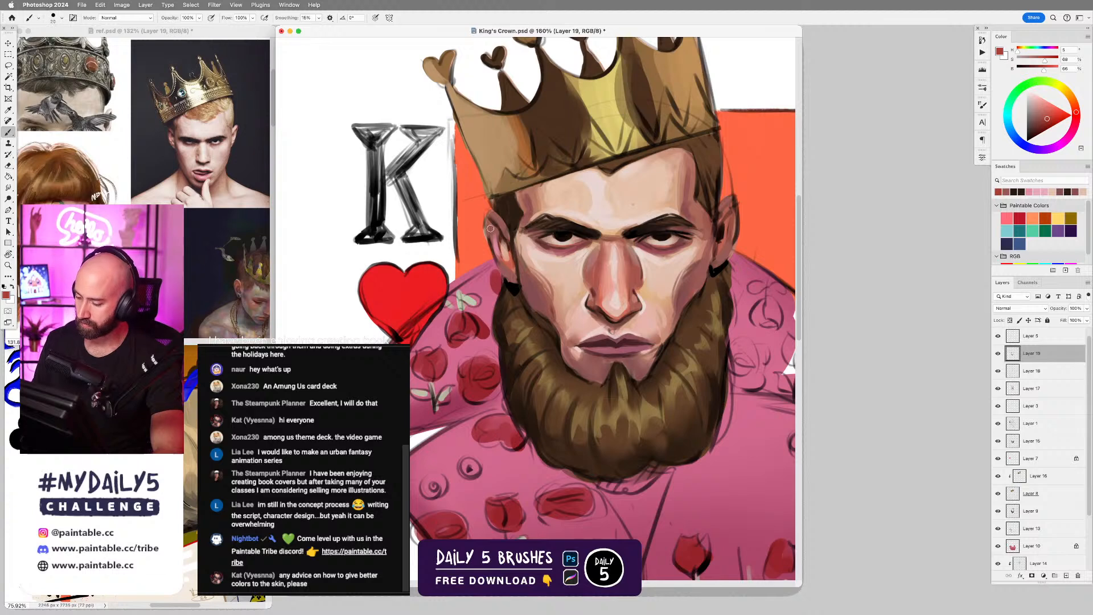
Touch up the lower front of the ear on the heart side with sampled peach and dark brown, undoing the last stroke.
scroll(563, 276, "left", 3)
scroll(564, 277, "up", 1)
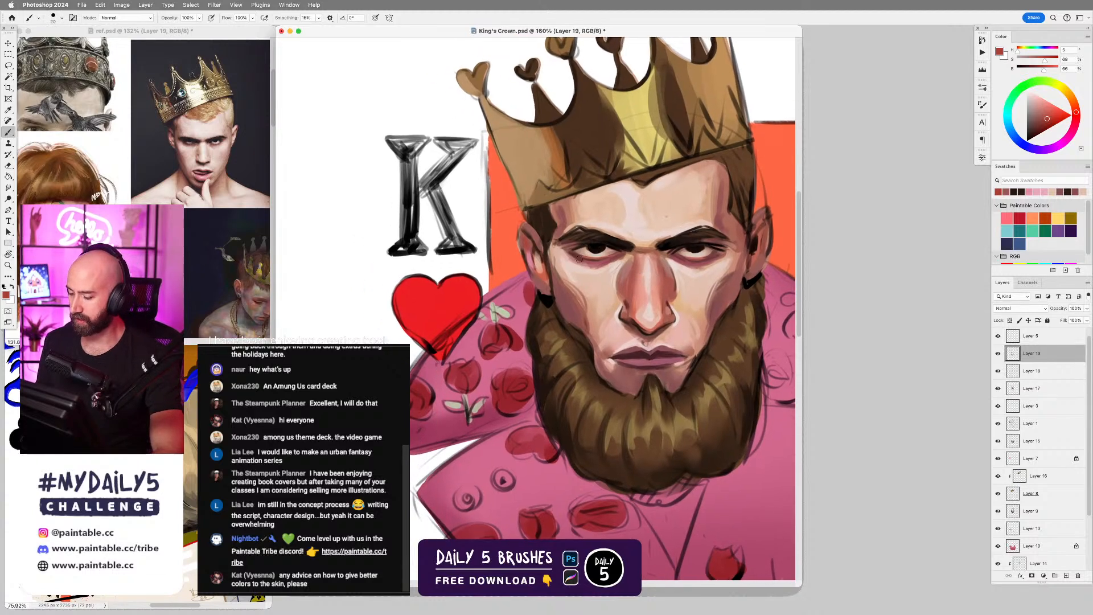
left_click(543, 266, "alt")
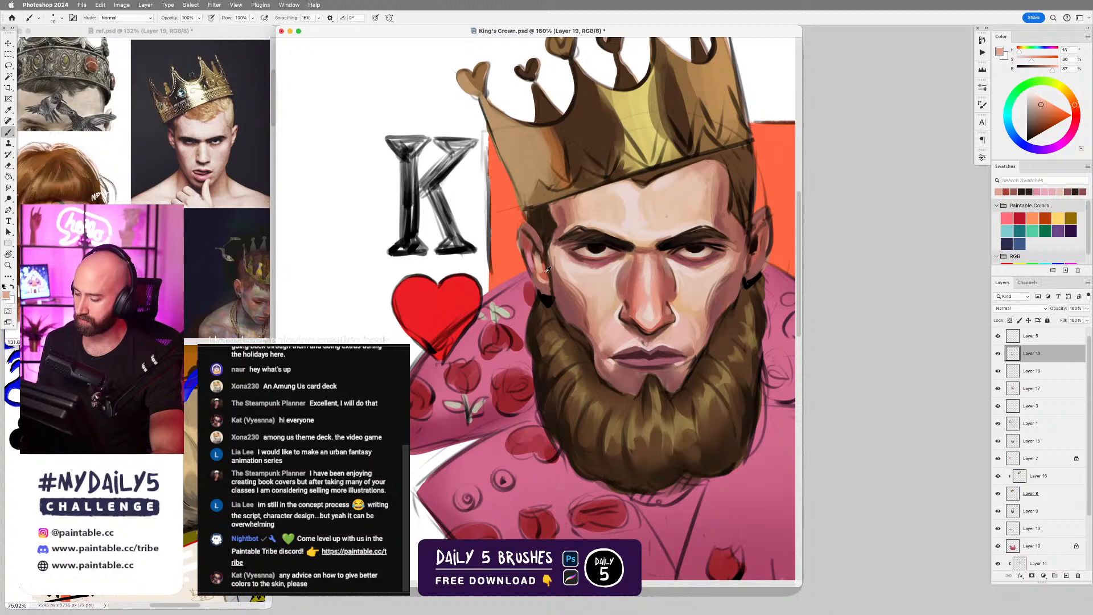
left_click(536, 245, "alt")
key("[")
left_click_drag(532, 275, 539, 290)
key("super+z")
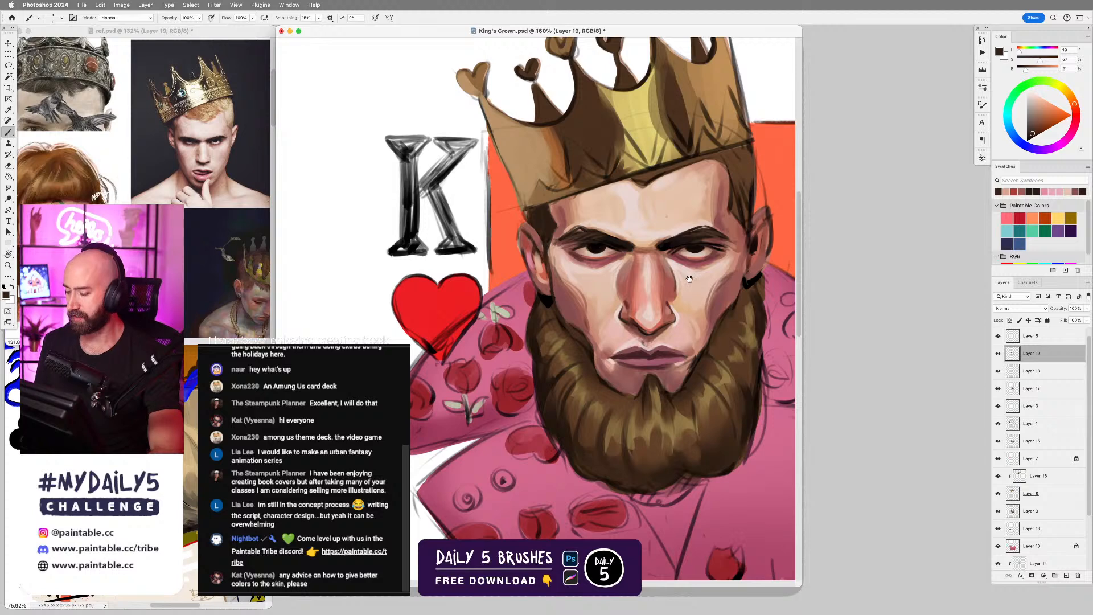
Deepen the shadow inside the heart-side ear with its sampled red, shifted to about 80% saturation and 46% brightness.
left_click_drag(689, 279, 615, 274)
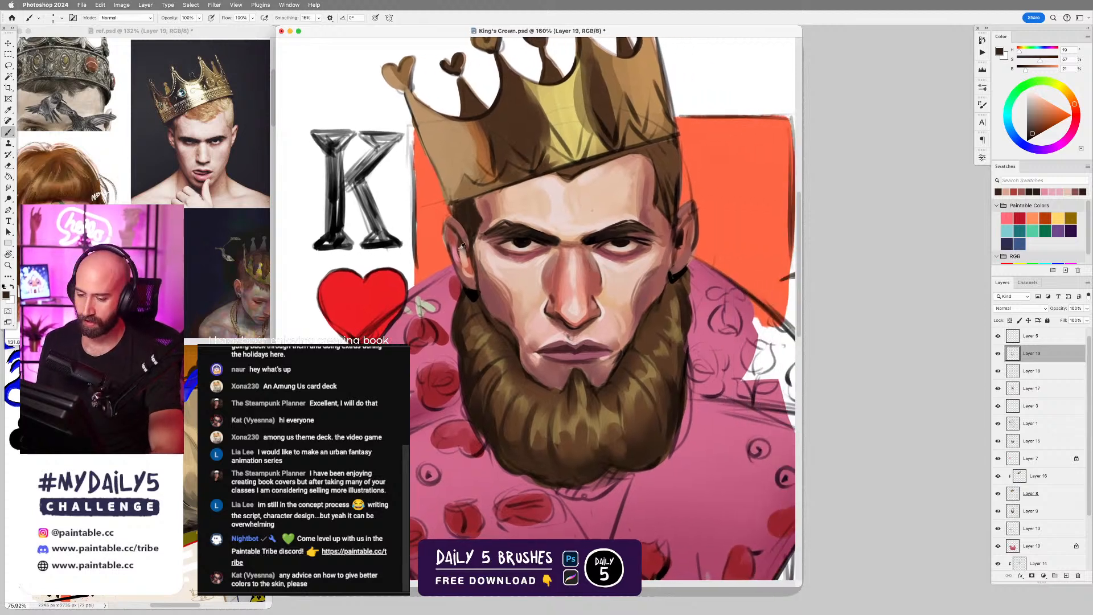
left_click(457, 228, "alt")
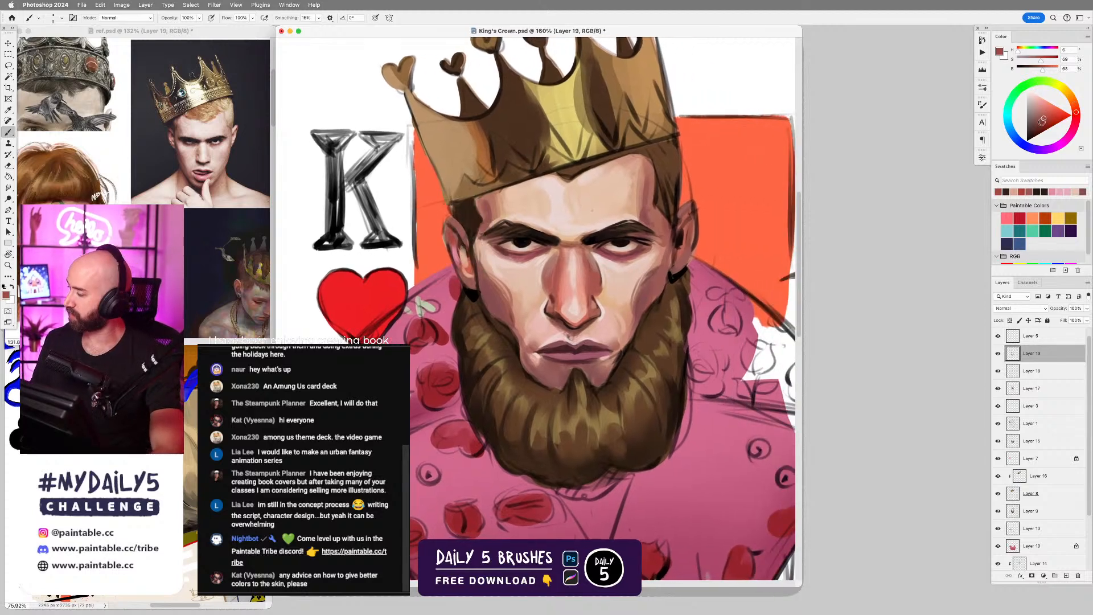
left_click(1043, 127)
left_click_drag(455, 226, 466, 242)
key("]")
key("]")
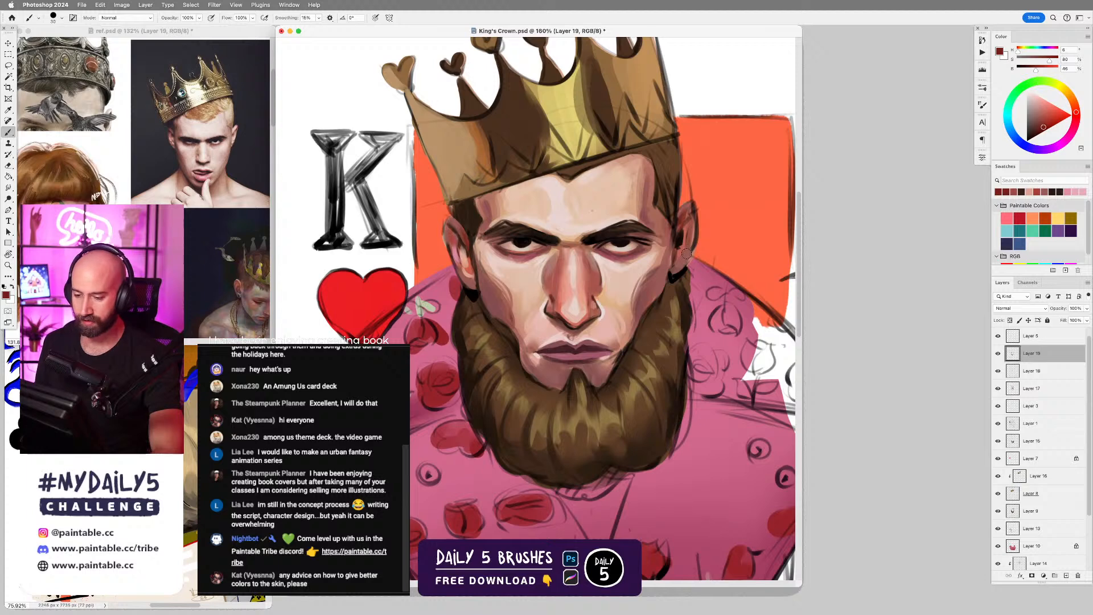
Try to paint light peach sampled from the cheek onto the ear opposite the heart.
left_click(652, 257, "alt")
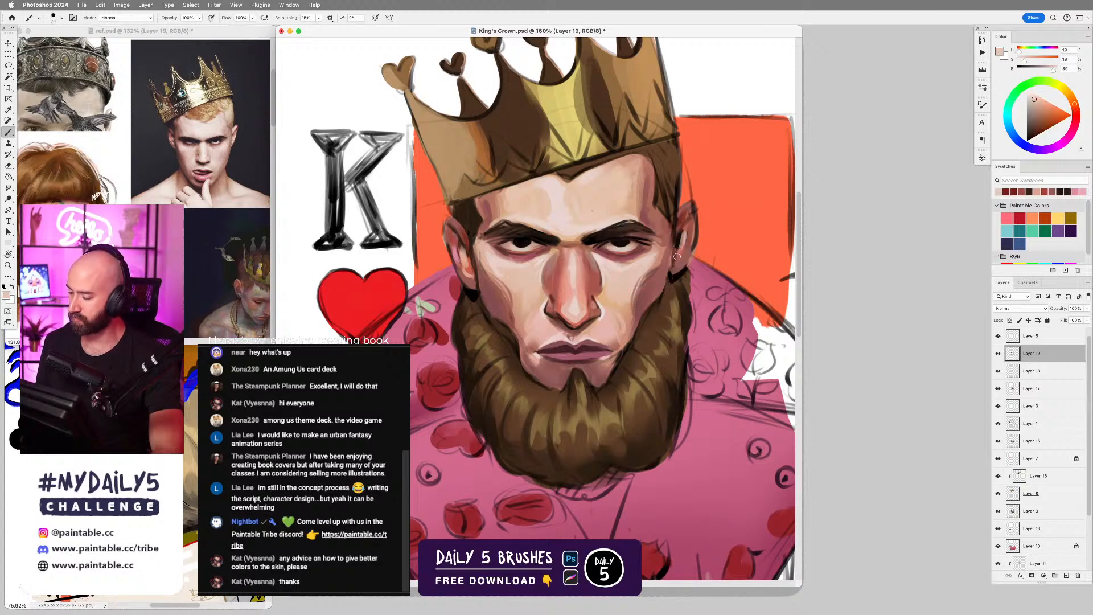
key("super+z")
left_click_drag(683, 234, 680, 252)
key("super+z")
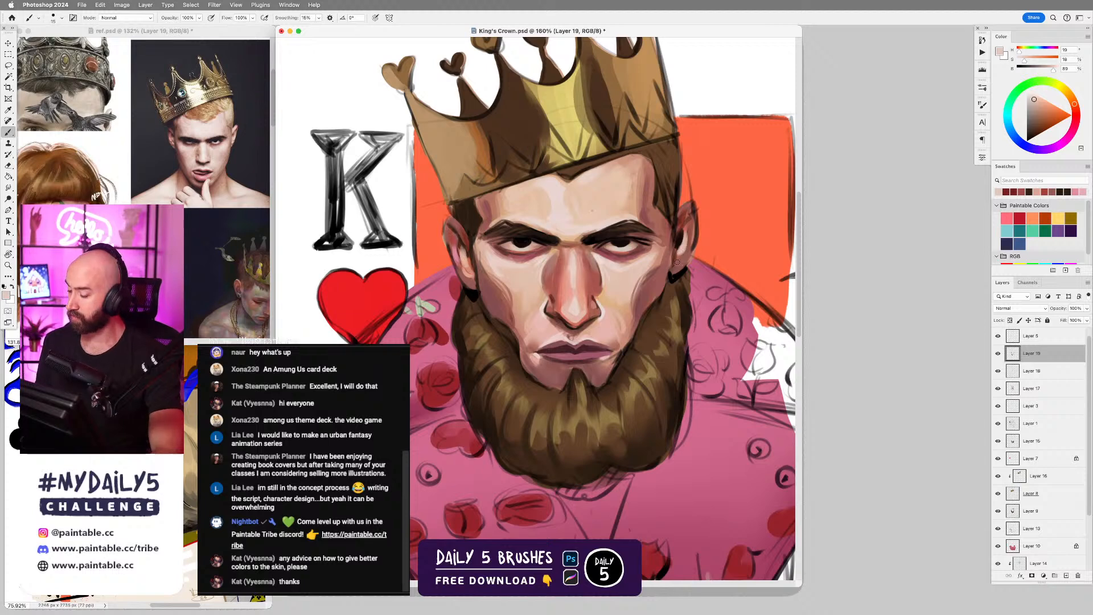
key("super+z")
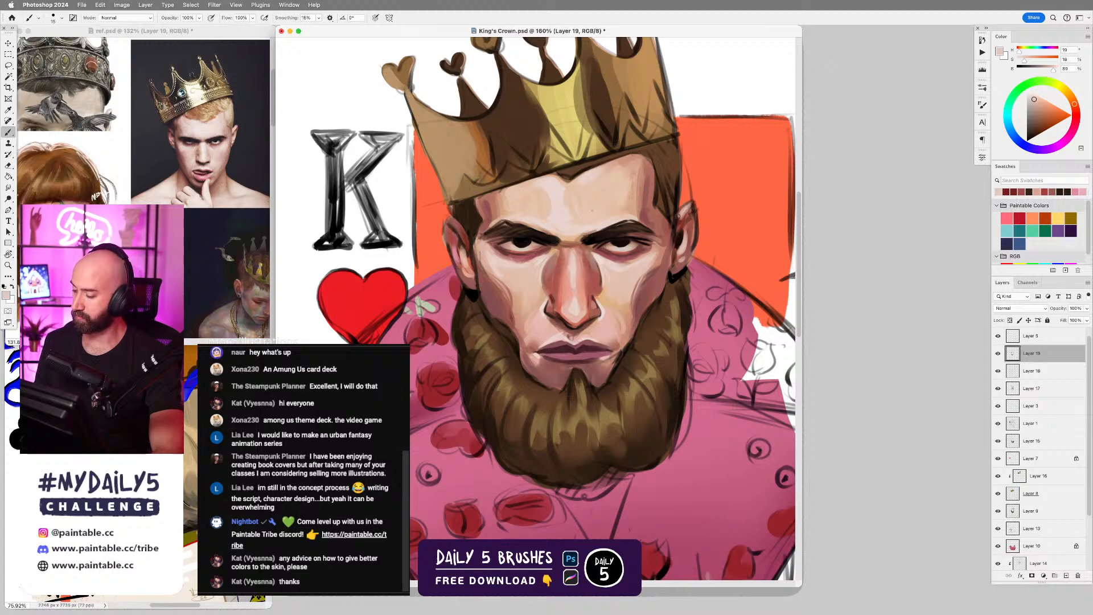
key("super+z")
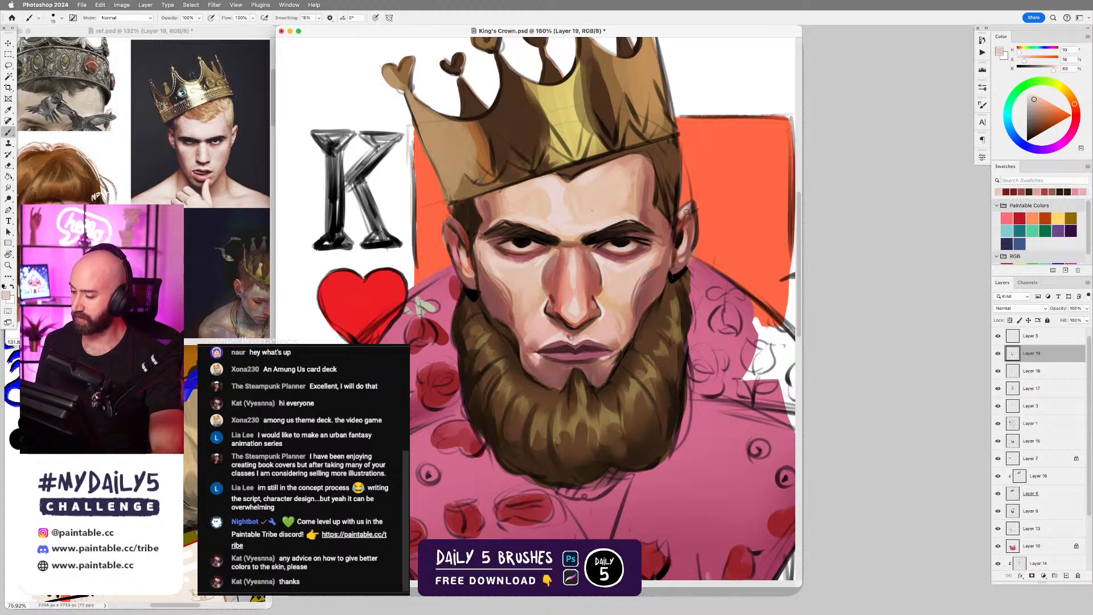
Paint muted peach light onto the upper ear opposite the heart and accent its inner hollow with dark brown.
left_click(685, 206, "alt")
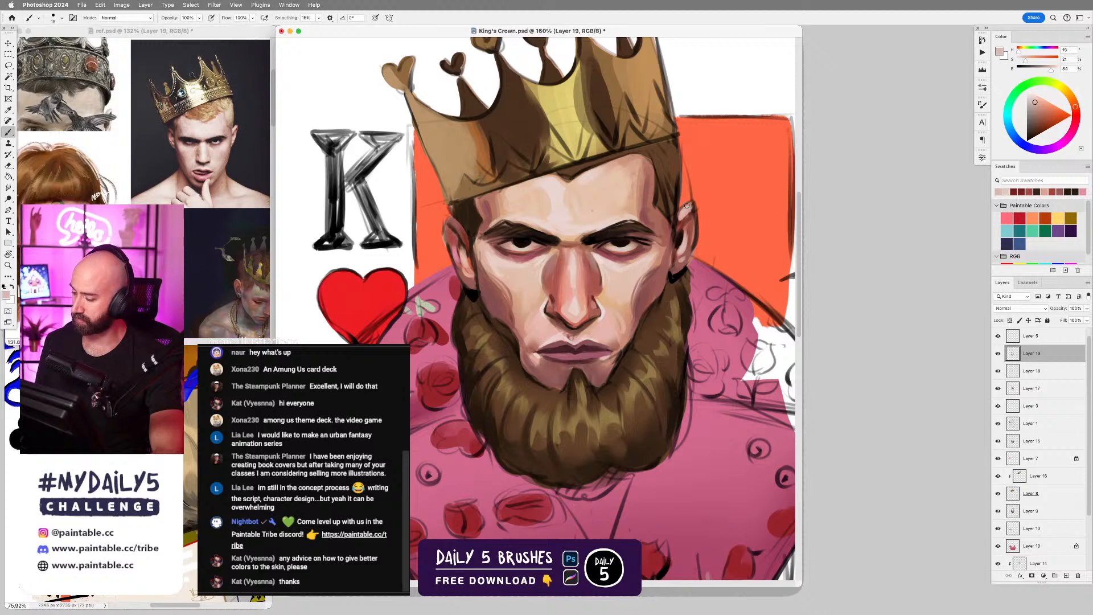
mouse_move(689, 222)
left_mouse_down()
mouse_move(688, 249)
mouse_move(683, 239)
left_mouse_up()
left_click(682, 233, "alt")
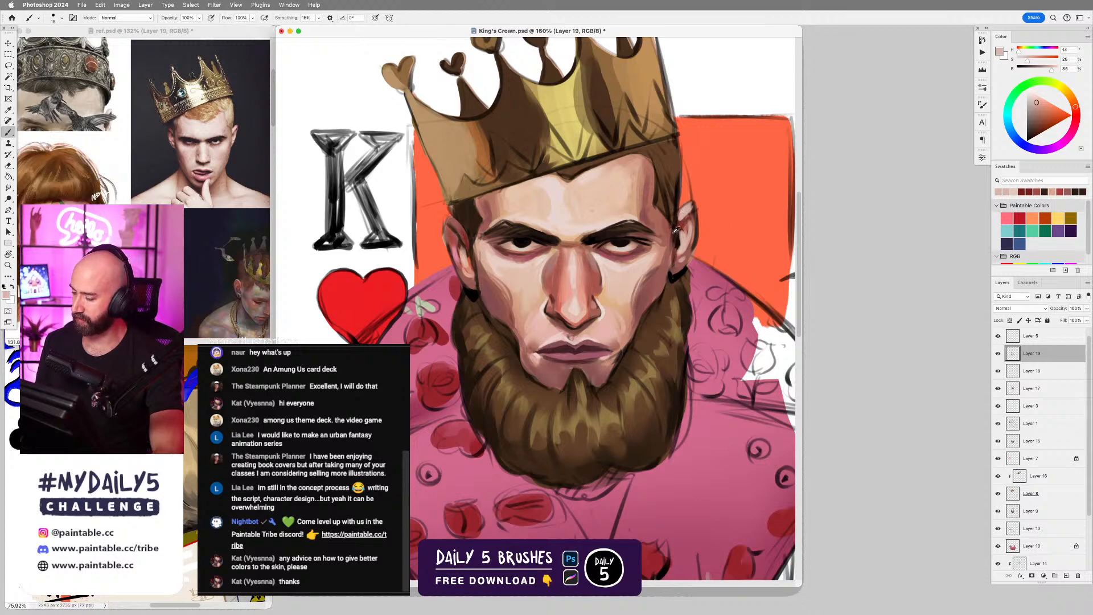
left_click(674, 242, "alt")
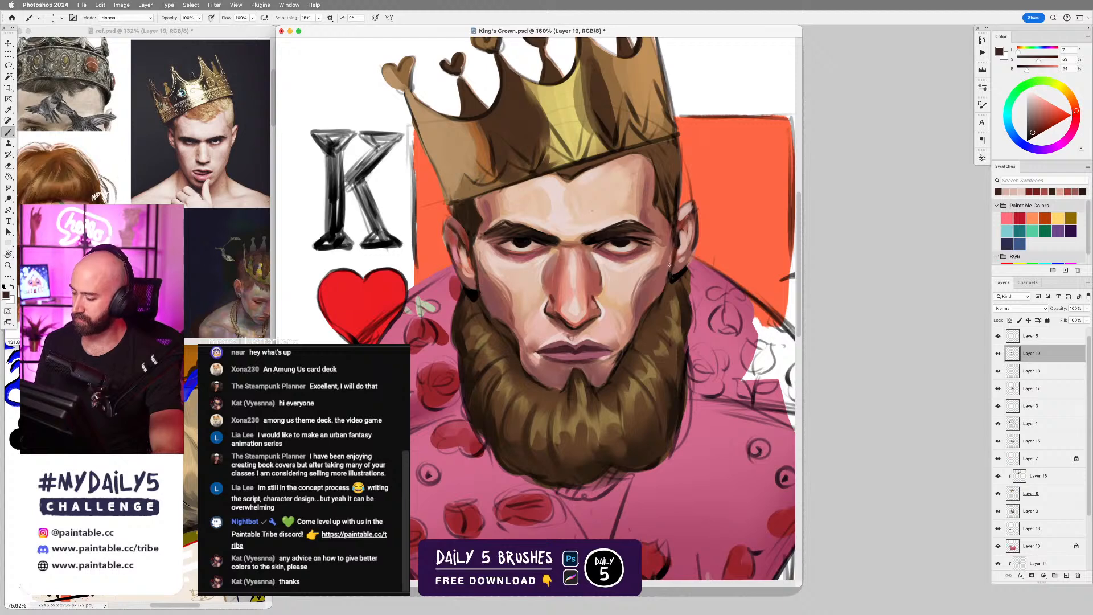
Refine the inner end of the eyebrow above the nose with sampled near-black and light forehead peach.
scroll(667, 300, "down", 4)
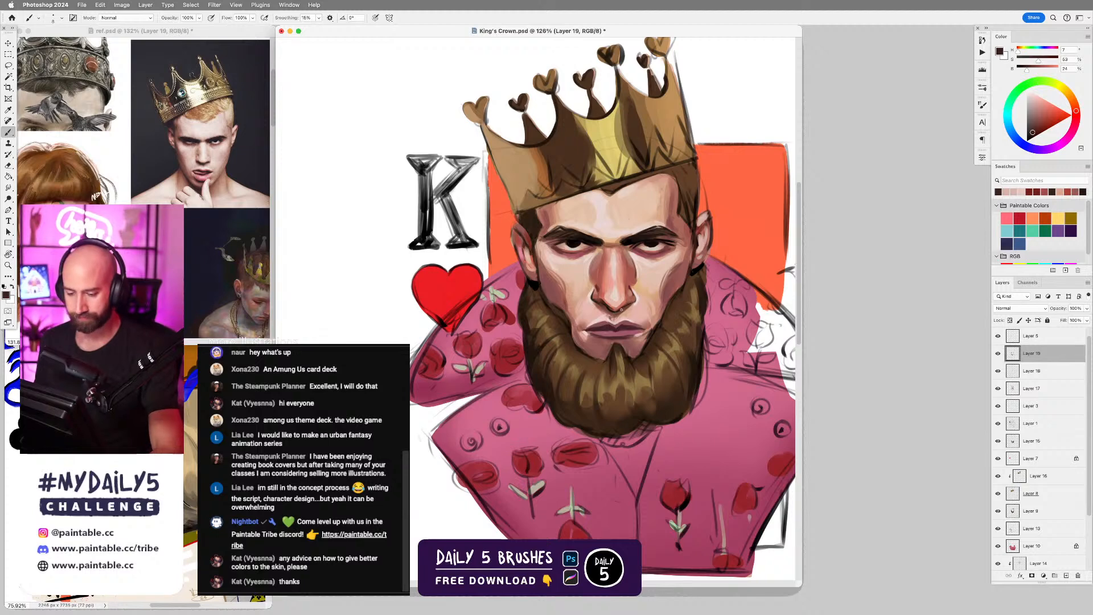
left_click_drag(629, 319, 641, 278)
left_click(644, 199, "alt")
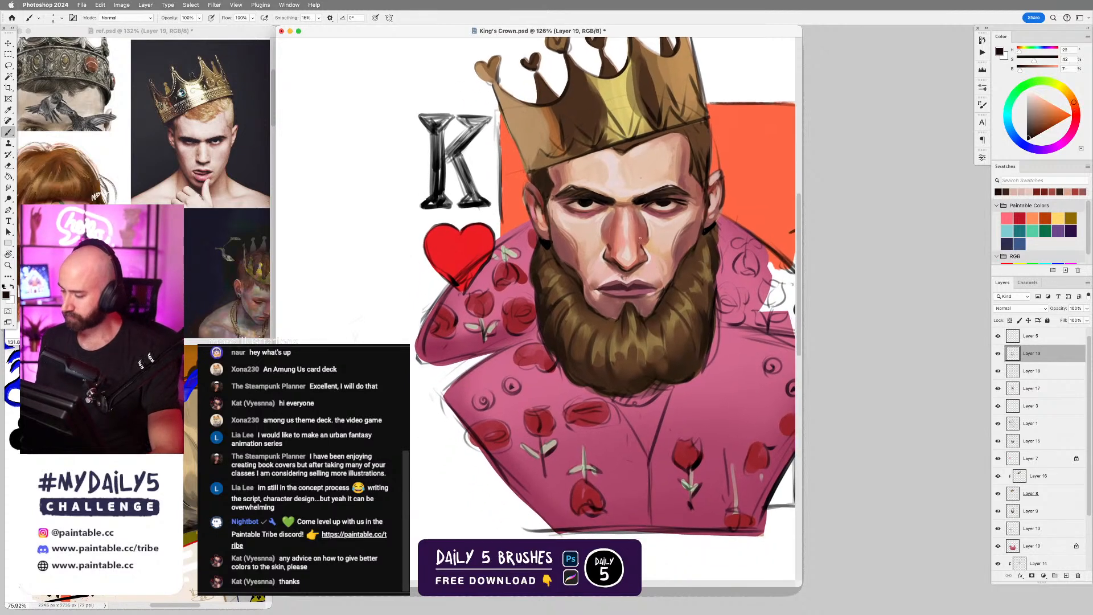
left_click(622, 199, "alt")
left_click(618, 196, "alt")
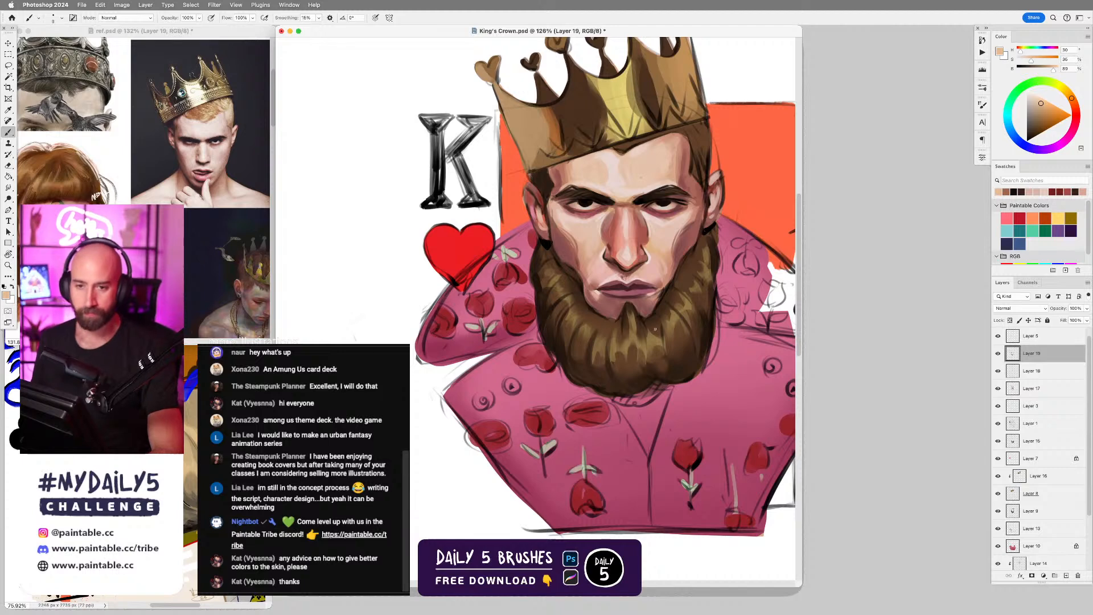
Check Layer 19 and Layer 5 by toggling their visibility, and move Layer 5 directly below Layer 3.
scroll(691, 277, "down", 2)
left_click_drag(690, 277, 681, 318)
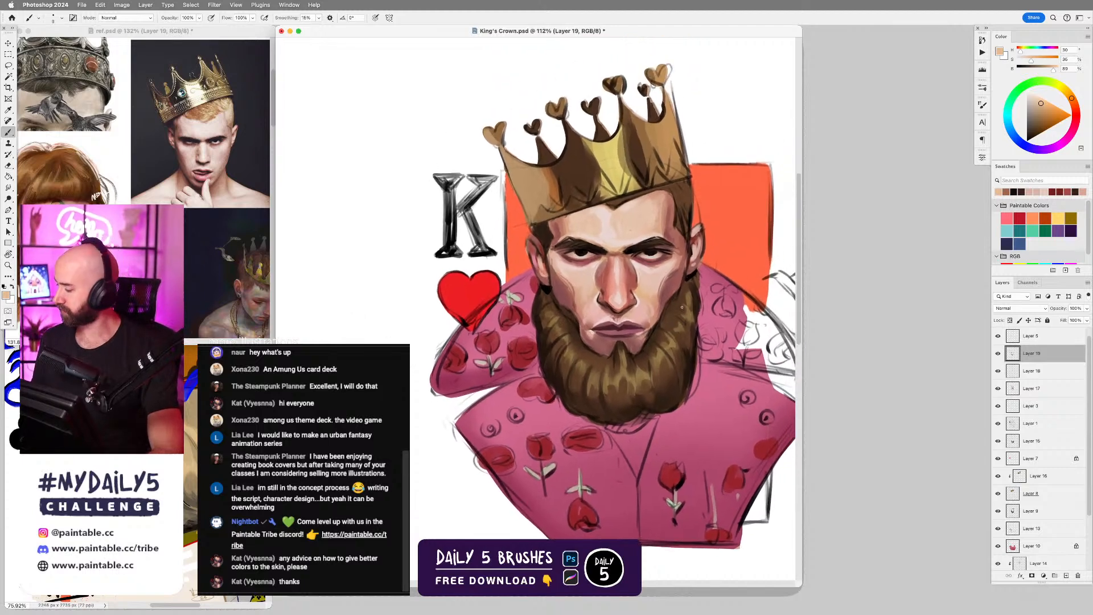
left_click(1056, 392)
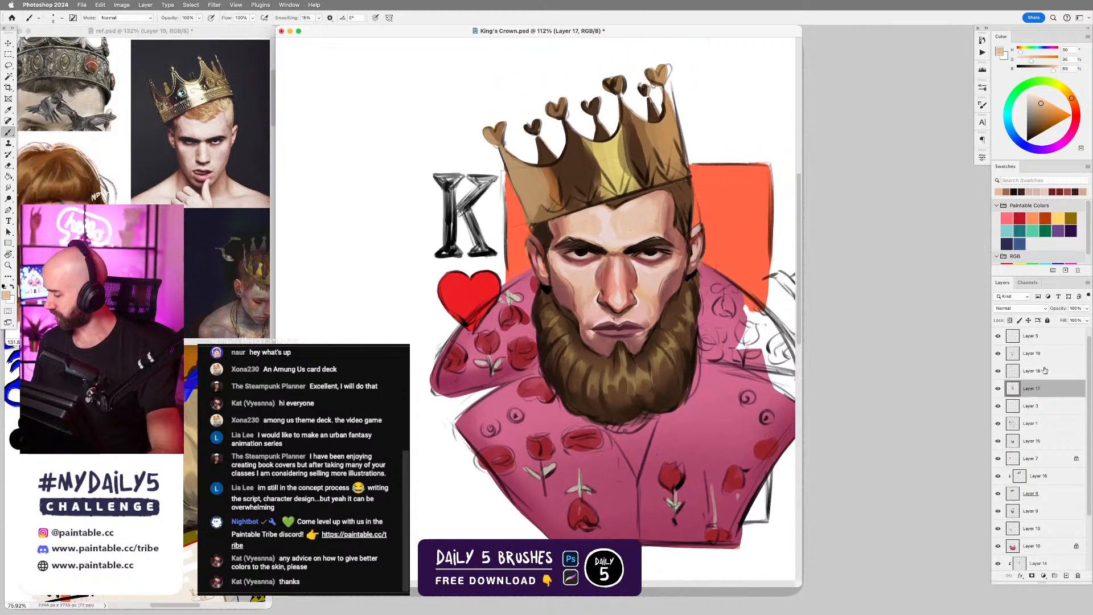
left_click(997, 354)
left_click(997, 354)
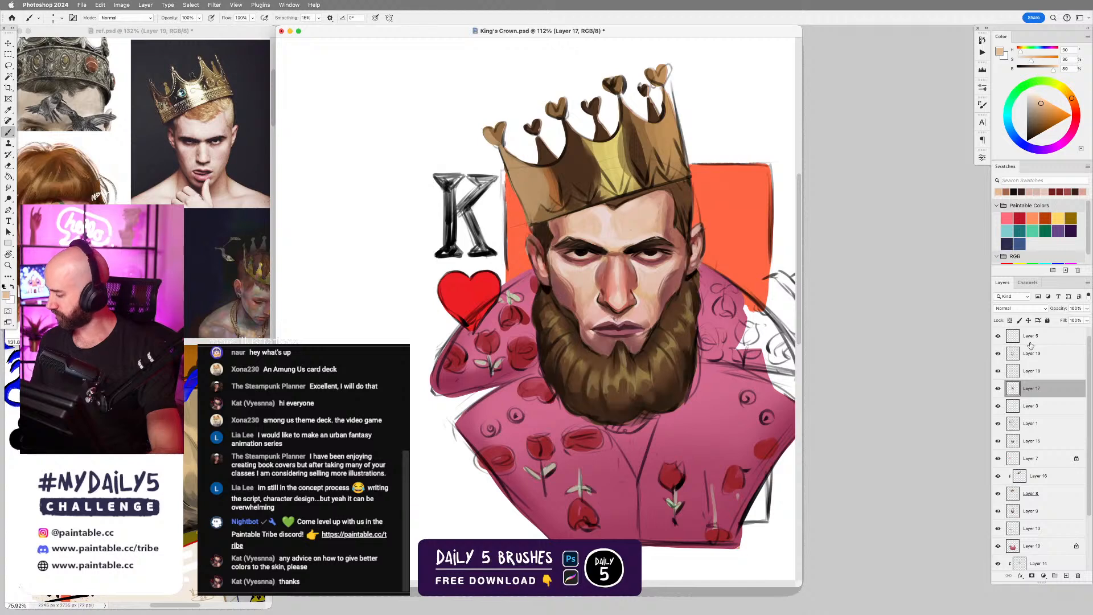
left_click(998, 337)
left_click(998, 337)
left_click(1029, 337)
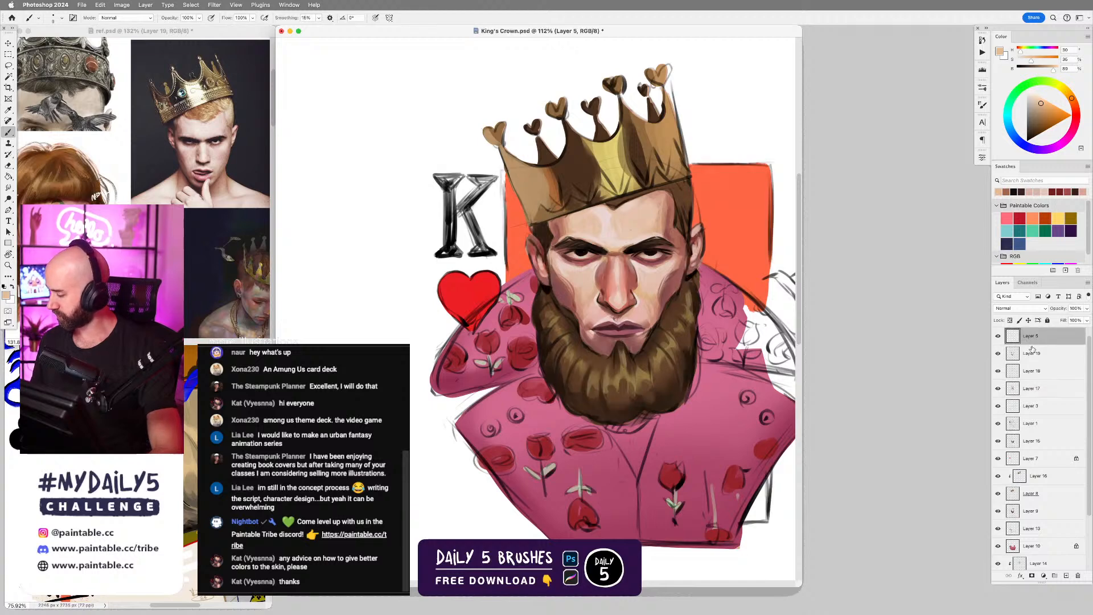
scroll(1050, 356, "up", 1)
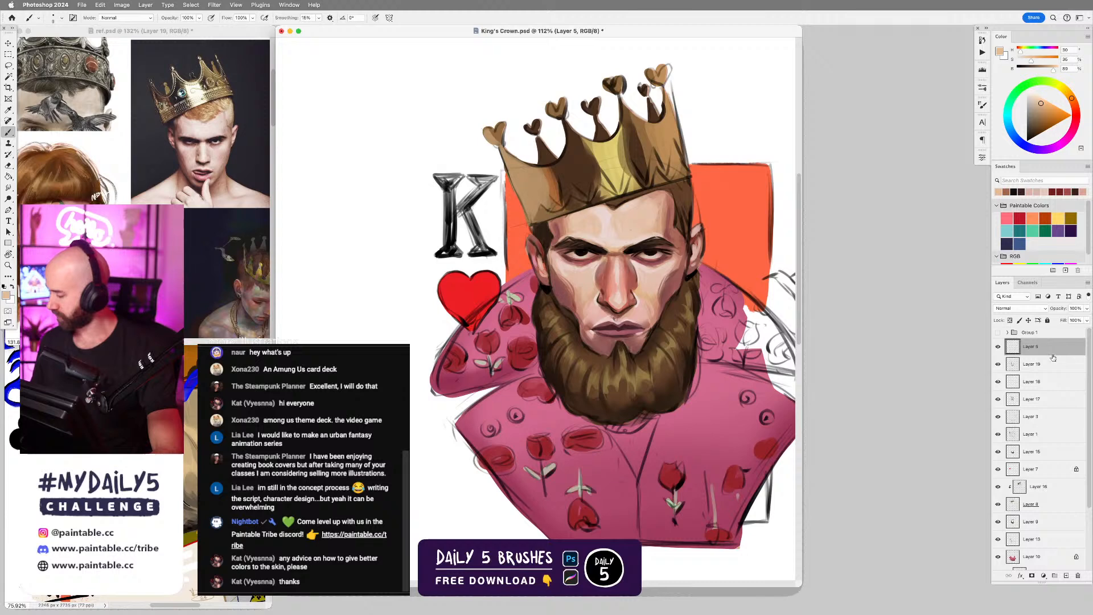
left_click_drag(1045, 353, 1045, 422)
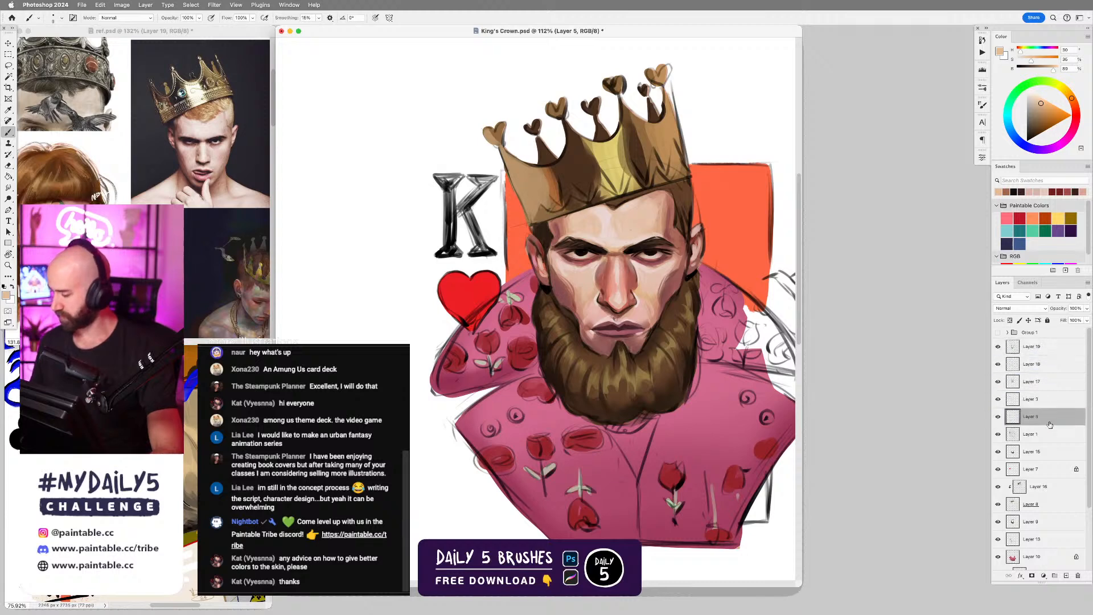
Try to merge Layers 17, 18 and 19 into one layer.
left_click(1031, 385)
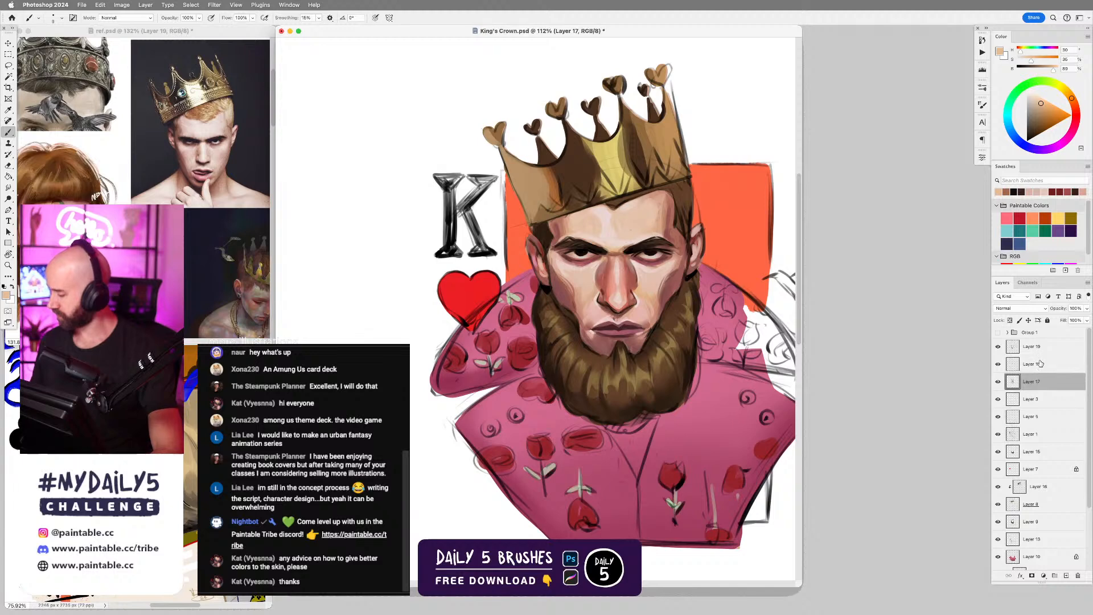
left_click(1037, 347, "super")
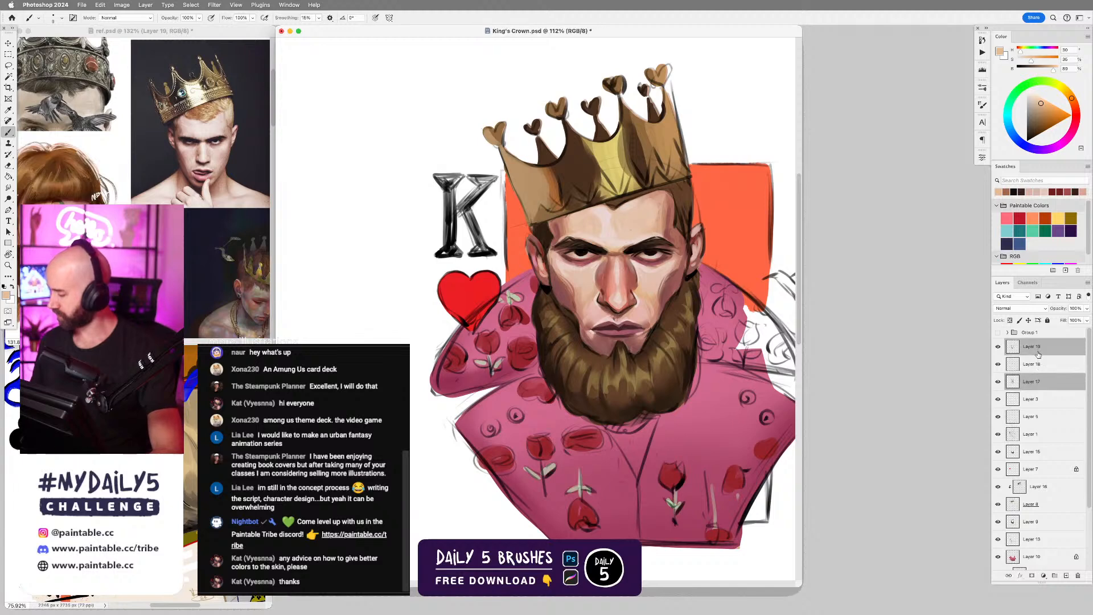
left_click(1041, 381, "shift")
key("super+e")
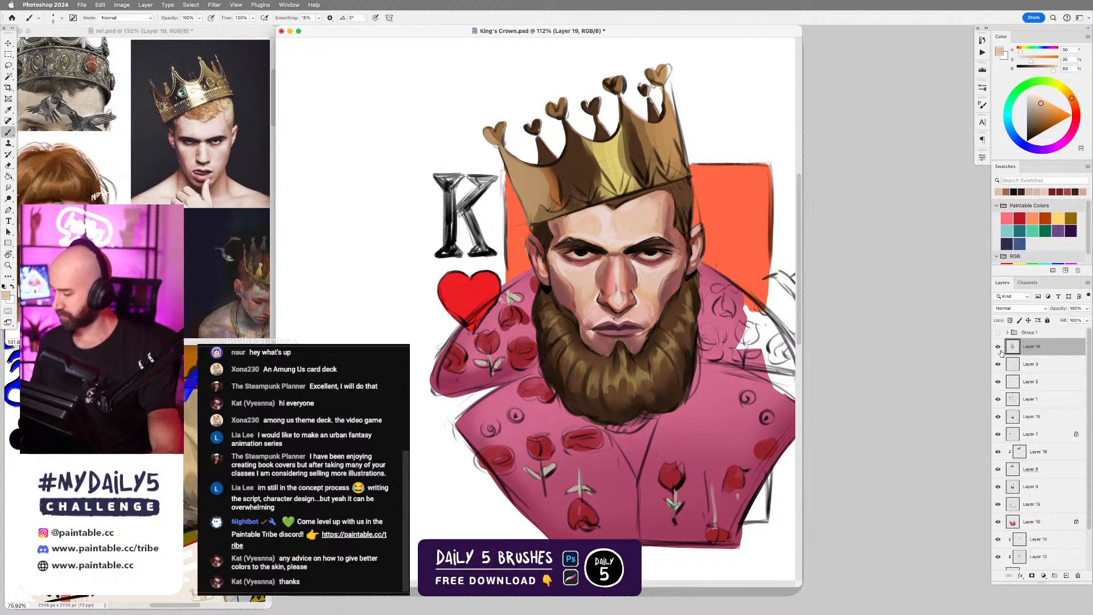
key("super+z")
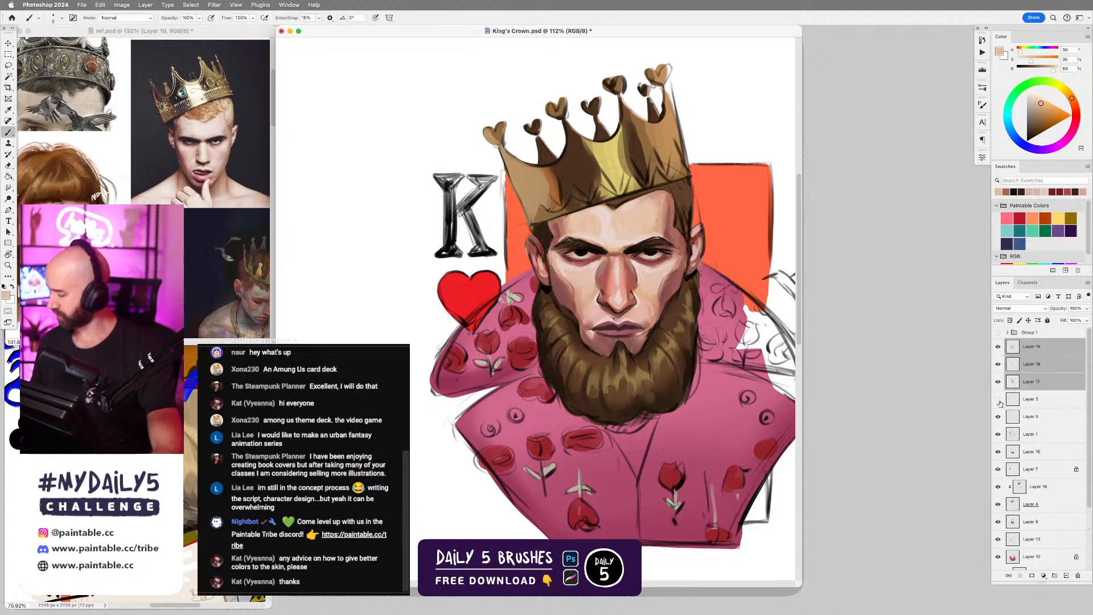
left_click(1039, 384)
Sample a dark reddish brown from the shadow side of the nose and add a new layer directly above Layer 18.
left_click(1035, 365)
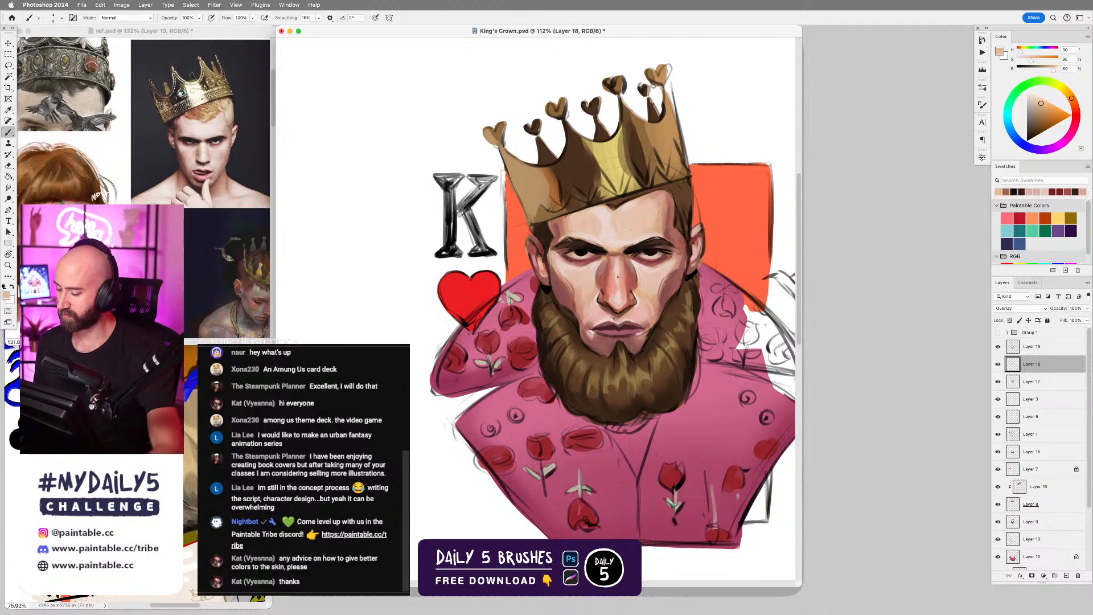
scroll(614, 283, "up", 3)
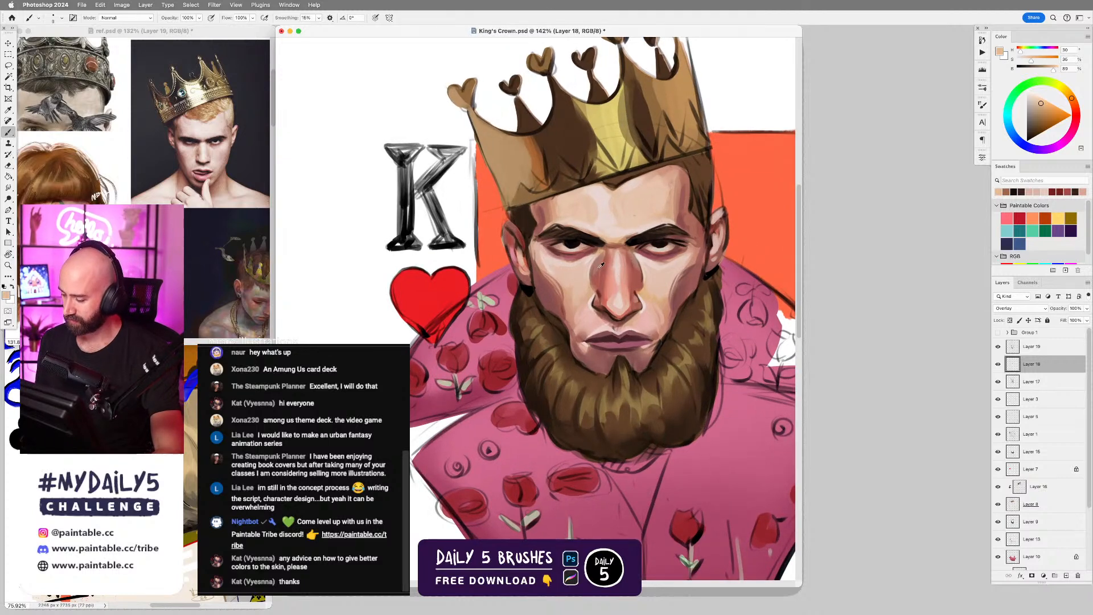
left_click(598, 278, "alt")
left_click(600, 290, "alt")
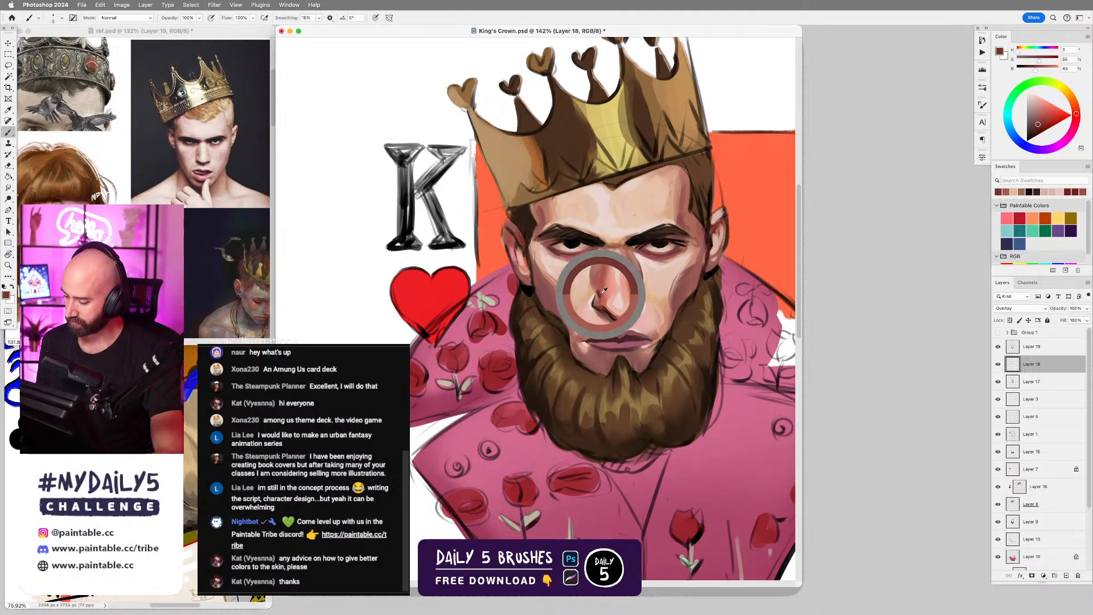
left_click(603, 291, "alt")
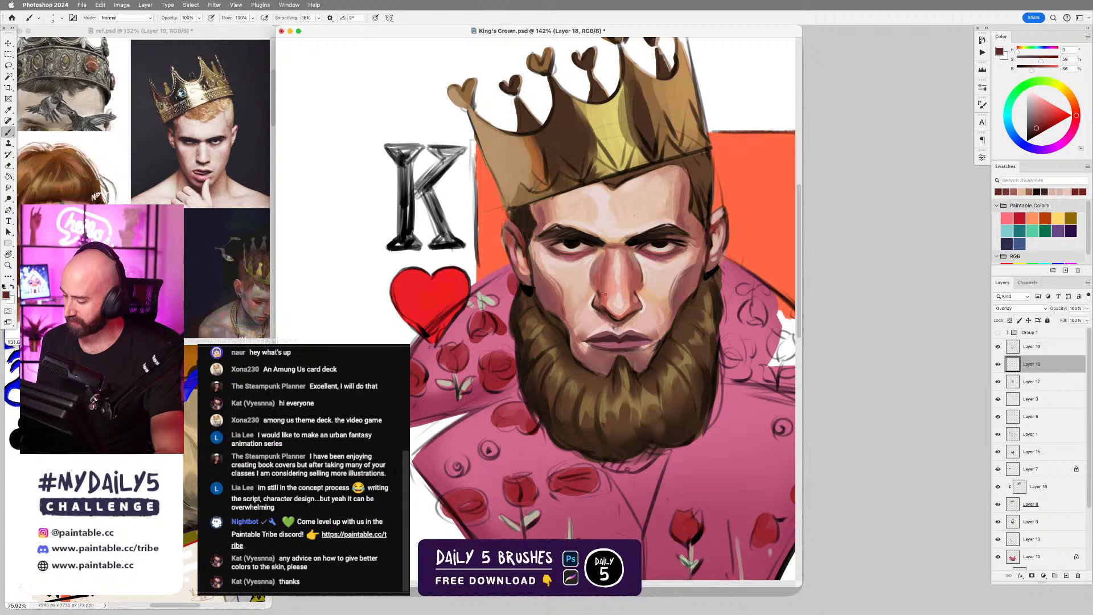
key("alt+shift+super+n")
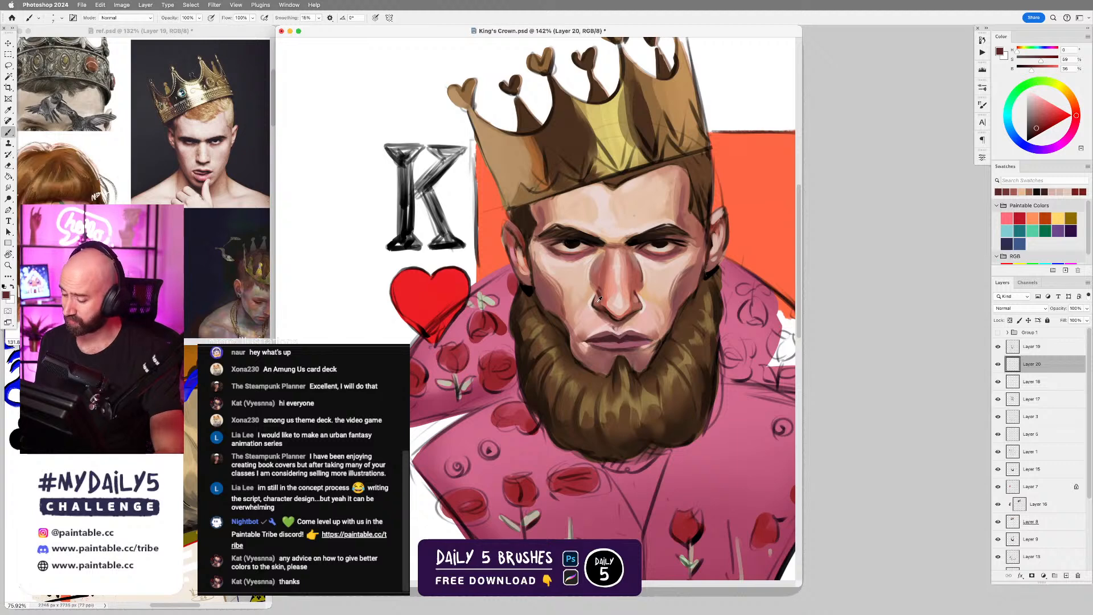
left_click(593, 296, "alt")
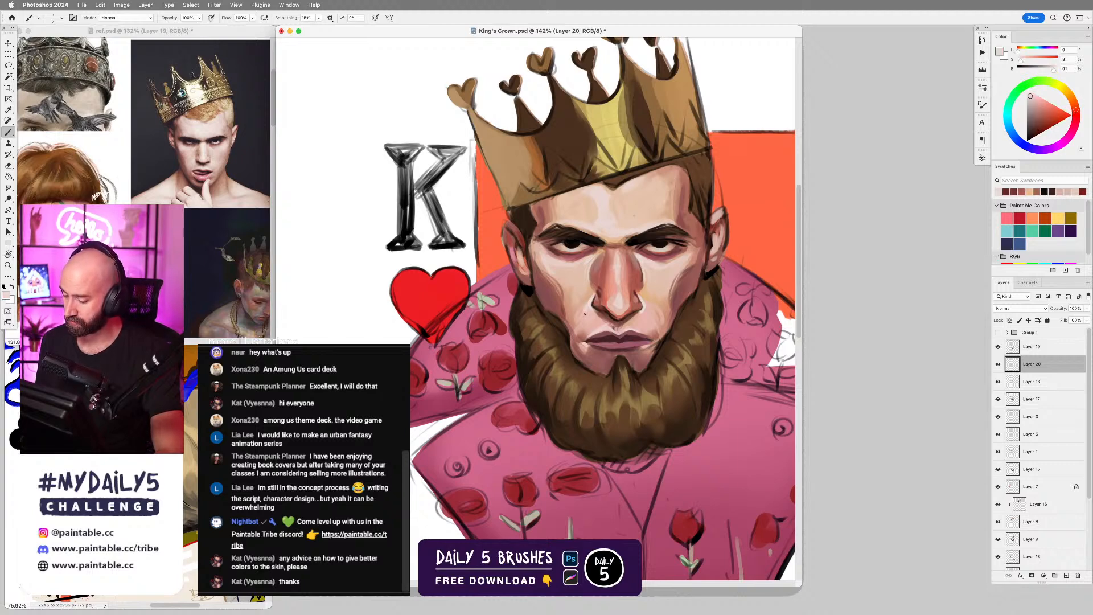
left_click(660, 295, "alt")
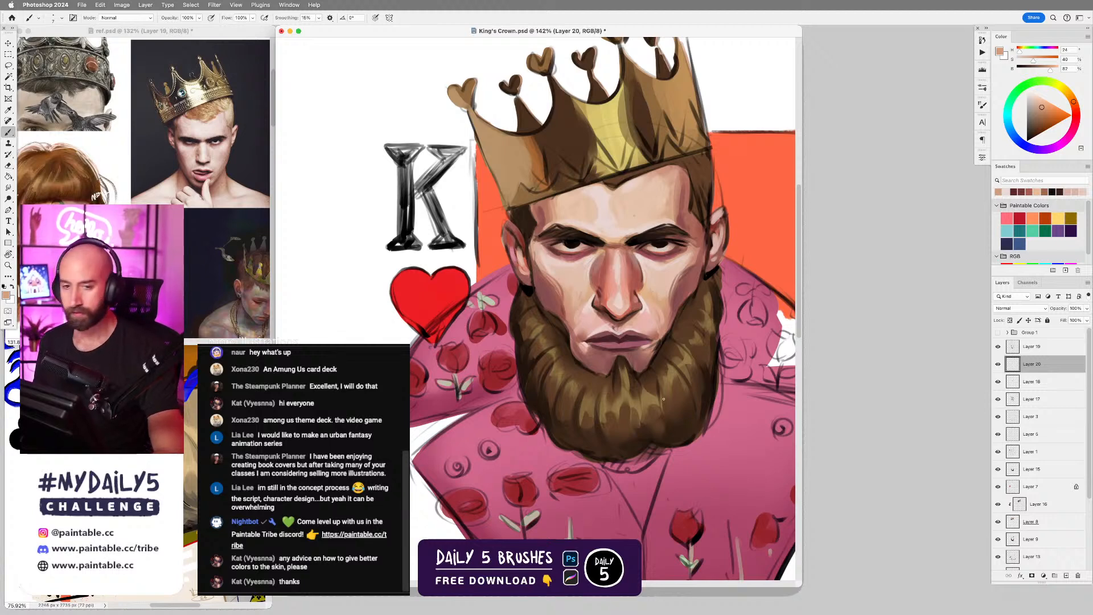
key("super+z")
key("super+z")
key("super+z")
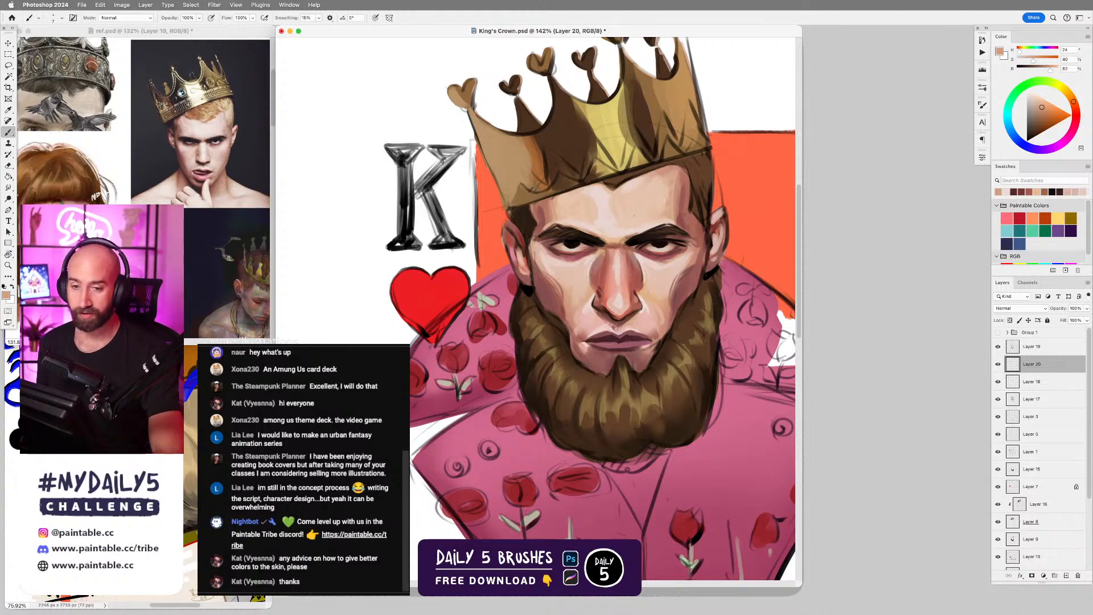
Refine the beard's outer edge below the ear with medium and dark browns sampled from the beard.
scroll(675, 331, "down", 2)
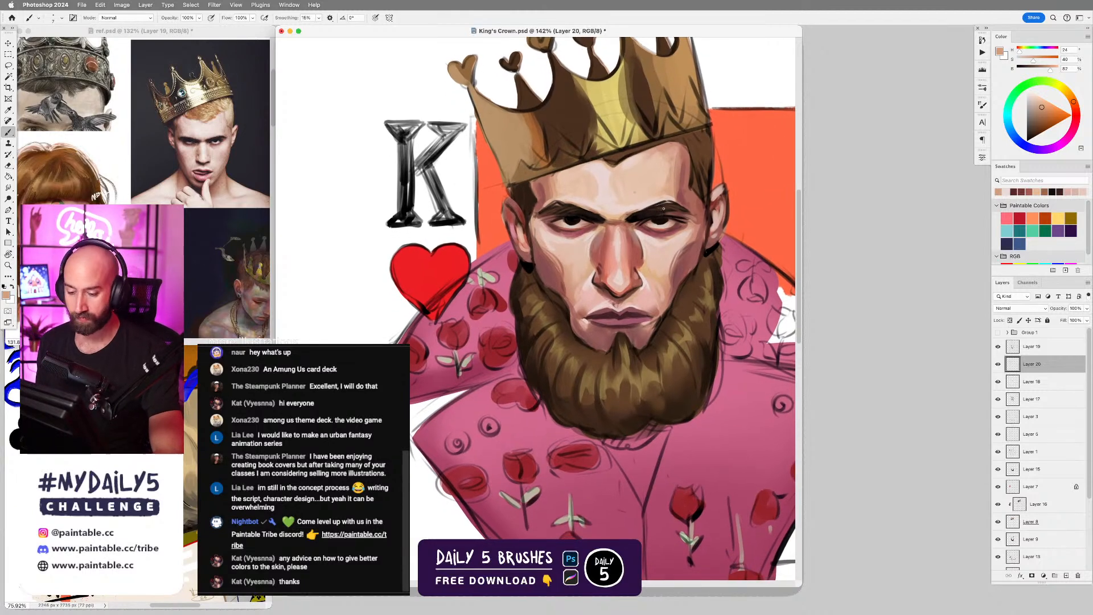
left_click(698, 311, "alt")
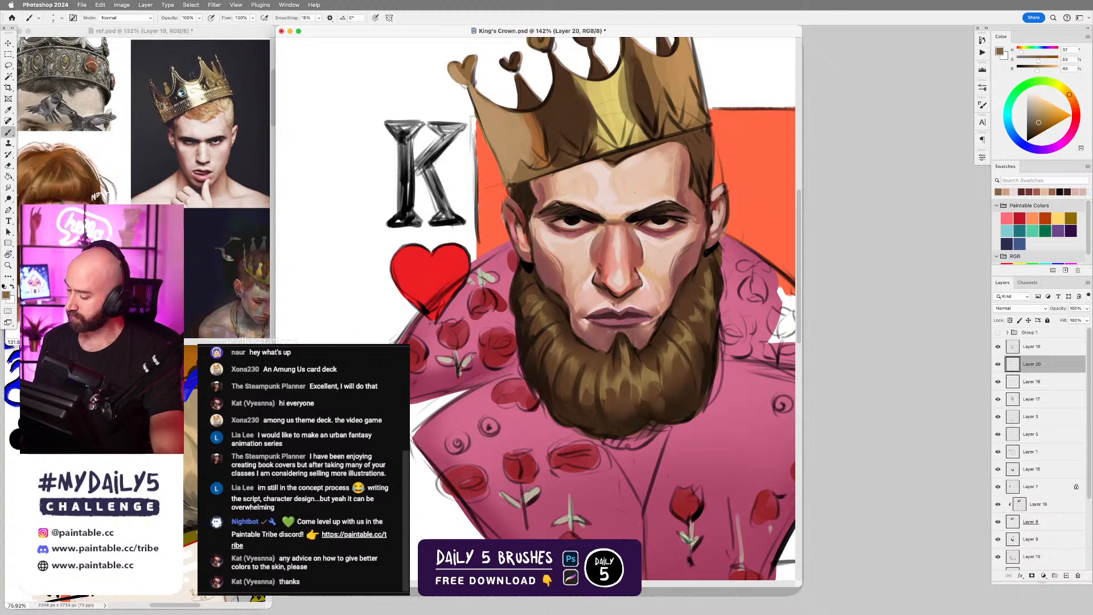
left_click(705, 338, "alt")
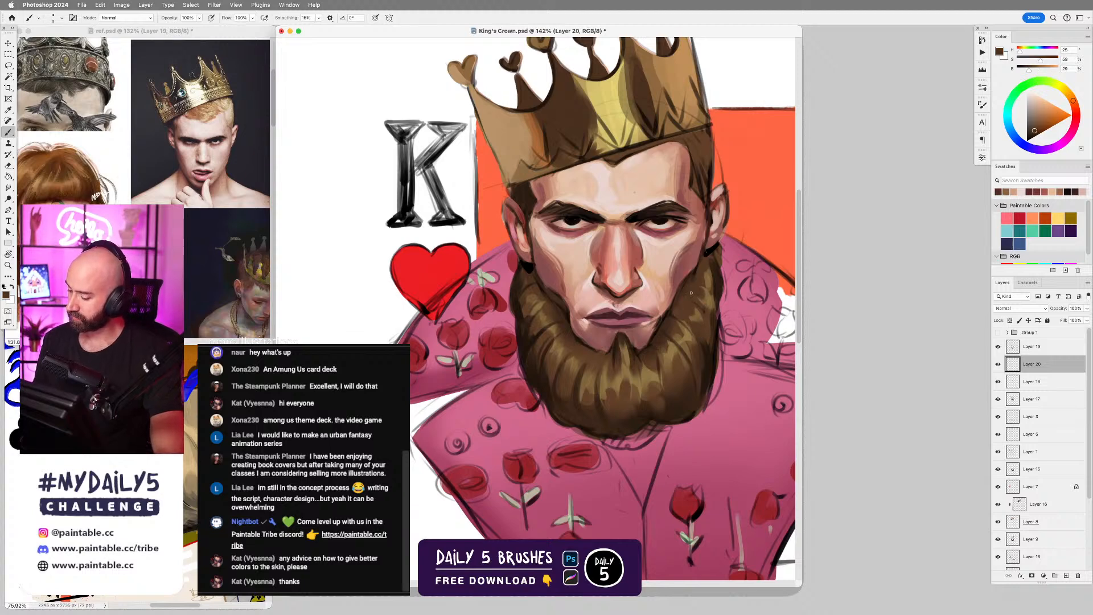
left_click(708, 330, "alt")
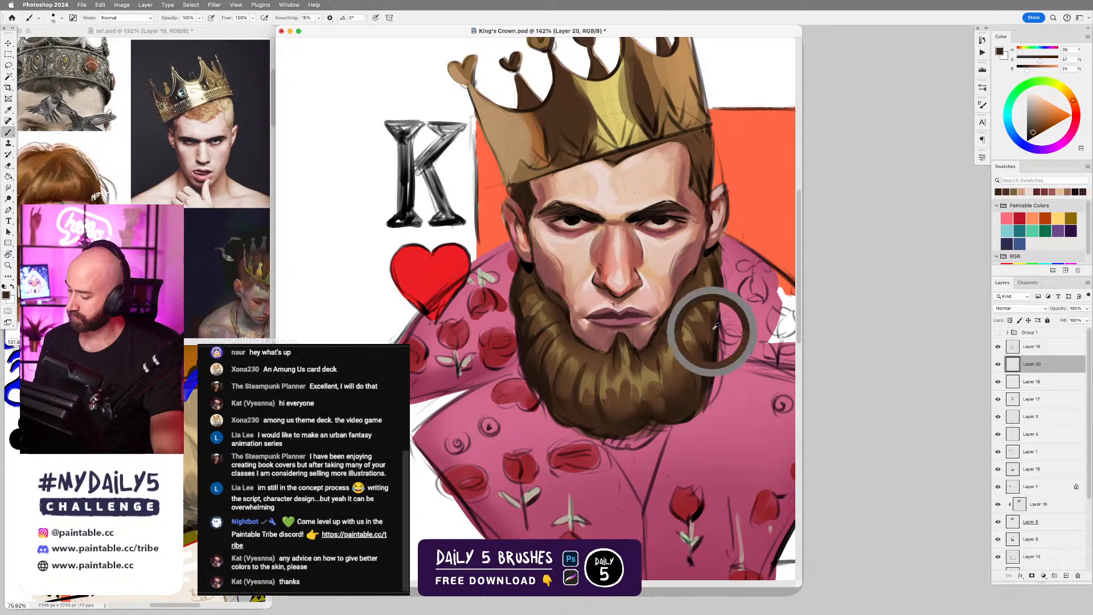
left_click_drag(721, 285, 704, 292)
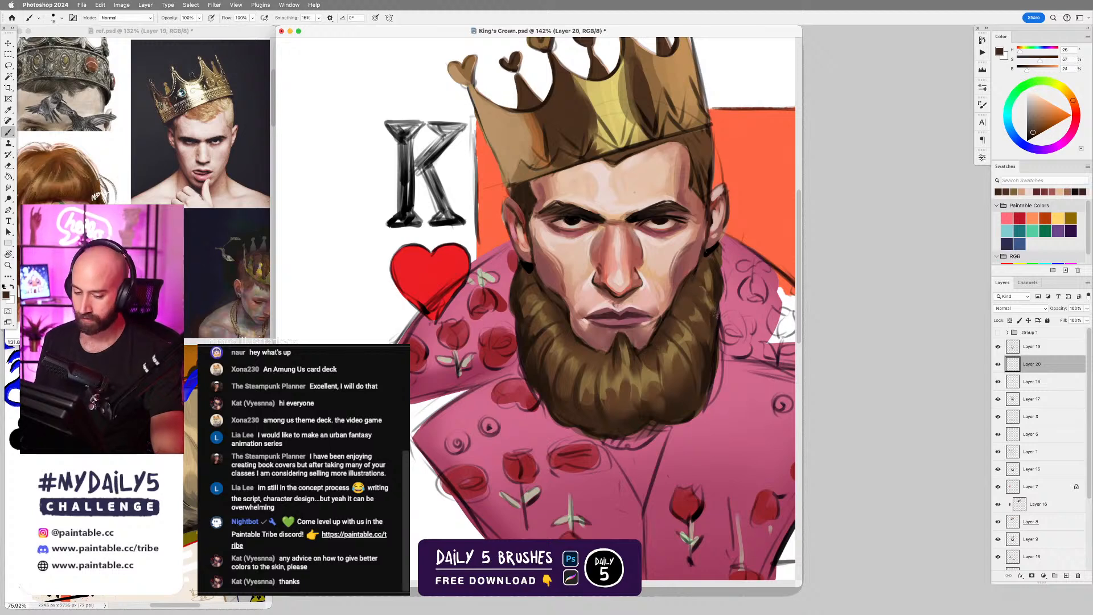
On Layer 19, touch up the crown's upper rim and heart tips with gold and brown sampled from the crown.
left_click(1037, 352)
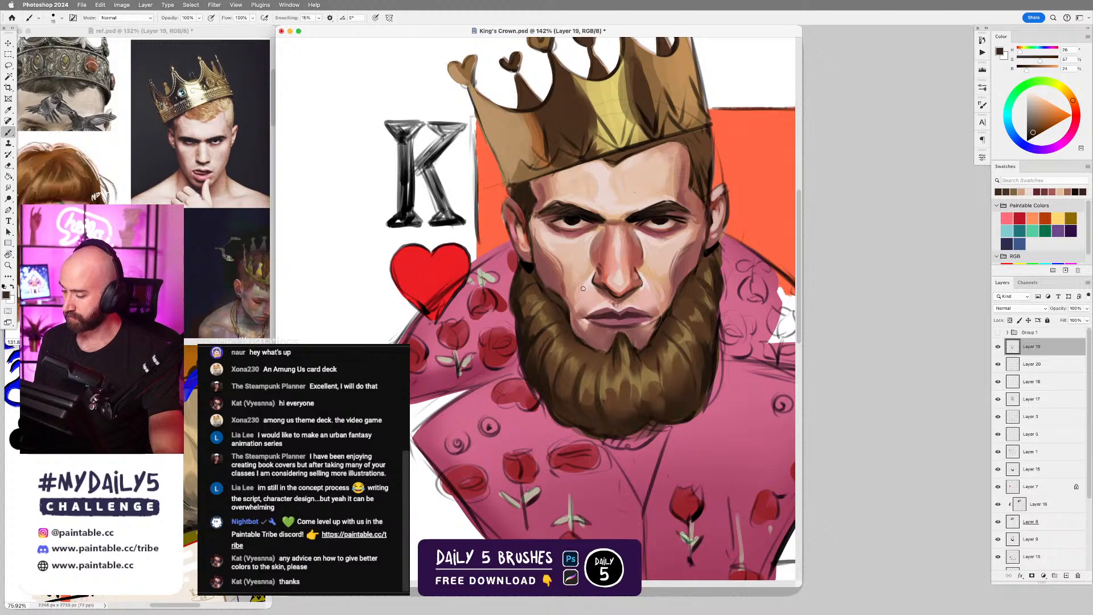
scroll(655, 301, "down", 3)
scroll(687, 413, "up", 2)
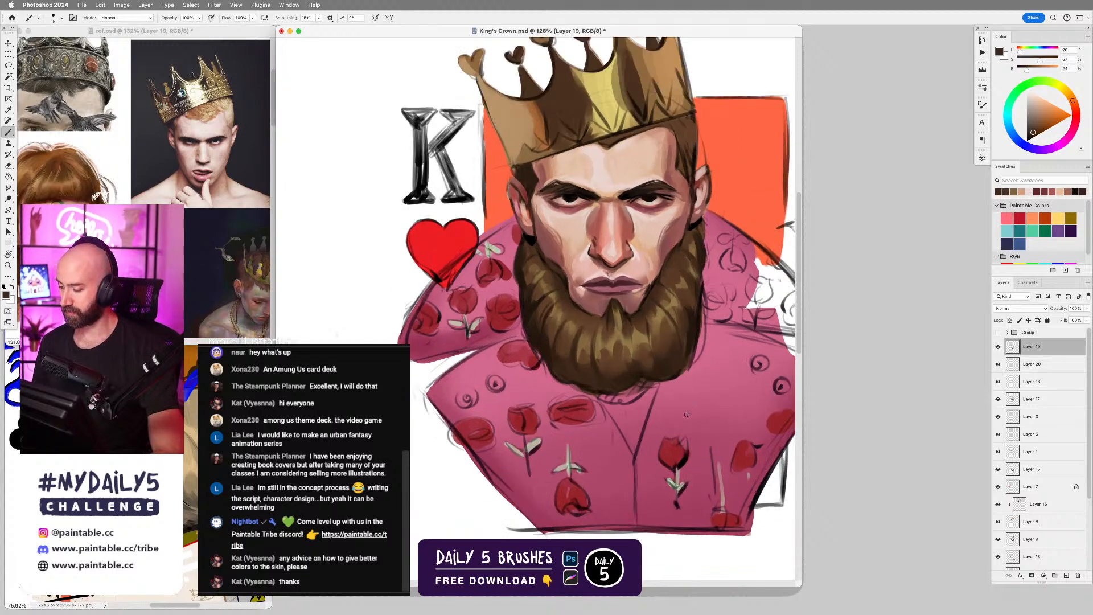
left_click_drag(617, 312, 610, 395)
left_click(588, 162, "alt")
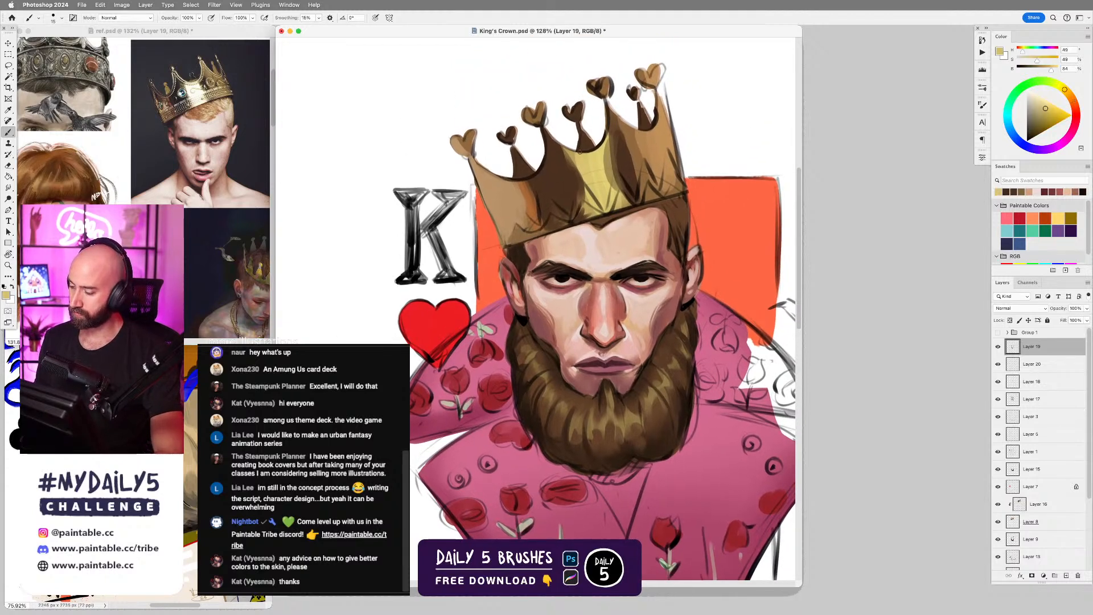
left_click_drag(583, 152, 600, 145)
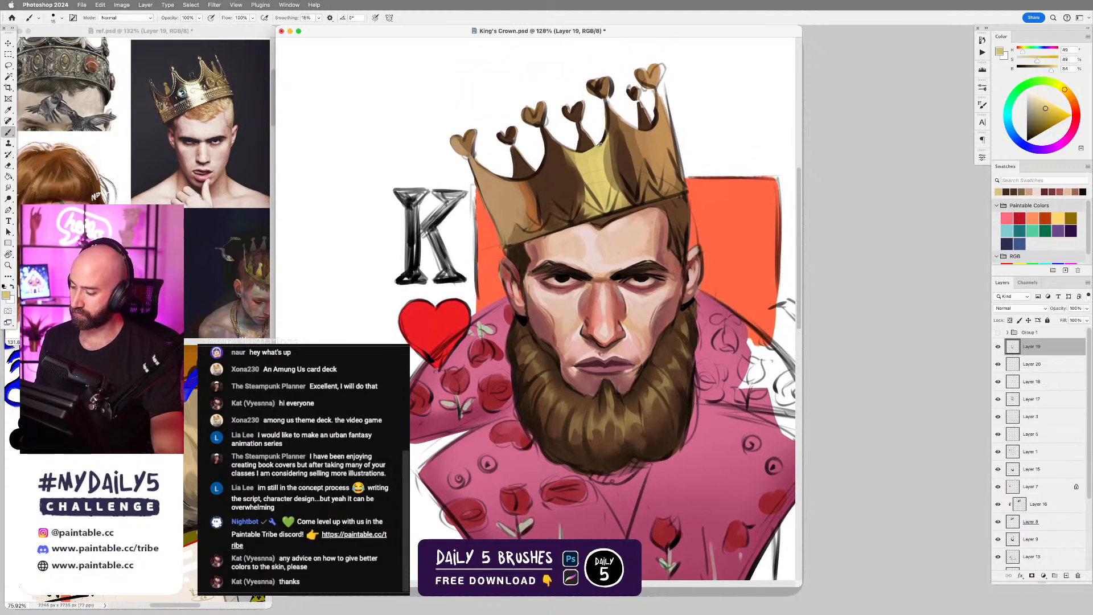
left_click(535, 113, "alt")
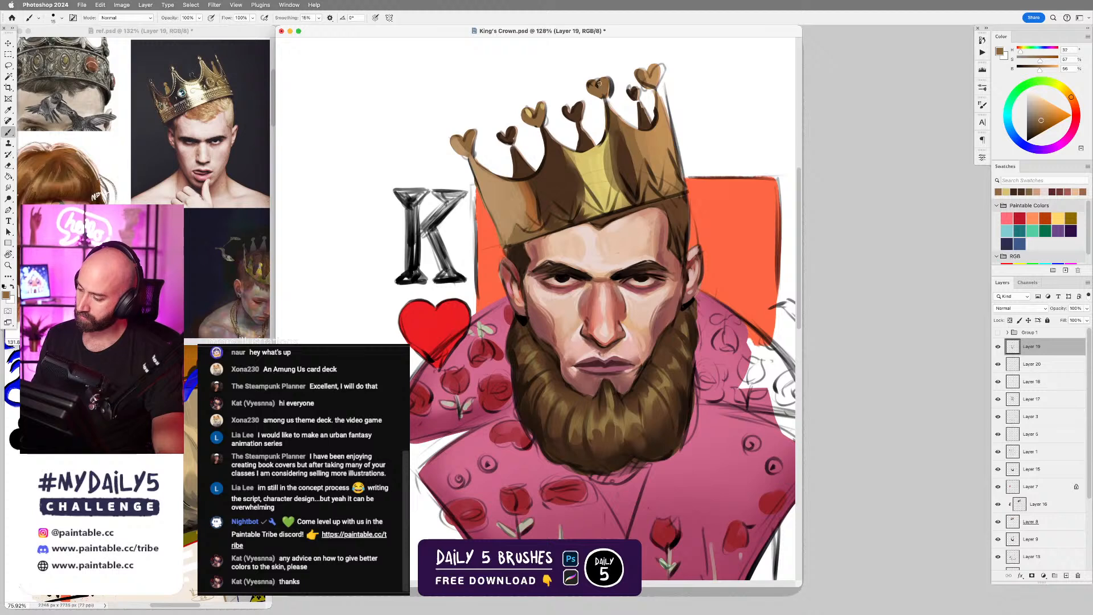
left_click_drag(654, 90, 656, 127)
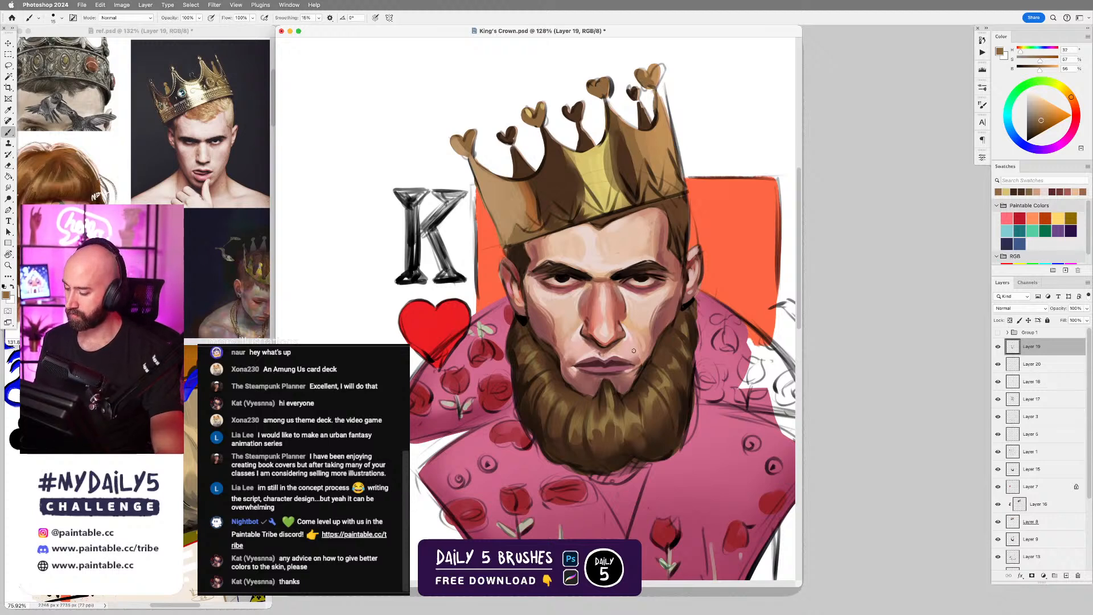
Review the whole portrait, then browse ref.psd to examine the playing card, floral mask and pink suit references.
scroll(633, 351, "down", 3)
scroll(686, 384, "up", 3)
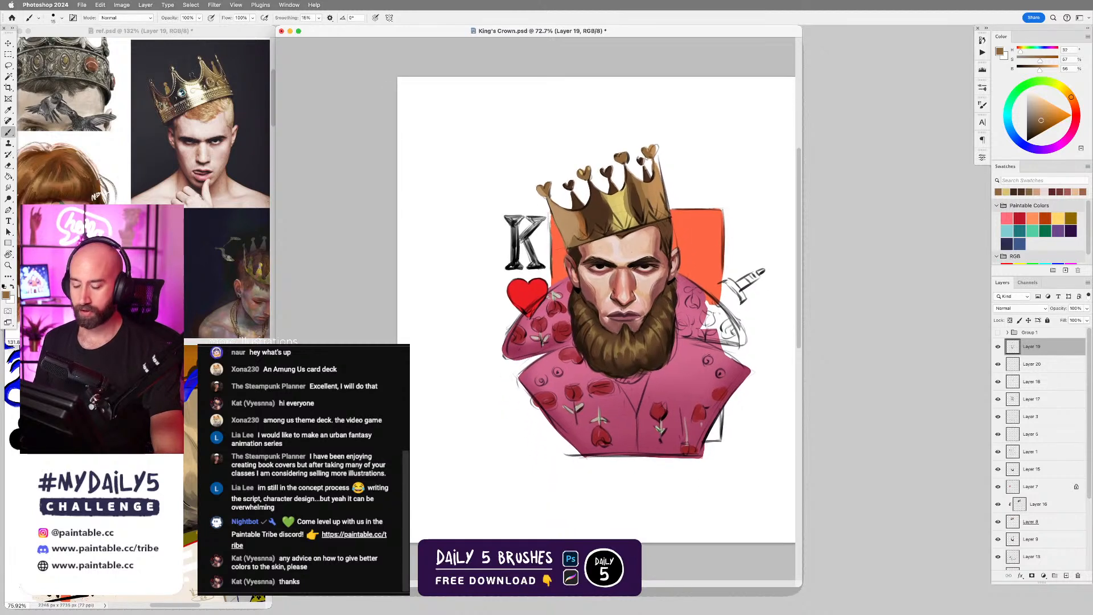
left_click_drag(666, 352, 668, 343)
left_click(231, 274)
left_click_drag(231, 273, 226, 192)
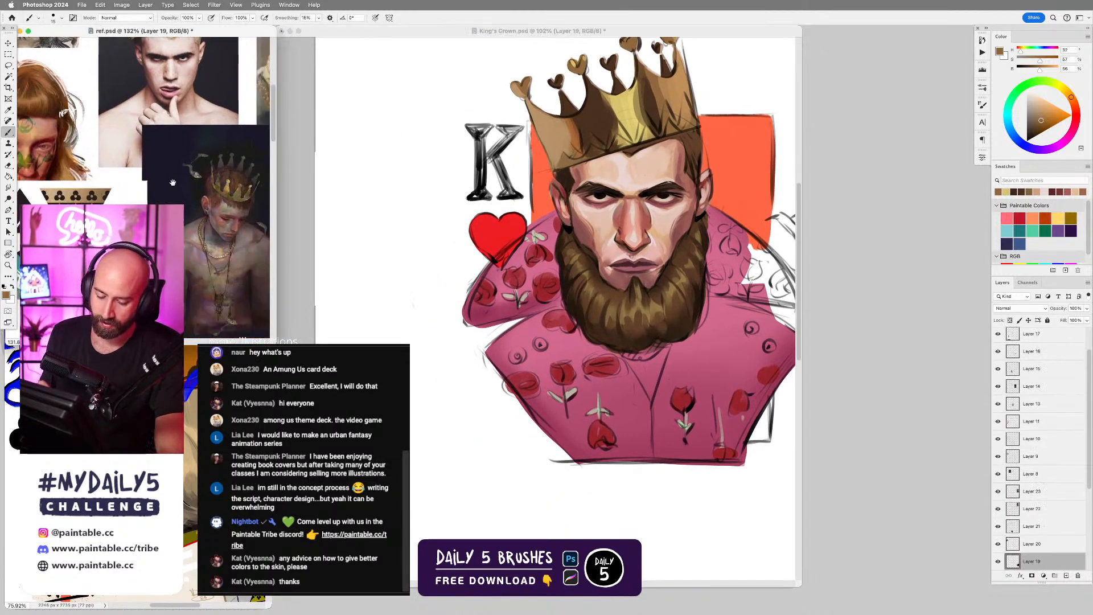
left_click_drag(251, 307, 124, 172)
scroll(171, 197, "down", 2)
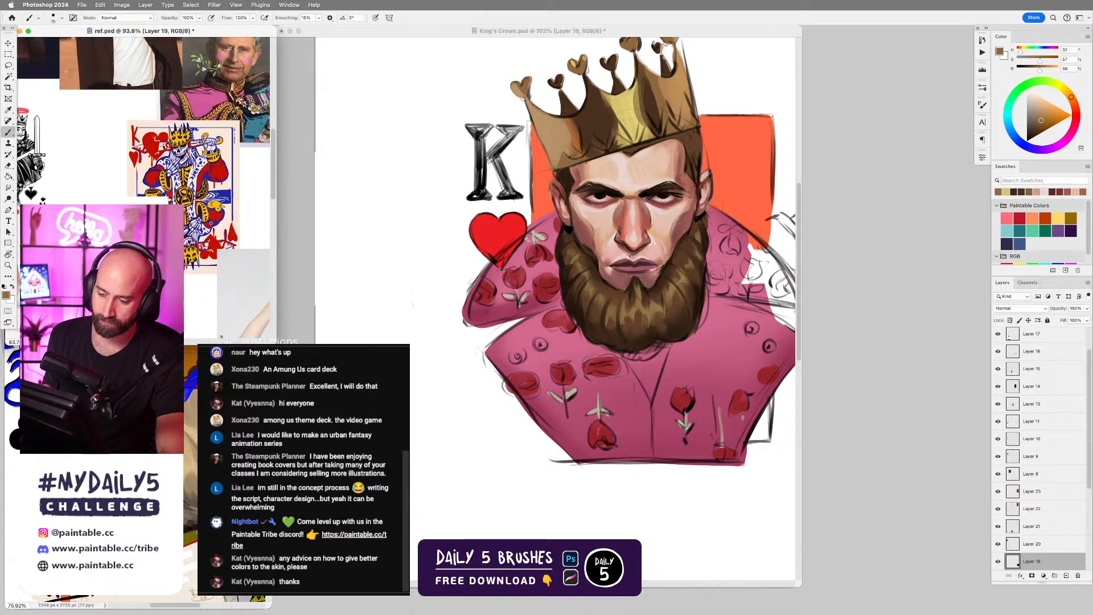
left_click_drag(234, 174, 162, 237)
left_click_drag(248, 142, 120, 200)
left_click_drag(195, 105, 255, 239)
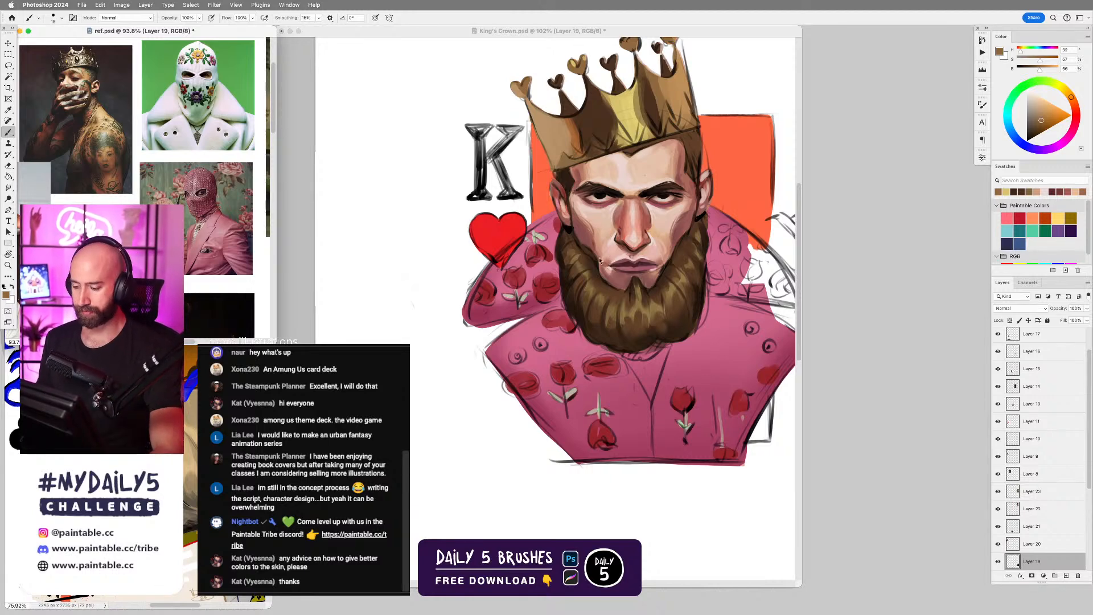
Back in King's Crown.psd, refine the red roses on the upper collar below the heart with sampled reds and pink.
left_click(514, 239)
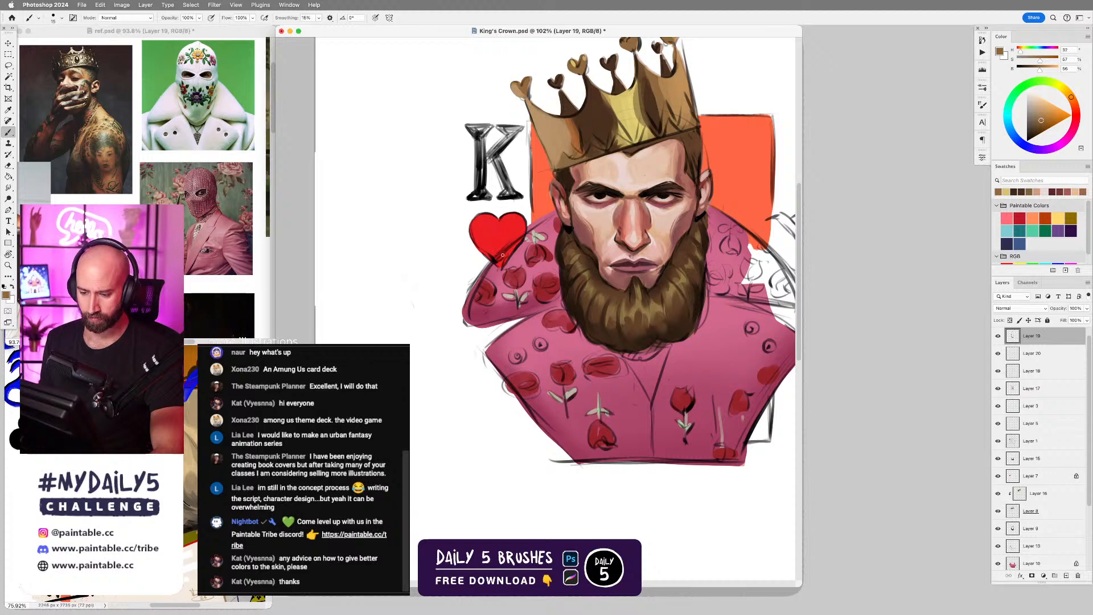
scroll(540, 273, "up", 3)
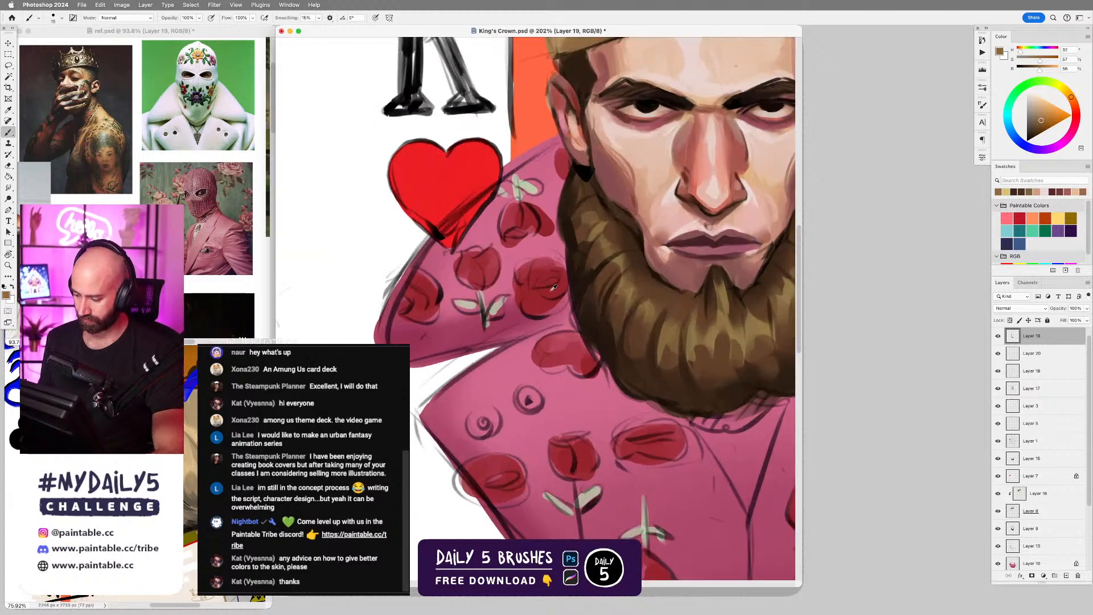
left_click(544, 257, "alt")
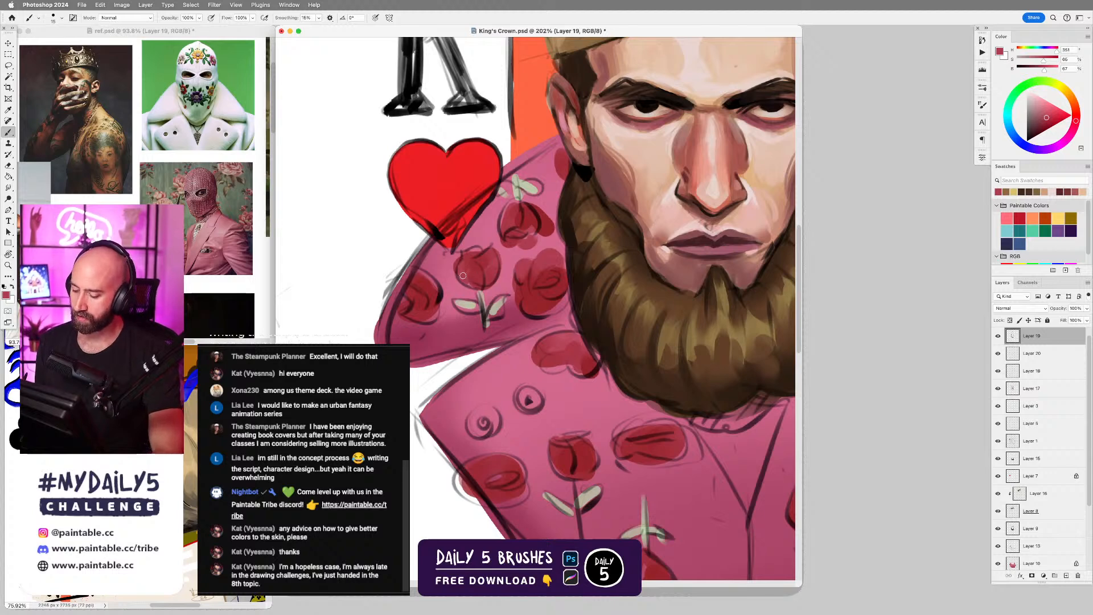
left_click(457, 255, "alt")
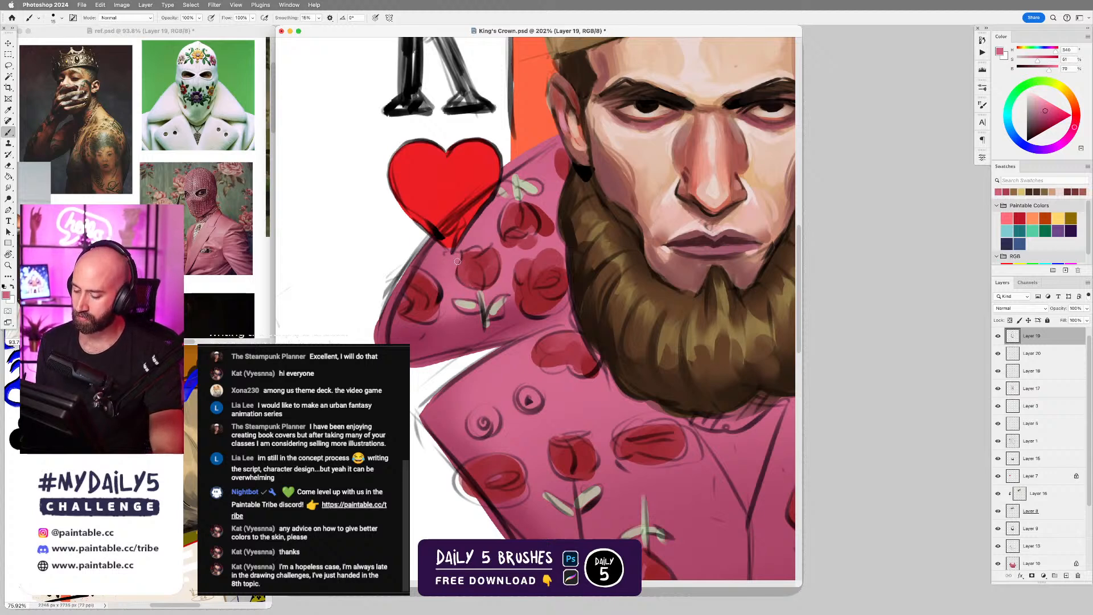
left_click(432, 280, "alt")
key("bracketright")
key("bracketright")
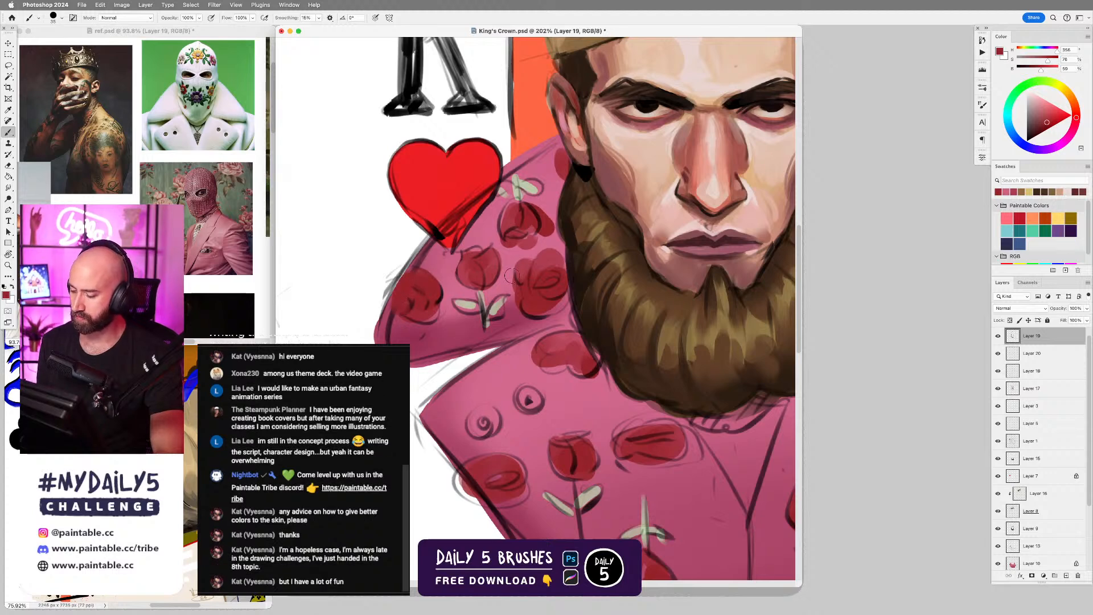
Paint fuller leaves under the middle rose of the upper collar in sampled pale green, trimming the stem with sampled pinks.
left_click(471, 306, "alt")
key("bracketleft")
key("bracketleft")
key("bracketleft")
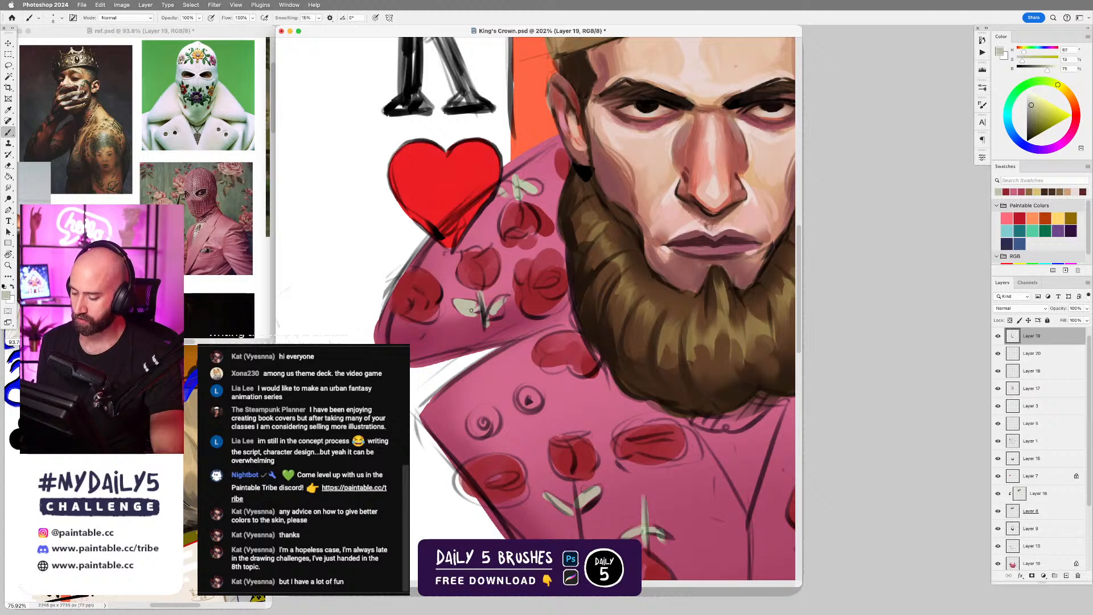
mouse_move(479, 293)
left_mouse_down()
mouse_move(491, 312)
mouse_move(507, 292)
mouse_move(494, 319)
left_mouse_up()
key("super+z")
left_click(485, 323, "alt")
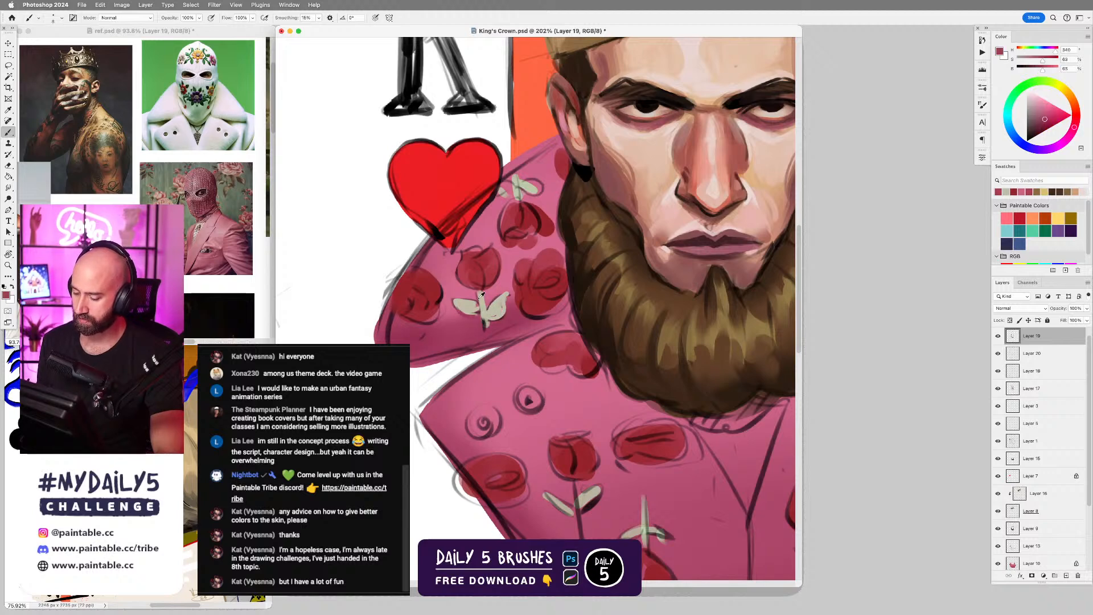
left_click(489, 303, "alt")
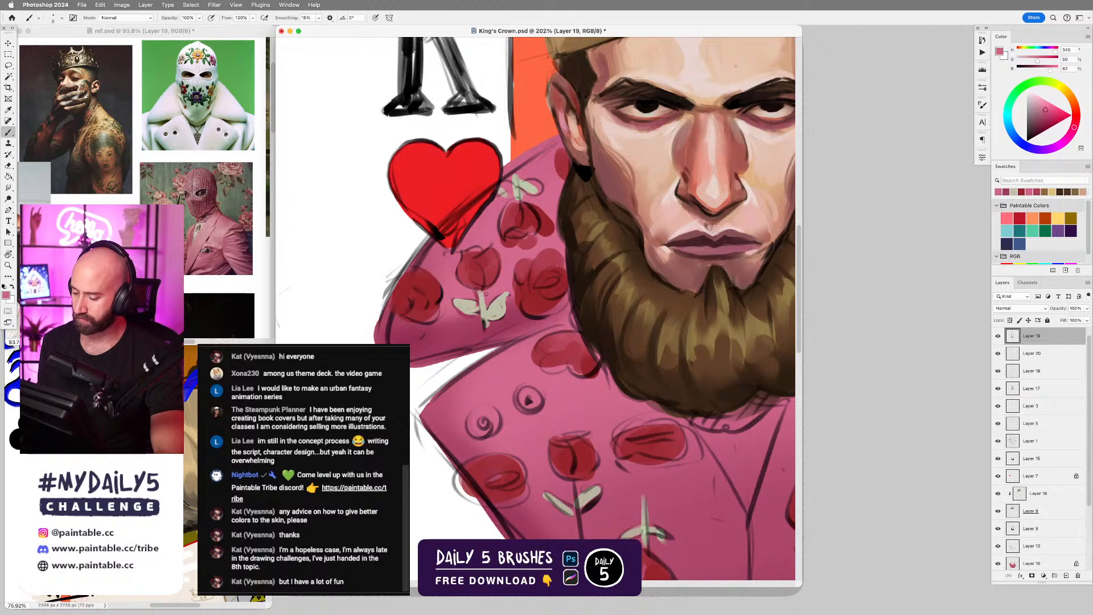
Shade the petals of the middle rose on the upper collar with sampled medium and dark reds.
left_click(491, 266, "alt")
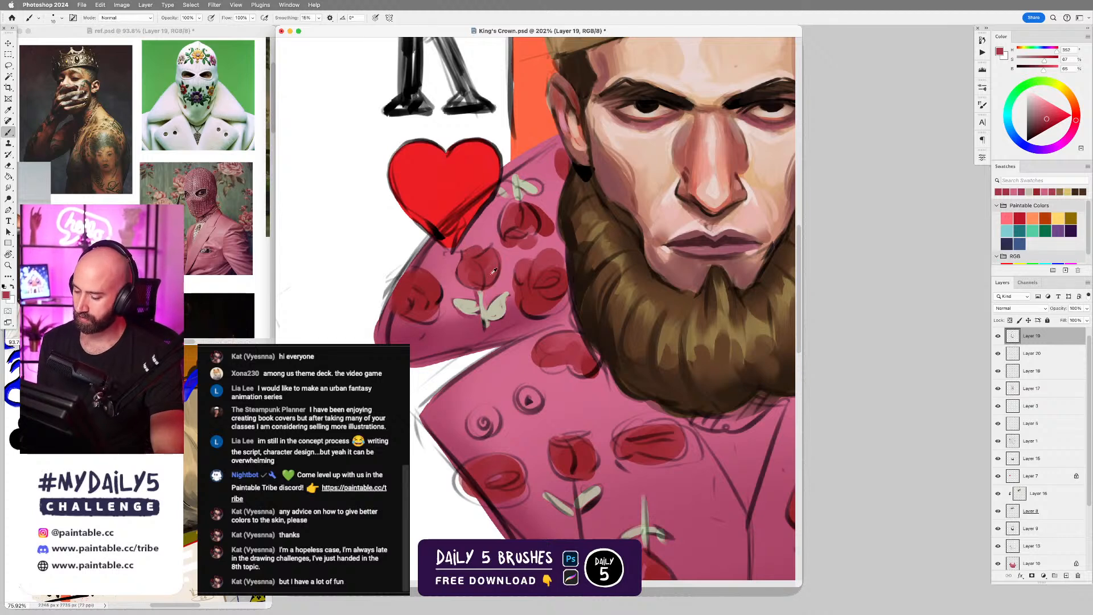
left_click(486, 270, "alt")
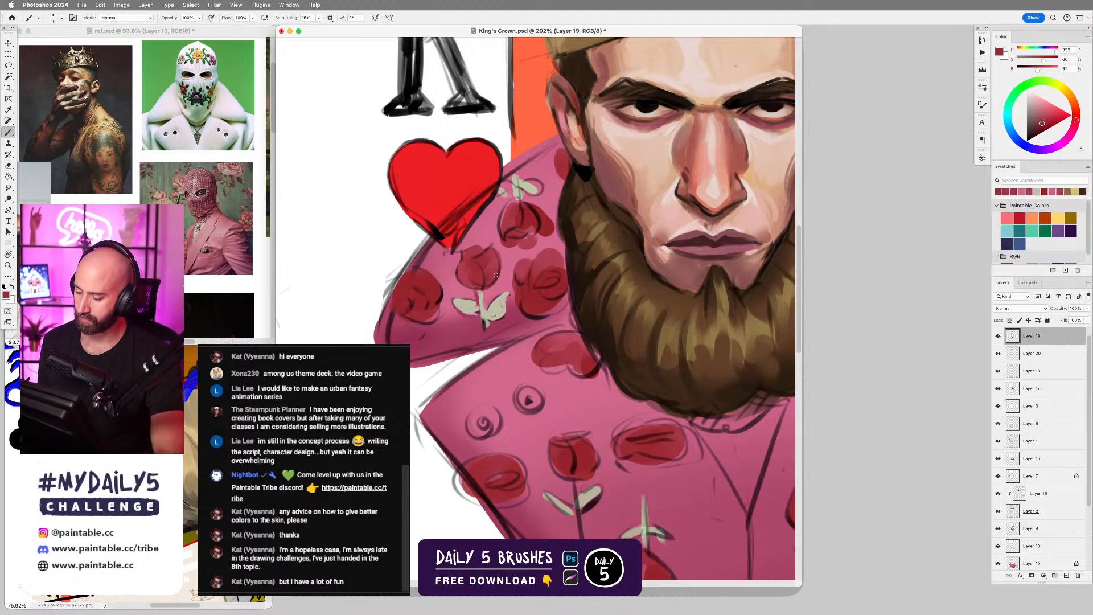
left_click(476, 277, "alt")
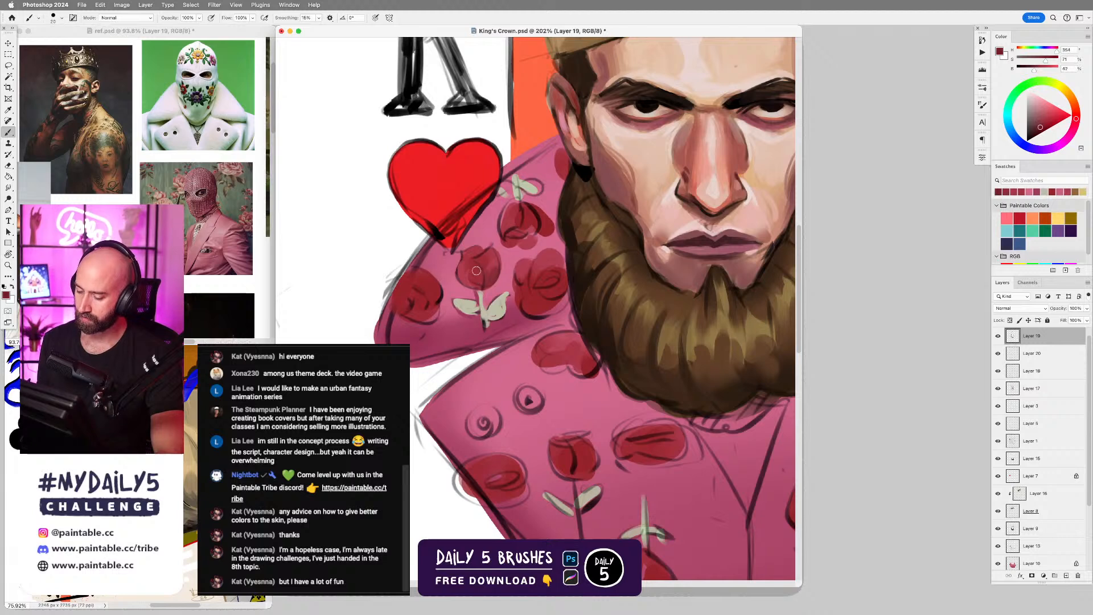
left_click(476, 271, "alt")
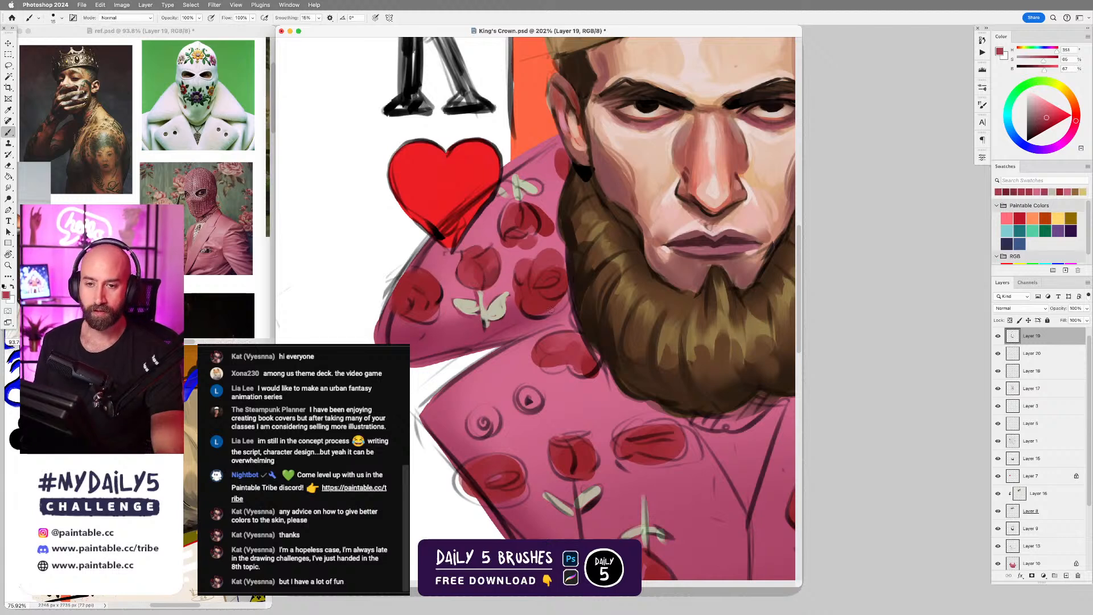
Refine the rose beside the beard on the lower lapel and the upper collar's inner rose with sampled pink and reds.
scroll(550, 310, "down", 1)
scroll(597, 307, "left", 3)
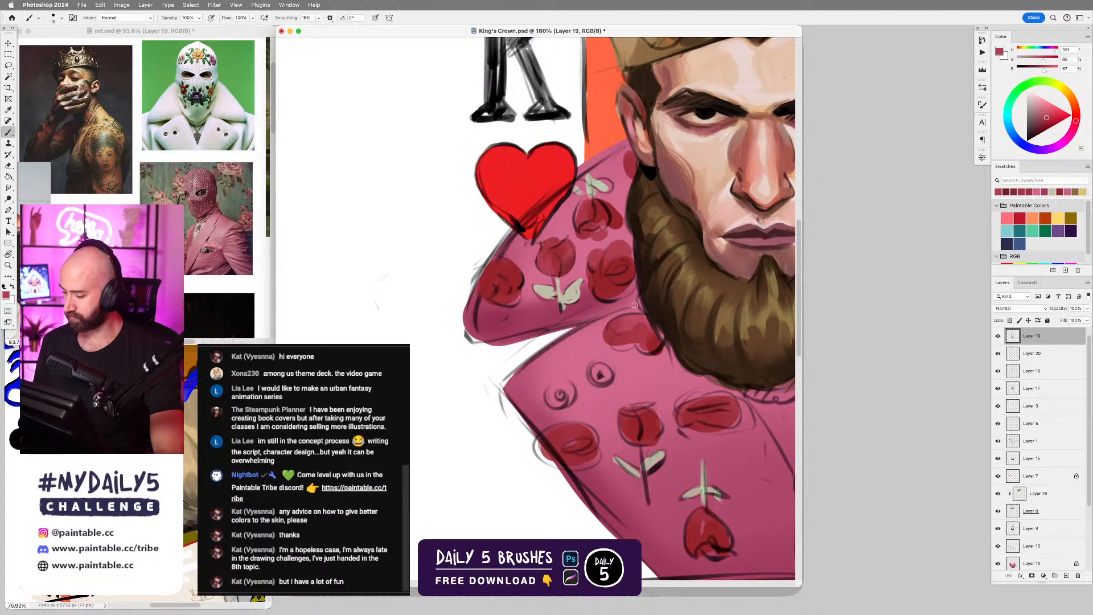
left_click(630, 323, "alt")
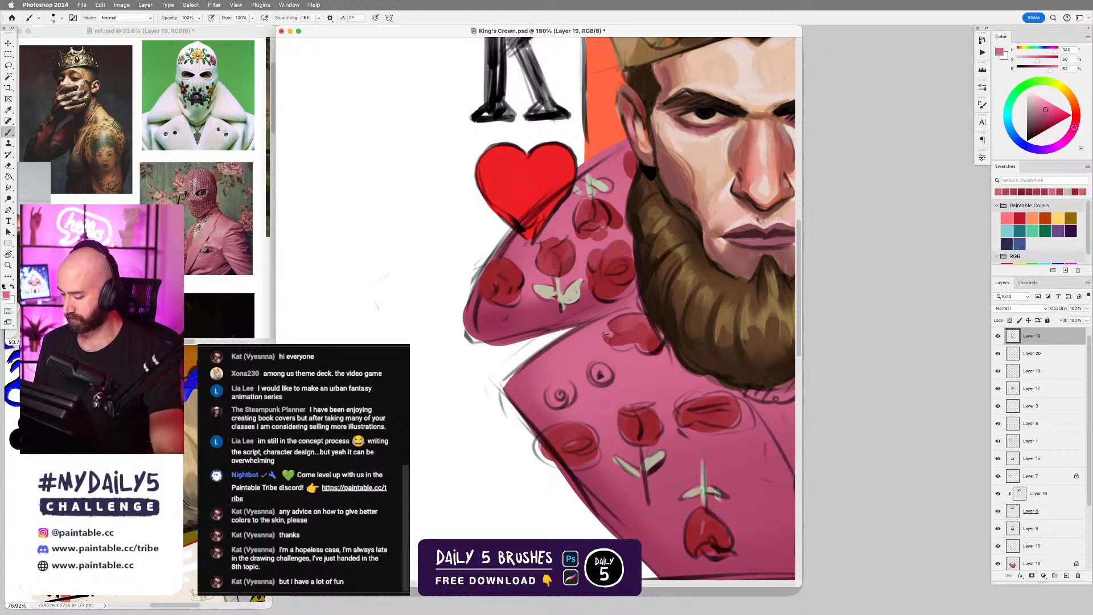
left_click(627, 337, "alt")
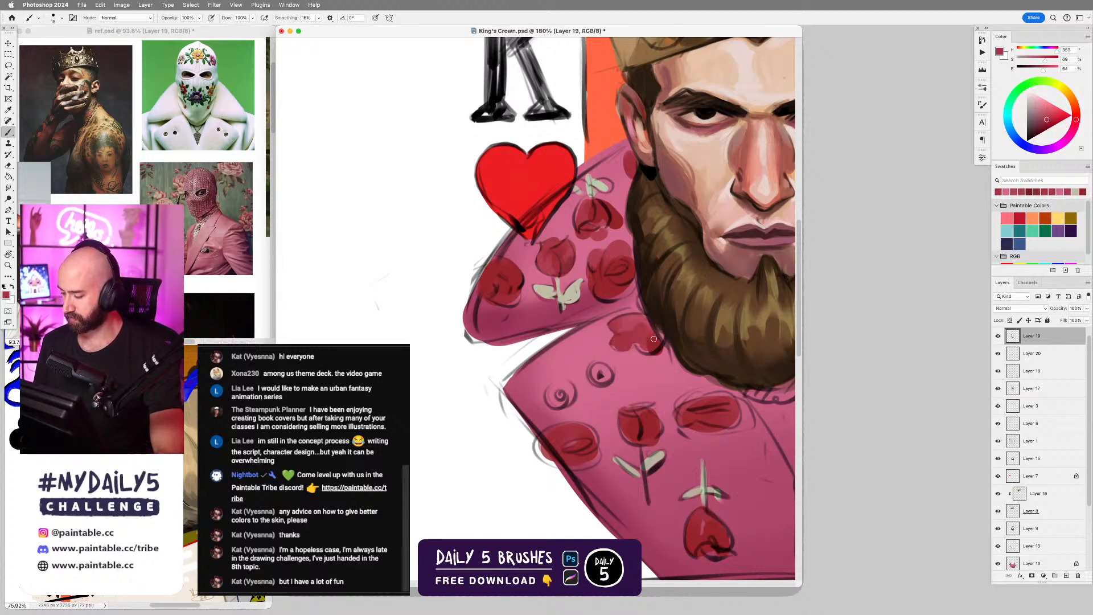
left_click(614, 276, "alt")
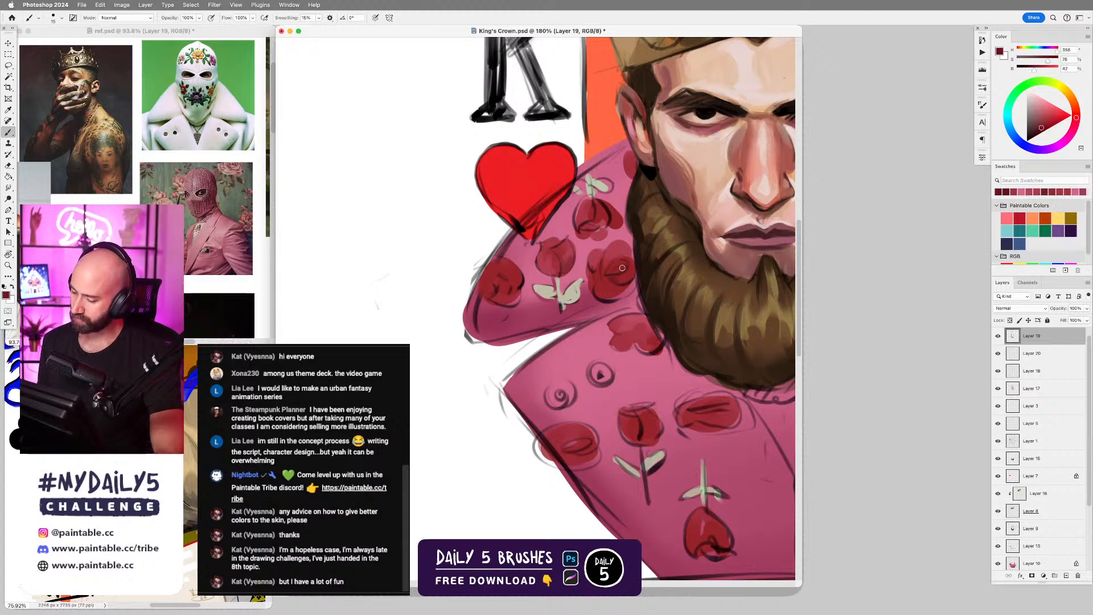
left_click(592, 279, "alt")
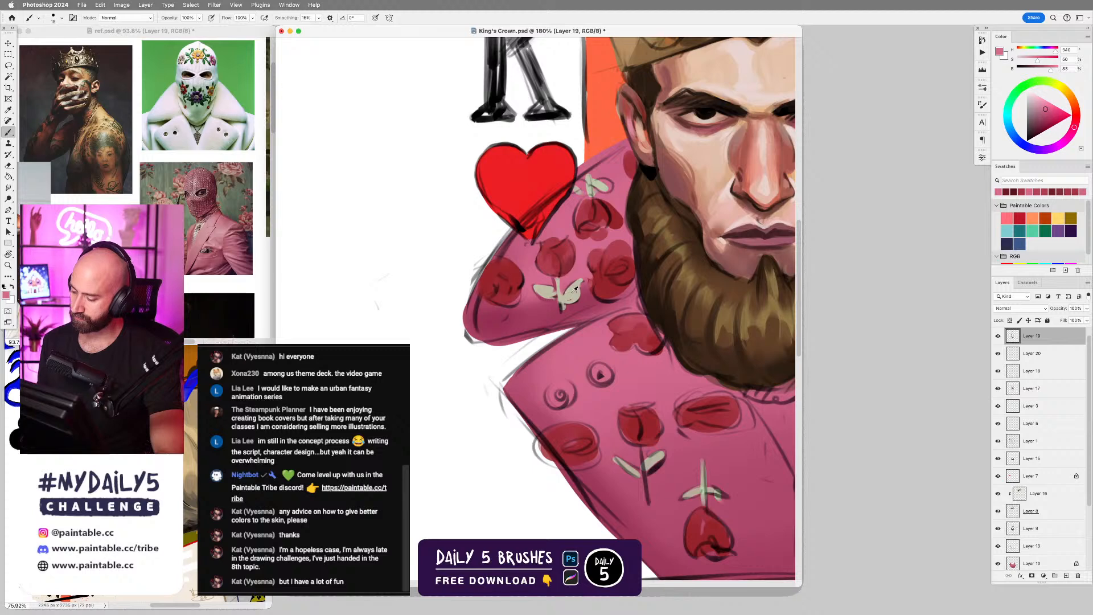
Paint the leaves above the upper collar's top rose in pale green sampled from the middle rose's leaves.
left_click(574, 292, "alt")
scroll(595, 288, "down", 5)
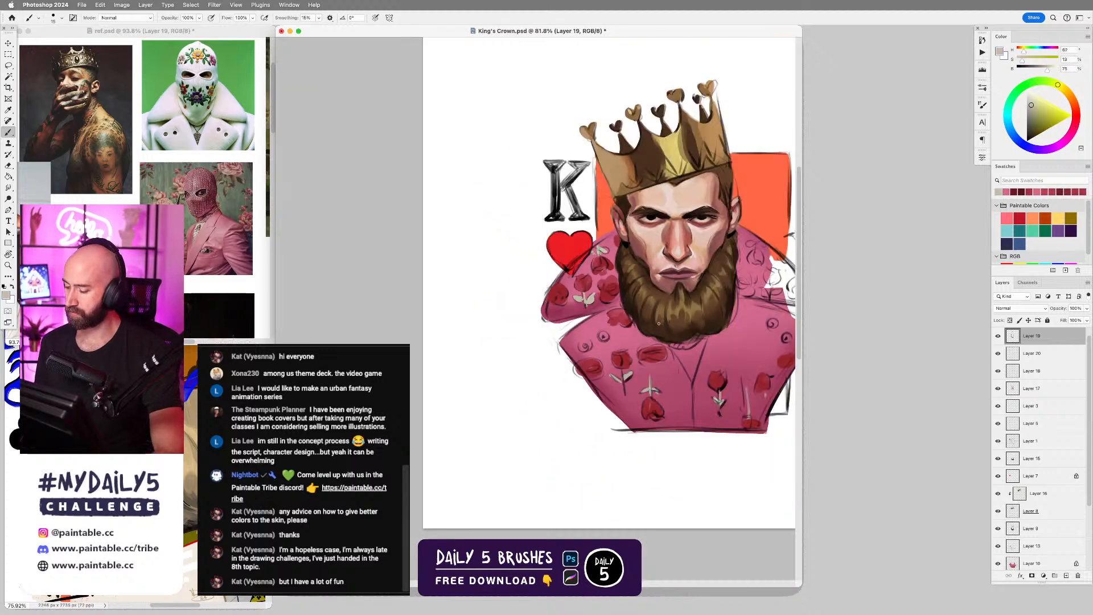
scroll(654, 276, "up", 5)
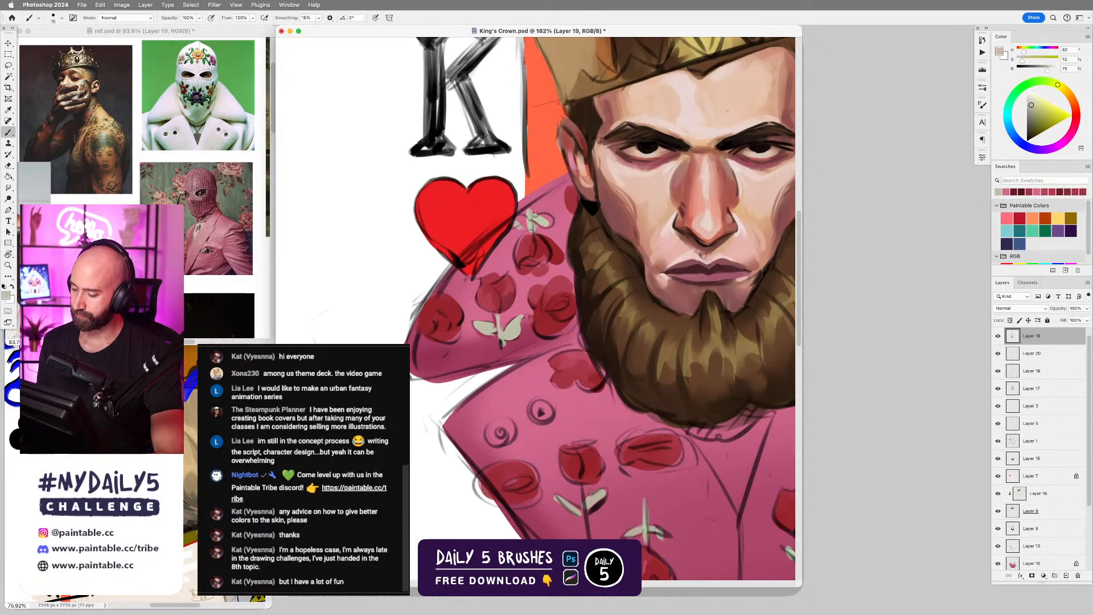
left_click(539, 218, "alt")
mouse_move(539, 217)
left_mouse_down()
mouse_move(549, 220)
mouse_move(523, 224)
left_mouse_up()
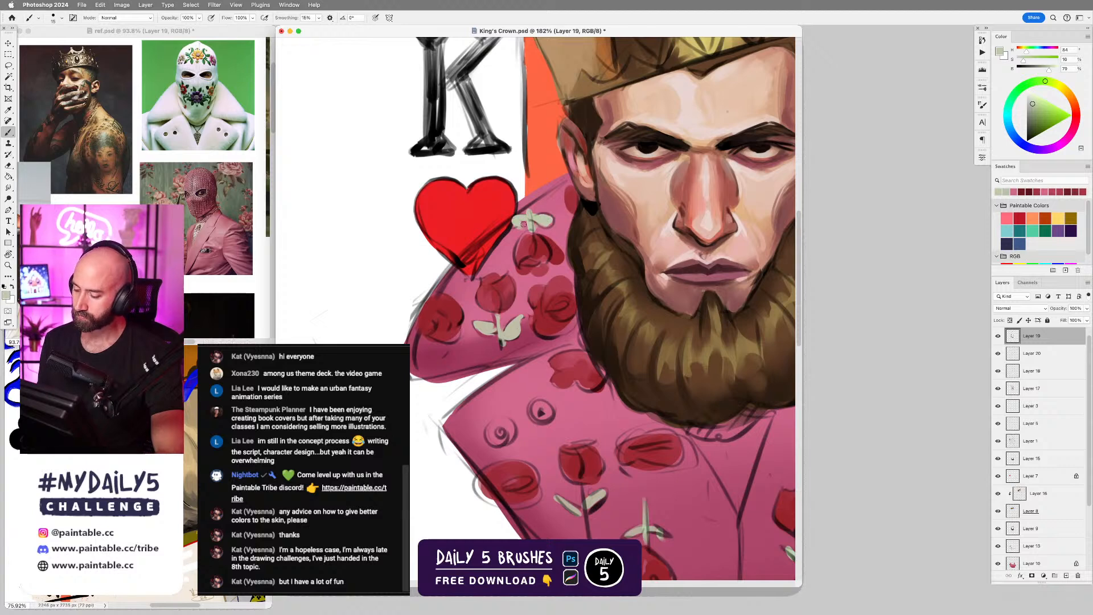
left_click(525, 241, "alt")
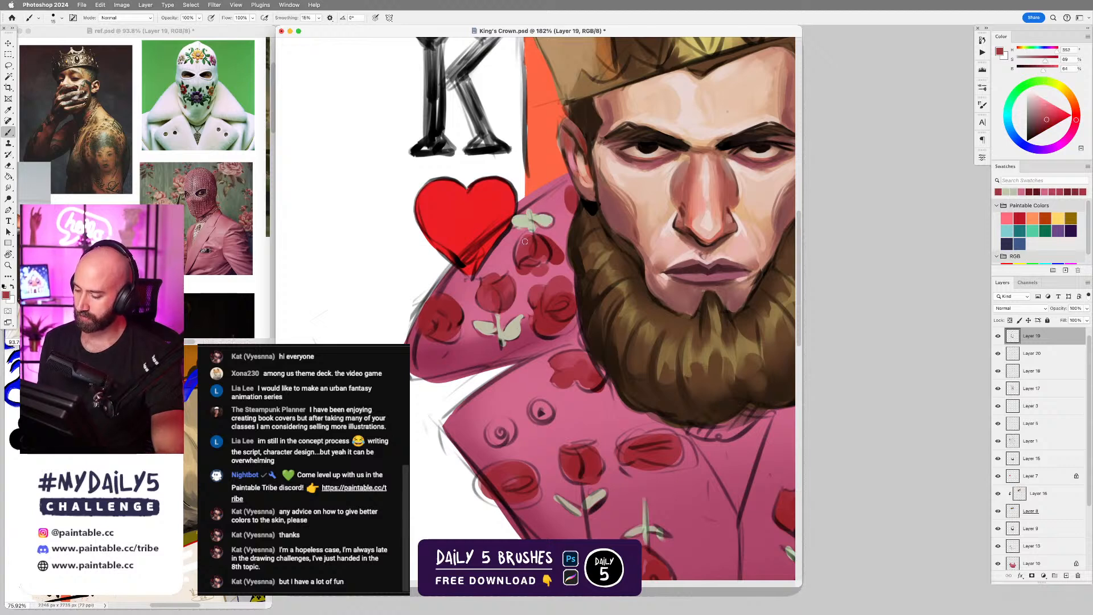
Fill the heart with its sampled bright red, covering the dark strokes inside it and most of its sketched outline.
left_click(468, 226, "alt")
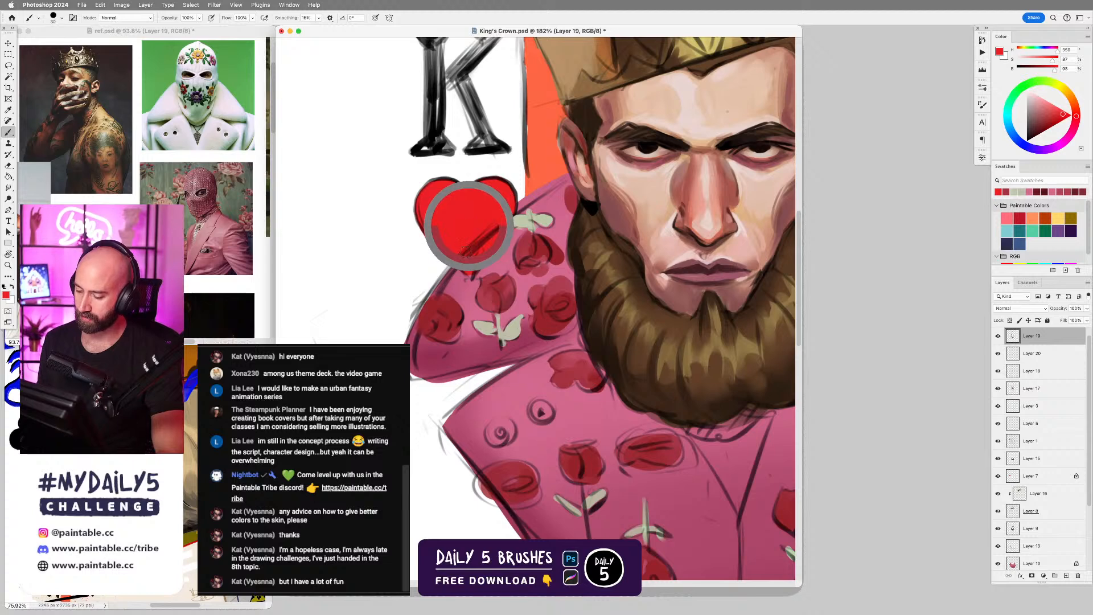
mouse_move(493, 214)
left_mouse_down()
mouse_move(471, 251)
mouse_move(441, 234)
mouse_move(472, 271)
mouse_move(510, 209)
mouse_move(481, 251)
left_mouse_up()
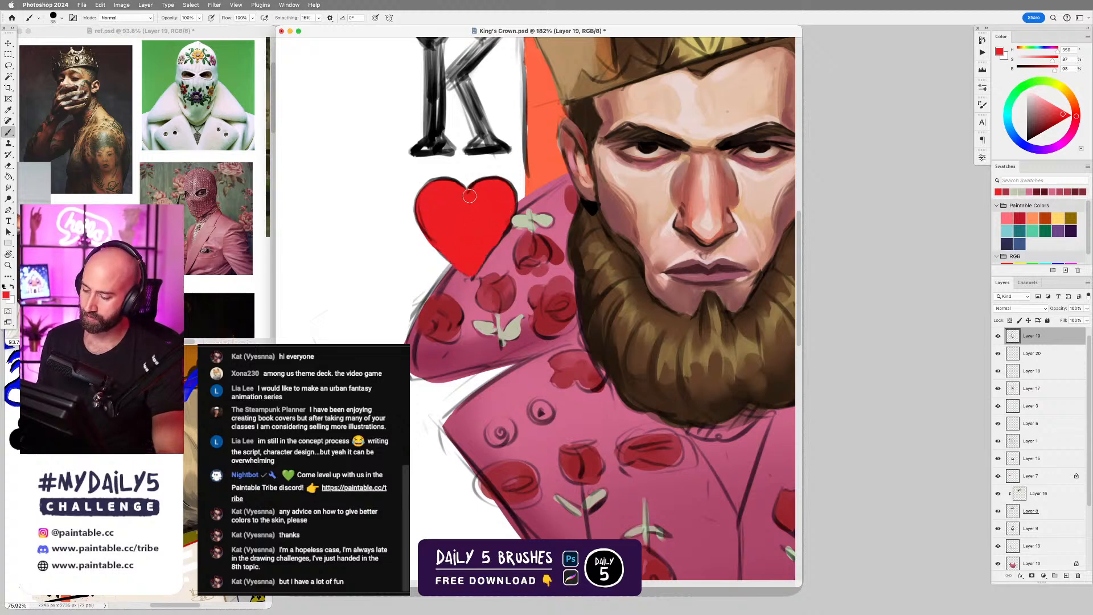
mouse_move(470, 194)
left_mouse_down()
mouse_move(442, 182)
mouse_move(424, 194)
mouse_move(461, 242)
mouse_move(437, 214)
mouse_move(437, 243)
left_mouse_up()
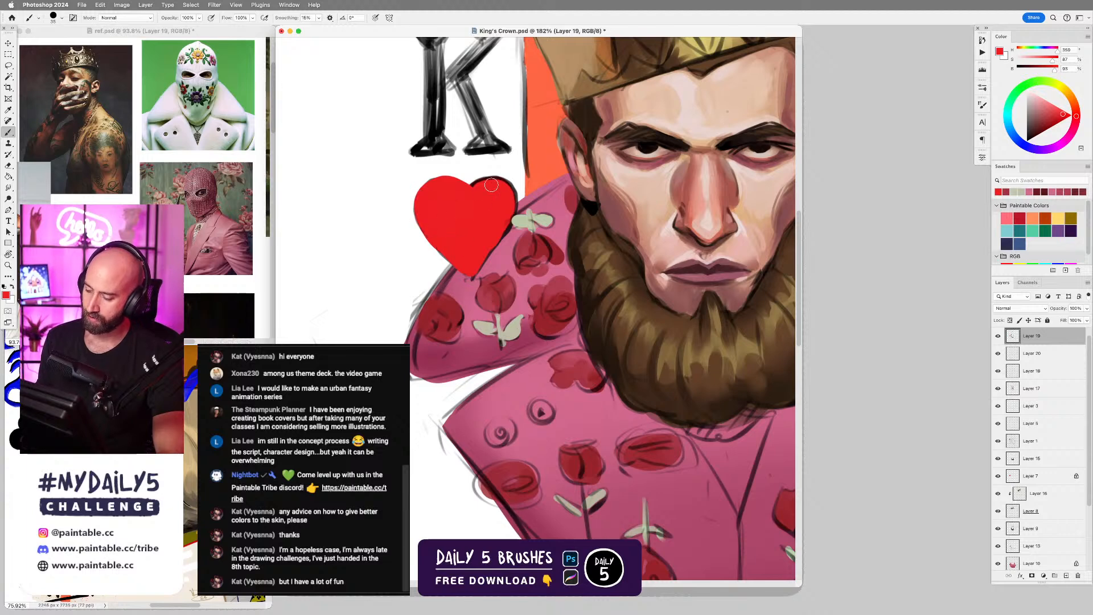
mouse_move(472, 193)
left_mouse_down()
mouse_move(503, 185)
mouse_move(481, 191)
mouse_move(508, 207)
mouse_move(492, 238)
left_mouse_up()
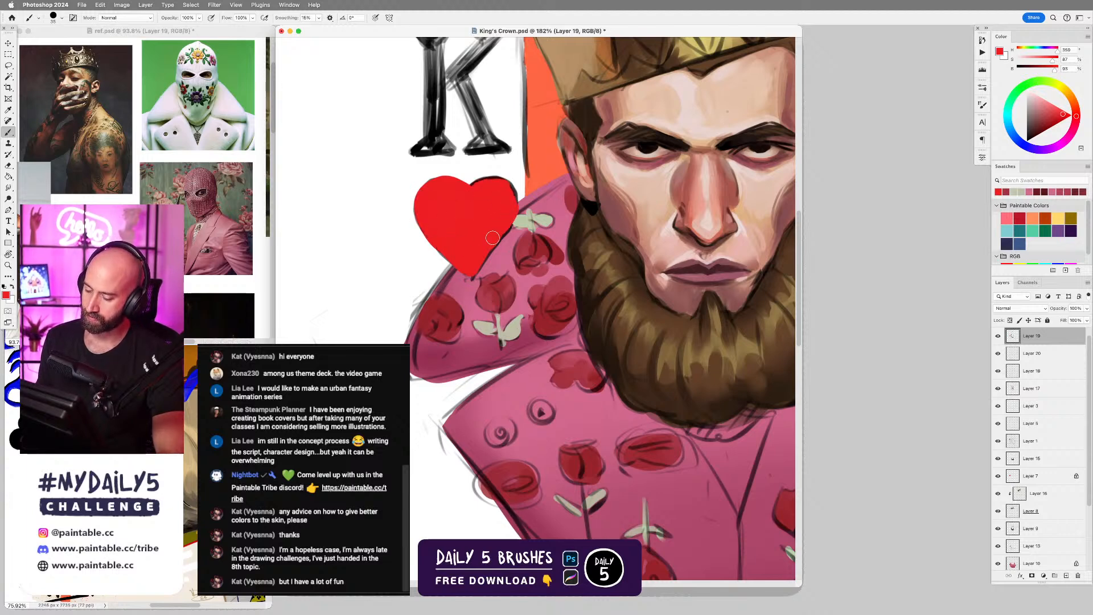
Add a dark shadow under the heart's lower tip with a sampled dark tone and a lasso selection.
left_click(467, 270, "alt")
key("l")
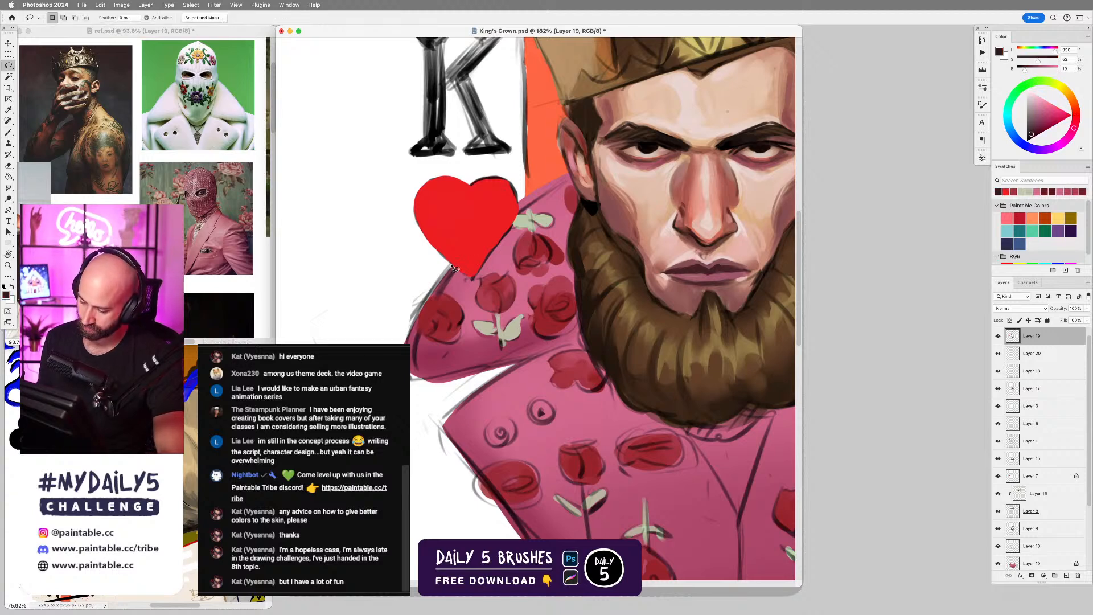
mouse_move(472, 286)
left_mouse_down()
mouse_move(448, 270)
mouse_move(472, 280)
left_mouse_up()
key("super+d")
key("b")
key("super+d")
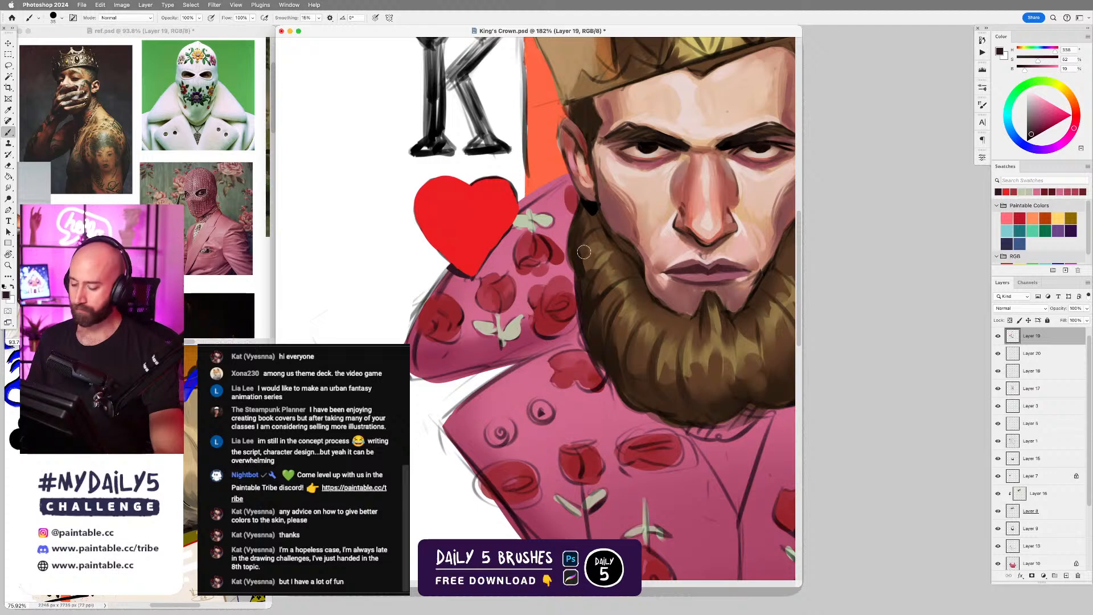
Clean up the heart's edge nearest the collar in its sampled bright red with a smaller brush.
left_click(492, 241, "alt")
key("bracketleft")
key("bracketleft")
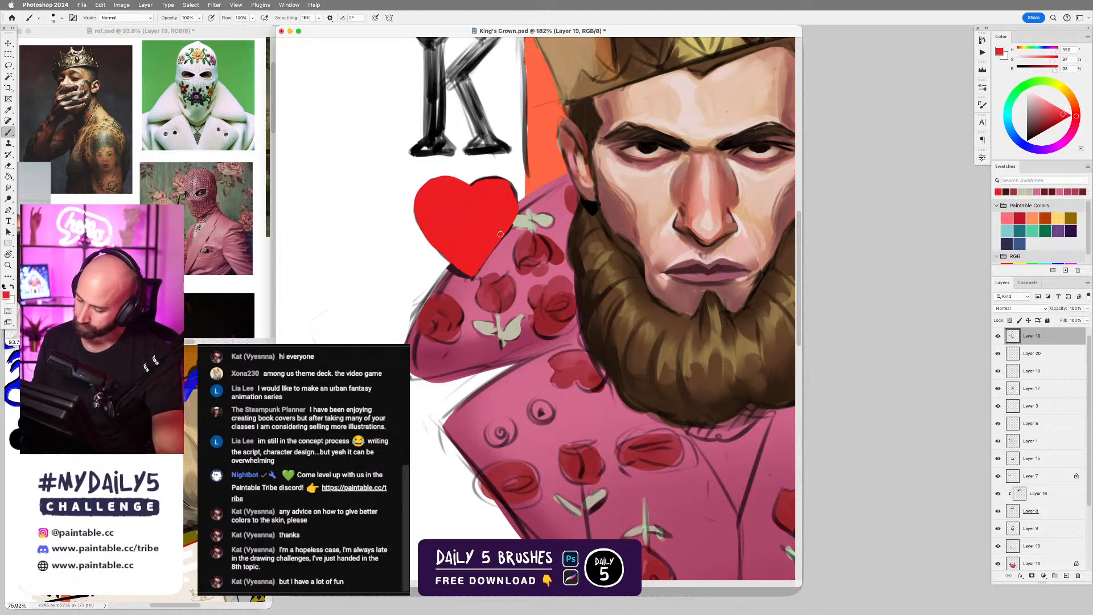
left_click_drag(514, 196, 505, 183)
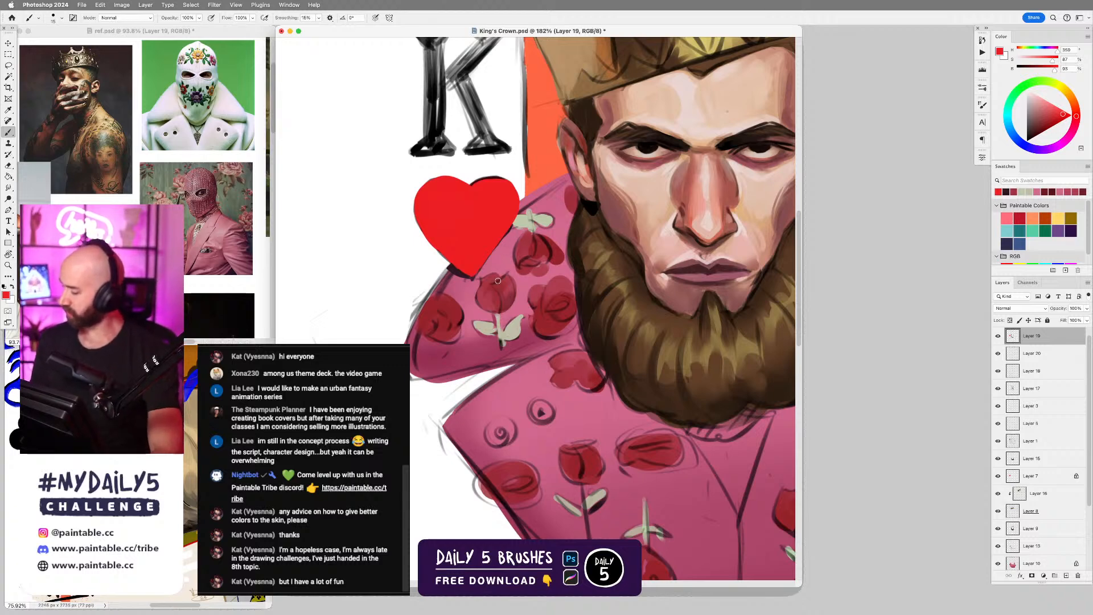
Clean the upper collar's edge just below the heart's tip with sampled pinks.
left_click(547, 198, "alt")
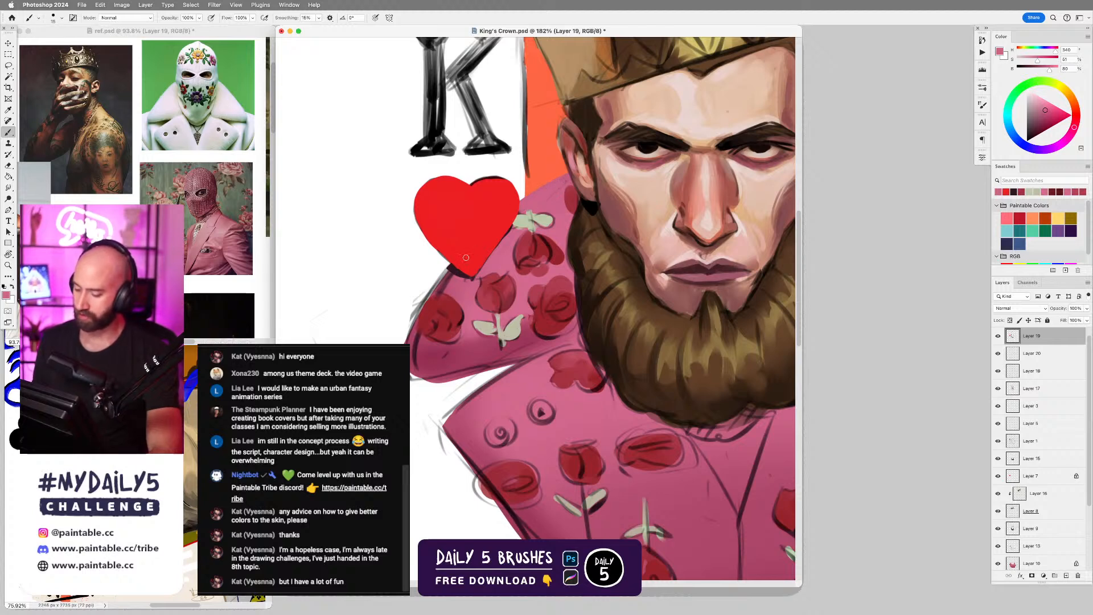
left_click(457, 275, "alt")
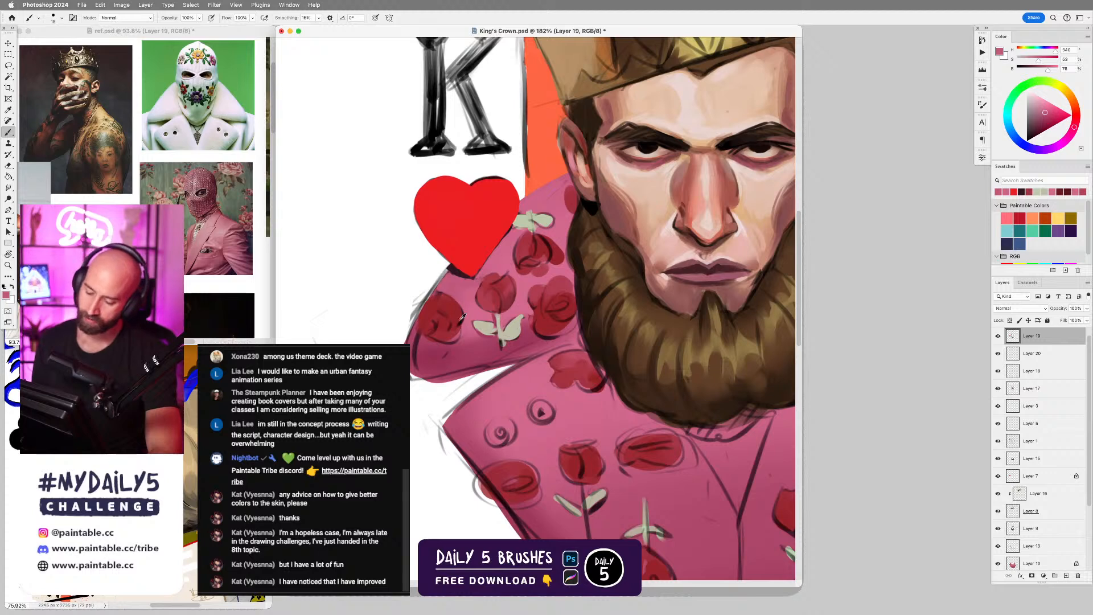
left_click(451, 281, "alt")
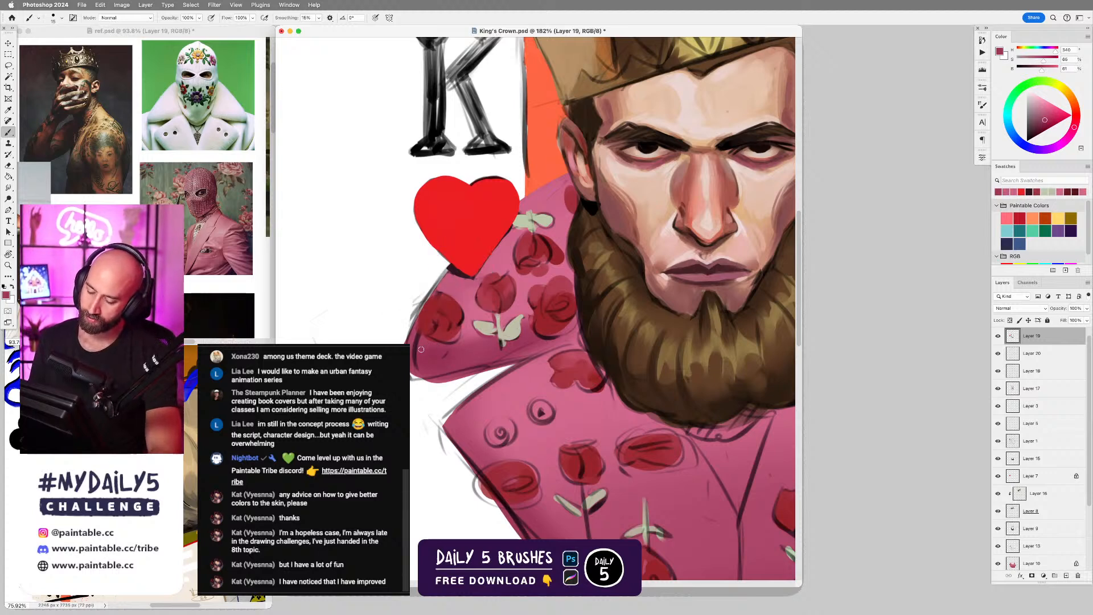
Paint over the sketch lines on the upper collar's outer lower corner in sampled pinks with an enlarged hard round brush.
right_click(434, 310)
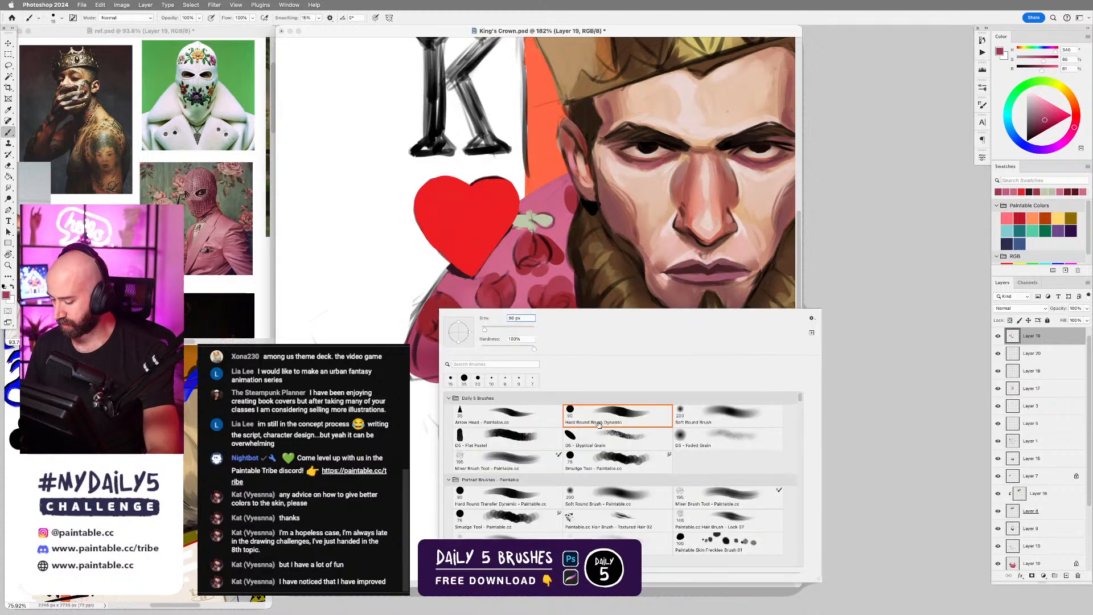
left_click(432, 350)
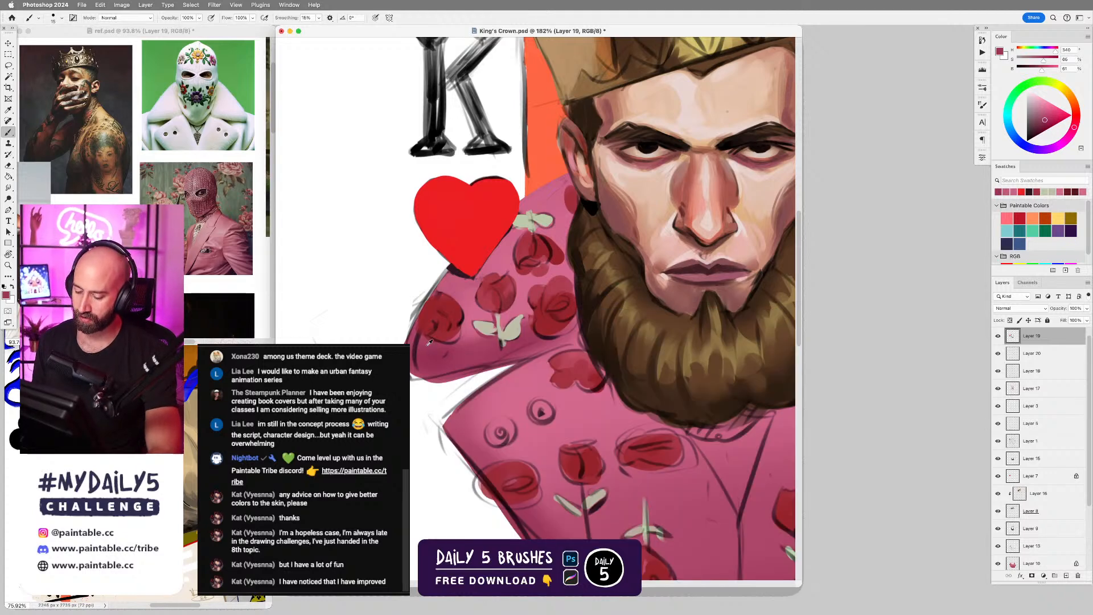
left_click(430, 342, "alt")
key("]")
key("]")
key("]")
key("]")
left_click_drag(420, 344, 424, 363)
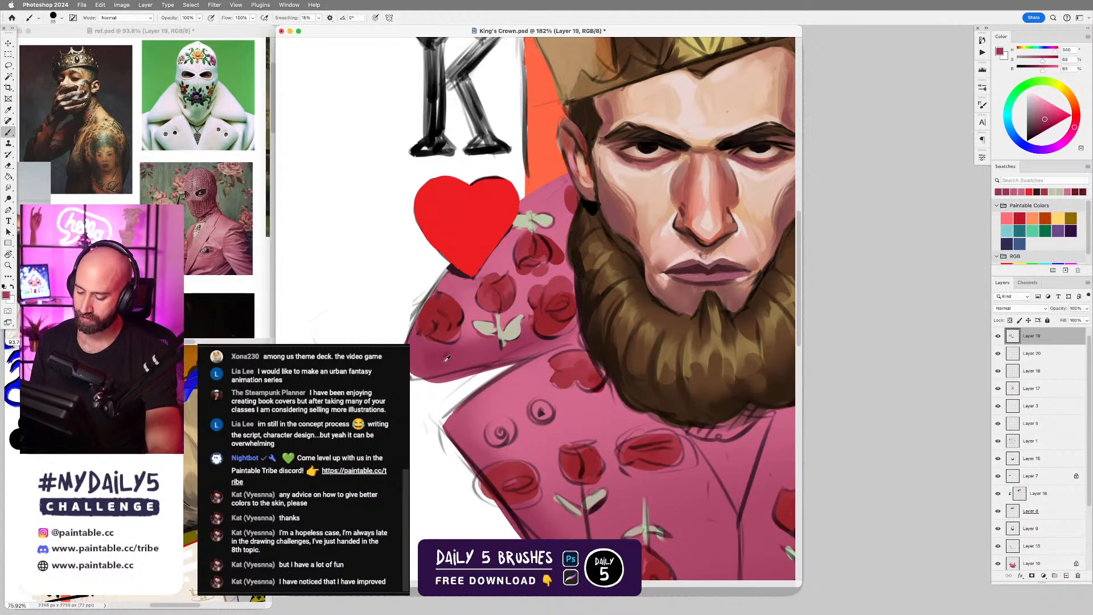
left_click(445, 371, "alt")
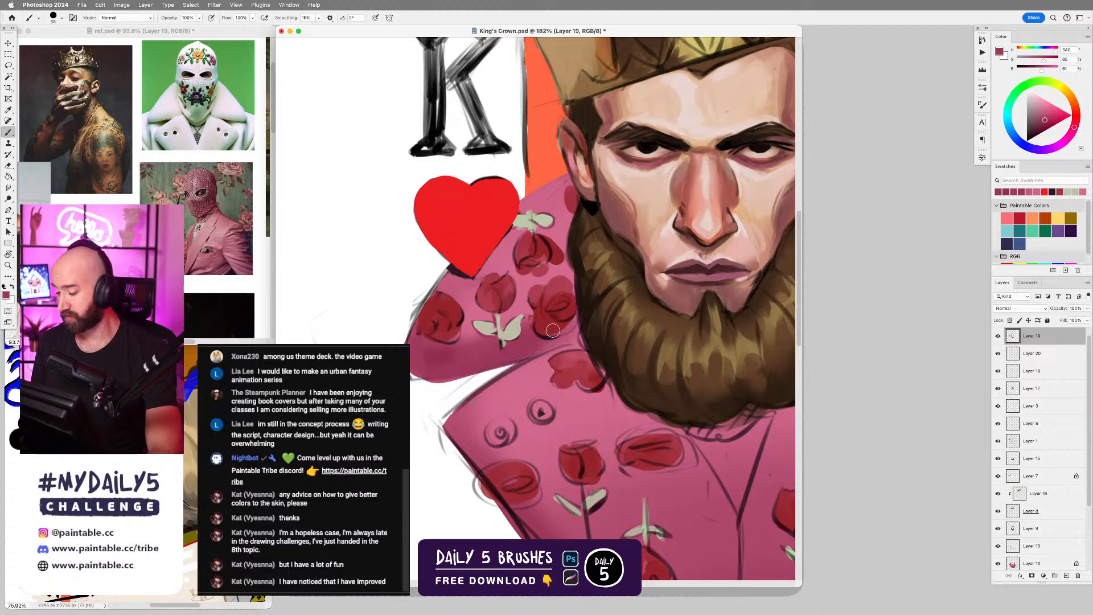
Trim the outline of the upper collar's top rose with sampled pink, covering the extra petals on its beard side.
scroll(564, 319, "down", 5)
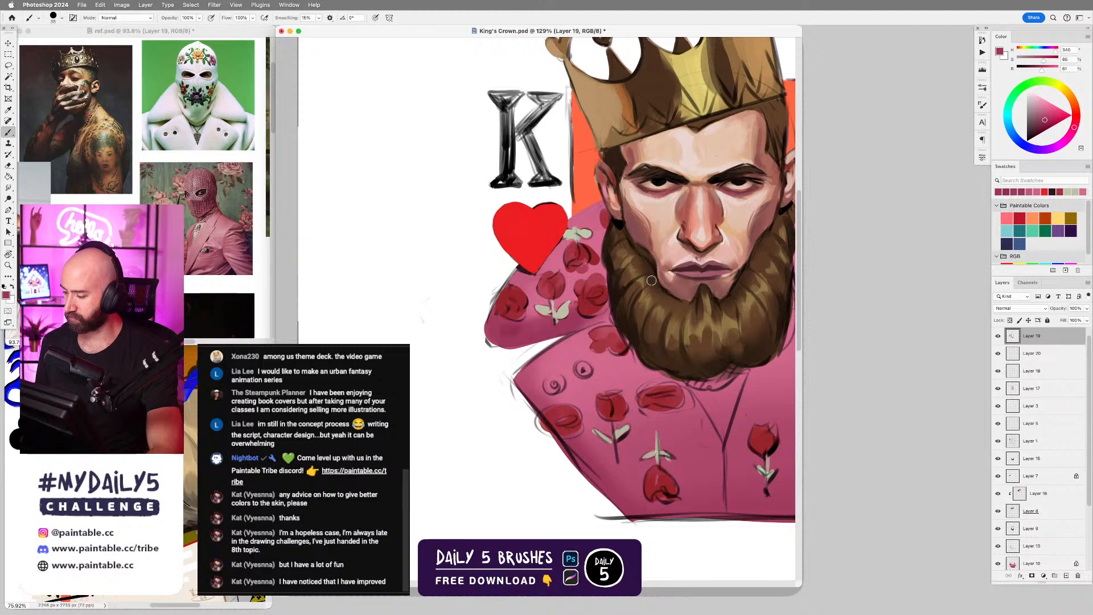
scroll(590, 261, "up", 5)
left_click(585, 268, "alt")
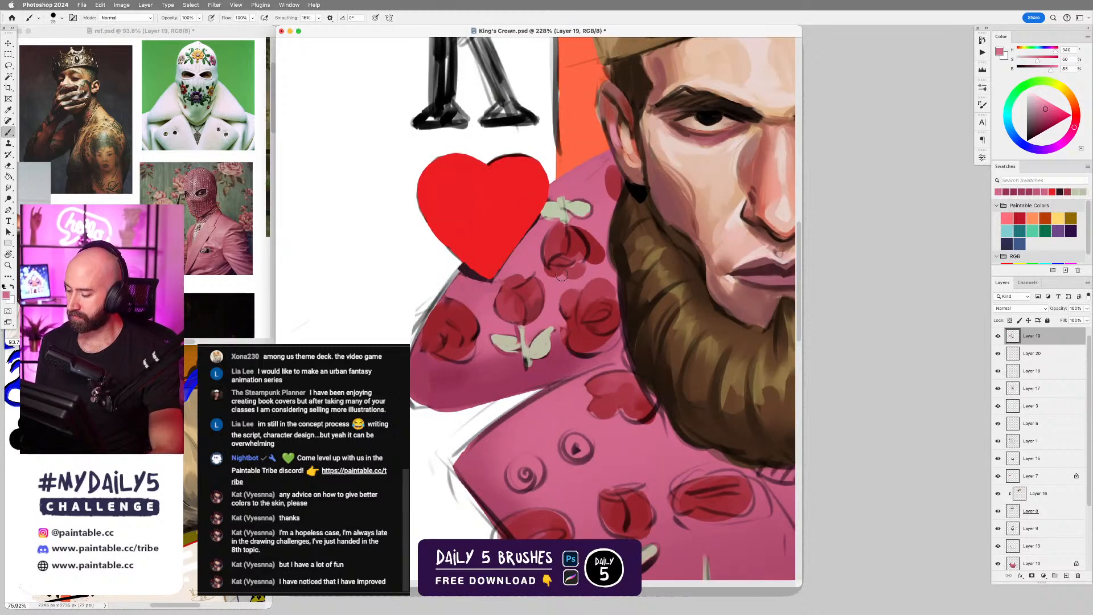
mouse_move(548, 272)
left_mouse_down()
mouse_move(584, 268)
mouse_move(555, 277)
left_mouse_up()
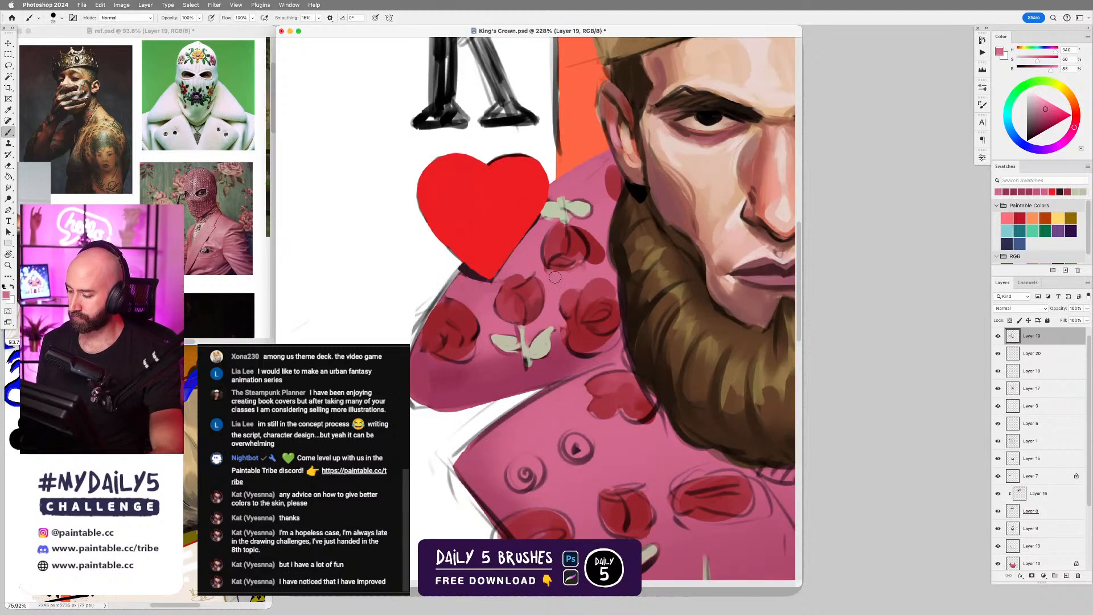
mouse_move(599, 228)
left_mouse_down()
mouse_move(595, 259)
mouse_move(592, 247)
left_mouse_up()
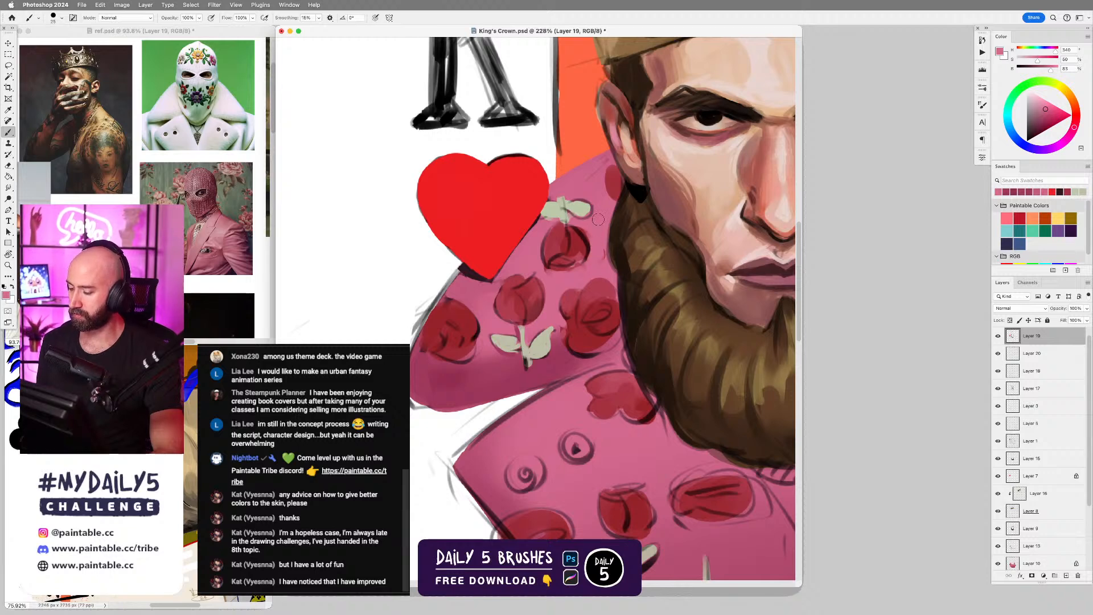
Reshape the leaves and stem above the upper collar's top rose in sampled pale green with a smaller brush.
left_click(566, 199, "alt")
key("bracketleft")
key("bracketleft")
key("bracketleft")
mouse_move(563, 198)
left_mouse_down()
mouse_move(585, 213)
mouse_move(573, 216)
mouse_move(595, 204)
mouse_move(566, 216)
mouse_move(602, 206)
mouse_move(539, 221)
mouse_move(575, 220)
mouse_move(549, 242)
left_mouse_up()
left_click(570, 206, "alt")
key("super+z")
left_click(588, 217, "alt")
Refine the petals of the upper collar's top rose with sampled reds.
left_click(550, 243, "alt")
key("]")
mouse_move(552, 254)
left_mouse_down()
mouse_move(578, 265)
mouse_move(558, 265)
mouse_move(521, 281)
left_mouse_up()
left_click(569, 247, "alt")
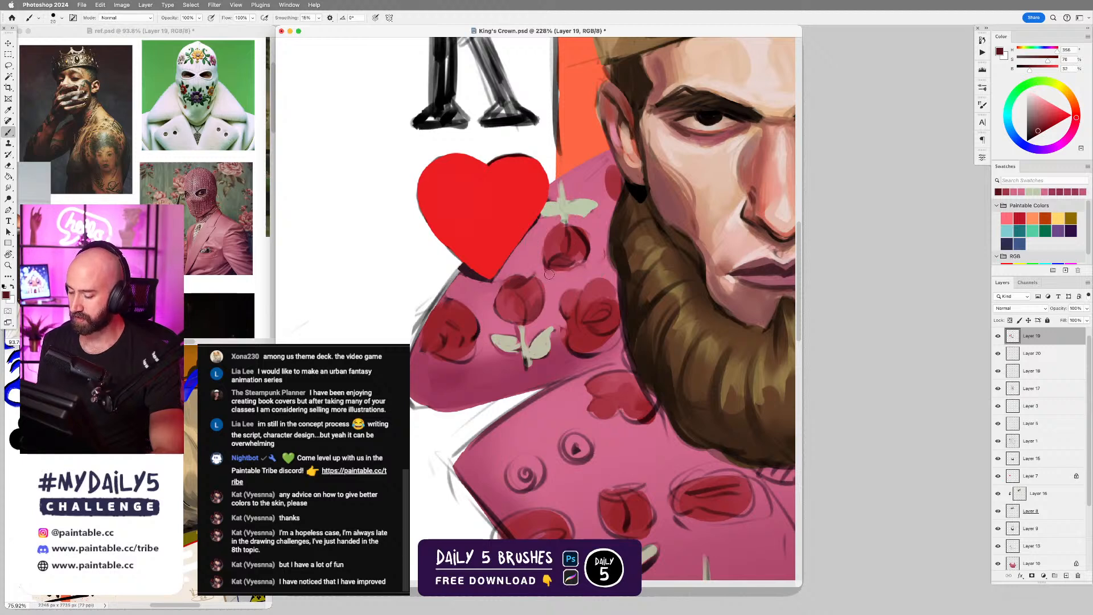
Shade the petals and base of the upper collar's rose nearest the beard with sampled dark and medium reds.
mouse_move(587, 321)
left_mouse_down()
mouse_move(607, 303)
mouse_move(603, 288)
mouse_move(604, 299)
left_mouse_up()
left_click(597, 286, "alt")
key("super+z")
key("bracketleft")
key("bracketleft")
left_click(595, 297, "alt")
key("bracketright")
key("bracketright")
left_click(590, 300, "alt")
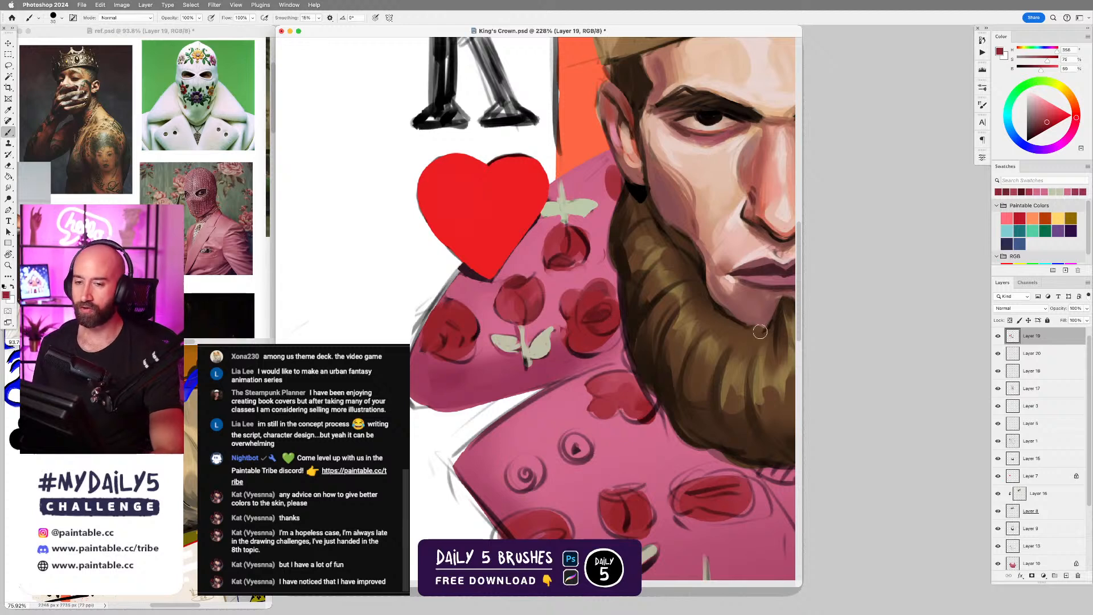
left_click(600, 319, "alt")
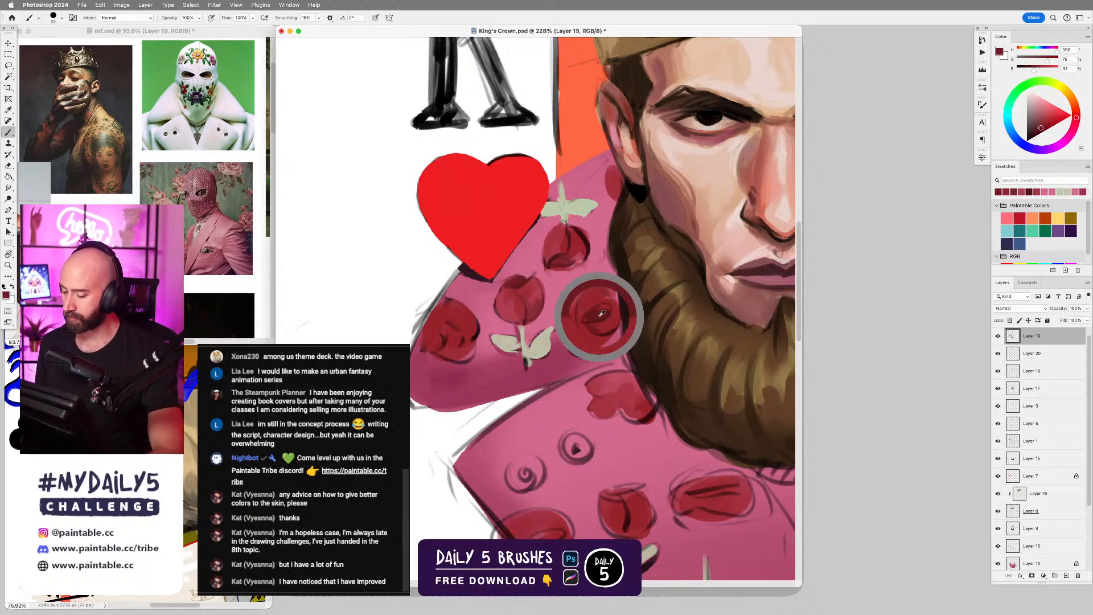
key("bracketleft")
mouse_move(575, 347)
left_mouse_down()
mouse_move(604, 348)
mouse_move(615, 333)
mouse_move(589, 350)
left_mouse_up()
Paint the lower lapel's upper edge in sampled pink, covering the sketch line below the upper collar.
mouse_move(679, 337)
left_mouse_down()
mouse_move(688, 295)
mouse_move(644, 224)
left_mouse_up()
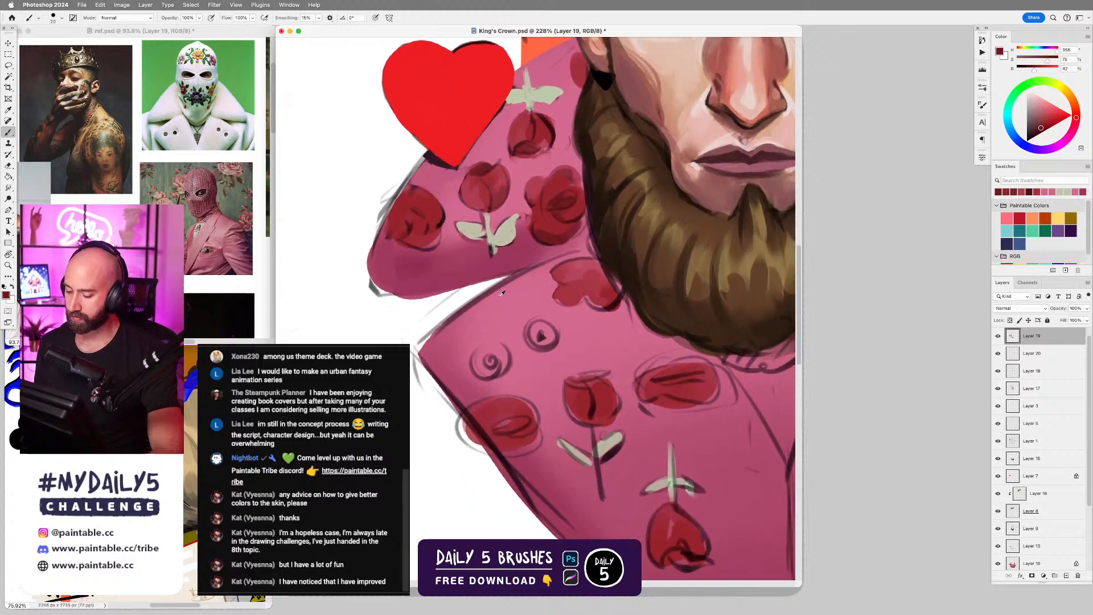
left_click(492, 299, "alt")
left_click_drag(432, 342, 541, 267)
left_click_drag(451, 318, 544, 266)
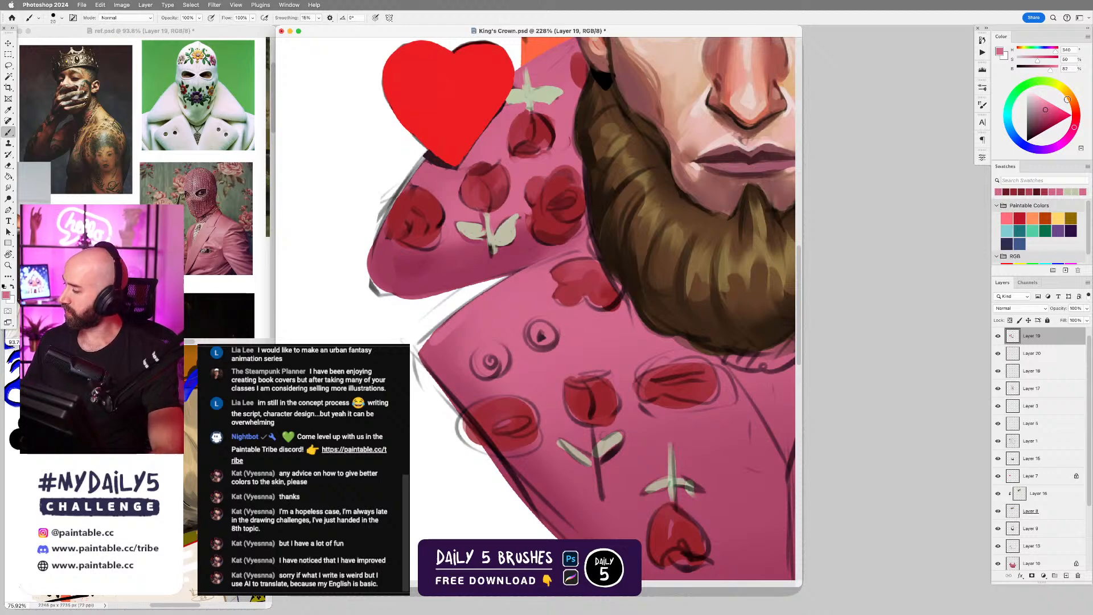
Fill the two sketched circular buttons on the lower lapel with sampled dark brown, using a larger brush.
left_click_drag(692, 252, 675, 286)
left_click_drag(681, 205, 596, 279)
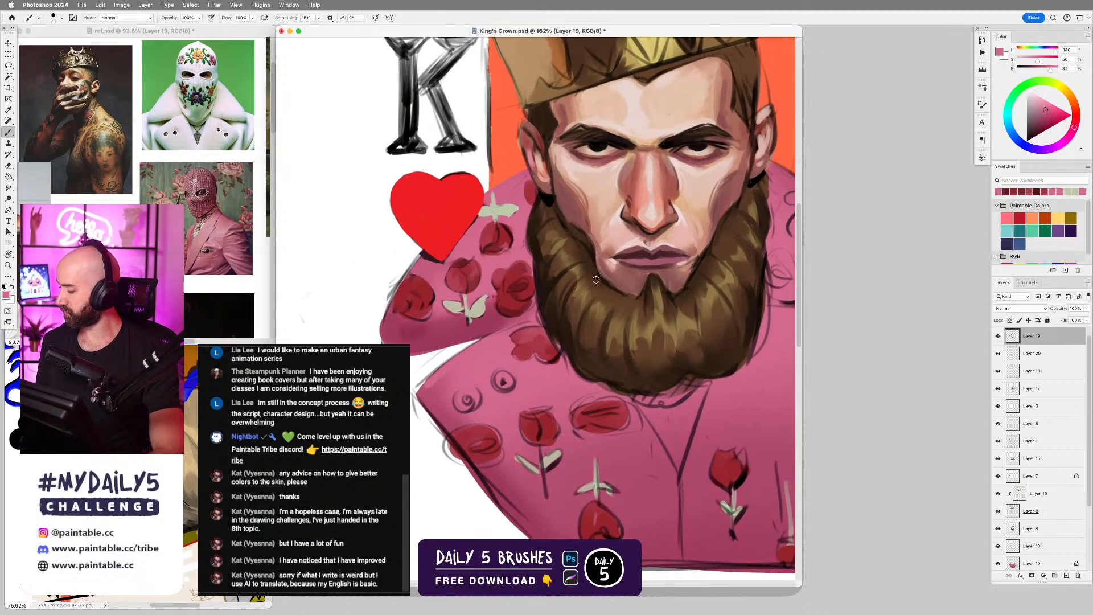
left_click(581, 71, "alt")
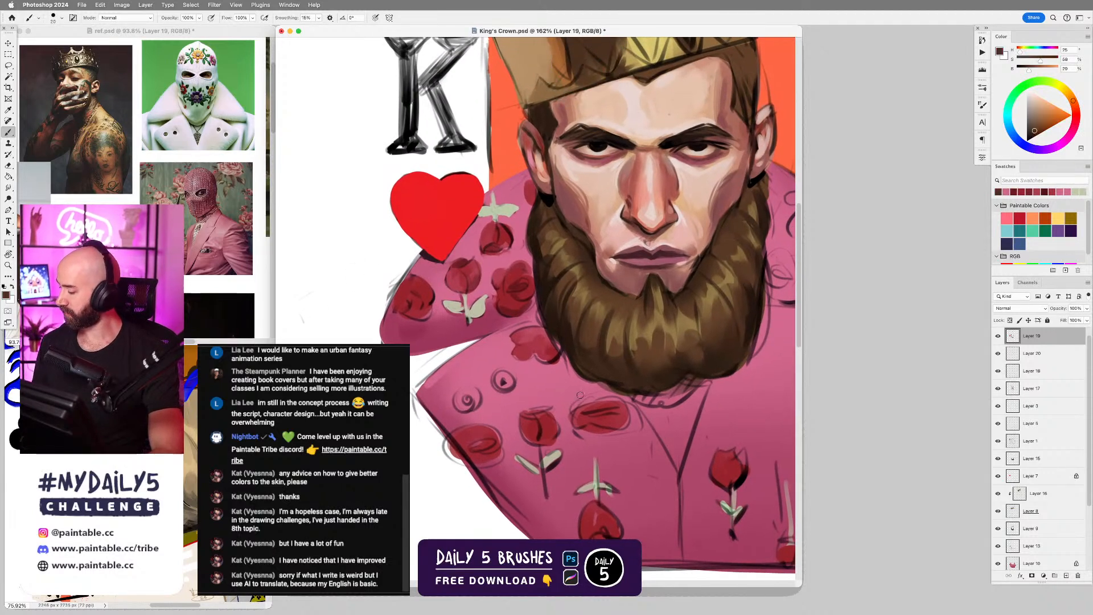
mouse_move(613, 369)
left_mouse_down()
mouse_move(623, 286)
mouse_move(635, 281)
left_mouse_up()
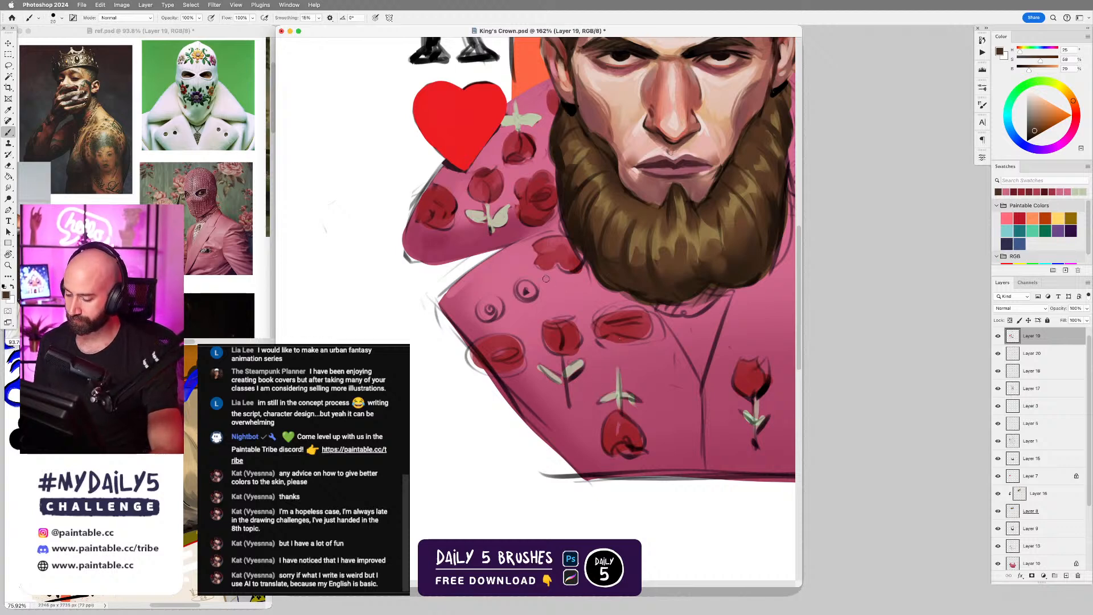
key("bracketright")
key("bracketright")
left_click_drag(493, 308, 527, 289)
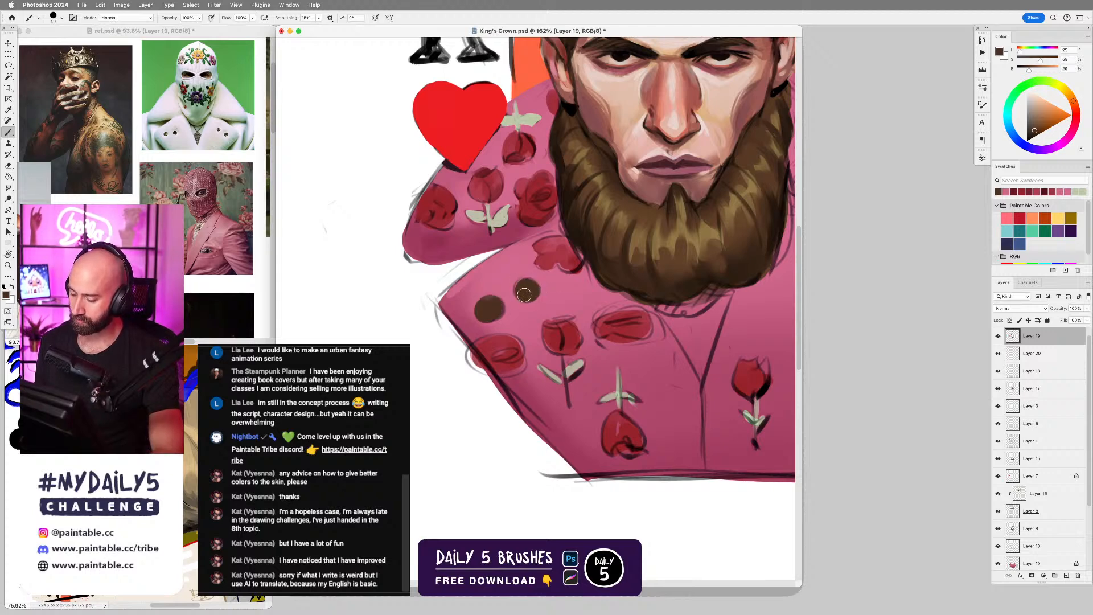
Paint lighter brown tones sampled from the beard onto the two lapel buttons with a smaller brush.
left_click(642, 235, "alt")
key("bracketleft")
key("bracketleft")
key("bracketleft")
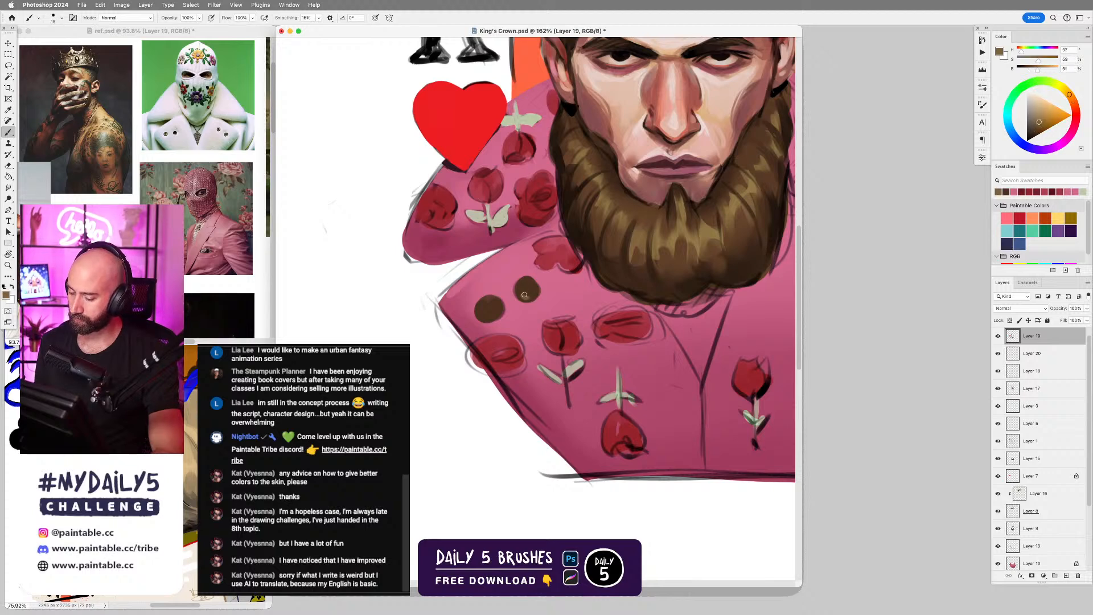
mouse_move(482, 313)
left_mouse_down()
mouse_move(526, 287)
mouse_move(486, 311)
mouse_move(555, 287)
mouse_move(488, 308)
left_mouse_up()
Open up the centres of the two lapel buttons with sampled pink and shade their rims in near-black brown.
left_click(574, 206, "alt")
left_click(549, 305, "alt")
left_click(524, 301, "alt")
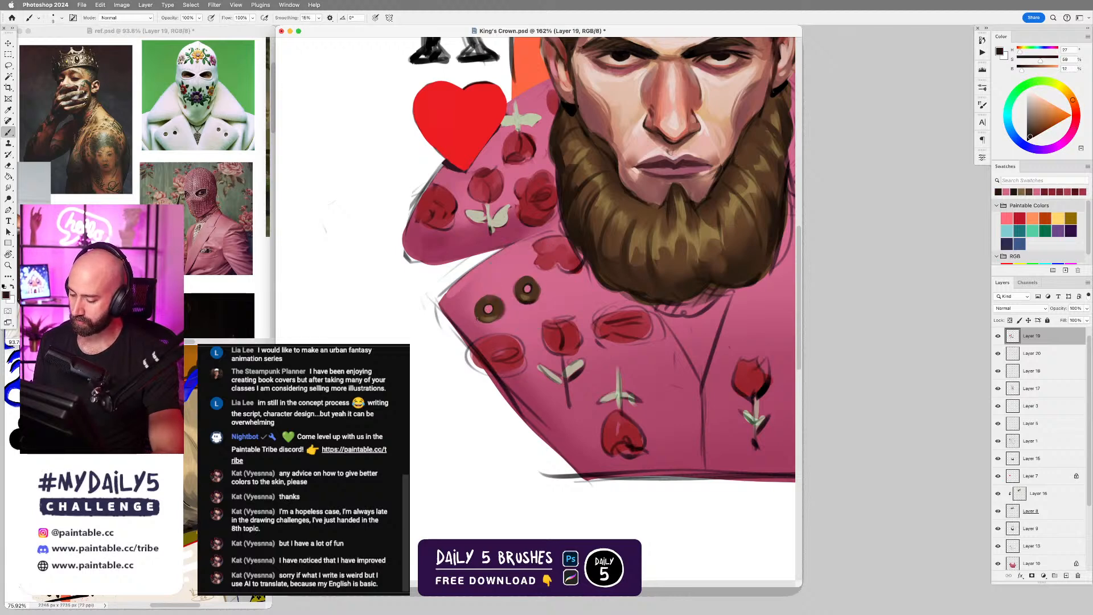
key("h")
left_click(538, 288)
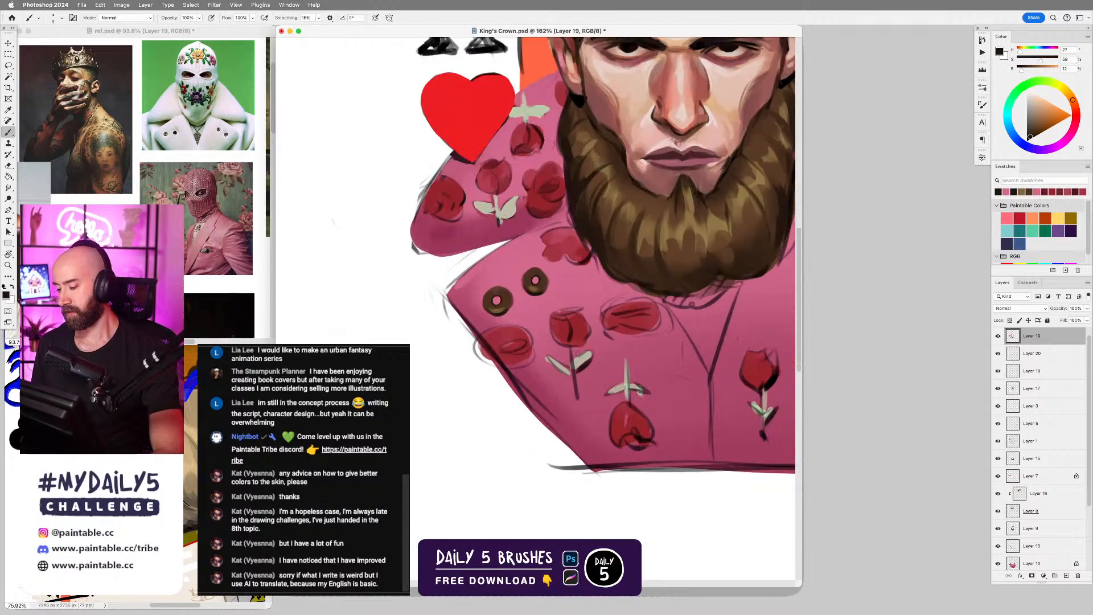
Highlight the two lapel buttons with golden brown and pale yellow, and darken around their centre holes with sampled near-black brown.
left_click(688, 220, "alt")
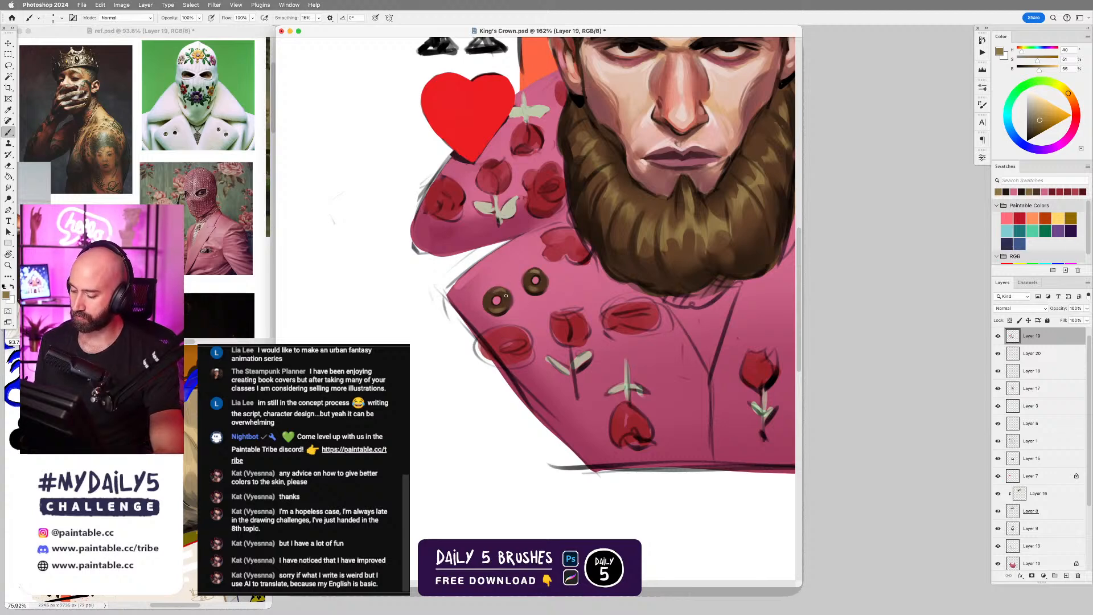
left_click(1045, 103)
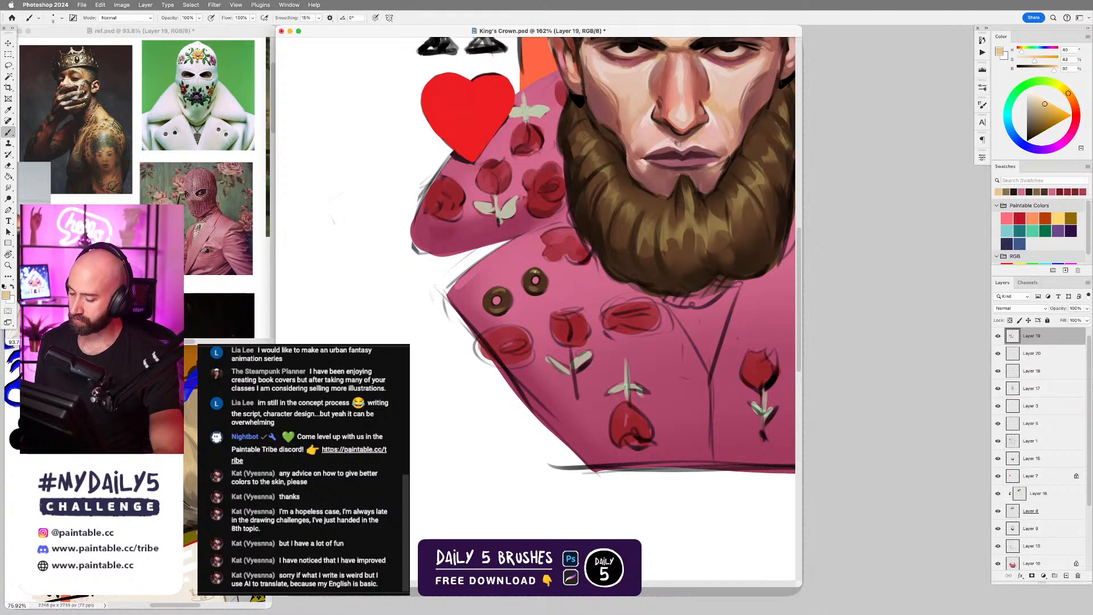
left_click(502, 298, "alt")
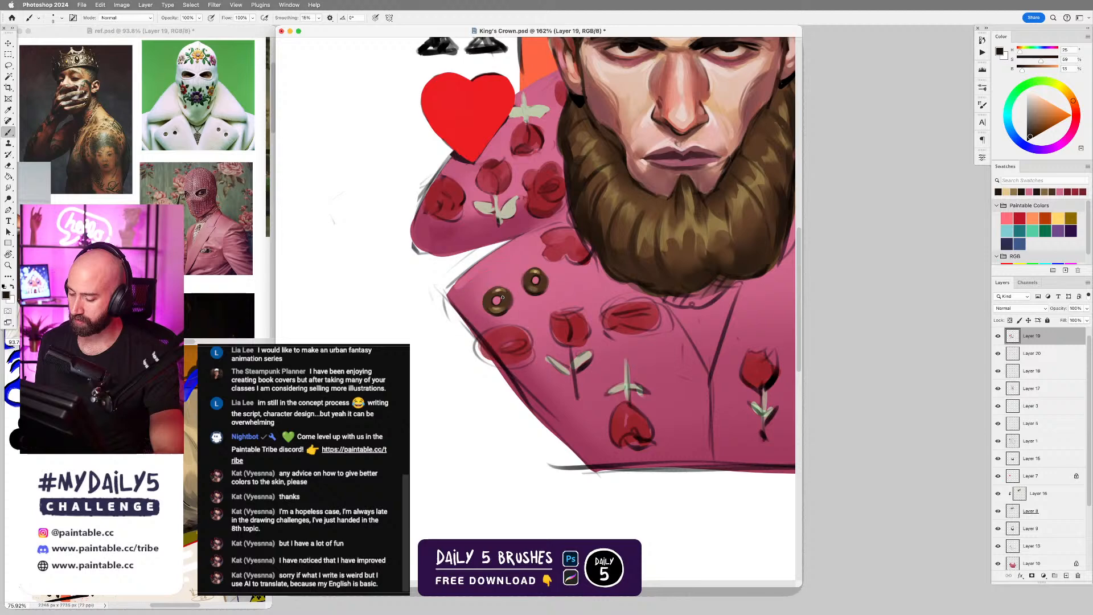
left_click_drag(493, 295, 504, 301)
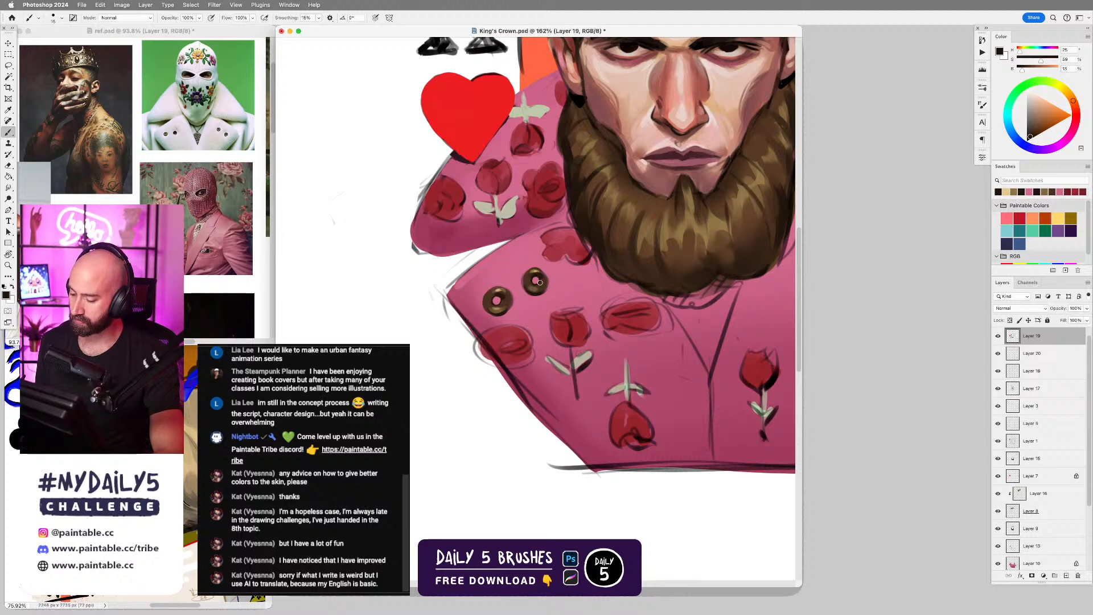
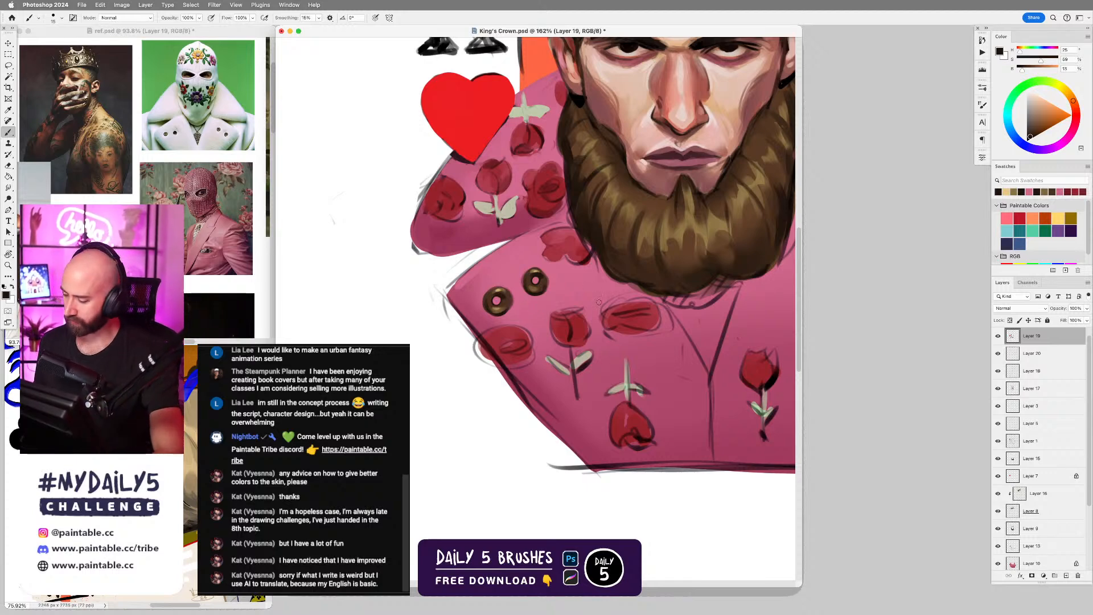
scroll(622, 305, "down", 5)
left_click_drag(679, 247, 662, 263)
left_click_drag(700, 316, 676, 300)
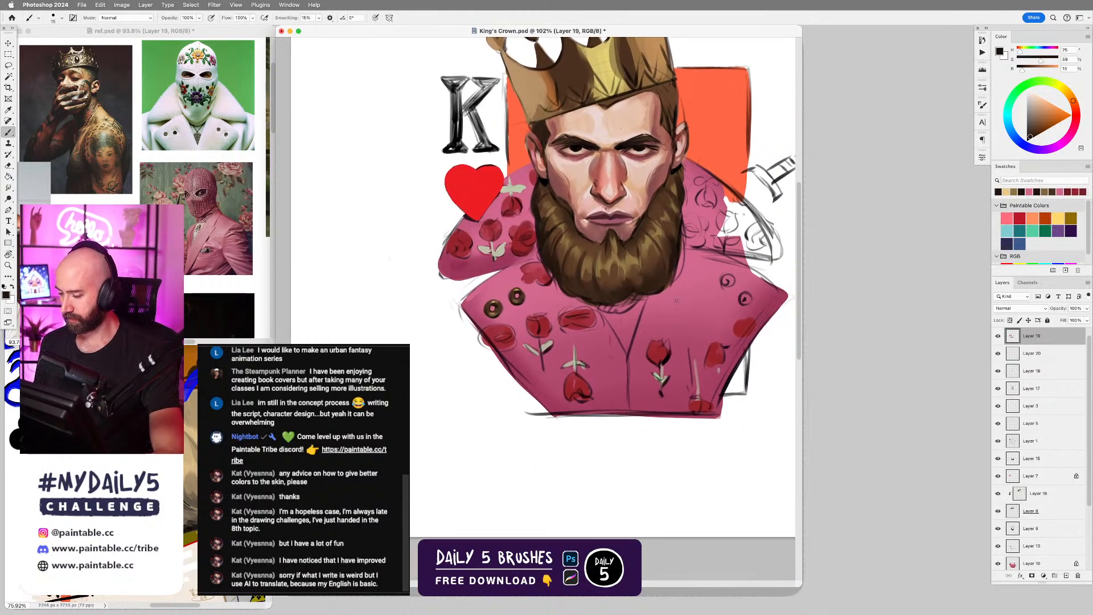
scroll(610, 319, "up", 5)
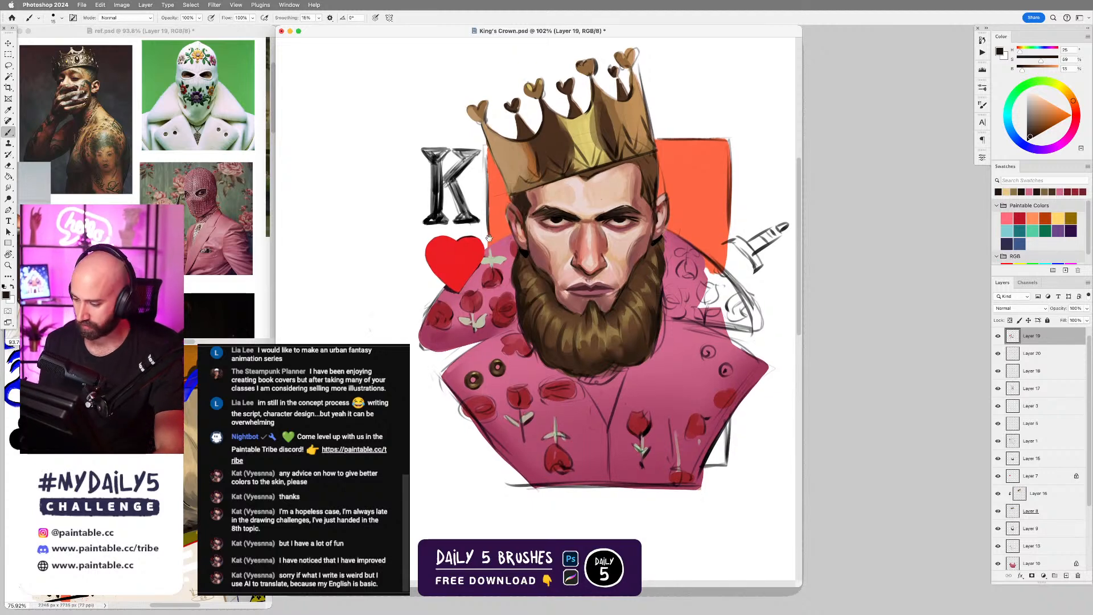
left_click_drag(488, 238, 511, 195)
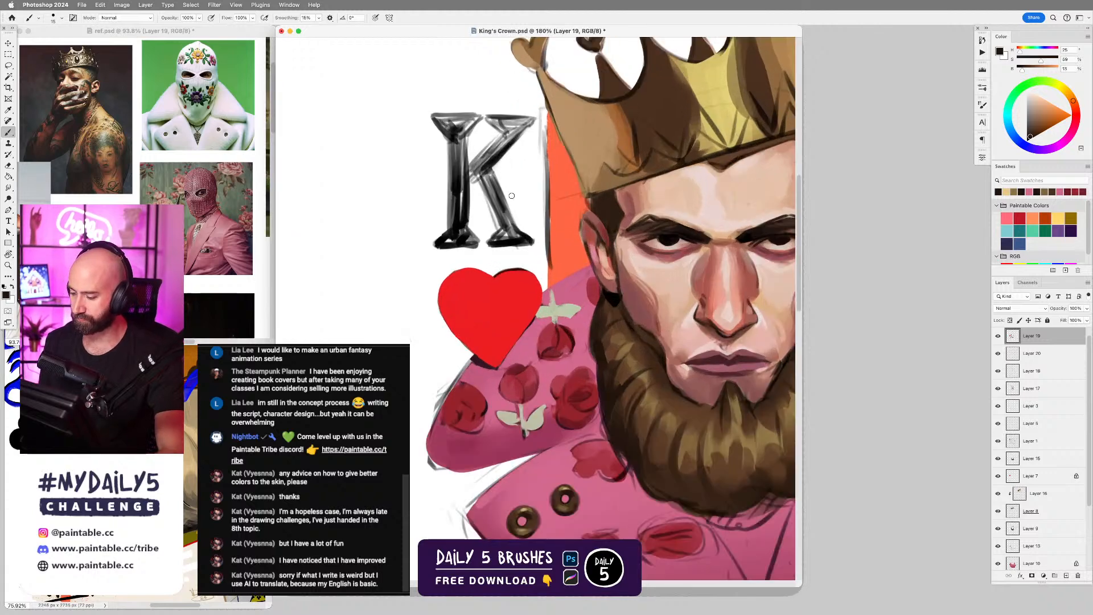
key("l")
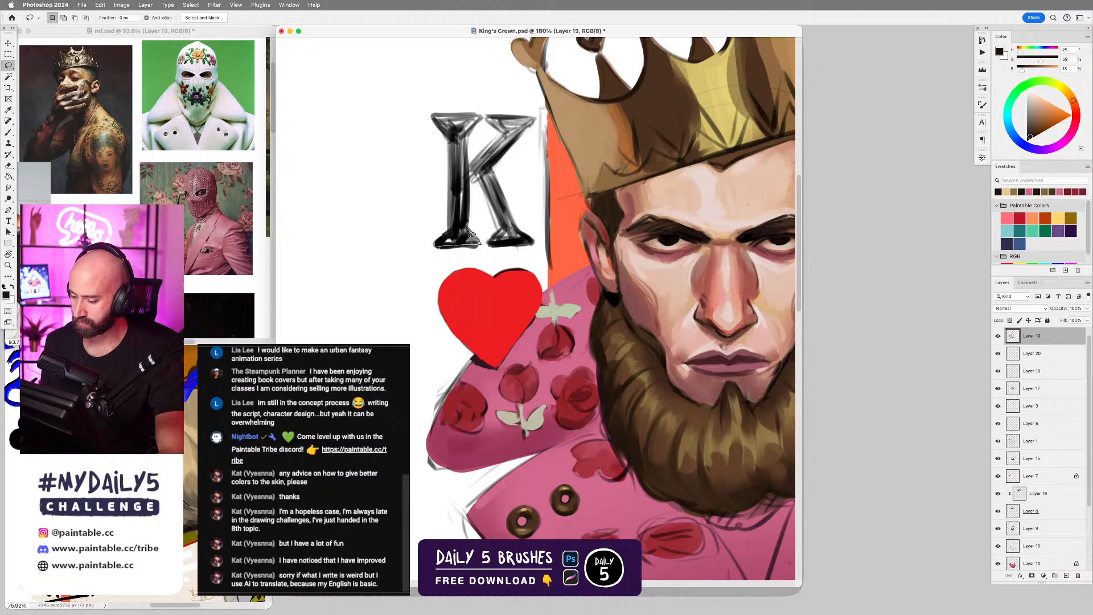
mouse_move(472, 234)
left_mouse_down()
mouse_move(468, 176)
mouse_move(440, 244)
left_mouse_up()
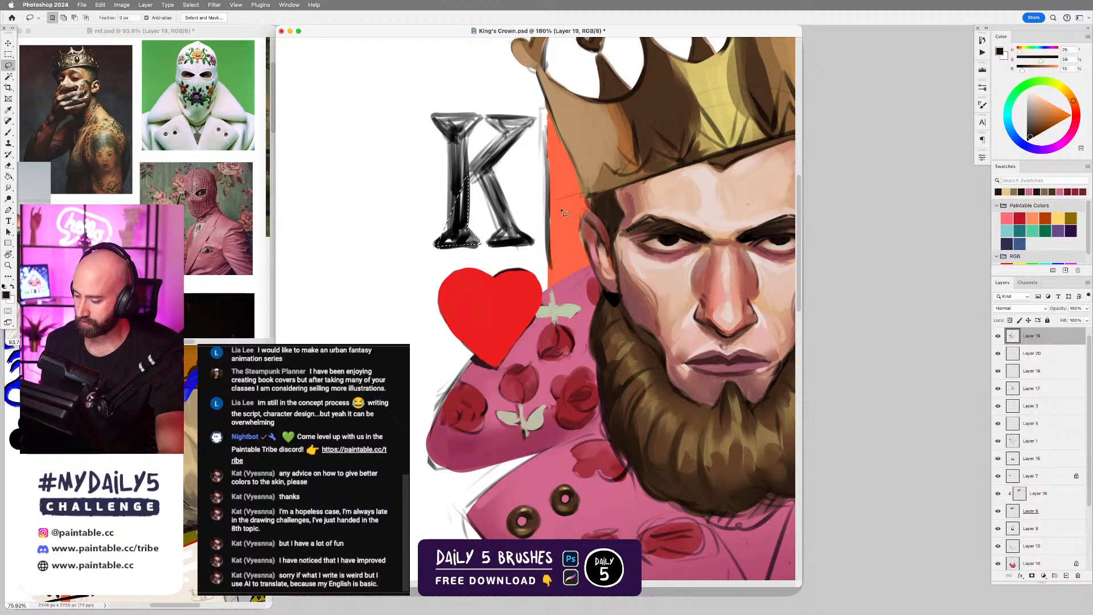
key("ctrl+d")
Choose the Fat Felt brush from the Graffiti Brushes, enlarge it and sample near-black from the K's stem.
key("b")
right_click(484, 219)
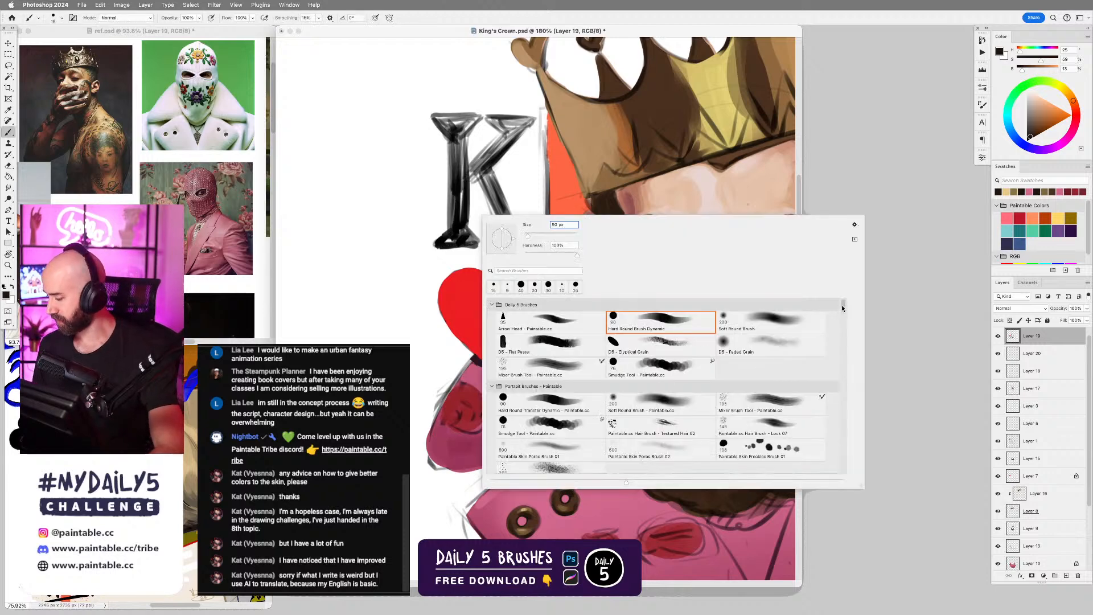
left_click_drag(842, 308, 834, 459)
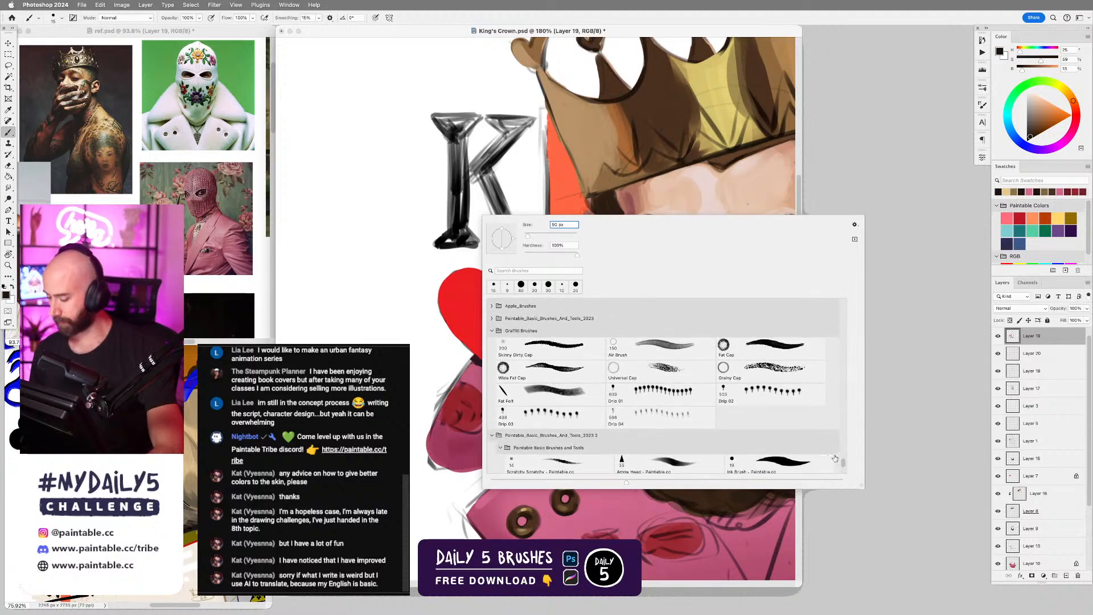
double_click(552, 392)
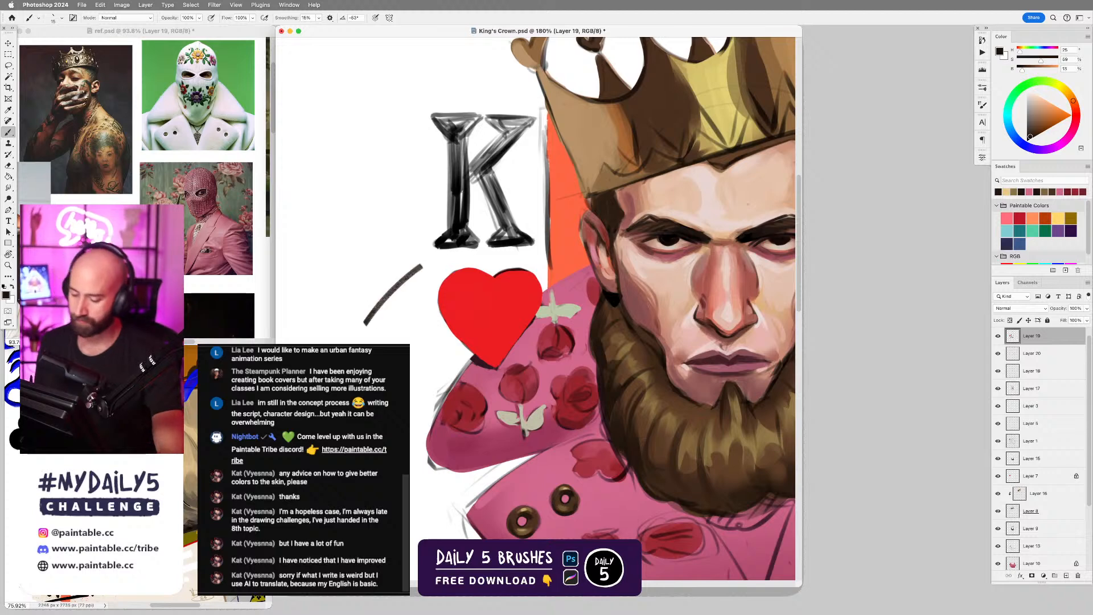
key("bracketright")
key("bracketright")
key("bracketright")
left_click(463, 177, "alt")
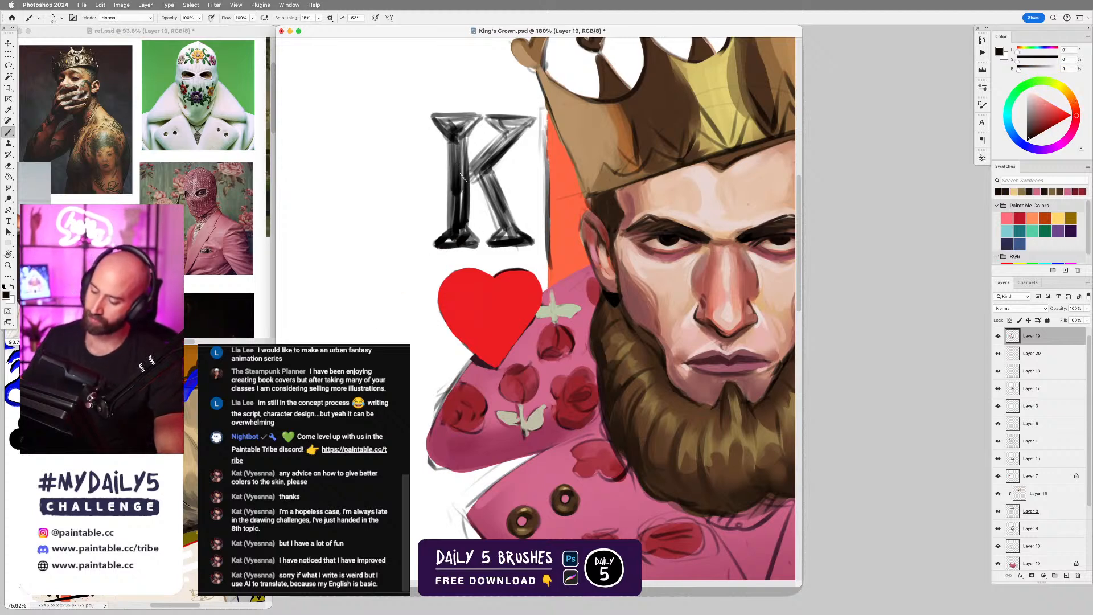
Fill the K's left stem and its foot with solid black, varying the brush size for the foot's edges.
mouse_move(461, 137)
left_mouse_down()
mouse_move(455, 235)
mouse_move(451, 147)
mouse_move(457, 230)
mouse_move(466, 196)
mouse_move(460, 233)
mouse_move(439, 245)
left_mouse_up()
key("bracketleft")
key("bracketleft")
left_click_drag(460, 229, 477, 243)
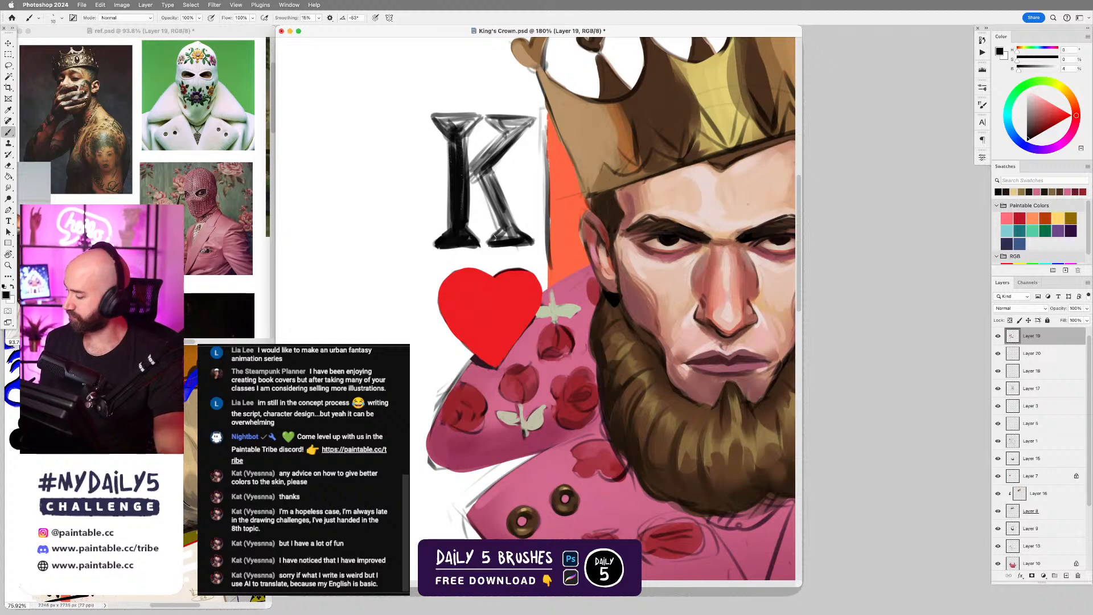
left_click(455, 254, "alt")
key("bracketright")
key("bracketright")
left_click_drag(434, 247, 481, 247)
mouse_move(438, 249)
left_mouse_down()
mouse_move(479, 249)
mouse_move(434, 249)
mouse_move(441, 236)
mouse_move(479, 241)
left_mouse_up()
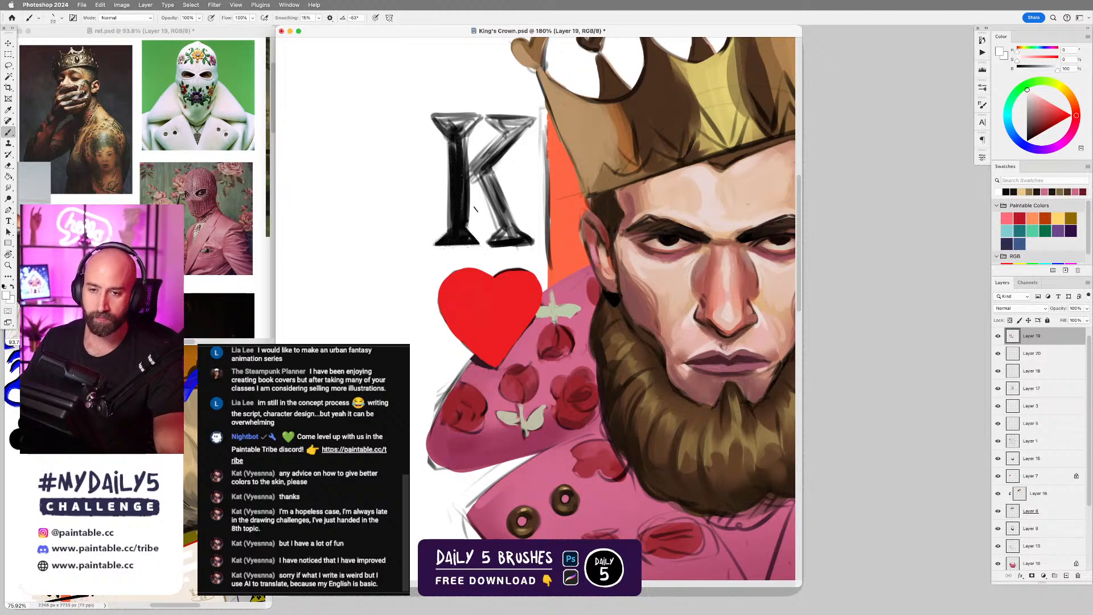
Clean the outer edge of the K's left stem with white and fill its top serif with black.
left_click_drag(575, 193, 664, 193)
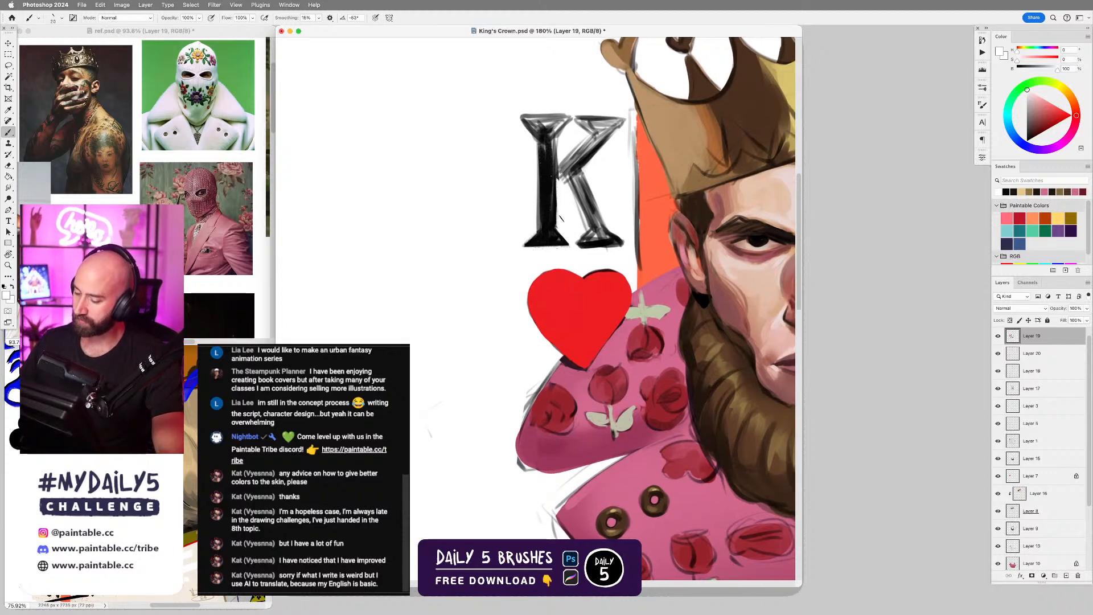
left_click_drag(537, 142, 536, 222)
key("super+z")
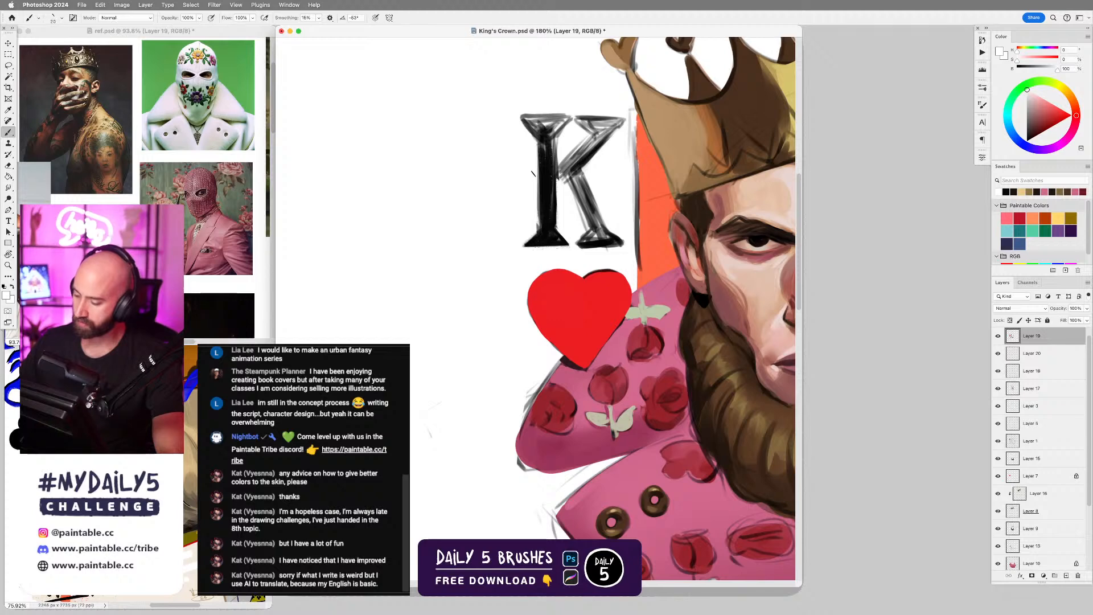
left_click_drag(537, 179, 537, 231)
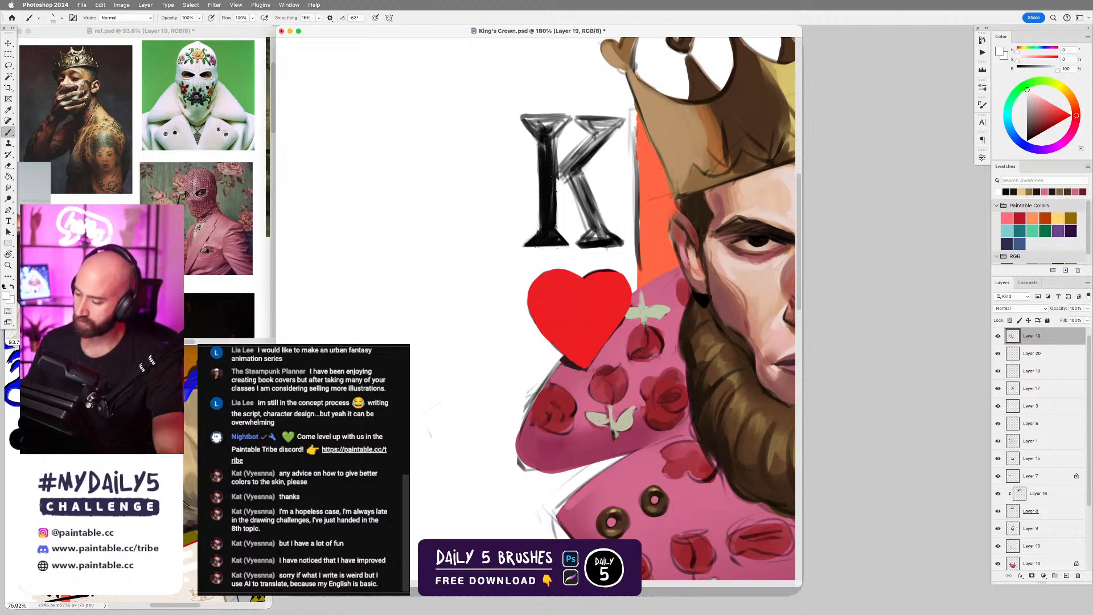
left_click_drag(521, 118, 538, 140)
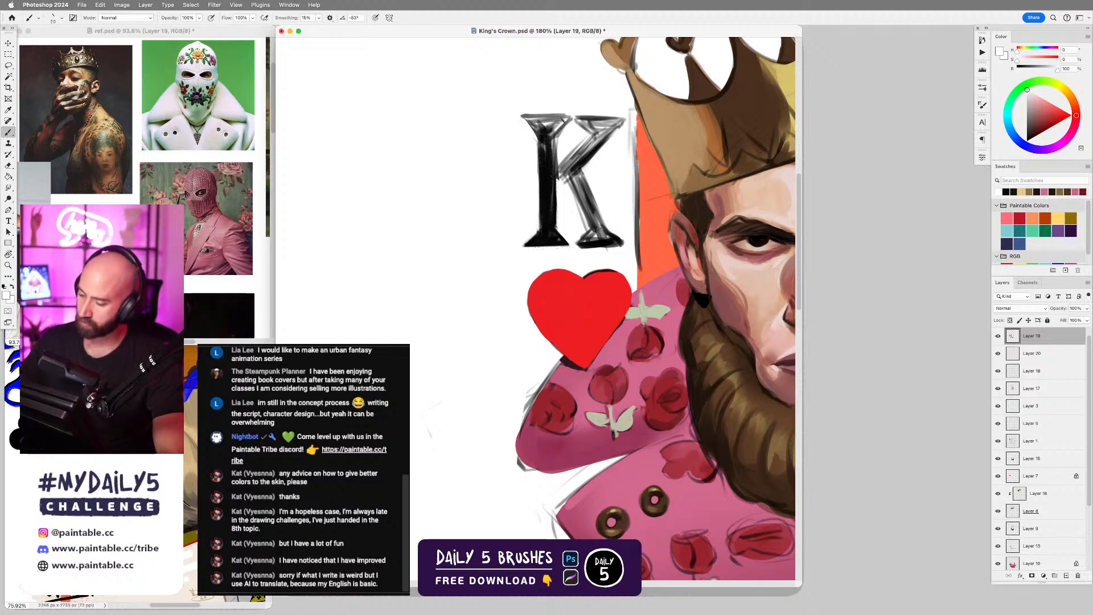
key("x")
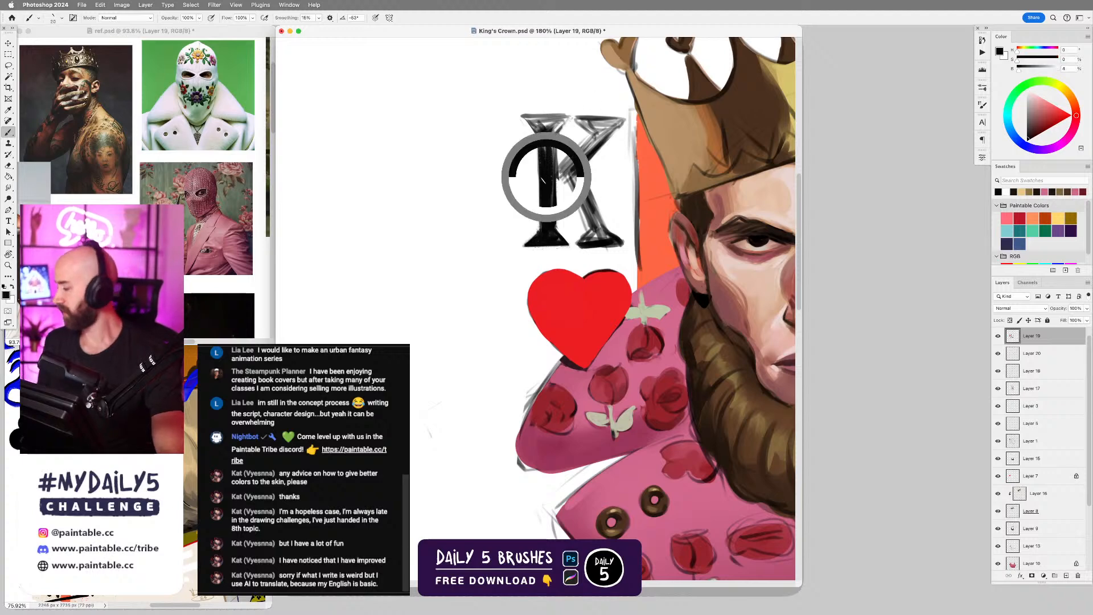
mouse_move(527, 117)
left_mouse_down()
mouse_move(567, 118)
mouse_move(556, 133)
mouse_move(534, 122)
mouse_move(569, 120)
mouse_move(560, 131)
left_mouse_up()
Fill the K's diagonal arm and leg with solid black, trimming their edges with white and finishing the foot with a smaller brush.
key("x")
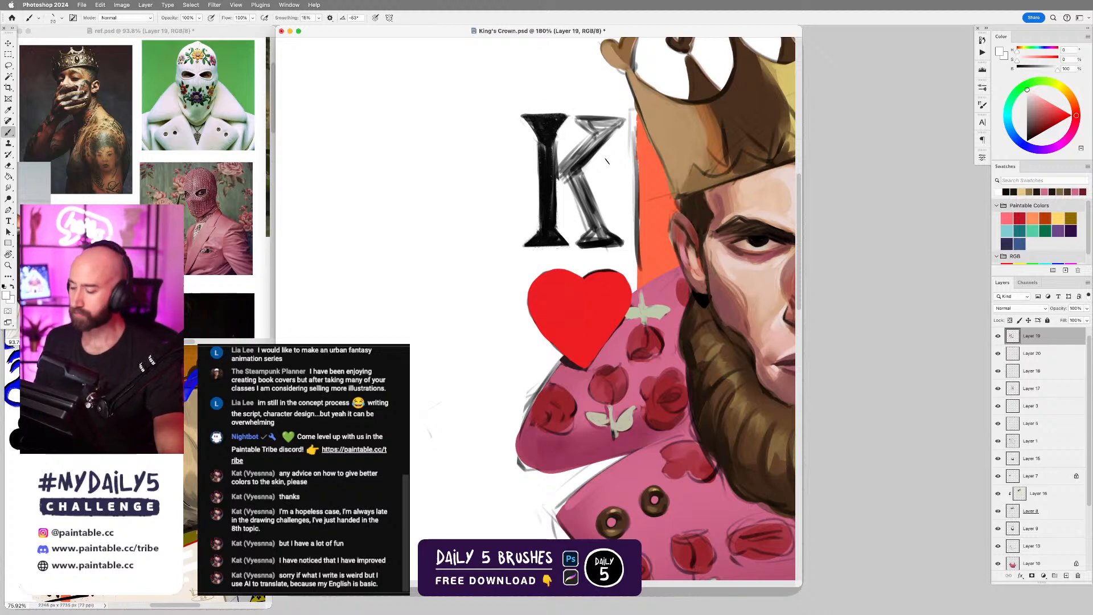
mouse_move(620, 150)
left_mouse_down()
mouse_move(610, 221)
mouse_move(585, 200)
mouse_move(557, 231)
mouse_move(592, 203)
mouse_move(578, 196)
mouse_move(595, 199)
mouse_move(571, 198)
mouse_move(612, 186)
mouse_move(583, 203)
mouse_move(578, 229)
left_mouse_up()
key("x")
key("x")
key("x")
key("x")
mouse_move(609, 194)
left_mouse_down()
mouse_move(571, 238)
mouse_move(592, 214)
mouse_move(571, 280)
left_mouse_up()
key("x")
mouse_move(557, 241)
left_mouse_down()
mouse_move(571, 276)
mouse_move(576, 265)
mouse_move(581, 300)
mouse_move(587, 288)
mouse_move(589, 309)
mouse_move(571, 310)
mouse_move(590, 306)
left_mouse_up()
key("bracketleft")
key("bracketleft")
mouse_move(586, 292)
left_mouse_down()
mouse_move(599, 310)
mouse_move(587, 307)
left_mouse_up()
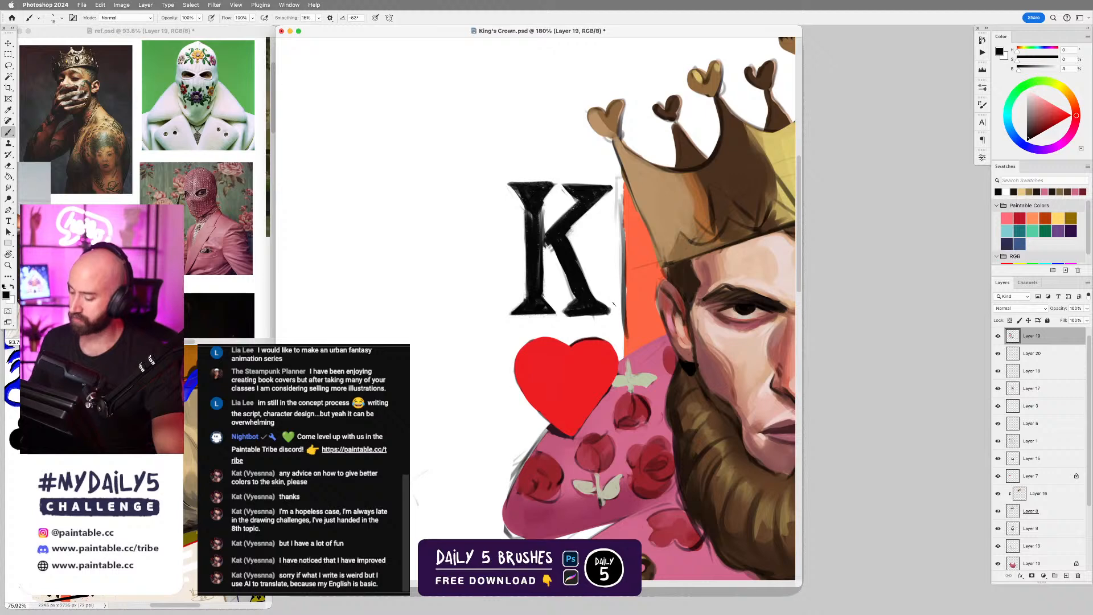
Trim the foot of the K's diagonal leg with white and refine the inner edge of the stem in black.
key("x")
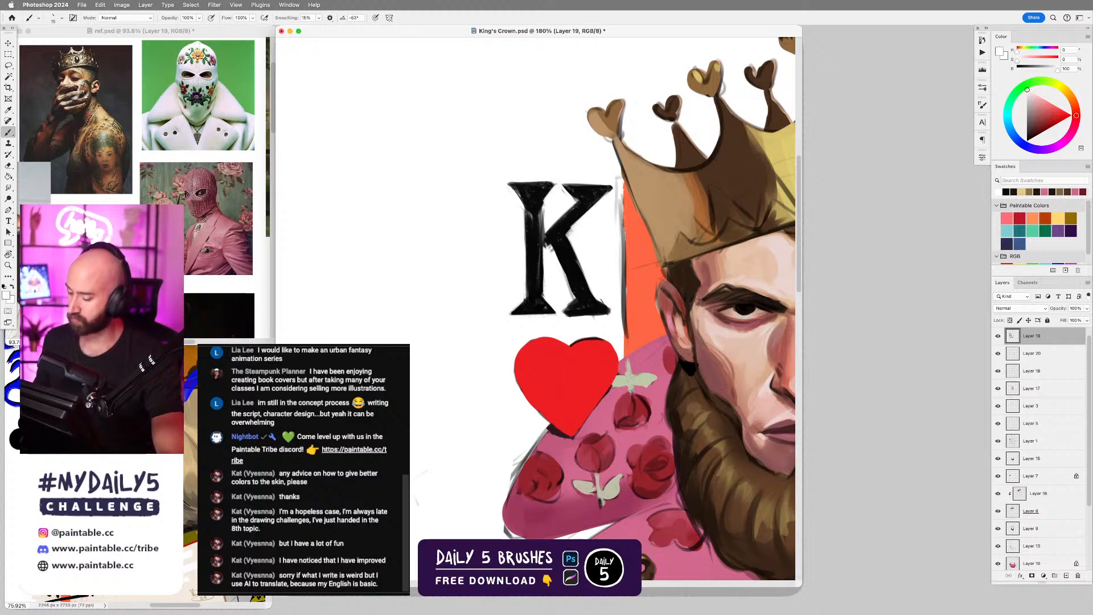
mouse_move(564, 305)
left_mouse_down()
mouse_move(574, 297)
mouse_move(608, 314)
mouse_move(593, 316)
left_mouse_up()
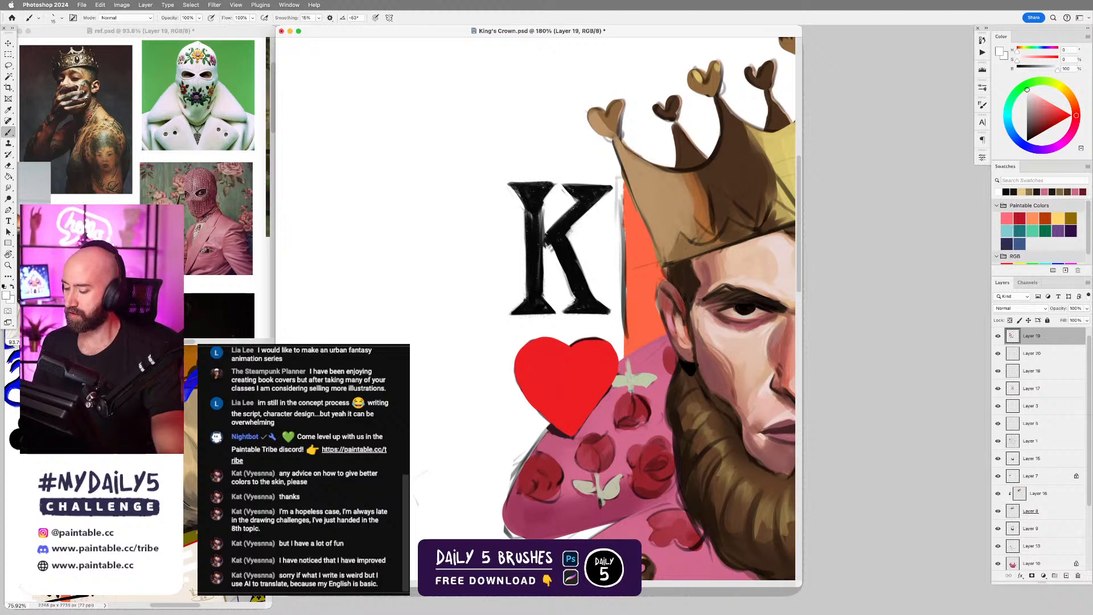
key("x")
left_click_drag(542, 233, 544, 299)
key("super+z")
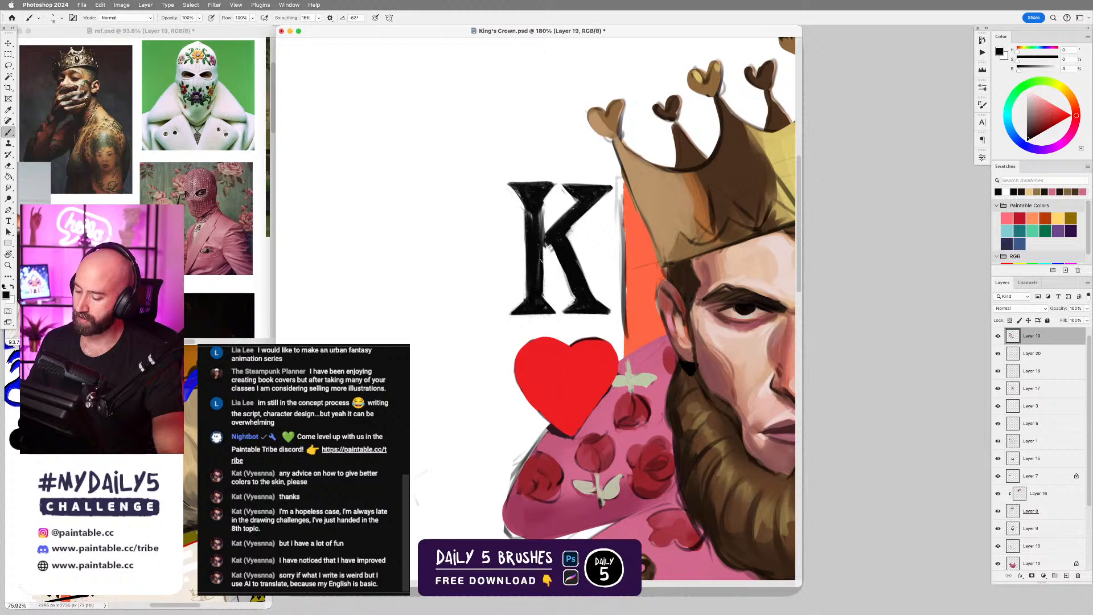
left_click_drag(542, 247, 544, 303)
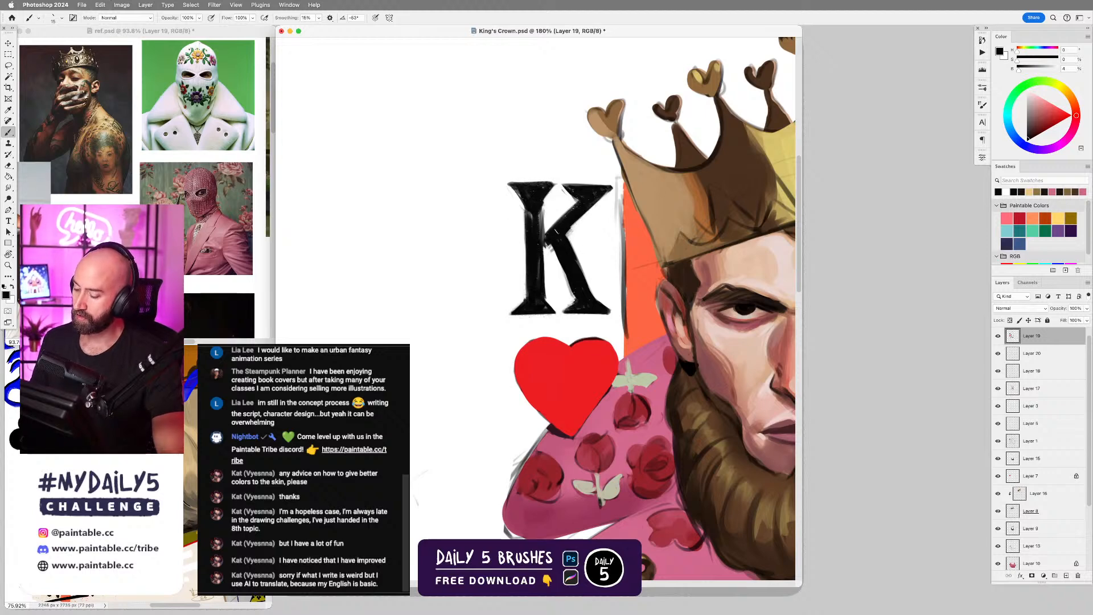
left_click_drag(552, 248, 568, 282)
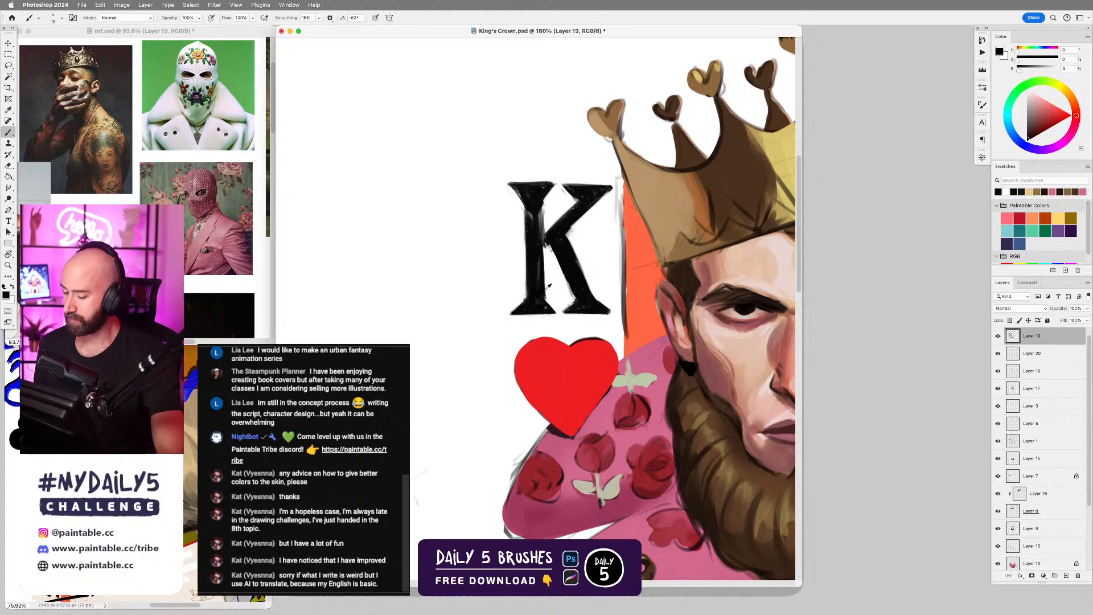
Clean the gap between the K's stem and lower leg with white, and touch up the arm junction and upper stem in black.
key("x")
left_click_drag(563, 271, 571, 296)
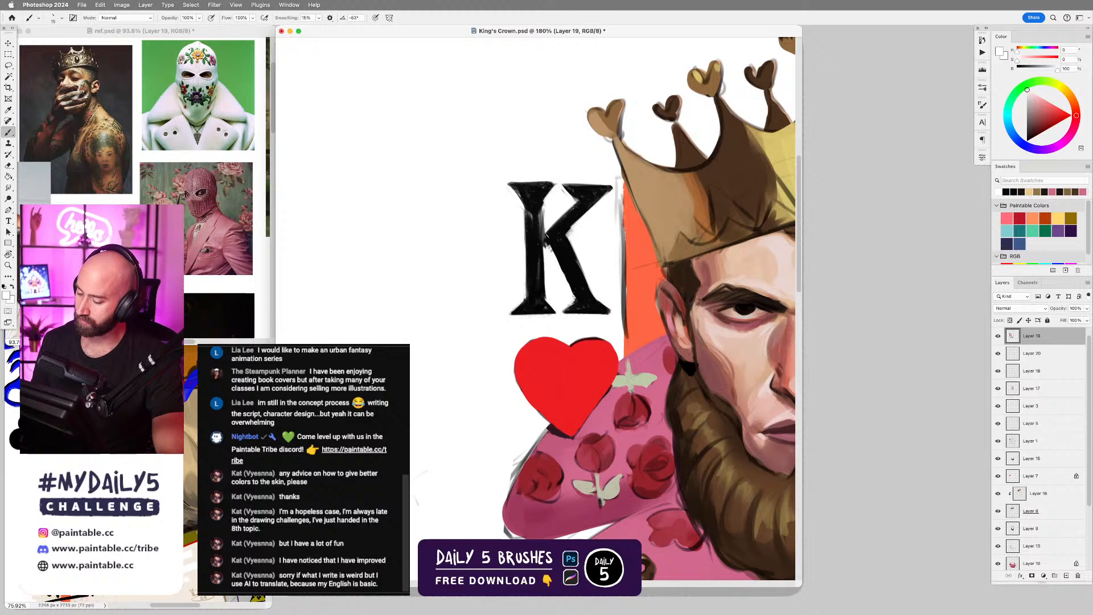
key("x")
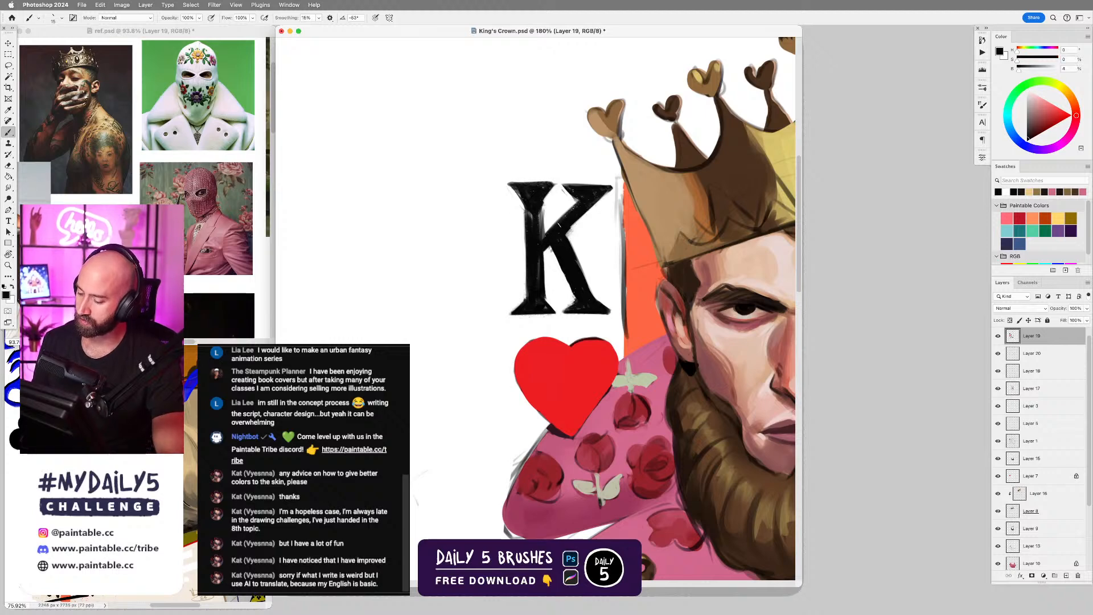
mouse_move(560, 225)
left_mouse_down()
mouse_move(543, 236)
mouse_move(566, 237)
left_mouse_up()
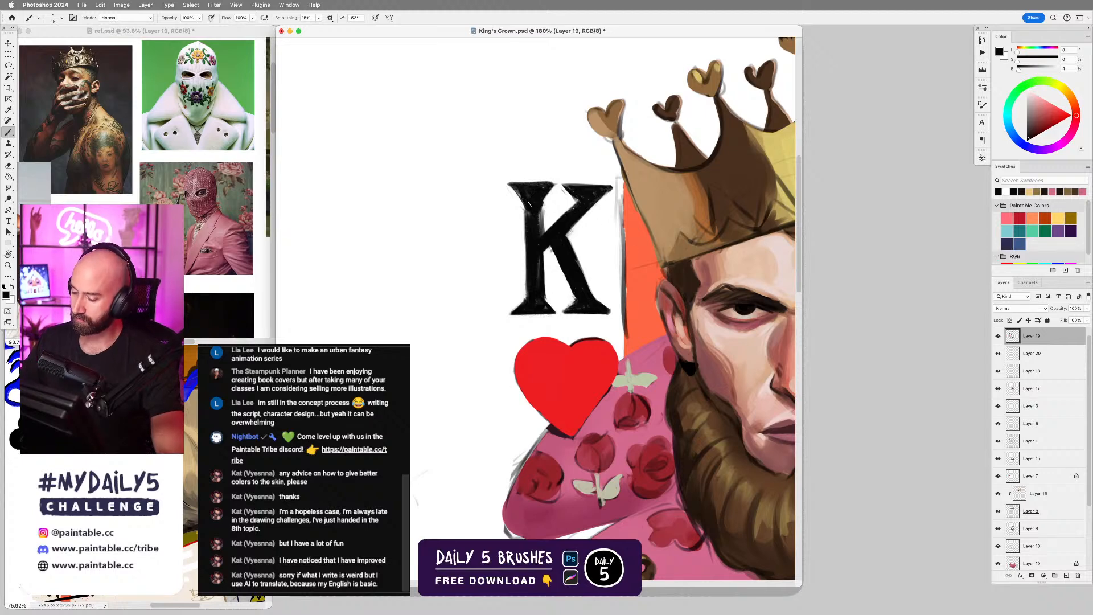
left_click_drag(538, 208, 539, 231)
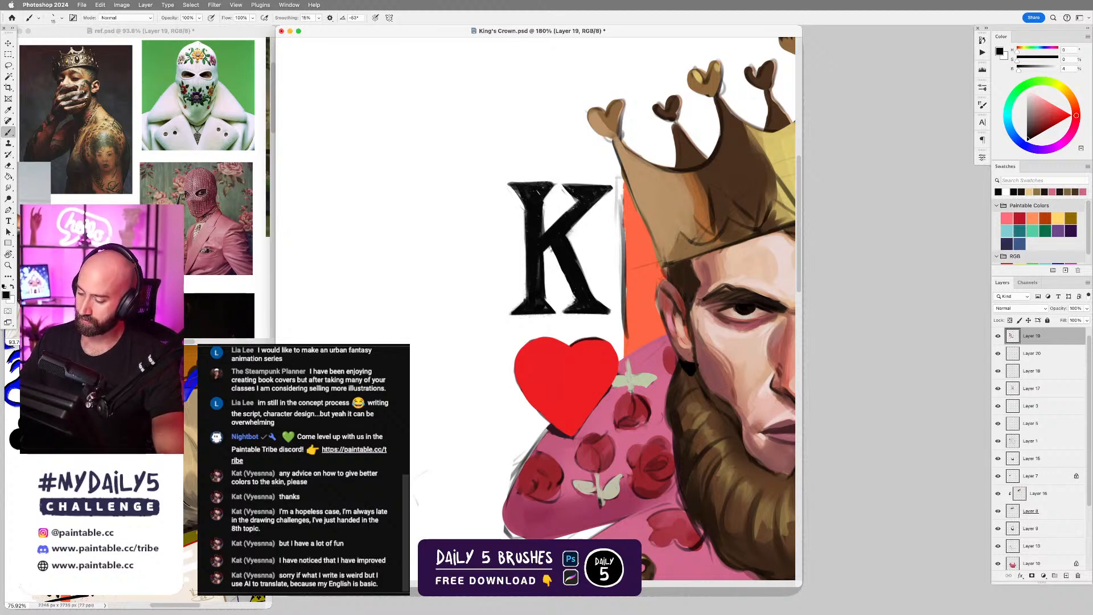
Lasso the gap between the K's stem and upper arm, clean it with a larger white brush, and deselect it.
key("x")
key("l")
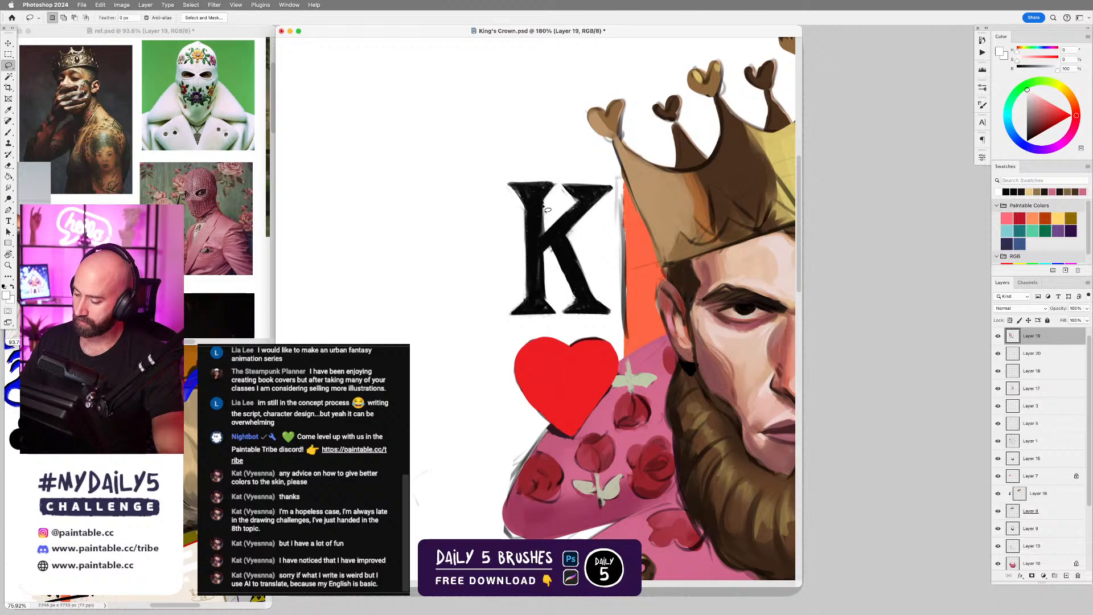
mouse_move(547, 209)
left_mouse_down()
mouse_move(542, 245)
mouse_move(557, 206)
mouse_move(547, 197)
left_mouse_up()
key("b")
key("bracketright")
key("bracketright")
key("bracketright")
key("bracketright")
key("super+d")
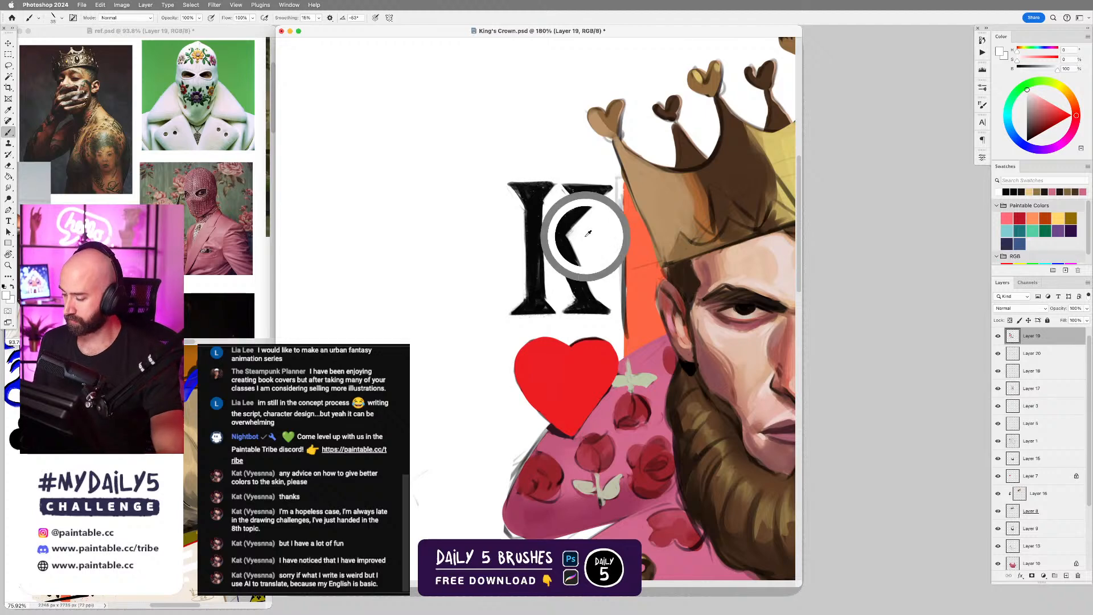
key("bracketleft")
key("bracketleft")
key("bracketleft")
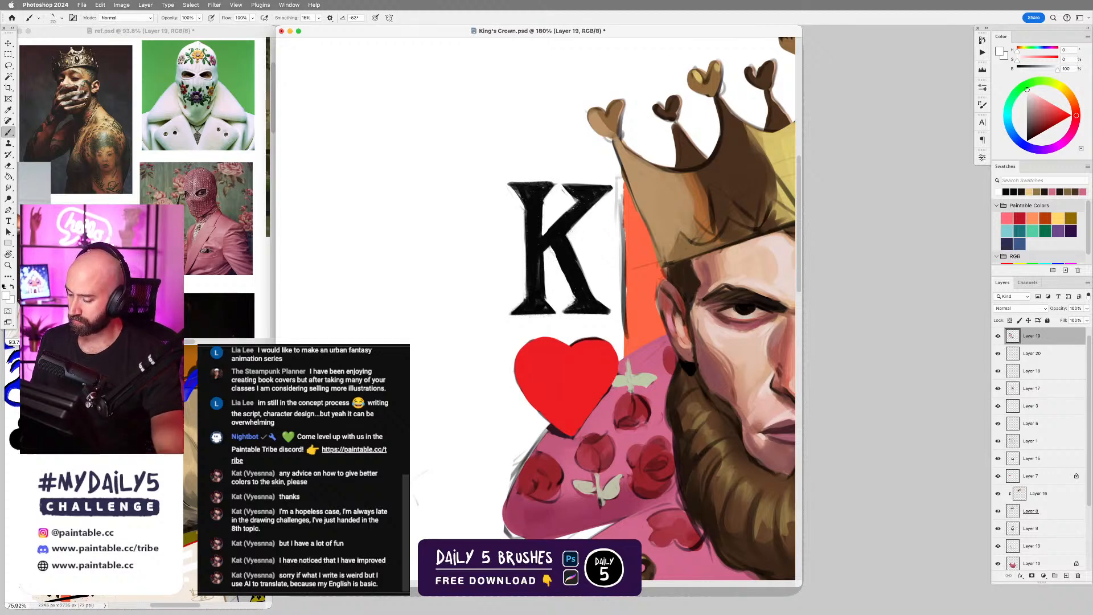
Sample near-black from the K and paint test strokes above it, switching to the Air Brush from the Graffiti Brushes.
left_click(581, 302, "alt")
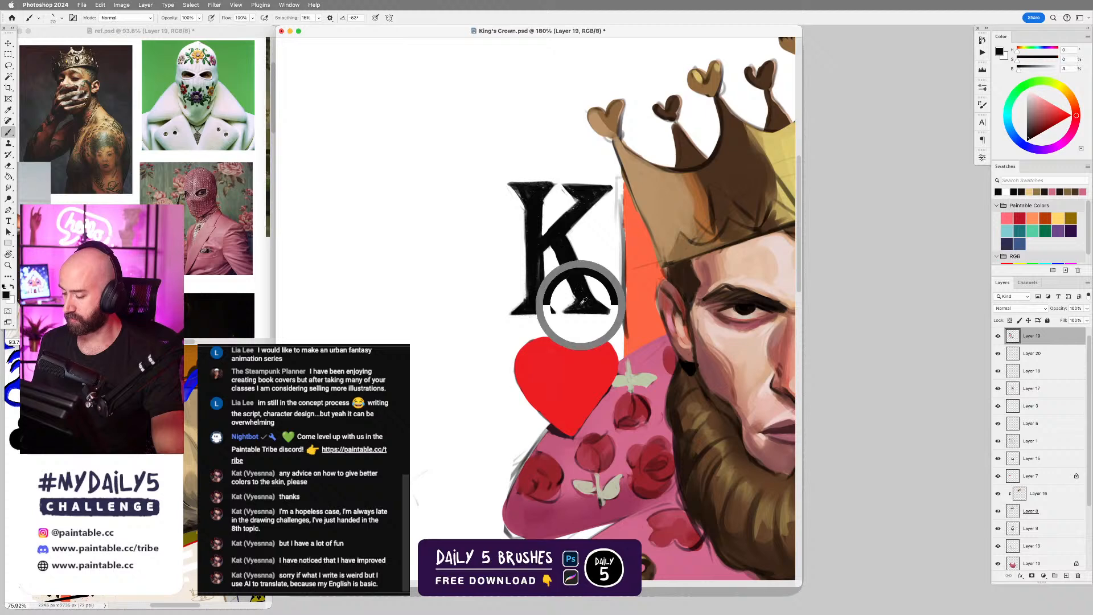
mouse_move(489, 177)
left_mouse_down()
mouse_move(498, 154)
mouse_move(575, 156)
left_mouse_up()
key("super+z")
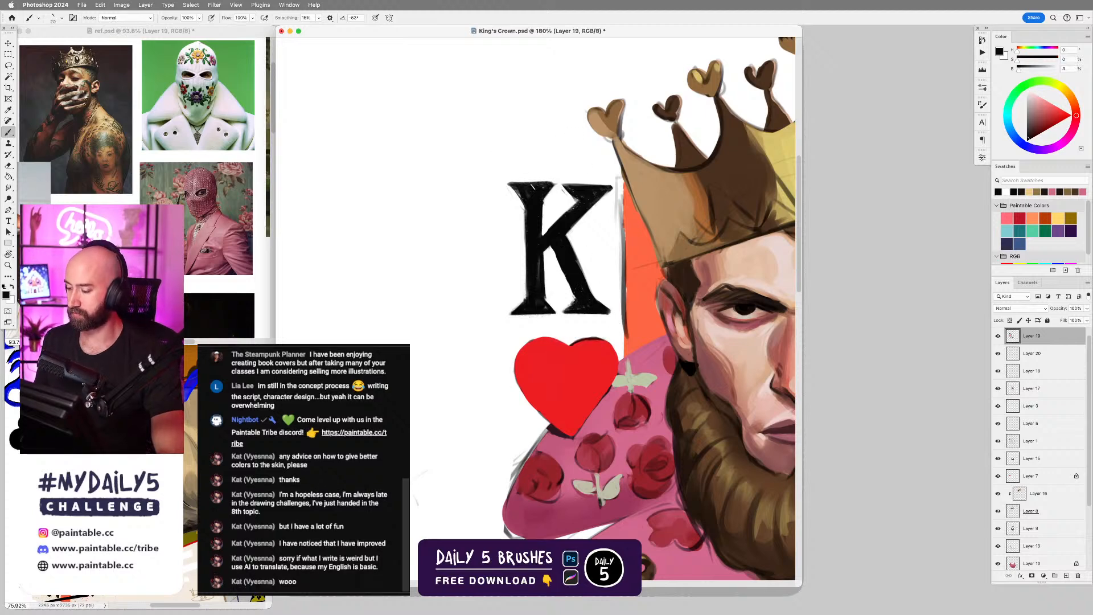
right_click(531, 189)
left_click(706, 323)
mouse_move(494, 161)
left_mouse_down()
mouse_move(506, 133)
mouse_move(571, 181)
left_mouse_up()
scroll(570, 233, "up", 3)
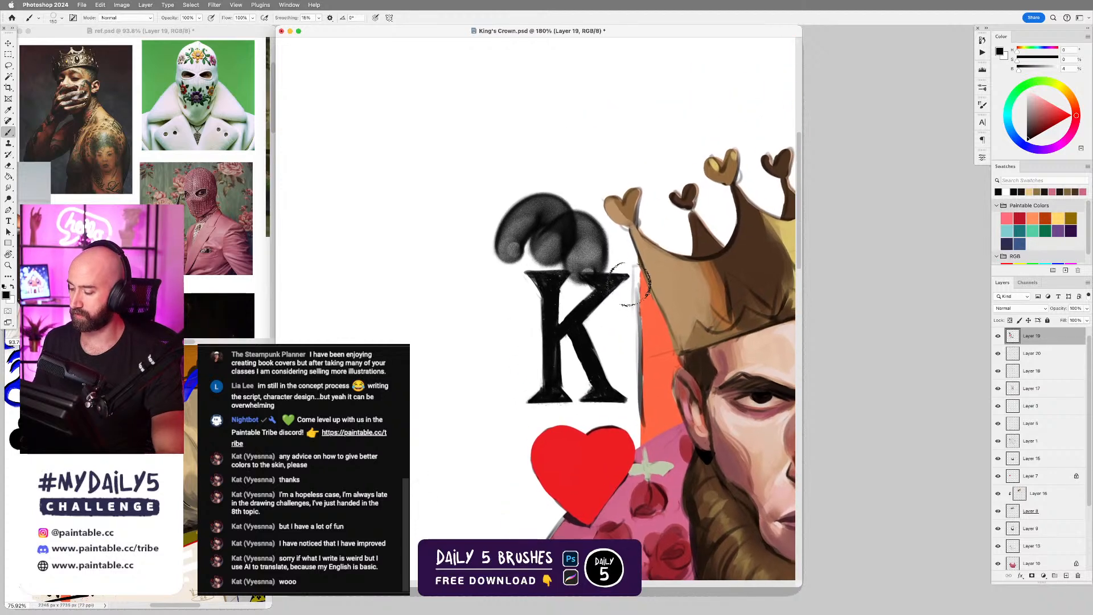
key("super+z")
mouse_move(541, 146)
left_mouse_down()
mouse_move(579, 230)
mouse_move(609, 219)
left_mouse_up()
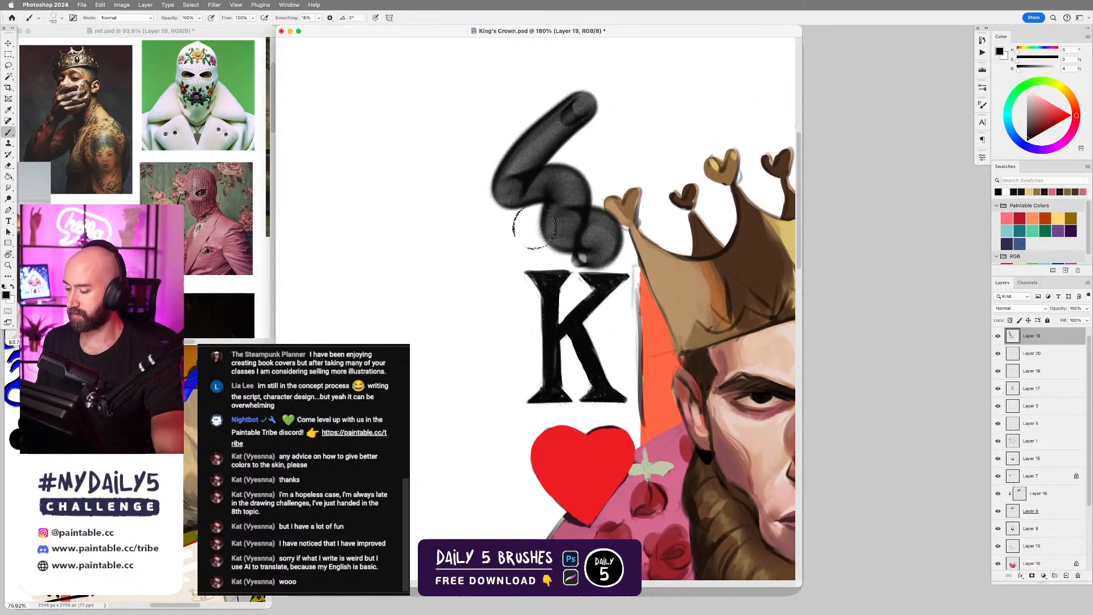
Try the Drip 01 graffiti brush in near-black above and beside the K, and undo the test marks.
right_click(578, 319)
left_click(761, 414)
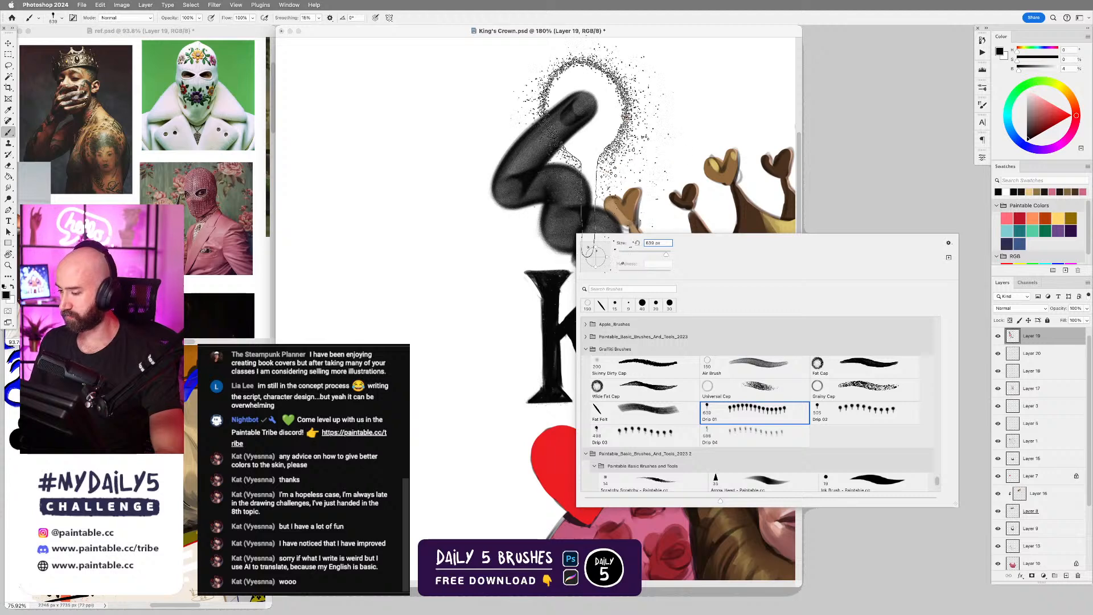
left_click(581, 153)
left_click_drag(587, 131, 586, 232)
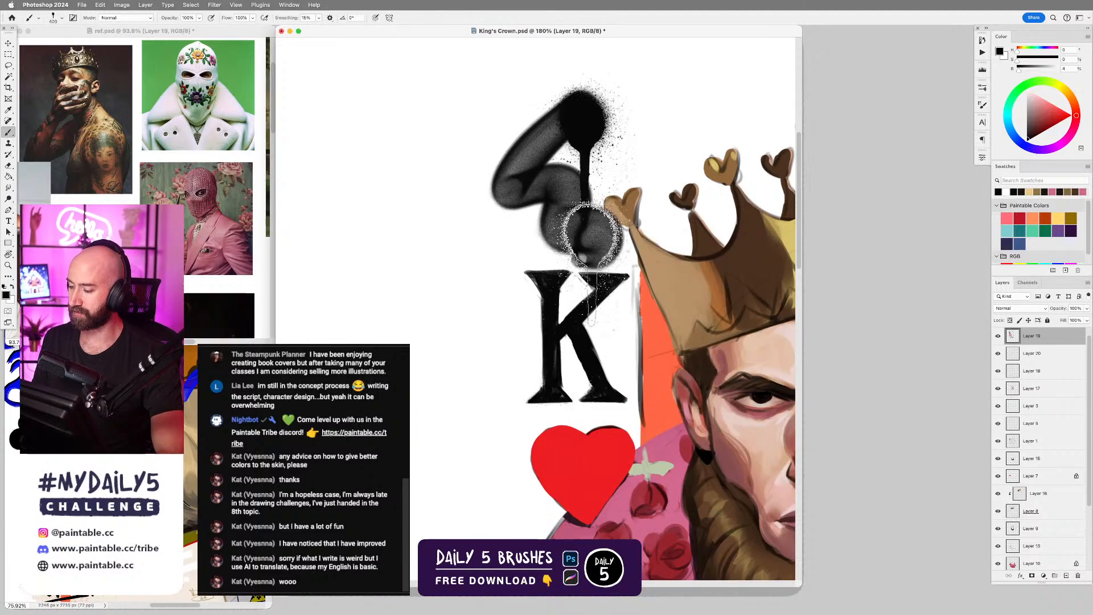
key("super+z")
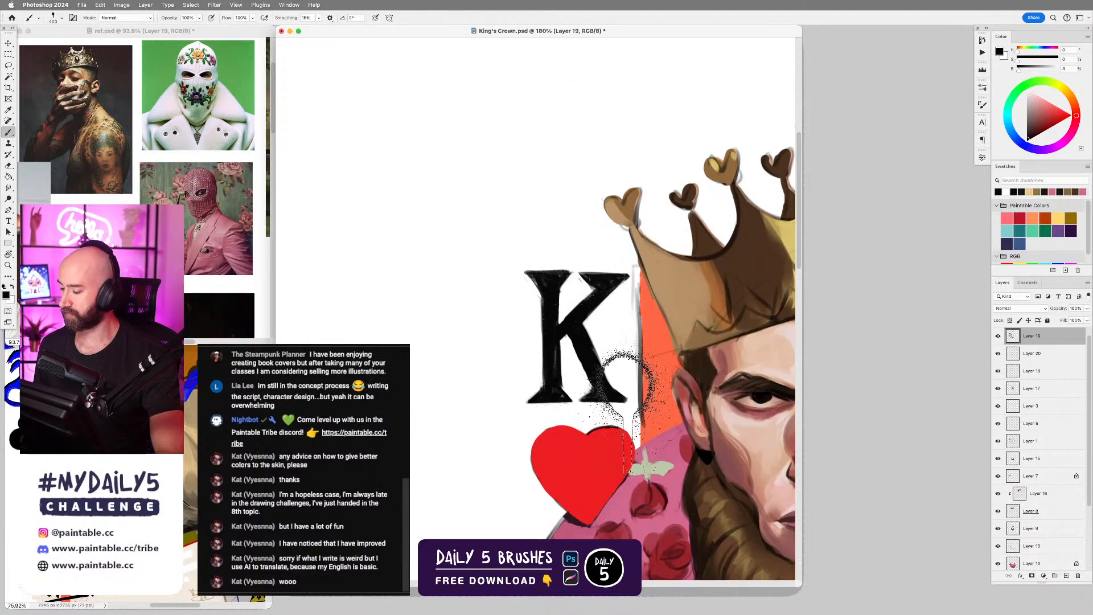
right_click(576, 290)
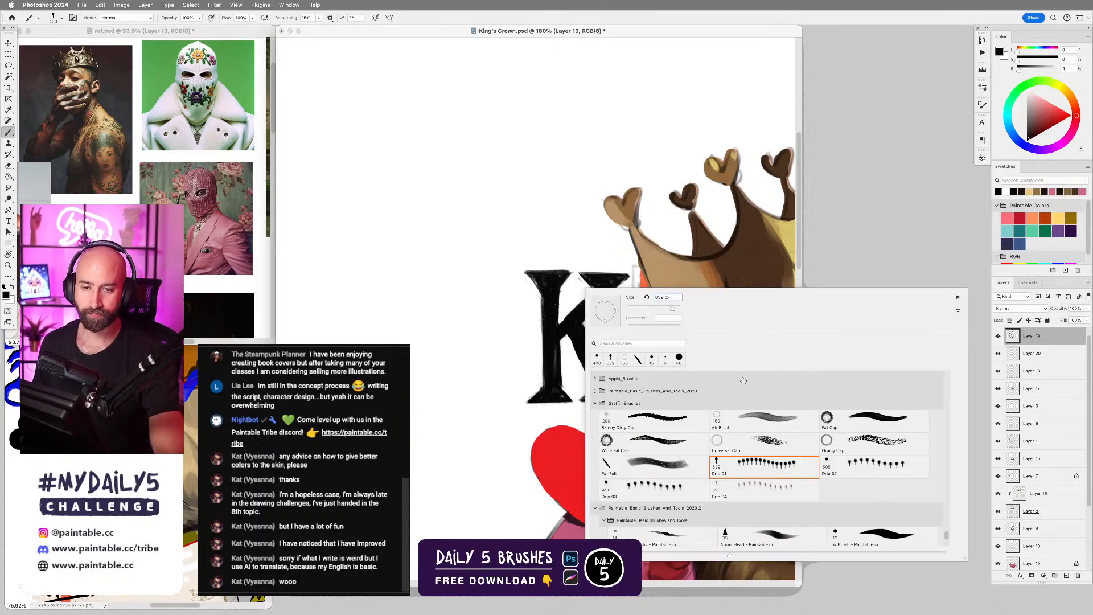
key("Escape")
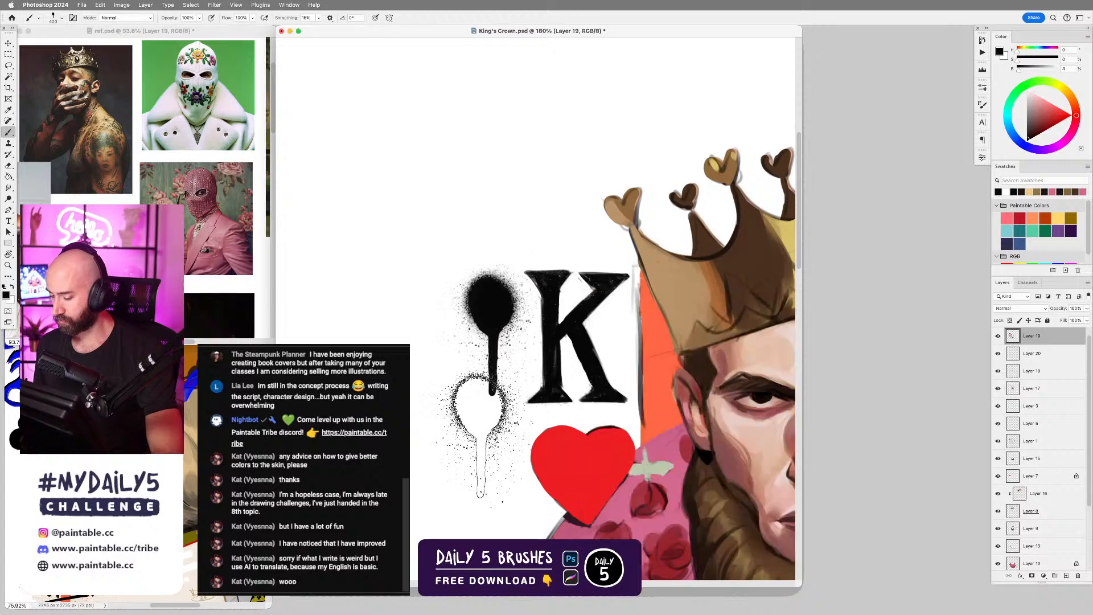
Switch to the Hard Round Brush Dynamic from the Daily 5 Brushes set.
right_click(521, 308)
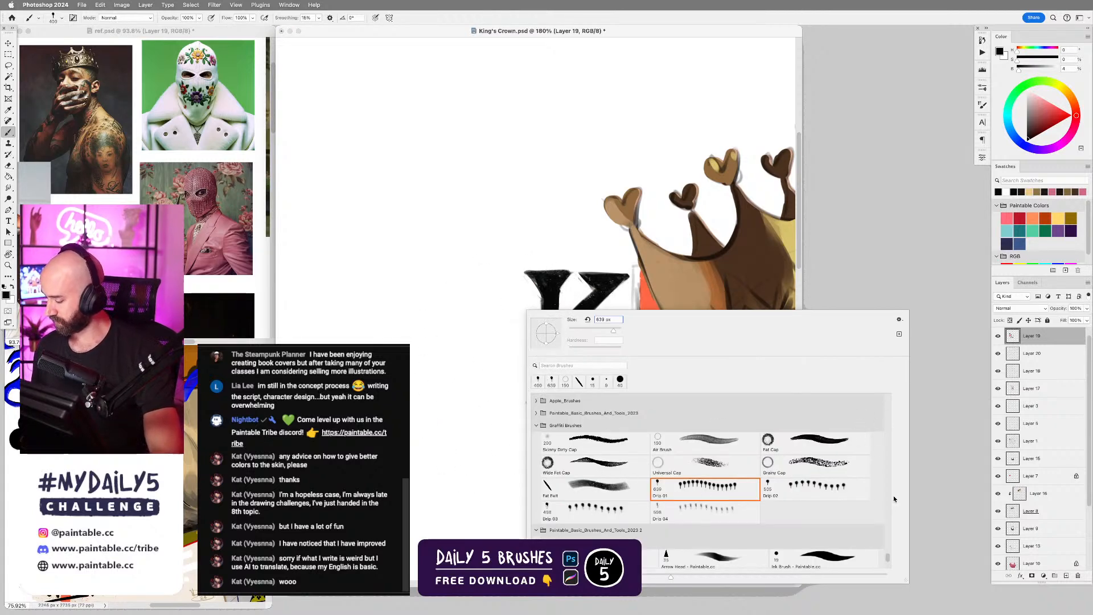
left_click_drag(890, 556, 877, 380)
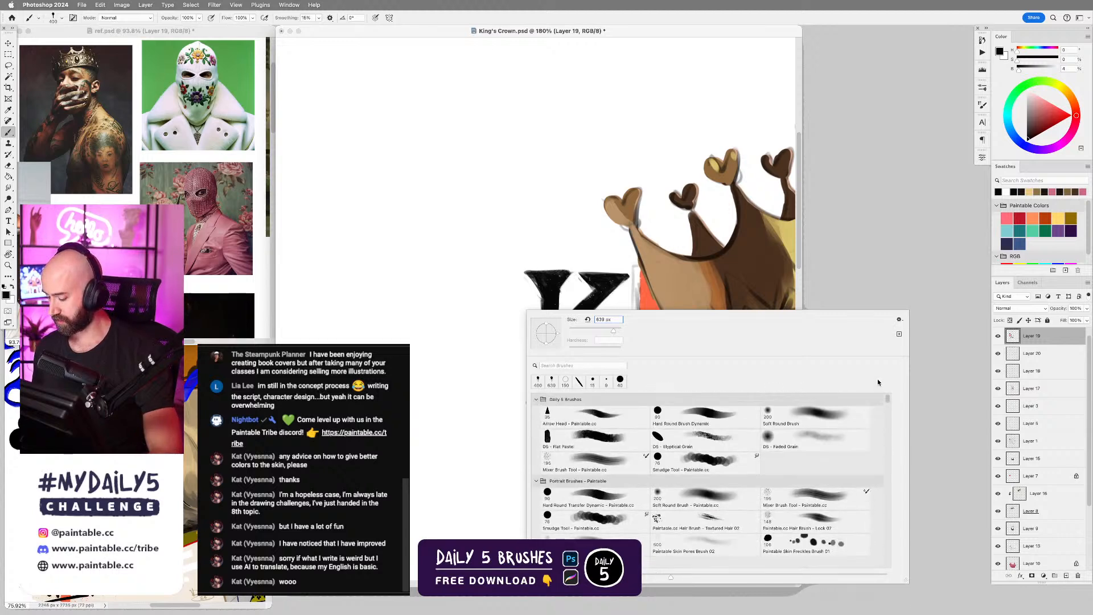
double_click(712, 414)
scroll(579, 346, "down", 5)
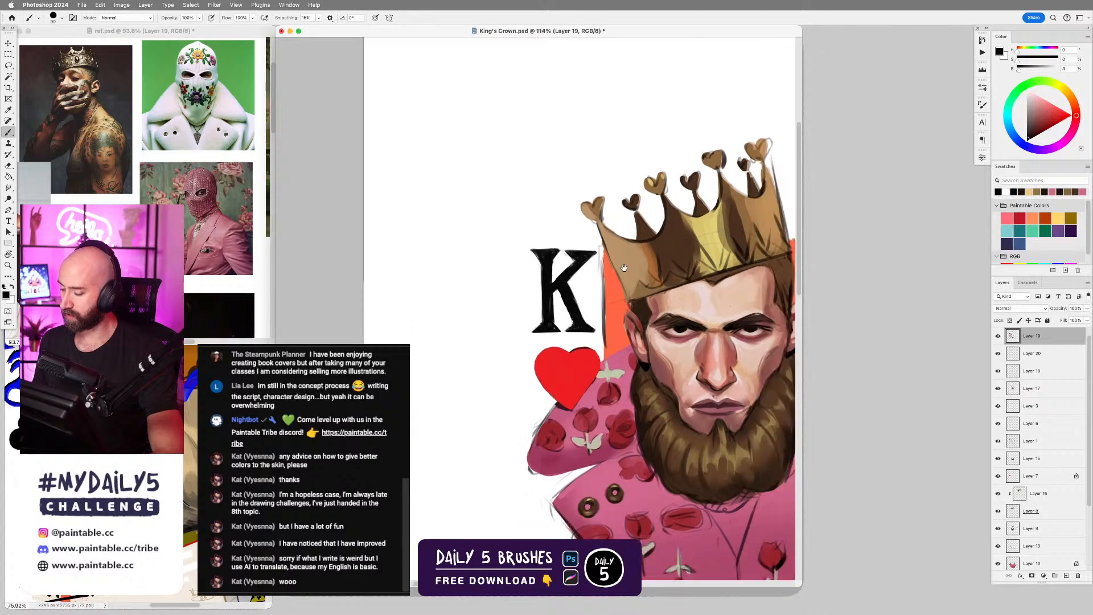
left_click_drag(673, 351, 672, 321)
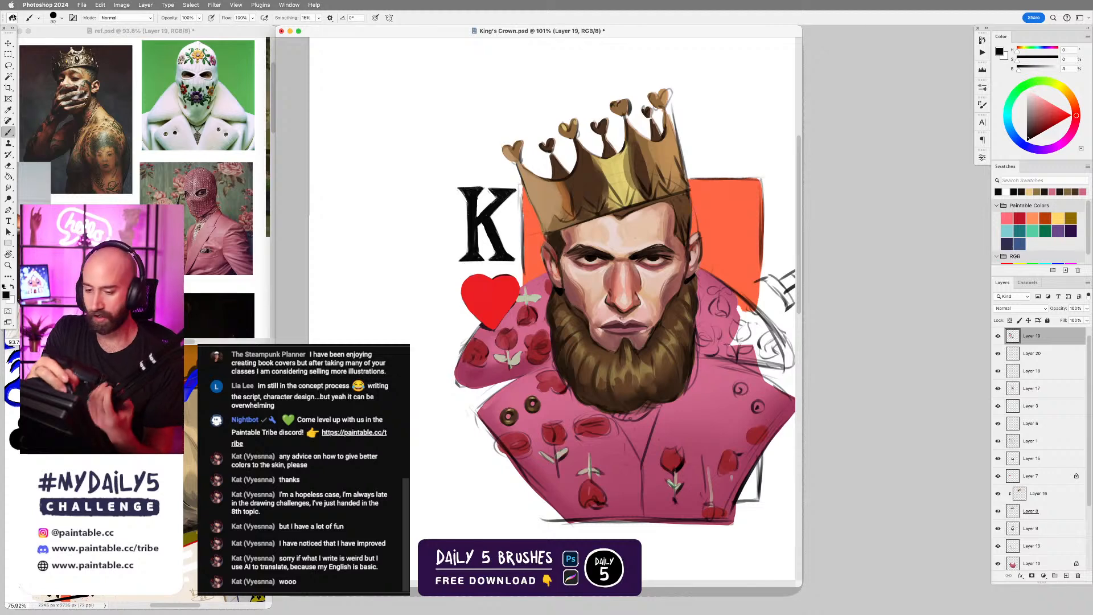
Open Concept 01.psd from the recent files, examine its king, queen and eight card designs, and close it.
left_click(11, 18)
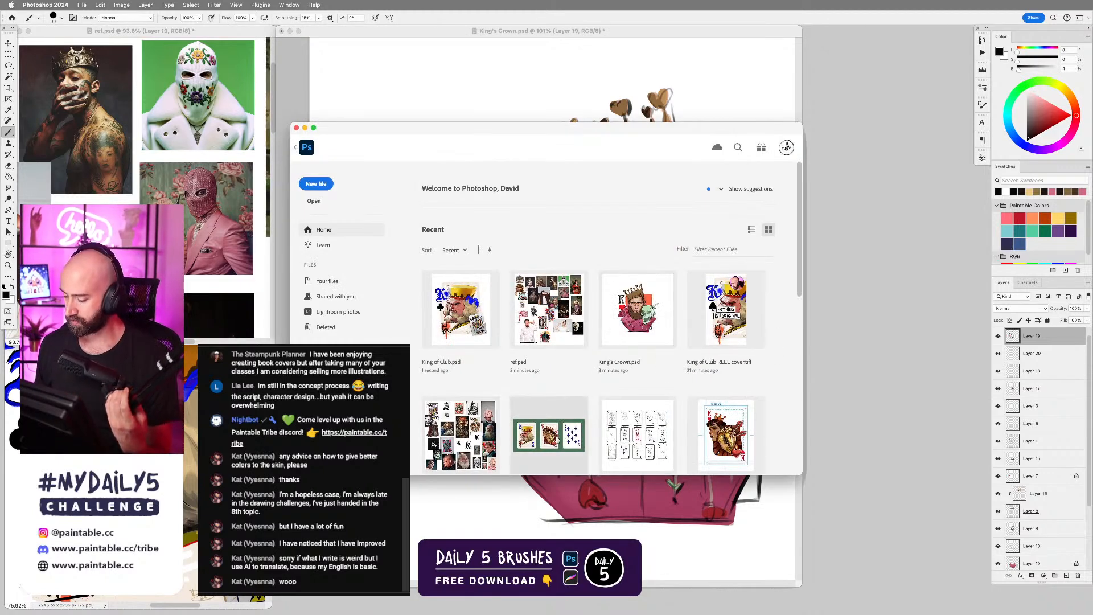
left_click(549, 435)
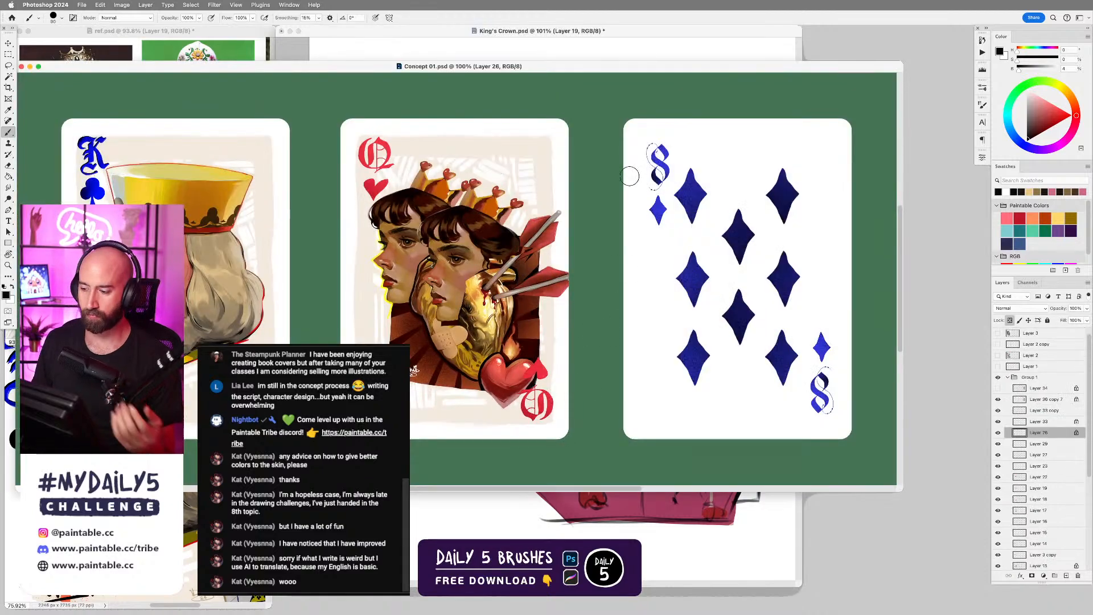
left_click_drag(575, 73, 847, 121)
left_click_drag(635, 122, 336, 92)
left_click_drag(568, 96, 458, 91)
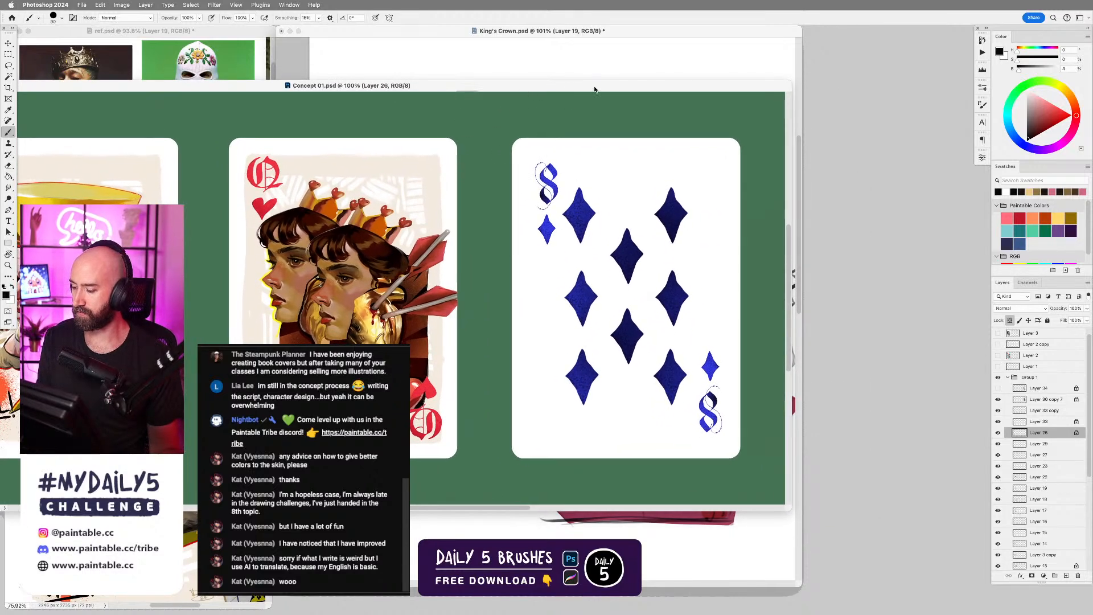
left_click_drag(469, 90, 667, 77)
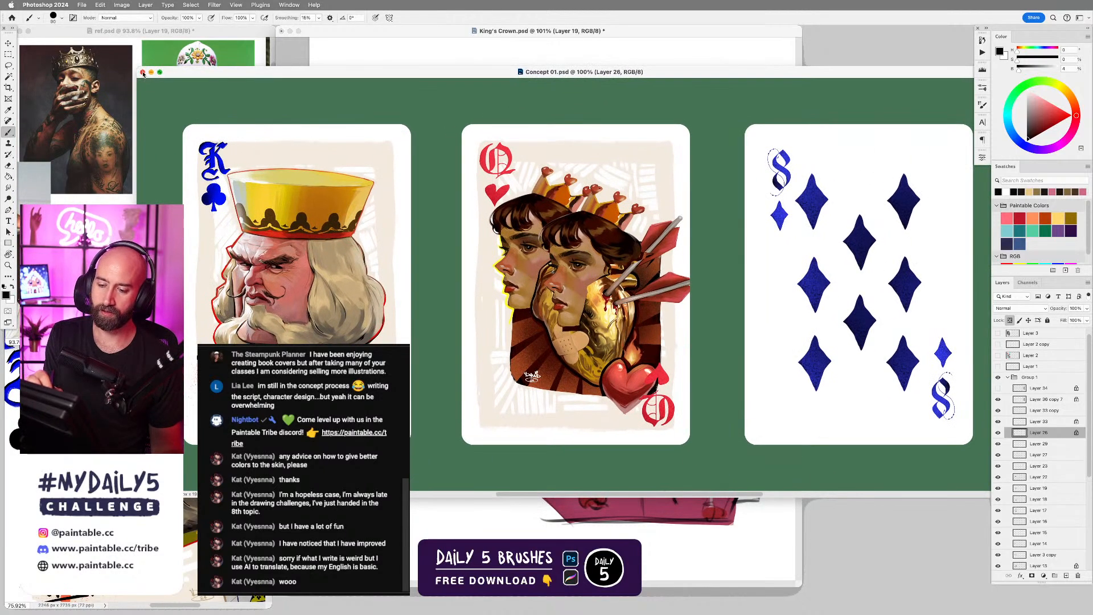
left_click(142, 72)
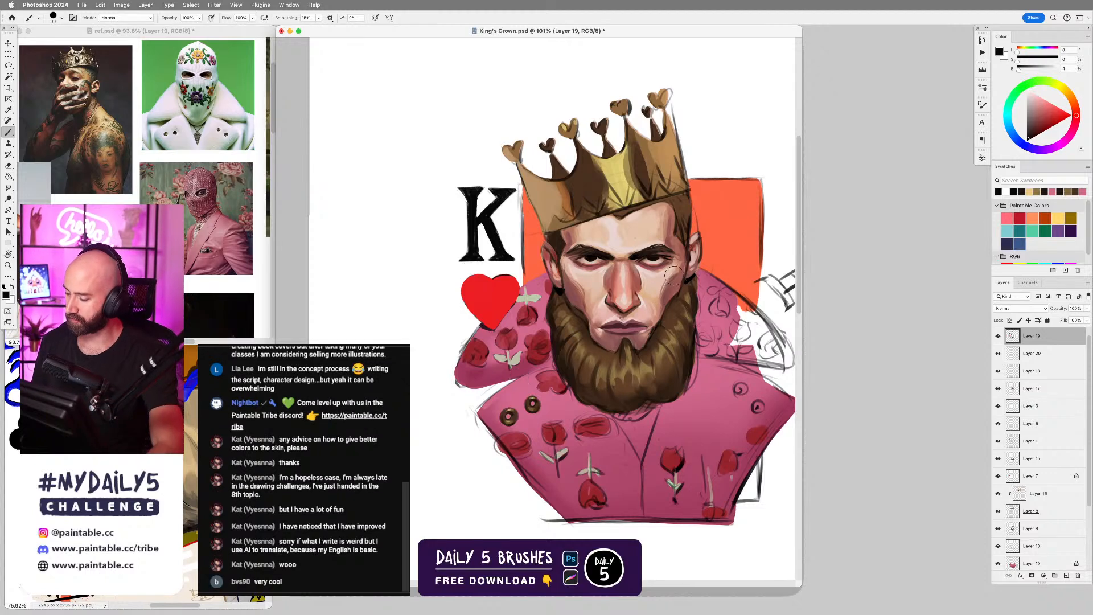
Sample the crown's gold, lighten it to pale yellow, undo a trial highlight on the lower band, and reduce the brush size.
left_click(623, 178, "alt")
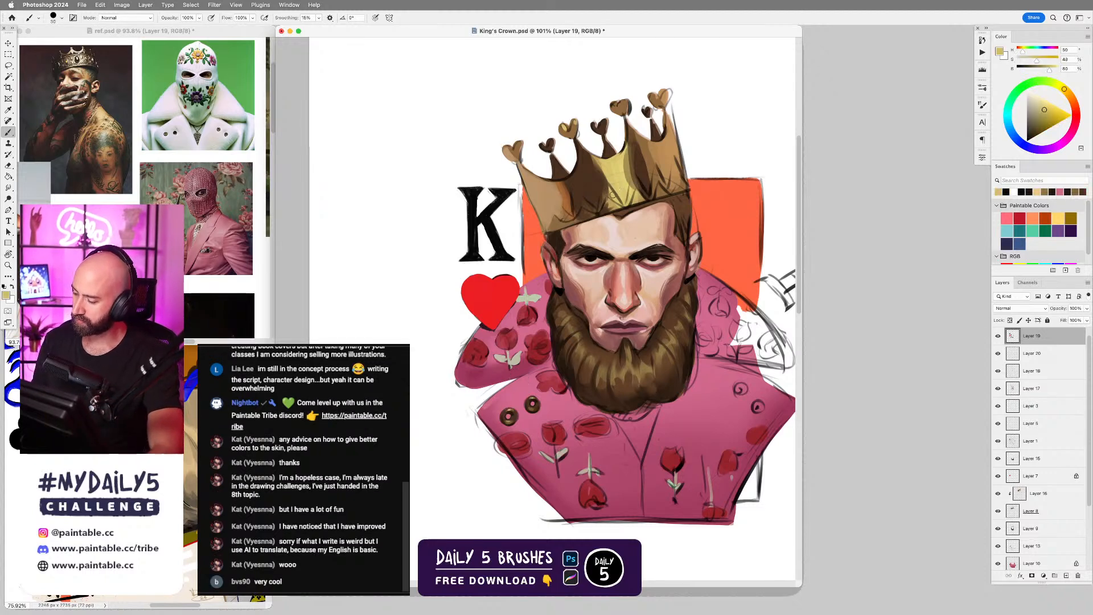
key("bracketleft")
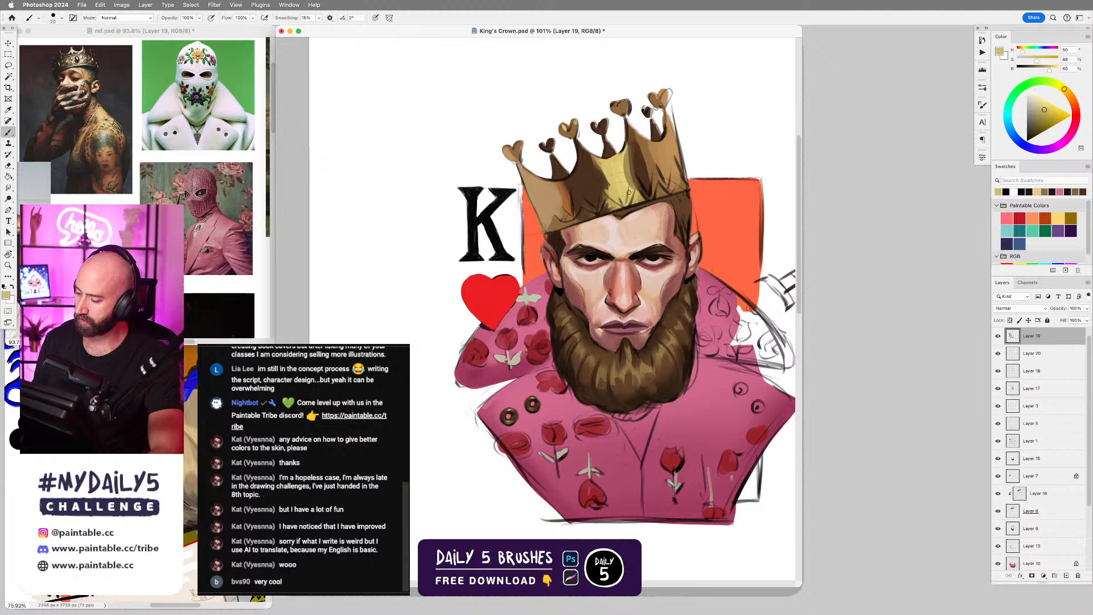
left_click_drag(647, 219, 614, 258)
left_click_drag(1044, 106, 1040, 100)
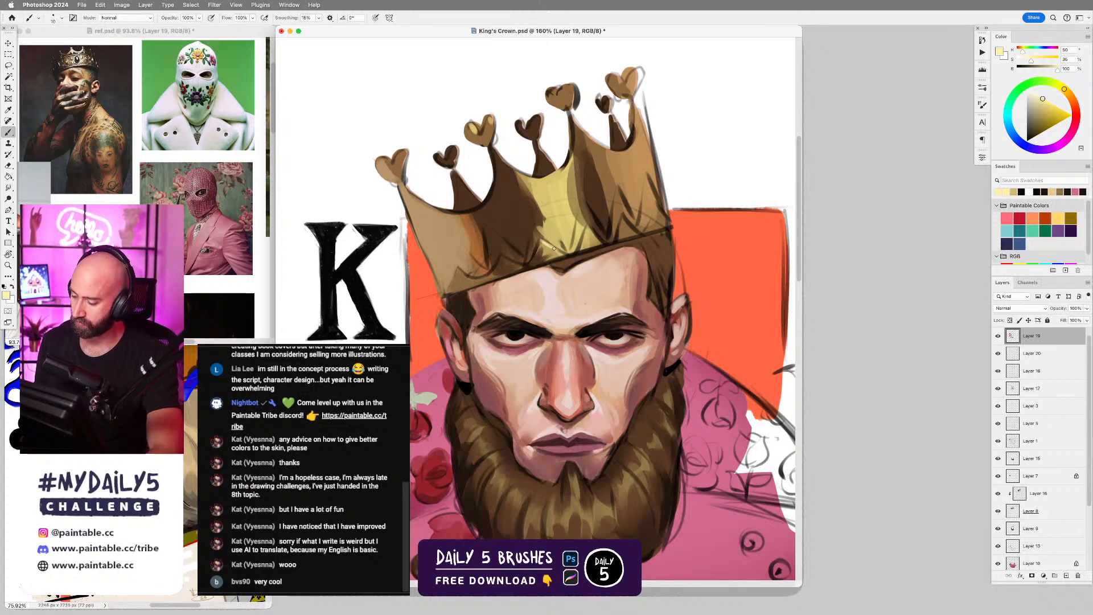
left_click_drag(554, 248, 564, 254)
key("super+z")
key("bracketleft")
key("bracketleft")
Switch to ref.psd and examine the jewelled gold crown in the reference photo of the blond model.
left_click(85, 74)
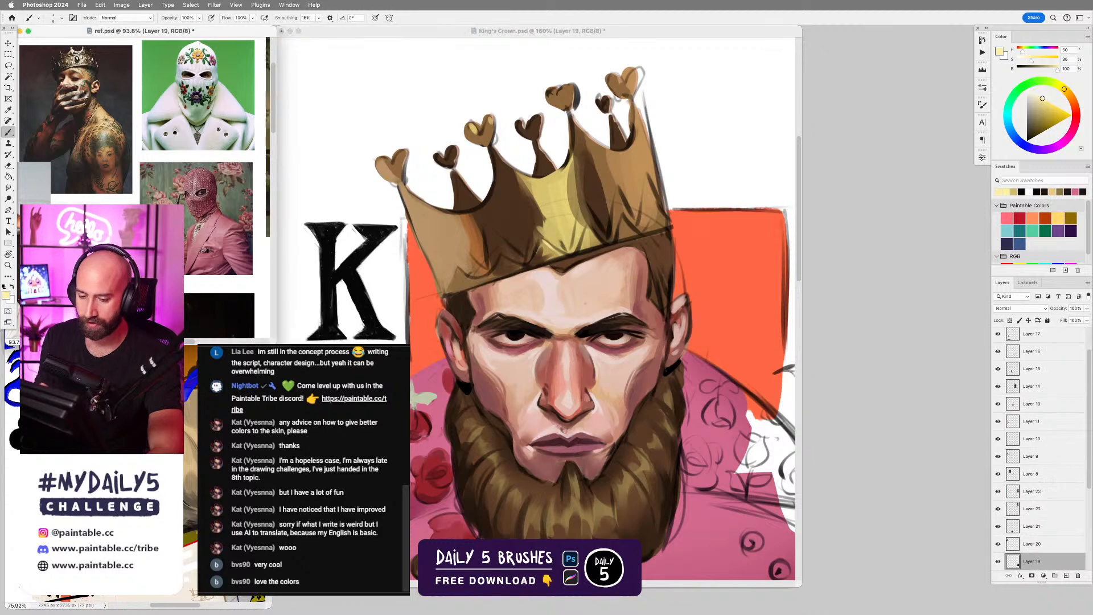
left_click_drag(66, 114, 250, 154)
left_click_drag(86, 194, 218, 202)
left_click_drag(196, 134, 215, 176)
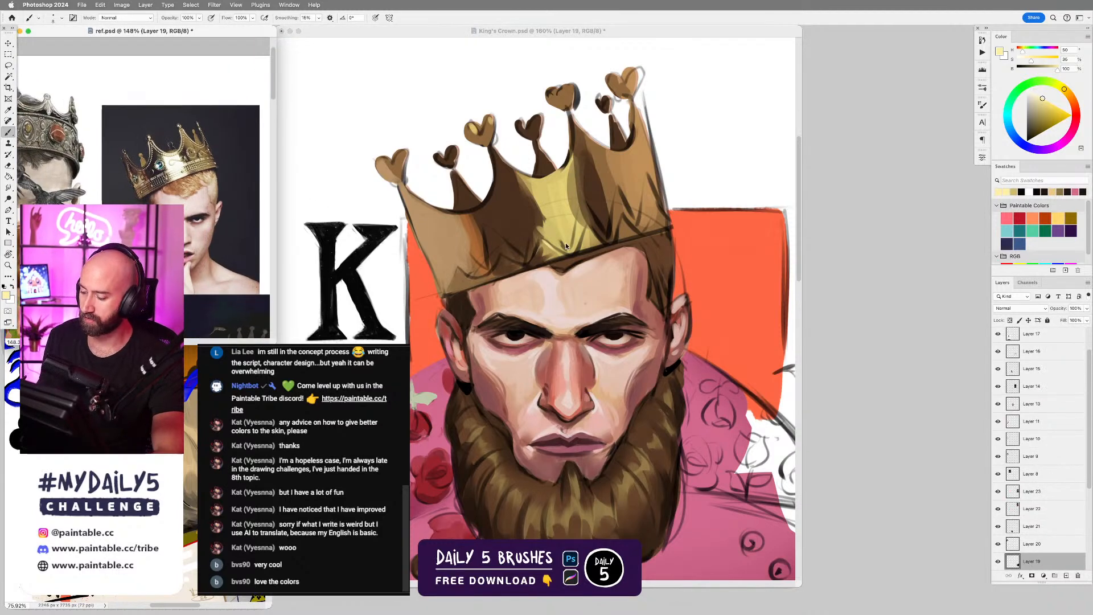
Return to King's Crown.psd and refine the central zigzag trim of the crown's band with fine pale-yellow and gold strokes.
left_click(597, 226)
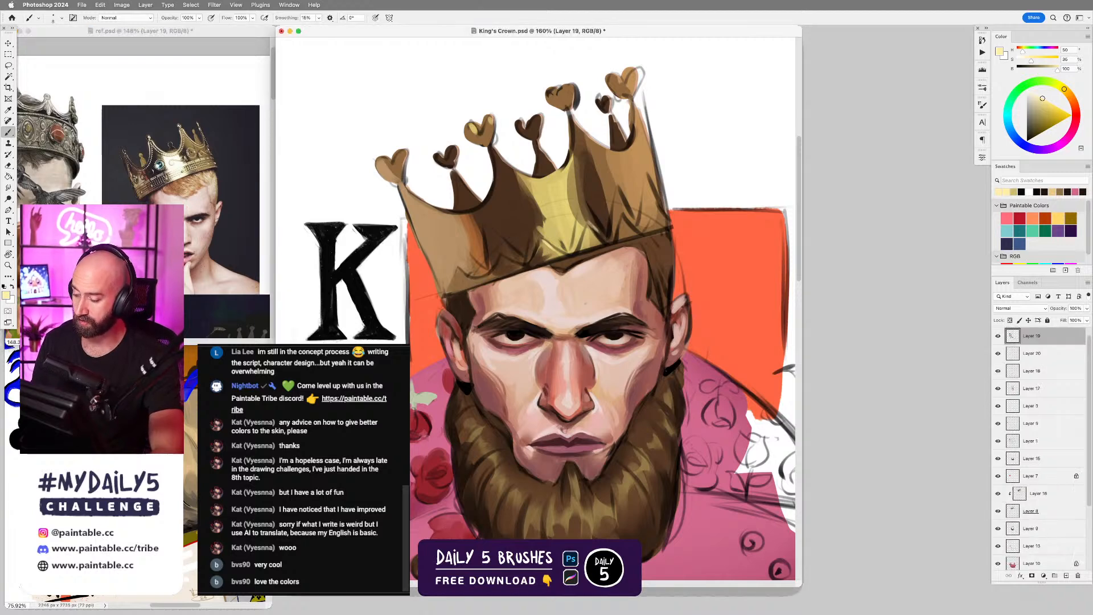
left_click(553, 233, "alt")
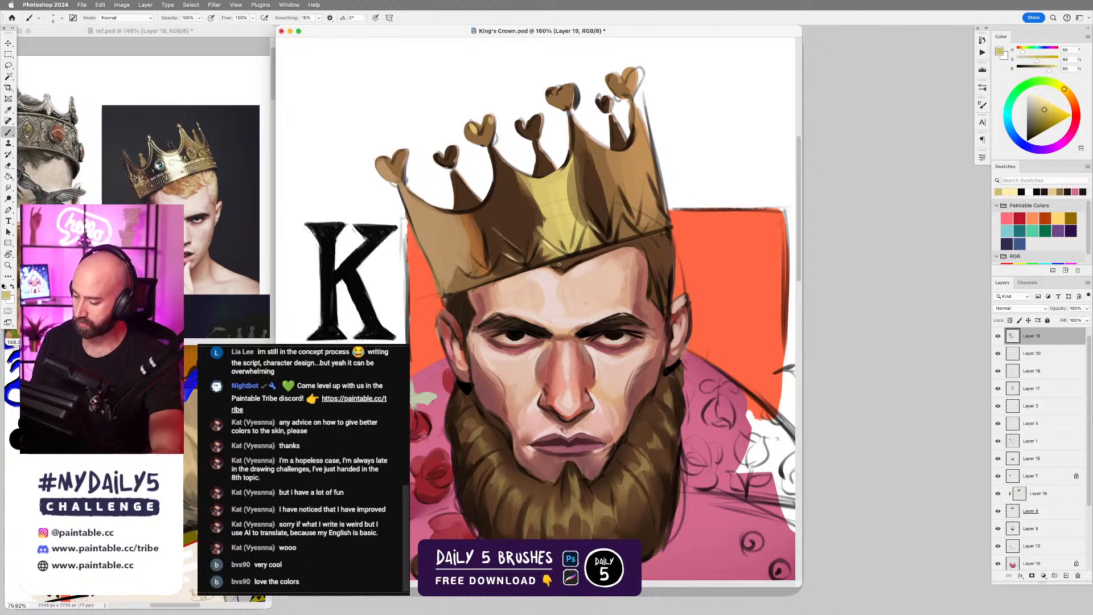
left_click_drag(607, 258, 661, 241)
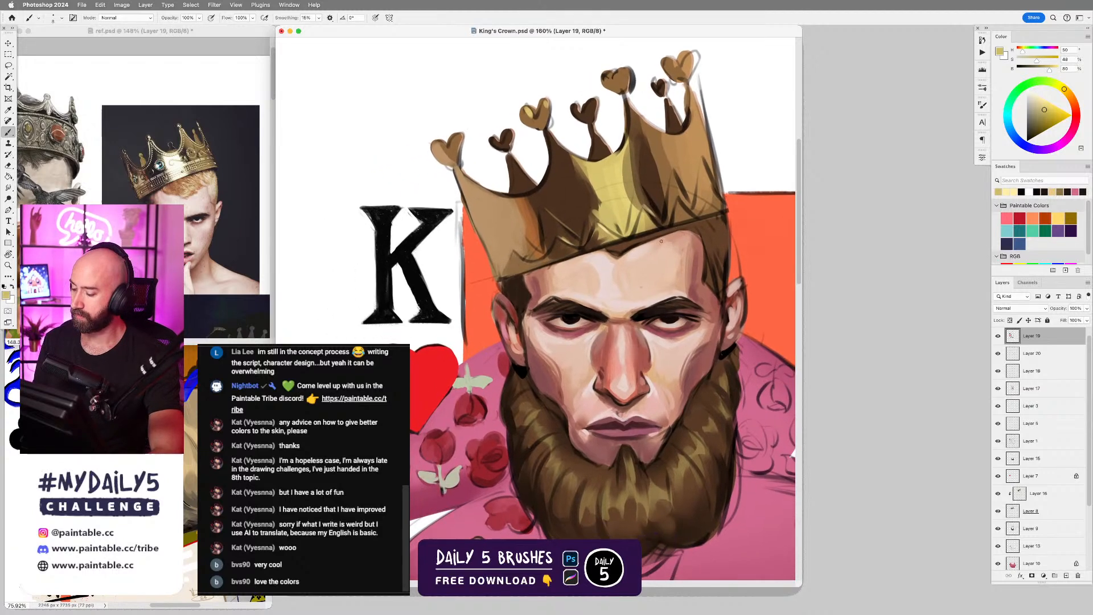
Sample dark and orange browns from the crown and shade the band on the K's side with a larger brush.
left_click(544, 236, "alt")
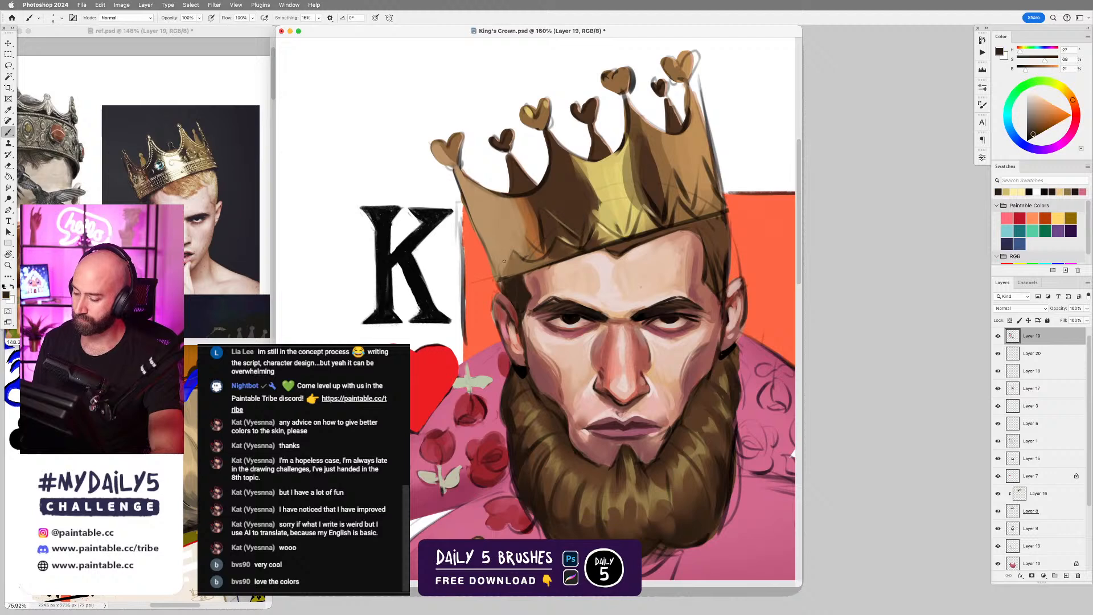
left_click(532, 222, "alt")
key("bracketright")
key("bracketright")
key("bracketright")
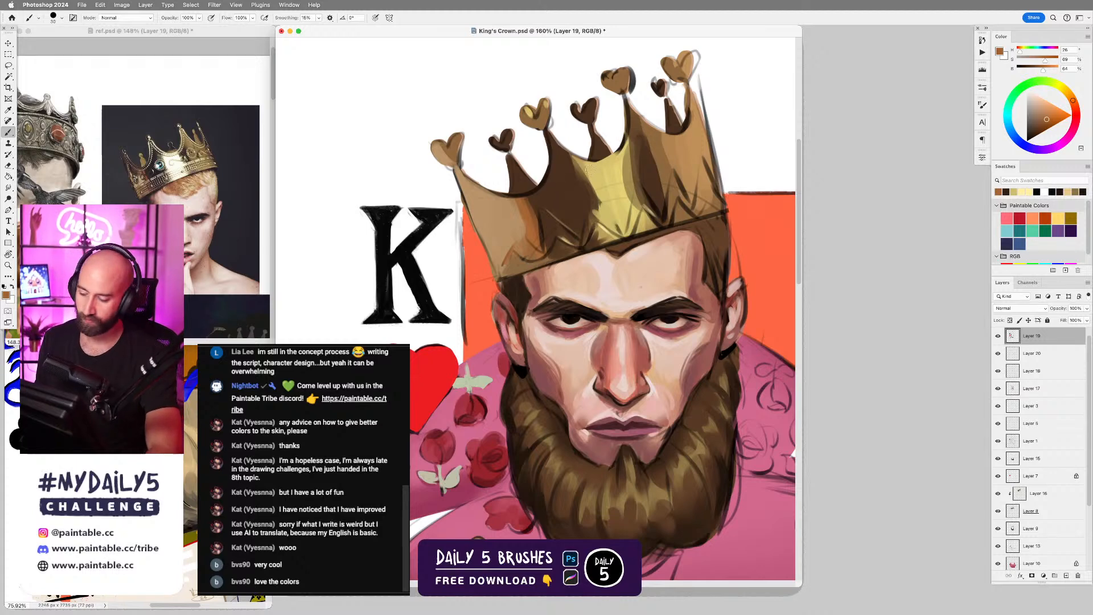
left_click(560, 193, "alt")
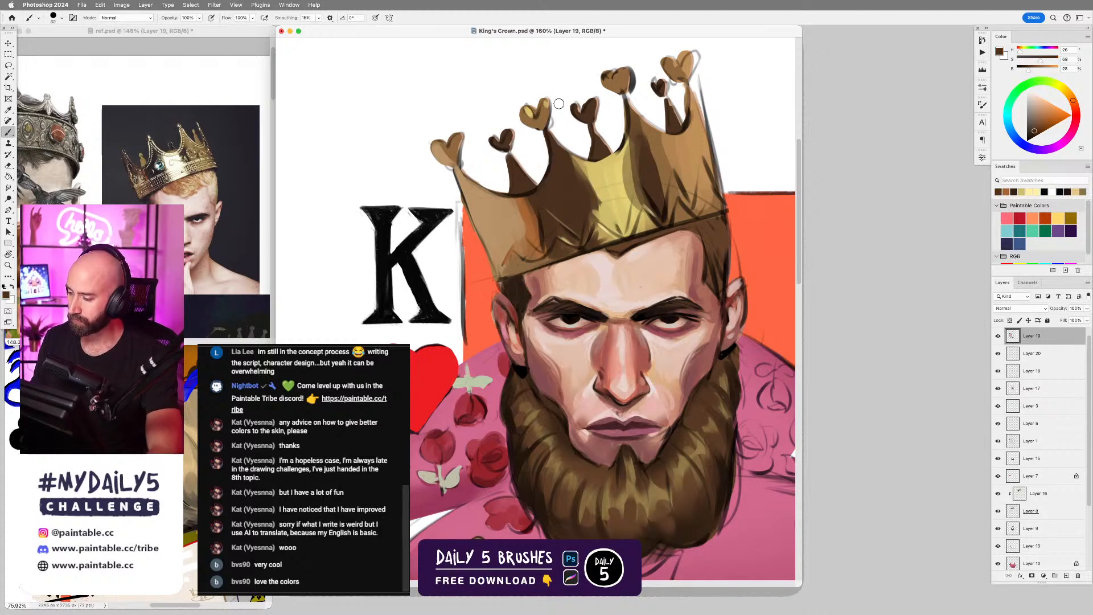
Lasso a strip in the crown's central yellow area, paint it with a lightened cream highlight, and deselect it.
left_click(617, 176, "alt")
left_click(1040, 98)
left_click(1036, 97)
key("l")
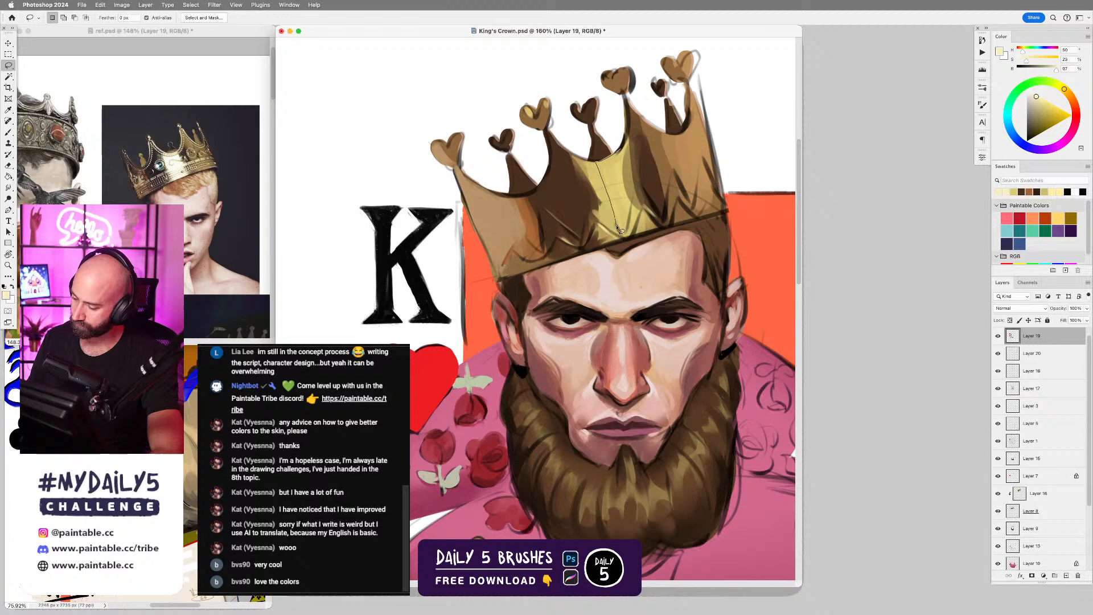
key("b")
mouse_move(617, 185)
left_mouse_down()
mouse_move(622, 152)
mouse_move(600, 151)
mouse_move(625, 229)
mouse_move(602, 162)
left_mouse_up()
key("super+d")
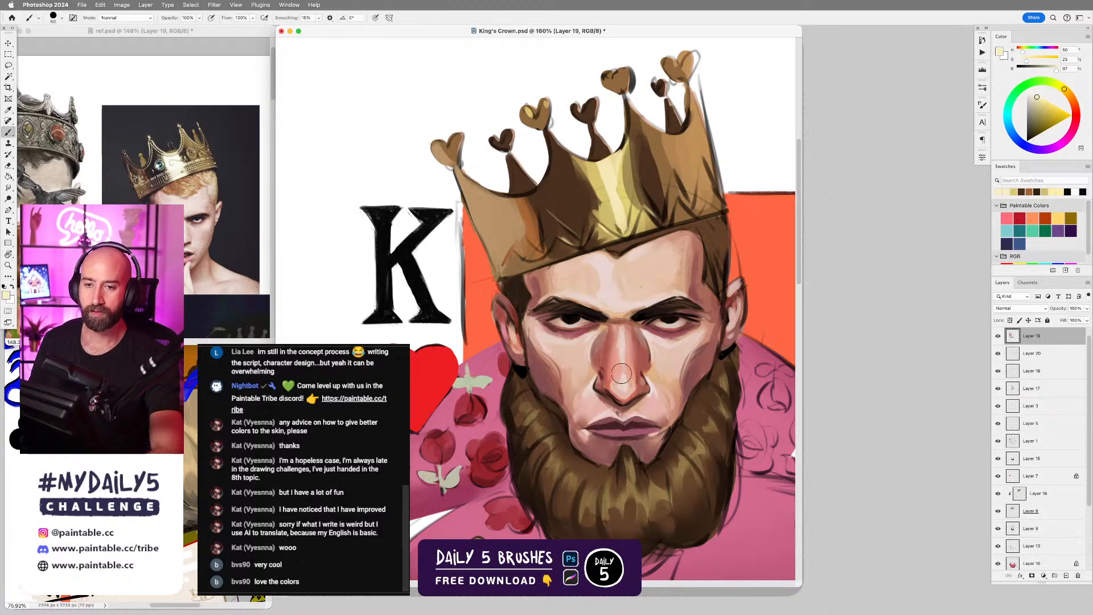
Sample white and orange-brown and touch up the crown's band with a small brush.
scroll(644, 405, "down", 3)
scroll(642, 414, "up", 2)
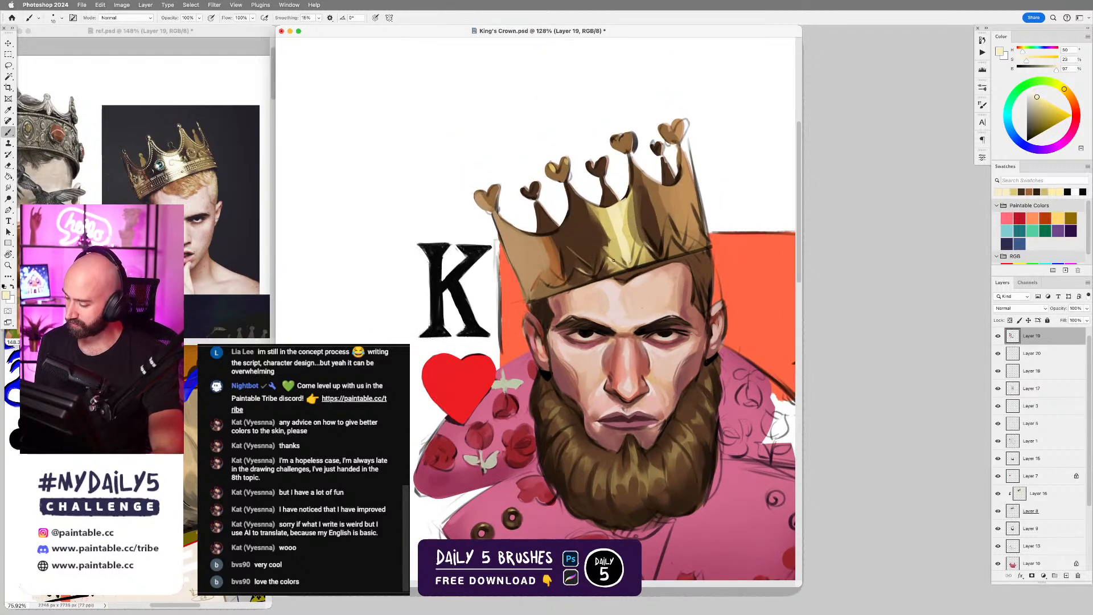
left_click(747, 178, "alt")
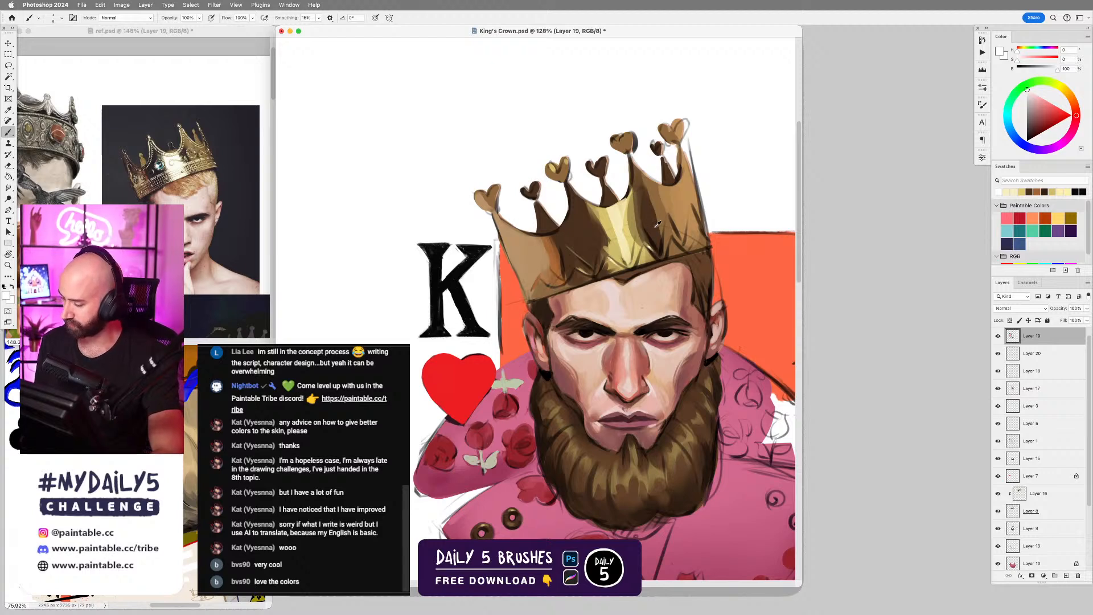
left_click(558, 263, "alt")
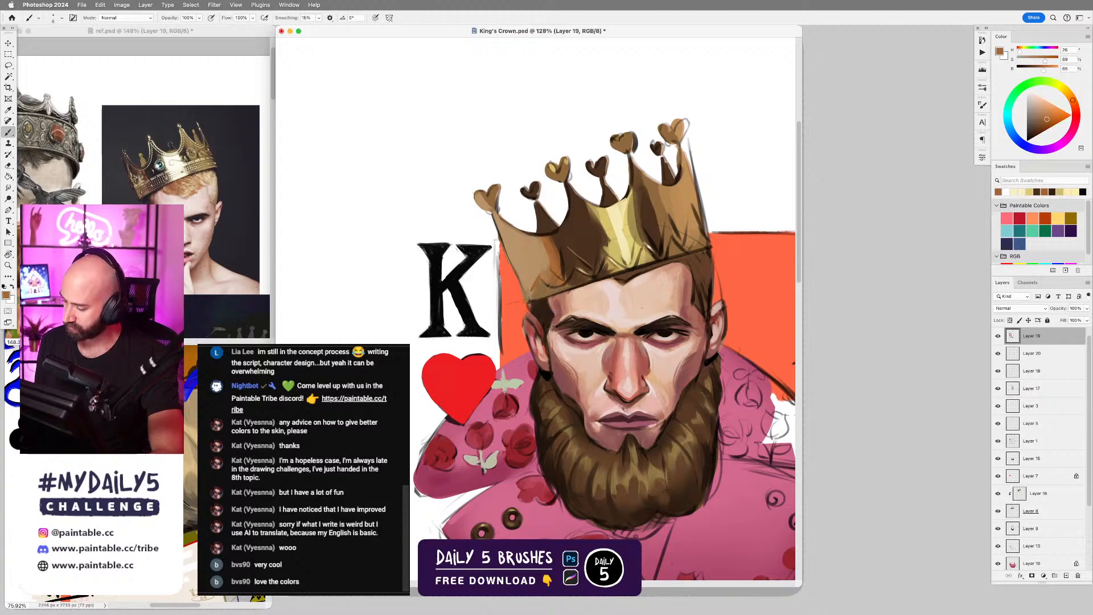
Sample gold, olive-gold and pale yellow from the crown and refine the trim around its central highlight.
left_click(643, 258, "alt")
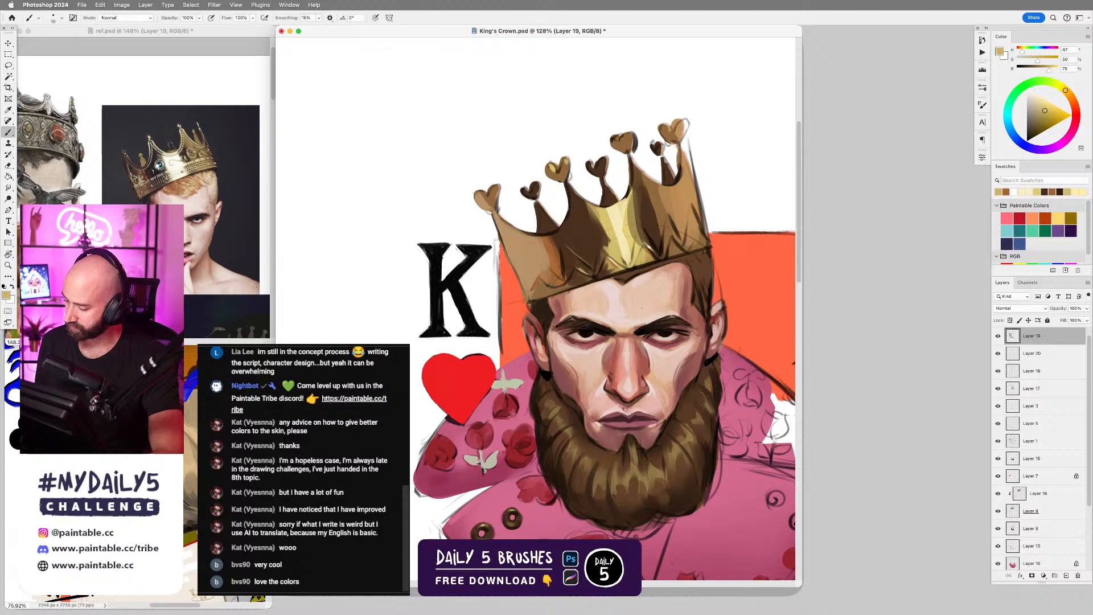
left_click(635, 239, "alt")
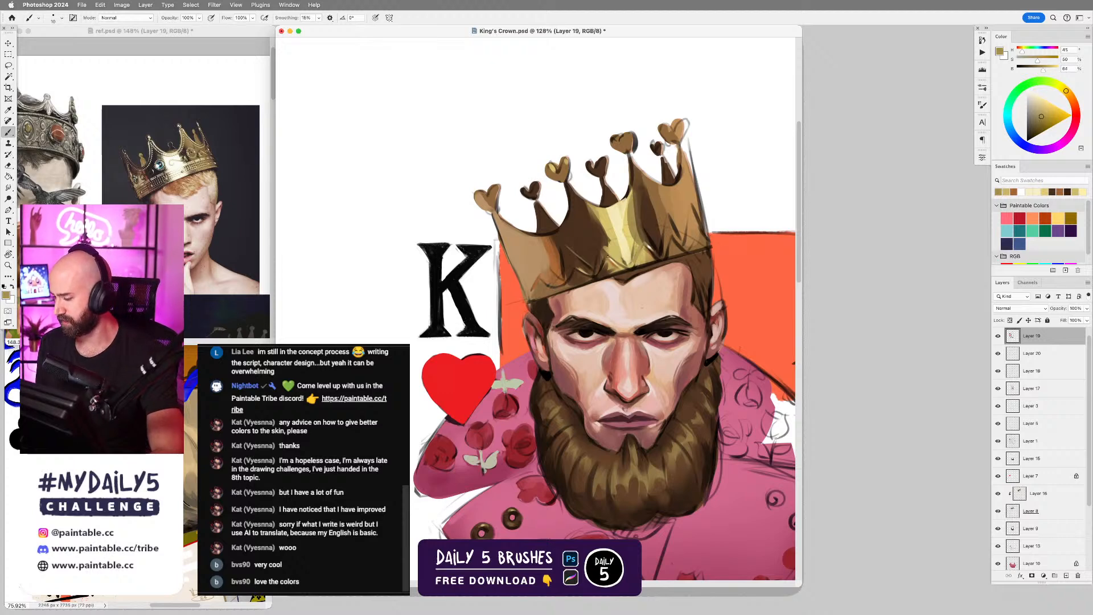
left_click(628, 266, "alt")
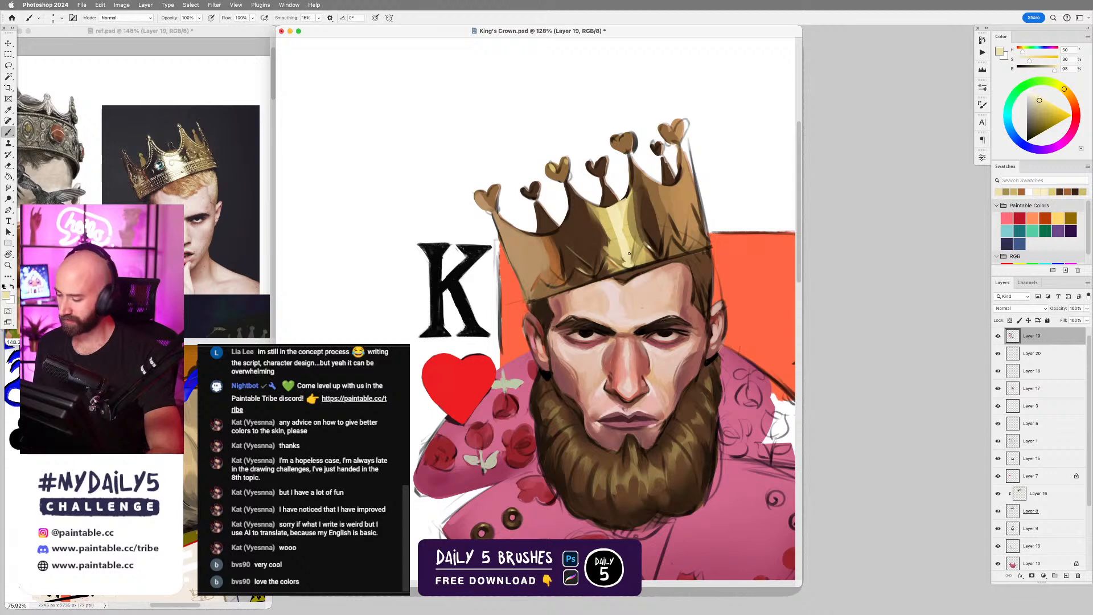
left_click(619, 254, "alt")
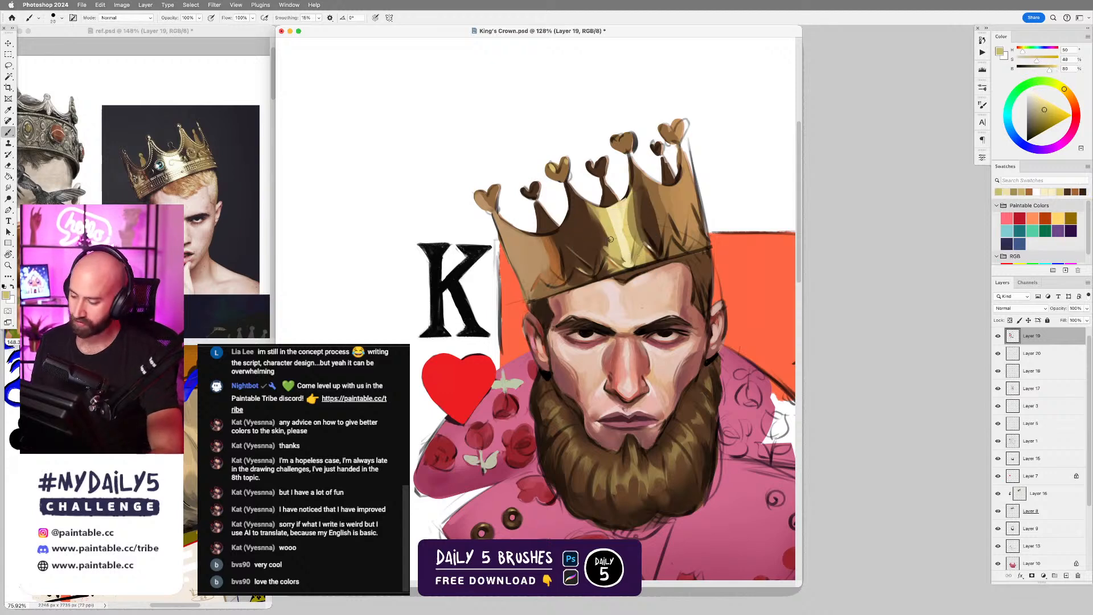
mouse_move(607, 244)
left_mouse_down()
mouse_move(600, 221)
mouse_move(586, 226)
left_mouse_up()
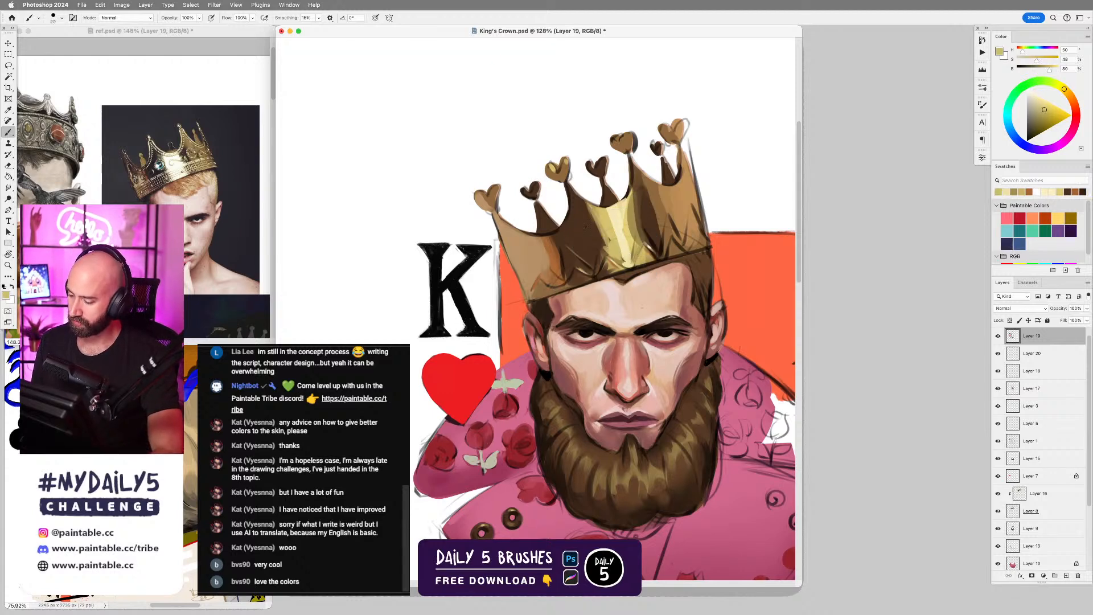
Sample orange-brown and dark brown from the crown and shade the band between its K side and central highlight with a larger brush.
left_click(556, 246, "alt")
key("bracketright")
key("bracketright")
key("bracketright")
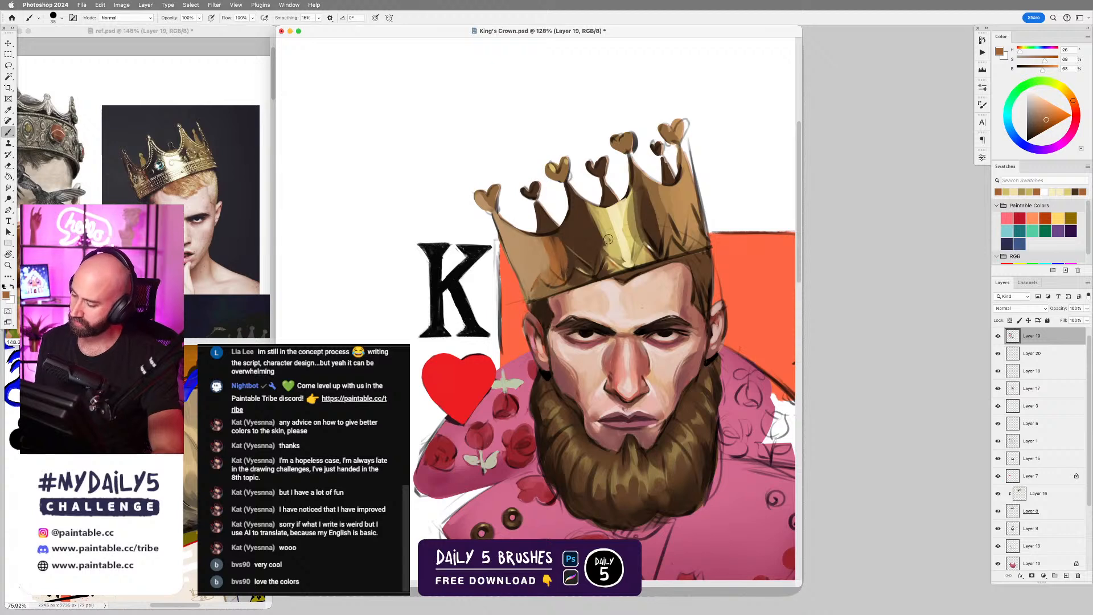
left_click(576, 239, "alt")
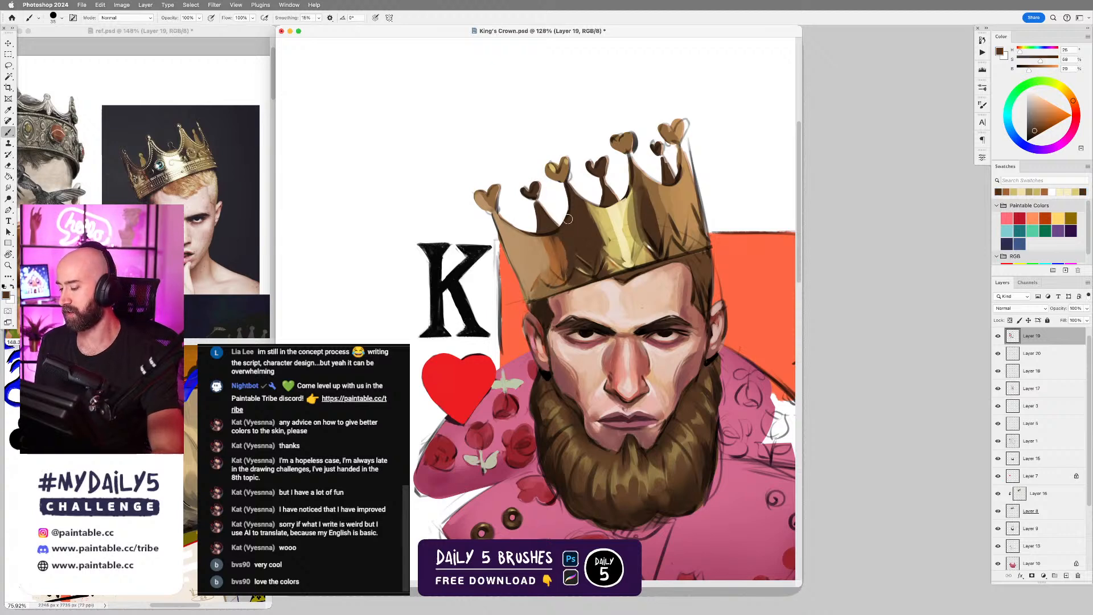
left_click(586, 244, "alt")
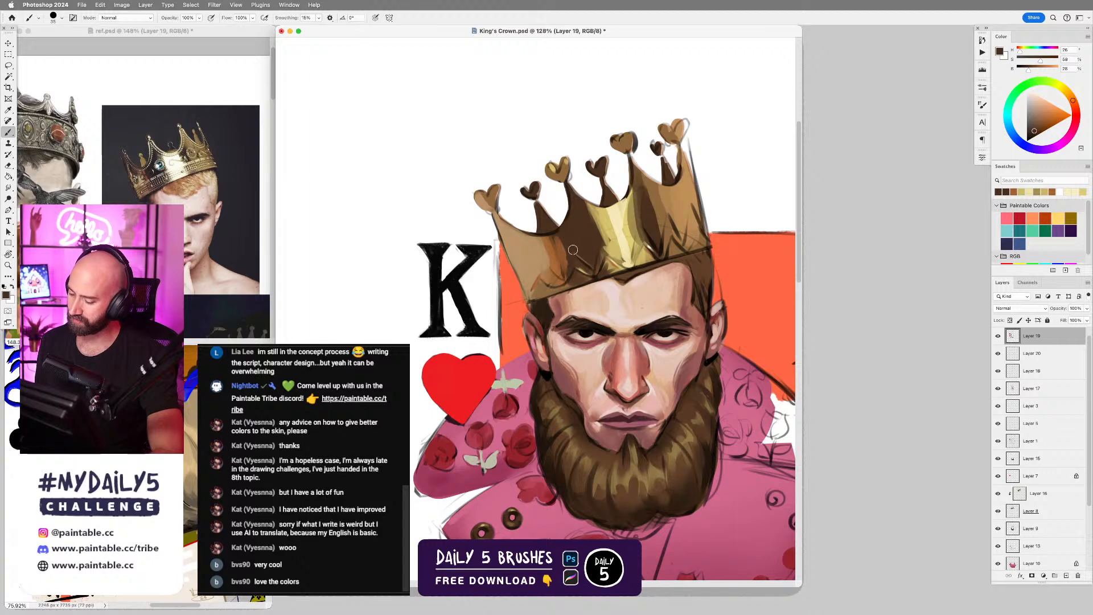
left_click_drag(574, 248, 587, 261)
Sample gold, pale yellow and tan from the crown and touch up its trim with a fine brush.
left_click(647, 255, "alt")
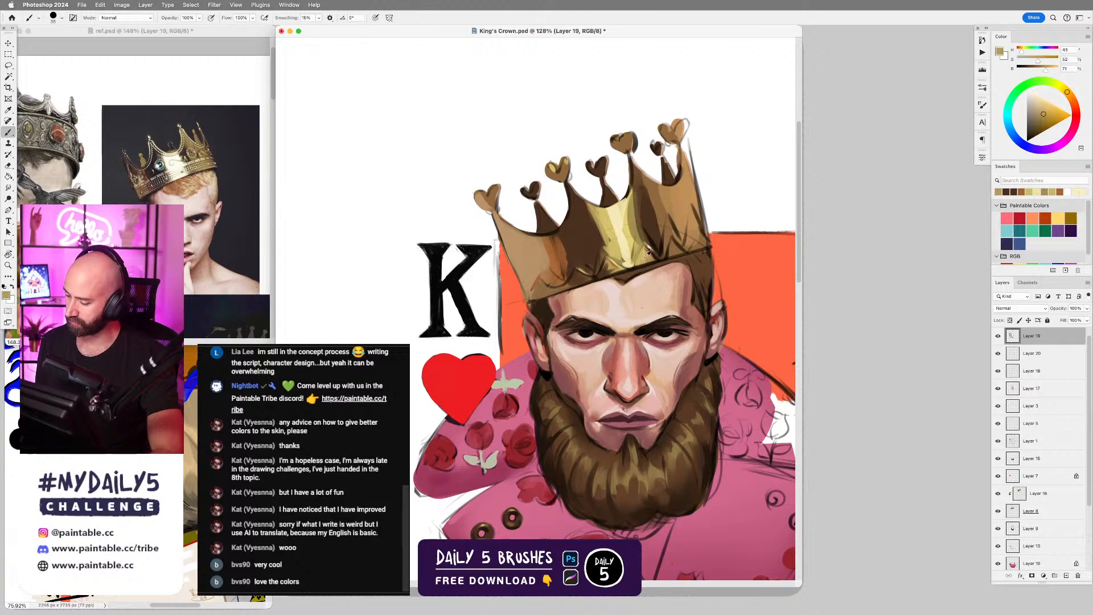
left_click(631, 234, "alt")
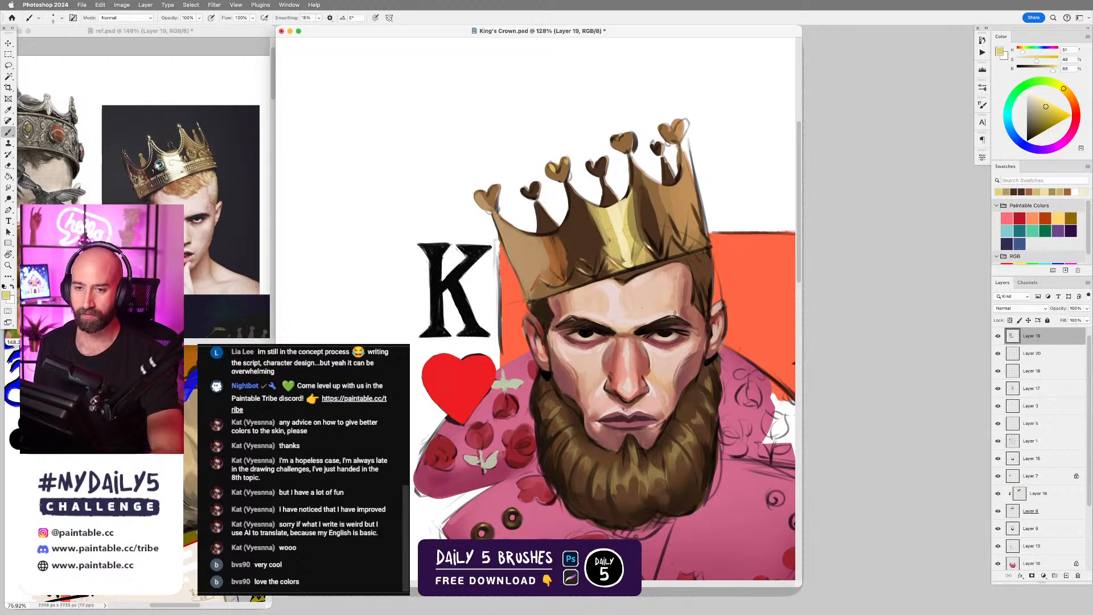
left_click(521, 246, "alt")
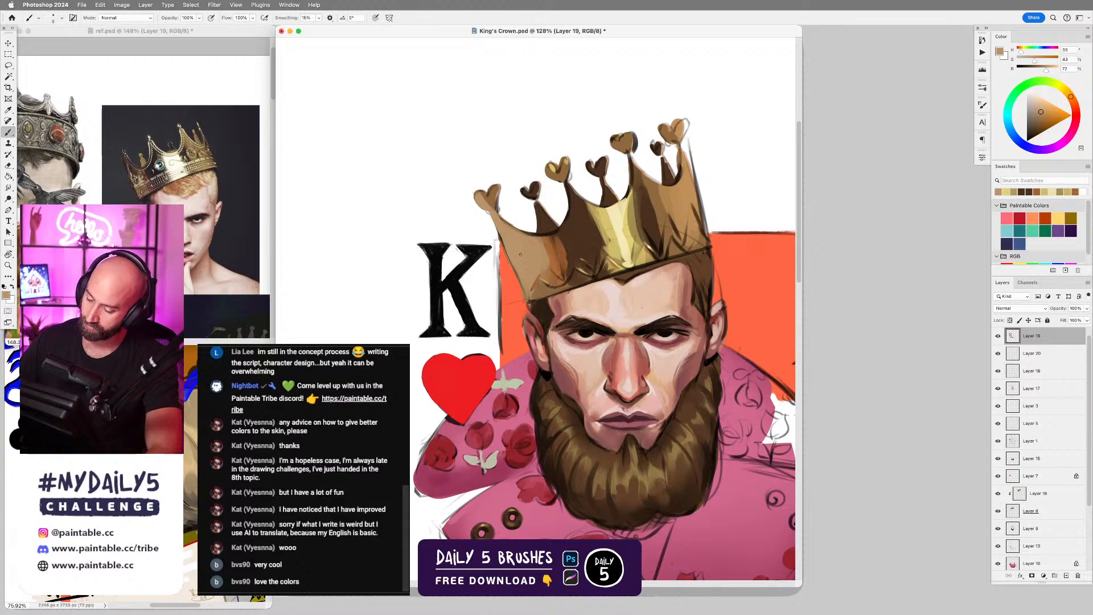
Lasso the crown's outer edge beside the K, choose the DS - Faded Grain brush, enlarge it and undo the test strokes.
key("l")
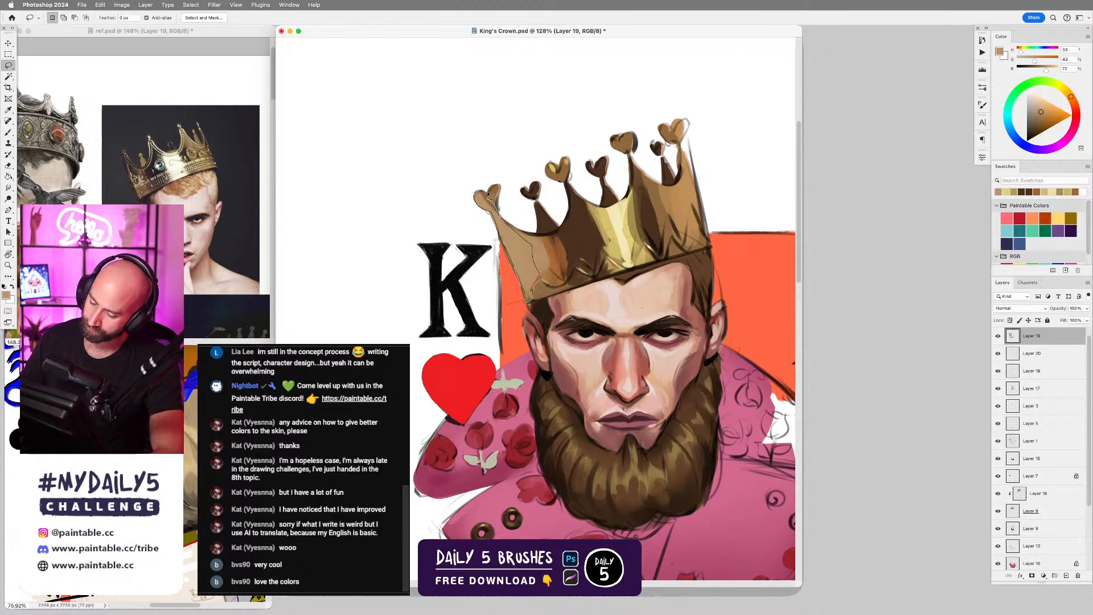
key("b")
right_click(503, 246)
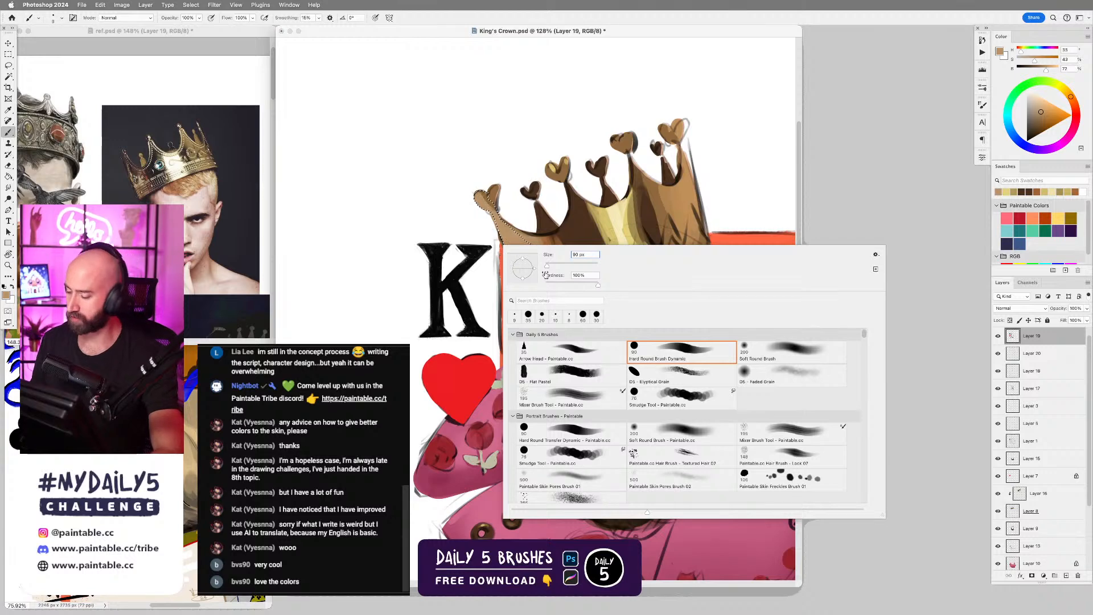
double_click(794, 372)
key("super+z")
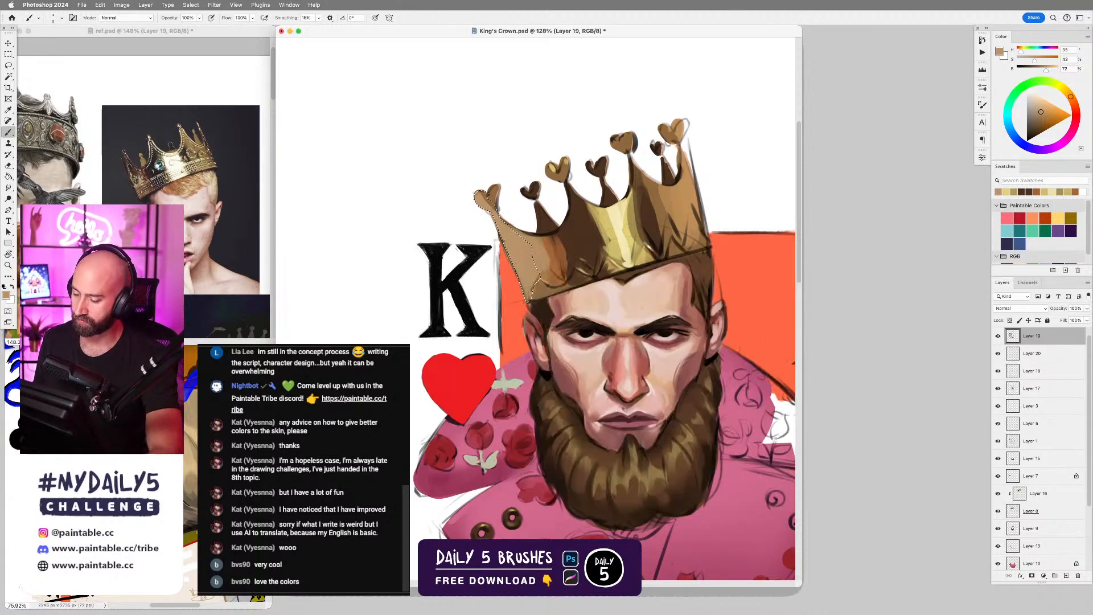
key("bracketright")
key("bracketright")
key("bracketright")
key("bracketright")
key("bracketright")
key("bracketright")
key("bracketright")
key("bracketright")
key("bracketright")
key("bracketright")
key("bracketright")
key("super+z")
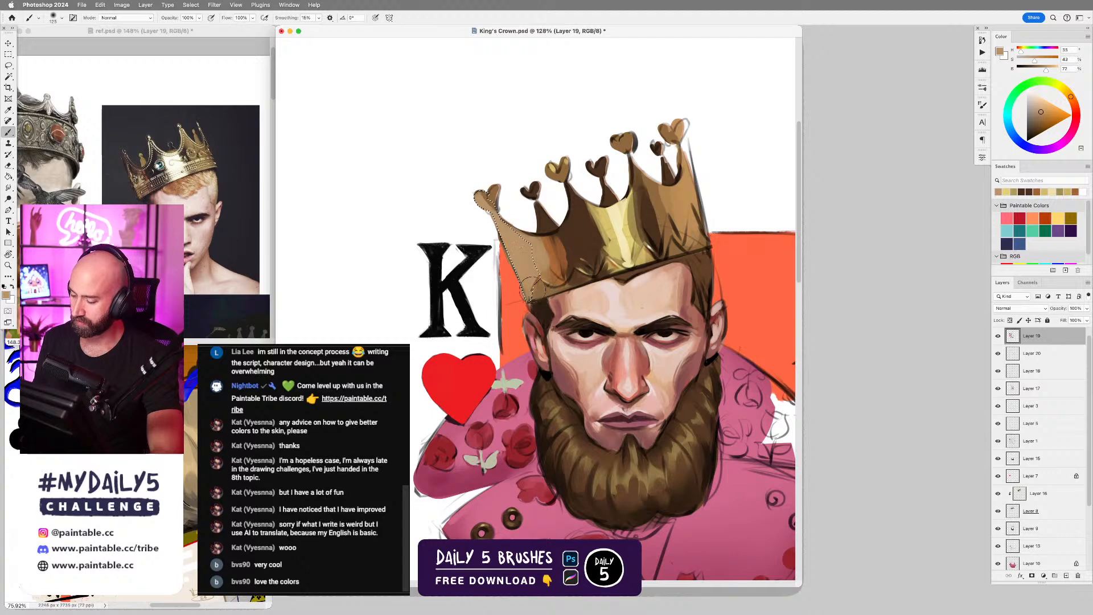
Sample white, softly lighten the lassoed outer edge of the crown beside the K, and deselect it.
right_click(529, 285)
left_click(451, 222)
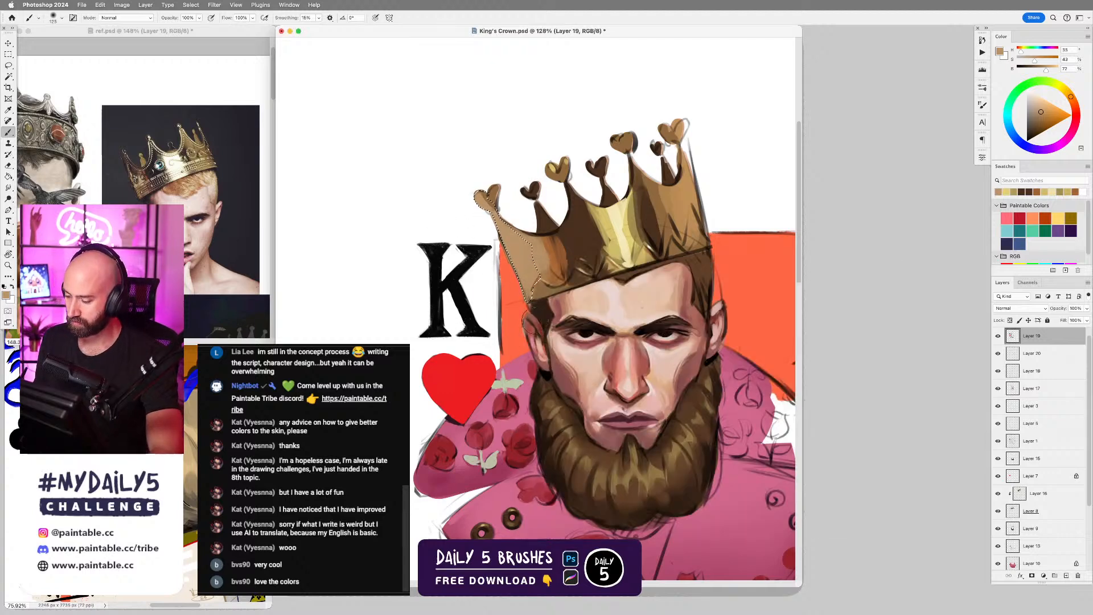
left_click(522, 165, "alt")
left_click_drag(515, 235, 539, 336)
key("super+z")
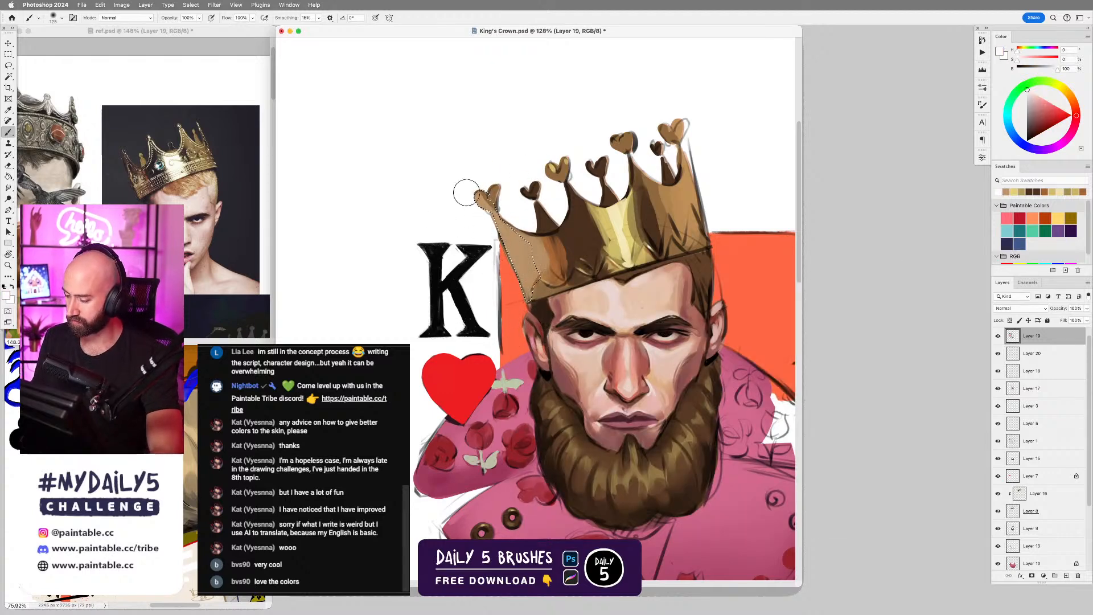
left_click_drag(490, 231, 534, 312)
mouse_move(505, 256)
left_mouse_down()
mouse_move(540, 304)
mouse_move(529, 296)
mouse_move(525, 311)
left_mouse_up()
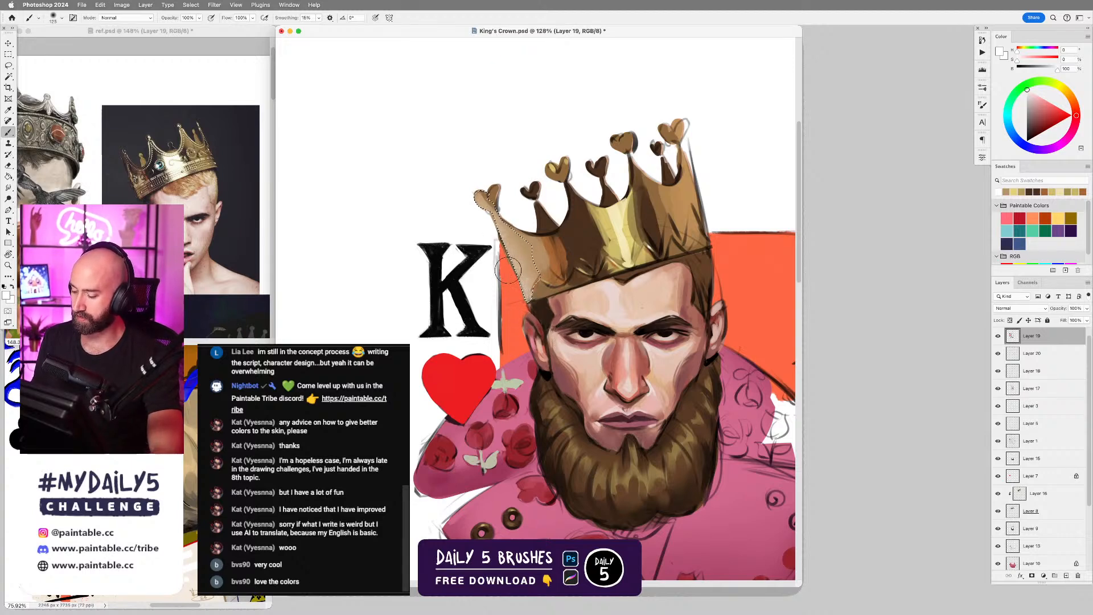
key("super+d")
Lasso a strip along the crown's edge farthest from the K and brush in orange-red reflected light sampled from the background.
key("l")
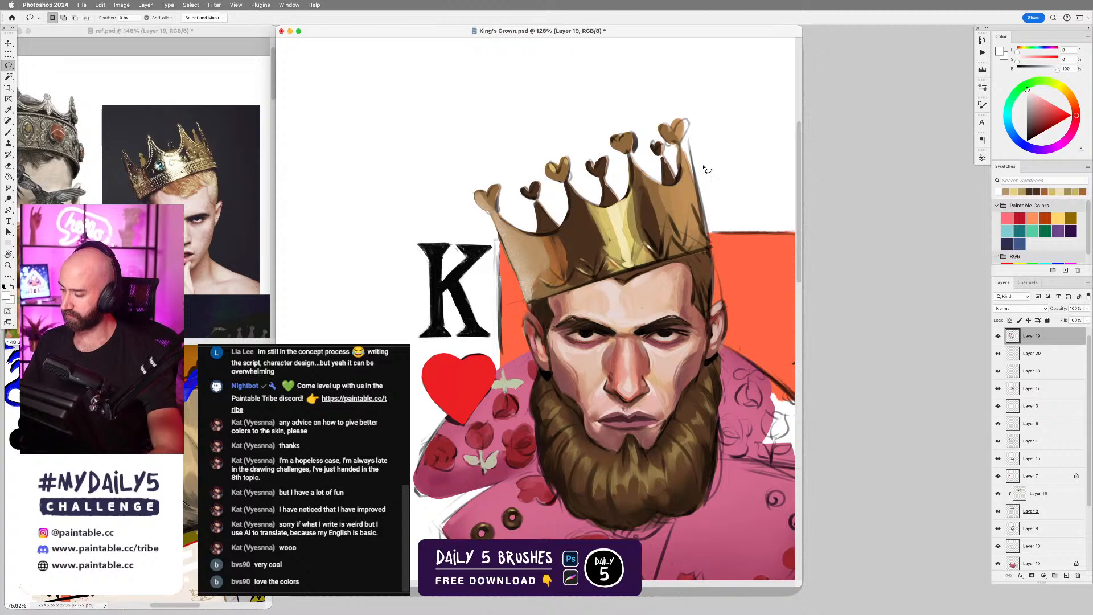
left_click_drag(681, 146, 709, 232)
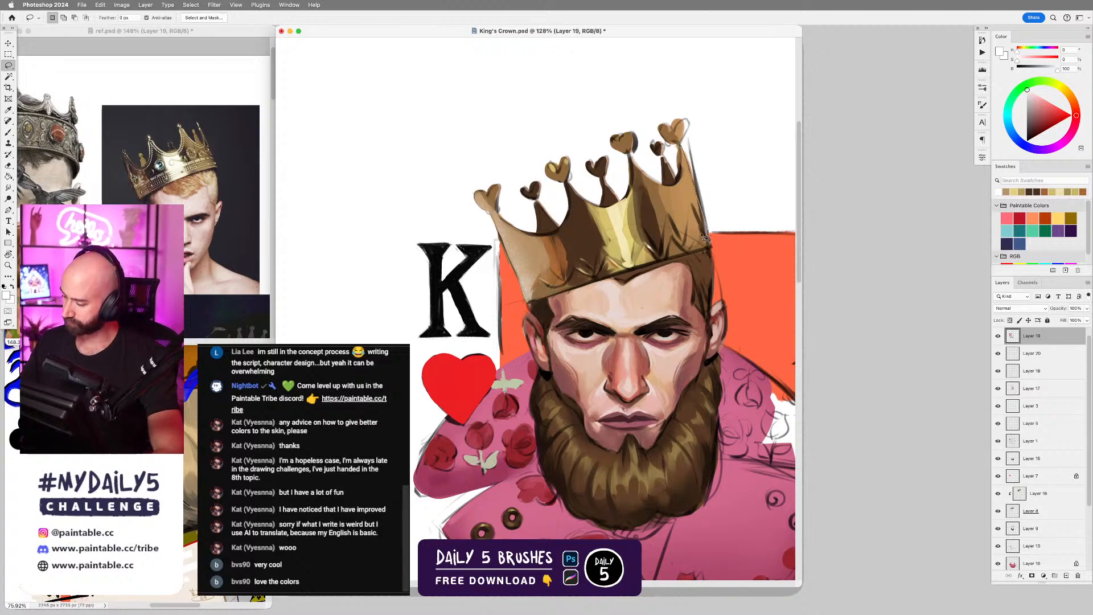
left_click_drag(686, 179, 683, 149)
key("b")
left_click(731, 250, "alt")
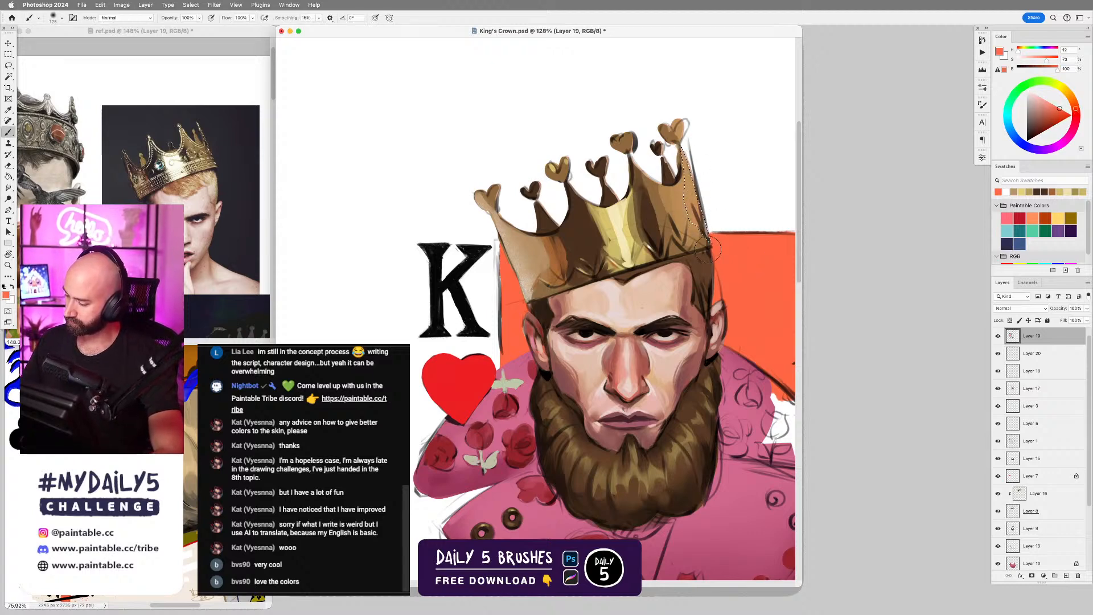
mouse_move(718, 248)
left_mouse_down()
mouse_move(704, 134)
mouse_move(683, 138)
mouse_move(681, 125)
mouse_move(678, 137)
mouse_move(690, 119)
mouse_move(682, 136)
left_mouse_up()
Lasso the heart on the crown's tip farthest from the K, sample its tan for softly shading it, and deselect.
key("l")
key("b")
left_click(677, 126, "alt")
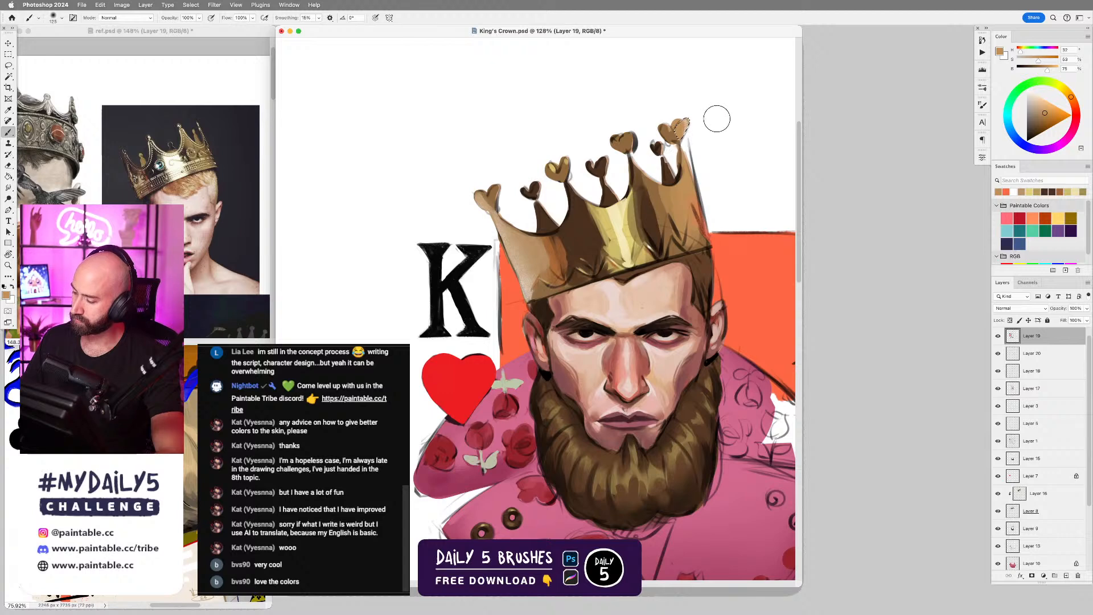
key("super+d")
Switch back to a hard brush, reduce its size and clean up the outlines of the farthest hearts with sampled white.
right_click(649, 232)
key("Return")
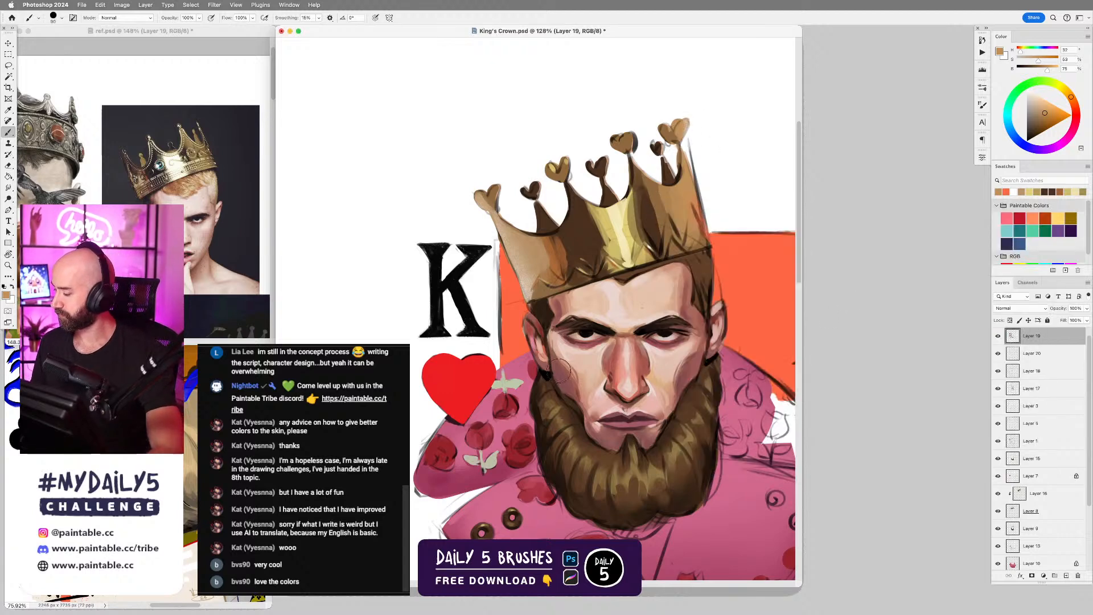
left_click(682, 110, "alt")
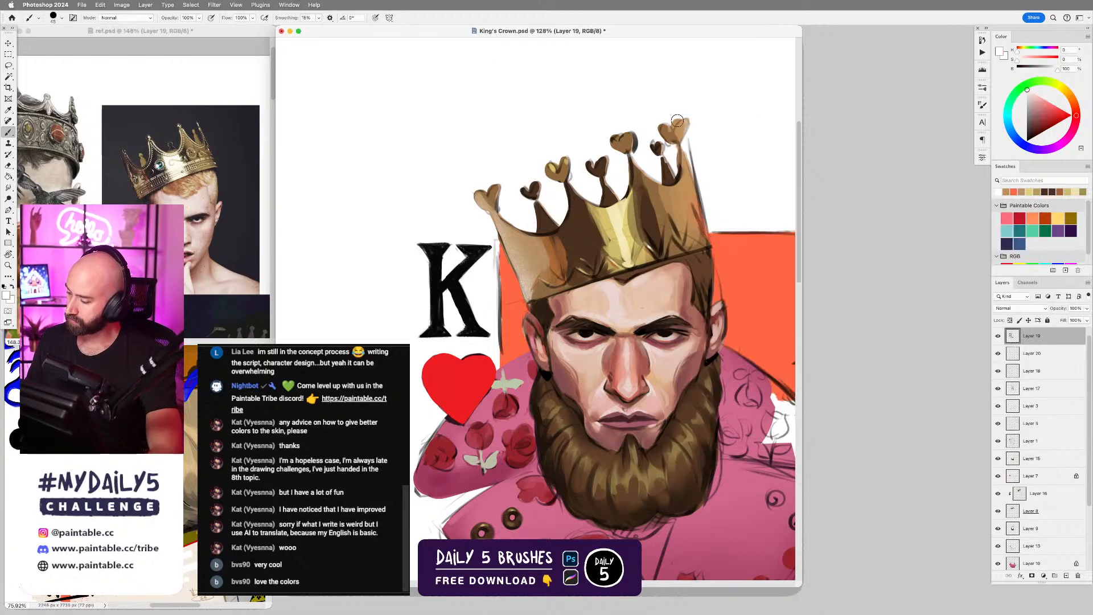
key("bracketleft")
key("bracketleft")
key("bracketleft")
key("bracketleft")
key("bracketleft")
key("bracketleft")
left_click_drag(677, 120, 674, 125)
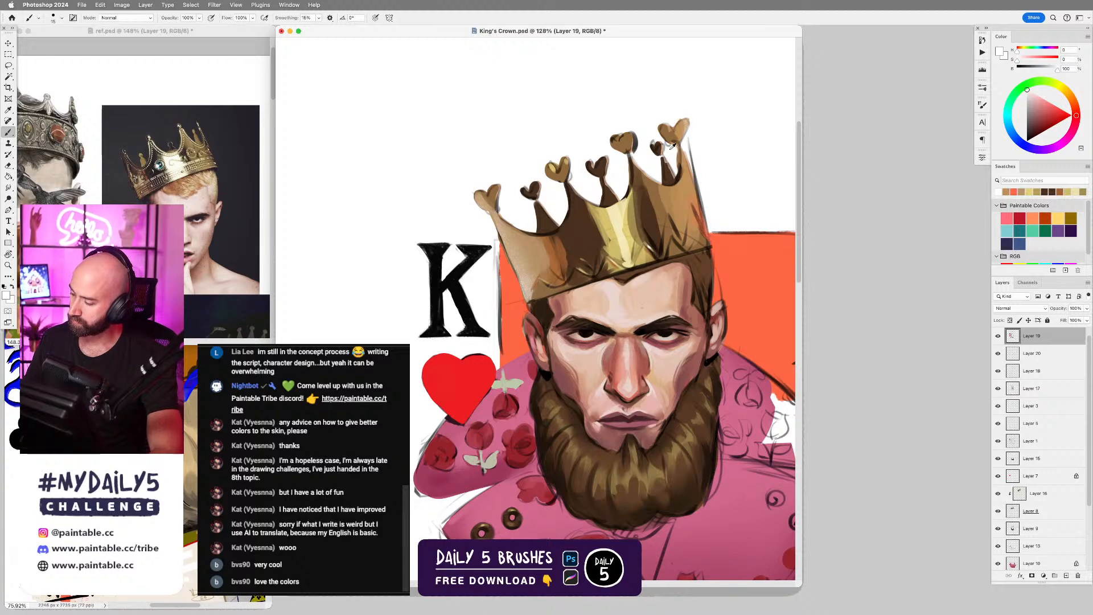
left_click(654, 130, "alt")
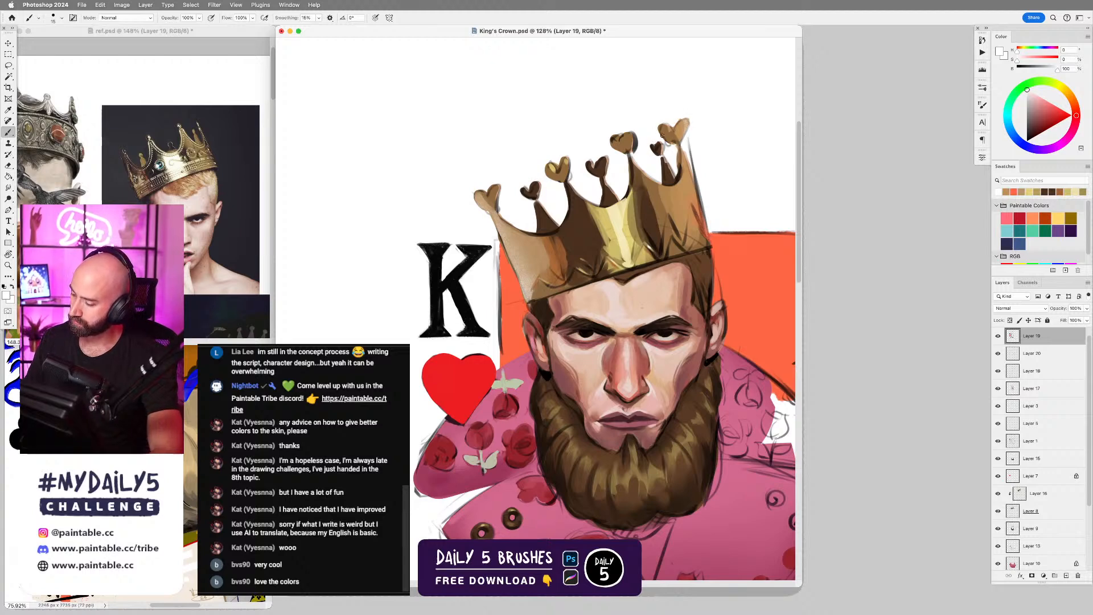
Sample near-black and dark brown and repaint the small dark hearts and their stems behind the crown.
left_click(666, 144, "alt")
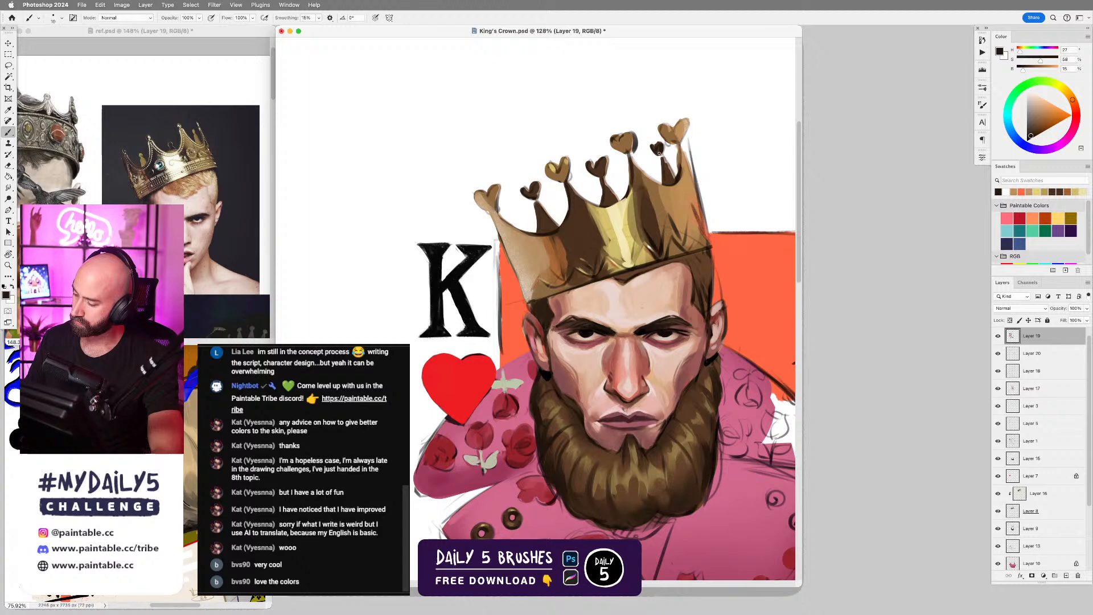
left_click_drag(659, 153, 663, 165)
left_click(669, 171, "alt")
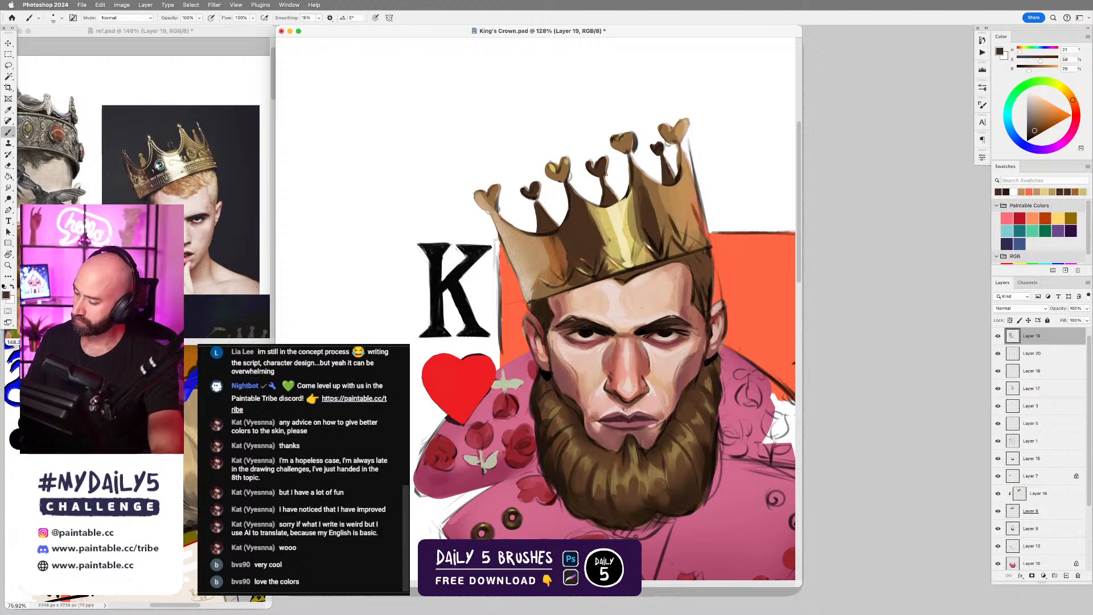
left_click(605, 193, "alt")
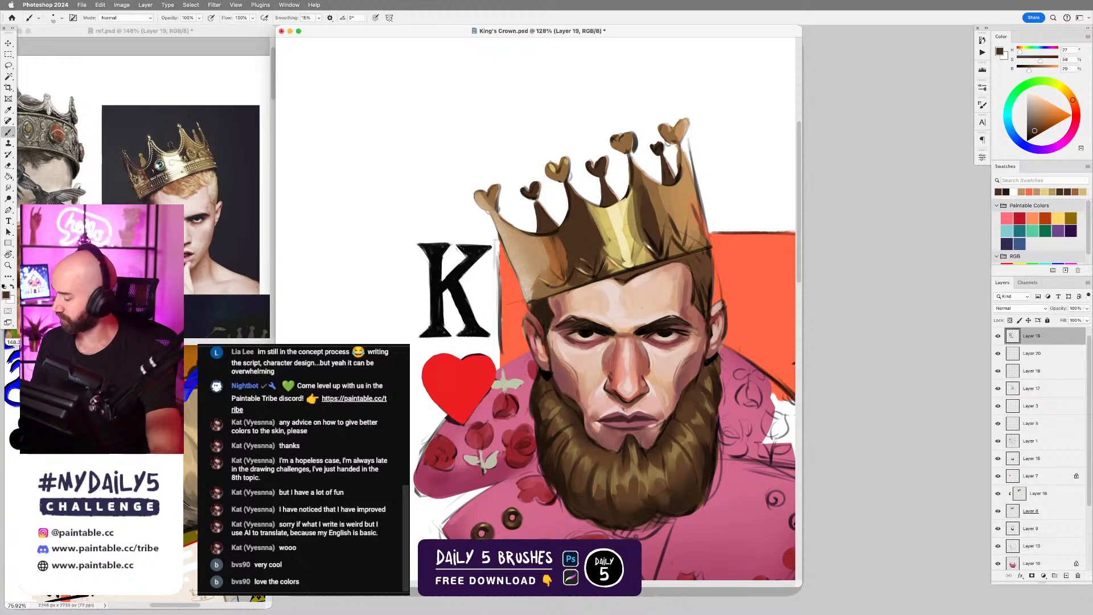
left_click(618, 196, "alt")
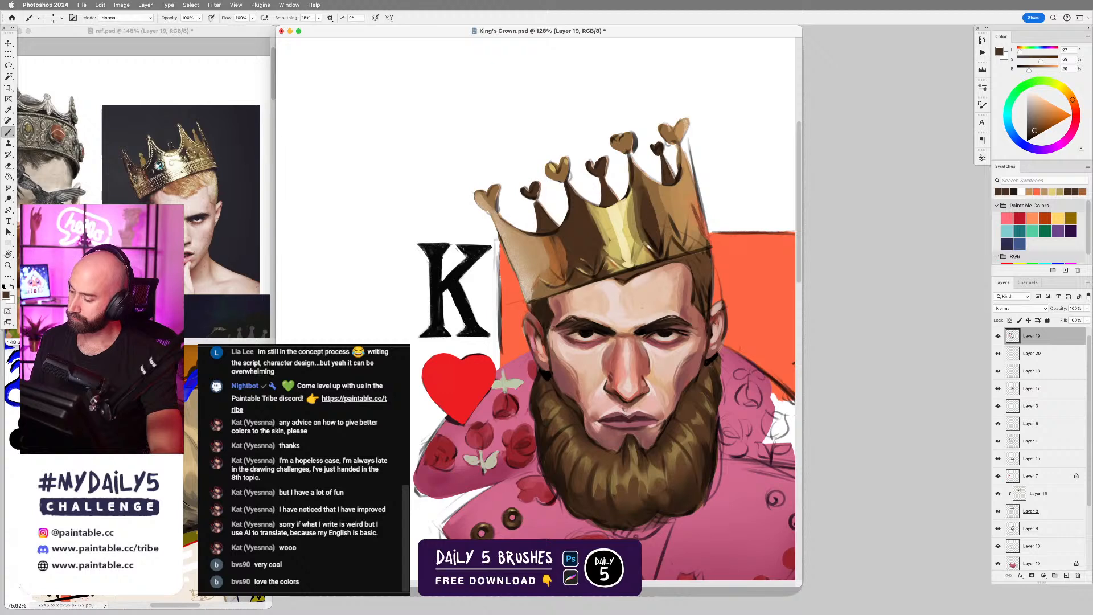
Sample pale yellow from the crown's central highlight and paint thin rim highlights along its scalloped upper edge.
left_click(630, 191, "alt")
left_click(625, 204, "alt")
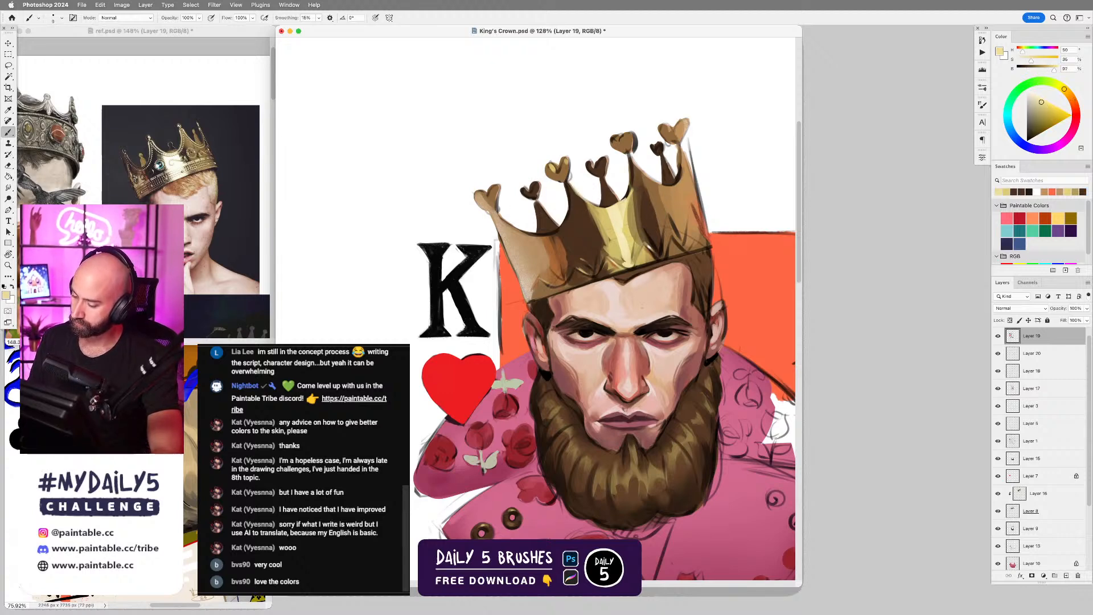
left_click_drag(496, 210, 524, 234)
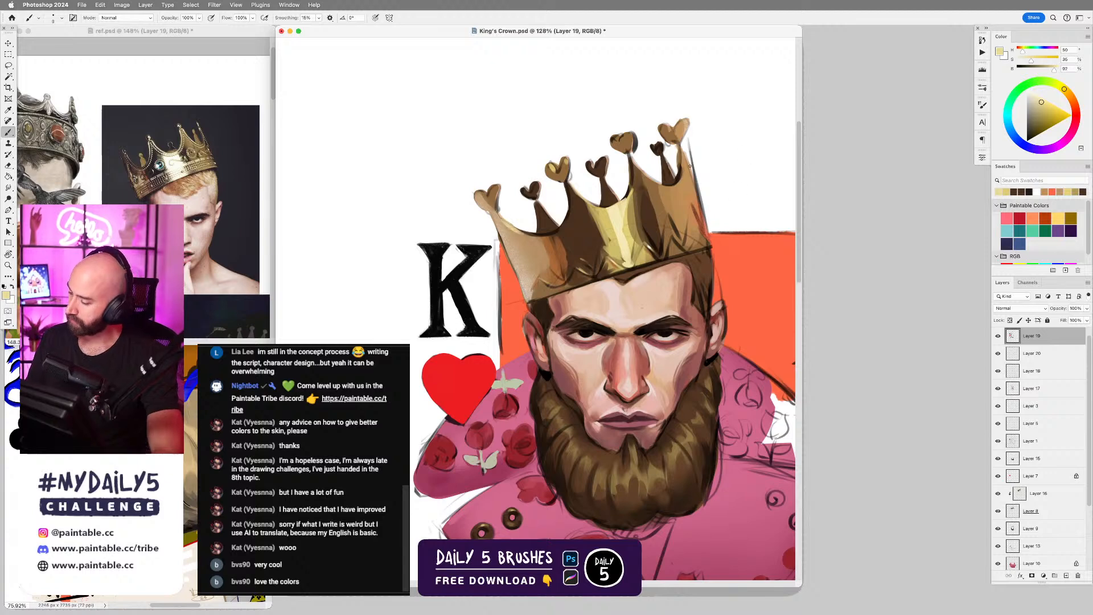
left_click_drag(631, 154, 645, 175)
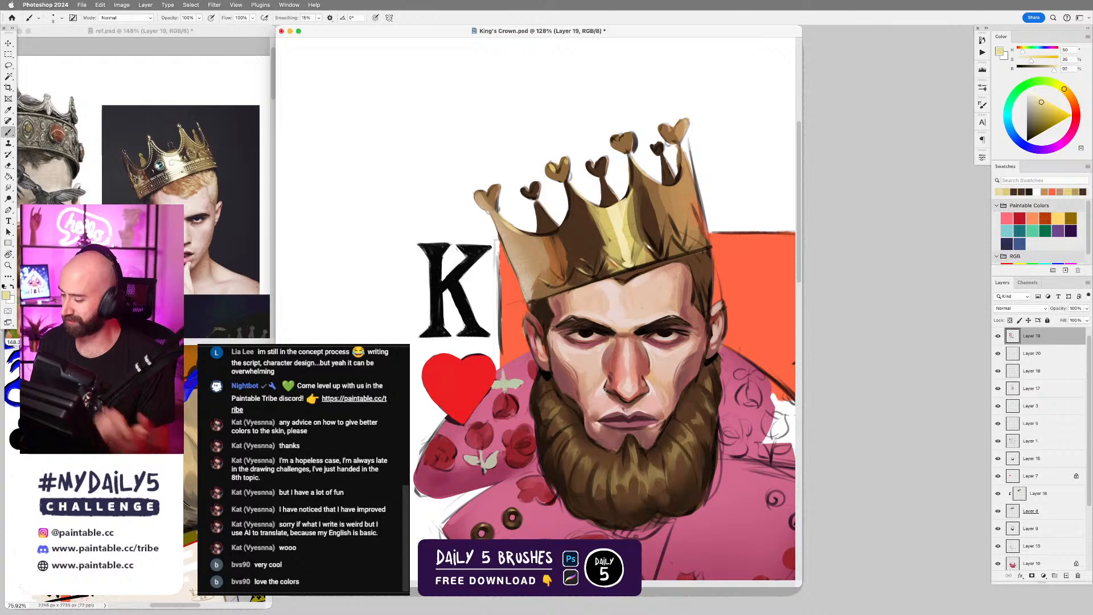
Sample white and refine the outline of the tan heart above the crown's central highlight.
left_click(643, 145, "alt")
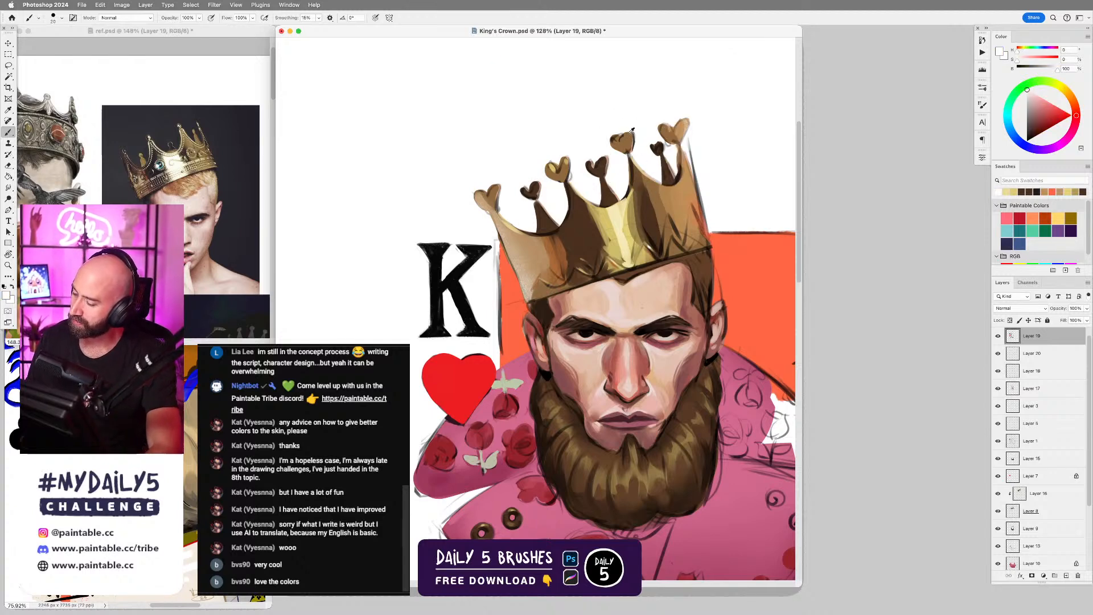
left_click(625, 134, "alt")
left_click(618, 133, "alt")
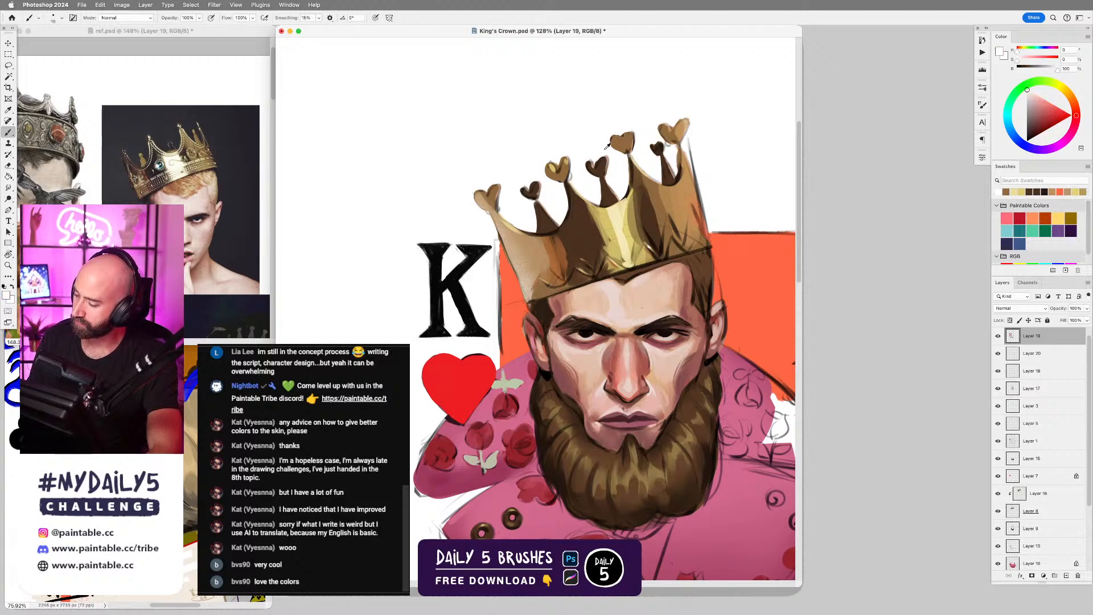
Sample brown, gold and dark brown and shade the gold heart on the second tip from the K with a smaller brush.
left_click(555, 166, "alt")
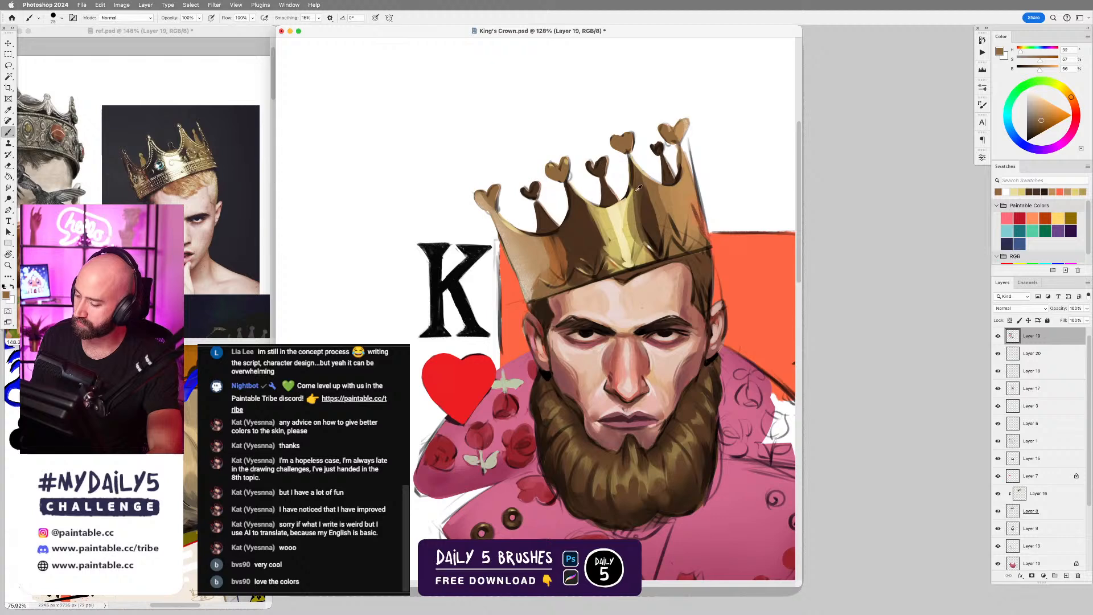
key("bracketleft")
left_click_drag(553, 169, 563, 171)
left_click(561, 162, "alt")
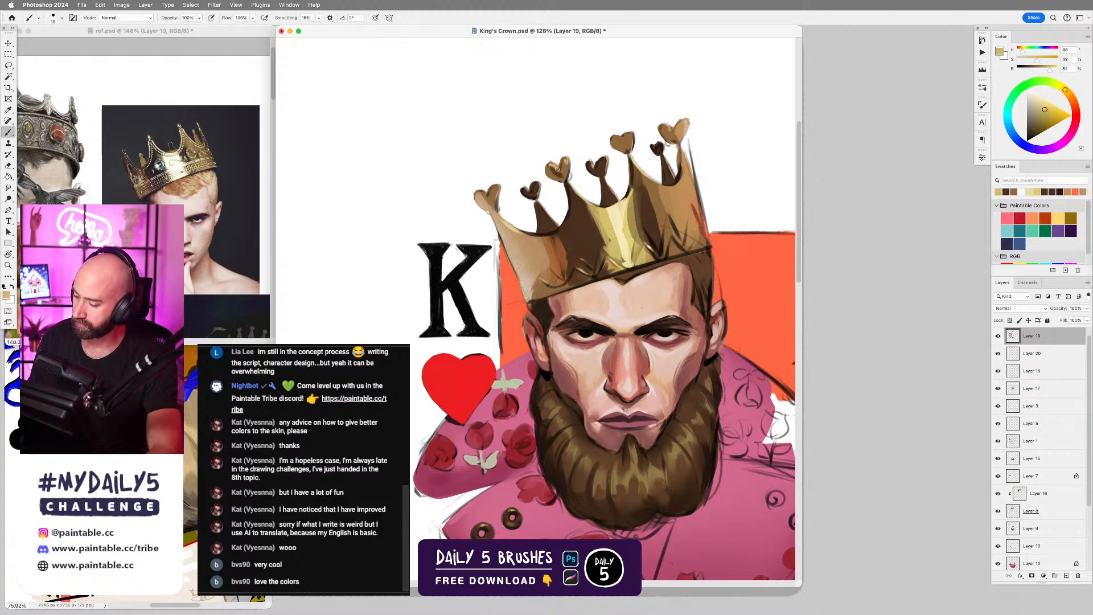
left_click(562, 169, "alt")
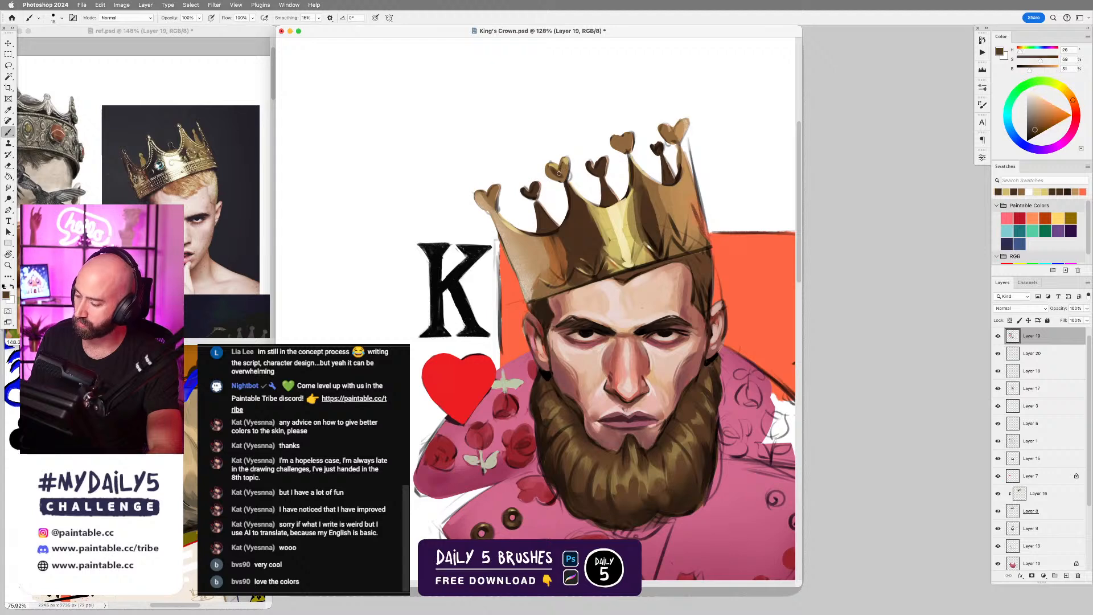
left_click(552, 175, "alt")
left_click_drag(554, 176, 564, 177)
left_click(563, 169, "alt")
Touch up the heart tip nearest the K with sampled brown, undo a stroke, and sample gold for its highlight.
left_click(494, 192, "alt")
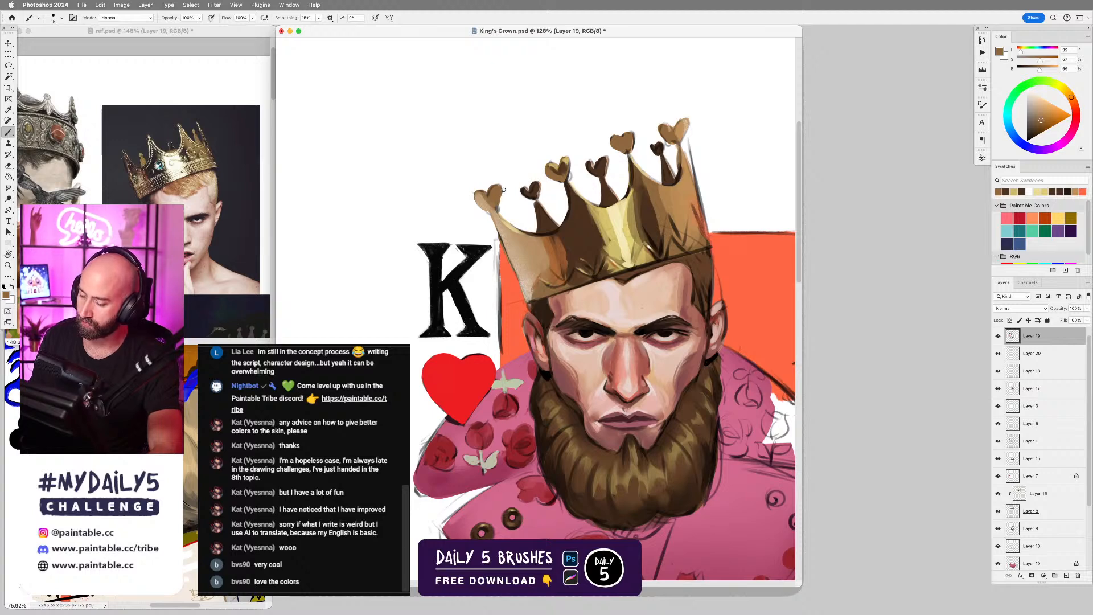
key("super+z")
left_click(566, 162, "alt")
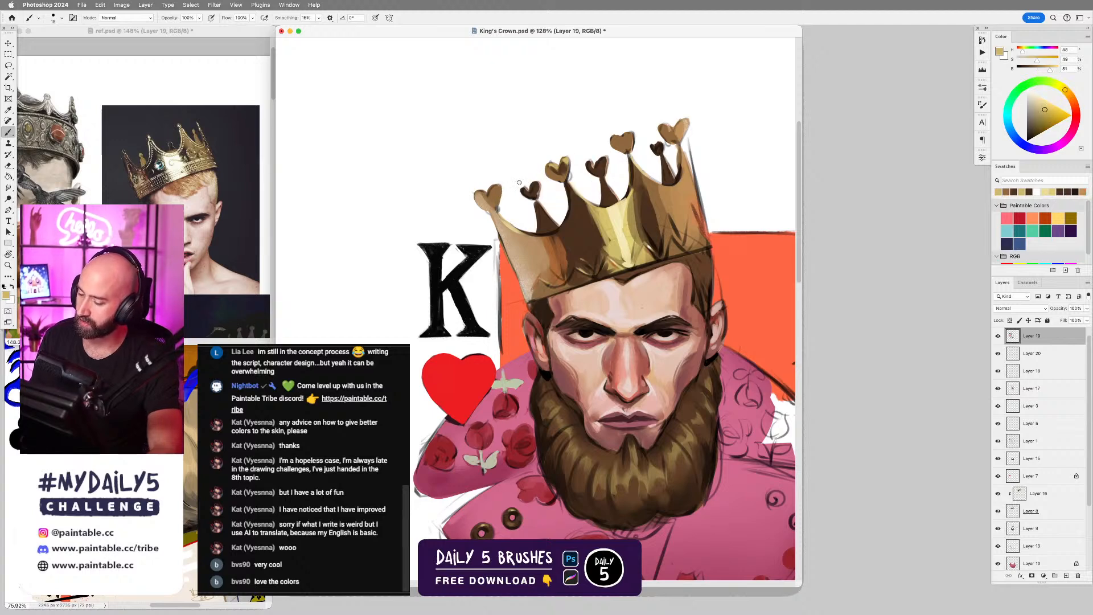
left_click(566, 169, "alt")
left_click_drag(478, 197, 495, 199)
key("super+z")
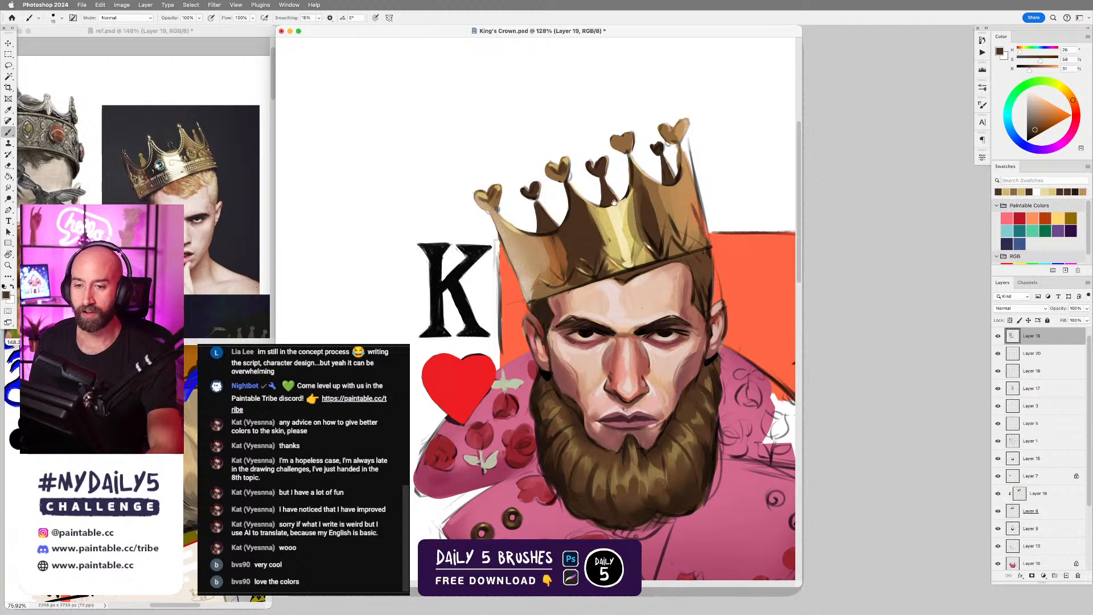
Sample gold and dark brown and shade the heart tip above the crown's central highlight.
left_click_drag(611, 200, 646, 204)
left_click(664, 143, "alt")
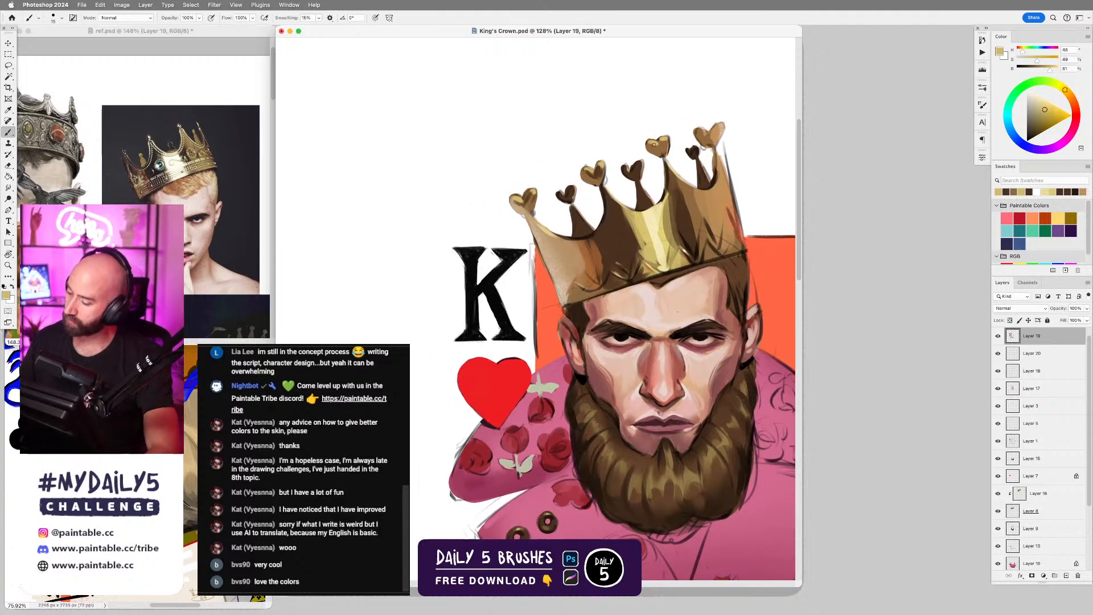
left_click(654, 146, "alt")
left_click_drag(648, 145, 660, 153)
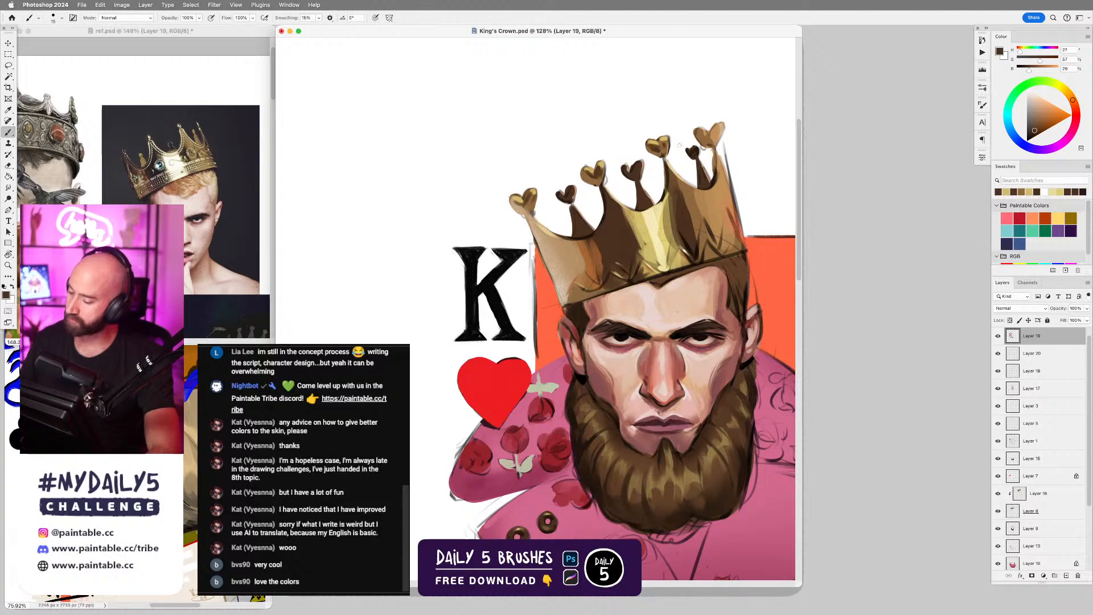
Shade the heart tip farthest from the K and its stem with sampled gold and dark brown.
left_click(700, 128, "alt")
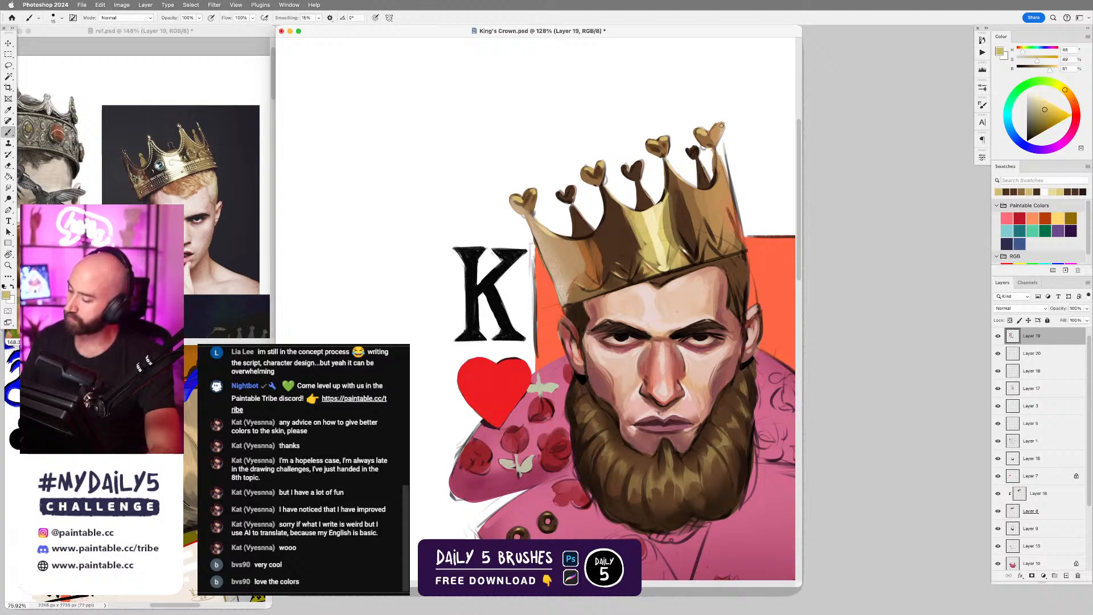
left_click_drag(721, 126, 712, 138)
left_click(692, 151, "alt")
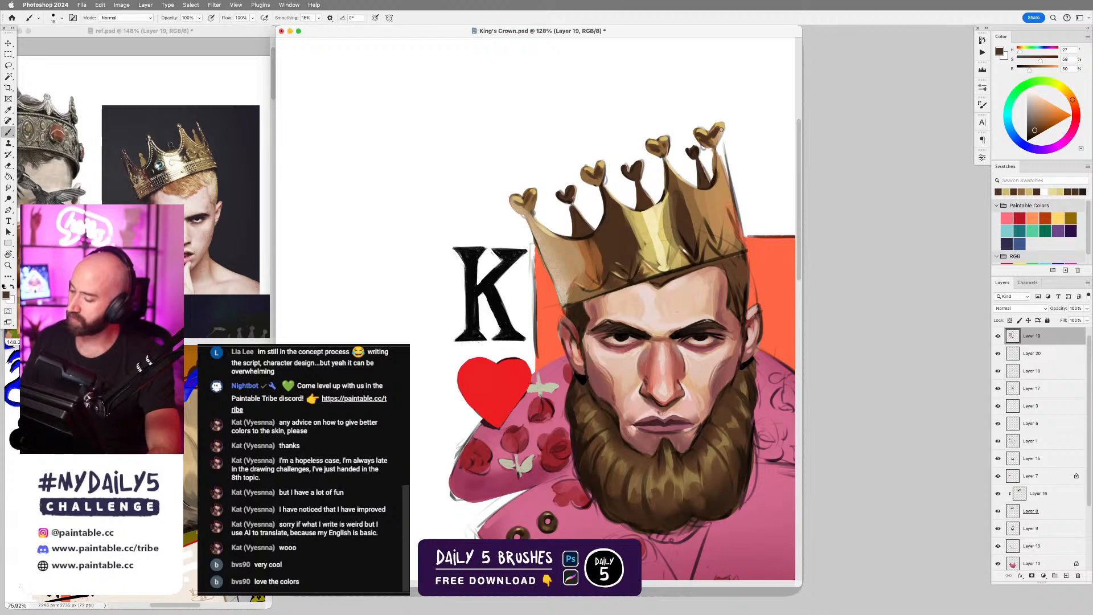
left_click(717, 163, "alt")
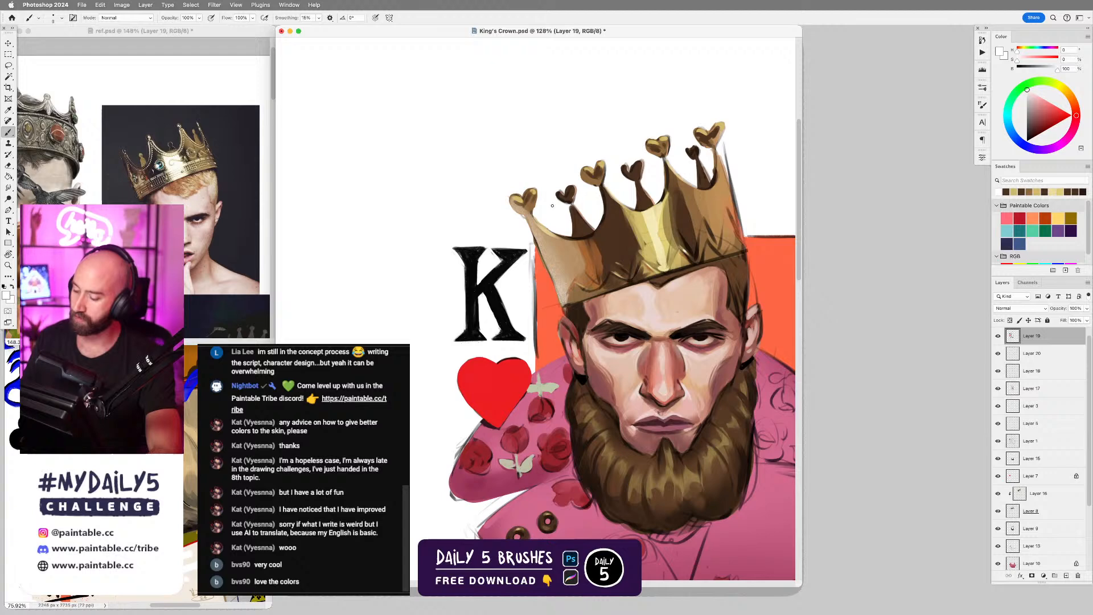
Sample white and paint over the loose sketch line beside the crown's outer edge, away from the K, with a larger brush.
left_click(737, 150, "alt")
key("]")
key("]")
key("]")
key("]")
left_click_drag(728, 142, 737, 185)
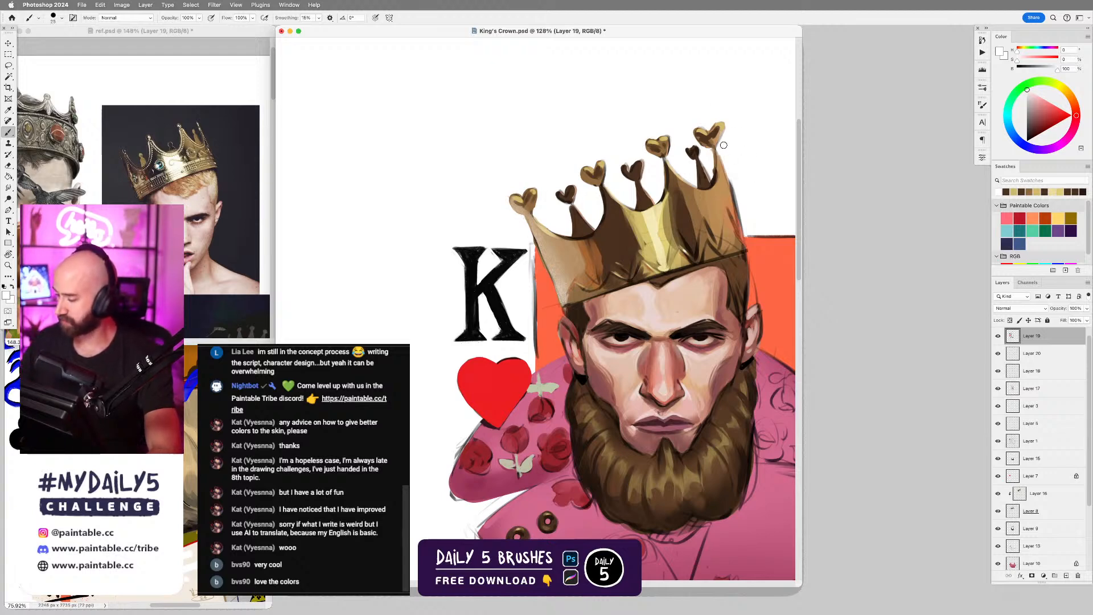
Refine the crown's outer edge below the farthest heart with sampled tan and white and a smaller brush, undoing one stroke.
left_click(721, 162, "alt")
key("[")
key("[")
key("[")
left_click_drag(717, 148, 728, 179)
key("super+z")
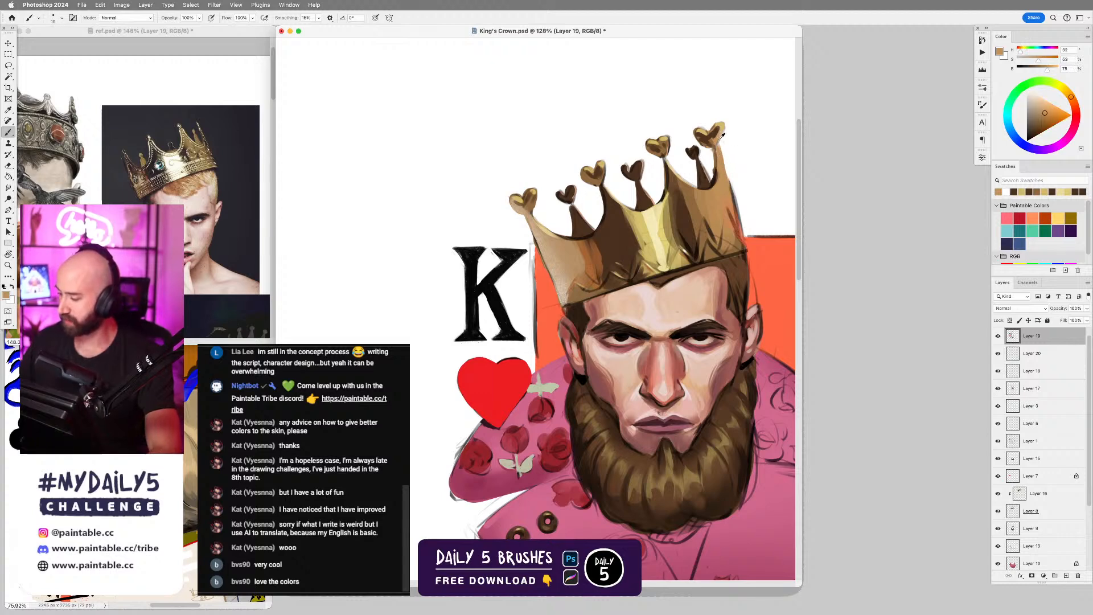
left_click(721, 136, "alt")
left_click_drag(723, 128, 745, 236)
left_click(732, 176, "alt")
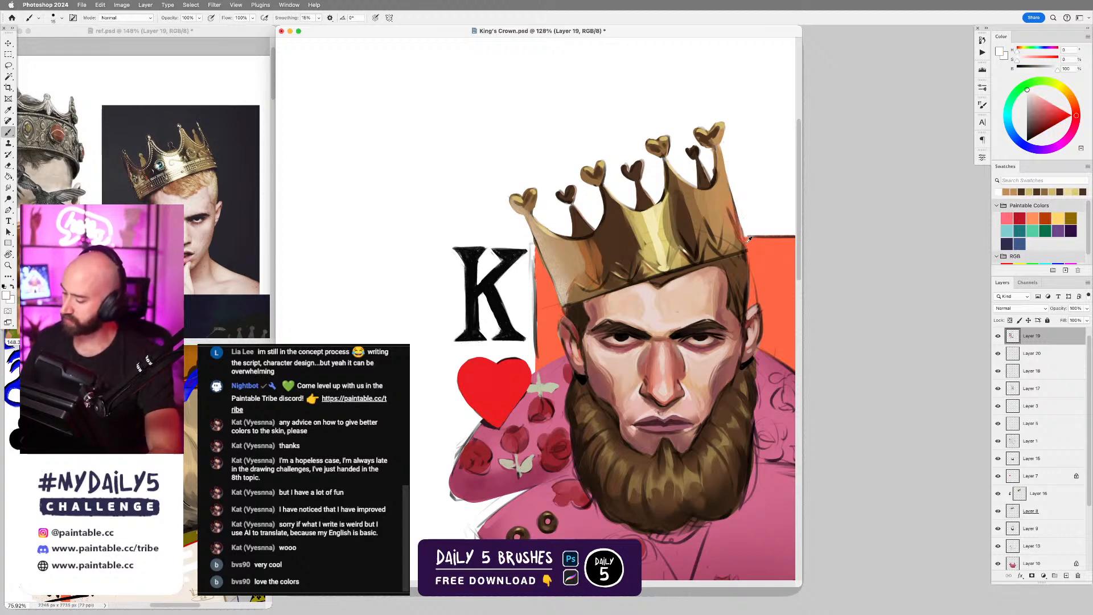
Sample light brown and orange and clean up the crown's lower outer edge against the orange background.
left_click(736, 208, "alt")
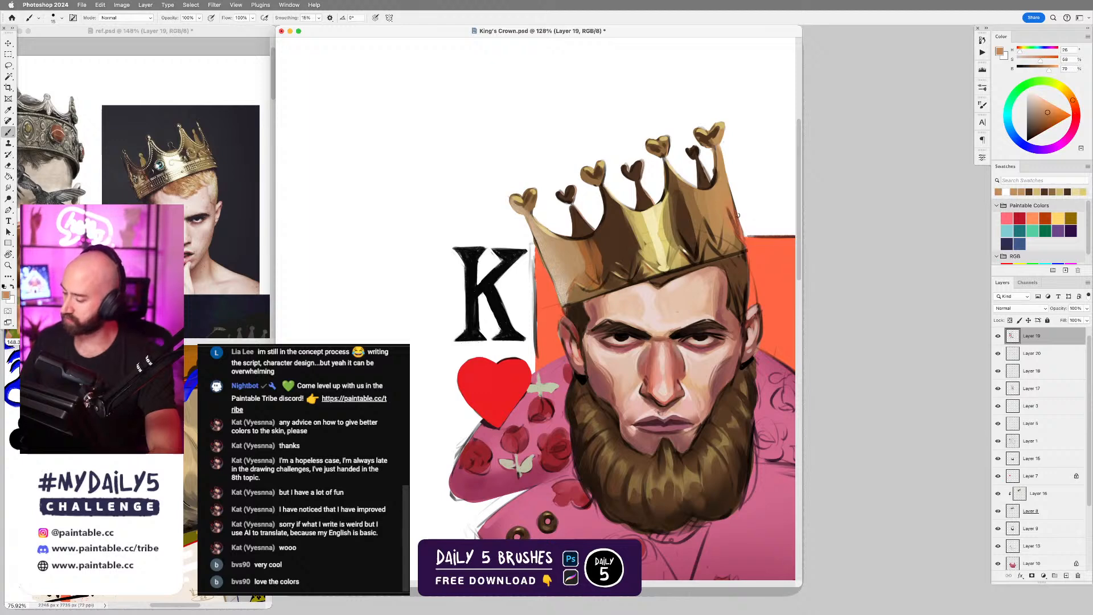
left_click(757, 240, "alt")
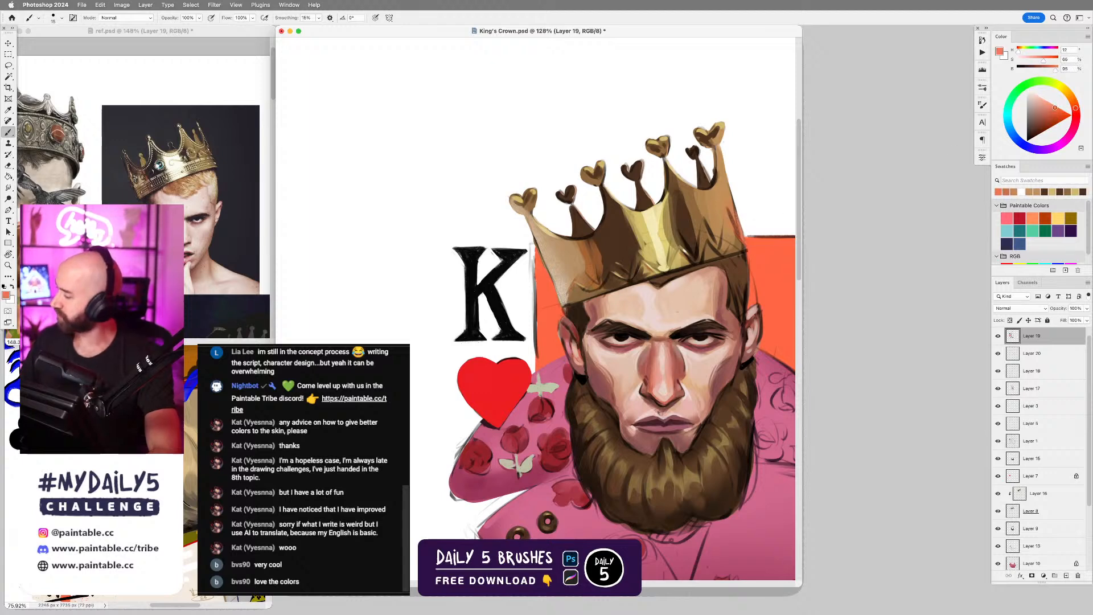
left_click_drag(733, 209, 747, 249)
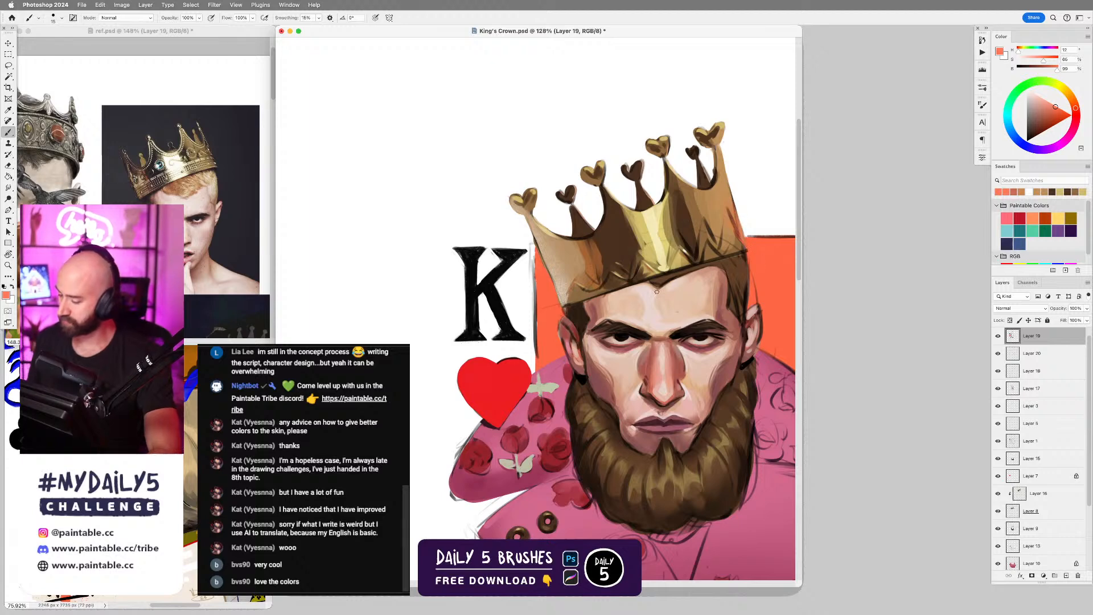
Touch up the crown's edge facing the K with sampled tan and white, and undo the last two strokes.
left_click(564, 293, "alt")
left_click(556, 208, "alt")
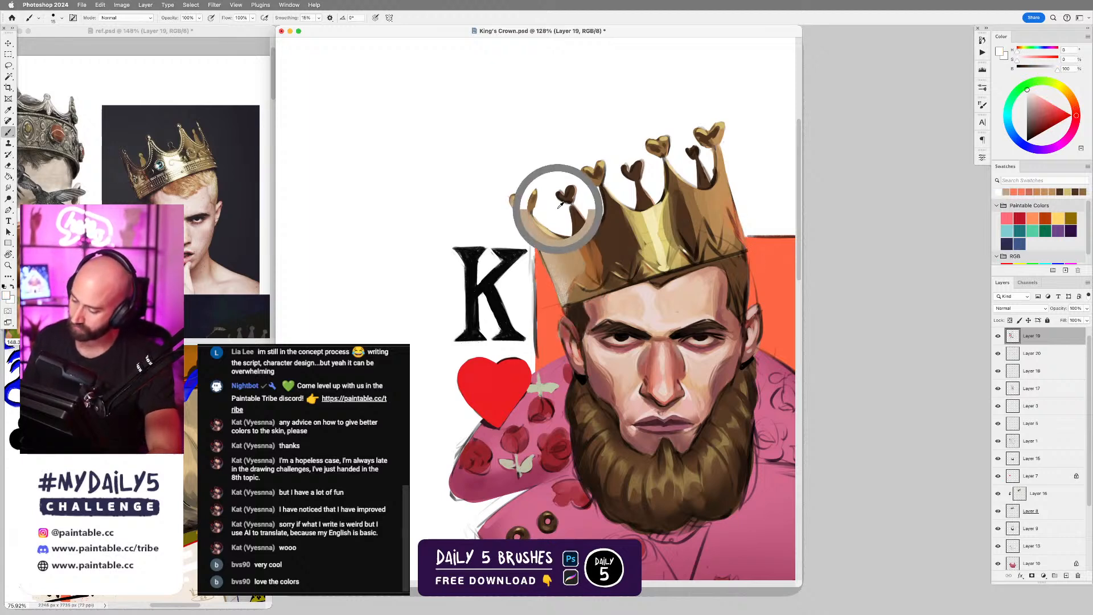
left_click_drag(532, 233, 556, 287)
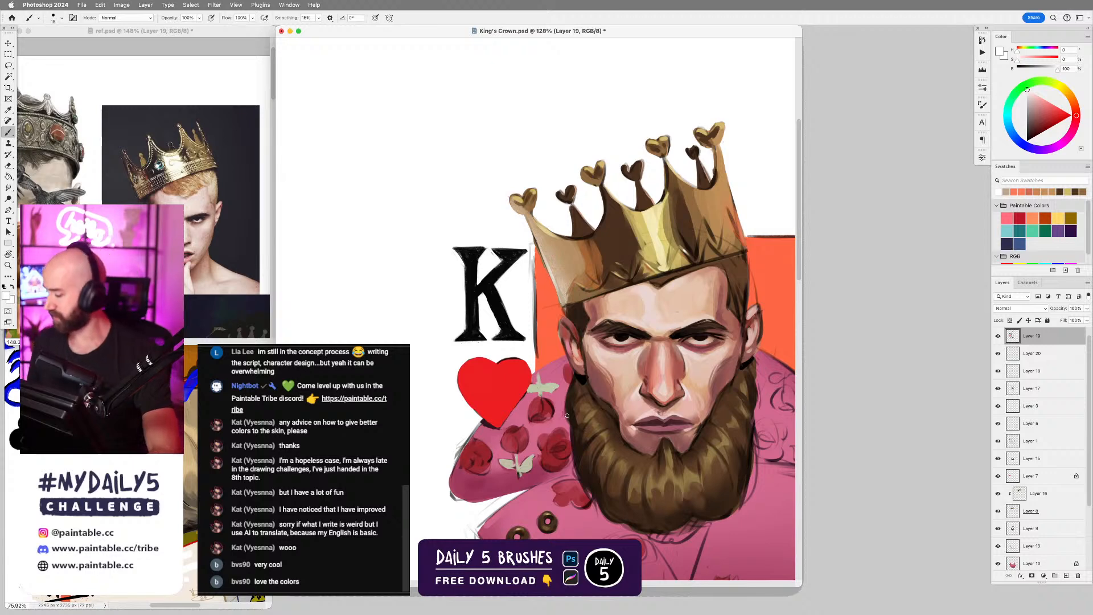
key("super+z")
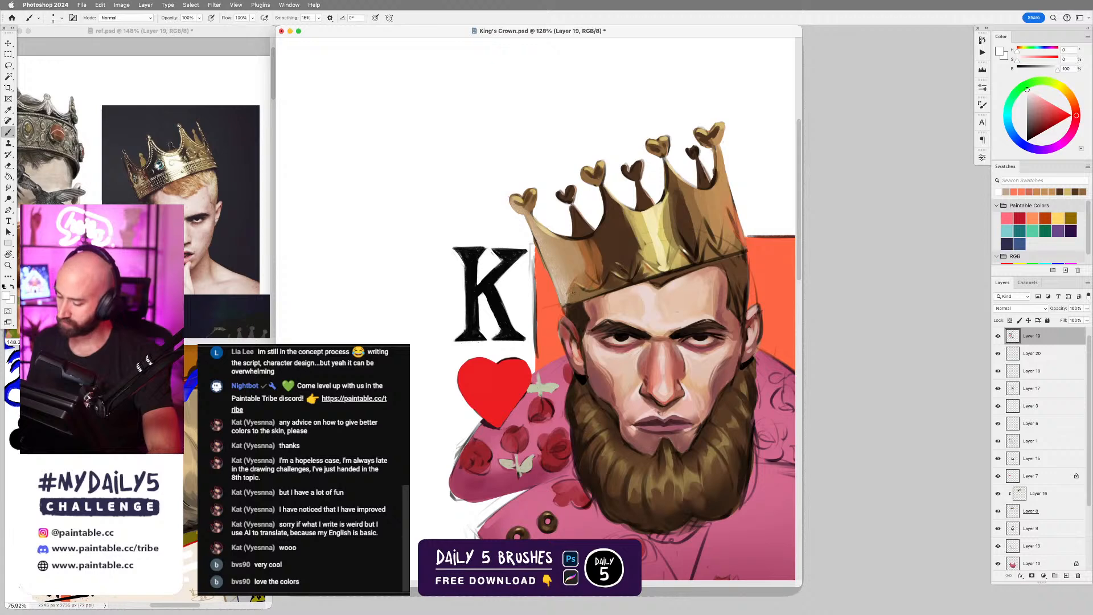
key("super+z")
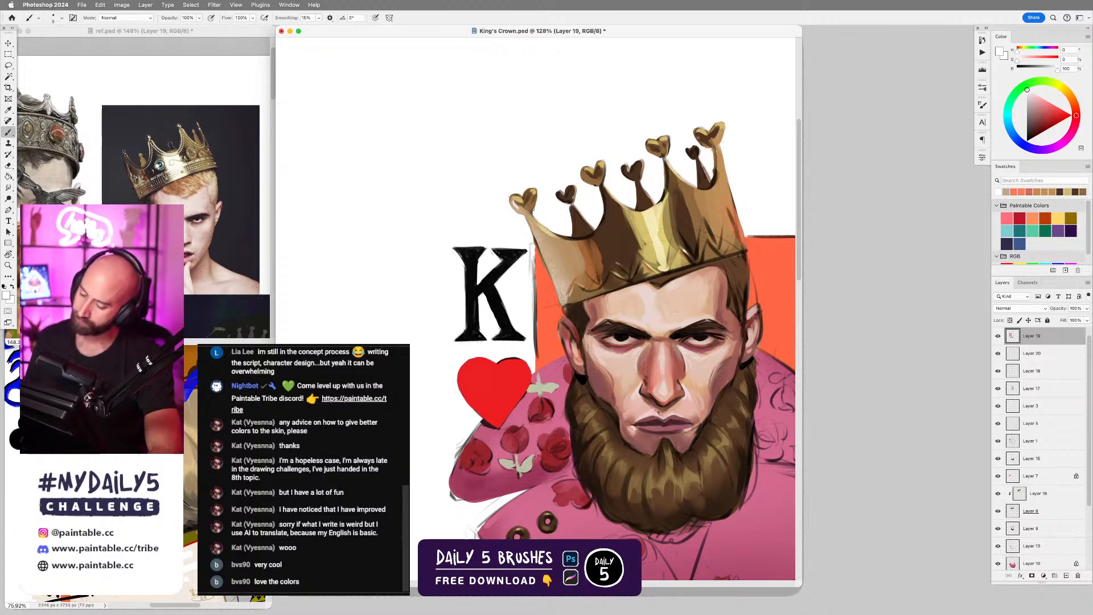
Review the whole card painting from the crown down to the pink robe.
scroll(699, 300, "down", 3)
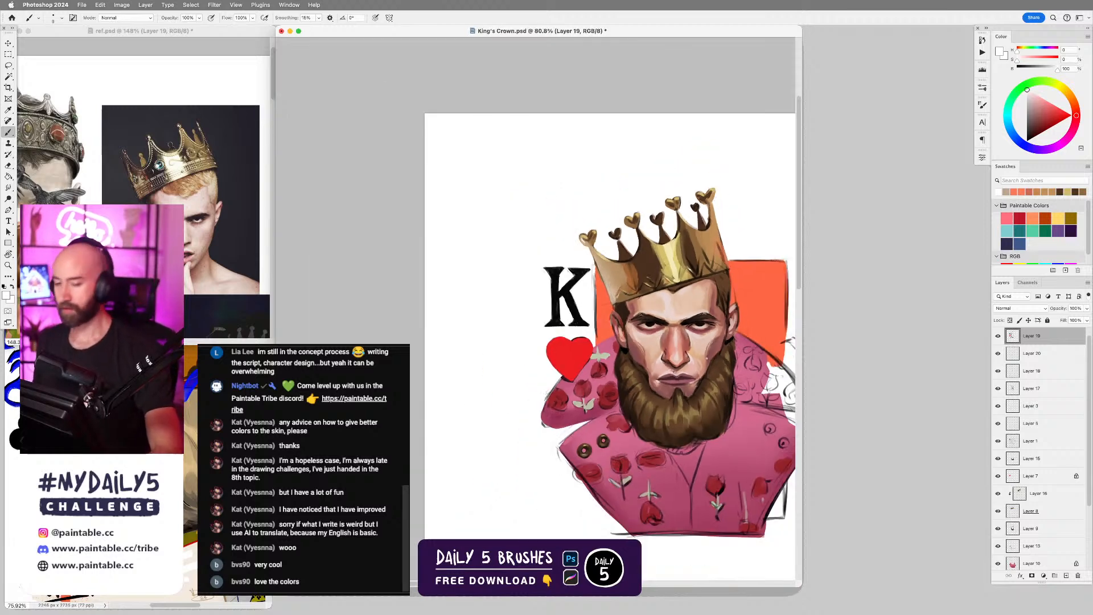
scroll(706, 358, "up", 2)
scroll(694, 358, "up", 1)
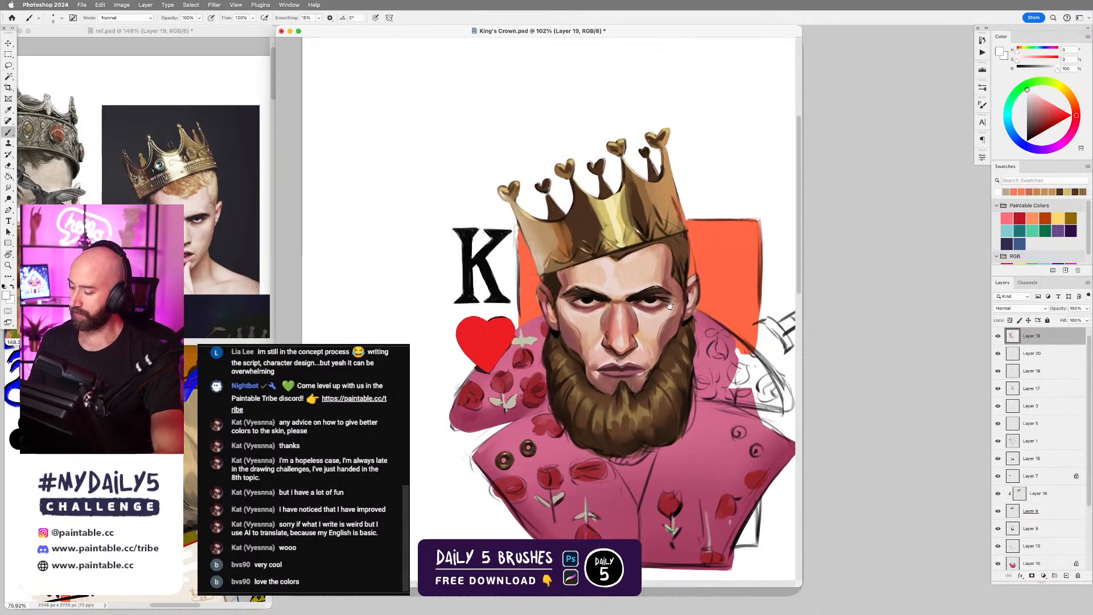
left_click_drag(669, 306, 662, 300)
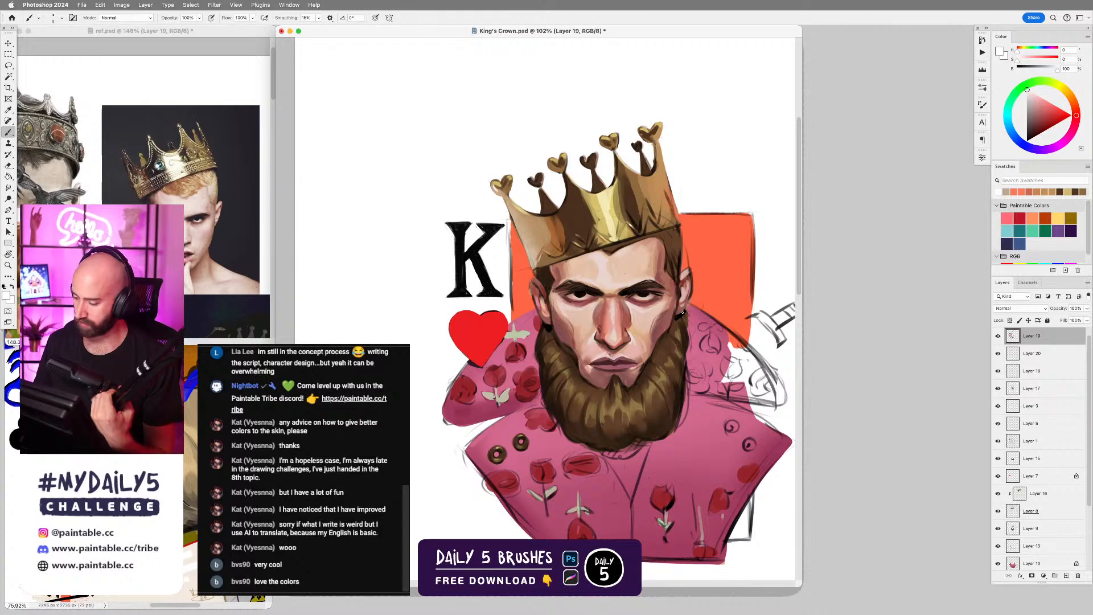
left_click_drag(687, 369, 659, 295)
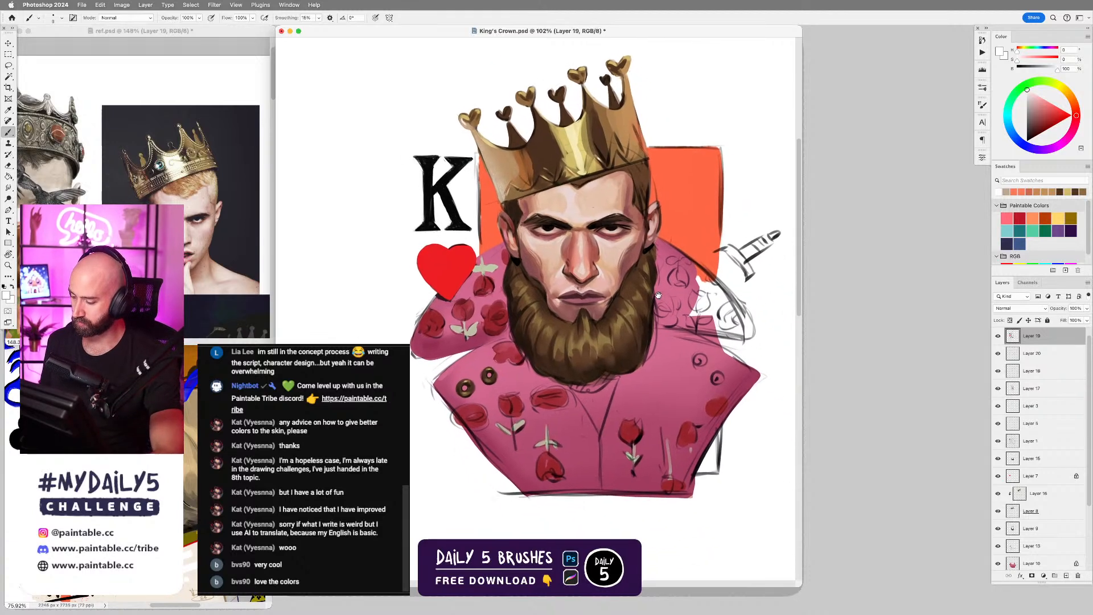
scroll(658, 296, "down", 1)
scroll(679, 280, "down", 3)
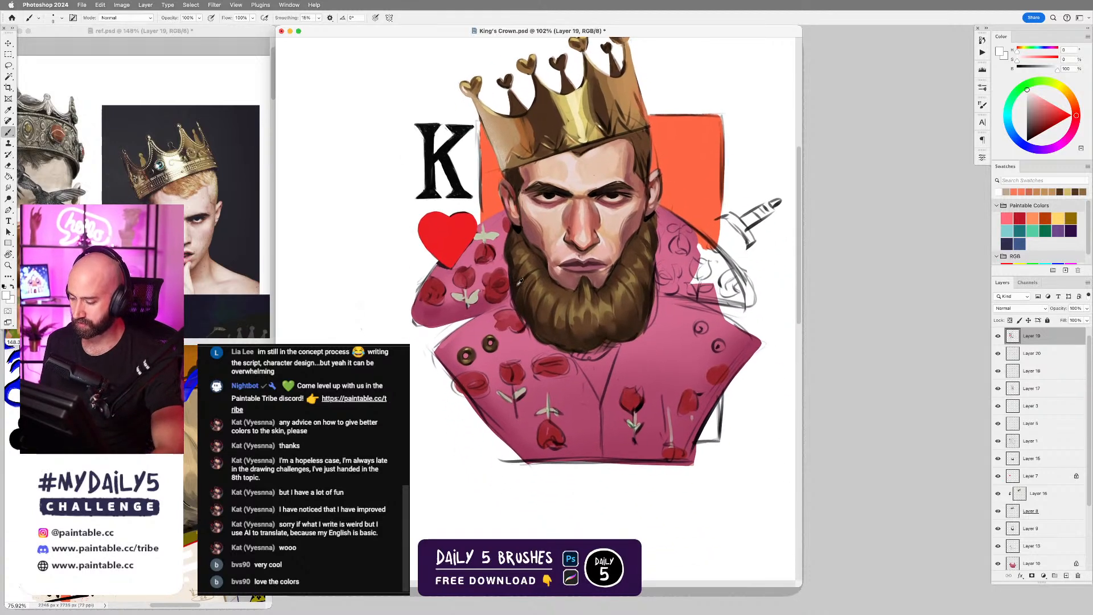
Toggle the visibility of Group 1 at the top of the layer stack to compare the painting.
left_click(498, 296, "alt")
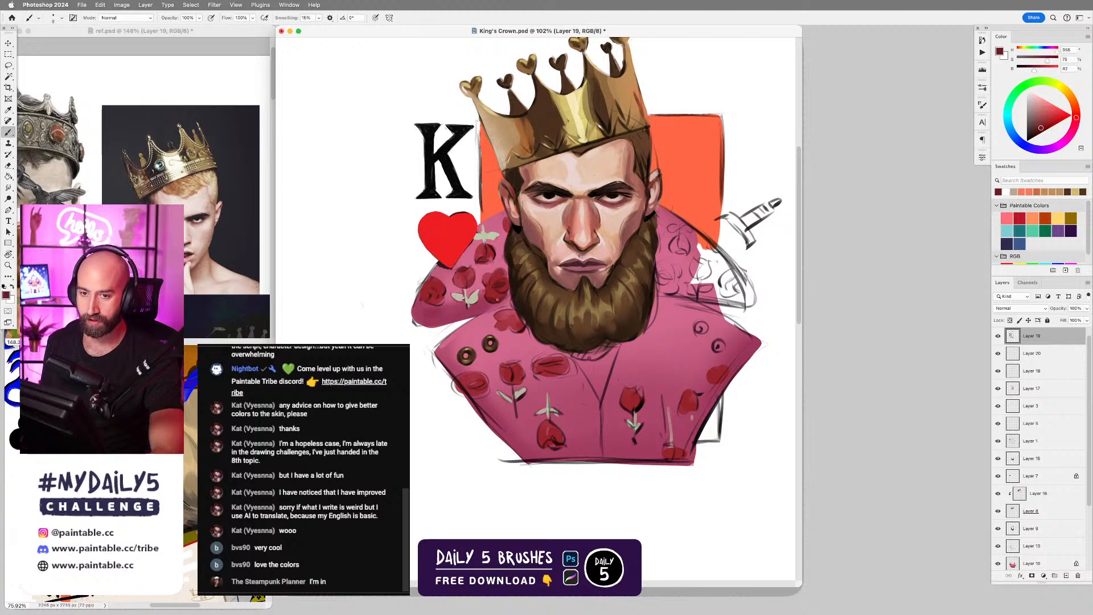
key("v")
mouse_move(610, 336)
left_mouse_down()
mouse_move(639, 331)
mouse_move(597, 360)
left_mouse_up()
key("super+z")
key("b")
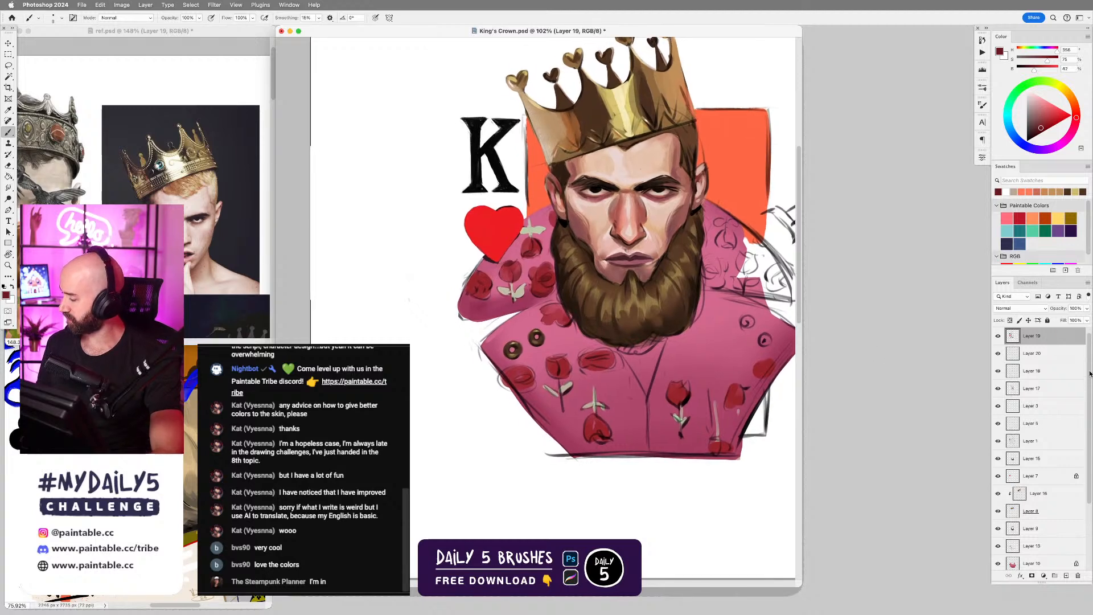
scroll(1082, 364, "up", 1)
left_click(998, 332)
left_click(998, 333)
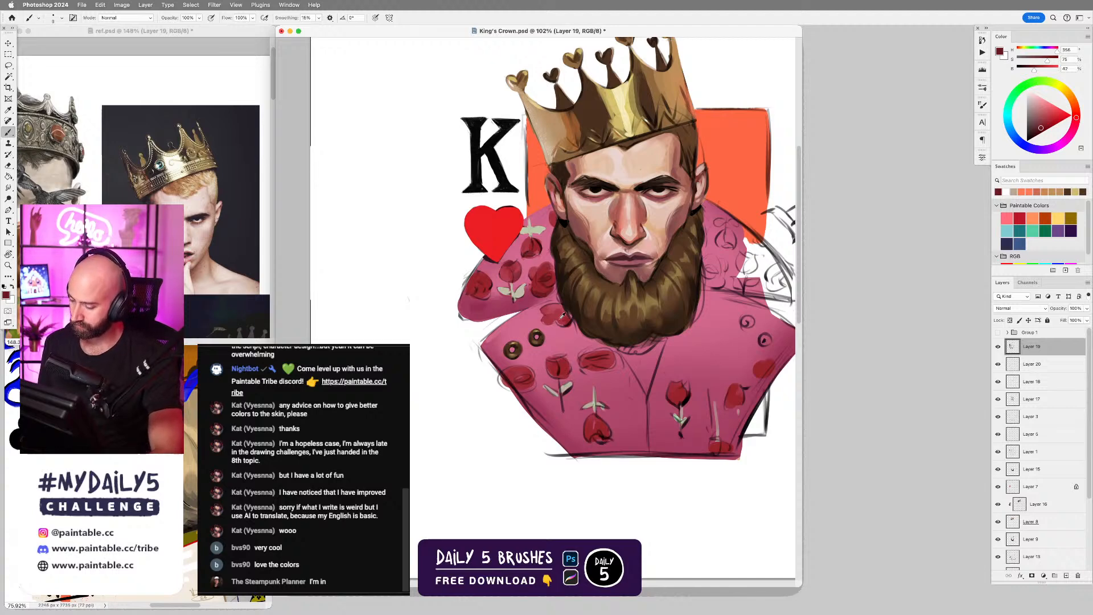
Sample dark red and shade the outermost rose below the robe's buttons, reducing the brush size.
left_click(546, 276, "alt")
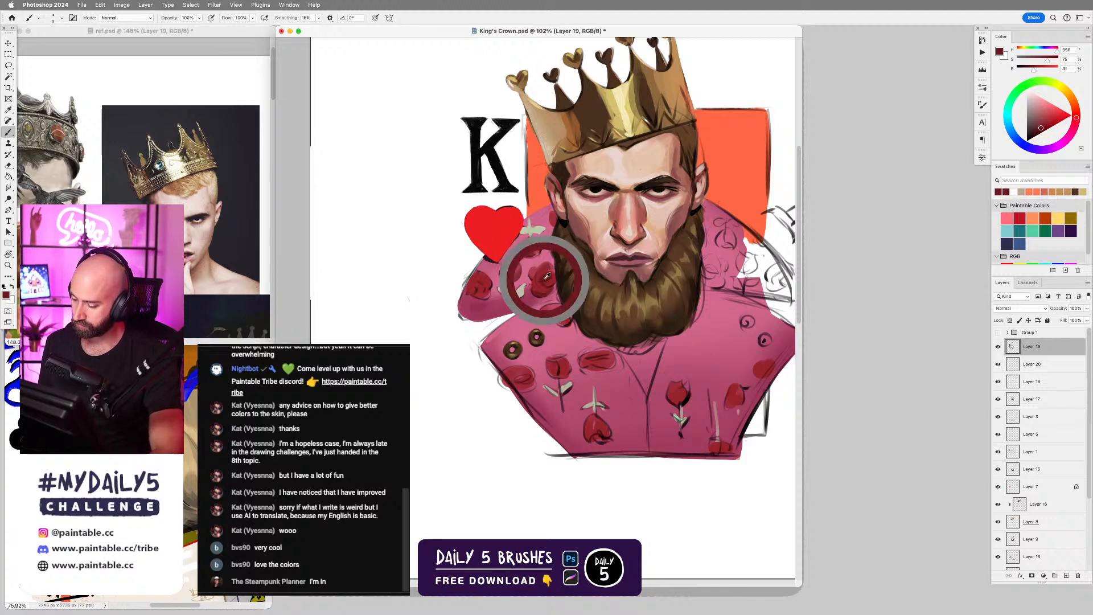
mouse_move(513, 385)
left_mouse_down()
mouse_move(534, 372)
mouse_move(568, 380)
mouse_move(550, 375)
mouse_move(565, 368)
mouse_move(529, 369)
left_mouse_up()
left_click(524, 378, "alt")
key("bracketleft")
key("bracketleft")
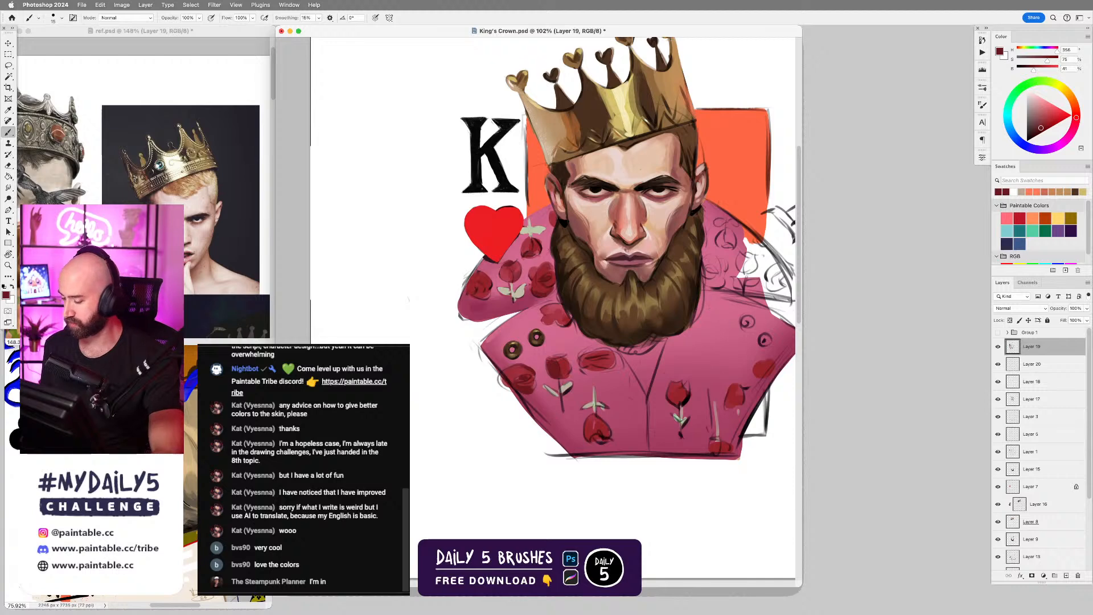
Paint over the rose closest to the robe's center seam in the row below the beard with a larger brush and sample its red.
key("bracketright")
key("bracketright")
key("bracketright")
left_click_drag(587, 363, 609, 354)
left_click(597, 352, "alt")
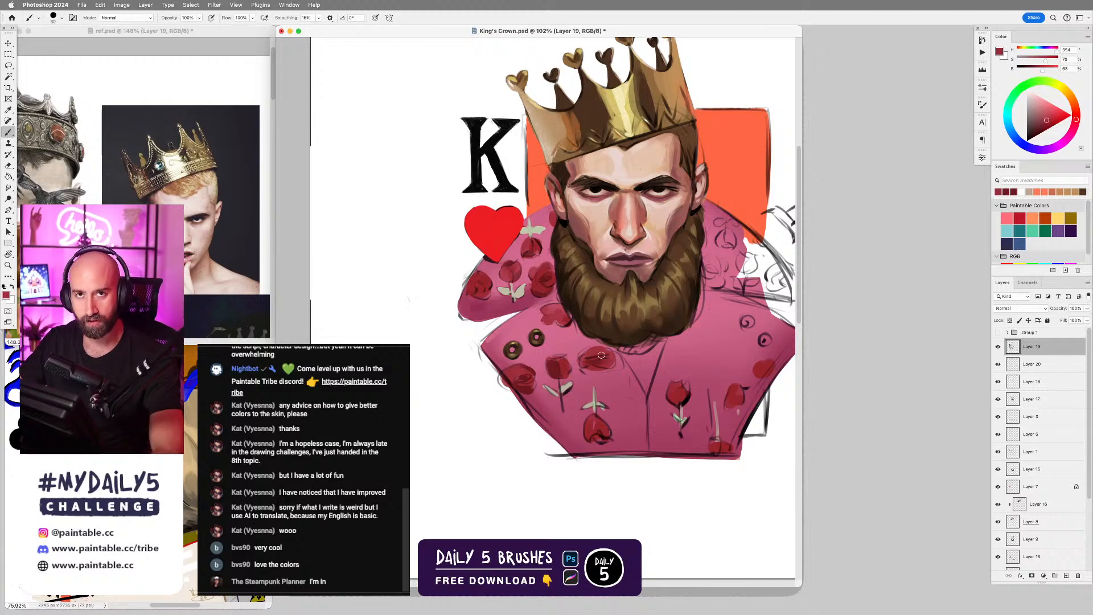
Sample dark red and brighter red and repaint the petals of the middle rose in the robe's chest row, adjusting the brush size.
left_click(555, 366, "alt")
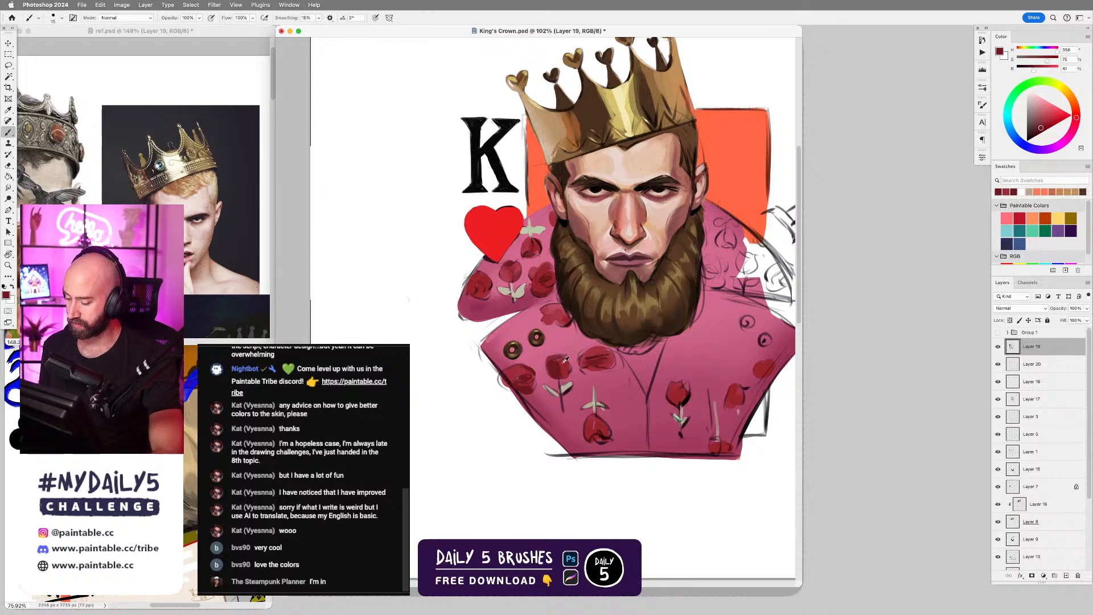
left_click(561, 360, "alt")
key("]")
key("]")
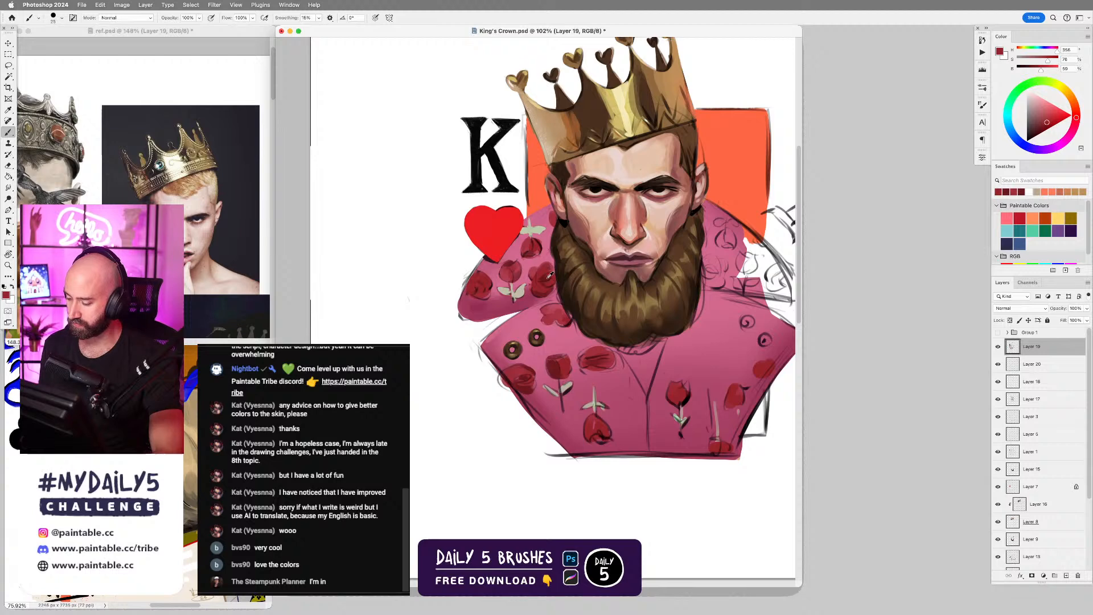
left_click(559, 365, "alt")
key("[")
left_click(561, 362, "alt")
left_click_drag(555, 360, 562, 355)
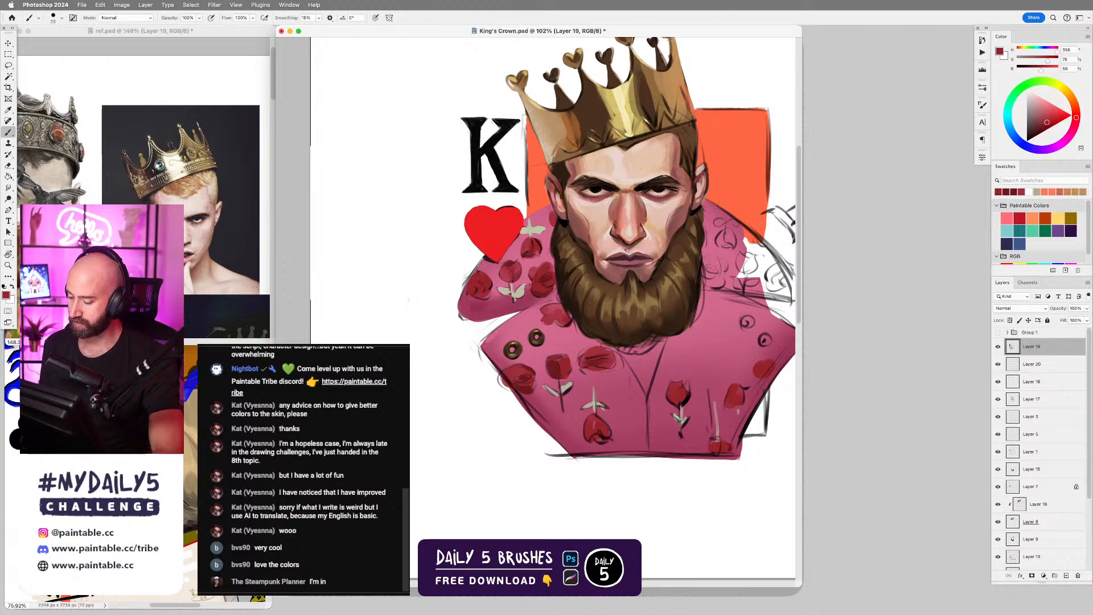
Build up petal shading on the chest-row rose closest to the center seam with sampled dark and medium reds.
left_click(596, 360, "alt")
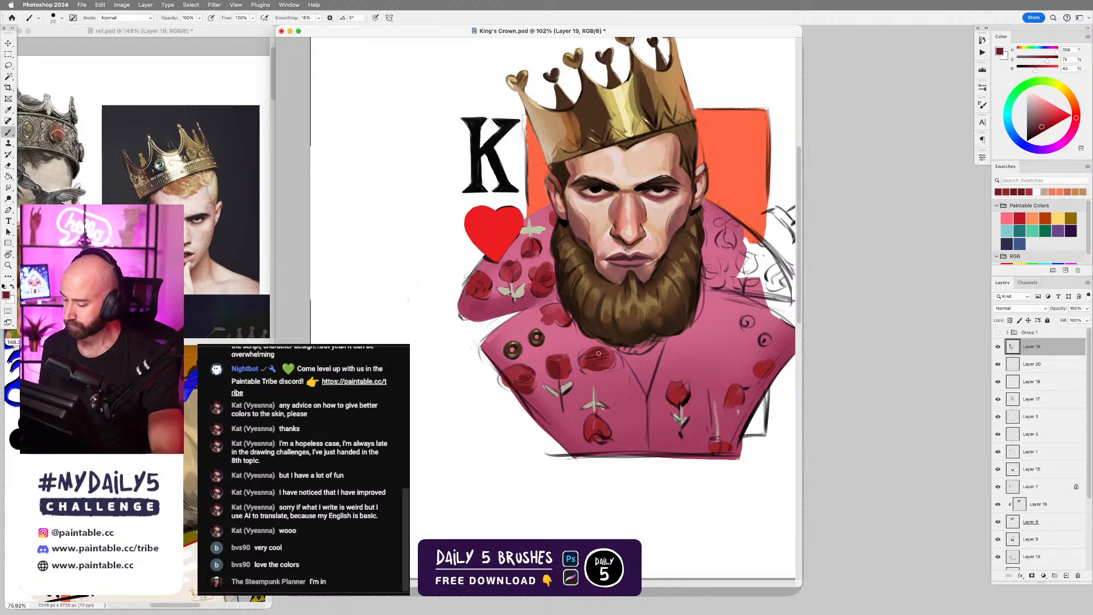
left_click(598, 354, "alt")
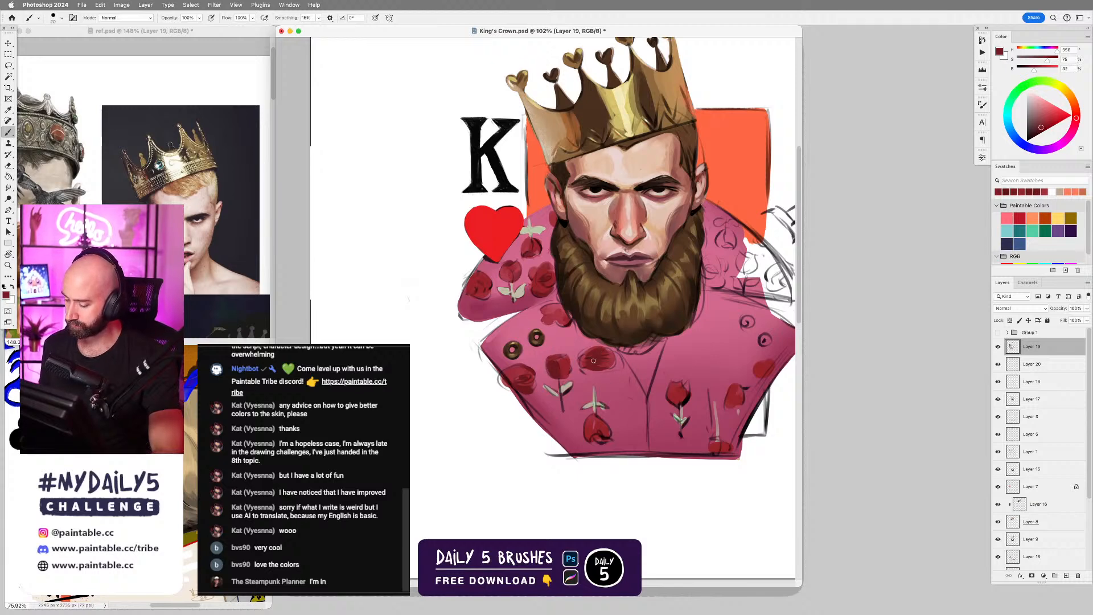
left_click(600, 359, "alt")
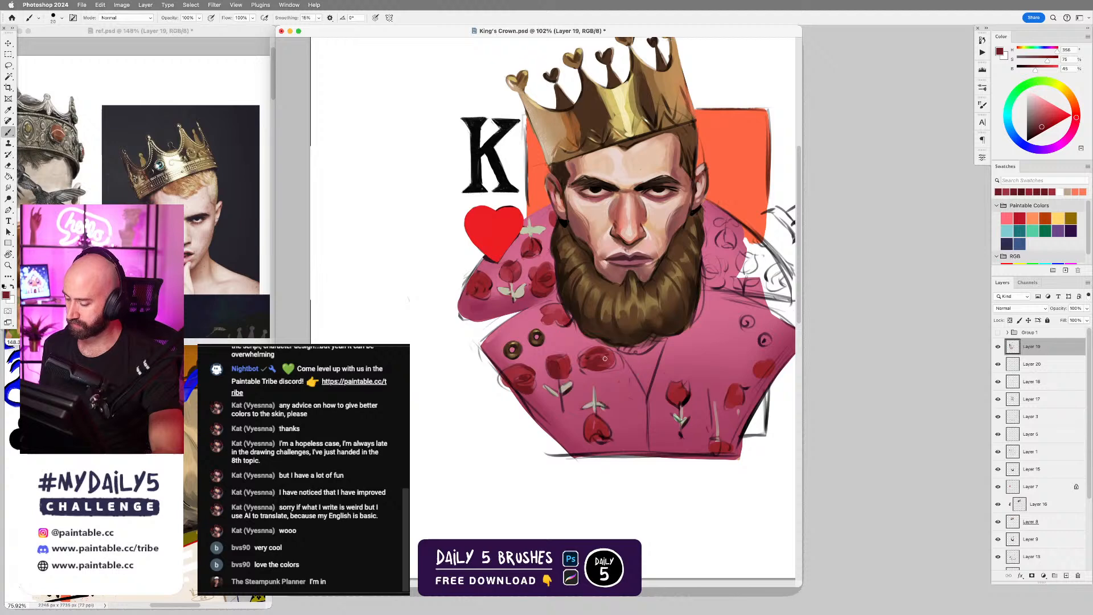
left_click(599, 362, "alt")
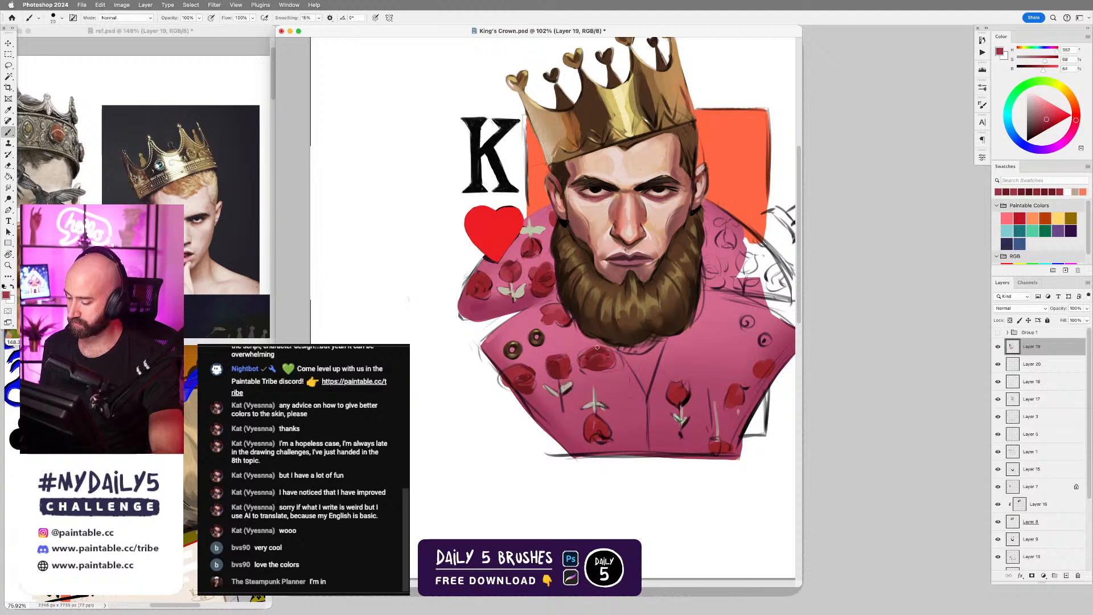
left_click(597, 370, "alt")
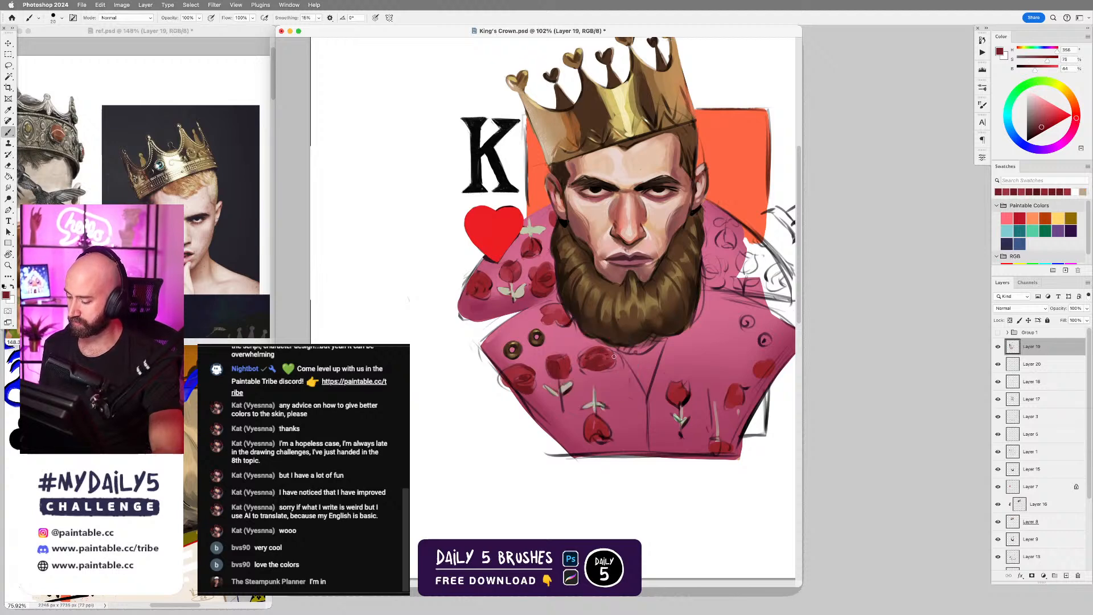
Lasso the lower edge of the chest-row rose closest to the robe's center seam, shade it with sampled dark red and clear the selection.
left_click(579, 353, "alt")
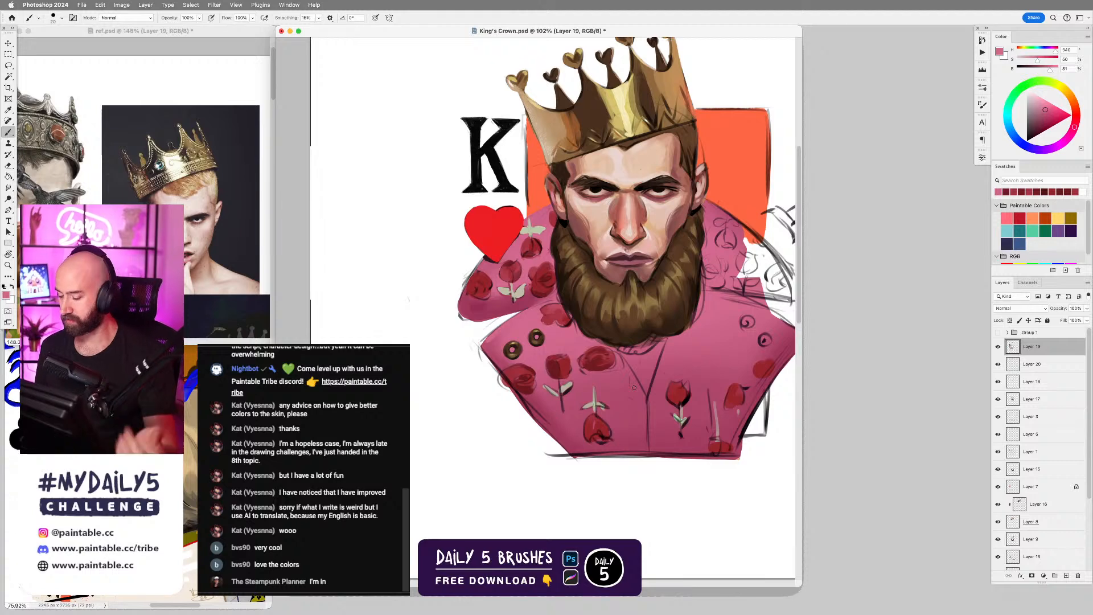
key("l")
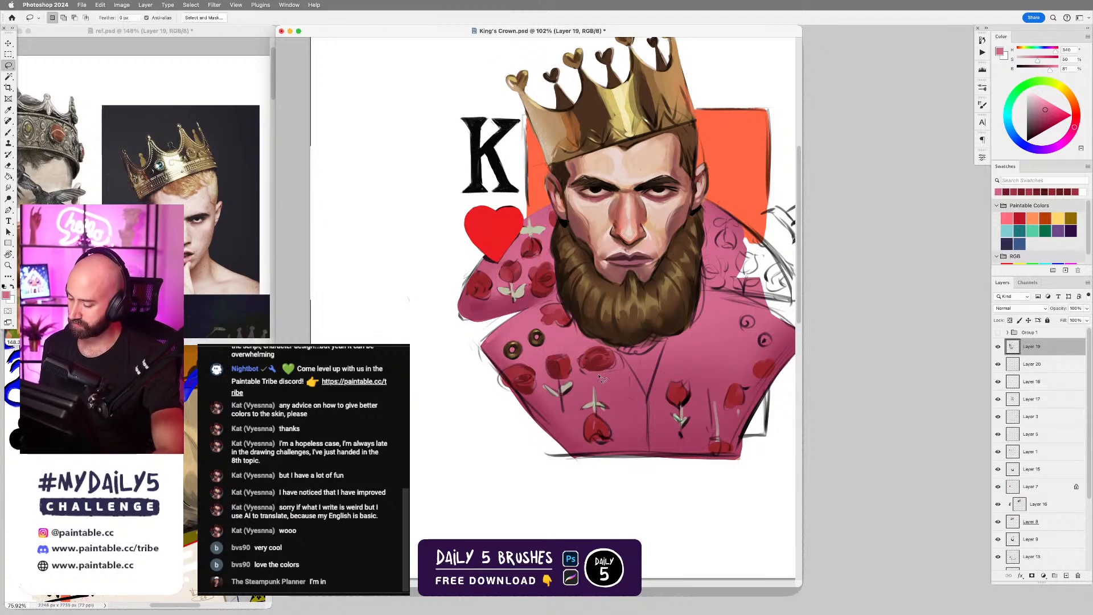
key("b")
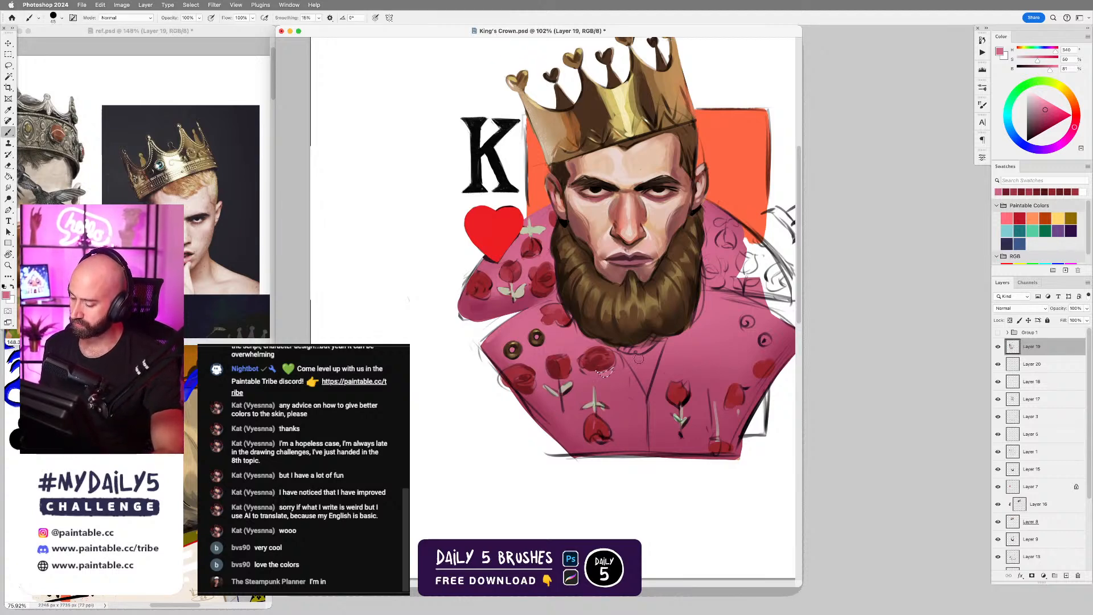
key("super+z")
left_click(599, 362, "alt")
left_click_drag(599, 370, 612, 374)
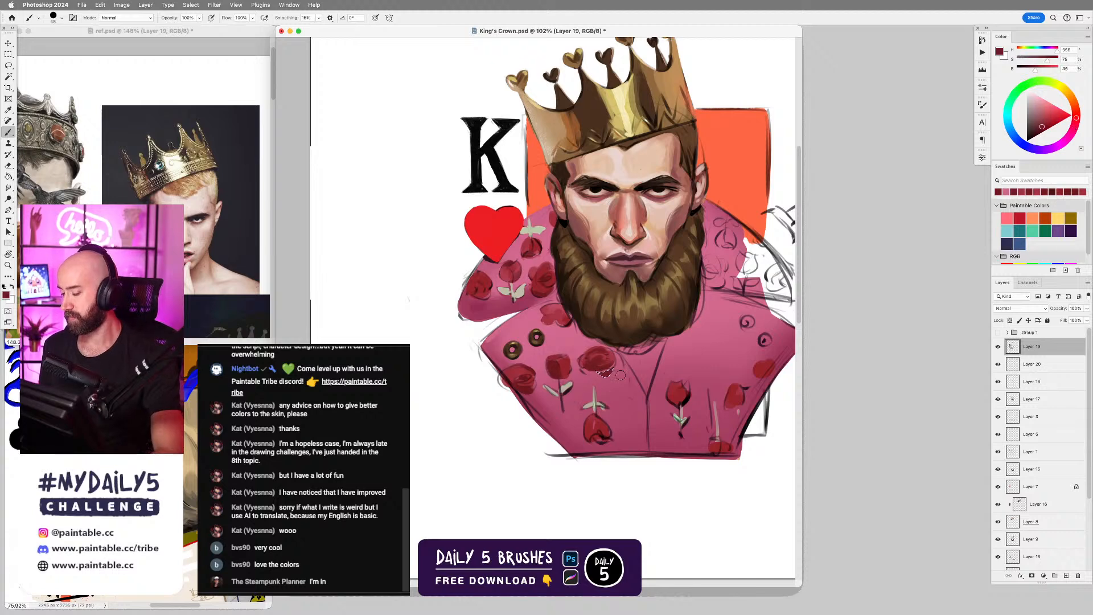
key("super+d")
Lasso a petal area under the rose beside the beard on the robe's lapel and paint it with red sampled from that rose.
key("l")
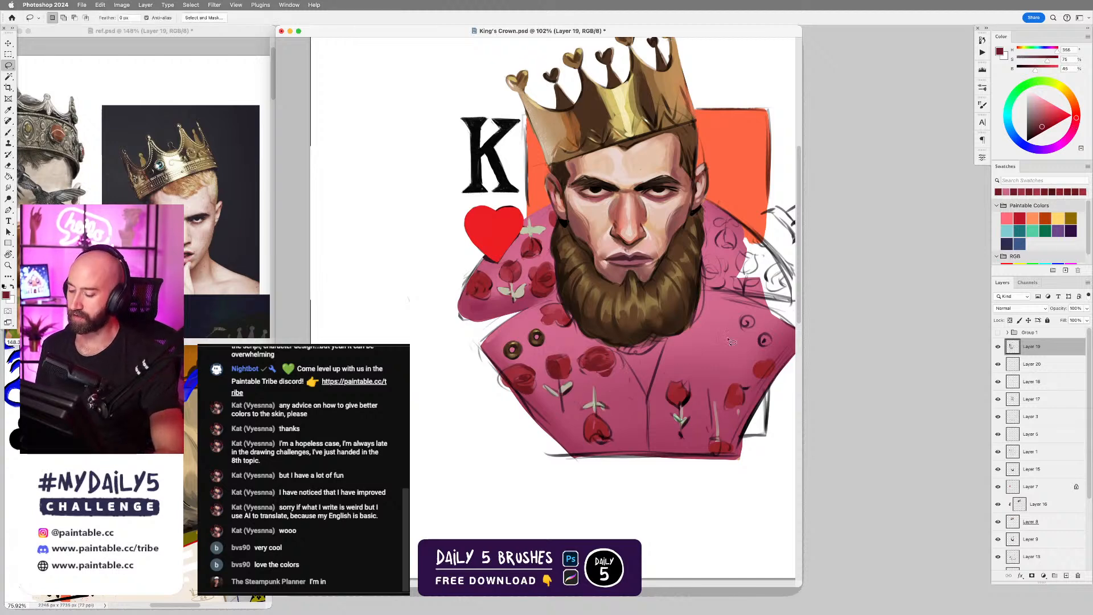
left_click_drag(556, 325, 553, 333)
key("b")
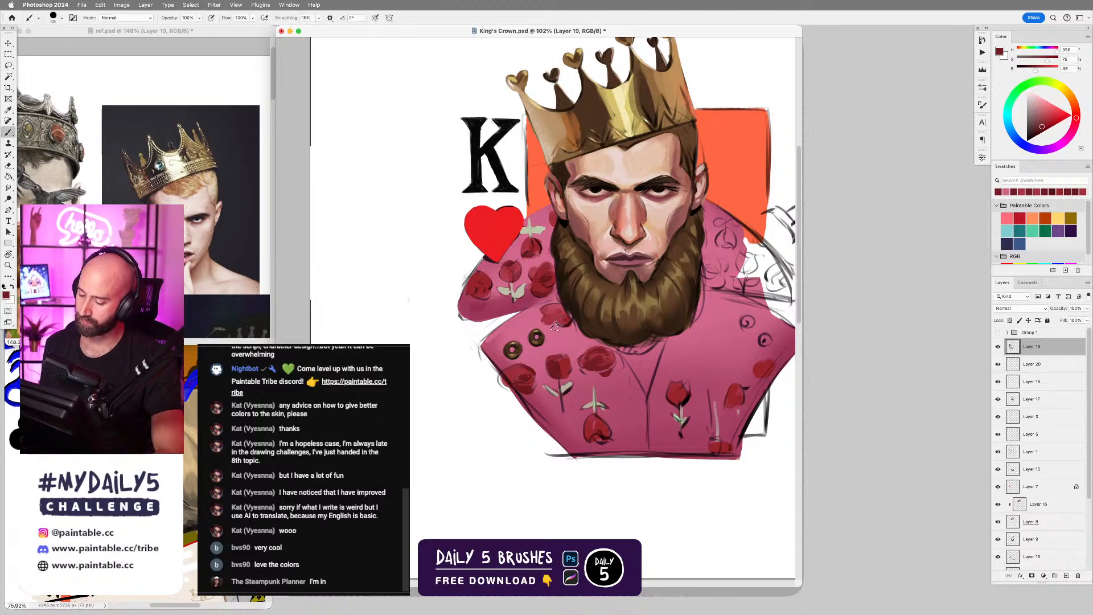
left_click(561, 316, "alt")
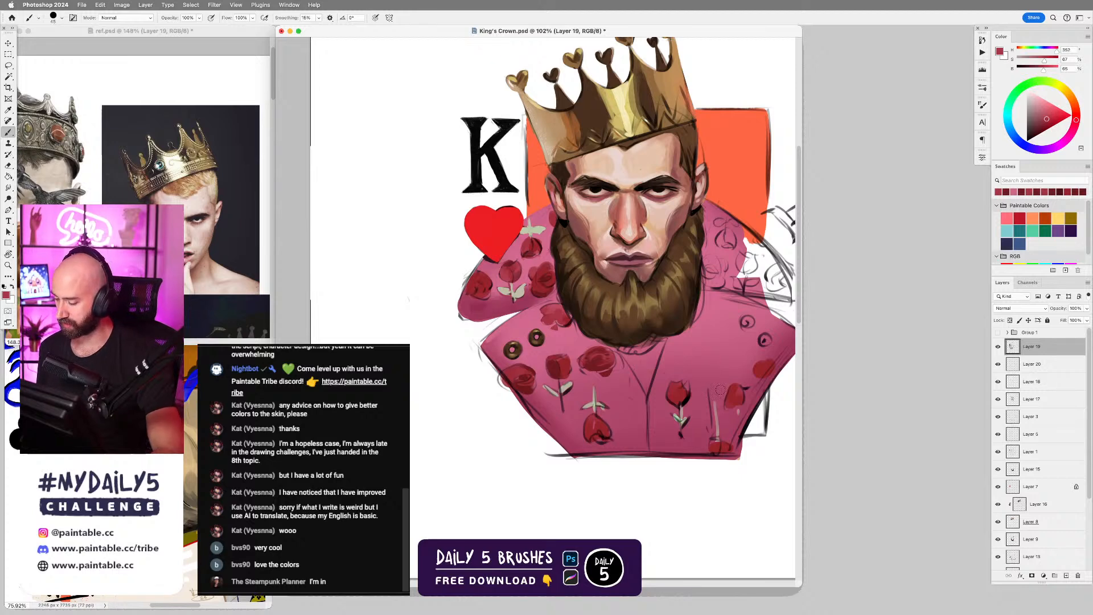
Touch up the roses' edges with a smaller brush, sampling the robe's pinks and the dark red of the rose nearest the center seam.
left_click(543, 232, "alt")
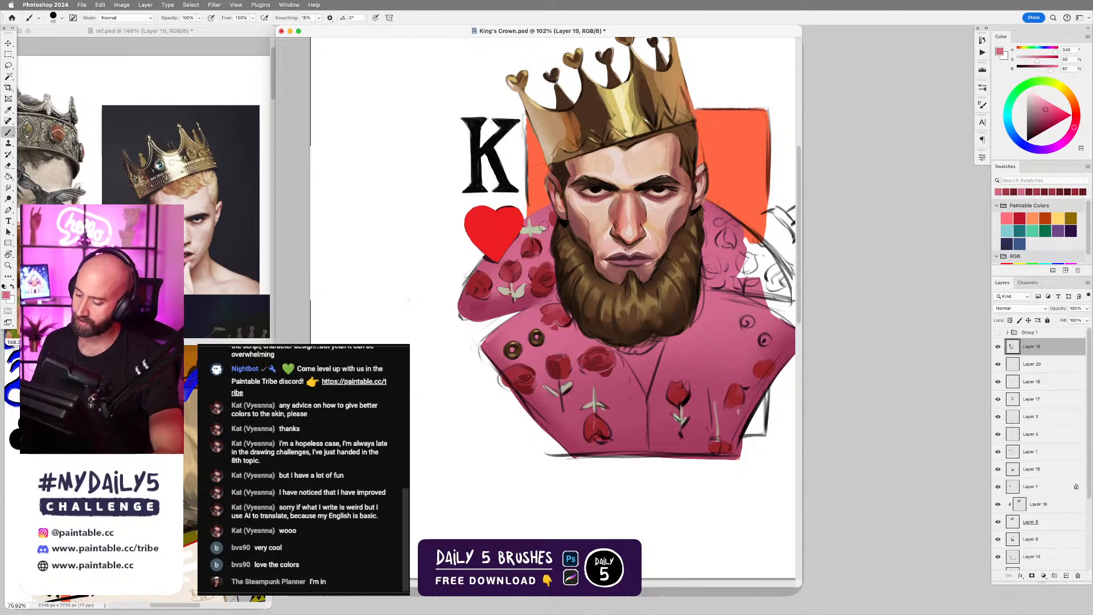
key("bracketleft")
key("bracketleft")
key("bracketleft")
key("bracketleft")
key("bracketleft")
key("bracketleft")
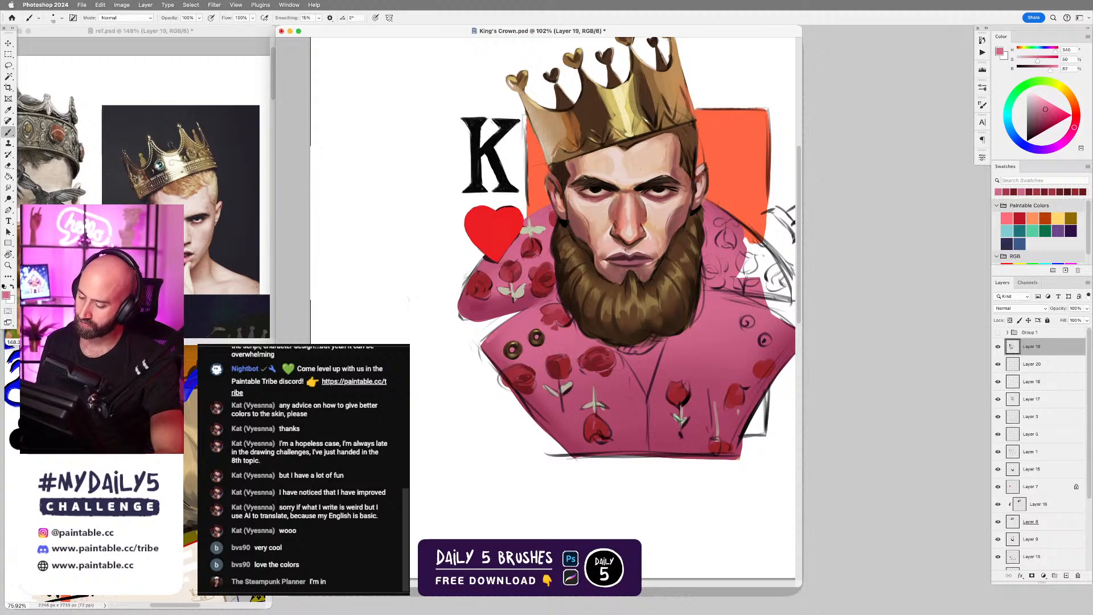
left_click(523, 297, "alt")
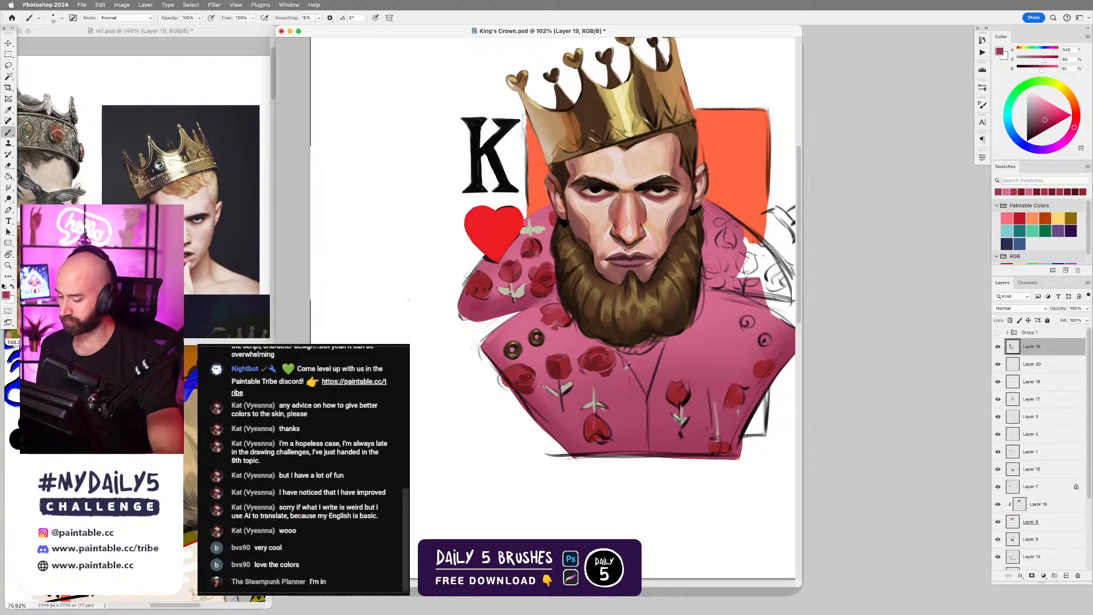
left_click(594, 362, "alt")
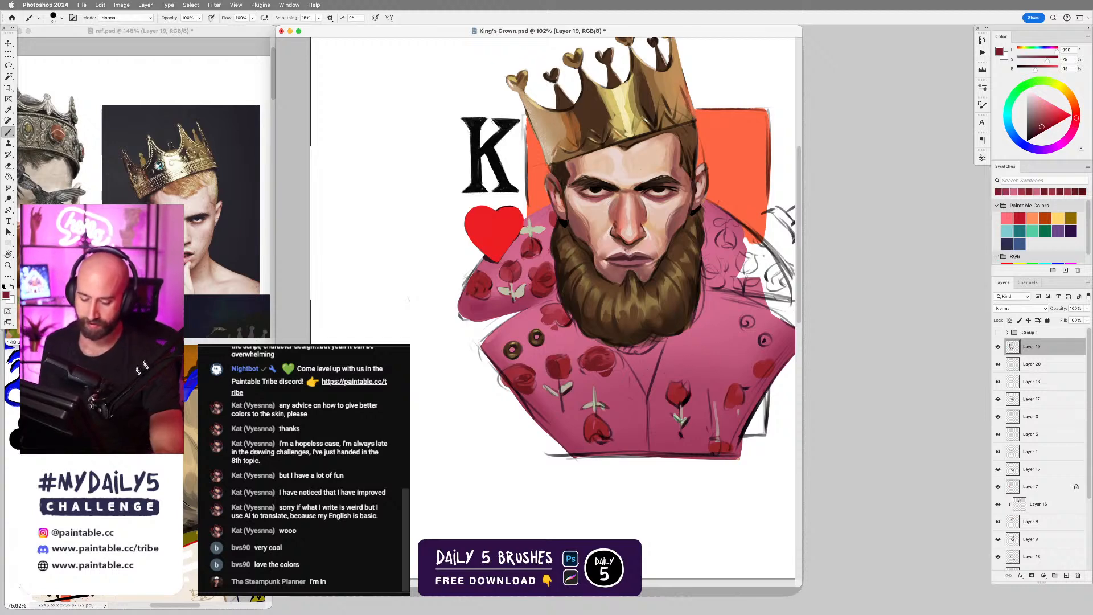
Look over the crowned king portraits in ref.psd and compare them with the whole king painting.
left_click(231, 297)
left_click_drag(231, 297, 190, 299)
left_click_drag(237, 265, 72, 140)
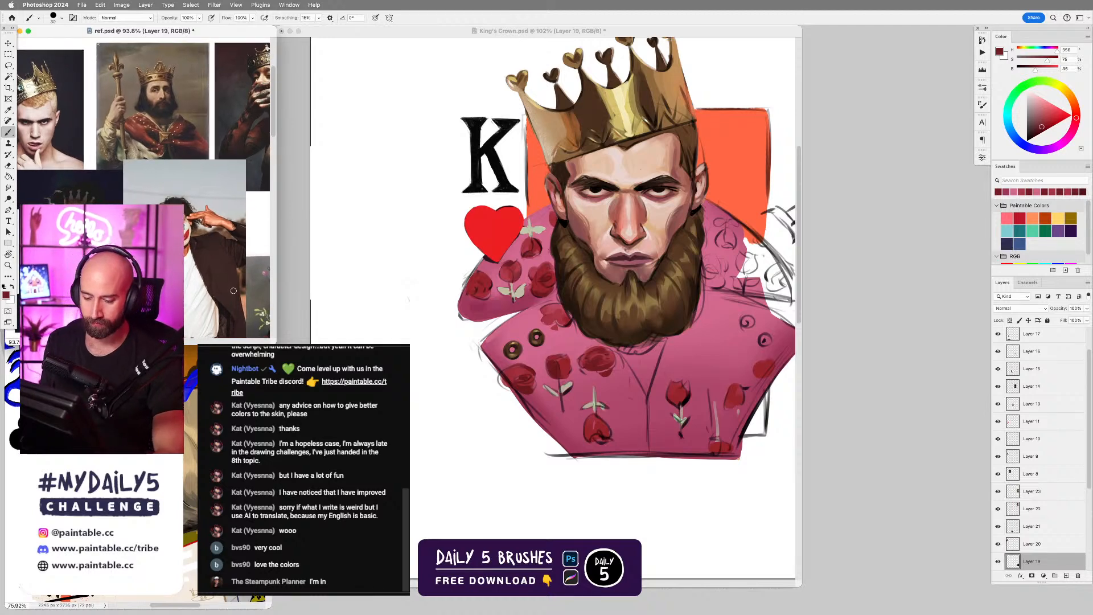
left_click_drag(248, 284, 181, 280)
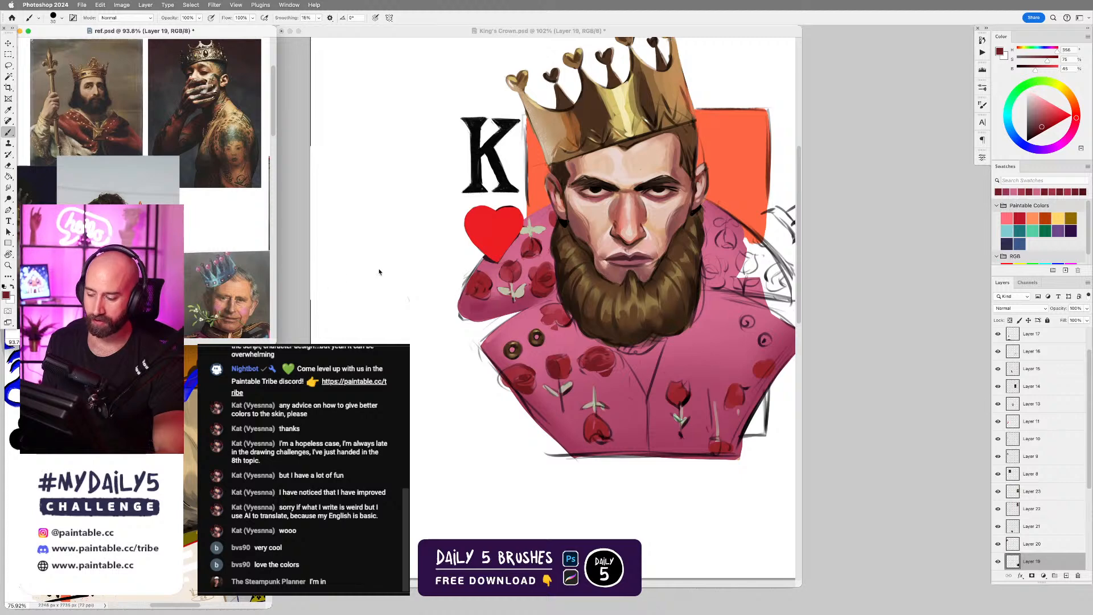
left_click(379, 272)
scroll(677, 344, "down", 4)
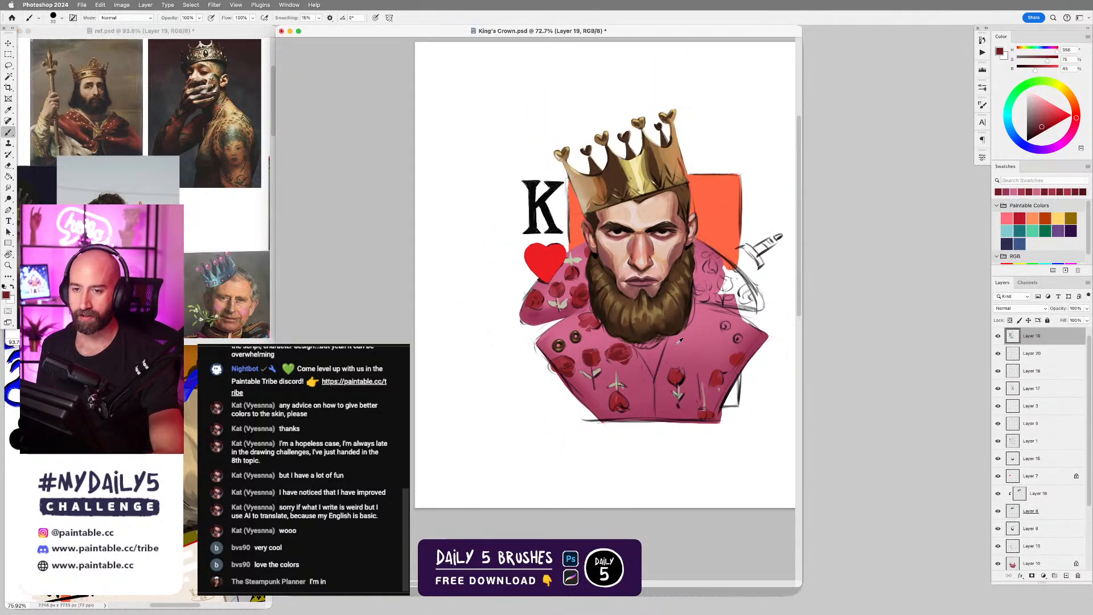
scroll(679, 340, "up", 4)
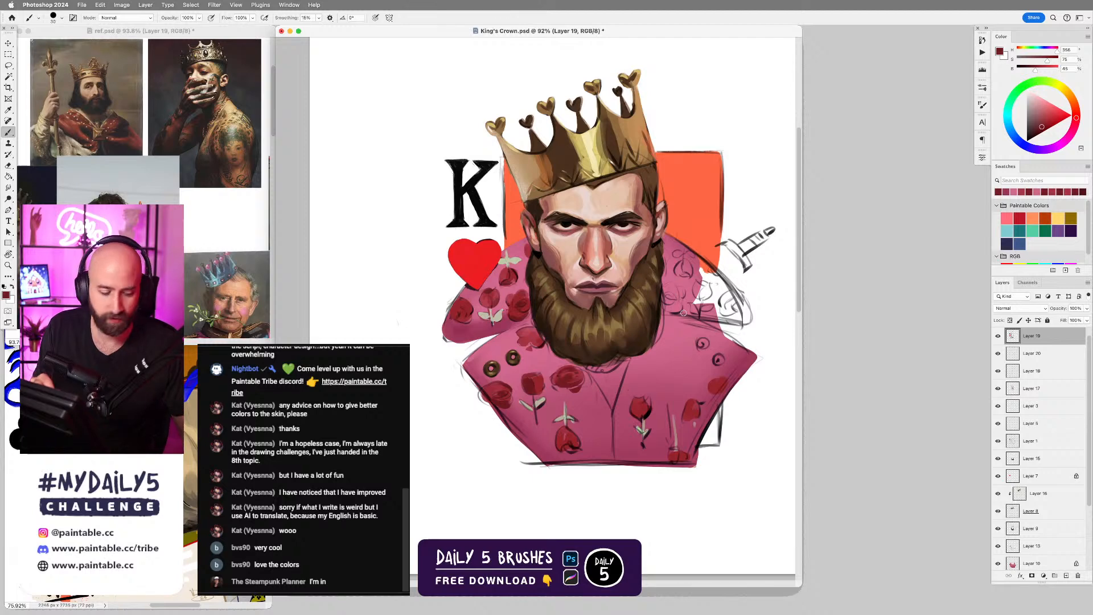
Try placing the king of diamonds card from ref.psd over the king painting and undo the placement.
left_click(218, 238)
left_click_drag(51, 288, 145, 238)
left_click_drag(256, 320, 228, 336)
left_click_drag(95, 260, 187, 184)
left_click_drag(173, 119, 259, 130)
left_click_drag(201, 160, 535, 231)
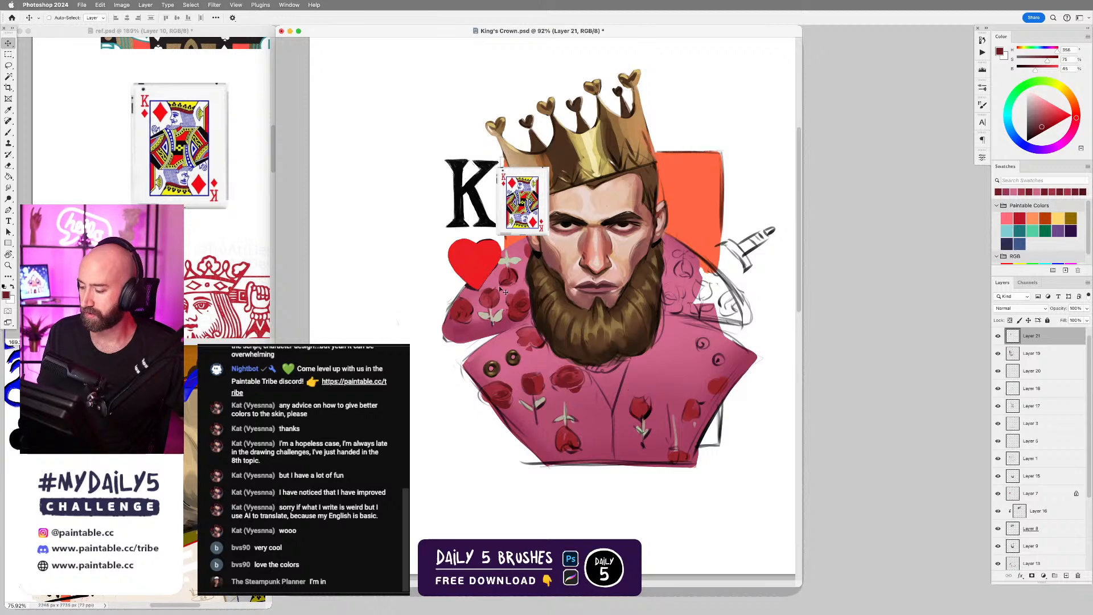
key("super+z")
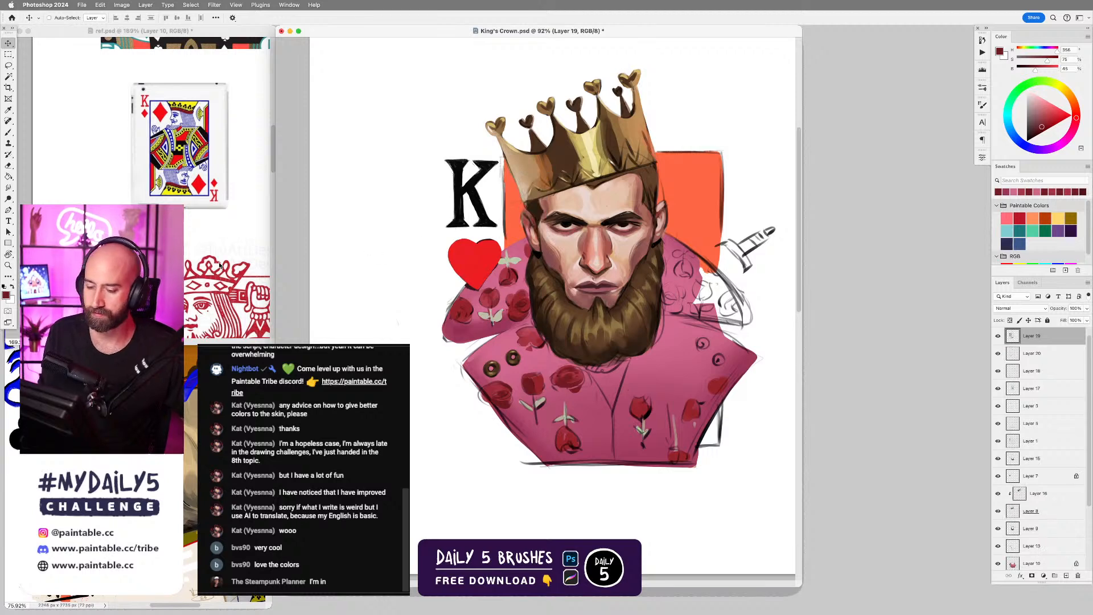
Copy the red King of Hearts artwork from ref.psd onto the painting, enlarge it to about 169% for comparison, and delete it.
left_click(208, 203)
scroll(208, 210, "down", 5)
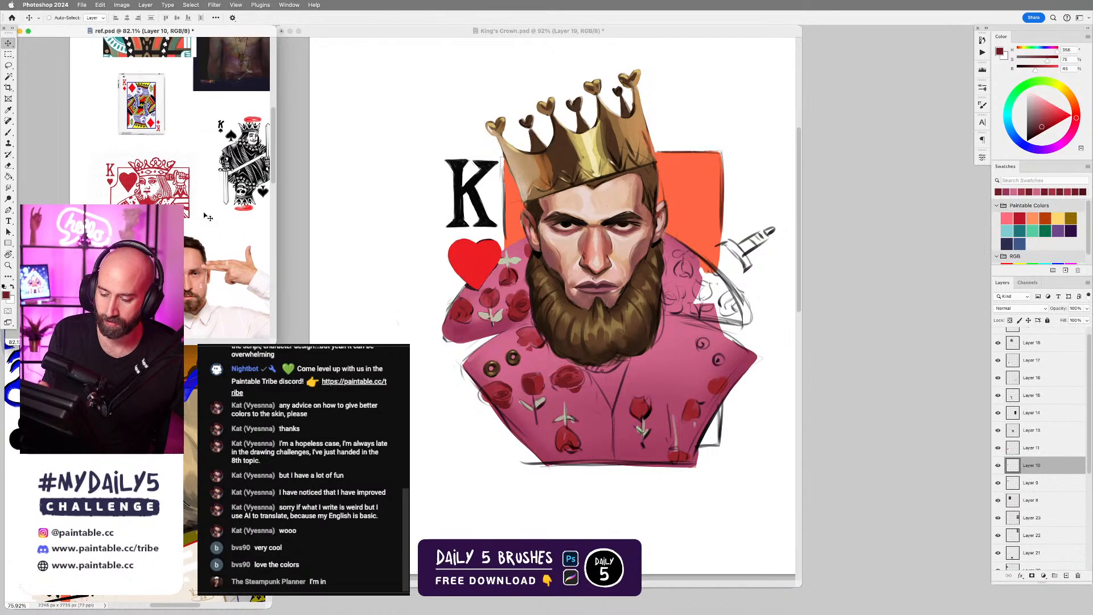
left_click_drag(136, 183, 456, 287)
left_click_drag(482, 245, 623, 295)
key("super+t")
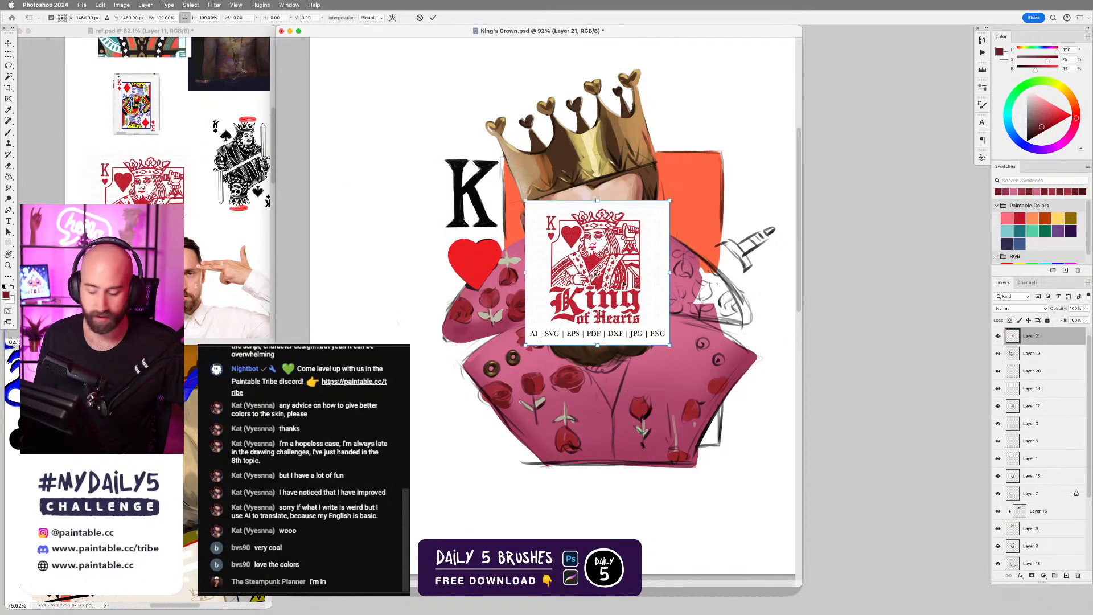
left_click_drag(669, 207, 714, 145)
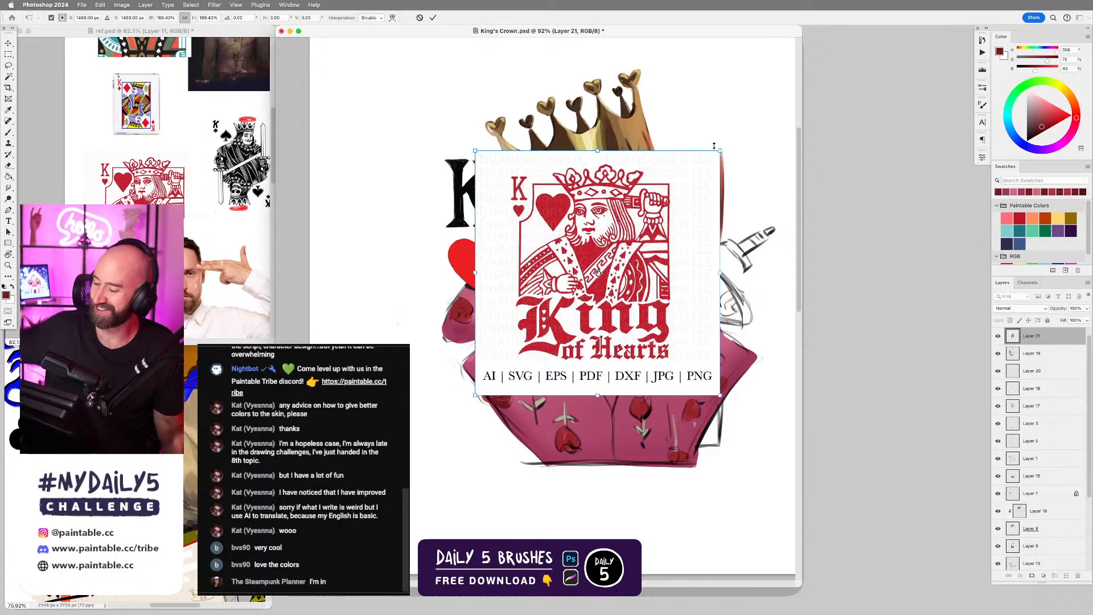
key("Return")
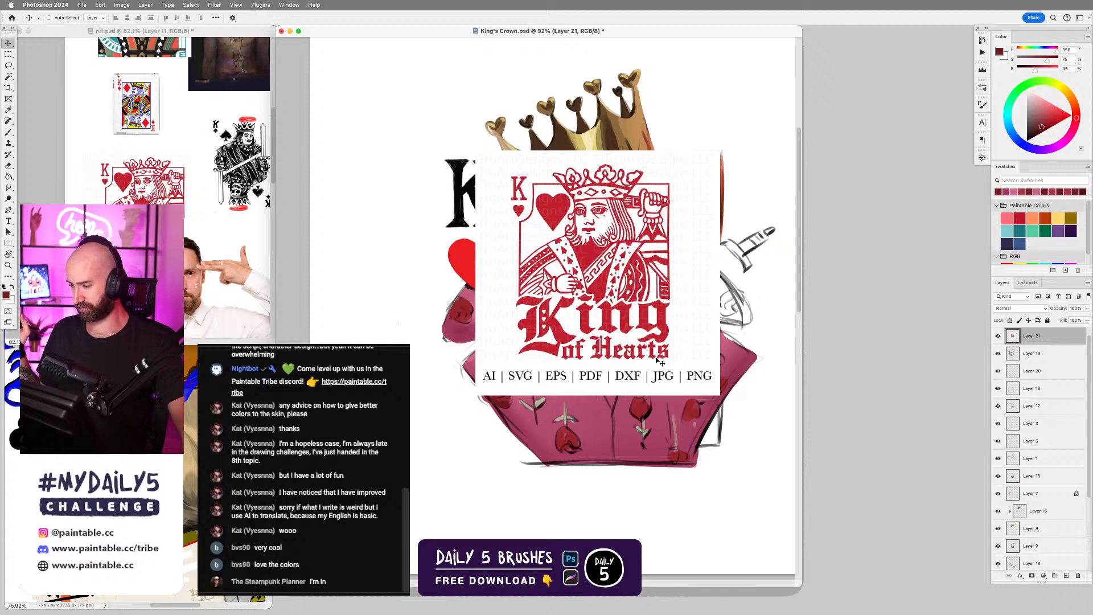
key("Delete")
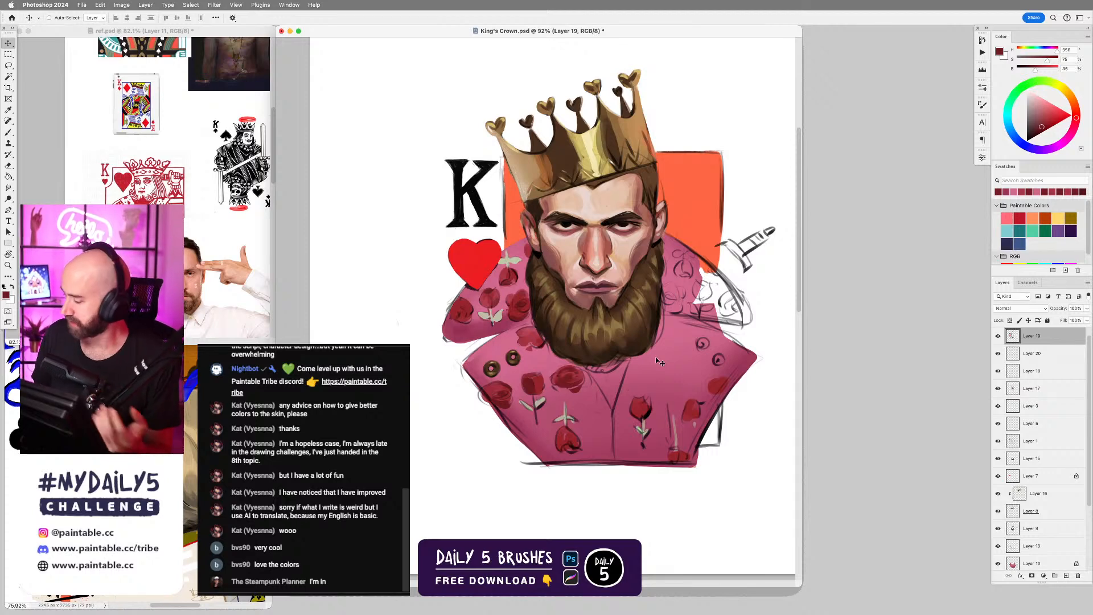
Show the green skull and dagger in Group 1 to check the composition and hide the group again.
scroll(1028, 342, "up", 1)
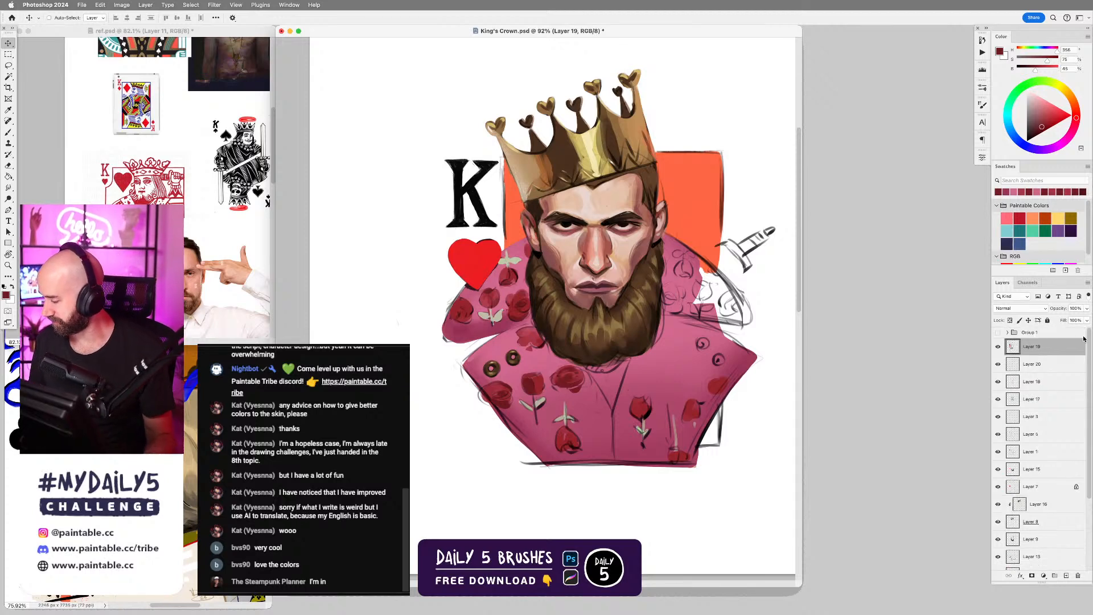
left_click(998, 333)
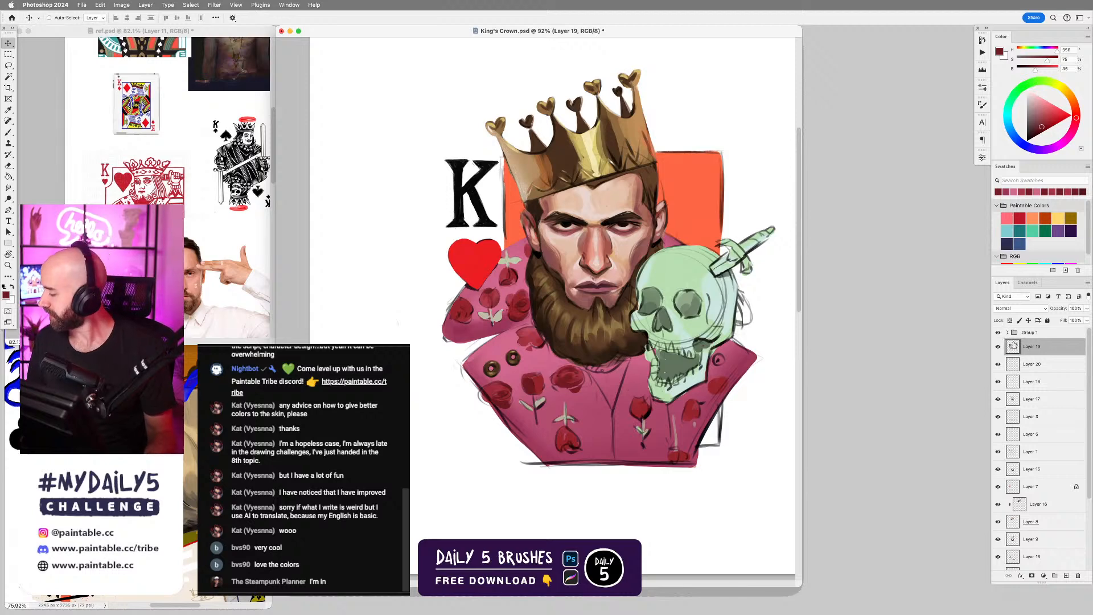
left_click(998, 333)
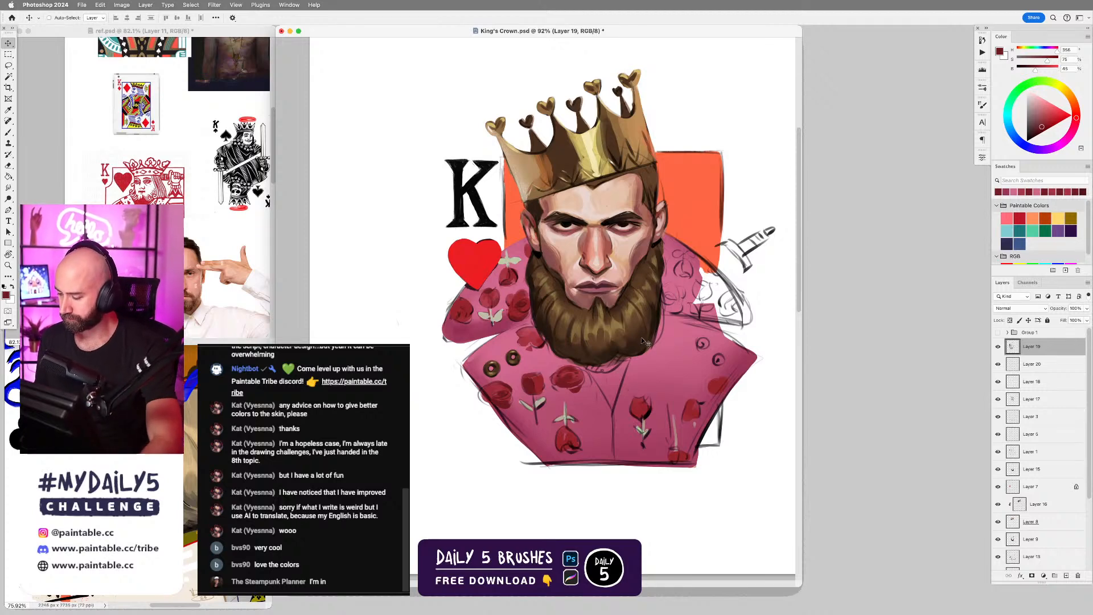
Look through the playing-card and costume references in ref.psd for the pink floral suit and the embroidered mask.
scroll(642, 354, "up", 3)
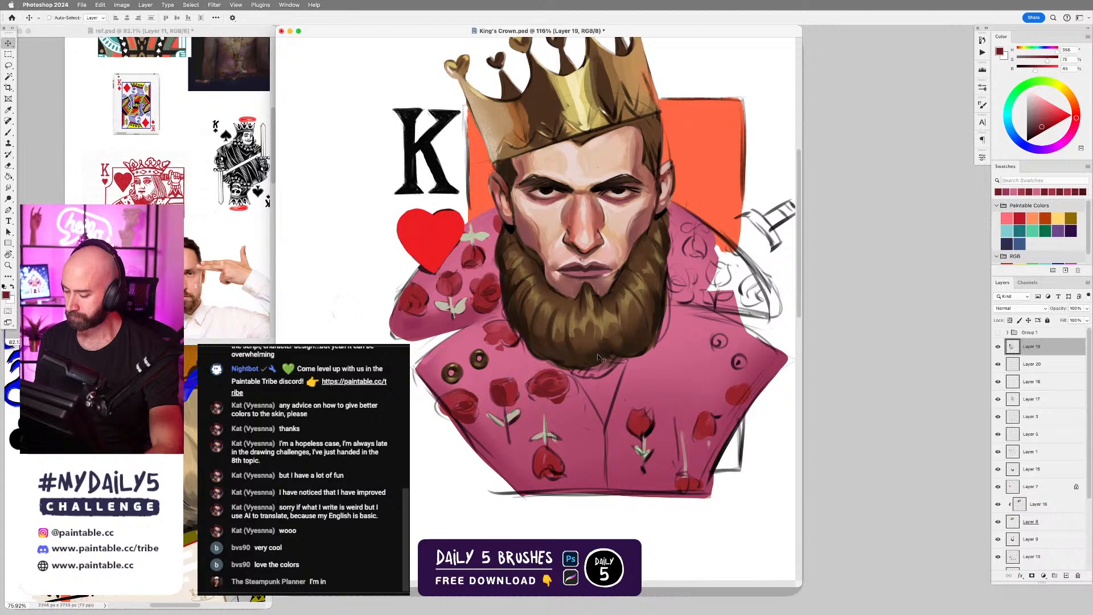
key("b")
left_click(240, 307)
left_click_drag(250, 294, 63, 276)
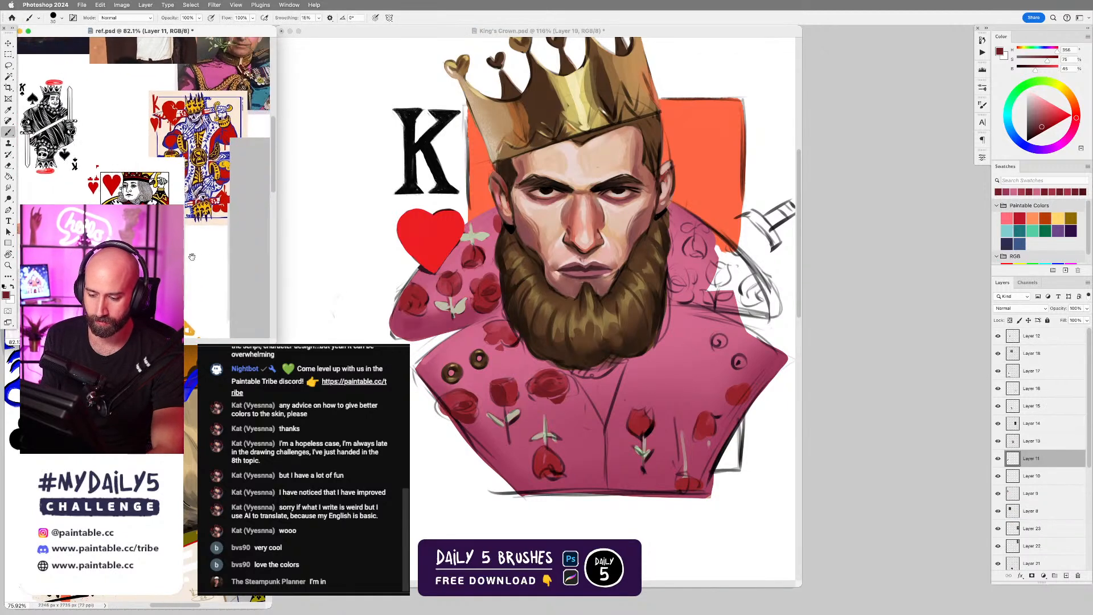
left_click_drag(251, 228, 210, 264)
left_click_drag(206, 213, 215, 274)
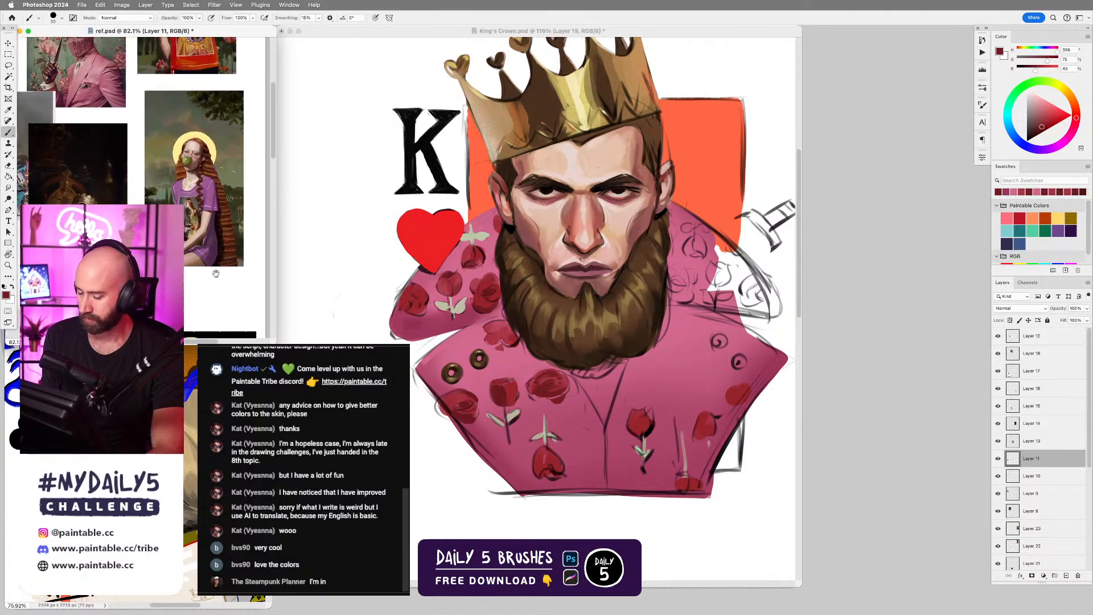
left_click_drag(165, 174, 255, 302)
left_click_drag(187, 220, 208, 267)
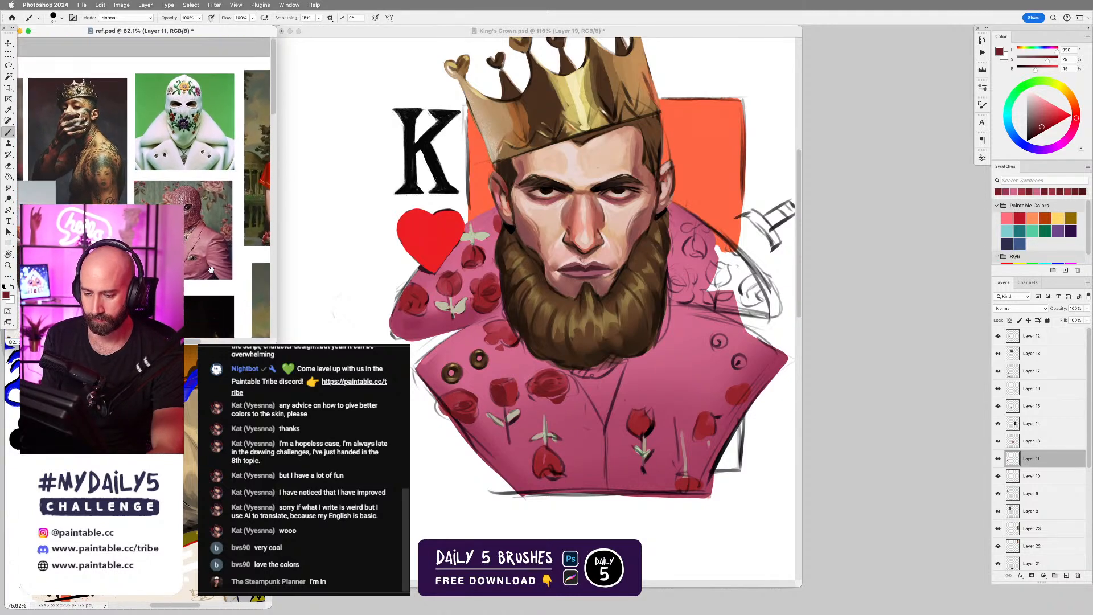
Lasso the lower part of the robe's shoulder under the heart and shade it with a sampled, darkened magenta, hiding the selection outline.
left_click(444, 340)
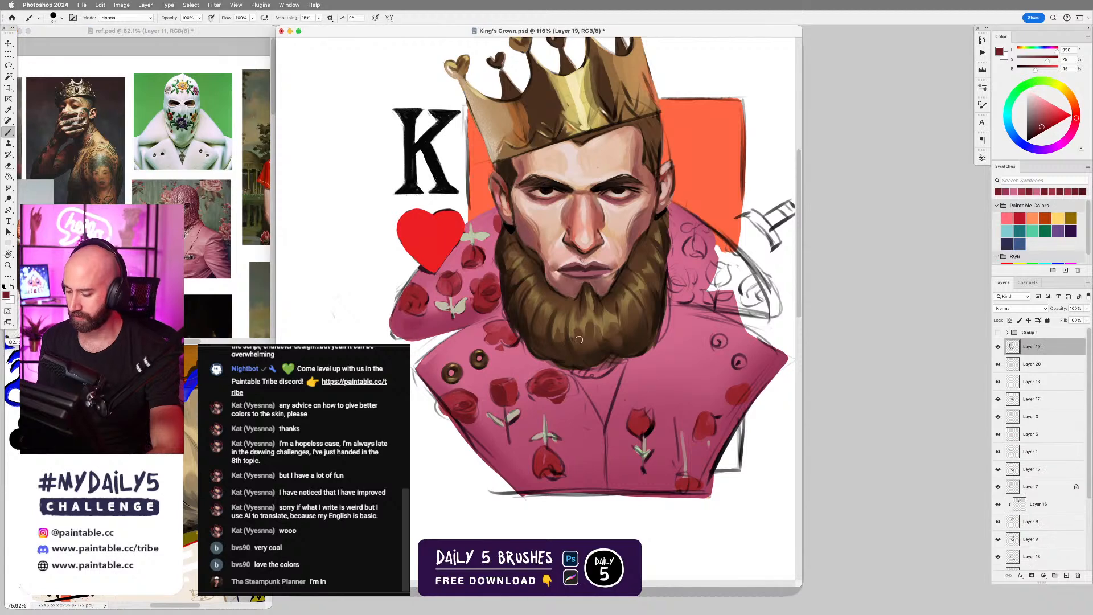
left_click(430, 326, "alt")
left_click(1041, 129)
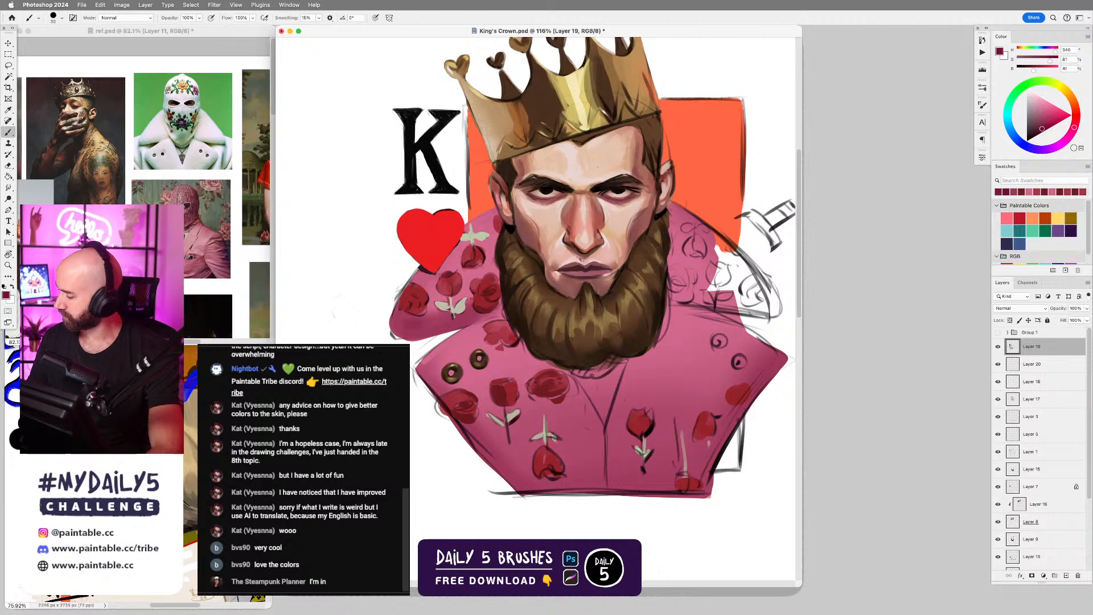
key("l")
mouse_move(395, 304)
left_mouse_down()
mouse_move(399, 339)
mouse_move(495, 318)
mouse_move(394, 331)
mouse_move(435, 336)
mouse_move(435, 325)
mouse_move(480, 321)
left_mouse_up()
key("b")
key("super+h")
Lasso the lapel's upper edge beside the gold buttons and brush in a light pink highlight, enlarging the brush.
key("l")
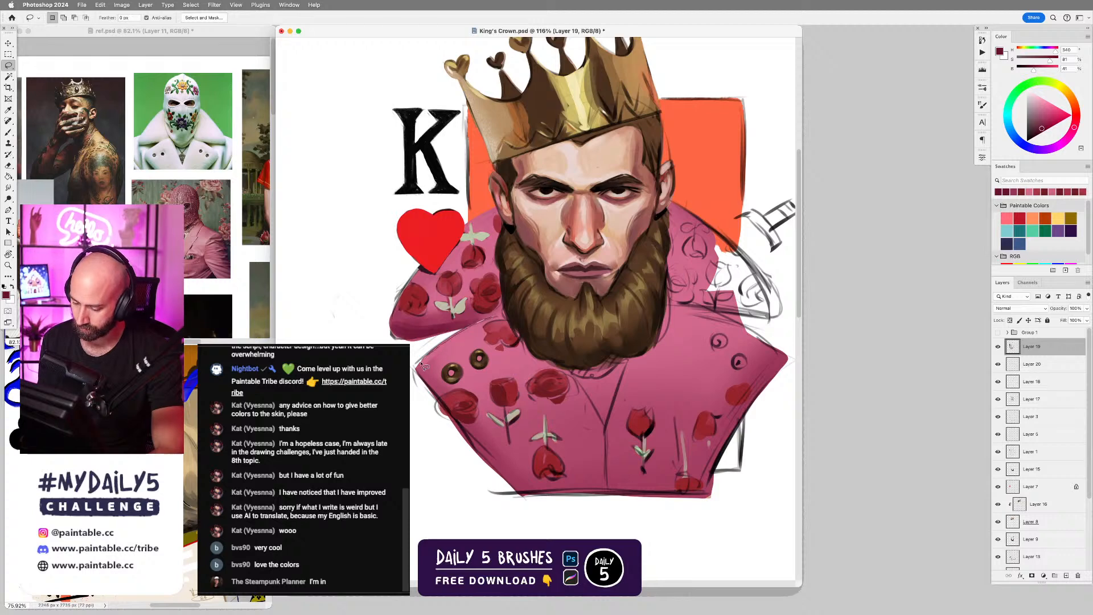
mouse_move(424, 378)
left_mouse_down()
mouse_move(434, 390)
mouse_move(455, 346)
mouse_move(507, 319)
mouse_move(478, 329)
left_mouse_up()
key("b")
left_click(477, 328, "alt")
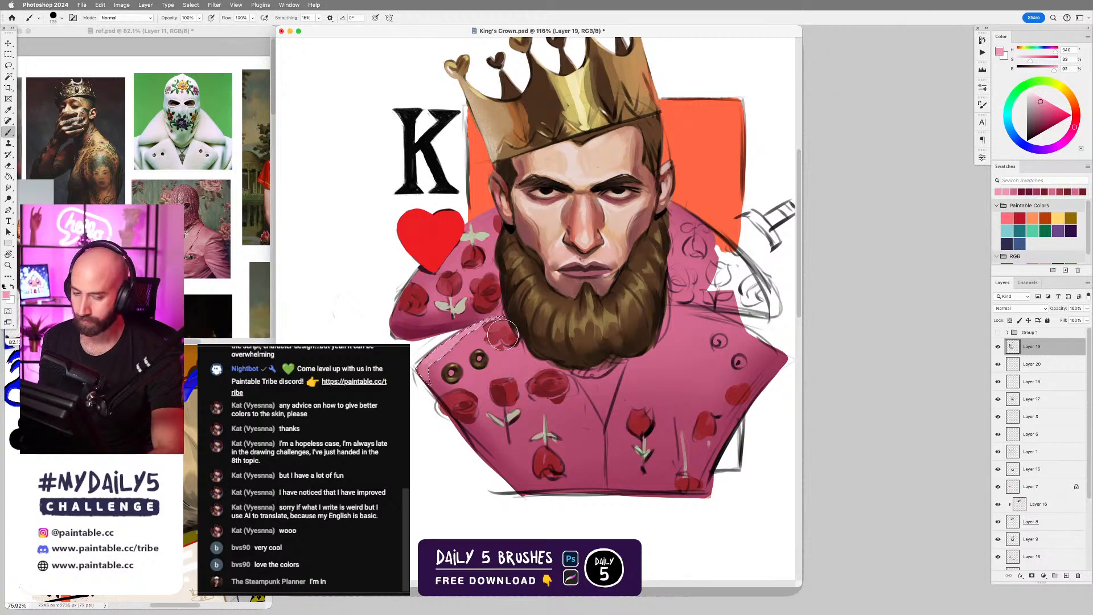
key("bracketright")
key("bracketright")
Repaint the stem and leaves under the middle rose on the lapel with sampled pale grey-green, trimming their edges with the robe's sampled pink.
mouse_move(586, 309)
left_mouse_down()
mouse_move(715, 328)
mouse_move(621, 291)
left_mouse_up()
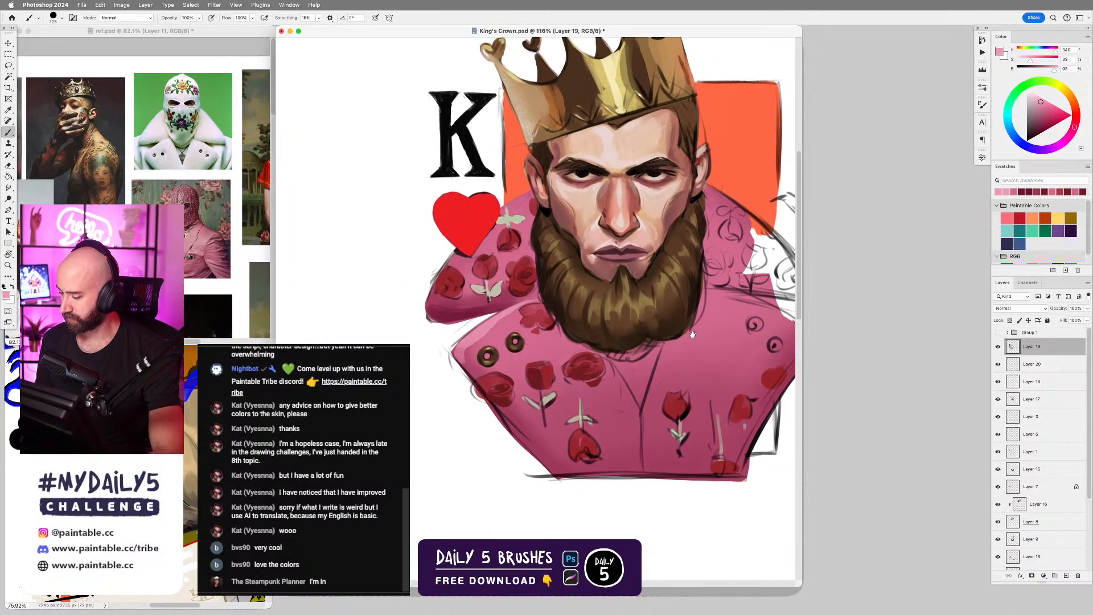
left_click(552, 394, "alt")
key("bracketleft")
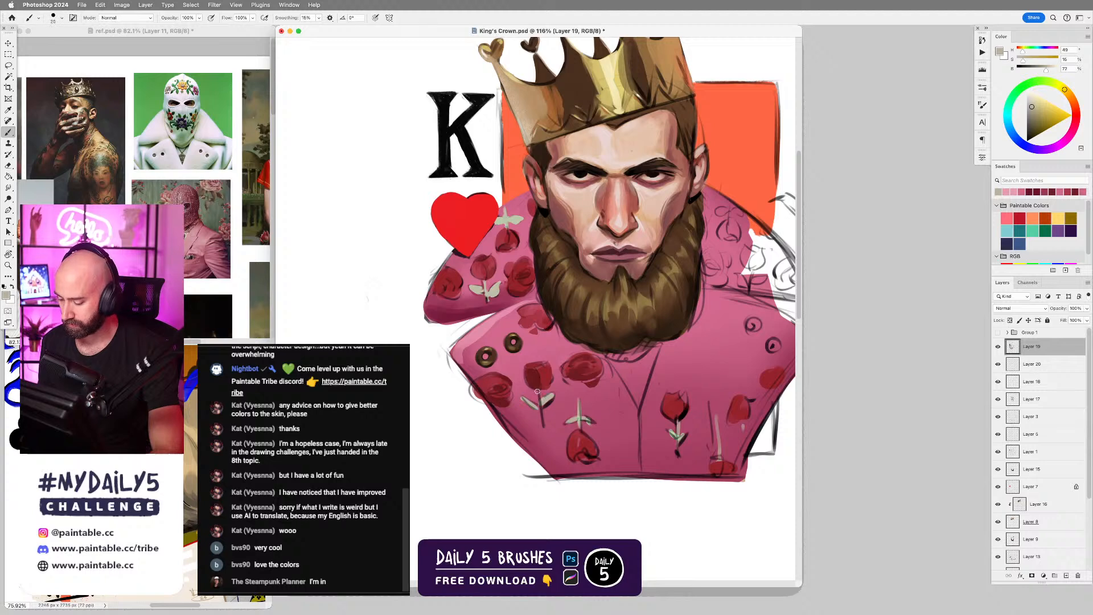
left_click_drag(537, 392, 541, 417)
left_click(534, 395, "alt")
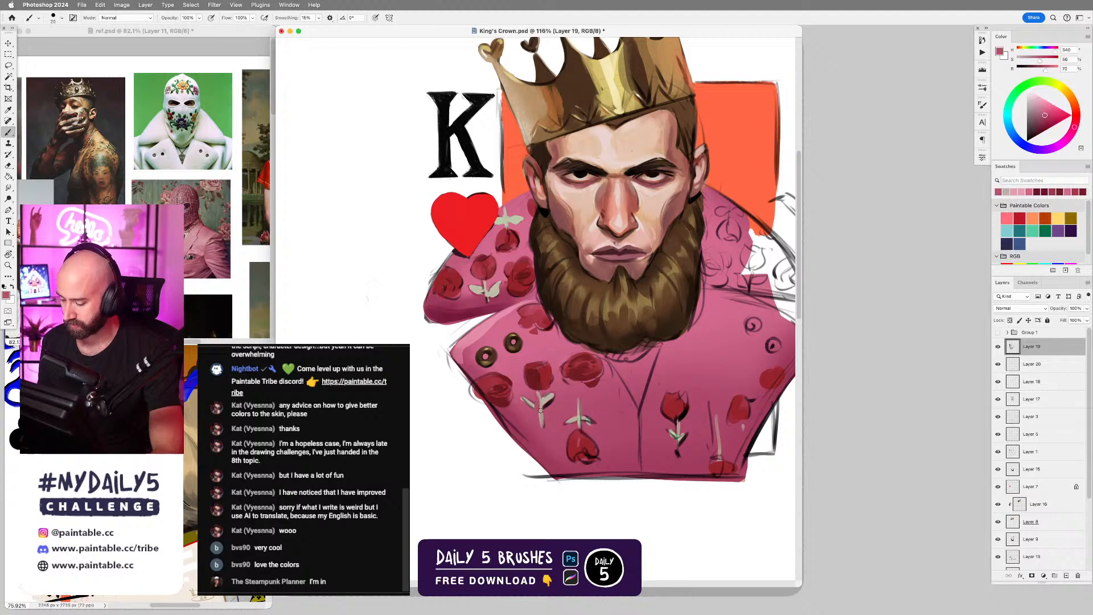
left_click(534, 398, "alt")
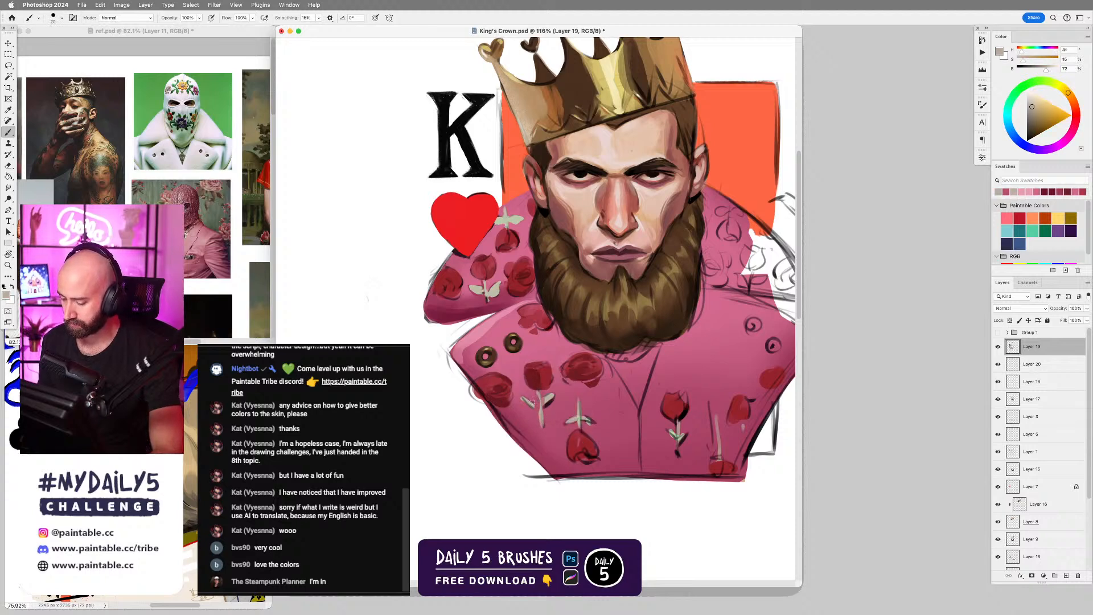
left_click(521, 391, "alt")
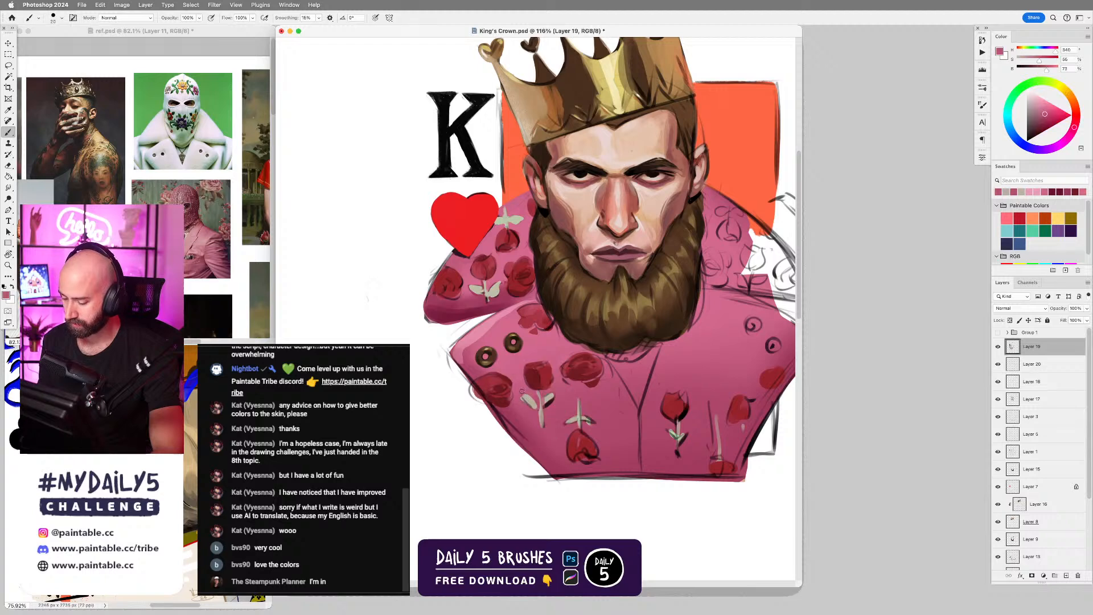
left_click(549, 404, "alt")
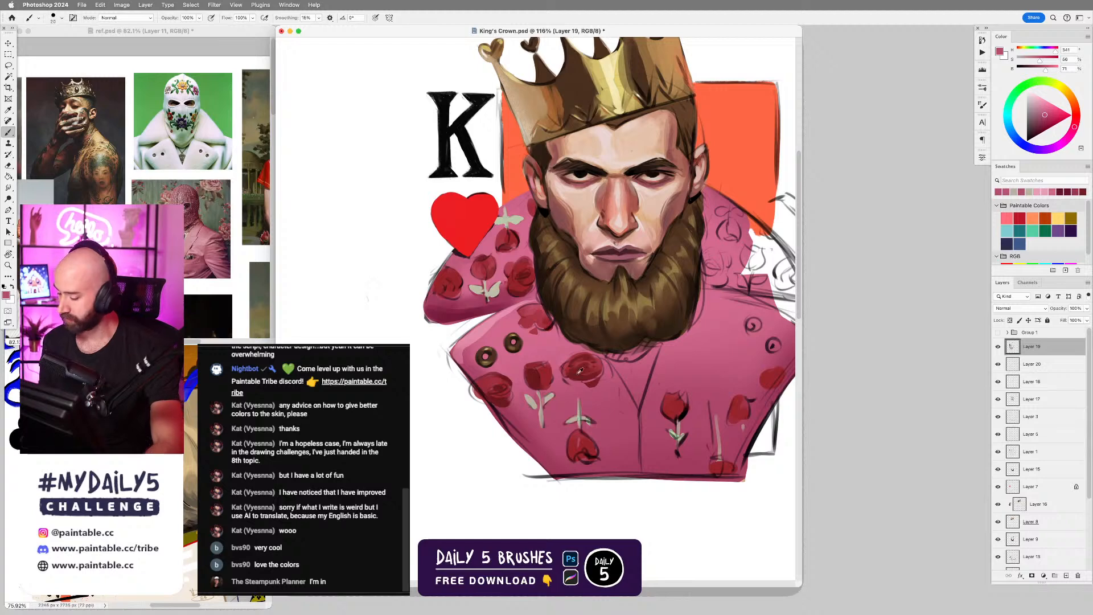
left_click(548, 389, "alt")
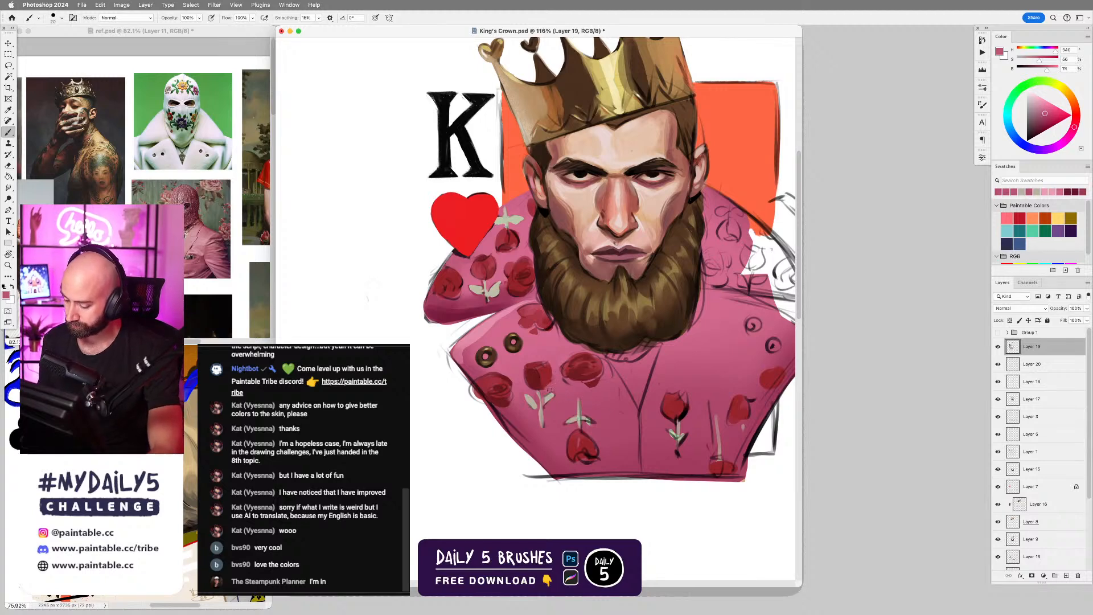
Refine the row of three roses below the gold buttons with sampled dark and mid reds, defining their petal folds and edges.
left_click(539, 374, "alt")
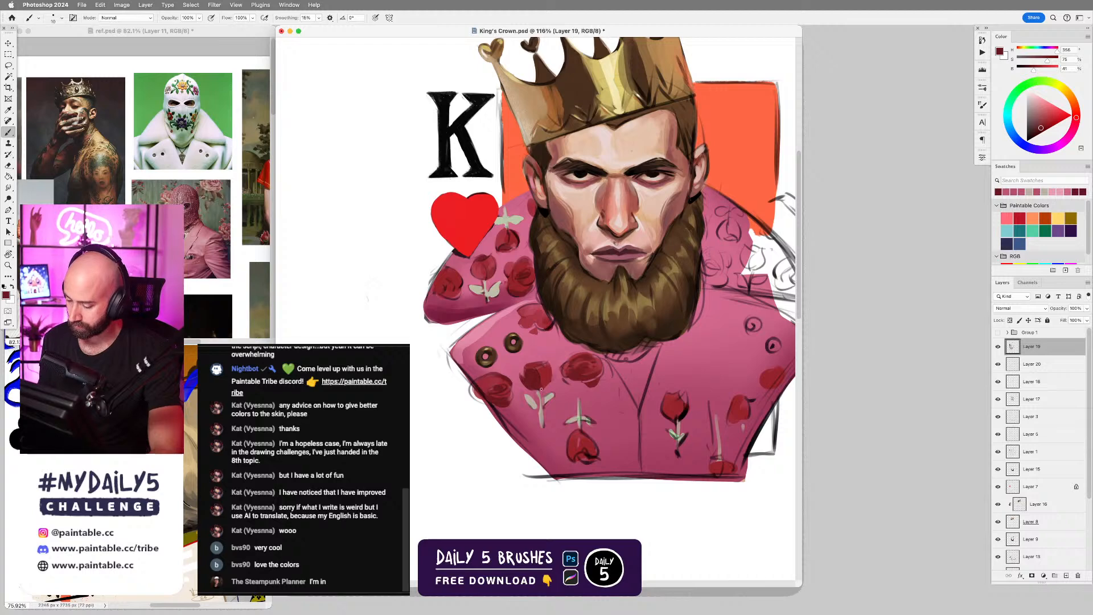
left_click(543, 378, "alt")
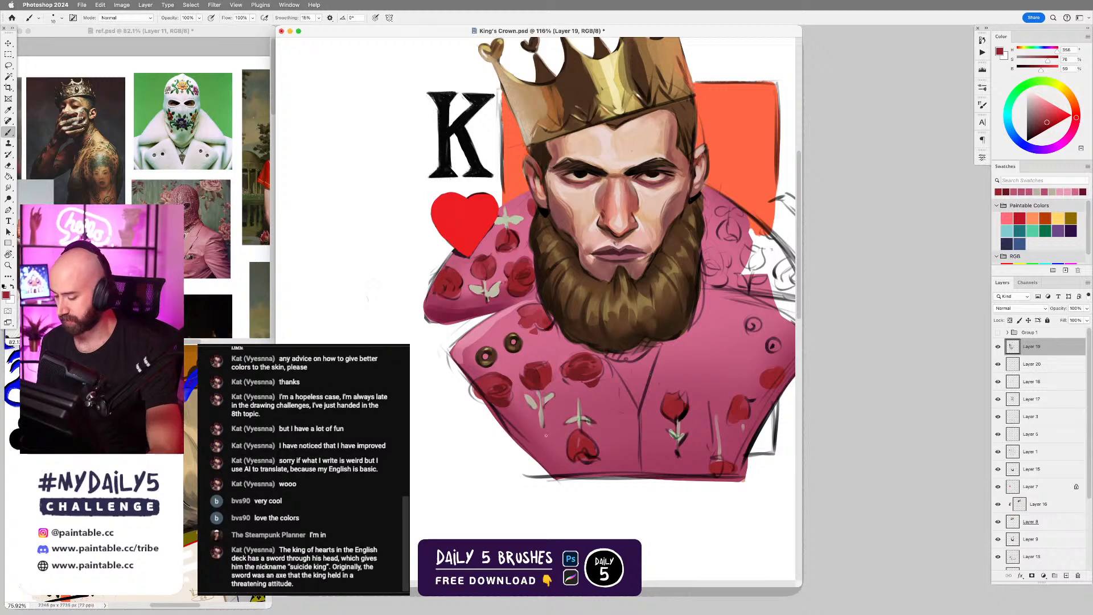
left_click(508, 398, "alt")
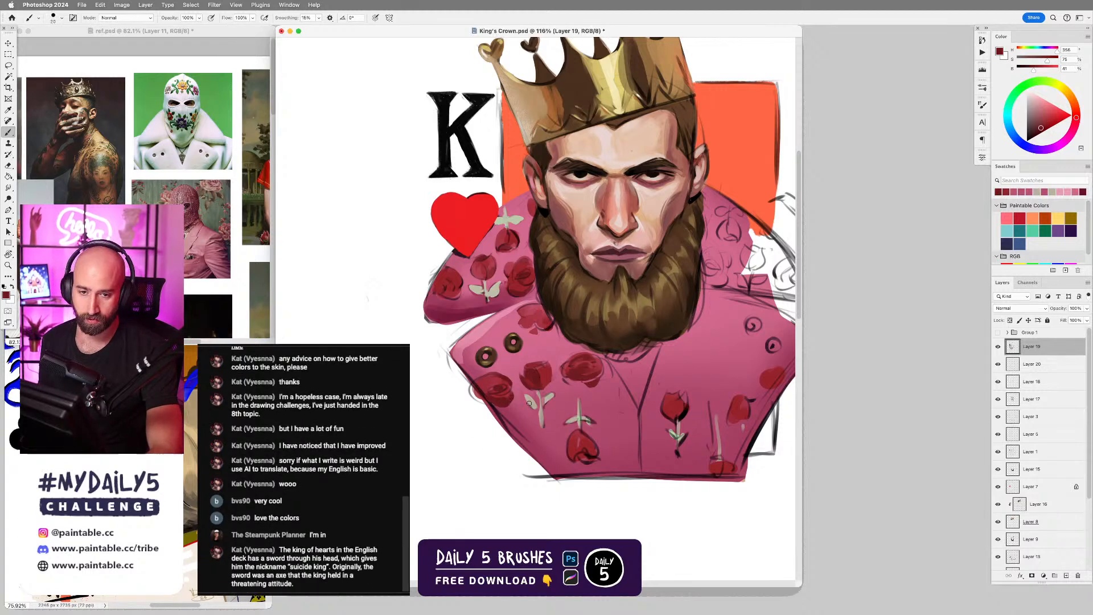
left_click(595, 381, "alt")
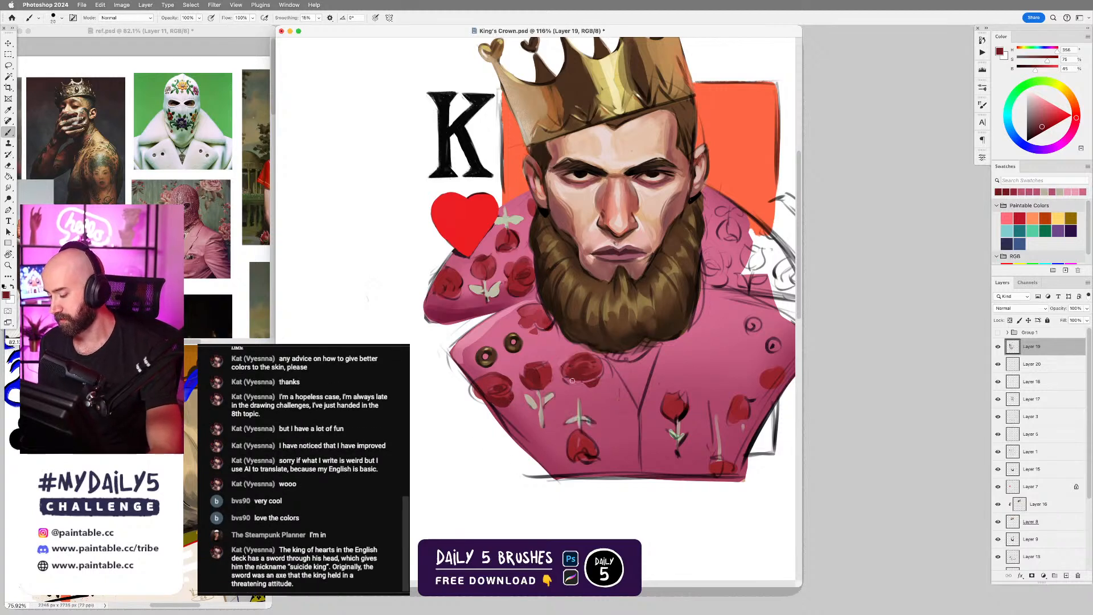
left_click(610, 376, "alt")
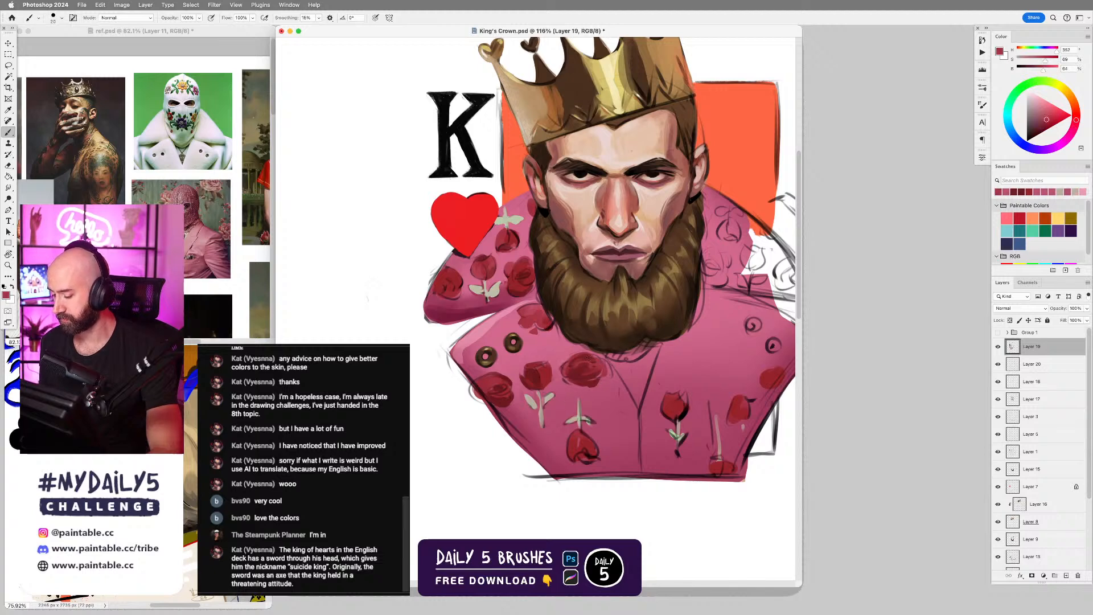
left_click(567, 365, "alt")
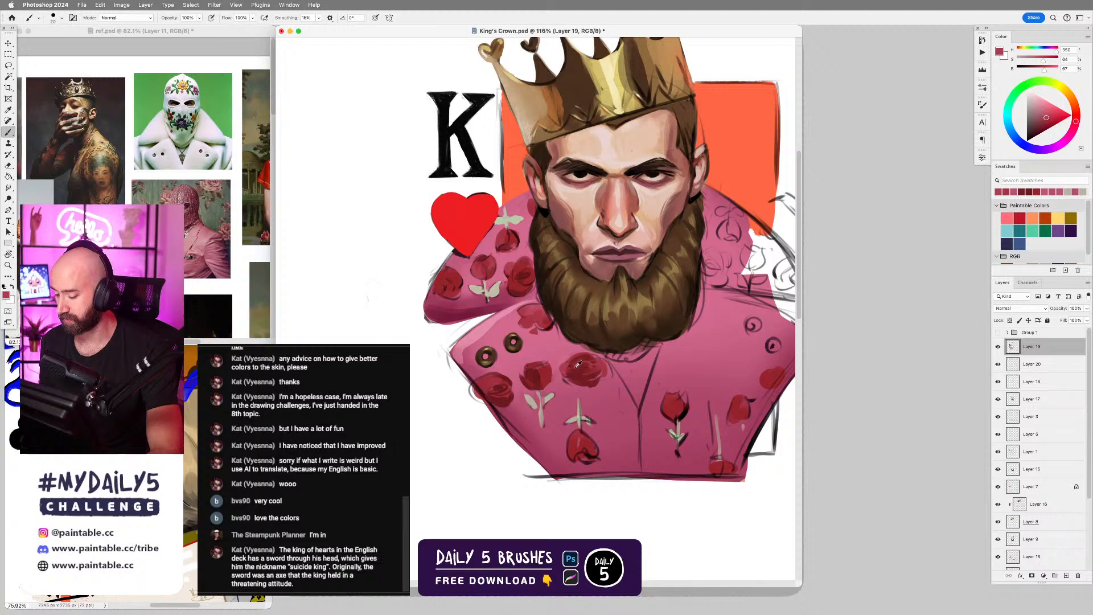
left_click(577, 371, "alt")
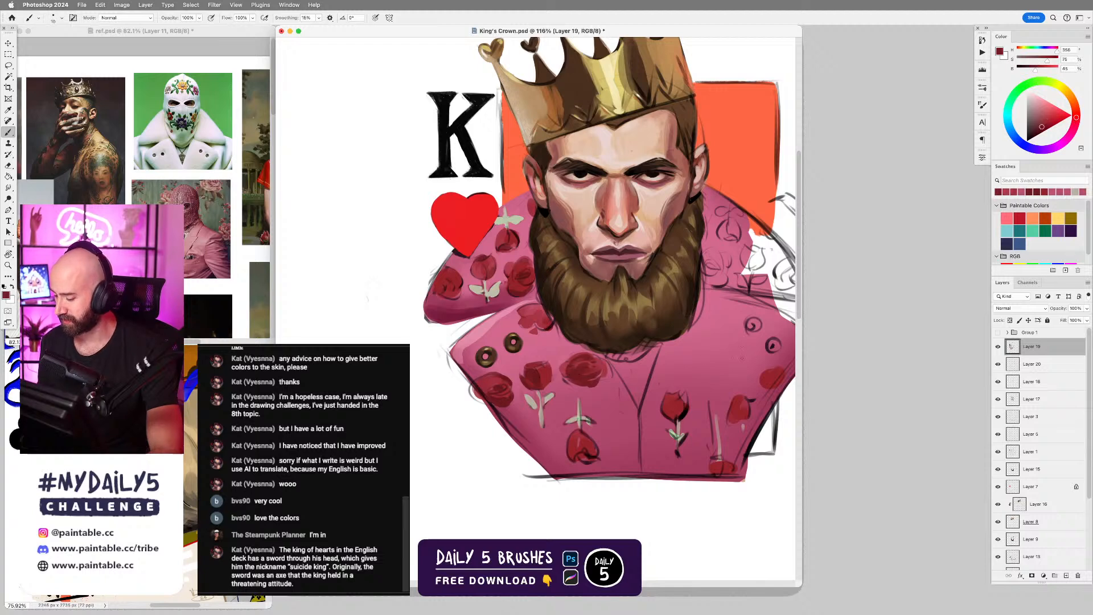
Define the petals of the rose beside the beard with dark red strokes and sample a mid red from the wide rose's edge.
left_click(533, 316, "alt")
left_click_drag(524, 310, 534, 317)
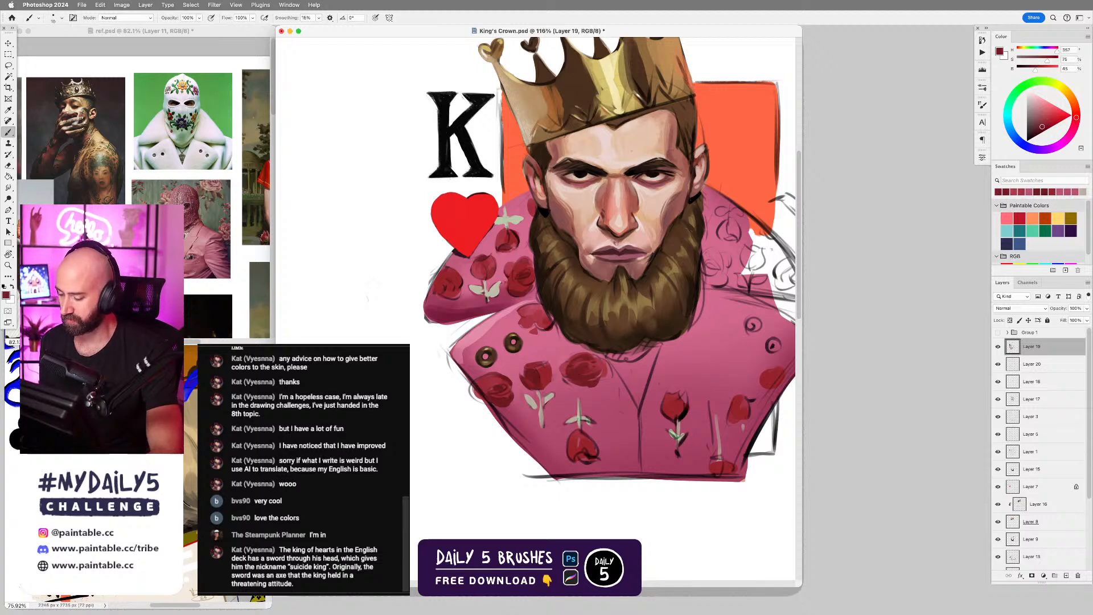
left_click(539, 319, "alt")
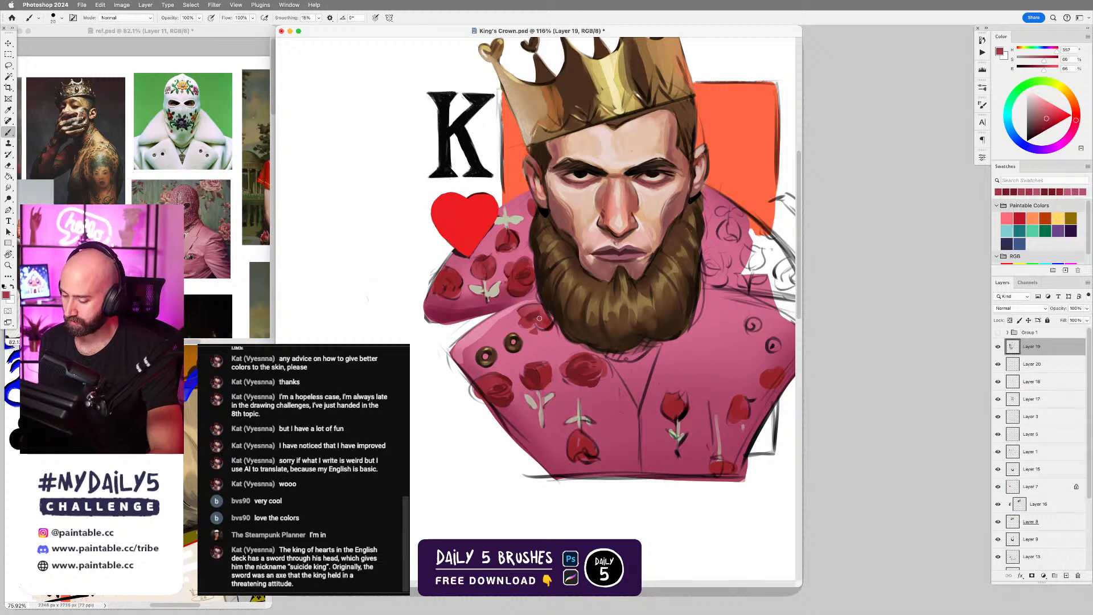
left_click(536, 311, "alt")
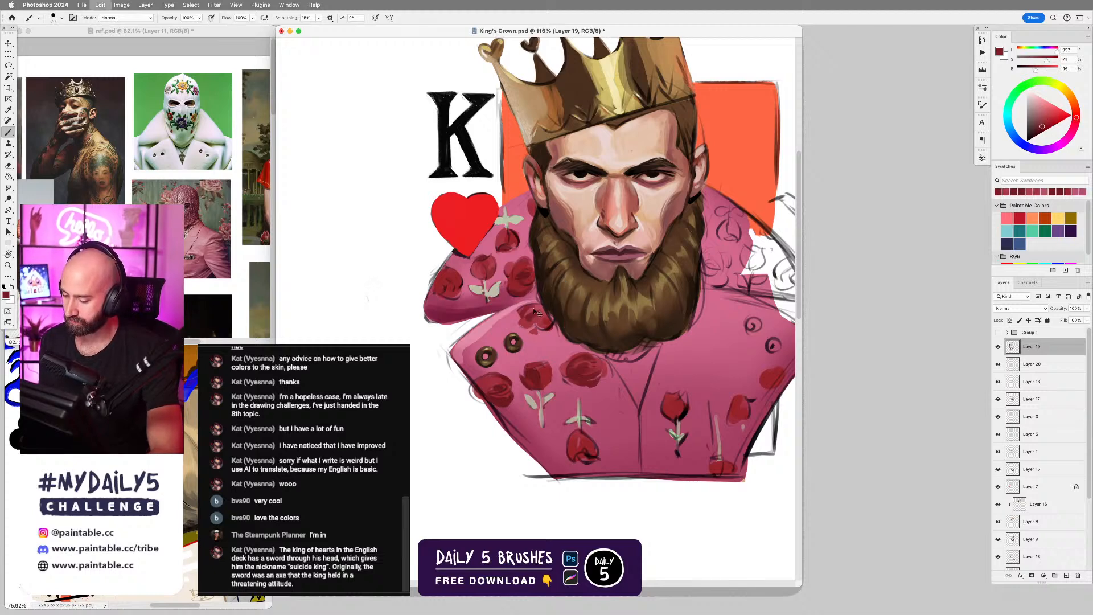
mouse_move(521, 310)
left_mouse_down()
mouse_move(534, 314)
mouse_move(525, 311)
left_mouse_up()
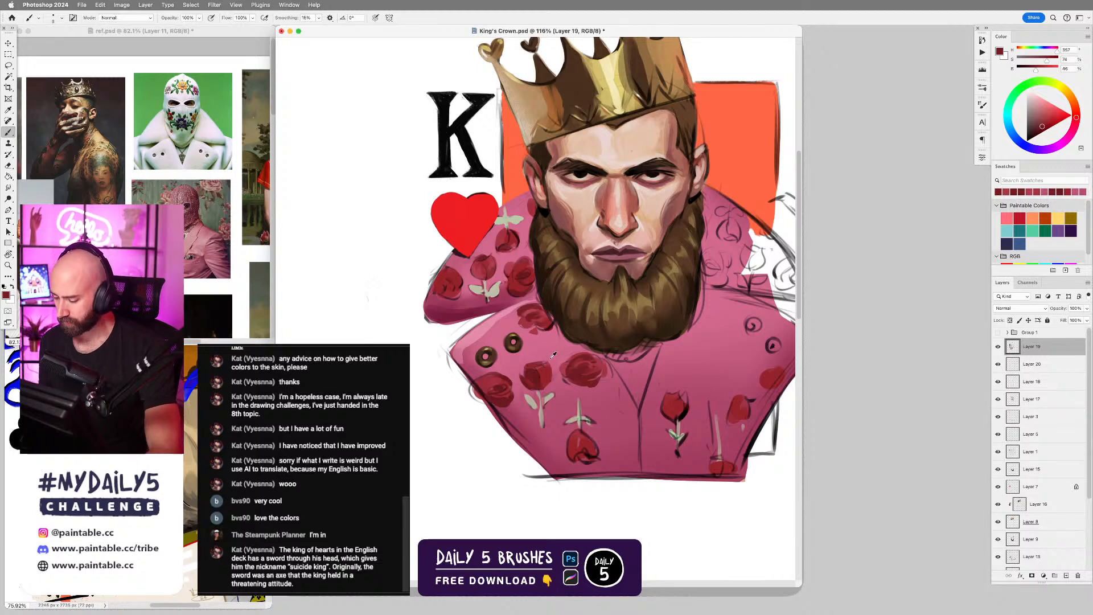
left_click(604, 359, "alt")
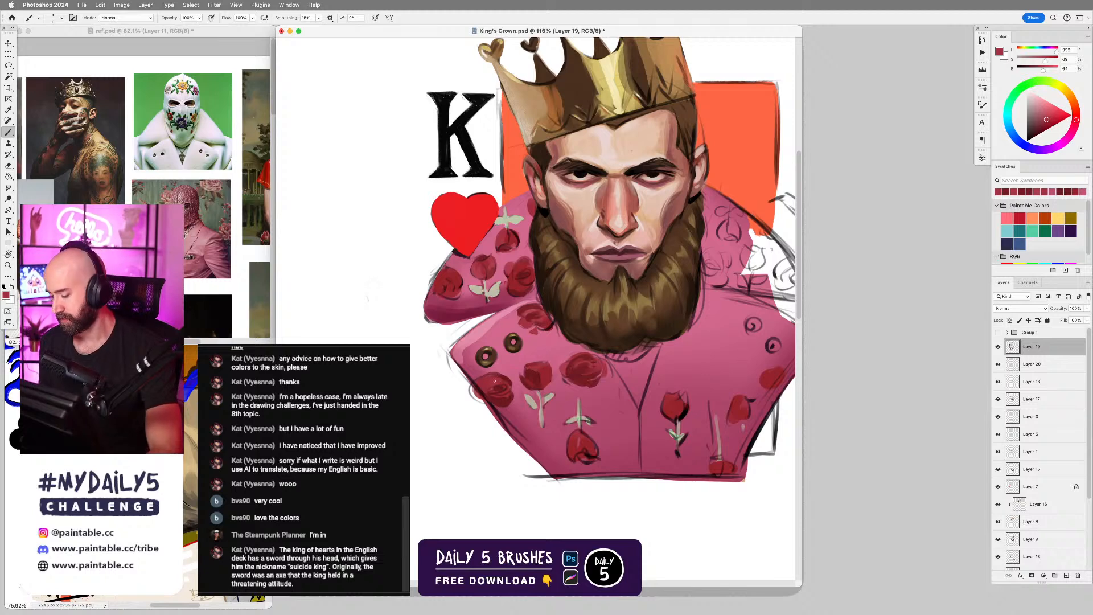
Clean up the outer edges of the lapel and shoulder with sampled white, covering stray sketch lines and adjusting the brush size.
left_click(458, 394, "alt")
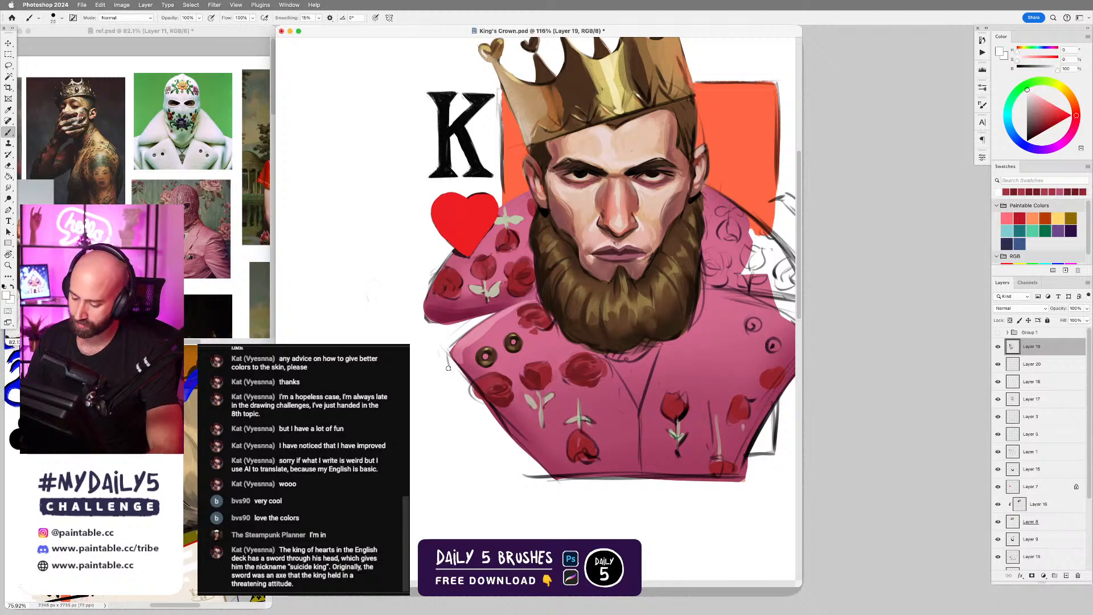
key("]")
key("]")
key("]")
key("]")
left_click_drag(447, 356, 477, 404)
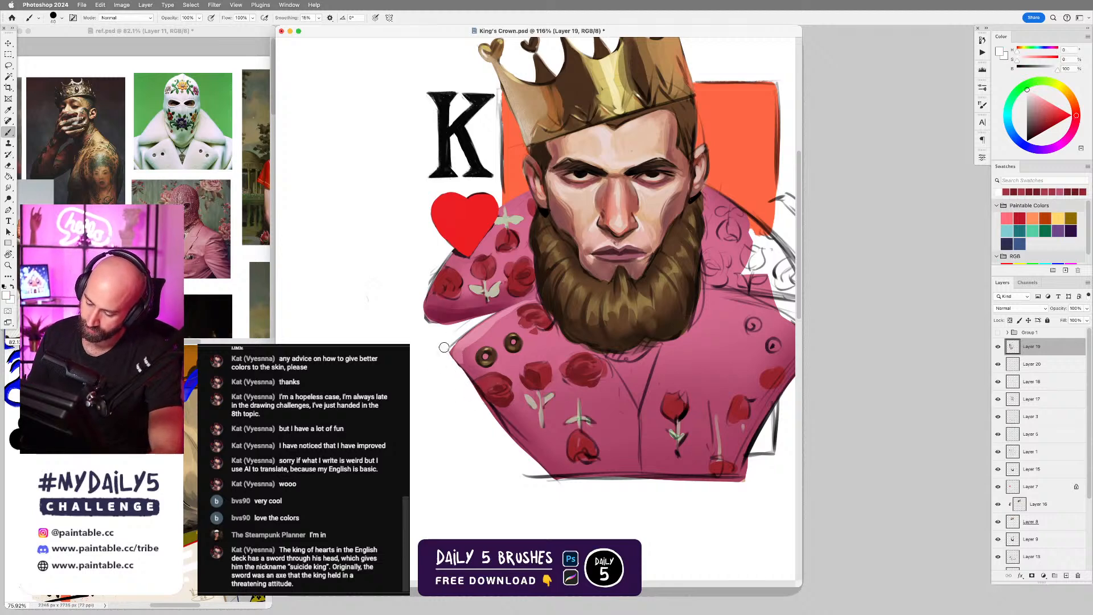
key("[")
key("[")
key("[")
left_click_drag(453, 346, 452, 361)
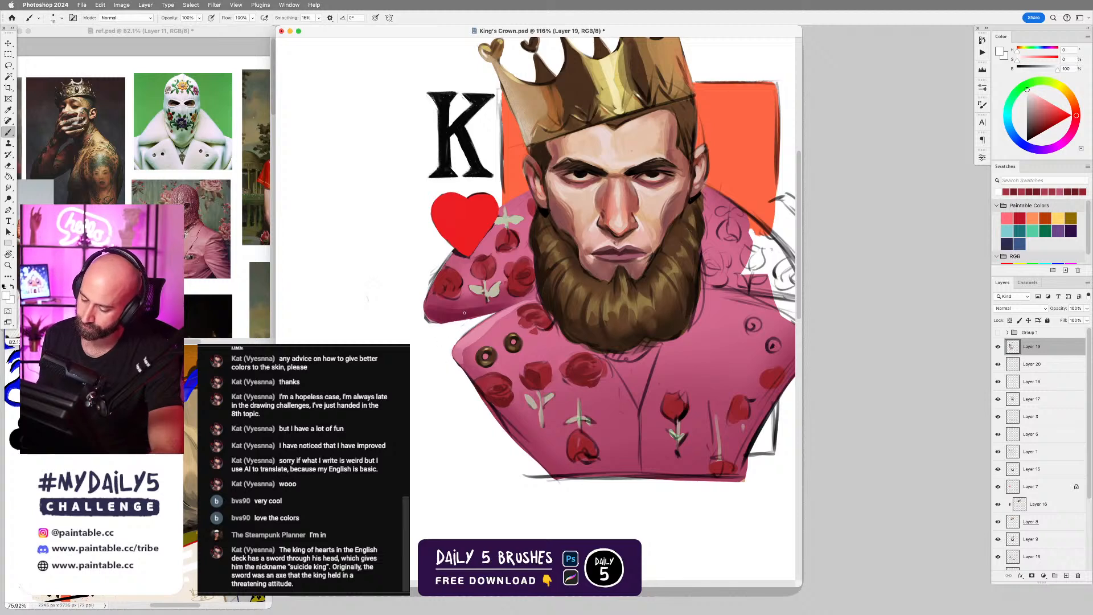
left_click_drag(424, 317, 436, 325)
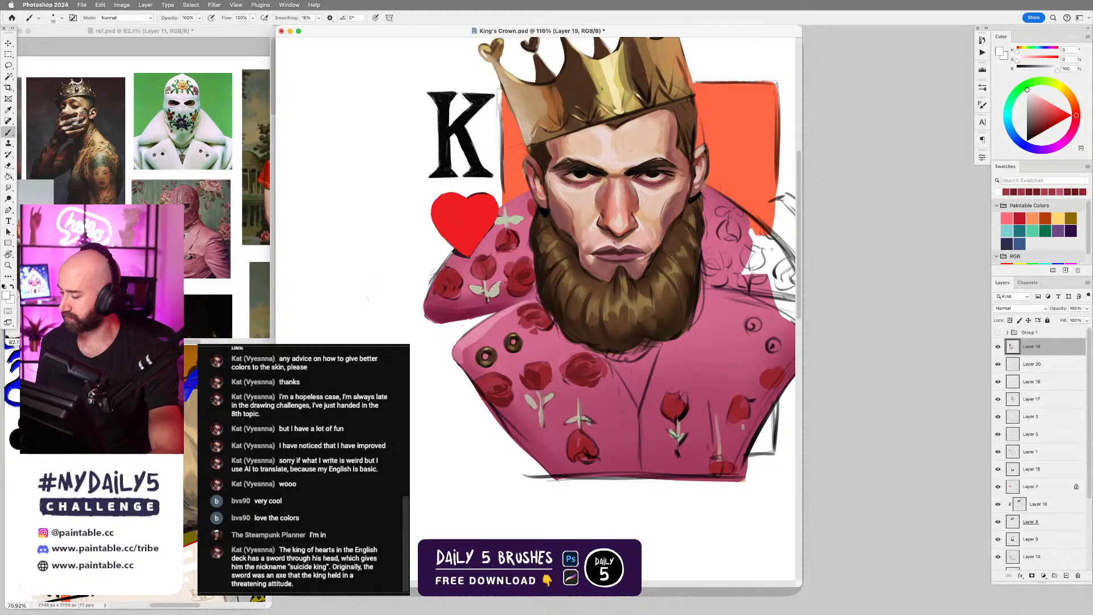
left_click_drag(712, 356, 660, 348)
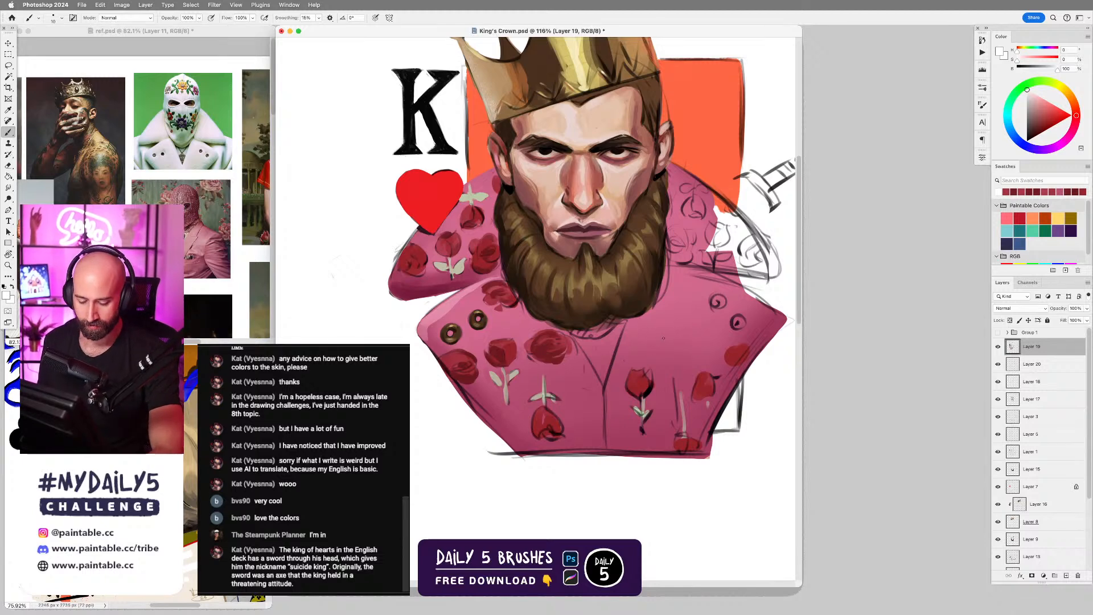
scroll(643, 355, "down", 3)
scroll(649, 353, "up", 3)
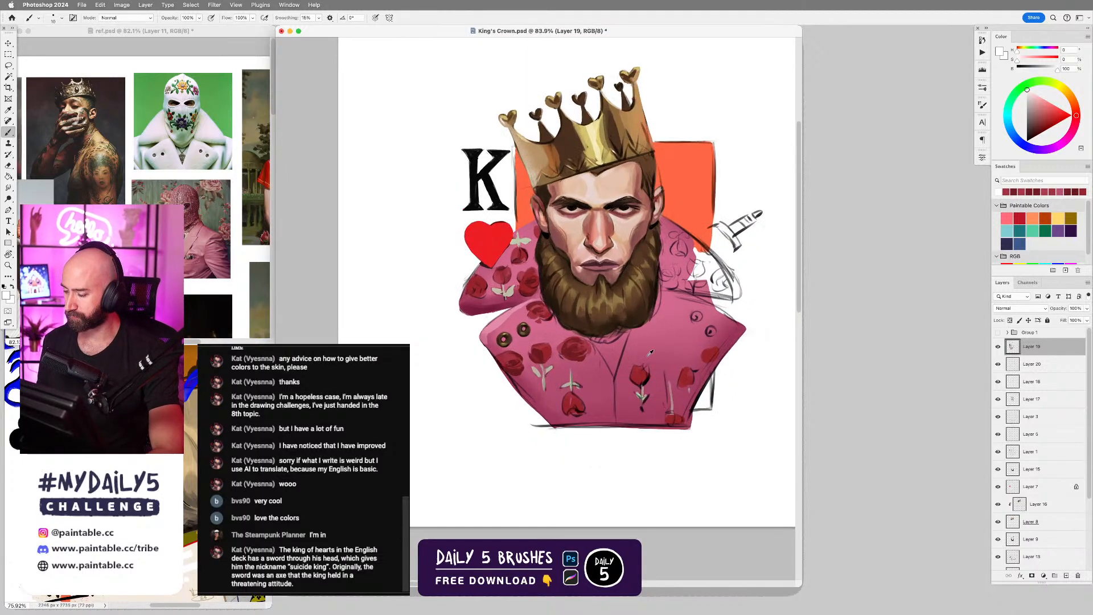
scroll(652, 353, "up", 3)
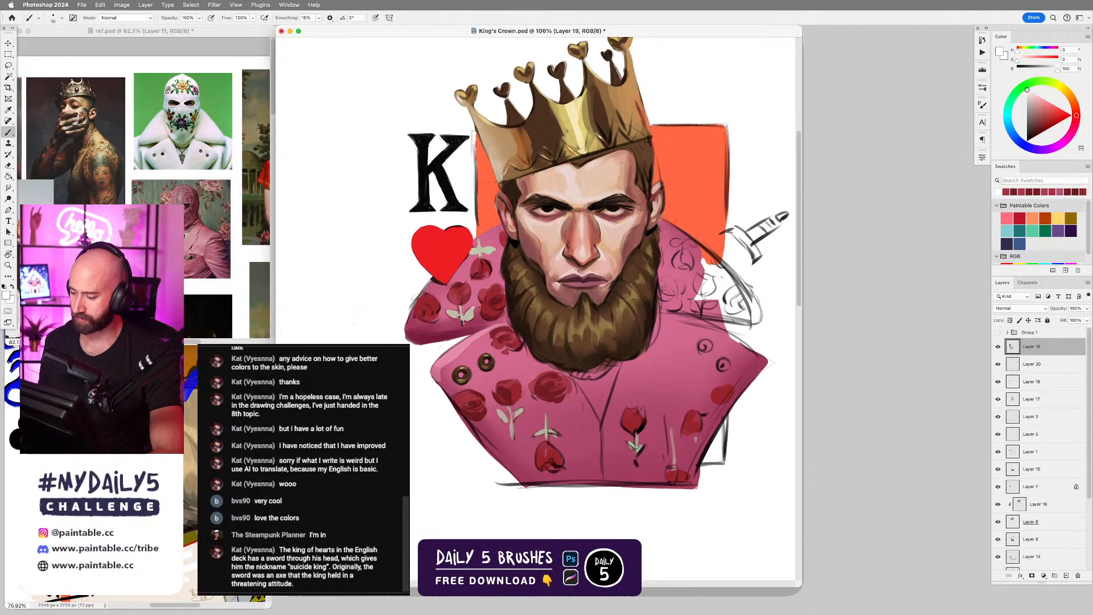
scroll(645, 339, "down", 2)
scroll(642, 341, "up", 1)
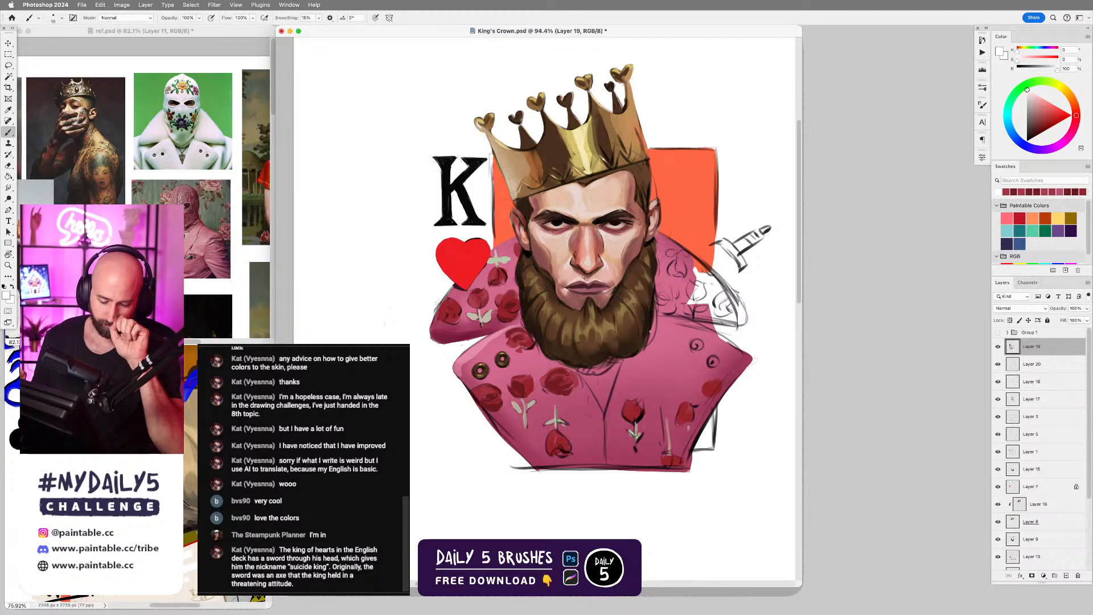
Fill the orange card background on Layer 11 with a cream sampled from the reference images, locking its transparent pixels, and return to the brush.
key("super+grave")
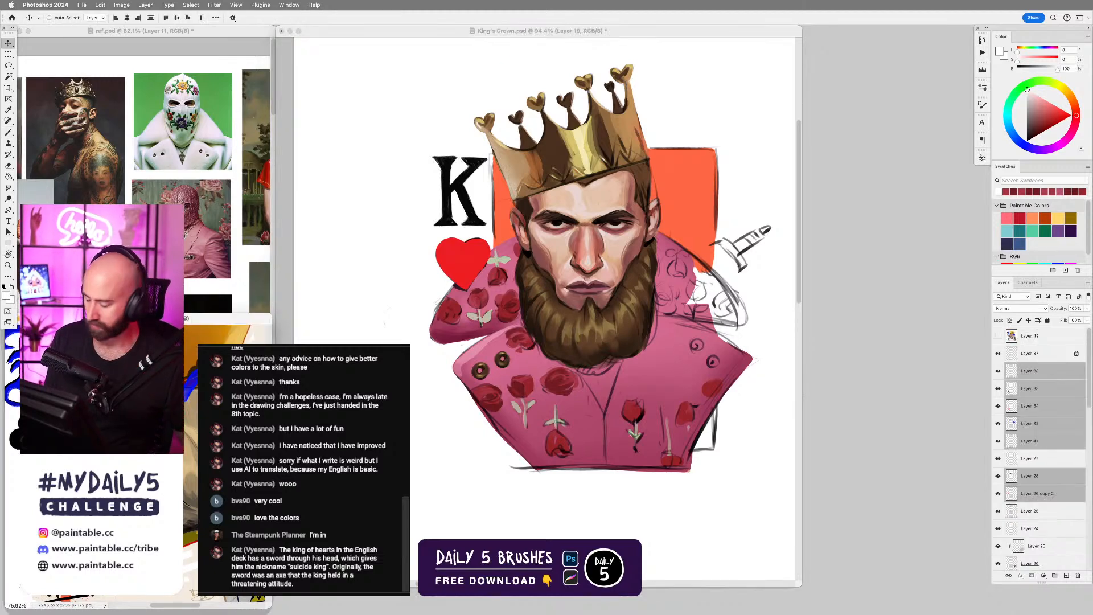
left_click(693, 211)
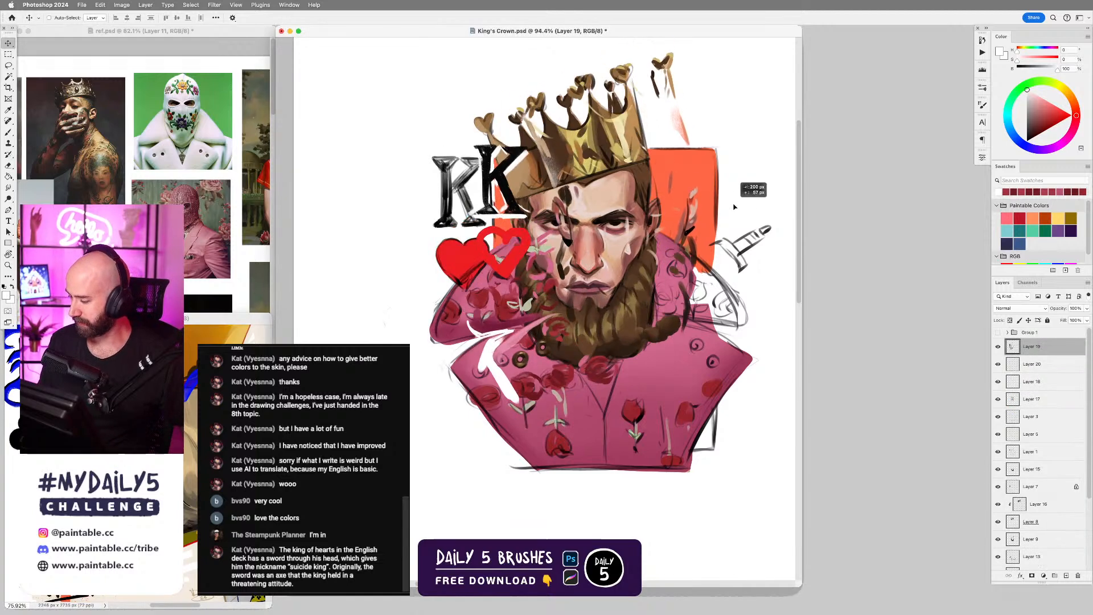
left_click(714, 223, "super")
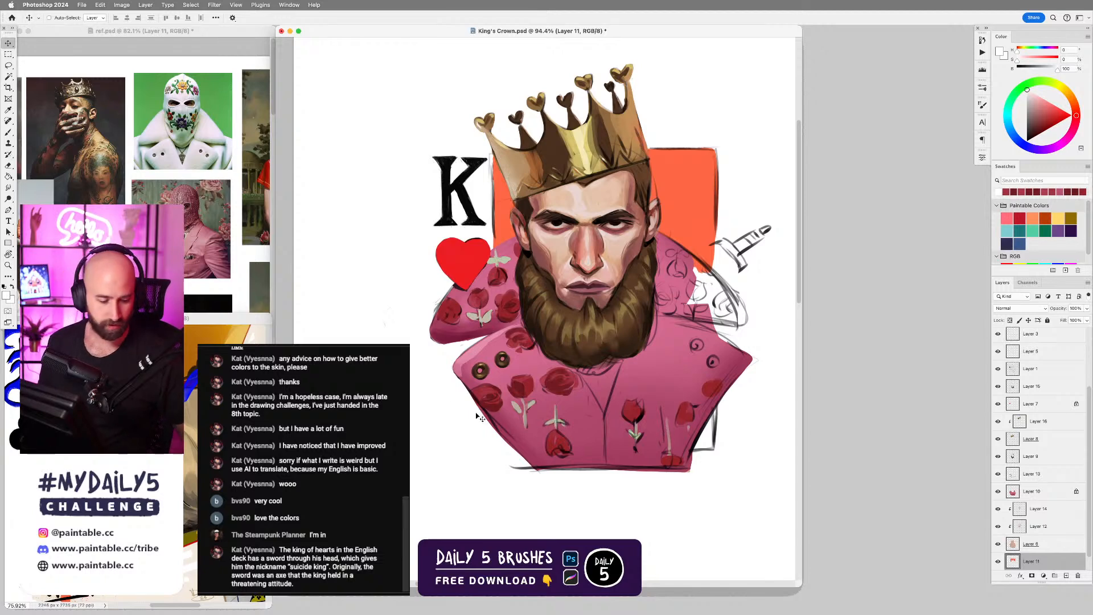
key("i")
left_click(263, 334)
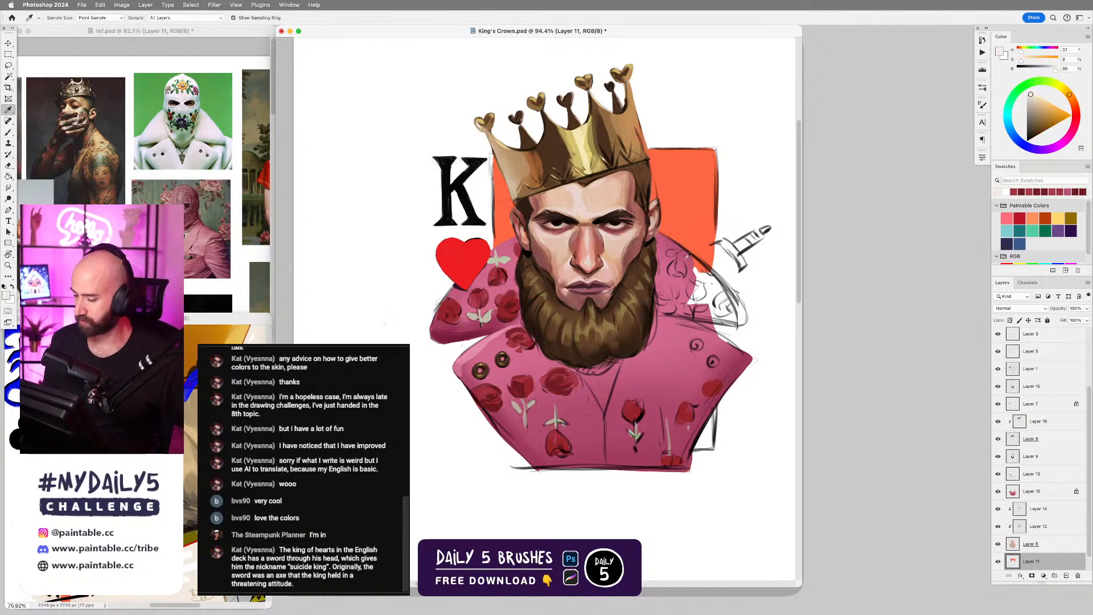
key("v")
left_click(1009, 321)
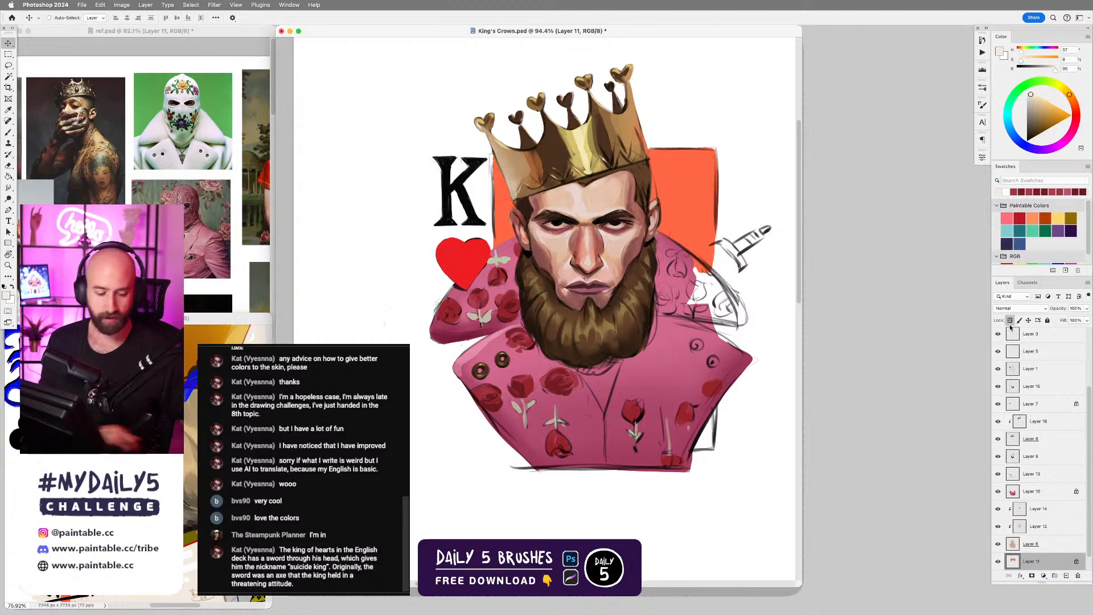
key("alt+BackSpace")
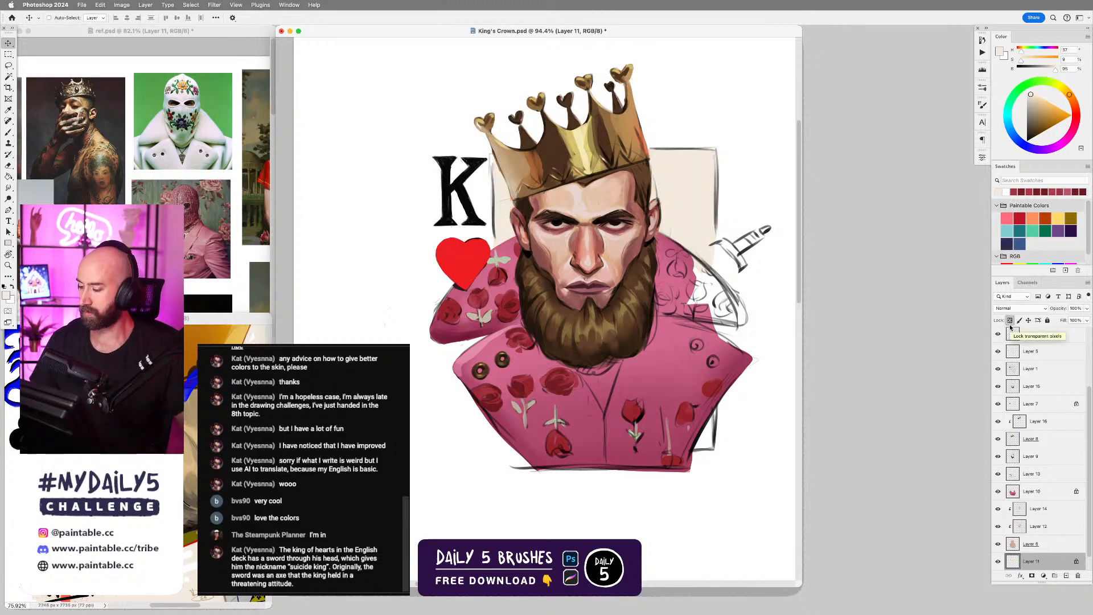
scroll(693, 341, "down", 2)
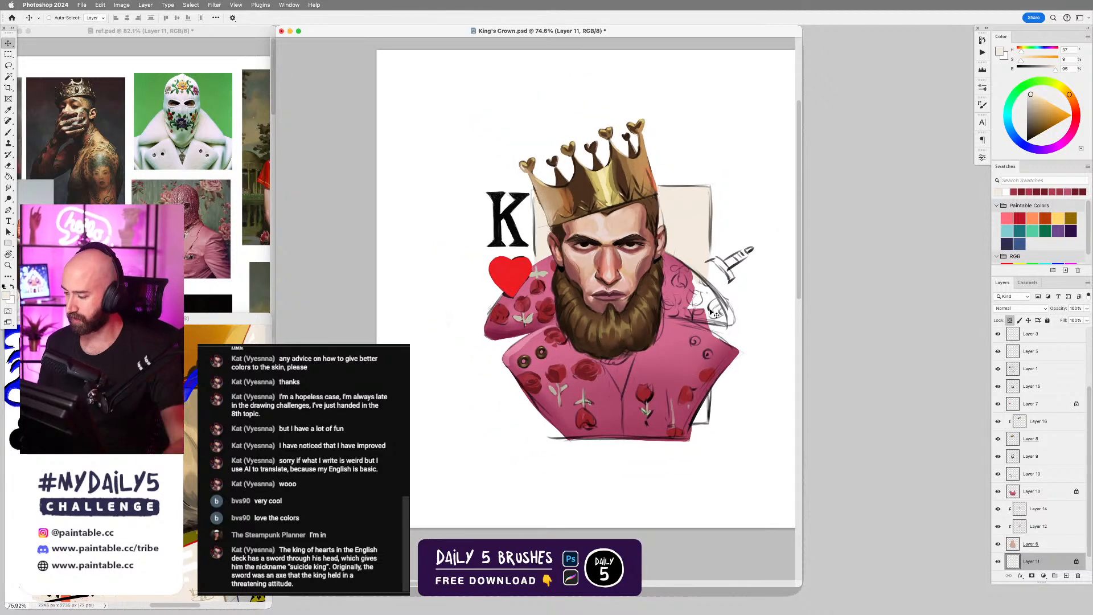
key("b")
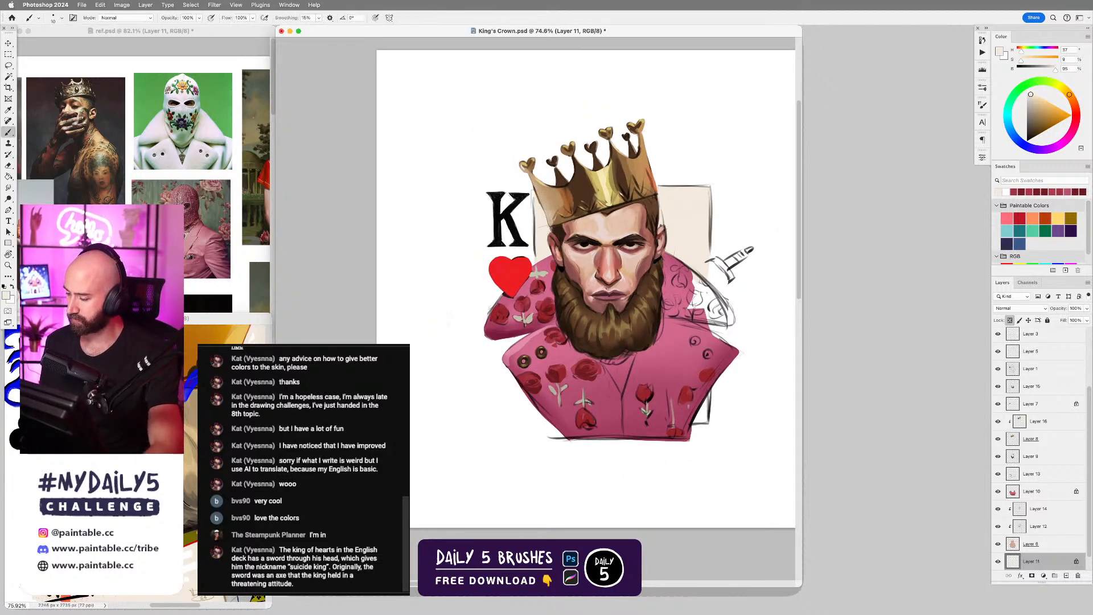
Switch to the D5 - Flat Pastel brush at a larger size and hide the layer holding the card's sketch outline.
right_click(666, 353)
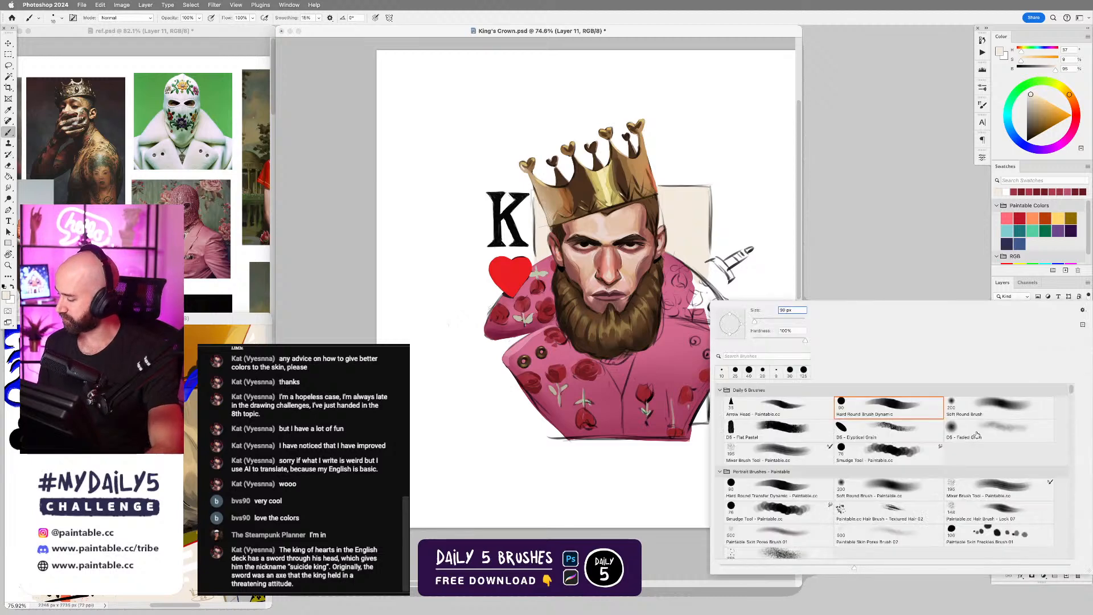
left_click(787, 433)
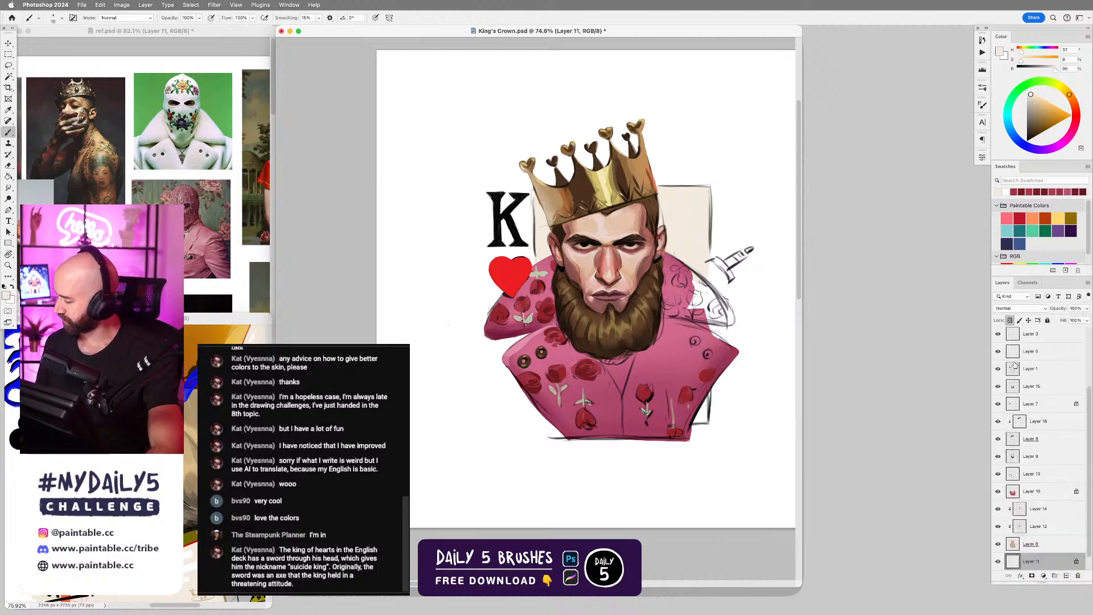
left_click(998, 353)
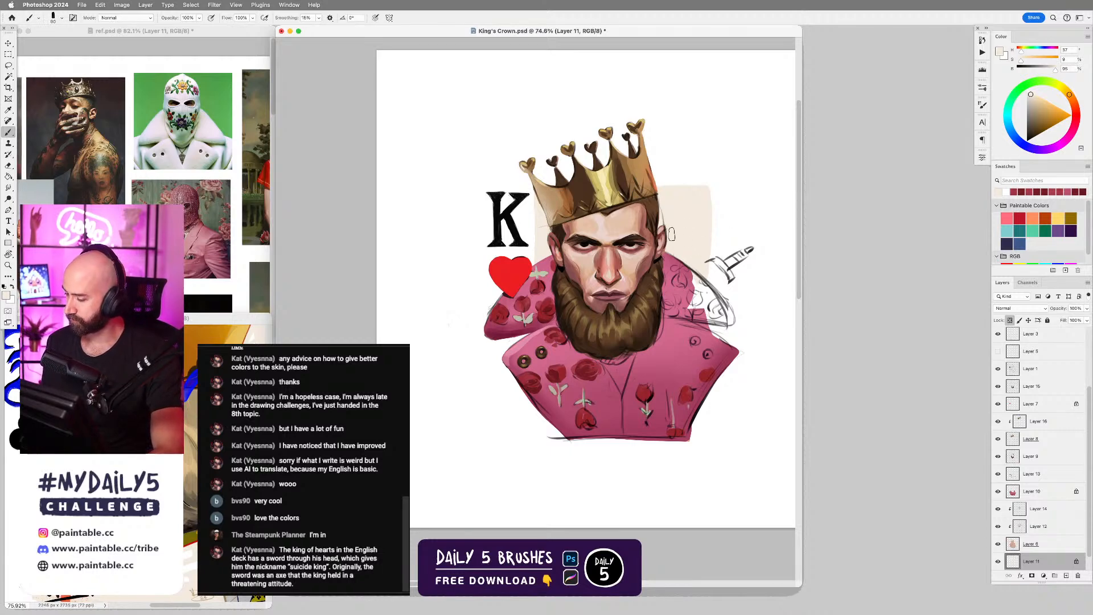
key("bracketright")
key("bracketright")
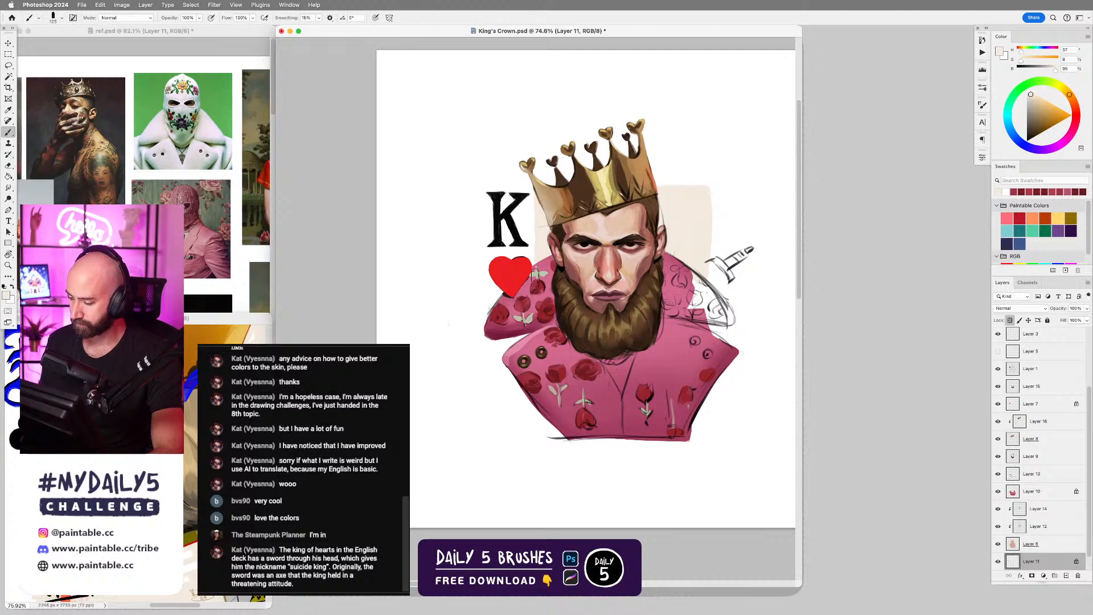
Unlock Layer 11's transparent pixels and extend the cream card background with rough strokes around the head and below the robe.
left_click(1010, 321)
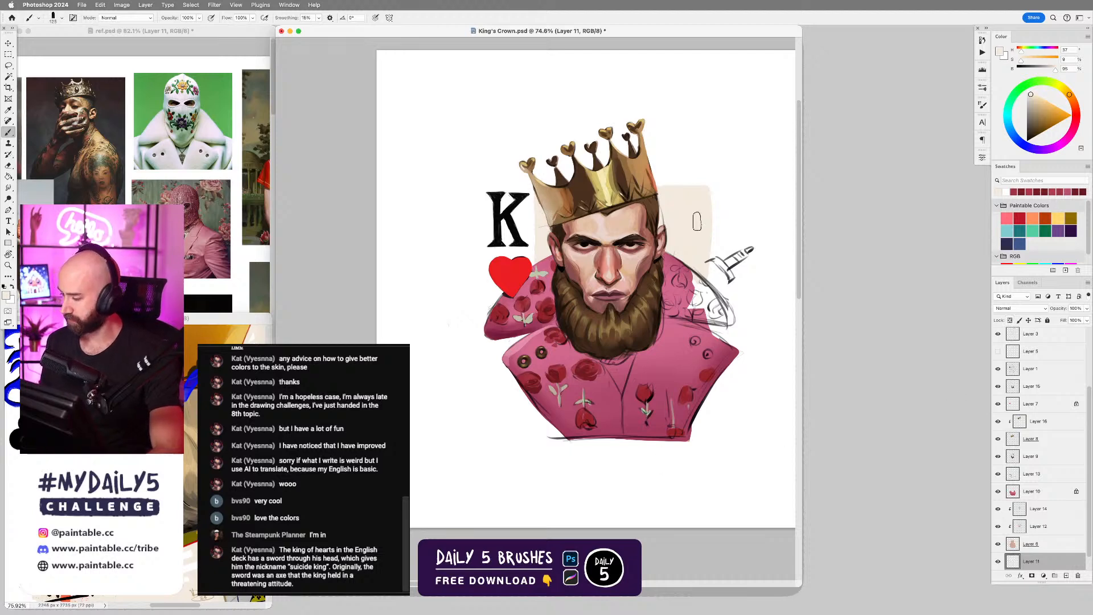
key("bracketright")
key("bracketright")
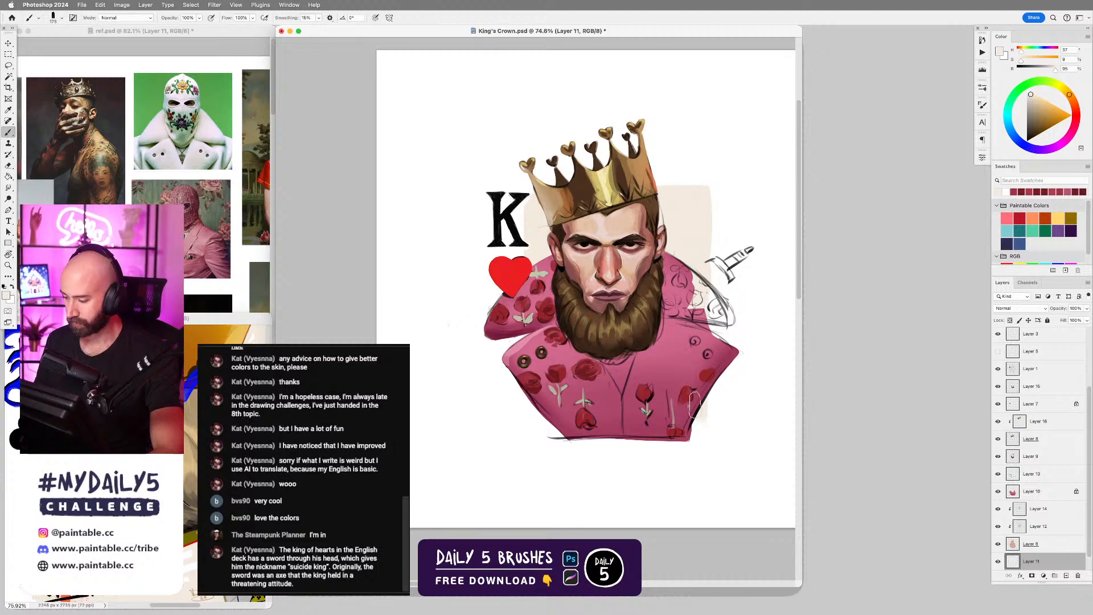
mouse_move(539, 399)
left_mouse_down()
mouse_move(554, 448)
mouse_move(540, 428)
mouse_move(707, 425)
left_mouse_up()
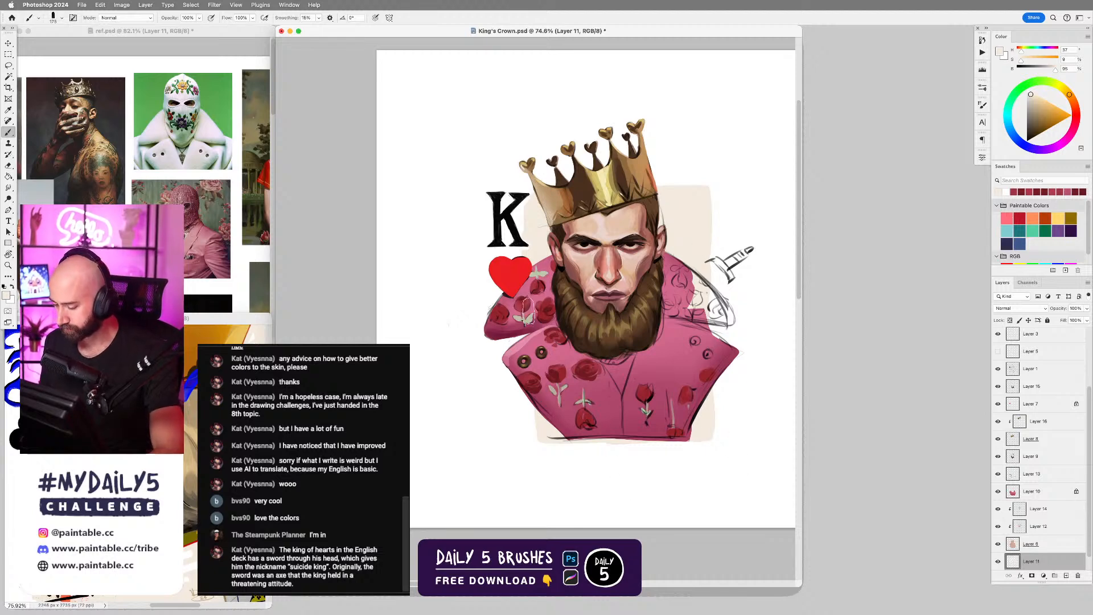
mouse_move(537, 419)
left_mouse_down()
mouse_move(547, 443)
mouse_move(544, 432)
mouse_move(586, 435)
left_mouse_up()
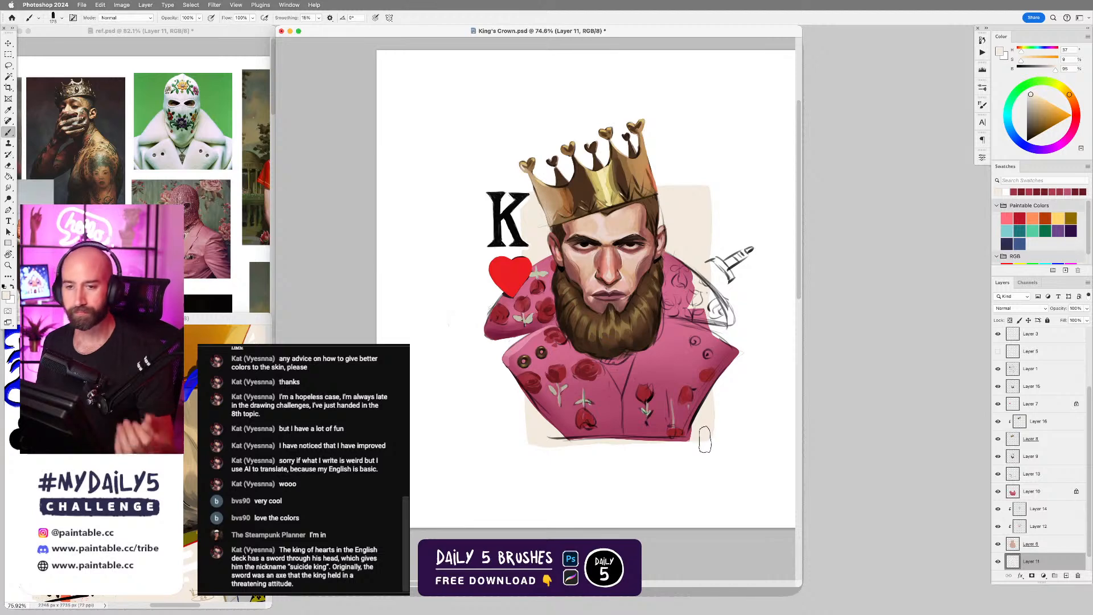
Clean up the lapel and collar edges near the gold buttons on Layer 19 with the Hard Round Dynamic brush, sampling pinks and dark red.
left_click_drag(652, 364, 659, 345)
right_click(599, 328)
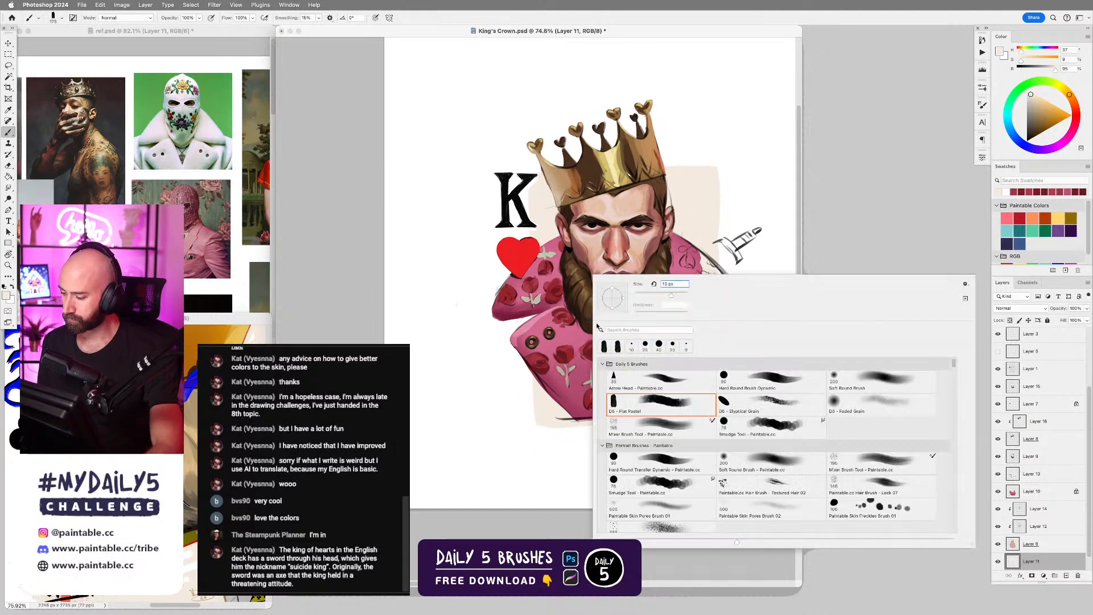
double_click(786, 380)
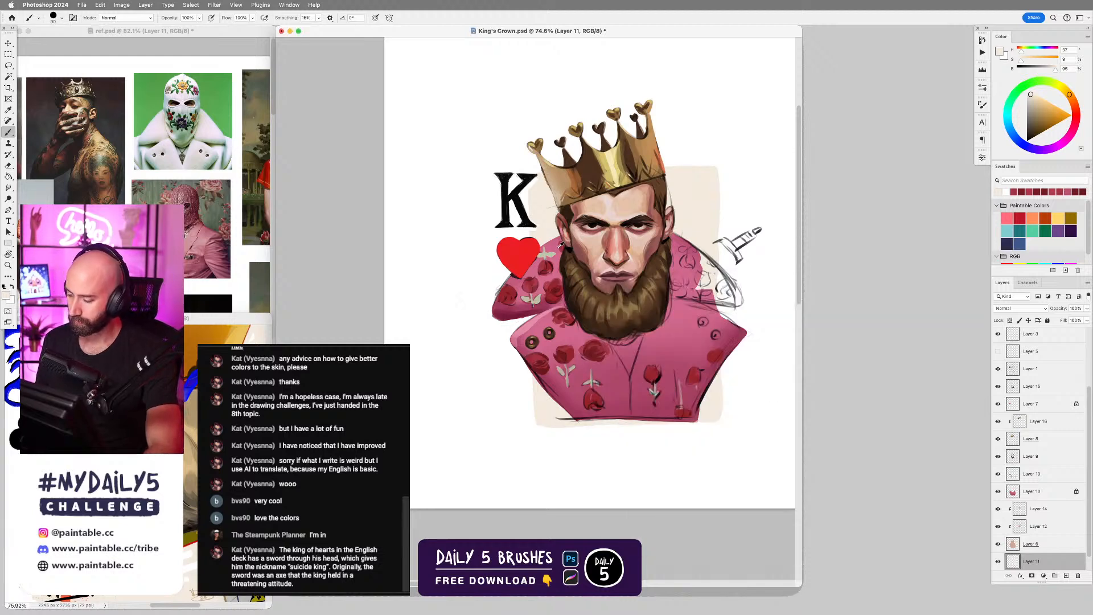
left_click(551, 319, "alt")
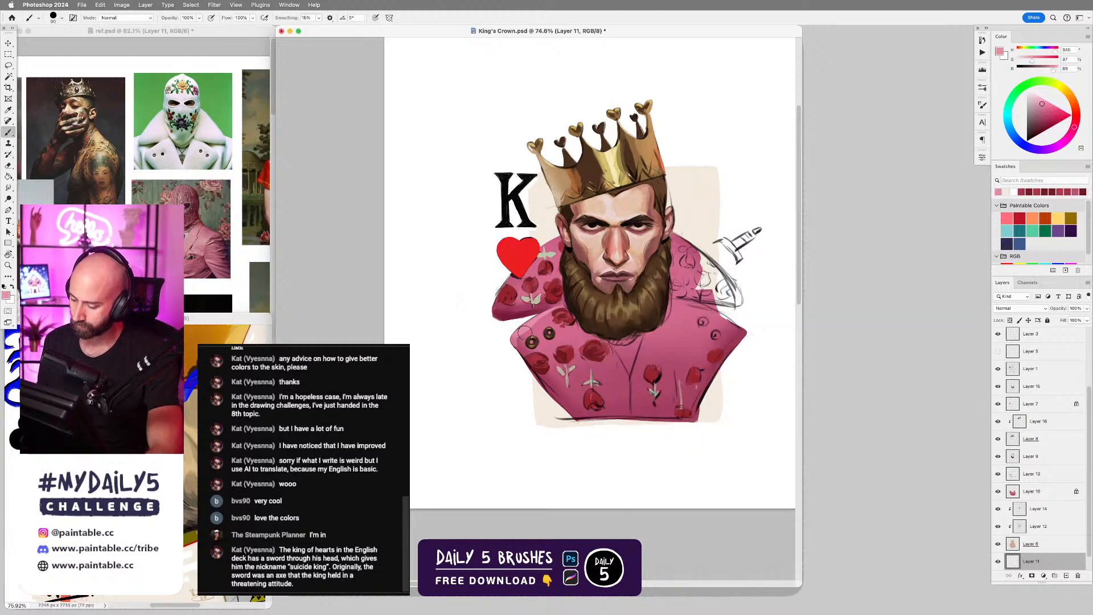
left_click(522, 338, "alt")
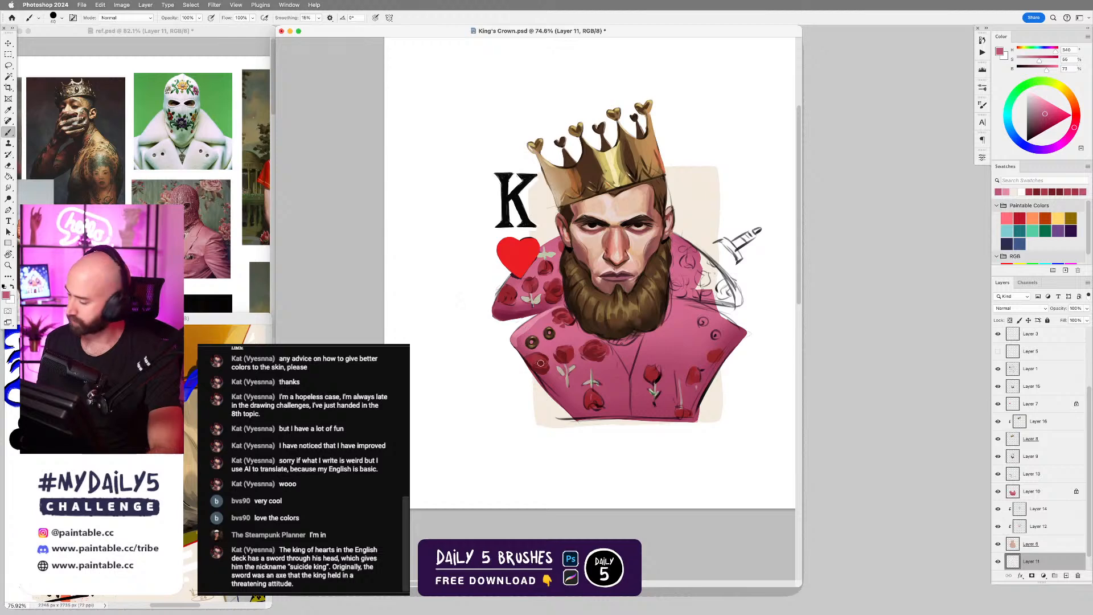
left_click_drag(1088, 477, 1090, 407)
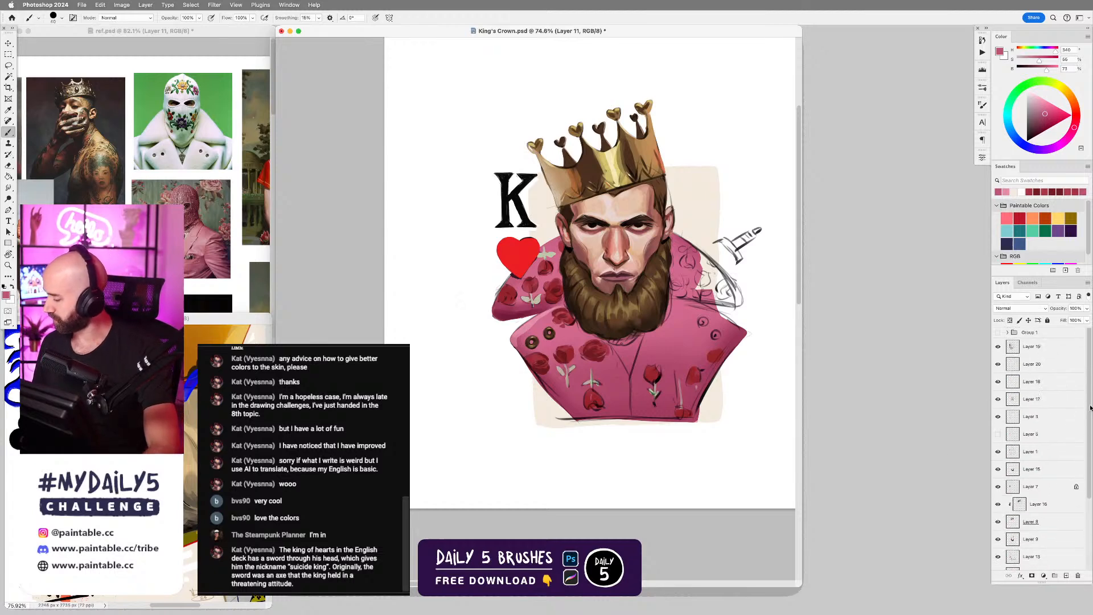
left_click(1041, 349)
left_click(521, 342, "alt")
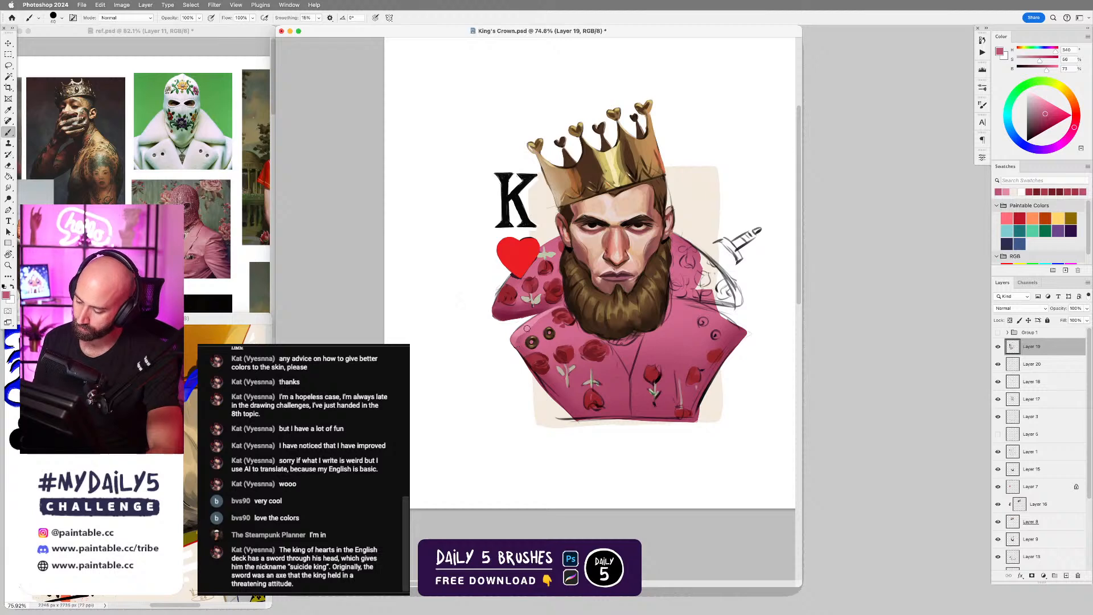
left_click(520, 339, "alt")
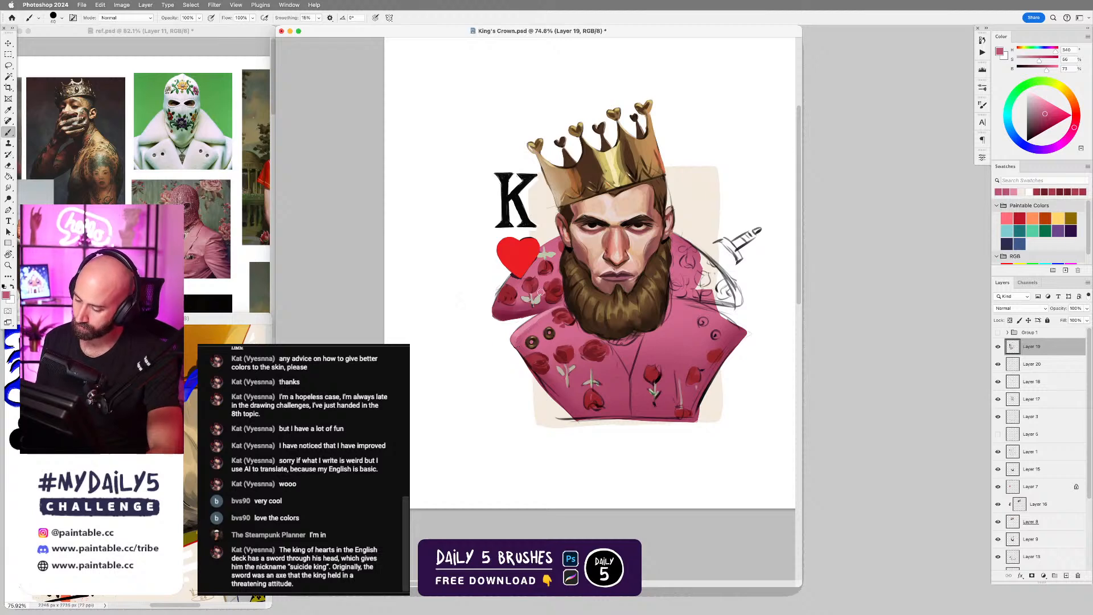
left_click(511, 316, "alt")
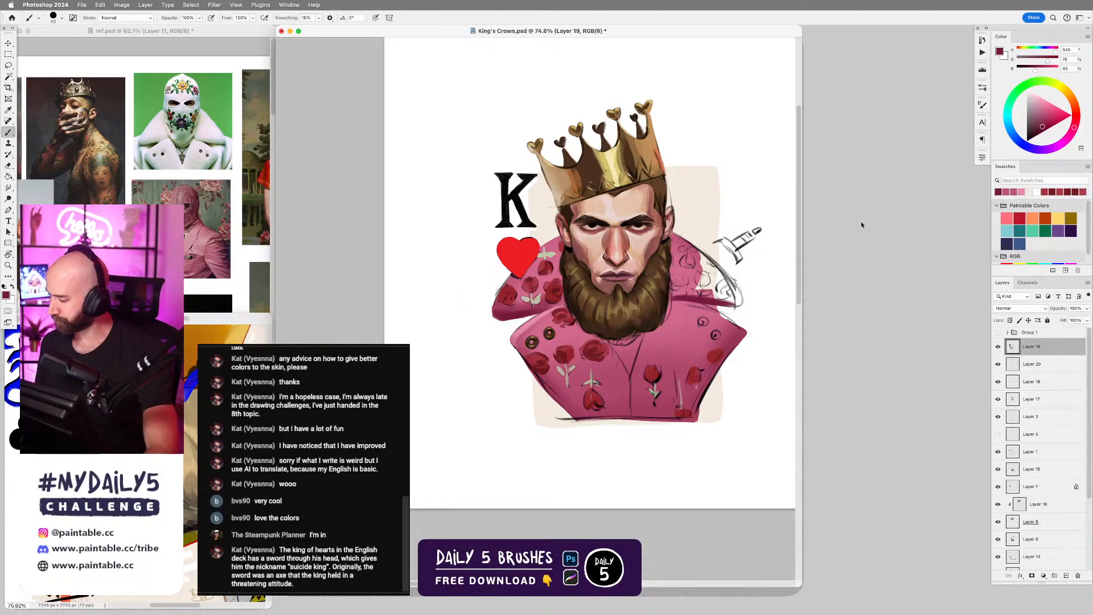
Paint the raised collar on the sword side in pink with a progressively larger brush, covering the sketch lines and unpainted area.
left_click(688, 271, "alt")
key("]")
key("]")
mouse_move(707, 278)
left_mouse_down()
mouse_move(696, 259)
mouse_move(702, 274)
mouse_move(698, 255)
mouse_move(732, 296)
mouse_move(695, 293)
mouse_move(743, 287)
mouse_move(735, 298)
mouse_move(687, 267)
mouse_move(739, 300)
left_mouse_up()
key("]")
key("]")
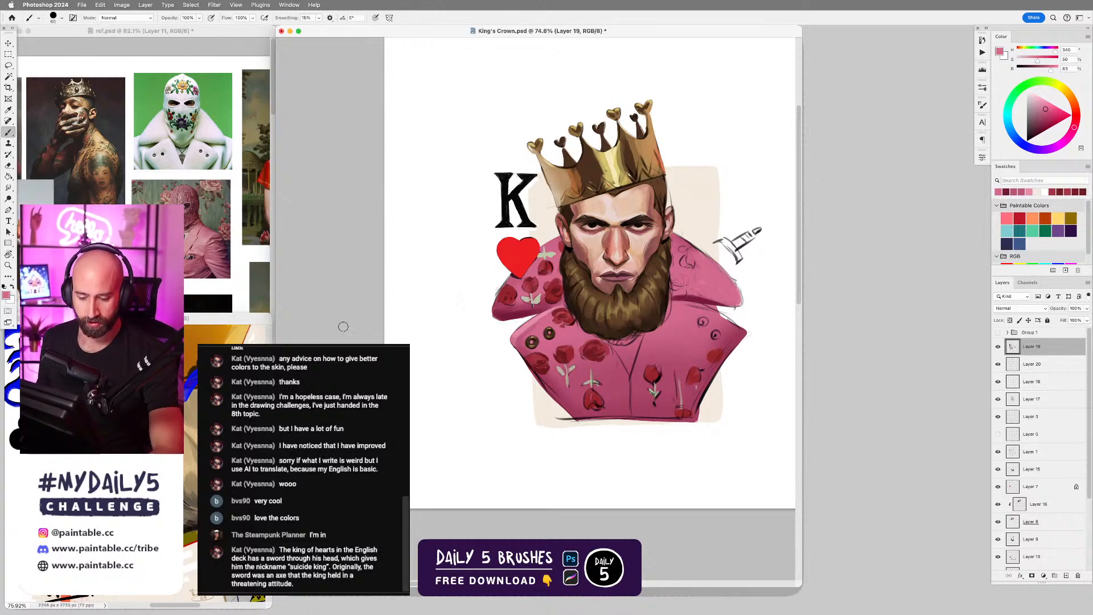
Check the clothing references and lasso the V-shaped neck opening between the lapels below the beard, ready for the brush.
left_click(267, 296)
left_click_drag(232, 190, 167, 155)
left_click(636, 347)
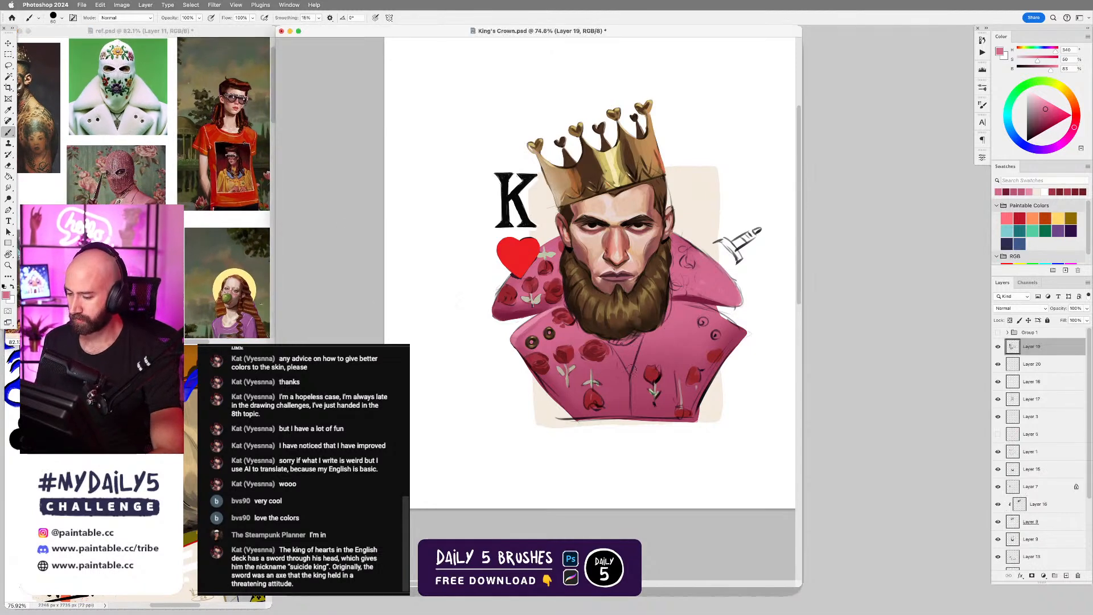
scroll(641, 340, "up", 1)
key("l")
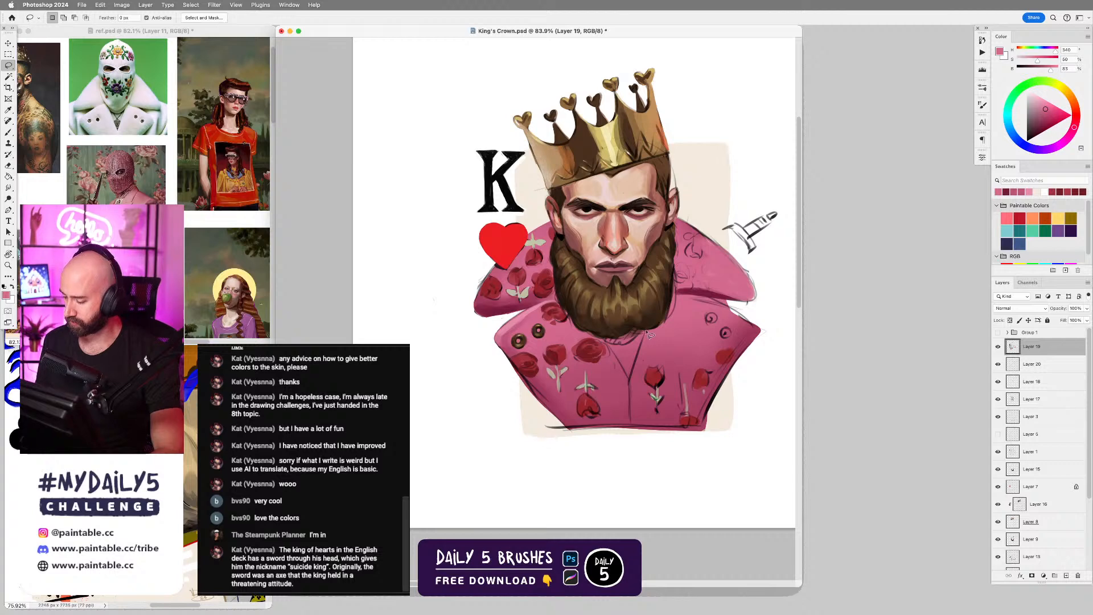
mouse_move(649, 334)
left_mouse_down()
mouse_move(629, 378)
mouse_move(612, 345)
left_mouse_up()
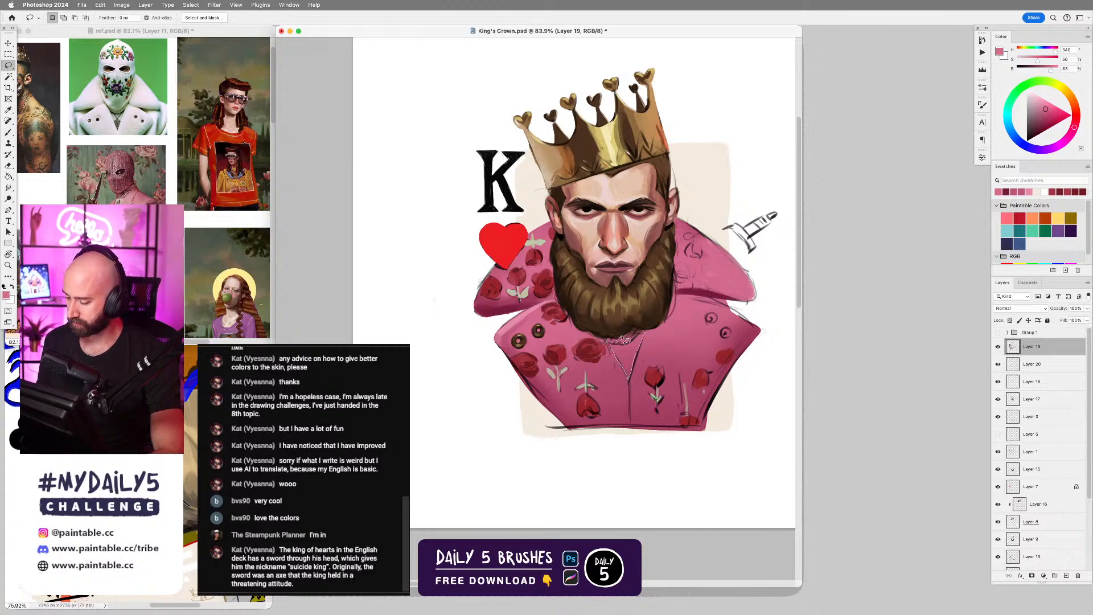
key("b")
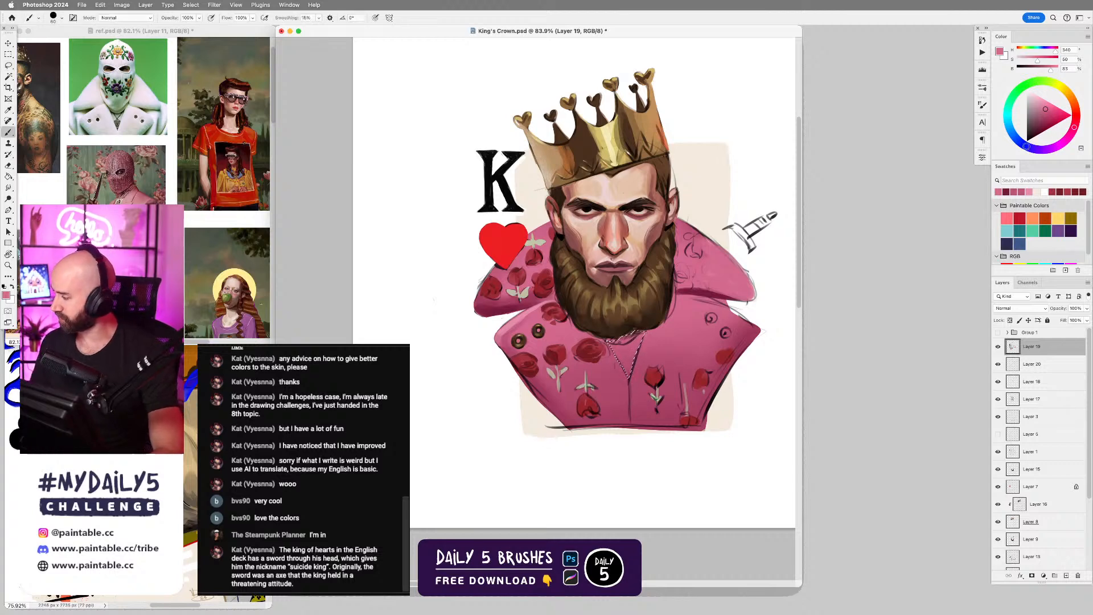
Try a dark green in the selected neck opening and undo it.
left_click(1014, 96)
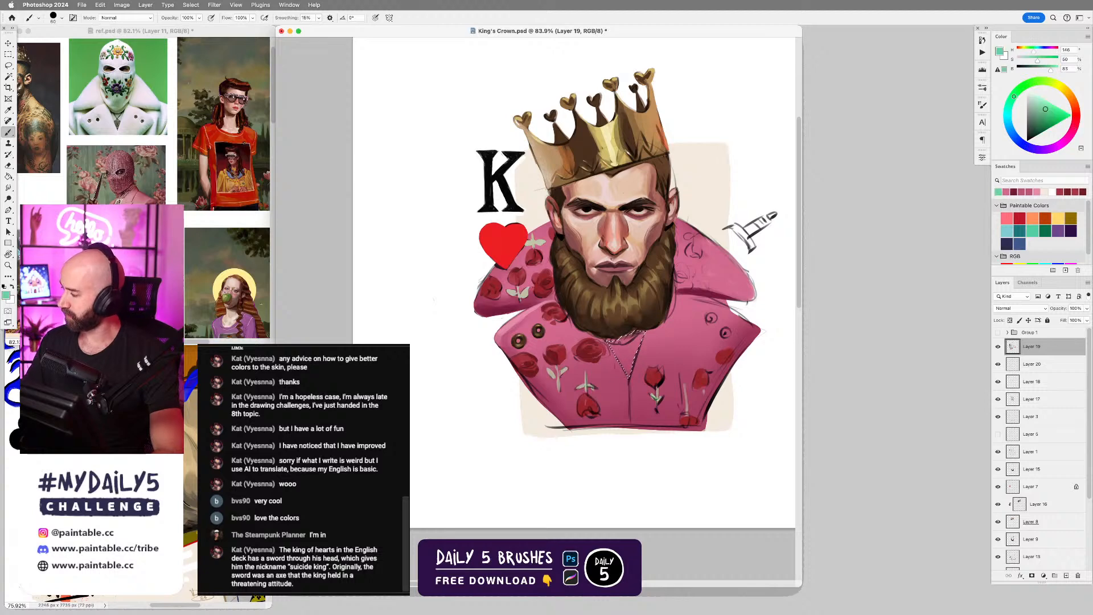
left_click_drag(1045, 127, 1038, 130)
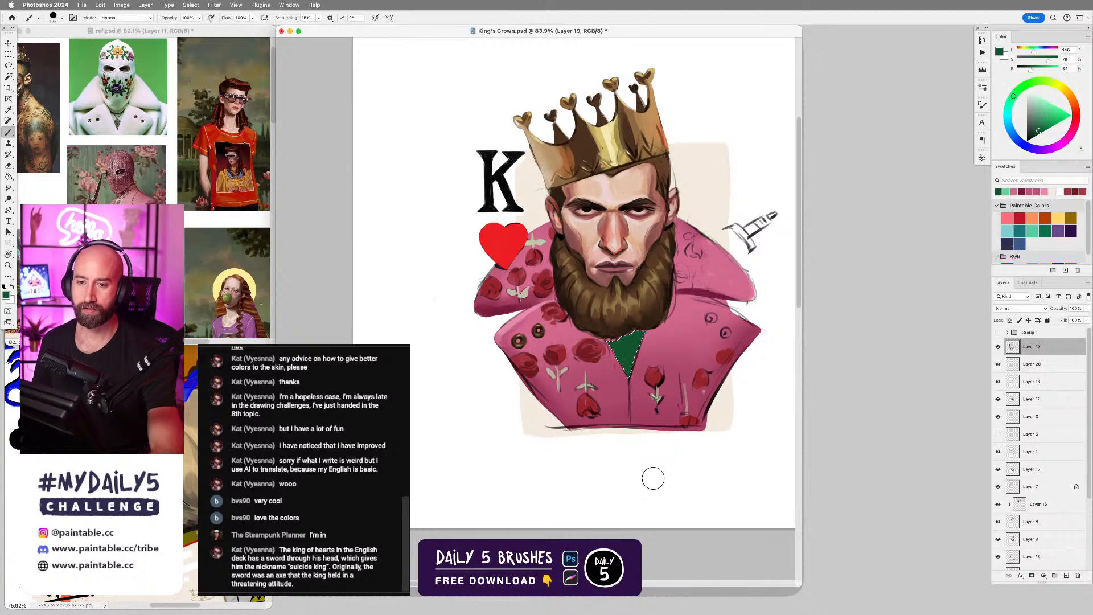
key("super+z")
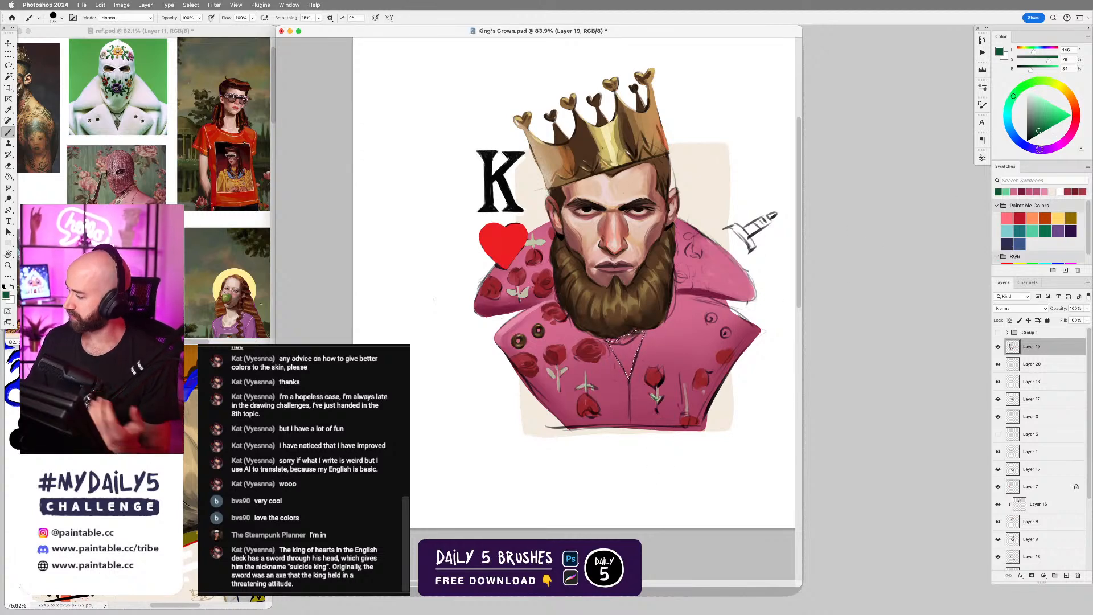
Colour the selected neck opening purple, adjusting the shade to a lighter, muted purple.
left_click(1039, 149)
left_click_drag(622, 360, 629, 367)
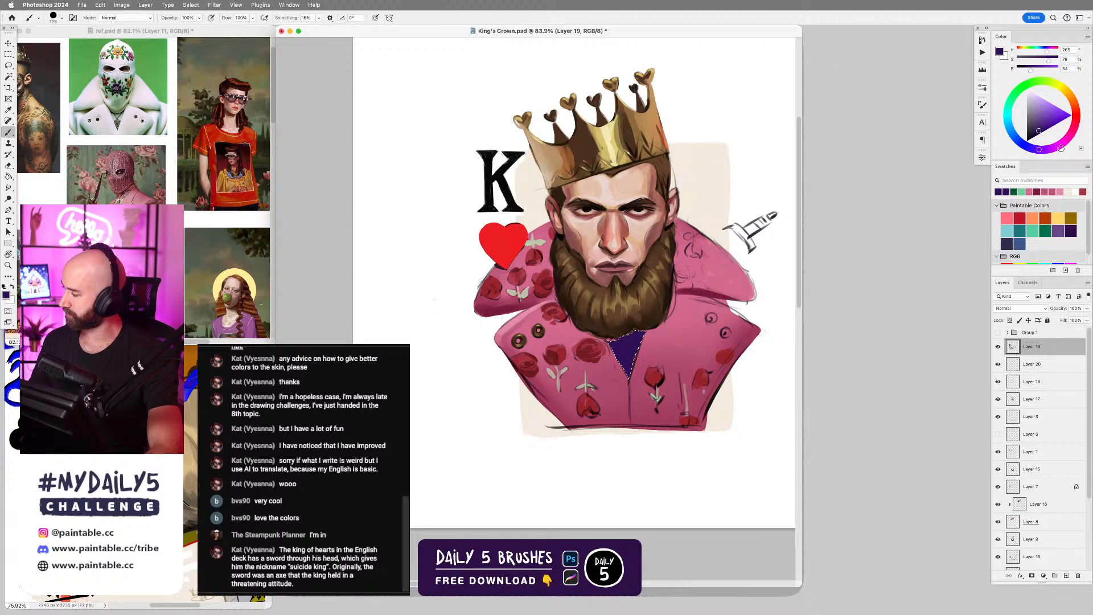
left_click(1035, 127)
key("alt+BackSpace")
left_click(1034, 124)
key("alt+BackSpace")
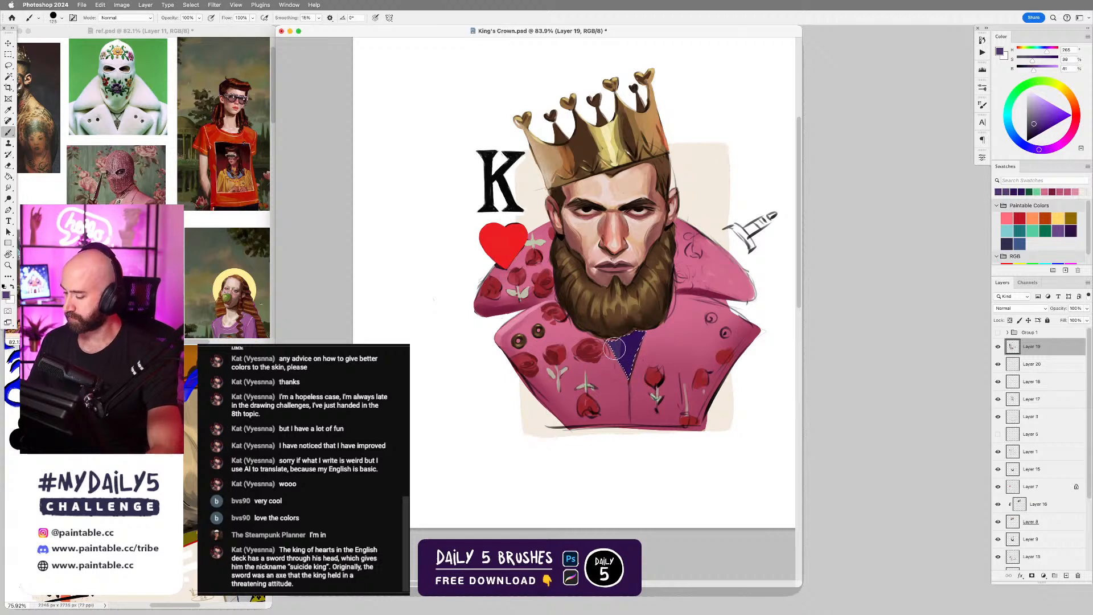
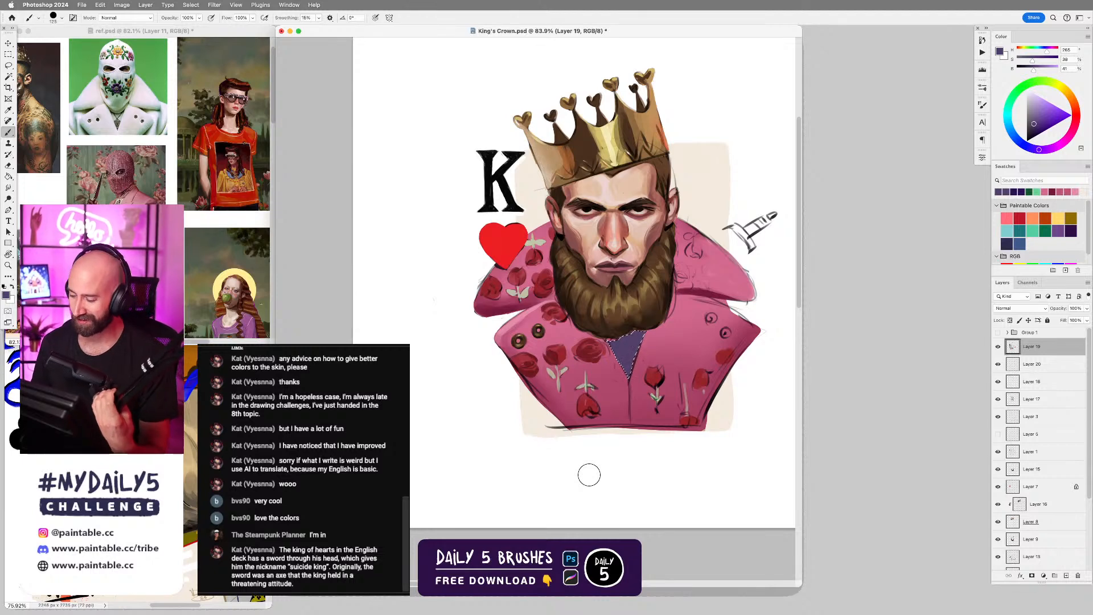
Shade the upper part of the selected neck opening dark purple with the Soft Round Brush, and clear the selection.
right_click(592, 308)
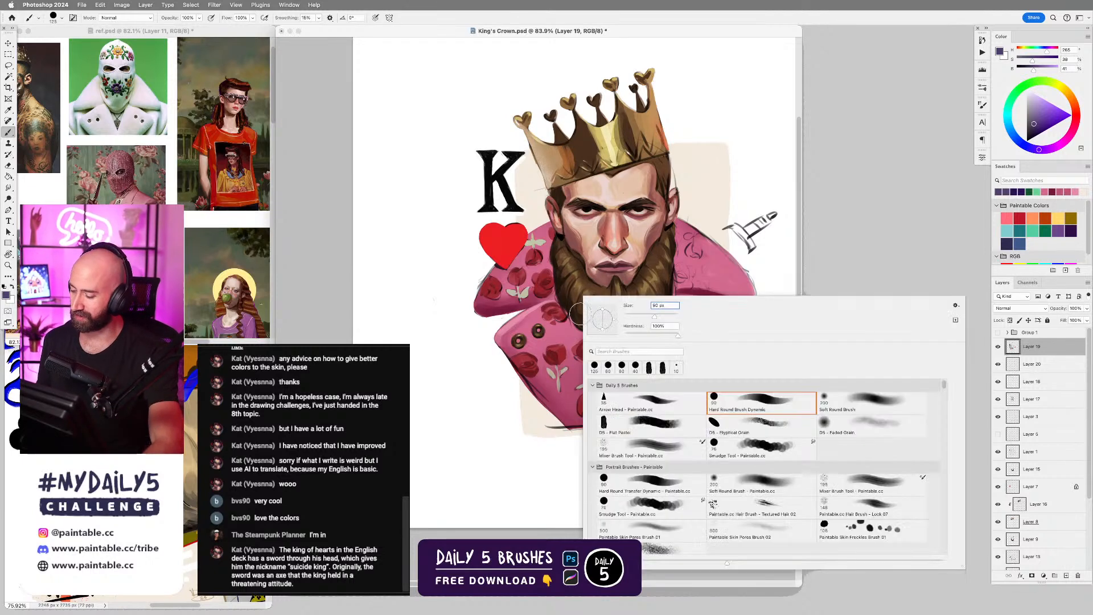
double_click(643, 403)
left_click(1036, 135)
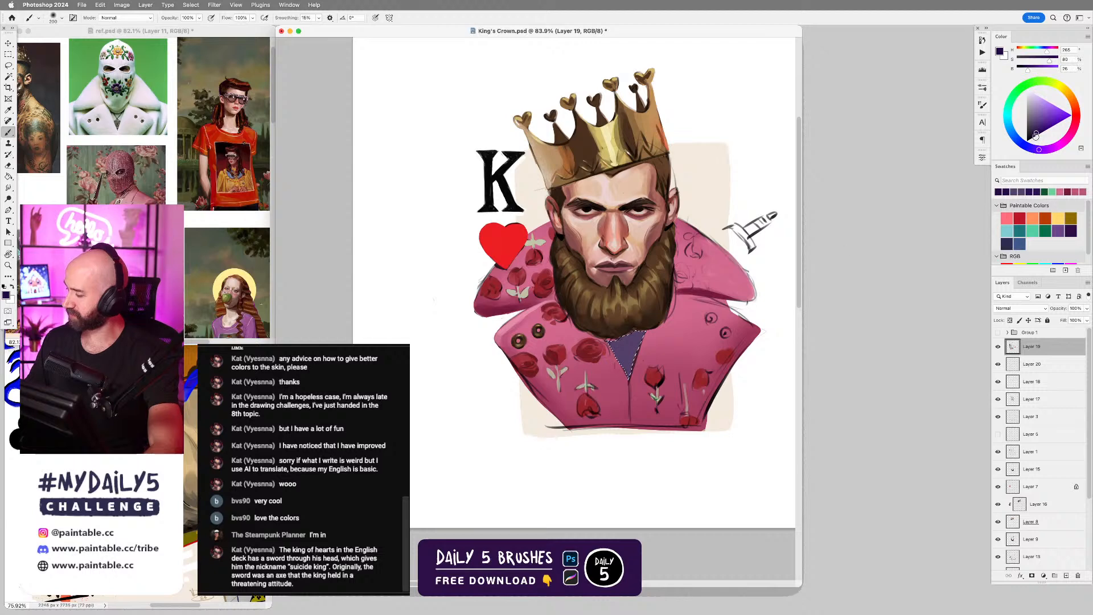
mouse_move(649, 338)
left_mouse_down()
mouse_move(603, 334)
mouse_move(658, 324)
mouse_move(627, 358)
left_mouse_up()
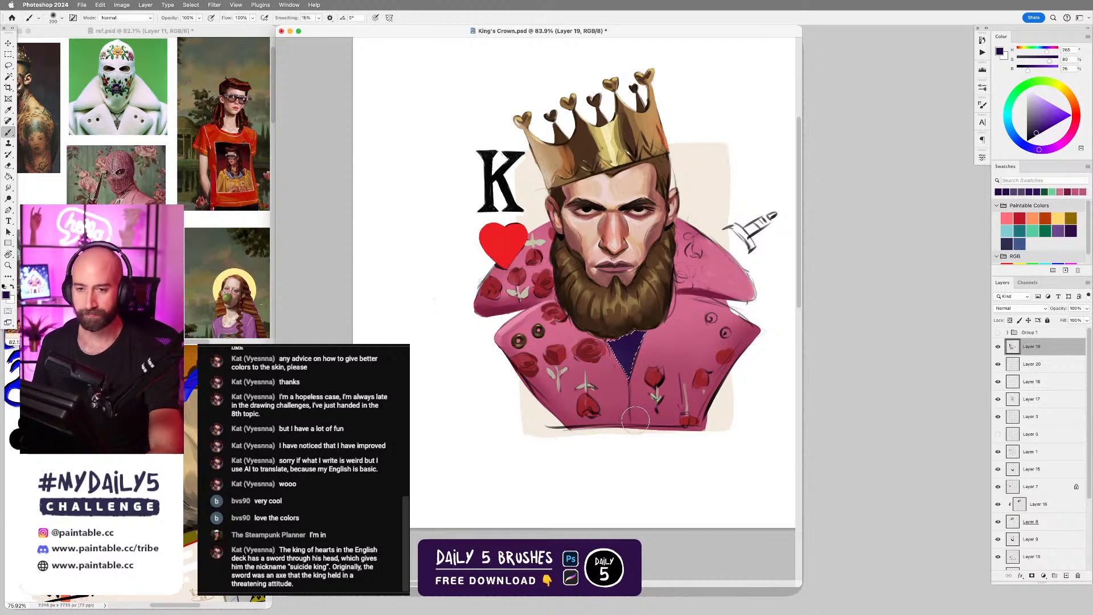
key("super+d")
Switch to the Hard Round Dynamic brush and paint dark purple into the top of the neck opening along the beard's lower edge.
right_click(618, 327)
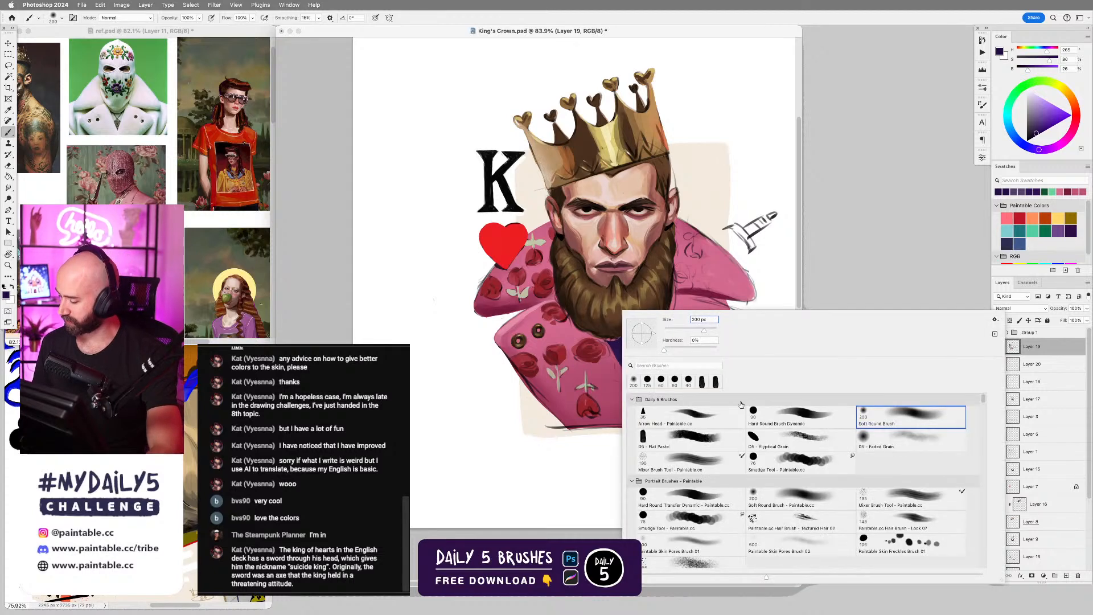
double_click(800, 419)
left_click_drag(633, 348, 660, 348)
left_click(610, 331, "alt")
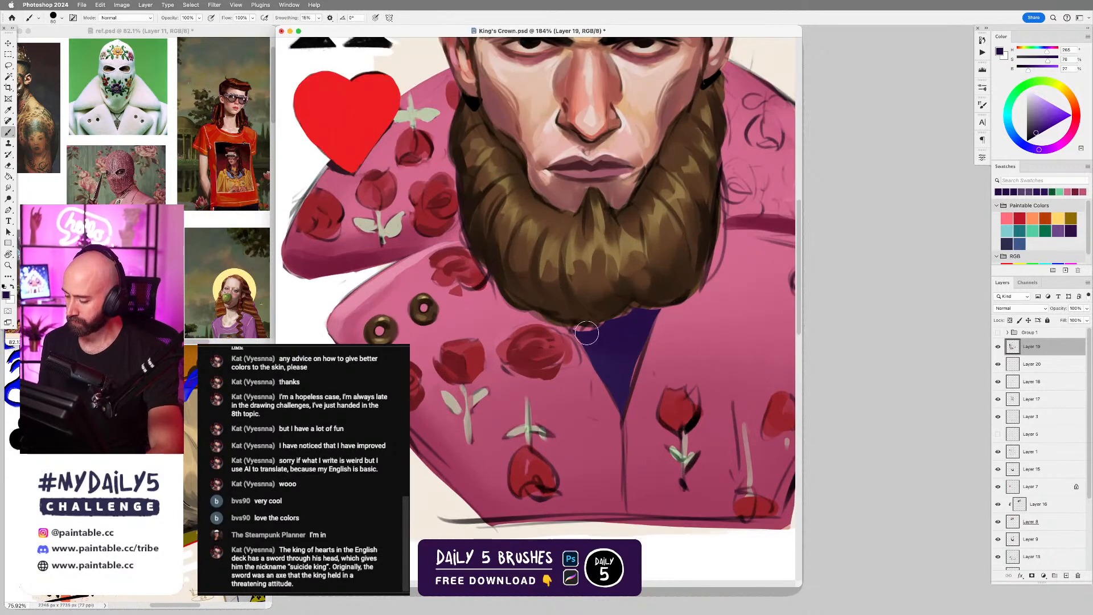
mouse_move(587, 330)
left_mouse_down()
mouse_move(577, 329)
mouse_move(623, 314)
left_mouse_up()
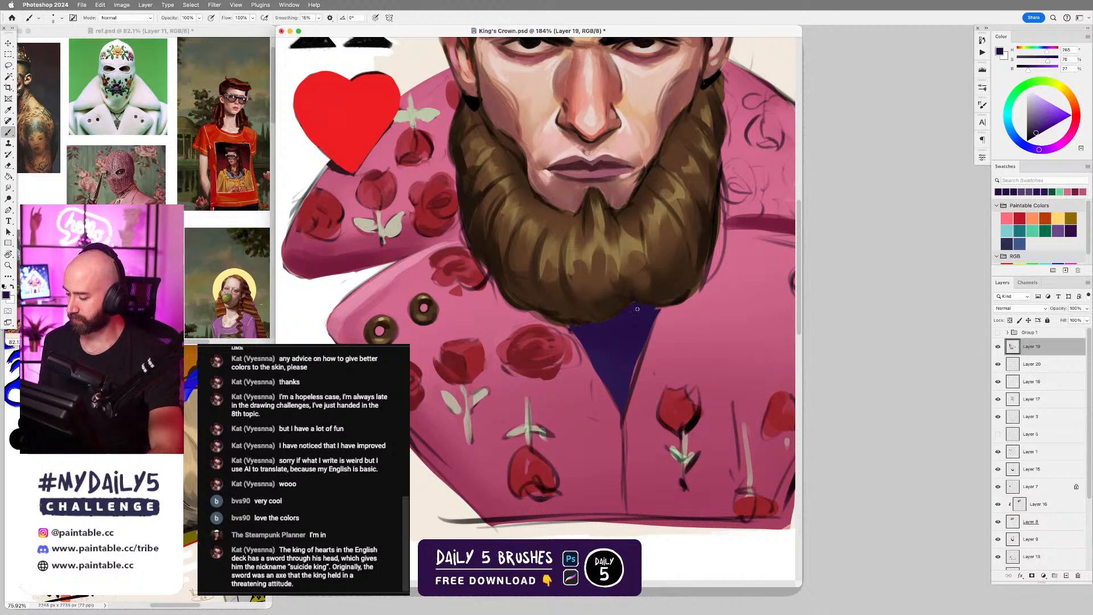
Redefine the beard's lower edge above the neck opening with dark browns sampled from the beard.
left_click(693, 288, "alt")
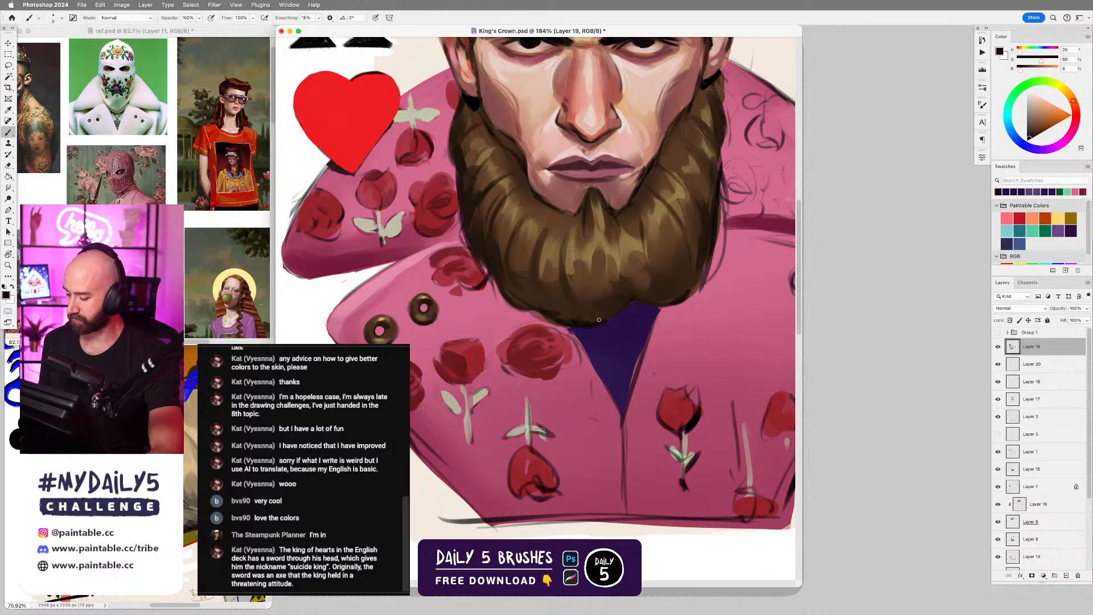
left_click(613, 307, "alt")
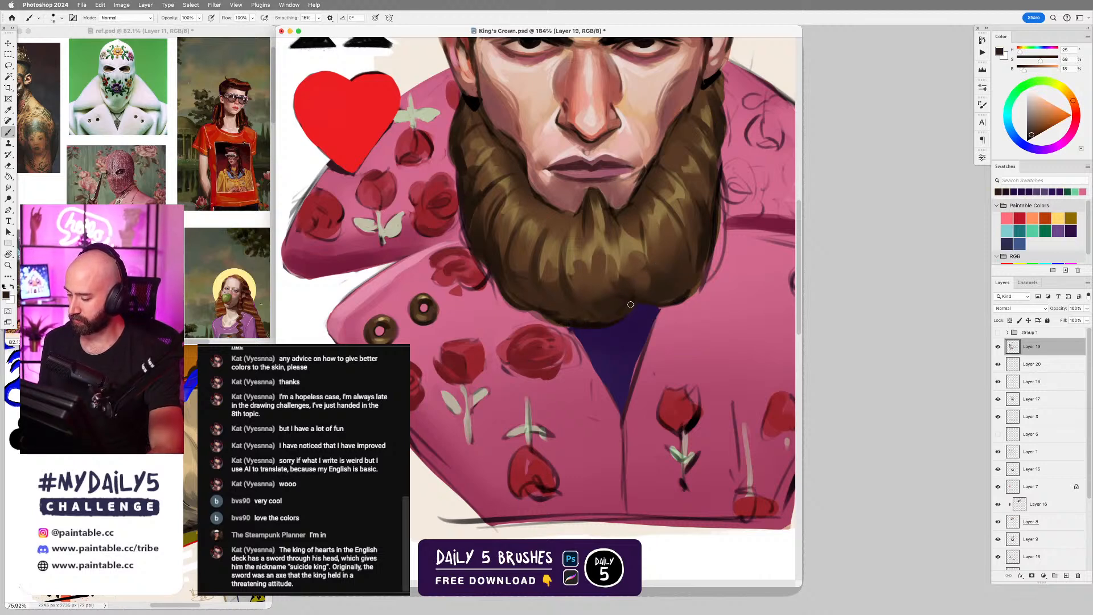
left_click(685, 287, "alt")
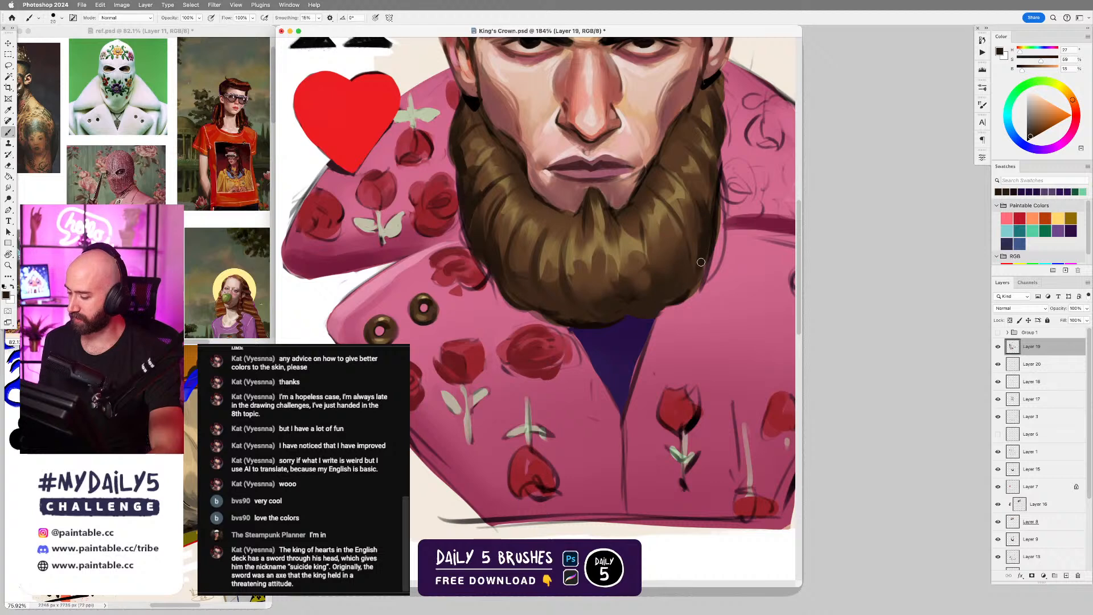
left_click(592, 325, "alt")
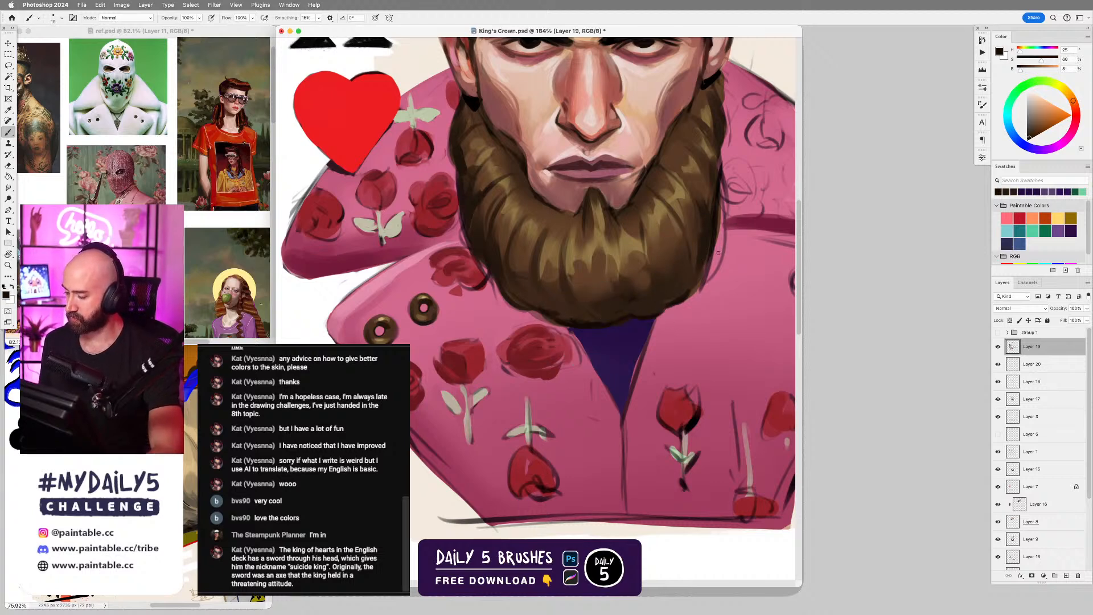
Darken and round off the beard's outer edge on the sword side, blending sampled dark browns inward with a larger brush.
left_click_drag(717, 252, 684, 296)
left_click_drag(720, 206, 716, 256)
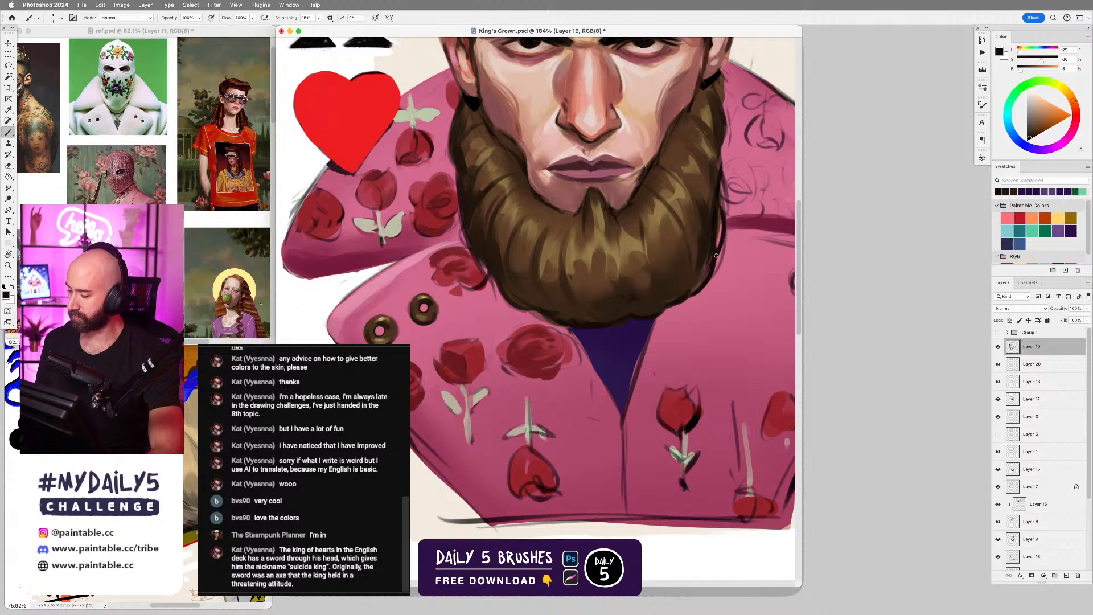
left_click(712, 223, "alt")
key("bracketright")
key("bracketright")
key("bracketright")
key("bracketright")
left_click_drag(717, 206, 711, 259)
left_click(696, 222, "alt")
left_click_drag(703, 220, 706, 251)
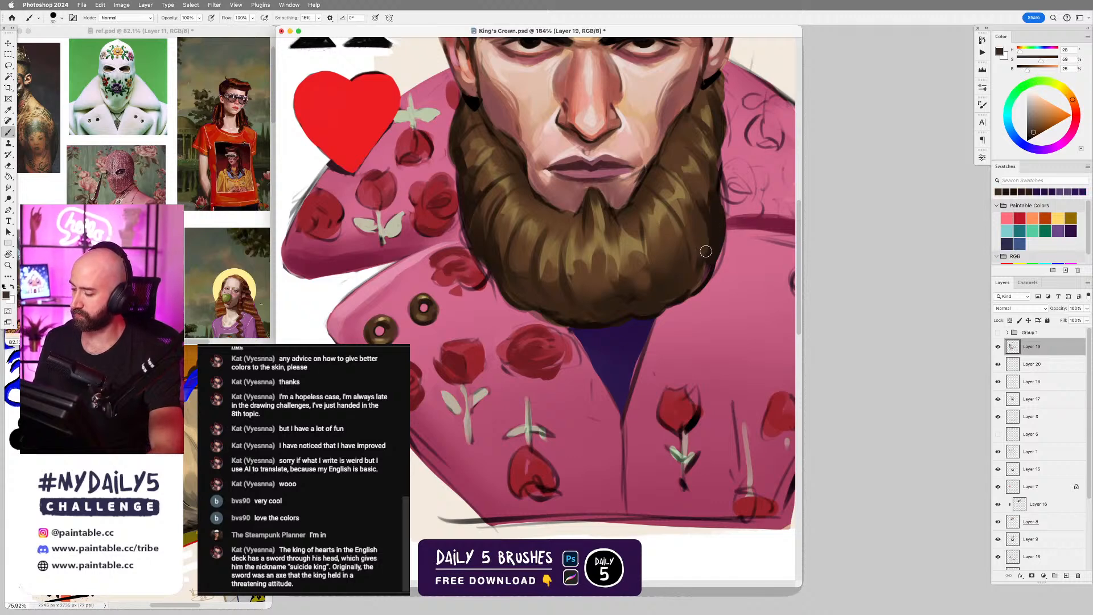
left_click(706, 271, "alt")
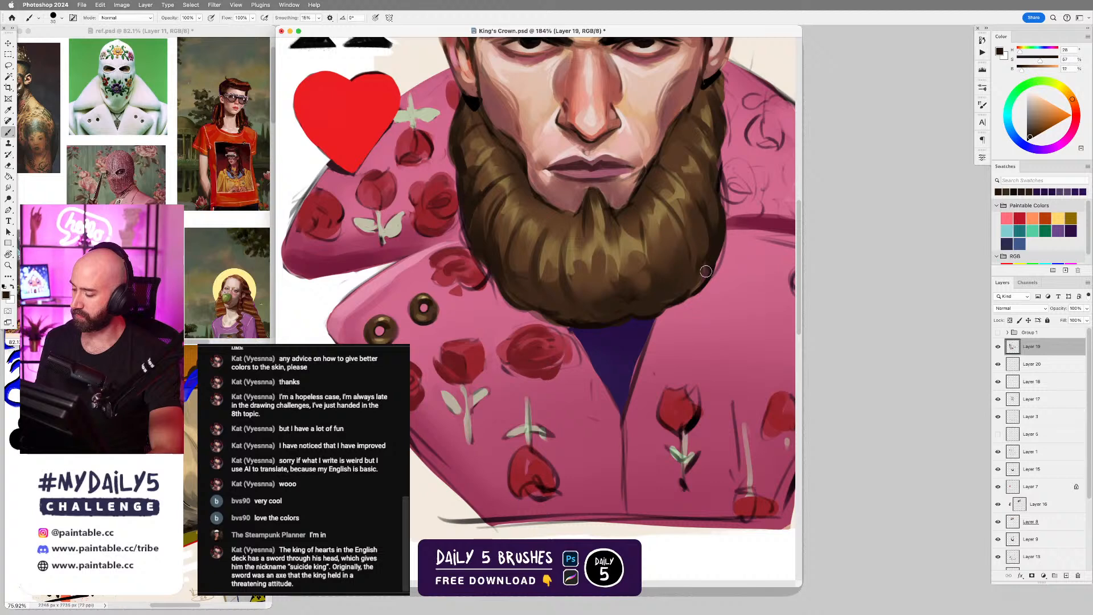
left_click(699, 248, "alt")
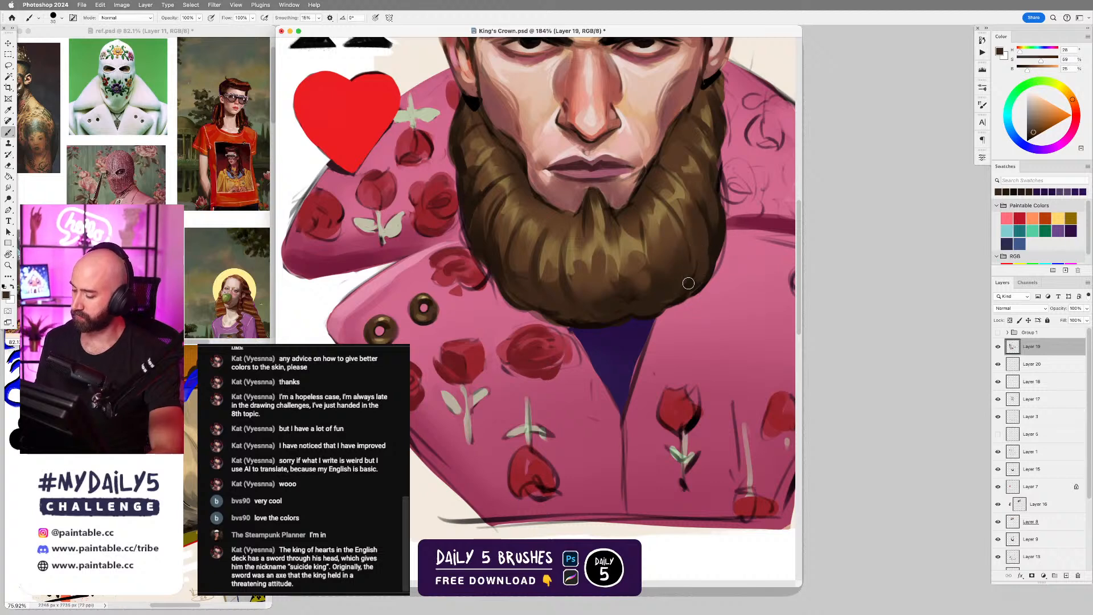
Shade the beard's lower edge on the heart side with a very dark brown sampled from its underside.
left_click(565, 320, "alt")
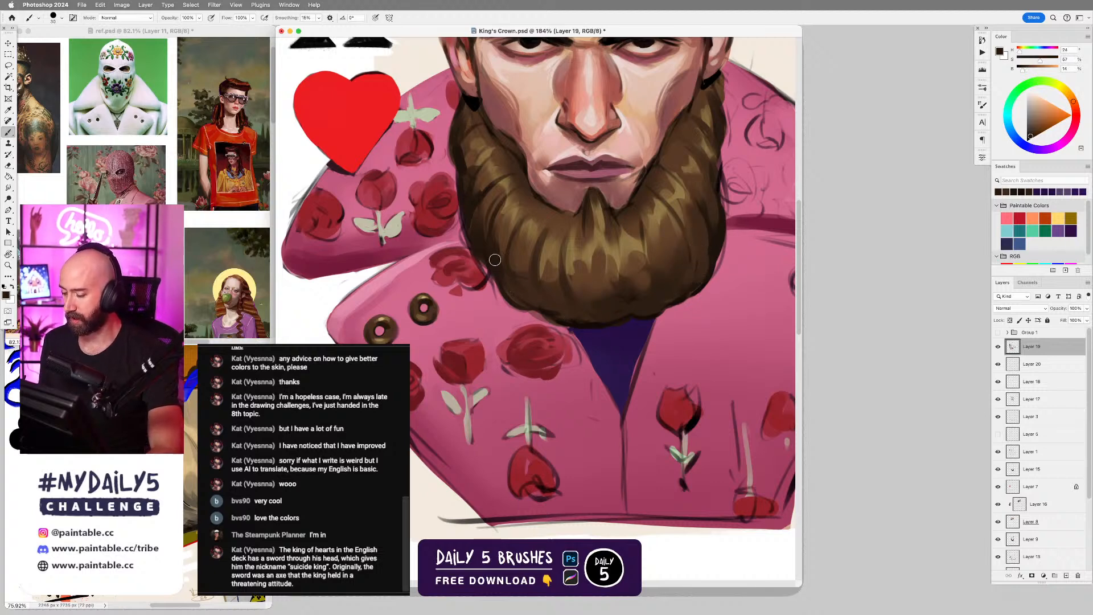
mouse_move(499, 271)
left_mouse_down()
mouse_move(534, 311)
mouse_move(510, 289)
mouse_move(523, 265)
mouse_move(548, 312)
mouse_move(529, 275)
mouse_move(550, 298)
left_mouse_up()
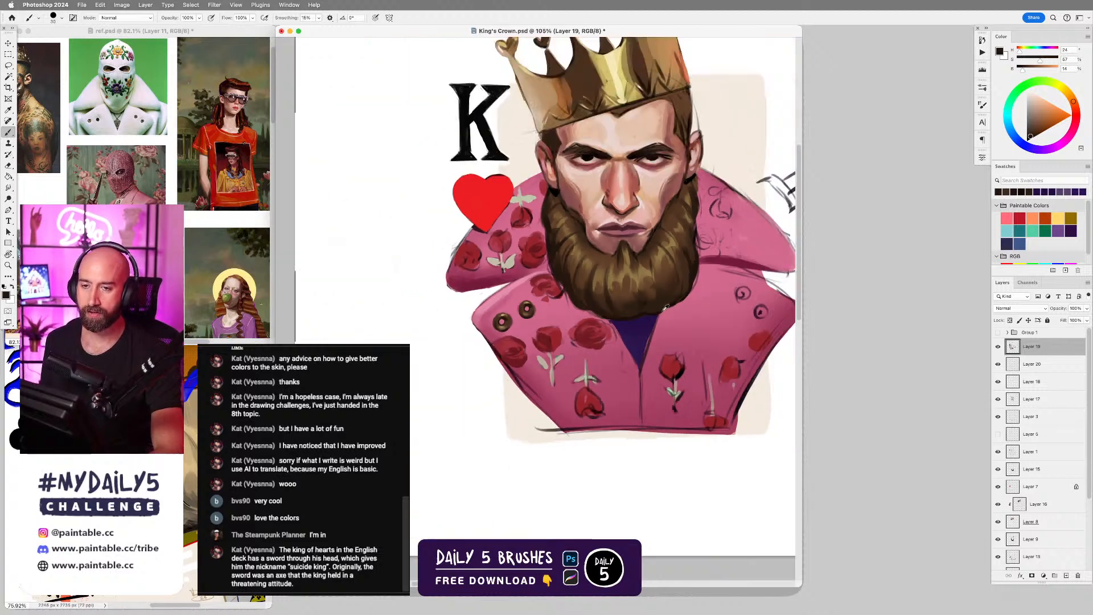
scroll(664, 305, "down", 5)
left_click_drag(674, 286, 665, 322)
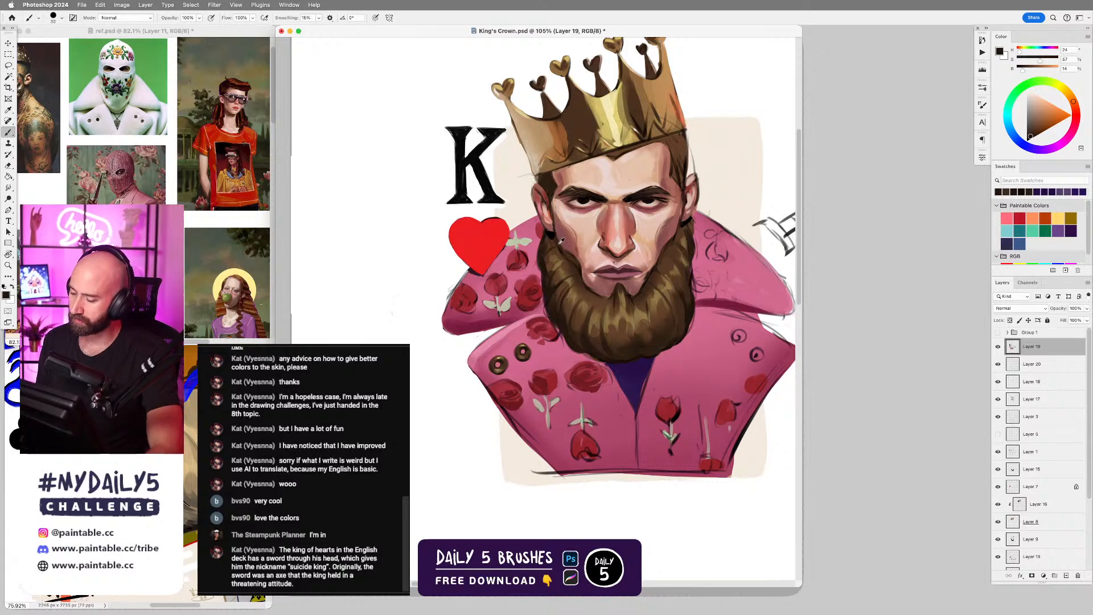
Paint the hair at the temple and sideburn on the sword side in sampled browns with a smaller brush.
left_click(683, 224, "alt")
key("bracketleft")
key("bracketleft")
key("bracketleft")
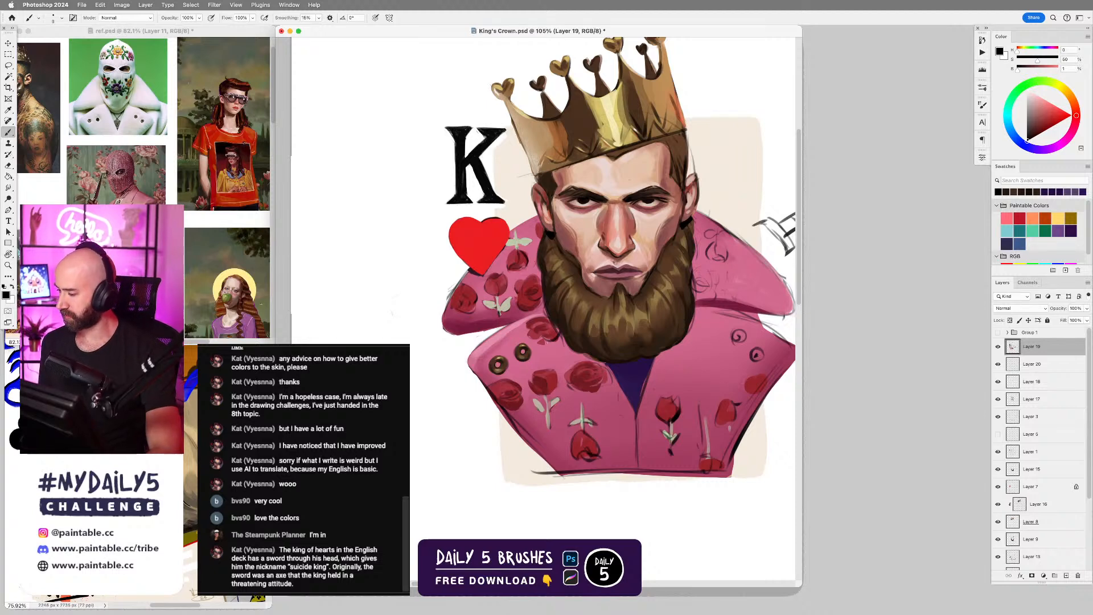
left_click(675, 159, "alt")
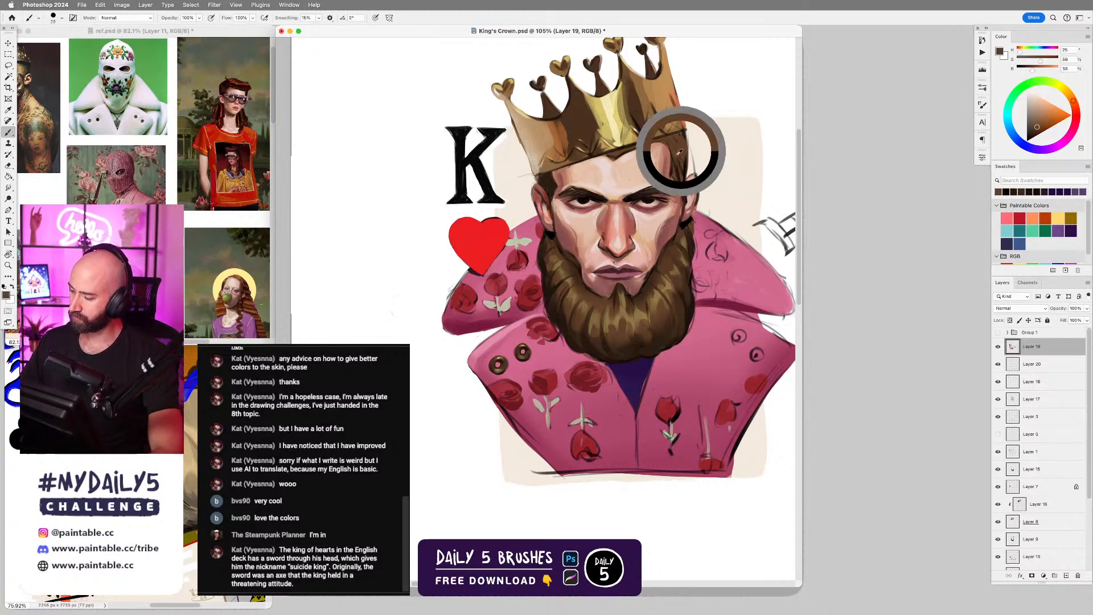
mouse_move(677, 161)
left_mouse_down()
mouse_move(677, 179)
mouse_move(681, 169)
left_mouse_up()
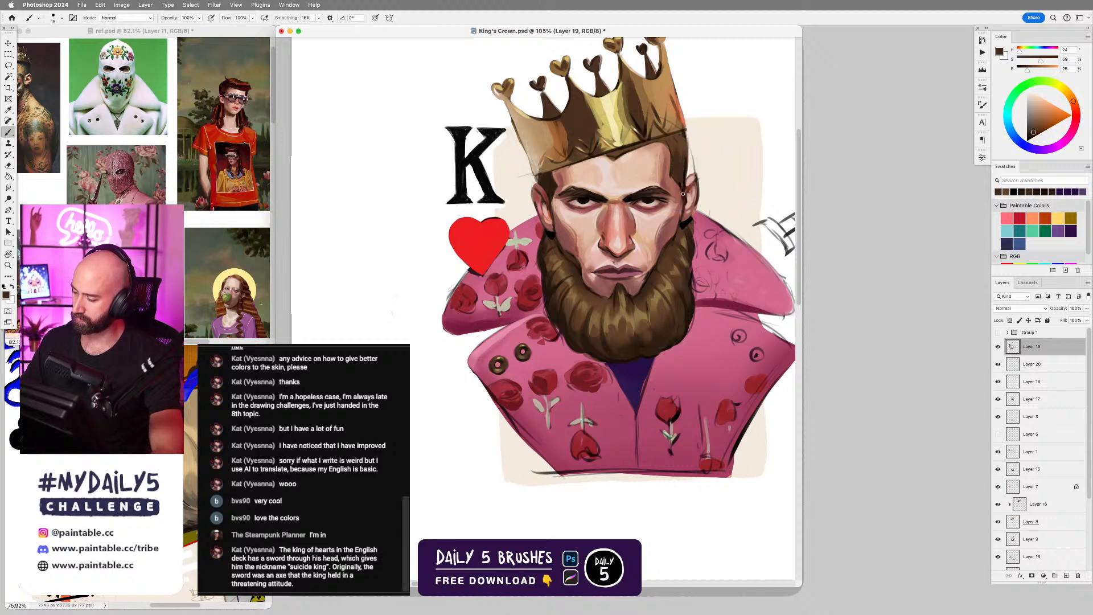
left_click(687, 221, "alt")
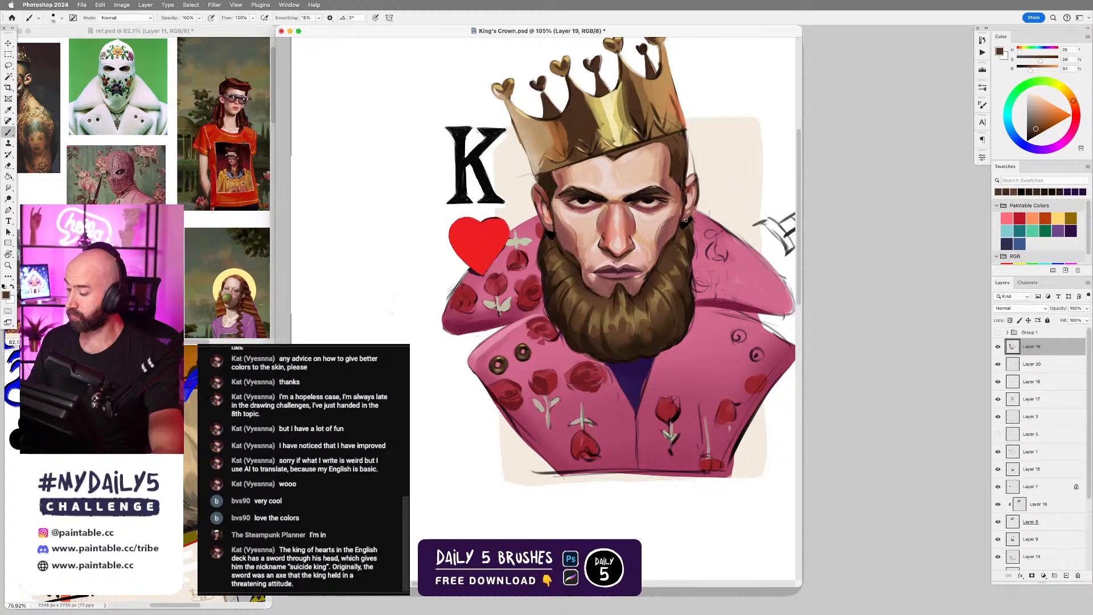
Refine the sideburns beside both ears with sampled dark browns, blending them into the beard and undoing one unwanted stroke.
mouse_move(551, 204)
left_mouse_down()
mouse_move(560, 235)
mouse_move(555, 225)
left_mouse_up()
left_click(551, 189, "alt")
key("super+z")
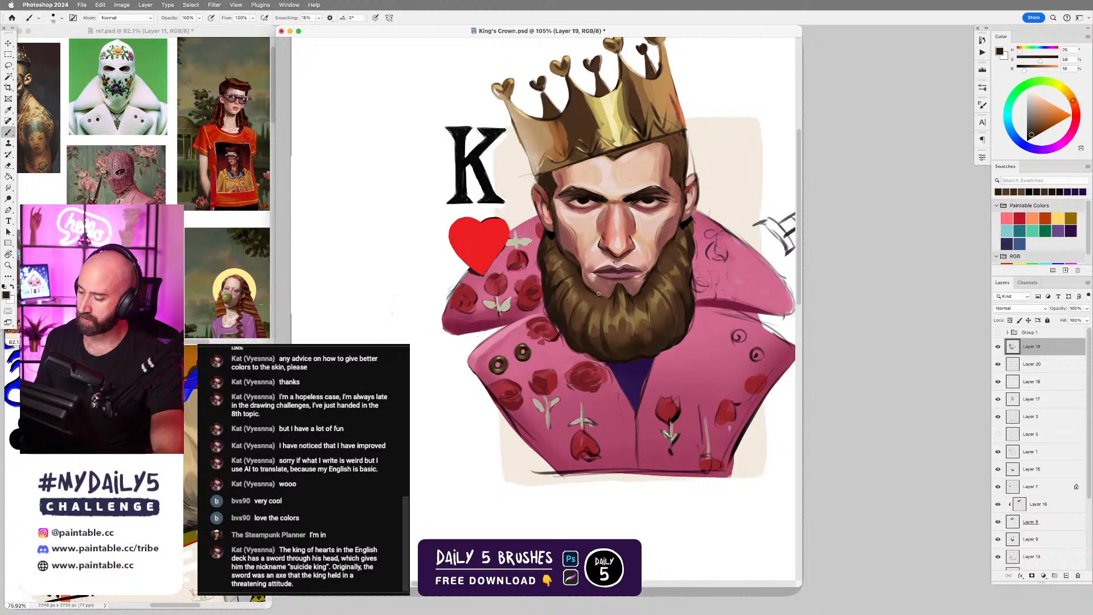
mouse_move(684, 202)
left_mouse_down()
mouse_move(681, 220)
mouse_move(685, 205)
left_mouse_up()
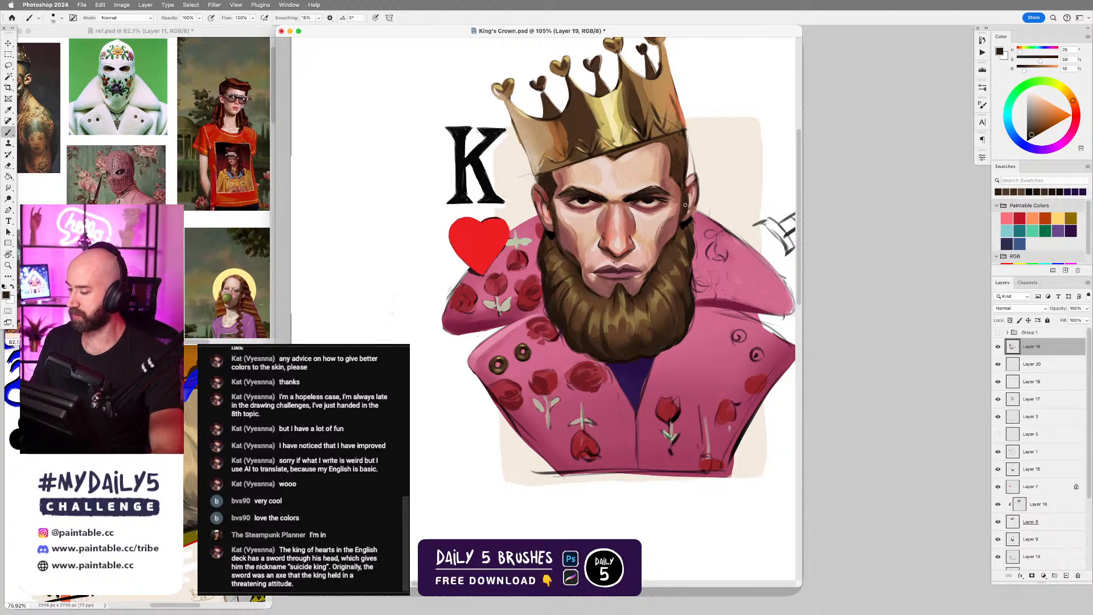
left_click_drag(549, 207, 557, 231)
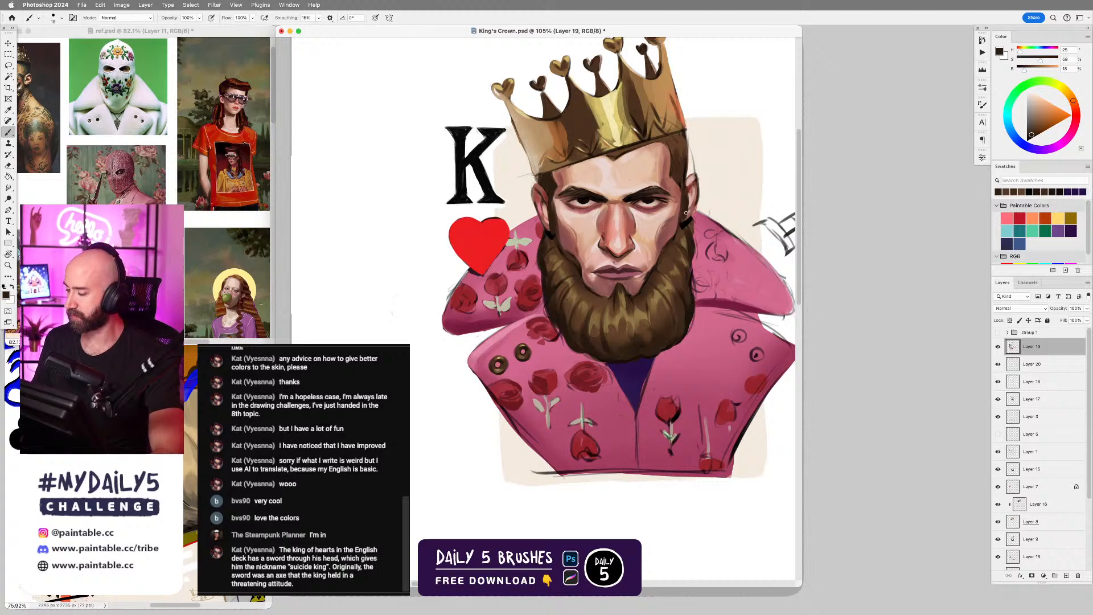
left_click(680, 236, "alt")
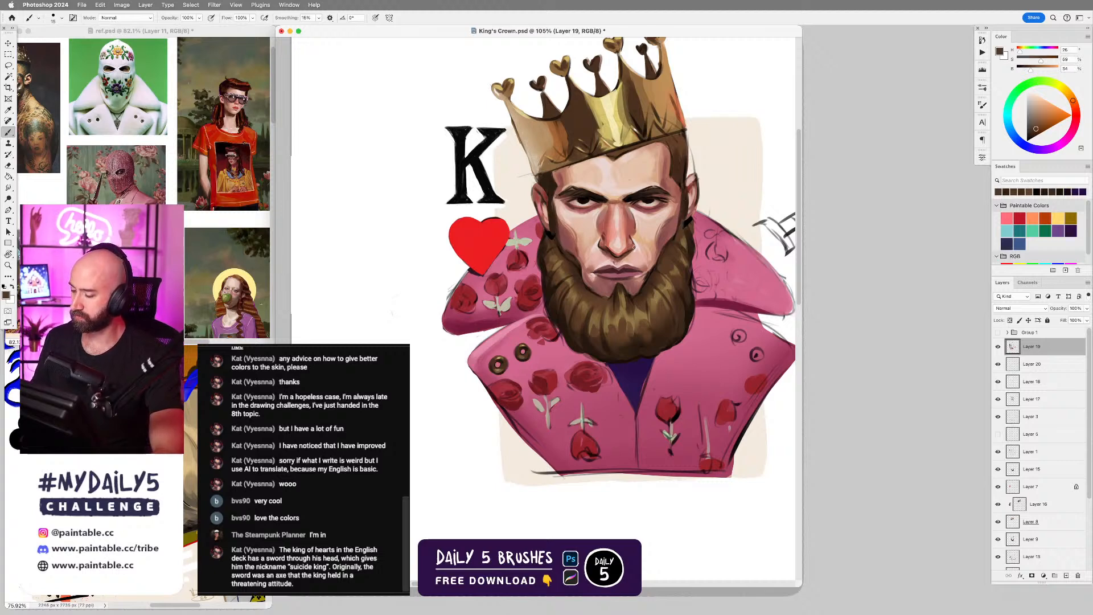
left_click(556, 241, "alt")
mouse_move(555, 234)
left_mouse_down()
mouse_move(557, 245)
mouse_move(554, 237)
left_mouse_up()
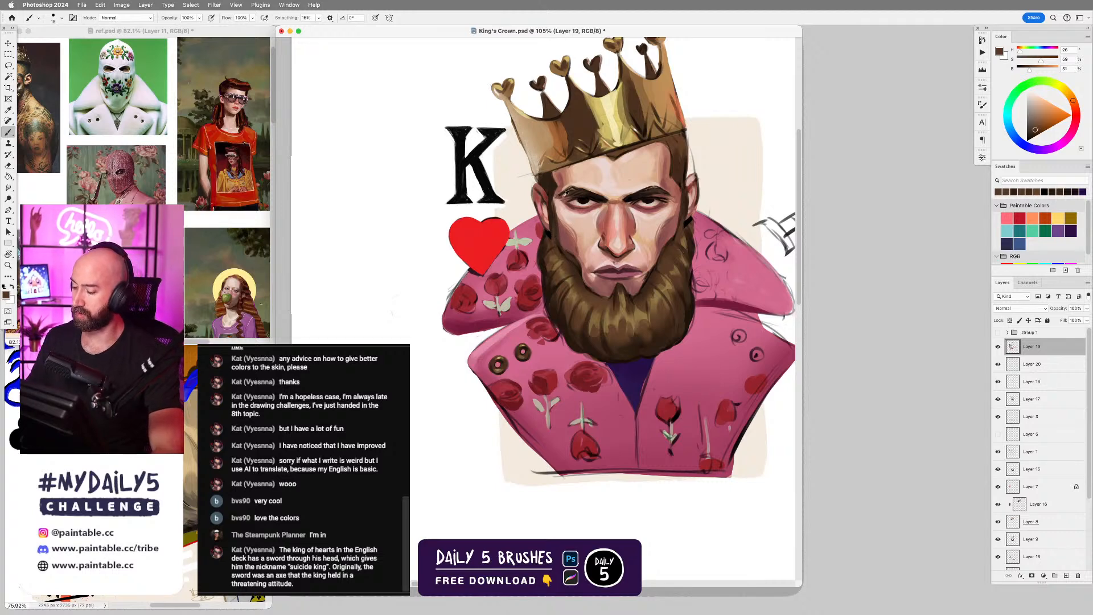
left_click(566, 194, "alt")
left_click_drag(557, 199, 553, 234)
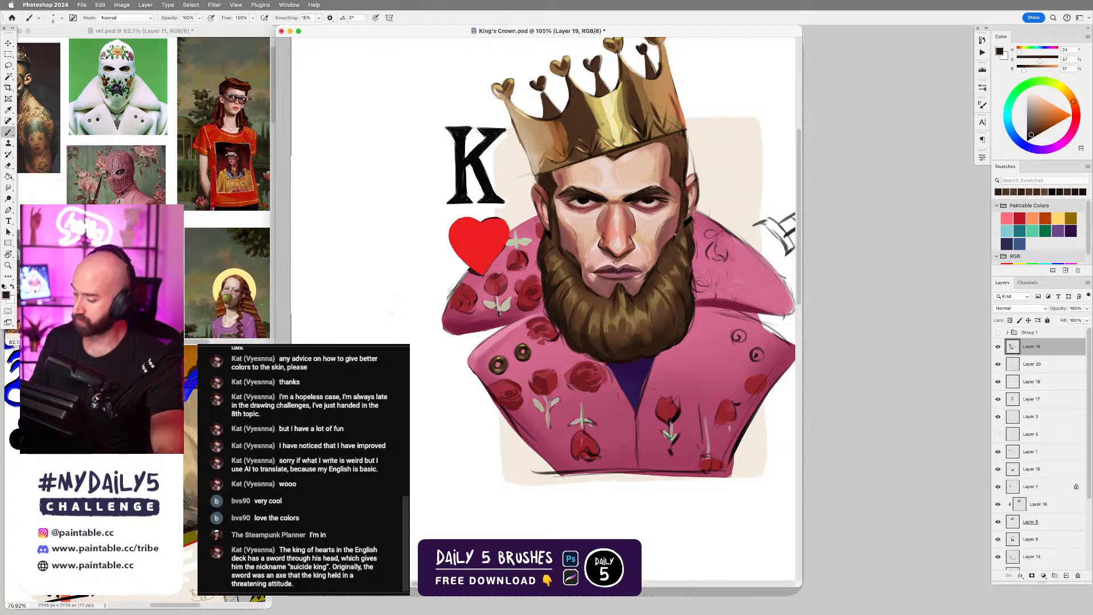
Retouch the skin around the chin and mouth corner with sampled muted red and pale skin tones.
left_click(637, 285, "alt")
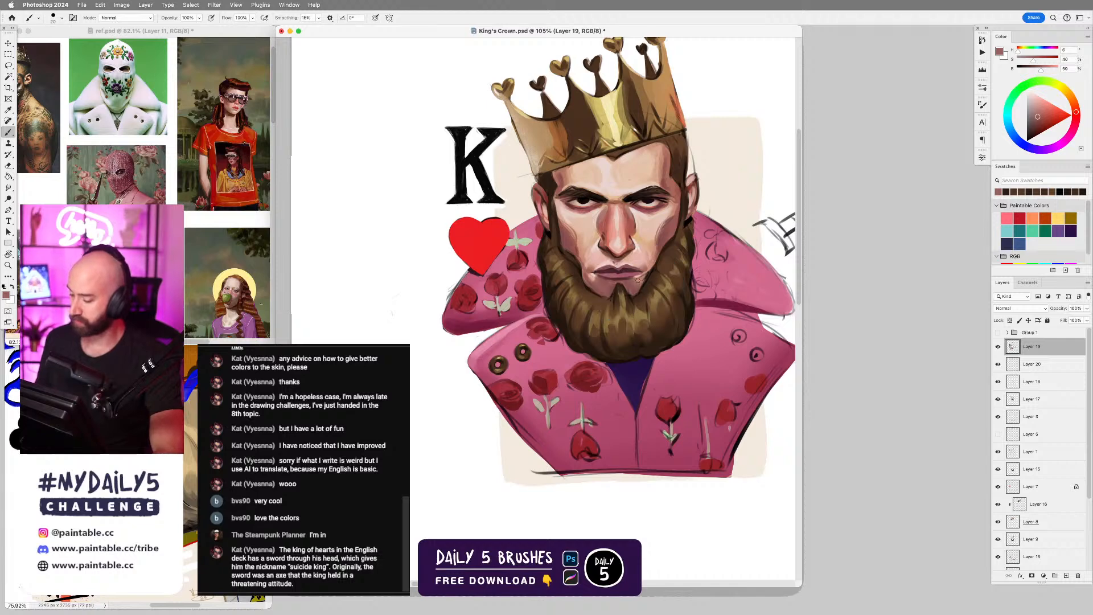
left_click(635, 293, "alt")
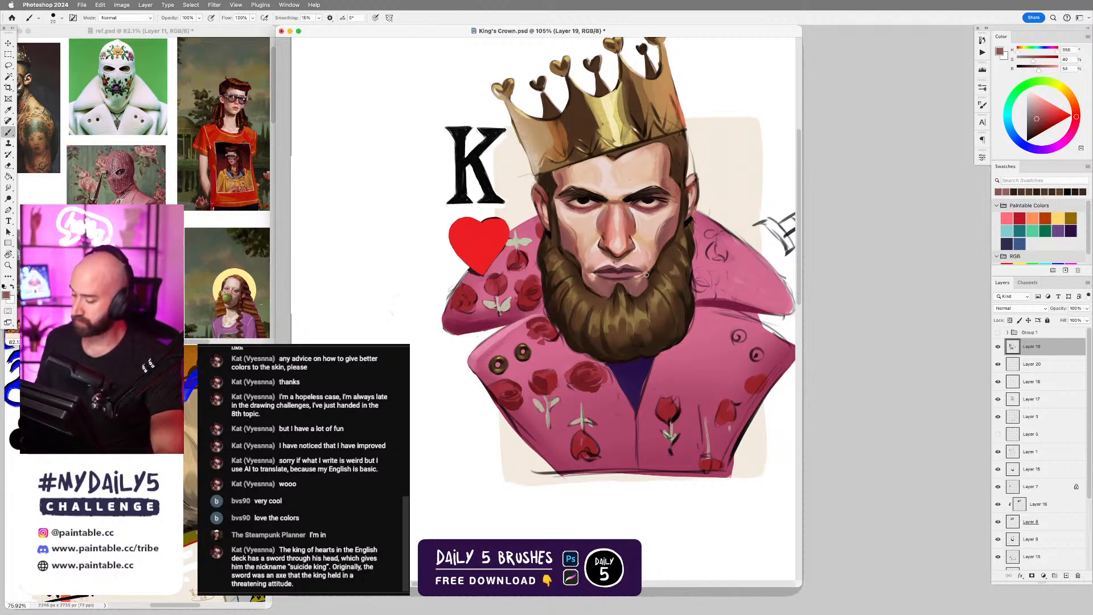
left_click(641, 276, "alt")
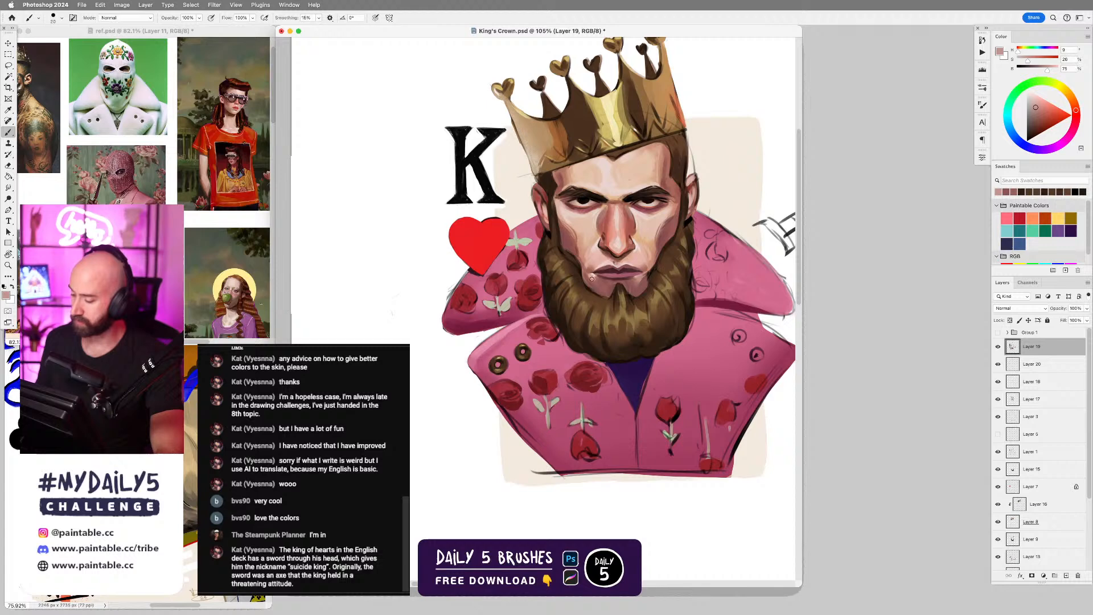
left_click(644, 275, "alt")
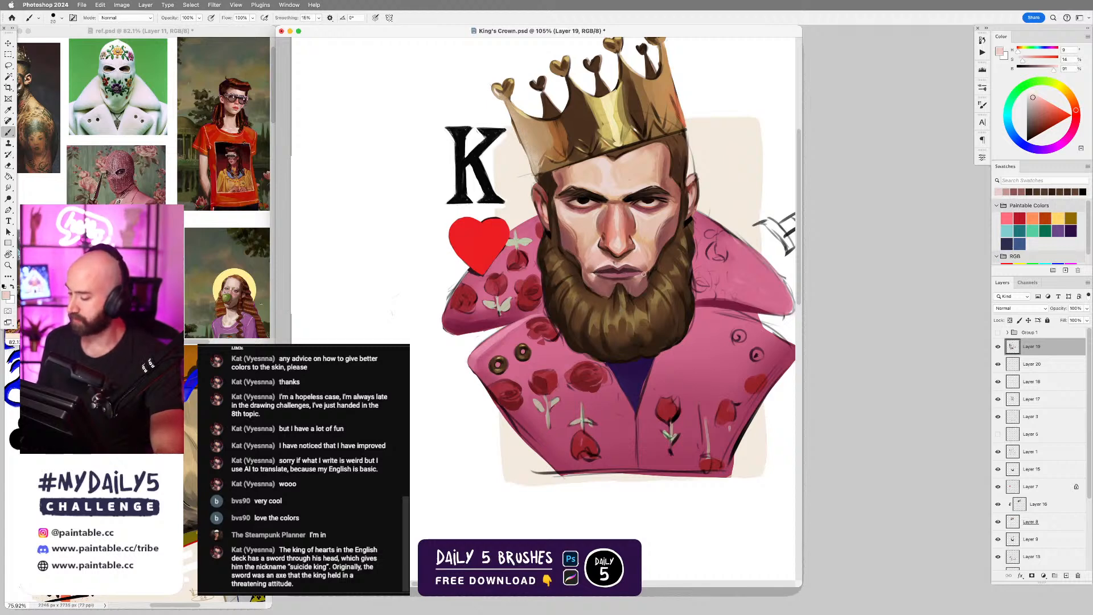
Refine the lips and their sword-side corner with sampled pink and dark reddish tones, undoing one unwanted stroke.
left_click(640, 271, "alt")
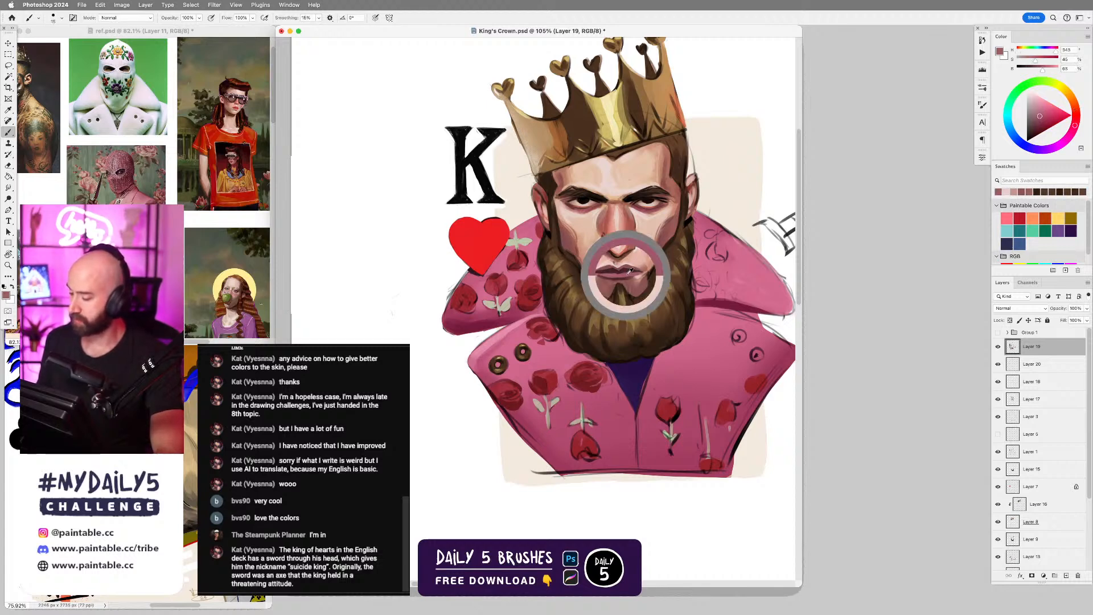
left_click(635, 276, "alt")
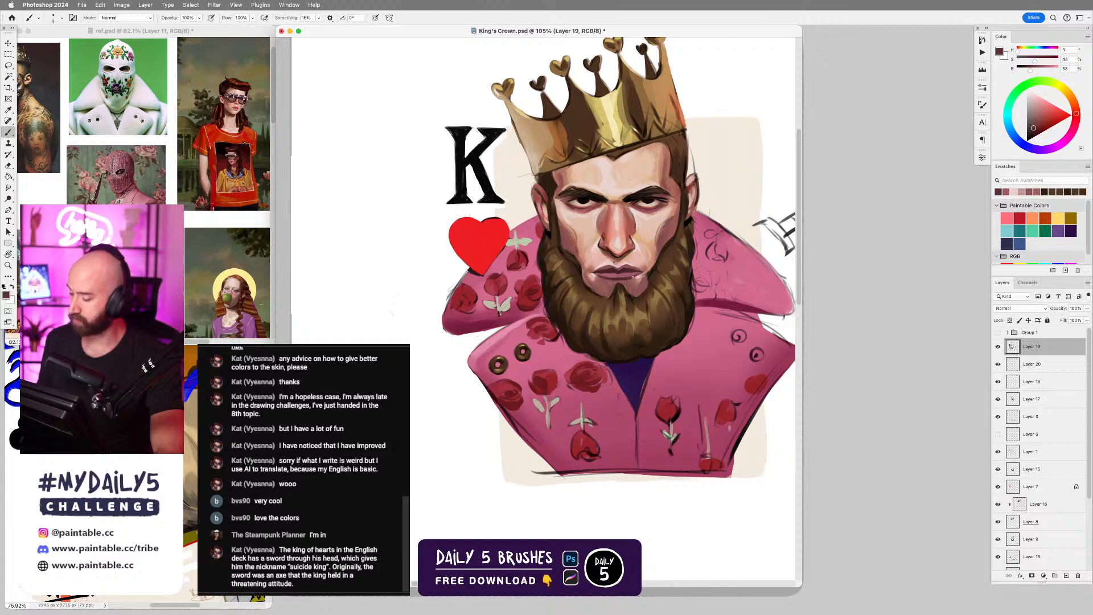
key("super+z")
left_click(630, 270, "alt")
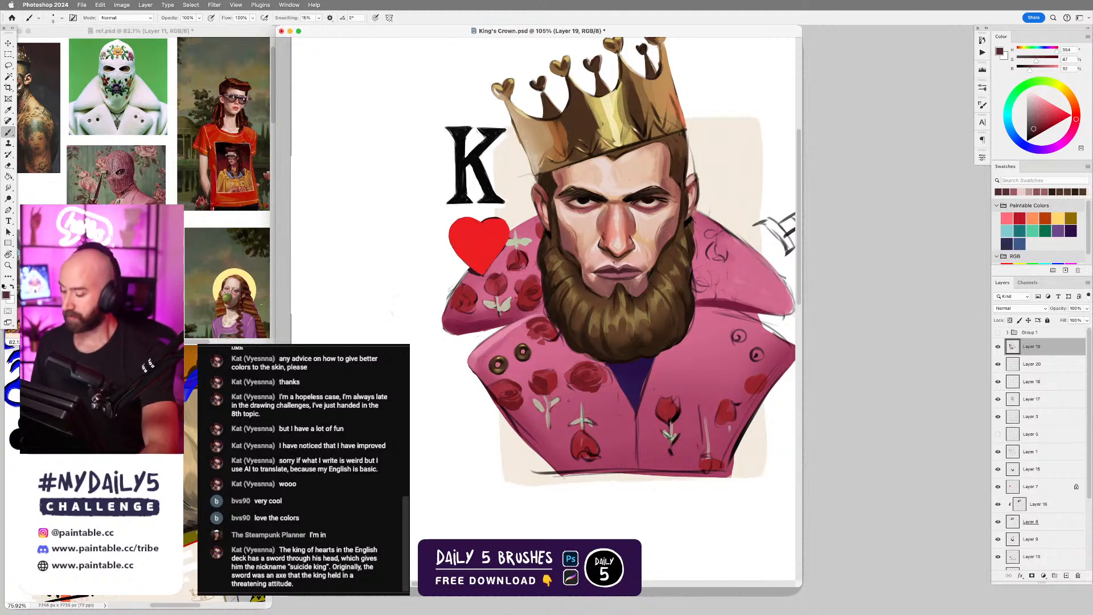
left_click(646, 281, "alt")
key("bracketright")
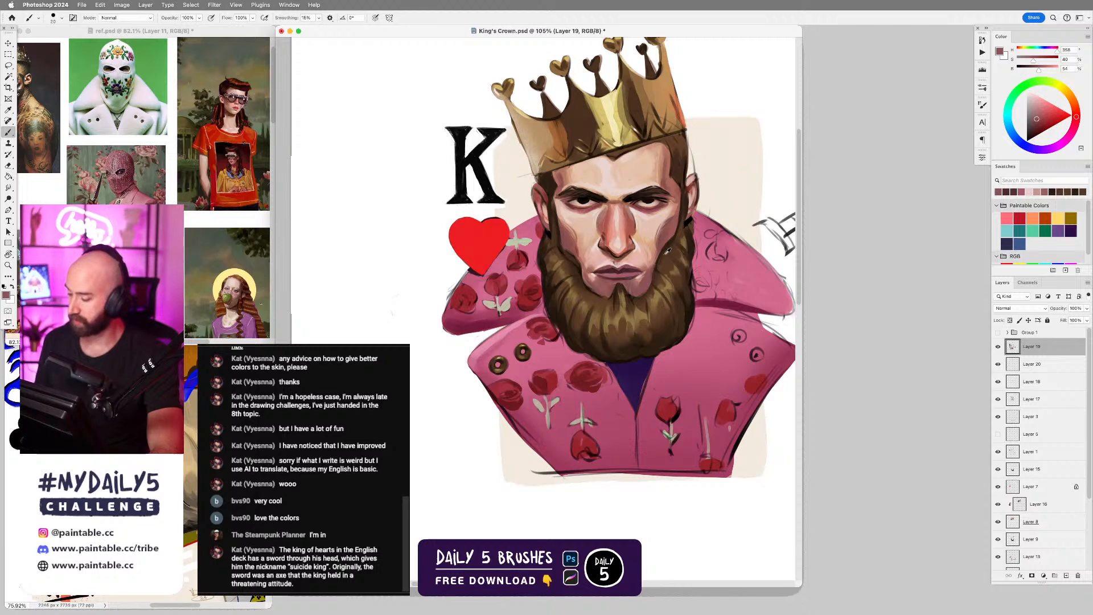
Refine the beard's edge along the sword-side cheek and chin with sampled muted reds and dark browns, using a smaller brush.
left_click(672, 238, "alt")
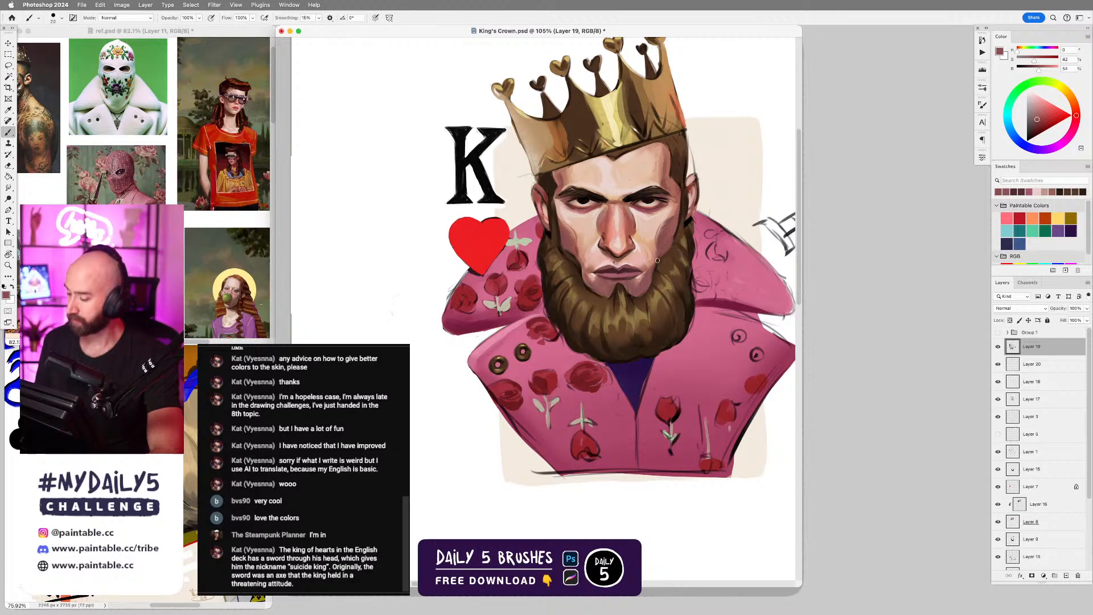
left_click(666, 251, "alt")
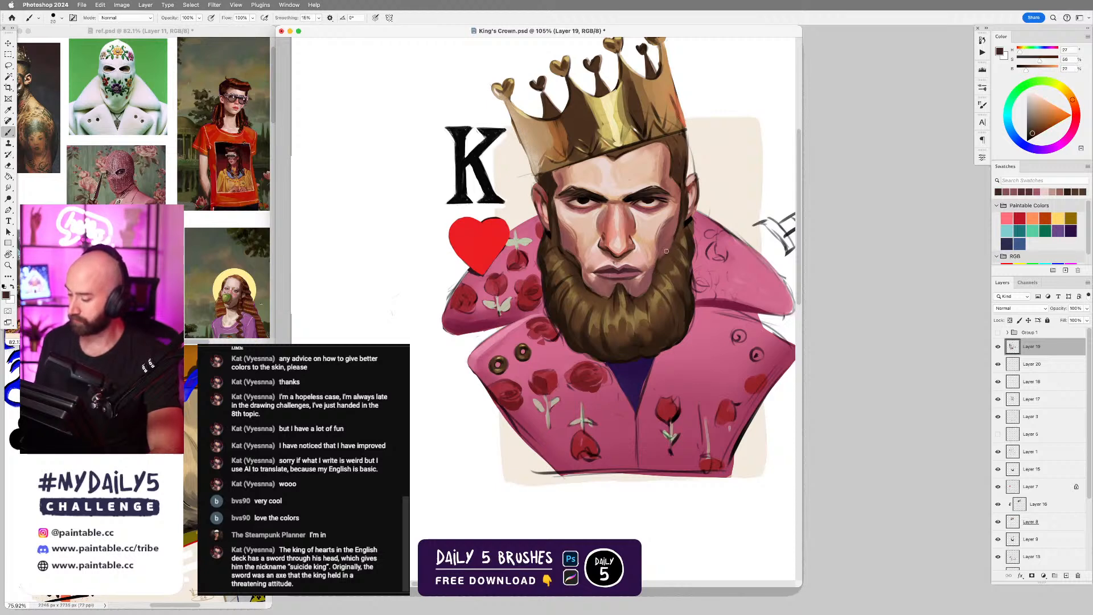
left_click(689, 223, "alt")
key("bracketleft")
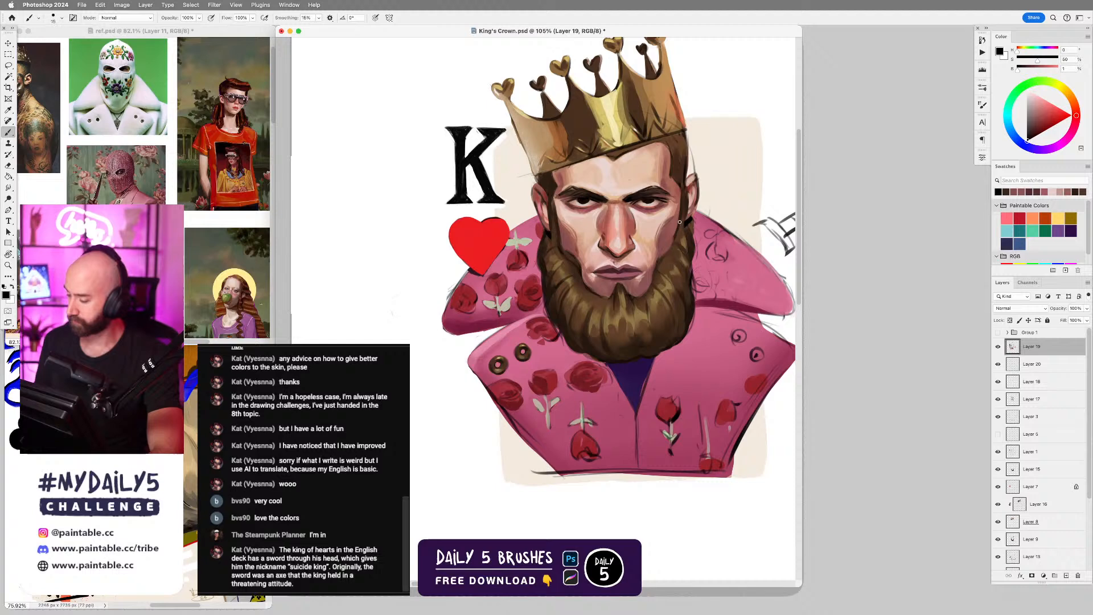
left_click(653, 281, "alt")
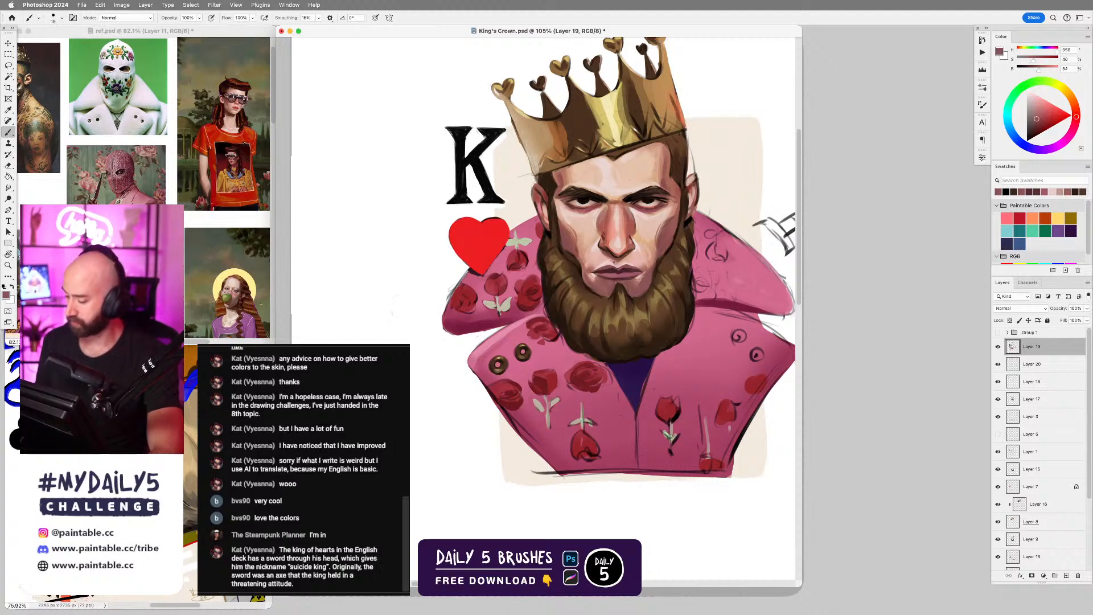
left_click(638, 294, "alt")
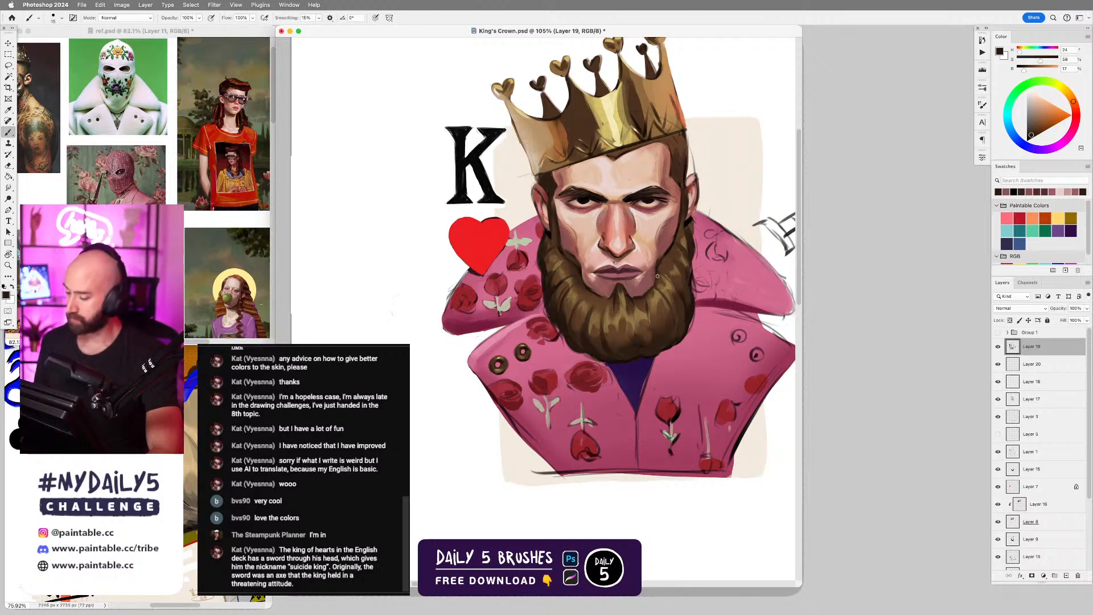
scroll(694, 278, "down", 3)
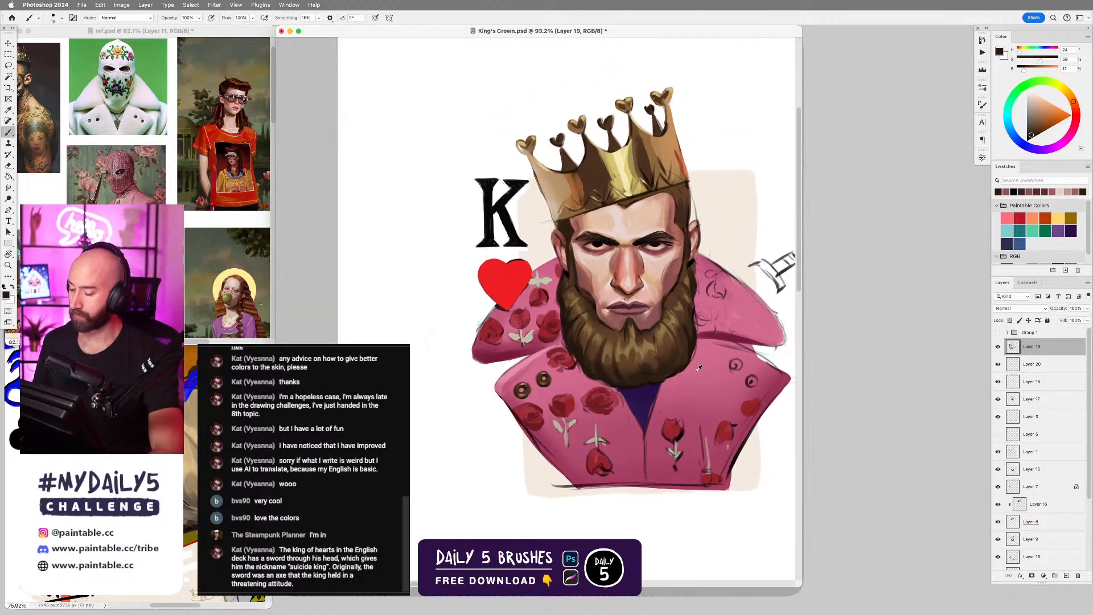
scroll(694, 373, "up", 2)
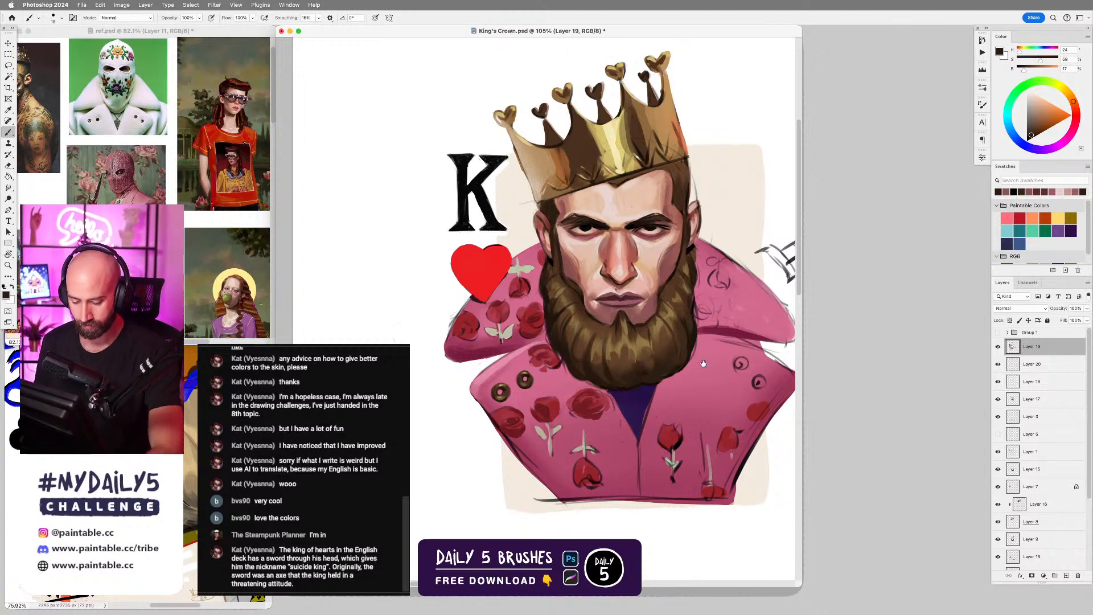
Select the robe's purple neck opening below the beard with a freehand Lasso outline.
left_click_drag(704, 364, 669, 343)
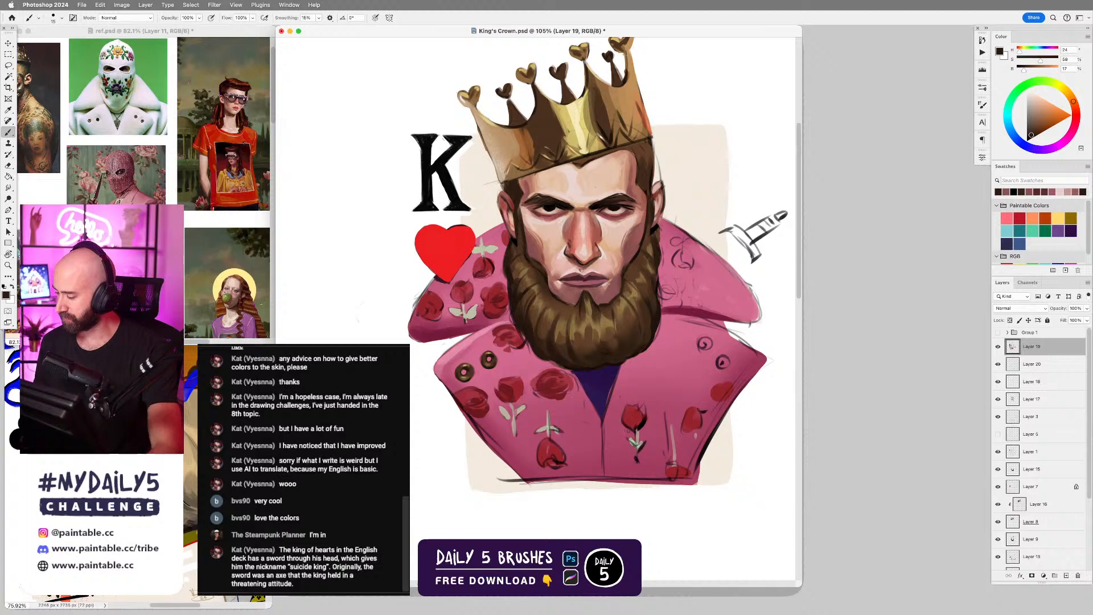
left_click(612, 380, "alt")
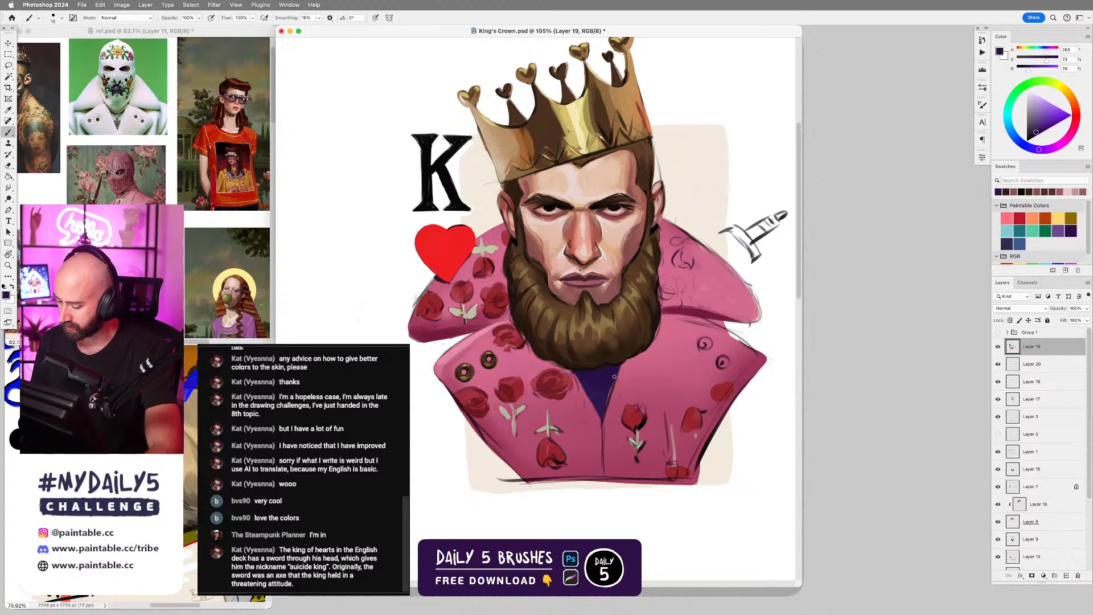
left_click(595, 363, "alt")
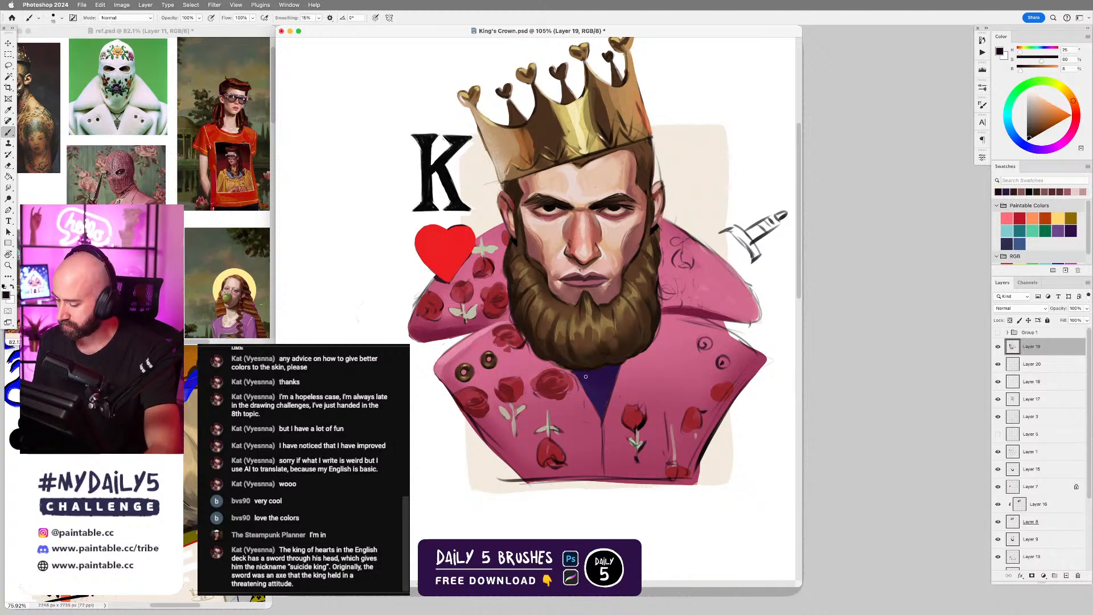
key("l")
mouse_move(588, 389)
left_mouse_down()
mouse_move(602, 426)
mouse_move(622, 367)
mouse_move(595, 371)
left_mouse_up()
Shade the selected neck opening under the beard in a darkened purple with an enlarged D5 - Faded Grain brush, and deselect it.
key("b")
right_click(593, 373)
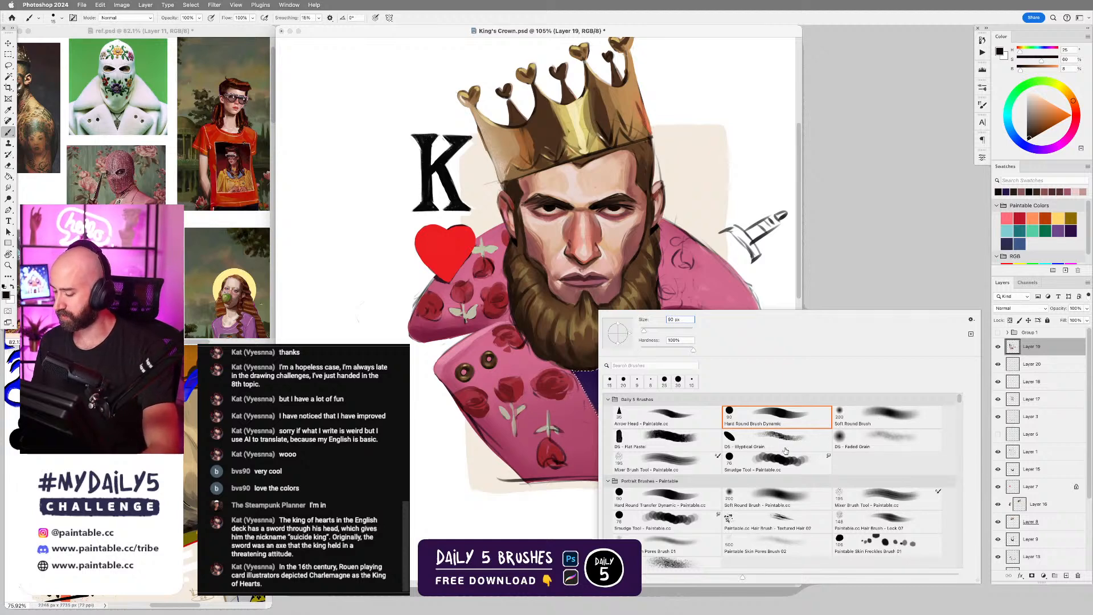
key("Escape")
key("bracketright")
key("bracketright")
key("bracketright")
key("bracketright")
key("bracketright")
key("bracketright")
key("bracketright")
key("bracketright")
key("bracketright")
key("bracketright")
key("bracketright")
key("bracketright")
key("bracketright")
key("bracketright")
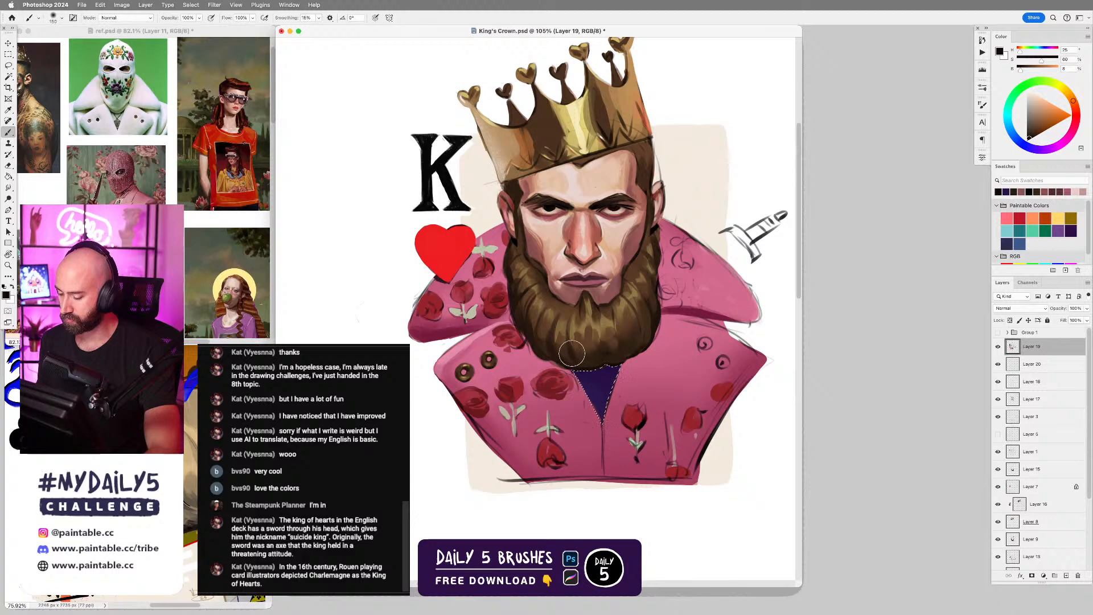
left_click(612, 376, "alt")
left_click_drag(1031, 138, 1031, 136)
left_click_drag(597, 374, 648, 371)
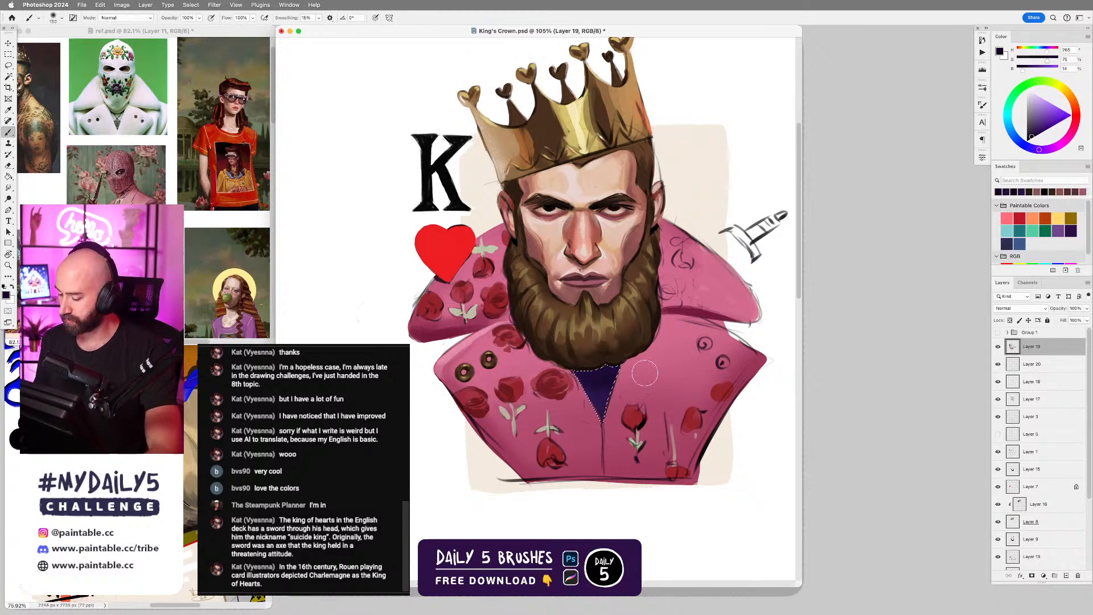
key("ctrl+d")
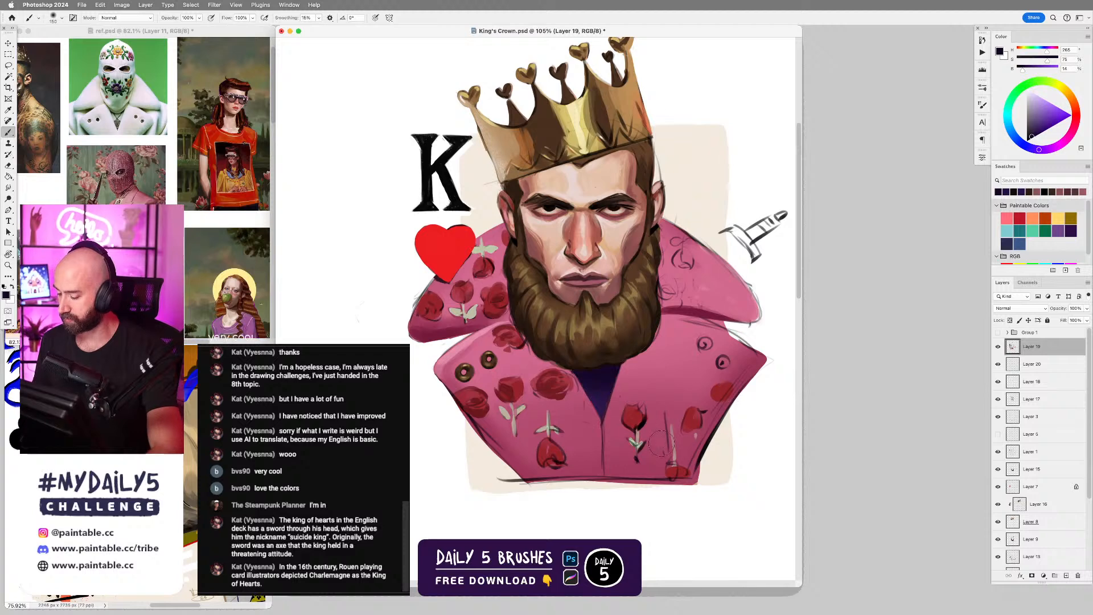
Switch to the Hard Round Dynamic brush and undo the stray stroke.
right_click(592, 366)
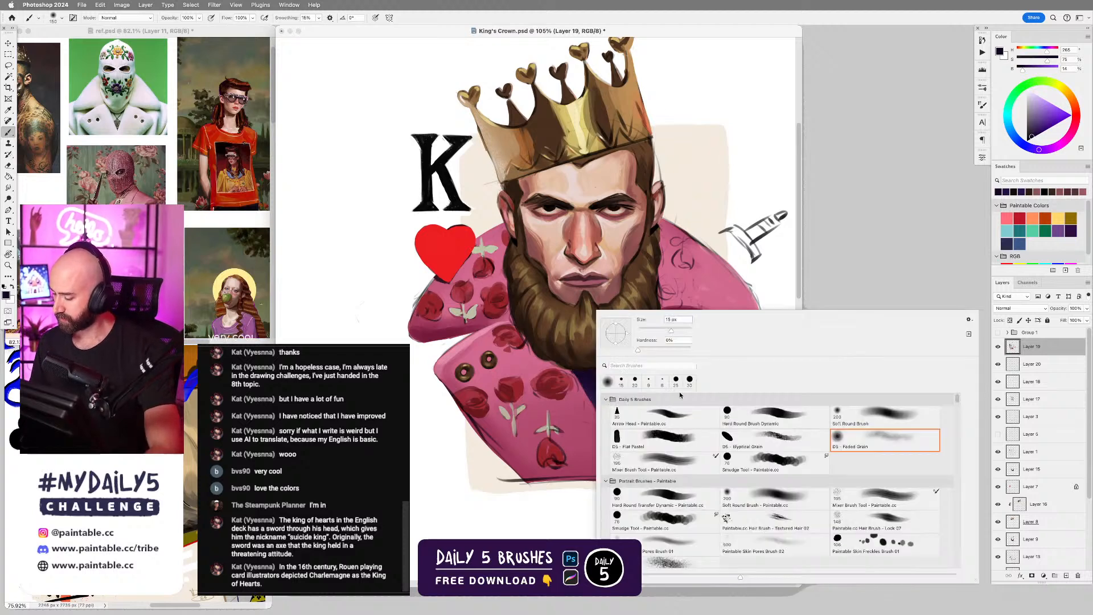
left_click(768, 420)
left_click(700, 273)
key("ctrl+z")
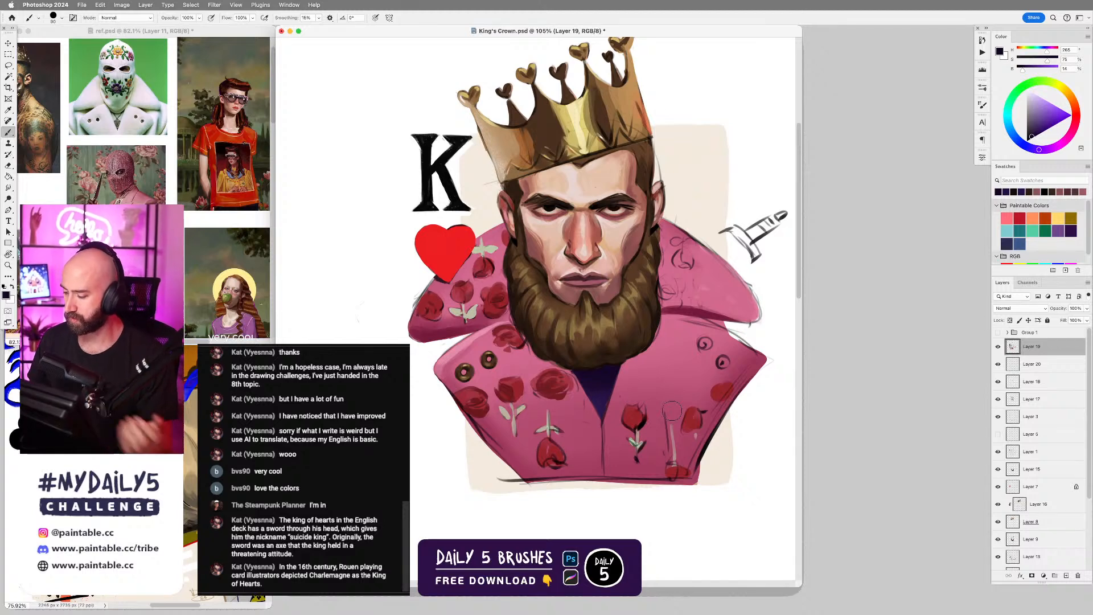
Retouch the skin between the nose and upper lip with sampled reddish brown and pale pink, using a smaller brush.
scroll(590, 275, "up", 5)
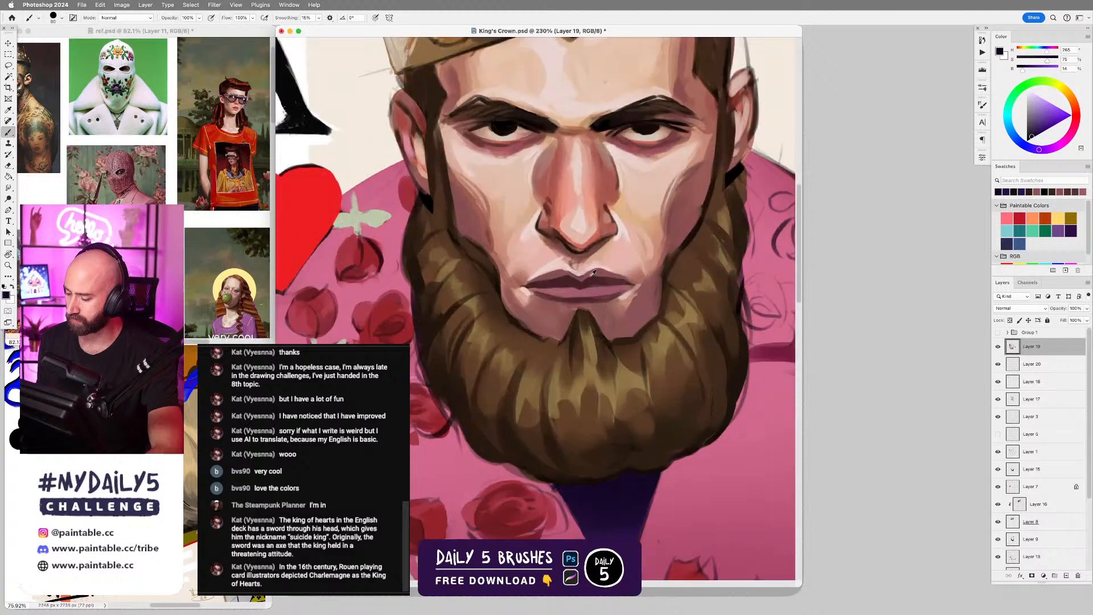
left_click(576, 255, "alt")
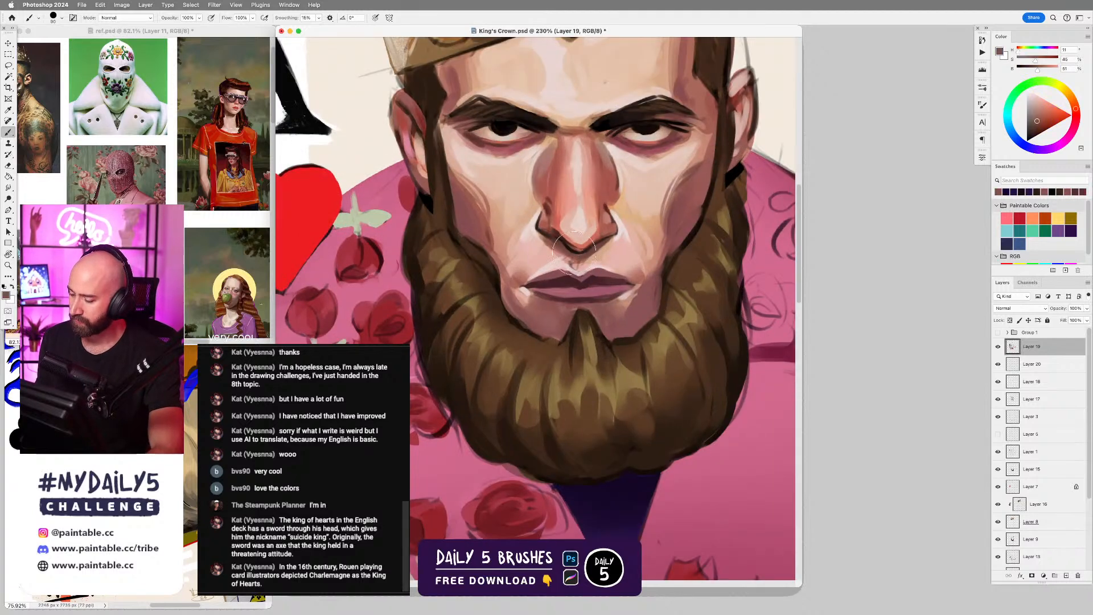
key("bracketleft")
key("bracketleft")
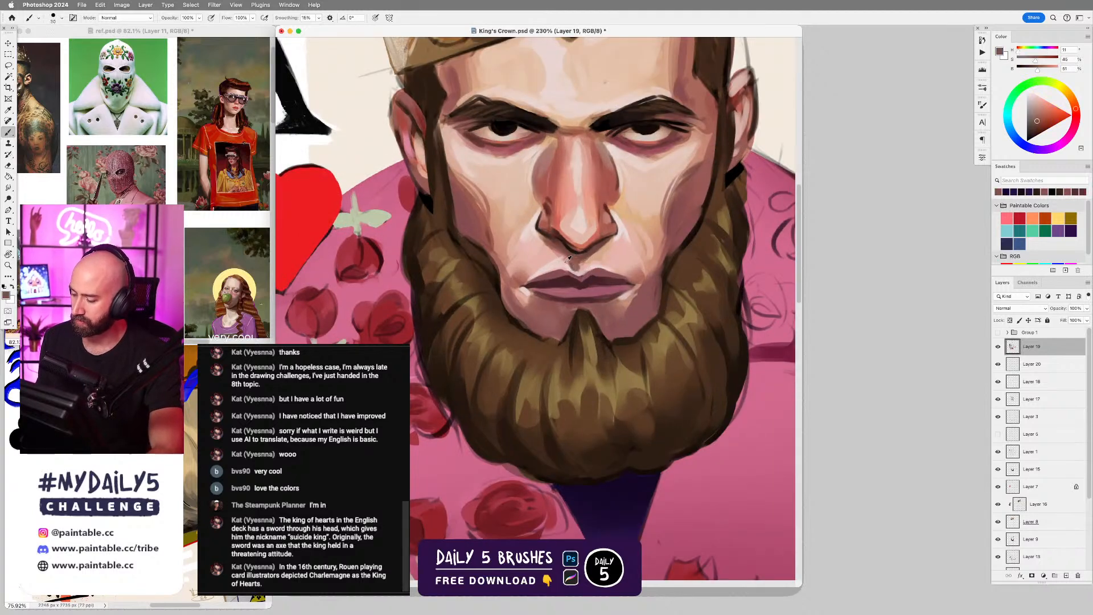
left_click(556, 264, "alt")
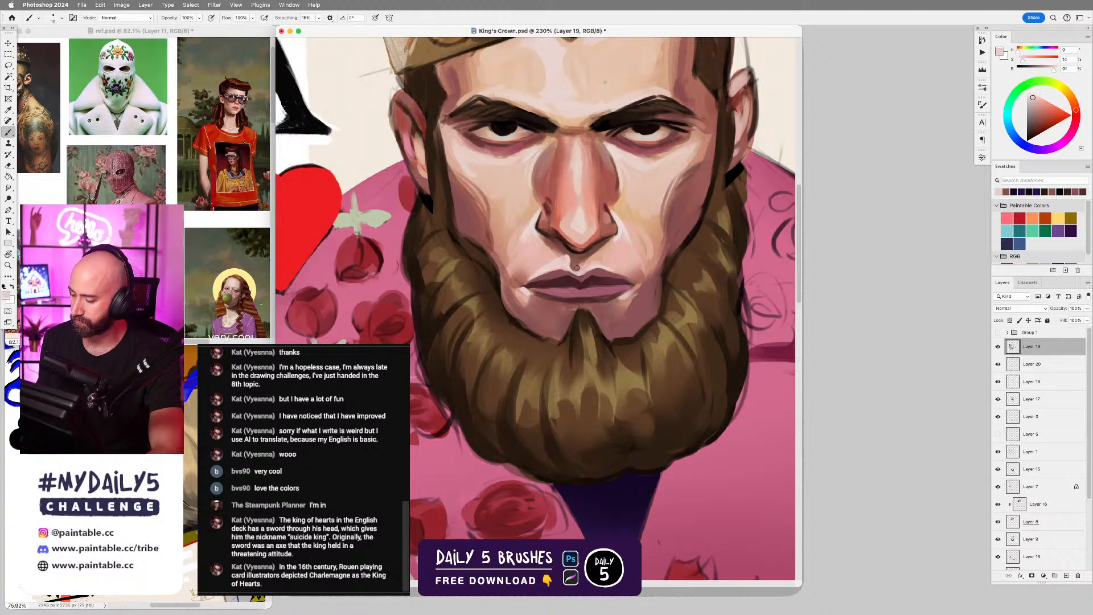
left_click_drag(588, 267, 620, 270)
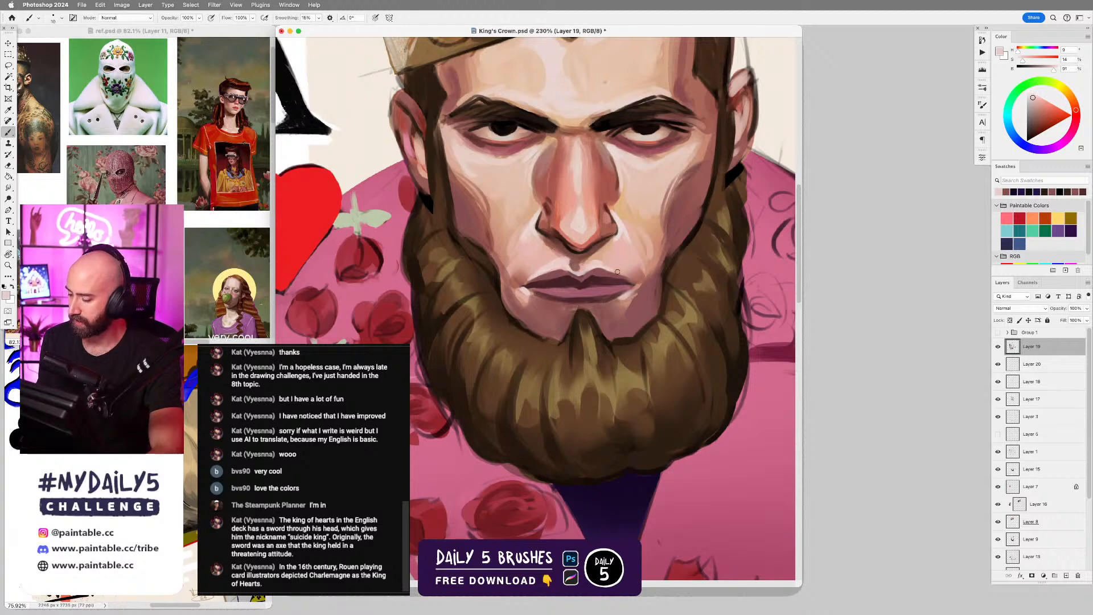
scroll(577, 389, "down", 5)
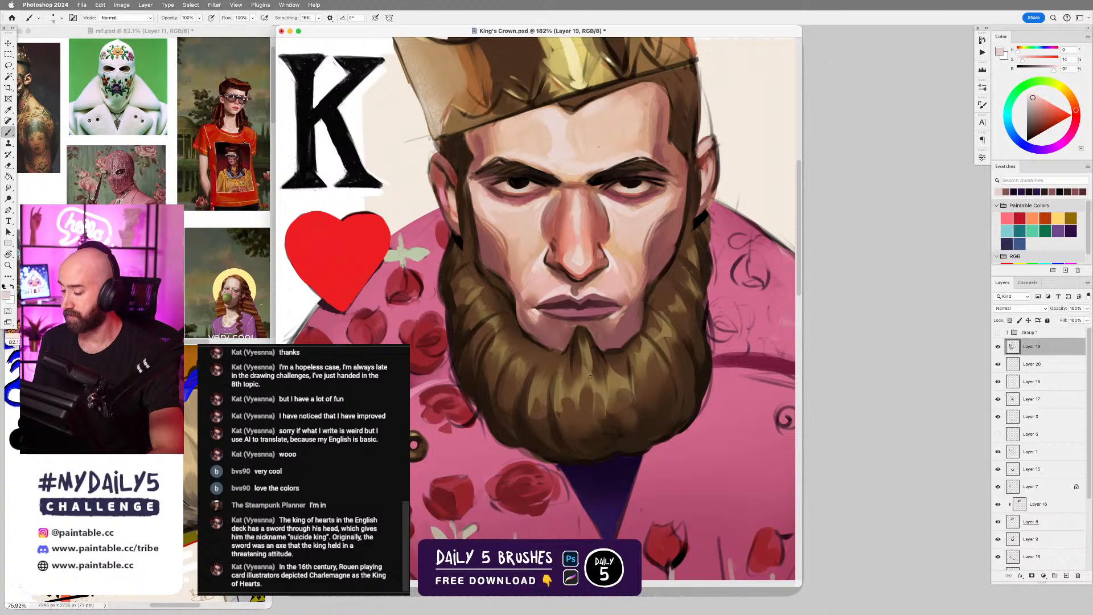
Soften the beard's inner edge along both cheeks with sampled muted red and brown tones.
scroll(645, 339, "up", 4)
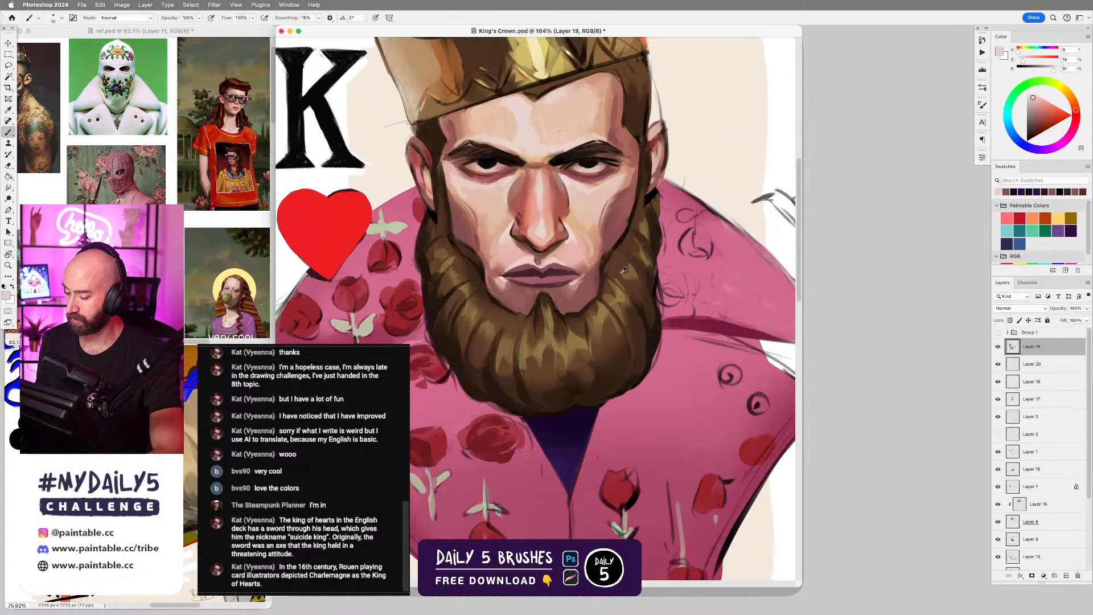
left_click(609, 244, "alt")
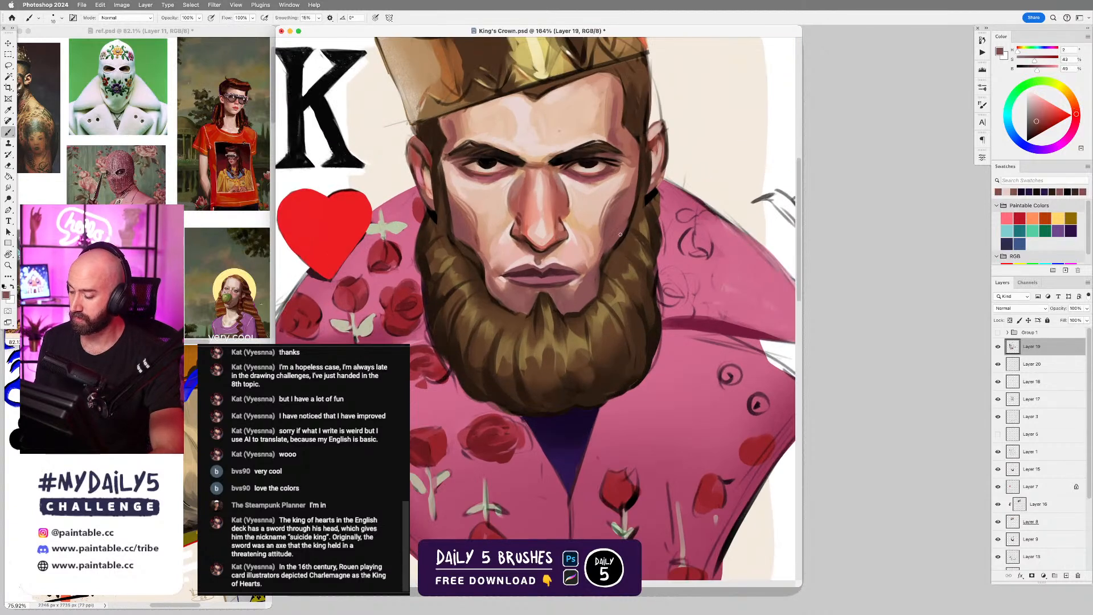
left_click(472, 258, "alt")
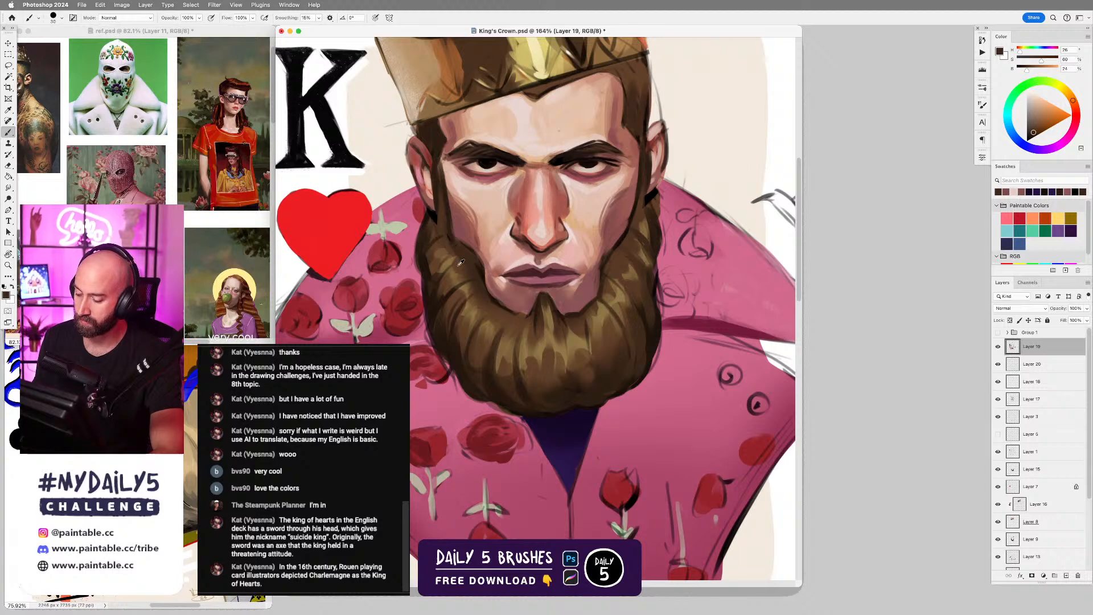
left_click(460, 264, "alt")
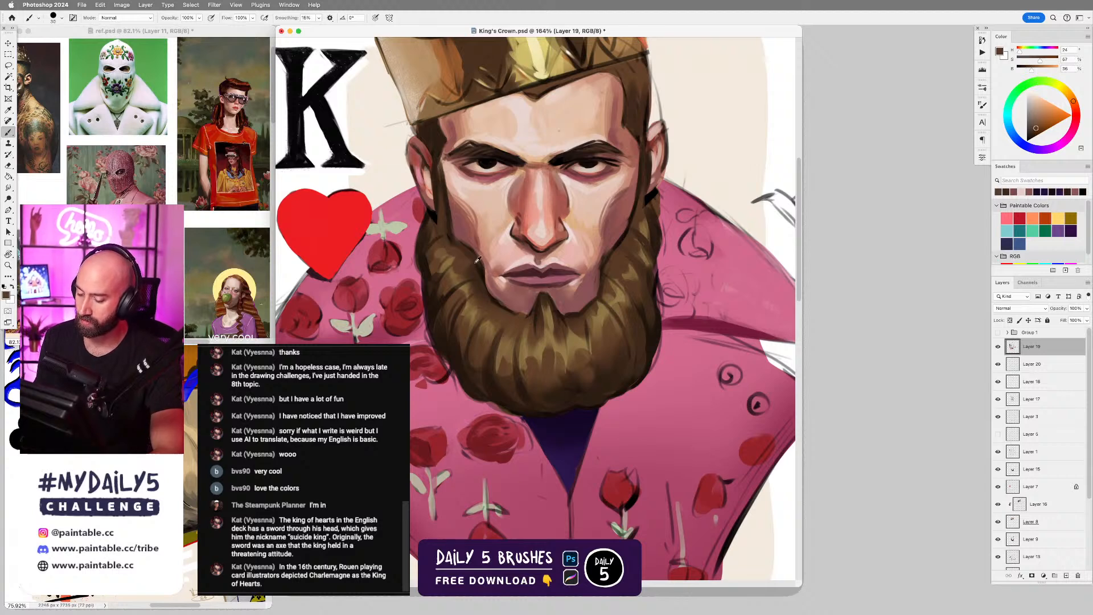
left_click(479, 265, "alt")
key("[")
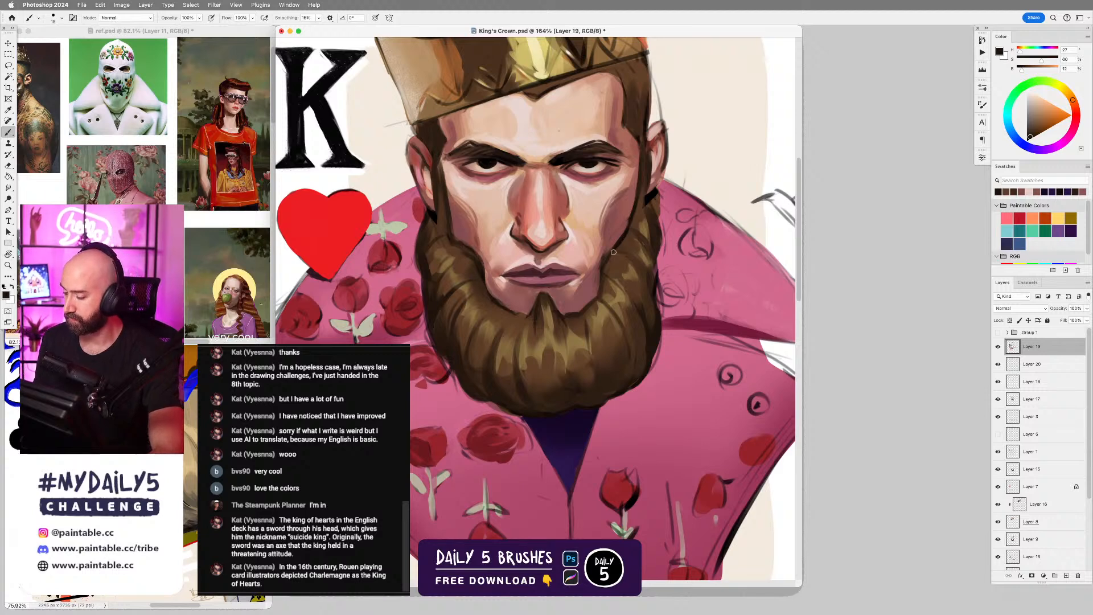
Clean up the beard's outer edge just below both ears with sampled browns and the robe's pink.
left_click(655, 210, "alt")
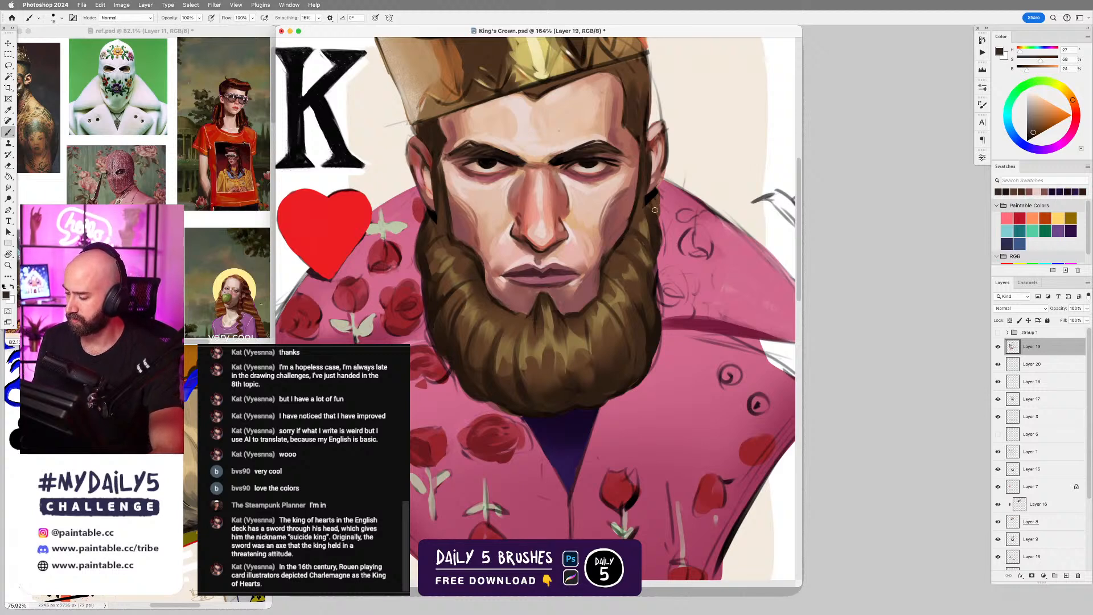
left_click(648, 214, "alt")
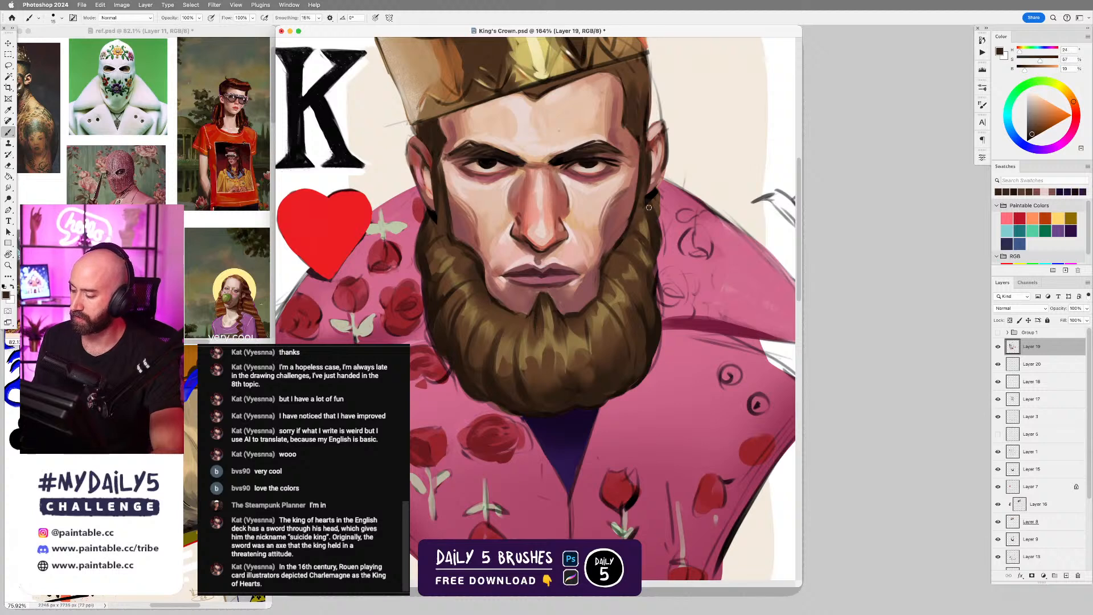
left_click(661, 203, "alt")
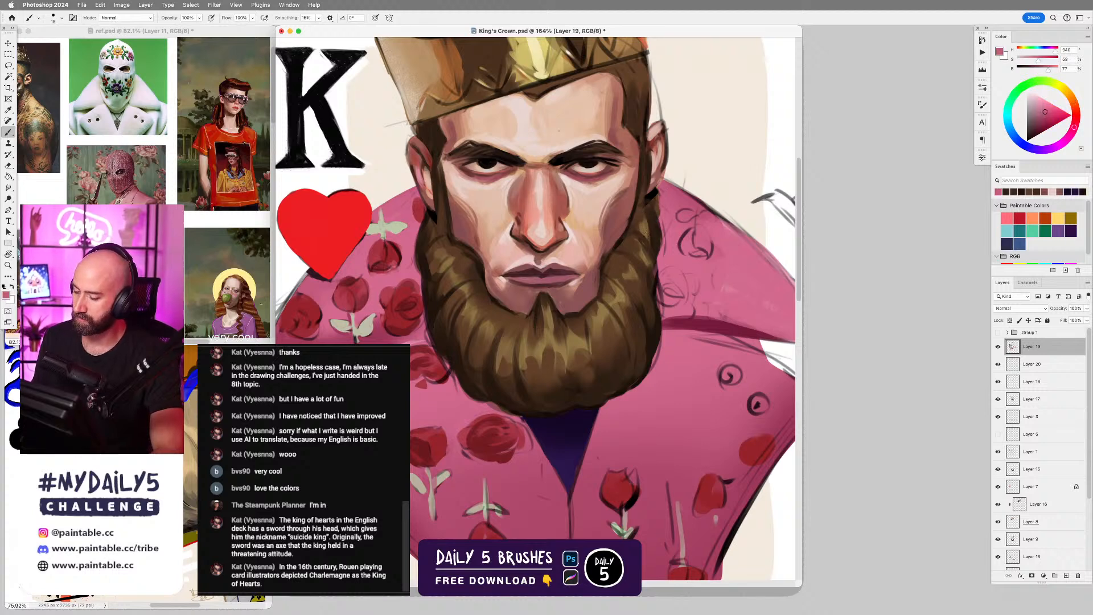
left_click(441, 221, "alt")
left_click_drag(420, 193, 420, 226)
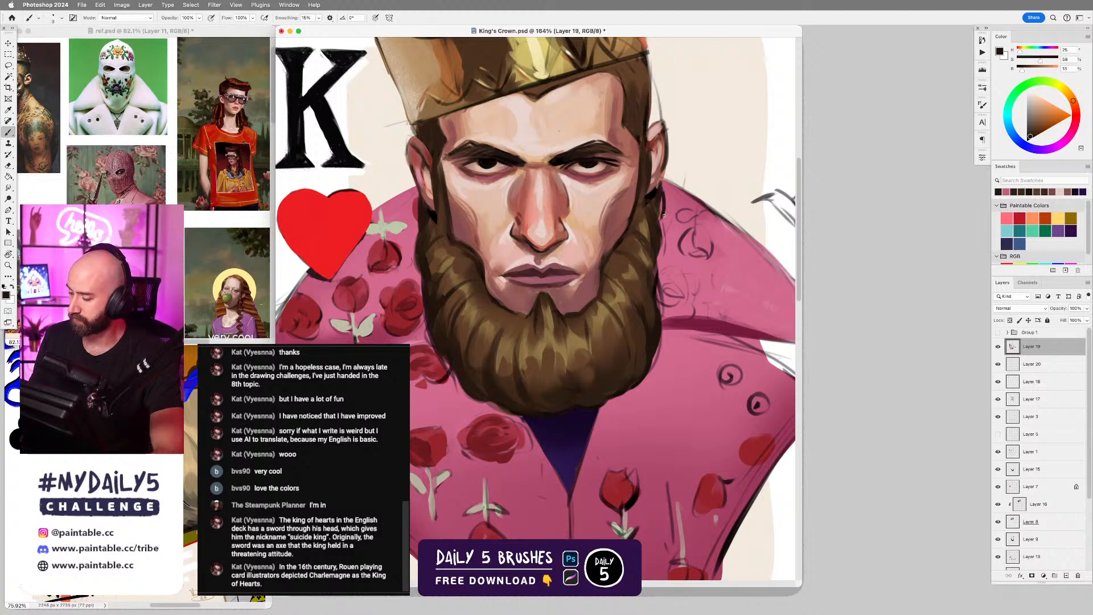
Repaint the beard's outer contour on the sword side in sampled dark browns with a larger brush.
left_click(658, 245, "alt")
key("bracketright")
key("bracketright")
key("bracketright")
mouse_move(659, 253)
left_mouse_down()
mouse_move(660, 295)
mouse_move(659, 306)
left_mouse_up()
left_click(649, 272, "alt")
left_click_drag(647, 263, 653, 296)
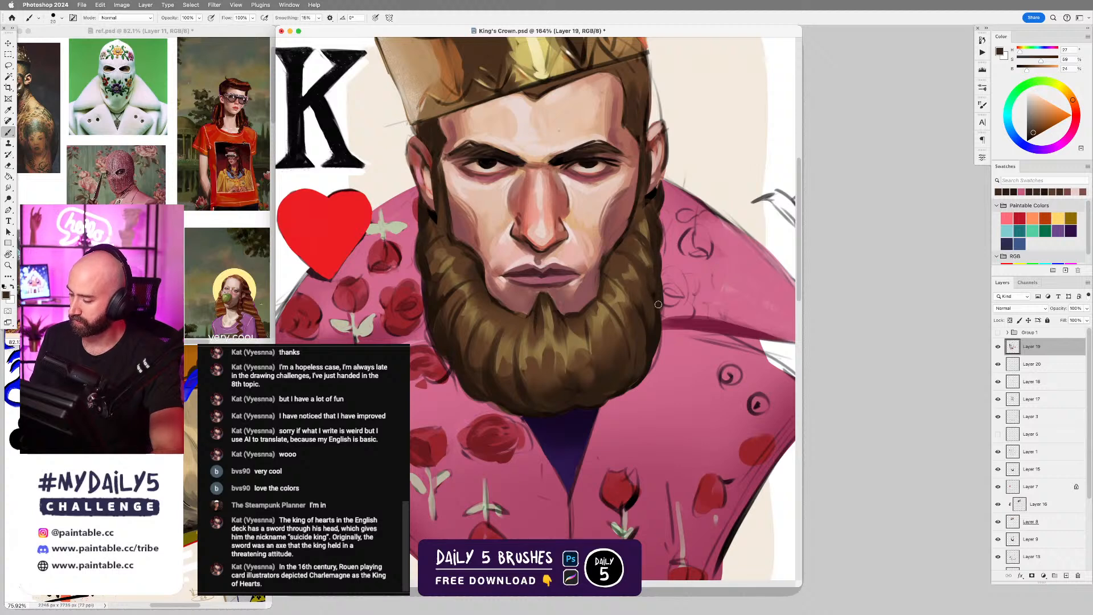
Blend the upper beard into the sideburns below both ears with sampled medium browns.
left_click(646, 222, "alt")
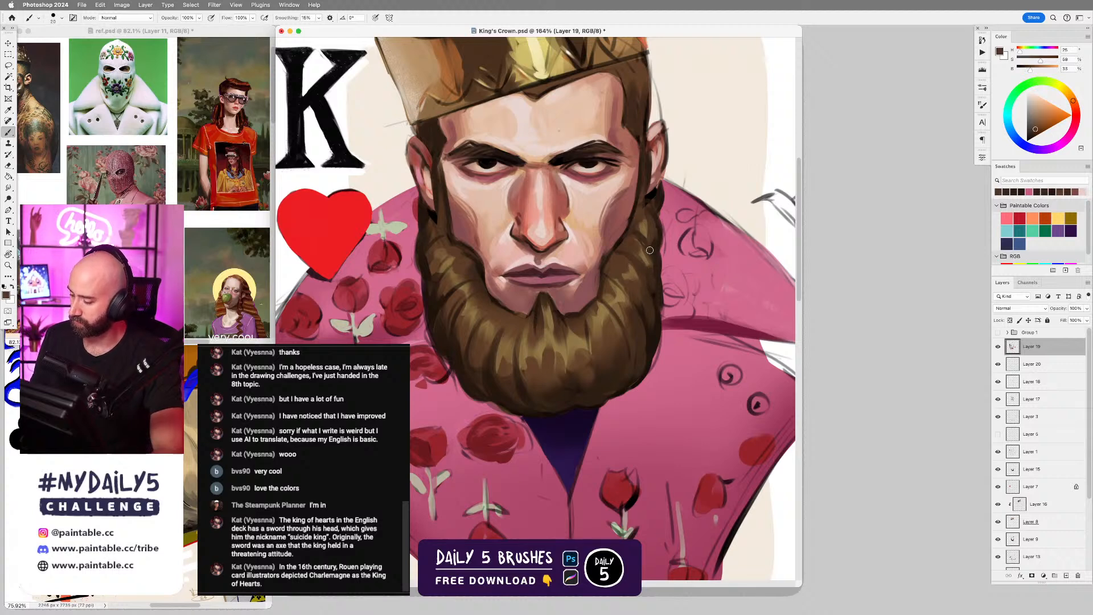
left_click(436, 231, "alt")
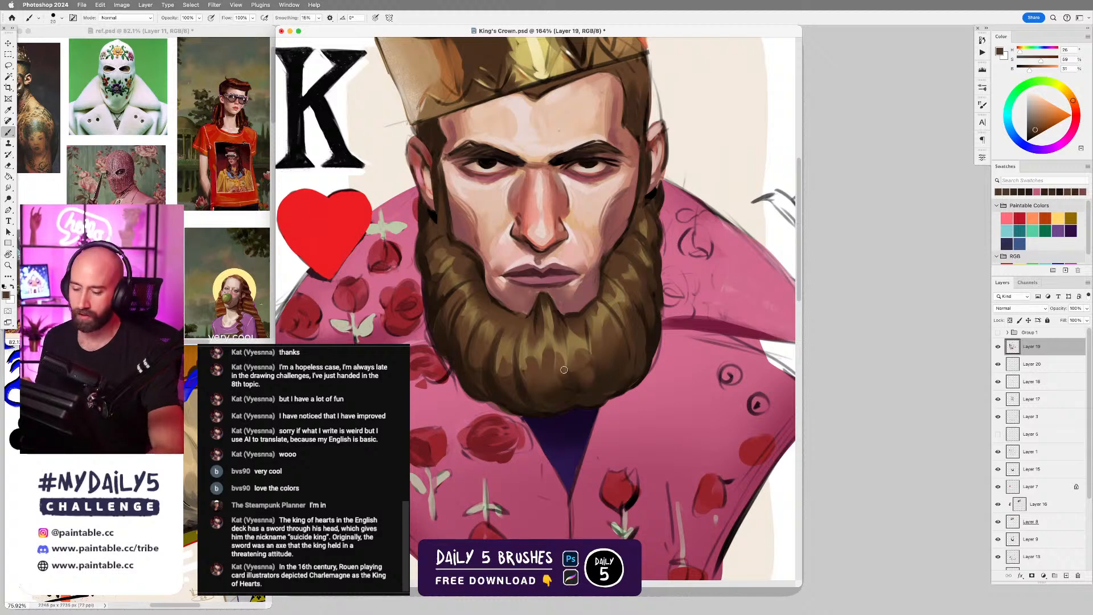
scroll(563, 369, "down", 5)
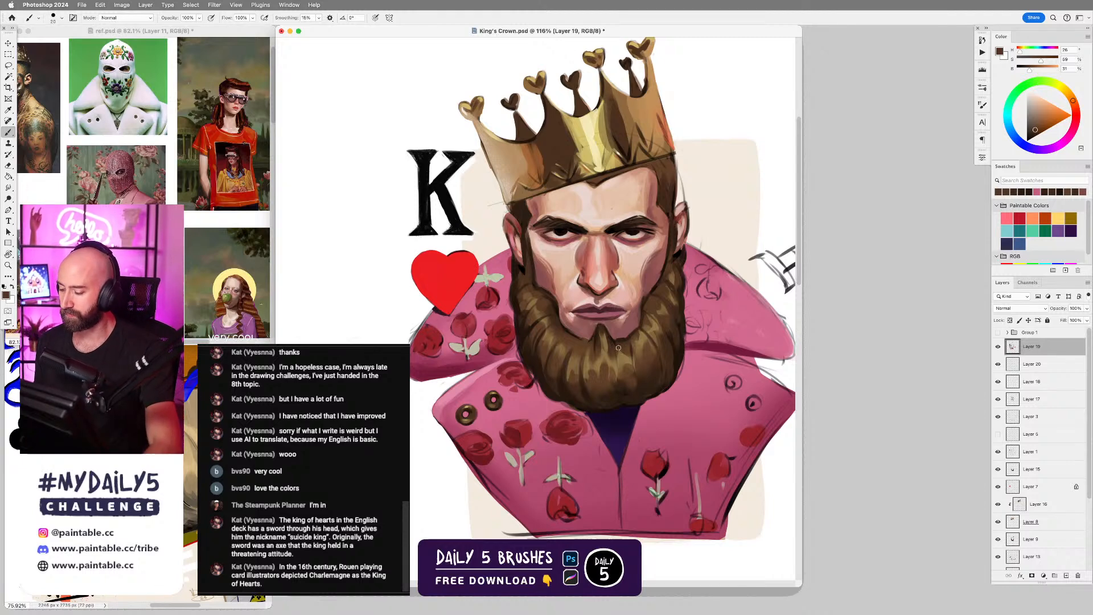
Clean up the beard's outer edge on the heart side with sampled near-black brown and the robe's pinks.
scroll(618, 359, "up", 2)
left_click_drag(587, 324, 576, 253)
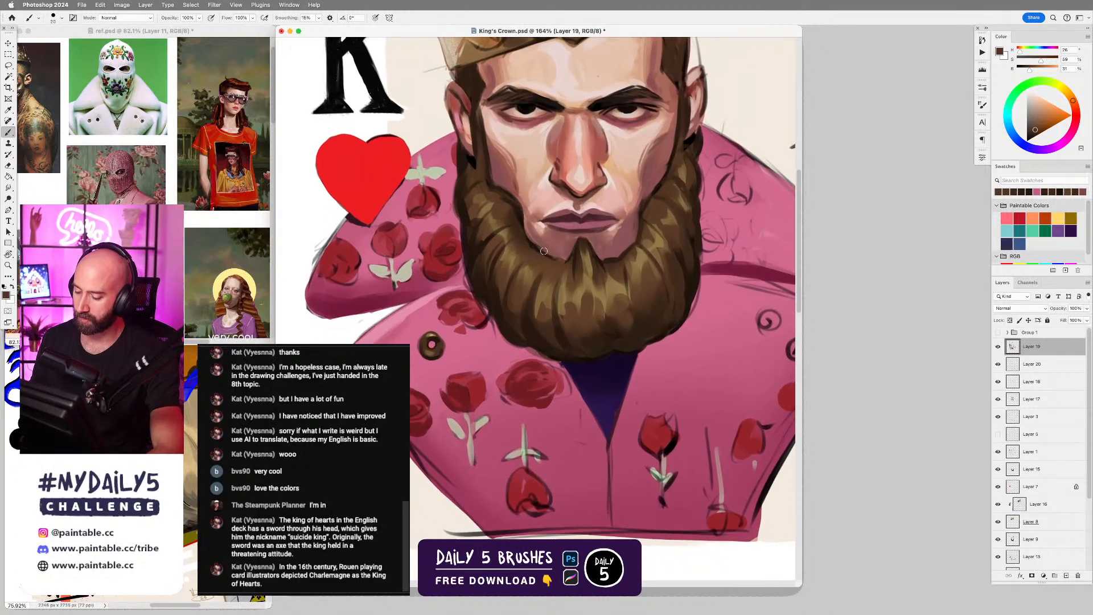
left_click(465, 278, "alt")
left_click(467, 261, "alt")
key("bracketright")
key("bracketright")
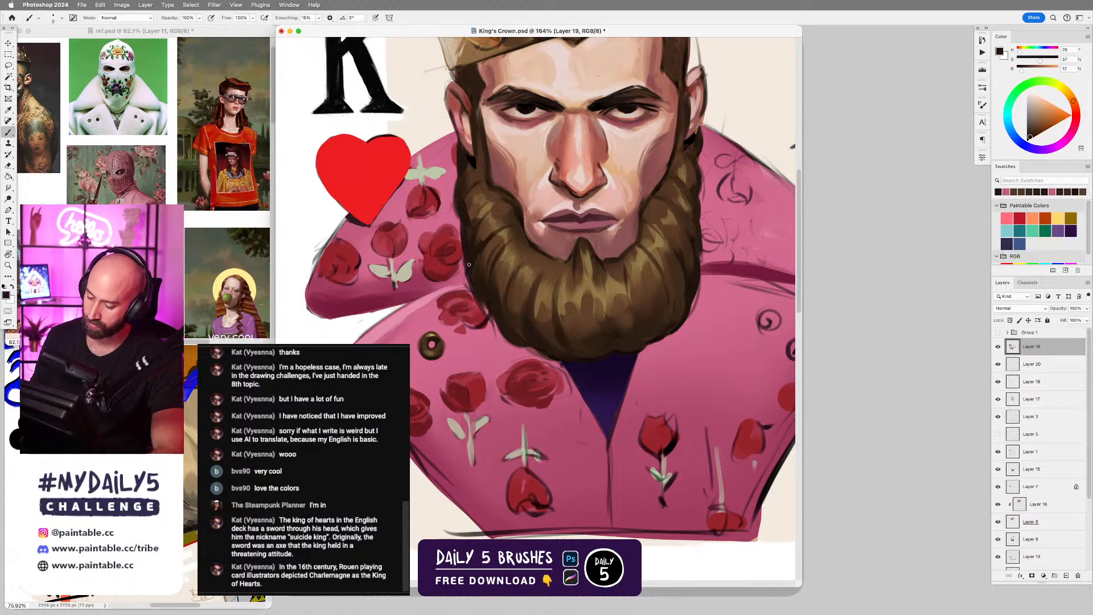
left_click_drag(465, 263, 471, 289)
key("super+z")
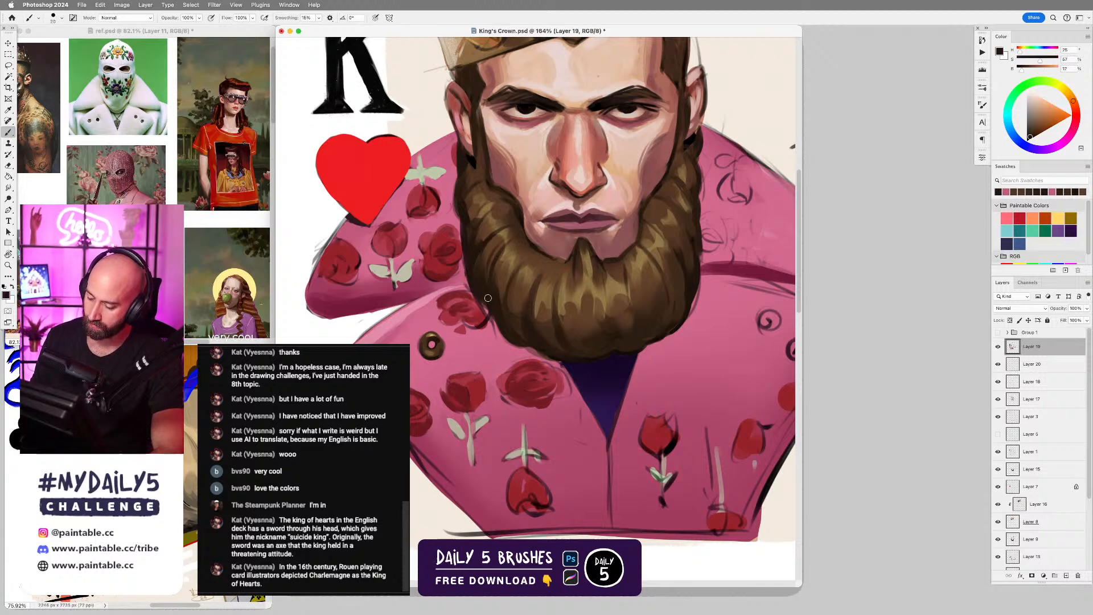
left_click(461, 285, "alt")
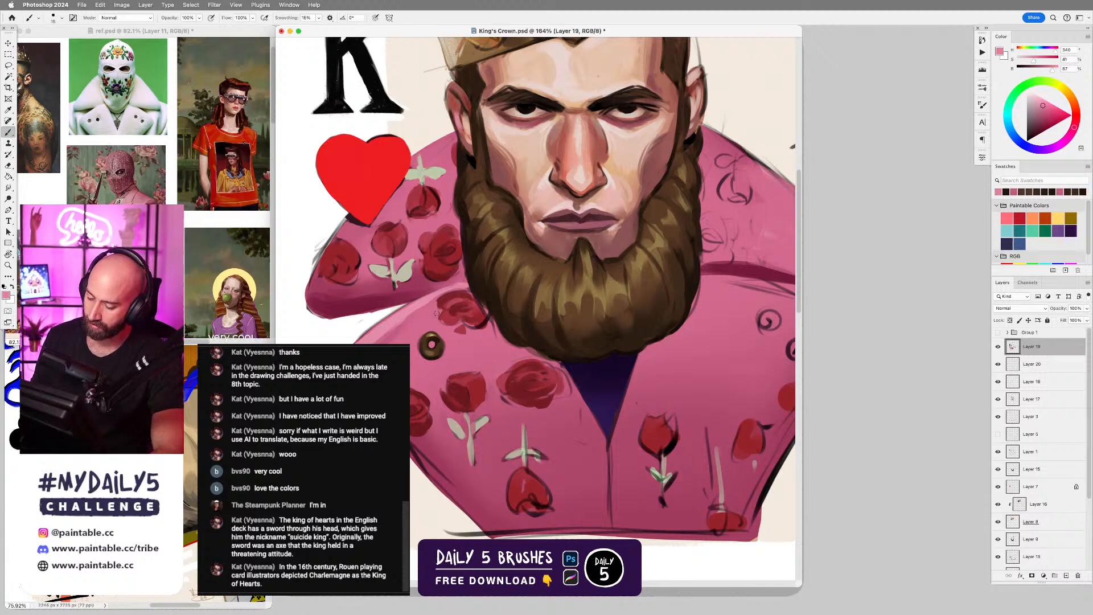
left_click(491, 298, "alt")
left_click(496, 331, "alt")
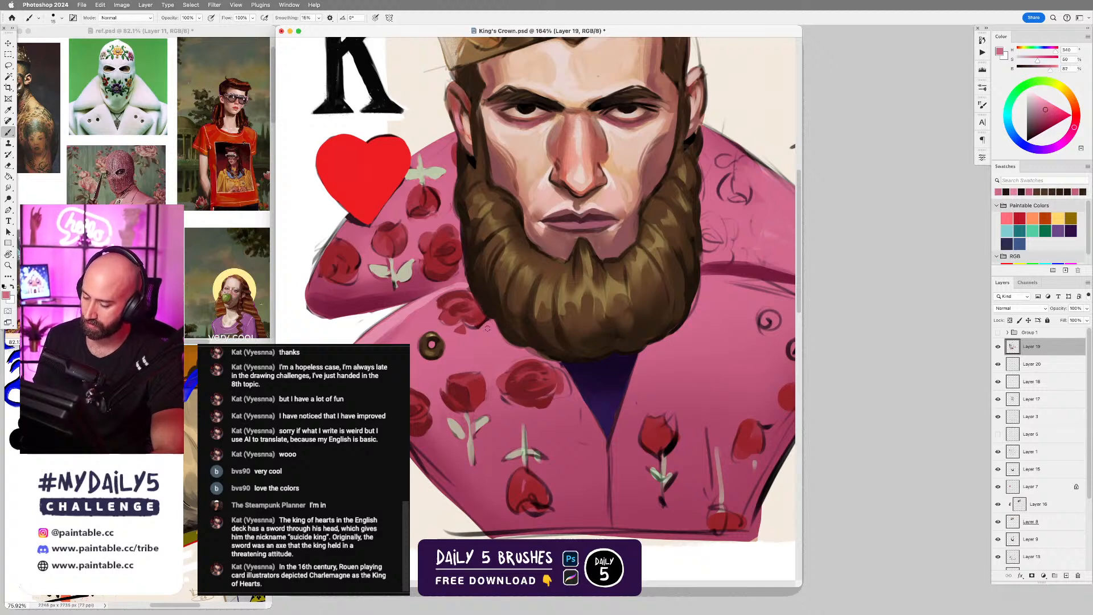
left_click(492, 301, "alt")
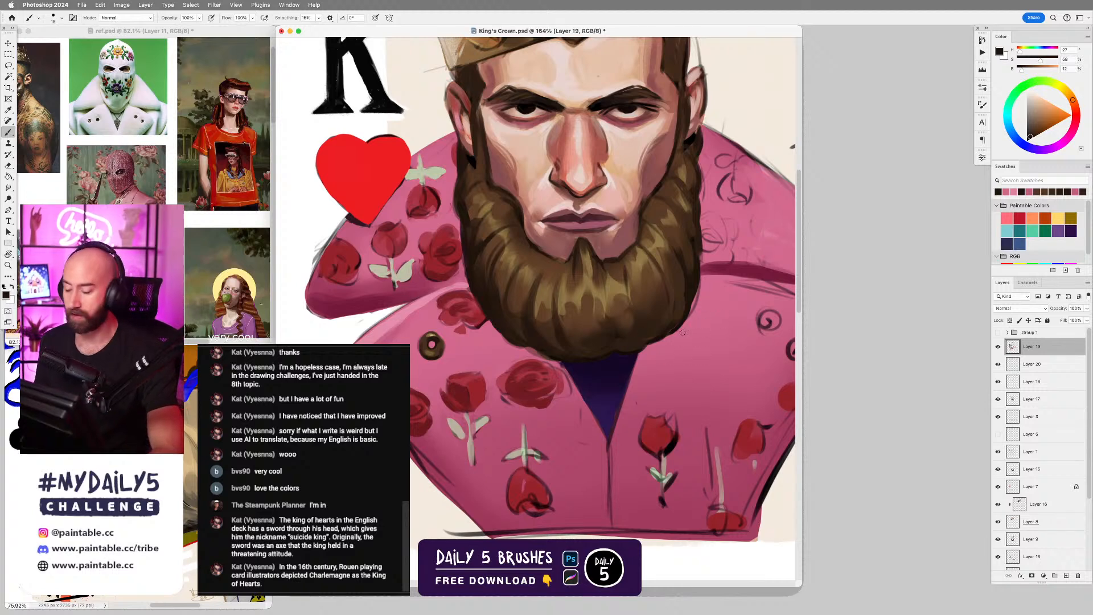
Darken the beard's lower contour on the sword side and under the chin with sampled dark browns and a larger brush.
left_click(683, 294, "alt")
key("bracketright")
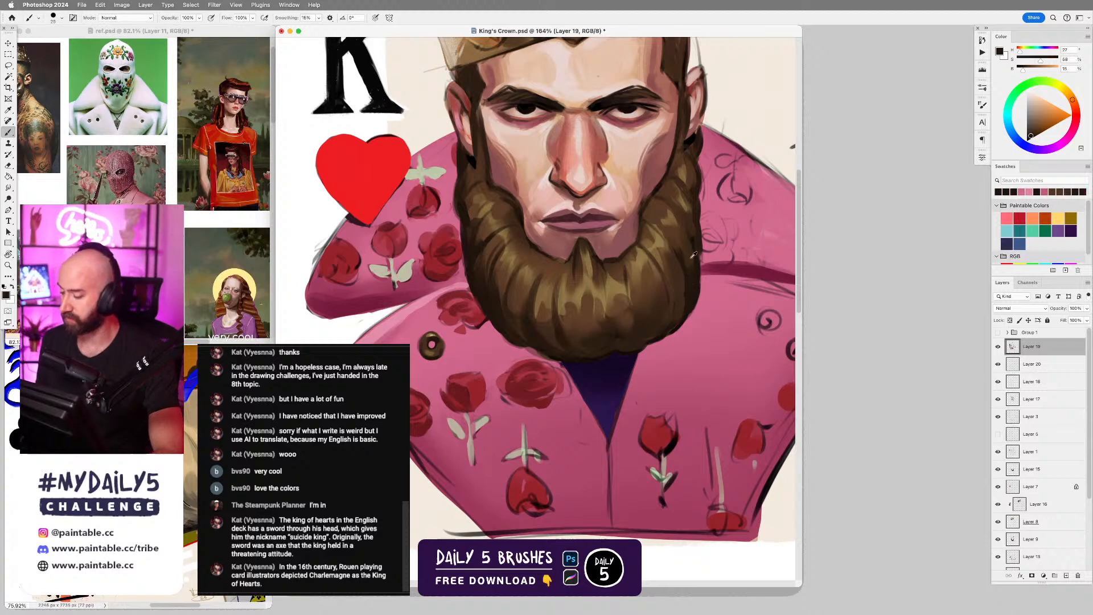
left_click(681, 298, "alt")
left_click(572, 353, "alt")
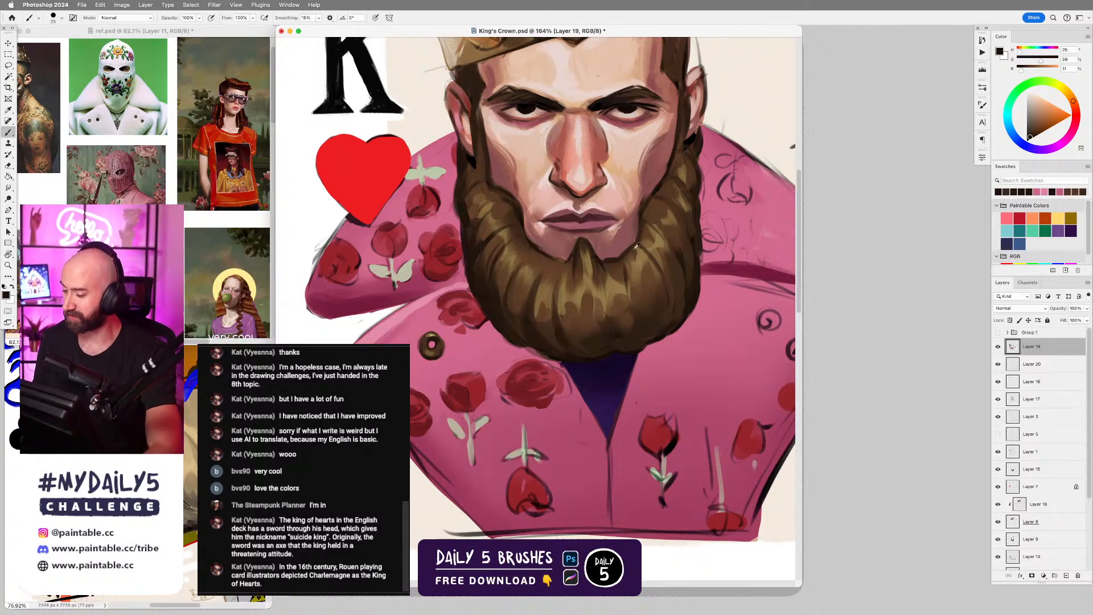
Refine the sideburn and cheek edge of the beard on the heart side with sampled browns and a smaller brush.
left_click(491, 183, "alt")
key("bracketleft")
key("bracketleft")
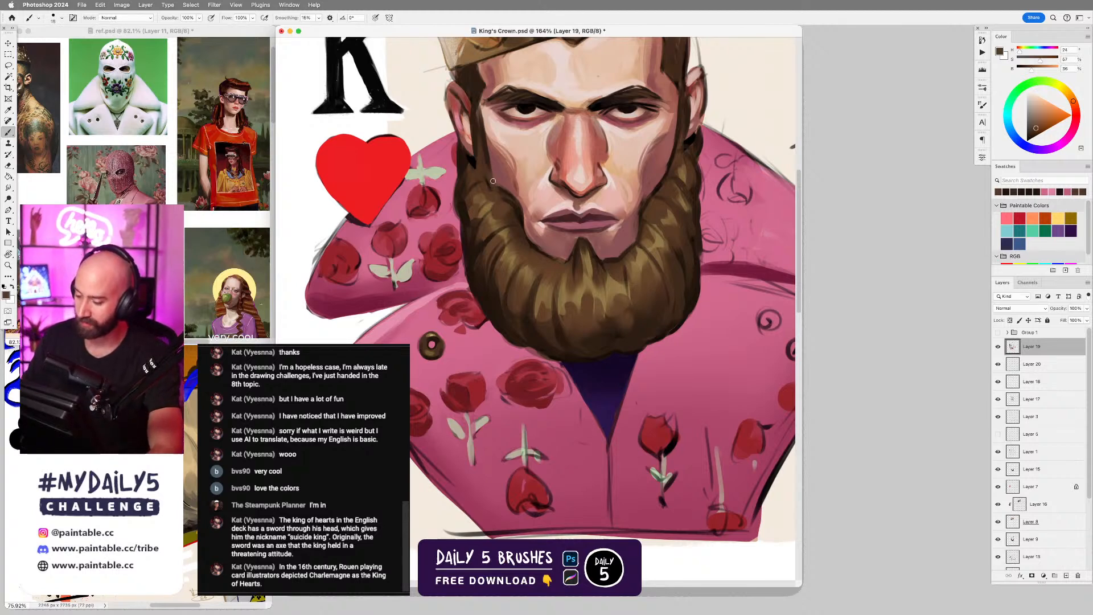
left_click(484, 181, "alt")
left_click(490, 157, "alt")
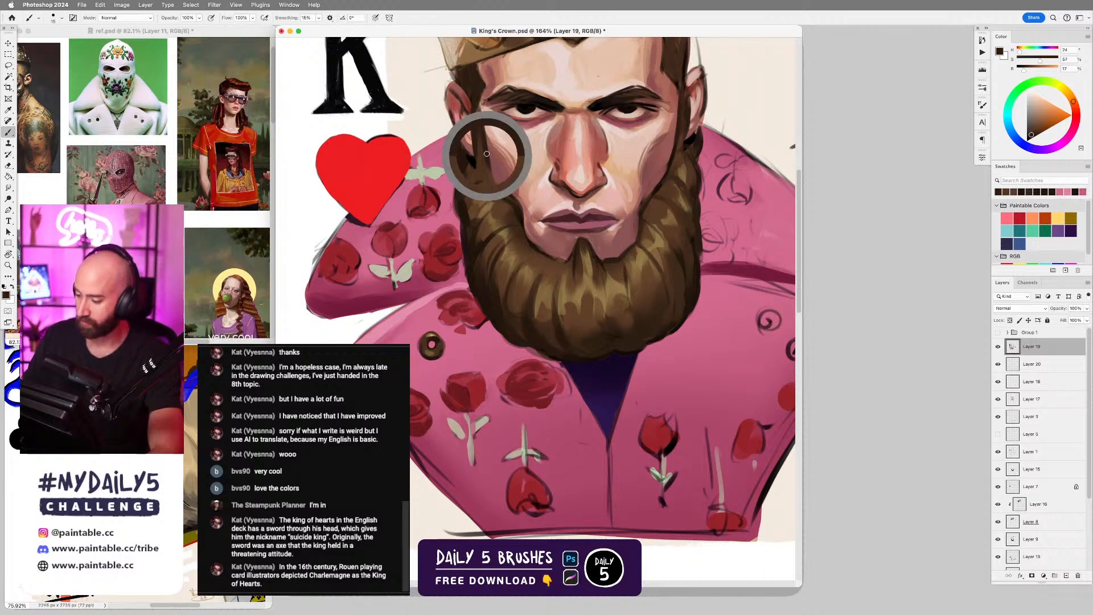
key("bracketleft")
key("bracketleft")
left_click_drag(490, 168, 497, 190)
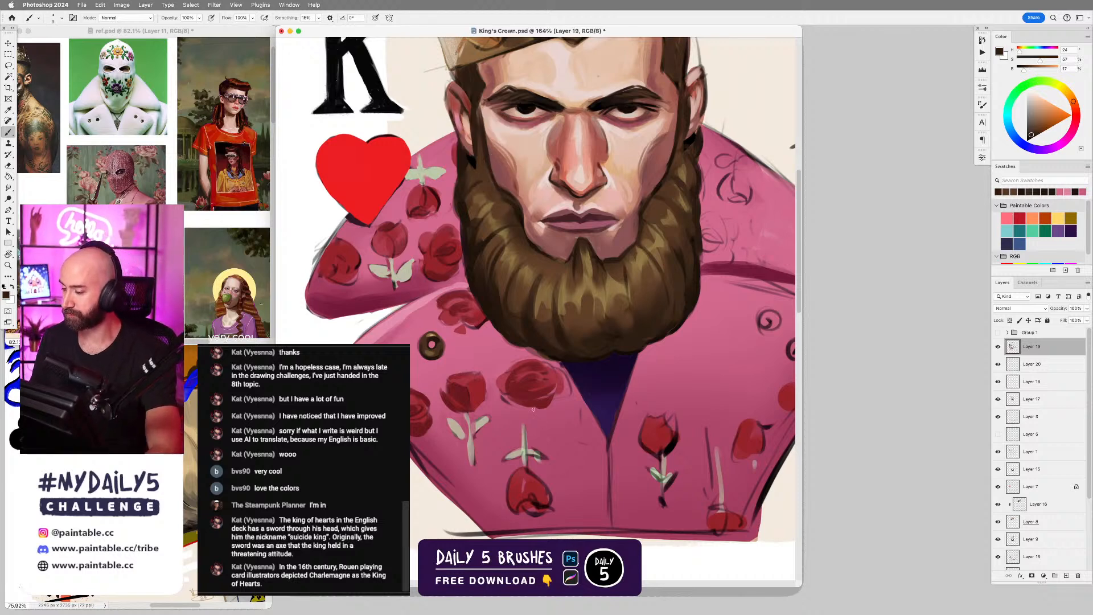
Touch up the crown's back spike nearest the K with sampled dark brown and the neighbouring gold.
scroll(533, 408, "down", 3)
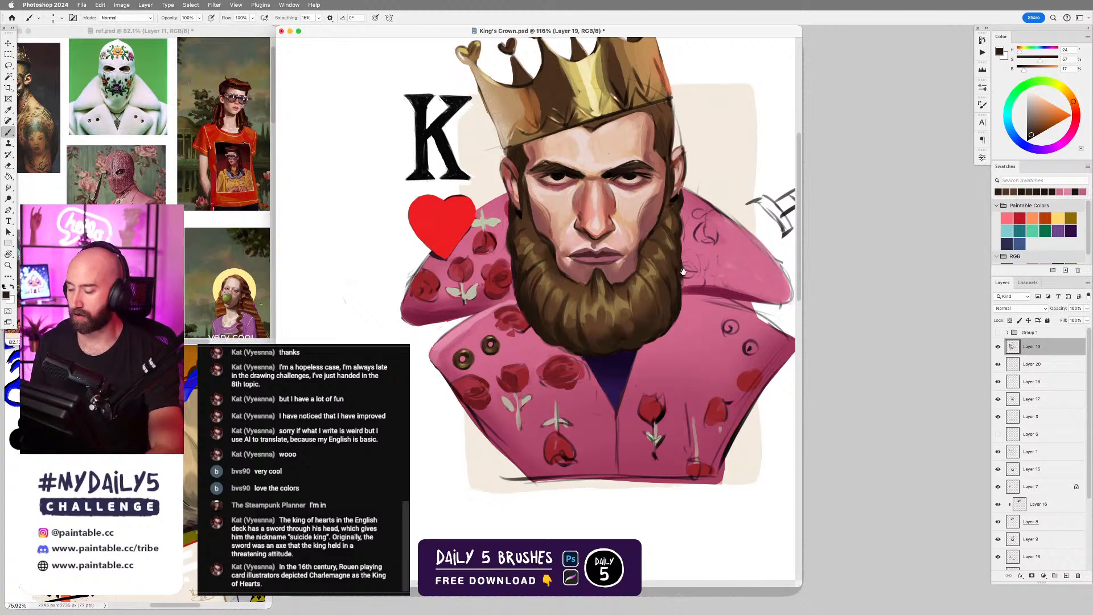
left_click_drag(684, 272, 703, 334)
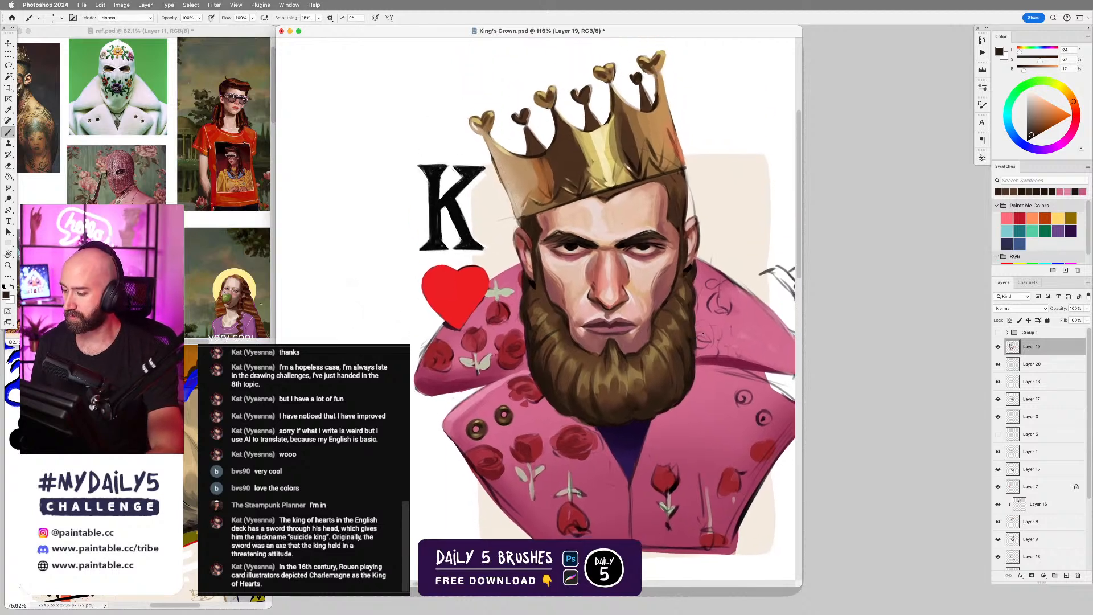
left_click(538, 155, "alt")
key("bracketright")
key("bracketright")
left_click_drag(526, 127, 538, 152)
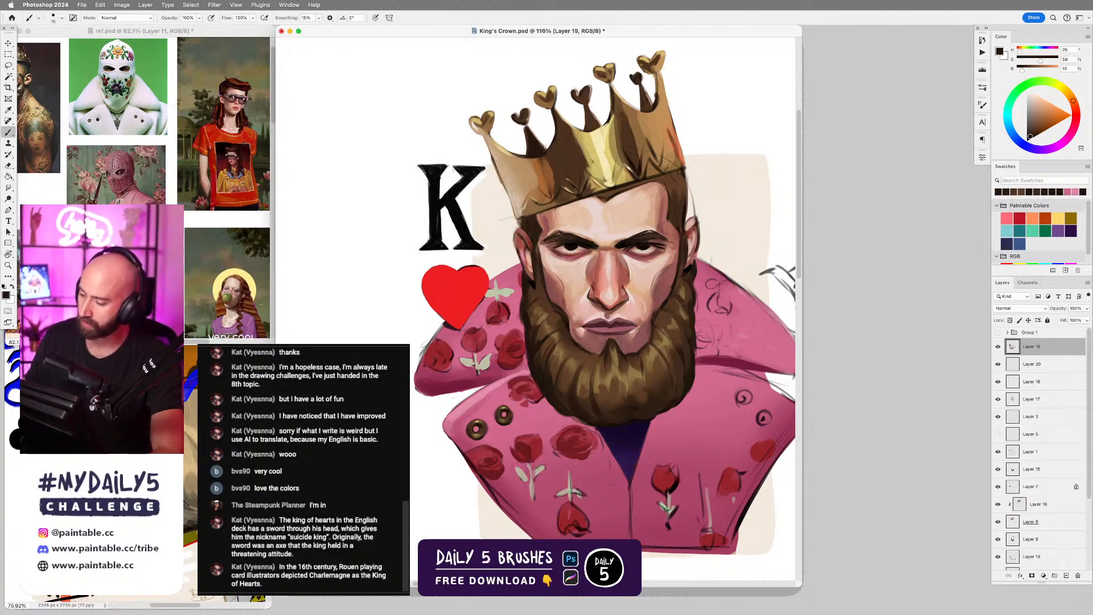
left_click(577, 133, "alt")
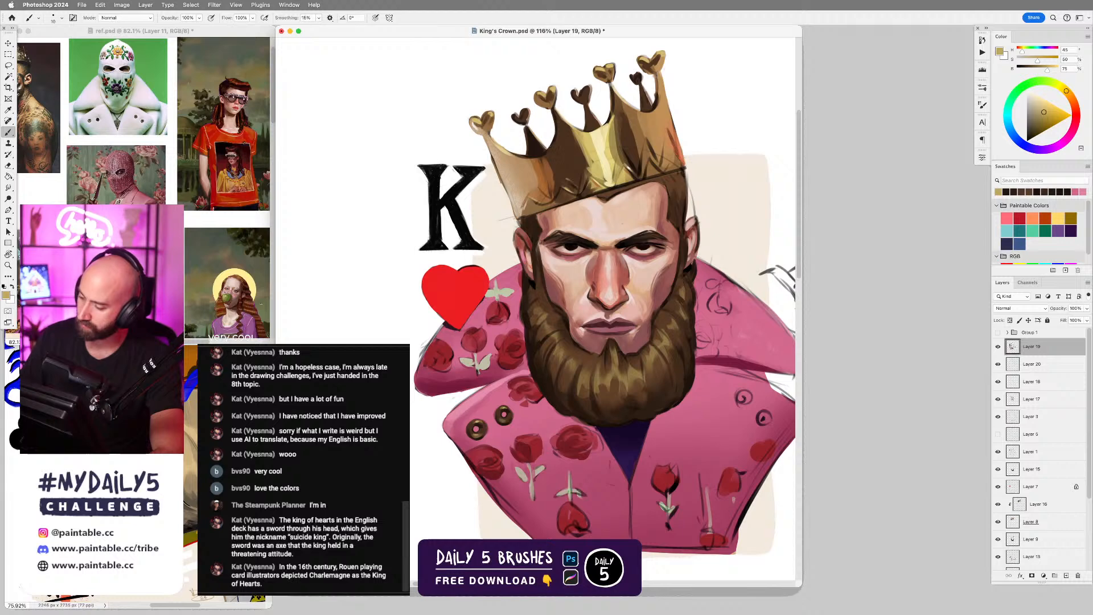
left_click(535, 142, "alt")
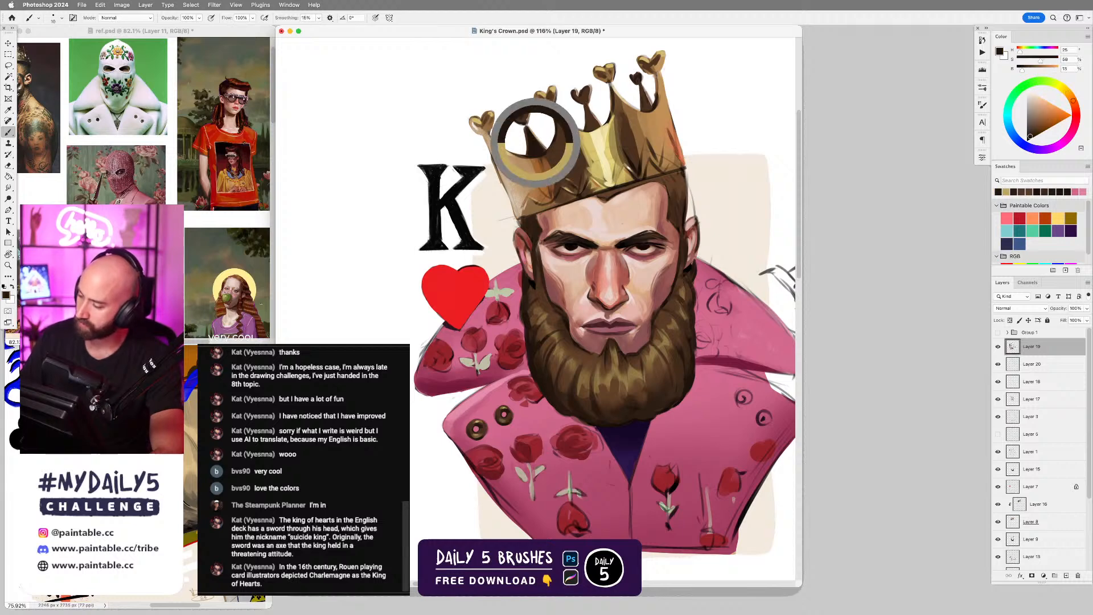
Darken the crown's back spike farthest from the K with a larger brush and save the document.
key("bracketright")
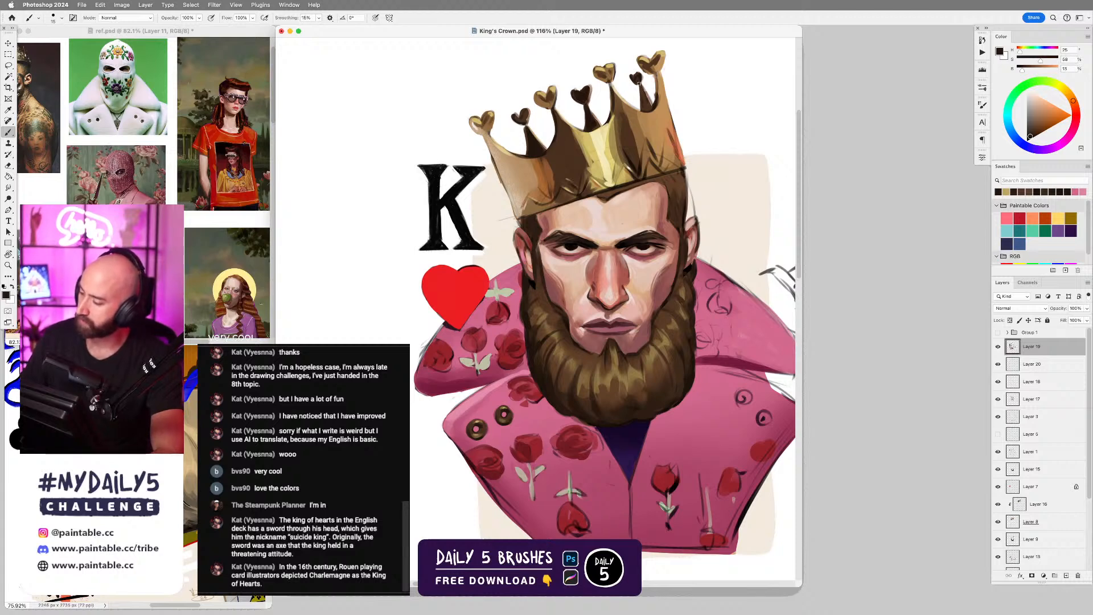
mouse_move(643, 107)
left_mouse_down()
mouse_move(637, 76)
mouse_move(630, 82)
mouse_move(643, 72)
mouse_move(653, 106)
left_mouse_up()
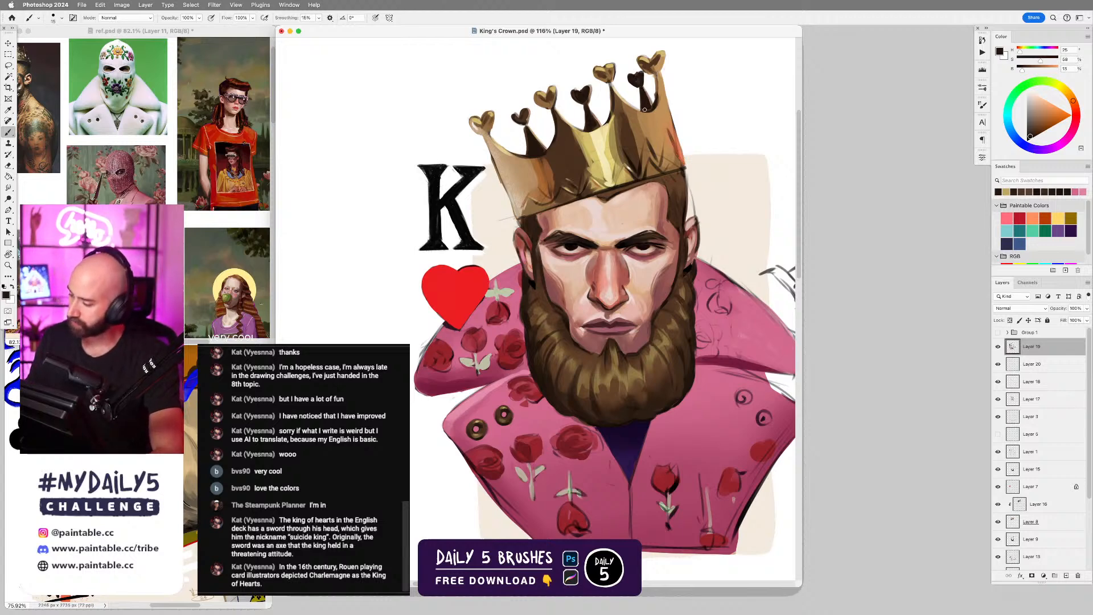
scroll(658, 118, "up", 2)
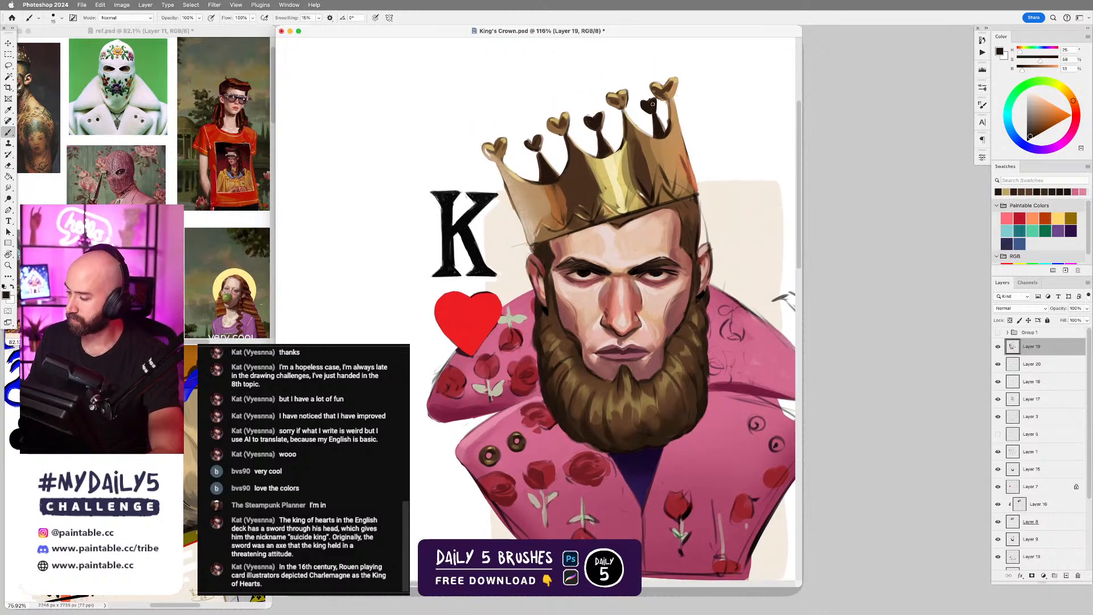
key("ctrl+s")
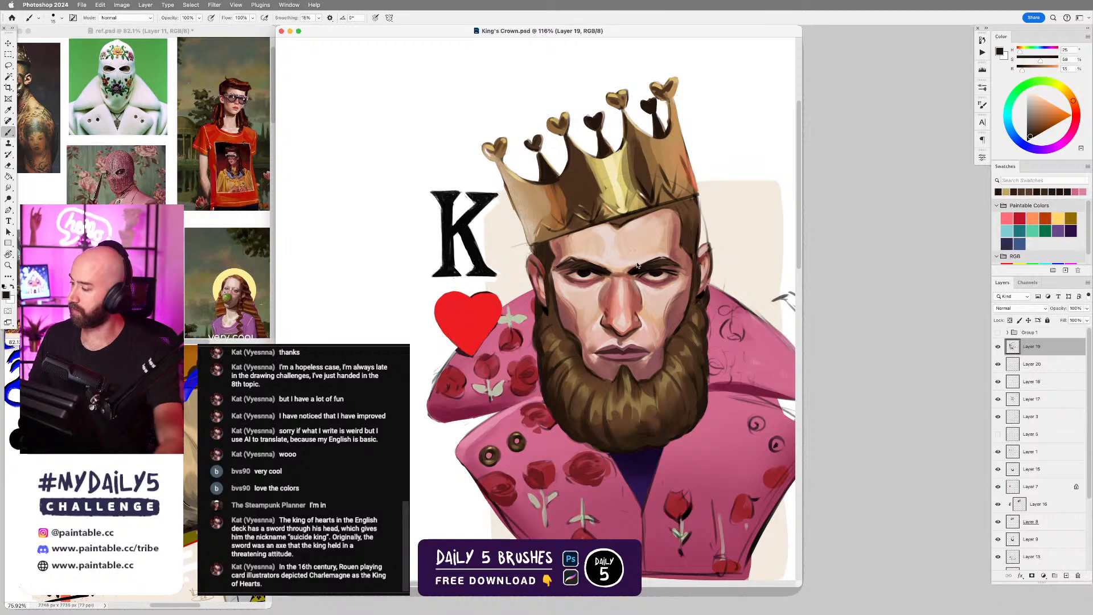
Compare the current painting with the document's opening snapshot in the history and return to the latest state.
left_click(982, 40)
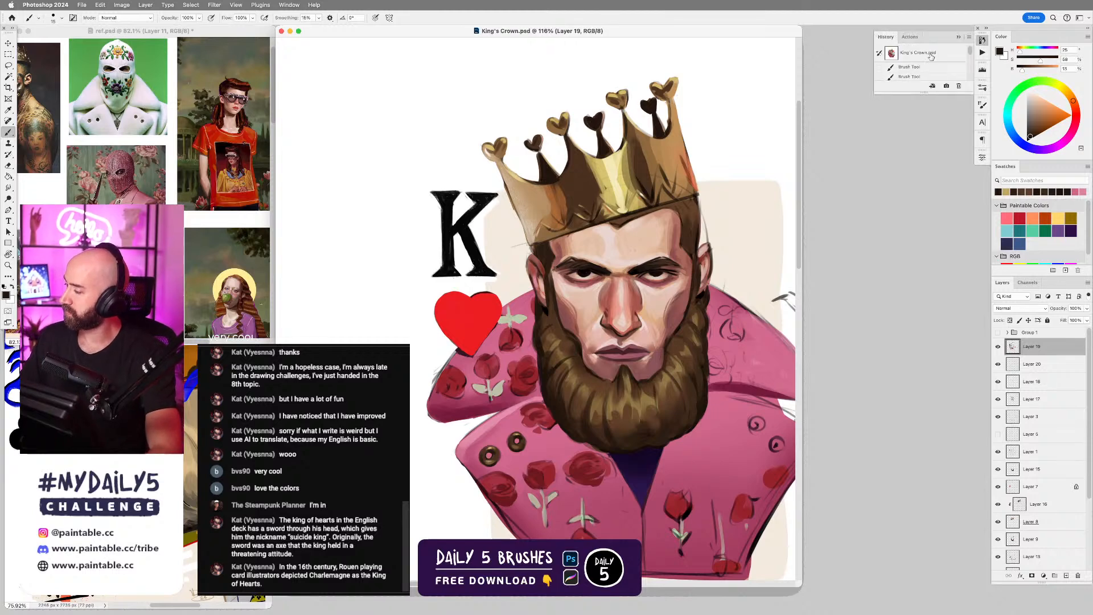
left_click(933, 55)
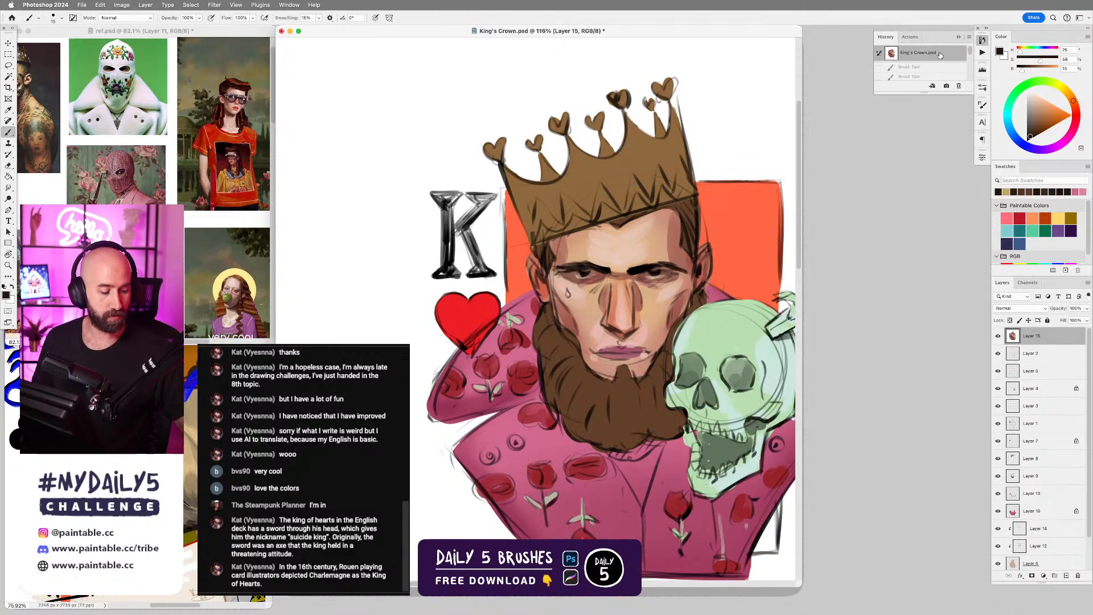
key("super+z")
key("super+z")
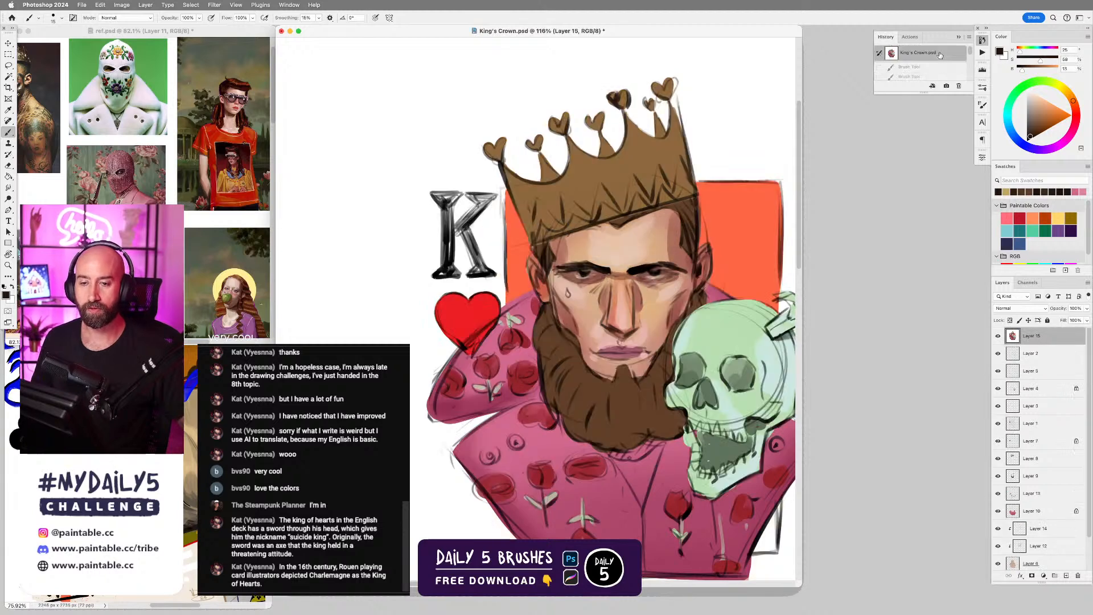
key("super+z")
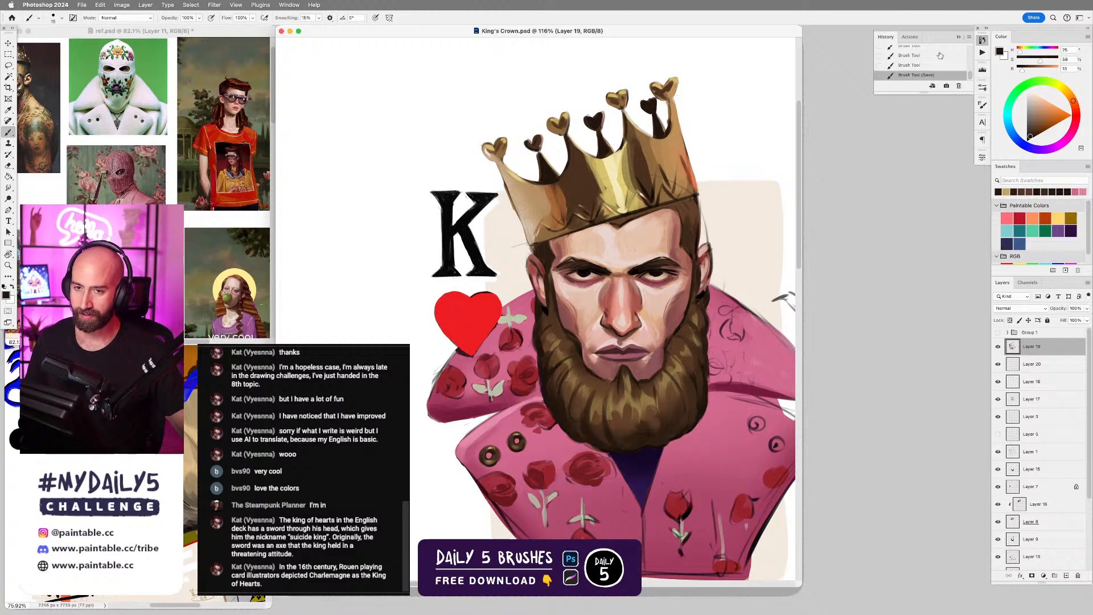
key("super+z")
key("super+z")
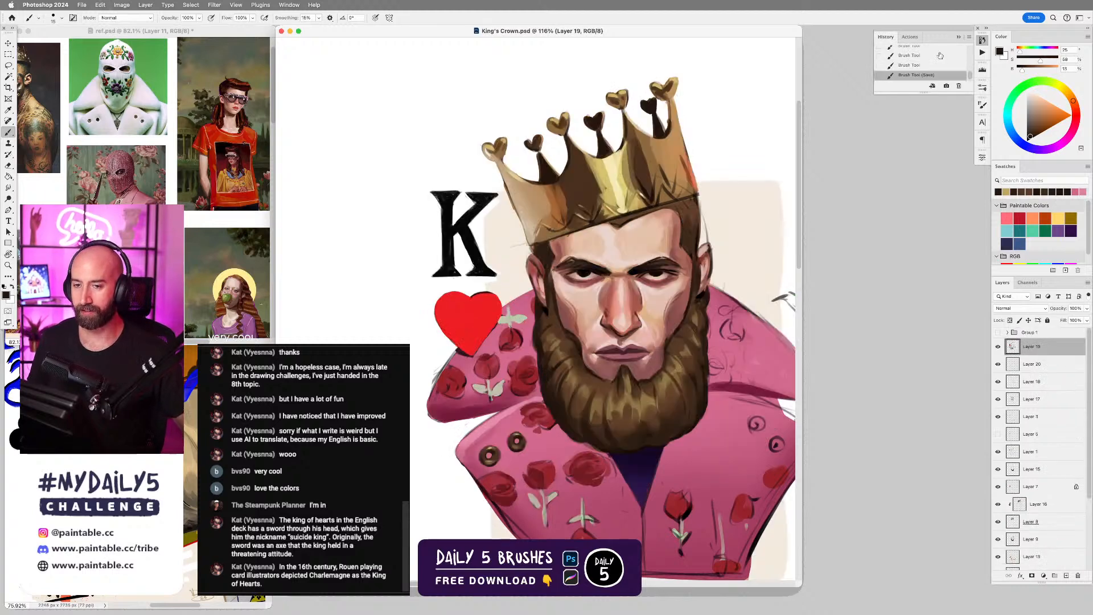
key("super+z")
key("super+z")
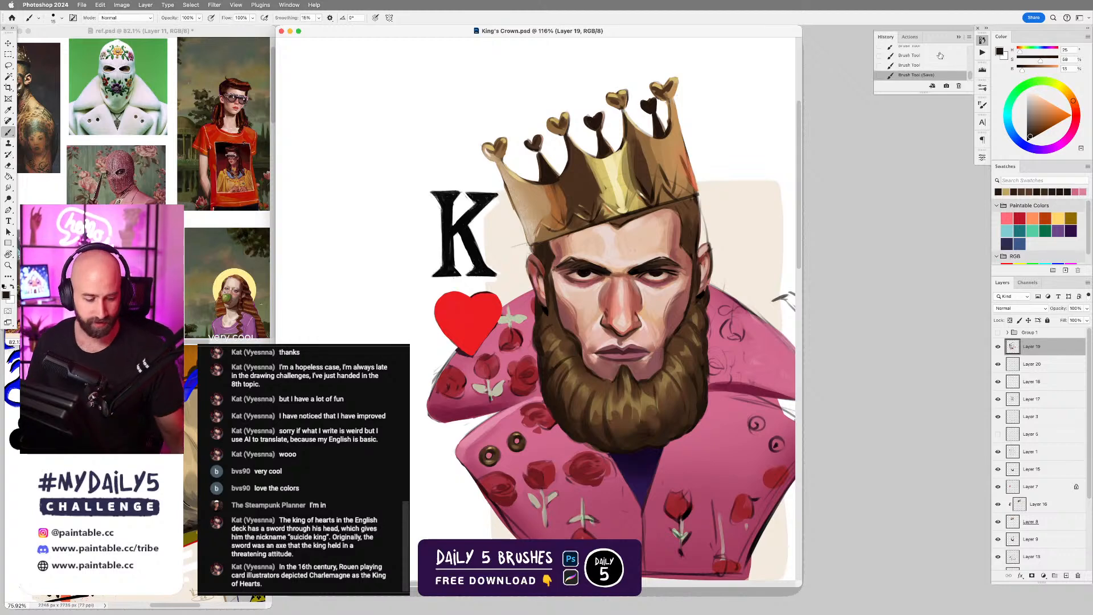
key("v")
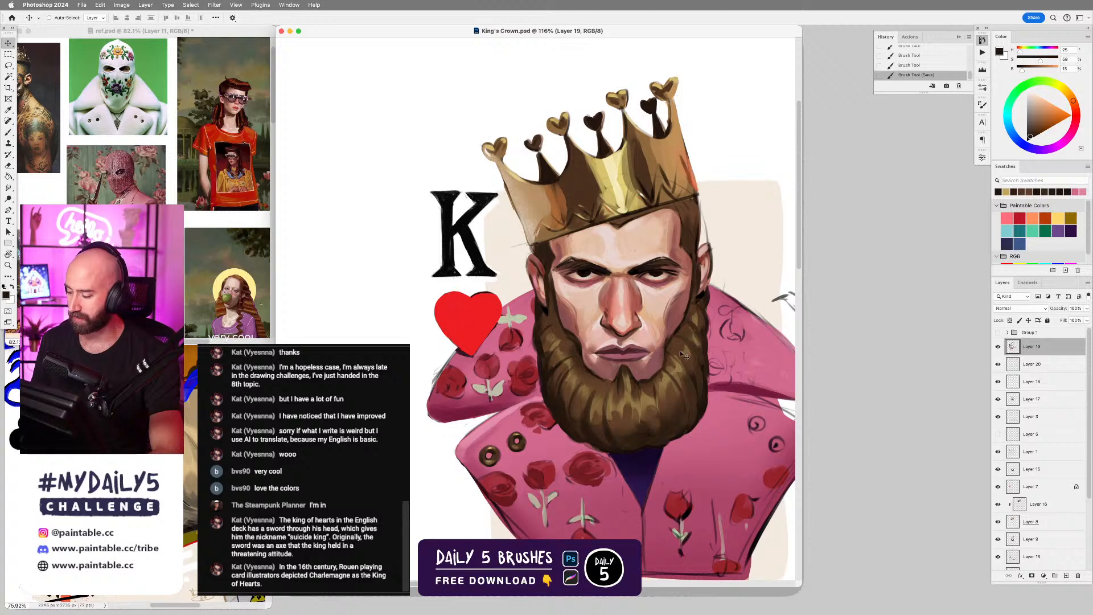
key("b")
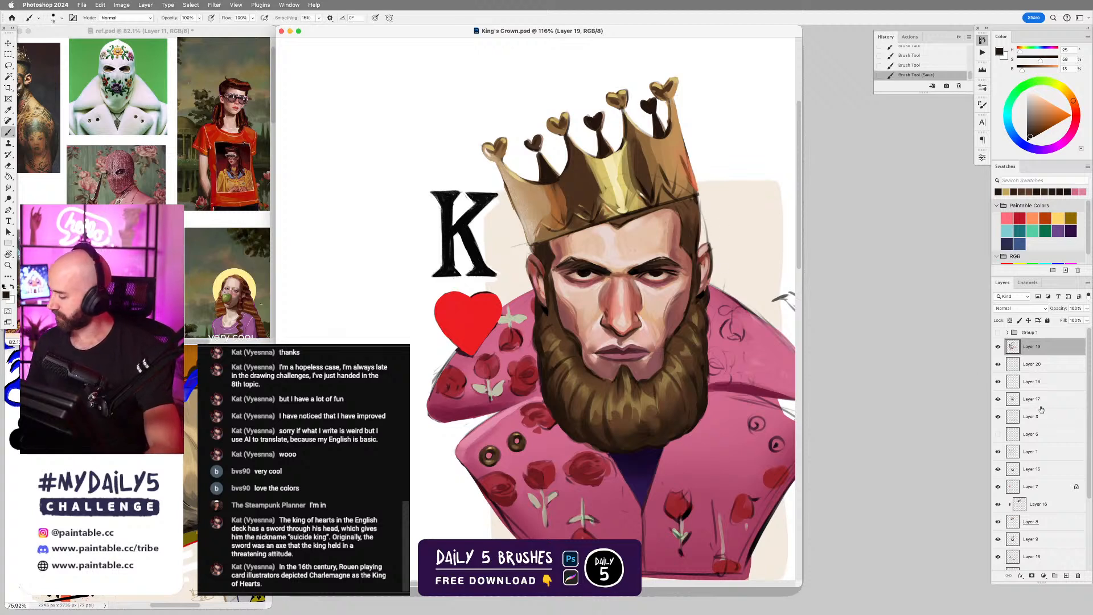
Erase the stray sketch lines on Layer 1 between the crown and the ear on the sword side.
left_click(1031, 452)
left_click(997, 451)
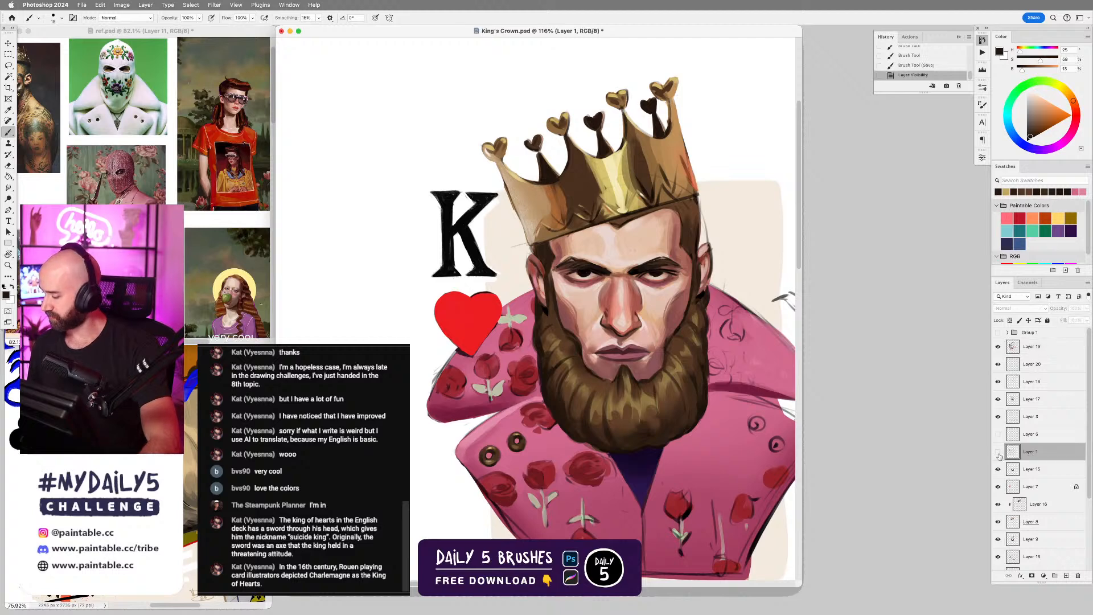
left_click(998, 451)
key("e")
key("bracketright")
left_click_drag(705, 217, 721, 260)
left_click_drag(721, 259, 721, 263)
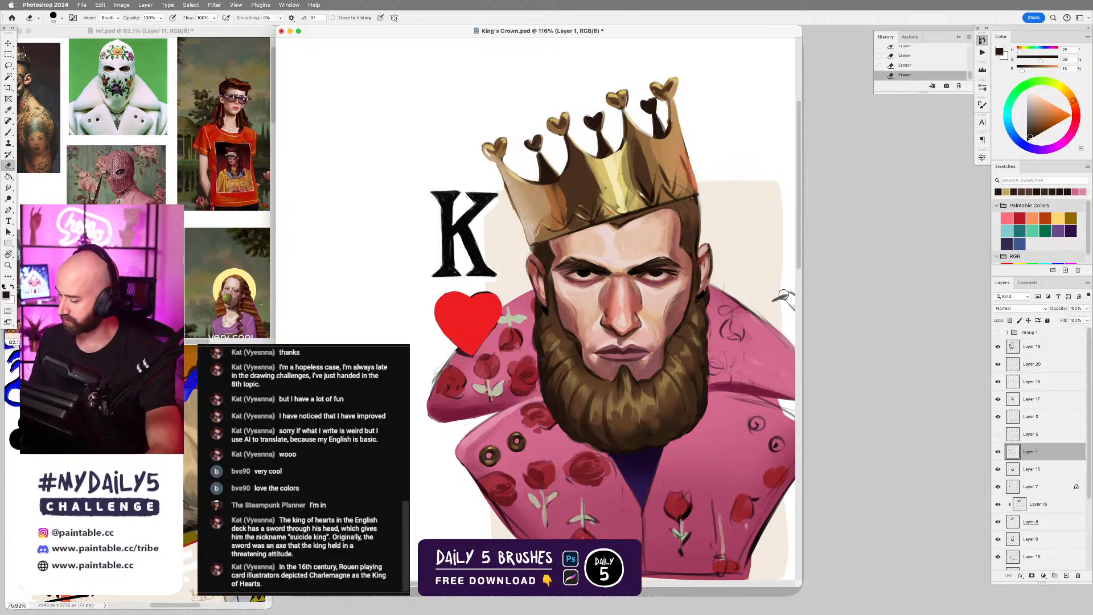
Check the whole card with Group 1 shown and hidden, keeping a larger eraser active on Layer 1.
scroll(768, 298, "down", 3)
key("bracketright")
key("bracketright")
key("bracketright")
key("bracketright")
key("bracketright")
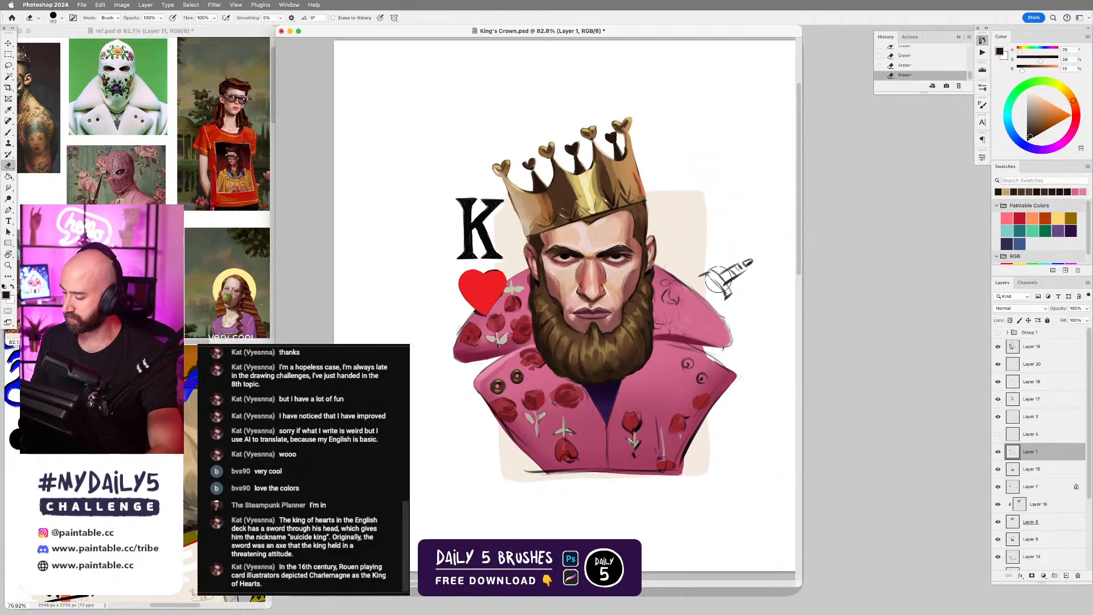
left_click(997, 332)
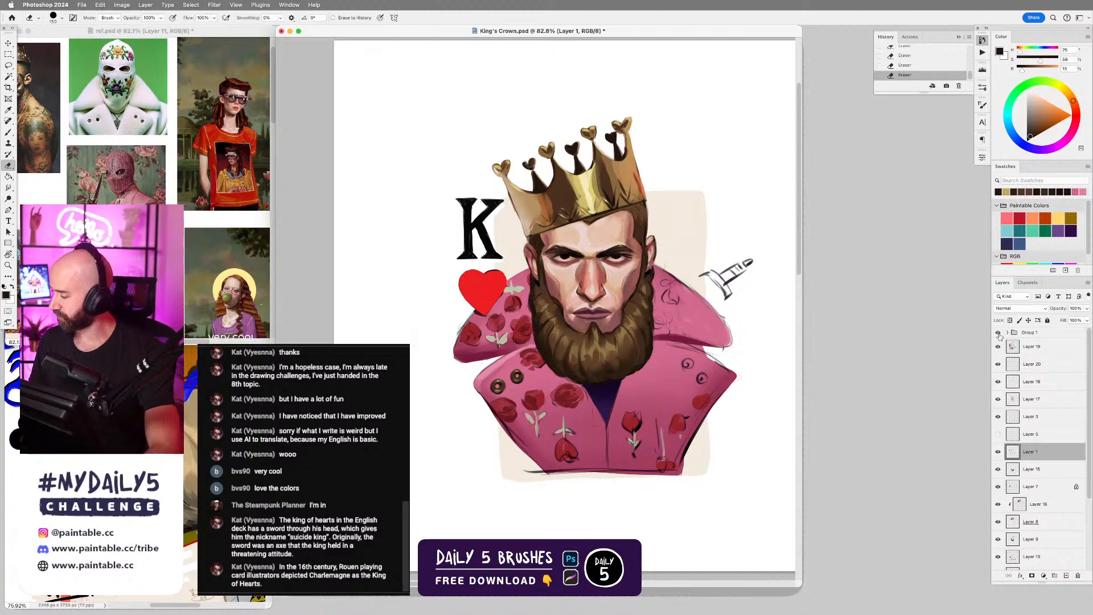
left_click(997, 332)
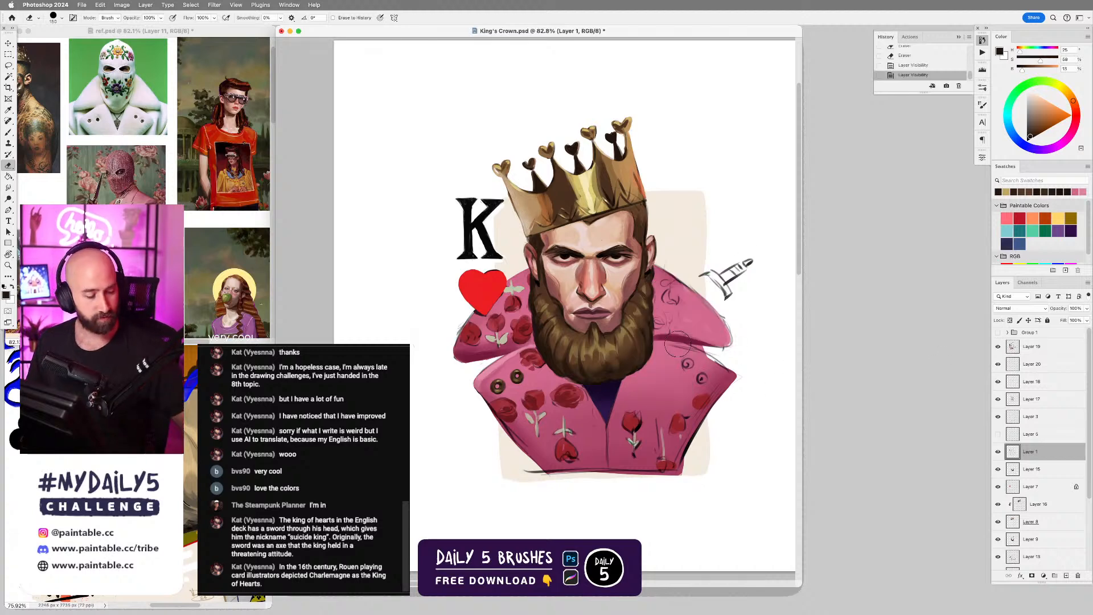
key("b")
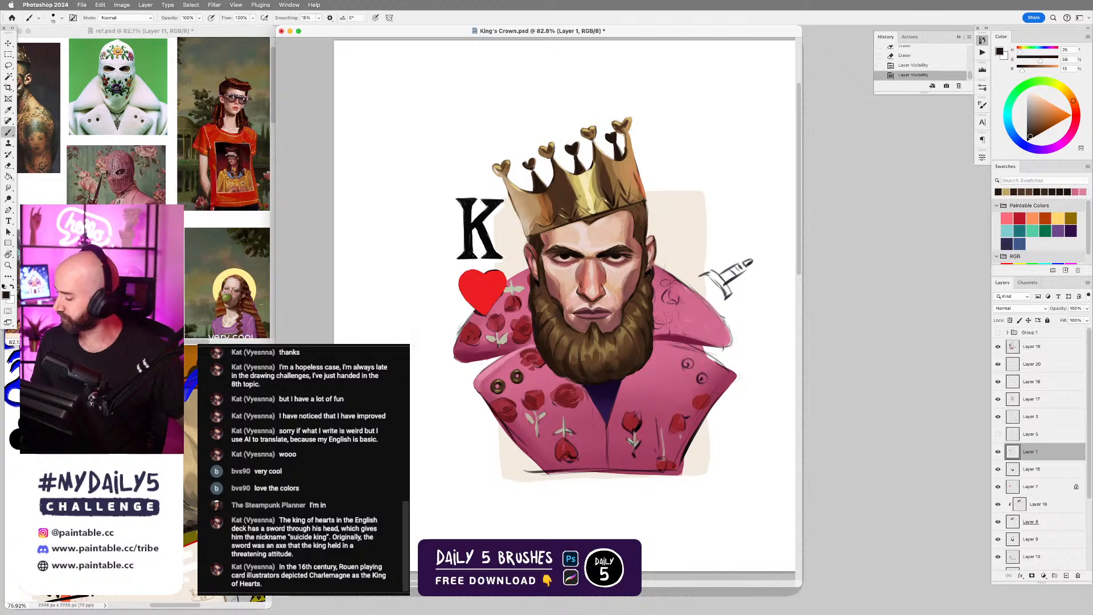
key("e")
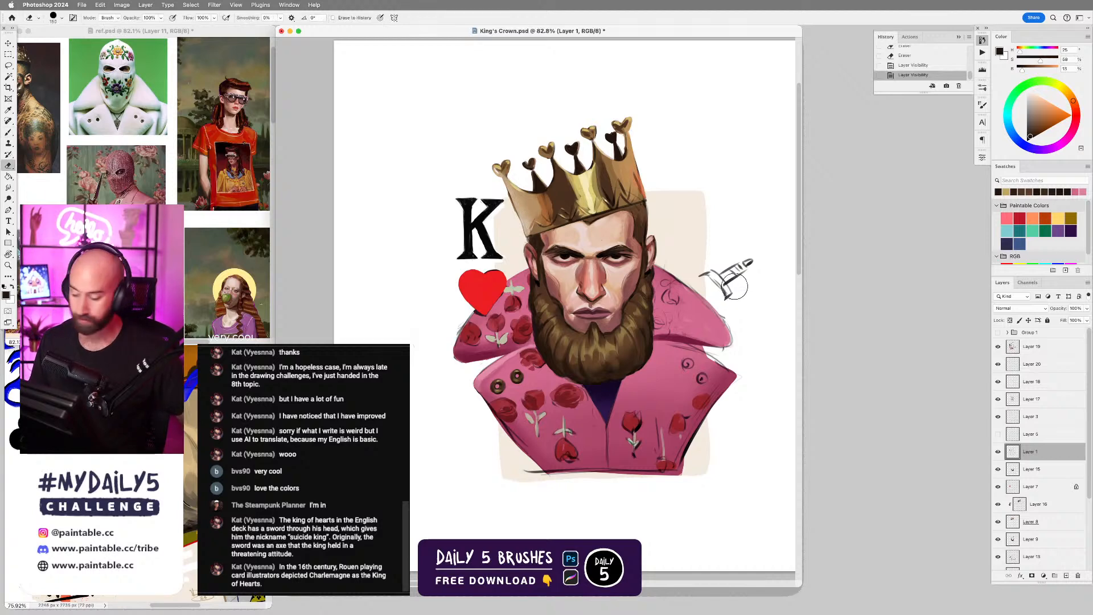
Erase the sword hilt sketch on Layer 1 and the stray lines beside the jacket on that side.
mouse_move(733, 297)
left_mouse_down()
mouse_move(744, 264)
mouse_move(734, 296)
left_mouse_up()
key("v")
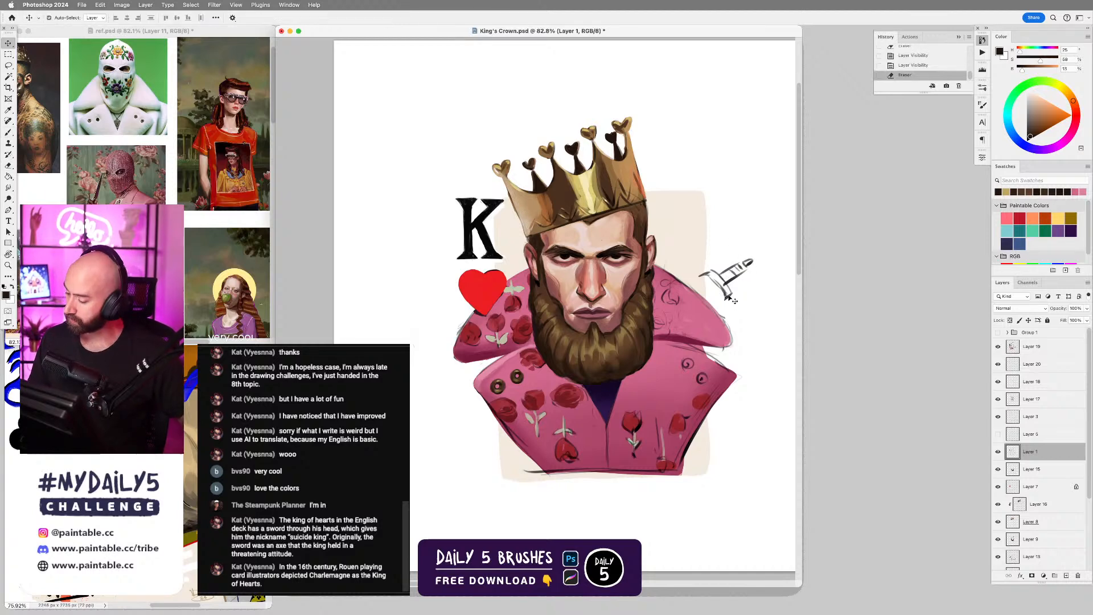
left_click(733, 299, "ctrl")
key("e")
mouse_move(737, 284)
left_mouse_down()
mouse_move(744, 261)
mouse_move(707, 272)
mouse_move(757, 290)
left_mouse_up()
mouse_move(744, 339)
left_mouse_down()
mouse_move(737, 318)
mouse_move(749, 359)
left_mouse_up()
left_click_drag(706, 402, 718, 362)
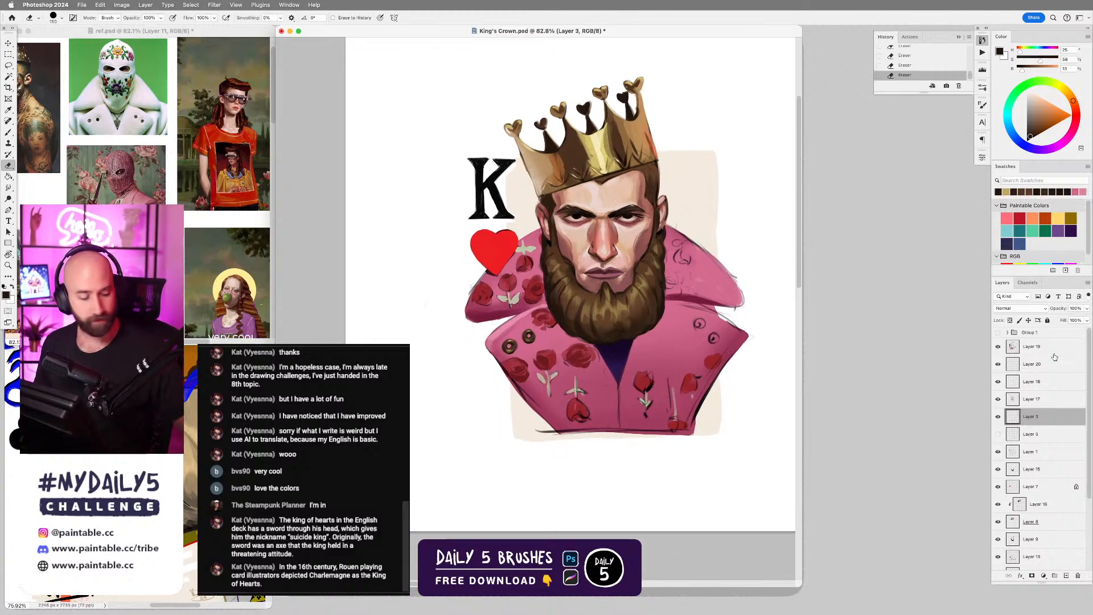
key("super+Tab")
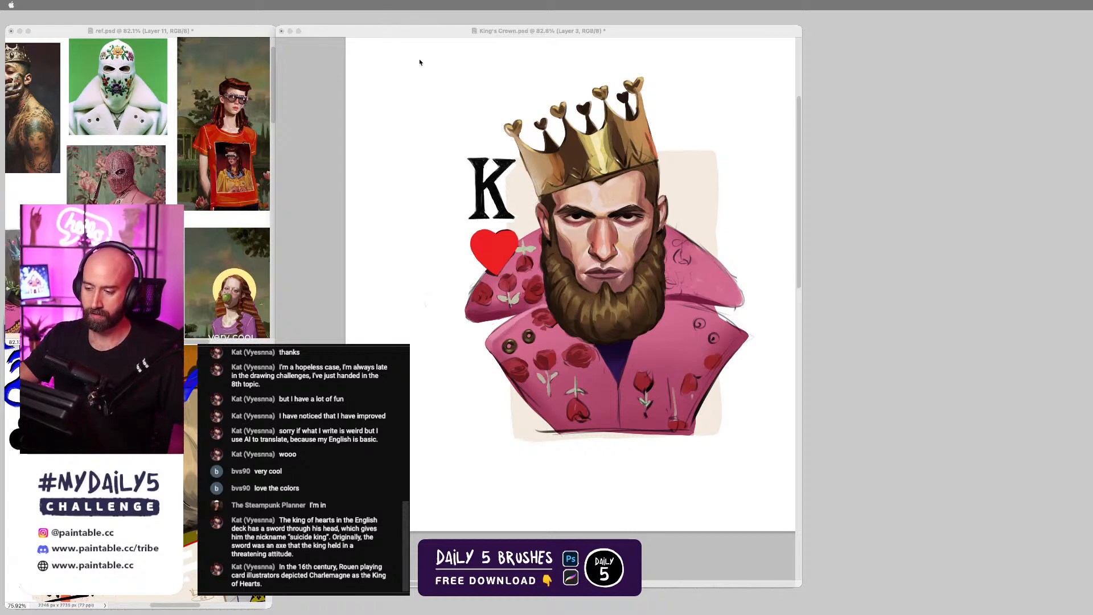
key("Tab")
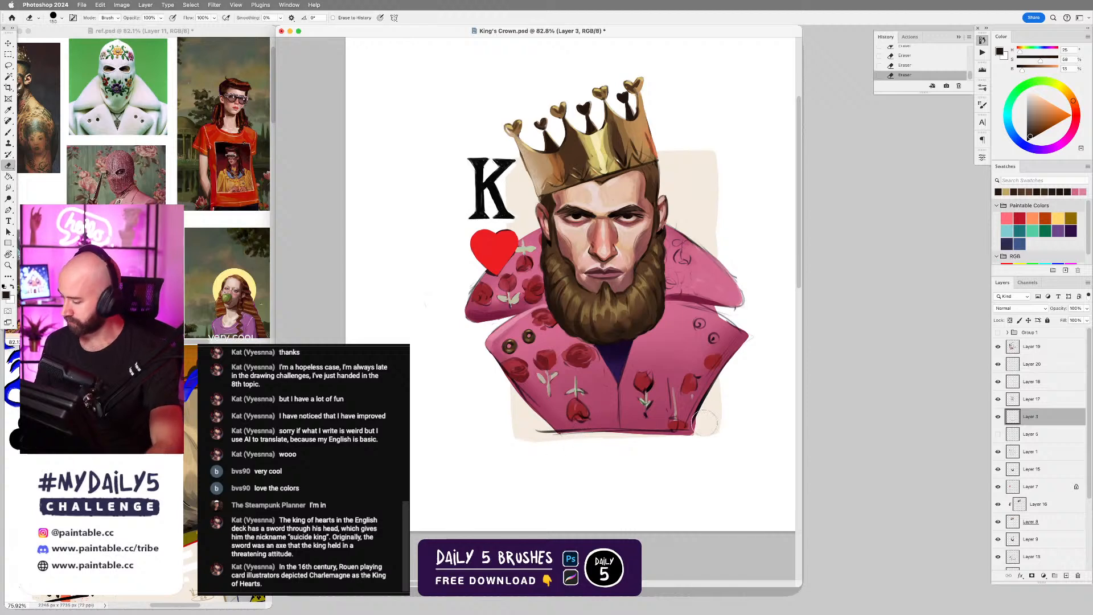
Check what Layer 3 contains by toggling its visibility and erase its outline strokes around the jacket's lower edge and sword-side collar.
left_click(997, 416)
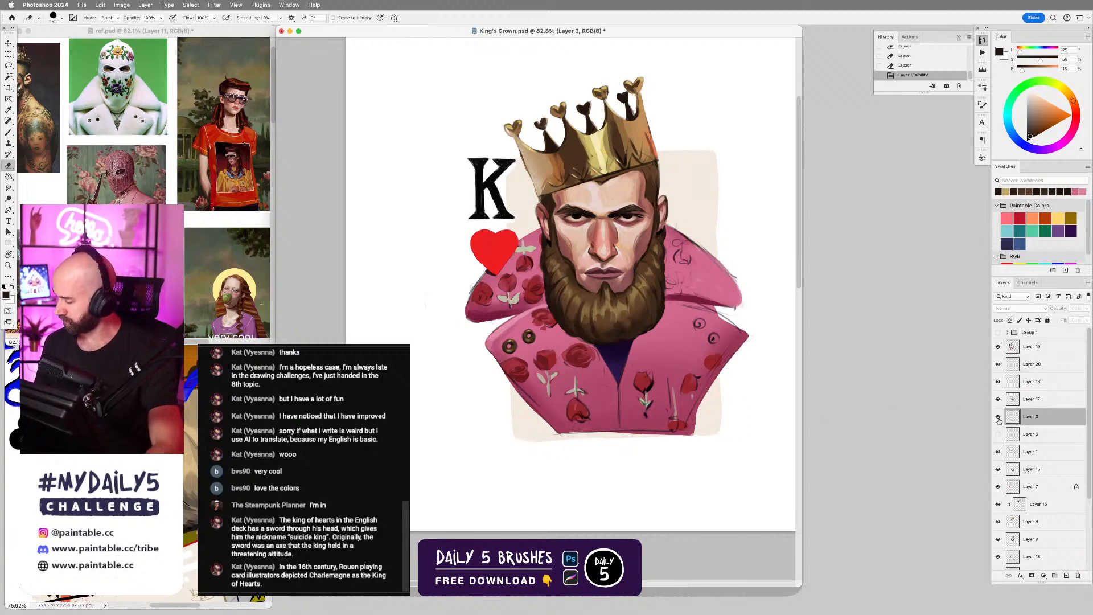
left_click(998, 416)
mouse_move(541, 437)
left_mouse_down()
mouse_move(693, 432)
mouse_move(748, 351)
left_mouse_up()
left_click_drag(718, 315, 759, 324)
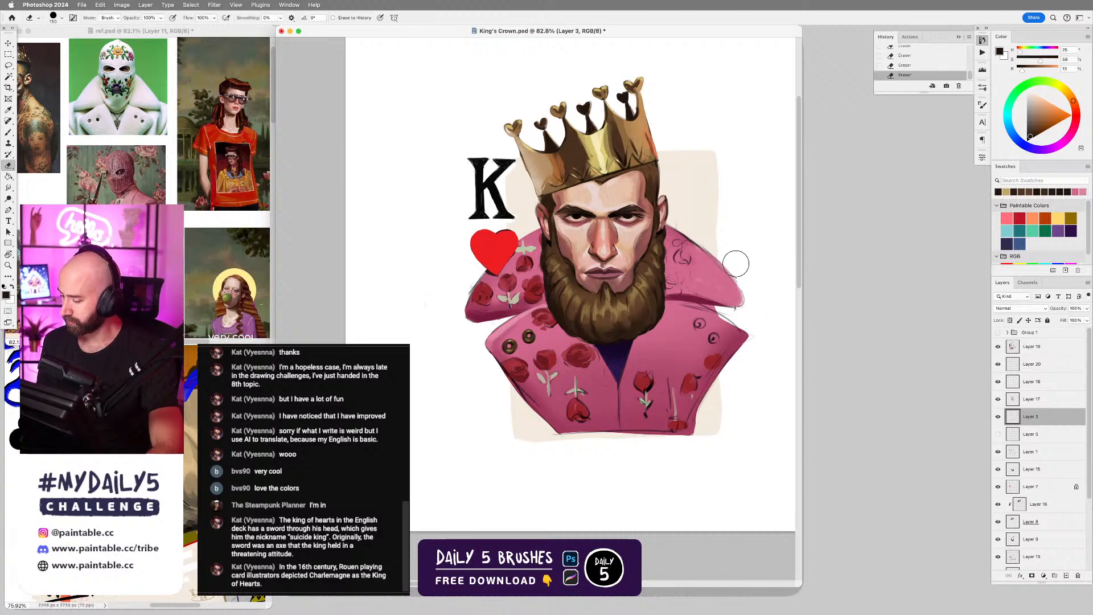
left_click_drag(736, 263, 745, 302)
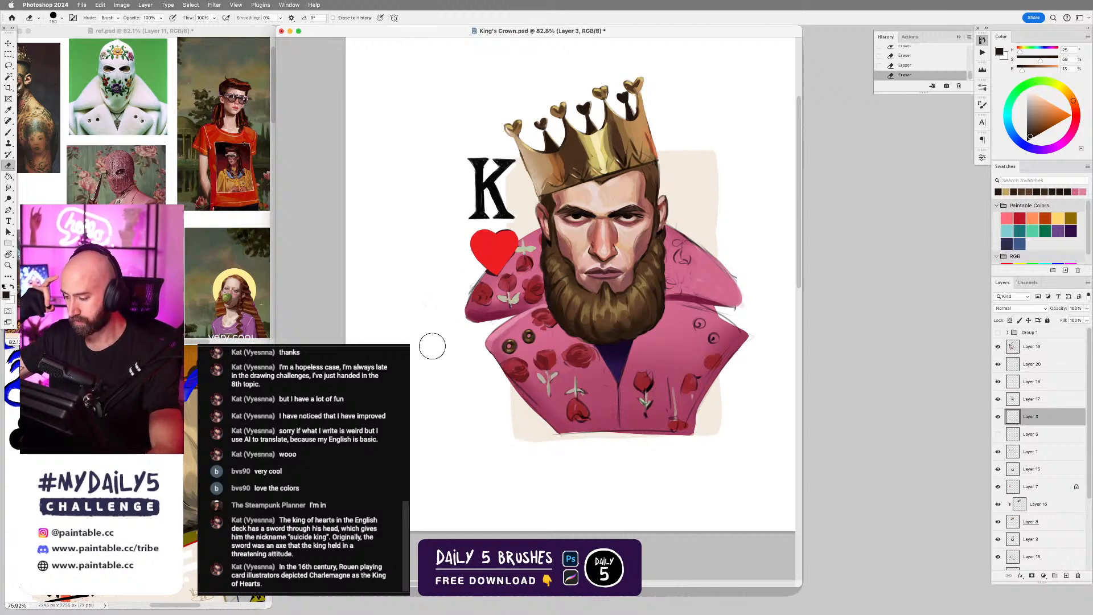
Pick out Layer 1 and erase its remaining outline strokes along the jacket's sword-side and bottom edges.
key("v")
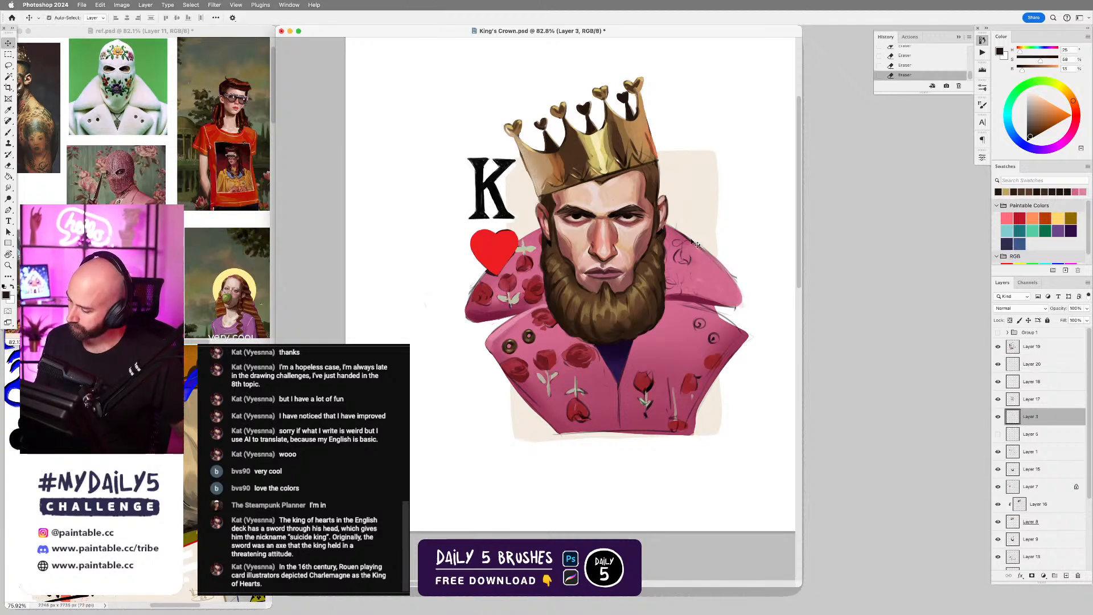
mouse_move(693, 242)
left_mouse_down()
mouse_move(726, 238)
mouse_move(720, 282)
mouse_move(693, 233)
mouse_move(709, 244)
mouse_move(679, 224)
mouse_move(742, 276)
left_mouse_up()
key("super+z")
key("e")
mouse_move(748, 321)
left_mouse_down()
mouse_move(713, 312)
mouse_move(743, 328)
mouse_move(711, 403)
left_mouse_up()
left_click_drag(730, 367, 709, 412)
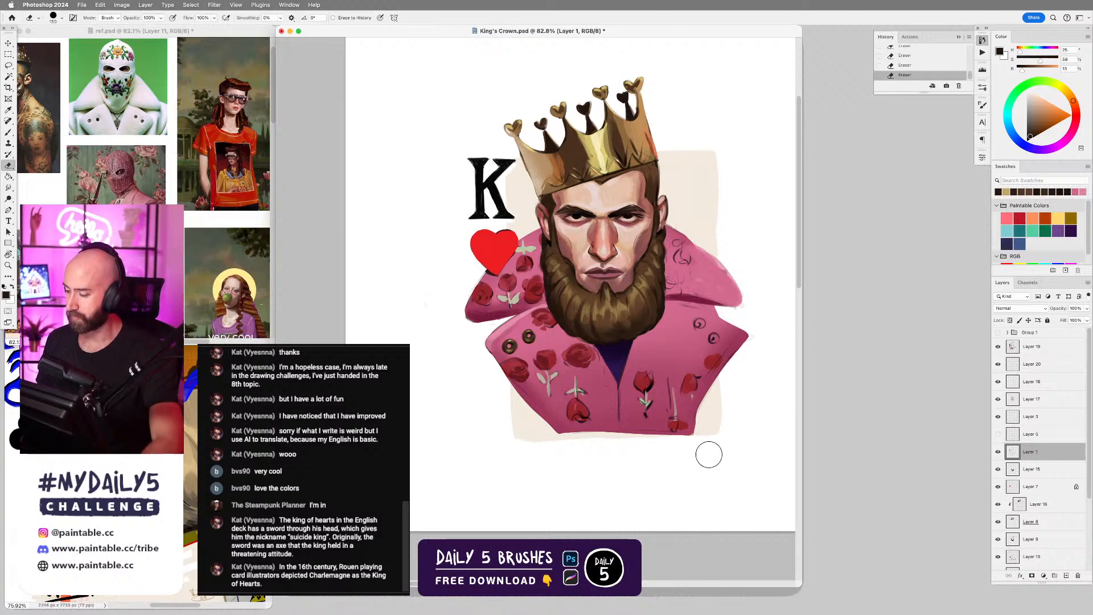
left_click_drag(690, 274, 698, 278)
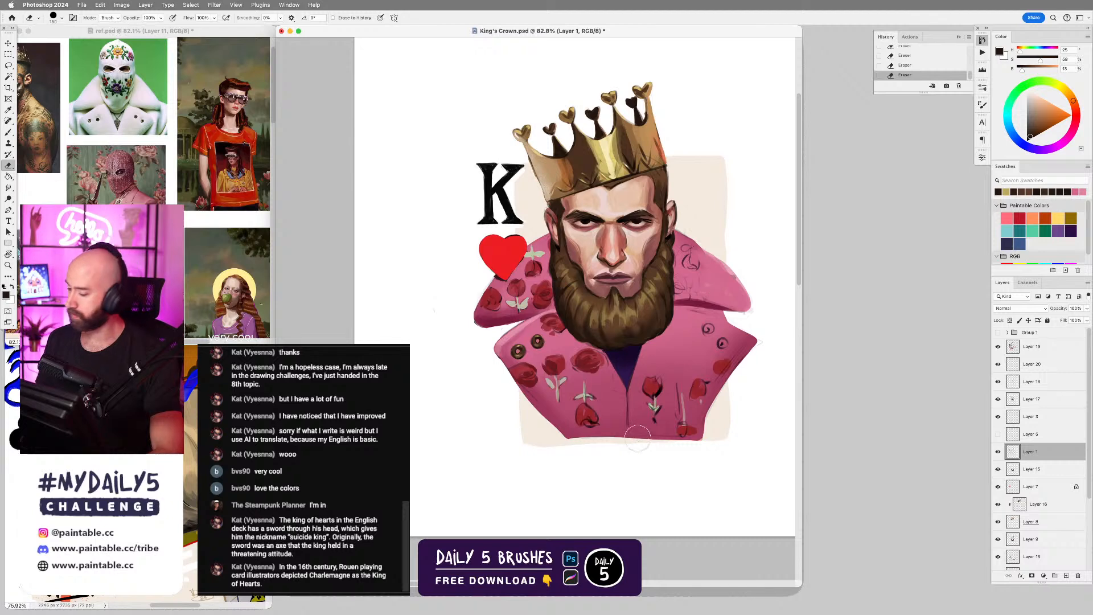
left_click_drag(629, 446, 646, 439)
Add a new layer above Layer 19 and choose the hard round dynamic brush from the Daily 5 Brushes.
left_click_drag(710, 289, 669, 350)
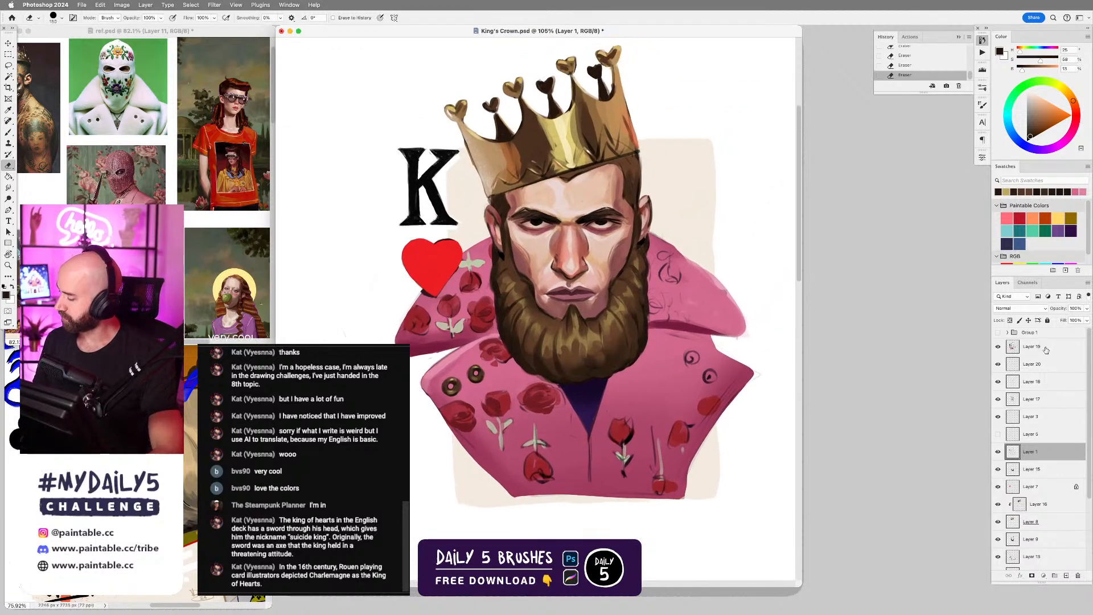
key("super+shift+alt+n")
key("b")
right_click(598, 362)
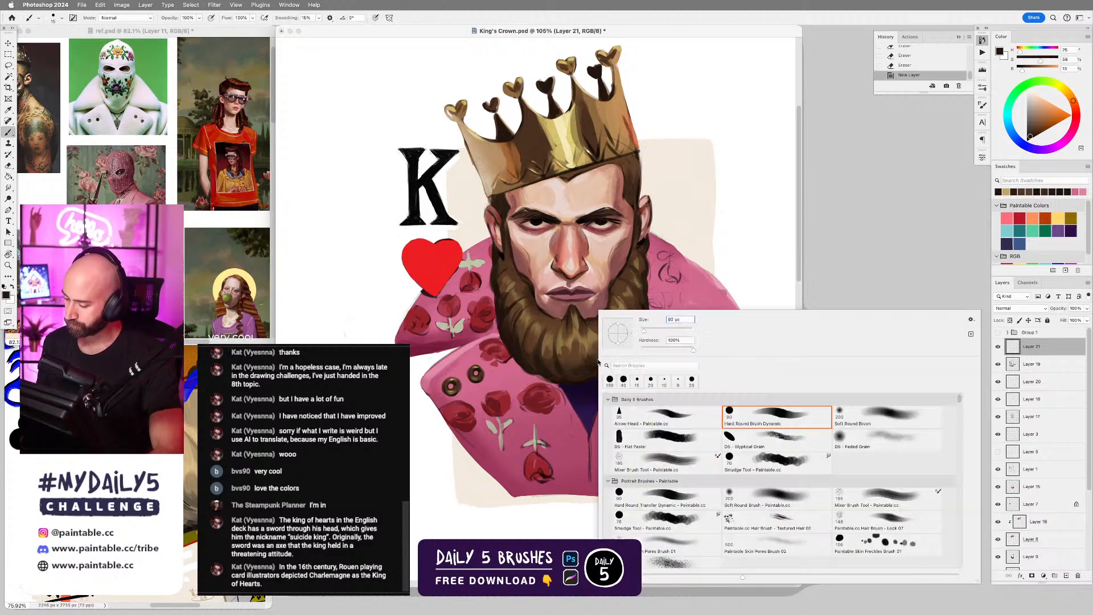
double_click(808, 418)
key("l")
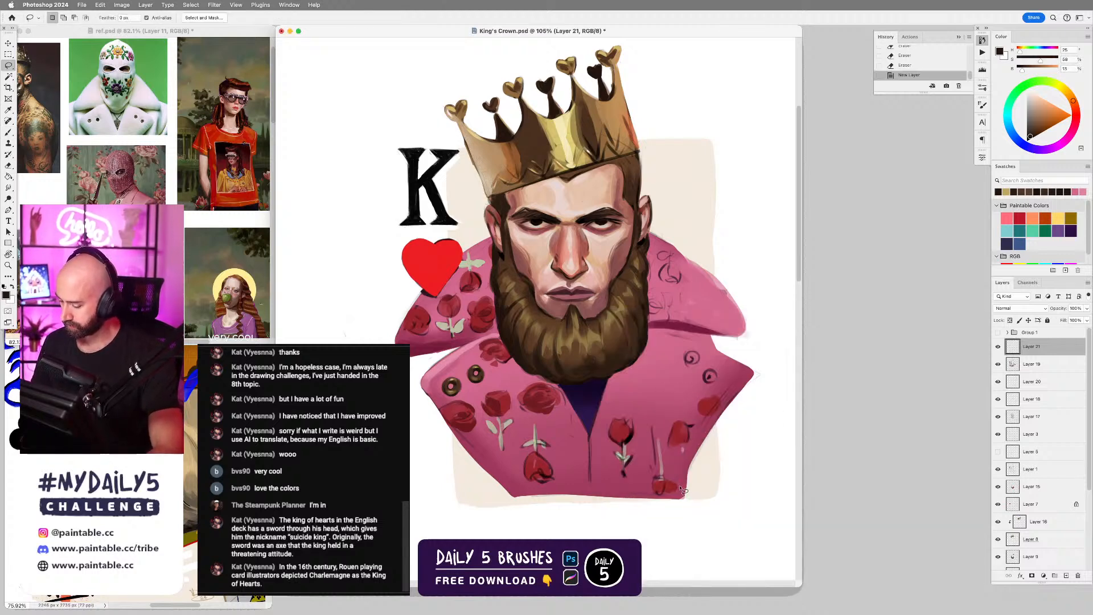
Sample the jacket's darker pink and paint over the rough lower lapel edge on the sword side.
key("b")
left_click(712, 411, "alt")
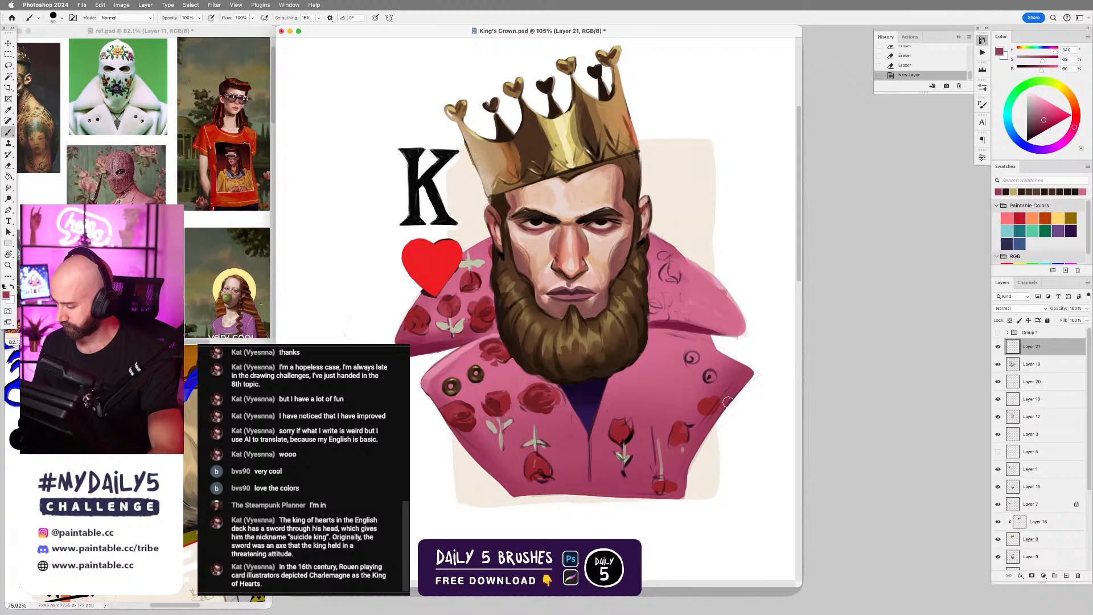
left_click_drag(741, 386, 689, 481)
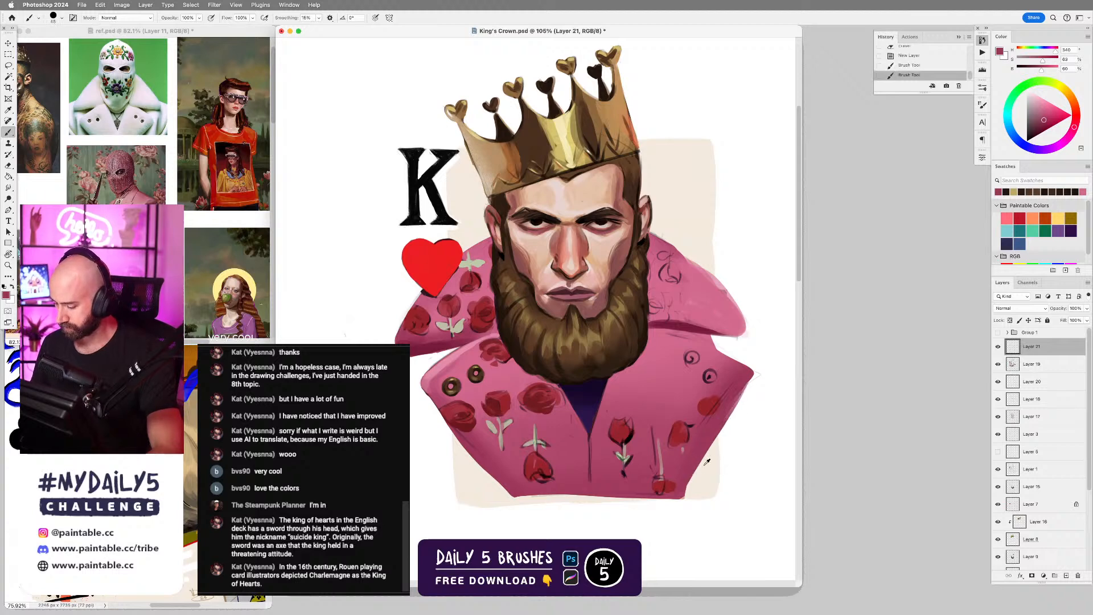
key("e")
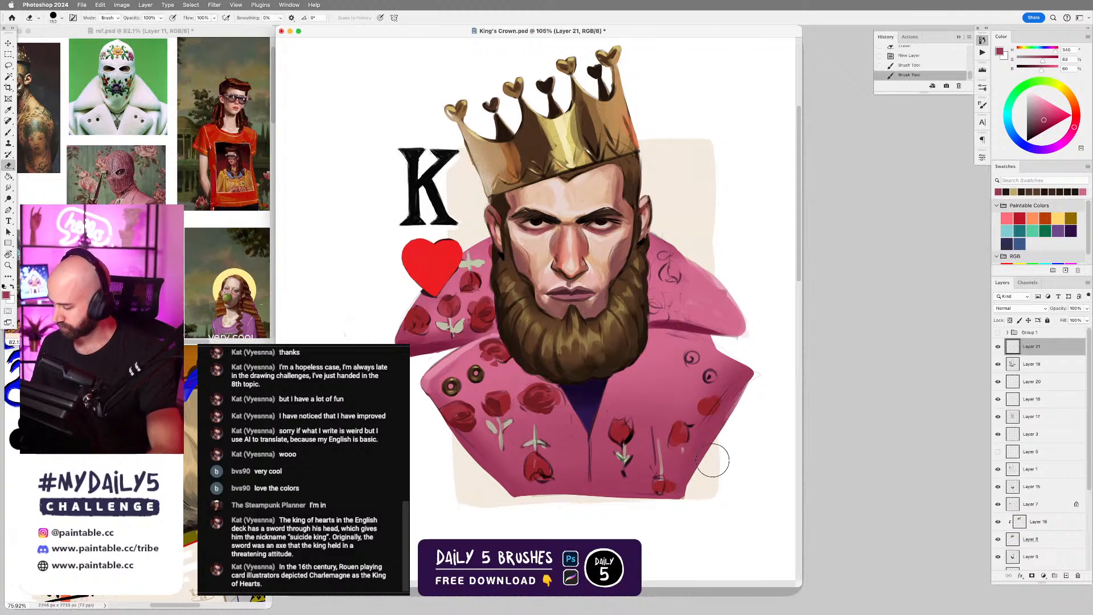
Clean up the outer edge of the raised collar on the sword side with pinks sampled from the jacket.
key("b")
left_click(708, 323, "alt")
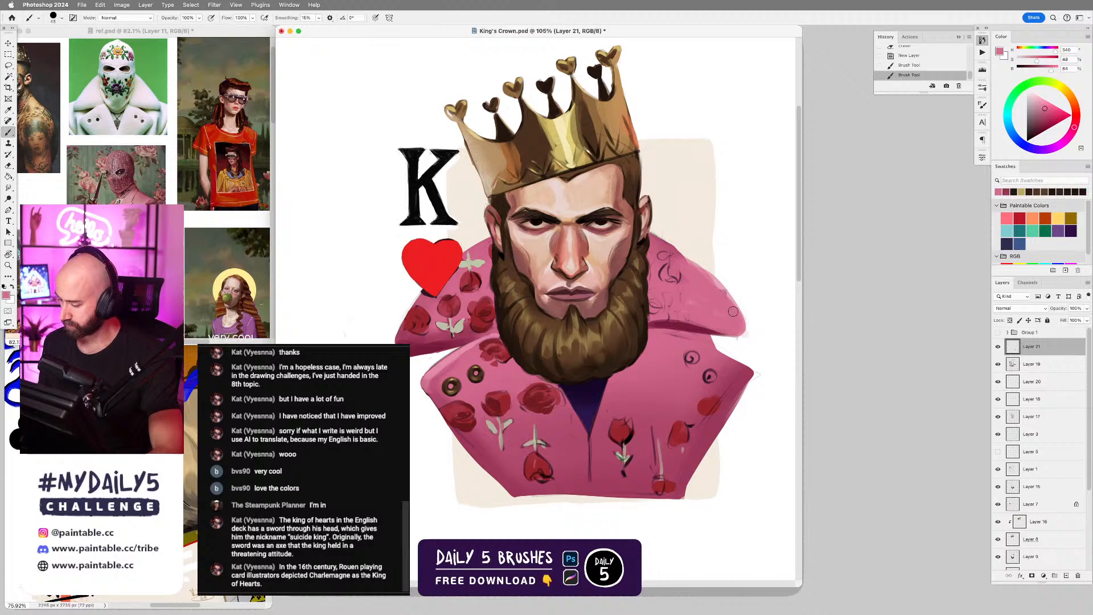
mouse_move(734, 312)
left_mouse_down()
mouse_move(723, 290)
mouse_move(670, 255)
left_mouse_up()
left_click(672, 241, "alt")
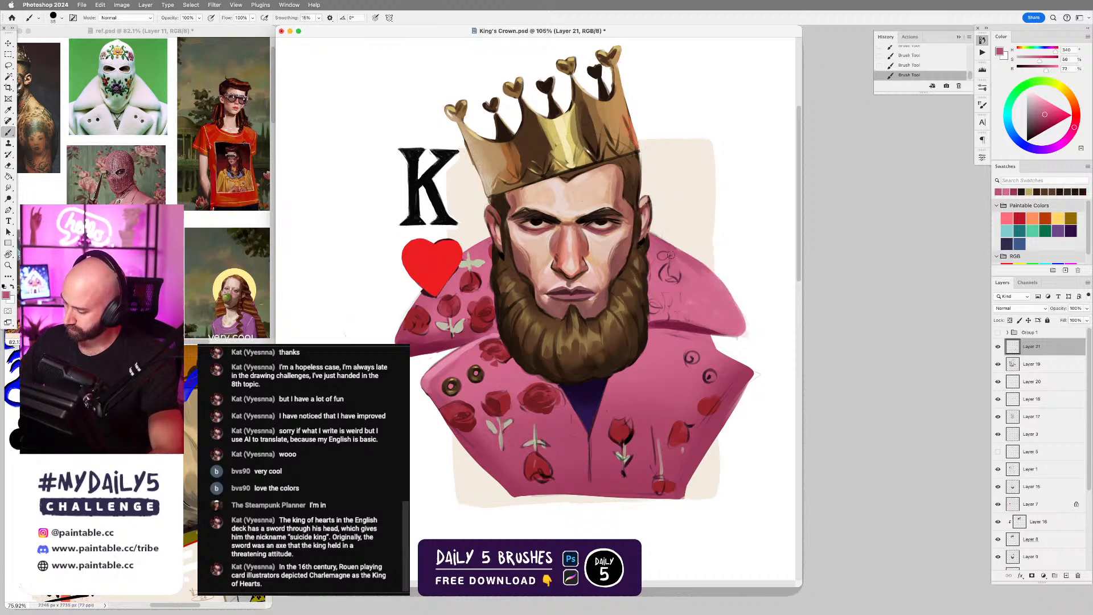
left_click(721, 307, "alt")
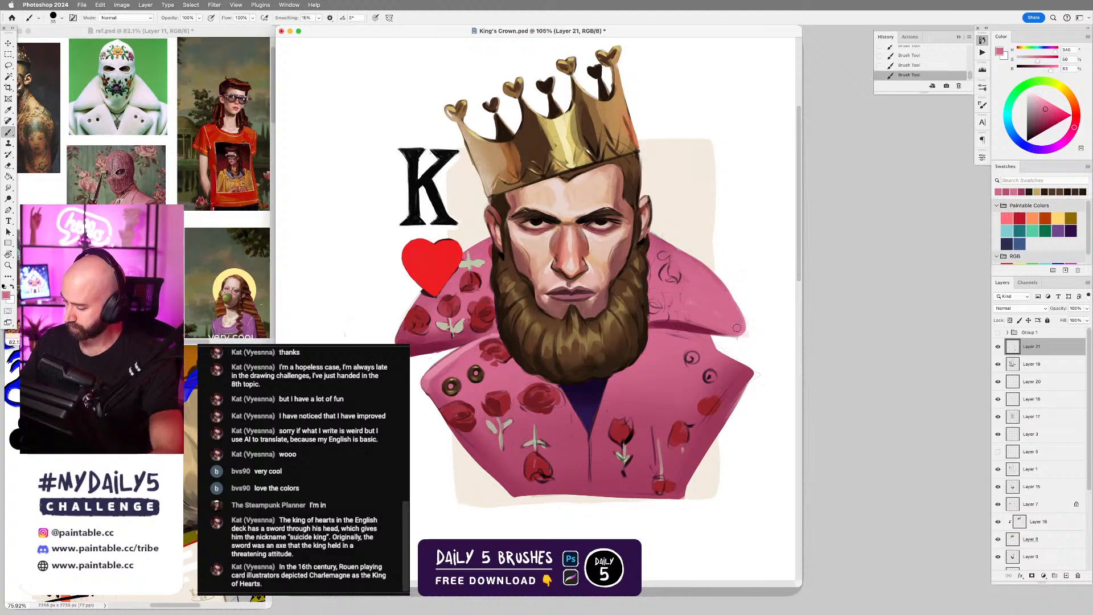
Smudge the underside of the sword-side collar and the upper edge of the lapel on the heart side.
key("r")
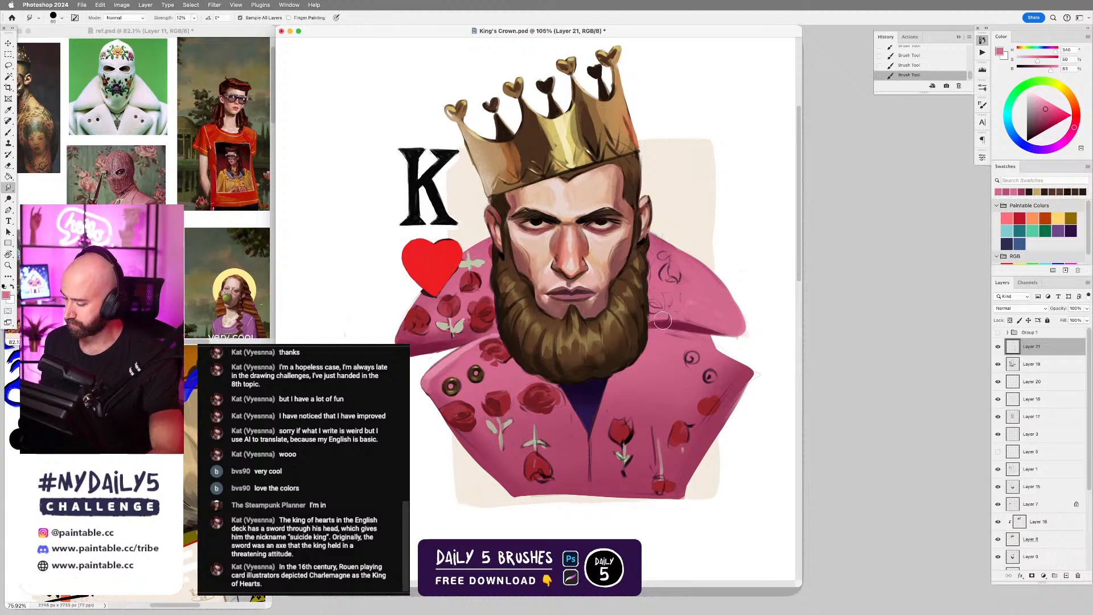
left_click_drag(664, 320, 712, 326)
key("b")
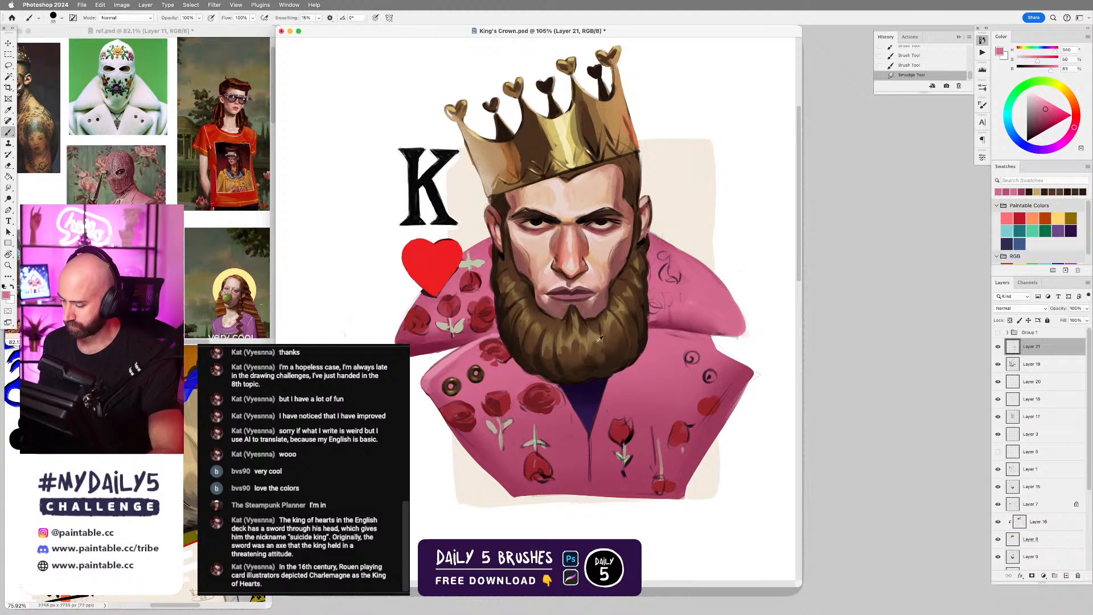
key("r")
left_click_drag(448, 367, 476, 353)
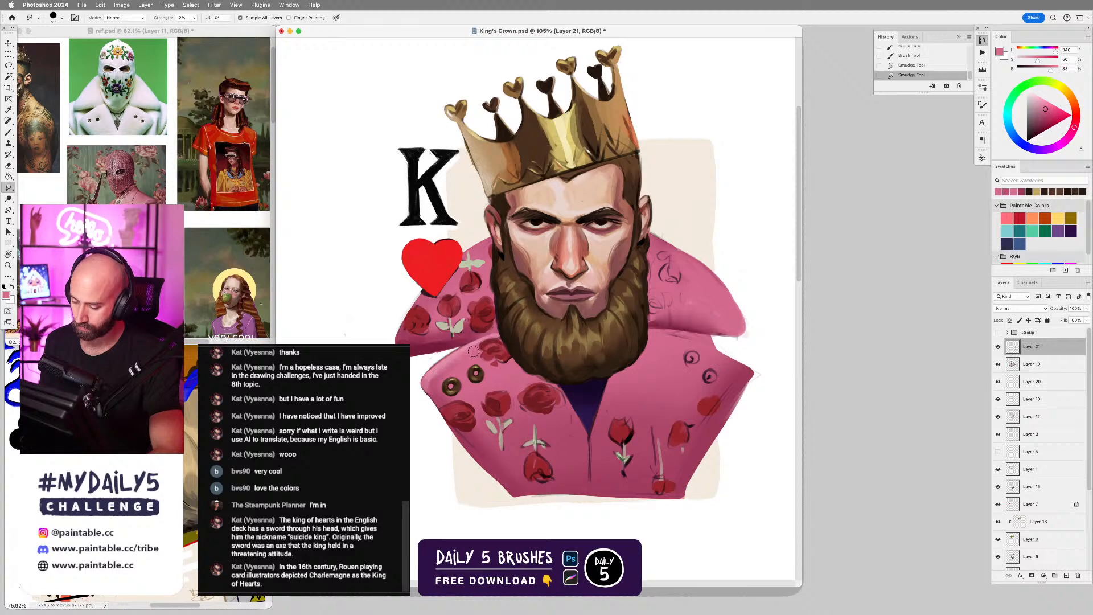
Paint lighter and darker pinks along the sword-side lower lapel's edges and check the result with Group 1 shown and hidden.
key("b")
left_click(469, 344, "alt")
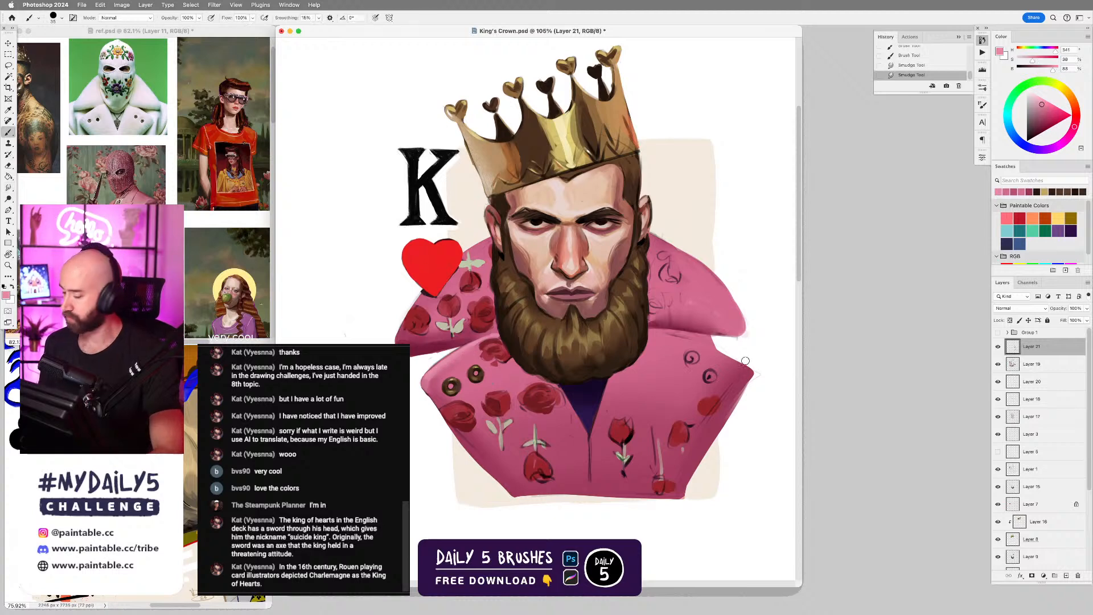
mouse_move(686, 346)
left_mouse_down()
mouse_move(669, 336)
mouse_move(723, 353)
left_mouse_up()
left_click_drag(675, 342, 697, 348)
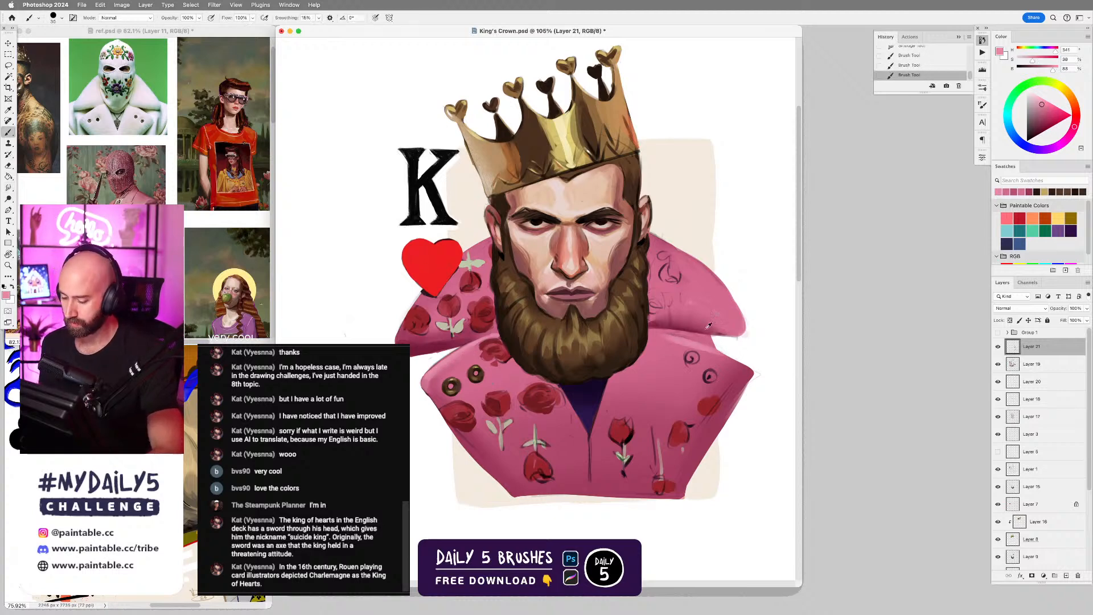
left_click(735, 357, "alt")
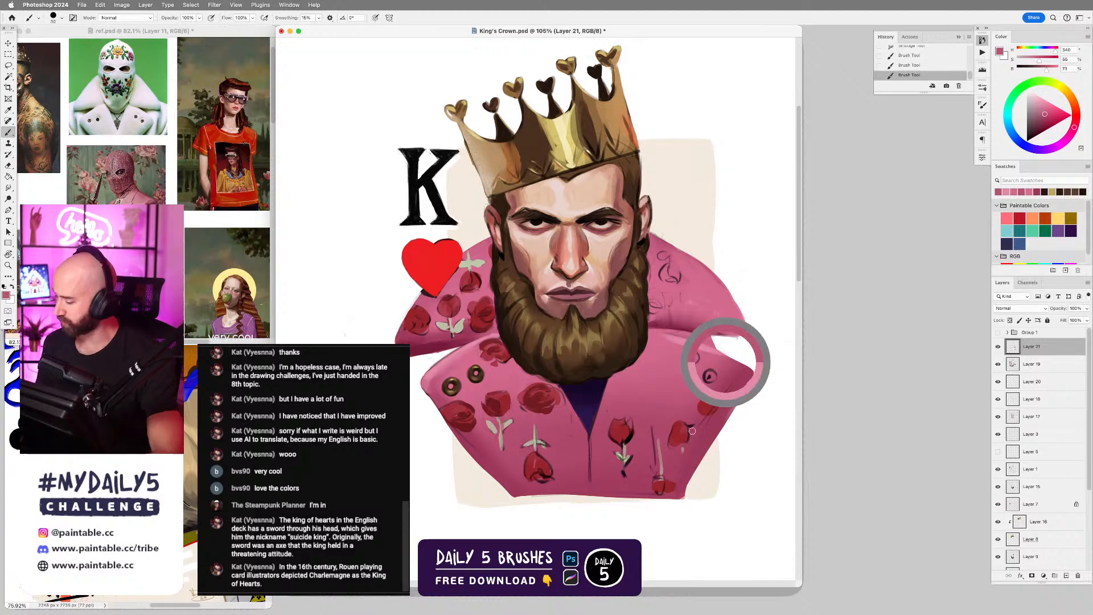
left_click_drag(731, 426, 732, 382)
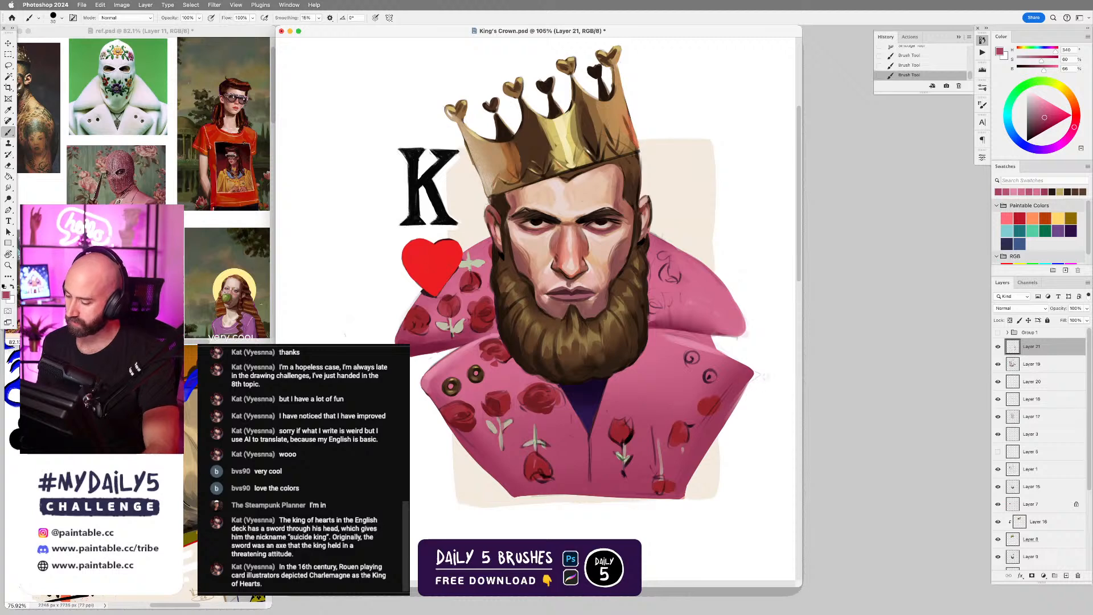
left_click(998, 333)
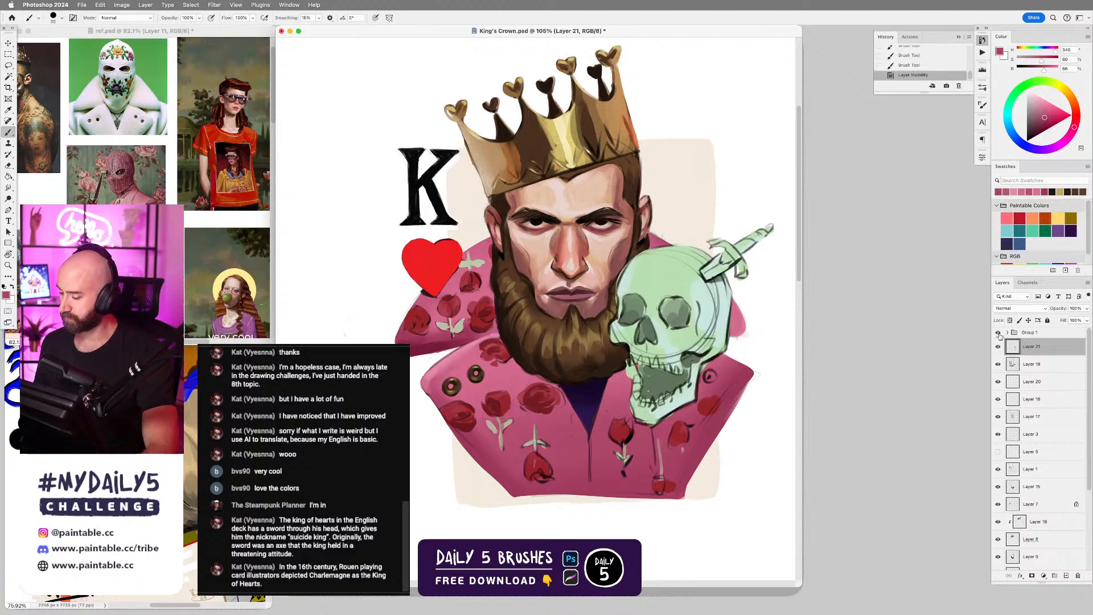
left_click(998, 333)
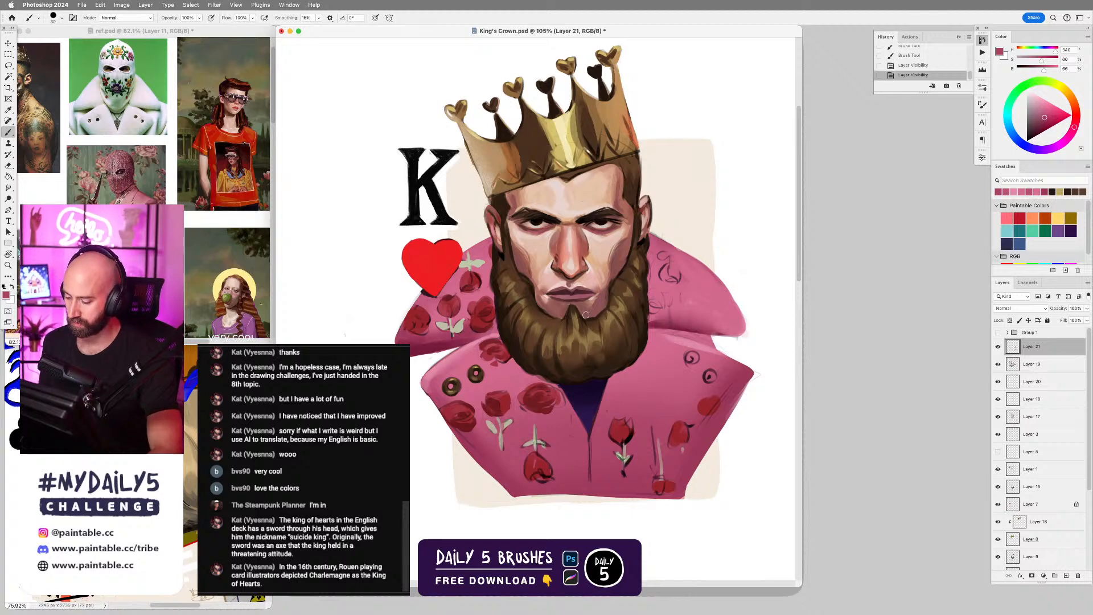
Sample a dark pink and try a smaller-brush shadow along the beard's edge on the heart side, undoing the last stroke.
left_click(463, 340, "alt")
key("bracketleft")
key("bracketleft")
key("bracketleft")
mouse_move(493, 295)
left_mouse_down()
mouse_move(495, 333)
mouse_move(495, 317)
left_mouse_up()
key("super+z")
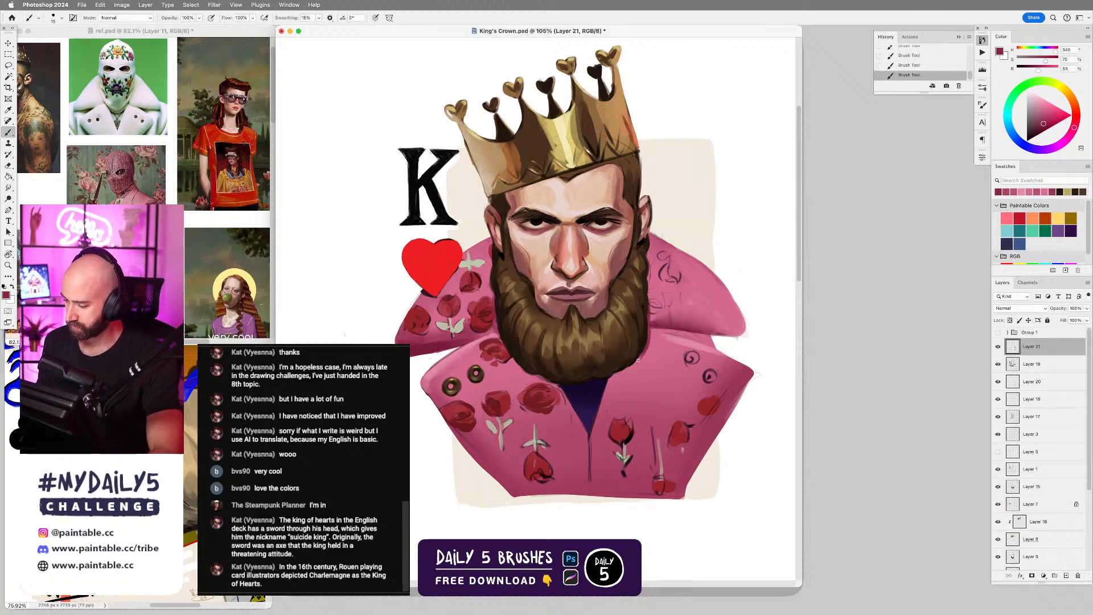
Try dark pink shadow strokes on the jacket beneath the beard's sword side with a larger brush, undoing strokes along the way.
key("bracketright")
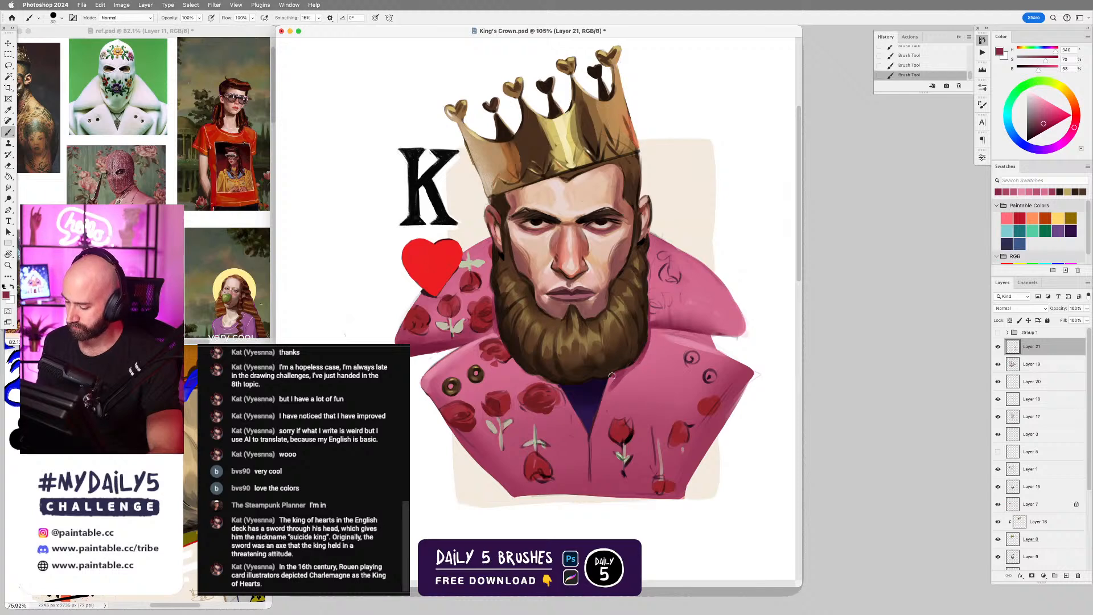
key("super+z")
key("super+z")
left_click_drag(643, 350, 632, 370)
key("super+z")
key("super+z")
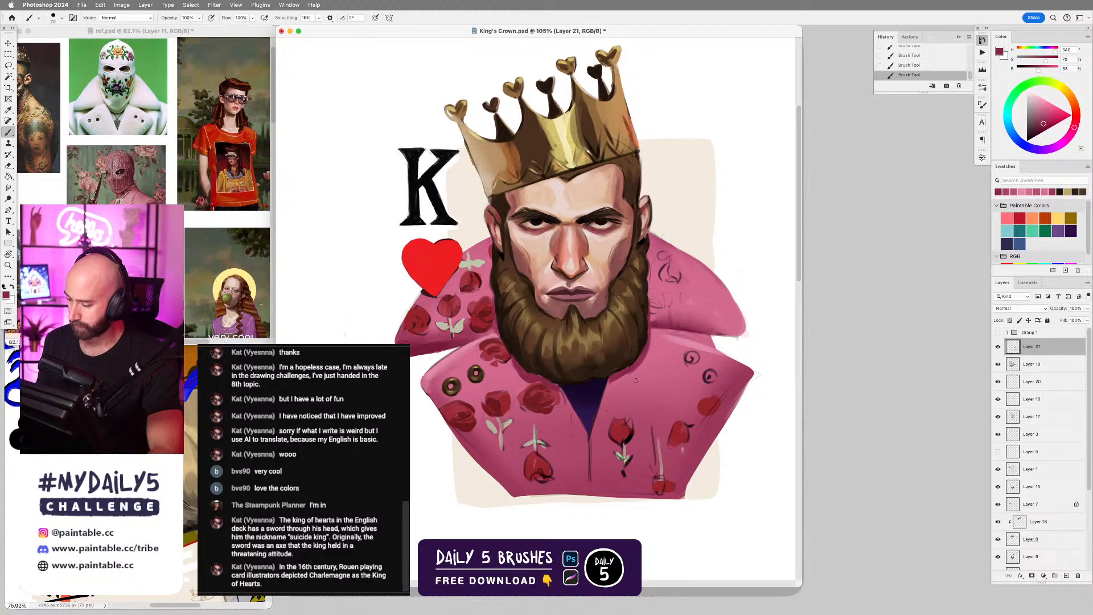
Touch up the jacket beneath the beard with sampled dark pink and deepen the lower roses and central tulip with darker reds.
left_click(538, 366, "alt")
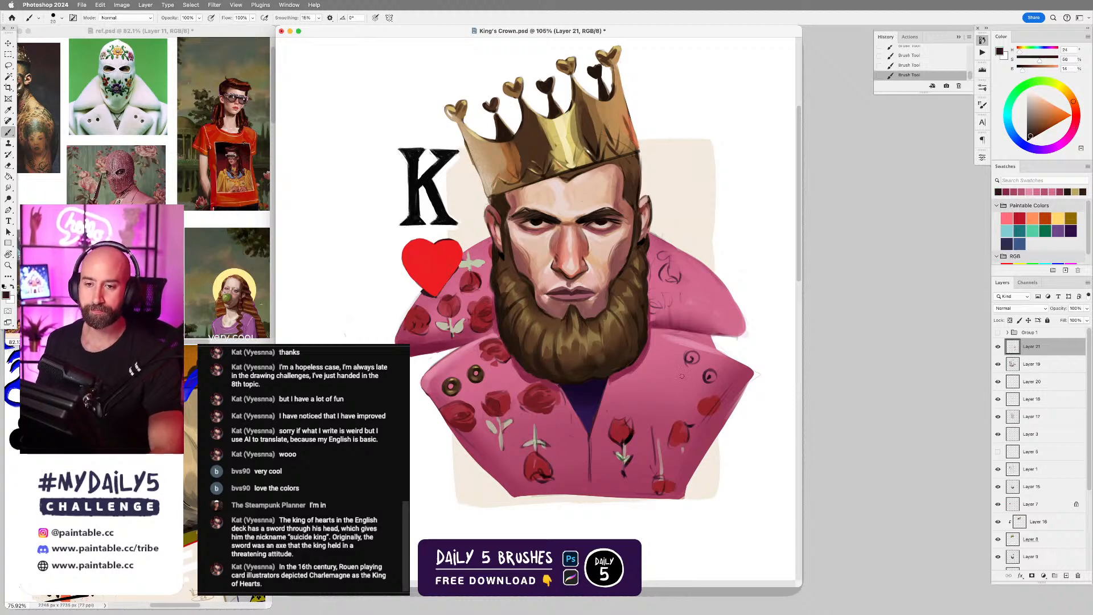
scroll(646, 363, "left", 3)
left_click(605, 378, "alt")
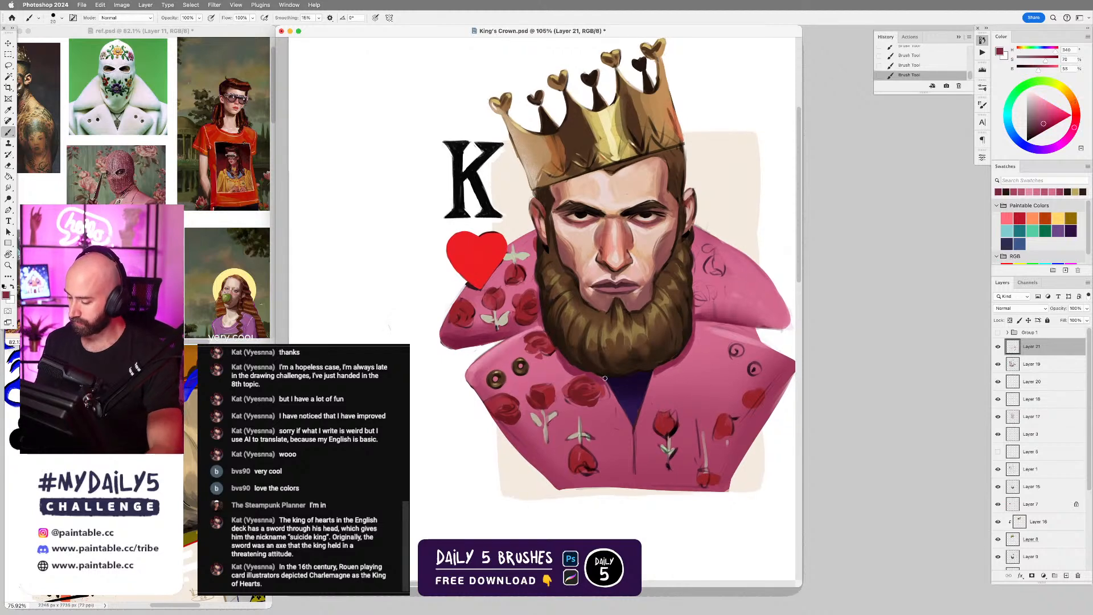
left_click(659, 367, "alt")
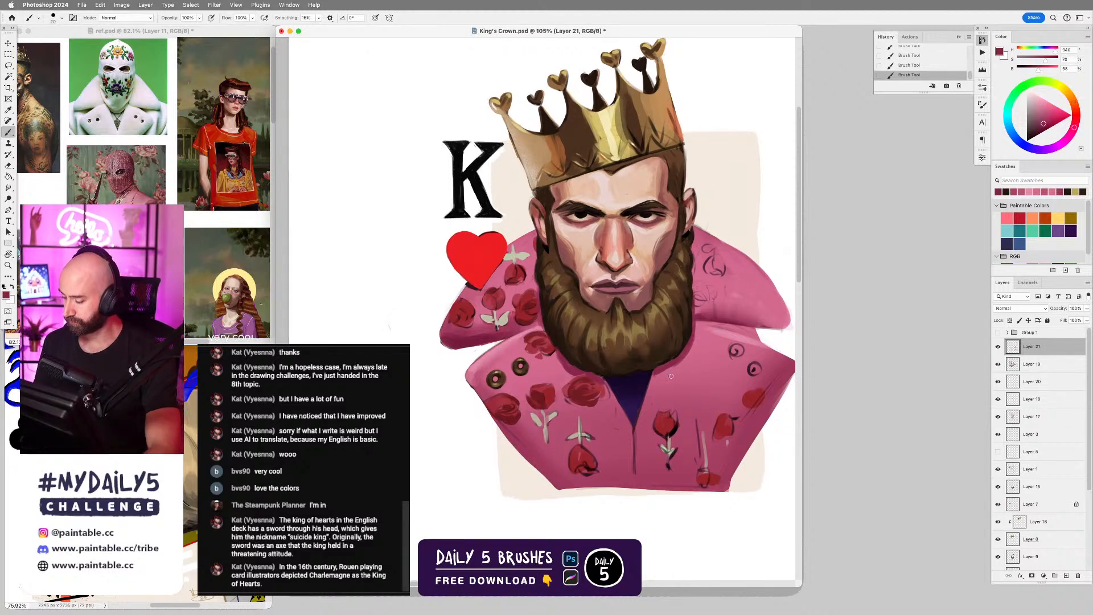
left_click(607, 394, "alt")
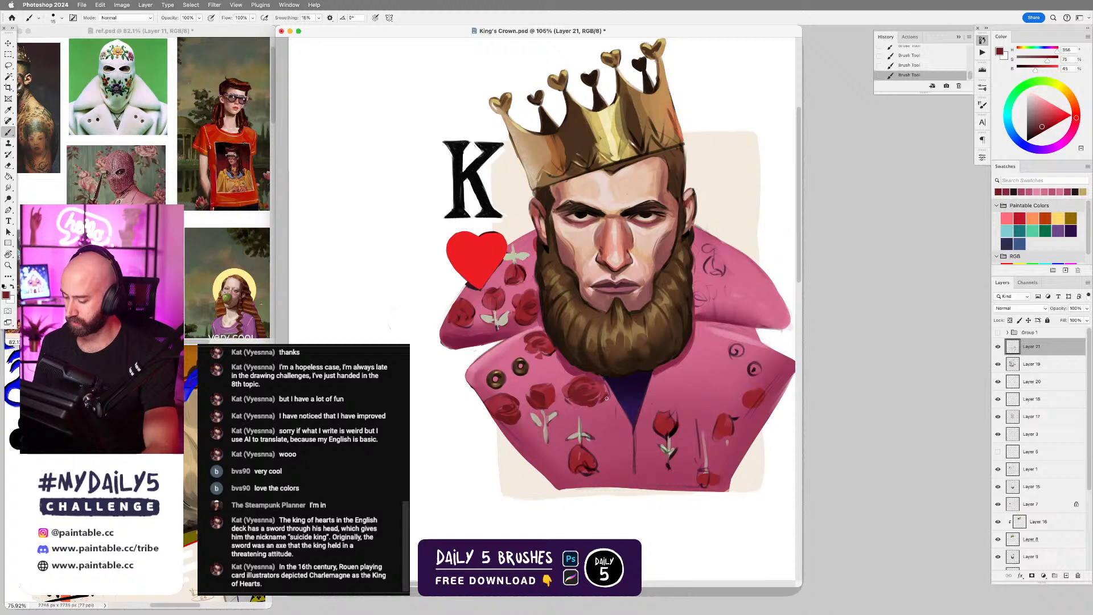
left_click(668, 419, "alt")
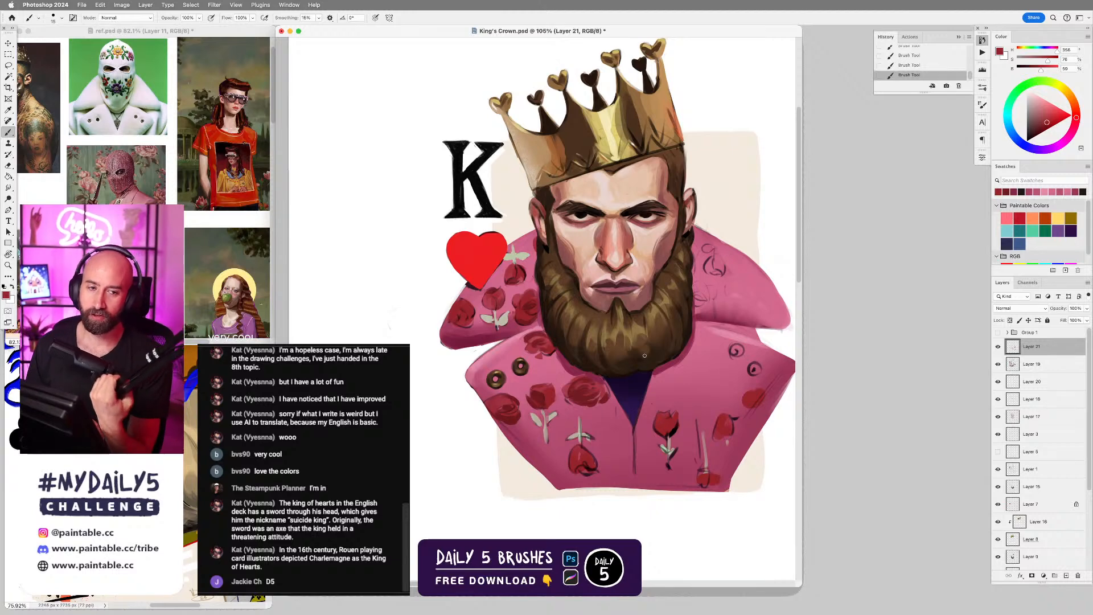
Paint sampled dark and medium brown strands into the lower middle of the beard below the chin, undoing one stroke.
left_click(612, 342, "alt")
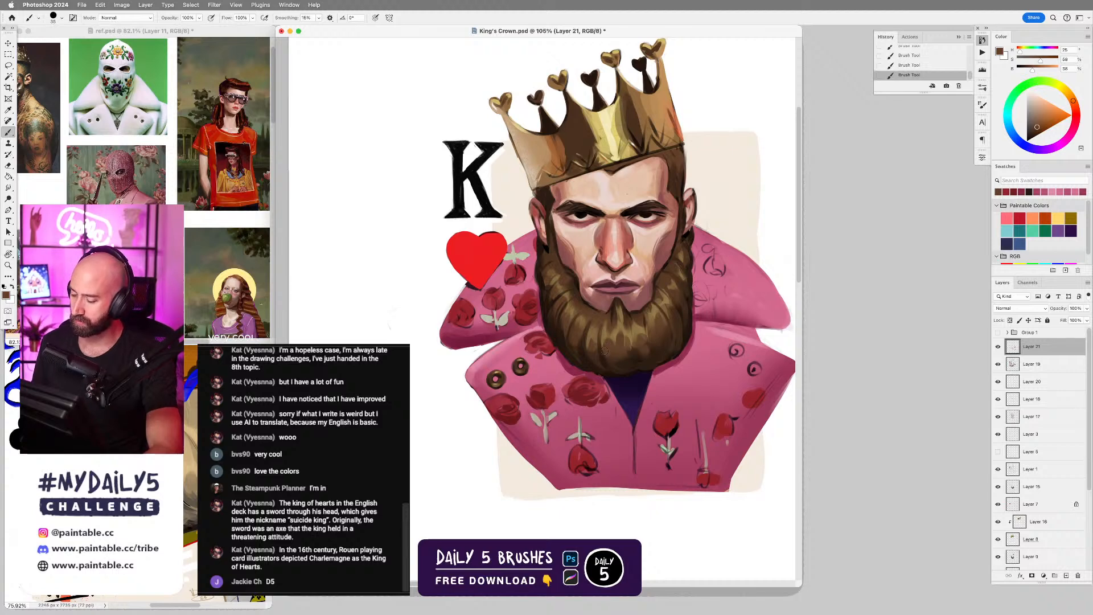
left_click(624, 353, "alt")
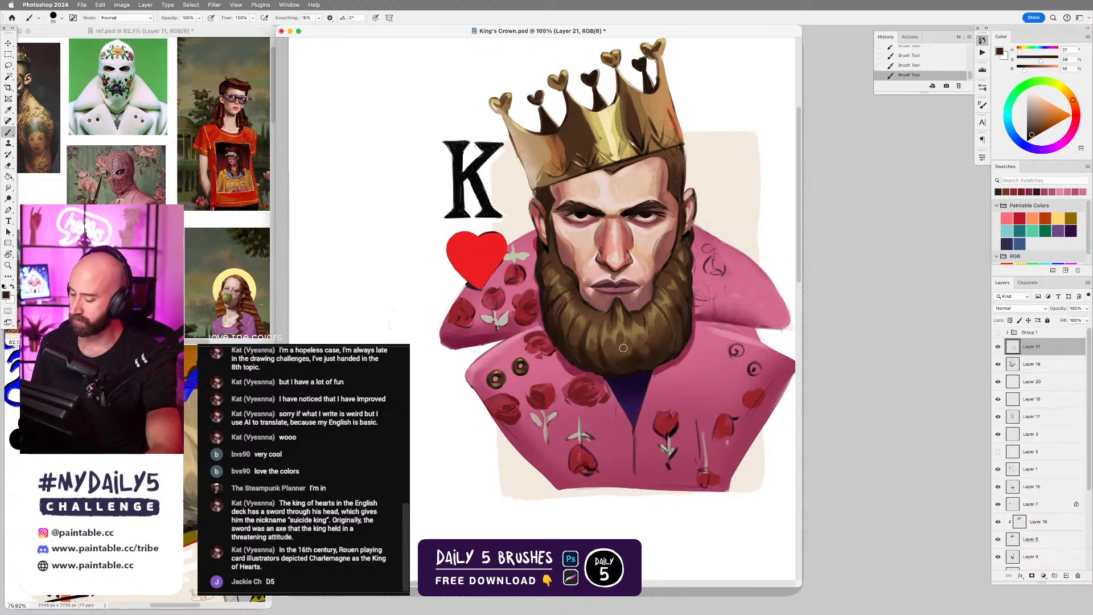
key("super+z")
left_click_drag(613, 348, 615, 327)
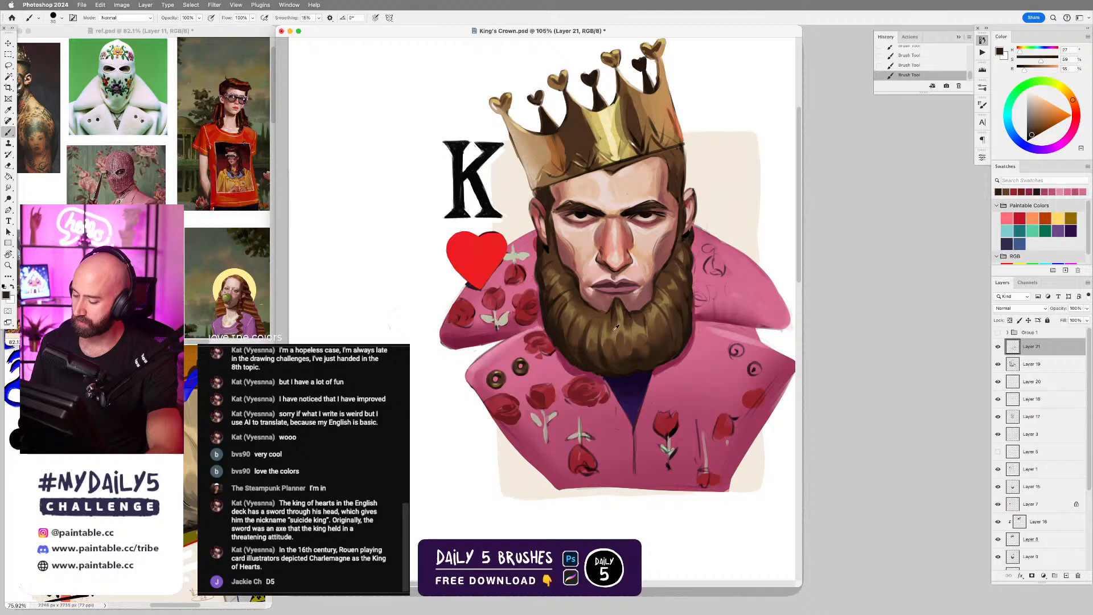
left_click(602, 319, "alt")
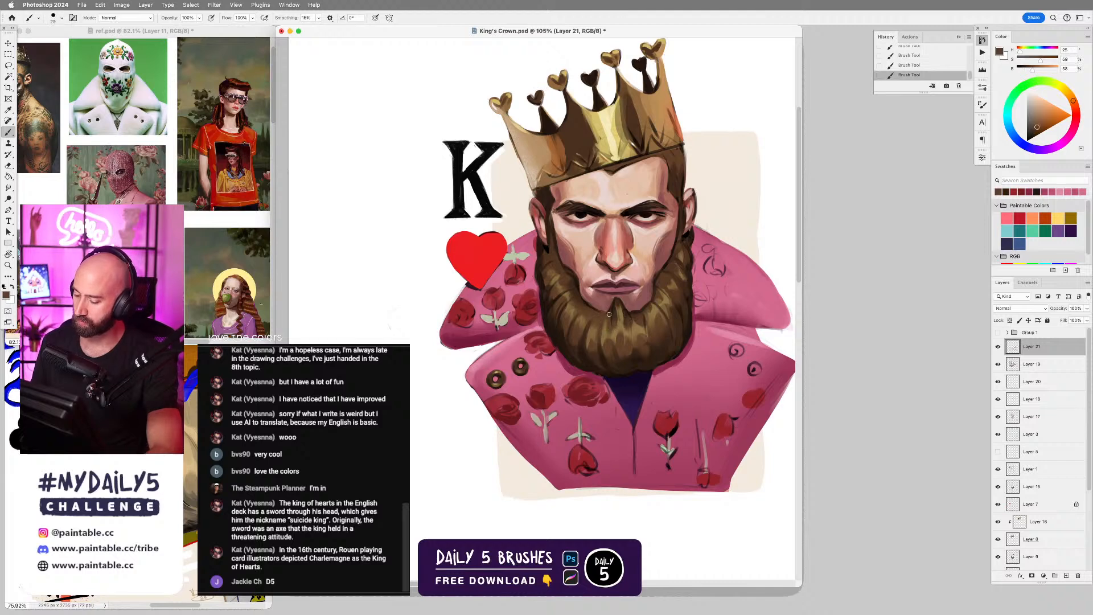
left_click(593, 346, "alt")
key("bracketright")
key("bracketright")
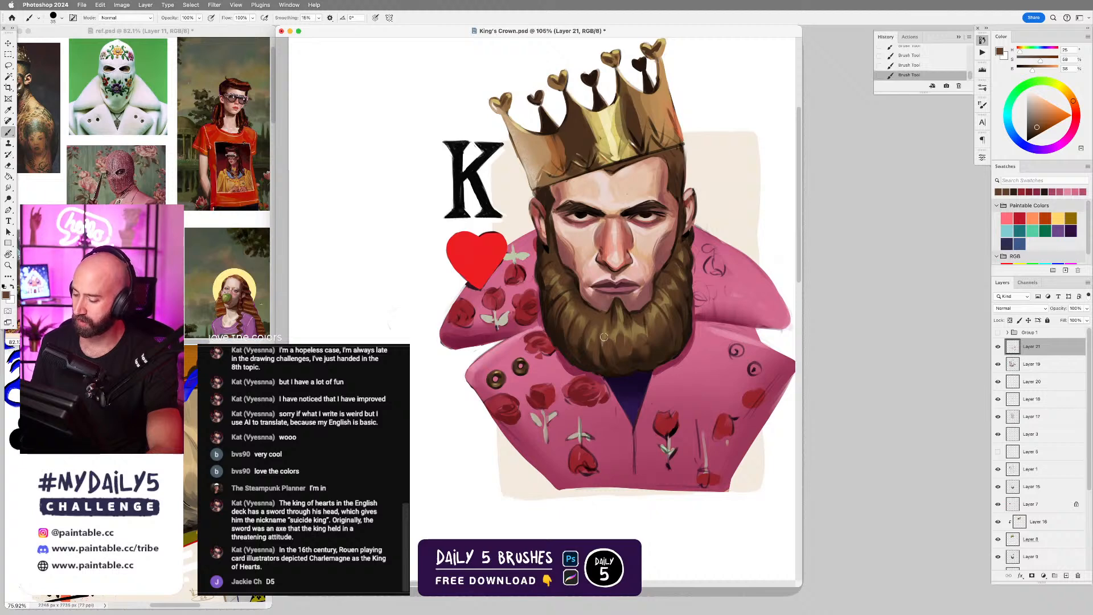
Add medium brown and golden brown strands to the beard's sword side and just under the lip.
left_click(574, 299, "alt")
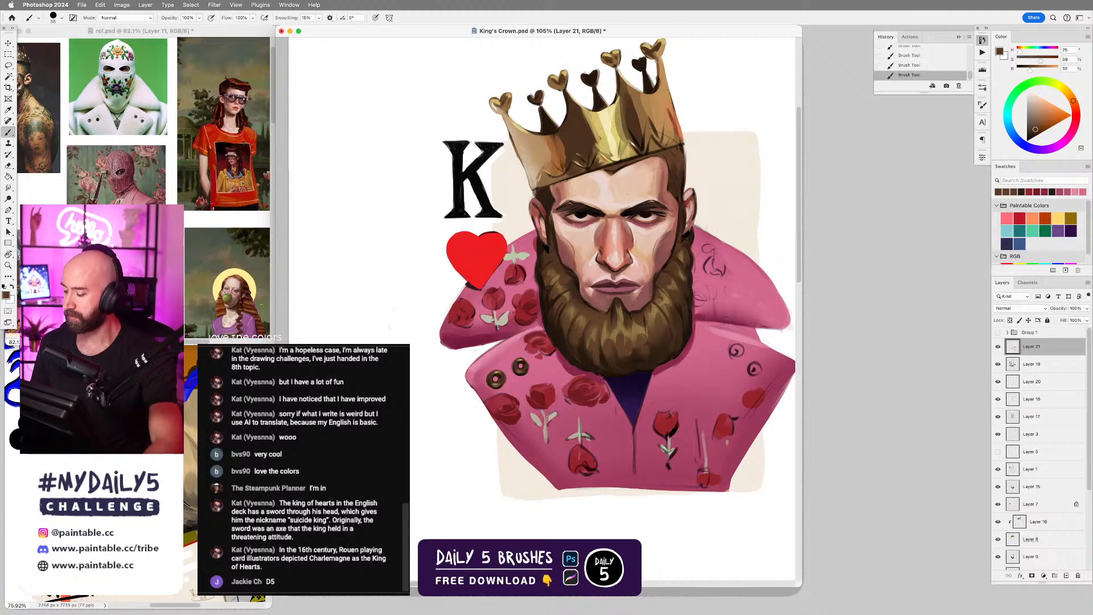
left_click(656, 323, "alt")
left_click_drag(647, 316, 653, 338)
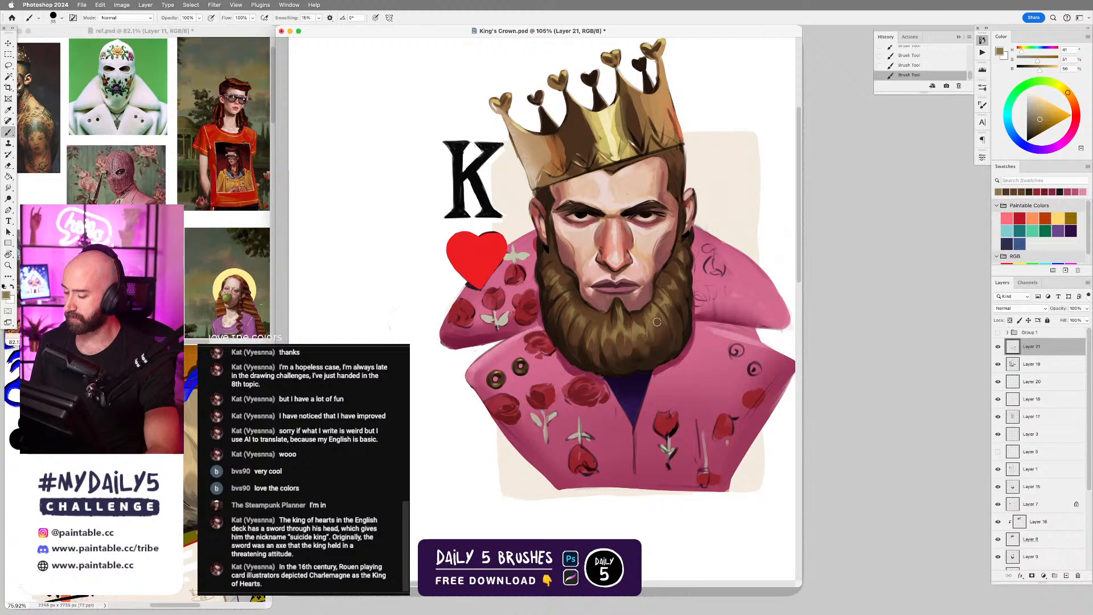
left_click(654, 318, "alt")
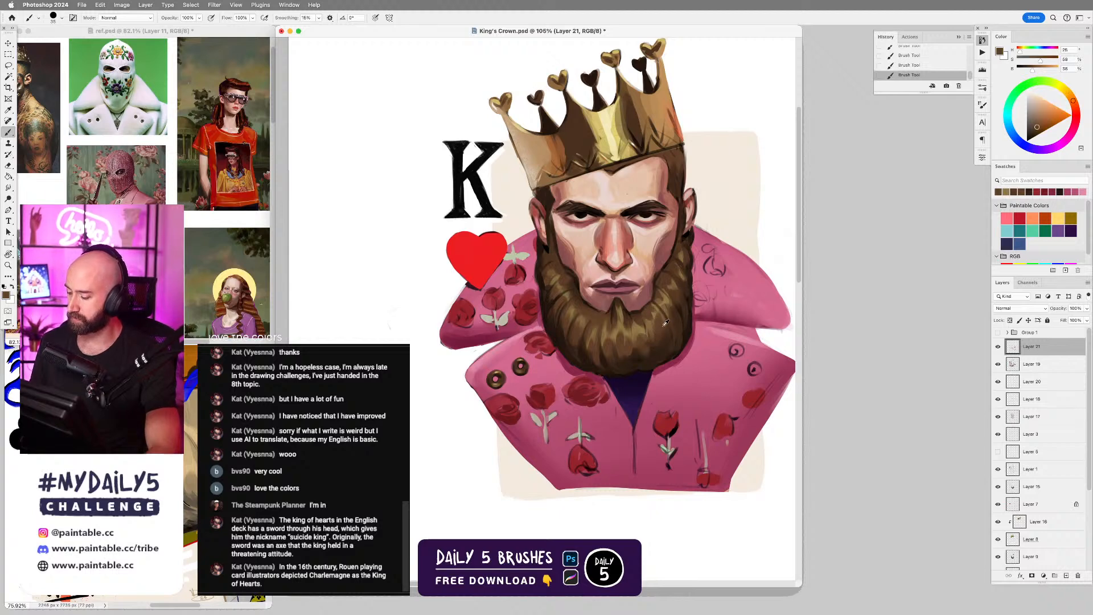
left_click(620, 314, "alt")
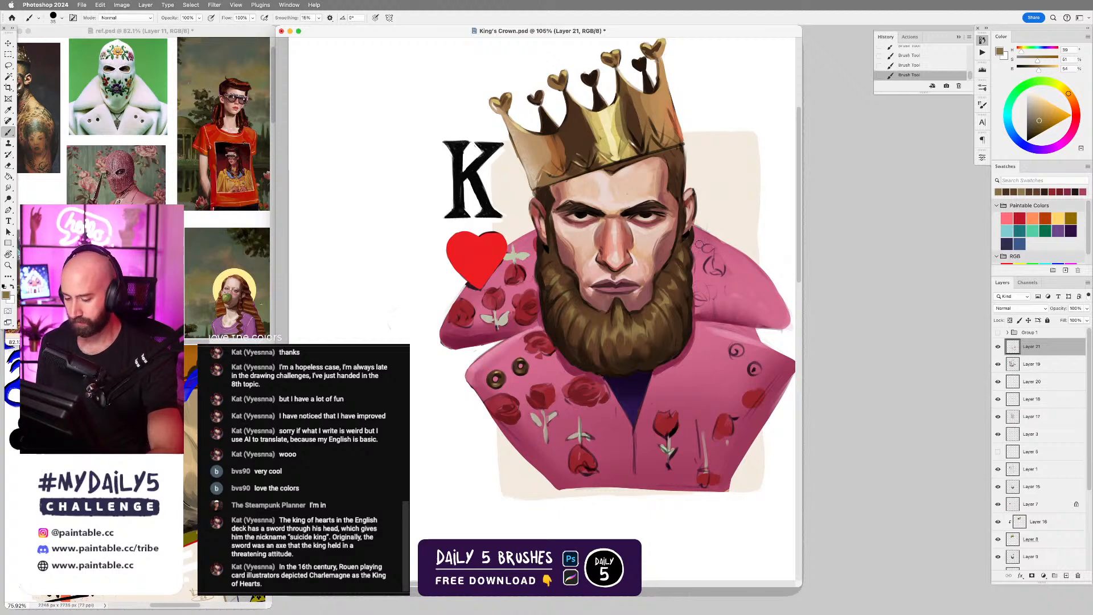
Lasso the crown's outer edge on the sword side, brush white softly along it with D5 - Faded Grain, and deselect.
left_click(633, 146, "alt")
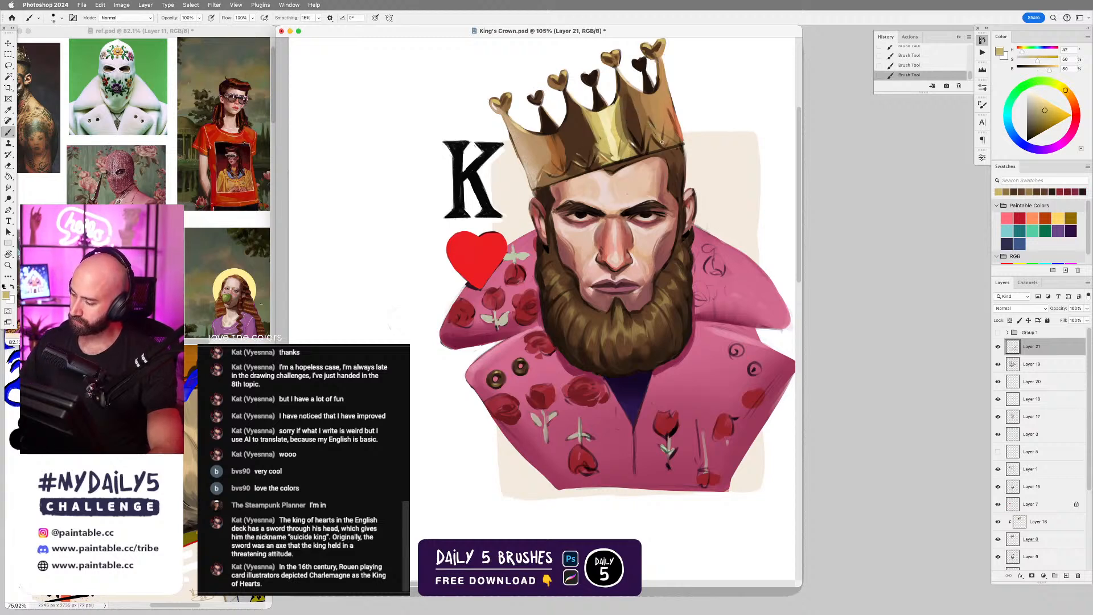
left_click(702, 112, "alt")
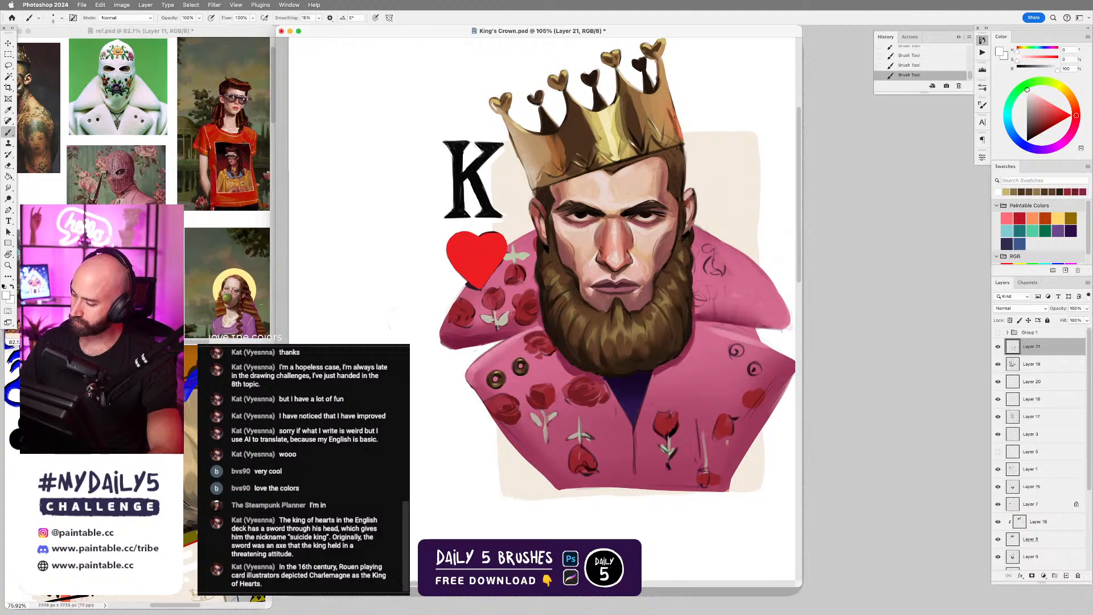
key("l")
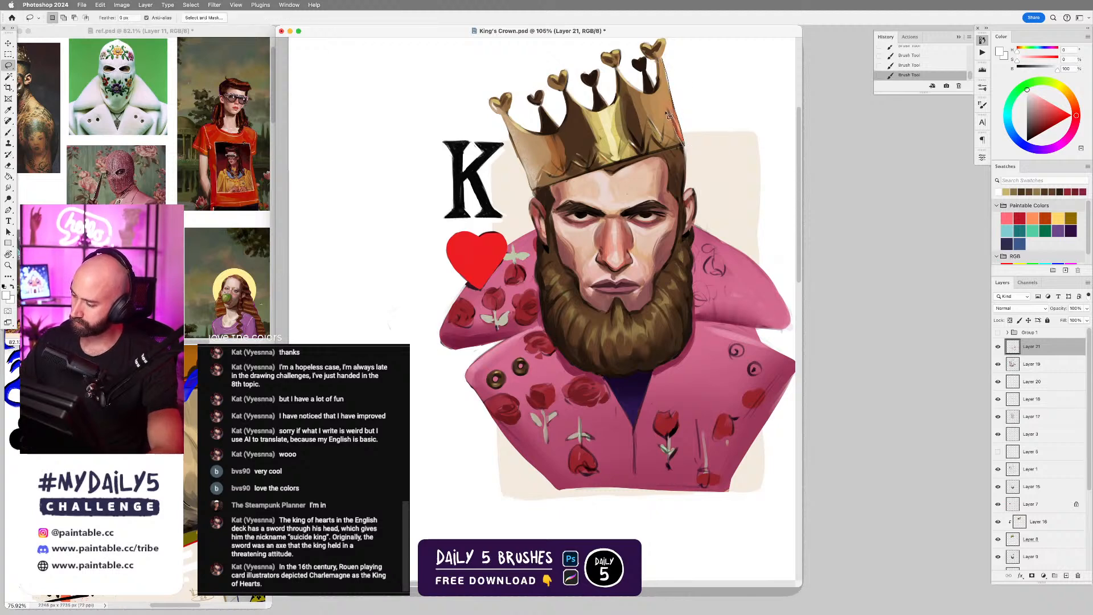
left_click_drag(662, 75, 661, 56)
key("b")
right_click(672, 91)
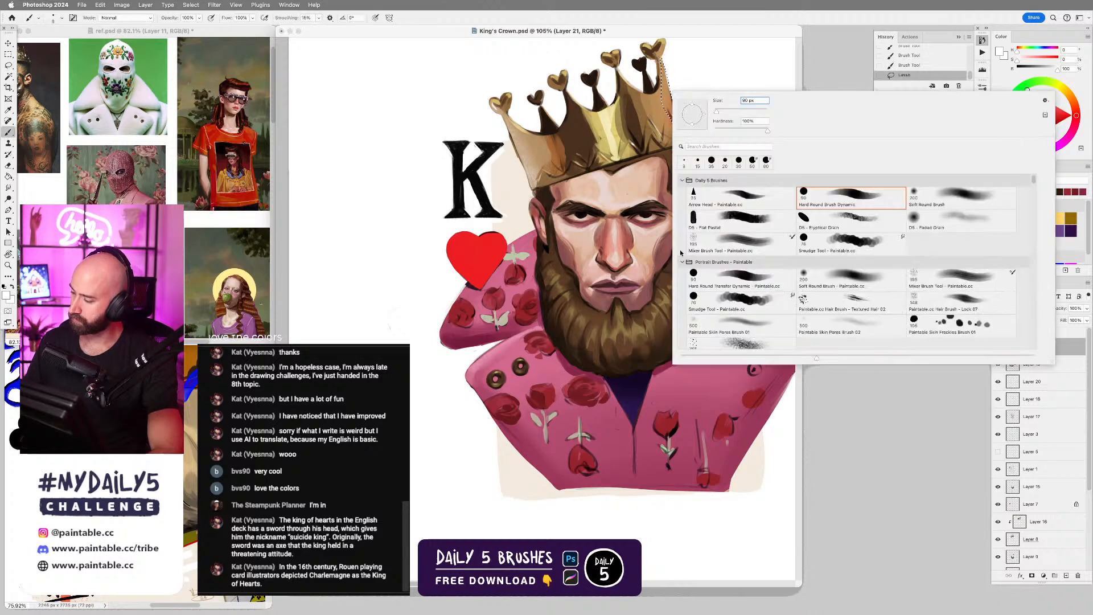
left_click(987, 207)
key("Return")
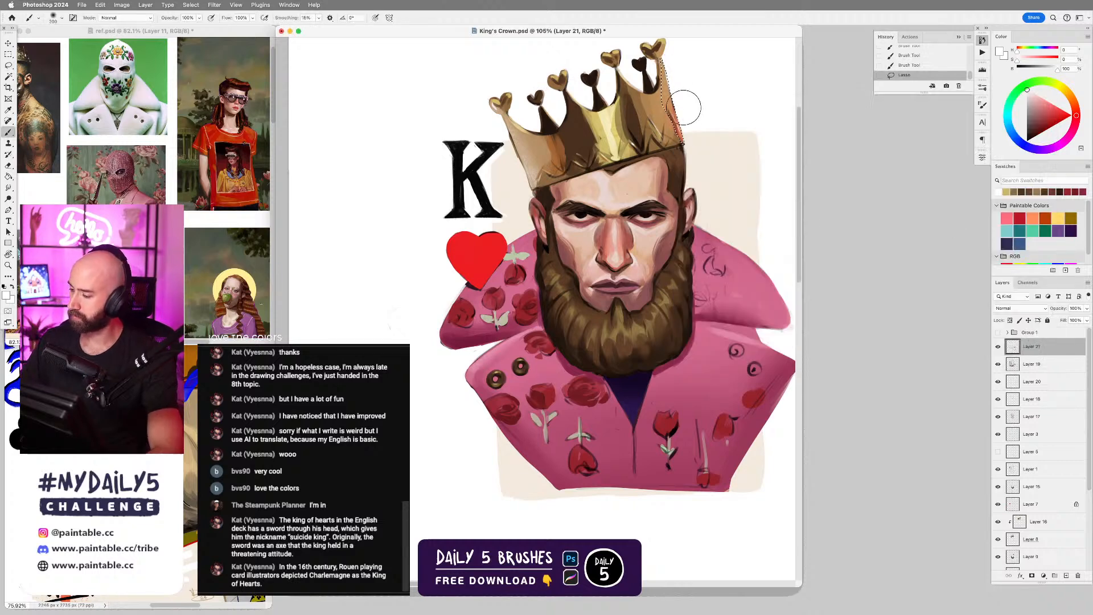
left_click_drag(677, 86, 689, 117)
key("ctrl+d")
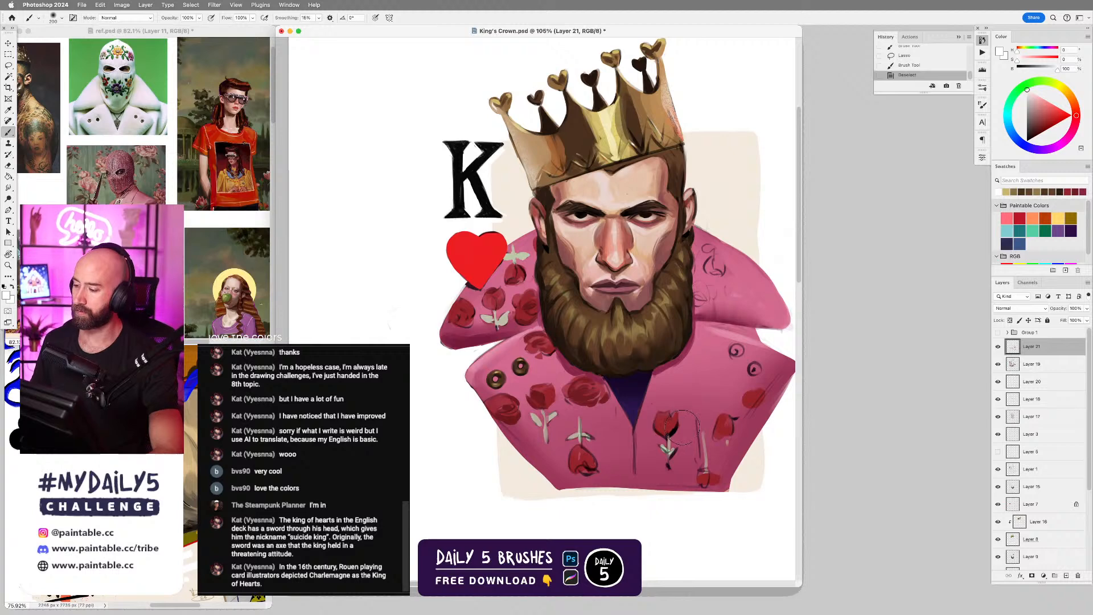
Bring the King of Club.psd window up as a color reference, select its Layer 37, and return to King's Crown.psd.
scroll(704, 254, "down", 3)
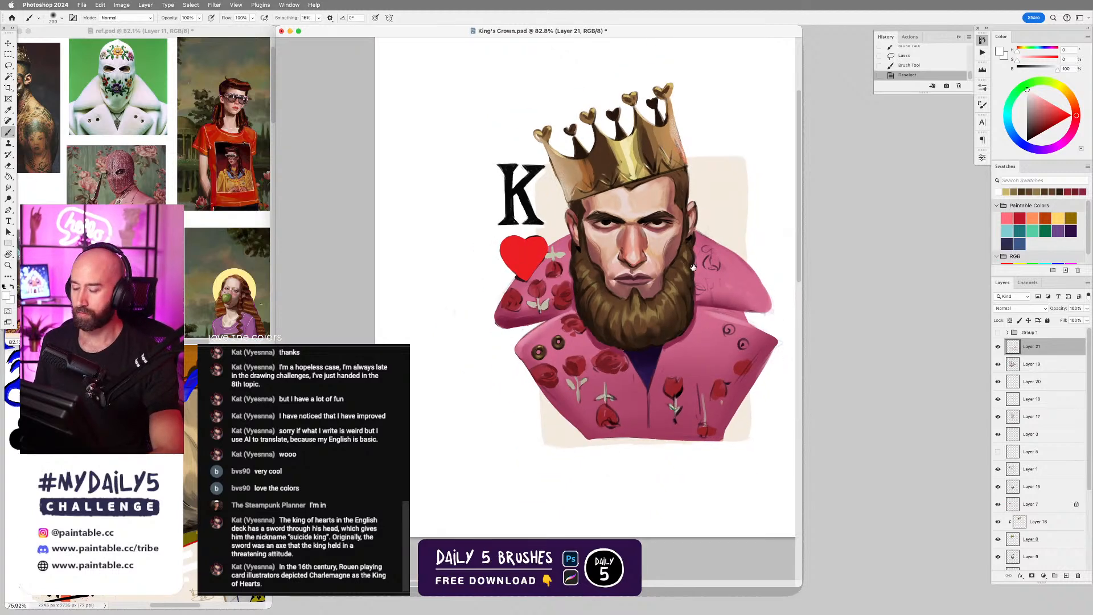
left_click_drag(692, 267, 689, 279)
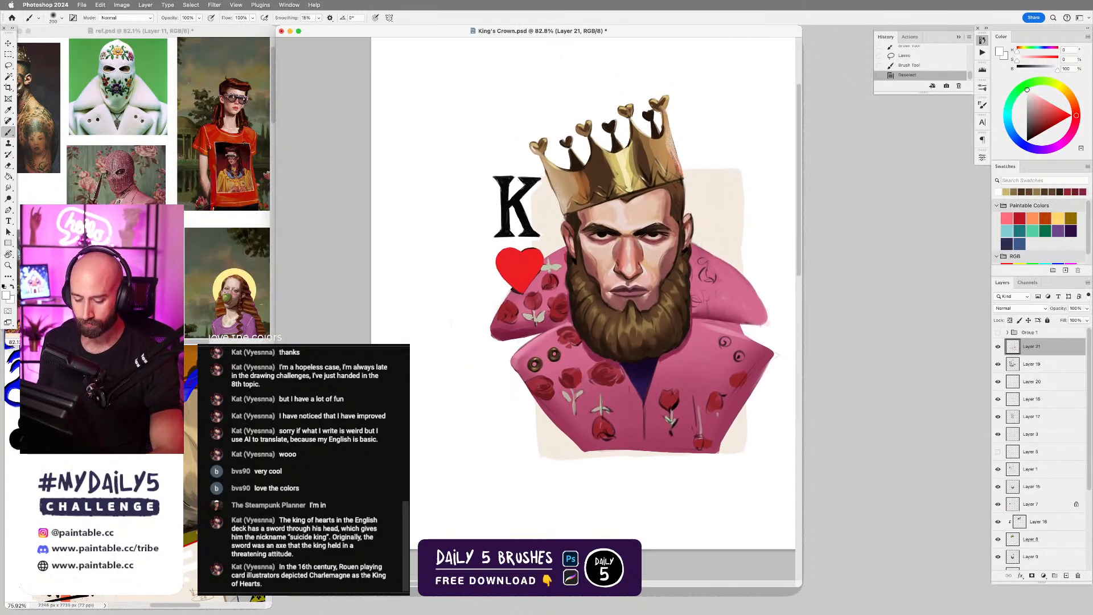
left_click(239, 364)
mouse_move(238, 322)
left_mouse_down()
mouse_move(459, 178)
mouse_move(687, 154)
mouse_move(704, 184)
mouse_move(673, 157)
mouse_move(398, 273)
mouse_move(236, 313)
left_mouse_up()
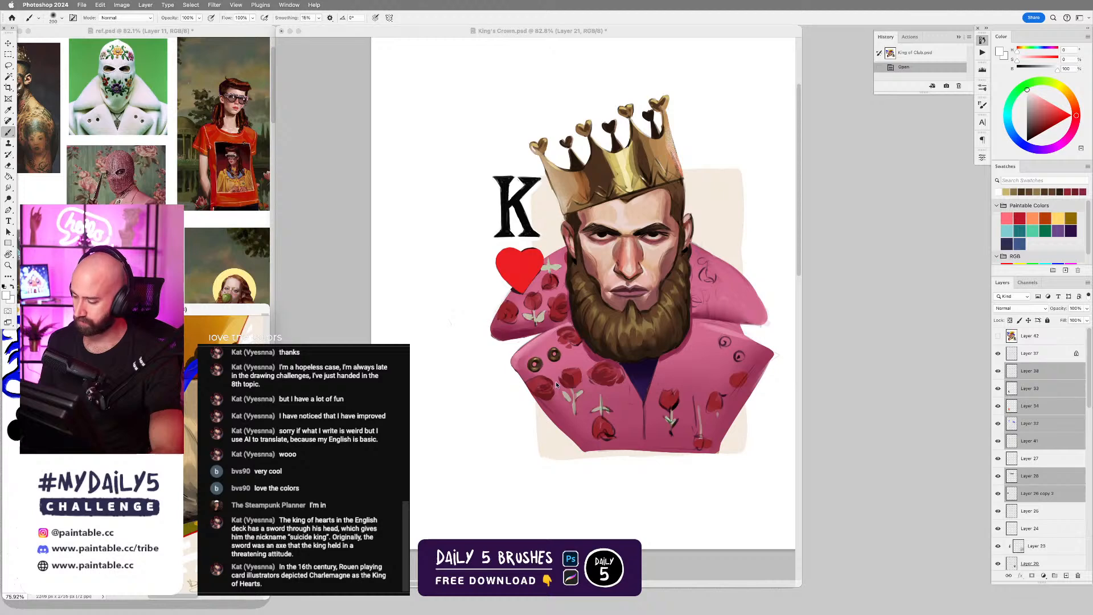
left_click(1043, 358)
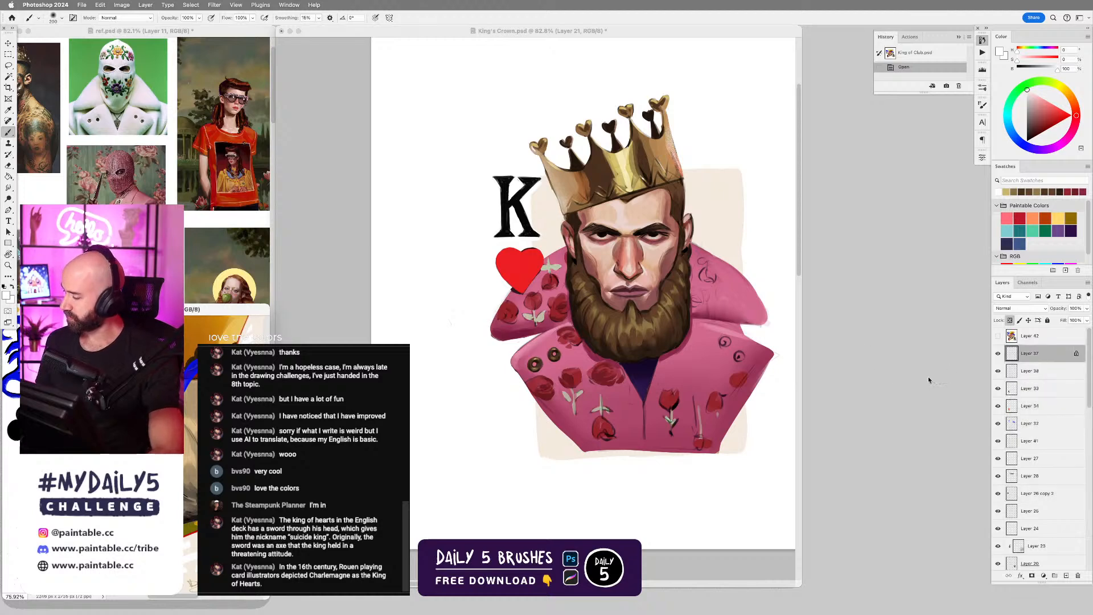
key("super+alt+shift+n")
left_click(594, 314)
Choose the Hard Round Brush Dynamic, sample orange-red from the reference shirt, and reduce the brush size for the heart.
right_click(690, 379)
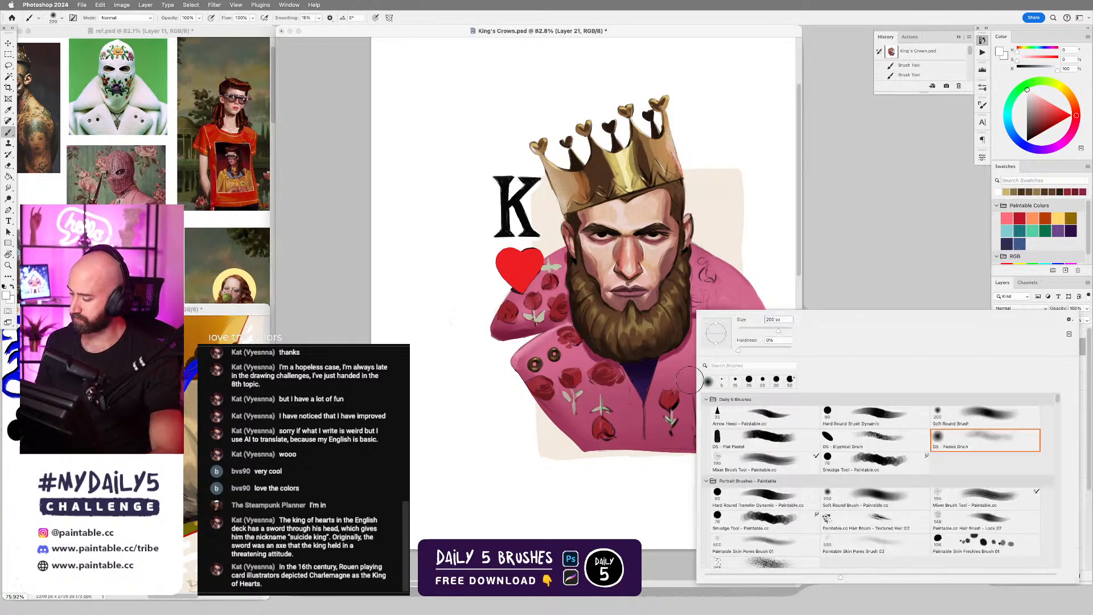
double_click(870, 419)
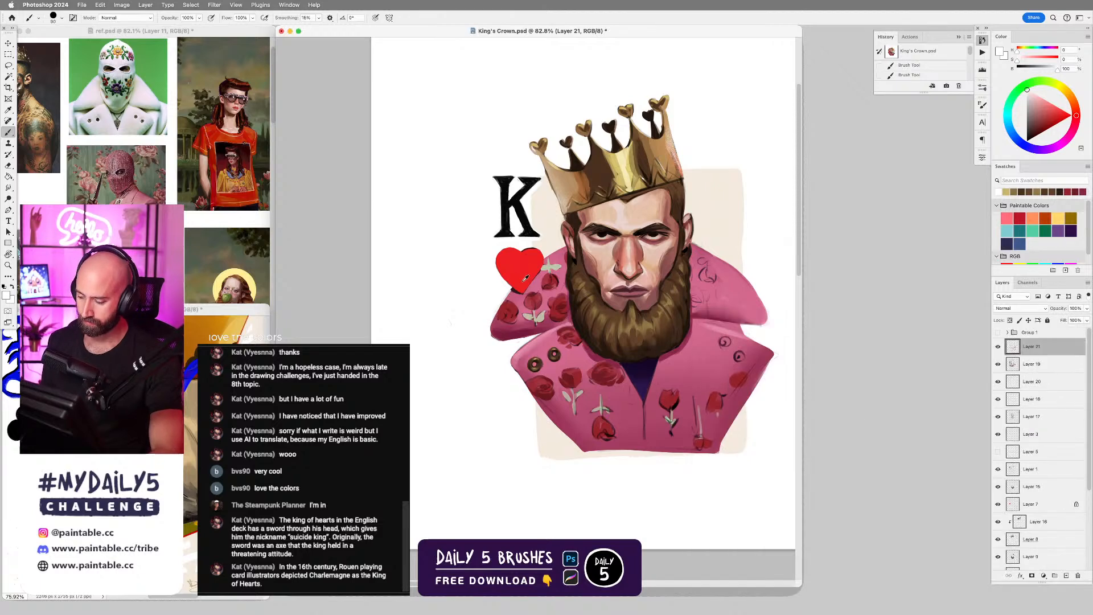
left_click(526, 263, "alt")
scroll(587, 253, "up", 2)
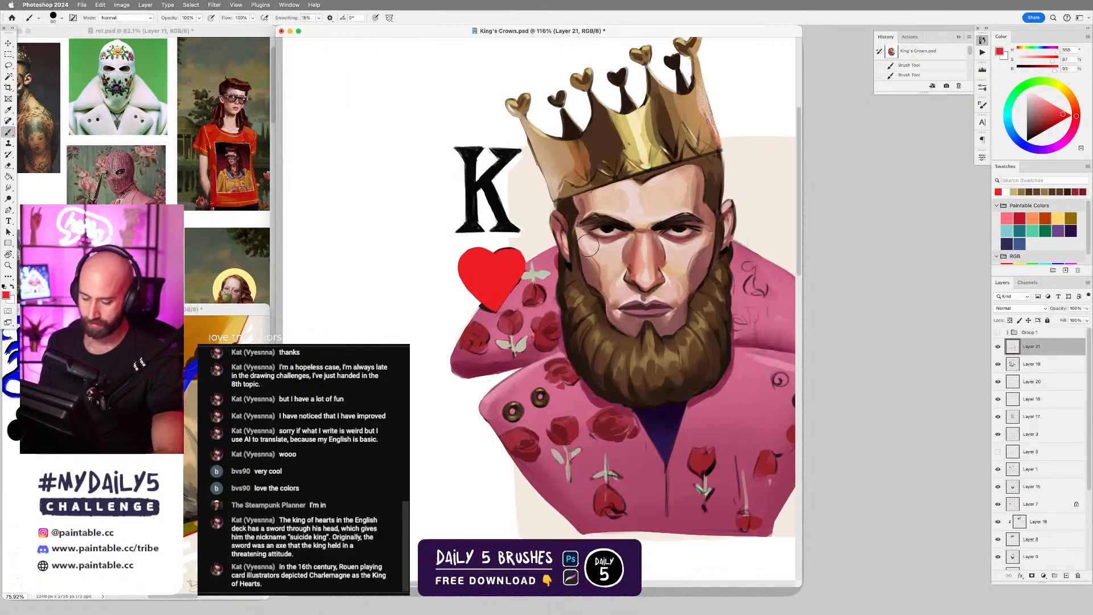
left_click(207, 139, "alt")
key("bracketleft")
key("bracketleft")
key("bracketleft")
key("bracketleft")
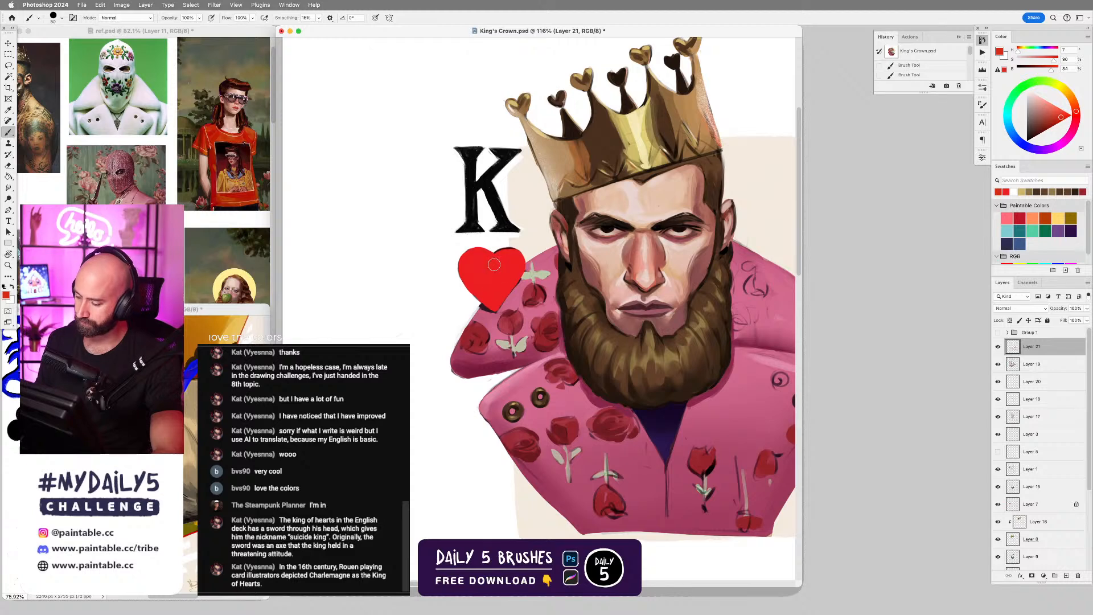
Repaint the heart under the K in orange-red on a new layer, undoing the trial strokes along the way.
left_click_drag(493, 264, 500, 285)
key("super+z")
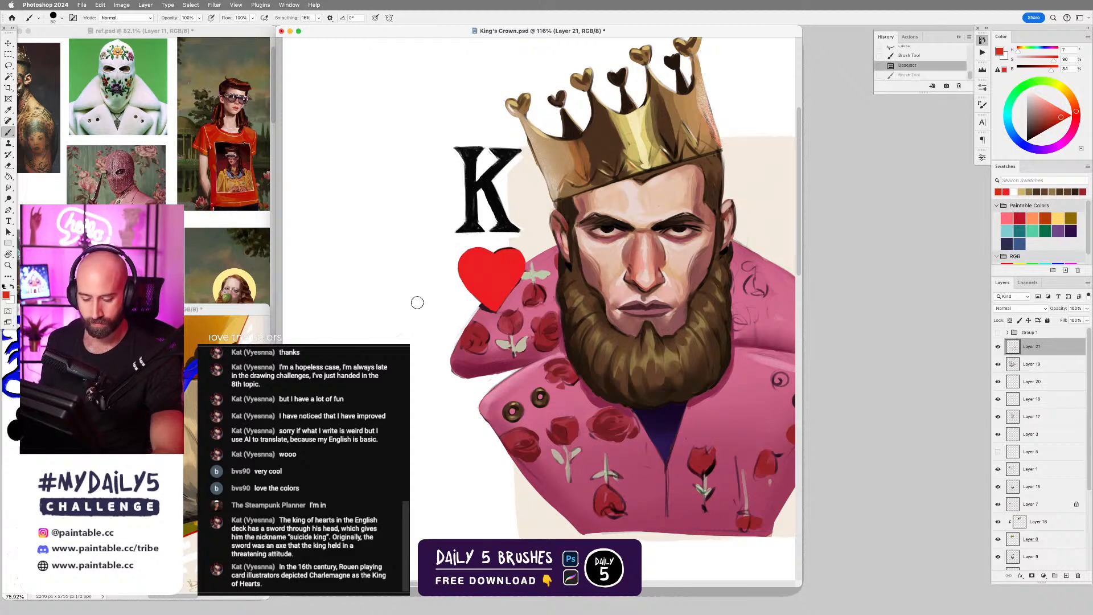
left_click(207, 139, "alt")
mouse_move(490, 272)
left_mouse_down()
mouse_move(497, 282)
mouse_move(511, 260)
mouse_move(480, 273)
left_mouse_up()
key("super+z")
key("super+z")
key("super+alt+shift+n")
key("super+z")
mouse_move(477, 274)
left_mouse_down()
mouse_move(492, 292)
mouse_move(498, 277)
mouse_move(497, 293)
mouse_move(508, 264)
mouse_move(487, 273)
mouse_move(506, 274)
mouse_move(490, 260)
mouse_move(467, 267)
left_mouse_up()
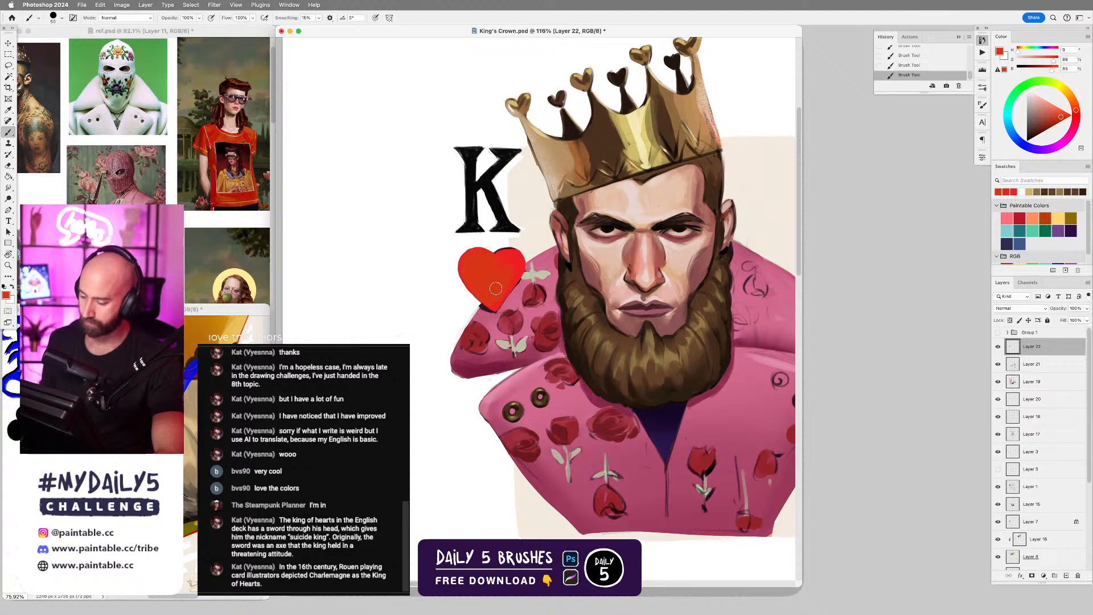
Try a thin orange-red line along the heart-side collar's upper edge with a much smaller brush, and undo it.
key("bracketleft")
key("bracketleft")
key("bracketleft")
key("bracketleft")
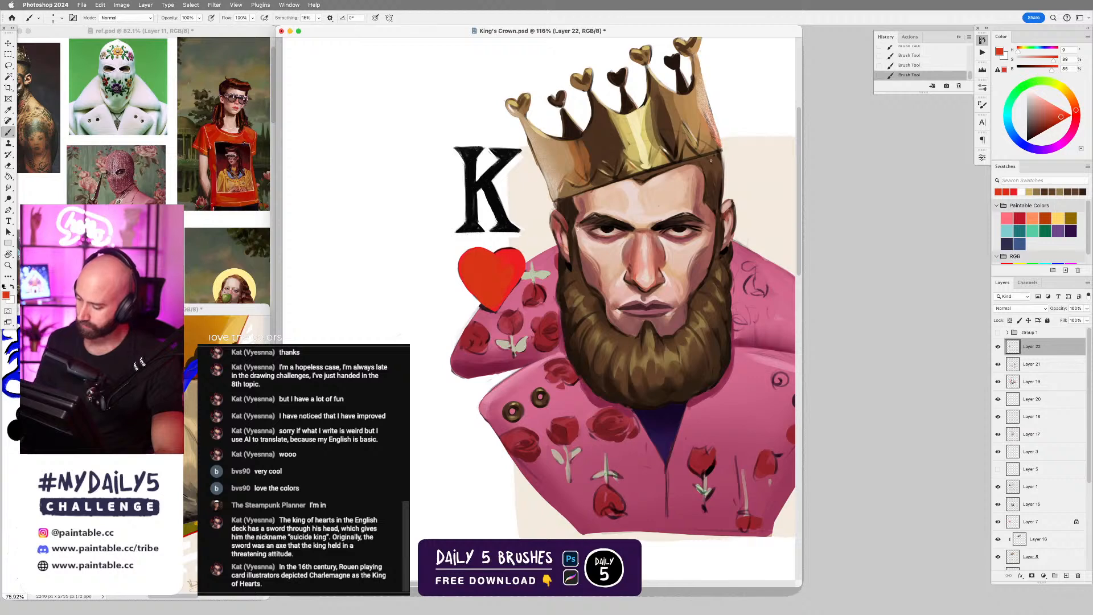
left_click_drag(525, 262, 563, 242)
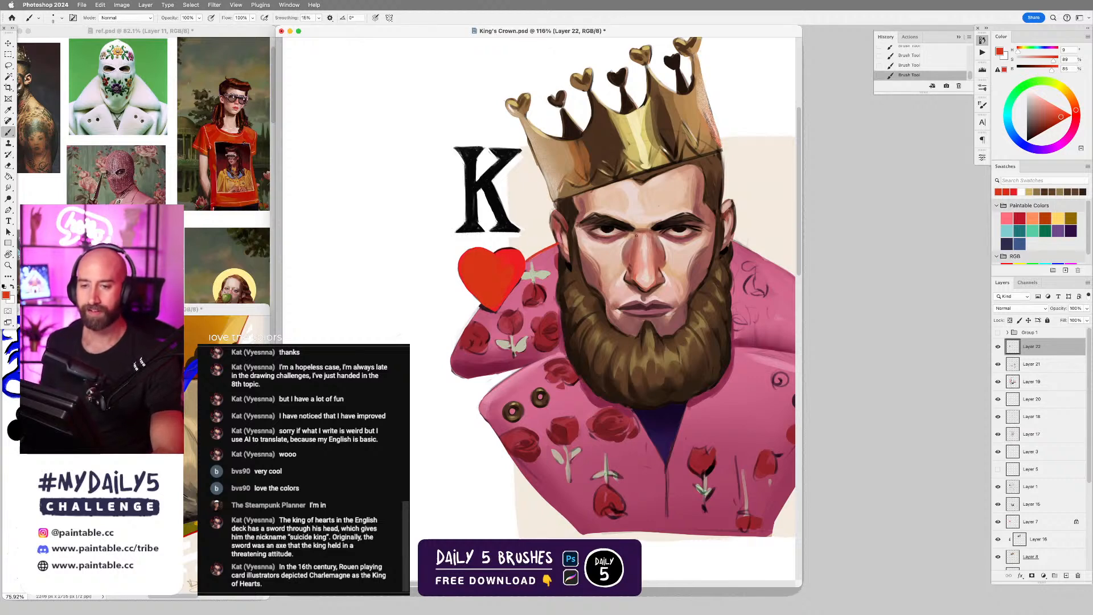
key("super+z")
Sample bright blue from the King of Club reference and draw a thin line along the heart-side collar's upper edge.
left_click_drag(630, 295, 656, 300)
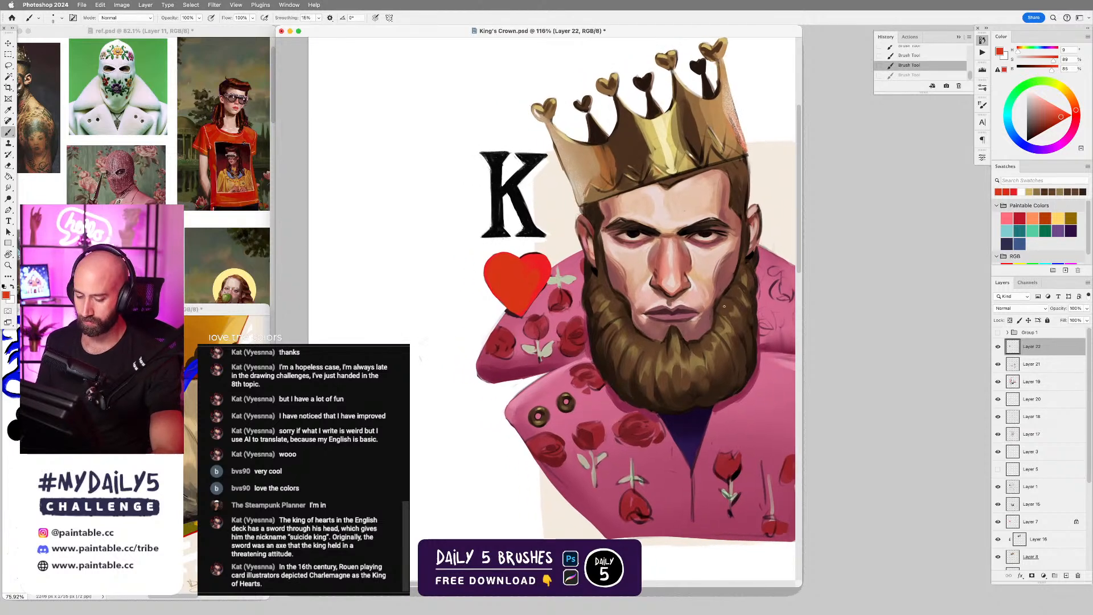
left_click(191, 371, "alt")
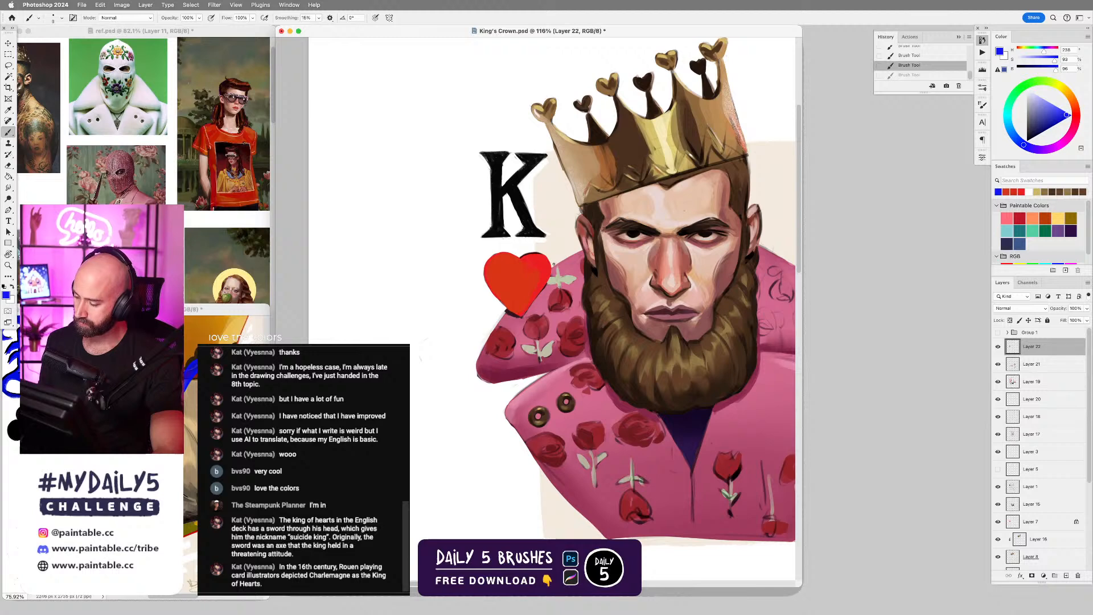
key("ctrl+z")
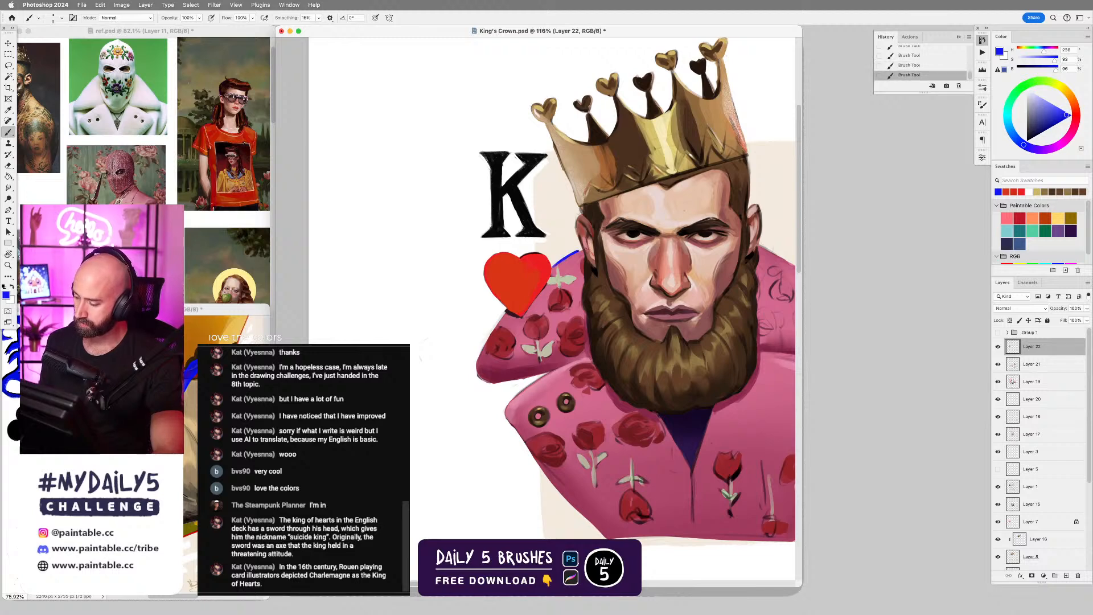
Redraw the thin blue line along the heart-side collar's upper edge and carry it up around the king's ear.
left_click_drag(551, 266, 581, 251)
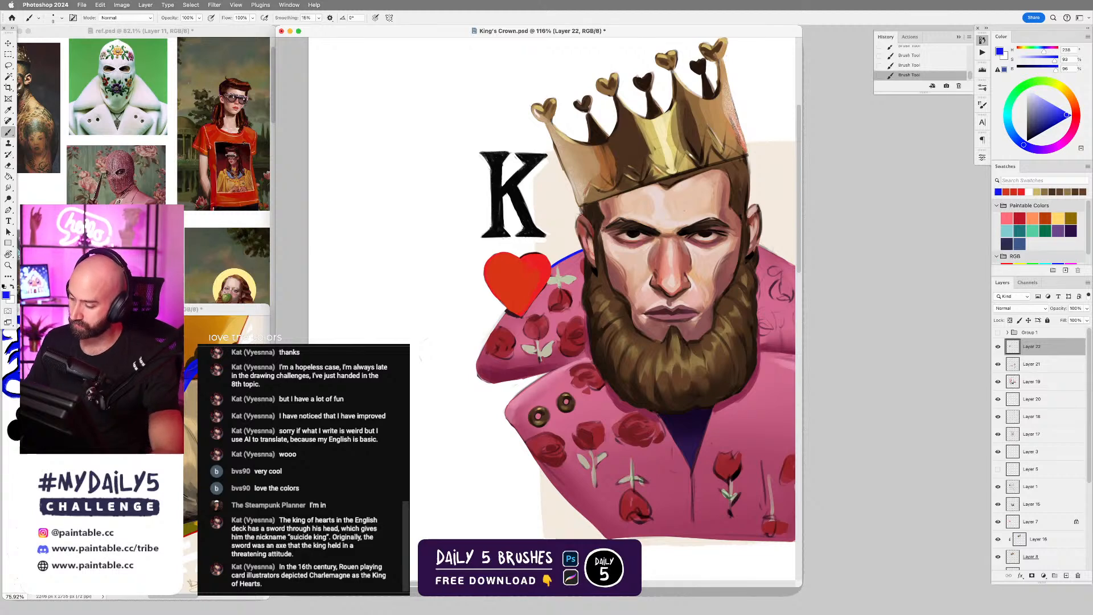
key("ctrl+z")
left_click_drag(576, 215, 582, 249)
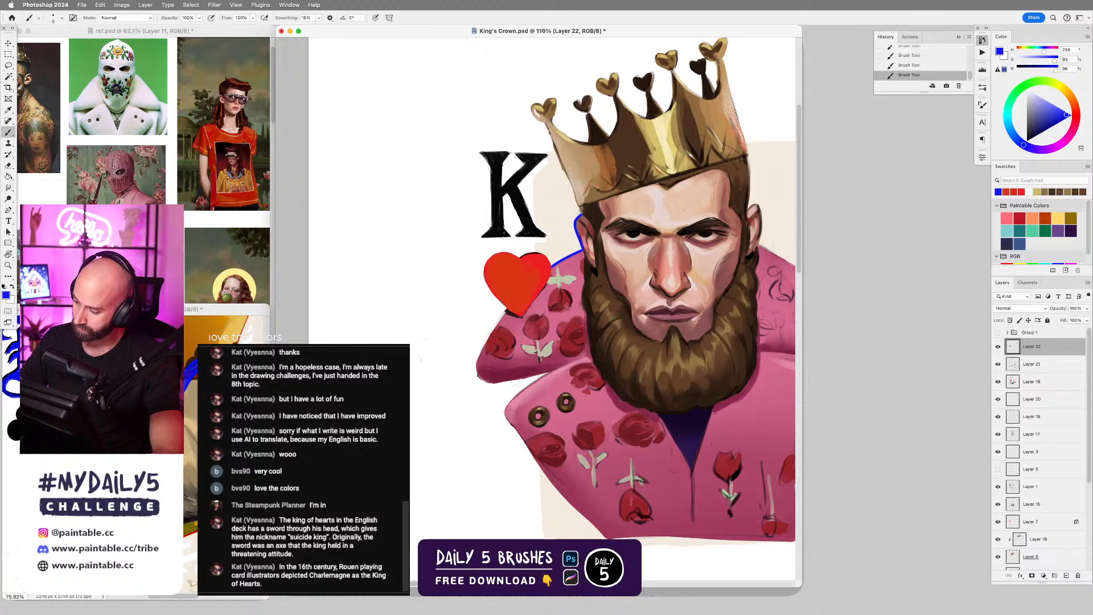
Draw a thin blue line down the crown's K-side edge, from the outermost heart tip to the ear, undoing trial strokes.
left_click_drag(549, 133, 578, 207)
key("ctrl+z")
left_click_drag(546, 123, 581, 215)
key("super+z")
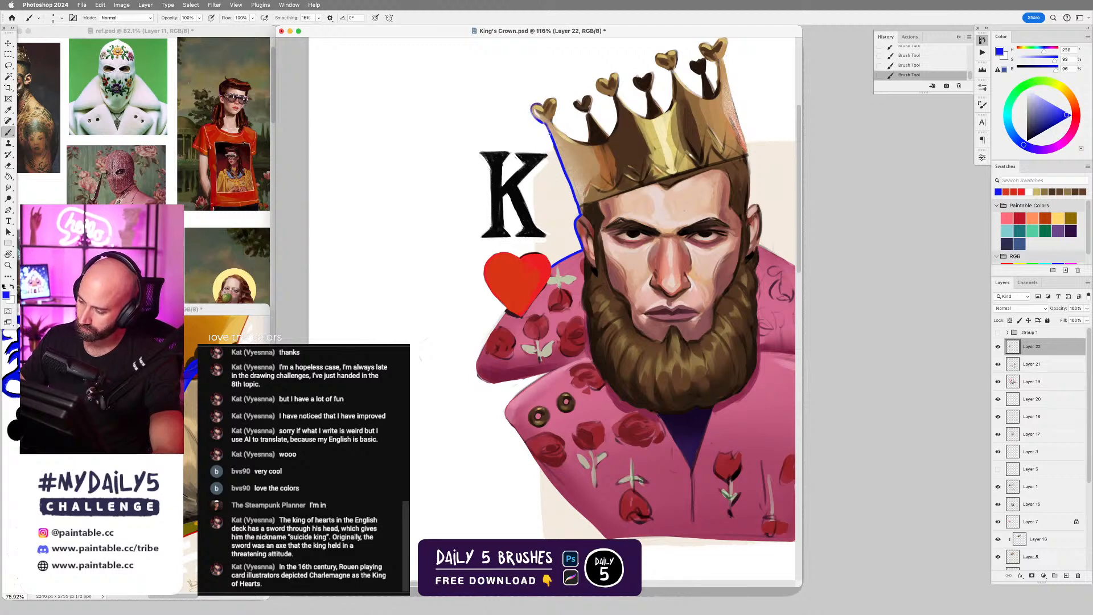
Switch to the eraser, change its brush tip, and fade the middle of the blue line along the crown's K-side edge.
left_click_drag(691, 230, 718, 326)
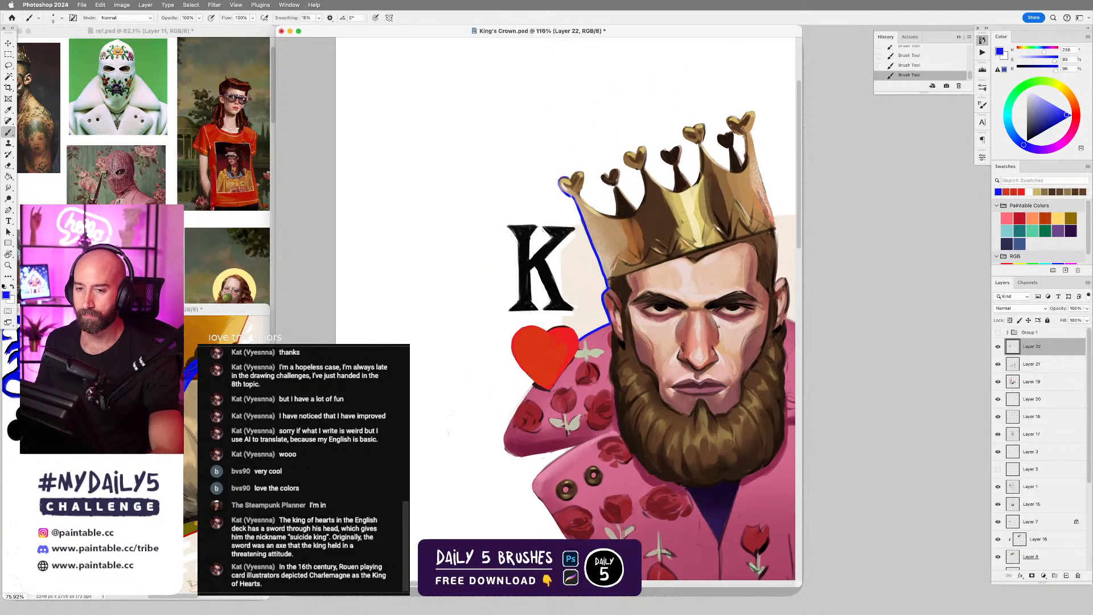
key("e")
left_click_drag(586, 219, 604, 281)
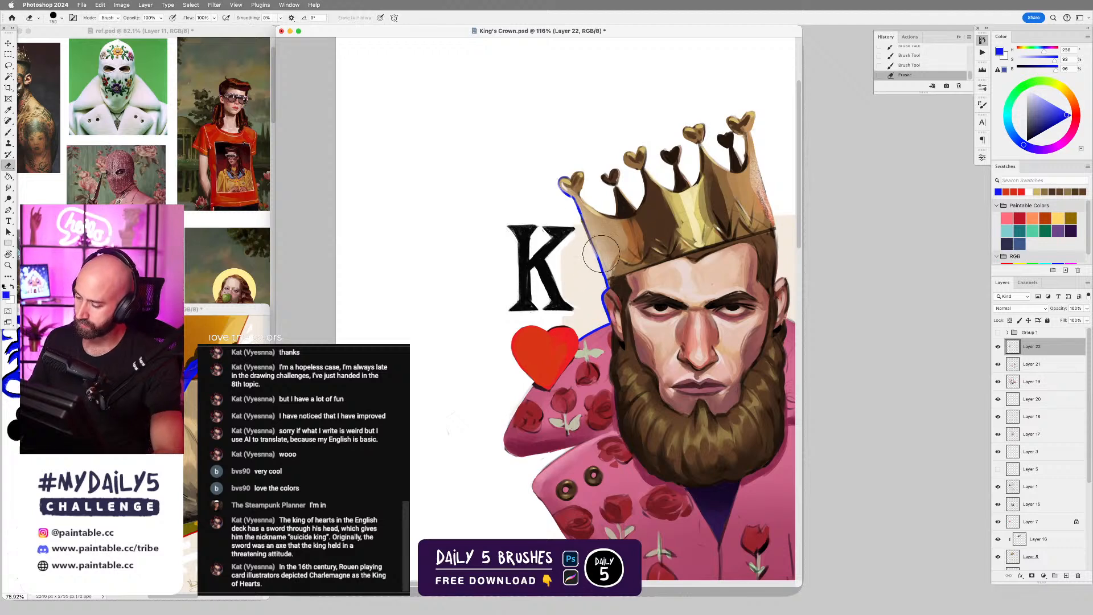
key("ctrl+z")
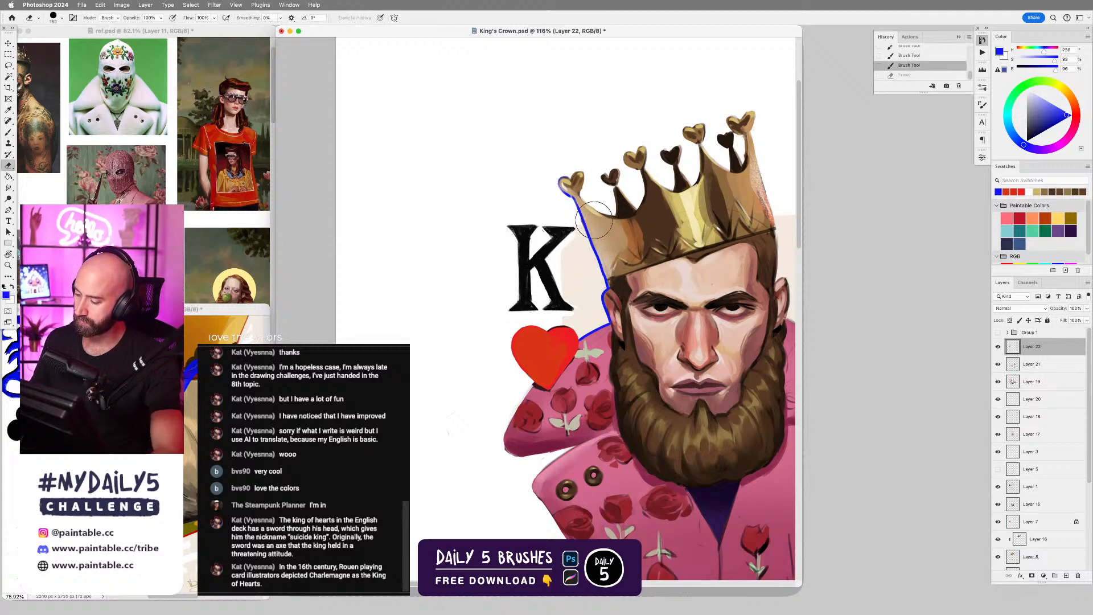
right_click(662, 301)
key("Return")
left_click_drag(579, 231, 598, 275)
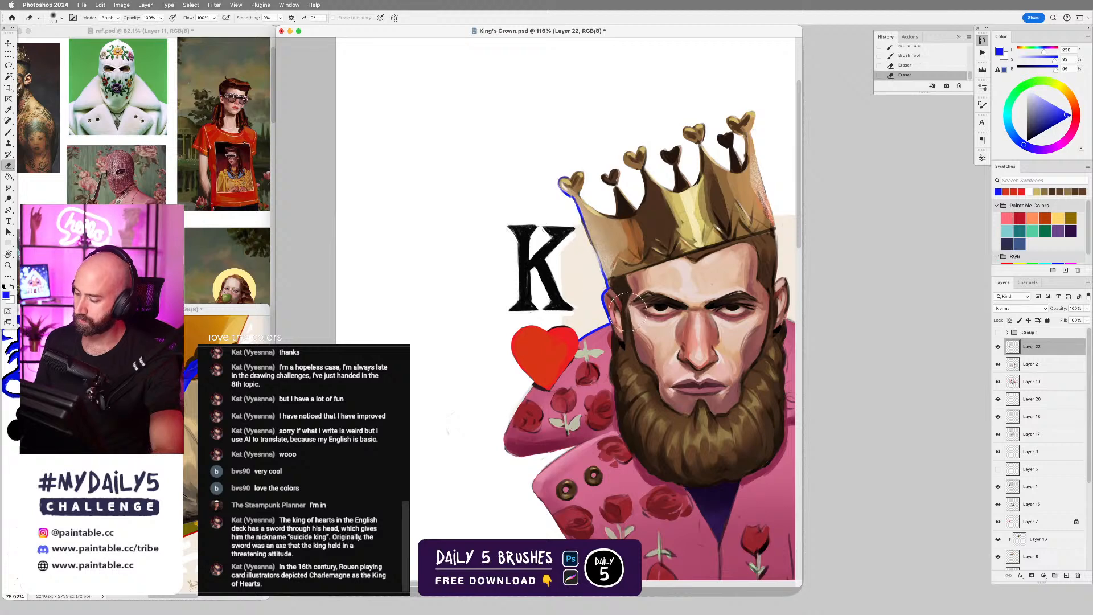
Go over the faded stretch of the crown's K-side edge again with the thin blue brush, undoing unwanted strokes.
key("b")
left_click_drag(579, 208, 604, 275)
key("super+z")
key("super+z")
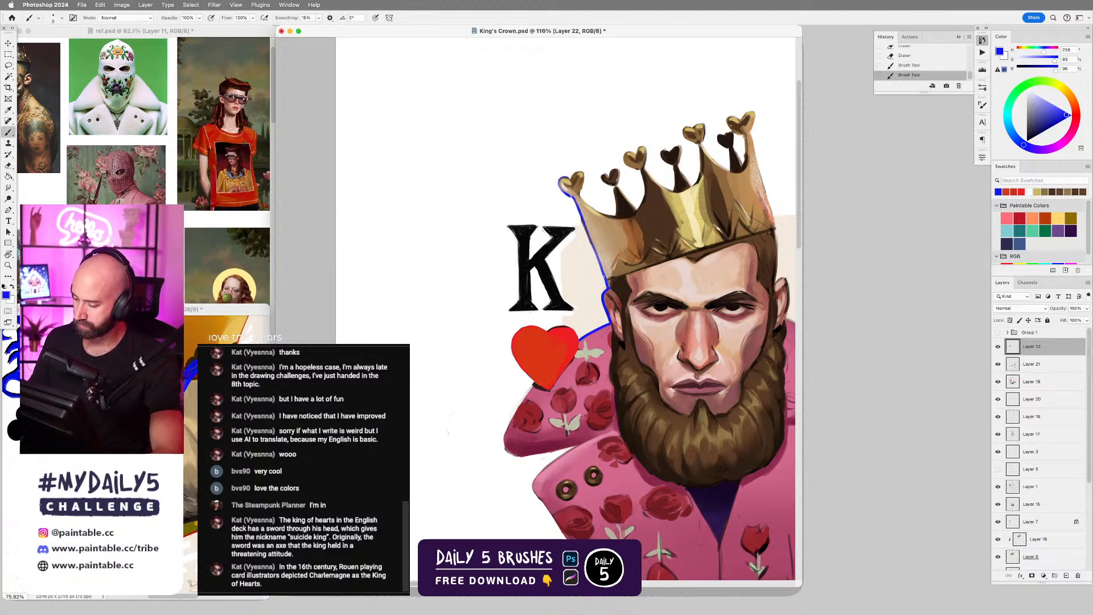
Draw a thin blue line along the collar's outer edge from below the heart down to the collar tip.
scroll(634, 356, "down", 3)
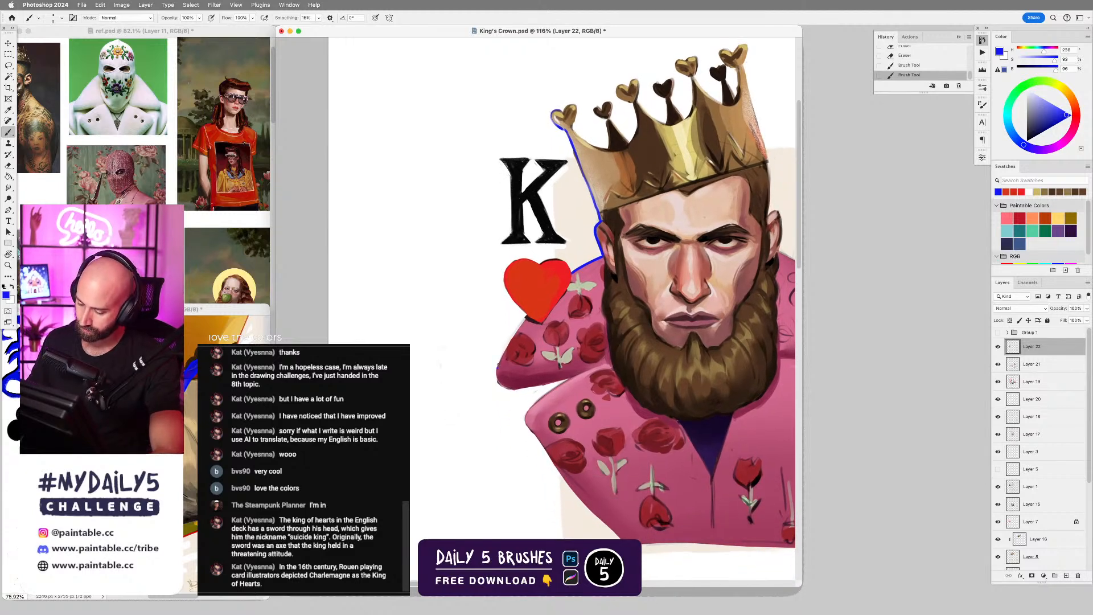
left_click_drag(498, 366, 526, 314)
key("super+z")
left_click_drag(499, 364, 527, 314)
key("super+z")
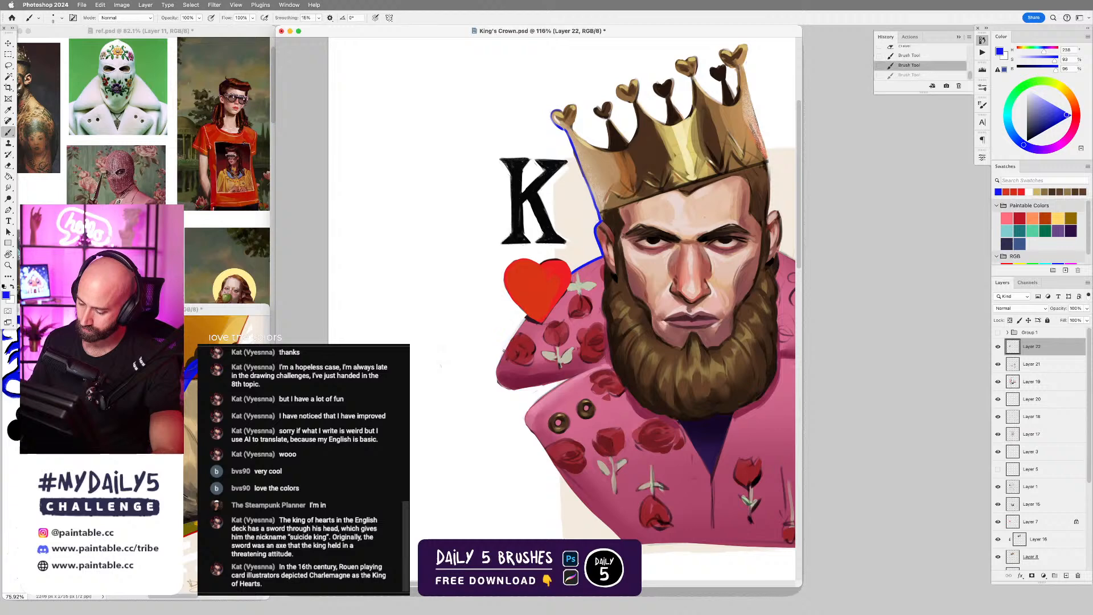
key("super+shift+z")
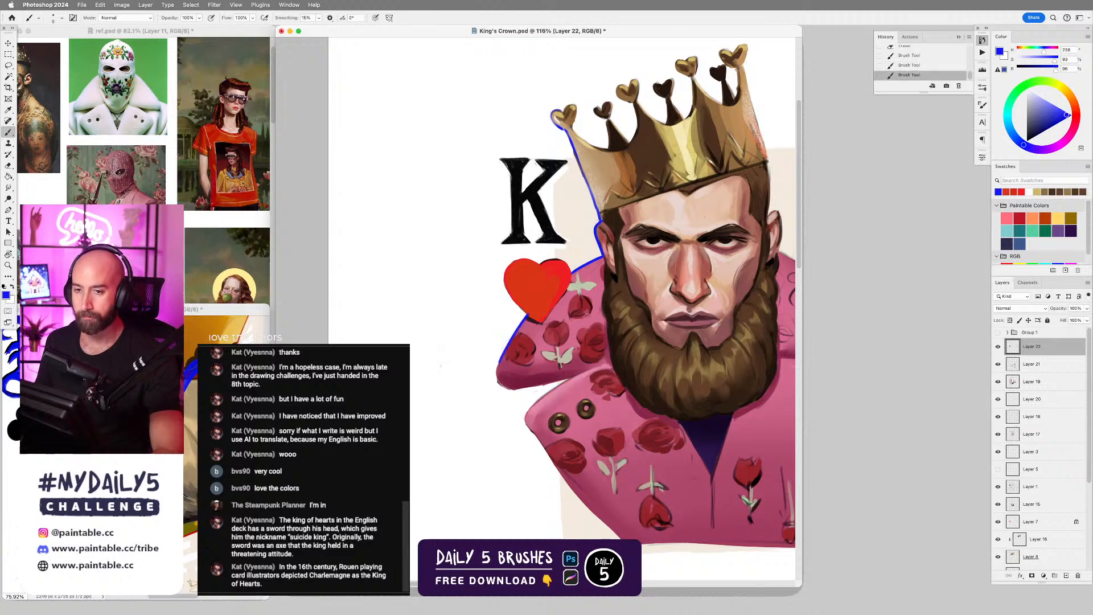
Try a thin blue line down the crown's outer edge on the side away from the K, and undo it.
left_click_drag(621, 354, 613, 263)
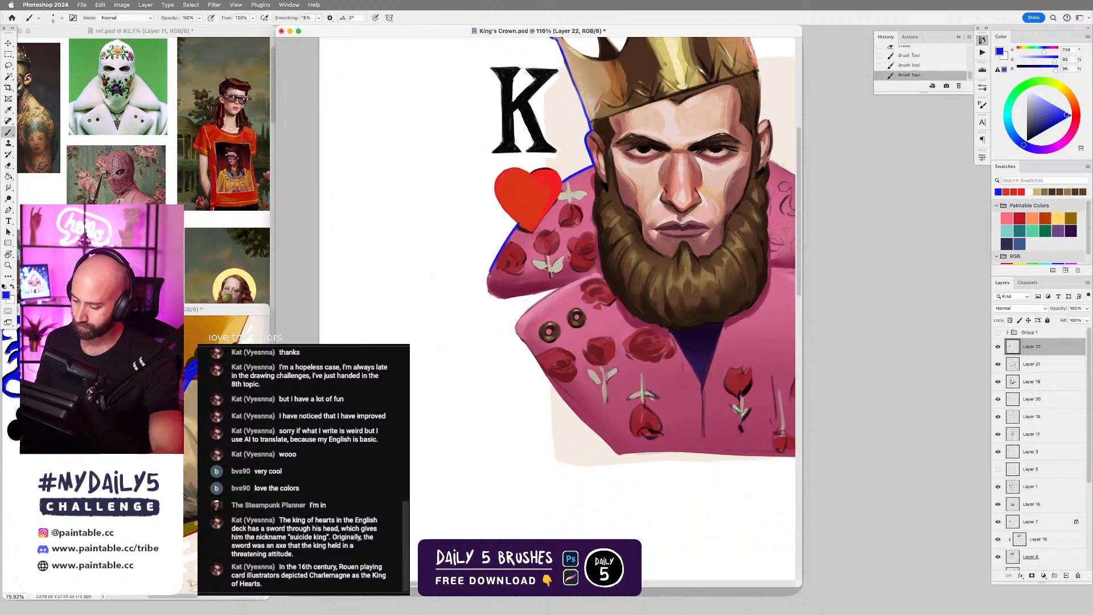
left_click_drag(703, 251, 572, 345)
mouse_move(672, 362)
left_mouse_down()
mouse_move(698, 341)
mouse_move(690, 356)
left_mouse_up()
left_click_drag(663, 320, 619, 319)
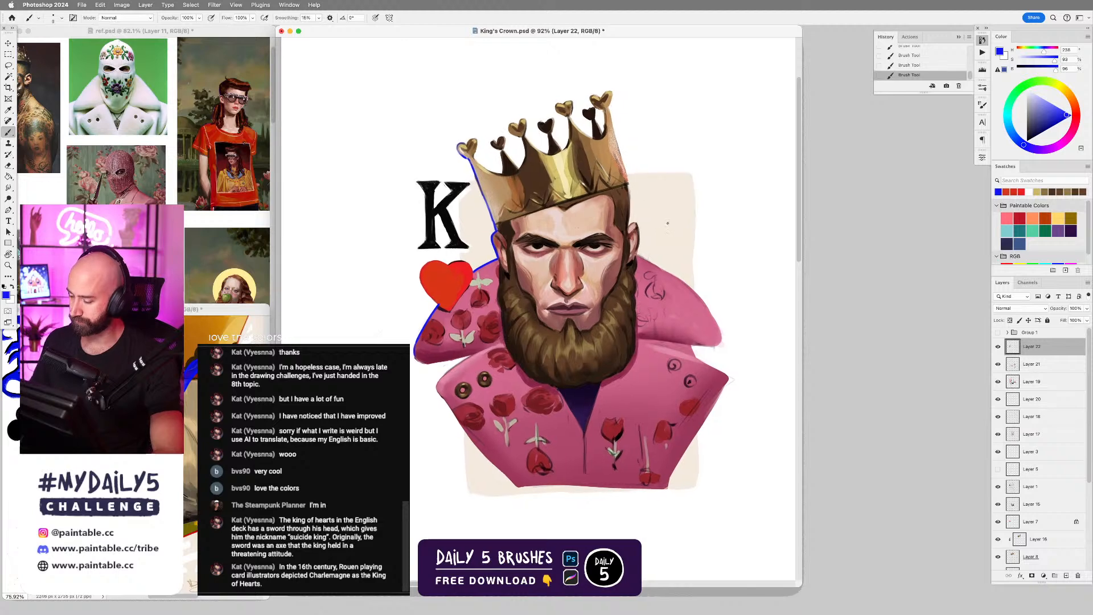
left_click_drag(610, 116, 627, 177)
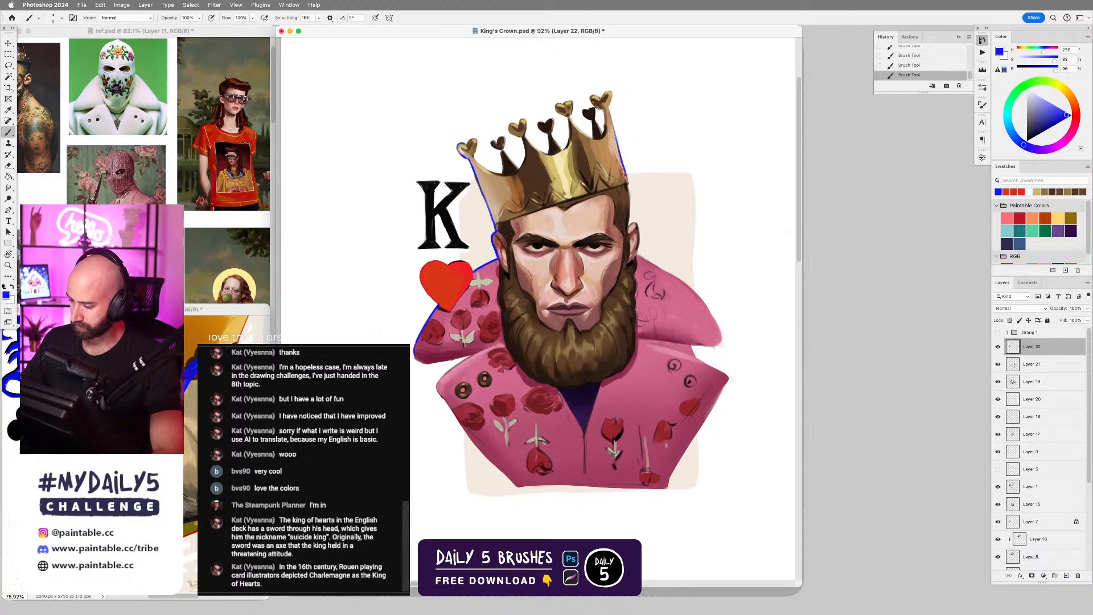
key("super+z")
left_click_drag(610, 111, 627, 179)
key("super+z")
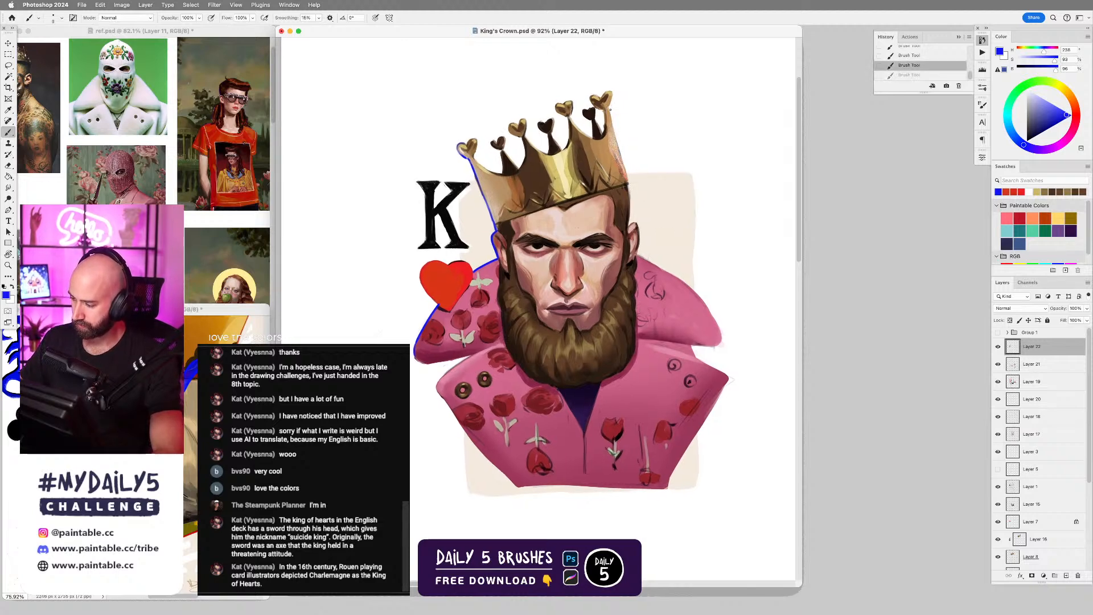
Draw a thin blue line from the crown's base down the side of the head away from the K, undoing trial strokes.
mouse_move(609, 111)
left_mouse_down()
mouse_move(626, 226)
mouse_move(629, 192)
mouse_move(628, 223)
mouse_move(650, 218)
mouse_move(648, 262)
left_mouse_up()
key("super+z")
key("super+z")
key("super+z")
key("super+z")
key("super+z")
key("super+z")
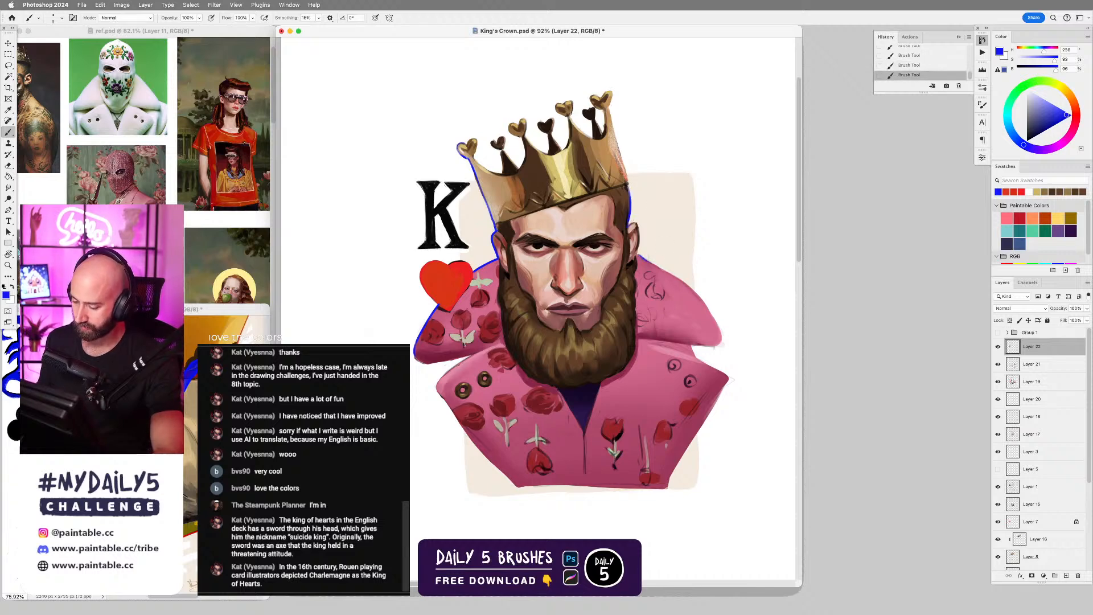
Draw a thin blue line along the upper edge of the front lapel, above the two round buttons.
left_click_drag(452, 368, 492, 348)
key("super+z")
left_click_drag(446, 375, 481, 349)
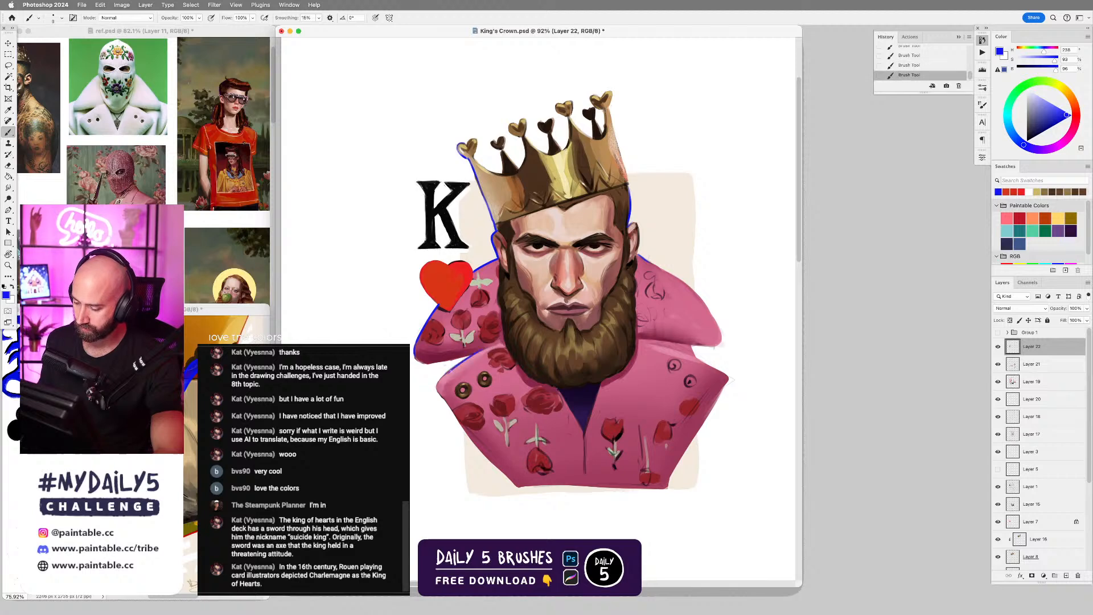
key("super+z")
key("super+shift+z")
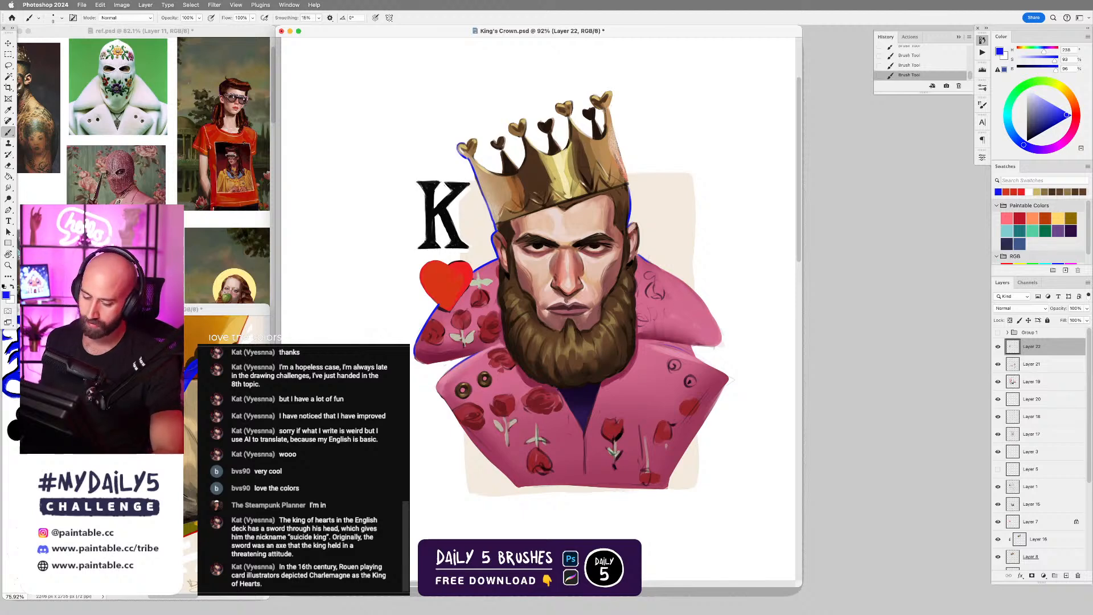
Zoom in on the letter K and outline its shape with a Lasso selection.
left_click_drag(546, 307, 595, 301)
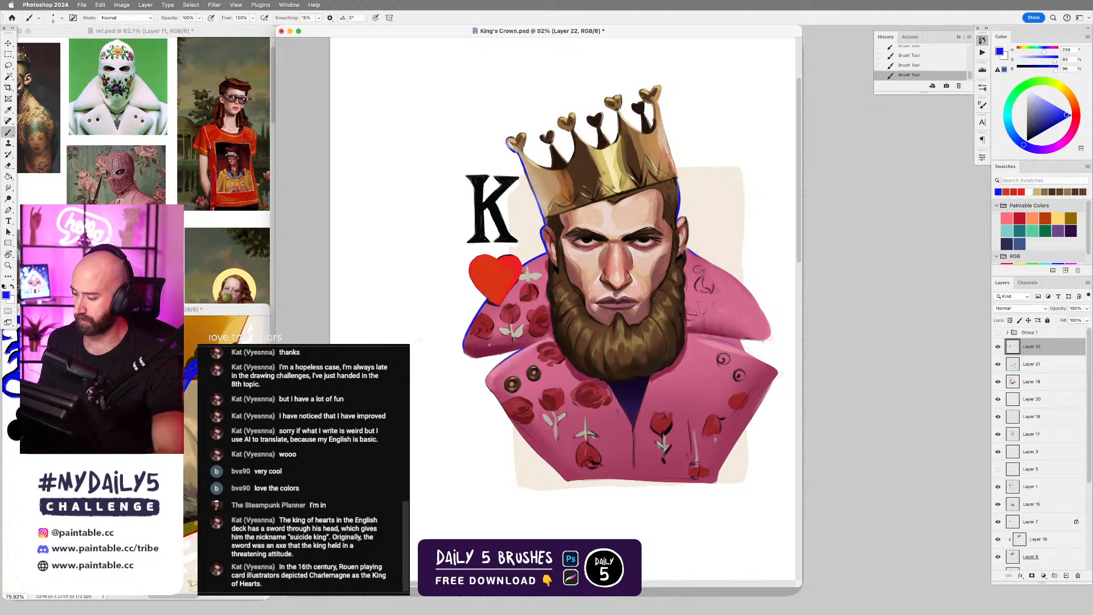
scroll(498, 298, "up", 5)
key("l")
scroll(472, 211, "up", 1)
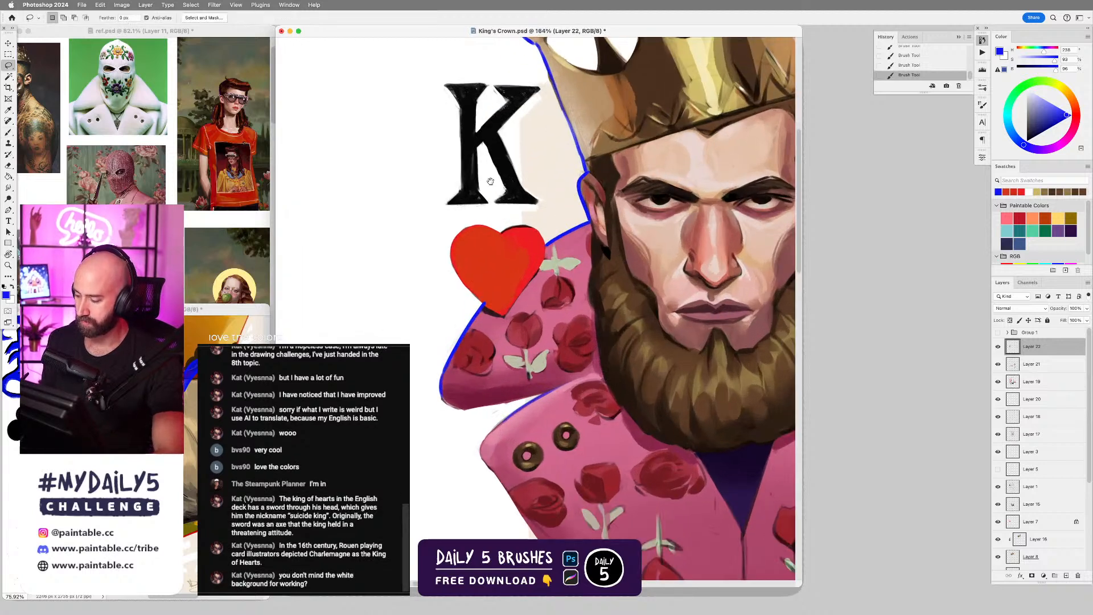
left_click_drag(490, 181, 506, 236)
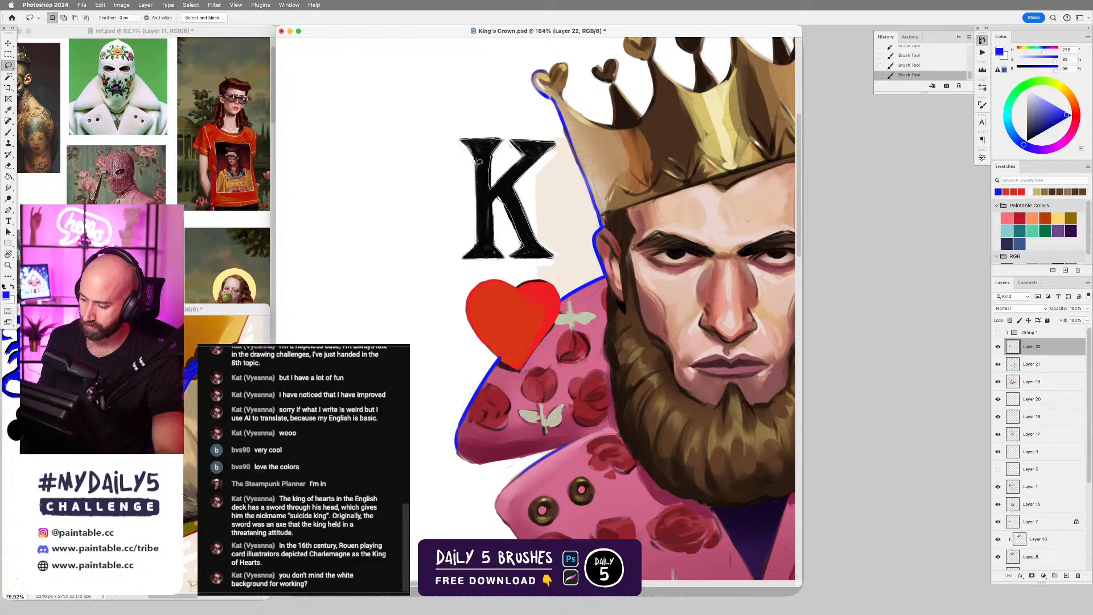
left_click_drag(479, 252, 464, 259)
Choose the Pastel Grain brush, sample orange-red from the heart, and enlarge the brush for the K.
key("b")
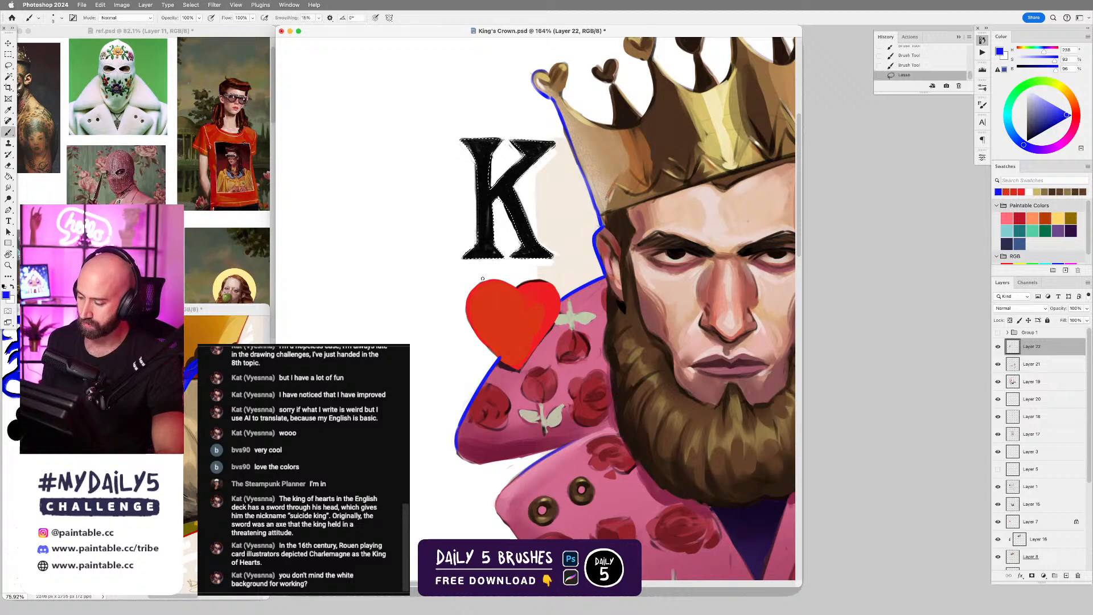
right_click(488, 279)
left_click(481, 307, "alt")
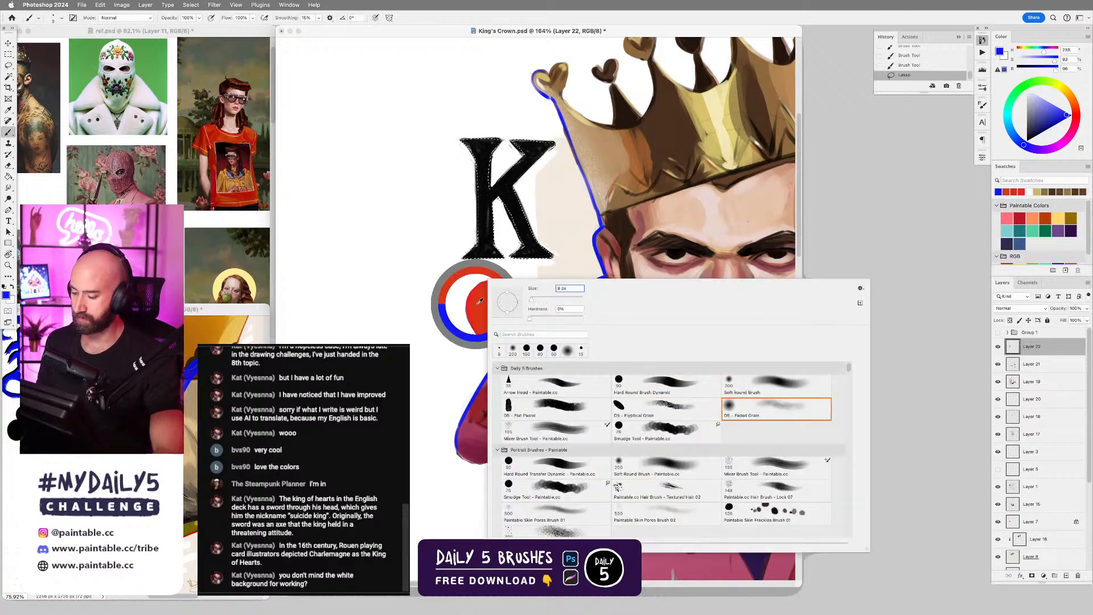
key("bracketright")
key("bracketright")
key("bracketright")
key("bracketright")
key("bracketright")
key("bracketright")
key("bracketright")
key("bracketright")
key("bracketright")
key("bracketright")
key("bracketright")
key("bracketright")
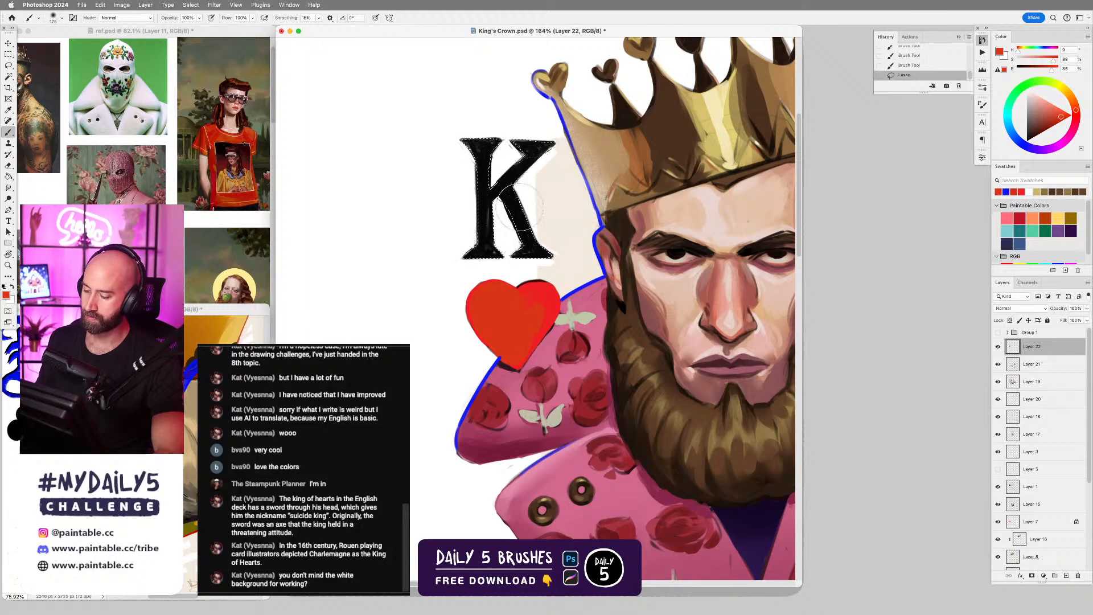
Paint the selected letter K orange-red to match the heart, and clear the selection.
left_click_drag(525, 152, 507, 332)
mouse_move(490, 251)
left_mouse_down()
mouse_move(526, 186)
mouse_move(519, 149)
mouse_move(562, 215)
left_mouse_up()
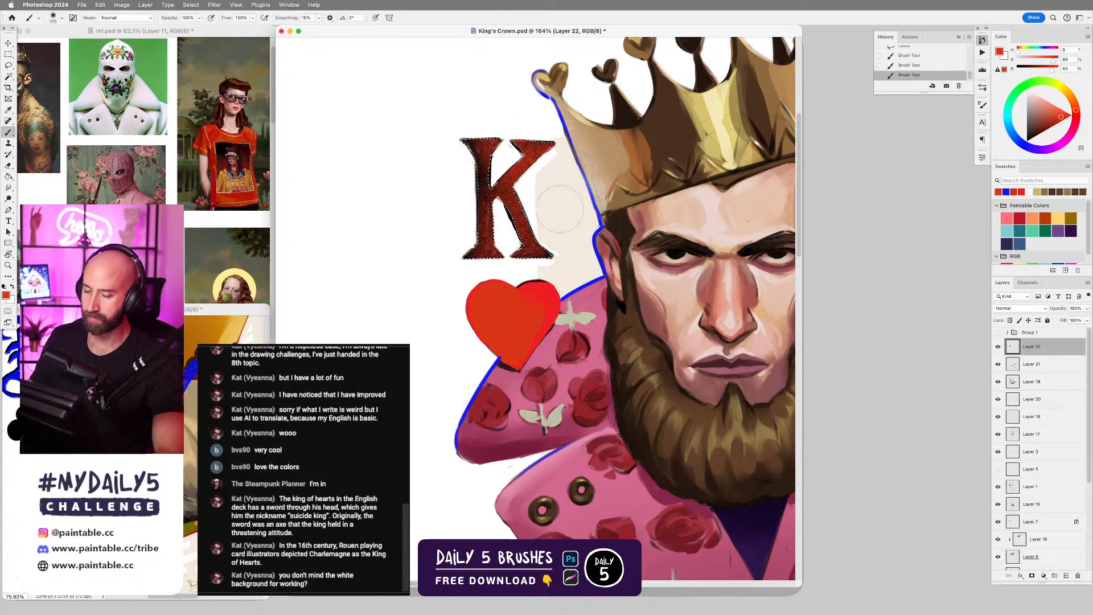
left_click_drag(606, 249, 575, 249)
scroll(641, 227, "down", 3)
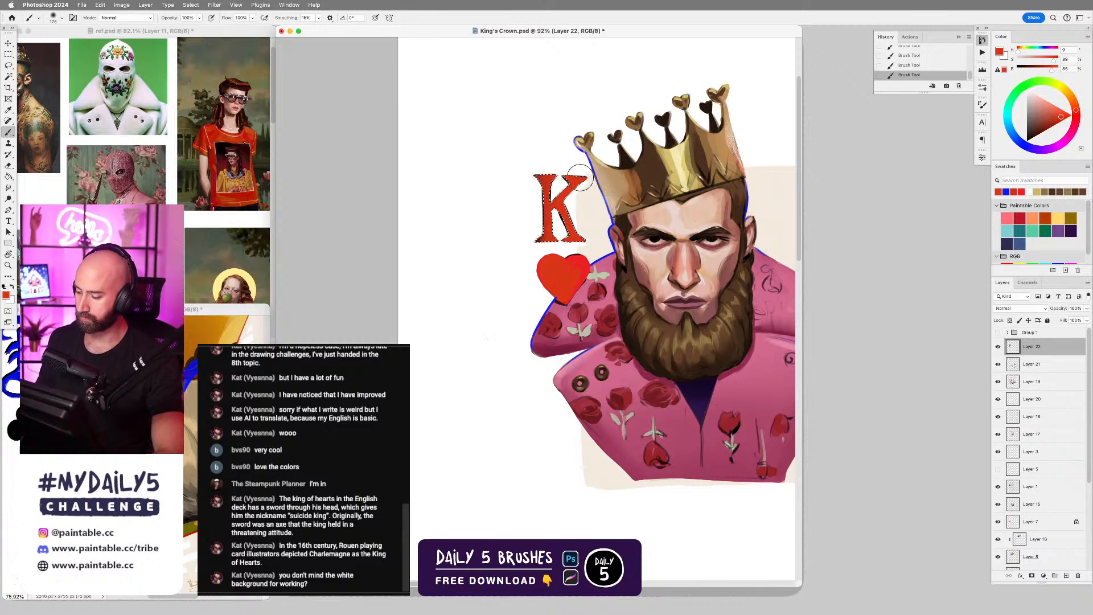
key("super+d")
scroll(644, 355, "down", 2)
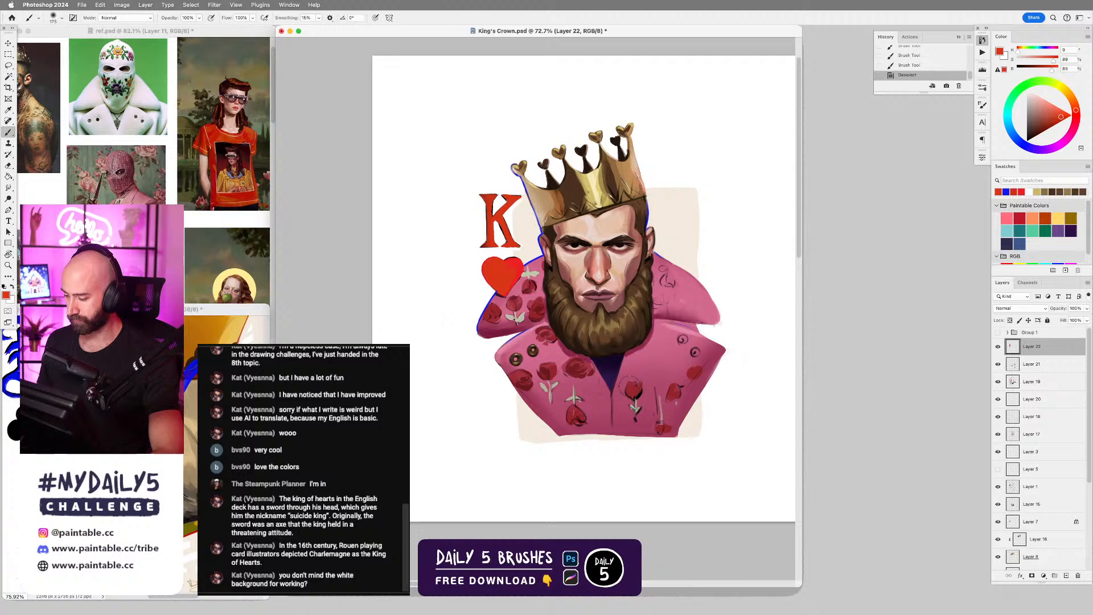
Undo the stray brush dab, show Group 1 with the skull and dagger, expand it, and select Layer 4.
left_click(630, 386)
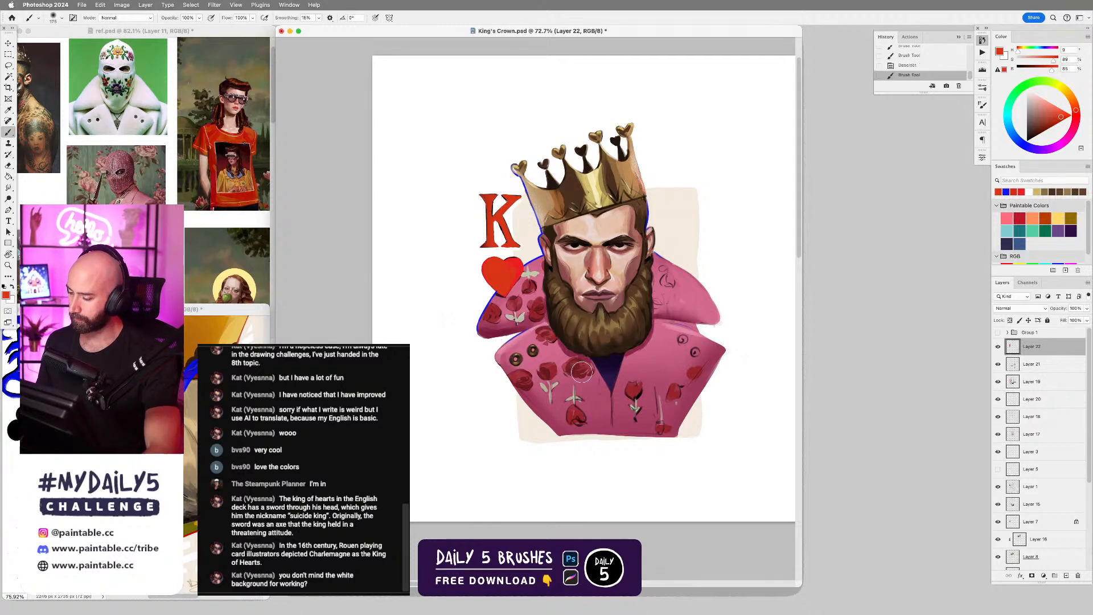
key("super+z")
left_click(998, 332)
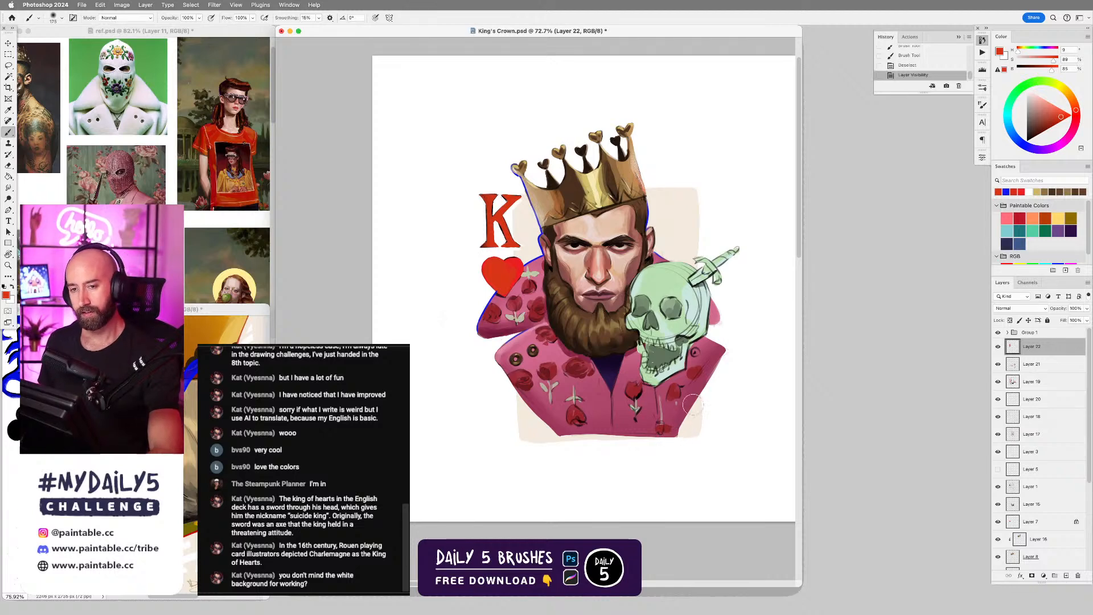
left_click_drag(693, 404, 710, 411)
left_click(1007, 333)
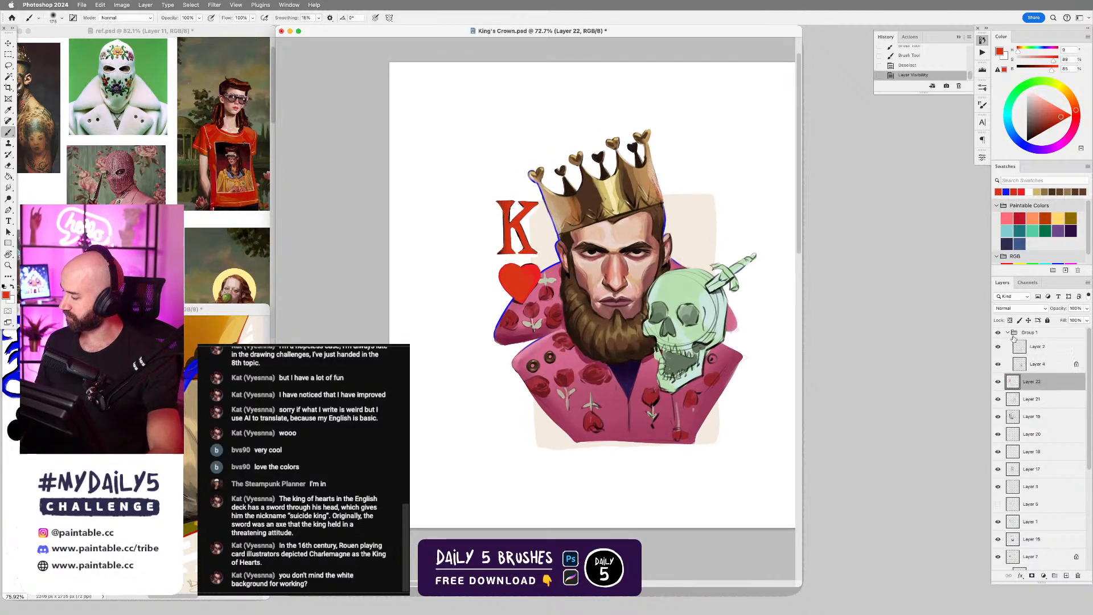
left_click(1019, 367)
key("super+comma")
key("super+comma")
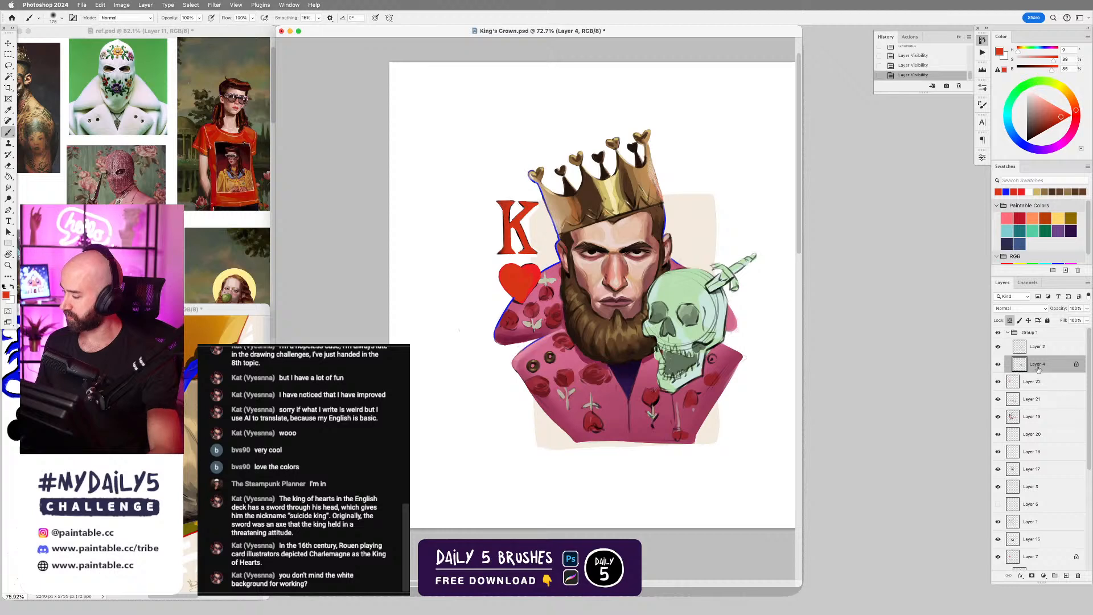
Recolour the skull and dagger on Layer 4 periwinkle blue with Hue/Saturation at hue +126, saturation +10 and lightness -15.
key("super+u")
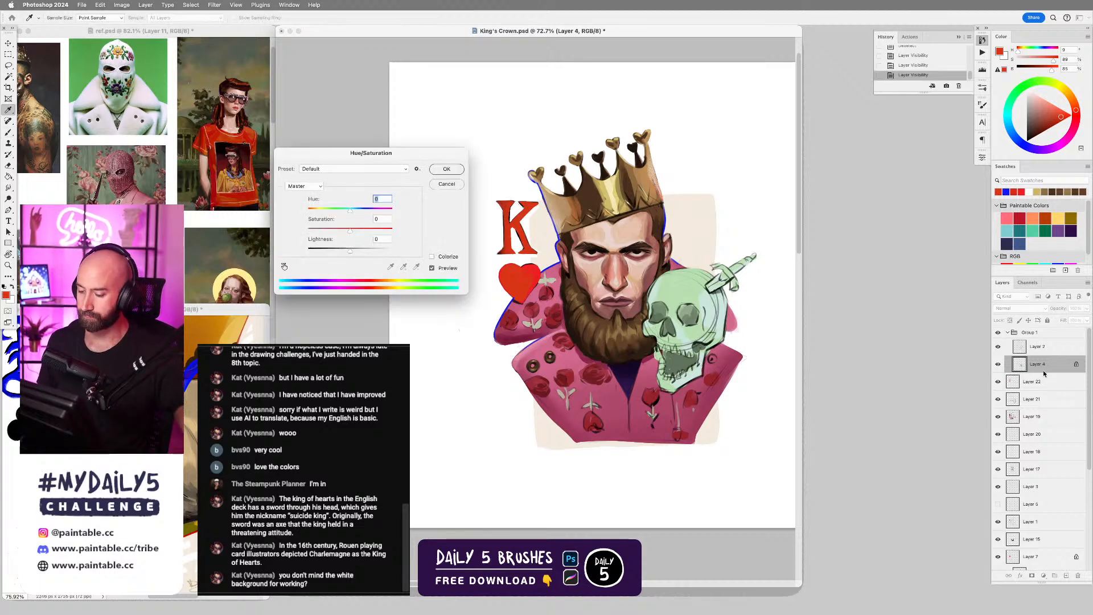
left_click_drag(350, 208, 384, 211)
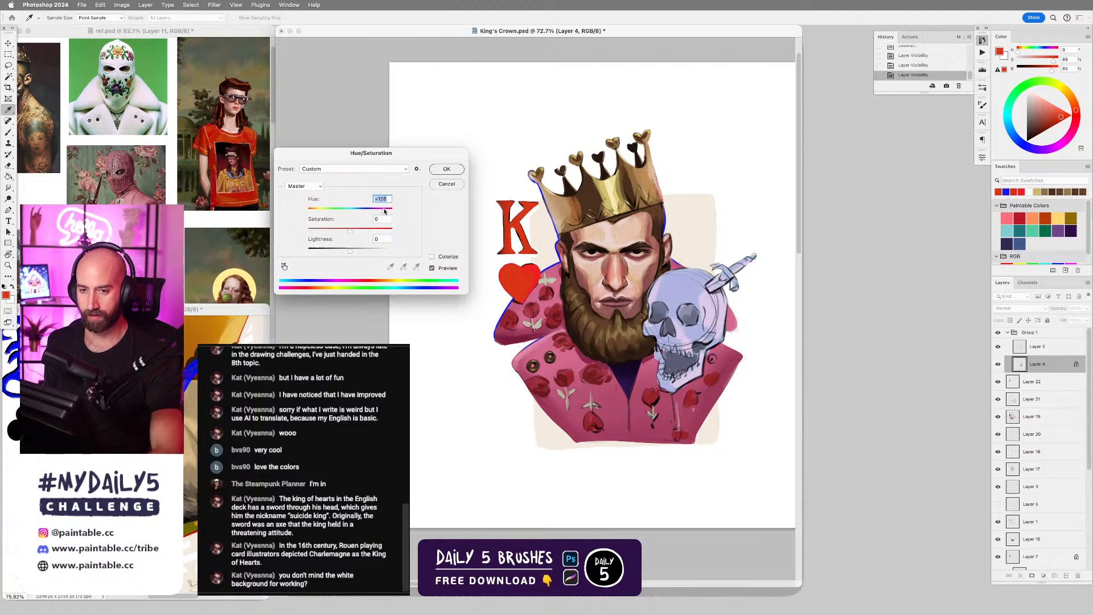
left_click_drag(384, 212, 381, 210)
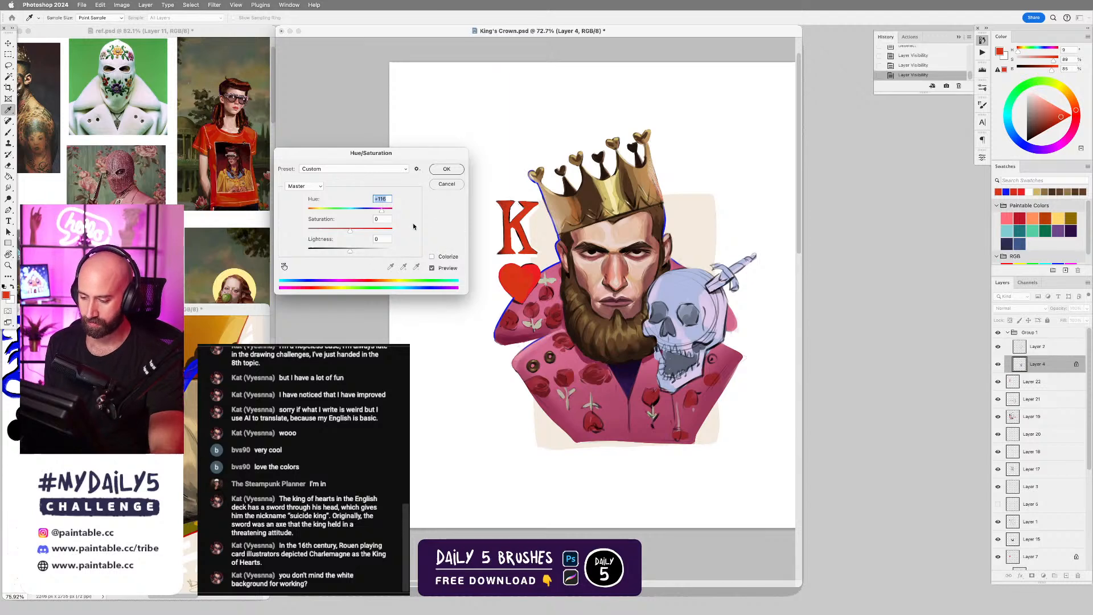
left_click_drag(350, 251, 371, 229)
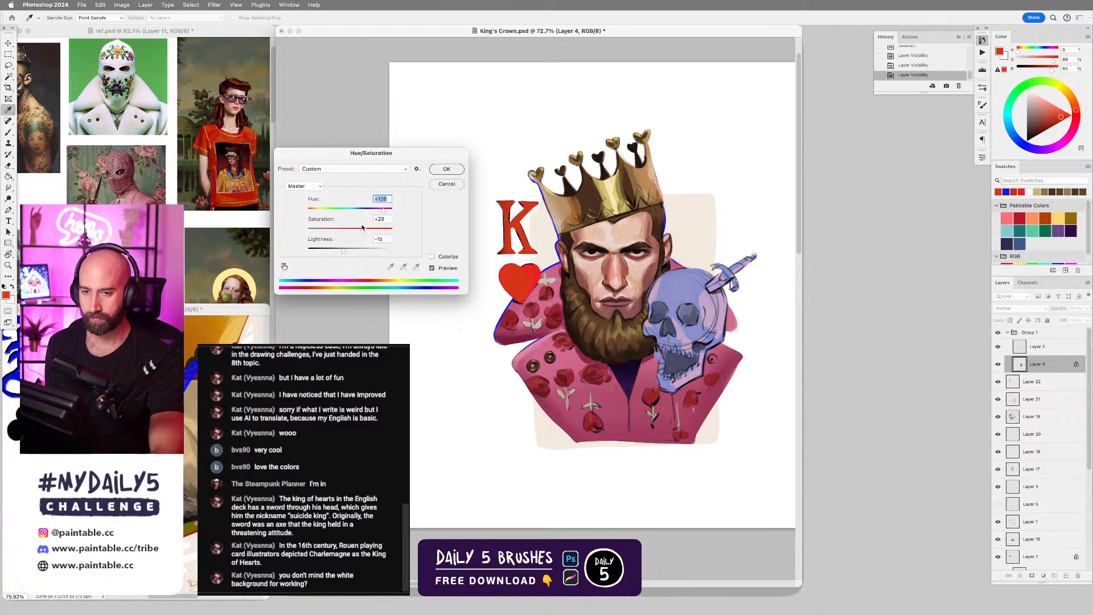
left_click(446, 169)
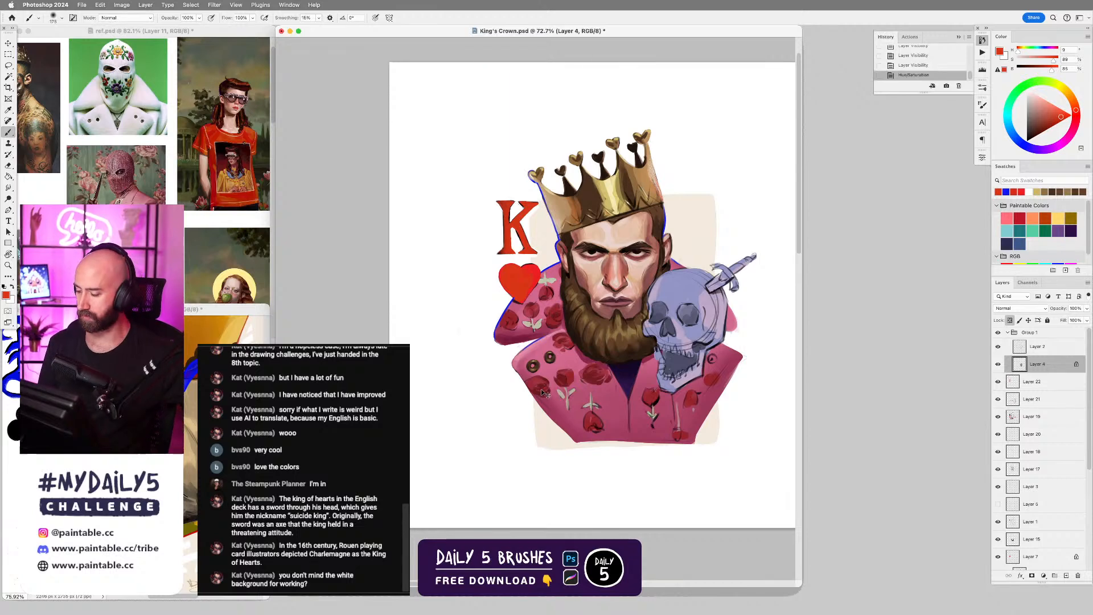
Preview the artwork in greyscale, brighten the skull's midtones slightly with Levels, and return to the colour view.
key("super+y")
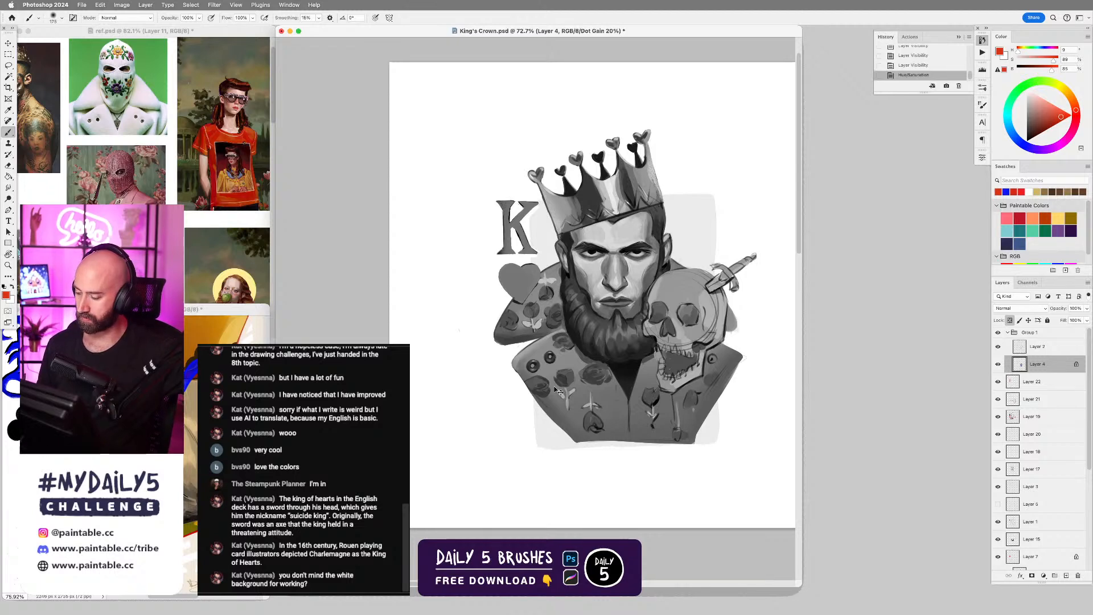
key("super+l")
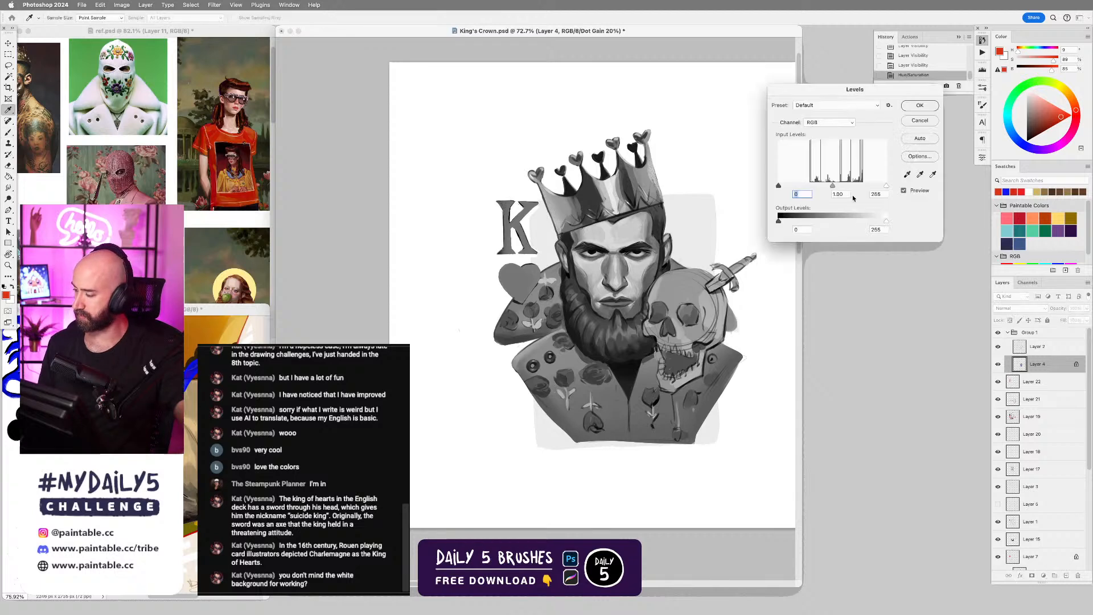
left_click_drag(831, 186, 825, 186)
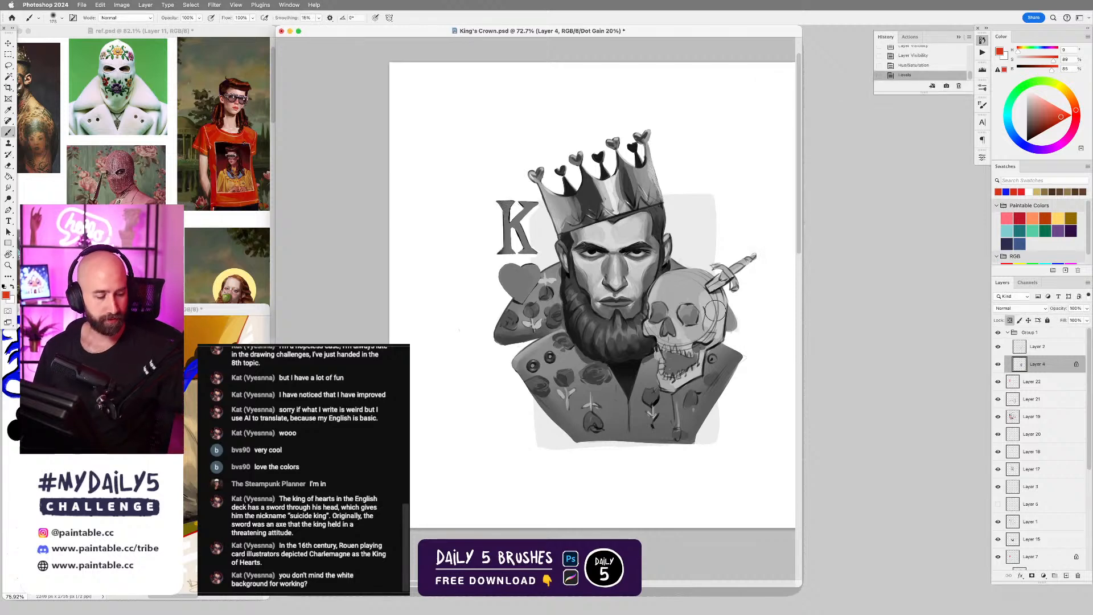
key("super+y")
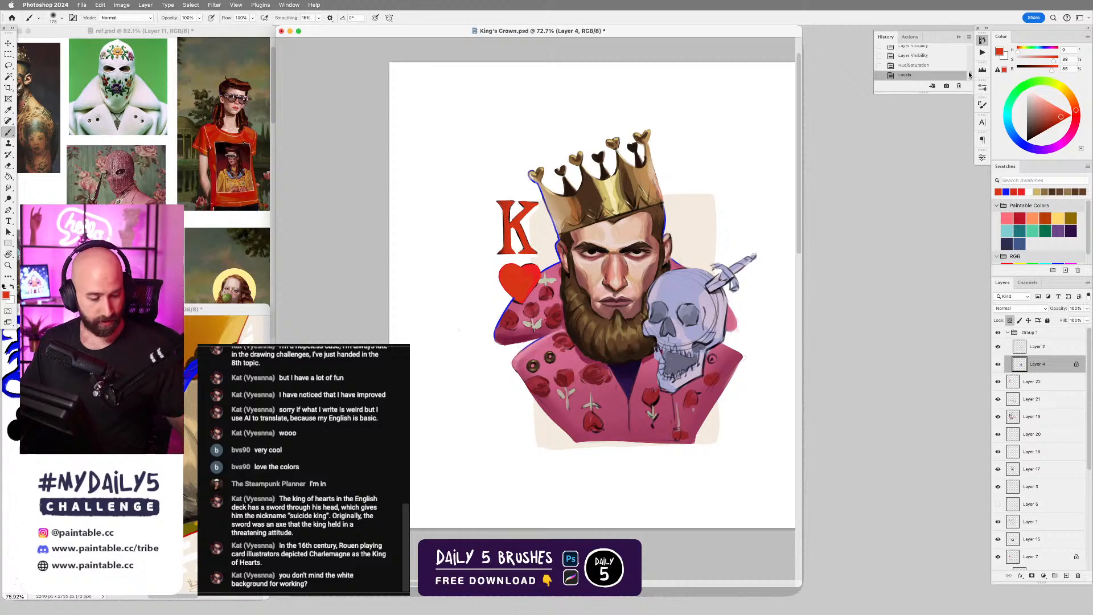
Compare the painting with its opening snapshot in the history and return to the current version.
left_click_drag(969, 75, 969, 49)
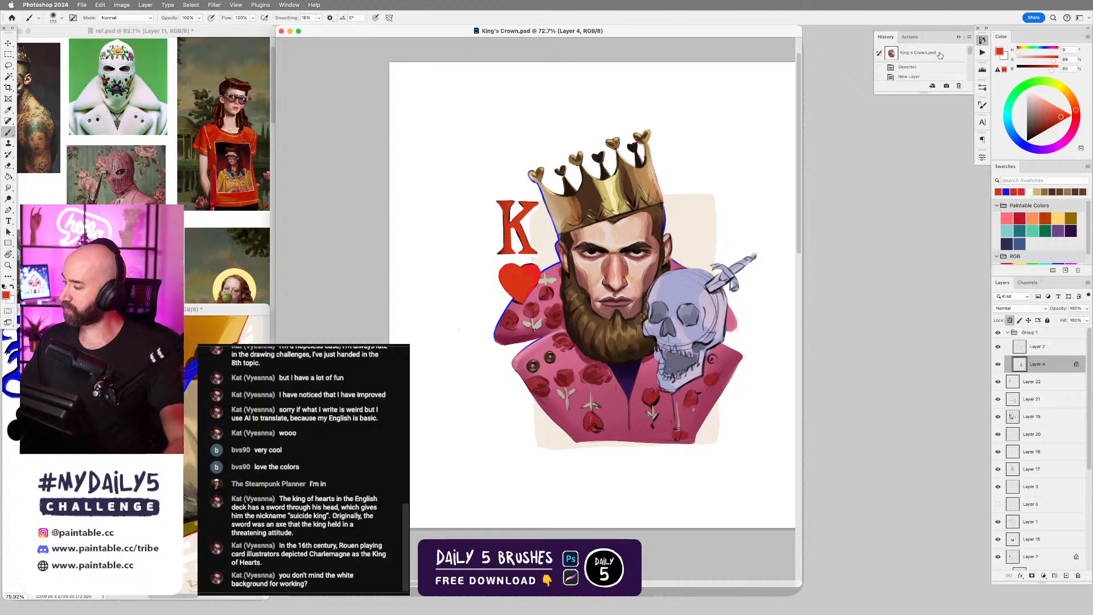
left_click(939, 53)
key("super+z")
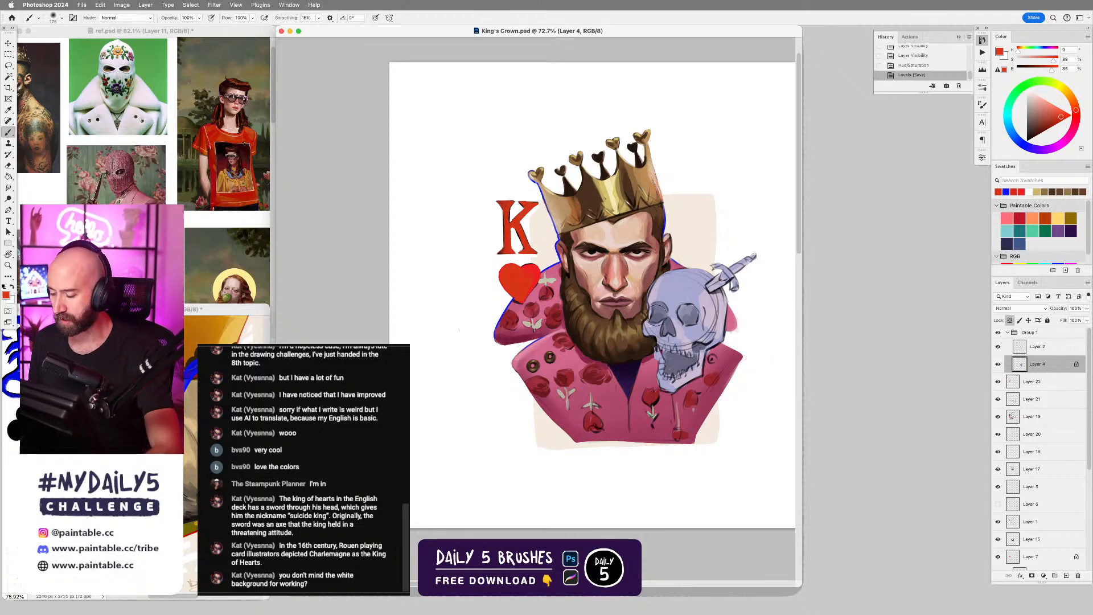
Show Layer 42 in the King of Club document, copy it into King's Crown.psd to compare the characters, and delete the copy.
left_click(227, 327)
mouse_move(228, 327)
left_mouse_down()
mouse_move(196, 327)
mouse_move(244, 331)
left_mouse_up()
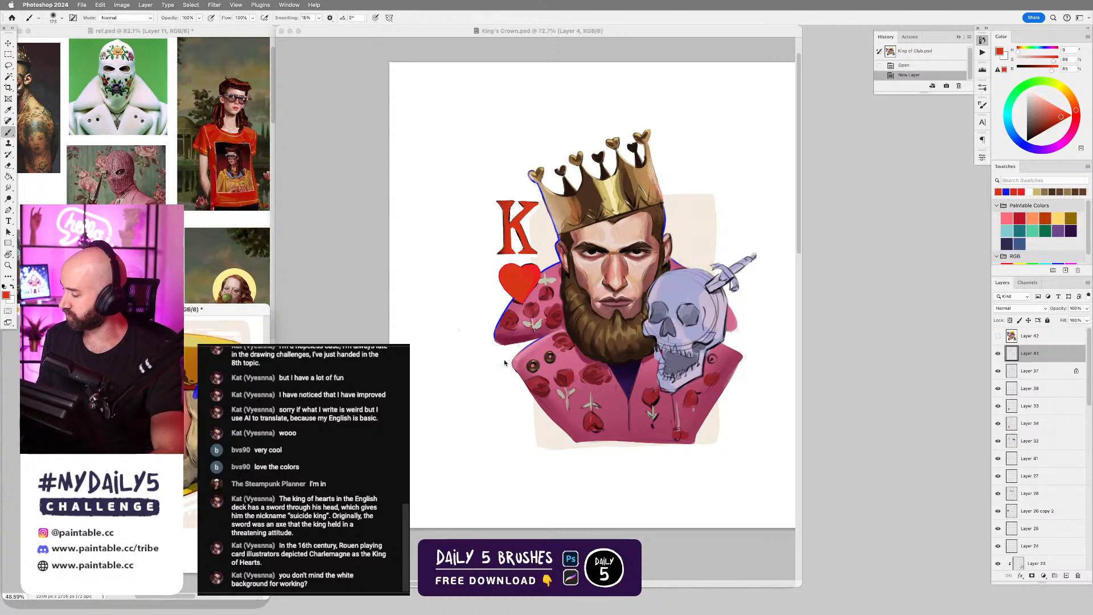
left_click(998, 336)
left_click(1025, 337)
key("v")
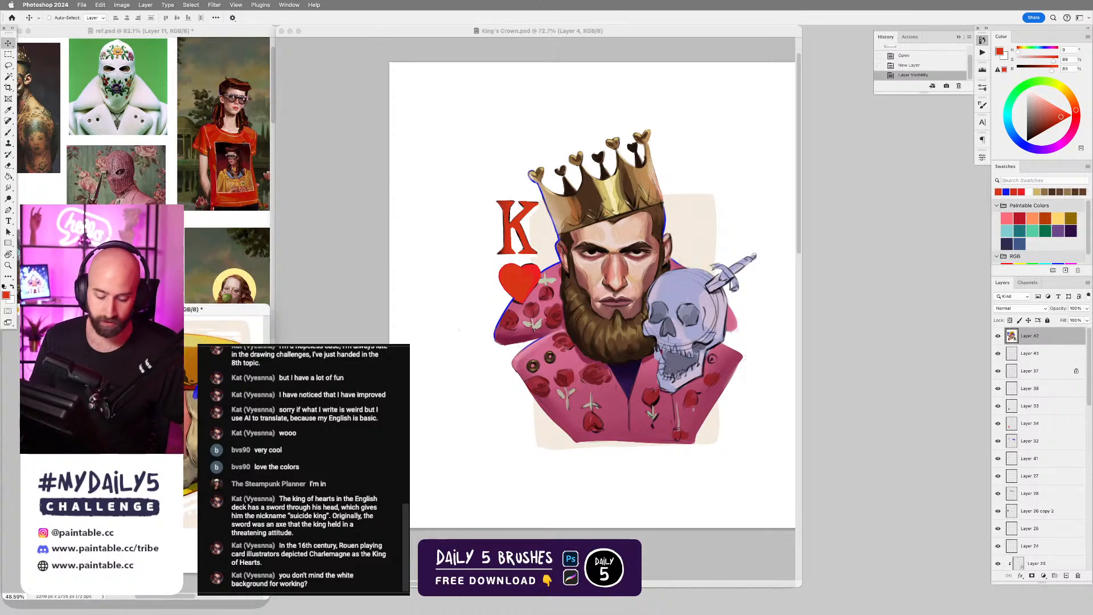
mouse_move(226, 484)
left_mouse_down()
mouse_move(415, 291)
mouse_move(572, 356)
mouse_move(599, 338)
mouse_move(669, 378)
mouse_move(690, 327)
mouse_move(731, 380)
mouse_move(453, 363)
mouse_move(540, 339)
mouse_move(705, 359)
mouse_move(570, 387)
mouse_move(558, 359)
mouse_move(602, 319)
left_mouse_up()
mouse_move(544, 343)
left_mouse_down()
mouse_move(409, 433)
mouse_move(663, 365)
mouse_move(711, 386)
mouse_move(713, 399)
mouse_move(279, 424)
mouse_move(365, 402)
mouse_move(669, 378)
mouse_move(712, 354)
mouse_move(406, 402)
mouse_move(706, 359)
mouse_move(405, 378)
mouse_move(383, 400)
mouse_move(697, 379)
mouse_move(652, 376)
left_mouse_up()
key("Delete")
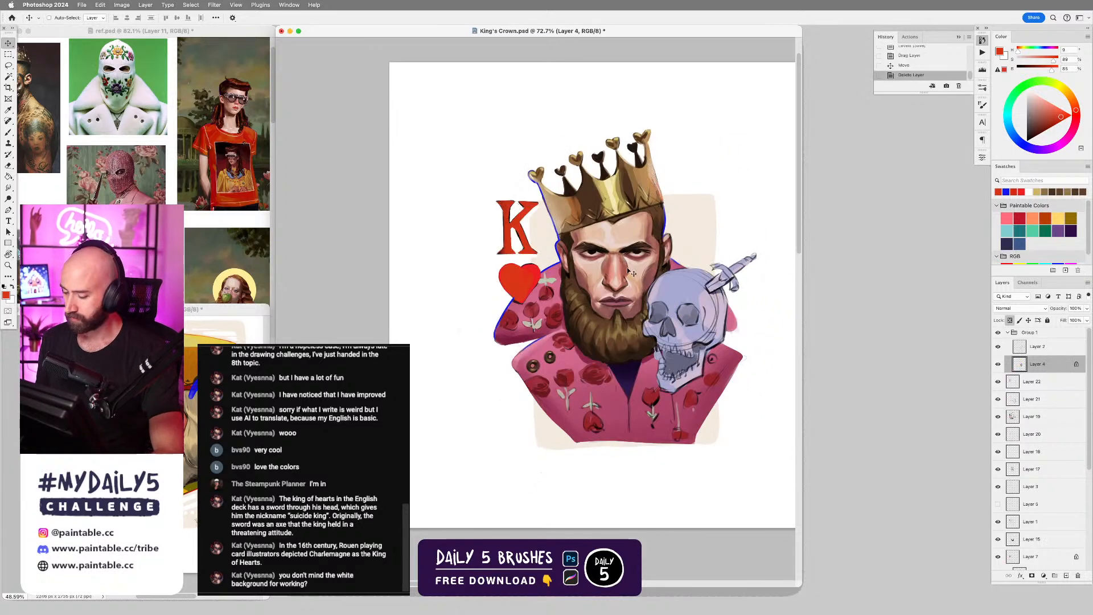
Check the skull's line-art layer and Layer 22 by toggling their visibility, collapsing Group 1 in between.
left_click(997, 347)
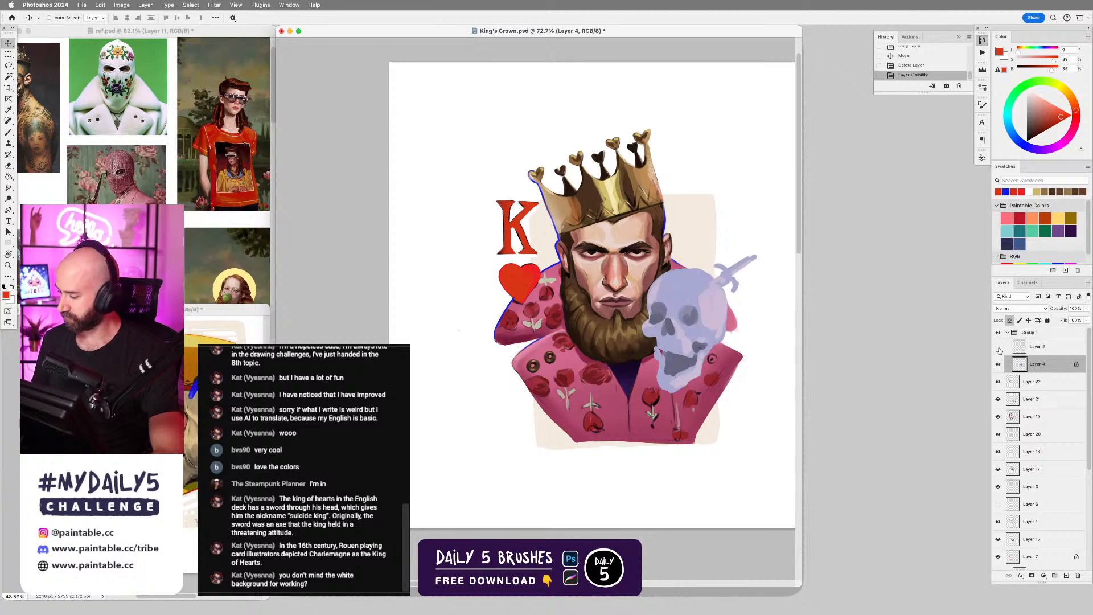
left_click(998, 346)
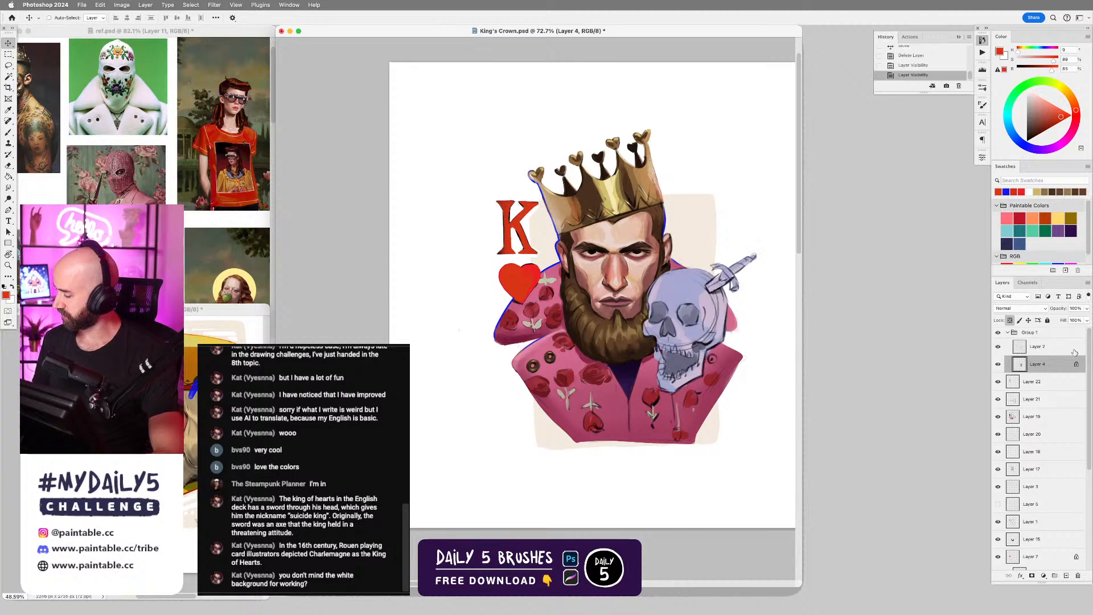
left_click(1008, 333)
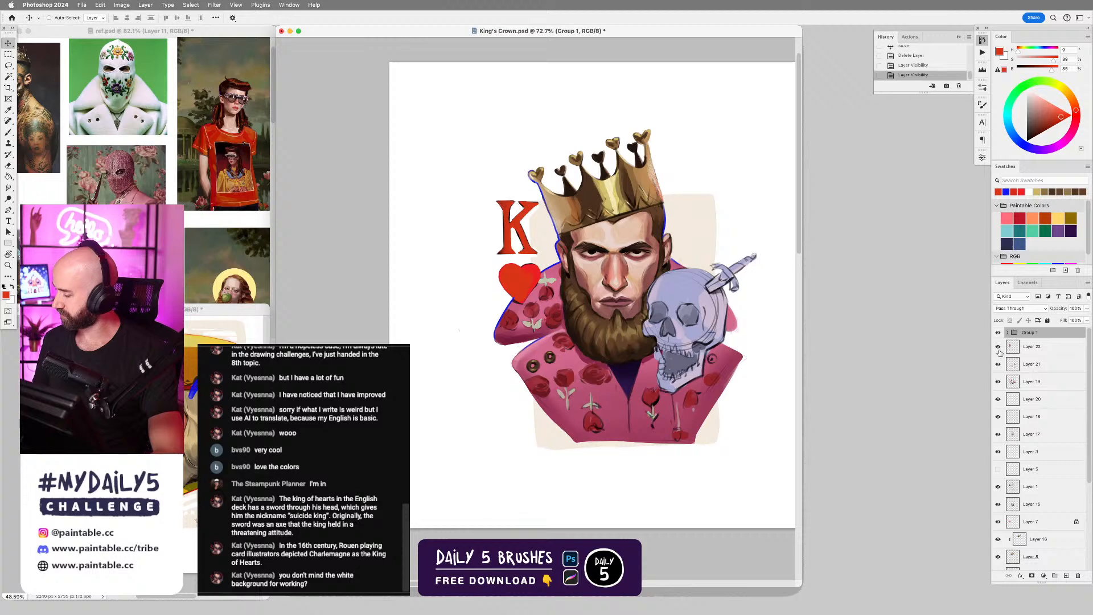
left_click(997, 346)
left_click(998, 347)
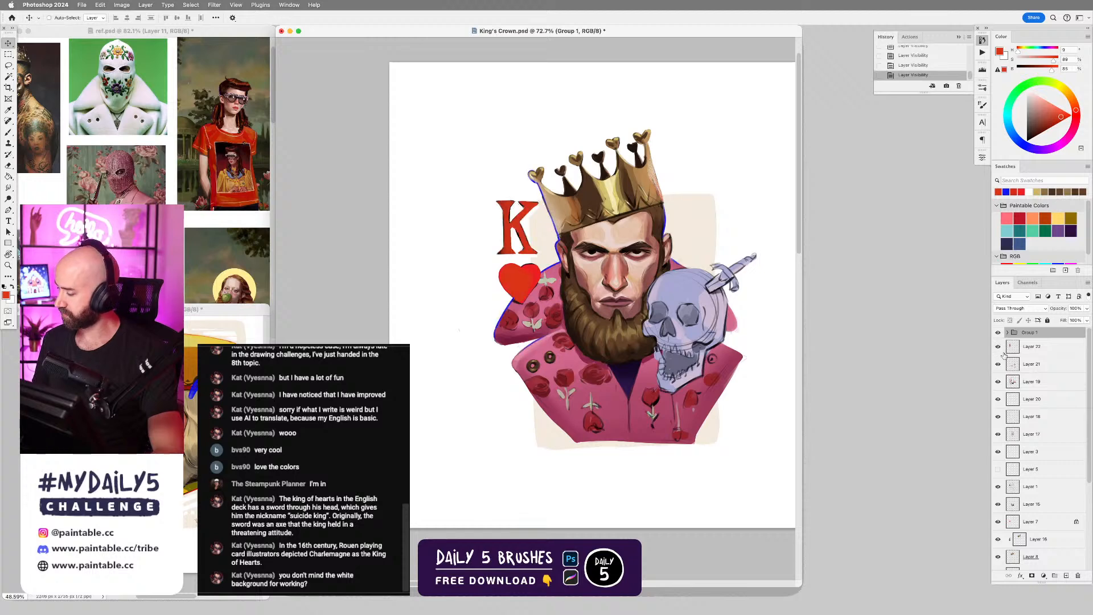
Draw a freehand Lasso selection around the crown, across the face and around the shoulder with the blue edge lines.
key("l")
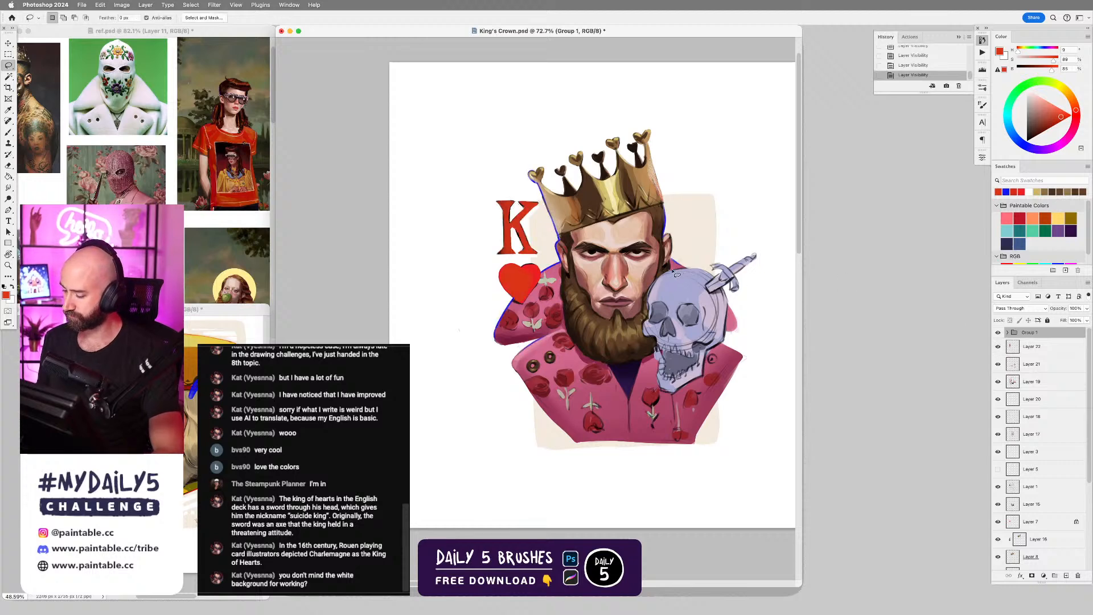
mouse_move(696, 266)
left_mouse_down()
mouse_move(679, 175)
mouse_move(634, 108)
mouse_move(518, 150)
mouse_move(551, 258)
mouse_move(502, 293)
mouse_move(472, 356)
mouse_move(487, 366)
mouse_move(558, 350)
left_mouse_up()
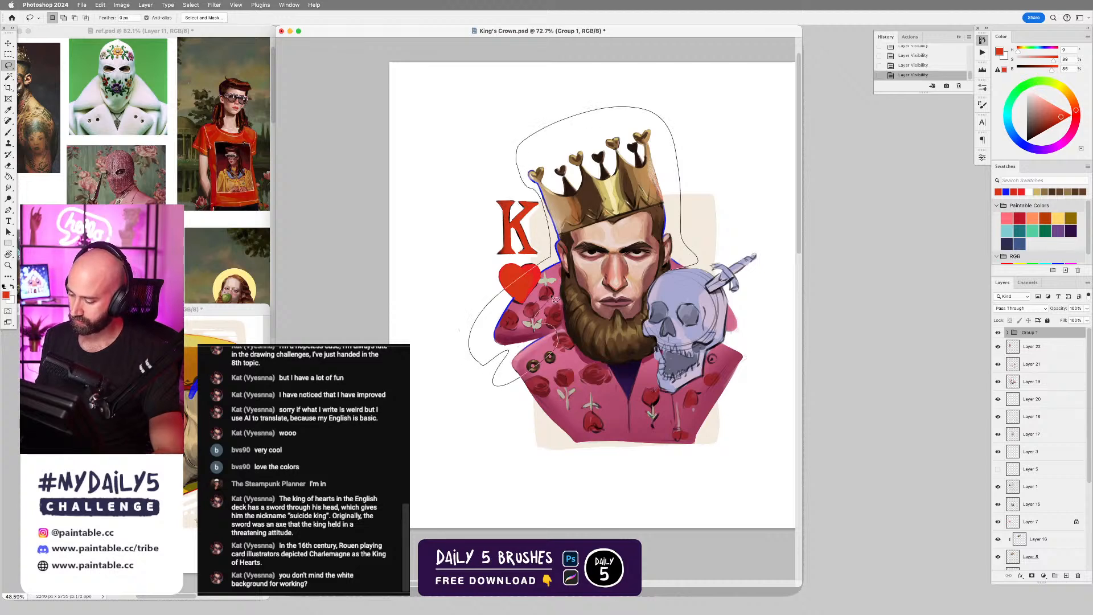
mouse_move(556, 300)
left_mouse_down()
mouse_move(585, 254)
mouse_move(624, 272)
left_mouse_up()
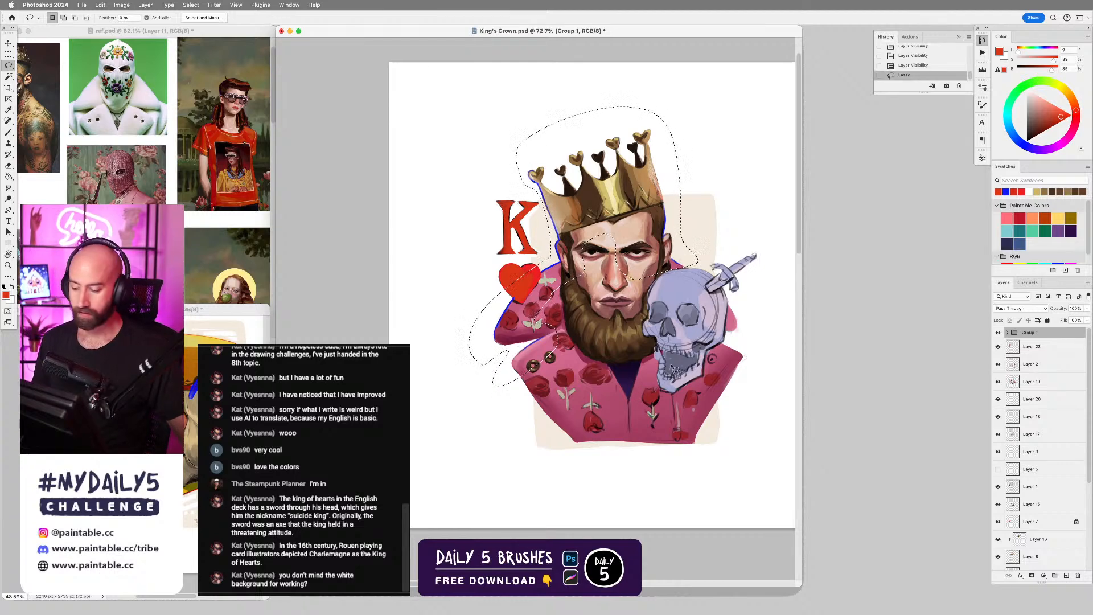
scroll(646, 284, "up", 3)
left_click_drag(646, 284, 710, 308)
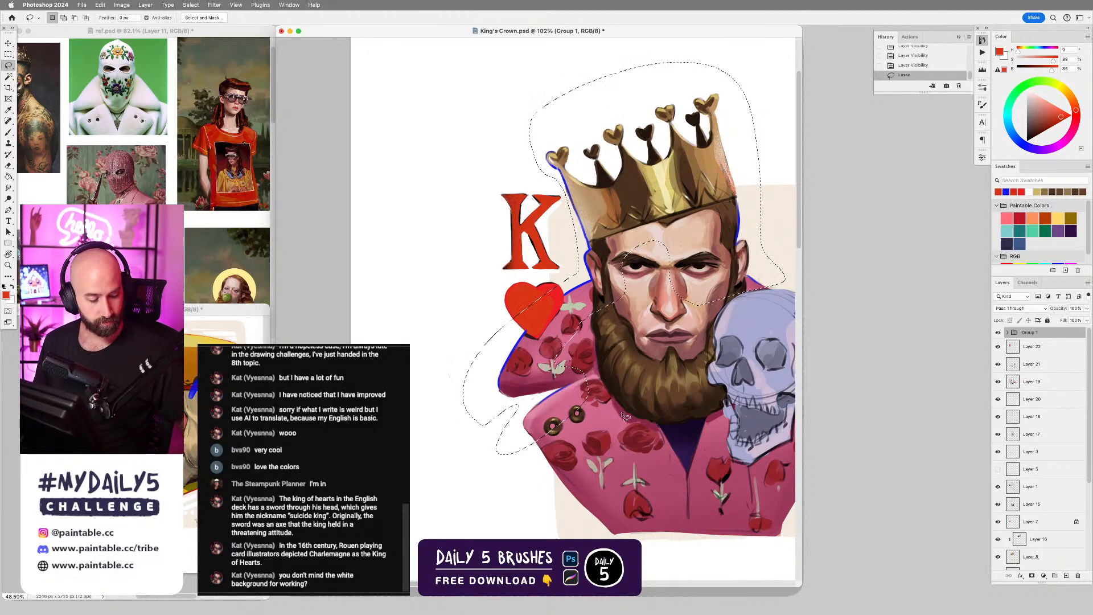
Select Layer 22, try shifting the hue of its selected blue lines as far as +180, cancel, and clear the selection.
key("v")
left_click(998, 347)
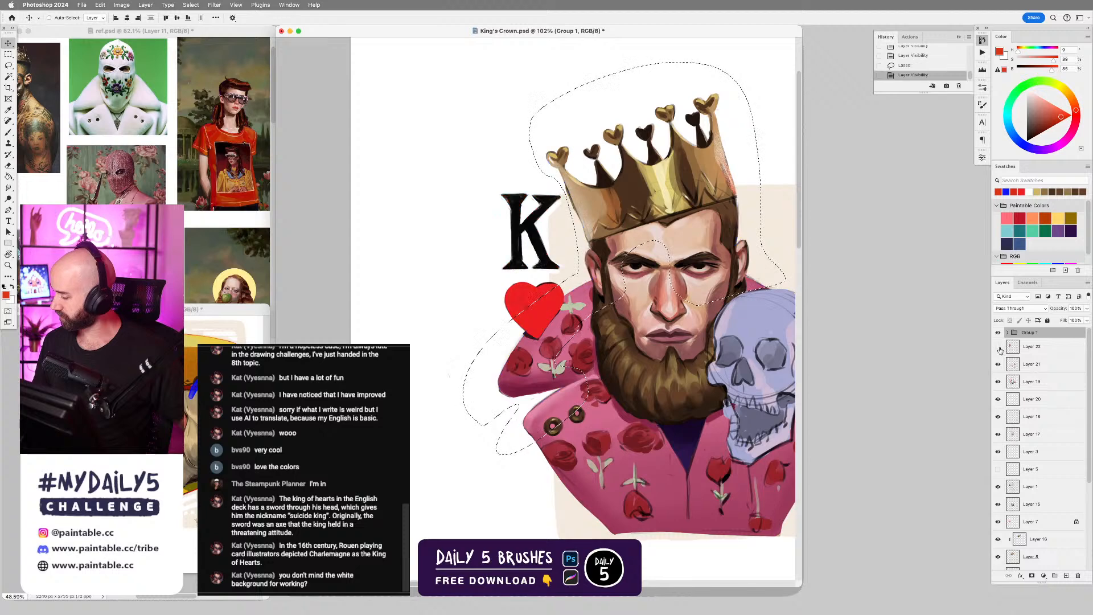
left_click(998, 346)
left_click(1042, 350)
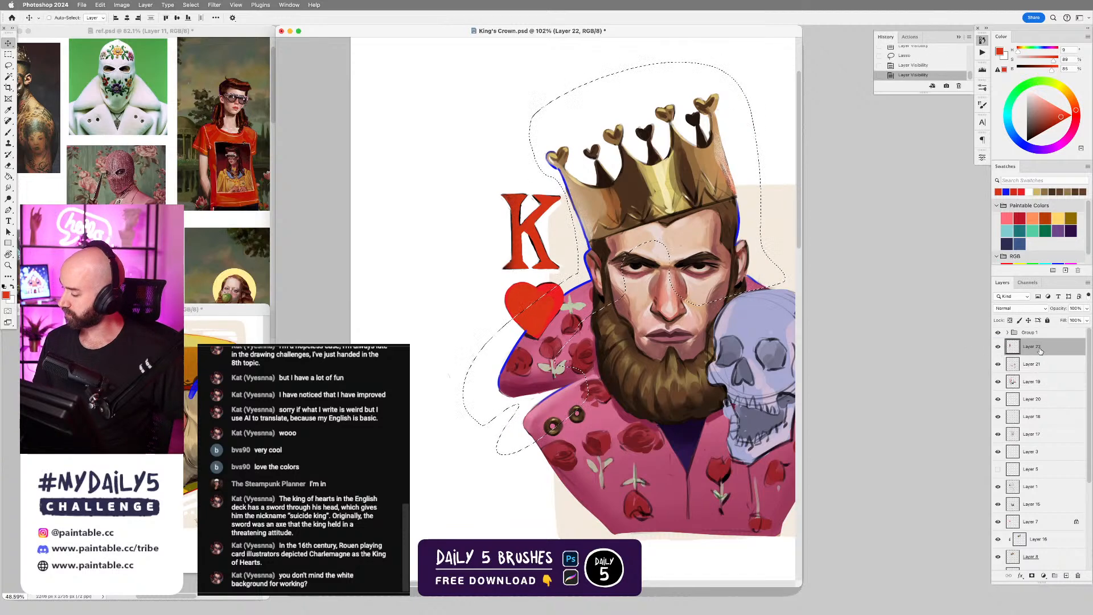
key("super+u")
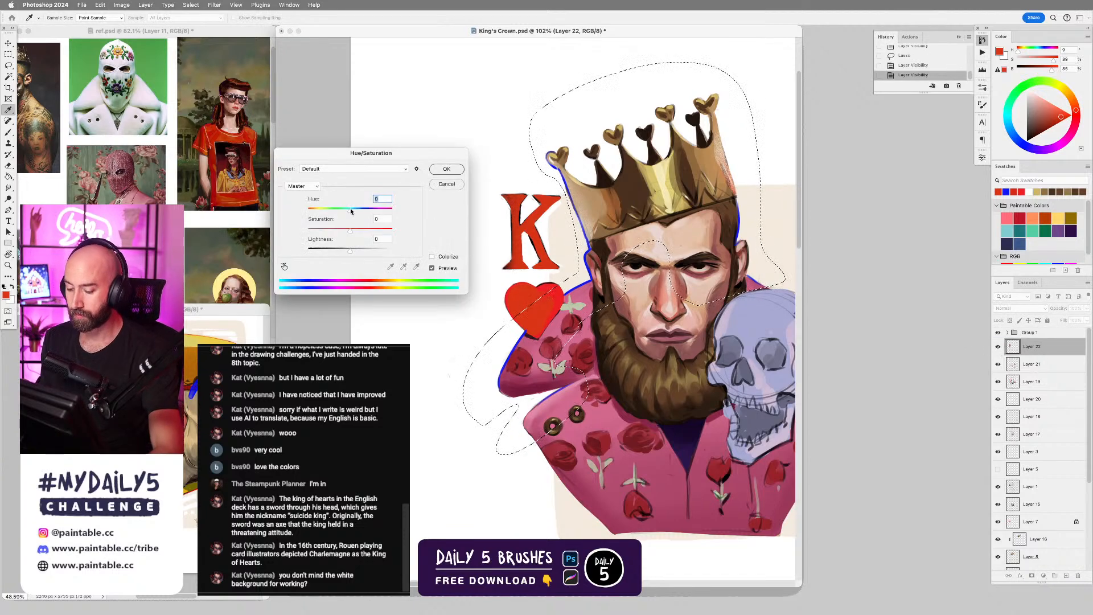
left_click_drag(350, 210, 397, 208)
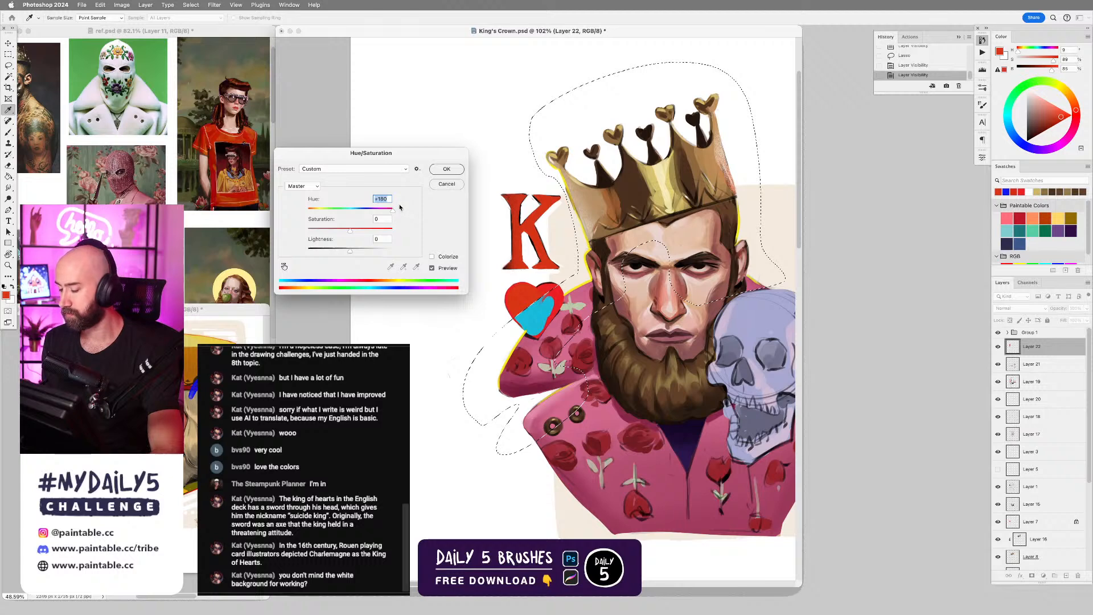
left_click_drag(401, 208, 358, 210)
key("Escape")
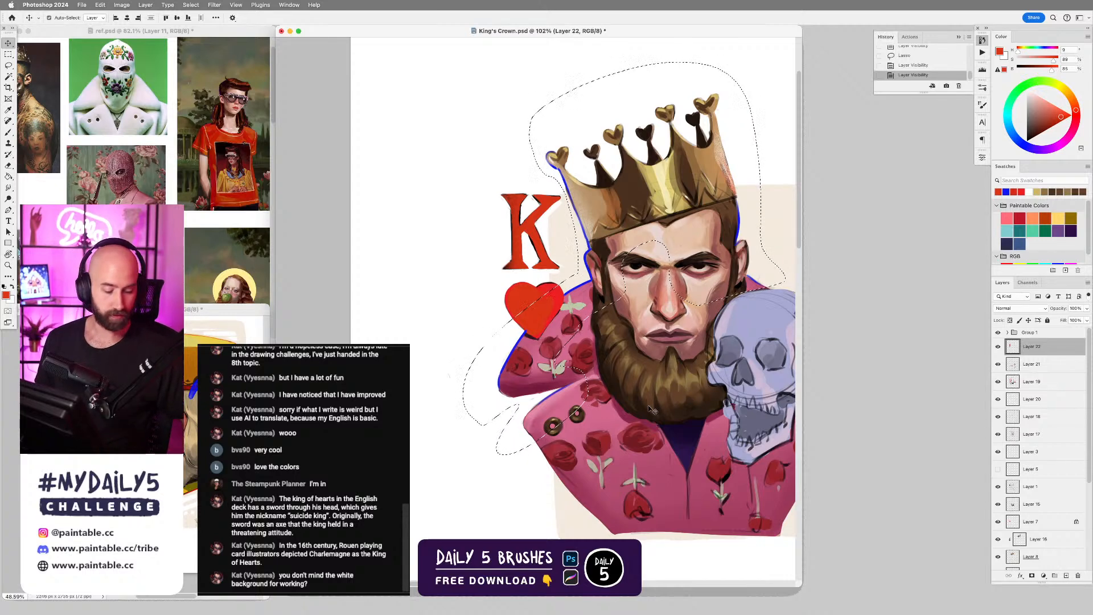
key("super+d")
Examine the crowned king and face-paint portraits on the ref.psd board and return to King's Crown.psd.
left_click_drag(713, 335, 639, 305)
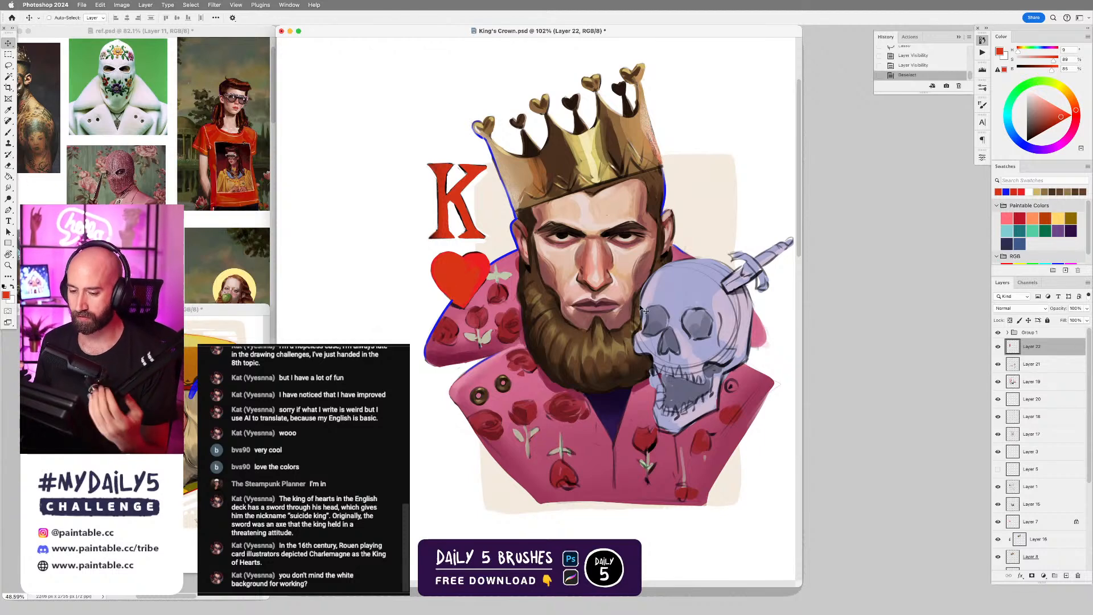
left_click(148, 204)
left_click_drag(86, 208, 198, 214)
left_click_drag(34, 215, 271, 236)
left_click(622, 297)
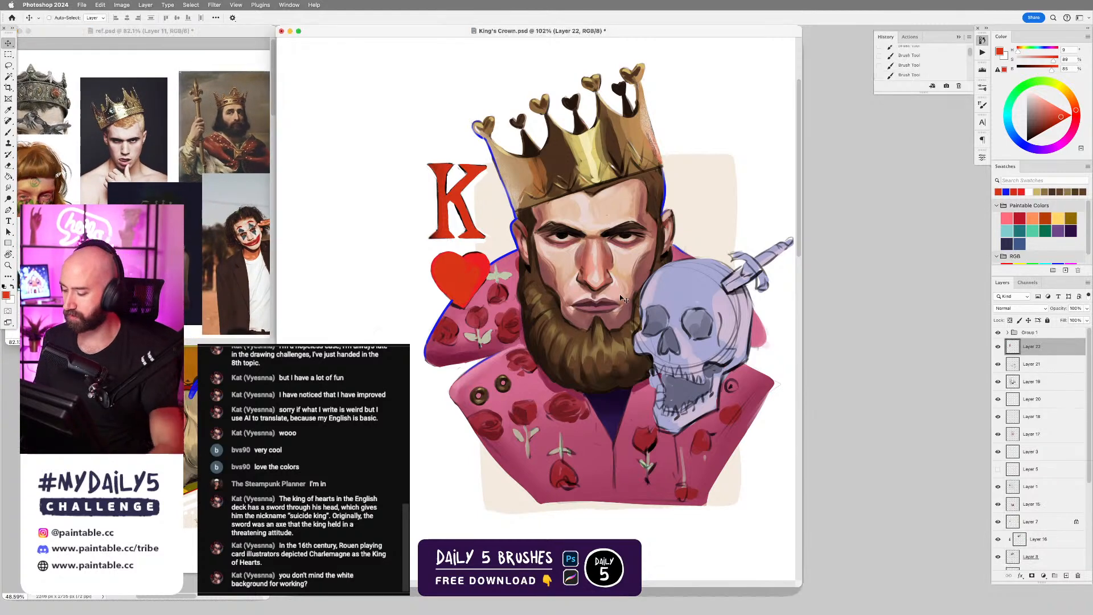
Create a new layer above Layer 22 and set its blend mode to Overlay.
left_click_drag(574, 276, 612, 267)
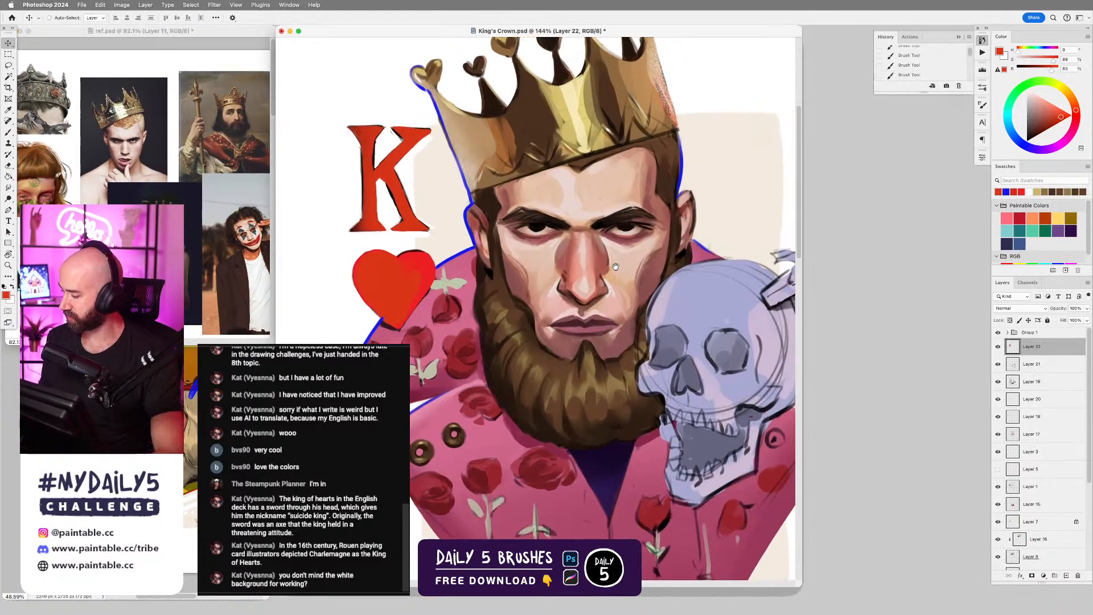
key("super+shift+alt+n")
left_click(1022, 308)
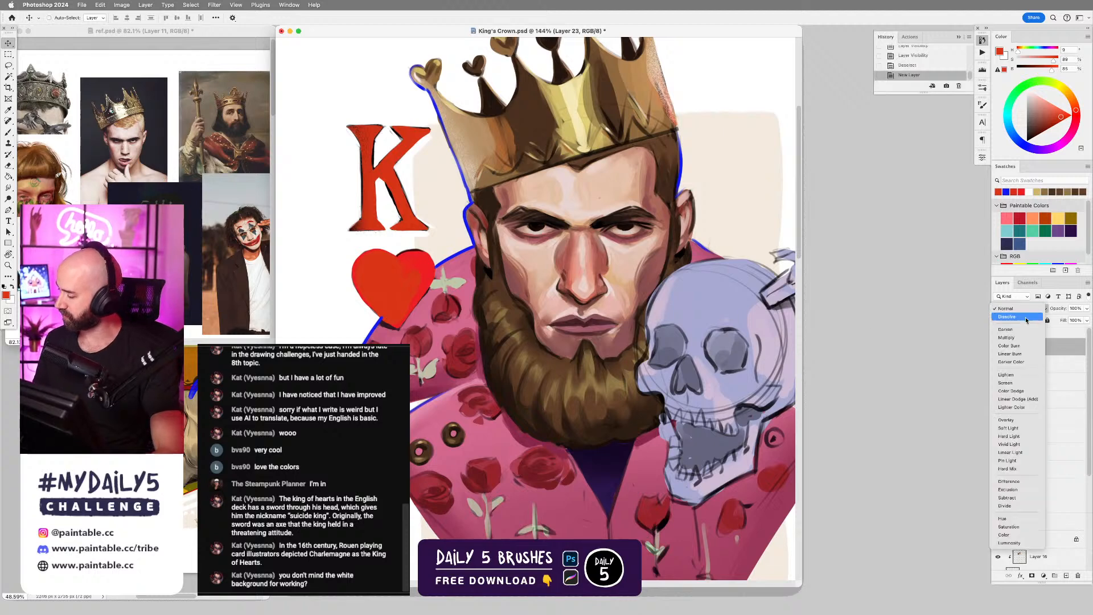
left_click(997, 419)
Choose the Hard Round Brush Dynamic, set a salmon-orange colour based on the cheek's skin tone, and reduce the brush size.
key("b")
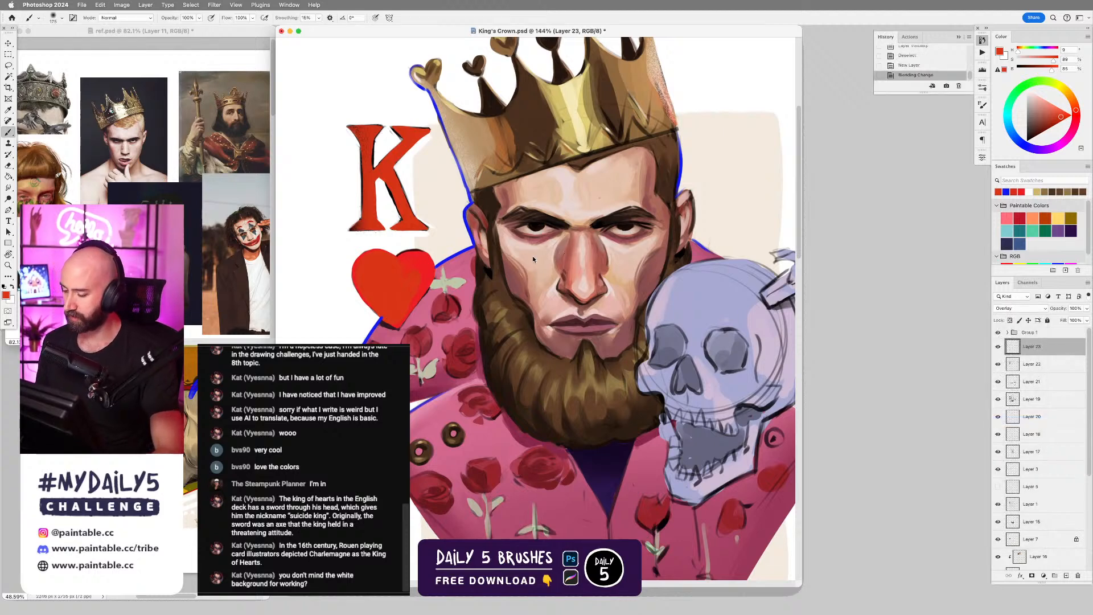
right_click(531, 255)
left_click(743, 363)
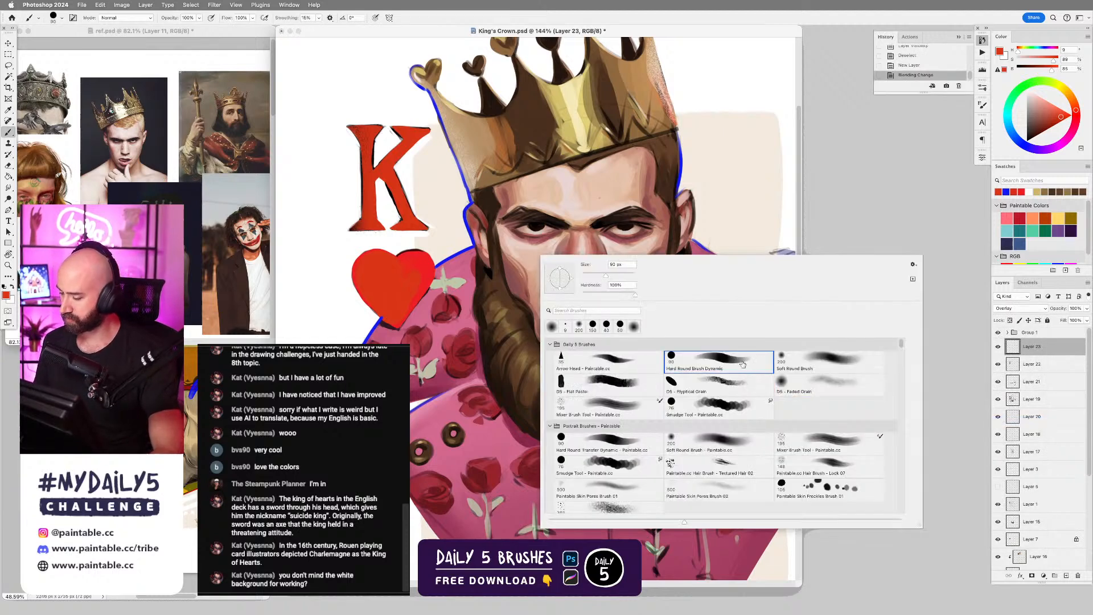
left_click(512, 277, "alt")
left_click(1048, 107)
left_click(1075, 107)
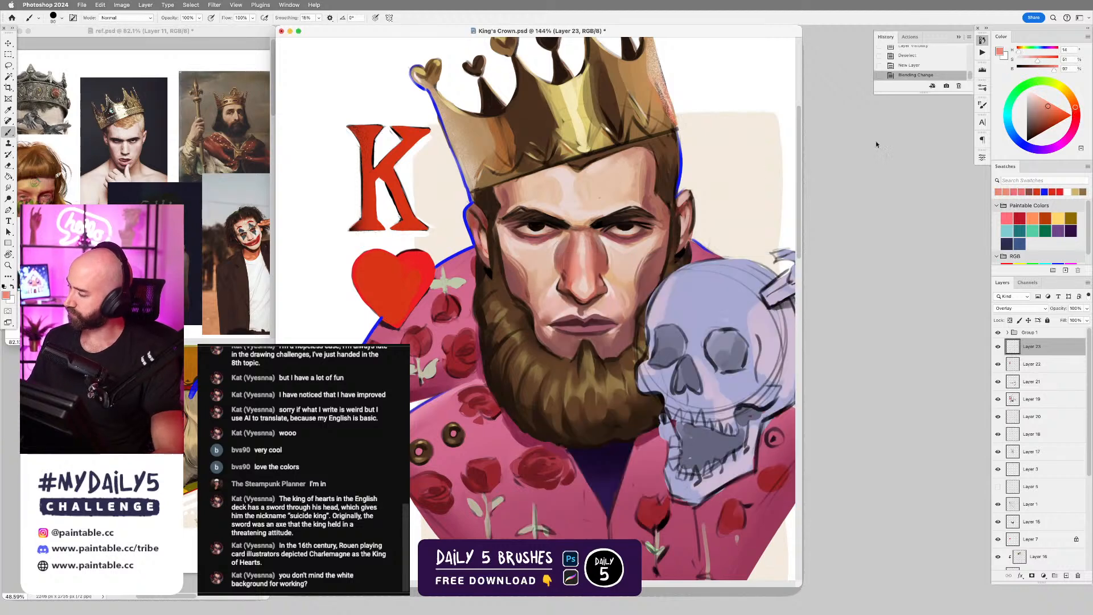
key("bracketleft")
key("bracketleft")
key("bracketleft")
key("bracketleft")
Try painting salmon strokes across the king's cheek on the Overlay layer and undo them.
mouse_move(519, 267)
left_mouse_down()
mouse_move(537, 300)
mouse_move(509, 258)
mouse_move(531, 308)
mouse_move(545, 316)
mouse_move(569, 299)
left_mouse_up()
key("super+z")
key("super+z")
key("super+z")
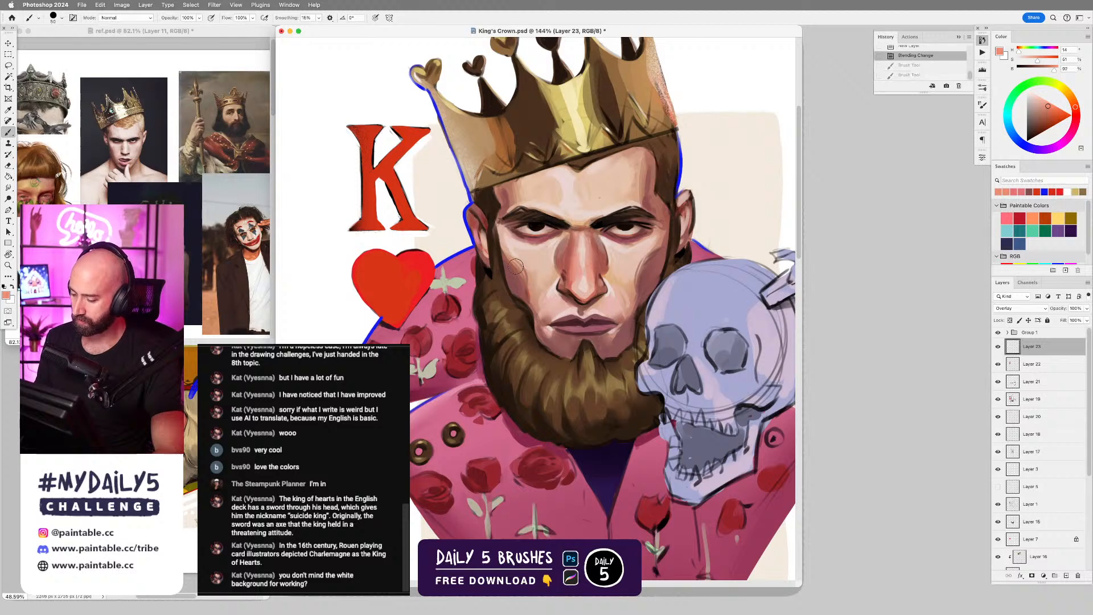
Glaze salmon over the king's cheek and the sides of the nose on the Overlay layer.
left_click_drag(516, 266, 528, 308)
key("bracketleft")
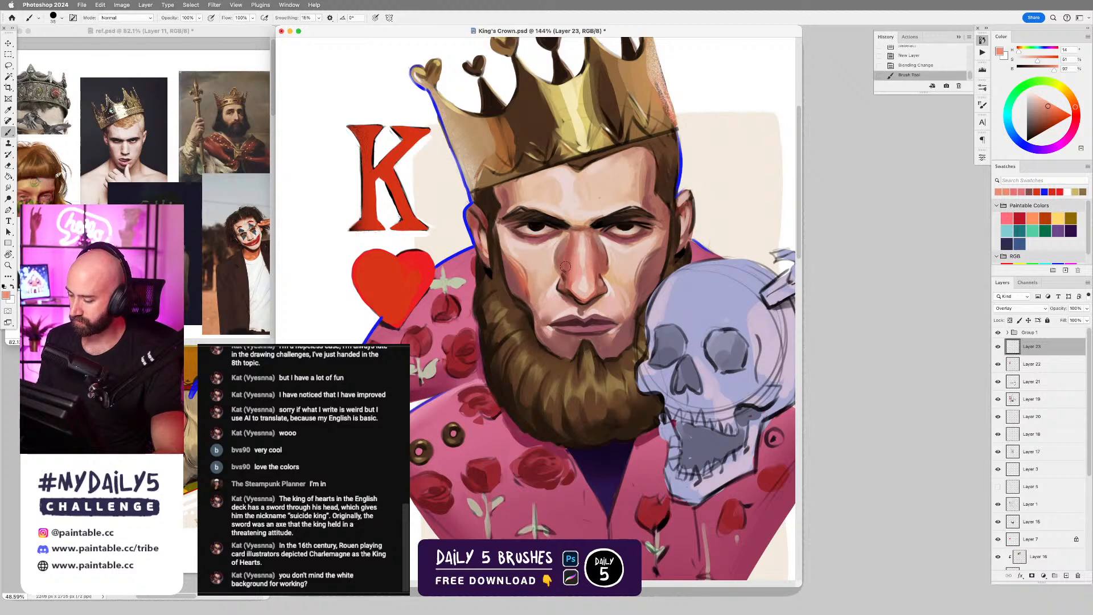
mouse_move(566, 266)
left_mouse_down()
mouse_move(571, 278)
mouse_move(603, 267)
left_mouse_up()
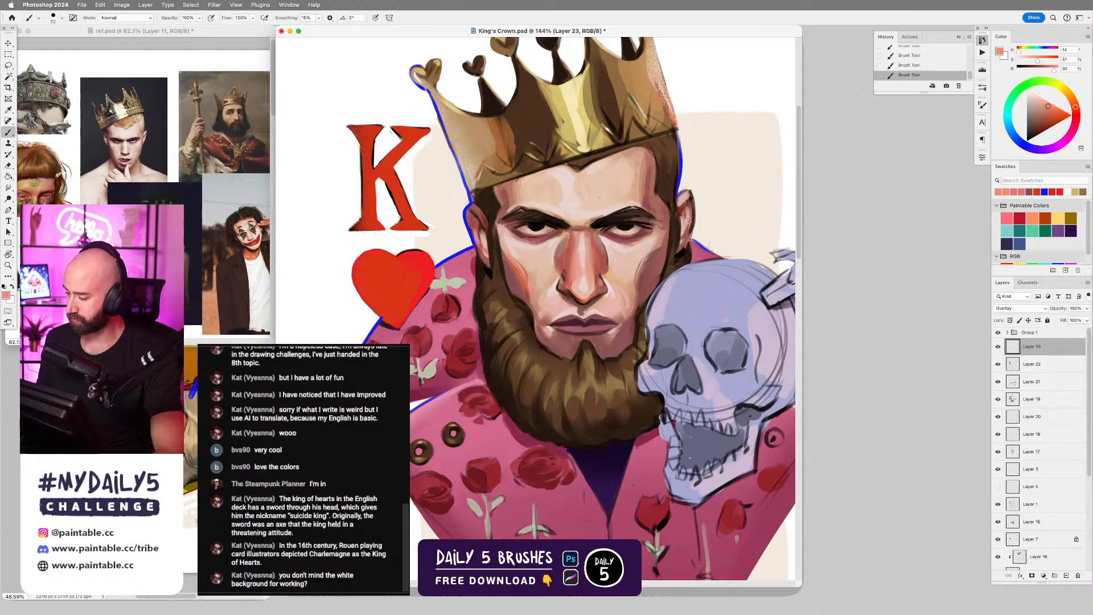
Tint the king's ears with salmon, adjusting the brush size and undoing unwanted strokes.
left_click_drag(684, 211, 688, 221)
key("super+z")
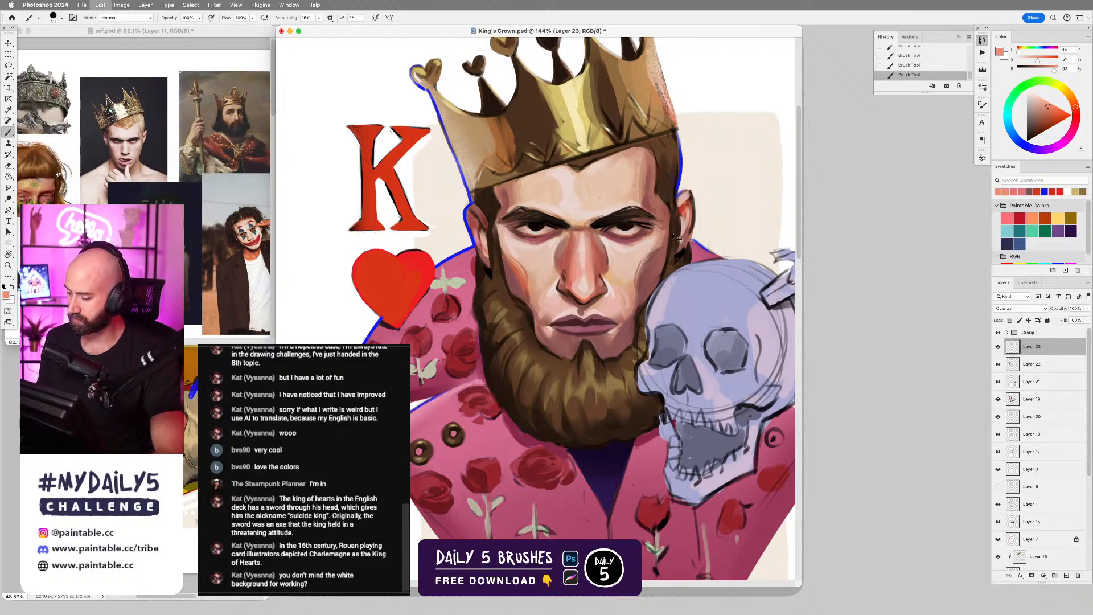
key("bracketright")
key("bracketright")
left_click_drag(486, 228, 481, 241)
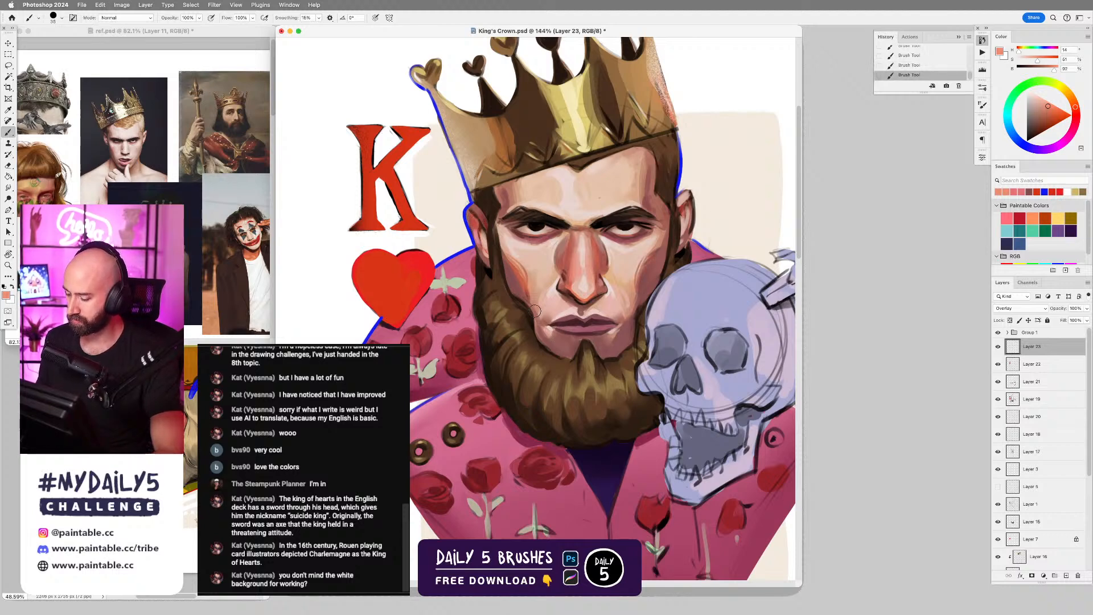
key("super+z")
Glaze salmon beside the corner of the king's mouth with a smaller brush.
key("bracketleft")
key("bracketleft")
left_click_drag(540, 319, 547, 337)
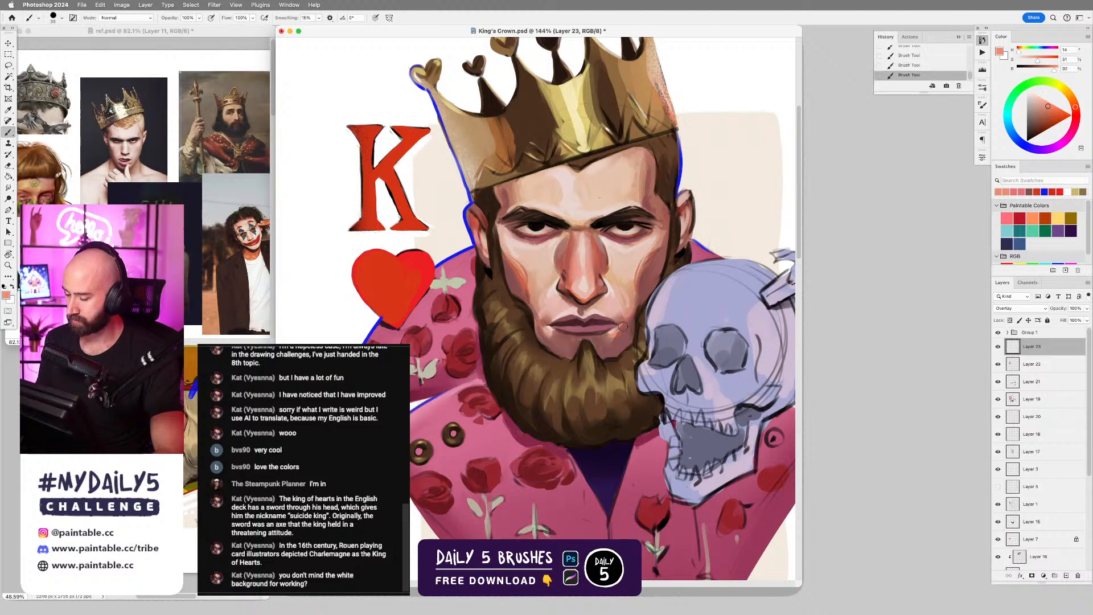
scroll(696, 285, "left", 3)
key("bracketright")
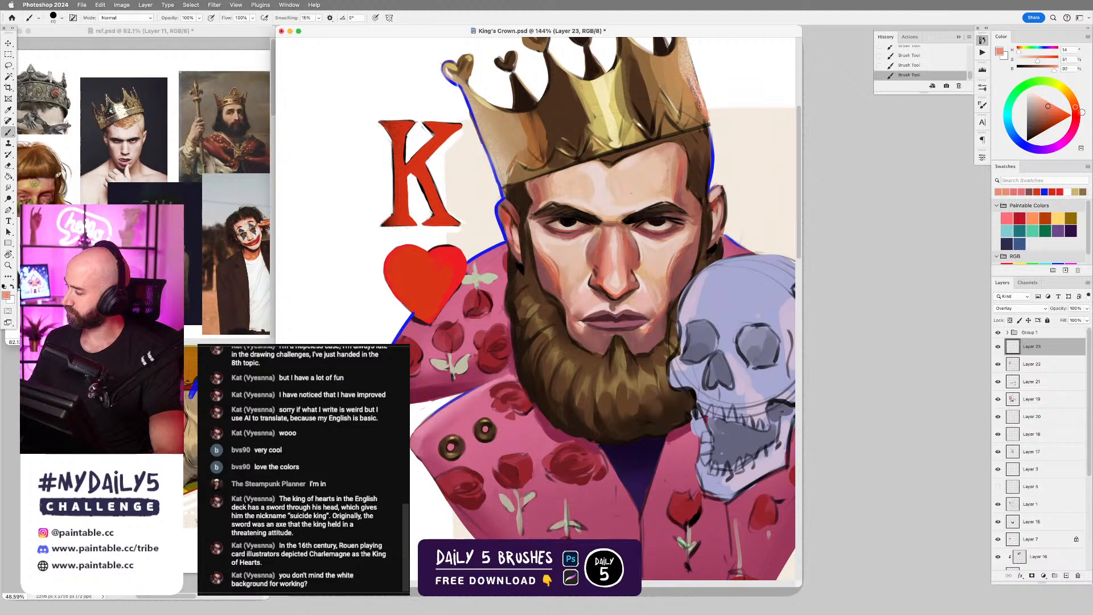
Create a new Normal layer above Layer 23 and choose a saturated pink foreground colour.
left_click(1066, 575)
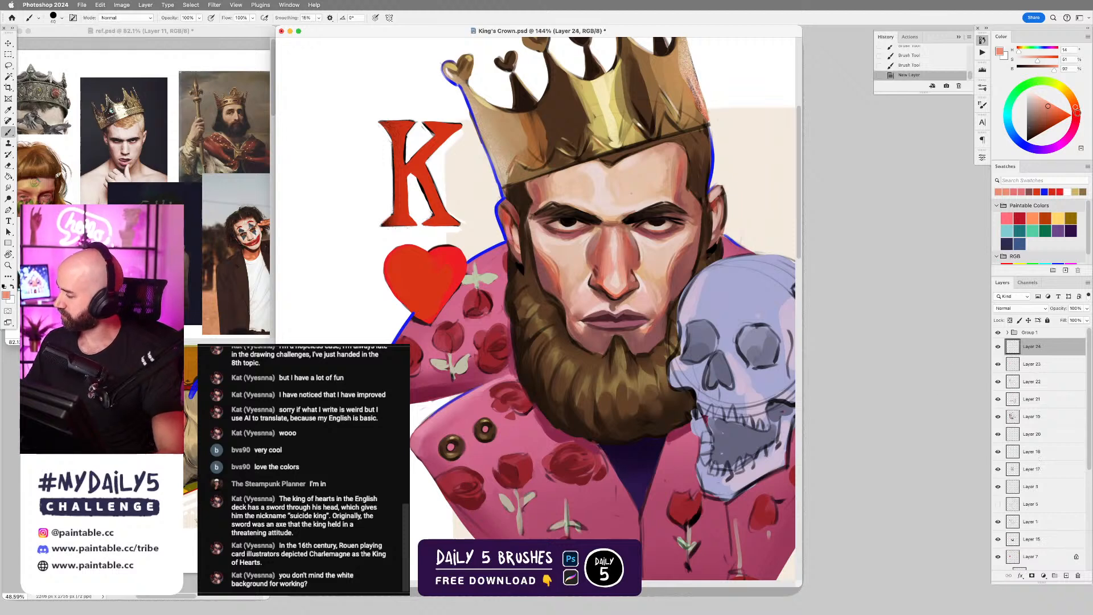
left_click(1075, 123)
left_click(1053, 107)
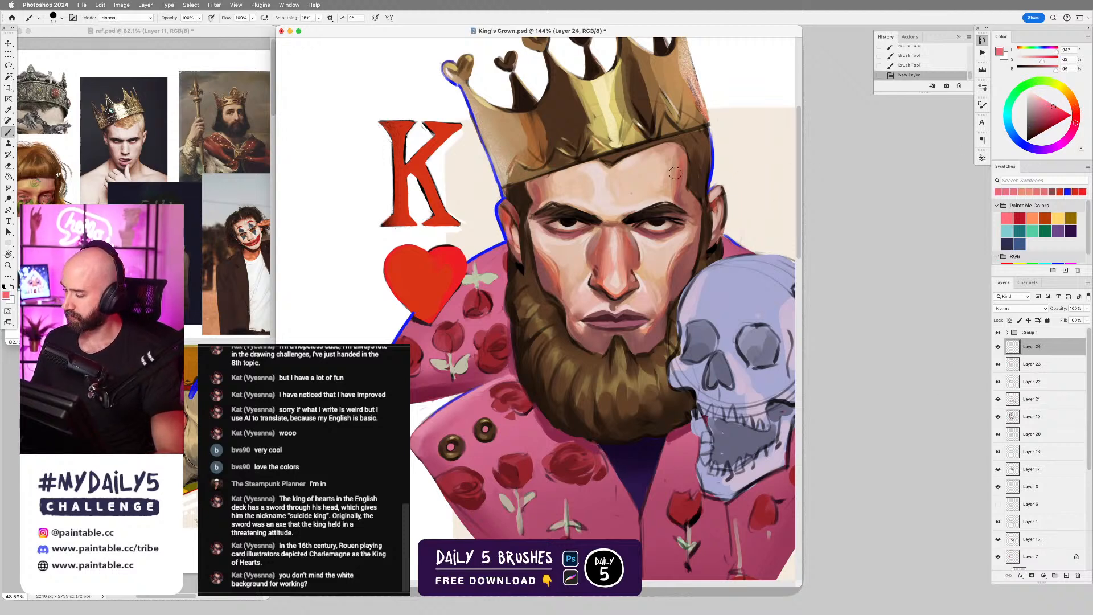
Try a pink stroke on the forehead, undo it, and paint there with a peach skin tone sampled from the forehead.
mouse_move(669, 156)
left_mouse_down()
mouse_move(665, 197)
mouse_move(667, 163)
left_mouse_up()
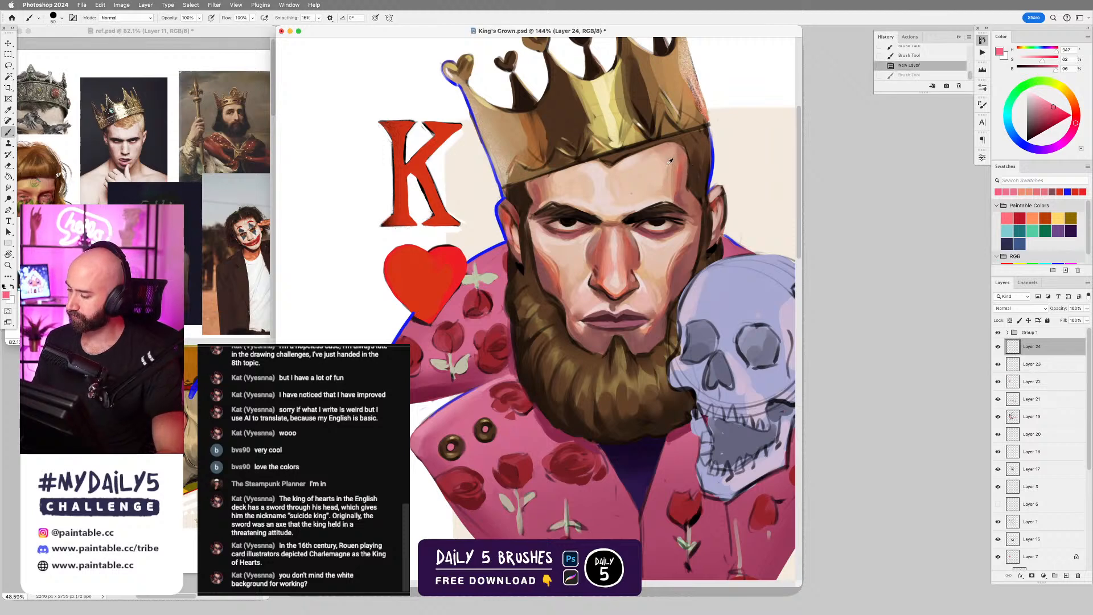
left_click(679, 161, "alt")
left_click_drag(680, 149, 673, 165)
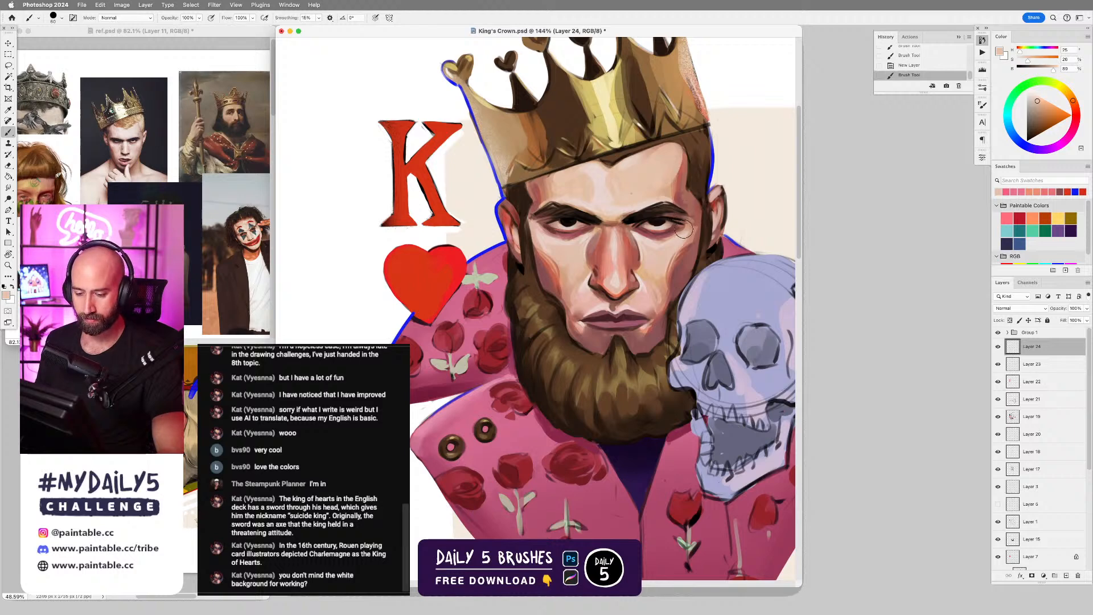
Sample the skin tone above the eyebrow and shift it to a light, cool pink.
left_click(650, 189, "alt")
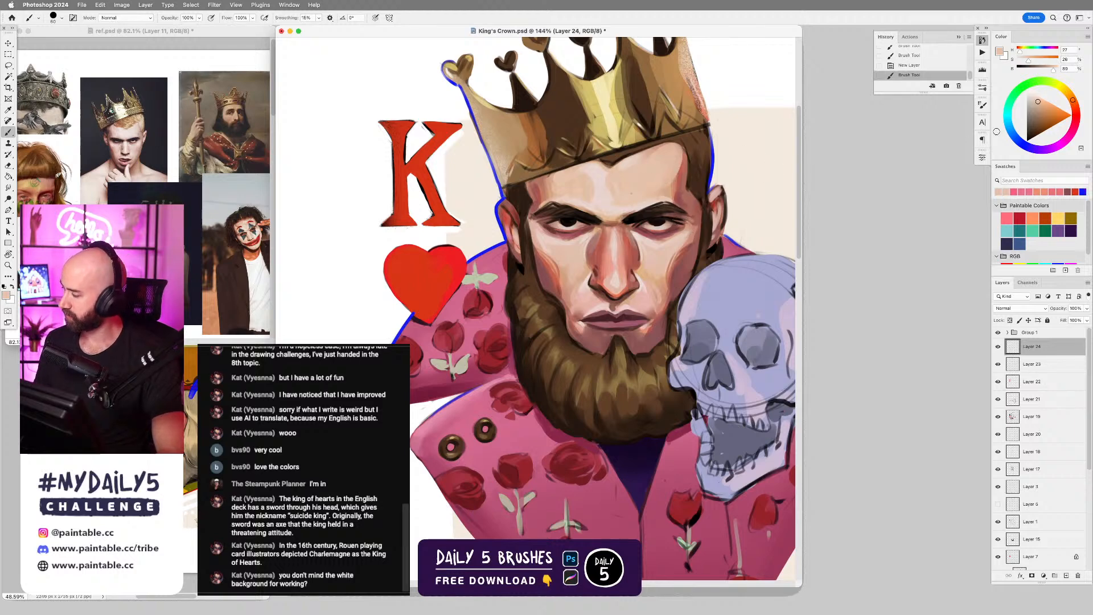
left_click_drag(1074, 103, 1041, 97)
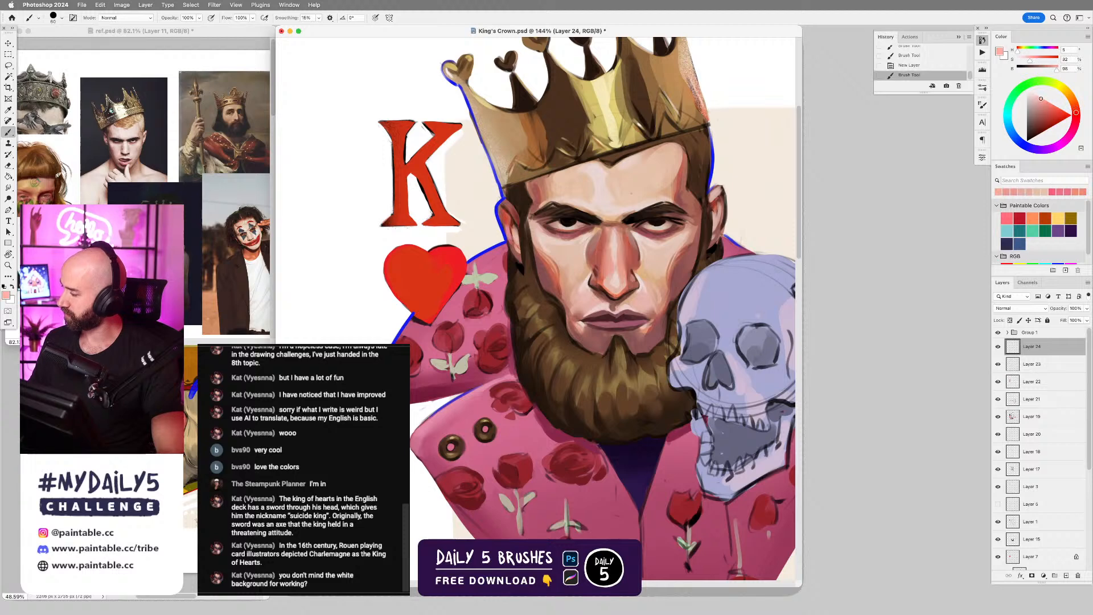
left_click(1074, 124)
left_click(1038, 98)
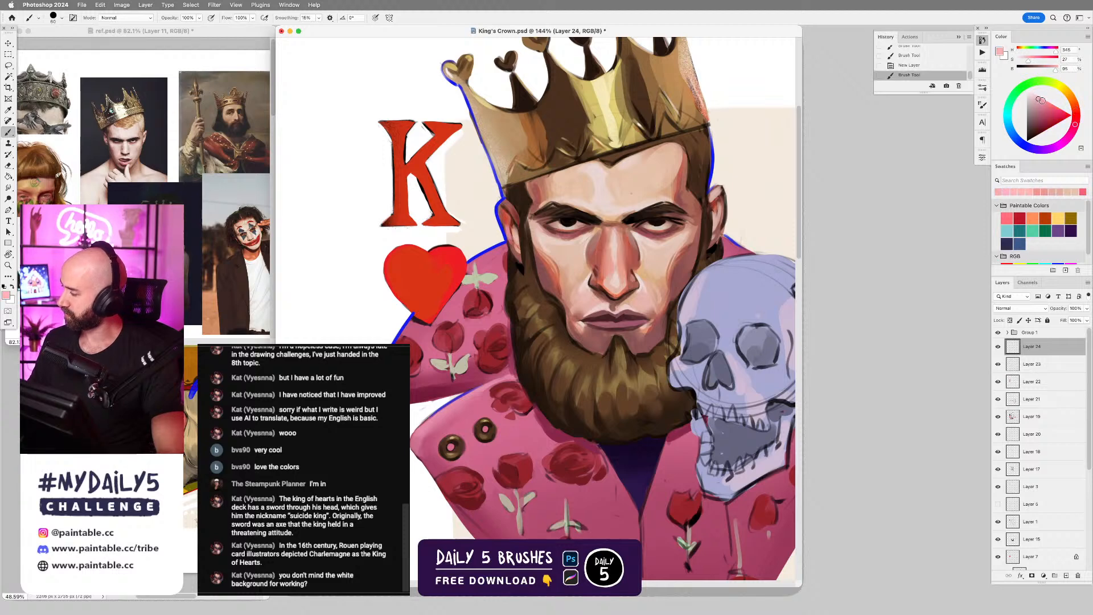
Paint light pink accents across the brow and bridge of the nose with a smaller brush, undoing the unwanted stroke.
key("bracketleft")
key("bracketleft")
key("bracketleft")
mouse_move(563, 205)
left_mouse_down()
mouse_move(611, 230)
mouse_move(617, 221)
mouse_move(584, 209)
mouse_move(615, 219)
left_mouse_up()
key("super+z")
key("bracketleft")
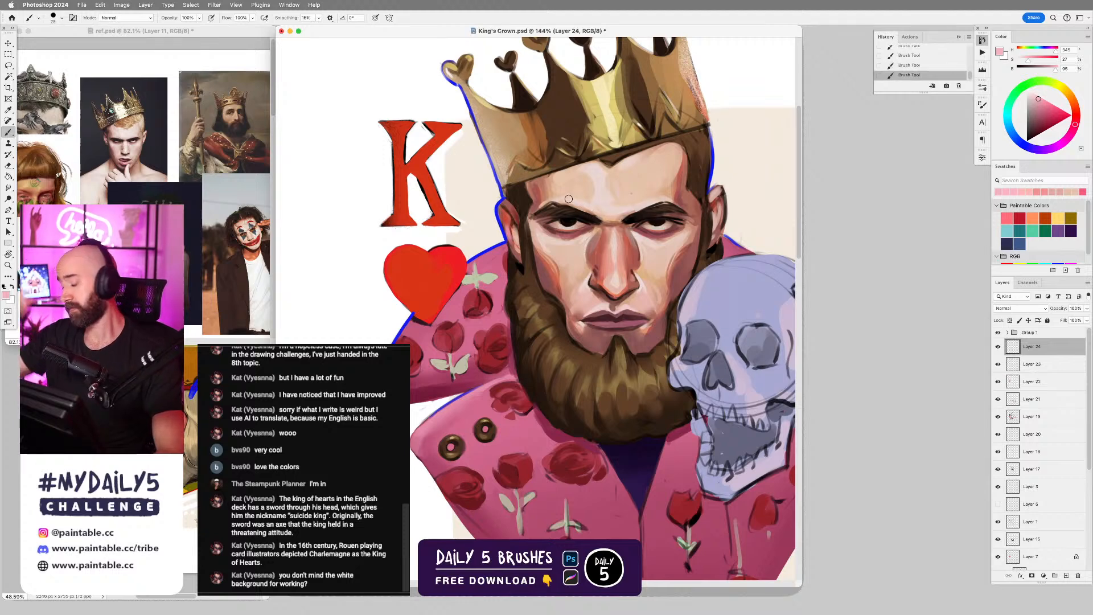
Sample the reddish and pink tones of the nose, blend strokes along its bridge, and undo the last one.
left_click(606, 258, "alt")
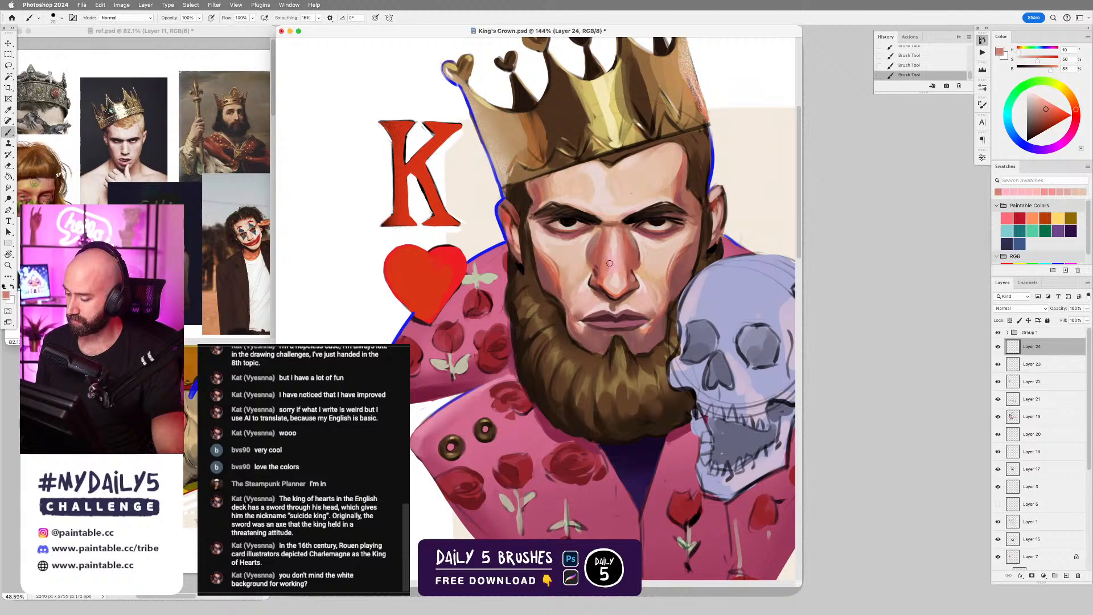
left_click_drag(609, 263, 609, 273)
left_click(623, 259, "alt")
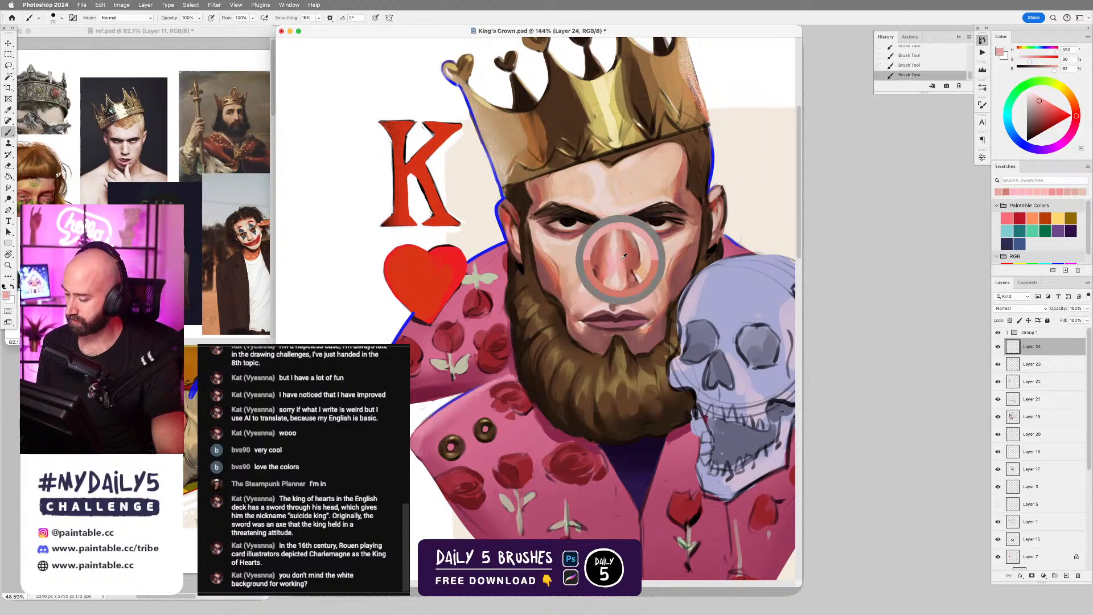
key("super+z")
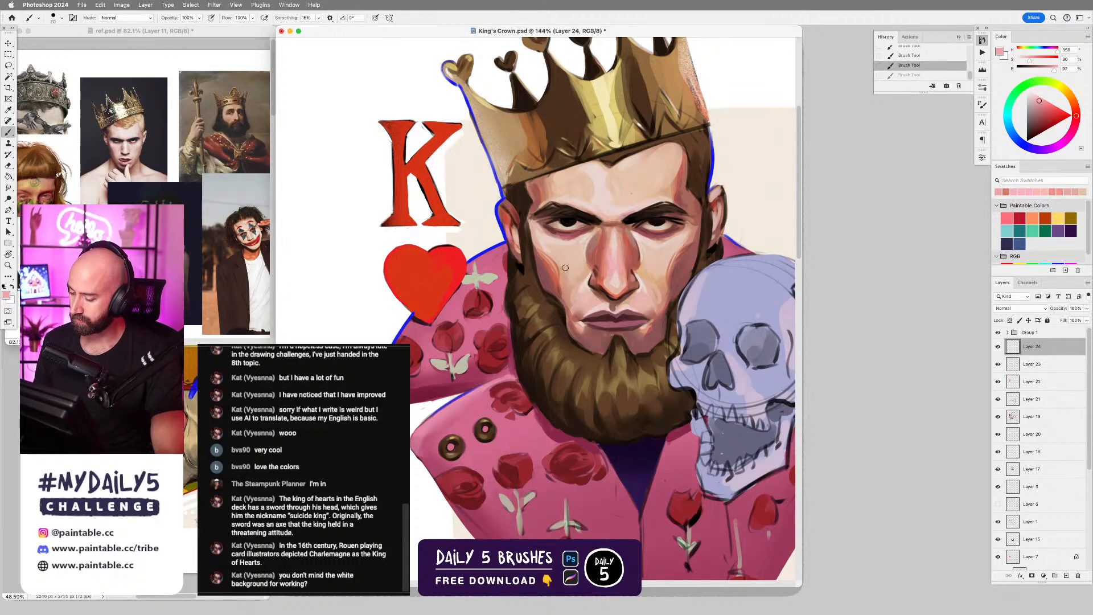
Smudge the orange shading on the king's cheek and return to the Brush tool.
key("s")
left_click_drag(557, 269, 556, 275)
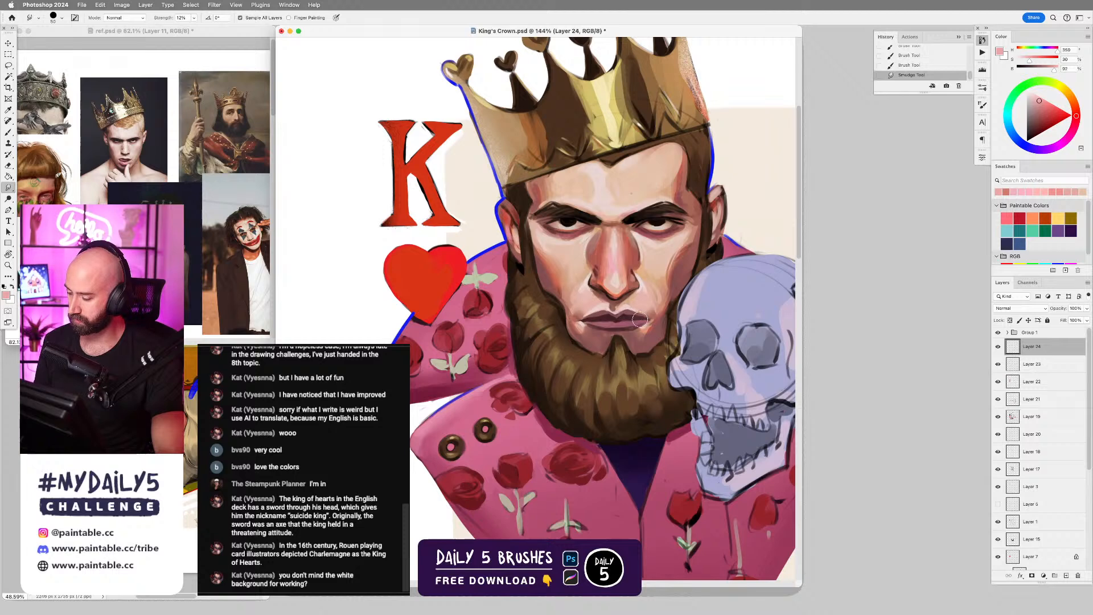
key("b")
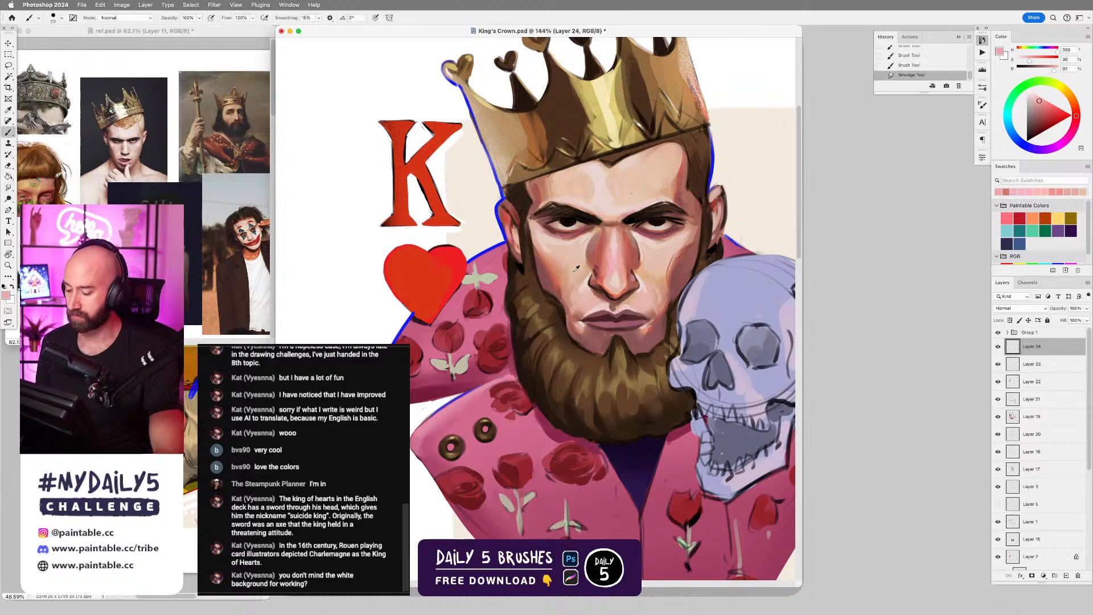
Retouch both cheeks with sampled orange-red and peach tones, and pick a light skin colour from beneath the eye.
left_click(551, 272, "alt")
mouse_move(551, 269)
left_mouse_down()
mouse_move(552, 256)
mouse_move(558, 280)
left_mouse_up()
key("super+z")
key("super+z")
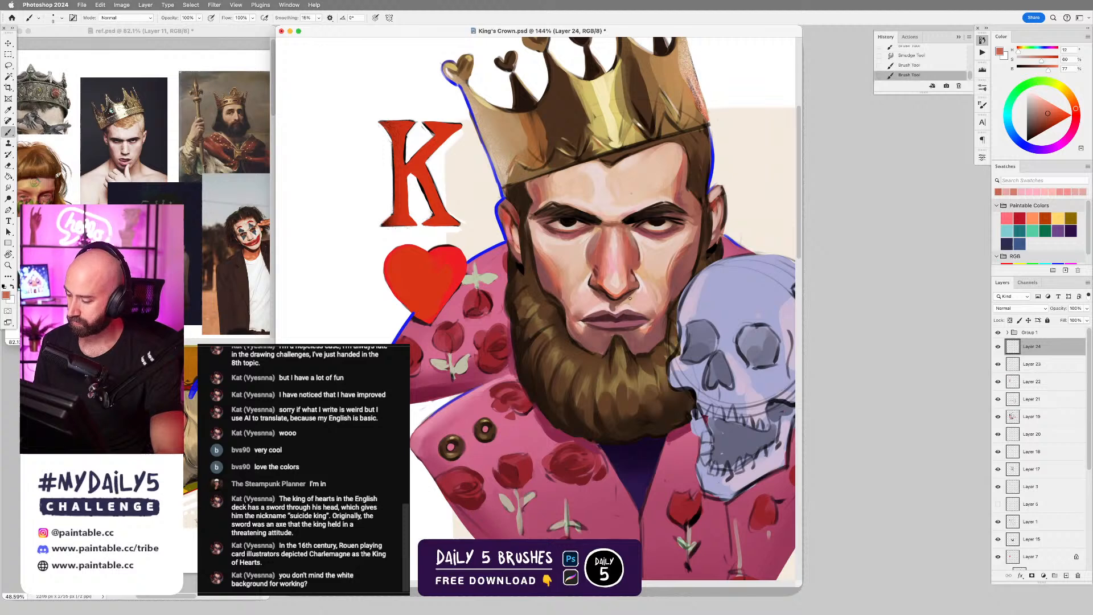
left_click(664, 265, "alt")
left_click_drag(664, 265, 663, 274)
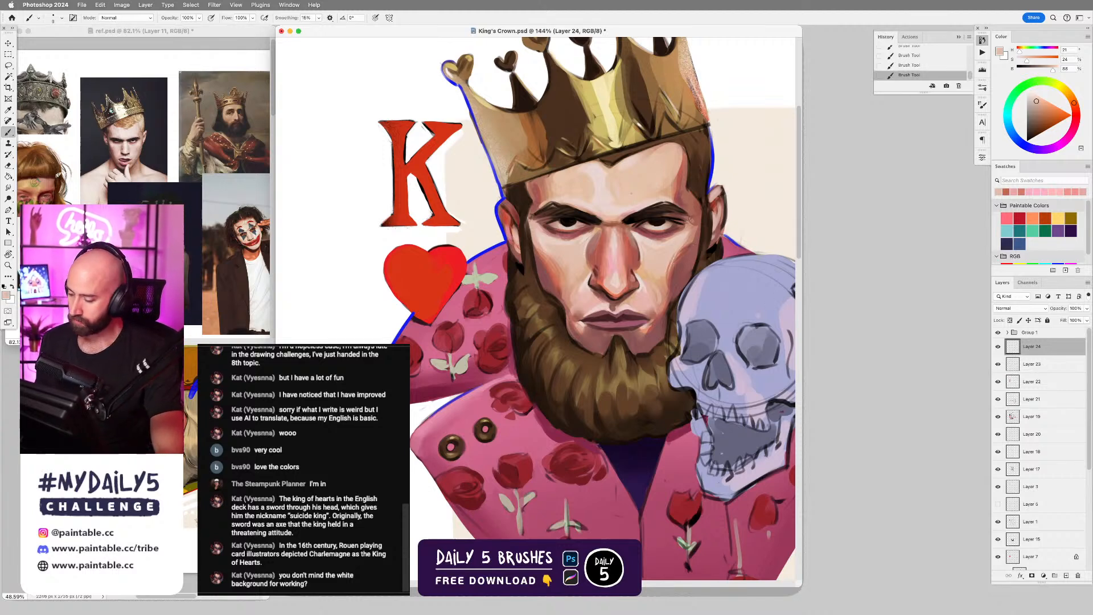
left_click(588, 233, "alt")
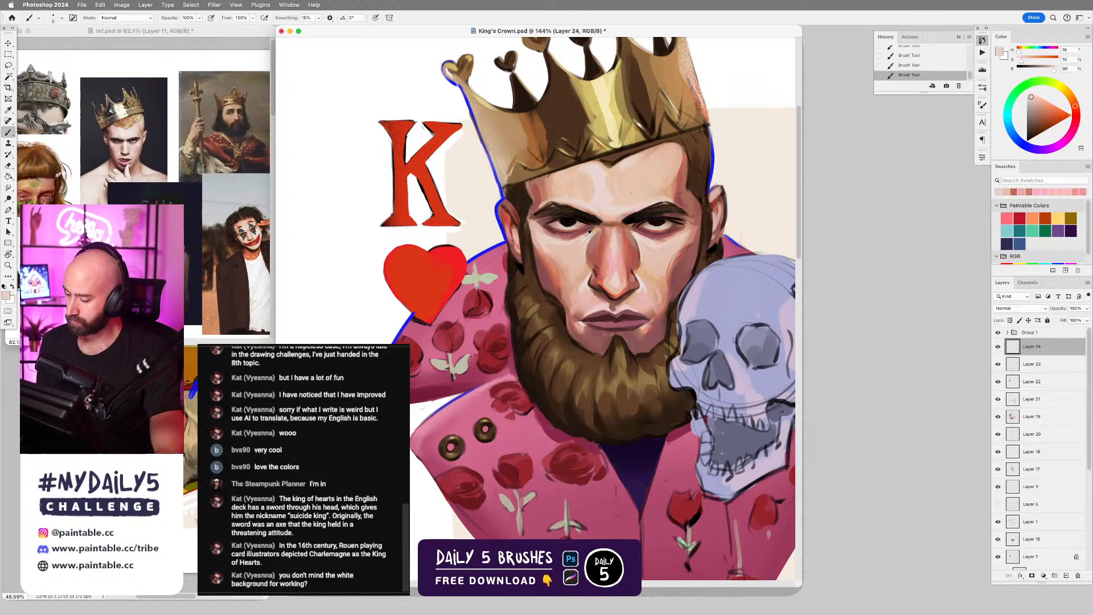
Enlarge the crowned blond man's portrait on the ref.psd board and zoom in on the king's face in King's Crown.psd.
left_click(137, 142)
left_click_drag(136, 143, 190, 177)
left_click(643, 239)
scroll(643, 239, "up", 3)
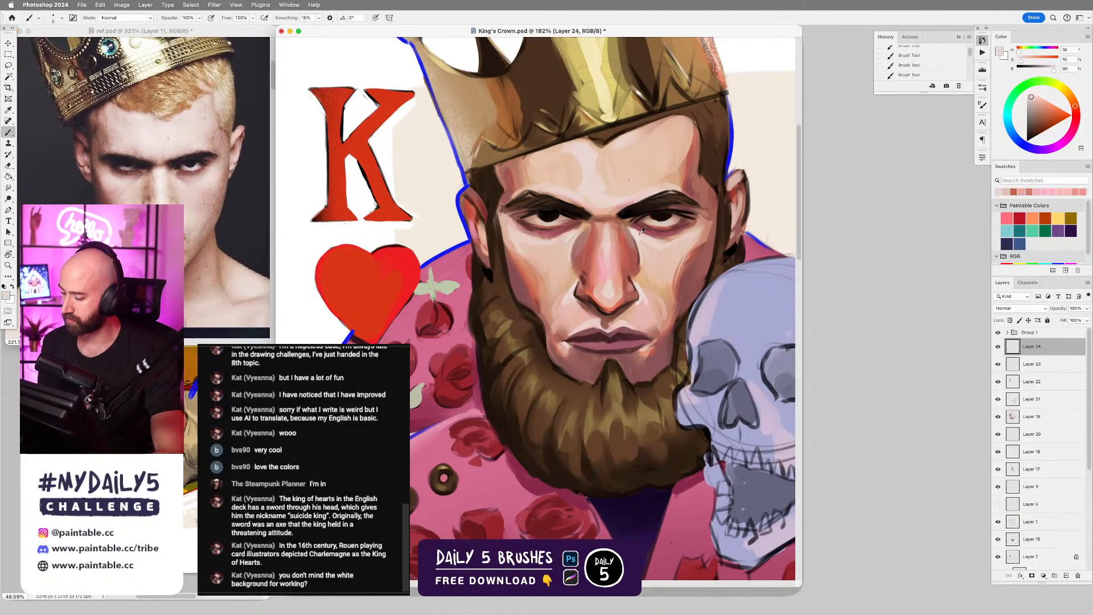
Refine the inner corner of the eye nearest the skull with sampled light skin and near-black tones.
left_click(639, 222, "alt")
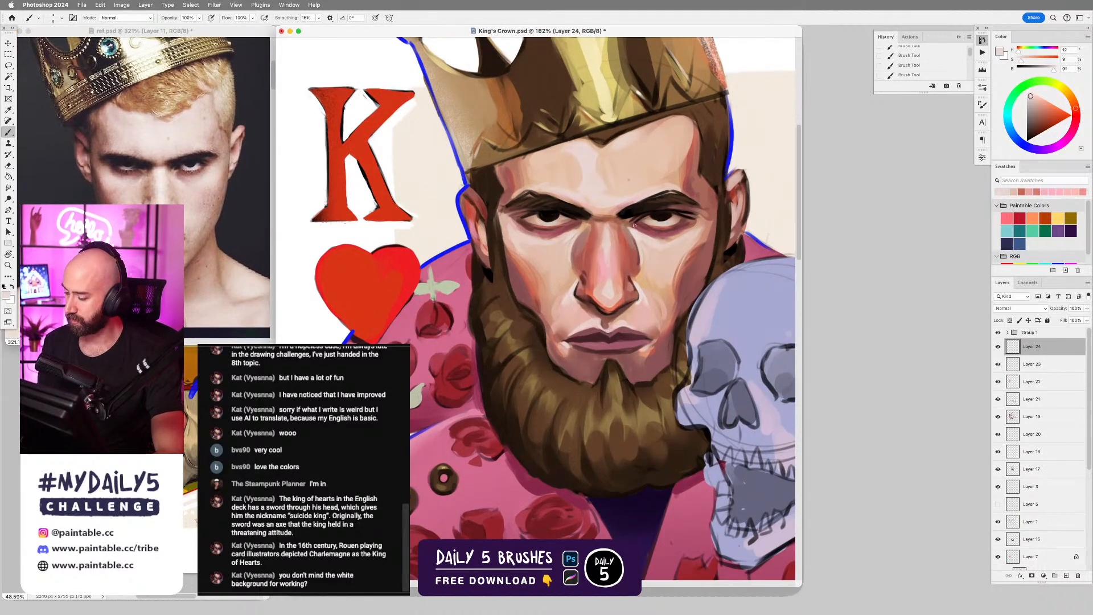
left_click_drag(634, 225, 632, 227)
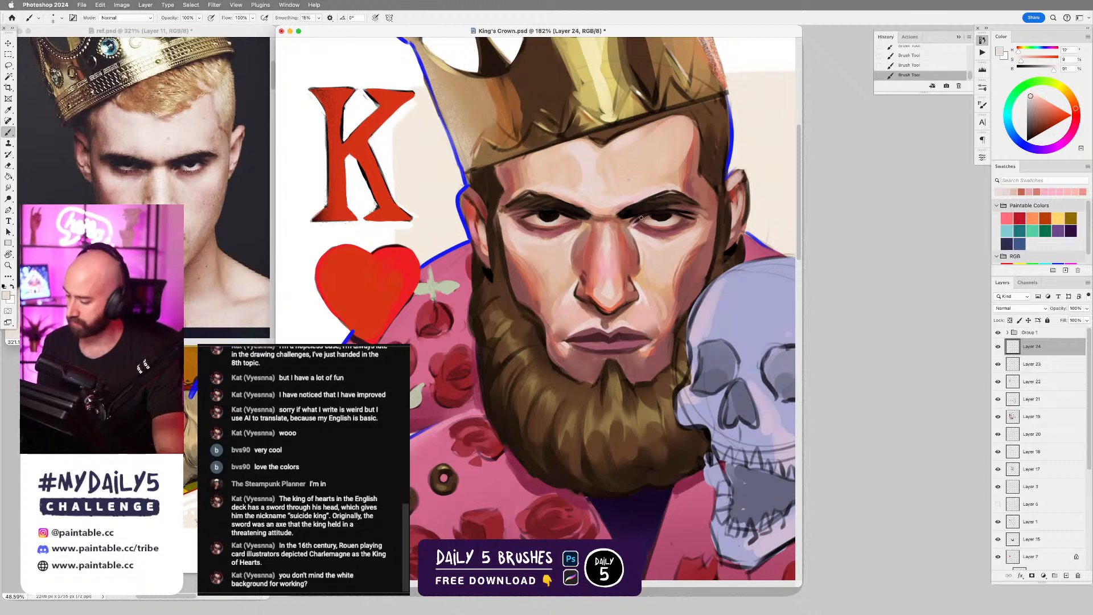
left_click(644, 218, "alt")
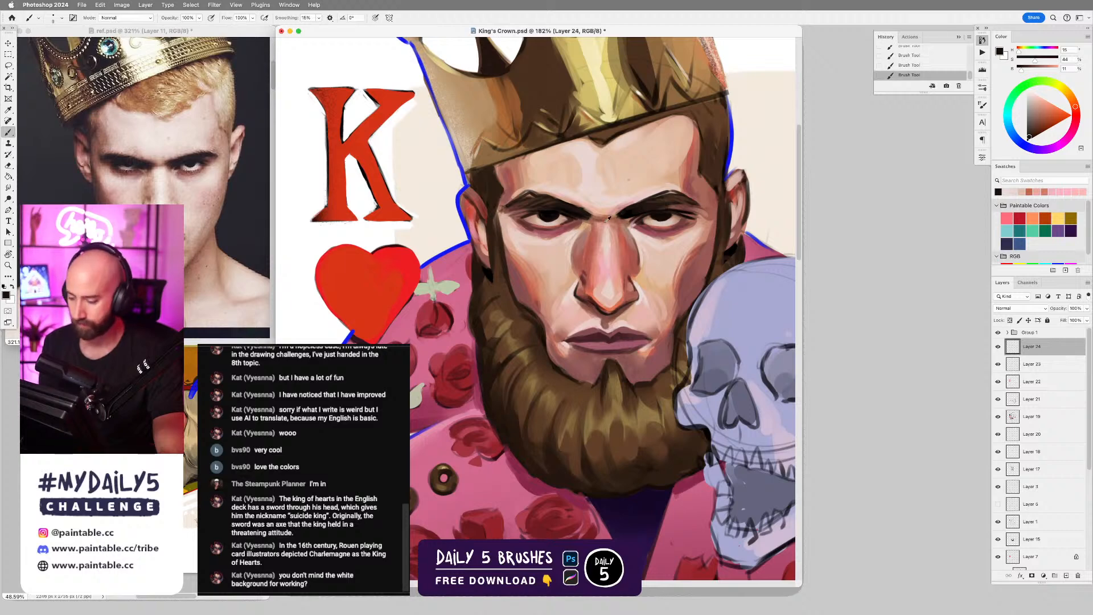
Sample peach beside the other eye's inner corner and rework the strokes there, undoing unwanted ones.
left_click(577, 218, "alt")
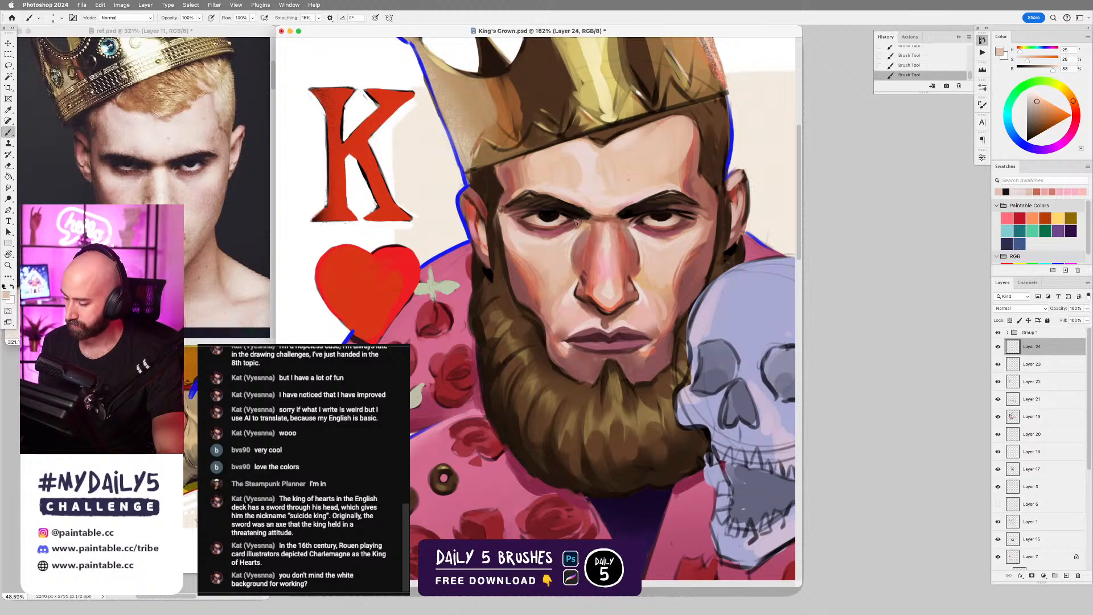
key("super+z")
key("super+z")
key("super+z")
key("super+z")
left_click_drag(582, 223, 570, 225)
key("super+z")
key("super+z")
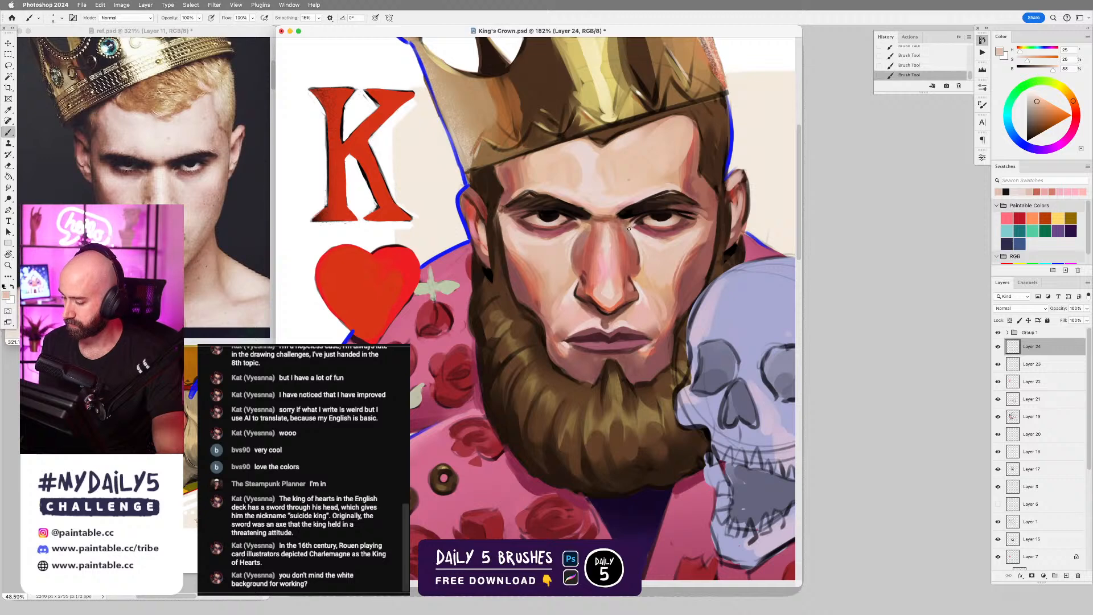
Rework the peach strokes at the outer corner of the eye nearest the skull, undoing unwanted attempts.
left_click_drag(654, 290, 586, 289)
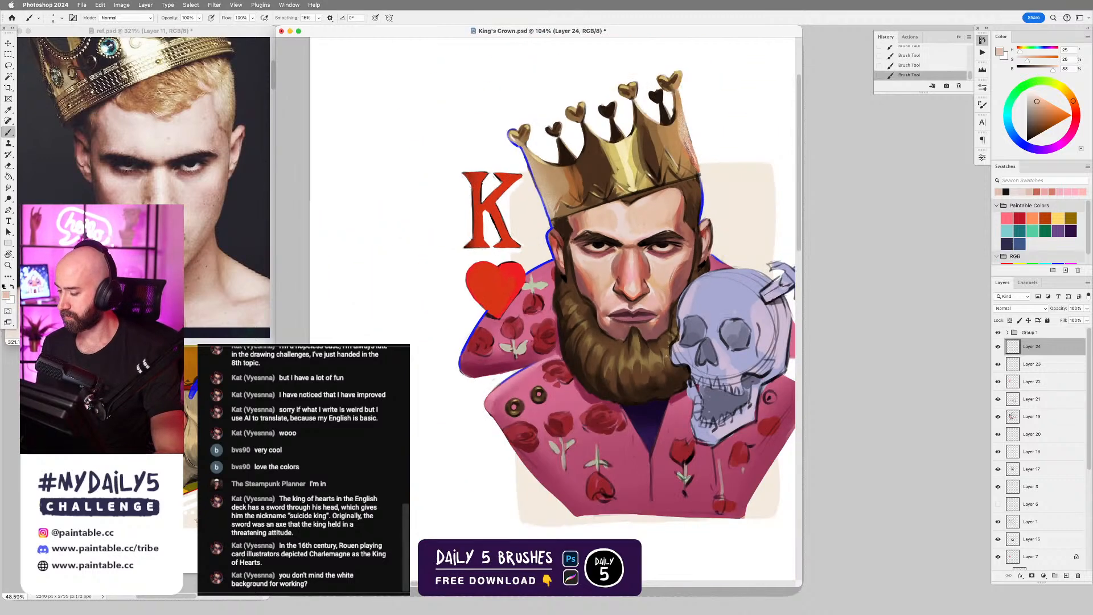
left_click_drag(655, 373, 709, 370)
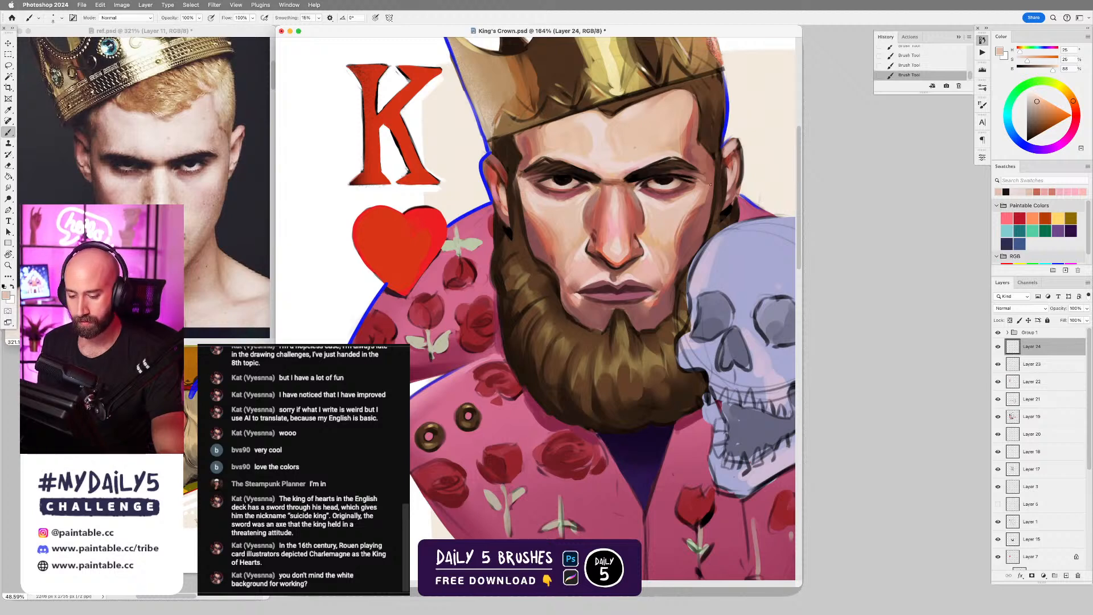
key("super+z")
key("super+z")
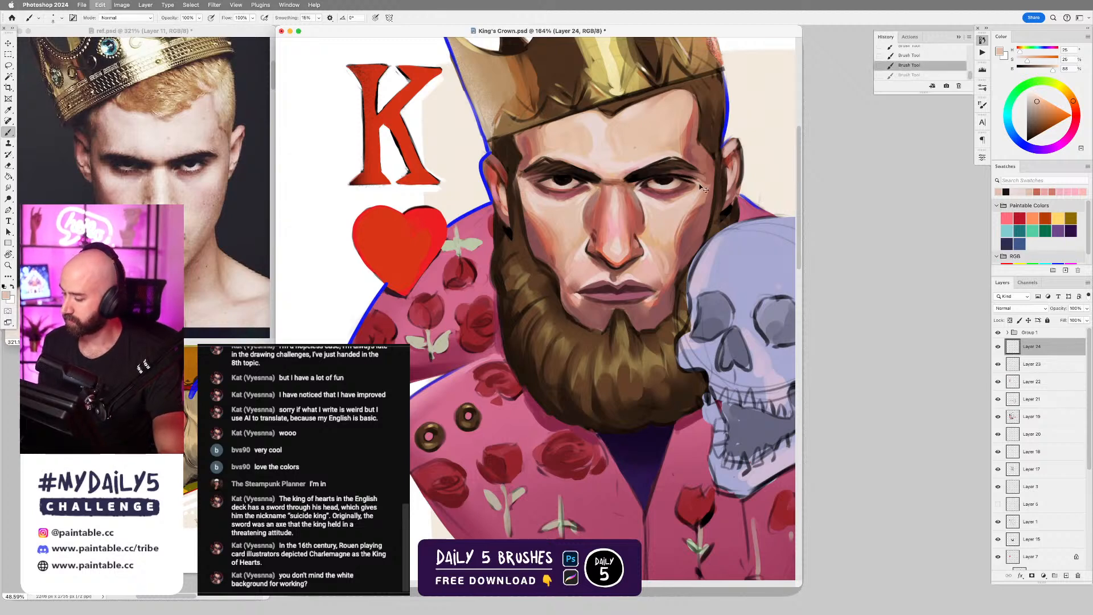
left_click_drag(688, 179, 695, 182)
key("super+z")
key("super+z")
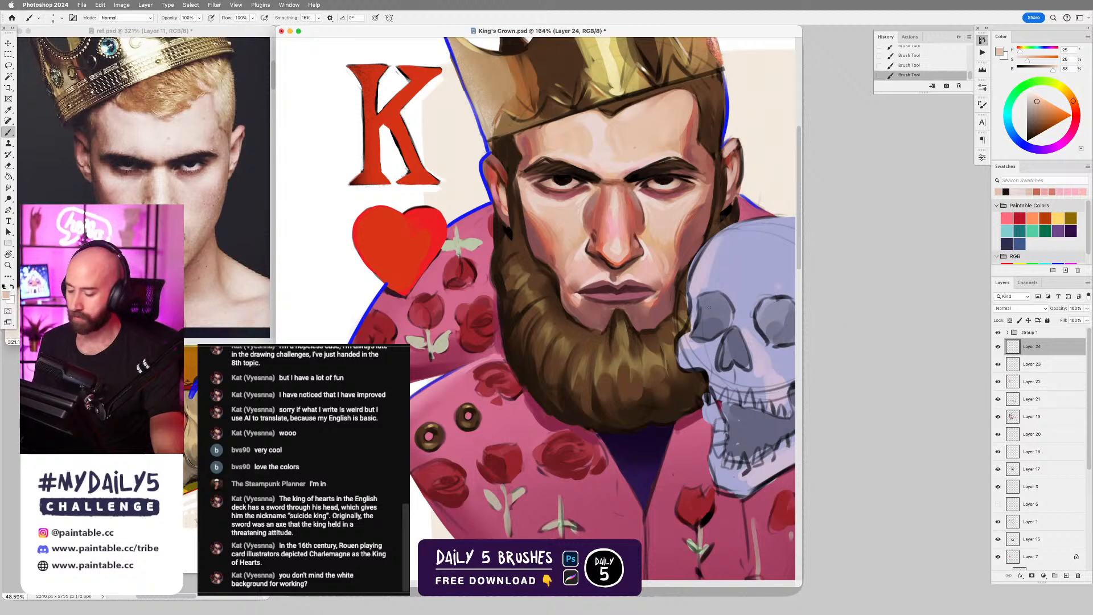
Retouch the shading beneath both eyes with sampled muted pink and reddish-brown tones, and view the whole card.
left_click(575, 197, "alt")
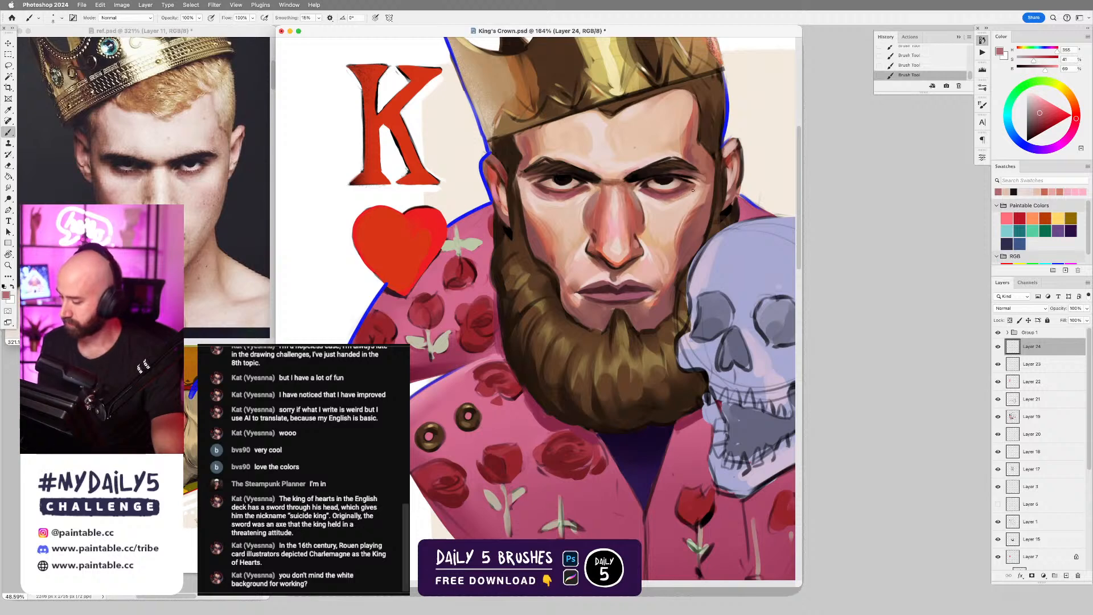
left_click(645, 210, "alt")
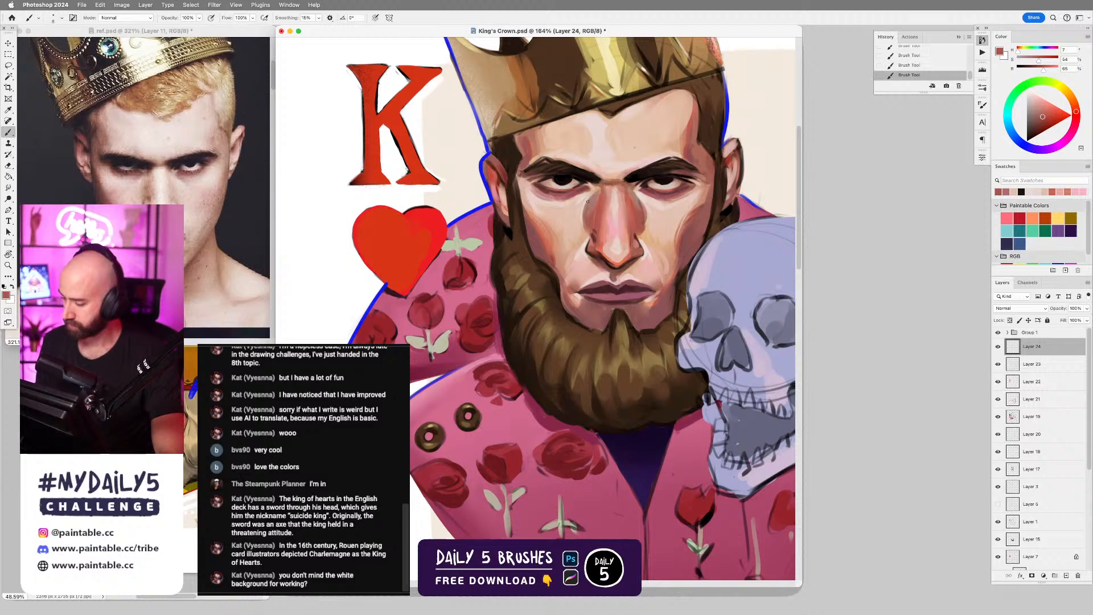
key("super+0")
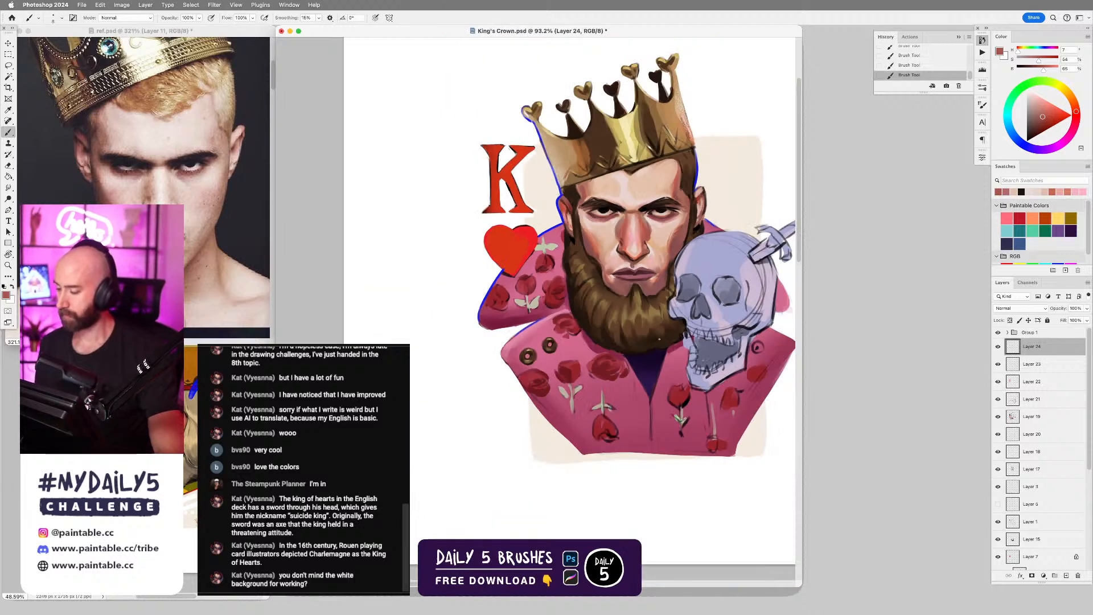
left_click_drag(659, 340, 687, 340)
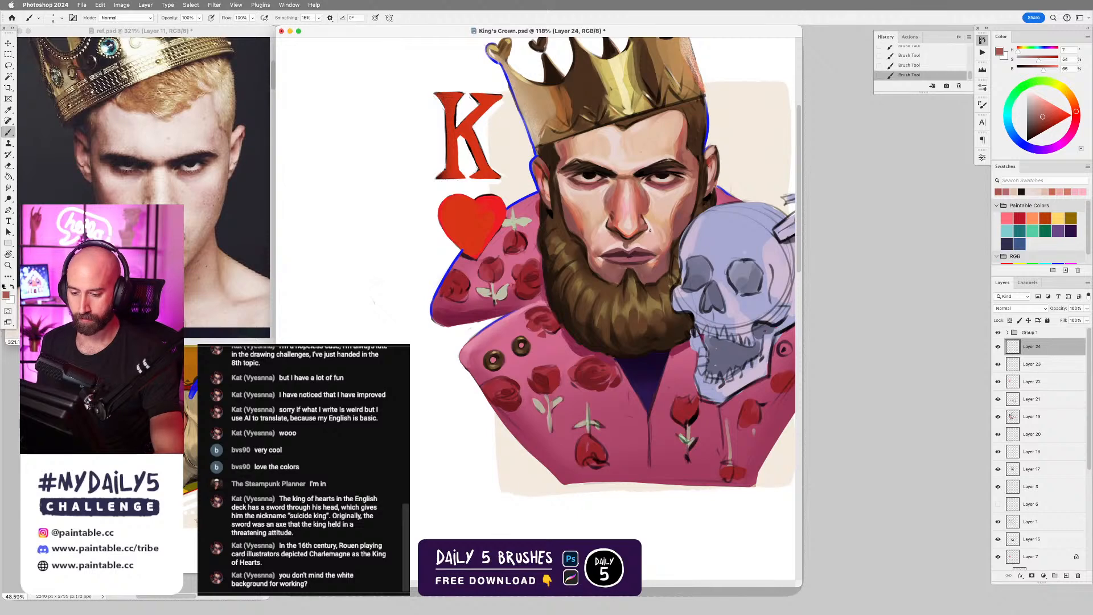
left_click_drag(627, 154, 620, 217)
left_click(600, 197, "alt")
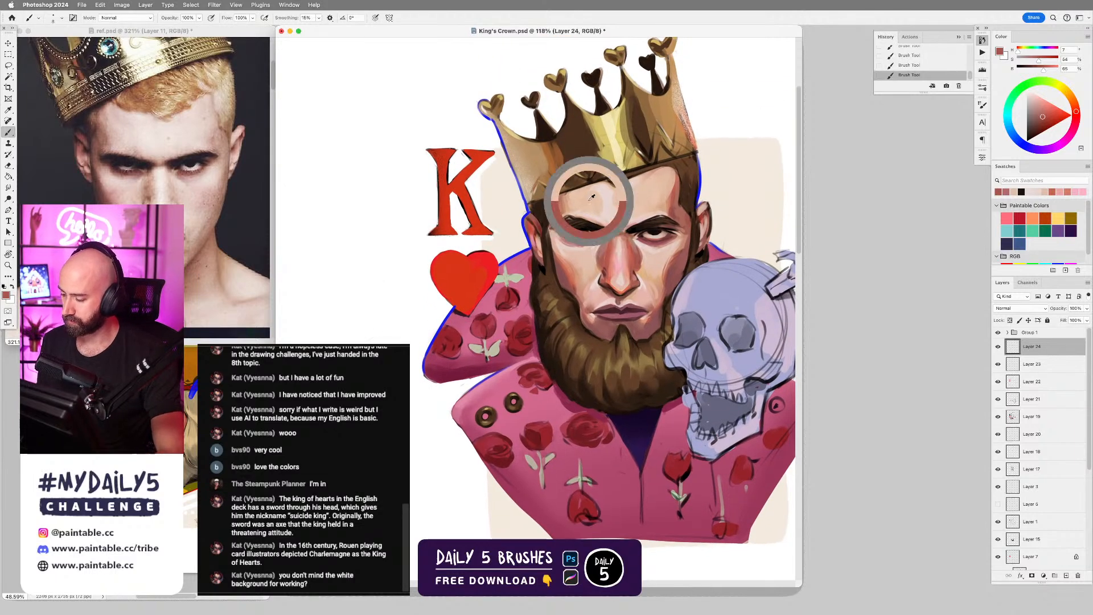
key("bracketright")
key("bracketright")
key("bracketright")
key("bracketright")
key("bracketright")
left_click_drag(587, 198, 592, 212)
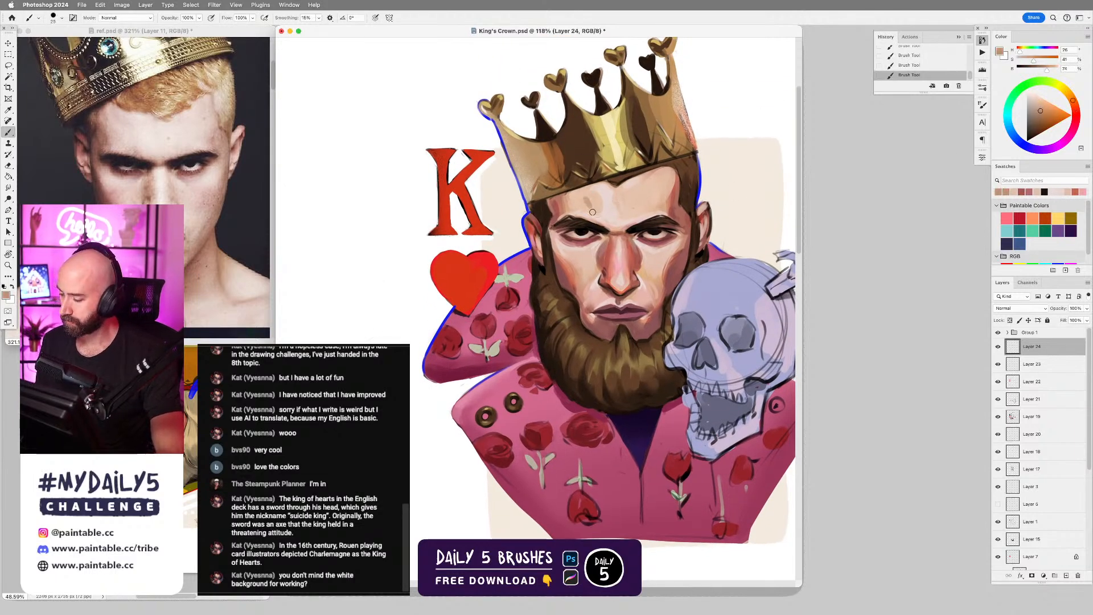
key("super+z")
Sample the light forehead skin, shift it to a pale pink with hue 11, and brush it over the forehead beneath the crown with a larger brush.
key("bracketright")
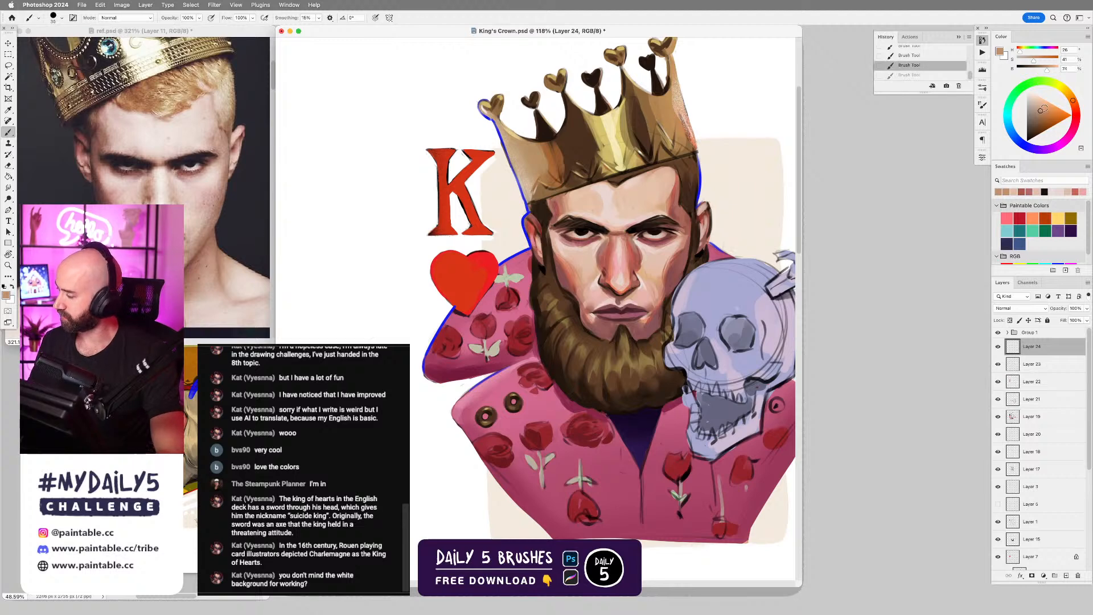
left_click(598, 195, "alt")
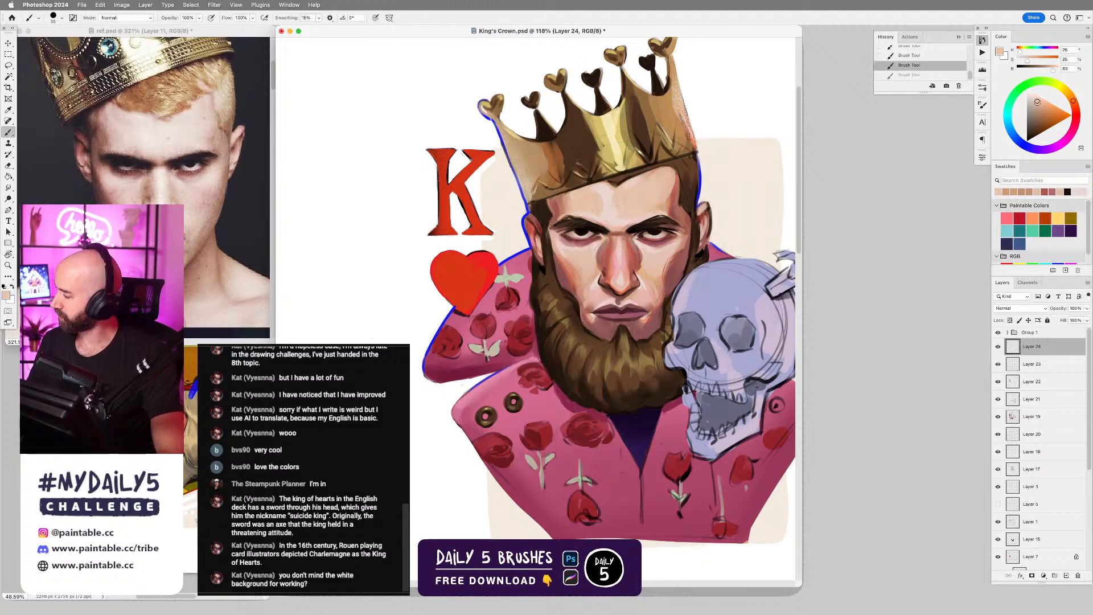
left_click_drag(1073, 101, 1075, 108)
left_click(1037, 101)
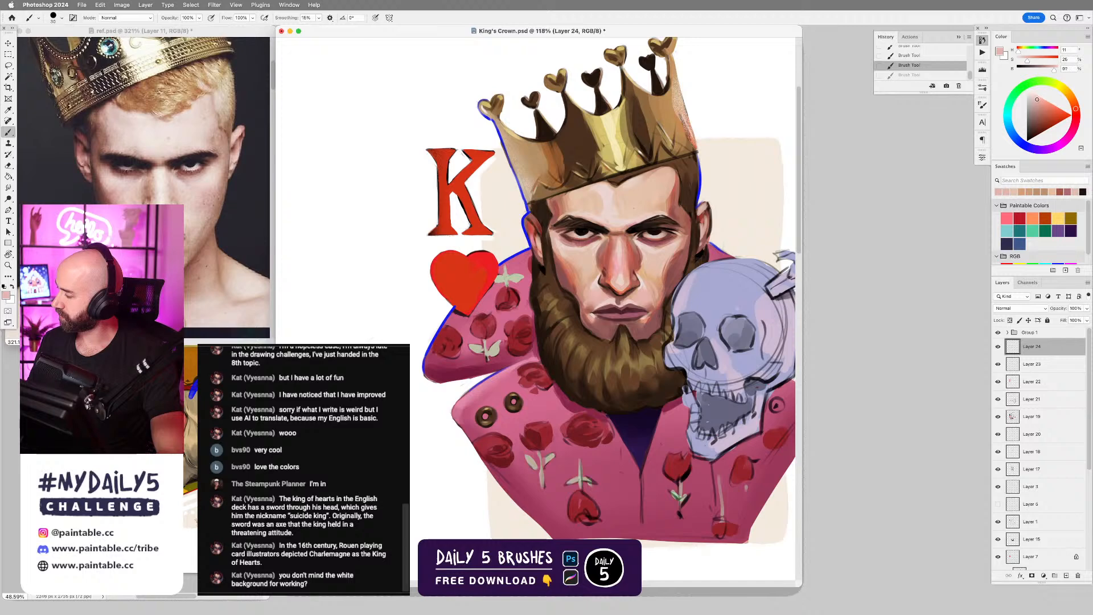
left_click(1037, 99)
key("bracketright")
key("bracketright")
key("bracketright")
left_click_drag(573, 194, 588, 205)
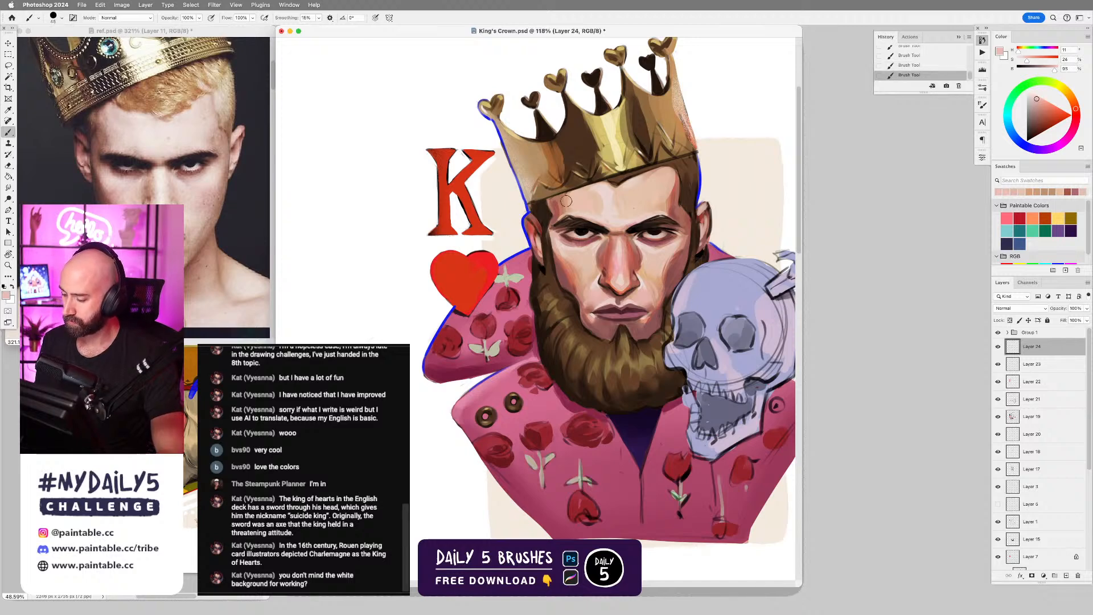
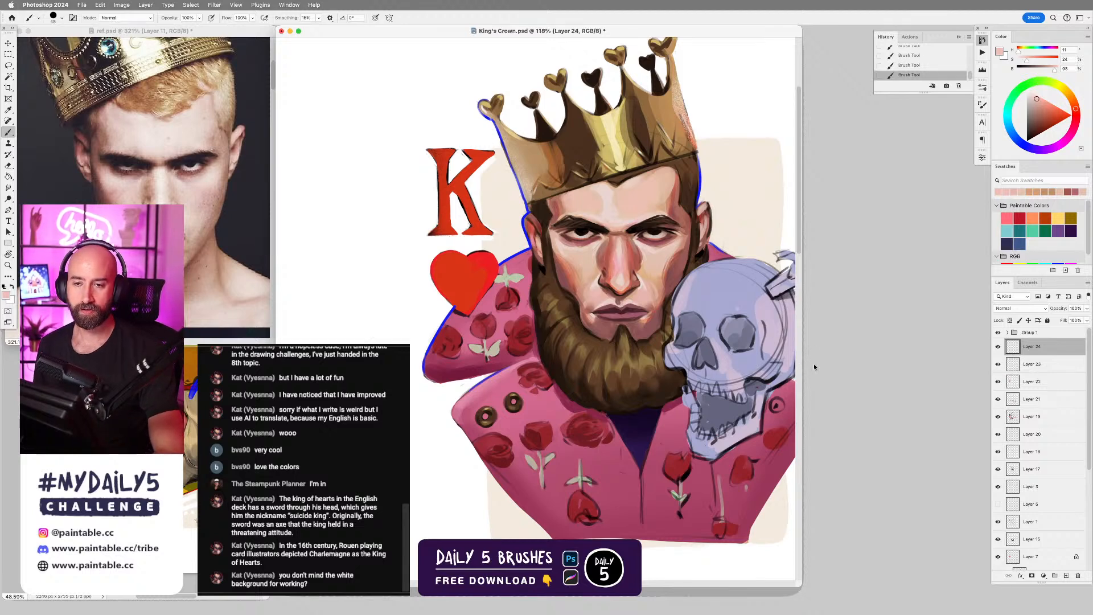
Refine the king's forehead with small brush strokes in pale skin tones sampled from it, redoing one stroke.
left_click(602, 201, "alt")
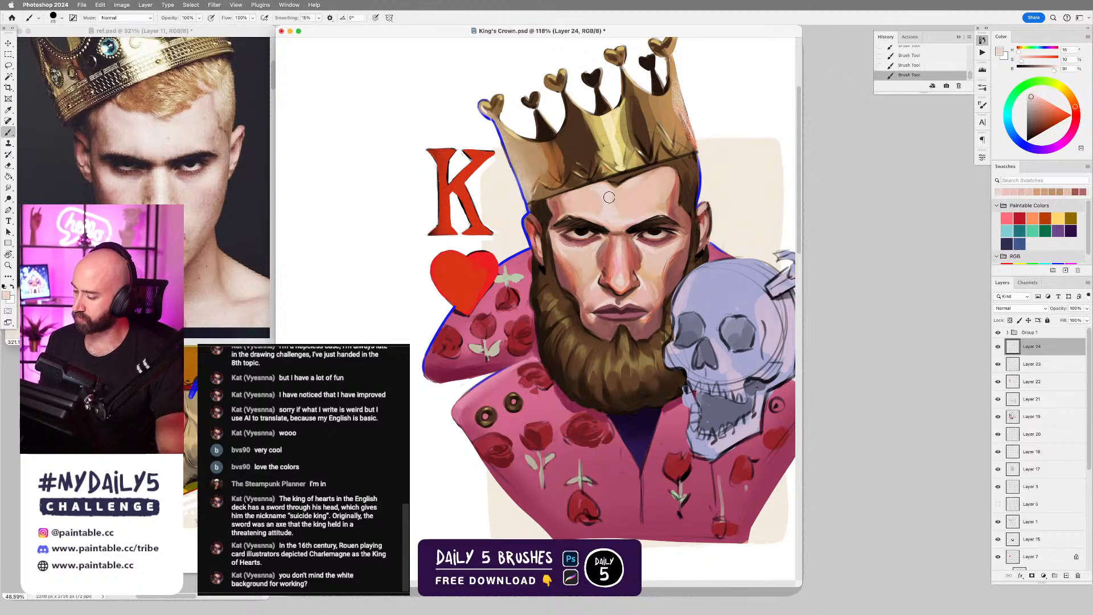
key("bracketleft")
key("bracketleft")
key("bracketleft")
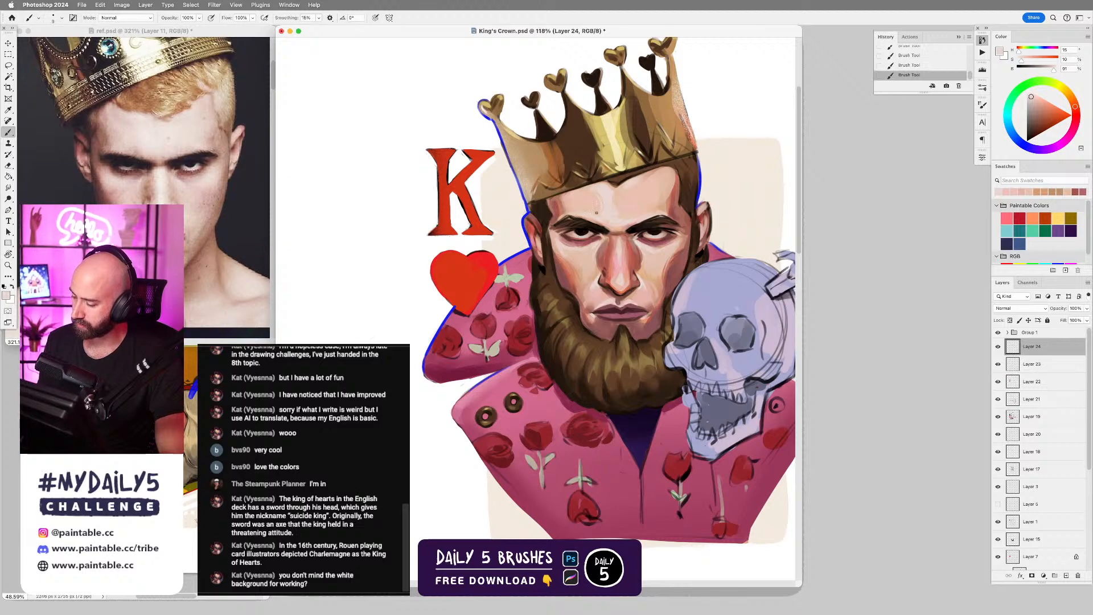
key("super+z")
left_click_drag(612, 203, 615, 215)
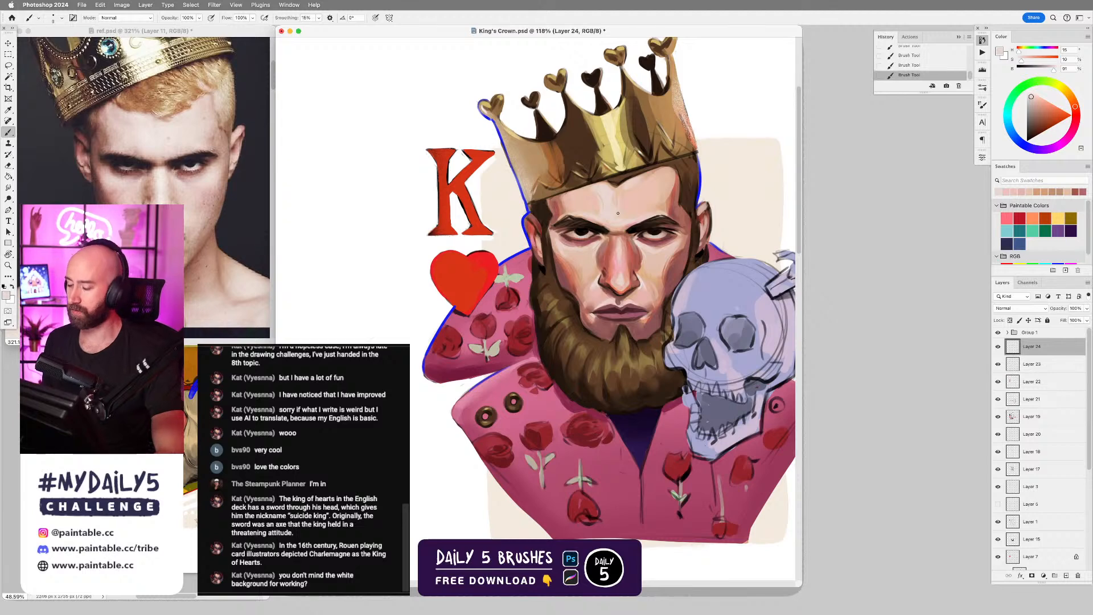
left_click(631, 185, "alt")
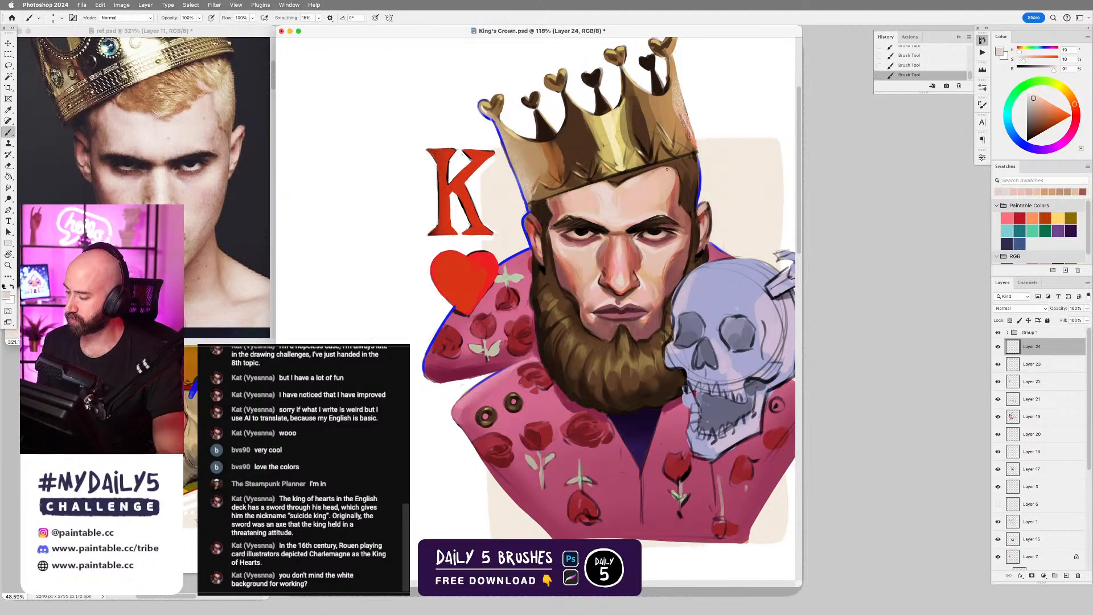
Paint the hair under the crown on the skull side with a larger brush, using brown sampled from the beard and a darker hair brown.
left_click(625, 355, "alt")
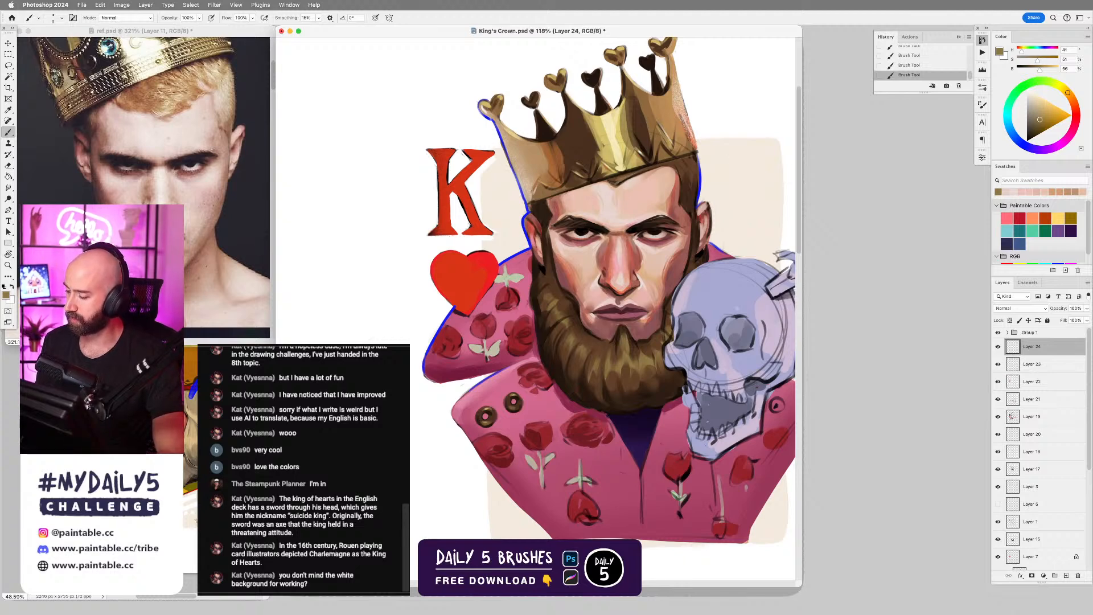
key("bracketright")
key("bracketright")
key("bracketright")
left_click_drag(693, 163, 690, 188)
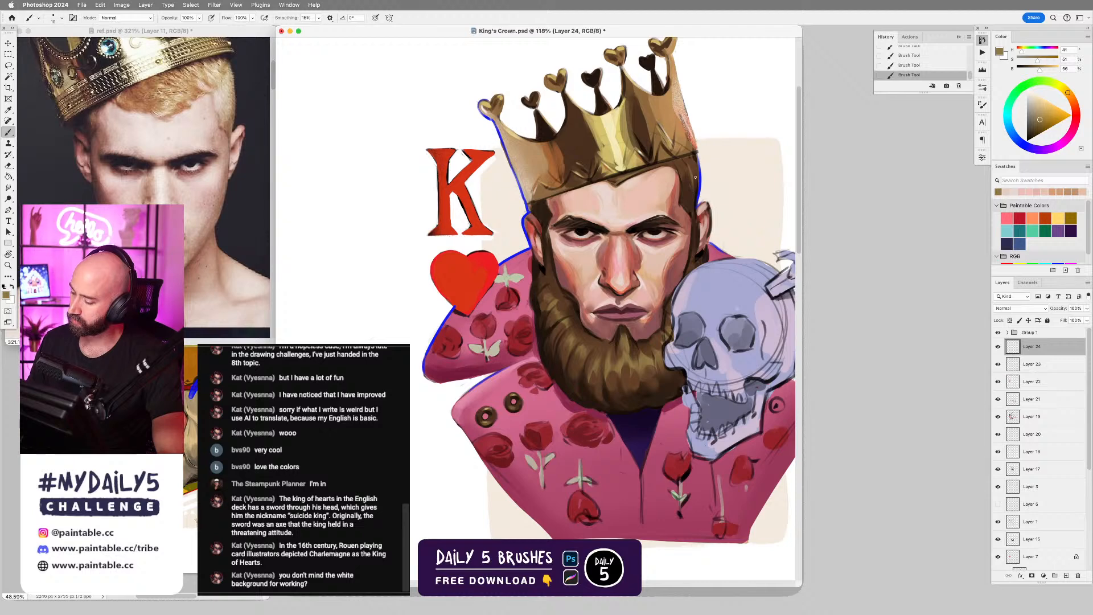
left_click(690, 205, "alt")
left_click_drag(690, 205, 690, 178)
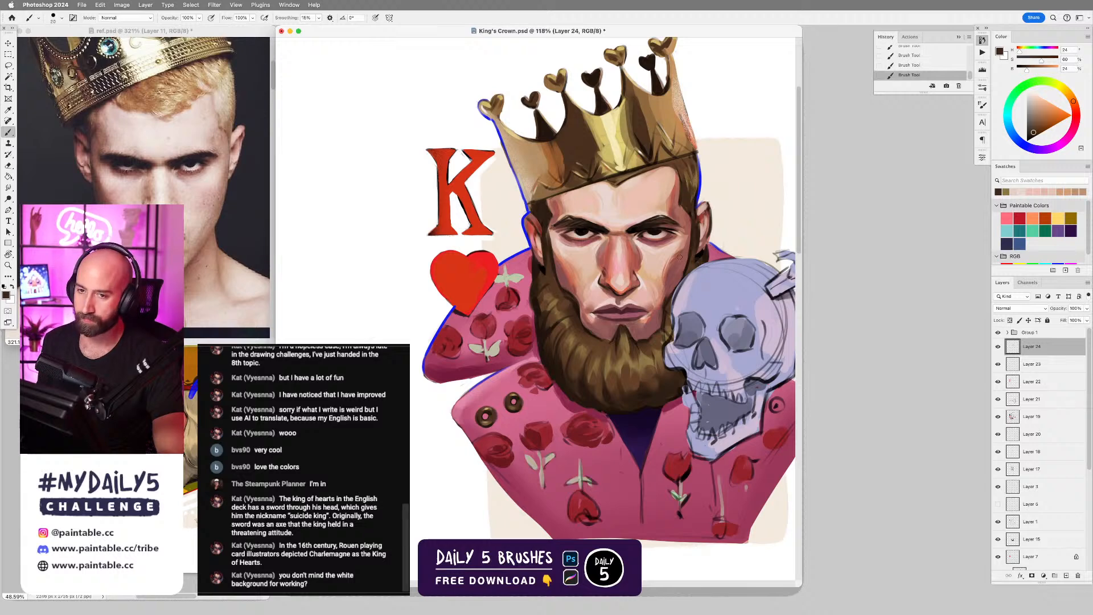
Paint the hairline and temple hair opposite the skull with a smaller brush, using sampled dark and mid browns plus nearby skin tone.
key("bracketleft")
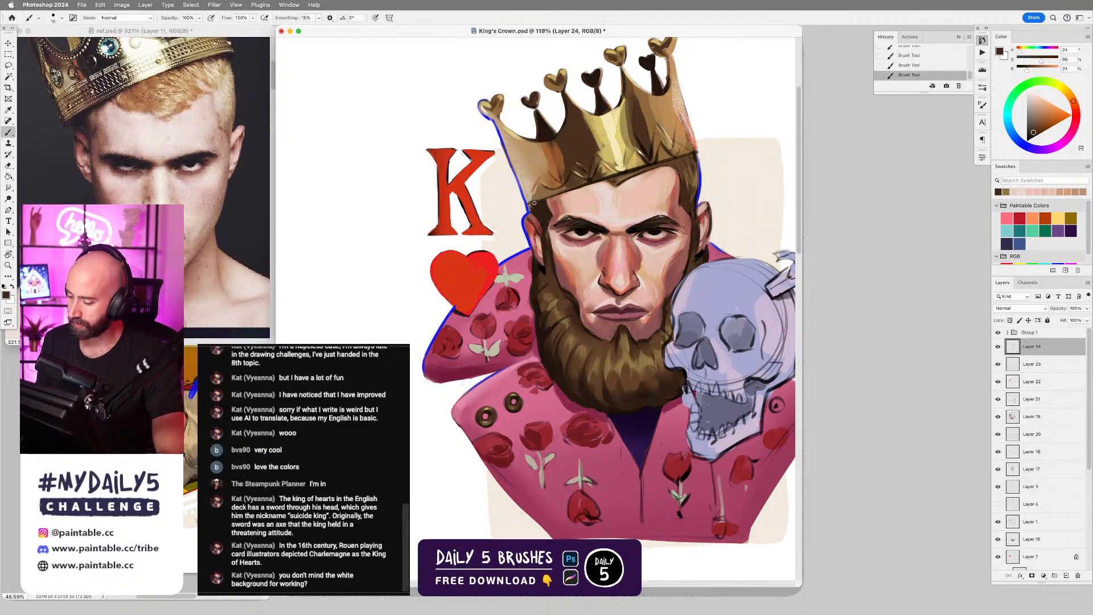
left_click(552, 300, "alt")
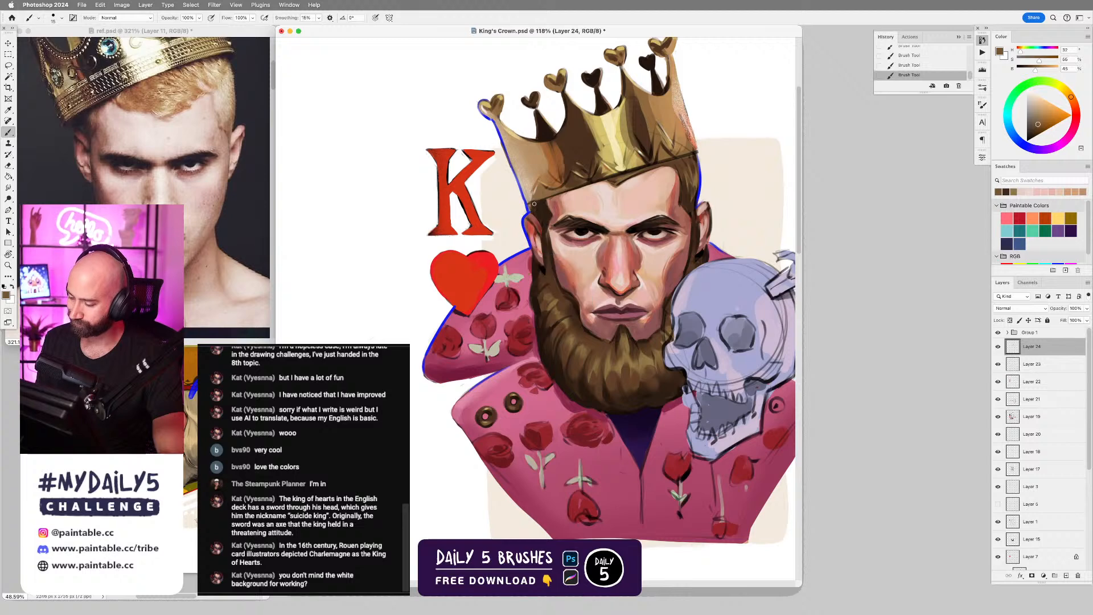
left_click(544, 220, "alt")
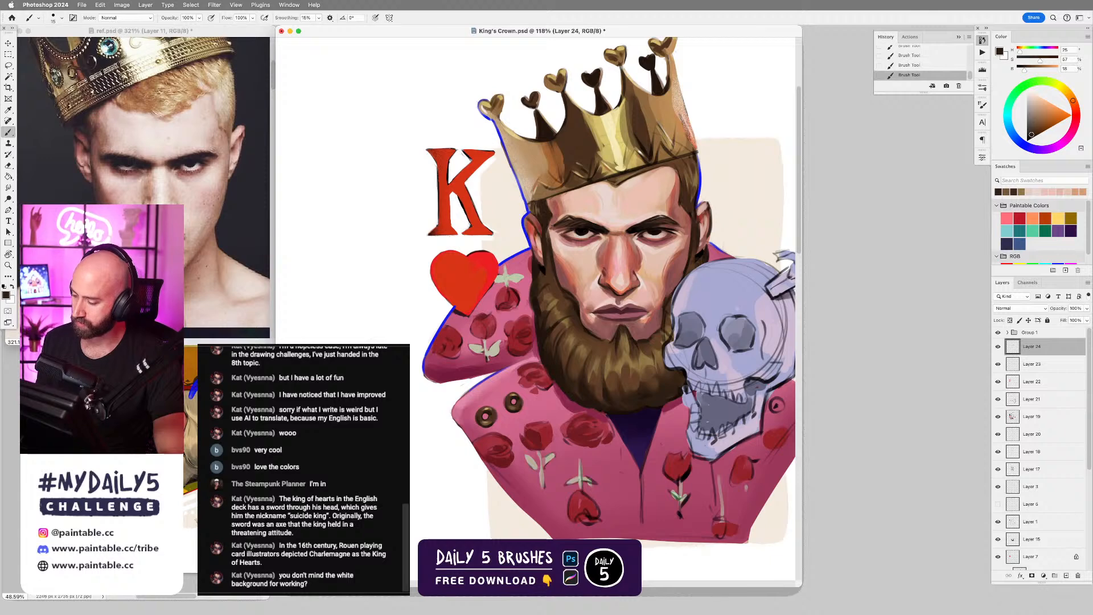
left_click(540, 208, "alt")
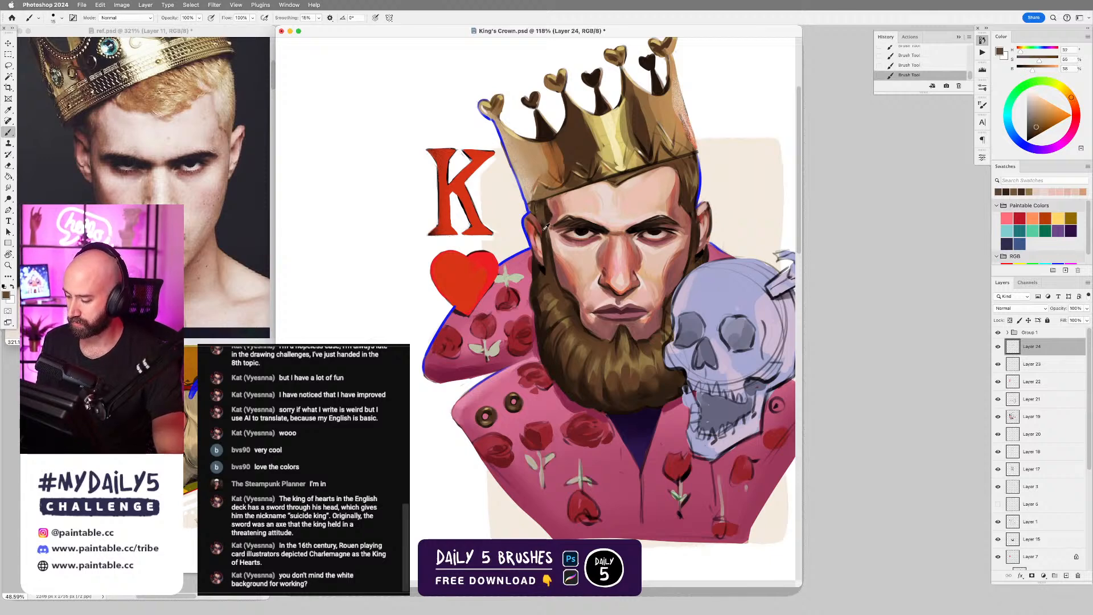
left_click(545, 228, "alt")
left_click_drag(545, 228, 549, 221)
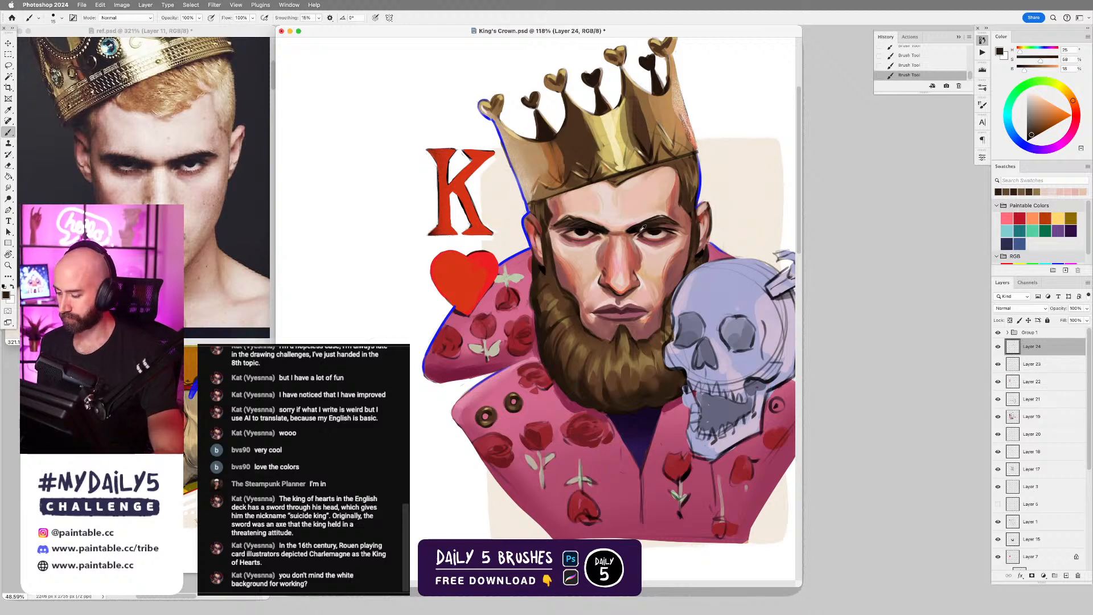
left_click(551, 228, "alt")
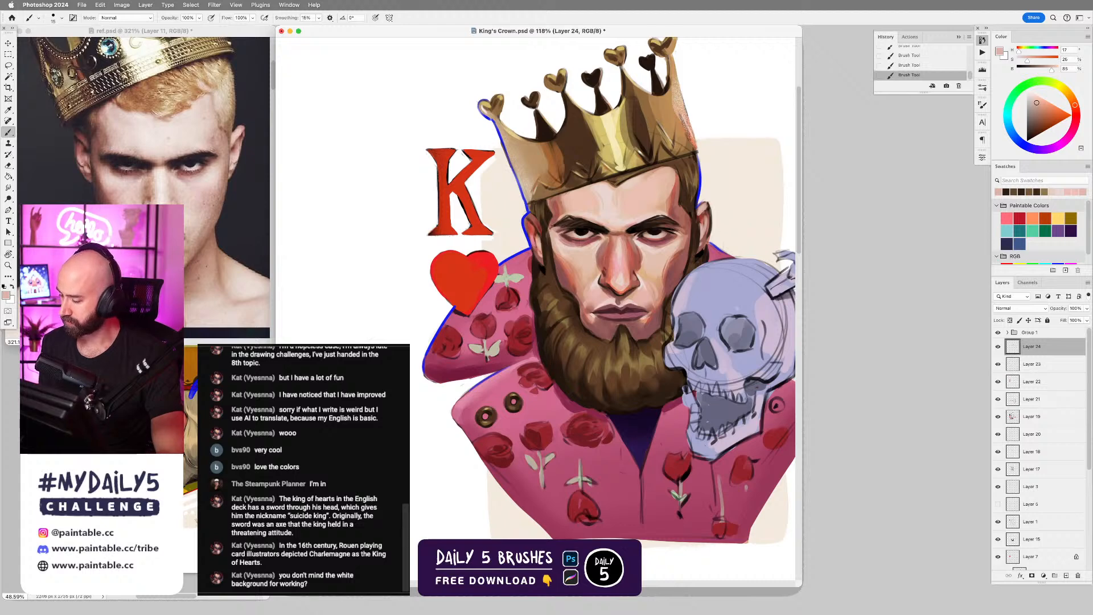
Rework the outer end of the skull-side eyebrow with fine strokes in sampled reddish skin and dark brown tones.
left_click(689, 232, "alt")
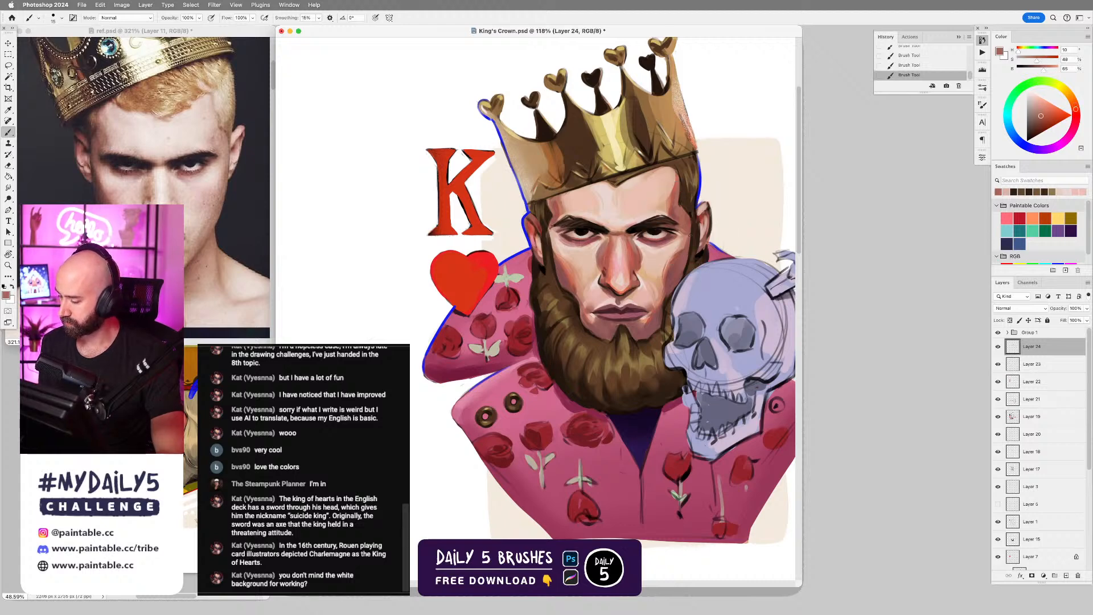
left_click(669, 221, "alt")
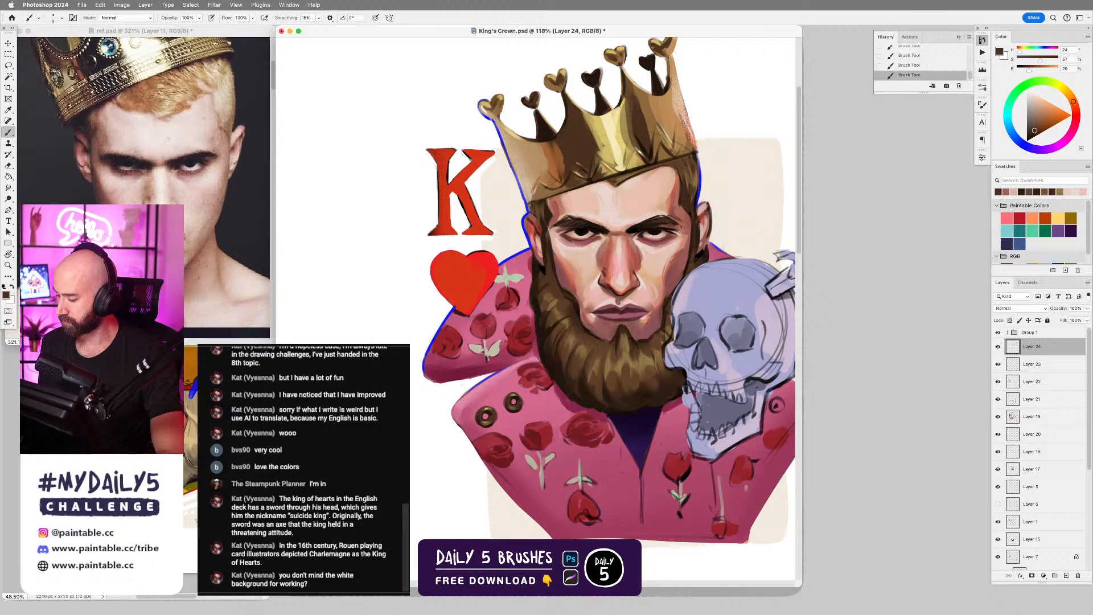
key("super+z")
left_click_drag(671, 217, 679, 226)
key("super+z")
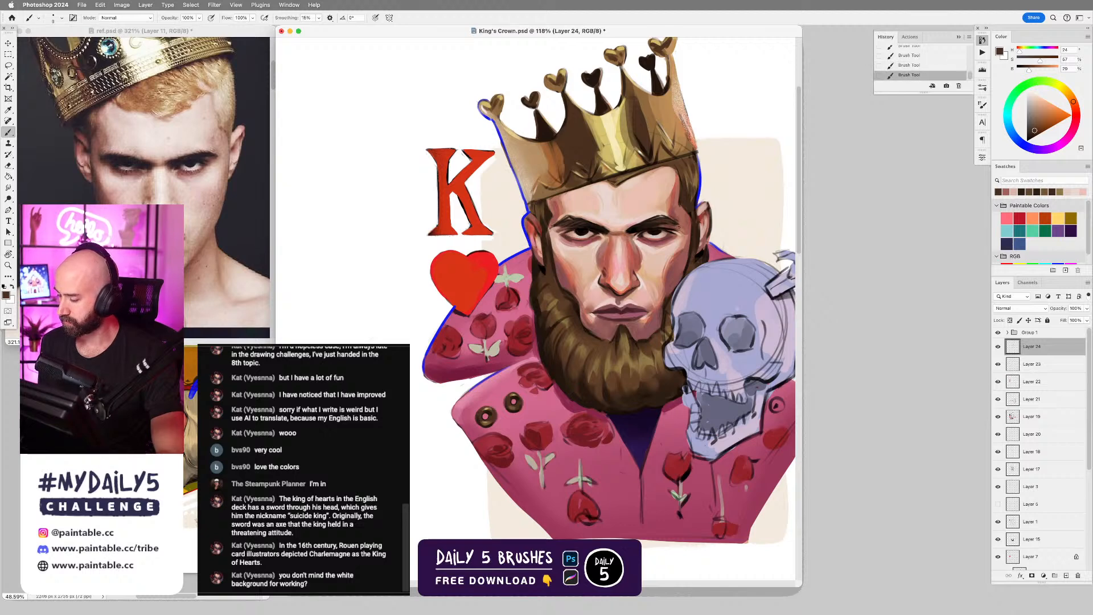
Shade the side of the nose with reddish and dark red tones sampled from the face.
scroll(670, 354, "down", 4)
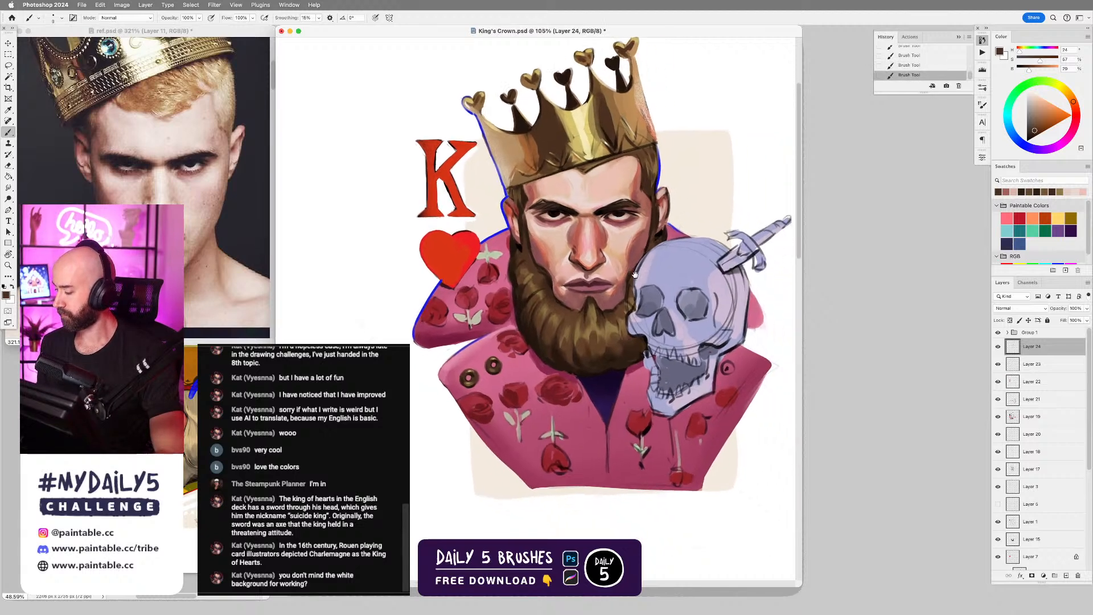
scroll(578, 292, "up", 2)
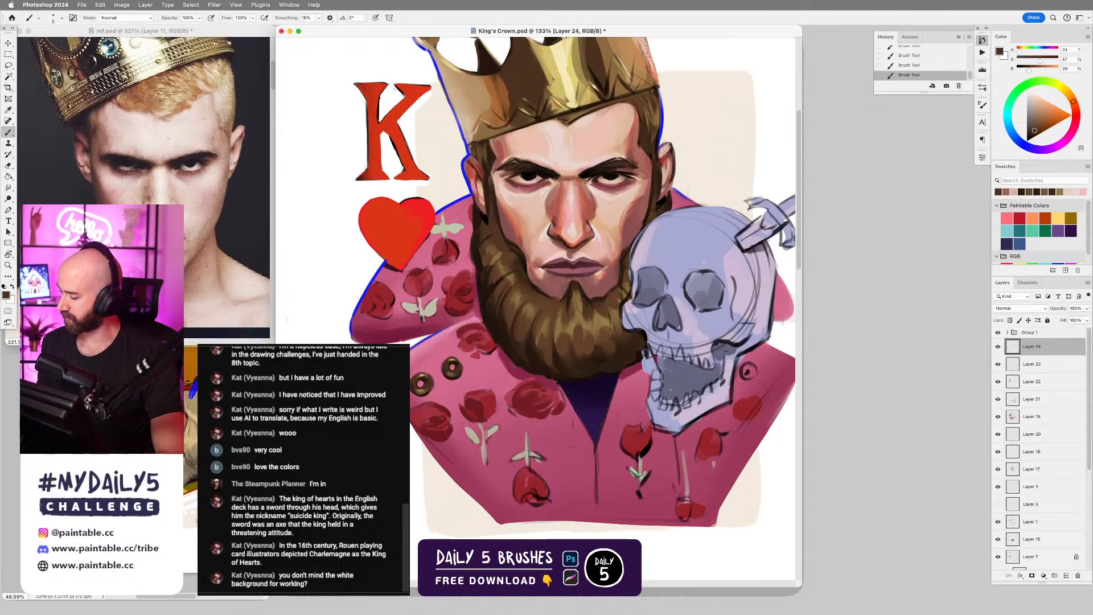
left_click(558, 219, "alt")
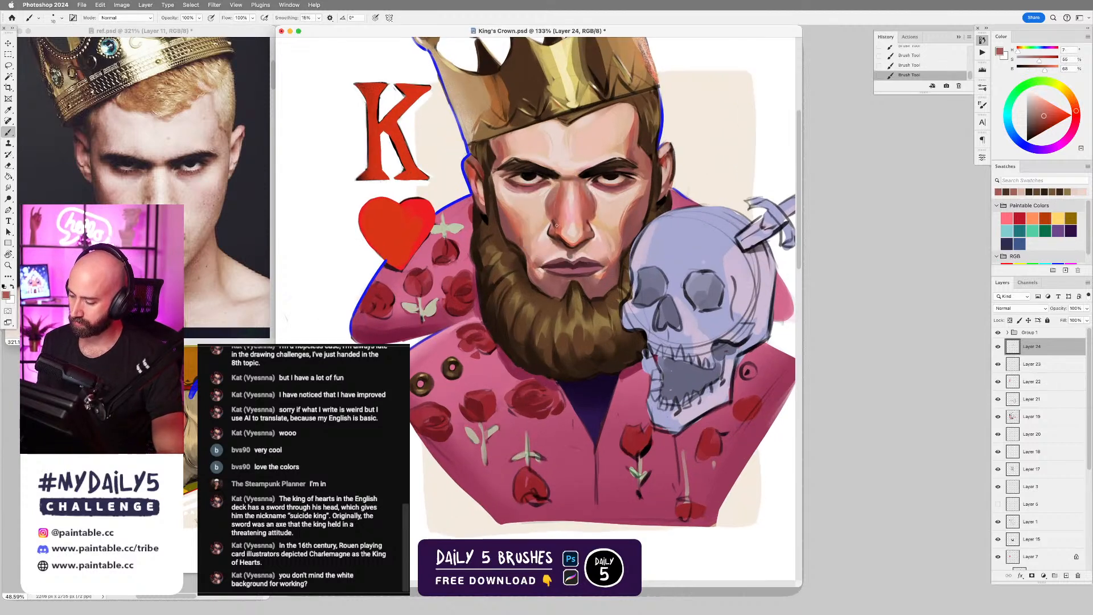
left_click(556, 215, "alt")
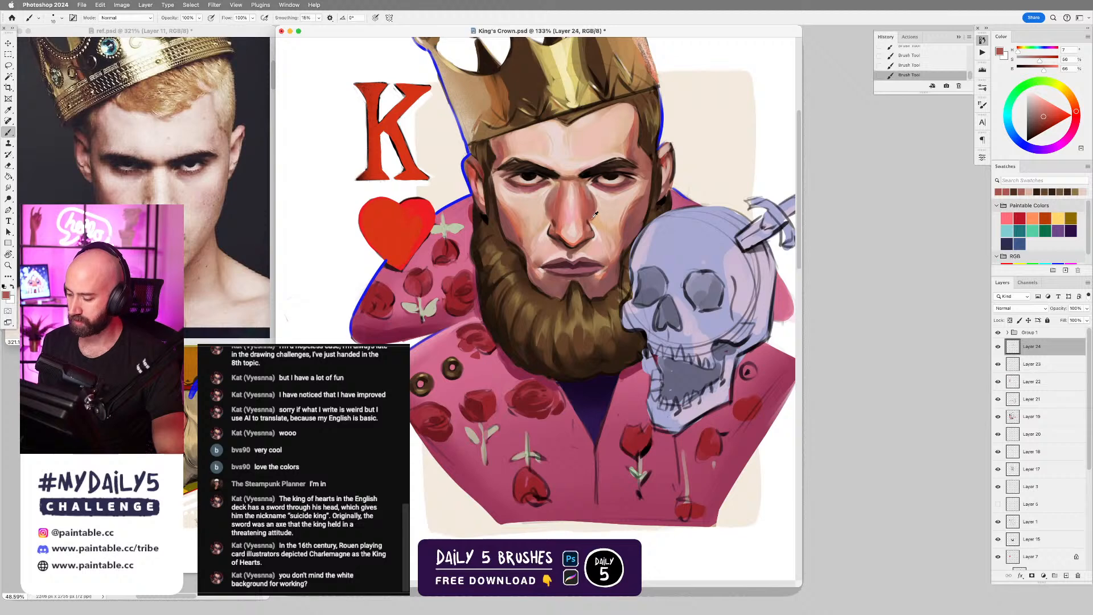
left_click(556, 223, "alt")
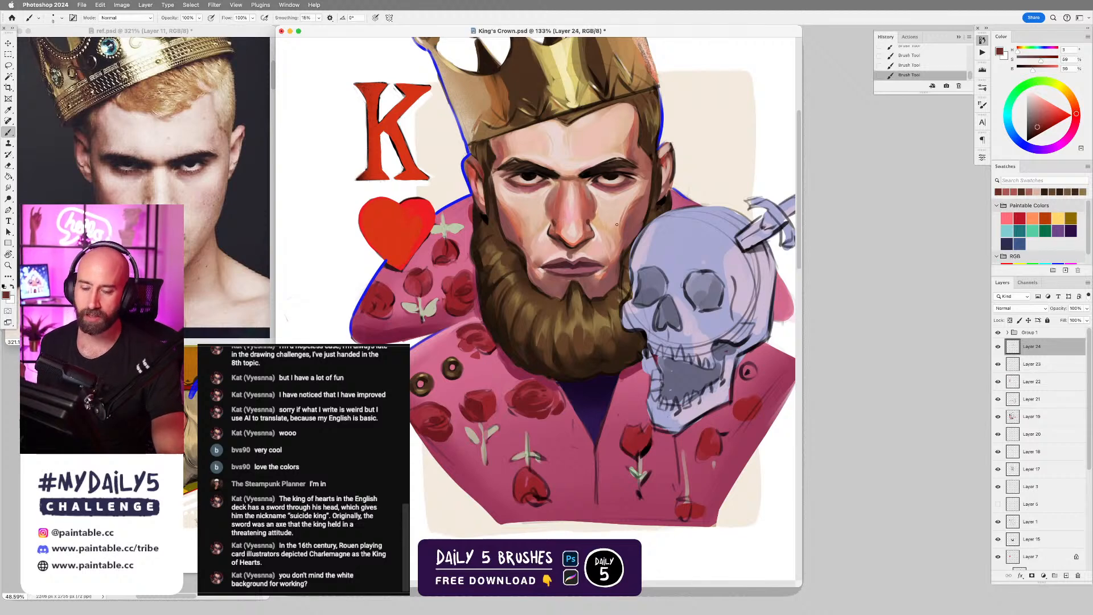
Rework the dark edge where the crown meets the forehead with fine strokes in sampled browns, undoing unsatisfactory strokes.
left_click(561, 119, "alt")
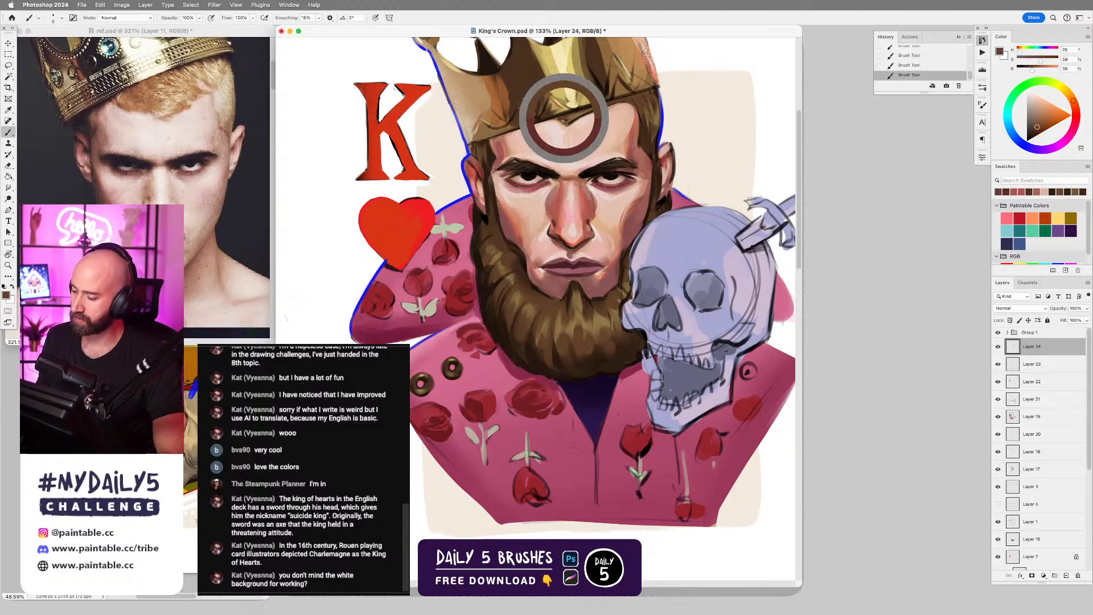
left_click(562, 114, "alt")
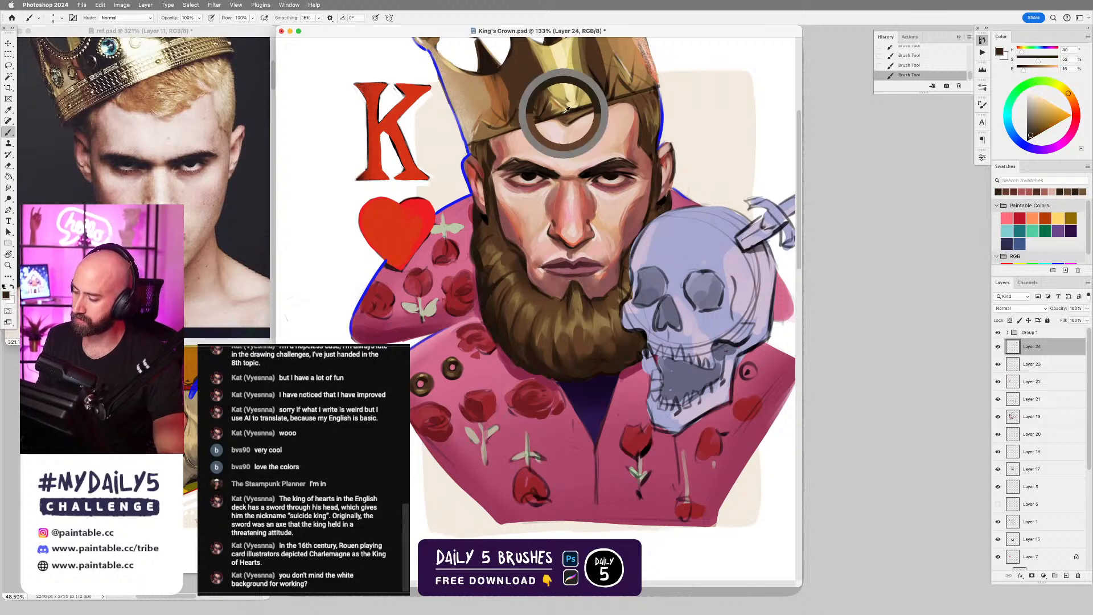
key("super+z")
left_click_drag(552, 117, 568, 126)
key("super+z")
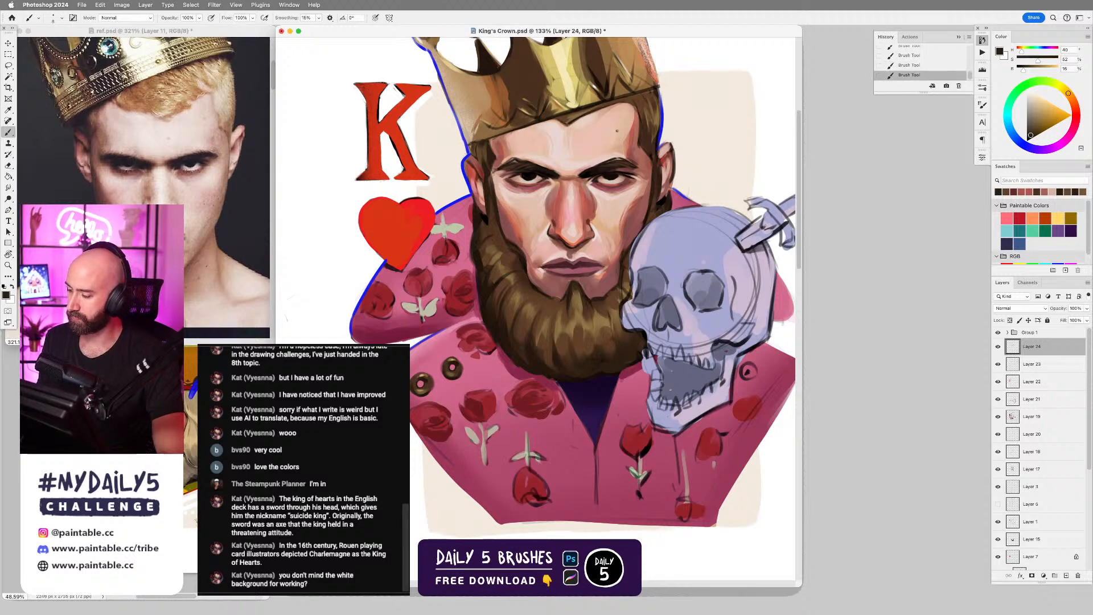
Touch up the leftmost crown heart and its rim light with sampled tan and blue.
scroll(670, 248, "up", 3)
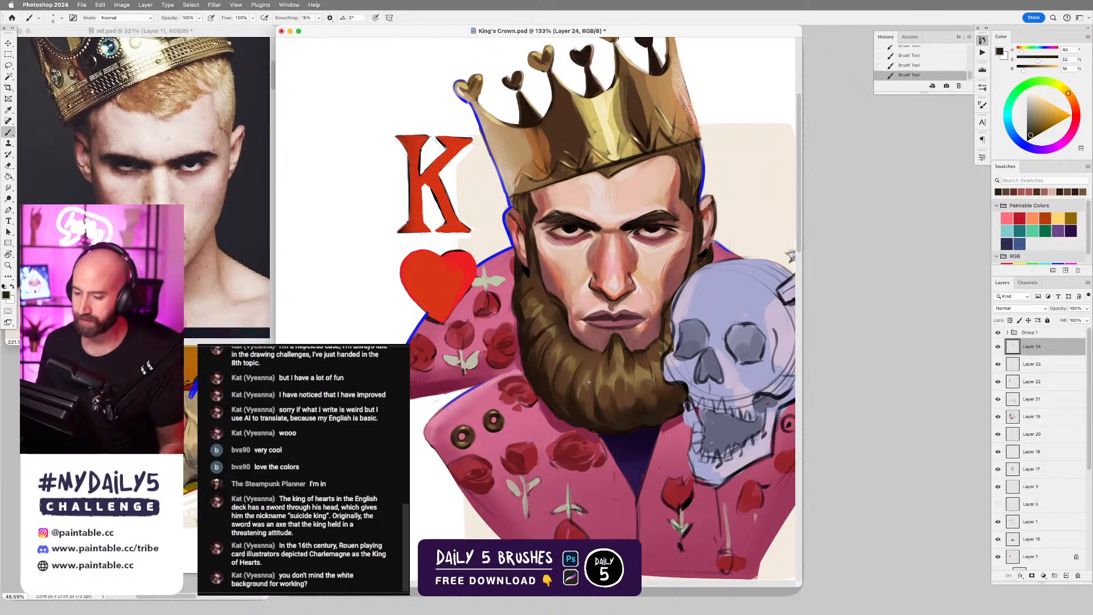
left_click(467, 97, "alt")
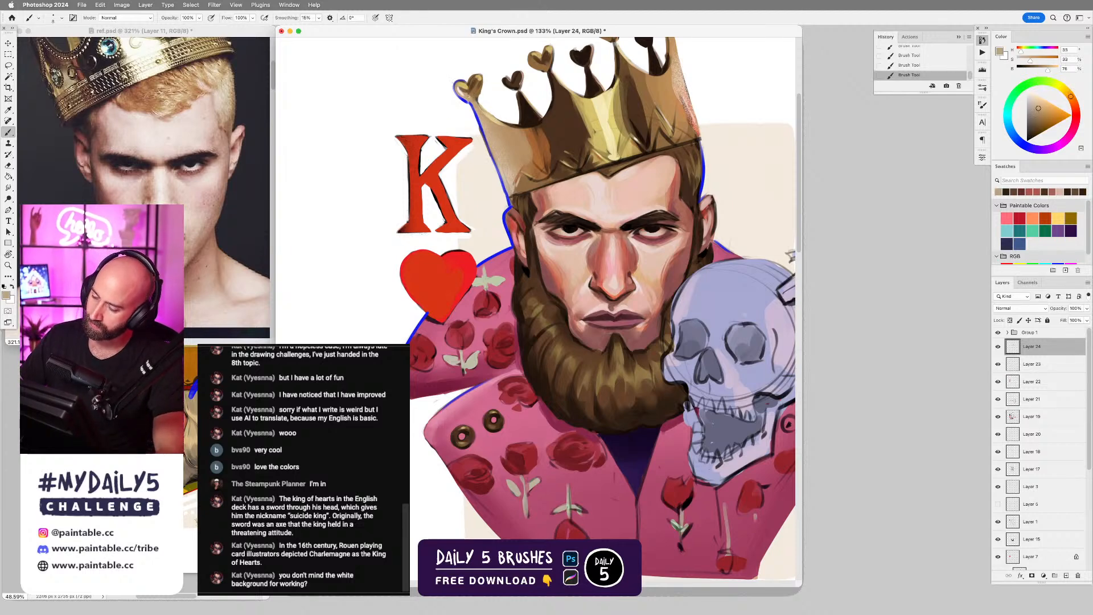
left_click(472, 103, "alt")
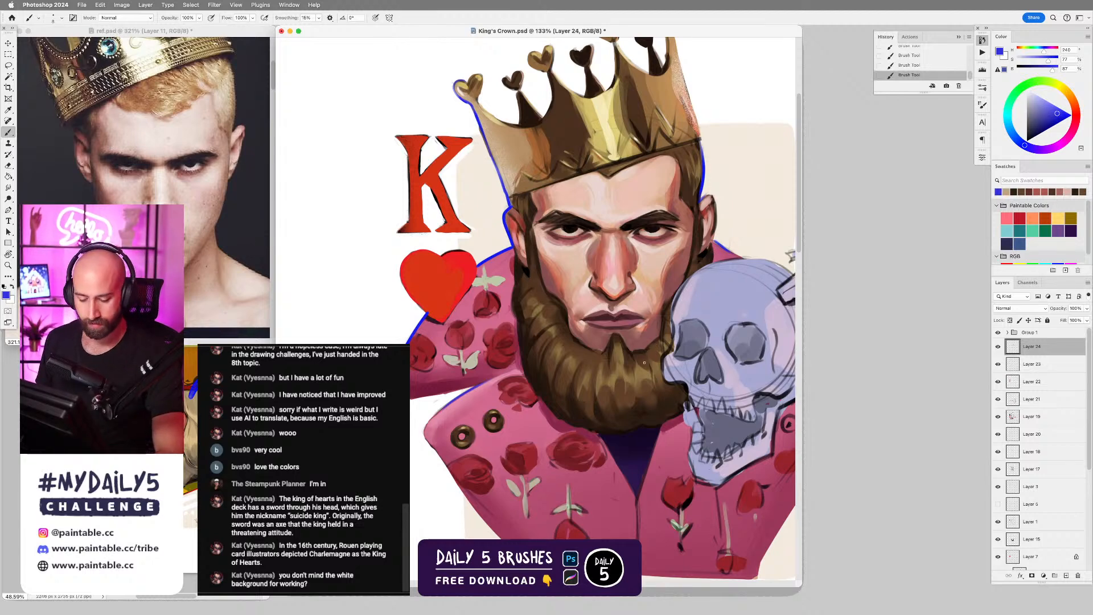
mouse_move(663, 365)
left_mouse_down()
mouse_move(645, 364)
mouse_move(632, 329)
mouse_move(661, 352)
left_mouse_up()
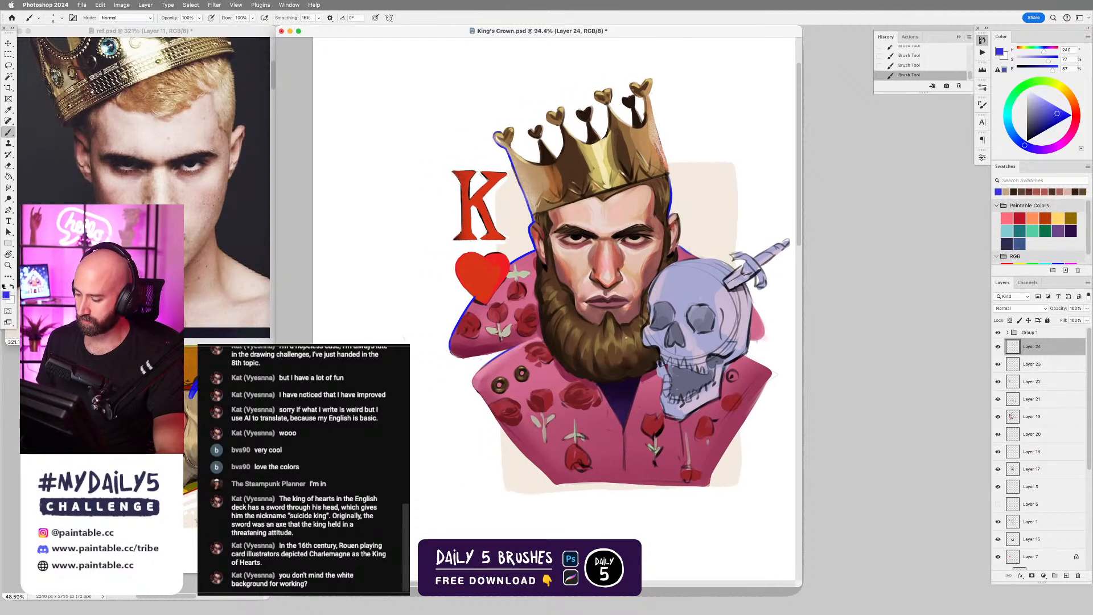
Rework the sideburn and upper beard on the side away from the skull with fine strokes in sampled mid and dark browns.
scroll(586, 305, "up", 3)
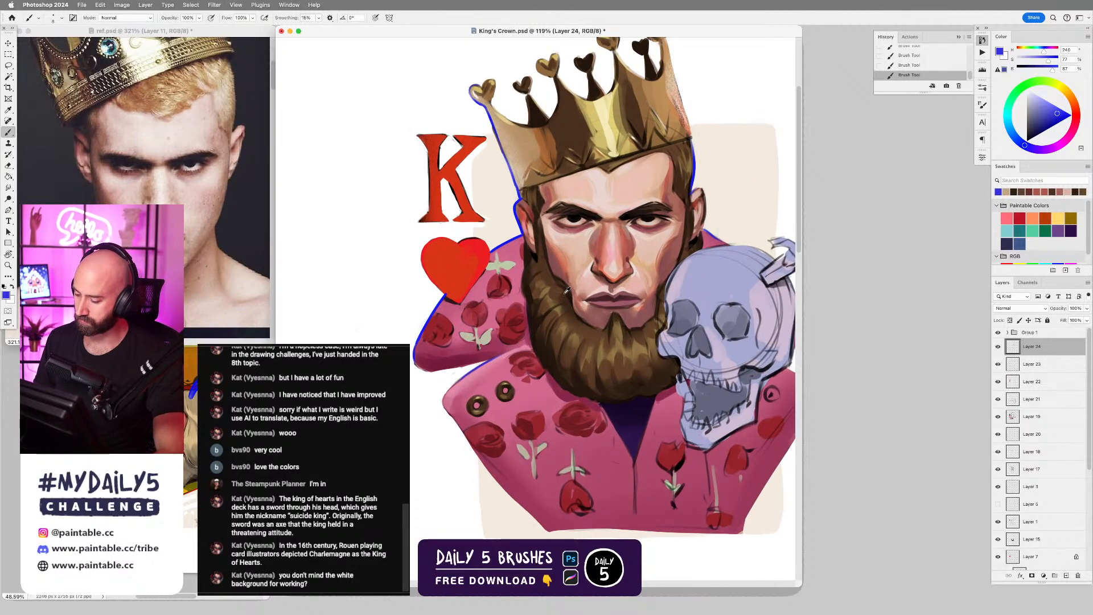
left_click(549, 287, "alt")
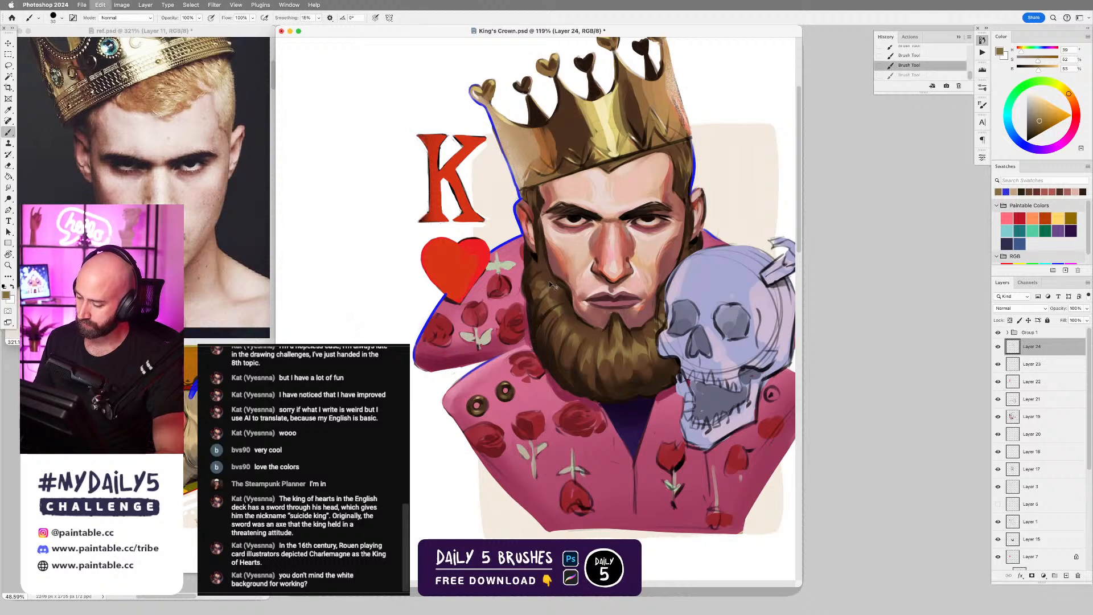
key("bracketleft")
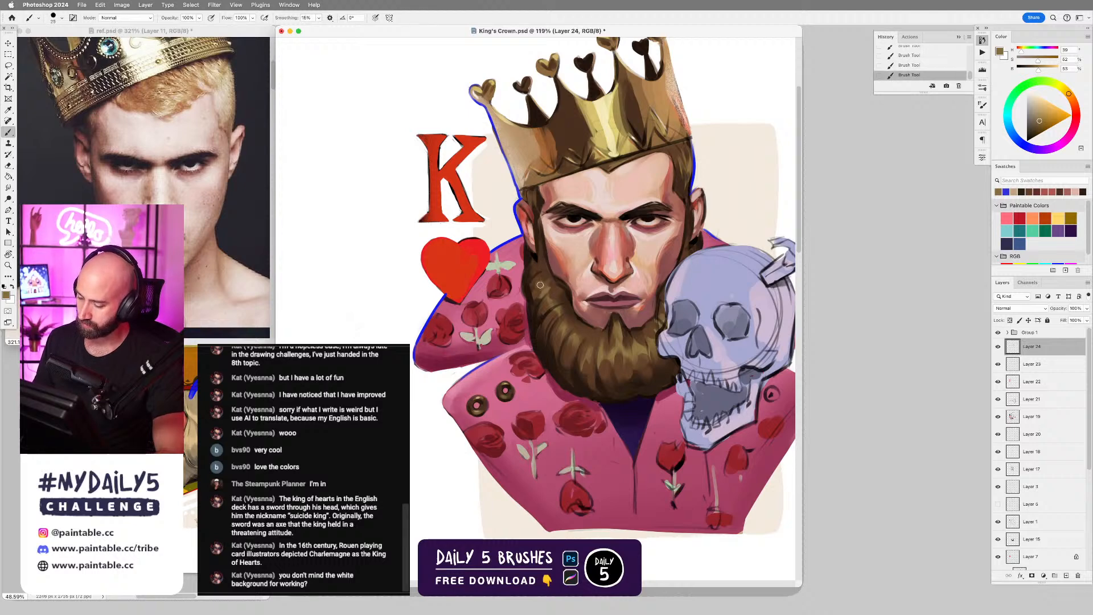
left_click(541, 253, "alt")
left_click(540, 296, "alt")
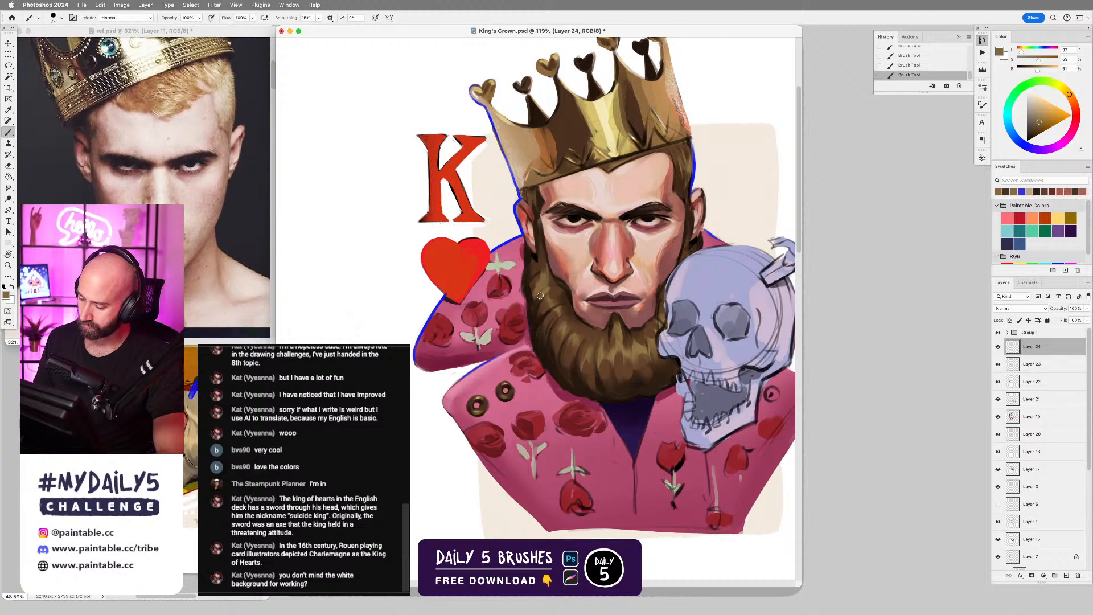
left_click(541, 261, "alt")
left_click(553, 279, "alt")
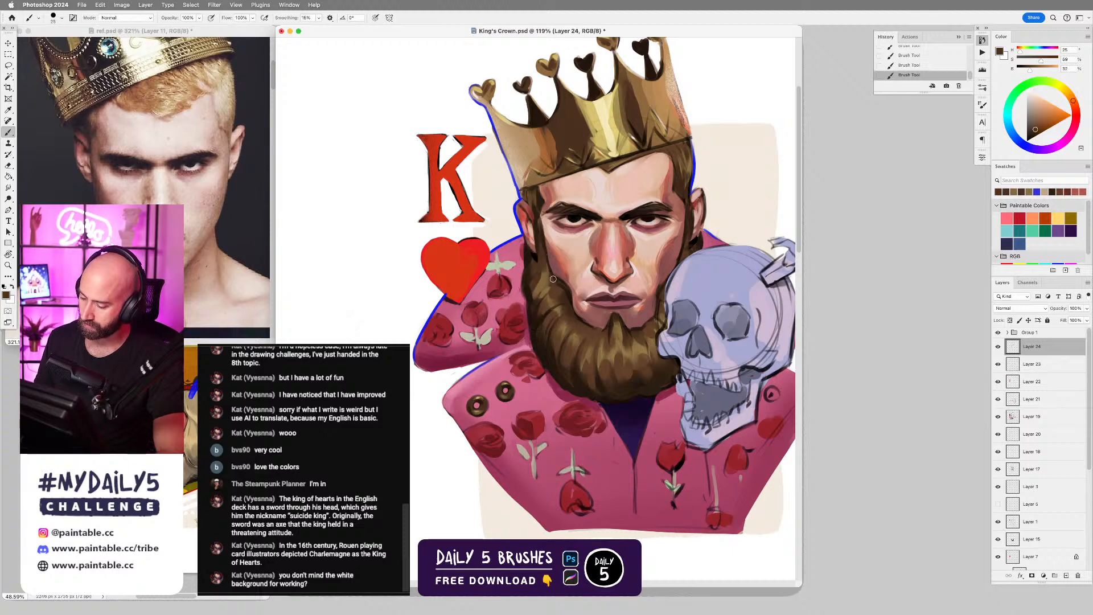
left_click(561, 284, "alt")
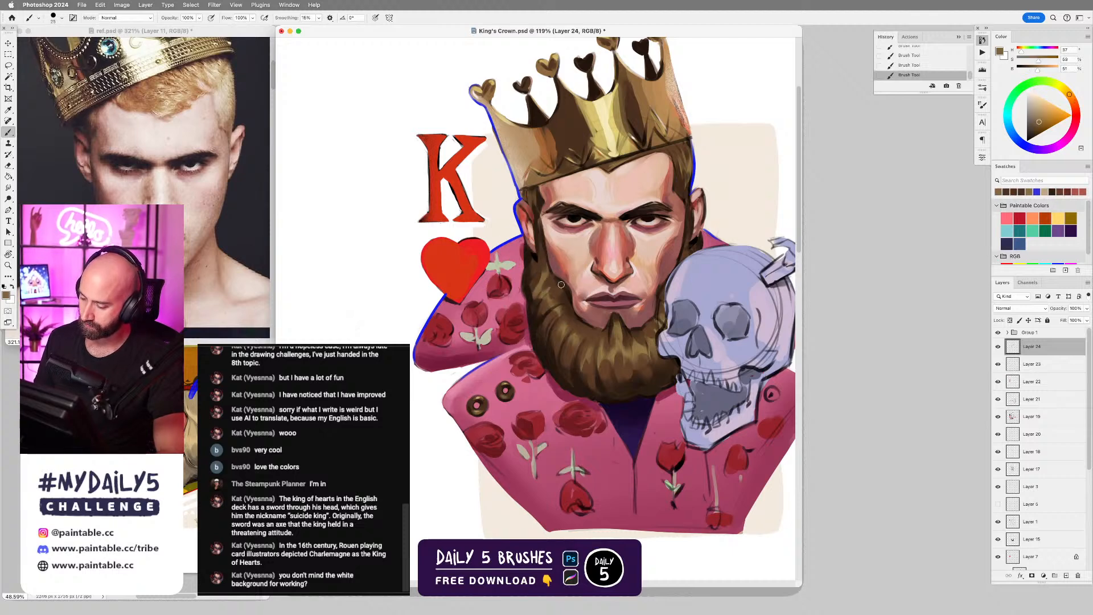
left_click(539, 264, "alt")
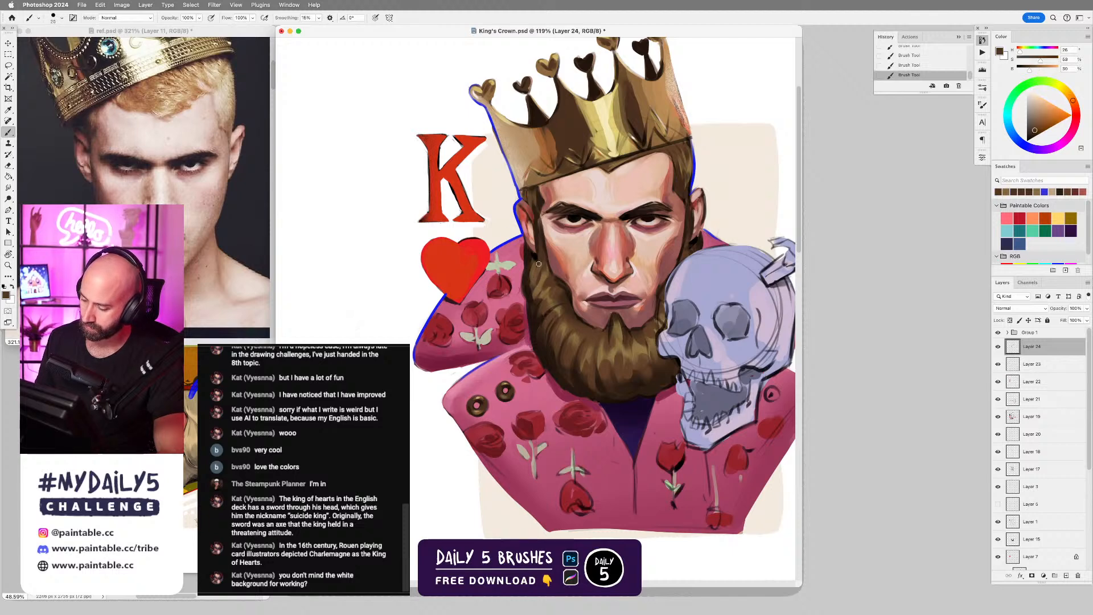
left_click(534, 267, "alt")
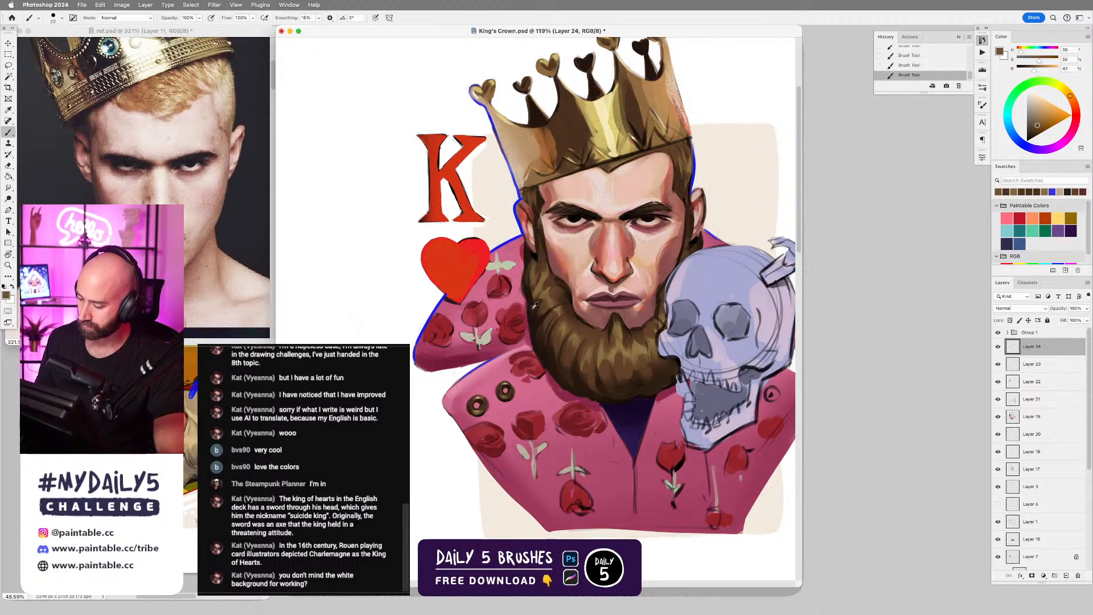
left_click(546, 272, "alt")
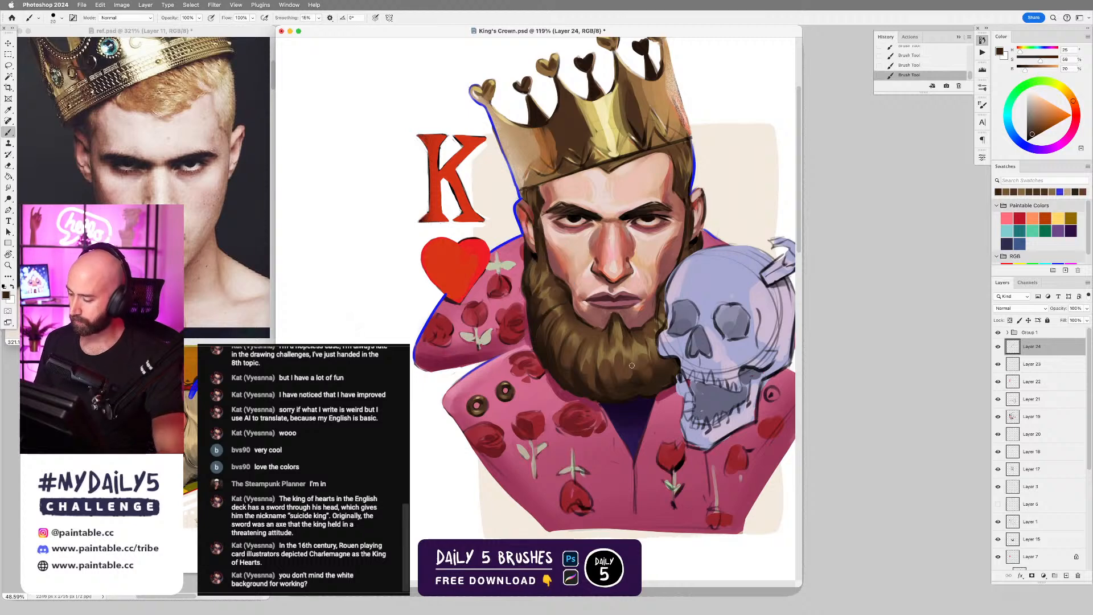
Define the beard's outer edge on the side away from the skull with sampled dark brown and near-black strokes.
scroll(584, 275, "down", 2)
scroll(584, 275, "right", 1)
left_click(517, 275, "alt")
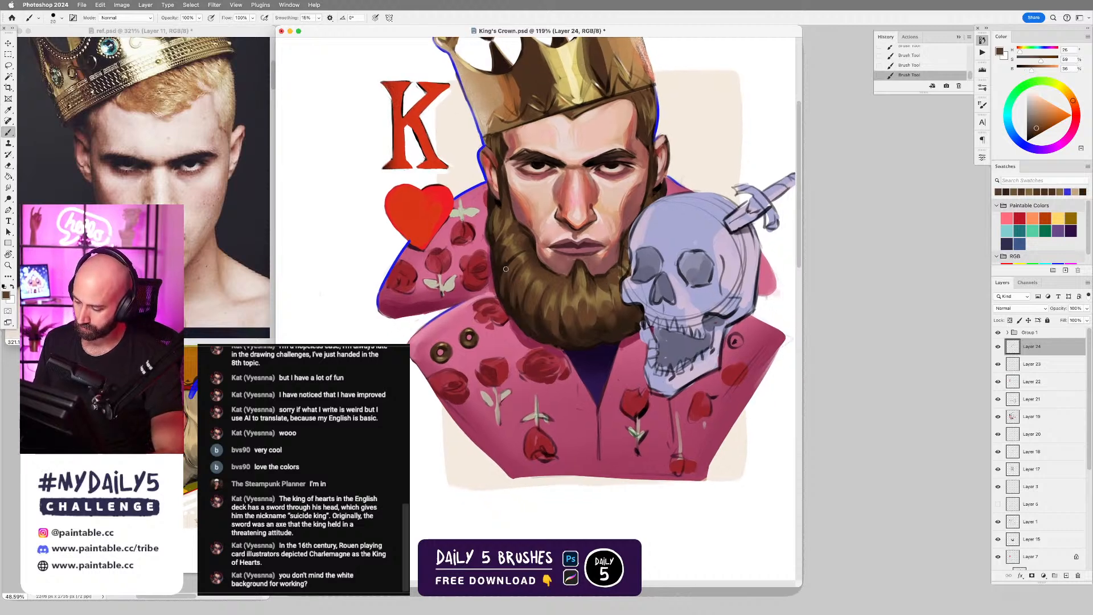
left_click(495, 253, "alt")
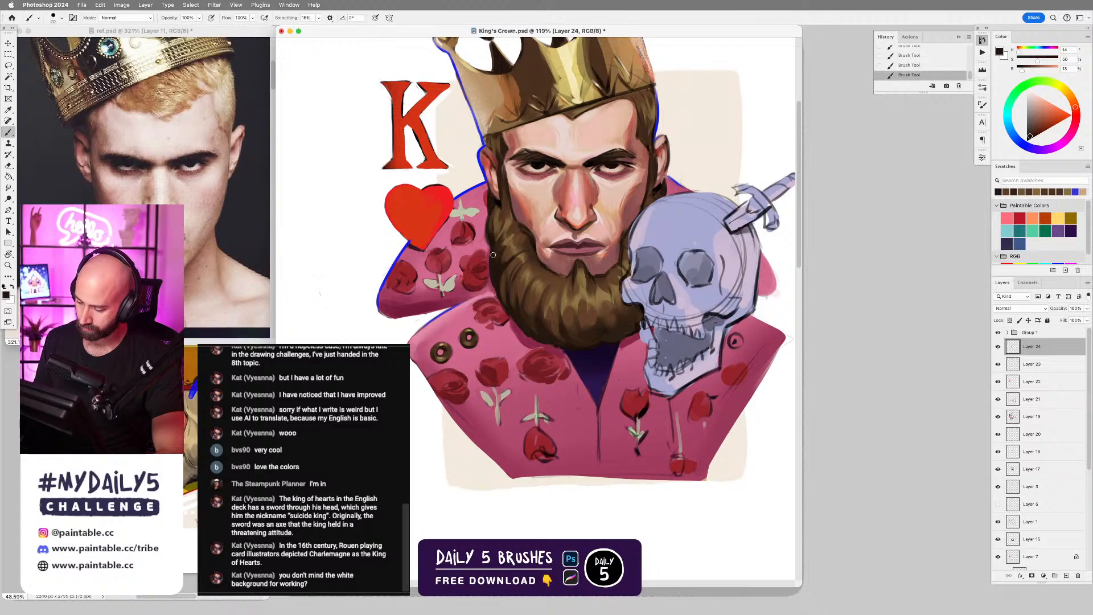
left_click(491, 249, "alt")
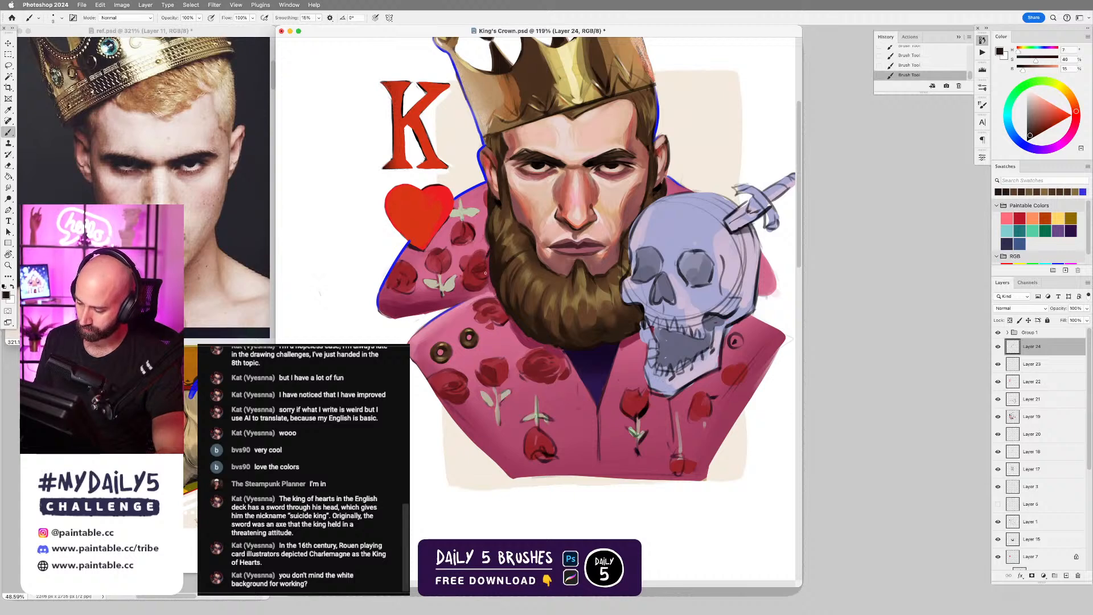
left_click(490, 233, "alt")
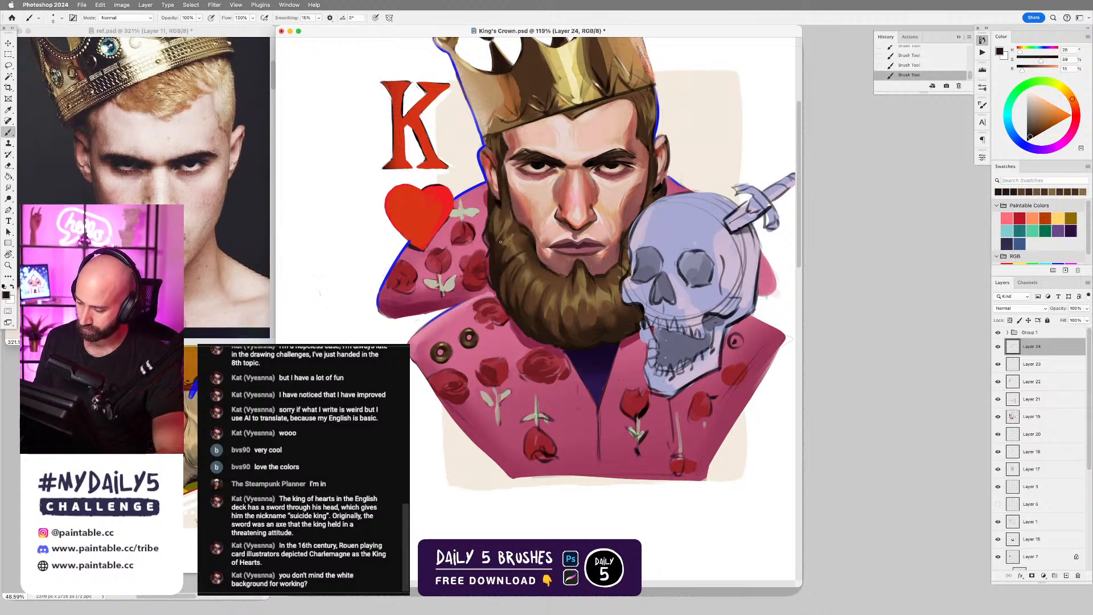
left_click(500, 272, "alt")
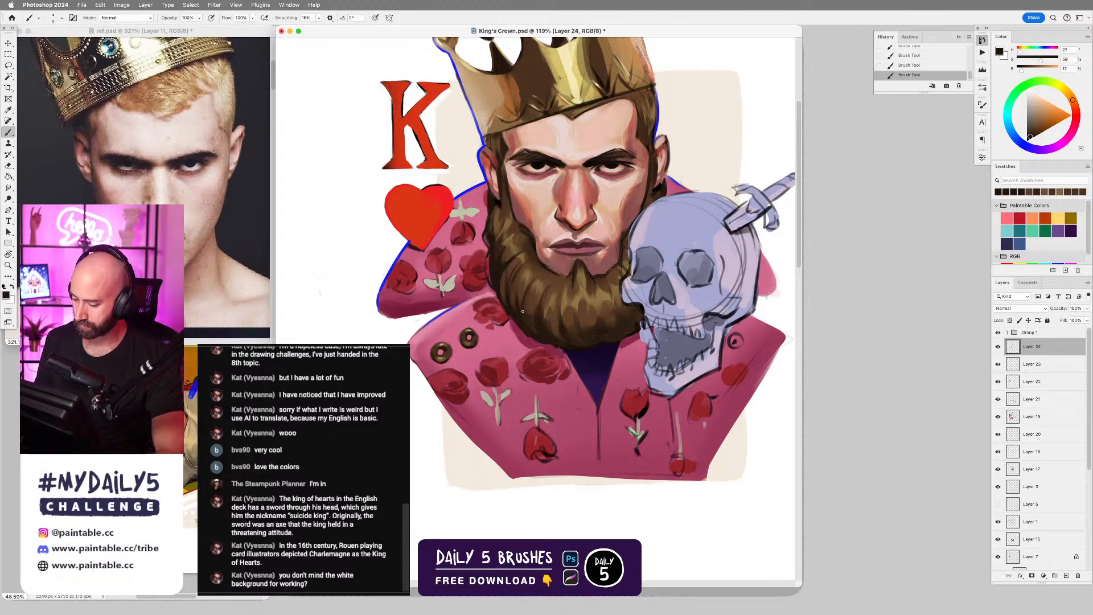
left_click(506, 309, "alt")
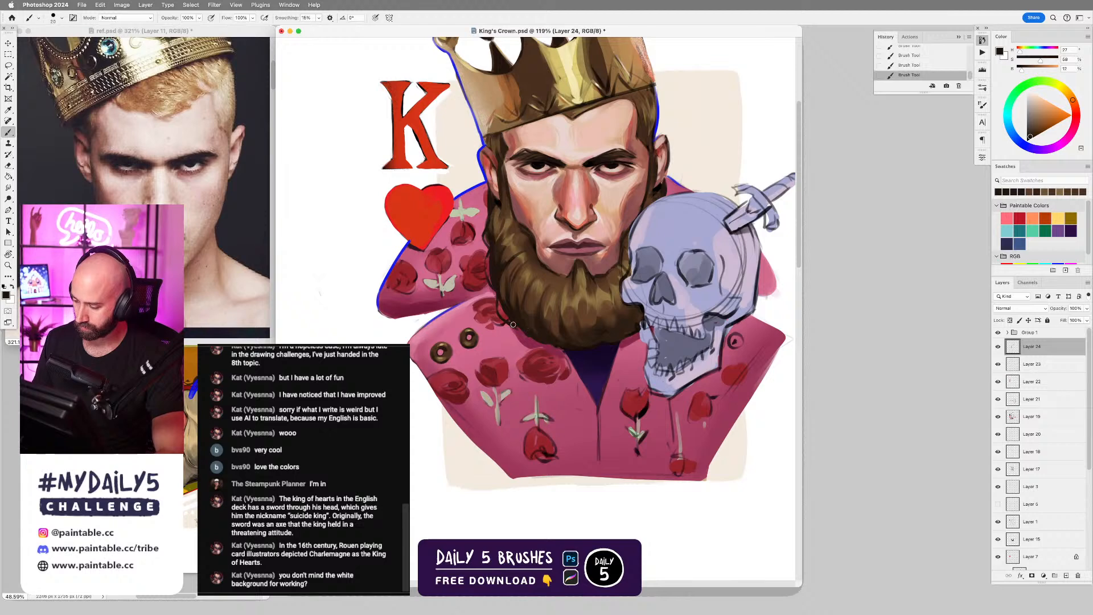
scroll(597, 364, "down", 3)
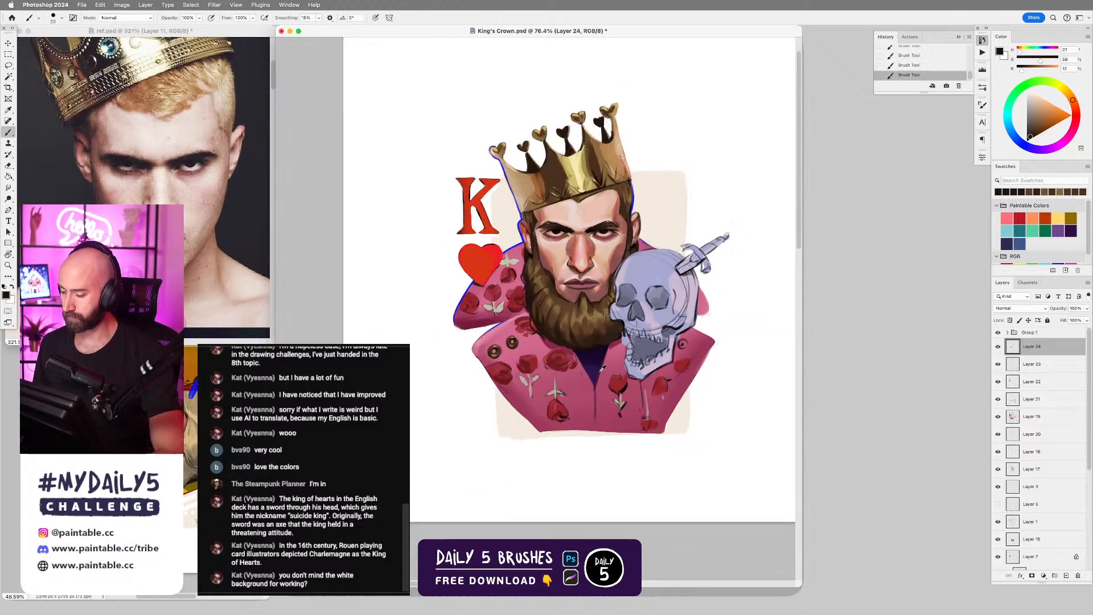
Touch up the skull-side corner of the mouth with a smaller brush in sampled dark red, undoing an unsatisfactory stroke.
scroll(601, 369, "up", 2)
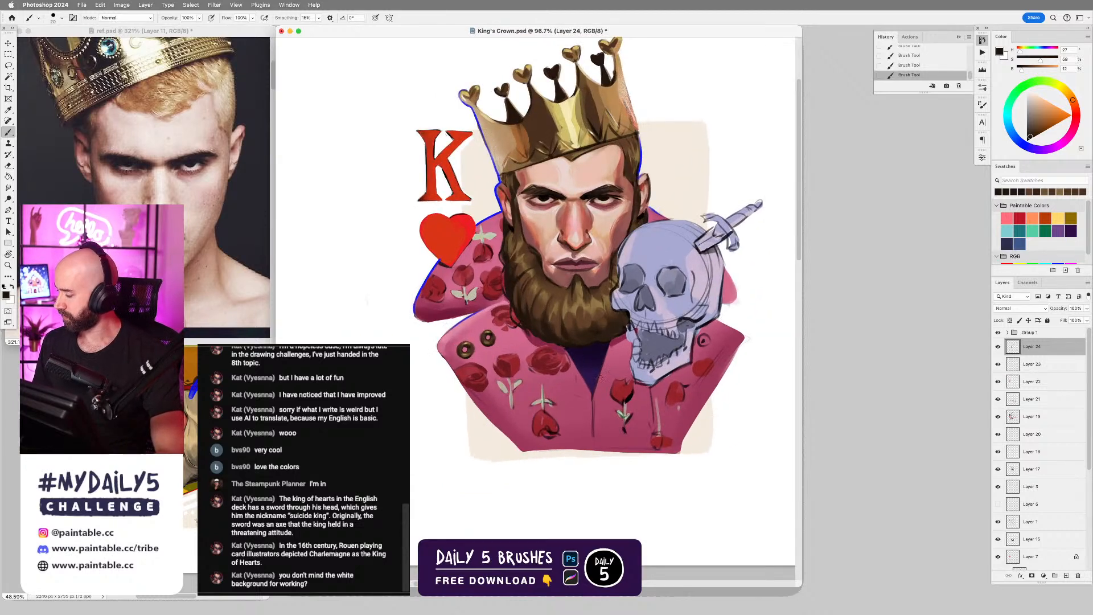
left_click(590, 260, "alt")
key("bracketleft")
left_click_drag(590, 261, 599, 264)
key("super+z")
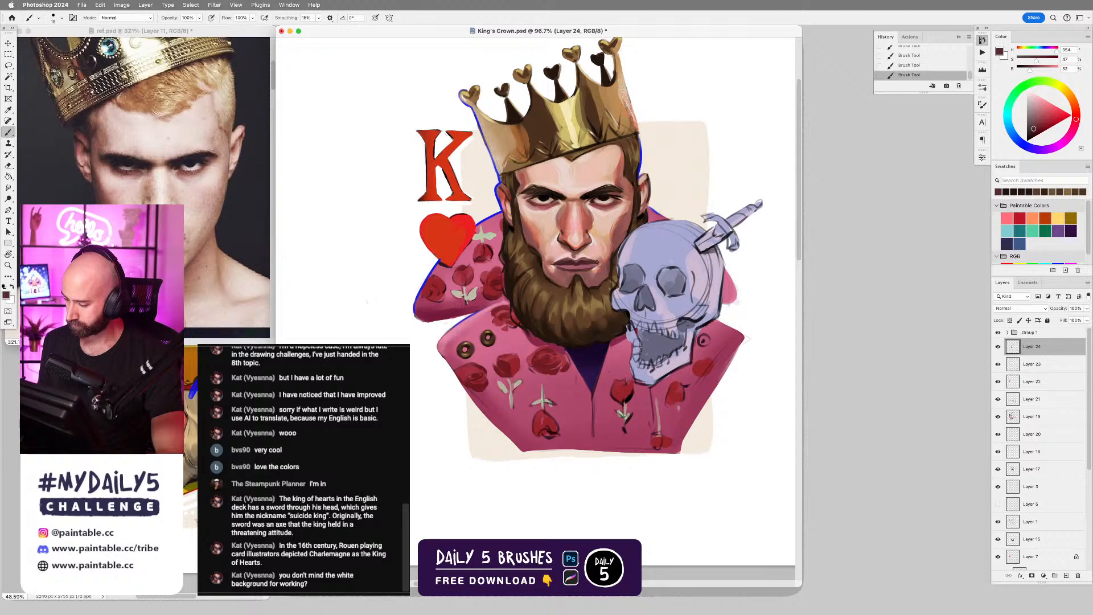
scroll(647, 243, "up", 2)
key("d")
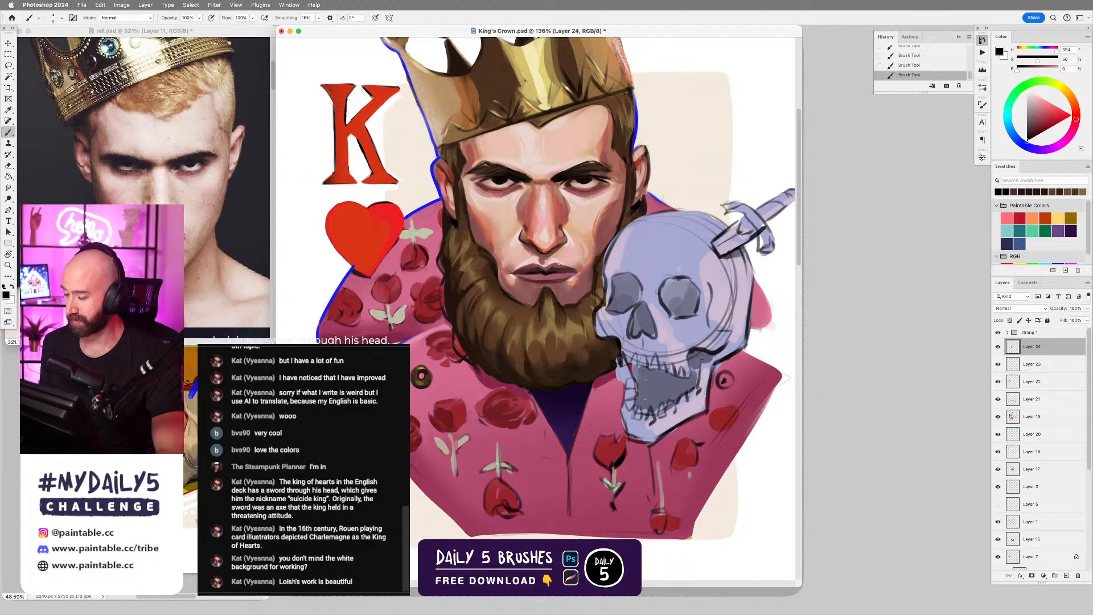
Rework the lower lip with short strokes in sampled pink tones, varying the brush size and undoing unsatisfactory strokes.
left_click(539, 277, "alt")
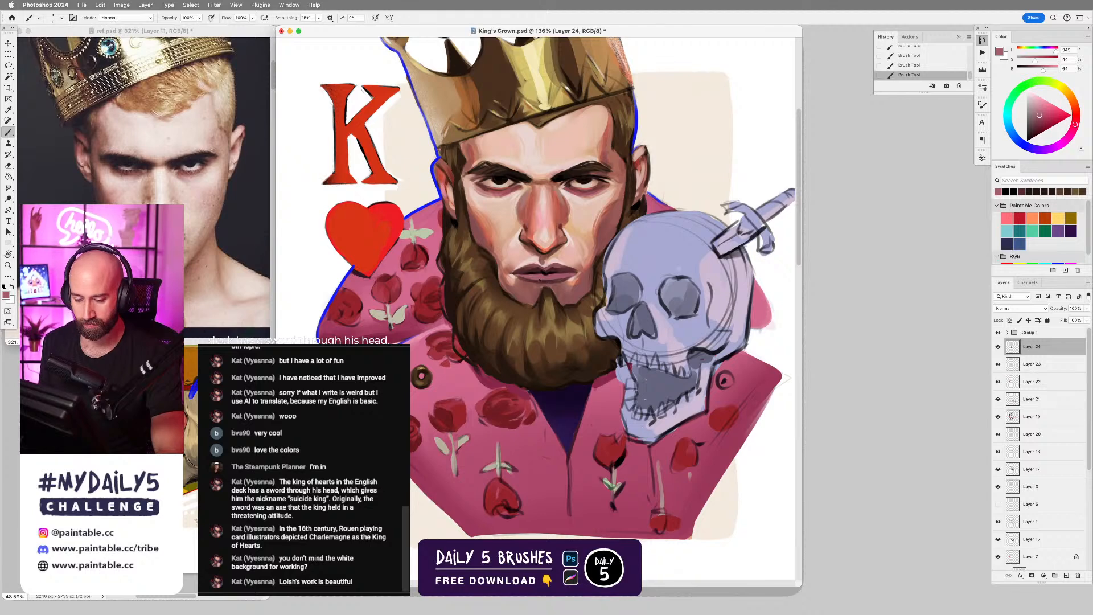
left_click_drag(529, 278, 565, 276)
key("super+z")
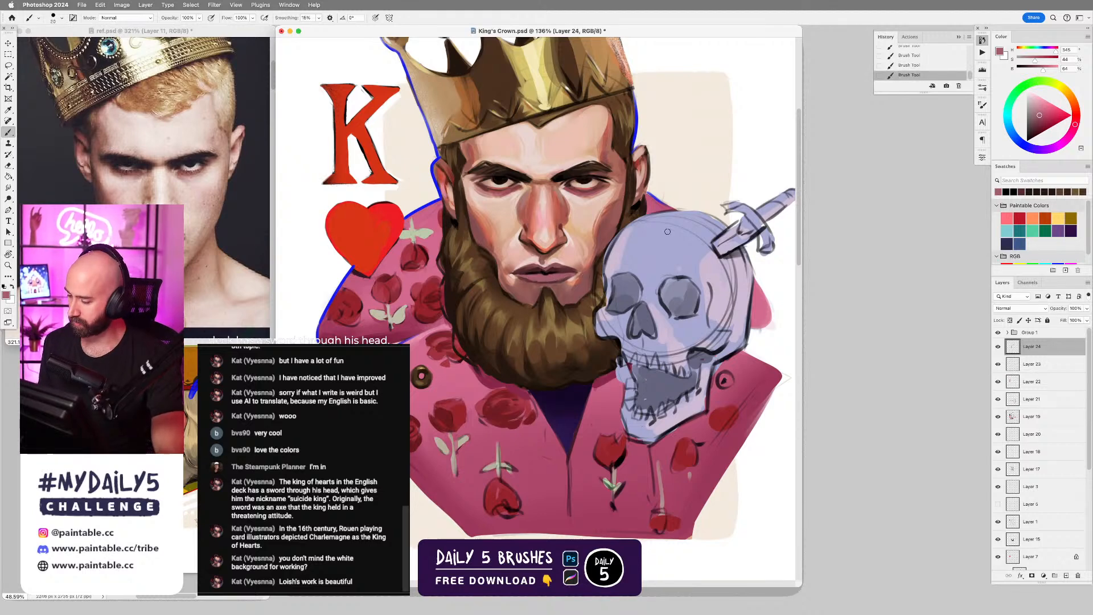
left_click(550, 276, "alt")
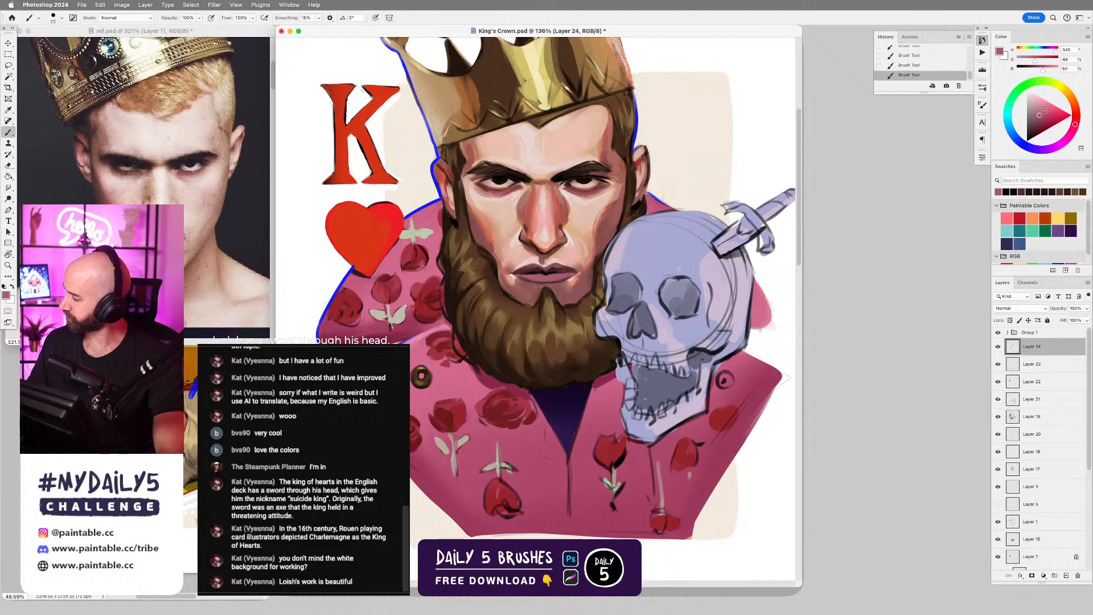
key("bracketleft")
key("bracketright")
key("bracketright")
left_click_drag(541, 278, 558, 277)
key("super+z")
left_click(539, 277, "alt")
key("bracketleft")
key("bracketleft")
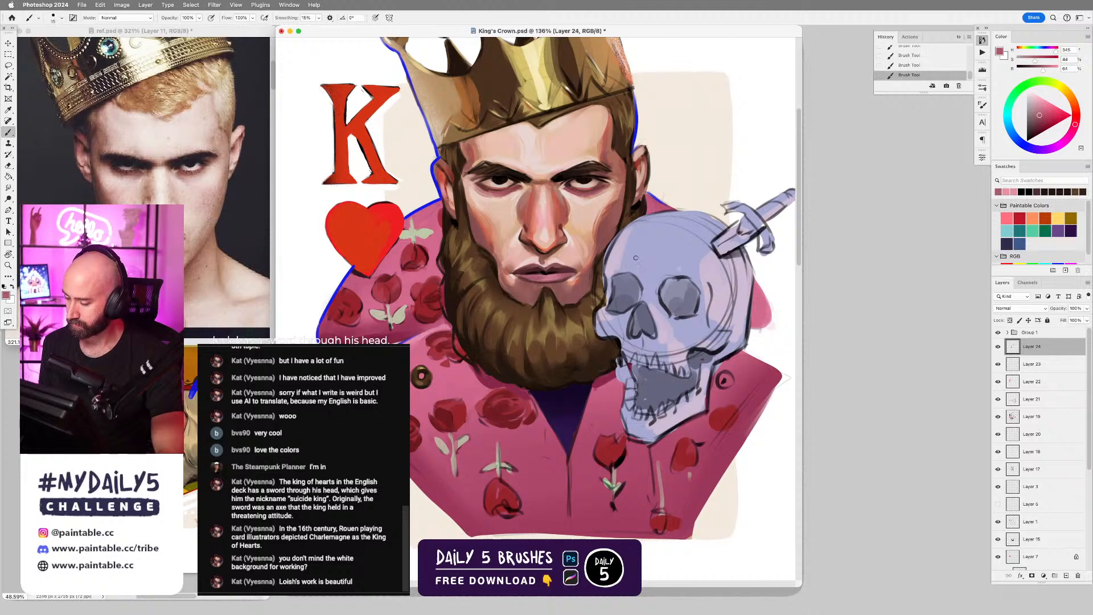
scroll(546, 332, "down", 4)
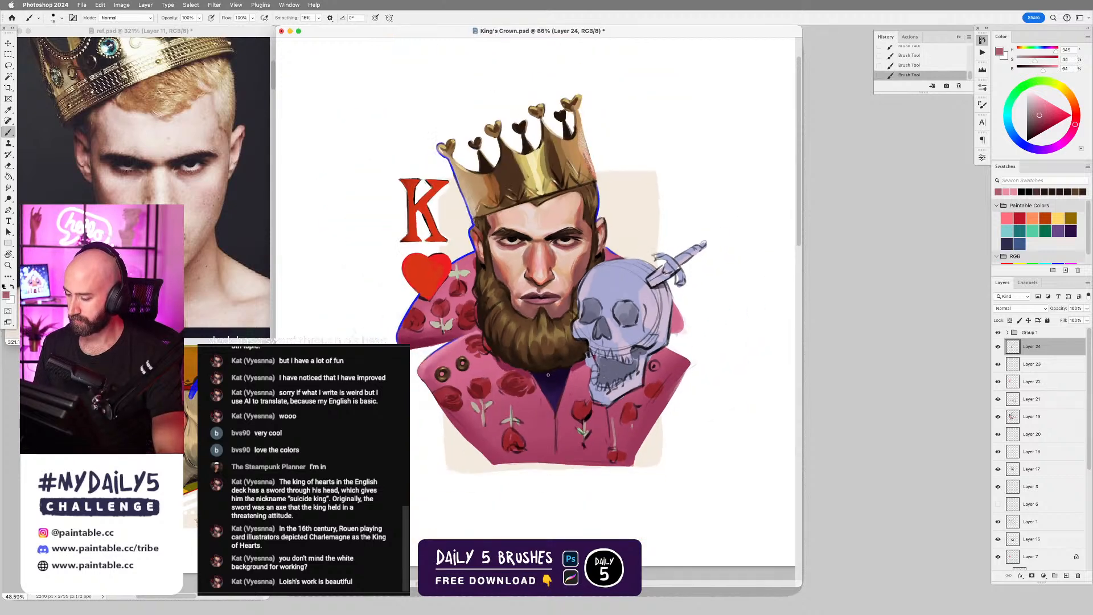
scroll(546, 381, "up", 2)
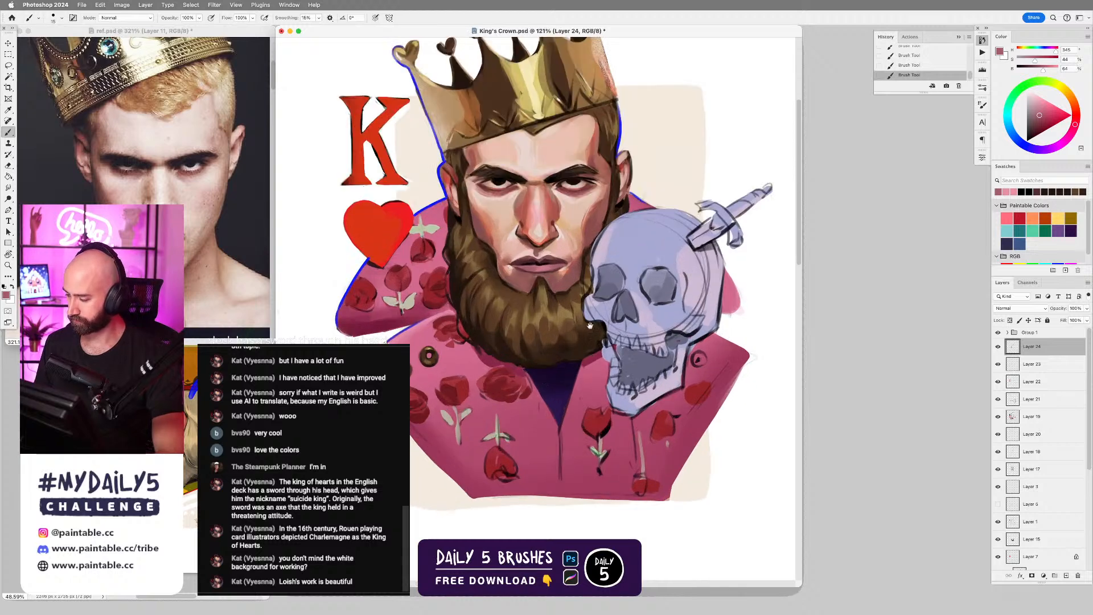
mouse_move(590, 325)
left_mouse_down()
mouse_move(625, 315)
mouse_move(618, 303)
mouse_move(606, 312)
left_mouse_up()
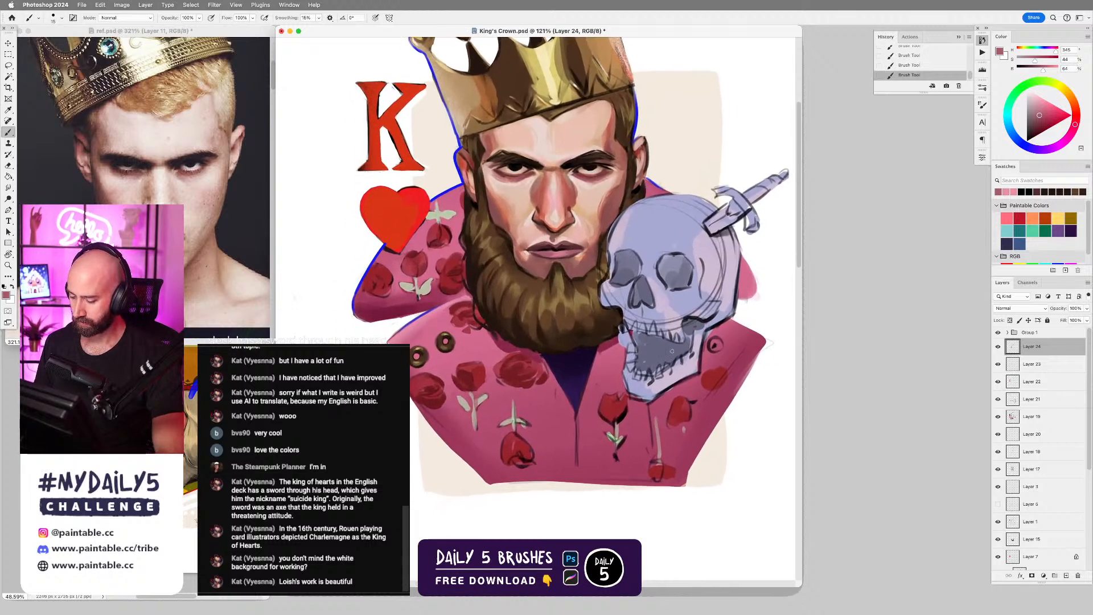
scroll(639, 394, "down", 2)
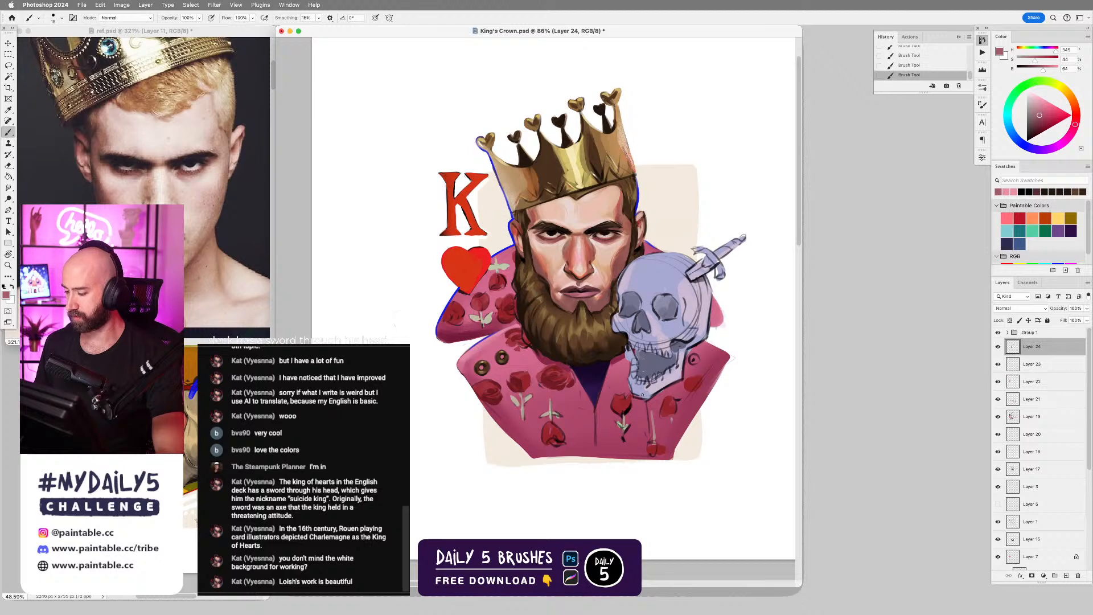
mouse_move(636, 378)
left_mouse_down()
mouse_move(677, 384)
mouse_move(653, 389)
left_mouse_up()
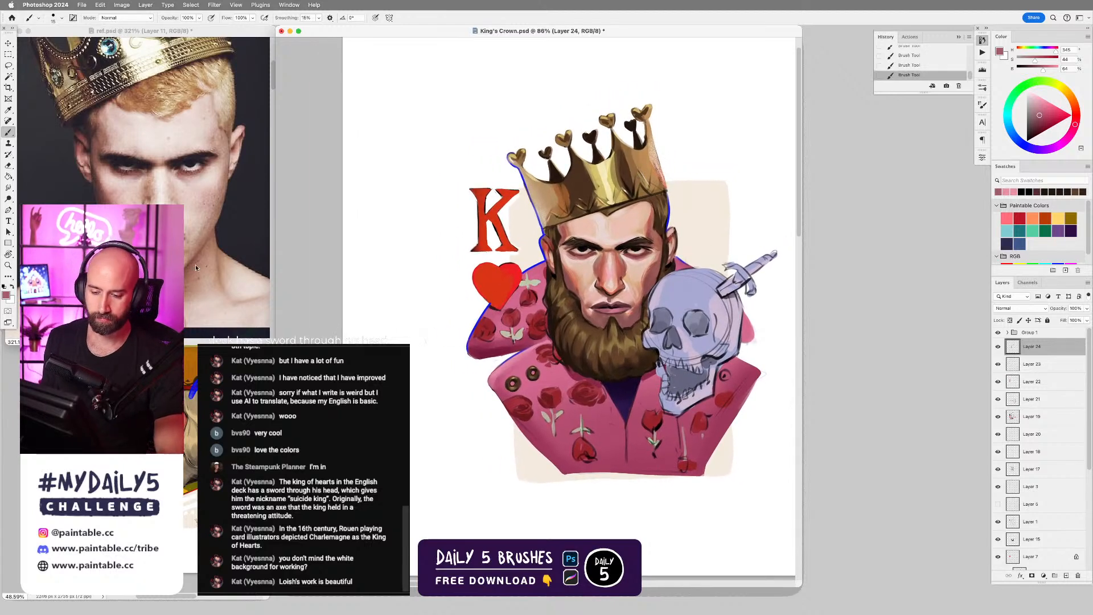
Switch to the ref.psd reference board and show its skull photo enlarged.
left_click(191, 196)
scroll(199, 197, "down", 5)
scroll(210, 195, "down", 4)
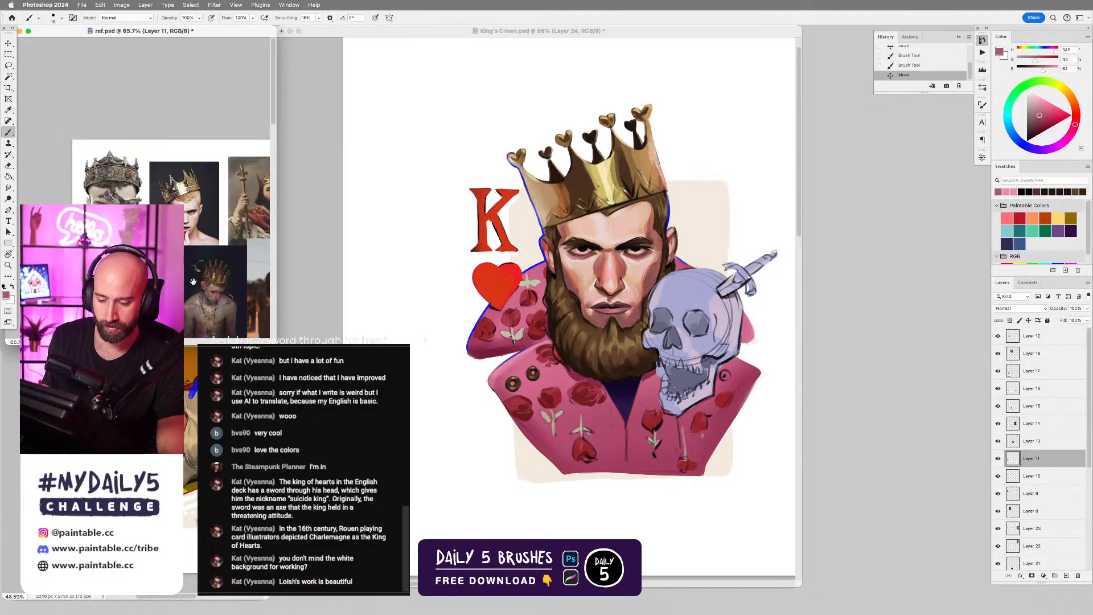
left_click_drag(193, 282, 185, 137)
left_click_drag(215, 261, 140, 182)
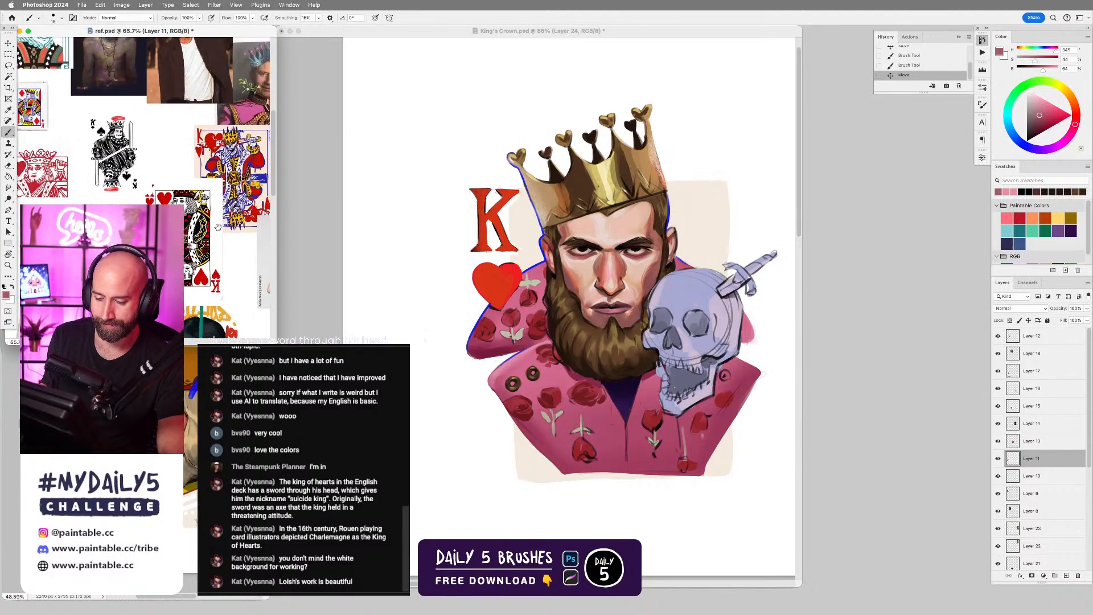
left_click_drag(267, 196, 198, 144)
scroll(223, 172, "up", 4)
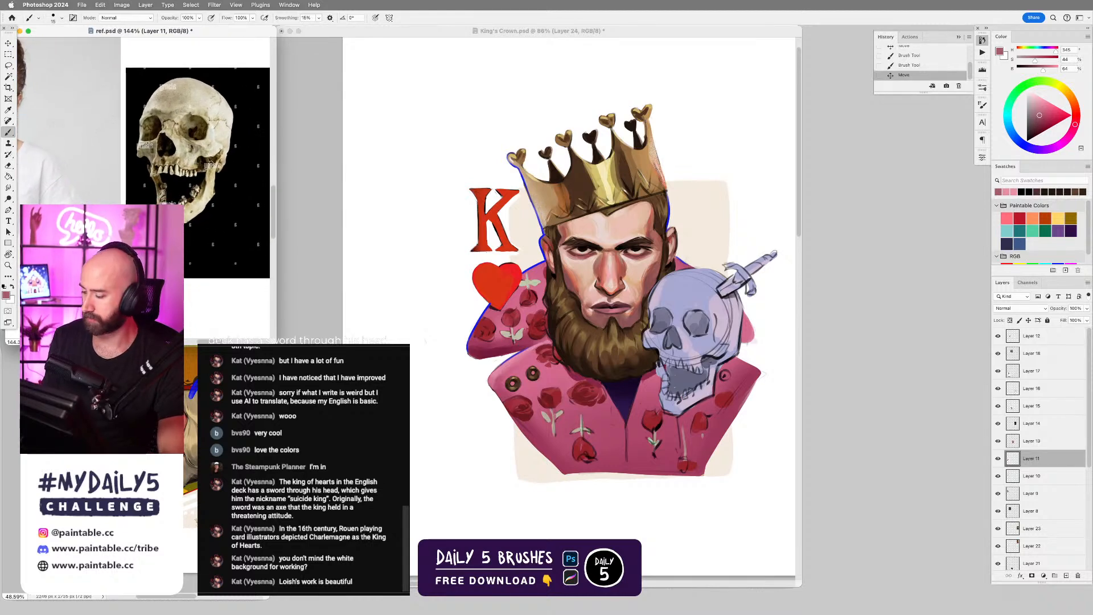
Return to King's Crown.psd and sample a light lavender from the skull's forehead with a slightly larger brush.
left_click(693, 335)
scroll(693, 335, "up", 3)
left_click_drag(711, 287, 645, 281)
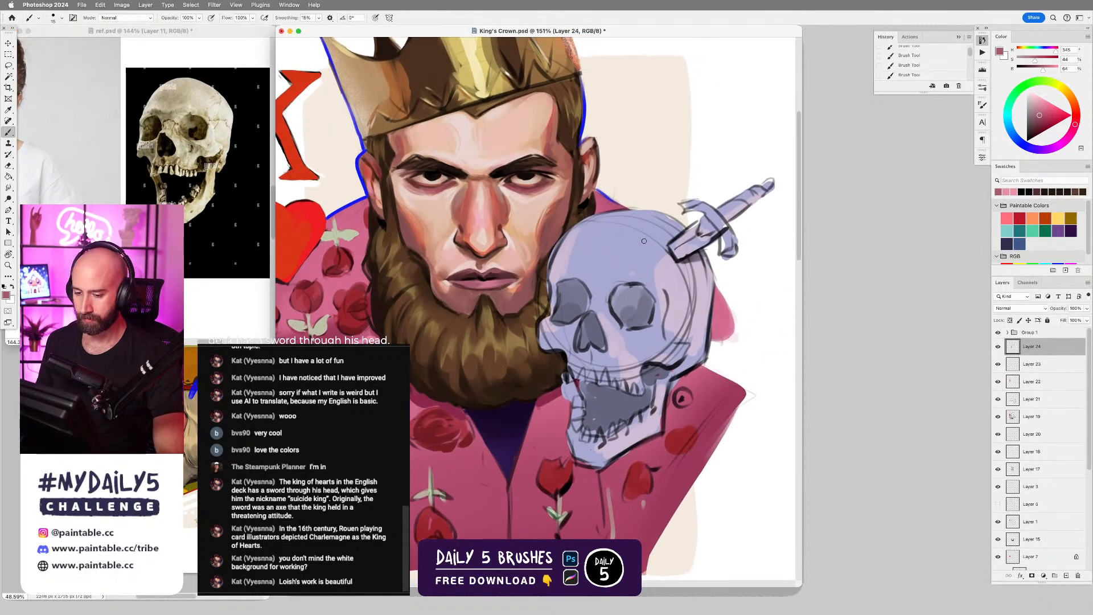
left_click(561, 256, "alt")
key("bracketright")
left_click(573, 241)
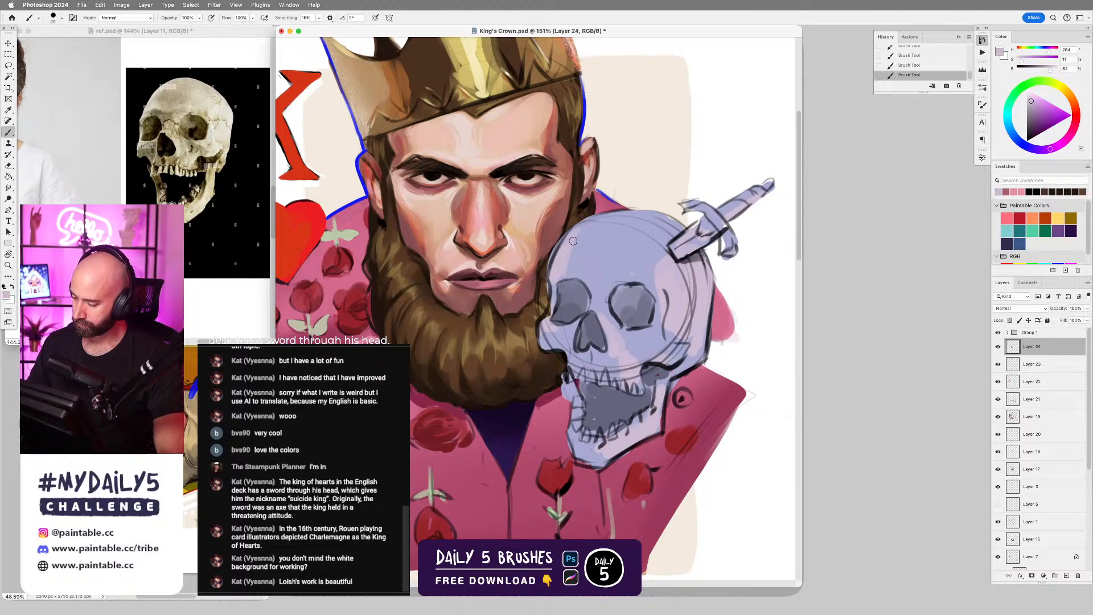
Add a new layer at the top of Group 1 and paint light lavender strokes along the skull's beard-side forehead edge.
left_click(1032, 335)
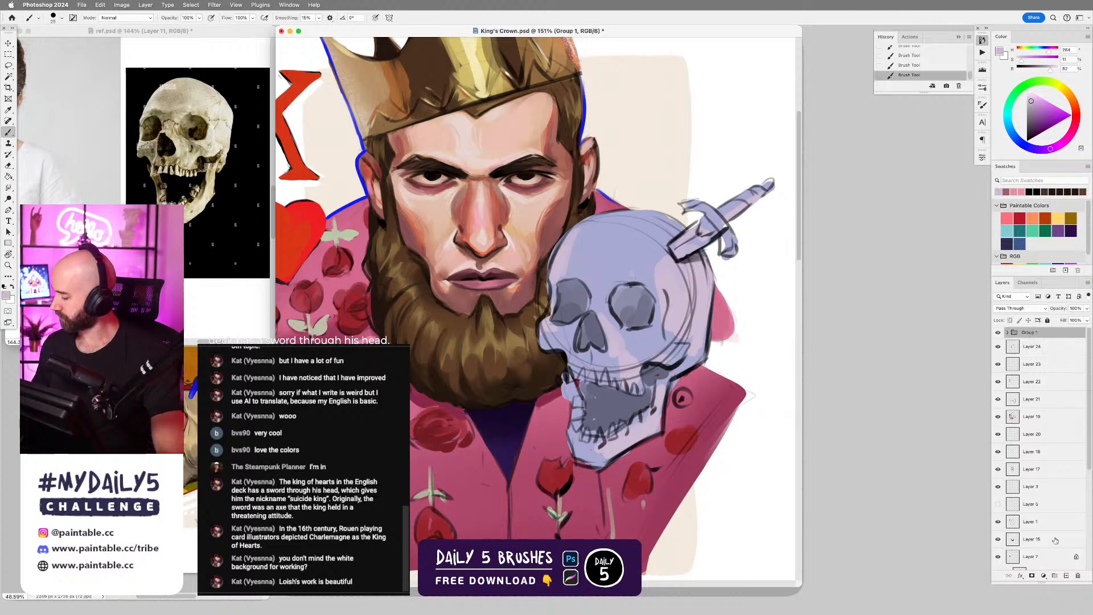
left_click(1007, 333)
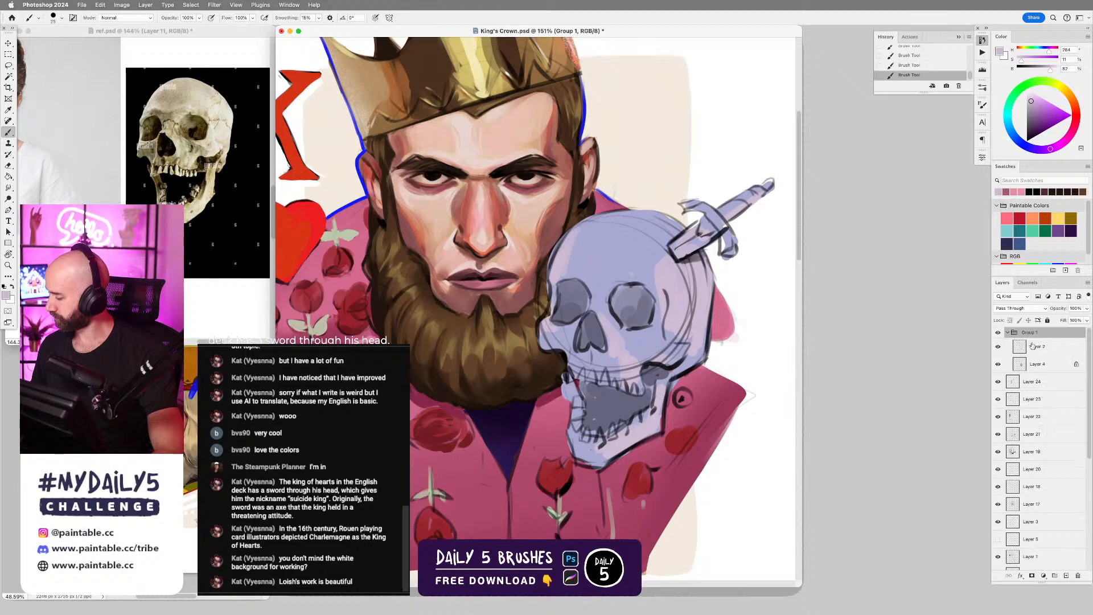
left_click(1033, 346)
left_click(1066, 576)
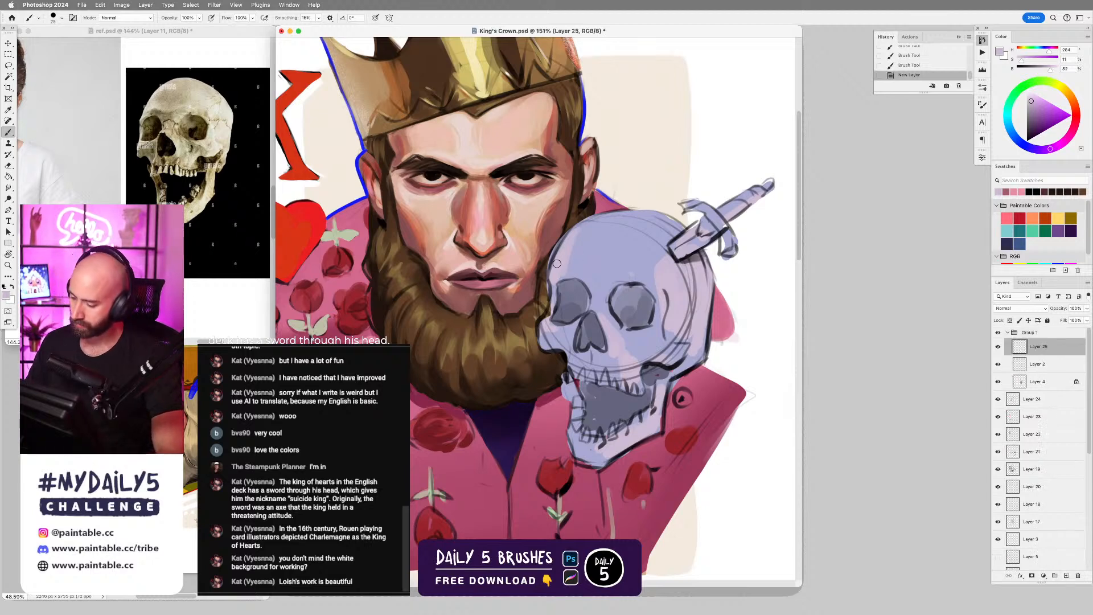
left_click_drag(553, 271, 565, 245)
left_click_drag(550, 272, 574, 230)
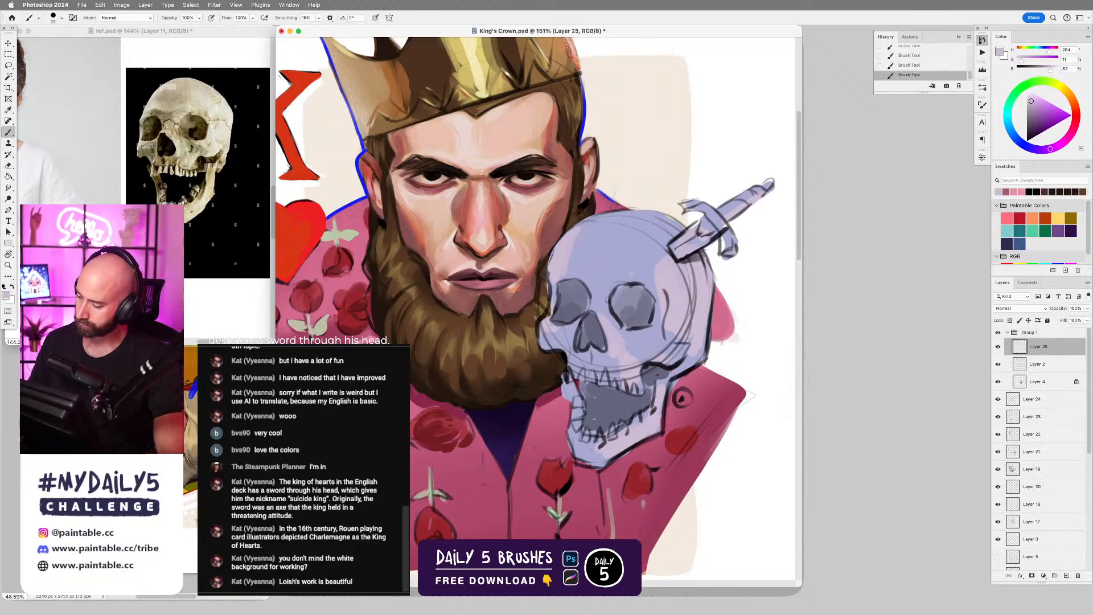
Sample the skull's lavender, darken it to a muted violet, and try a broader forehead stroke before undoing it.
left_click(590, 241, "alt")
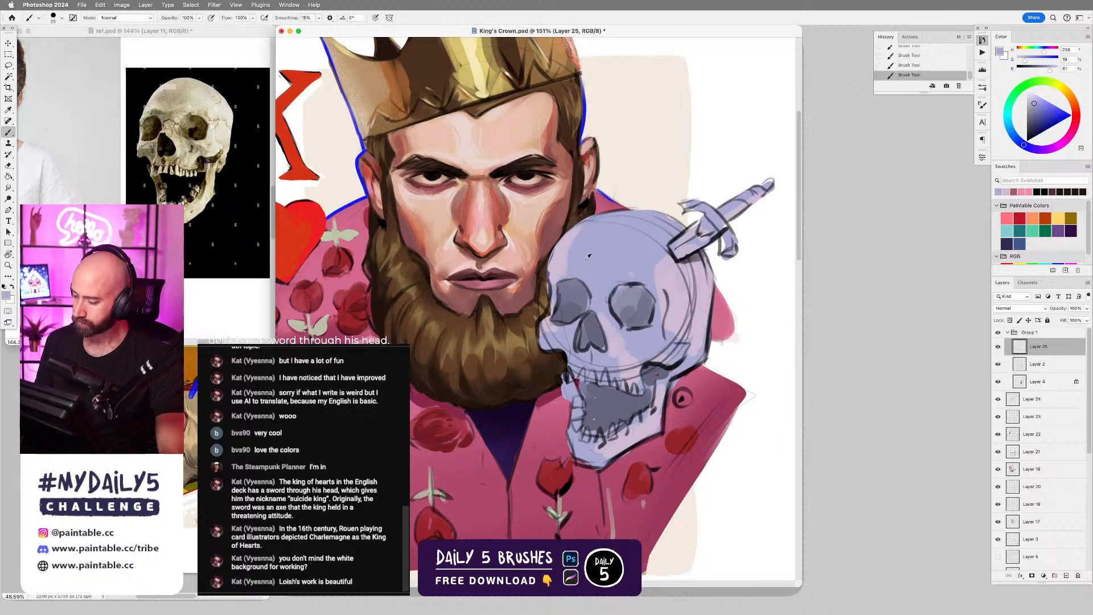
left_click(582, 256, "alt")
left_click(1036, 113)
left_click(1037, 115)
key("bracketright")
key("bracketright")
key("bracketright")
key("bracketright")
key("bracketright")
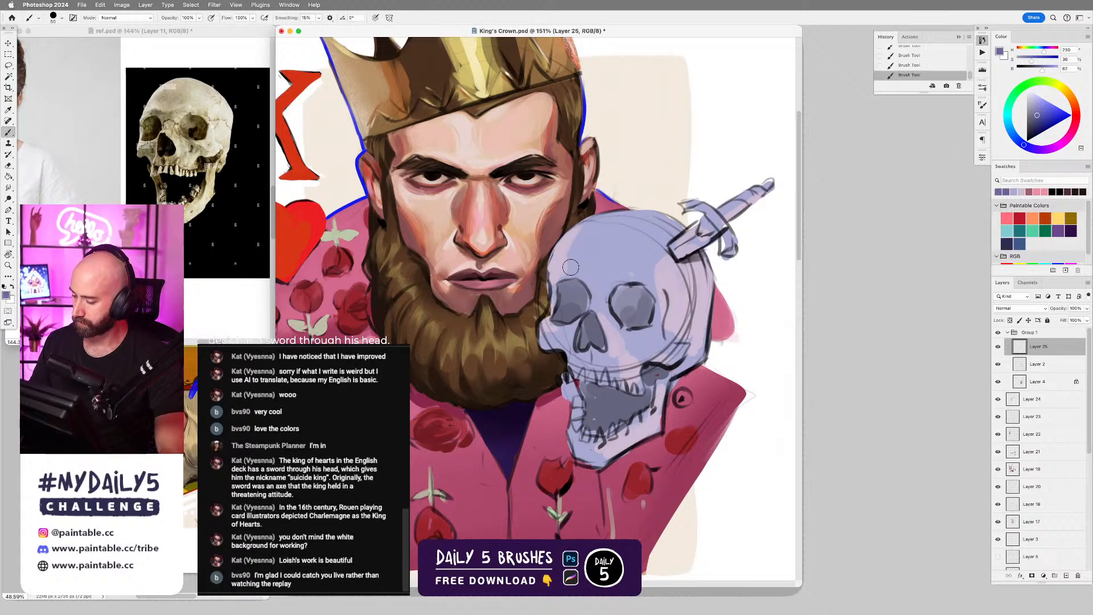
left_click_drag(571, 267, 600, 236)
key("ctrl+z")
Shade the skull's upper forehead in muted violet with the D5 - Elliptical Grain brush, enlarging it for broader strokes.
right_click(592, 249)
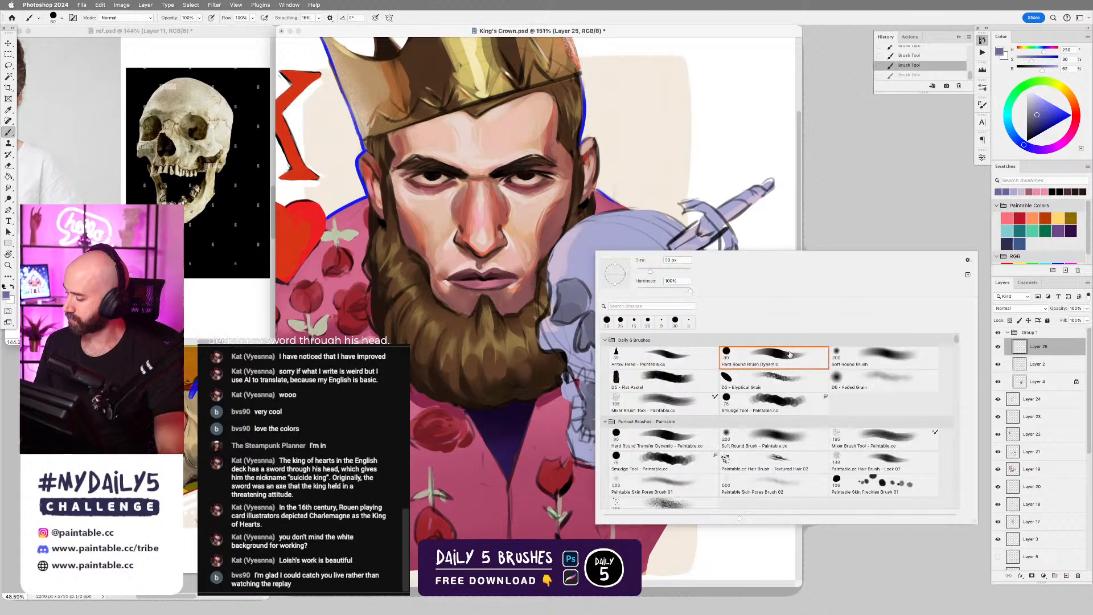
double_click(779, 381)
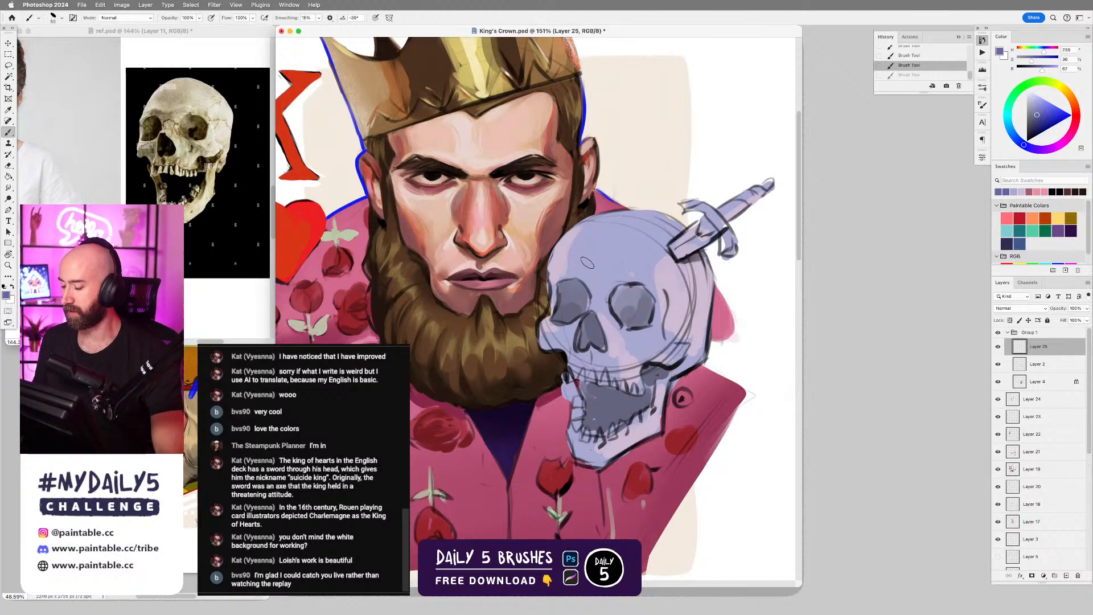
mouse_move(589, 254)
left_mouse_down()
mouse_move(576, 269)
mouse_move(601, 231)
mouse_move(623, 232)
left_mouse_up()
key("super+z")
key("bracketright")
key("bracketright")
key("bracketright")
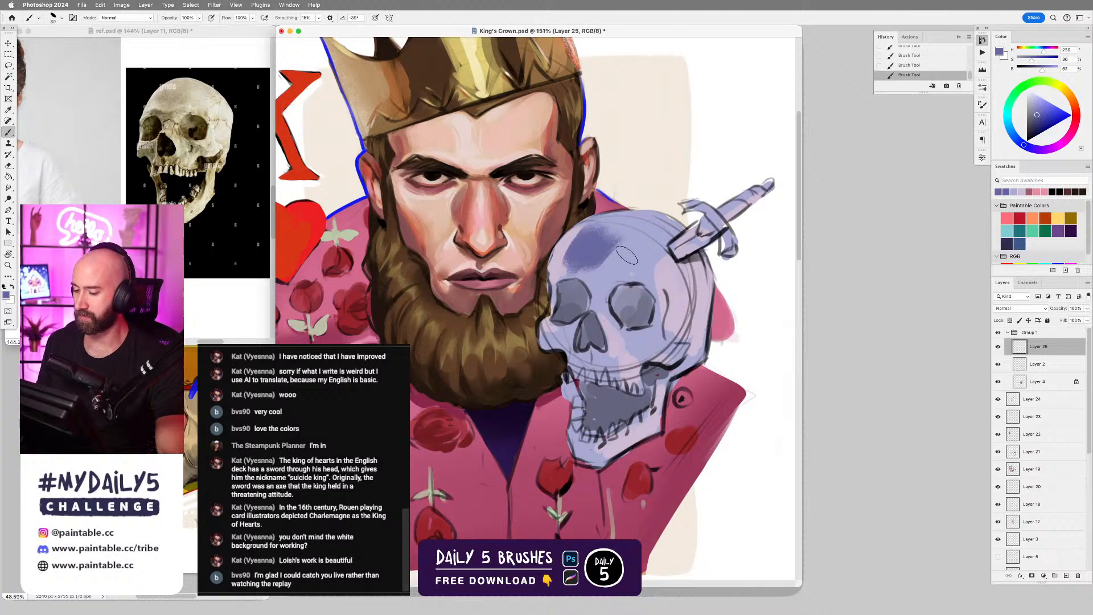
mouse_move(581, 264)
left_mouse_down()
mouse_move(646, 230)
mouse_move(601, 251)
mouse_move(645, 233)
mouse_move(587, 243)
mouse_move(598, 231)
mouse_move(622, 229)
mouse_move(612, 251)
mouse_move(643, 243)
left_mouse_up()
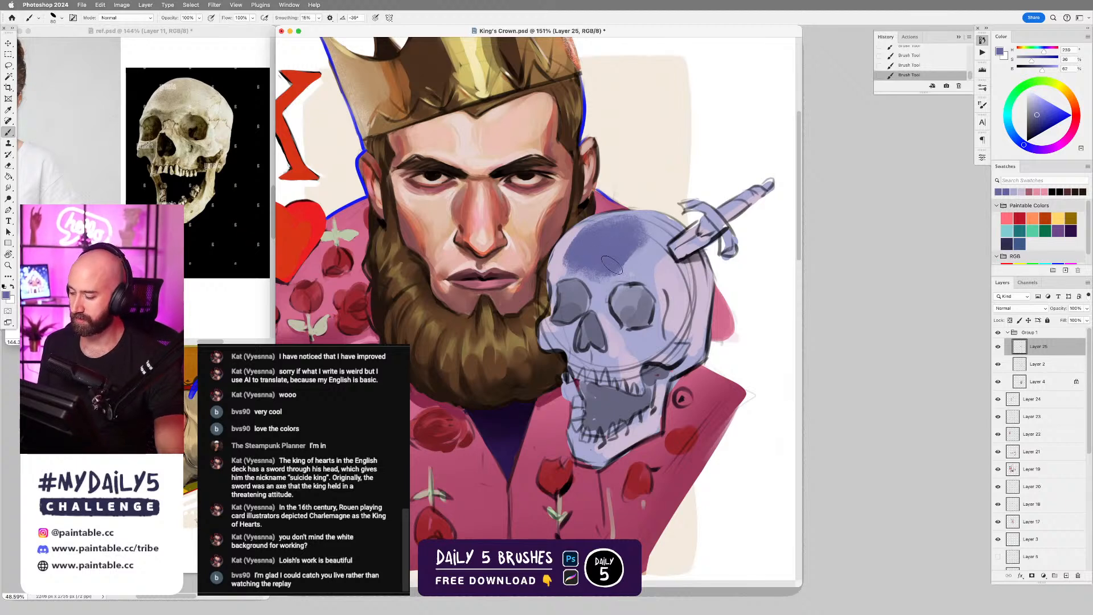
Shade the hollows below the skull's cheekbones in the same muted violet with a smaller brush.
key("bracketleft")
key("bracketleft")
key("bracketleft")
key("bracketleft")
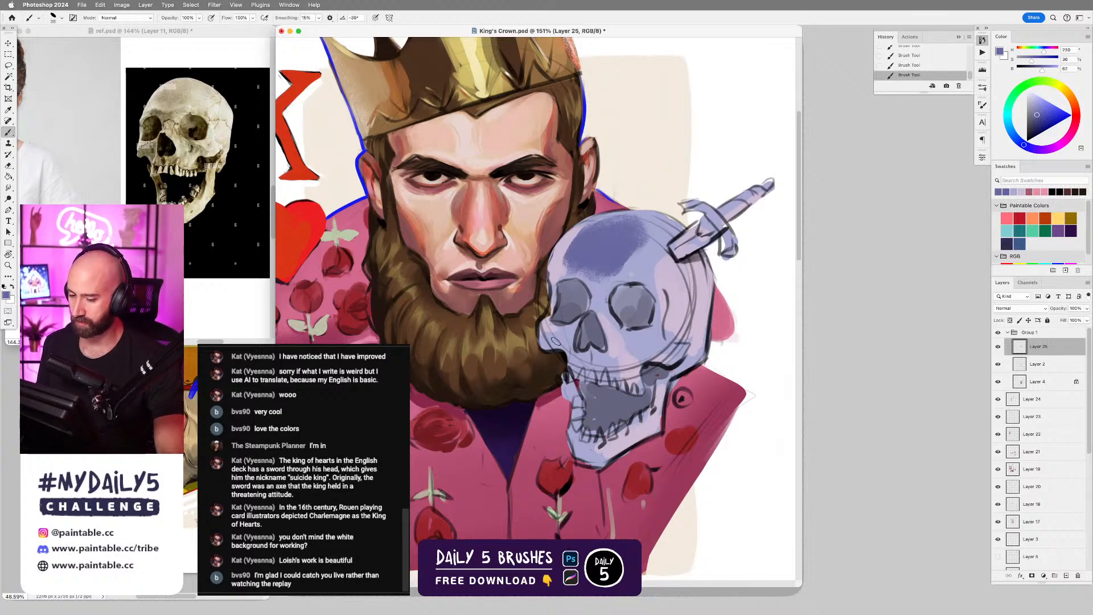
mouse_move(556, 337)
left_mouse_down()
mouse_move(572, 356)
mouse_move(562, 346)
mouse_move(646, 340)
mouse_move(638, 361)
left_mouse_up()
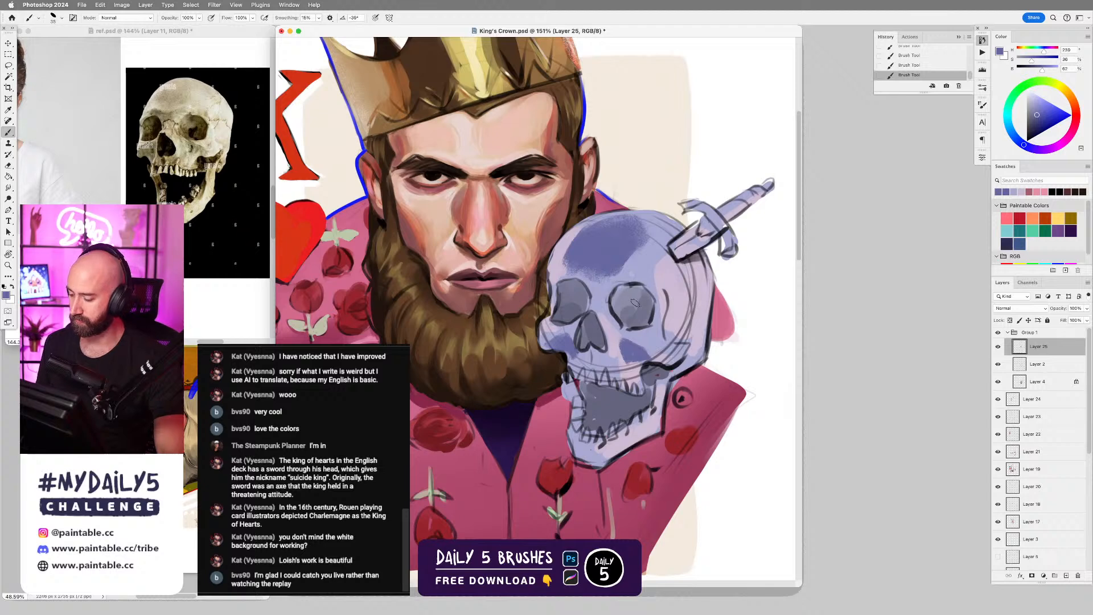
Shade both of the skull's eye sockets with an enlarged brush, using muted violet and a sampled darker slate blue.
key("bracketright")
key("bracketright")
key("bracketright")
mouse_move(625, 293)
left_mouse_down()
mouse_move(621, 306)
mouse_move(651, 308)
mouse_move(639, 320)
mouse_move(649, 318)
left_mouse_up()
left_click(651, 315, "alt")
left_click(647, 316, "alt")
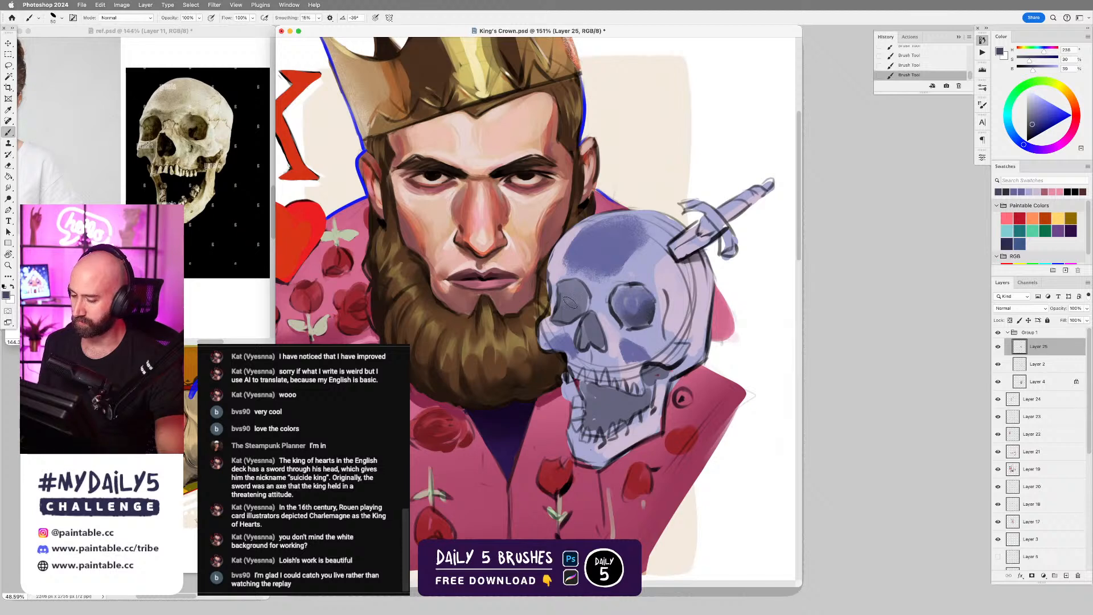
mouse_move(561, 307)
left_mouse_down()
mouse_move(581, 310)
mouse_move(580, 287)
left_mouse_up()
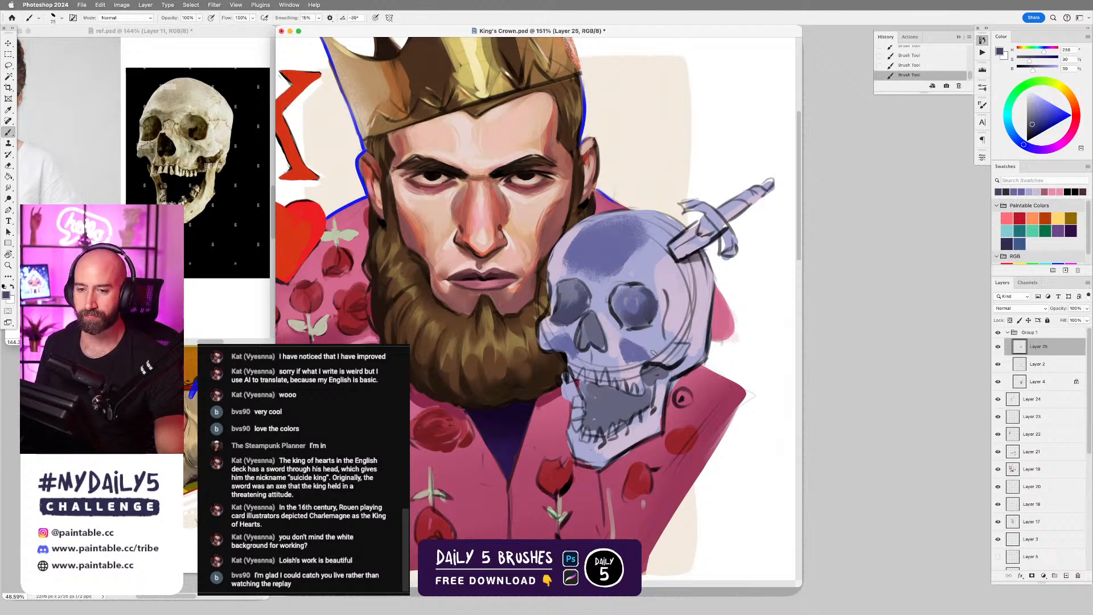
Refine the rim of the eye socket farther from the beard with a small Hard Round Brush Dynamic, undoing unsatisfactory strokes.
right_click(648, 338)
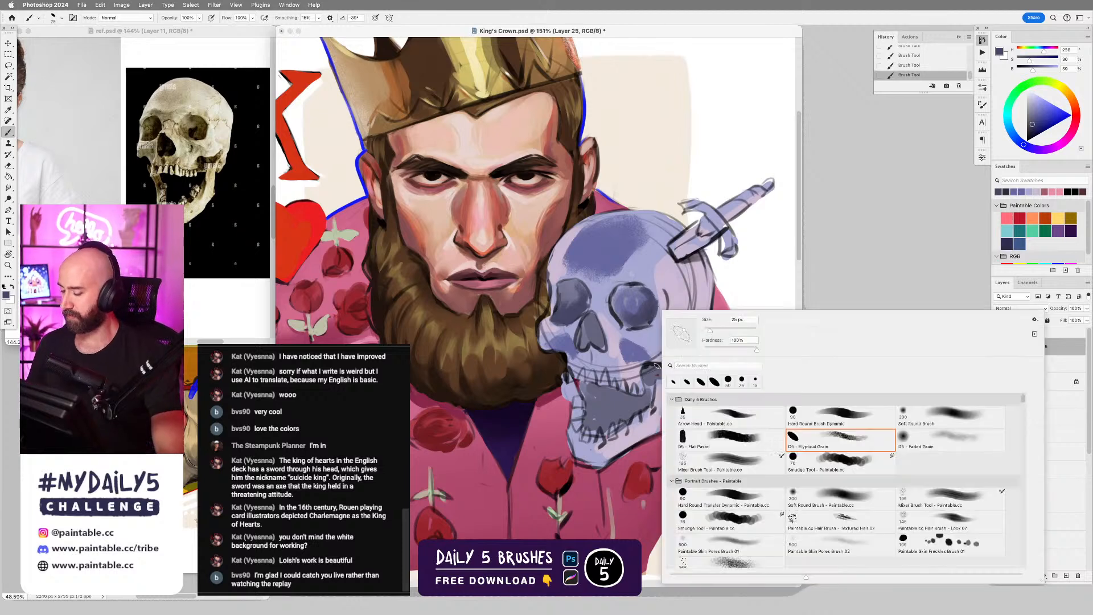
double_click(857, 424)
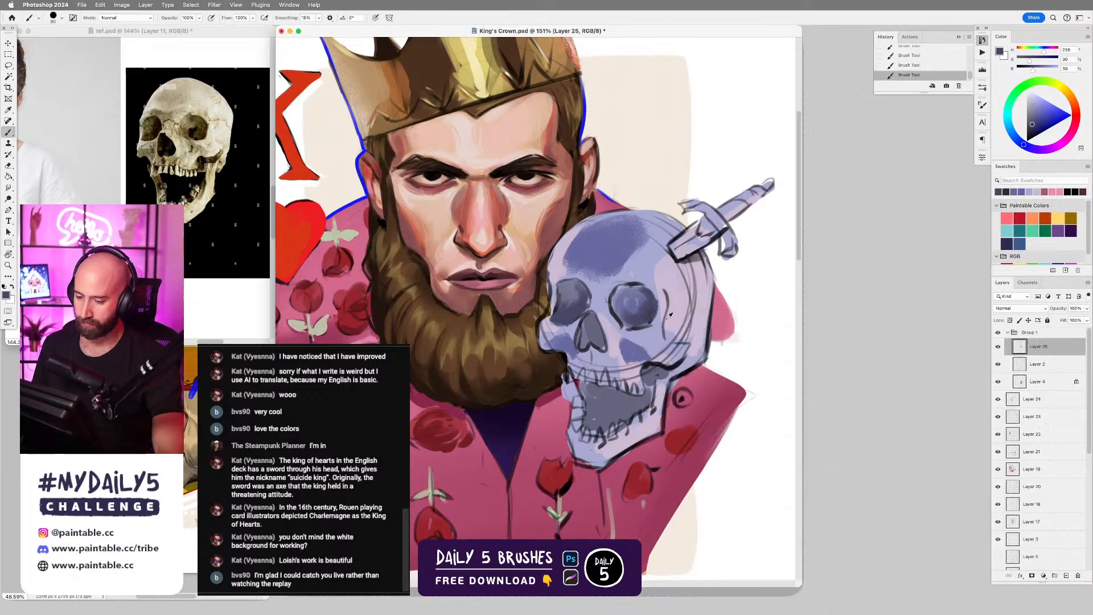
left_click(675, 293, "alt")
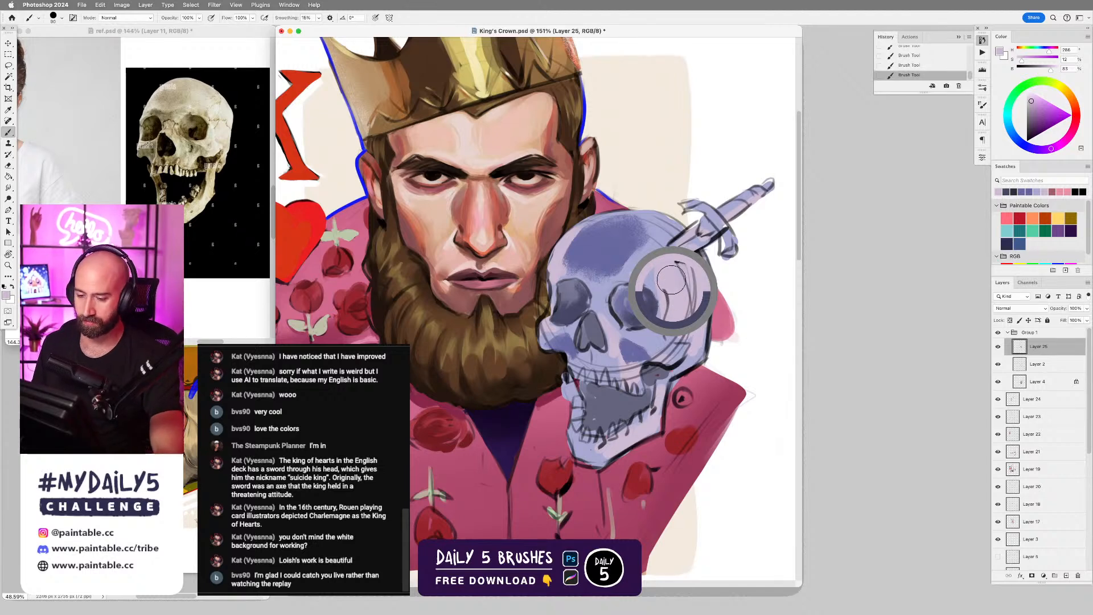
key("super+z")
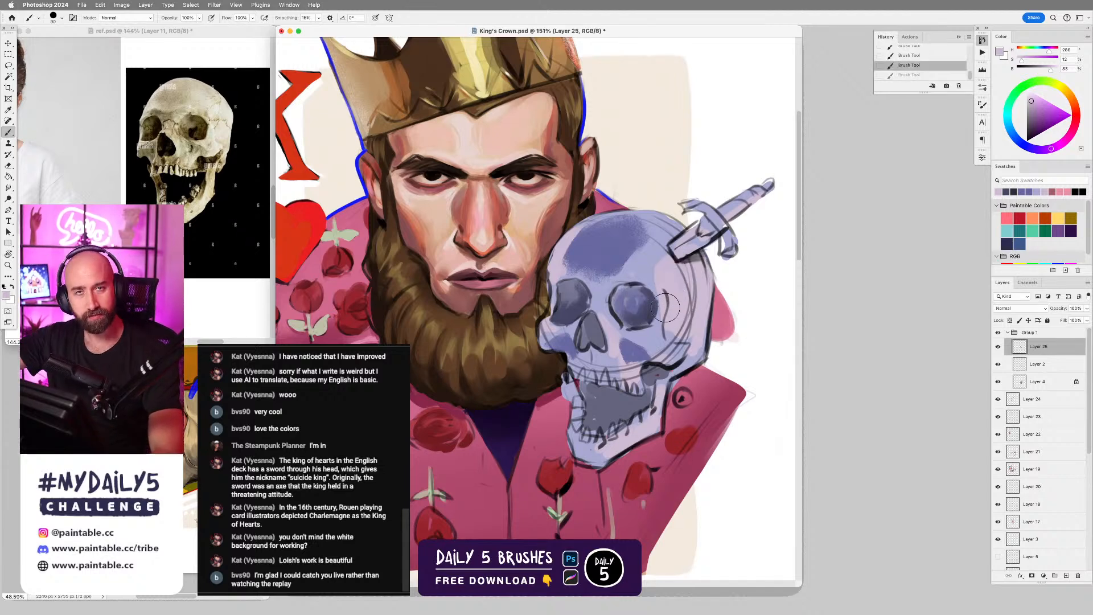
key("bracketleft")
key("bracketleft")
key("bracketleft")
key("bracketleft")
key("bracketleft")
key("bracketleft")
key("bracketleft")
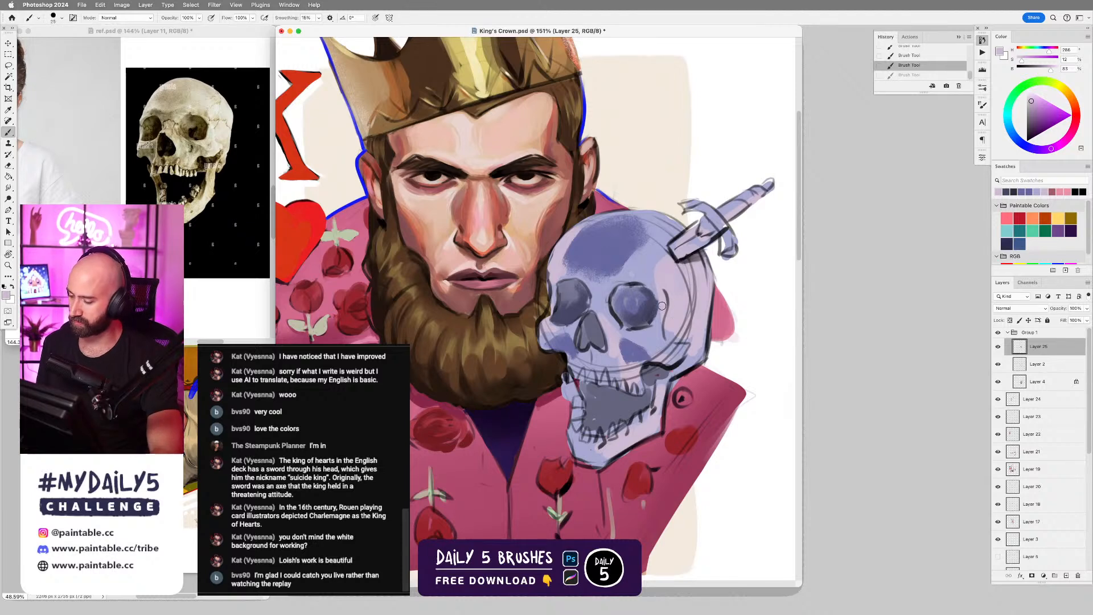
left_click(654, 300, "alt")
key("bracketleft")
key("bracketleft")
left_click_drag(654, 295, 659, 304)
key("super+z")
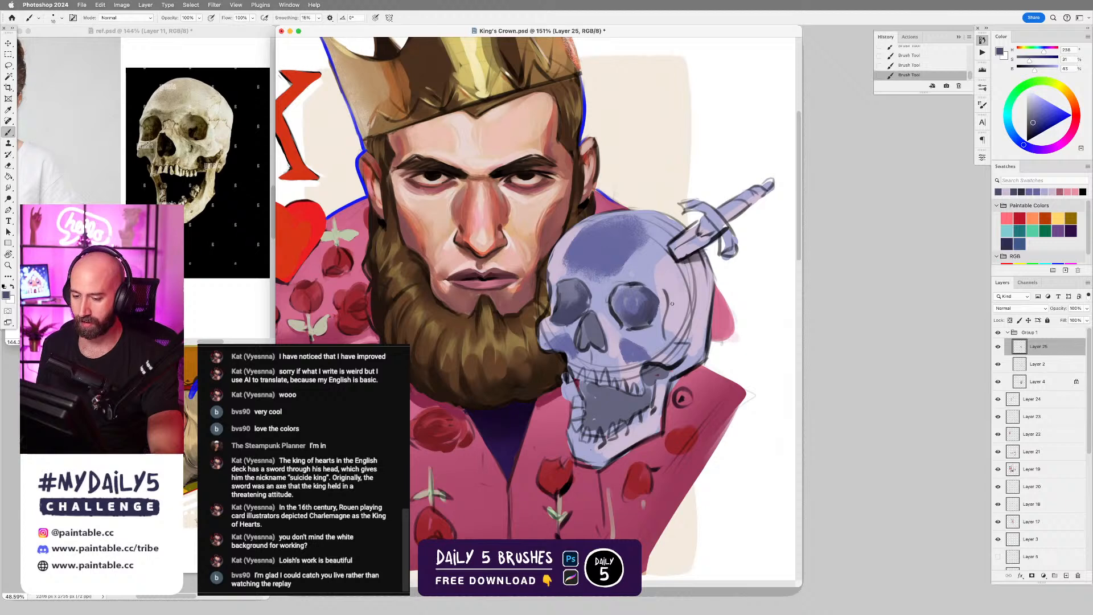
left_click(660, 314, "alt")
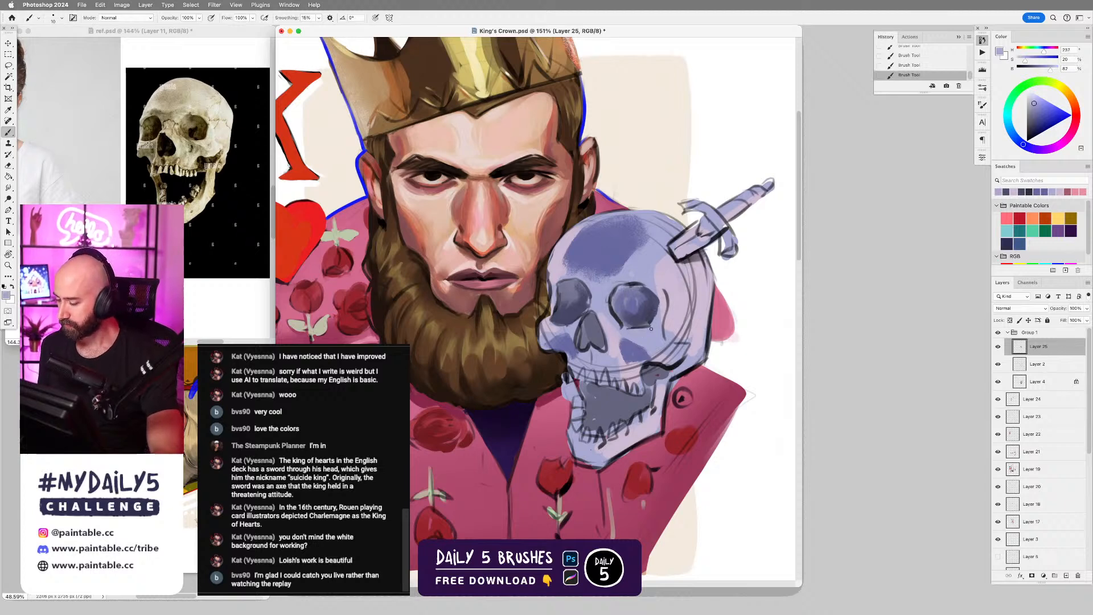
Darken the depths of both eye sockets with sampled near-black strokes, varying the brush size and comparing the last stroke by undo and redo.
left_click(634, 284, "alt")
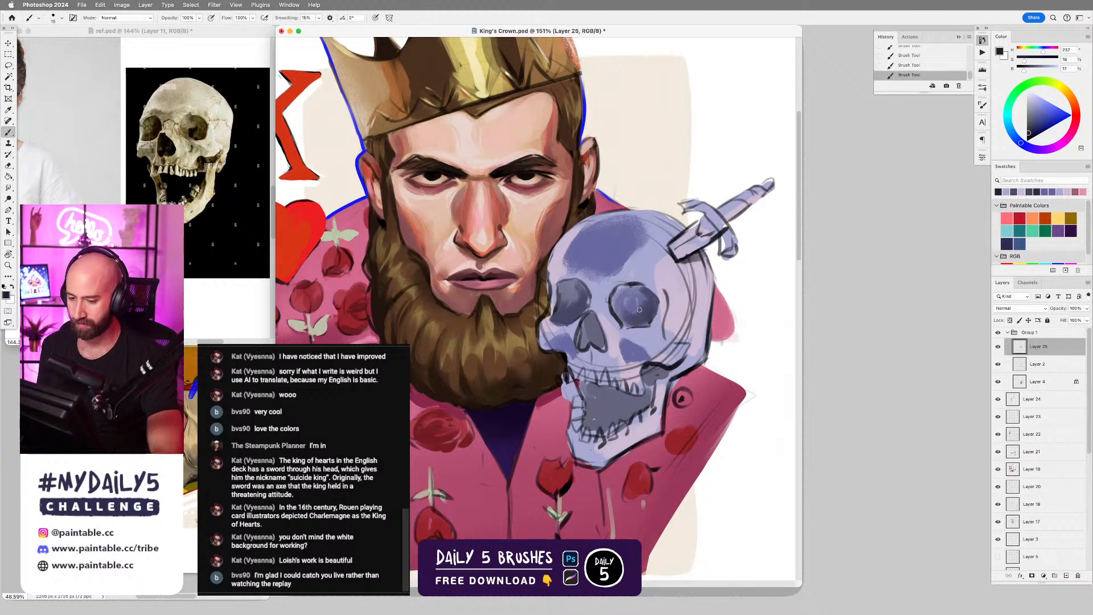
left_click_drag(642, 306, 634, 324)
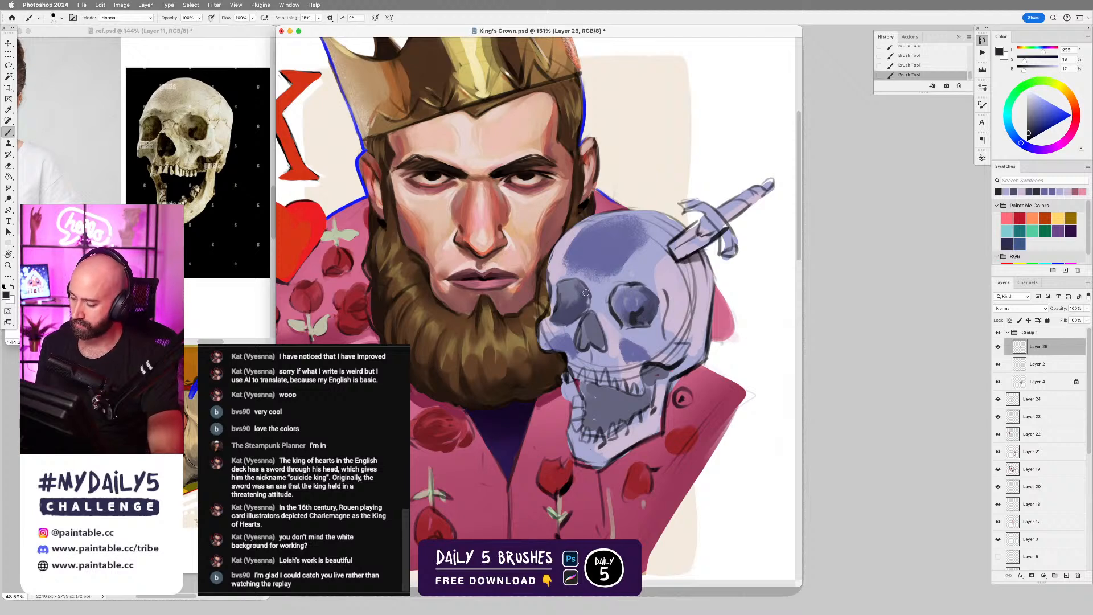
key("bracketleft")
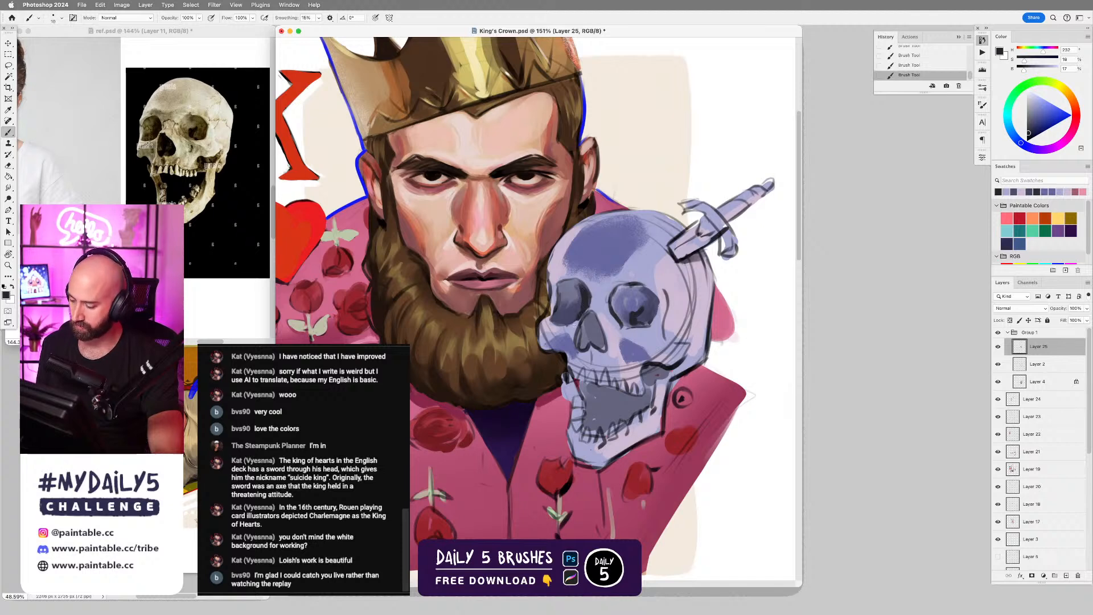
key("super+z")
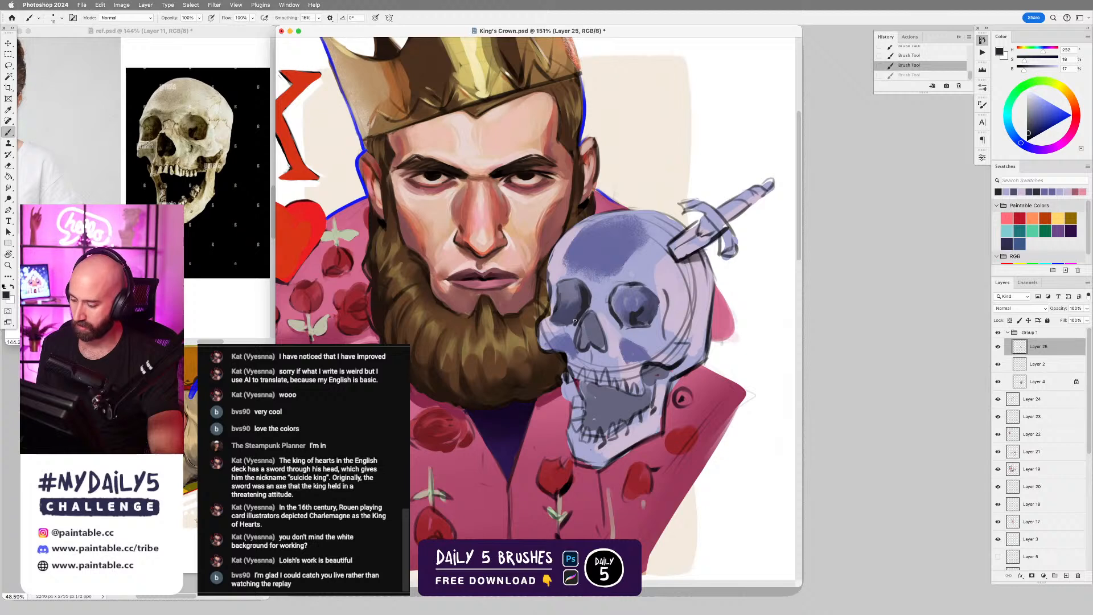
key("shift+super+z")
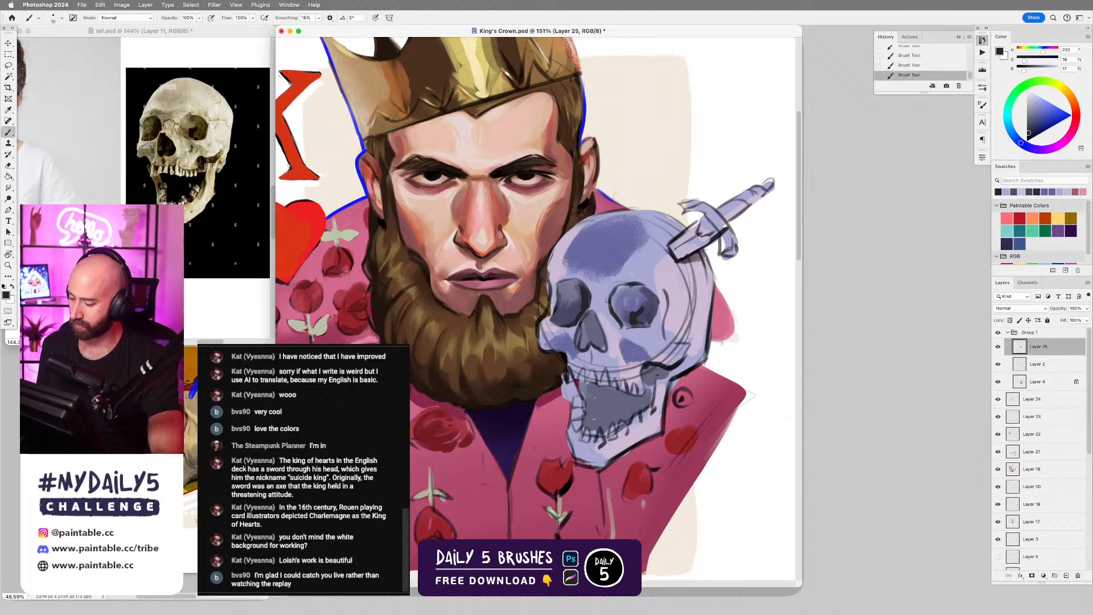
key("bracketright")
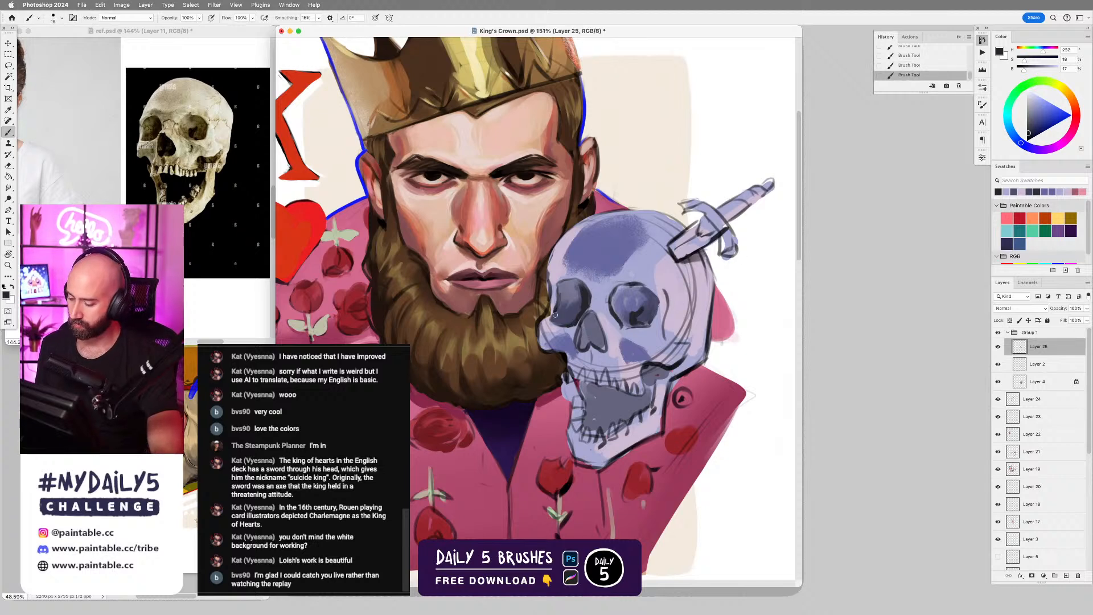
key("bracketright")
key("bracketright")
key("bracketright")
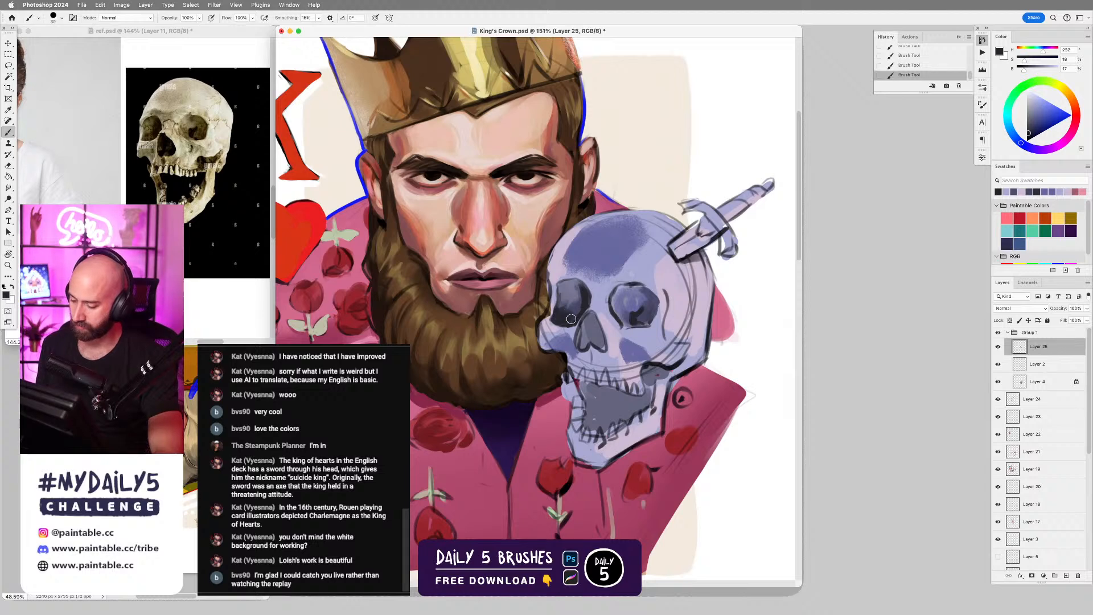
key("bracketleft")
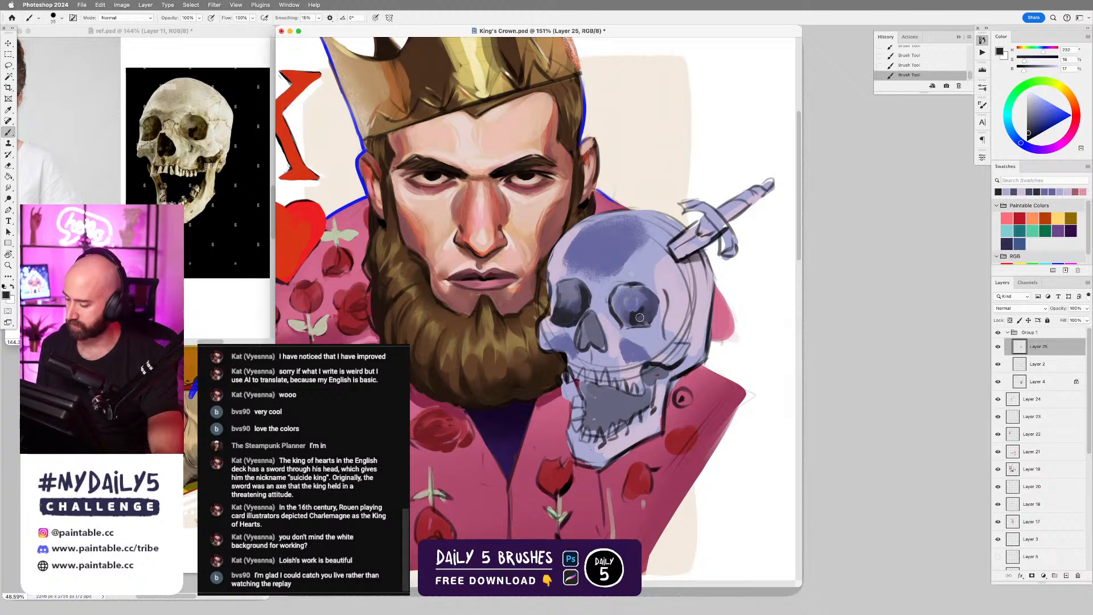
Deepen the eye socket farther from the beard with broader near-black strokes and refine its lower edge.
key("bracketright")
key("bracketright")
key("bracketright")
key("bracketright")
mouse_move(623, 313)
left_mouse_down()
mouse_move(617, 305)
mouse_move(633, 324)
mouse_move(645, 311)
left_mouse_up()
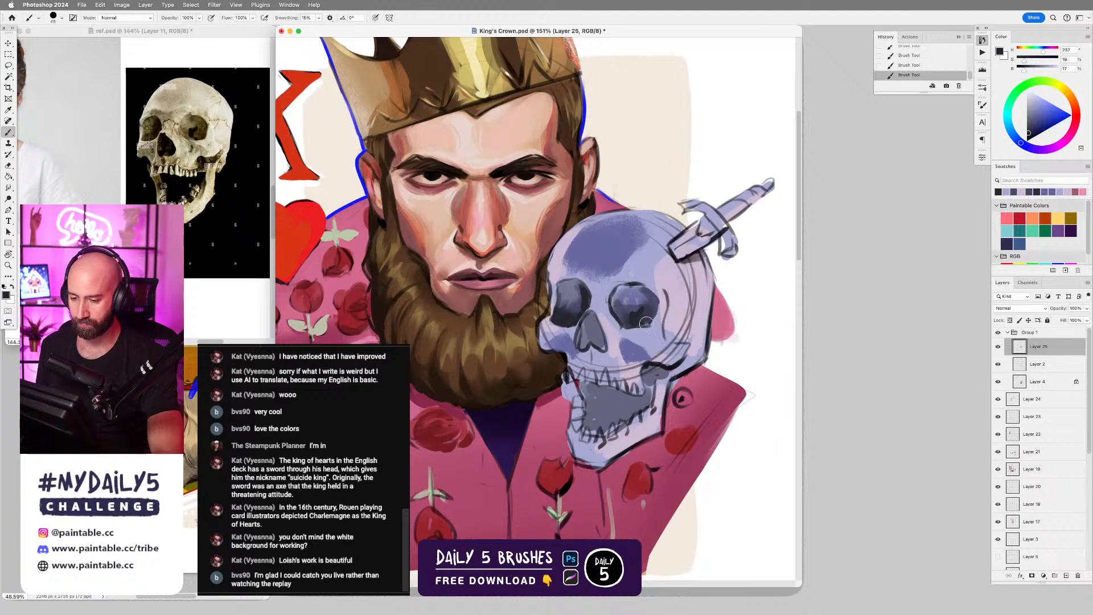
left_click(635, 330, "alt")
key("bracketleft")
key("bracketleft")
key("bracketleft")
key("bracketleft")
key("bracketleft")
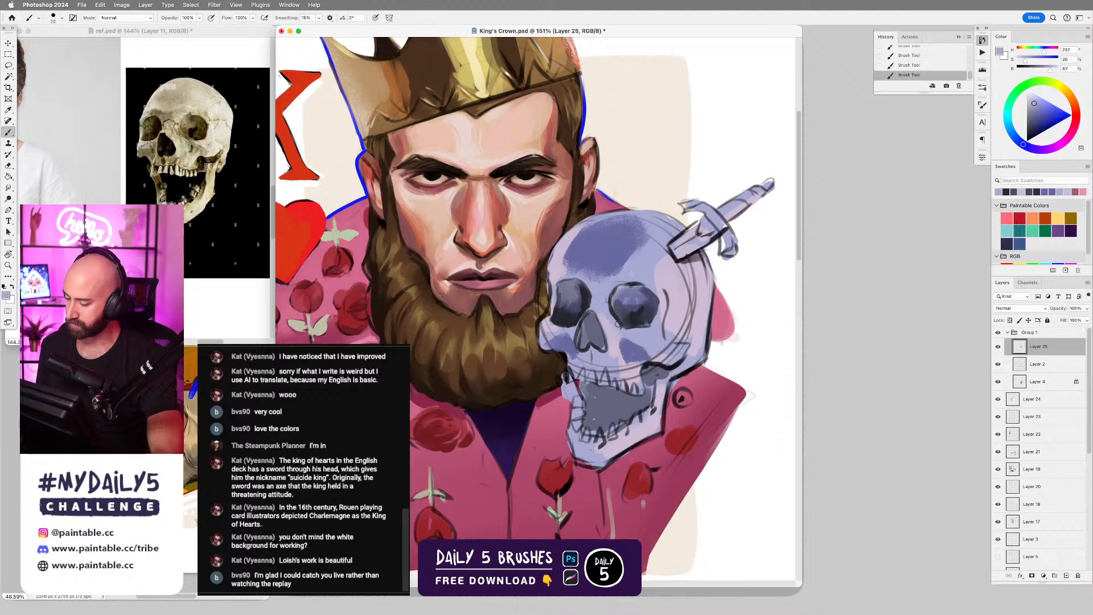
Outline the skull's nose cavity with the Lasso tool and darken it in near-black with an enlarged D5 - Elliptical Grain brush.
left_click(589, 297, "alt")
key("l")
mouse_move(592, 344)
left_mouse_down()
mouse_move(592, 314)
mouse_move(582, 324)
mouse_move(578, 351)
mouse_move(608, 351)
left_mouse_up()
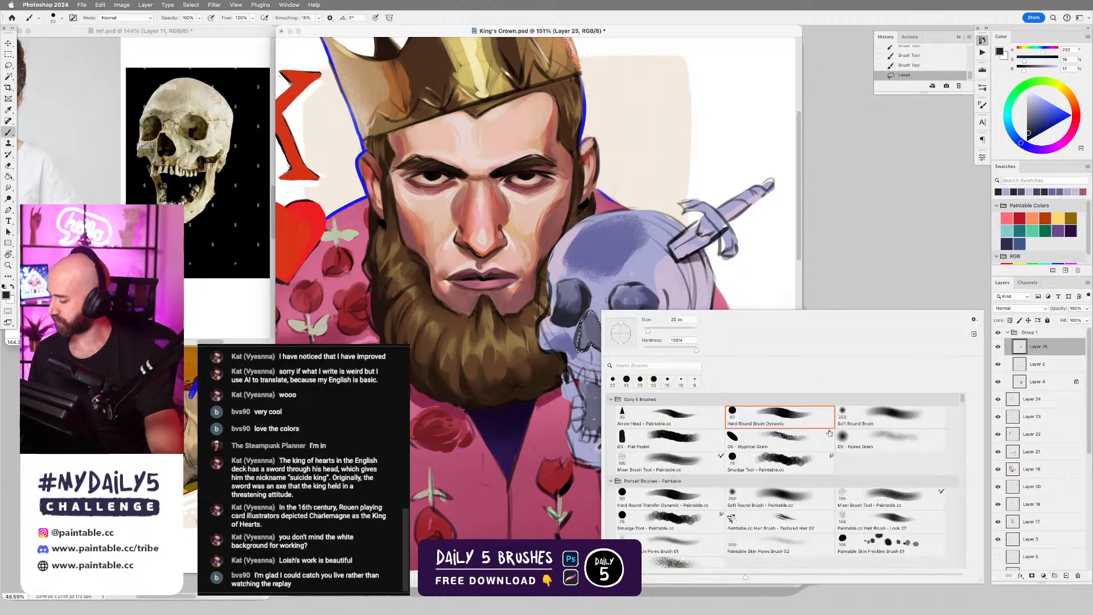
left_click(782, 441)
key("super+z")
left_click_drag(591, 315, 595, 345)
key("bracketright")
key("bracketright")
key("bracketright")
key("bracketright")
key("bracketright")
key("bracketright")
key("bracketright")
left_click_drag(588, 320, 582, 350)
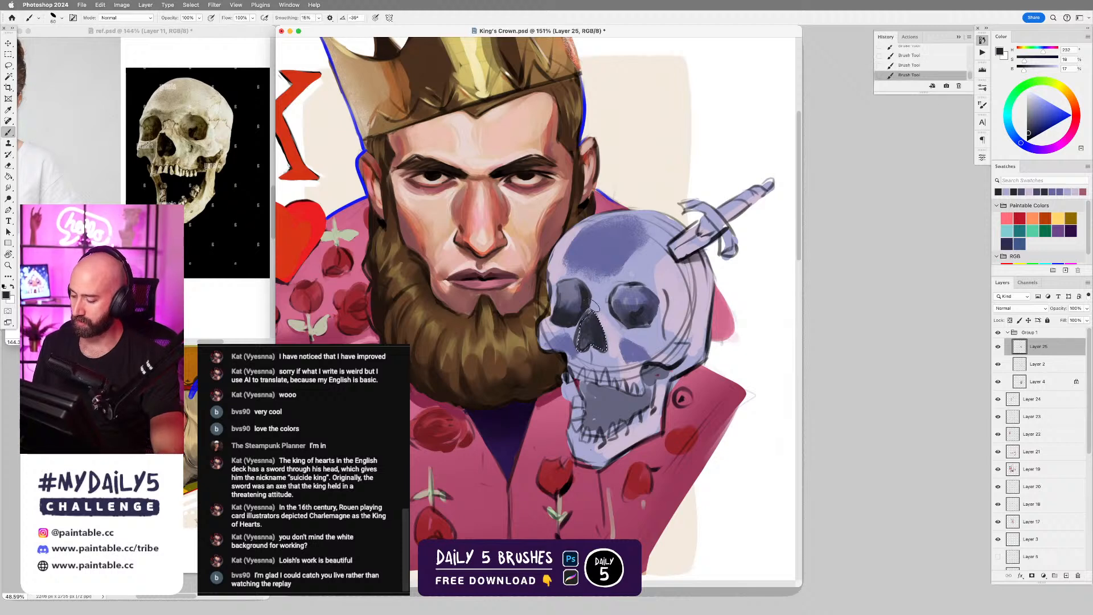
Deselect the nose cavity and refine the upper rims of both eye sockets in sampled near-black with a reduced Hard Round Brush Dynamic.
key("super+d")
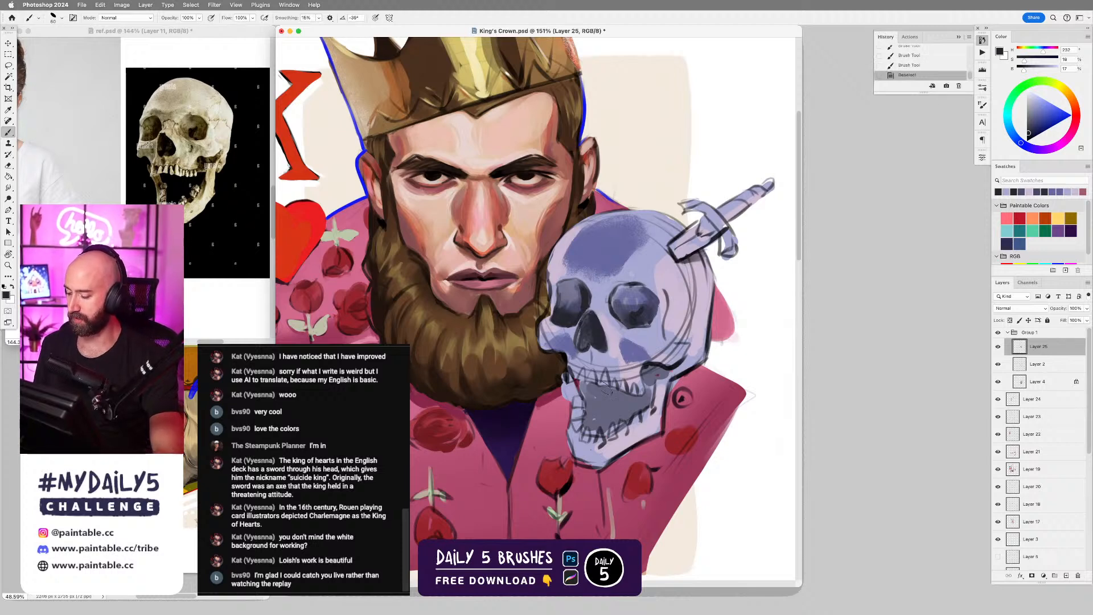
right_click(602, 310)
double_click(789, 407)
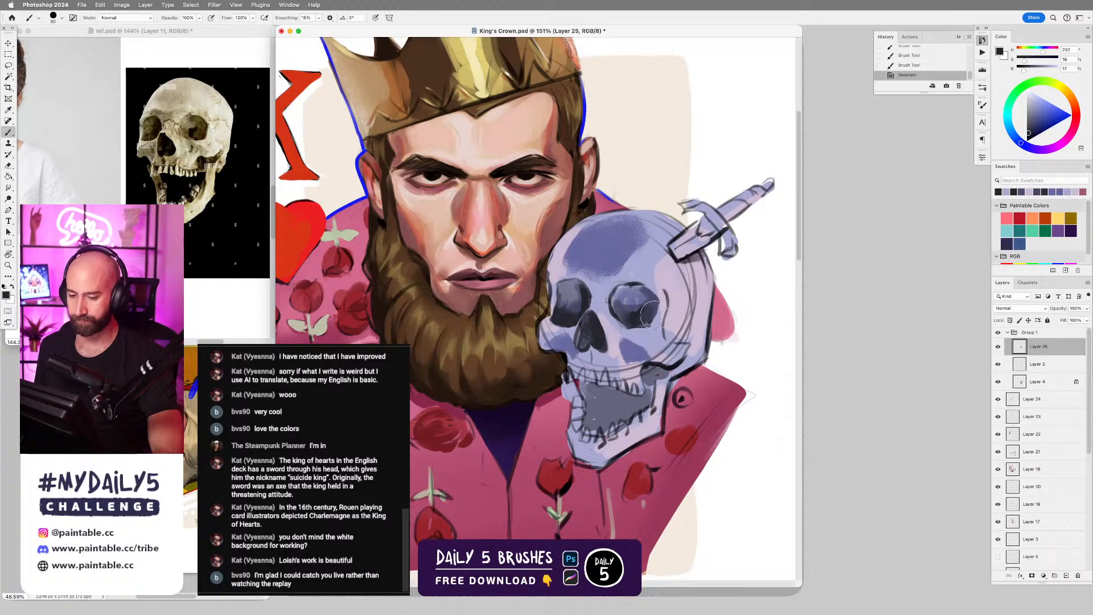
left_click(650, 287, "alt")
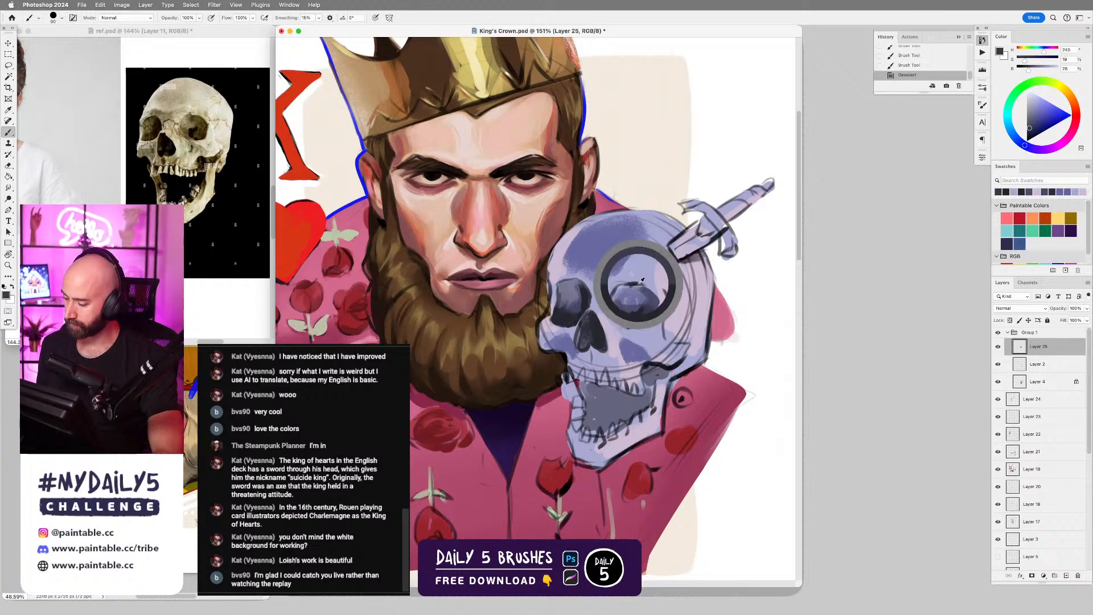
key("bracketleft")
left_click_drag(643, 287, 658, 305)
key("super+z")
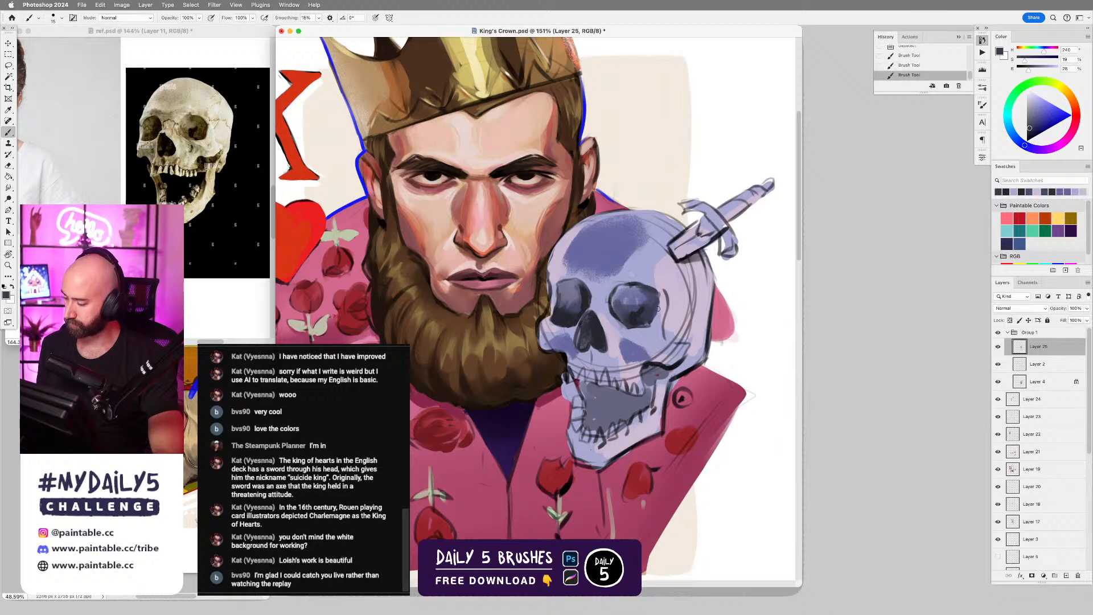
left_click(583, 283, "alt")
key("bracketleft")
left_click_drag(566, 281, 590, 291)
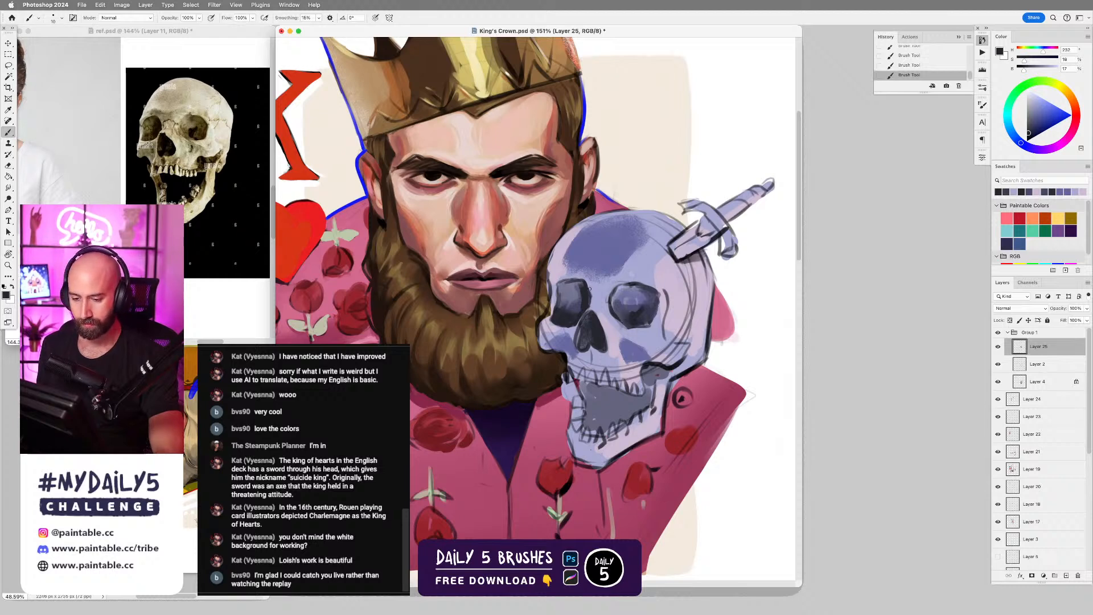
Rework the brow edge of the eye socket nearest the beard with sampled light lilac, undoing an unsatisfactory stroke.
left_click(555, 279, "alt")
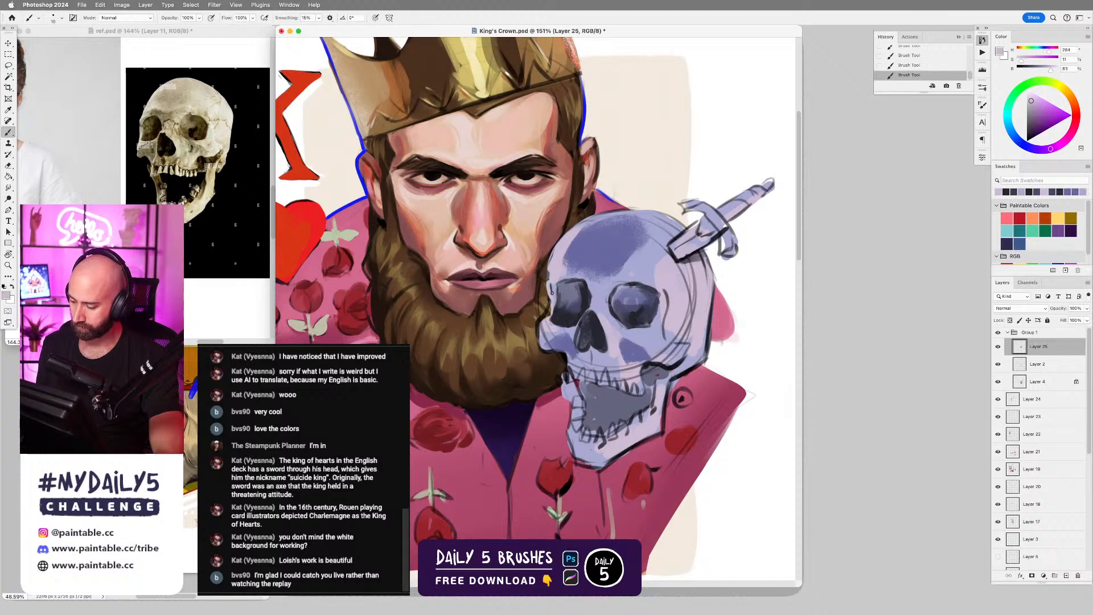
key("super+z")
left_click_drag(550, 281, 553, 297)
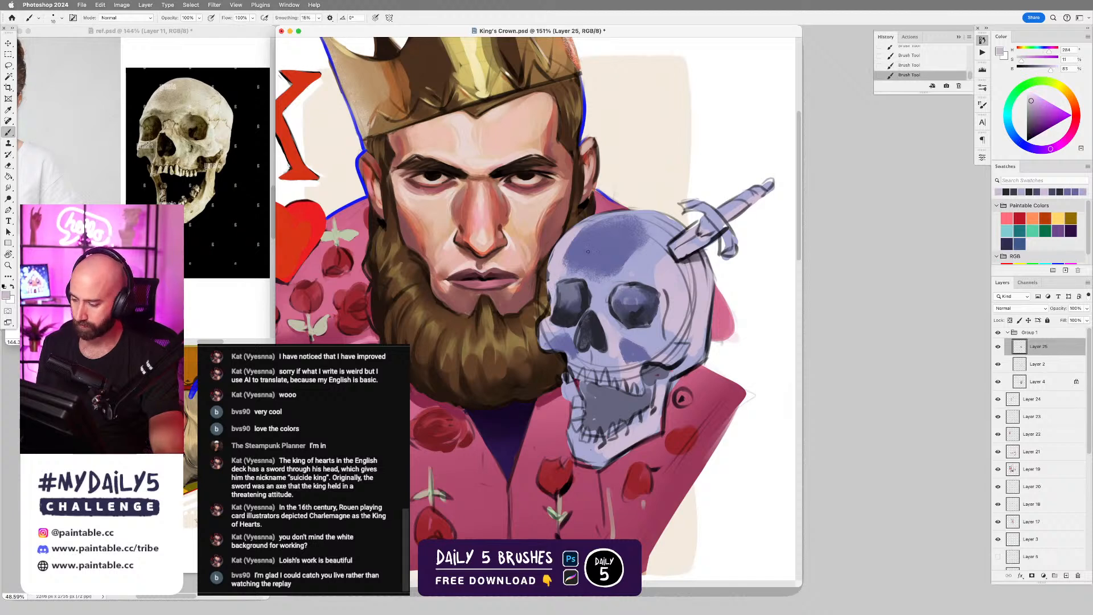
Merge the selected skull layers and trim the forehead's contour beside the king's face with a reduced Hard Round Brush Dynamic eraser.
left_click(1046, 381, "super")
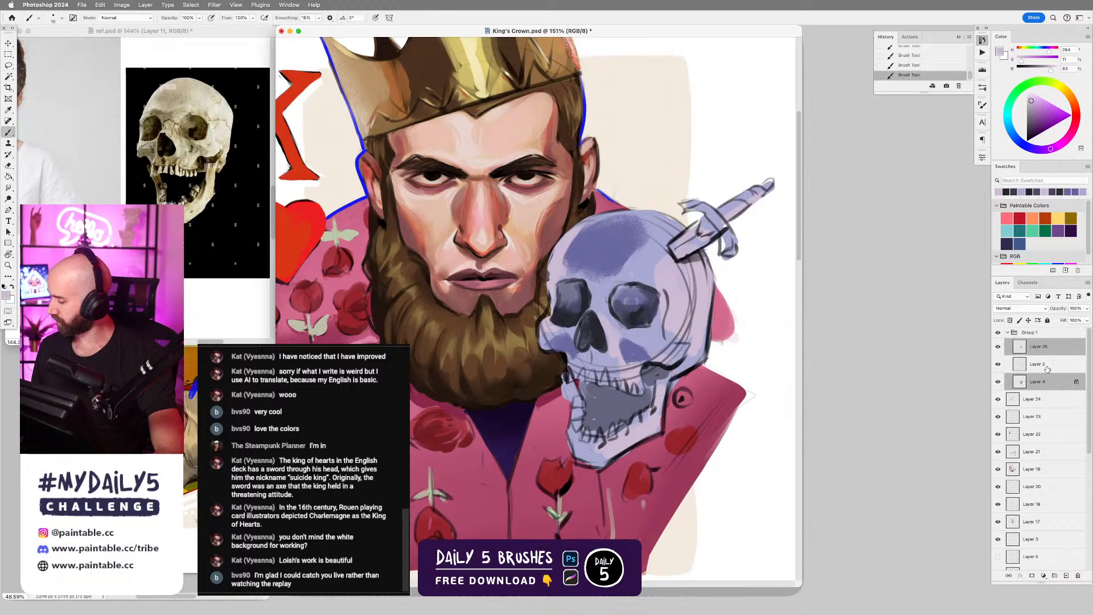
key("super+e")
key("e")
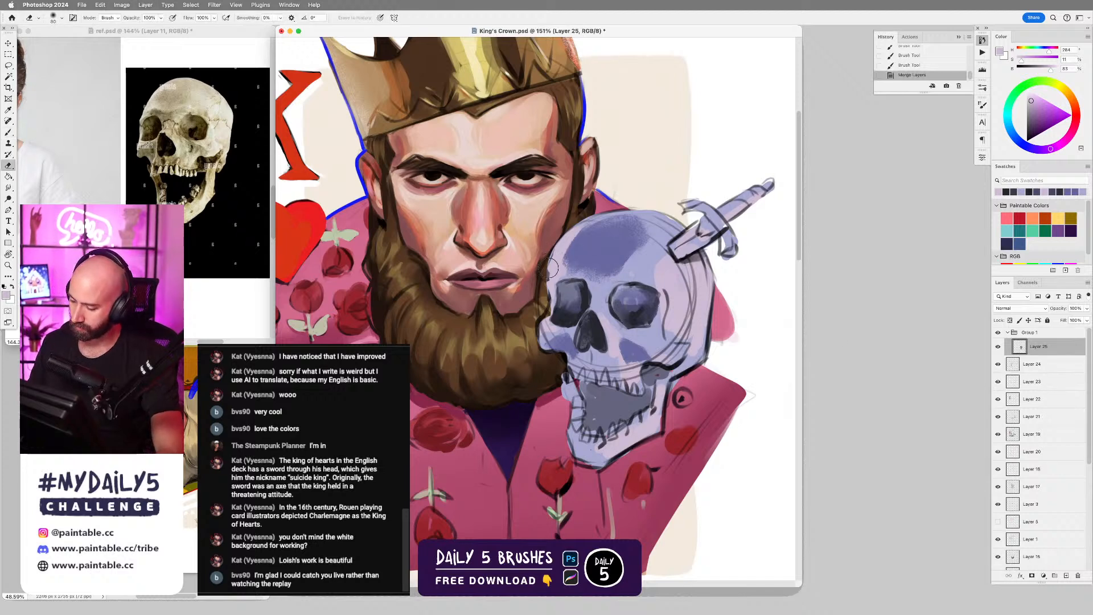
right_click(549, 267)
left_click(723, 366)
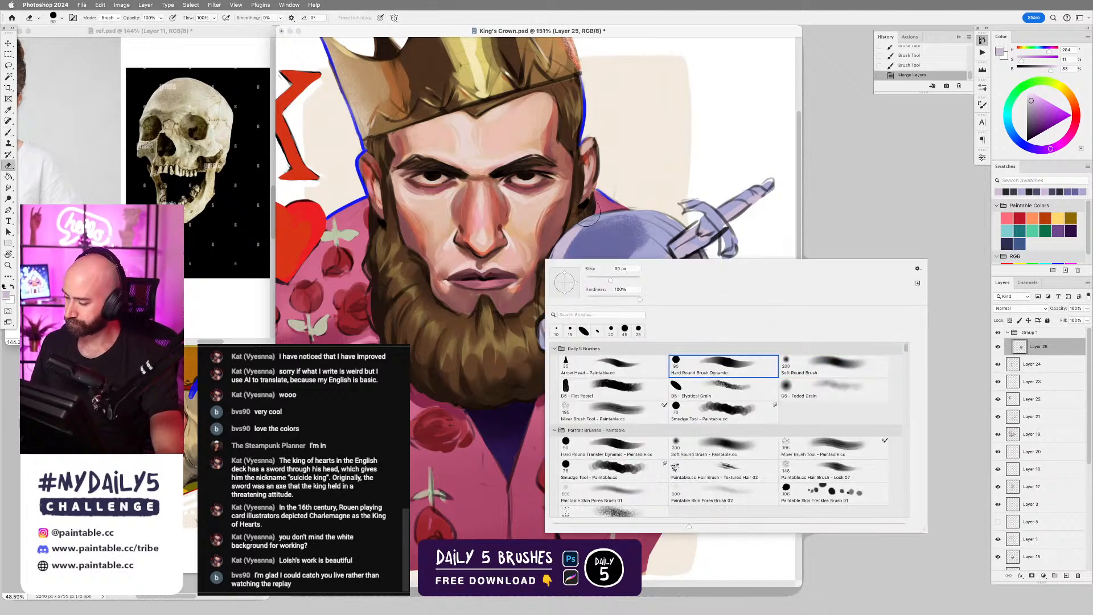
key("bracketleft")
key("bracketleft")
key("bracketleft")
key("bracketleft")
key("bracketleft")
left_click_drag(571, 221, 543, 279)
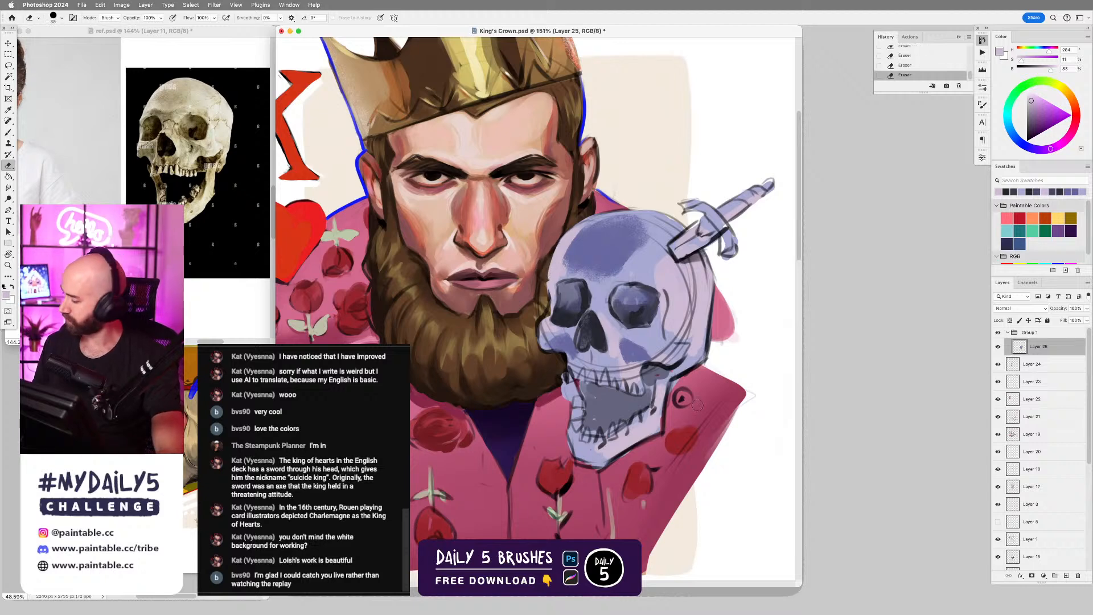
Hide the skull layer, erase the stray lilac stroke beside the beard on Layer 24, and show the skull layer again.
left_click(998, 346)
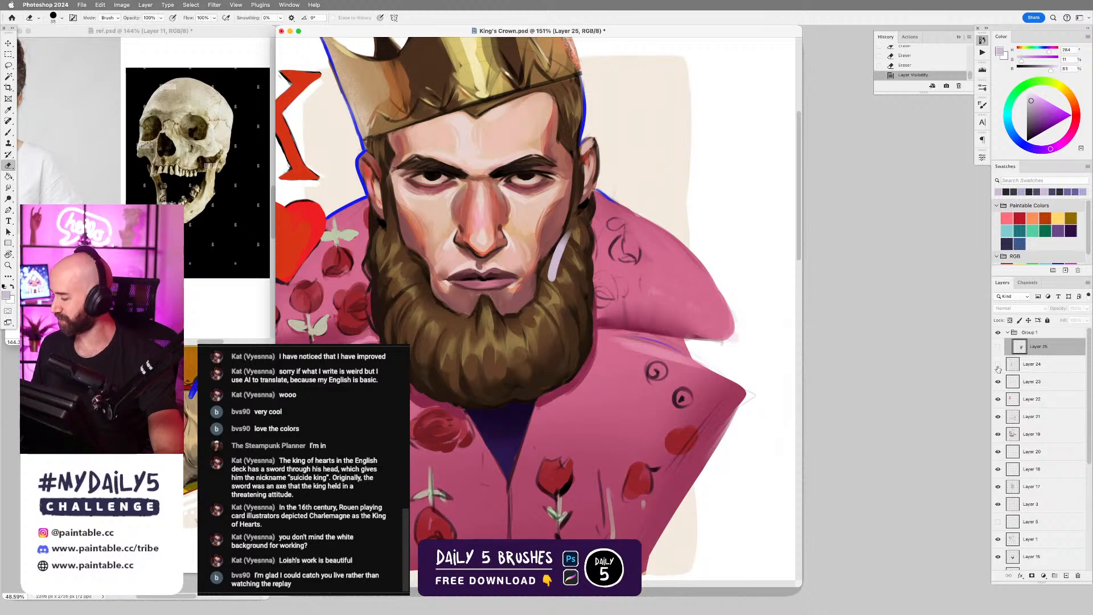
left_click(998, 363)
left_click(998, 364)
left_click(1032, 363)
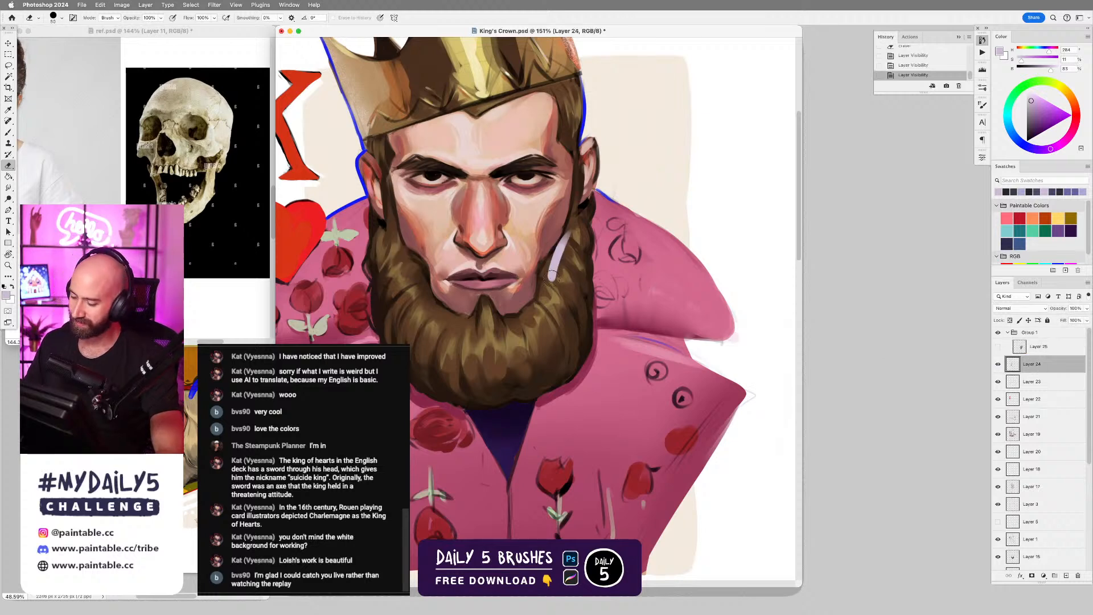
left_click_drag(552, 272, 572, 234)
left_click(997, 346)
left_click(1009, 350)
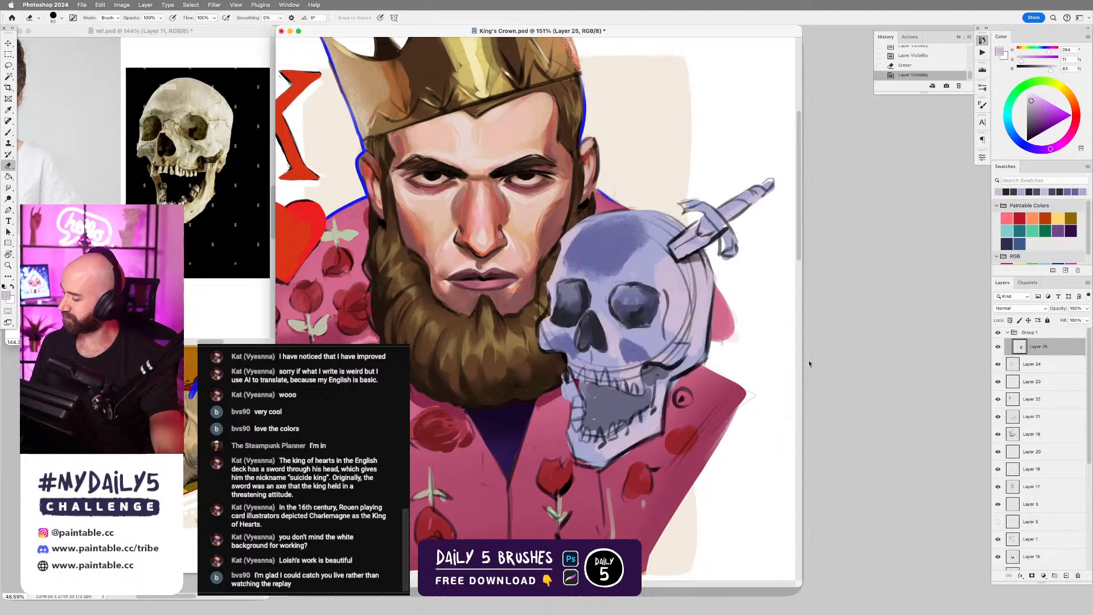
Reshape the skull's temple contour beside the king's face with sampled light lilac strokes and the Eraser.
key("b")
left_click(555, 269, "alt")
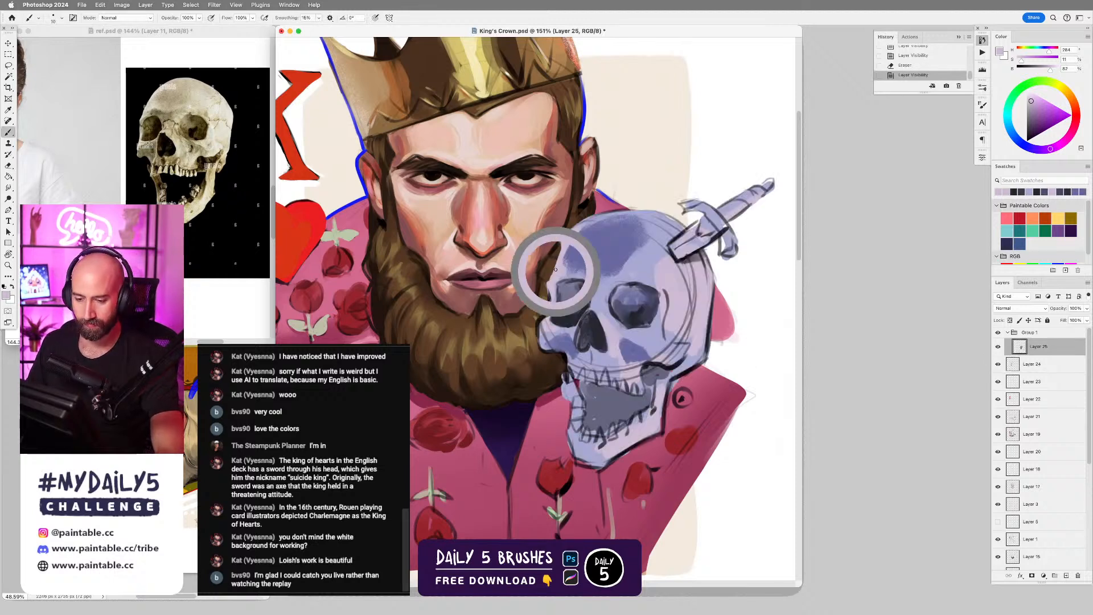
mouse_move(551, 277)
left_mouse_down()
mouse_move(589, 220)
mouse_move(550, 249)
mouse_move(568, 226)
mouse_move(552, 251)
left_mouse_up()
key("e")
left_click_drag(551, 251, 559, 238)
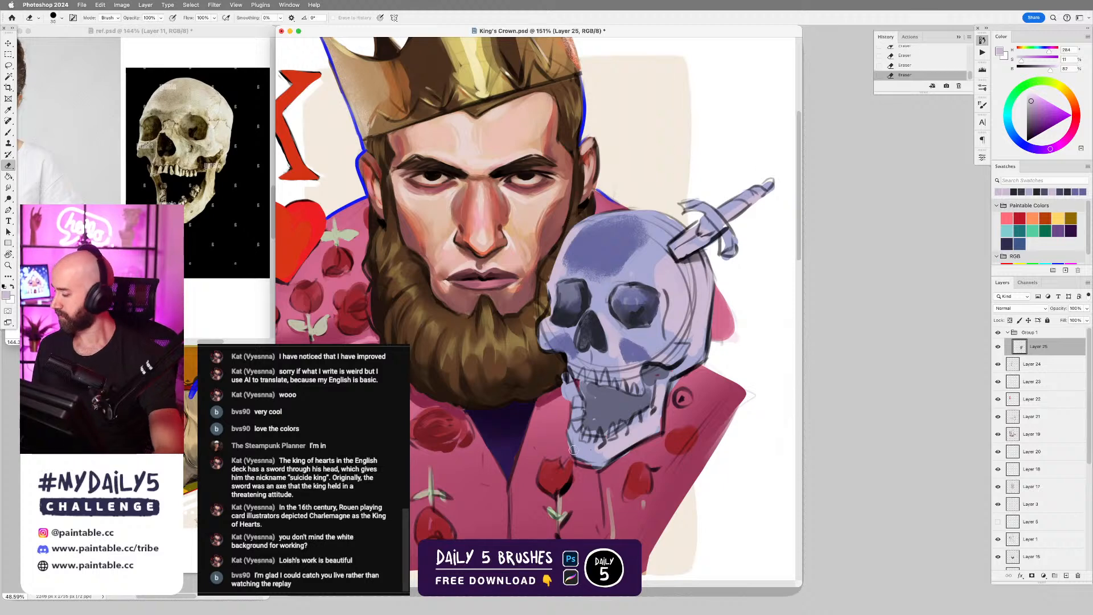
key("b")
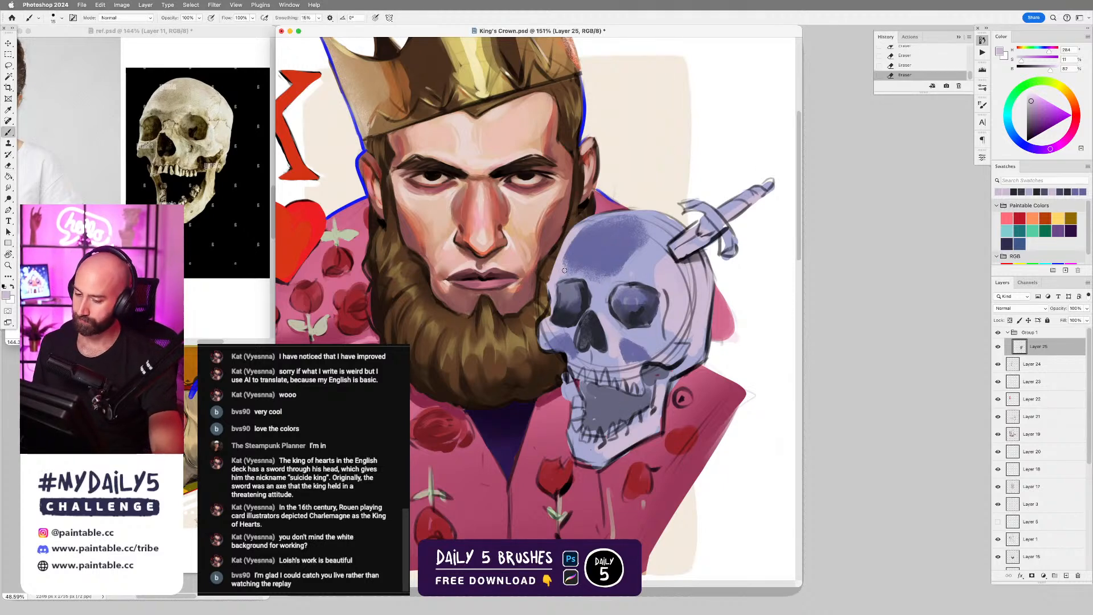
key("e")
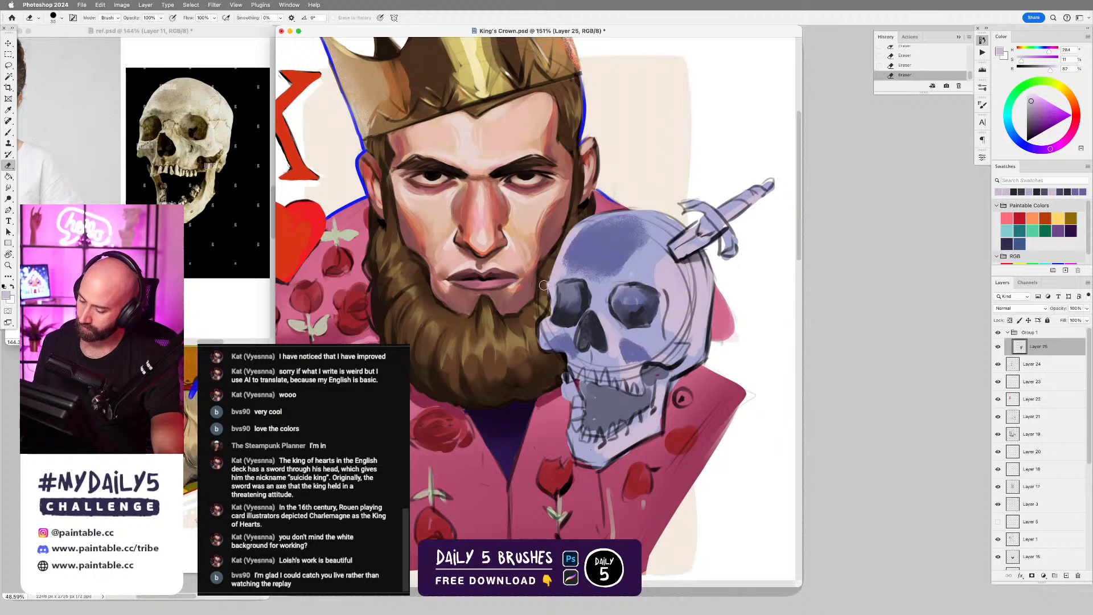
Refine the skull's outer edge beside the eye socket nearest the beard with smaller lilac strokes and erasing.
key("b")
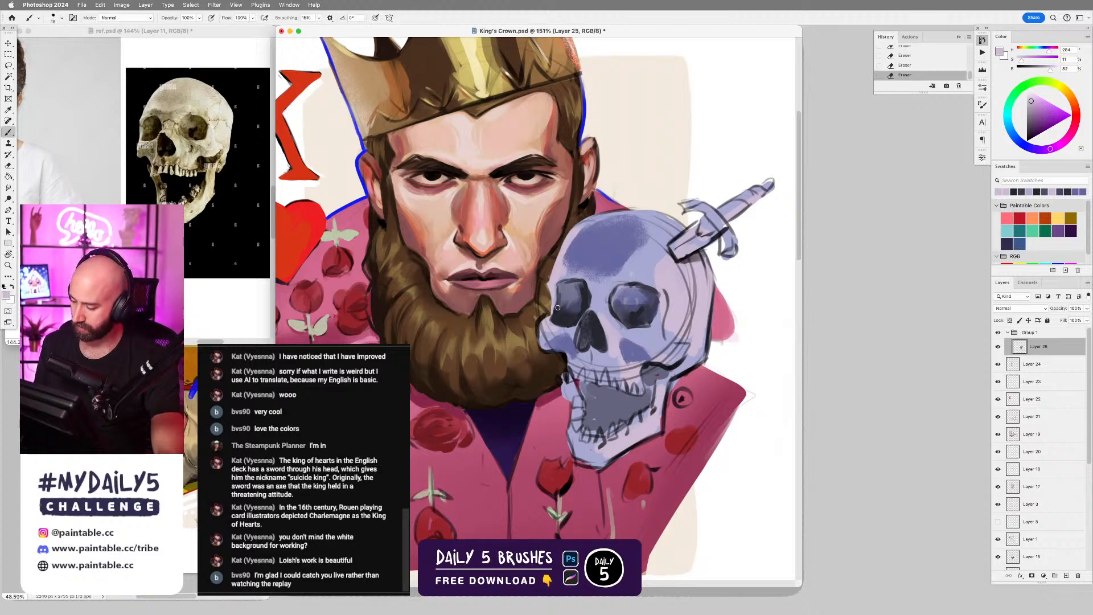
left_click(552, 287, "alt")
left_click_drag(551, 301, 547, 317)
key("super+z")
key("bracketleft")
key("bracketleft")
mouse_move(551, 303)
left_mouse_down()
mouse_move(537, 353)
mouse_move(537, 329)
left_mouse_up()
key("e")
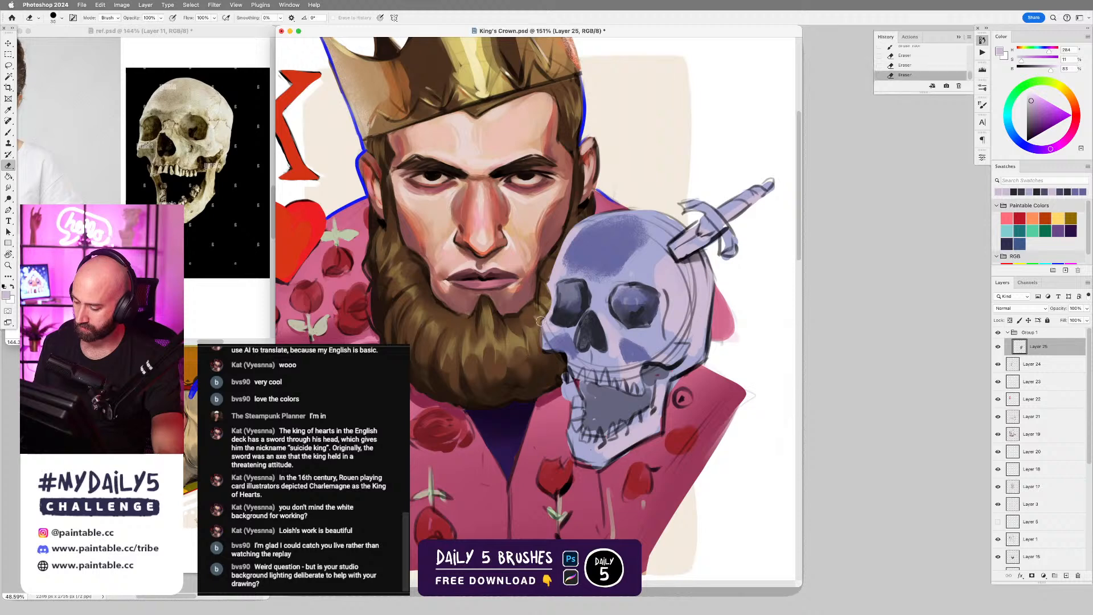
Rebuild the skull's cheekbone contour against the beard with sampled light lilac strokes.
key("b")
left_click(544, 322, "alt")
left_click_drag(543, 321, 541, 346)
left_click_drag(543, 322, 541, 343)
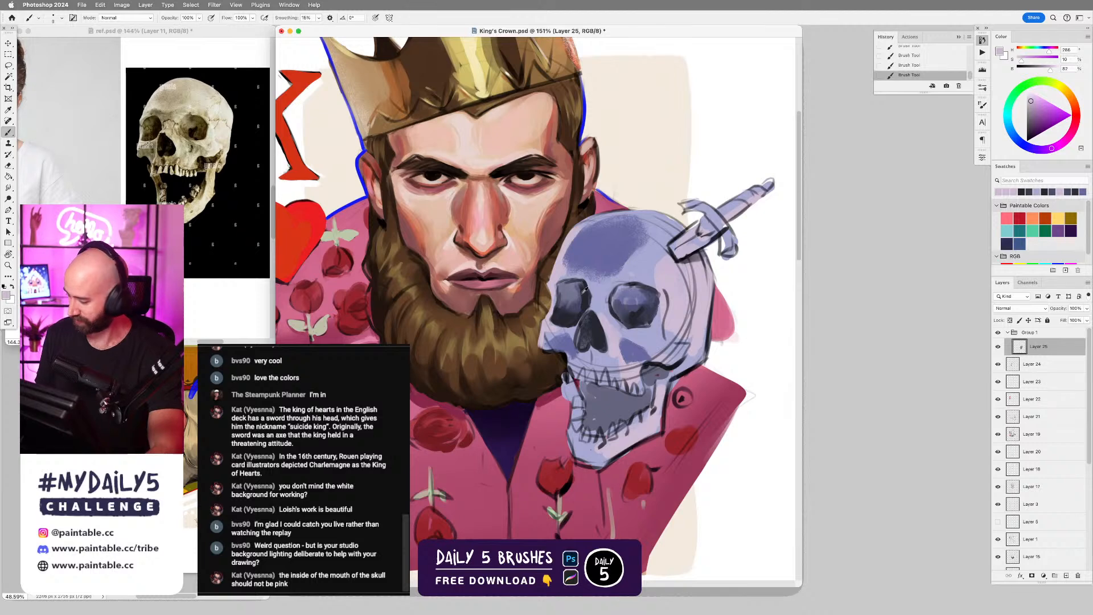
Shade the brow above the eye socket nearest the beard in the forehead's blue-violet with an enlarged brush.
left_click(621, 256, "alt")
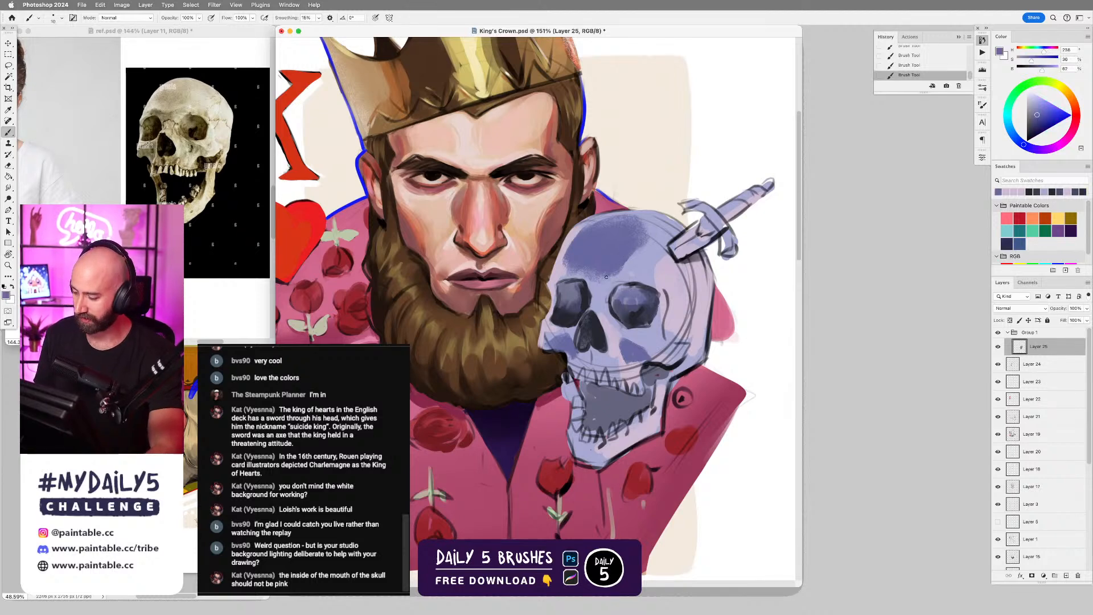
key("bracketright")
key("bracketright")
key("bracketright")
key("bracketright")
key("bracketright")
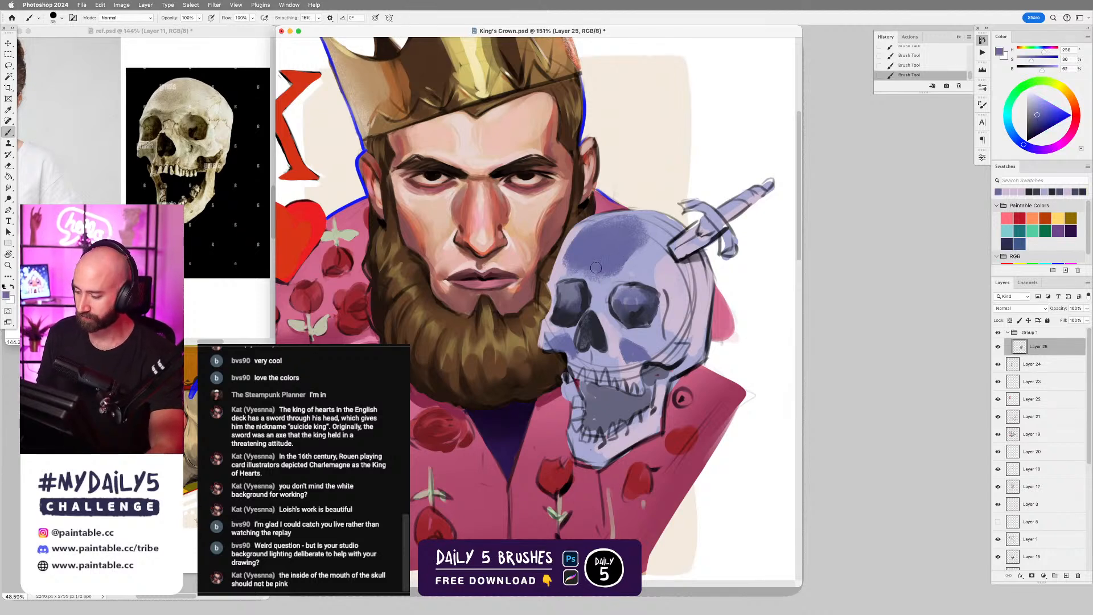
key("super+z")
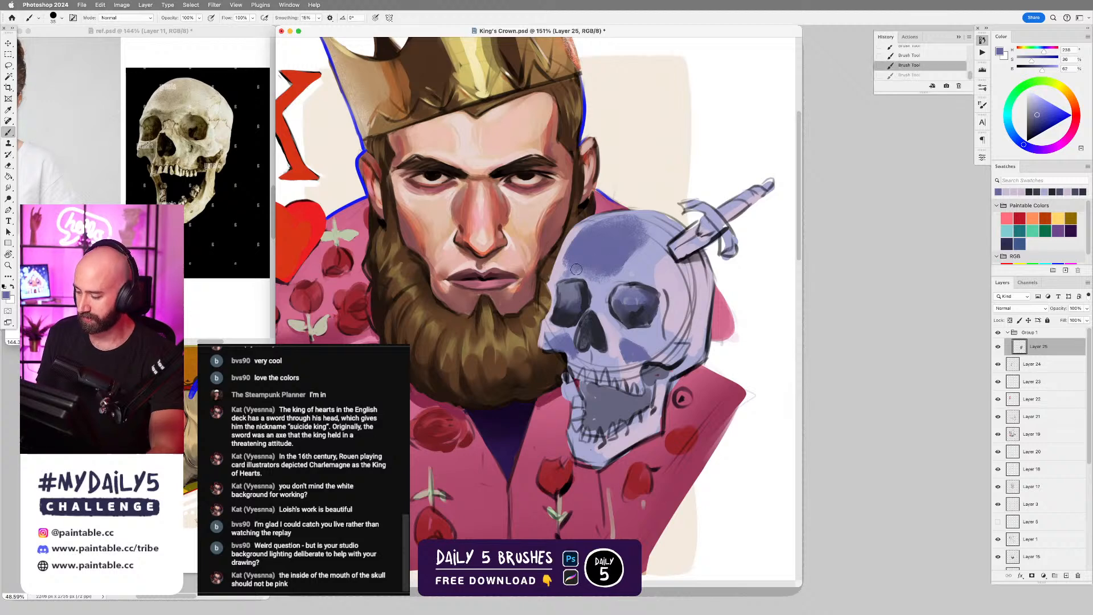
left_click_drag(572, 270, 595, 282)
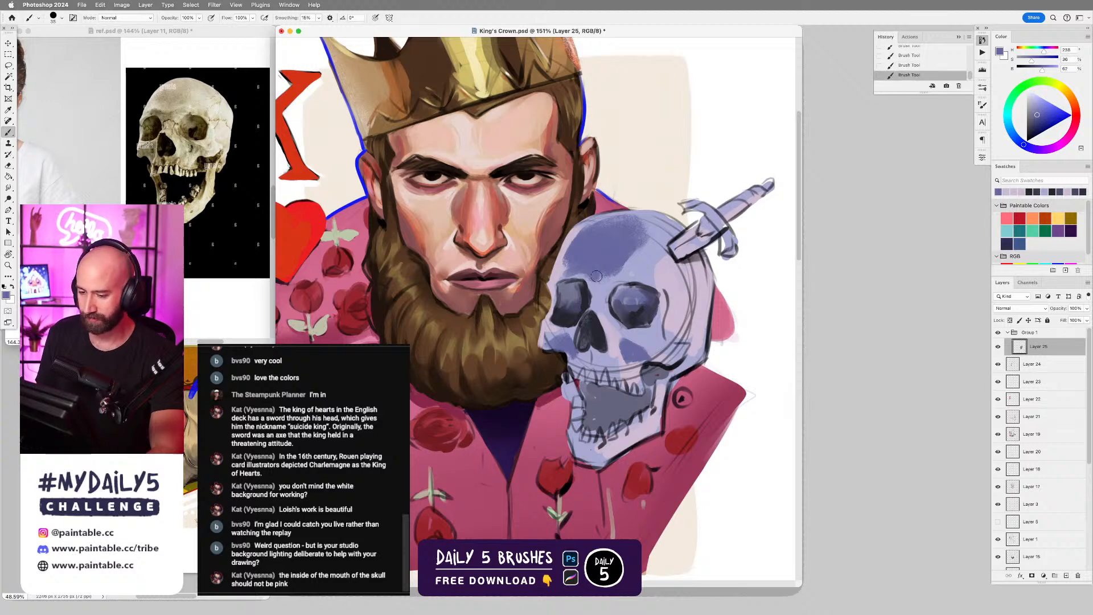
Soften the lower edge of the forehead shadow with sampled lighter and mid violet tones, varying the brush size.
left_click(647, 259, "alt")
key("bracketright")
key("bracketright")
key("bracketright")
key("bracketright")
key("bracketright")
mouse_move(614, 272)
left_mouse_down()
mouse_move(575, 257)
mouse_move(600, 227)
mouse_move(579, 252)
mouse_move(635, 253)
mouse_move(608, 267)
left_mouse_up()
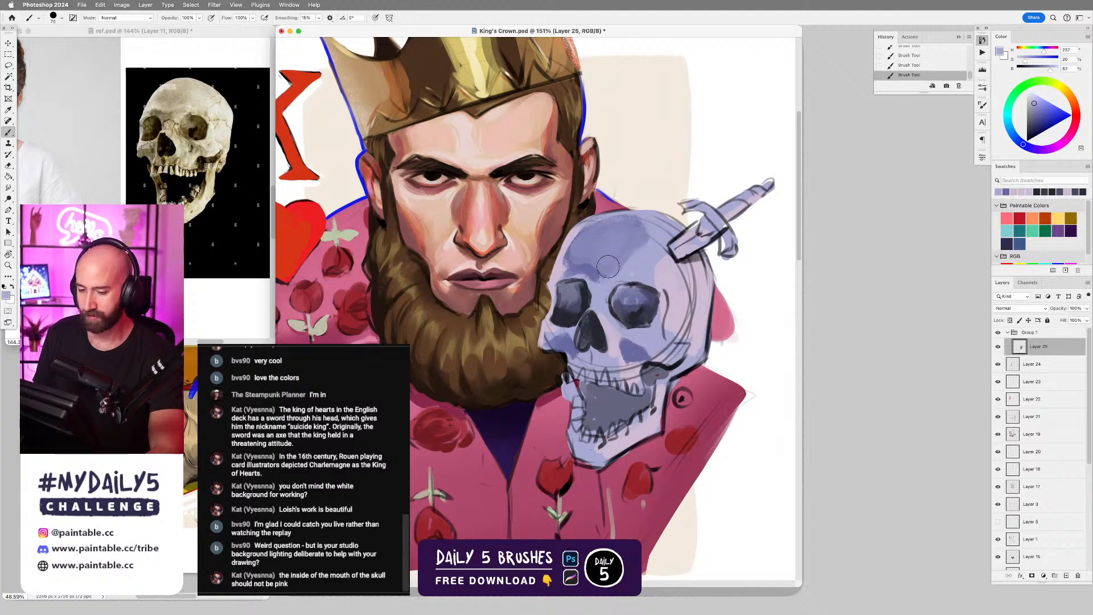
key("bracketleft")
key("bracketleft")
key("bracketleft")
left_click(594, 275, "alt")
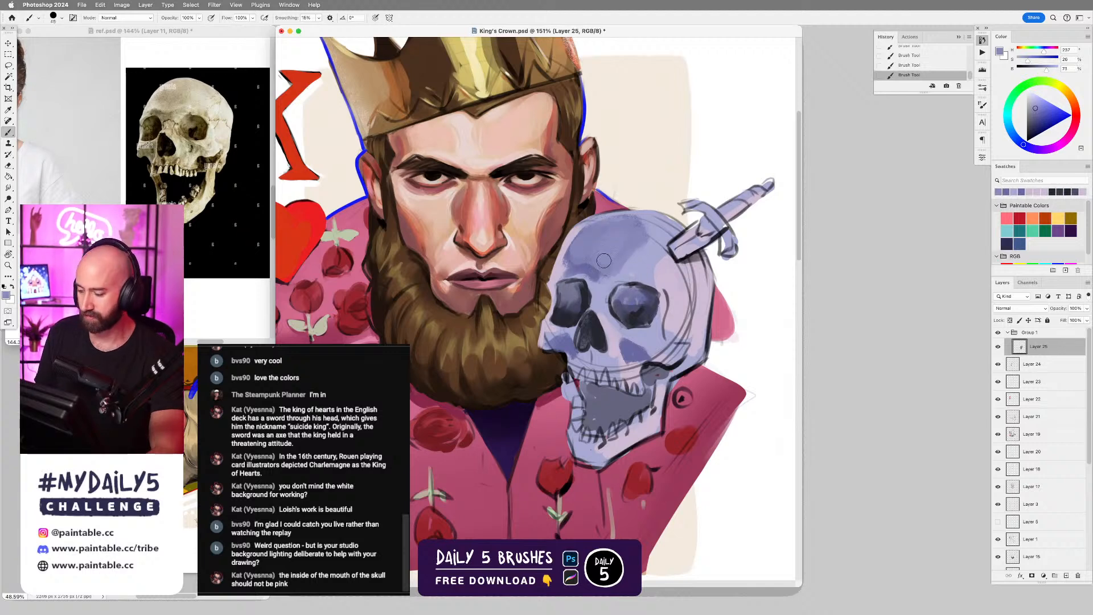
left_click(586, 275, "alt")
key("bracketleft")
key("bracketleft")
key("bracketleft")
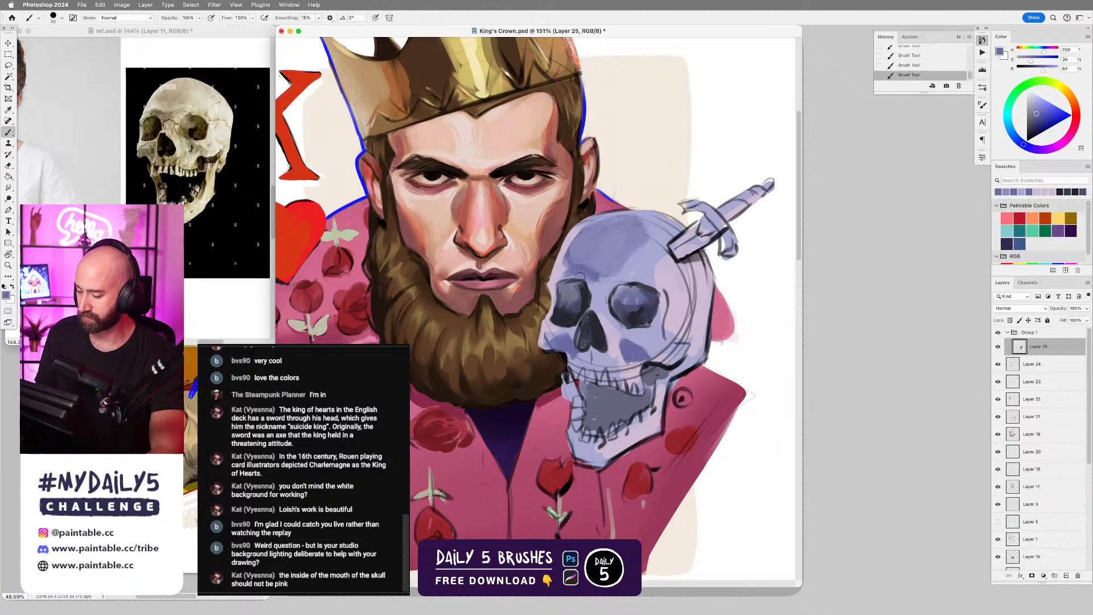
Rework the eye socket nearest the beard in sampled near-black, undoing unsatisfactory strokes, and blend its shading with the Smudge tool.
left_click(581, 282, "alt")
key("bracketleft")
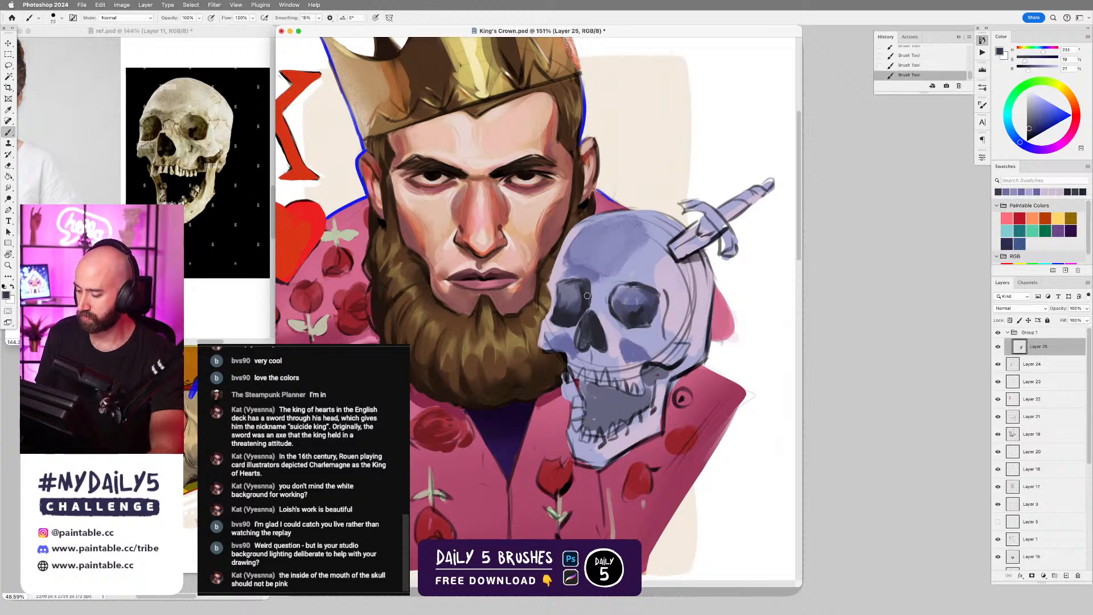
key("super+z")
mouse_move(568, 283)
left_mouse_down()
mouse_move(584, 289)
mouse_move(562, 290)
mouse_move(572, 299)
left_mouse_up()
key("super+z")
key("super+z")
key("e")
key("super+z")
key("r")
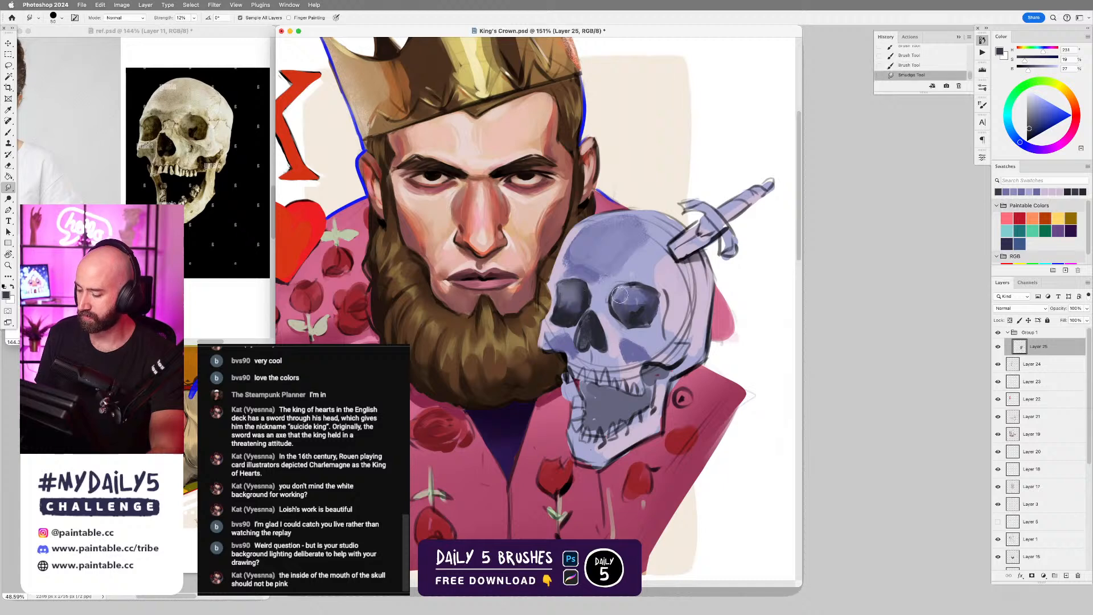
Refine the nasal bone and upper edge of the nose cavity with small strokes of sampled light lilac.
key("b")
left_click(593, 301, "alt")
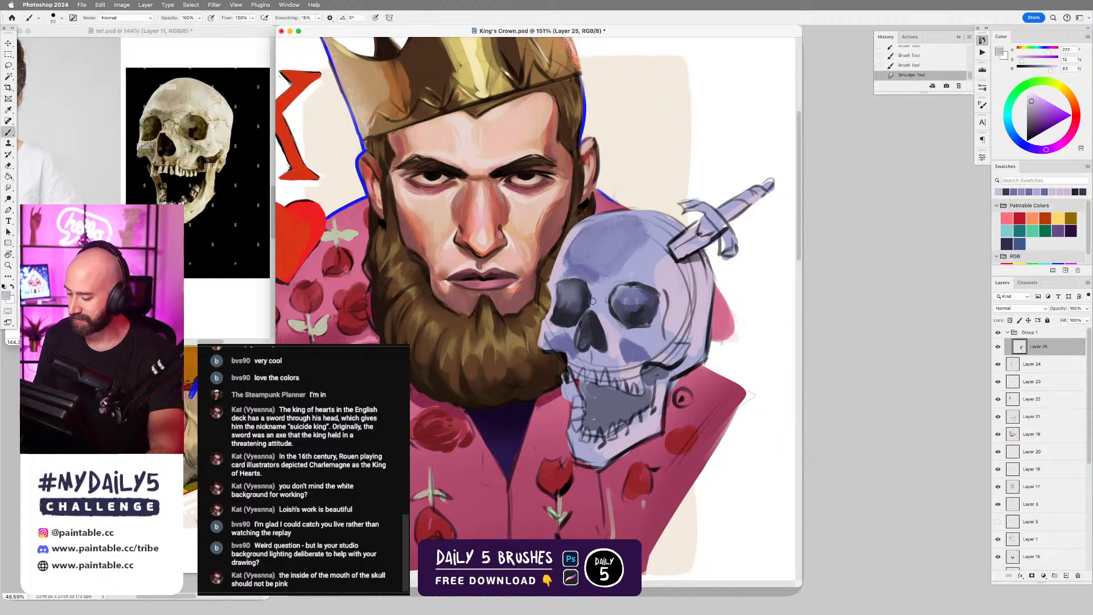
scroll(589, 308, "up", 4)
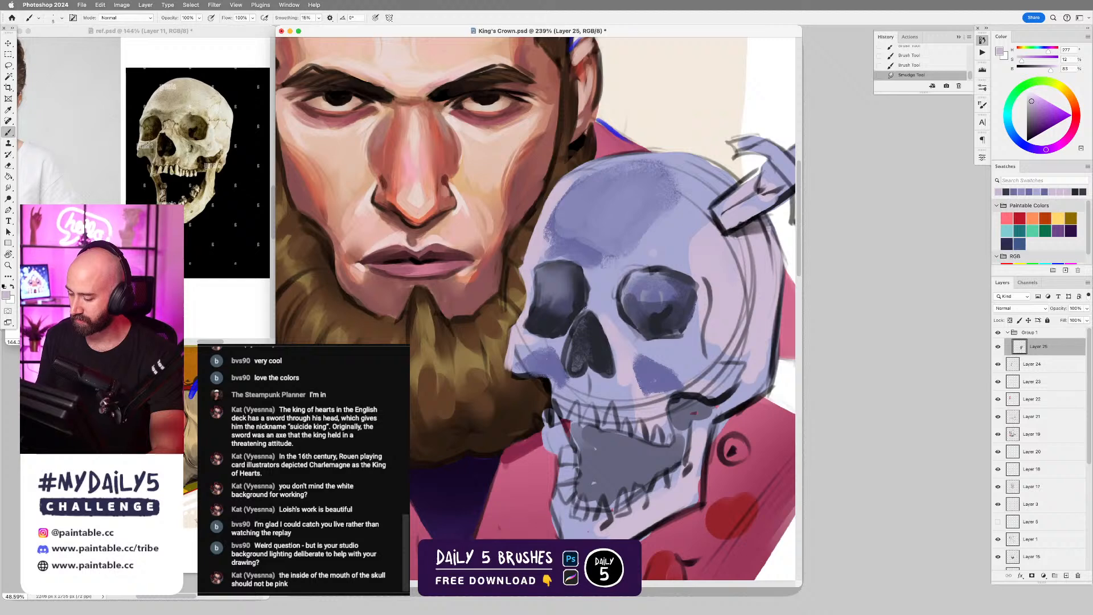
left_click(586, 308)
left_click(587, 308)
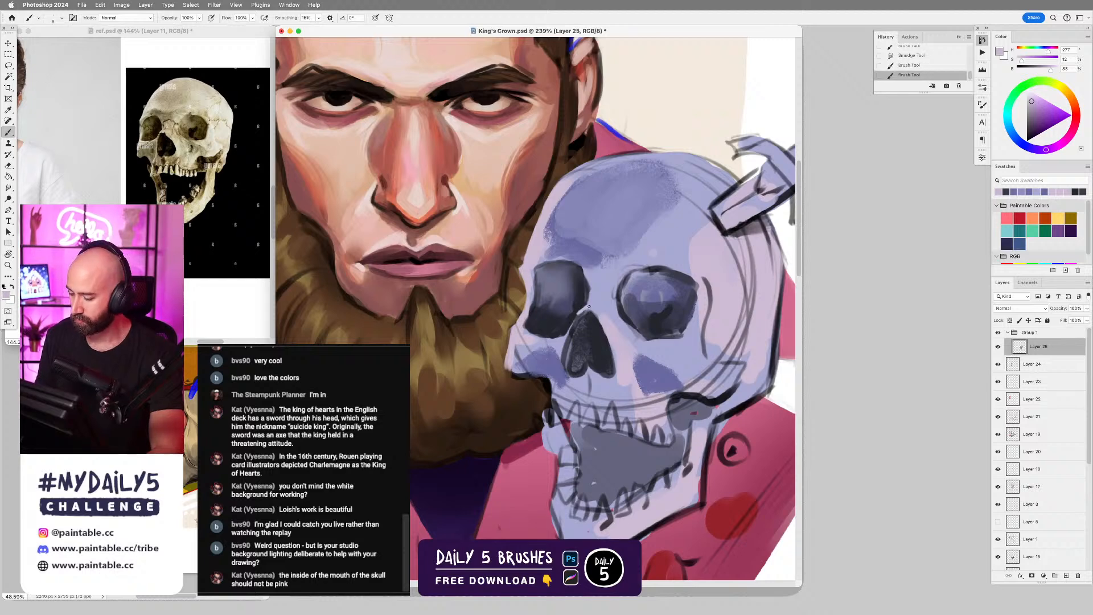
left_click(594, 309)
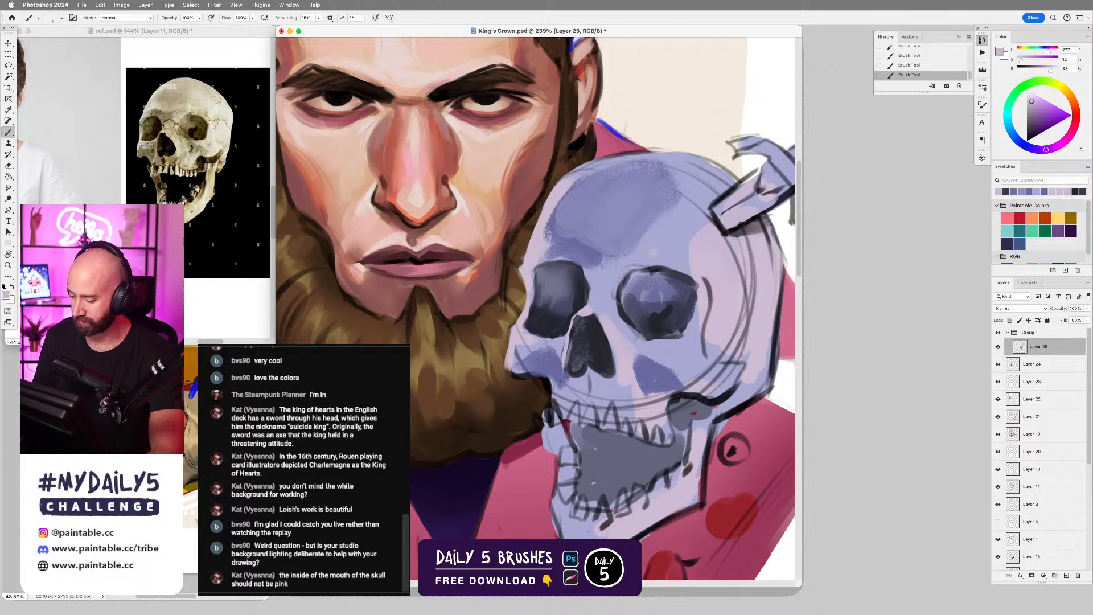
left_click_drag(565, 358, 549, 405)
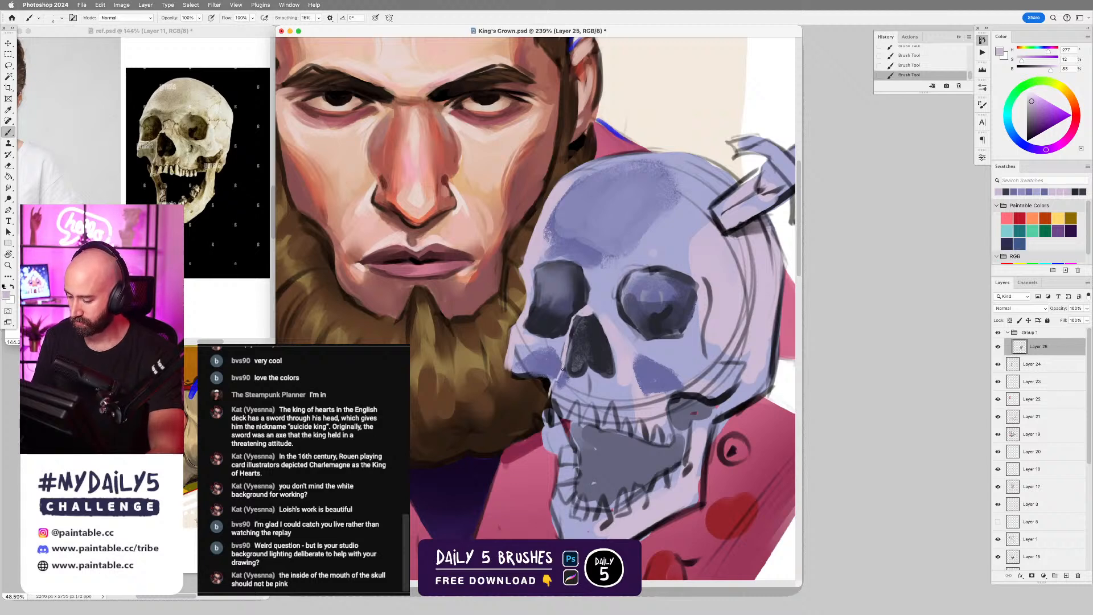
Undo the last stroke and refine the nose cavity's lower edge and interior with small strokes of sampled light blue-violet and near-black.
key("super+z")
left_click_drag(563, 365, 549, 411)
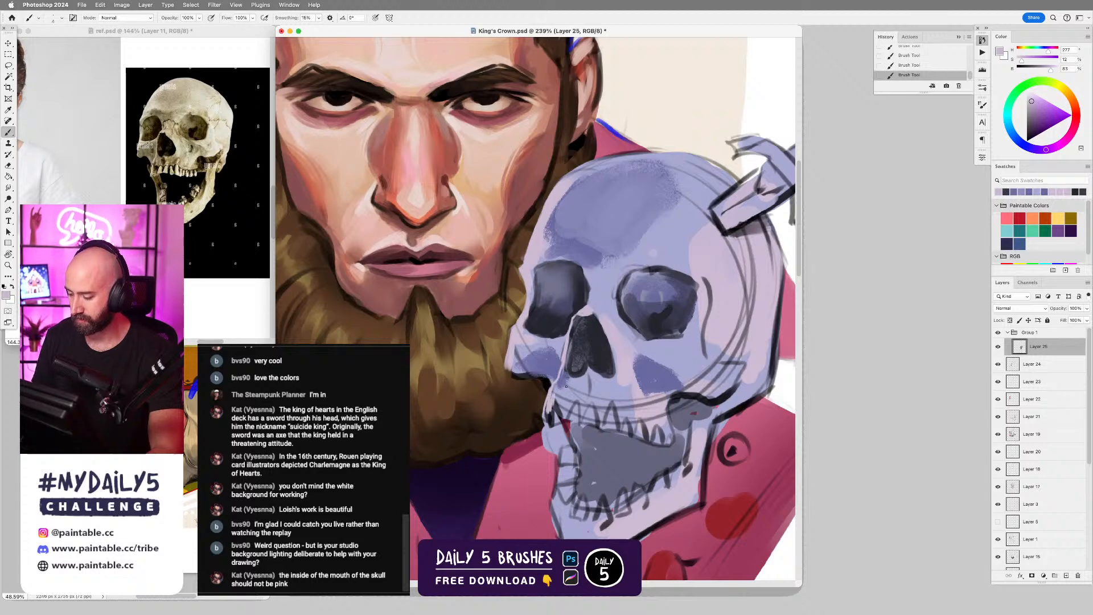
scroll(626, 359, "down", 2)
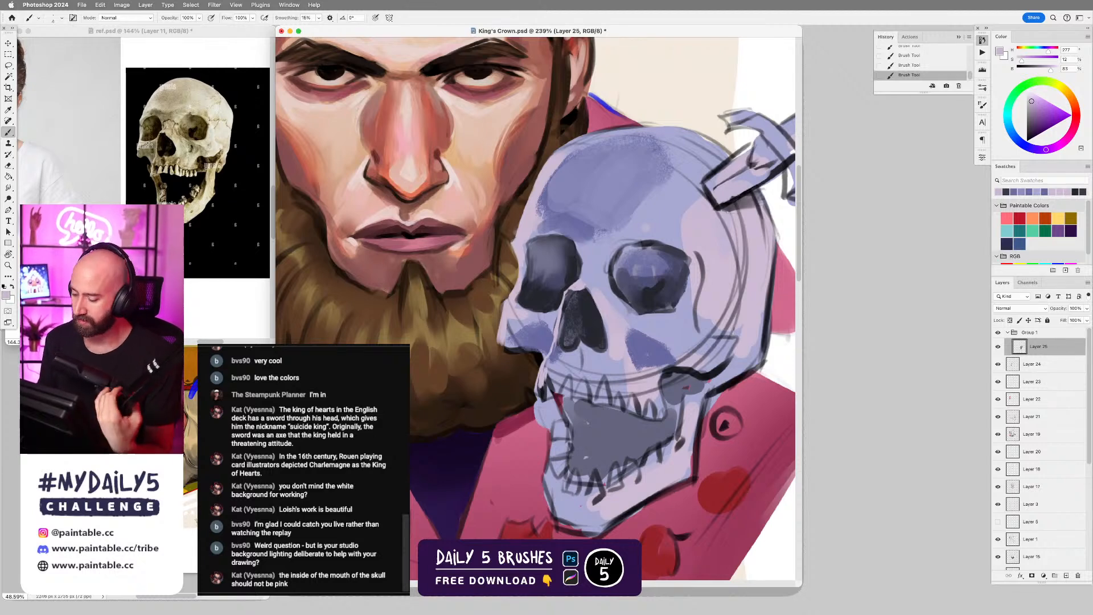
left_click(575, 354, "alt")
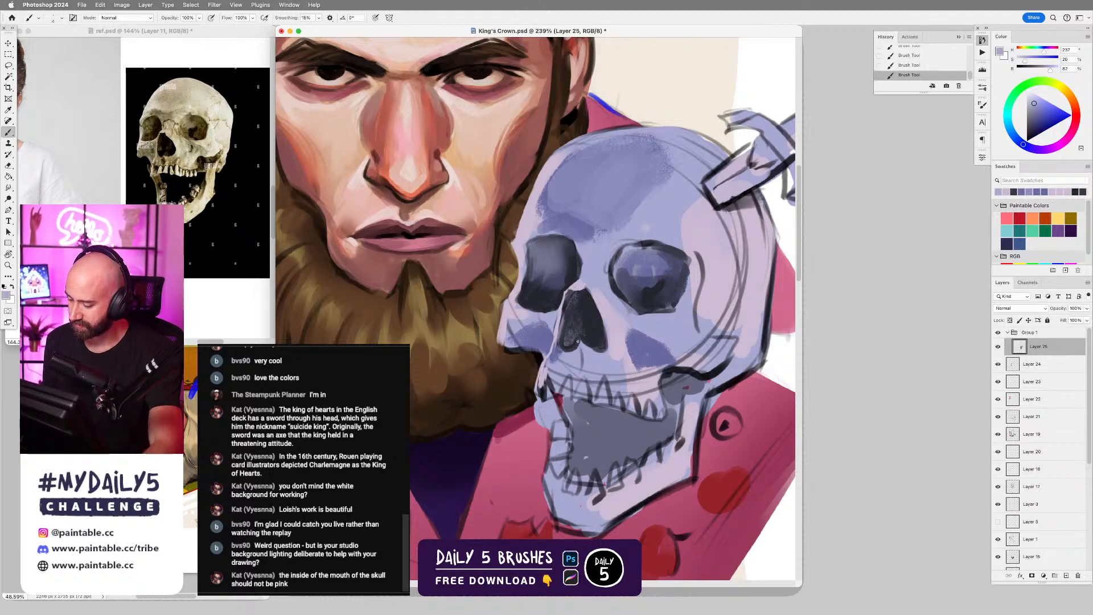
left_click(592, 335, "alt")
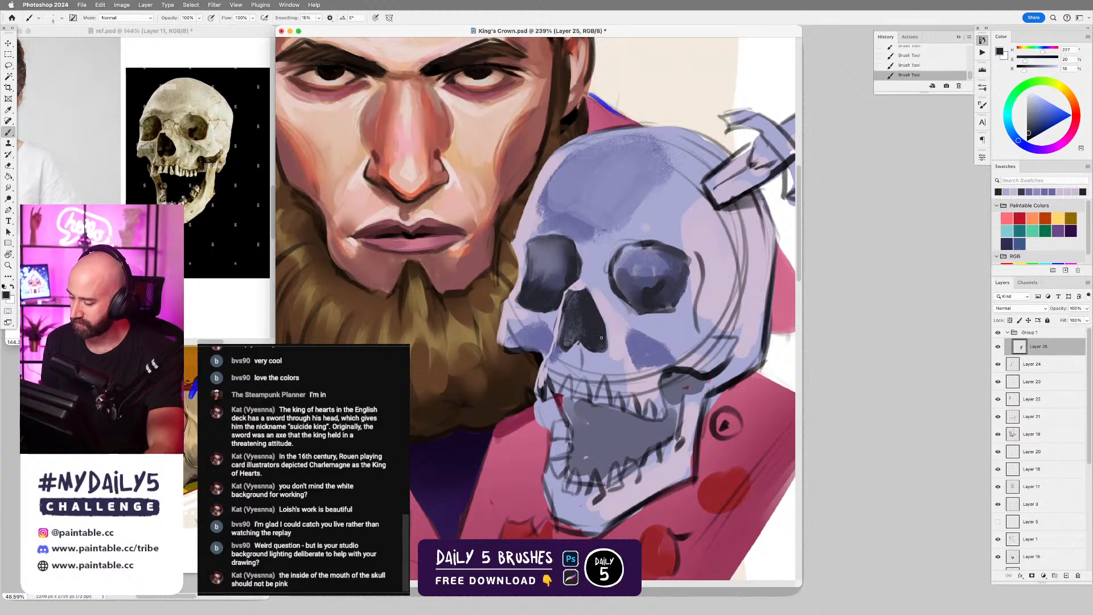
left_click(566, 325, "alt")
left_click(588, 307, "alt")
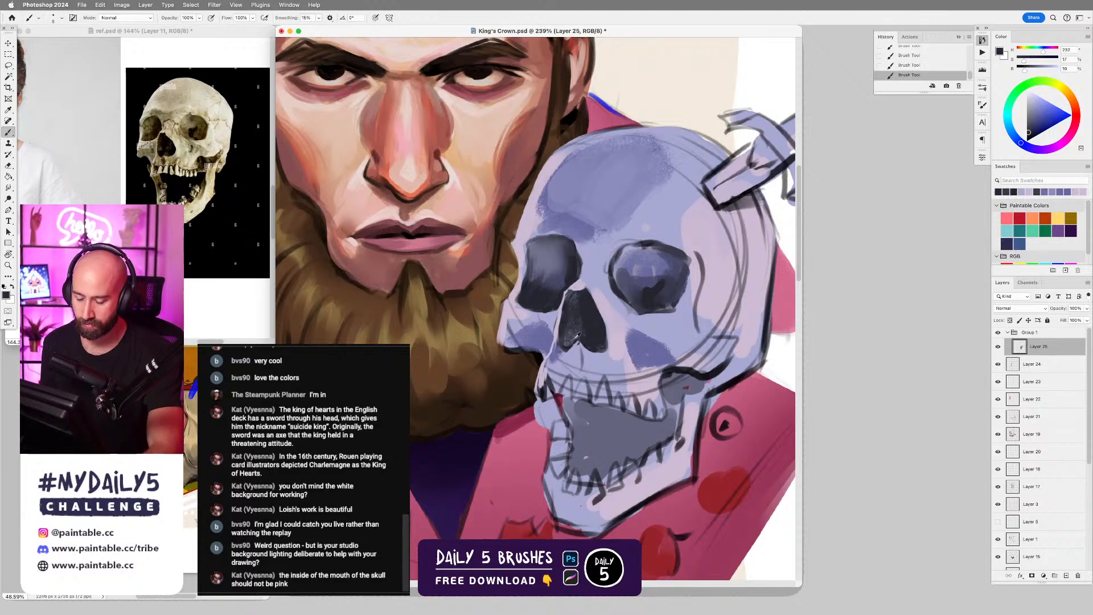
Paint over the sketch lines on the upper jaw and the jaw corner nearest the beard in sampled mid violet and light lilac.
left_click(557, 354, "alt")
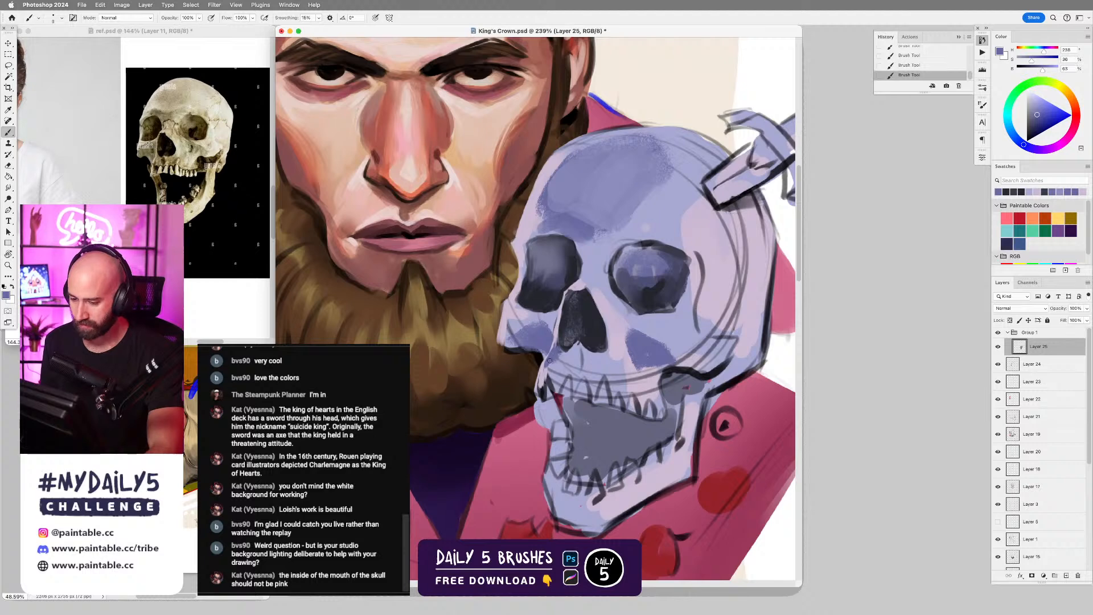
left_click(551, 374, "alt")
left_click(544, 378, "alt")
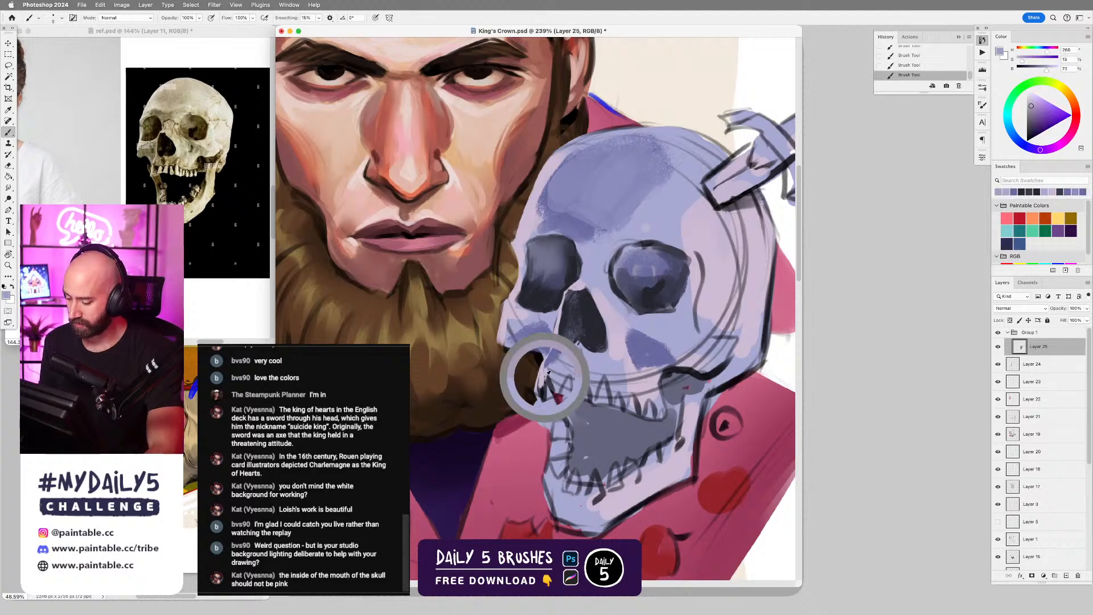
scroll(547, 393, "down", 3)
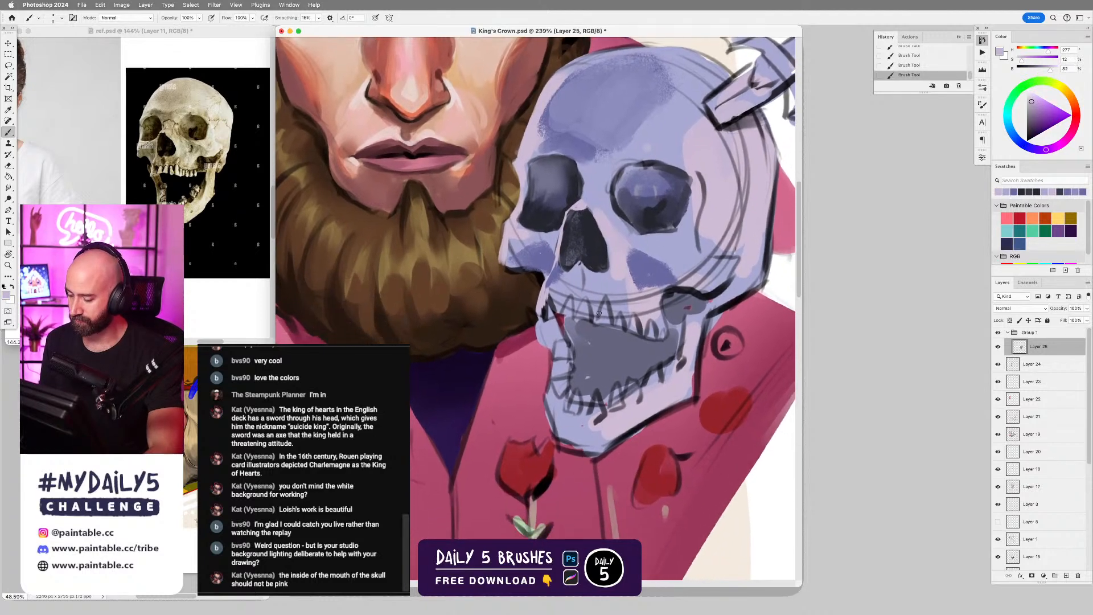
key("e")
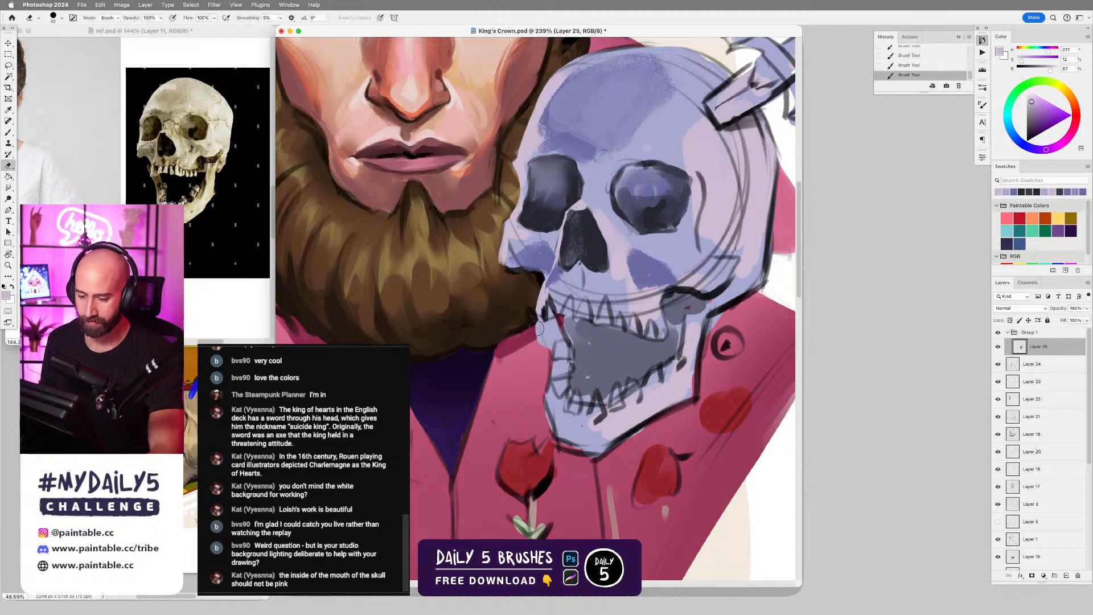
key("b")
left_click(534, 322, "alt")
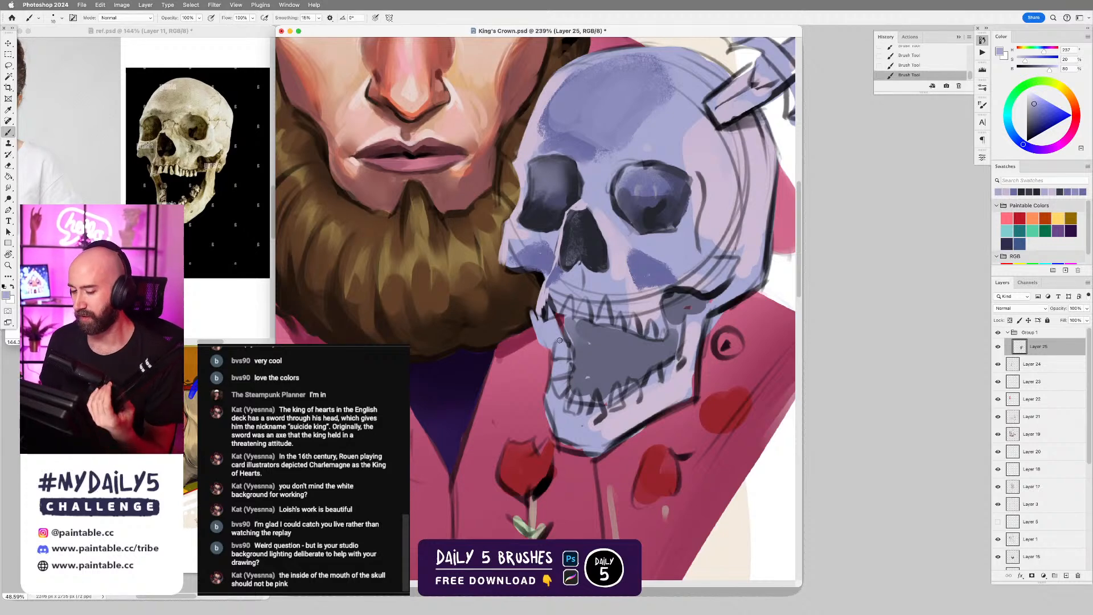
Rework the eye socket farther from the beard with sampled dark violet and near-black, undoing an unsatisfactory stroke.
scroll(602, 320, "down", 3)
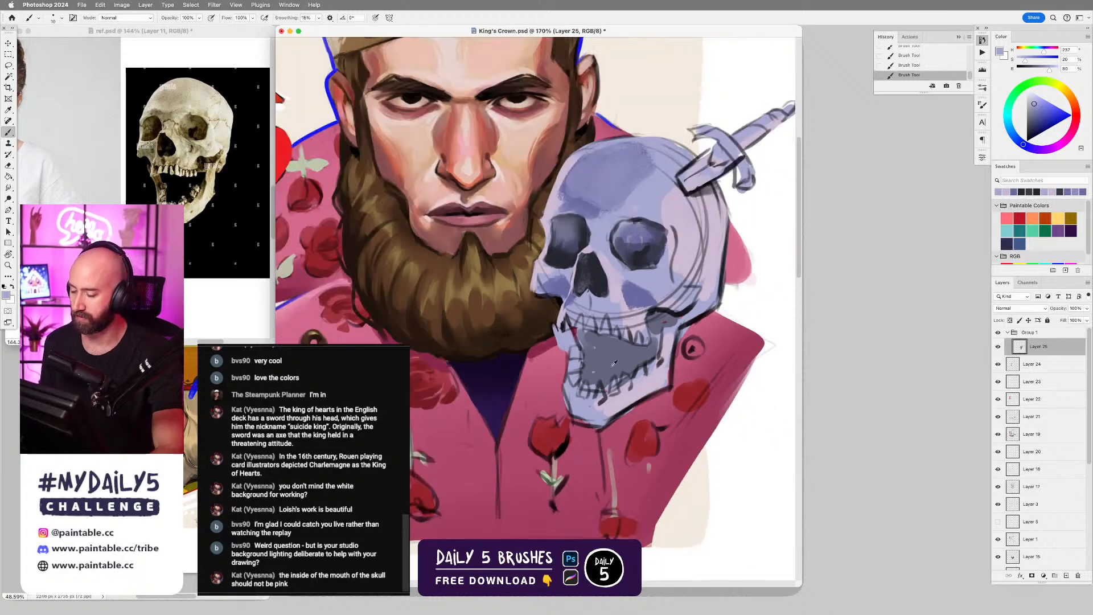
scroll(602, 378, "up", 3)
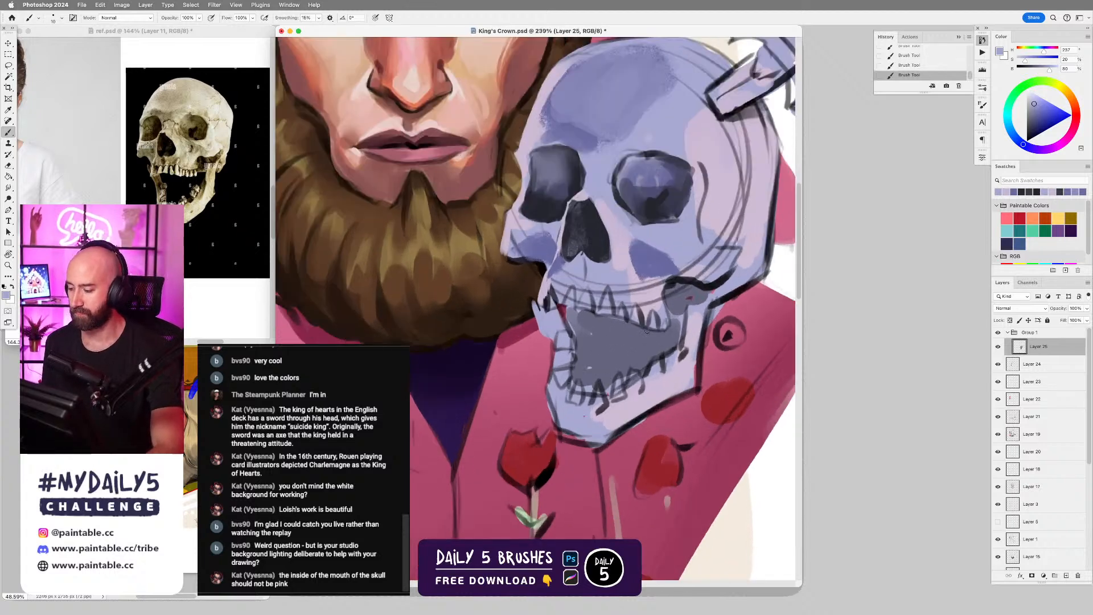
scroll(647, 330, "down", 5)
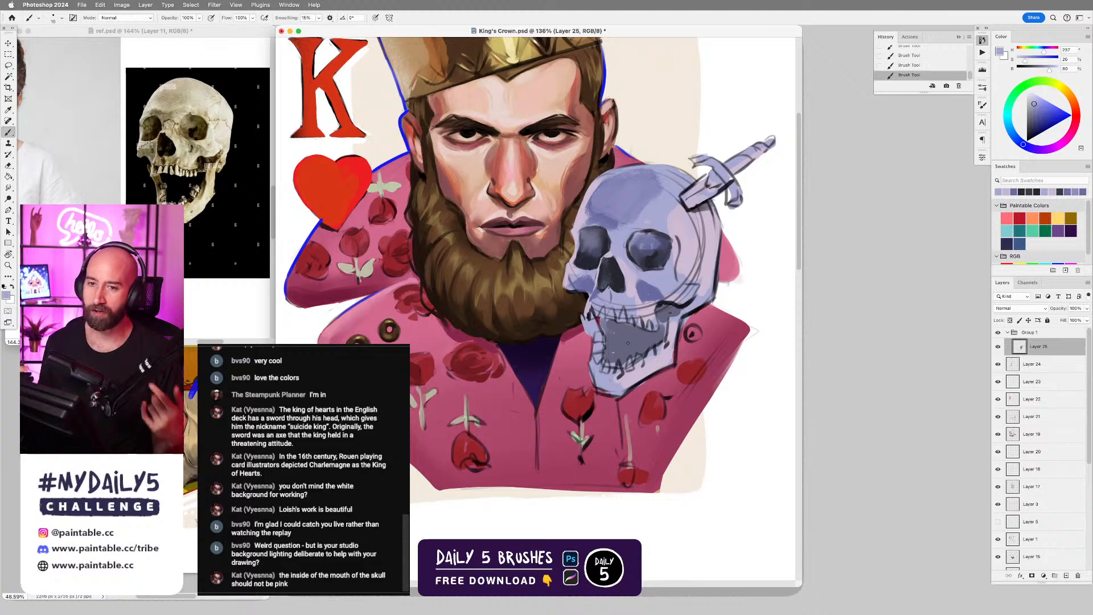
scroll(571, 332, "down", 3)
left_click_drag(608, 312, 629, 322)
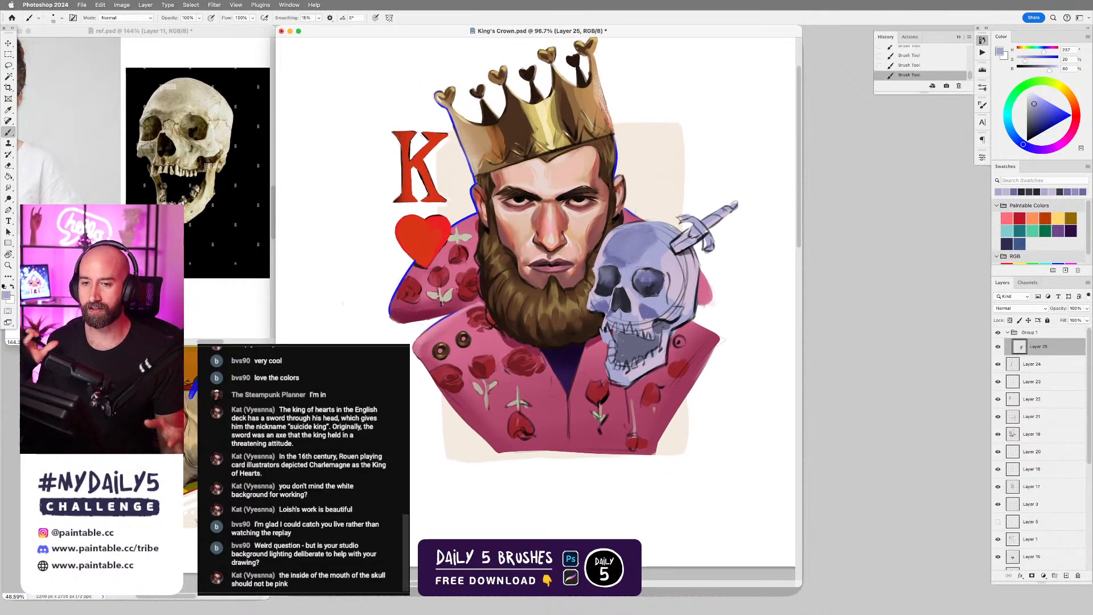
left_click_drag(602, 358, 625, 359)
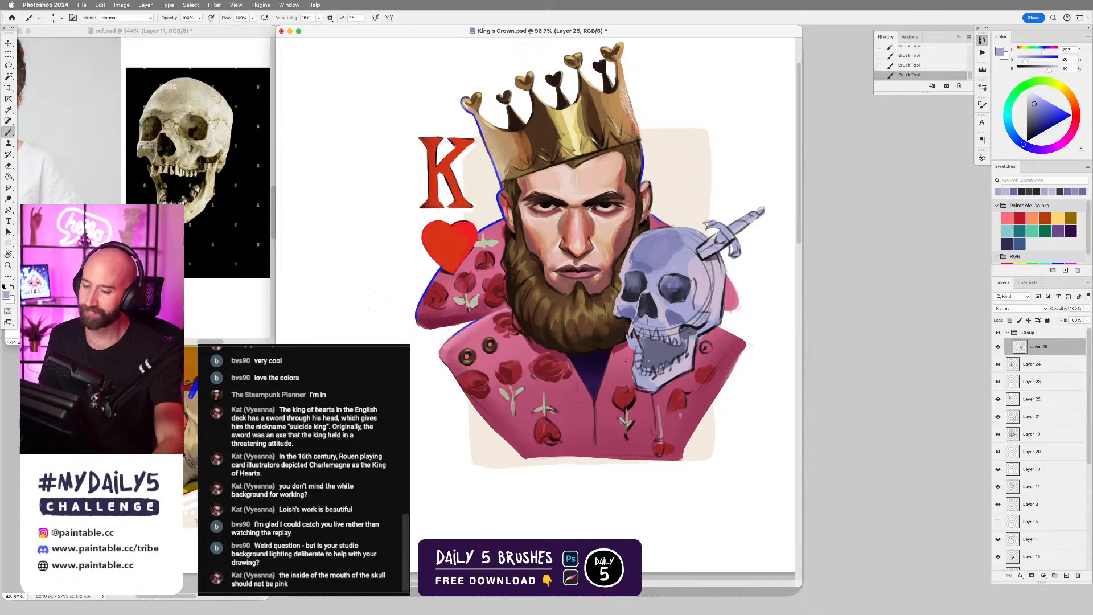
left_click(684, 276, "alt")
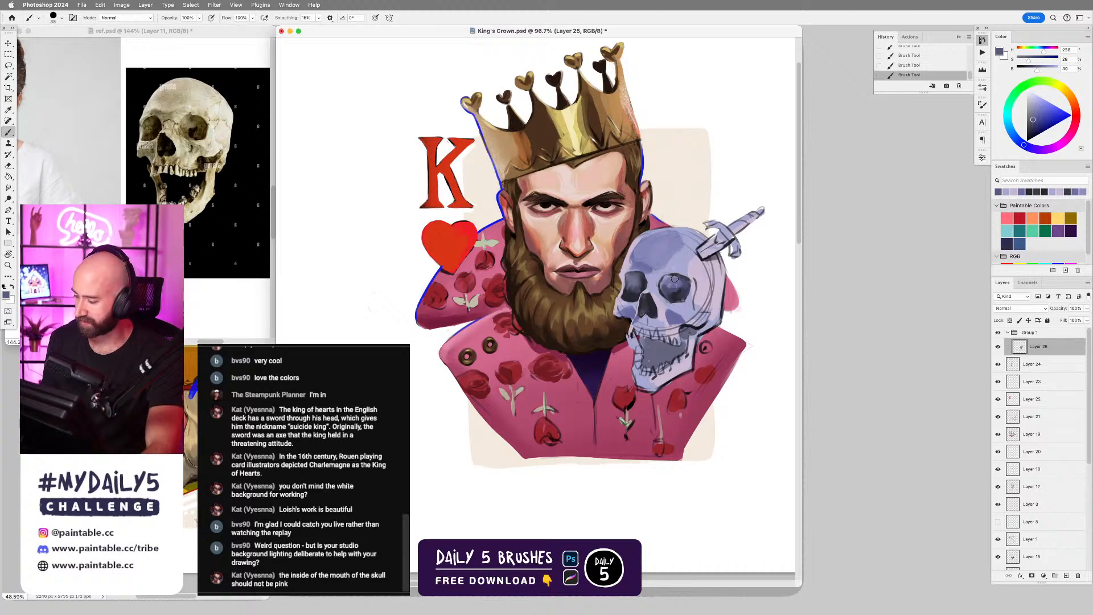
left_click_drag(675, 278, 667, 290)
key("super+z")
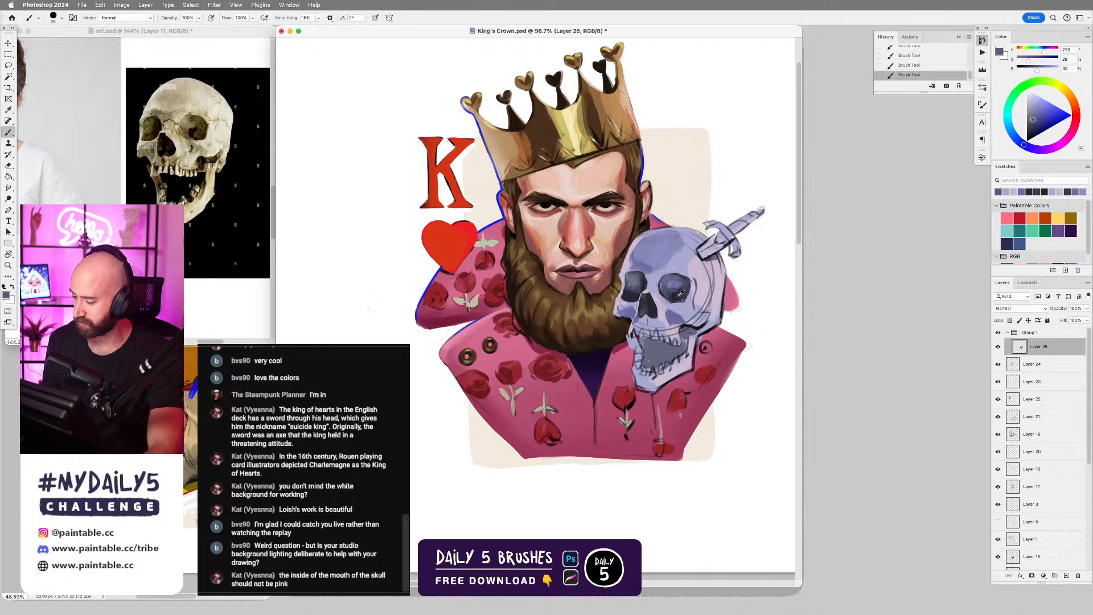
left_click(668, 279, "alt")
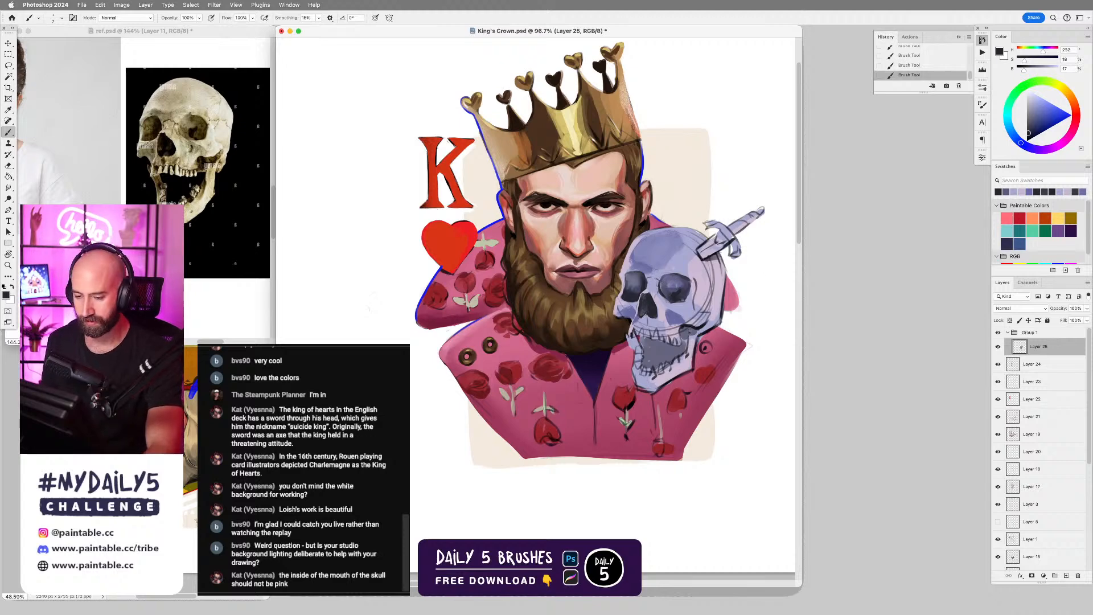
Shade the cheekbone below the farther eye socket in sampled mid violet and lighter blue-violet with an enlarged brush.
left_click(678, 313, "alt")
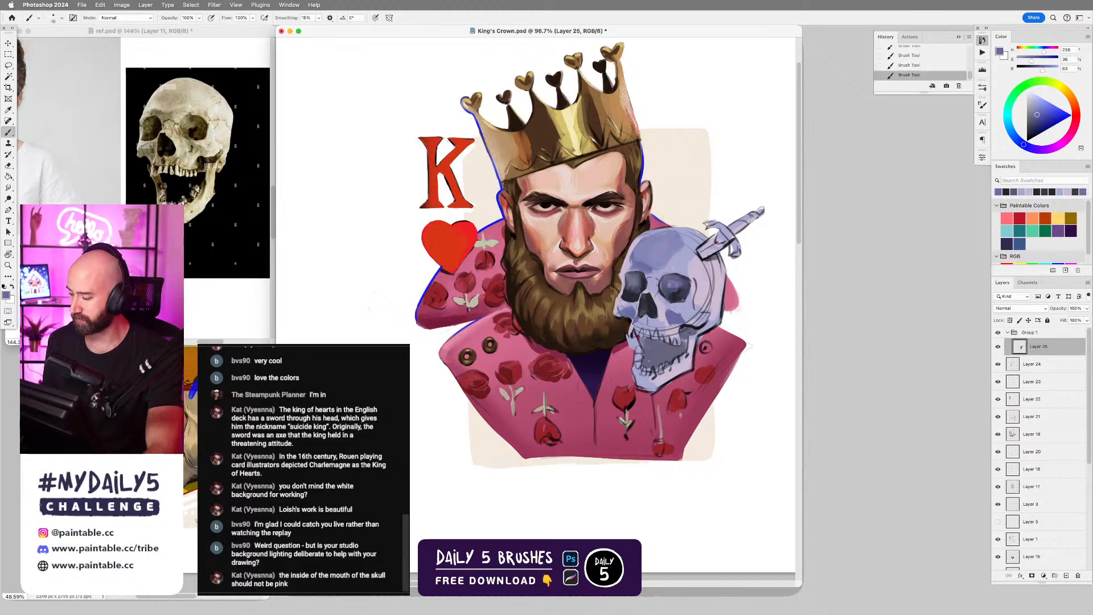
key("bracketright")
key("bracketright")
key("bracketright")
key("bracketright")
left_click(690, 305, "alt")
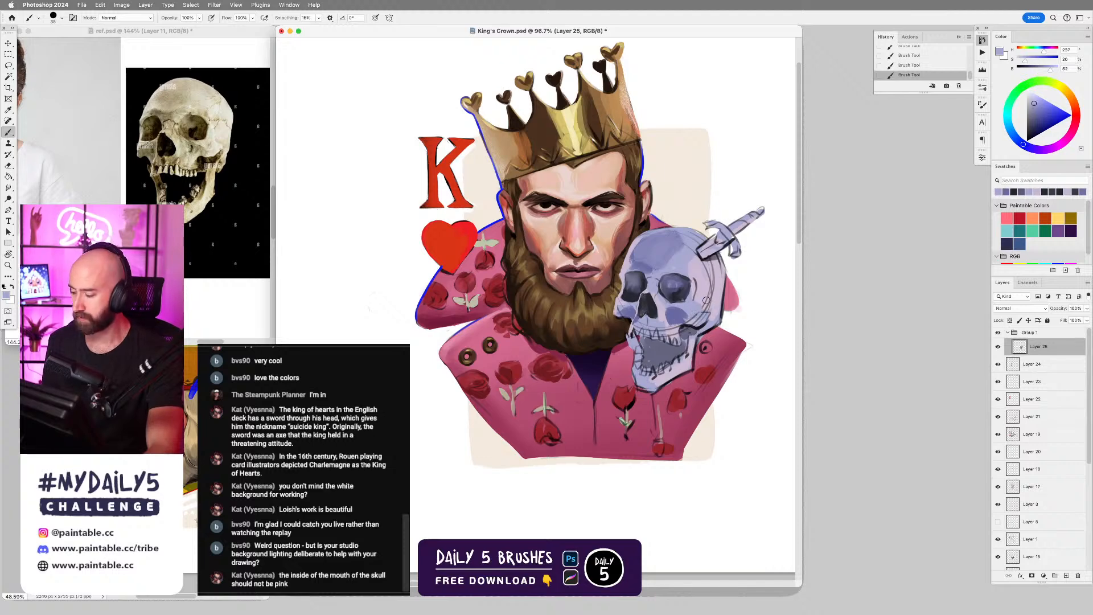
Lasso the cheekbone beside the farther eye socket, brighten it with a large soft brush in pale lilac, and deselect.
key("l")
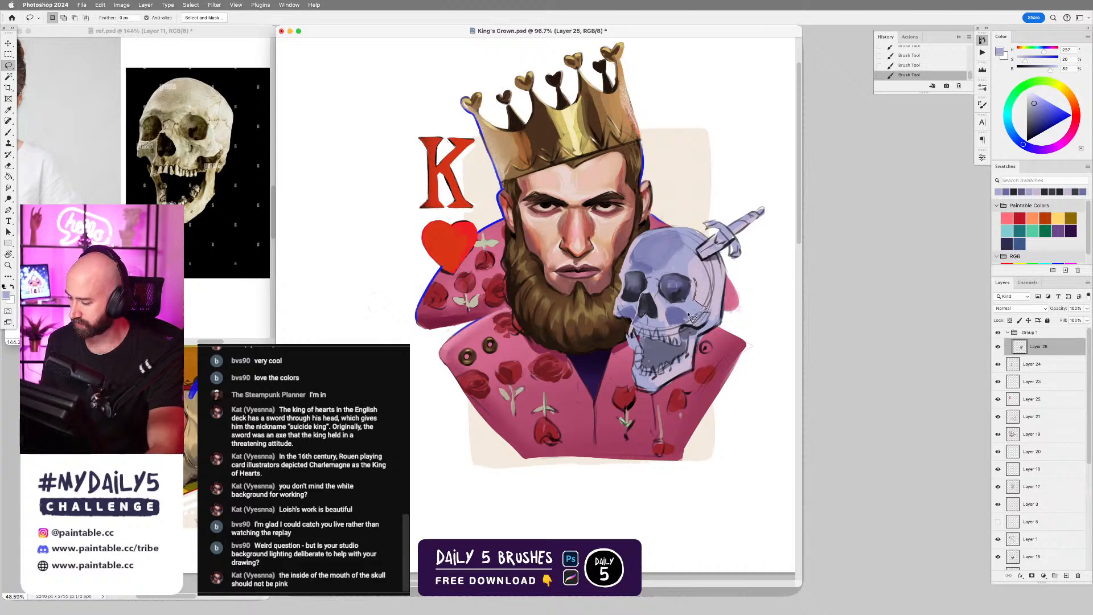
left_click_drag(687, 304, 695, 281)
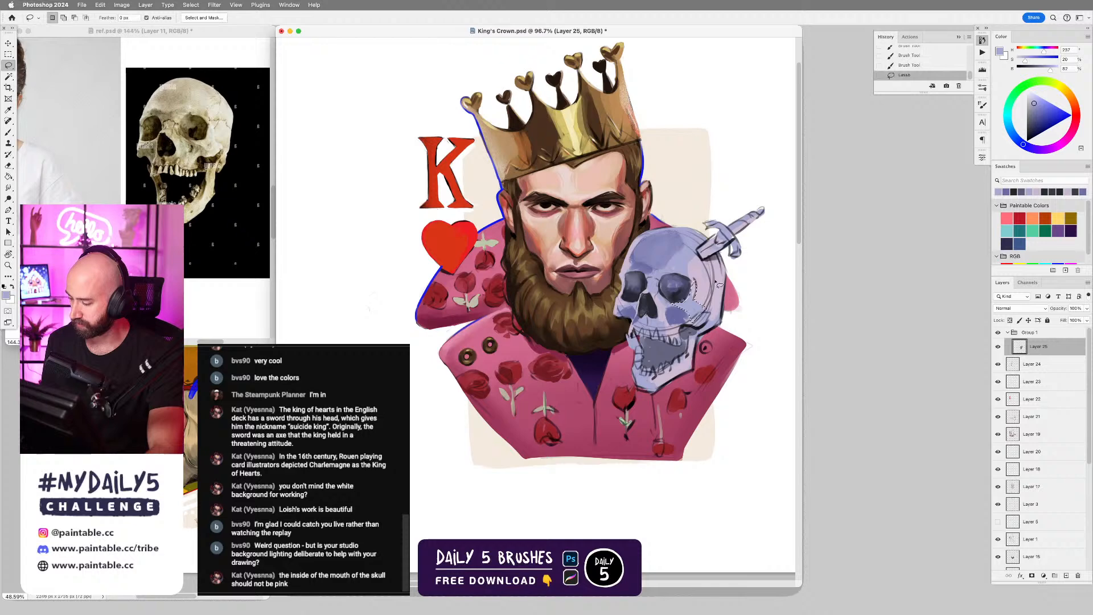
key("b")
right_click(666, 311)
double_click(966, 416)
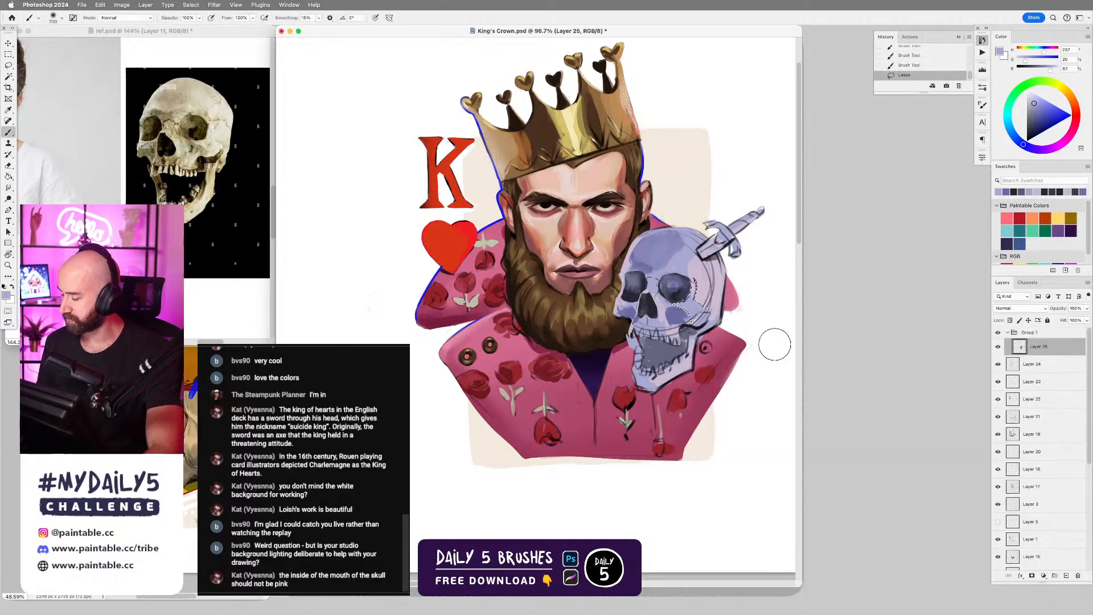
left_click_drag(1034, 105, 1032, 98)
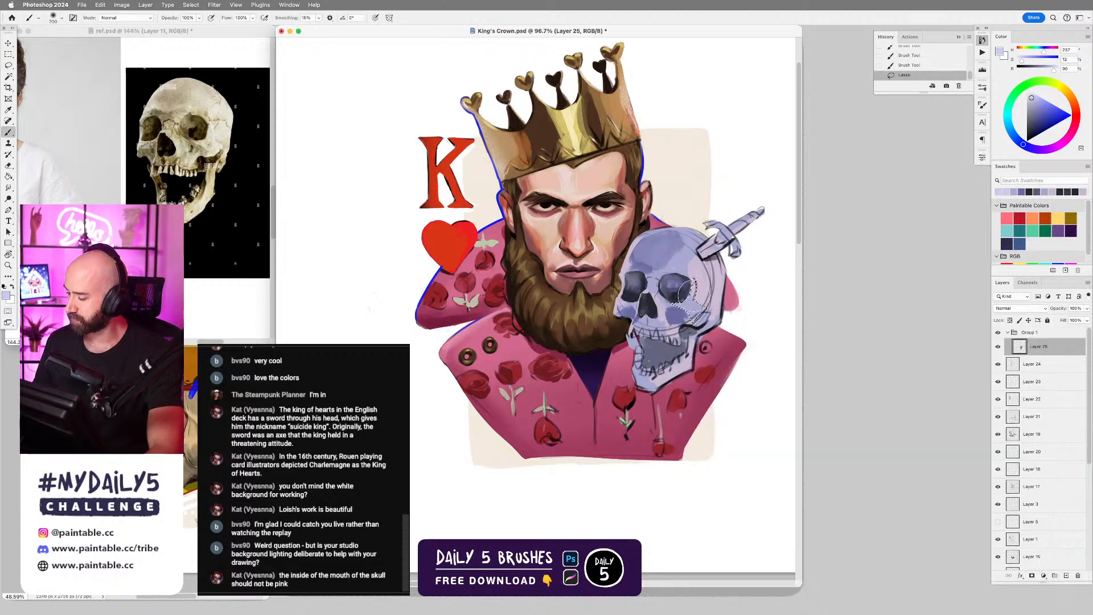
left_click_drag(683, 293, 669, 311)
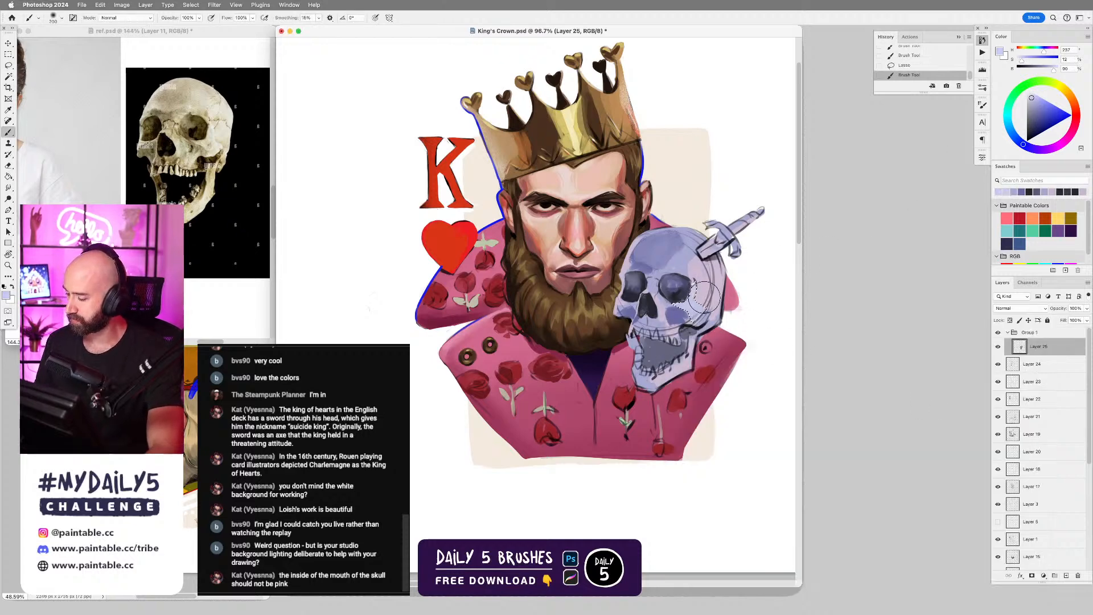
left_click(1032, 95)
left_click(701, 329)
key("ctrl+d")
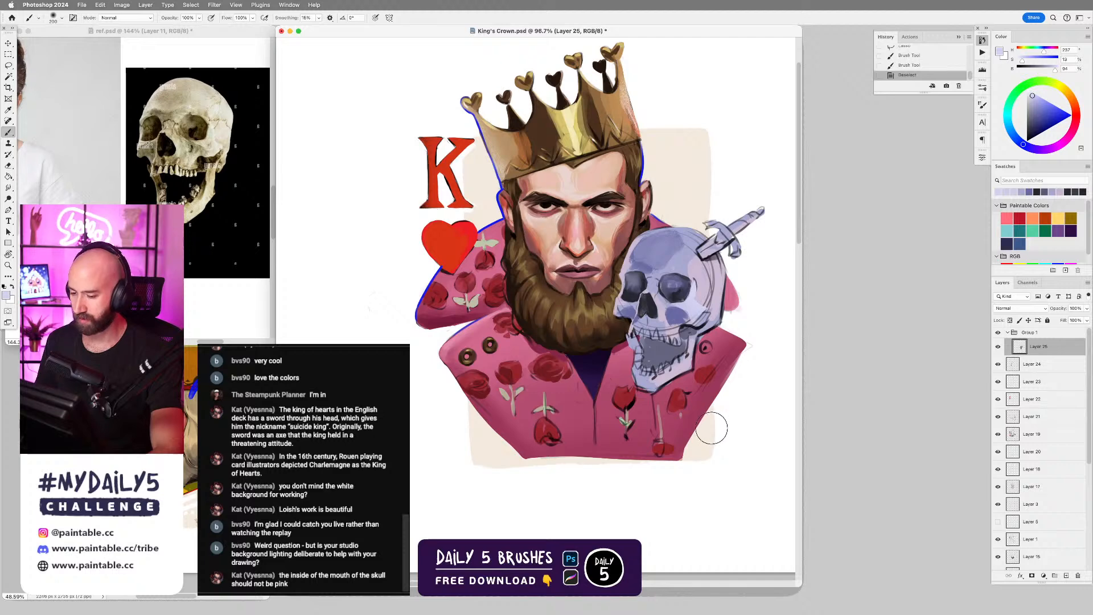
Lasso the area just beneath the farther cheekbone, brush it softly with the pale lilac, and clear the selection.
key("l")
mouse_move(671, 312)
left_mouse_down()
mouse_move(655, 301)
mouse_move(670, 322)
left_mouse_up()
key("b")
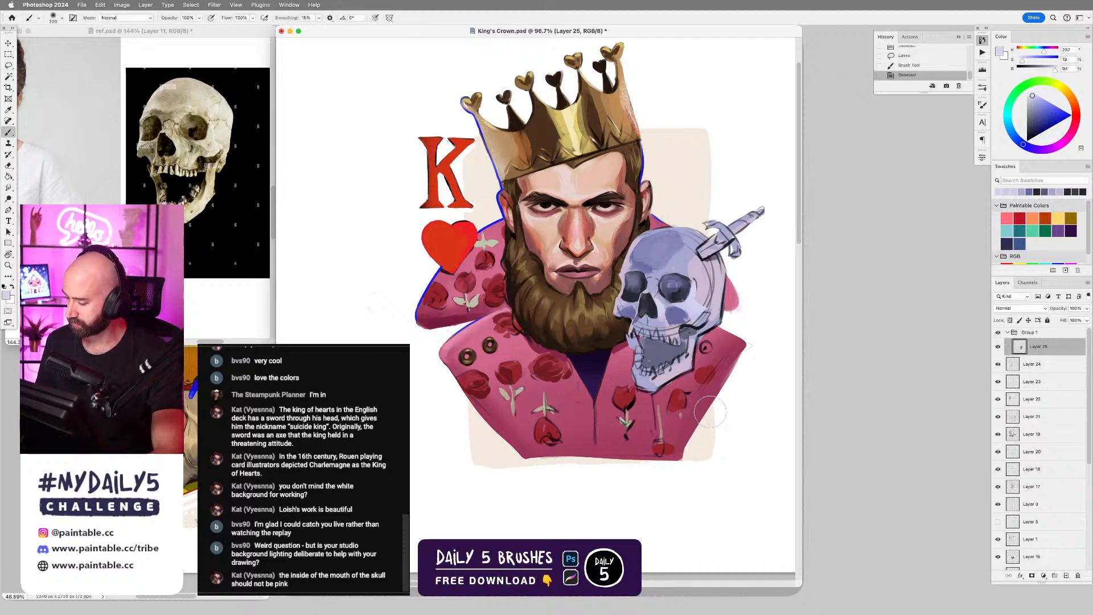
key("ctrl+d")
key("l")
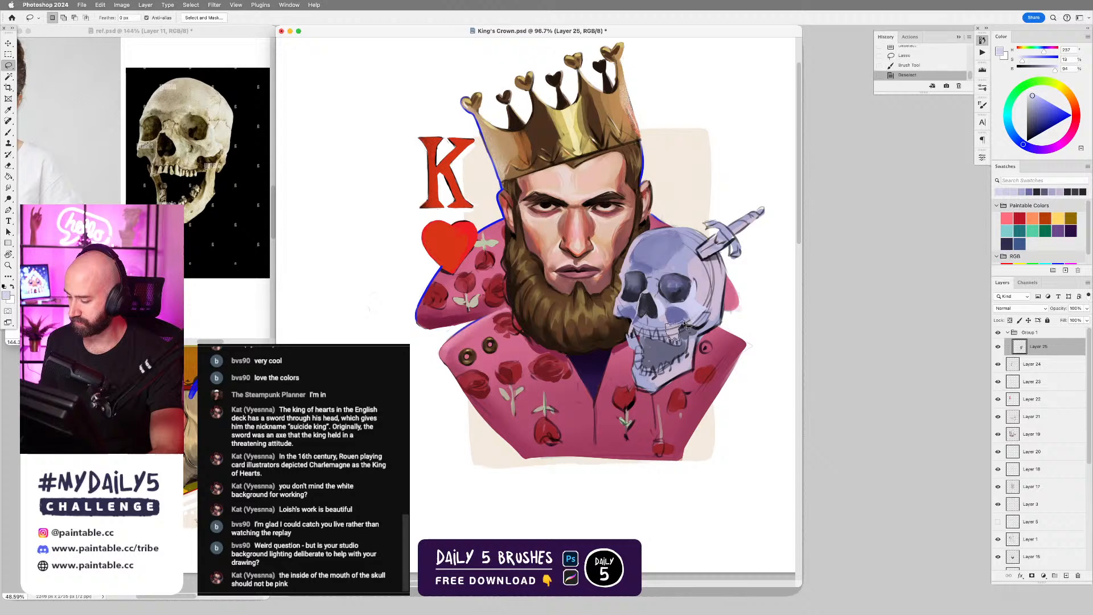
key("b")
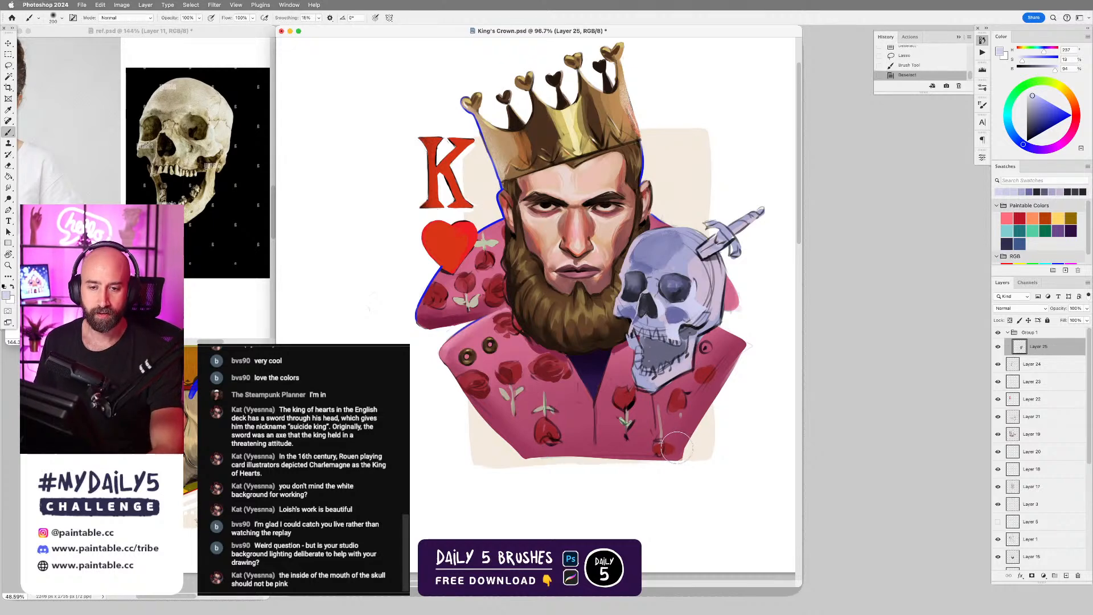
Lasso the side of the skull's lower jaw, lighten it with the soft pale lilac brush, and deselect.
key("l")
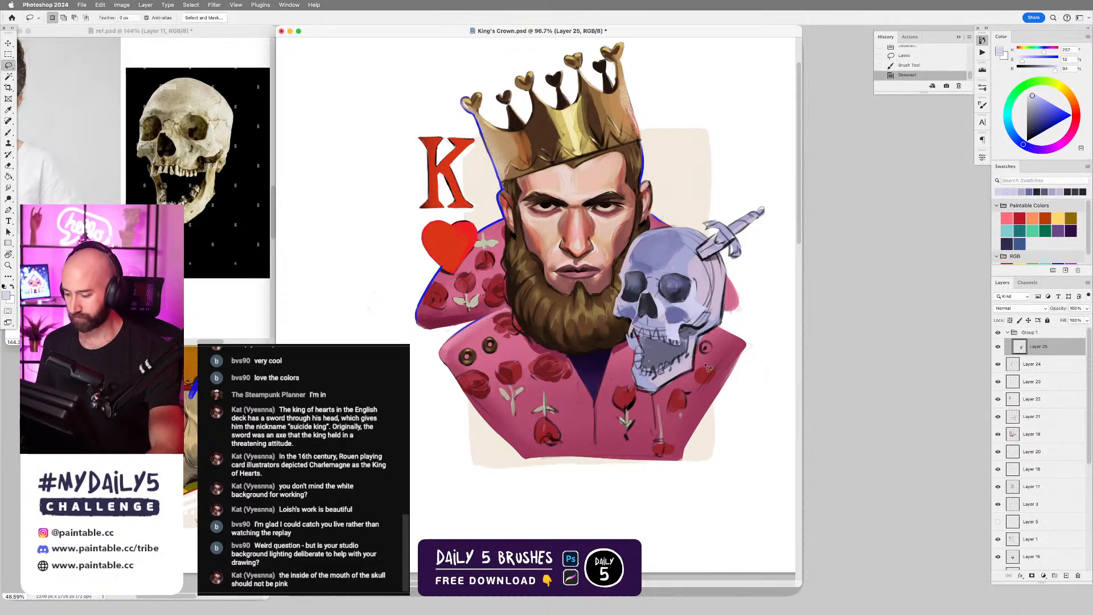
mouse_move(687, 358)
left_mouse_down()
mouse_move(664, 378)
mouse_move(667, 390)
mouse_move(696, 374)
mouse_move(700, 348)
mouse_move(676, 374)
left_mouse_up()
key("b")
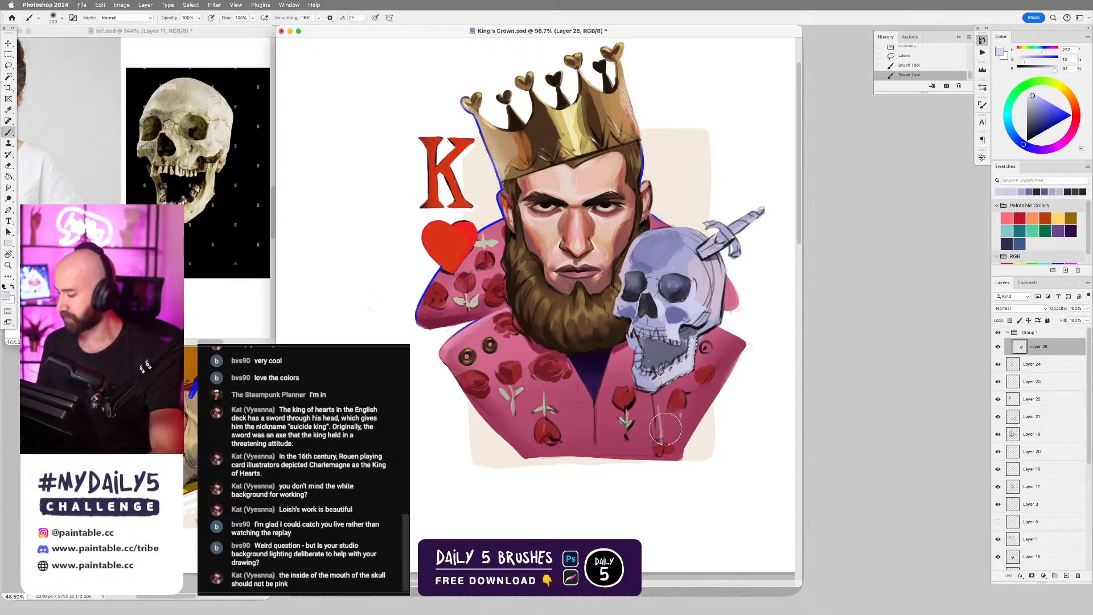
key("super+d")
Erase the excess dark outline along the outer edge of the lower jaw and the back of the skull.
key("e")
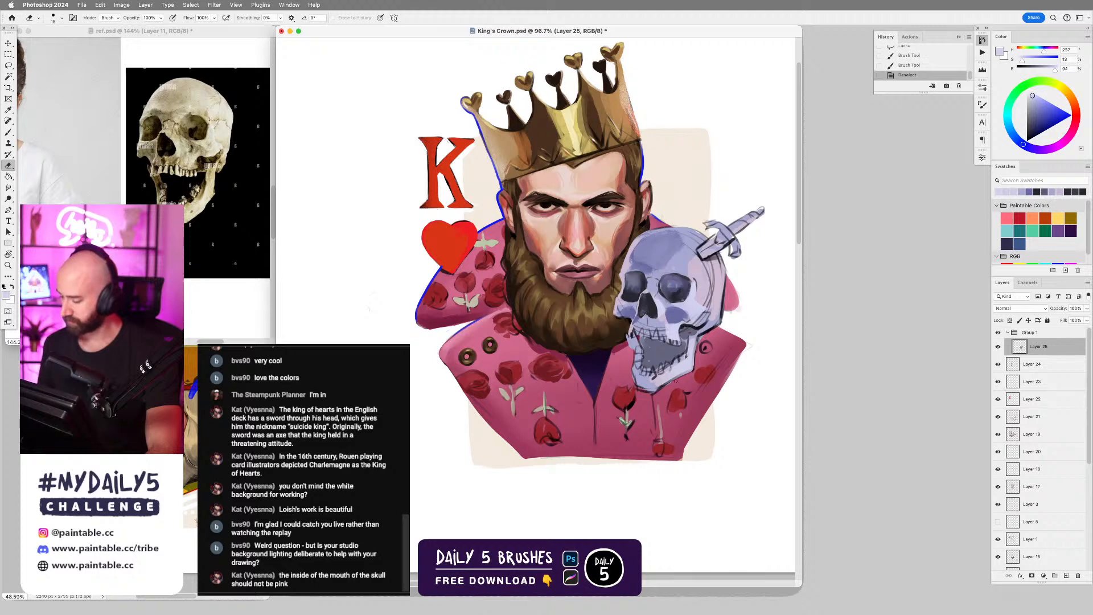
mouse_move(664, 385)
left_mouse_down()
mouse_move(693, 370)
mouse_move(701, 338)
left_mouse_up()
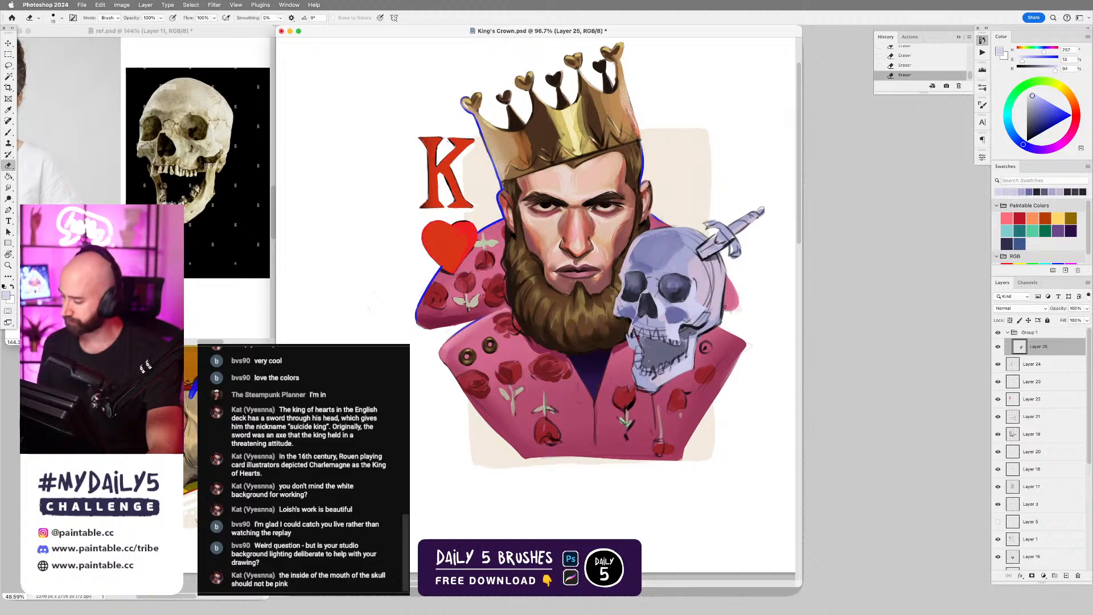
left_click_drag(730, 274, 717, 317)
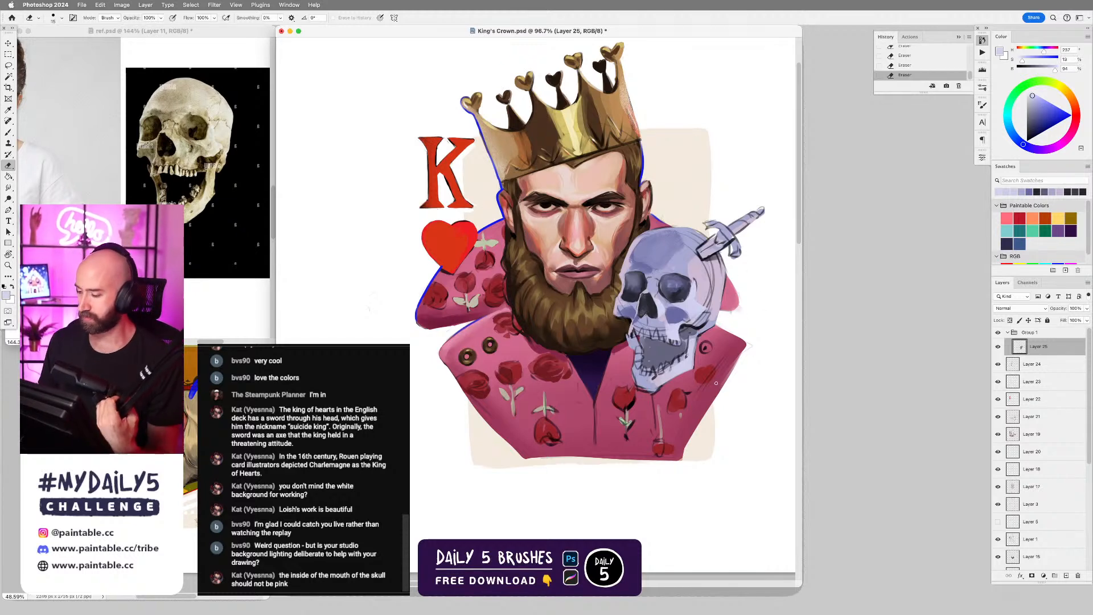
key("b")
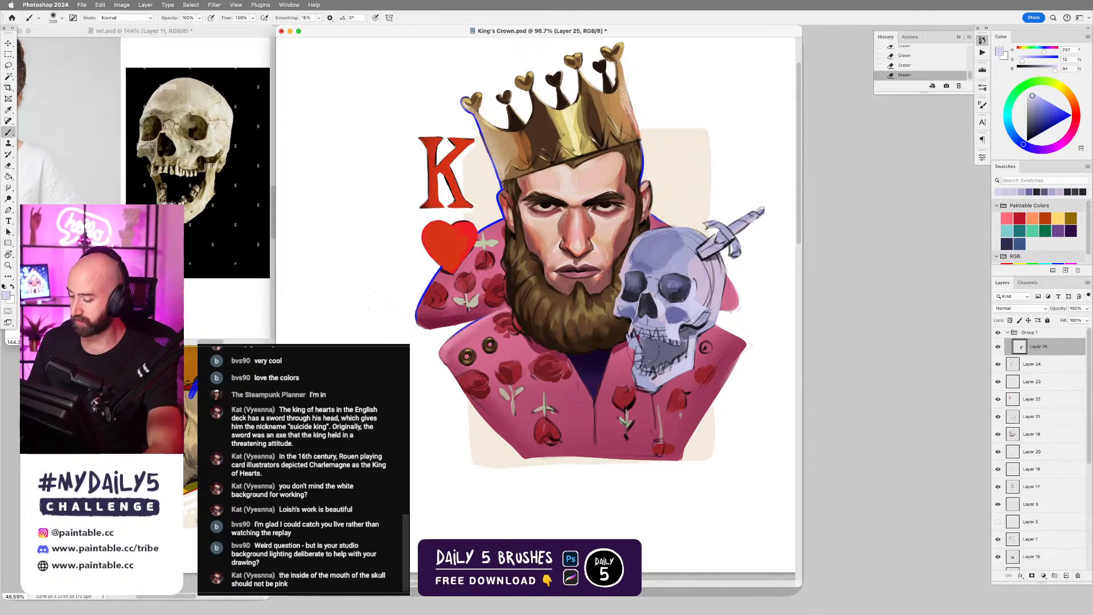
Paint the front lapel's edge in sampled light pink and refine the coat's centre seam below it with a smaller brush.
right_click(608, 345)
double_click(790, 420)
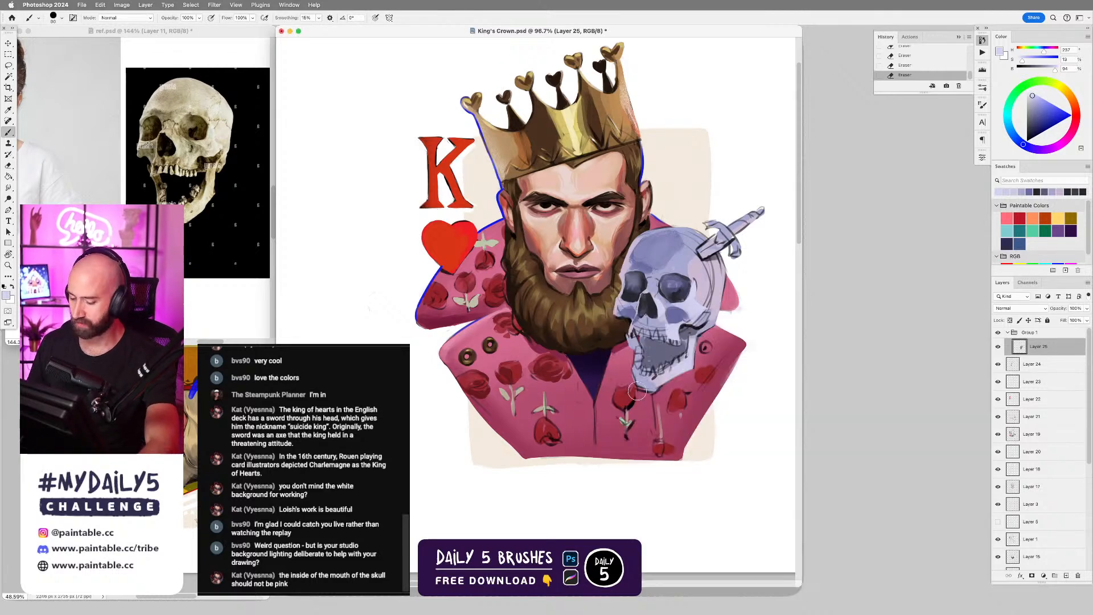
left_click(588, 422, "alt")
left_click_drag(589, 410, 604, 395)
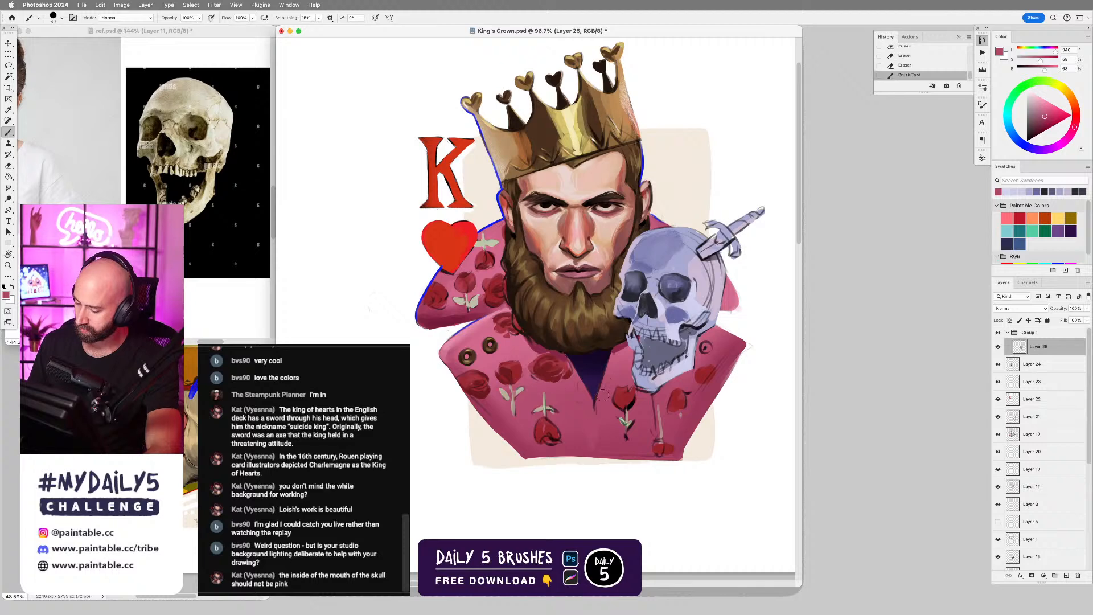
key("super+z")
left_click(466, 327, "alt")
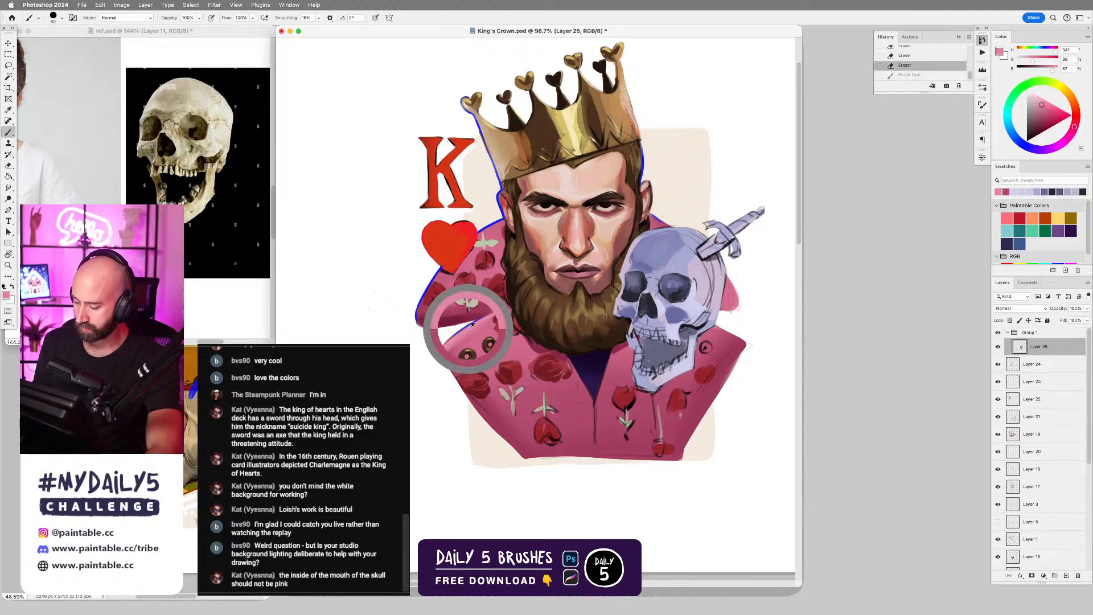
left_click_drag(609, 356, 592, 407)
key("bracketleft")
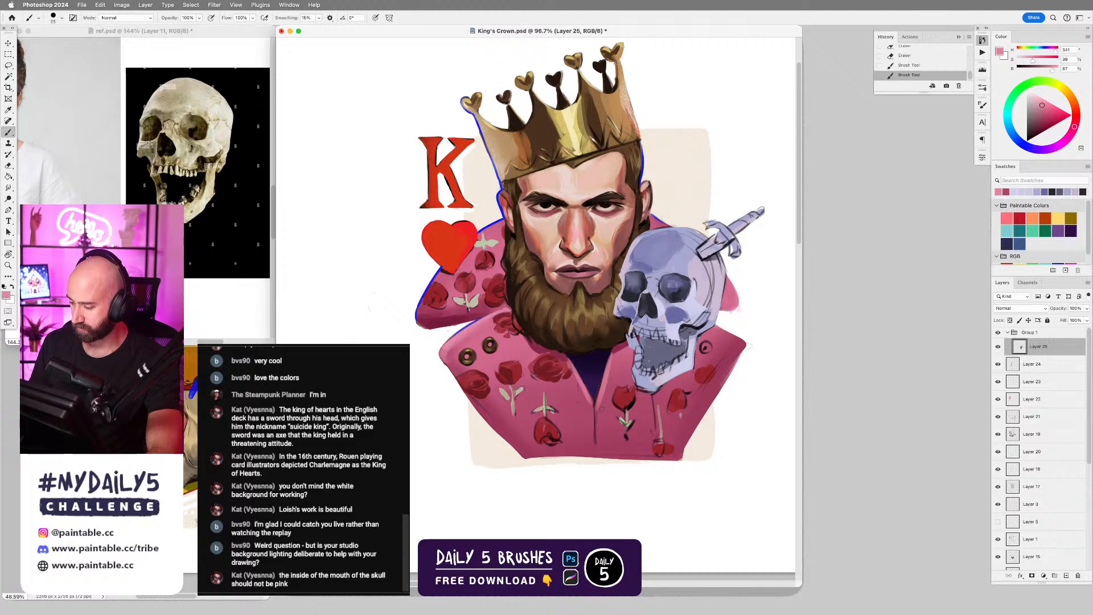
key("bracketleft")
left_click(598, 416, "alt")
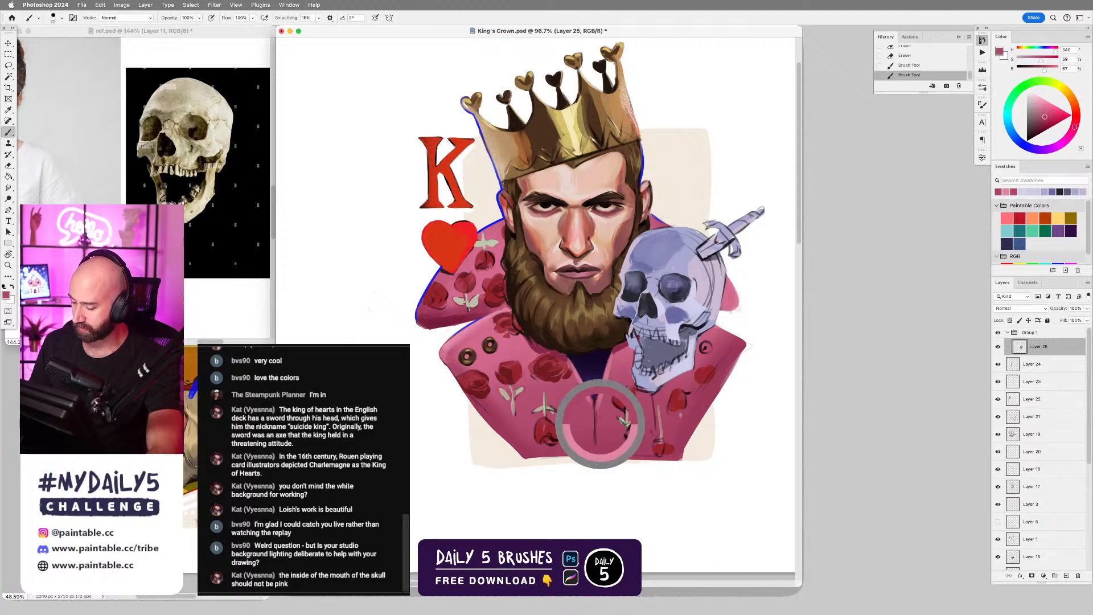
left_click_drag(596, 422, 594, 444)
Shade the coat's lower hem and outer side edge with strokes of a sampled deep pink.
left_click(619, 352, "alt")
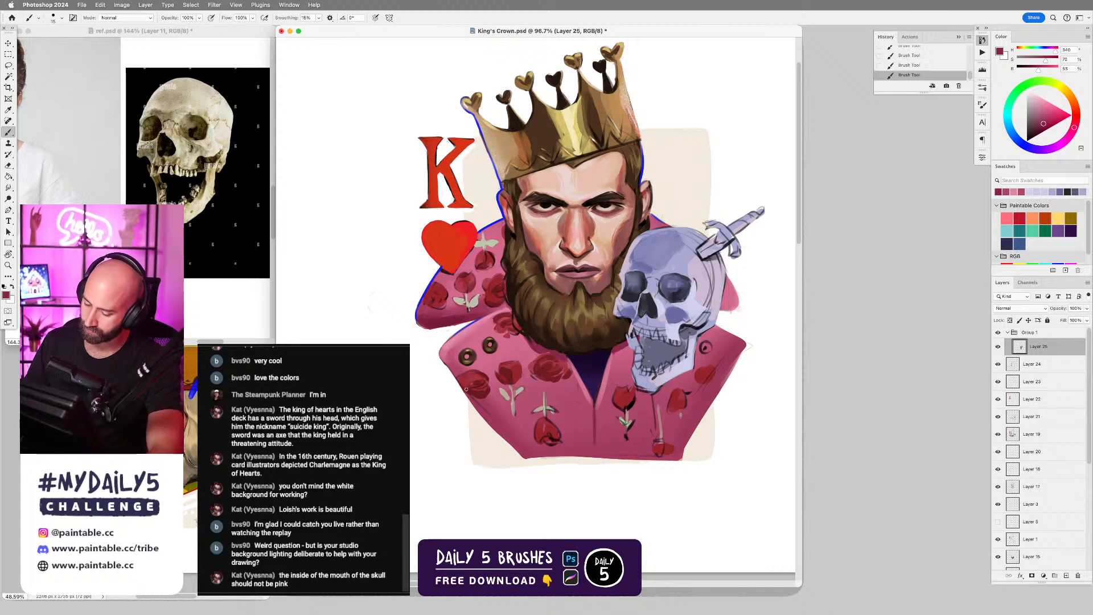
key("bracketright")
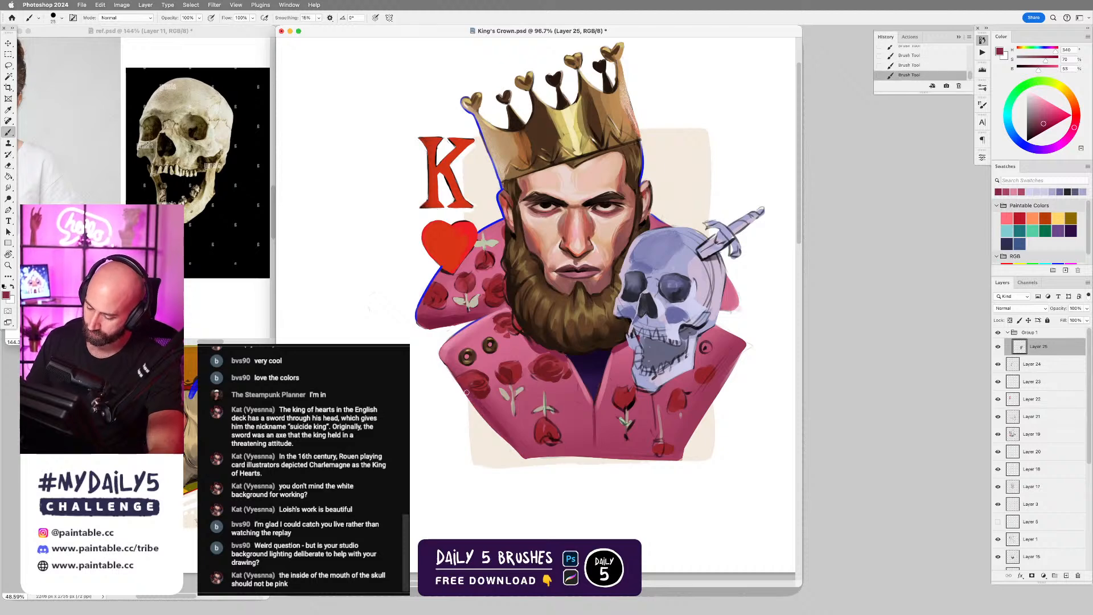
key("super+z")
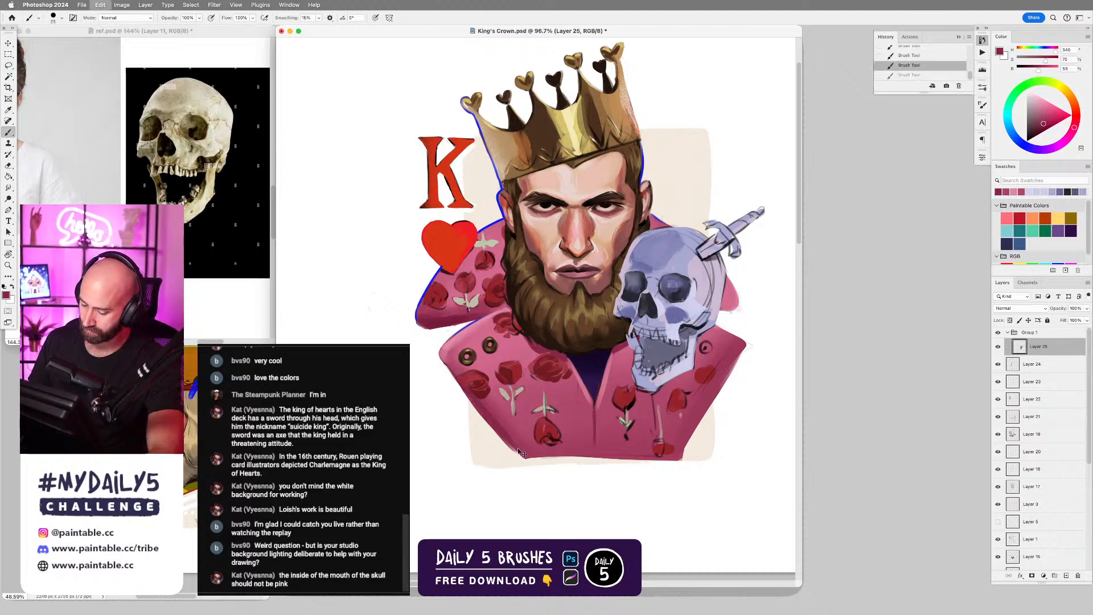
key("super+shift+z")
key("super+z")
scroll(642, 398, "down", 5)
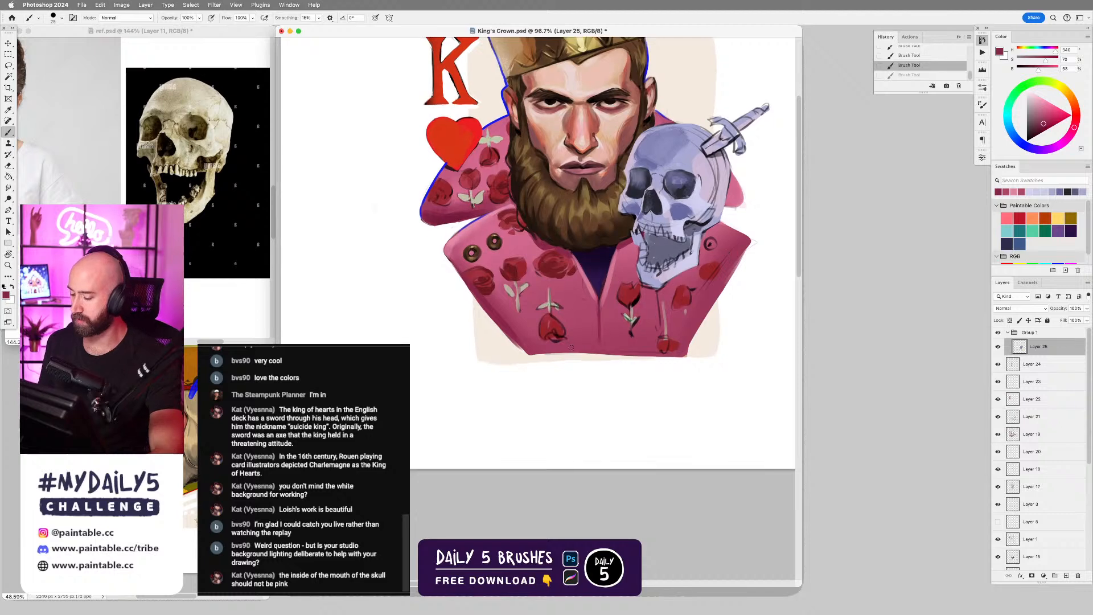
left_click_drag(530, 354, 620, 354)
key("r")
left_click_drag(731, 311, 713, 226)
left_click_drag(553, 350, 667, 298)
left_click_drag(611, 325, 643, 310)
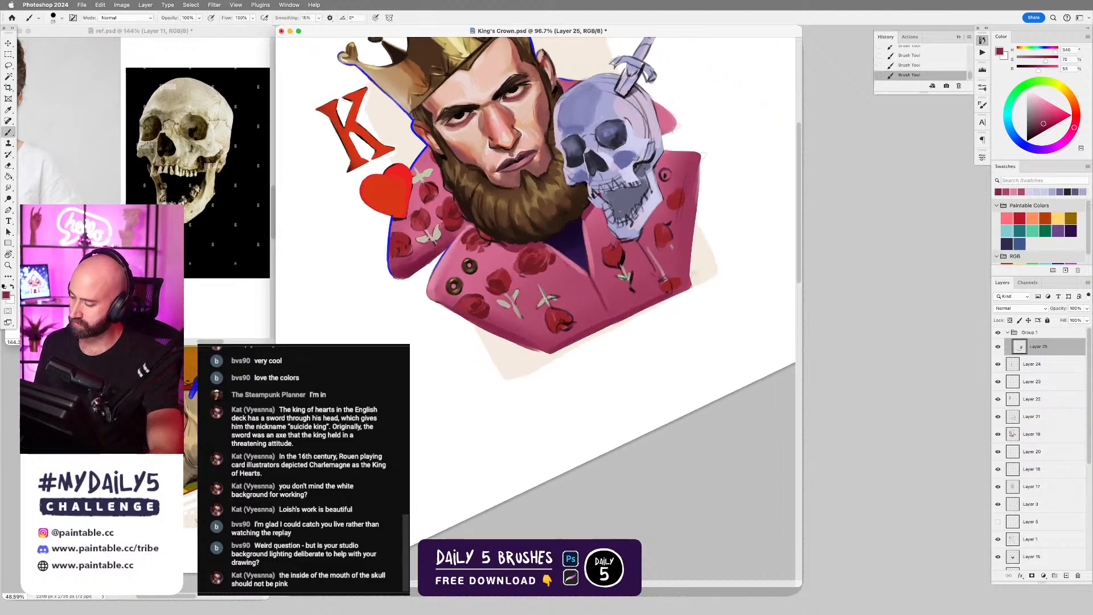
left_click_drag(701, 155, 689, 270)
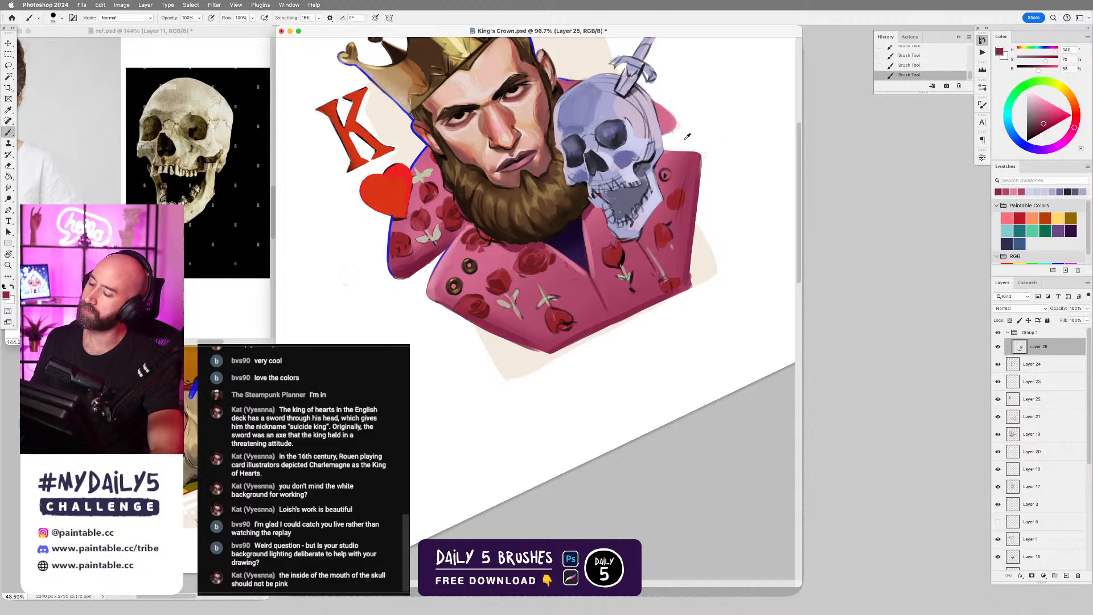
Highlight the upper edge of the collar beside the skull with sampled light pink, and reset the canvas rotation.
left_click(439, 270, "alt")
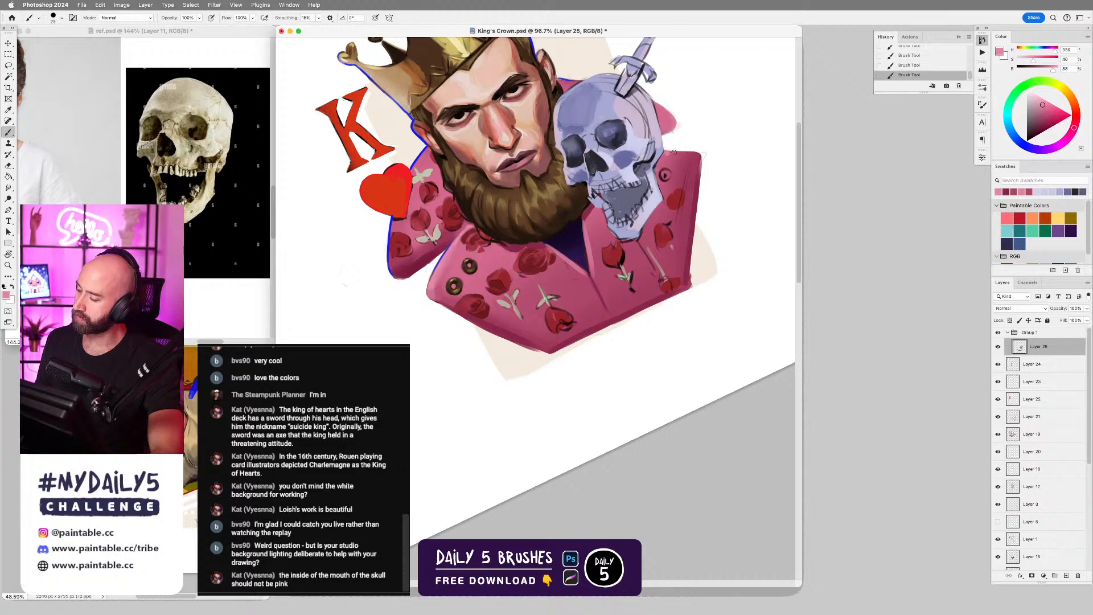
key("ctrl+z")
left_click_drag(666, 152, 698, 154)
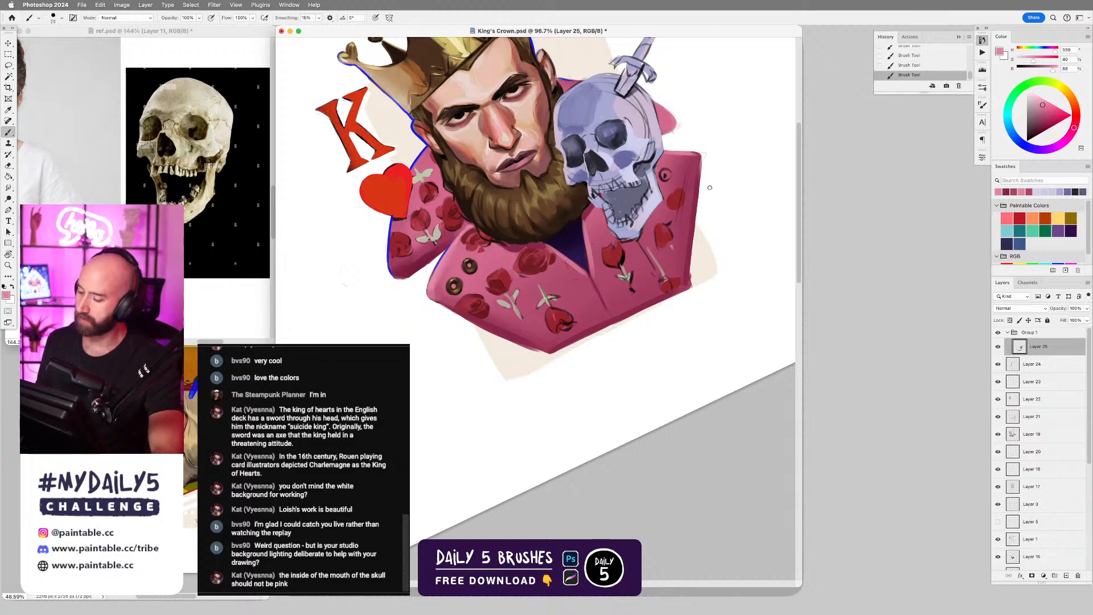
key("Escape")
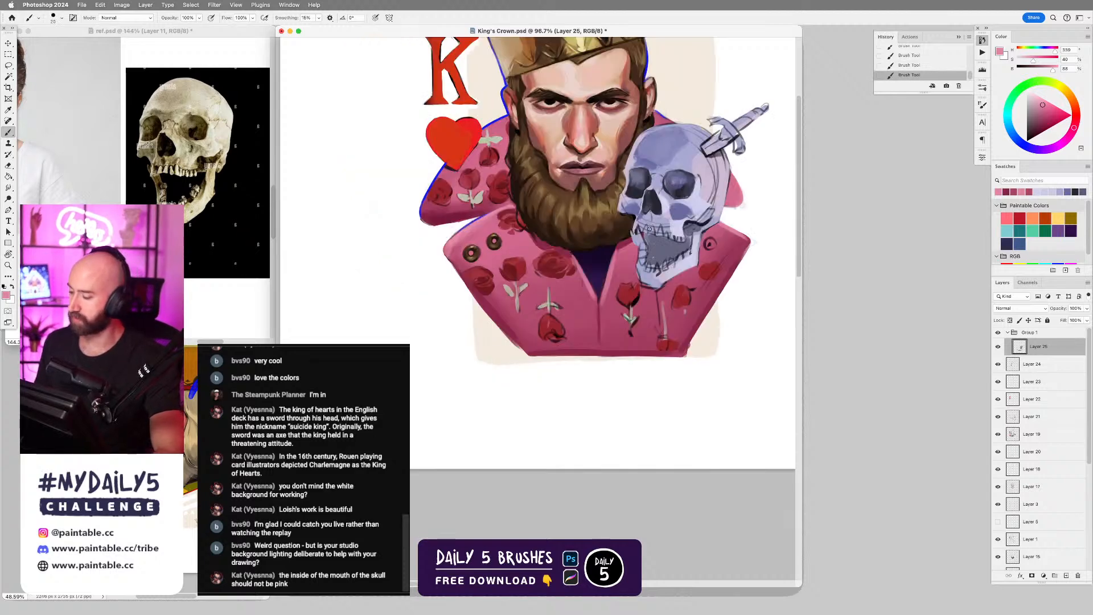
Sample the dark brown of the existing buttons and paint a matching button on the coat beside the skull.
left_click(498, 241, "alt")
key("bracketright")
left_click(709, 243)
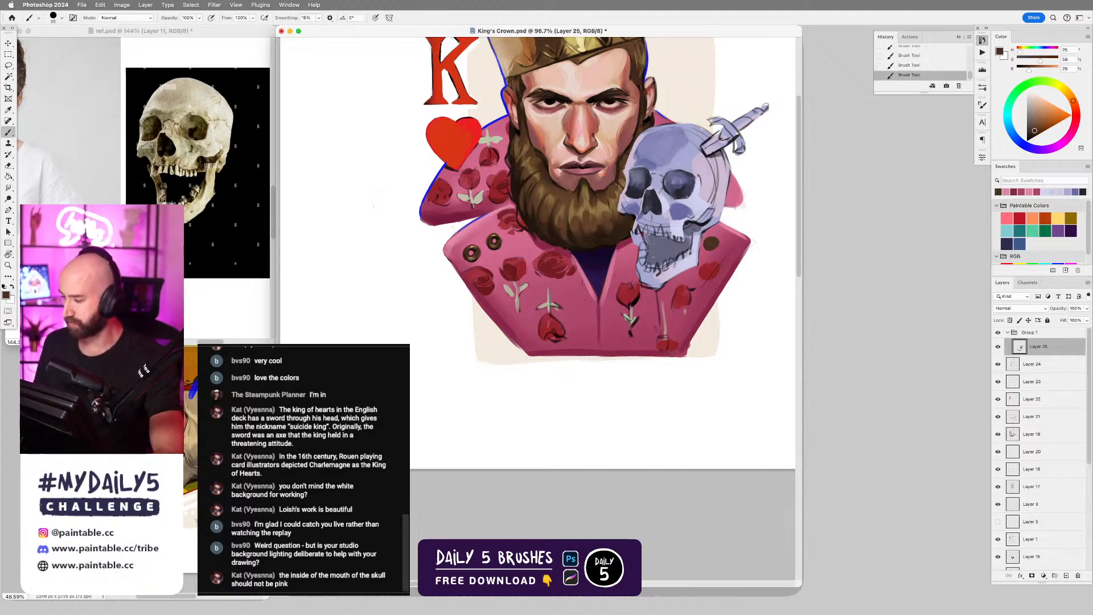
Lasso the coat area, invert the selection, cut the skull artwork onto its own layer, and check it by toggling layer visibility.
key("l")
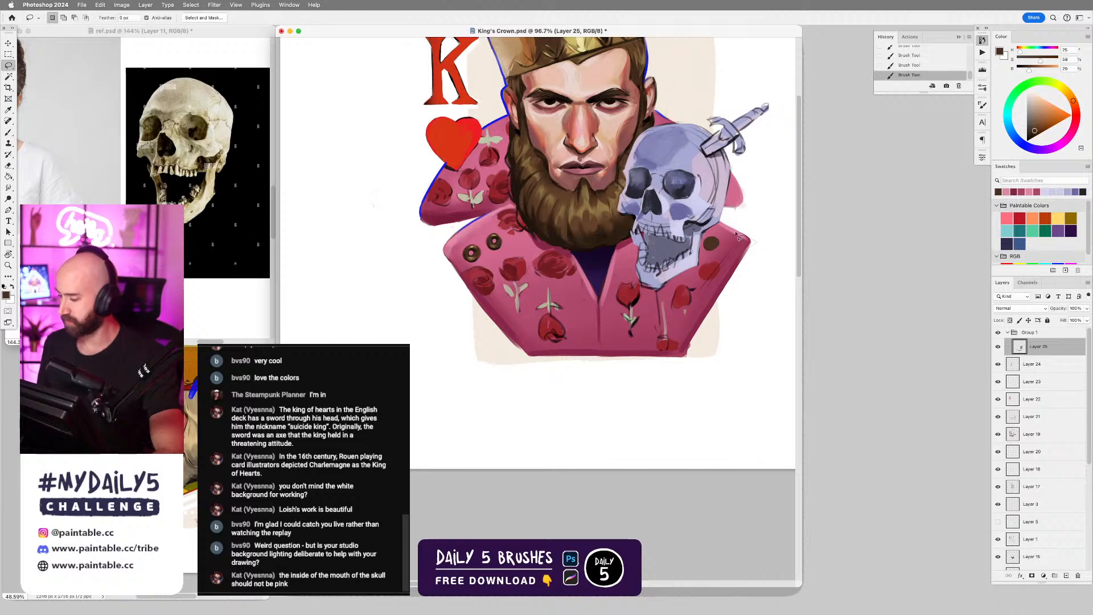
mouse_move(728, 220)
left_mouse_down()
mouse_move(706, 236)
mouse_move(697, 277)
mouse_move(660, 298)
mouse_move(527, 274)
mouse_move(409, 287)
mouse_move(728, 385)
mouse_move(737, 216)
left_mouse_up()
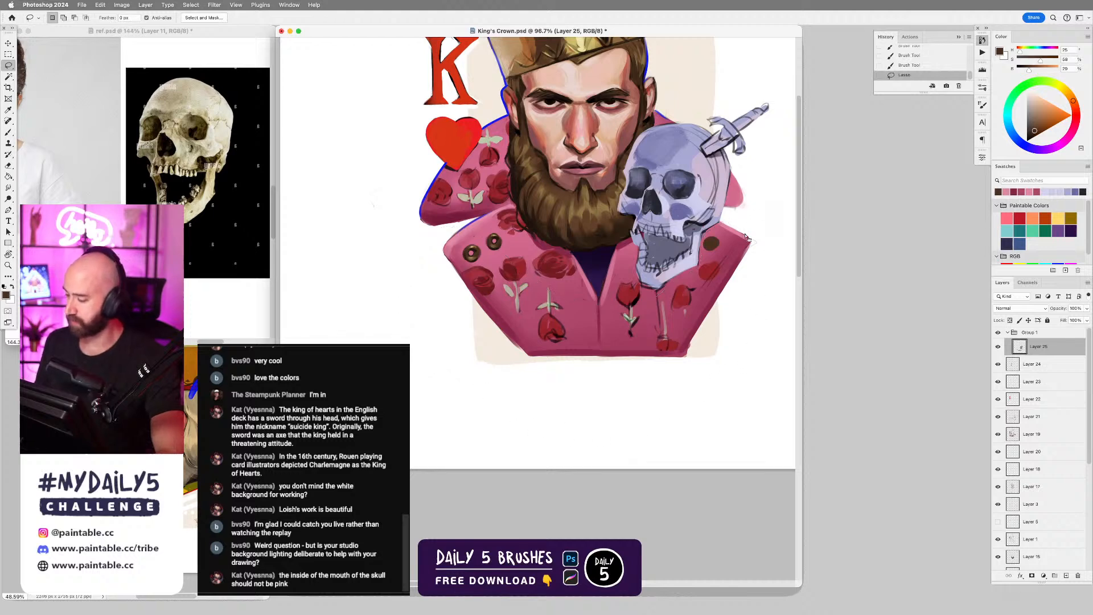
right_click(640, 294)
left_click(663, 309)
right_click(662, 317)
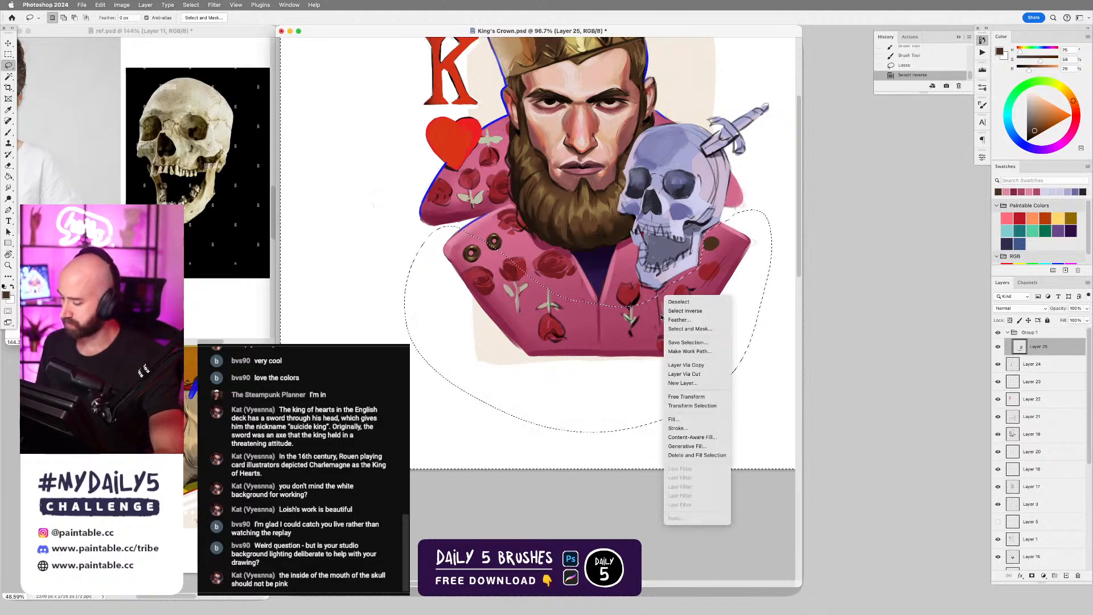
left_click(702, 378)
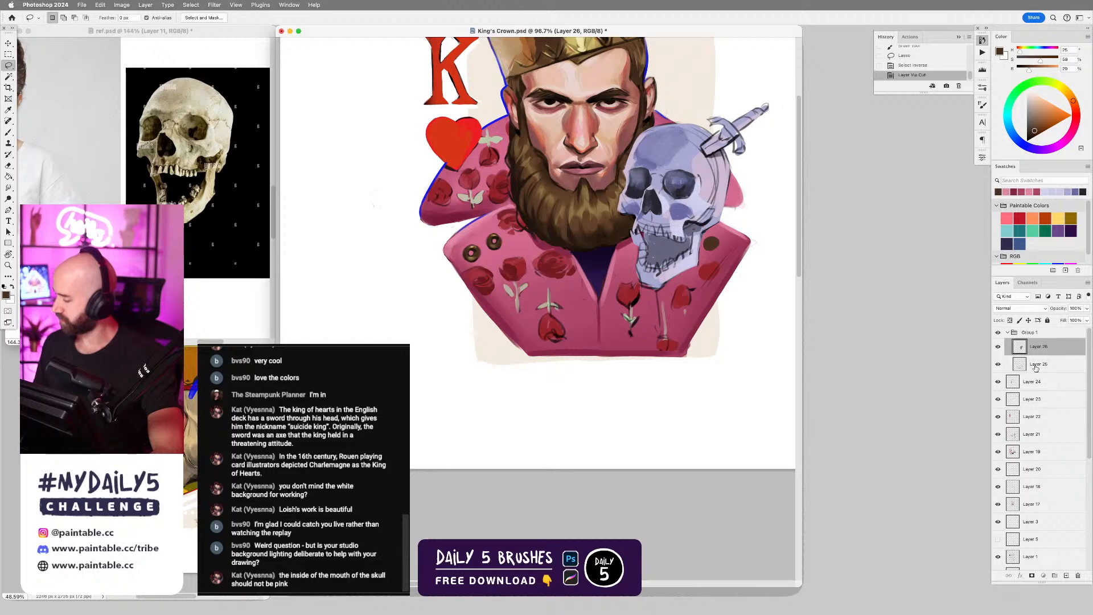
left_click_drag(1035, 368, 1034, 349)
left_click(999, 348)
left_click(998, 349)
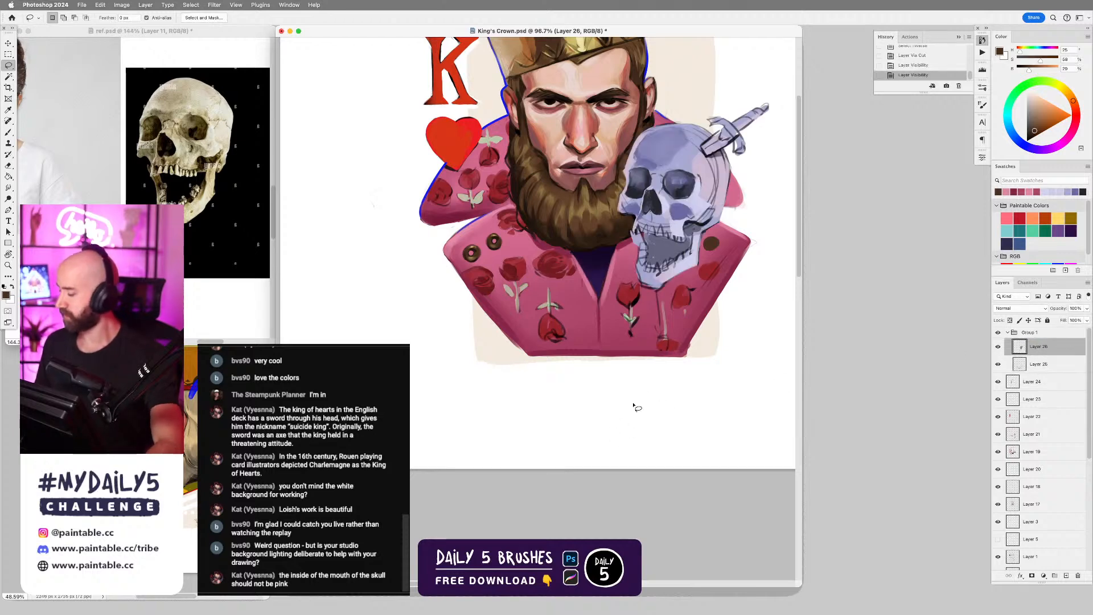
Return to the Brush tool, review the whole portrait, and save the document.
key("b")
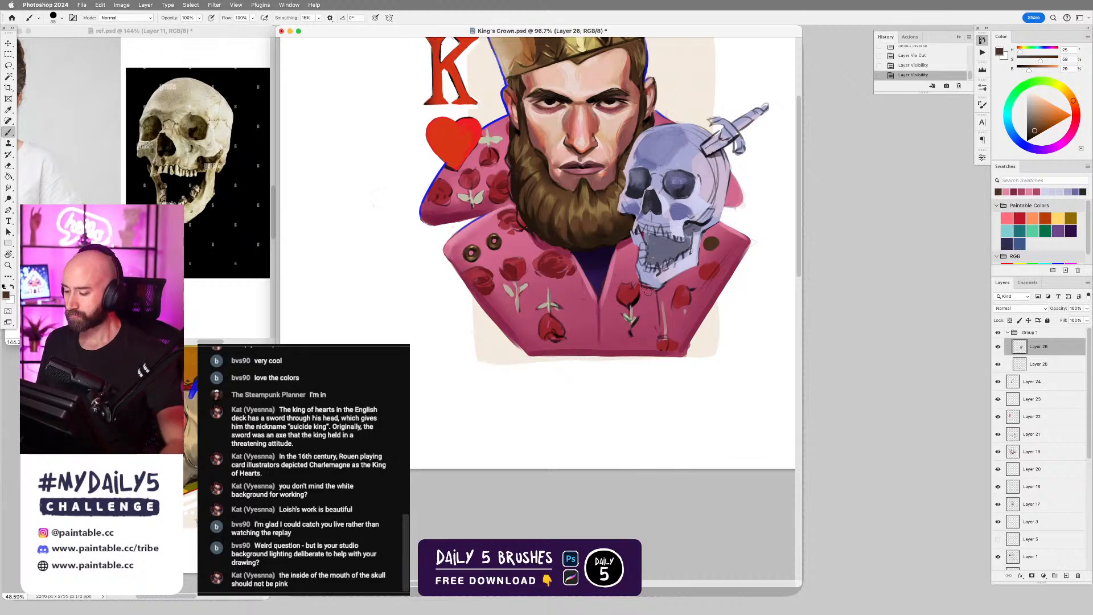
left_click_drag(655, 287, 608, 286)
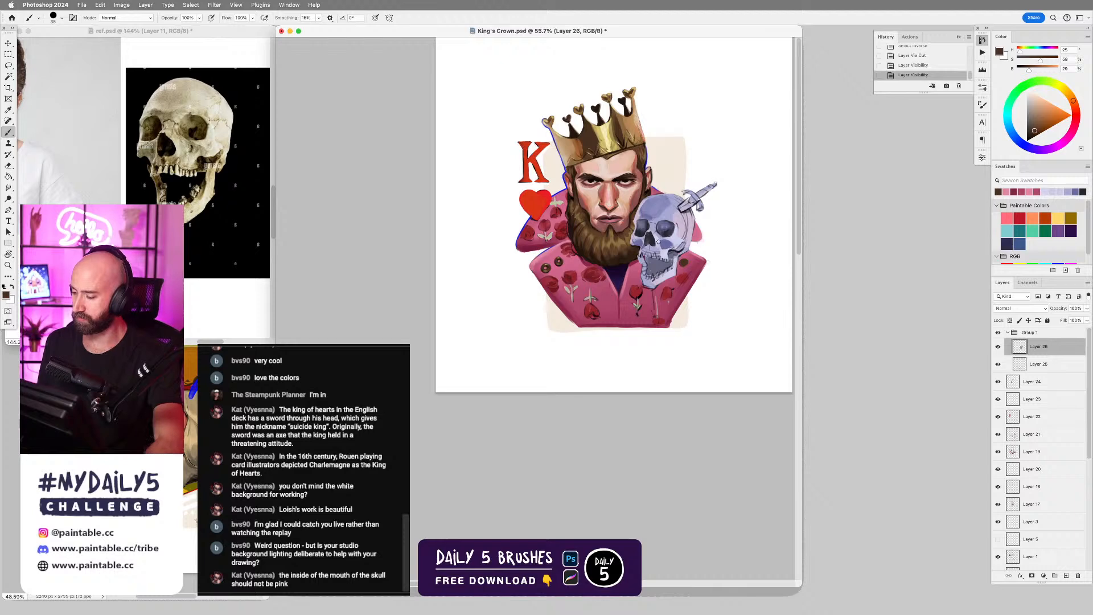
left_click_drag(671, 256, 706, 281)
scroll(677, 297, "up", 3)
scroll(678, 296, "down", 1)
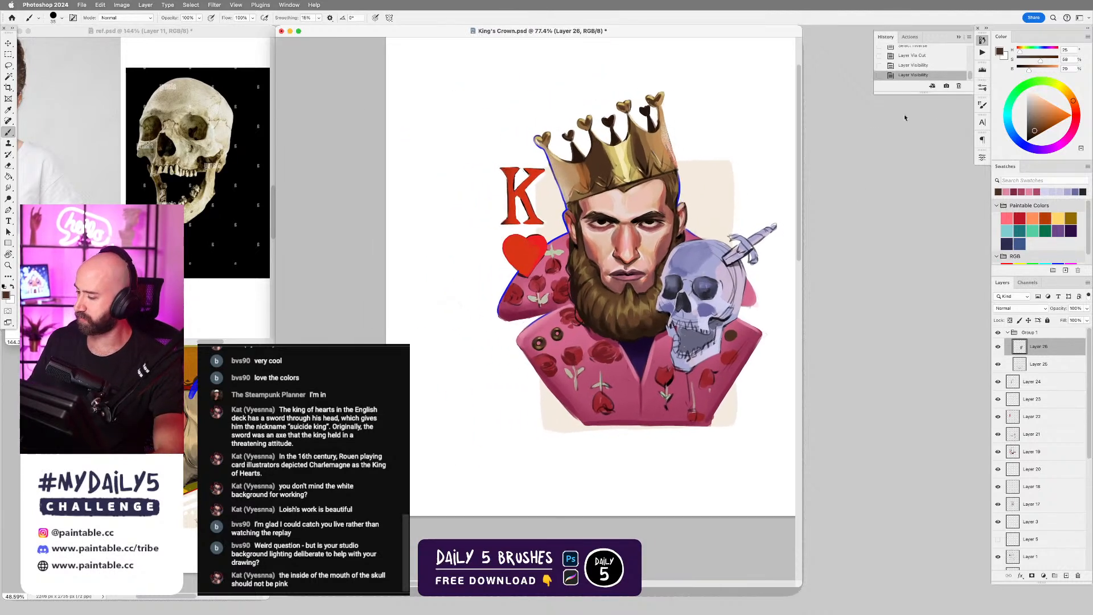
key("super+s")
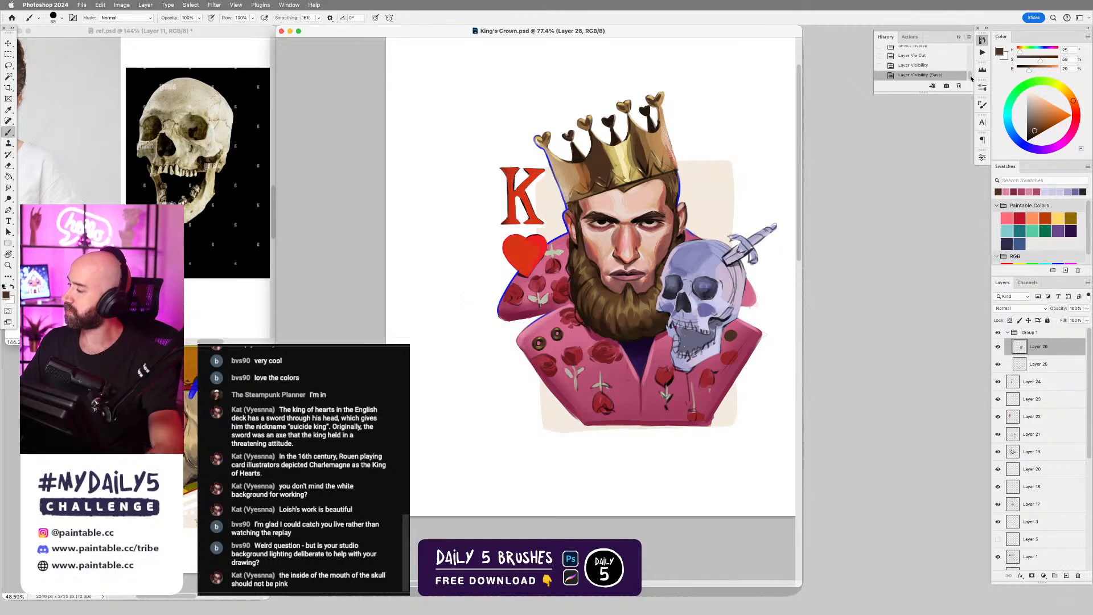
Compare the history's opening snapshot with the current painting by switching repeatedly between the two states.
left_click_drag(971, 79, 971, 52)
left_click(927, 54)
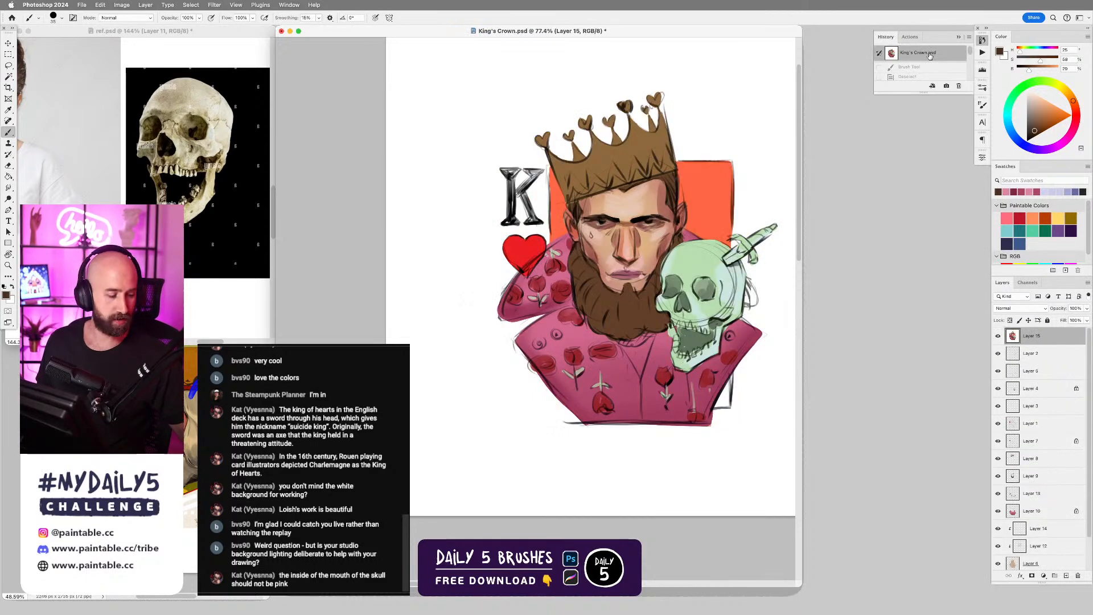
key("super+z")
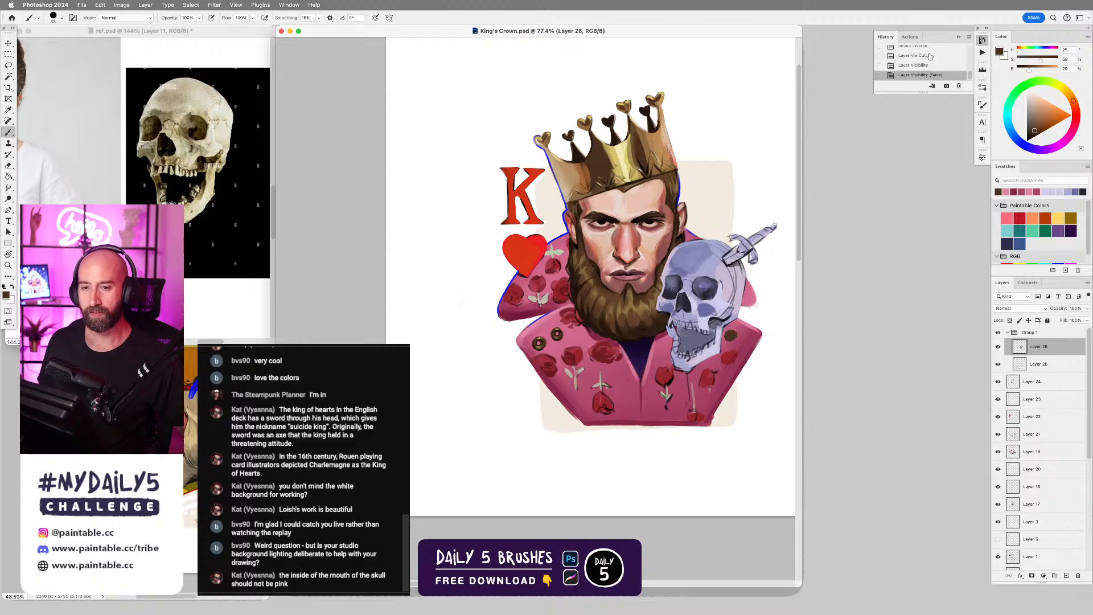
key("super+z")
key("super+z")
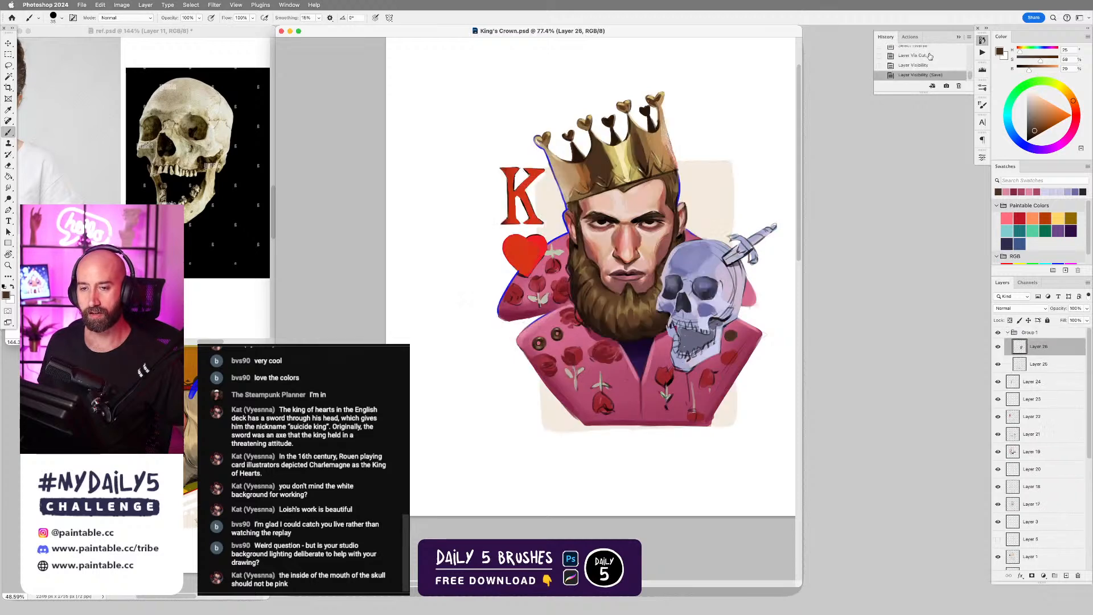
key("super+z")
key("super+z")
key("super+z")
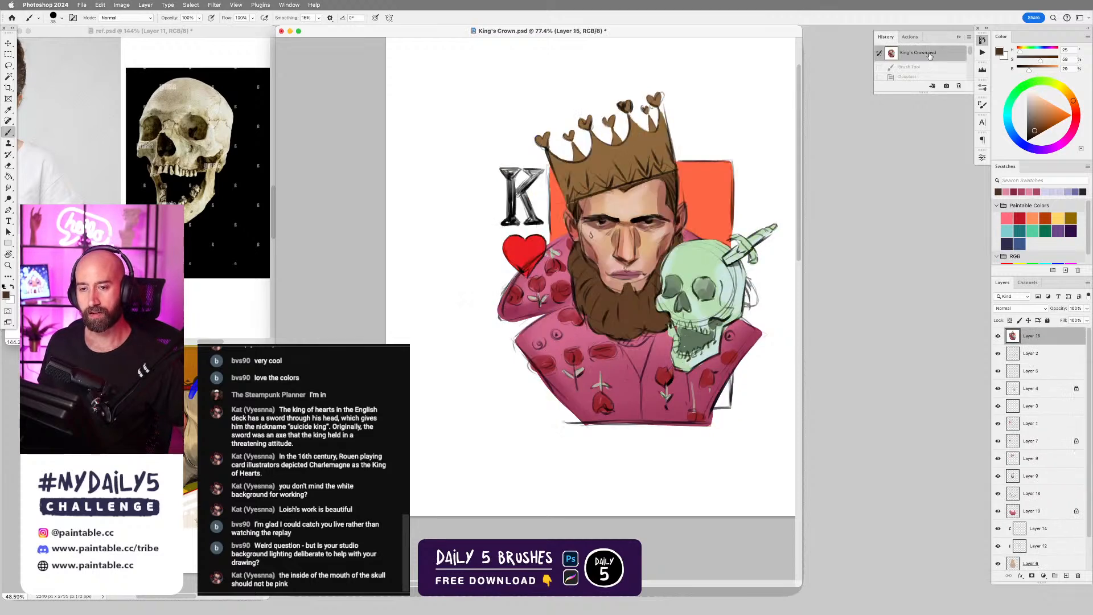
key("super+z")
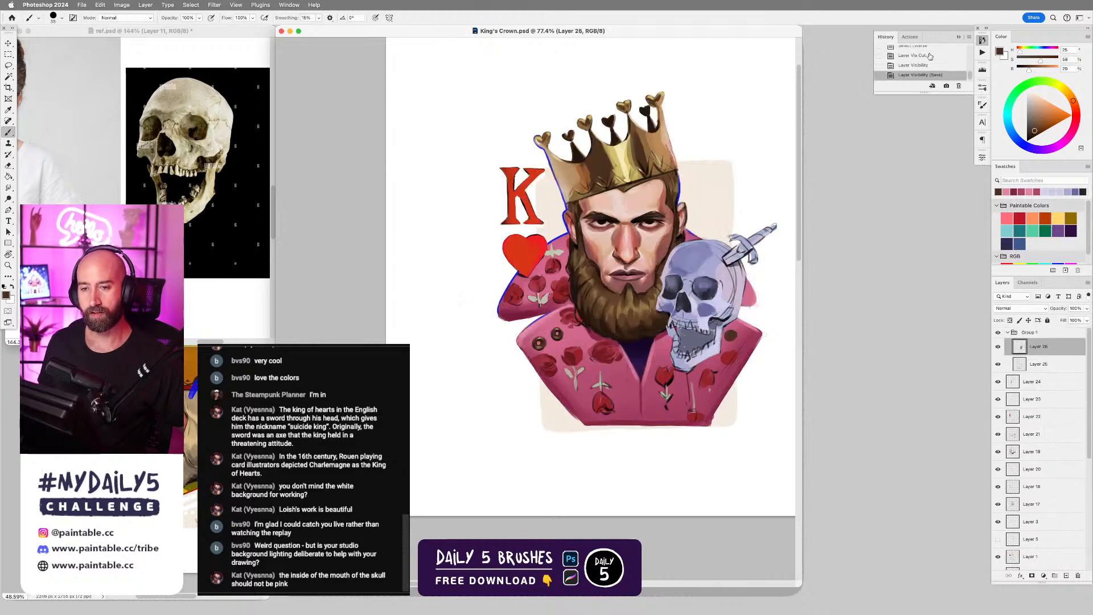
key("super+z")
key("super+z")
key("super+z")
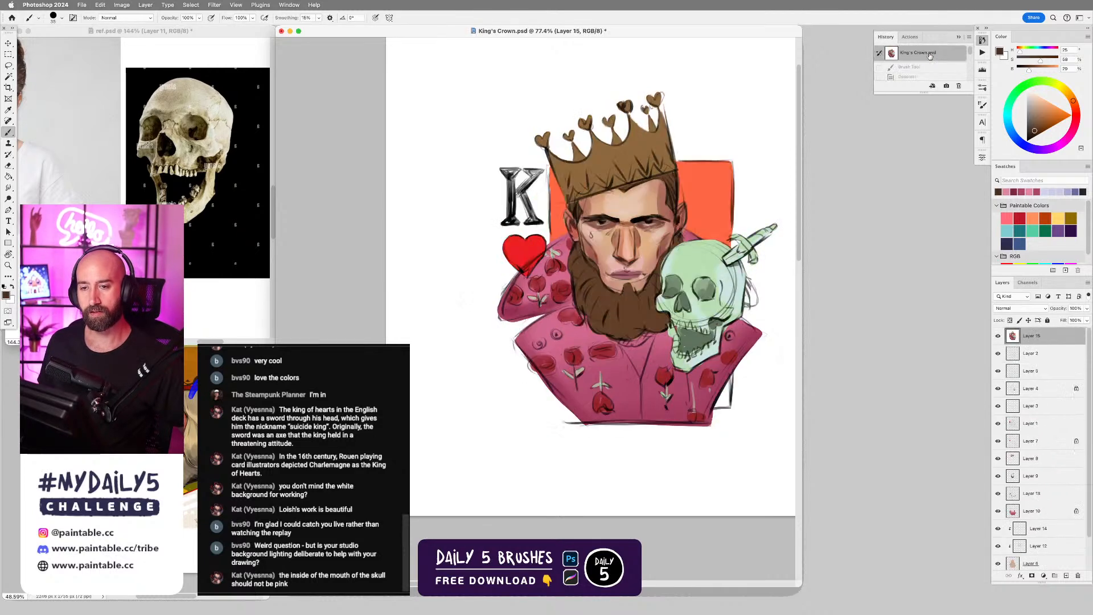
key("super+z")
key("super+z")
key("super+z")
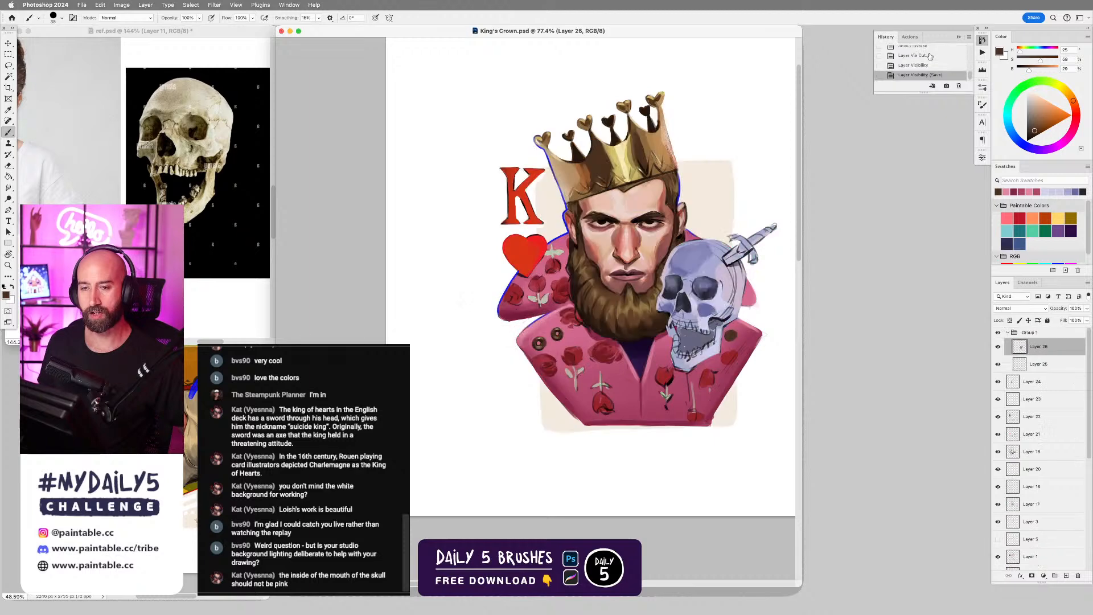
key("super+z")
key("super+z")
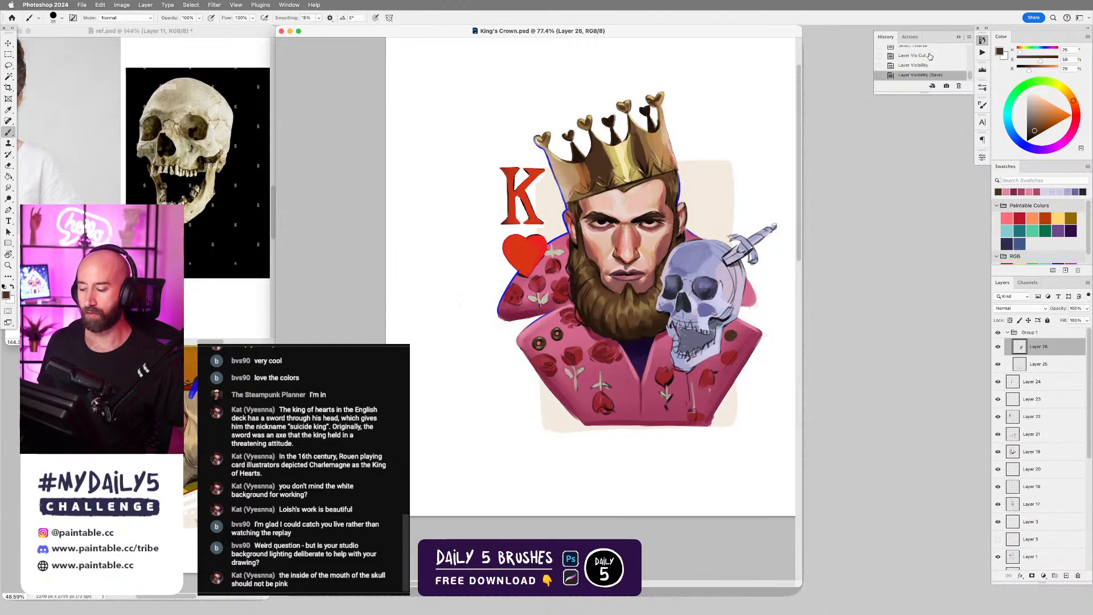
Activate the other artwork's document window and move it up beneath the skull reference.
left_click(222, 449)
mouse_move(242, 315)
left_mouse_down()
mouse_move(569, 200)
mouse_move(660, 225)
mouse_move(665, 317)
mouse_move(698, 291)
mouse_move(602, 325)
mouse_move(234, 298)
left_mouse_up()
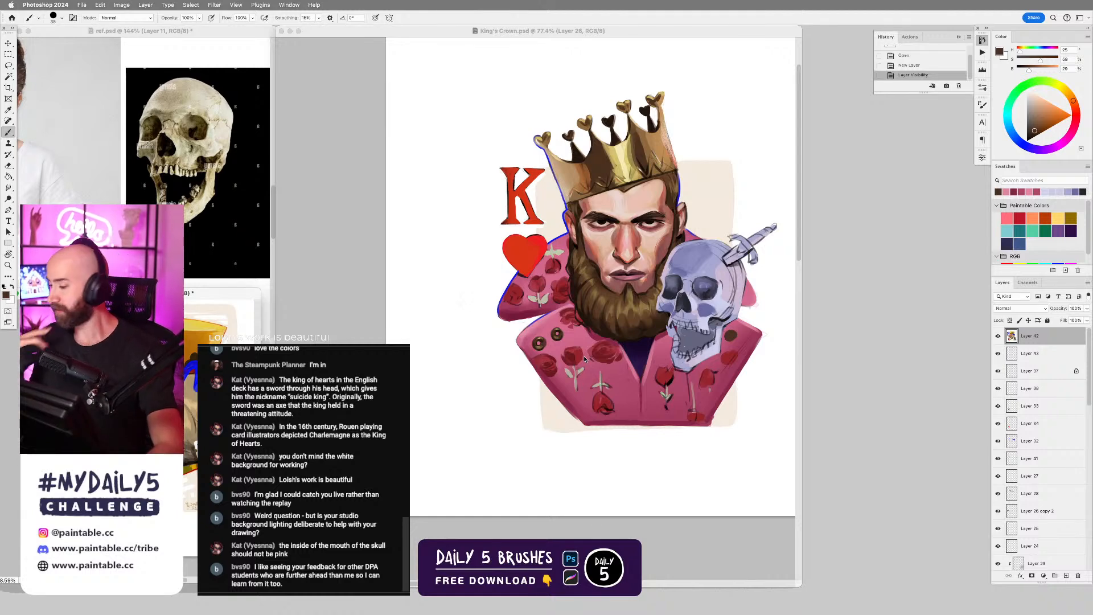
scroll(711, 294, "up", 6)
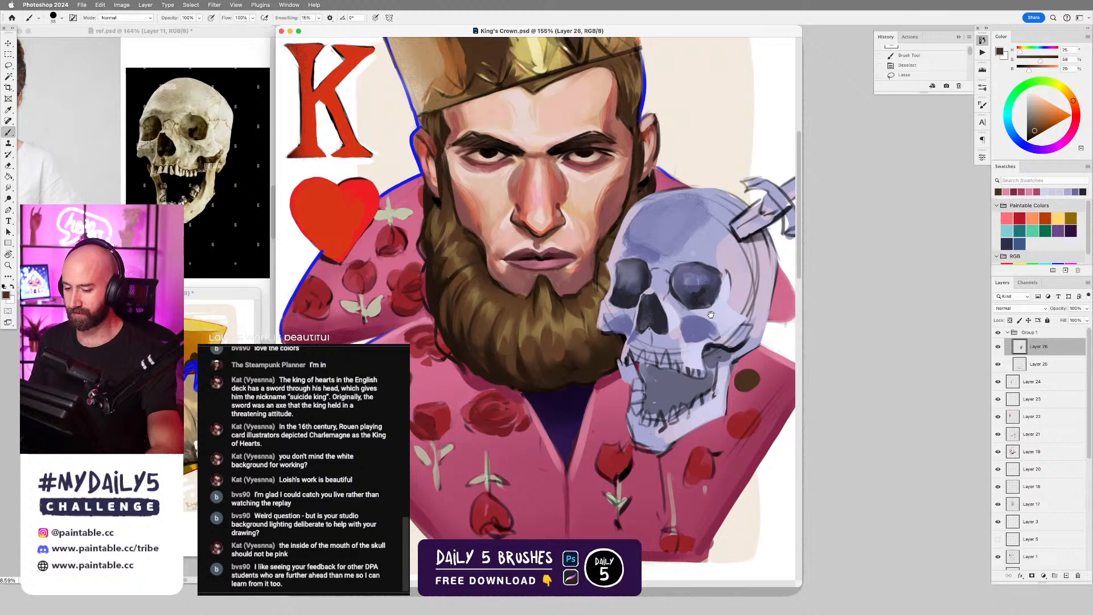
left_click_drag(711, 323, 678, 286)
key("ctrl+t")
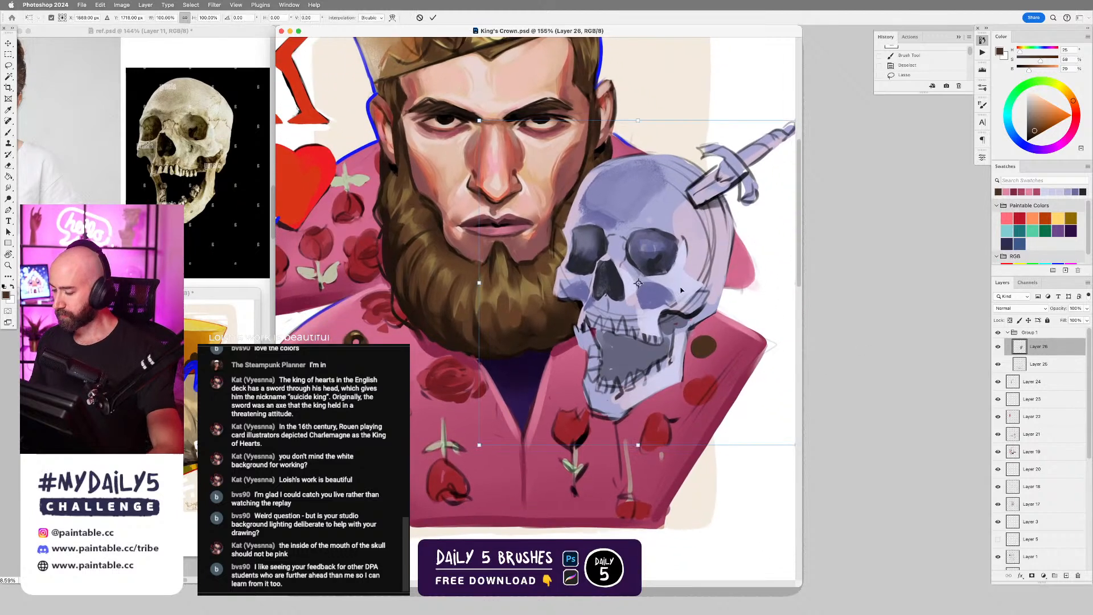
key("Escape")
key("l")
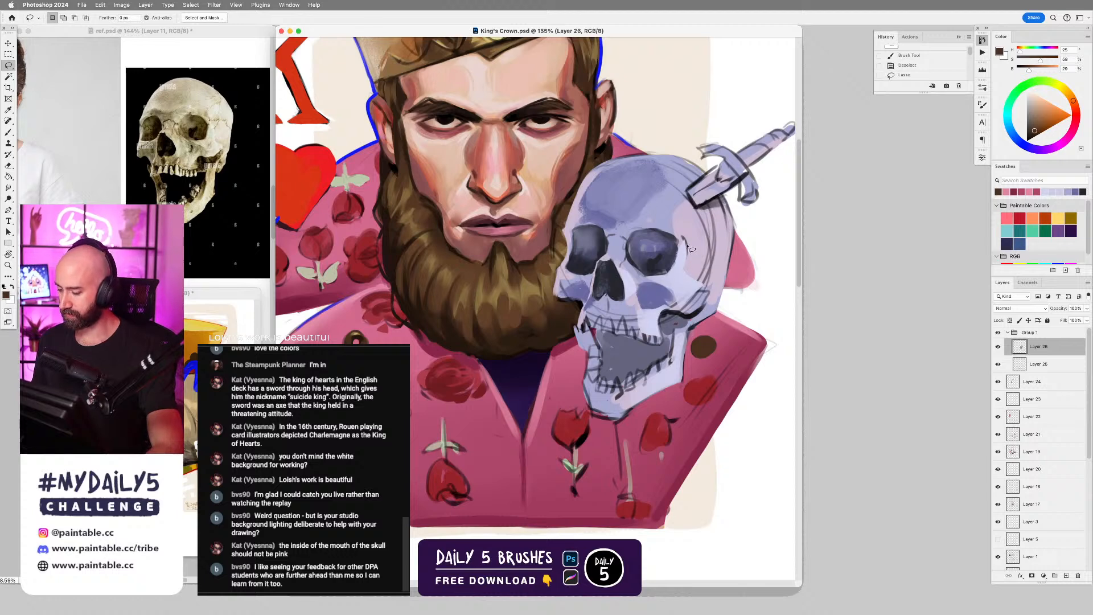
mouse_move(681, 233)
left_mouse_down()
mouse_move(591, 206)
mouse_move(607, 201)
left_mouse_up()
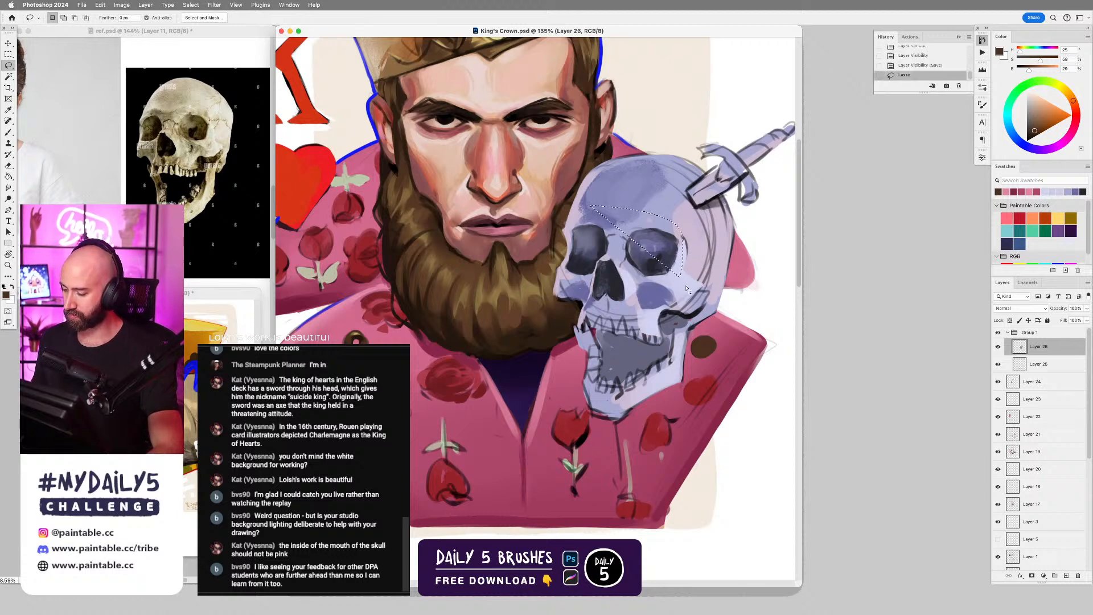
key("super+z")
Open the Liquify filter on the skull layer, shrink and reposition its window, and push the skull's shape with Forward Warp.
left_click(216, 6)
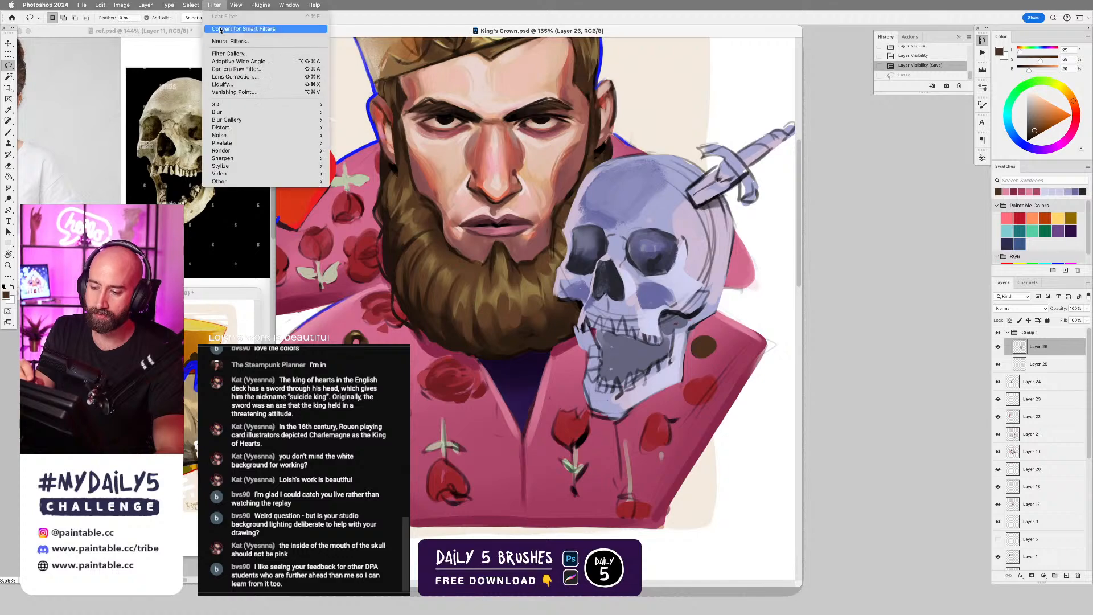
left_click(224, 85)
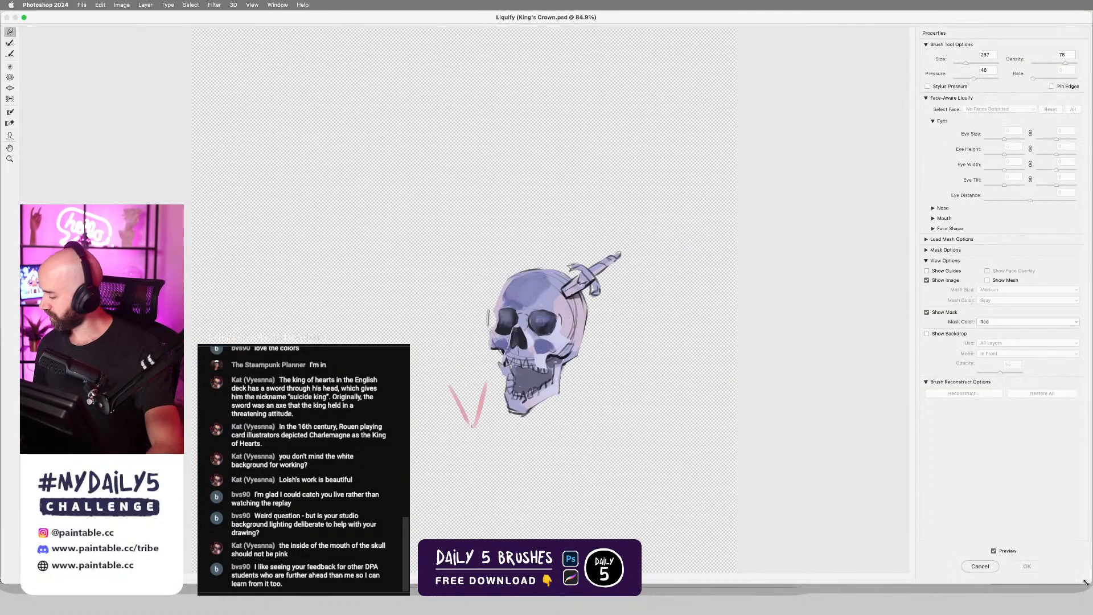
mouse_move(1087, 580)
left_mouse_down()
mouse_move(598, 512)
mouse_move(642, 533)
left_mouse_up()
mouse_move(529, 14)
left_mouse_down()
mouse_move(882, 42)
mouse_move(821, 41)
left_mouse_up()
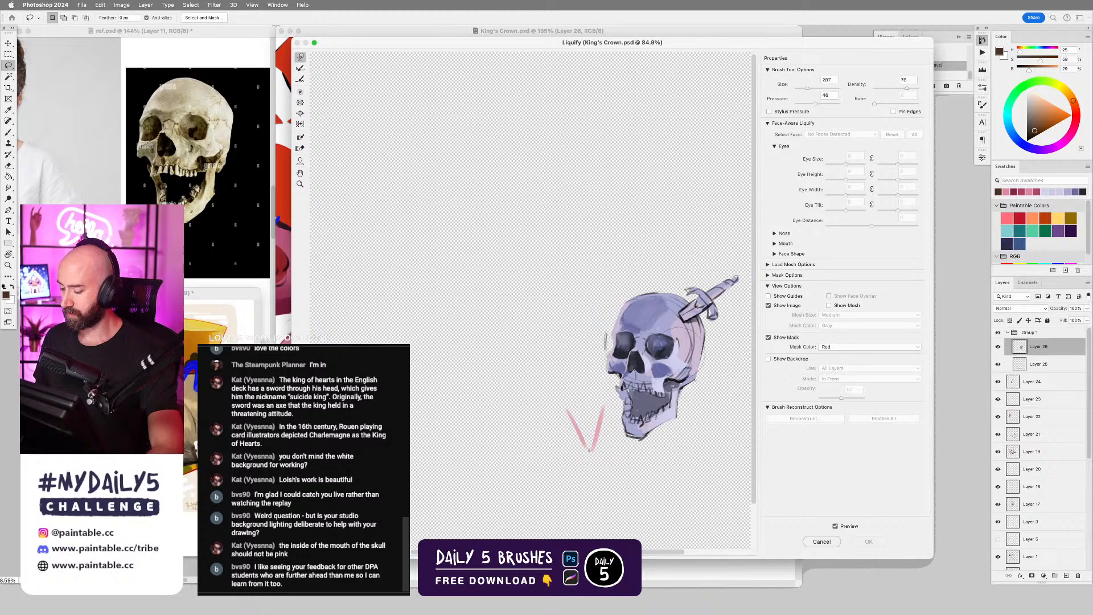
left_click_drag(681, 351, 584, 307)
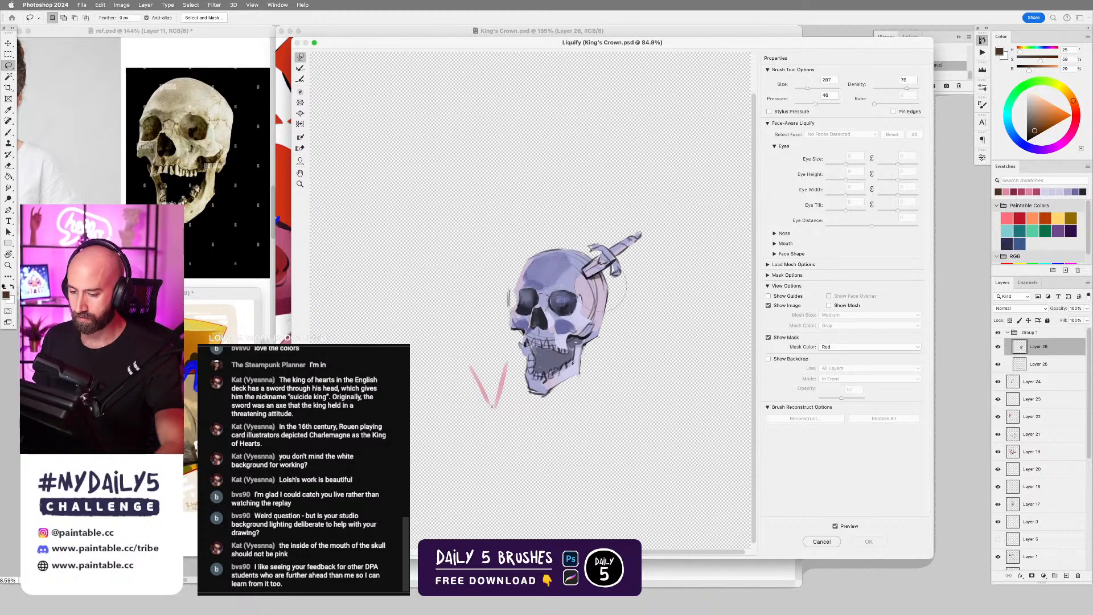
mouse_move(558, 299)
left_mouse_down()
mouse_move(525, 313)
mouse_move(568, 318)
left_mouse_up()
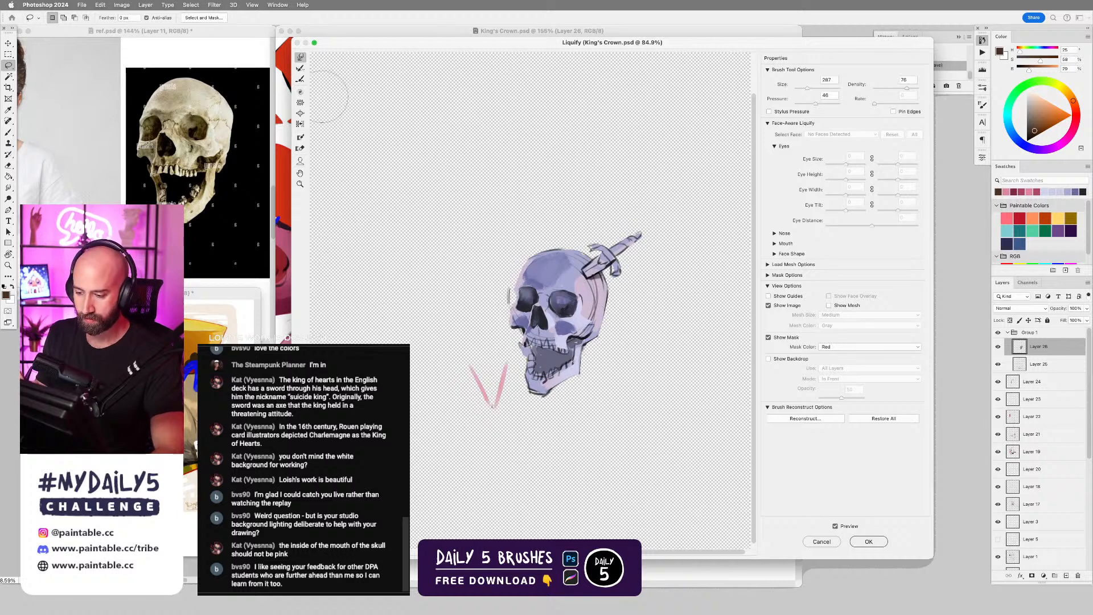
Refine the skull's cranium and side contour with the Bloat and Forward Warp tools, and apply the Liquify changes.
left_click(300, 113)
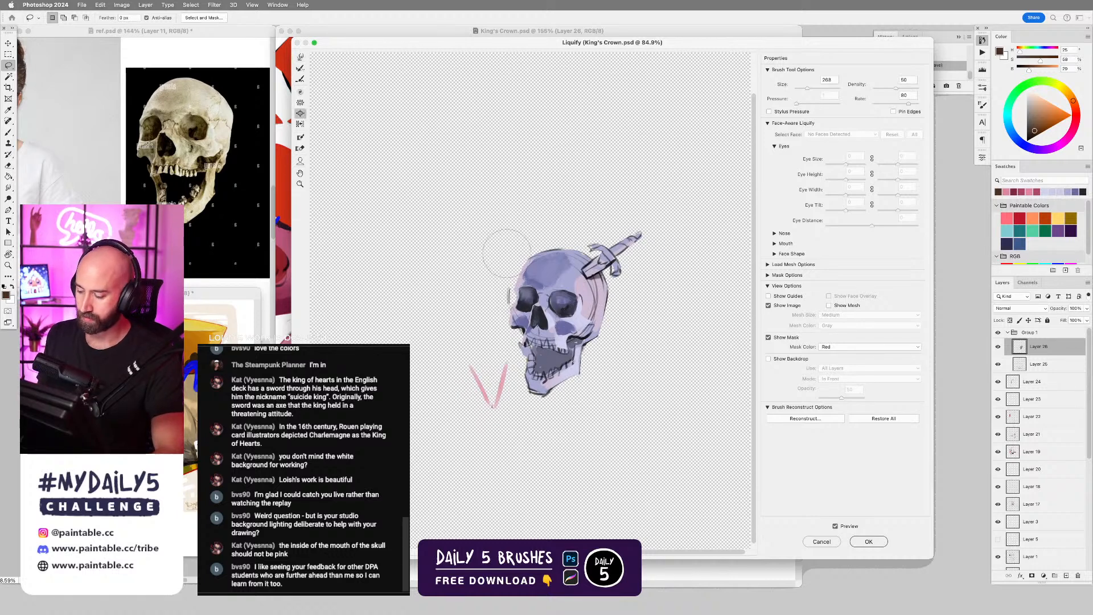
key("bracketleft")
key("bracketleft")
key("bracketleft")
key("bracketleft")
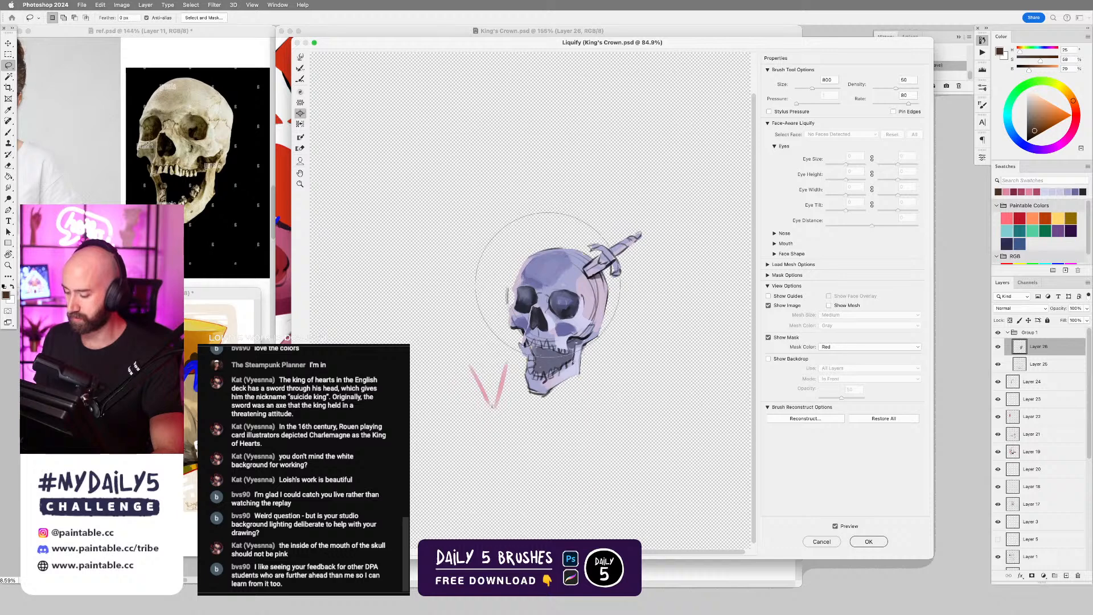
left_click(301, 58)
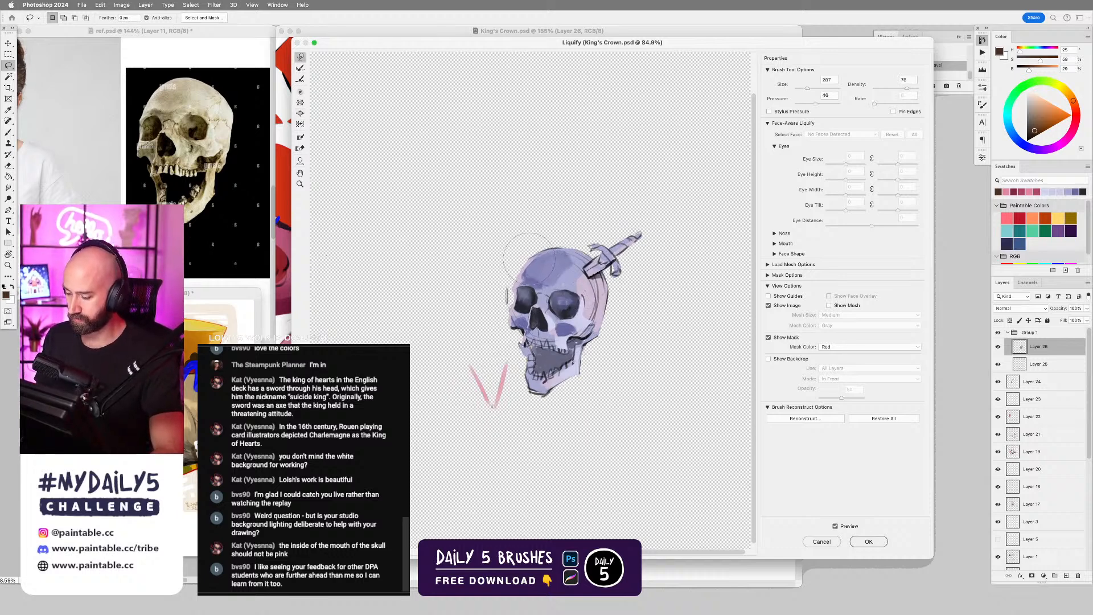
left_click_drag(531, 259, 533, 254)
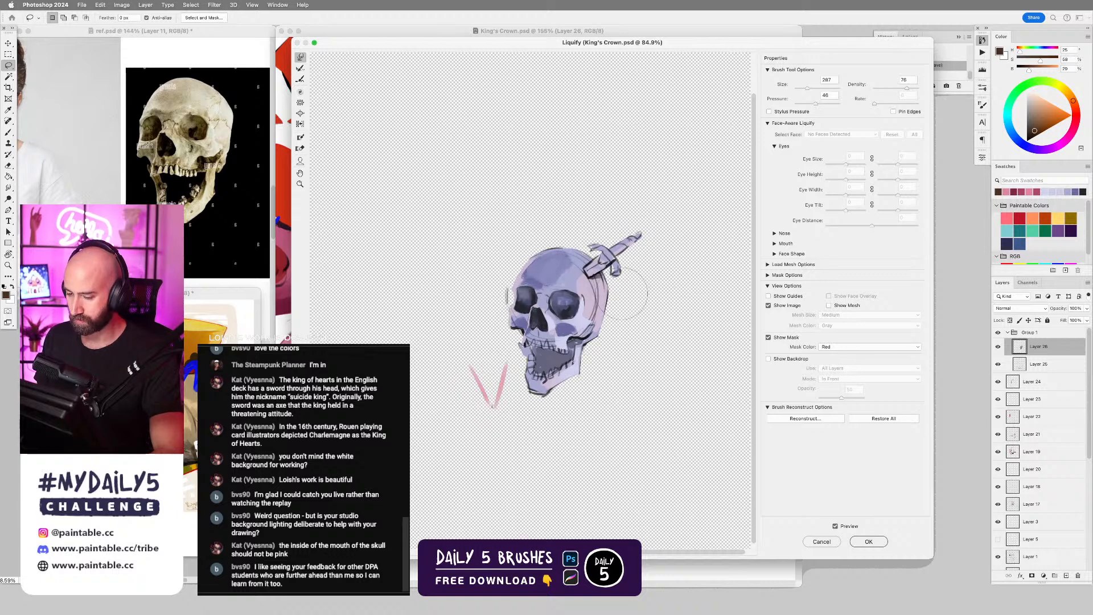
mouse_move(617, 308)
left_mouse_down()
mouse_move(611, 296)
mouse_move(577, 312)
left_mouse_up()
key("]")
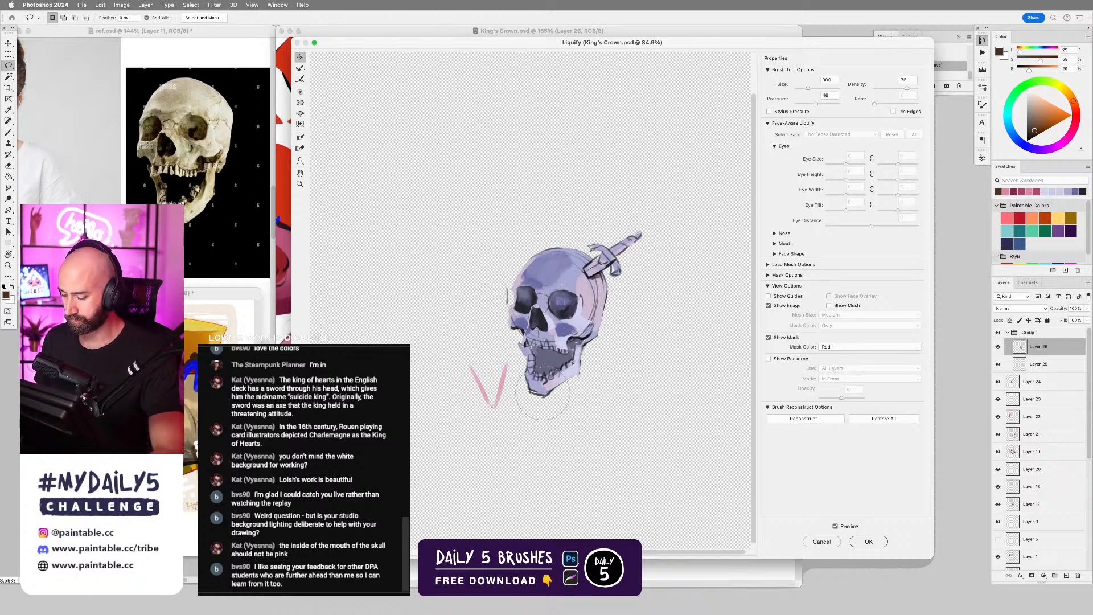
left_click(868, 541)
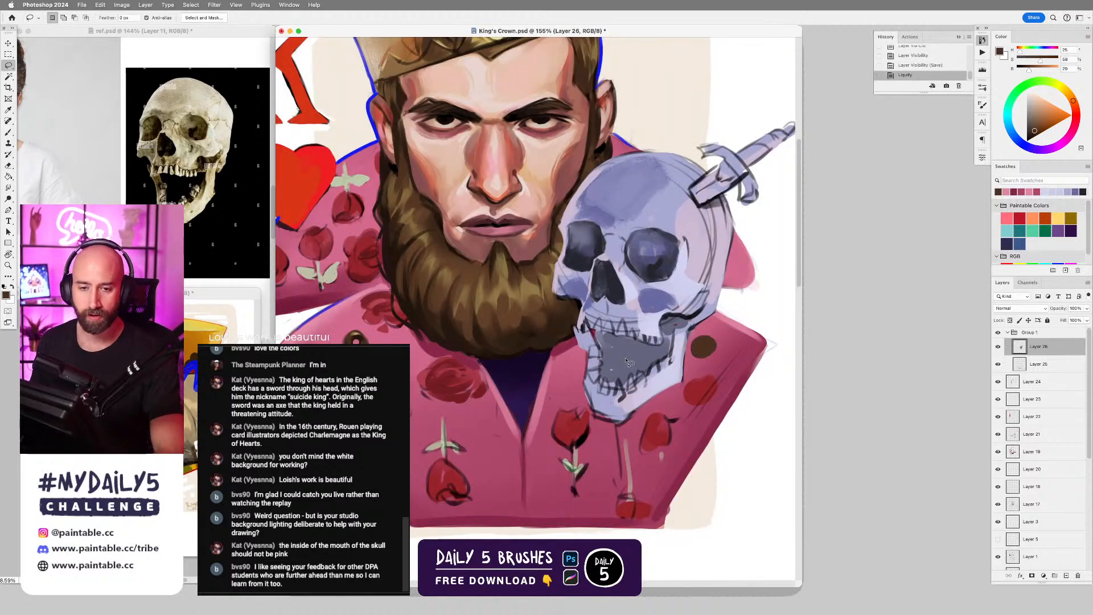
Switch to the Hard Round Brush Dynamic brush and sample pale lavender from the skull's cheek as the paint colour.
scroll(660, 375, "down", 3)
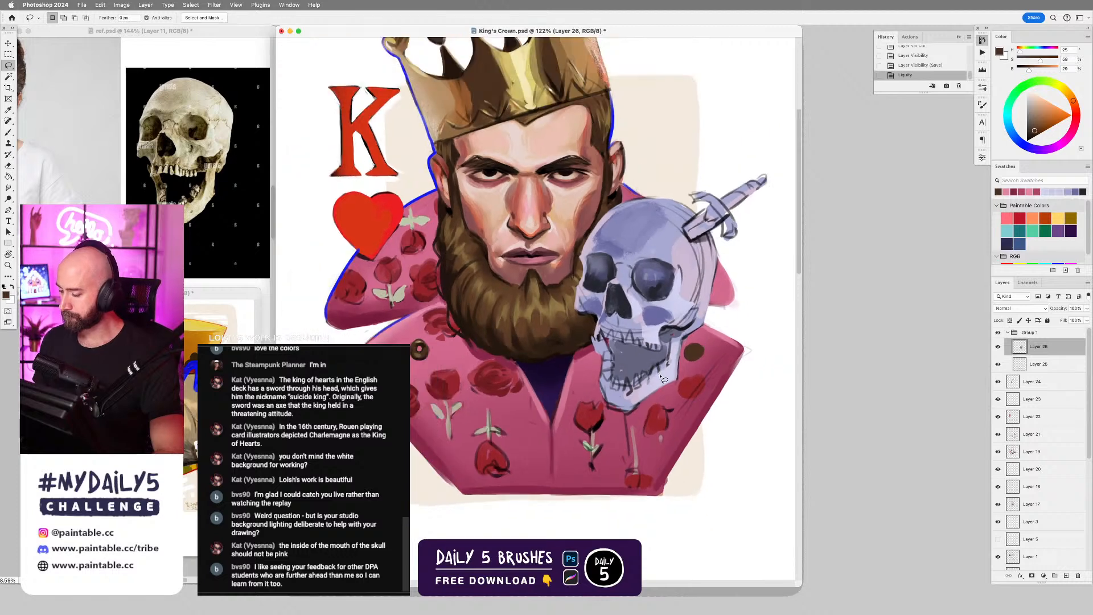
key("b")
right_click(657, 353)
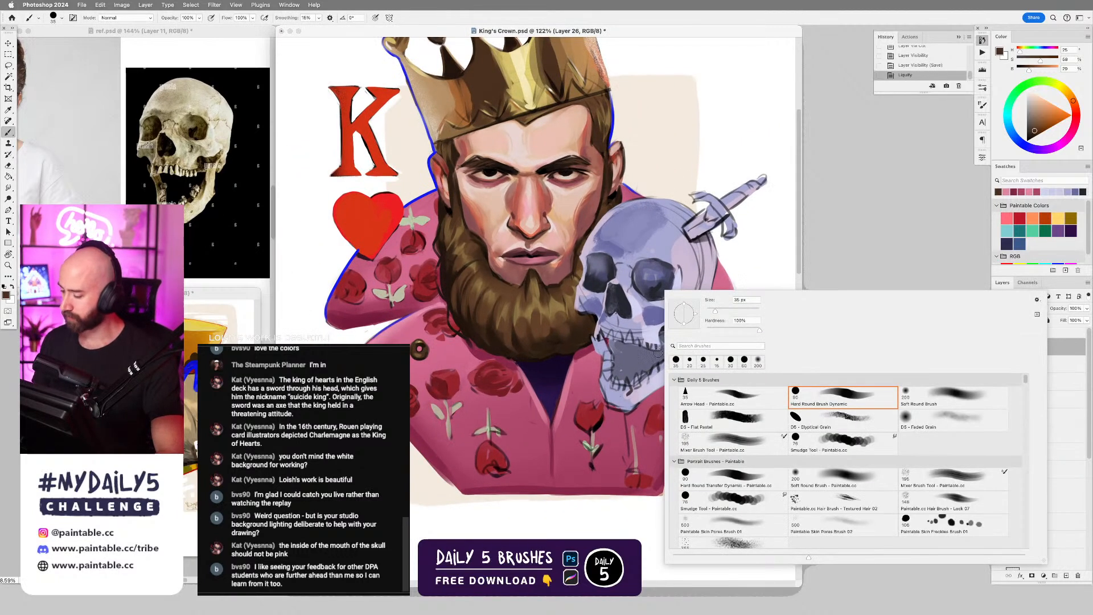
left_click(842, 398)
left_click(649, 278)
key("super+z")
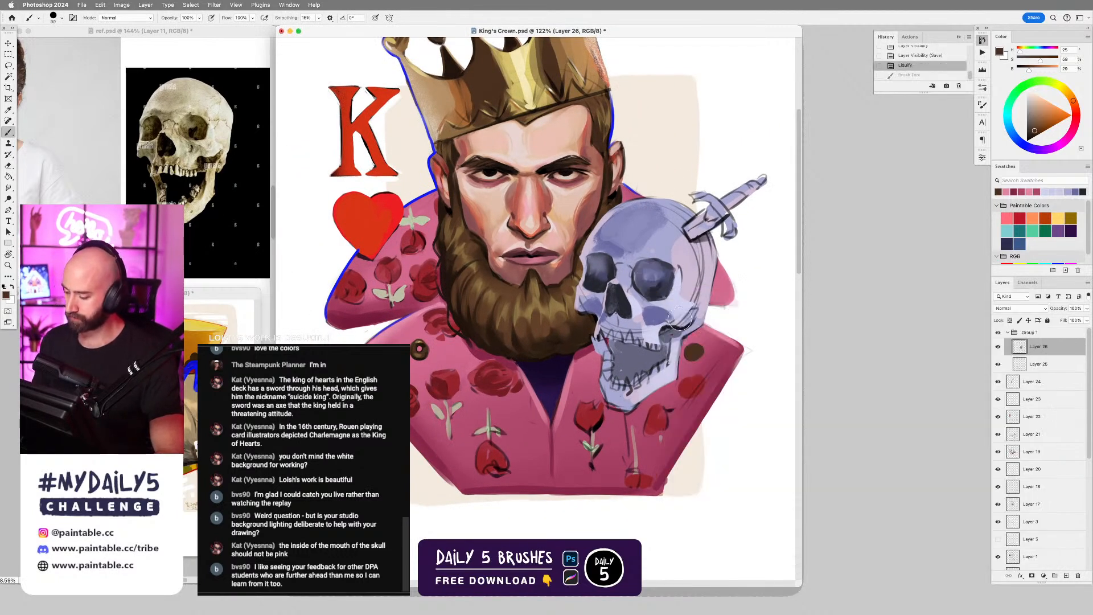
scroll(669, 316, "up", 3)
scroll(654, 330, "up", 1)
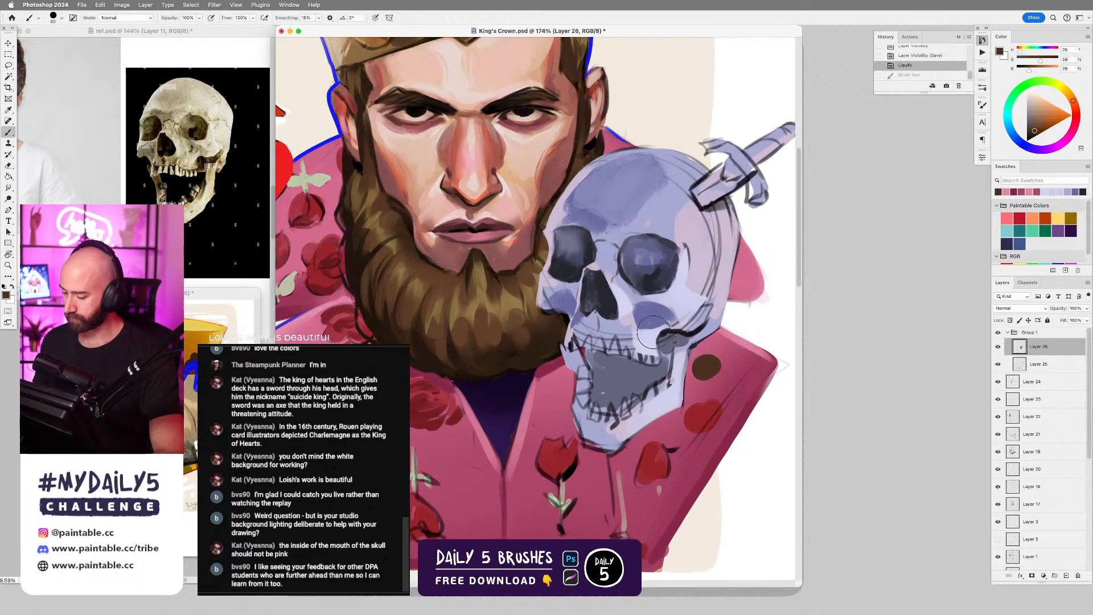
left_click(624, 307, "alt")
key("bracketleft")
key("bracketleft")
key("bracketleft")
key("bracketleft")
key("bracketleft")
key("bracketleft")
key("bracketleft")
key("bracketleft")
key("bracketleft")
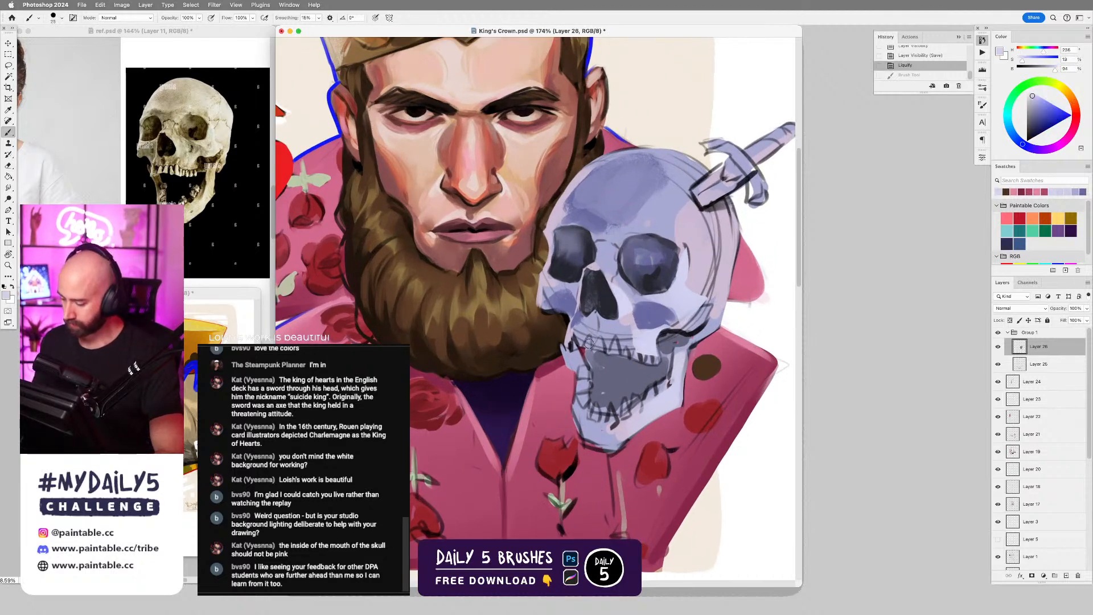
Lasso pointed tooth shapes along the skull's upper jaw, paint them pale lavender, and deselect.
key("l")
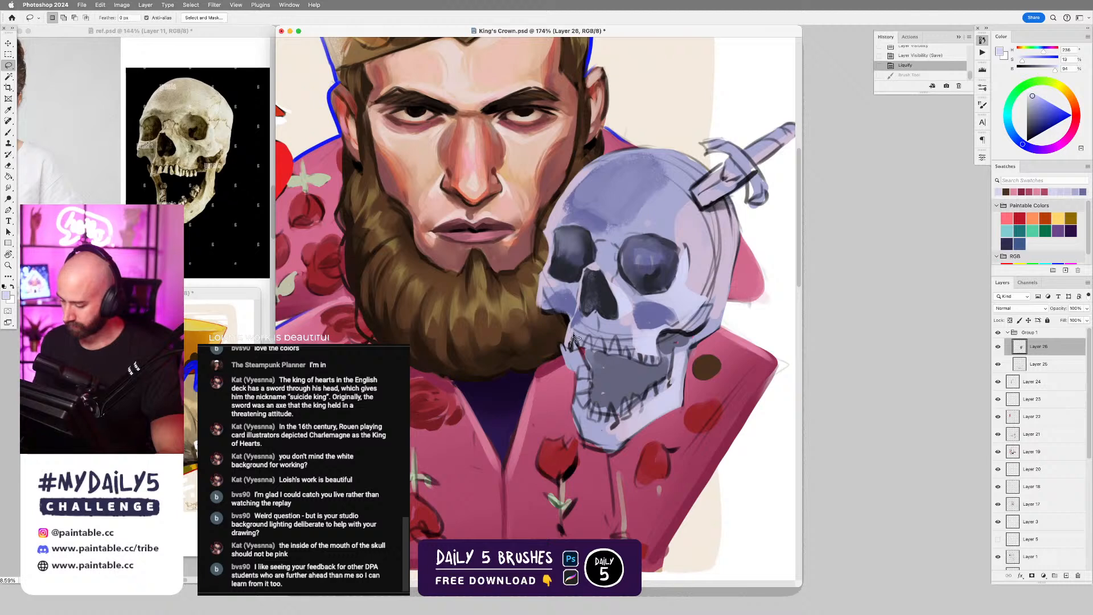
left_click_drag(574, 349, 582, 350)
mouse_move(594, 350)
left_mouse_down()
mouse_move(600, 340)
mouse_move(596, 351)
left_mouse_up()
mouse_move(609, 354)
left_mouse_down()
mouse_move(616, 338)
mouse_move(610, 356)
mouse_move(656, 354)
mouse_move(655, 365)
left_mouse_up()
key("b")
key("ctrl+d")
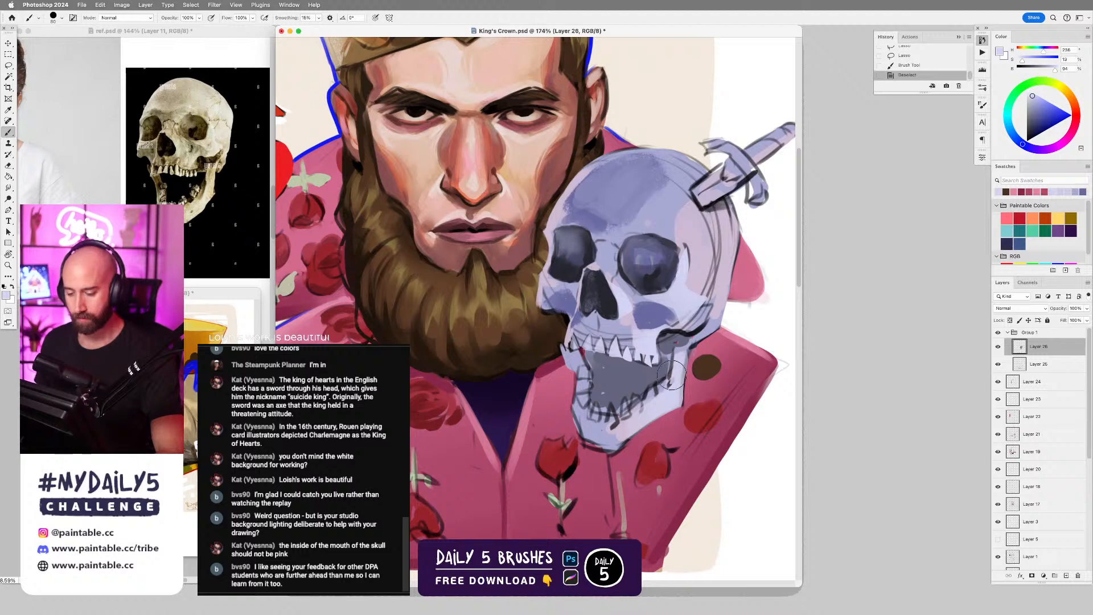
Sample a greyish purple from the cheekbone shadow and paint fine shading strokes around the upper teeth with a smaller brush.
left_click(650, 319, "alt")
key("bracketleft")
key("bracketleft")
key("bracketleft")
key("bracketleft")
key("bracketleft")
key("bracketleft")
key("bracketleft")
key("bracketleft")
mouse_move(596, 326)
left_mouse_down()
mouse_move(598, 337)
mouse_move(593, 325)
mouse_move(580, 342)
left_mouse_up()
key("ctrl+z")
key("bracketleft")
key("bracketleft")
key("bracketleft")
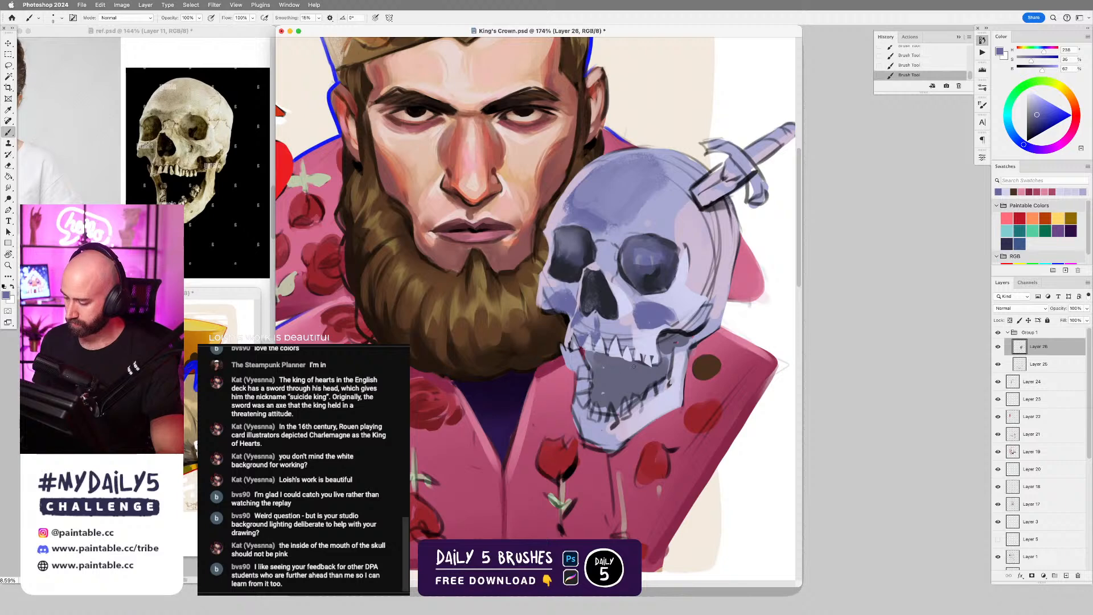
Lasso the skull's open mouth cavity, following the upper and lower teeth and the gap at the jaw hinge.
scroll(701, 372, "down", 5)
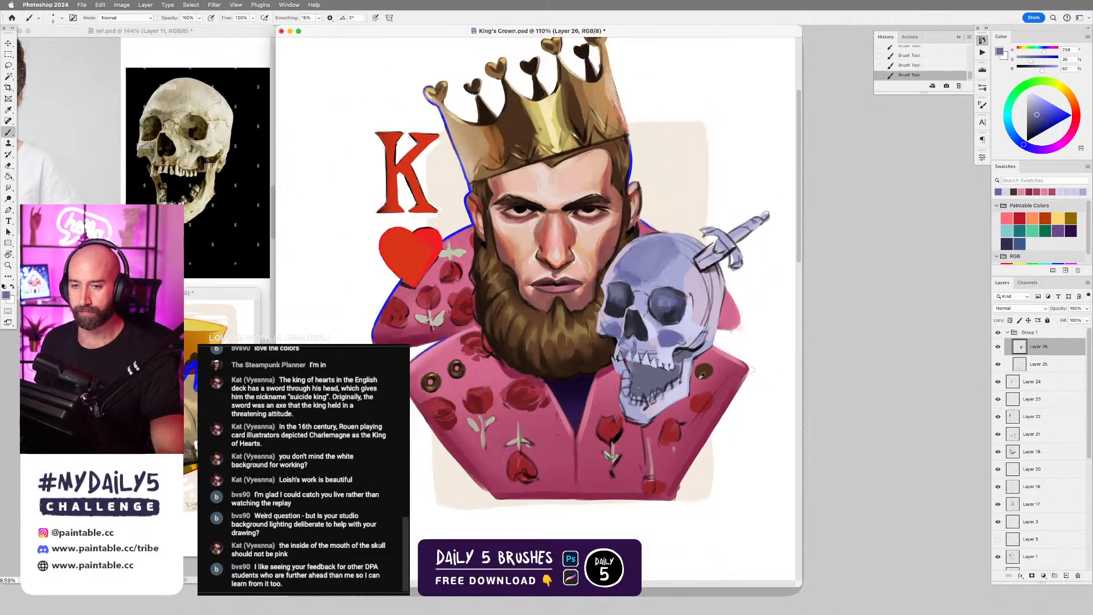
scroll(699, 376, "up", 3)
key("l")
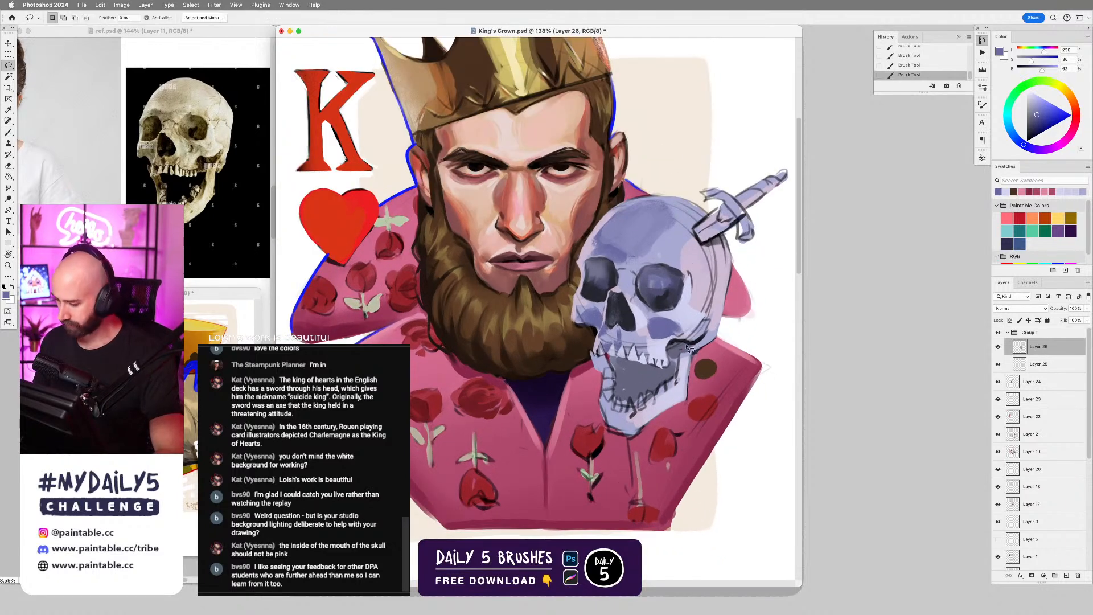
mouse_move(686, 346)
left_mouse_down()
mouse_move(701, 342)
mouse_move(673, 366)
mouse_move(617, 359)
left_mouse_up()
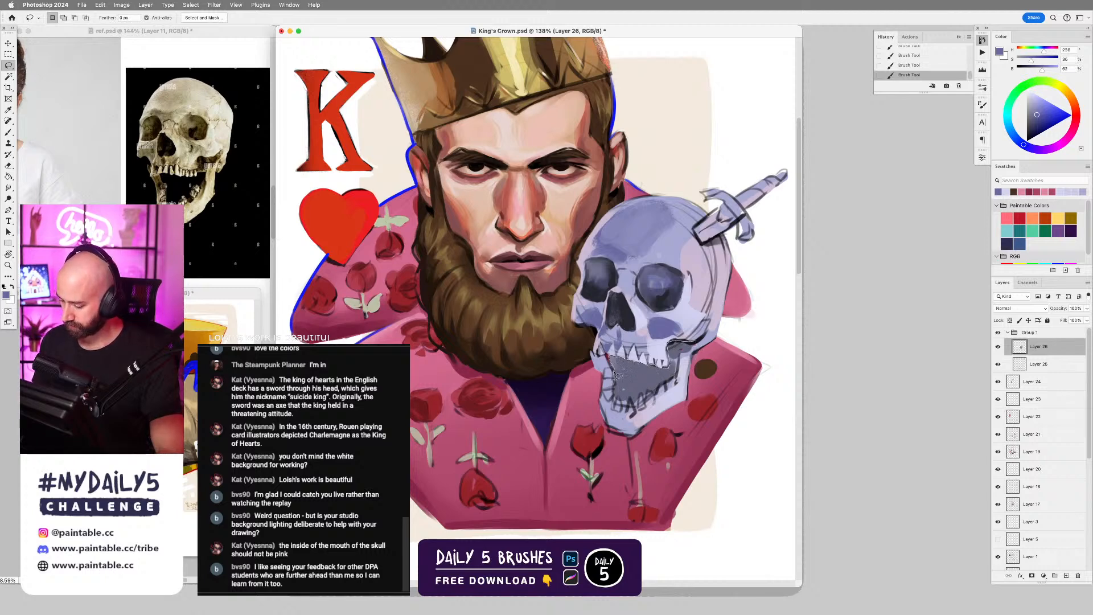
left_click_drag(616, 403, 680, 382)
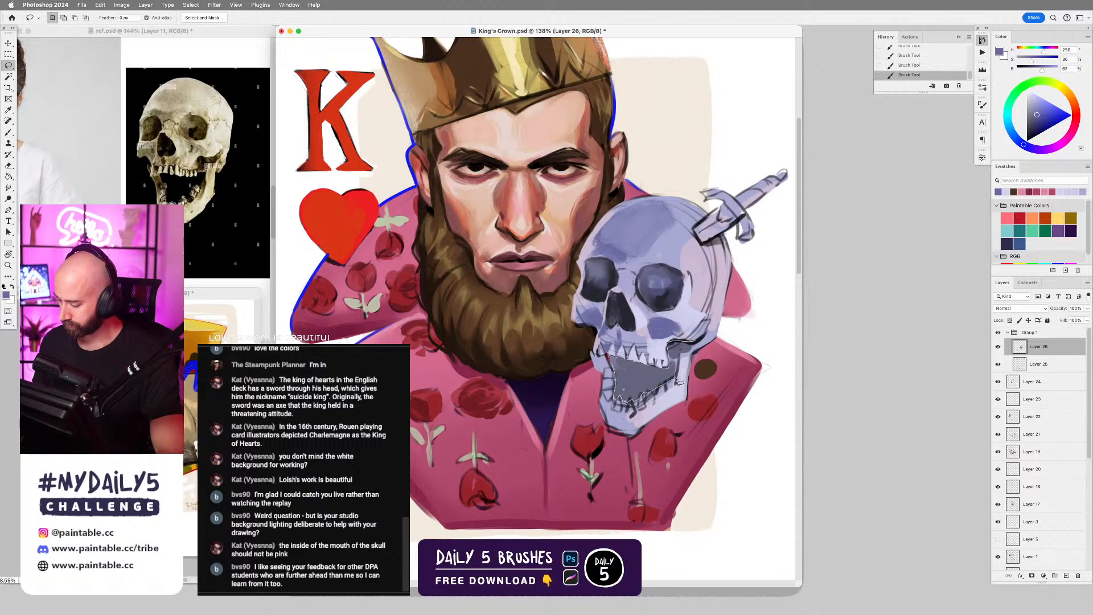
left_click_drag(702, 345, 698, 343)
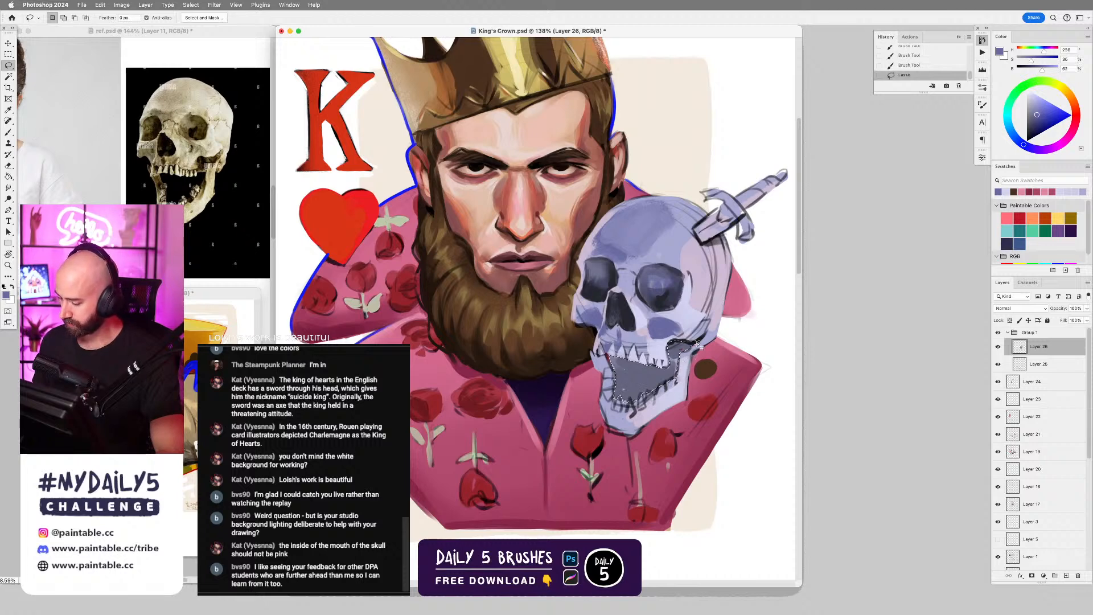
Darken the selected mouth cavity to near-black with a large Soft Round Brush, and deselect.
key("b")
right_click(654, 313)
left_click(940, 417)
left_click(939, 418)
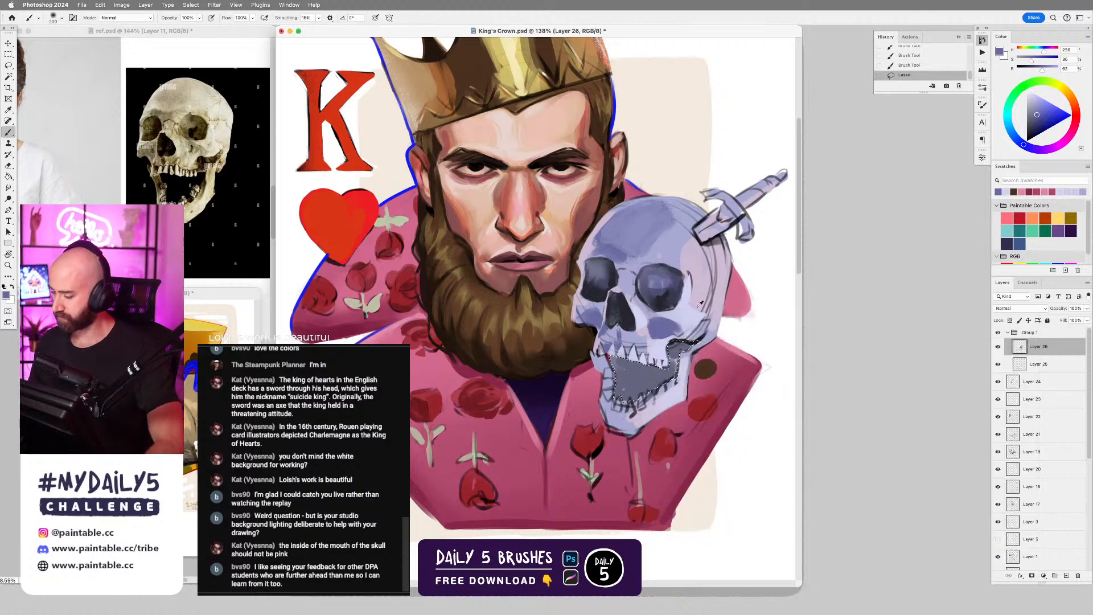
left_click(1026, 140)
key("bracketright")
key("bracketright")
key("bracketright")
key("bracketright")
key("bracketright")
key("bracketright")
key("bracketright")
key("bracketright")
mouse_move(638, 368)
left_mouse_down()
mouse_move(646, 427)
mouse_move(684, 415)
mouse_move(650, 389)
left_mouse_up()
key("super+z")
key("super+z")
left_click_drag(679, 352, 627, 432)
key("super+d")
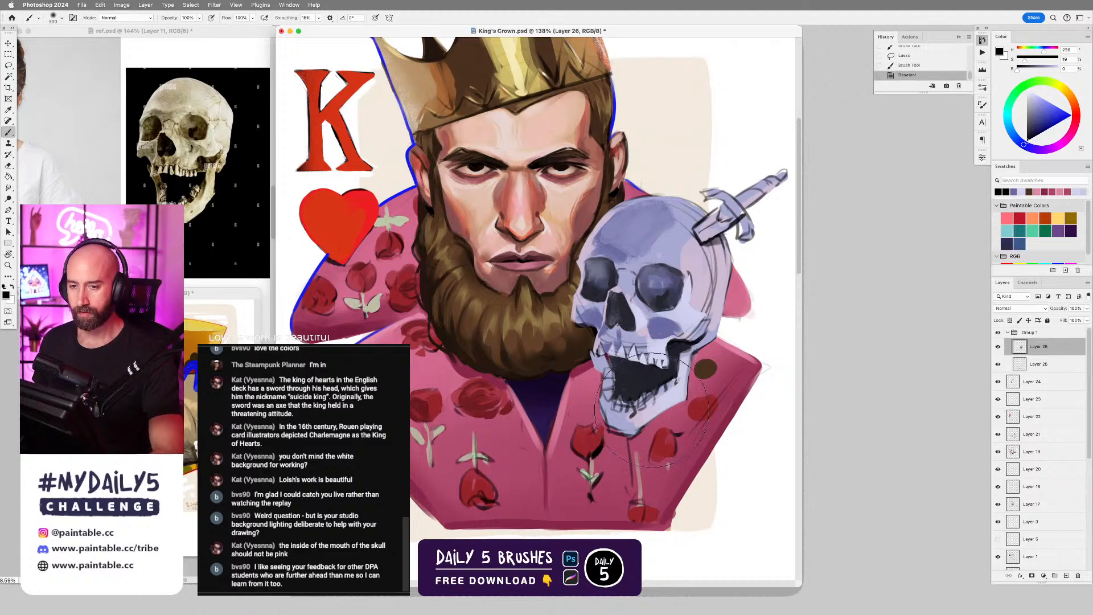
Return to the Hard Round Brush Dynamic brush, sample the dark mouth colour, and paint the gap at the skull's jaw hinge with a smaller brush.
right_click(639, 419)
left_click(783, 419)
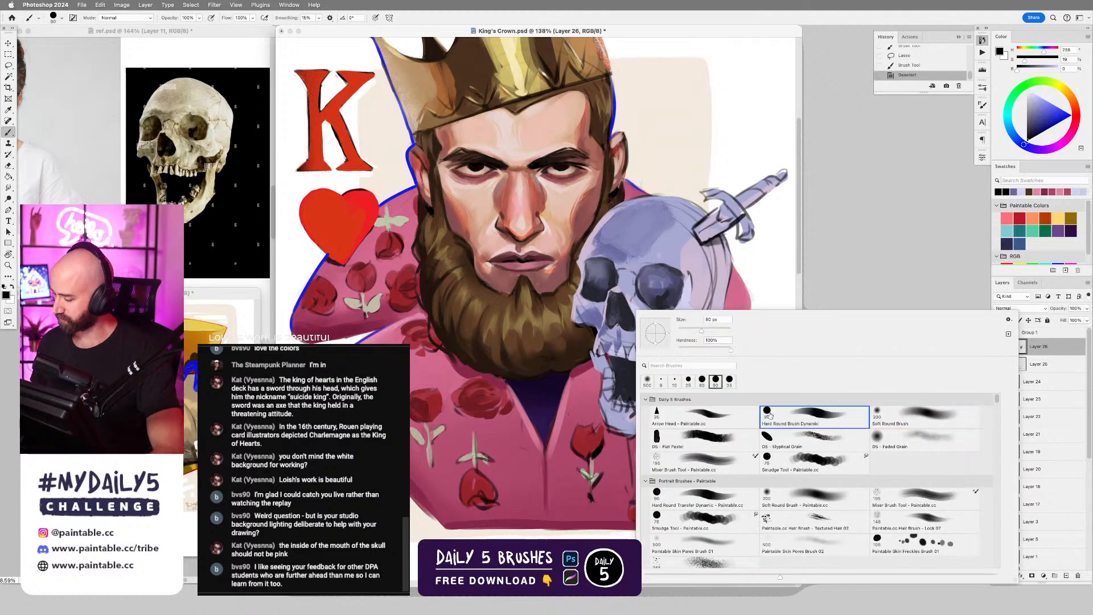
left_click_drag(560, 379, 560, 397)
key("super+z")
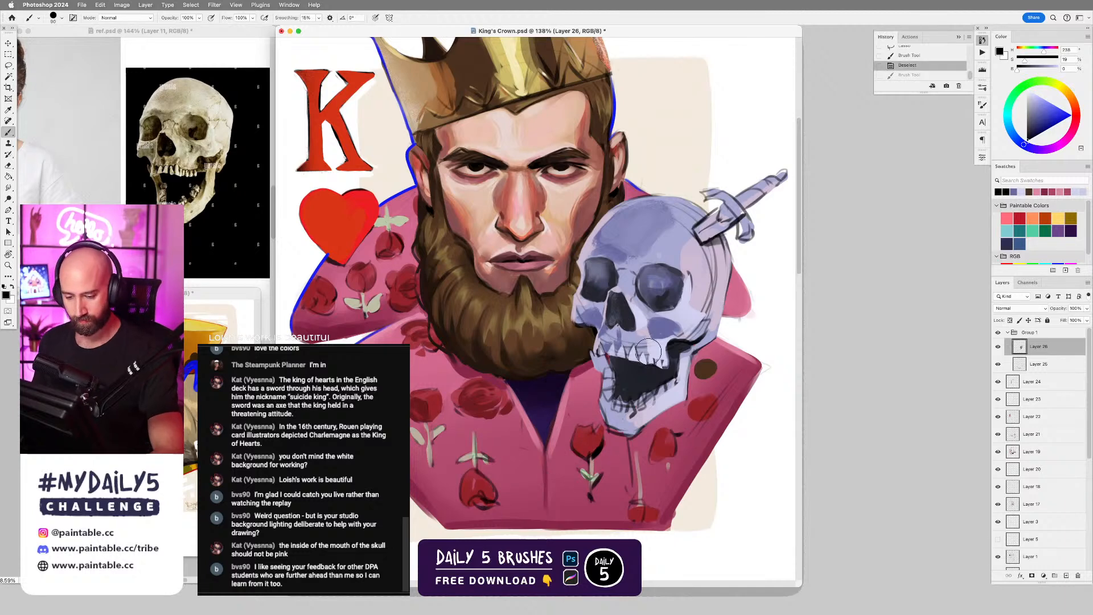
scroll(685, 360, "up", 3)
scroll(685, 361, "down", 3)
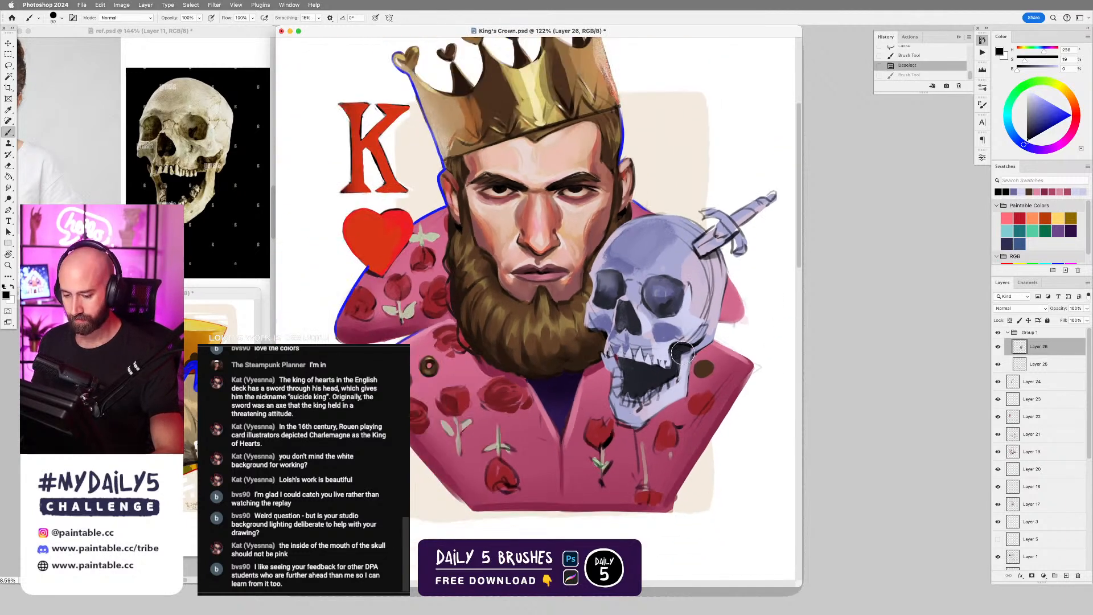
left_click(679, 348, "alt")
key("[")
key("[")
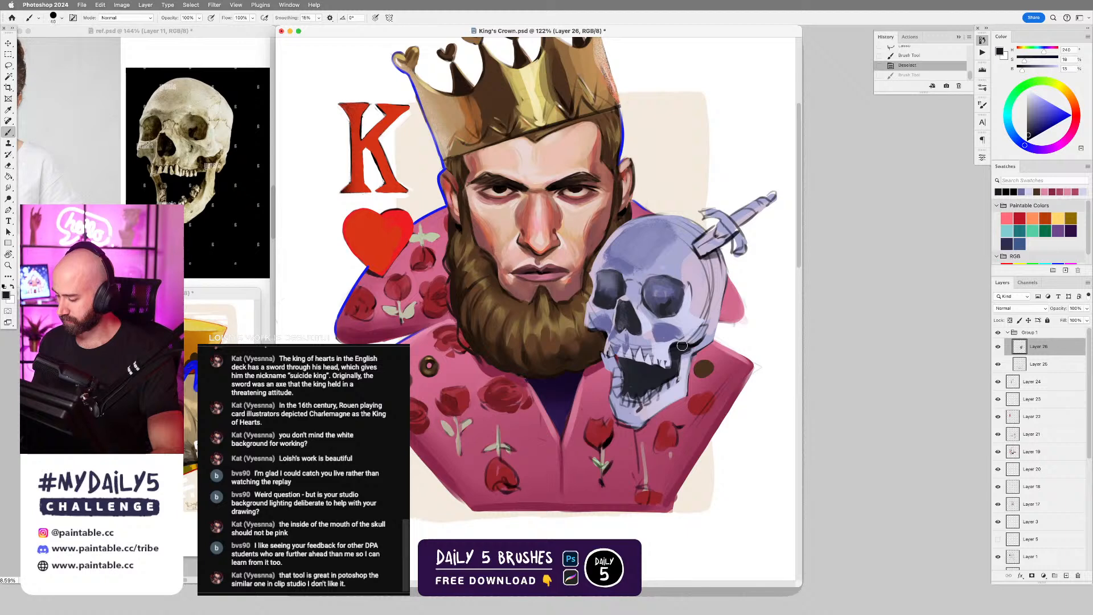
key("[")
left_click_drag(682, 346, 701, 343)
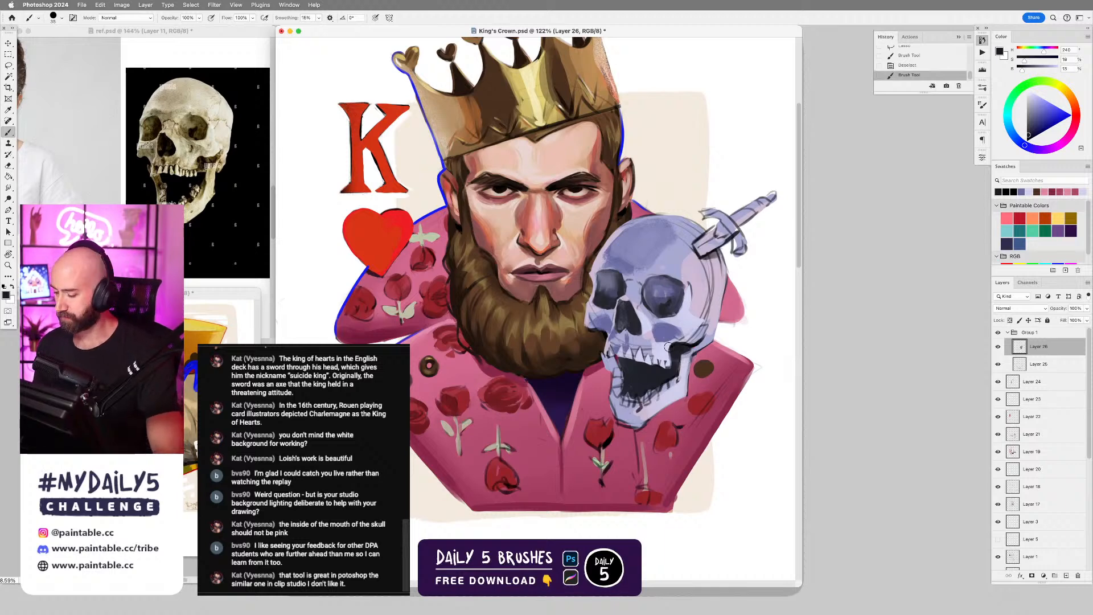
Sample a light lavender near the skull's jaw hinge and paint the edge of the cheekbone above it with a smaller brush.
left_click(690, 325, "alt")
key("bracketleft")
key("bracketleft")
key("bracketleft")
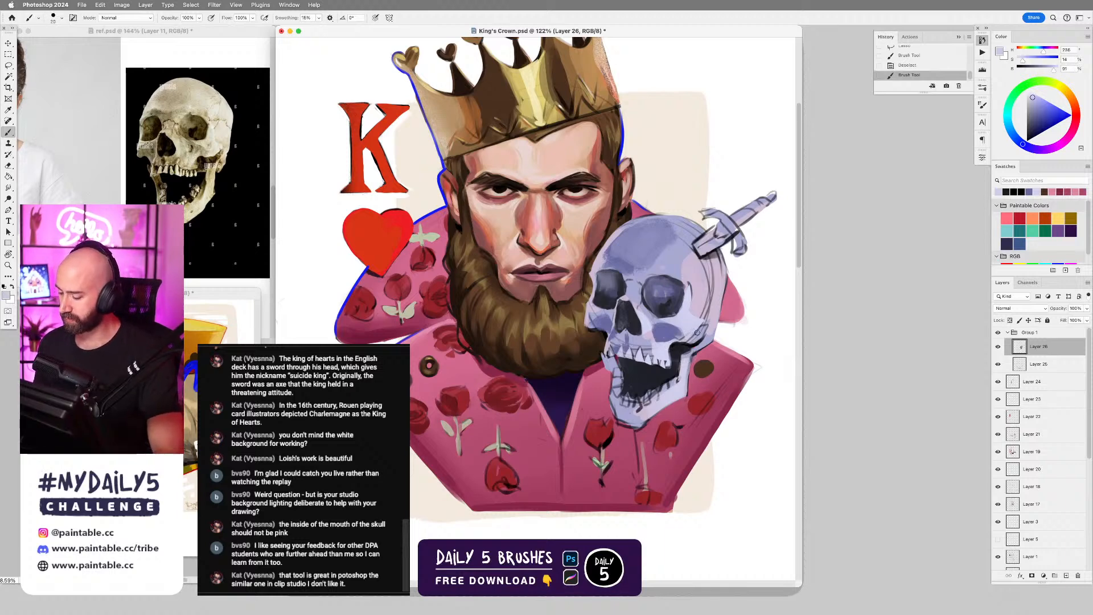
left_click_drag(696, 330, 690, 336)
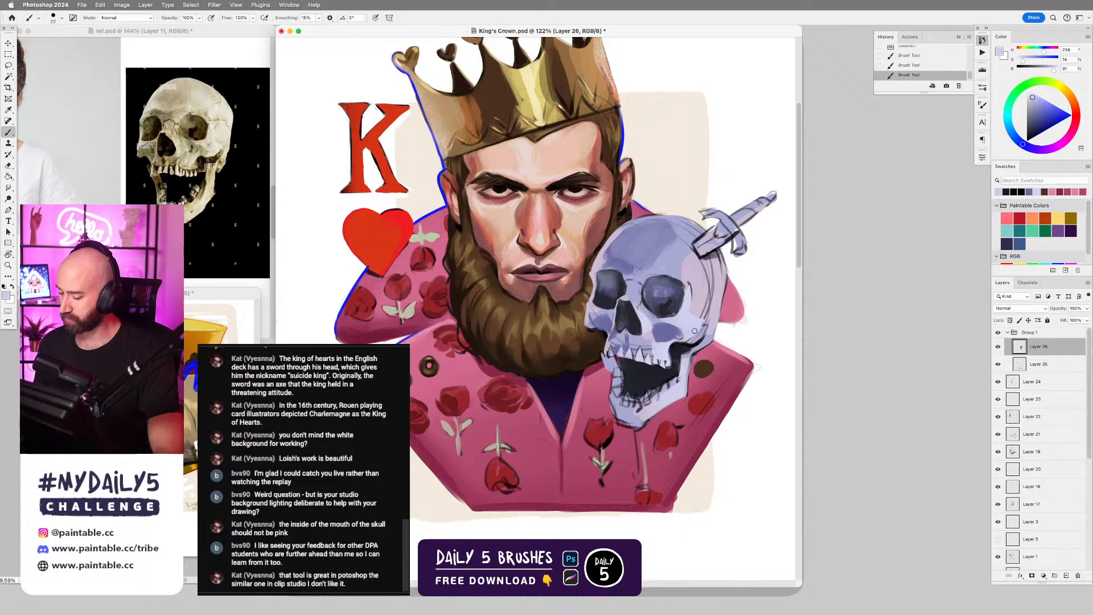
Rework the skull's temple beside the eye socket with sampled lavender tones, undoing the first two strokes and repainting.
left_click(699, 291, "alt")
left_click(696, 293, "alt")
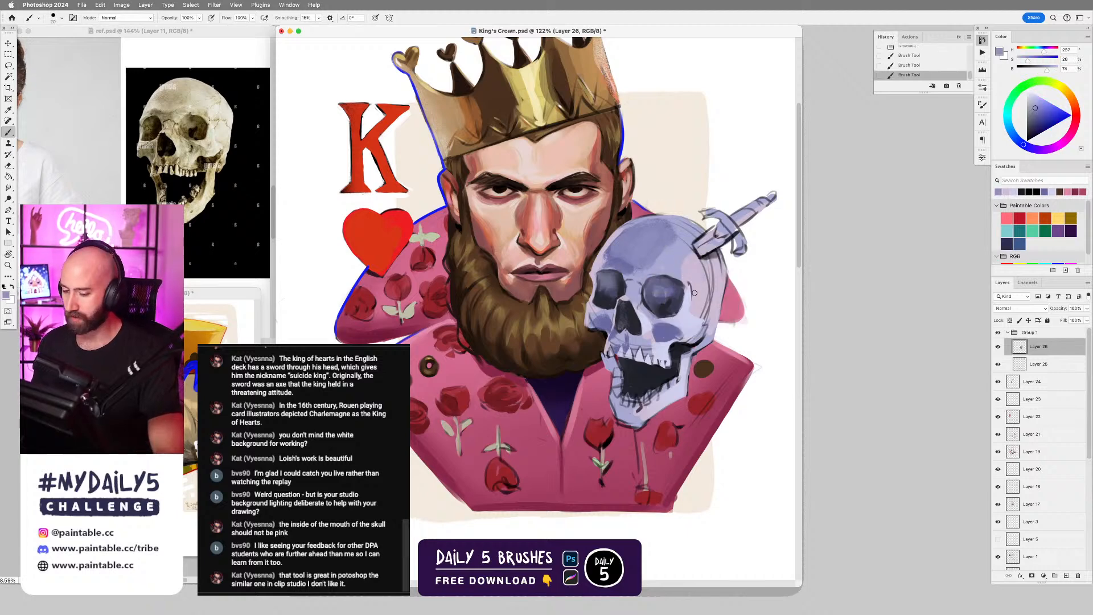
left_click(680, 263, "alt")
key("bracketright")
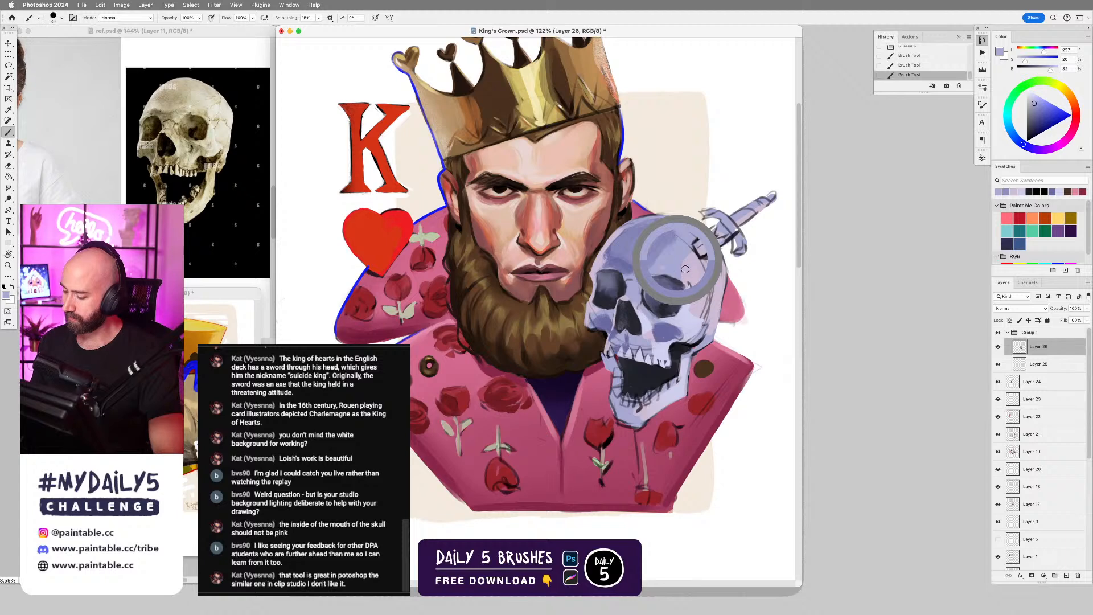
key("super+z")
key("super+z")
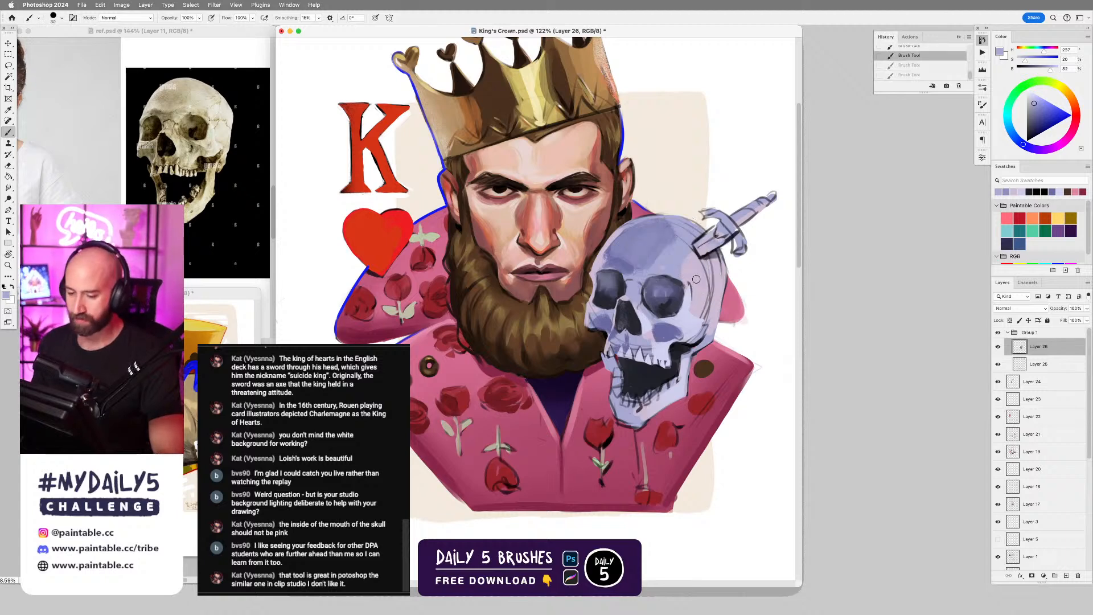
left_click_drag(690, 277, 688, 281)
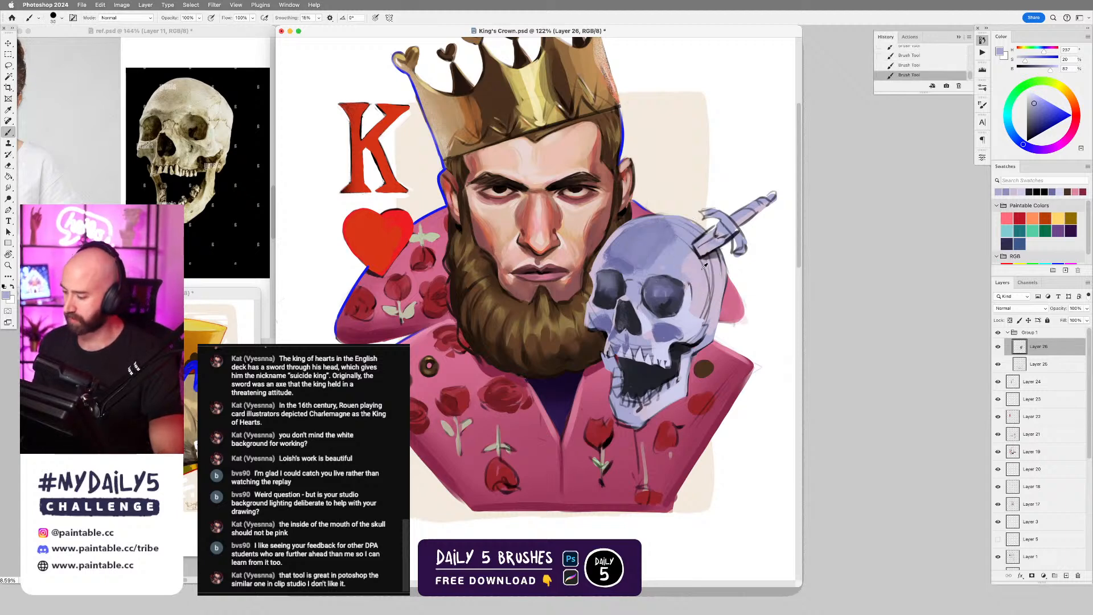
Sample pale pinkish lavenders from the side of the cranium and paint over its sketch lines with a larger brush, lightening the colour.
left_click(703, 266, "alt")
key("bracketright")
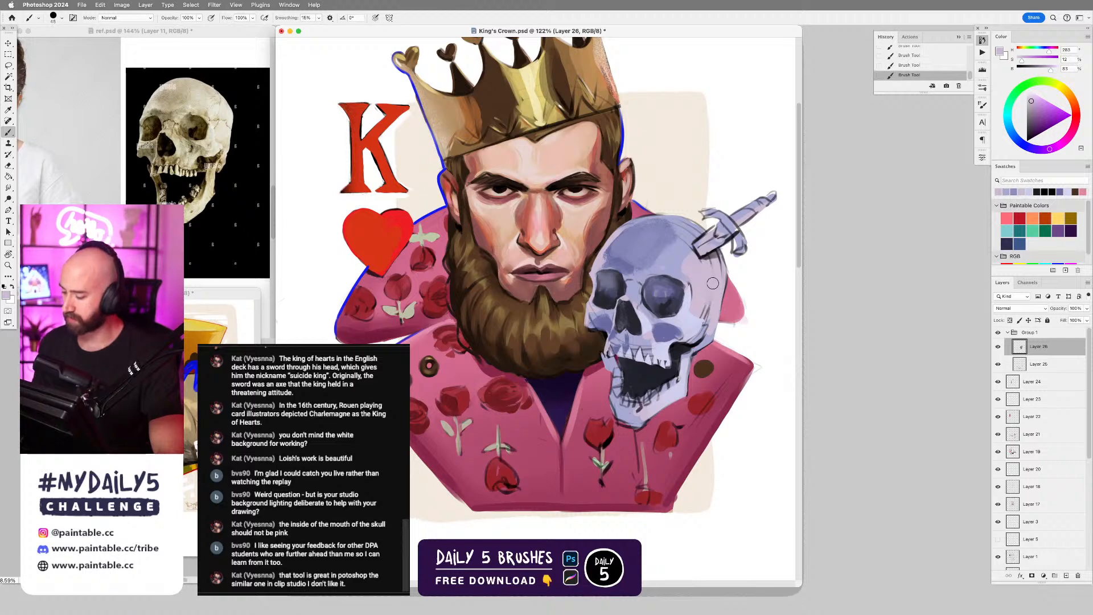
left_click(706, 304, "alt")
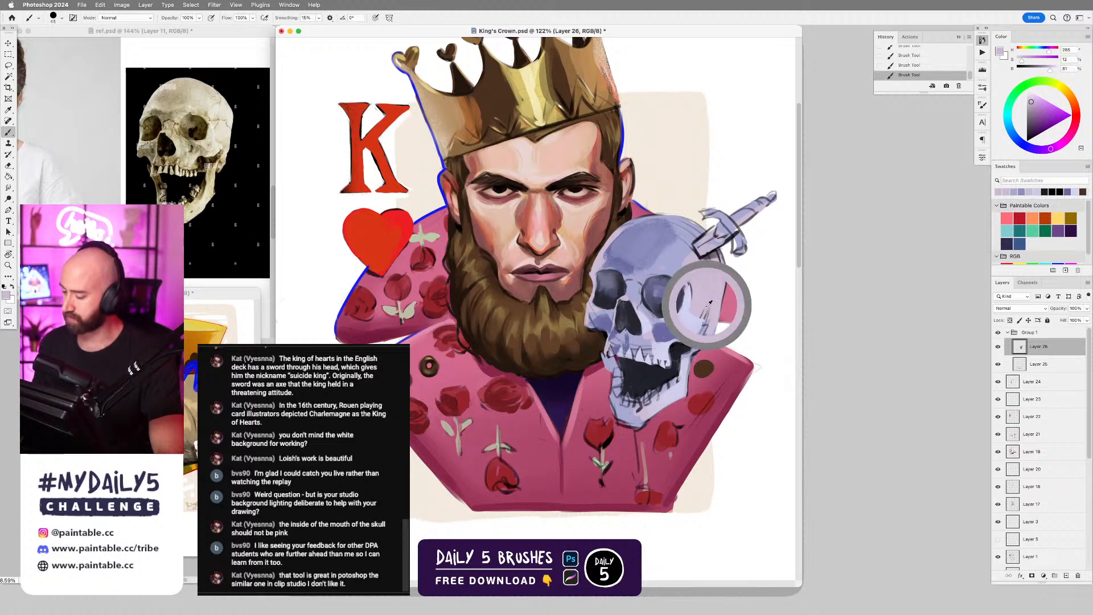
left_click(708, 299, "alt")
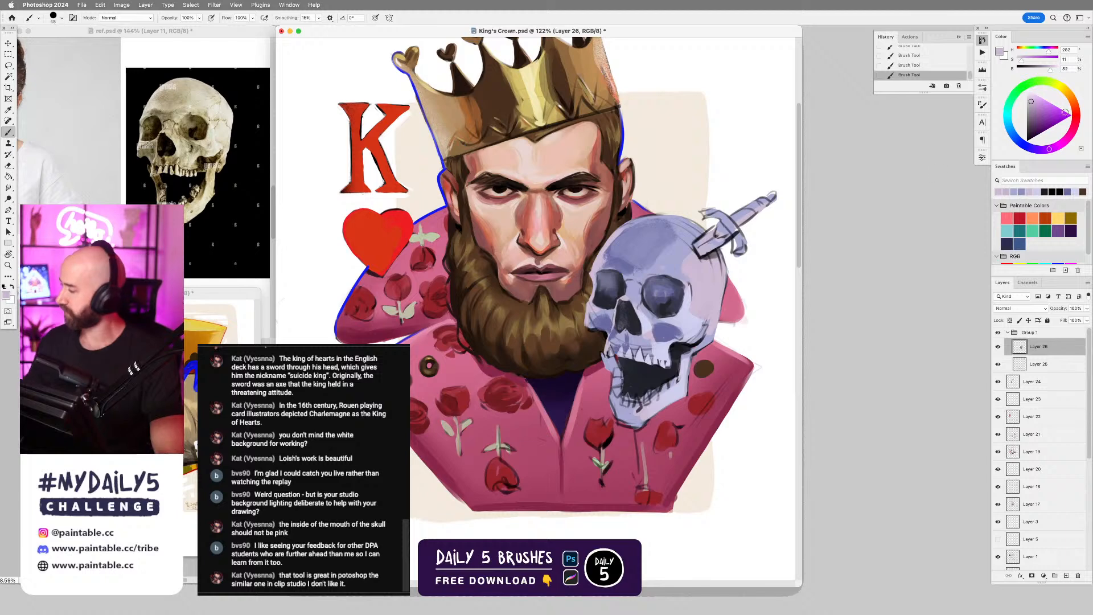
left_click(1031, 98)
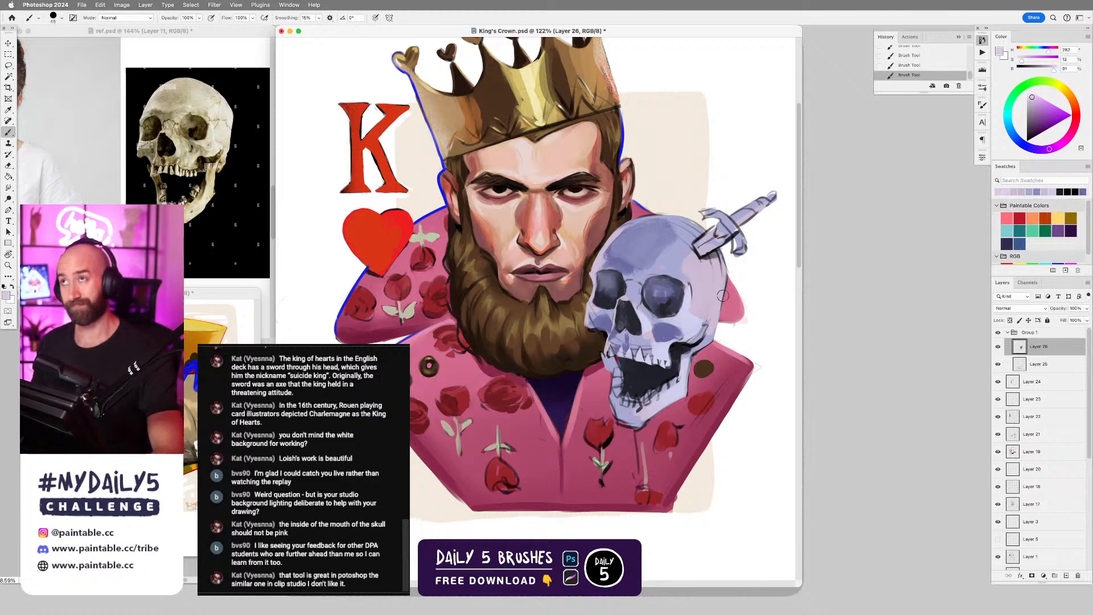
Lasso the side of the skull from below the sword hilt down the outer edge and back along the temple.
key("l")
mouse_move(724, 253)
left_mouse_down()
mouse_move(730, 284)
mouse_move(709, 345)
mouse_move(711, 327)
left_mouse_up()
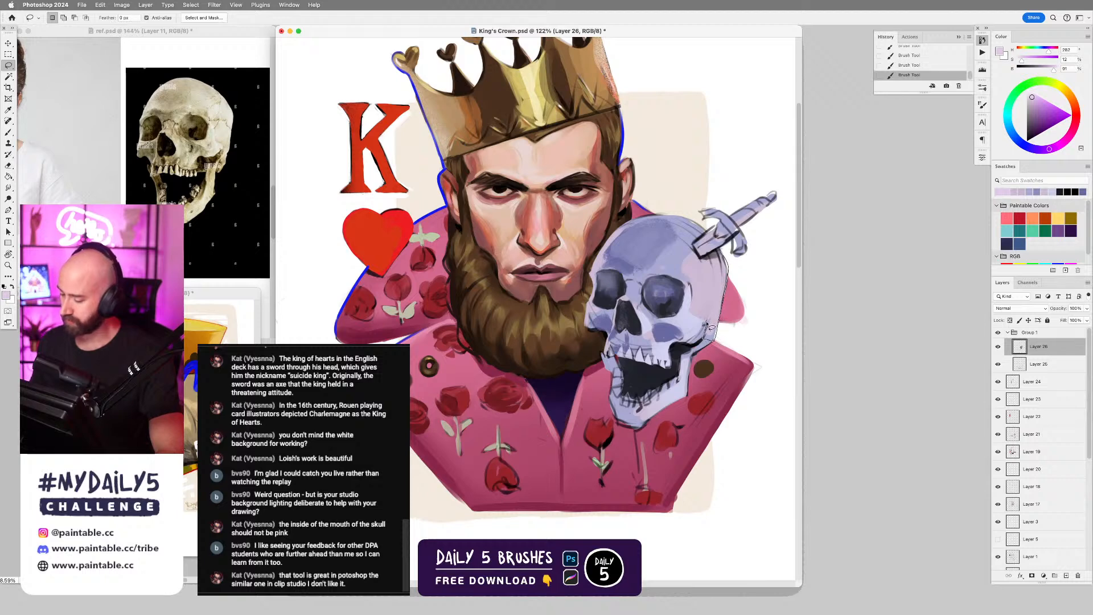
left_click_drag(694, 281, 712, 254)
Brush grainy light tones and white along the selected side of the skull with an enlarged D5 - Faded Grain brush, and deselect.
key("b")
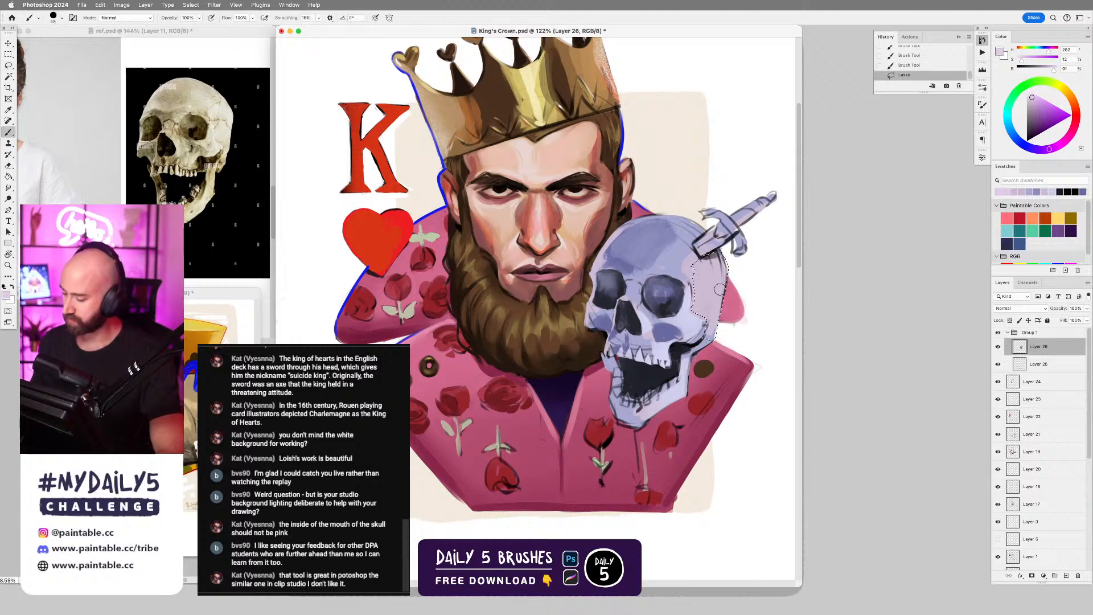
right_click(706, 282)
double_click(954, 411)
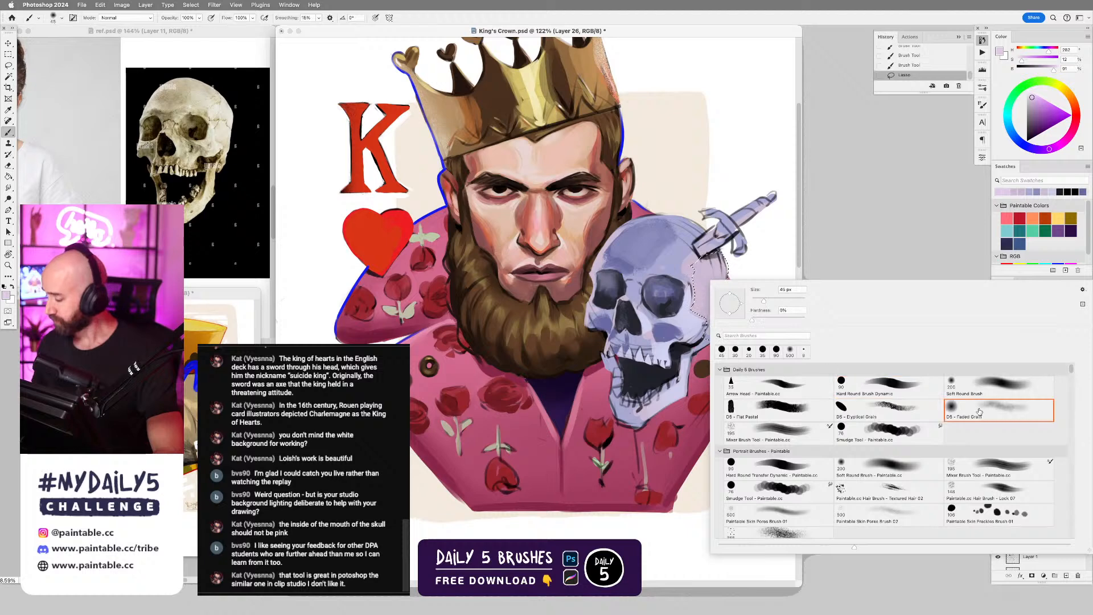
mouse_move(726, 260)
left_mouse_down()
mouse_move(725, 356)
mouse_move(729, 284)
mouse_move(711, 291)
mouse_move(735, 280)
mouse_move(698, 345)
mouse_move(728, 292)
mouse_move(726, 330)
left_mouse_up()
key("]")
key("]")
key("]")
key("]")
key("]")
key("]")
key("]")
key("]")
key("]")
left_click(735, 274, "alt")
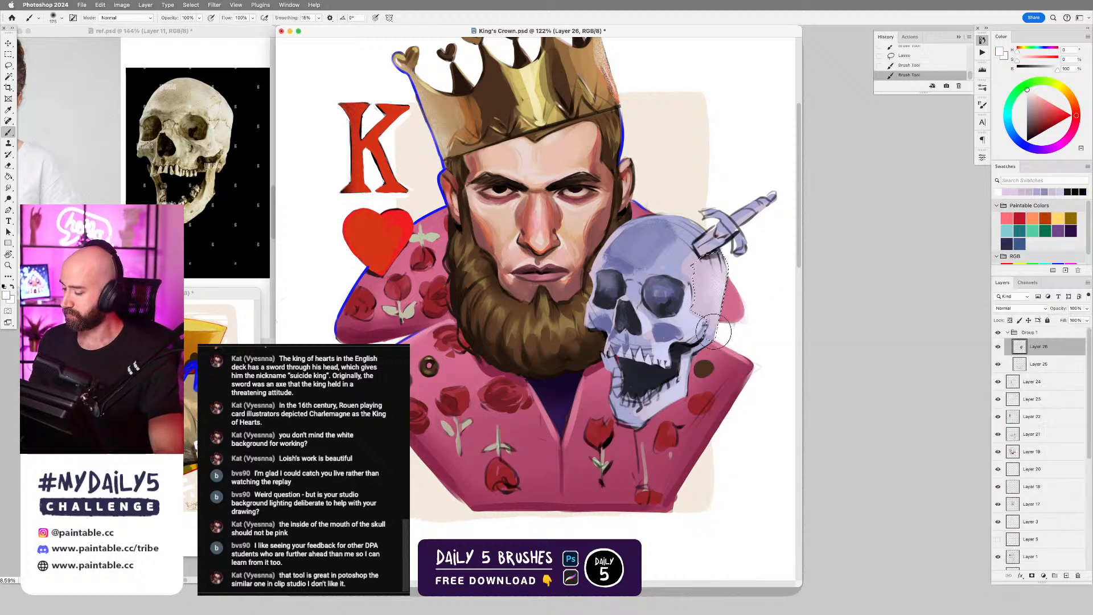
key("super+d")
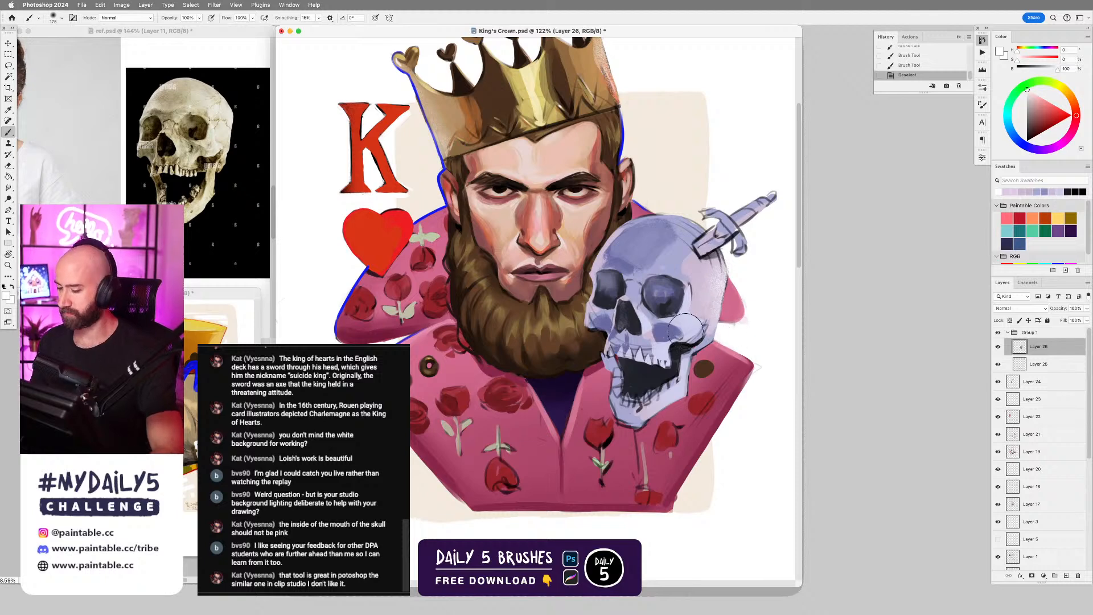
Return to the Hard Round Brush Dynamic brush and paint a small white highlight on the temple beside the eye socket.
right_click(678, 332)
double_click(849, 421)
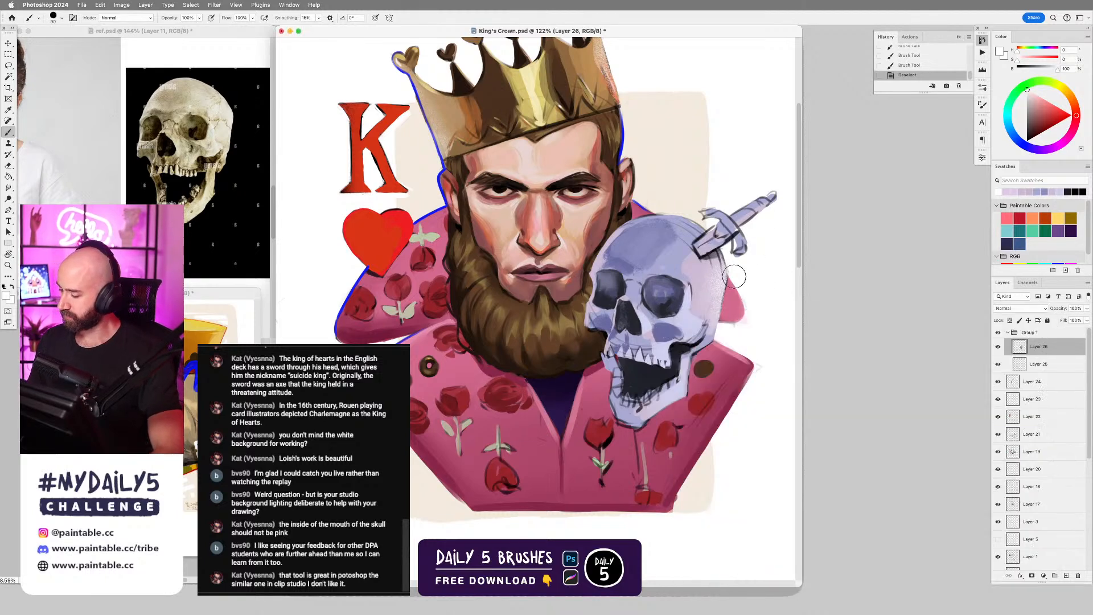
left_click_drag(691, 293, 697, 291)
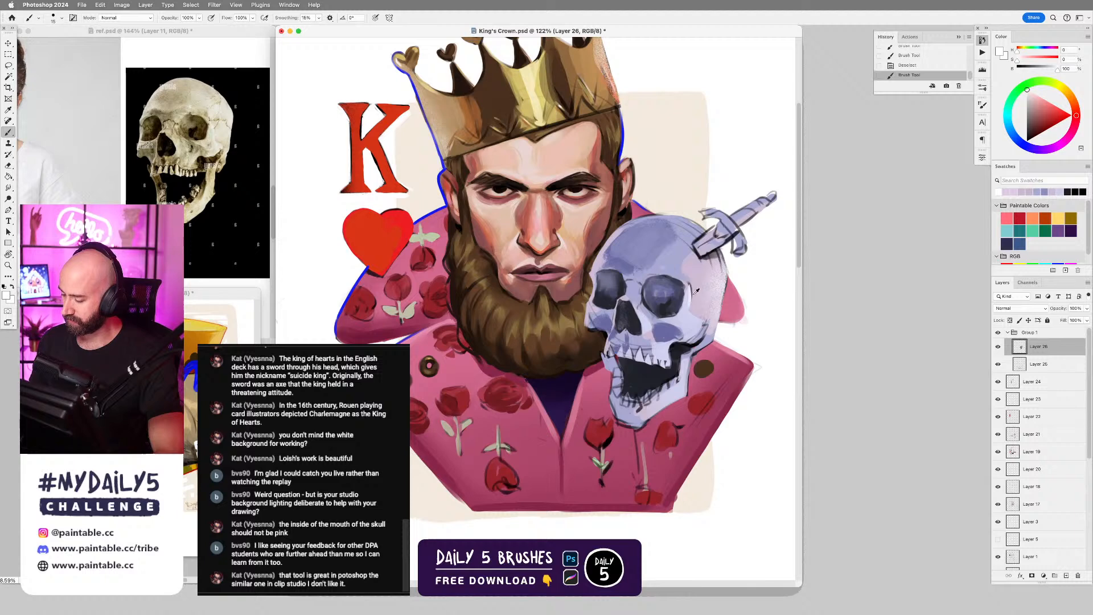
Blend the temple highlight with sampled greyish lilacs, and sample the dark purple of the adjacent eye socket for touch-ups.
left_click(693, 288, "alt")
left_click(694, 292)
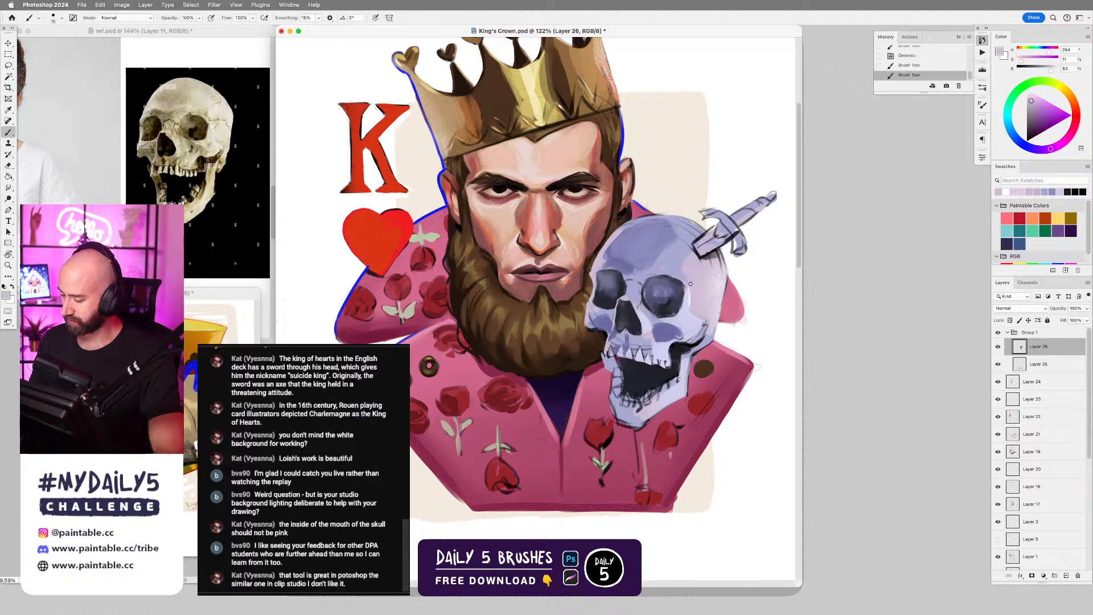
left_click(694, 293)
mouse_move(694, 293)
left_mouse_down()
mouse_move(689, 304)
mouse_move(693, 295)
left_mouse_up()
left_click(690, 294, "alt")
left_click(696, 294, "alt")
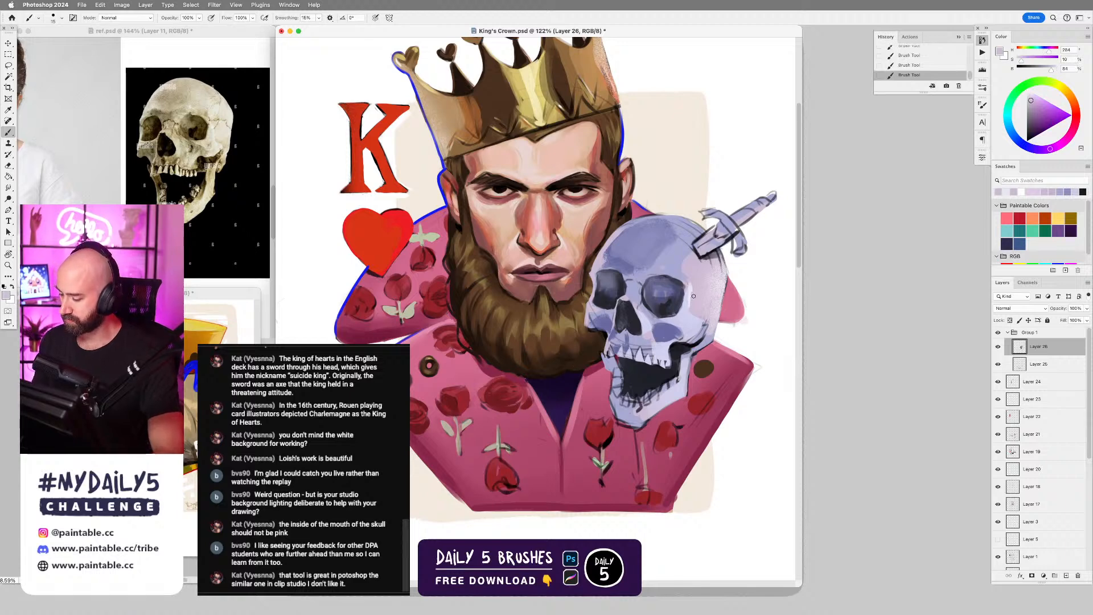
left_click(658, 297, "alt")
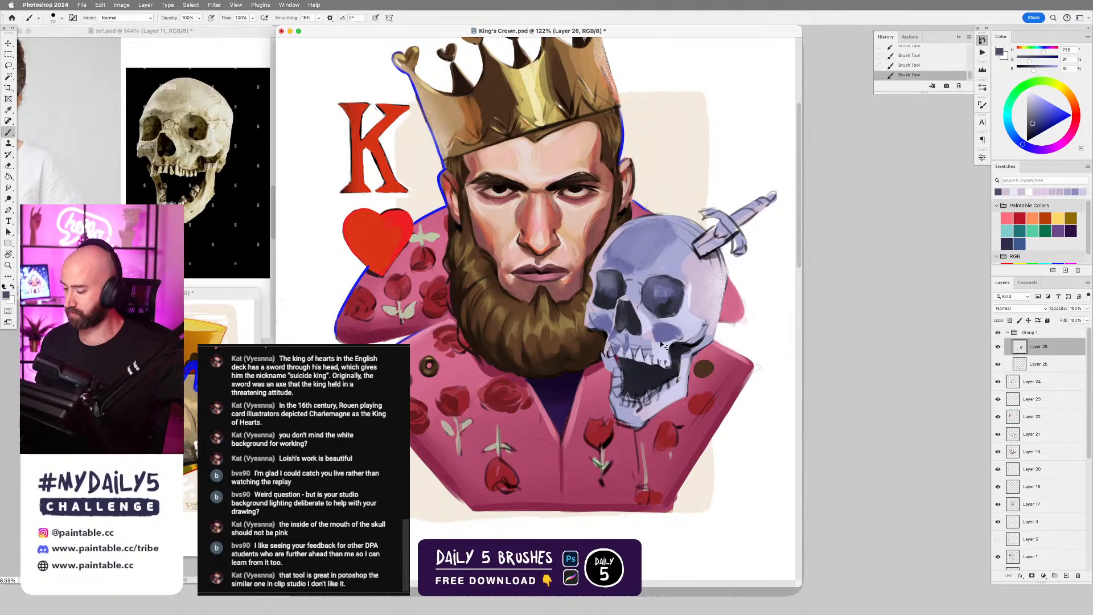
Turn on the greyscale Dot Gain 20% proof view for both King's Crown.psd and ref.psd, and return to the painting.
key("super+y")
left_click(218, 175)
key("super+y")
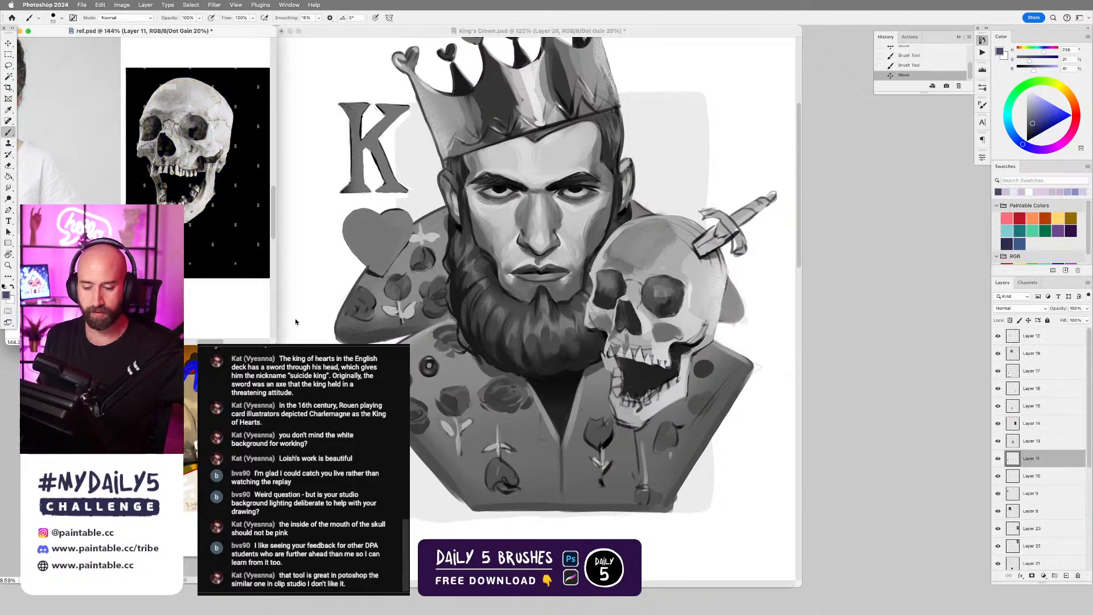
left_click(296, 321)
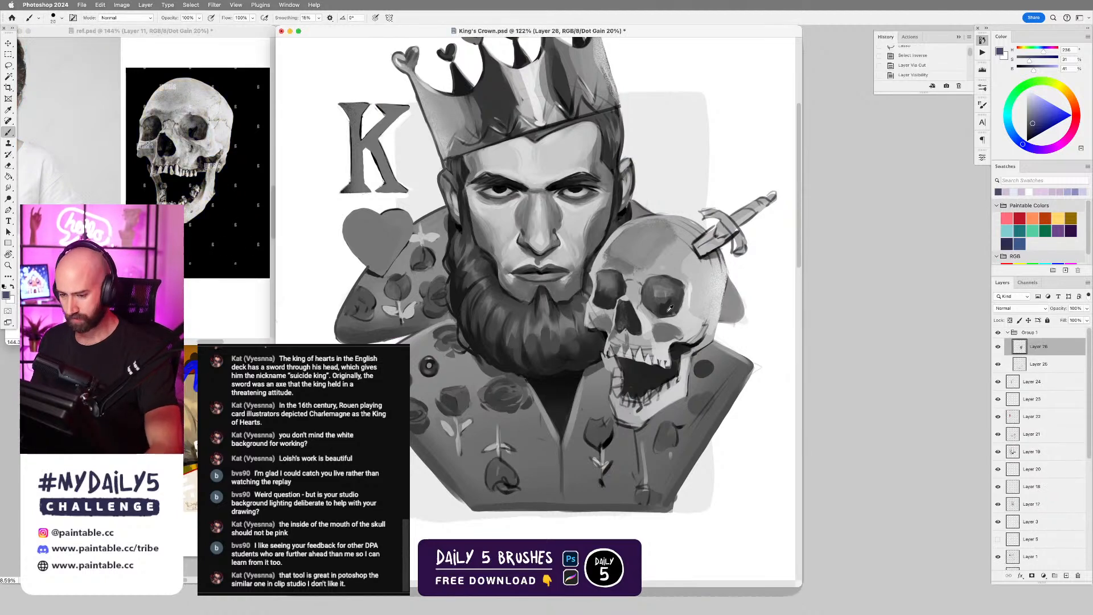
Sample a mid purple from the skull's forehead and shade the brow between the eye sockets, enlarging the brush.
left_click(630, 267, "alt")
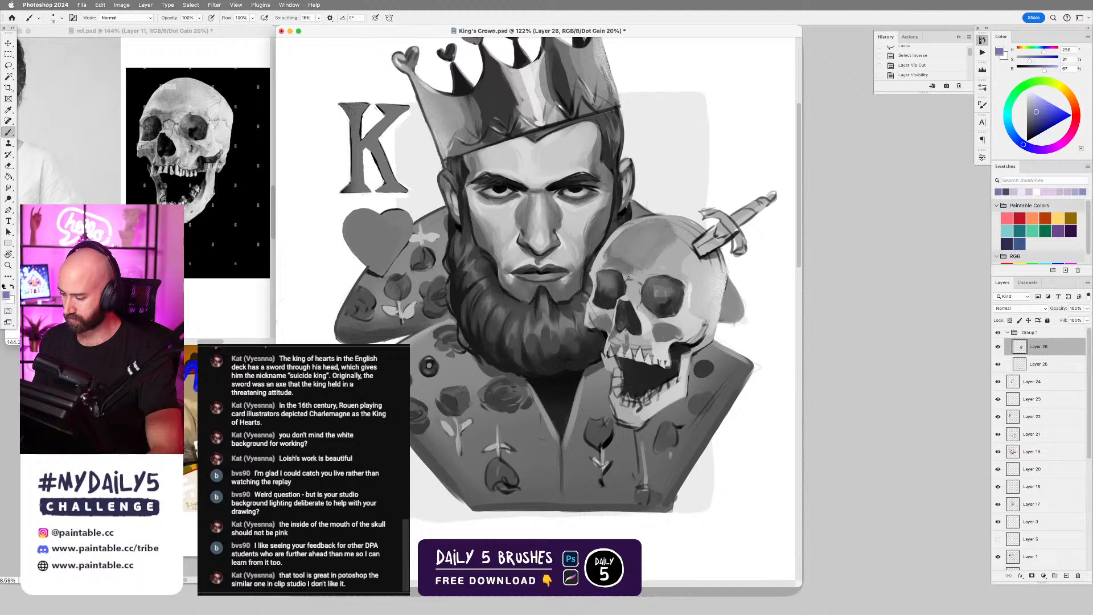
left_click_drag(628, 278, 625, 273)
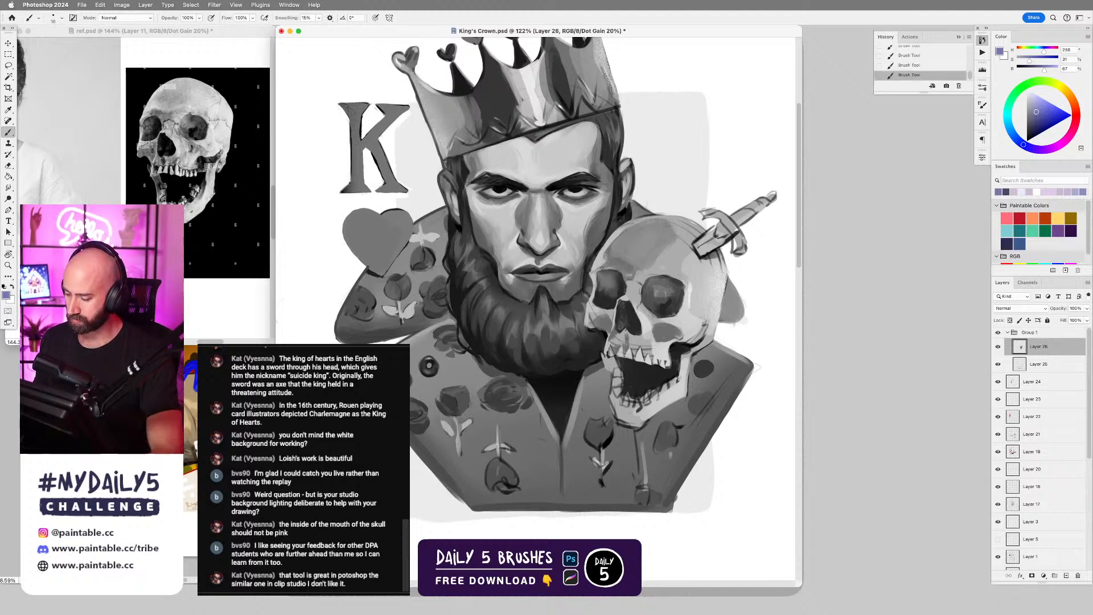
key("bracketright")
key("bracketright")
key("bracketright")
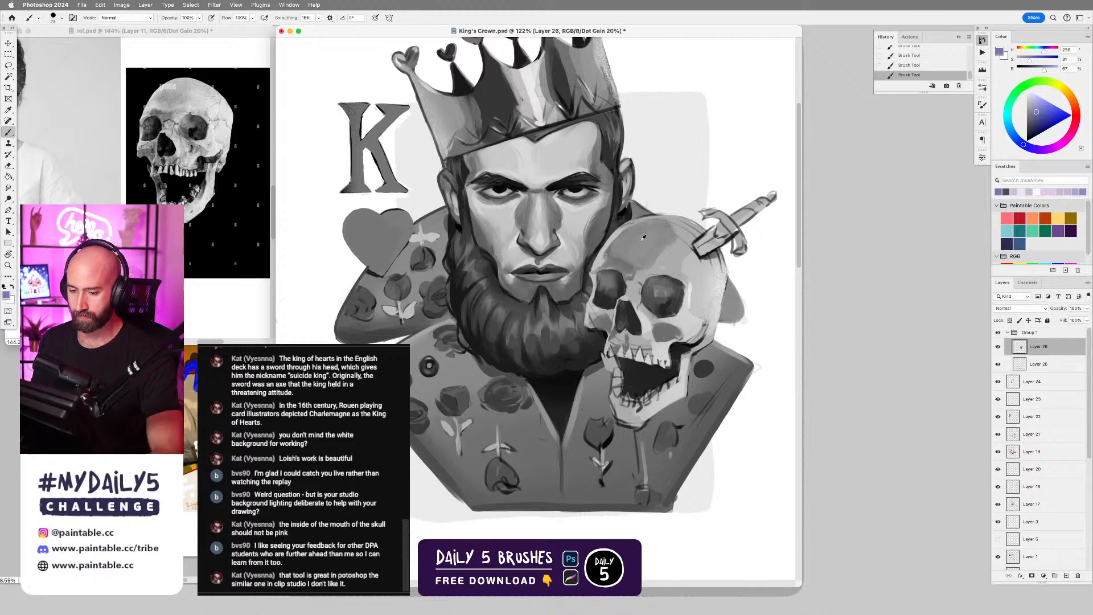
Sample pale lavenders from the forehead edge and temple, and paint light strokes on the forehead and brow ridge, adjusting the brush size.
left_click(603, 251, "alt")
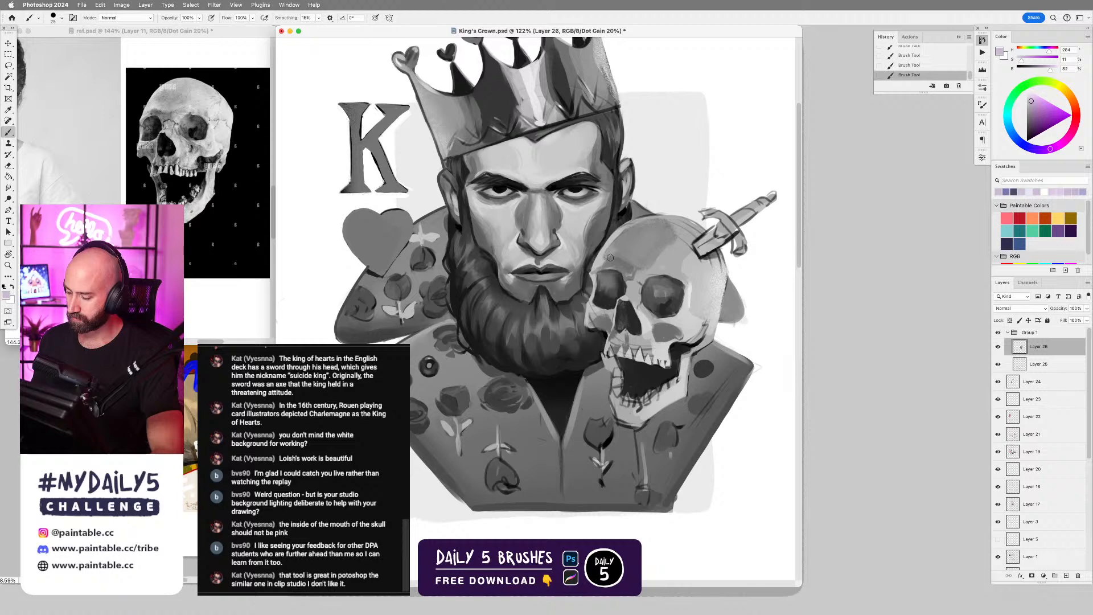
key("bracketleft")
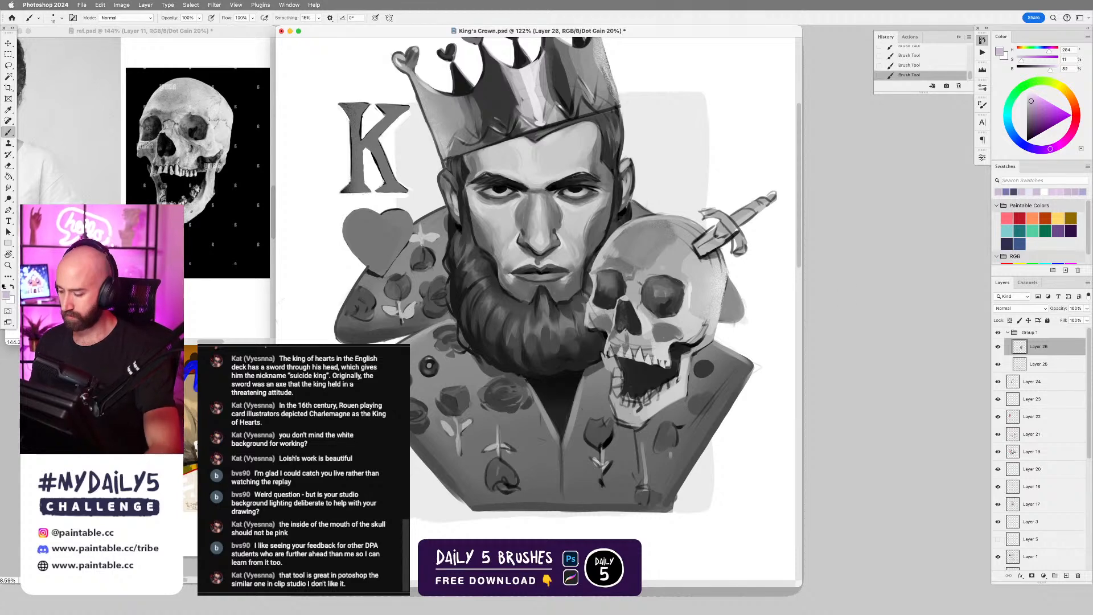
left_click(688, 266, "alt")
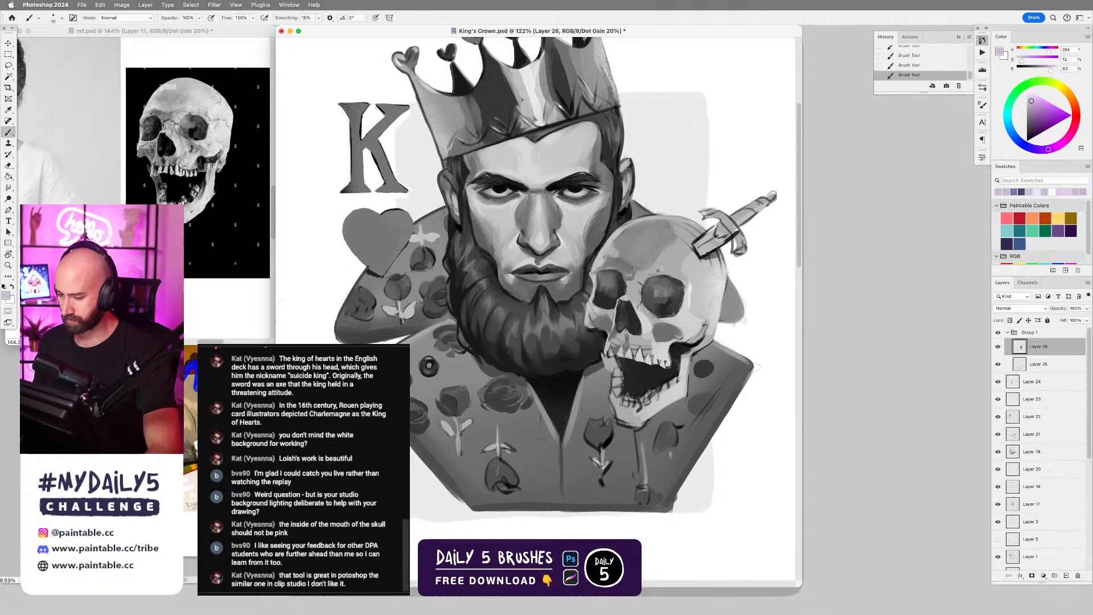
key("]")
key("]")
key("[")
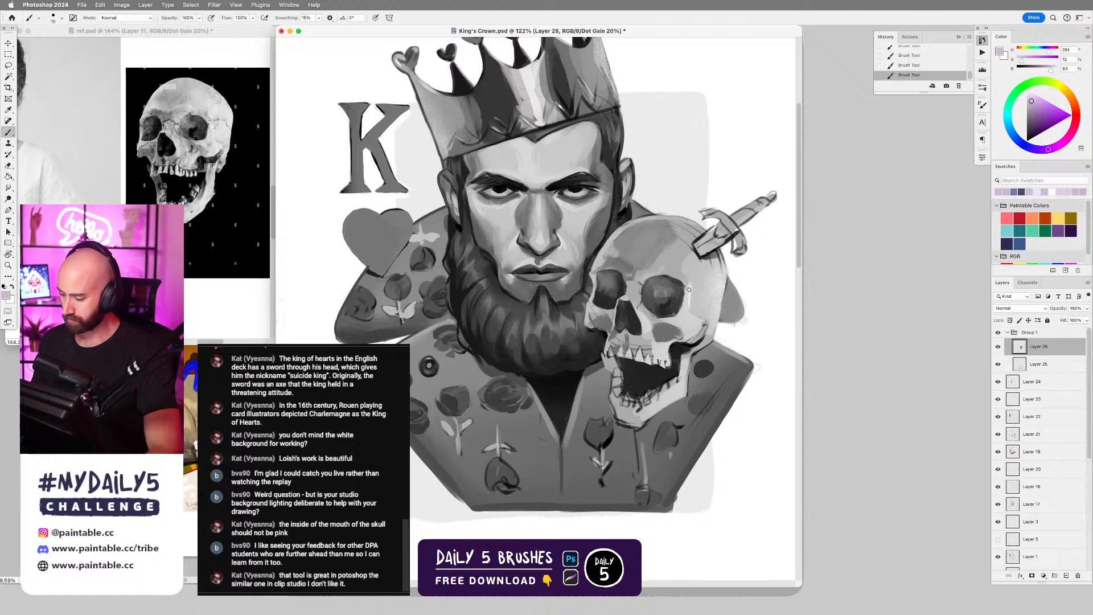
Soften the upper inner rim of the skull's larger eye socket with sampled purples and a larger brush.
left_click(661, 288, "alt")
key("]")
key("]")
key("]")
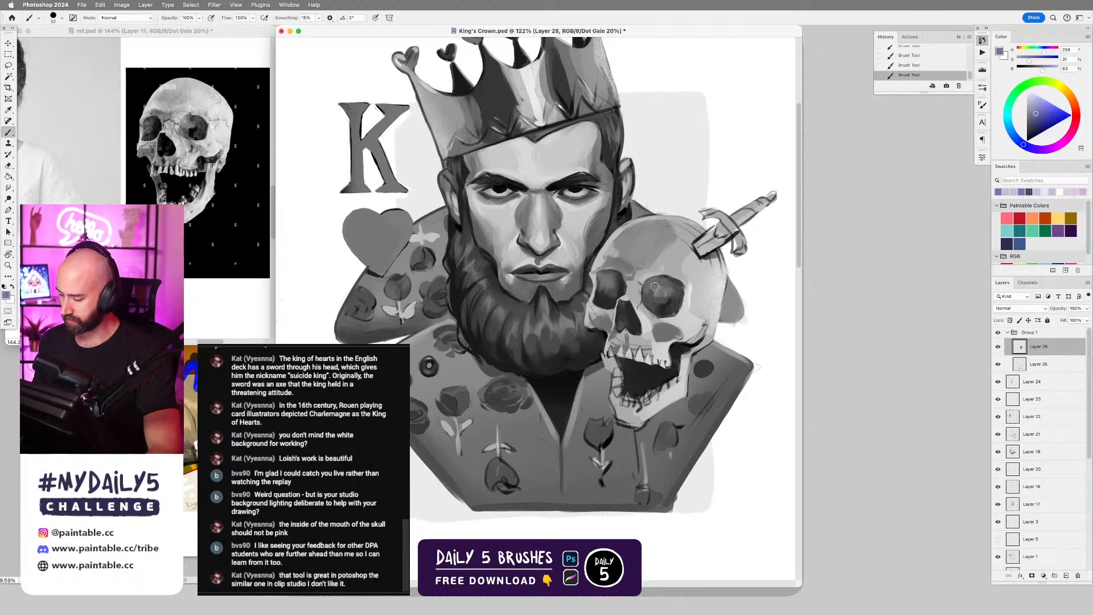
mouse_move(657, 284)
left_mouse_down()
mouse_move(653, 294)
mouse_move(670, 295)
mouse_move(644, 286)
left_mouse_up()
left_click(650, 275, "alt")
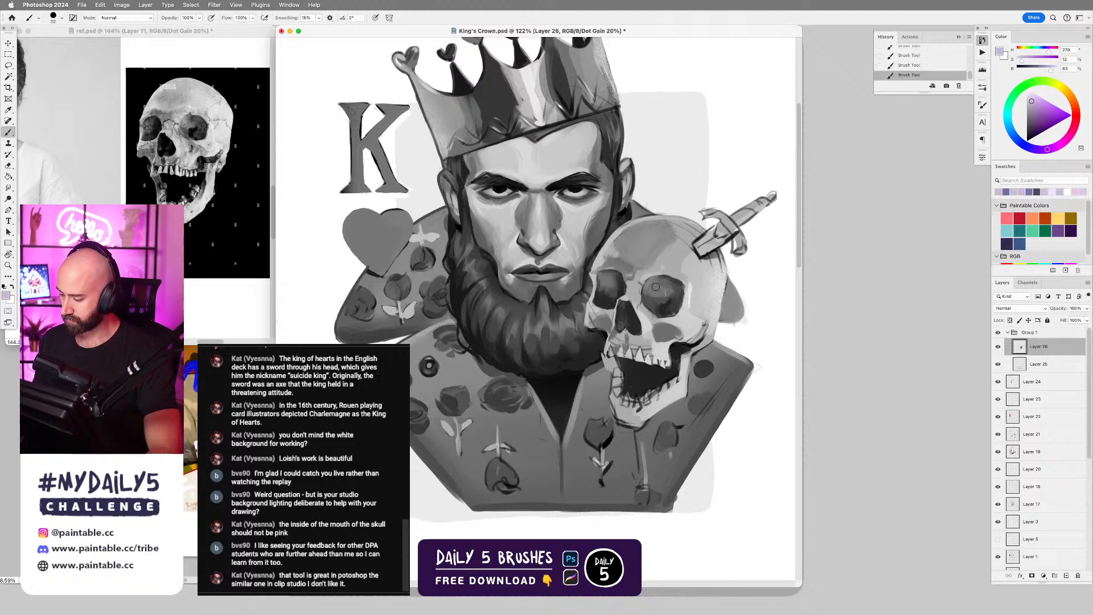
left_click(654, 284, "alt")
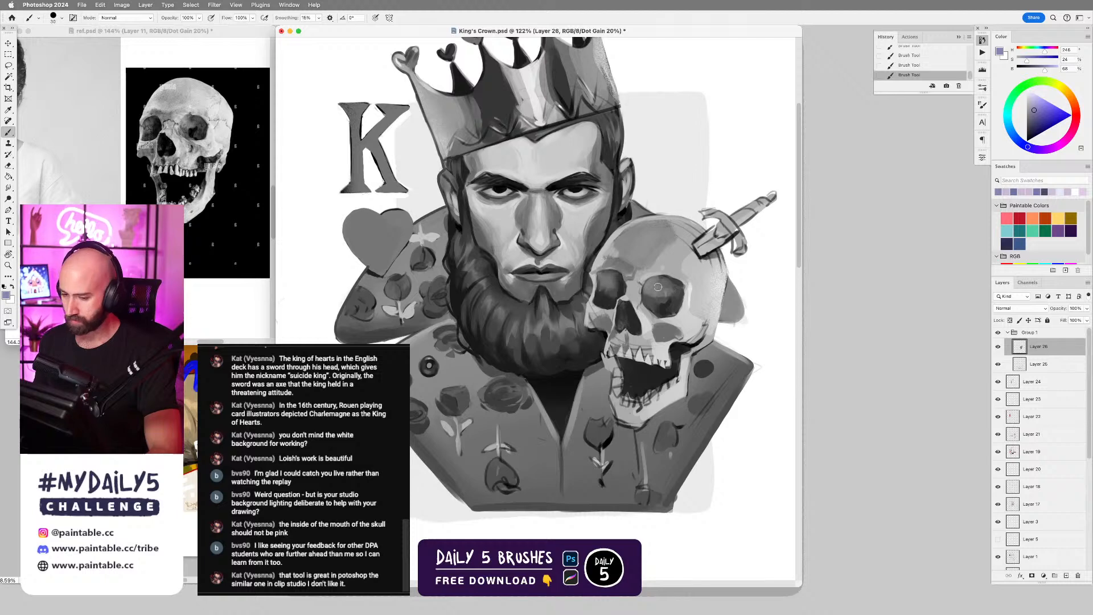
Sample the dark purple inside the larger eye socket and deepen its shading with a smaller brush.
left_click(649, 301, "alt")
key("[")
key("[")
key("[")
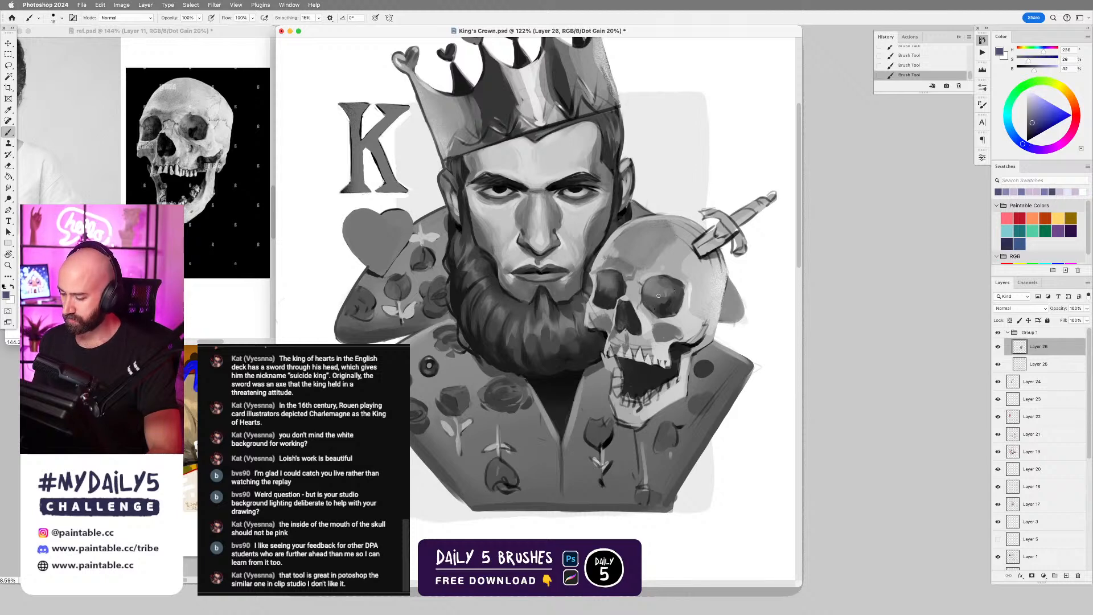
Sample light lavenders below the larger eye socket, refine the bone between it and the nose cavity, and undo the last stroke.
left_click(652, 320, "alt")
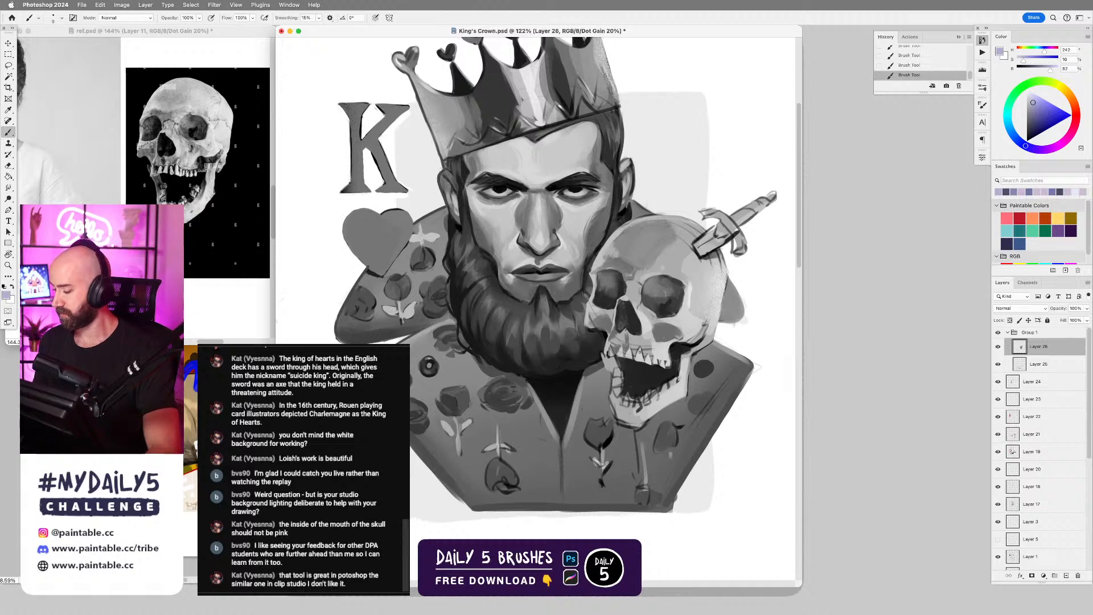
left_click(647, 318, "alt")
key("super+z")
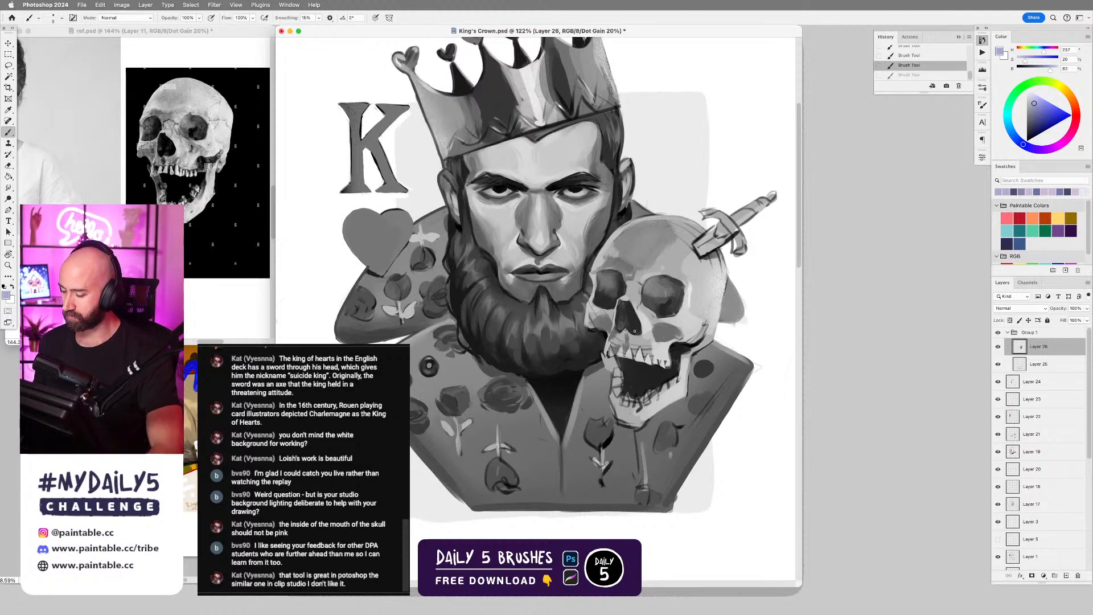
Sample purples beside the skull's nose cavity and a near-black inside it, refine the cavity and adjacent cheekbone, and undo one stroke.
left_click(607, 318, "alt")
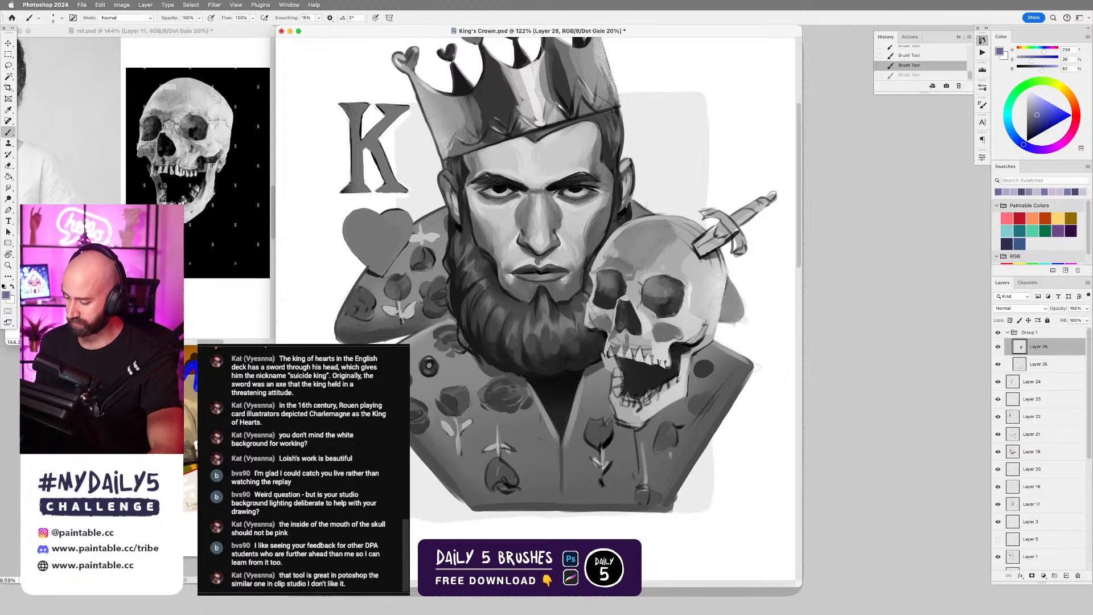
left_click(630, 314, "alt")
left_click_drag(630, 315, 635, 318)
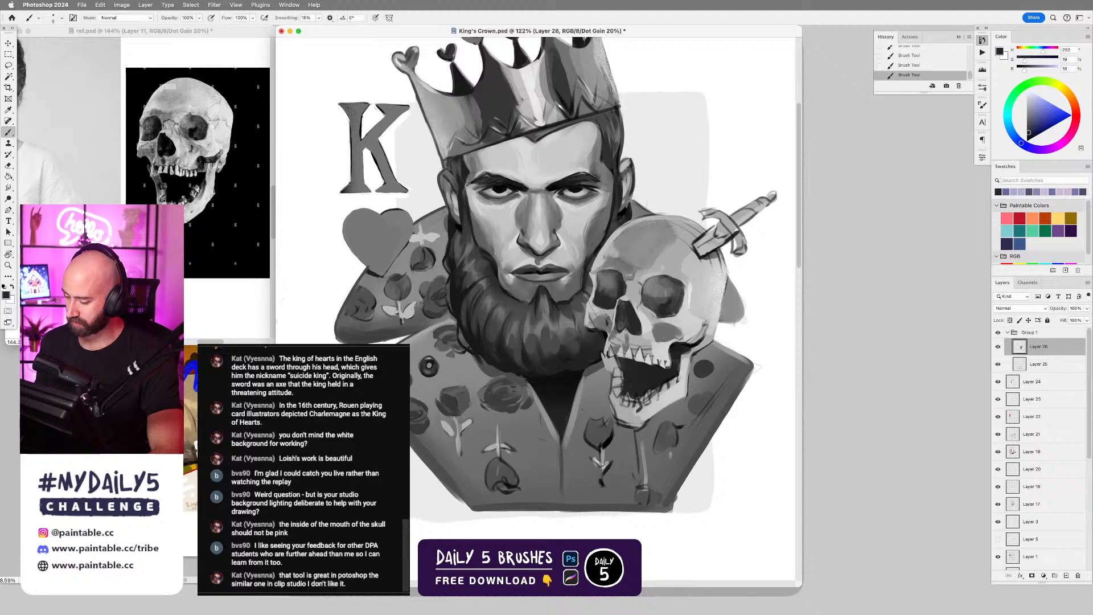
left_click(607, 319, "alt")
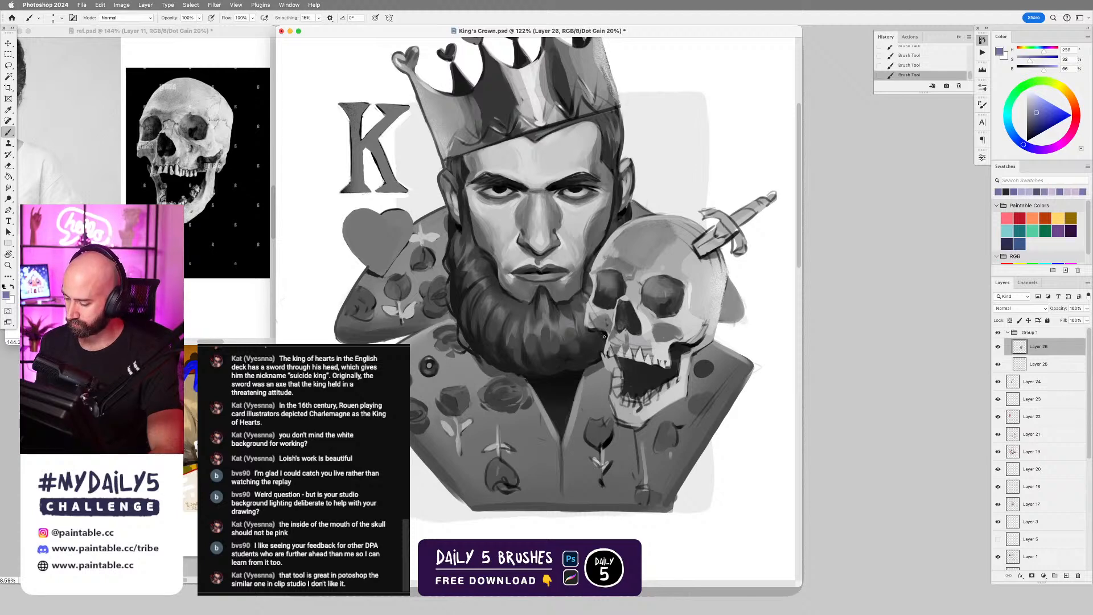
key("super+z")
left_click_drag(609, 329, 605, 323)
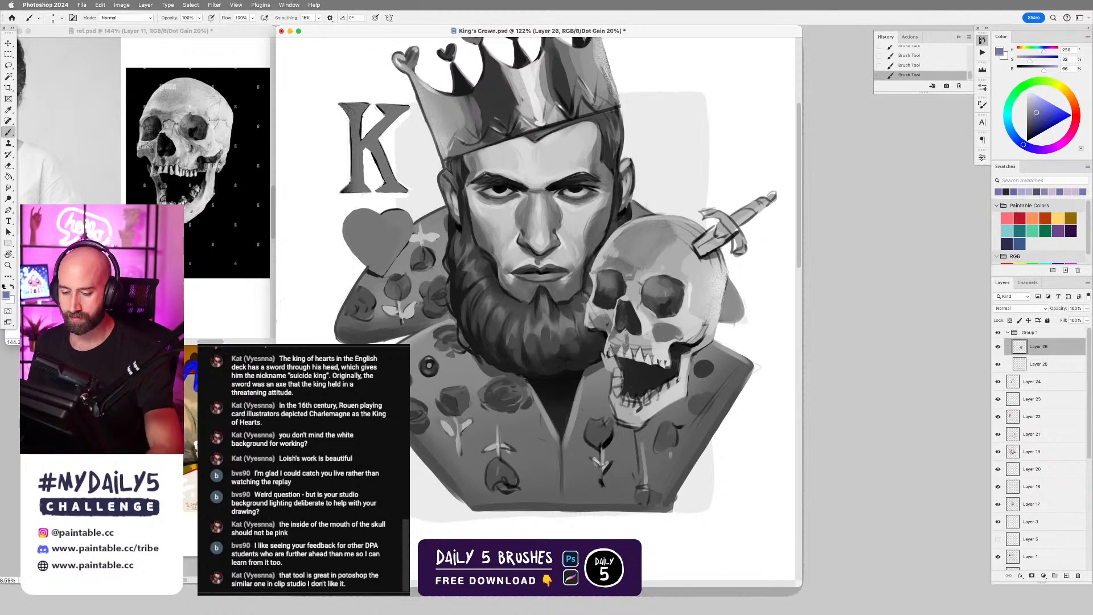
Sample light lavenders from the skull's cheekbone and upper jaw, and smooth the bone above the back teeth with a larger brush.
left_click(667, 344, "alt")
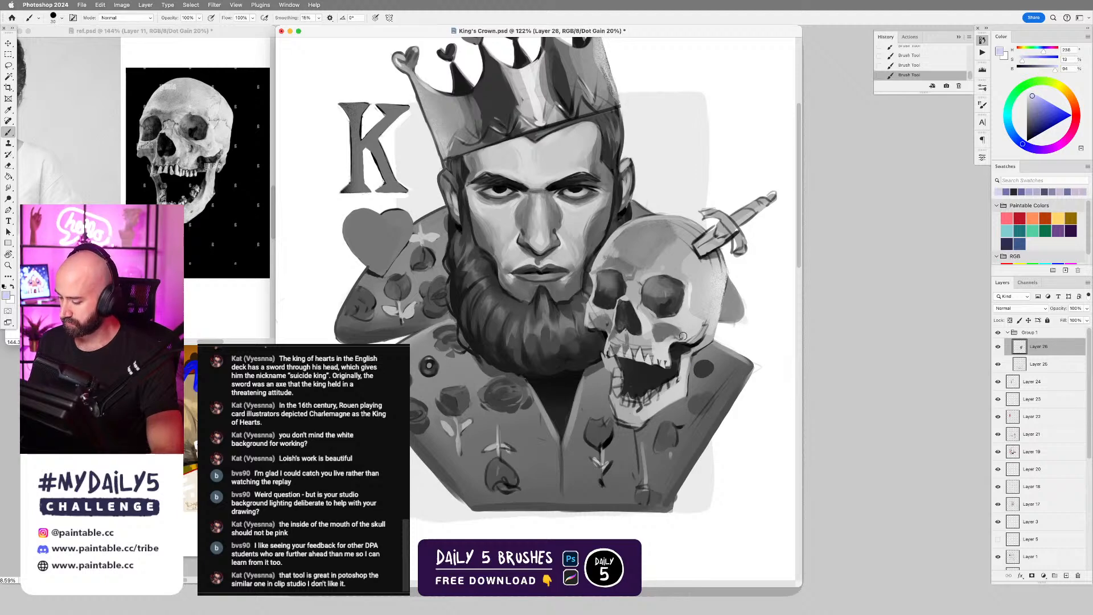
left_click(667, 332, "alt")
left_click(649, 345, "alt")
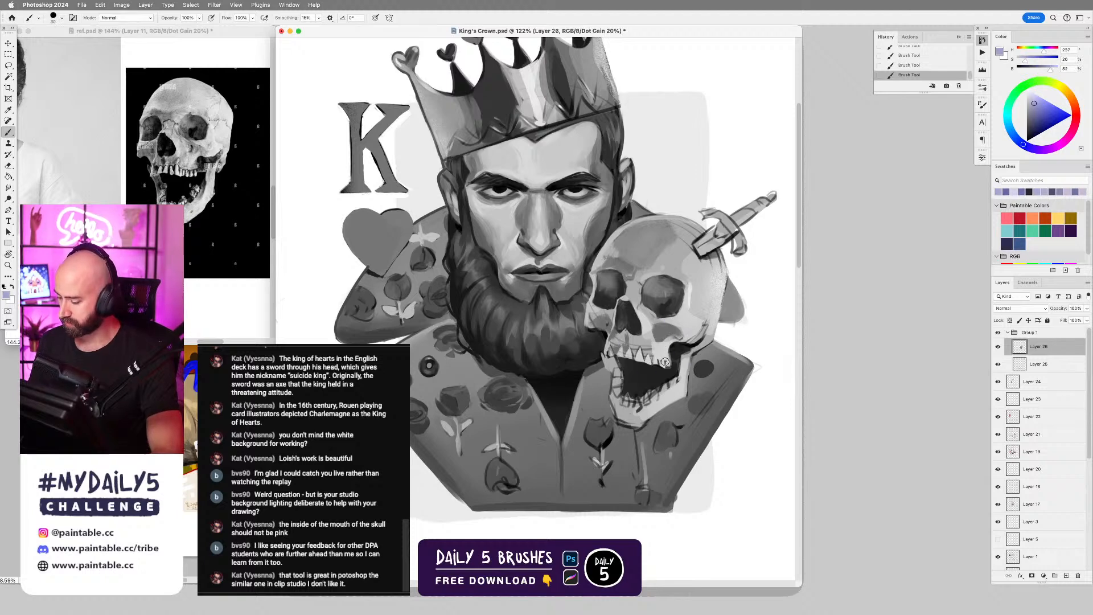
left_click_drag(659, 354, 666, 361)
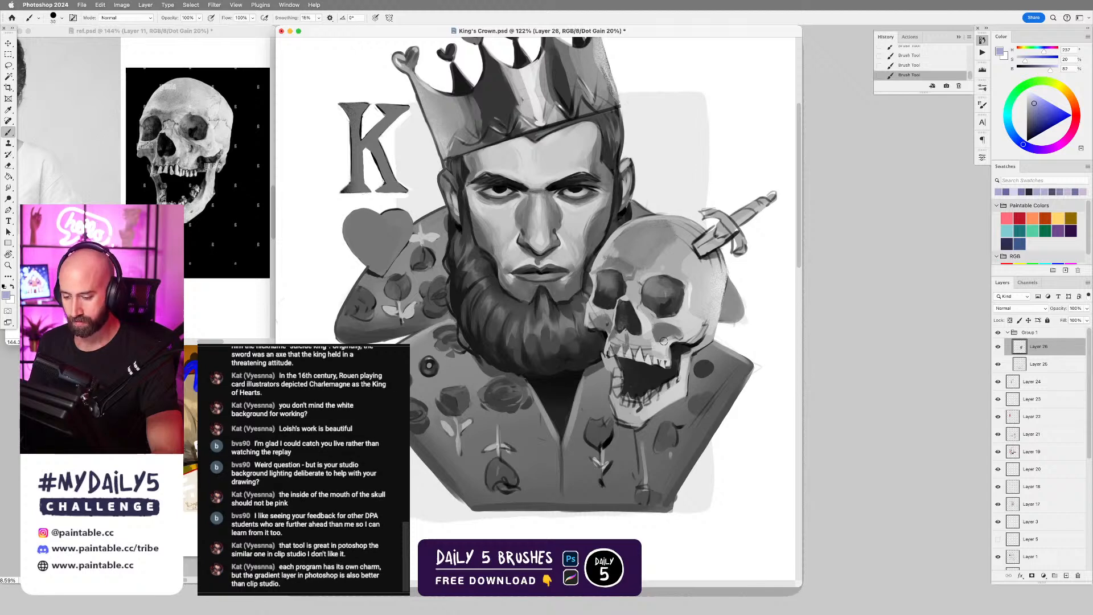
left_click(655, 347, "alt")
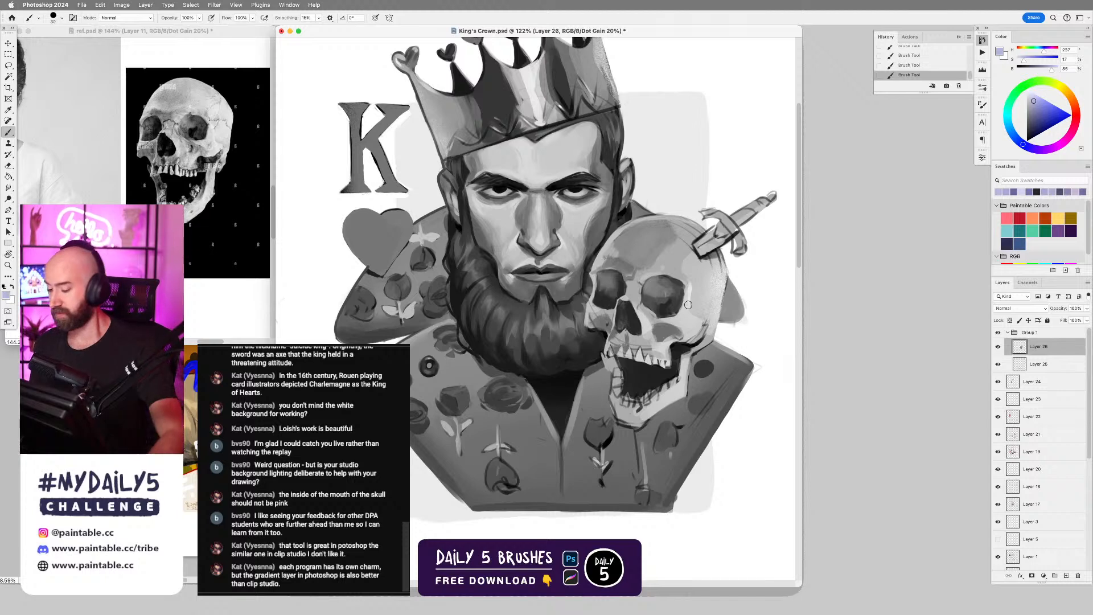
Sample mid purples from the skull's forehead and shade the brow between the eye sockets, adjusting the brush size.
left_click(635, 259, "alt")
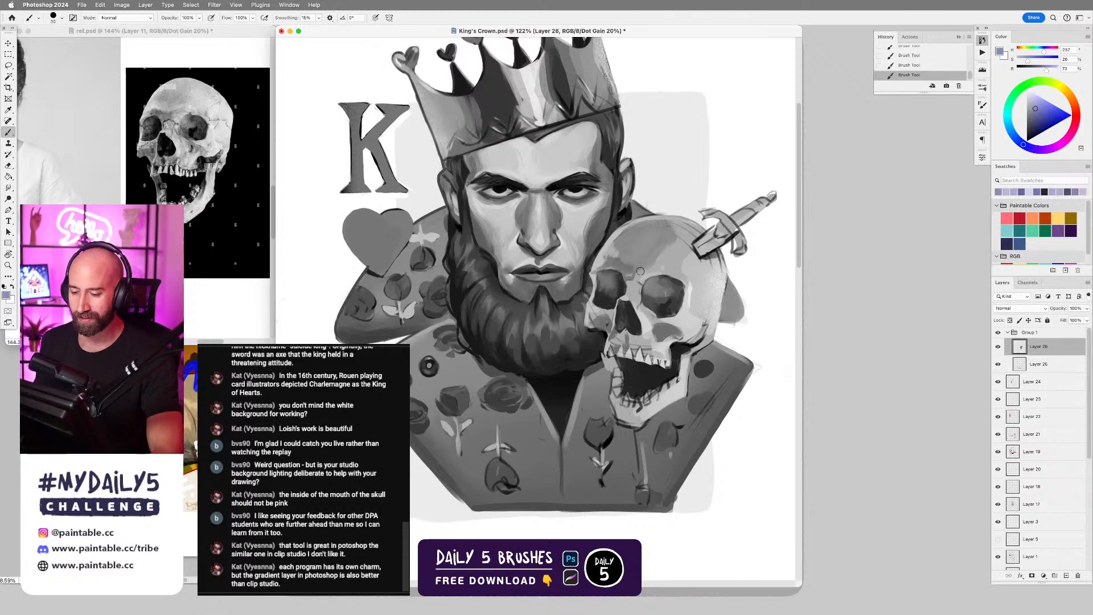
left_click(619, 261, "alt")
left_click(617, 264, "alt")
key("[")
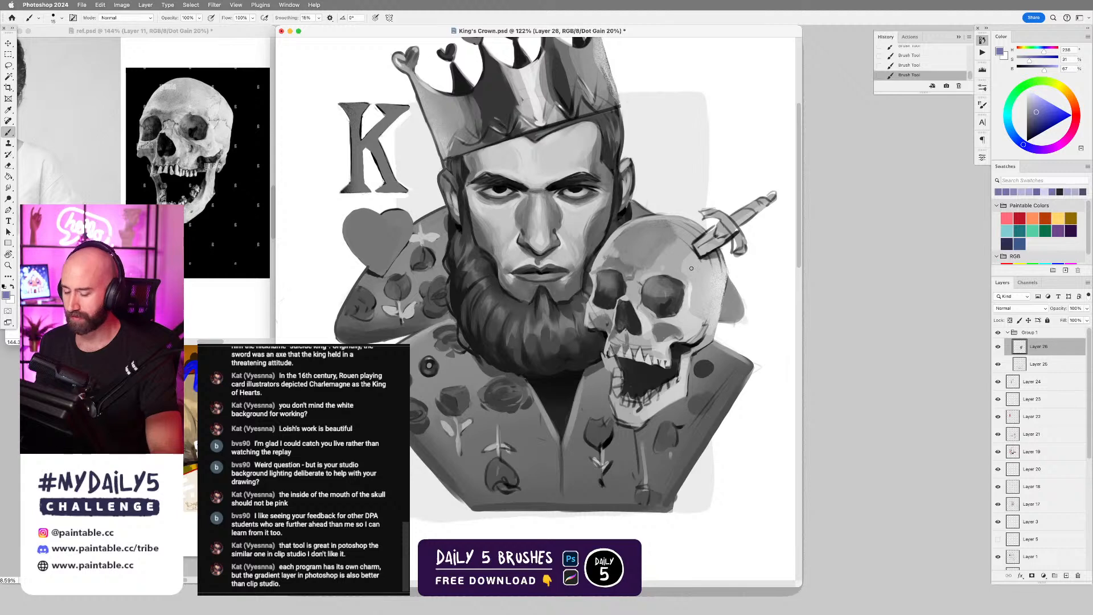
left_click_drag(641, 269, 647, 267)
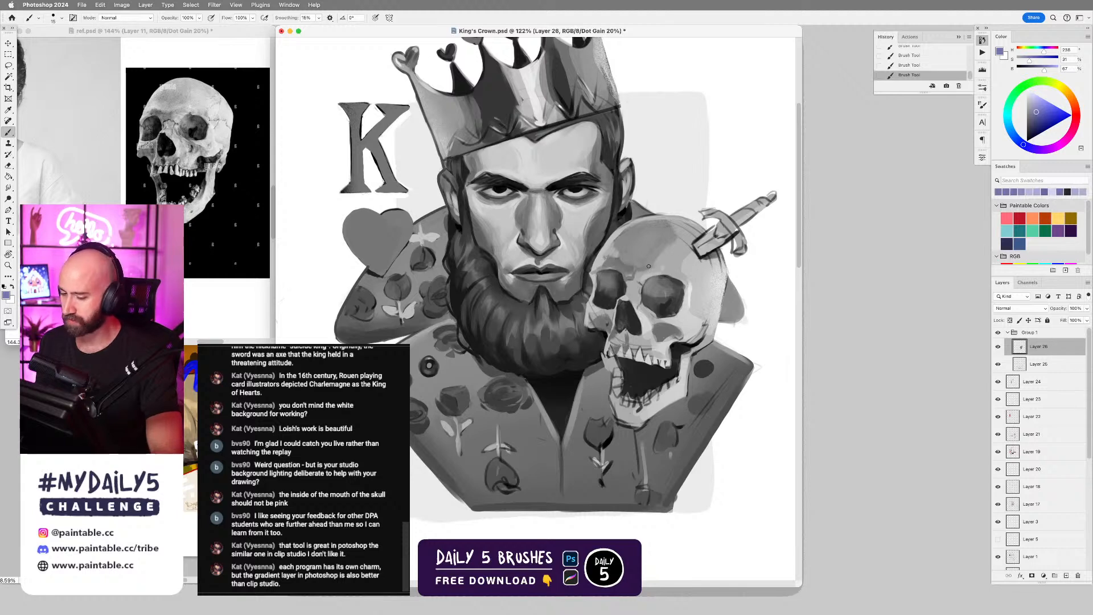
key("bracketright")
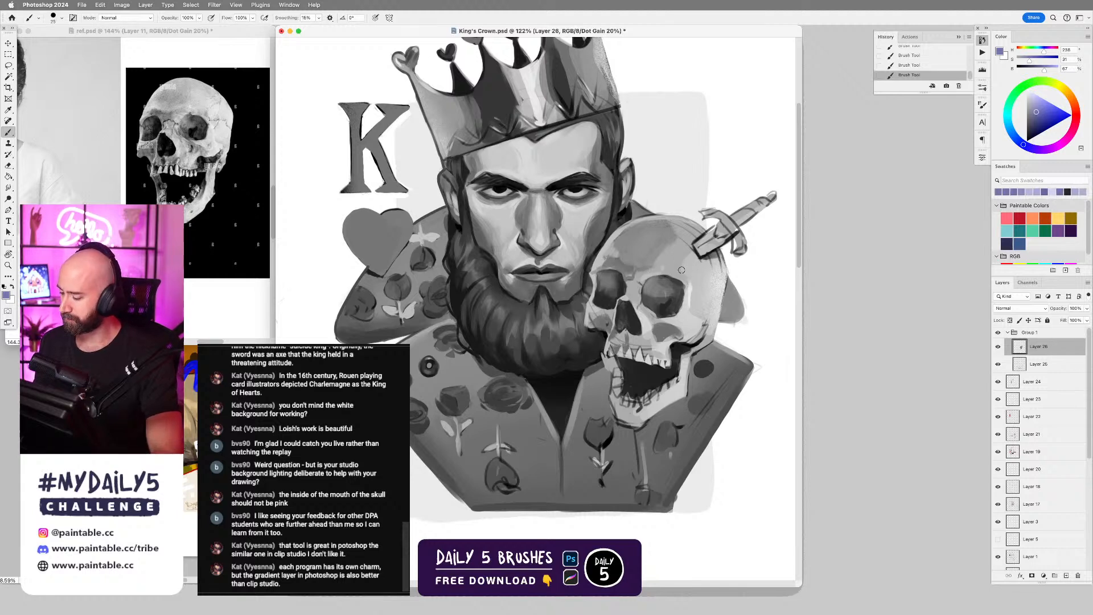
Sample a near-white lavender beside the larger eye socket, touch up the cheekbone, and undo the last stroke.
left_click(689, 300, "alt")
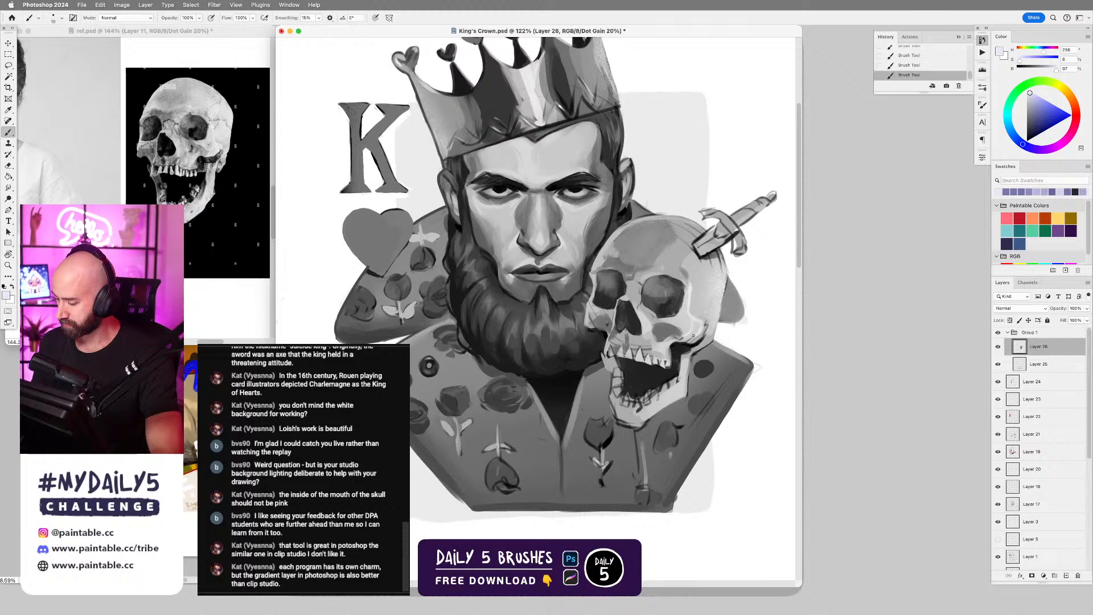
mouse_move(712, 340)
left_mouse_down()
mouse_move(706, 309)
mouse_move(693, 306)
left_mouse_up()
key("super+z")
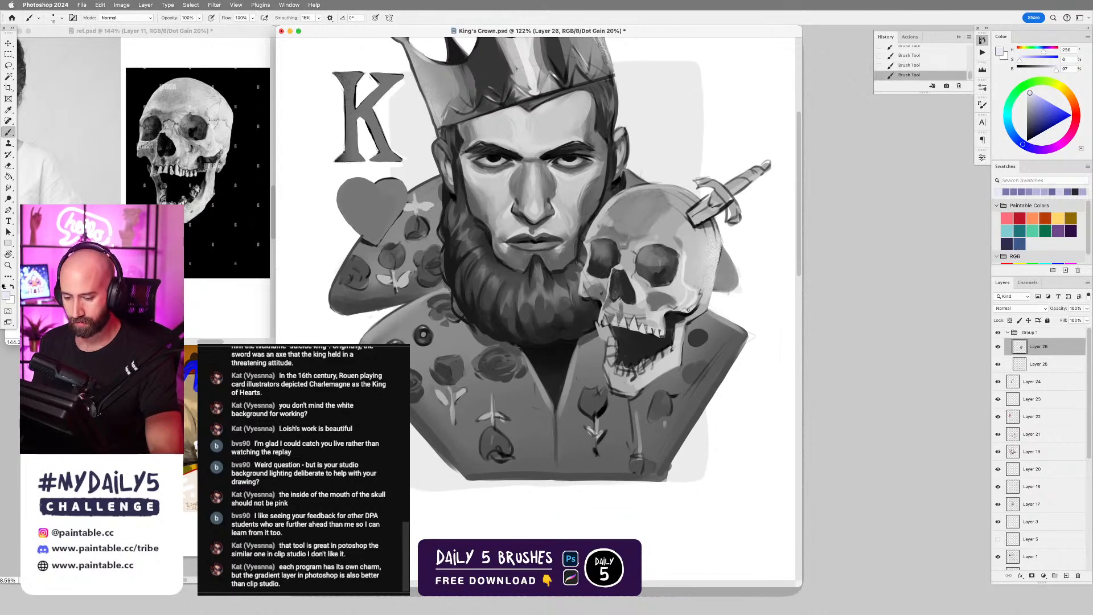
Sample colours around the skull's jaw hinge, undo one stroke, and darken the gap behind the upper teeth with near-black.
left_click(666, 315, "alt")
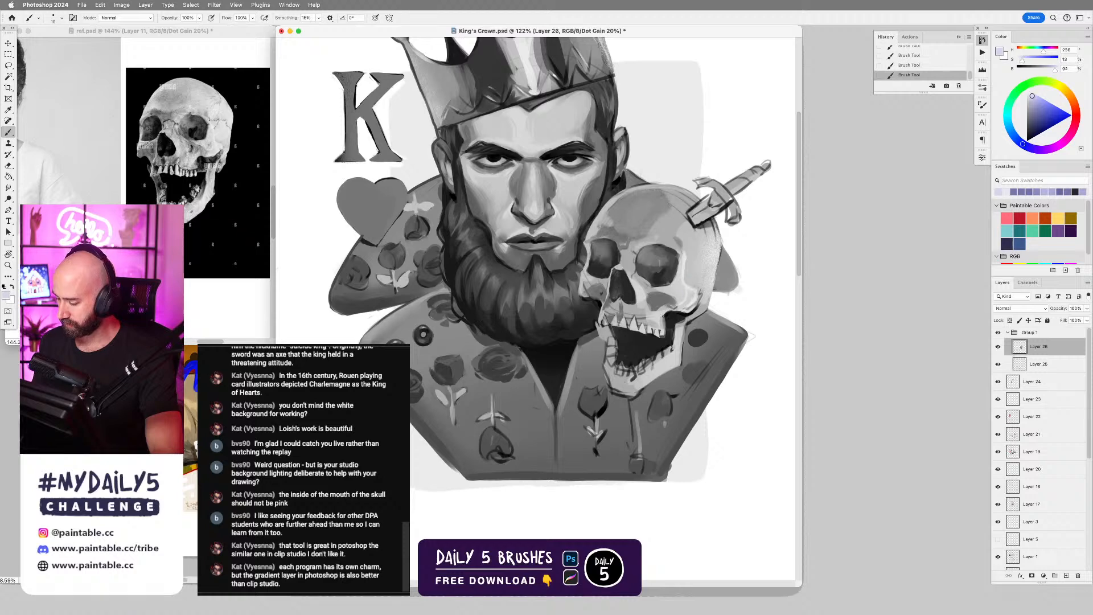
key("super+z")
left_click(665, 321, "alt")
mouse_move(664, 322)
left_mouse_down()
mouse_move(664, 335)
mouse_move(667, 323)
left_mouse_up()
left_click(672, 327, "alt")
key("bracketright")
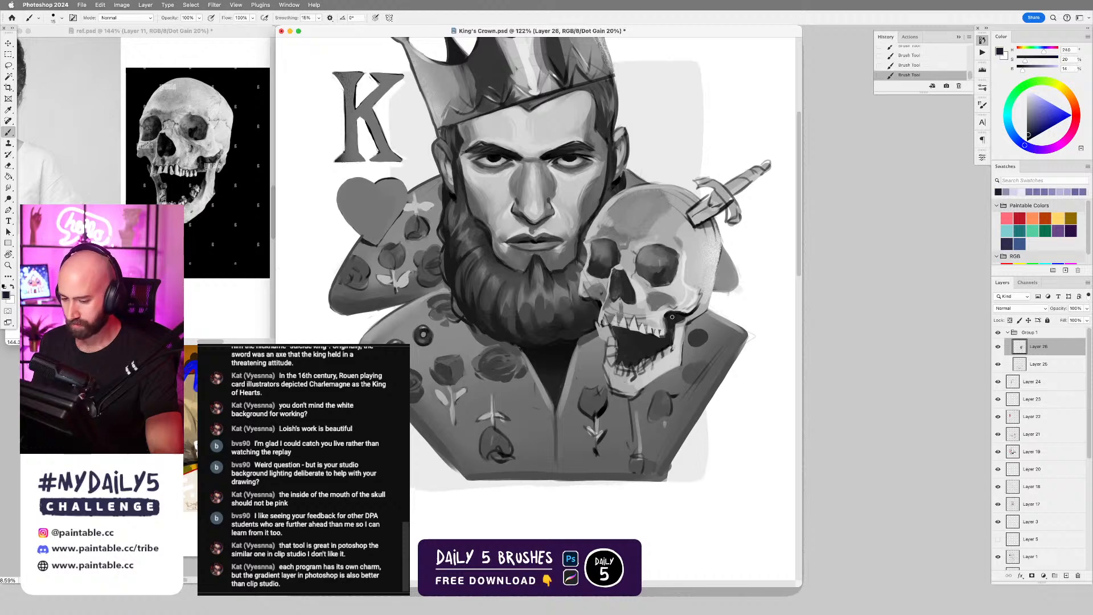
Refine the edges of the skull's jaw hinge and the dark gap beneath the cheekbone, alternating sampled lavenders and near-blacks.
left_click(672, 310, "alt")
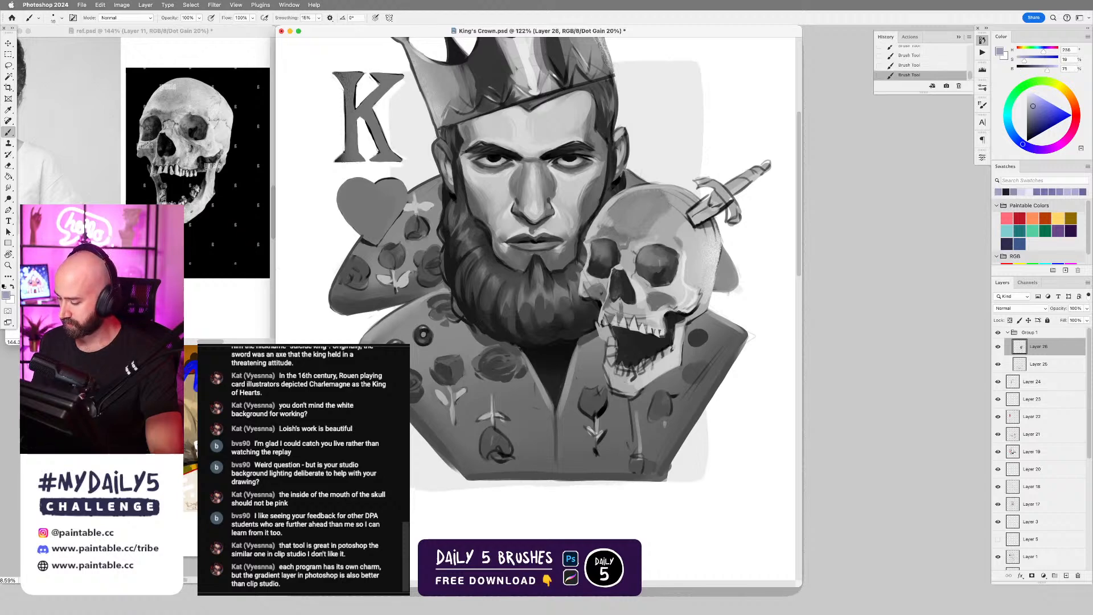
left_click(668, 314, "alt")
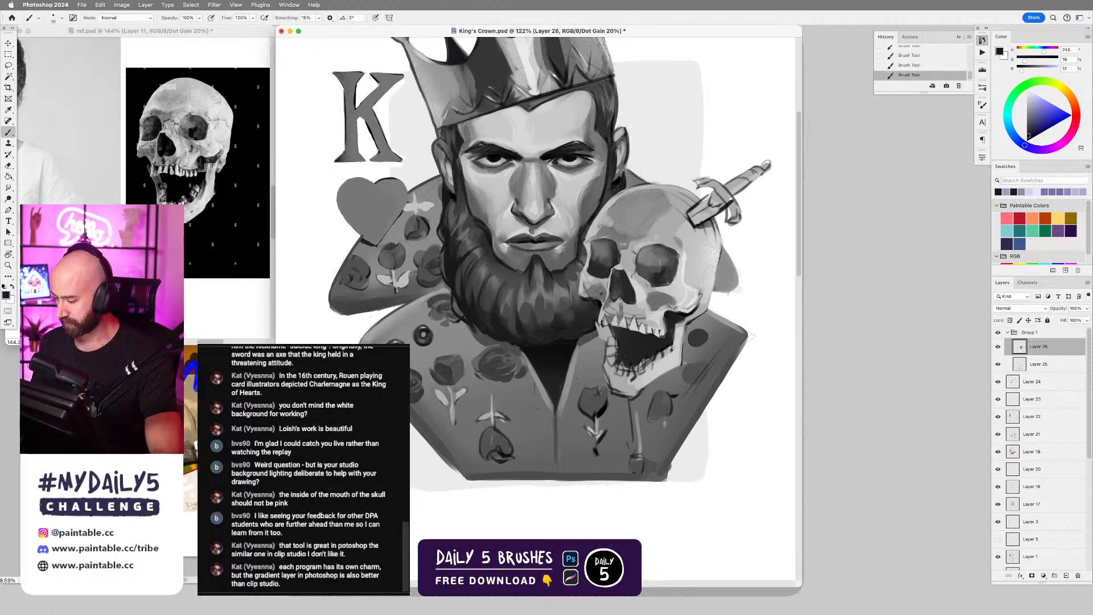
left_click(673, 329, "alt")
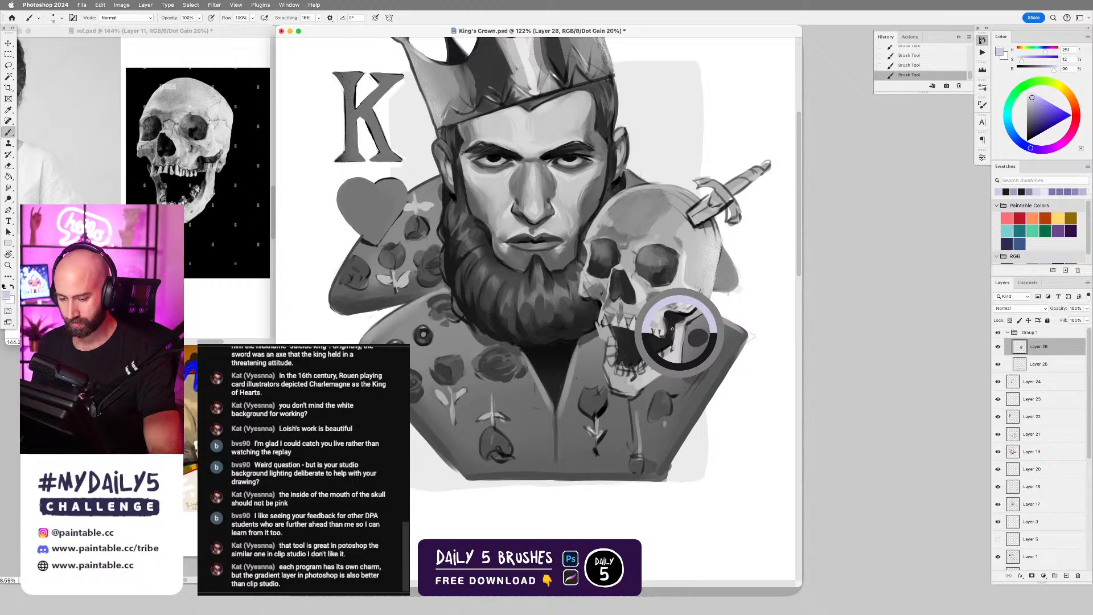
left_click(673, 322, "alt")
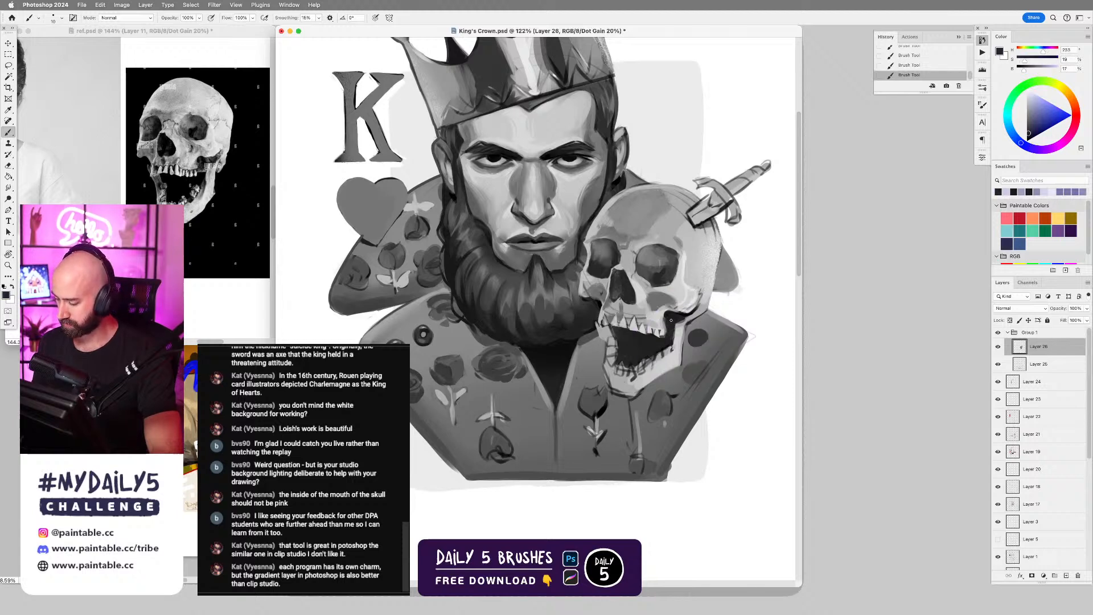
left_click(669, 318, "alt")
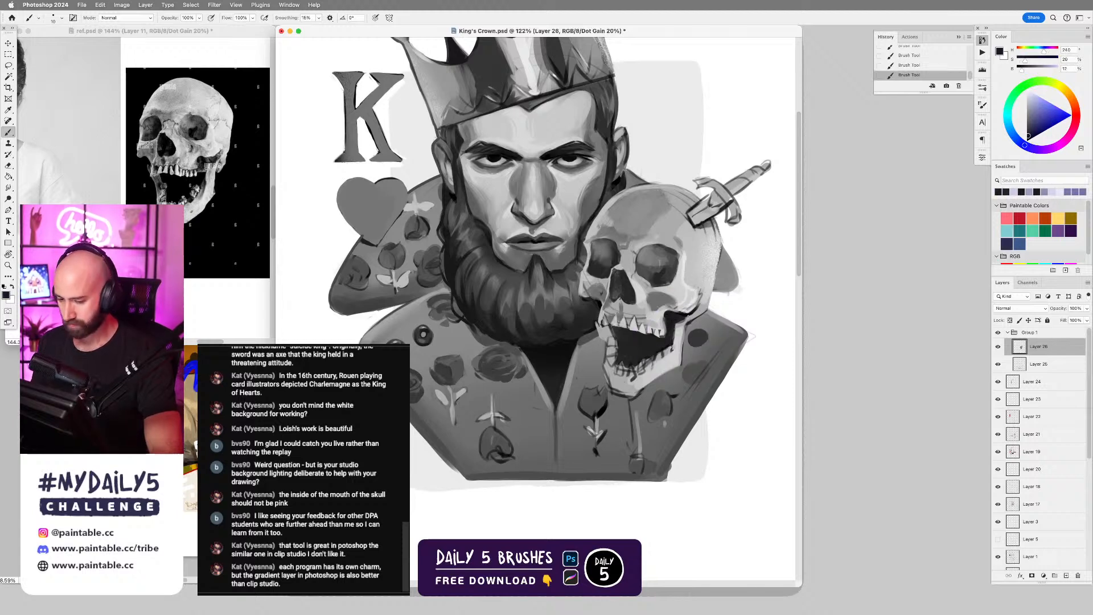
left_click(691, 322, "alt")
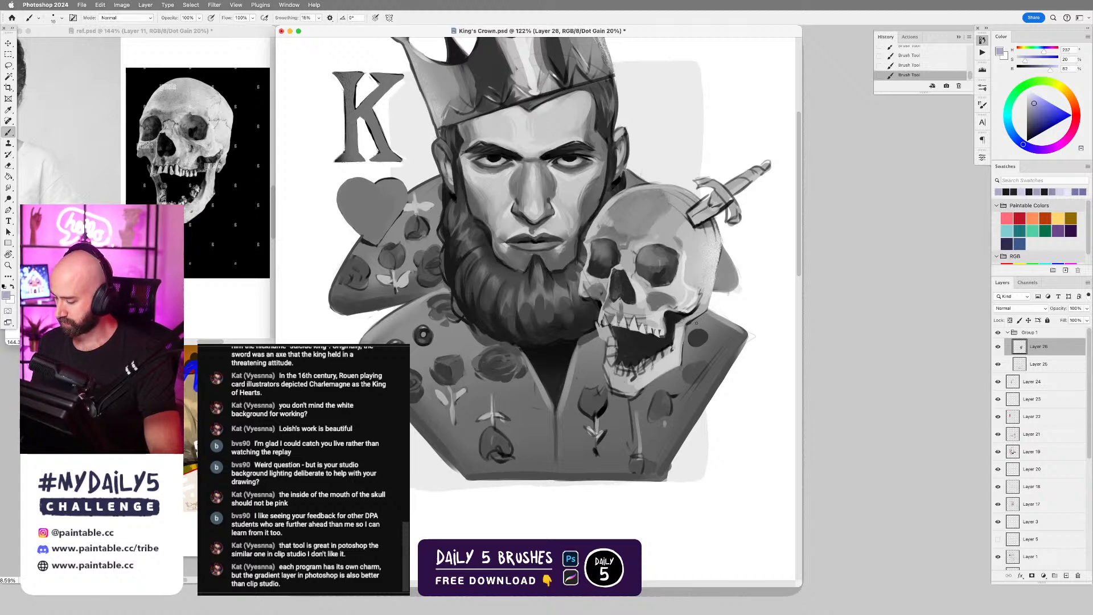
Erase stray paint along the outer edge of the skull's jaw hinge, and return to the Brush tool.
key("e")
left_click_drag(688, 324, 698, 318)
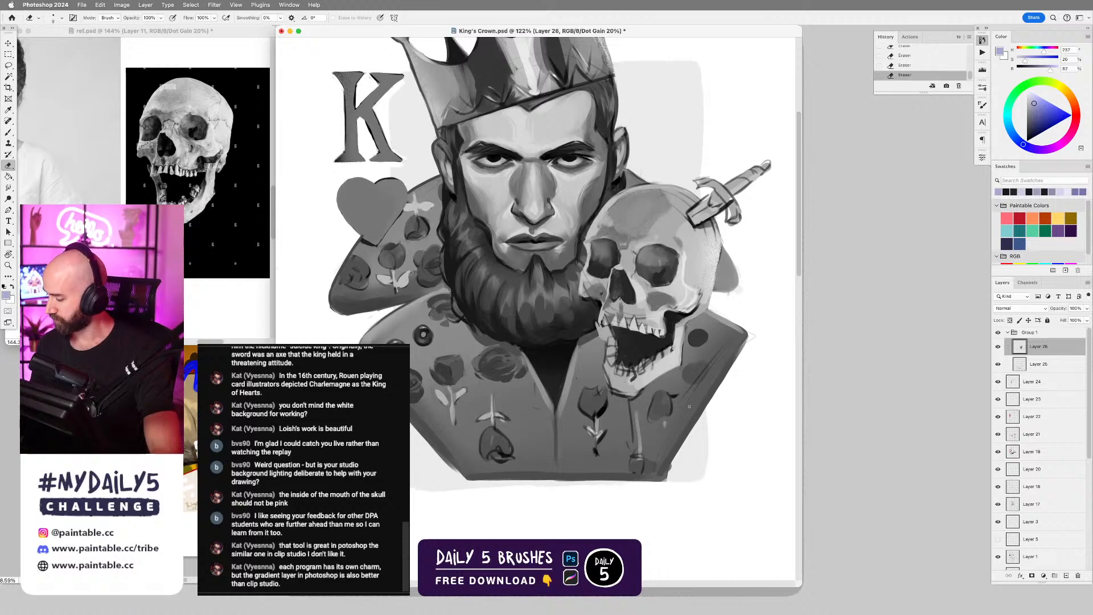
key("b")
left_click_drag(687, 347, 691, 322)
Sample the near-black at the jaw hinge and paint the dark gaps between the skull's upper front teeth with a smaller brush.
scroll(641, 297, "up", 3)
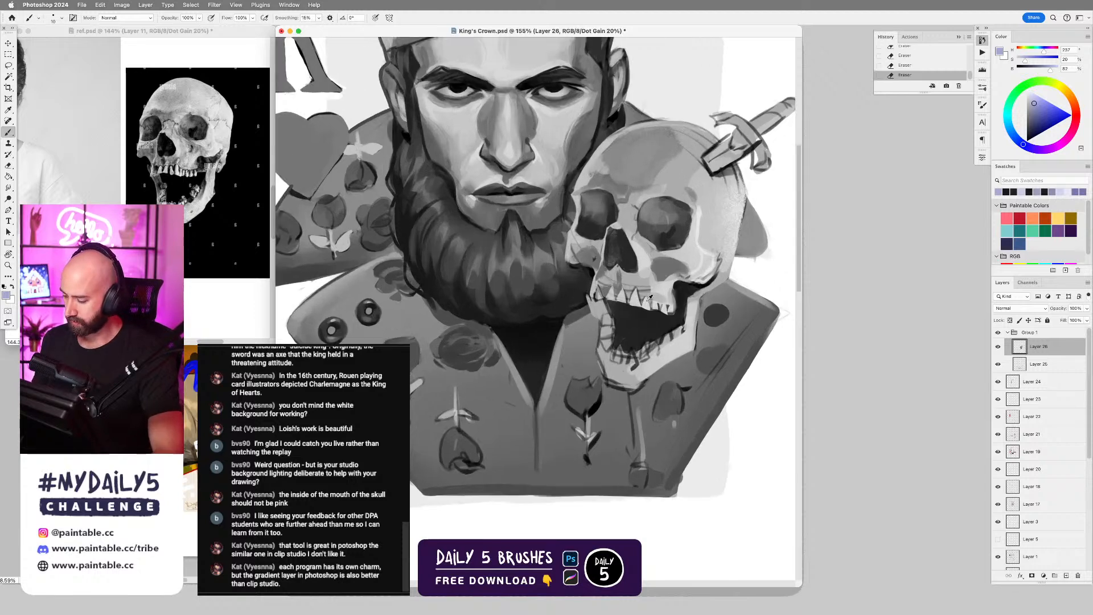
left_click(683, 288, "alt")
scroll(634, 297, "up", 3)
key("[")
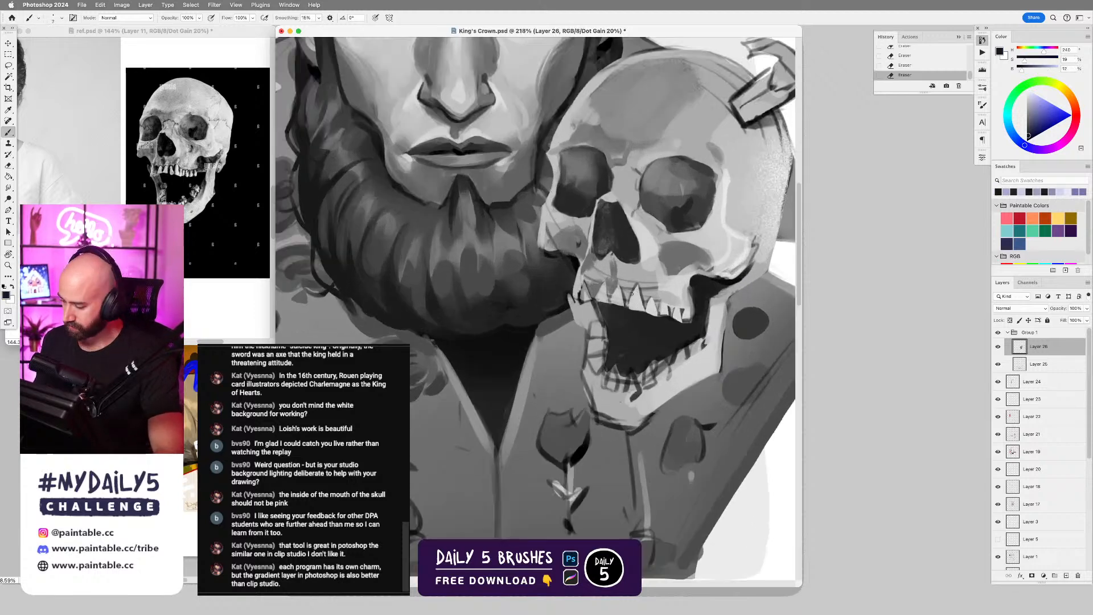
left_click_drag(626, 299, 633, 288)
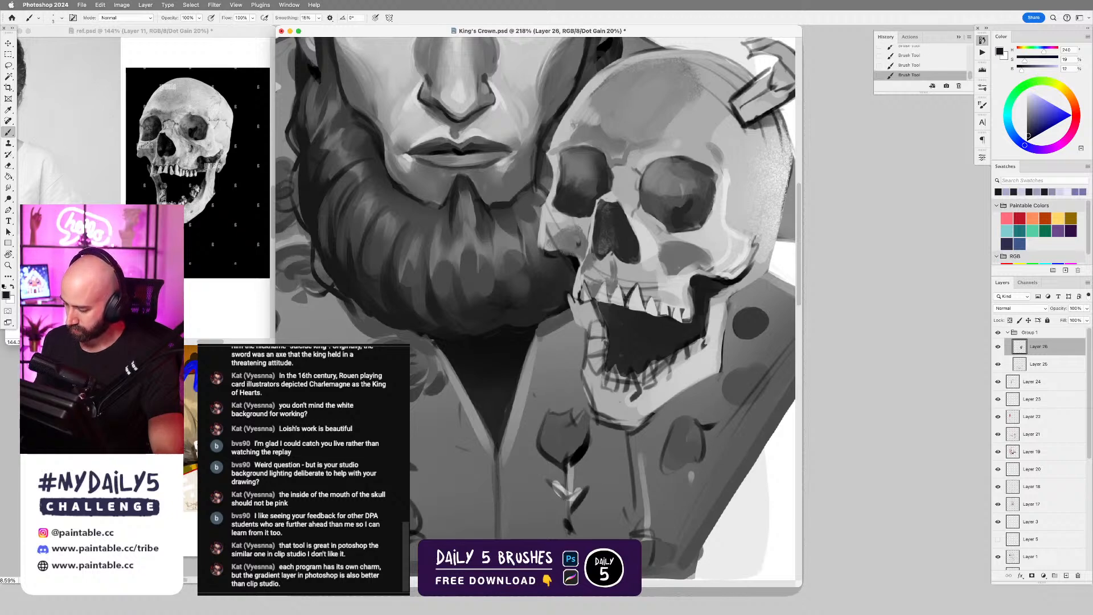
left_click_drag(608, 292, 610, 298)
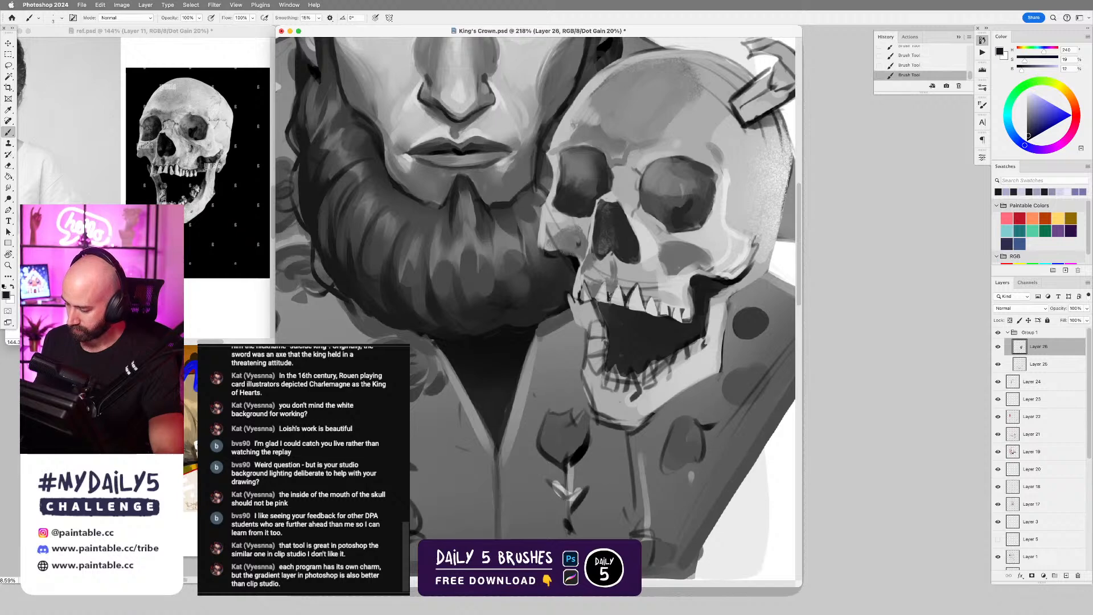
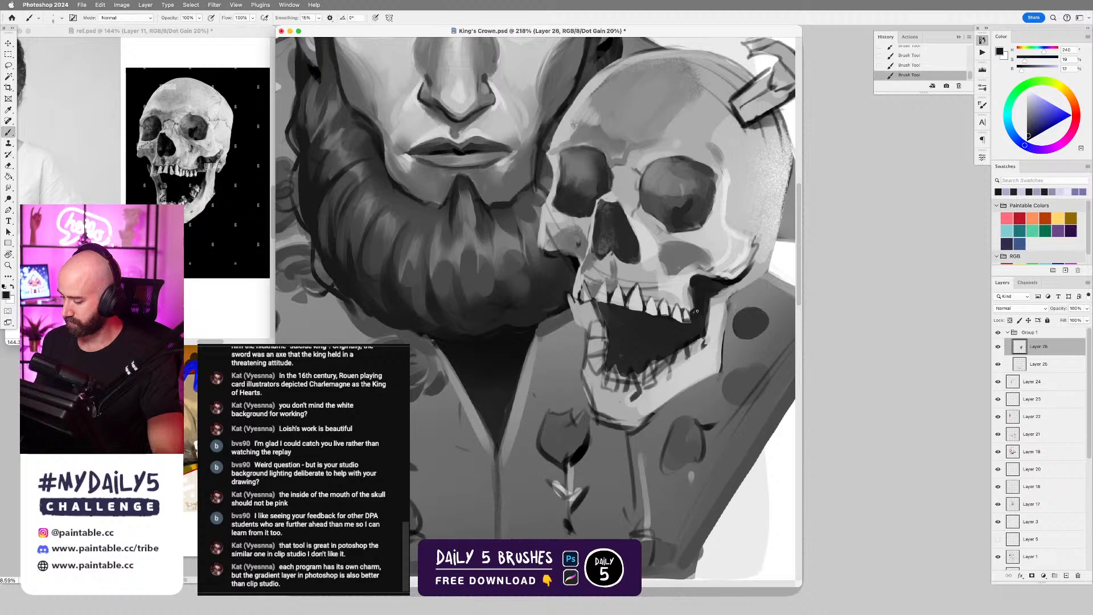
Touch up the skull's upper teeth with sampled pale lavender, undo the last stroke, and darken the edge beside the front teeth with near-black.
left_click(687, 314, "alt")
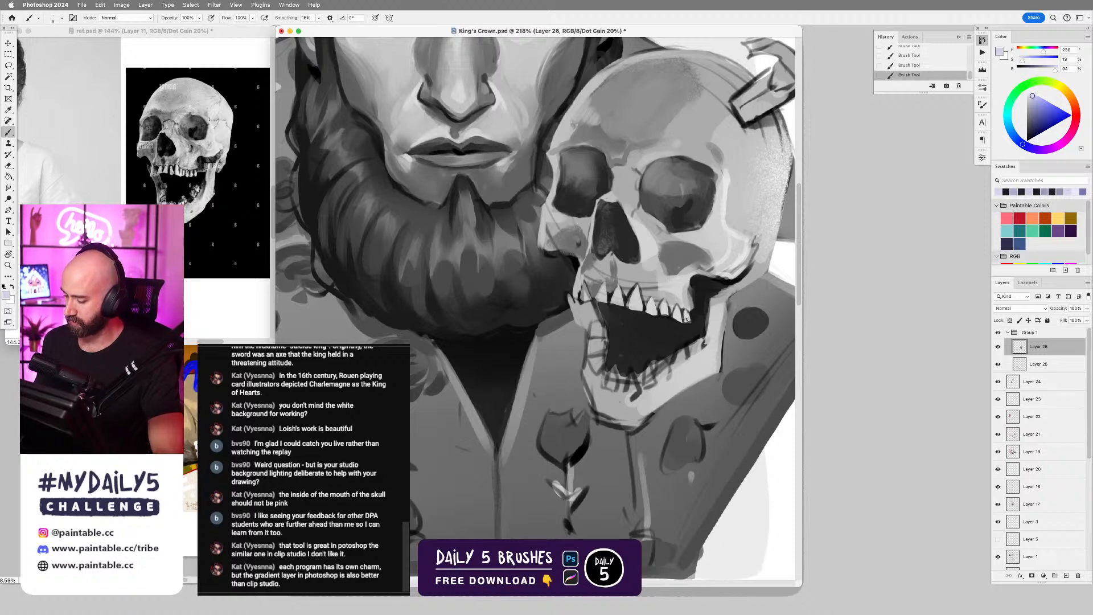
left_click_drag(633, 289, 595, 299)
left_click(618, 310, "alt")
key("super+z")
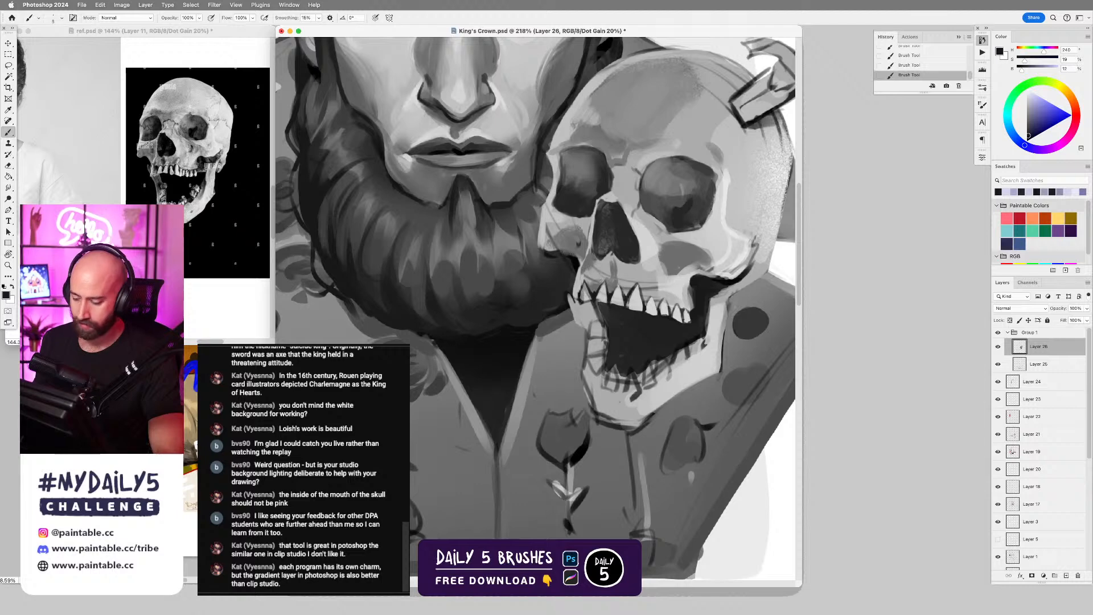
left_click(580, 296, "alt")
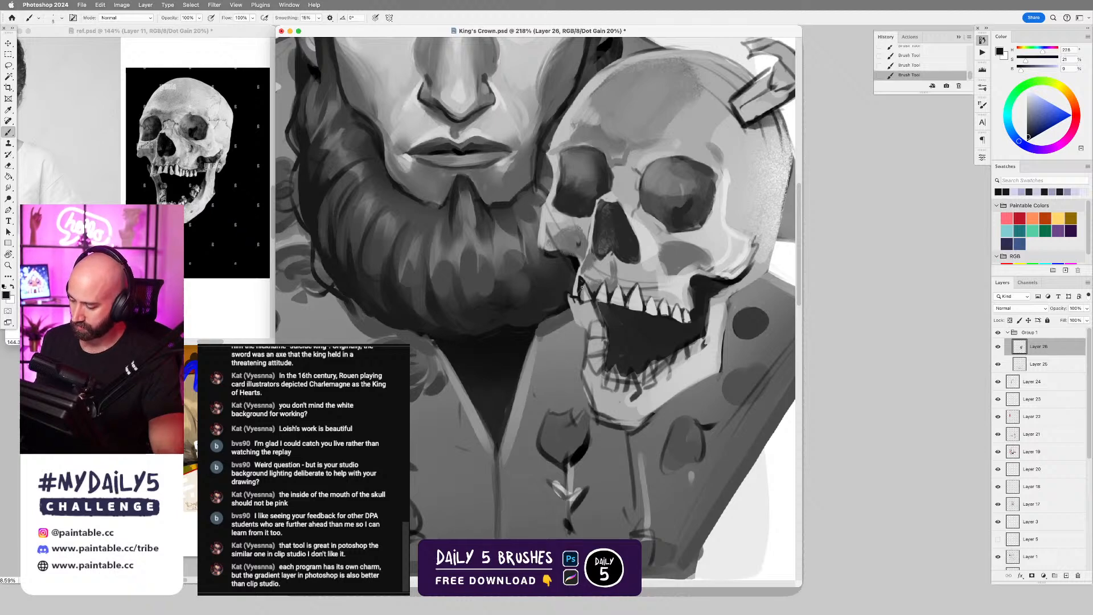
Refine the hollow and lower edge of the skull's cheekbone nearest the beard, using sampled near-black and mid lavenders.
left_click(578, 245, "alt")
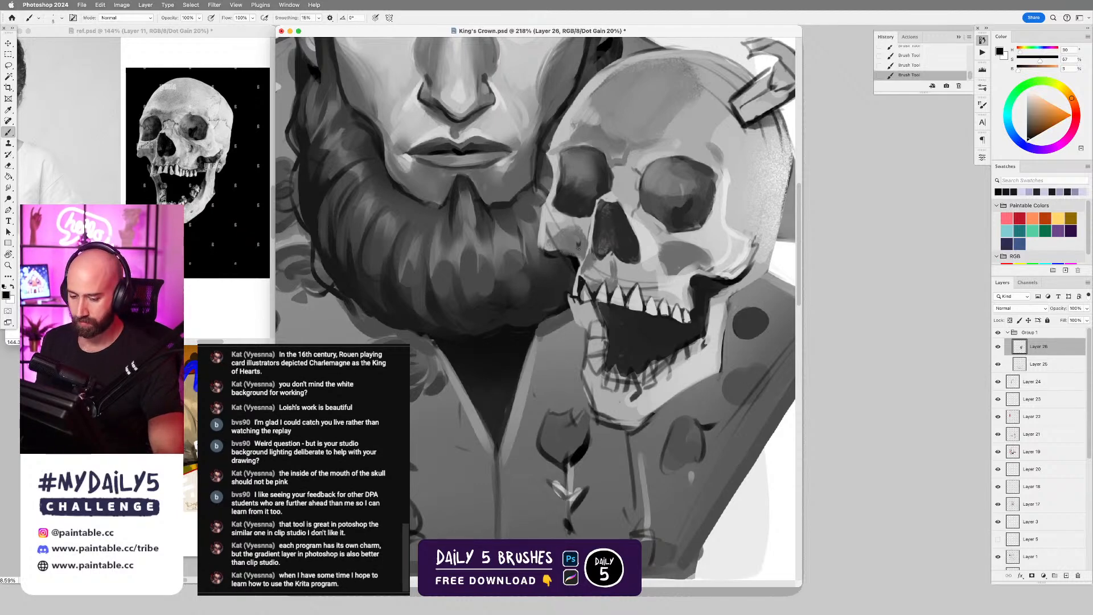
left_click(563, 242, "alt")
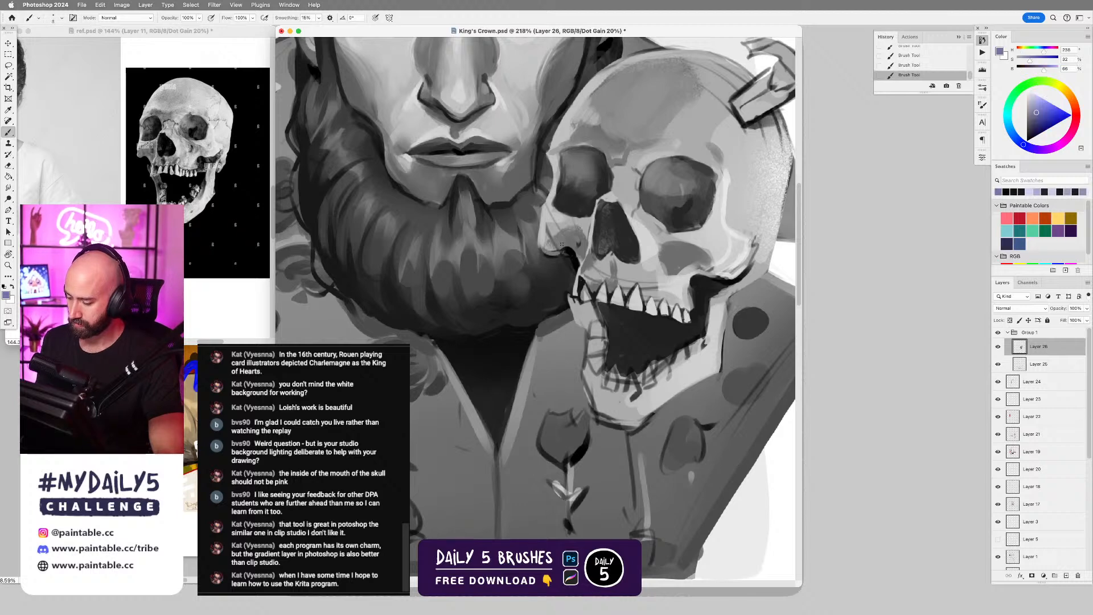
left_click(562, 239, "alt")
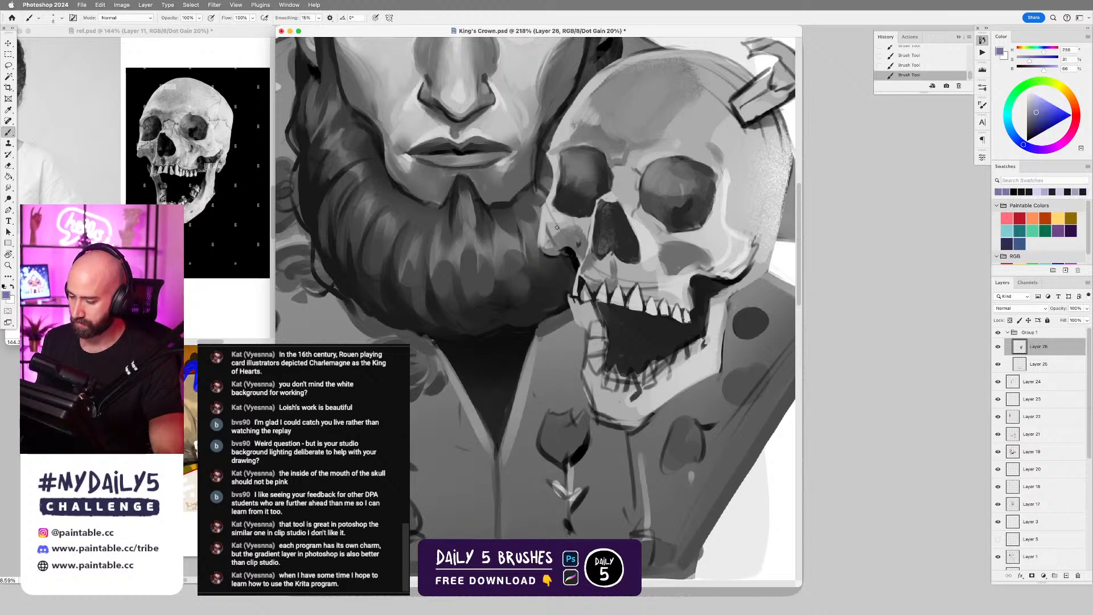
Erase stray paint along the outer edge of the cheekbone nearest the beard, and return to the Brush tool.
key("e")
left_click_drag(538, 230, 536, 239)
left_click_drag(539, 223, 535, 236)
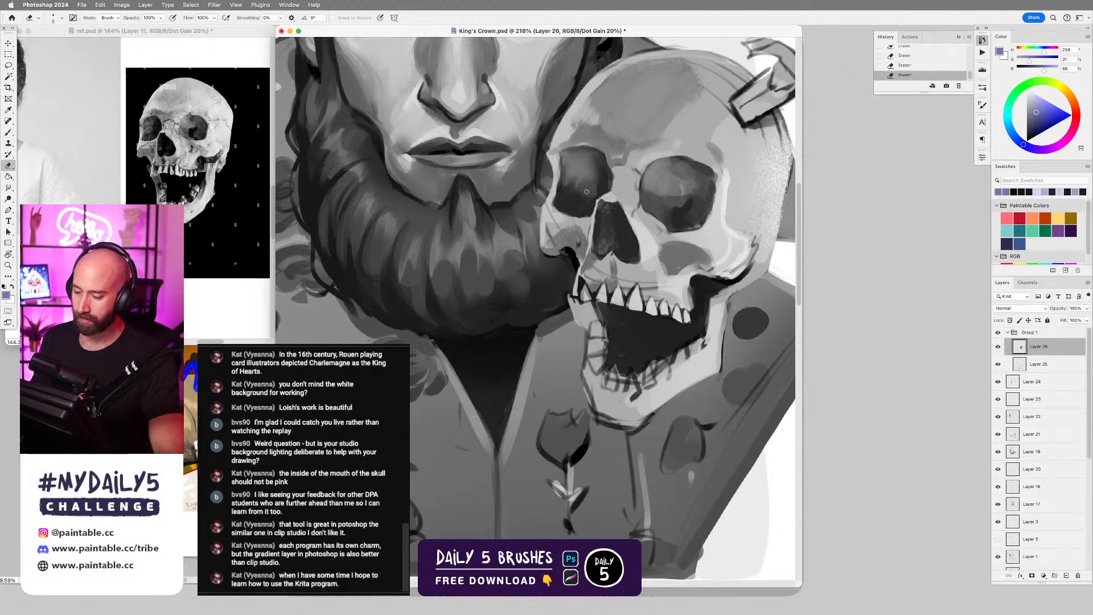
key("b")
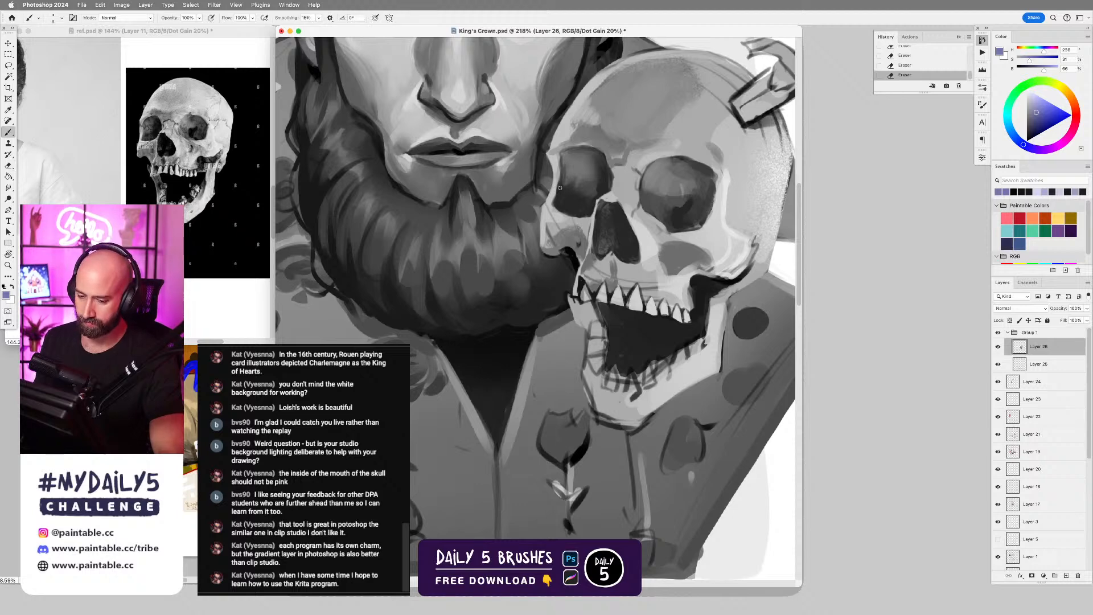
Darken the lower rim of the skull's smaller eye socket with its sampled dark tone, and sample the lavender just below it.
left_click(567, 189, "alt")
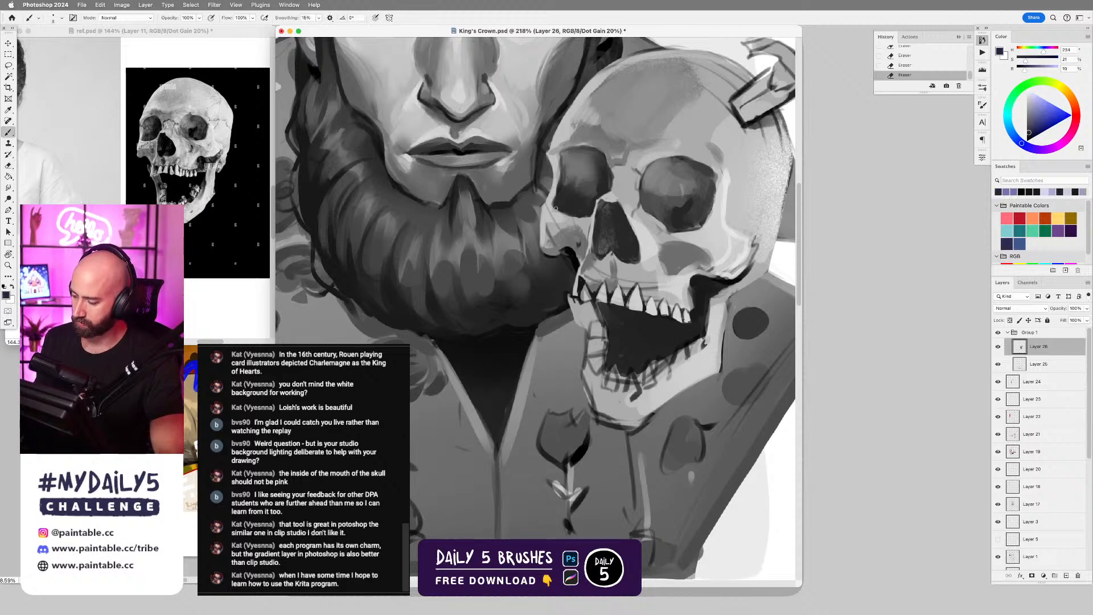
left_click_drag(553, 209, 581, 214)
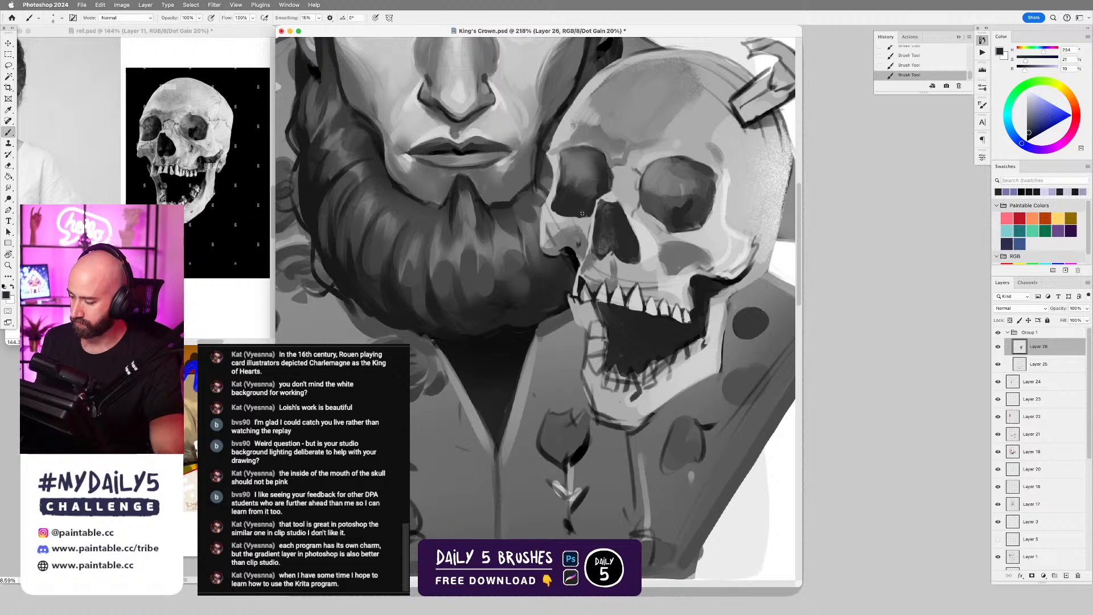
left_click(586, 223, "alt")
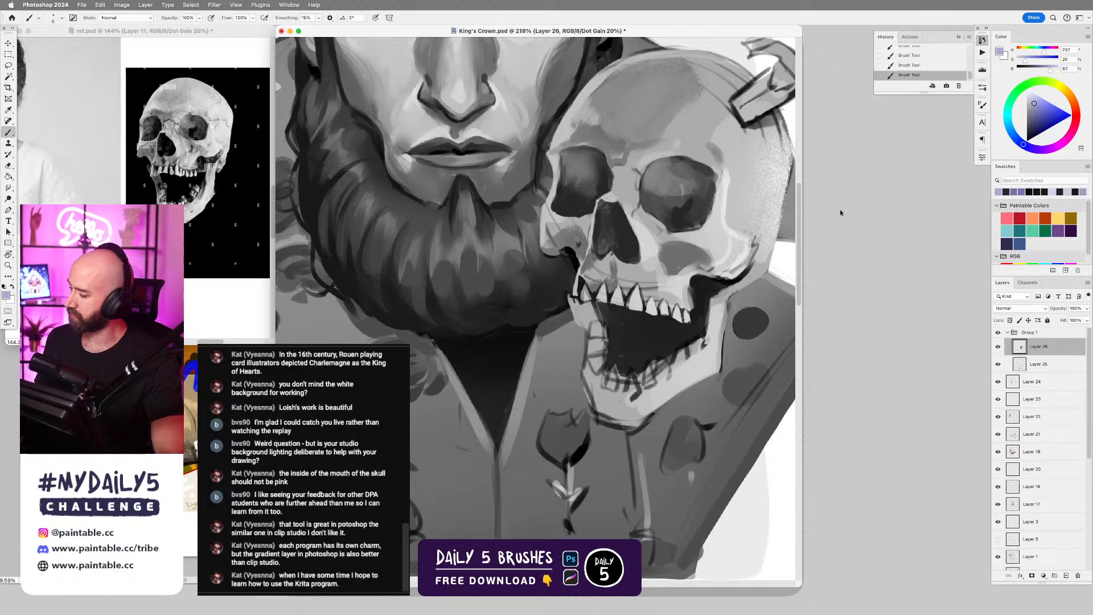
Cancel the Hue/Saturation adjustment and turn off the greyscale proof view in both King's Crown.psd and ref.psd.
left_click_drag(631, 380, 592, 381)
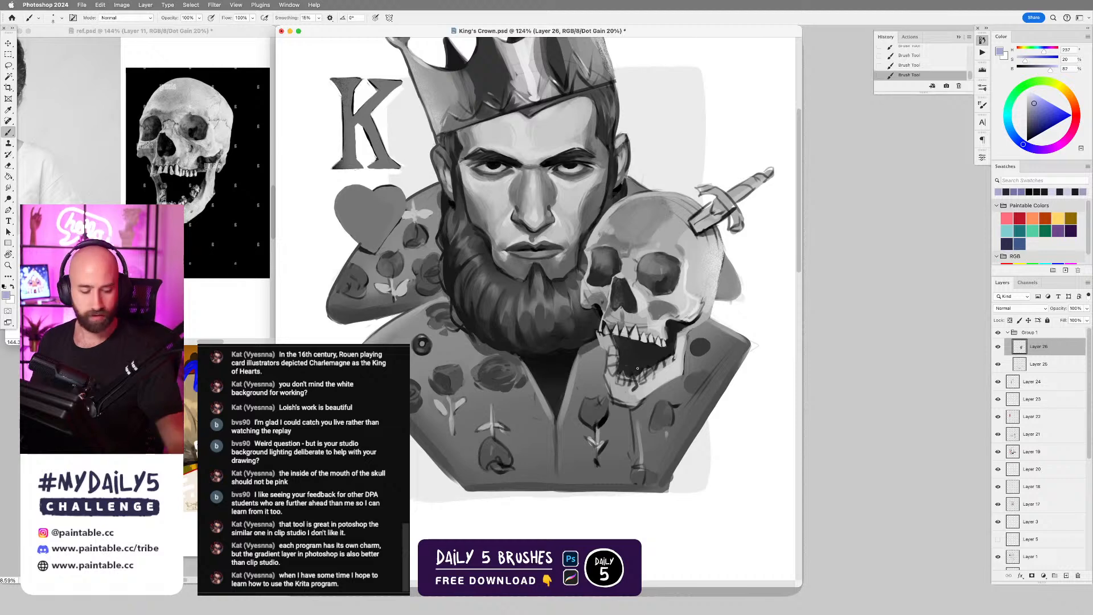
key("super+u")
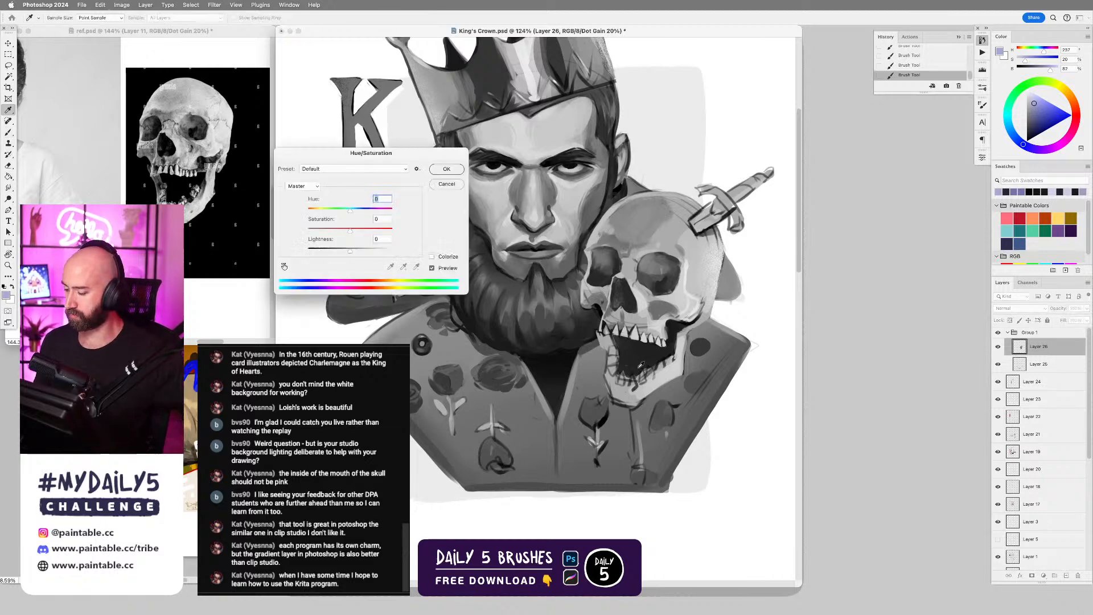
left_click(448, 186)
key("super+y")
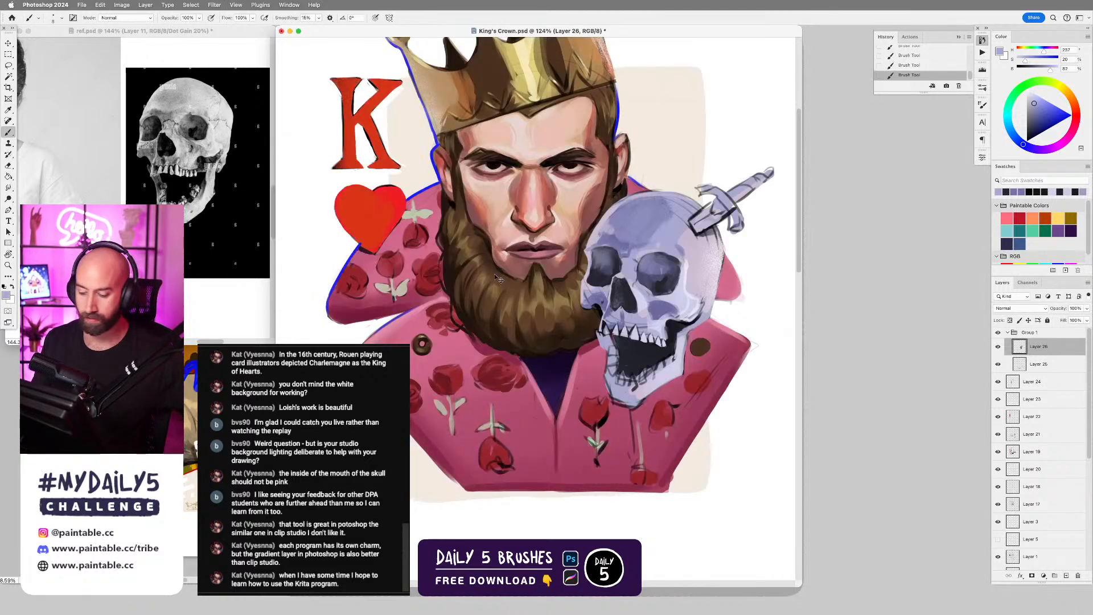
left_click(266, 260)
key("super+y")
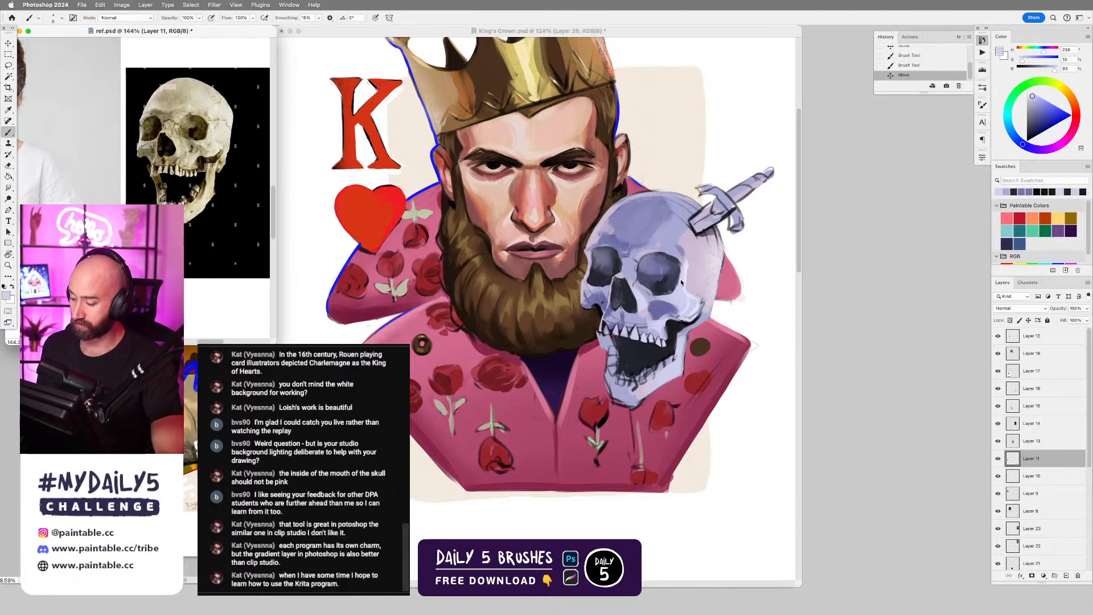
Reshape the outer rim of the skull's larger eye socket with sampled pale lavender and dark tones, undoing two unwanted strokes.
left_click(683, 276)
left_click_drag(680, 271, 677, 291)
key("super+z")
left_click(674, 280, "alt")
key("super+z")
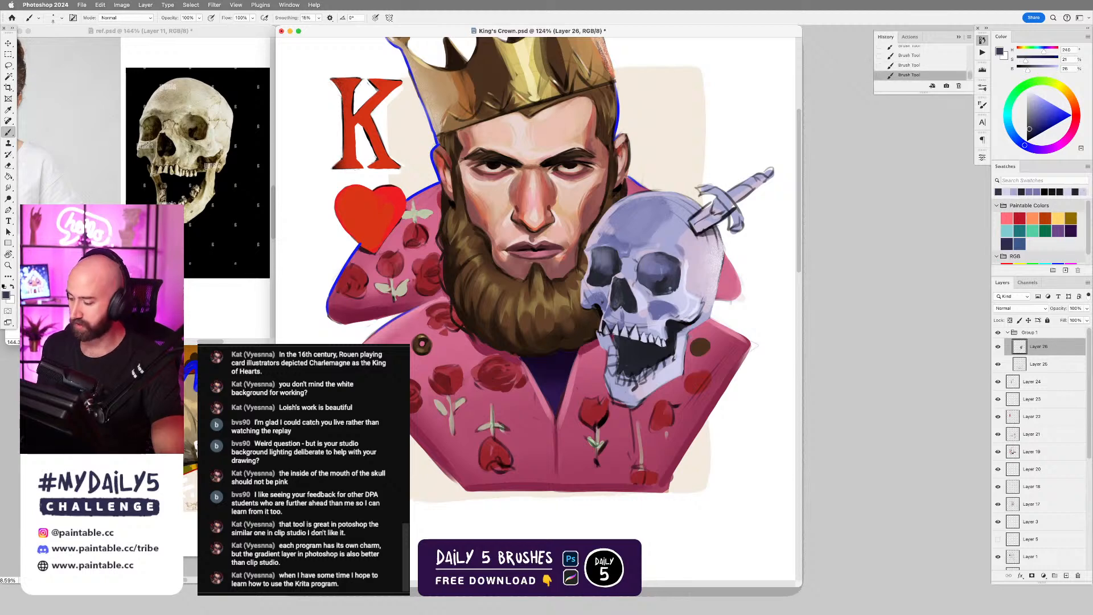
left_click(675, 295, "alt")
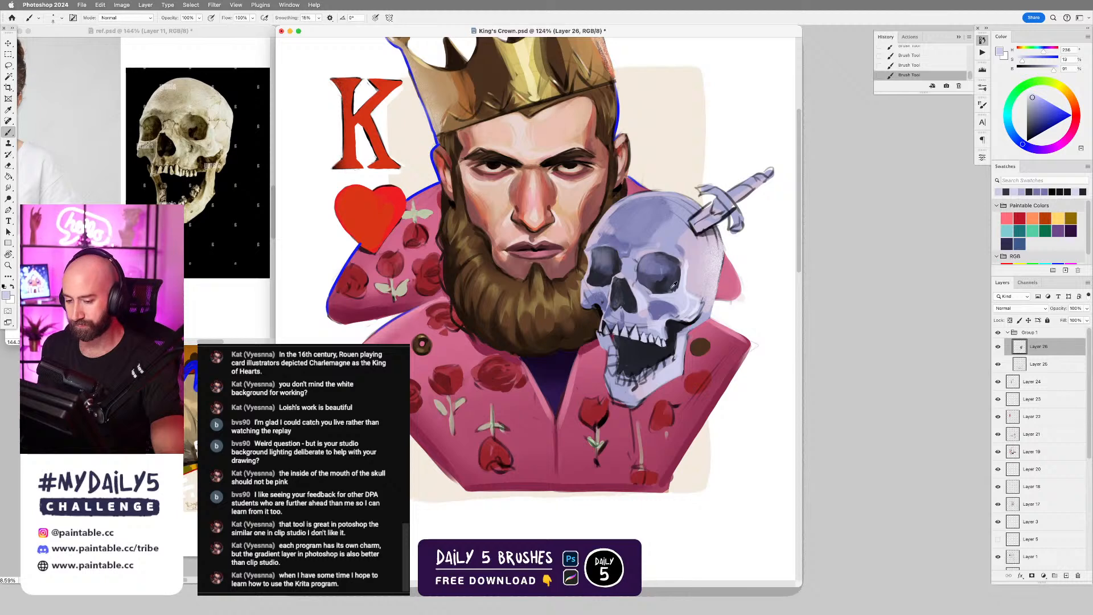
left_click(667, 287, "alt")
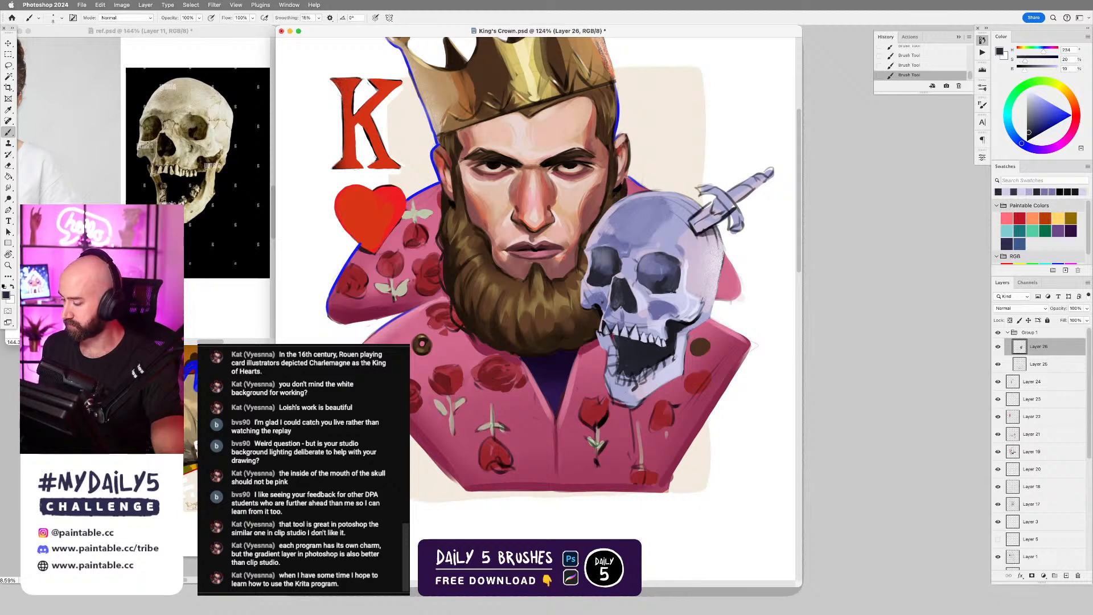
left_click(678, 289, "alt")
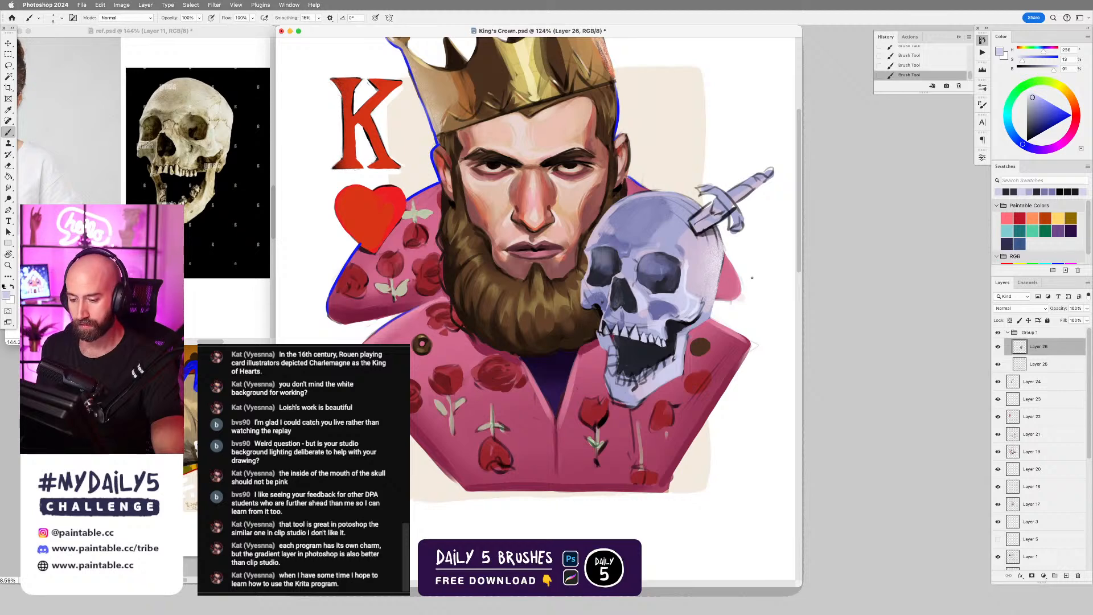
Refine the cheekbone and the bone above the upper teeth with sampled lavenders, undoing one stroke beside the nose cavity.
left_click(692, 296, "alt")
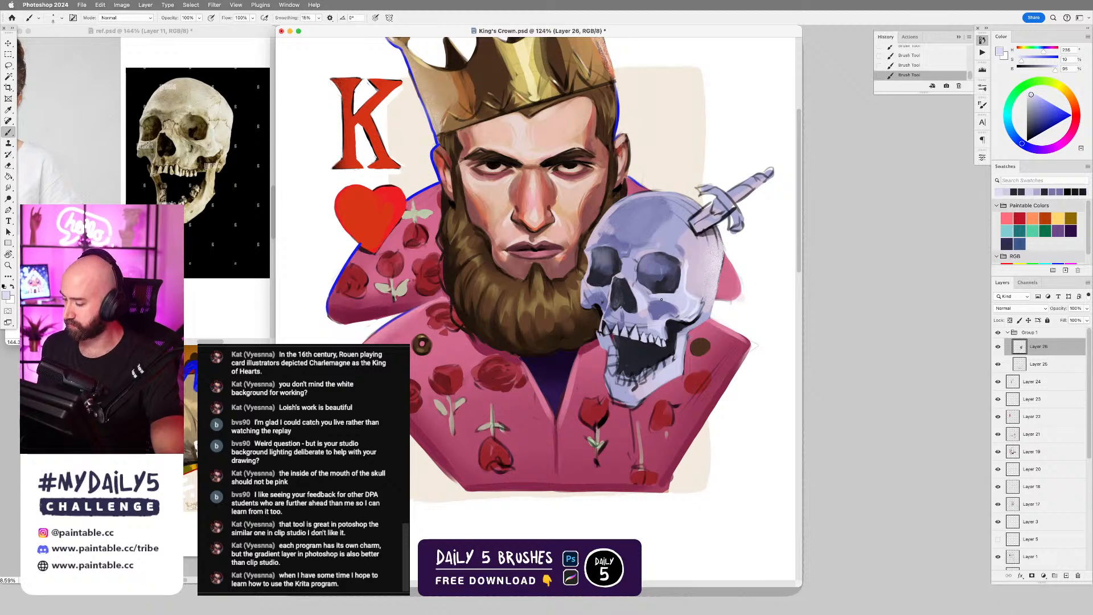
left_click(663, 318, "alt")
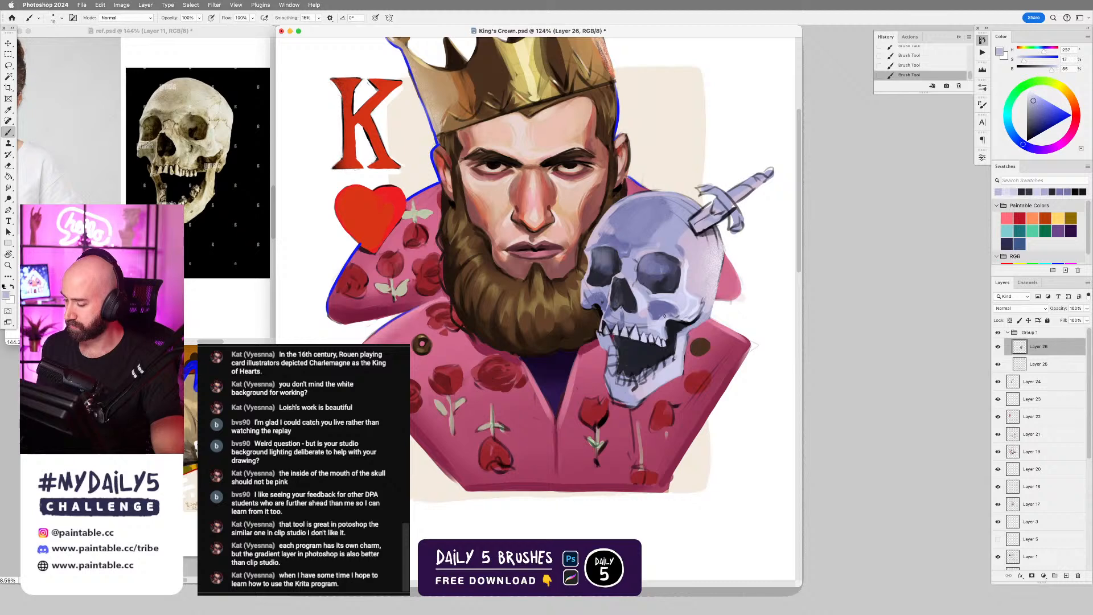
mouse_move(656, 306)
left_mouse_down()
mouse_move(653, 320)
mouse_move(660, 306)
mouse_move(629, 326)
mouse_move(640, 316)
left_mouse_up()
key("super+z")
left_click(632, 309, "alt")
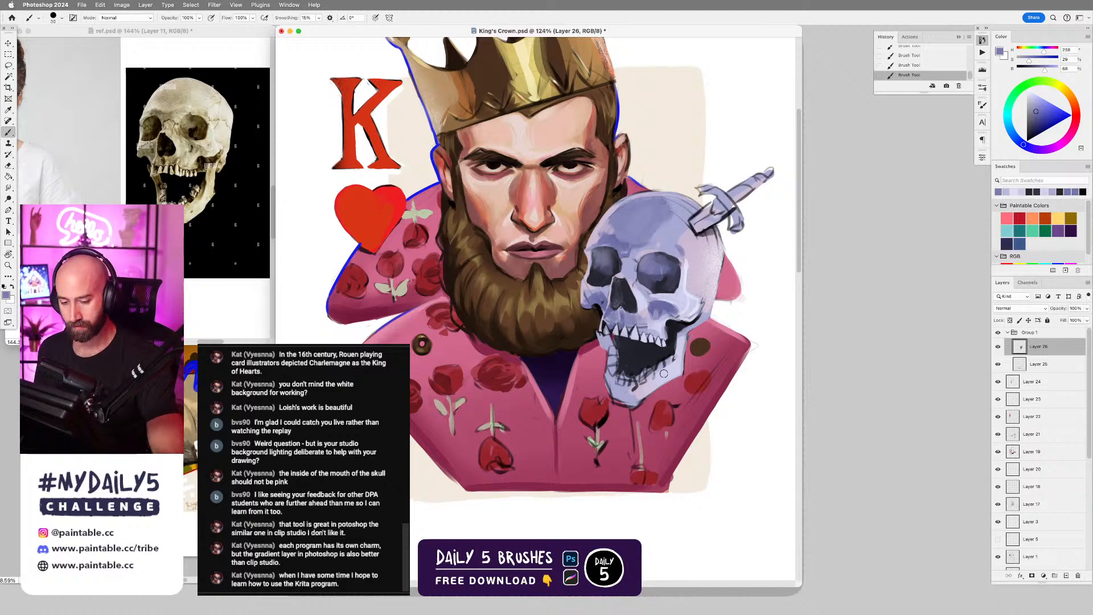
Paint the side and lower edge of the skull's lower jaw with sampled lavenders and a smaller brush.
key("[")
mouse_move(675, 351)
left_mouse_down()
mouse_move(641, 386)
mouse_move(679, 353)
left_mouse_up()
key("[")
left_click(680, 362, "alt")
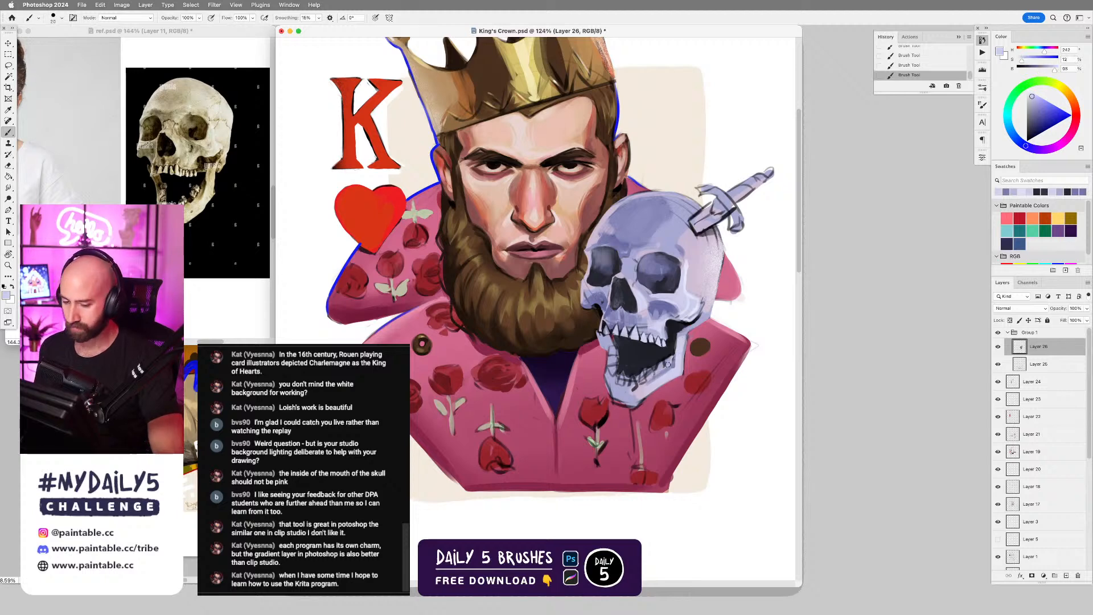
left_click(656, 372, "alt")
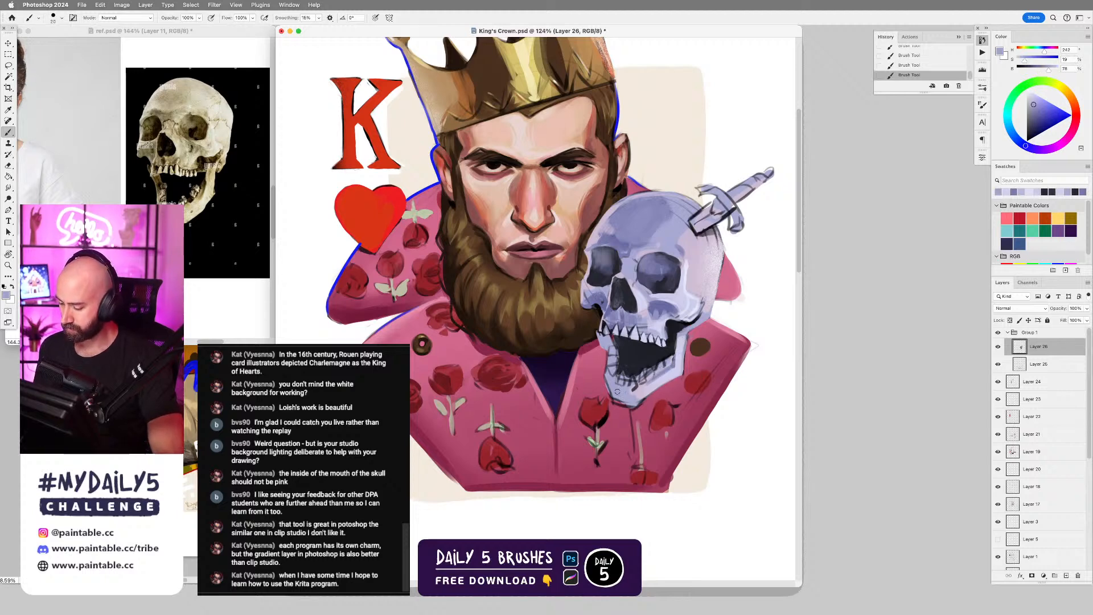
Erase stray paint along the outer edge of the skull's lower jaw and chin with a larger eraser.
key("e")
key("]")
key("]")
key("]")
key("]")
key("]")
left_click_drag(604, 382, 609, 396)
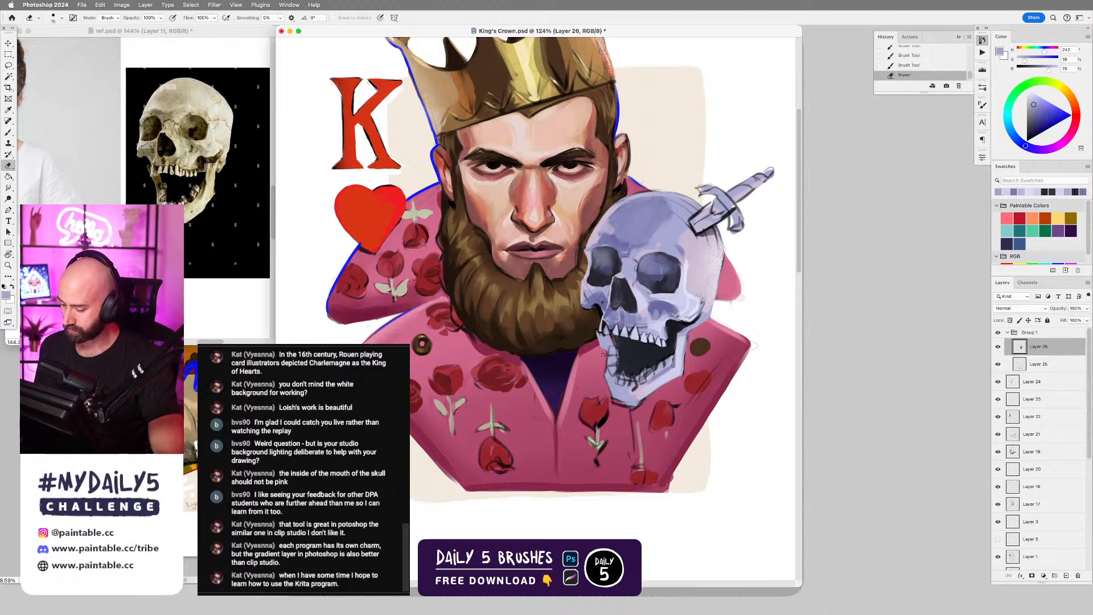
left_click_drag(604, 356, 625, 409)
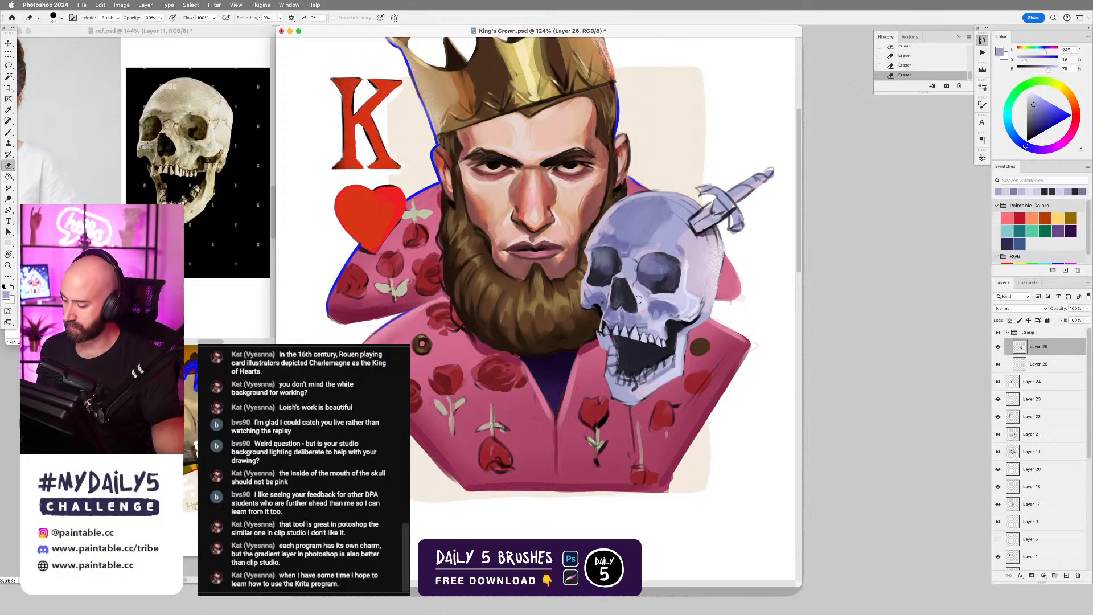
Sample the nose cavity's near-black with the Brush tool, undo one stroke, and sharpen the cavity's lower edge.
key("b")
left_click(615, 299, "alt")
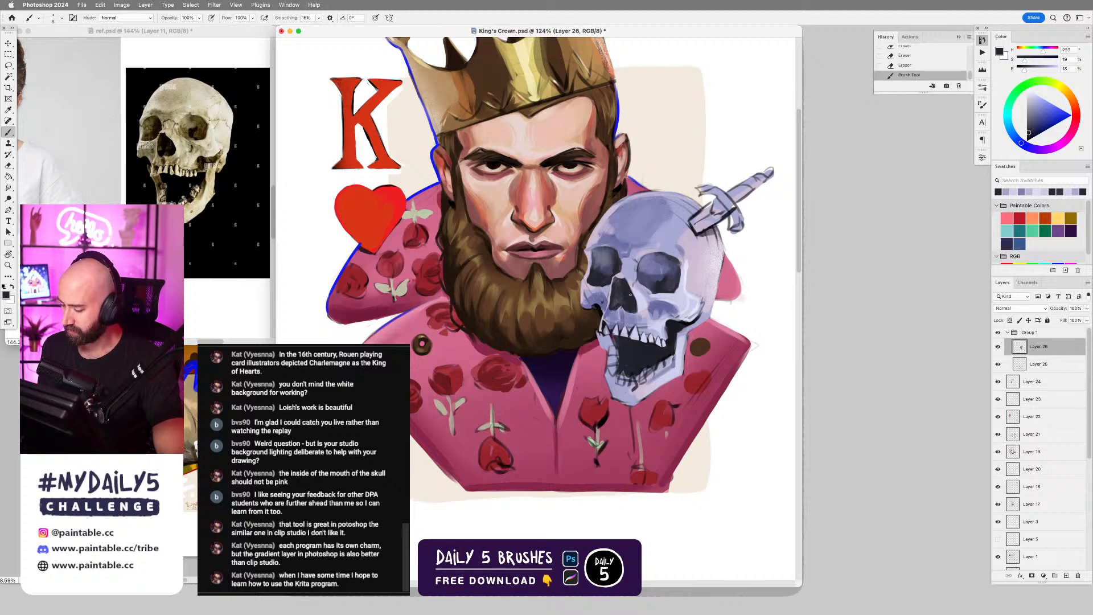
key("super+z")
left_click_drag(619, 308, 625, 303)
left_click_drag(624, 307, 629, 298)
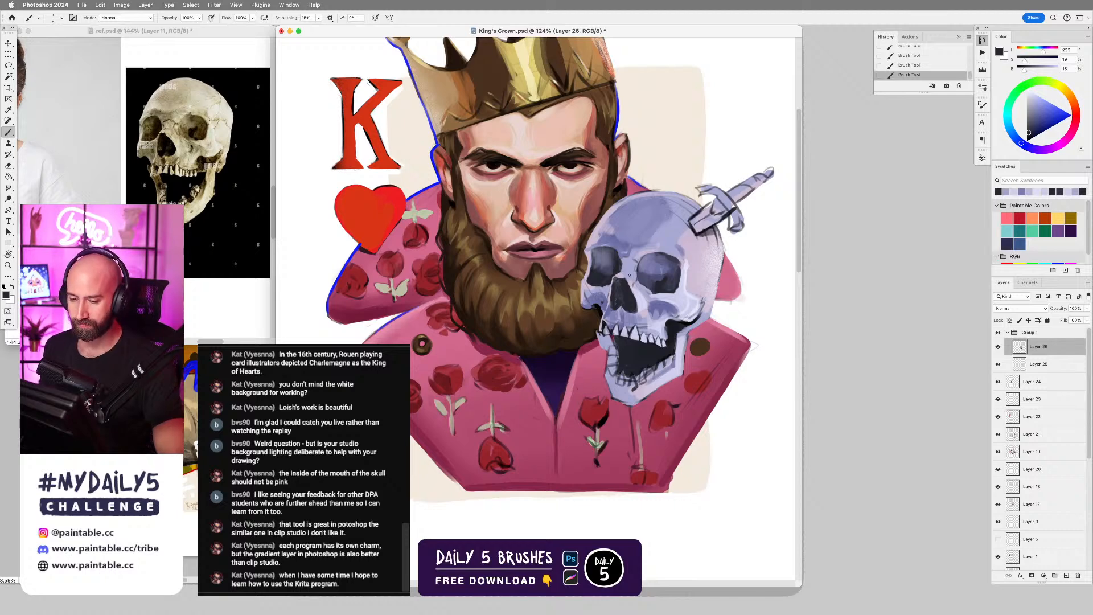
Blend the skull's forehead and upper cranium near the dagger with strokes of sampled lavenders.
left_click(614, 236, "alt")
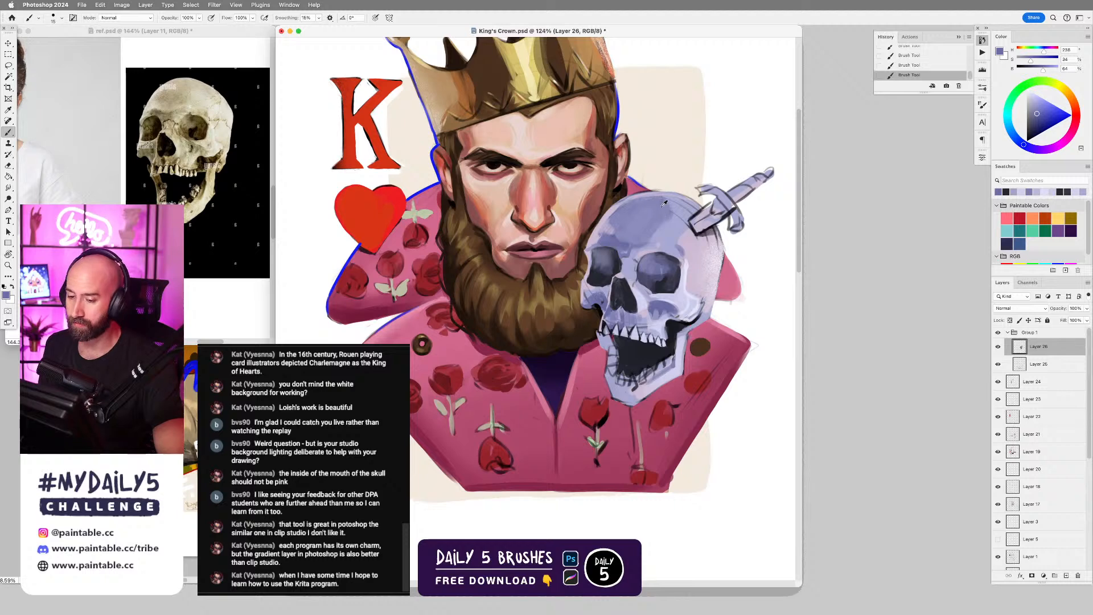
left_click(692, 210, "alt")
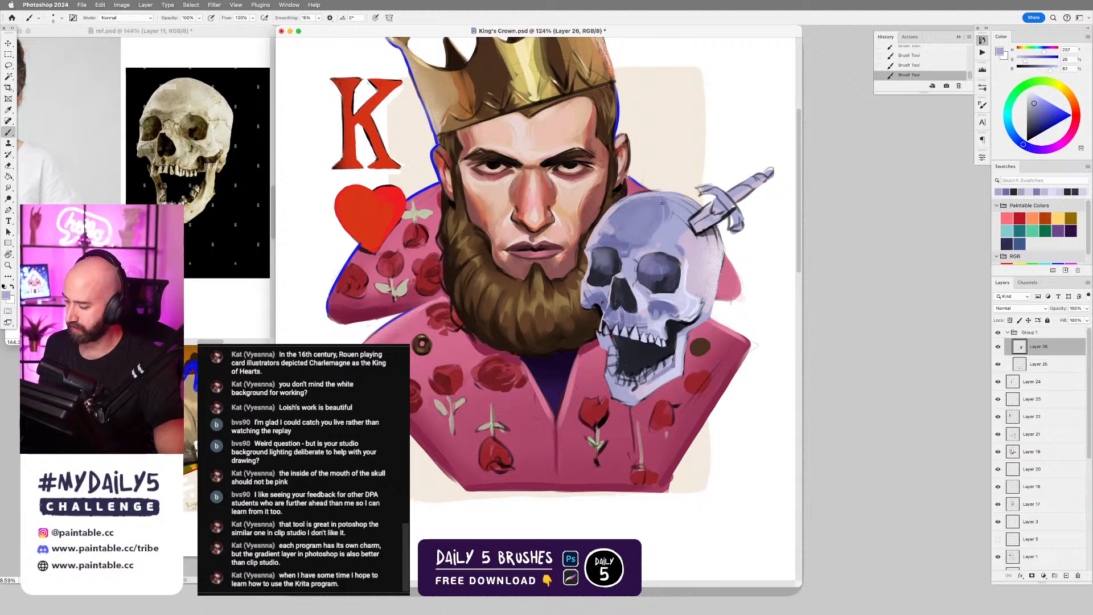
key("super+z")
key("super+shift+z")
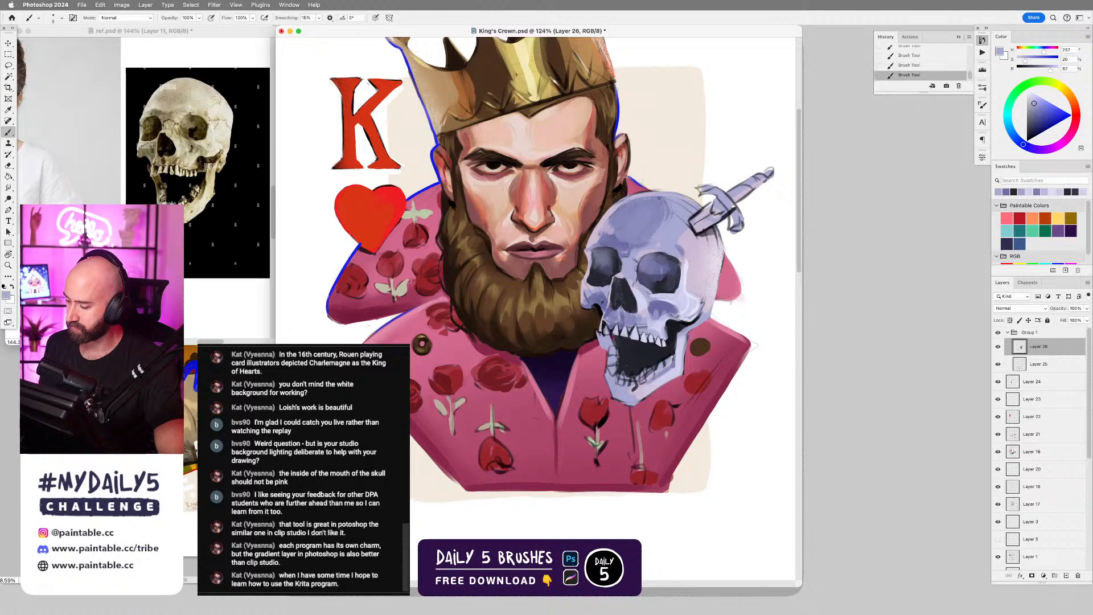
left_click(674, 223, "alt")
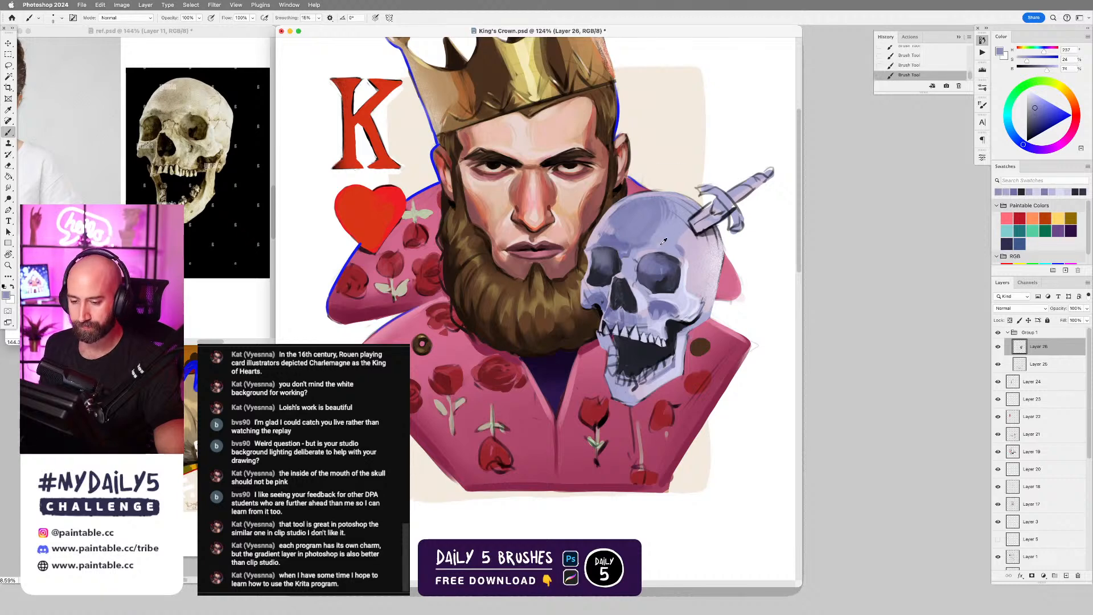
left_click(621, 230, "alt")
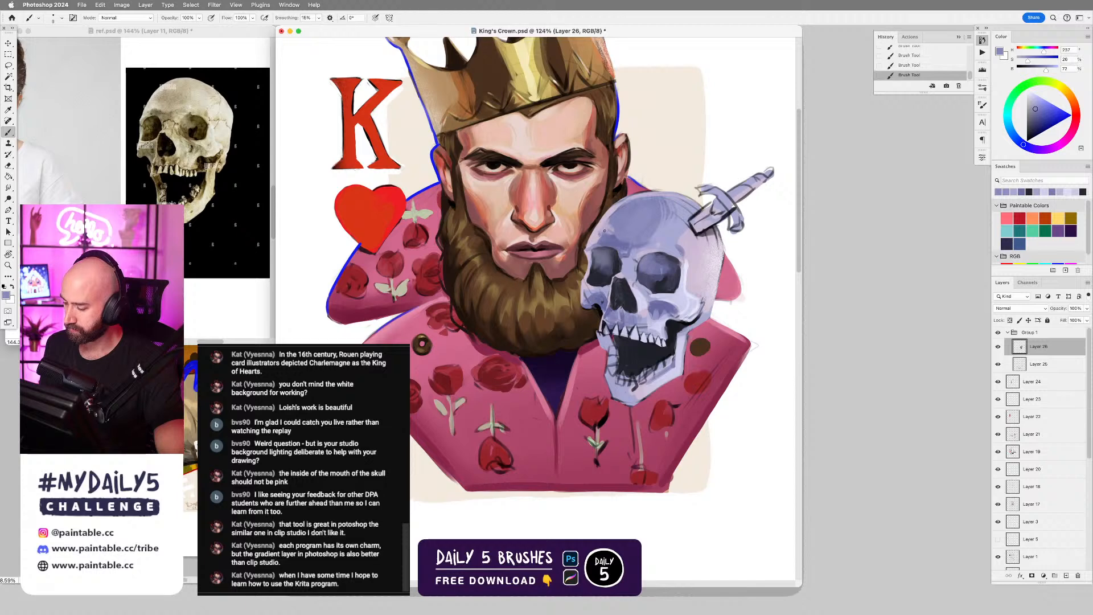
left_click(613, 232, "alt")
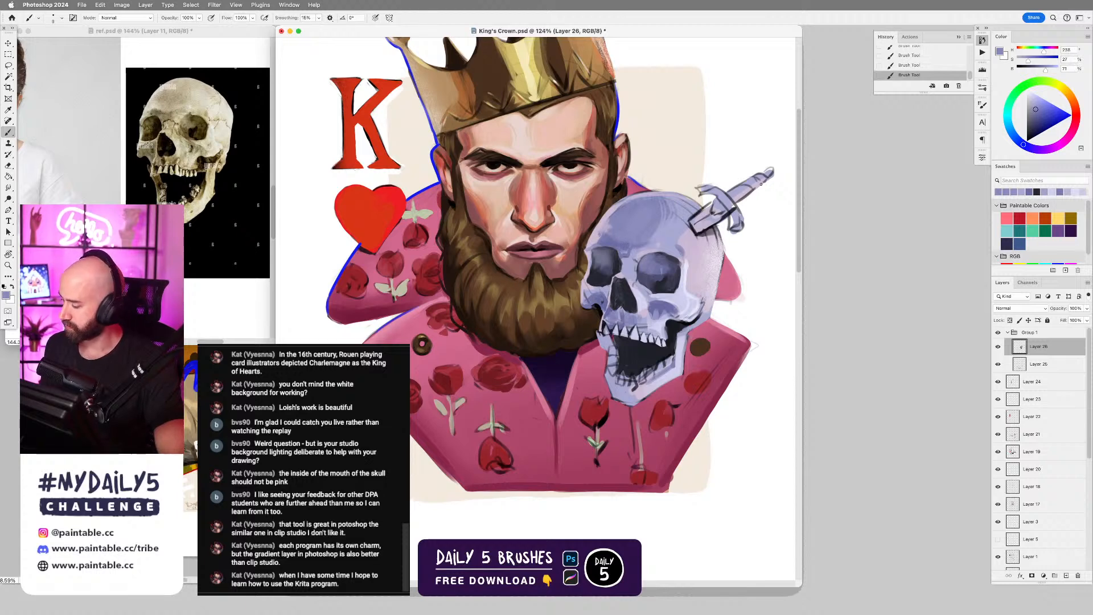
Refine the brow and temple beside the skull's right-hand eye socket with sampled lavenders and a smaller brush, undoing the first strokes.
left_click(686, 265, "alt")
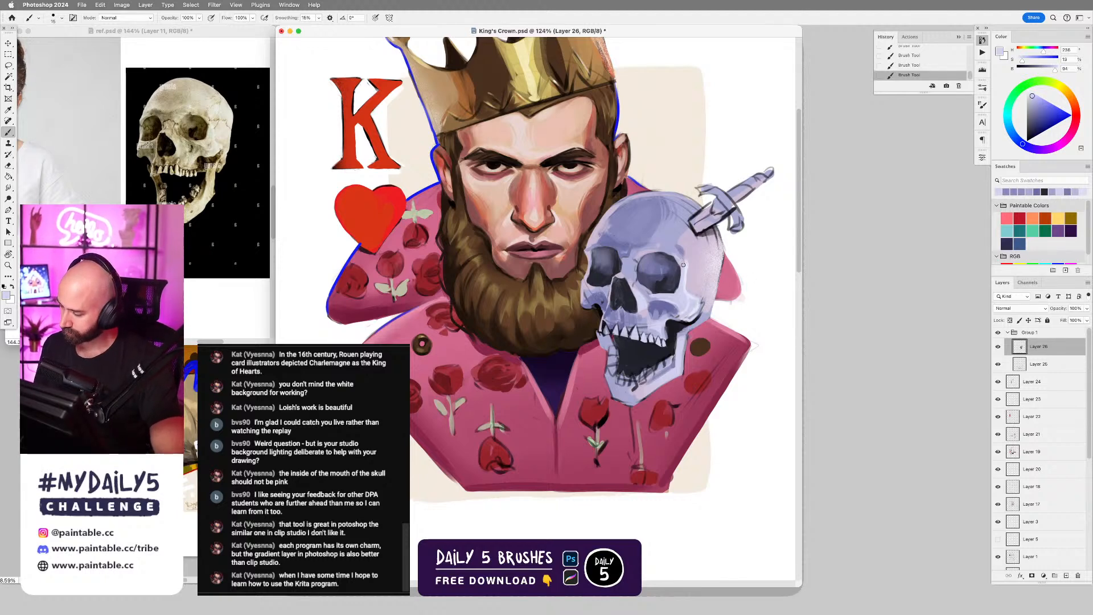
left_click_drag(683, 265, 674, 251)
key("super+z")
key("super+z")
key("bracketleft")
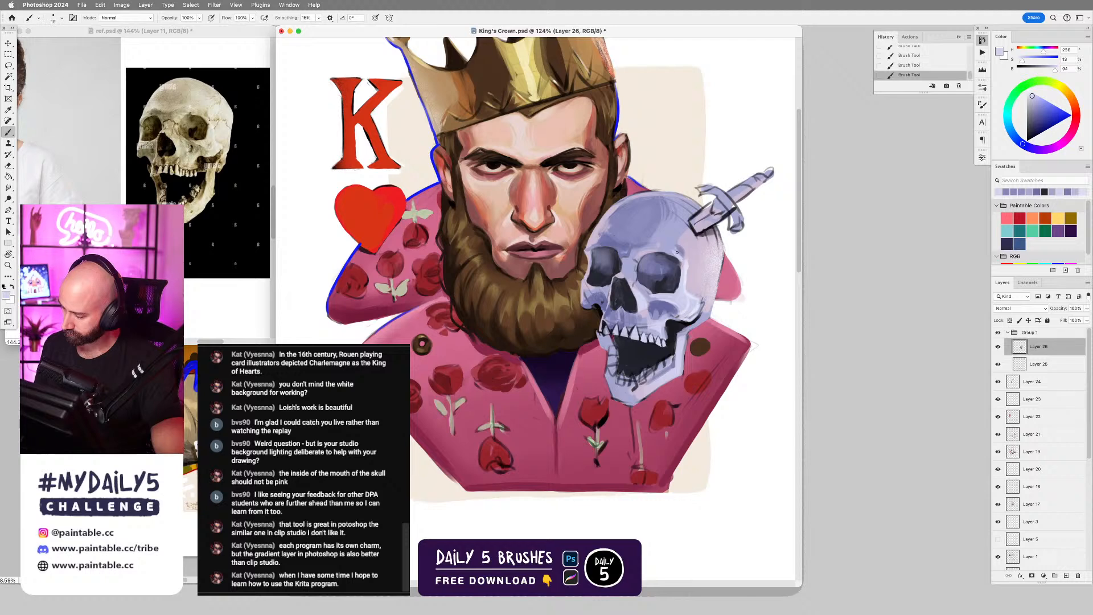
left_click(685, 247, "alt")
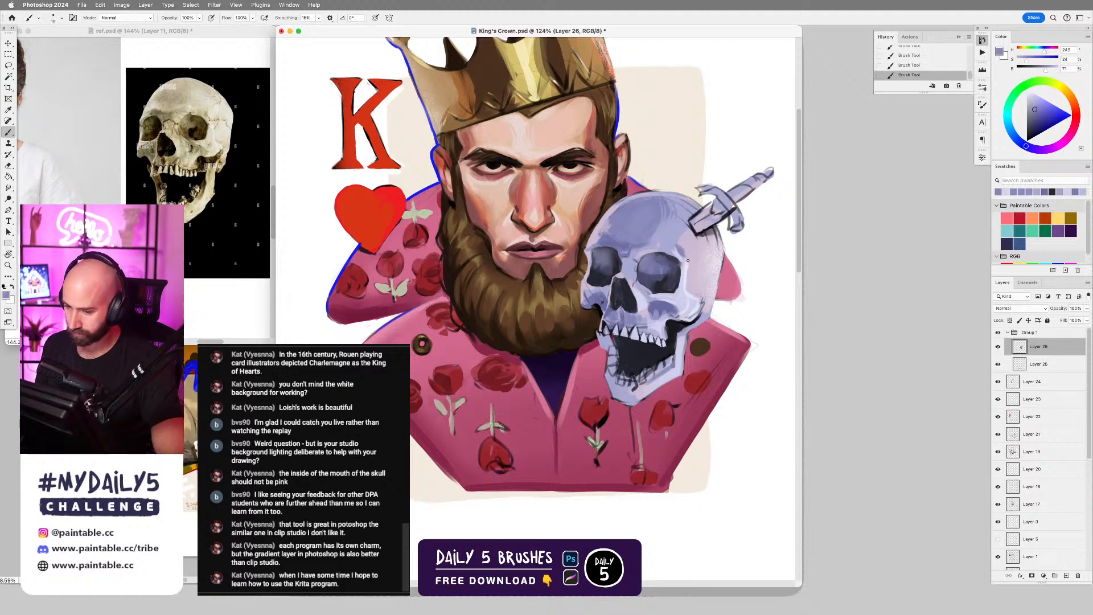
key("bracketleft")
left_click_drag(690, 257, 700, 256)
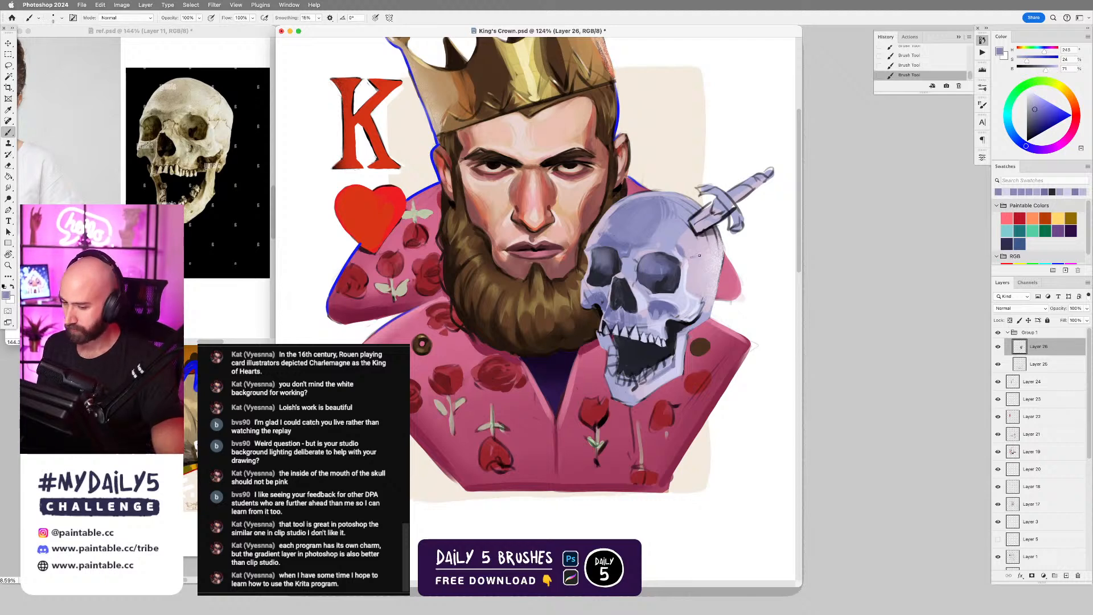
Lasso the skull's temple, shade inside the selection with a larger brush, deselect, and choose a hard round brush.
key("l")
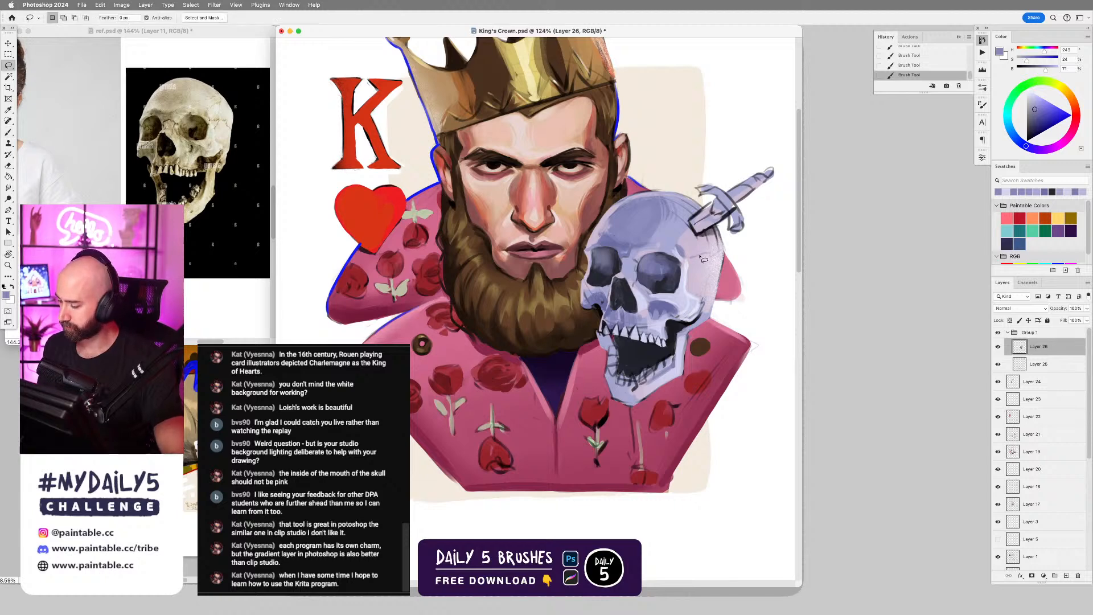
mouse_move(692, 259)
left_mouse_down()
mouse_move(723, 253)
mouse_move(716, 305)
mouse_move(692, 279)
mouse_move(771, 230)
mouse_move(714, 275)
left_mouse_up()
key("b")
right_click(703, 274)
double_click(947, 380)
left_click(761, 232, "alt")
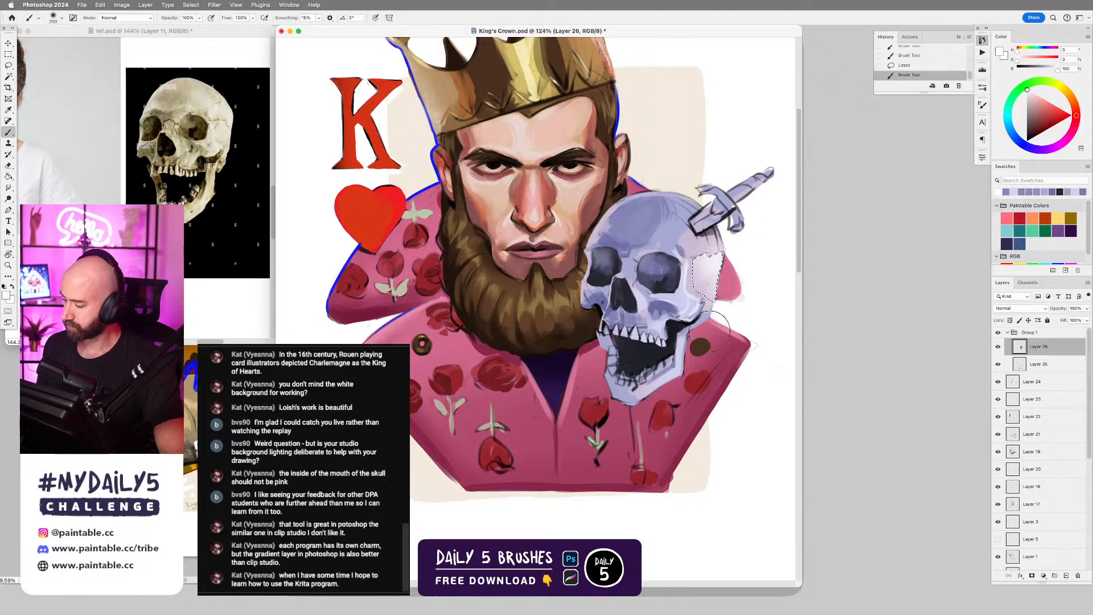
right_click(762, 295)
double_click(754, 386)
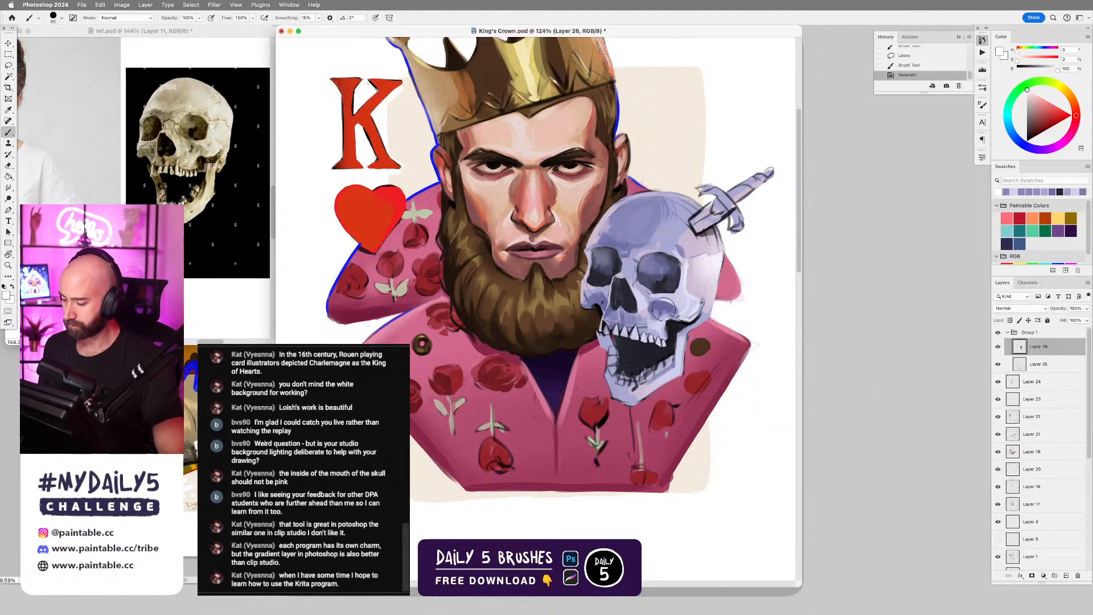
Flip the skull layer horizontally and back, and move its stray collar strokes to a separate layer beneath it using Layer Via Cut.
key("super+shift+h")
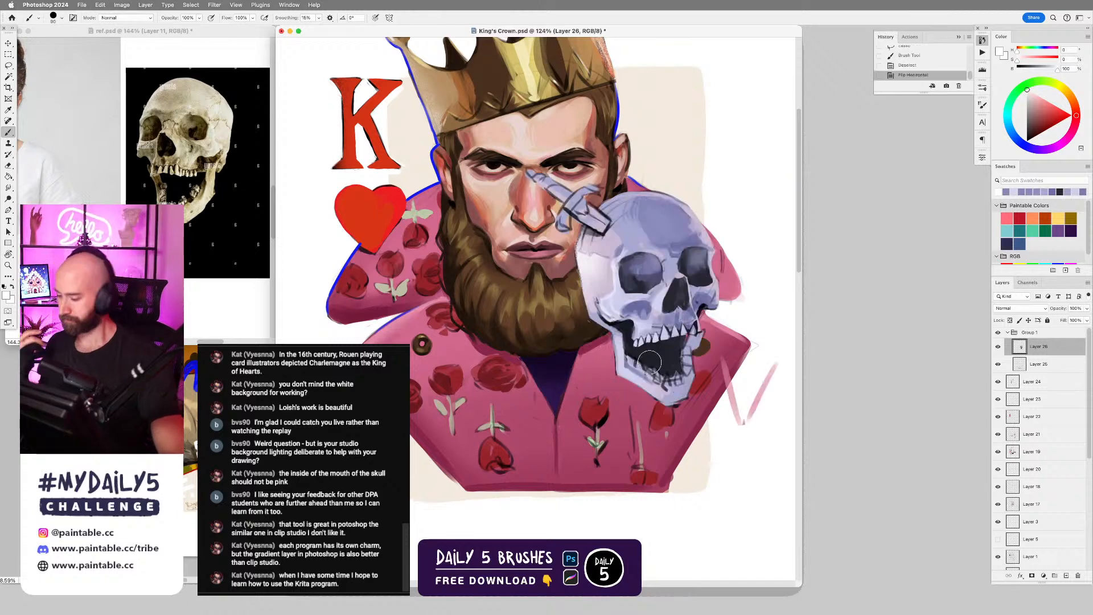
key("super+shift+h")
key("l")
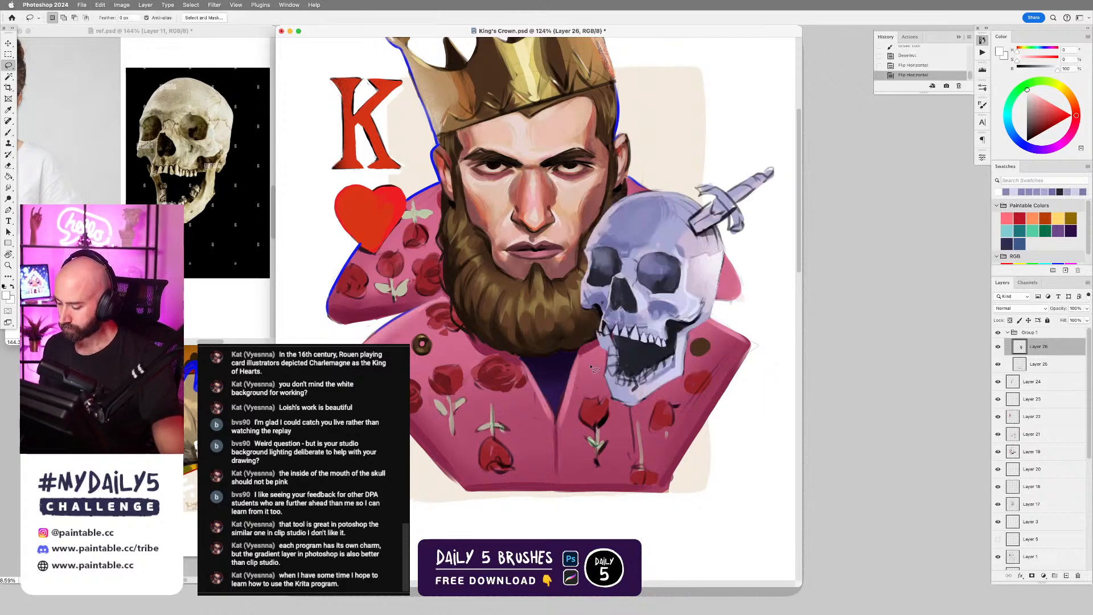
mouse_move(592, 370)
left_mouse_down()
mouse_move(549, 329)
mouse_move(511, 411)
mouse_move(592, 400)
mouse_move(586, 364)
left_mouse_up()
right_click(556, 384)
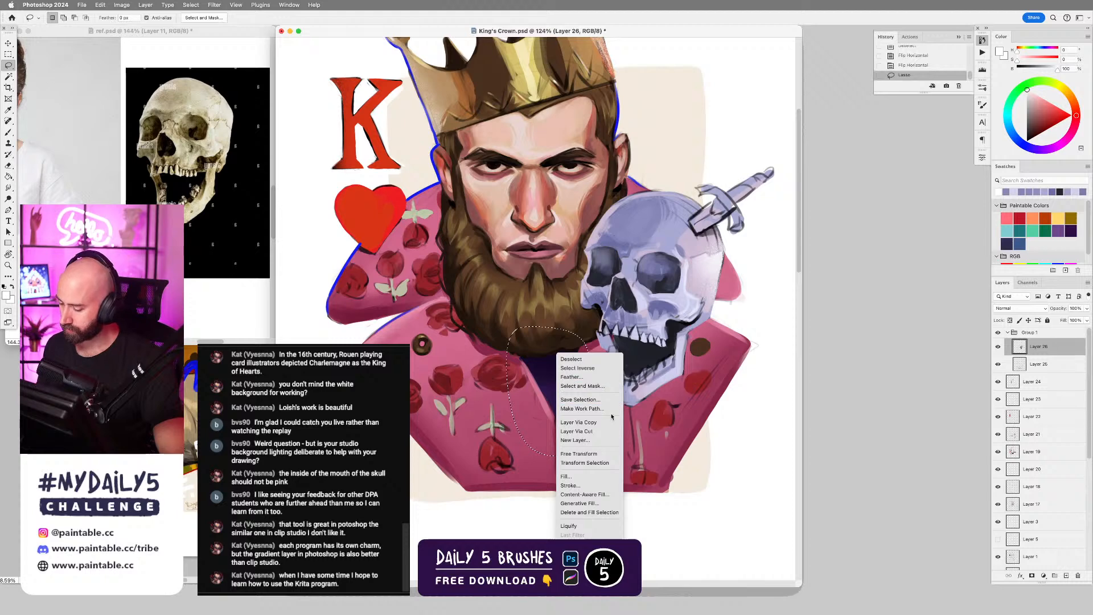
left_click(595, 433)
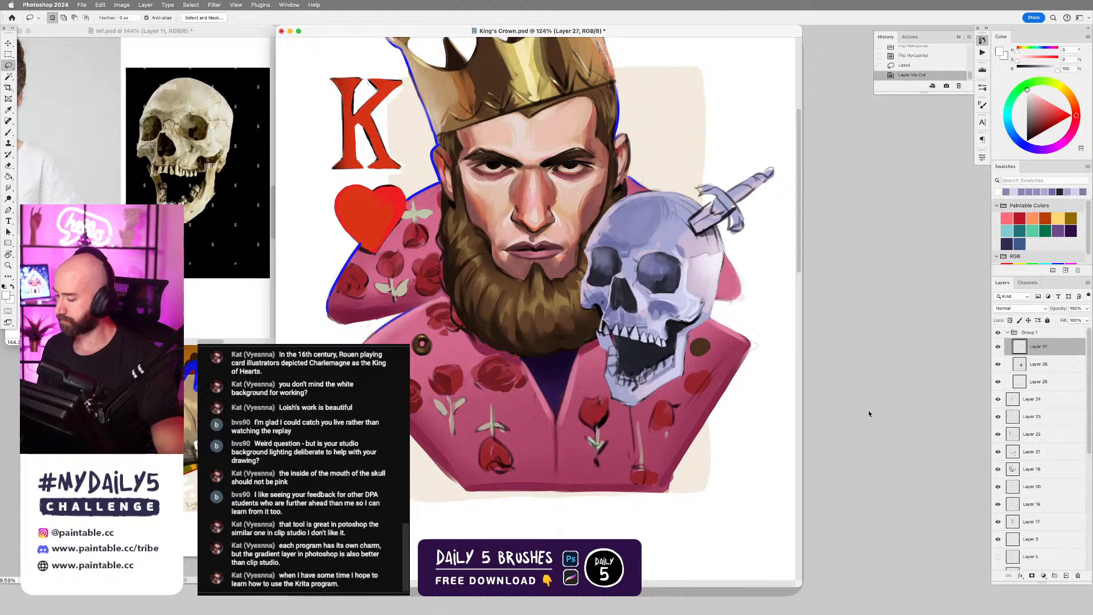
left_click_drag(1036, 364, 1074, 349)
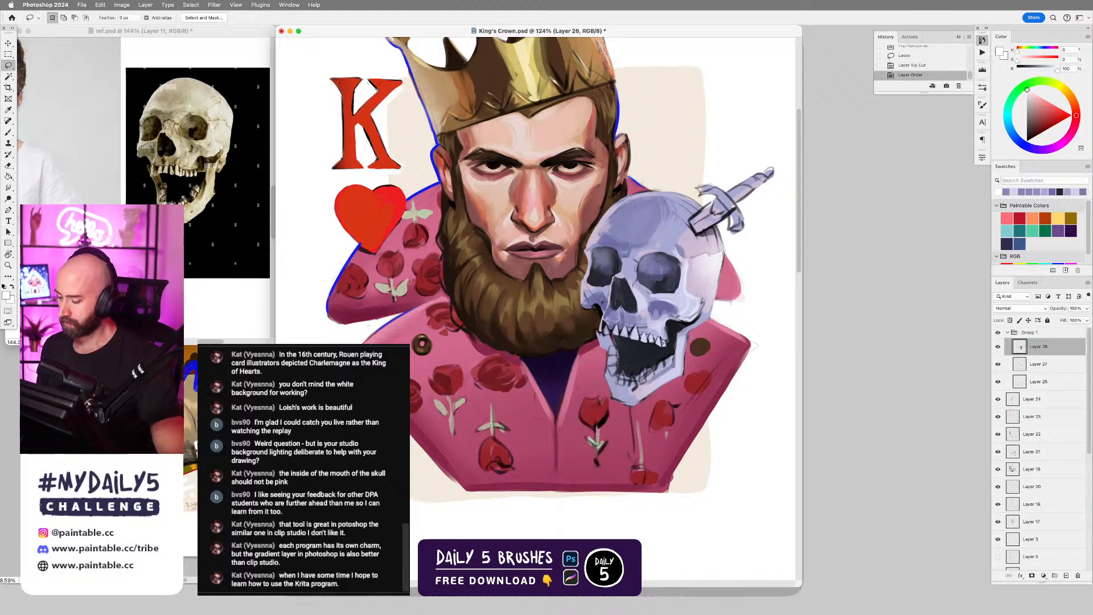
Add a Hue/Saturation adjustment layer above the skull layer, raise saturation to about +15, and compare the artwork with and without it.
key("ctrl+0")
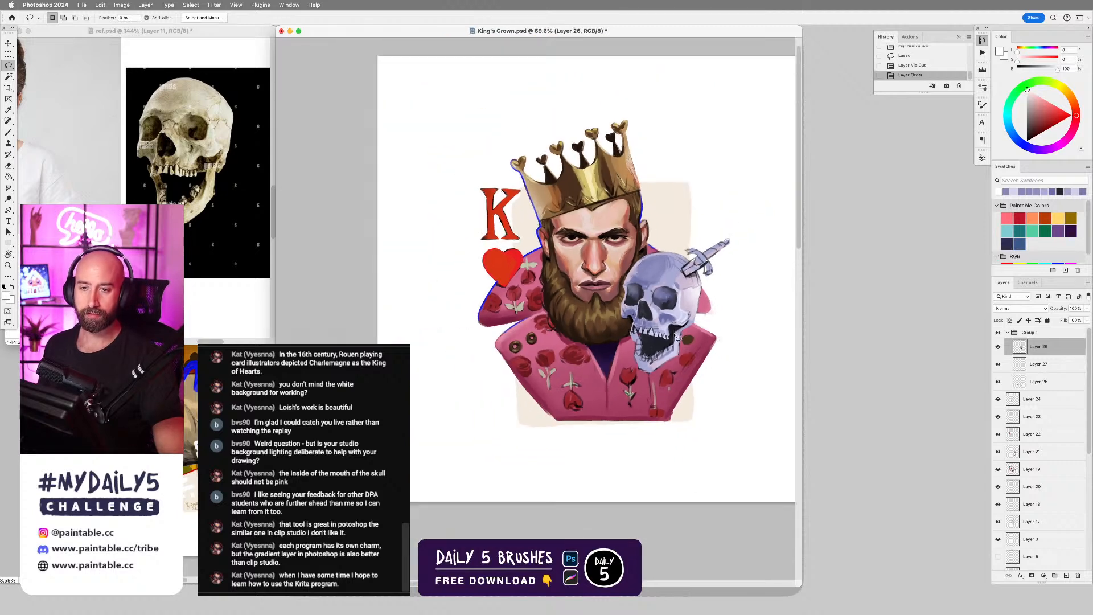
scroll(676, 336, "down", 2)
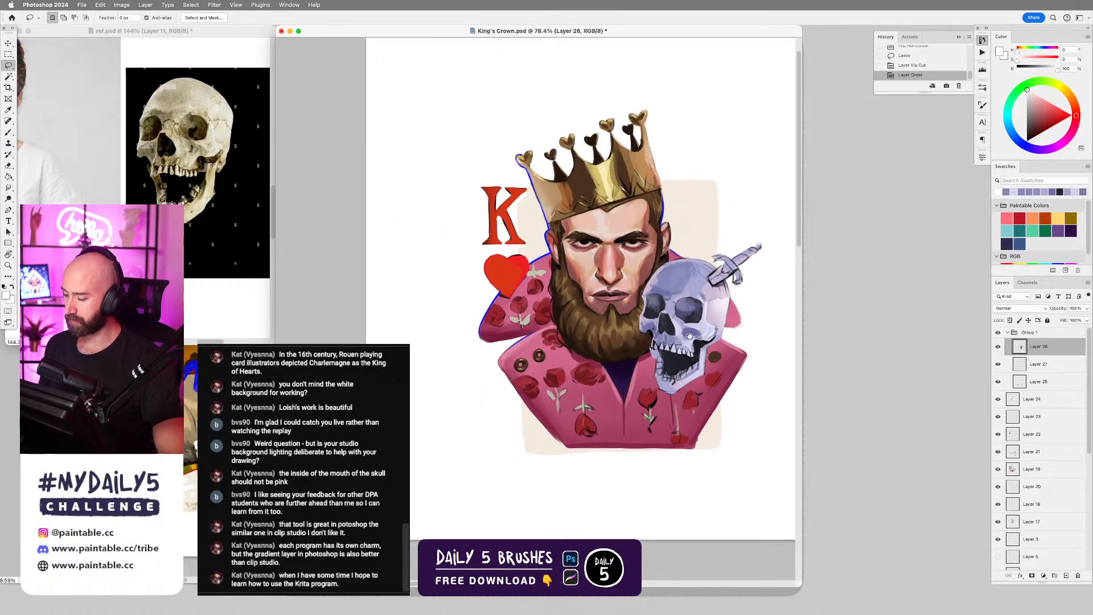
left_click_drag(689, 335, 680, 350)
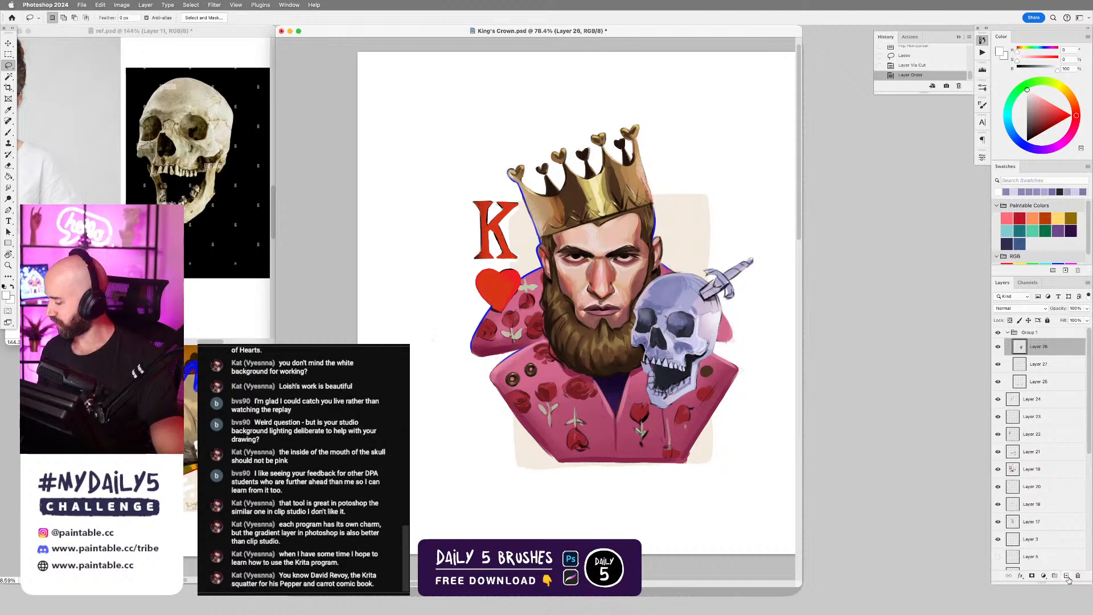
left_click(1044, 576)
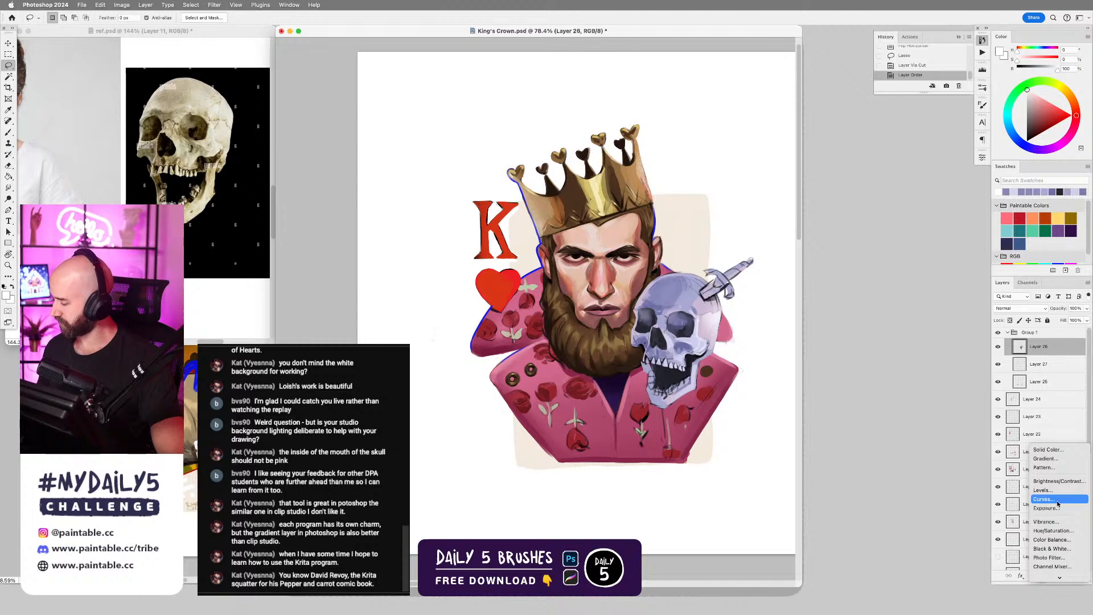
left_click(1057, 532)
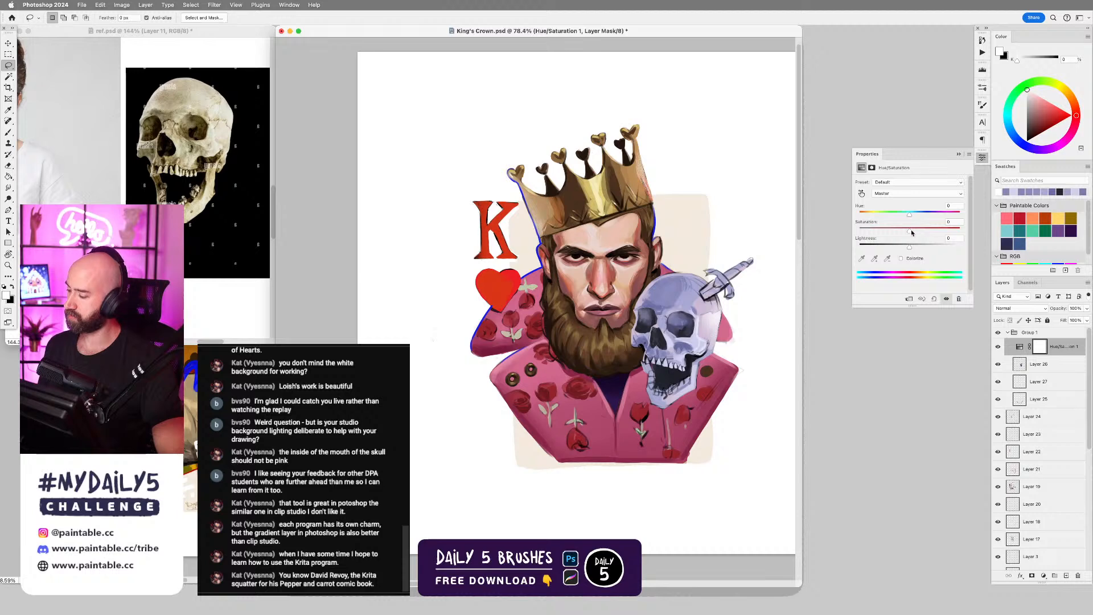
left_click_drag(909, 231, 916, 231)
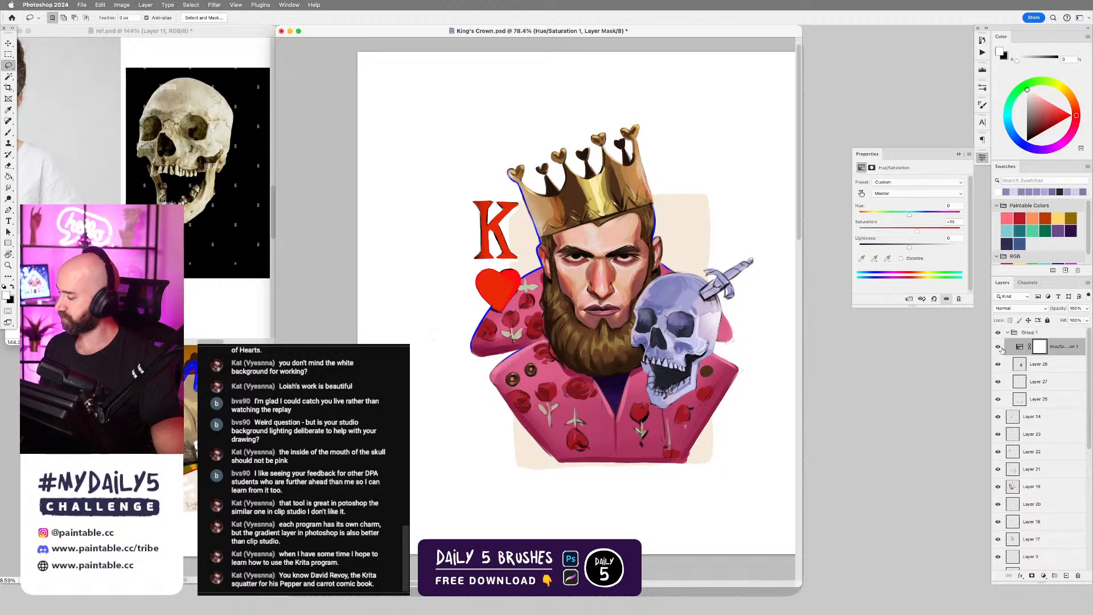
left_click(1000, 348)
left_click(1000, 348)
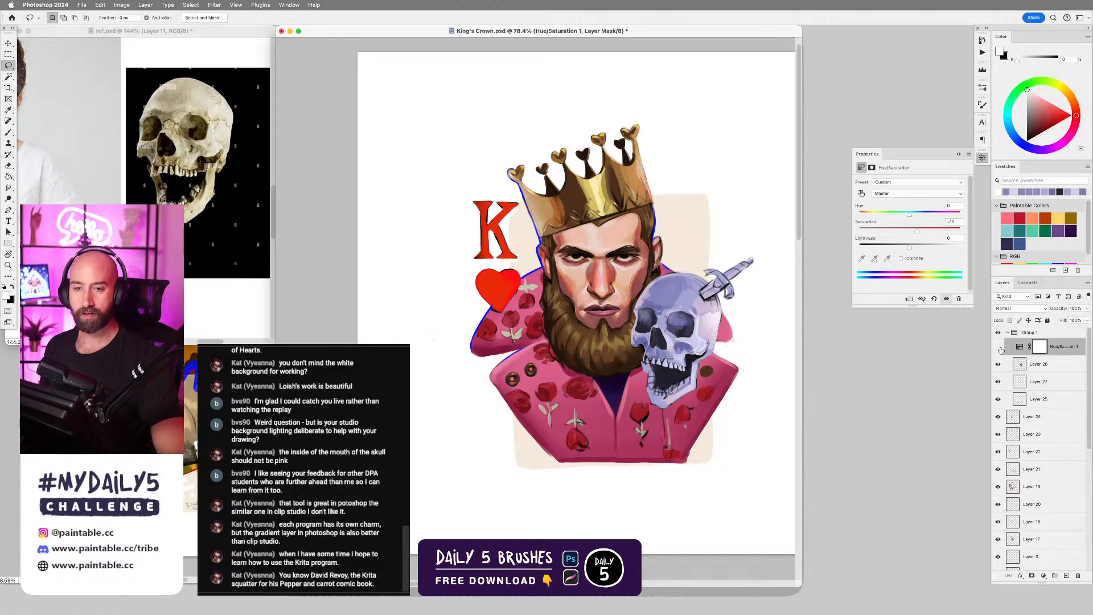
left_click(1000, 348)
left_click(1000, 347)
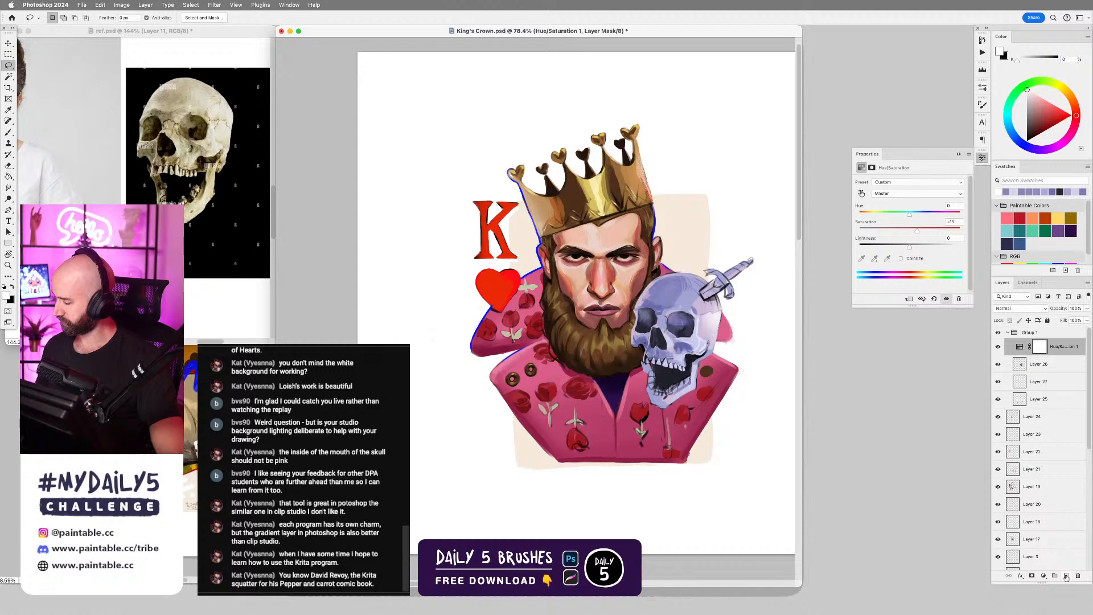
Add a new layer above the Hue/Saturation adjustment and refine the skull's upper teeth with sampled lavenders and a smaller brush, undoing one stroke.
left_click(1067, 577)
scroll(679, 329, "up", 3)
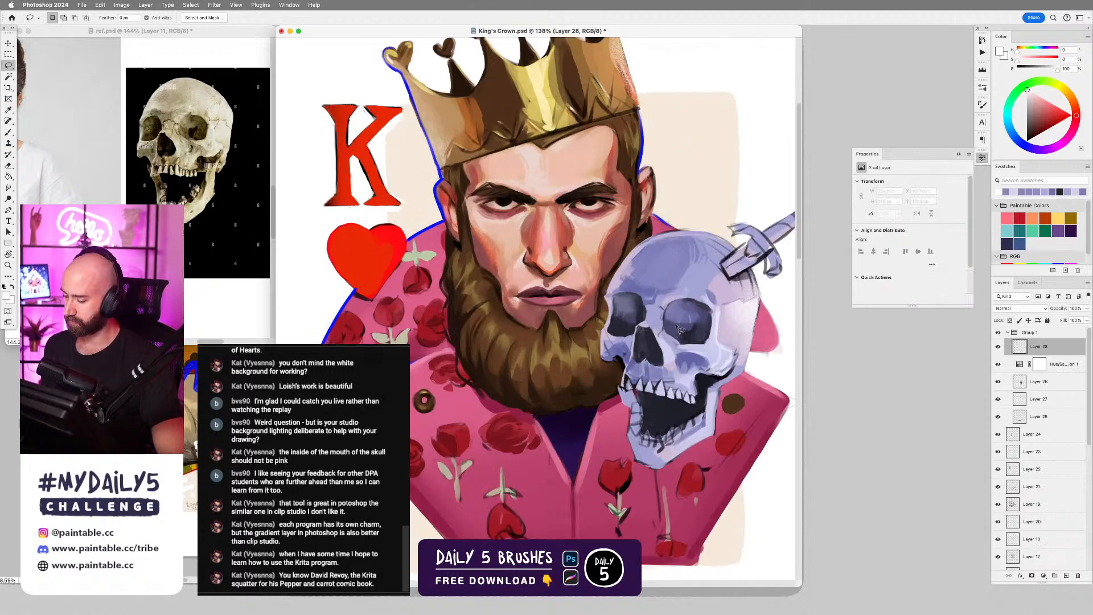
key("b")
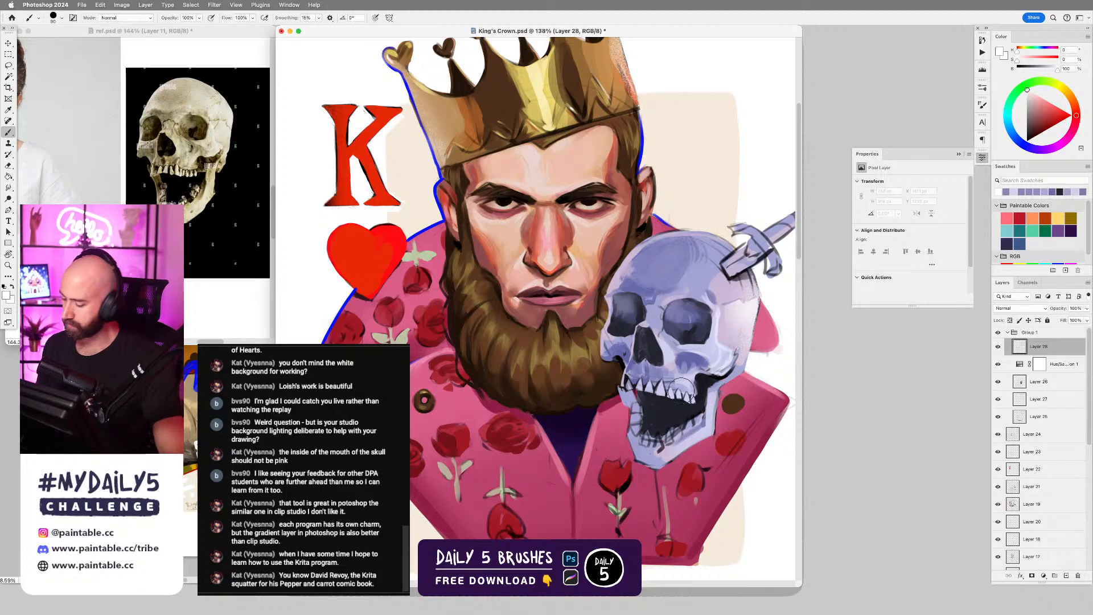
key("bracketleft")
key("bracketleft")
key("bracketleft")
key("bracketleft")
key("bracketleft")
key("bracketleft")
key("bracketleft")
scroll(668, 385, "up", 2)
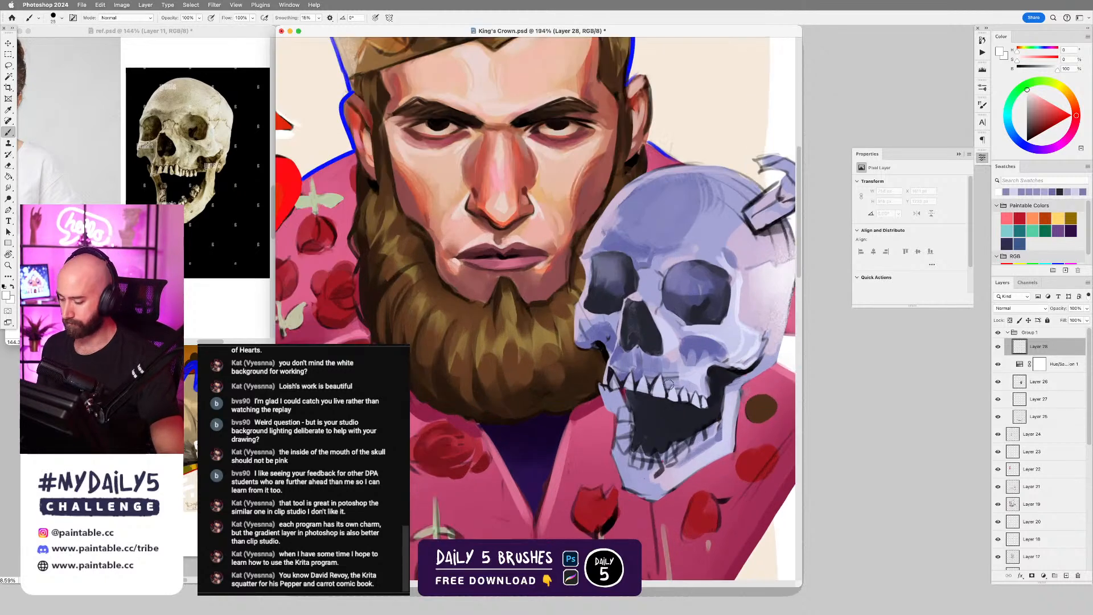
left_click(637, 372, "alt")
key("bracketleft")
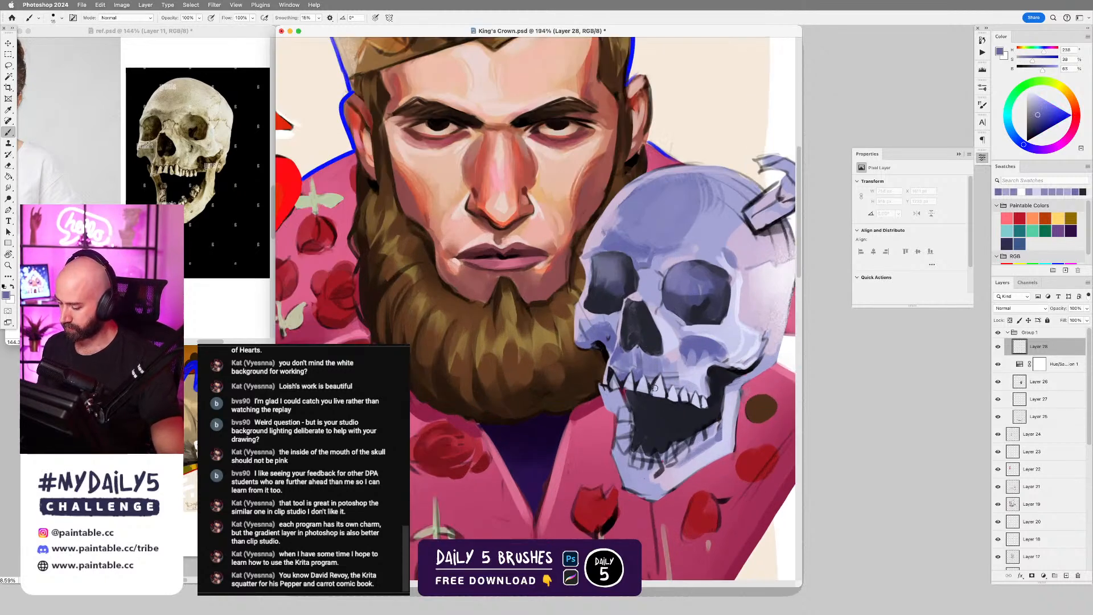
mouse_move(657, 378)
left_mouse_down()
mouse_move(653, 395)
mouse_move(611, 387)
mouse_move(619, 391)
left_mouse_up()
key("super+z")
left_click(615, 386, "alt")
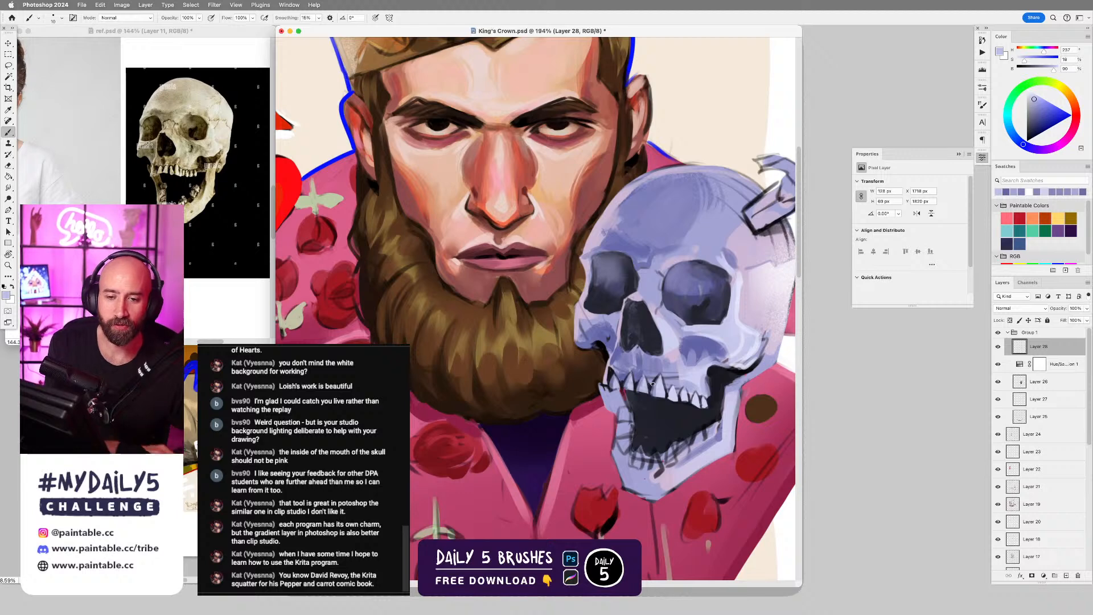
Return to the King's Crown.psd painting and collapse the Properties panel.
key("super+Tab")
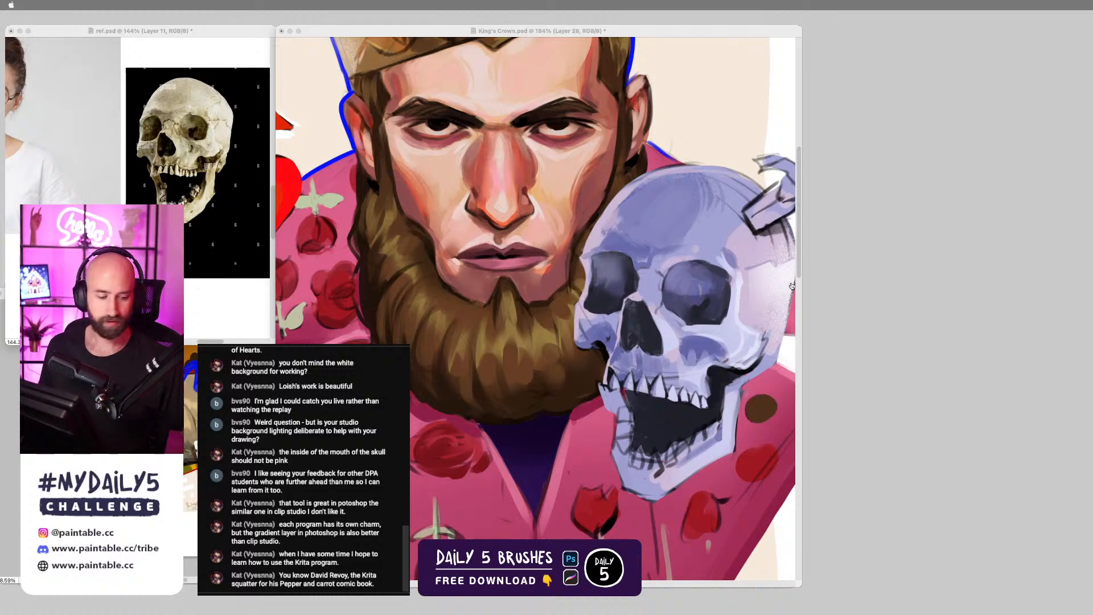
key("Tab")
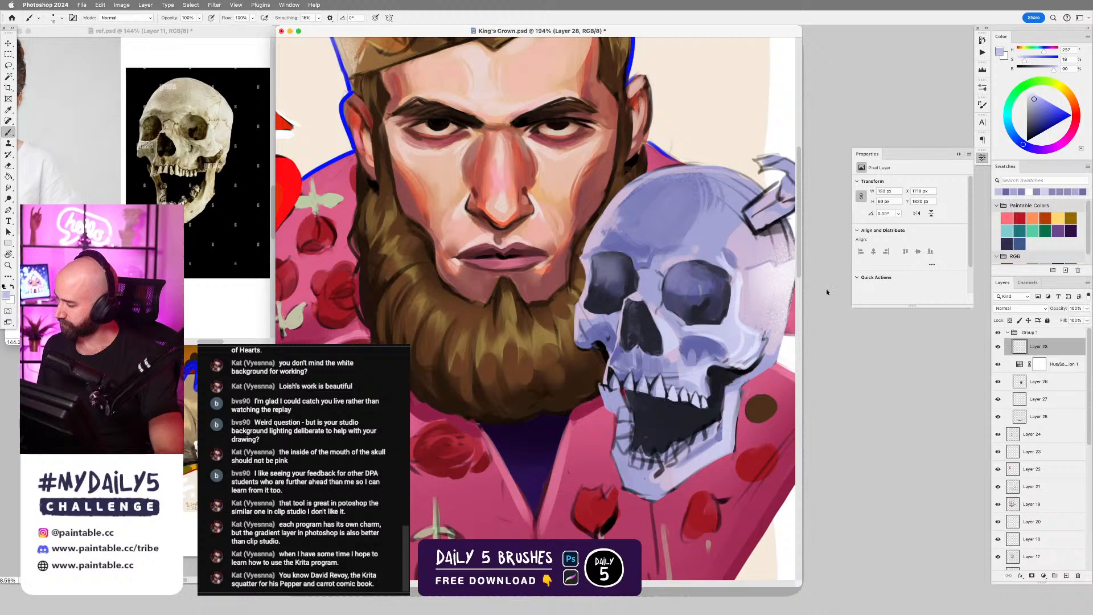
left_click(959, 155)
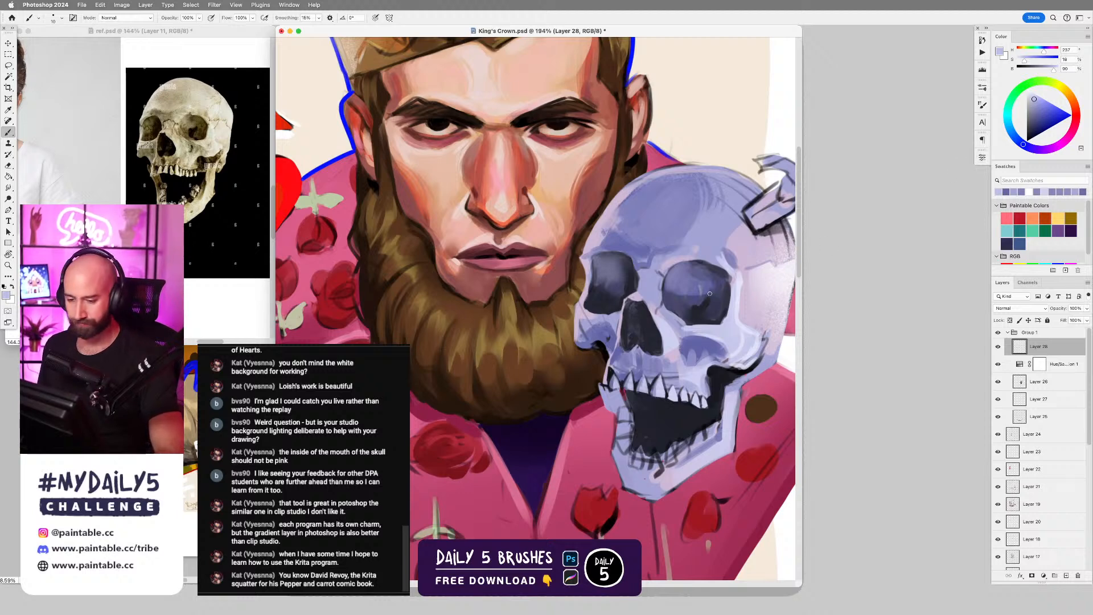
Deepen the lower part of the skull's larger eye socket with sampled near-black indigo and clean its rim with sampled lavenders.
left_click(696, 310, "alt")
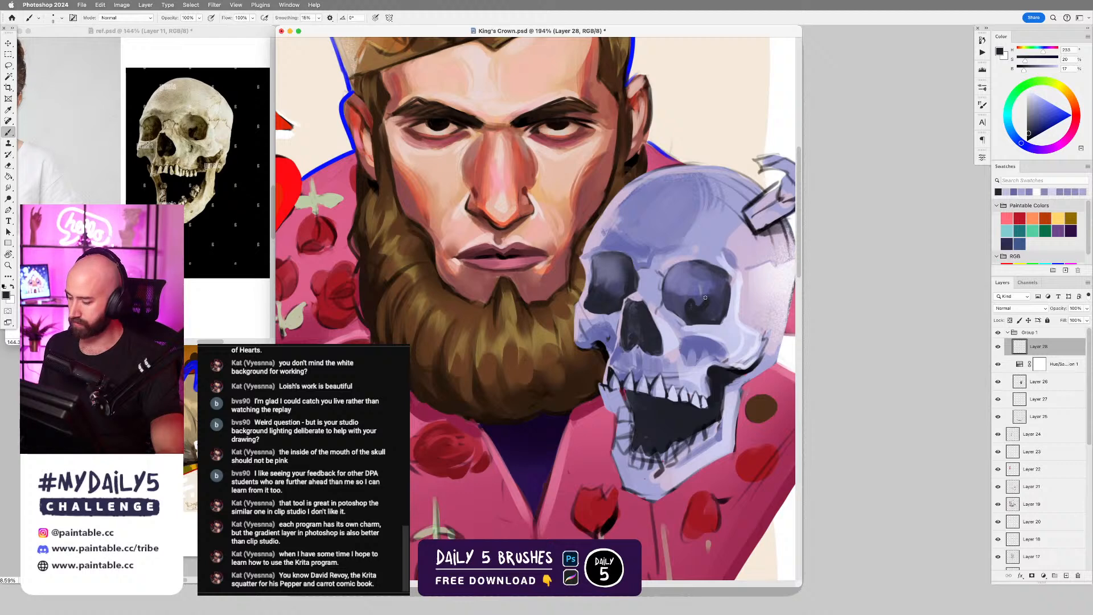
left_click(706, 307, "alt")
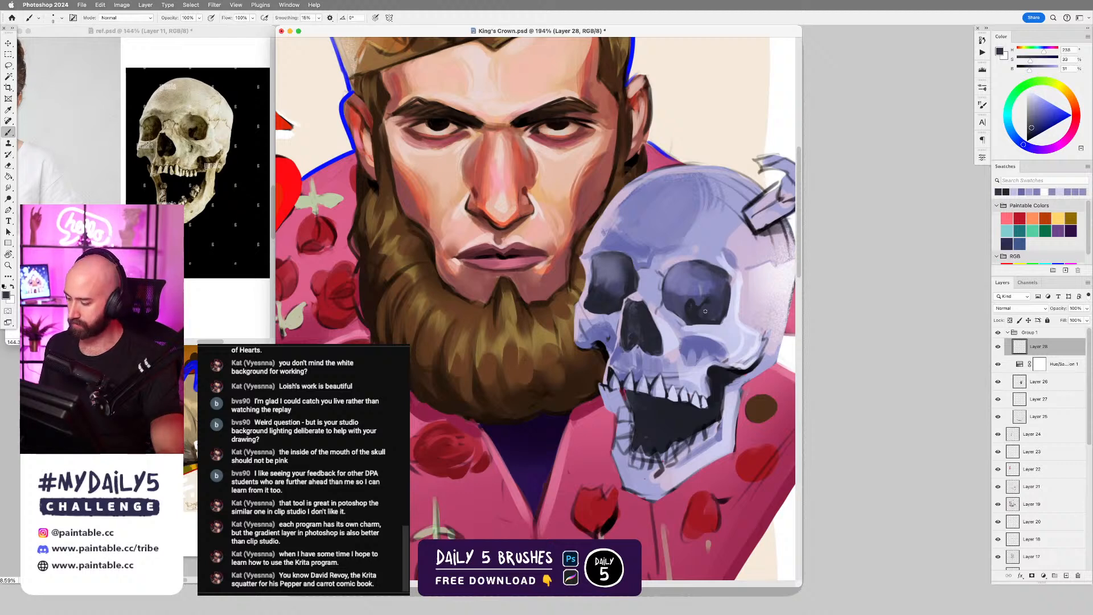
left_click(686, 312, "alt")
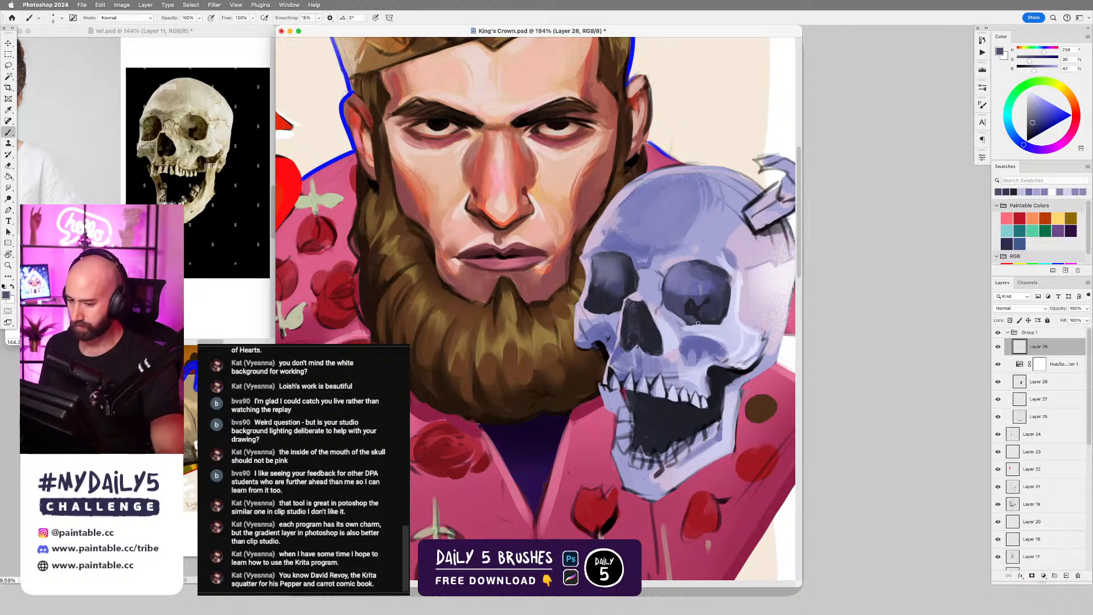
left_click(692, 308, "alt")
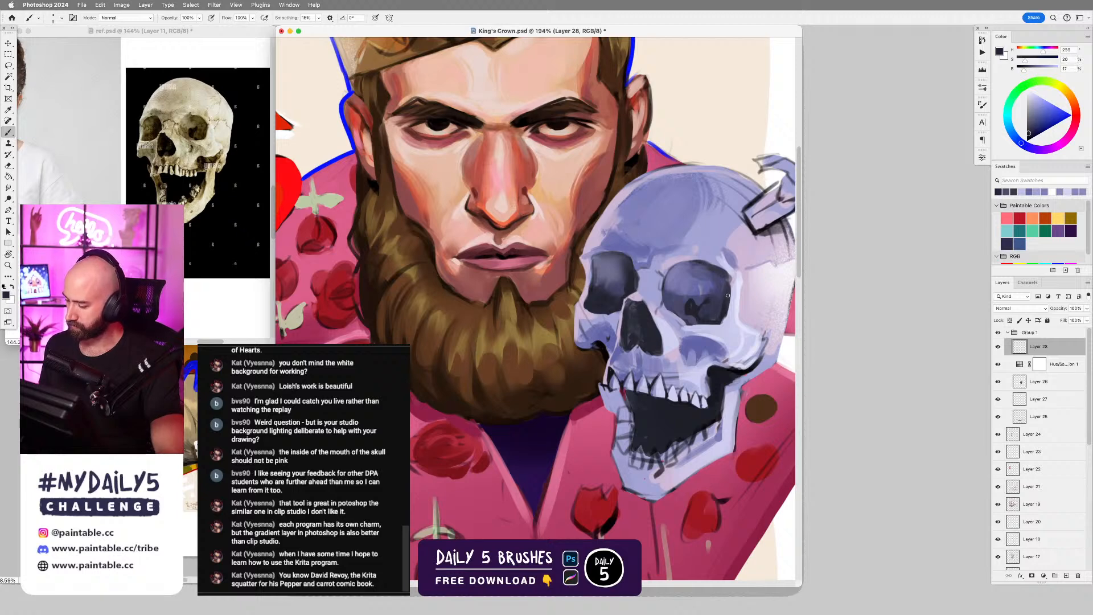
left_click(732, 295, "alt")
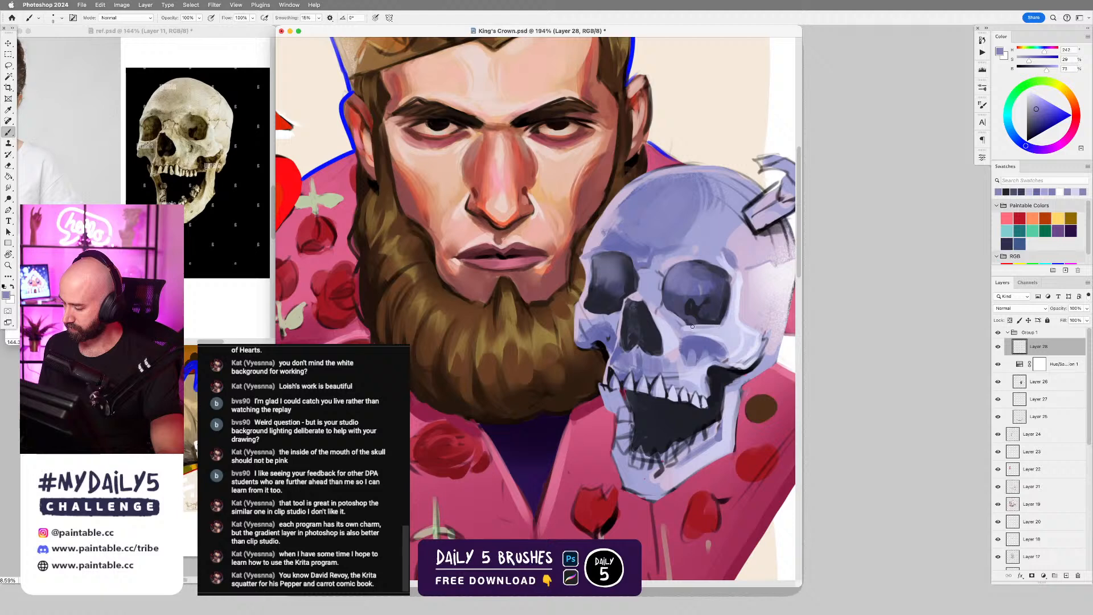
left_click(737, 326, "alt")
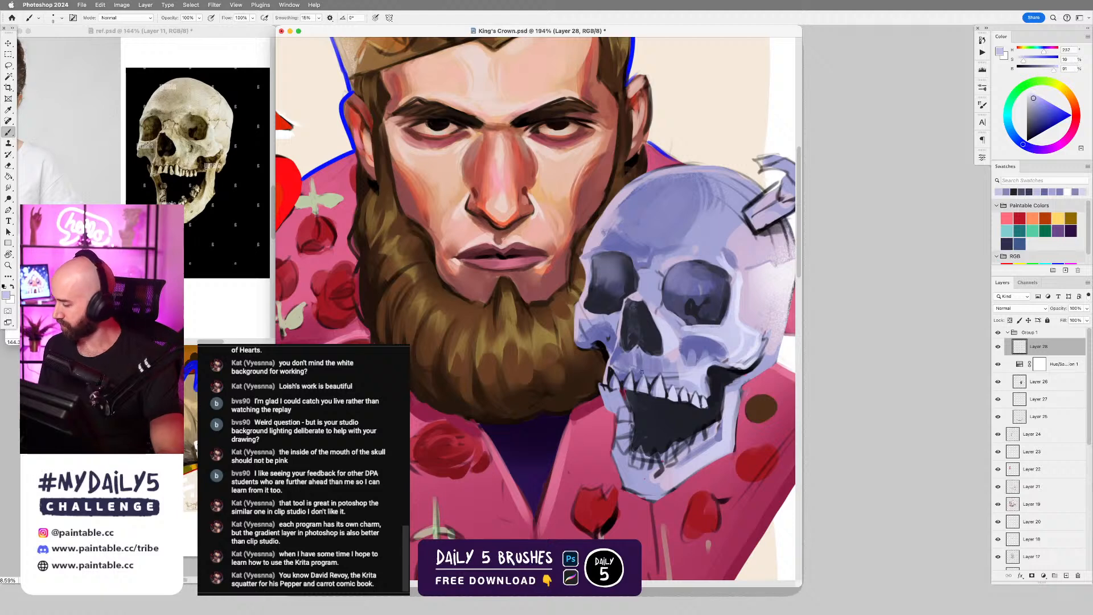
Refine the upper edge of the skull's nasal cavity and the adjoining bone with sampled near-black and lavender.
left_click_drag(697, 360, 689, 322)
left_click(672, 295, "alt")
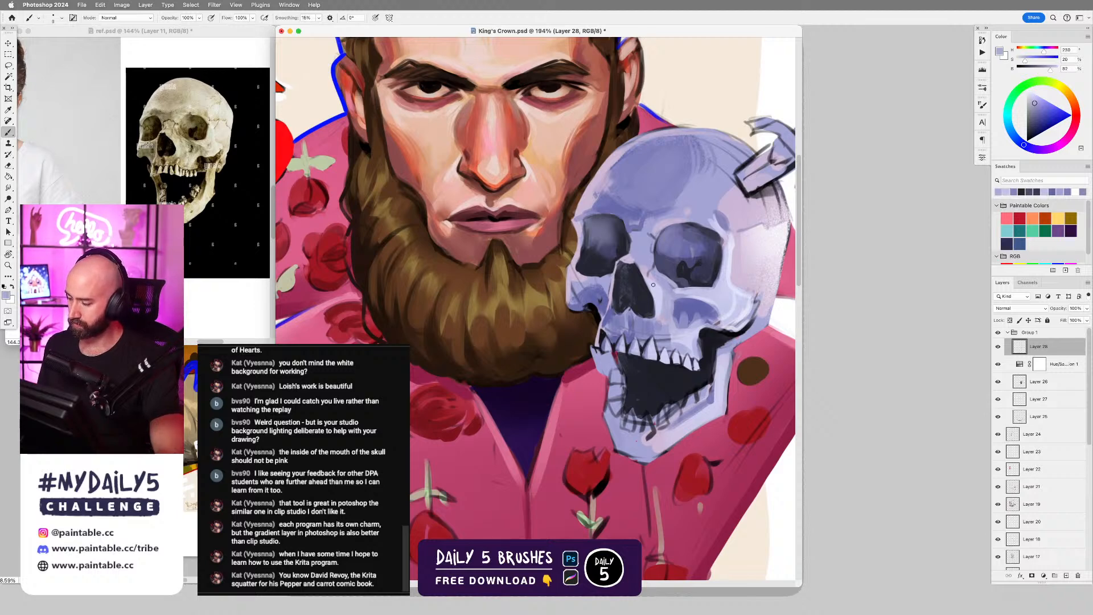
left_click(635, 265, "alt")
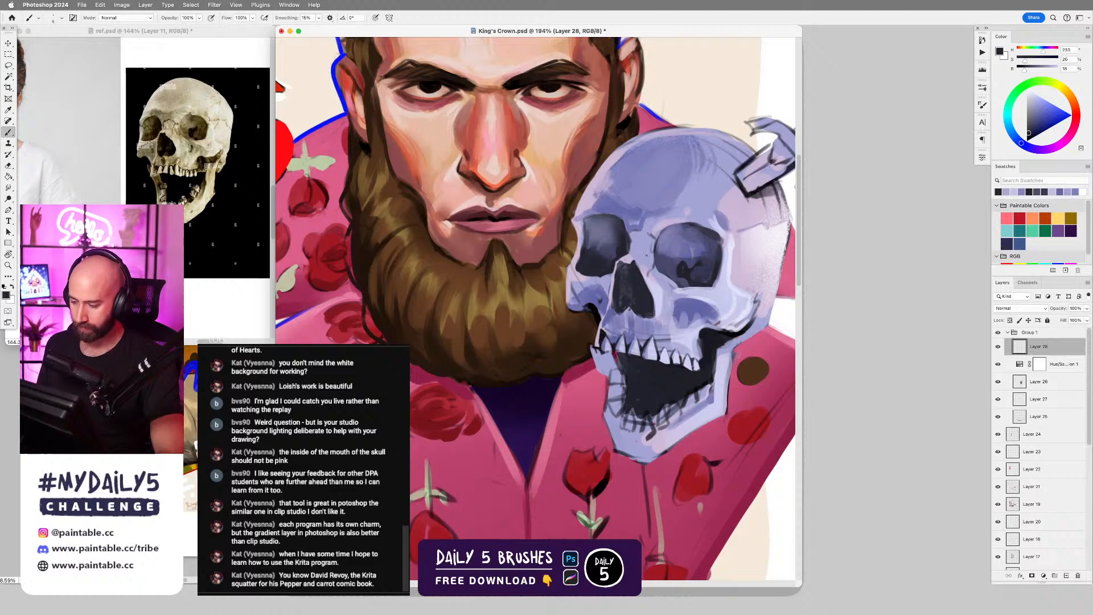
left_click(631, 257, "alt")
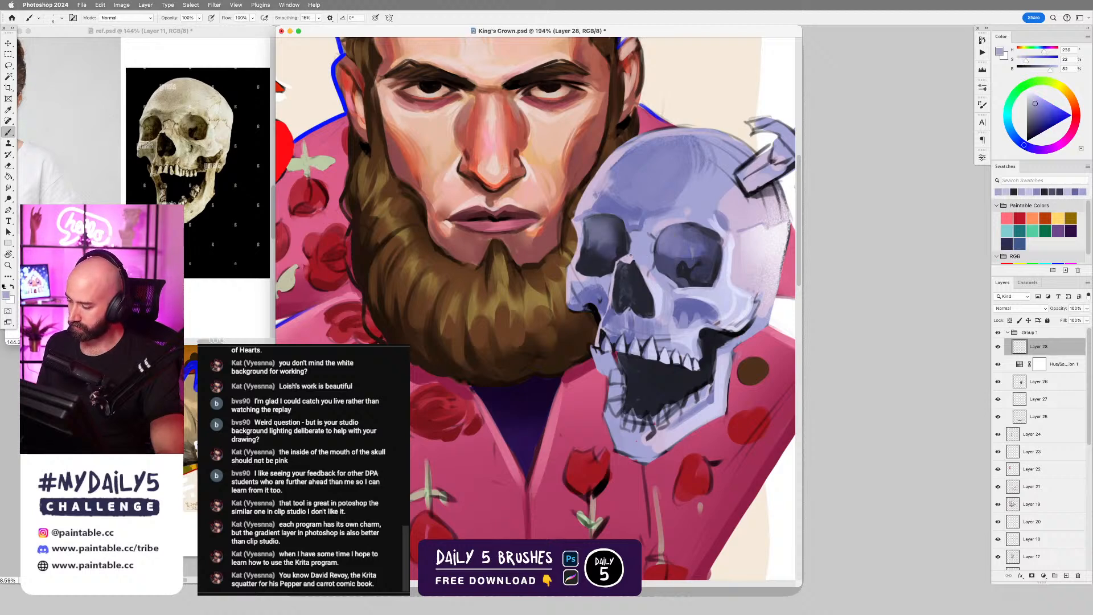
mouse_move(655, 302)
left_mouse_down()
mouse_move(609, 294)
mouse_move(705, 278)
mouse_move(711, 294)
left_mouse_up()
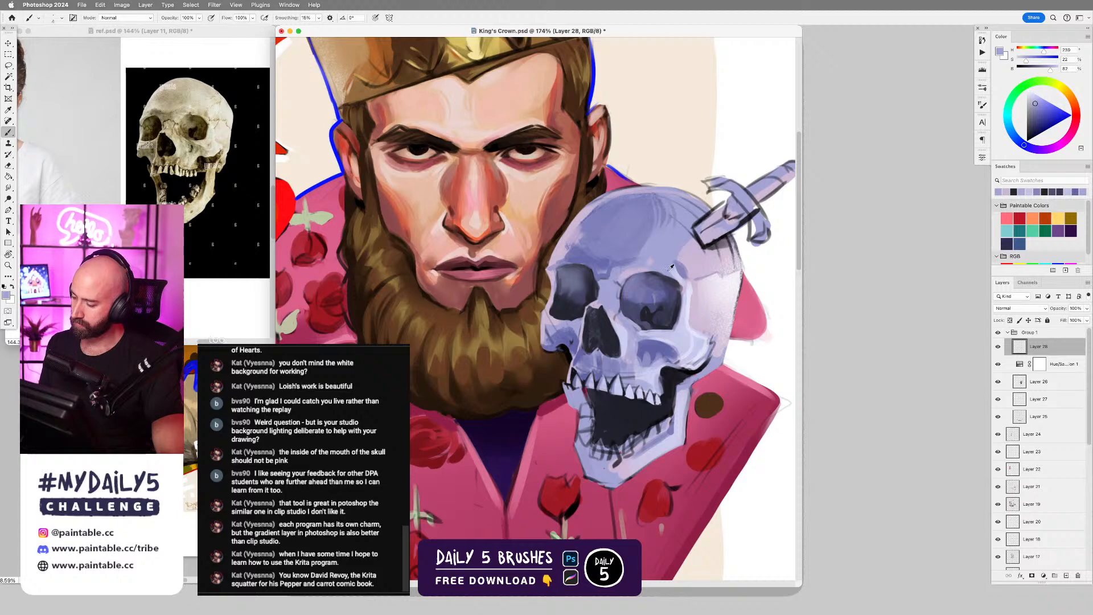
Touch up the skull's brow, temple and cheekbone with sampled pale lavenders, enlarging the brush at the end.
left_click(653, 267, "alt")
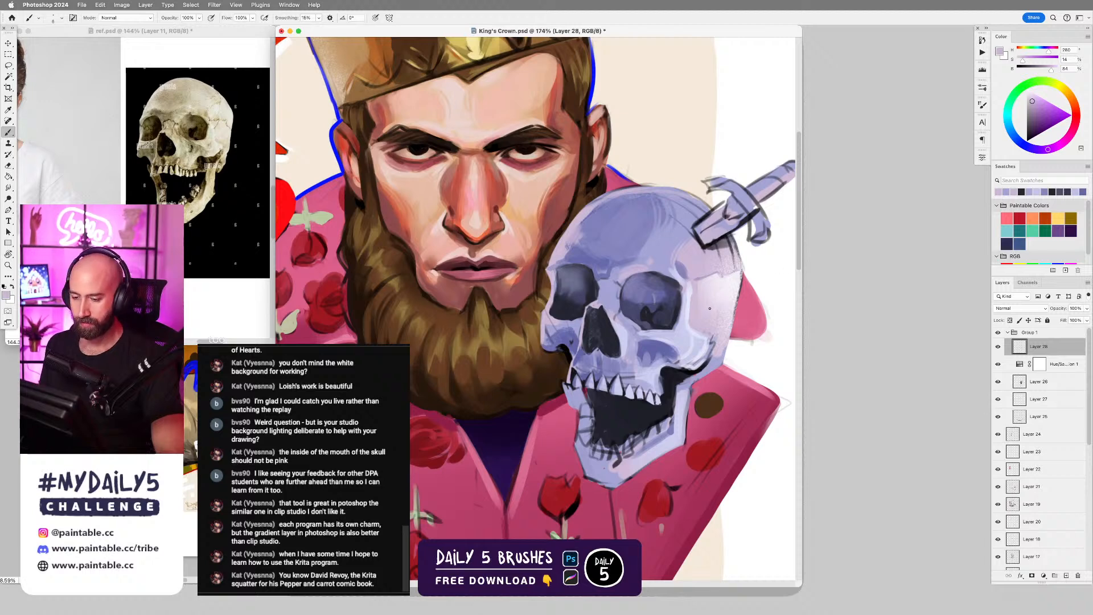
left_click(695, 295, "alt")
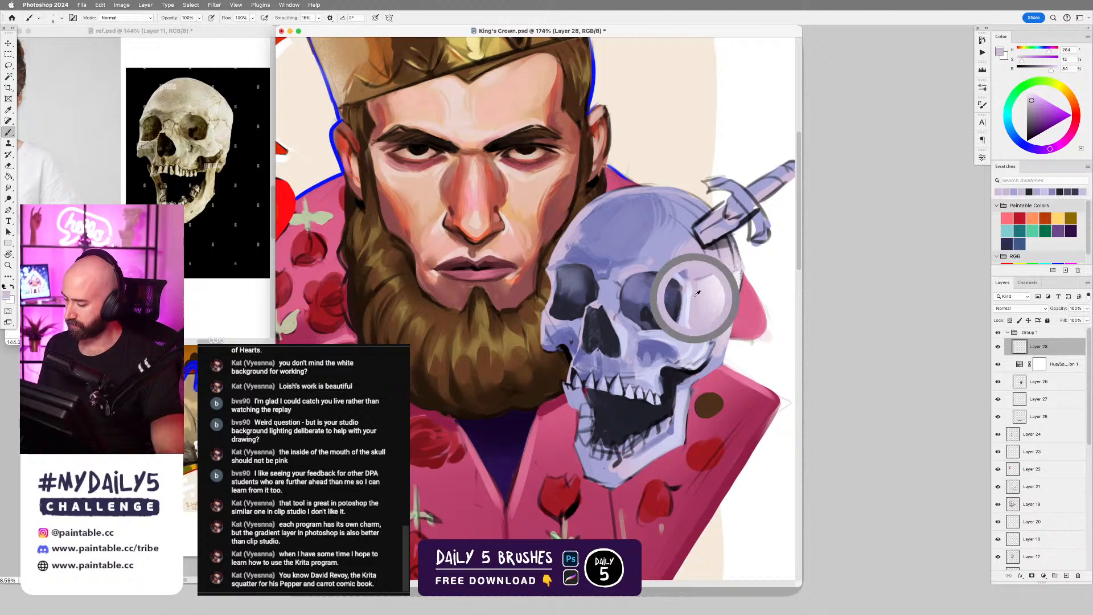
left_click(697, 341, "alt")
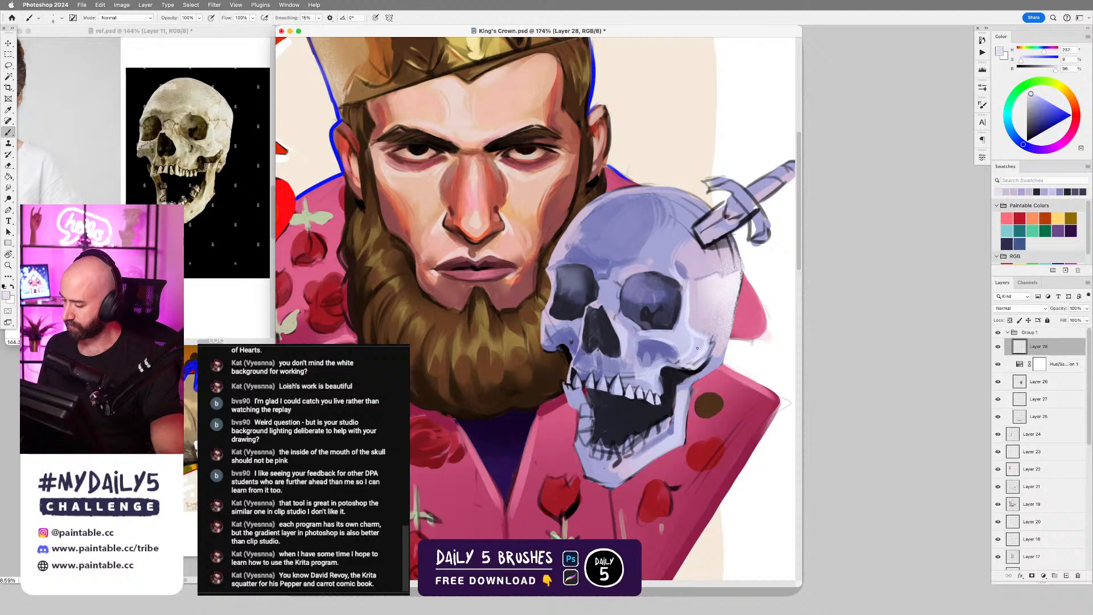
left_click(691, 340, "alt")
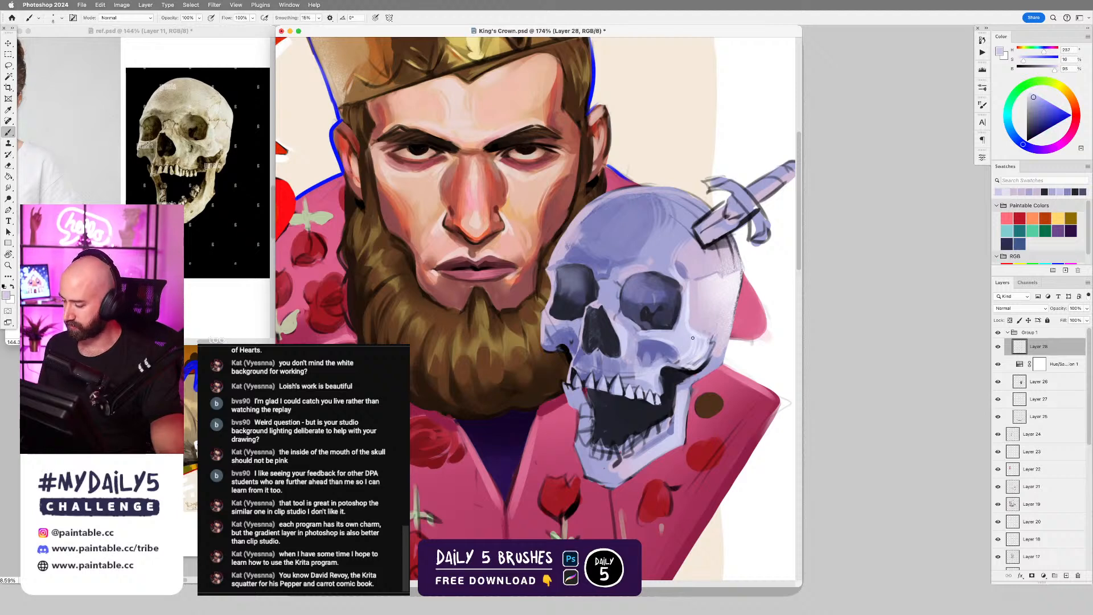
left_click_drag(694, 346, 686, 362)
left_click(700, 348, "alt")
key("bracketright")
key("bracketright")
key("bracketright")
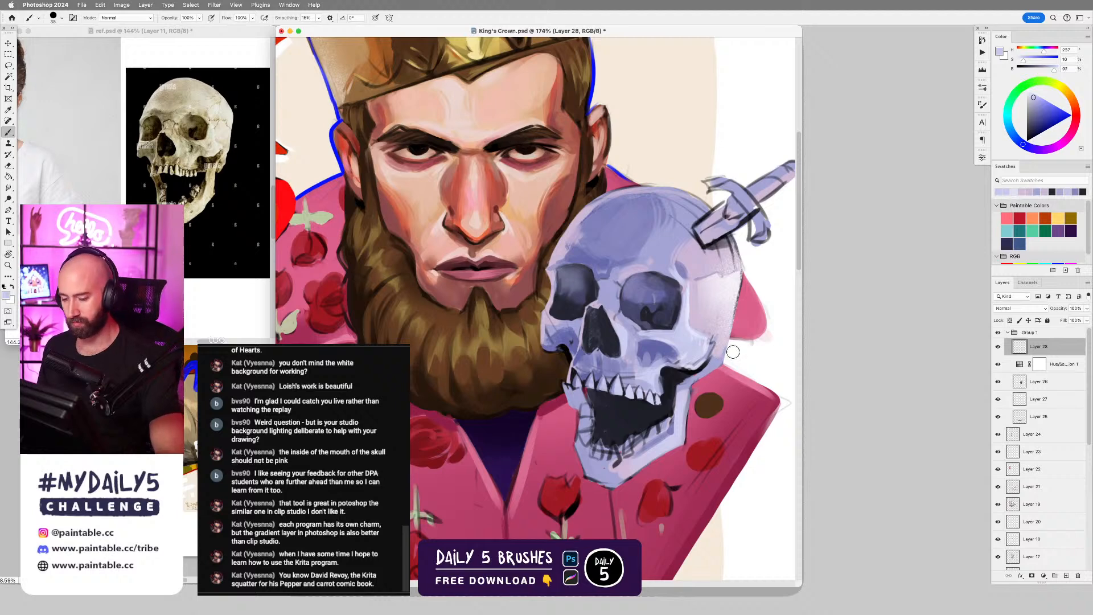
Trim the dark gap below the skull's cheekbone with a smaller brush and sampled lavender.
left_click(690, 372, "alt")
key("bracketleft")
key("bracketleft")
key("bracketleft")
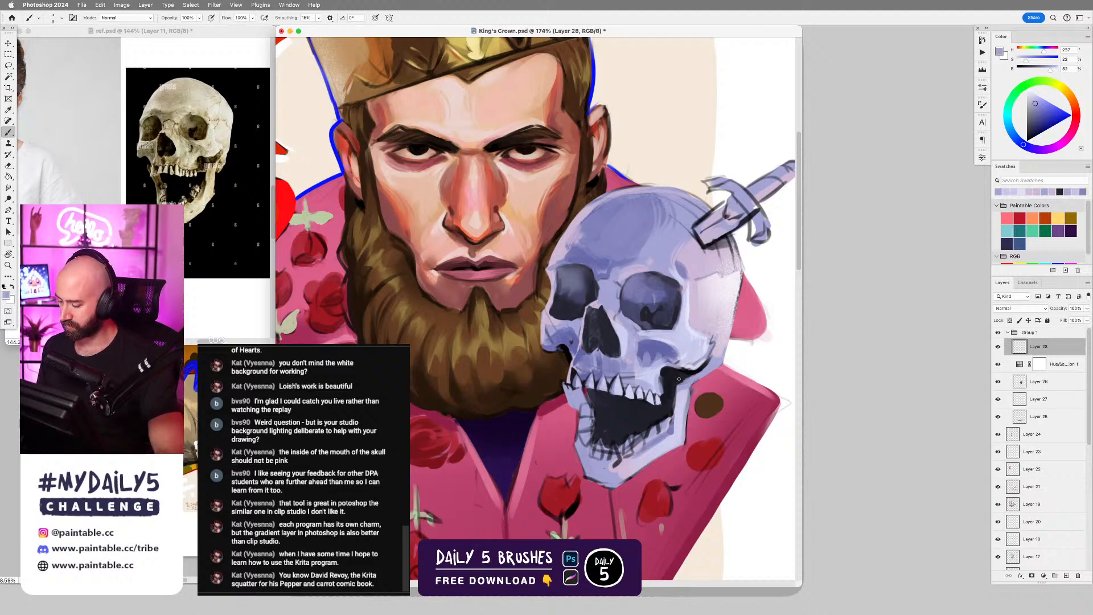
left_click_drag(678, 374, 679, 387)
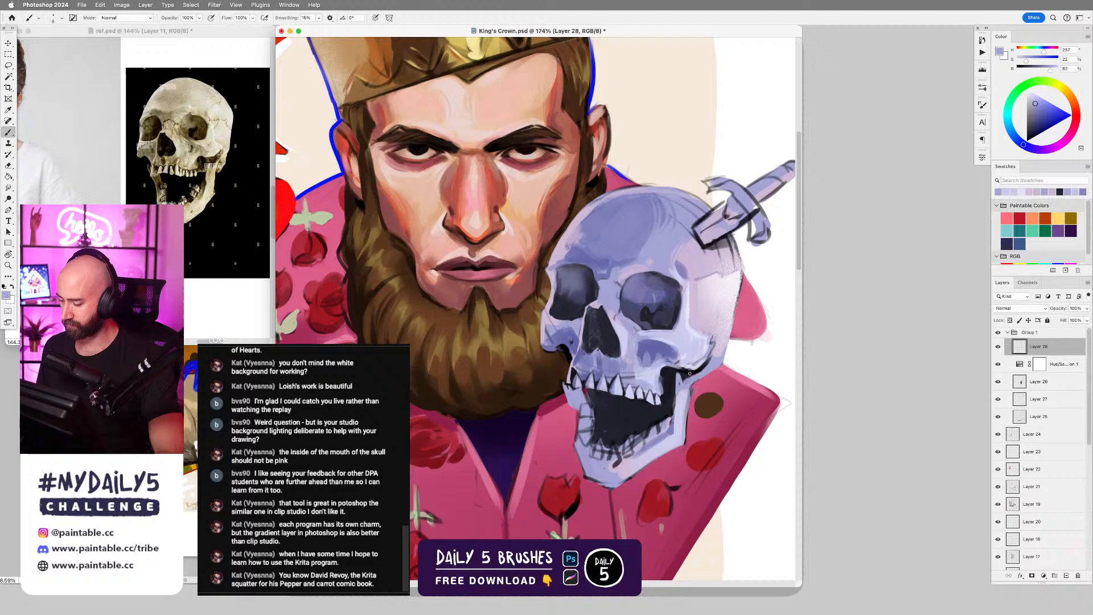
Reshape the jaw hinge below the cheekbone with sampled near-black and grey-violet, adjusting the brush size between strokes.
left_click(690, 373, "alt")
key("bracketright")
key("bracketright")
key("bracketright")
key("bracketright")
key("bracketright")
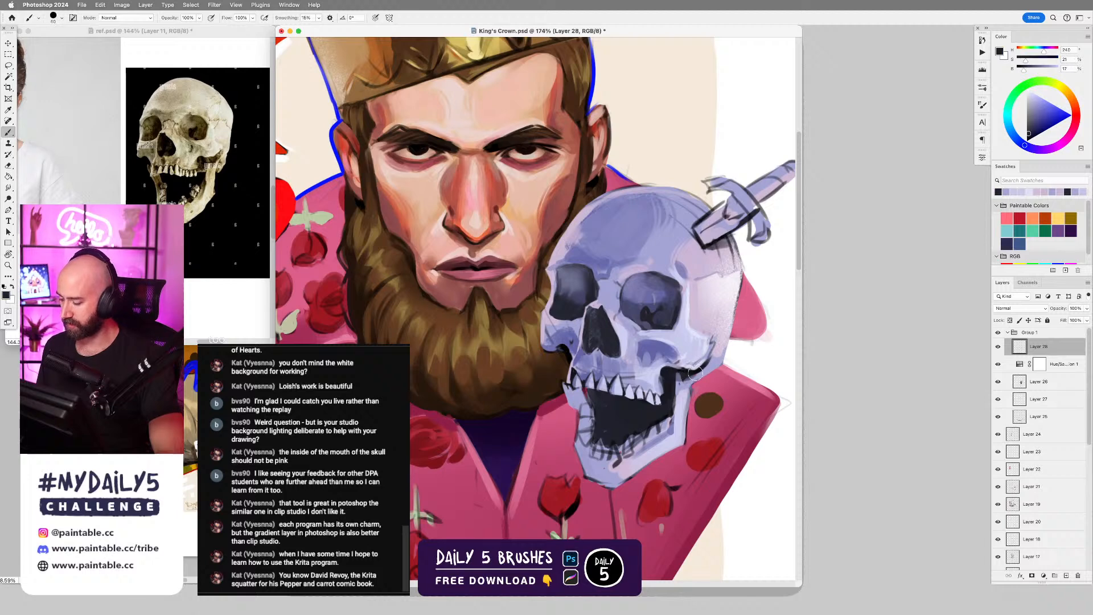
key("bracketleft")
key("bracketleft")
key("bracketleft")
left_click(690, 376, "alt")
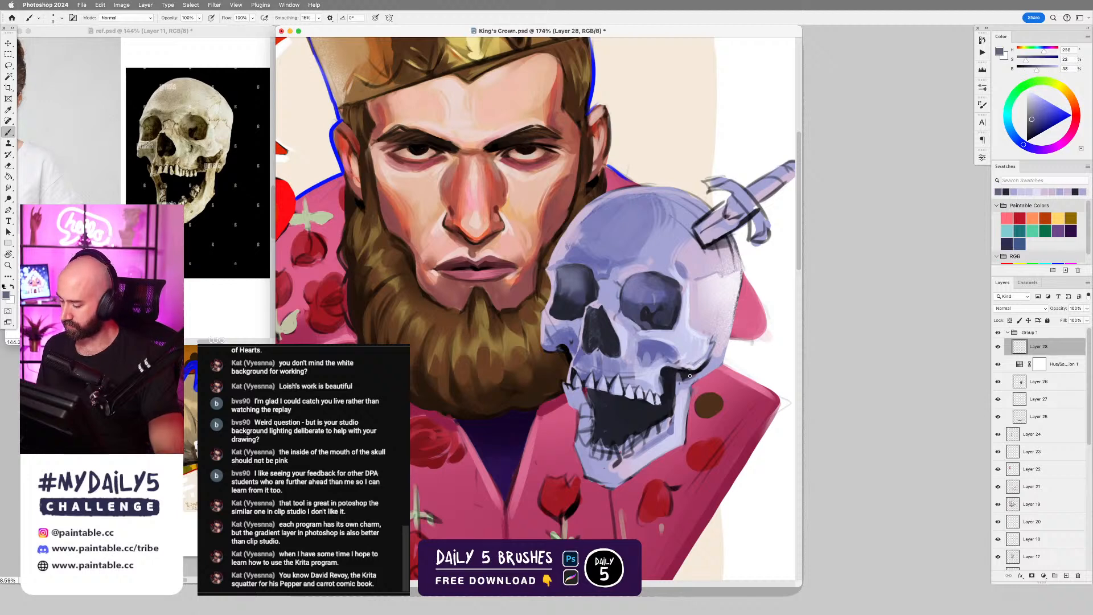
key("bracketleft")
left_click(689, 374, "alt")
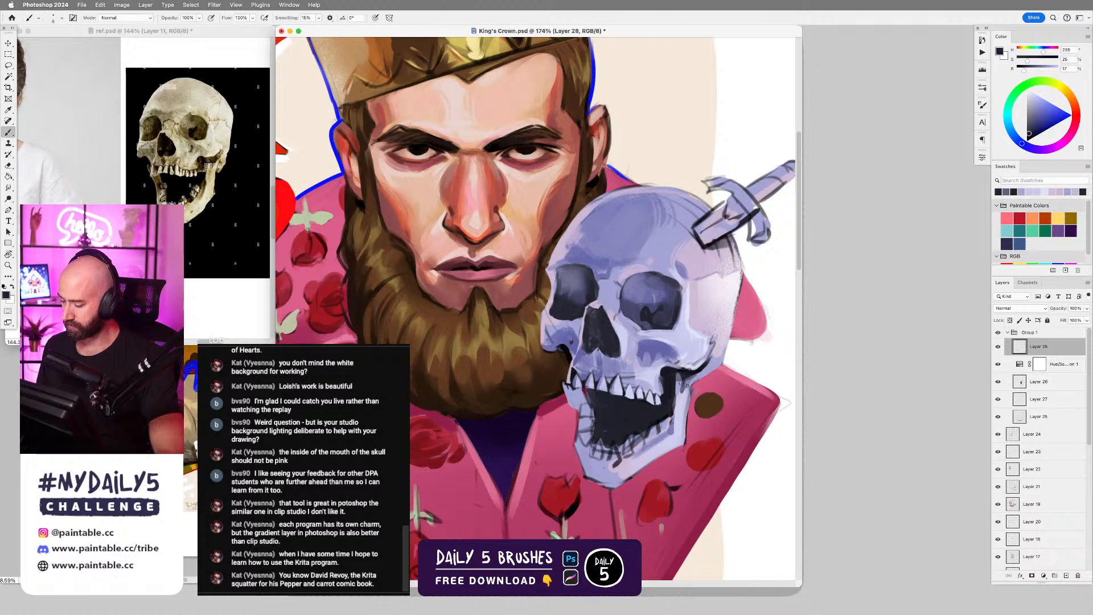
Sharpen the cheekbone's underside with sampled pale grey and near-black, undoing the unwanted strokes.
left_click_drag(652, 401, 662, 378)
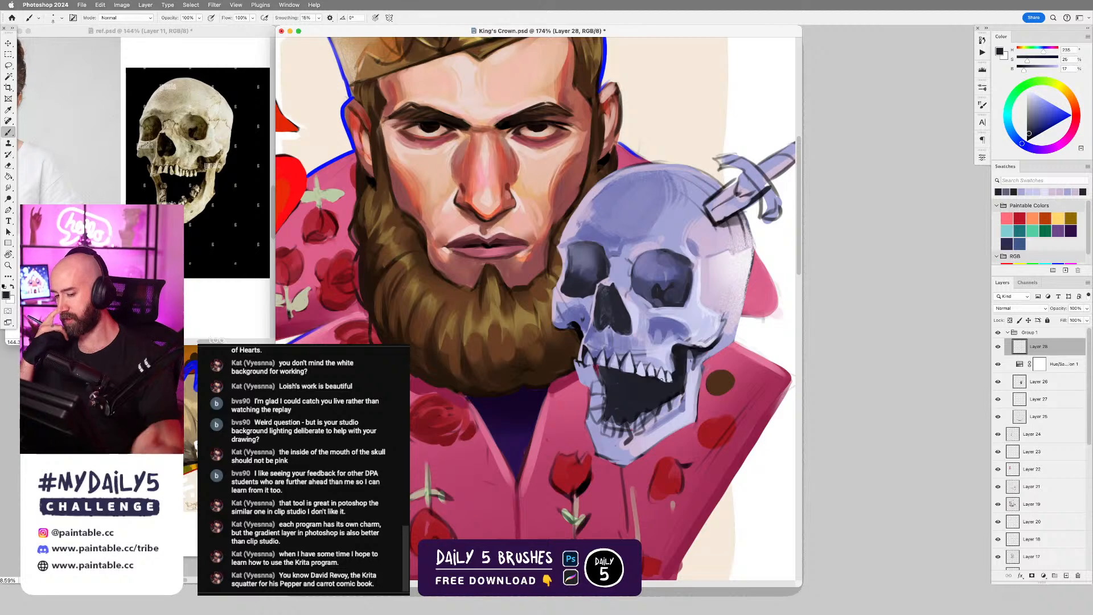
left_click(701, 343, "alt")
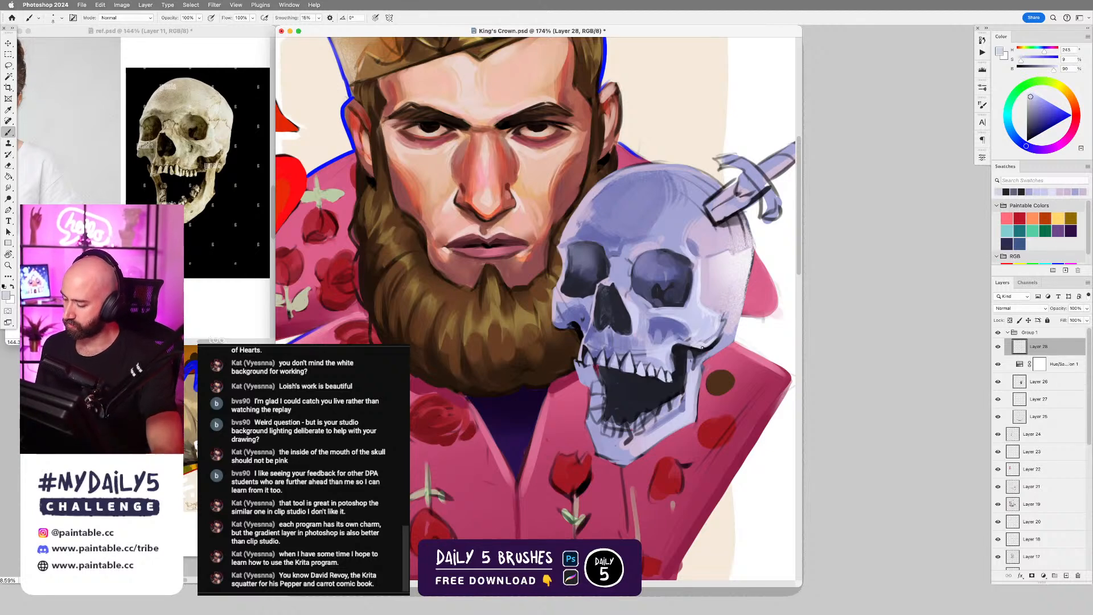
left_click(678, 345, "alt")
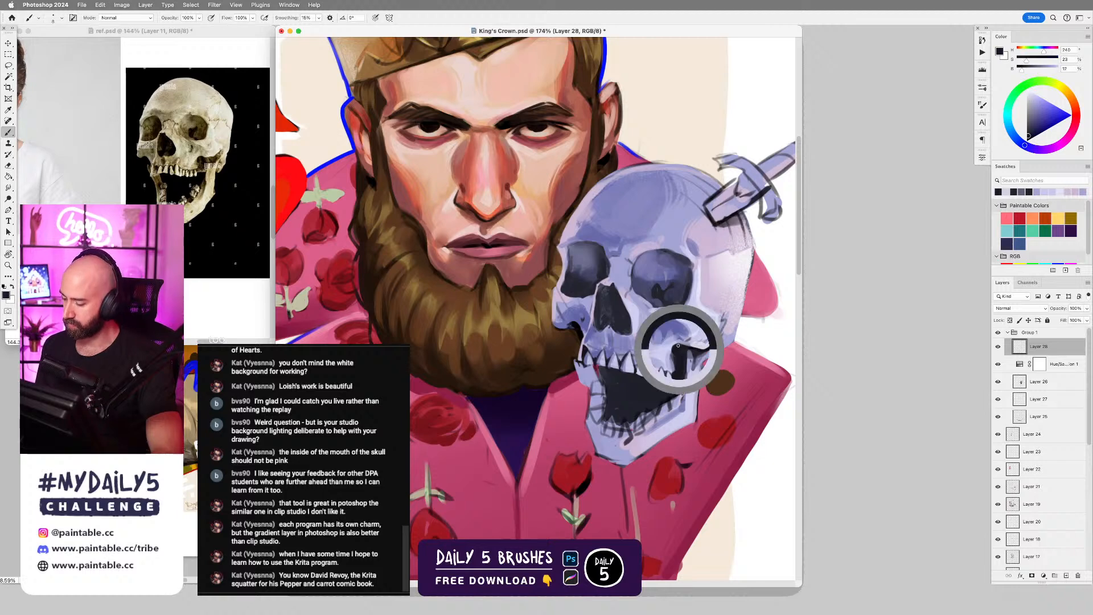
left_click_drag(674, 343, 678, 356)
key("super+z")
key("]")
key("]")
key("super+z")
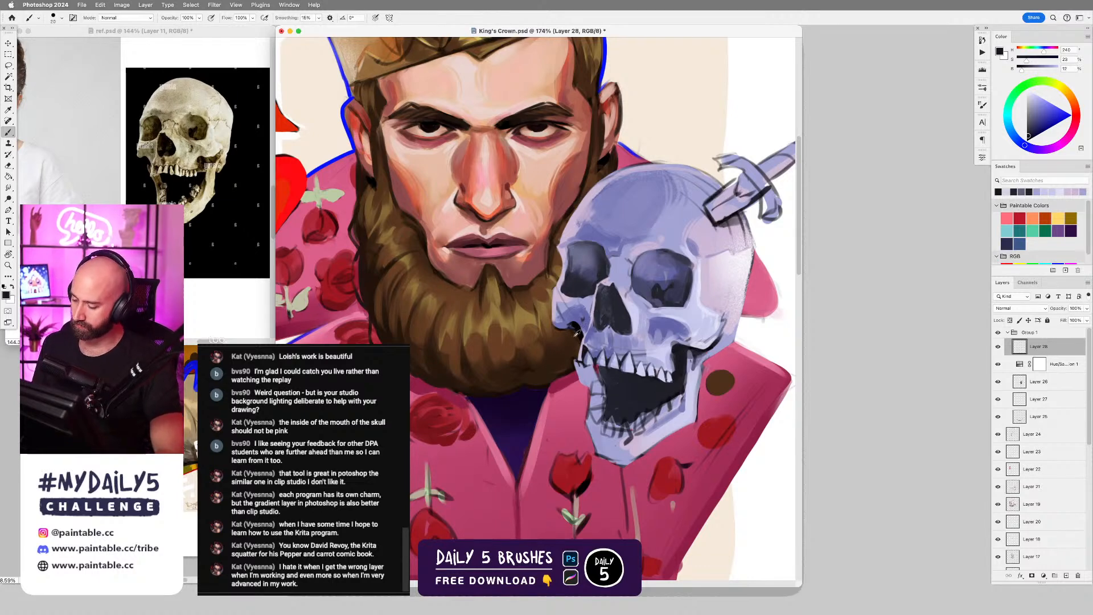
Clean up the dark edge beside the skull's upper jaw with the Eraser on Layer 26, and return to painting on Layer 28.
key("r")
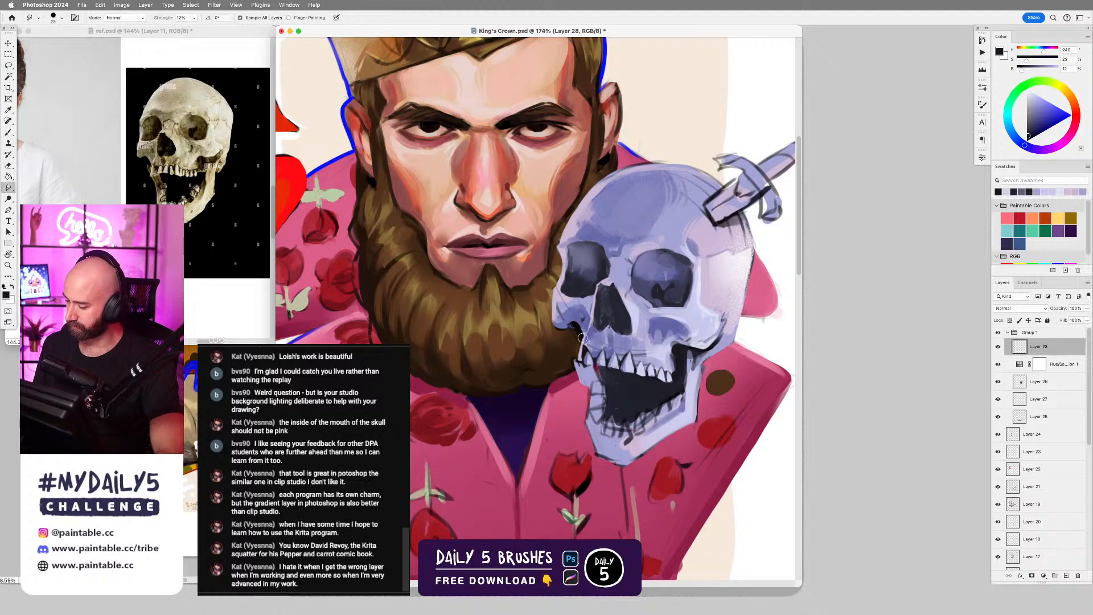
left_click(1060, 382)
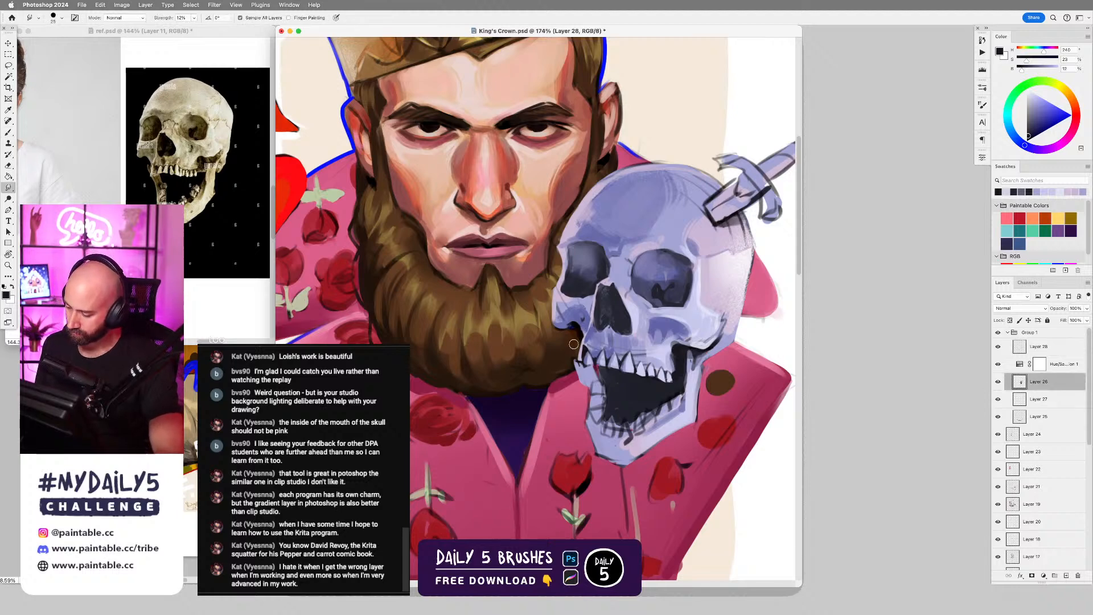
key("e")
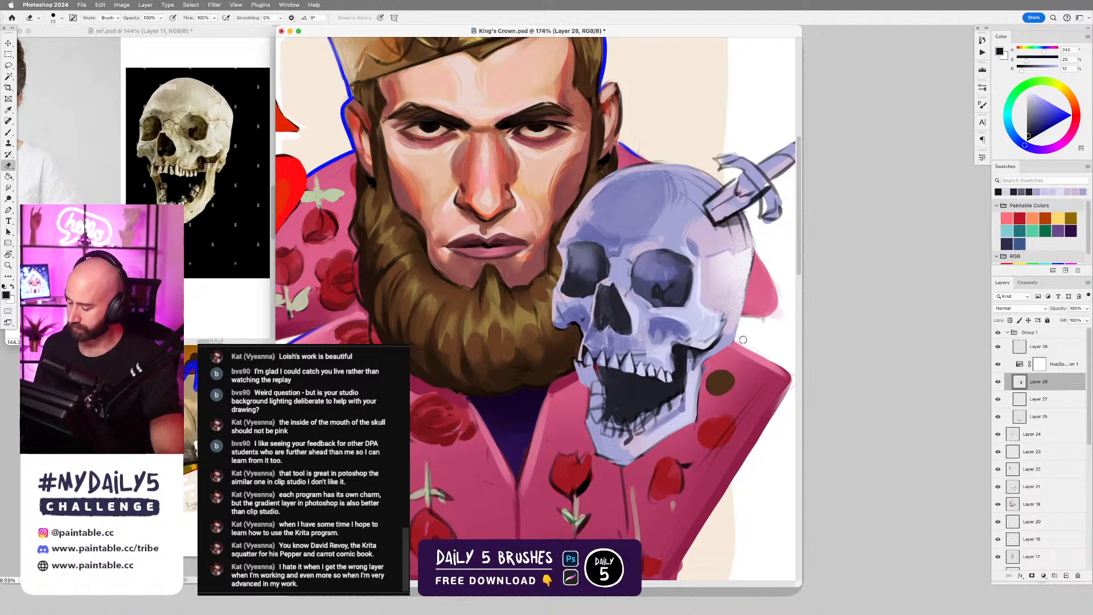
key("b")
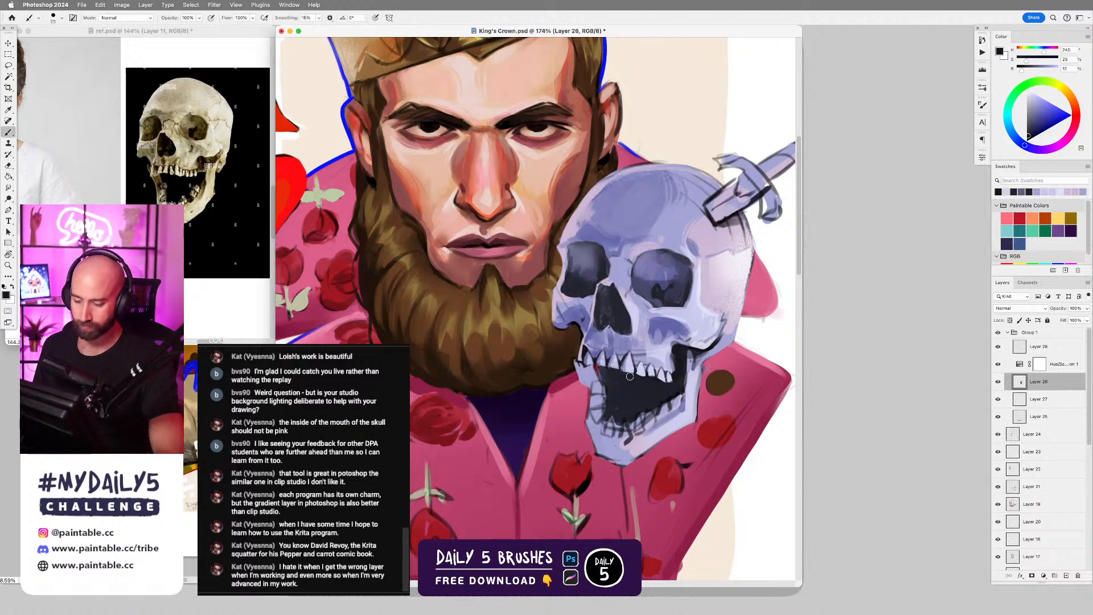
left_click(1037, 347)
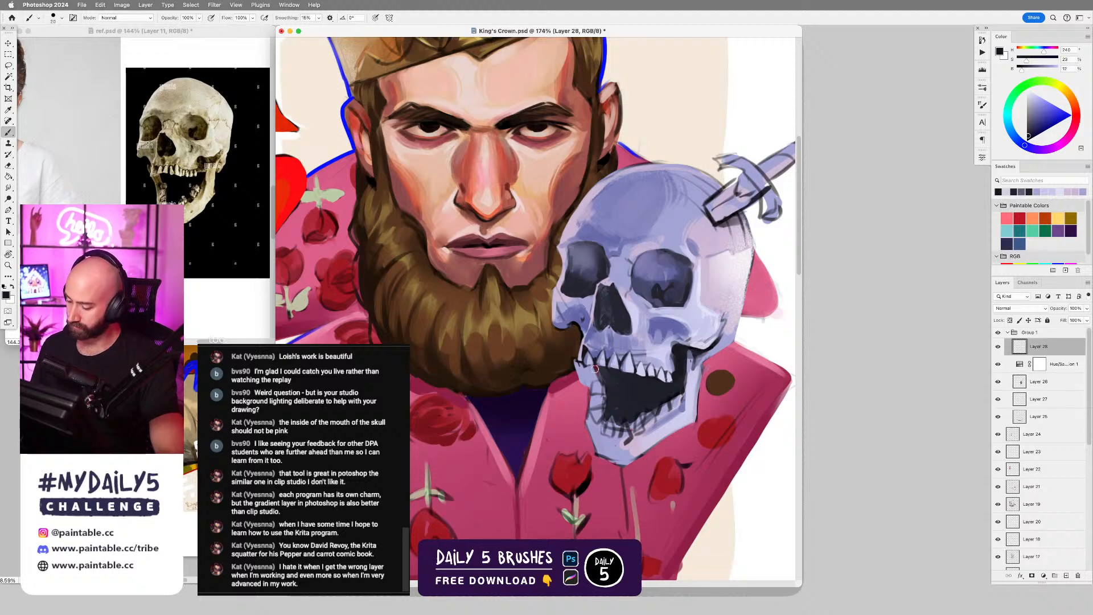
Lasso the side of the lower jaw nearest the beard, shade it with sampled grey-violet, deselect, and reduce the brush size.
key("l")
mouse_move(592, 370)
left_mouse_down()
mouse_move(595, 410)
mouse_move(607, 410)
mouse_move(612, 370)
left_mouse_up()
key("b")
left_click(699, 362, "alt")
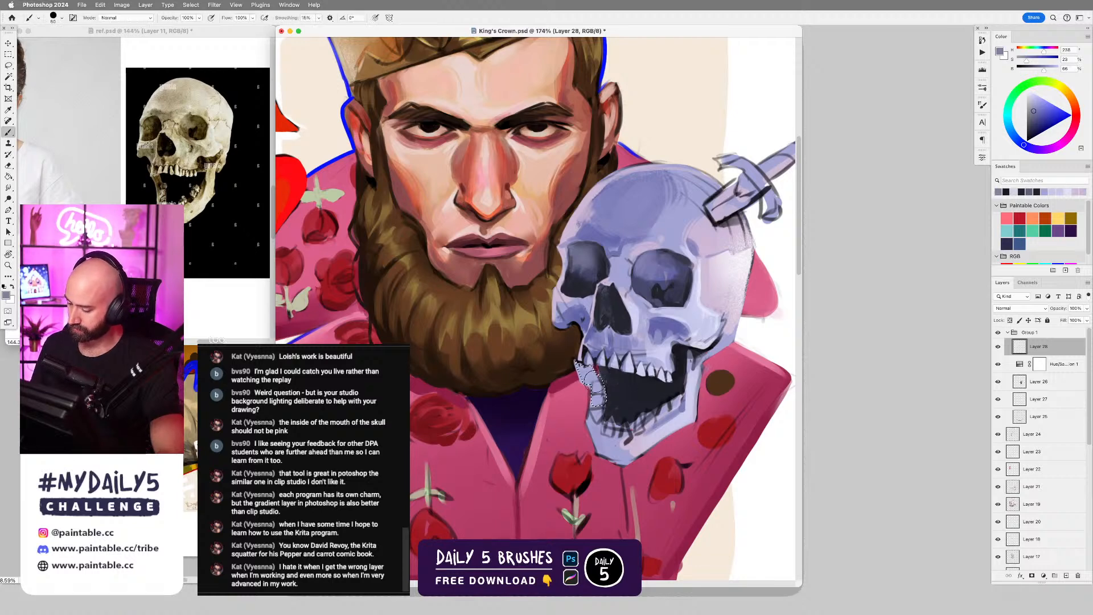
left_click(621, 383, "alt")
left_click_drag(580, 365, 602, 418)
key("super+z")
left_click(589, 373, "alt")
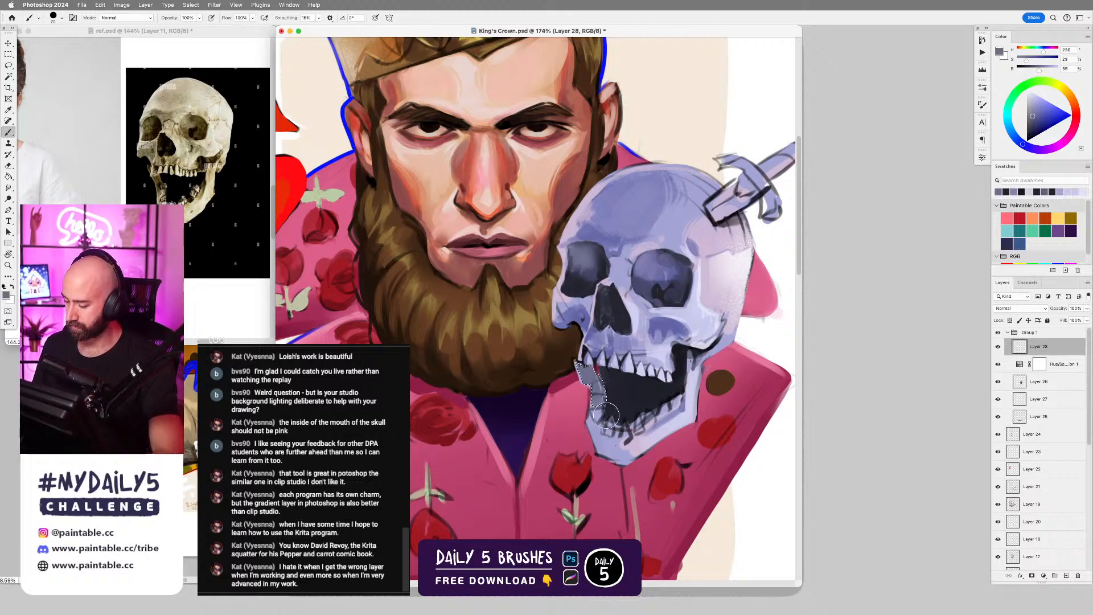
key("super+d")
key("[")
key("[")
key("[")
key("[")
key("[")
key("[")
key("[")
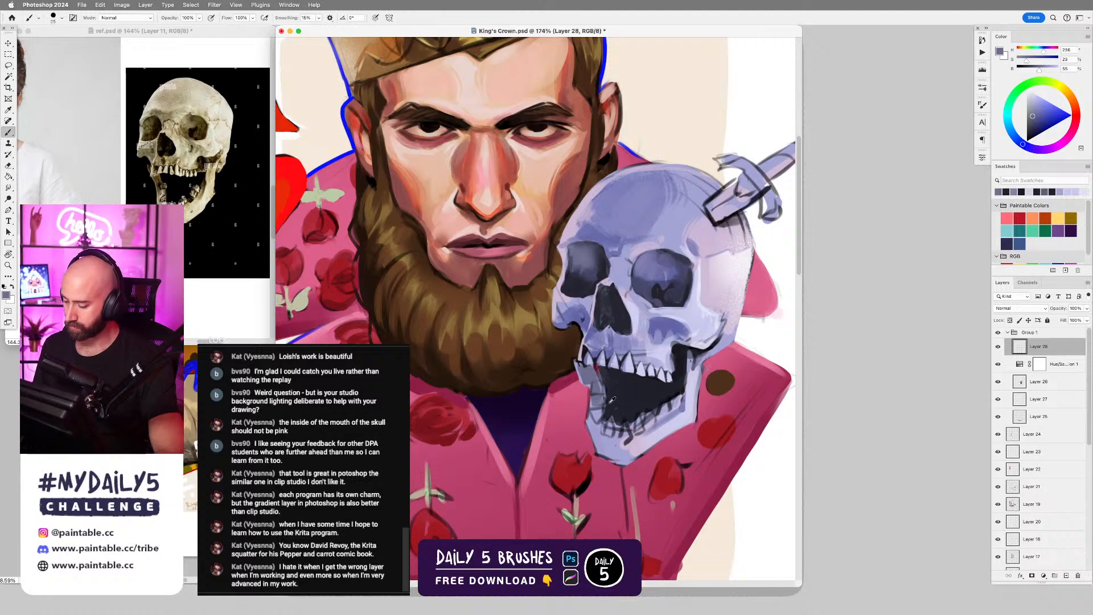
Lasso the skull's lower teeth, paint them with sampled pale lavender at a larger brush size, and deselect.
left_click(626, 360, "alt")
key("[")
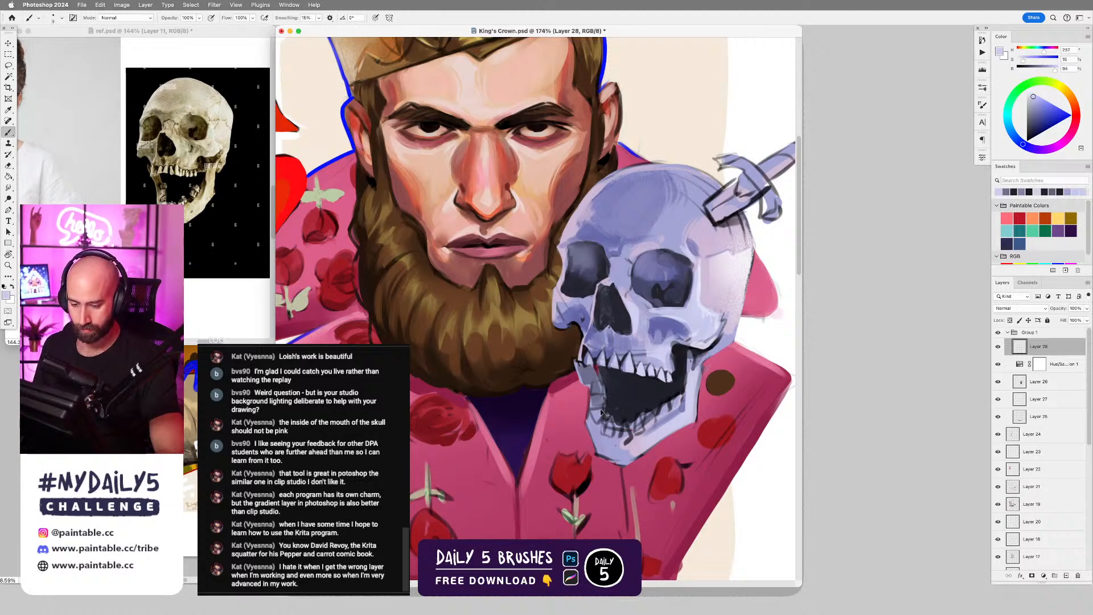
key("l")
key("b")
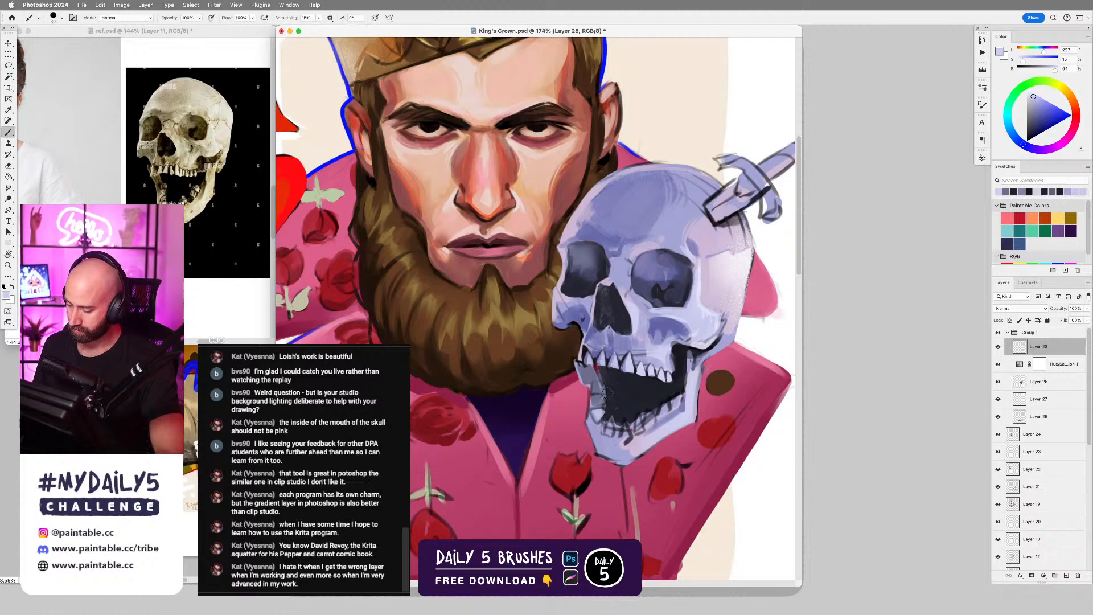
key("l")
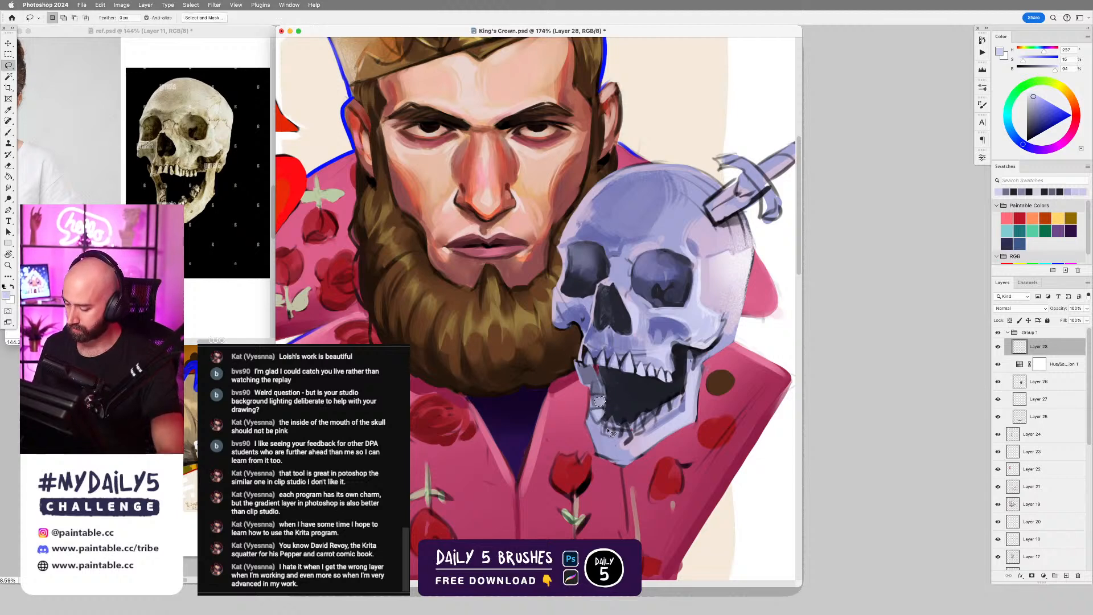
mouse_move(613, 424)
left_mouse_down()
mouse_move(626, 437)
mouse_move(621, 425)
mouse_move(655, 425)
mouse_move(667, 417)
mouse_move(640, 425)
mouse_move(660, 411)
left_mouse_up()
key("b")
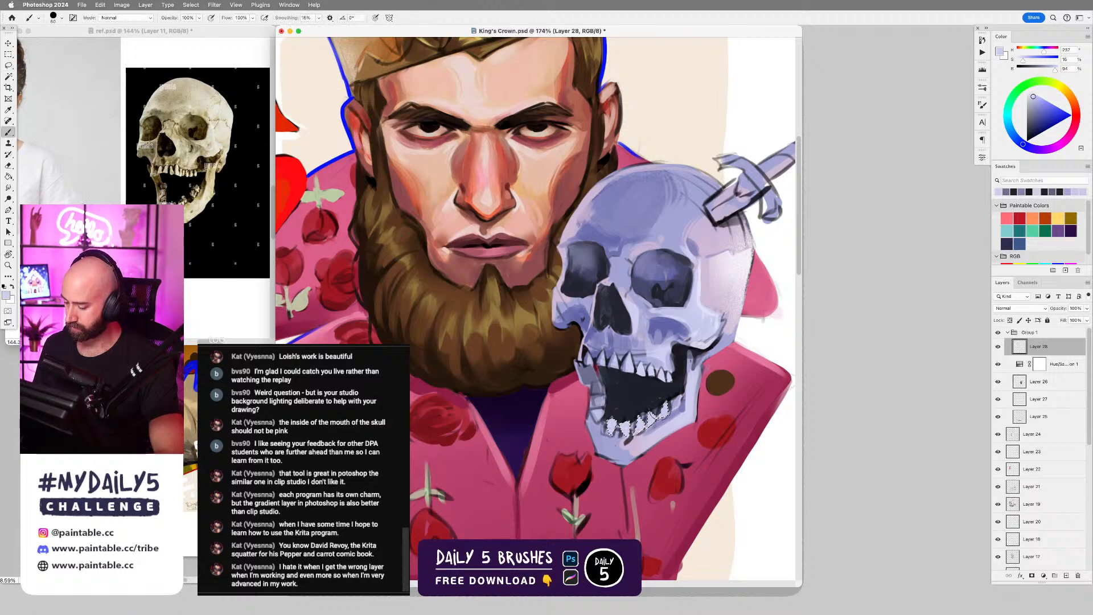
key("super+d")
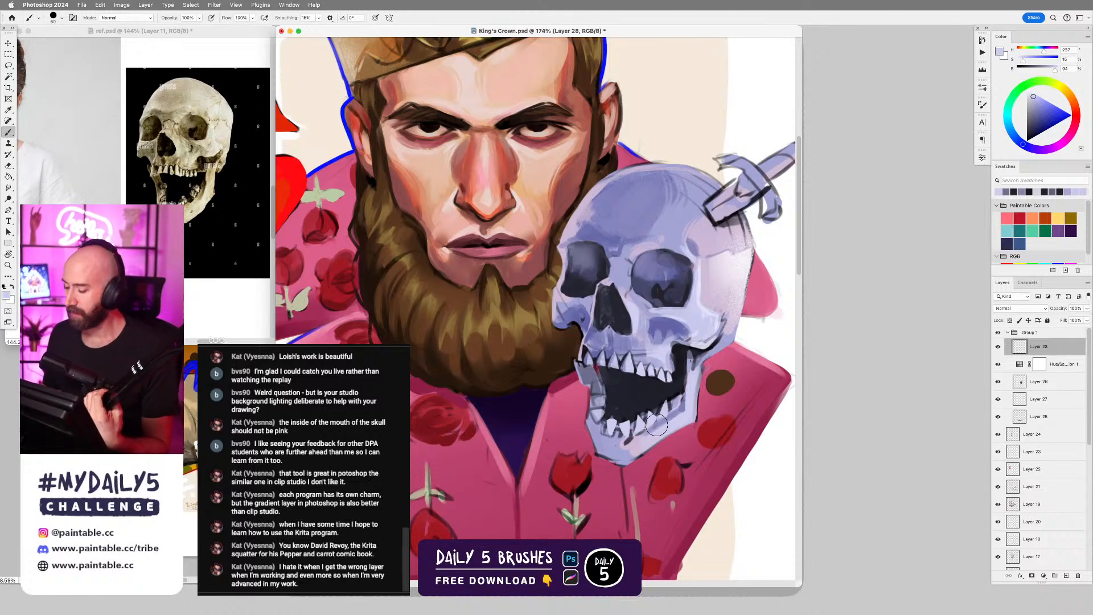
Sample near-black from inside the skull's open mouth and reduce the brush size for the lower teeth.
left_click(644, 390, "alt")
left_click_drag(677, 377, 682, 304)
key("bracketleft")
key("bracketleft")
key("bracketleft")
key("bracketleft")
key("bracketleft")
key("bracketleft")
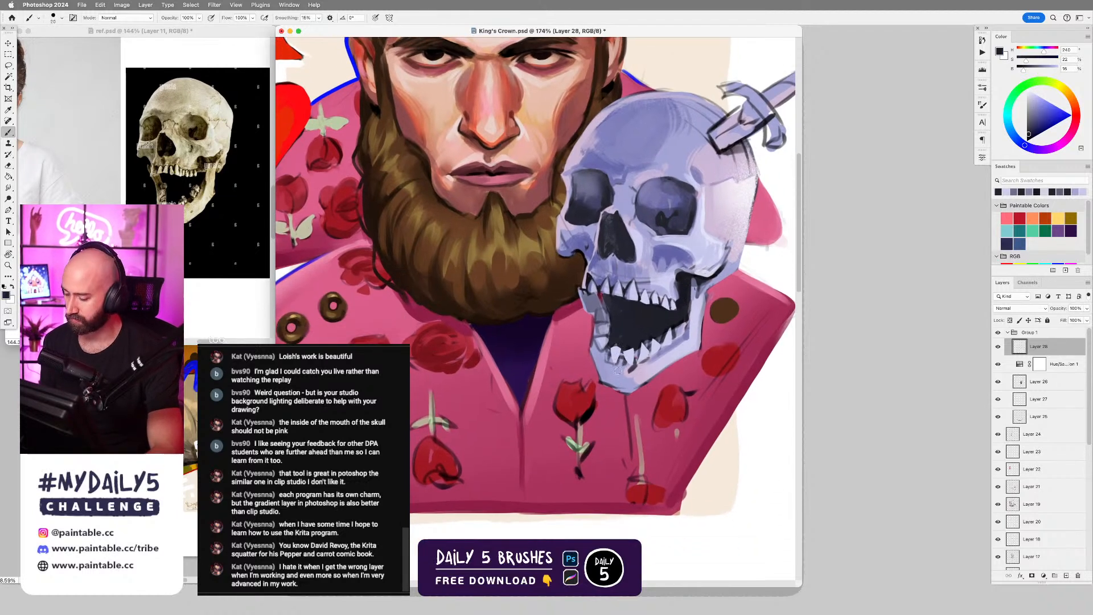
Lasso the skull's chin, shade it with sampled grey-violet using a large soft brush, deselect, and return to the hard painting brush.
key("l")
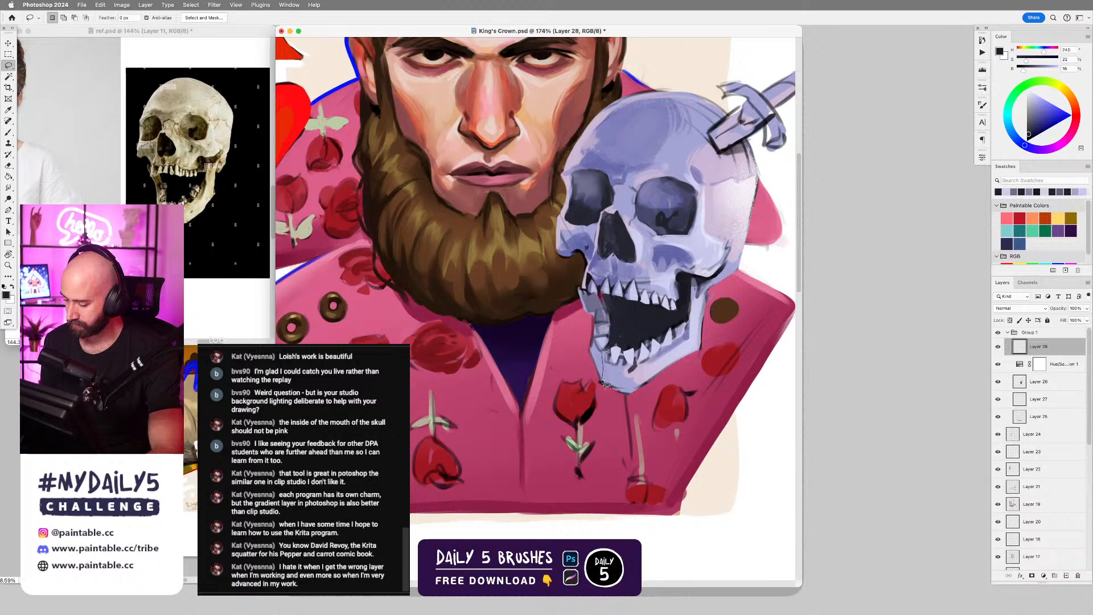
mouse_move(606, 385)
left_mouse_down()
mouse_move(639, 394)
mouse_move(629, 365)
mouse_move(613, 357)
mouse_move(652, 426)
left_mouse_up()
key("b")
right_click(632, 363)
double_click(644, 409)
key("super+z")
left_click(596, 305, "alt")
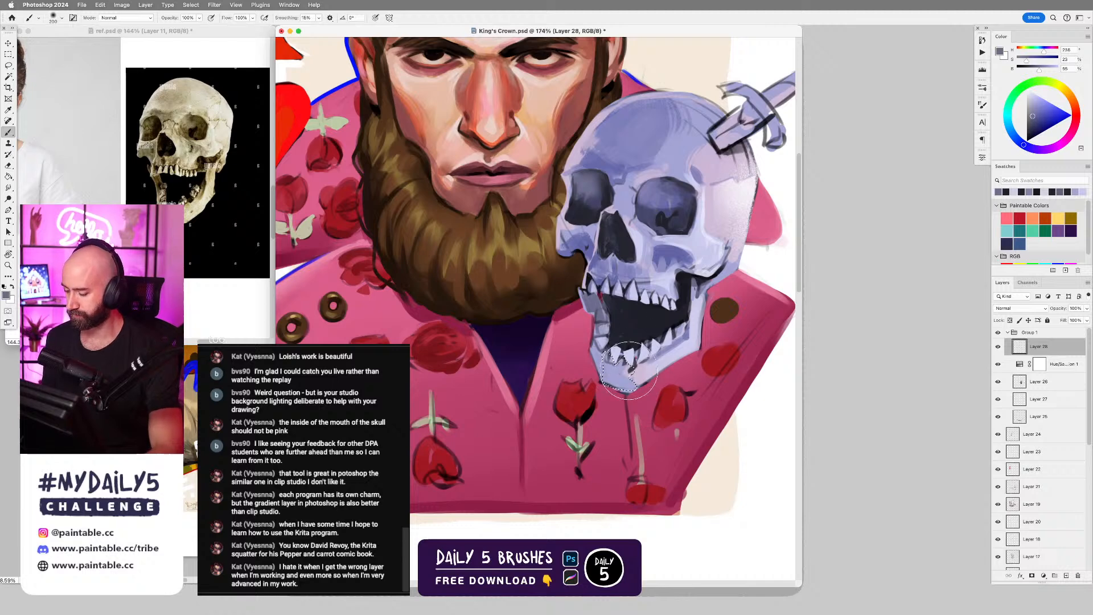
left_click_drag(629, 371, 632, 406)
key("super+d")
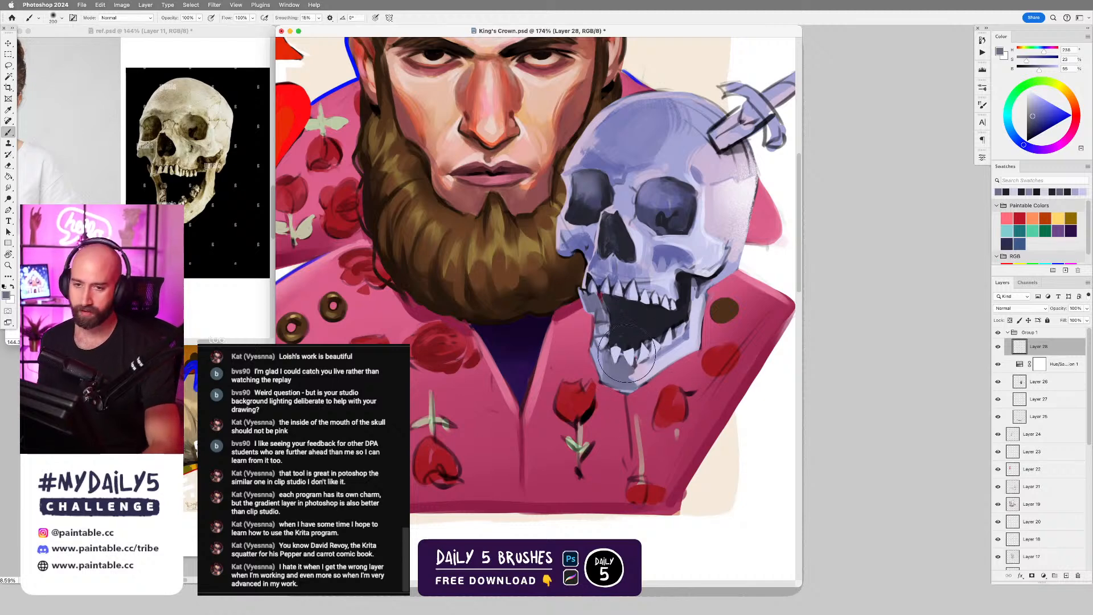
right_click(626, 353)
double_click(831, 417)
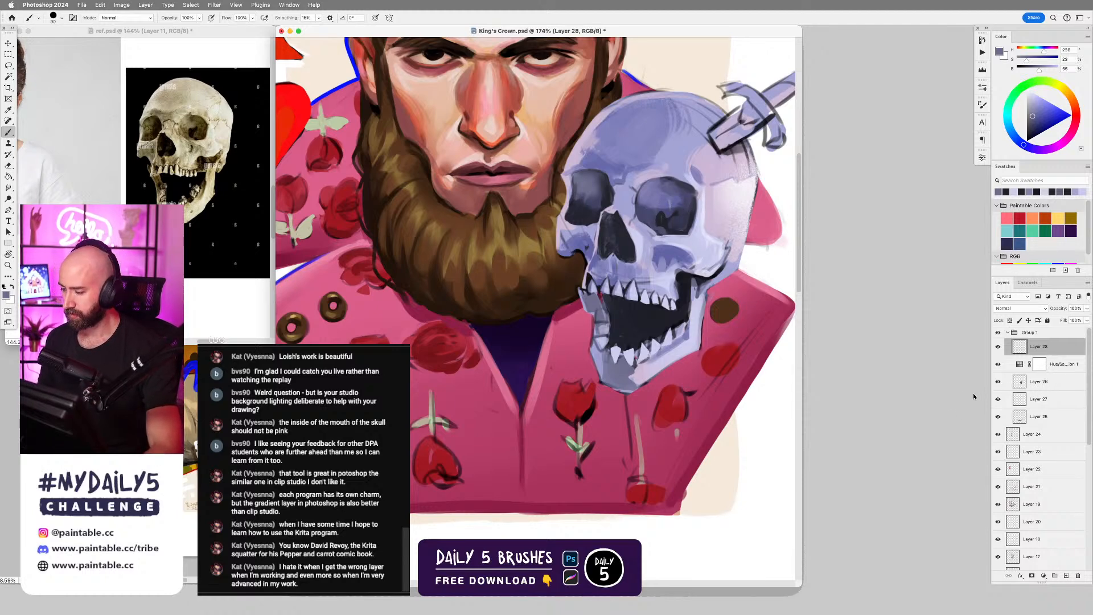
Stamp all visible artwork into a new layer above Group 1 and open that layer in the Liquify filter.
left_click(1039, 334)
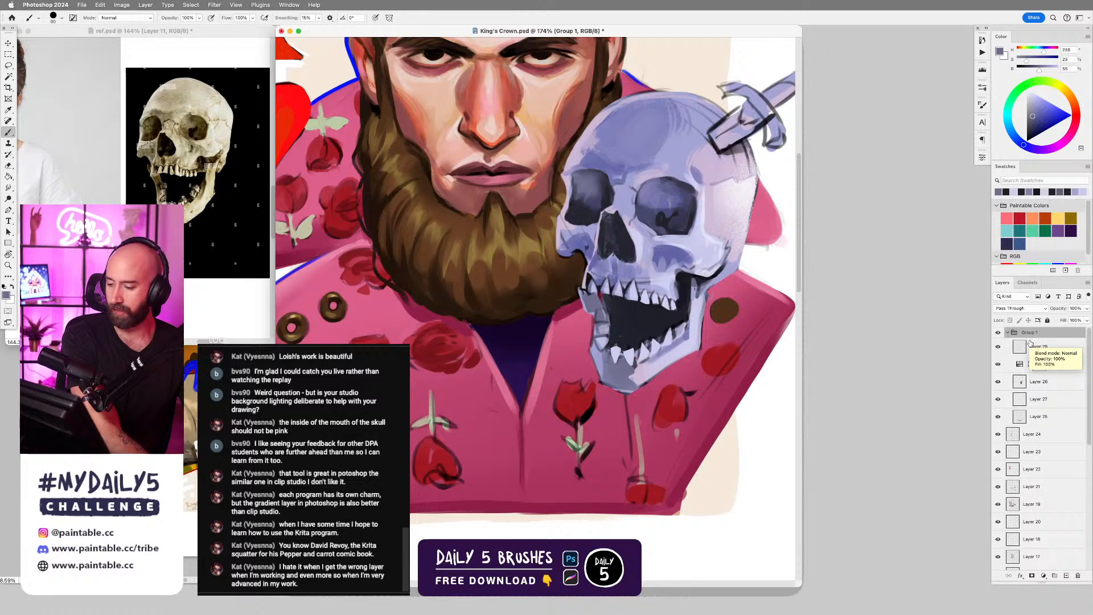
key("super+alt+shift+e")
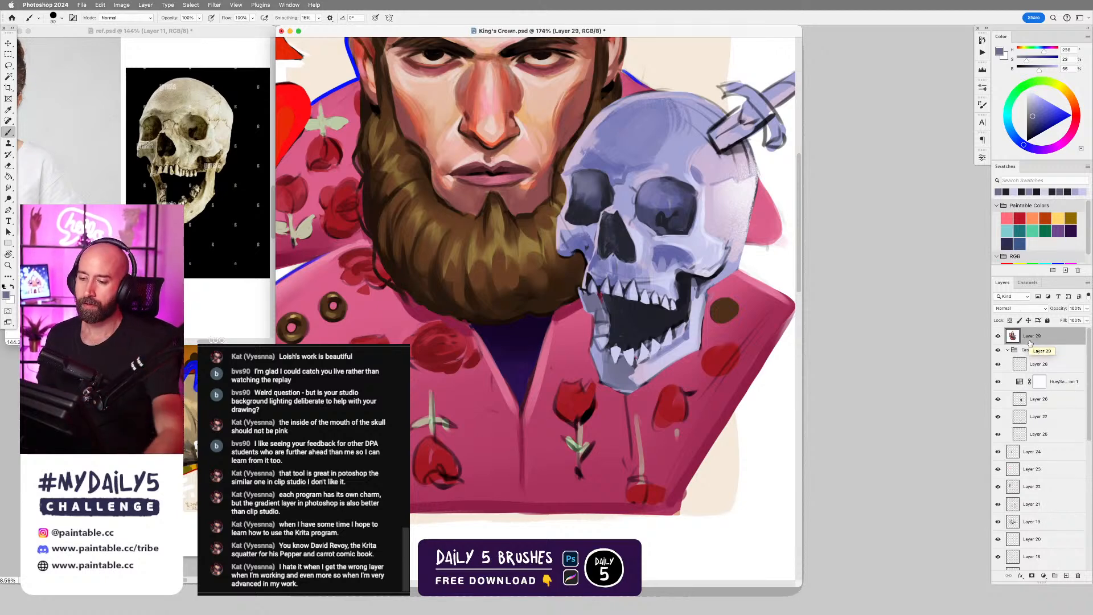
left_click(217, 5)
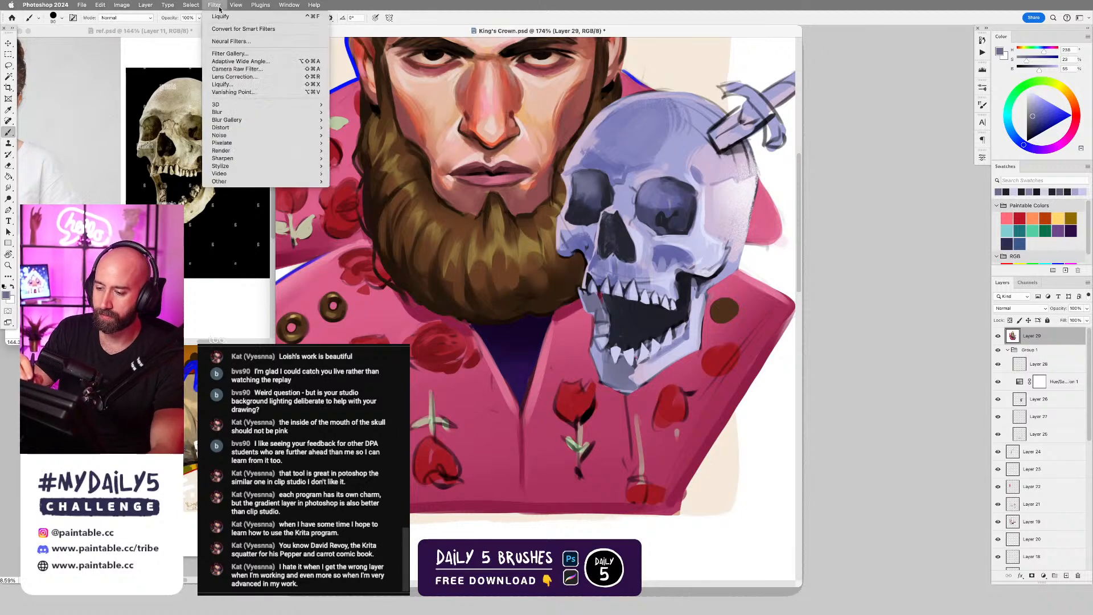
left_click(237, 86)
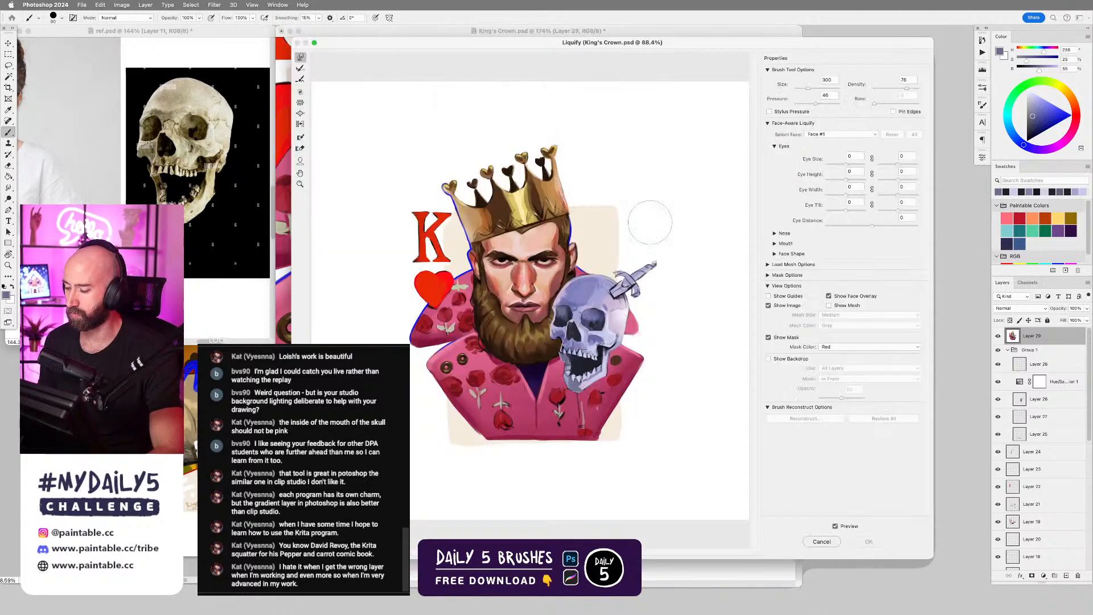
Warp the skull's face around the nose and the eye socket nearest the dagger, reducing the Liquify brush from 400 to 200.
key("super+equal")
key("super+equal")
key("super+equal")
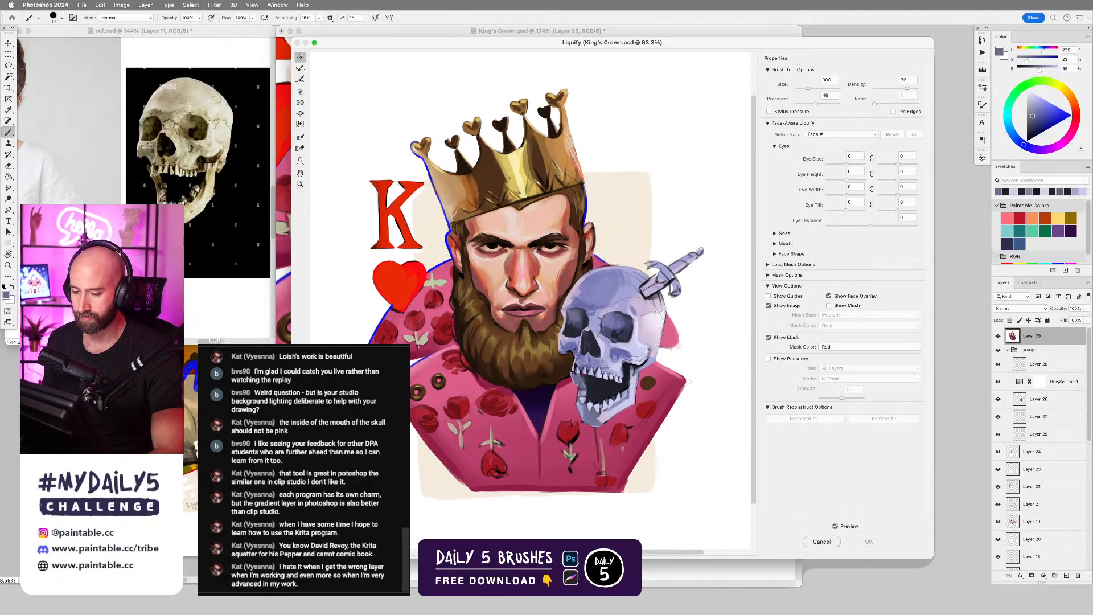
key("bracketright")
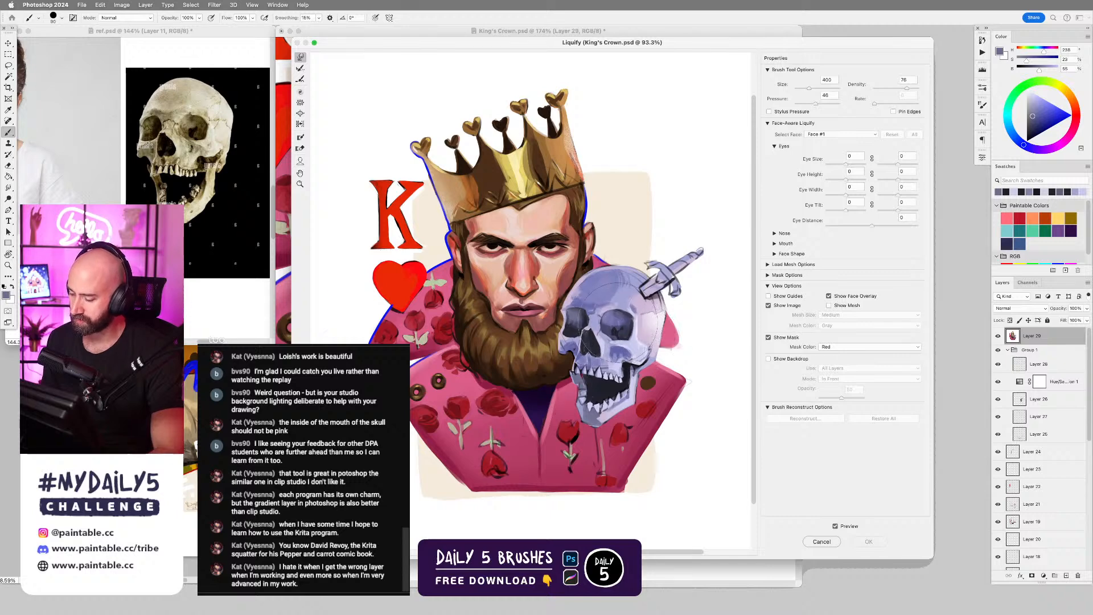
left_click_drag(621, 320, 619, 328)
key("bracketleft")
key("bracketleft")
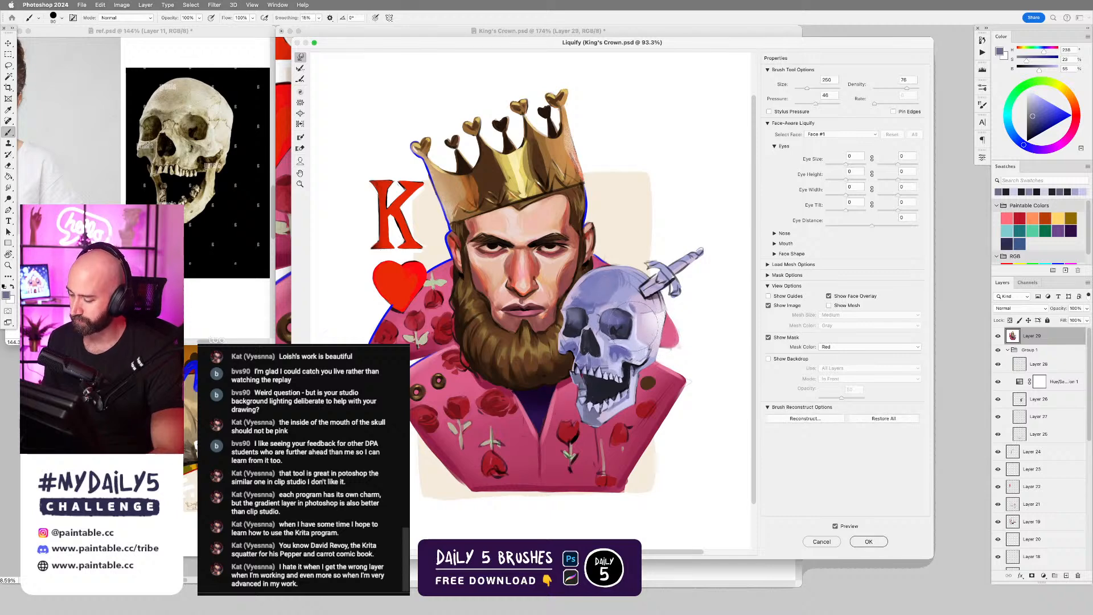
key("bracketleft")
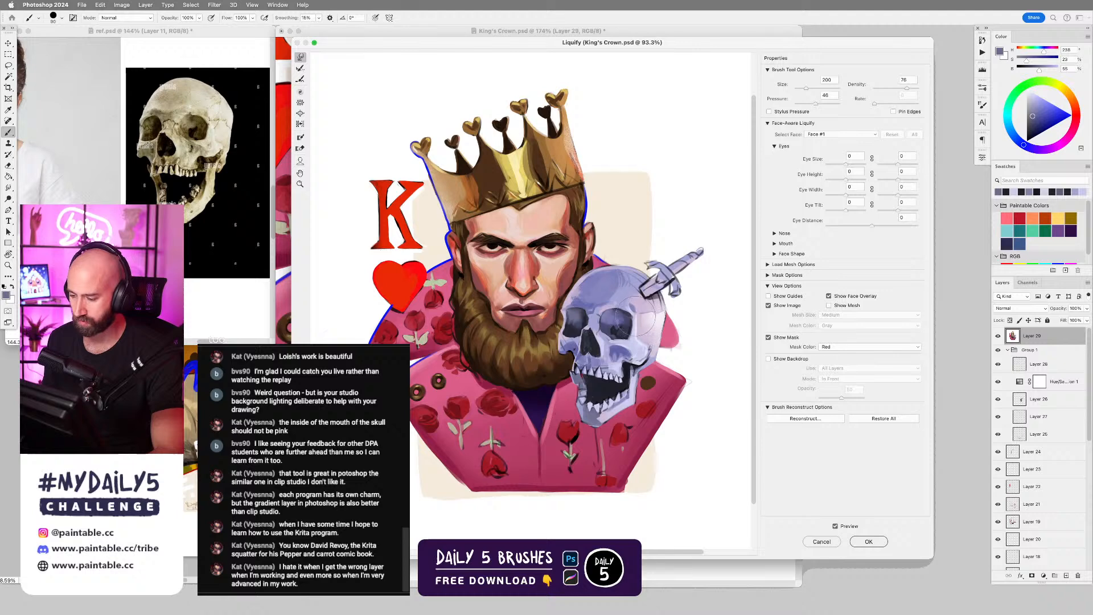
left_click_drag(630, 318, 624, 317)
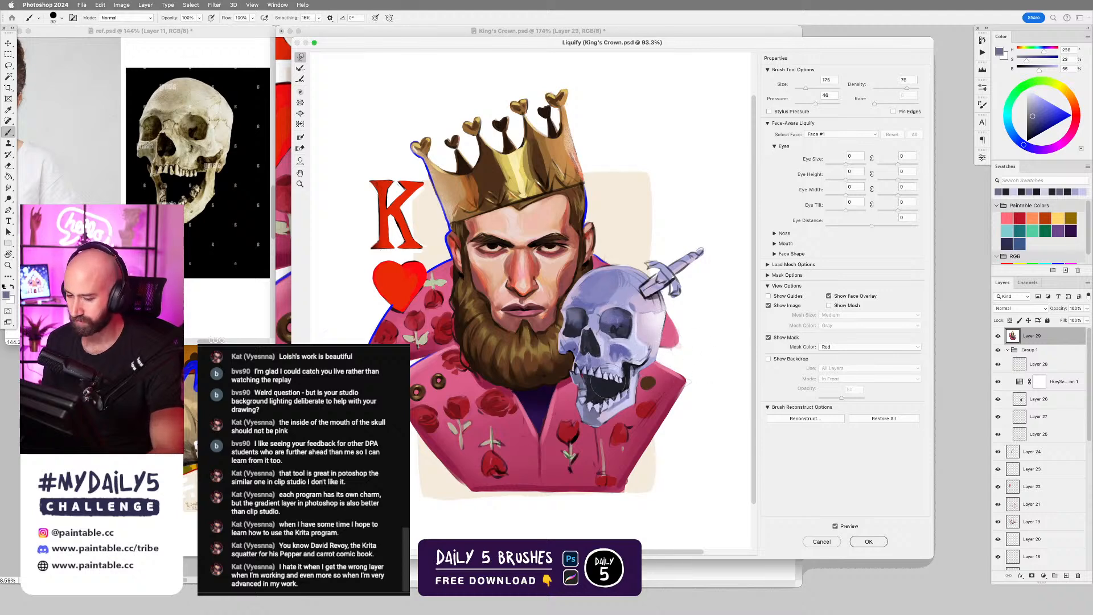
Warp the skull's jaw and teeth with Liquify brush sizes between 150 and 175, compare with the unwarped preview, and apply the filter.
left_click_drag(581, 375, 596, 378)
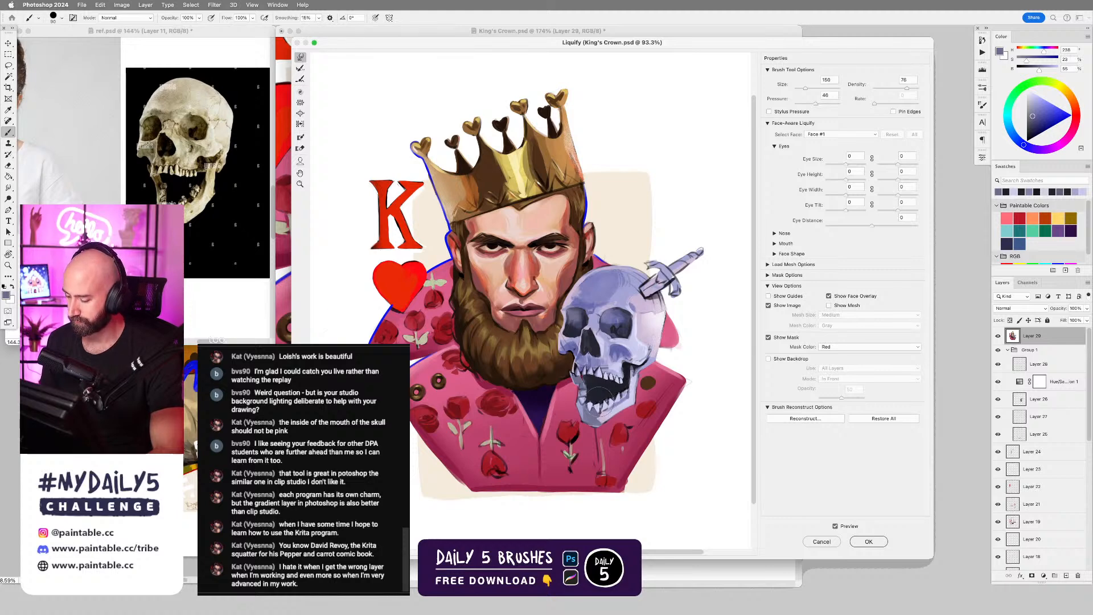
key("bracketright")
key("bracketright")
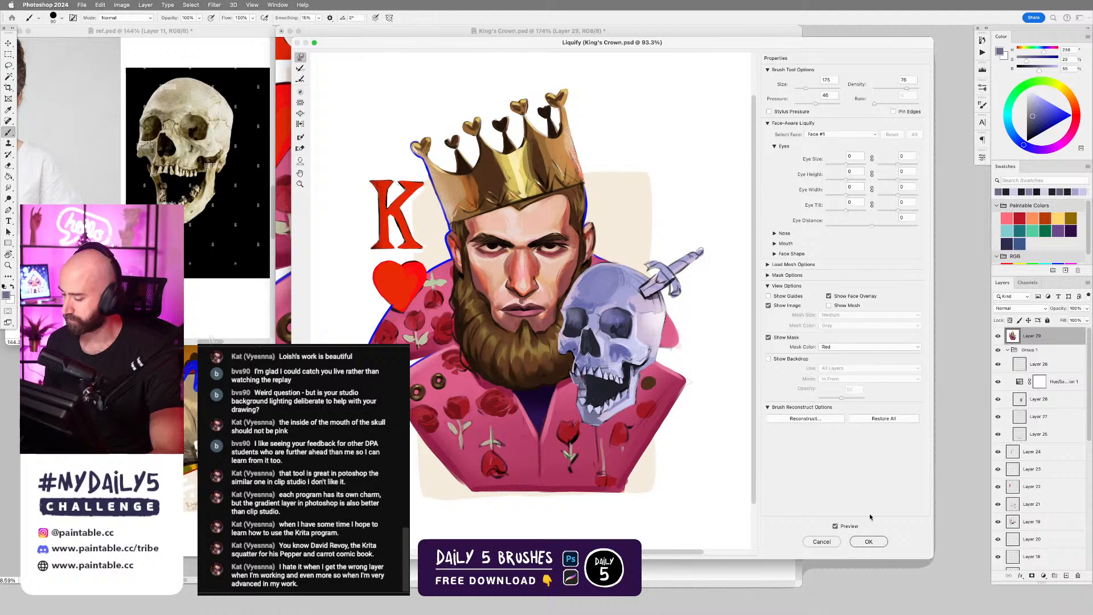
left_click(835, 526)
left_click(836, 526)
left_click(868, 541)
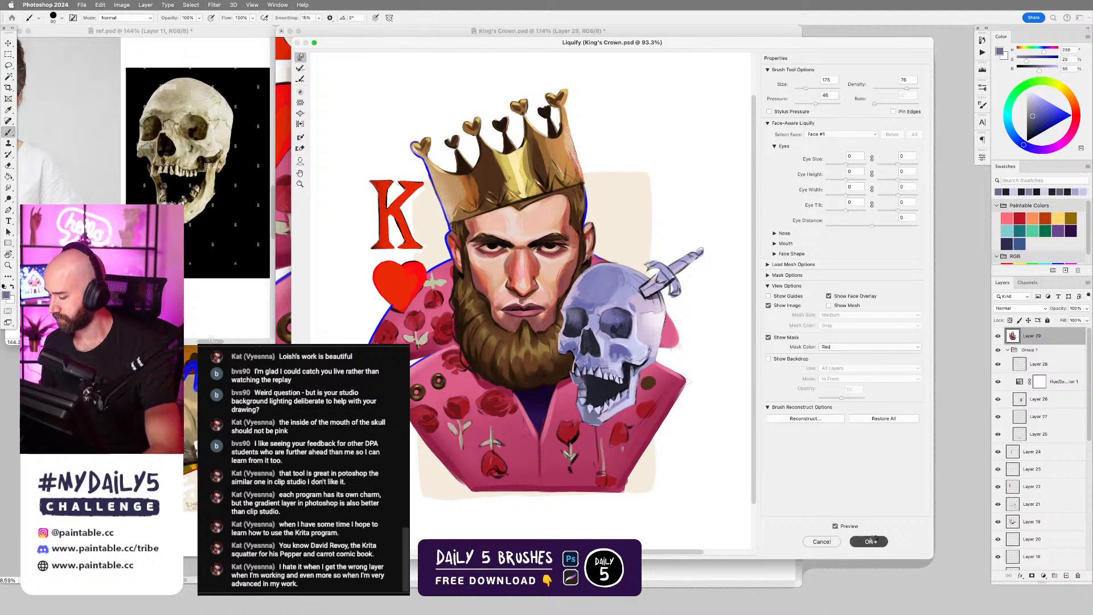
Lasso around the warped skull, copy it to its own layer, and delete the stamped full-image layer.
scroll(711, 311, "down", 5)
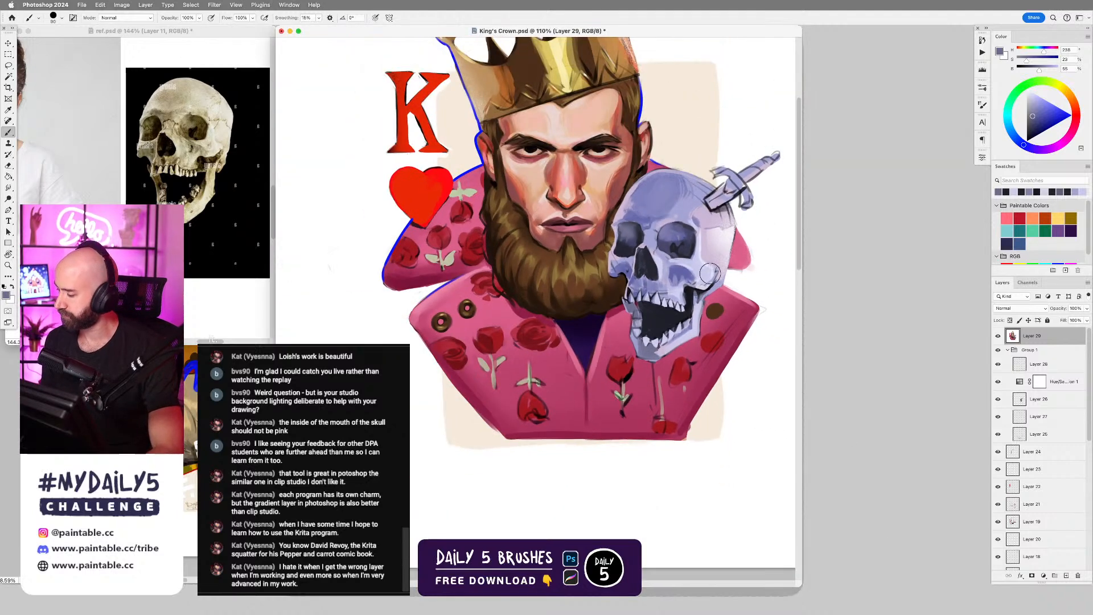
left_click_drag(712, 267, 667, 308)
key("l")
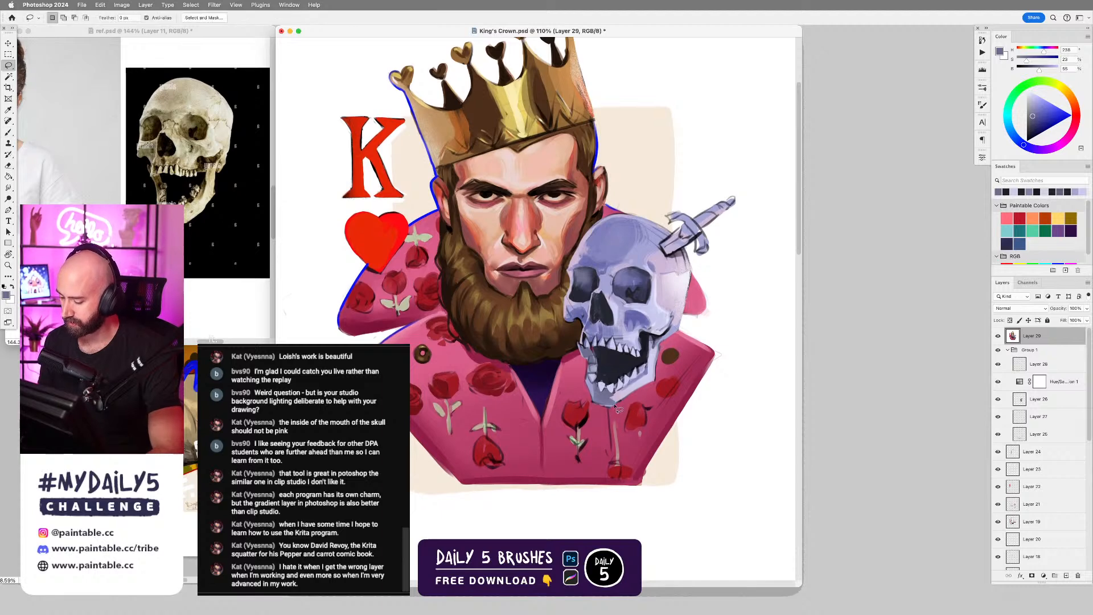
mouse_move(614, 411)
left_mouse_down()
mouse_move(654, 381)
mouse_move(660, 348)
mouse_move(680, 332)
mouse_move(687, 246)
mouse_move(711, 256)
mouse_move(707, 234)
mouse_move(738, 202)
mouse_move(697, 224)
mouse_move(670, 220)
mouse_move(690, 231)
mouse_move(679, 238)
mouse_move(616, 215)
mouse_move(580, 248)
mouse_move(571, 298)
left_mouse_up()
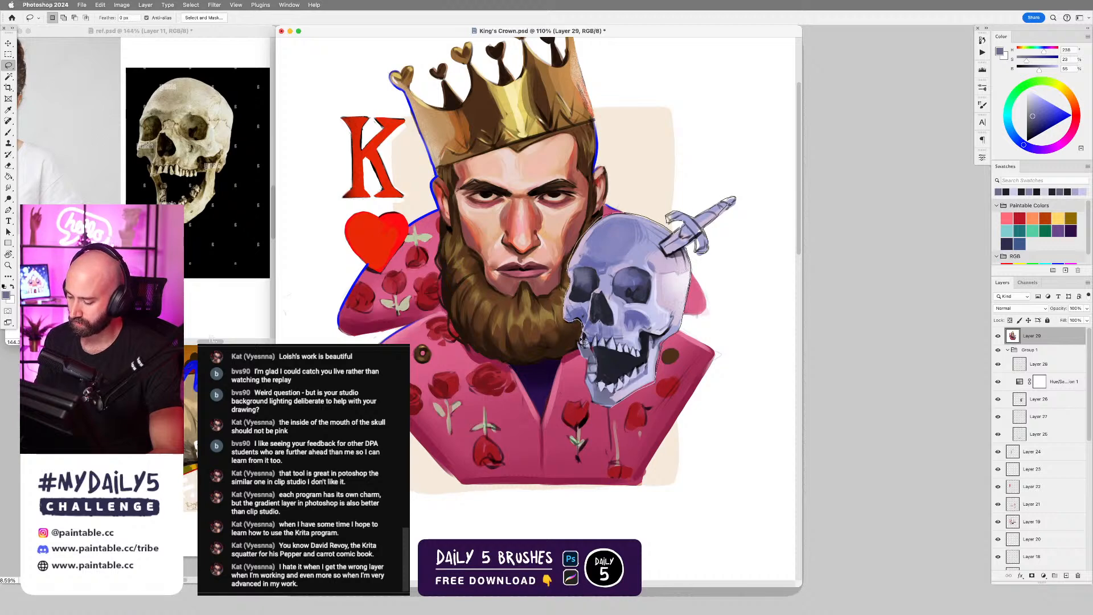
mouse_move(592, 363)
left_mouse_down()
mouse_move(591, 386)
mouse_move(610, 406)
left_mouse_up()
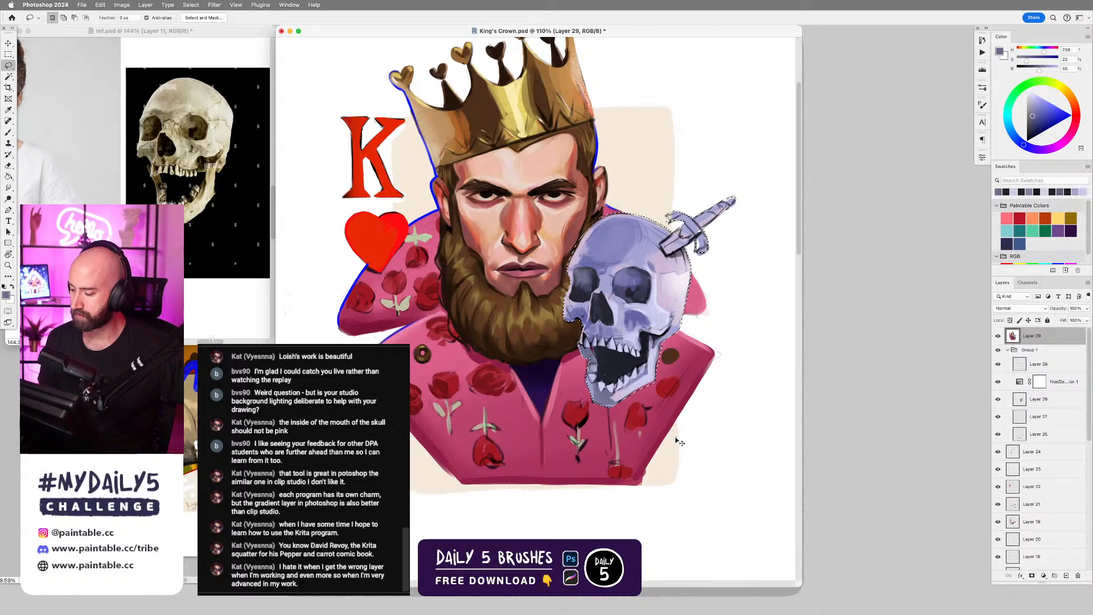
key("ctrl+j")
left_click_drag(1031, 352, 1078, 575)
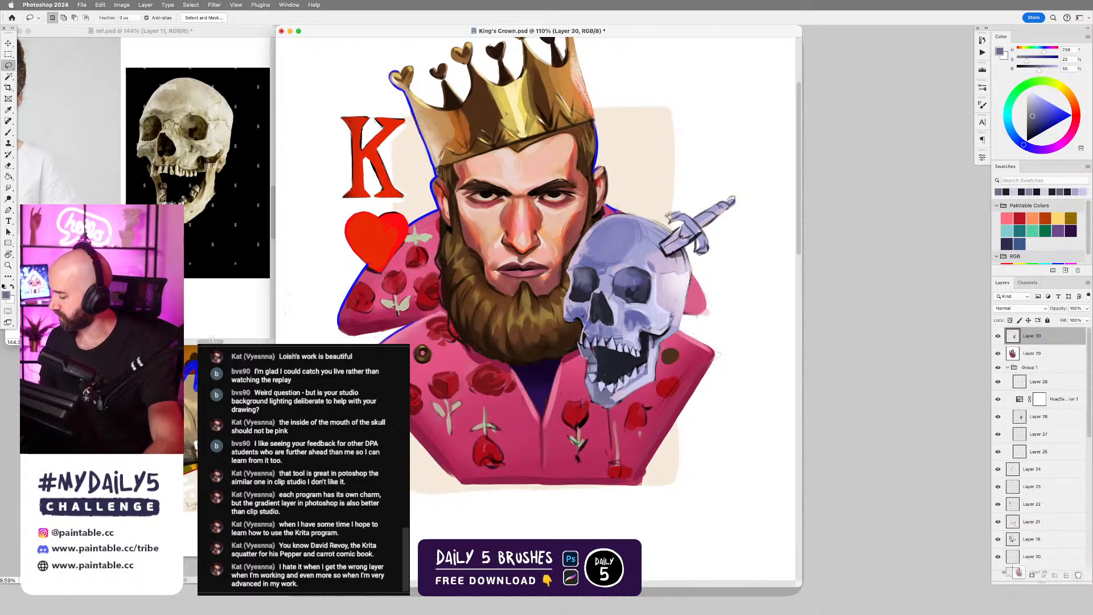
Compare the warped skull with the original by toggling its layer's visibility, and nudge the copy into place with the Move tool.
left_click(999, 338)
left_click(999, 338)
left_click(999, 338)
left_click(999, 338)
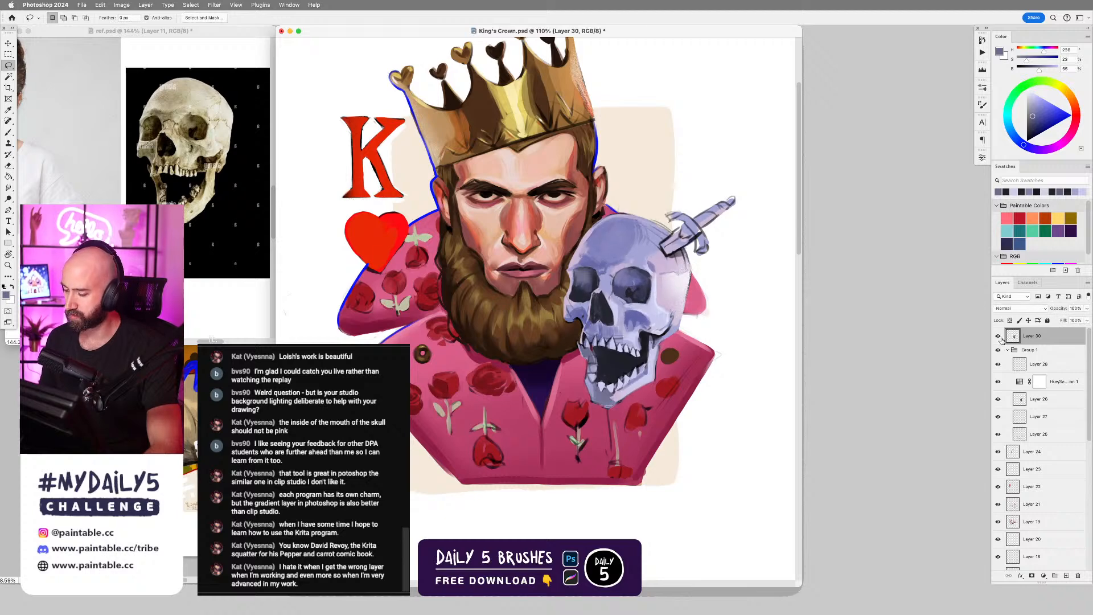
key("v")
mouse_move(662, 323)
left_mouse_down()
mouse_move(576, 349)
mouse_move(668, 377)
mouse_move(657, 360)
left_mouse_up()
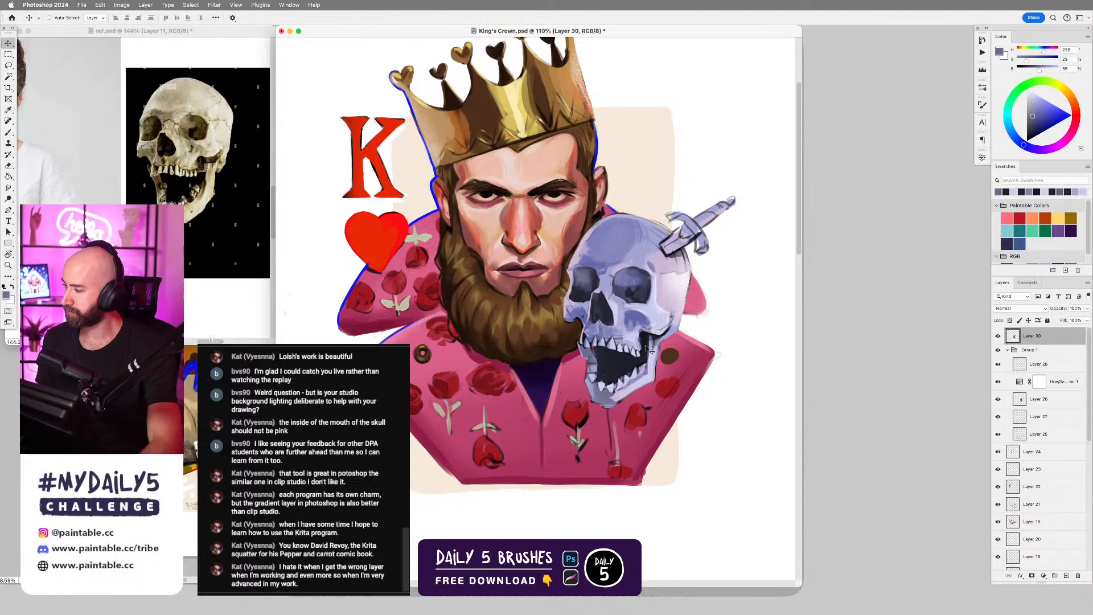
Touch up the edge of the skull's lower jaw with the Brush tool.
key("b")
left_click_drag(630, 357, 618, 397)
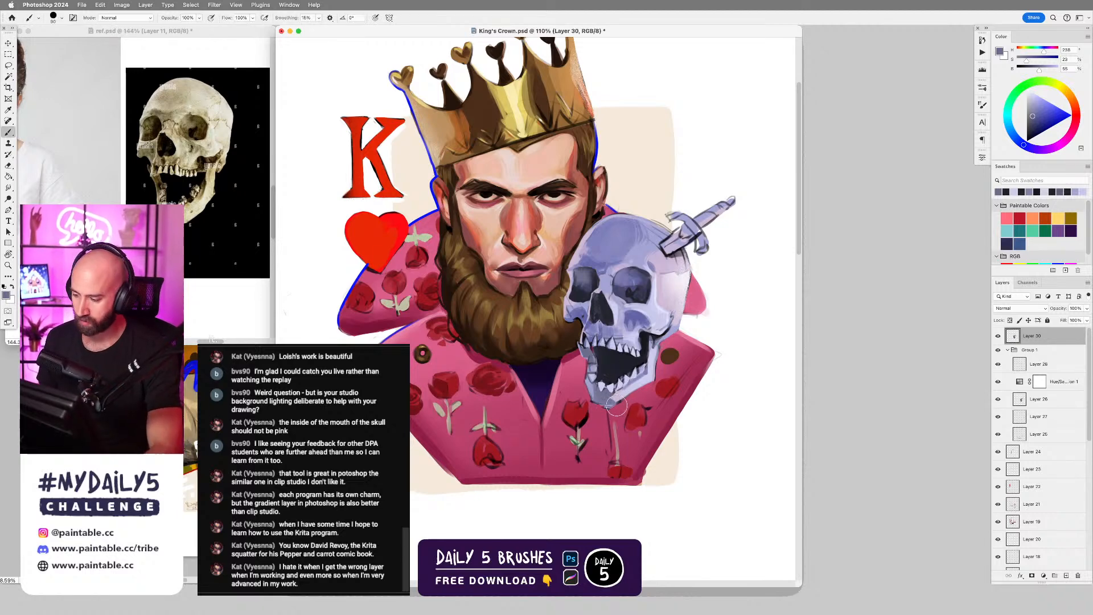
scroll(617, 405, "down", 5)
scroll(631, 406, "up", 2)
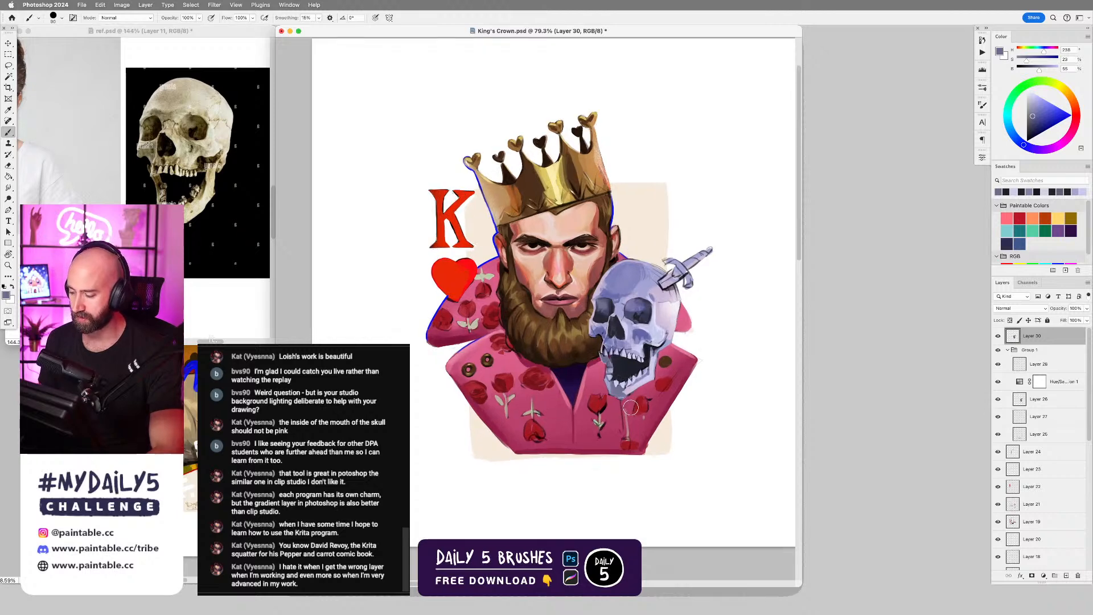
scroll(631, 407, "up", 2)
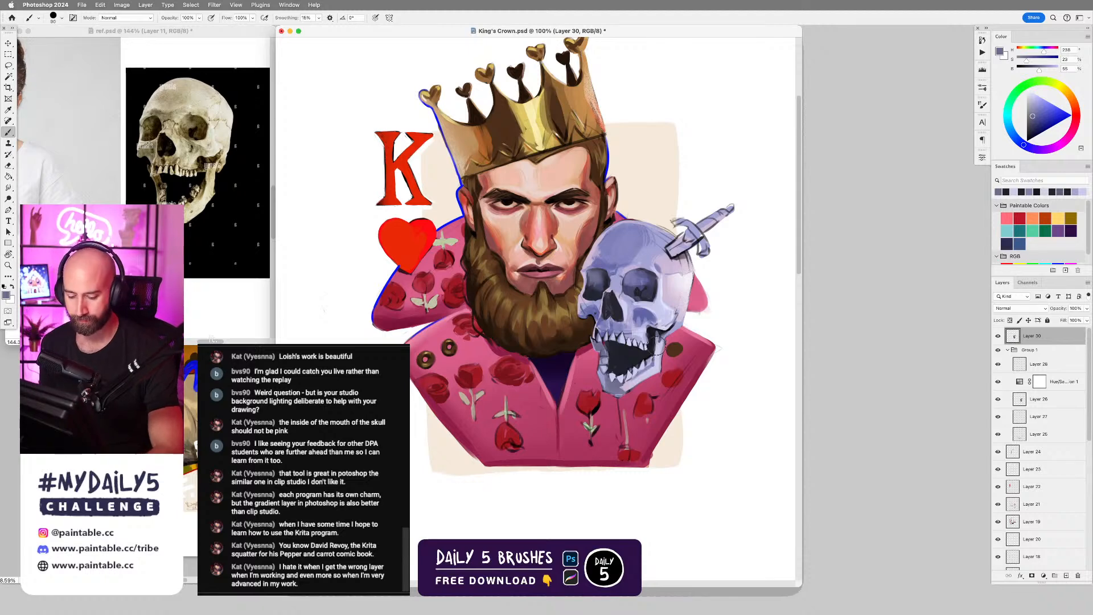
scroll(677, 294, "up", 1)
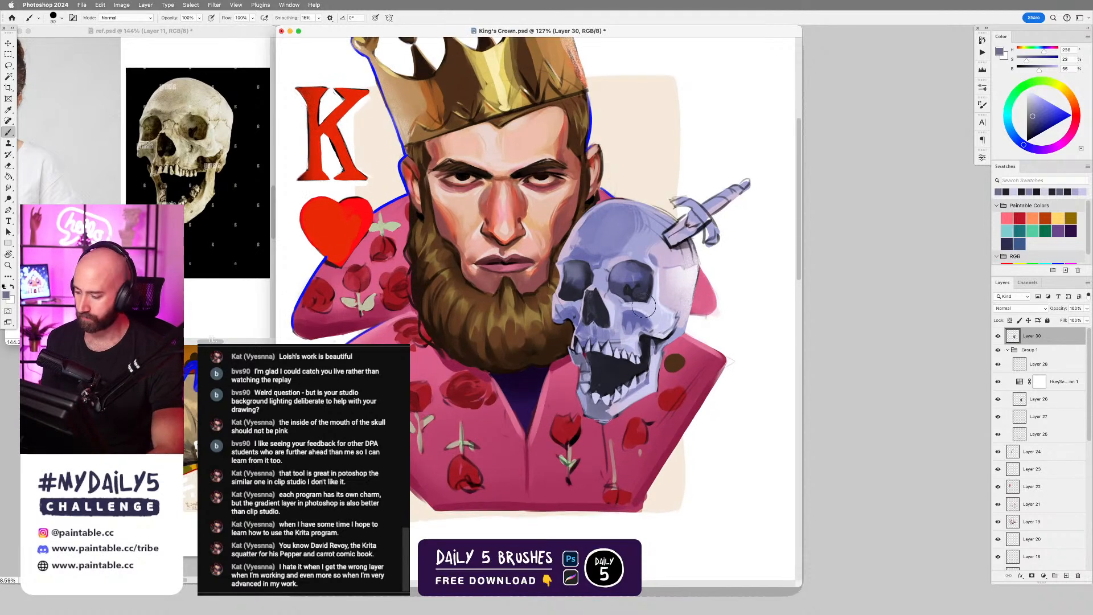
Refine the skull's cheekbone below the dagger-side eye socket with a smaller brush and sampled dark and lavender tones.
right_click(655, 327)
double_click(828, 416)
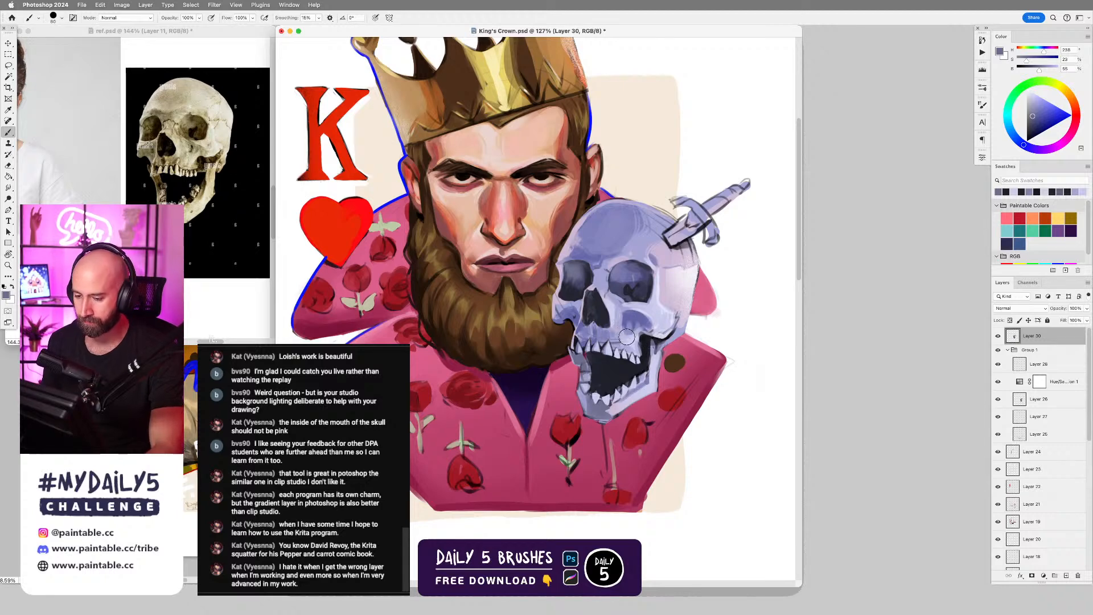
key("bracketleft")
key("bracketleft")
key("bracketleft")
key("bracketleft")
key("bracketleft")
key("bracketleft")
key("bracketleft")
left_click(647, 338, "alt")
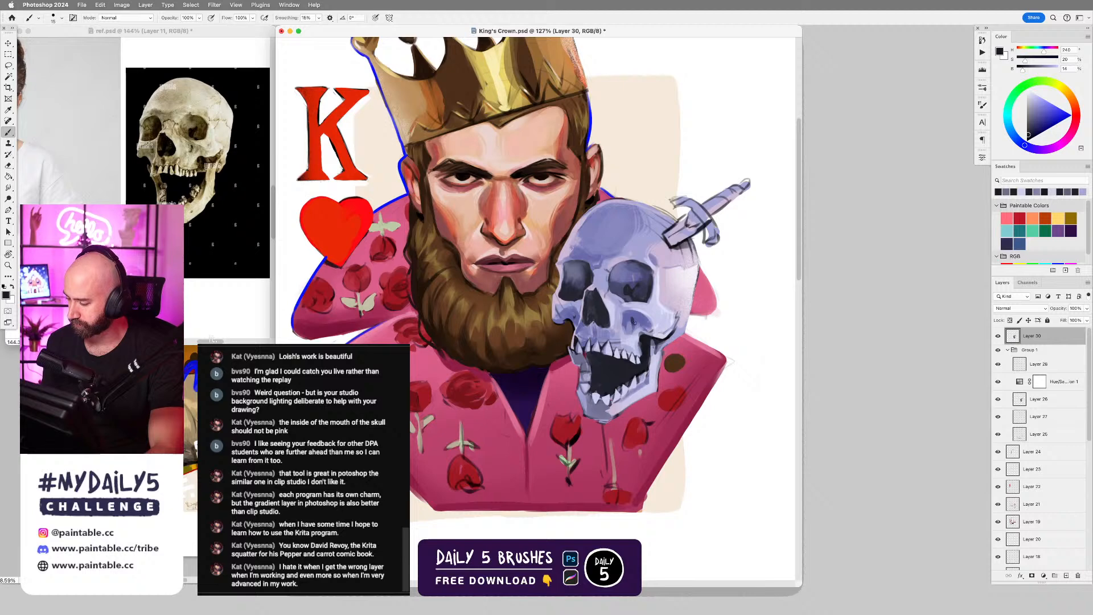
left_click(630, 327, "alt")
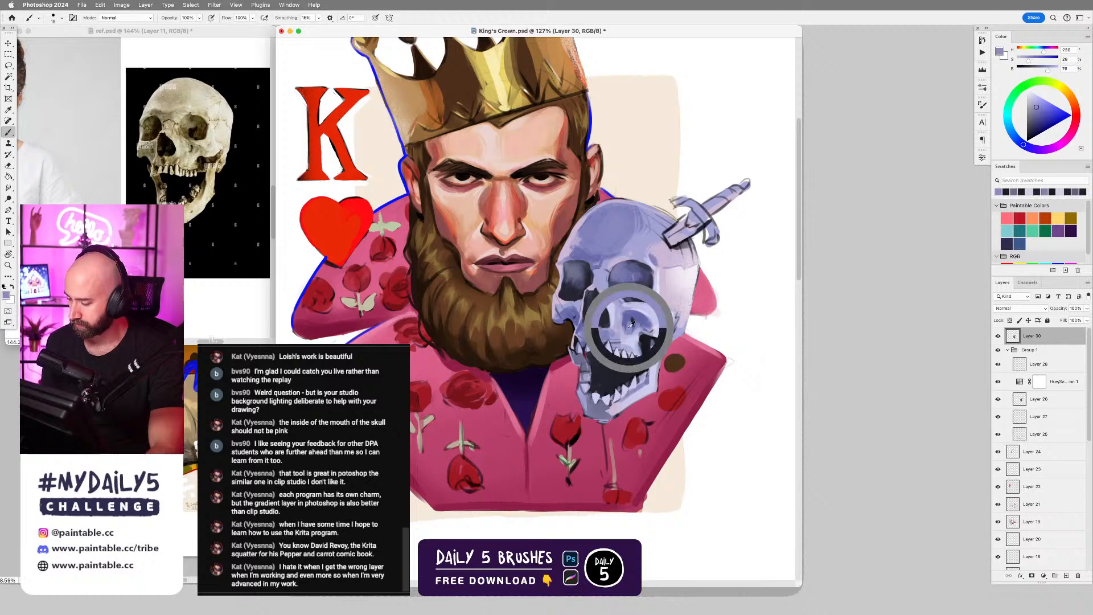
key("bracketright")
left_click(638, 315, "alt")
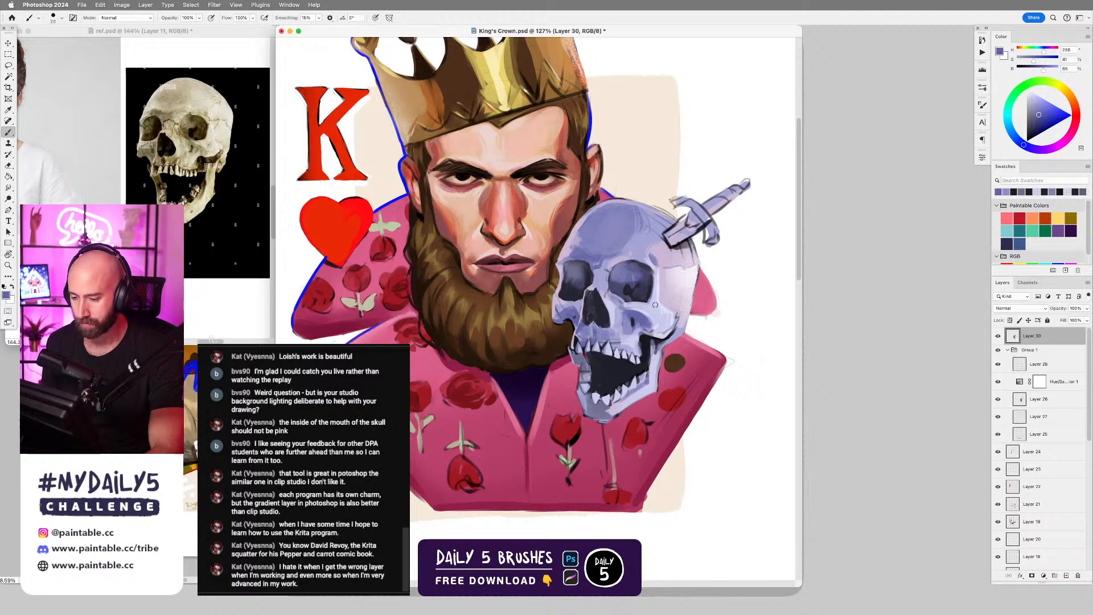
Paint the nose bridge between the skull's eye sockets with sampled light and mid lavender tones.
left_click(608, 283, "alt")
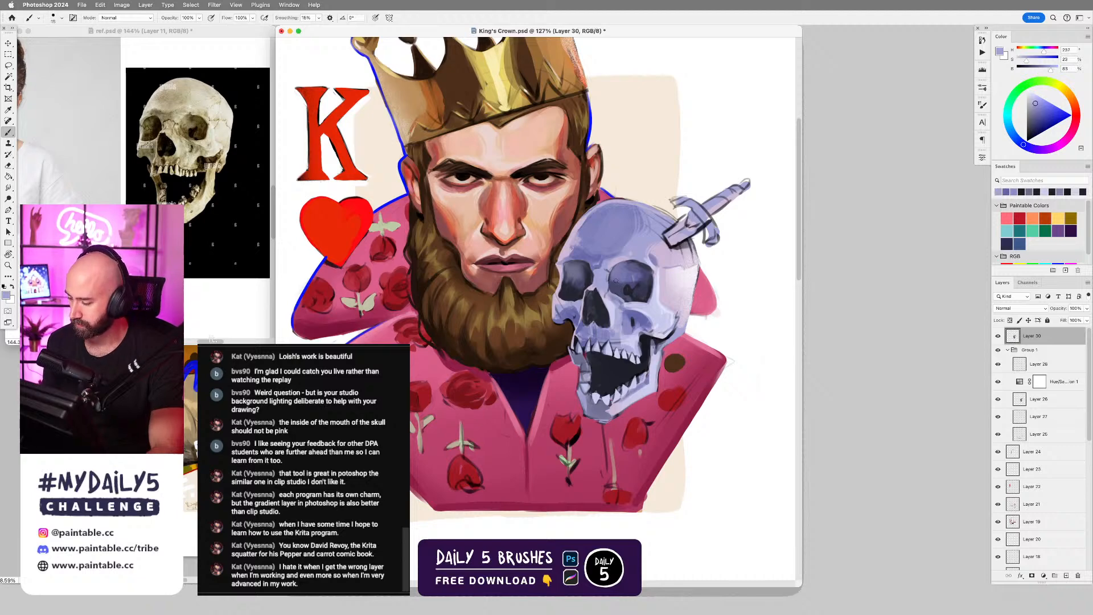
left_click(612, 285, "alt")
key("bracketright")
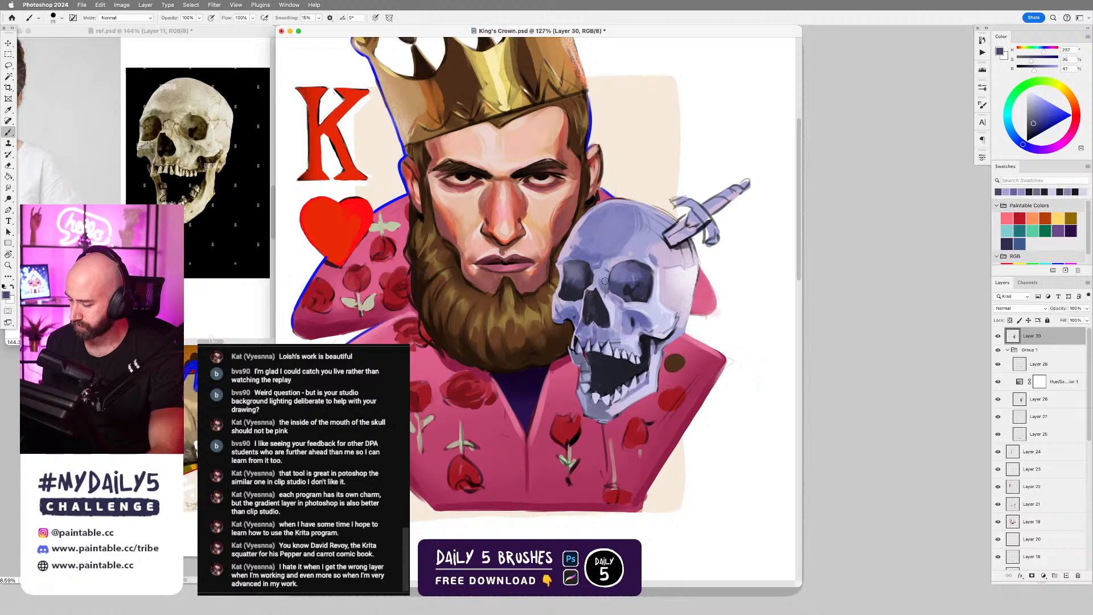
left_click(602, 288, "alt")
left_click(605, 285, "alt")
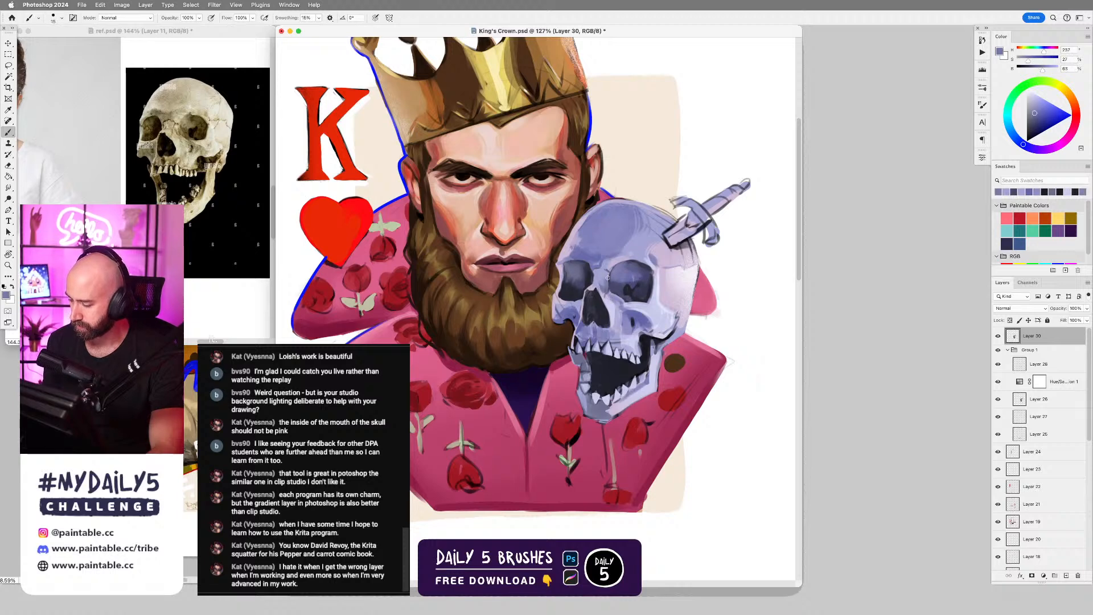
key("bracketleft")
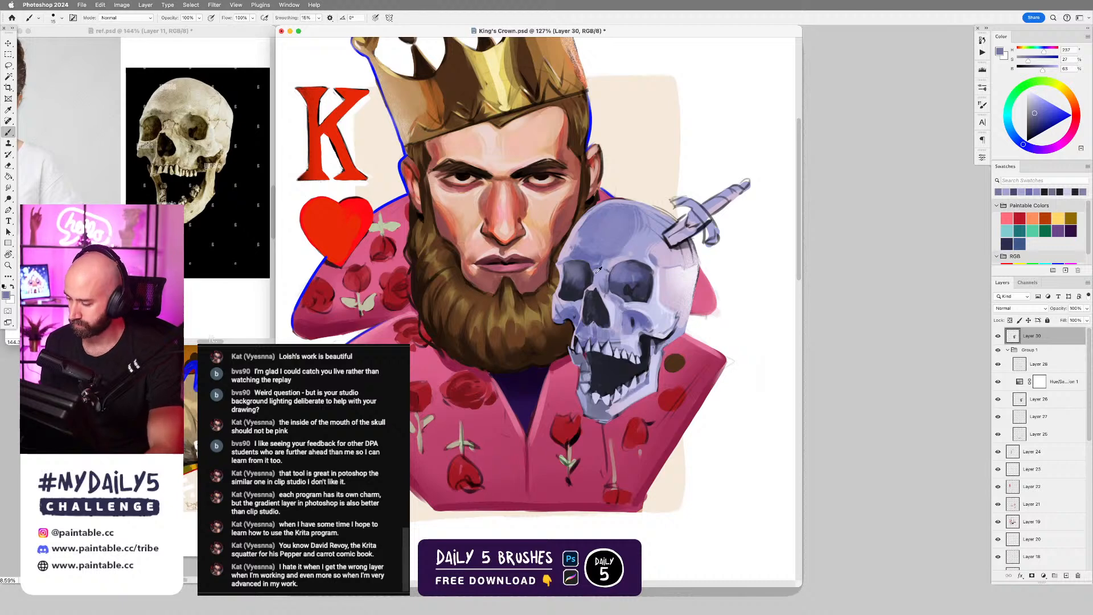
Darken and define the skull's eye socket nearest the king's beard with a sampled near-black, varying the brush size.
left_click(575, 282, "alt")
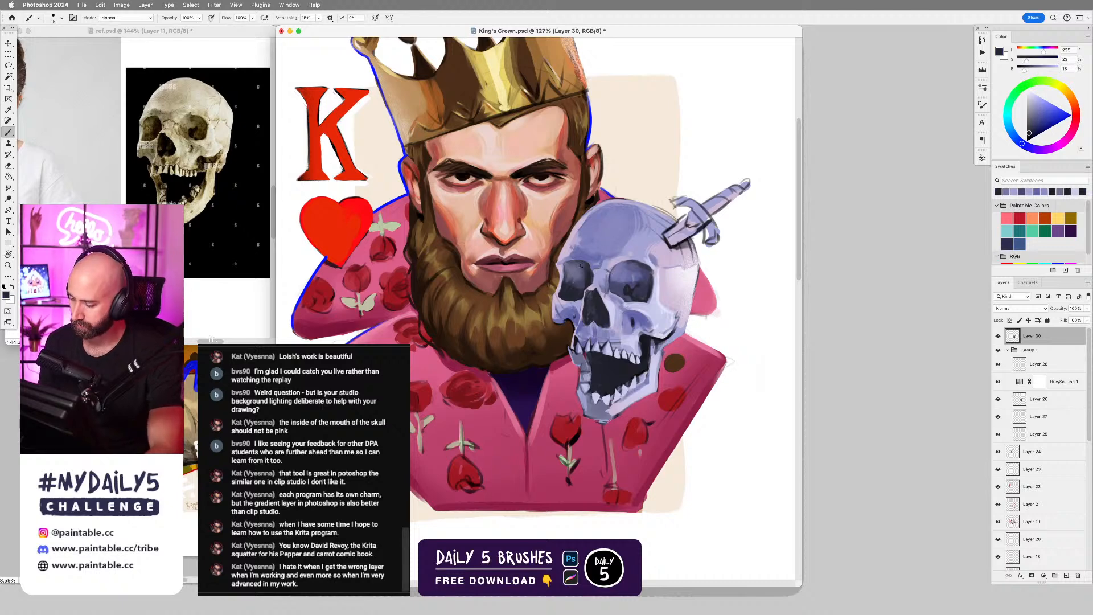
key("bracketright")
key("bracketright")
key("bracketright")
key("bracketright")
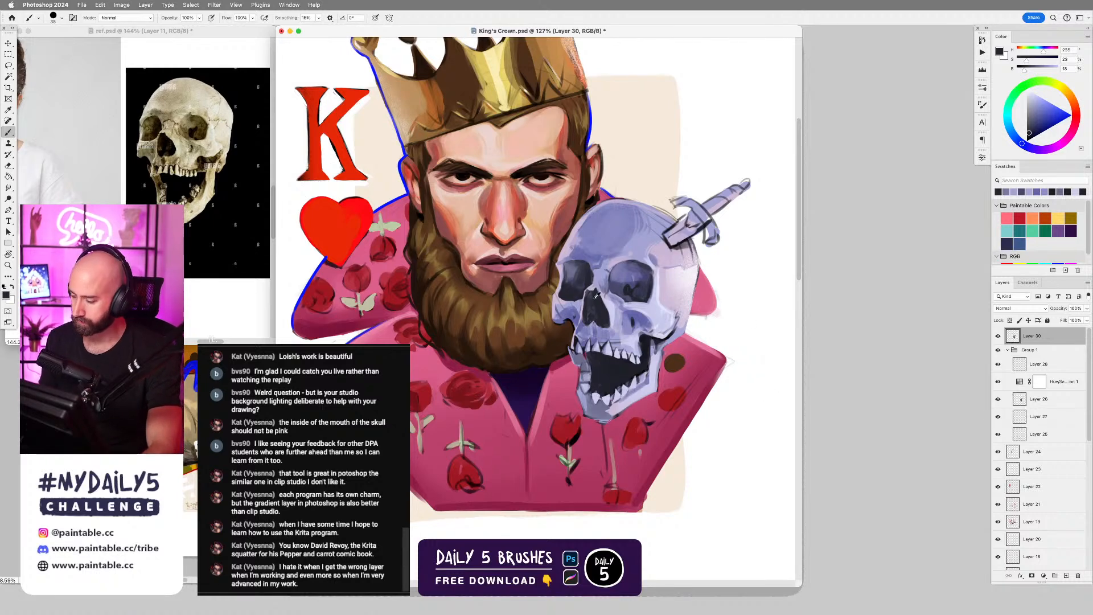
left_click(586, 282, "alt")
key("bracketleft")
key("bracketleft")
key("bracketleft")
key("bracketleft")
key("bracketleft")
key("bracketleft")
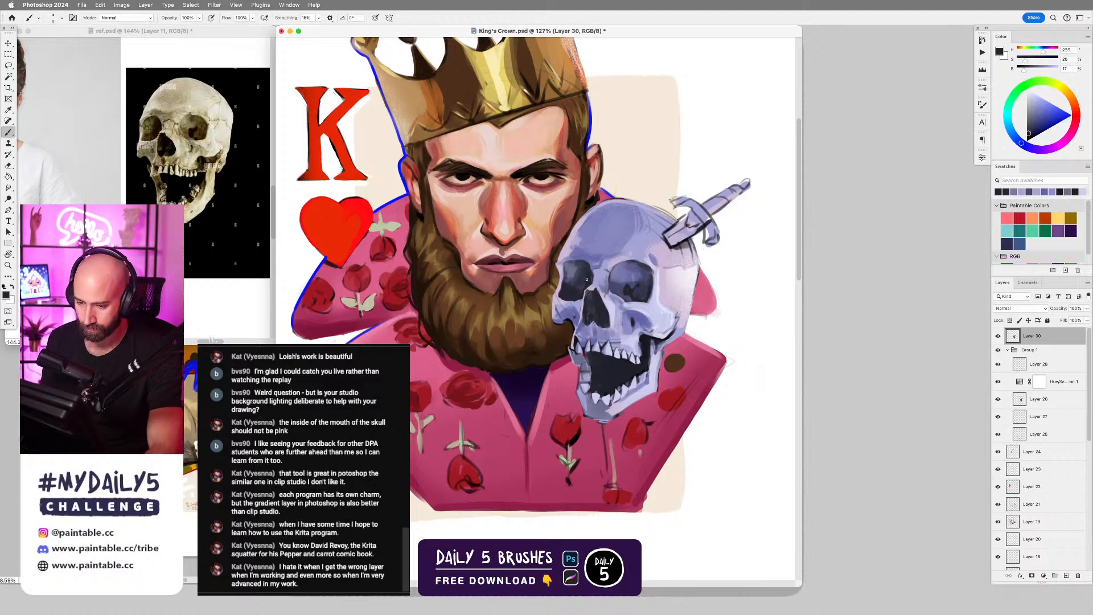
left_click_drag(585, 266, 581, 289)
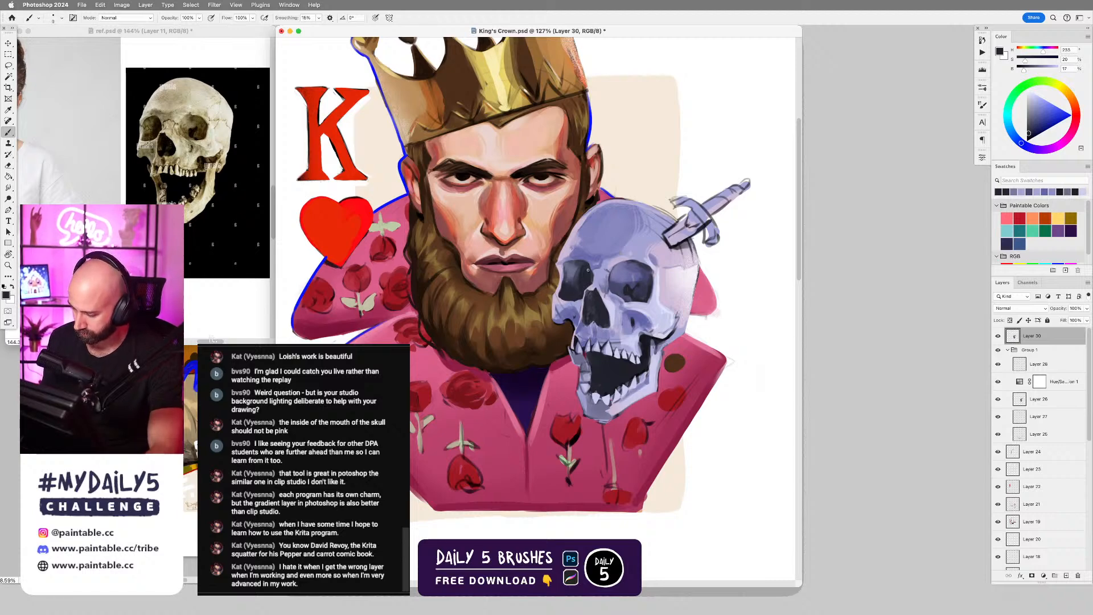
Refine the skull's nose cavity and beard-side cheekbone with sampled dark and mid violet tones.
key("bracketright")
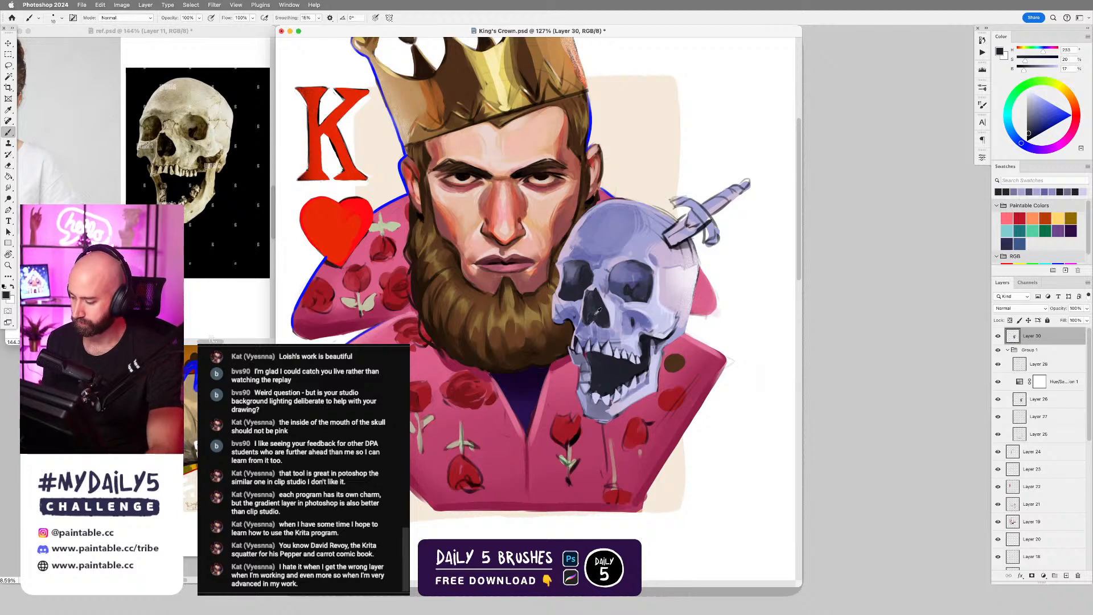
left_click(567, 310, "alt")
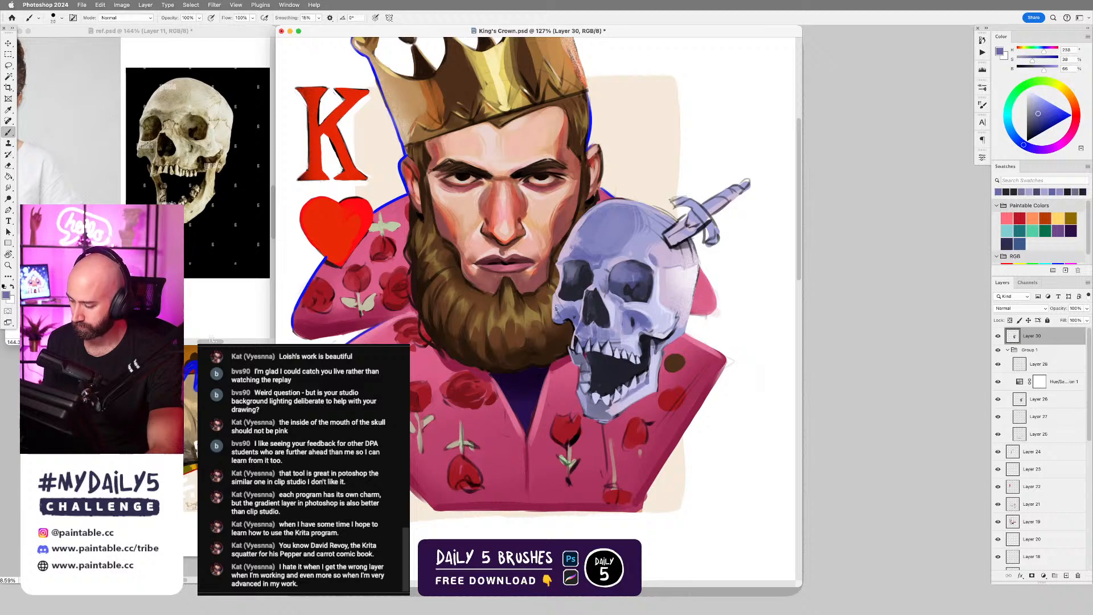
key("bracketright")
left_click(559, 300, "alt")
Paint pale lavender highlights on the skull's upper teeth and gum line with a smaller brush.
key("bracketleft")
key("bracketleft")
key("bracketleft")
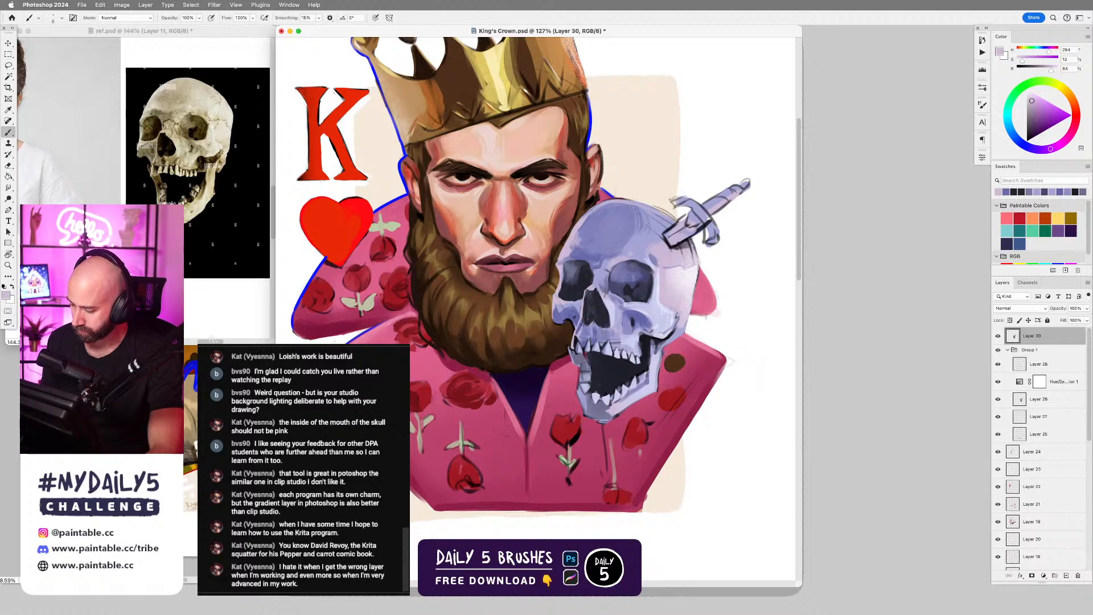
left_click(627, 338, "alt")
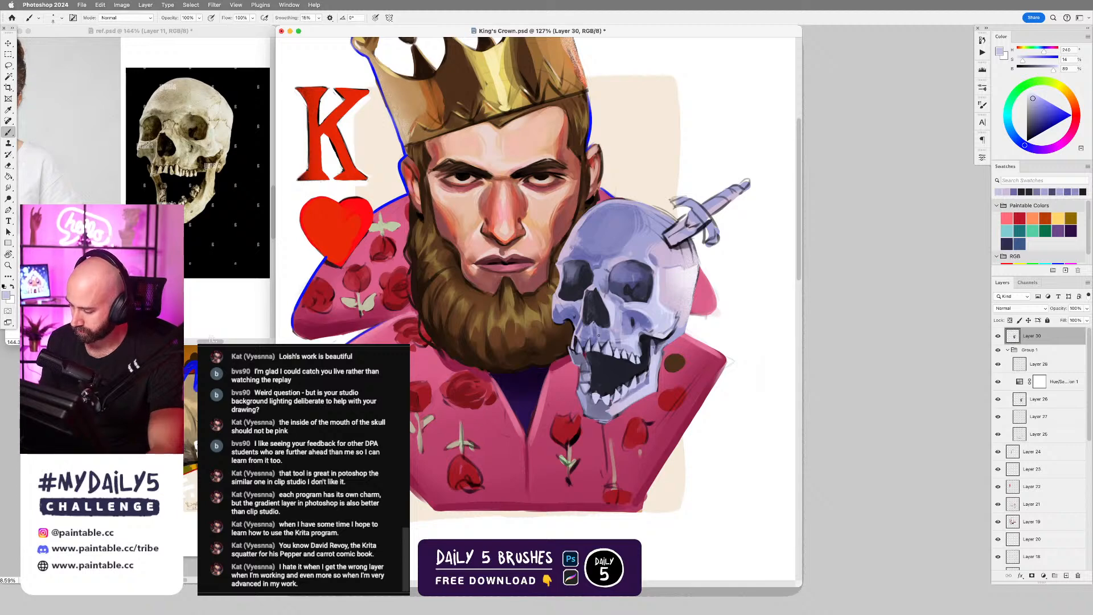
left_click(629, 344, "alt")
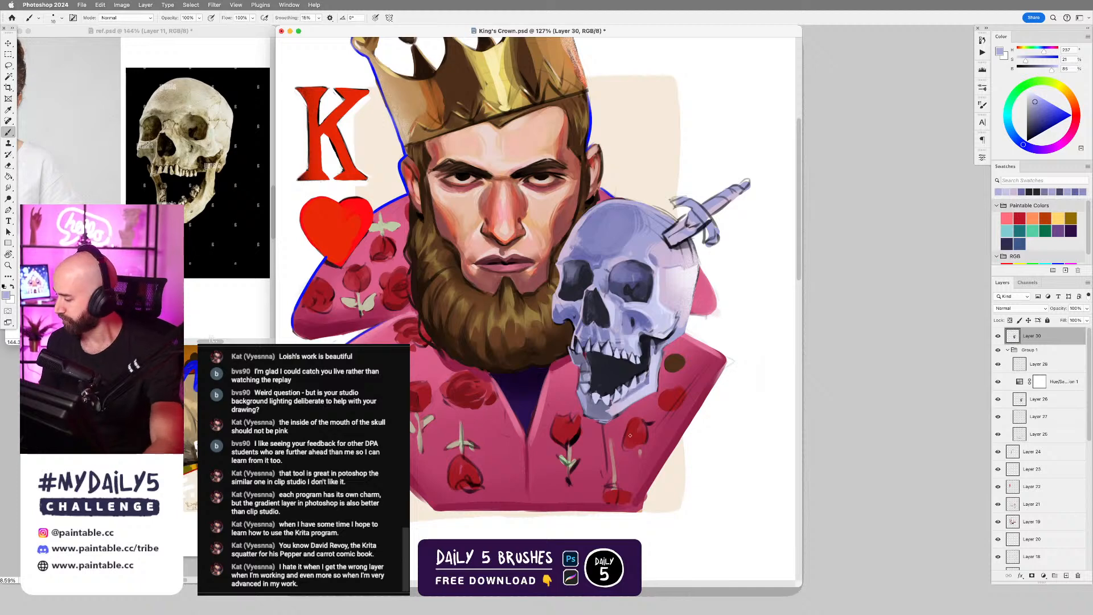
Fill the shadow inside the skull's open mouth with a sampled near-black, using a larger brush.
left_click(648, 342, "alt")
key("bracketright")
key("bracketright")
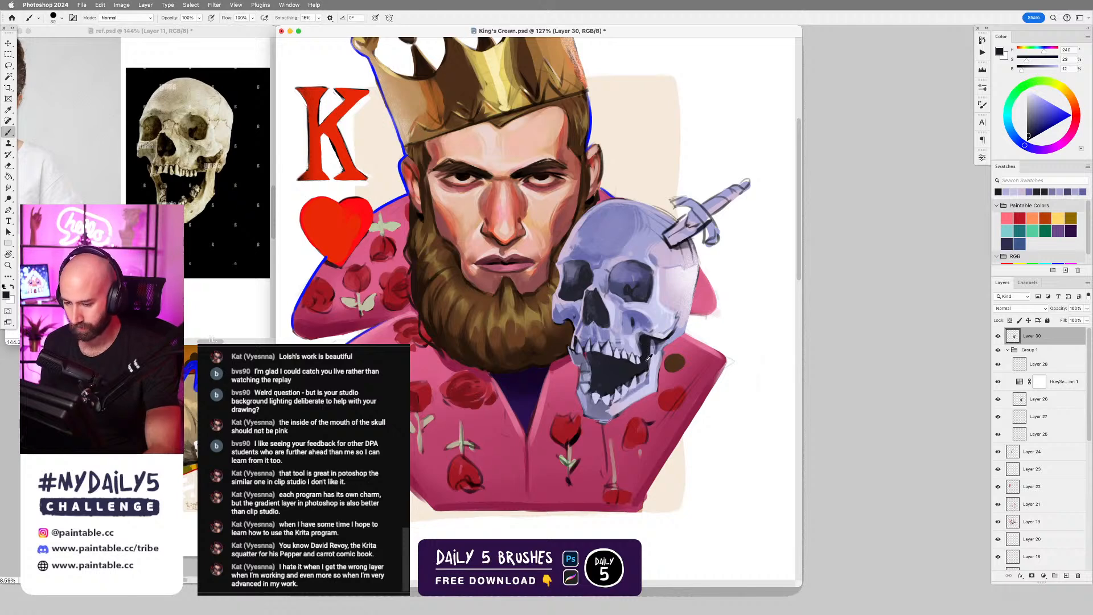
left_click(649, 357, "alt")
key("bracketright")
key("bracketright")
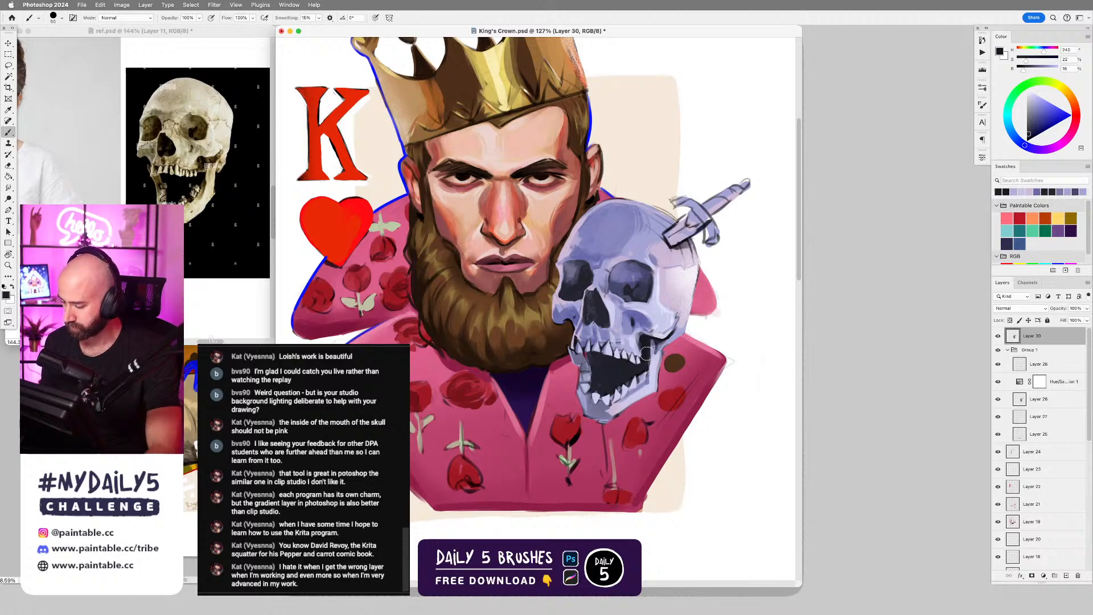
mouse_move(646, 353)
left_mouse_down()
mouse_move(594, 353)
mouse_move(641, 370)
mouse_move(629, 389)
mouse_move(626, 379)
mouse_move(595, 392)
mouse_move(640, 372)
left_mouse_up()
left_click(610, 379, "alt")
Refine the skull's lower teeth and chin with a smaller brush and sampled pale and mid violet tones.
key("bracketleft")
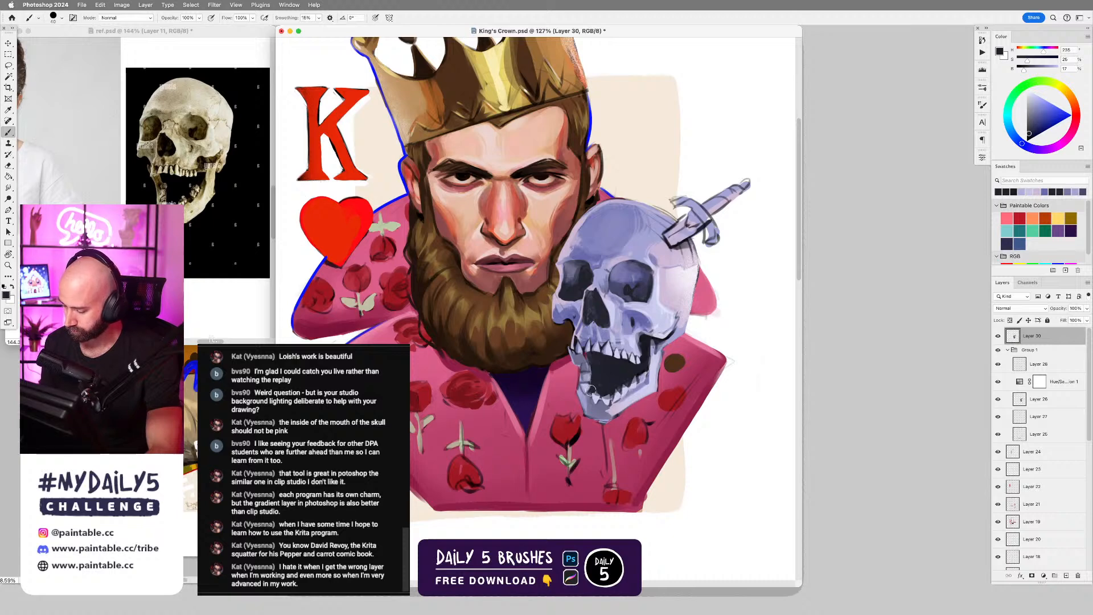
key("bracketleft")
key("bracketleft")
key("bracketleft")
left_click(632, 395, "alt")
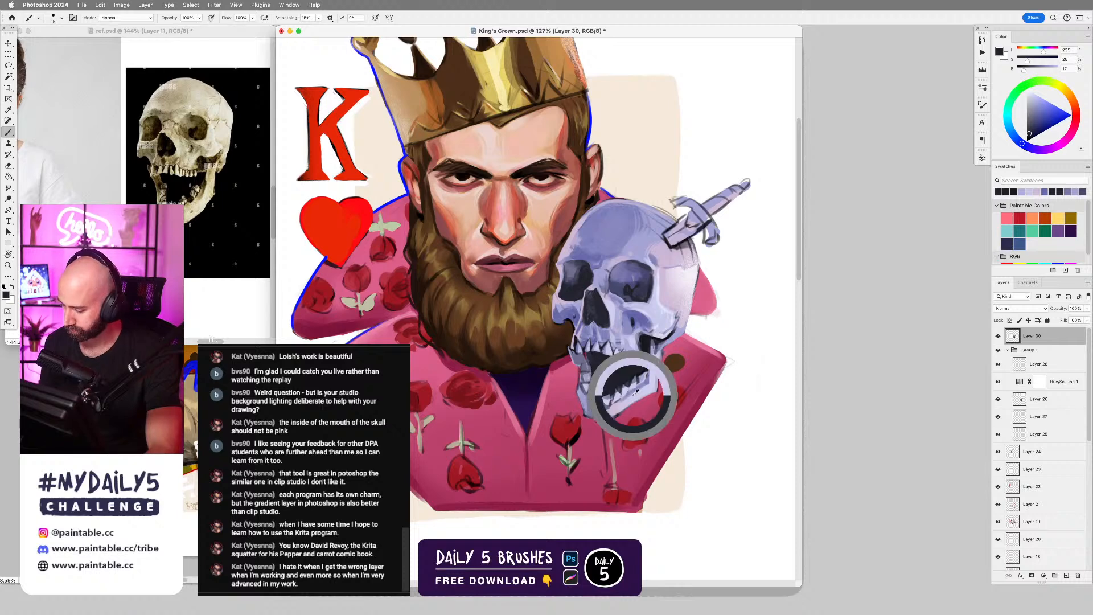
left_click(605, 416, "alt")
Clean up the dagger-side edge of the skull's jaw and its hinge with sampled pale lavender and dark tones.
key("e")
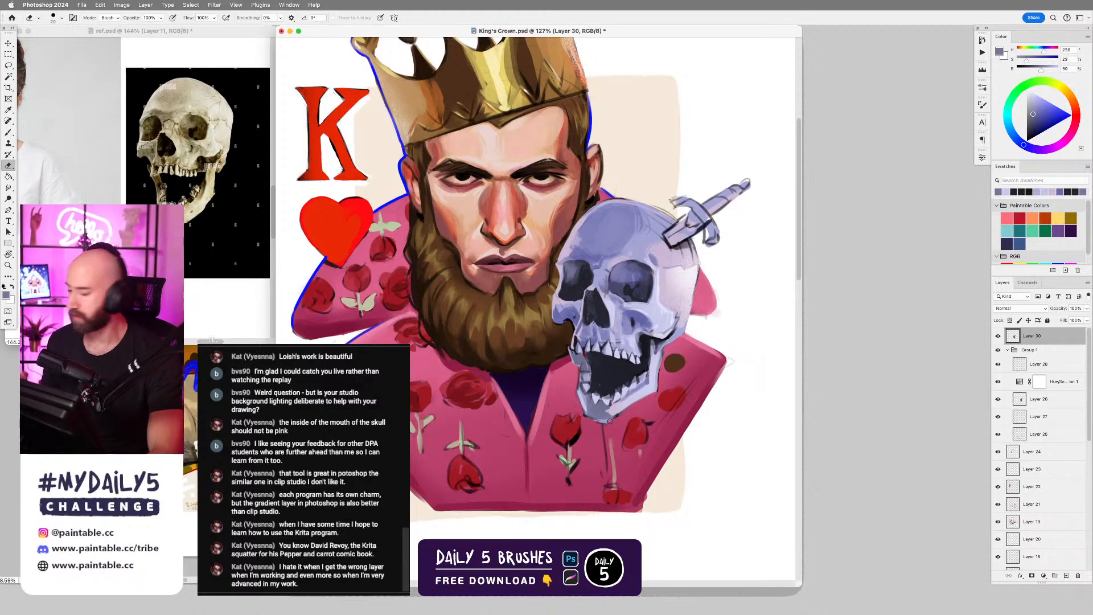
key("b")
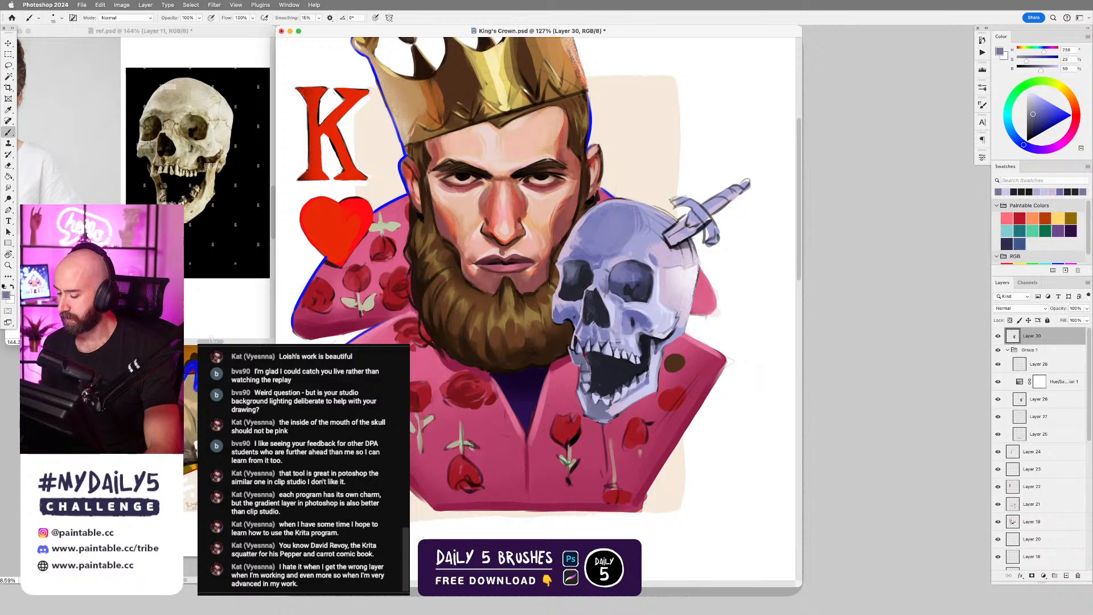
left_click(648, 394, "alt")
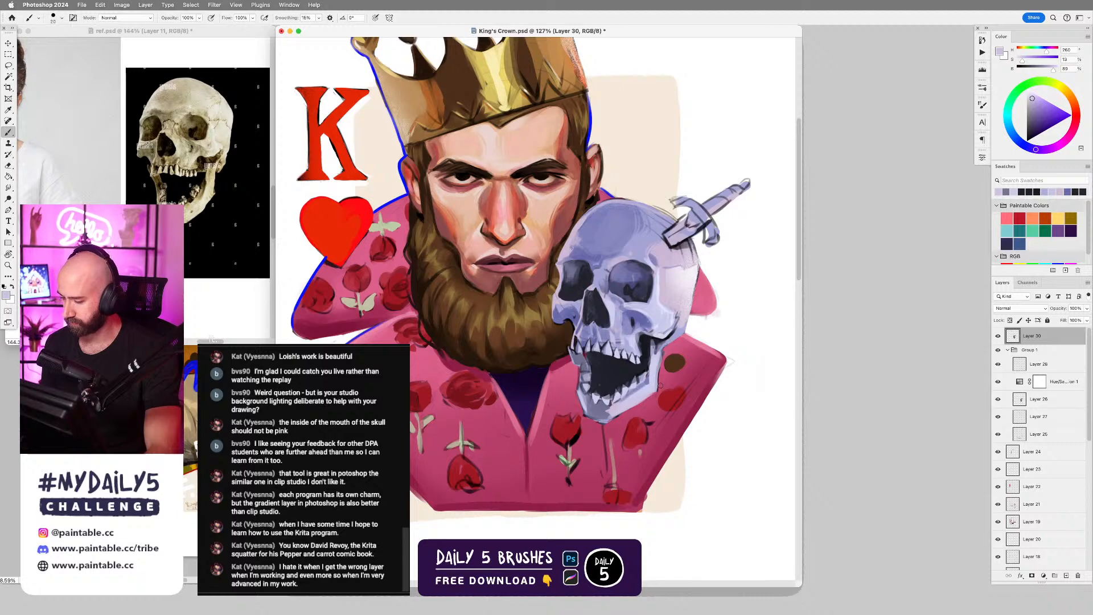
left_click_drag(665, 363, 666, 353)
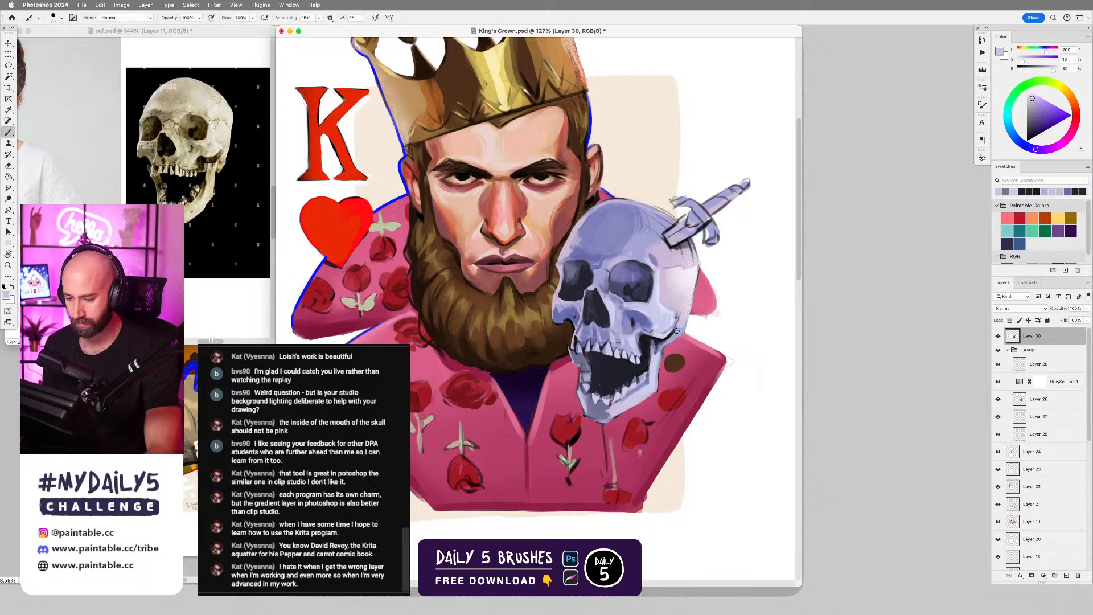
left_click(663, 344, "alt")
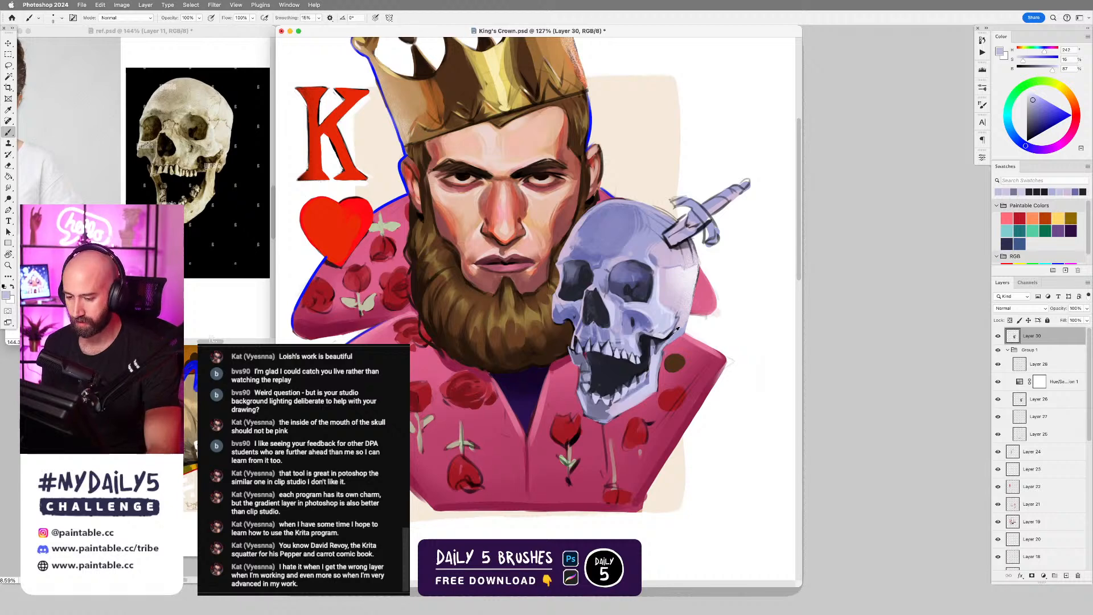
left_click(659, 337, "alt")
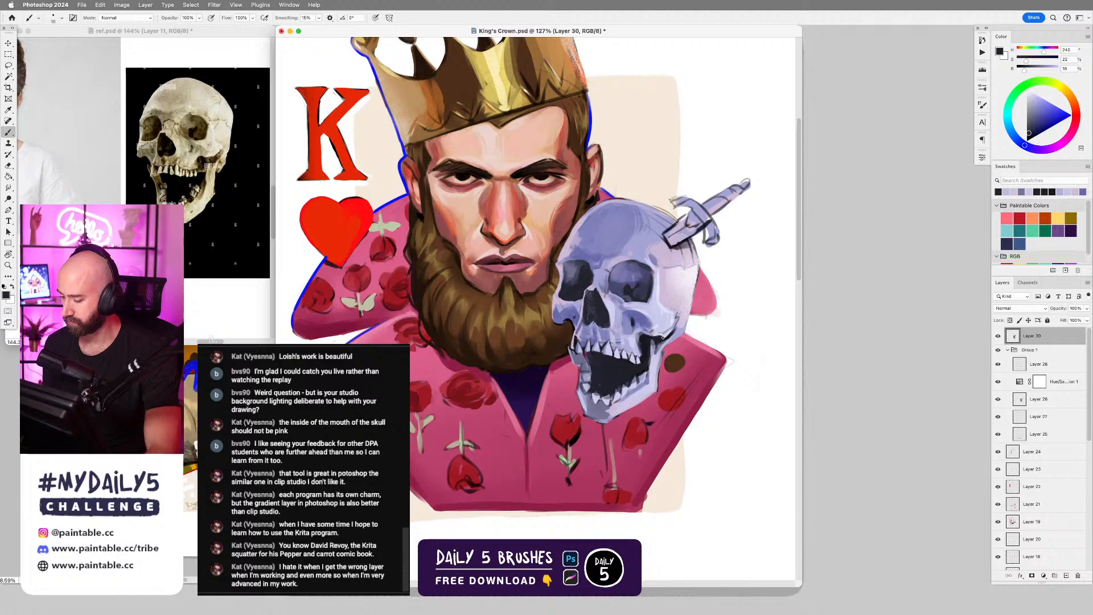
Sample a pale grey and touch up the side of the skull between the cheekbone and the dagger.
left_click(674, 318, "alt")
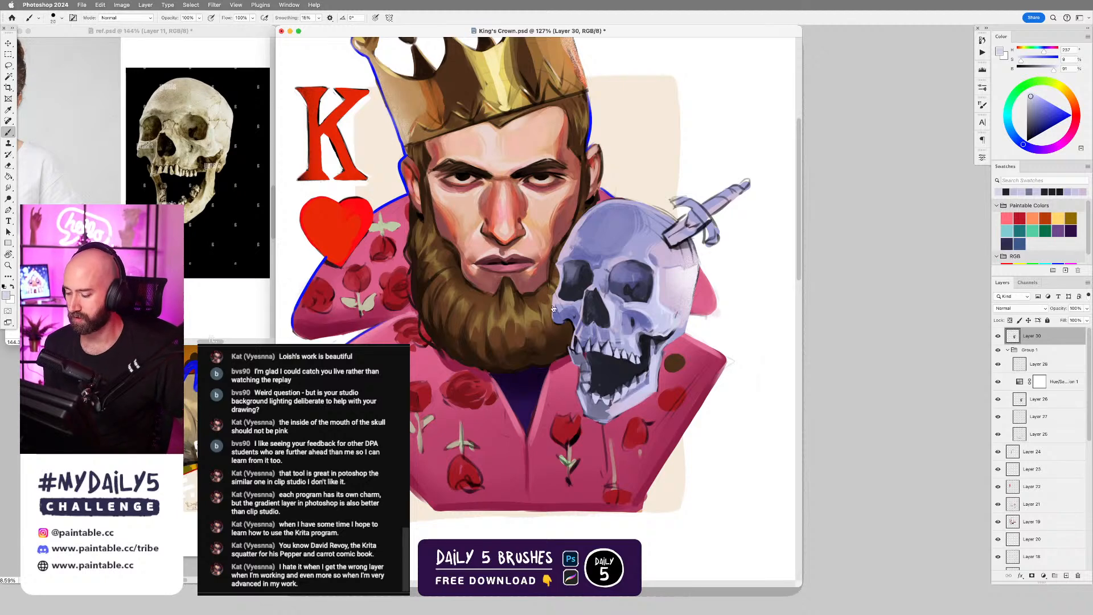
key("super+Tab")
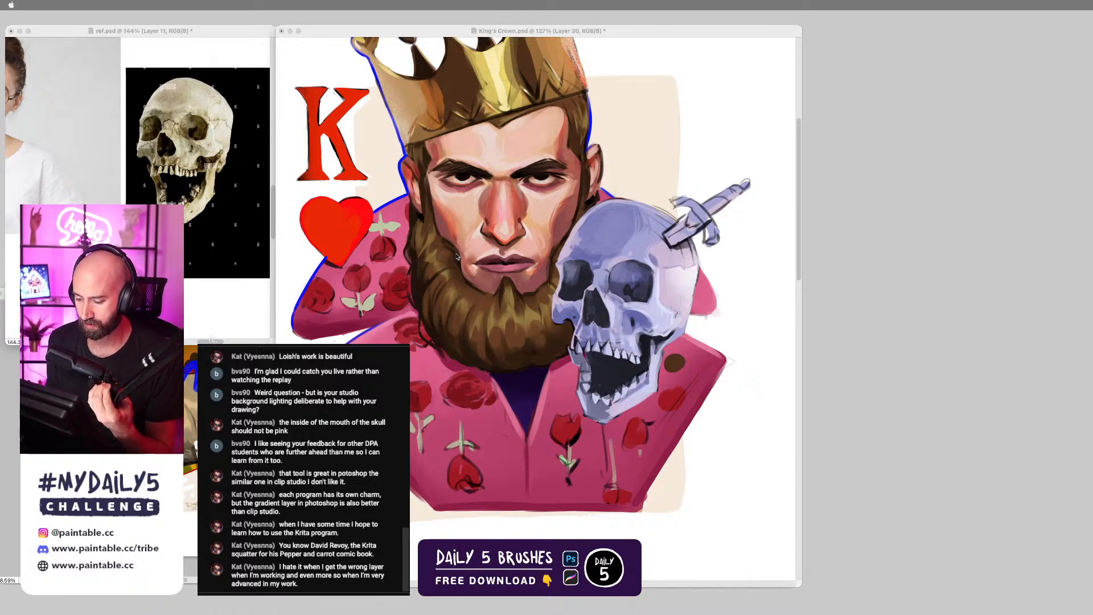
left_click(387, 338)
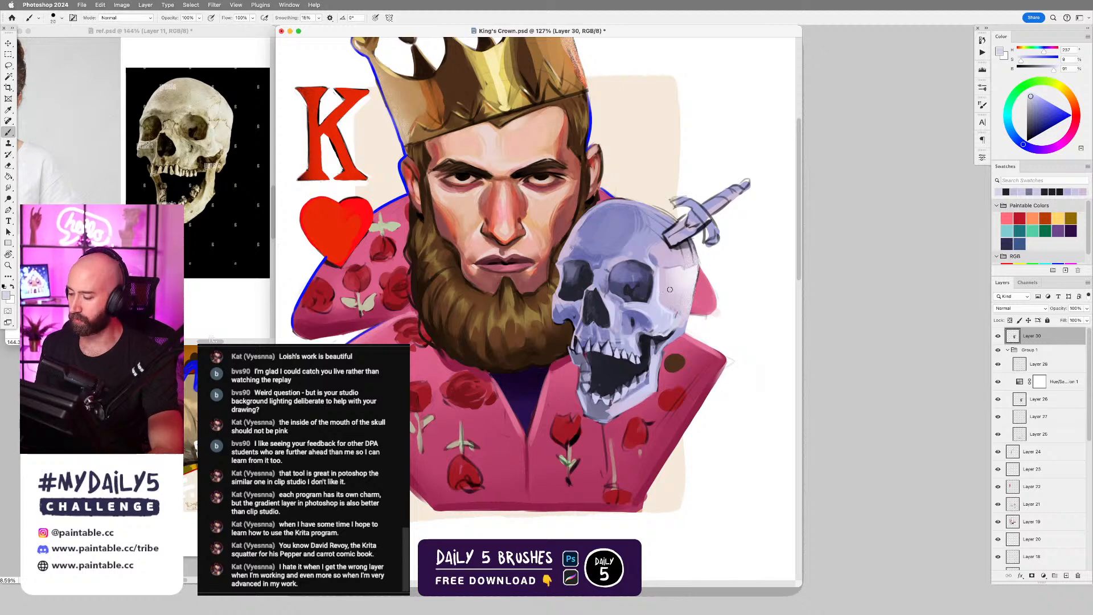
scroll(672, 295, "down", 3)
left_click_drag(674, 295, 682, 311)
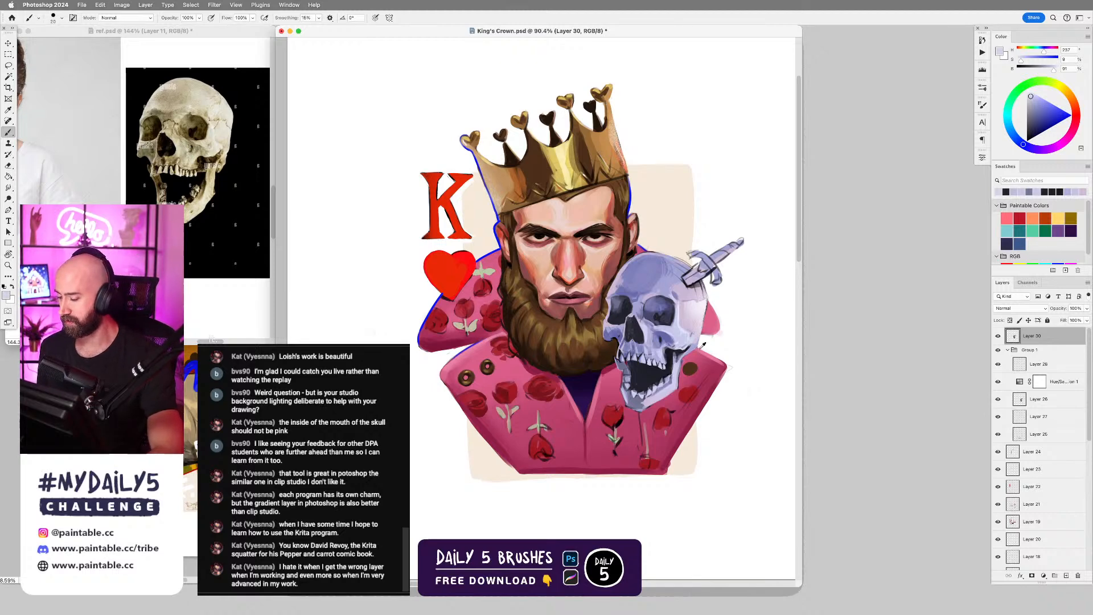
Refine the skull's dagger-side cheekbone and upper jaw with sampled mid violet and pale lavender tones, enlarging the brush for the lighter areas.
scroll(703, 345, "up", 3, "alt")
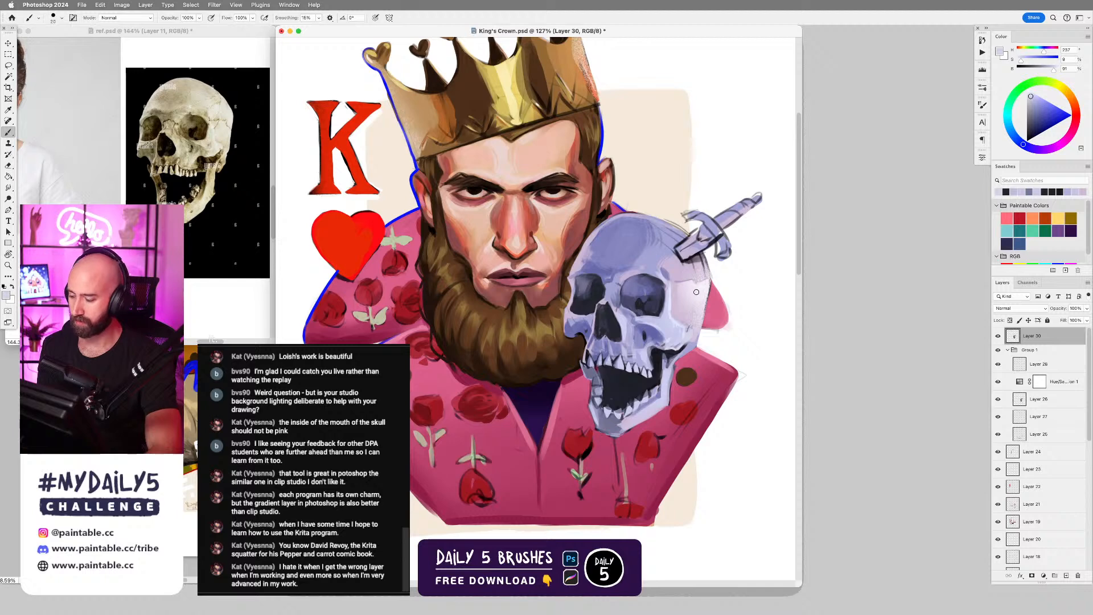
left_click(674, 320, "alt")
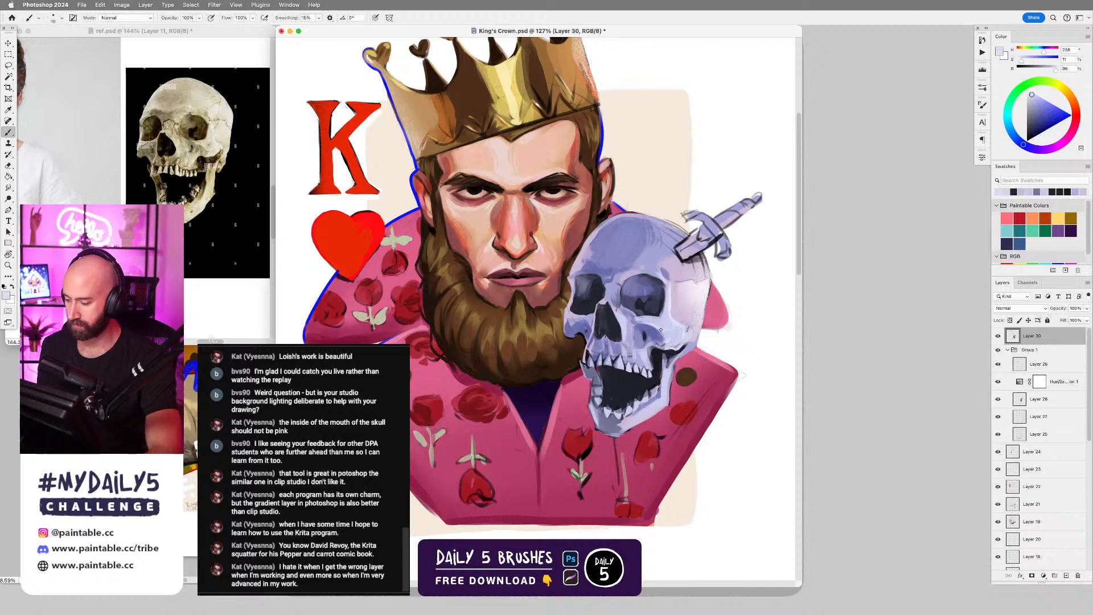
left_click(648, 326, "alt")
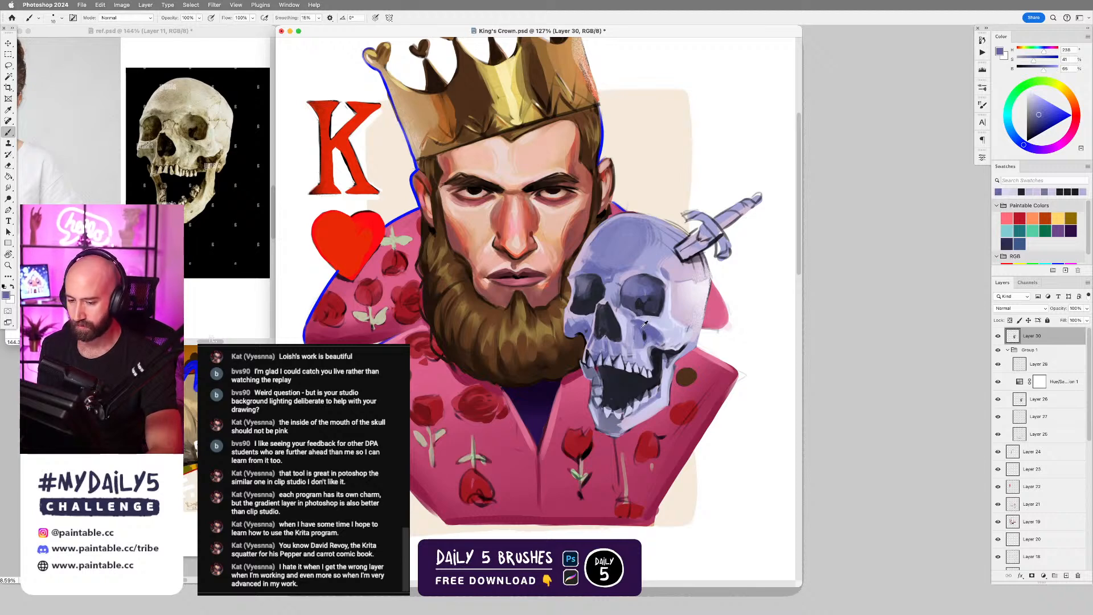
left_click(636, 339, "alt")
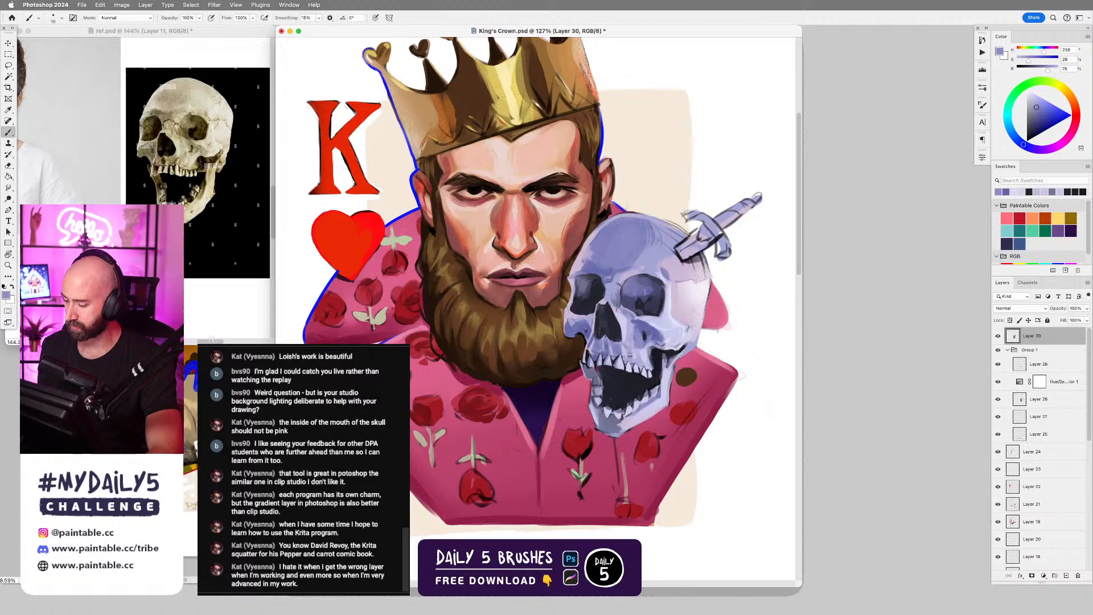
left_click(648, 349, "alt")
key("bracketright")
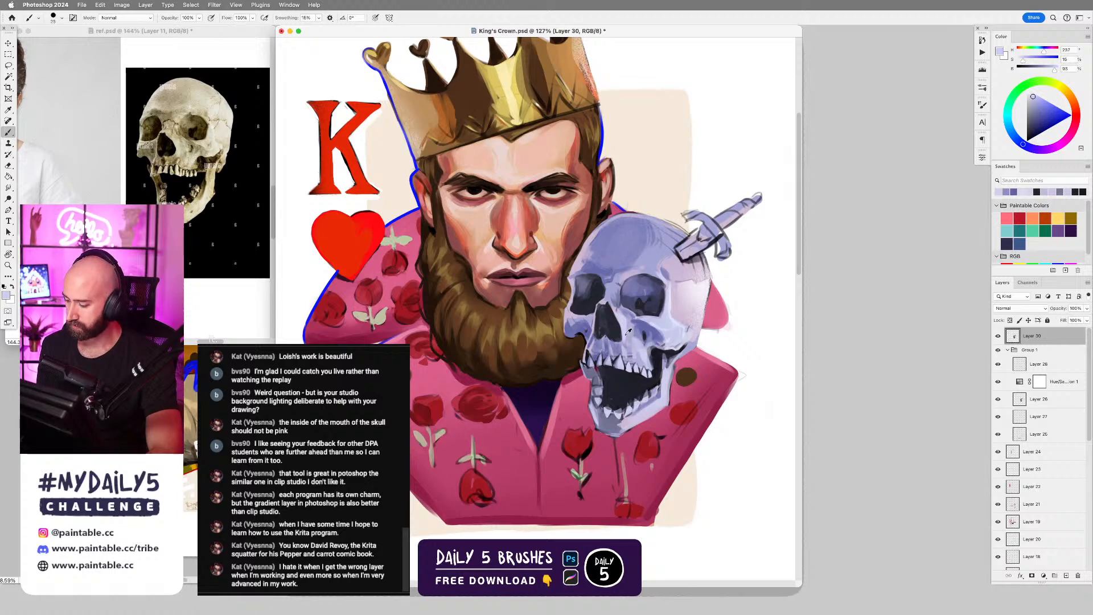
left_click(627, 334, "alt")
left_click_drag(627, 329, 630, 339)
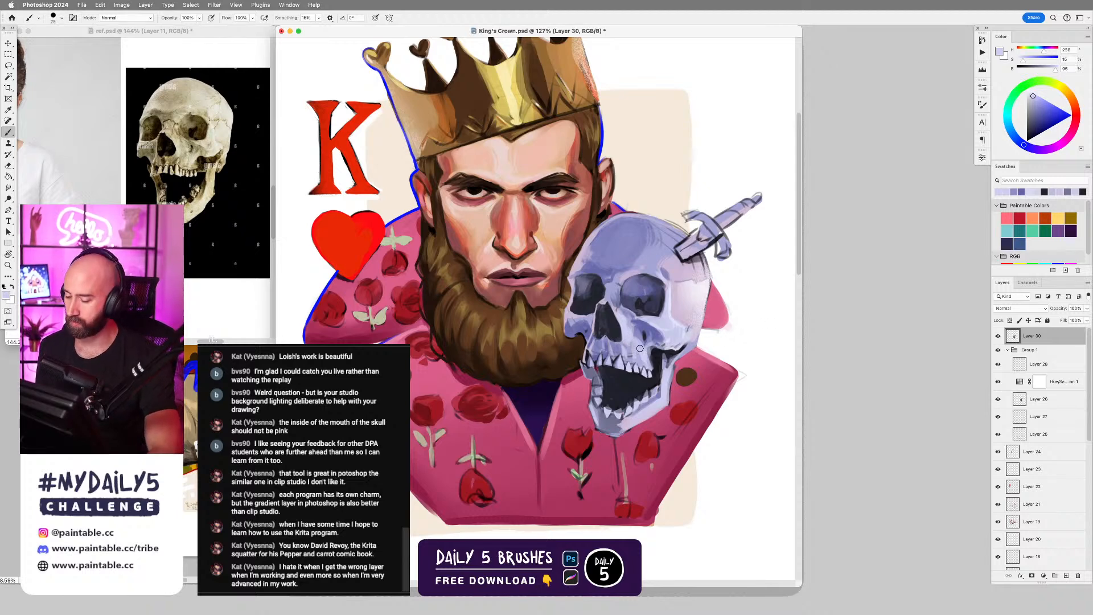
left_click(751, 290, "alt")
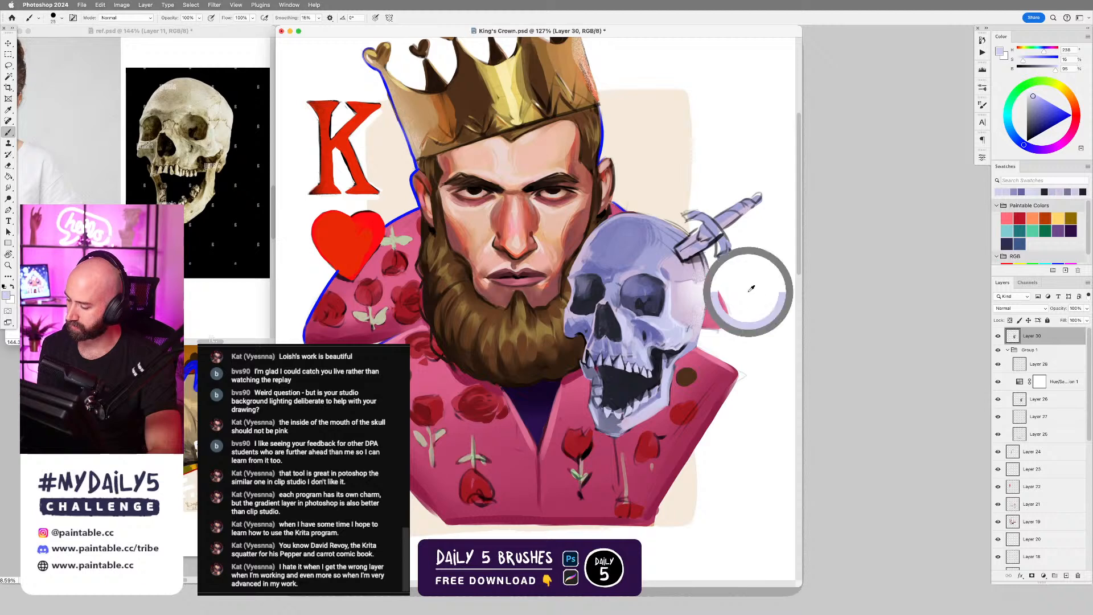
key("[")
key("[")
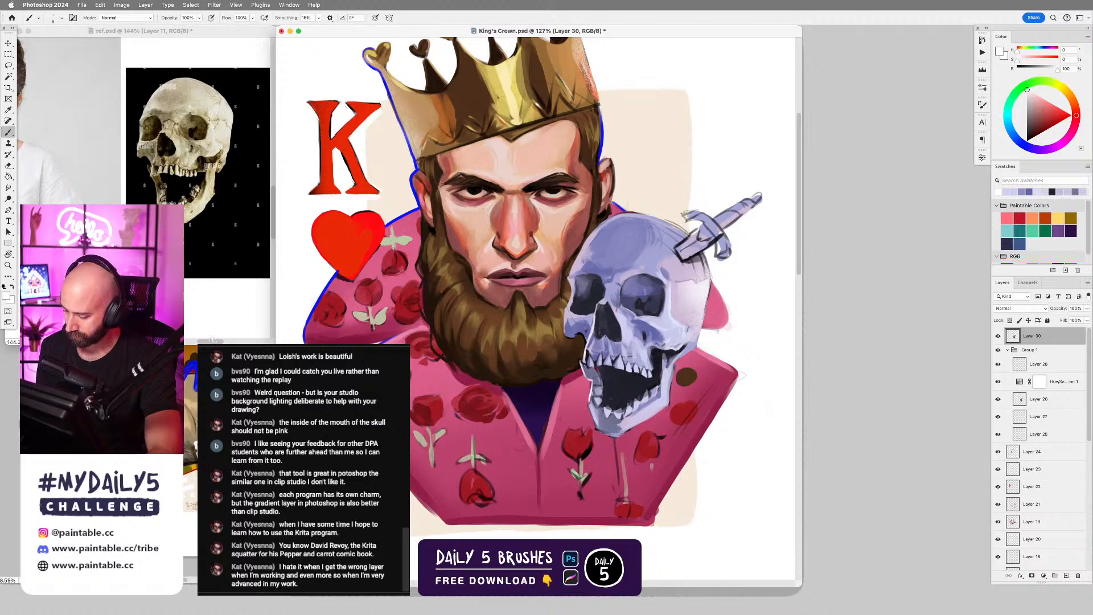
left_click_drag(589, 406, 596, 426)
key("super+z")
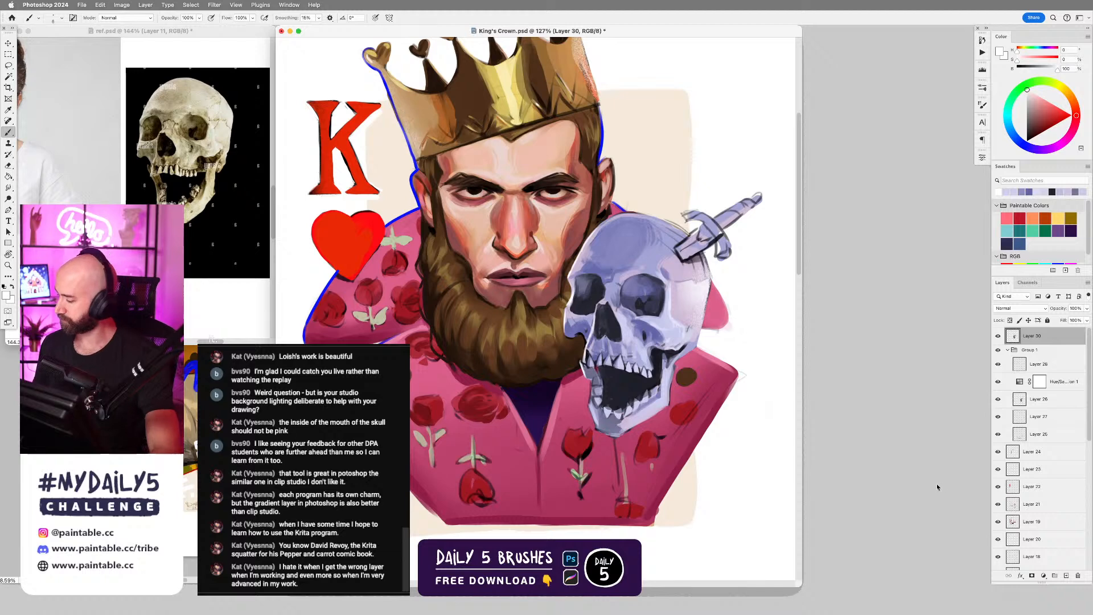
key("Tab")
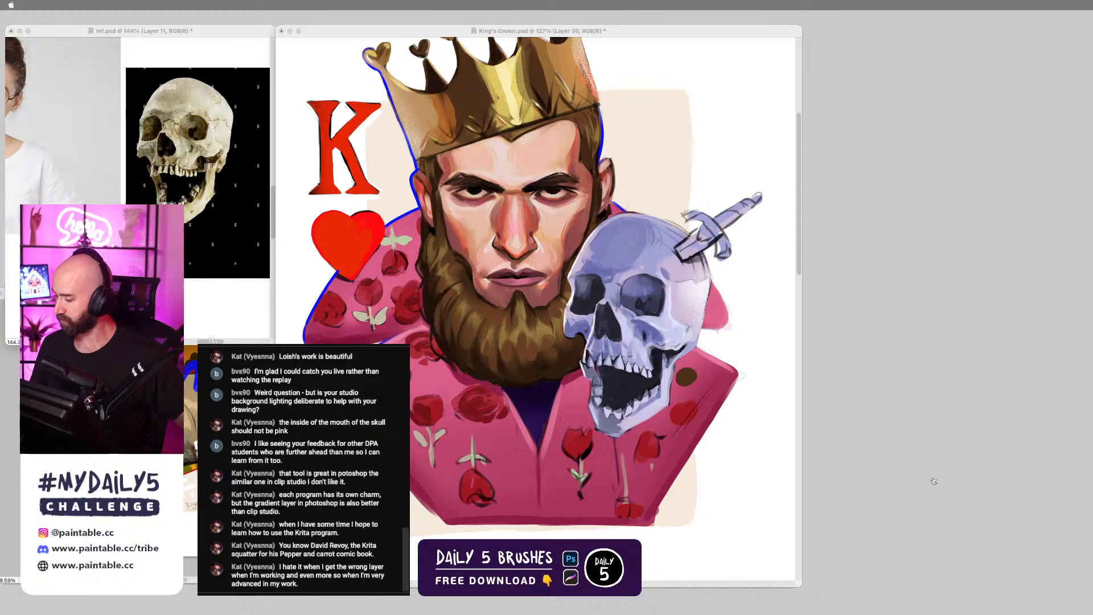
left_click(934, 481)
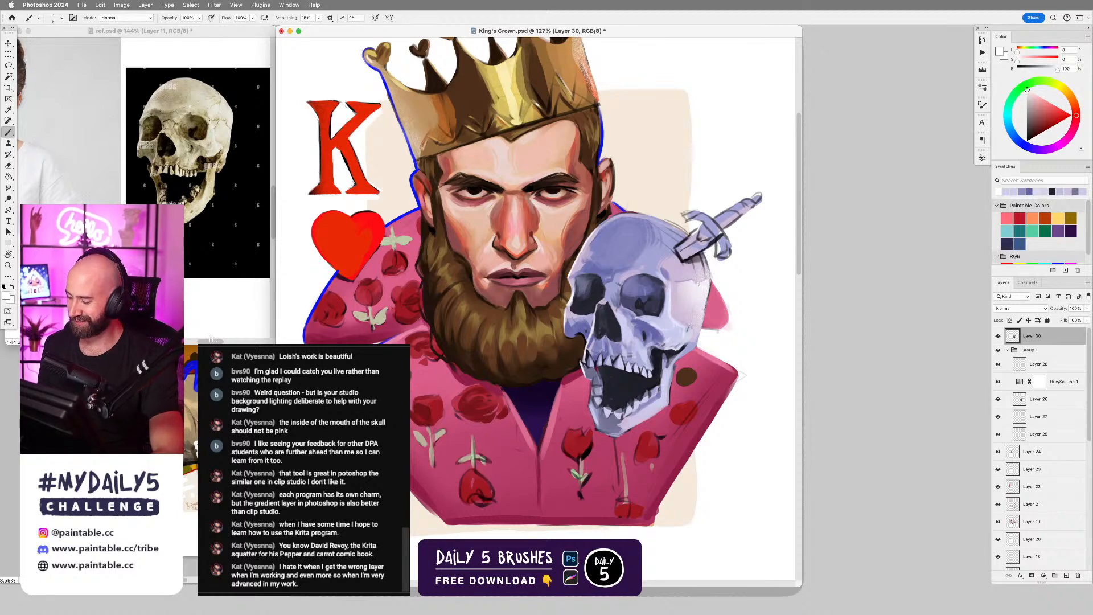
Touch up the skull's temple and the dagger with sampled pale lavender tones, checking the reference board in ref.psd.
left_click(688, 285, "alt")
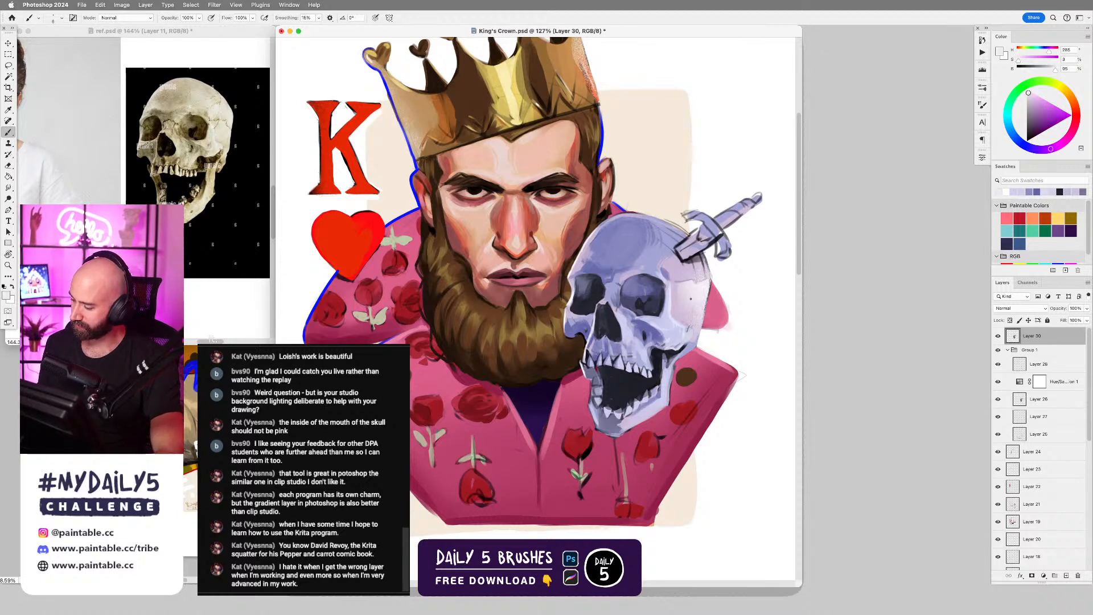
left_click(706, 264, "alt")
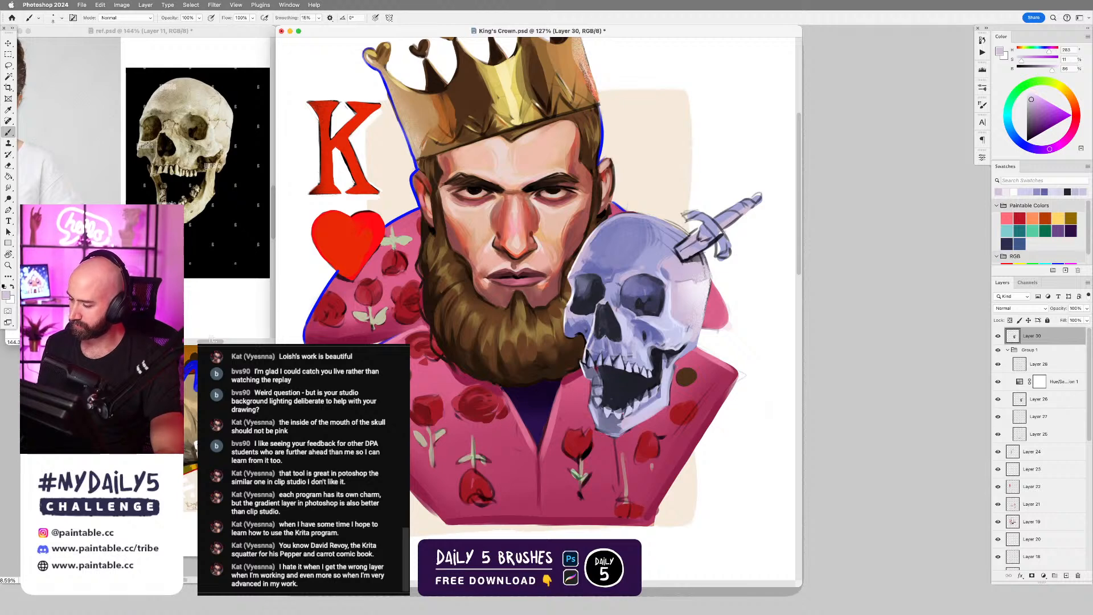
left_click_drag(231, 214, 191, 216)
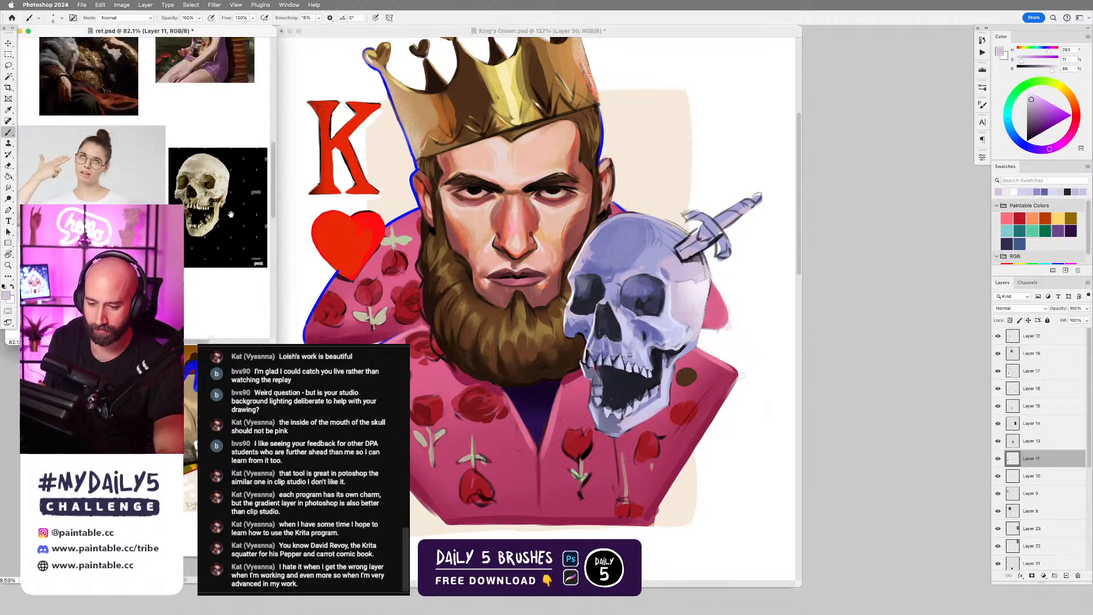
left_click_drag(230, 91, 200, 231)
scroll(199, 231, "down", 6)
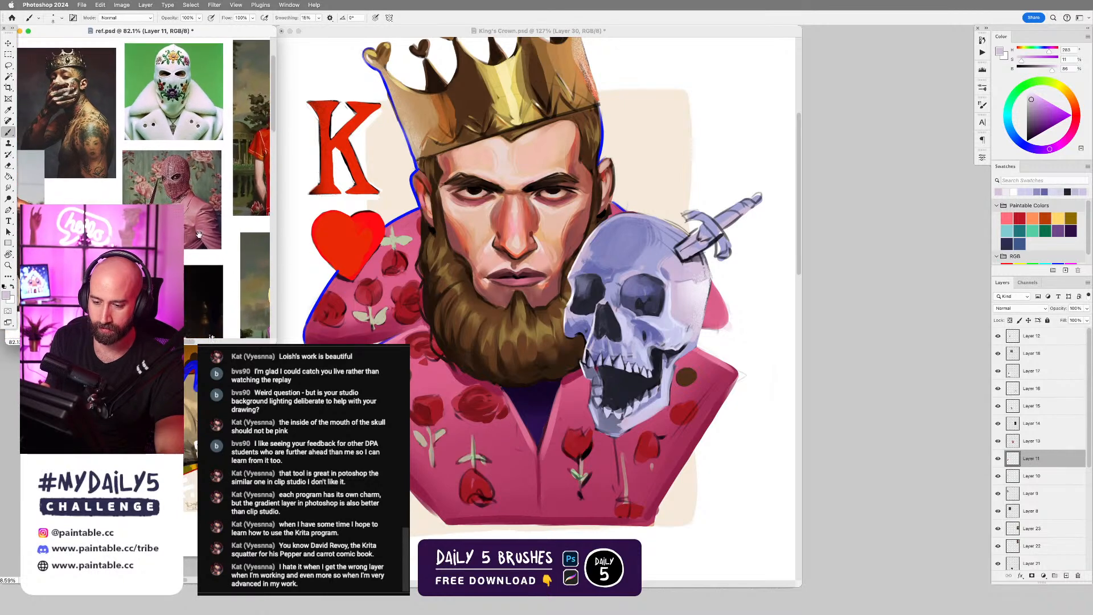
left_click_drag(193, 301, 212, 251)
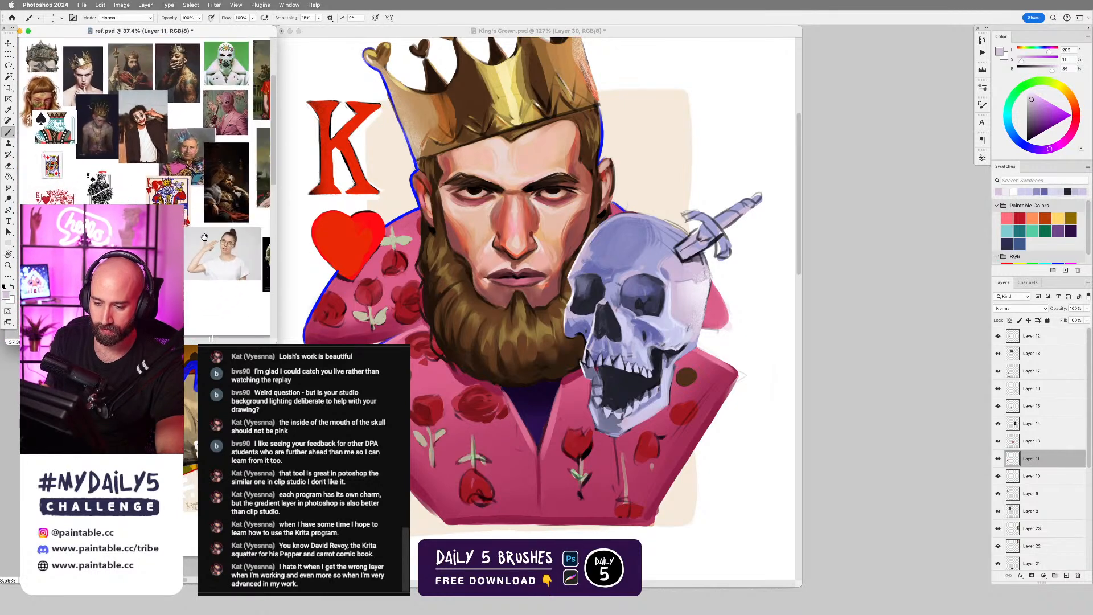
left_click(637, 322)
scroll(667, 263, "up", 3)
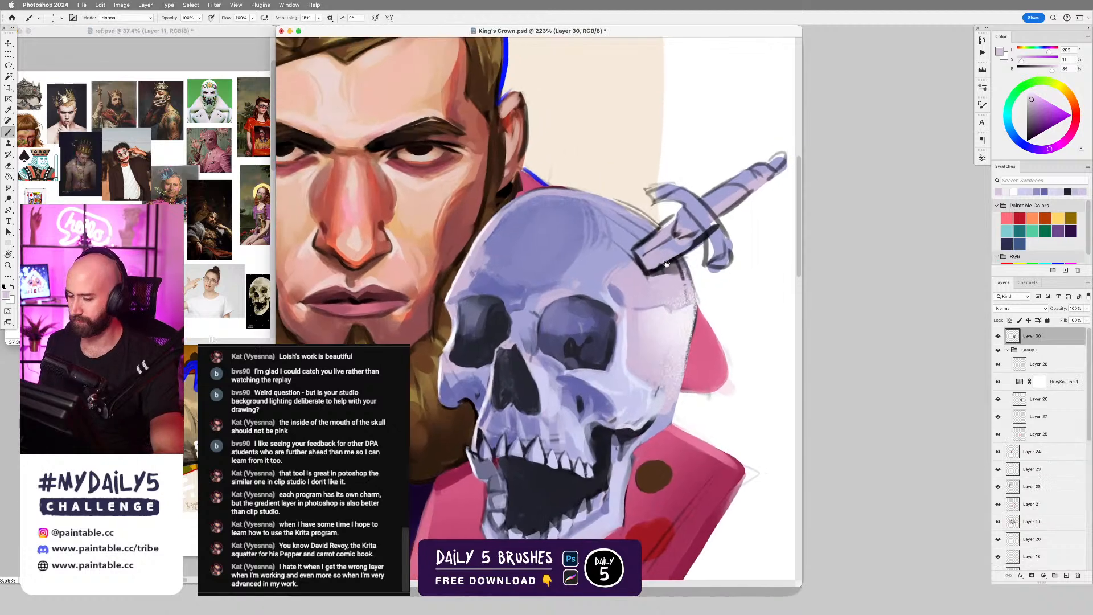
left_click_drag(667, 263, 595, 297)
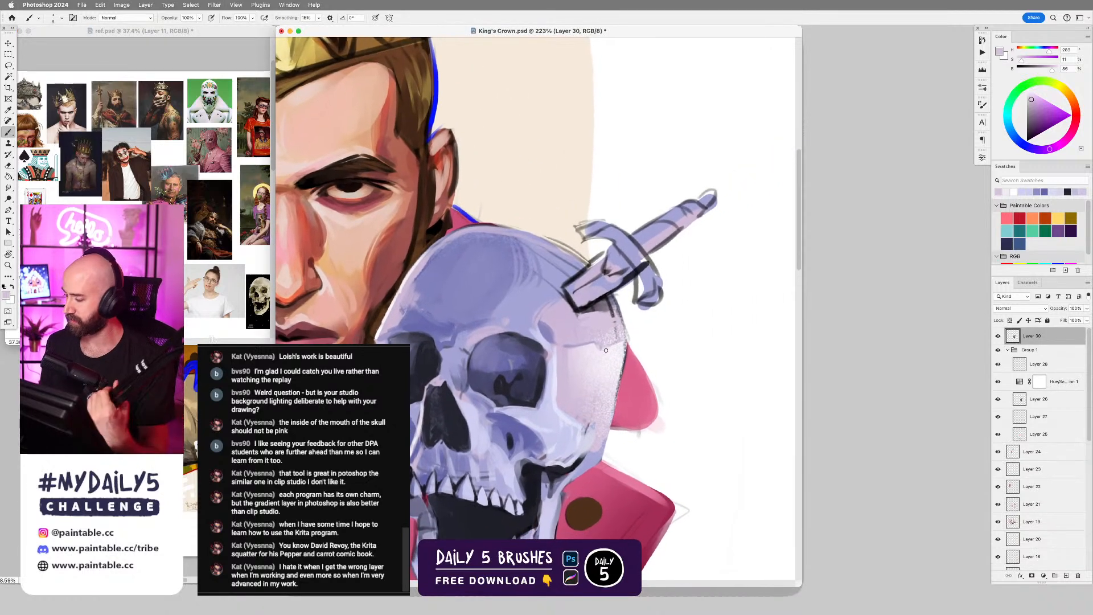
left_click(583, 275, "alt")
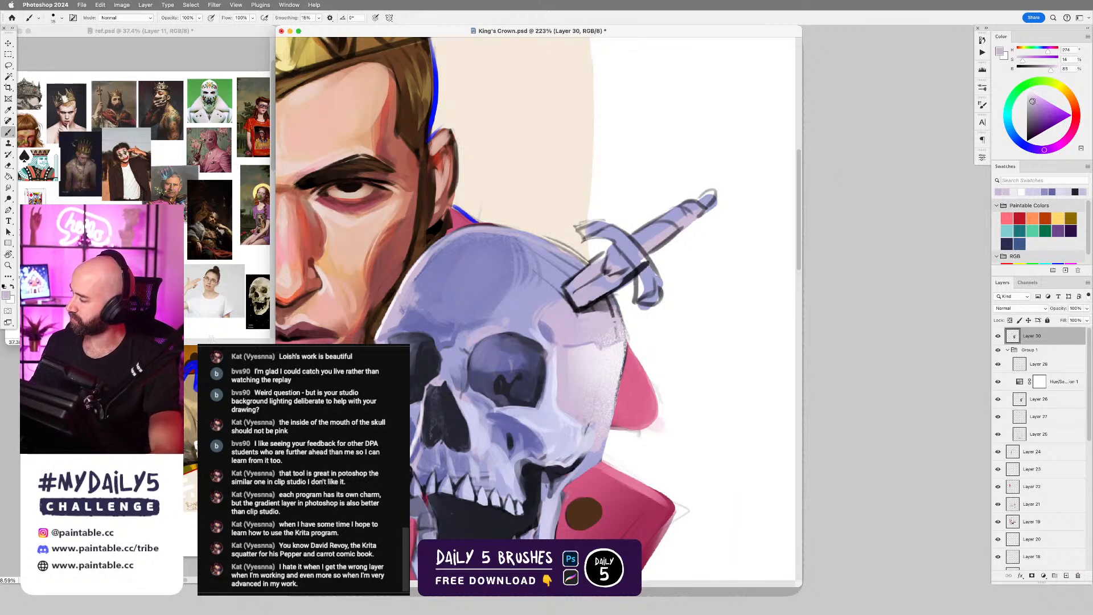
left_click(641, 246, "alt")
Lasso the upper plane of the dagger's blade and shade it with a soft round brush in a sampled grey-violet.
key("l")
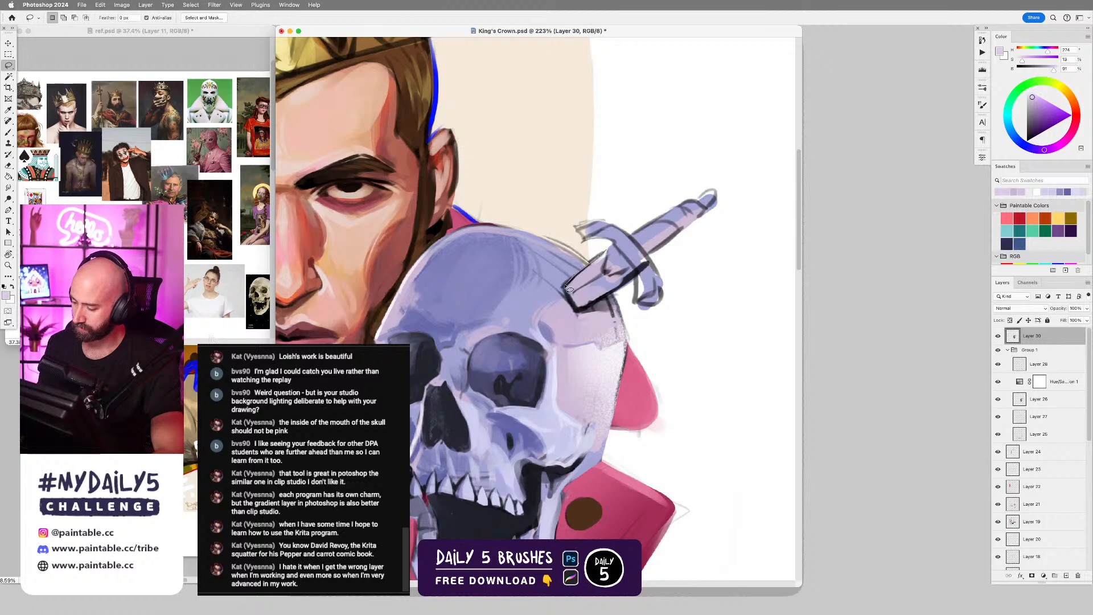
left_click_drag(565, 291, 581, 319)
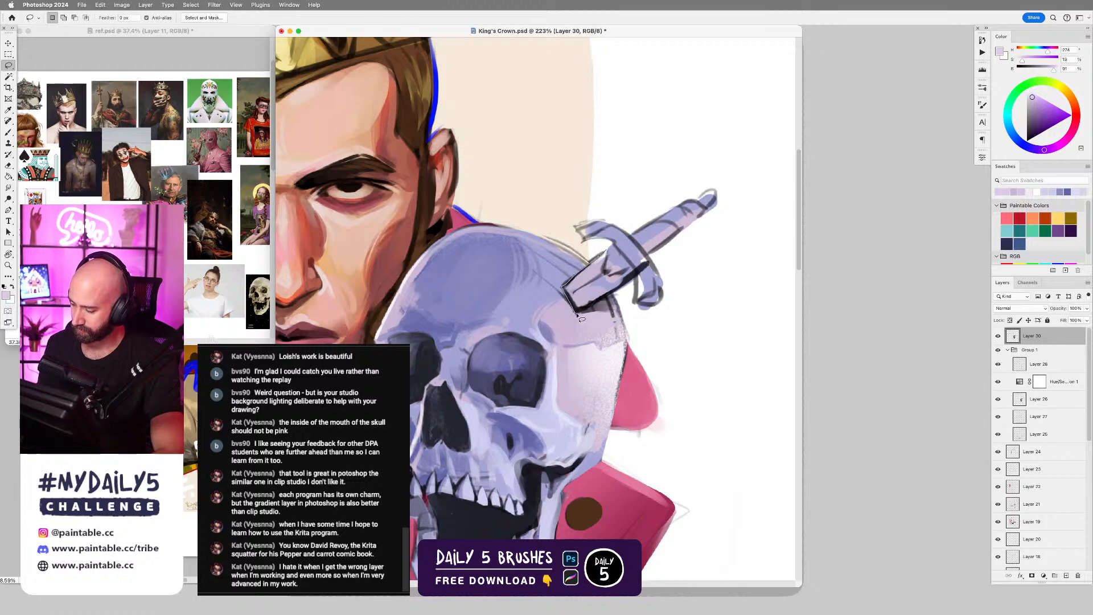
key("b")
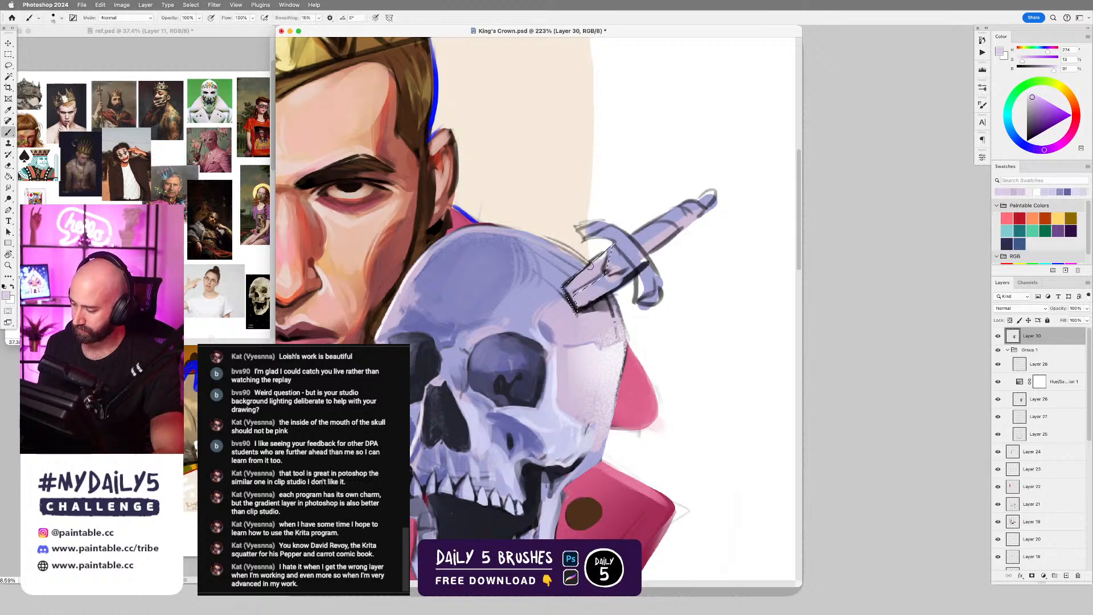
right_click(589, 265)
left_click(703, 239, "alt")
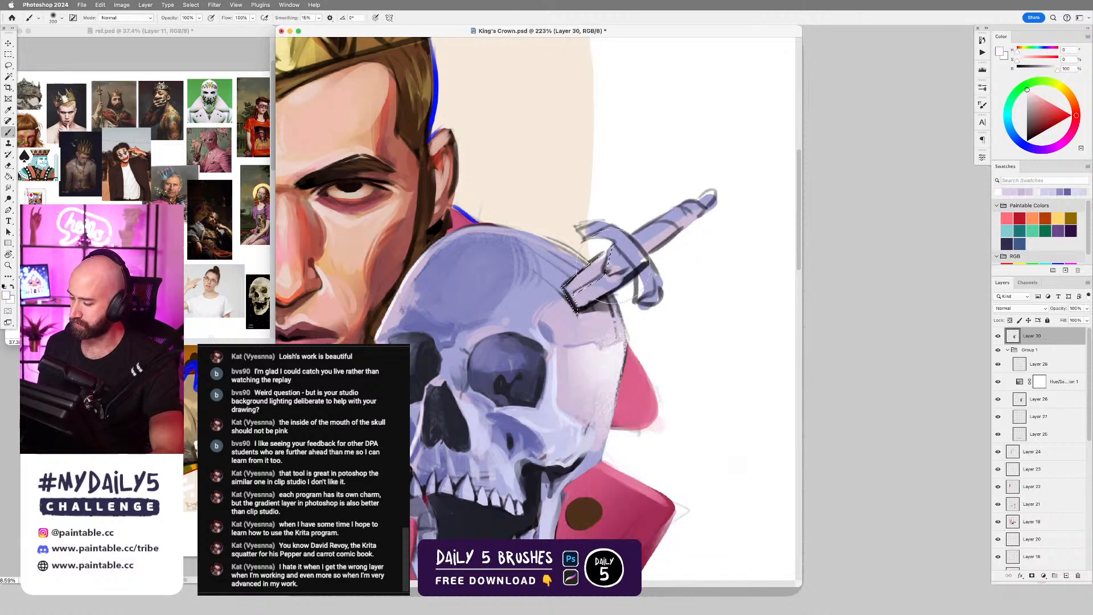
mouse_move(588, 274)
left_mouse_down()
mouse_move(642, 240)
mouse_move(595, 268)
mouse_move(672, 241)
mouse_move(634, 278)
mouse_move(638, 265)
mouse_move(595, 274)
mouse_move(606, 277)
mouse_move(573, 298)
mouse_move(584, 290)
mouse_move(580, 311)
mouse_move(639, 272)
mouse_move(615, 284)
mouse_move(668, 271)
mouse_move(595, 307)
left_mouse_up()
key("super+z")
left_click(602, 274, "alt")
key("bracketleft")
key("bracketleft")
Lasso the lower plane of the dagger's blade and brush in a soft white highlight.
key("l")
key("b")
left_click(691, 266, "alt")
key("super+z")
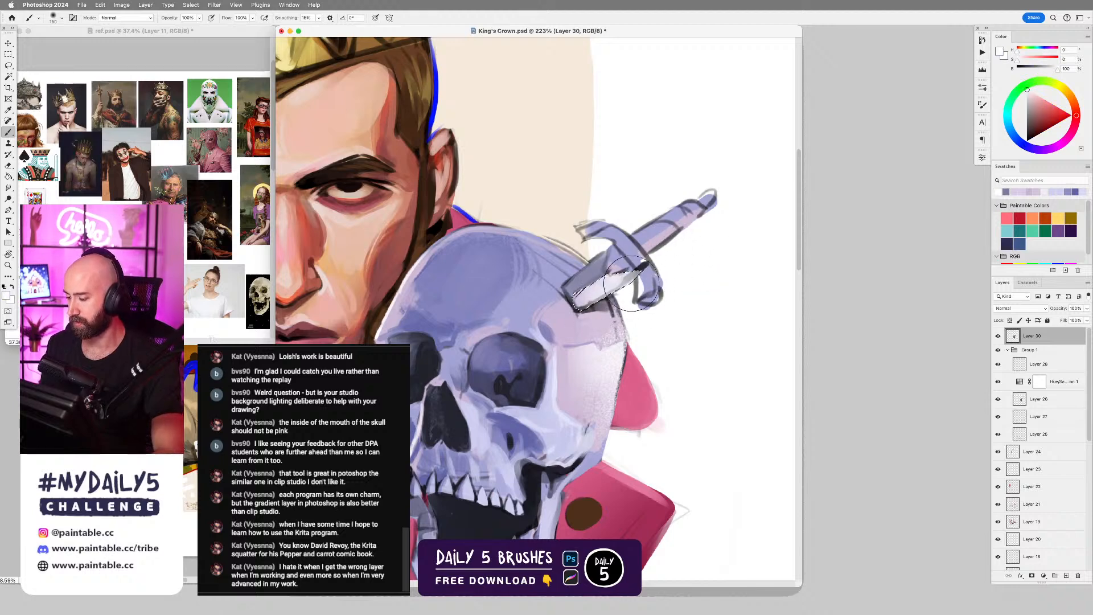
key("l")
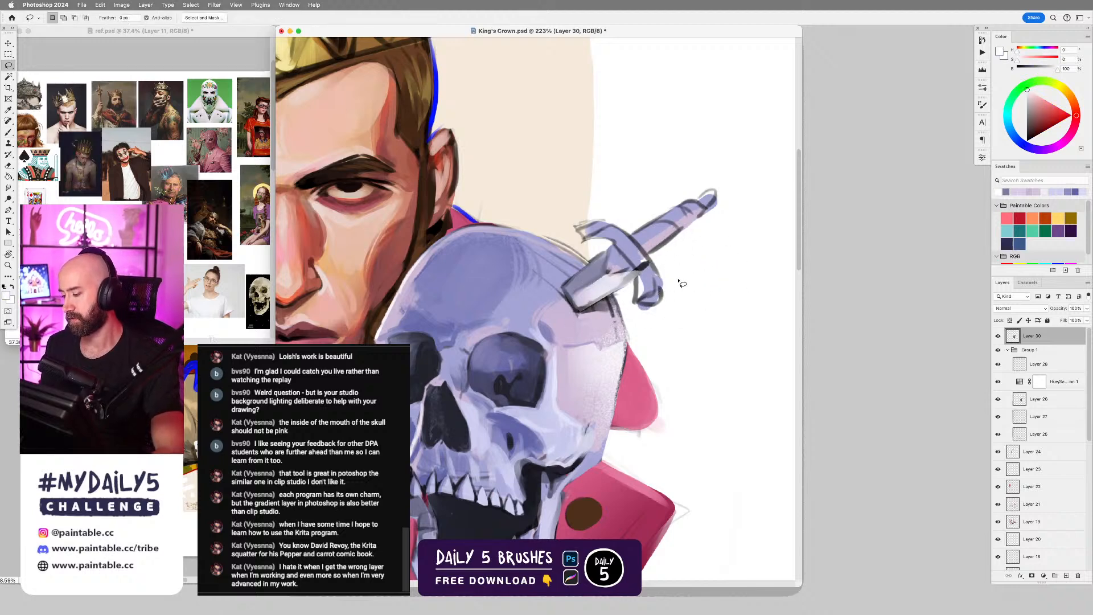
Define where the blade meets the dagger's guard using Hard Round Brush Dynamic with sampled dark grey-violet and pale violet tones.
key("b")
right_click(642, 314)
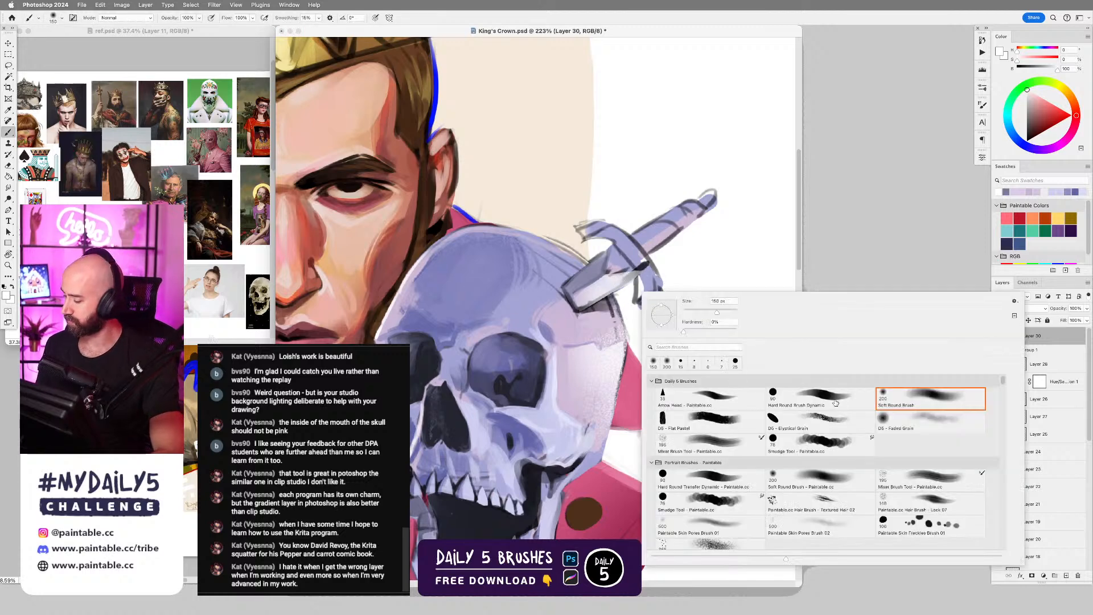
left_click(808, 396)
left_click(628, 251, "alt")
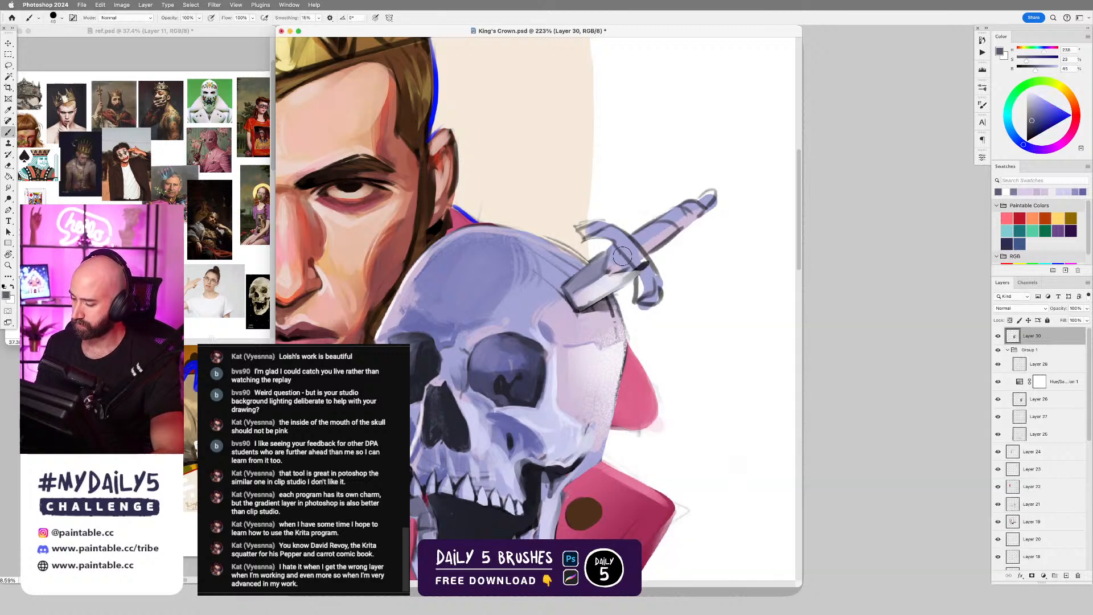
left_click_drag(616, 251, 624, 258)
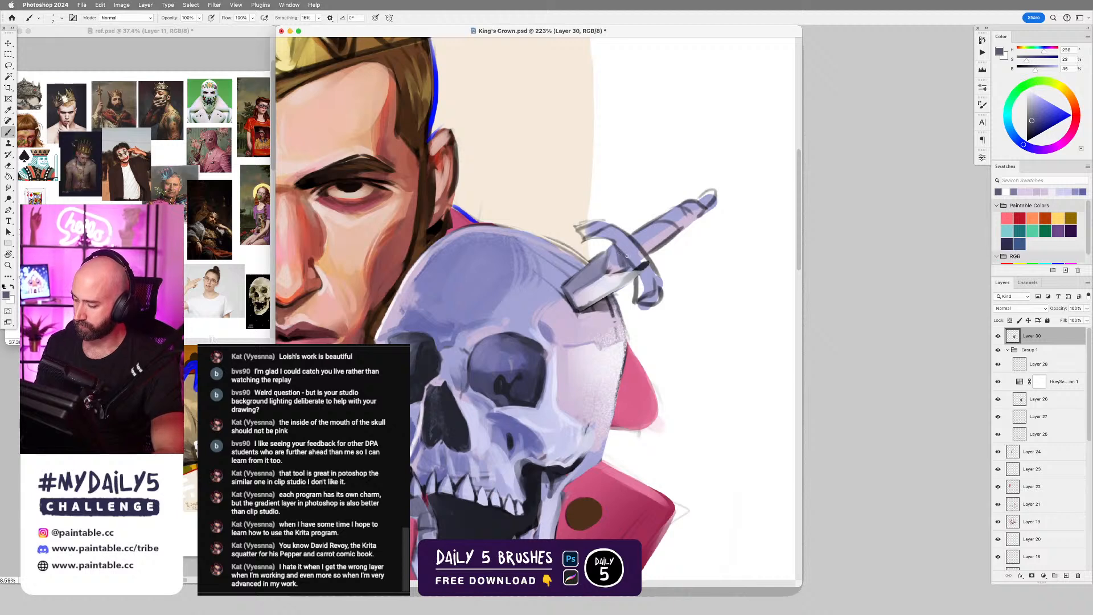
left_click(615, 257, "alt")
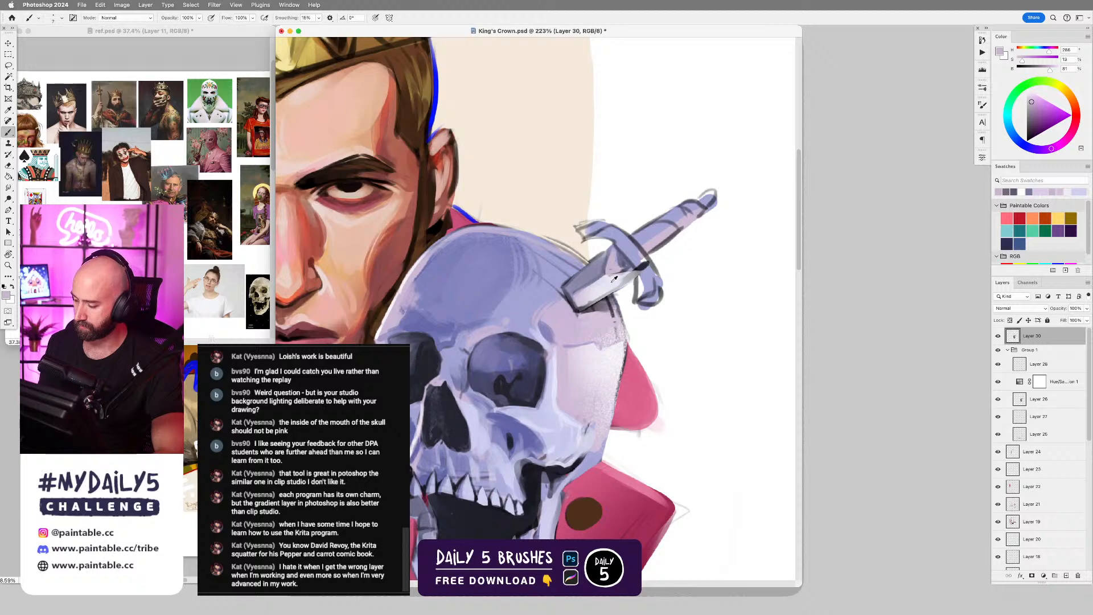
Sample white and brighten the highlight along the lower plane of the dagger's blade, undoing unwanted strokes.
left_click(679, 263, "alt")
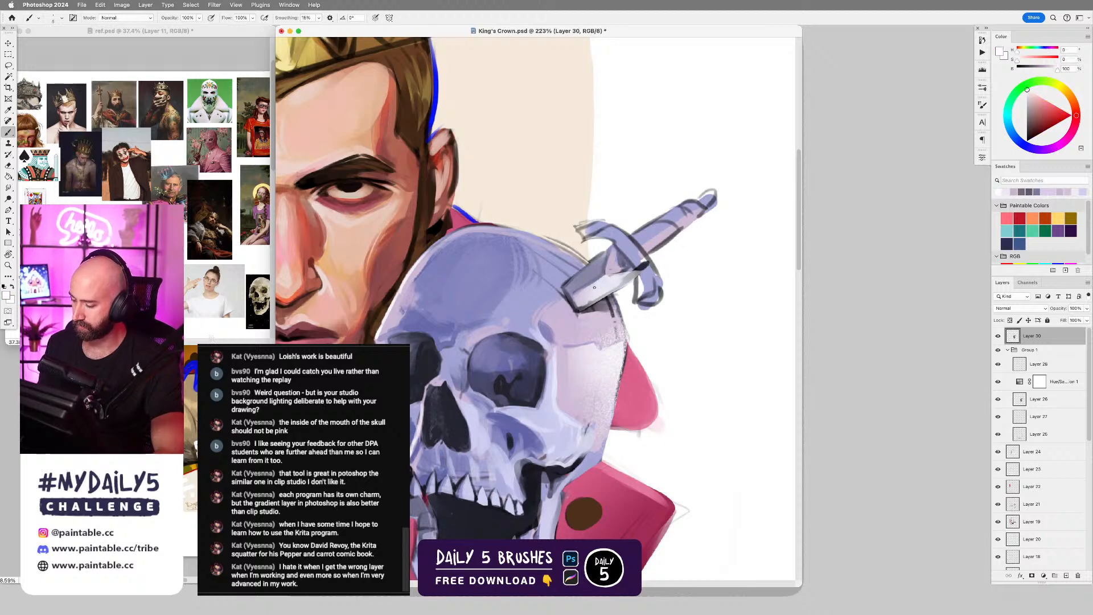
key("super+z")
left_click_drag(573, 295, 602, 276)
key("super+z")
Refine the edges where the dagger's blade enters the skull with sampled grey-violet, pale violet and dark violet tones.
left_click(574, 284, "alt")
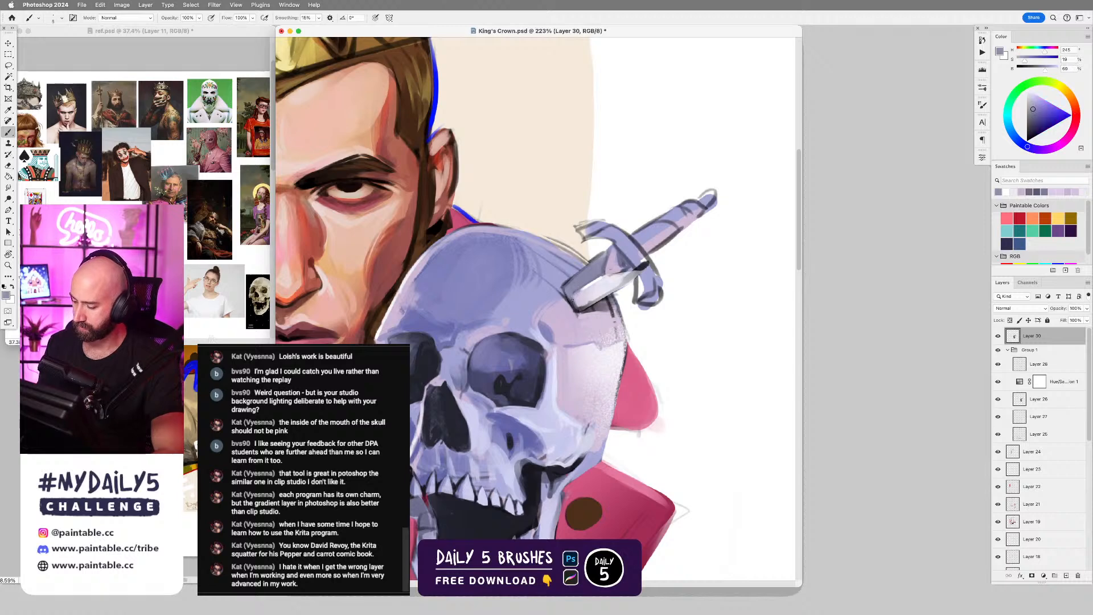
left_click(560, 292, "alt")
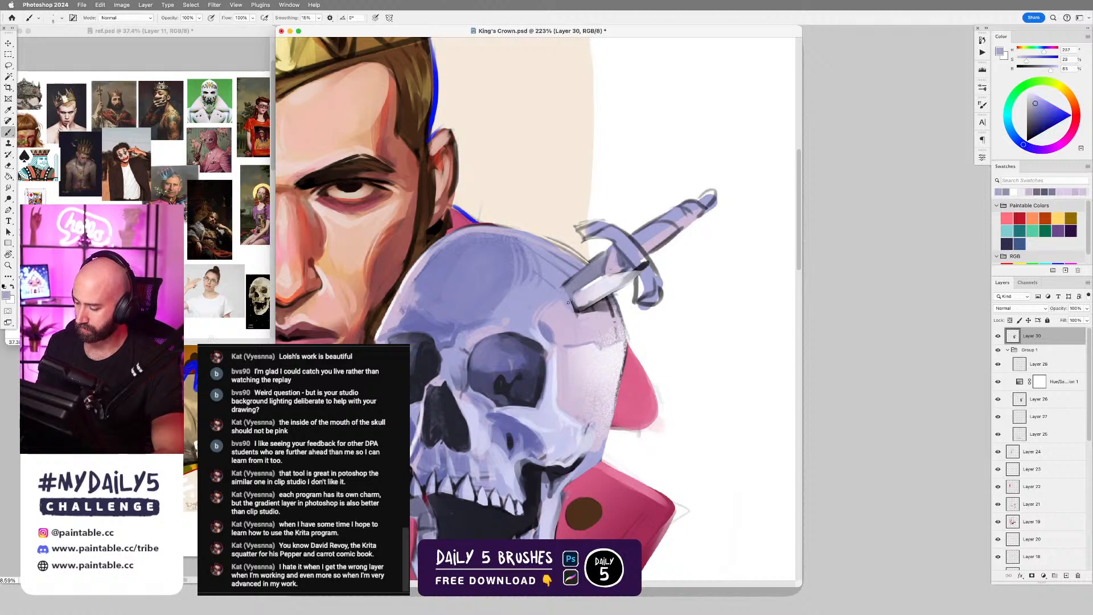
left_click(577, 302, "alt")
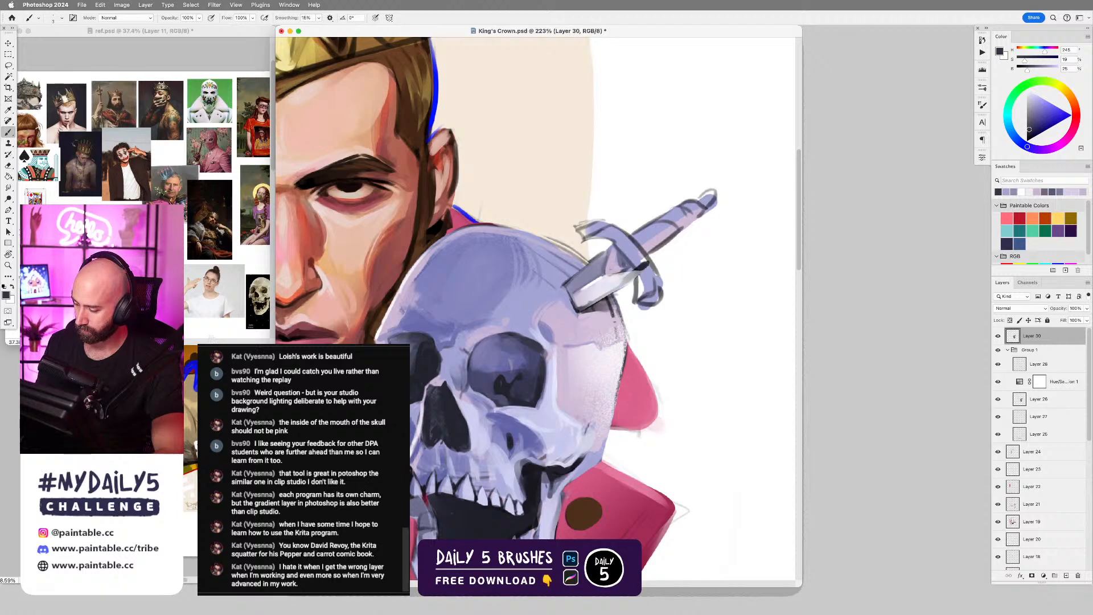
left_click(571, 275, "alt")
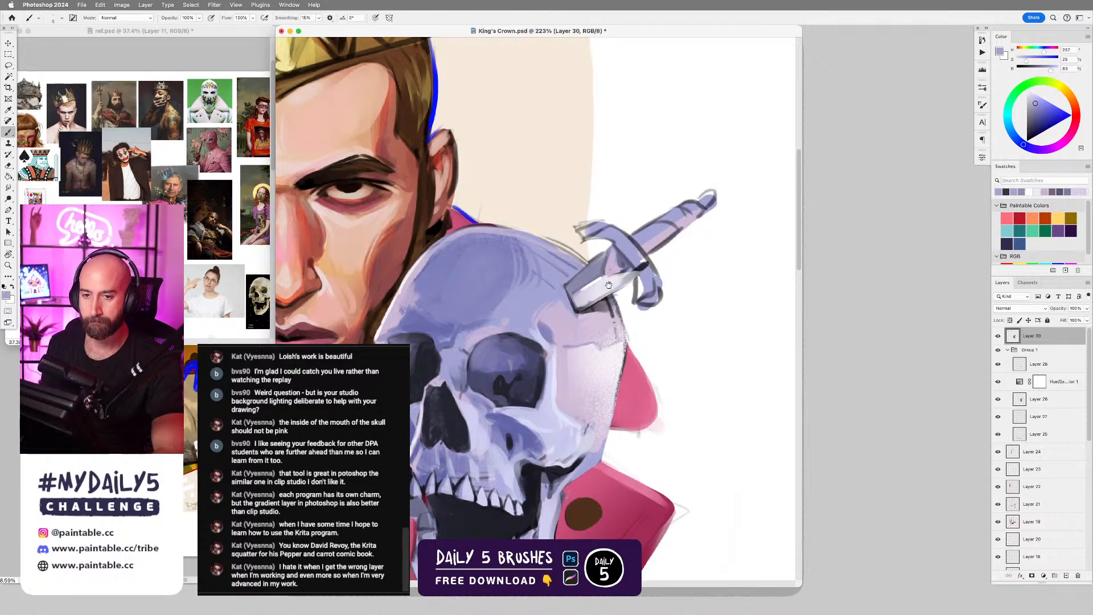
Smooth the skull's upper contour beside the dagger using a resized brush and sampled pale violet tones.
left_click_drag(612, 259, 656, 242)
left_click(607, 259, "alt")
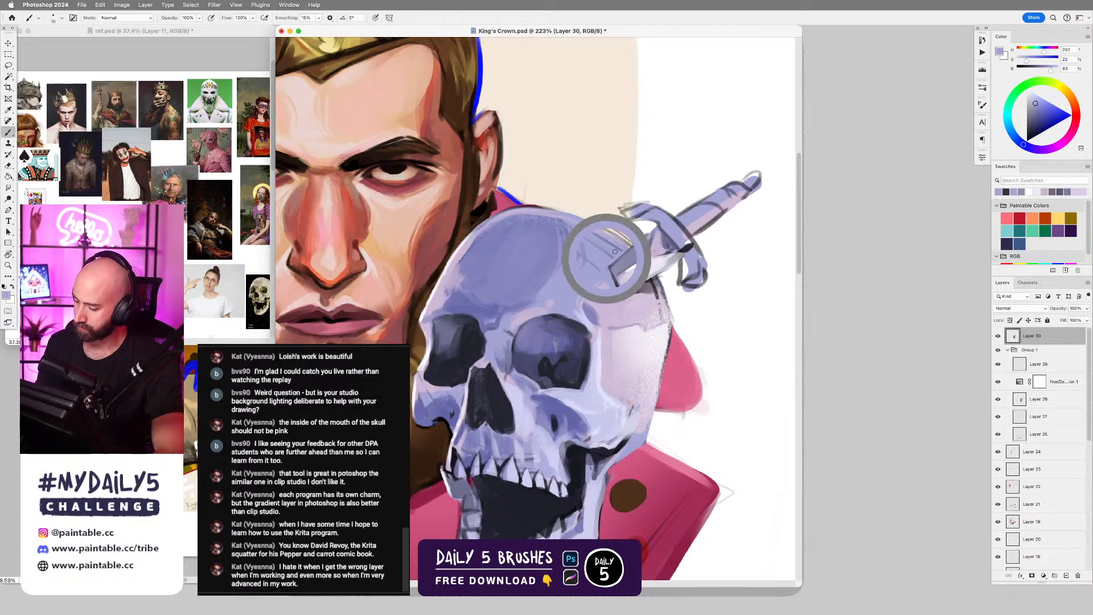
key("bracketright")
key("bracketright")
key("bracketright")
key("bracketright")
key("bracketright")
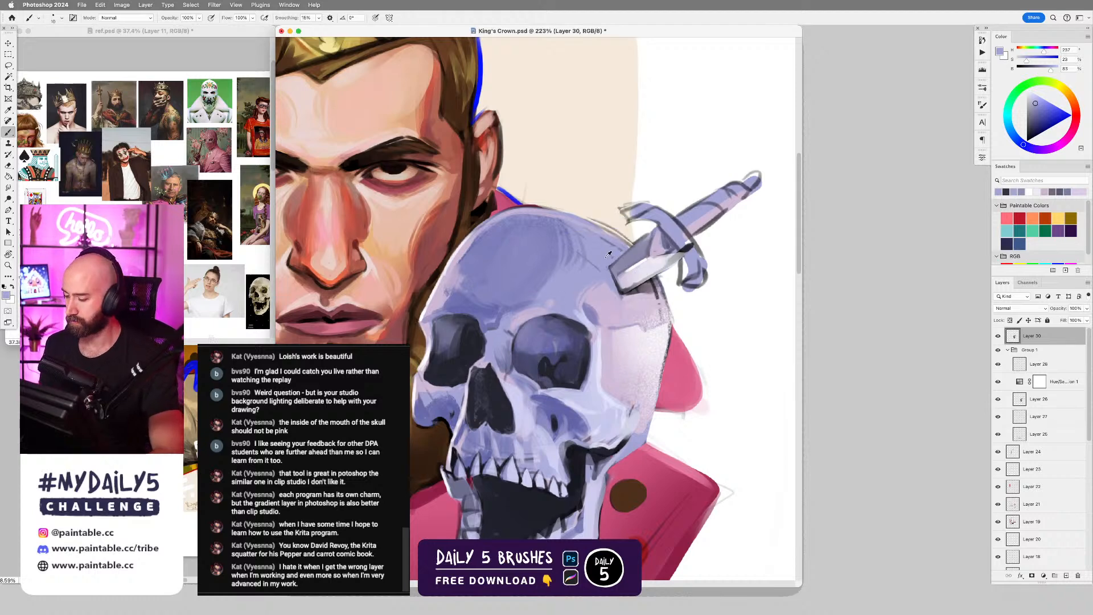
key("bracketright")
key("bracketright")
key("bracketright")
key("bracketright")
key("bracketleft")
key("bracketleft")
key("bracketleft")
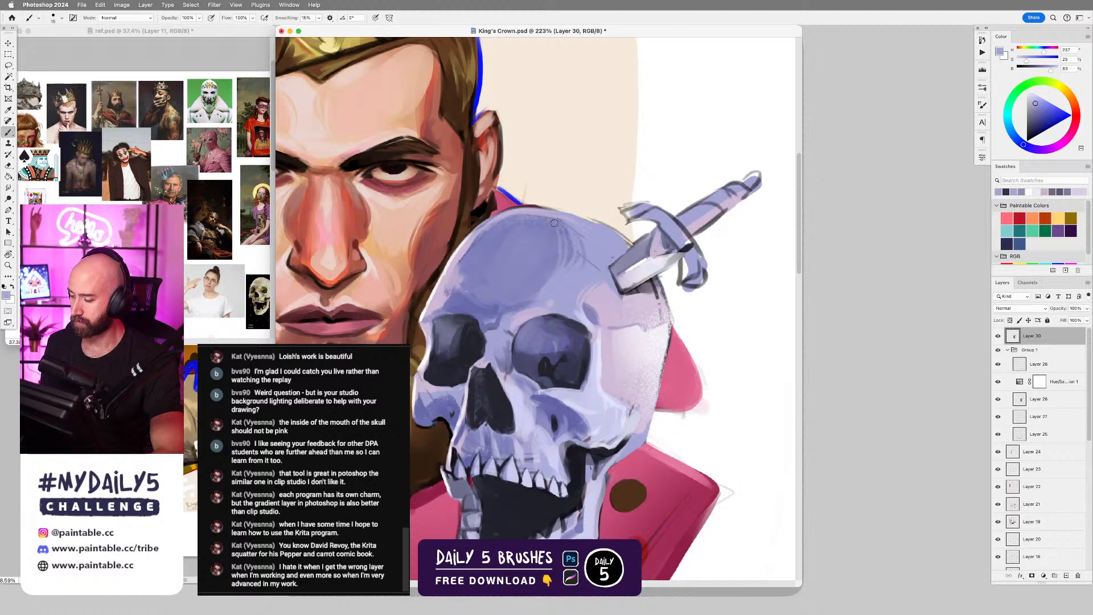
left_click(556, 214, "alt")
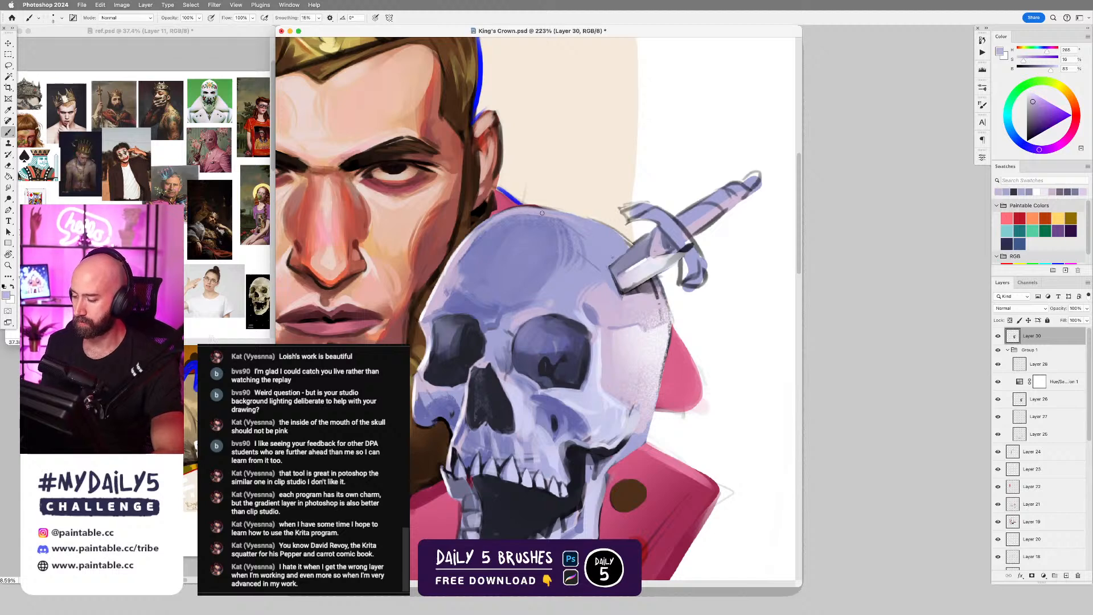
left_click_drag(749, 234, 717, 176)
left_click(483, 222, "alt")
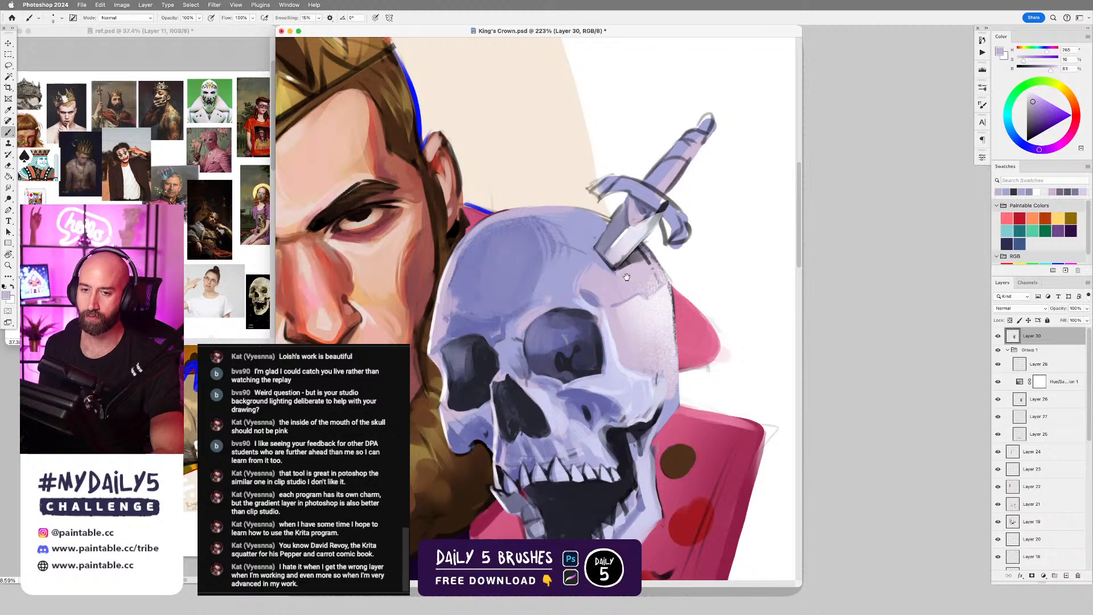
Lasso the skull area just below the dagger's blade and brush in a dark grey-violet cast shadow with Soft Round Brush.
left_click_drag(626, 277, 693, 265)
scroll(693, 265, "down", 3)
mouse_move(696, 366)
left_mouse_down()
mouse_move(724, 383)
mouse_move(703, 337)
left_mouse_up()
left_click(694, 267, "alt")
key("l")
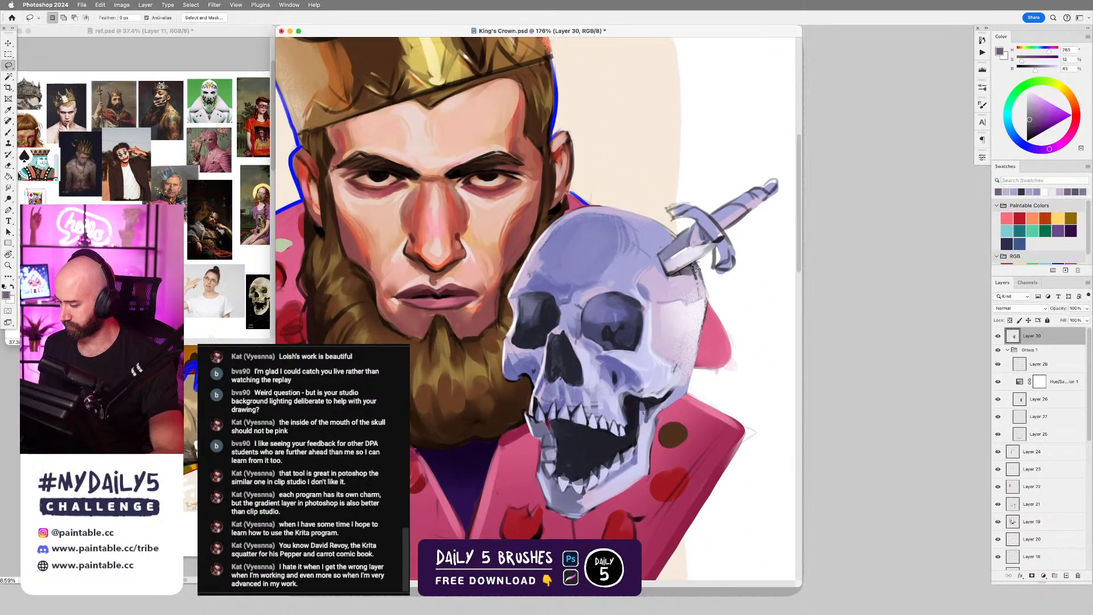
mouse_move(695, 262)
left_mouse_down()
mouse_move(669, 277)
mouse_move(696, 262)
left_mouse_up()
key("b")
right_click(688, 275)
double_click(946, 393)
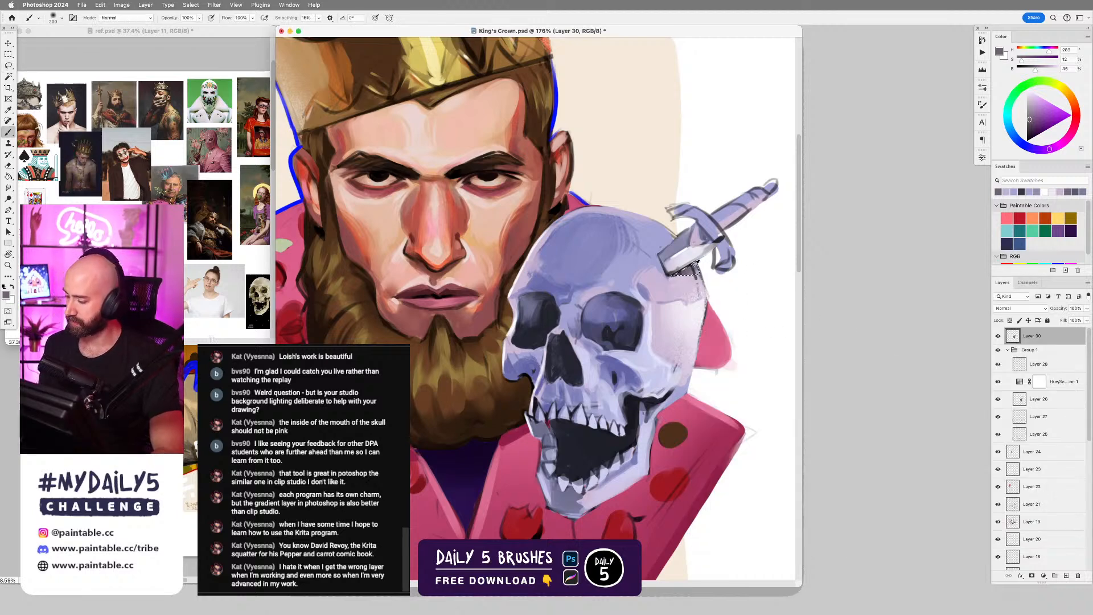
left_click(693, 267, "alt")
key("[")
key("[")
key("[")
left_click_drag(672, 275, 708, 270)
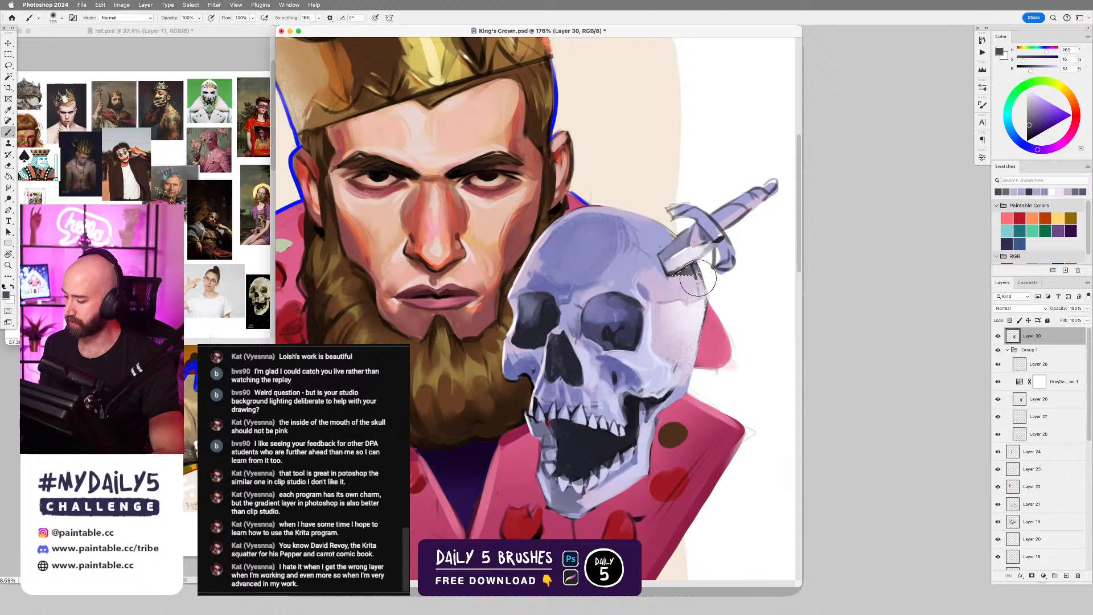
Trim the cast shadow below the blade using a smaller Hard Round Brush Dynamic with sampled pale lilac and near-white tones.
right_click(680, 282)
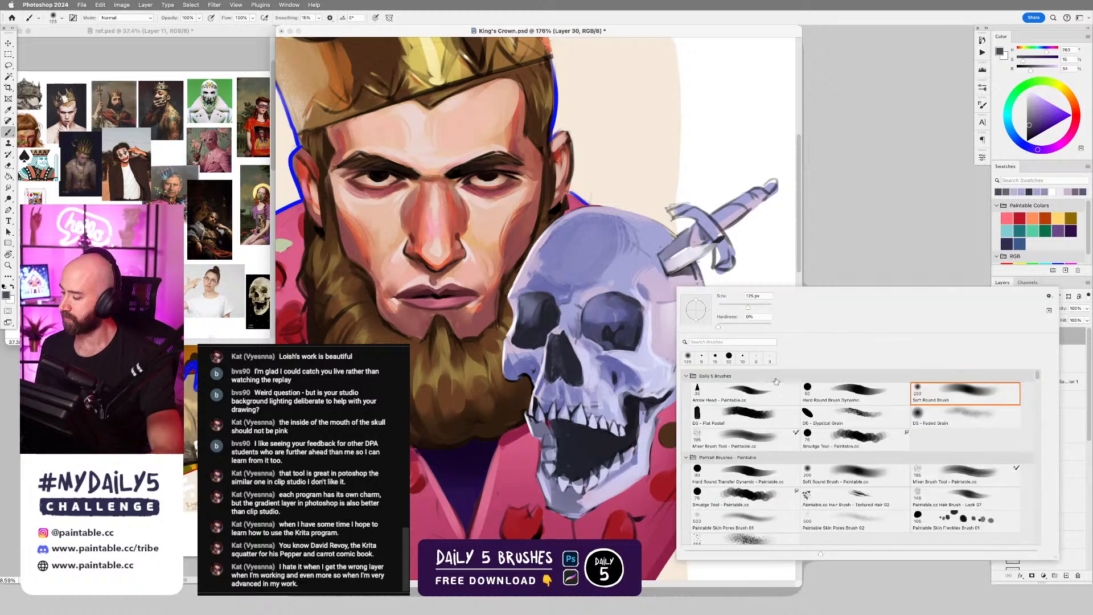
double_click(858, 393)
left_click(685, 286, "alt")
key("[")
key("[")
key("[")
key("[")
key("[")
key("[")
key("[")
key("[")
key("[")
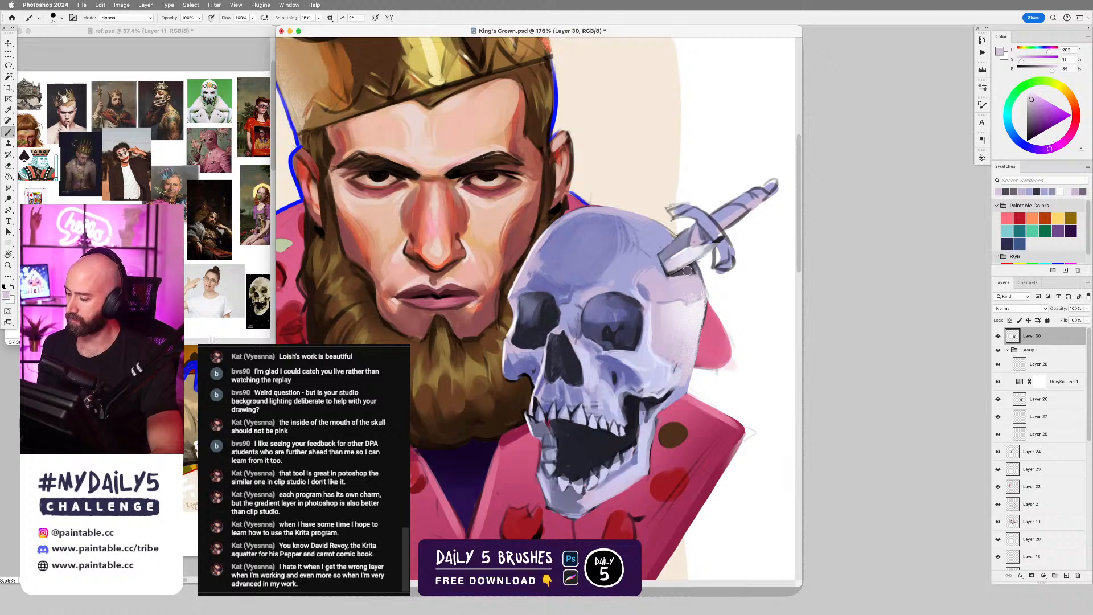
left_click(687, 271, "alt")
key("[")
left_click(685, 266, "alt")
key("[")
key("[")
key("[")
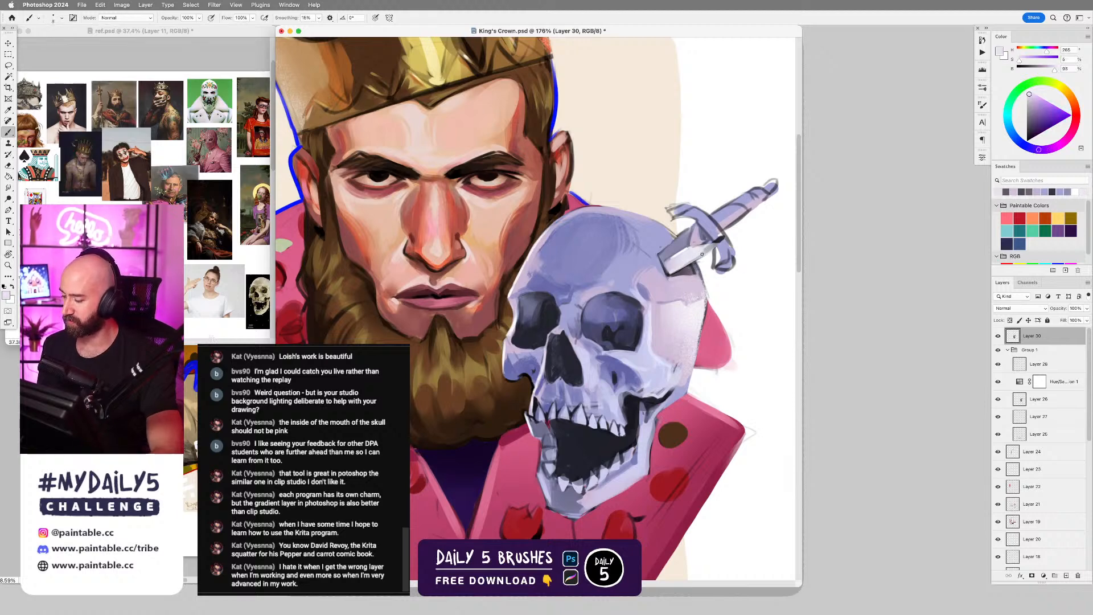
Touch up the blade's entry point in pale violet and clean the outline between skull and guard with white.
left_click(662, 268, "alt")
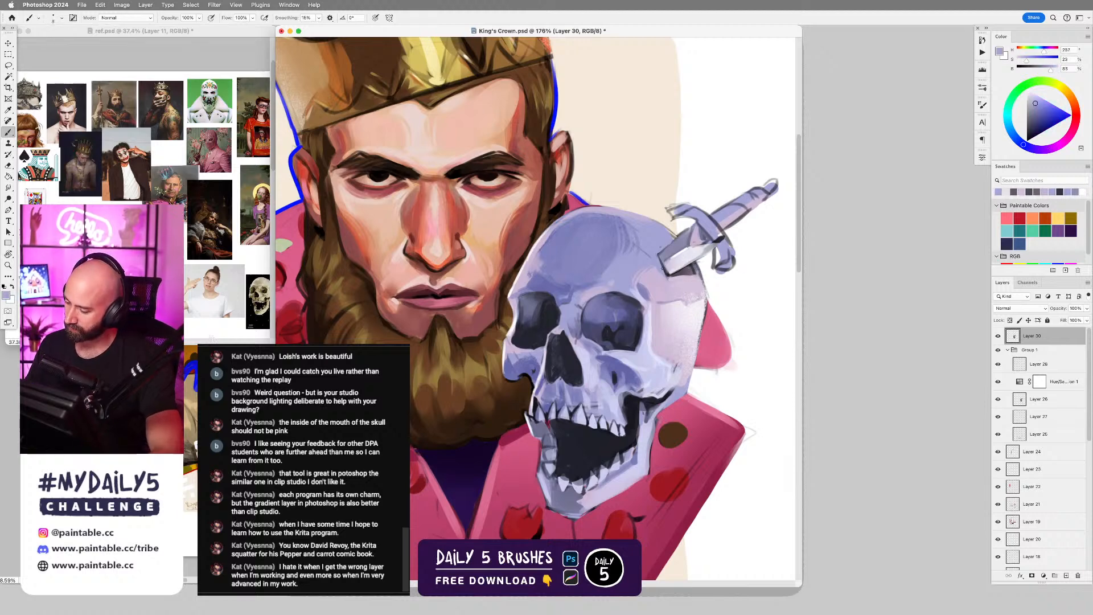
left_click(679, 233, "alt")
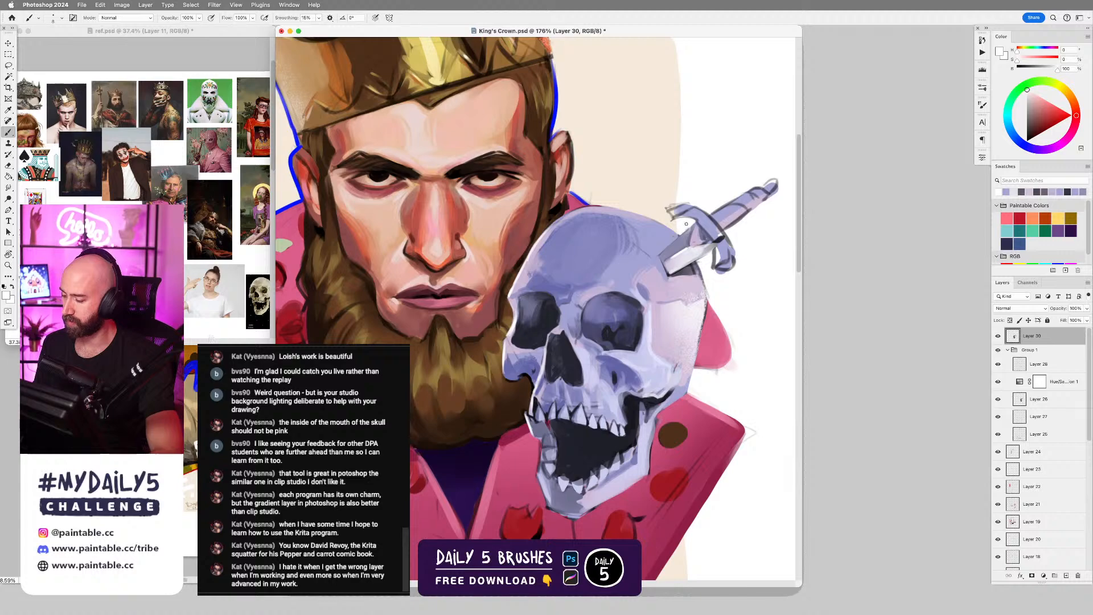
left_click(681, 233, "alt")
left_click(691, 220, "alt")
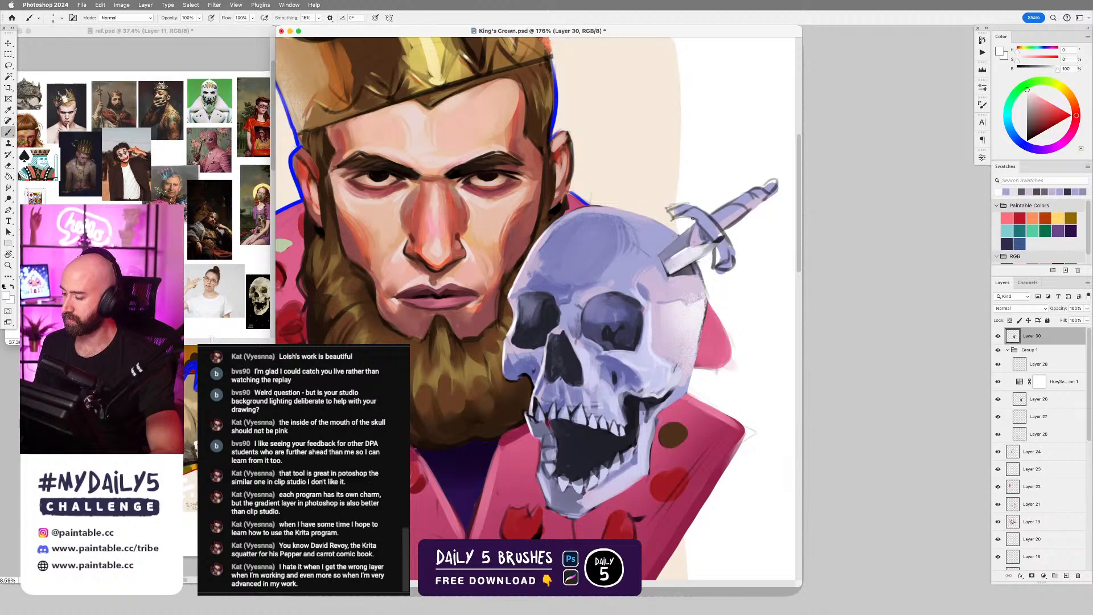
left_click_drag(699, 296, 672, 310)
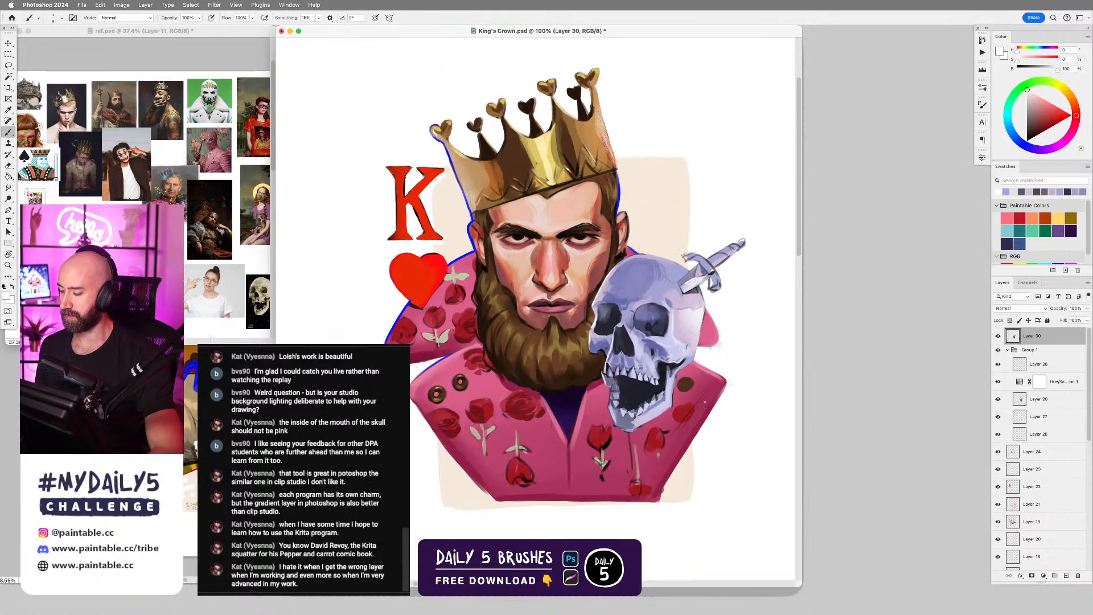
left_click_drag(704, 349, 720, 331)
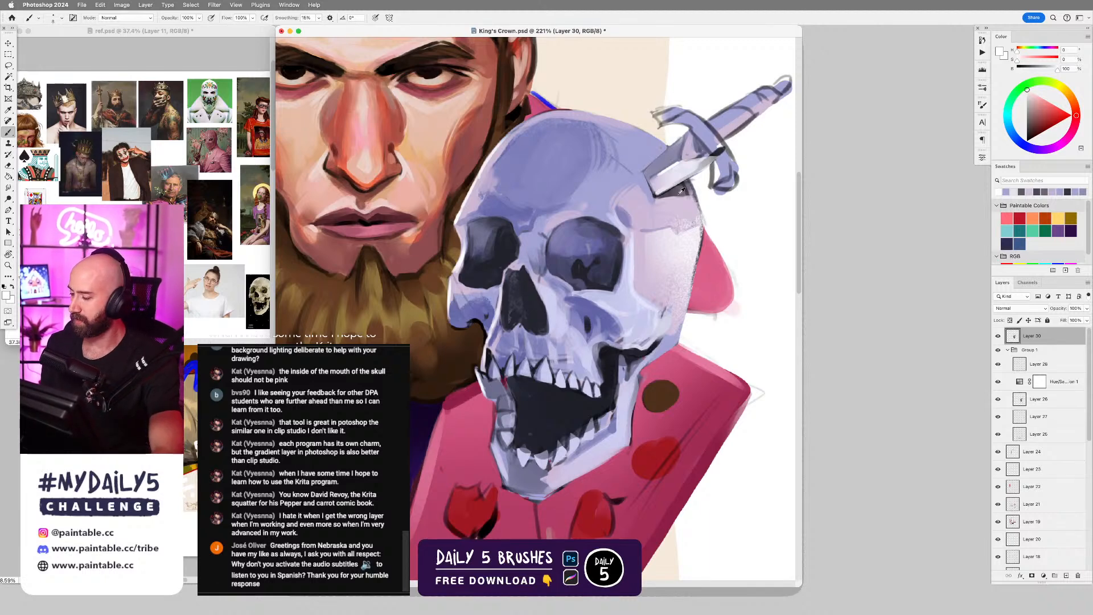
Refine the cast shadow and blade edges at the skull with sampled lilac, pale violet and dark violet tones.
left_click(678, 190, "alt")
left_click(675, 194, "alt")
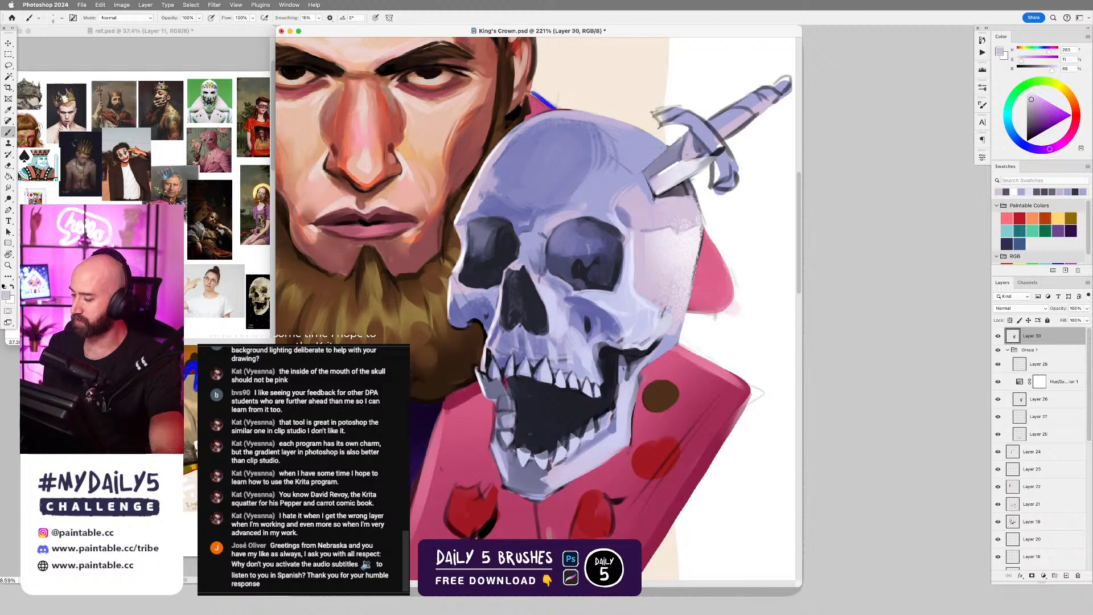
left_click(652, 194, "alt")
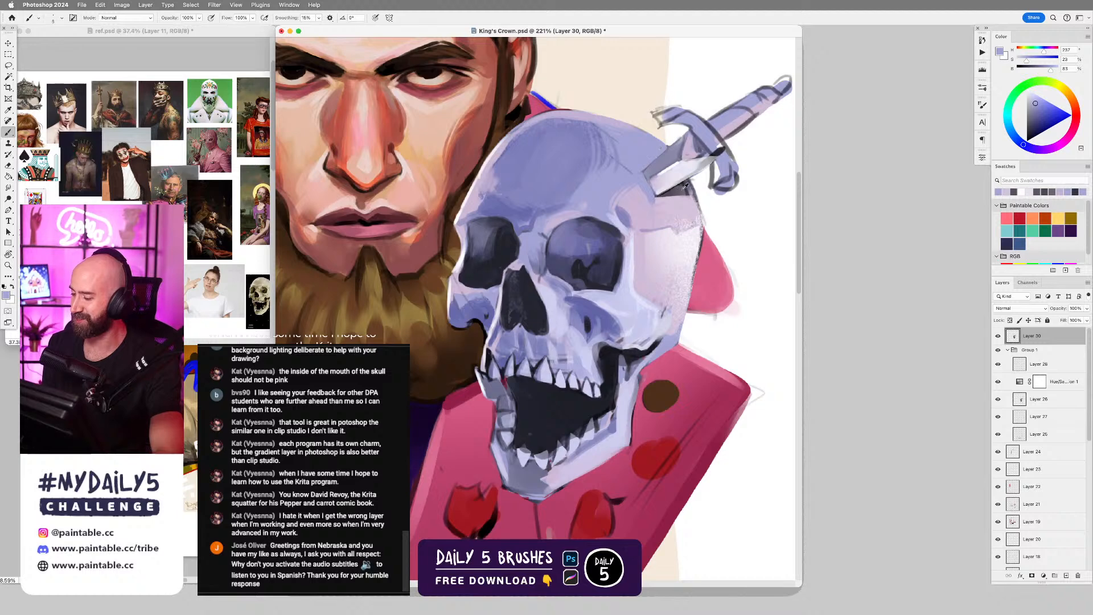
left_click(649, 178, "alt")
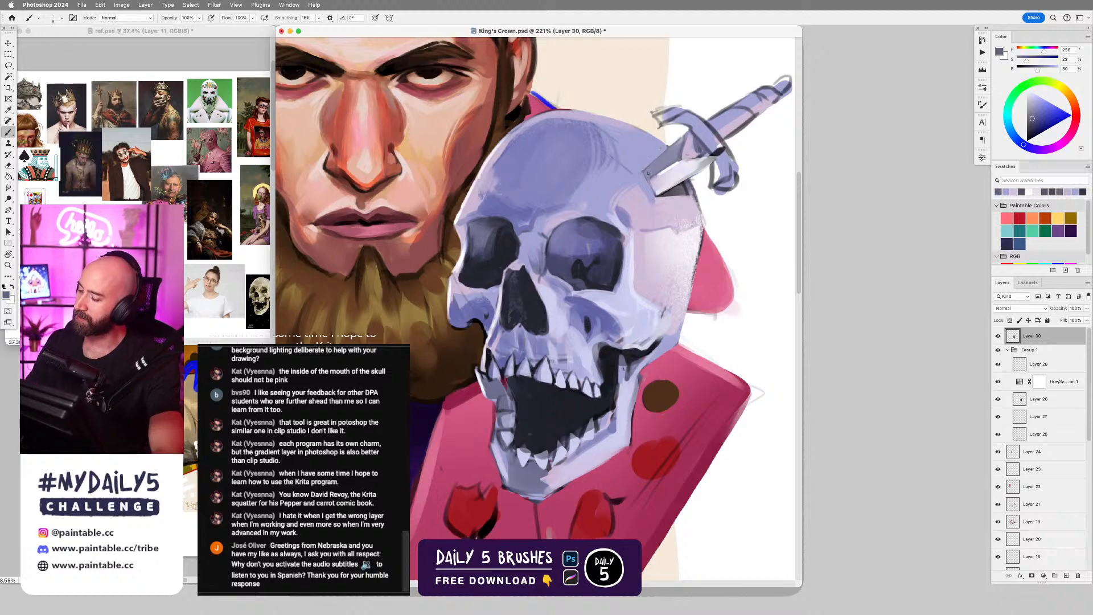
left_click(718, 149, "alt")
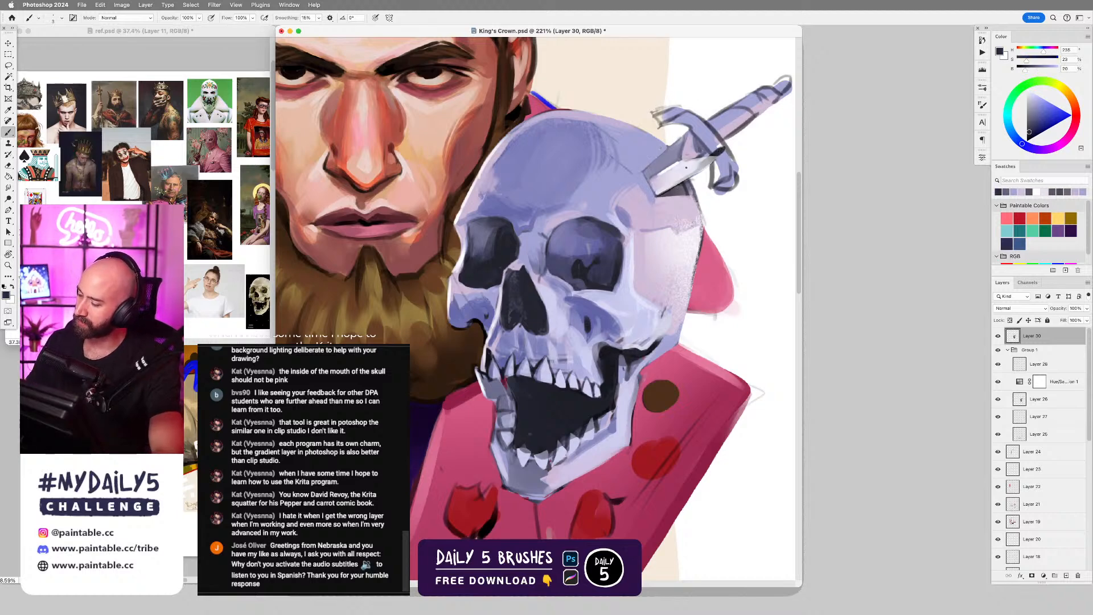
left_click(661, 148, "alt")
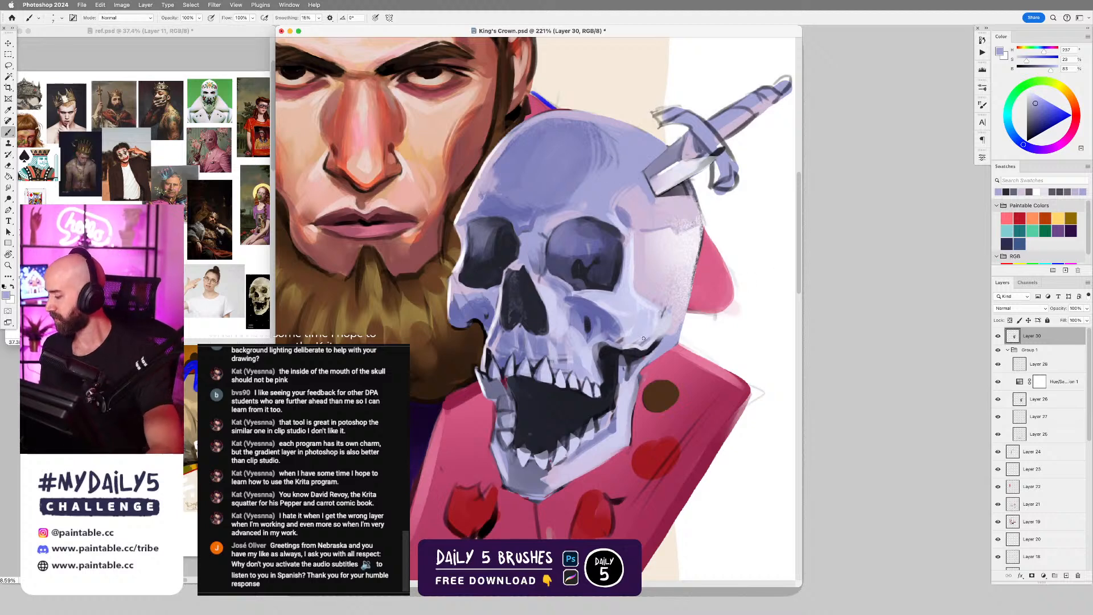
Shade the blade's planes toward the dagger's guard with sampled grey-violet and light lilac tones.
left_click(682, 188, "alt")
left_click_drag(652, 188, 687, 180)
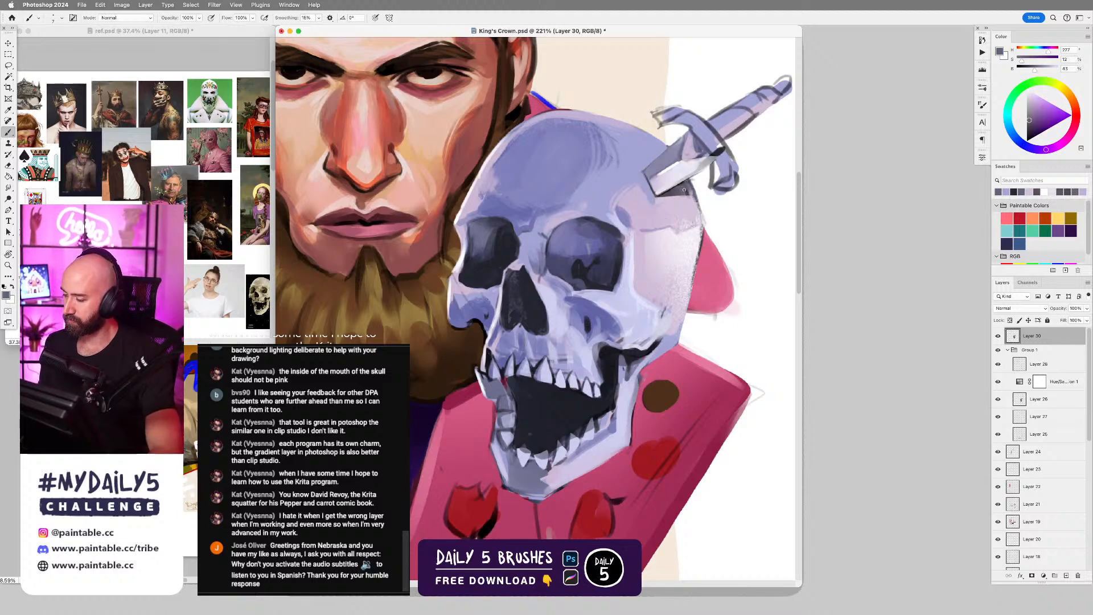
left_click(698, 160, "alt")
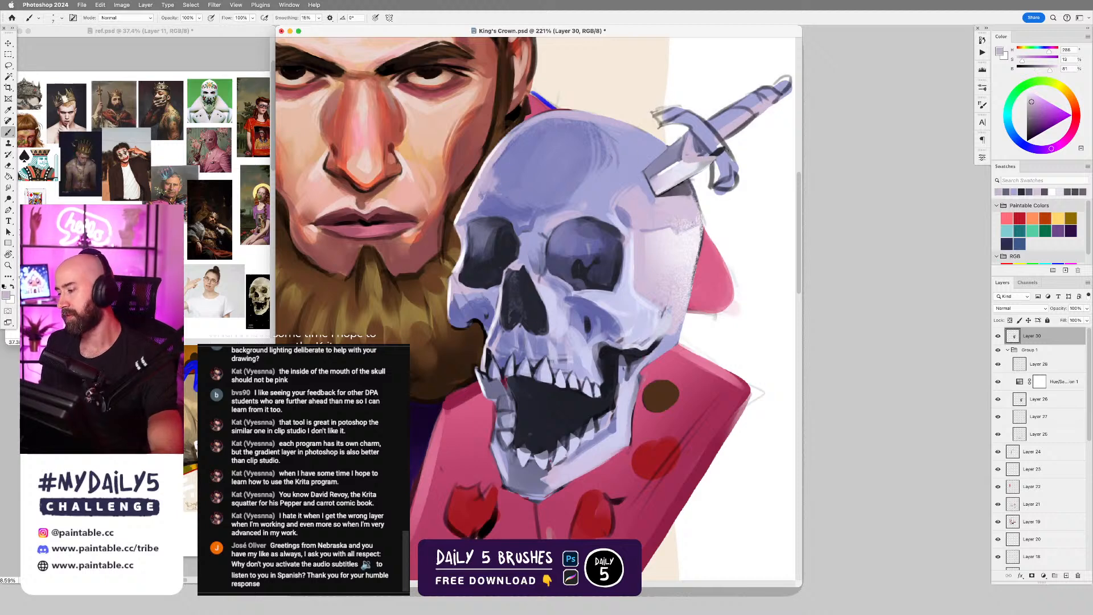
left_click(680, 145, "alt")
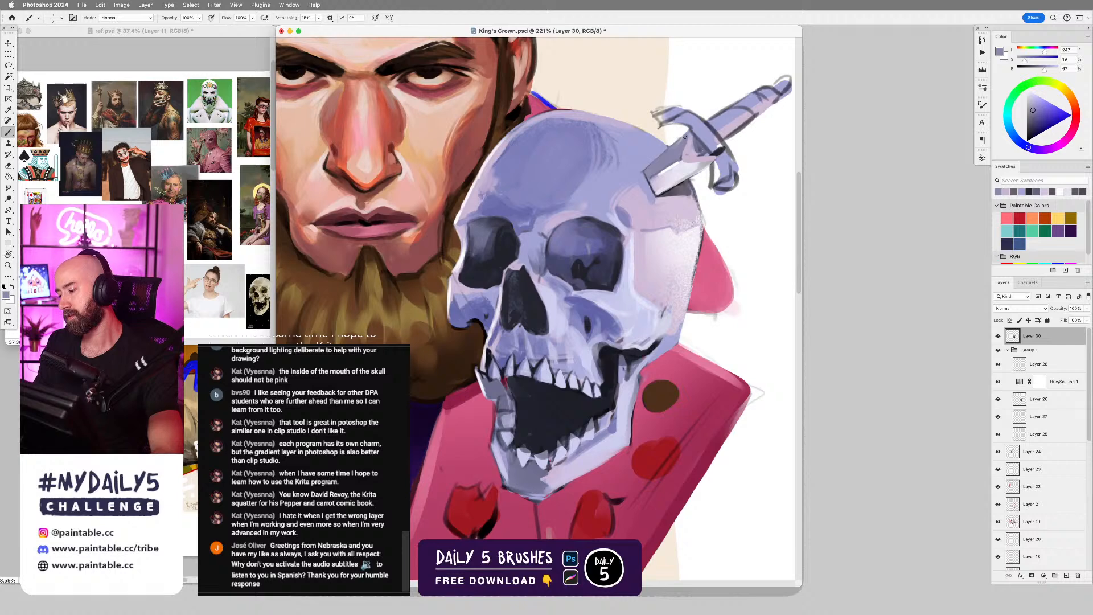
Paint over the sketch lines on the upper arm of the dagger's guard with sampled pale violet.
left_click(682, 117, "alt")
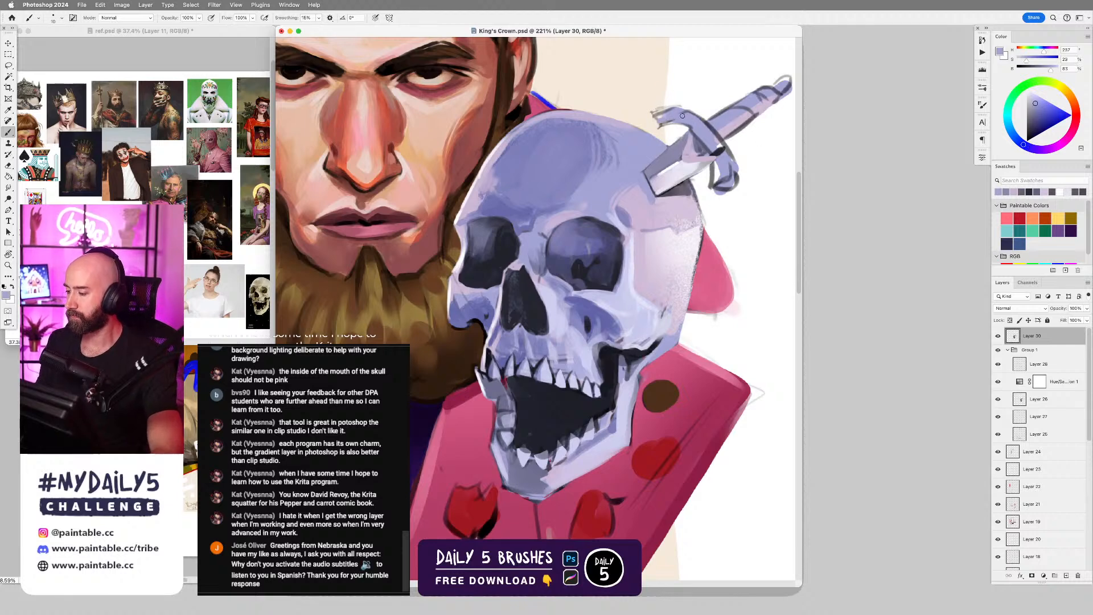
left_click_drag(666, 115, 742, 117)
left_click(723, 120, "alt")
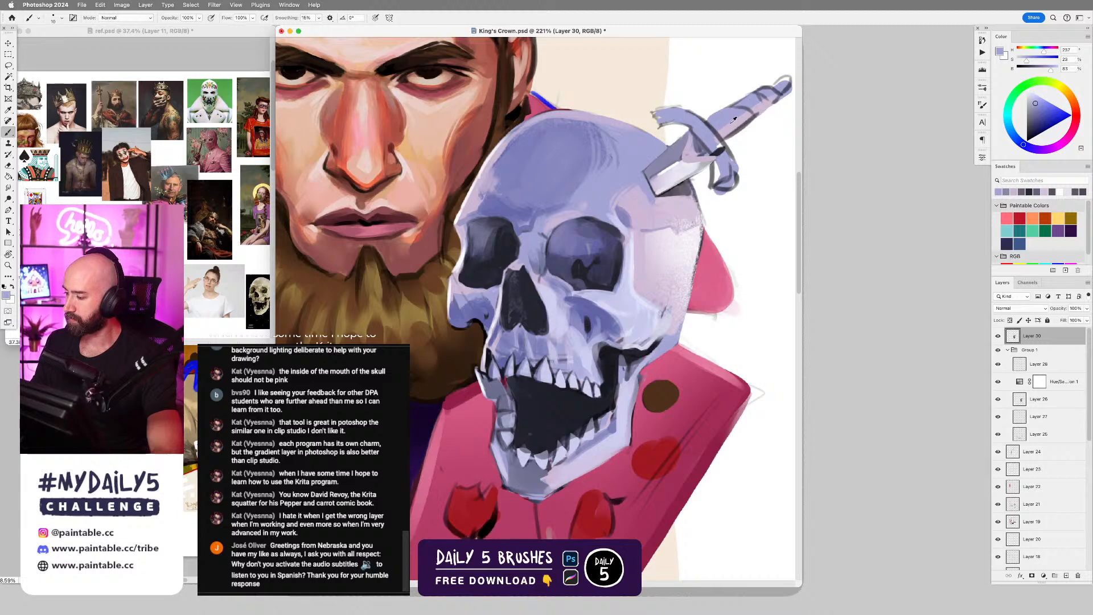
Smooth the dagger's handle and pommel with sampled light lilac and pale violet, painting over the sketchy wrap lines.
left_click(734, 119, "alt")
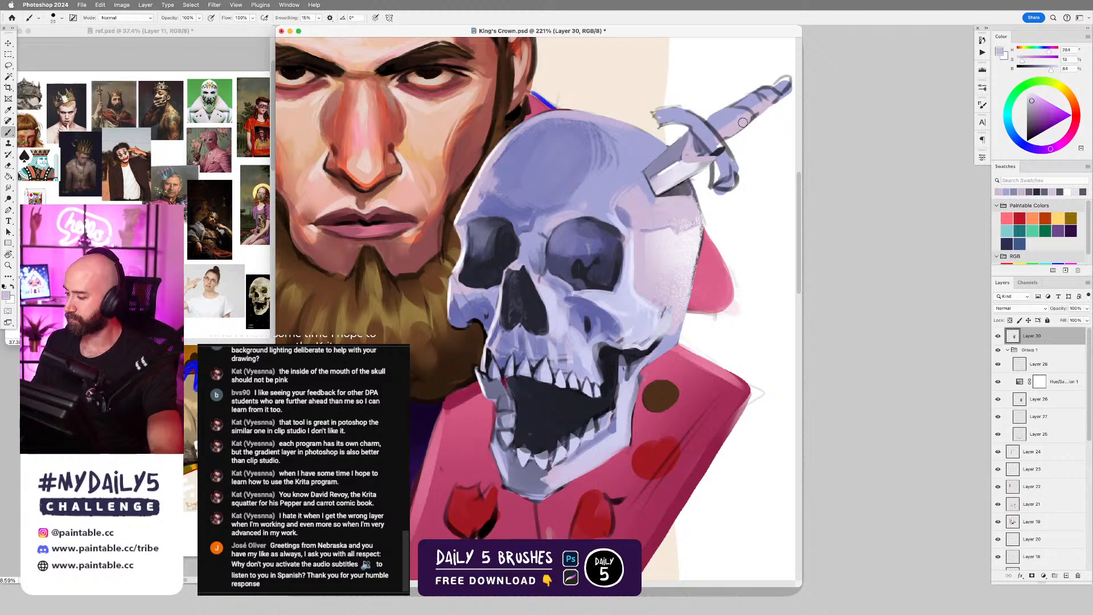
left_click_drag(745, 121, 730, 135)
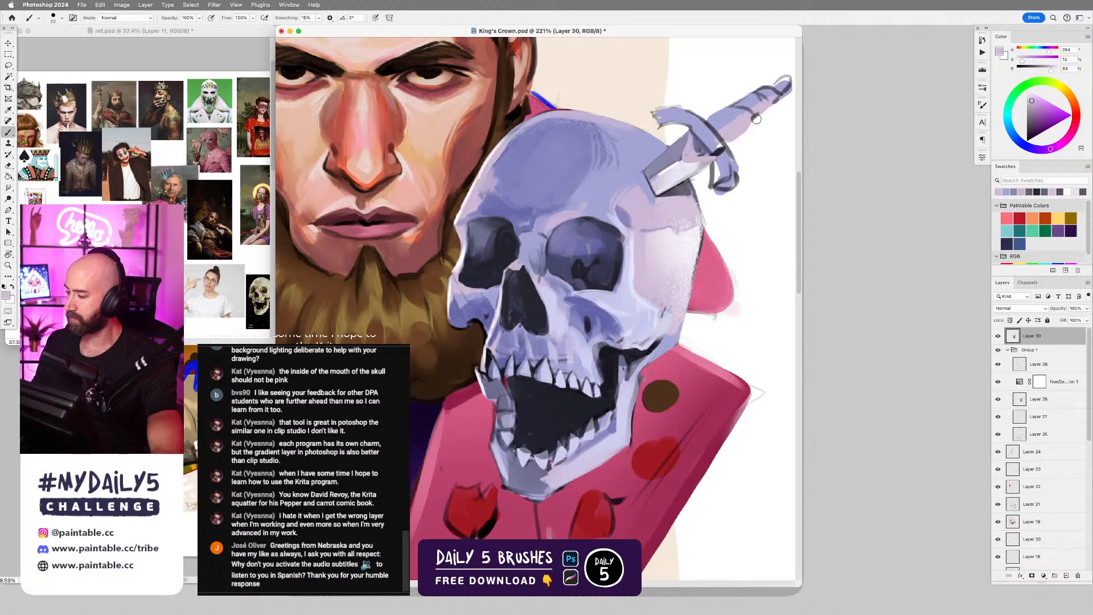
key("bracketleft")
left_click_drag(771, 104, 686, 186)
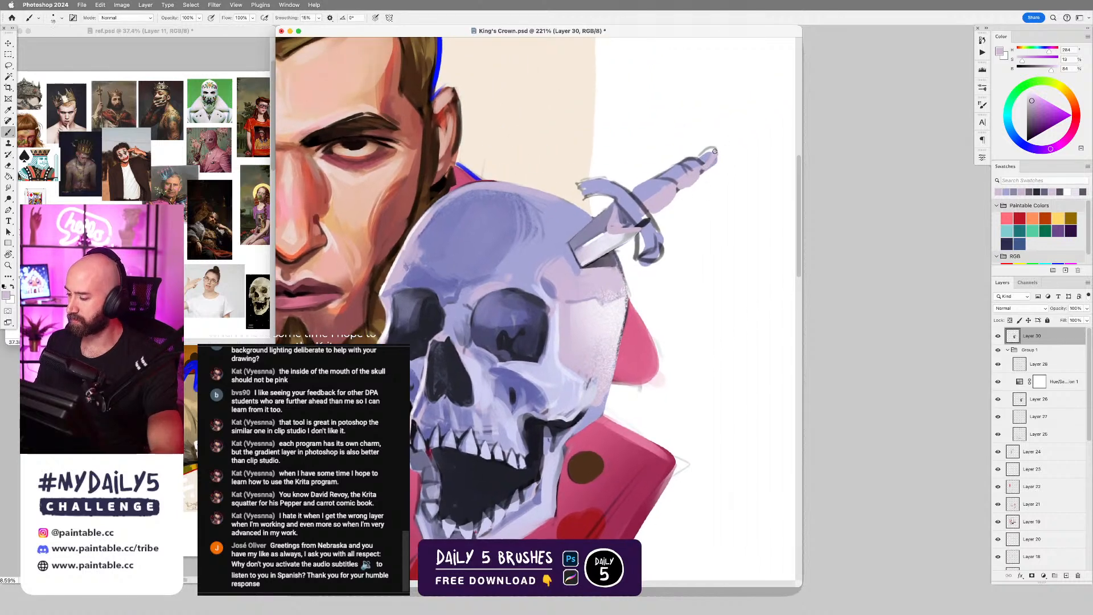
left_click(709, 154, "alt")
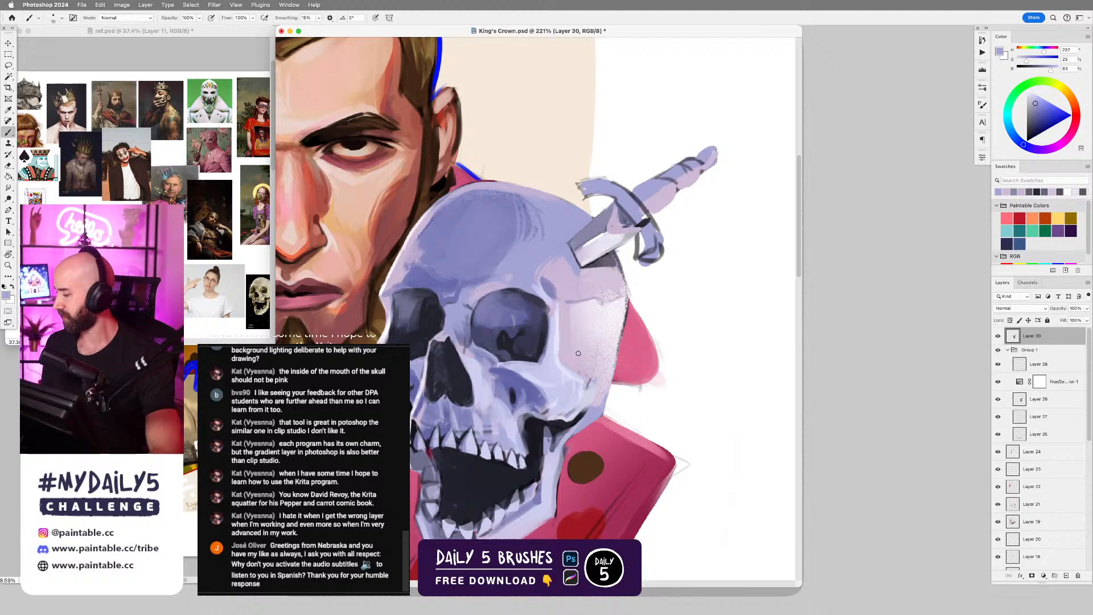
Define the edges of the dagger's guard from its upper tip to the lower arm with sampled dark grey-violet tones.
left_click(689, 163, "alt")
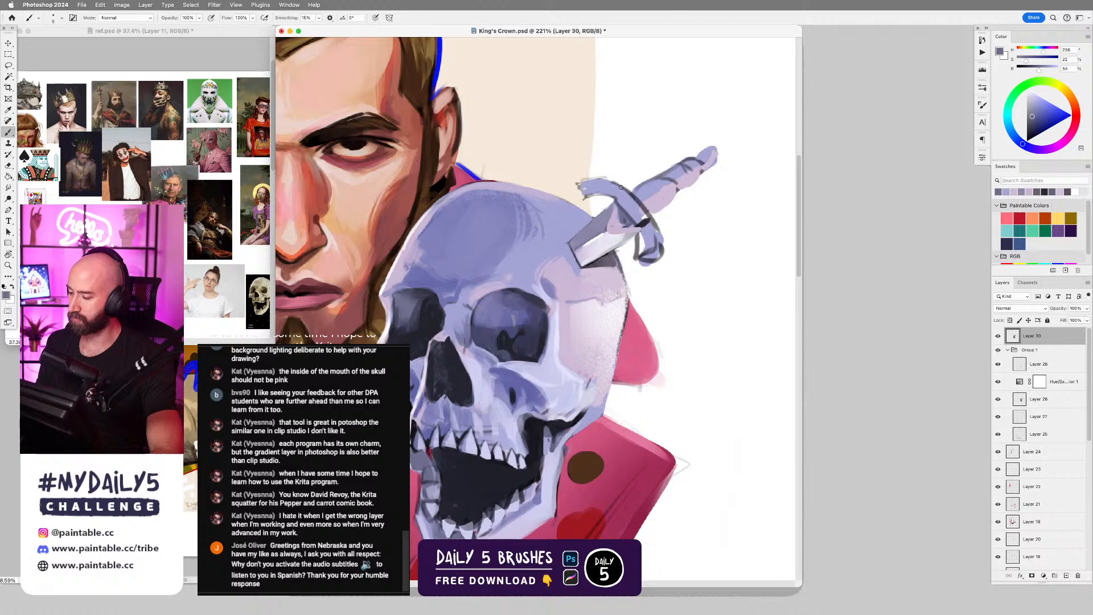
left_click_drag(623, 185, 588, 177)
left_click_drag(621, 184, 577, 183)
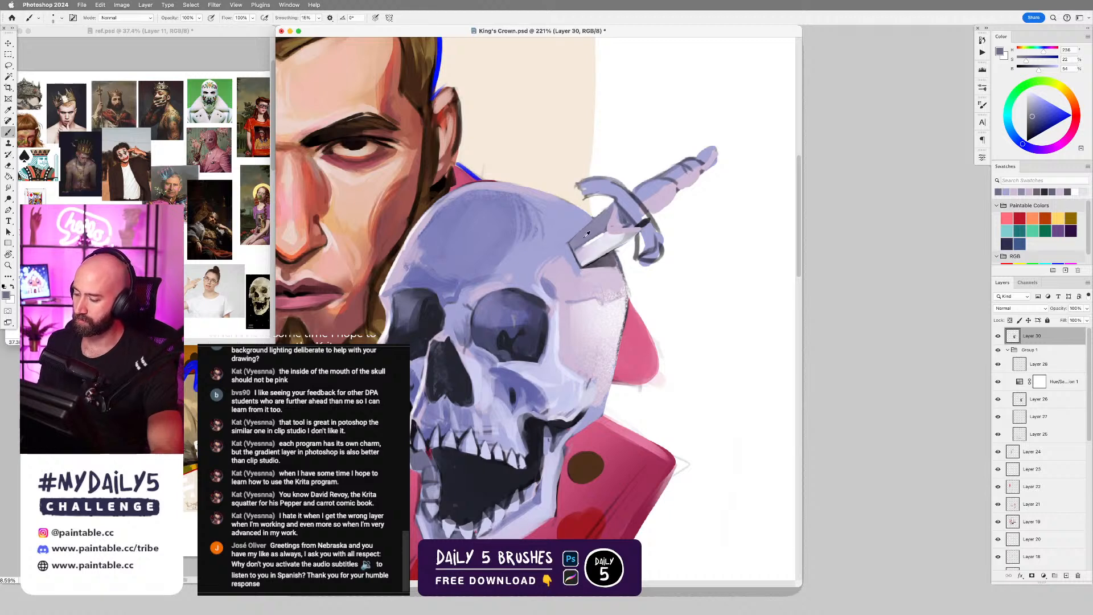
left_click(587, 193, "alt")
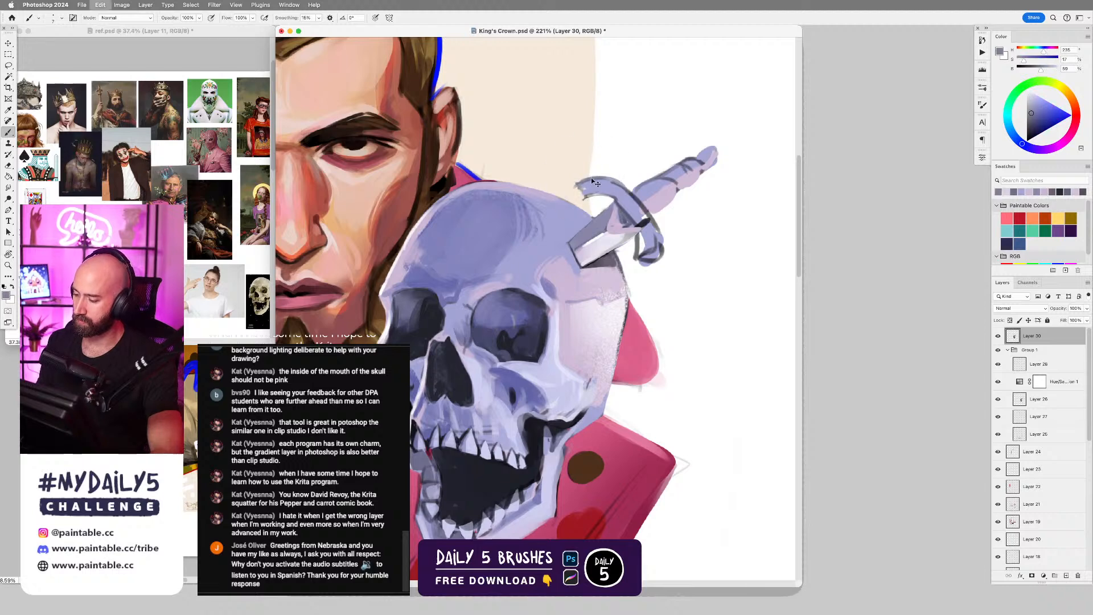
left_click(592, 174, "alt")
mouse_move(580, 189)
left_mouse_down()
mouse_move(633, 206)
mouse_move(654, 263)
left_mouse_up()
Fill the curl of the guard's lower arm with sampled pale violet, covering its dark sketch lines.
left_click(630, 205, "alt")
key("]")
key("]")
key("]")
key("]")
key("]")
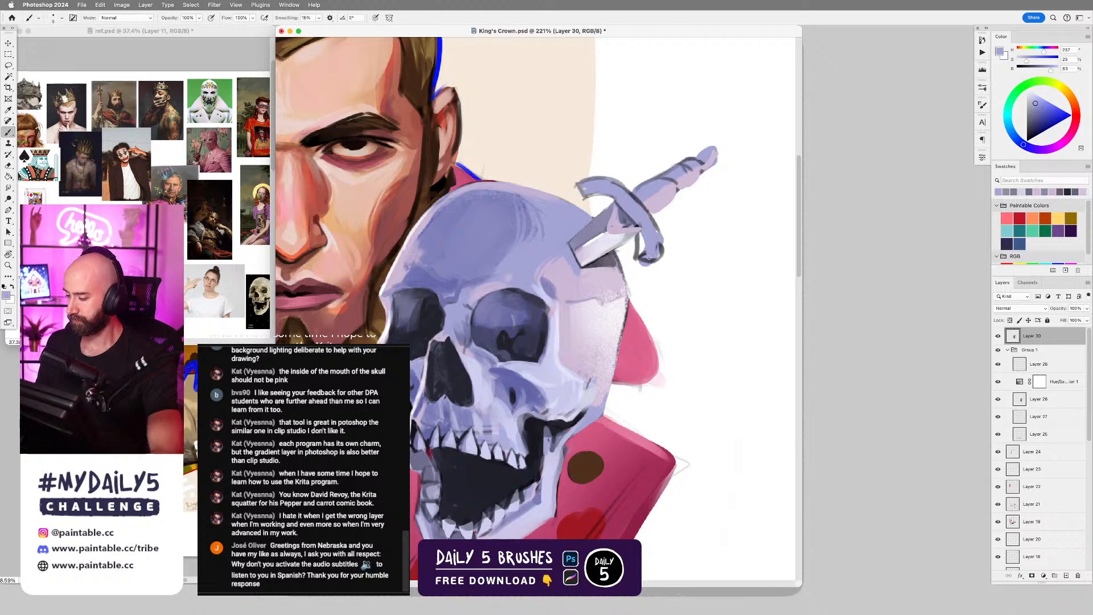
key("[")
key("[")
key("[")
key("]")
key("]")
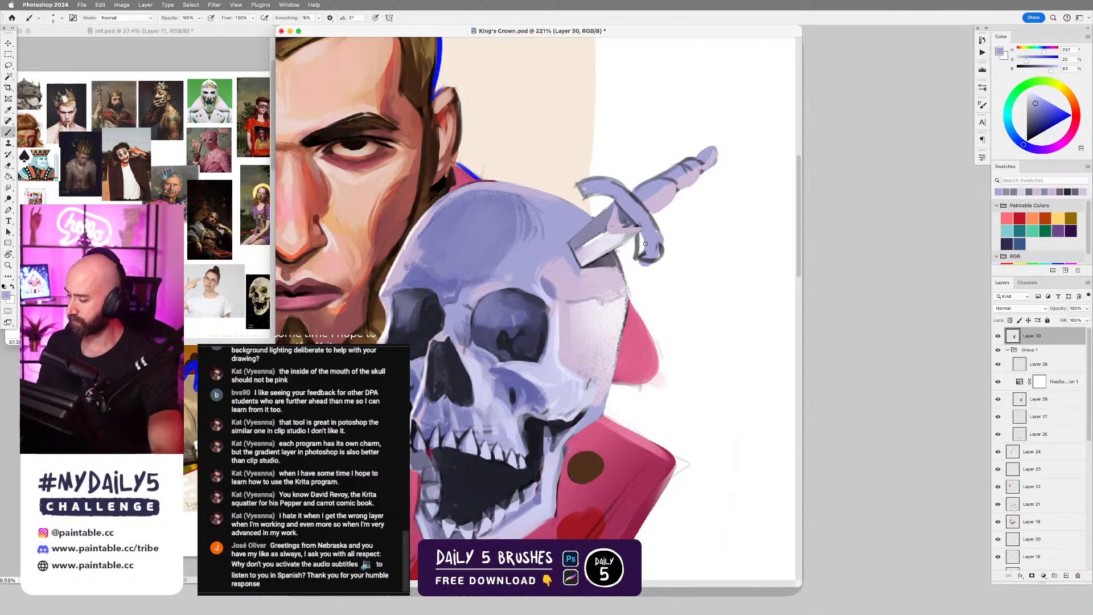
left_click(632, 243, "alt")
mouse_move(632, 241)
left_mouse_down()
mouse_move(649, 270)
mouse_move(659, 236)
mouse_move(661, 259)
left_mouse_up()
left_click(642, 243, "alt")
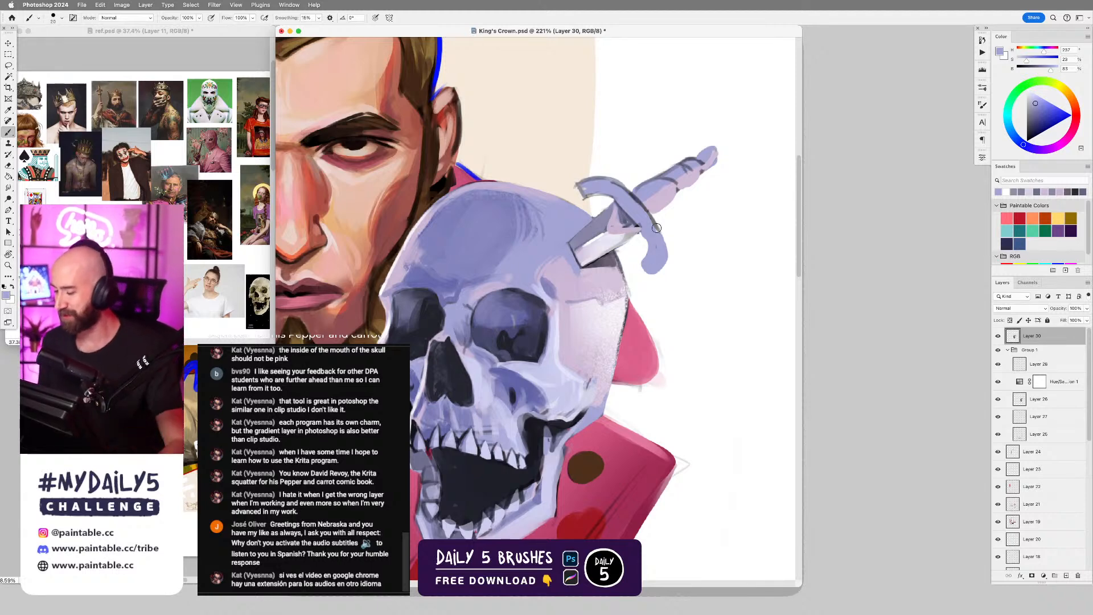
Shade the blade-facing underside of the guard along both arms with sampled dark grey-violet tones.
left_click(623, 221, "alt")
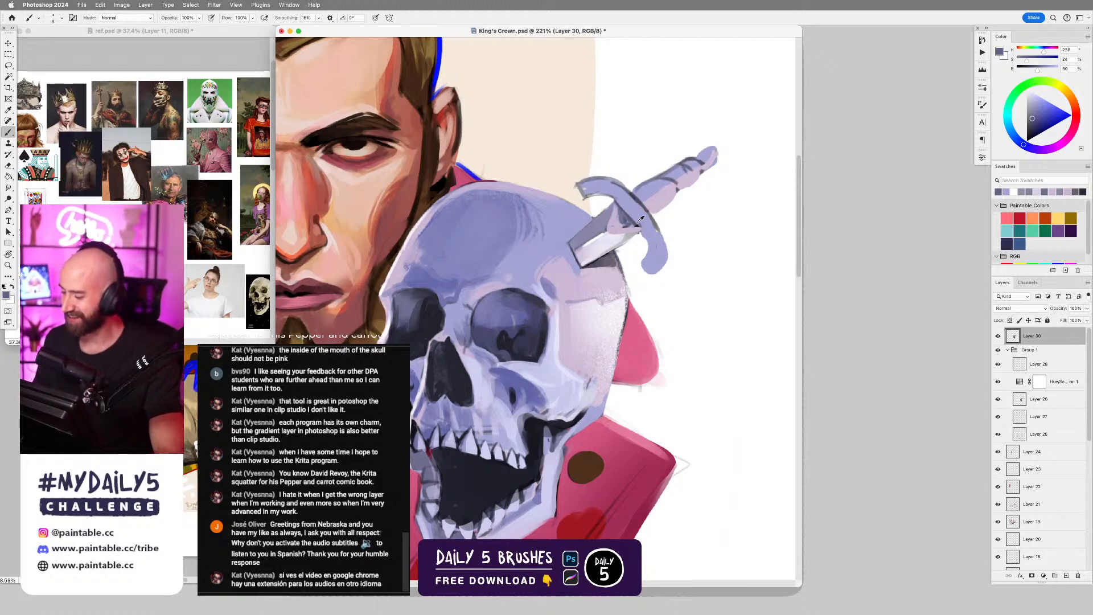
left_click(639, 216, "alt")
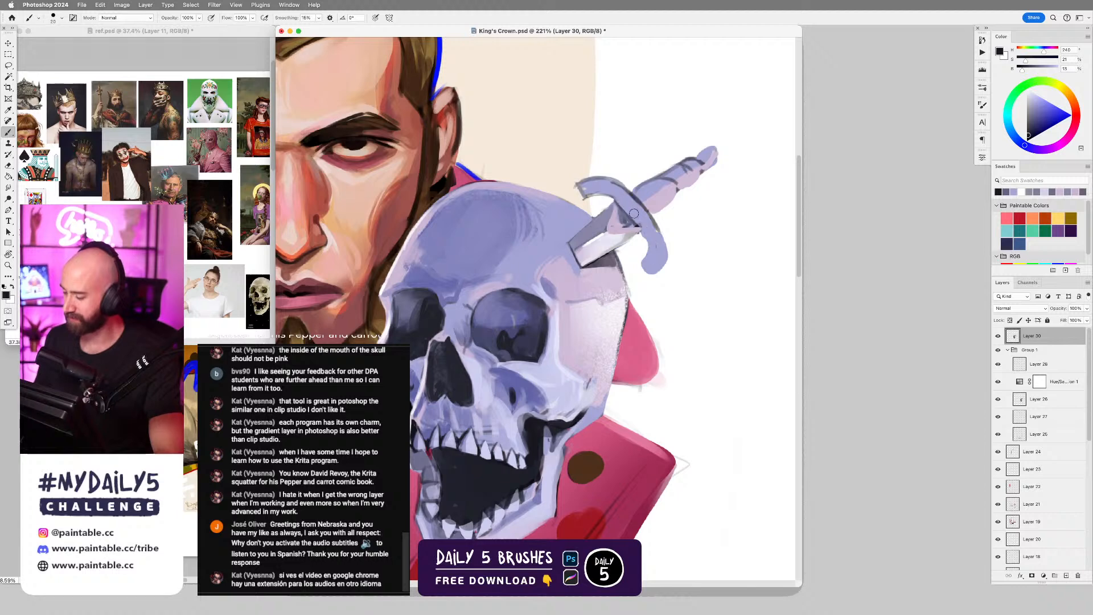
left_click(624, 219, "alt")
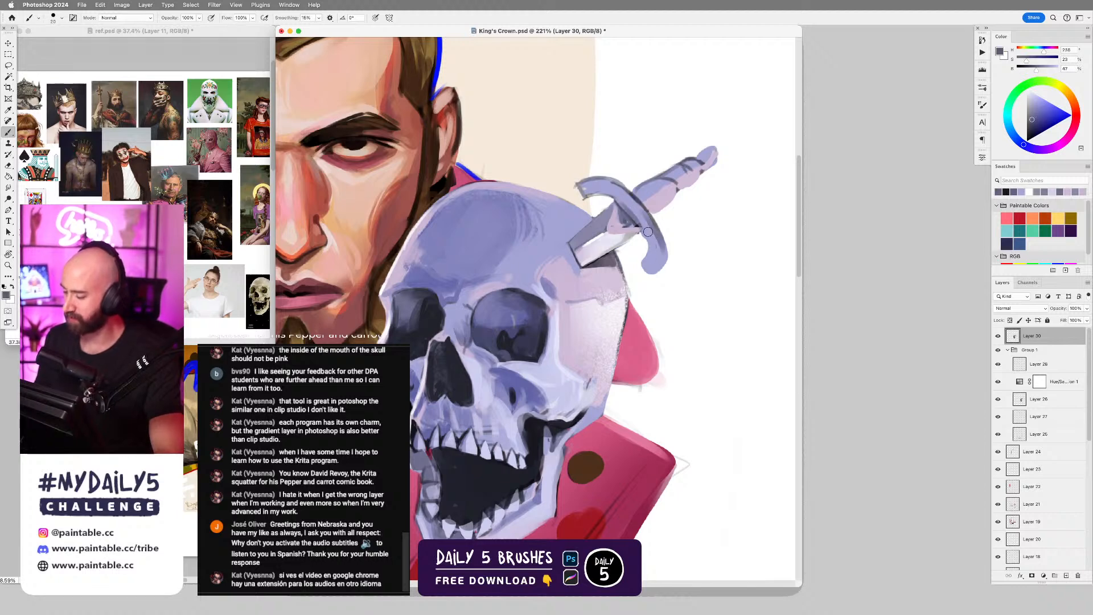
left_click_drag(644, 225, 646, 270)
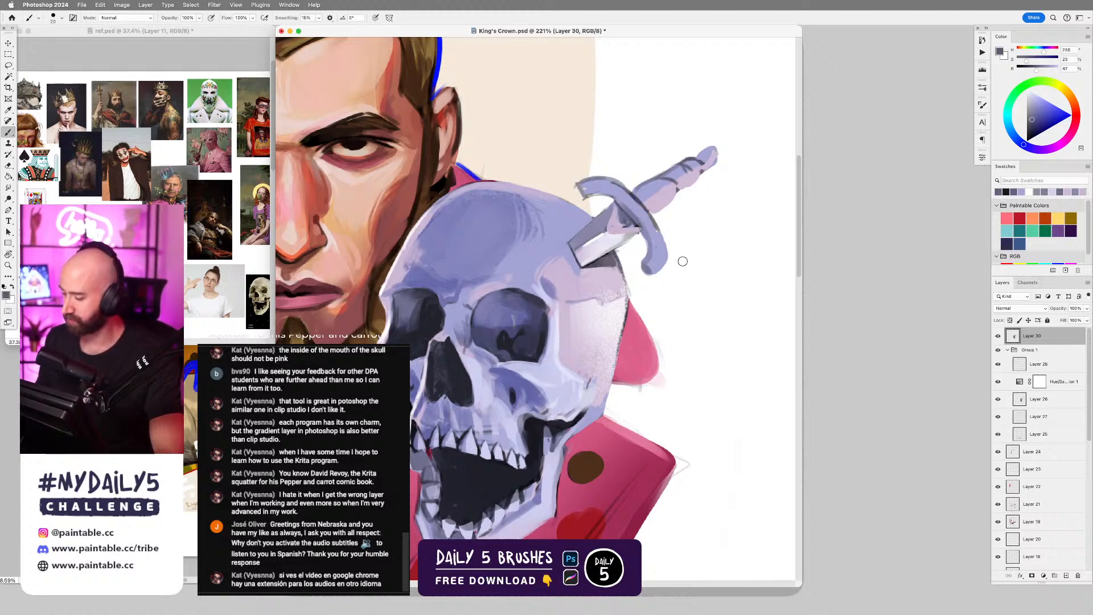
left_click_drag(631, 213, 590, 193)
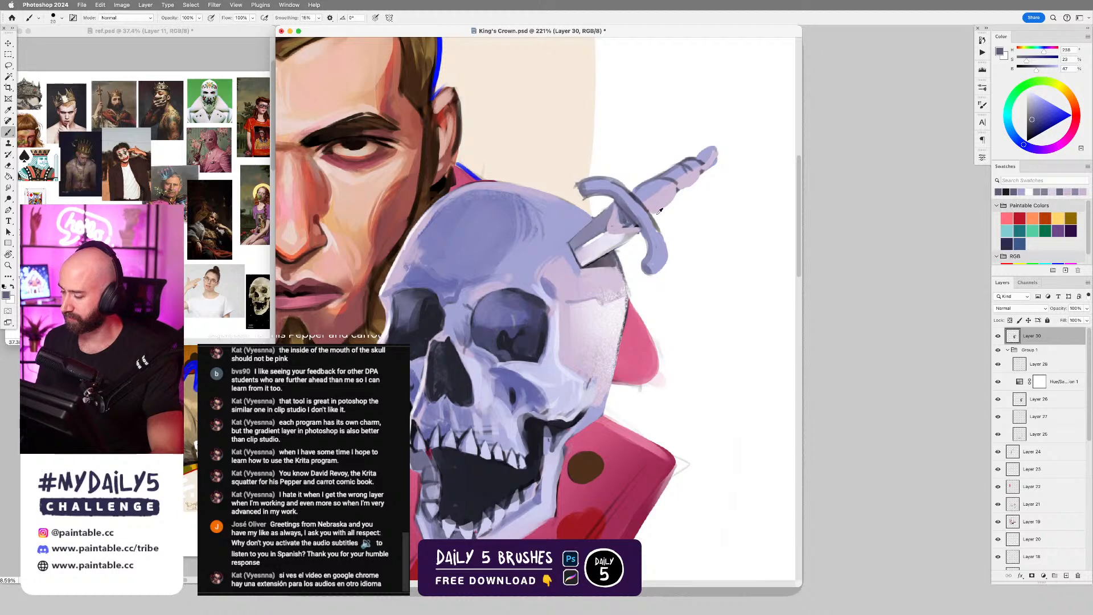
Clean the outer contour of the guard's lower arm and nearby handle edge with white sampled from the background.
left_click(678, 240, "alt")
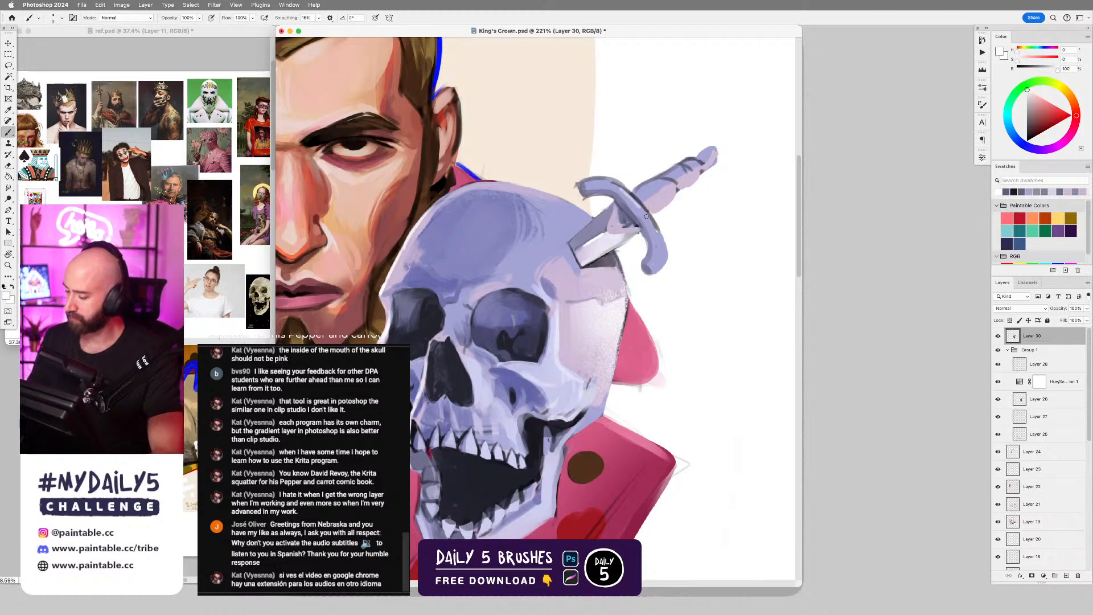
left_click_drag(657, 230, 665, 257)
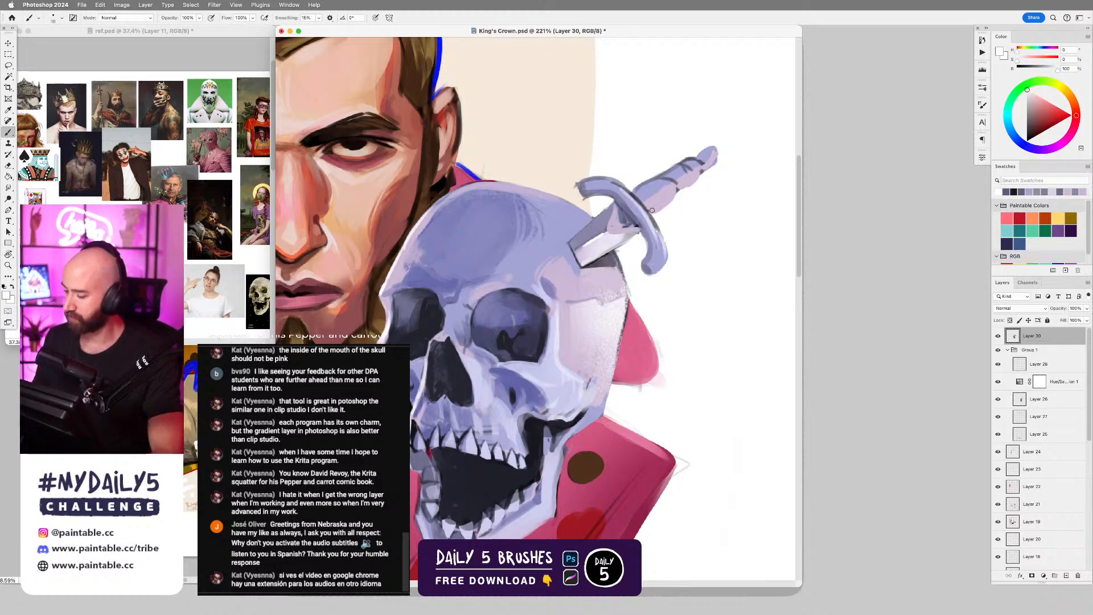
key("bracketright")
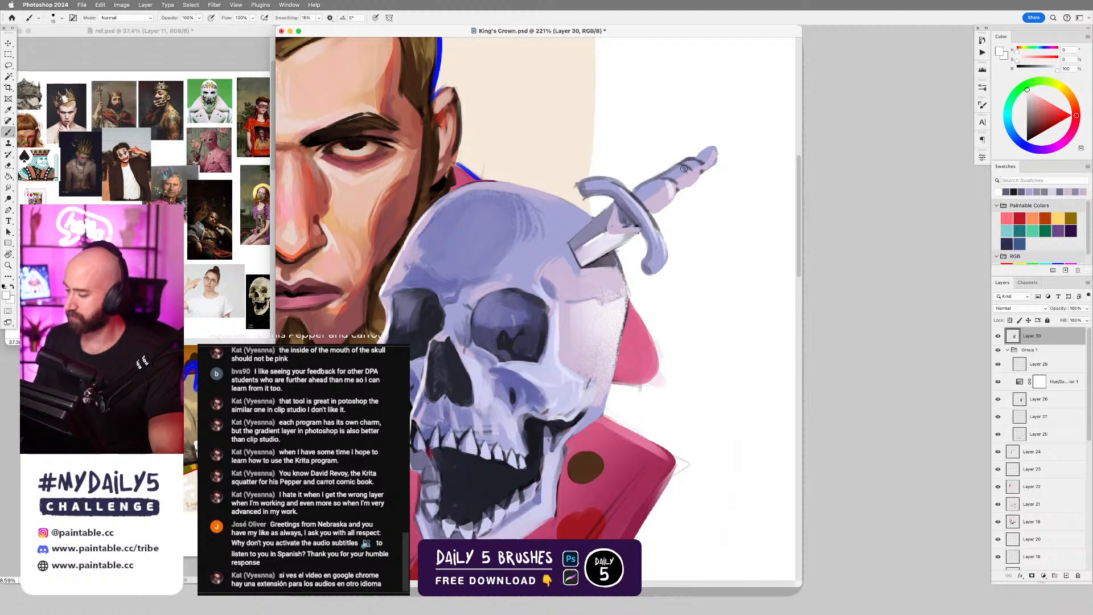
Add a new empty layer above the layer that holds the dagger.
key("super+0")
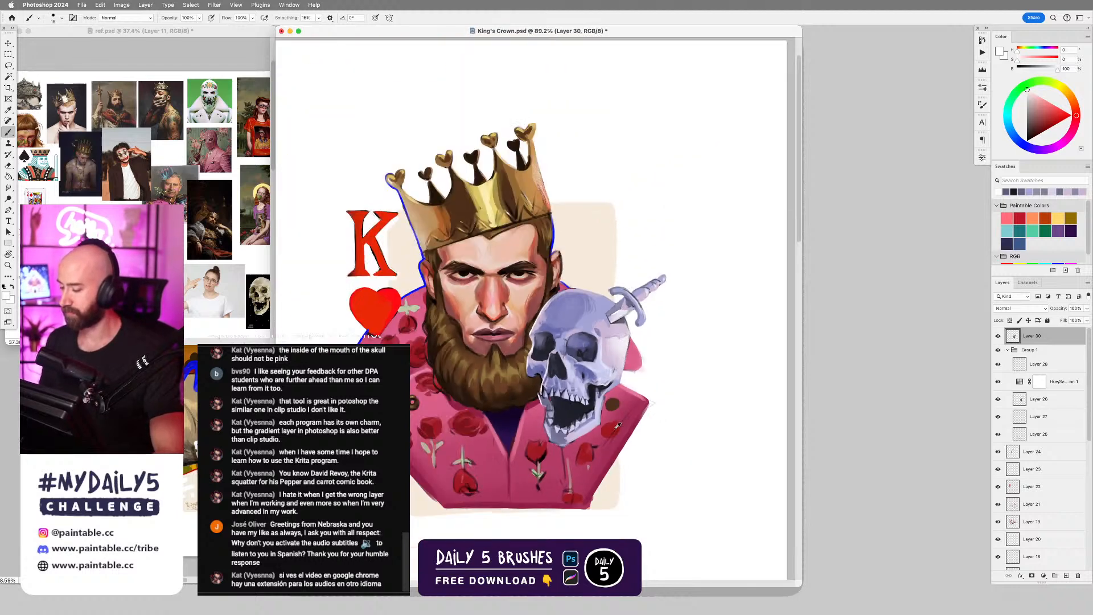
left_click_drag(636, 332, 673, 286)
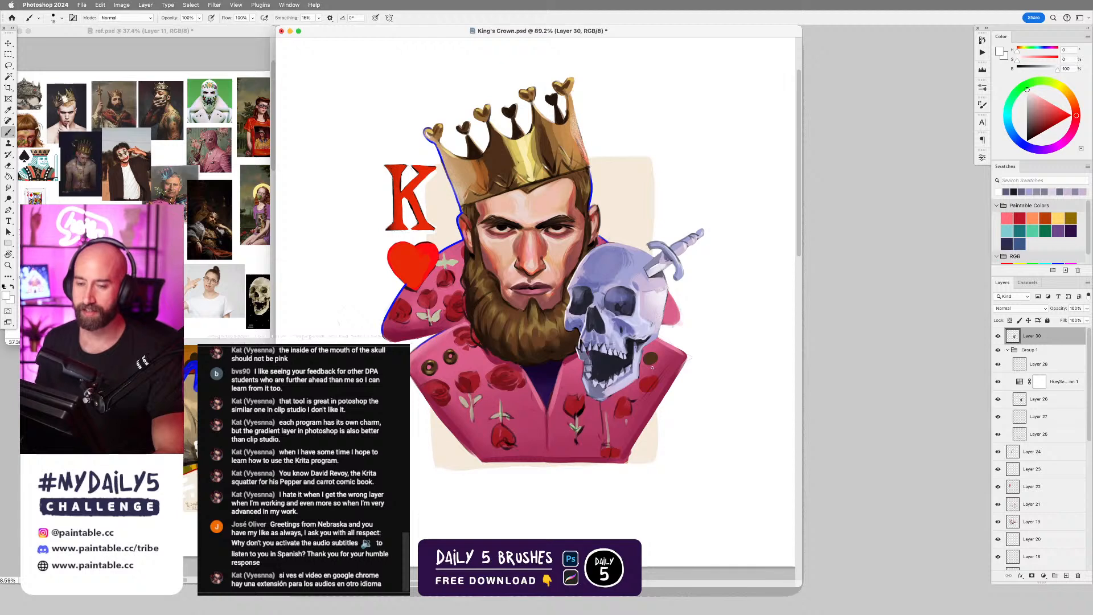
left_click_drag(652, 368, 670, 351)
key("super+0")
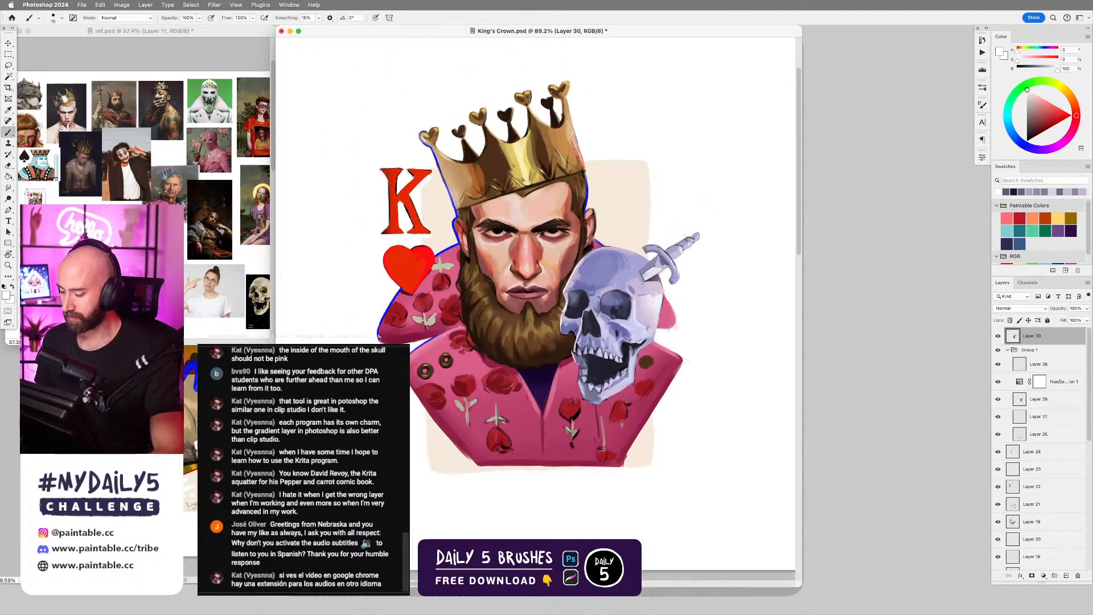
key("super+1")
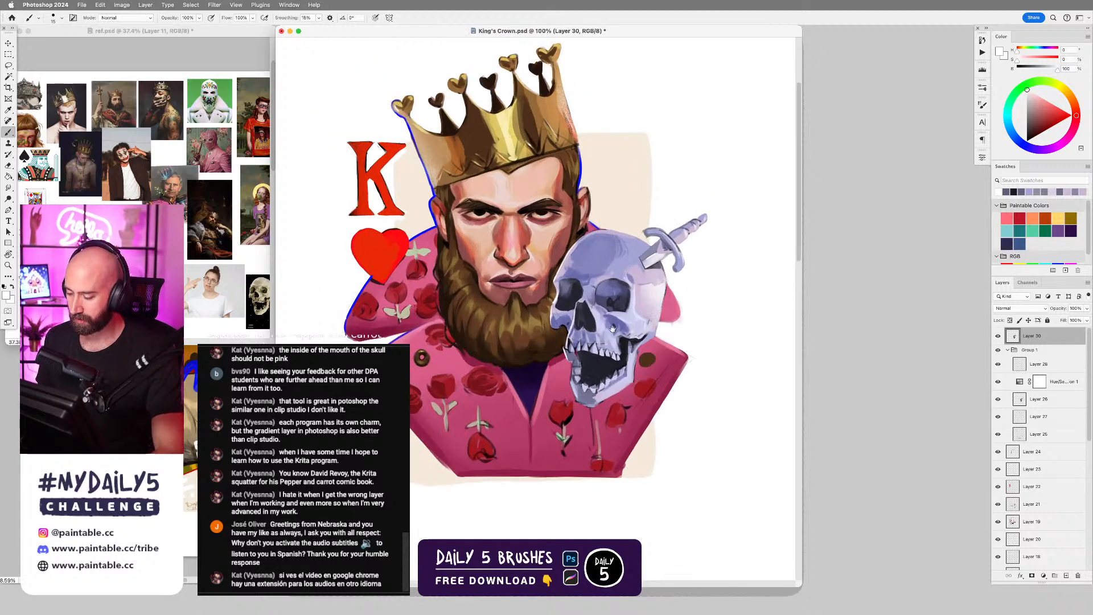
left_click_drag(612, 329, 630, 287)
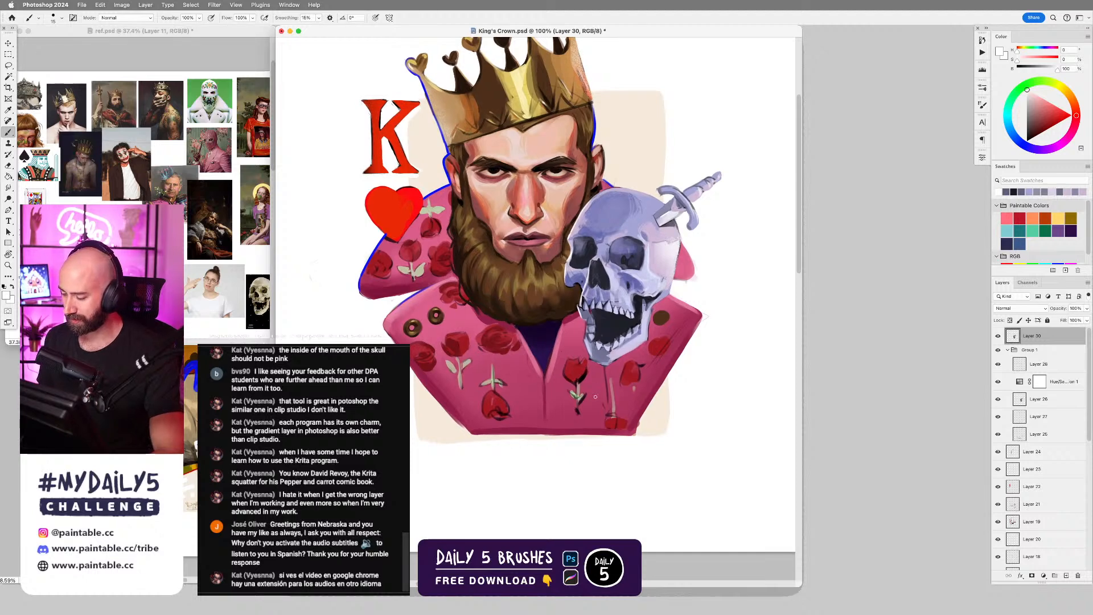
key("super+shift+alt+n")
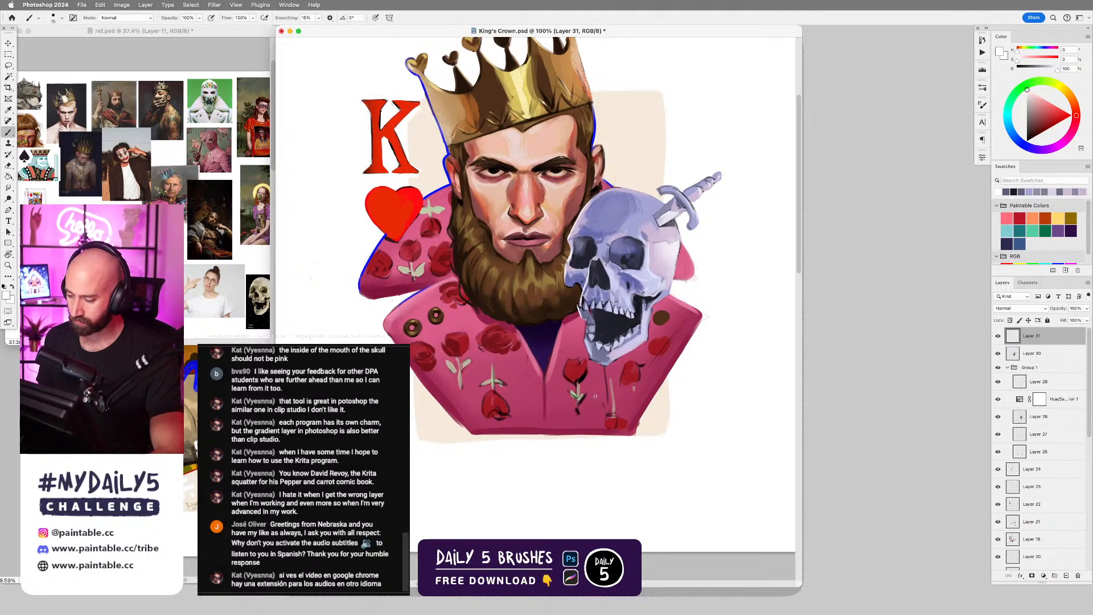
Outline the face-side edge of the skull from the cranium down to the jaw in bright blue sampled from the existing contour.
left_click(400, 210, "alt")
scroll(569, 199, "up", 3)
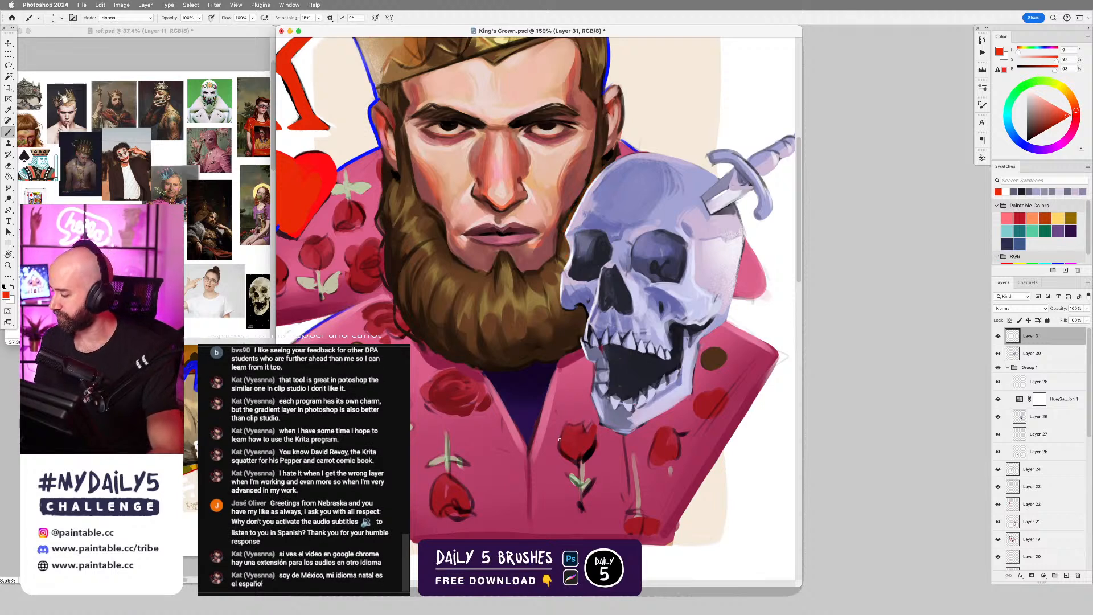
scroll(579, 425, "down", 3)
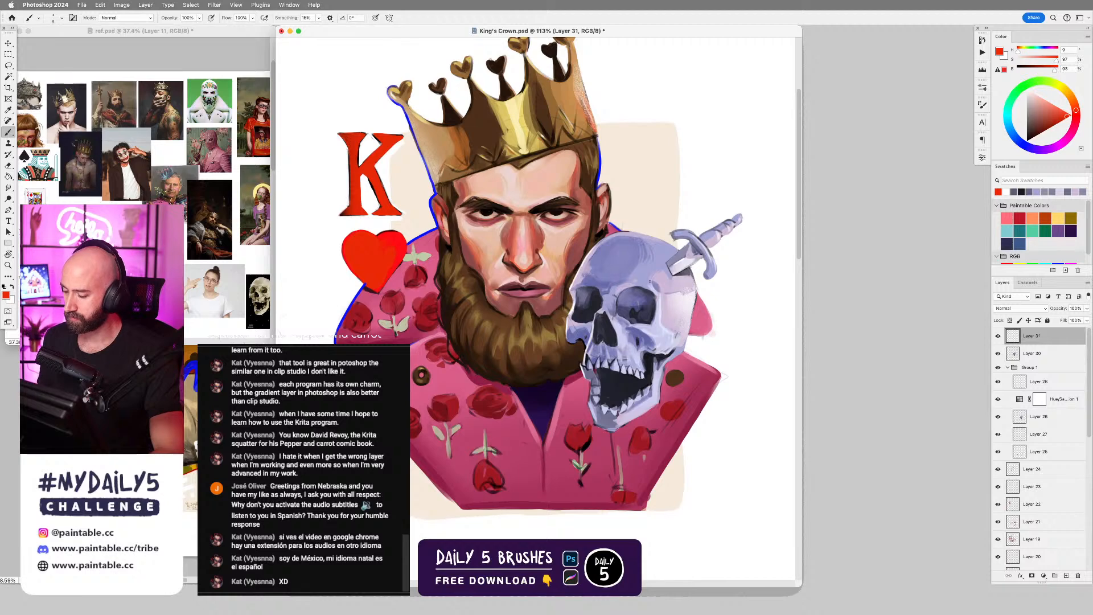
left_click(438, 220, "alt")
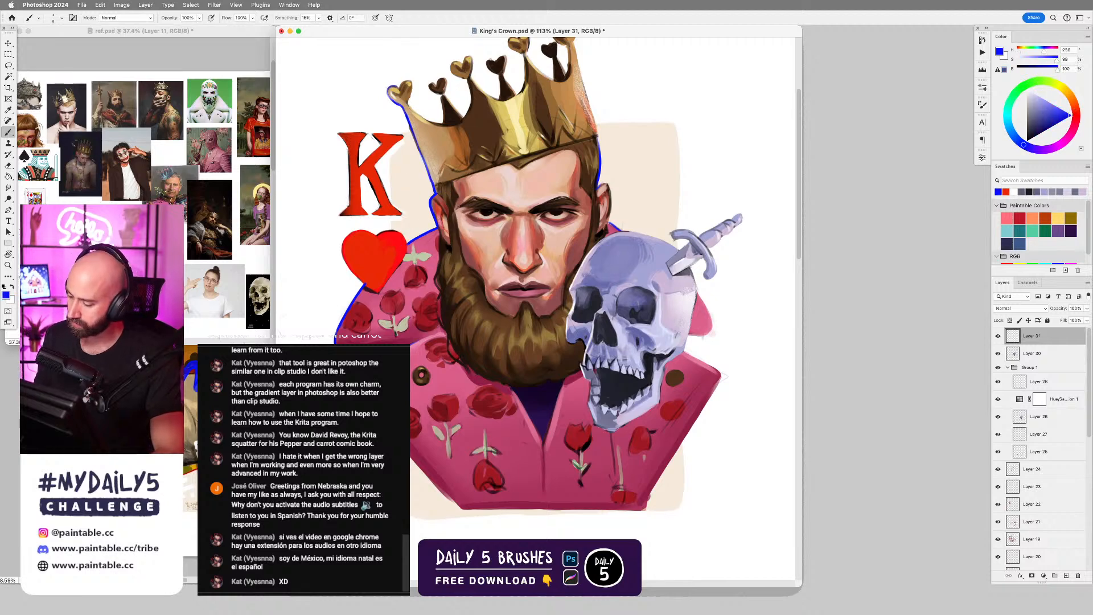
left_click_drag(602, 234, 580, 265)
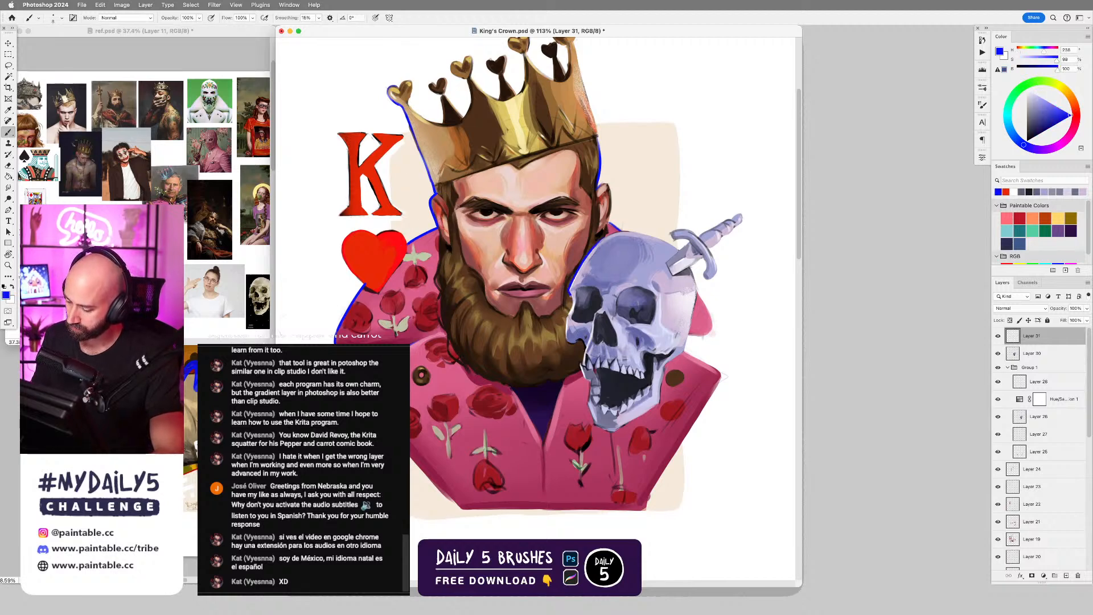
scroll(667, 360, "down", 3)
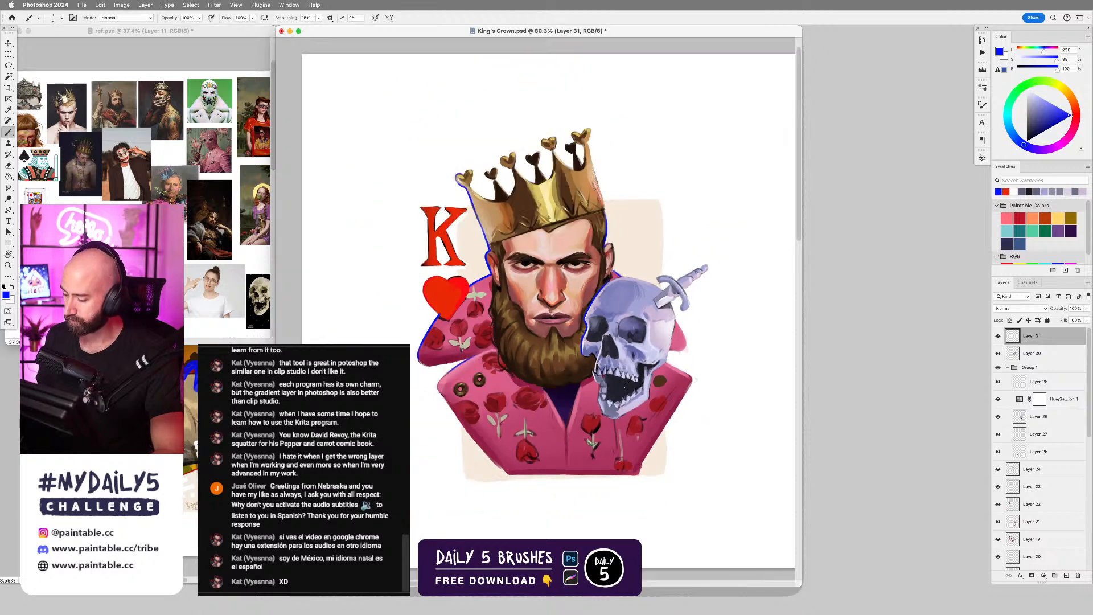
scroll(667, 361, "down", 3)
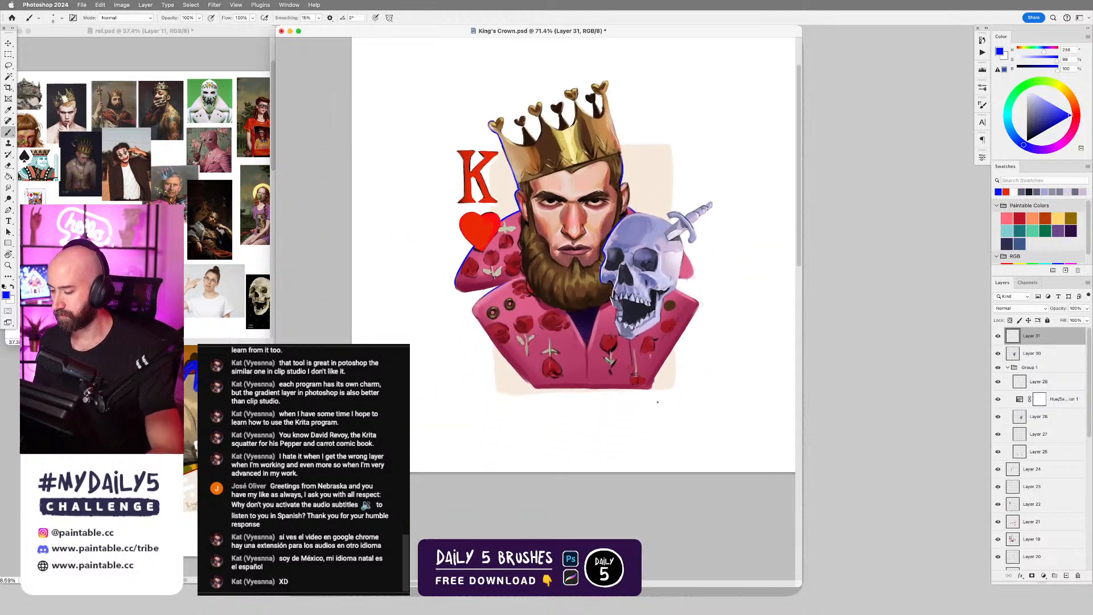
scroll(658, 403, "up", 2)
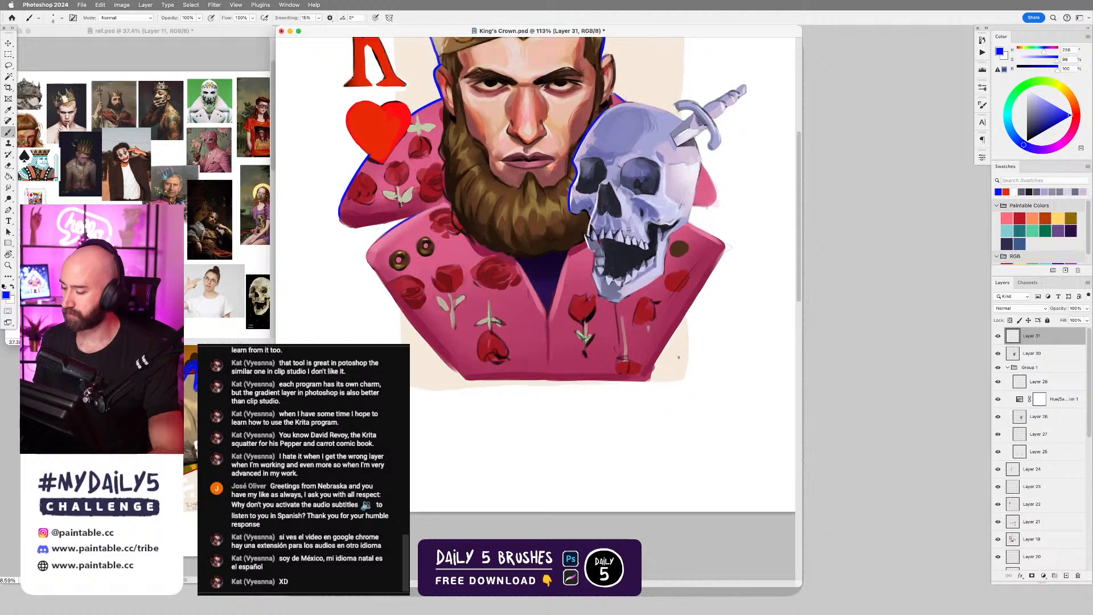
scroll(702, 162, "up", 3)
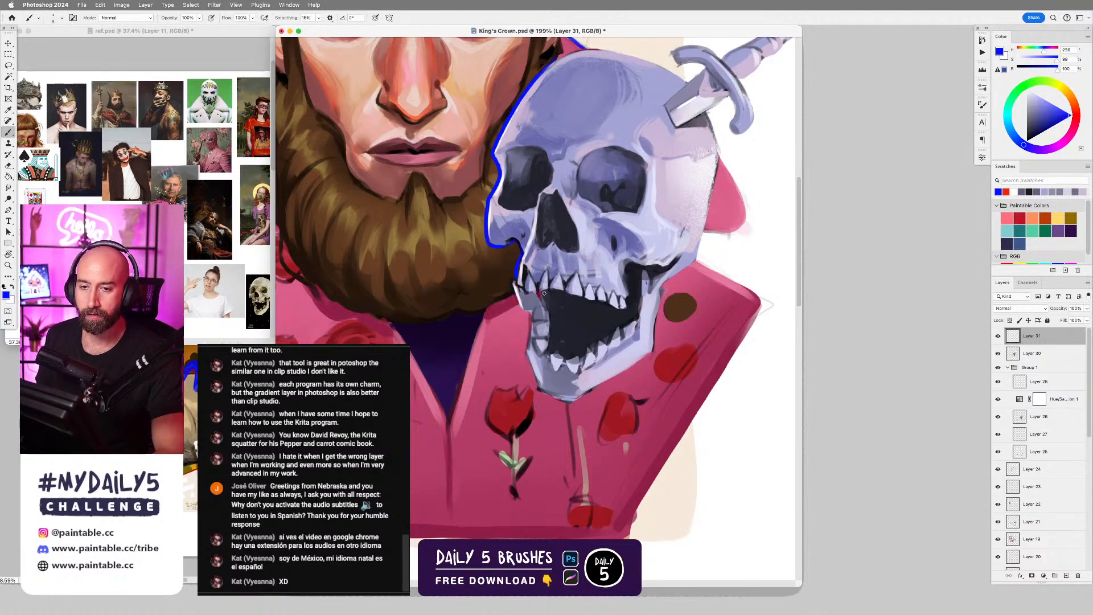
Extend the bright blue outline over the back of the skull up to the dagger's blade, undoing and redrawing uneven strokes.
left_click_drag(632, 117, 653, 213)
key("r")
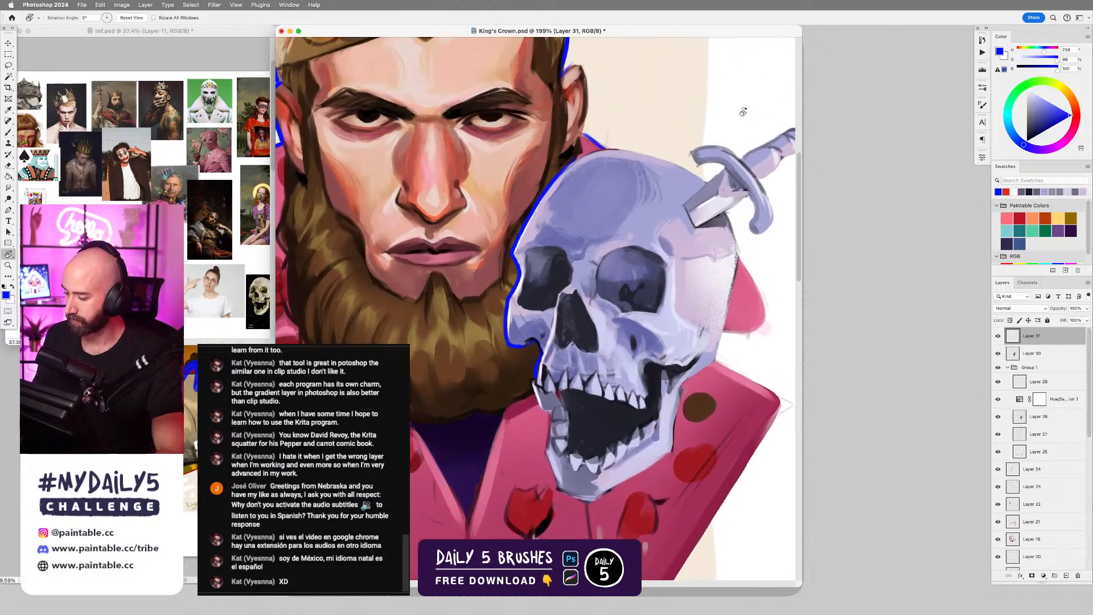
left_click_drag(742, 109, 551, 132)
key("b")
key("super+z")
mouse_move(504, 158)
left_mouse_down()
mouse_move(537, 132)
mouse_move(520, 138)
mouse_move(511, 145)
mouse_move(581, 118)
mouse_move(513, 144)
mouse_move(519, 138)
mouse_move(589, 118)
mouse_move(643, 79)
mouse_move(518, 89)
mouse_move(438, 130)
mouse_move(459, 108)
left_mouse_up()
key("super+z")
key("super+z")
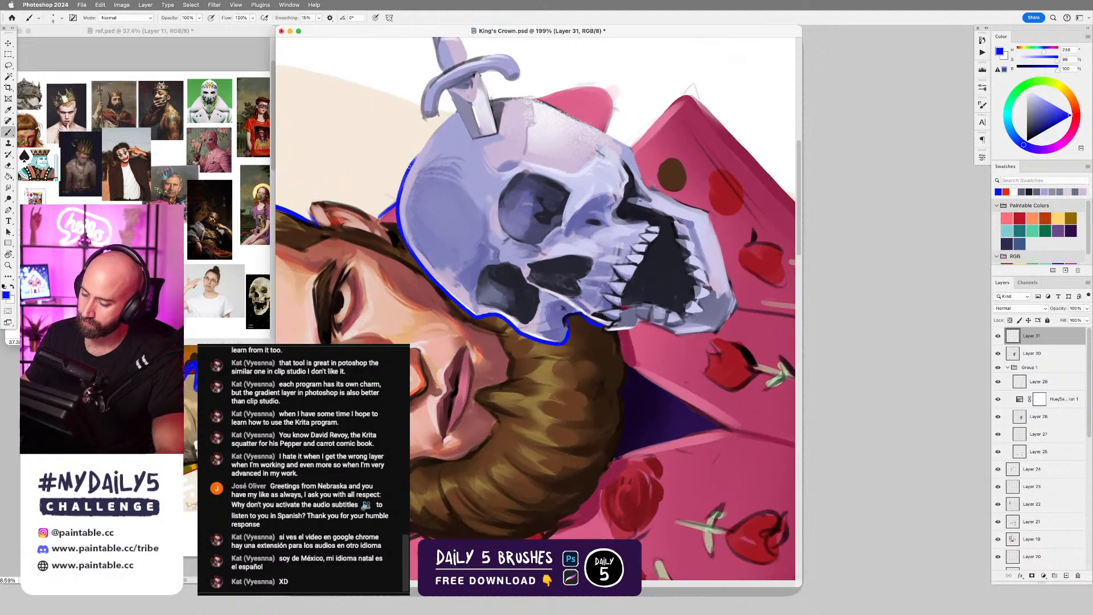
left_click_drag(408, 167, 456, 111)
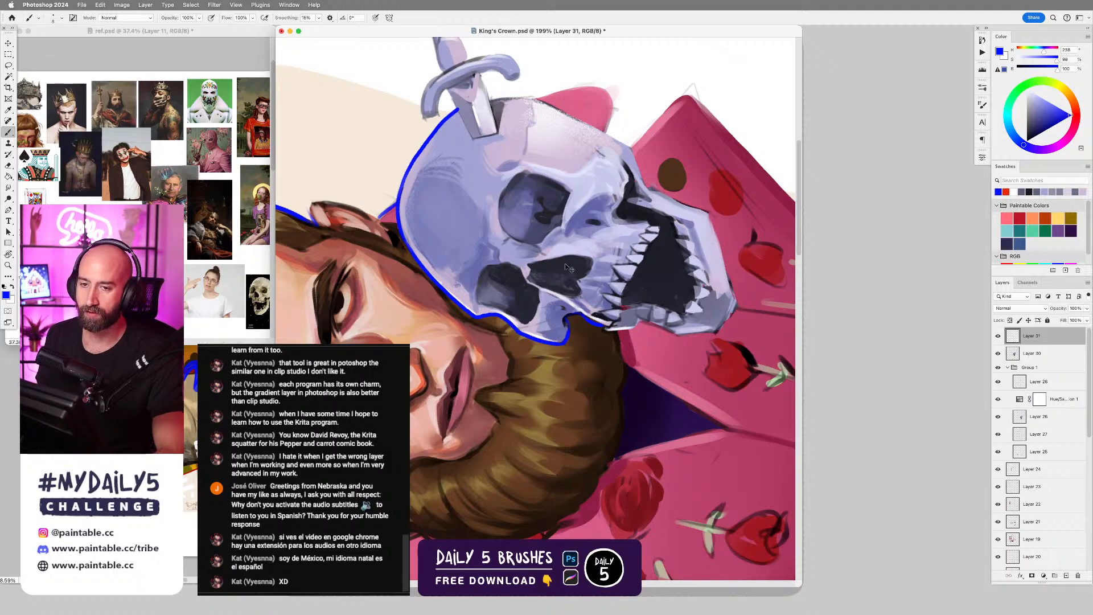
Soften the blue outline over the top of the skull, erasing with the Soft Round Brush.
key("super+0")
key("Escape")
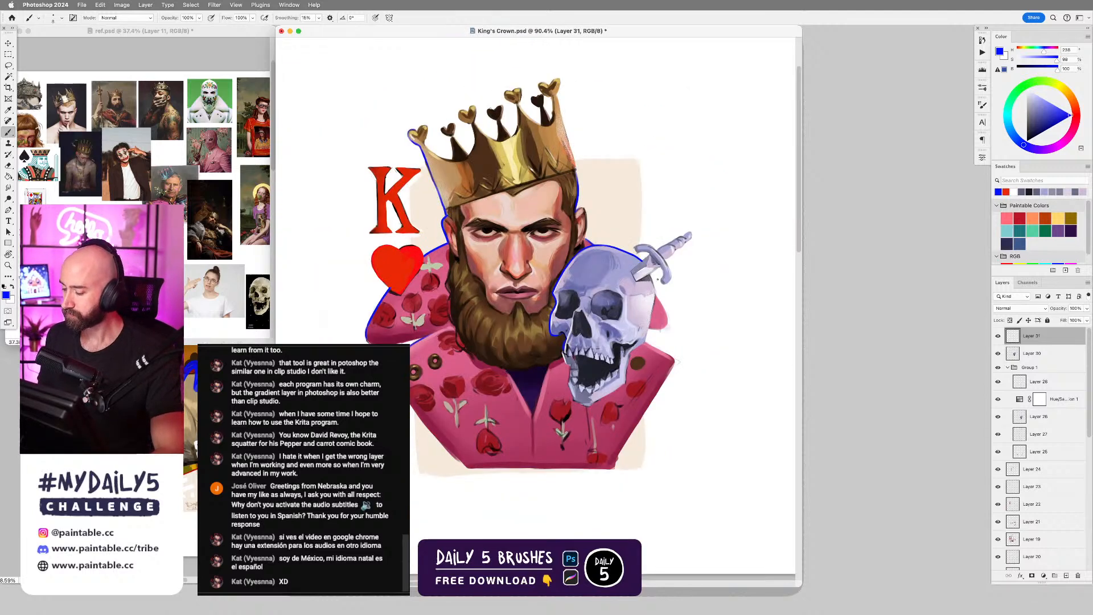
left_click_drag(660, 292, 686, 290)
key("e")
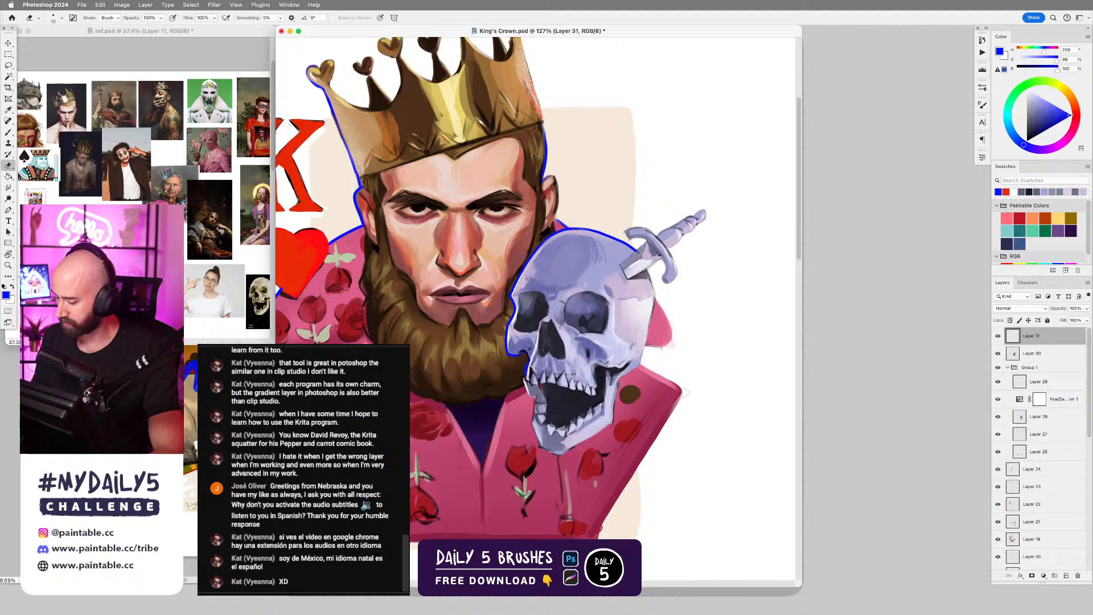
key("b")
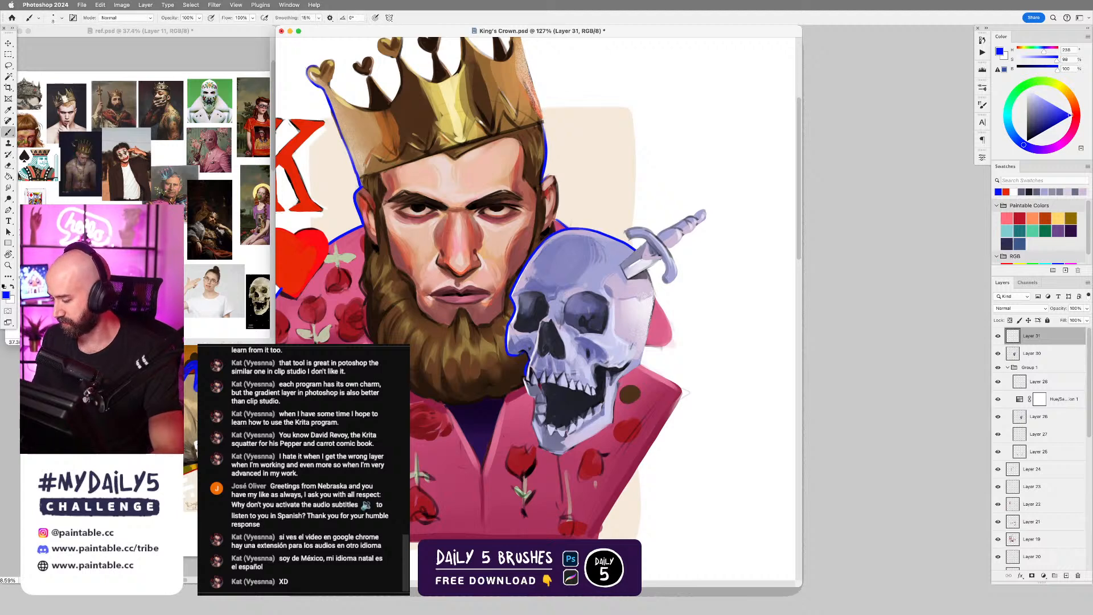
key("e")
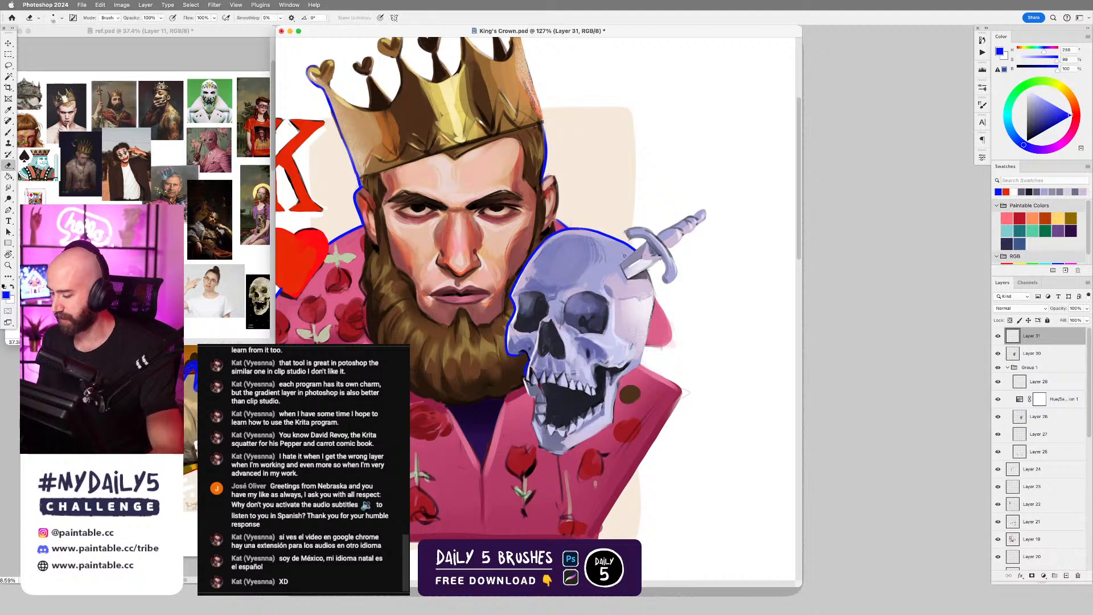
right_click(630, 261)
left_click(871, 365)
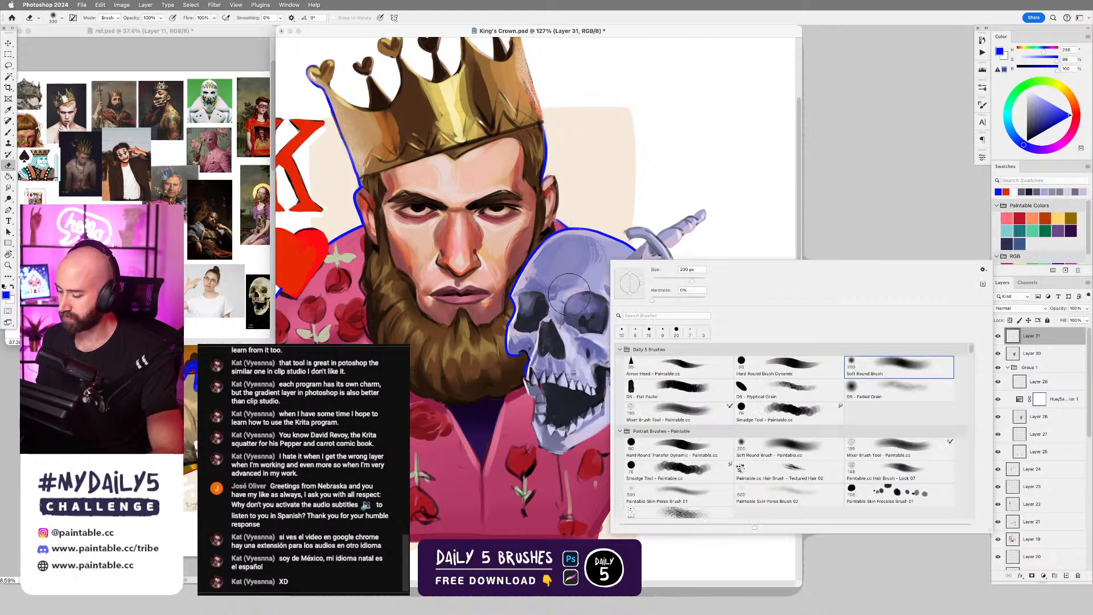
left_click_drag(530, 279, 569, 248)
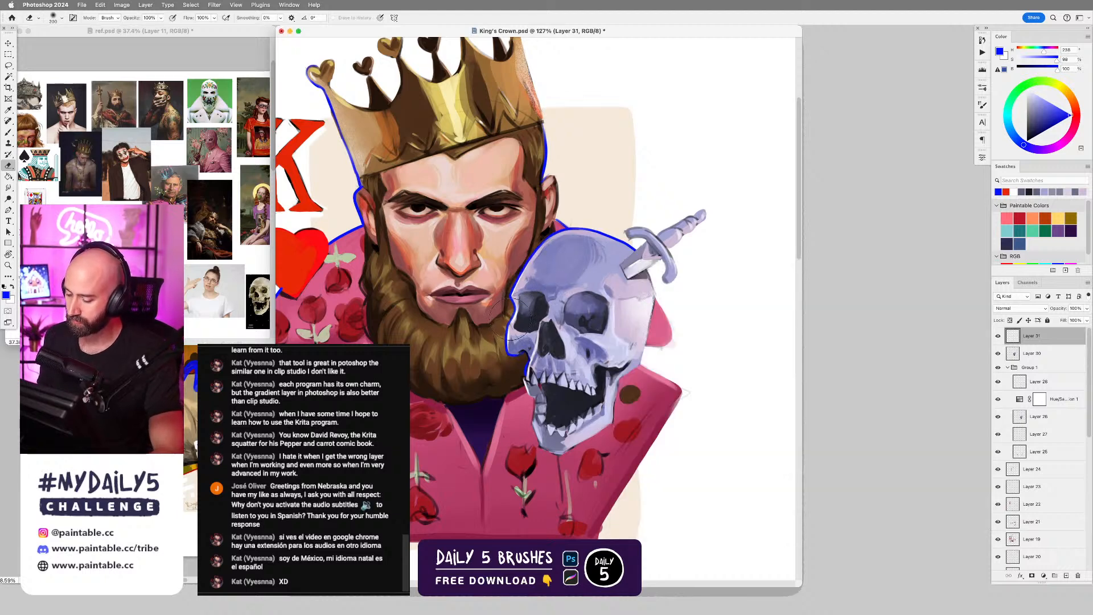
left_click_drag(577, 244, 651, 266)
key("[")
scroll(661, 330, "down", 1)
Outline the skull's outer side from the dagger down to the cheek in bright blue, undoing and redrawing the uneven stroke.
key("b")
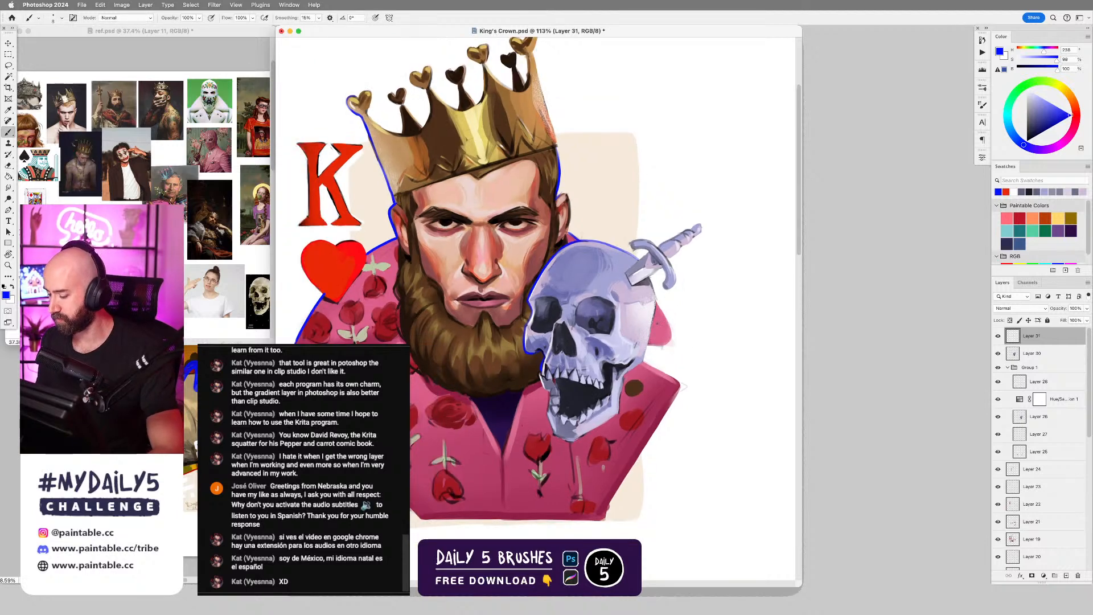
left_click_drag(654, 307, 645, 361)
key("super+z")
key("super+z")
key("super+z")
left_click_drag(654, 310, 642, 362)
scroll(642, 364, "up", 3)
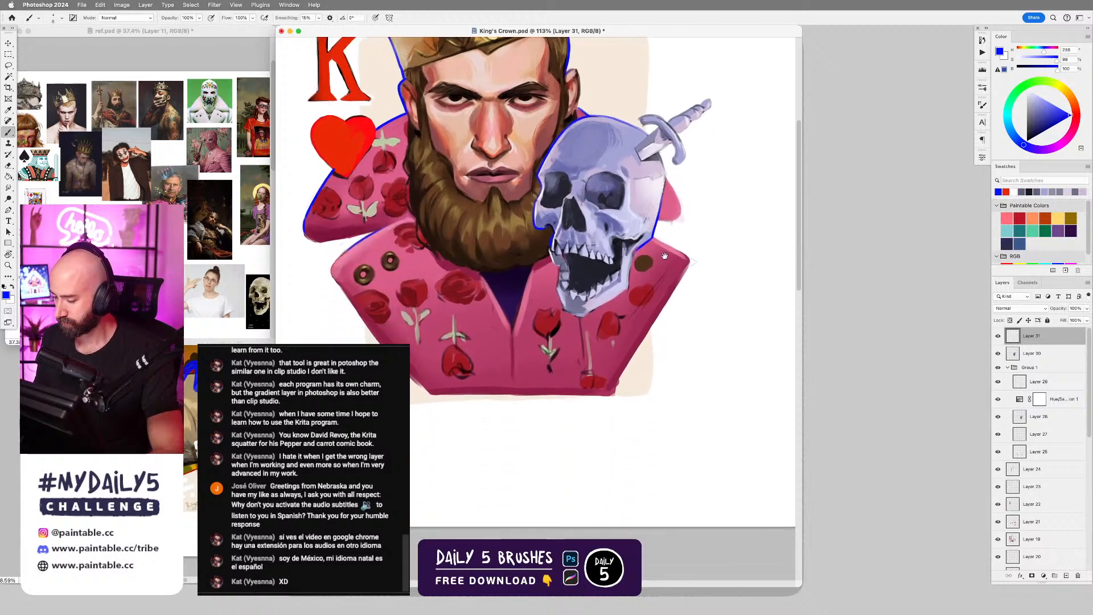
Continue the bright blue outline around the skull's lower jaw and chin up to the face-side teeth, undoing an uneven stroke.
left_click_drag(629, 248, 619, 300)
left_click_drag(555, 340, 620, 301)
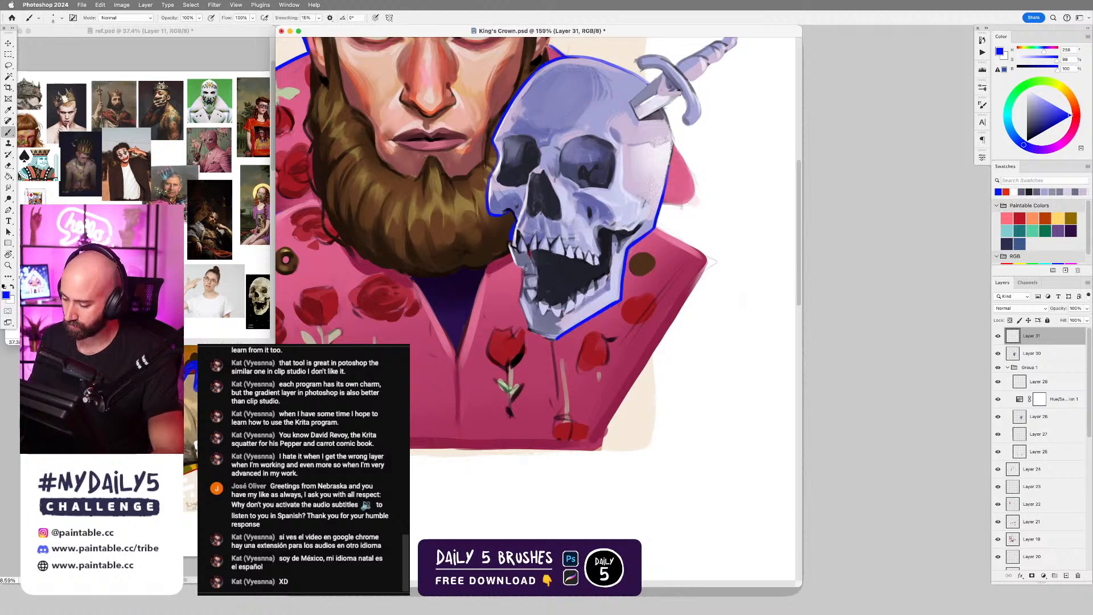
mouse_move(527, 267)
left_mouse_down()
mouse_move(517, 297)
mouse_move(548, 338)
left_mouse_up()
key("super+z")
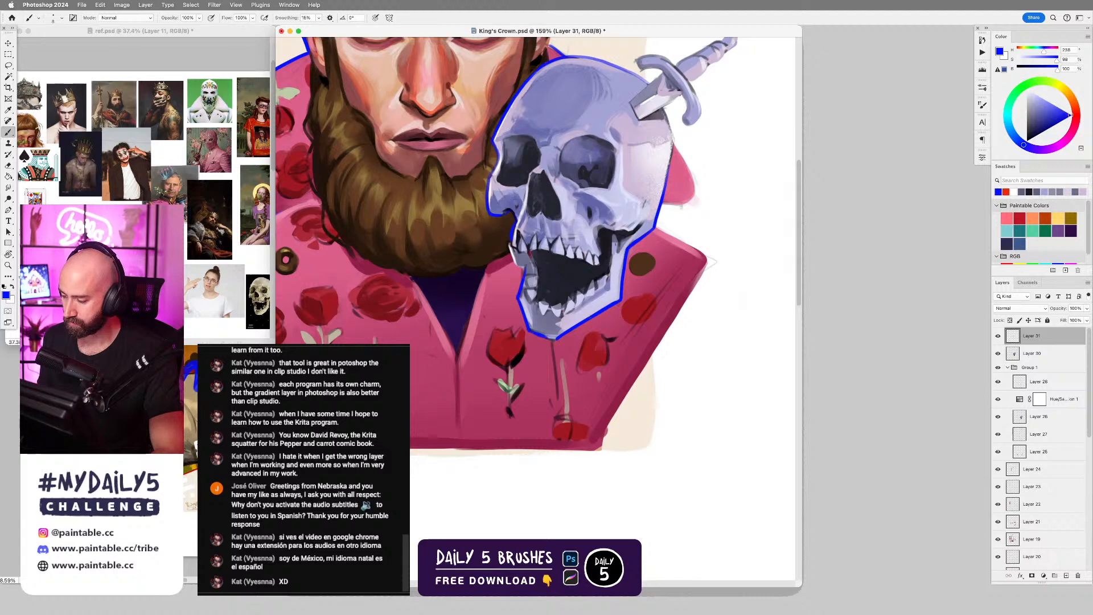
scroll(530, 332, "down", 4)
scroll(589, 239, "down", 3)
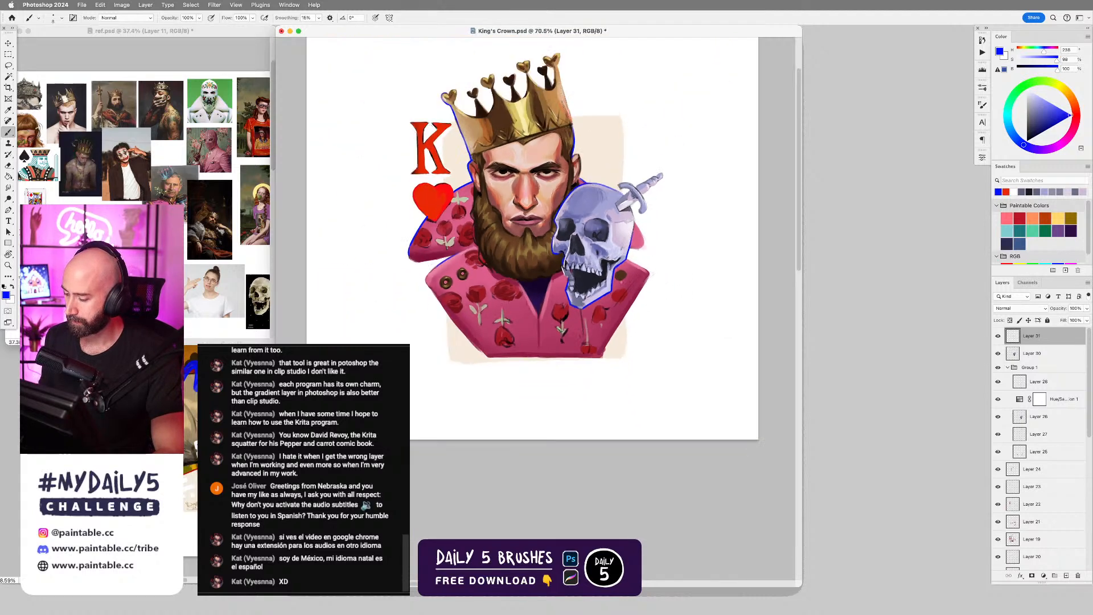
scroll(620, 213, "up", 4)
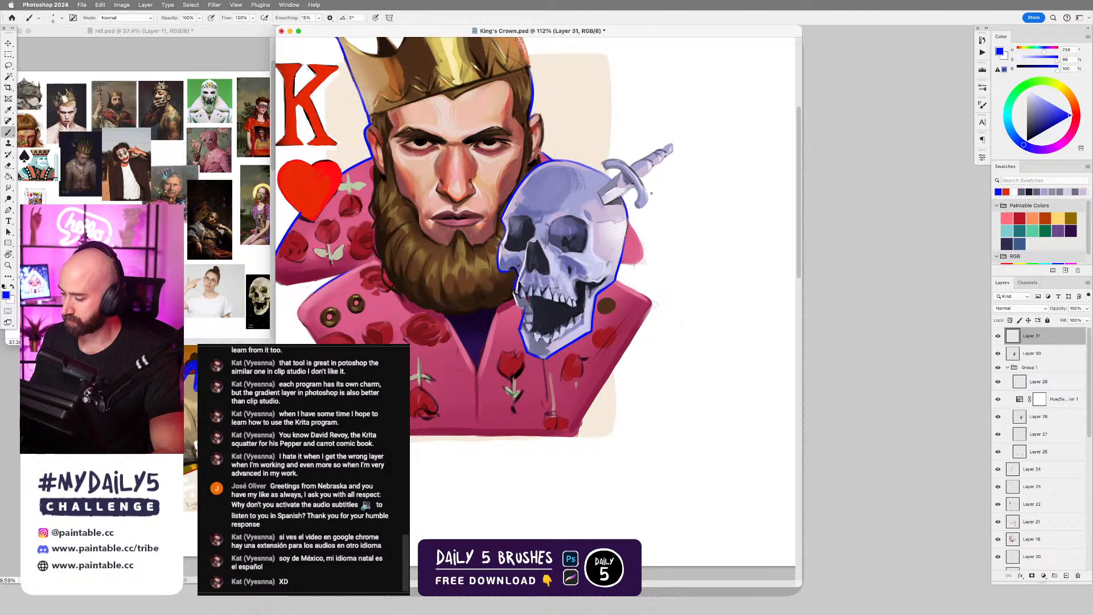
scroll(652, 193, "down", 3)
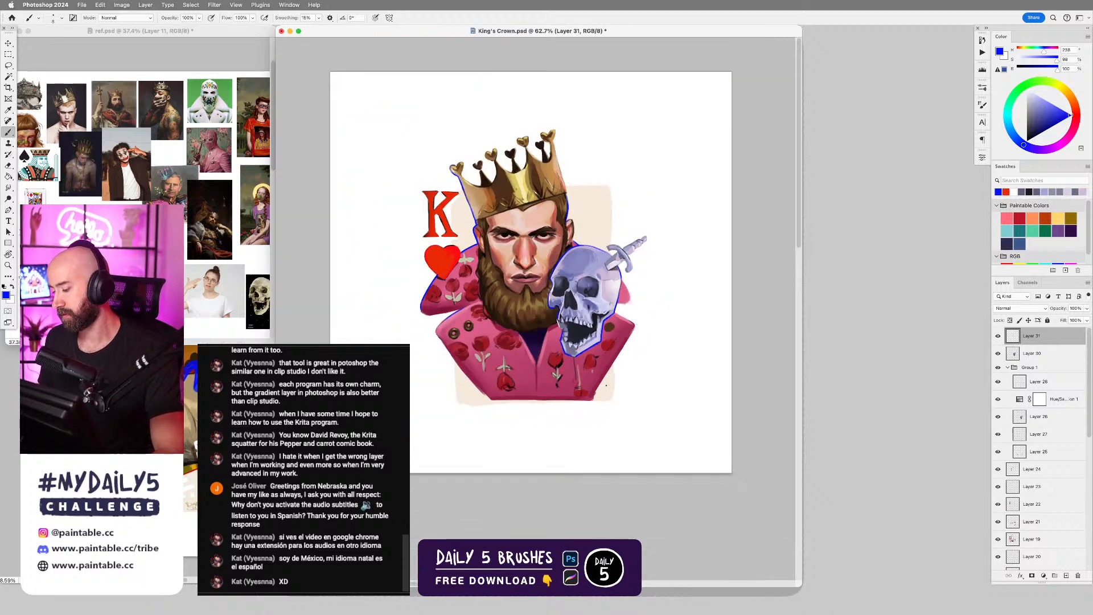
scroll(606, 385, "up", 3)
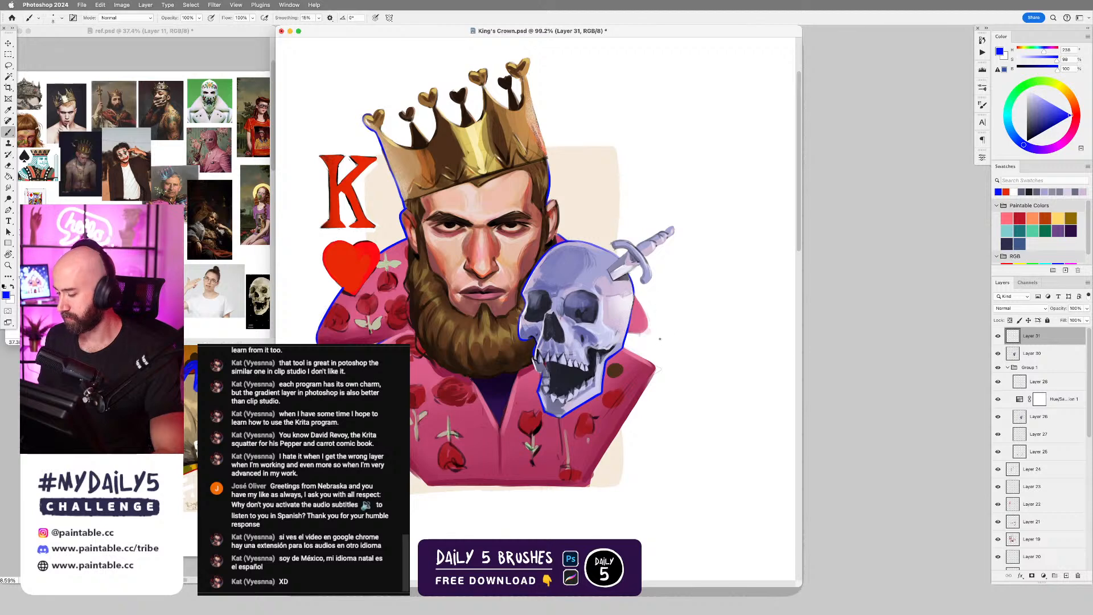
scroll(645, 350, "down", 2)
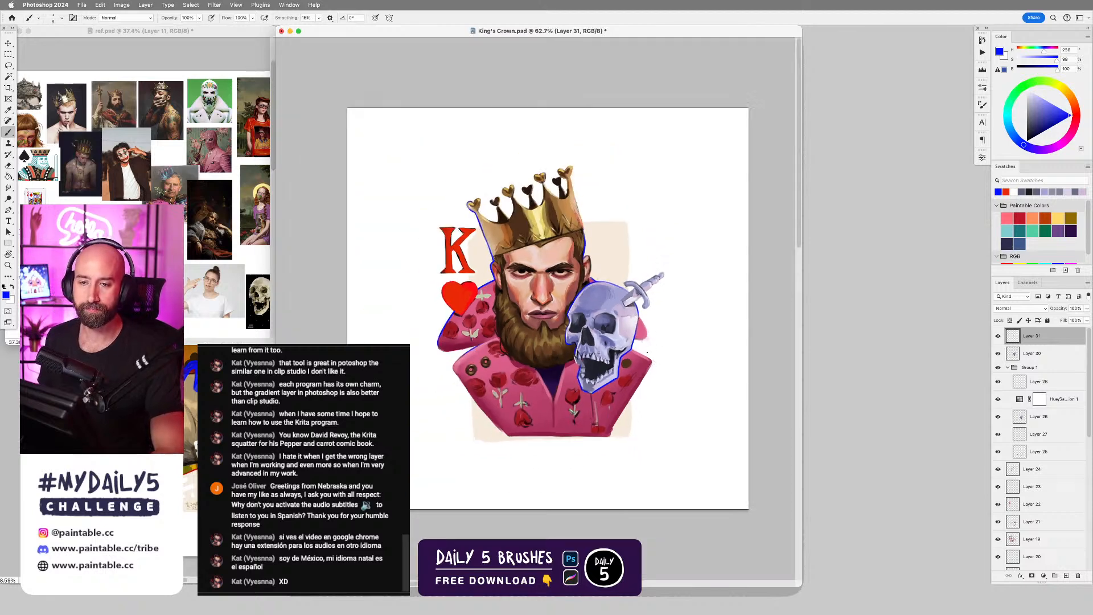
scroll(629, 357, "up", 2)
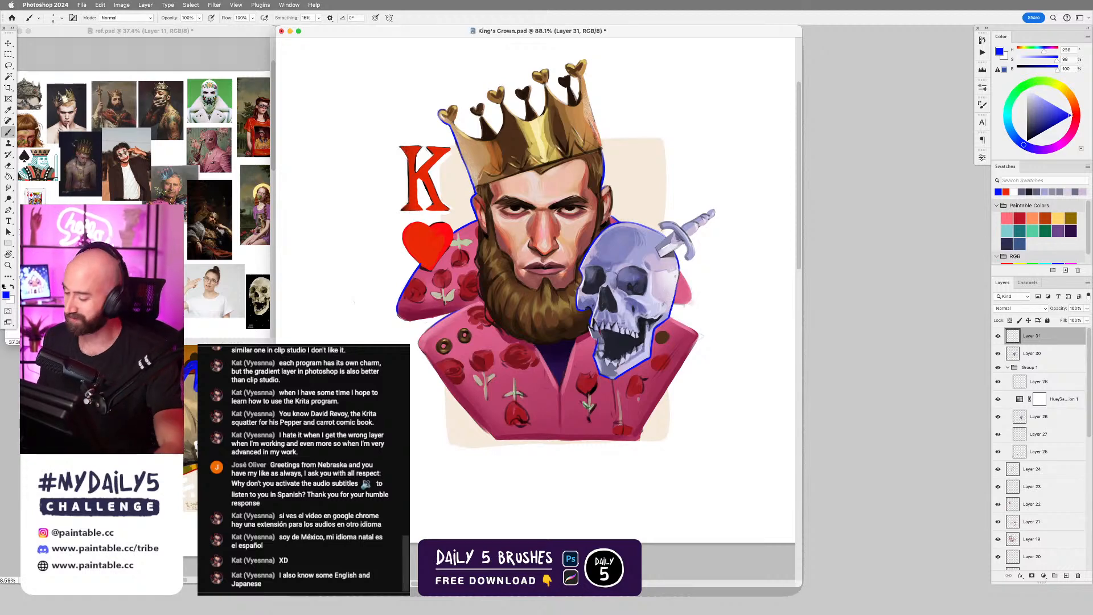
Rework the bright blue outline along the back of the skull beside the dagger with the canvas rotated, undoing an uneven stroke.
left_click_drag(681, 256, 718, 254)
key("r")
left_click_drag(714, 162, 480, 78)
key("b")
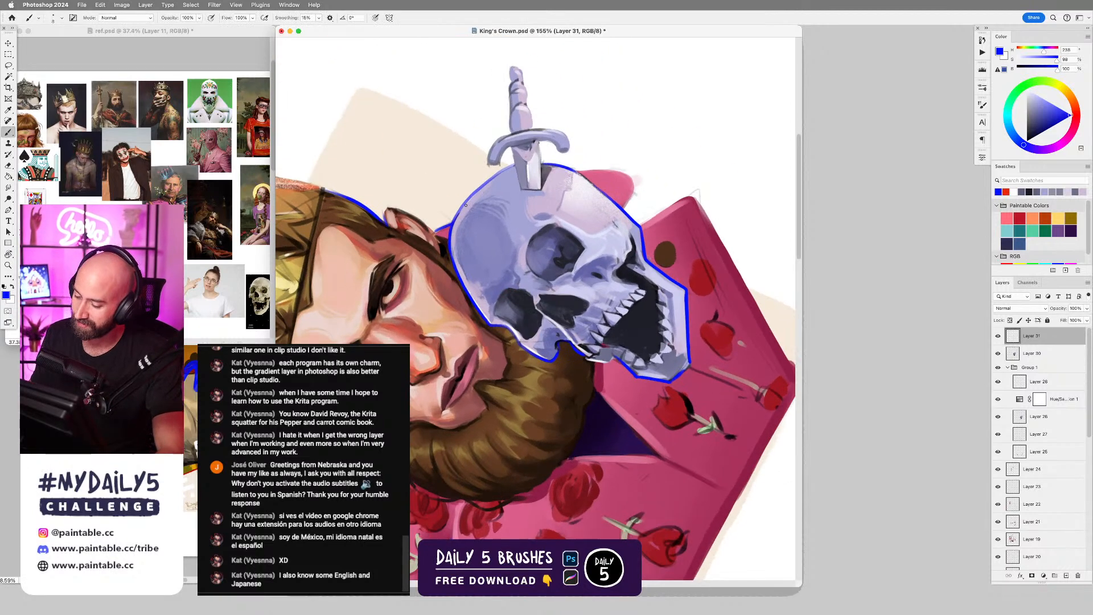
left_click_drag(454, 218, 491, 177)
key("super+z")
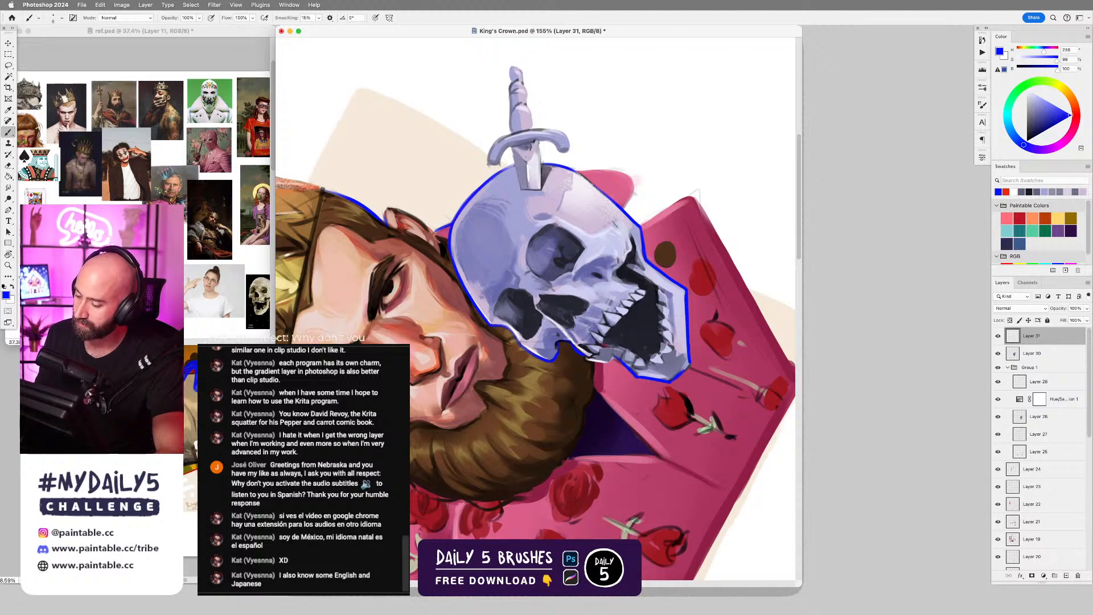
key("Escape")
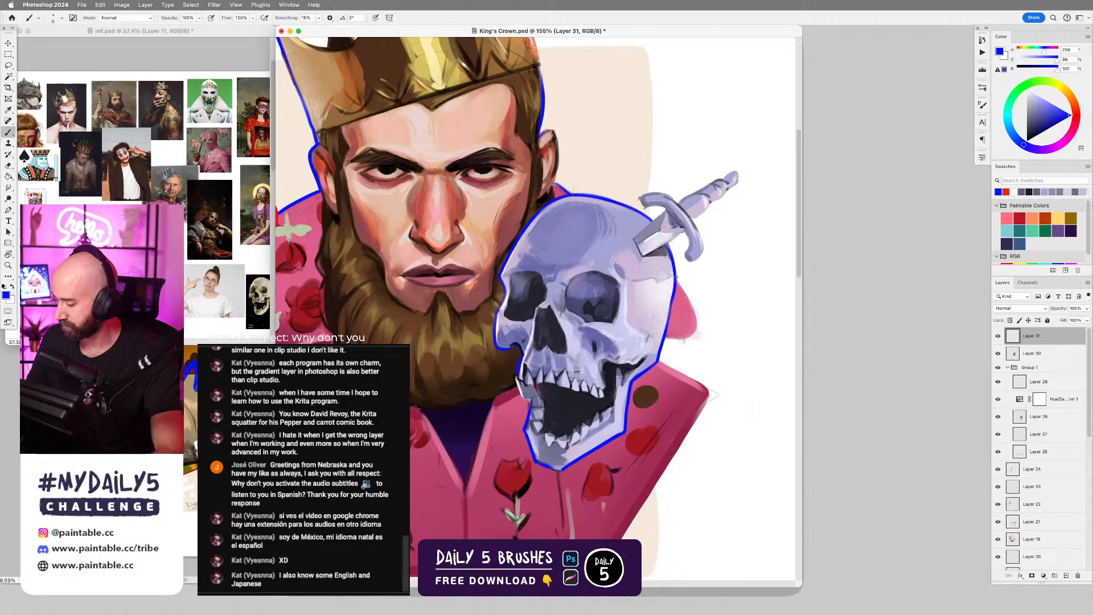
left_click_drag(668, 323, 663, 402)
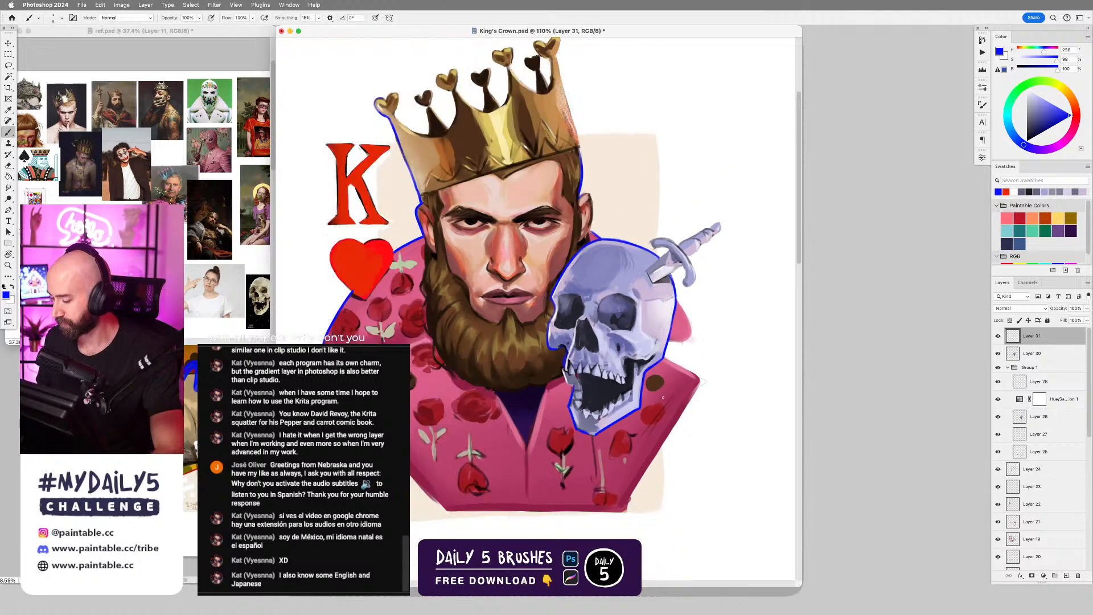
left_click_drag(642, 476, 641, 403)
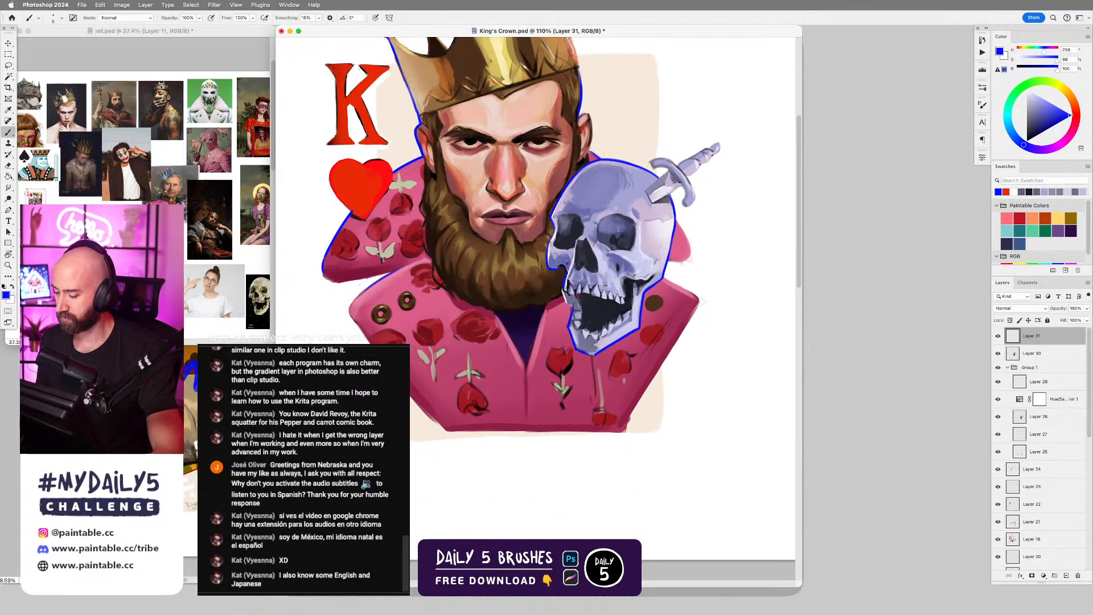
scroll(594, 301, "up", 3)
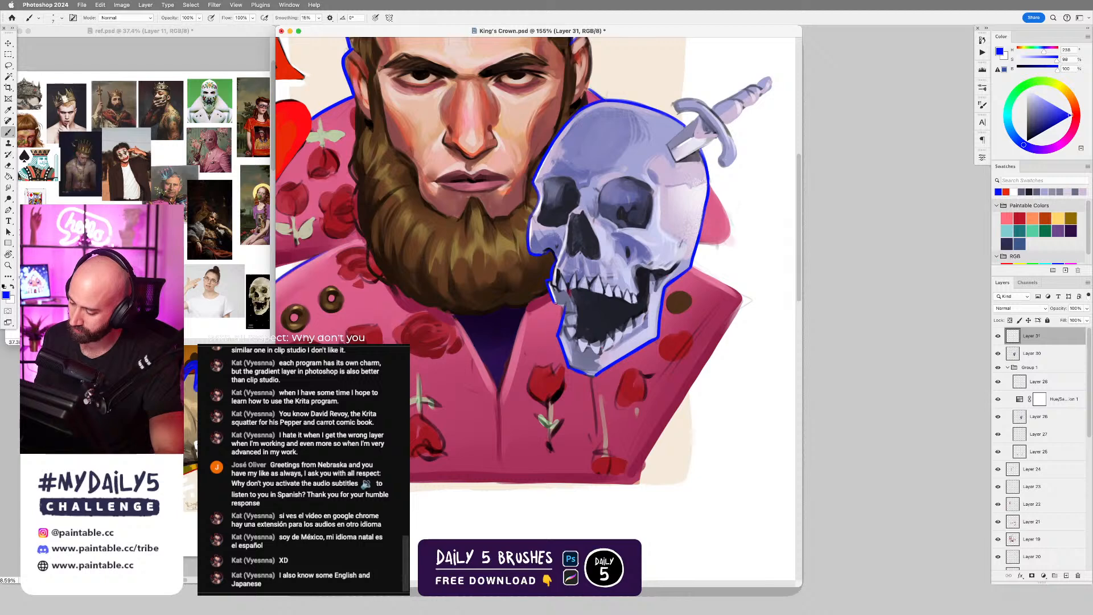
scroll(583, 410, "down", 3)
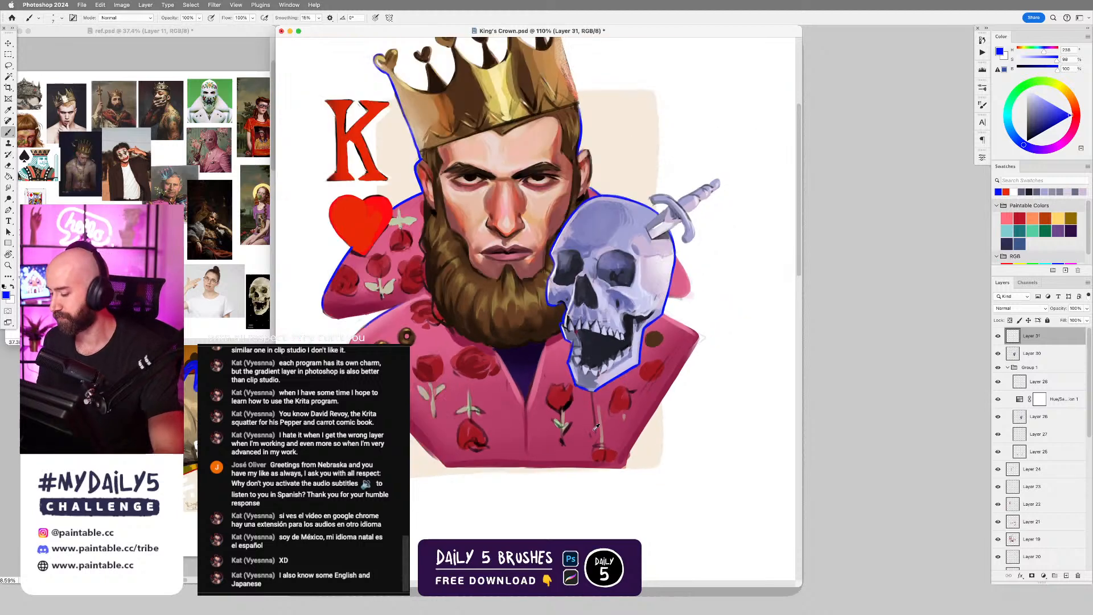
scroll(607, 417, "up", 3)
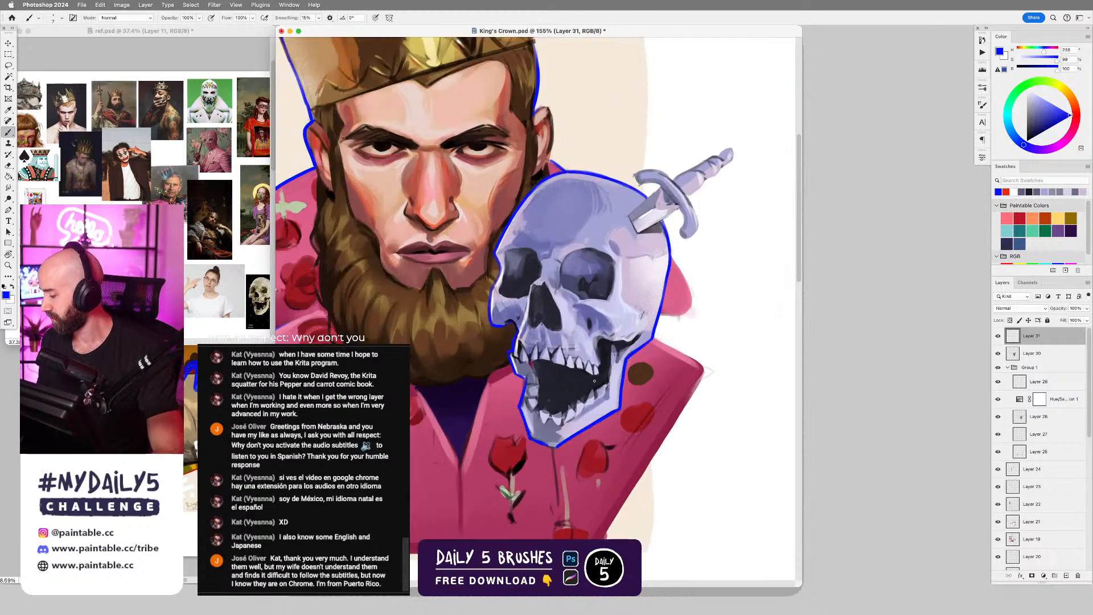
scroll(591, 382, "down", 4)
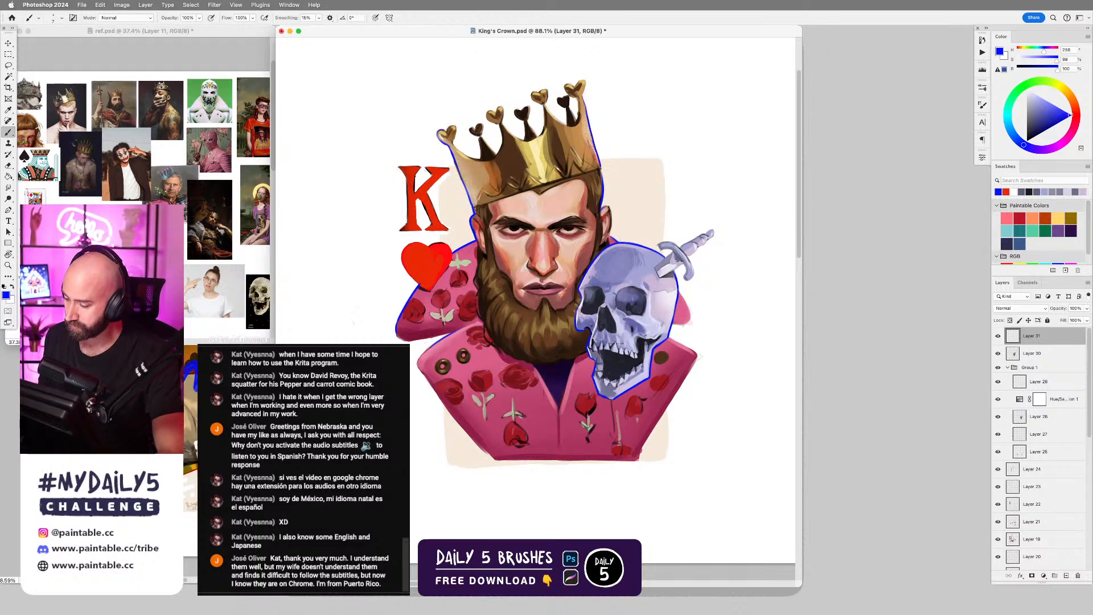
Add bright blue outlines along the inner edges of the crown's prongs and a dark rear heart tip, undoing uneven strokes.
scroll(627, 364, "down", 3)
scroll(544, 199, "up", 4)
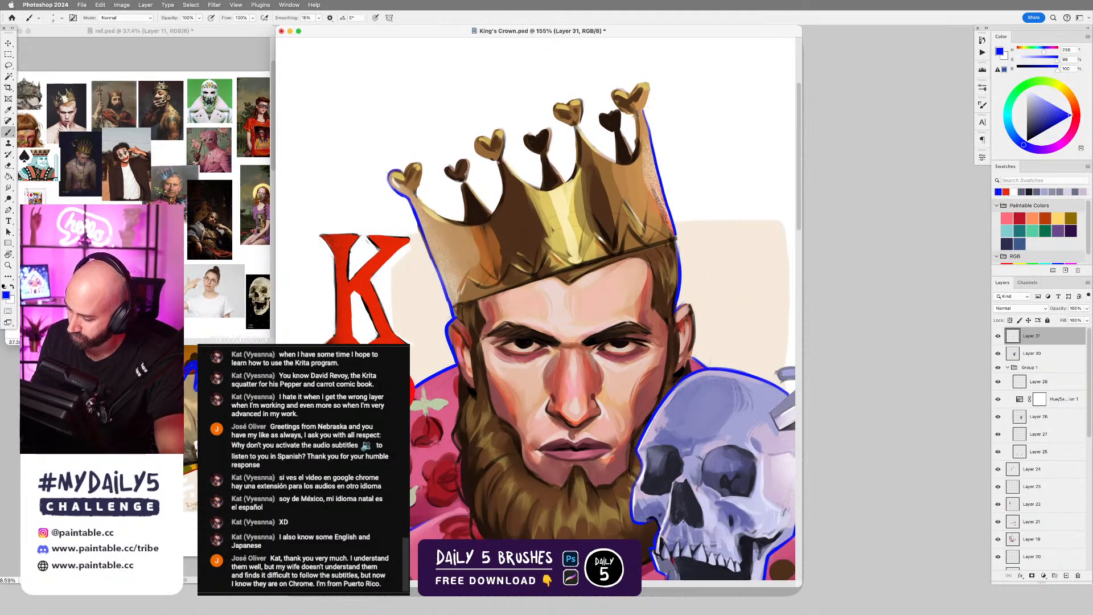
key("cmd+z")
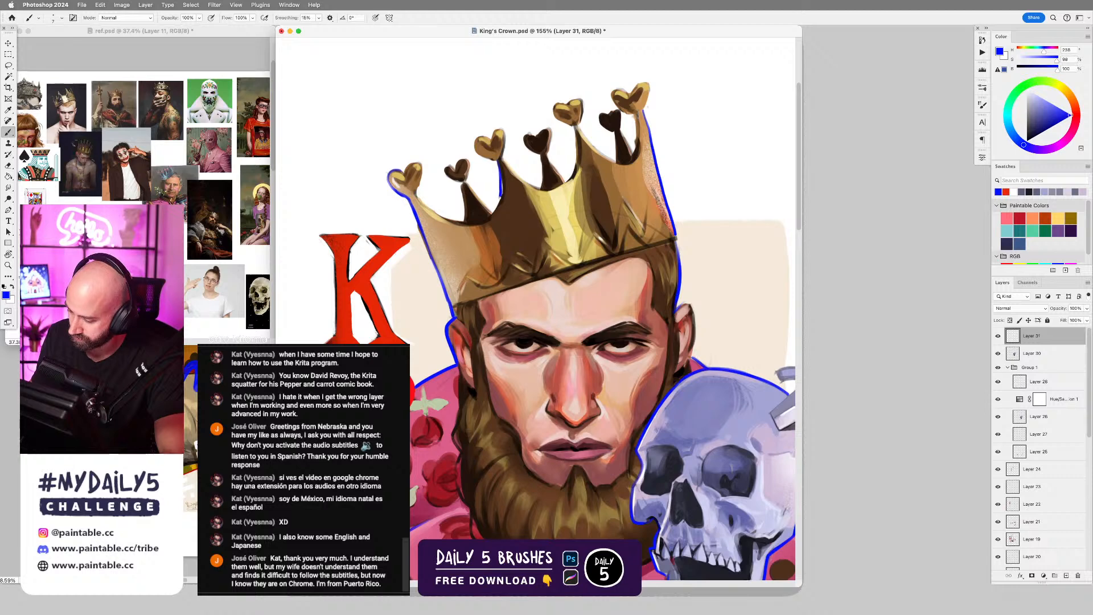
key("super+z")
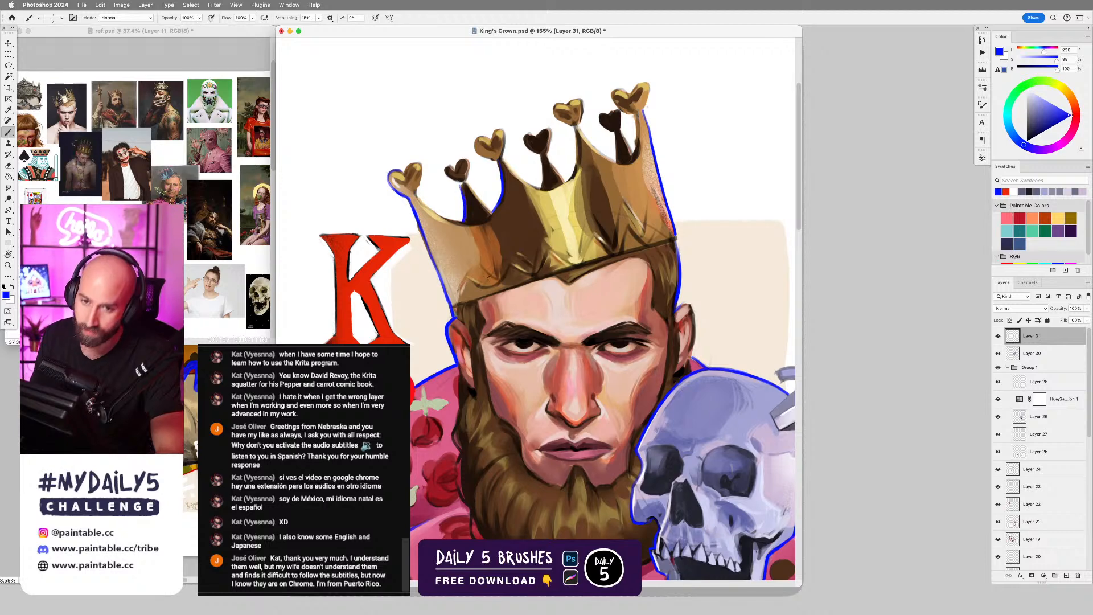
left_click_drag(551, 291, 643, 312)
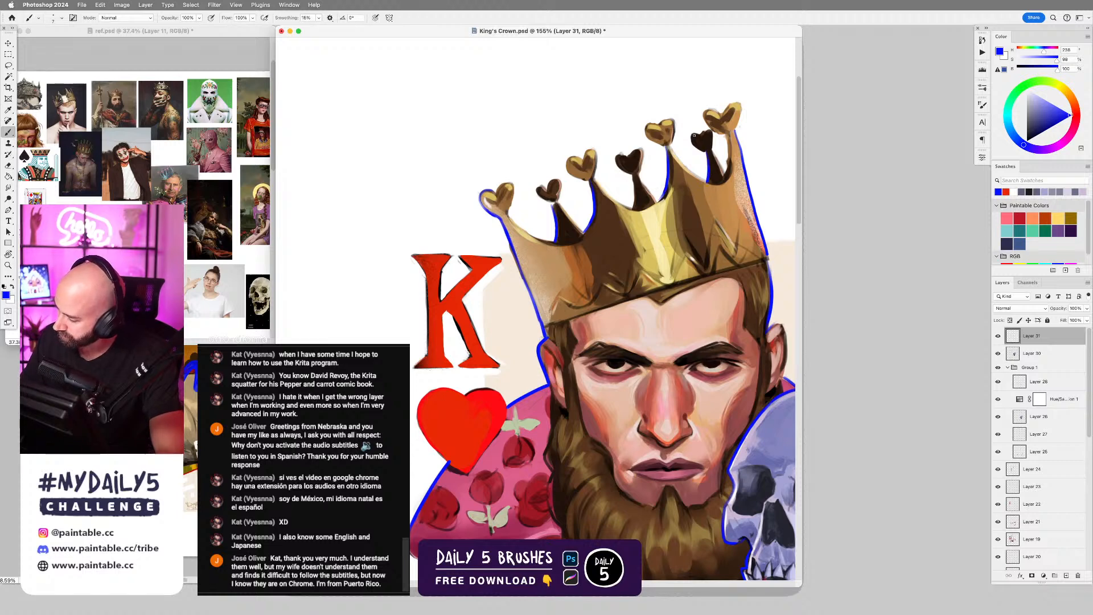
left_click_drag(692, 144, 708, 150)
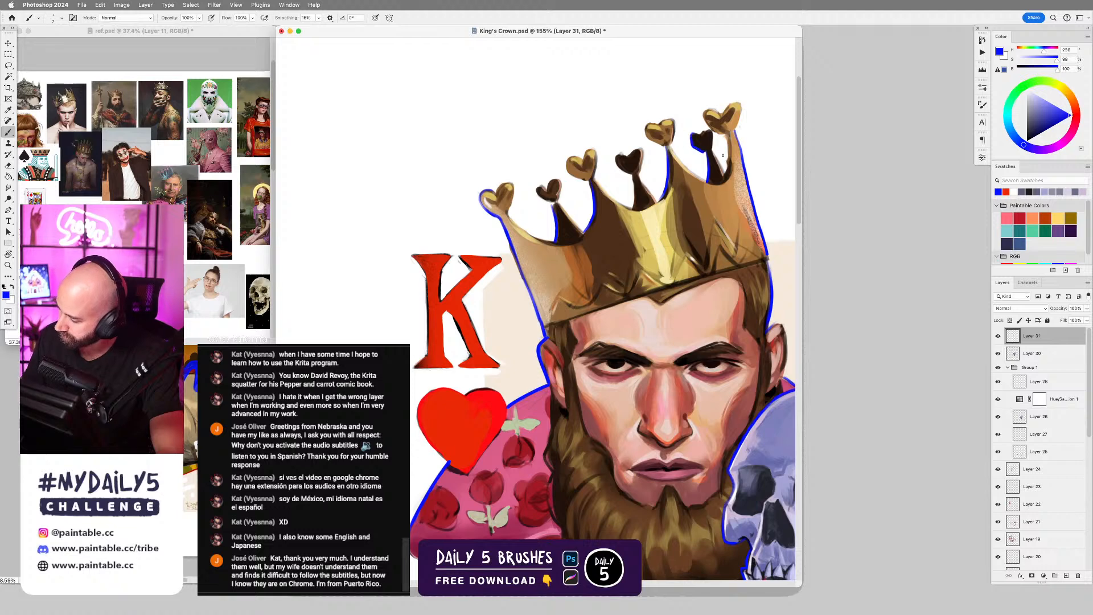
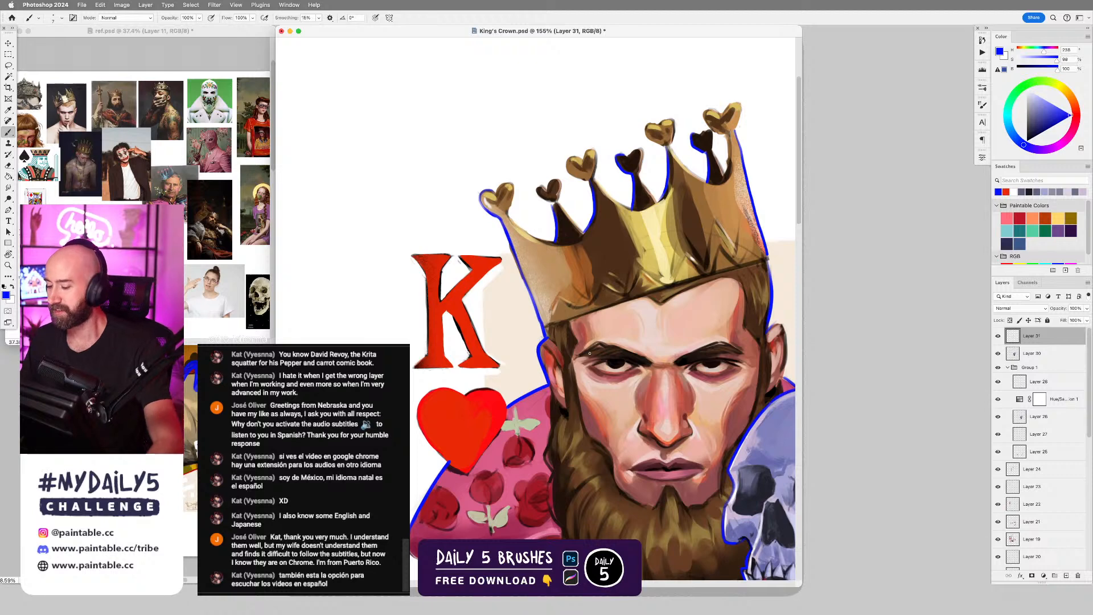
key("r")
mouse_move(721, 294)
left_mouse_down()
mouse_move(735, 364)
mouse_move(614, 327)
left_mouse_up()
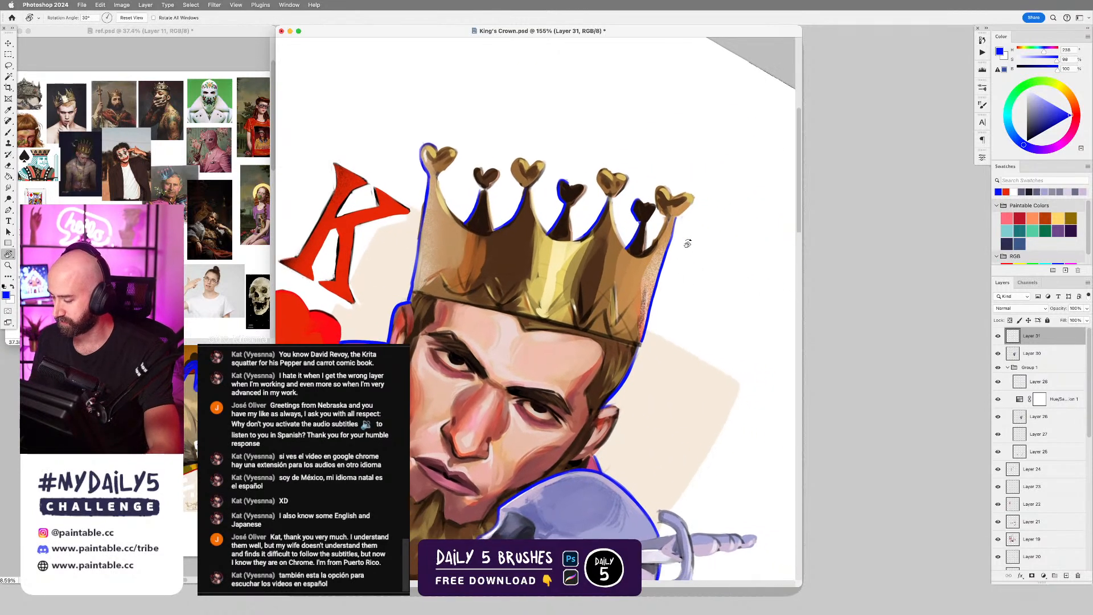
key("e")
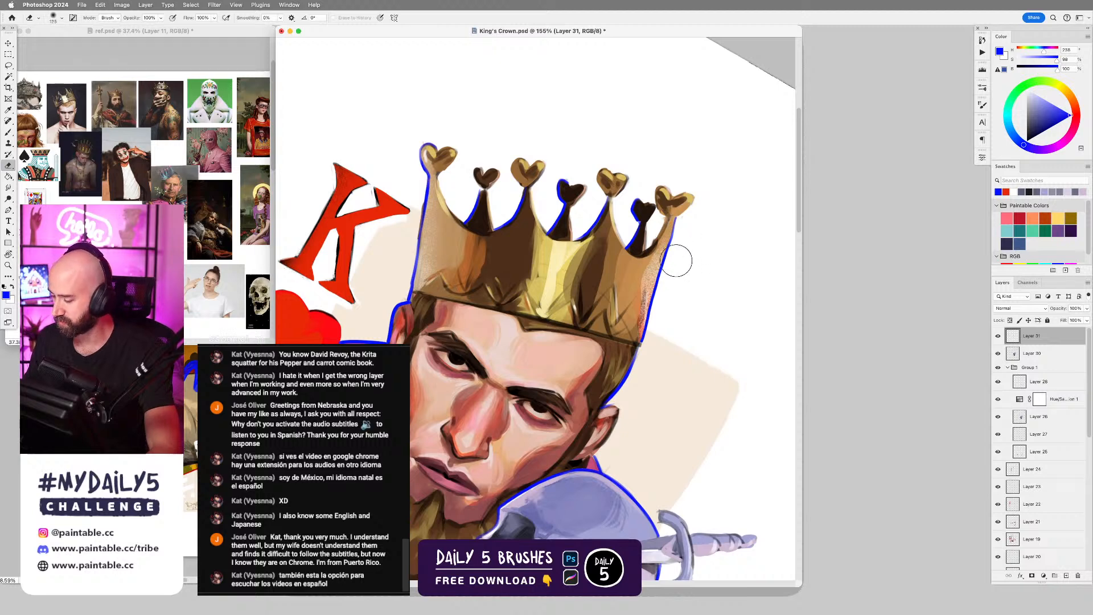
key("b")
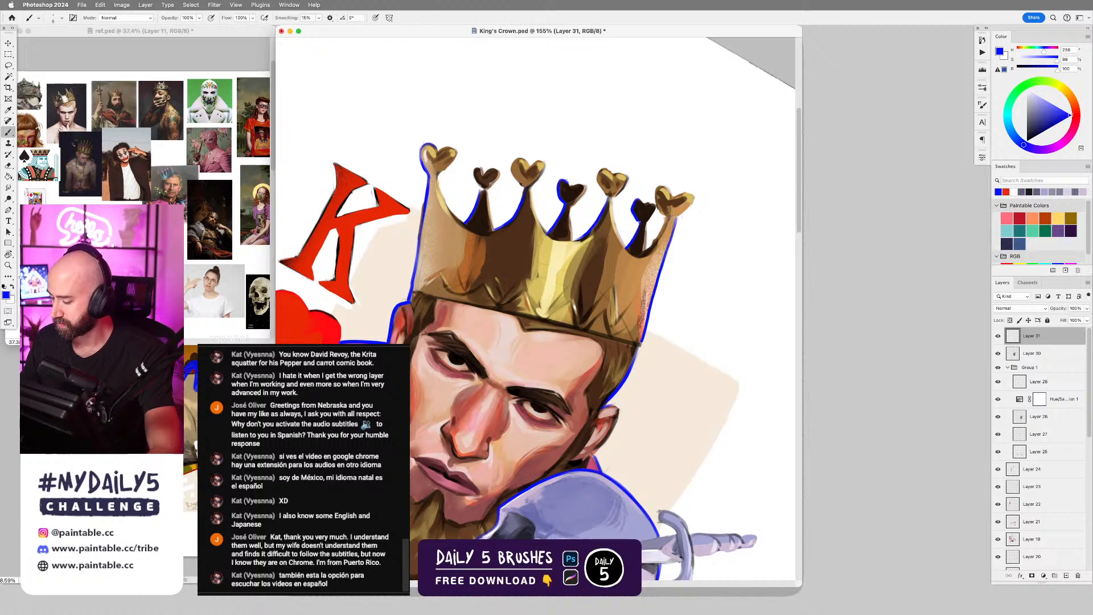
key("Escape")
left_click_drag(676, 346, 642, 209)
scroll(669, 255, "down", 3)
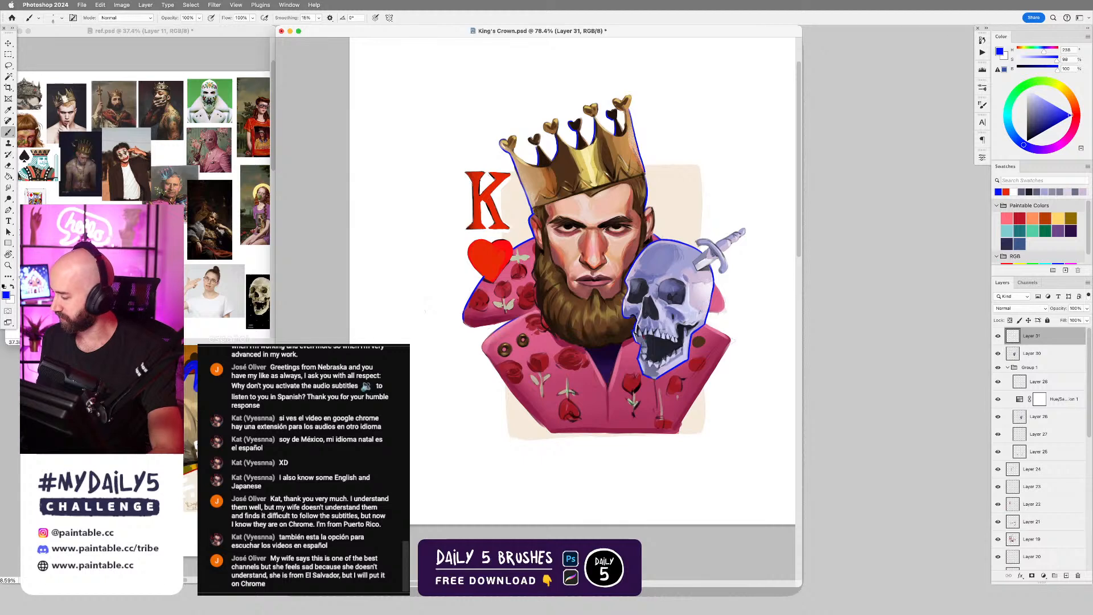
Create a new layer above the blue outline and choose the Drip 01 brush from the Graffiti Brushes.
key("alt+shift+super+n")
right_click(530, 337)
left_click_drag(889, 400, 886, 573)
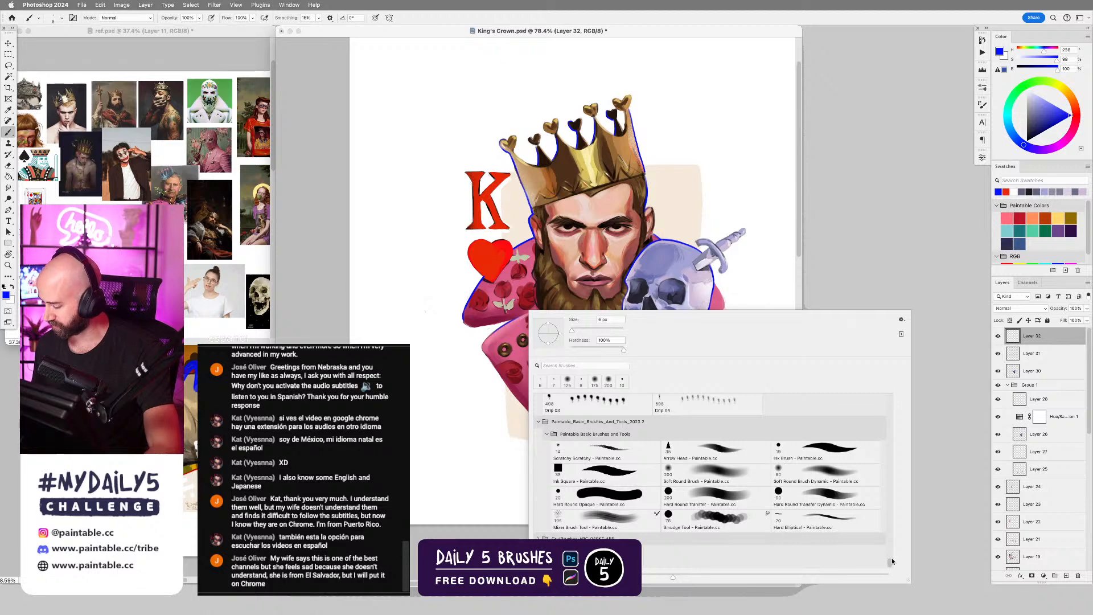
scroll(802, 503, "up", 5)
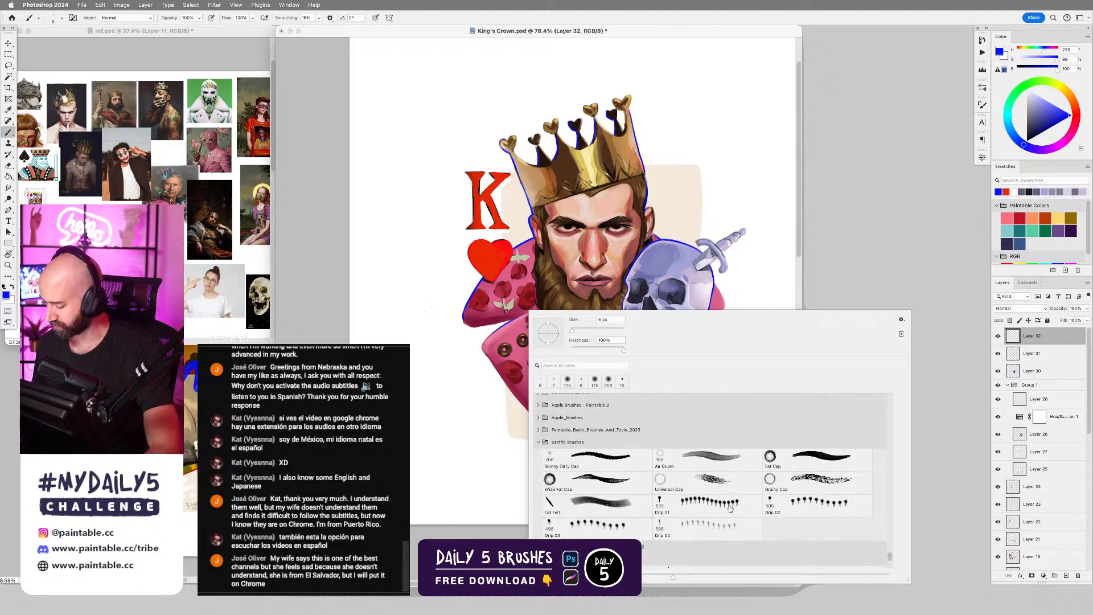
double_click(730, 509)
Sample the heart's red and stamp a drip on its lower edge with a reduced brush size, undoing the oversized first drip.
left_click(487, 270, "alt")
key("bracketleft")
key("bracketleft")
left_click(484, 277)
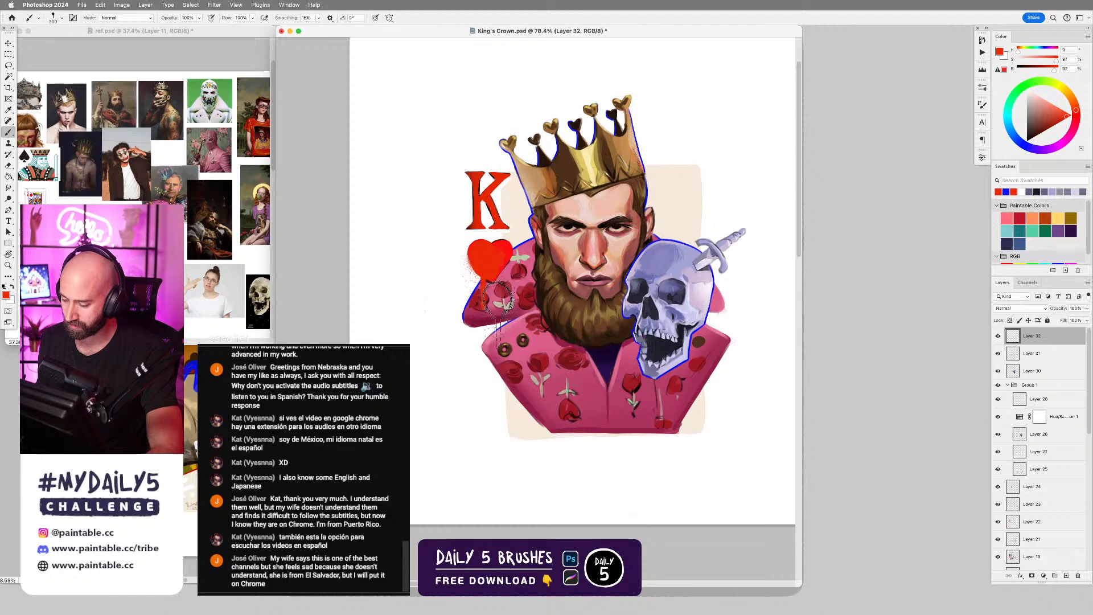
key("super+z")
key("bracketleft")
key("bracketleft")
key("bracketleft")
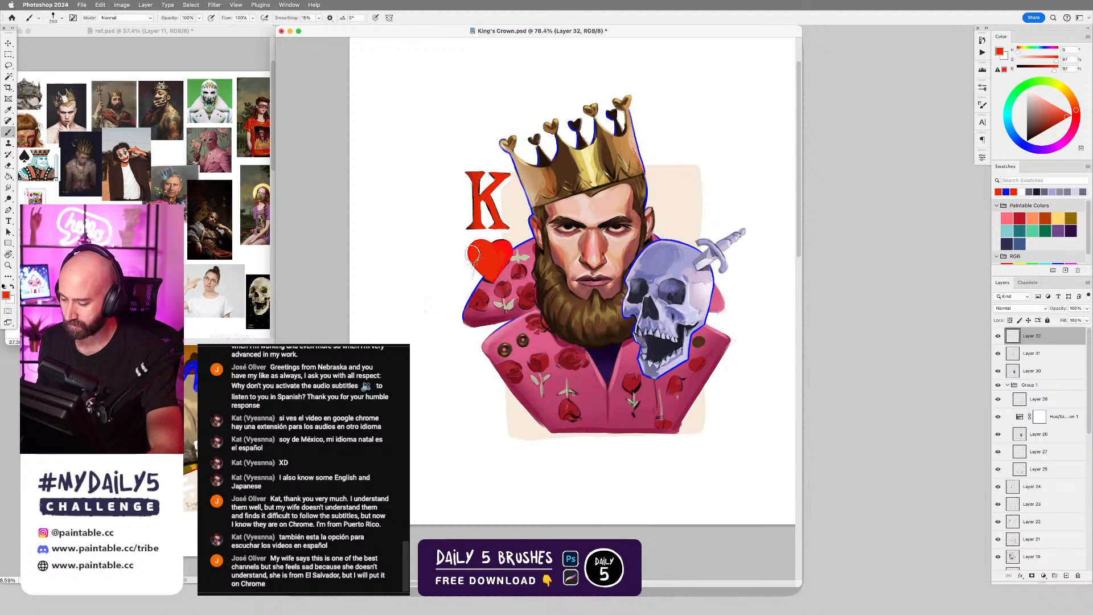
left_click(473, 263)
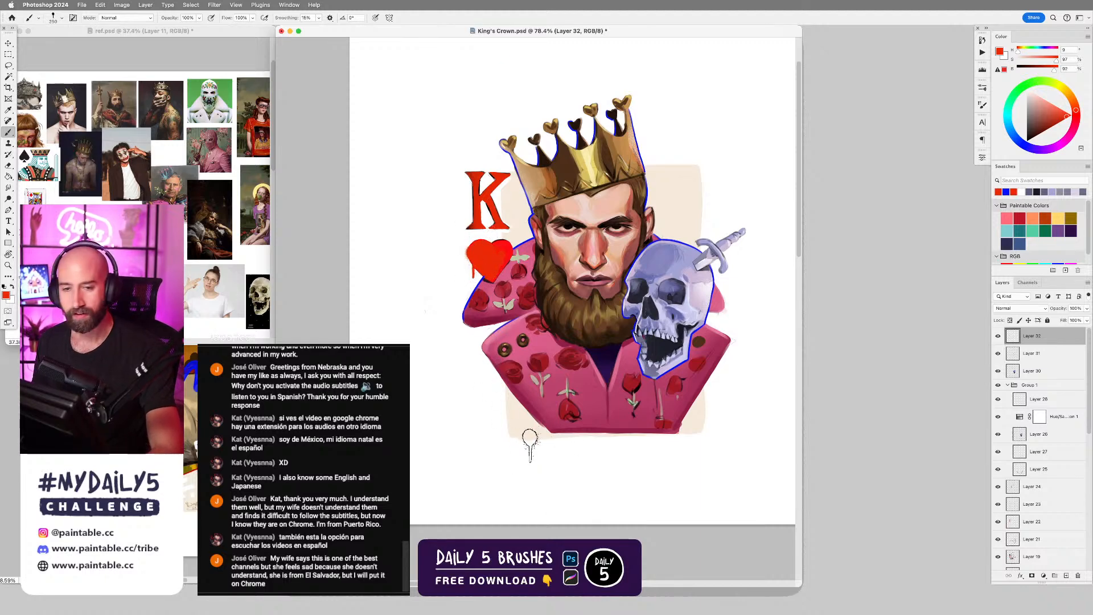
Undo the last drip and stamp a fresh red one below the heart's outer lobe.
left_click_drag(581, 319, 661, 310)
key("super+z")
left_click_drag(574, 252, 590, 250)
left_click(554, 250)
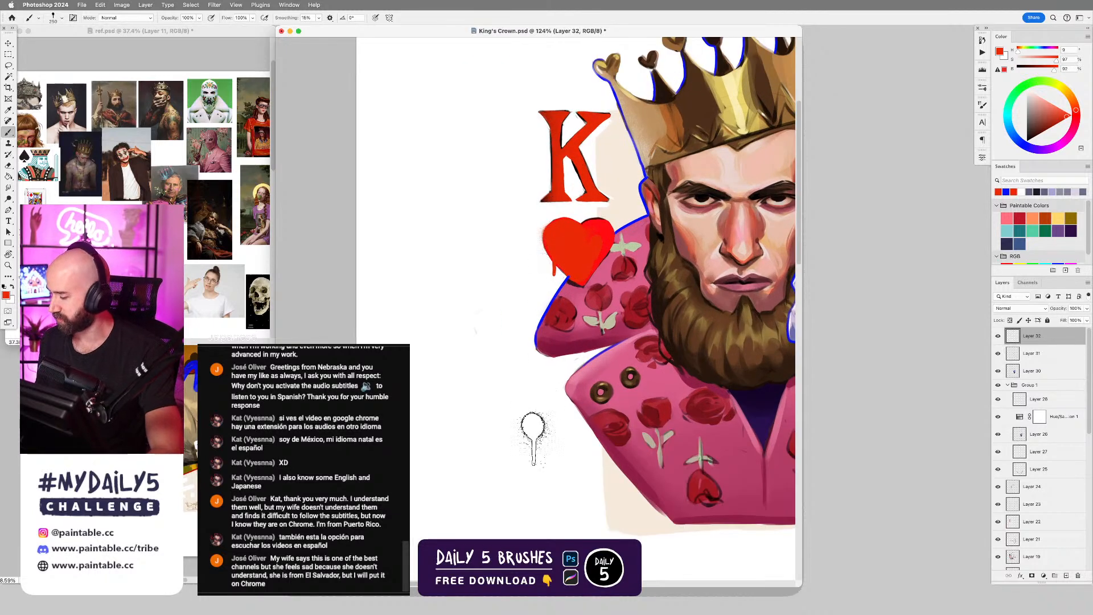
left_click_drag(585, 370, 551, 370)
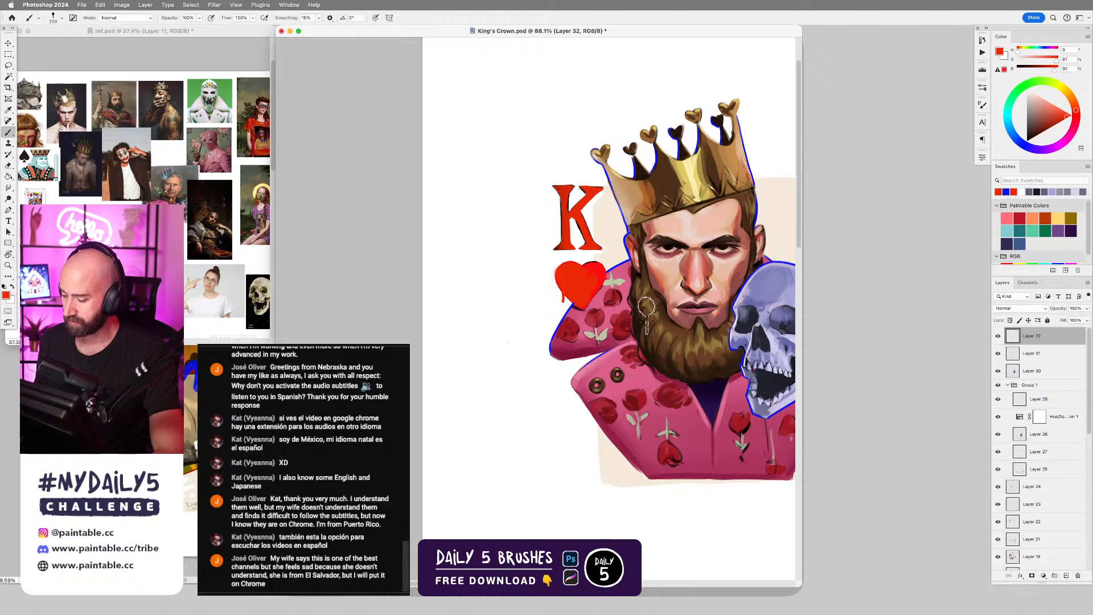
left_click_drag(667, 310, 571, 289)
left_click_drag(582, 337, 632, 337)
left_click_drag(670, 369, 648, 337)
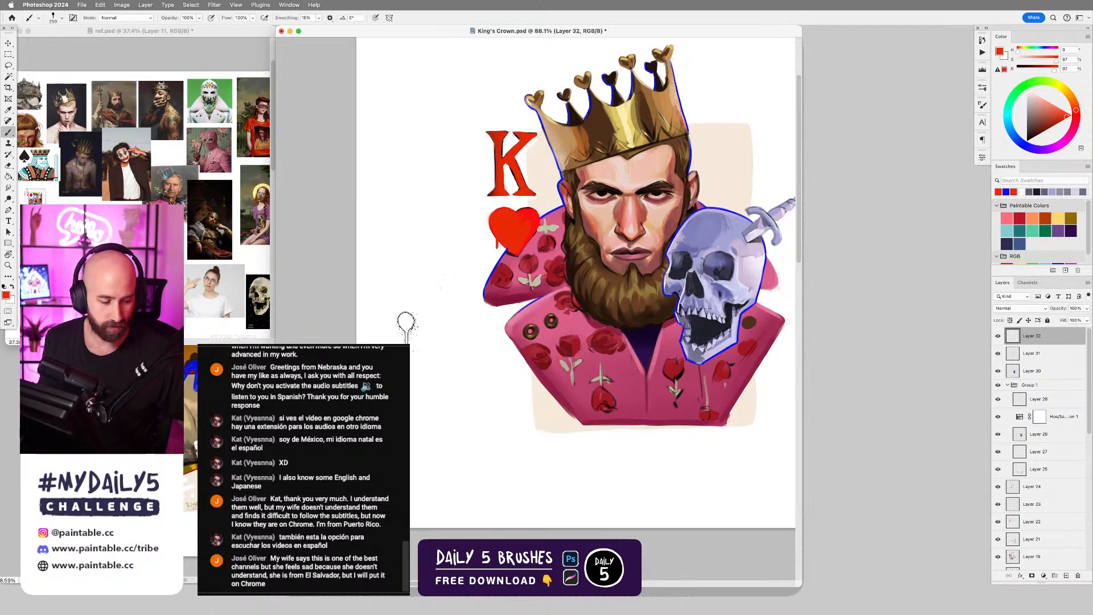
Paste the King of Hearts playing card image onto a new layer and rotate it about 11 degrees counterclockwise.
key("Tab")
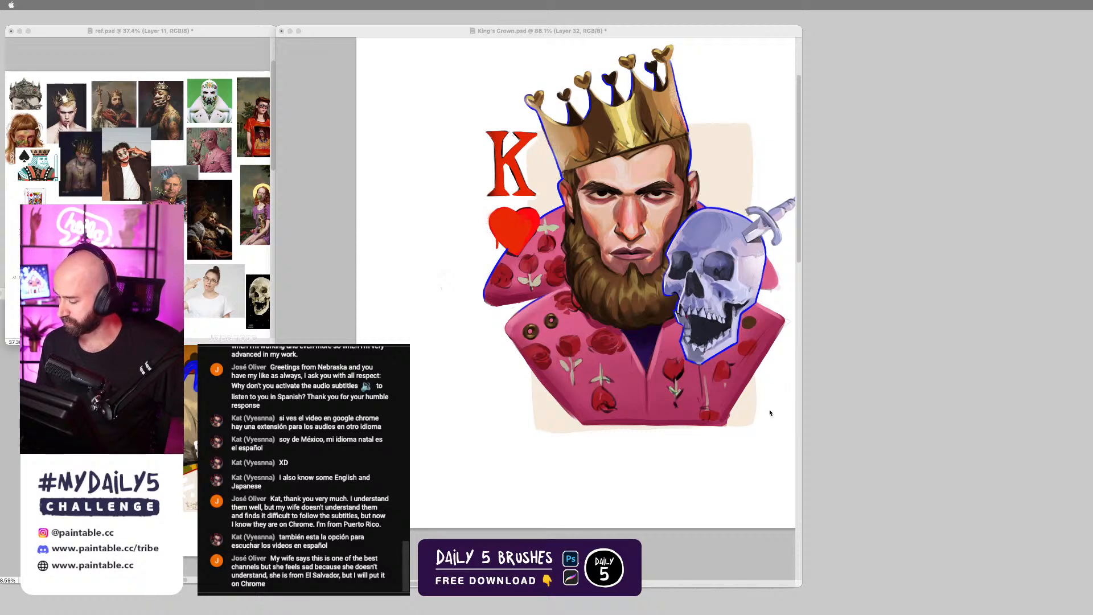
key("Tab")
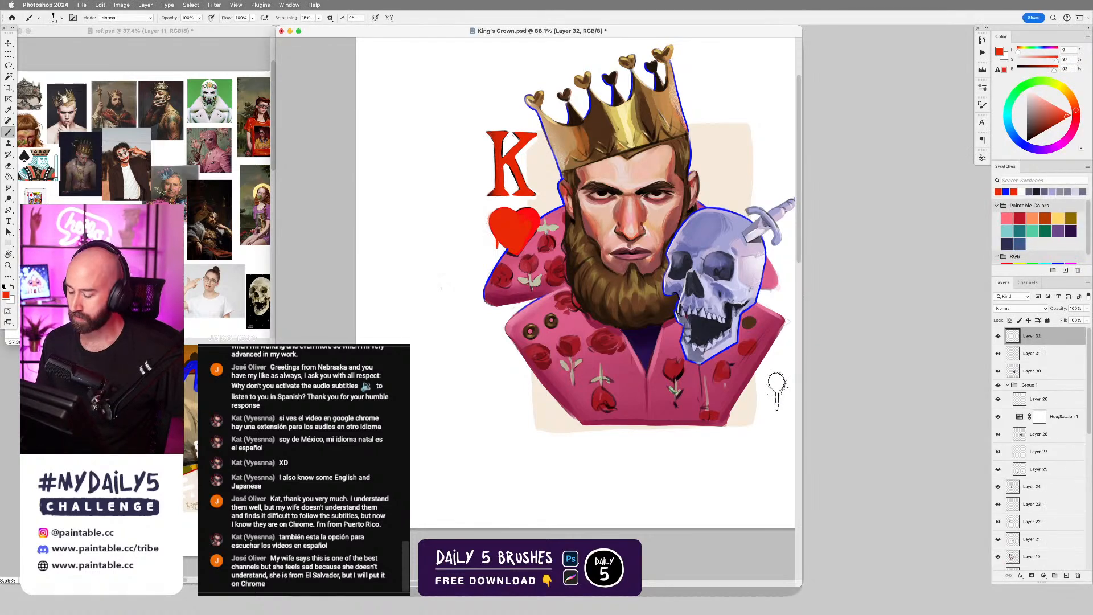
key("super+v")
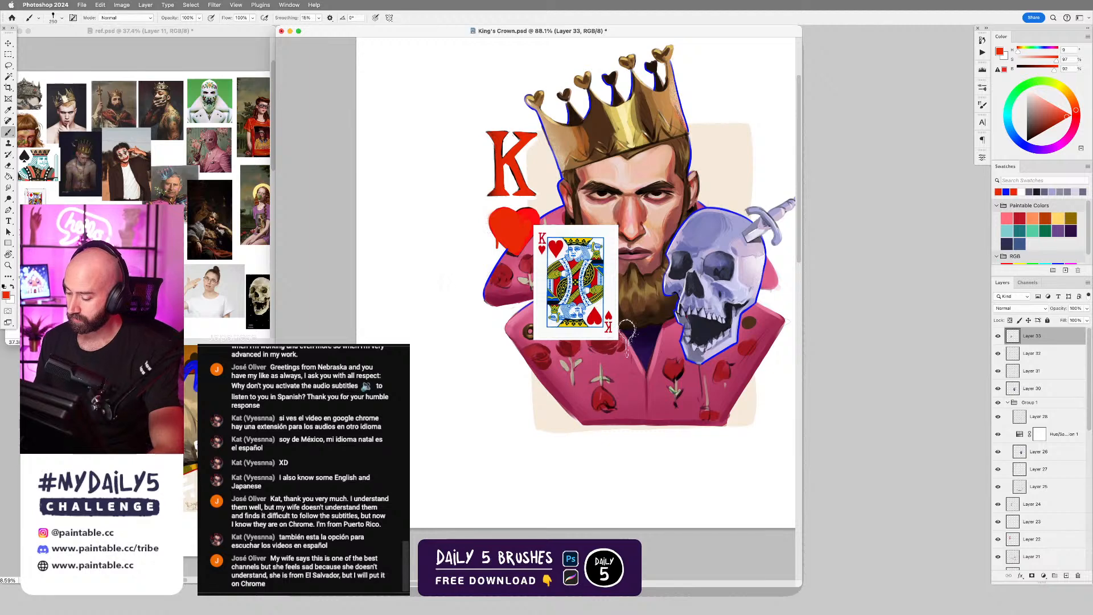
key("super+t")
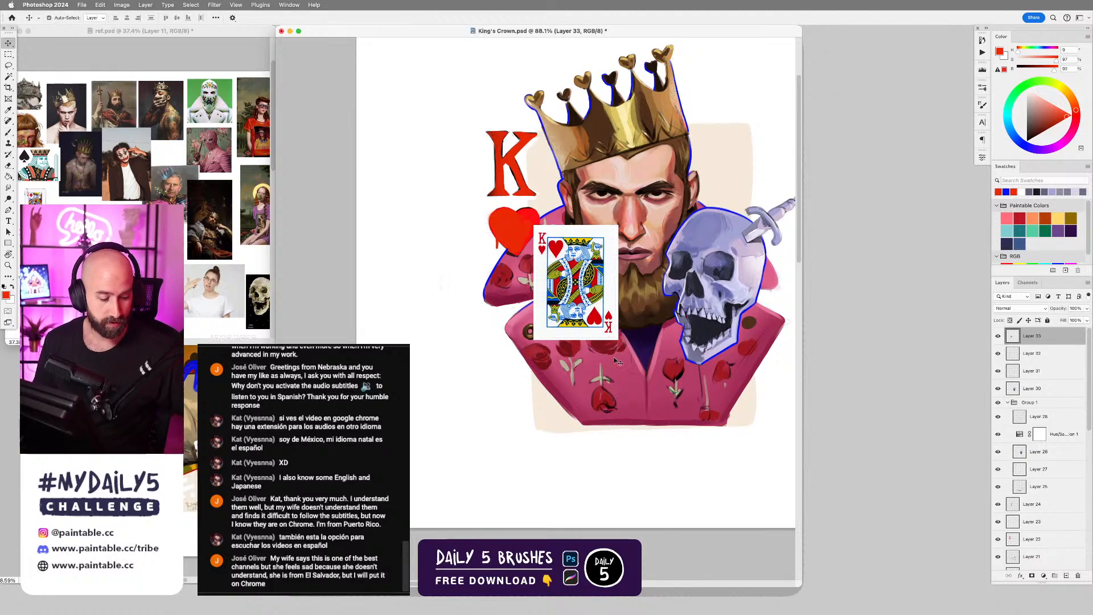
left_click_drag(653, 226, 646, 208)
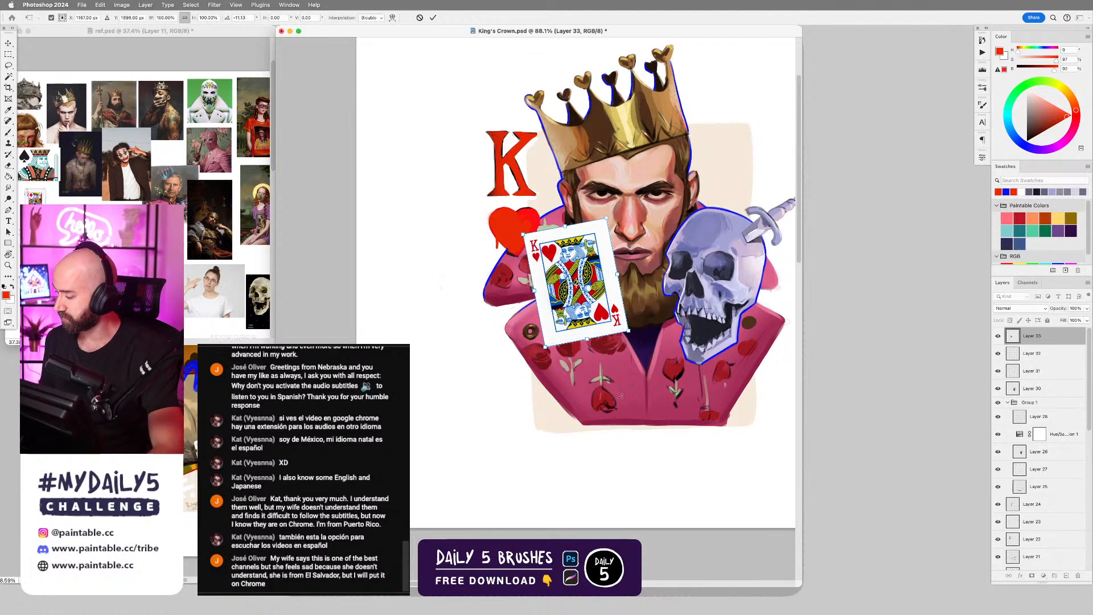
Move the tilted card down onto the front of the jacket below the beard and apply the transform.
left_click(814, 233)
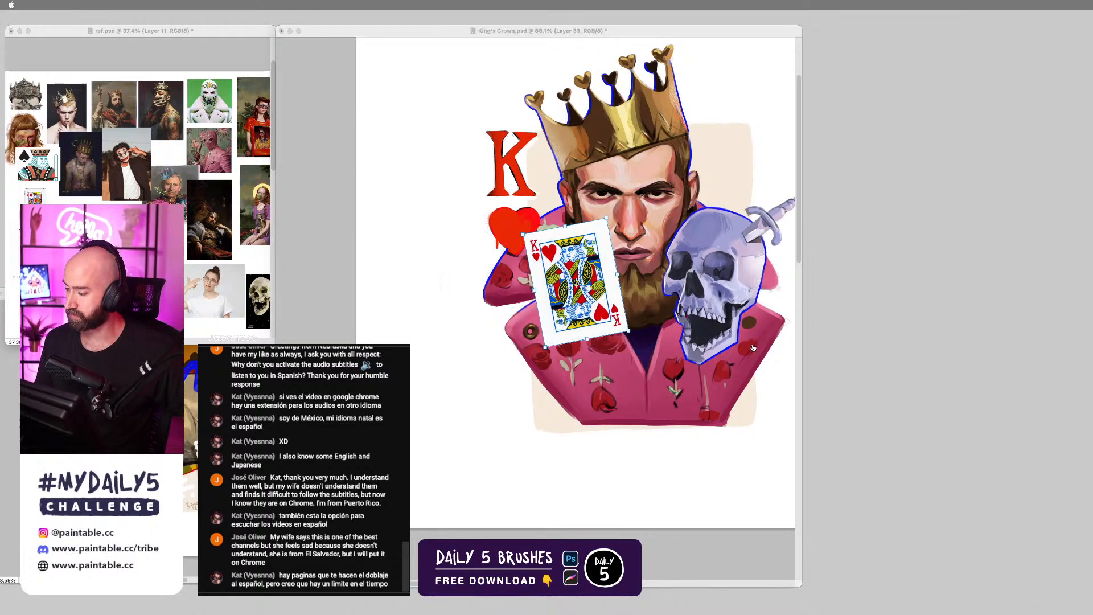
left_click(579, 434)
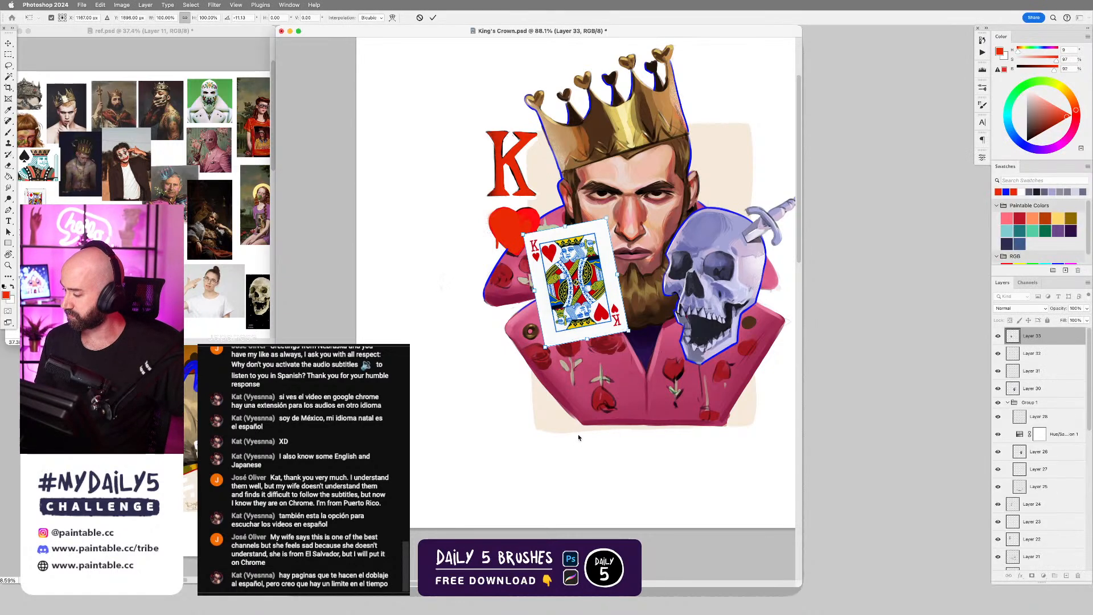
left_click_drag(604, 319, 639, 422)
scroll(681, 405, "down", 2)
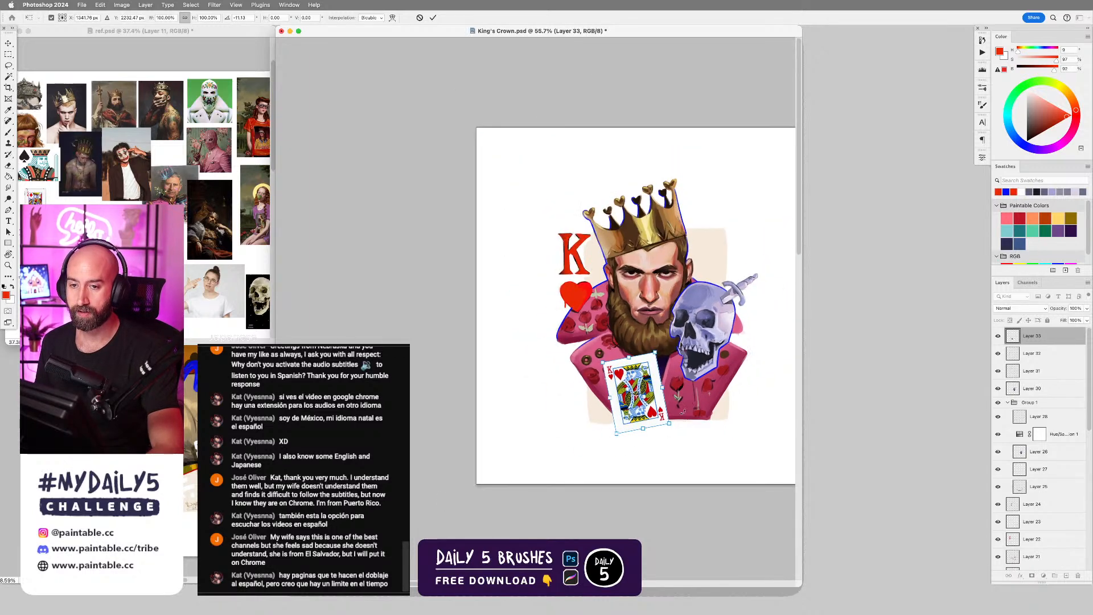
scroll(684, 416, "up", 2)
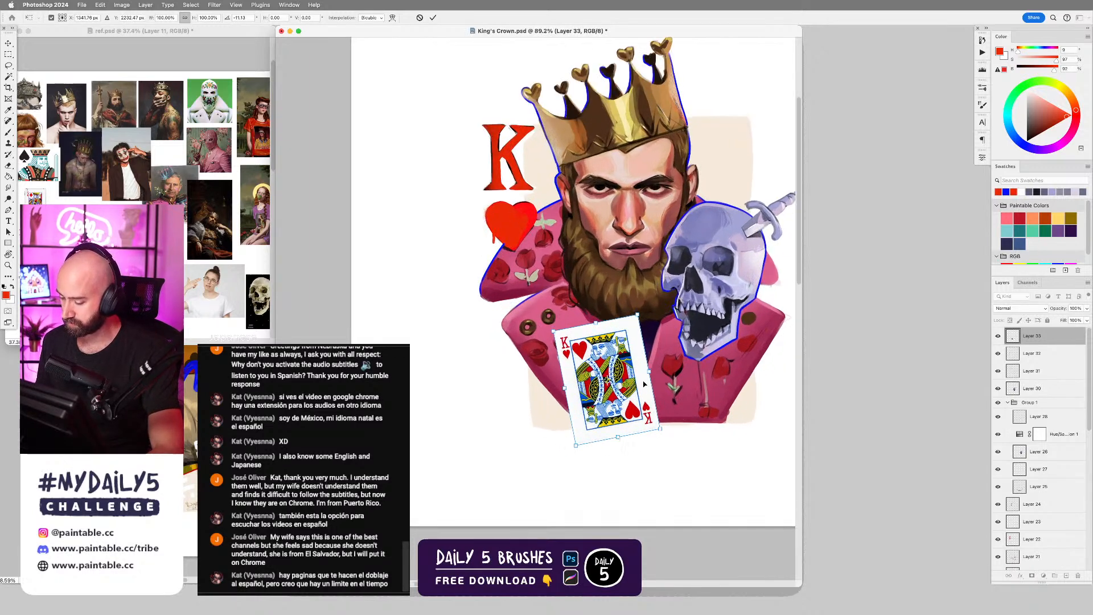
key("Return")
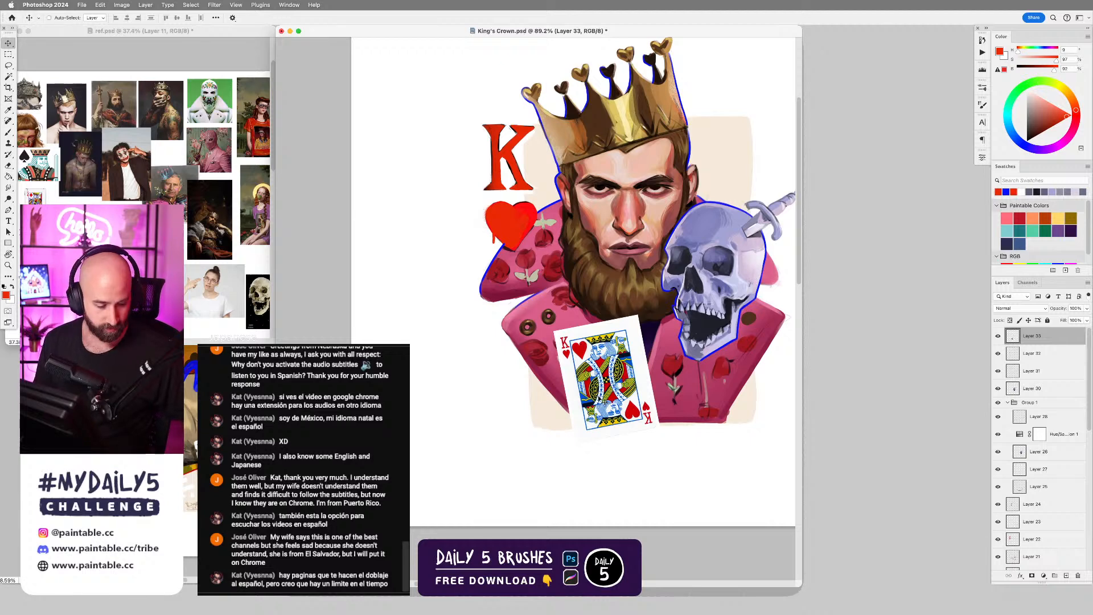
Lasso a diagonal strip across the middle of the playing card and cut it onto its own layer.
key("l")
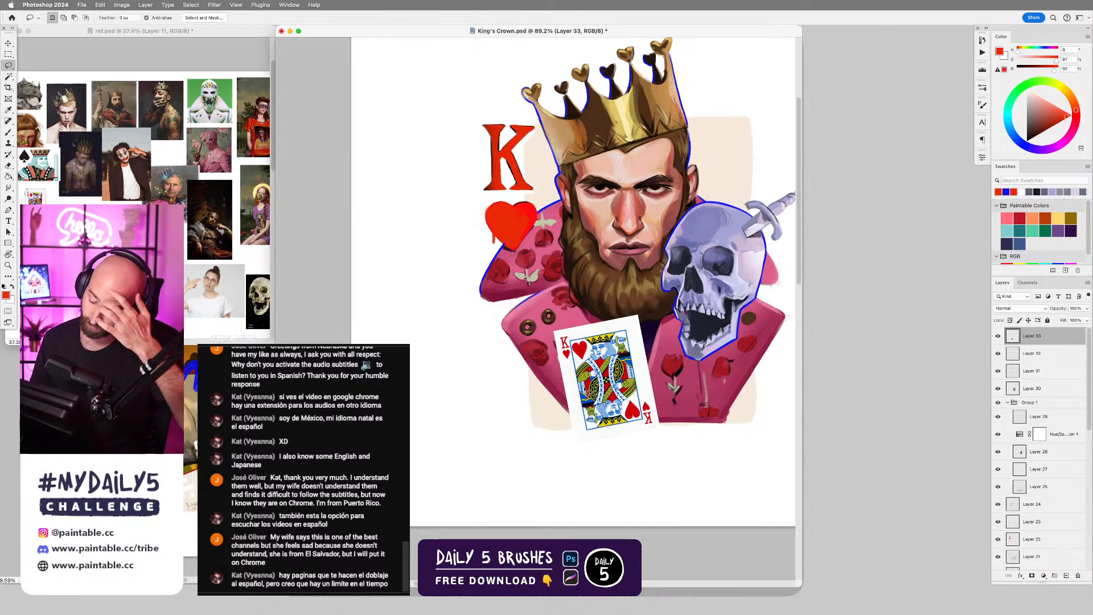
mouse_move(567, 397)
left_mouse_down()
mouse_move(544, 403)
mouse_move(662, 355)
mouse_move(561, 433)
left_mouse_up()
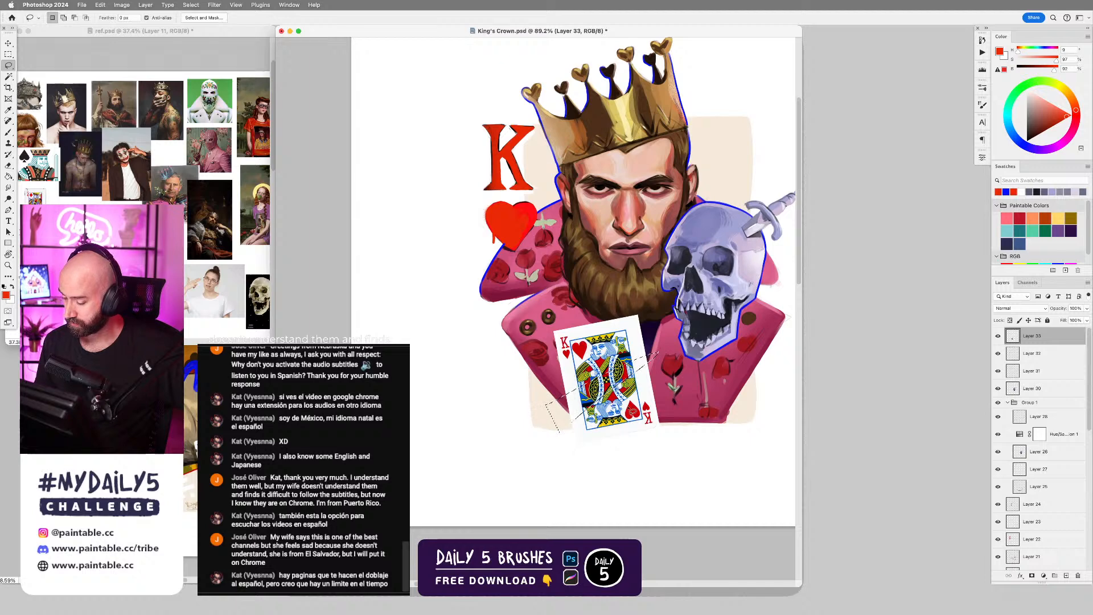
right_click(609, 385)
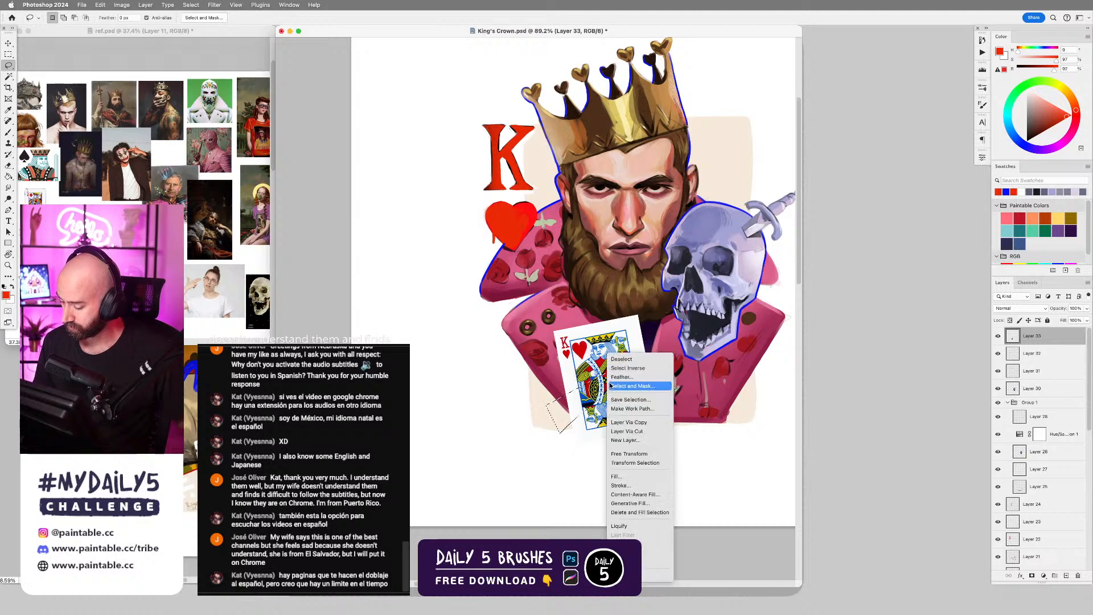
left_click(651, 432)
Select the remaining card layer, lasso the part above the diagonal strip, and cut it onto a separate layer.
key("v")
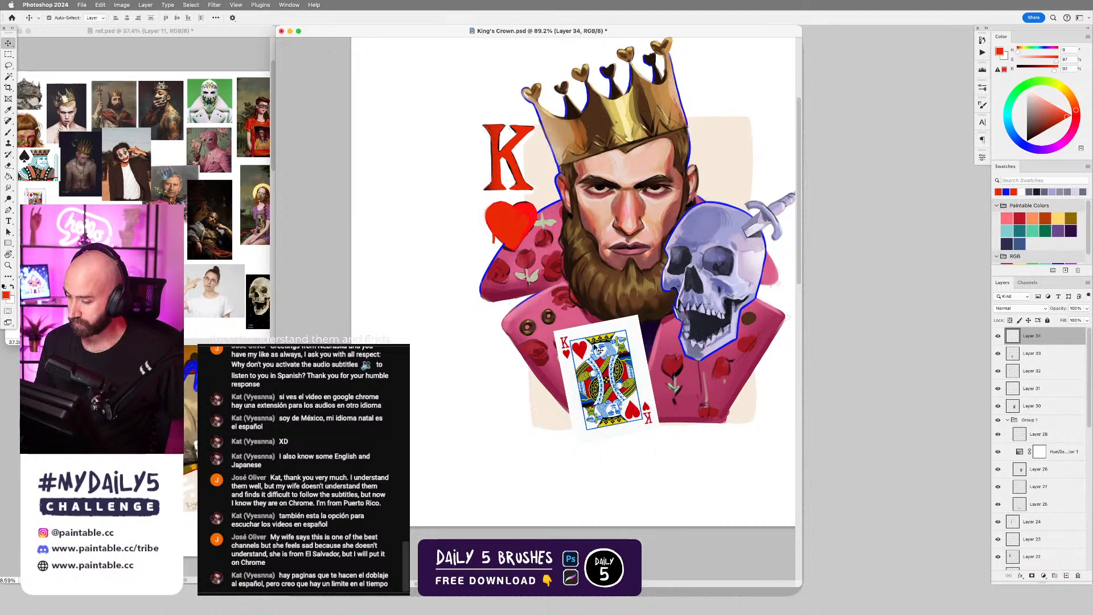
left_click(597, 350)
key("super+t")
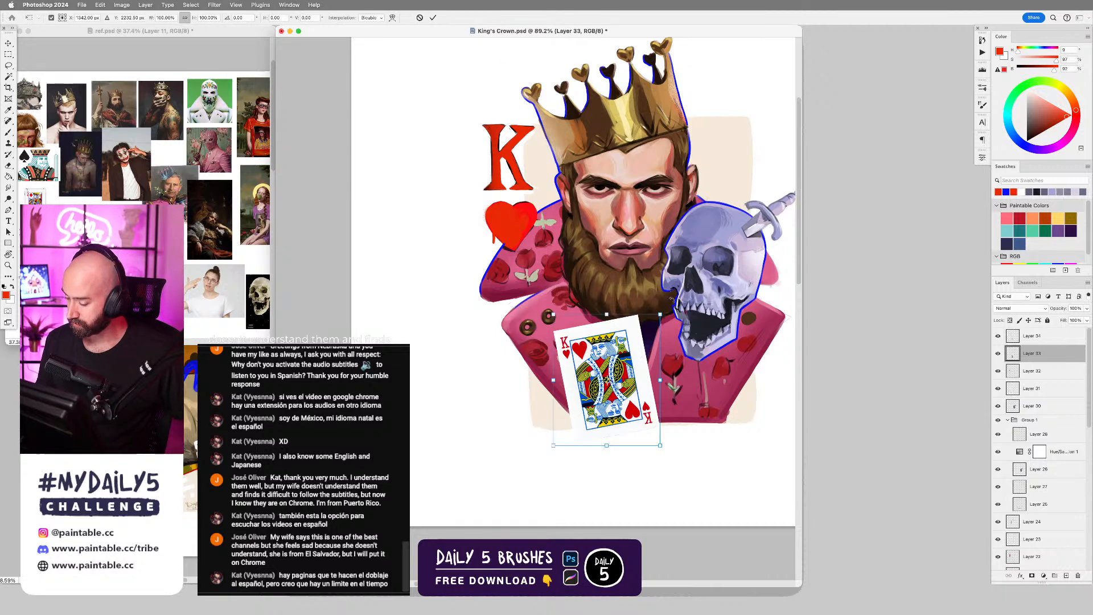
key("Return")
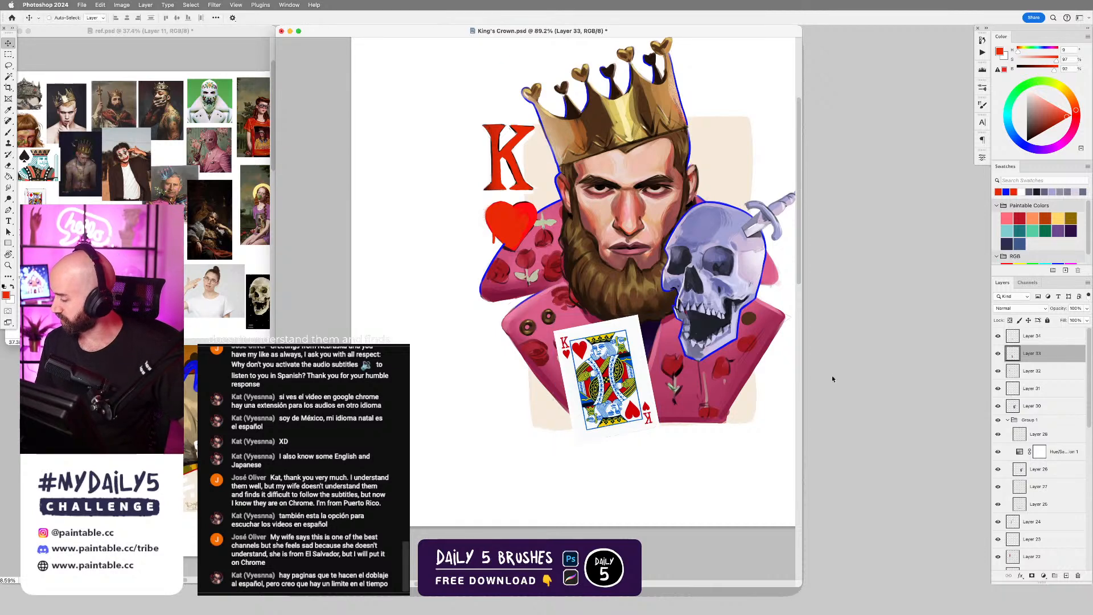
left_click(1000, 354)
left_click(1000, 356)
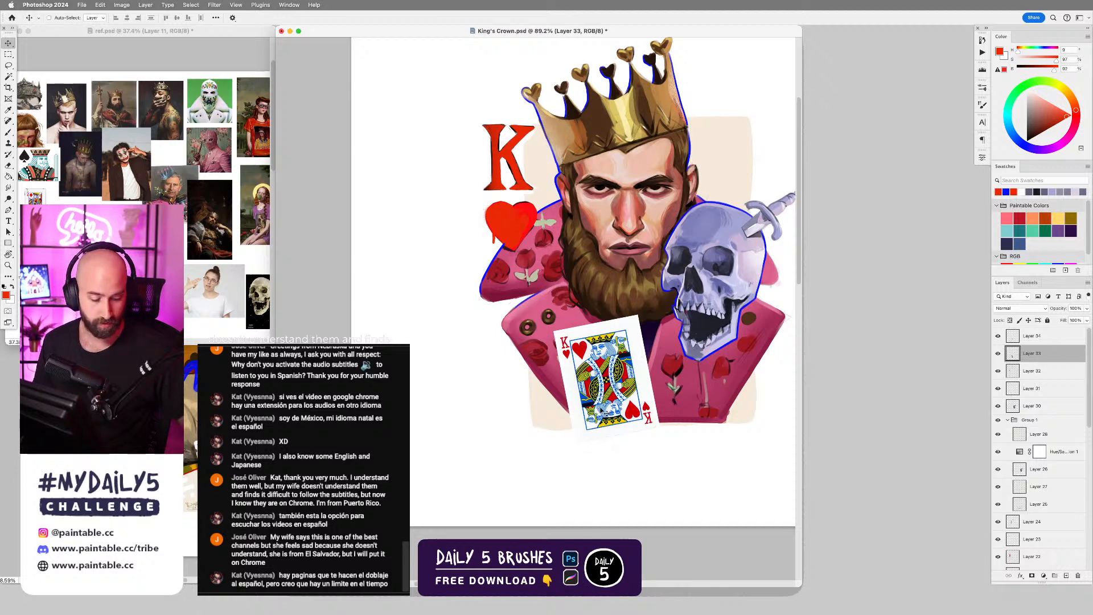
key("l")
mouse_move(653, 304)
left_mouse_down()
mouse_move(546, 315)
mouse_move(569, 401)
left_mouse_up()
left_click(1000, 355)
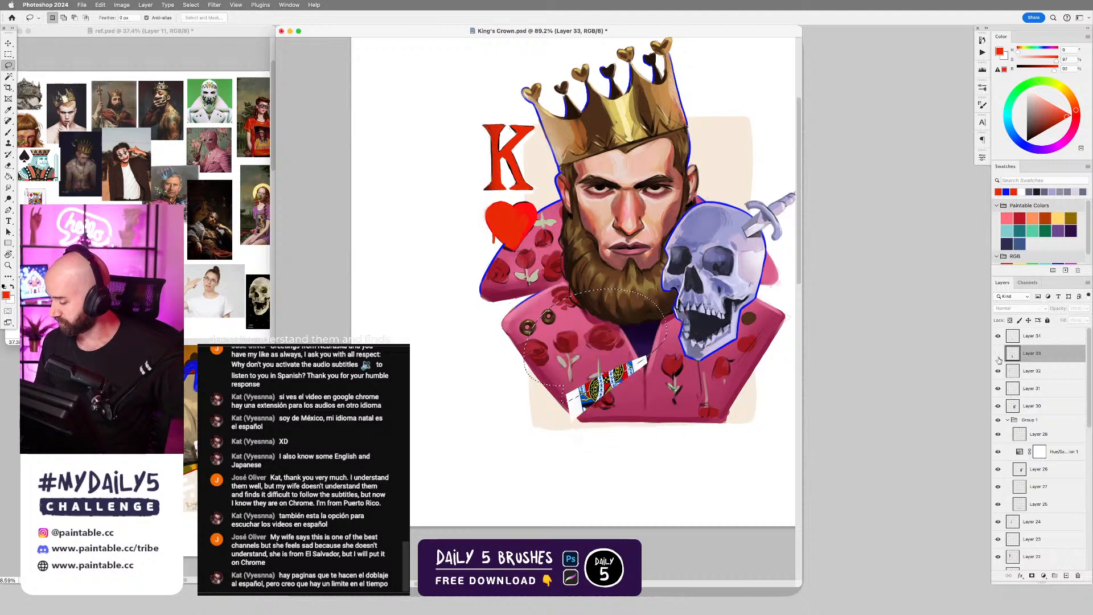
left_click(999, 356)
right_click(602, 357)
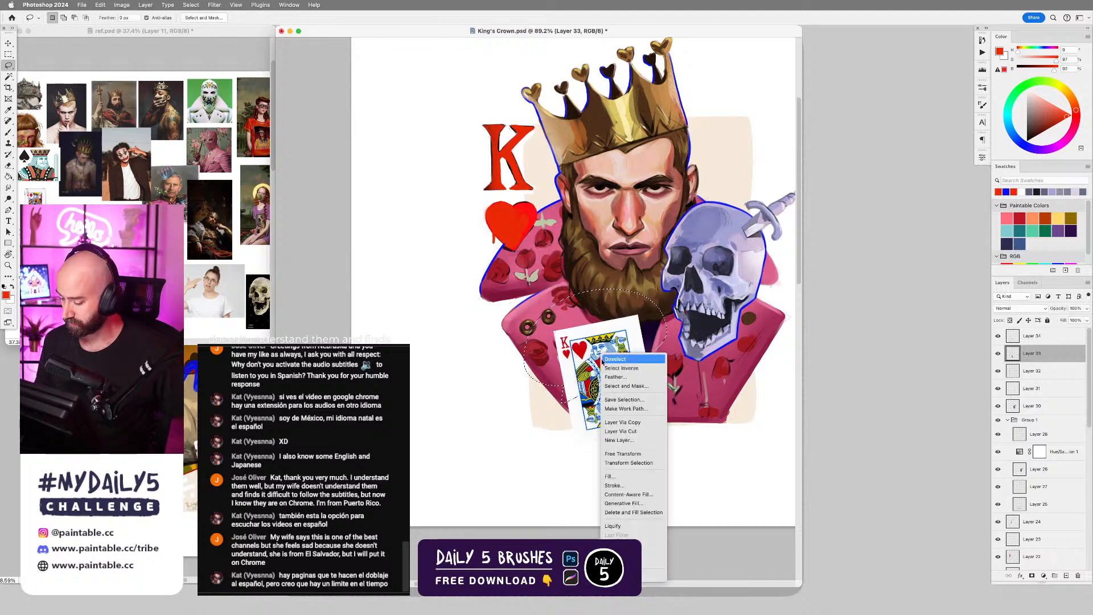
left_click(652, 430)
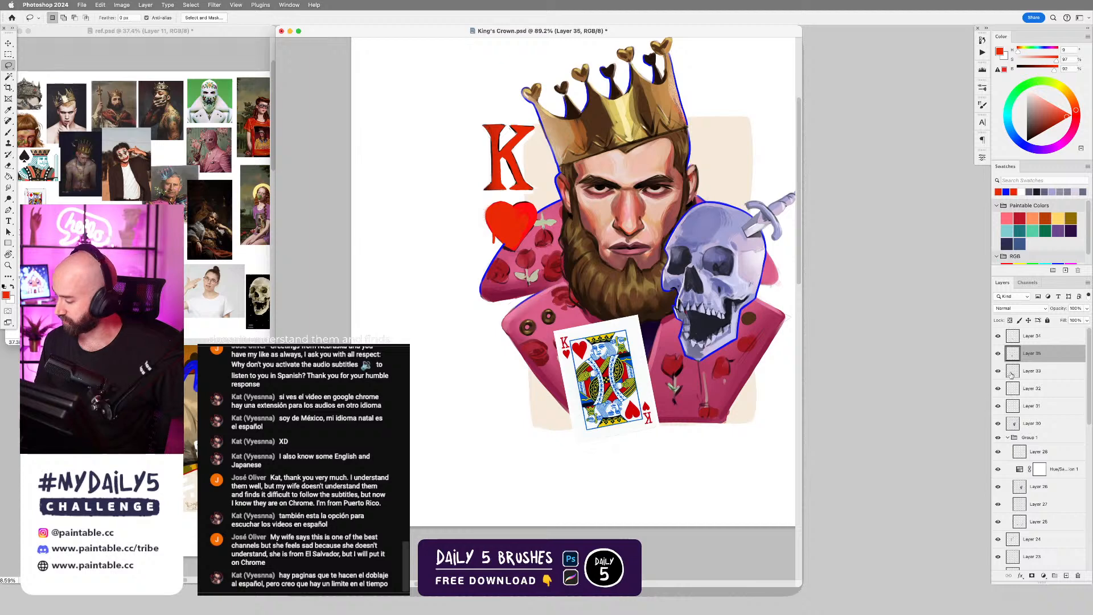
Rotate the card's upper piece slightly counterclockwise and shift it away from the lower pieces.
key("super+t")
left_click_drag(676, 325, 629, 342)
key("Return")
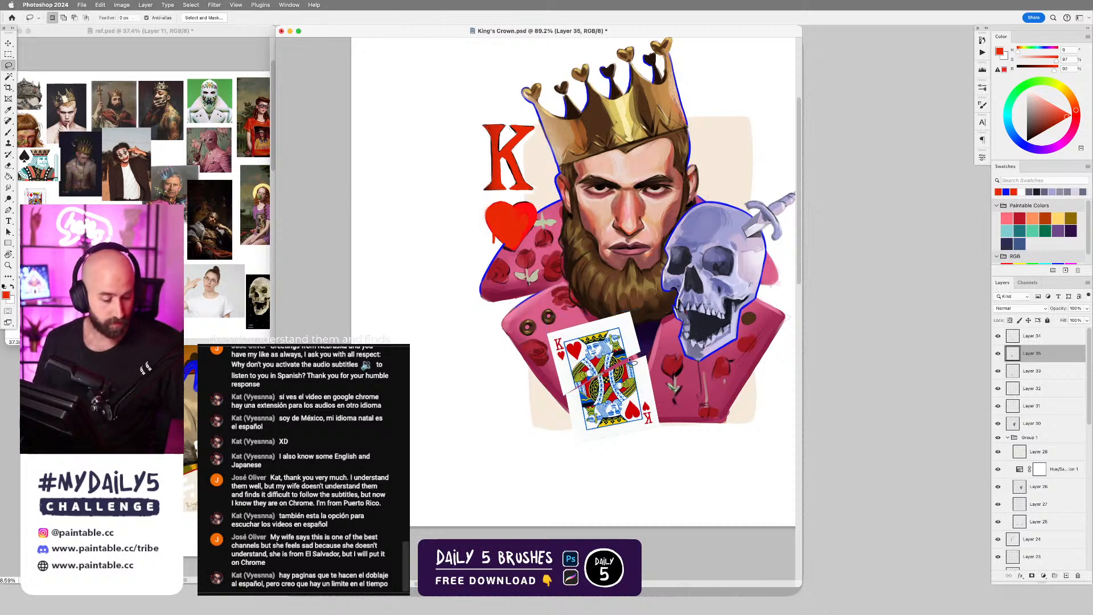
Nudge the card's diagonal middle strip slightly upward and select the lower piece of the card.
left_click(637, 389, "super")
left_click_drag(637, 388, 641, 369)
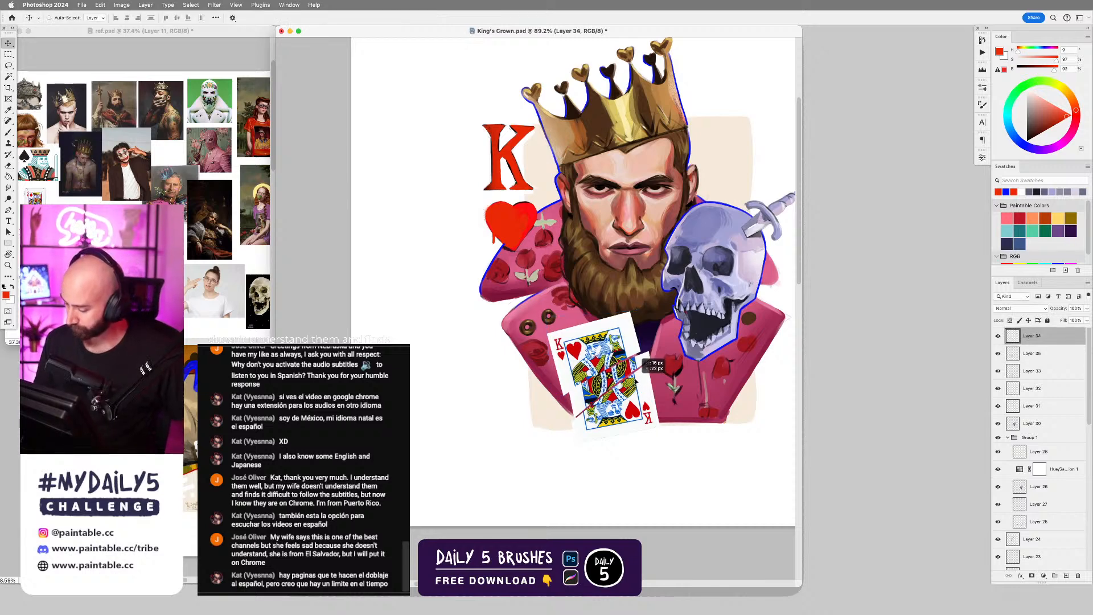
left_click(637, 394, "super")
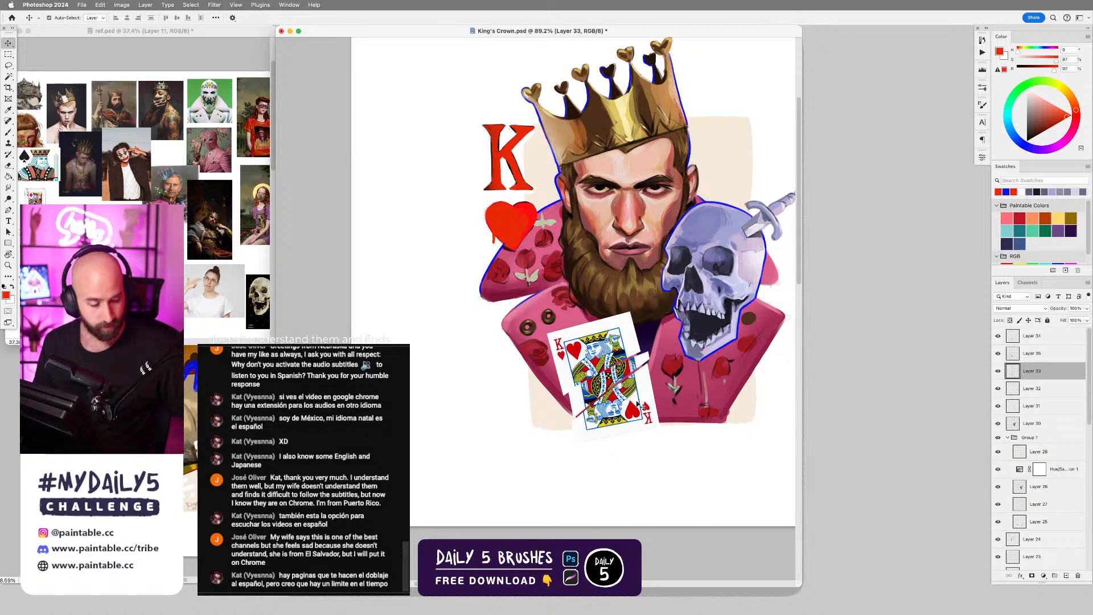
key("super+t")
left_click_drag(693, 377, 696, 383)
left_click_drag(652, 409, 649, 411)
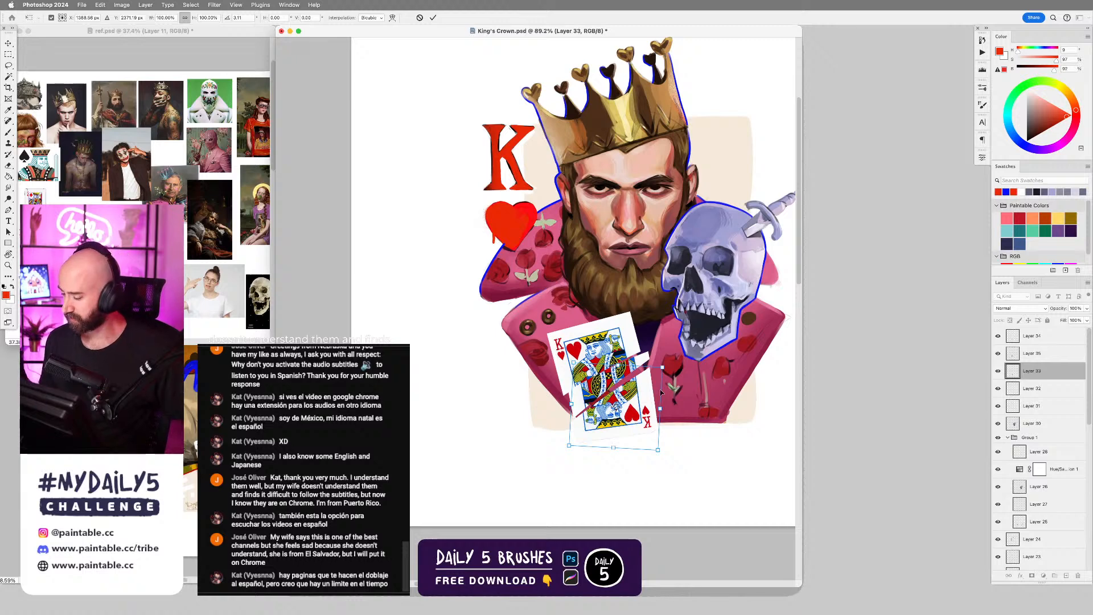
key("ctrl+z")
key("ctrl+z")
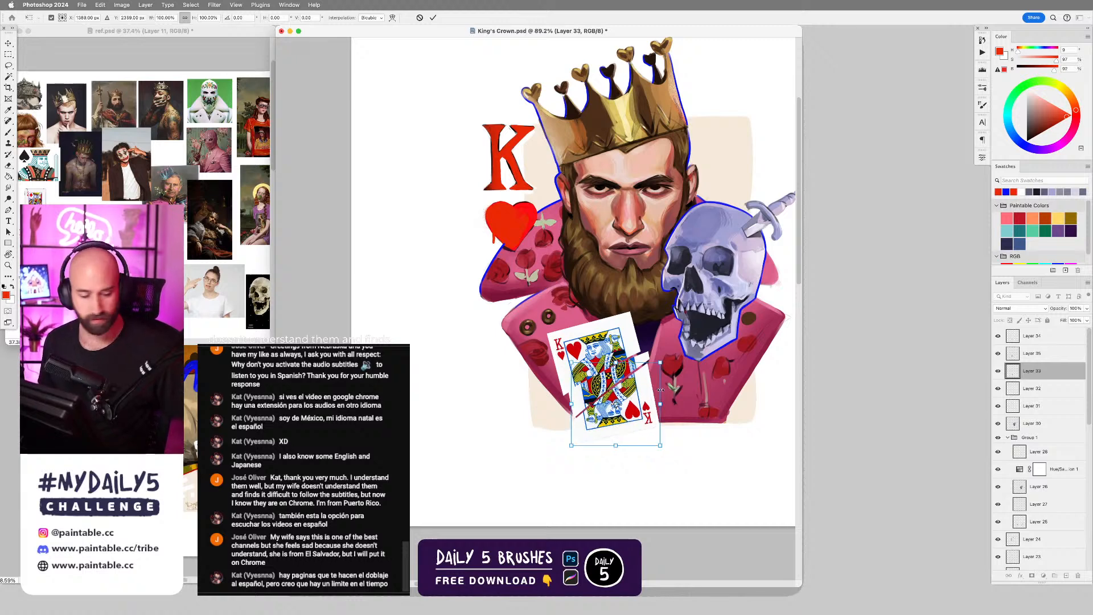
key("Escape")
Undo the shifts and rotation of the card's upper piece and diagonal middle strip.
key("super+z")
key("super+z")
key("super+z")
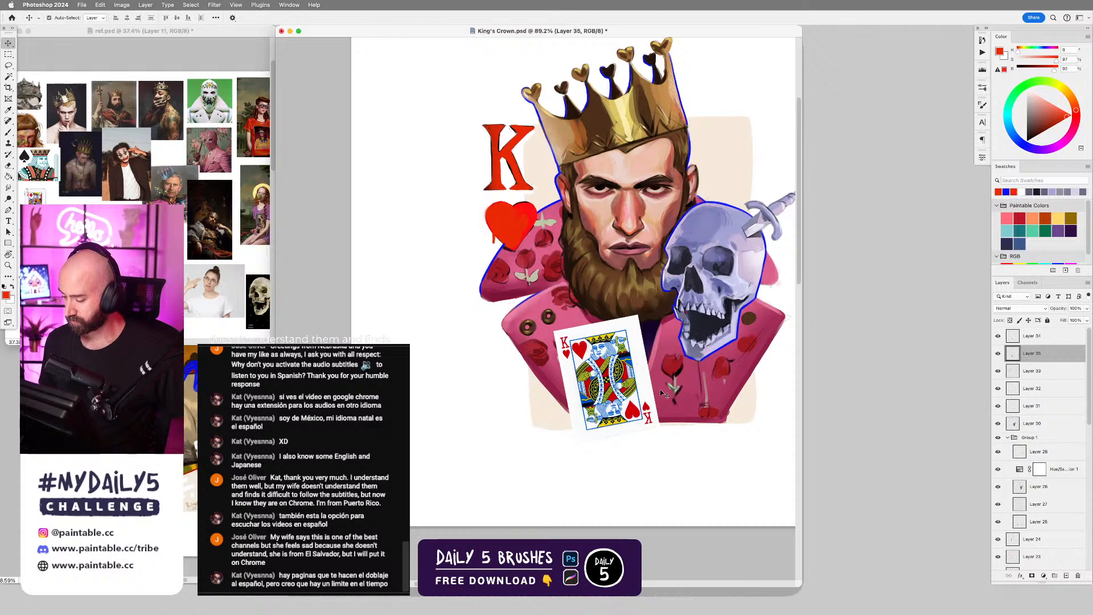
key("super+shift+z")
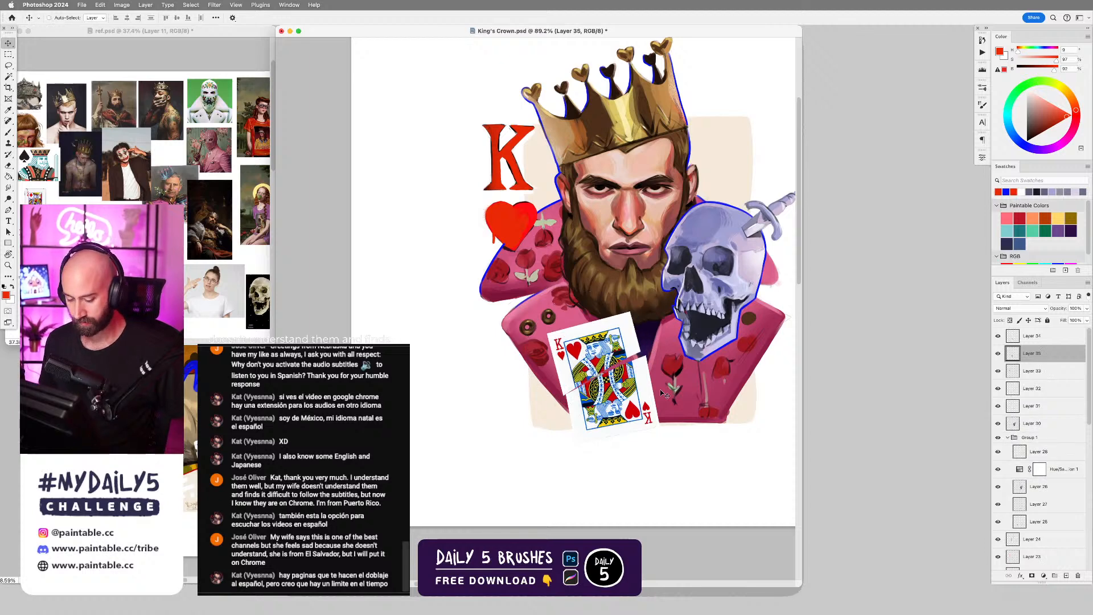
key("super+z")
key("super+z")
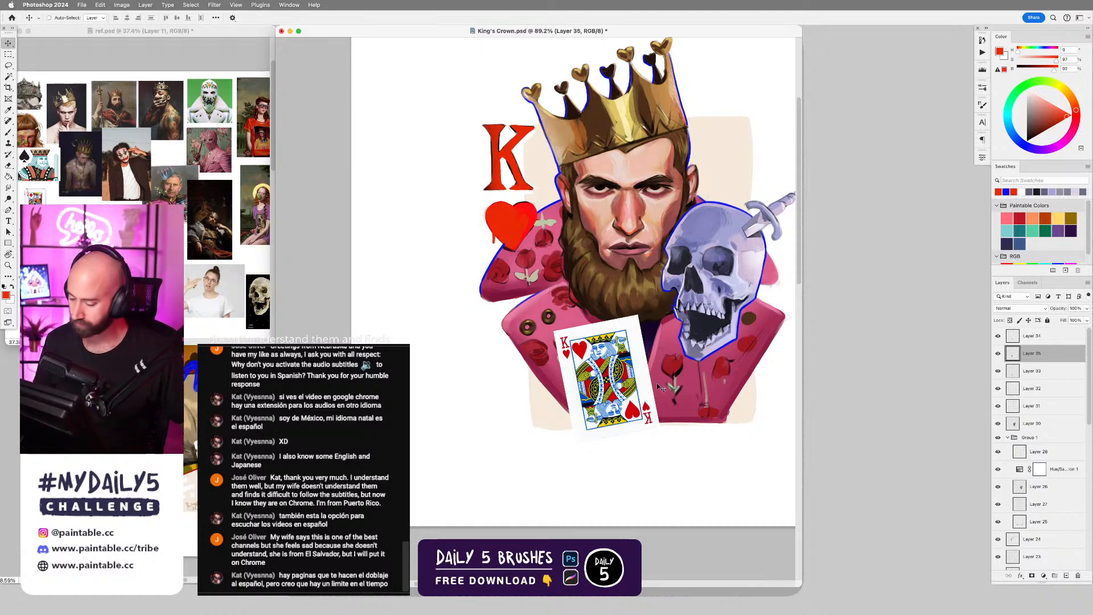
Try to shift the card's lower piece downward away from the others, and undo the move.
left_click(634, 409, "super")
left_click_drag(634, 409, 632, 431)
key("super+z")
key("super+z")
key("super+z")
key("super+z")
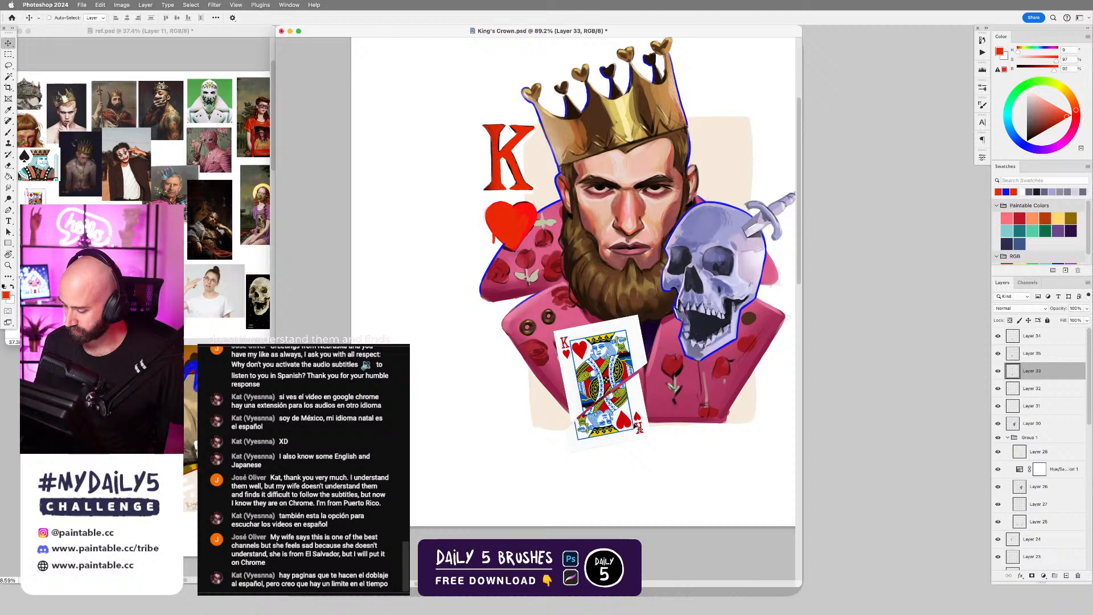
Undo the cuts until the playing card is one whole layer again, and nudge the card slightly downward.
key("super+z")
key("shift+super+z")
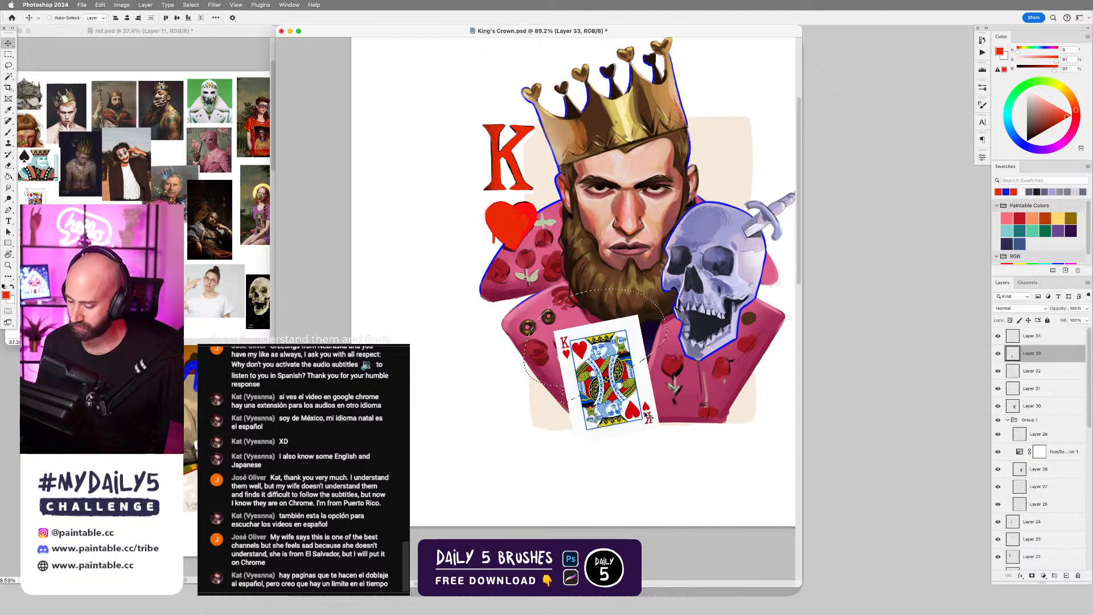
key("super+d")
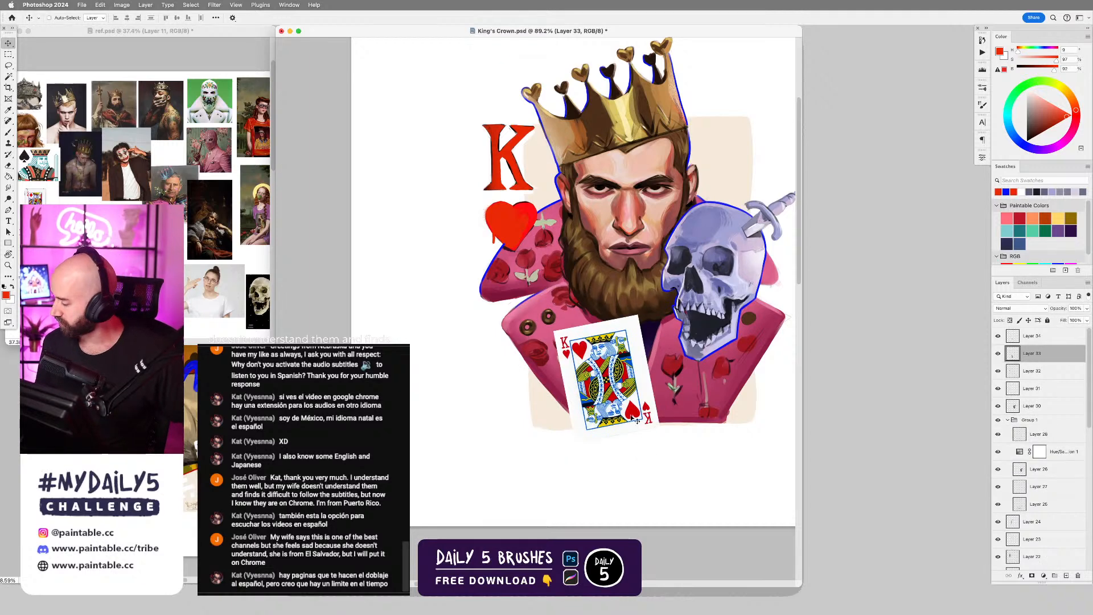
key("super+z")
key("super+z")
key("super+z")
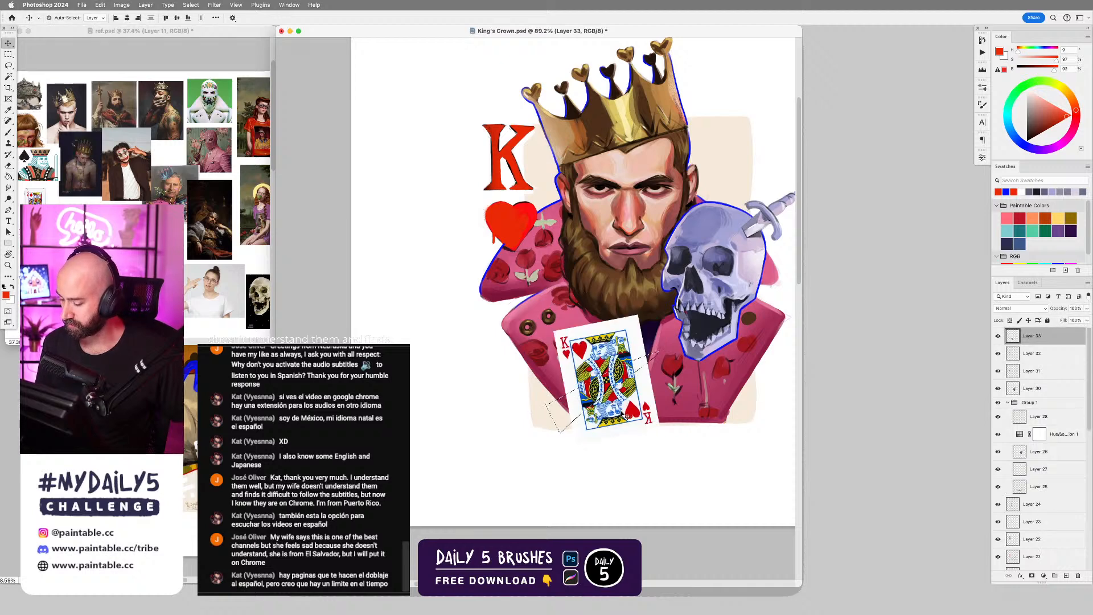
key("super+z")
key("super+z")
key("shift+super+z")
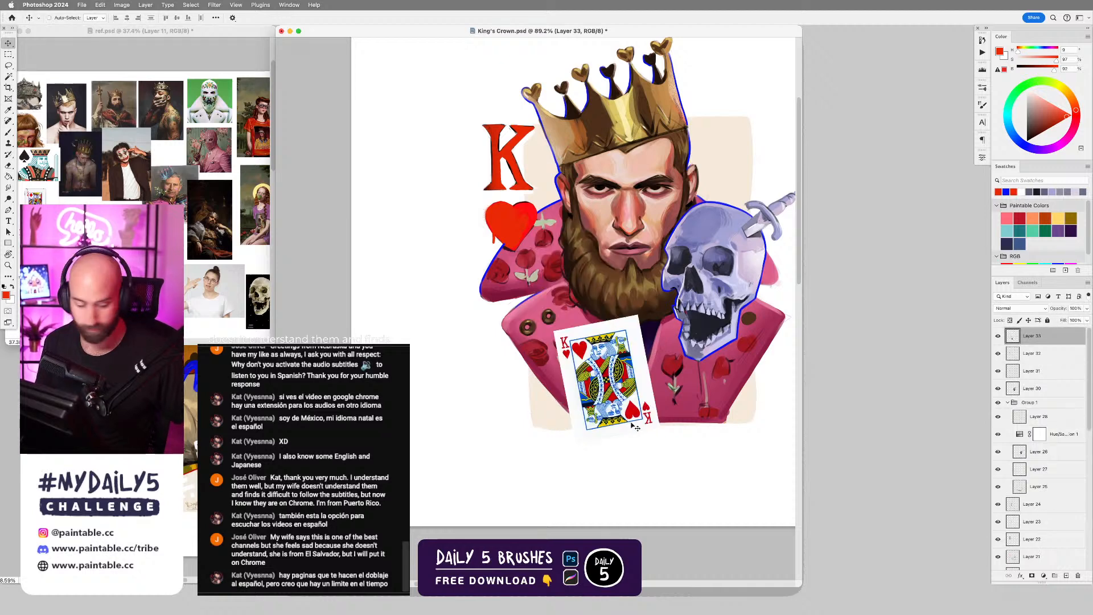
left_click_drag(627, 409, 629, 411)
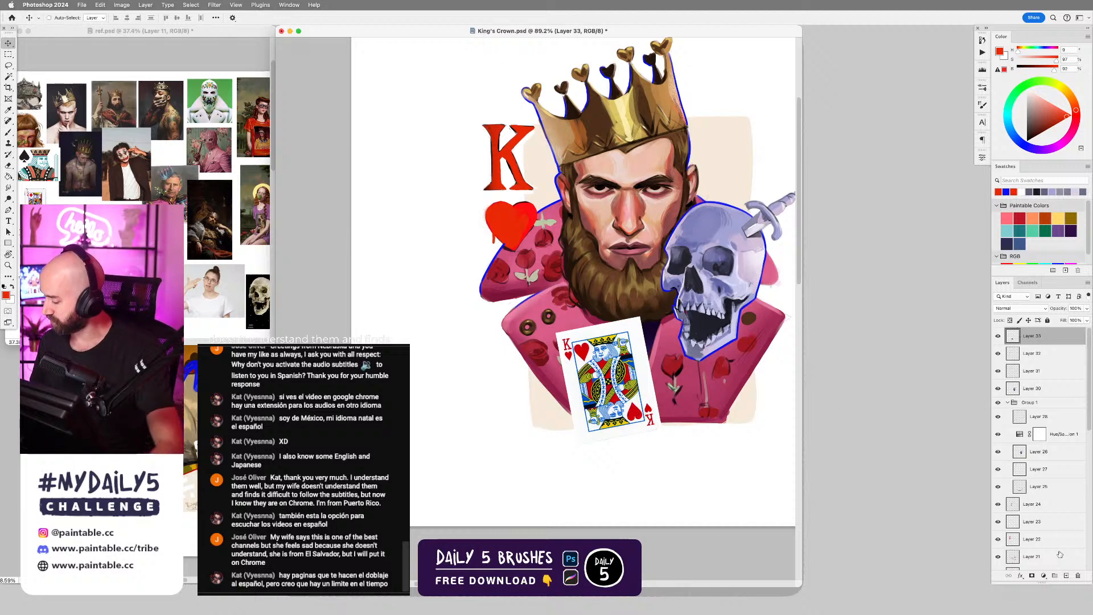
Add a new layer clipped to the playing card and set its blend mode to Multiply.
left_click(1068, 576)
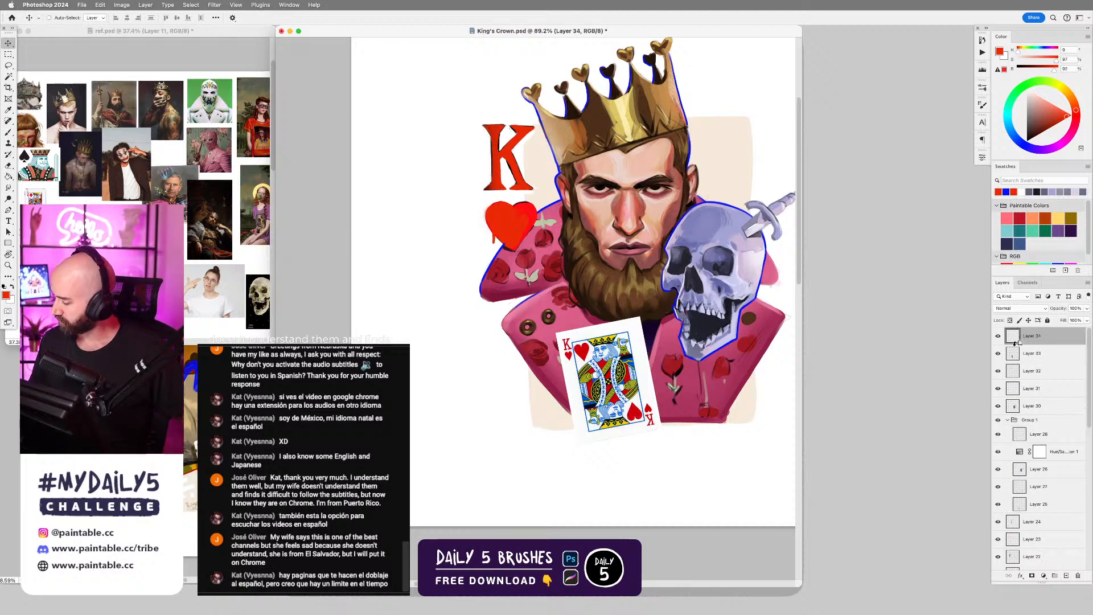
left_click(1019, 308)
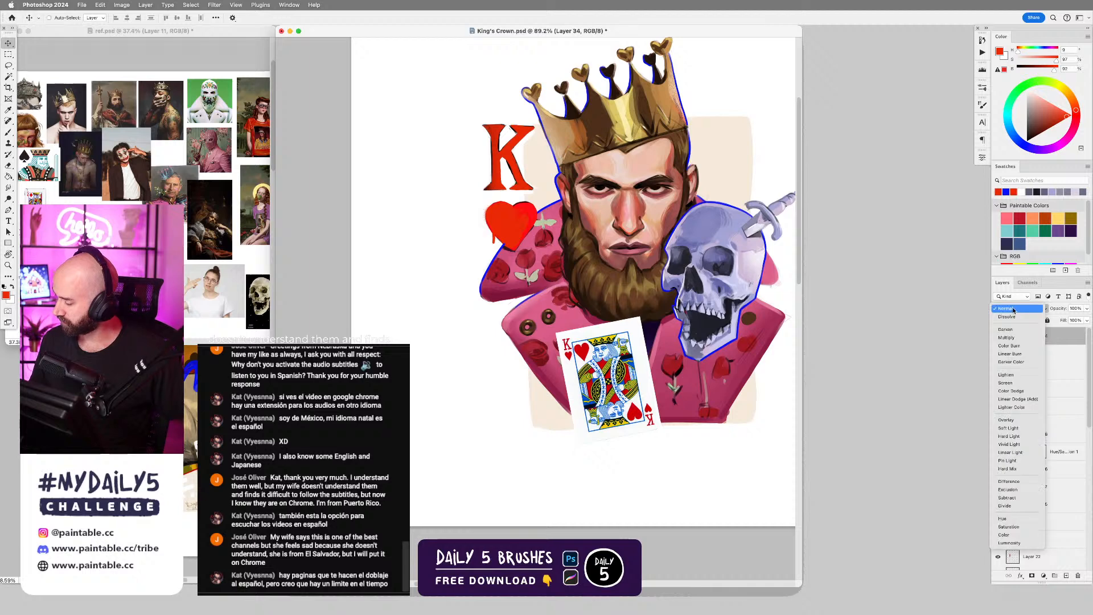
left_click(1012, 337)
Shade the playing card in light and slightly darker grey with an enlarged Soft Round Brush, working down to its lower edge.
key("b")
right_click(983, 422)
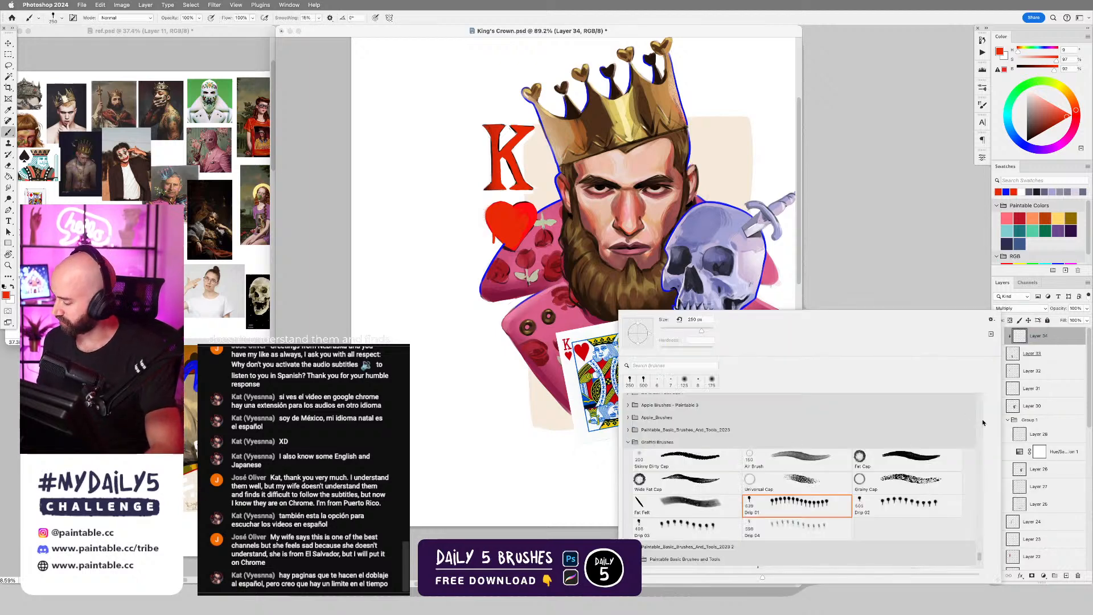
scroll(982, 560, "up", 10)
left_click(911, 422)
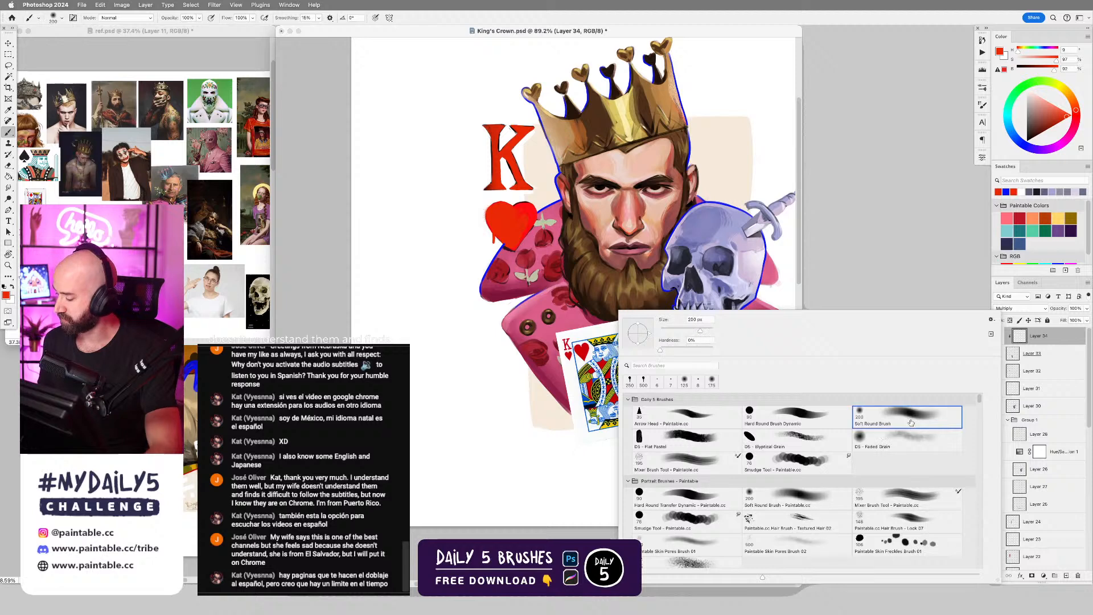
left_click(1026, 99)
key("bracketright")
key("bracketright")
key("bracketright")
key("bracketright")
key("bracketright")
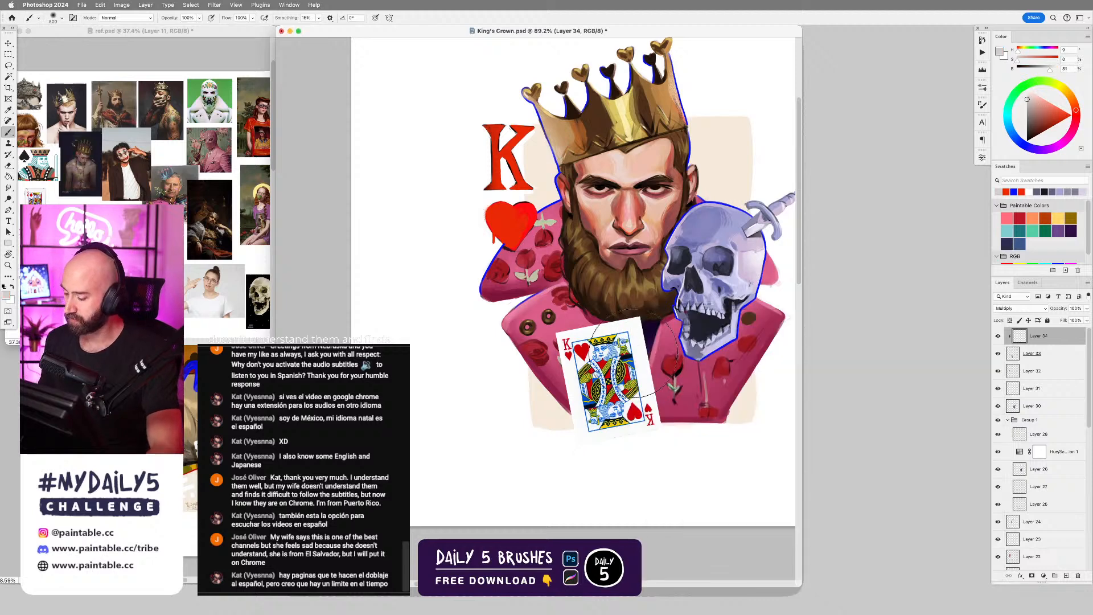
mouse_move(604, 347)
left_mouse_down()
mouse_move(595, 405)
mouse_move(603, 447)
mouse_move(677, 422)
left_mouse_up()
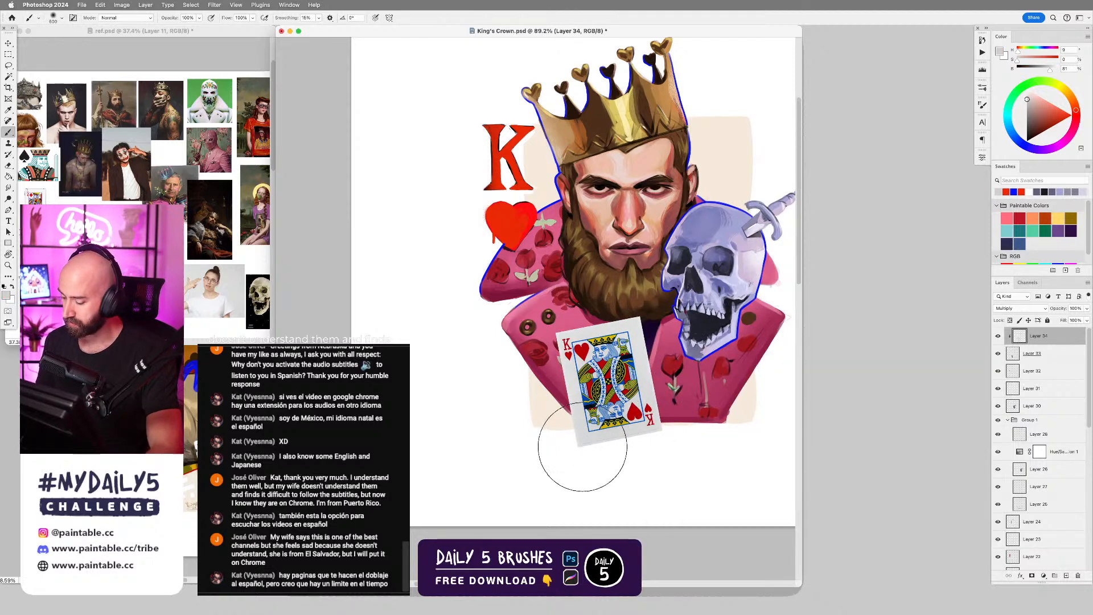
left_click(1027, 107)
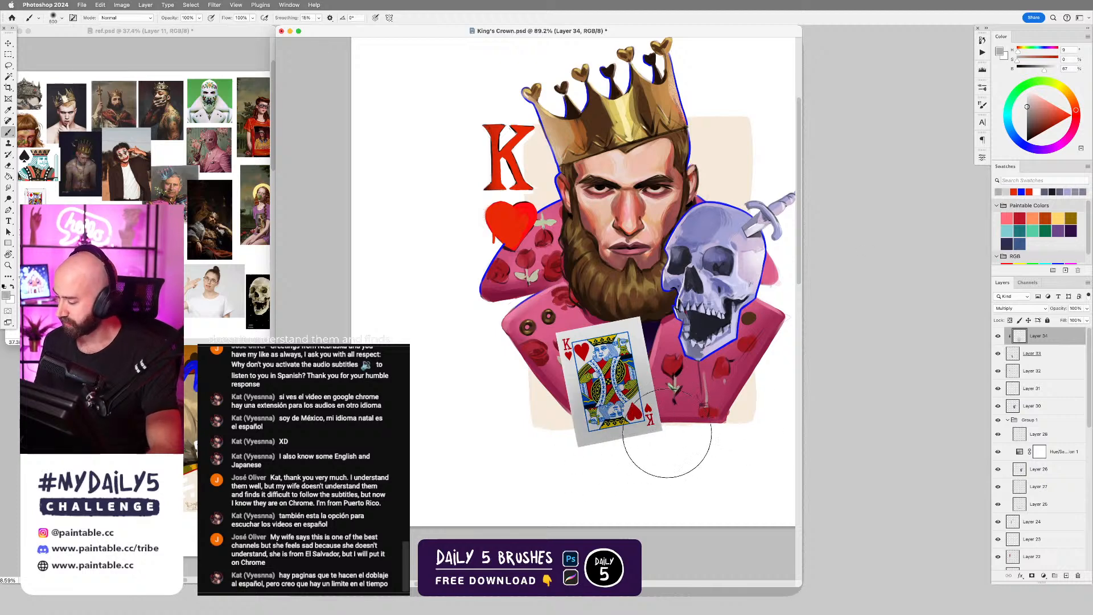
Add a new layer above the card shading and choose the Hard Round Dynamic brush.
key("super+alt+shift+n")
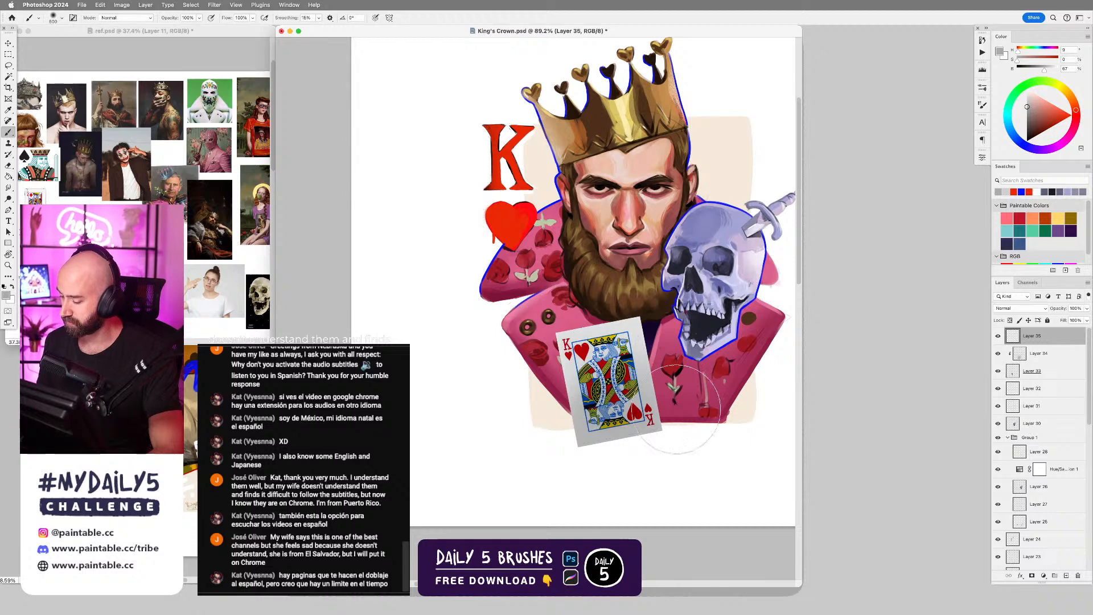
right_click(685, 413)
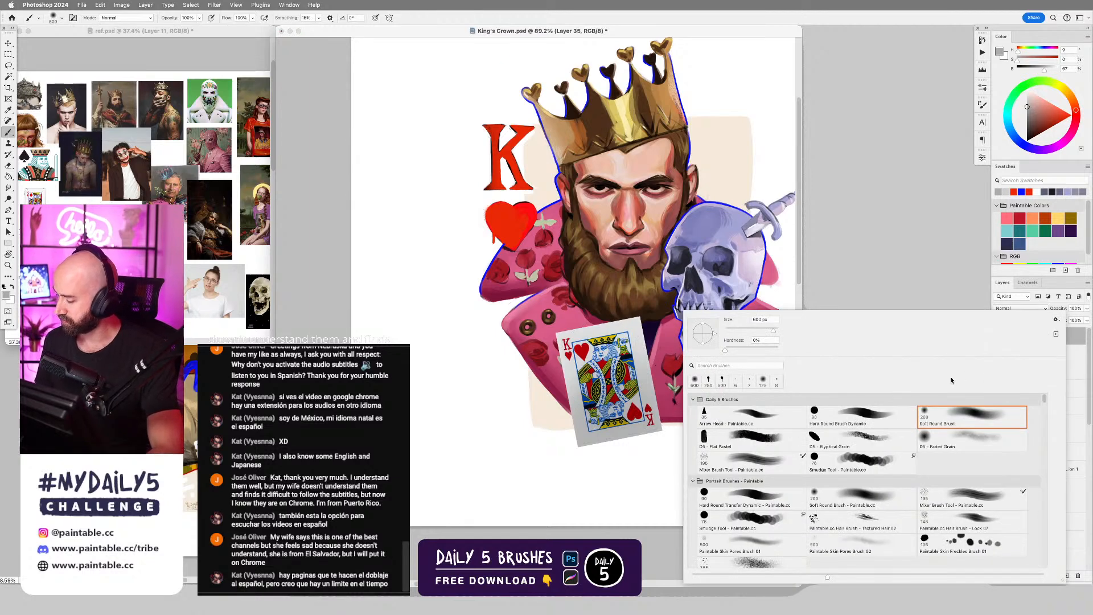
double_click(859, 416)
On the card layer, round off the card's corners and wear its edges using the Eraser with a small Hard Round Dynamic tip.
left_click(1029, 375)
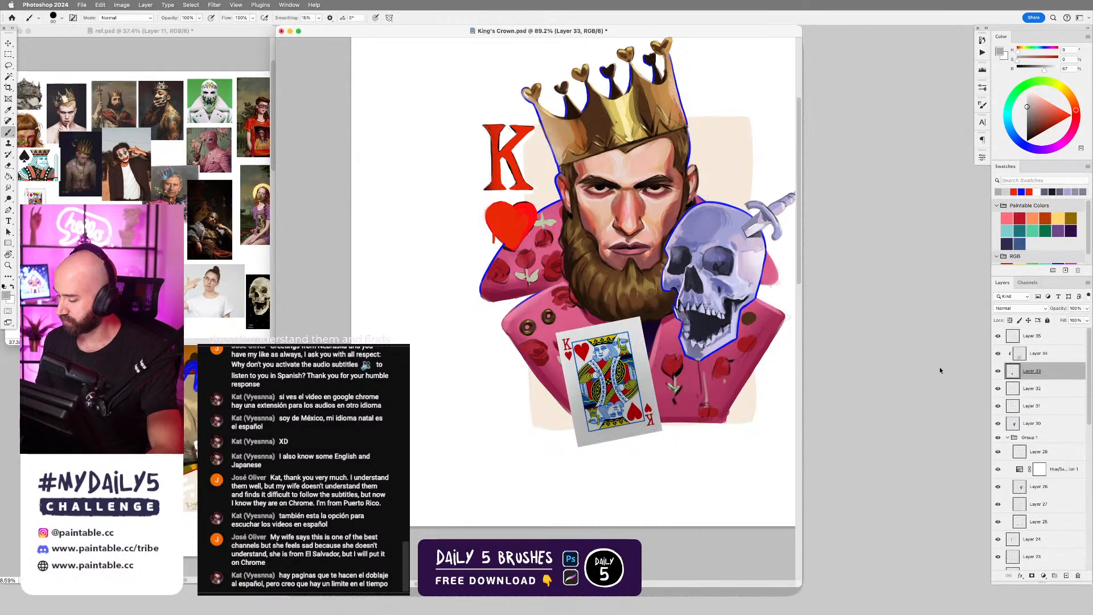
key("e")
scroll(569, 361, "up", 3)
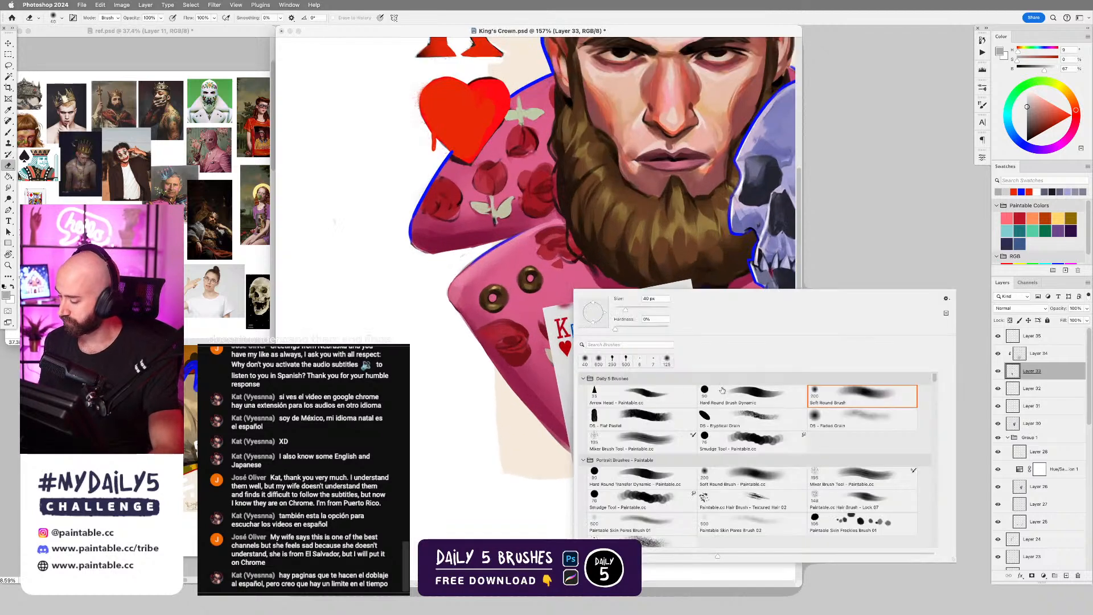
right_click(573, 293)
double_click(774, 394)
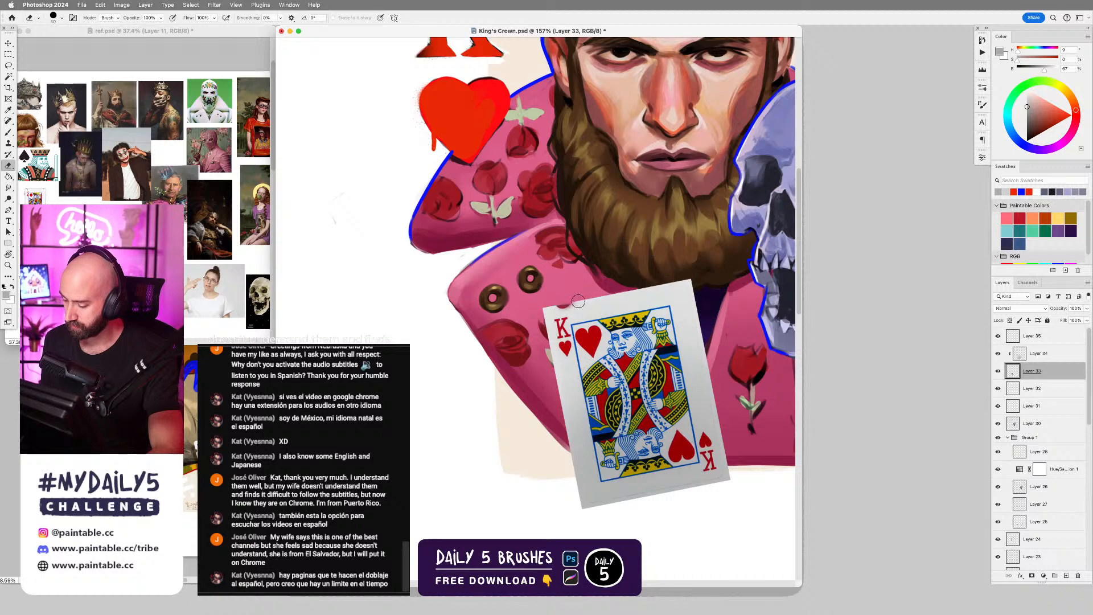
left_click_drag(561, 305, 563, 339)
key("super+z")
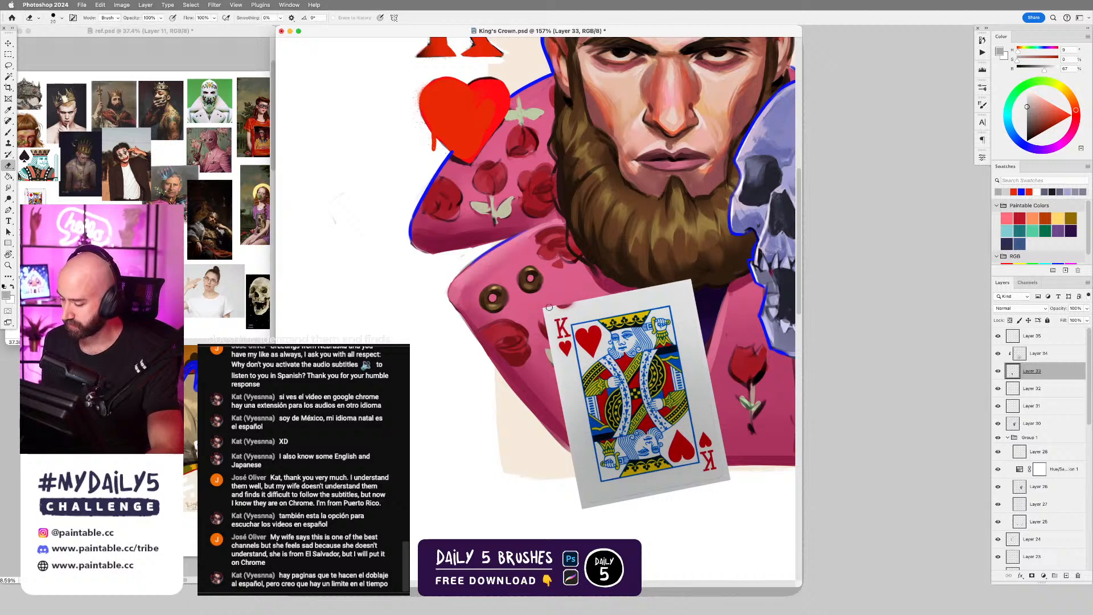
scroll(632, 323, "down", 2)
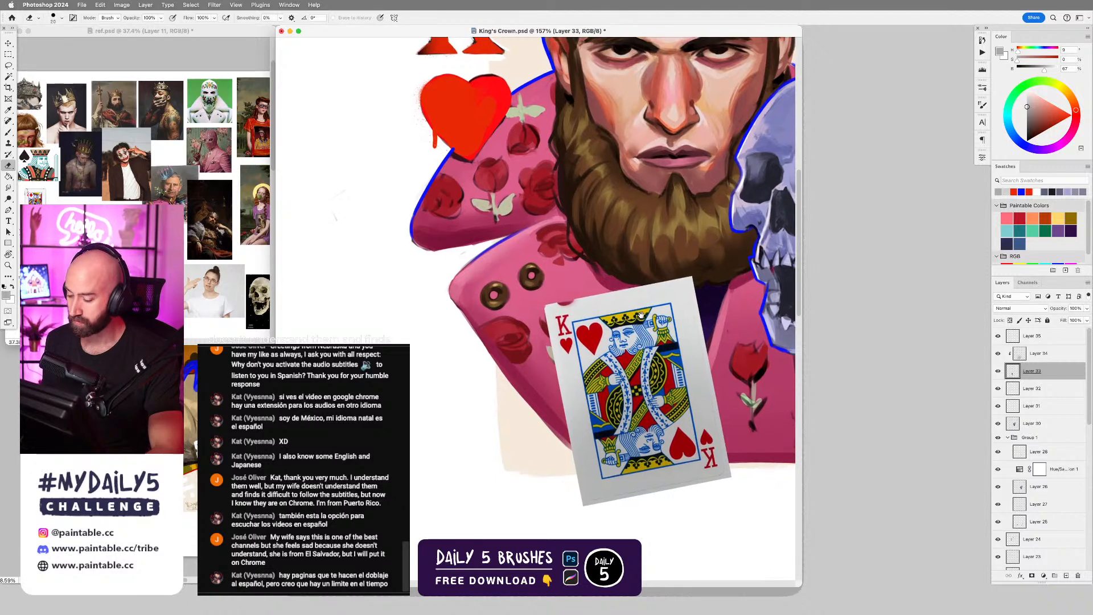
key("bracketleft")
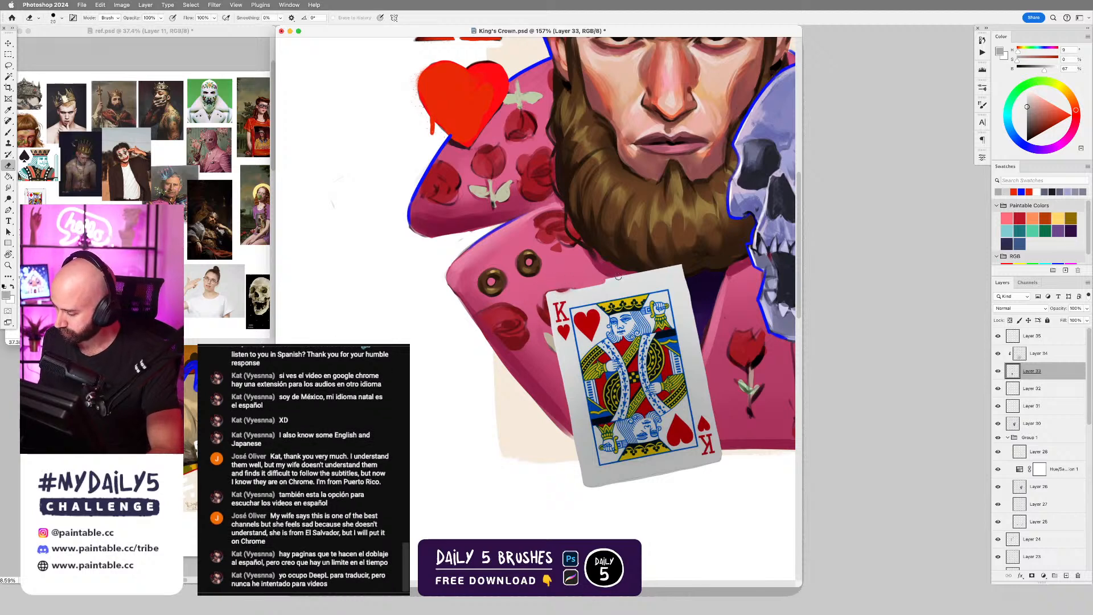
key("bracketleft")
left_click_drag(616, 277, 660, 267)
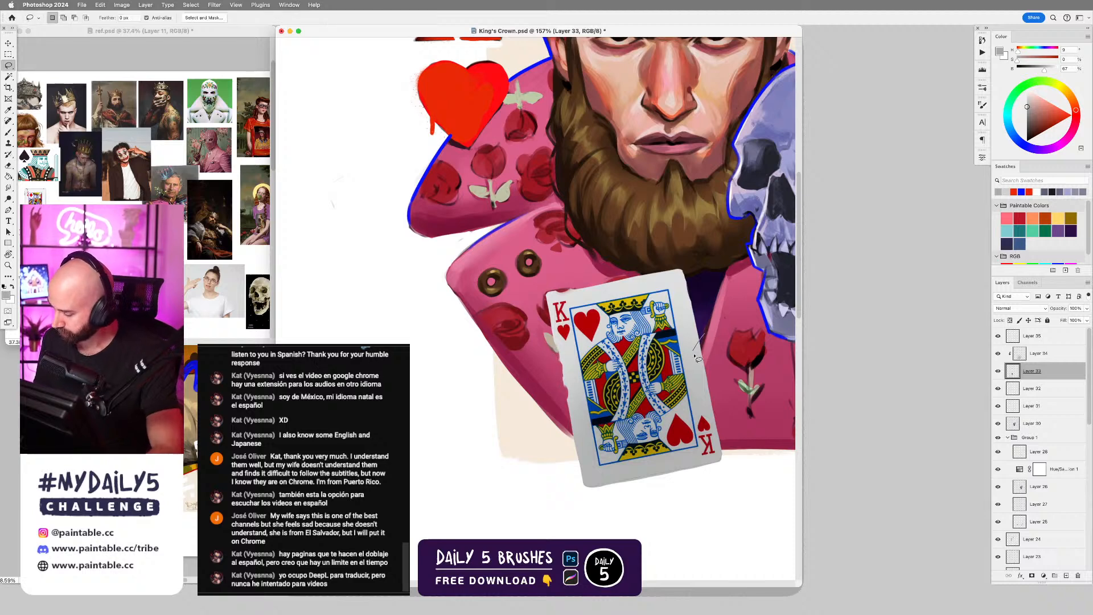
Cut a small jagged notch into the card's right edge.
key("bracketright")
key("bracketright")
key("bracketright")
key("bracketright")
left_click_drag(698, 352, 707, 346)
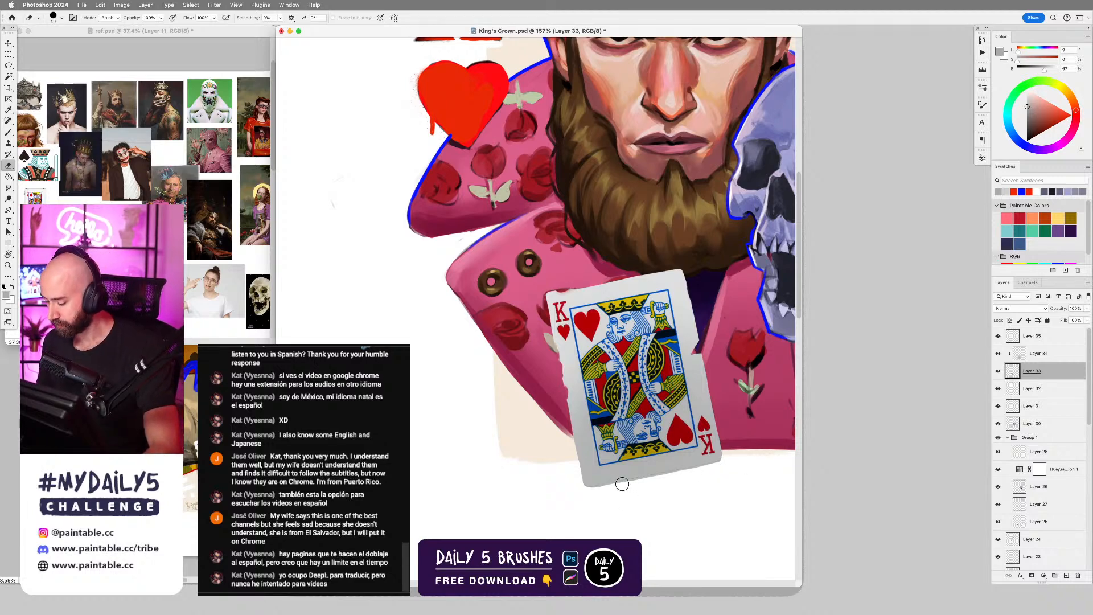
Lasso a small area on the card's bottom edge, erase a nick there, and clear the selection.
key("l")
left_click_drag(642, 497, 608, 488)
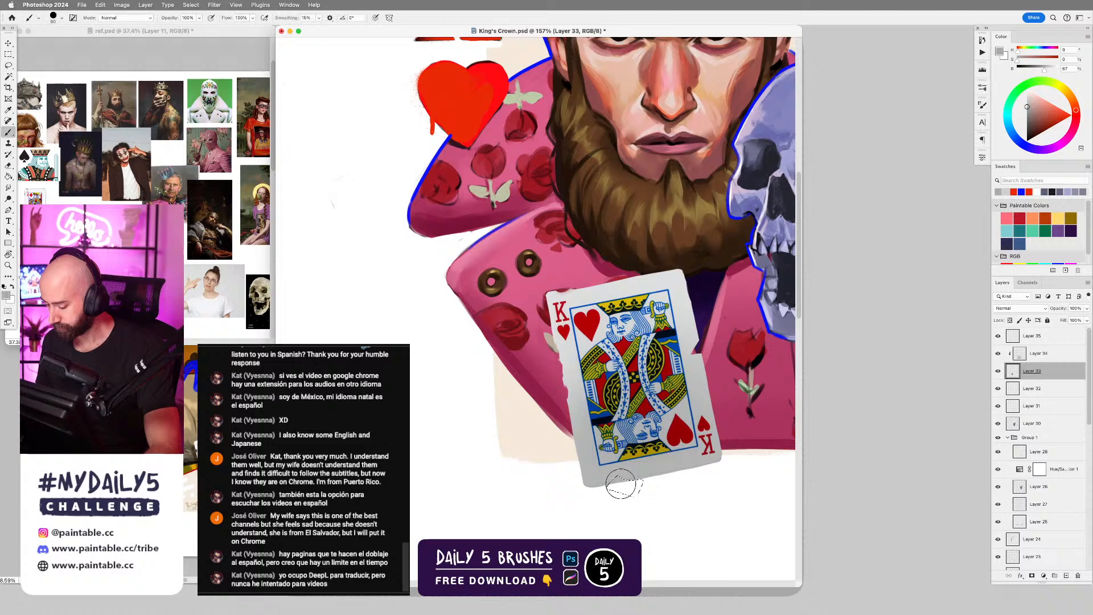
key("r")
key("e")
key("ctrl+d")
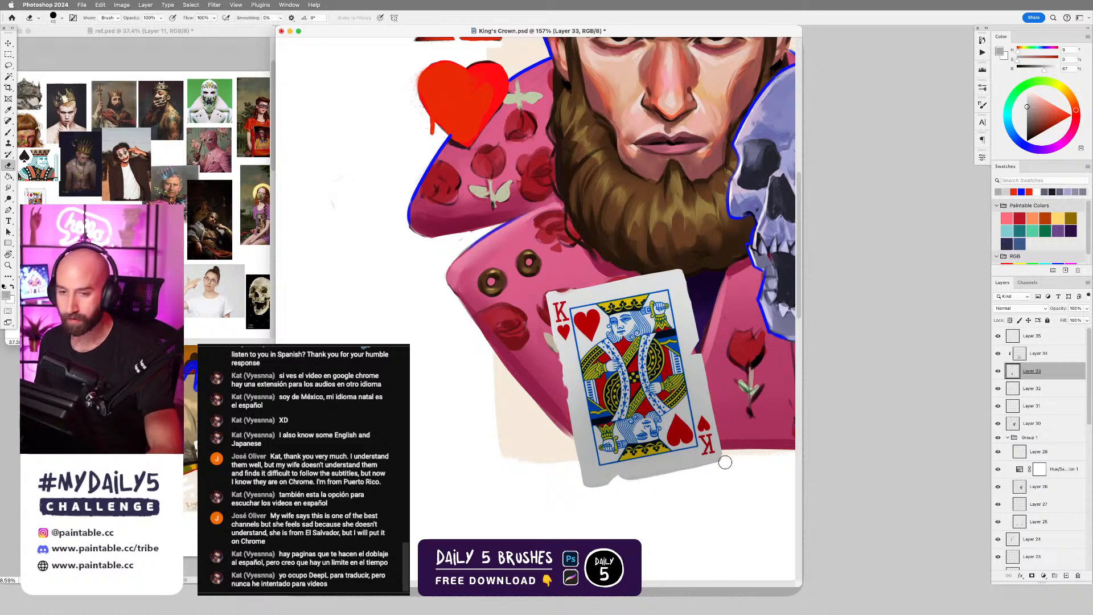
Load the card's outline as a selection, add a new layer beneath the card and set its blend mode to Multiply.
key("ctrl+shift+d")
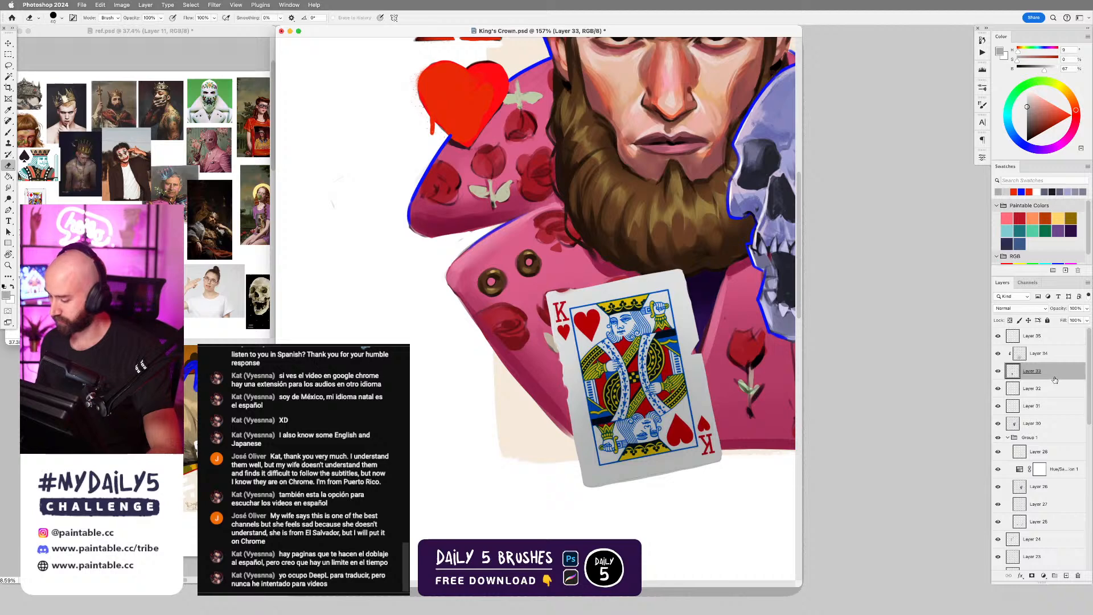
left_click(1036, 390)
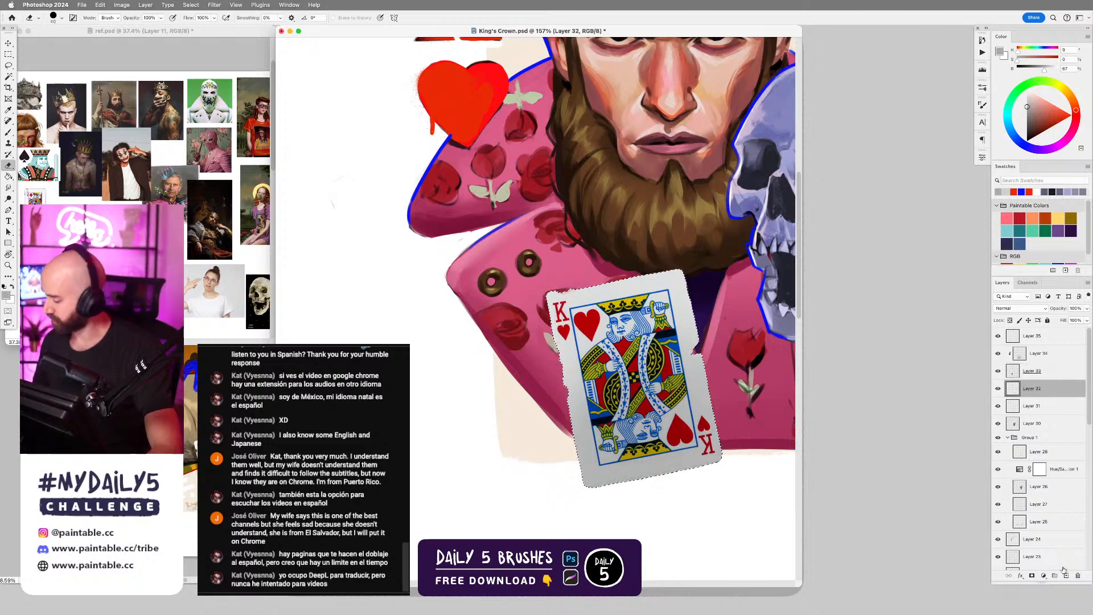
left_click(1066, 575)
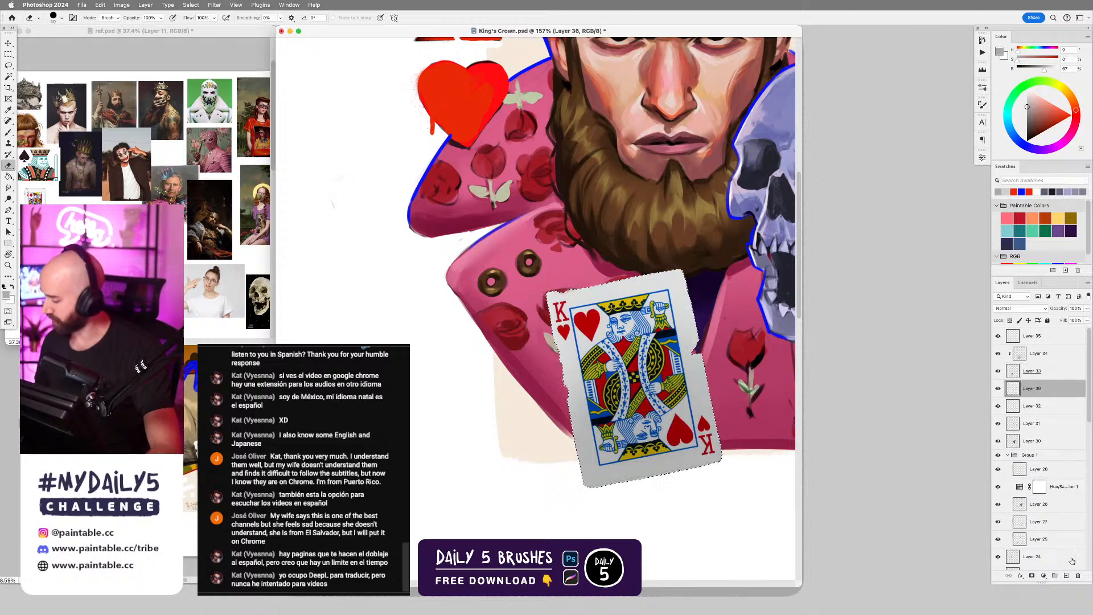
left_click(1018, 308)
left_click(1006, 336)
Pick a light grey for the Multiply layer, clear the card selection and offset the shadow slightly left and down behind the card.
left_click(1022, 102)
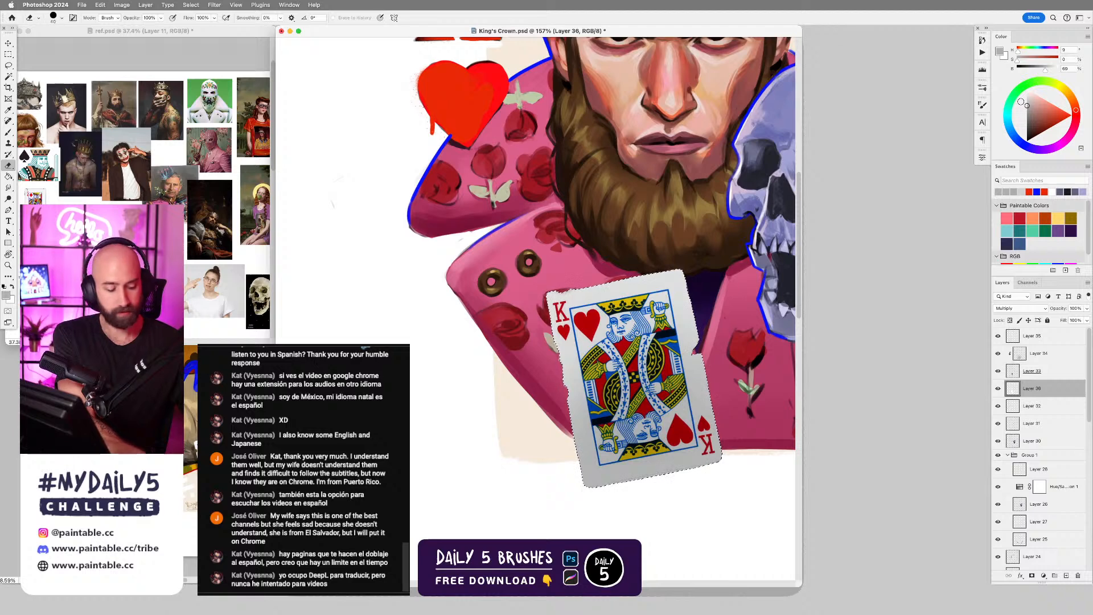
key("super+d")
key("super+t")
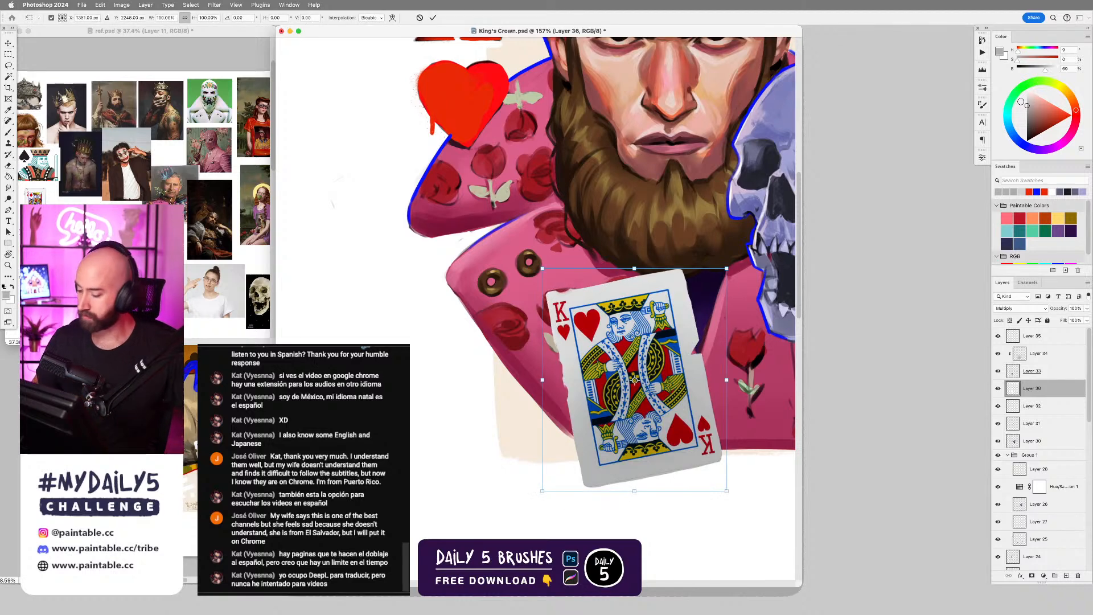
left_click_drag(636, 275, 626, 273)
key("Return")
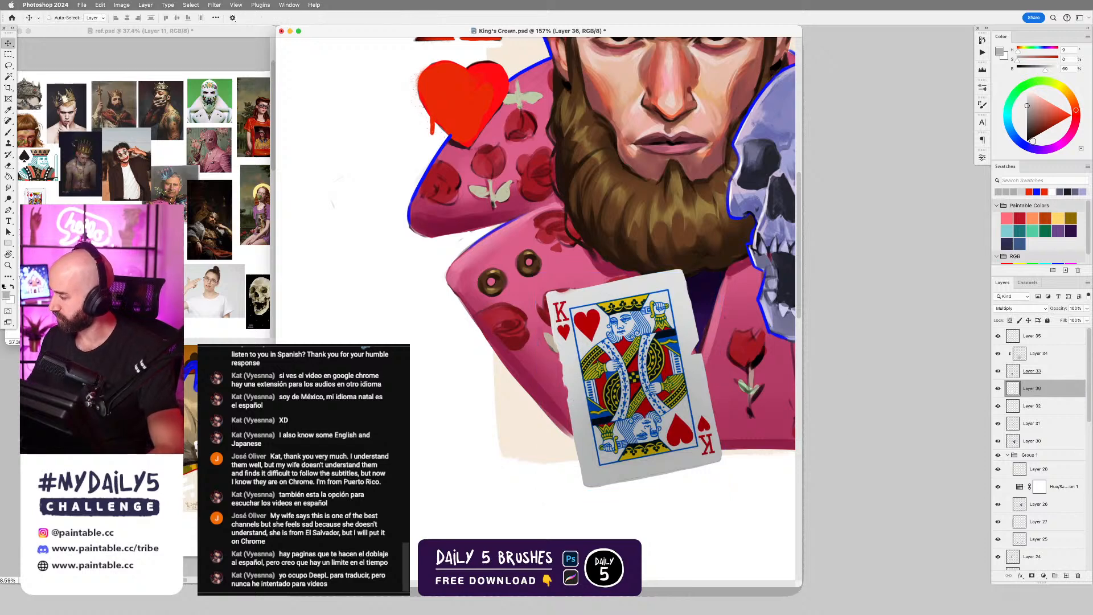
Lock the shadow layer's transparent pixels and slightly squash and skew the shadow beneath the card with Free Transform.
left_click(1009, 320)
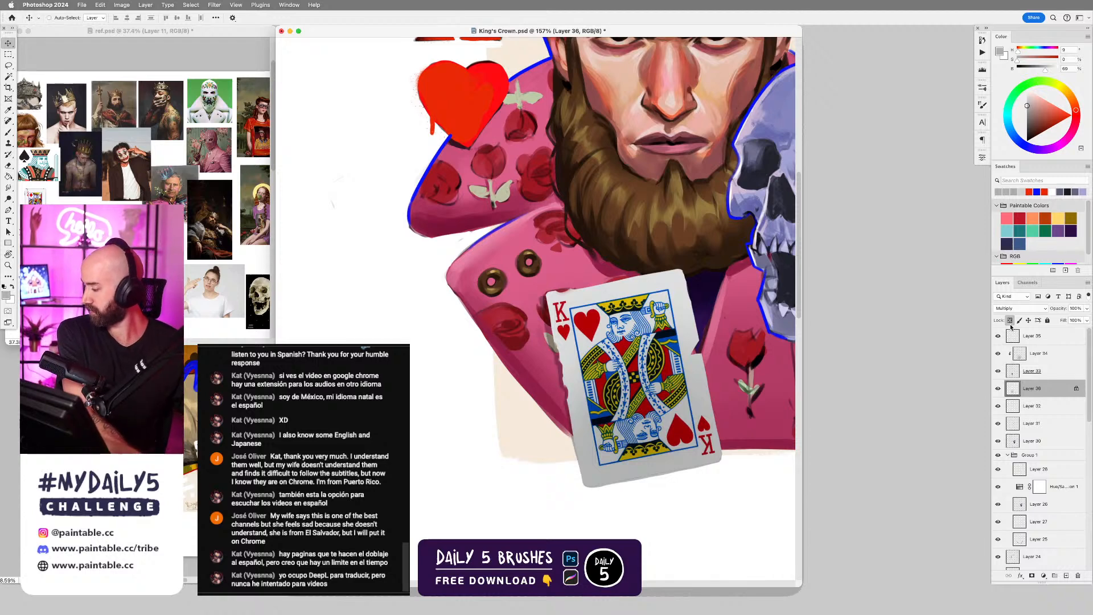
key("super+t")
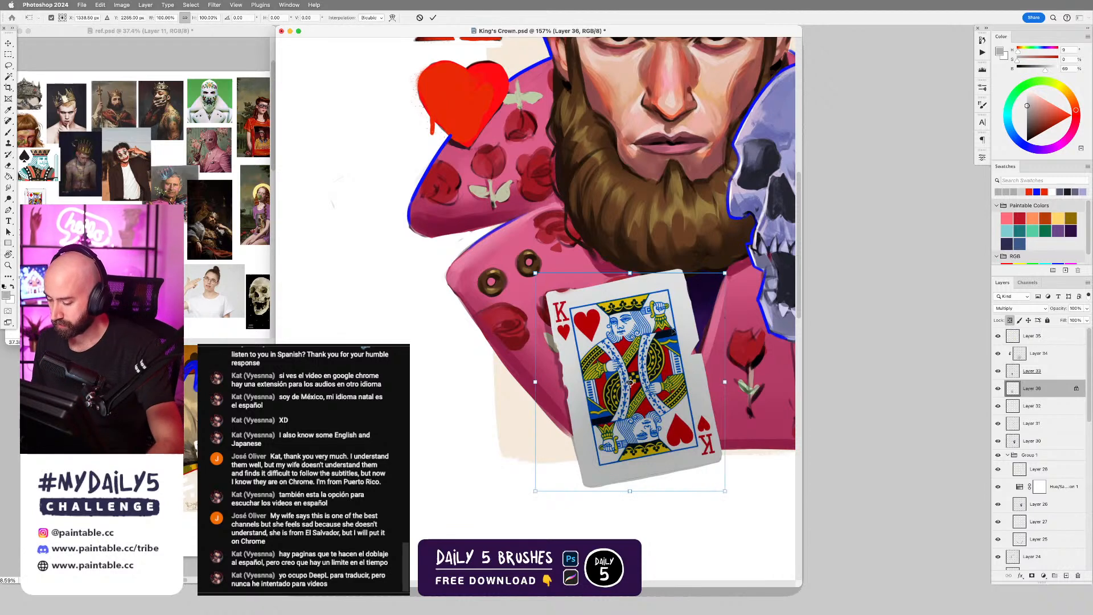
left_click_drag(630, 277, 626, 279)
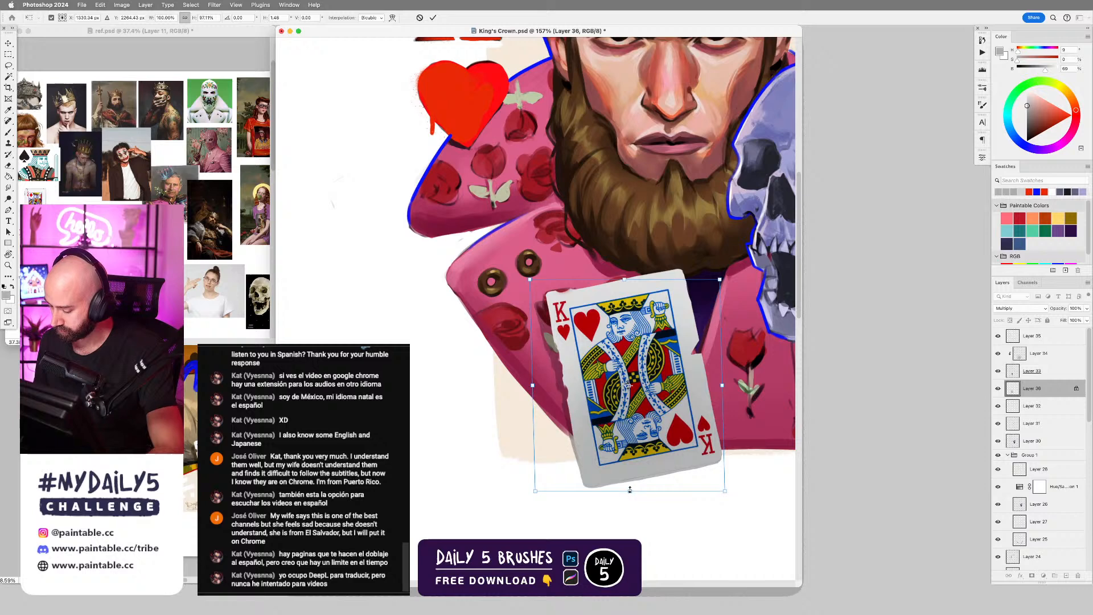
left_click_drag(629, 490, 630, 490)
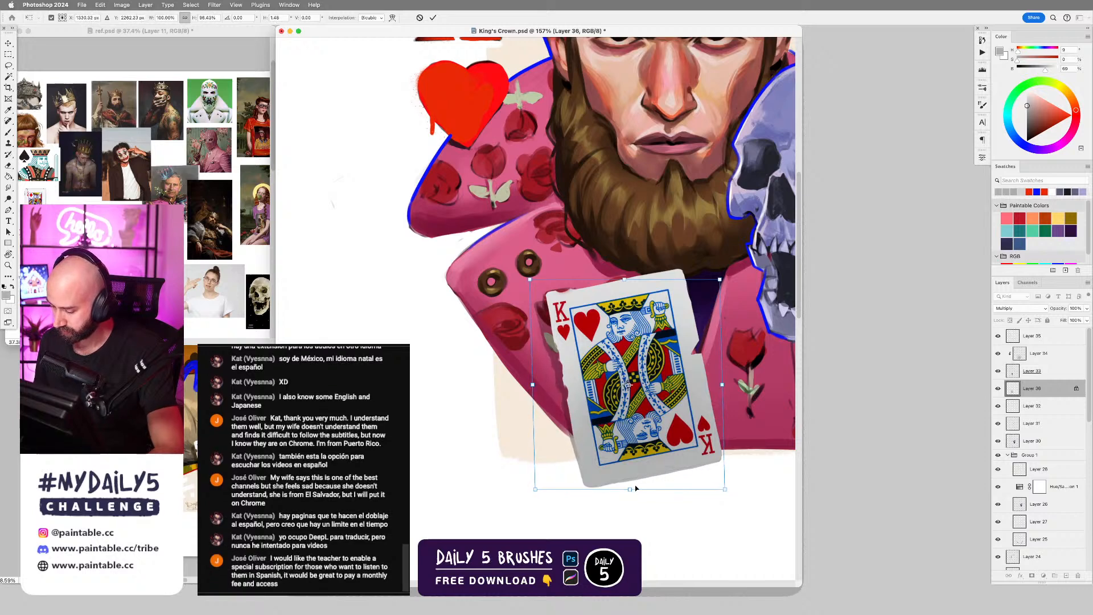
key("Return")
Make white the foreground colour, try filling the card's shadow layer with it, and undo the fill.
scroll(706, 451, "down", 5)
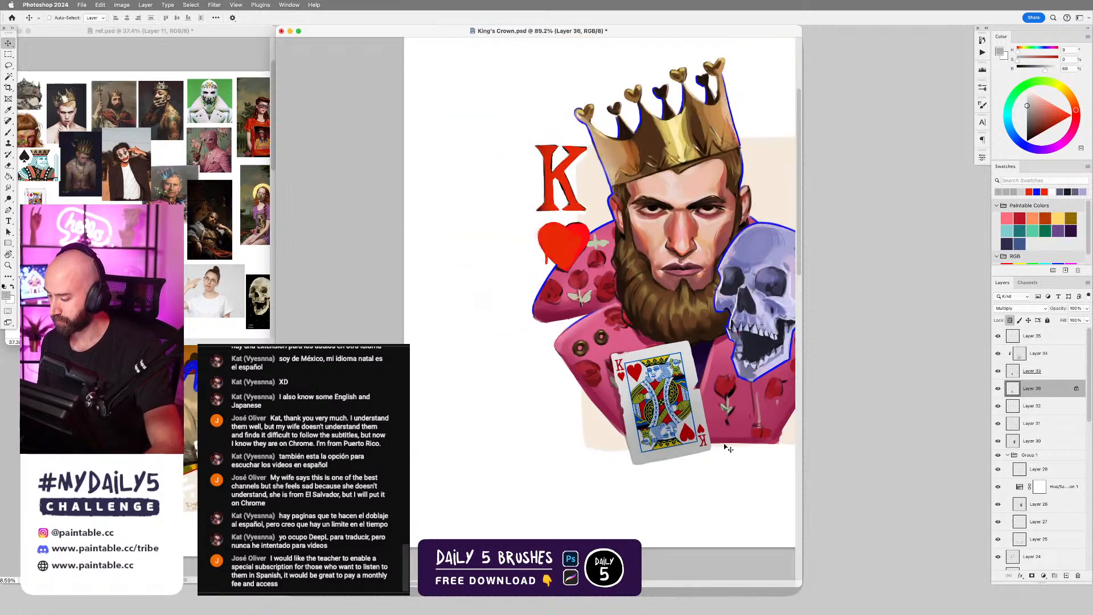
key("x")
key("alt+BackSpace")
key("super+z")
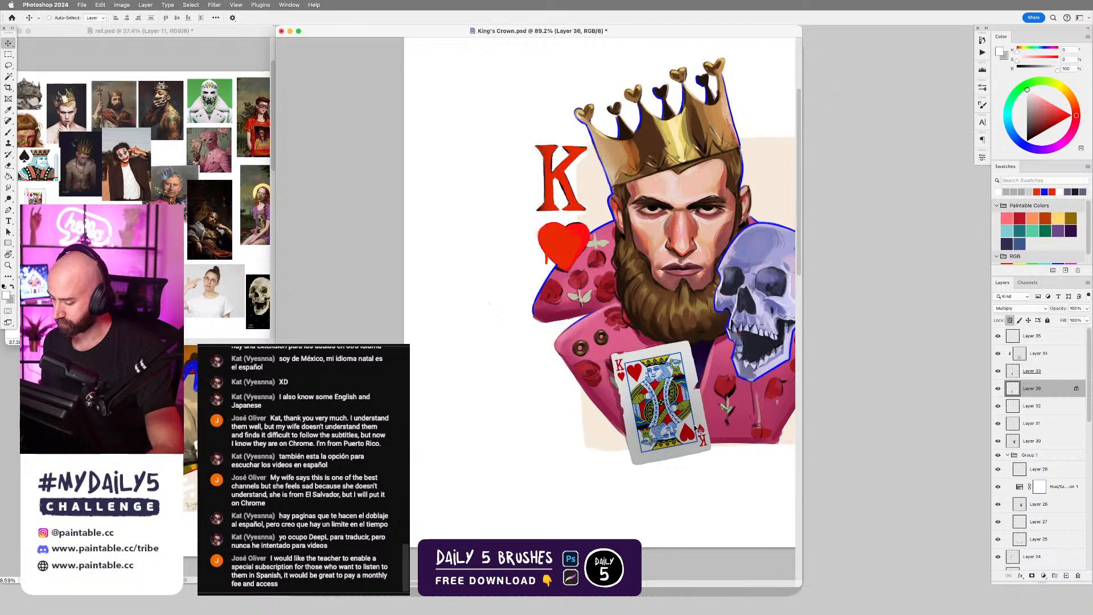
Select Layer 35 for the edge highlights and choose the Hard Round Brush Dynamic.
scroll(699, 428, "up", 2)
key("b")
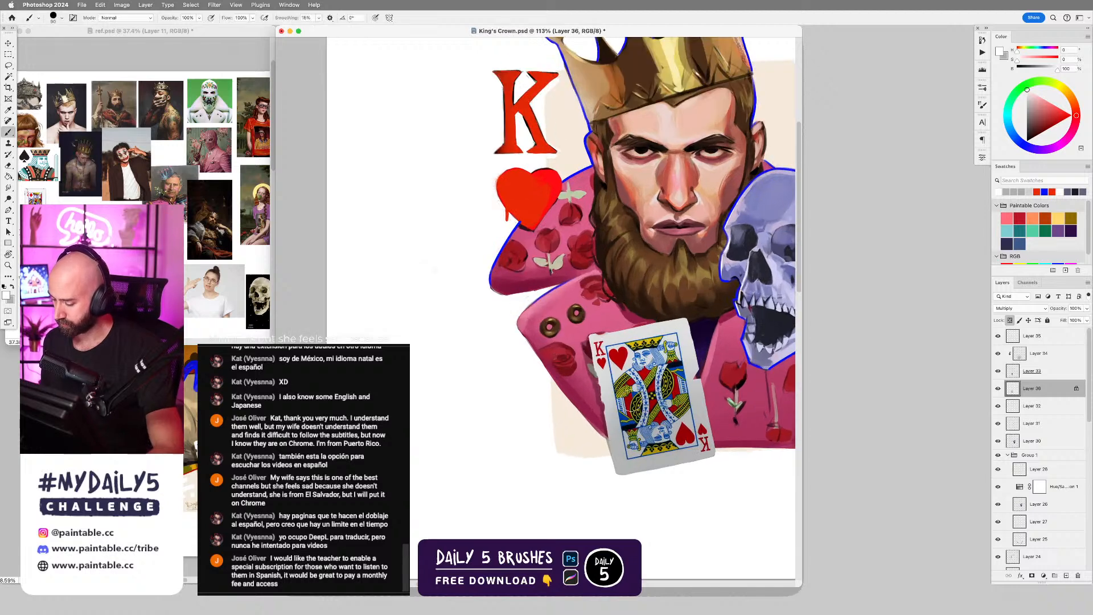
left_click(1042, 337)
right_click(619, 306)
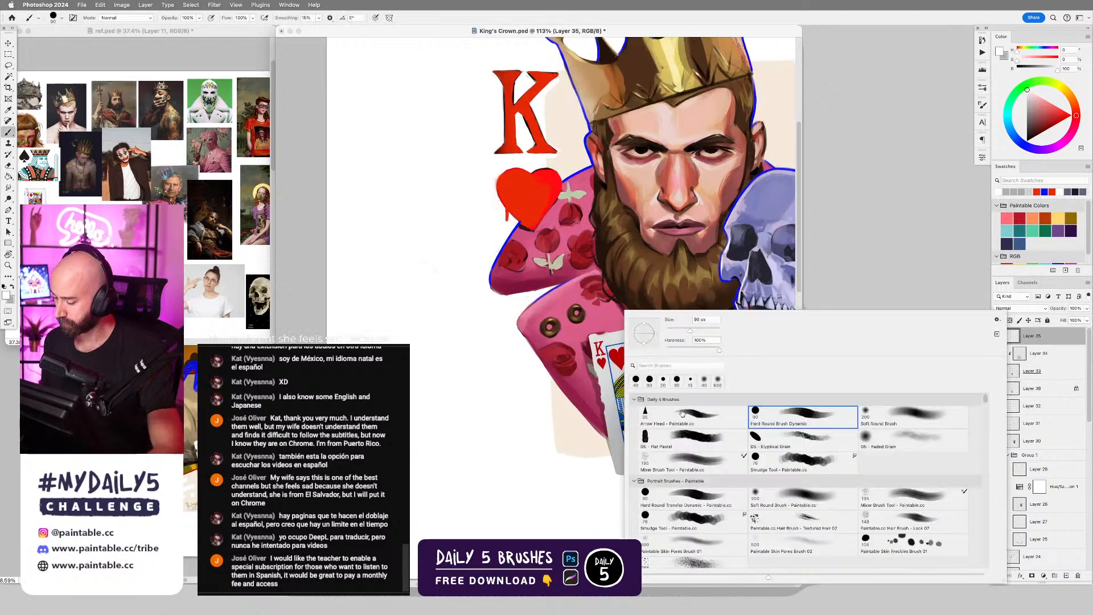
double_click(649, 381)
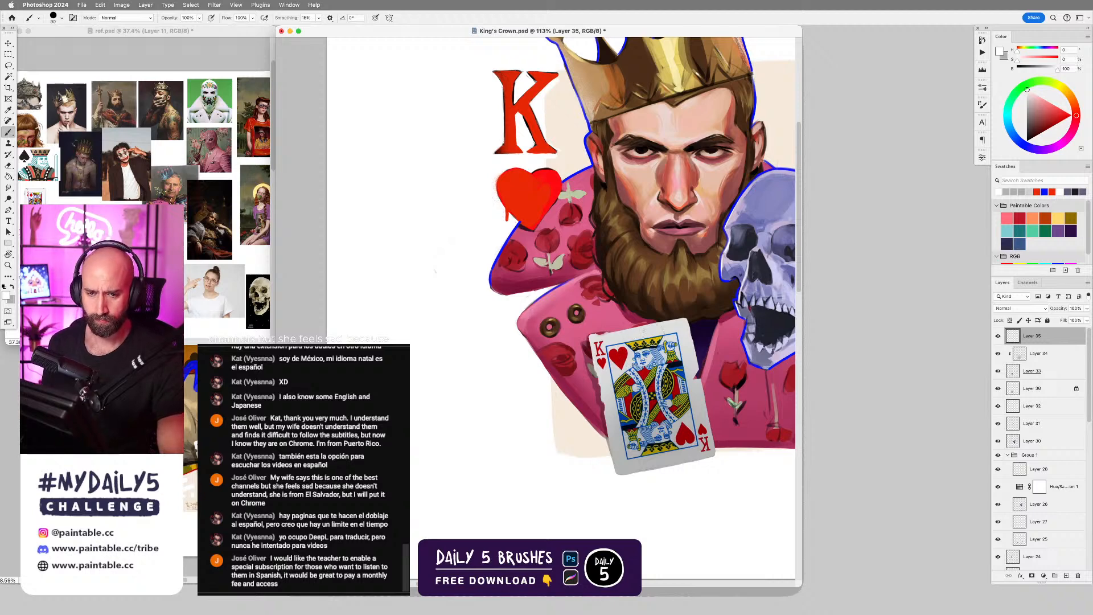
scroll(643, 315, "up", 3)
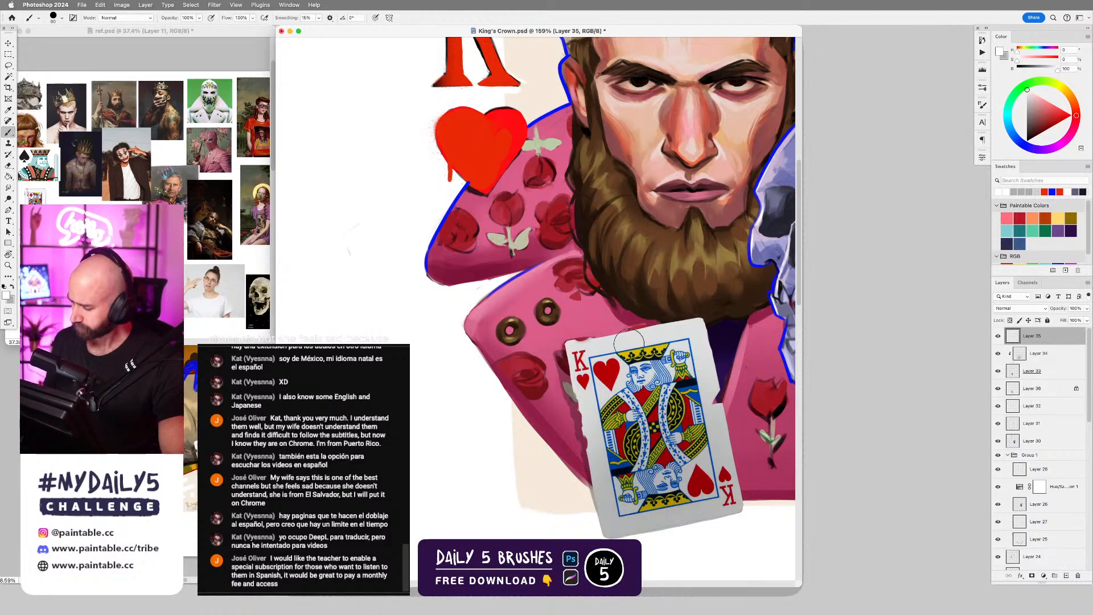
Paint thin white highlights along the card's top and left edges with a much smaller brush tip, undoing the unwanted stroke.
scroll(617, 336, "up", 2)
key("bracketleft")
key("bracketleft")
key("bracketleft")
key("bracketleft")
key("bracketleft")
key("bracketleft")
key("bracketleft")
key("bracketleft")
key("bracketleft")
key("bracketleft")
key("bracketleft")
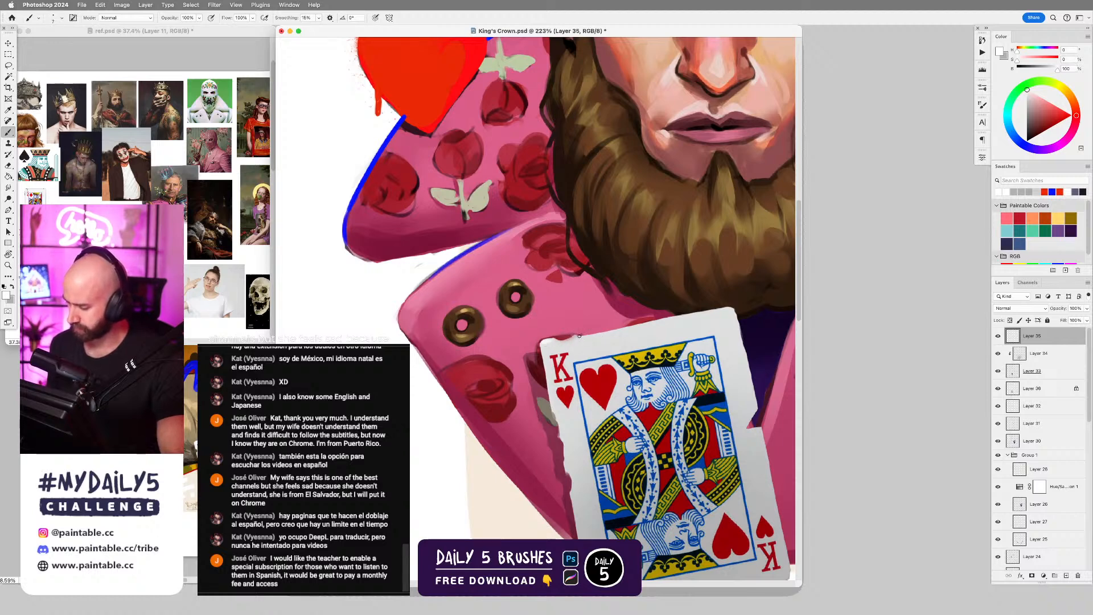
mouse_move(578, 336)
left_mouse_down()
mouse_move(732, 308)
mouse_move(590, 334)
mouse_move(687, 314)
left_mouse_up()
key("super+z")
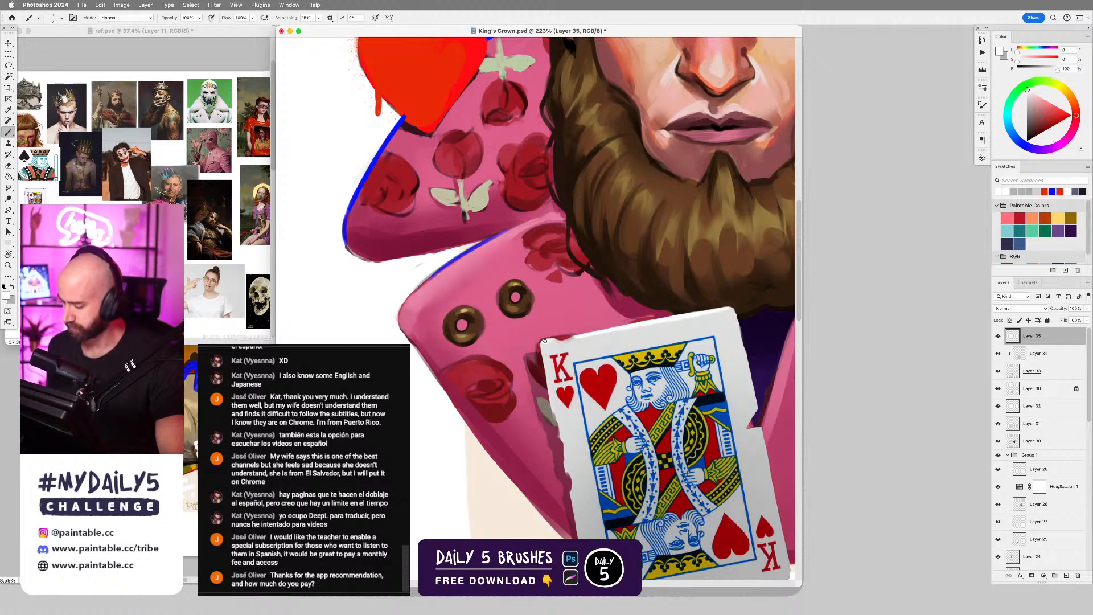
left_click_drag(583, 382, 540, 387)
left_click_drag(670, 407, 658, 319)
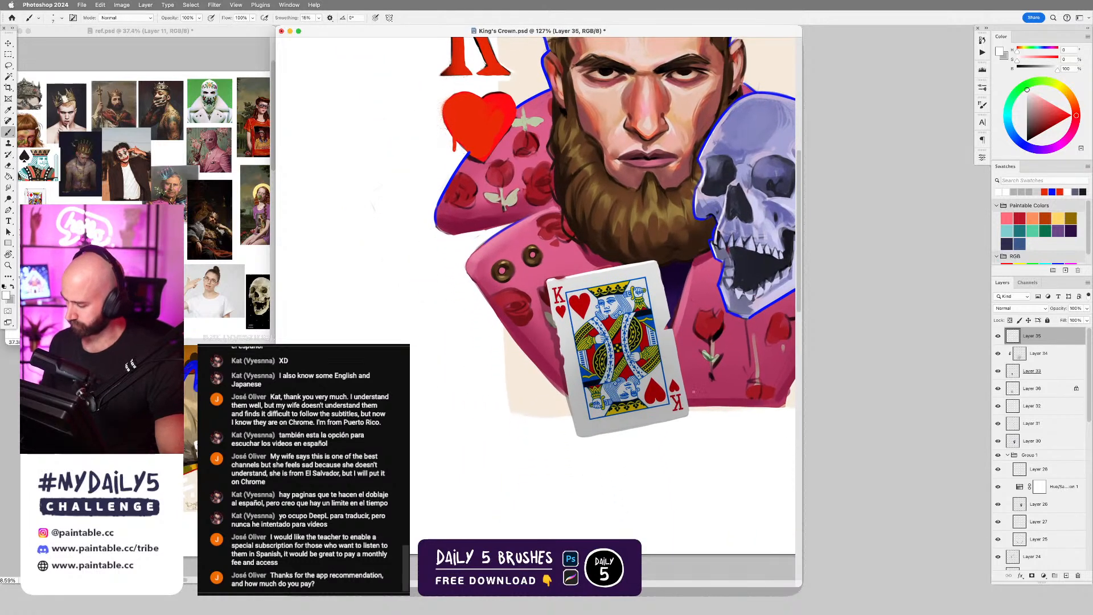
On card Layer 33, erase slight wear into the card's upper-right edge.
left_click(1031, 374)
key("e")
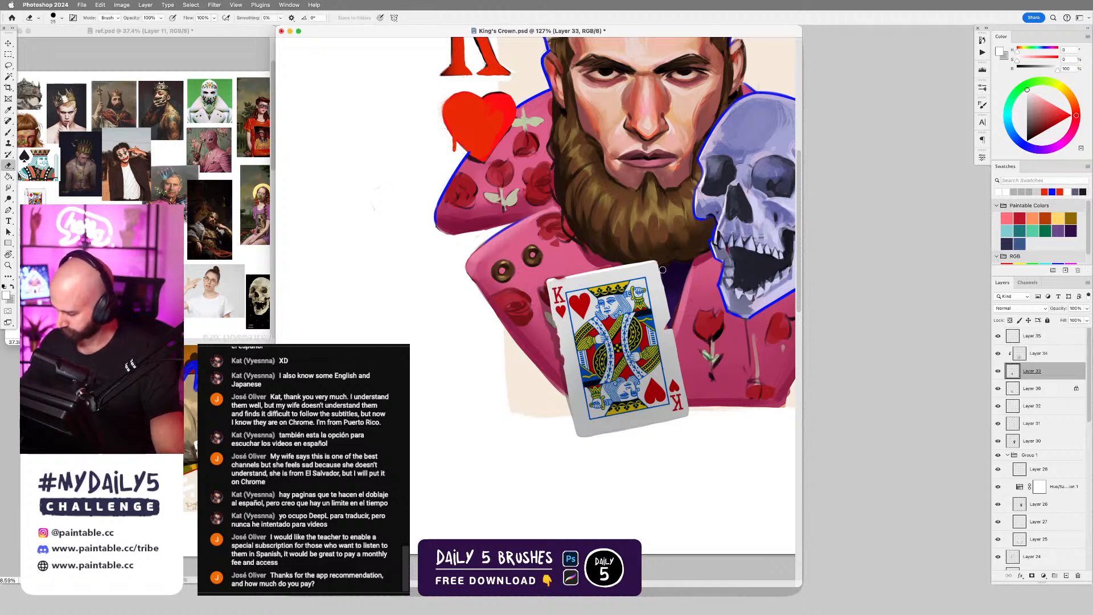
left_click_drag(663, 270, 667, 299)
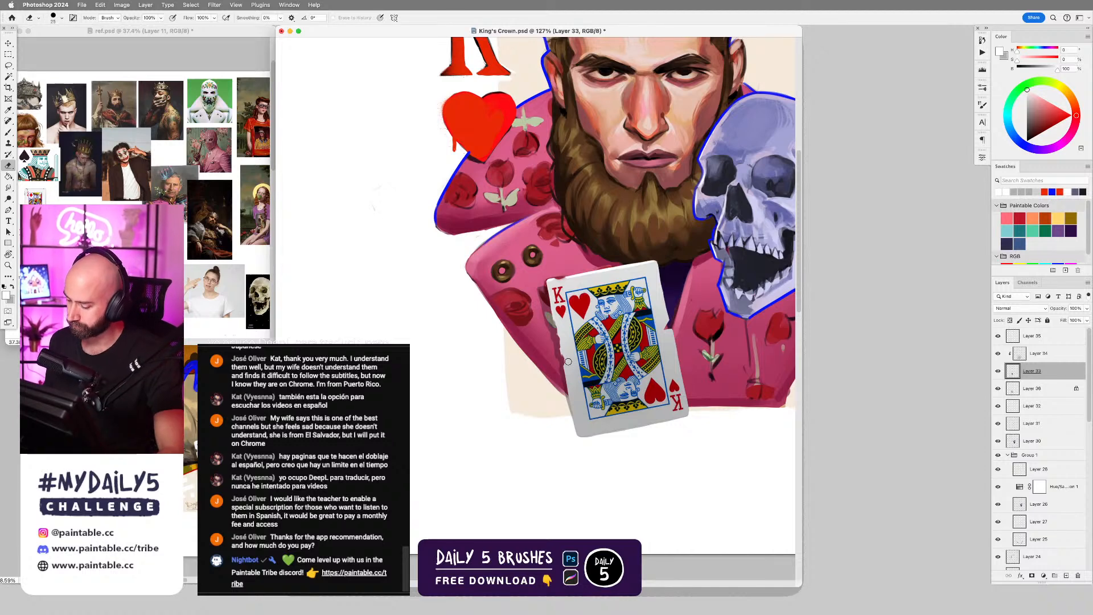
Return to Layer 35 with the Brush and sample the jacket's pink just above the card.
key("b")
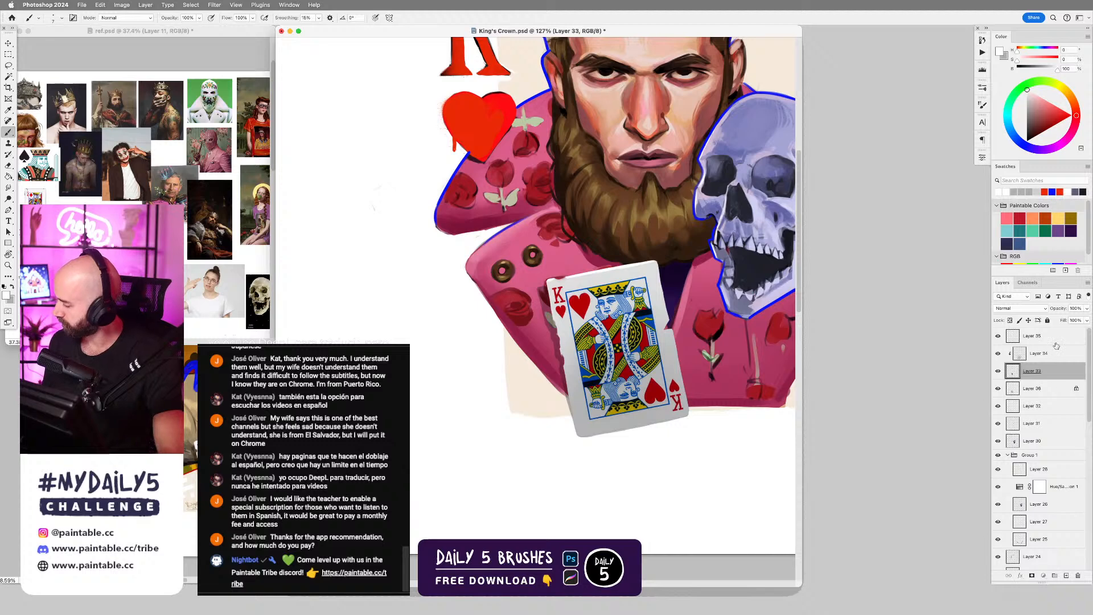
key("alt+bracketright")
key("alt+bracketright")
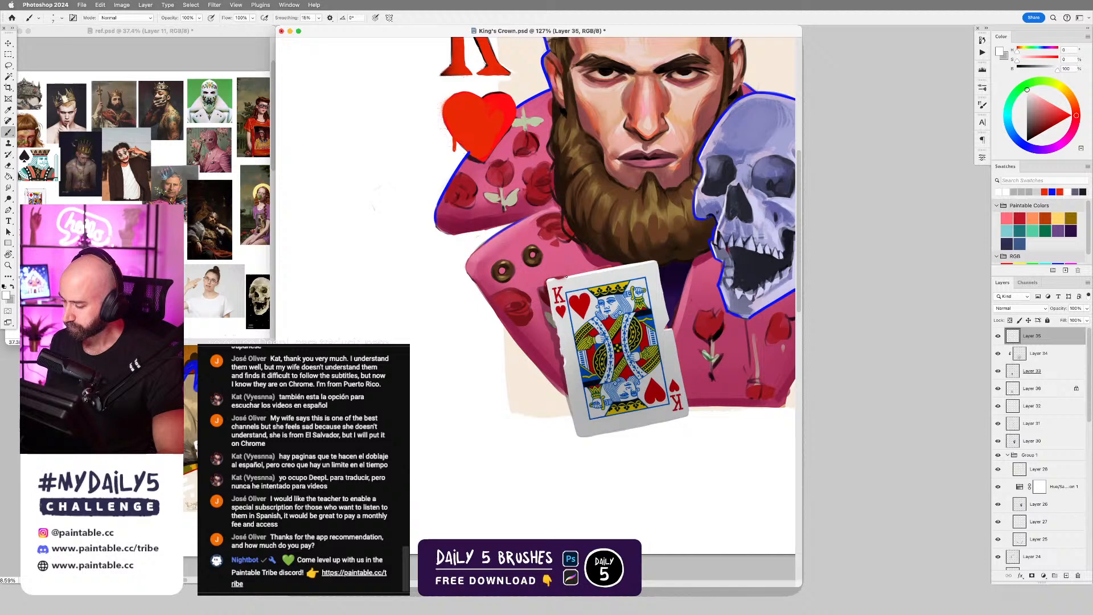
left_click(564, 272, "alt")
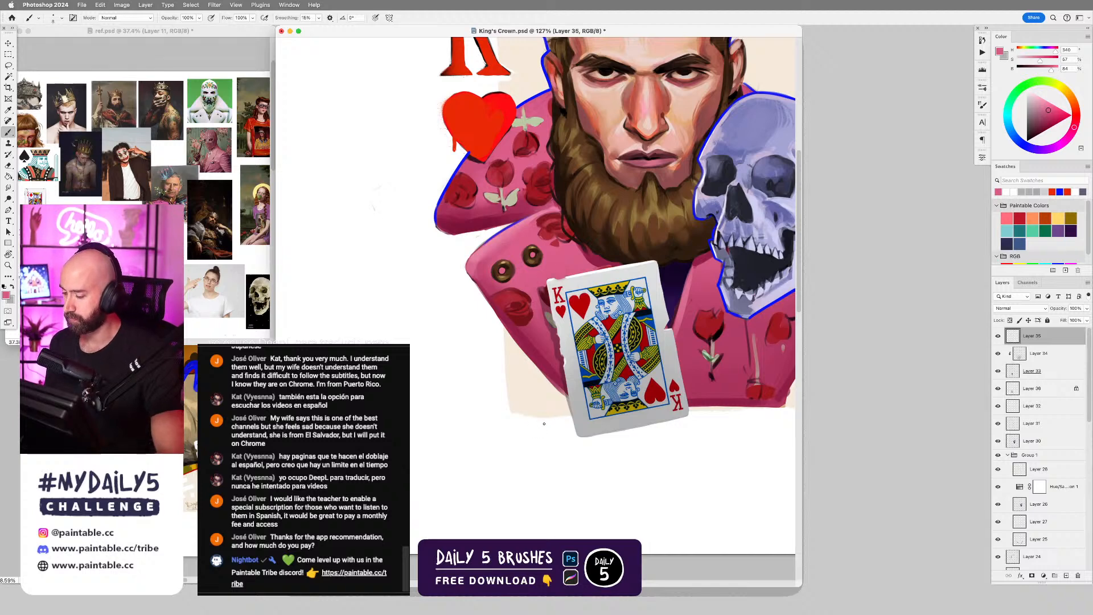
scroll(547, 420, "down", 3)
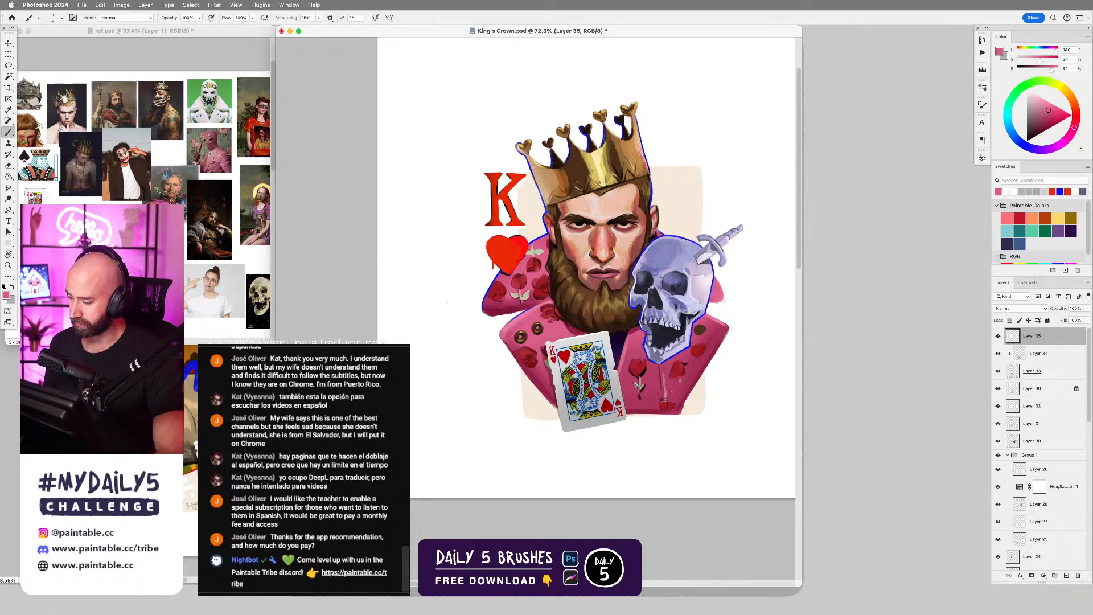
scroll(633, 408, "up", 1)
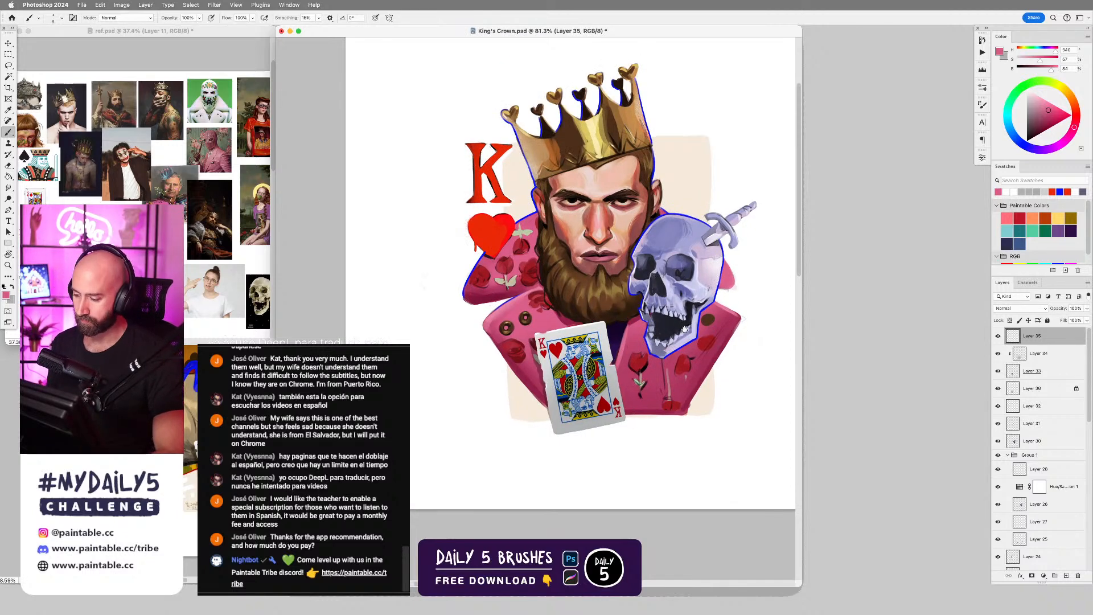
left_click_drag(686, 330, 689, 340)
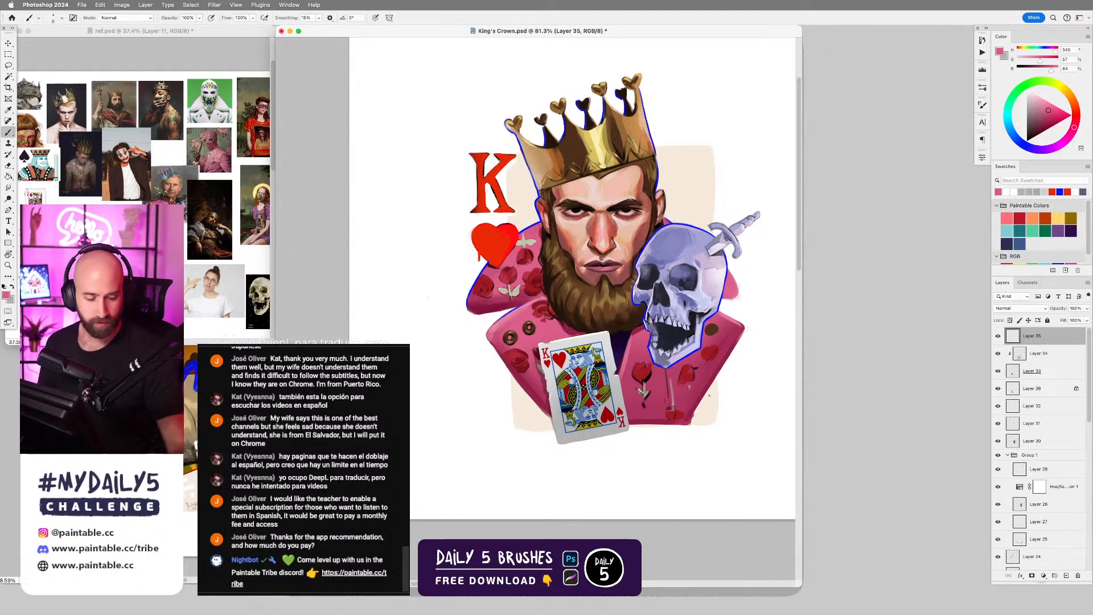
Select the cream backdrop on Layer 11, choose the Flat Pastel brush, sample white from the canvas and enlarge the tip.
key("v")
left_click(687, 190, "super")
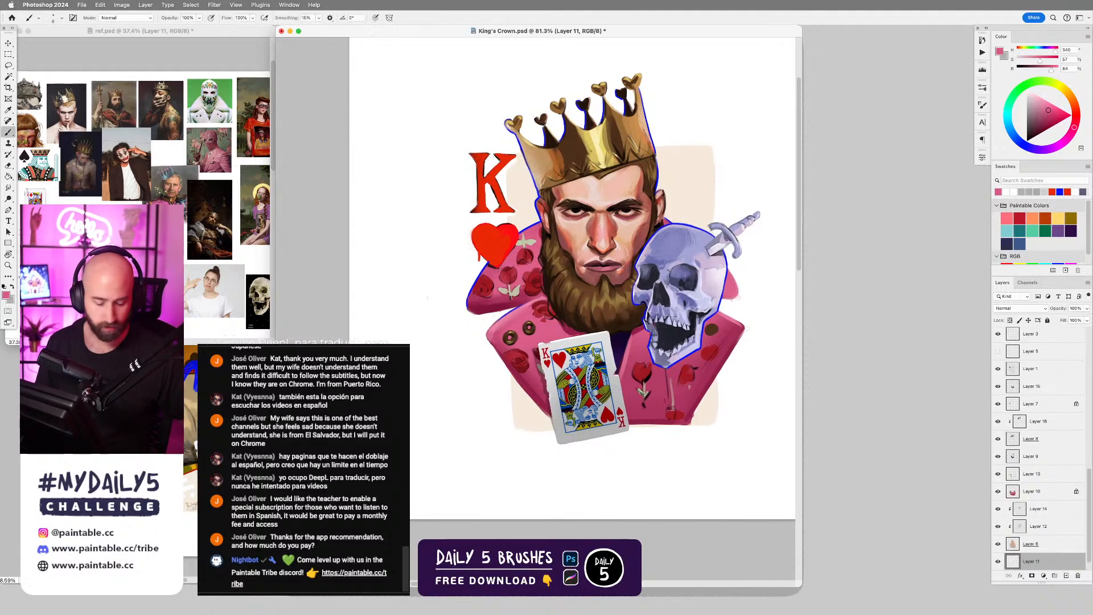
key("b")
right_click(716, 354)
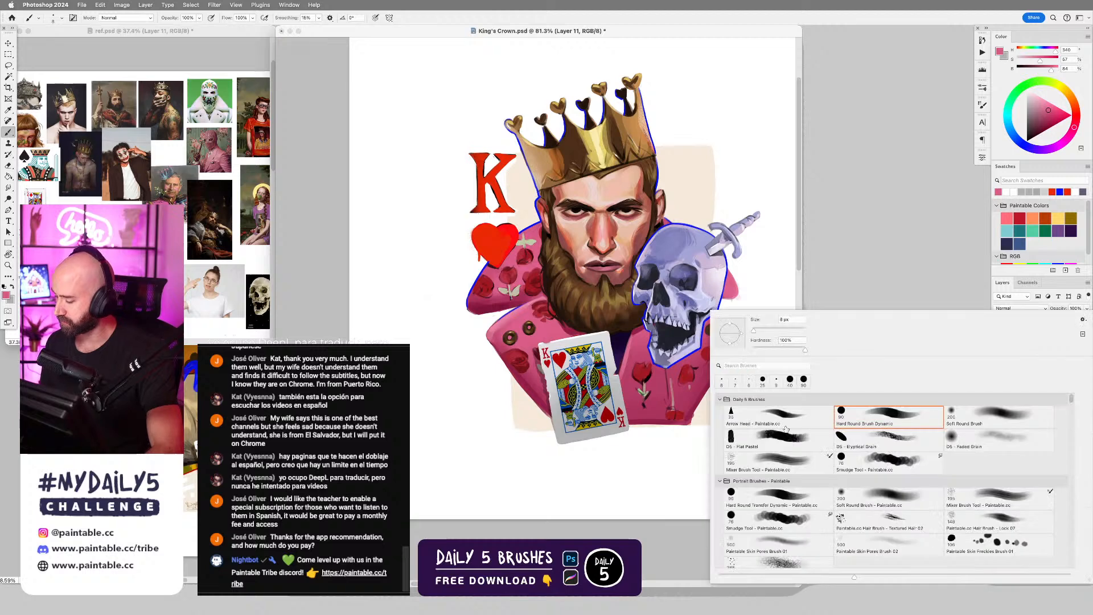
double_click(780, 439)
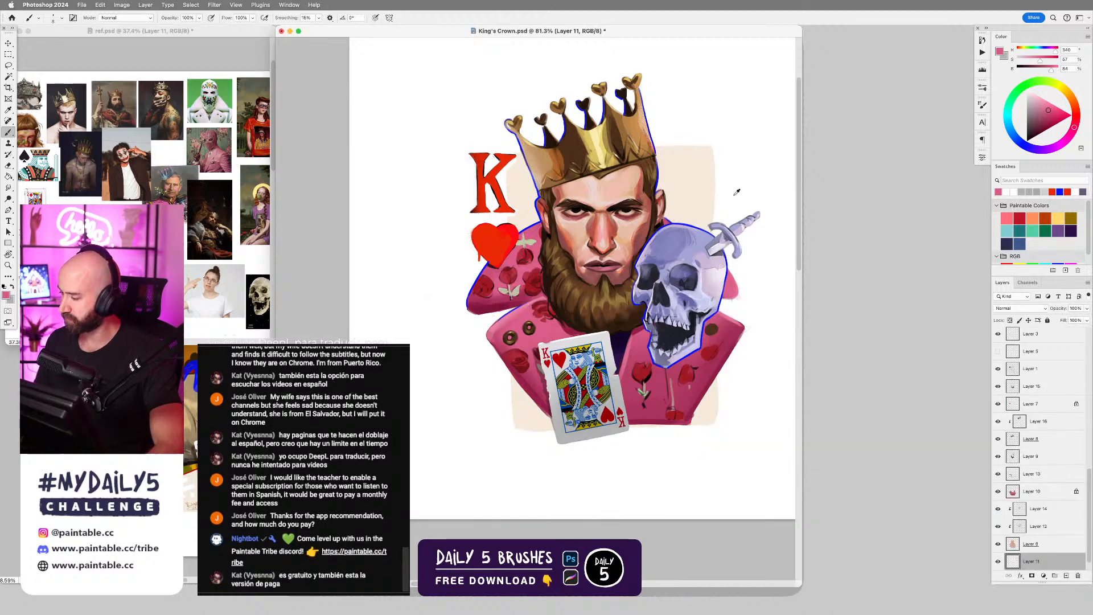
left_click(739, 192, "alt")
scroll(679, 193, "up", 5)
key("bracketright")
key("bracketright")
key("bracketright")
key("bracketright")
key("bracketright")
key("bracketright")
key("bracketright")
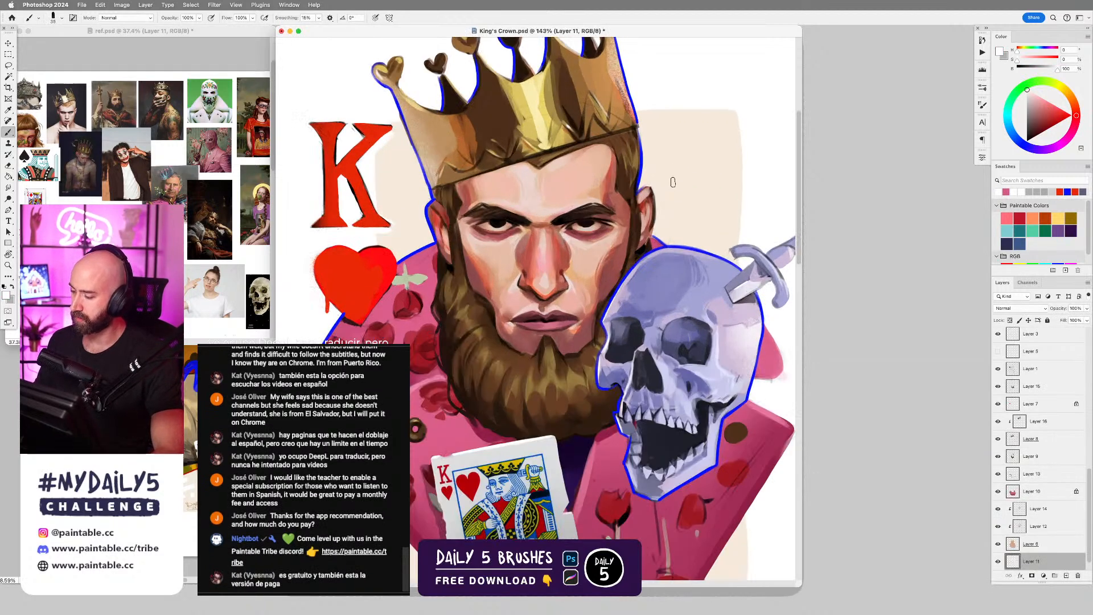
Undo the first trial strokes and paint broader diagonal white hatching across the cream backdrop beside the crown's right side.
left_click_drag(643, 136, 687, 118)
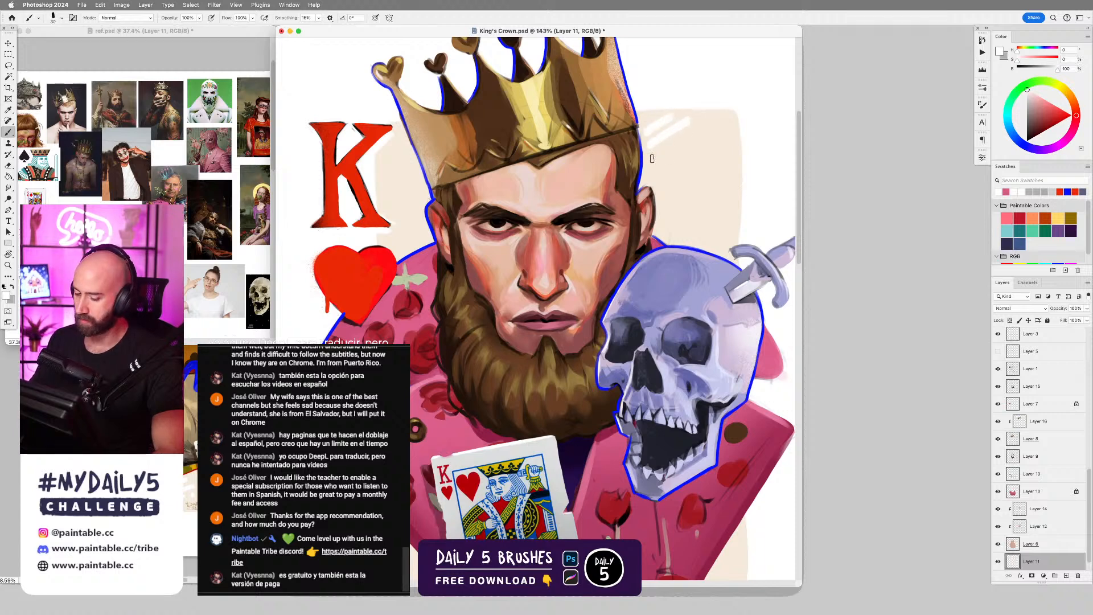
key("super+z")
key("super+z")
mouse_move(648, 138)
left_mouse_down()
mouse_move(682, 118)
mouse_move(702, 123)
left_mouse_up()
mouse_move(646, 173)
left_mouse_down()
mouse_move(721, 130)
mouse_move(728, 144)
left_mouse_up()
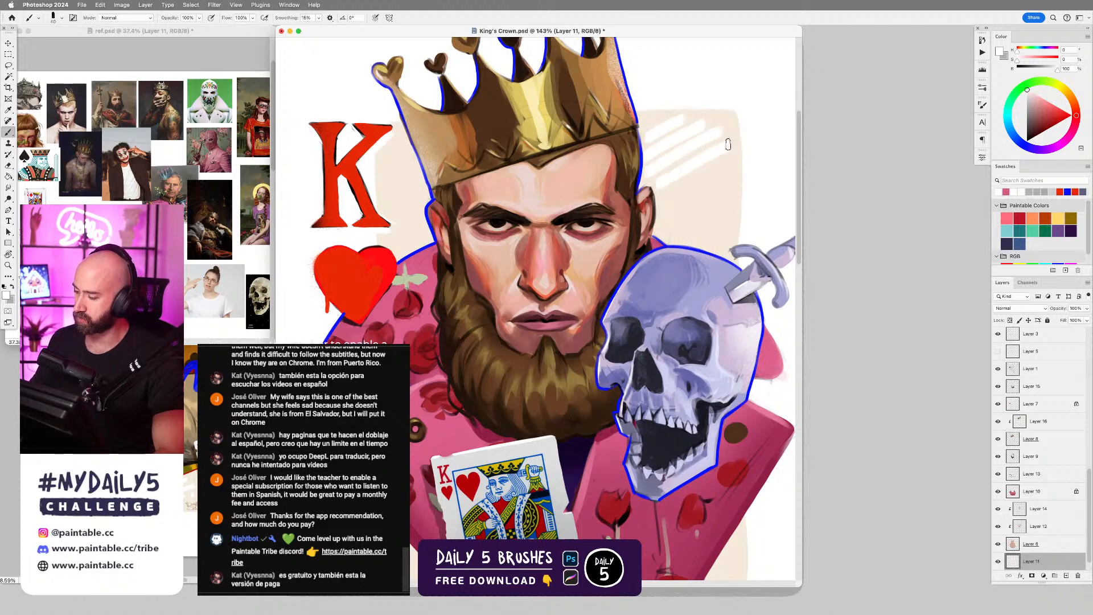
Enlarge the brush and paint near-vertical white hatching on the cream backdrop between the king's ear and the dagger.
left_click_drag(664, 198, 665, 230)
key("bracketright")
key("bracketright")
key("super+z")
mouse_move(667, 190)
left_mouse_down()
mouse_move(667, 239)
mouse_move(694, 231)
left_mouse_up()
mouse_move(703, 173)
left_mouse_down()
mouse_move(708, 225)
mouse_move(734, 227)
left_mouse_up()
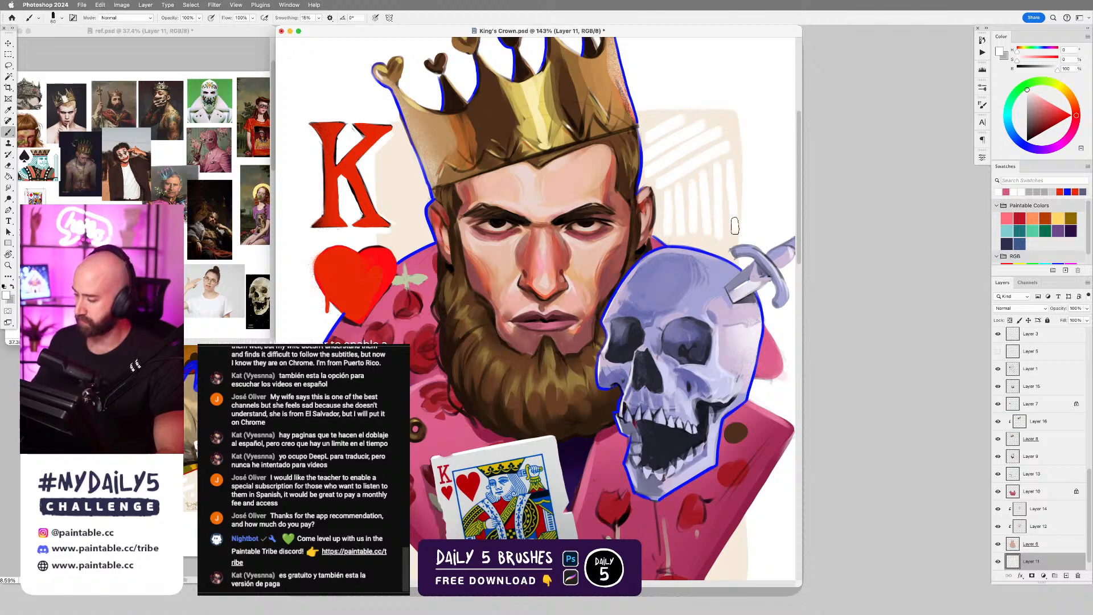
Paint white hatching over the cream backdrop between the red K and the king's head, and along the backdrop's lower part.
left_click_drag(382, 172, 413, 158)
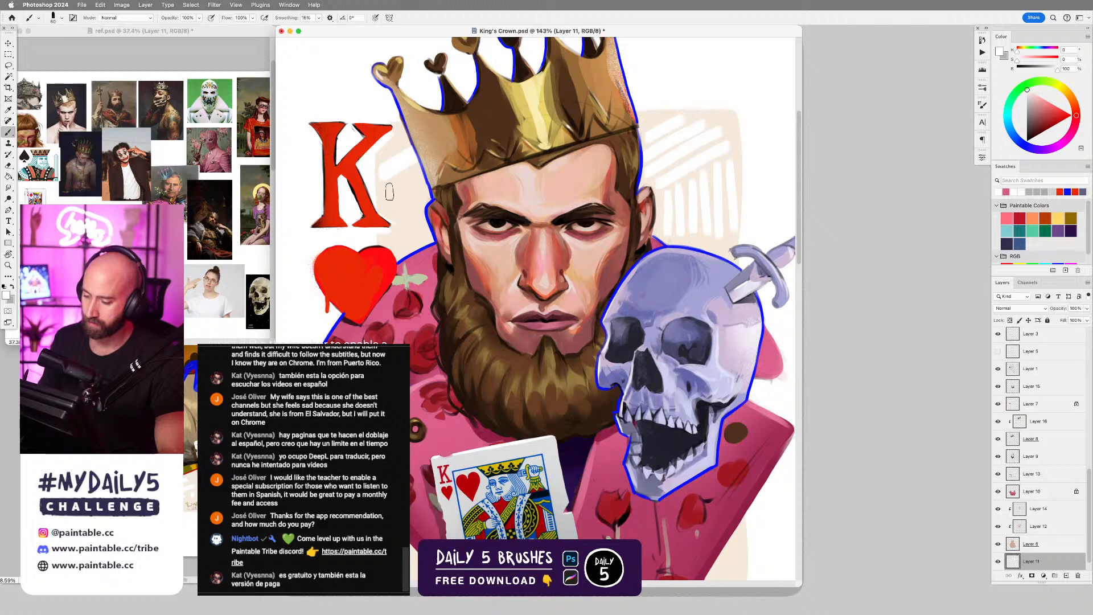
left_click_drag(387, 194, 420, 176)
left_click_drag(393, 212, 419, 198)
left_click_drag(396, 240, 420, 229)
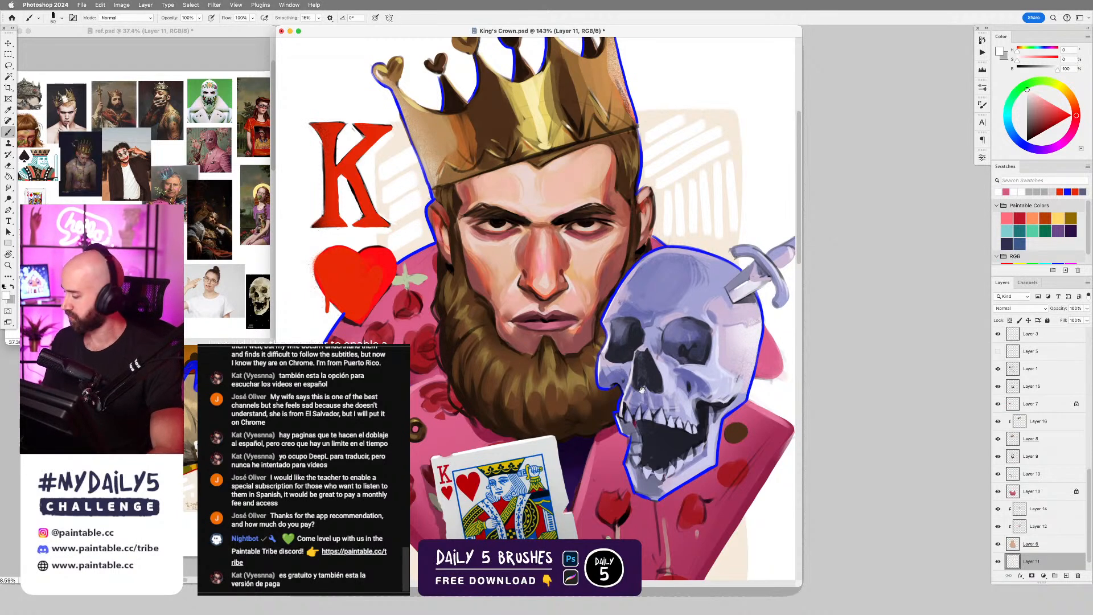
left_click_drag(657, 353, 668, 197)
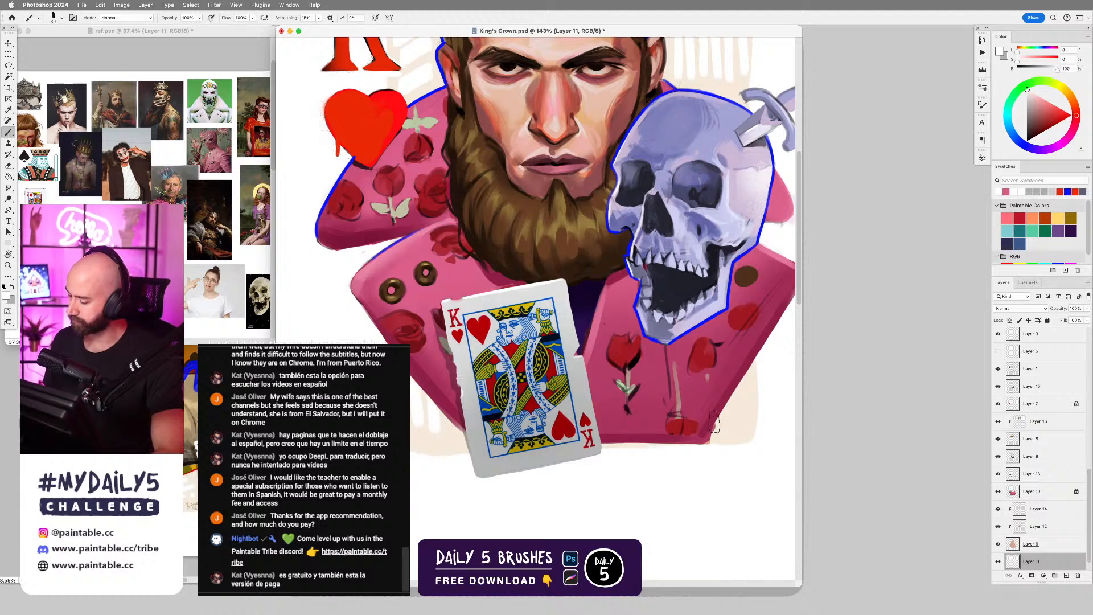
scroll(731, 412, "down", 5)
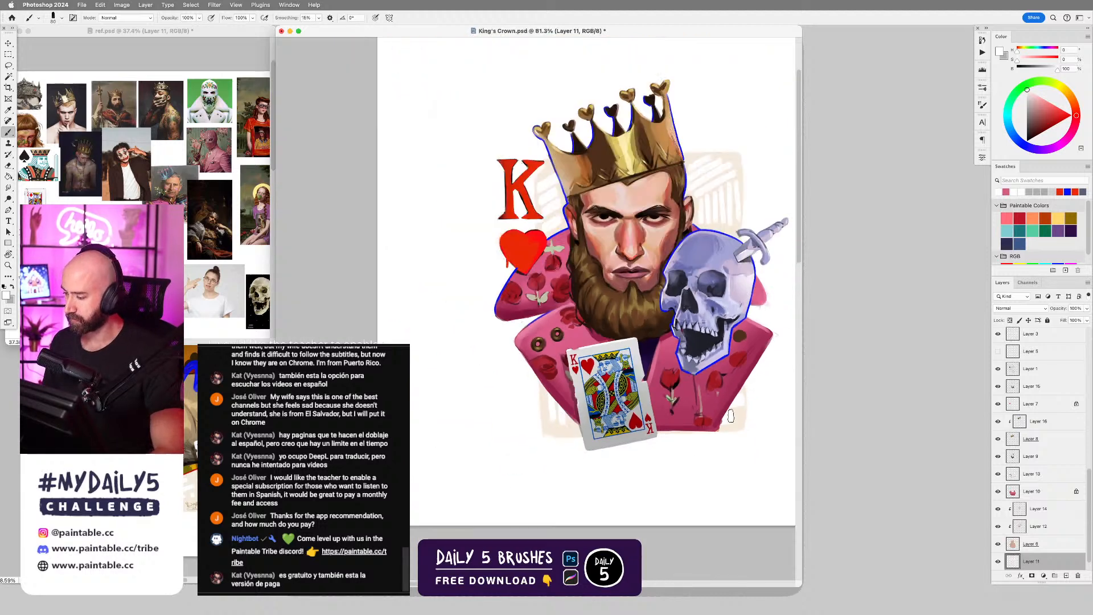
Scale the cream backdrop on Layer 11 to about 118% and reposition it behind the king.
left_click_drag(713, 352, 650, 347)
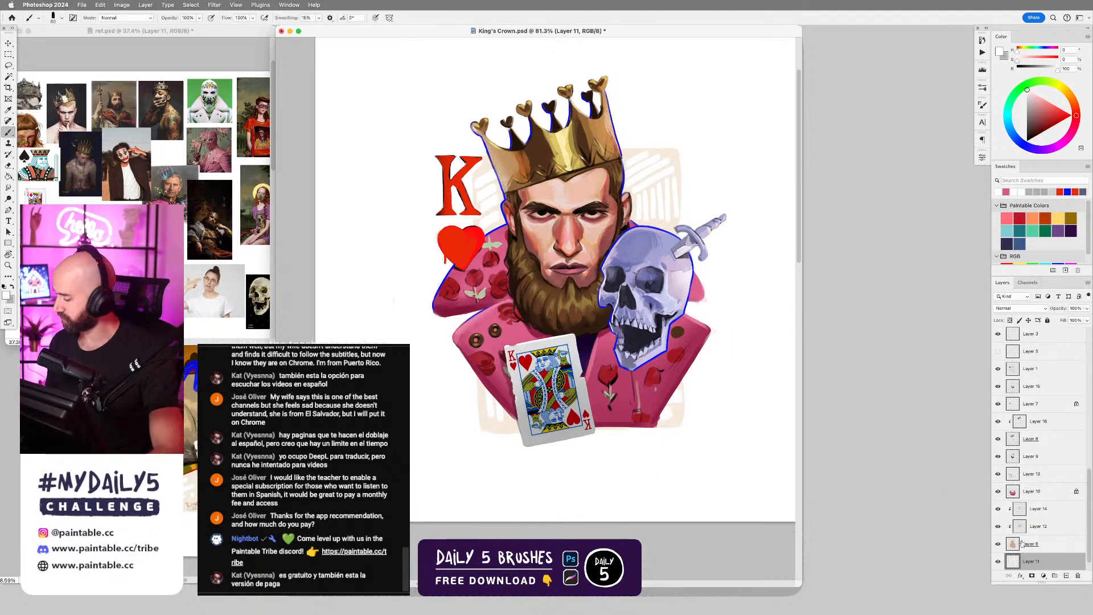
key("super+t")
left_click_drag(578, 146, 578, 95)
left_click_drag(665, 330, 657, 338)
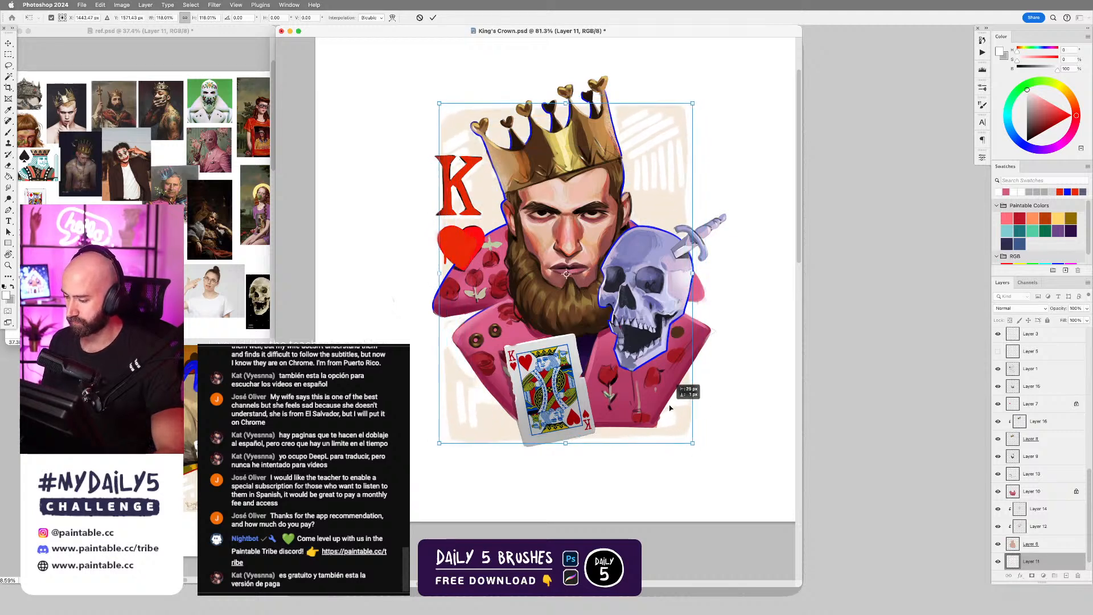
key("Return")
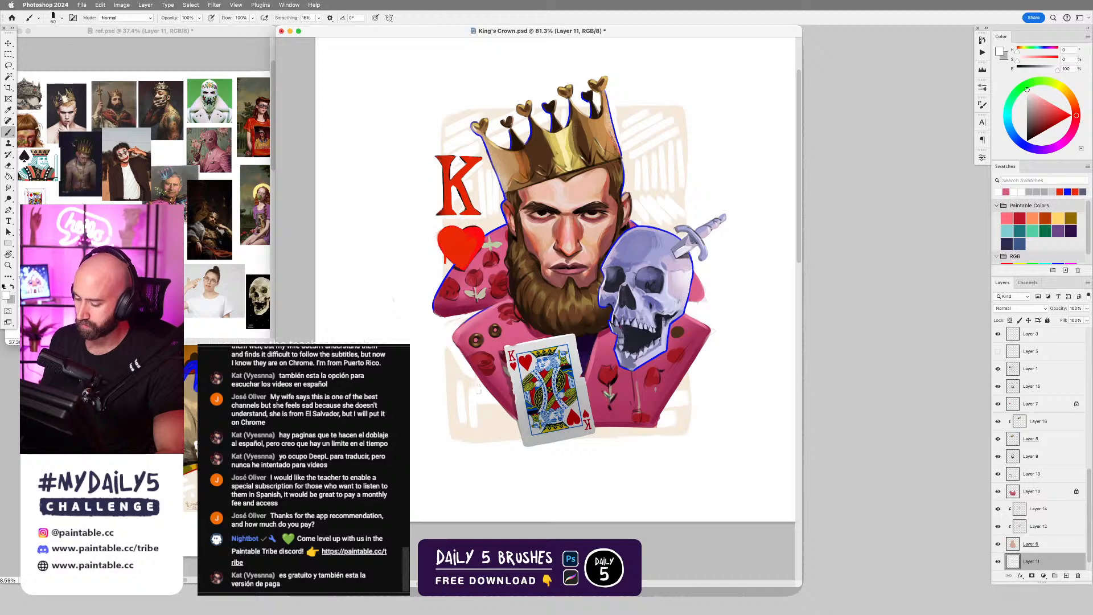
Paint additional white hatching on the backdrop's lower-left part beside the pink jacket, enlarging the brush slightly.
left_click_drag(484, 404, 497, 427)
left_click_drag(505, 414, 507, 420)
key("bracketright")
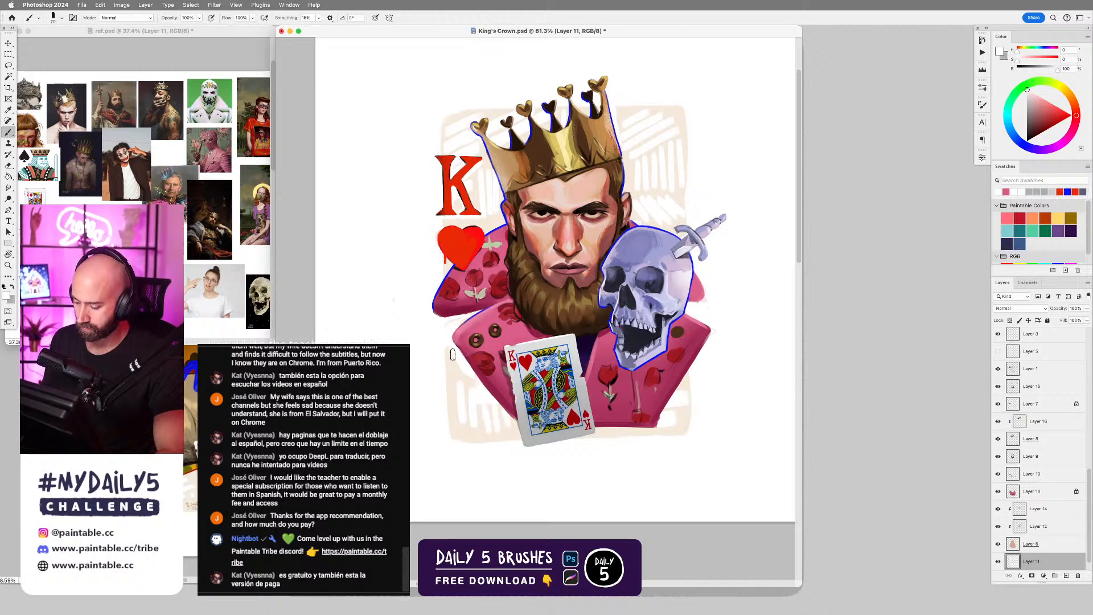
left_click_drag(453, 355, 456, 392)
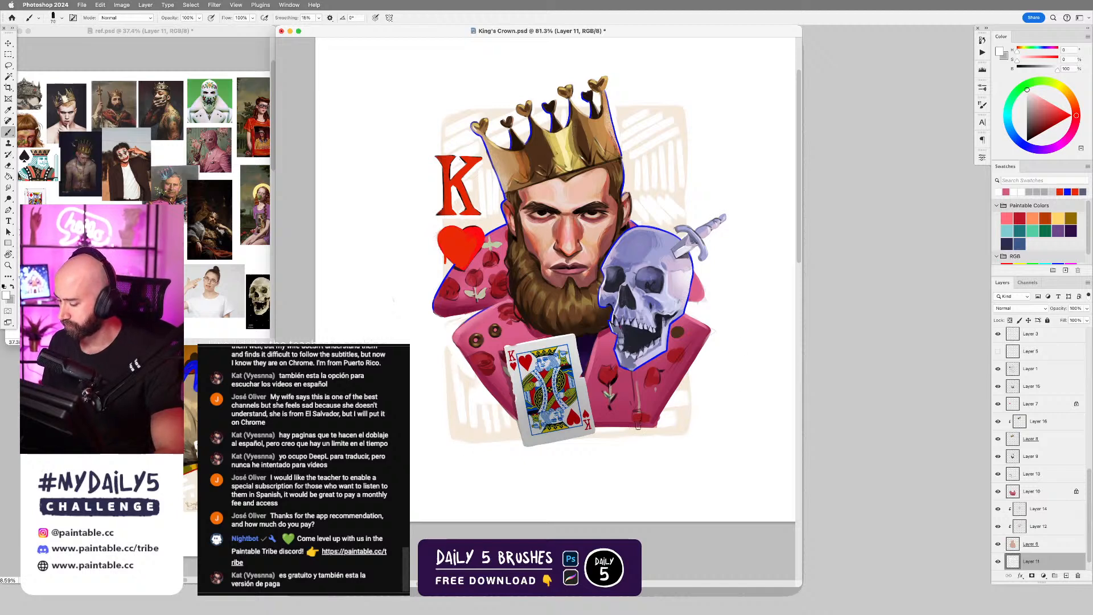
Lock Layer 11's transparency and repaint the backdrop's outer border with sampled cream, using the Flat Pastel brush at 200 px.
left_click(673, 109, "alt")
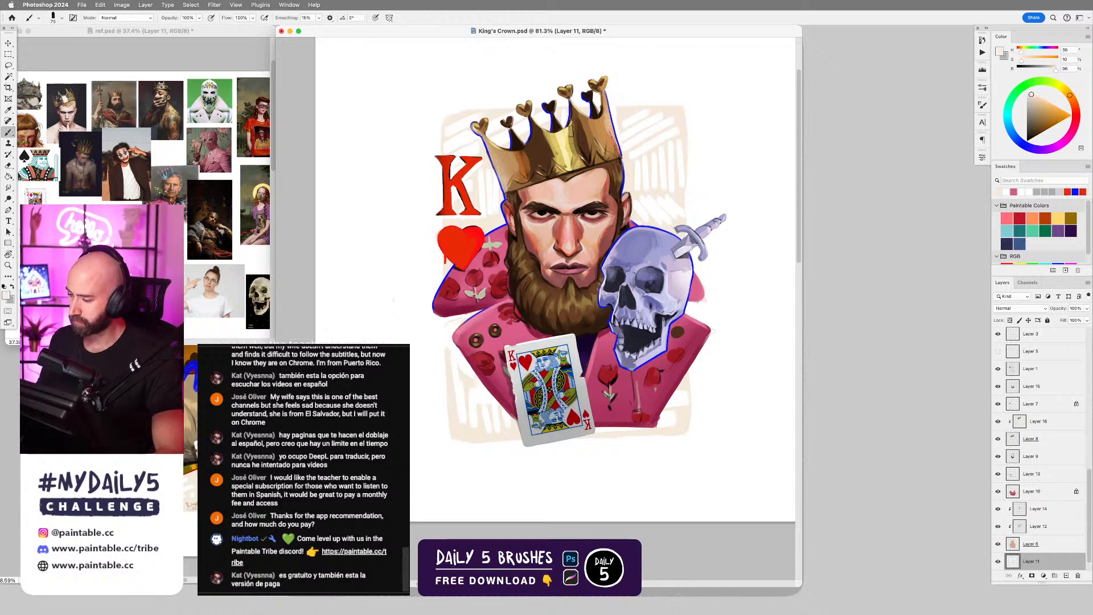
key("slash")
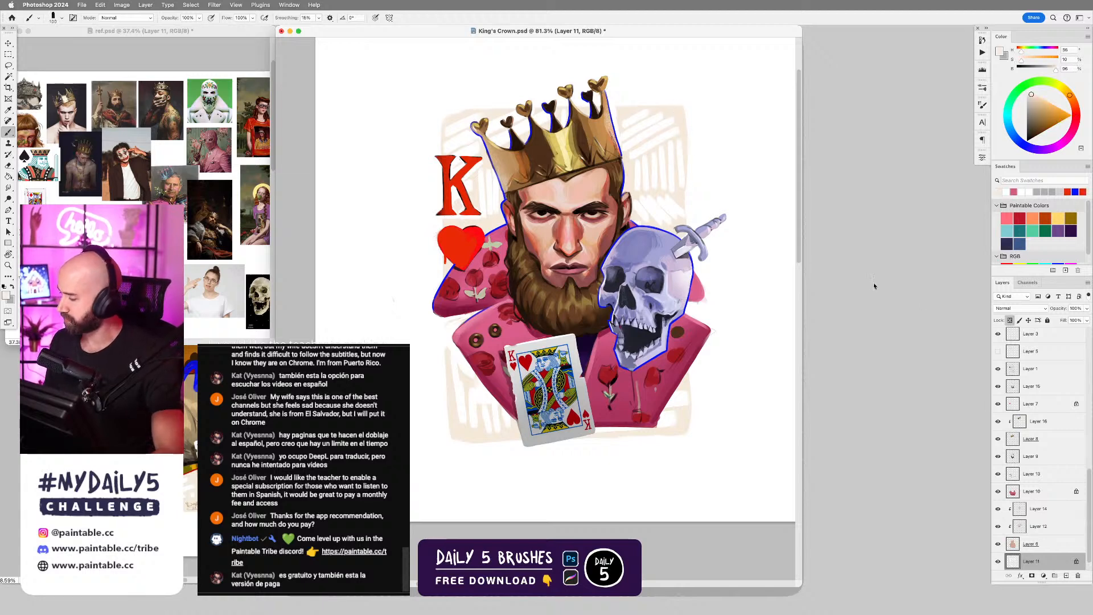
key("bracketright")
key("bracketright")
key("bracketright")
key("bracketright")
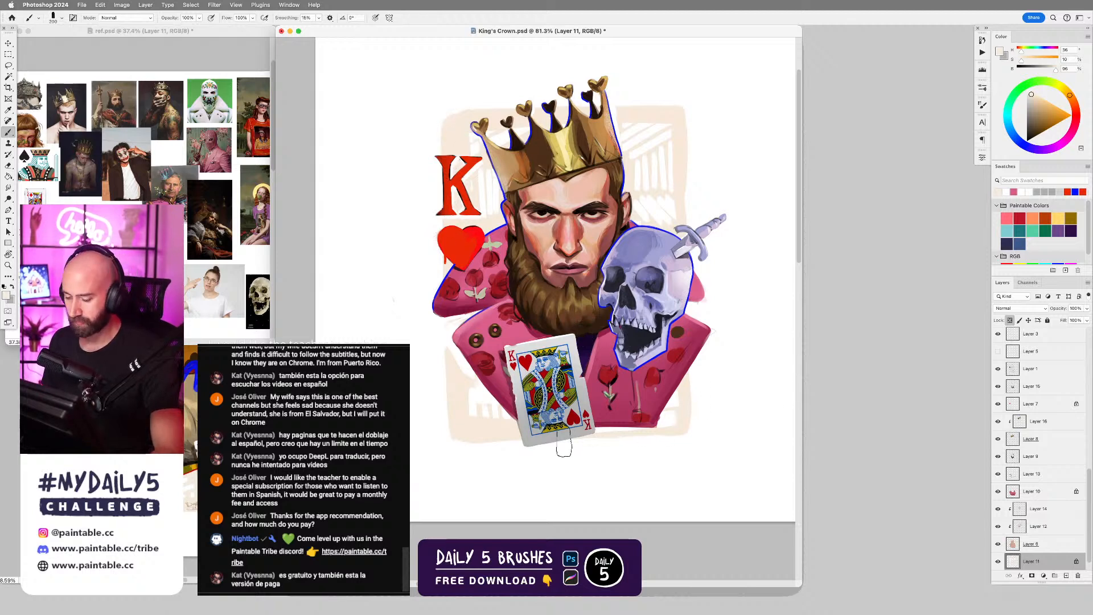
key("v")
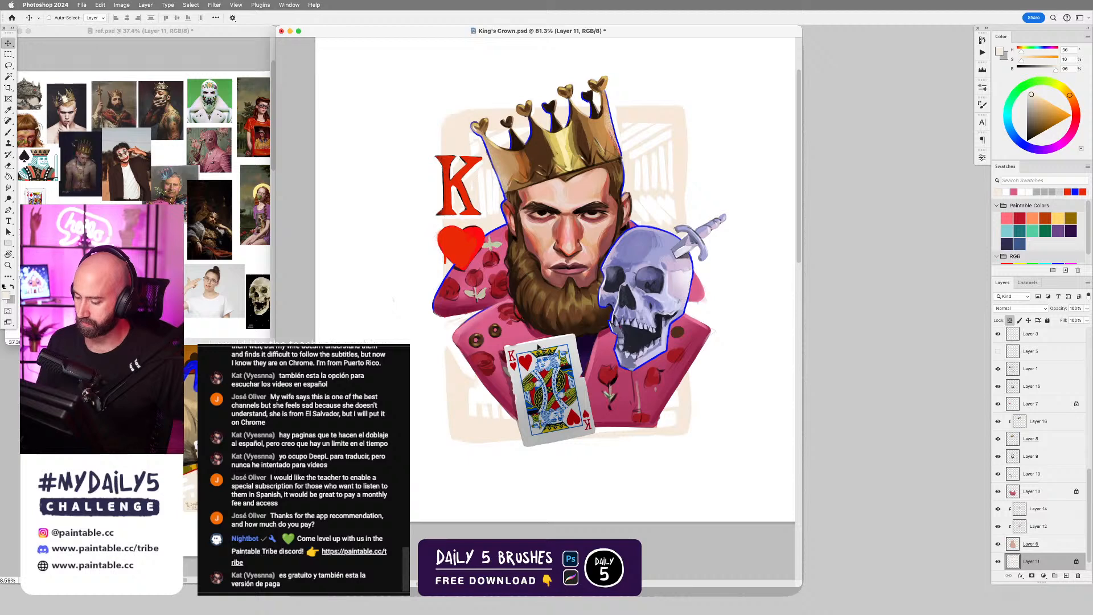
With a smaller Hard Round Dynamic brush, touch up the backdrop in cream on Layer 35 along the jacket's left side.
key("b")
right_click(483, 377)
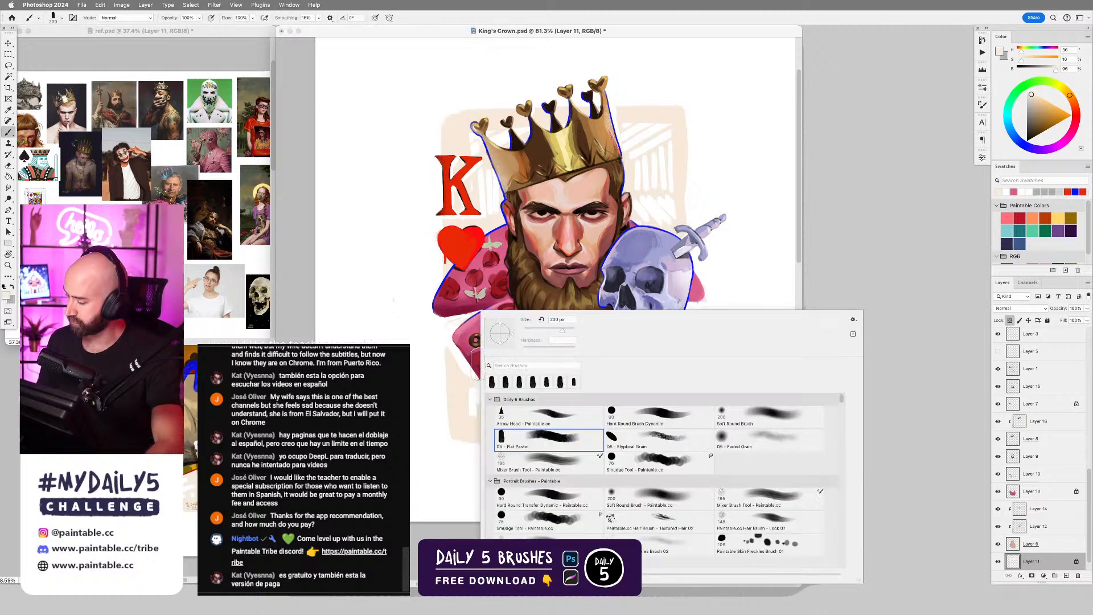
double_click(703, 425)
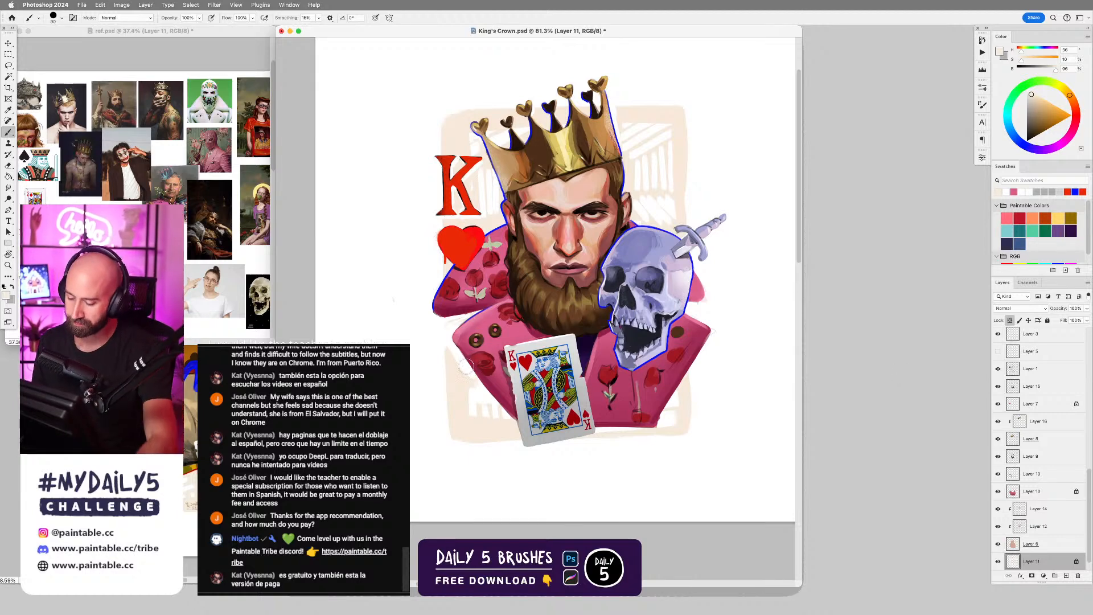
scroll(466, 369, "up", 3)
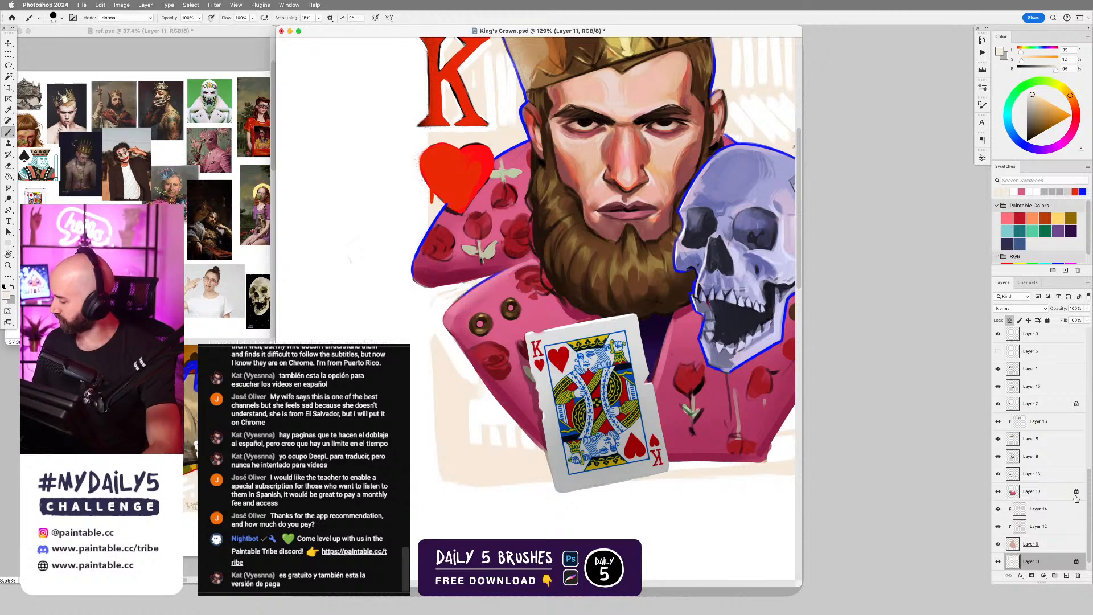
left_click_drag(1089, 499, 1089, 393)
left_click(1011, 340)
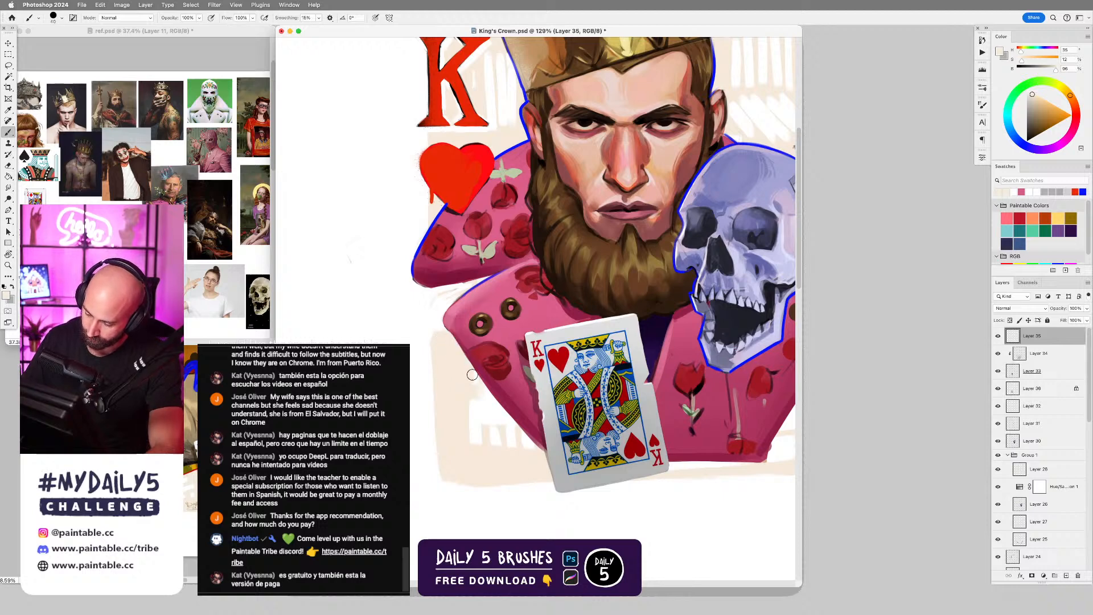
key("bracketleft")
key("bracketleft")
key("bracketleft")
mouse_move(435, 345)
left_mouse_down()
mouse_move(433, 292)
mouse_move(443, 337)
left_mouse_up()
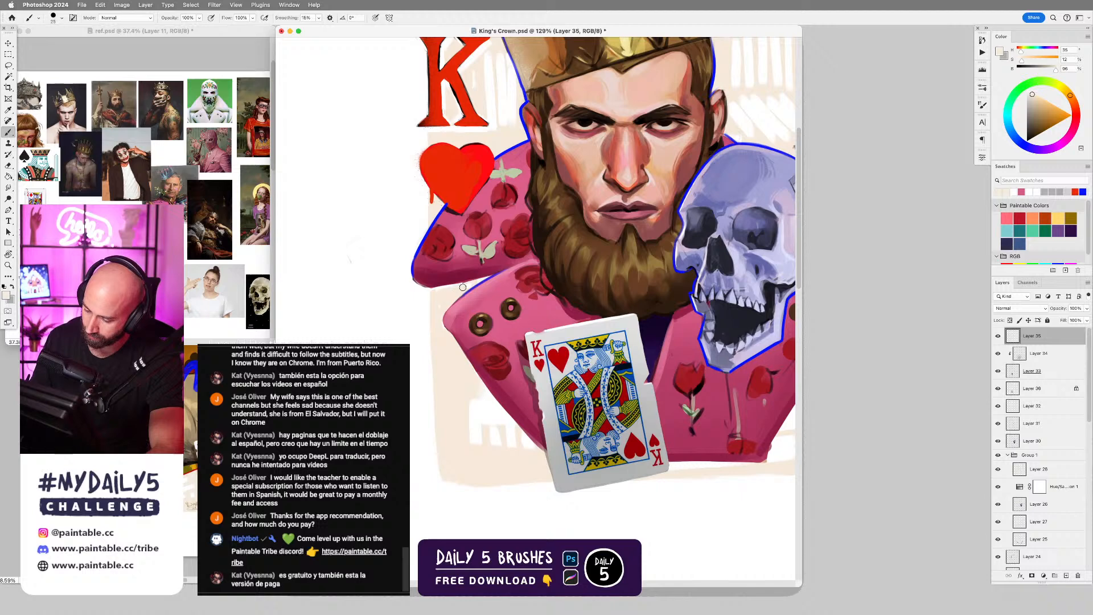
Shrink the brush further and clean up the area around the red K with cream on Layer 35.
scroll(514, 205, "up", 5)
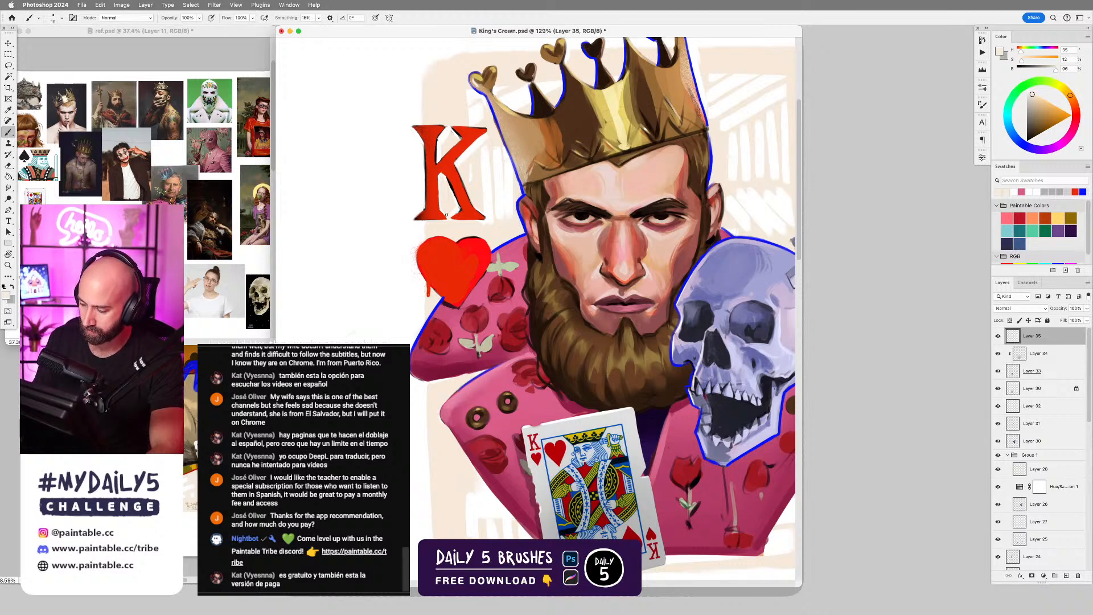
key("bracketleft")
key("bracketleft")
key("bracketleft")
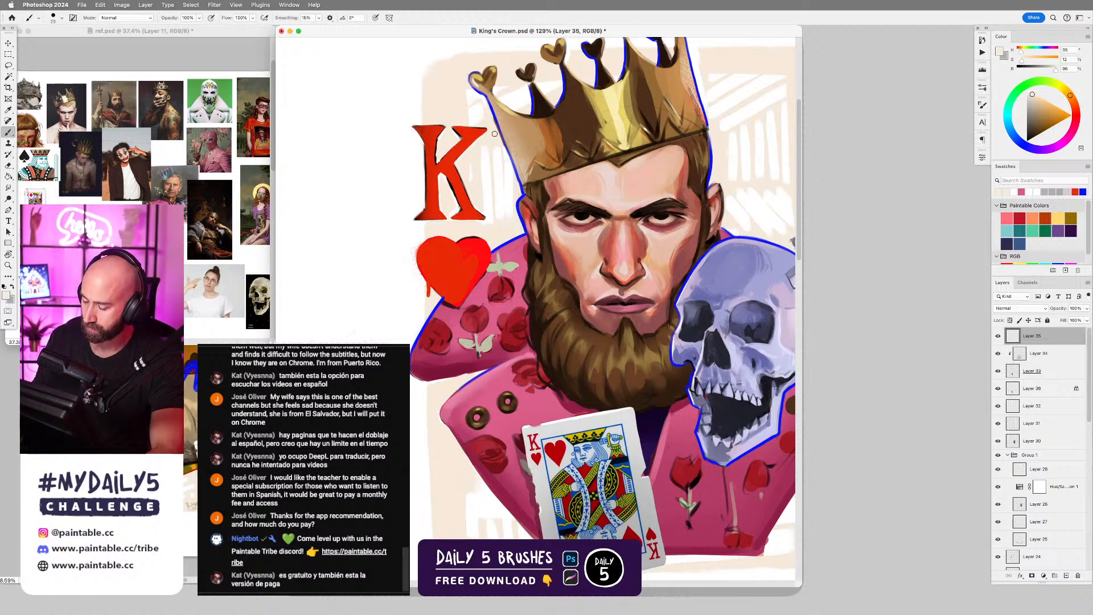
Review the whole composition and bring the second document window forward for comparison.
scroll(484, 211, "down", 2)
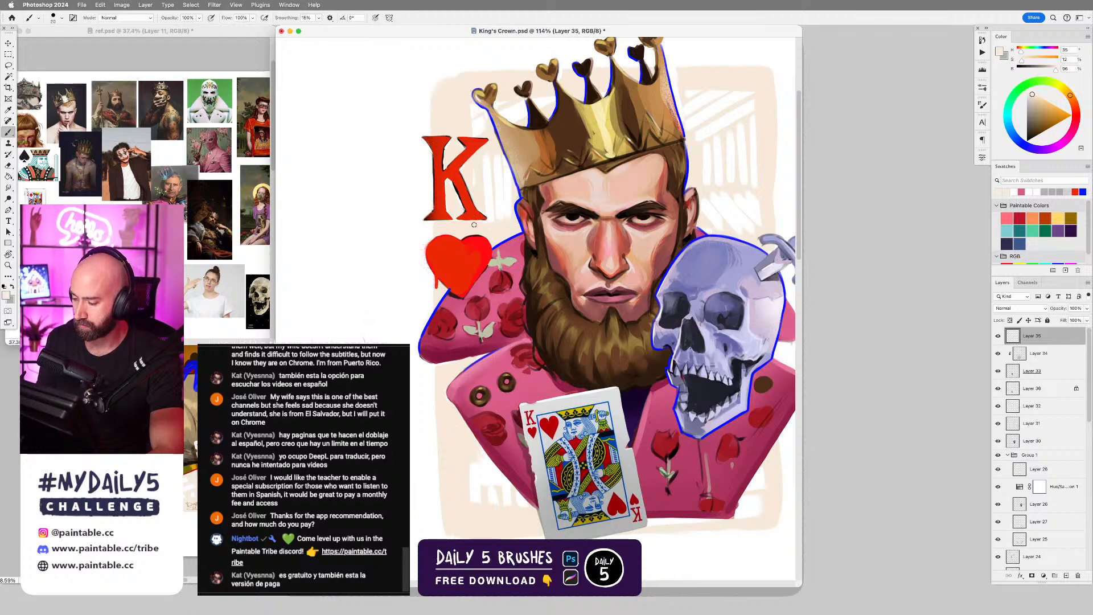
scroll(522, 213, "down", 5)
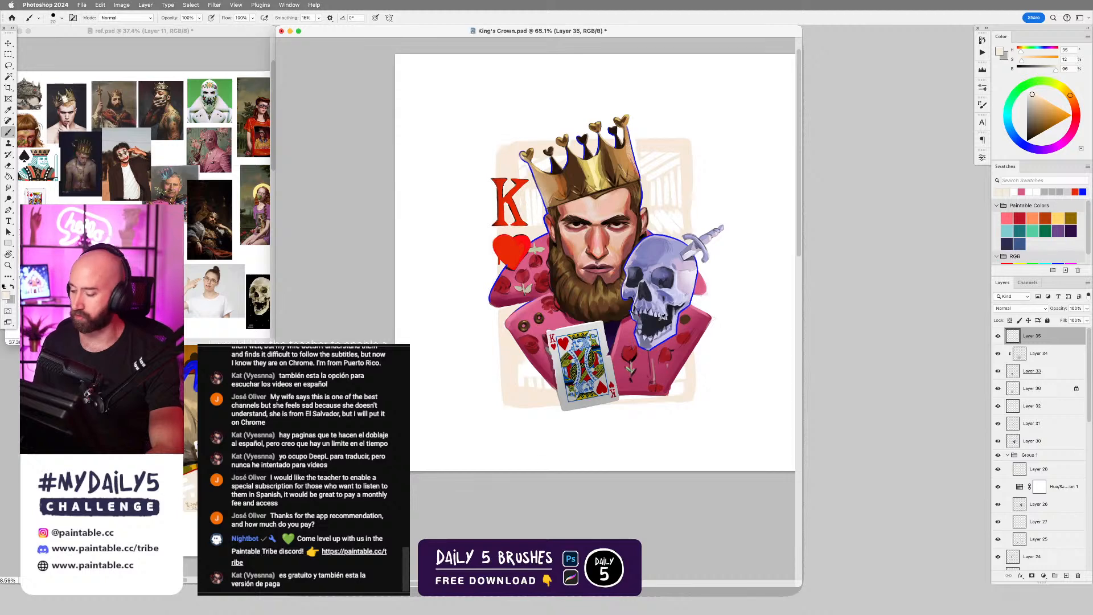
scroll(662, 316, "up", 3)
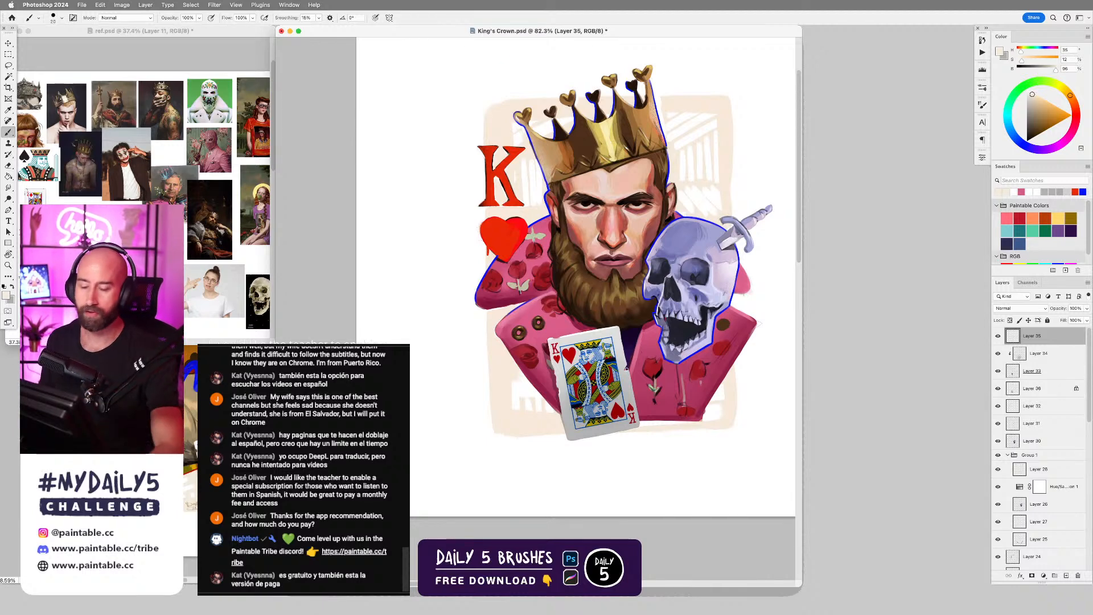
mouse_move(591, 264)
left_mouse_down()
mouse_move(627, 280)
mouse_move(592, 269)
left_mouse_up()
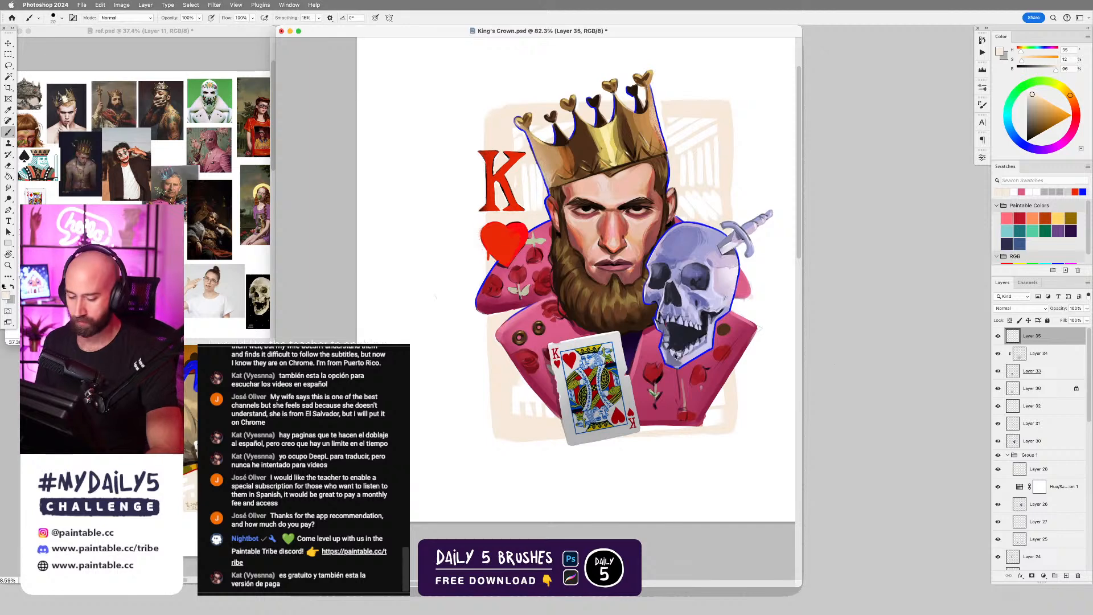
left_click(240, 365)
left_click_drag(228, 292, 253, 262)
left_click(718, 190)
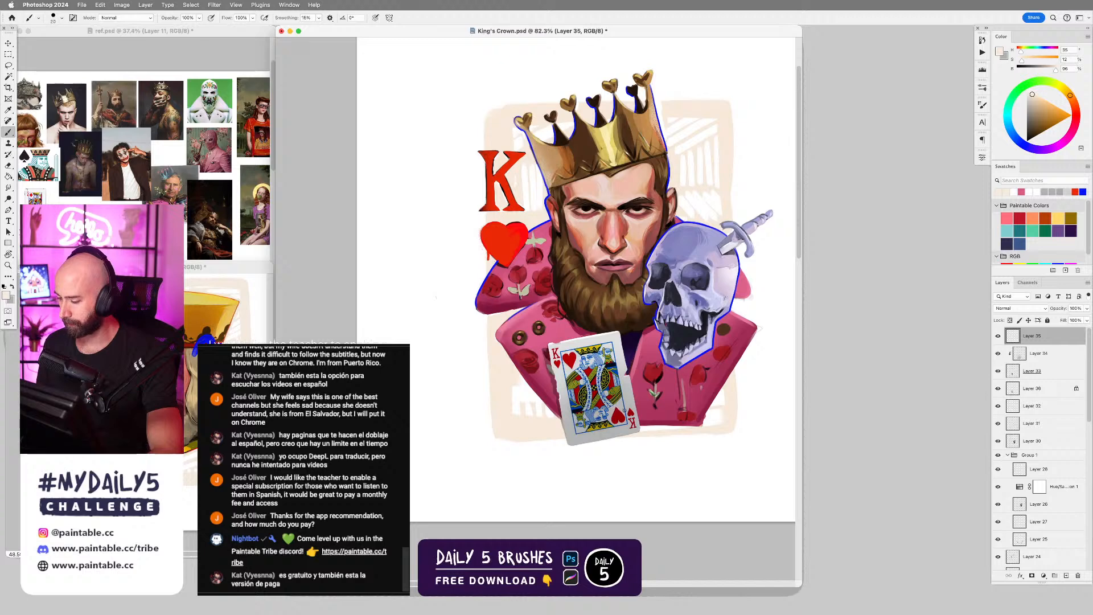
Add a new layer above Layer 35 and choose the Air Brush from the Graffiti Brushes.
key("alt+shift+super+n")
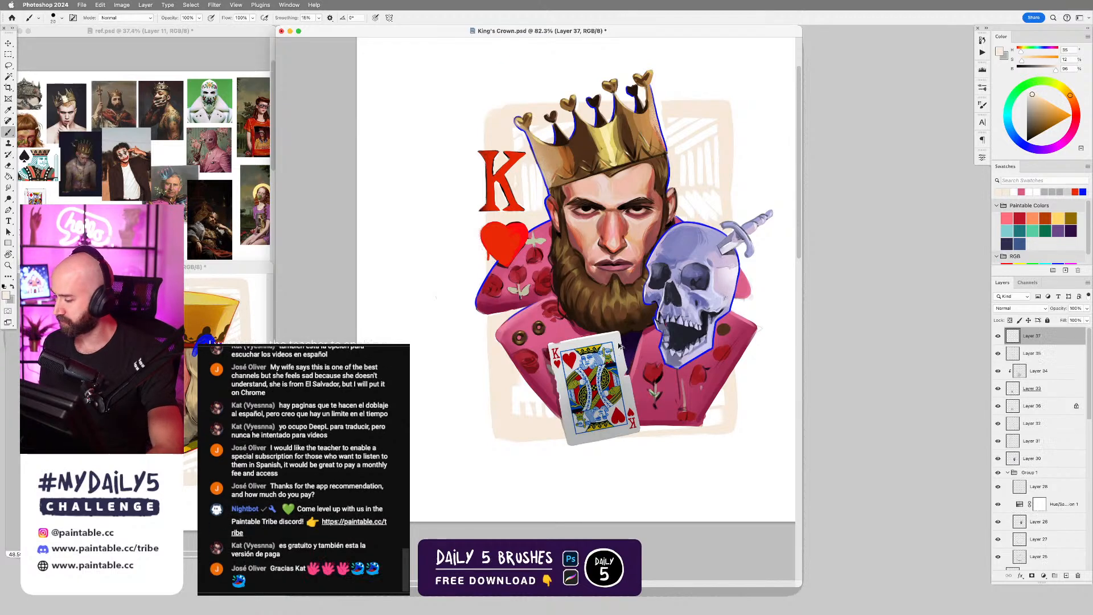
right_click(612, 344)
left_click_drag(990, 396, 992, 555)
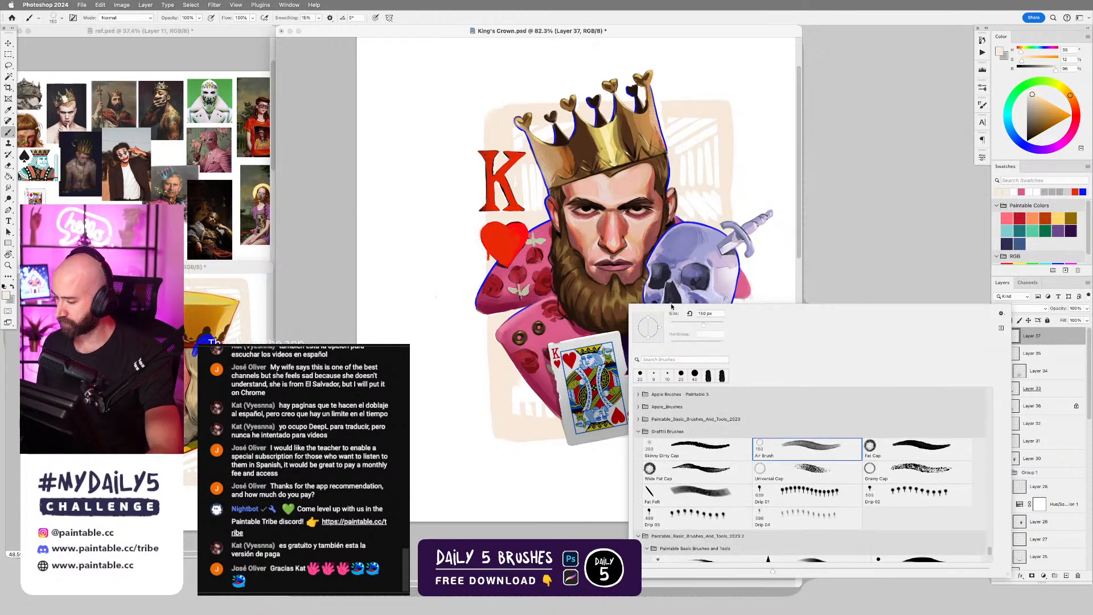
double_click(827, 453)
left_click(508, 243, "alt")
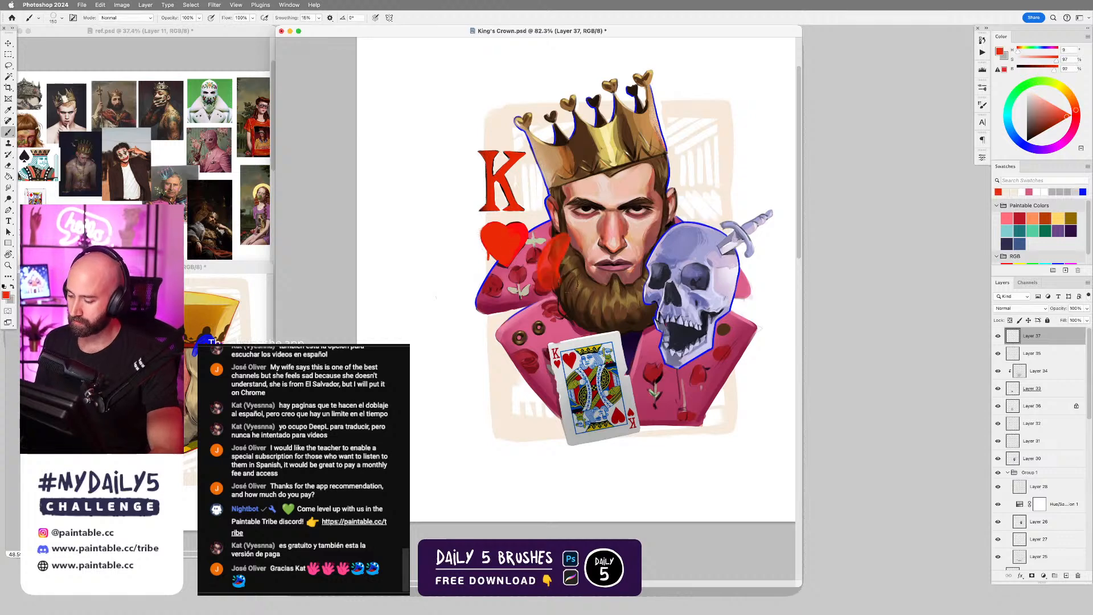
left_click_drag(543, 288, 672, 276)
key("ctrl+z")
Sample blue from the skull's outline and spray a curved stroke from the beard across the jacket's left lapel.
left_click(697, 221, "alt")
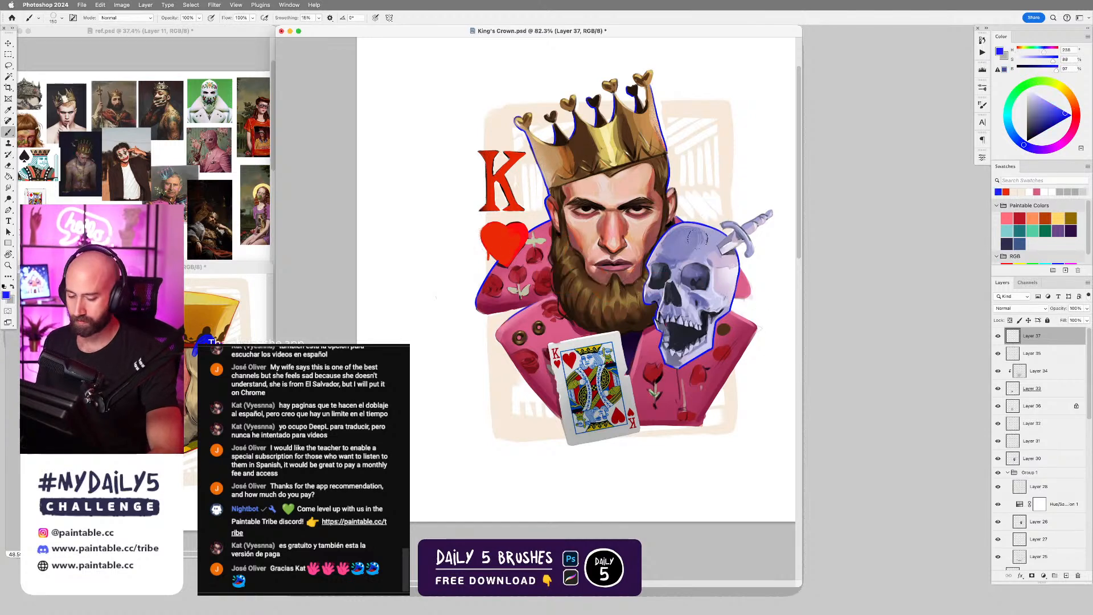
mouse_move(589, 297)
left_mouse_down()
mouse_move(547, 290)
mouse_move(519, 337)
left_mouse_up()
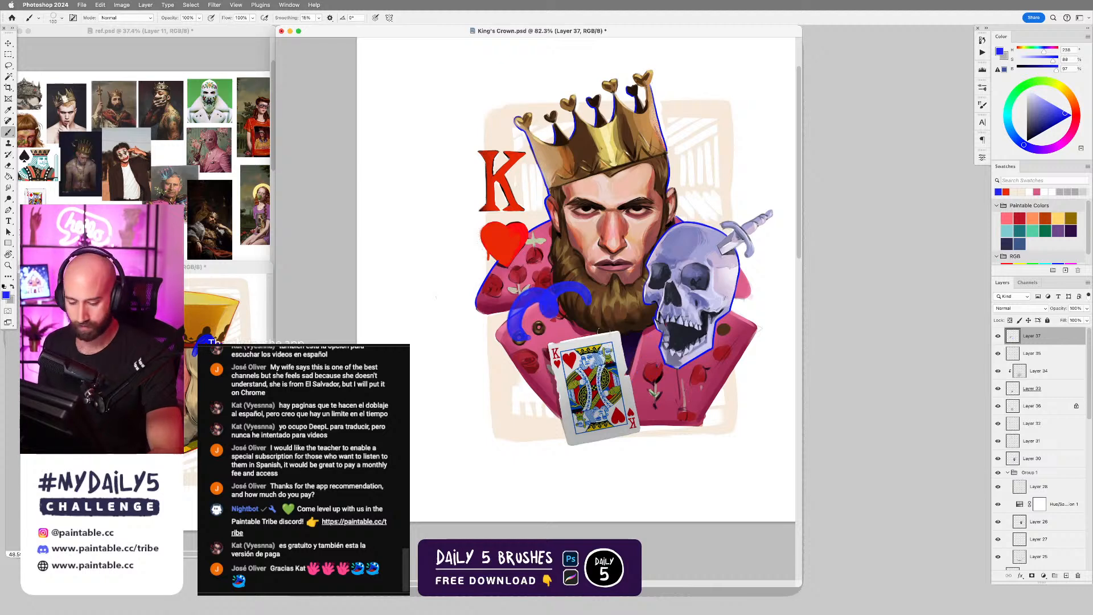
mouse_move(687, 161)
left_mouse_down()
mouse_move(710, 134)
mouse_move(687, 168)
mouse_move(703, 183)
left_mouse_up()
key("super+z")
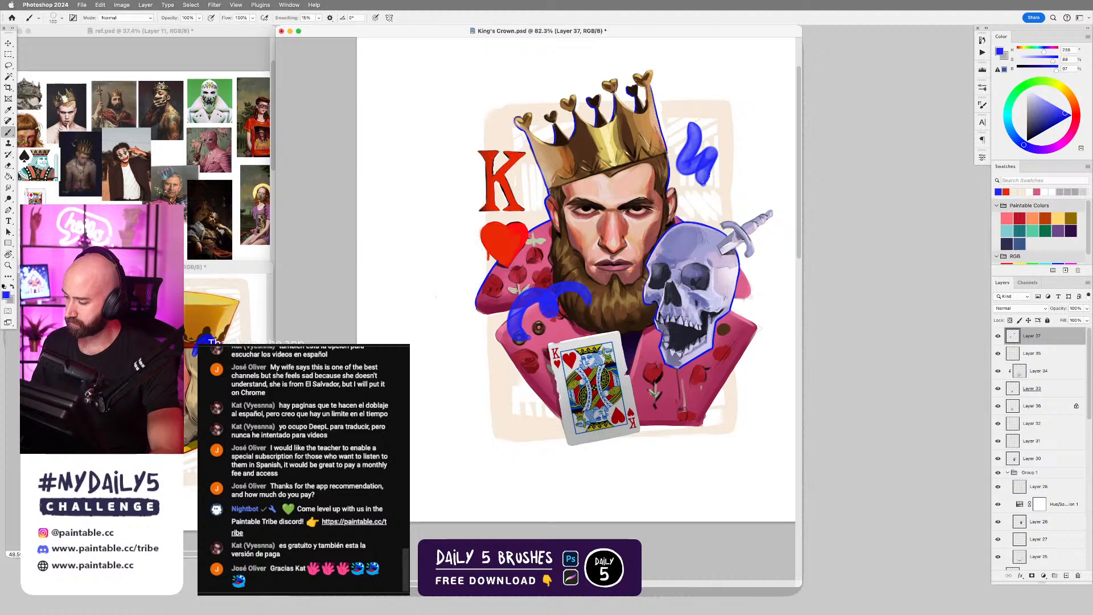
key("super+z")
mouse_move(681, 143)
left_mouse_down()
mouse_move(705, 123)
mouse_move(693, 164)
mouse_move(715, 183)
left_mouse_up()
key("super+z")
mouse_move(686, 137)
left_mouse_down()
mouse_move(716, 149)
mouse_move(699, 182)
mouse_move(740, 170)
left_mouse_up()
key("super+z")
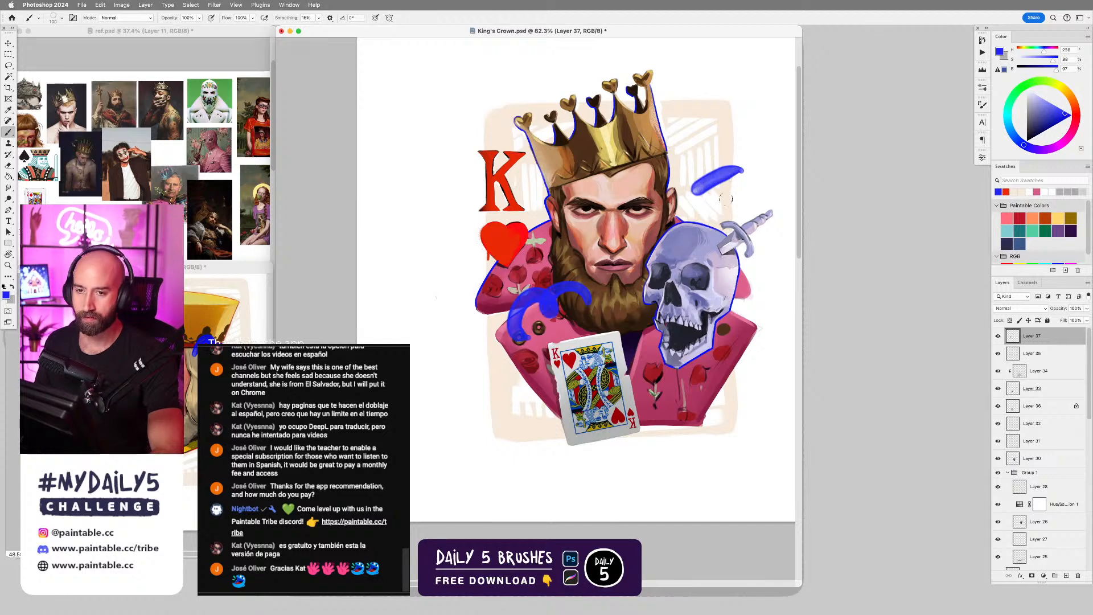
key("super+z")
Spray short diagonal blue strokes on the backdrop between the king's ear and the dagger, redoing the ones that miss.
mouse_move(695, 197)
left_mouse_down()
mouse_move(732, 182)
mouse_move(722, 151)
left_mouse_up()
key("super+z")
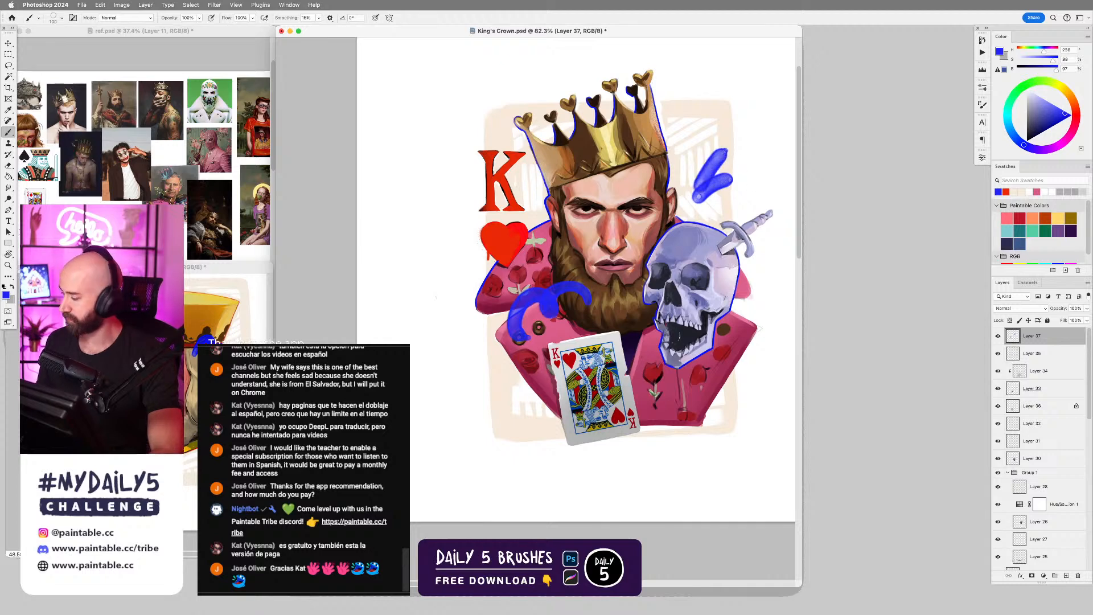
key("super+z")
left_click_drag(699, 192, 721, 161)
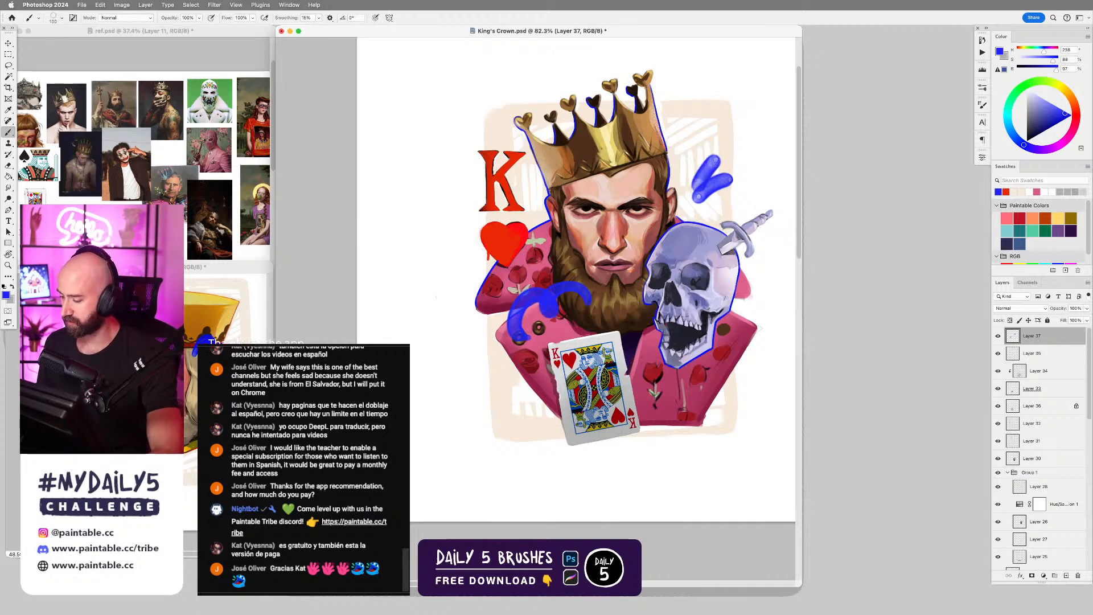
Choose a Graffiti drip brush, reduce its size, and stamp blue drips under the strokes beside the ear and on the lapel.
right_click(646, 266)
double_click(836, 450)
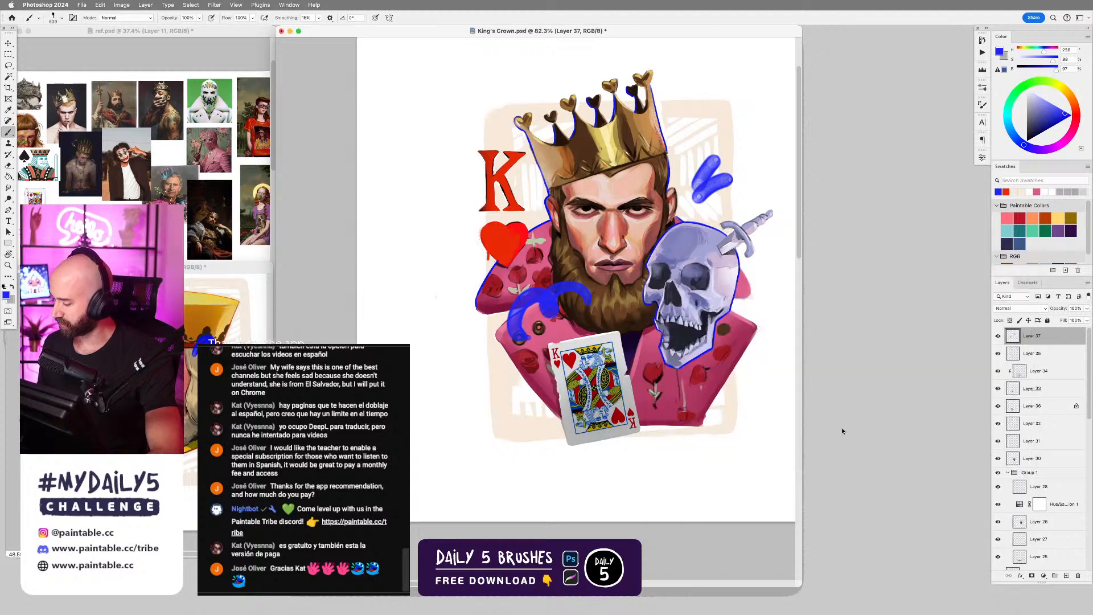
key("bracketleft")
key("bracketleft")
key("bracketleft")
key("bracketleft")
key("bracketleft")
key("bracketleft")
left_click(699, 196)
key("bracketright")
key("bracketright")
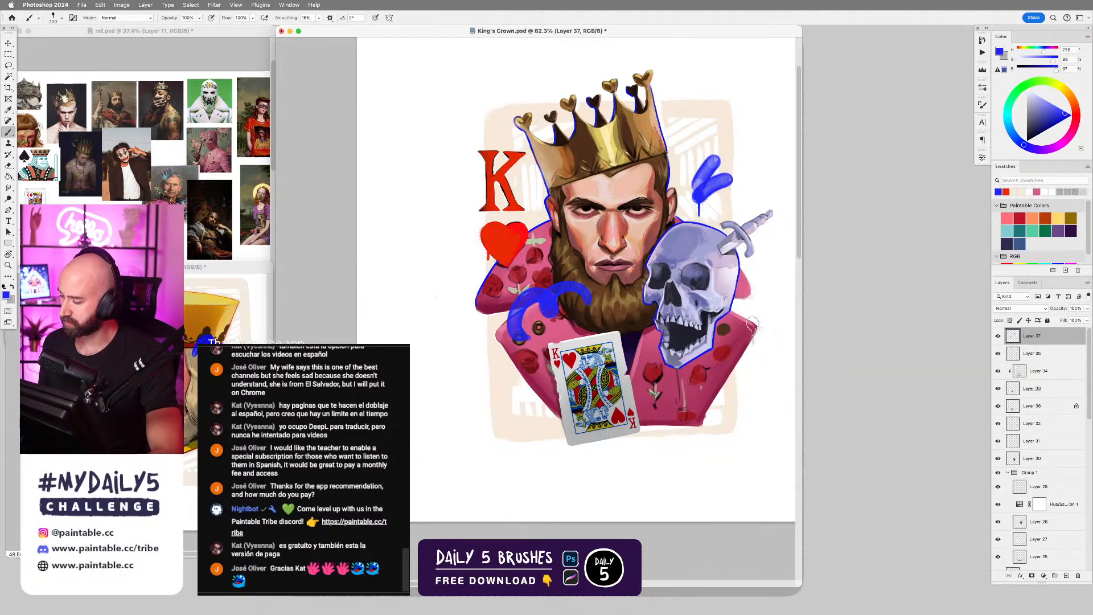
left_click(523, 336)
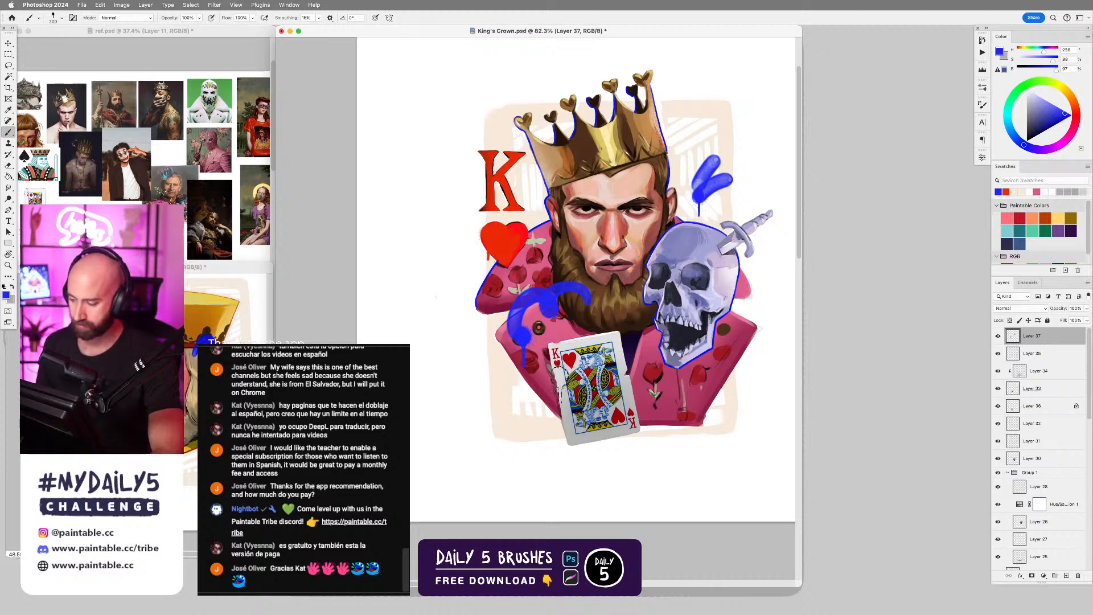
Pick the teal swatch, shift its hue slightly towards cyan, and stamp a drip on the jacket's right-hand roses.
left_click(1036, 229)
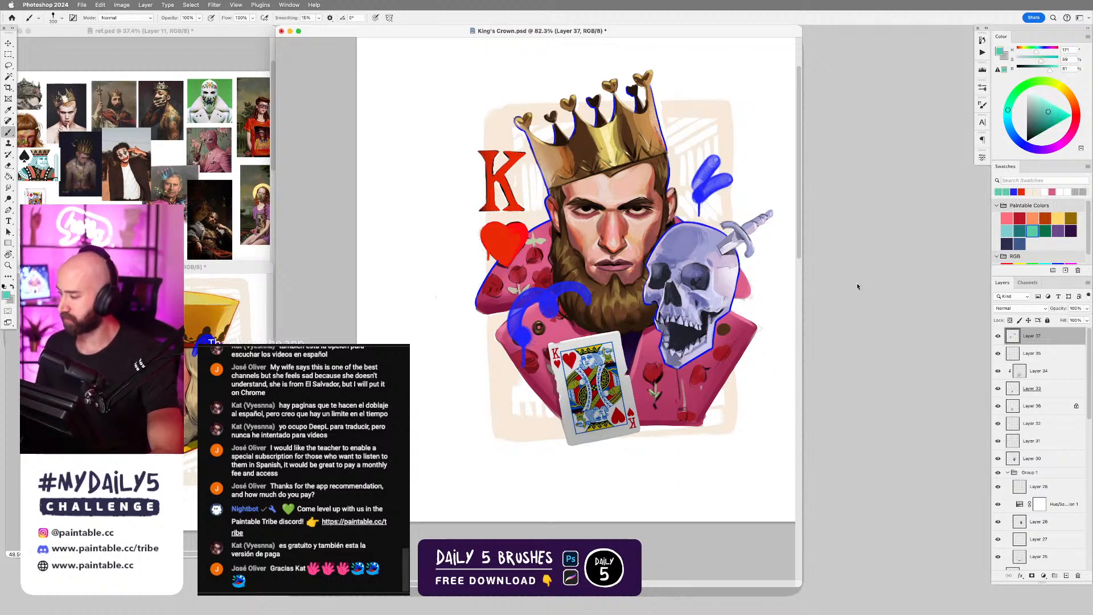
left_click(1006, 114)
left_click(680, 396)
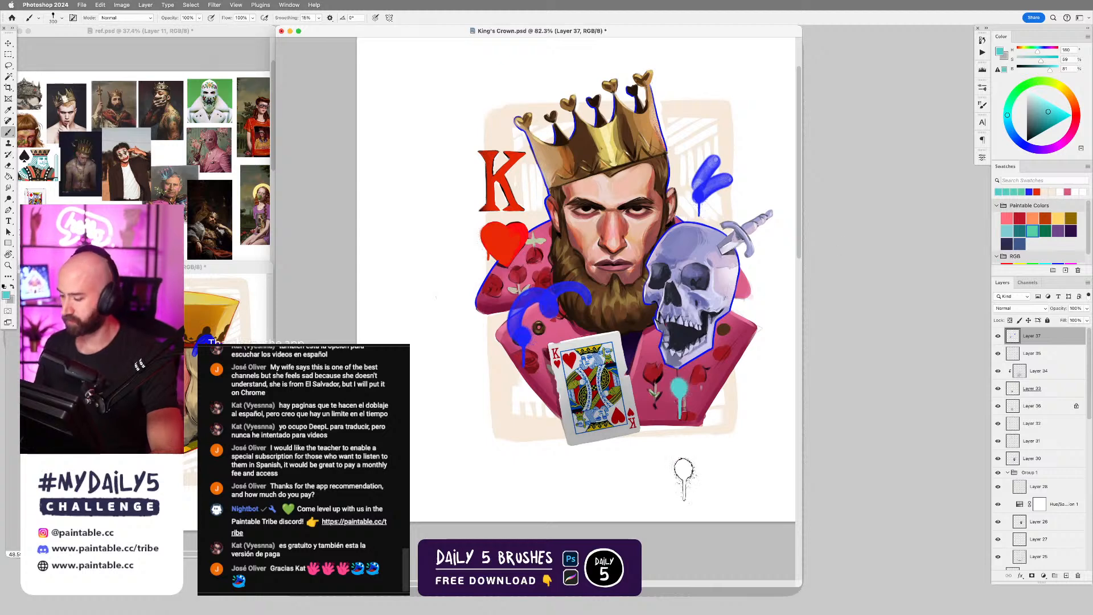
Remove the teal drip from the jacket's right-hand roses and try green and olive drips there instead.
key("super+z")
left_click(1015, 92)
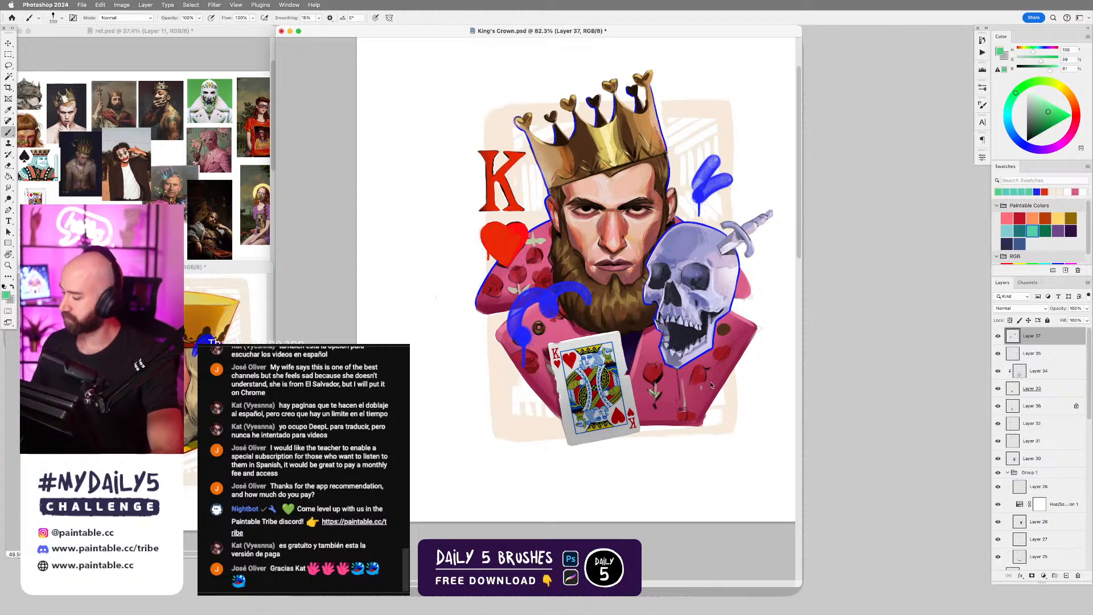
left_click(694, 403)
key("super+z")
left_click(1050, 82)
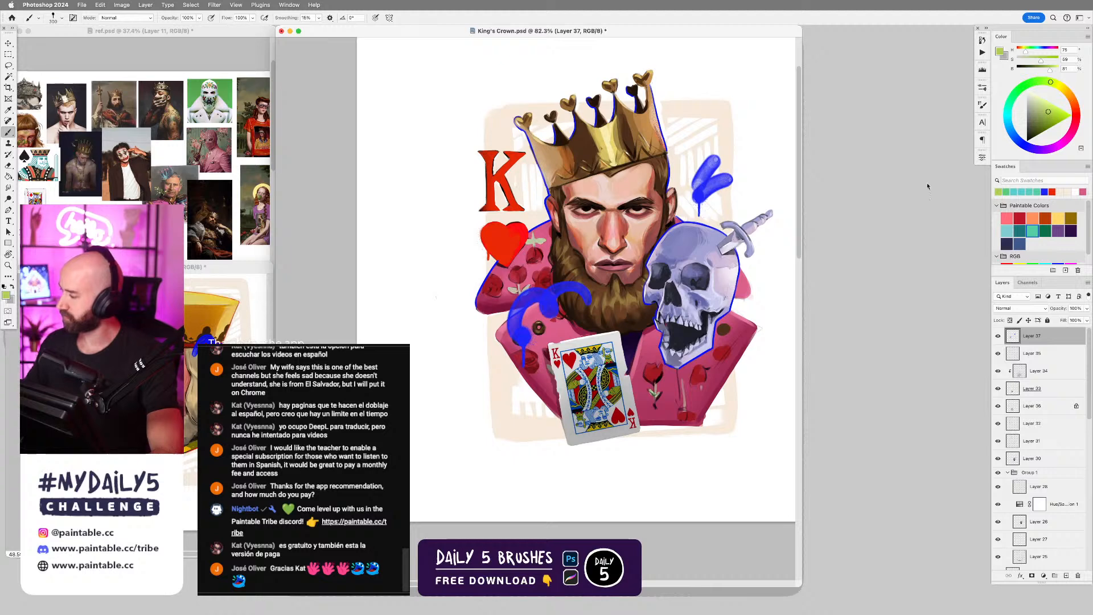
left_click(671, 401)
key("super+z")
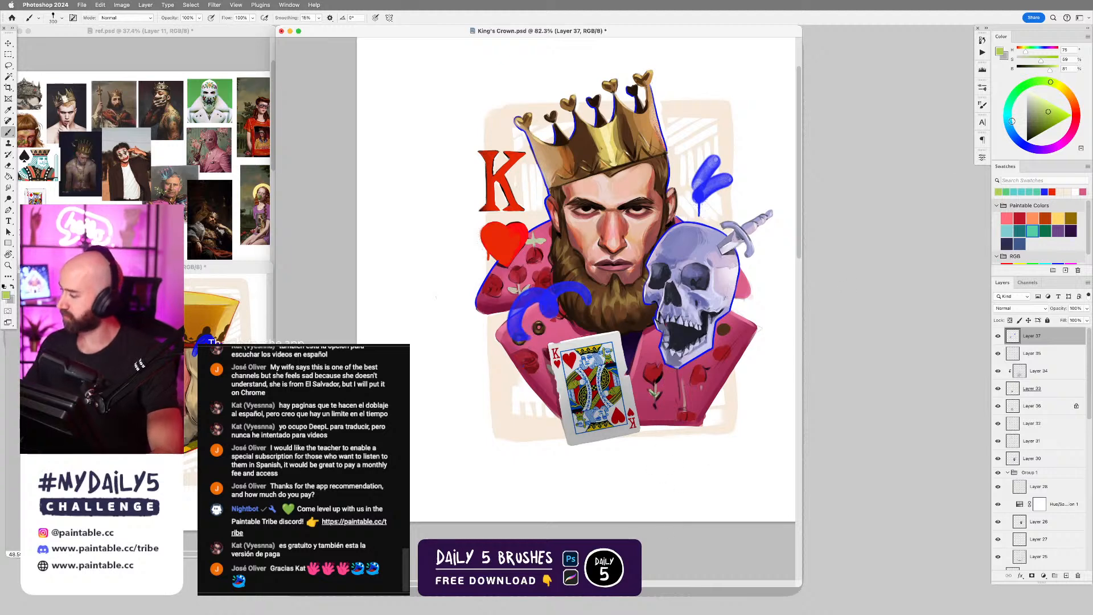
Try light teal and bright cyan drips on the jacket below the skull.
left_click(1007, 119)
left_click(1042, 106)
left_click(662, 373)
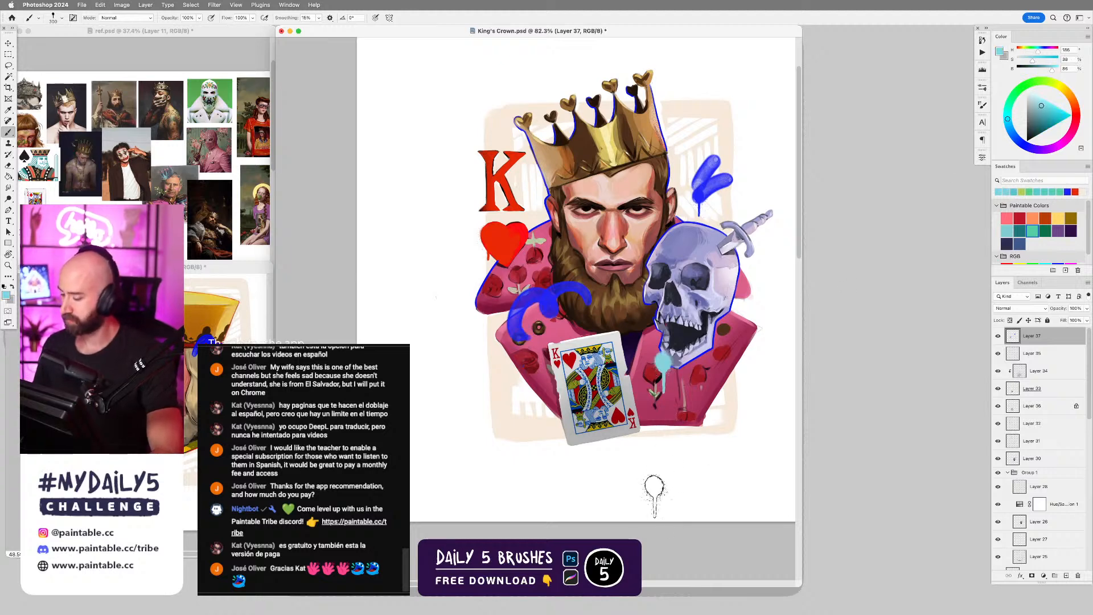
key("super+z")
left_click(1061, 109)
left_click(677, 390)
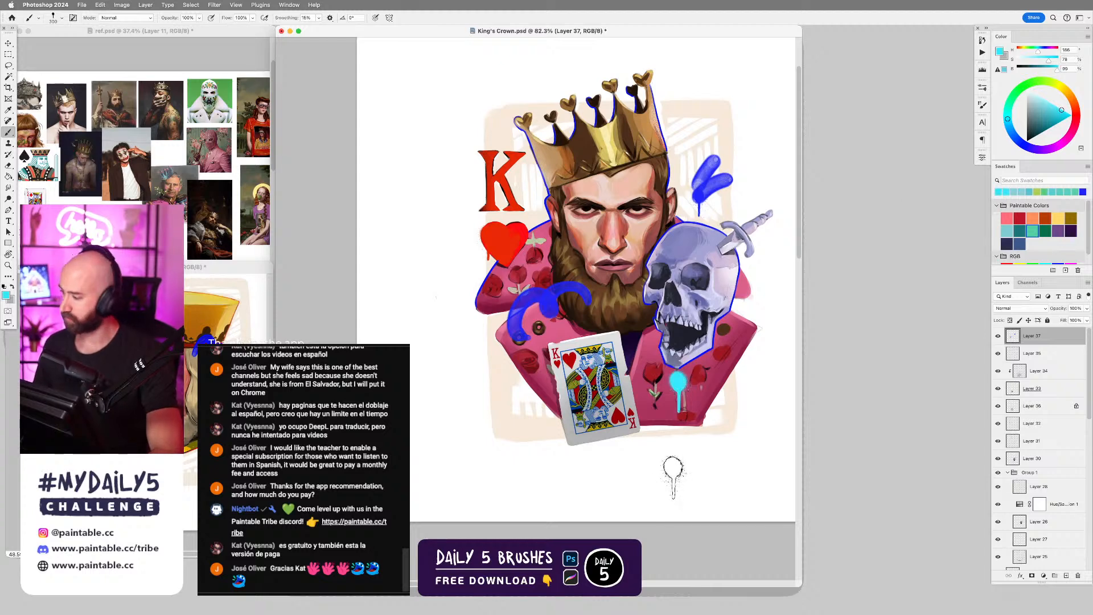
key("super+z")
left_click(680, 376)
key("super+z")
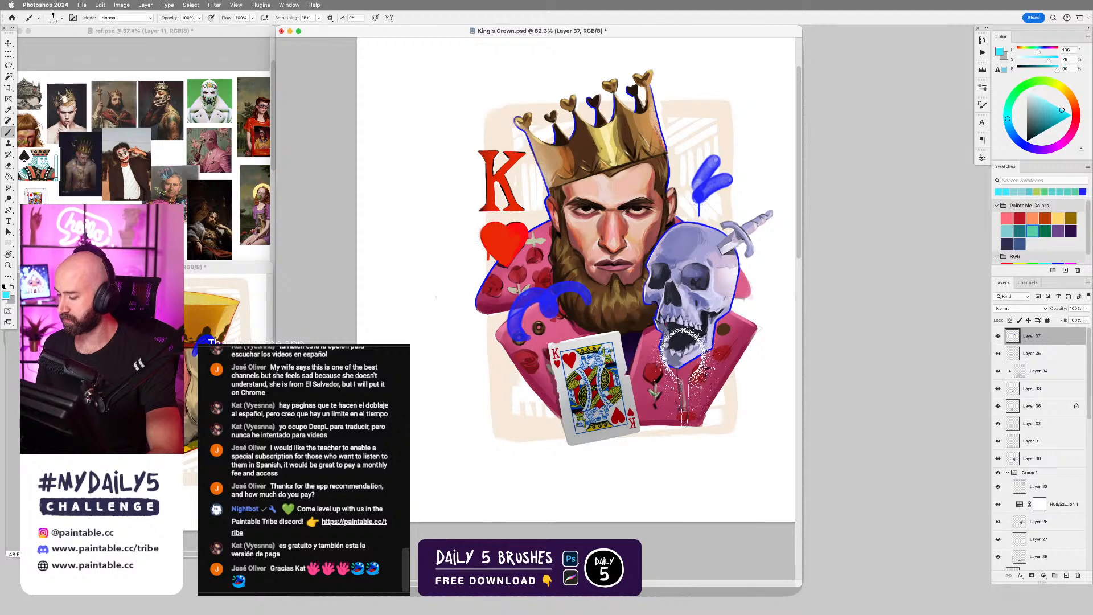
Try the Drip 03 and Drip 02 brushes with bright cyan stamps along the jacket's lower edge.
right_click(706, 424)
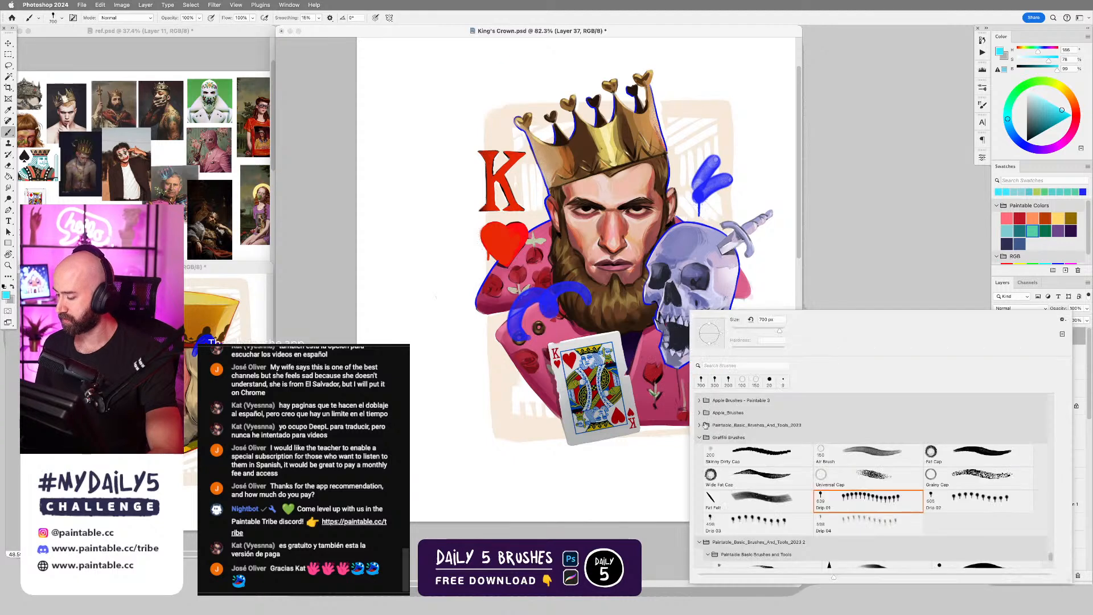
double_click(785, 529)
left_click(660, 439)
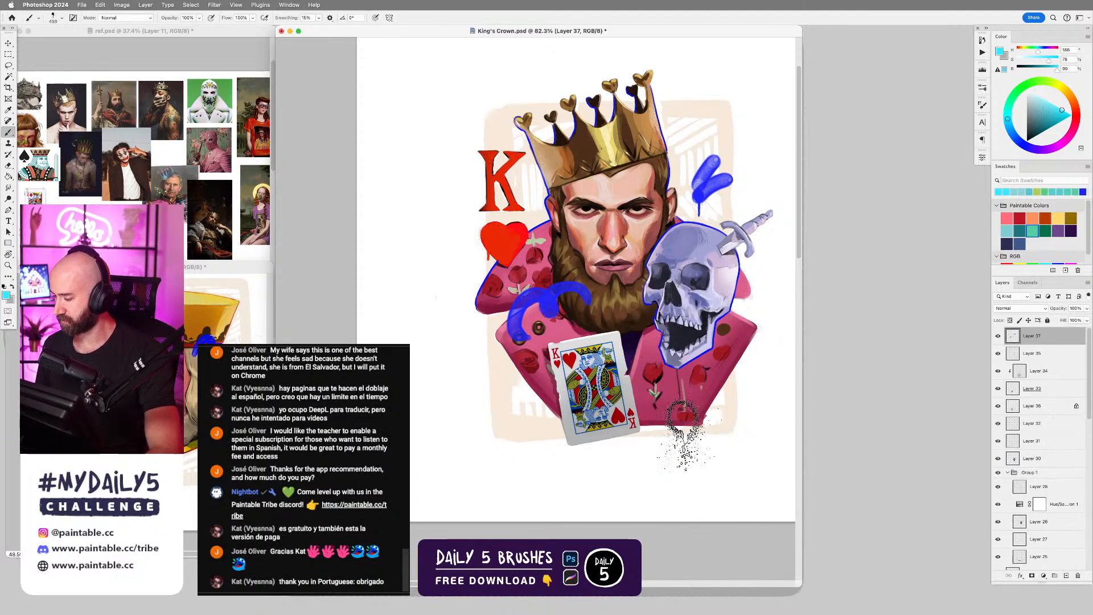
key("super+z")
right_click(734, 455)
left_click(962, 500)
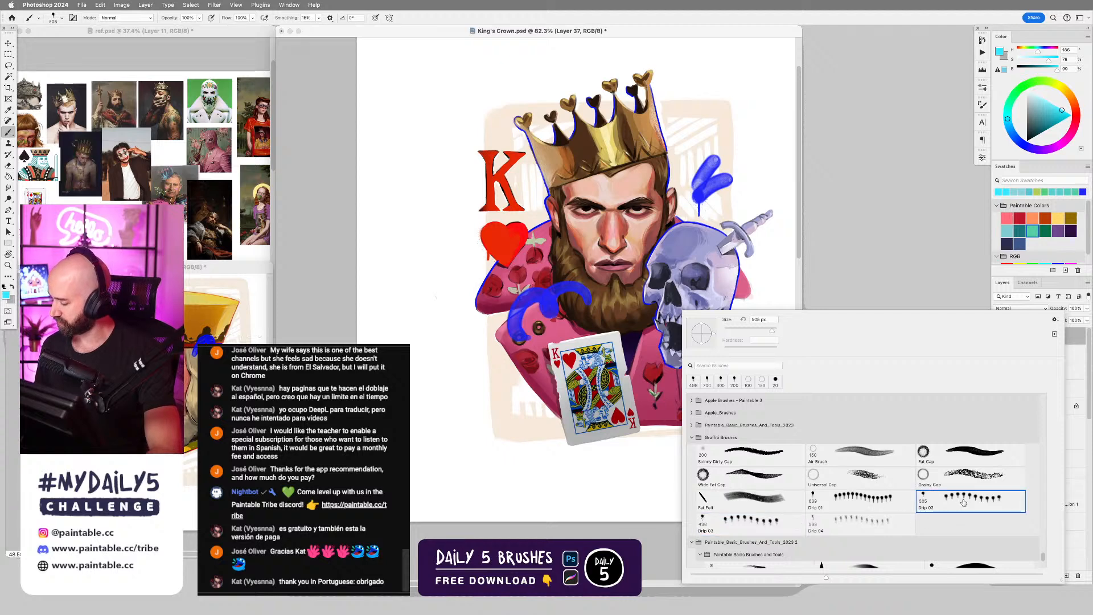
left_click(651, 422)
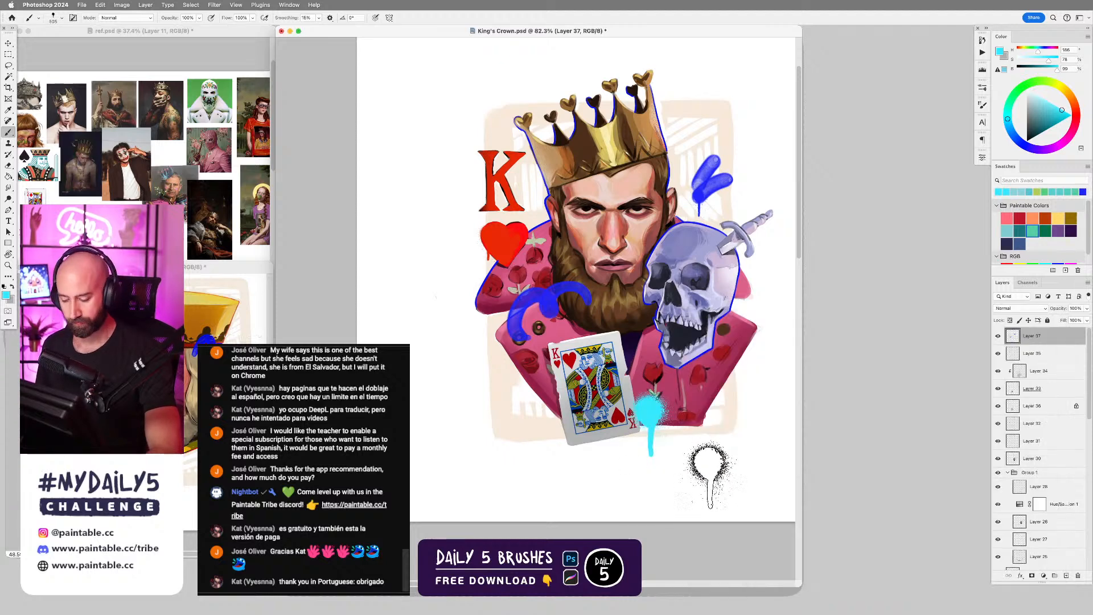
key("super+z")
Enlarge the drip brush and try big bright cyan drips beside the playing card and beside the crown.
key("bracketright")
key("bracketright")
key("bracketright")
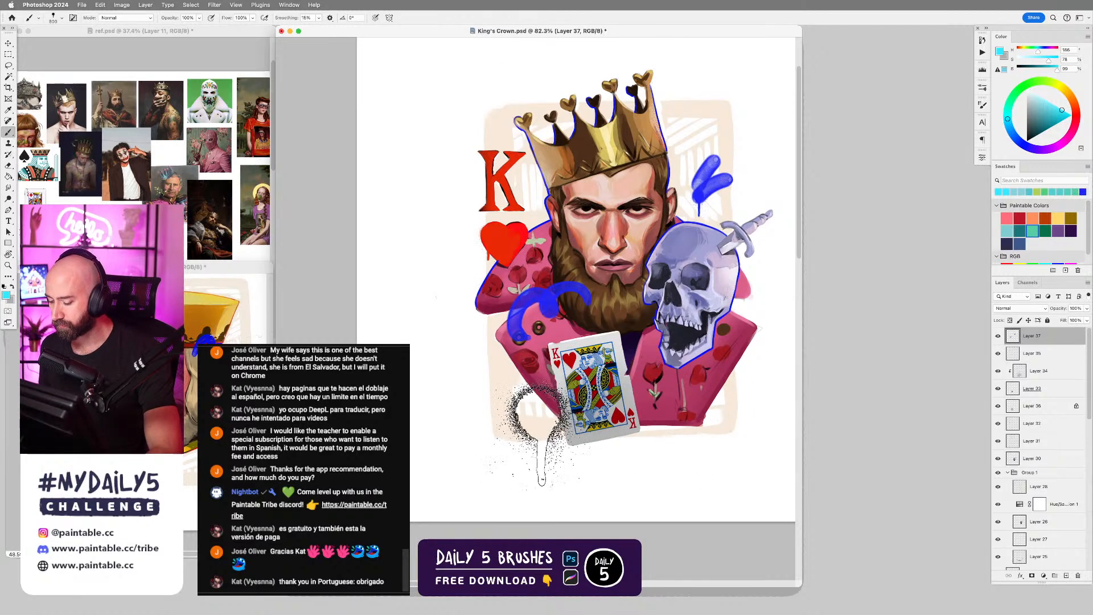
left_click(538, 436)
key("super+z")
left_click(699, 154)
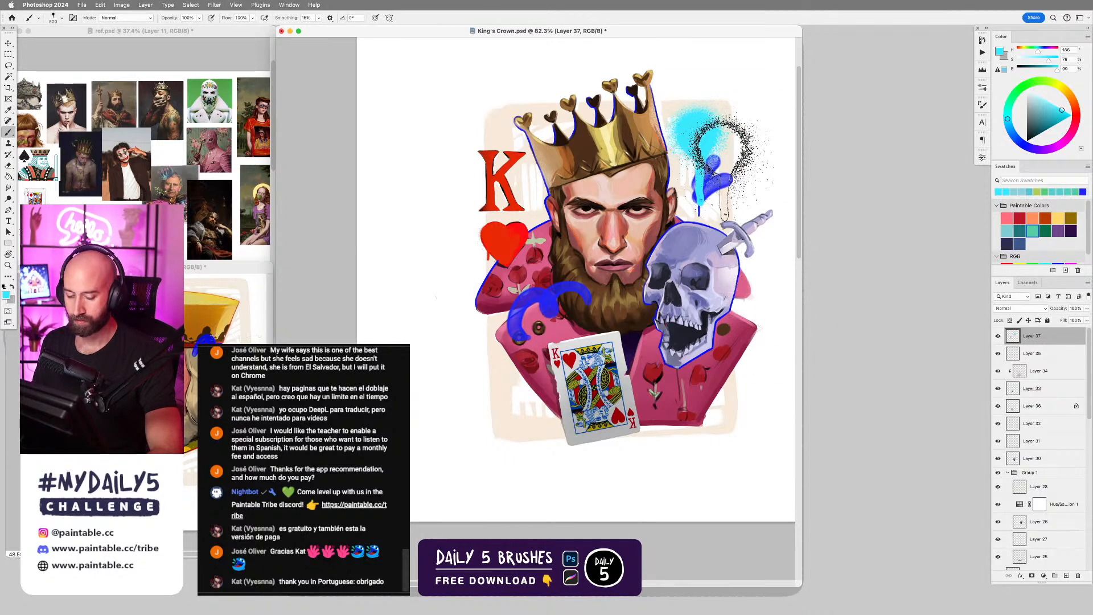
Try erasing the cyan drip's tail and the blue strokes under it, compare before and after, and remove the drip.
key("e")
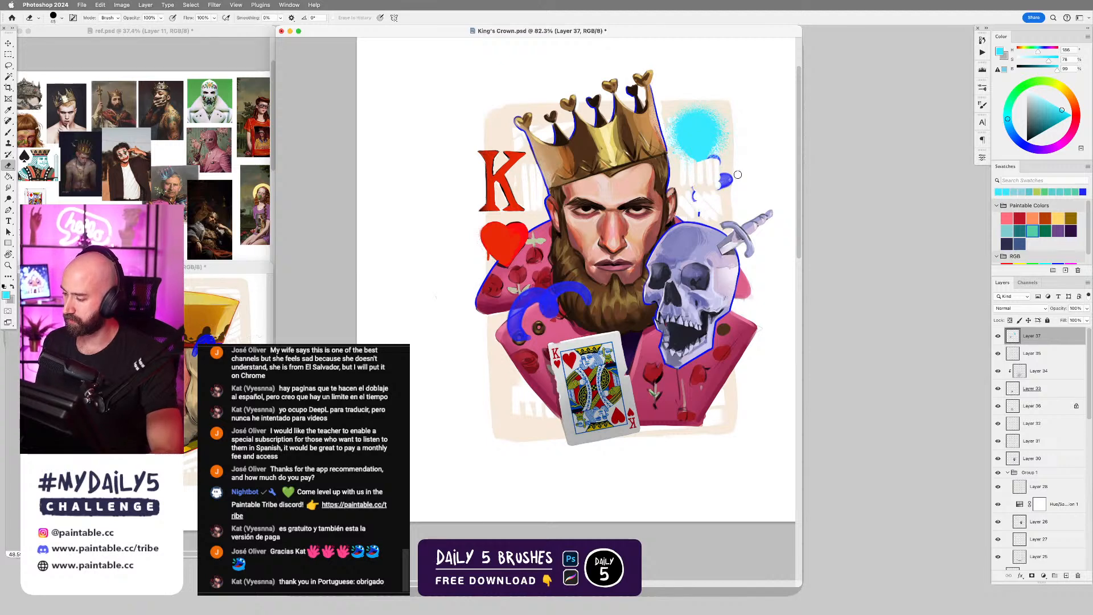
key("ctrl+z")
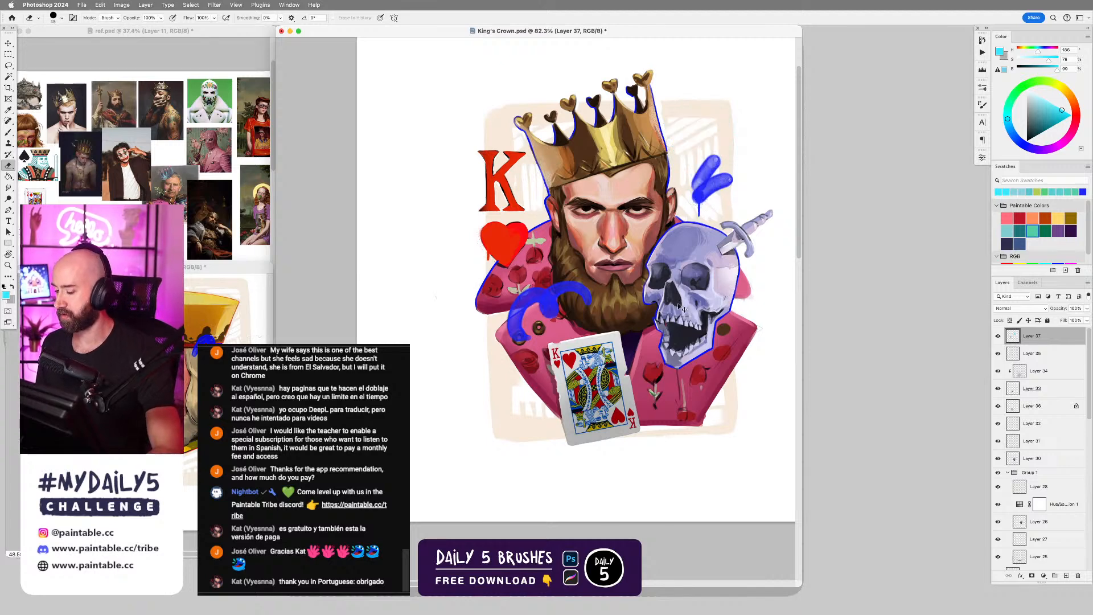
key("ctrl+shift+z")
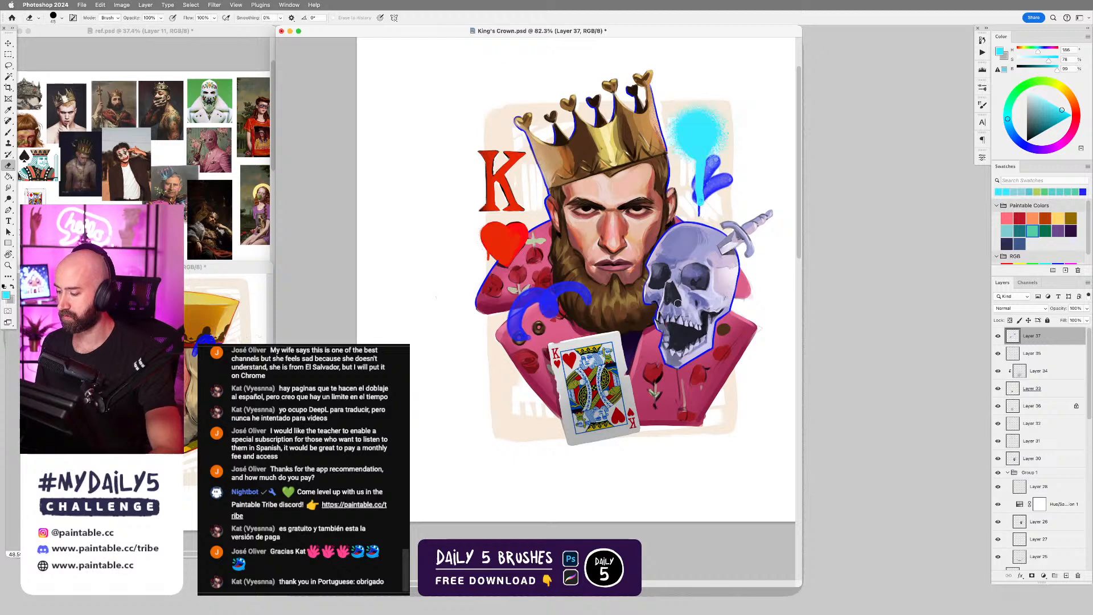
key("ctrl+z")
Switch back to the brush, sample the blue, and stamp a drip at the lower end of the lapel stroke at 300 px.
key("b")
left_click(698, 216, "alt")
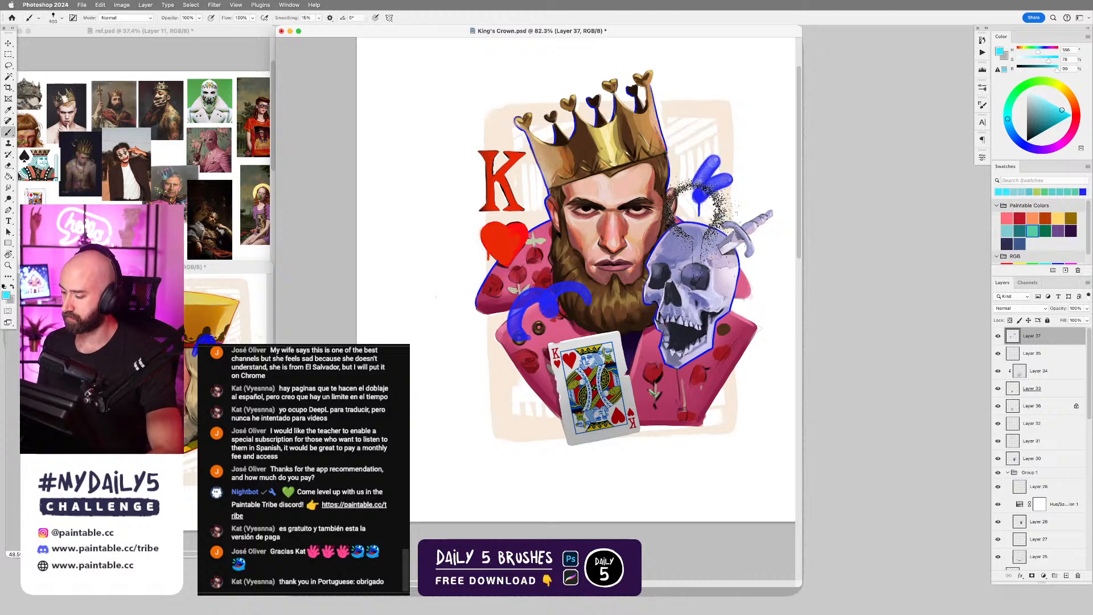
left_click_drag(538, 325, 523, 355)
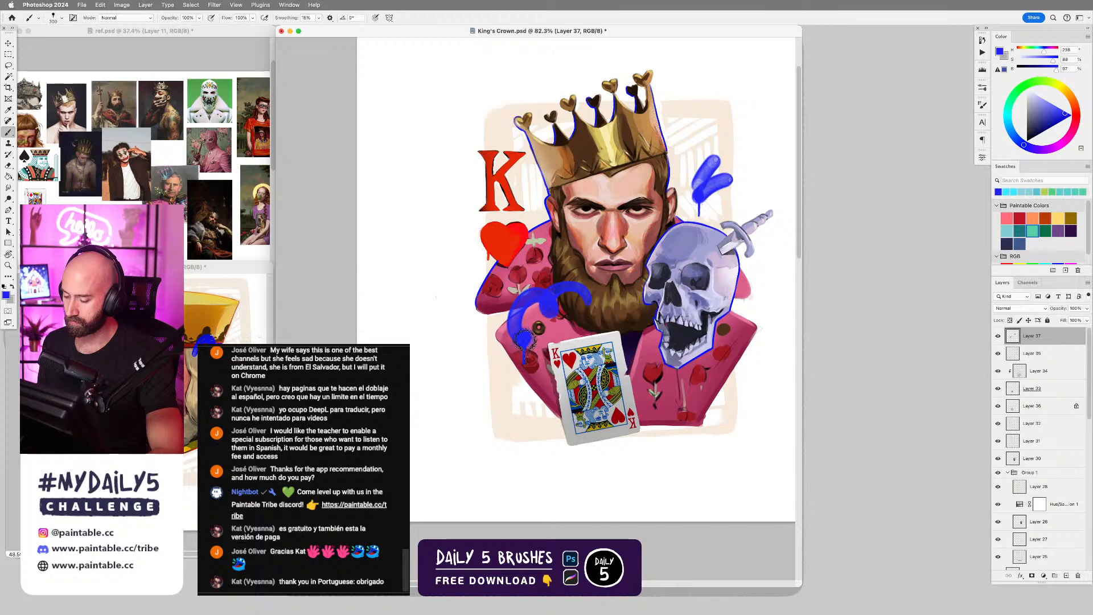
Add a new layer and stamp a large turquoise drip beside the crown with the Drip 02 brush at 1000 px.
key("ctrl+shift+alt+n")
right_click(640, 298)
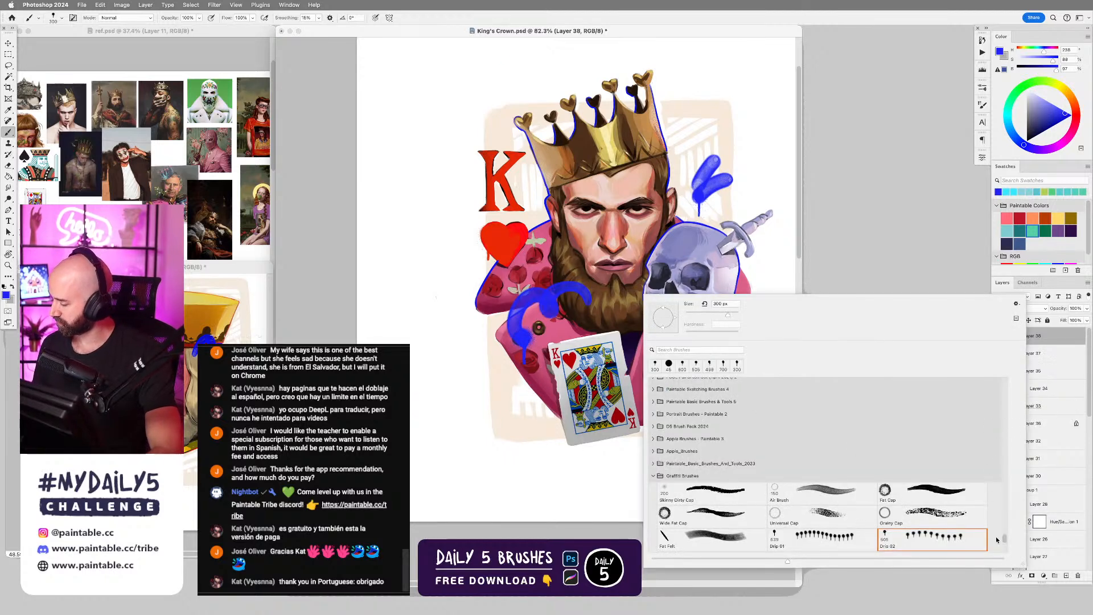
scroll(1001, 542, "down", 4)
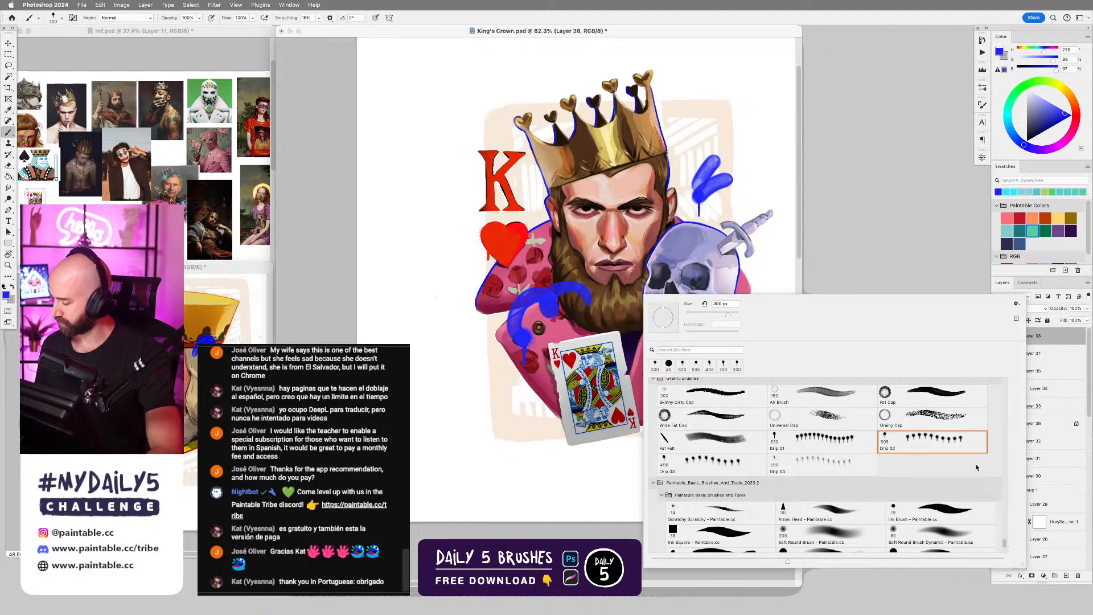
left_click(931, 445)
left_click(700, 165)
key("super+z")
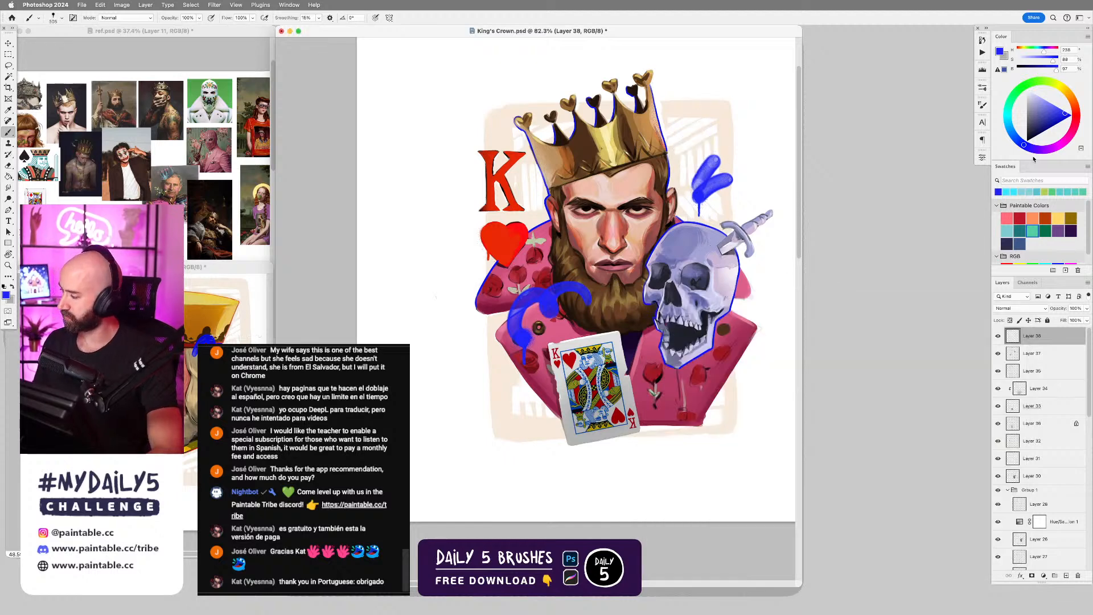
left_click(1007, 108)
left_click(701, 157)
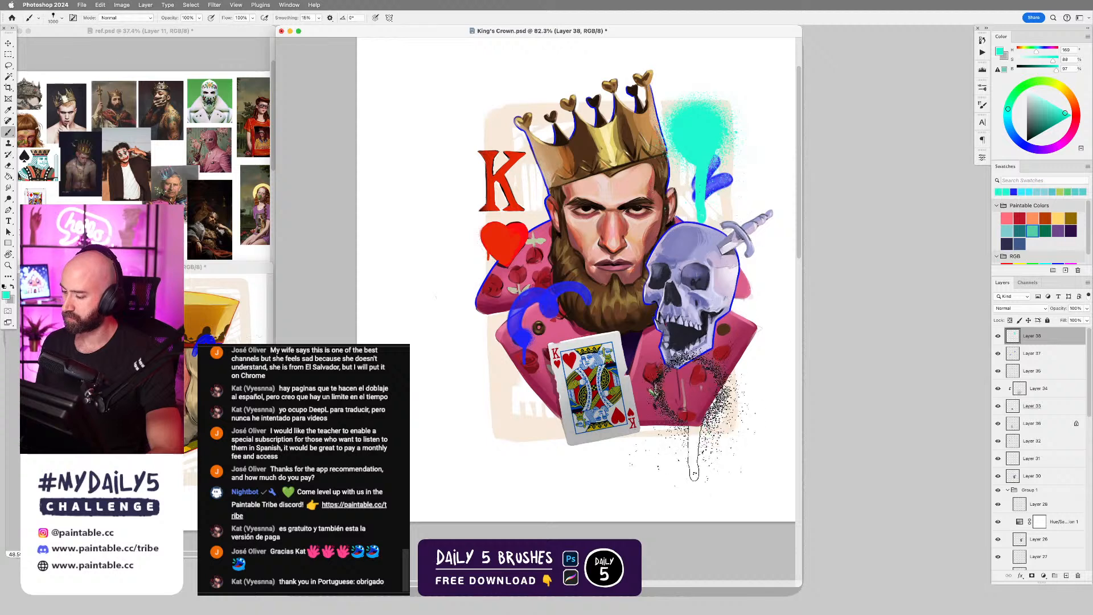
key("bracketright")
key("bracketright")
key("bracketright")
key("bracketright")
key("bracketright")
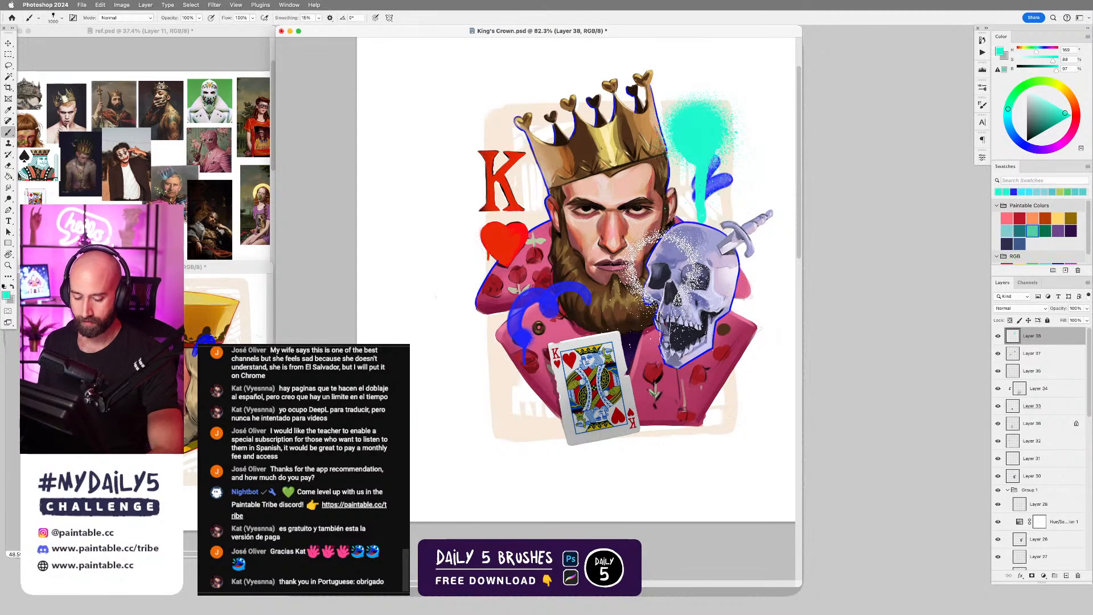
Choose the Fat Cap graffiti brush and try turquoise strokes over the skull and beard.
right_click(658, 273)
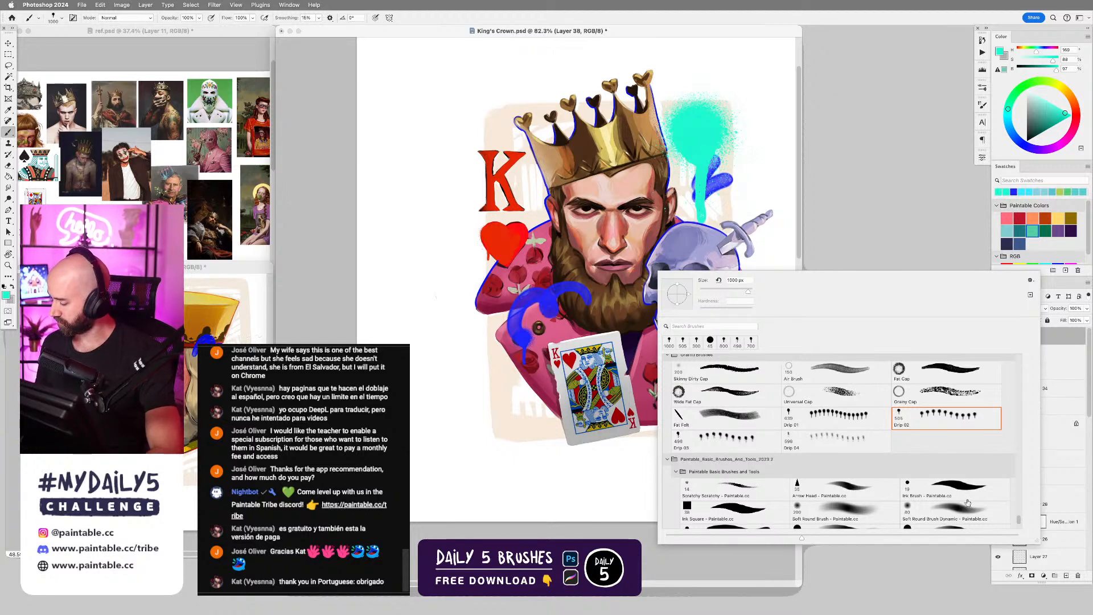
left_click(951, 373)
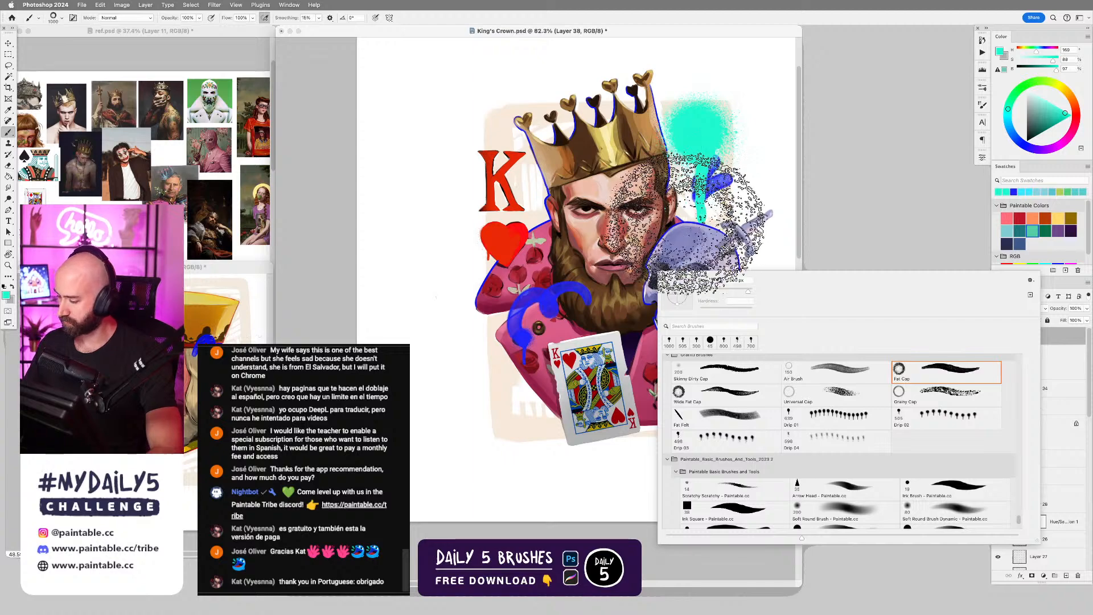
mouse_move(684, 227)
left_mouse_down()
mouse_move(684, 277)
mouse_move(708, 322)
left_mouse_up()
key("super+z")
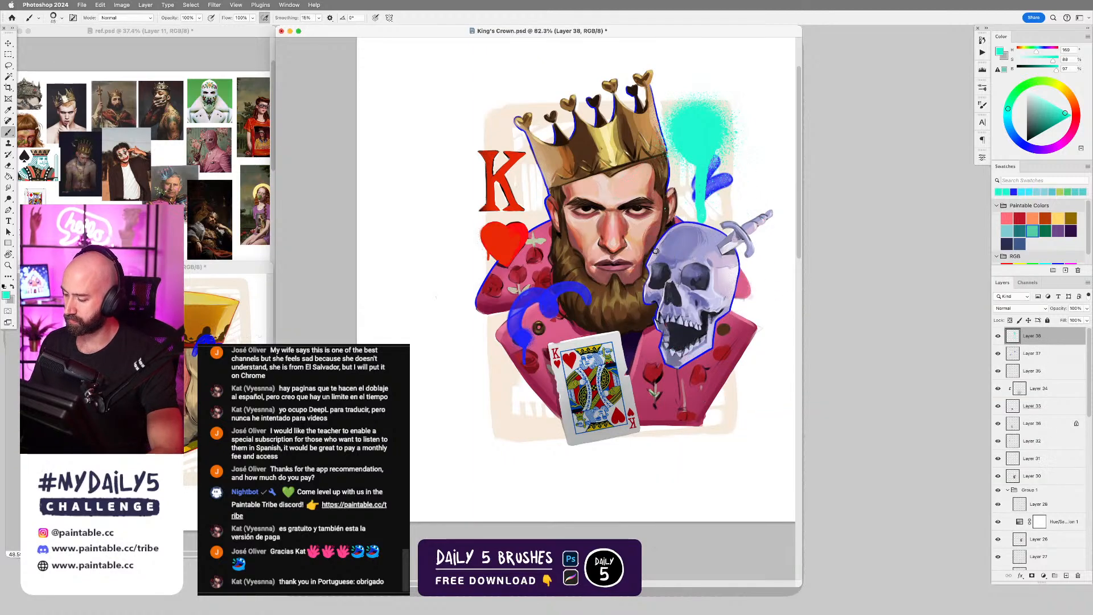
mouse_move(633, 272)
left_mouse_down()
mouse_move(658, 264)
mouse_move(693, 286)
left_mouse_up()
key("super+z")
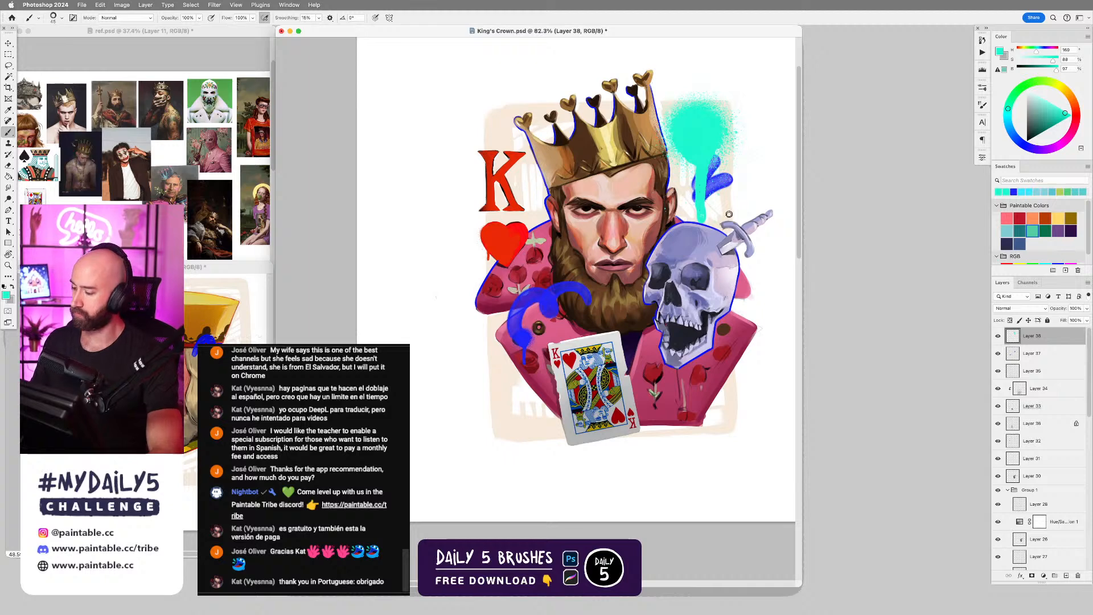
Set the painting colour to black and test a zigzag stroke from the turquoise blob down to the skull.
key("d")
left_click_drag(686, 132, 694, 278)
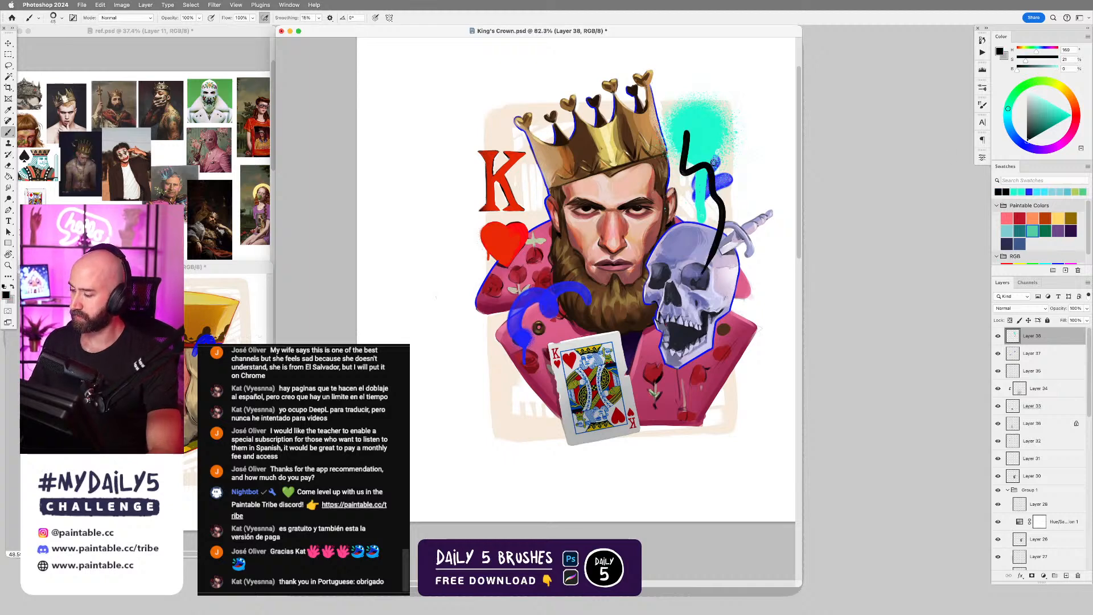
key("super+z")
Try to draw a thin black heart inside the turquoise blob, restarting it with a smaller brush.
left_click_drag(713, 162, 660, 238)
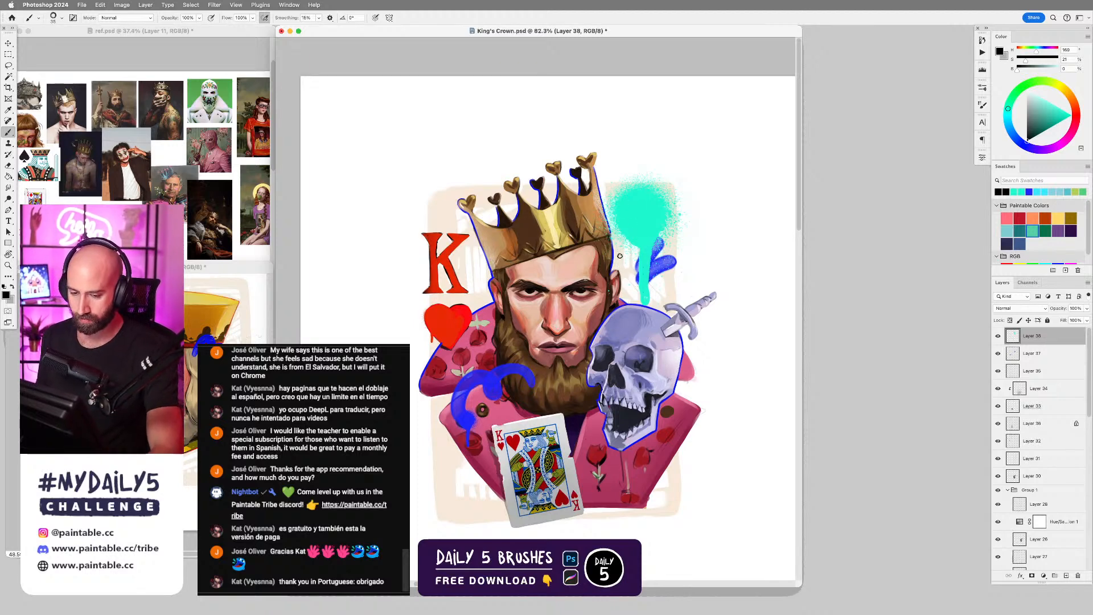
scroll(649, 296, "down", 4)
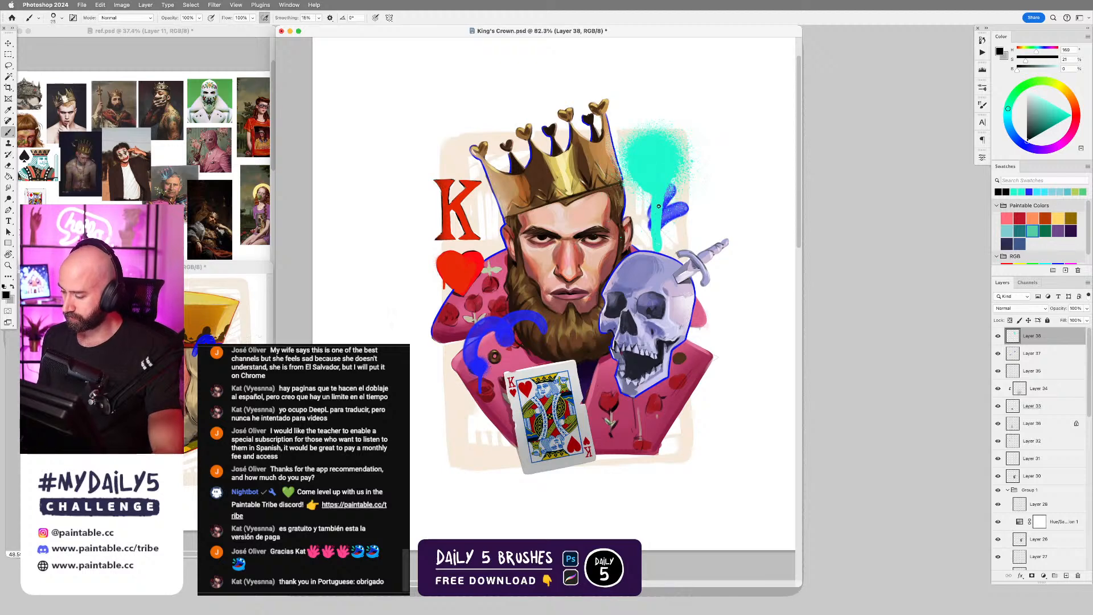
left_click_drag(644, 164, 662, 150)
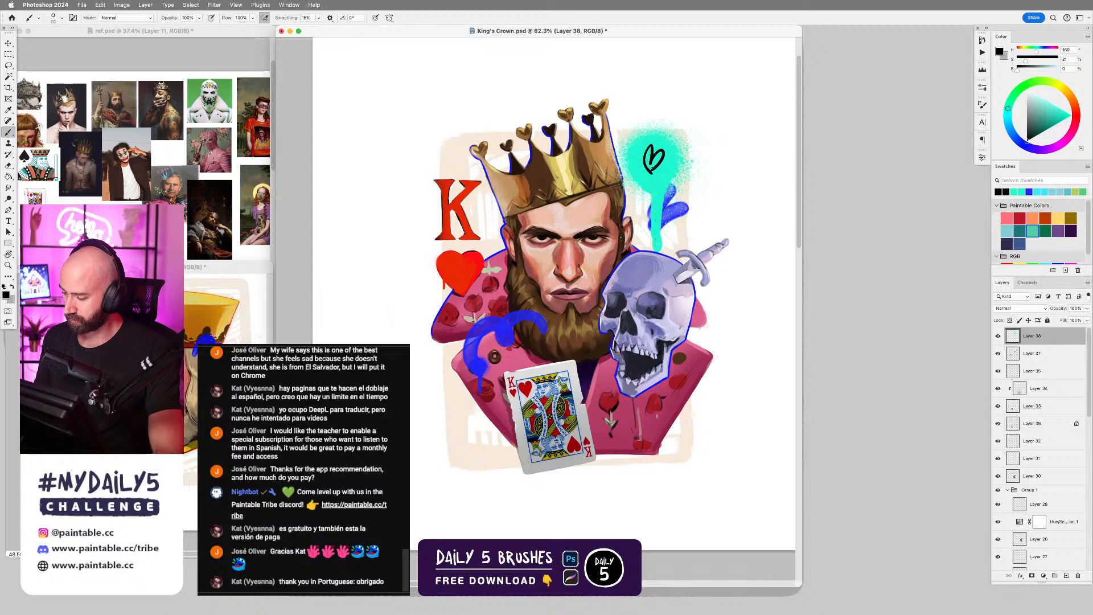
left_click_drag(687, 218, 712, 253)
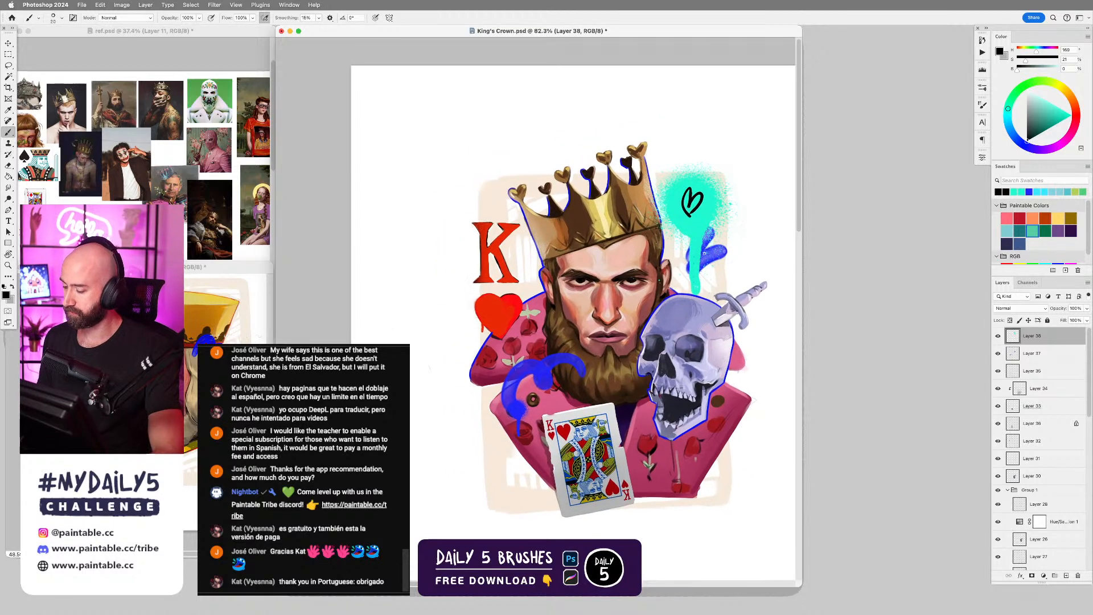
left_click_drag(699, 305, 720, 305)
key("super+z")
key("bracketleft")
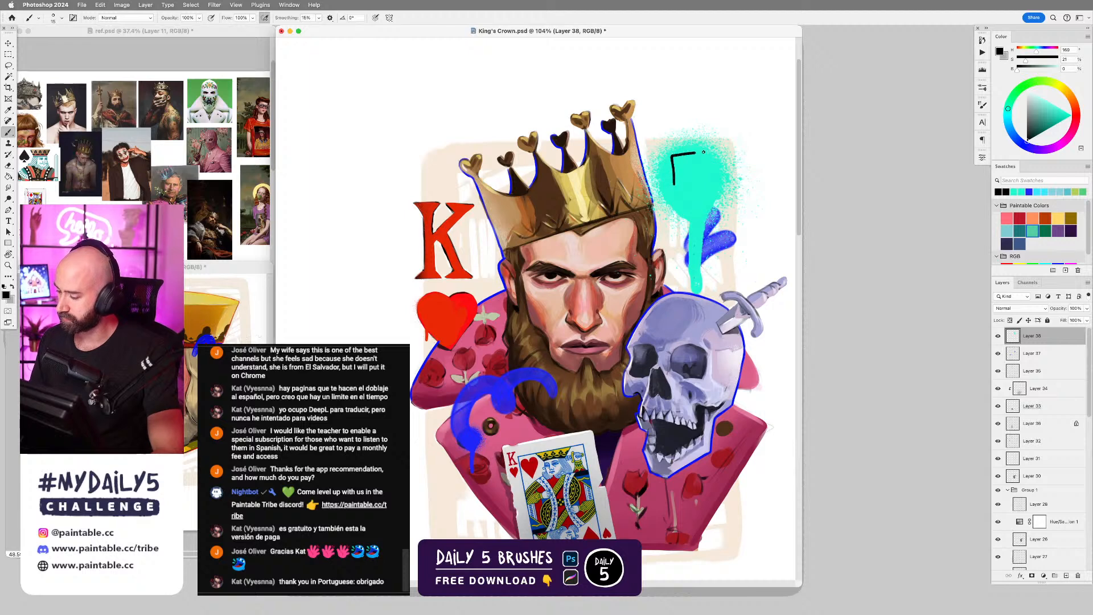
left_click_drag(674, 184, 671, 159)
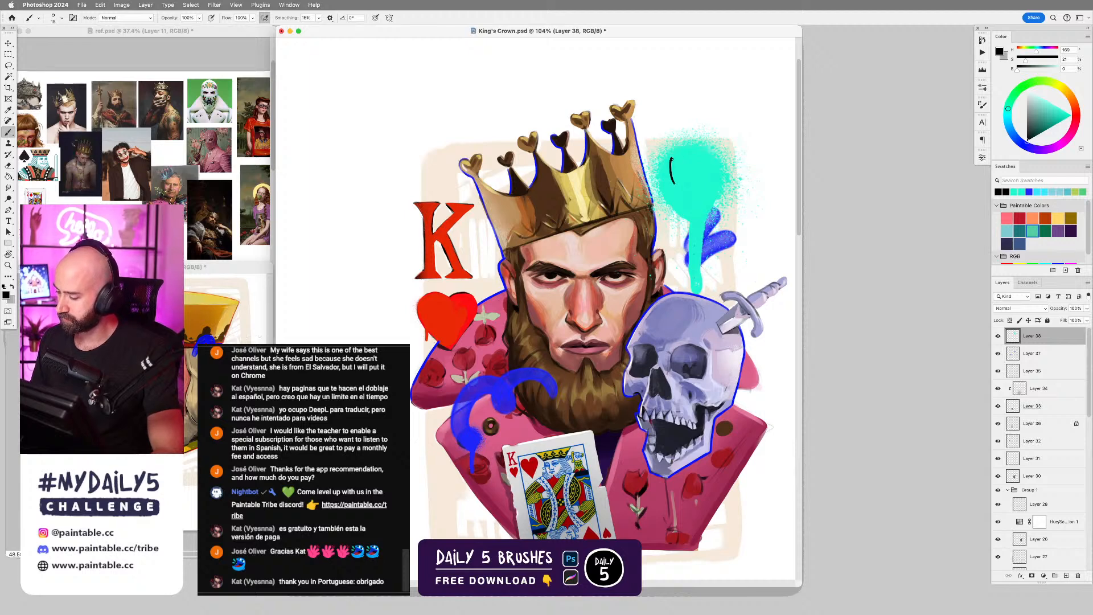
key("ctrl+z")
Choose the Air Brush from the Graffiti Brushes and paint a filled black heart inside the turquoise blob, redoing missed strokes.
right_click(686, 164)
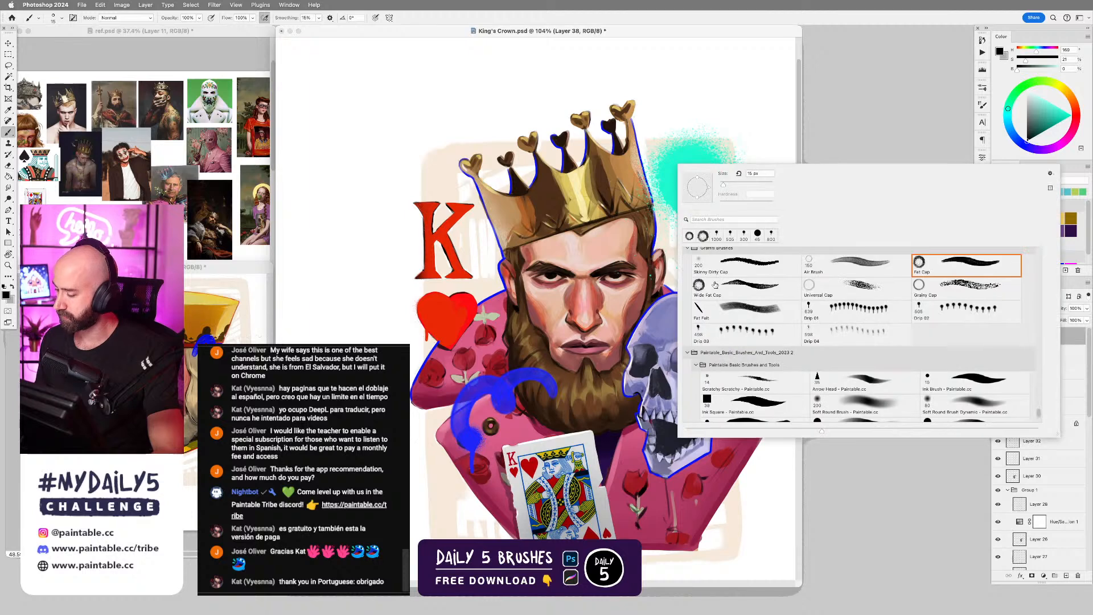
left_click(873, 270)
mouse_move(651, 174)
left_mouse_down()
mouse_move(683, 160)
mouse_move(693, 196)
mouse_move(677, 180)
mouse_move(699, 169)
mouse_move(690, 191)
mouse_move(702, 172)
left_mouse_up()
key("ctrl+z")
key("ctrl+z")
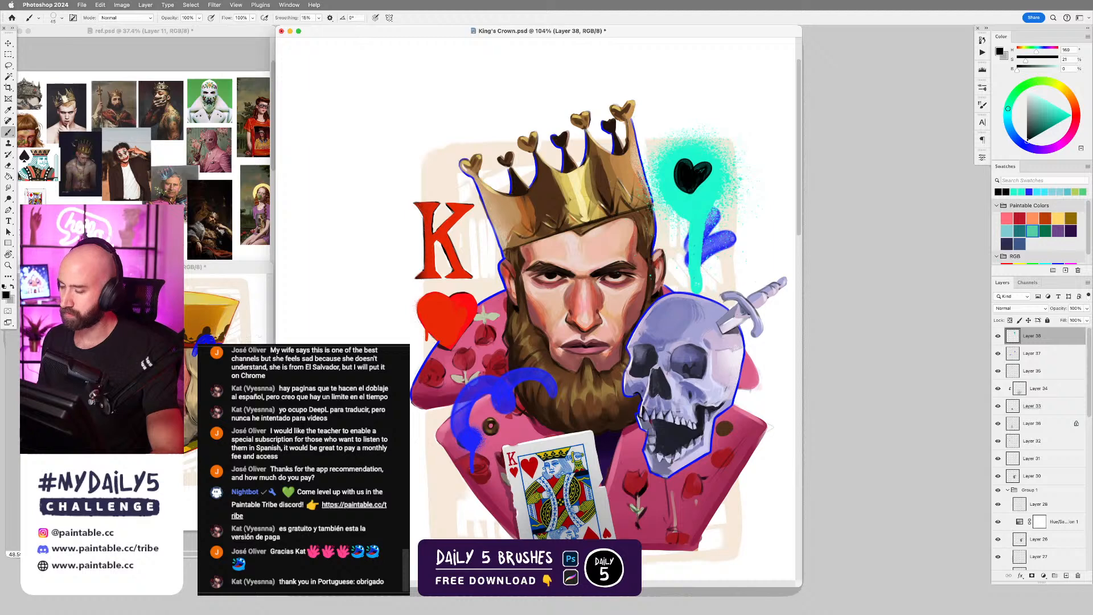
Undo the air-brushed black heart, keeping the turquoise blob and its drip on the layer.
key("ctrl+z")
key("ctrl+z")
key("ctrl+z")
key("ctrl+z")
key("ctrl+z")
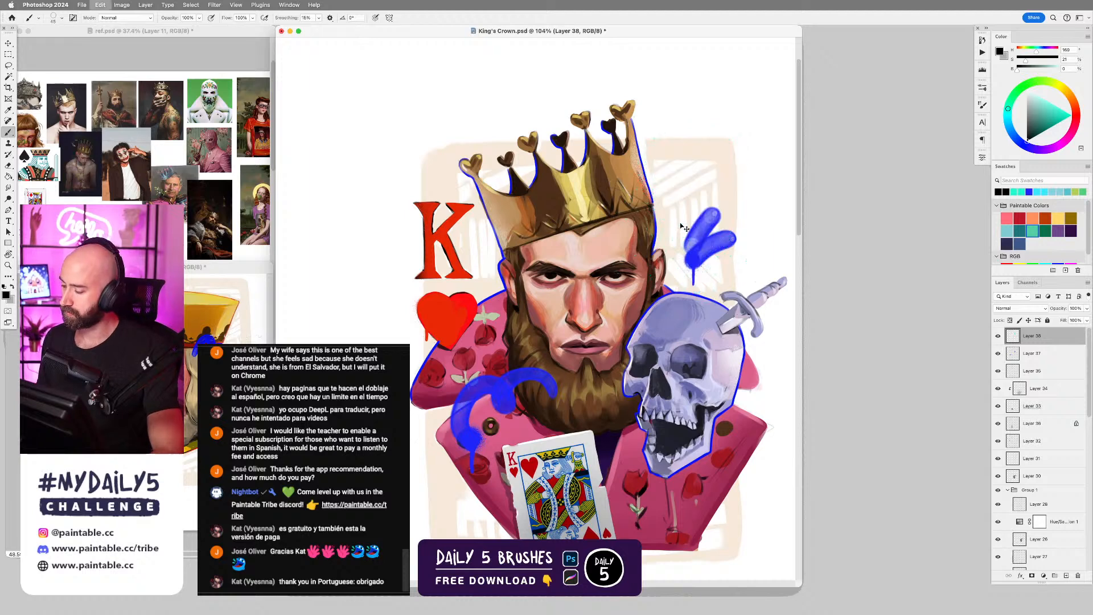
key("ctrl+shift+z")
key("ctrl+shift+z")
Choose the Fat Cap graffiti brush at 60 px and paint a new black heart inside the turquoise blob.
right_click(684, 222)
left_click(968, 295)
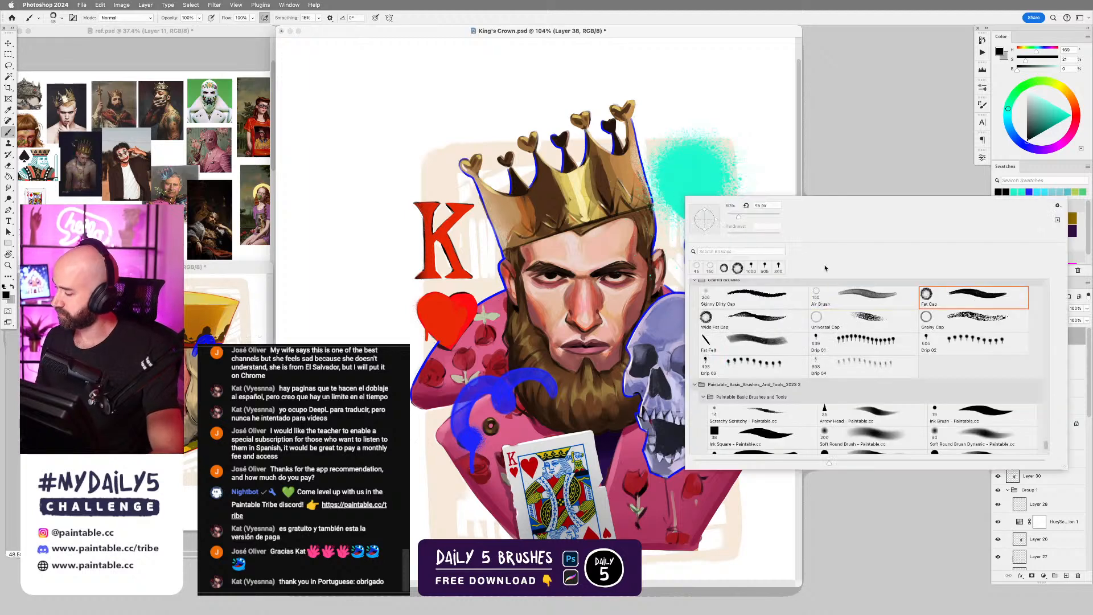
left_click(678, 175)
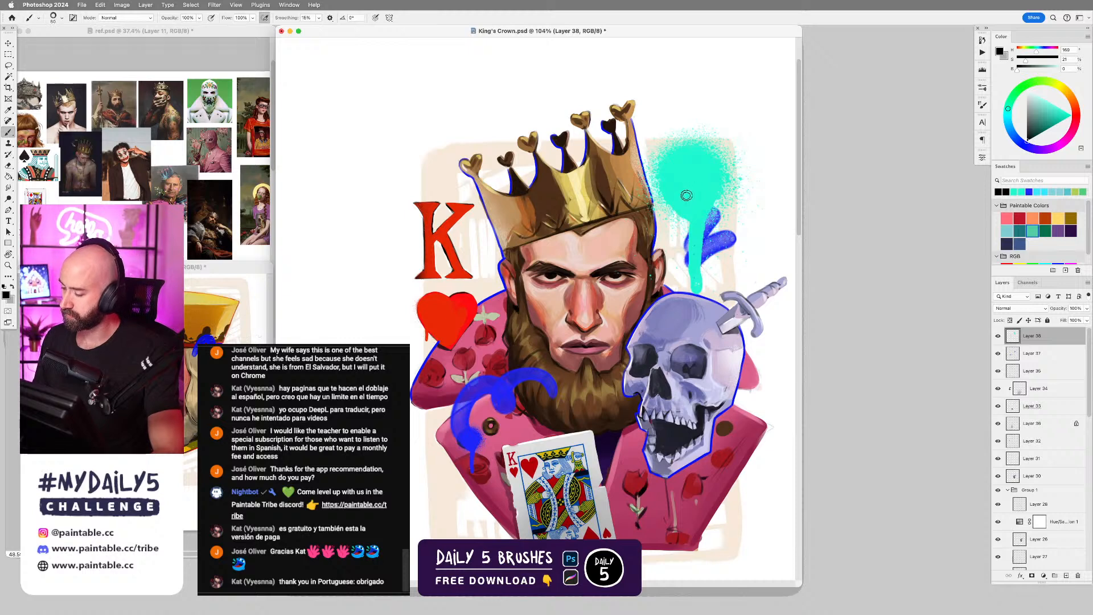
mouse_move(688, 199)
left_mouse_down()
mouse_move(674, 171)
mouse_move(687, 181)
mouse_move(700, 173)
mouse_move(690, 200)
left_mouse_up()
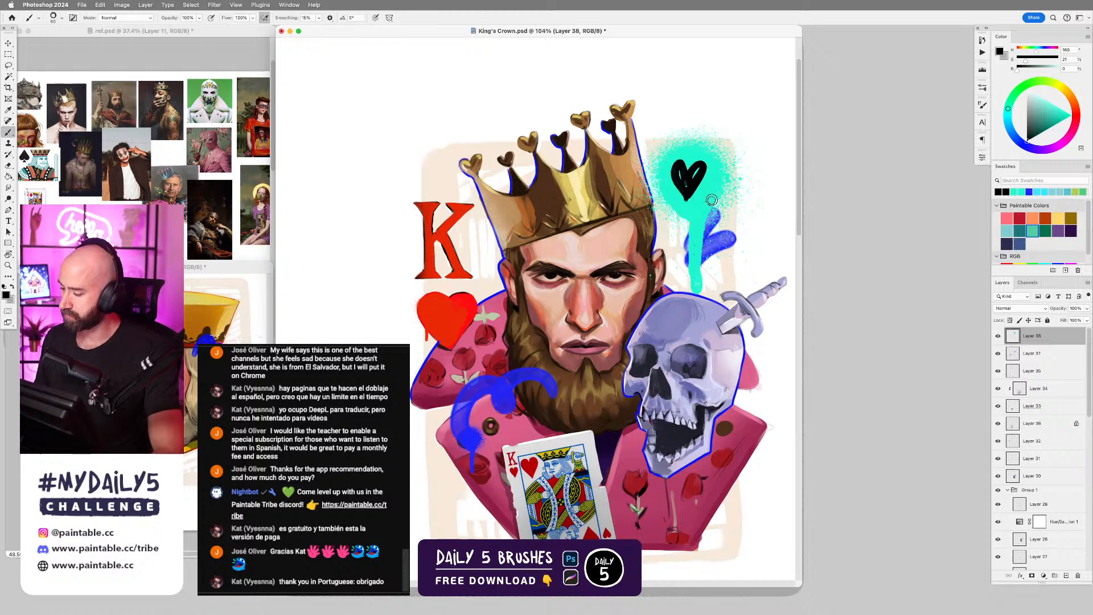
Choose the Drip 01 brush, stamp a small black drip beneath the heart's tip, and fill the heart solid black.
right_click(691, 193)
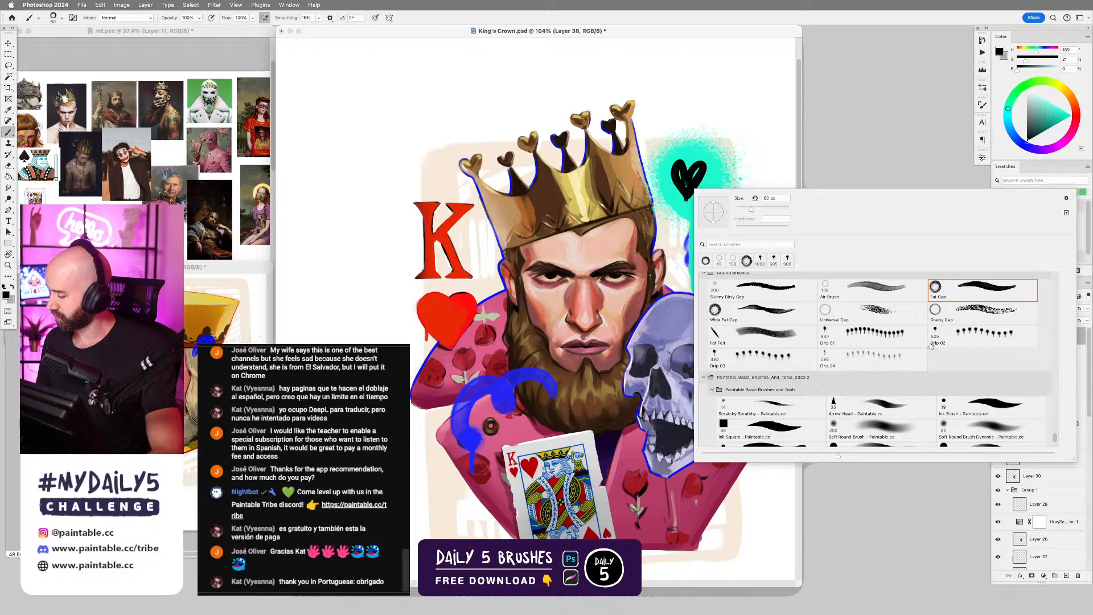
left_click(866, 342)
left_click(683, 211)
key("cmd+z")
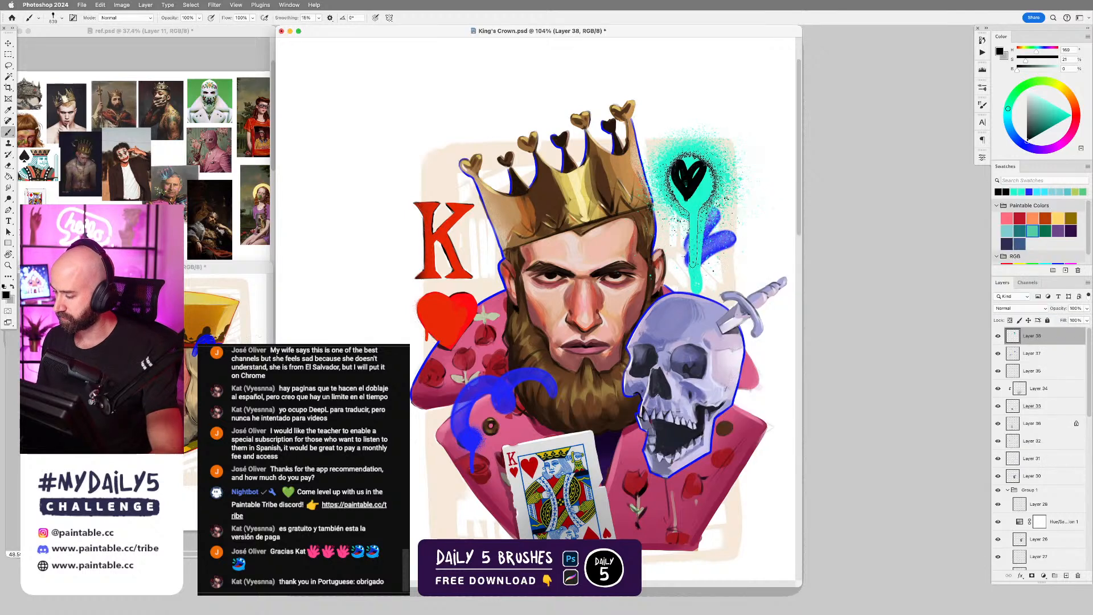
left_click(686, 190)
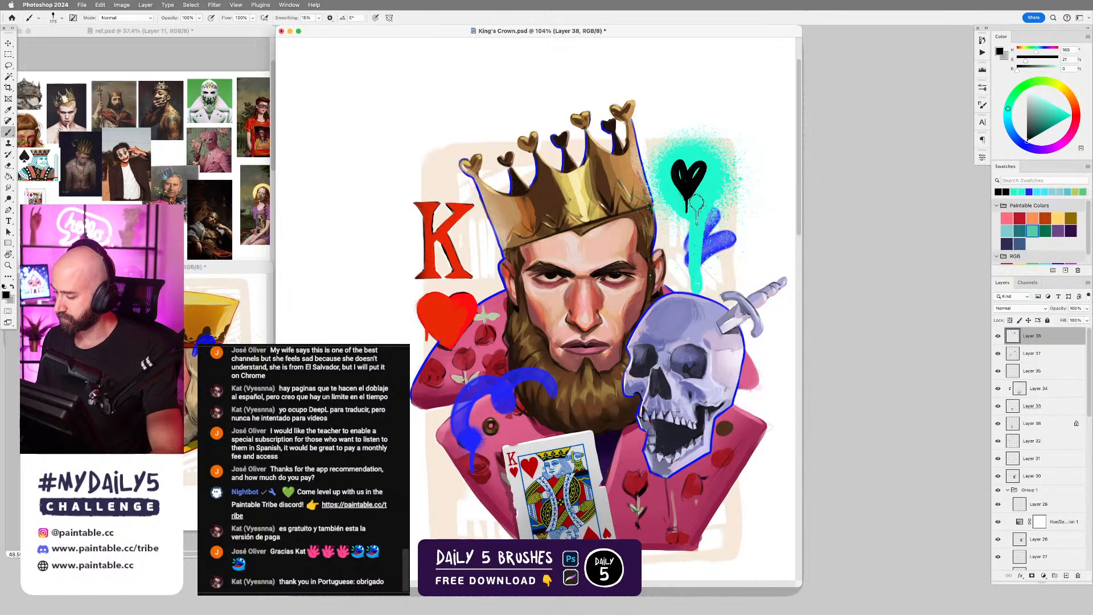
key("bracketleft")
key("bracketleft")
key("bracketleft")
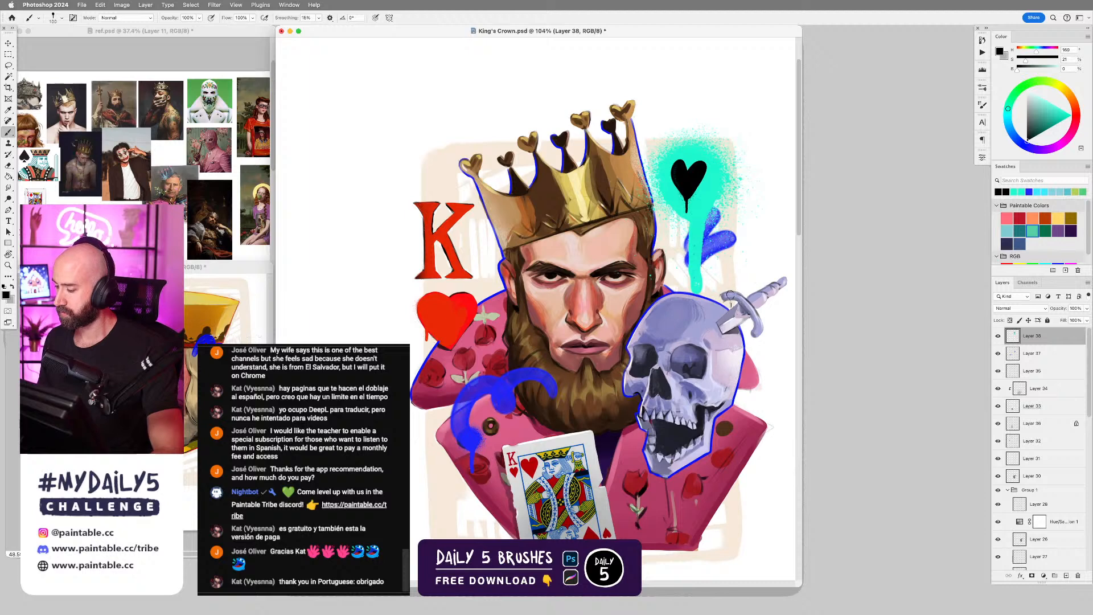
scroll(708, 319, "down", 4)
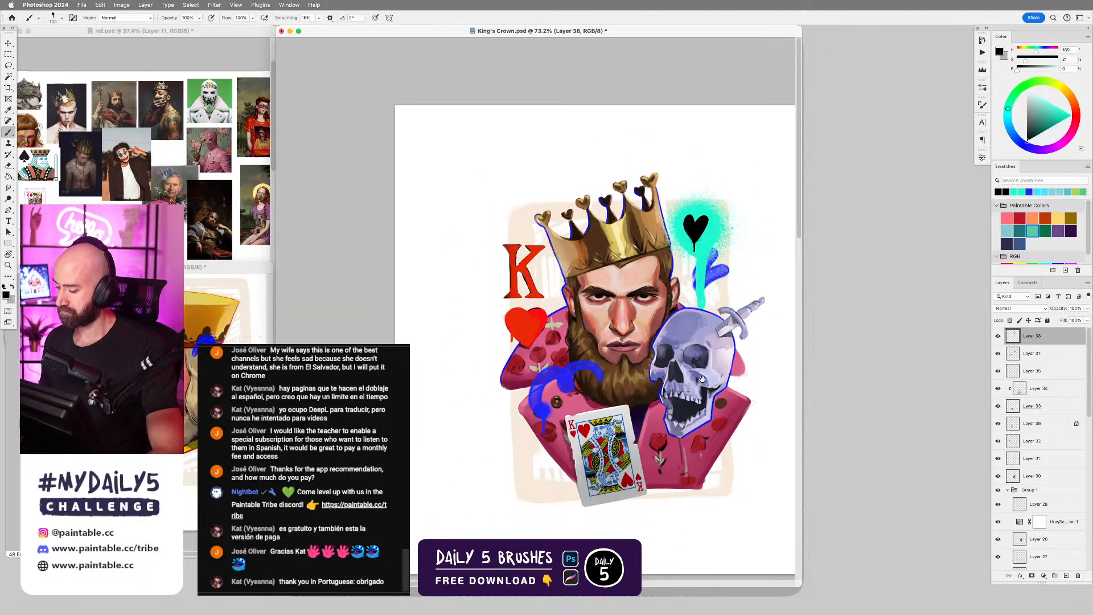
scroll(710, 381, "down", 3)
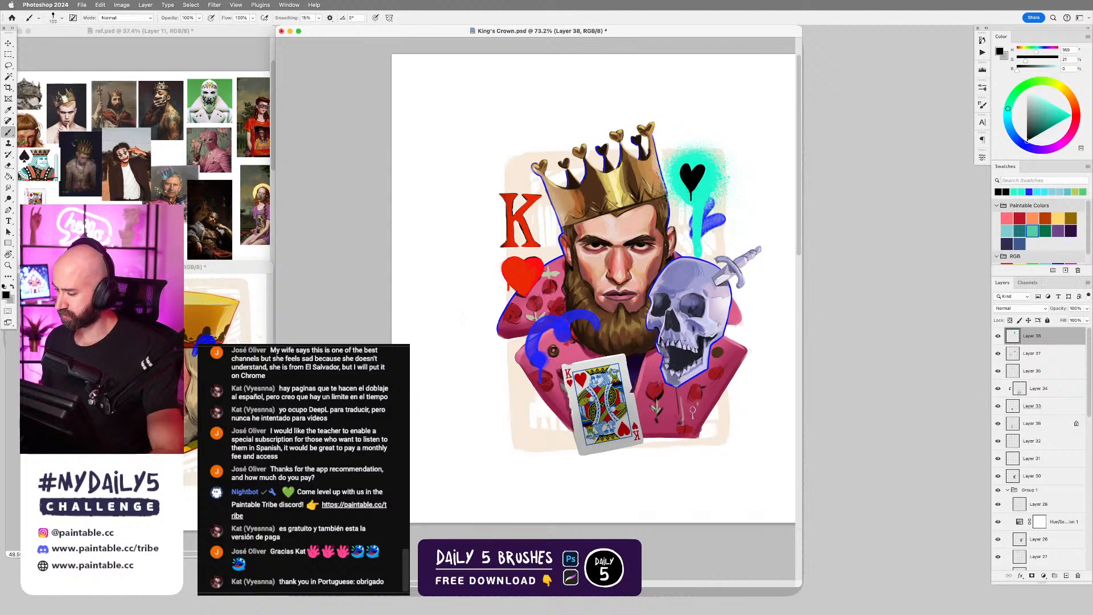
scroll(688, 333, "up", 2)
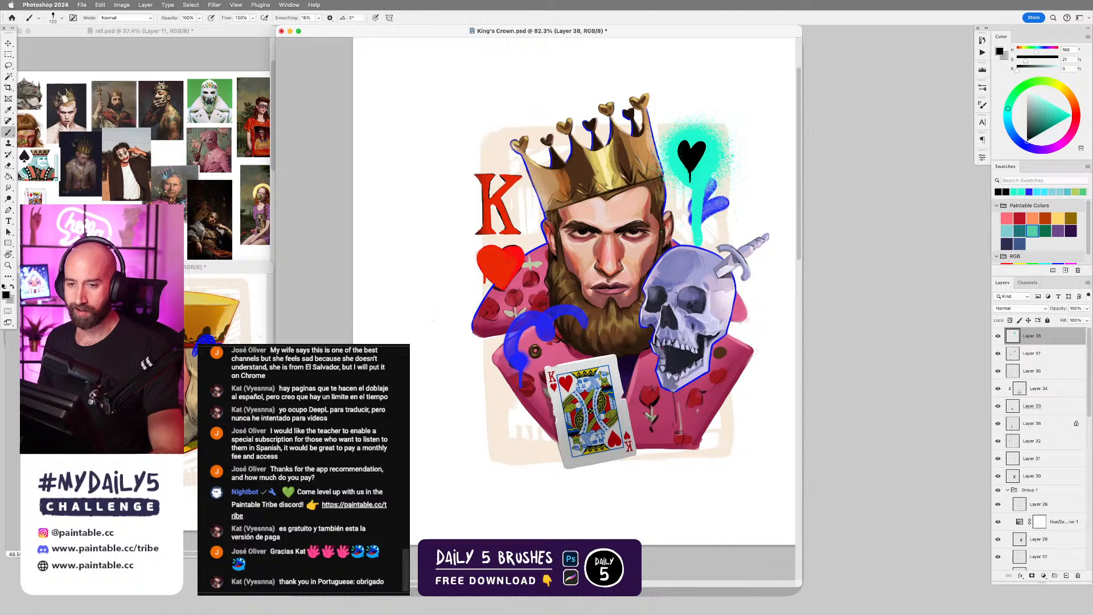
mouse_move(688, 337)
left_mouse_down()
mouse_move(702, 326)
mouse_move(692, 328)
left_mouse_up()
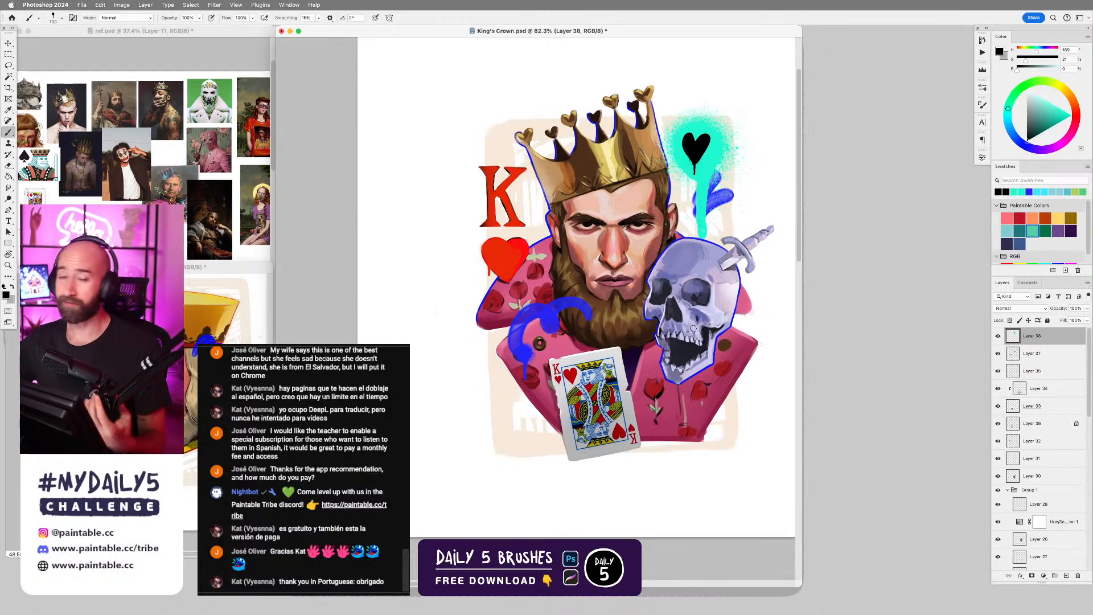